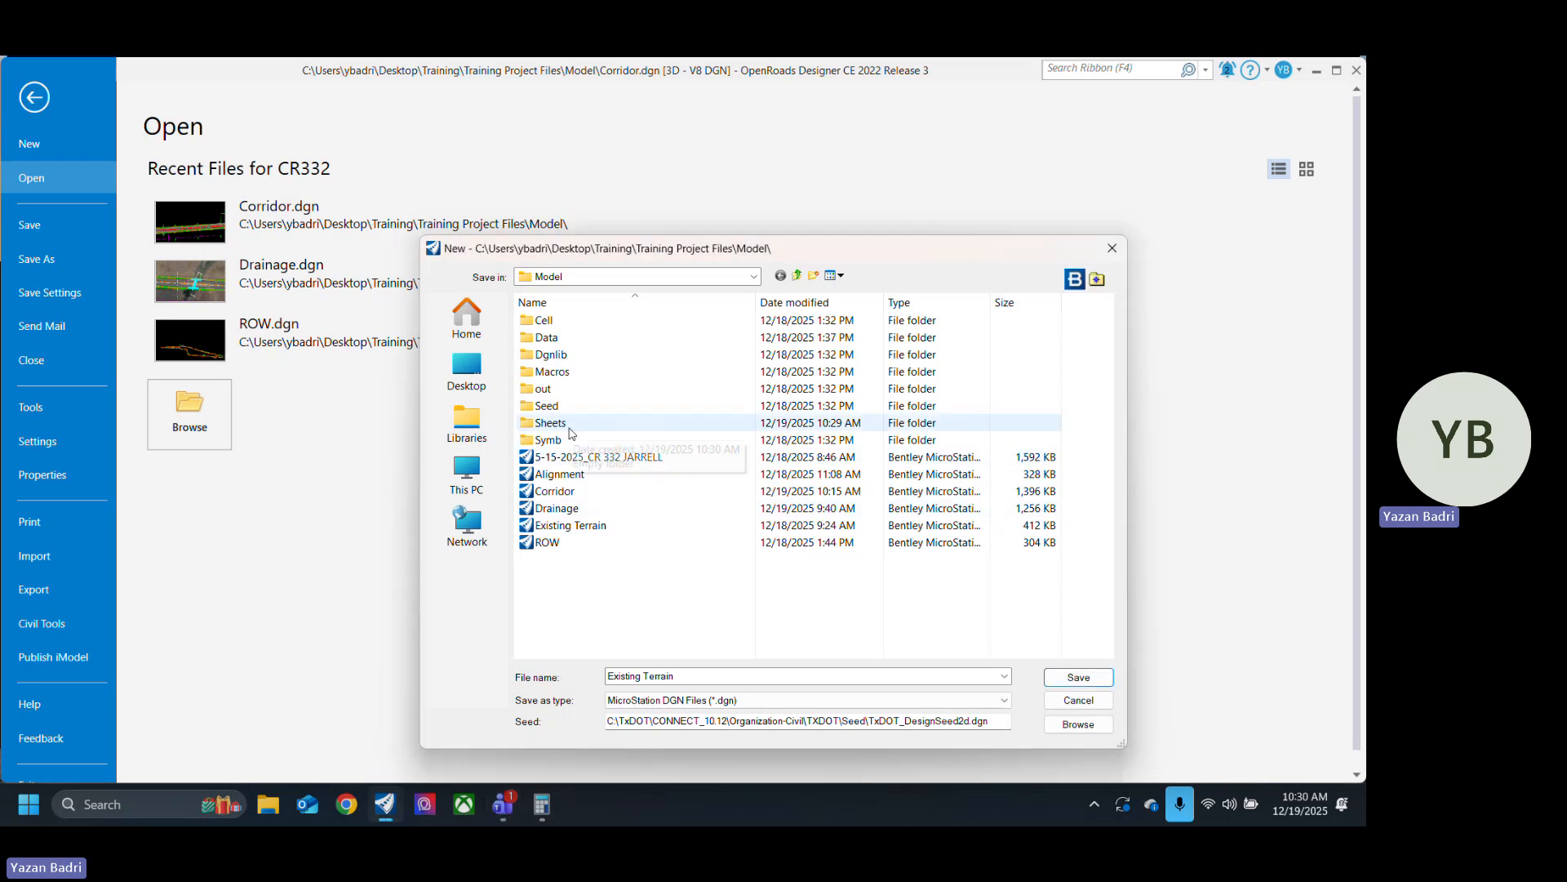
Create a folder named References inside the Model folder.
{"action": "right_click", "coordinate": [600, 625]}
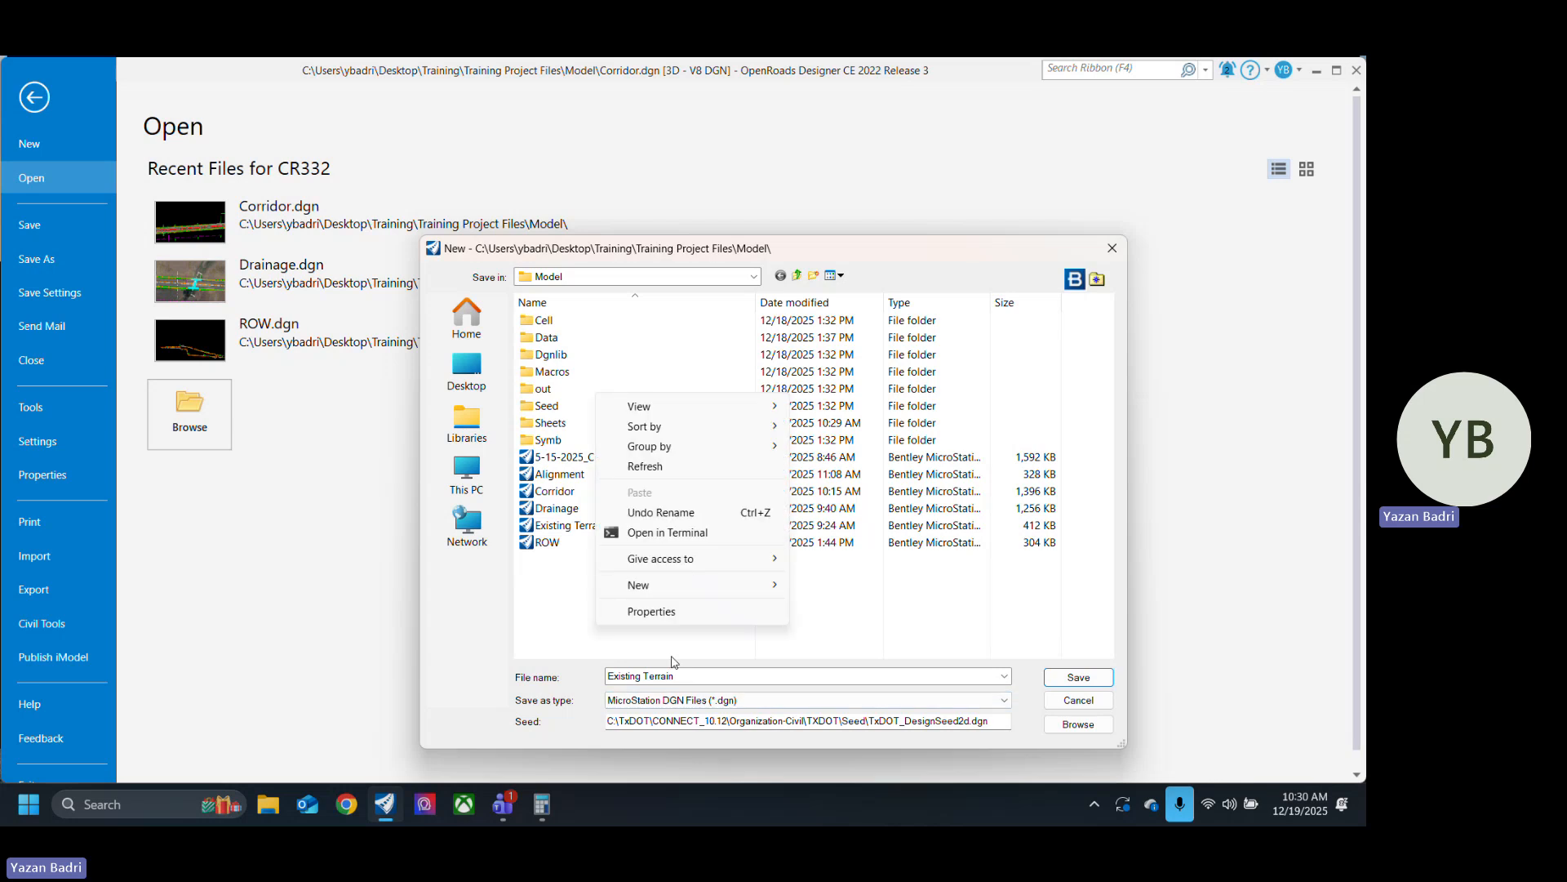
{"action": "mouse_move", "coordinate": [742, 584]}
{"action": "left_click", "coordinate": [826, 362]}
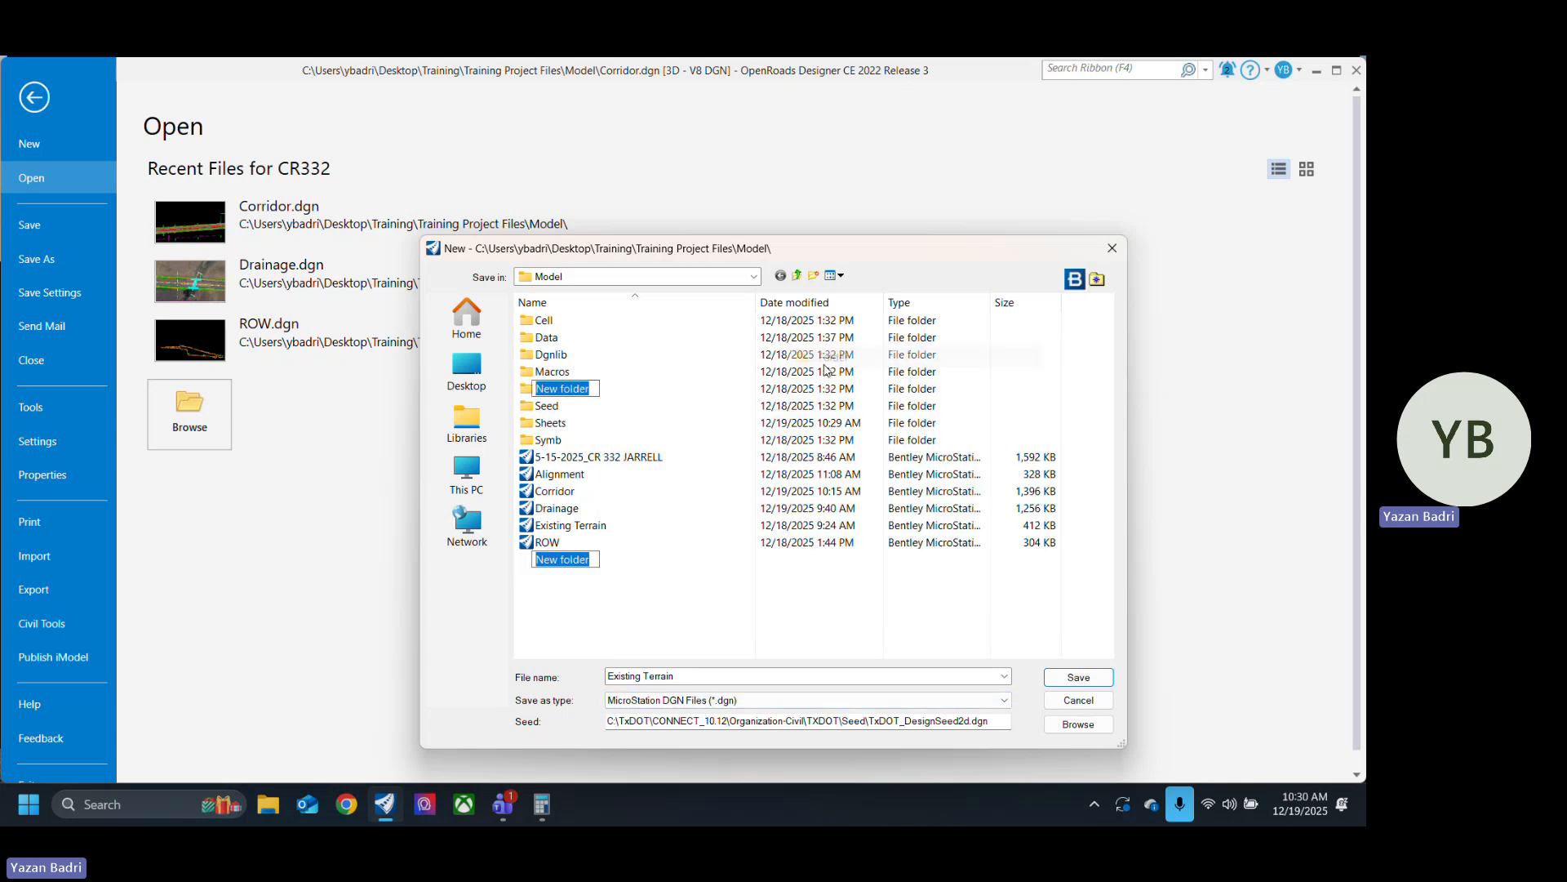
{"action": "type", "text": "Refe"}
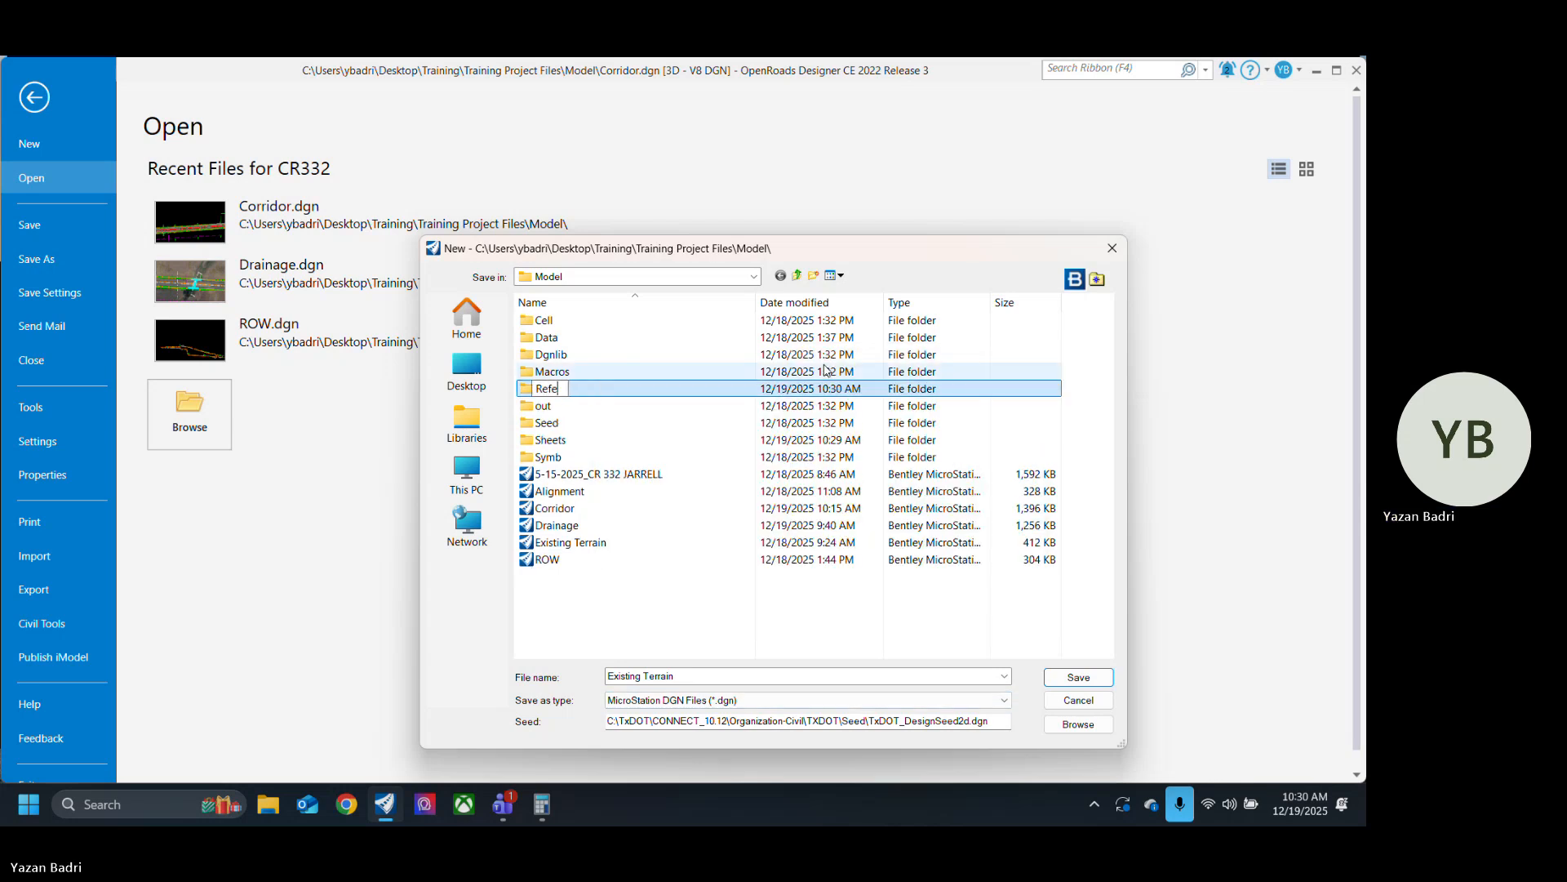
{"action": "type", "text": "rences"}
{"action": "key", "text": "Return"}
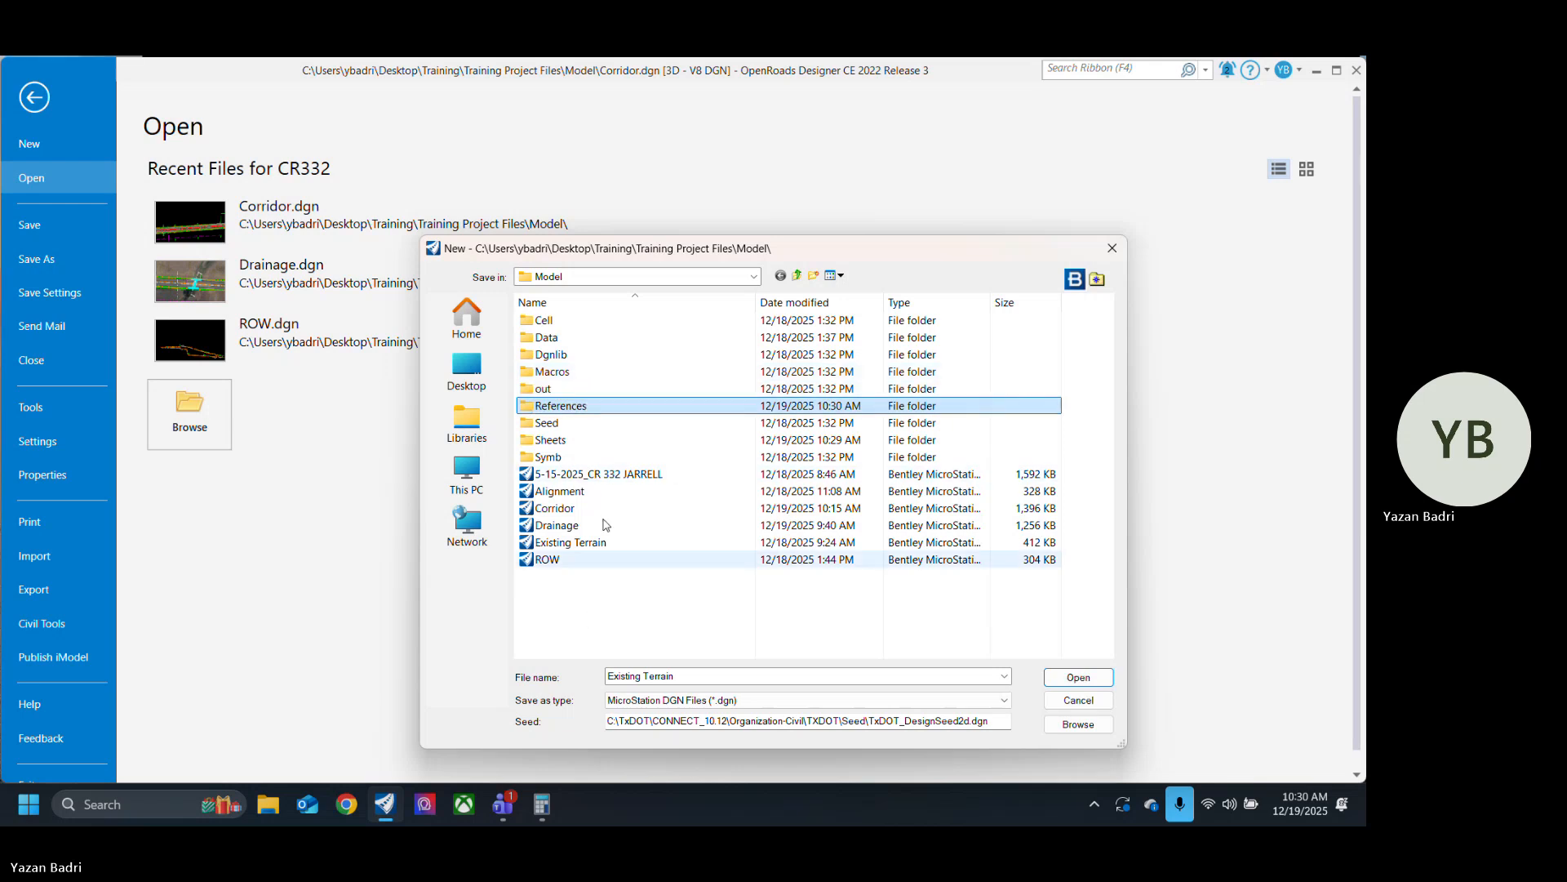
Create a new DGN file named Container in the References folder.
{"action": "double_click", "coordinate": [604, 407]}
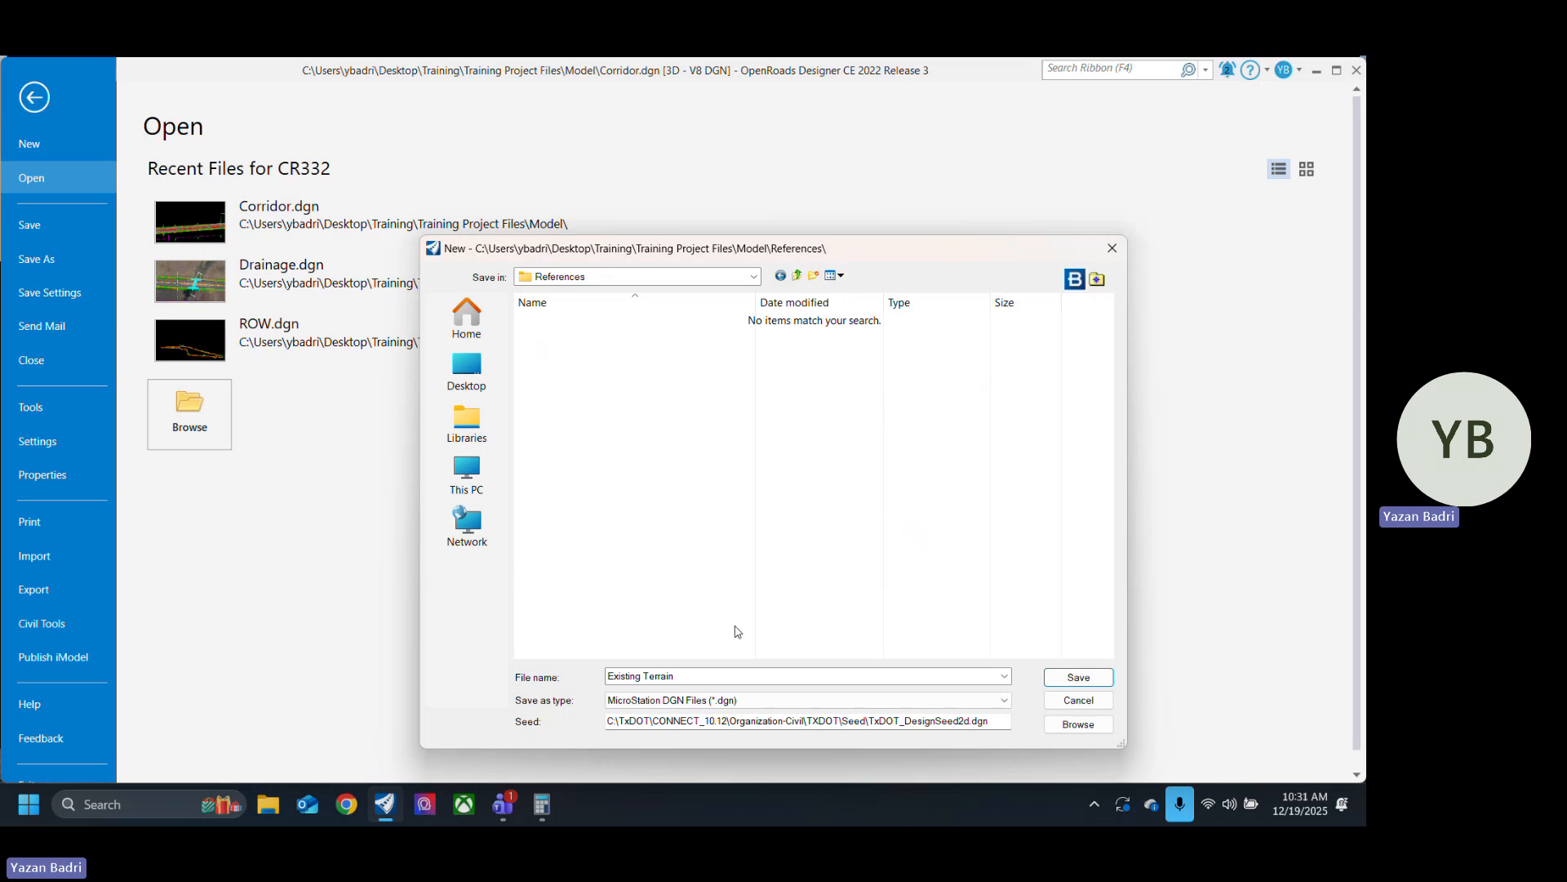
{"action": "left_click", "coordinate": [694, 679]}
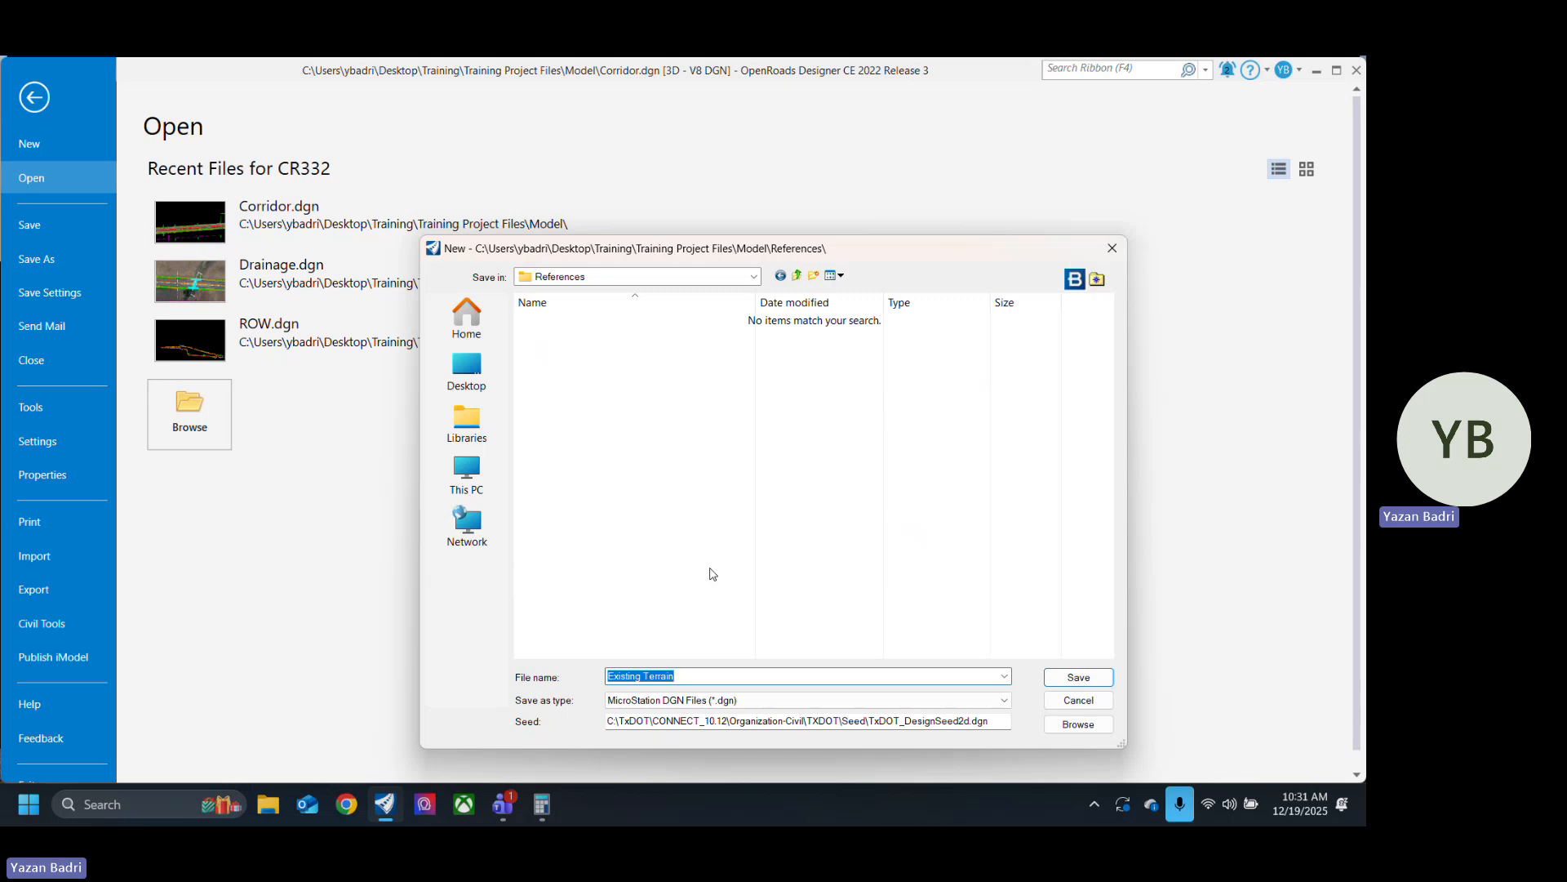
{"action": "type", "text": "Container"}
{"action": "left_click", "coordinate": [1079, 677]}
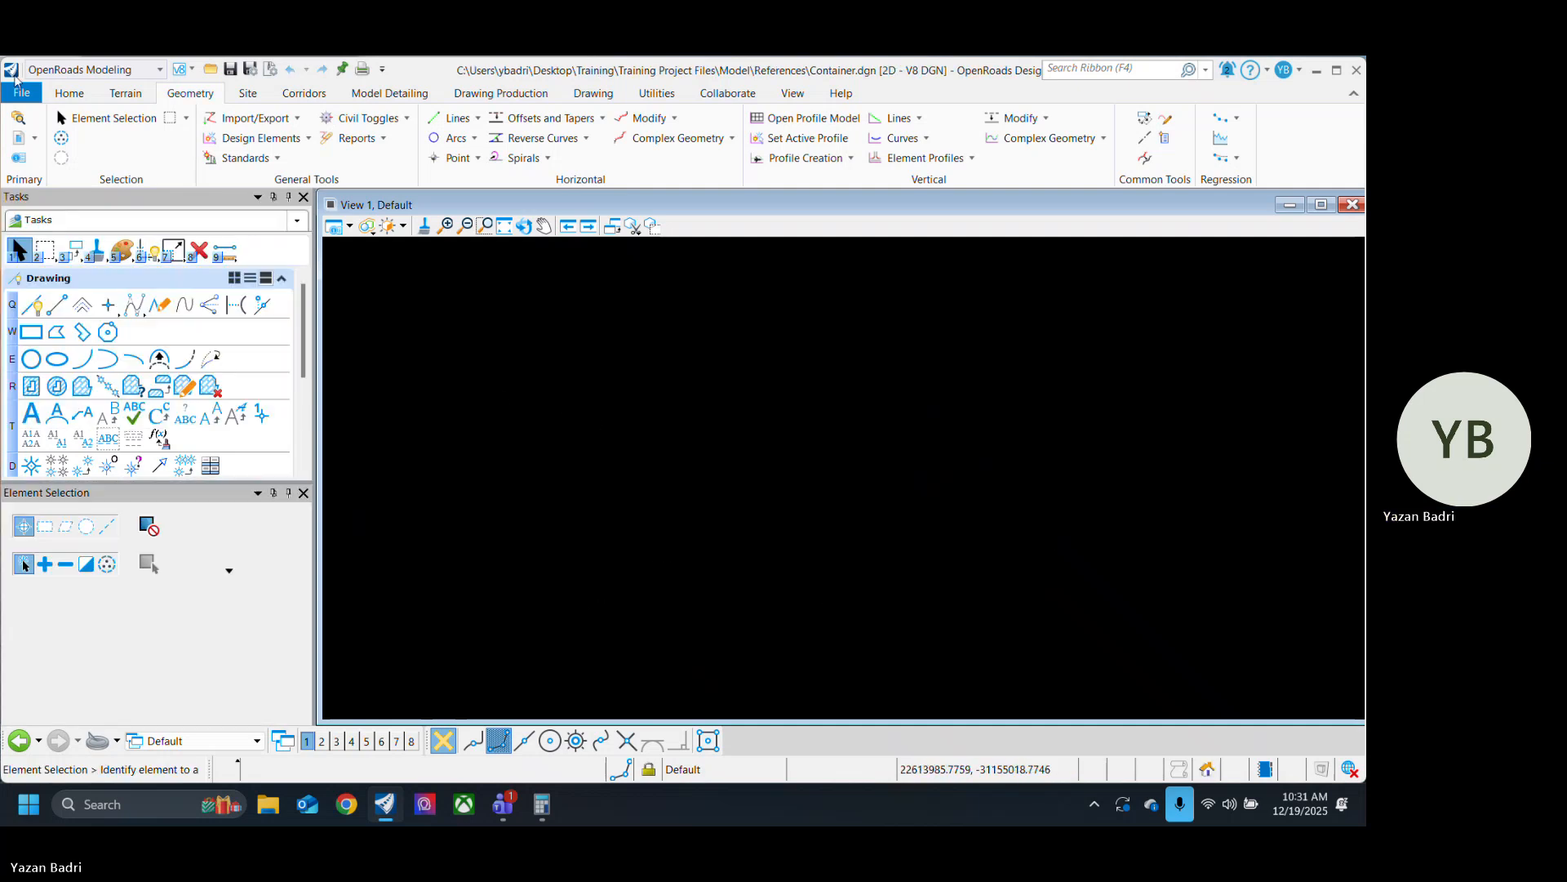
Attach 5-15-2025_CR 332 JARRELL from the Model folder as a reference using the Coincident World method.
{"action": "left_click", "coordinate": [18, 138]}
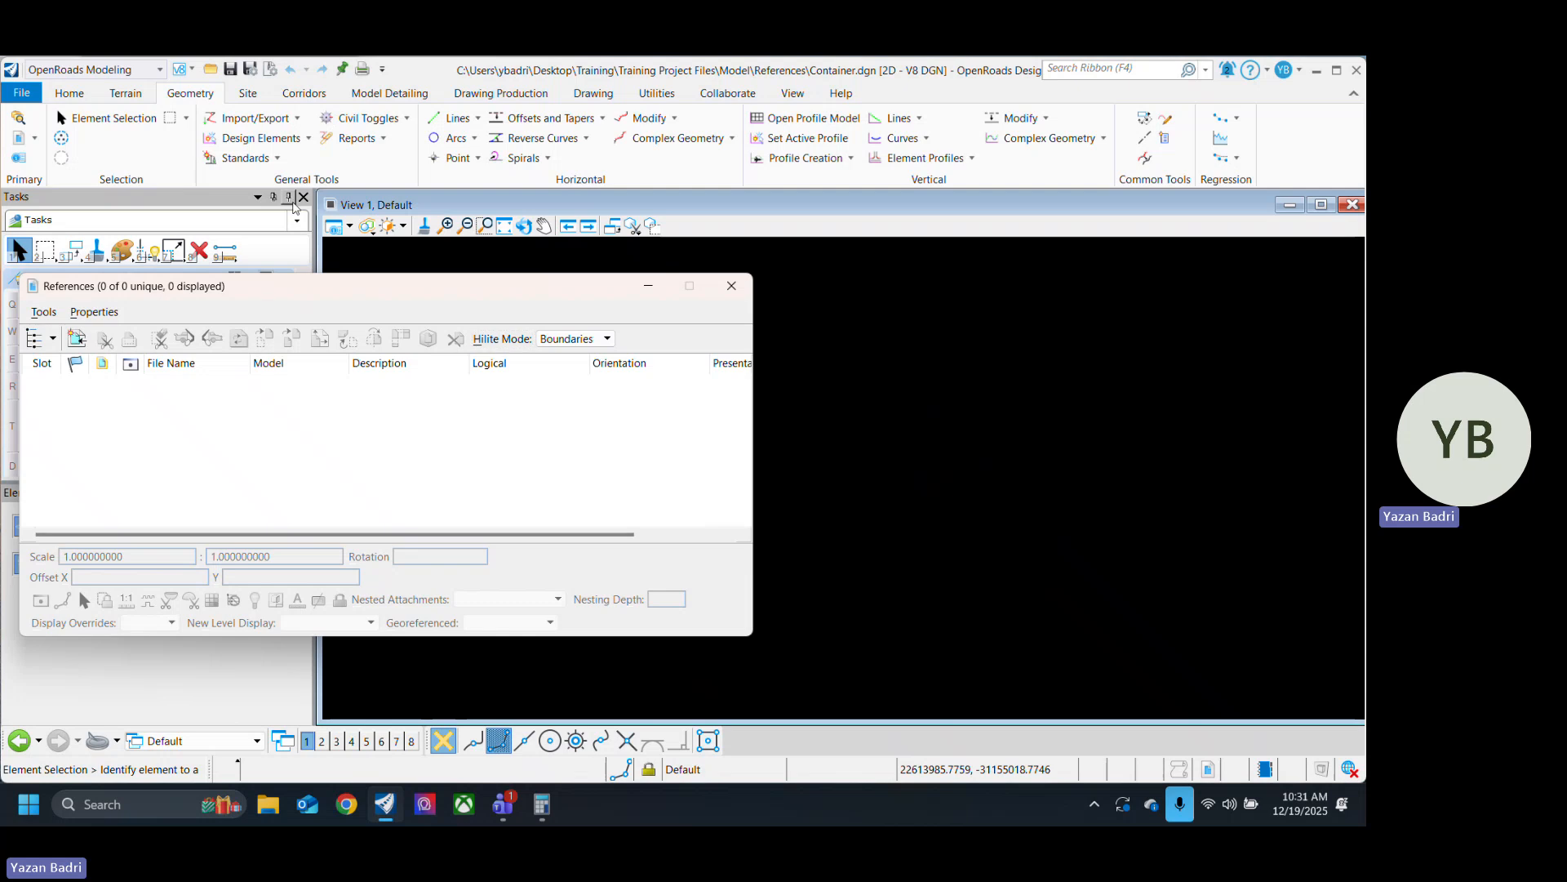
{"action": "left_click_drag", "start_coordinate": [342, 297], "coordinate": [614, 290]}
{"action": "left_click", "coordinate": [348, 332]}
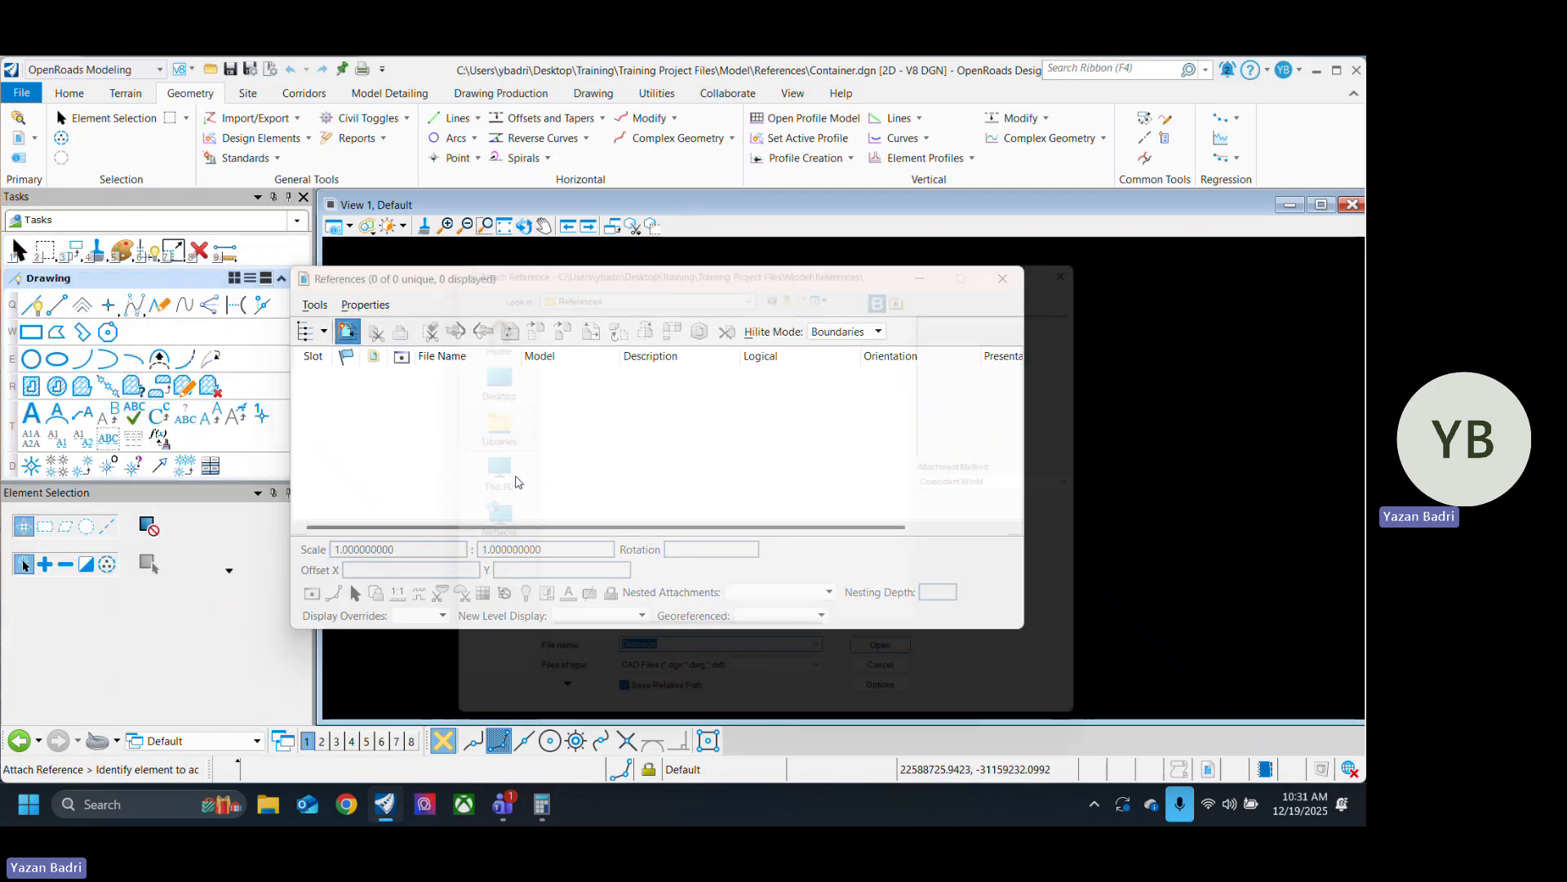
{"action": "left_click", "coordinate": [799, 277]}
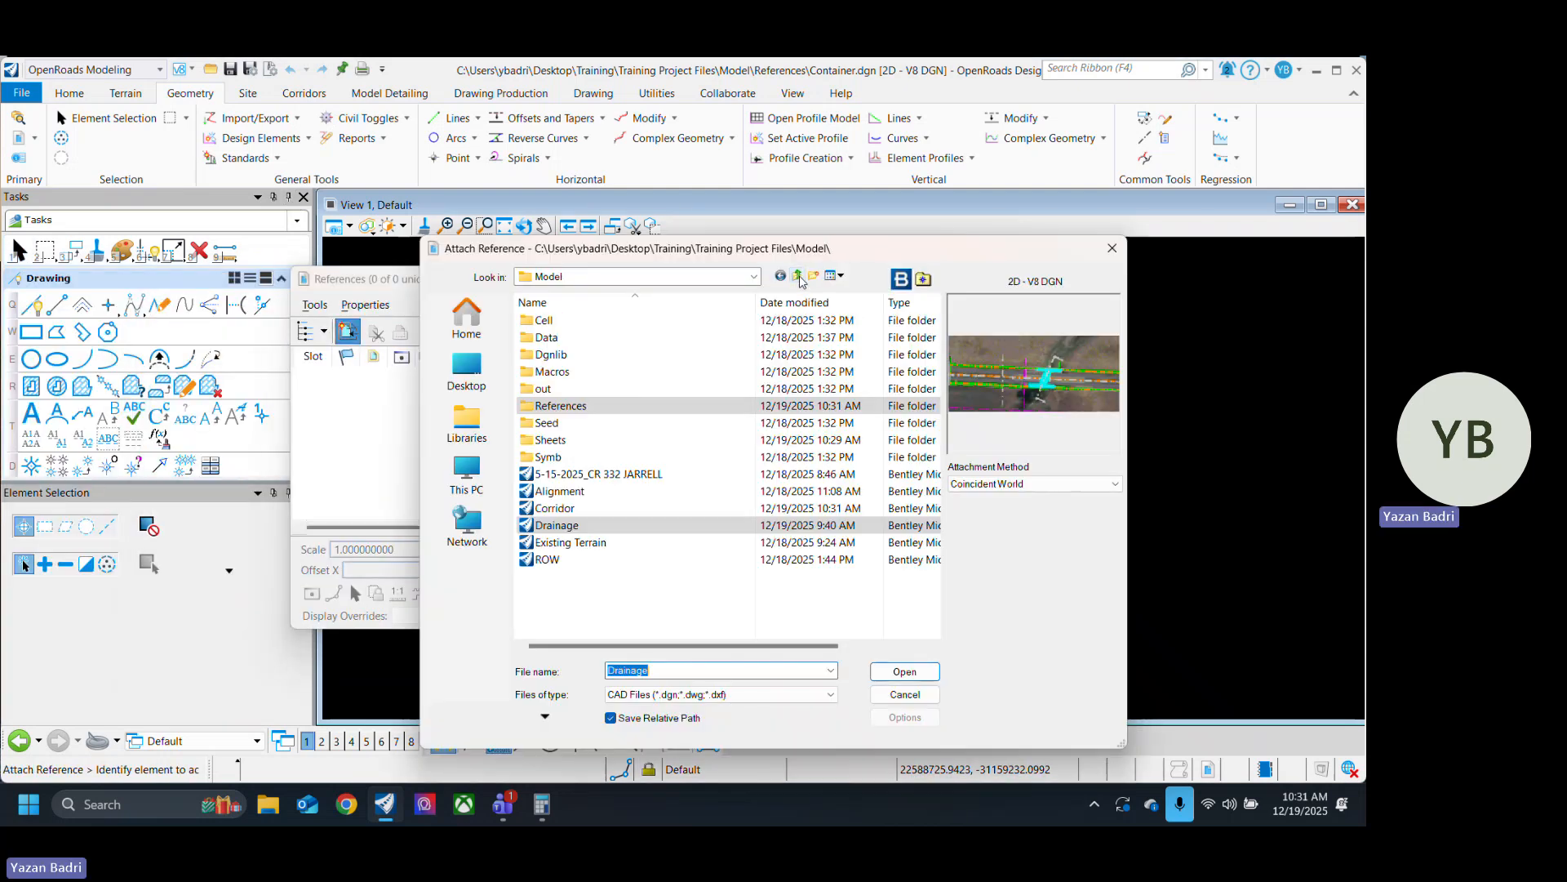
{"action": "left_click", "coordinate": [658, 474]}
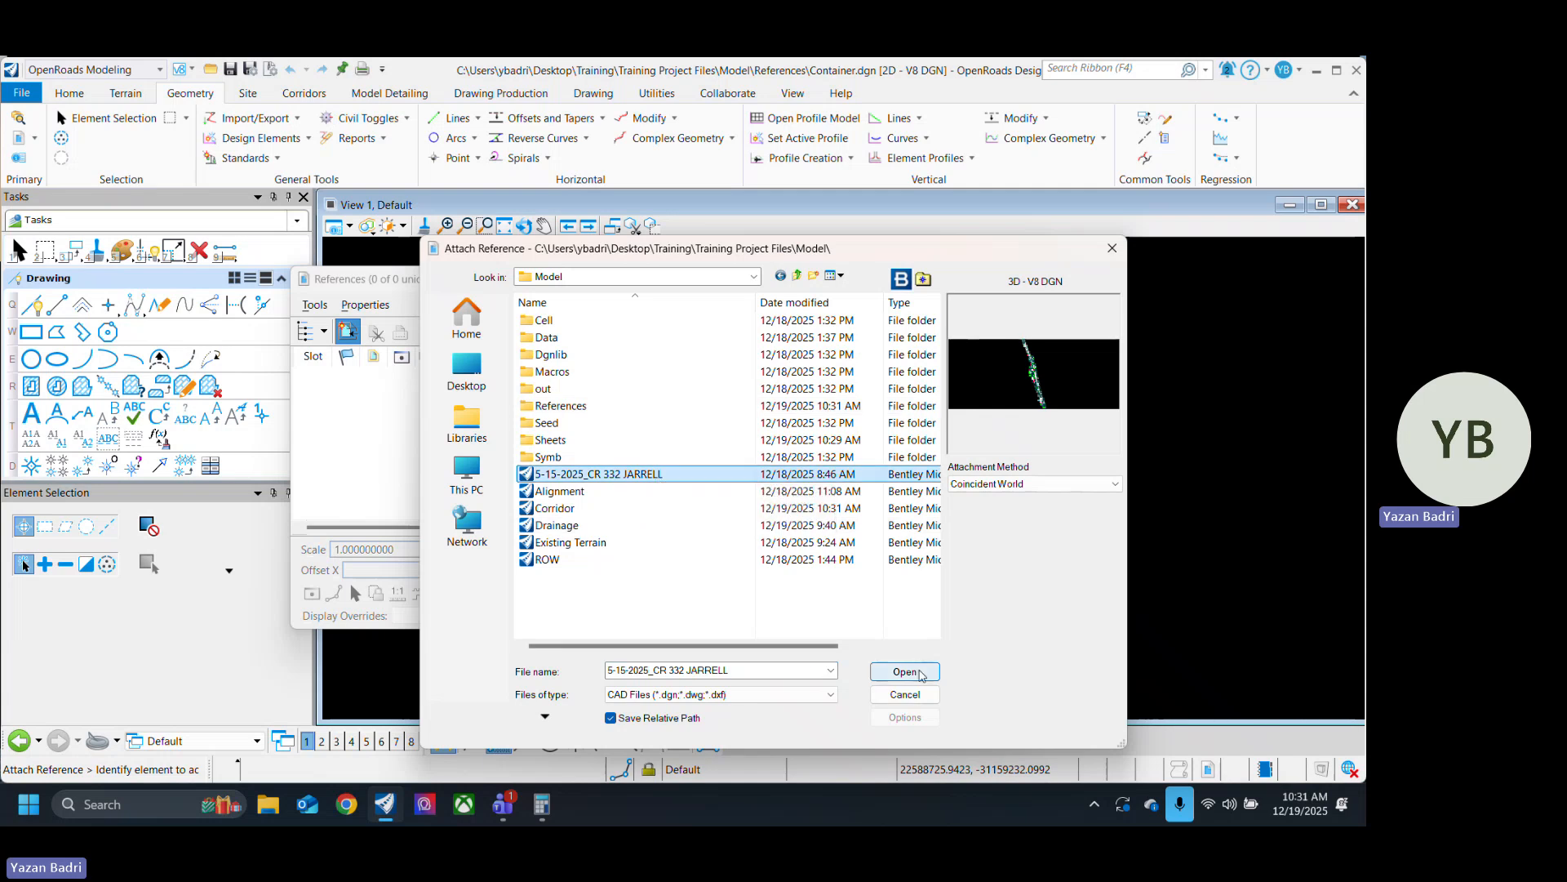
{"action": "left_click", "coordinate": [906, 672]}
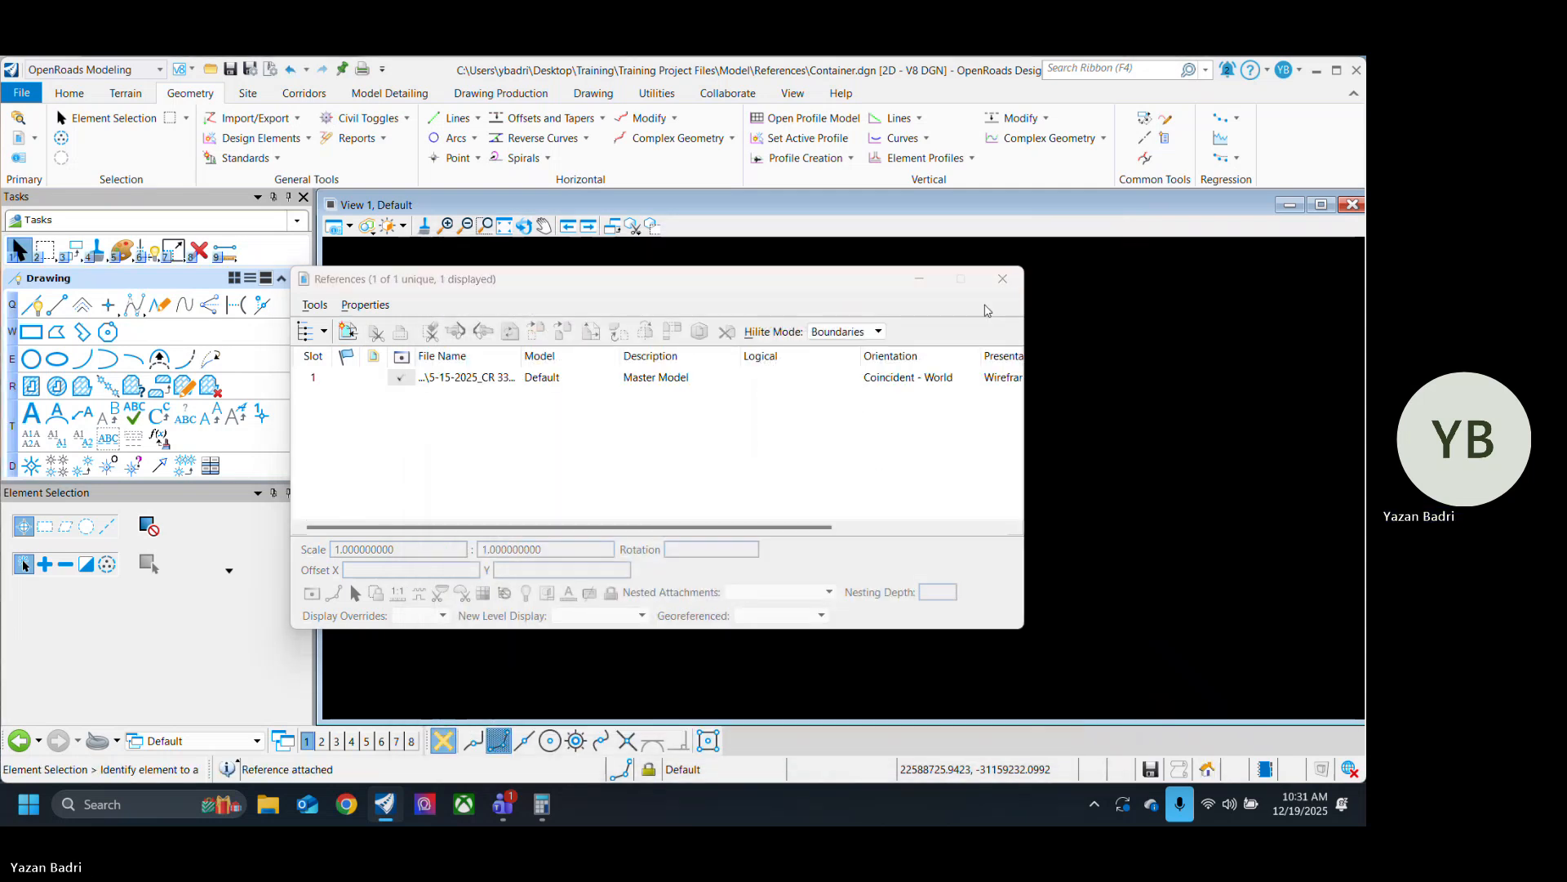
{"action": "left_click", "coordinate": [1005, 277]}
Fit the view, inspect the upper end of the attached survey reference, and save the Container file.
{"action": "left_click", "coordinate": [504, 225]}
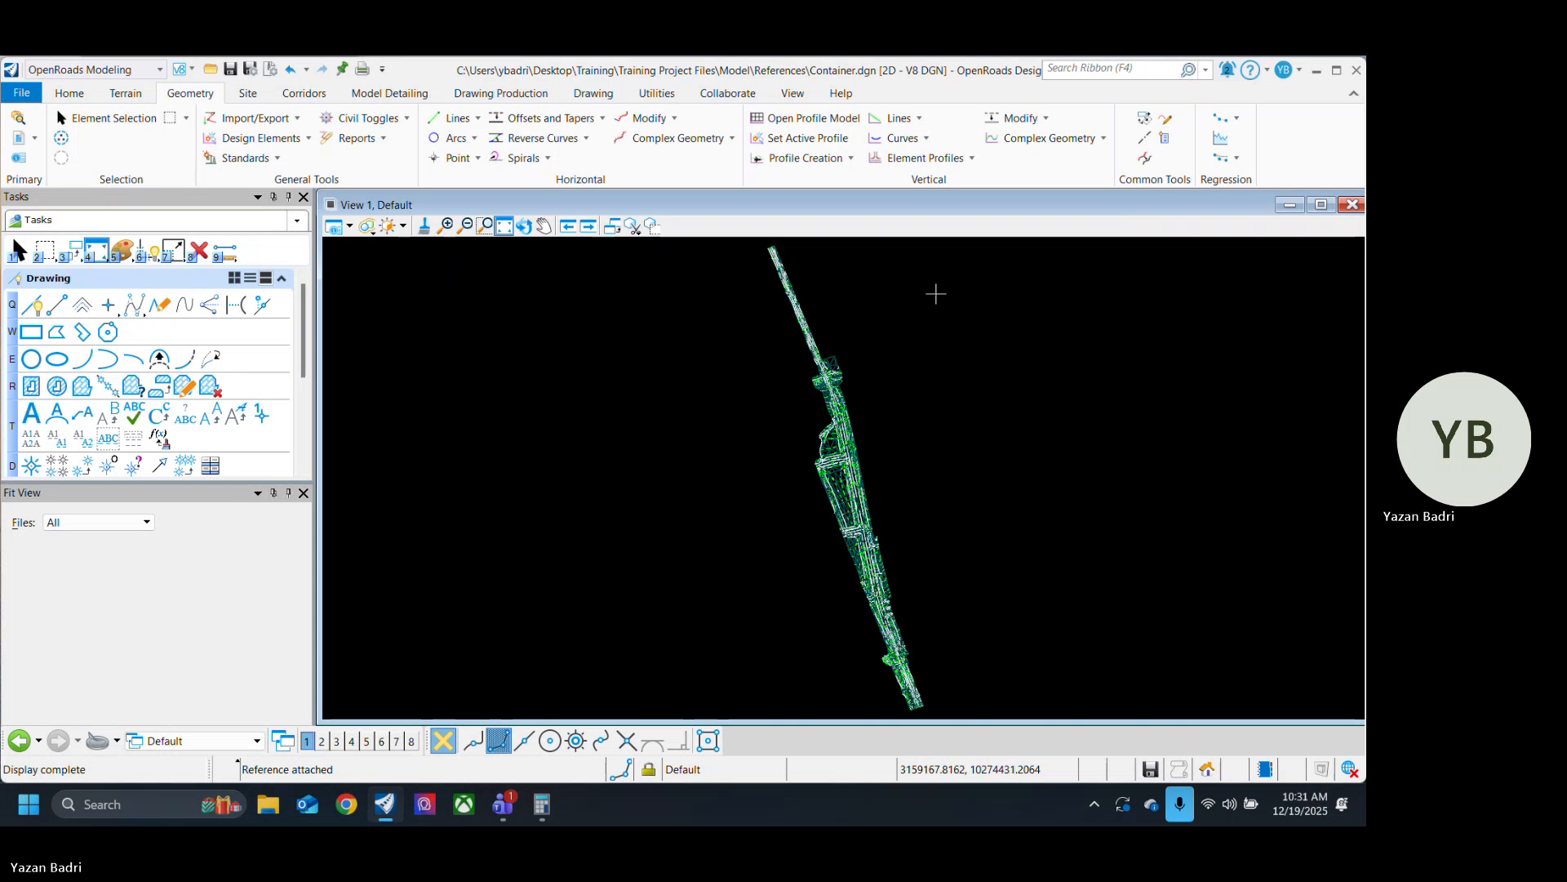
{"action": "scroll", "coordinate": [814, 471], "scroll_direction": "up", "scroll_amount": 3}
{"action": "scroll", "coordinate": [814, 471], "scroll_direction": "down", "scroll_amount": 5}
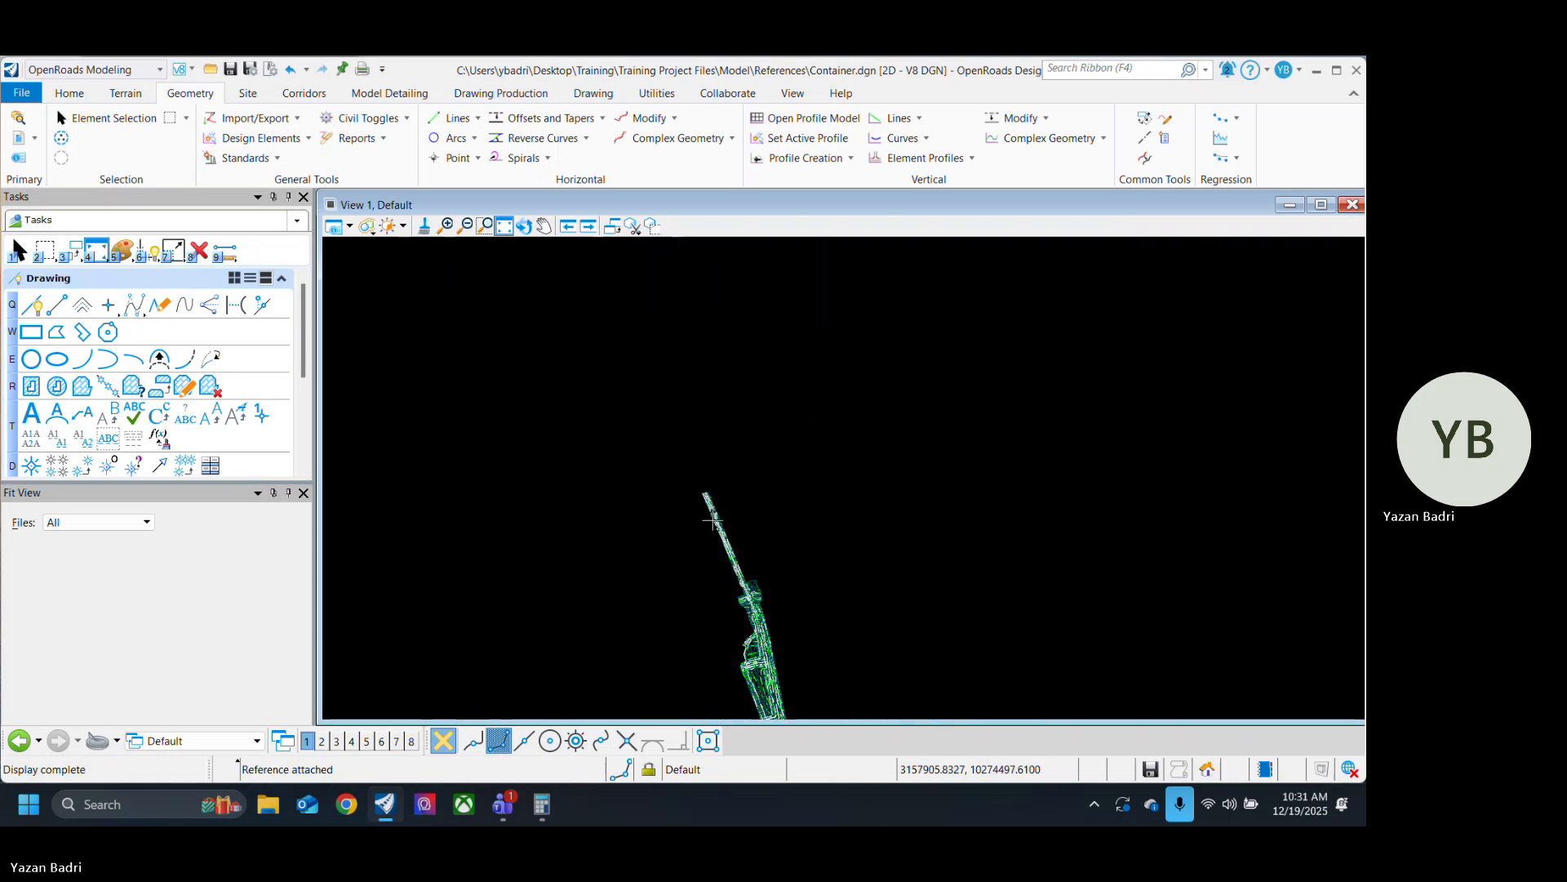
{"action": "scroll", "coordinate": [737, 525], "scroll_direction": "up", "scroll_amount": 4}
{"action": "scroll", "coordinate": [737, 525], "scroll_direction": "up", "scroll_amount": 3}
{"action": "scroll", "coordinate": [816, 498], "scroll_direction": "down", "scroll_amount": 4}
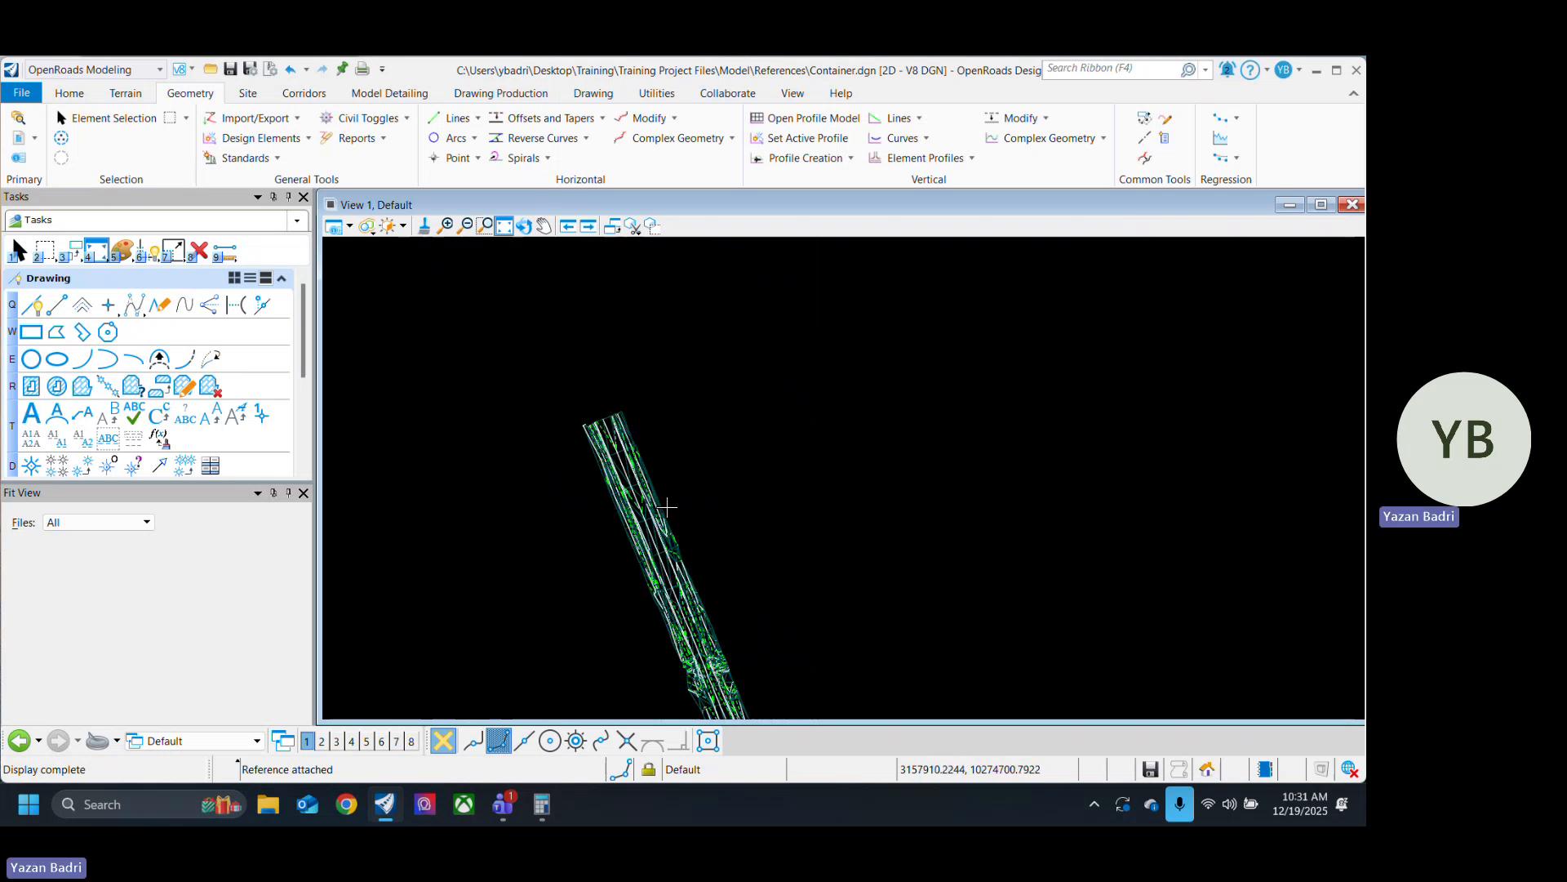
{"action": "scroll", "coordinate": [896, 476], "scroll_direction": "up", "scroll_amount": 3}
{"action": "key", "text": "Escape"}
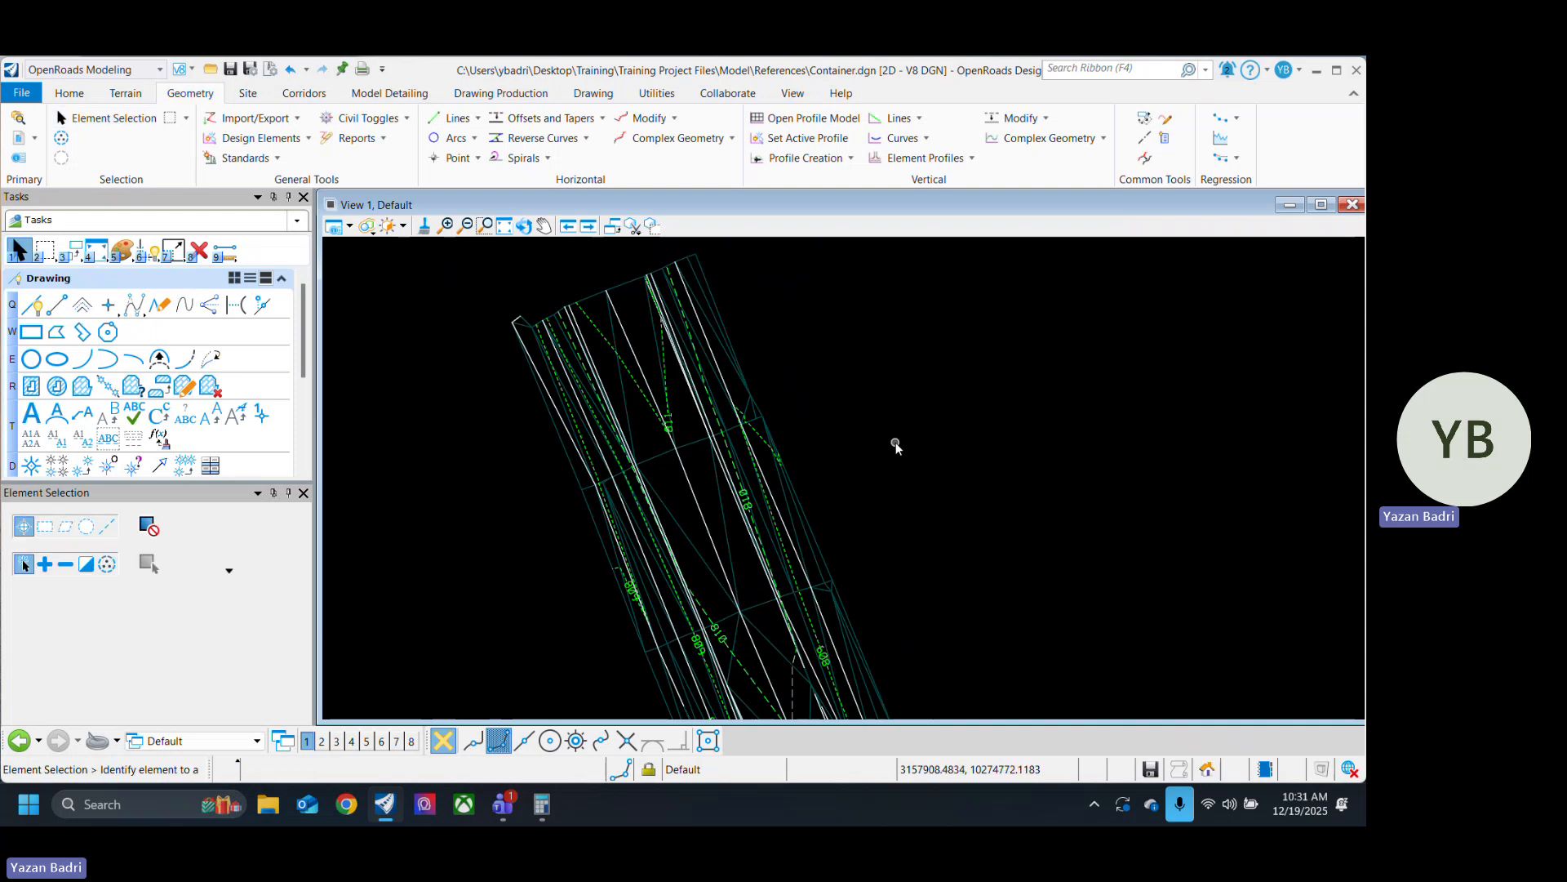
{"action": "key", "text": "ctrl+s"}
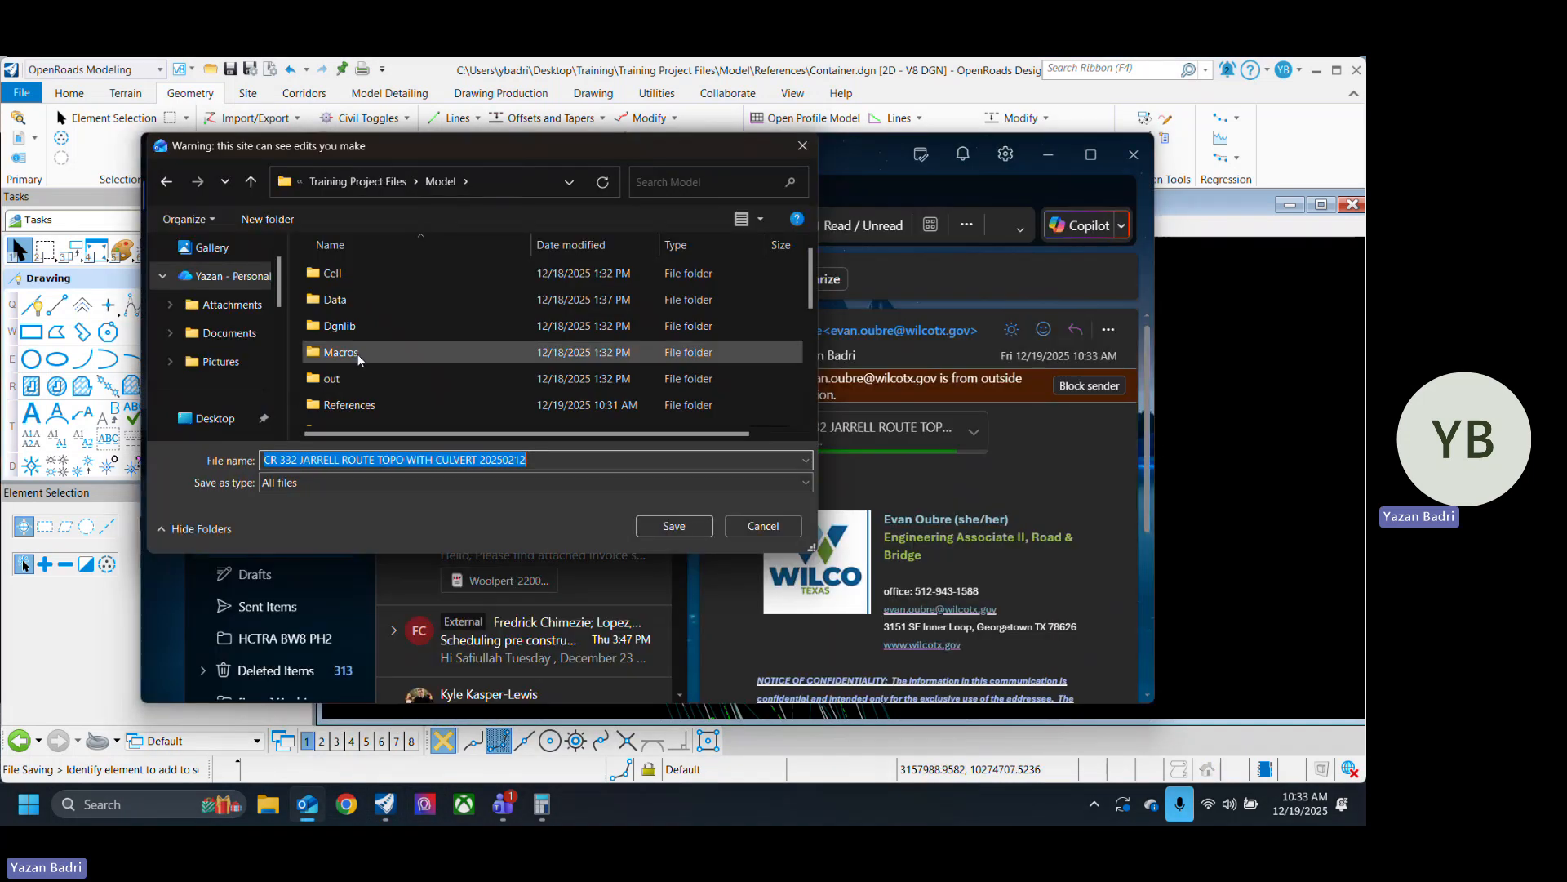
Save the emailed topo attachment in the References folder as Topo and return to the Container drawing.
{"action": "double_click", "coordinate": [351, 398]}
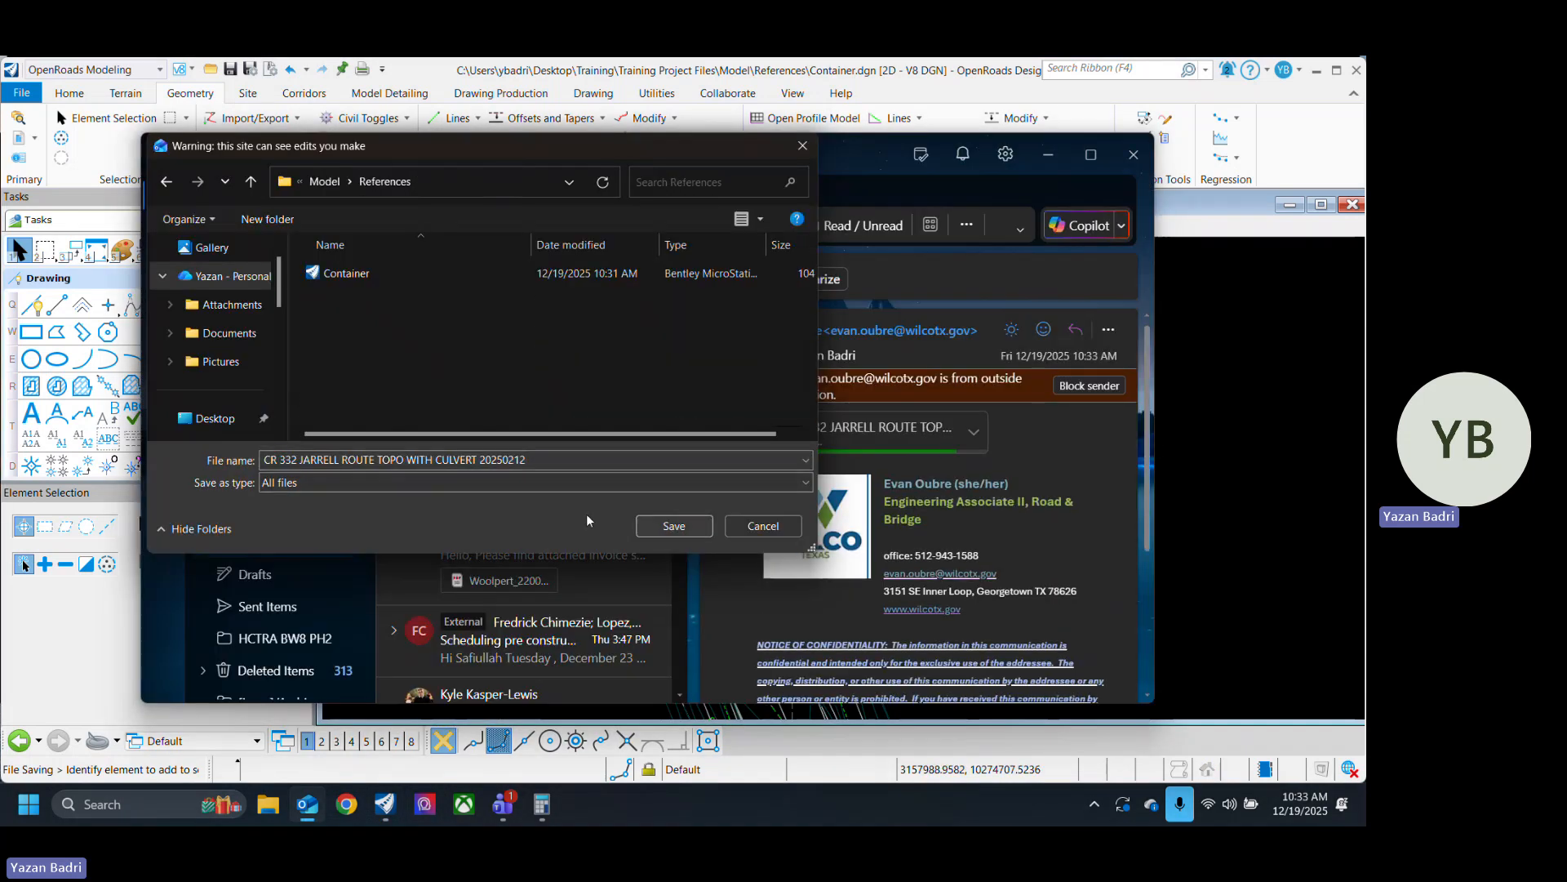
{"action": "left_click", "coordinate": [582, 463]}
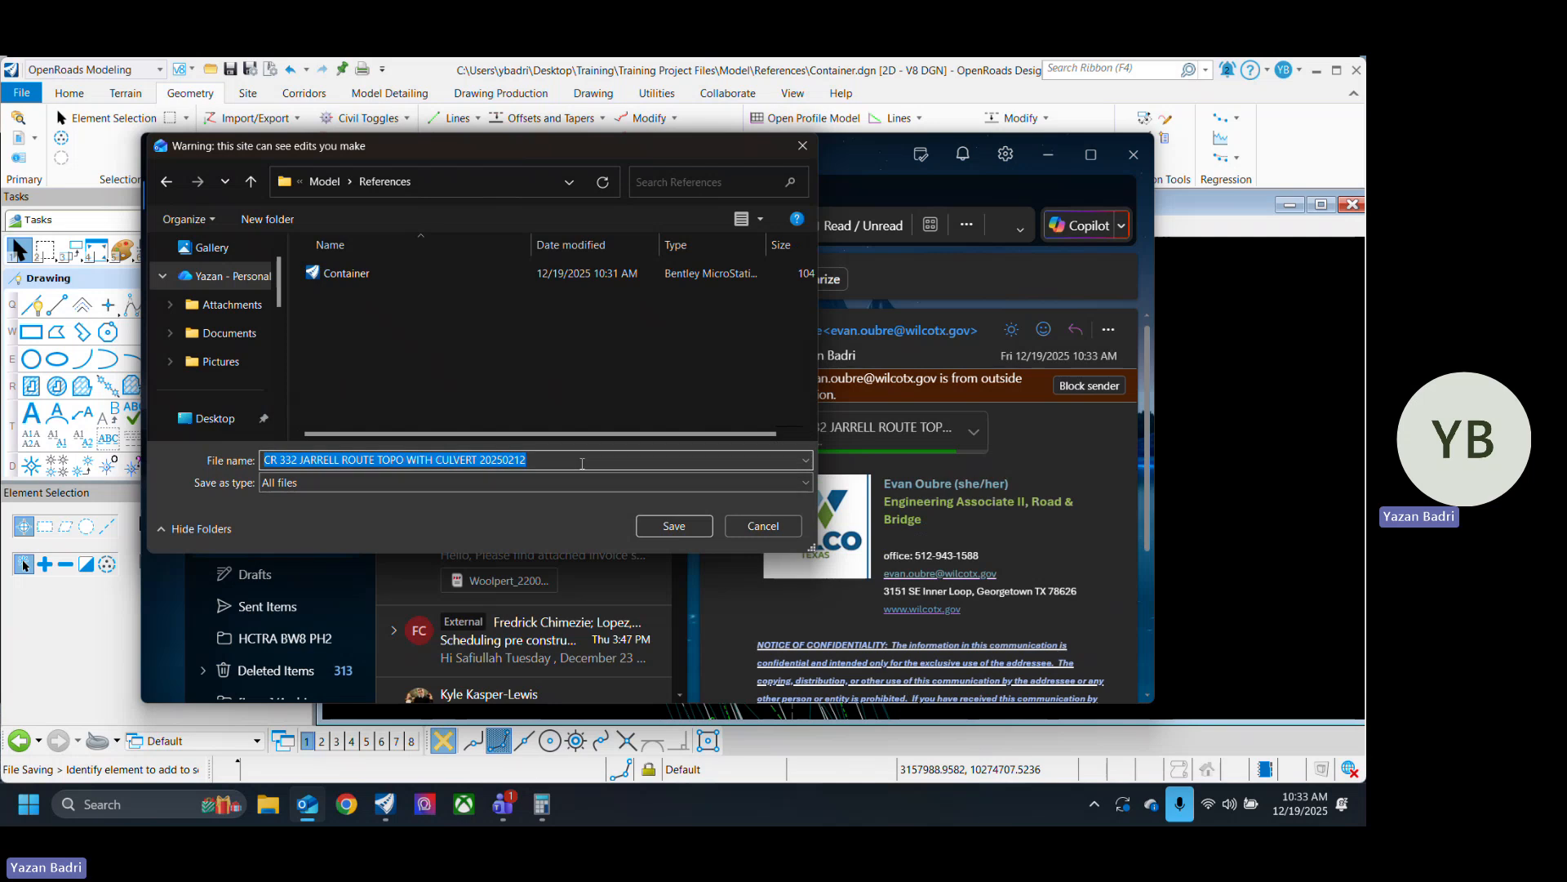
{"action": "type", "text": "Topo"}
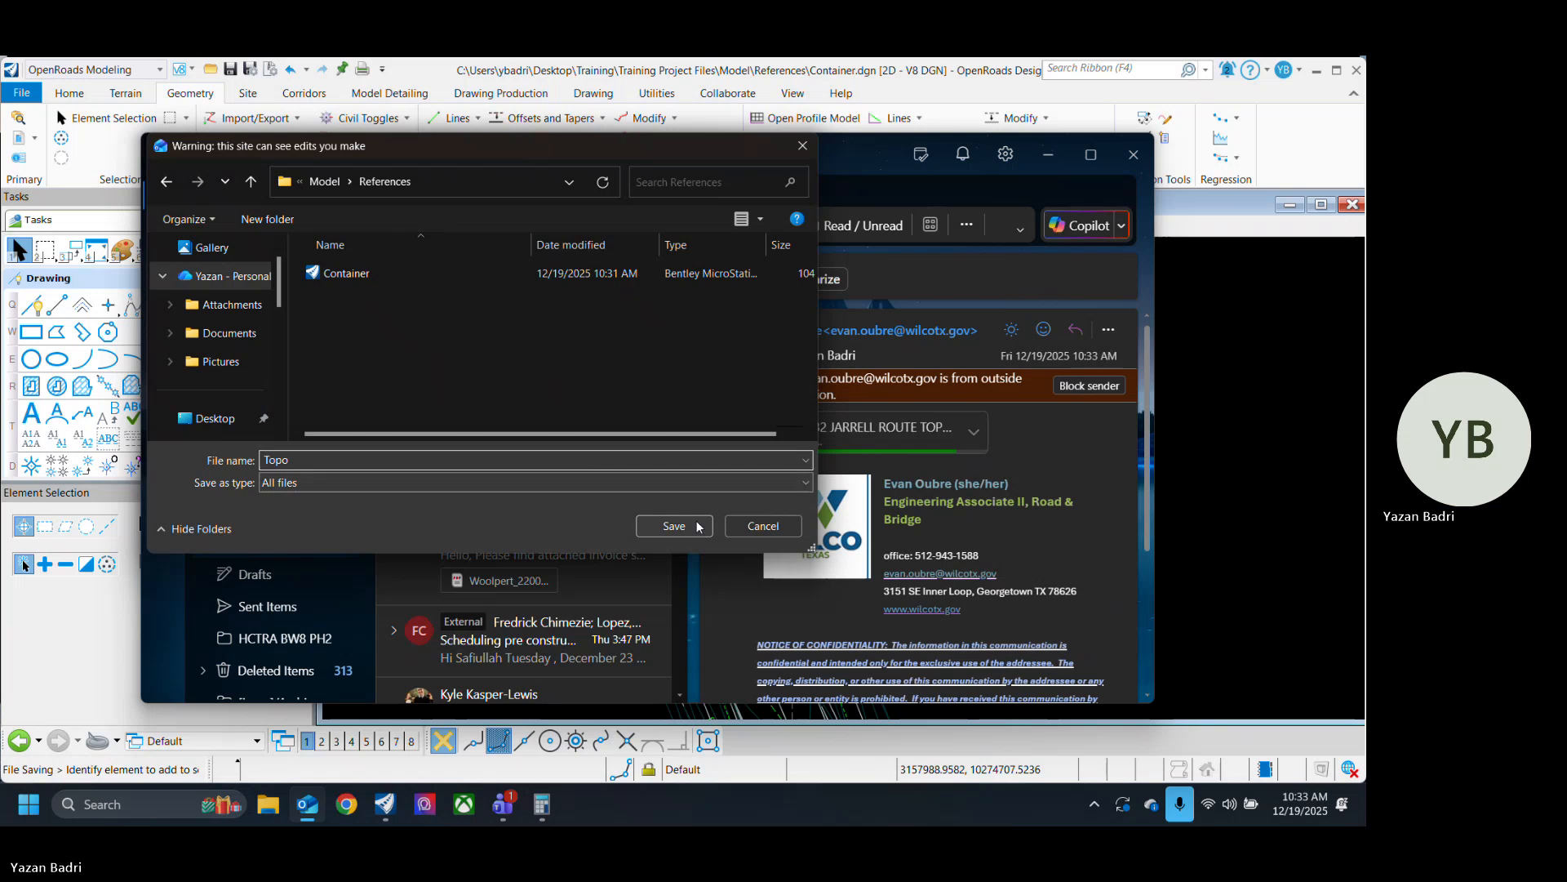
{"action": "key", "text": "Return"}
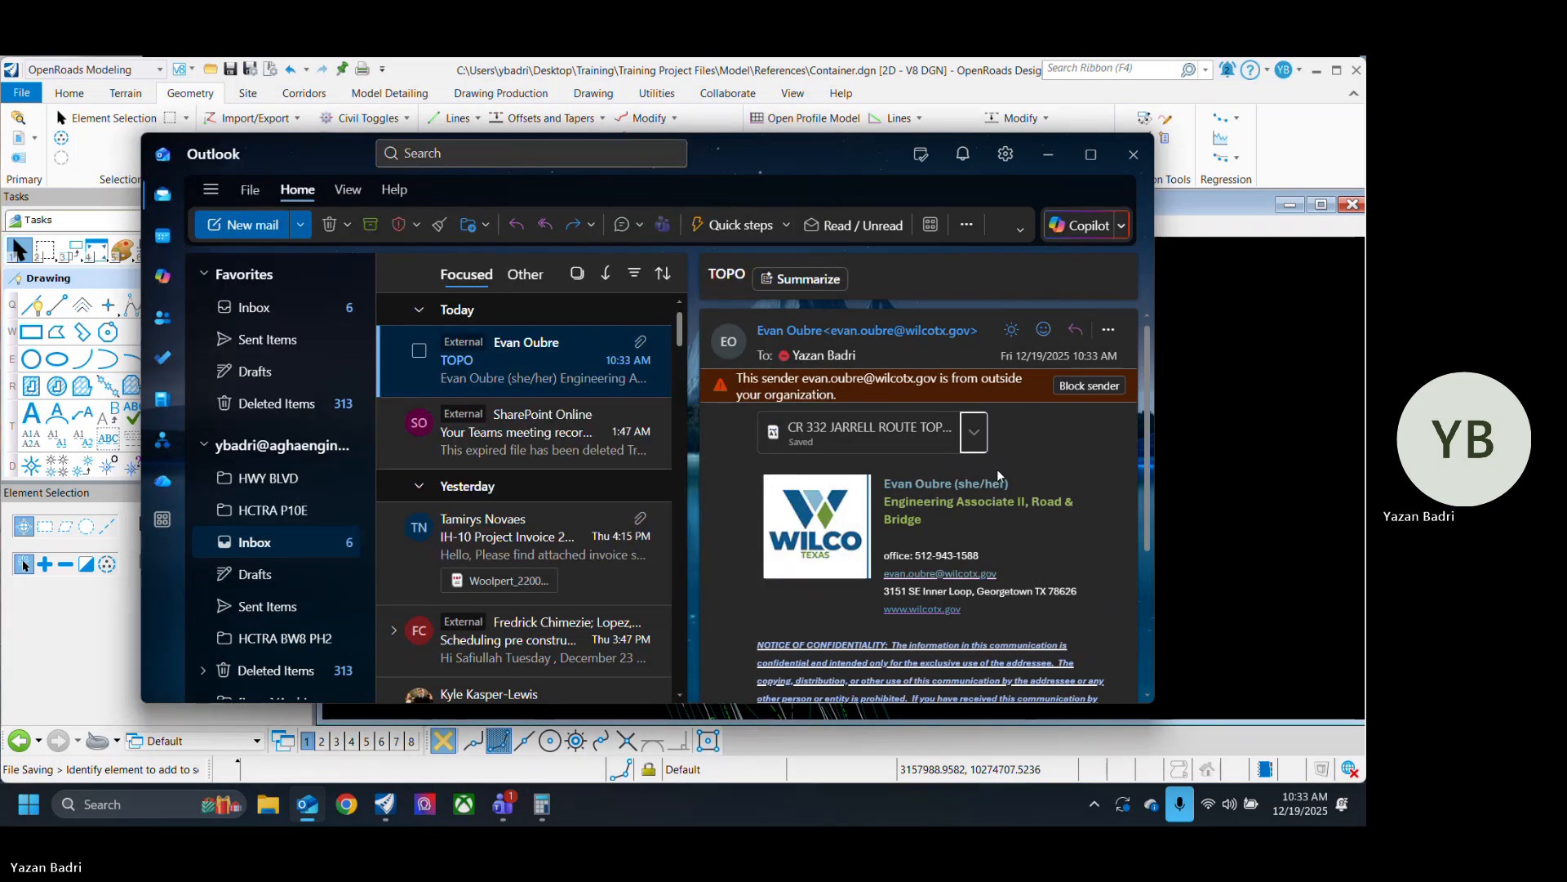
{"action": "left_click", "coordinate": [1049, 155]}
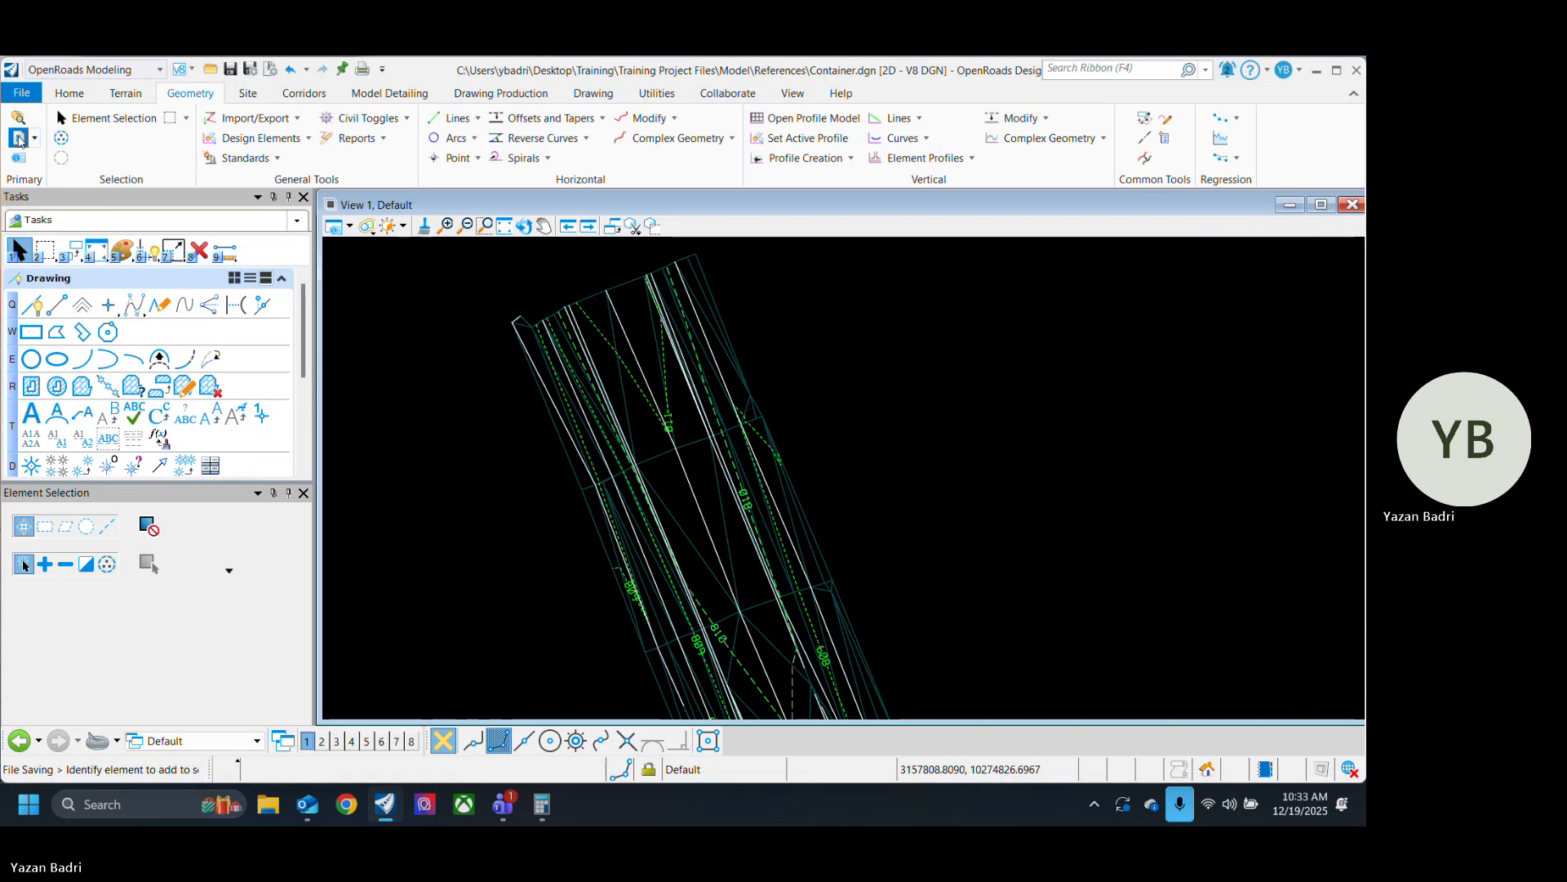
Detach the 5-15-2025_CR 332 JARRELL reference from the Container file.
{"action": "left_click", "coordinate": [18, 137]}
{"action": "left_click", "coordinate": [432, 379]}
{"action": "right_click", "coordinate": [448, 378]}
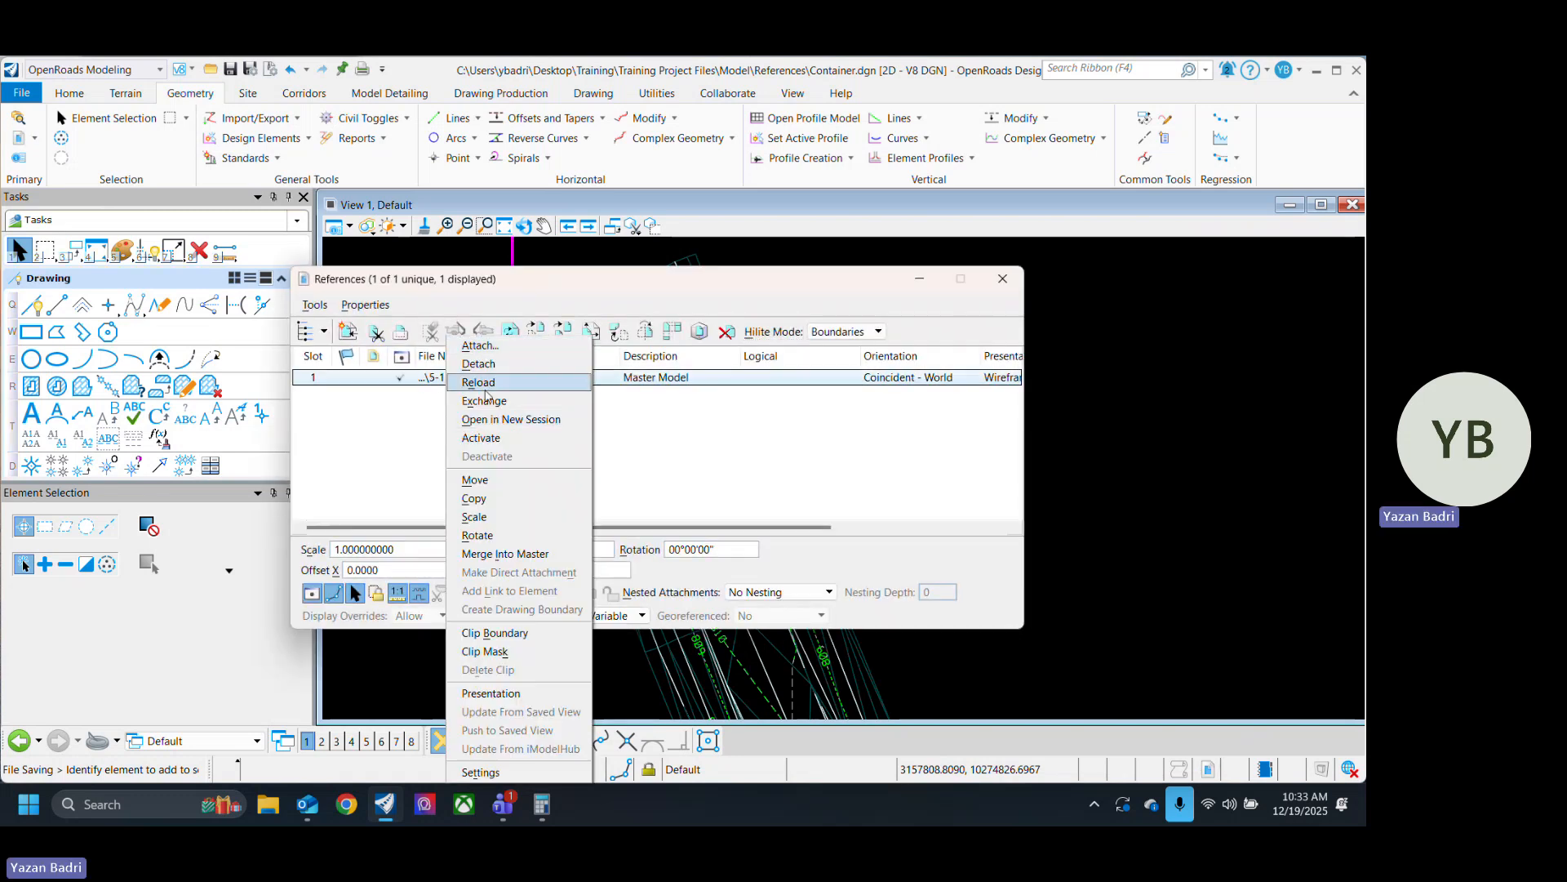
{"action": "left_click", "coordinate": [481, 365]}
{"action": "left_click", "coordinate": [738, 378]}
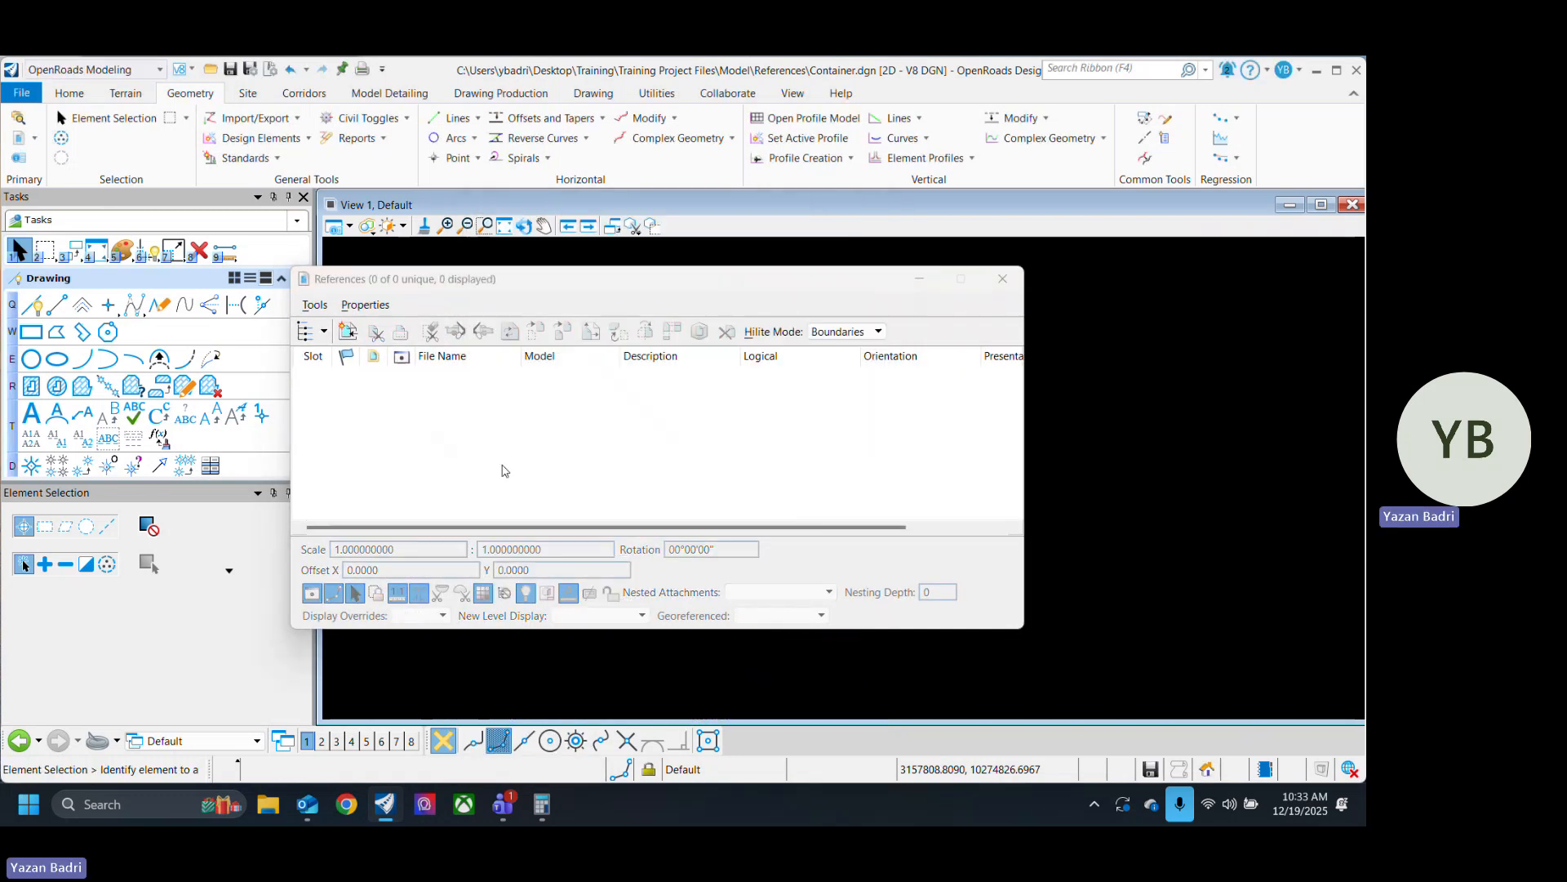
Start attaching a new reference and check the References folder for the saved topo file.
{"action": "left_click", "coordinate": [348, 332]}
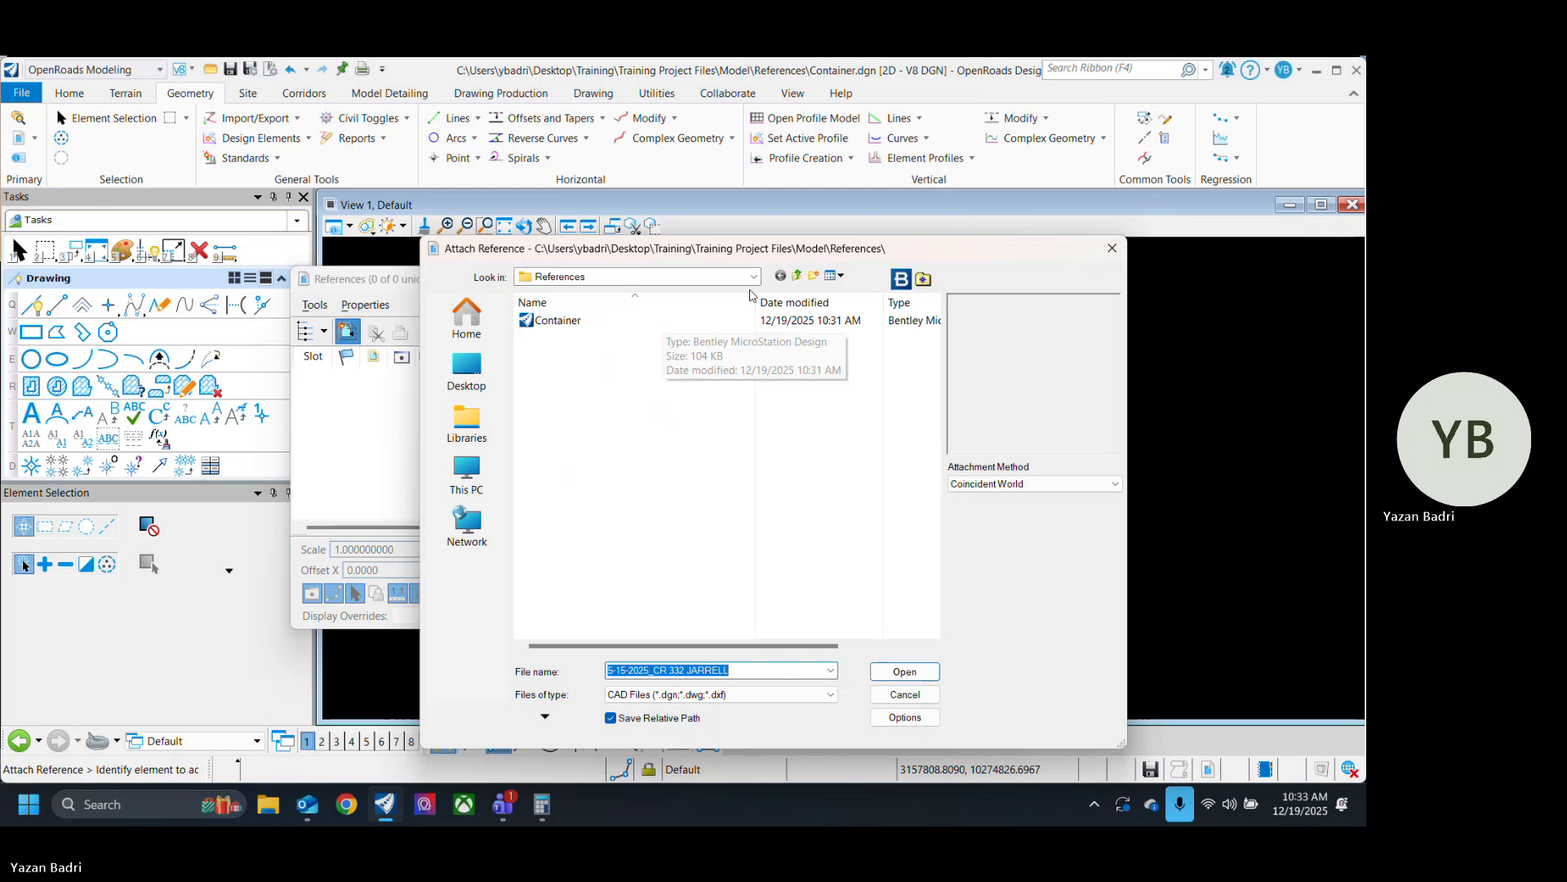
{"action": "left_click", "coordinate": [795, 276]}
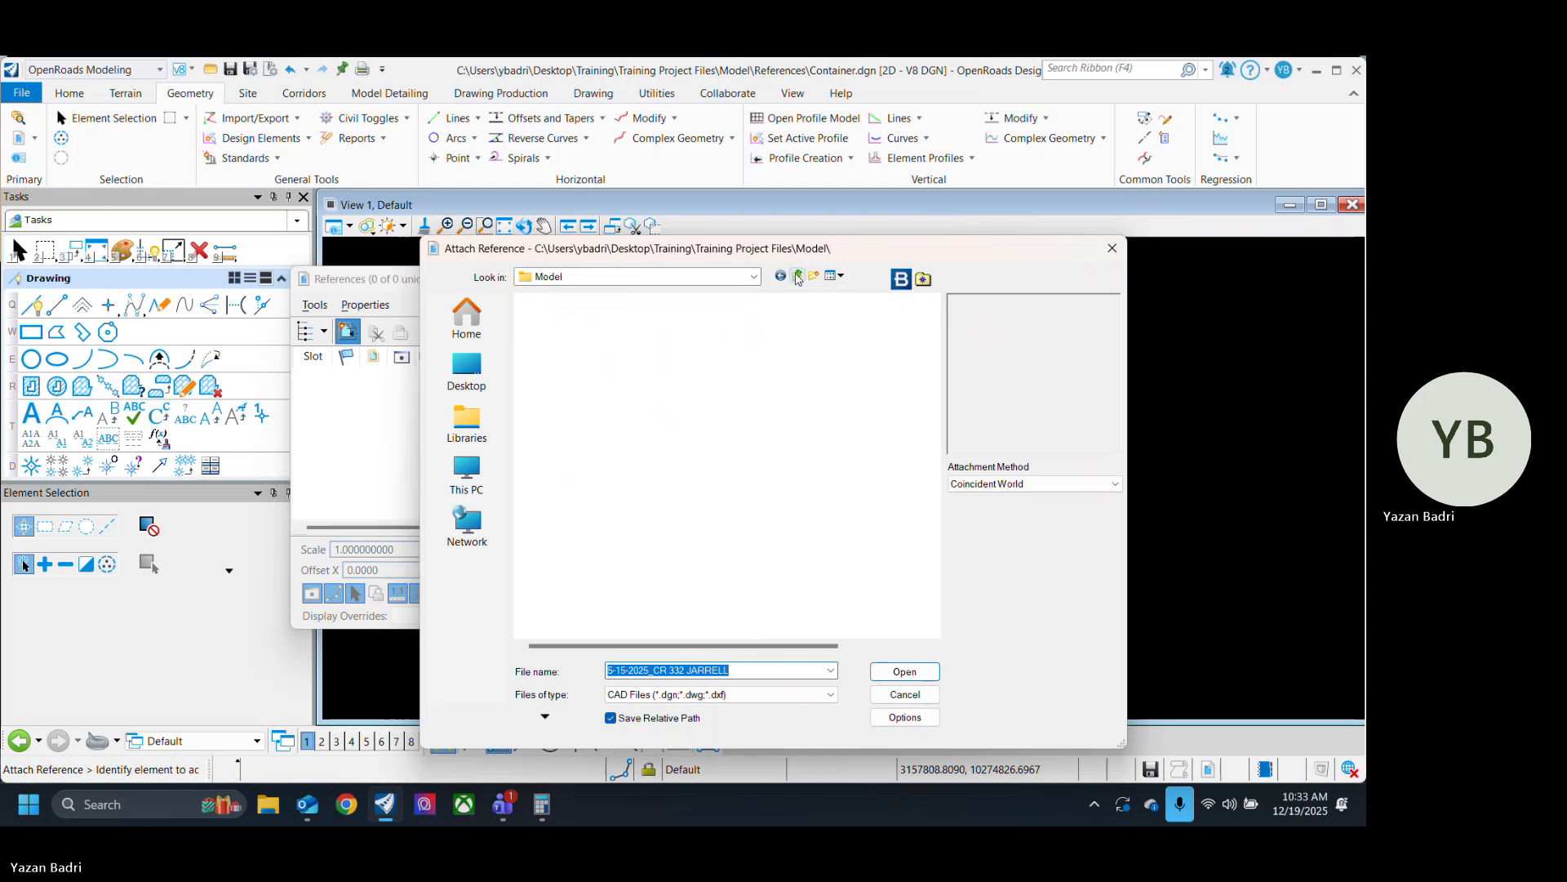
{"action": "double_click", "coordinate": [609, 408]}
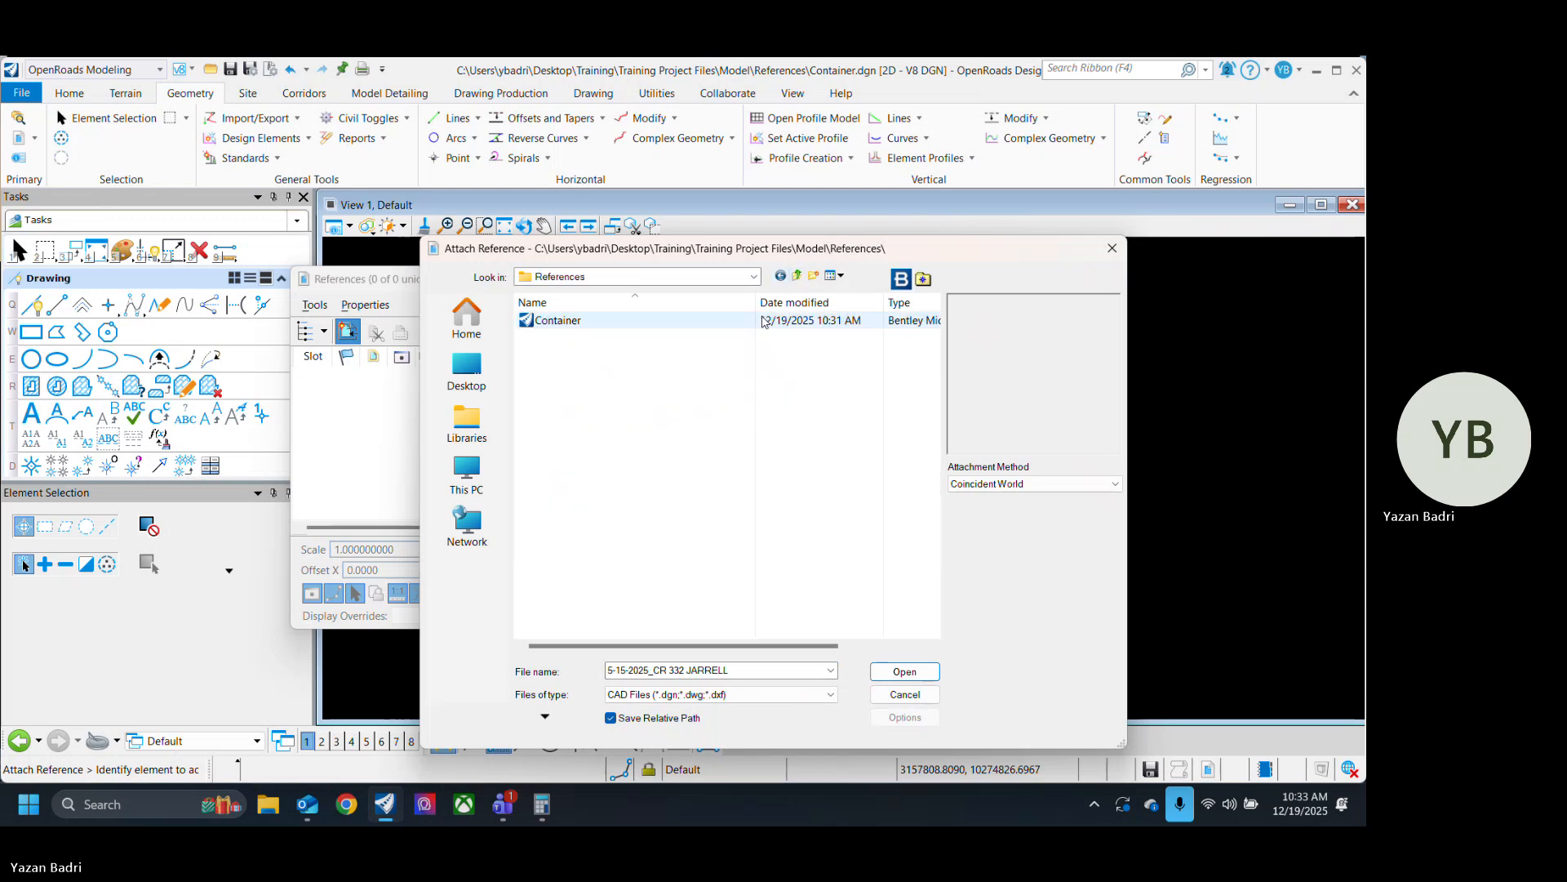
{"action": "left_click", "coordinate": [797, 277]}
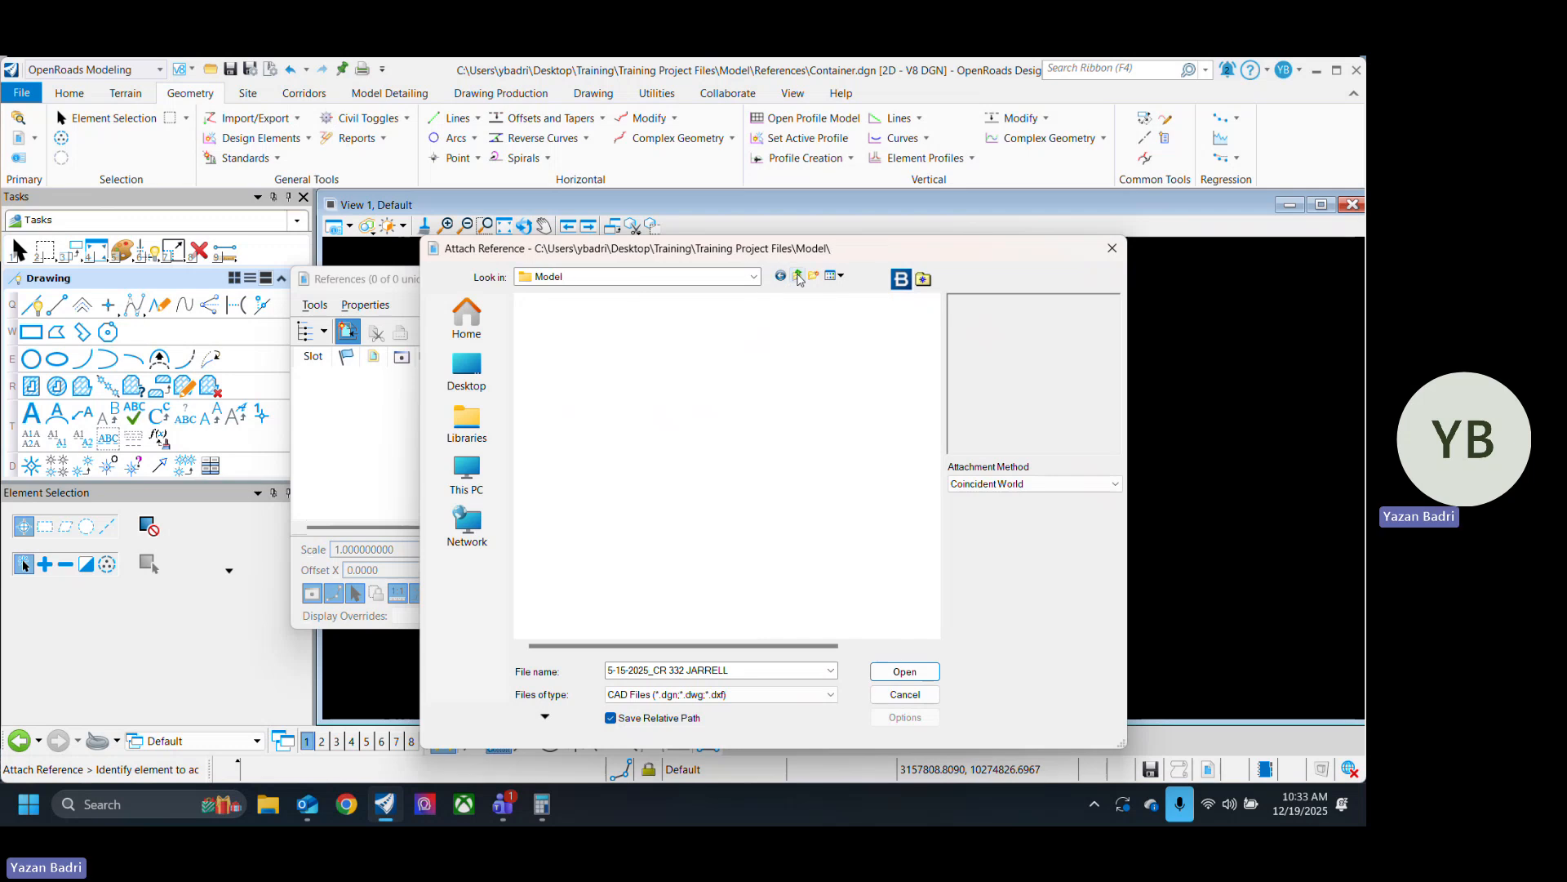
Switch to Outlook and save the topo attachment in the References folder under its original name, CR 332 JARRELL ROUTE TOPO WITH CULVERT 20250212.
{"action": "left_click", "coordinate": [313, 809]}
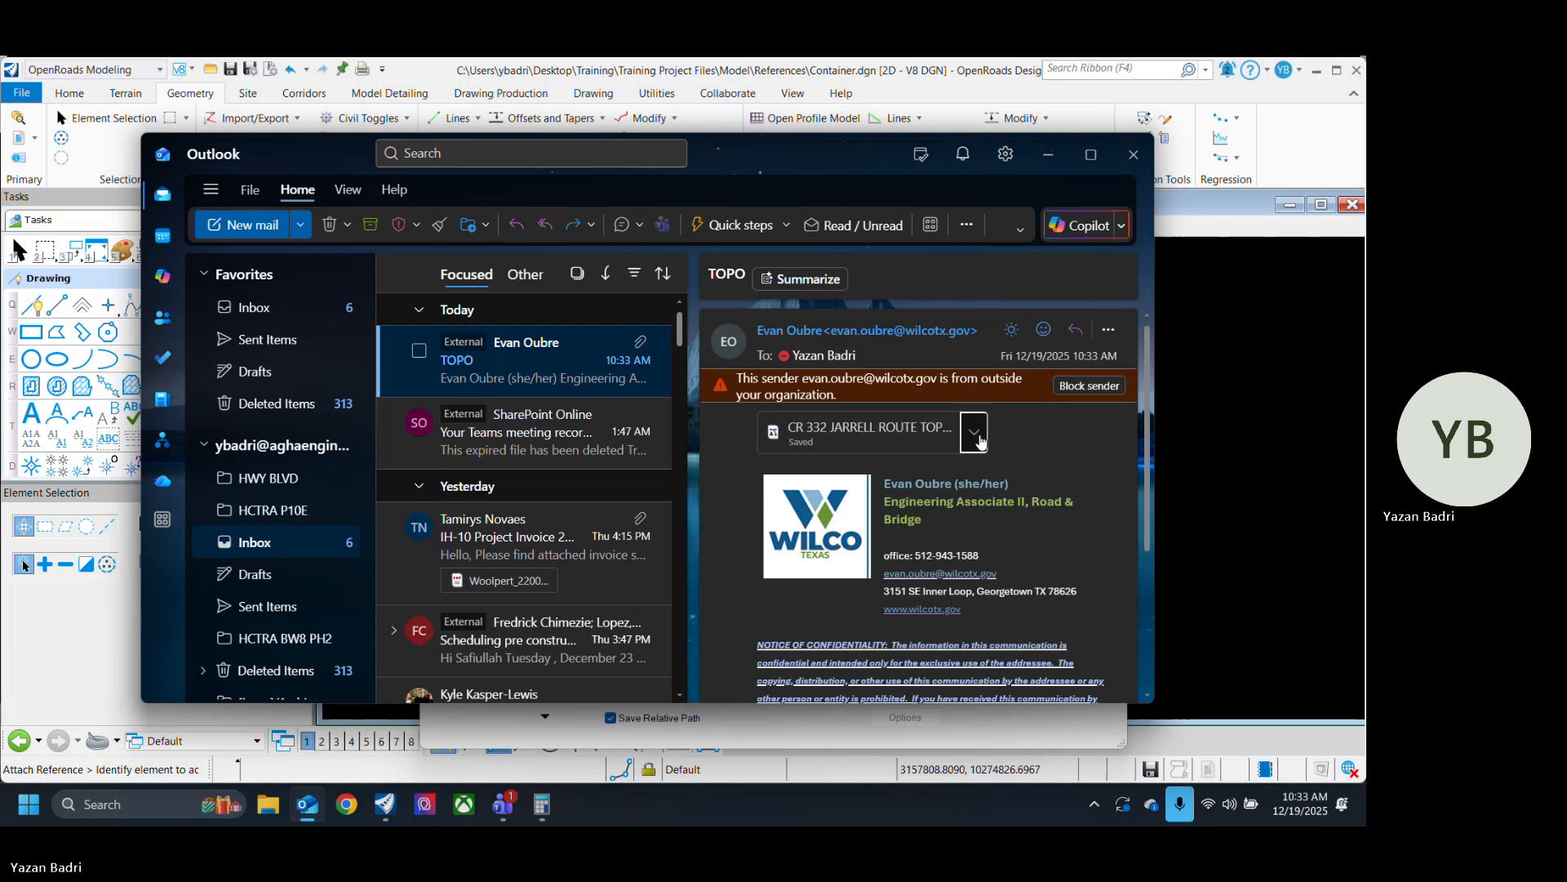
{"action": "left_click", "coordinate": [976, 432]}
{"action": "left_click", "coordinate": [775, 565]}
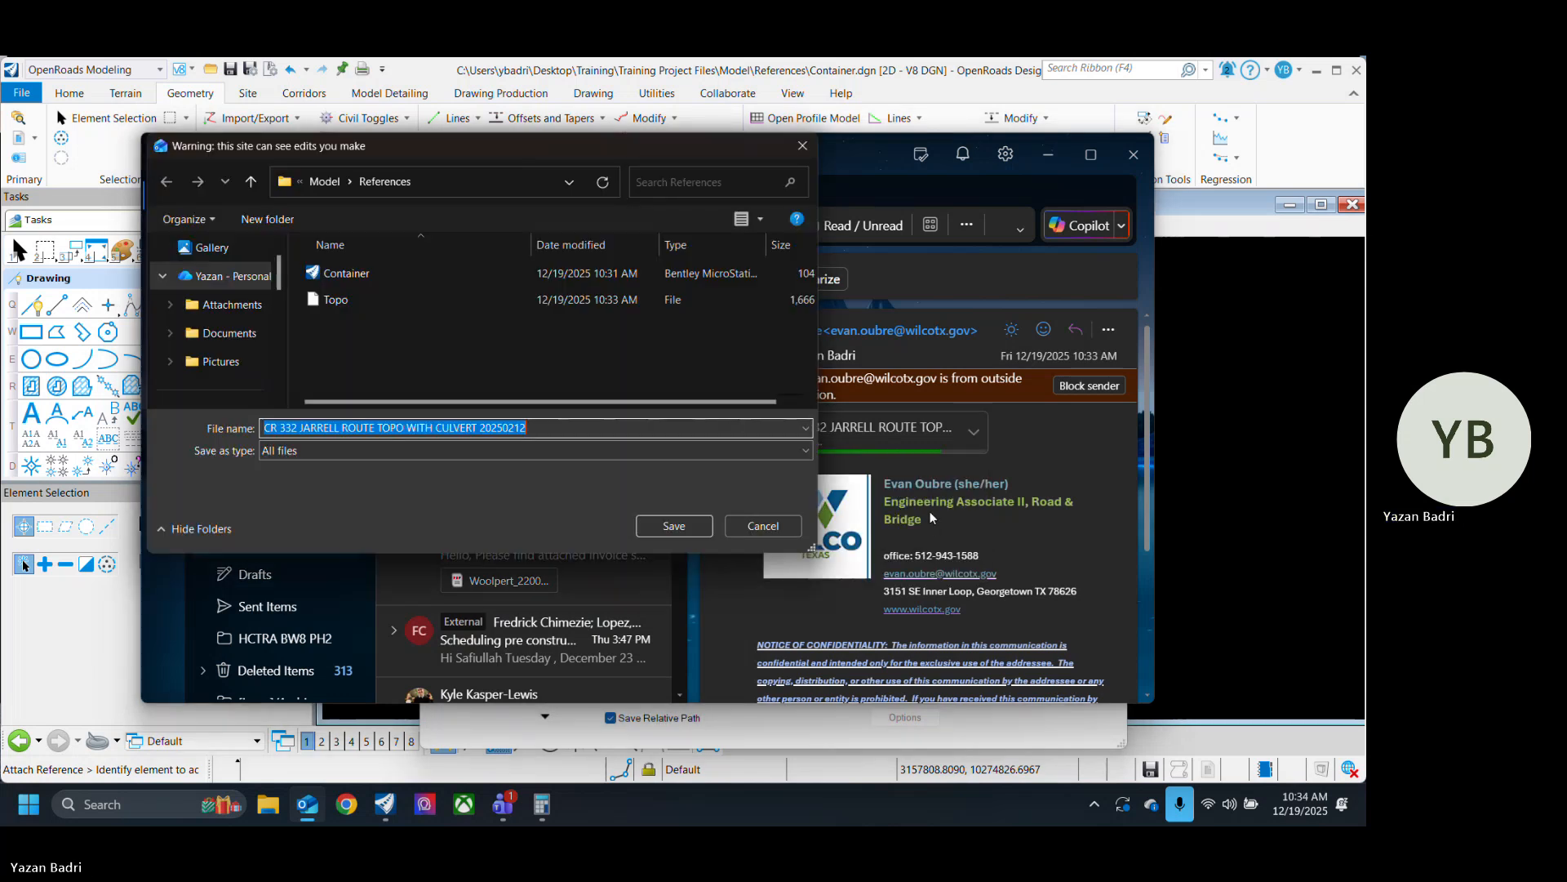
{"action": "left_click", "coordinate": [688, 526]}
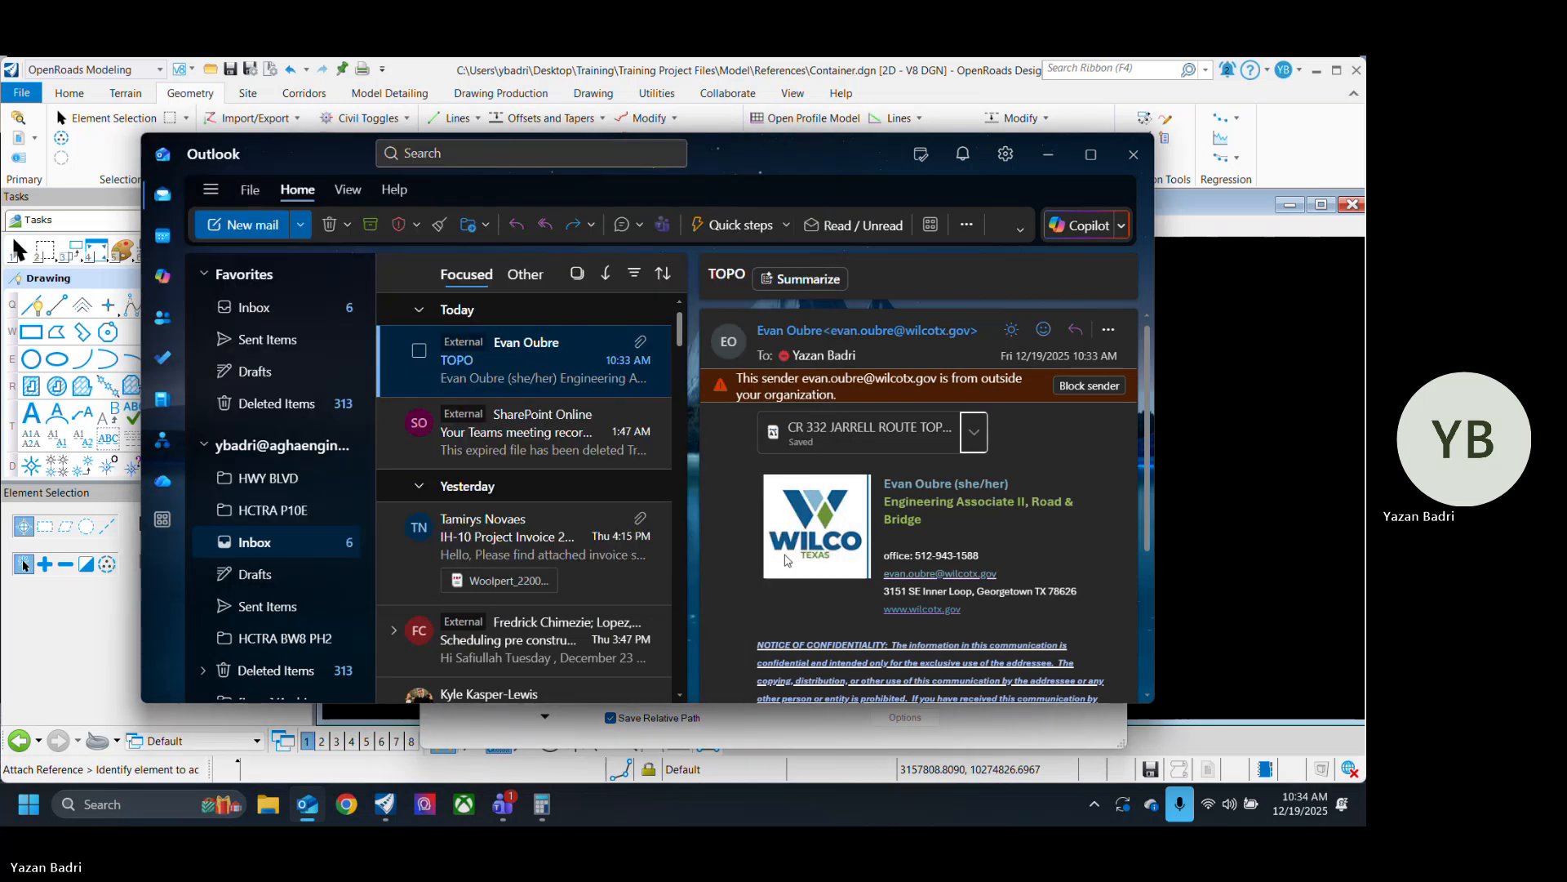
{"action": "left_click", "coordinate": [1048, 161]}
Attach the CR 332 JARRELL ROUTE TOPO WITH CULVERT file as a Coincident World reference, accepting the storage unit mismatch.
{"action": "double_click", "coordinate": [624, 412]}
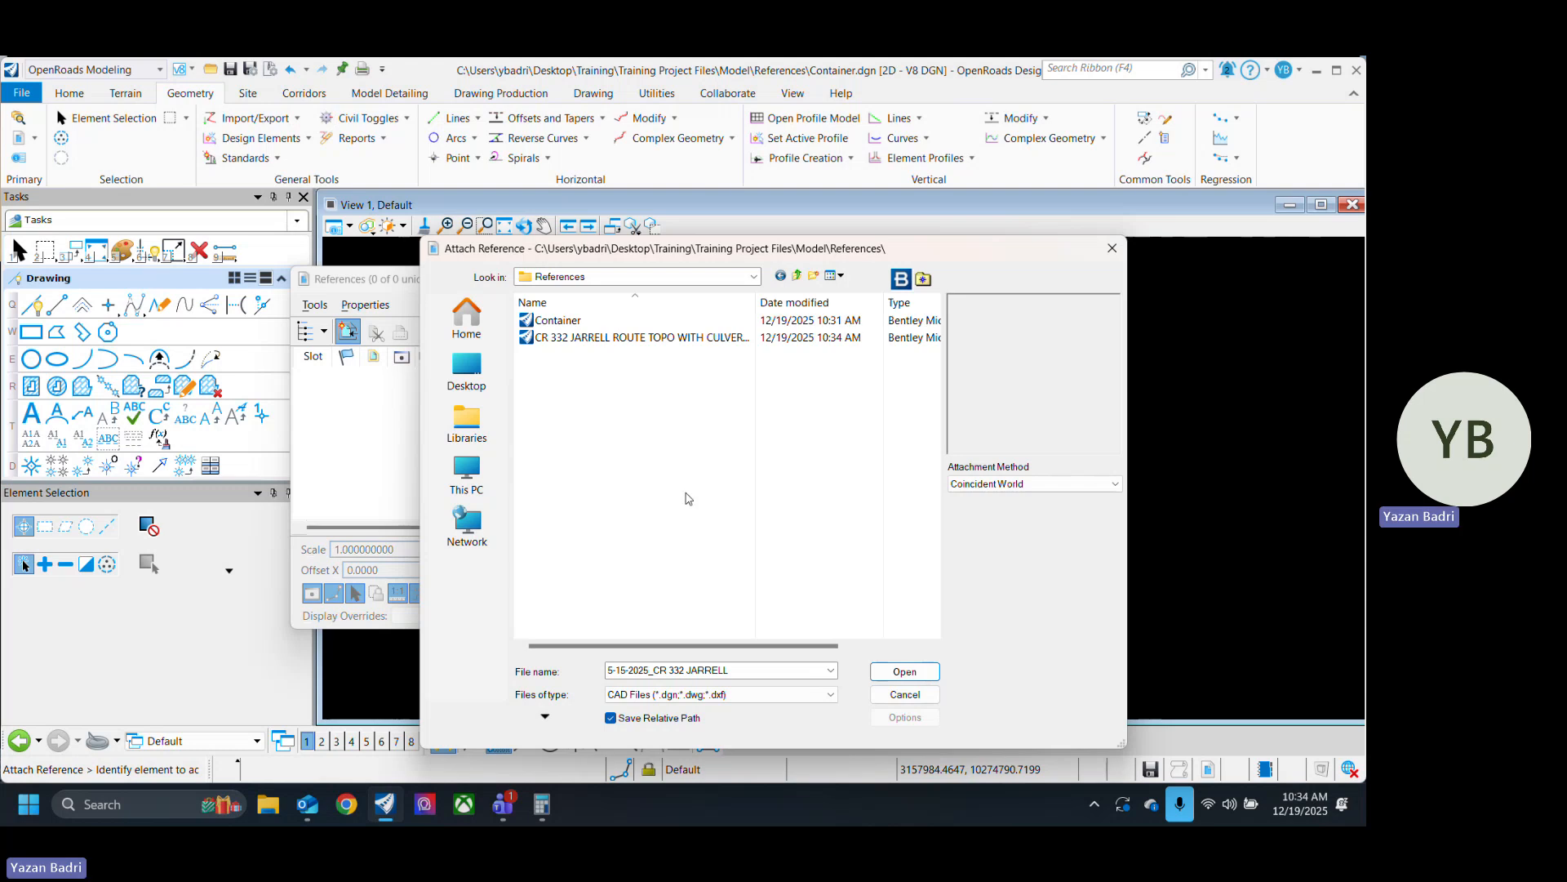
{"action": "left_click", "coordinate": [663, 337]}
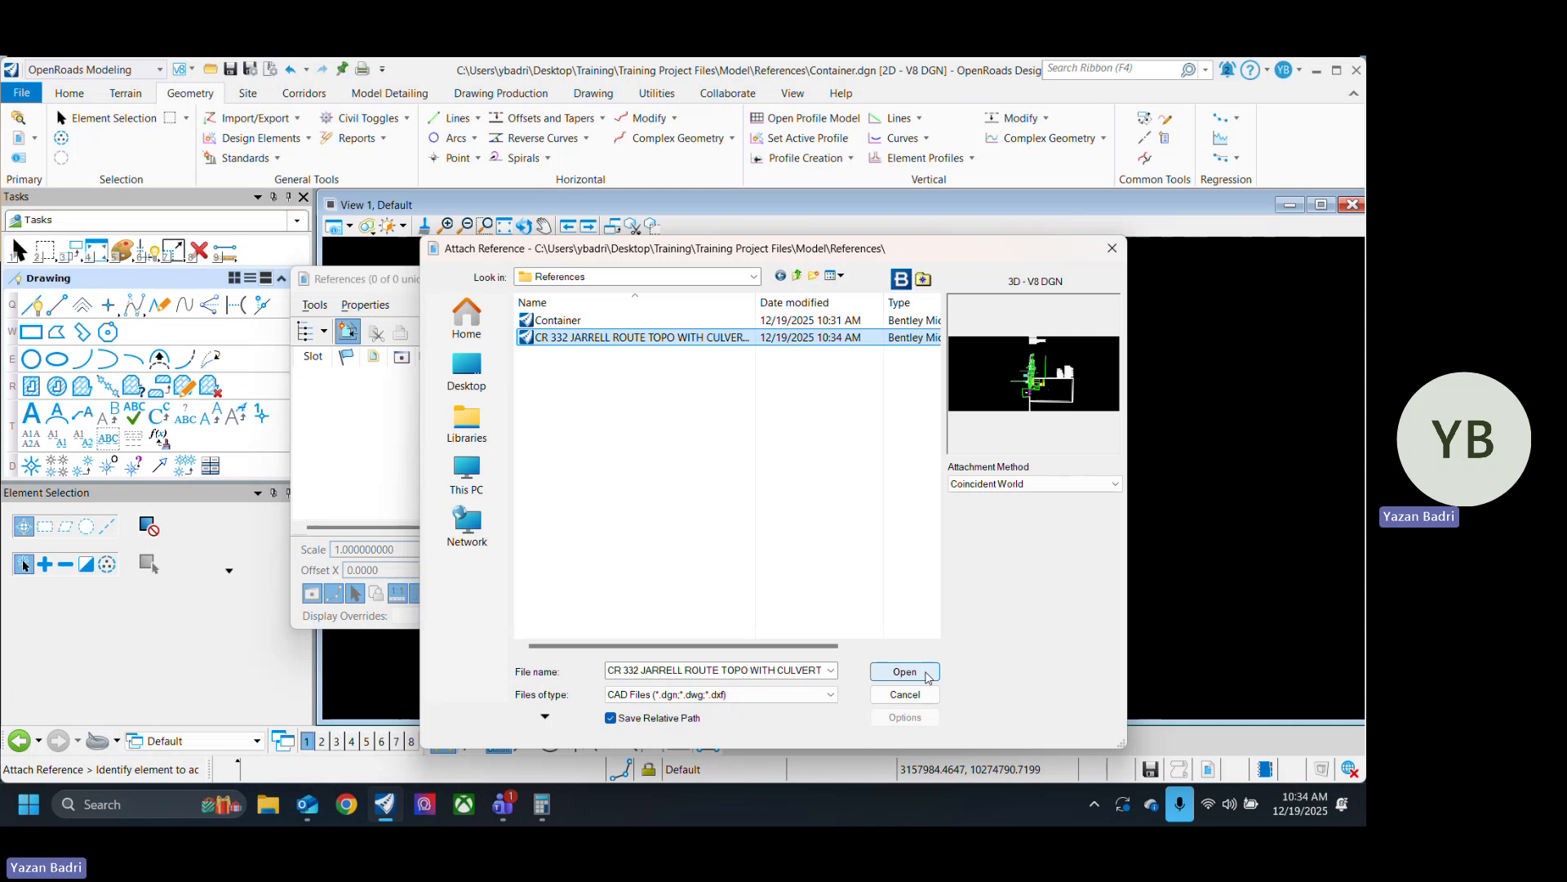
{"action": "left_click", "coordinate": [929, 676]}
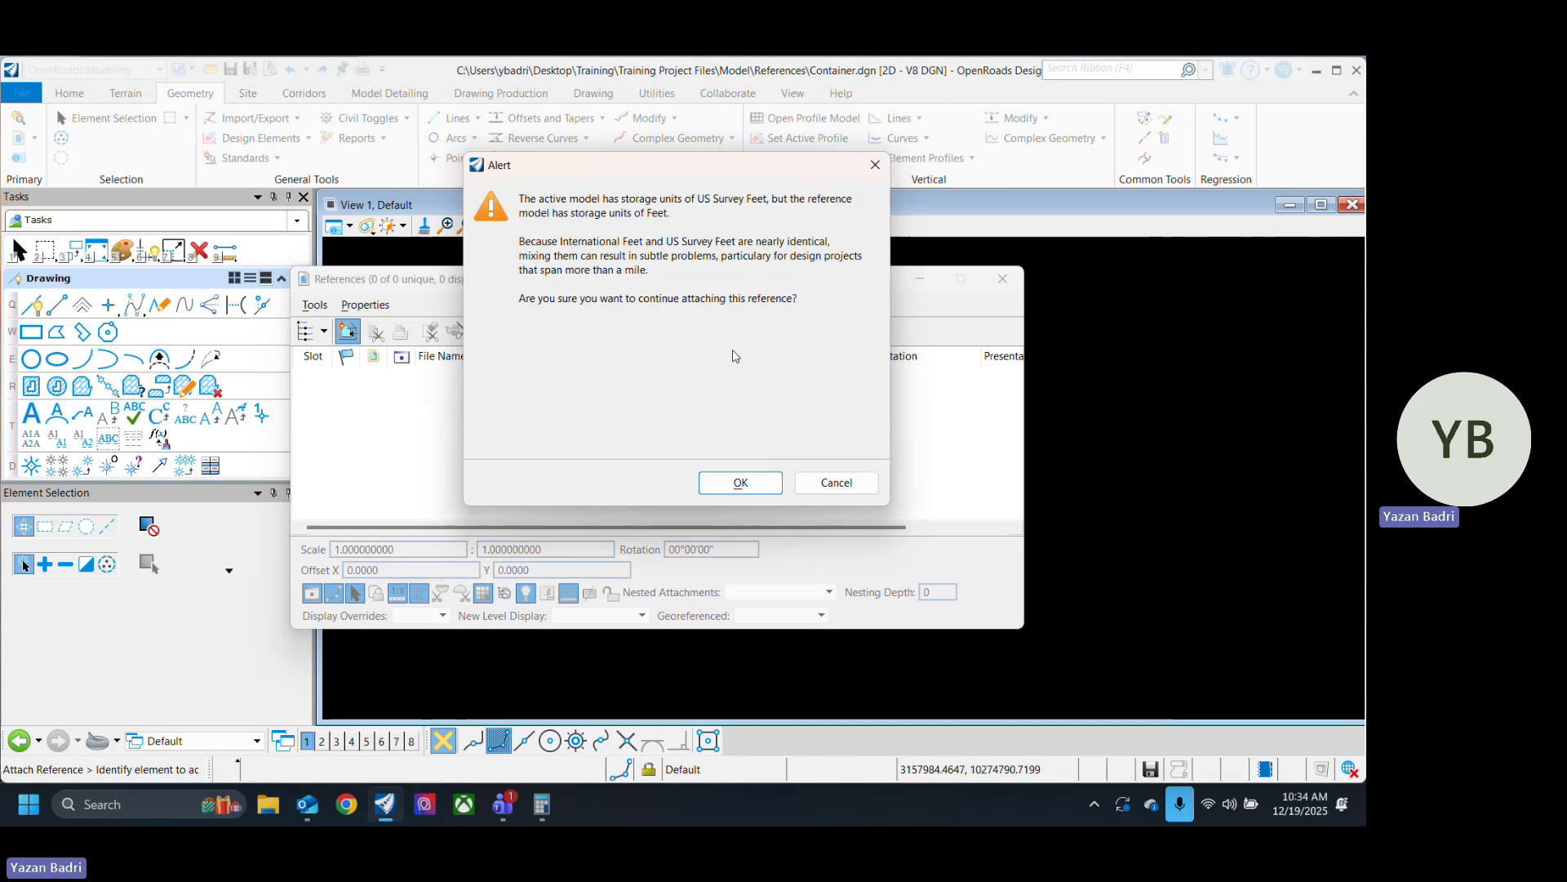
{"action": "left_click", "coordinate": [767, 485]}
{"action": "left_click", "coordinate": [1018, 287]}
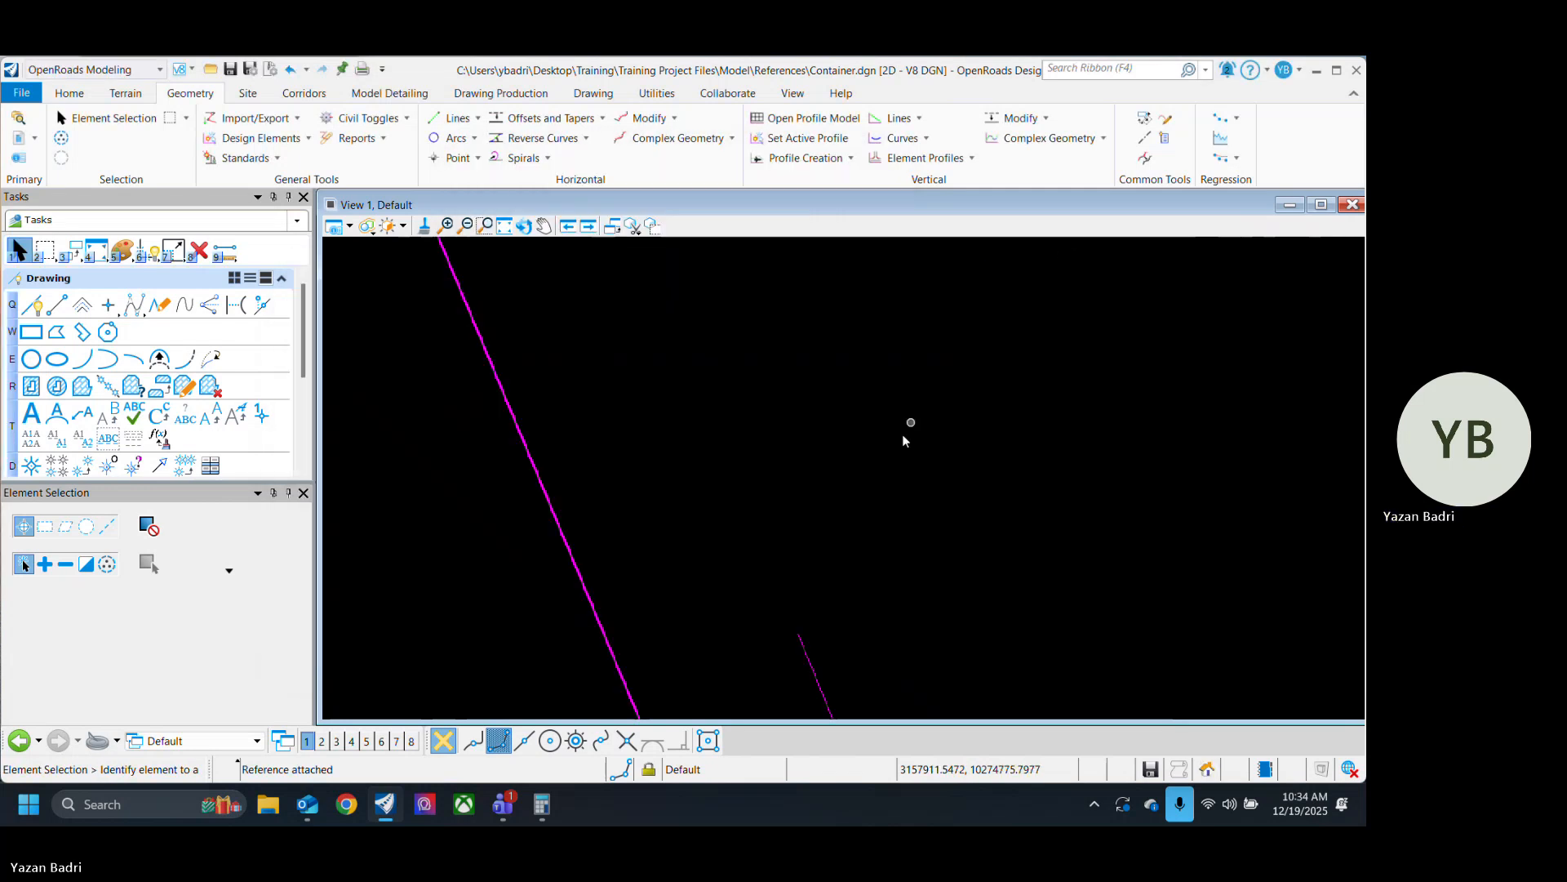
Rotate the view by two points along the roadway so County Road 332 runs horizontally across the view.
{"action": "scroll", "coordinate": [723, 432], "scroll_direction": "down", "scroll_amount": 6}
{"action": "scroll", "coordinate": [707, 539], "scroll_direction": "up", "scroll_amount": 6}
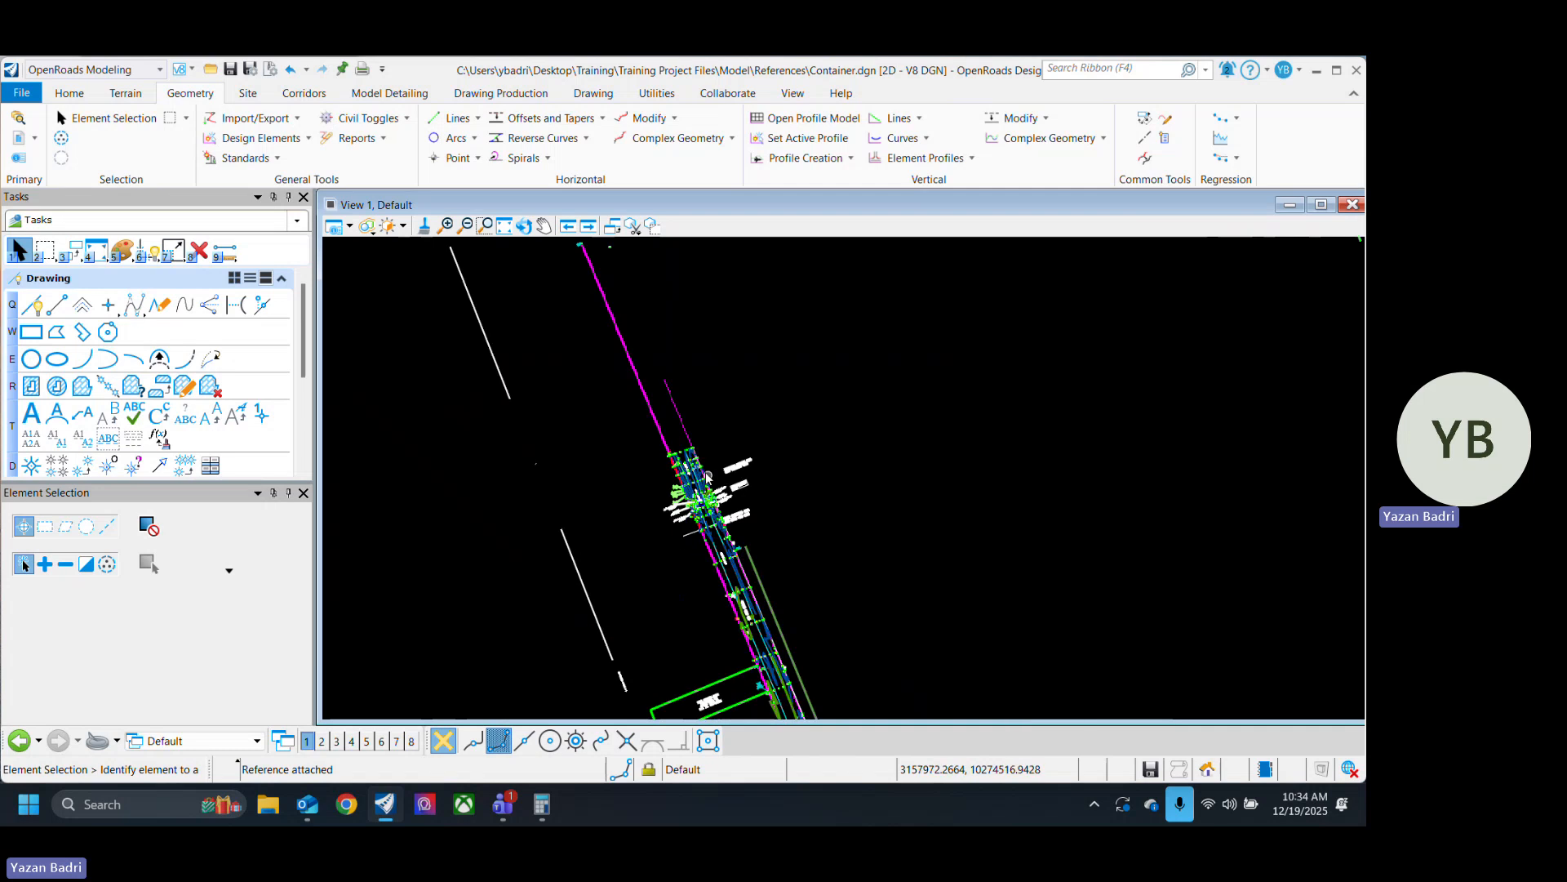
{"action": "scroll", "coordinate": [758, 560], "scroll_direction": "up", "scroll_amount": 5}
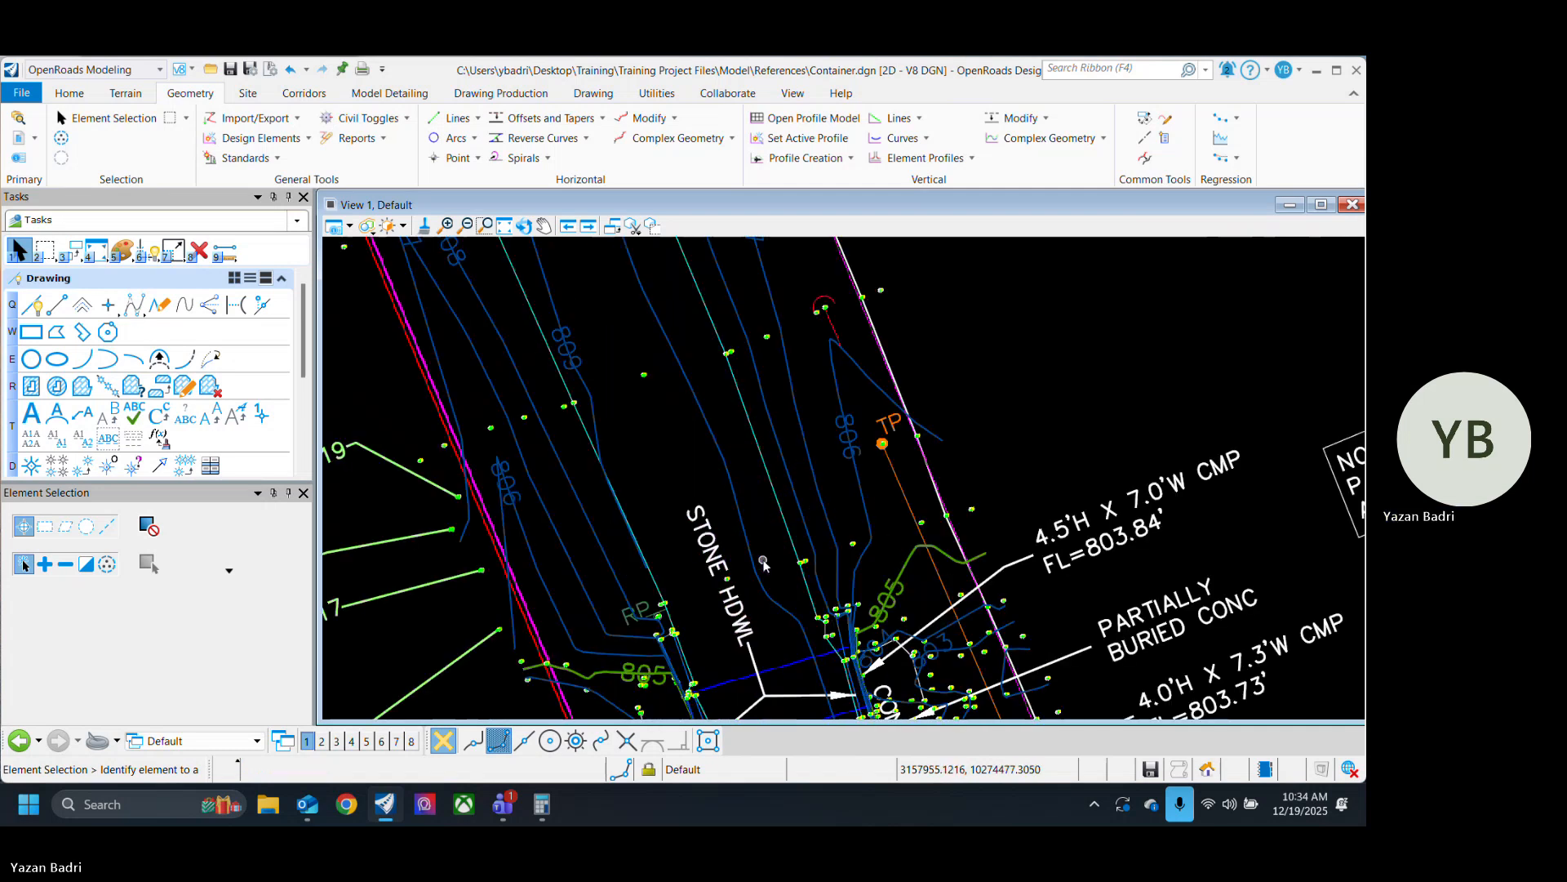
{"action": "scroll", "coordinate": [660, 465], "scroll_direction": "down", "scroll_amount": 5}
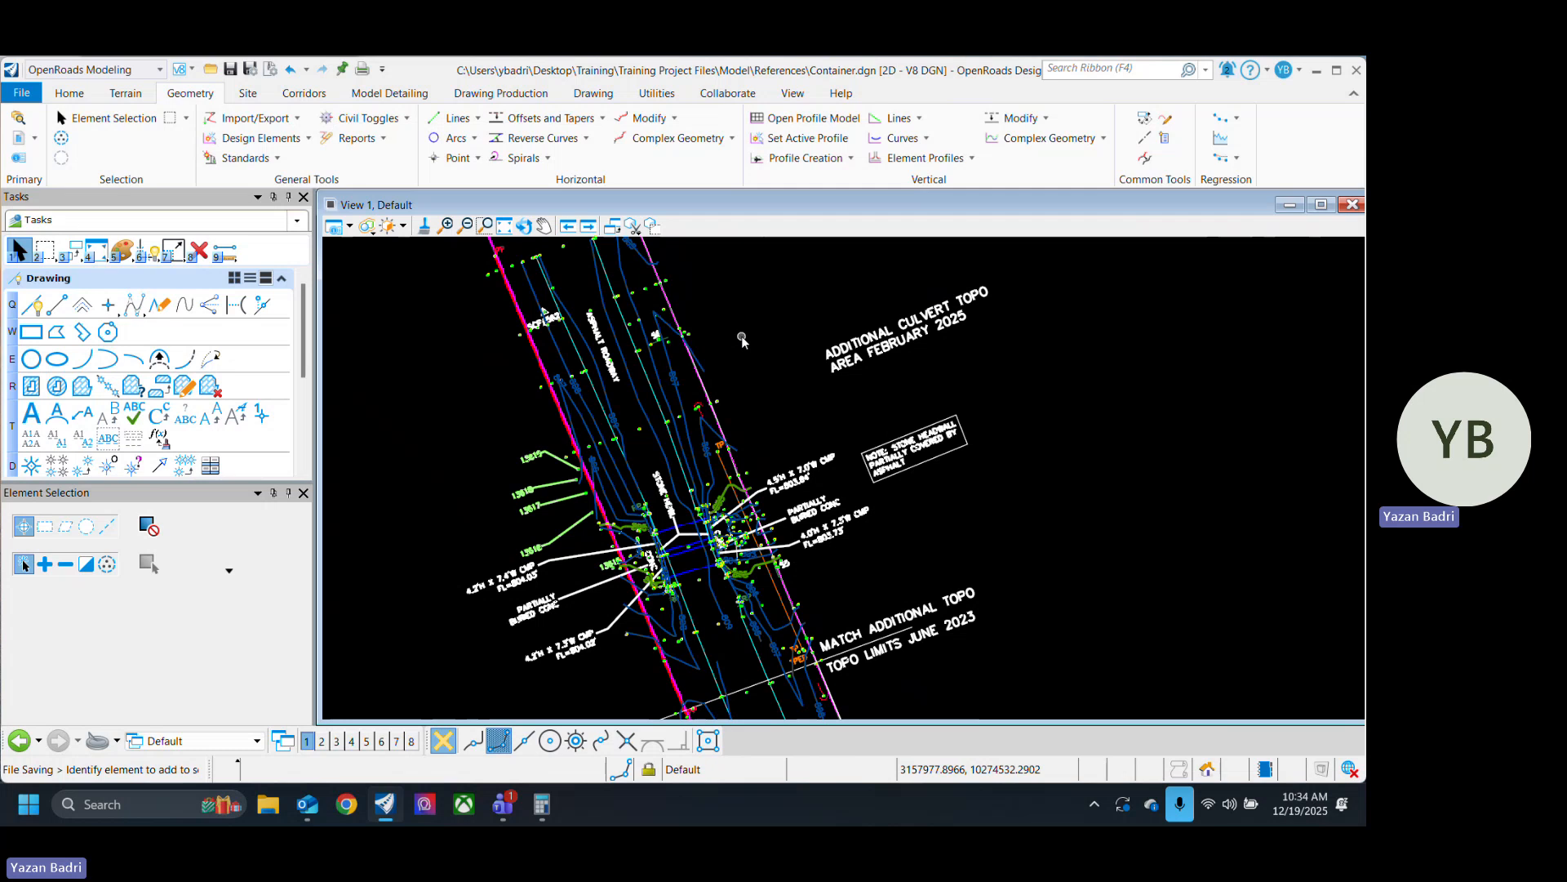
{"action": "scroll", "coordinate": [734, 466], "scroll_direction": "down", "scroll_amount": 3}
{"action": "scroll", "coordinate": [679, 393], "scroll_direction": "up", "scroll_amount": 4}
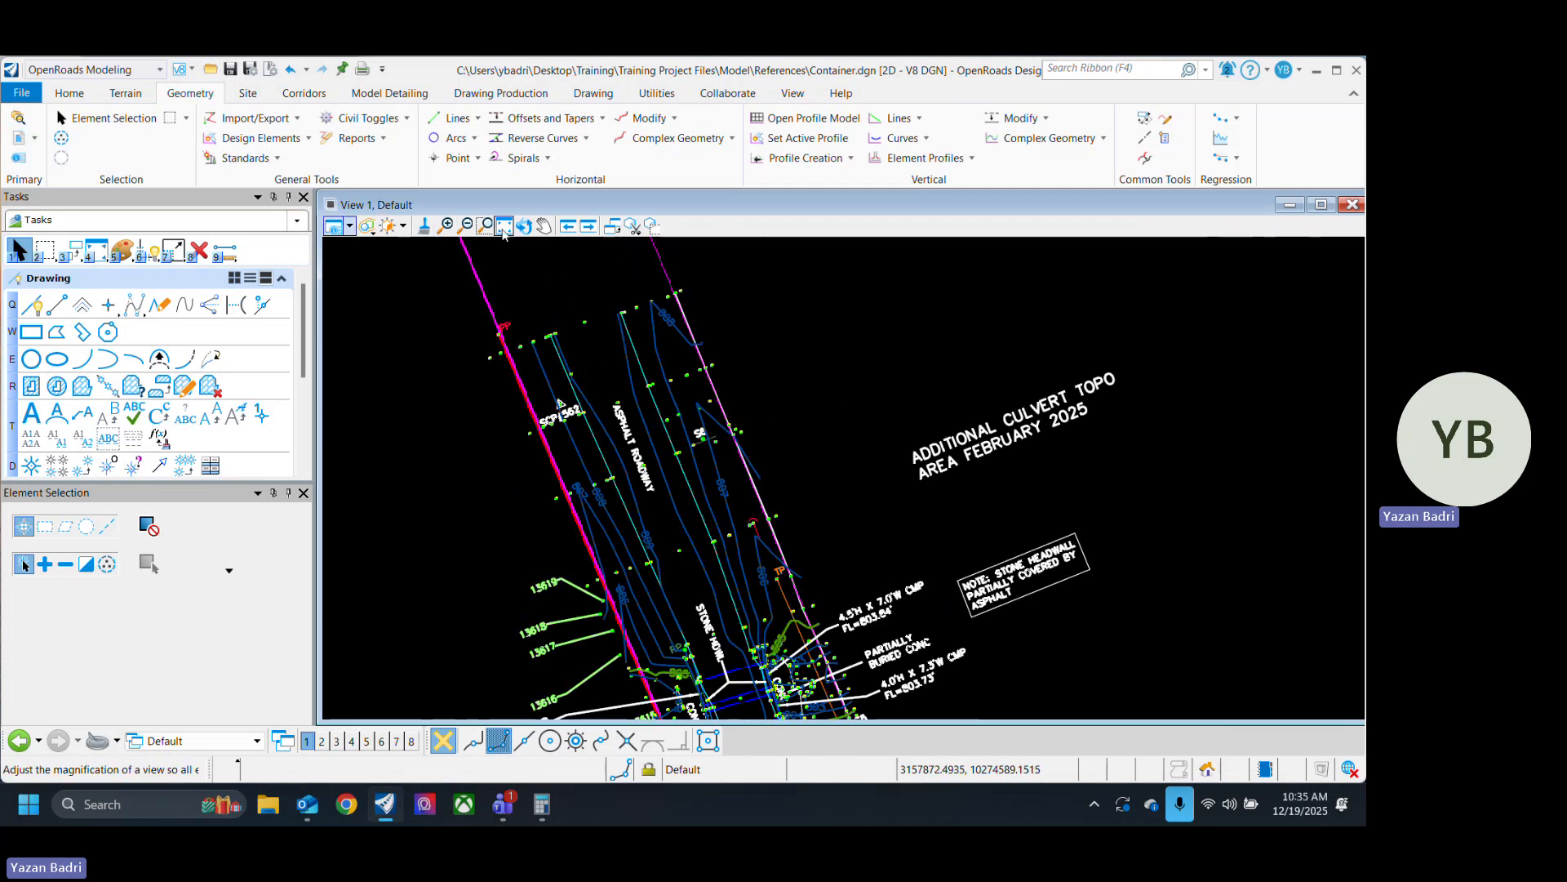
{"action": "left_click", "coordinate": [525, 226]}
{"action": "left_click", "coordinate": [428, 384]}
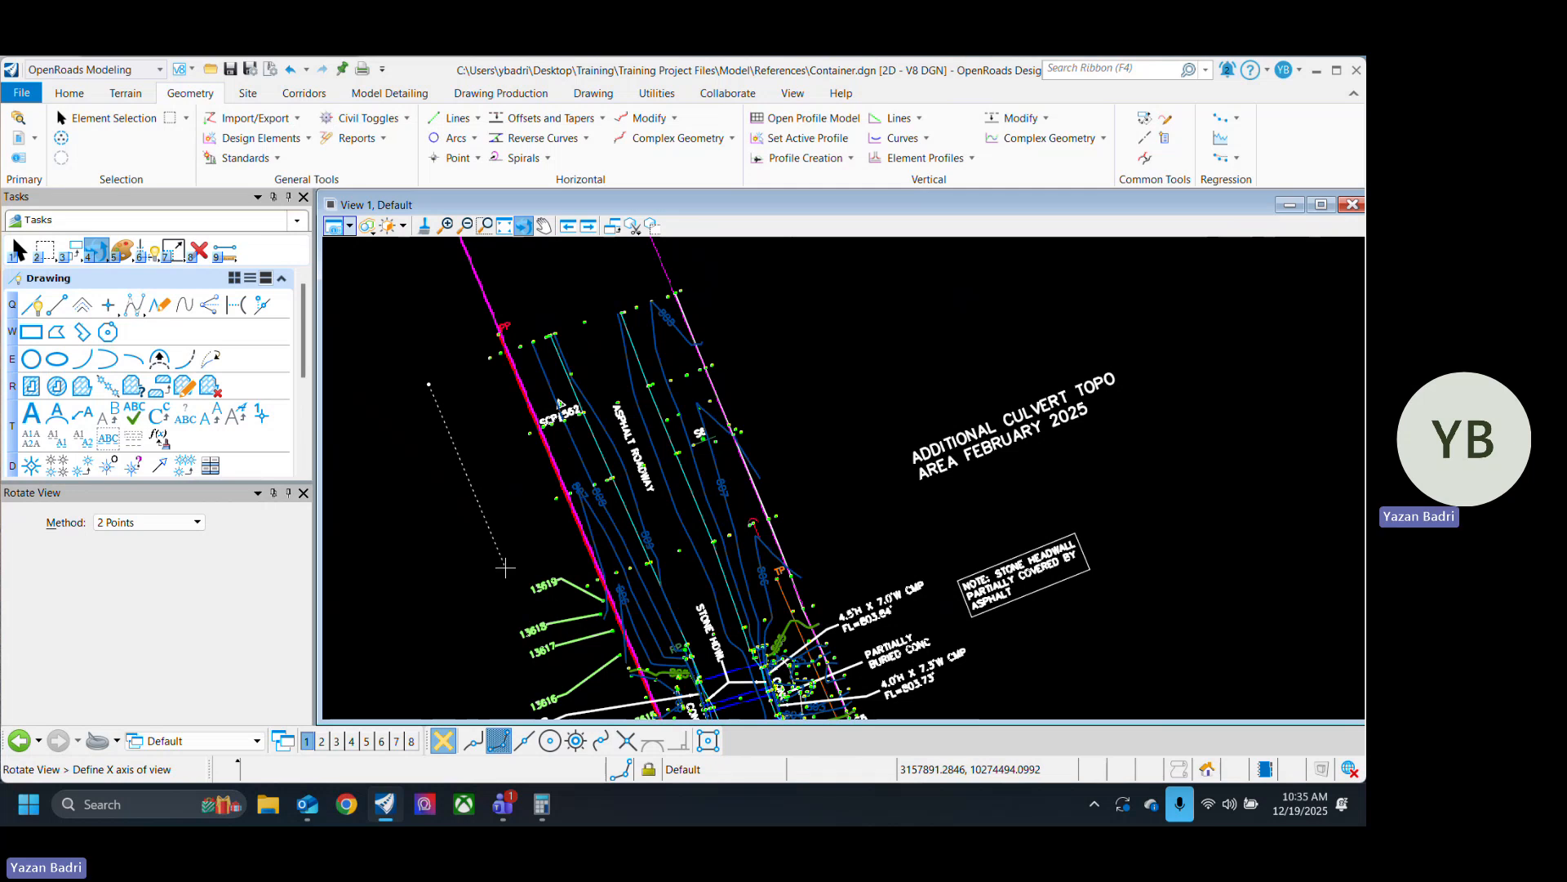
{"action": "left_click", "coordinate": [507, 566]}
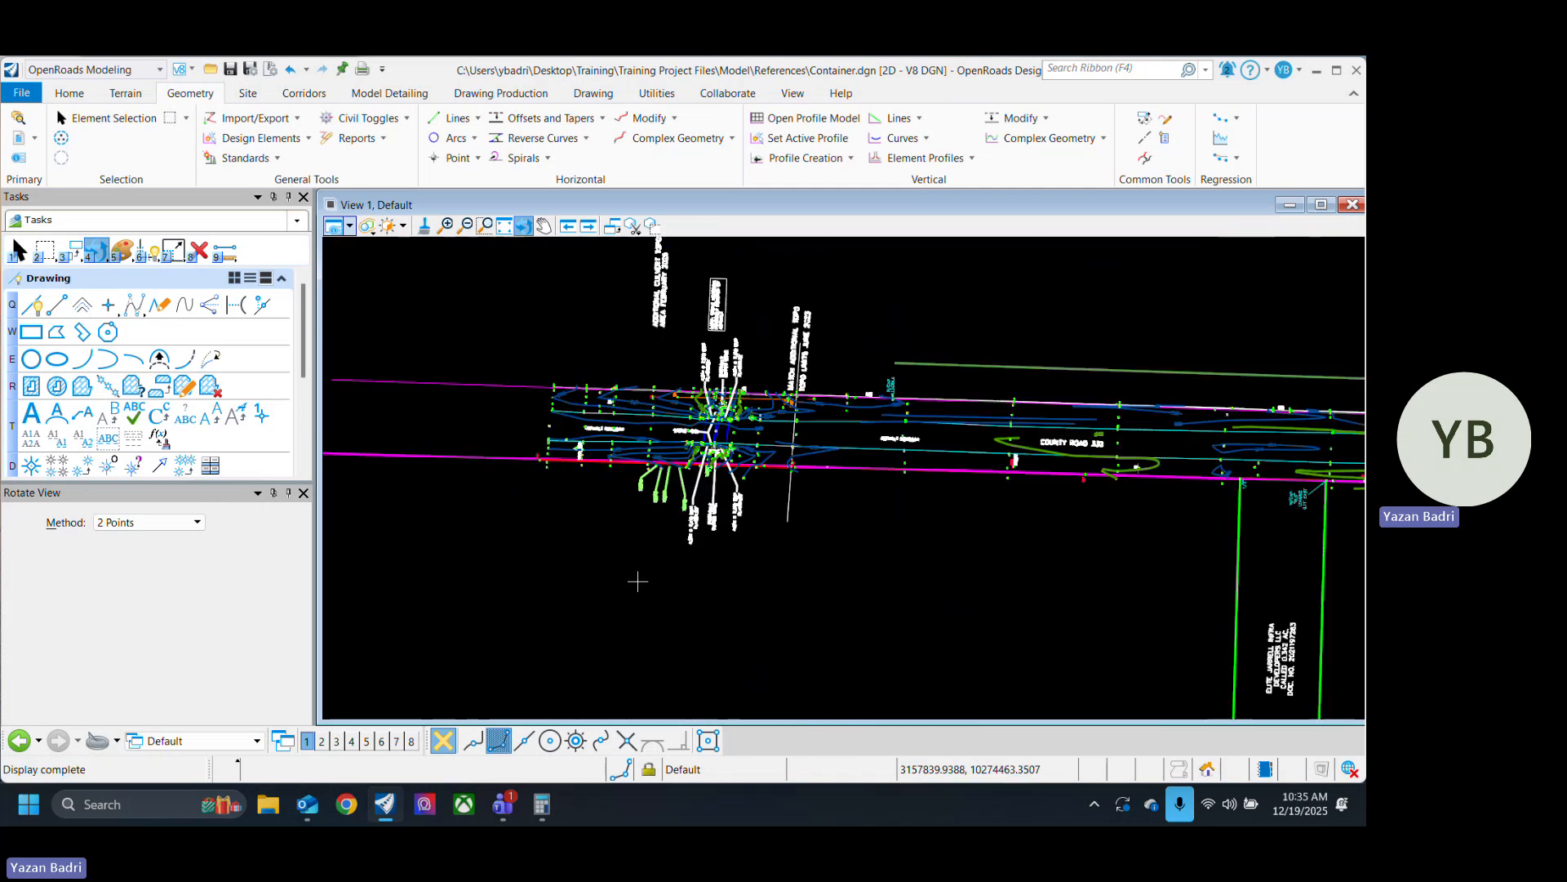
{"action": "scroll", "coordinate": [659, 506], "scroll_direction": "down", "scroll_amount": 2}
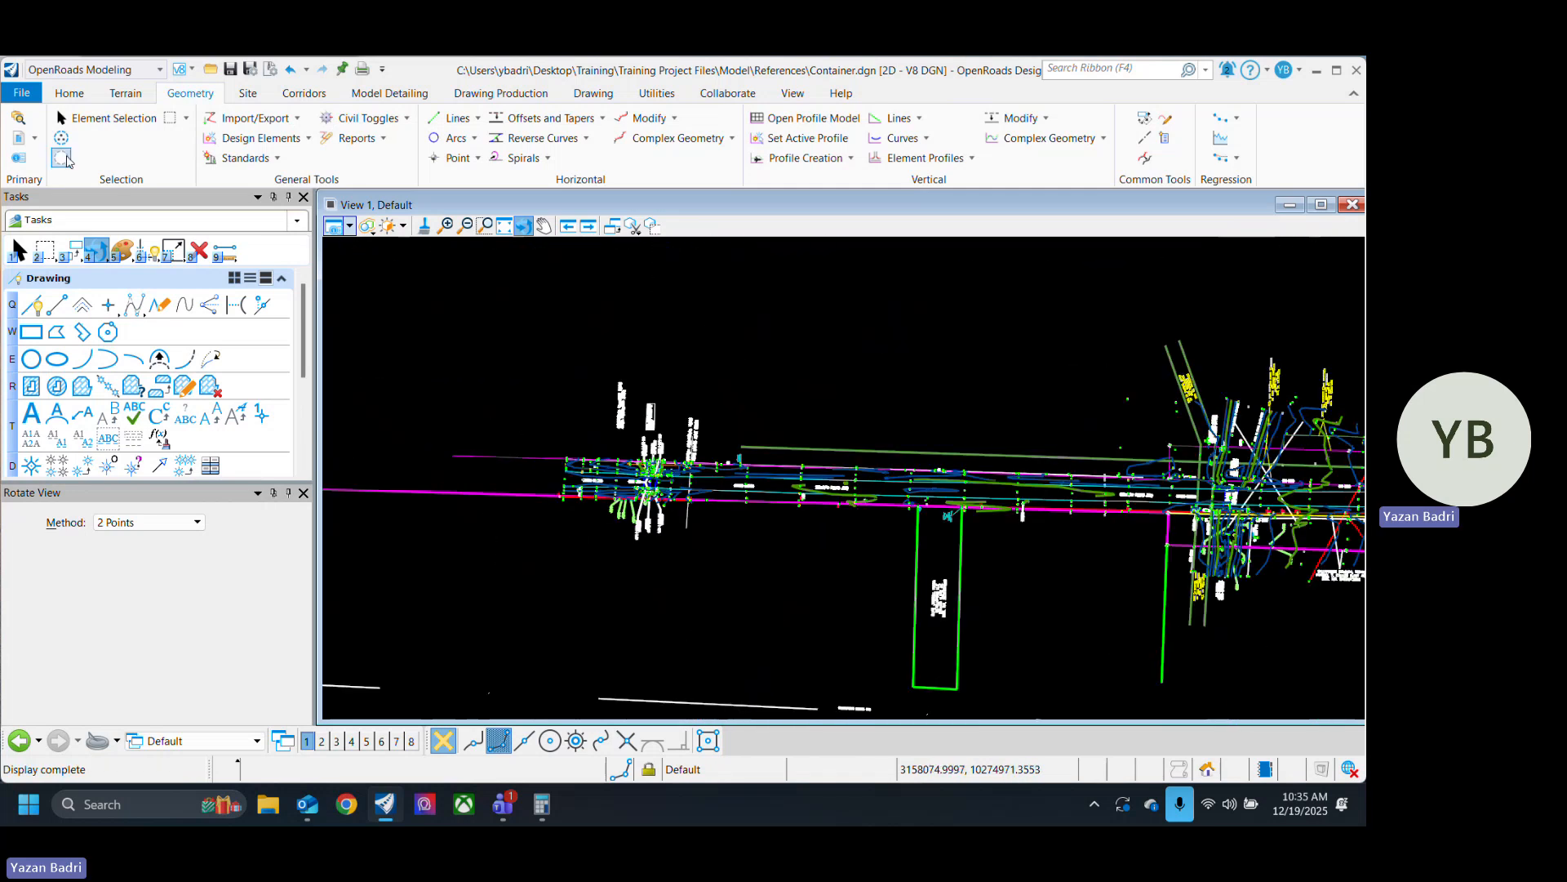
{"action": "left_click", "coordinate": [106, 118]}
{"action": "left_click", "coordinate": [21, 138]}
{"action": "left_click", "coordinate": [348, 331]}
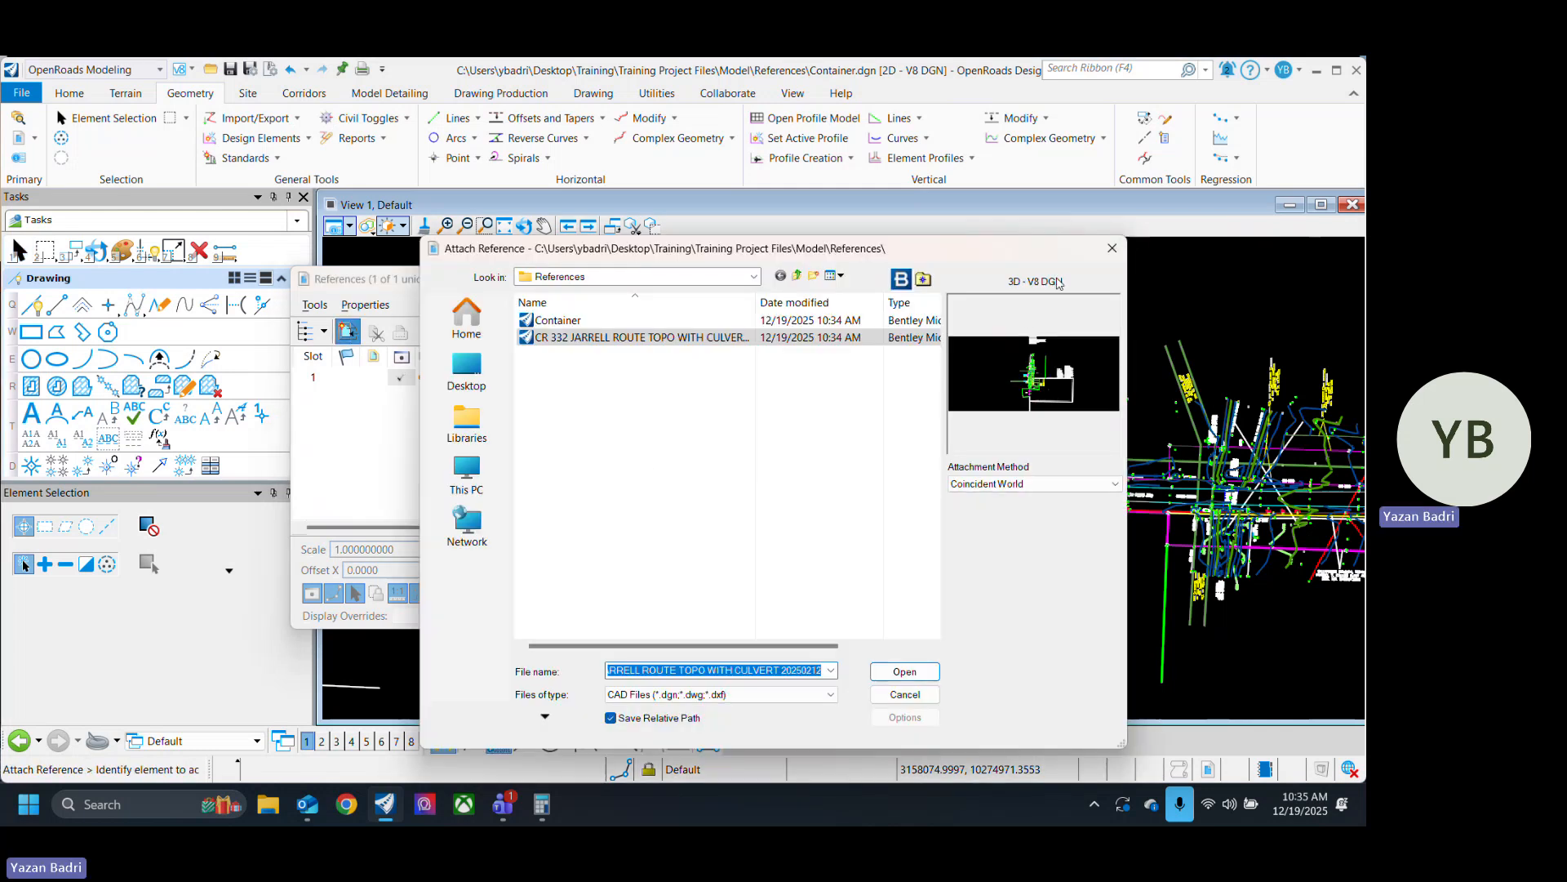
{"action": "key", "text": "Return"}
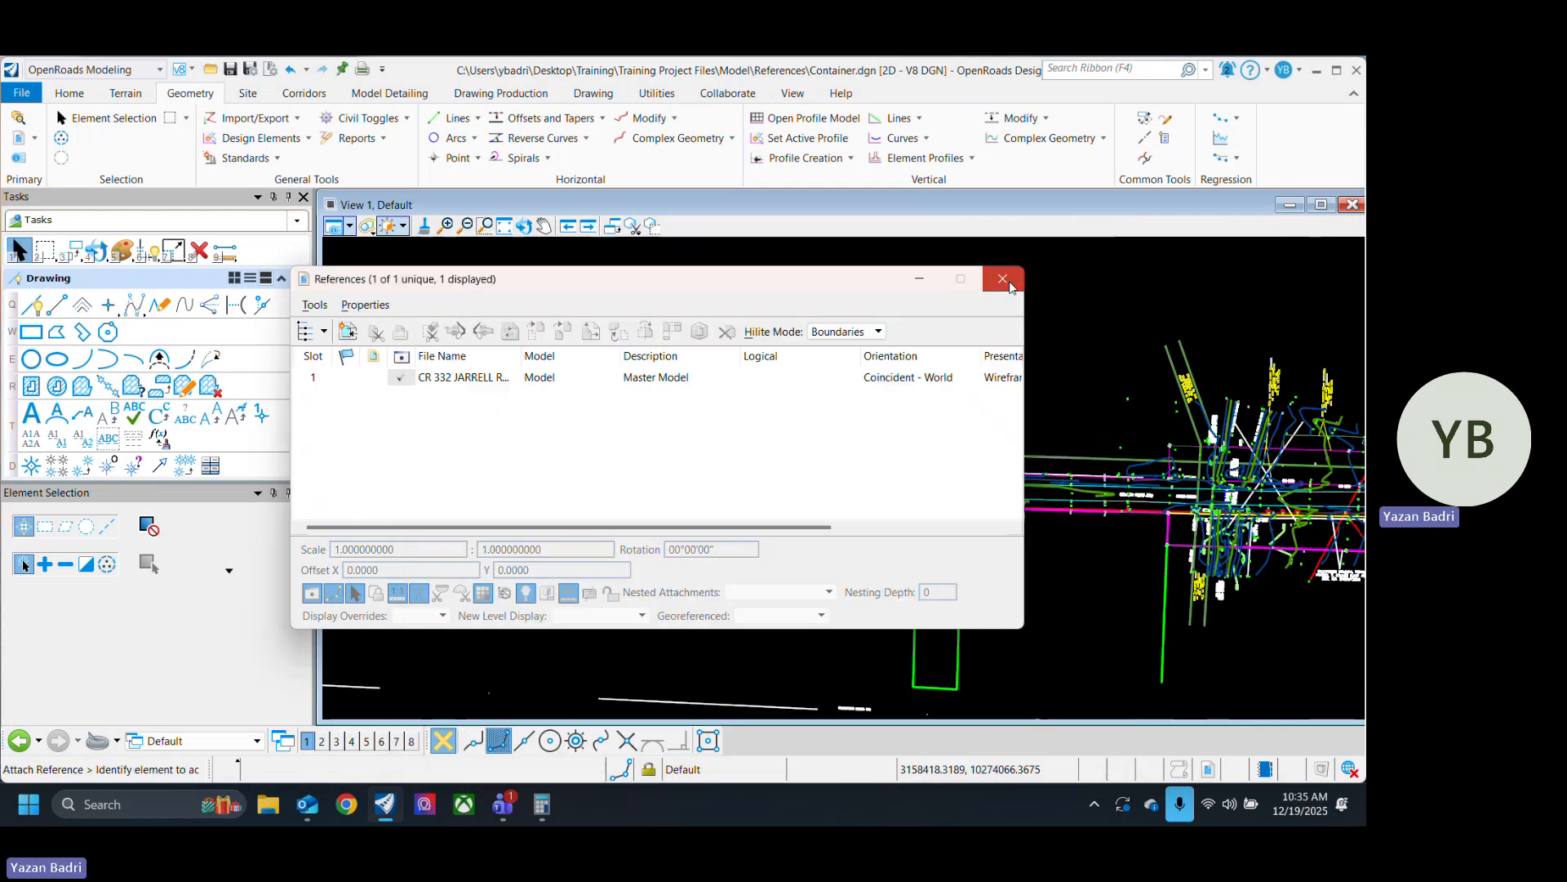
{"action": "left_click", "coordinate": [1003, 278]}
Examine the attached topo along County Road 332, including the road curve, adjoining parcels and the existing culvert with its stone headwalls.
{"action": "scroll", "coordinate": [1101, 532], "scroll_direction": "up", "scroll_amount": 3}
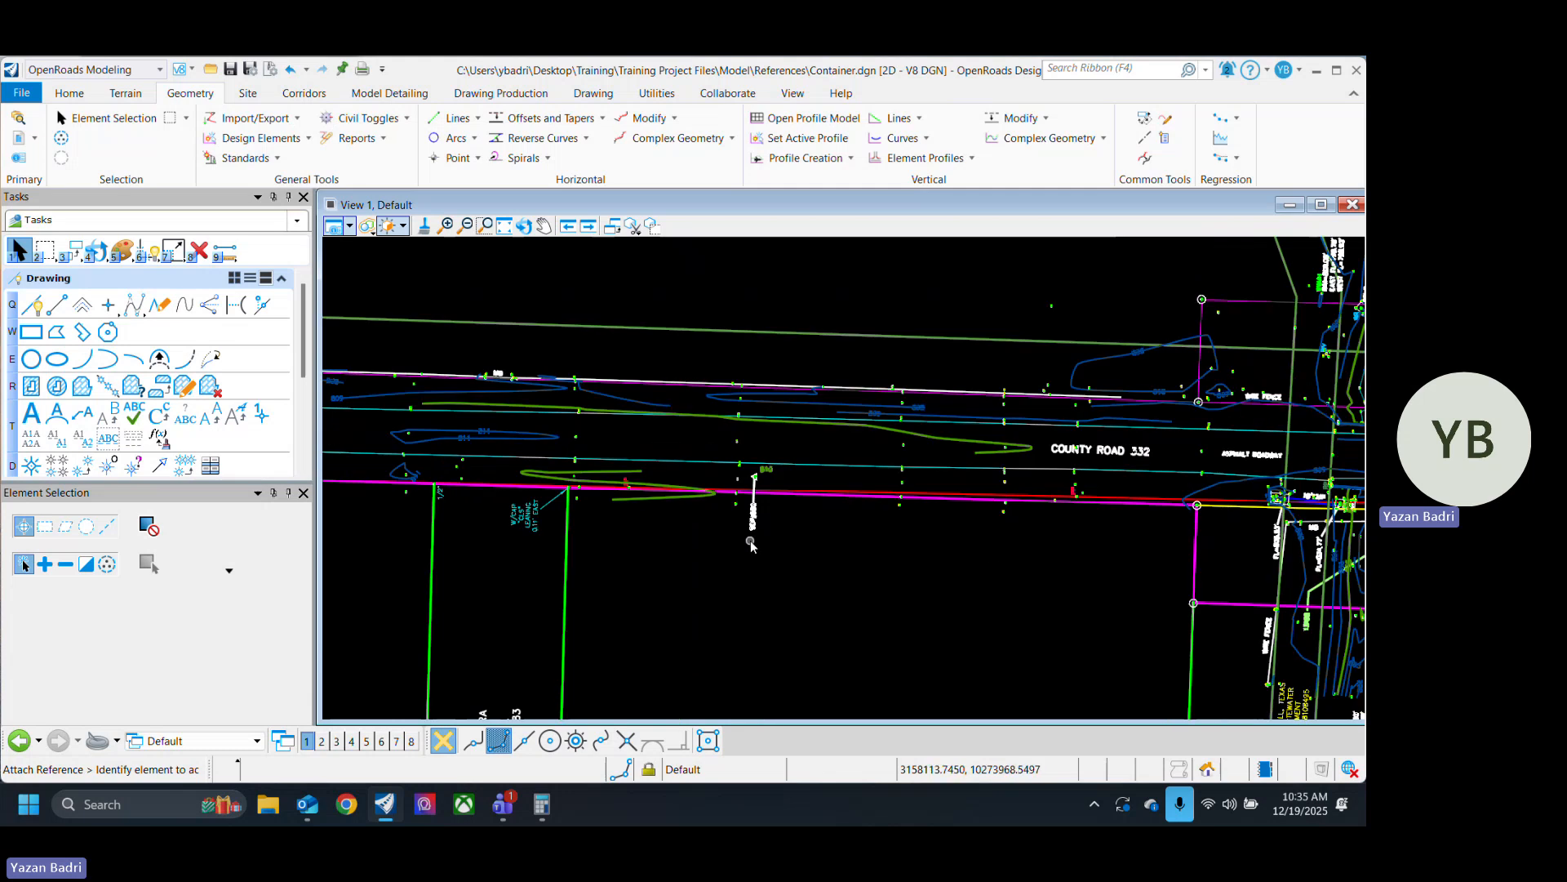
{"action": "scroll", "coordinate": [666, 511], "scroll_direction": "down", "scroll_amount": 8}
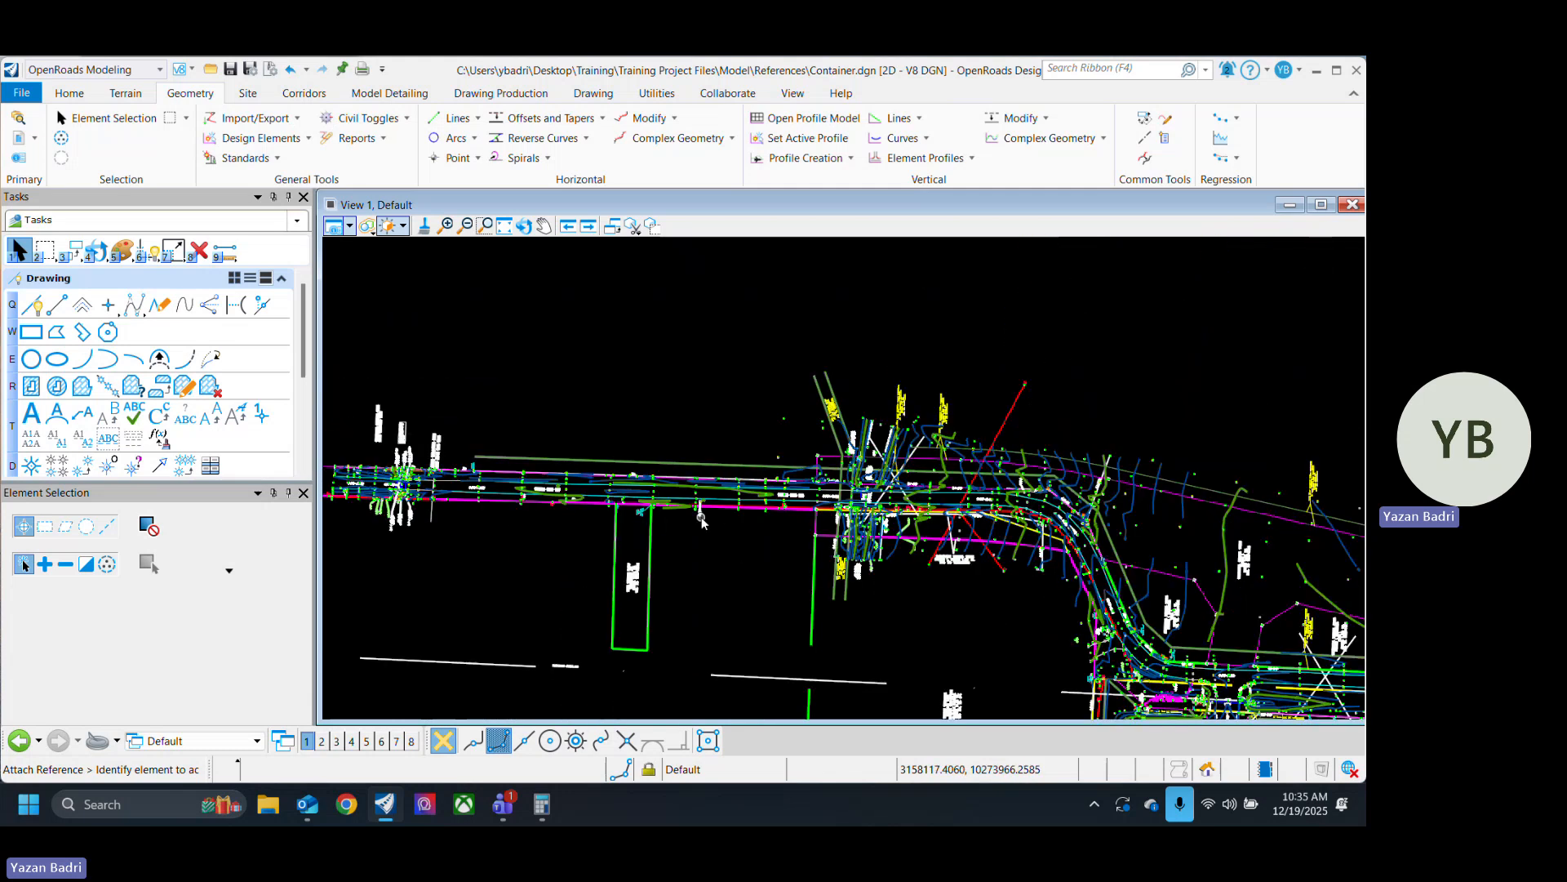
{"action": "scroll", "coordinate": [938, 530], "scroll_direction": "up", "scroll_amount": 5}
{"action": "scroll", "coordinate": [714, 451], "scroll_direction": "up", "scroll_amount": 5}
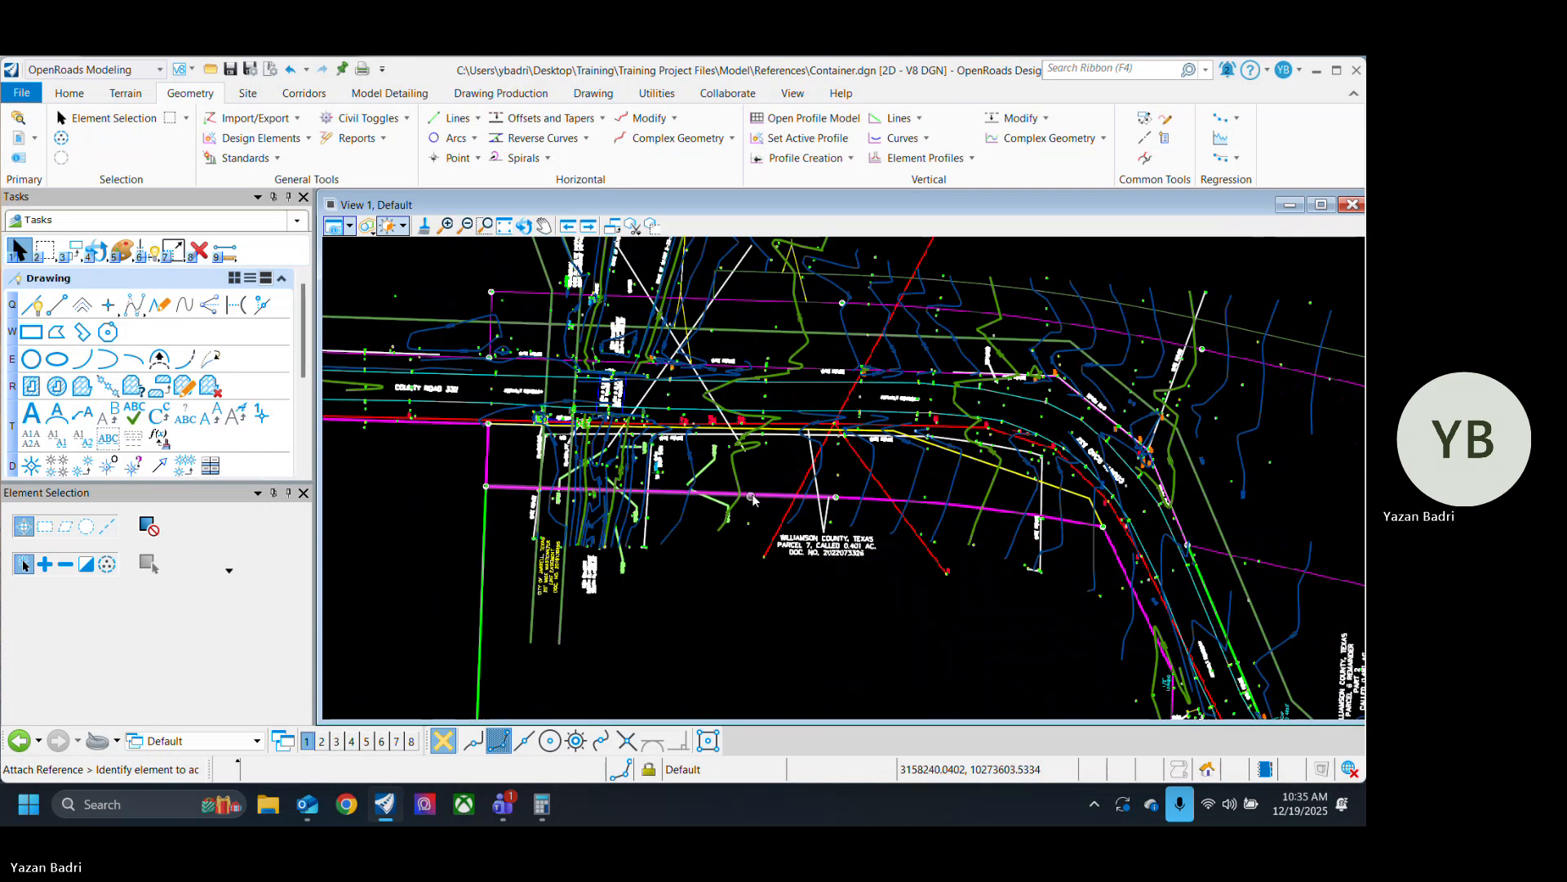
{"action": "scroll", "coordinate": [849, 519], "scroll_direction": "down", "scroll_amount": 4}
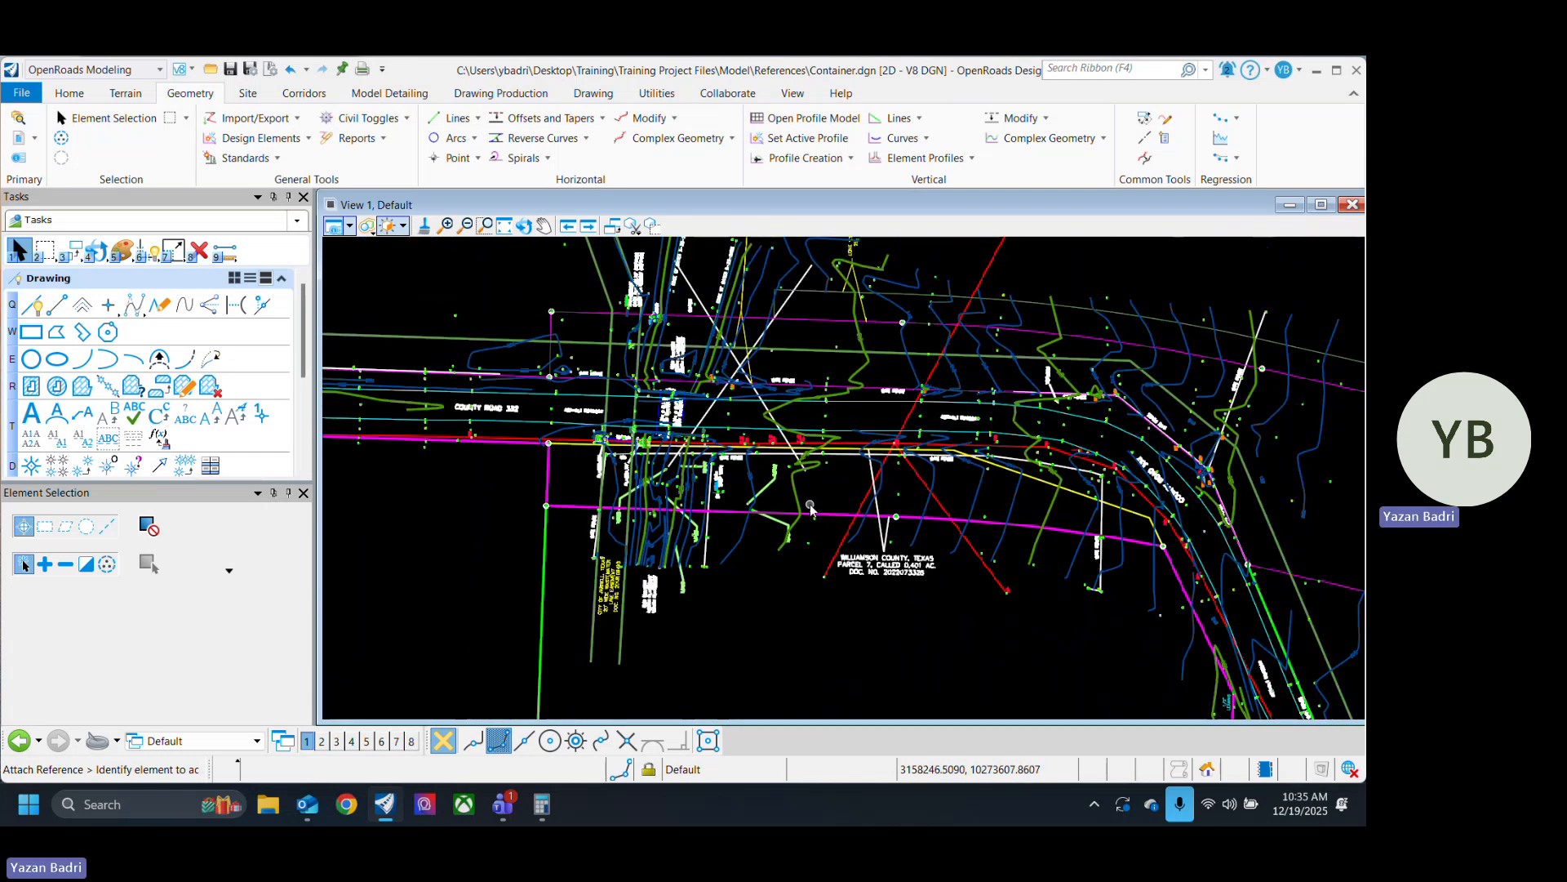
{"action": "scroll", "coordinate": [810, 508], "scroll_direction": "down", "scroll_amount": 6}
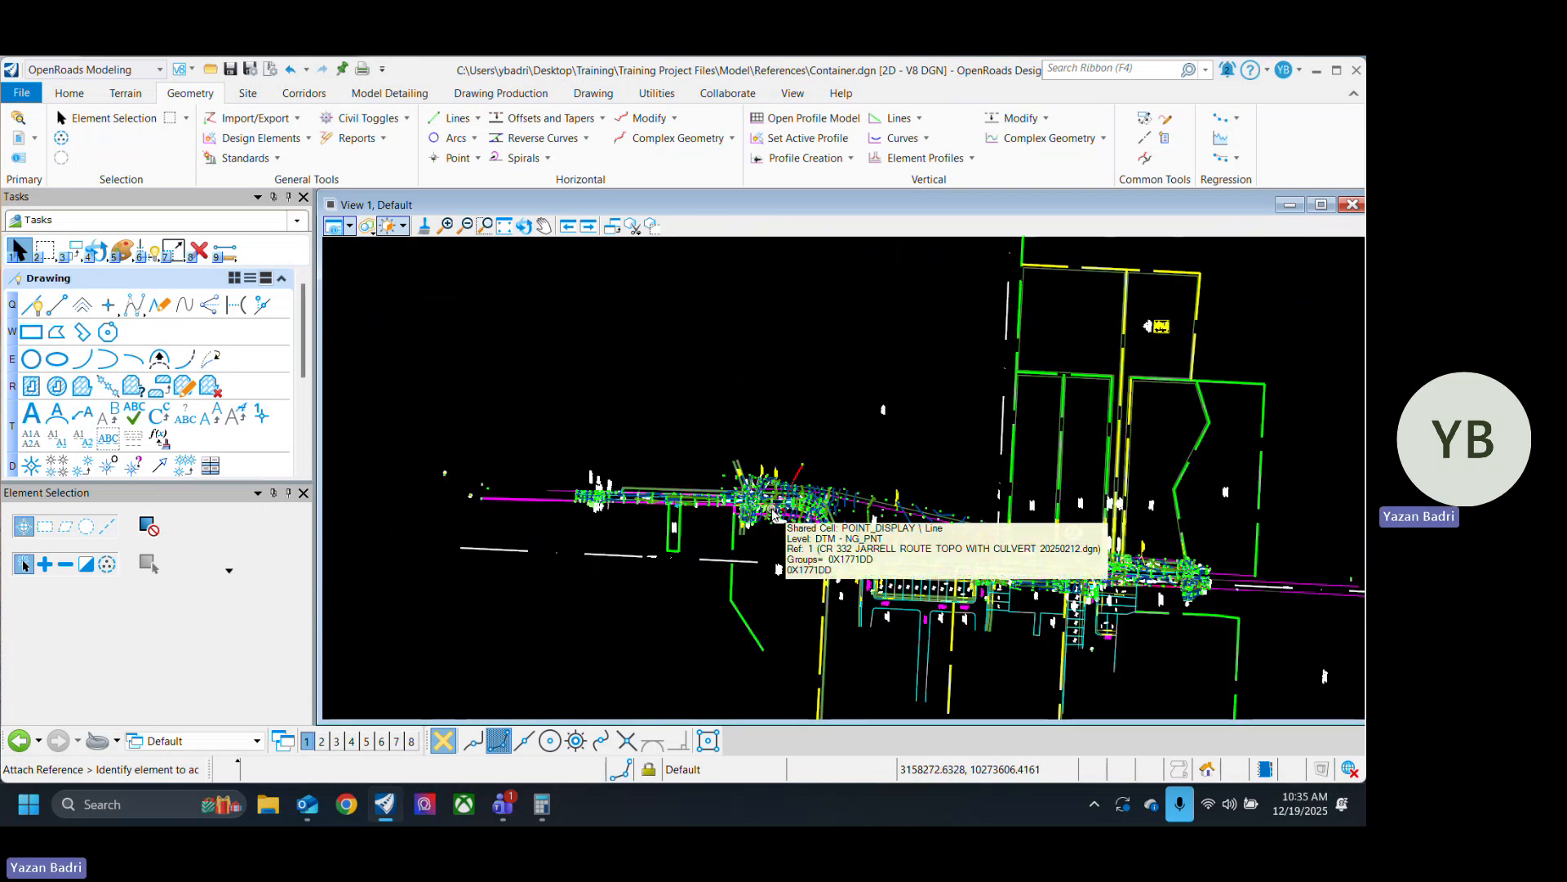
{"action": "scroll", "coordinate": [858, 606], "scroll_direction": "up", "scroll_amount": 3}
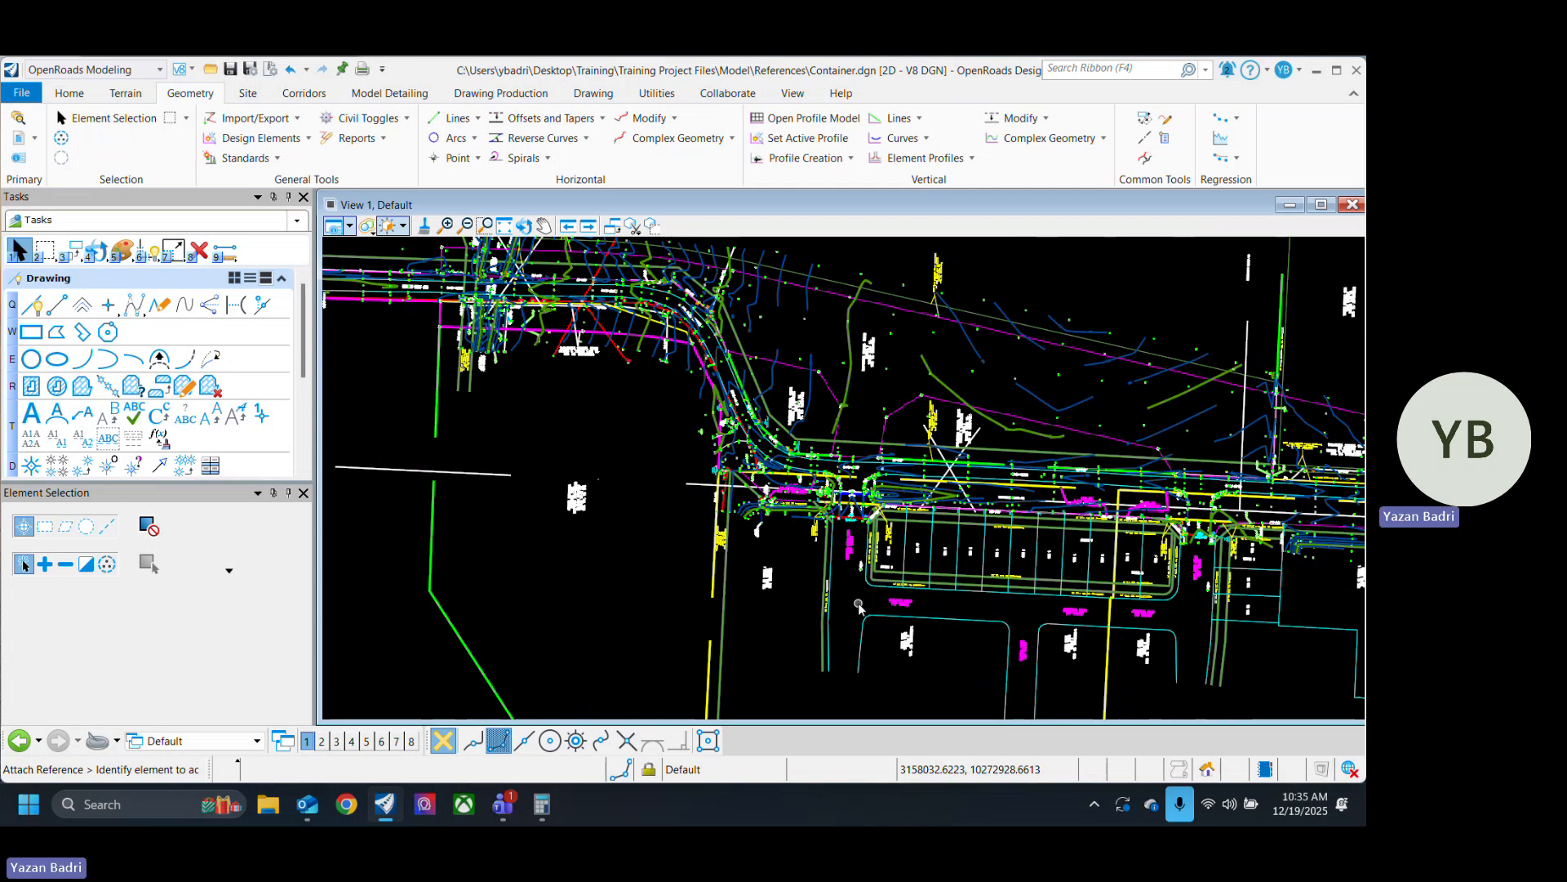
{"action": "scroll", "coordinate": [859, 605], "scroll_direction": "down", "scroll_amount": 4}
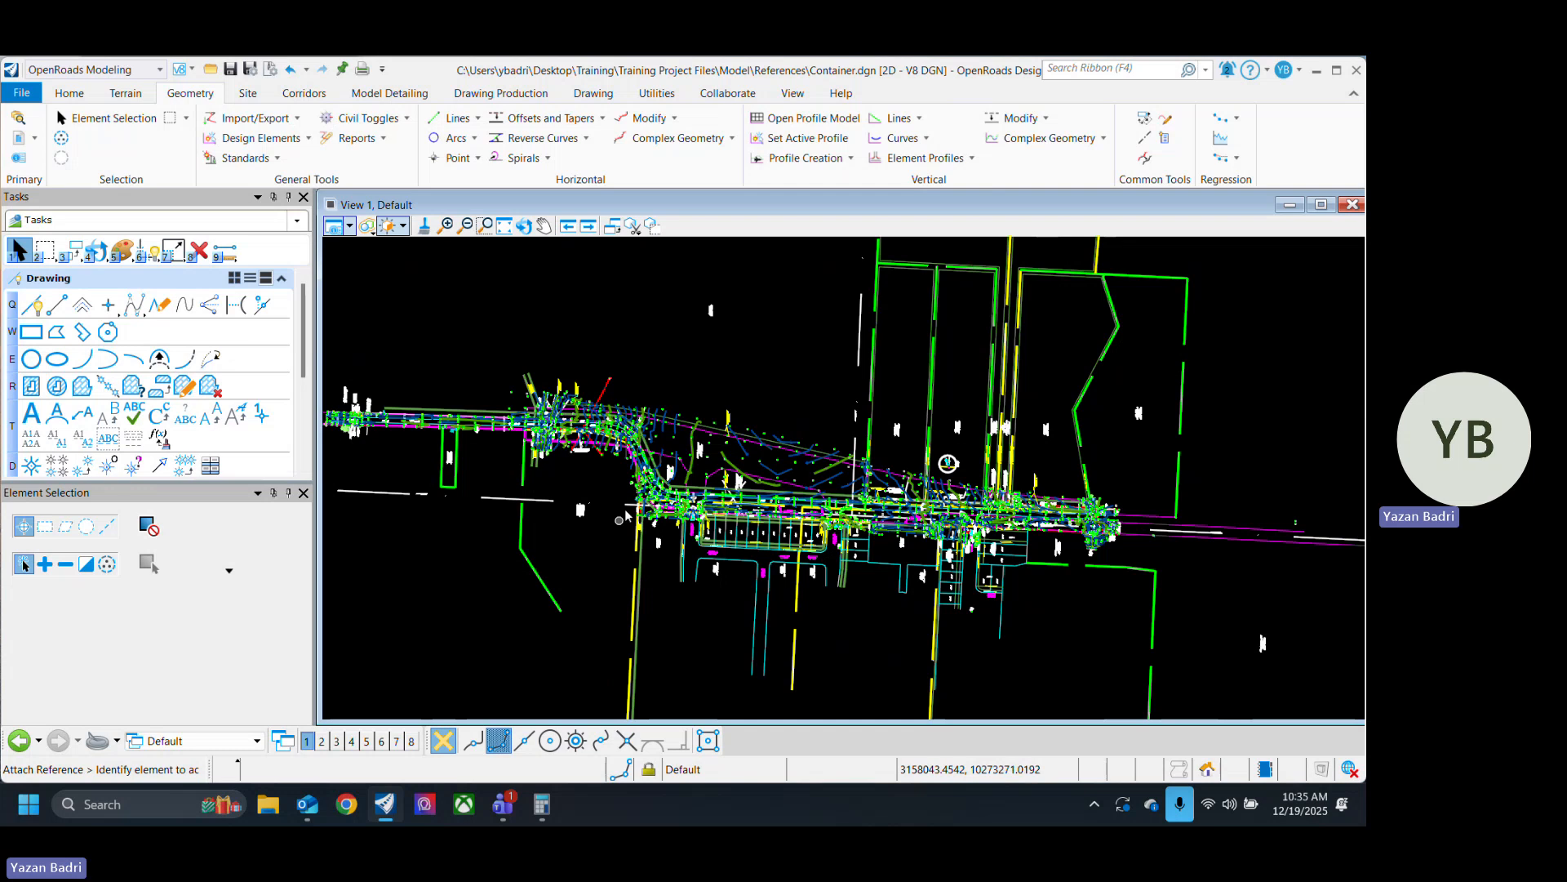
{"action": "scroll", "coordinate": [624, 507], "scroll_direction": "up", "scroll_amount": 4}
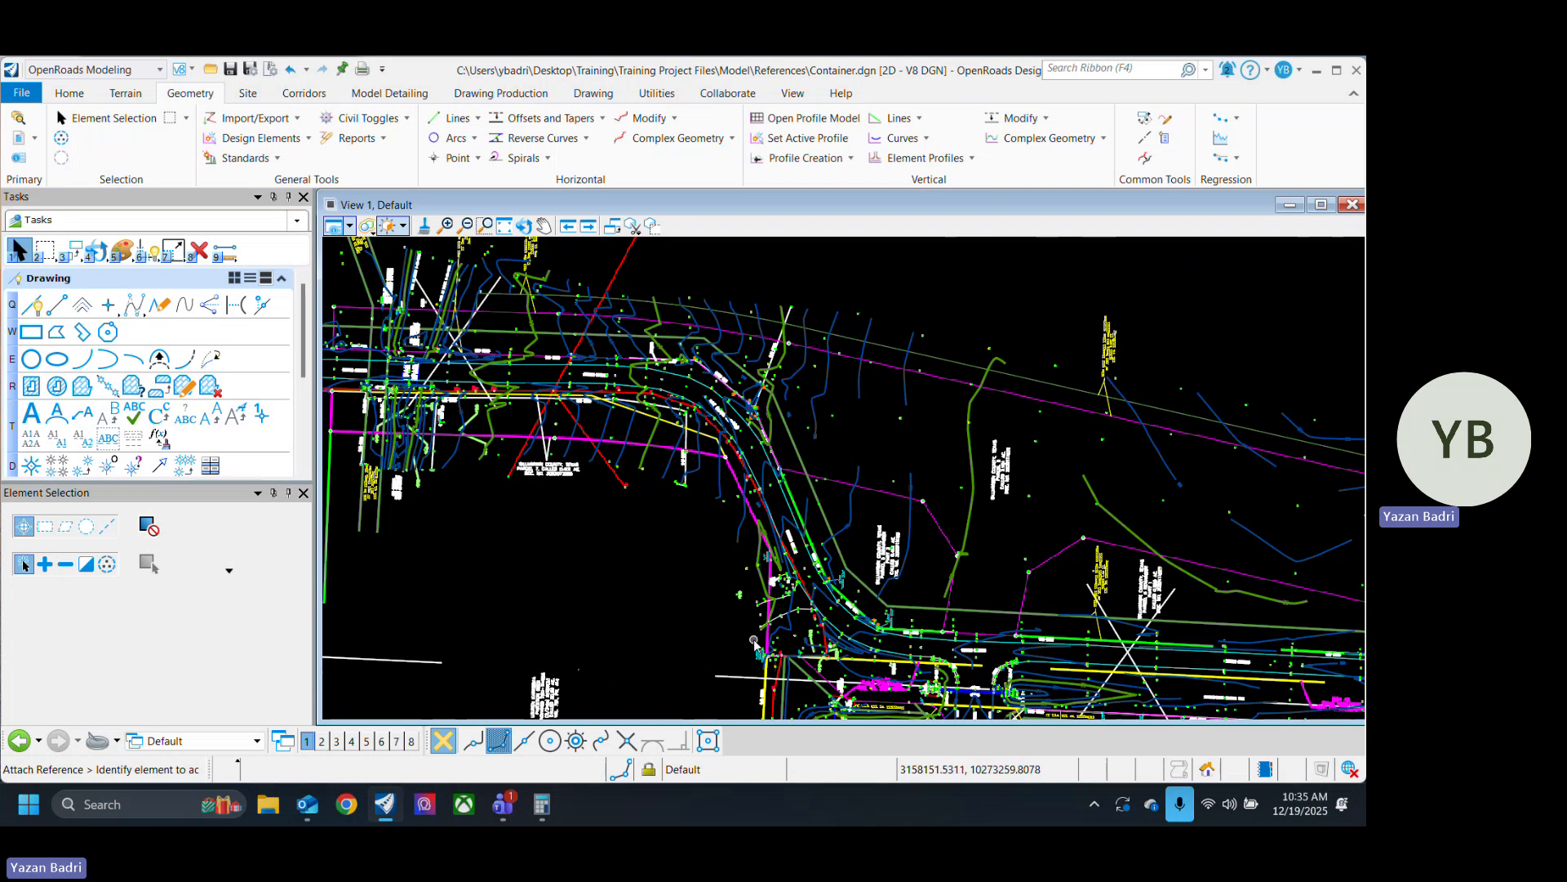
{"action": "scroll", "coordinate": [779, 565], "scroll_direction": "down", "scroll_amount": 5}
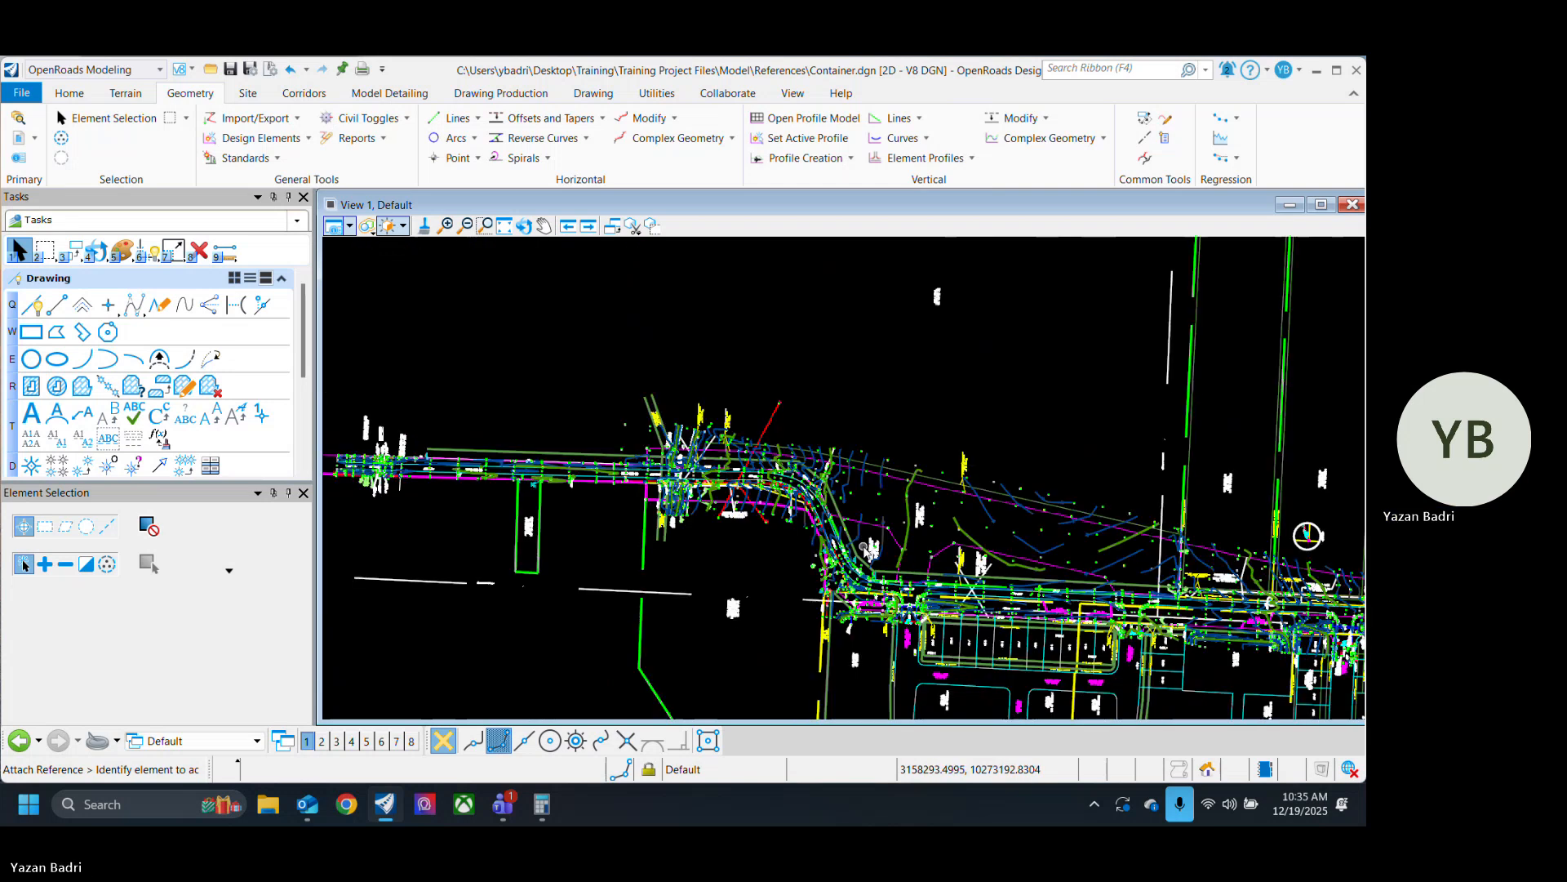
{"action": "scroll", "coordinate": [602, 531], "scroll_direction": "up", "scroll_amount": 2}
{"action": "scroll", "coordinate": [603, 531], "scroll_direction": "up", "scroll_amount": 4}
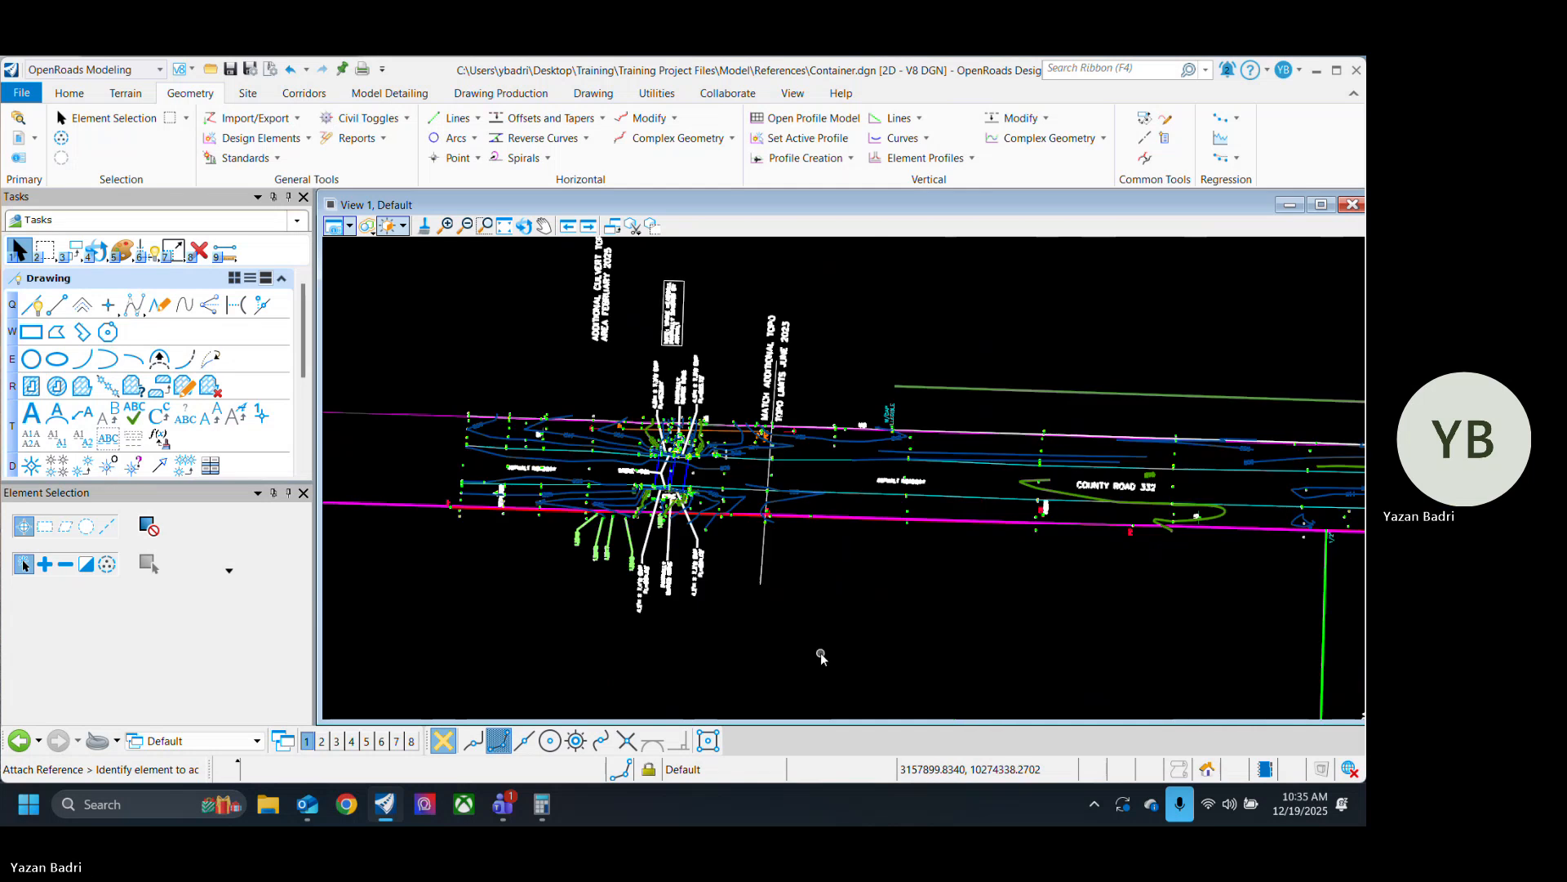
{"action": "scroll", "coordinate": [627, 471], "scroll_direction": "up", "scroll_amount": 4}
{"action": "scroll", "coordinate": [802, 466], "scroll_direction": "up", "scroll_amount": 5}
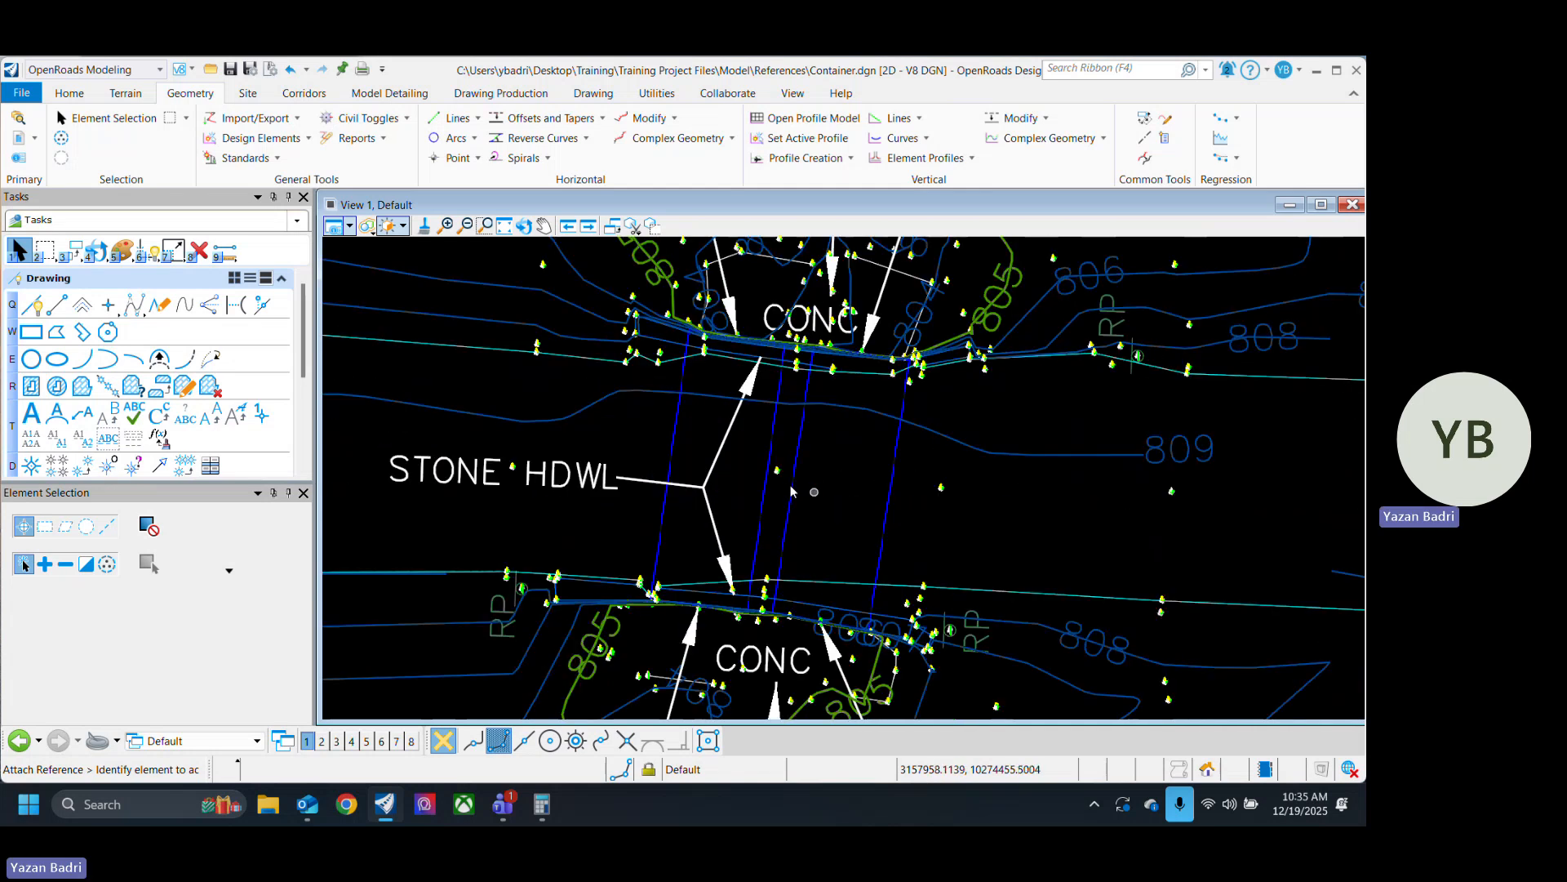
{"action": "scroll", "coordinate": [808, 492], "scroll_direction": "down", "scroll_amount": 5}
{"action": "scroll", "coordinate": [784, 637], "scroll_direction": "down", "scroll_amount": 4}
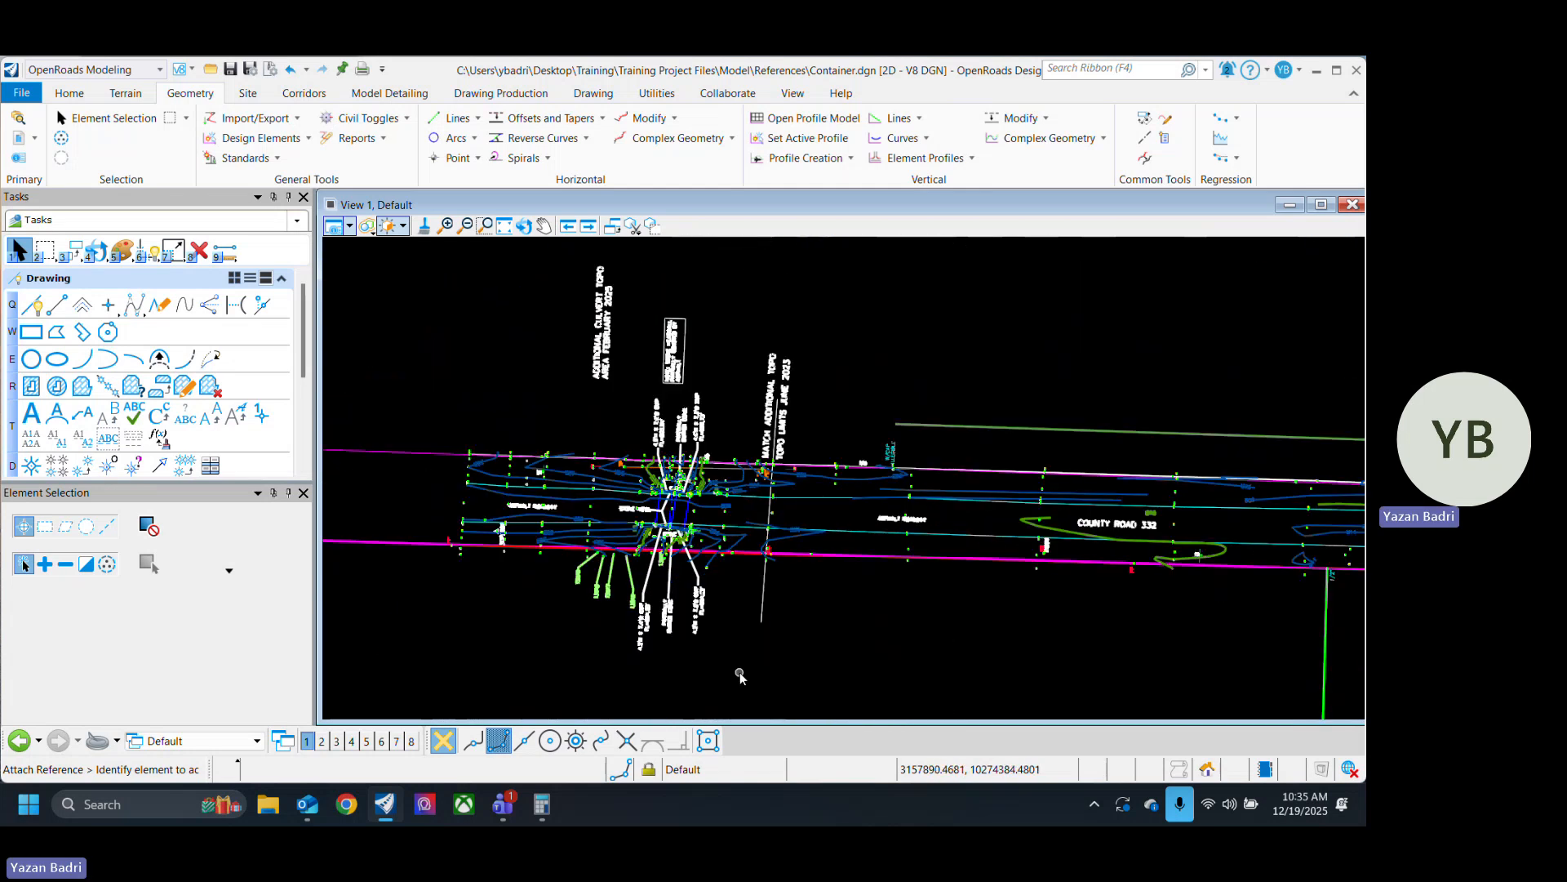
Attach the Drainage file from the Model folder as a Coincident World reference and close the references list.
{"action": "left_click", "coordinate": [18, 138]}
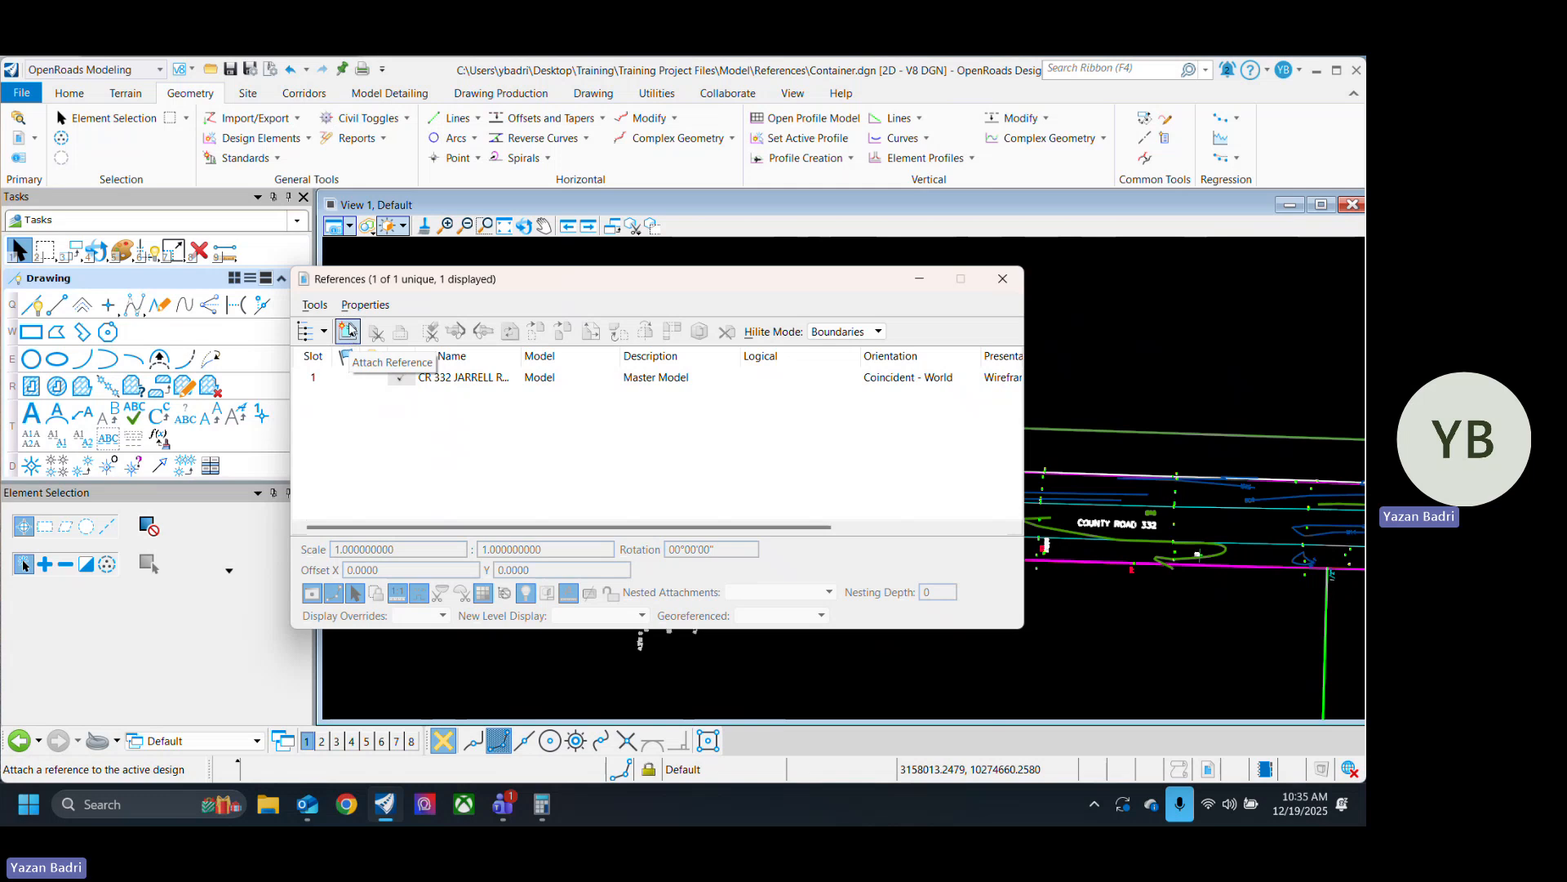
{"action": "left_click", "coordinate": [349, 329]}
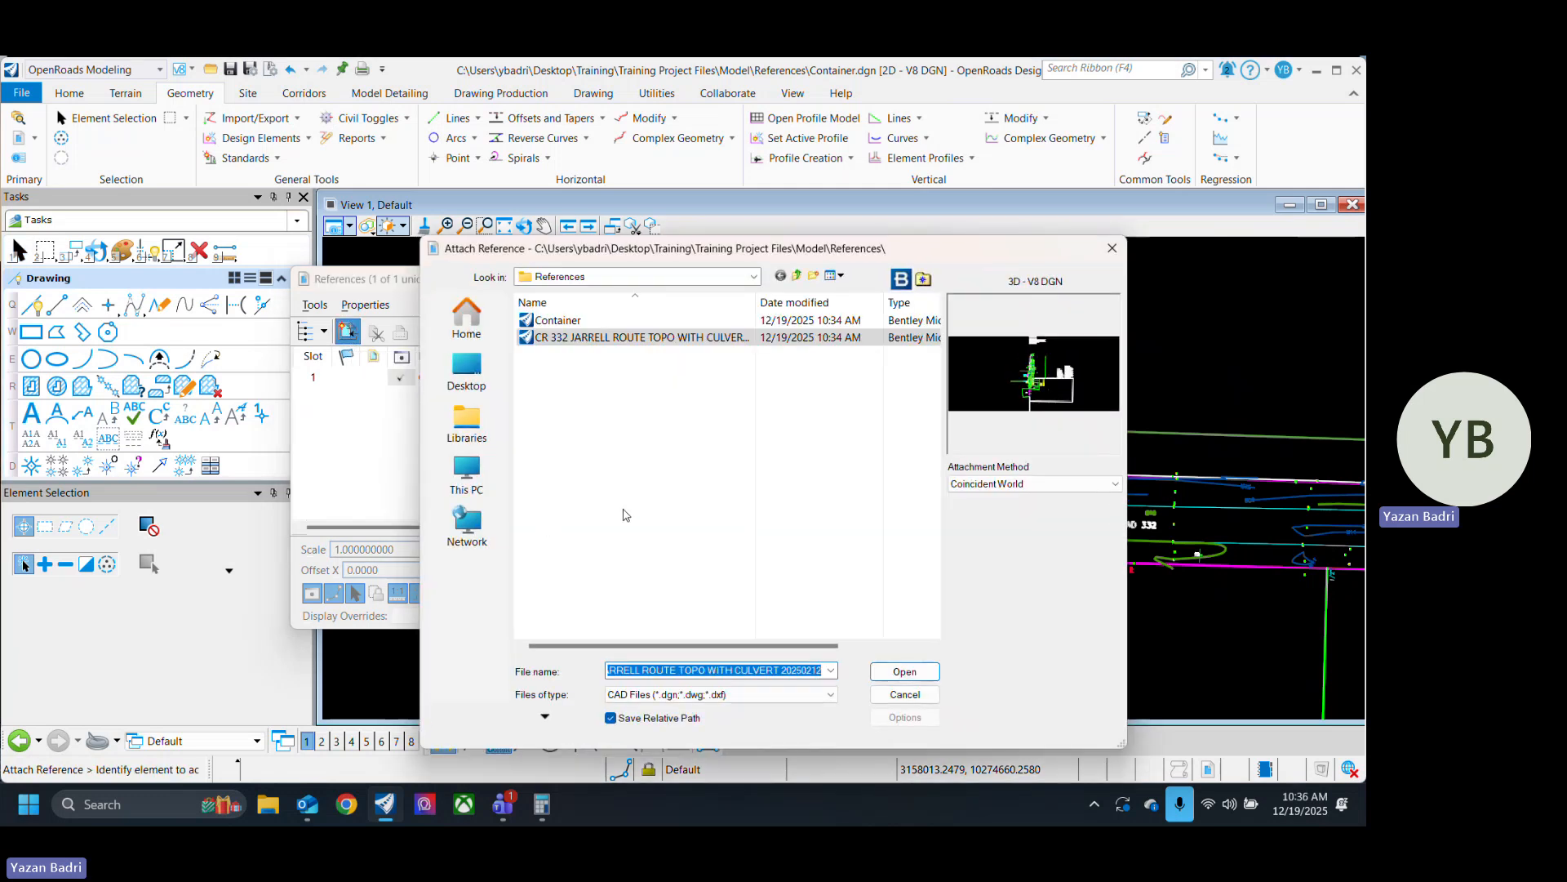
{"action": "left_click", "coordinate": [798, 276]}
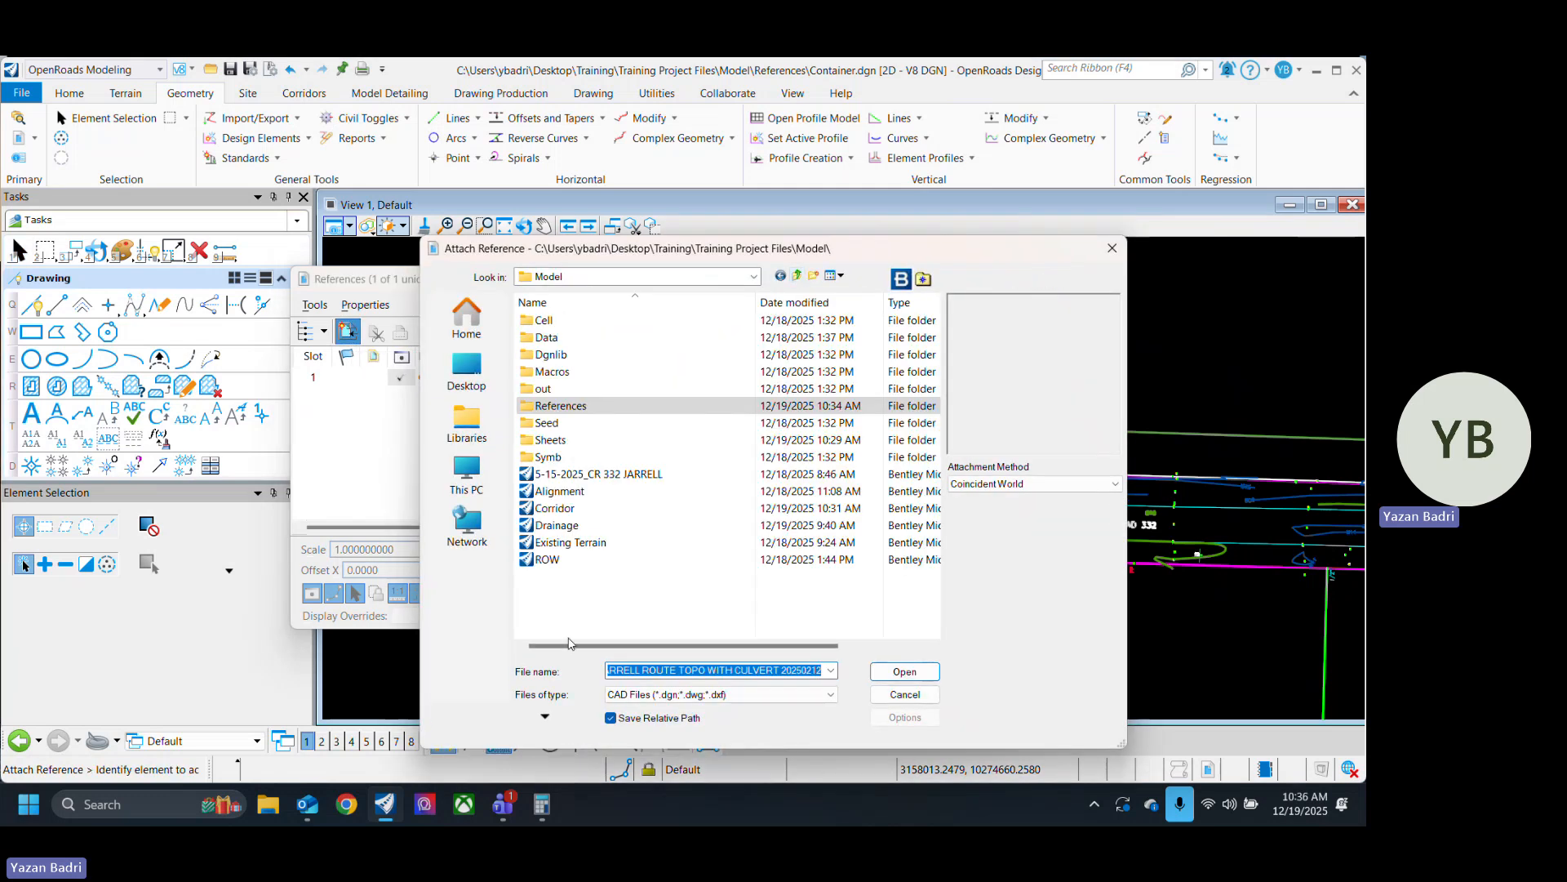
{"action": "left_click", "coordinate": [563, 525]}
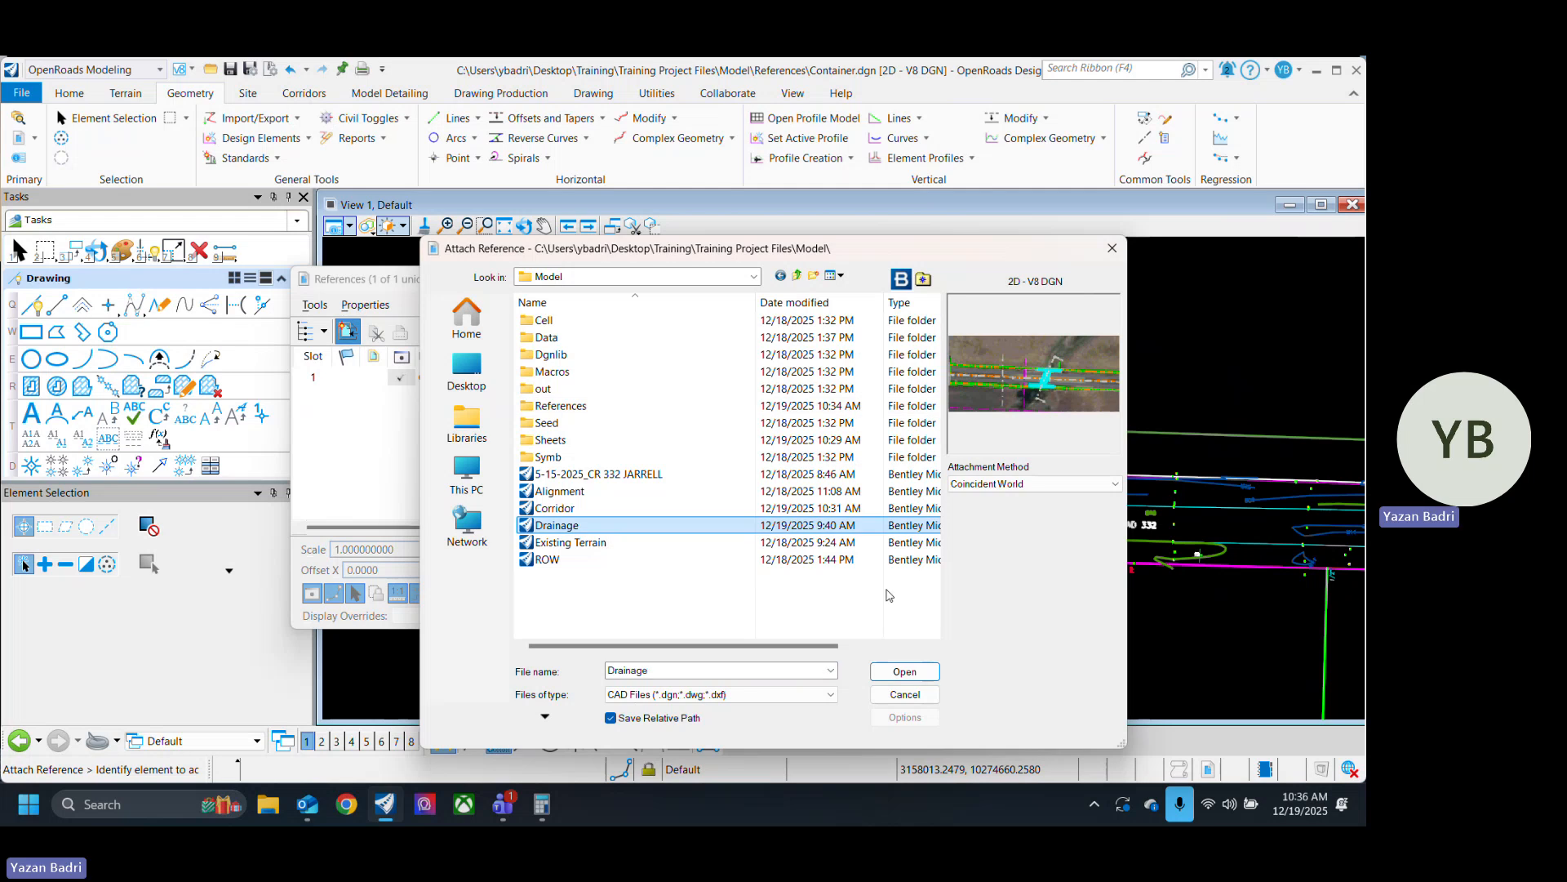
{"action": "left_click", "coordinate": [904, 672]}
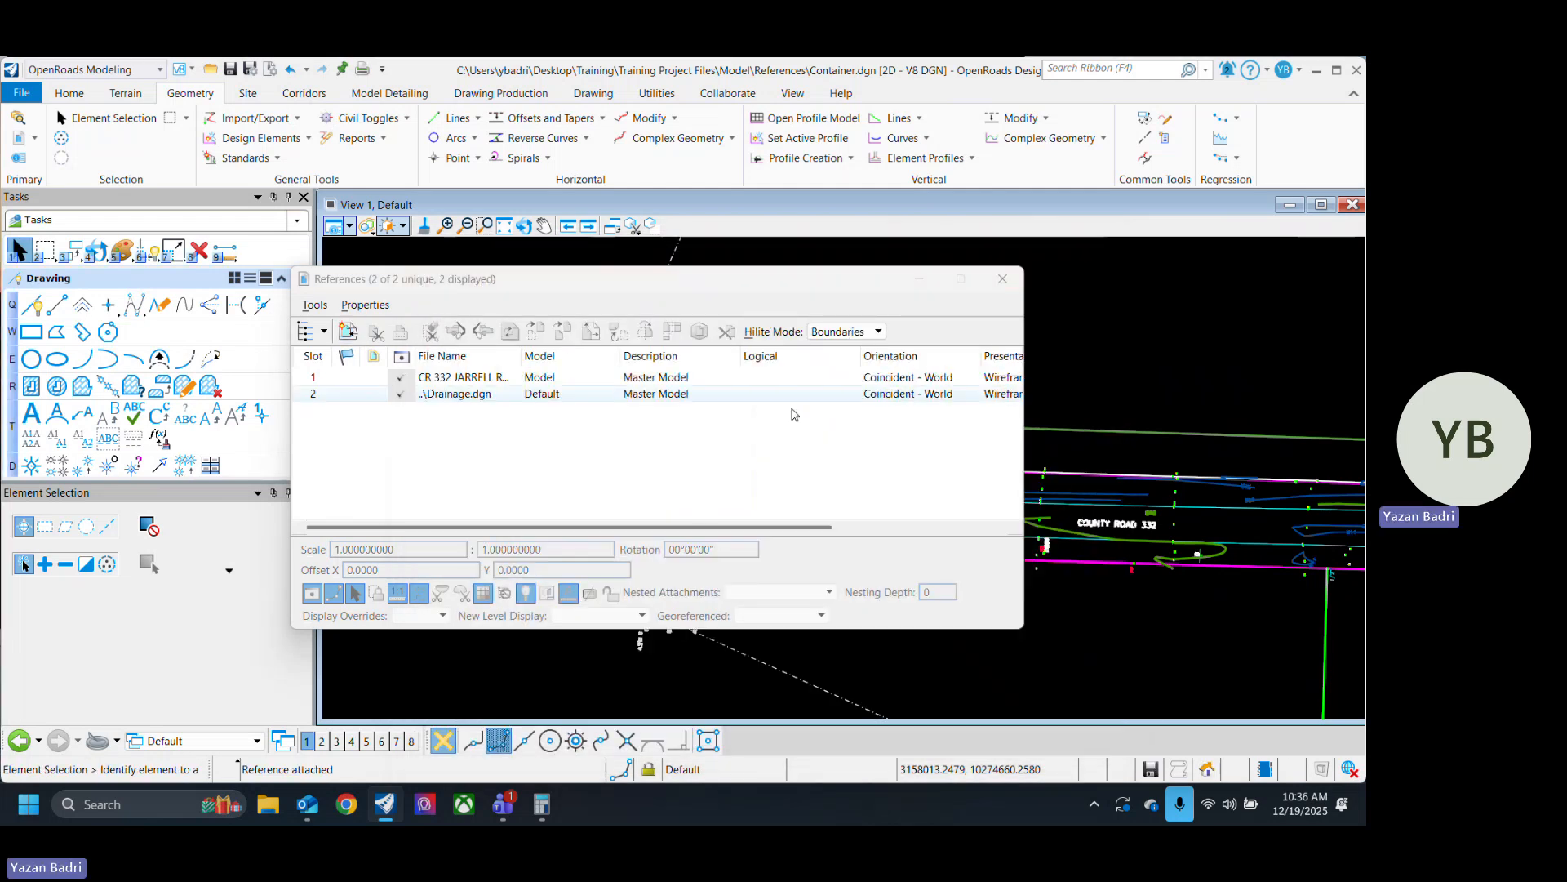
{"action": "left_click", "coordinate": [1003, 278]}
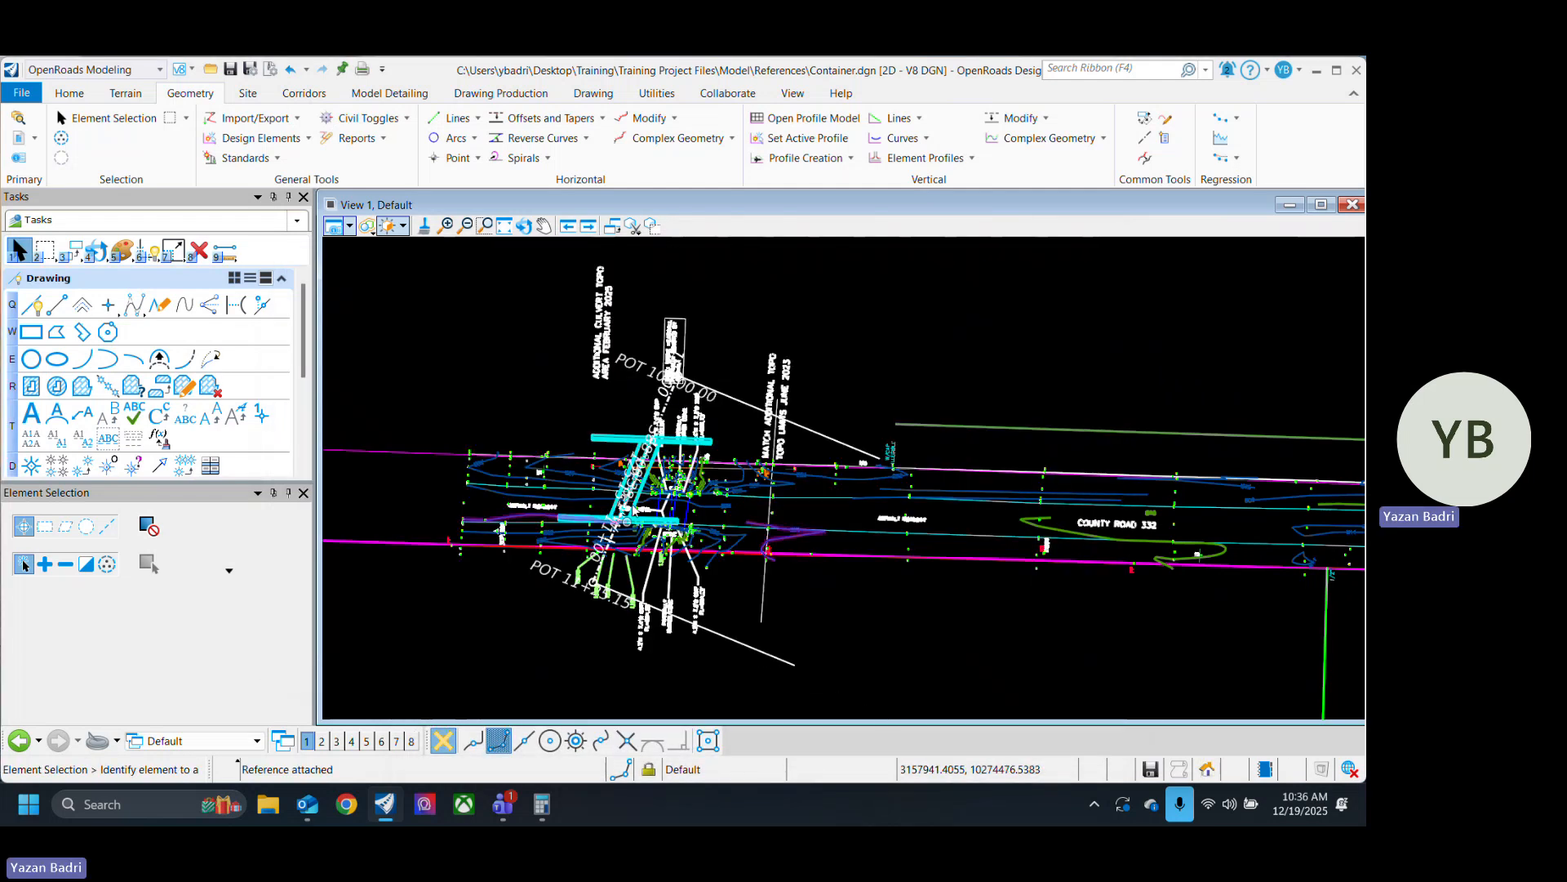
Reopen the references list, move it clear of the culvert drawing and select the CR 332 JARRELL topo reference.
{"action": "scroll", "coordinate": [590, 532], "scroll_direction": "up", "scroll_amount": 2}
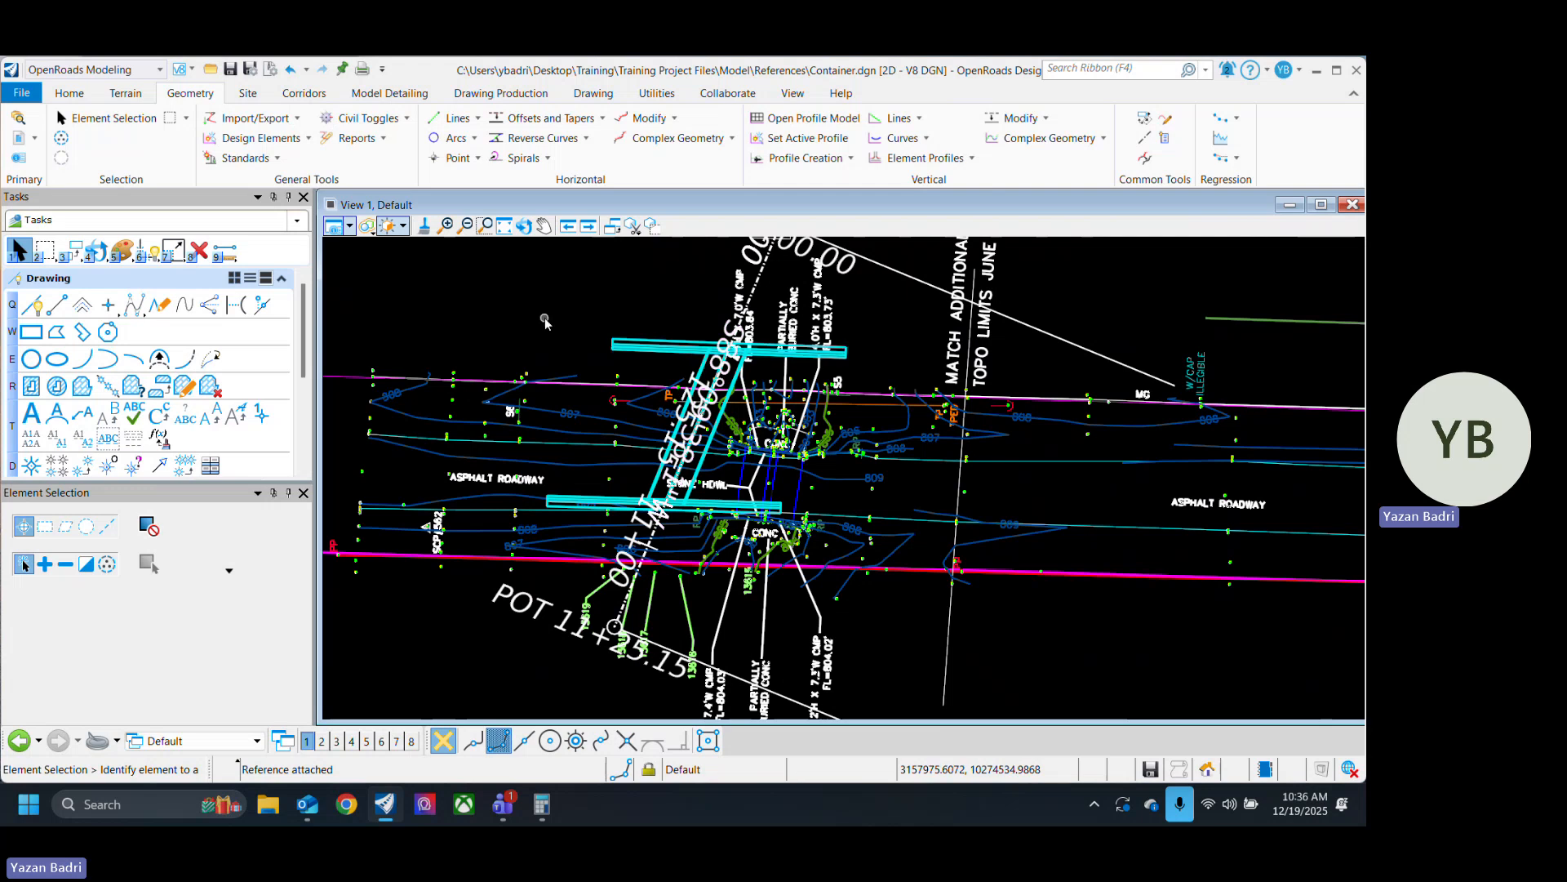
{"action": "left_click", "coordinate": [18, 138]}
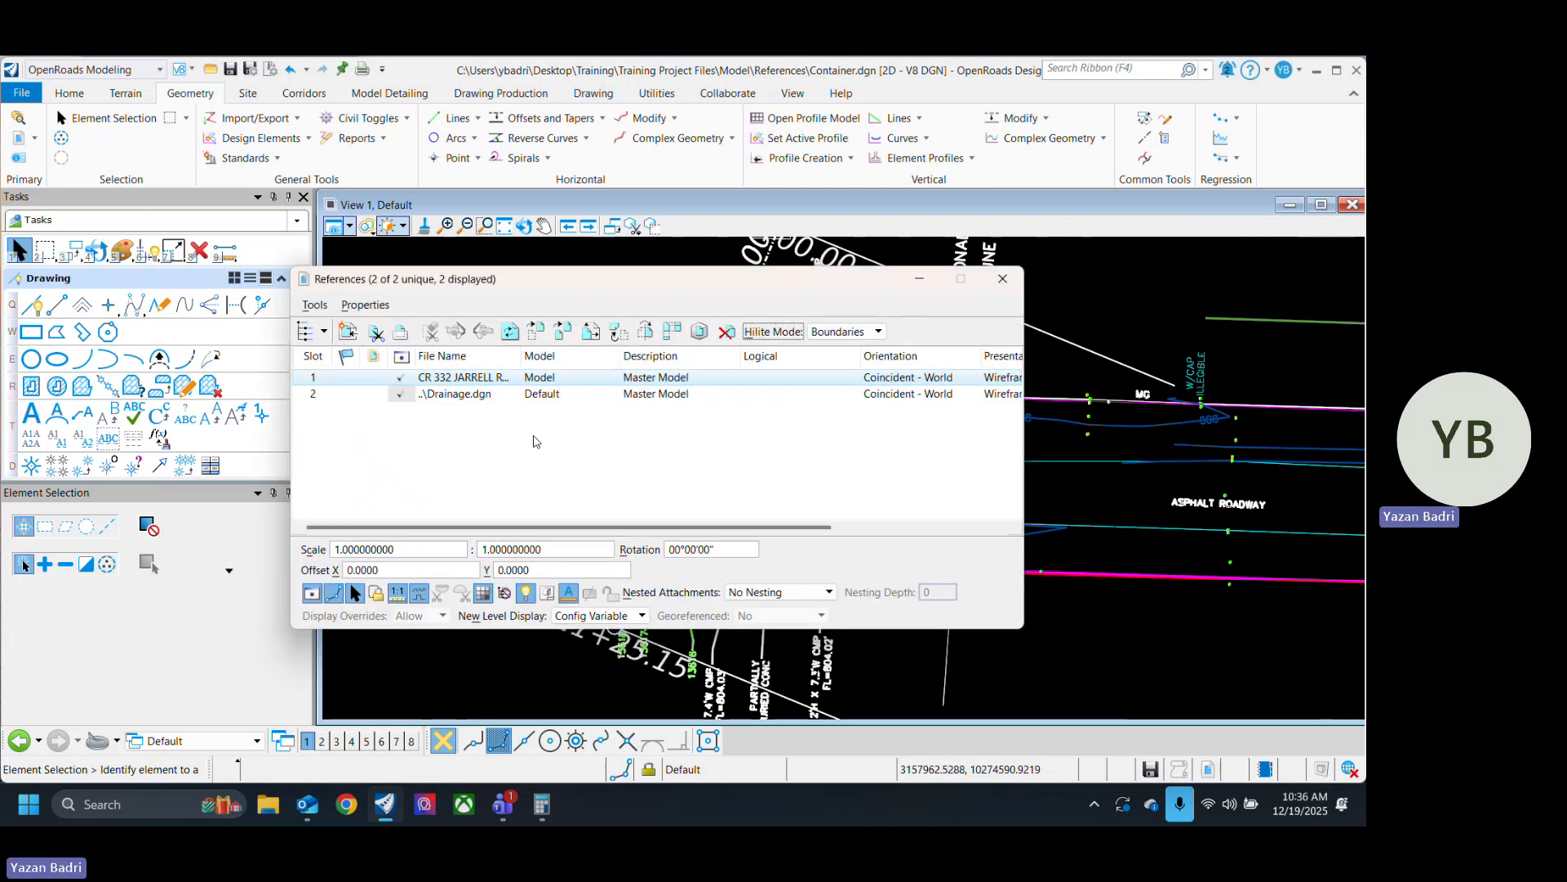
{"action": "left_click", "coordinate": [469, 395]}
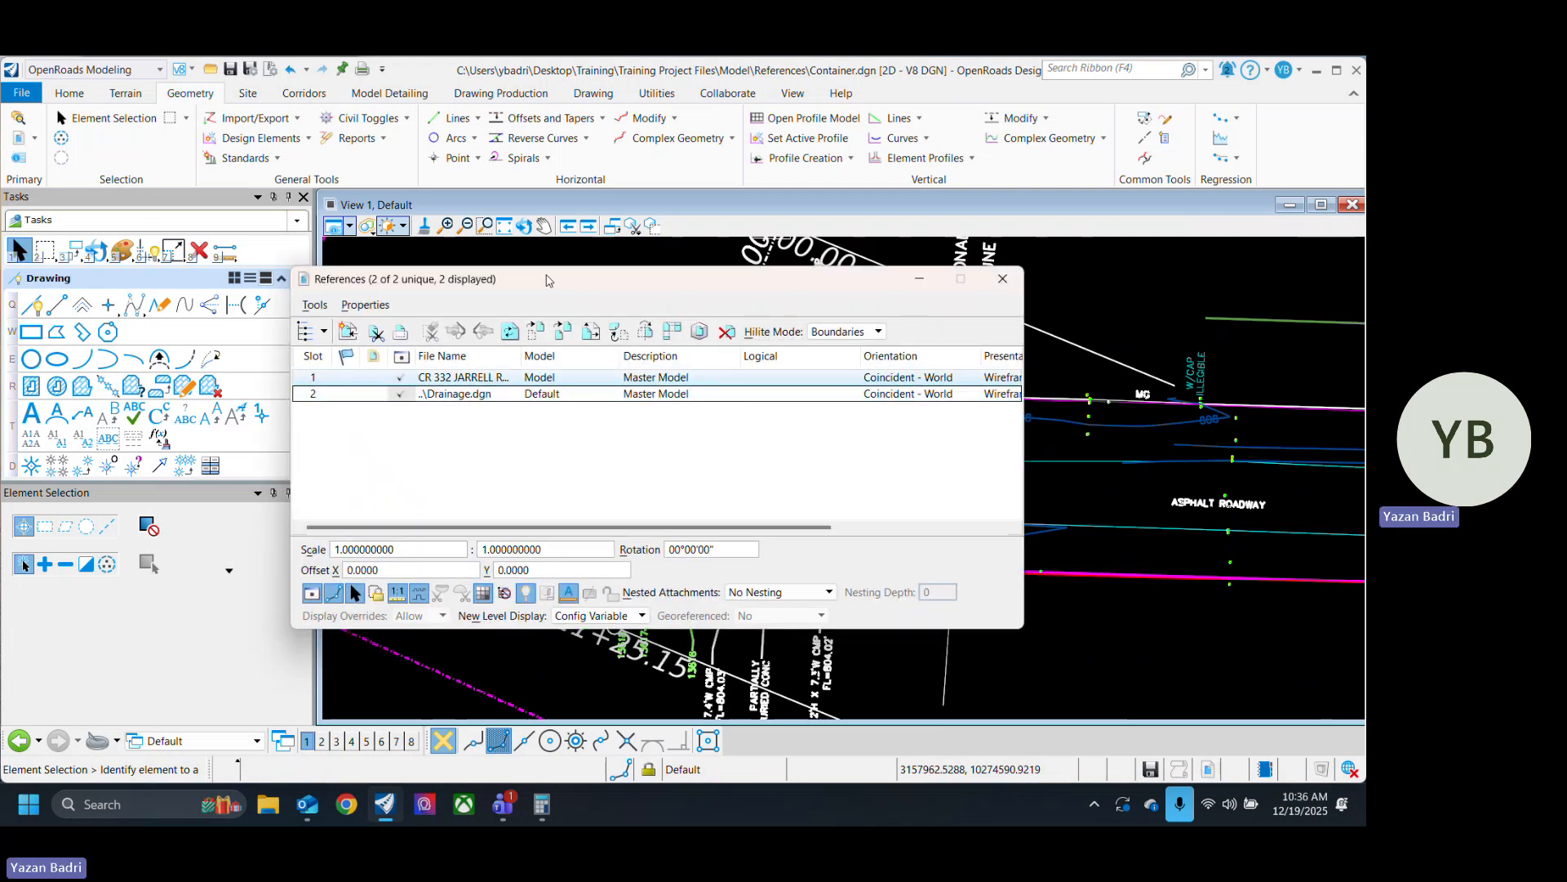
{"action": "left_click_drag", "start_coordinate": [490, 279], "coordinate": [1083, 329]}
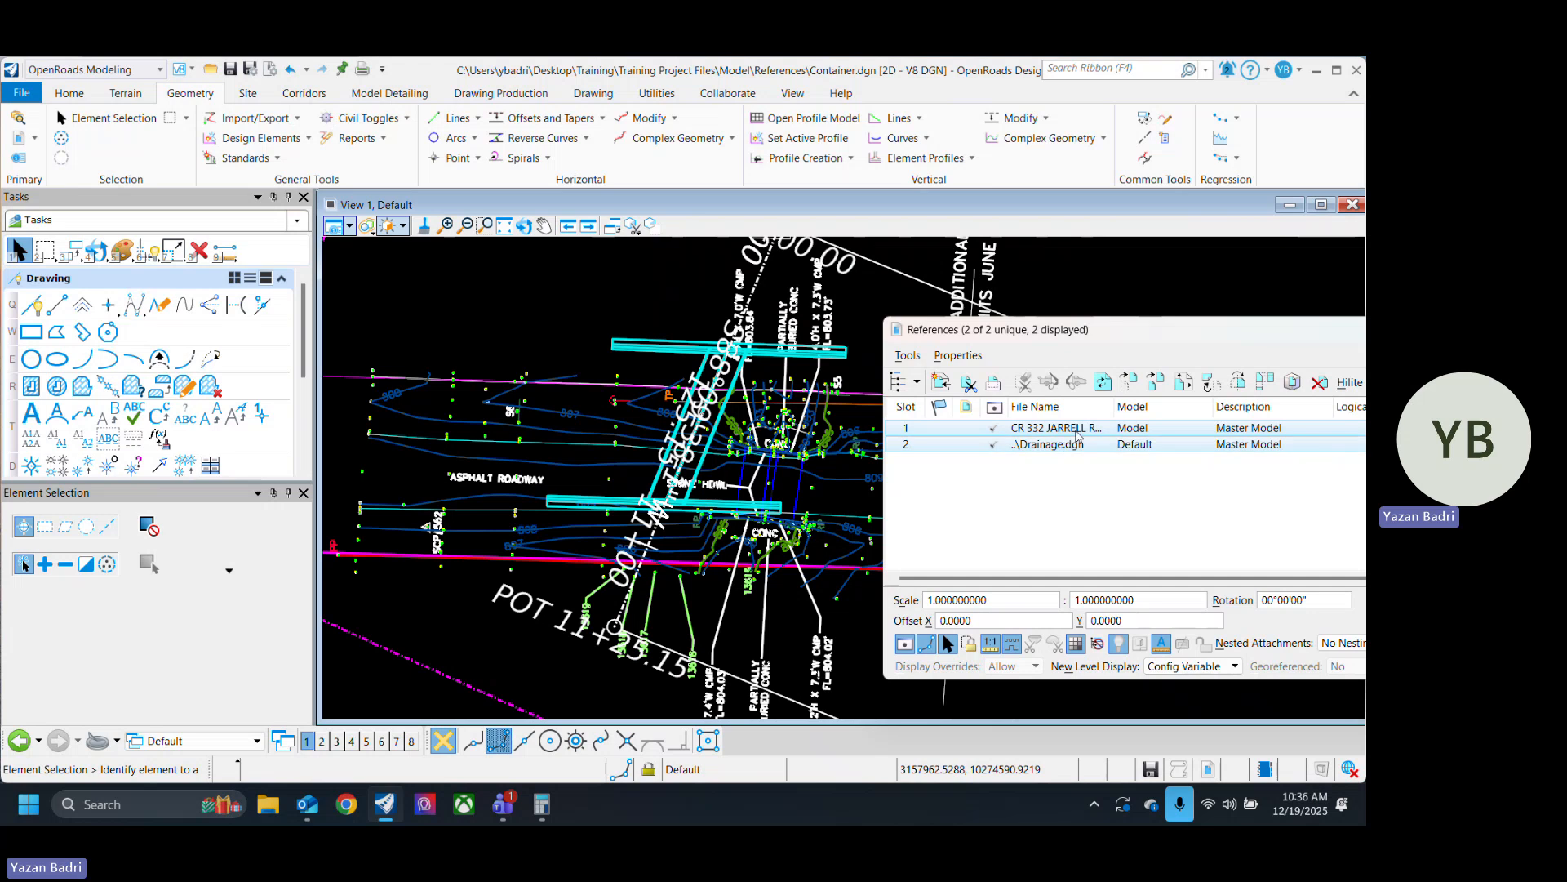
{"action": "left_click", "coordinate": [1076, 429]}
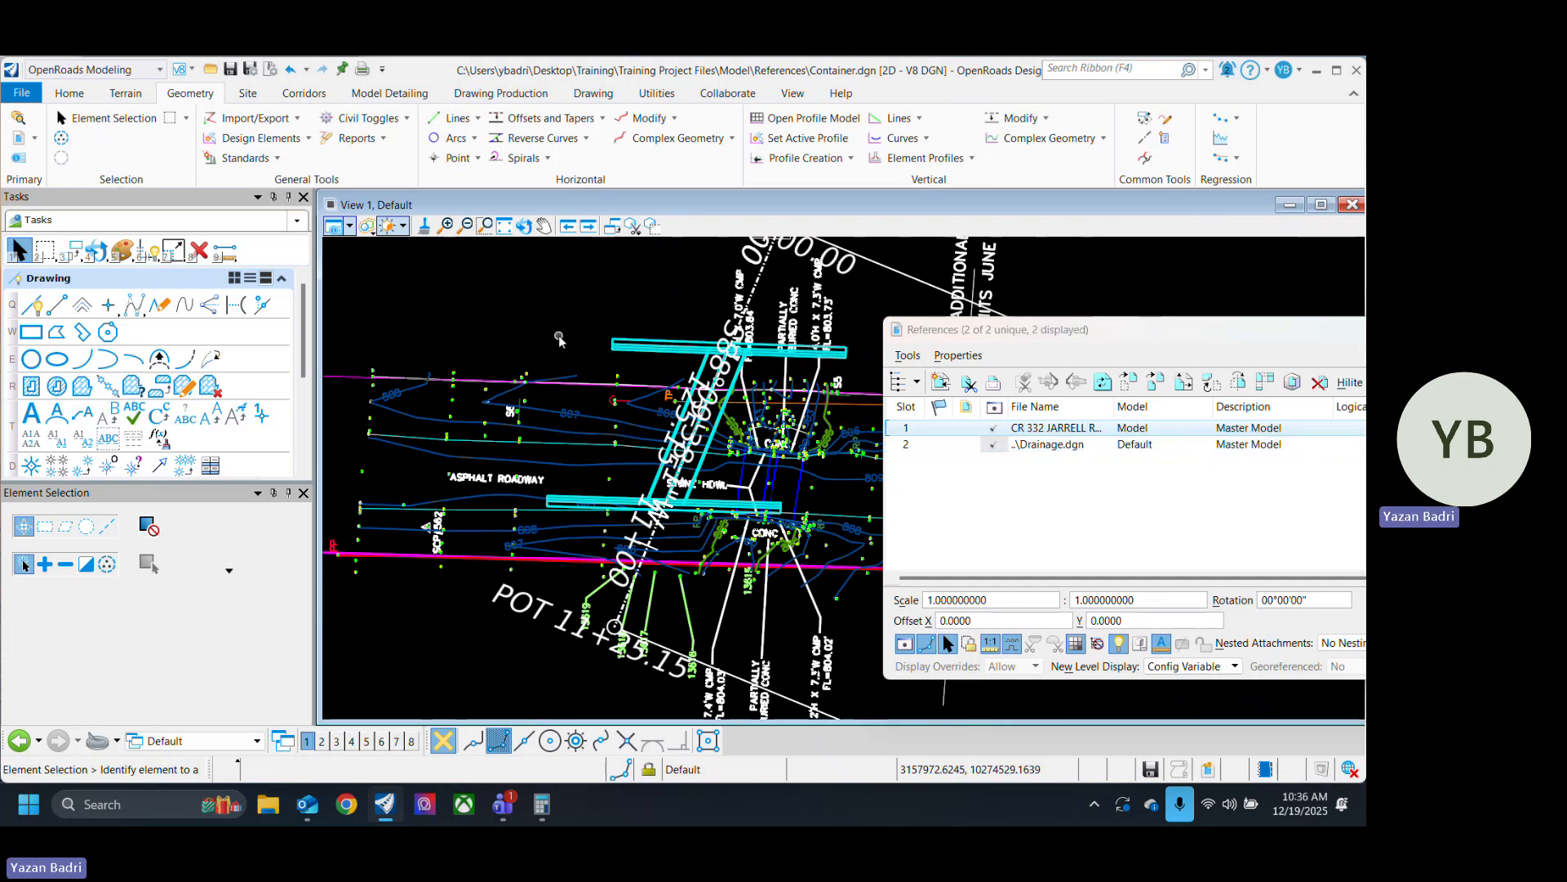
Measure the distance between points from beside the end of the proposed upper headwall to the magenta line below it, with multi-snap active.
{"action": "left_click", "coordinate": [225, 250]}
{"action": "scroll", "coordinate": [592, 365], "scroll_direction": "up", "scroll_amount": 4}
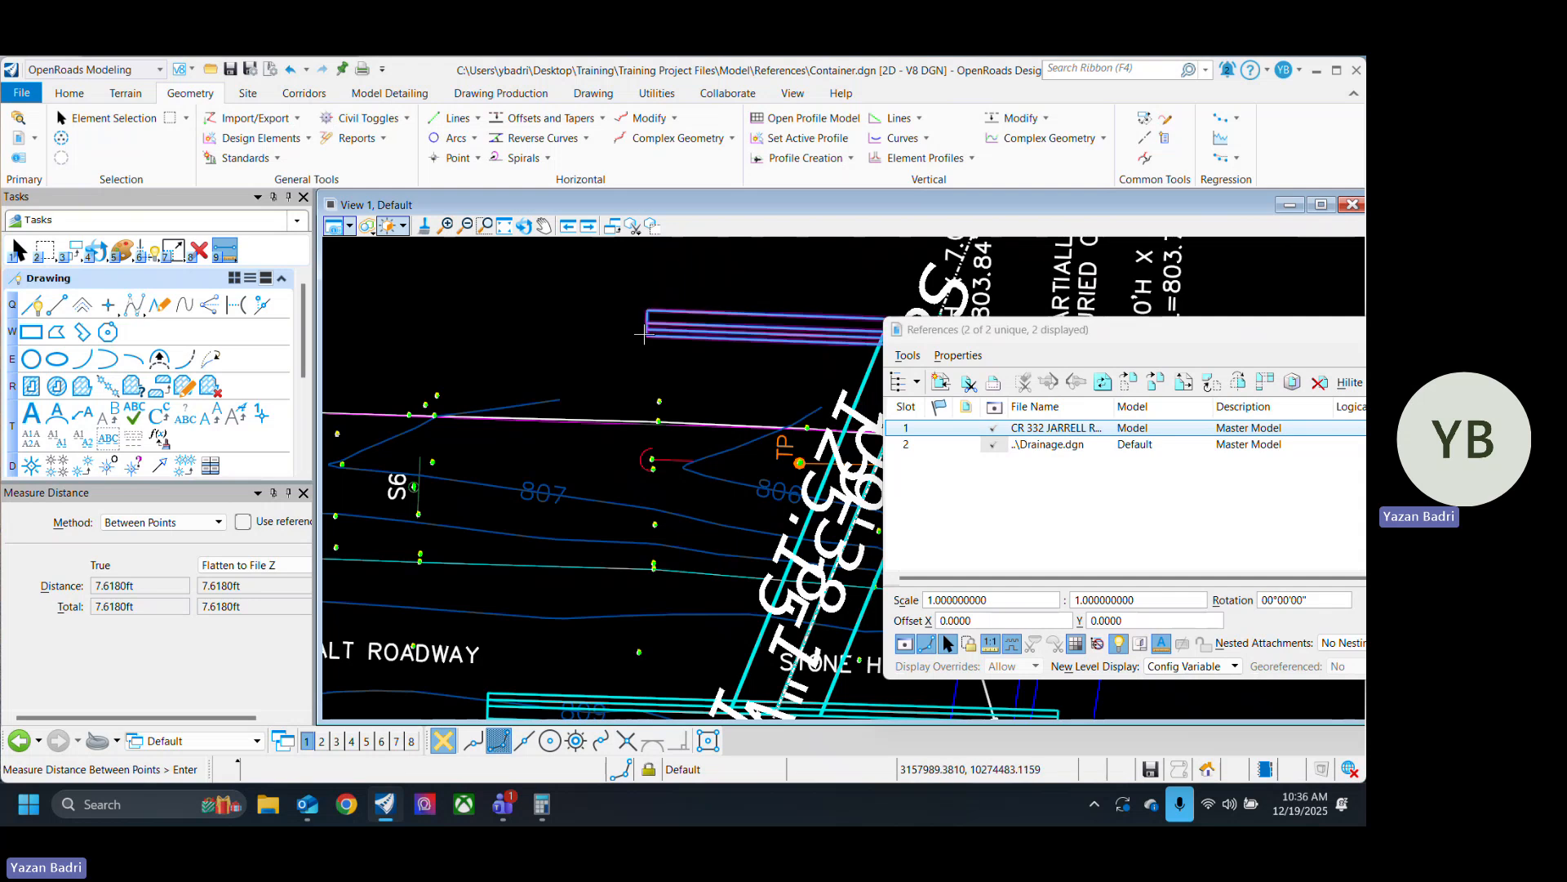
{"action": "left_click", "coordinate": [647, 335]}
{"action": "right_click", "coordinate": [537, 435]}
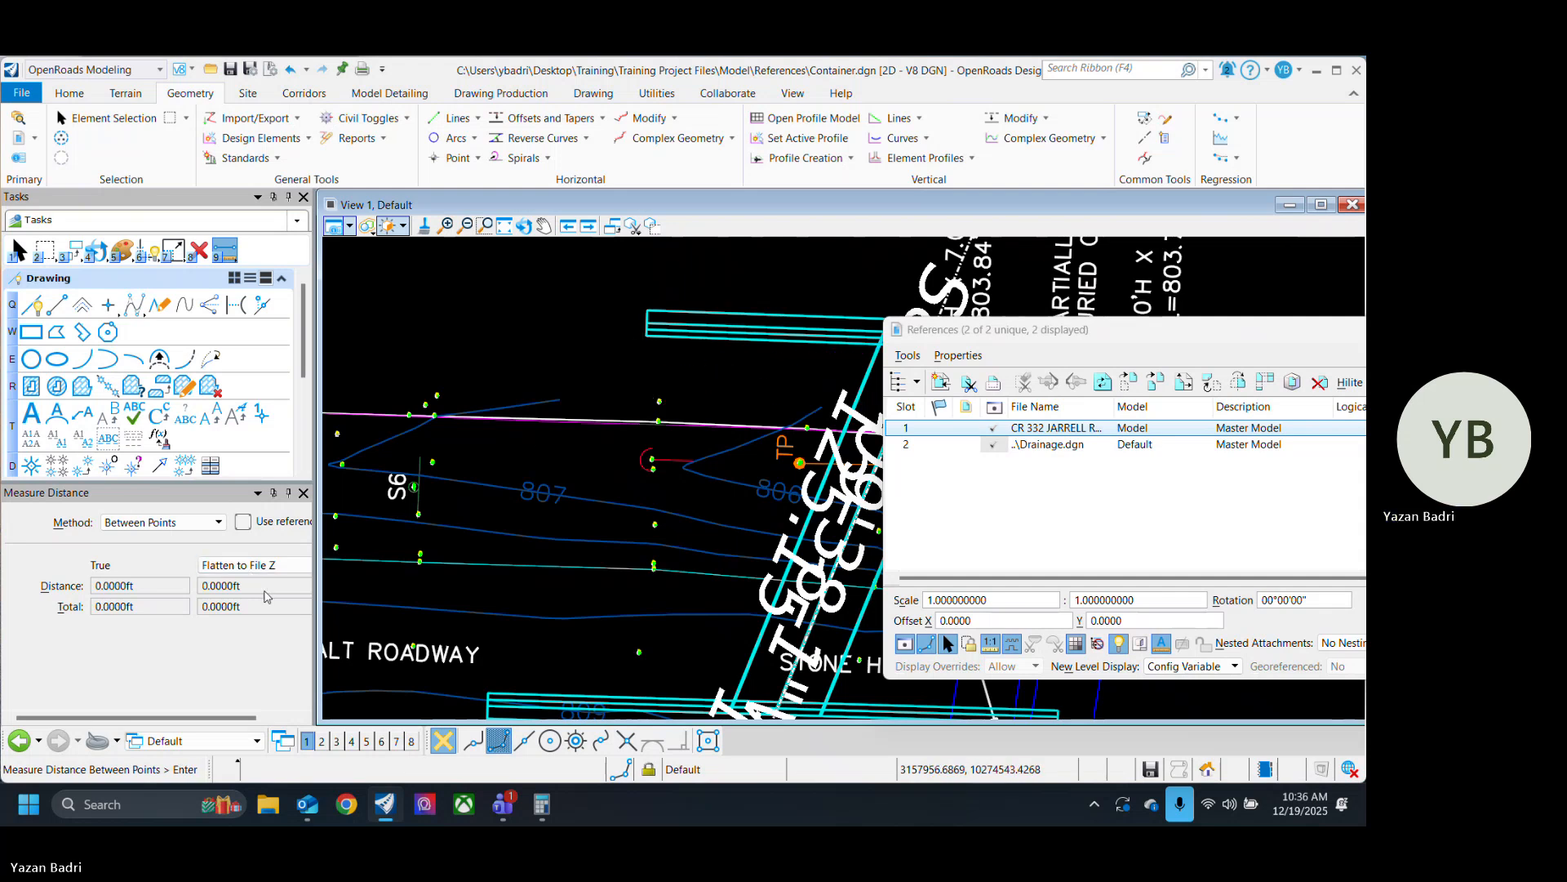
{"action": "left_click", "coordinate": [163, 522]}
{"action": "left_click", "coordinate": [174, 525]}
{"action": "left_click", "coordinate": [182, 526]}
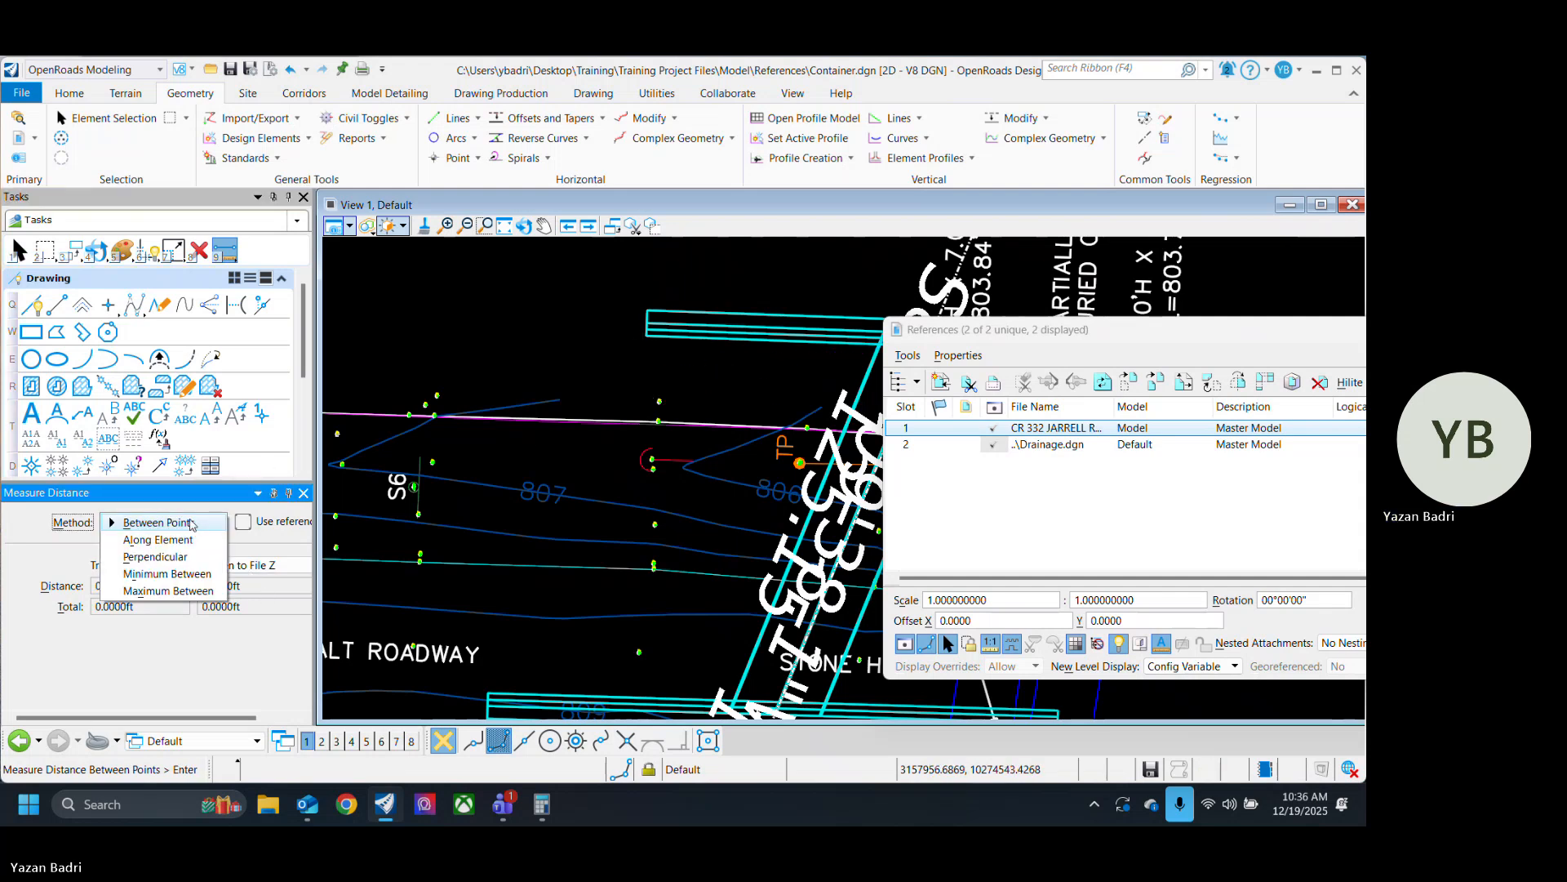
{"action": "left_click", "coordinate": [163, 523]}
{"action": "left_click", "coordinate": [706, 740]}
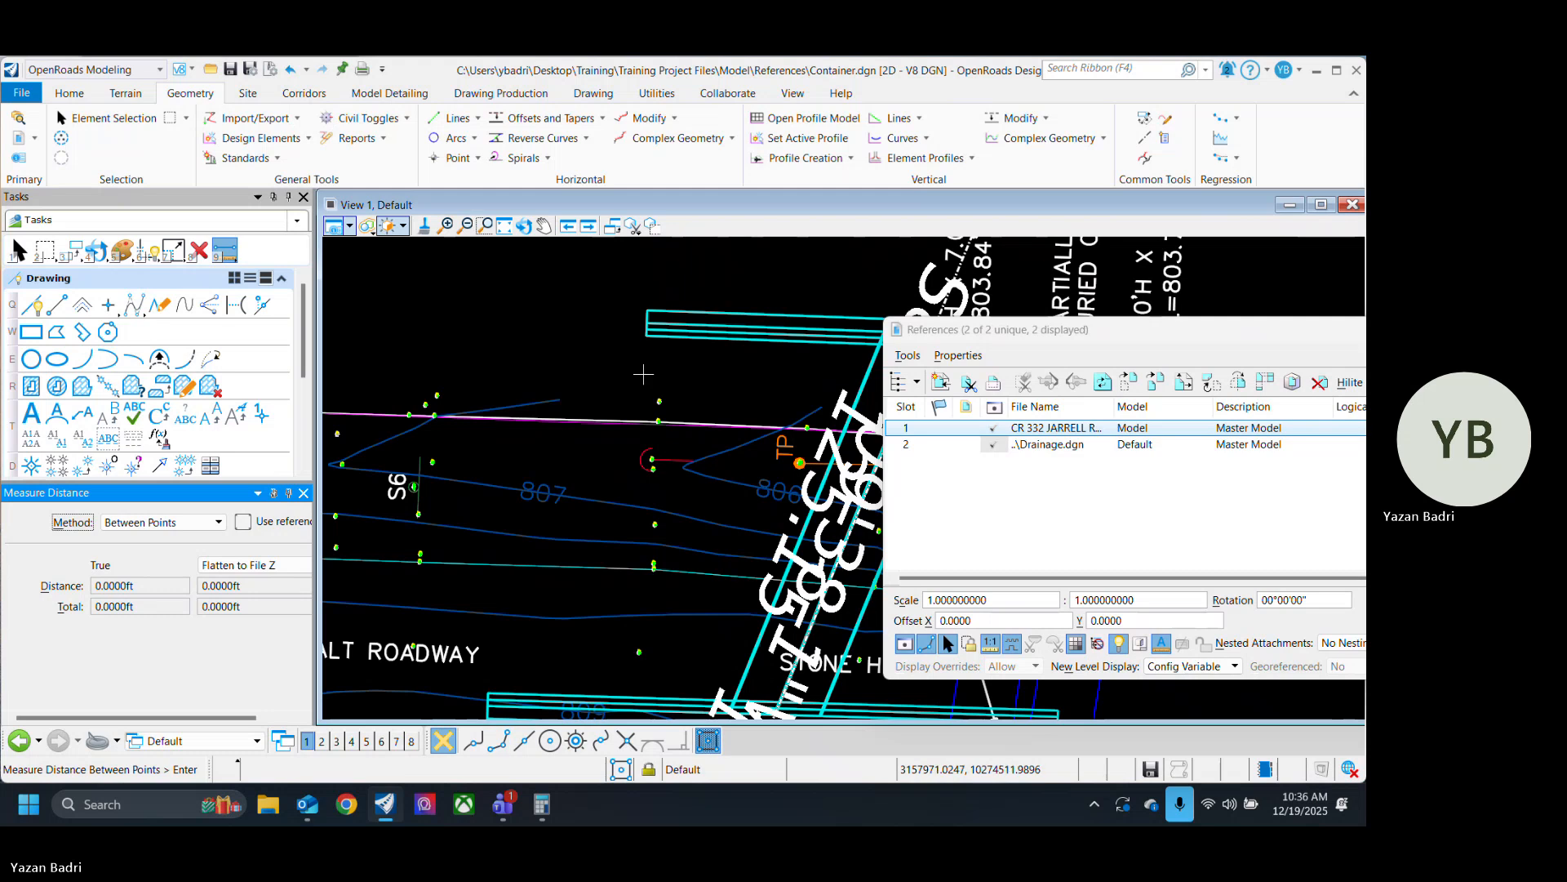
{"action": "left_click", "coordinate": [627, 426]}
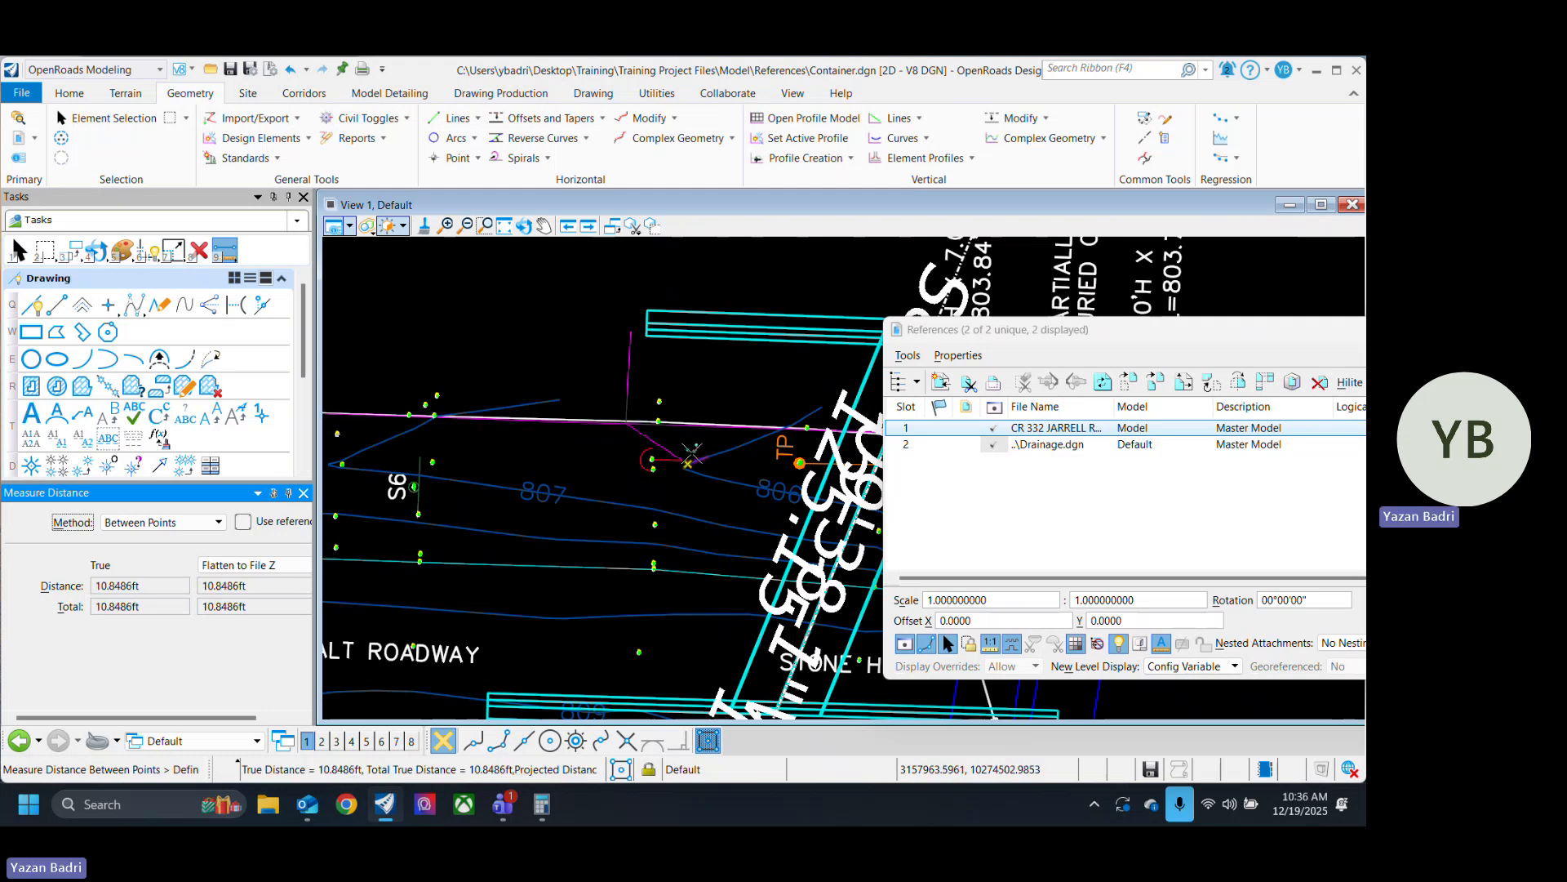
{"action": "scroll", "coordinate": [560, 404], "scroll_direction": "down", "scroll_amount": 2}
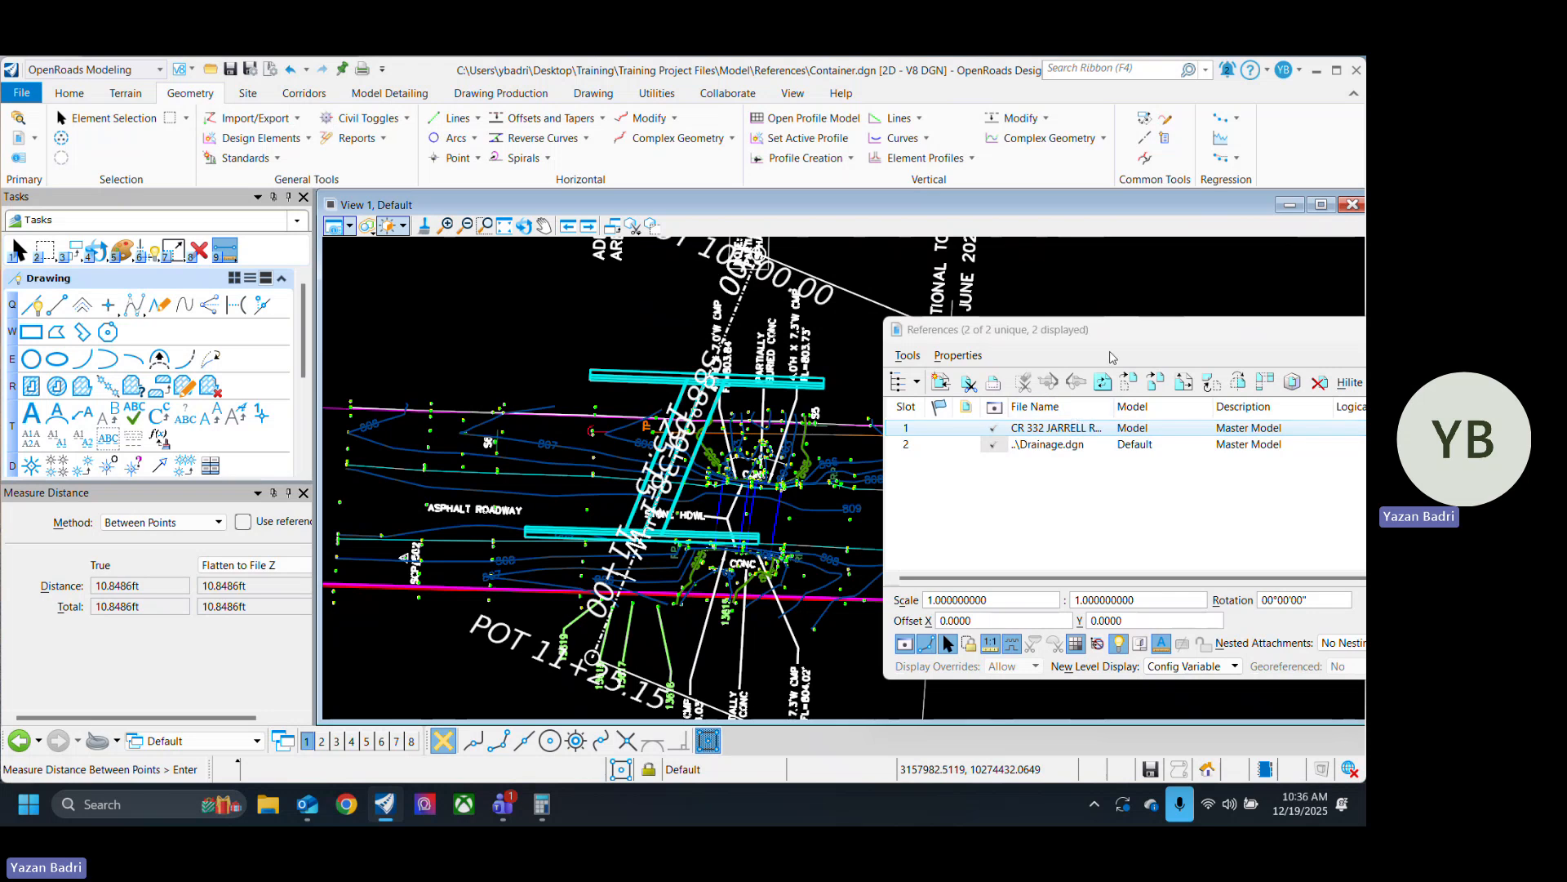
Move the CR 332 JARRELL topo reference to an offset of about X 11.91, Y 4.44 so its roadway fits between the proposed headwalls.
{"action": "left_click_drag", "start_coordinate": [1121, 335], "coordinate": [980, 343]}
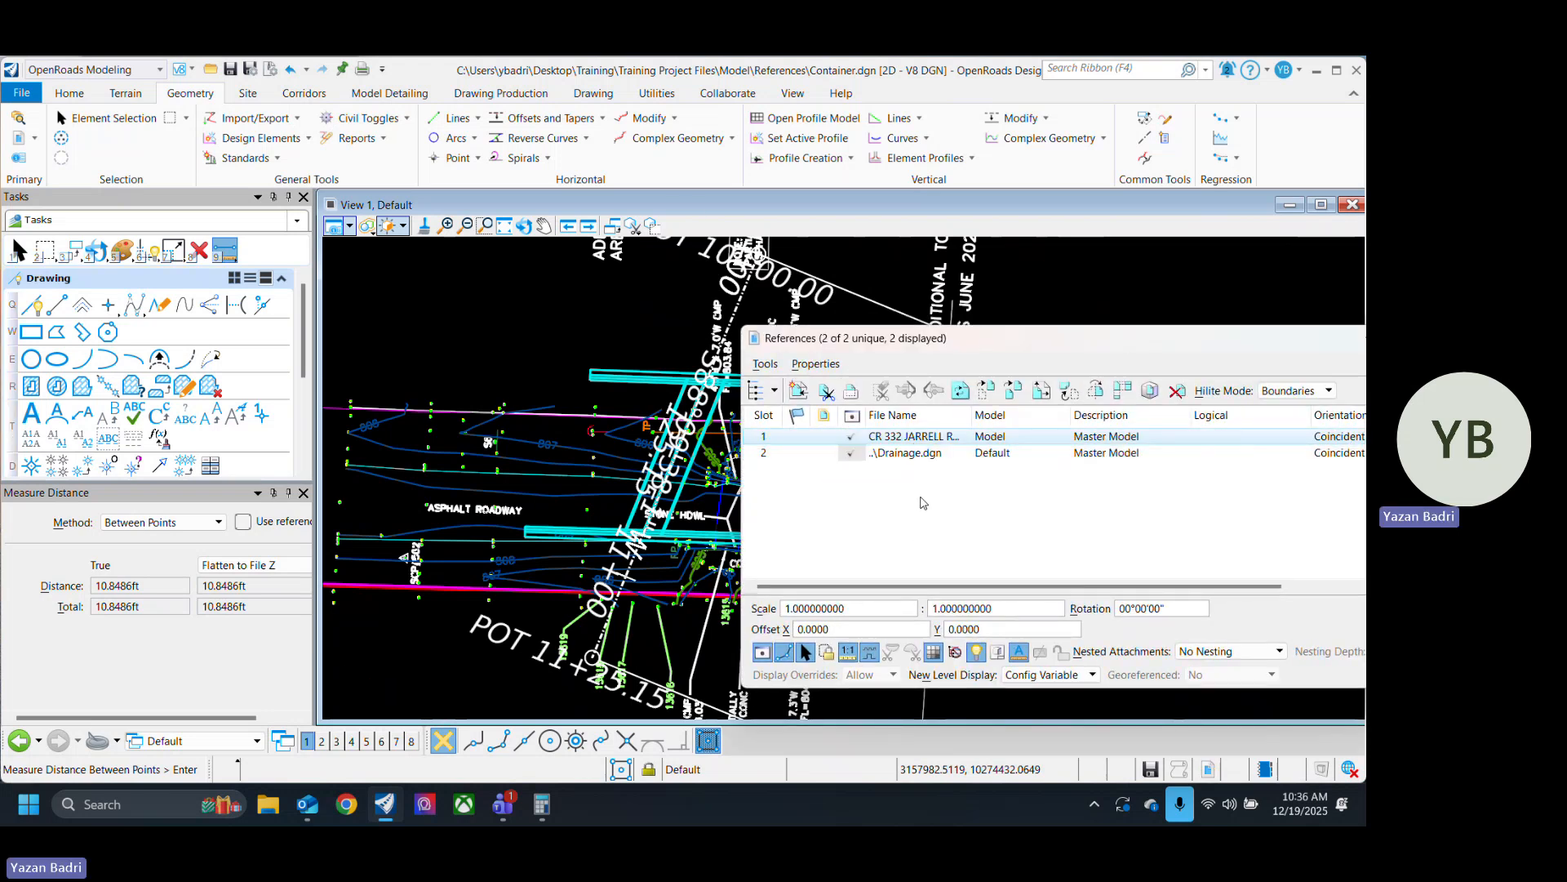
{"action": "right_click", "coordinate": [925, 441]}
{"action": "left_click", "coordinate": [988, 480]}
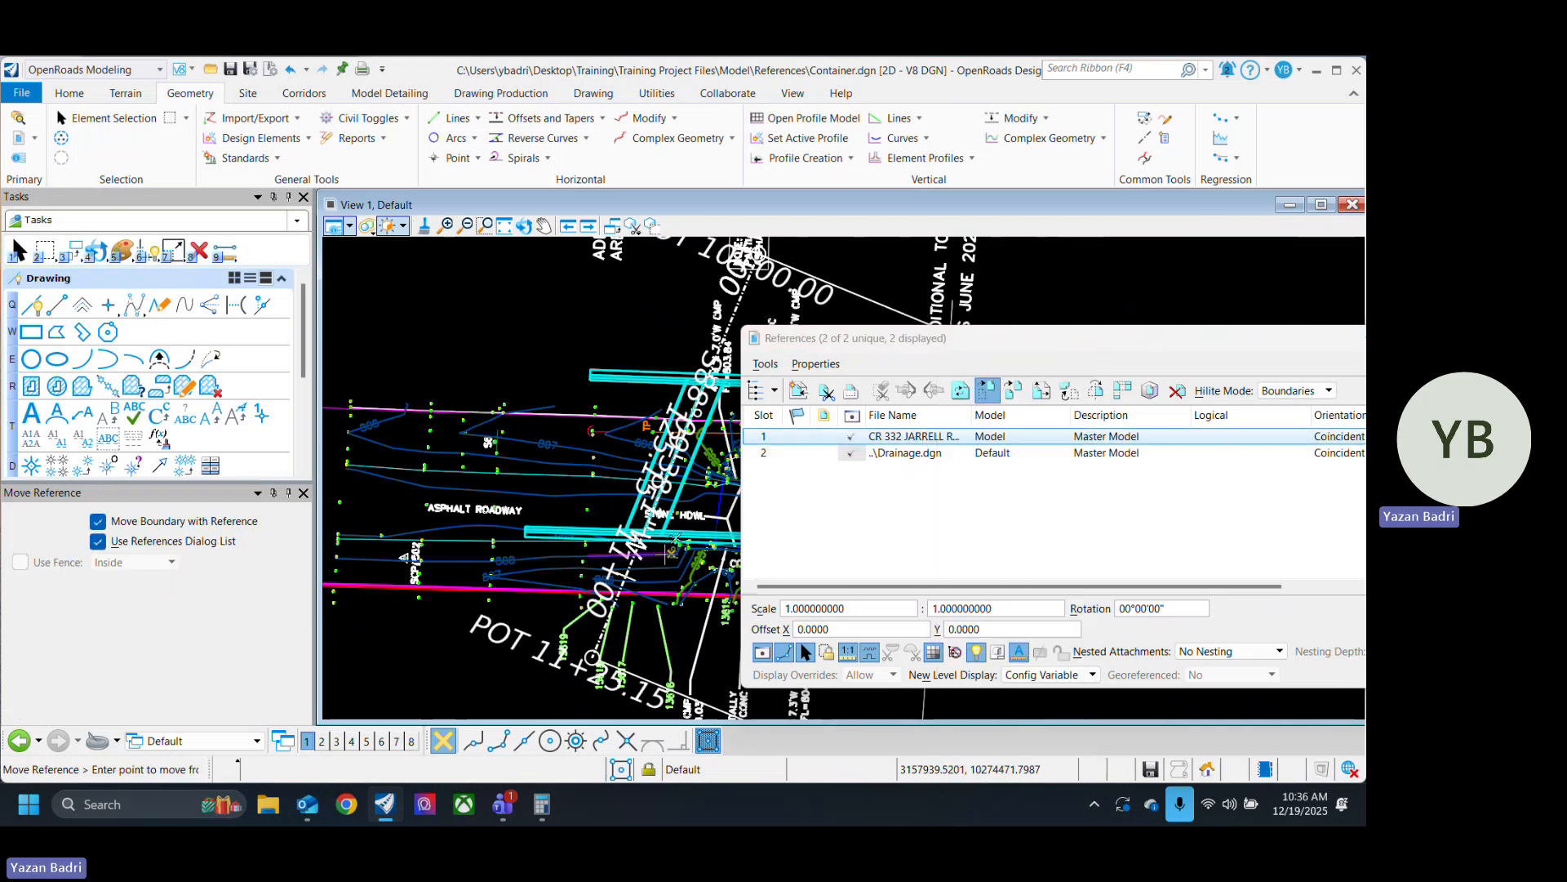
{"action": "left_click", "coordinate": [674, 538]}
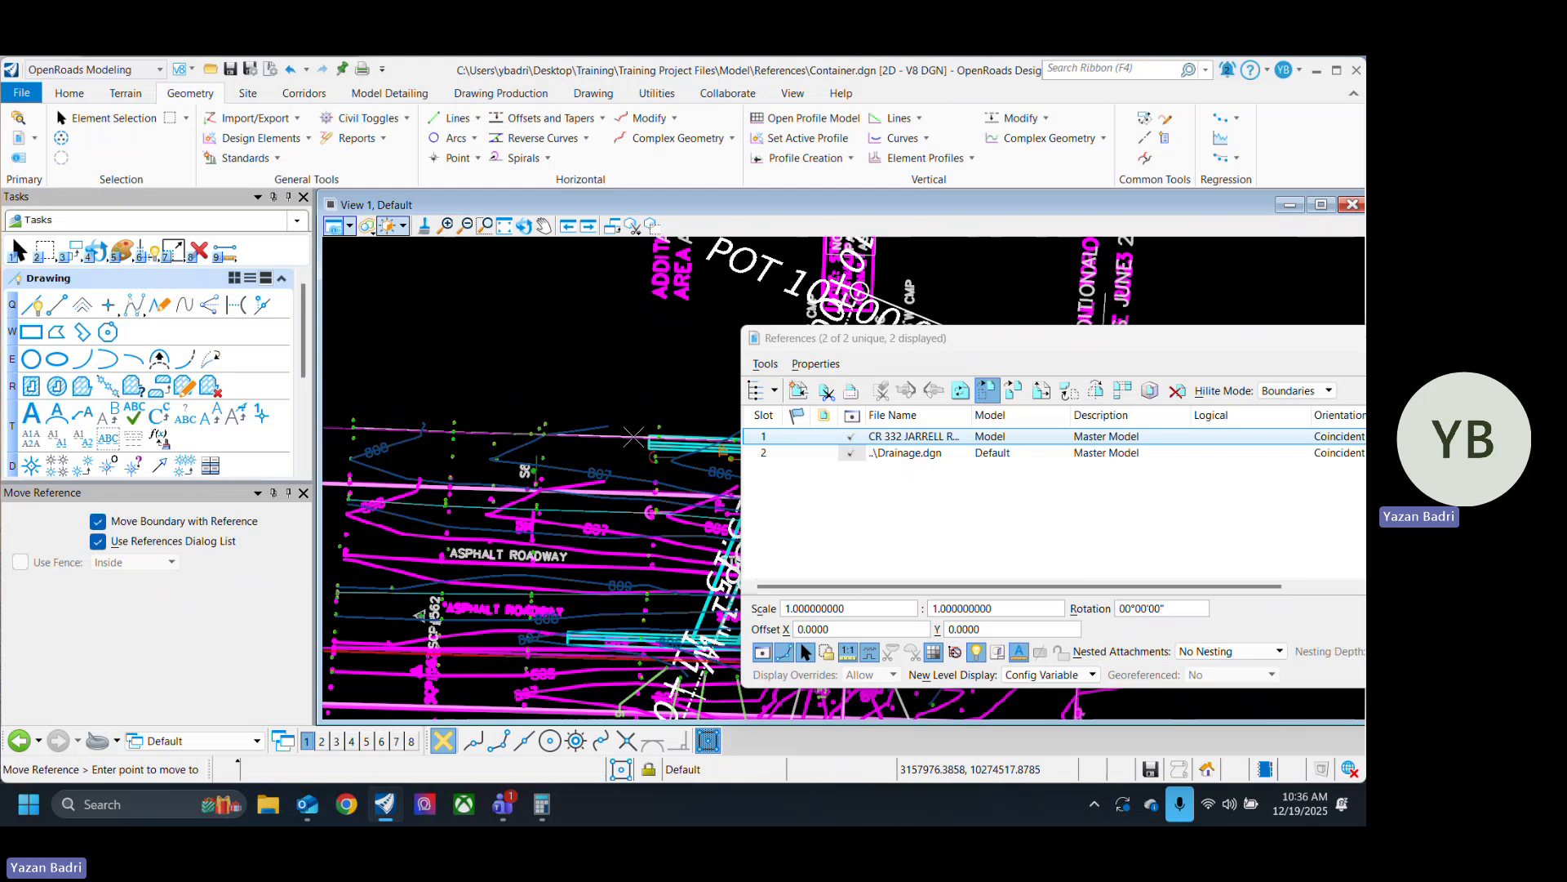
{"action": "left_click", "coordinate": [633, 437]}
{"action": "scroll", "coordinate": [408, 526], "scroll_direction": "down", "scroll_amount": 5}
{"action": "scroll", "coordinate": [532, 562], "scroll_direction": "up", "scroll_amount": 7}
{"action": "scroll", "coordinate": [543, 551], "scroll_direction": "down", "scroll_amount": 5}
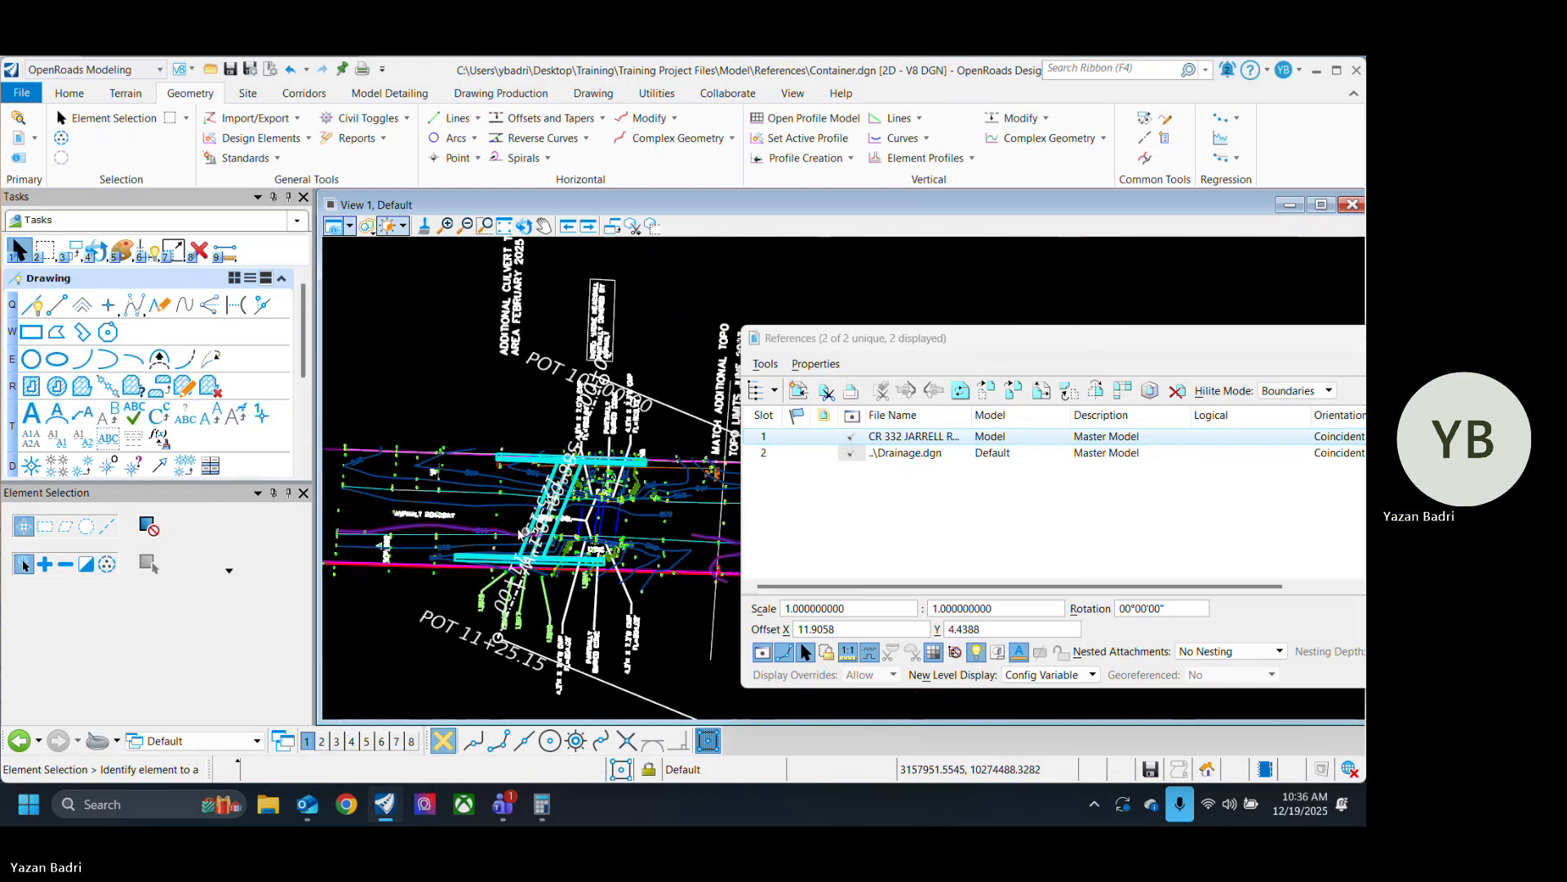
{"action": "scroll", "coordinate": [521, 532], "scroll_direction": "up", "scroll_amount": 4}
{"action": "scroll", "coordinate": [515, 535], "scroll_direction": "down", "scroll_amount": 3}
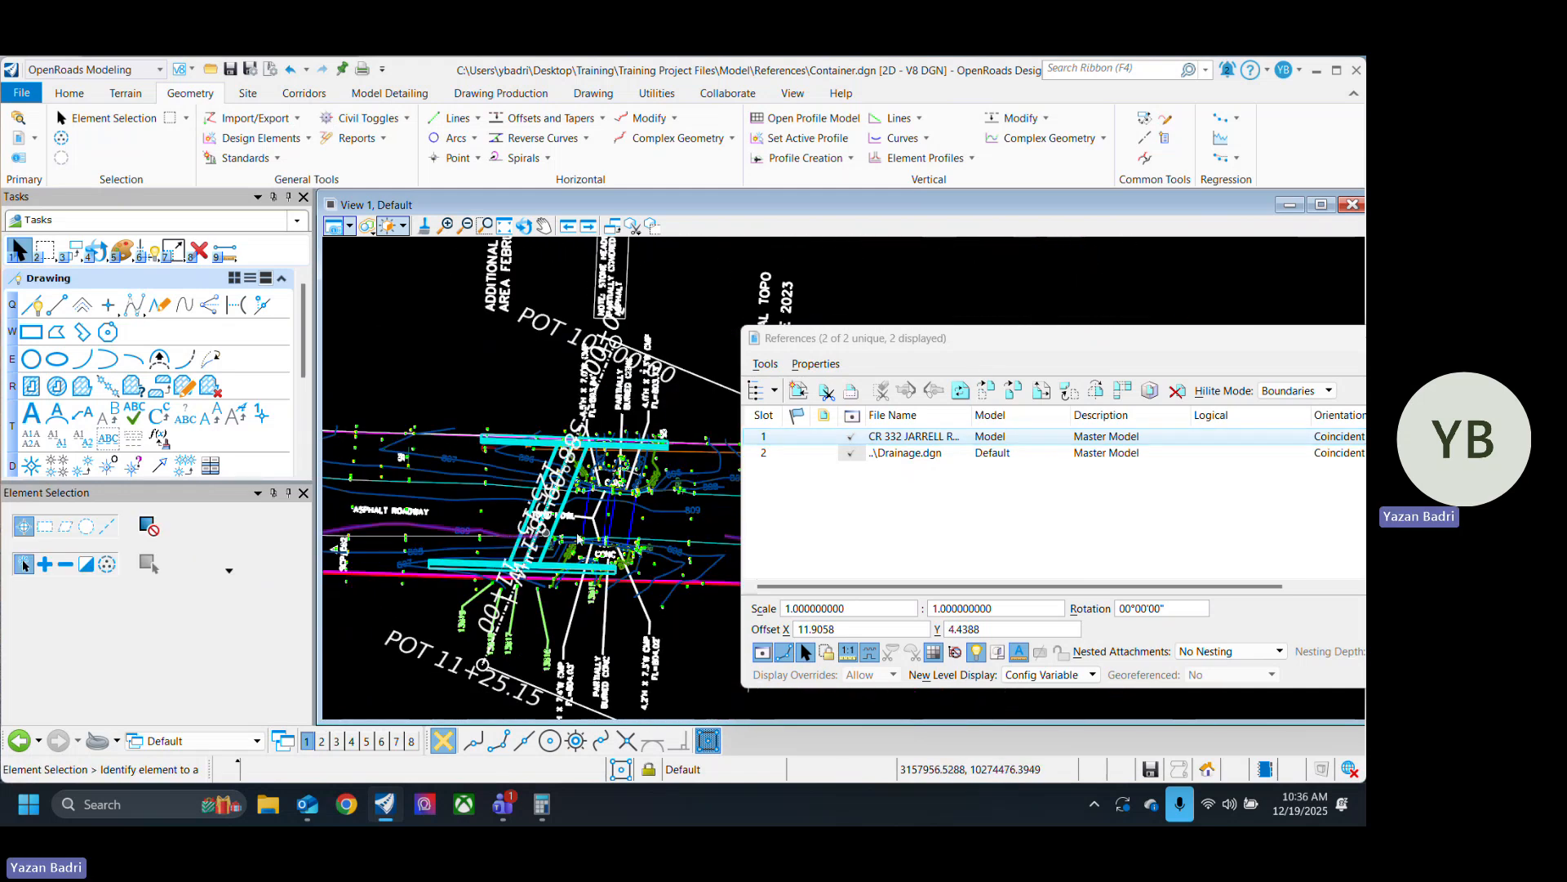
{"action": "scroll", "coordinate": [578, 539], "scroll_direction": "down", "scroll_amount": 3}
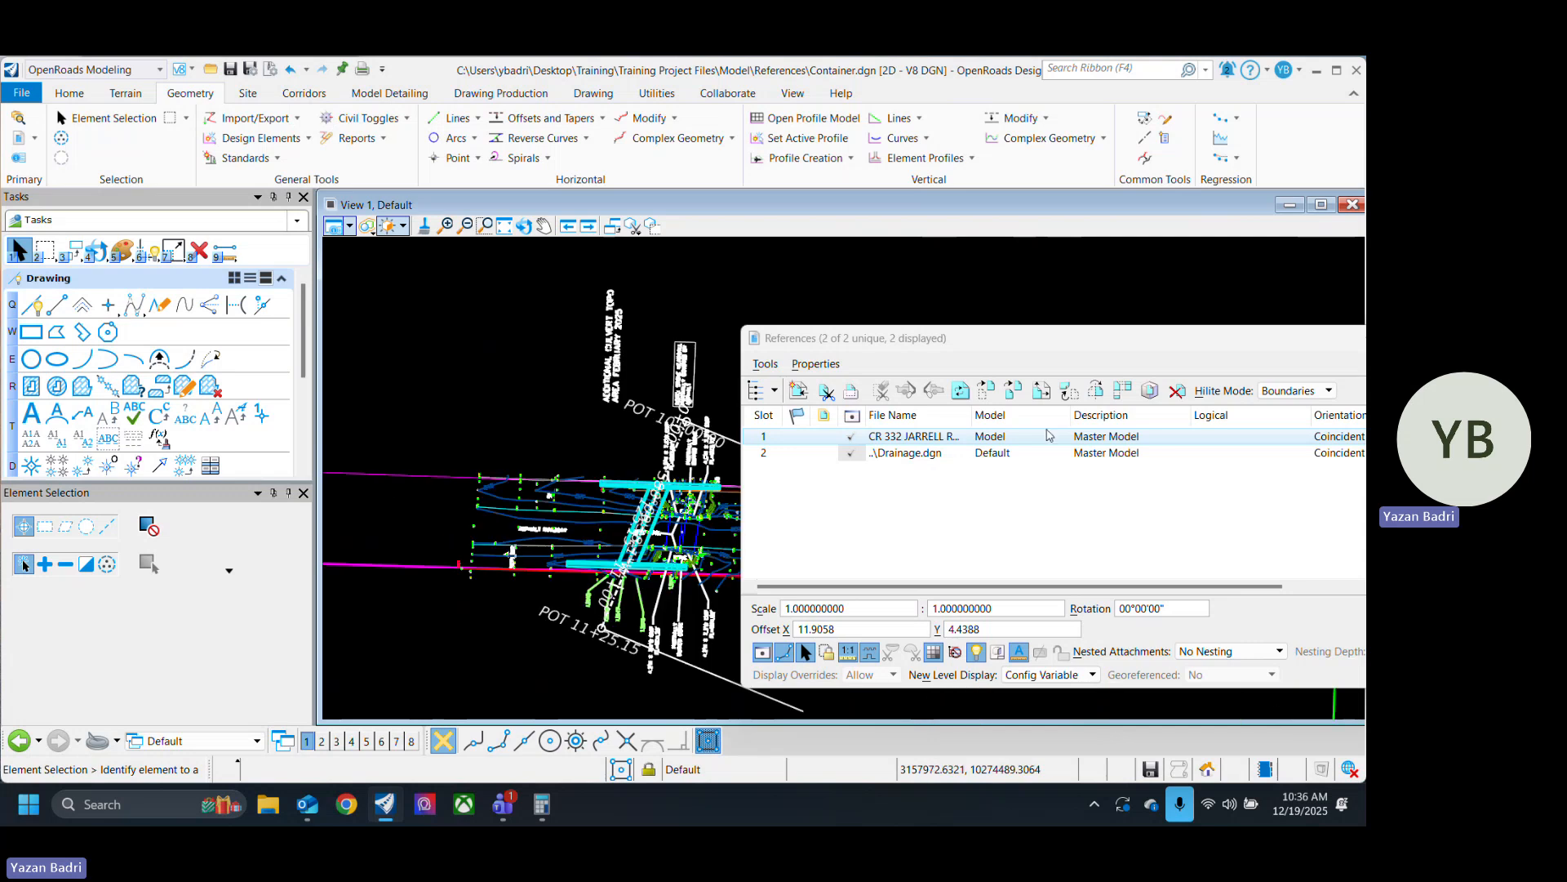
Move the topo reference from its existing culvert onto the proposed culvert, to an offset of about X 2.51, Y 22.95.
{"action": "right_click", "coordinate": [931, 446]}
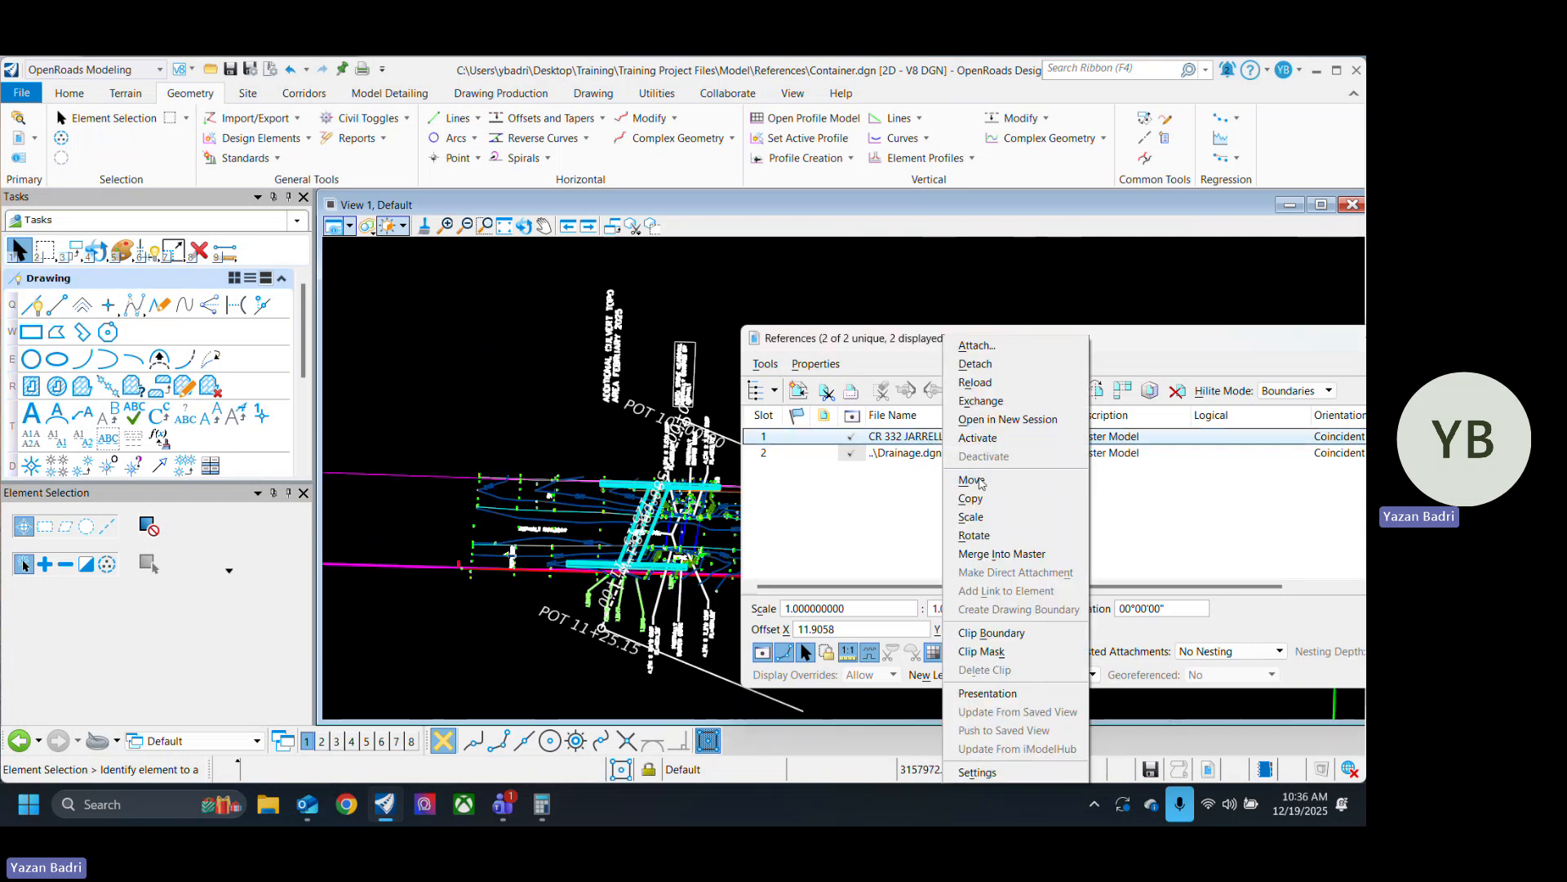
{"action": "left_click", "coordinate": [999, 480]}
{"action": "scroll", "coordinate": [668, 535], "scroll_direction": "up", "scroll_amount": 5}
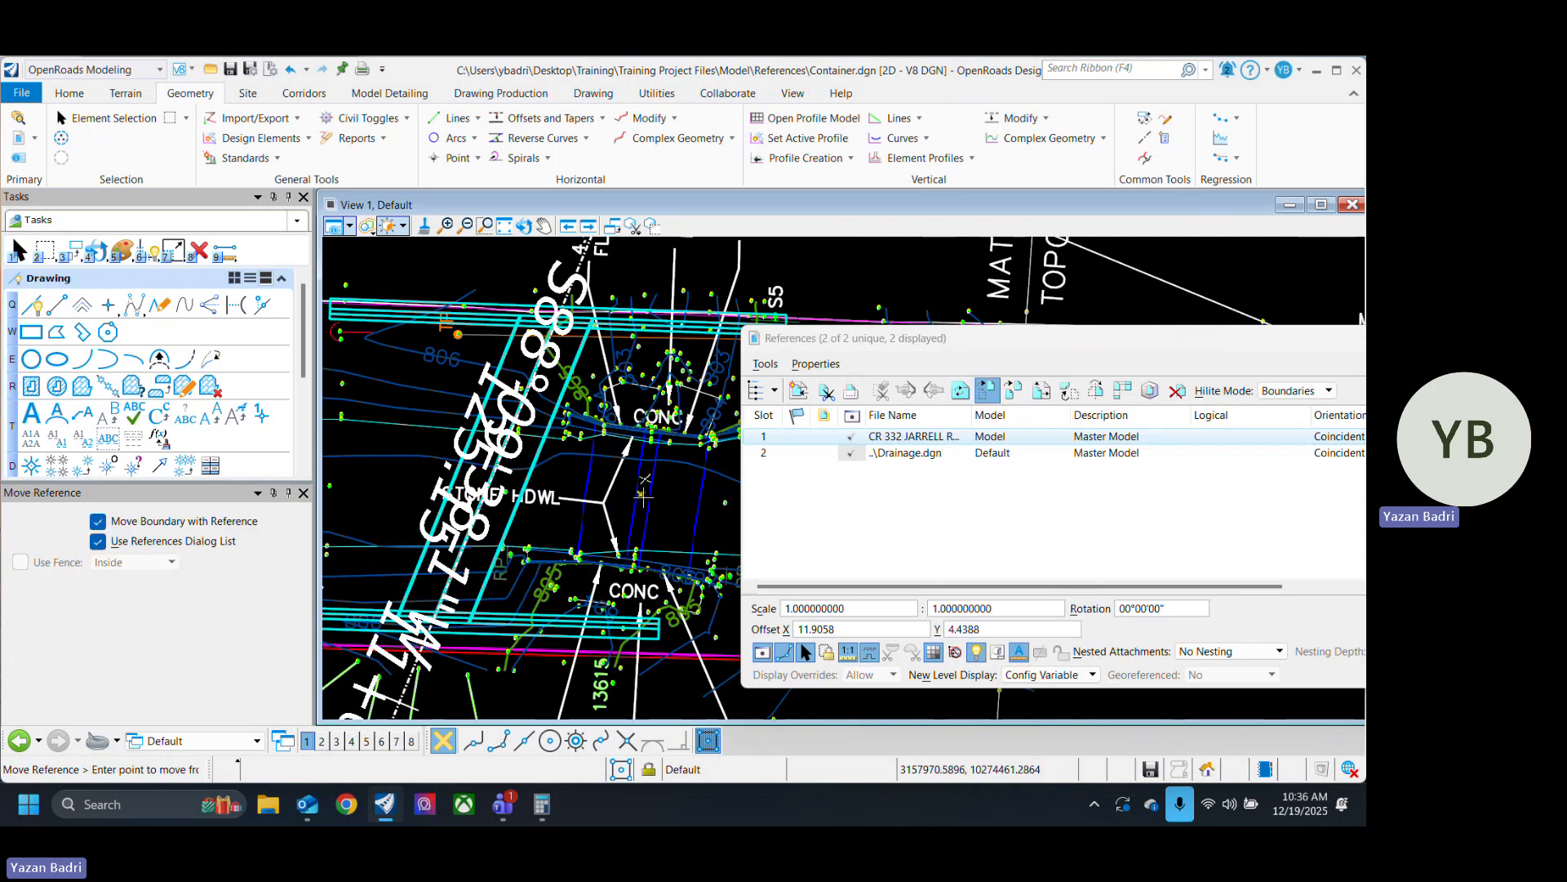
{"action": "left_click", "coordinate": [643, 492]}
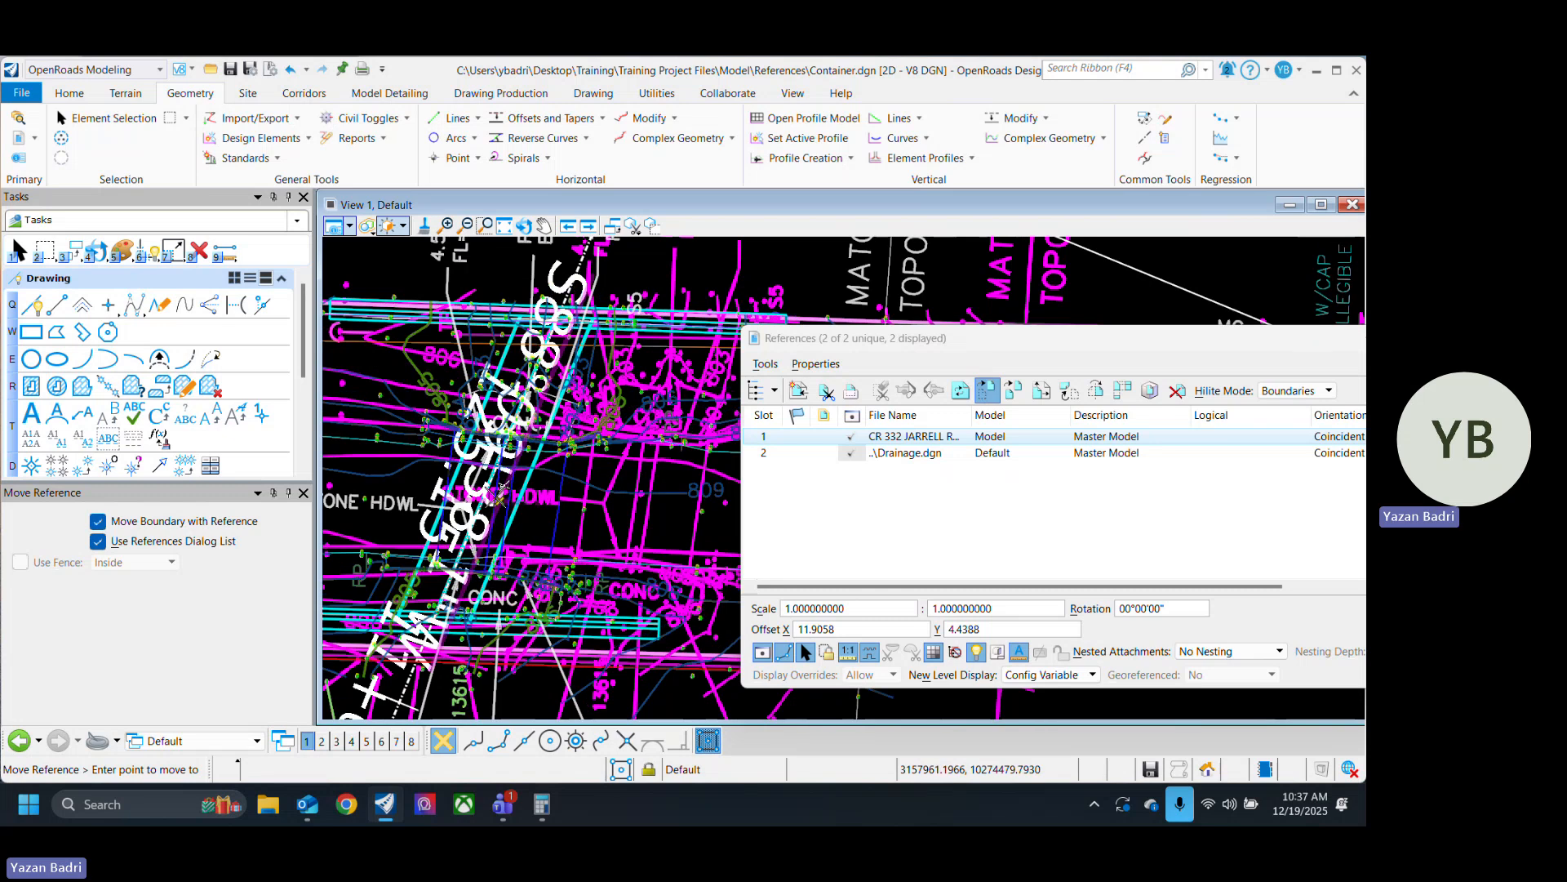
{"action": "key", "text": "Escape"}
{"action": "scroll", "coordinate": [650, 544], "scroll_direction": "down", "scroll_amount": 4}
{"action": "scroll", "coordinate": [514, 578], "scroll_direction": "up", "scroll_amount": 2}
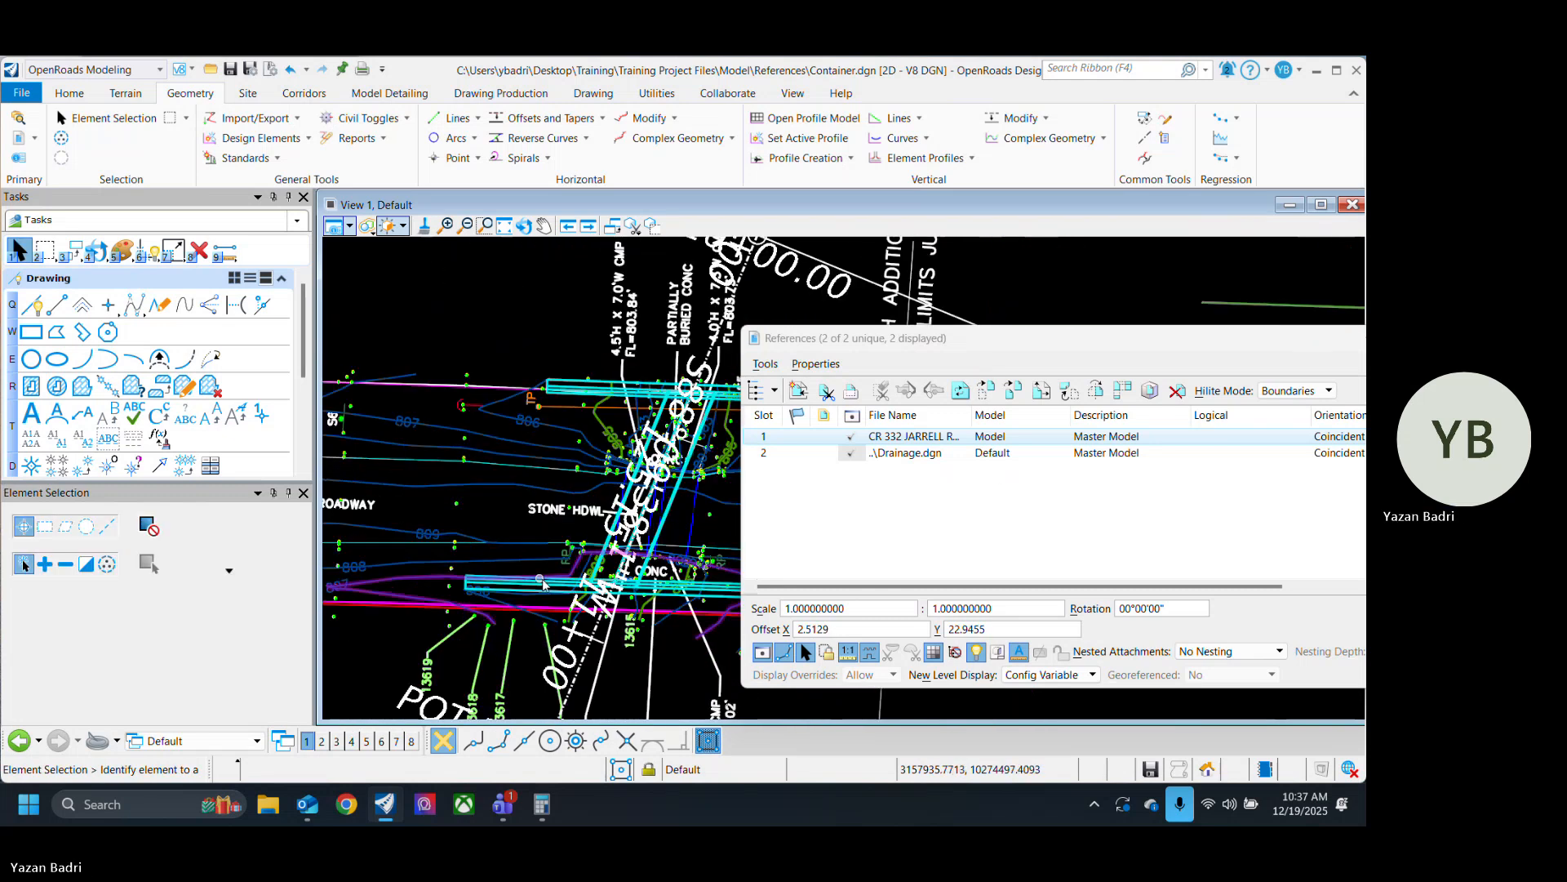
Nudge the topo reference slightly away from the roadway to an offset of about X 5.32, Y 24.10.
{"action": "right_click", "coordinate": [917, 460]}
{"action": "left_click", "coordinate": [963, 485]}
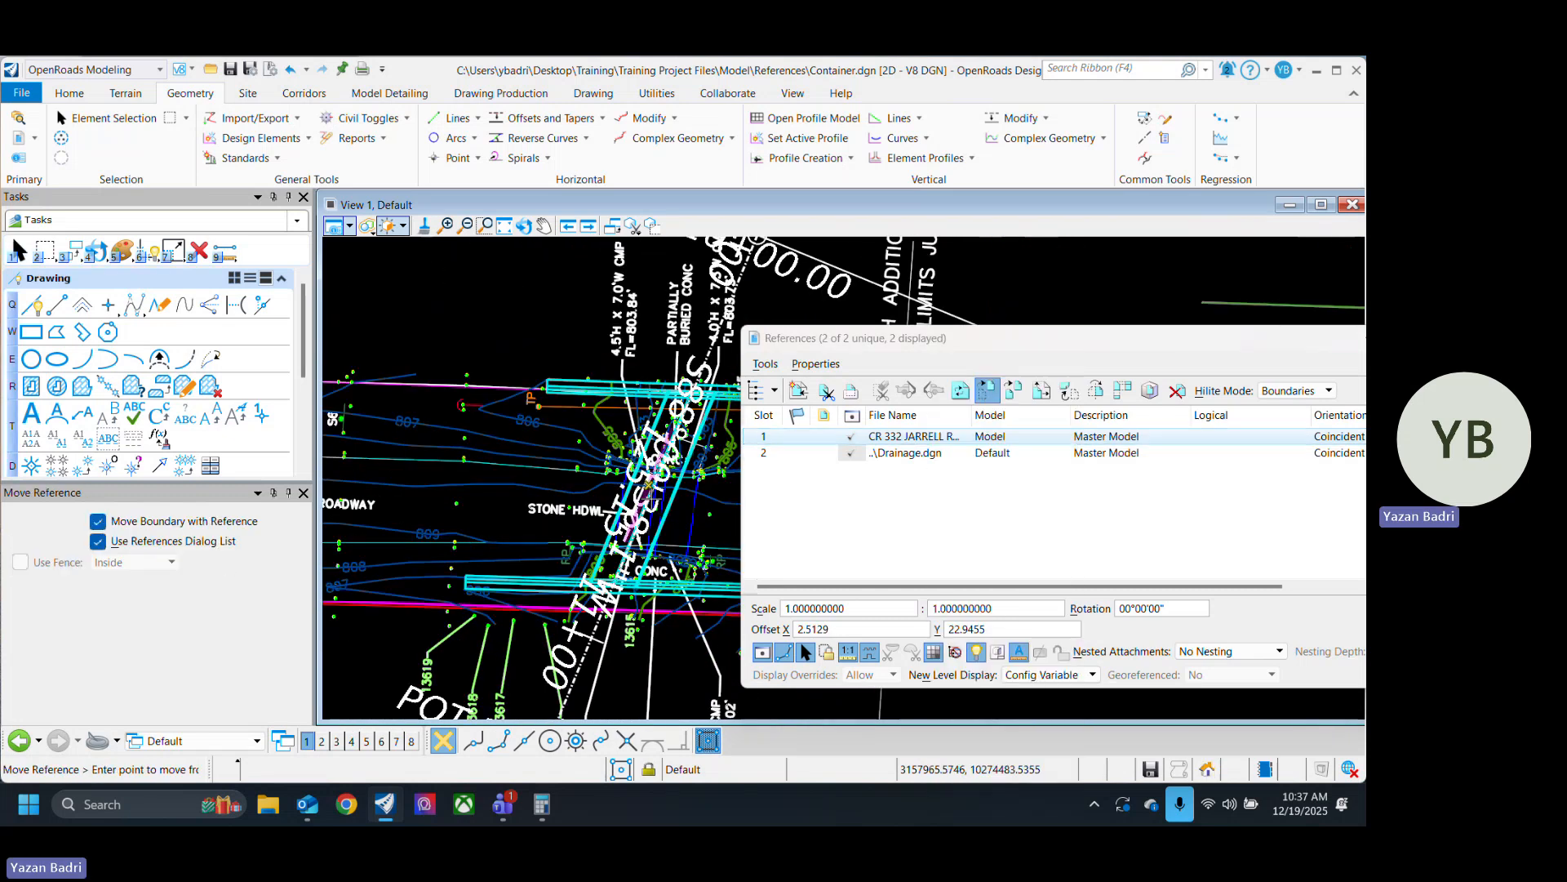
{"action": "scroll", "coordinate": [653, 477], "scroll_direction": "up", "scroll_amount": 2}
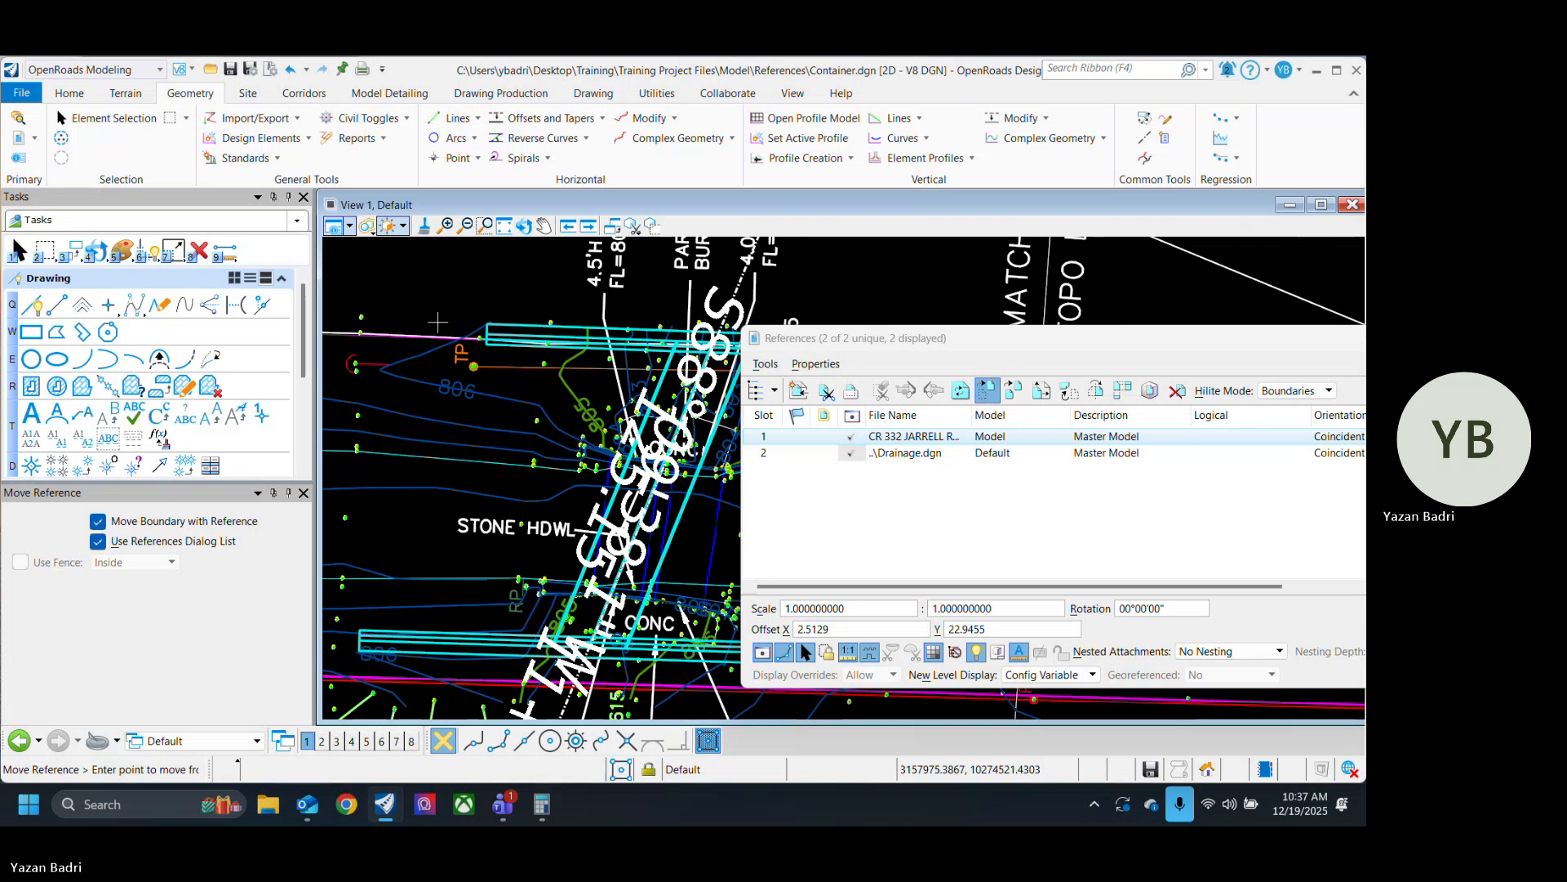
{"action": "left_click", "coordinate": [437, 323]}
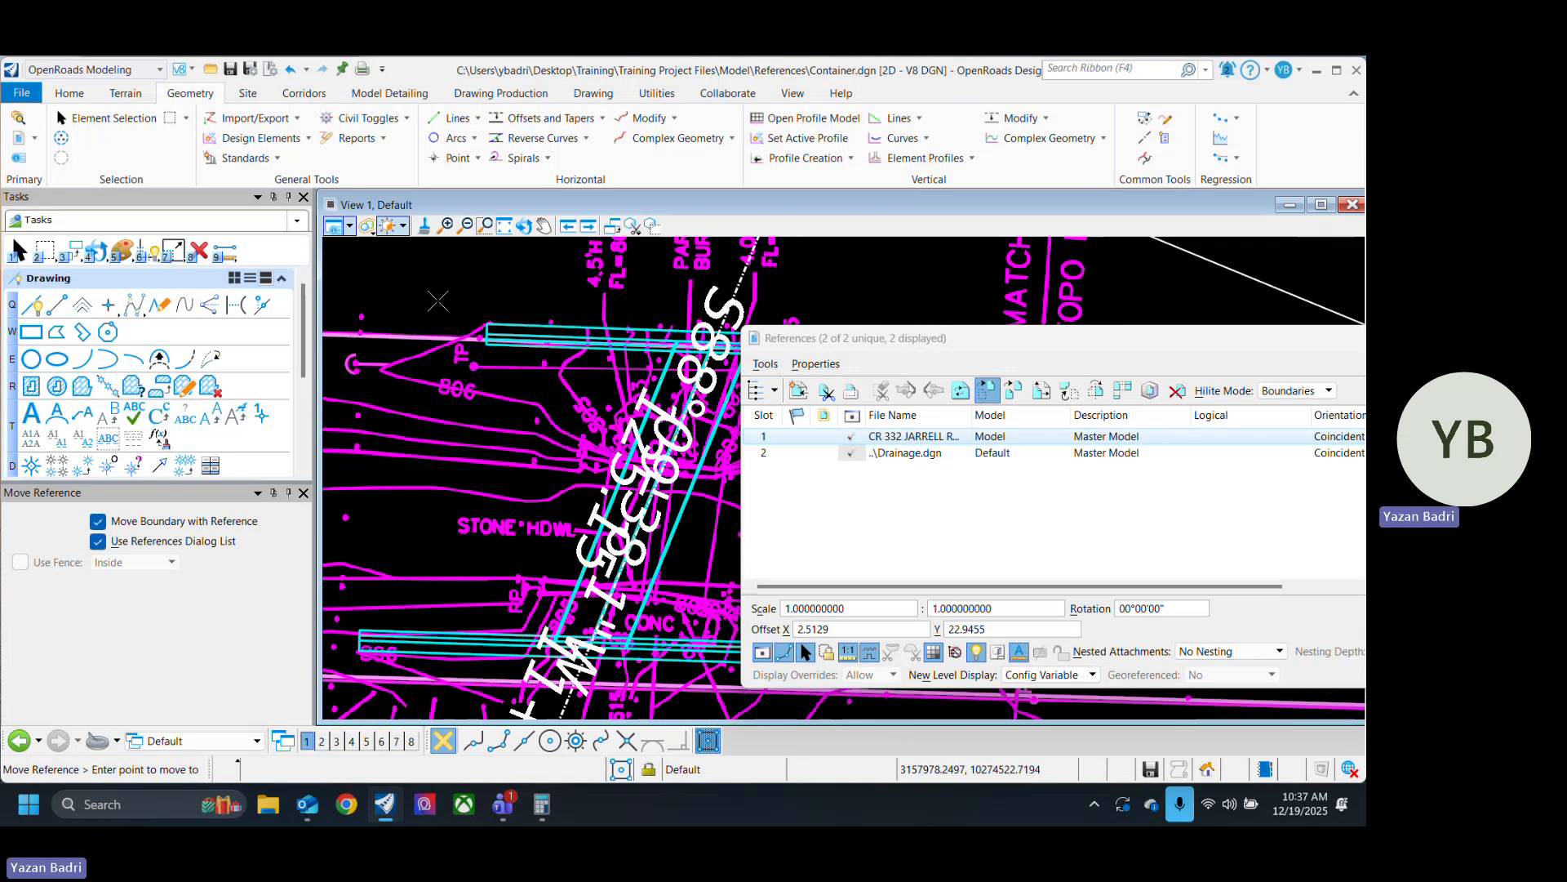
{"action": "left_click", "coordinate": [415, 481]}
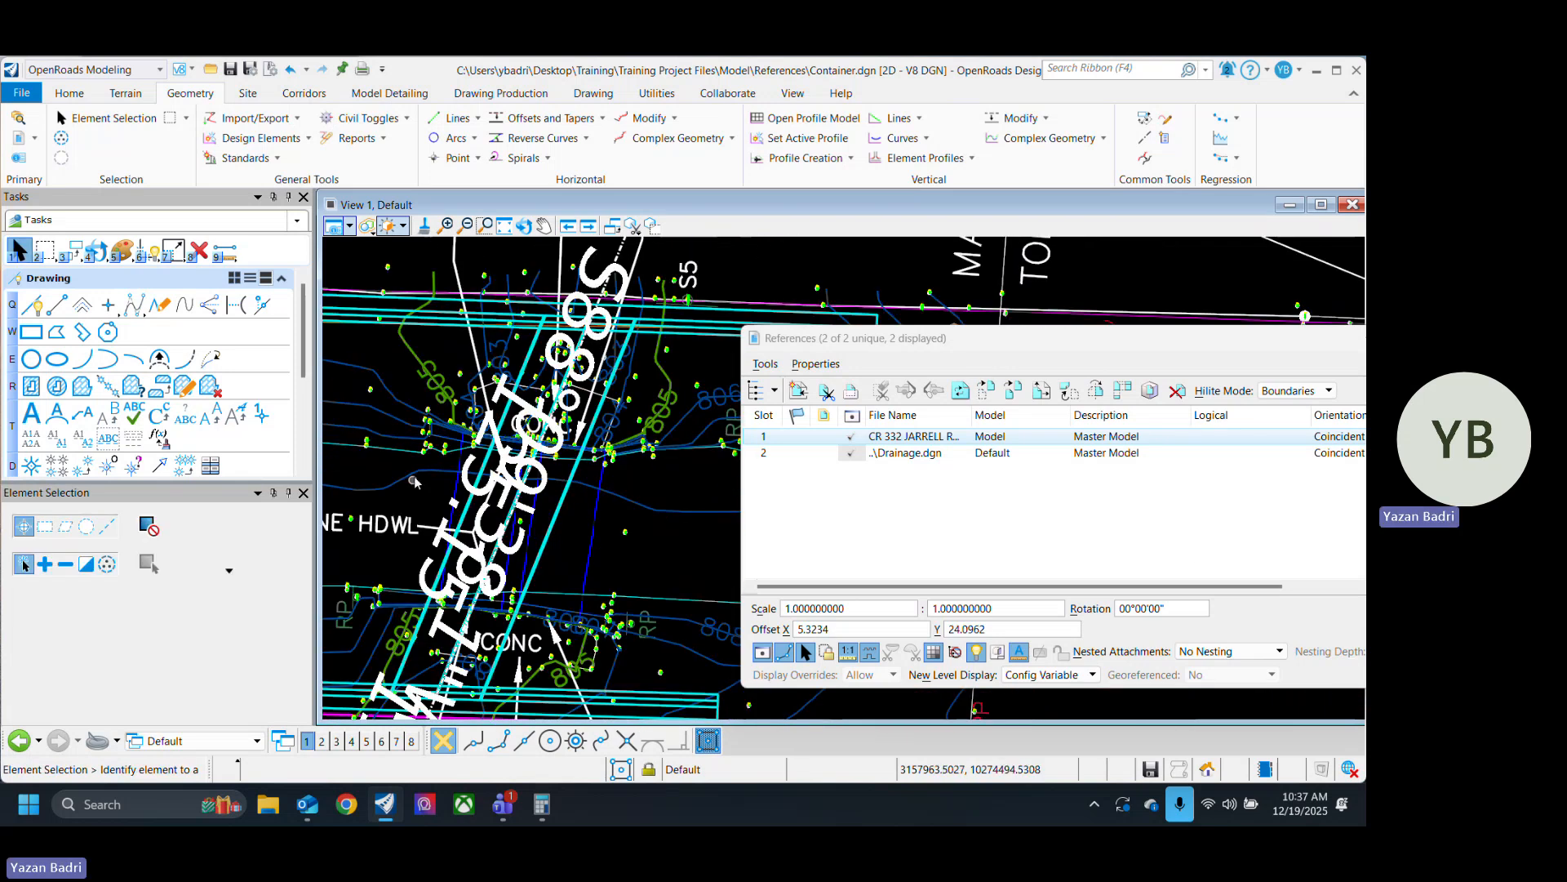
Close the references list and examine how the proposed culvert and headwalls sit on the moved topo along County Road 332.
{"action": "scroll", "coordinate": [433, 502], "scroll_direction": "down", "scroll_amount": 5}
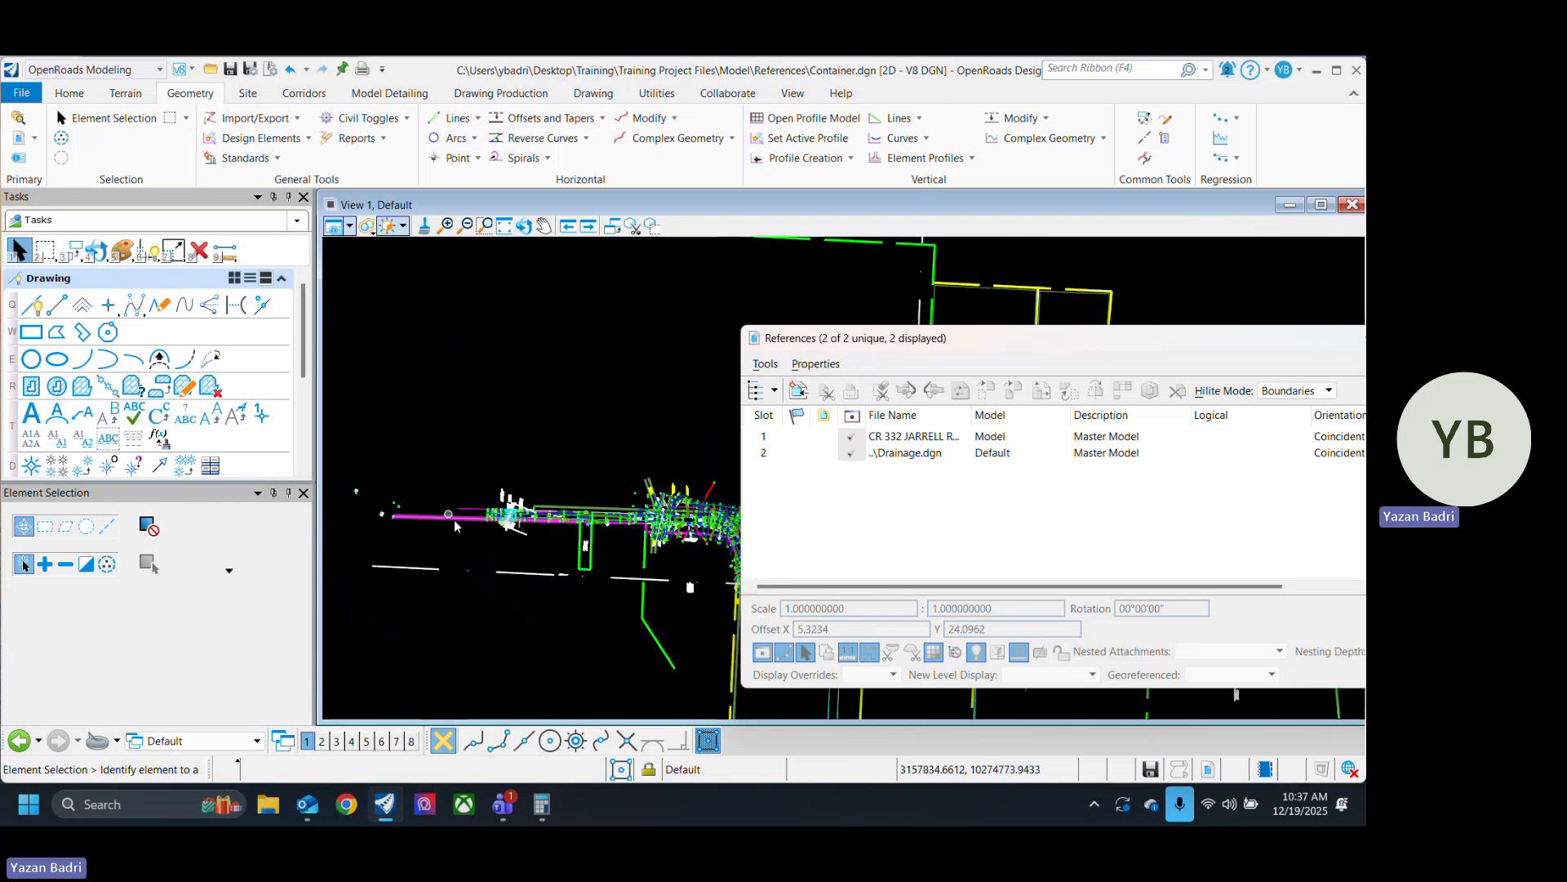
{"action": "scroll", "coordinate": [454, 525], "scroll_direction": "down", "scroll_amount": 1}
{"action": "scroll", "coordinate": [649, 523], "scroll_direction": "up", "scroll_amount": 6}
{"action": "scroll", "coordinate": [673, 523], "scroll_direction": "down", "scroll_amount": 6}
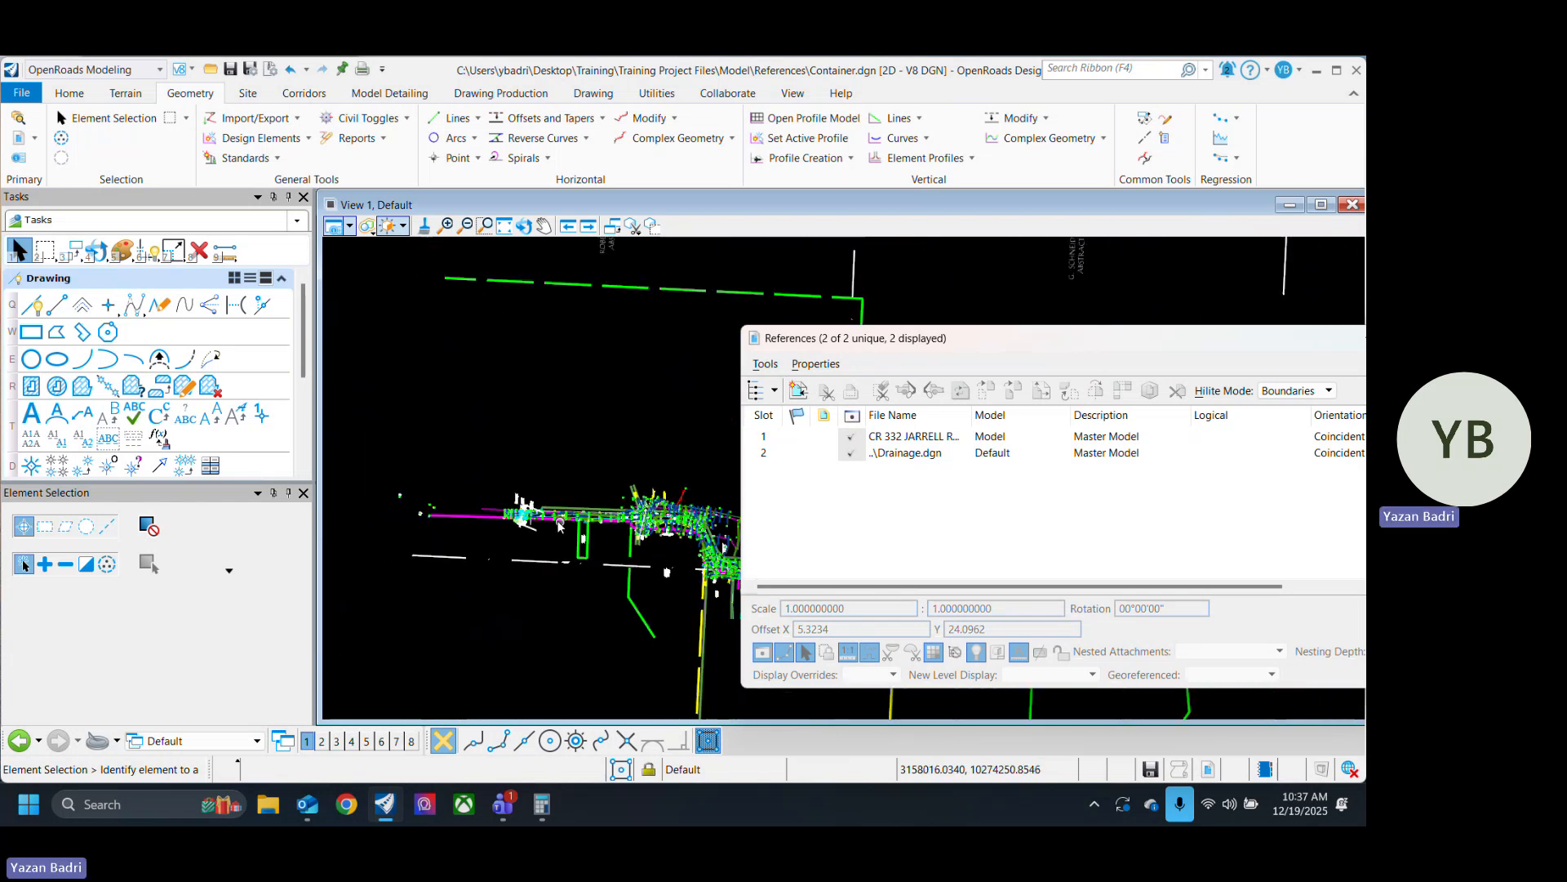
{"action": "scroll", "coordinate": [534, 516], "scroll_direction": "up", "scroll_amount": 6}
{"action": "left_click_drag", "start_coordinate": [1095, 336], "coordinate": [743, 355]}
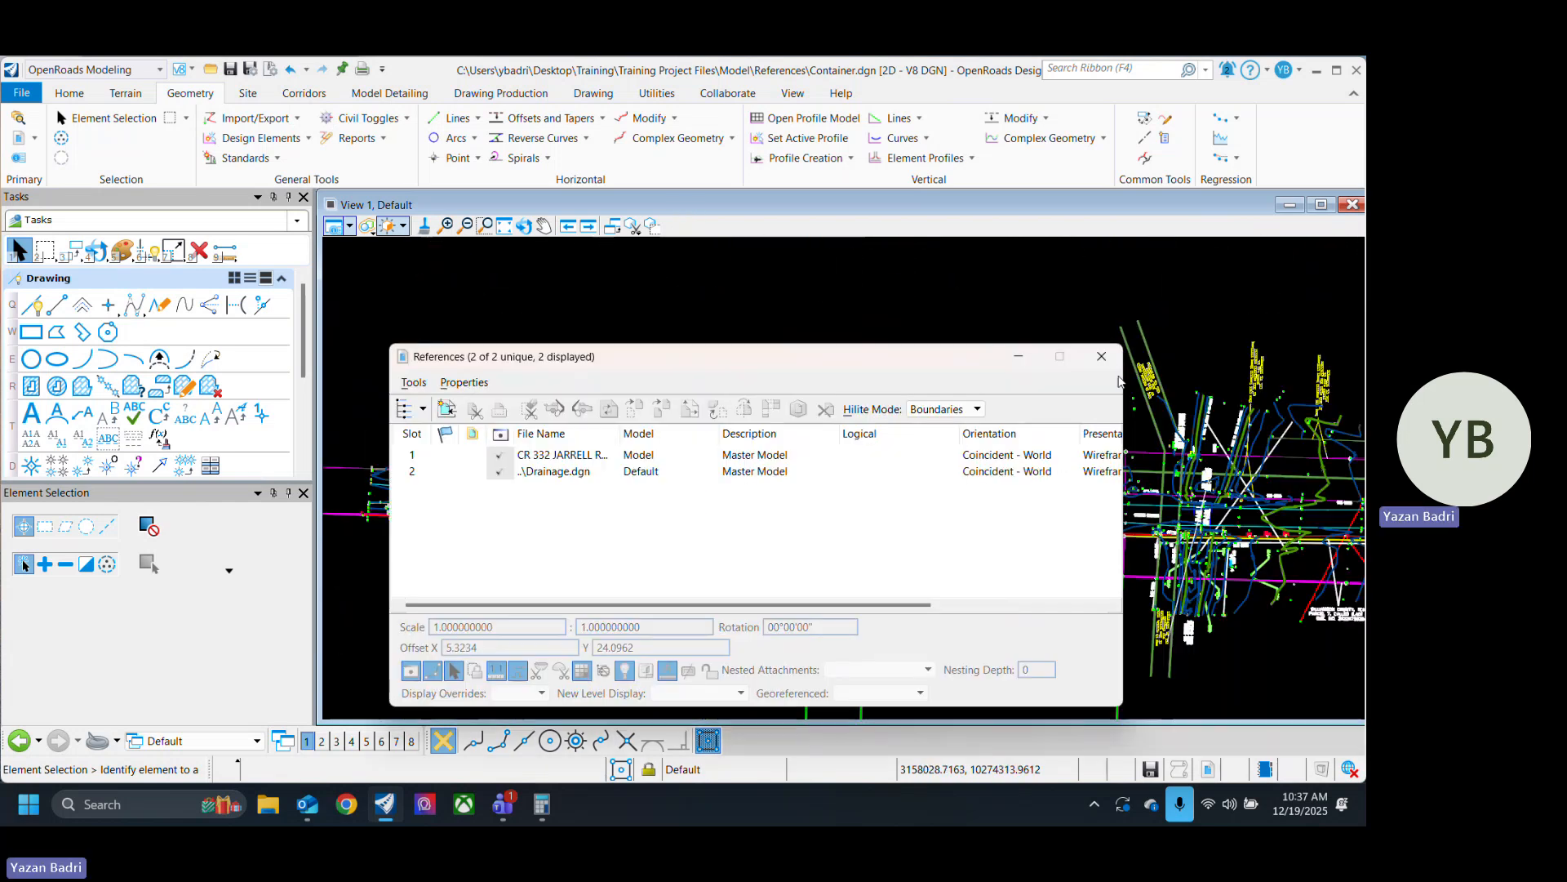
{"action": "left_click", "coordinate": [1102, 357]}
{"action": "middle_click_drag", "start_coordinate": [653, 429], "coordinate": [904, 380]}
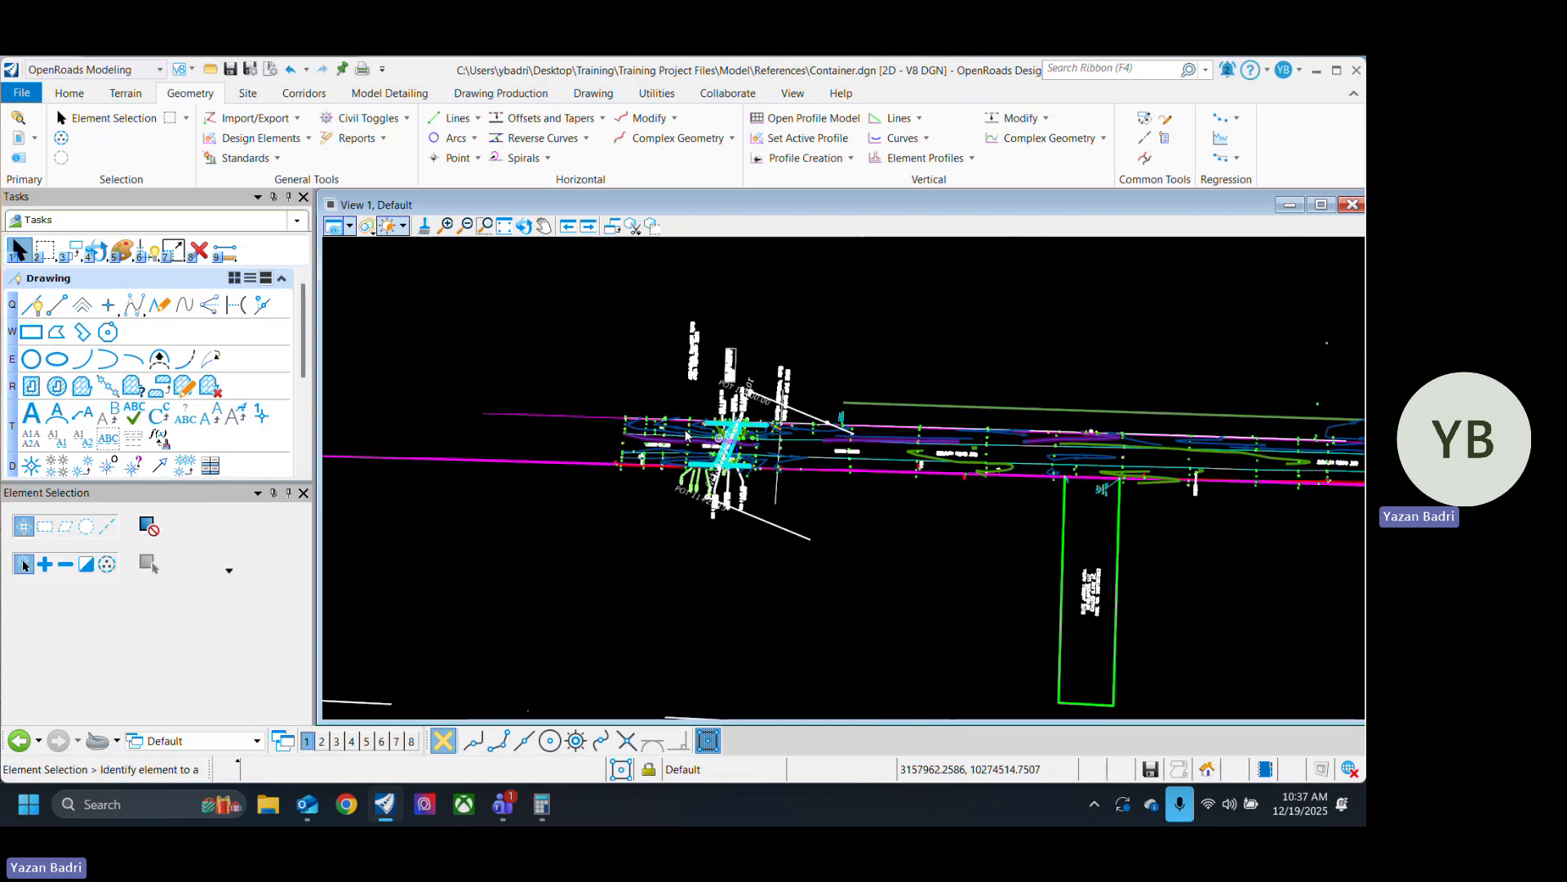
{"action": "scroll", "coordinate": [663, 428], "scroll_direction": "up", "scroll_amount": 5}
{"action": "scroll", "coordinate": [653, 499], "scroll_direction": "down", "scroll_amount": 4}
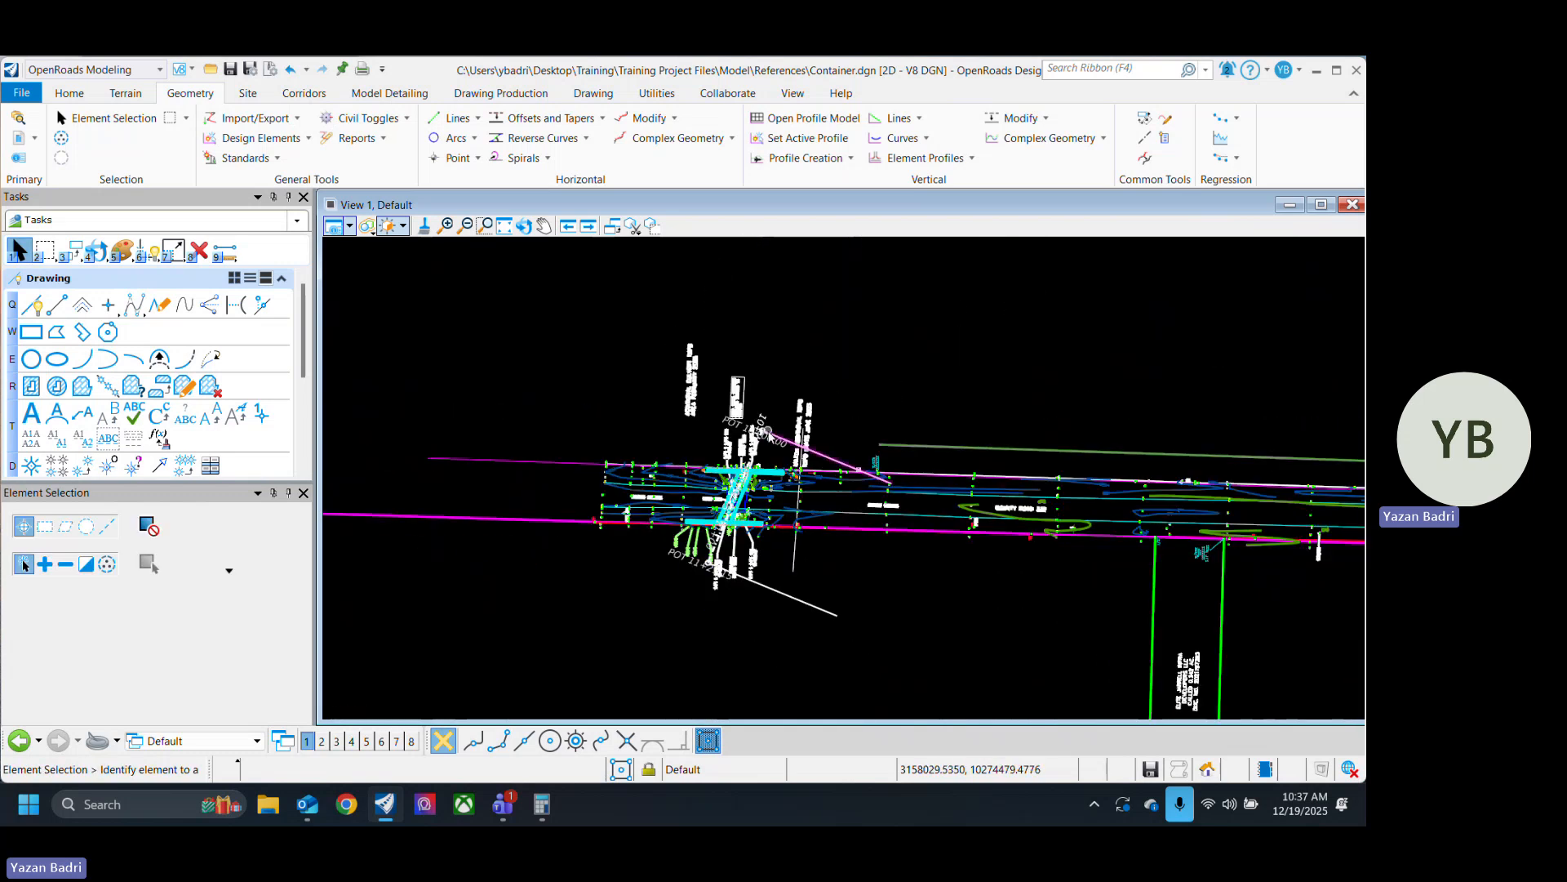
{"action": "scroll", "coordinate": [768, 431], "scroll_direction": "up", "scroll_amount": 5}
{"action": "scroll", "coordinate": [758, 395], "scroll_direction": "up", "scroll_amount": 3}
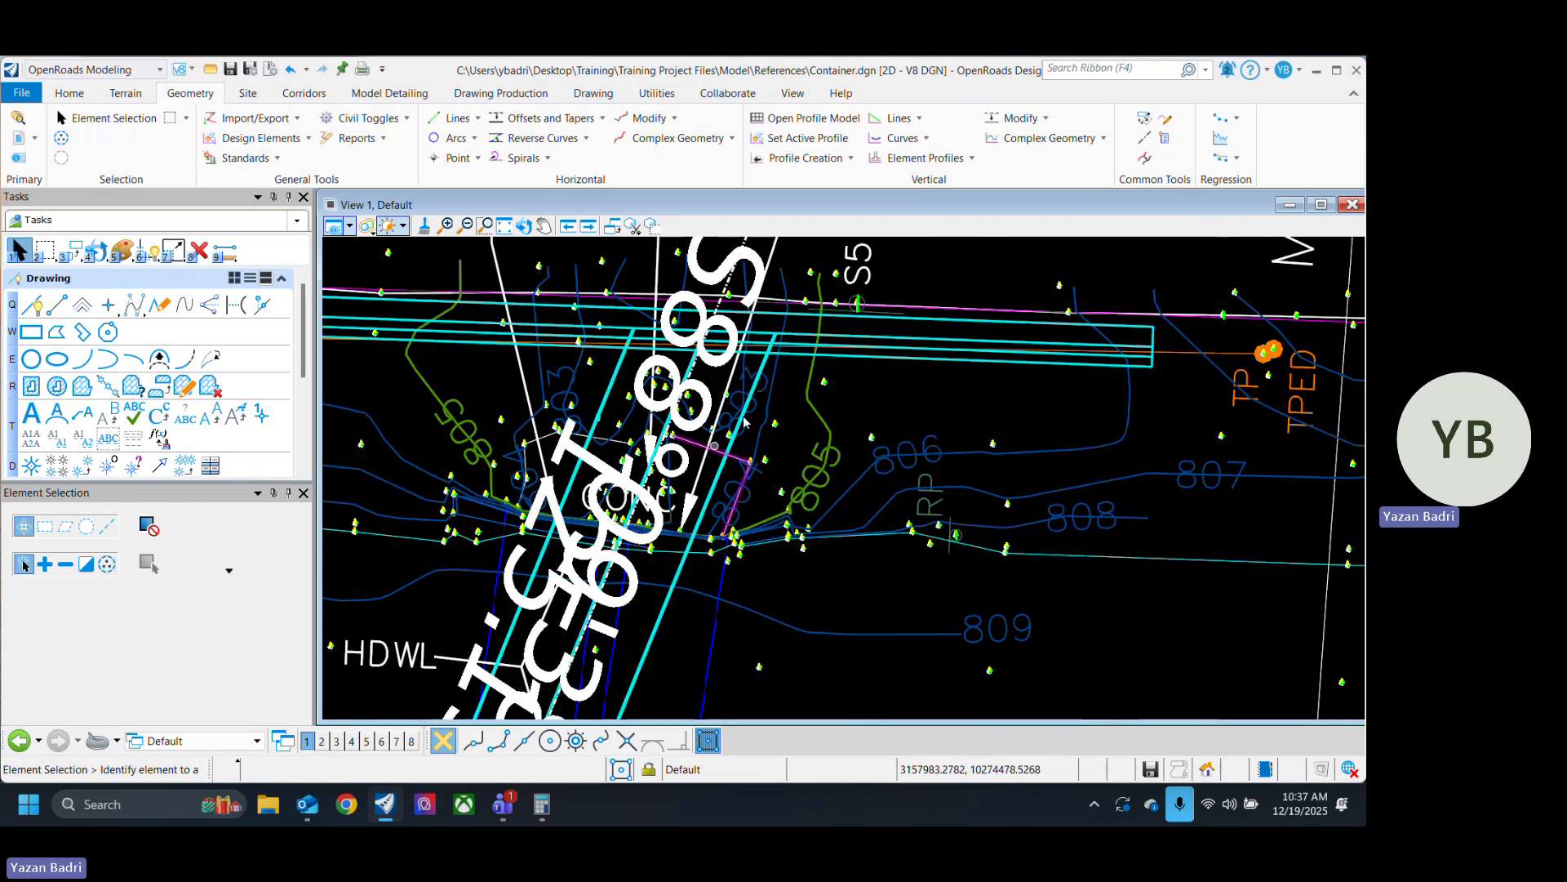
{"action": "scroll", "coordinate": [810, 504], "scroll_direction": "down", "scroll_amount": 5}
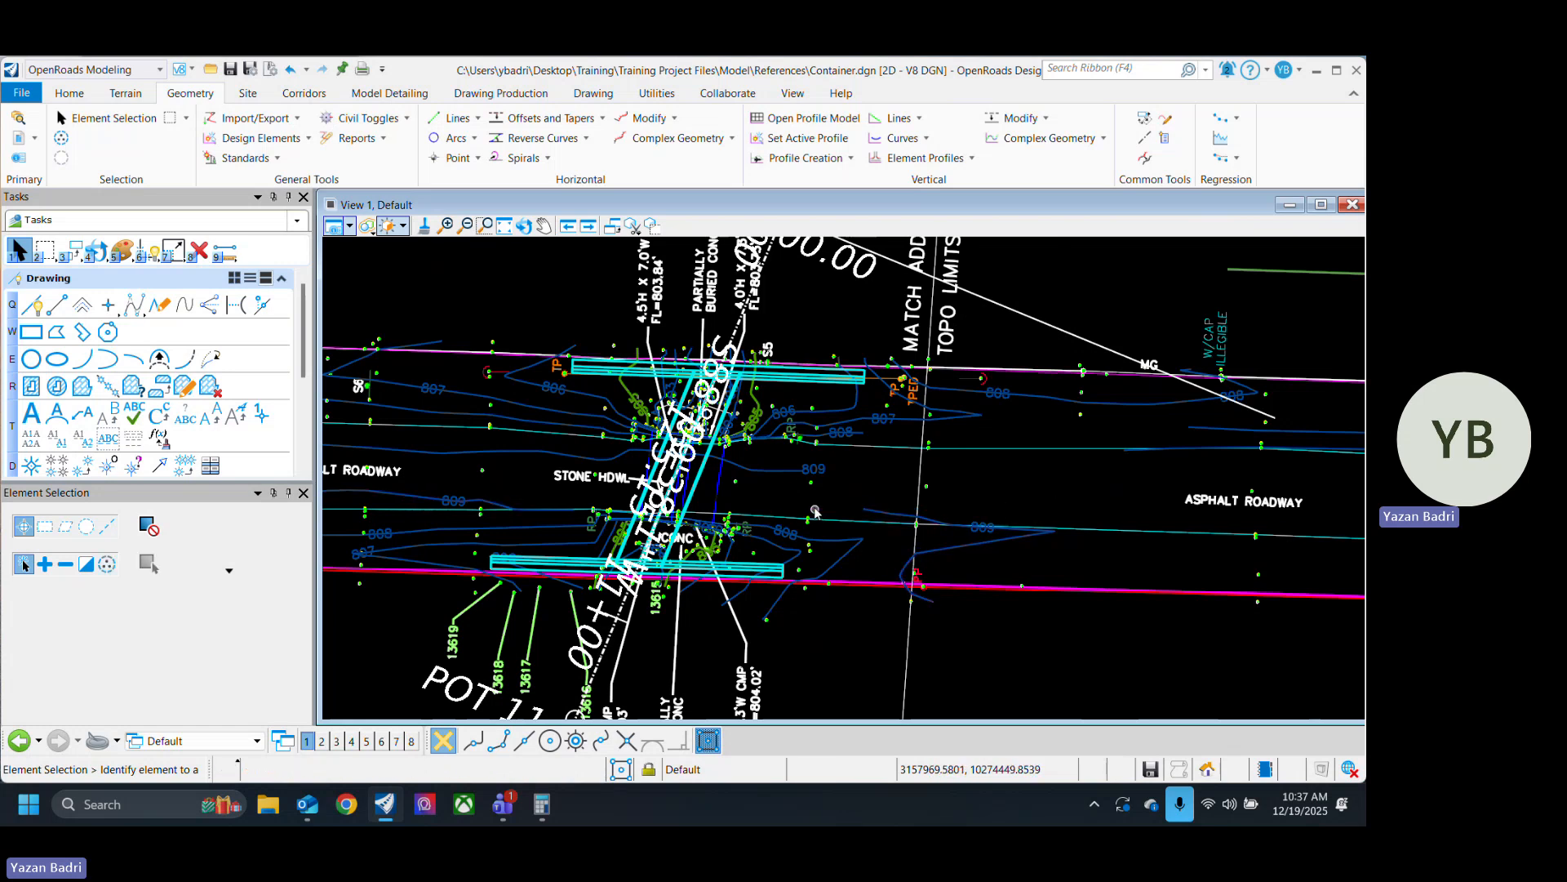
{"action": "mouse_move", "coordinate": [858, 506]}
{"action": "middle_mouse_down"}
{"action": "mouse_move", "coordinate": [570, 481]}
{"action": "mouse_move", "coordinate": [937, 529]}
{"action": "middle_mouse_up"}
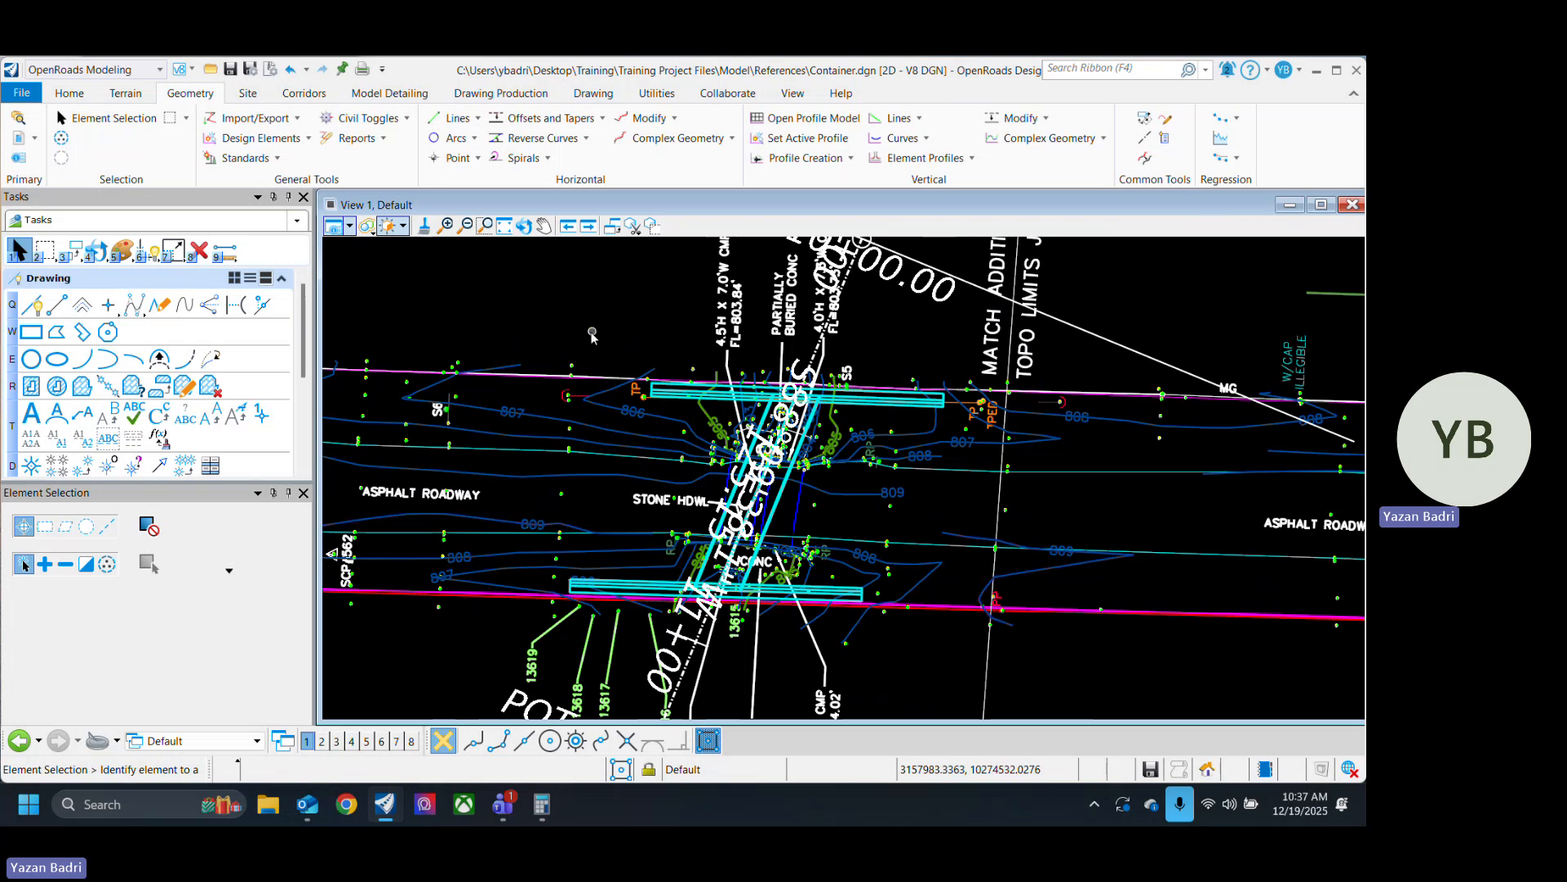
Turn on Level Overrides in the view attributes of View 1.
{"action": "left_click", "coordinate": [352, 227]}
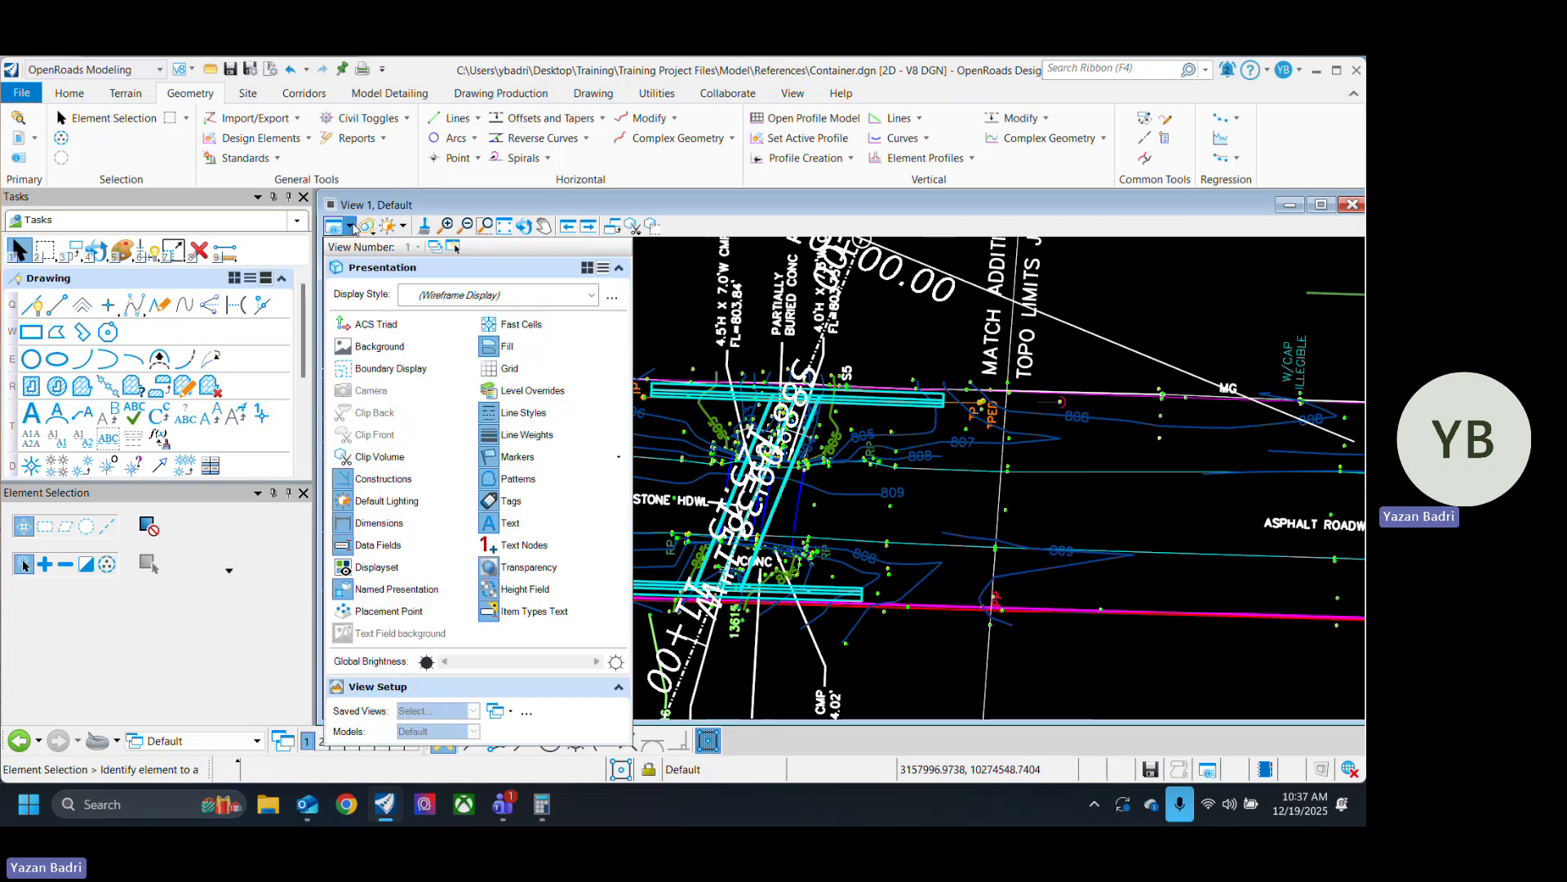
{"action": "left_click", "coordinate": [554, 392]}
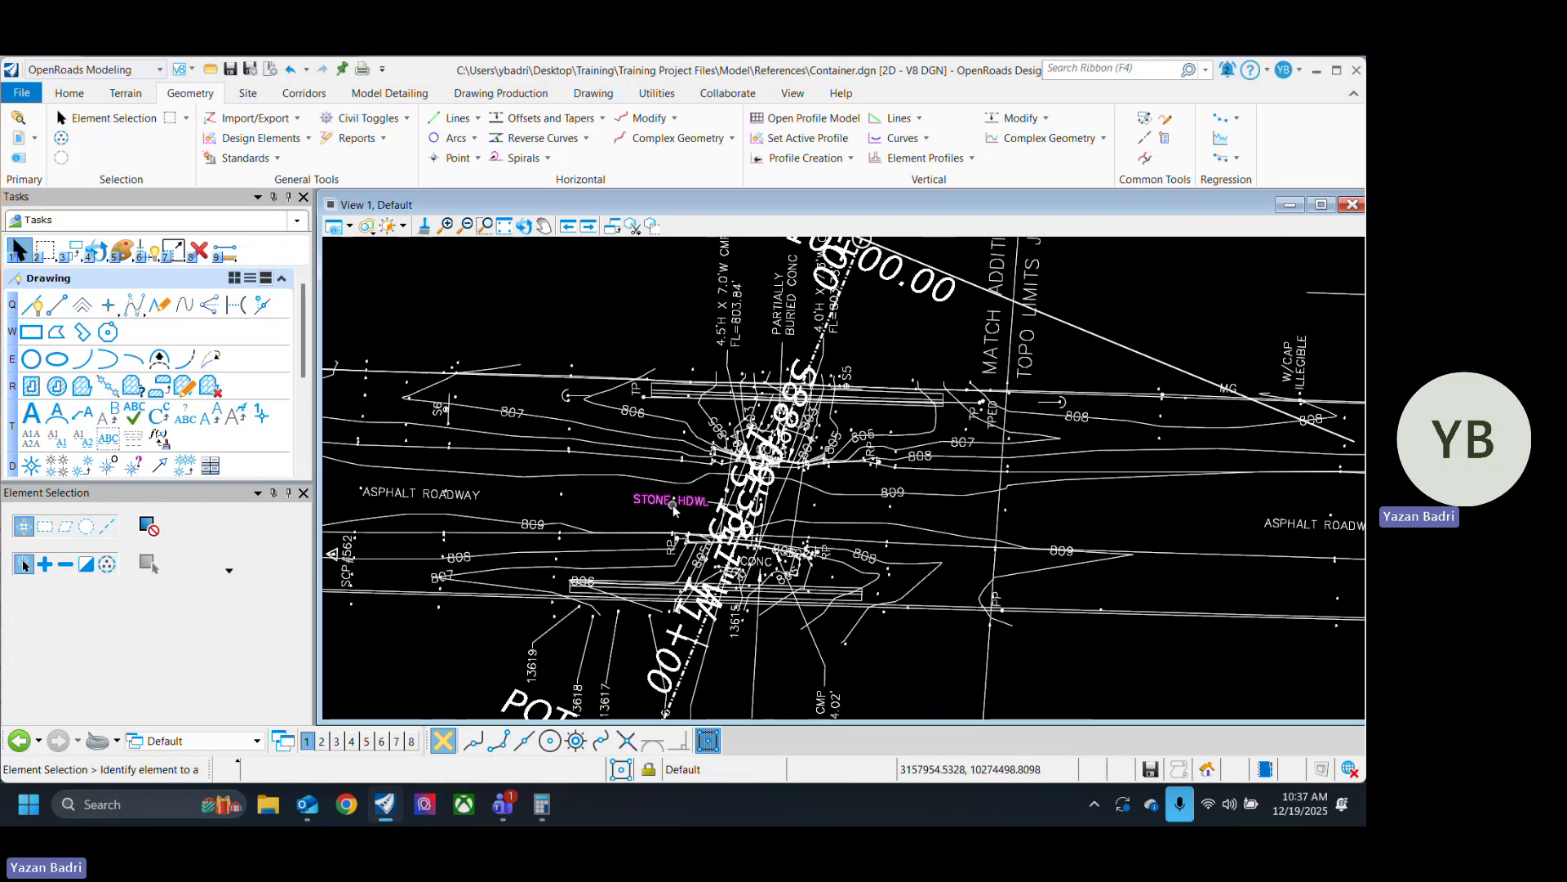
{"action": "scroll", "coordinate": [673, 508], "scroll_direction": "down", "scroll_amount": 3}
{"action": "mouse_move", "coordinate": [669, 502]}
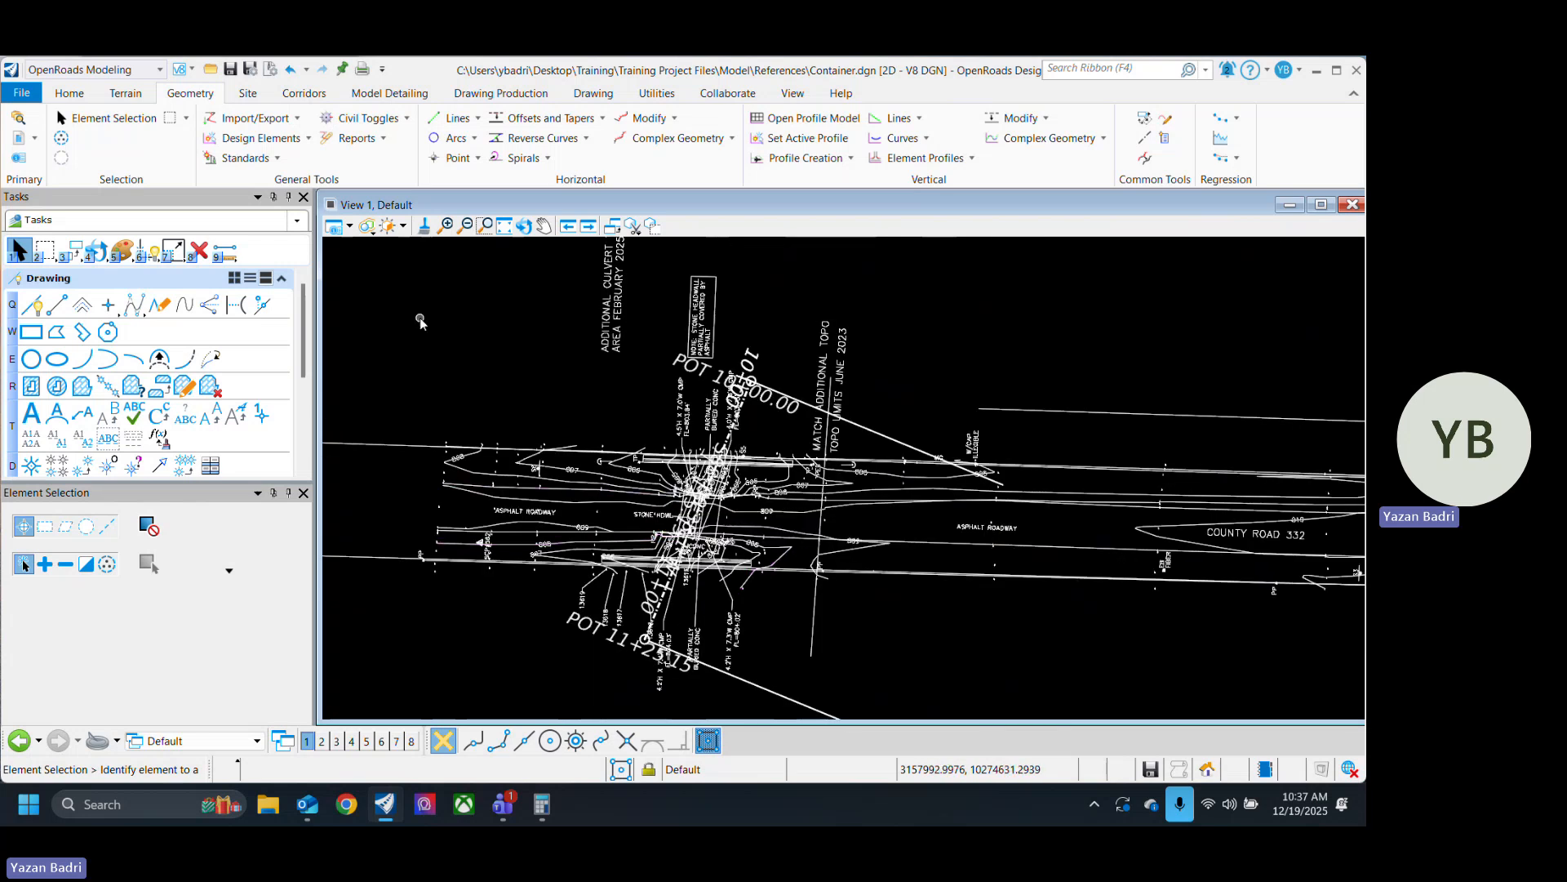
Open the Level Manager and place it clear of the culvert drawing.
{"action": "left_click", "coordinate": [70, 93]}
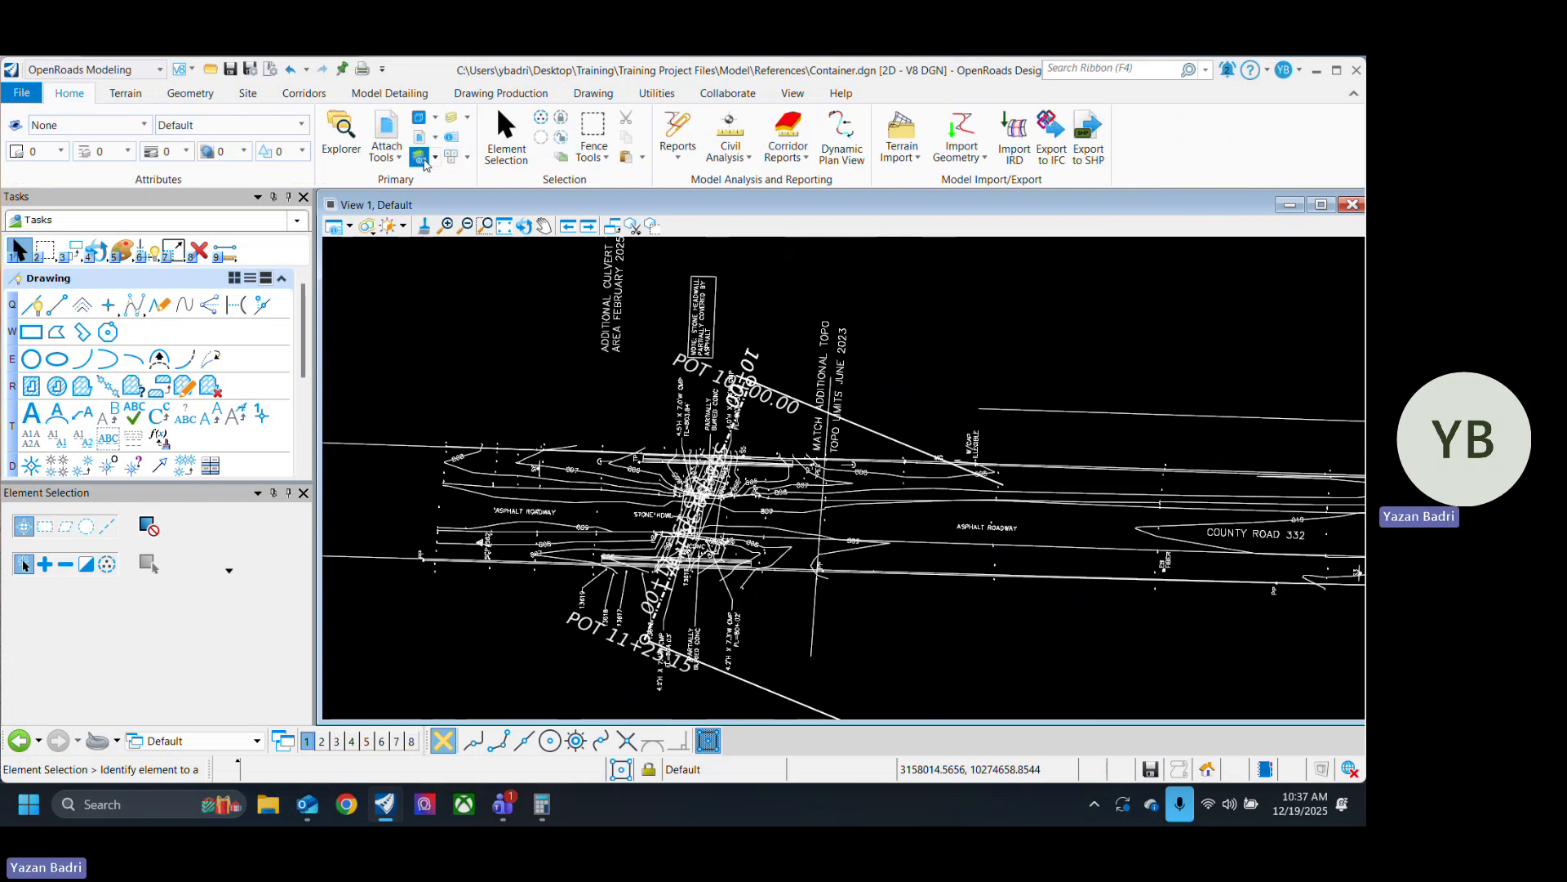
{"action": "left_click", "coordinate": [453, 120]}
{"action": "mouse_move", "coordinate": [574, 164]}
{"action": "left_mouse_down"}
{"action": "mouse_move", "coordinate": [1315, 432]}
{"action": "mouse_move", "coordinate": [1365, 390]}
{"action": "left_mouse_up"}
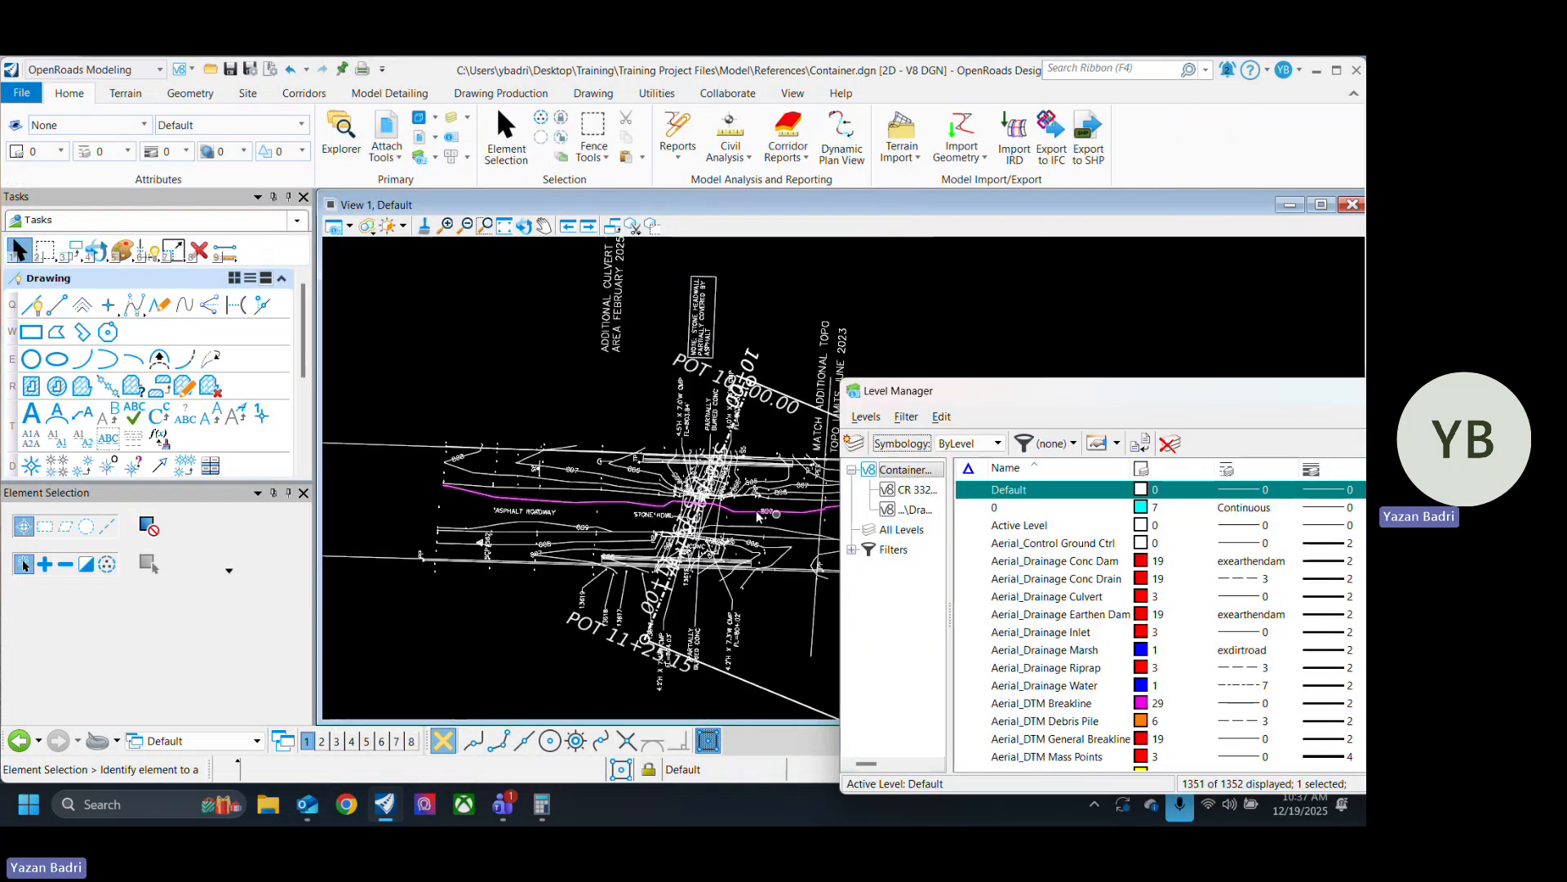
{"action": "scroll", "coordinate": [700, 517], "scroll_direction": "up", "scroll_amount": 5}
{"action": "scroll", "coordinate": [701, 518], "scroll_direction": "down", "scroll_amount": 5}
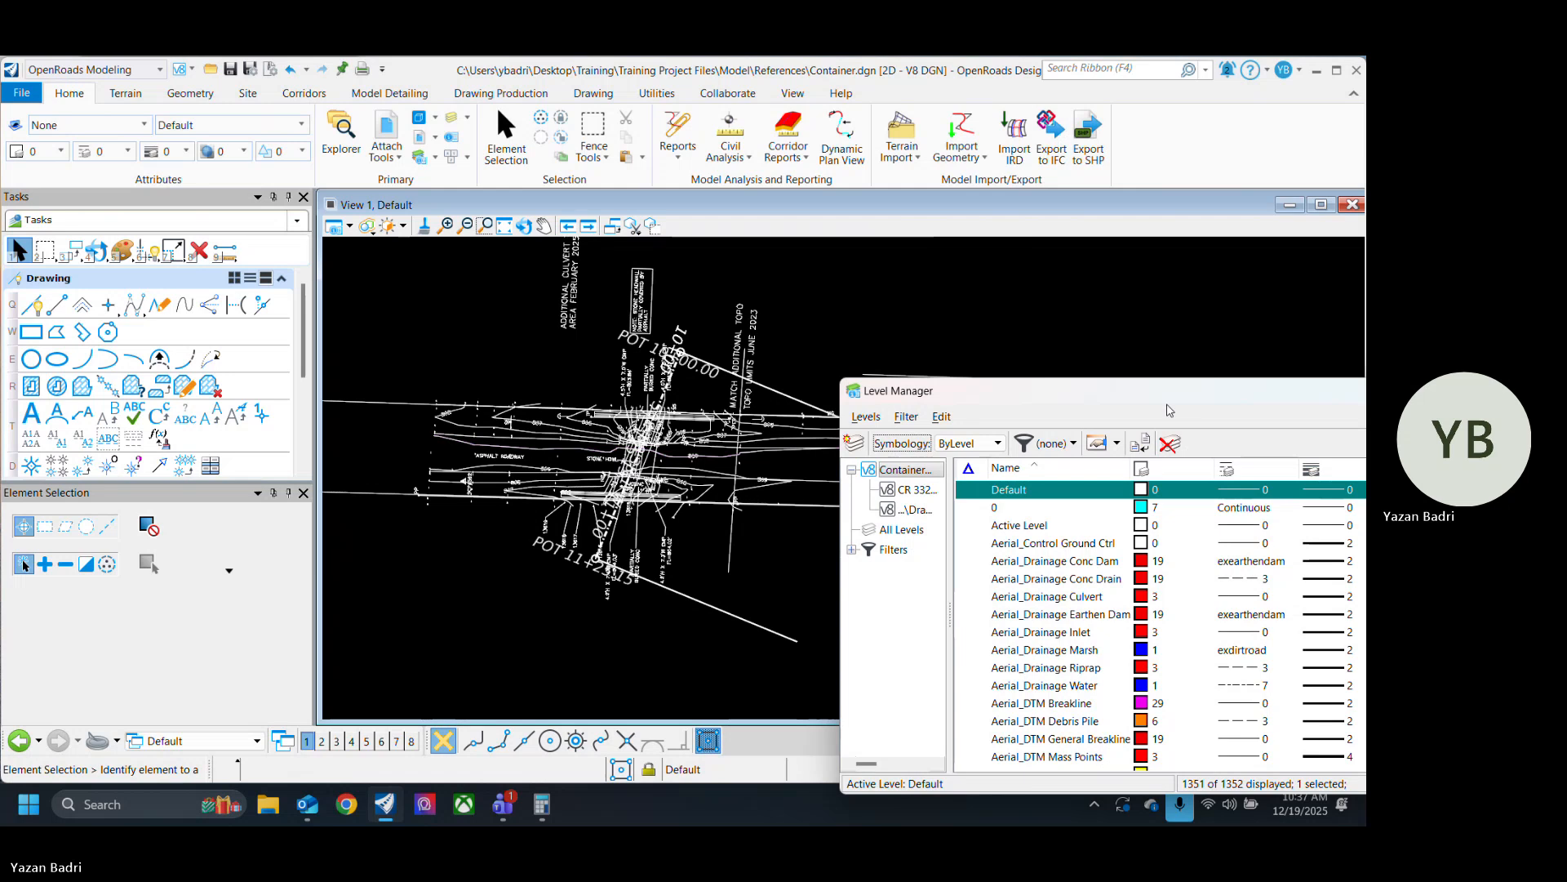
{"action": "left_click_drag", "start_coordinate": [1133, 410], "coordinate": [1156, 329]}
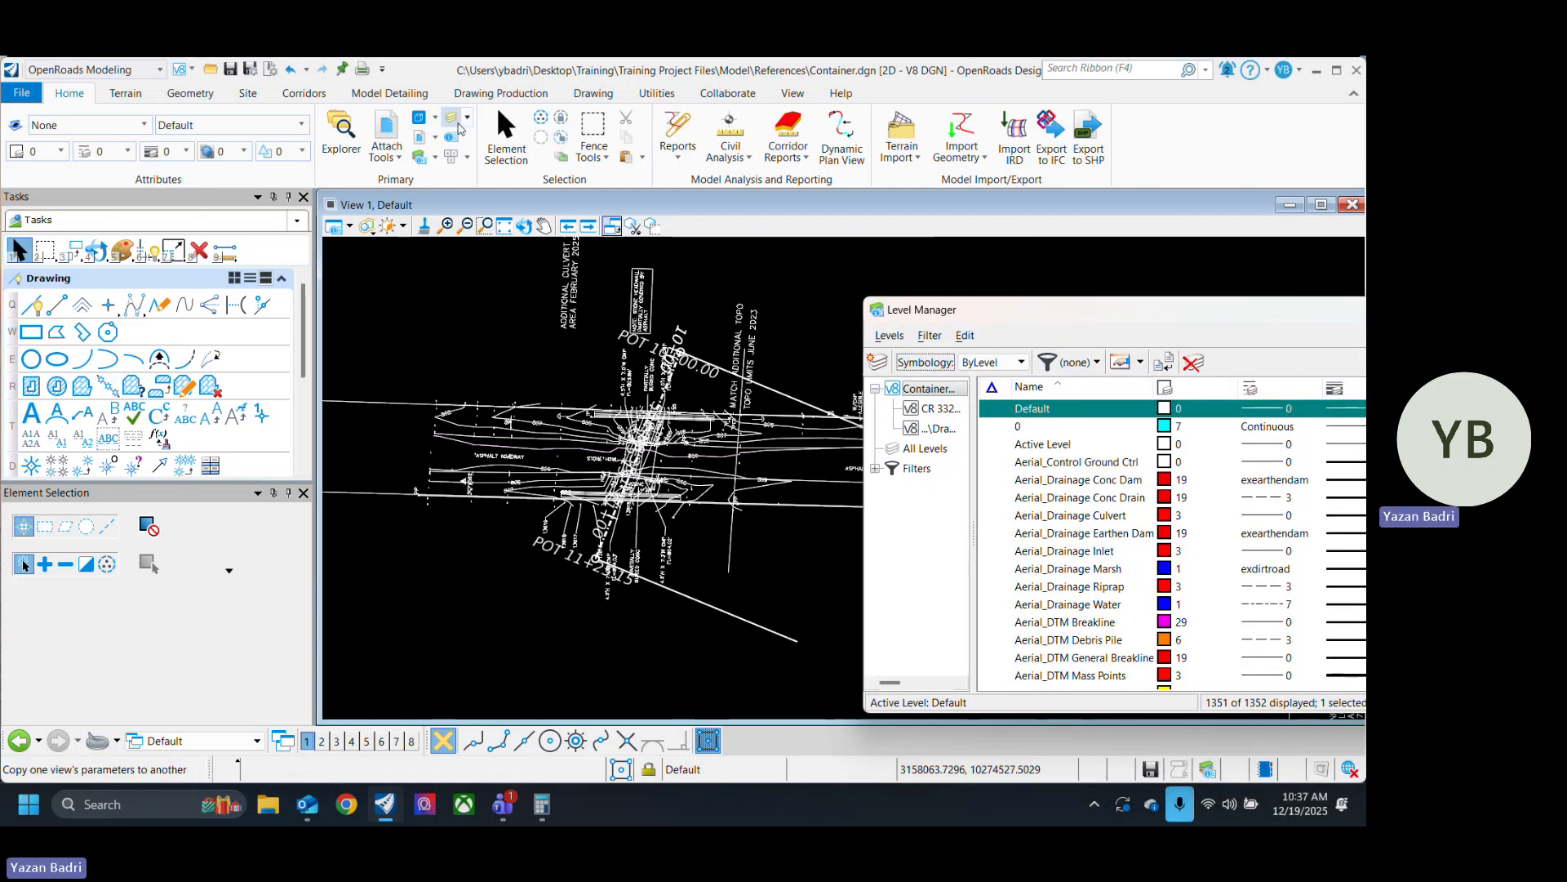
Open Level Display for View 1 and use Off By Element on the topo's 13618 tree label to hide the TEXT_TREE level.
{"action": "left_click", "coordinate": [451, 119]}
{"action": "scroll", "coordinate": [678, 516], "scroll_direction": "up", "scroll_amount": 5}
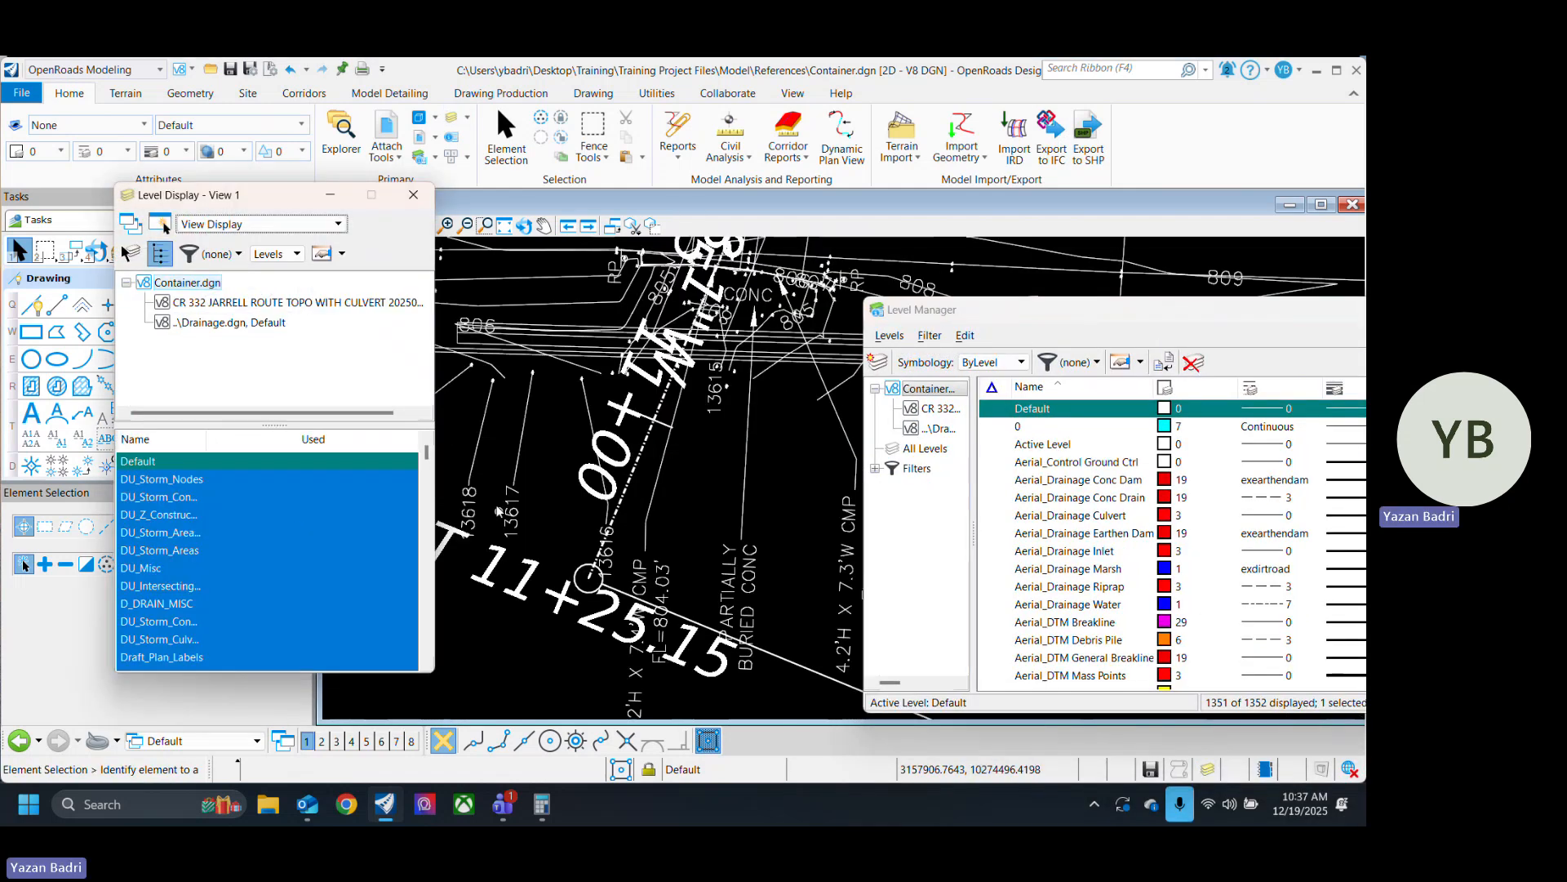
{"action": "right_click", "coordinate": [266, 545]}
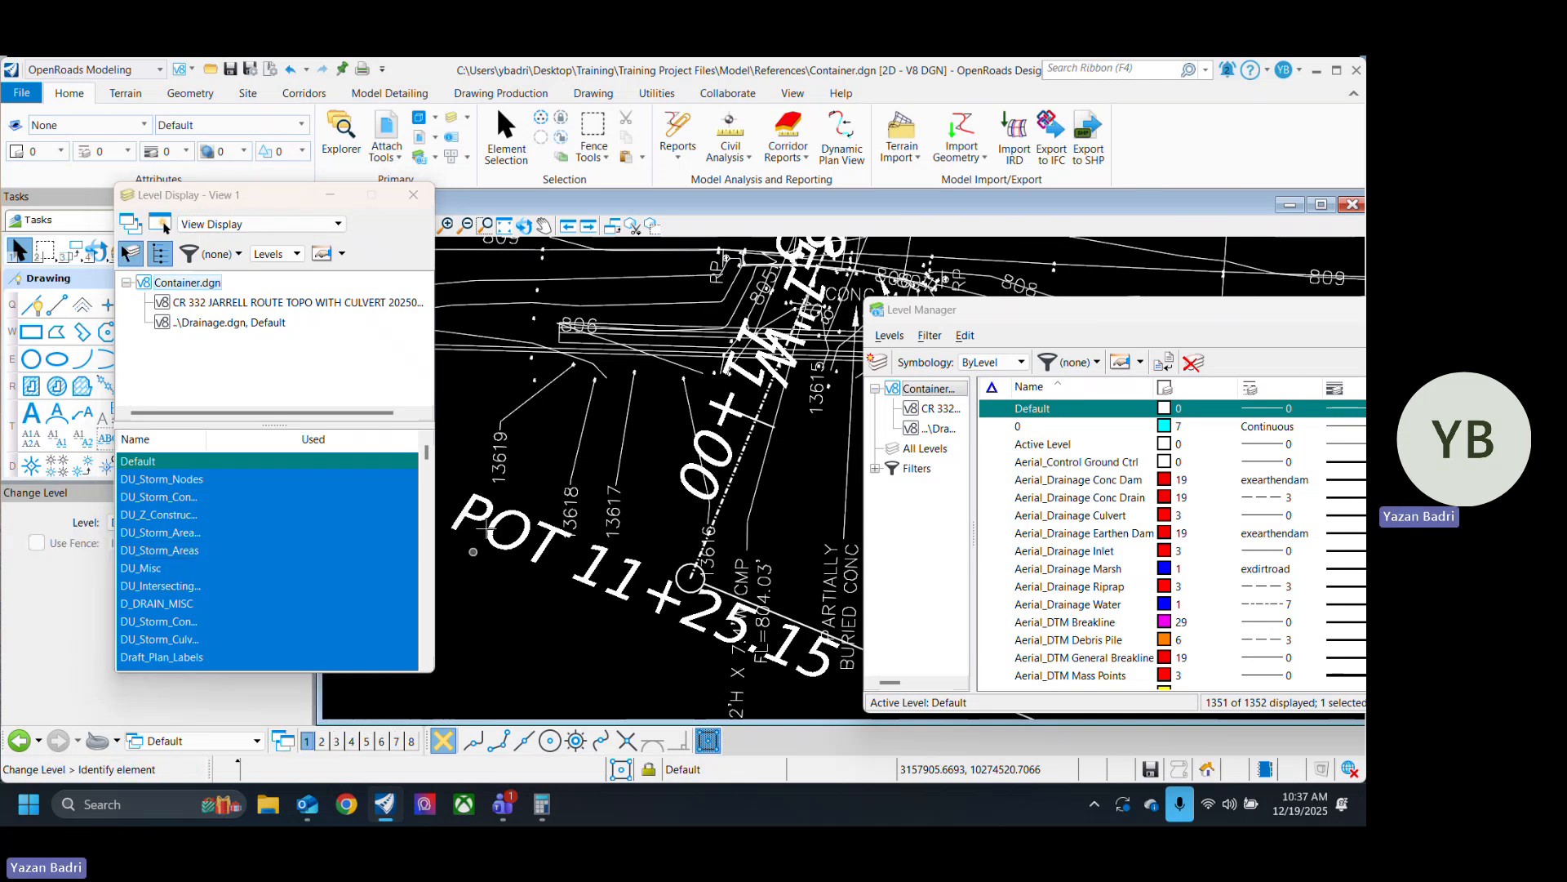
{"action": "left_click", "coordinate": [314, 671]}
{"action": "left_click", "coordinate": [574, 496]}
{"action": "scroll", "coordinate": [542, 491], "scroll_direction": "down", "scroll_amount": 2}
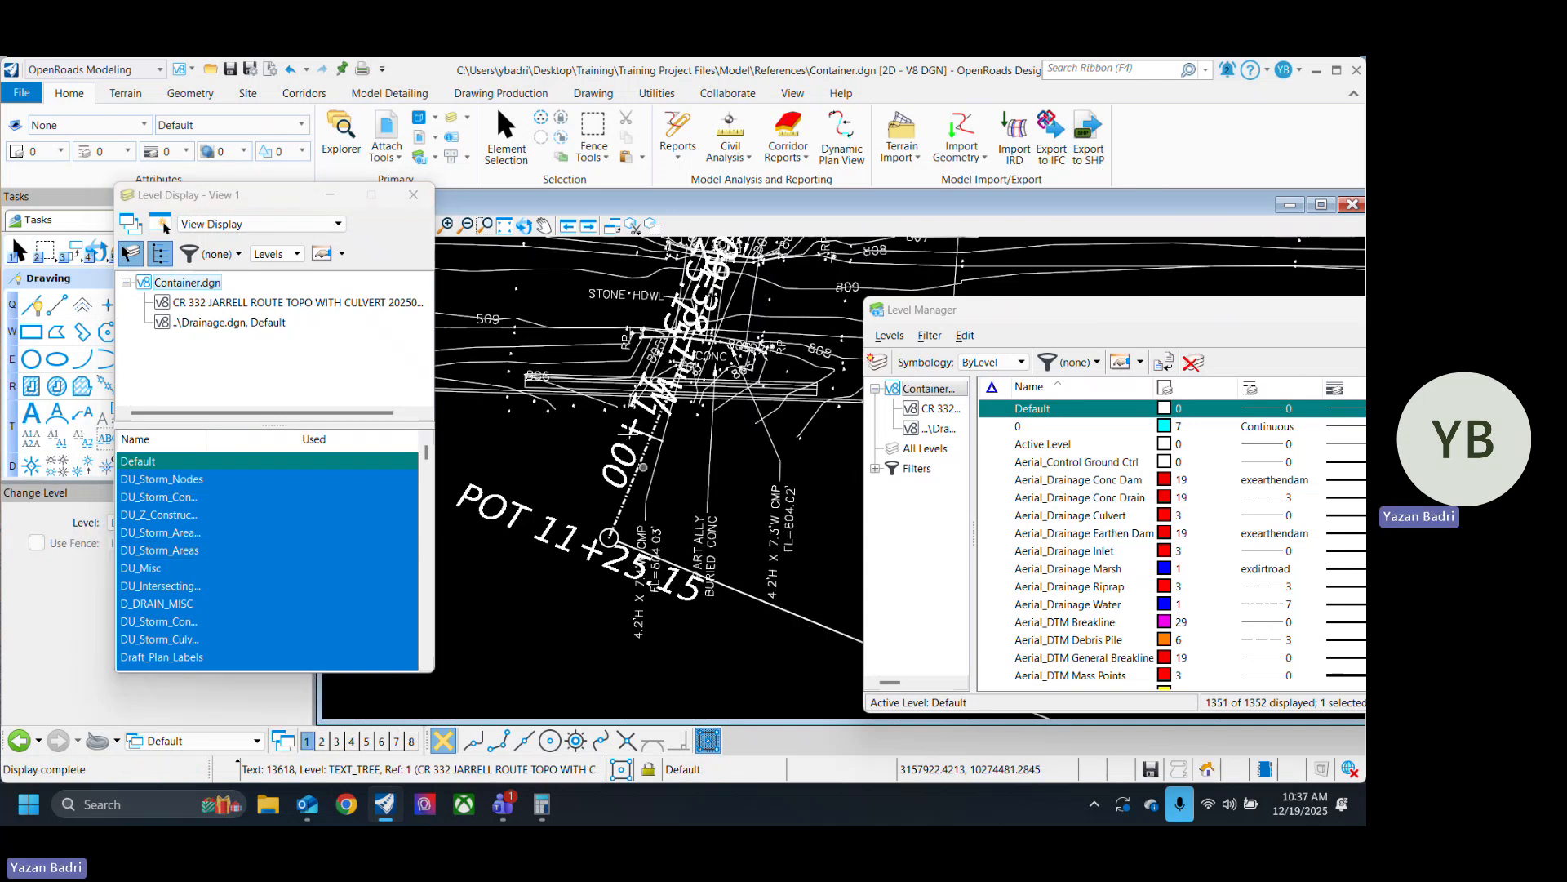
Turn off the topo's PNTDESC, PNTNO and TEXT levels by picking the point tags and the 4.2'H X 7.3'W CMP note.
{"action": "scroll", "coordinate": [549, 414], "scroll_direction": "up", "scroll_amount": 10}
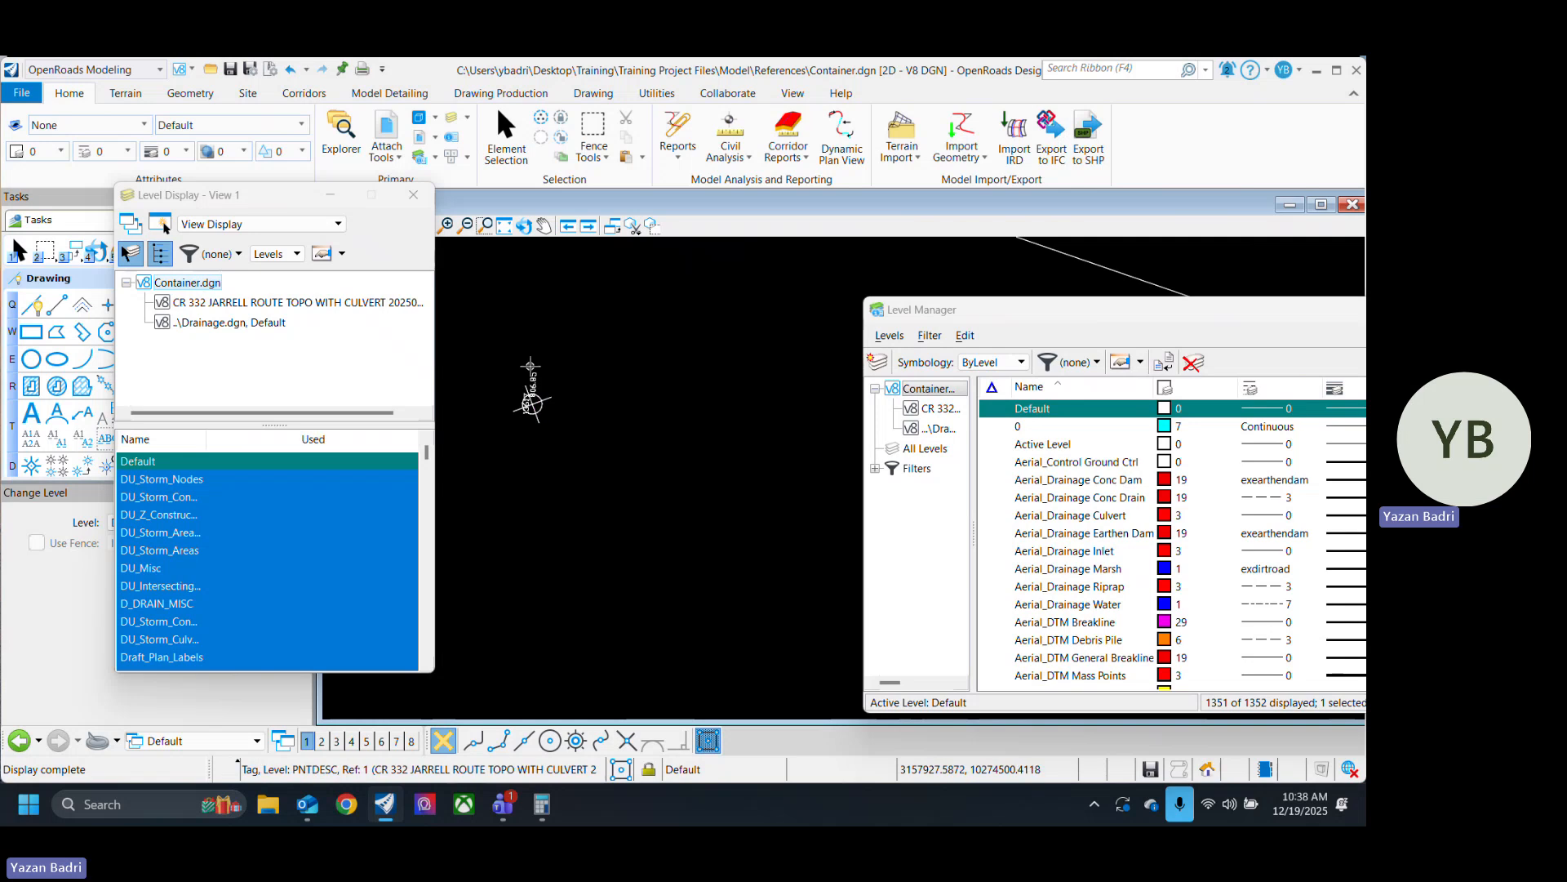
{"action": "left_click", "coordinate": [532, 404]}
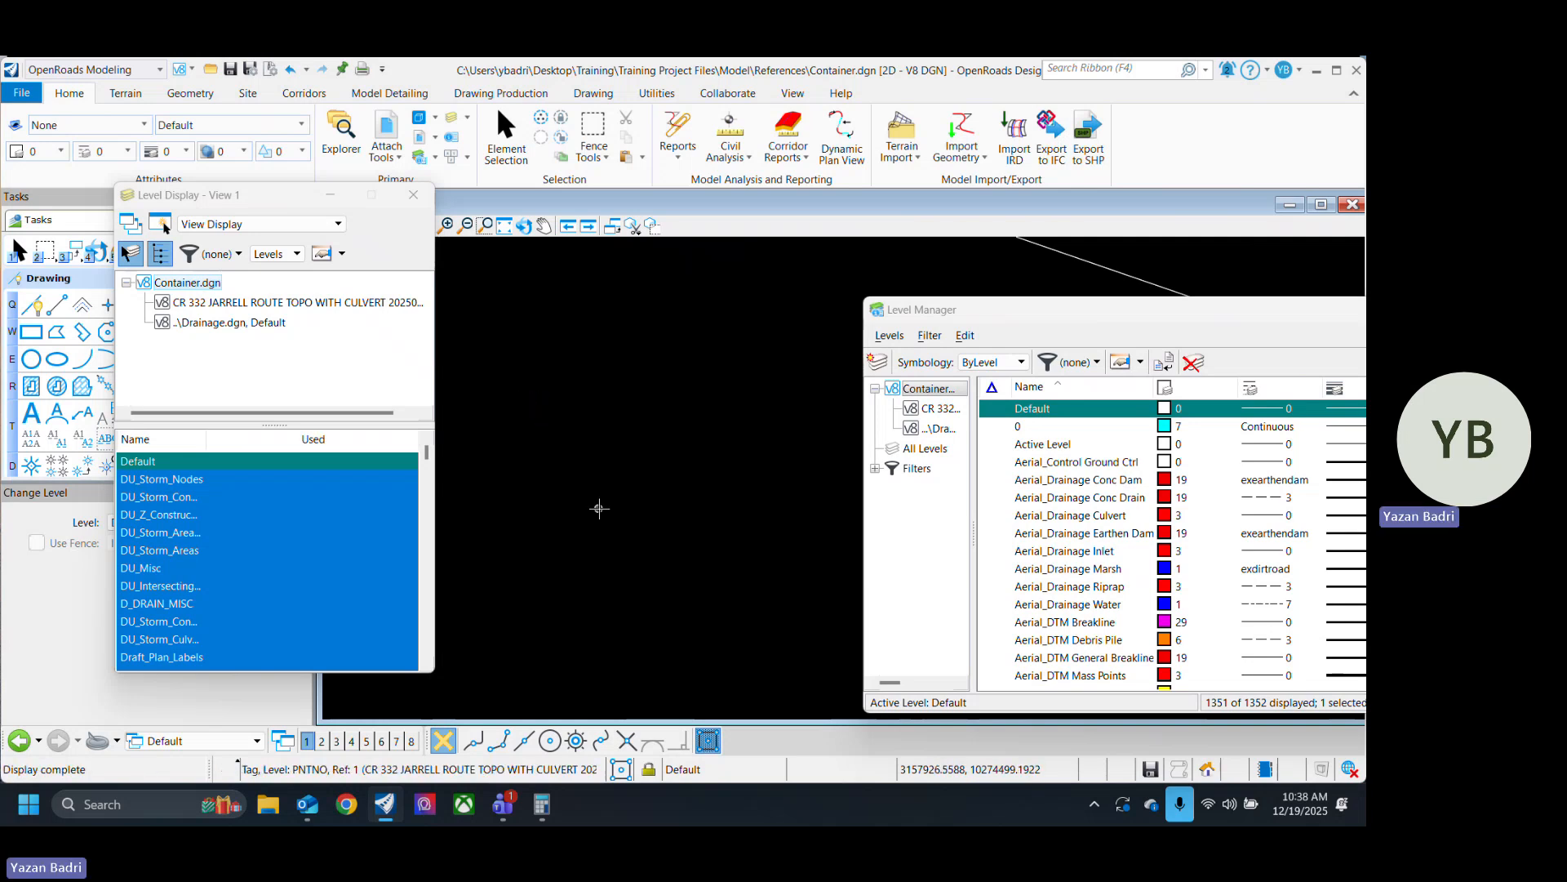
{"action": "scroll", "coordinate": [595, 507], "scroll_direction": "down", "scroll_amount": 8}
{"action": "scroll", "coordinate": [700, 540], "scroll_direction": "up", "scroll_amount": 4}
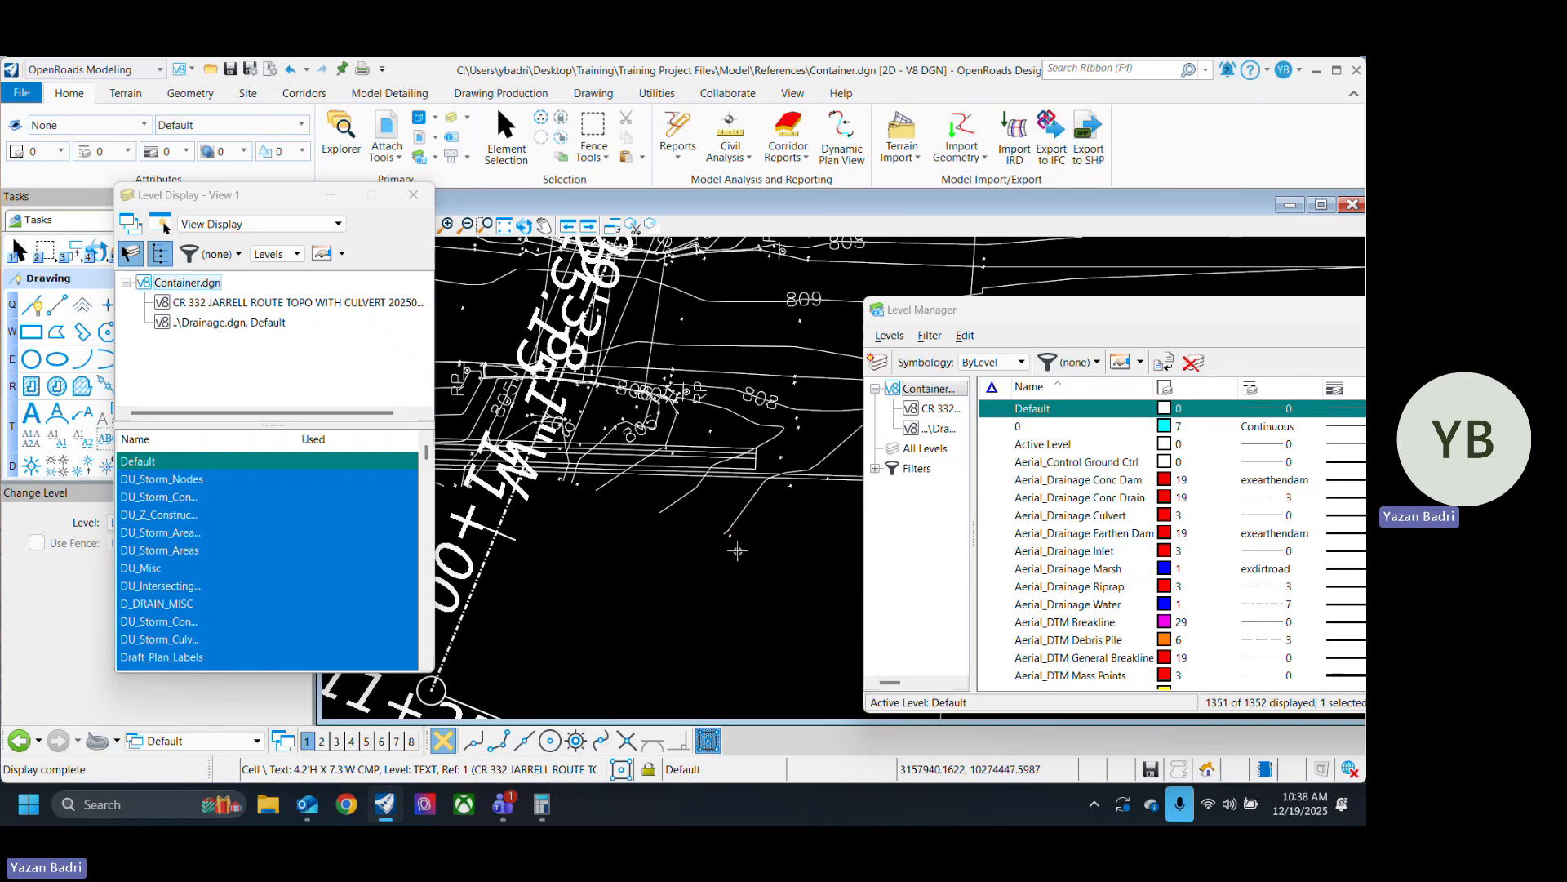
Turn off the topo's DTM SLOPE TOP_PNT and E_Road_Edge of Pavement_EP point levels by picking their point symbols beside the culvert.
{"action": "scroll", "coordinate": [734, 549], "scroll_direction": "up", "scroll_amount": 3}
{"action": "scroll", "coordinate": [730, 602], "scroll_direction": "down", "scroll_amount": 2}
{"action": "scroll", "coordinate": [745, 567], "scroll_direction": "down", "scroll_amount": 2}
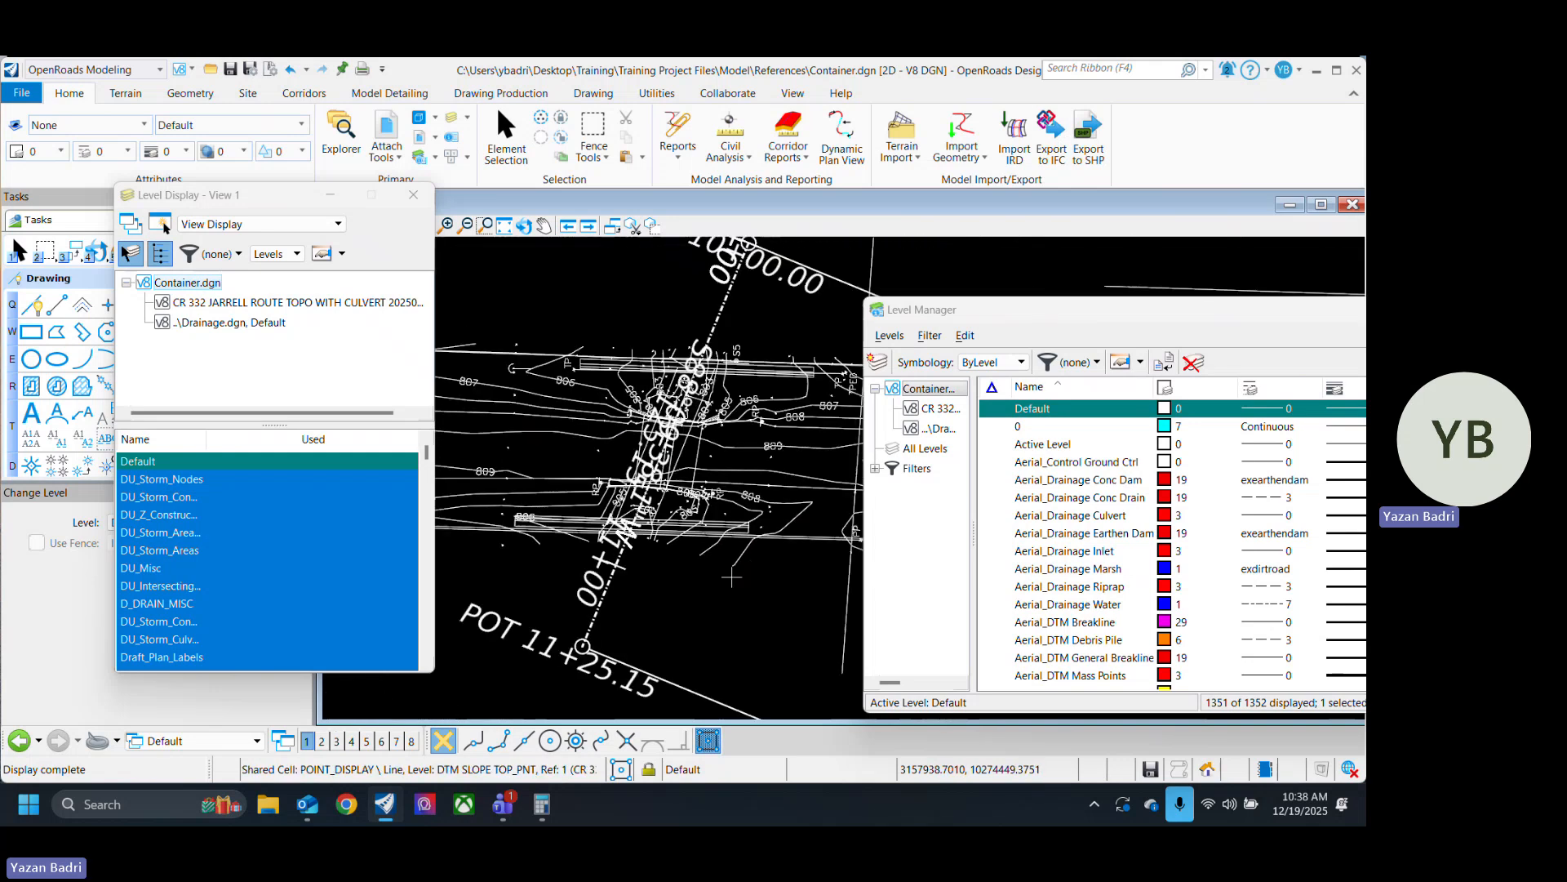
{"action": "scroll", "coordinate": [755, 570], "scroll_direction": "up", "scroll_amount": 5}
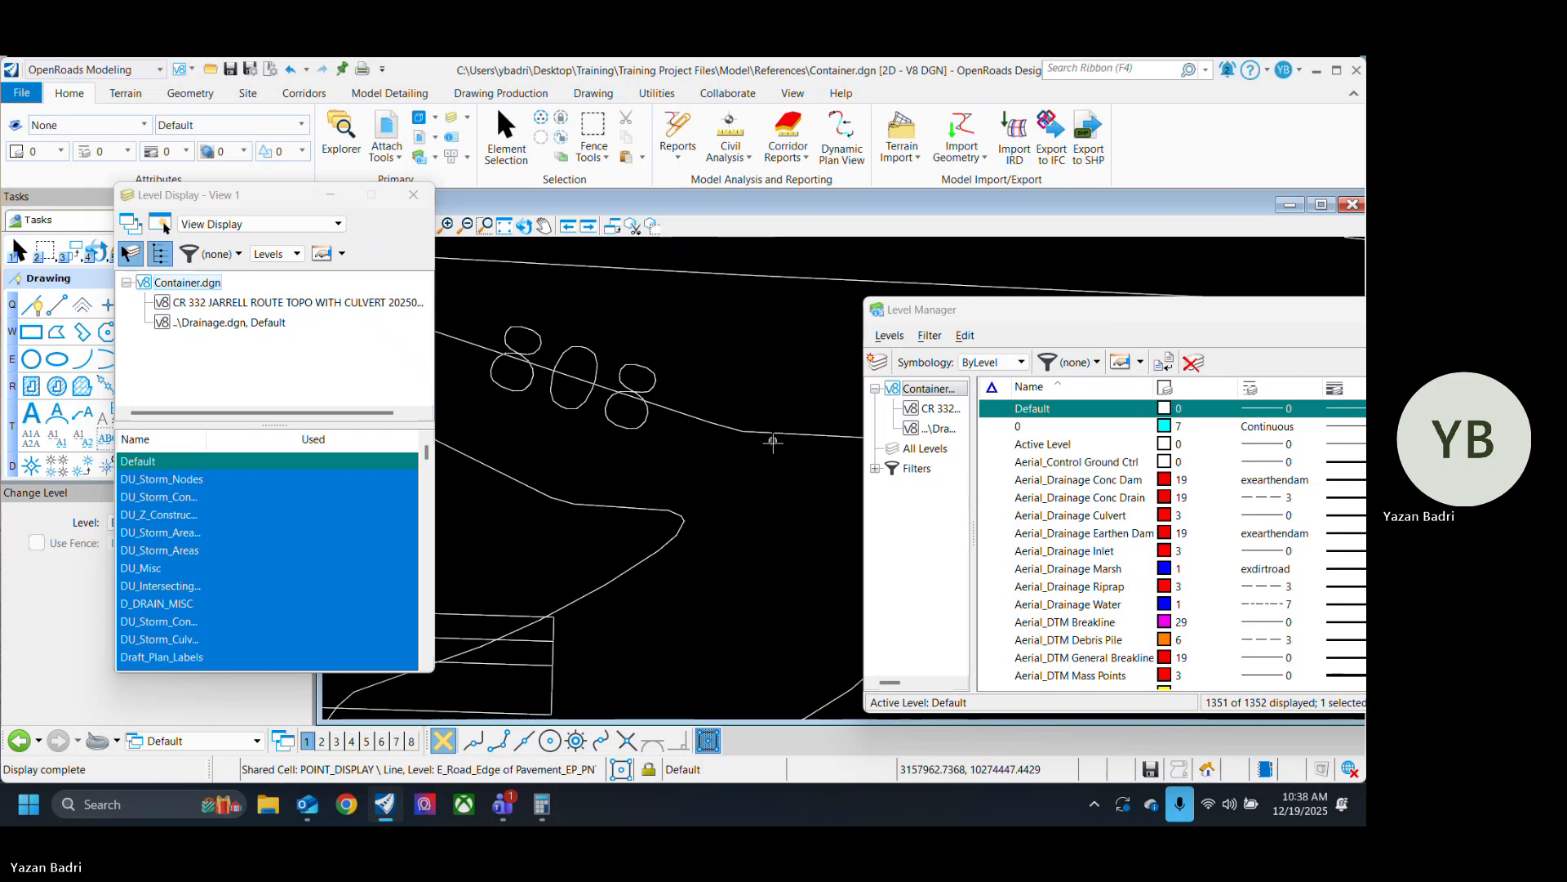
Examine the remaining topo contours and point symbols around the culvert between POT 10+00.00 and POT 11+25.15.
{"action": "scroll", "coordinate": [753, 437], "scroll_direction": "down", "scroll_amount": 3}
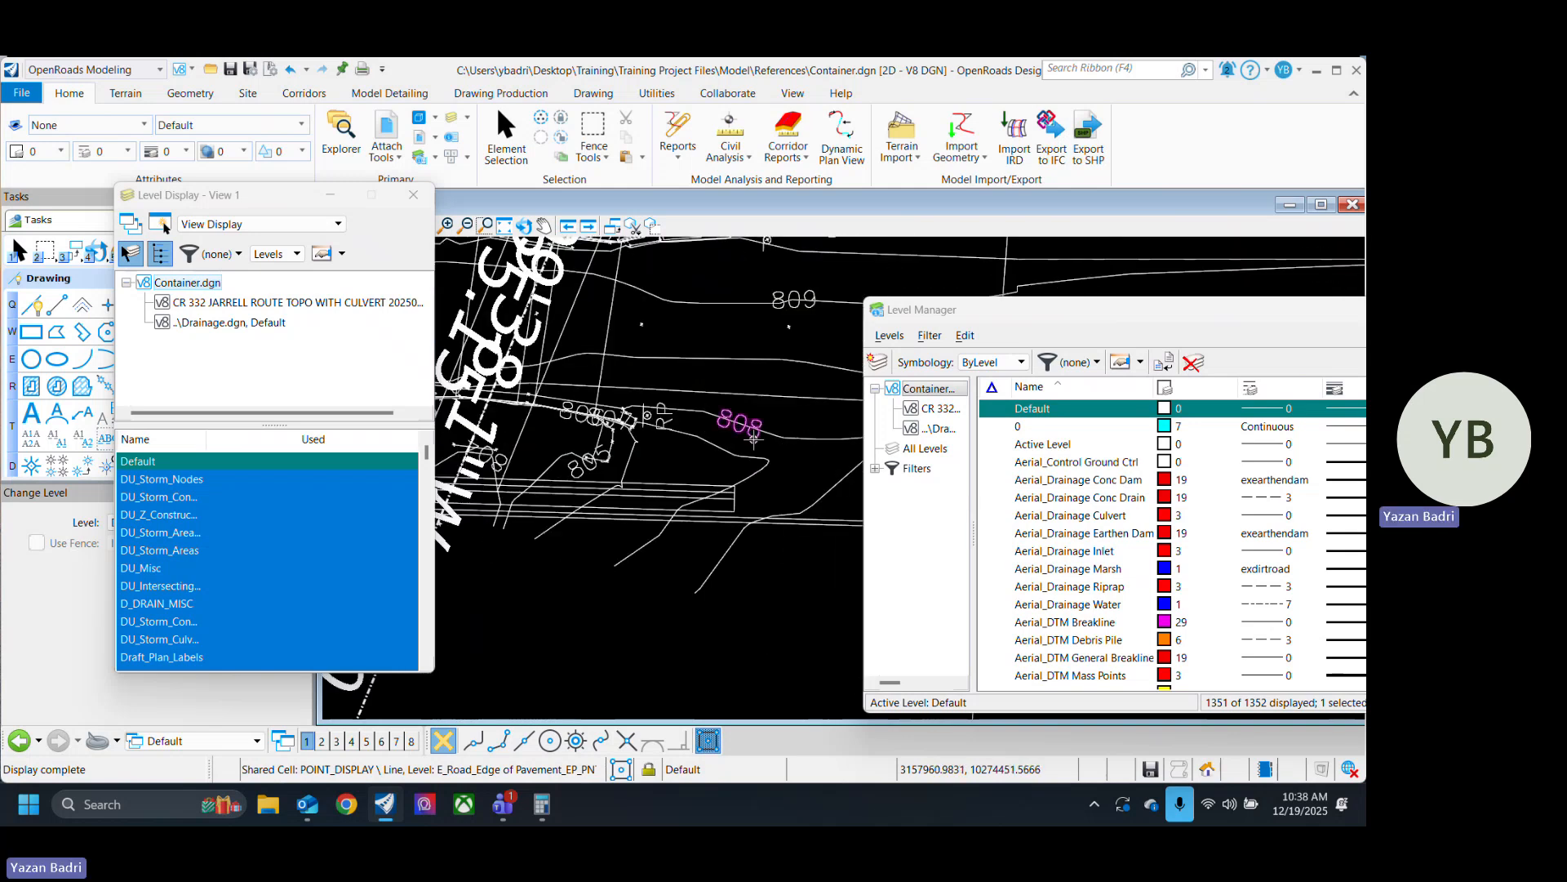
{"action": "scroll", "coordinate": [753, 438], "scroll_direction": "down", "scroll_amount": 3}
{"action": "scroll", "coordinate": [727, 498], "scroll_direction": "up", "scroll_amount": 3}
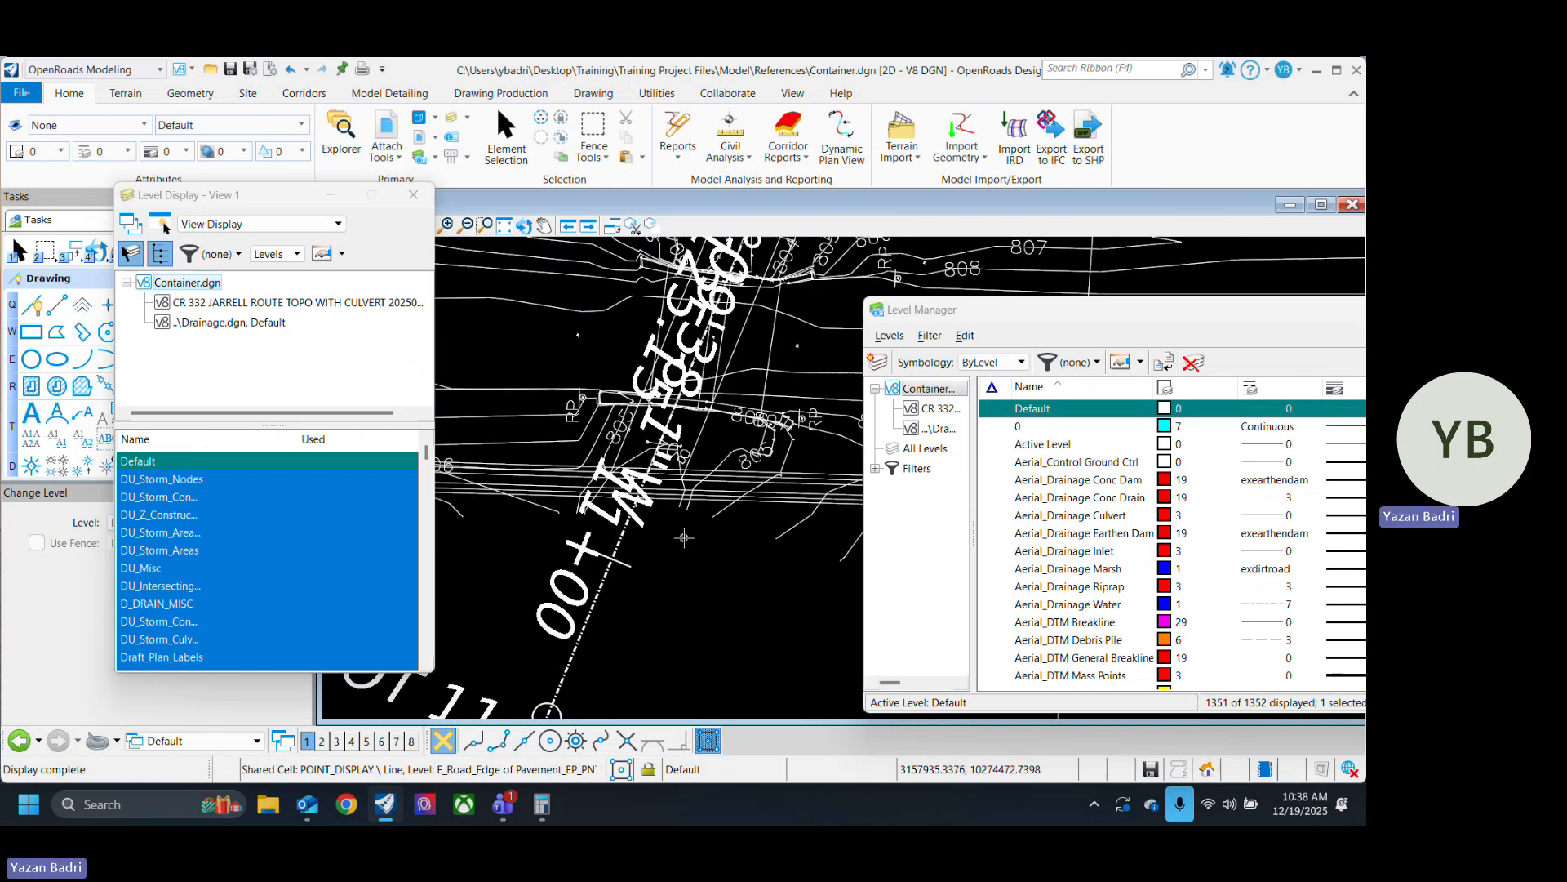
{"action": "scroll", "coordinate": [727, 506], "scroll_direction": "down", "scroll_amount": 3}
{"action": "scroll", "coordinate": [728, 581], "scroll_direction": "up", "scroll_amount": 3}
{"action": "scroll", "coordinate": [728, 581], "scroll_direction": "down", "scroll_amount": 3}
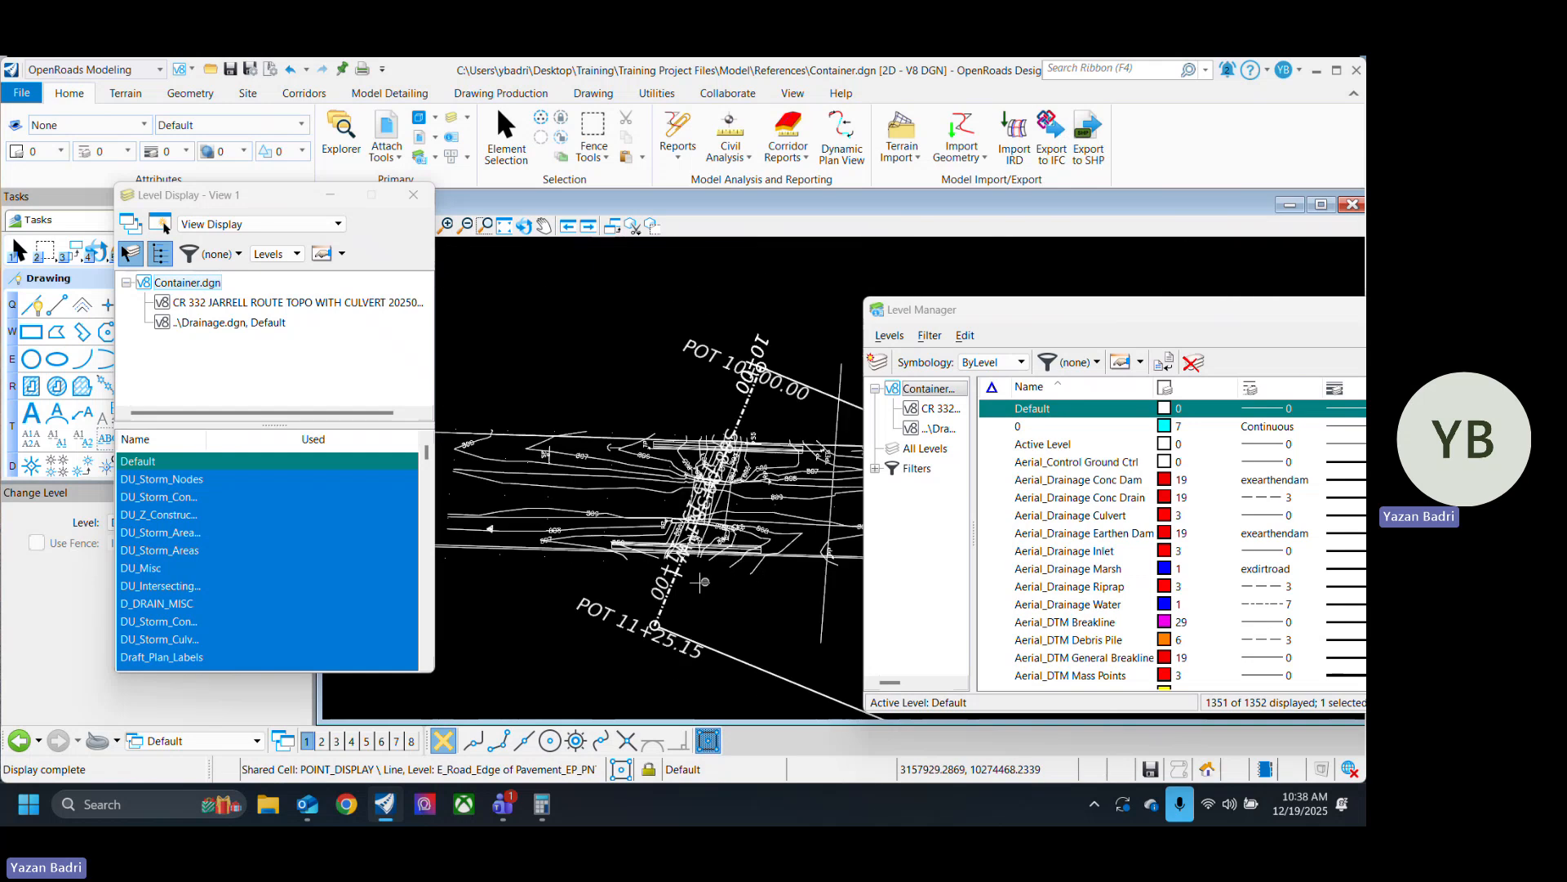
{"action": "scroll", "coordinate": [602, 528], "scroll_direction": "up", "scroll_amount": 5}
{"action": "scroll", "coordinate": [620, 516], "scroll_direction": "down", "scroll_amount": 5}
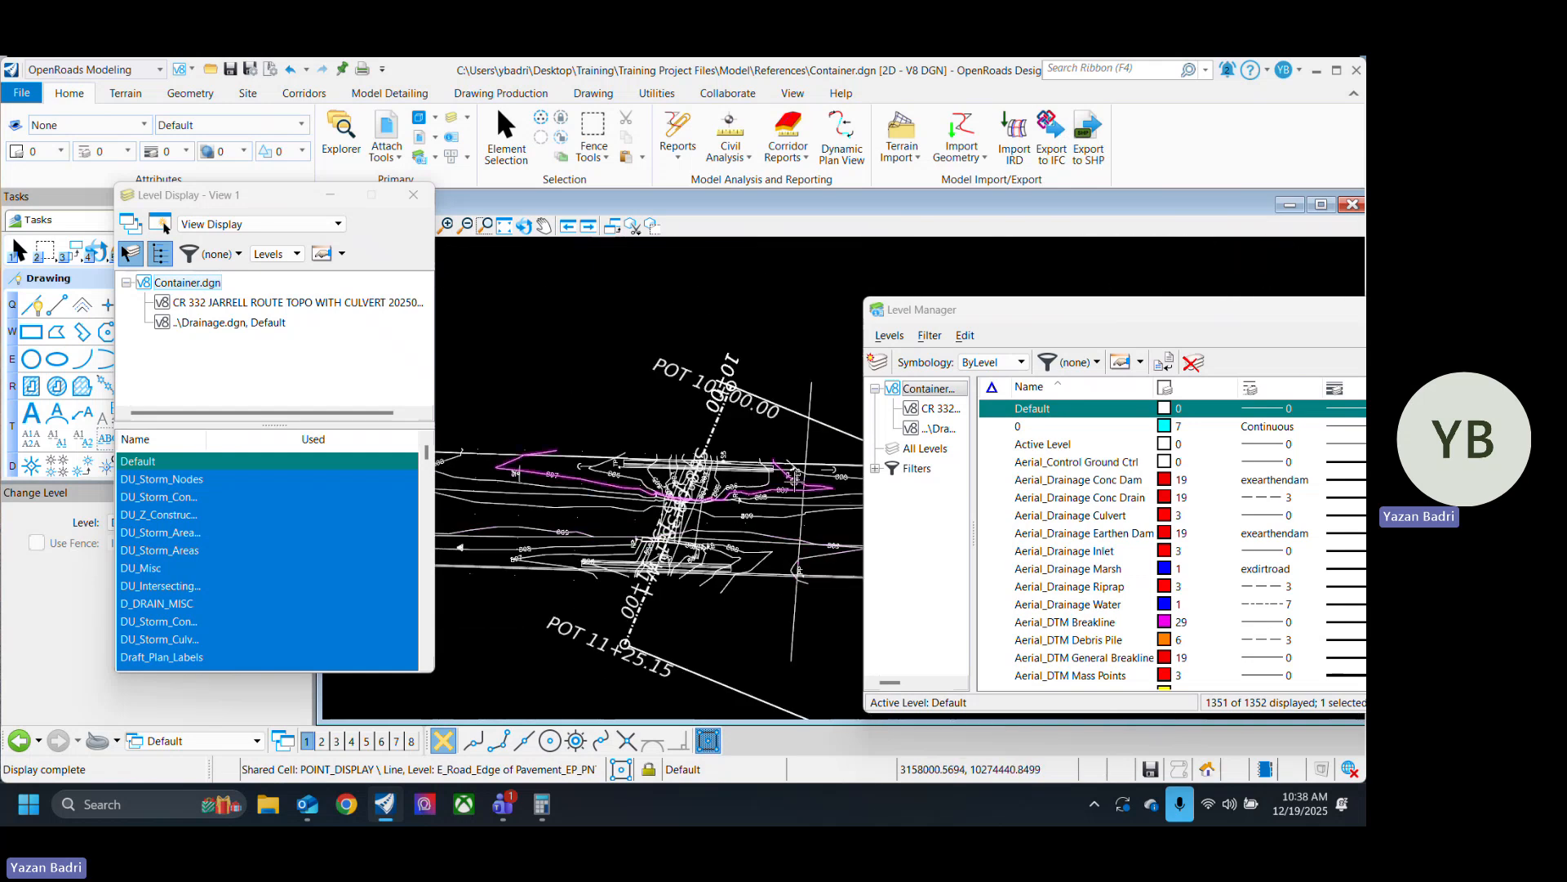
{"action": "scroll", "coordinate": [558, 469], "scroll_direction": "up", "scroll_amount": 3}
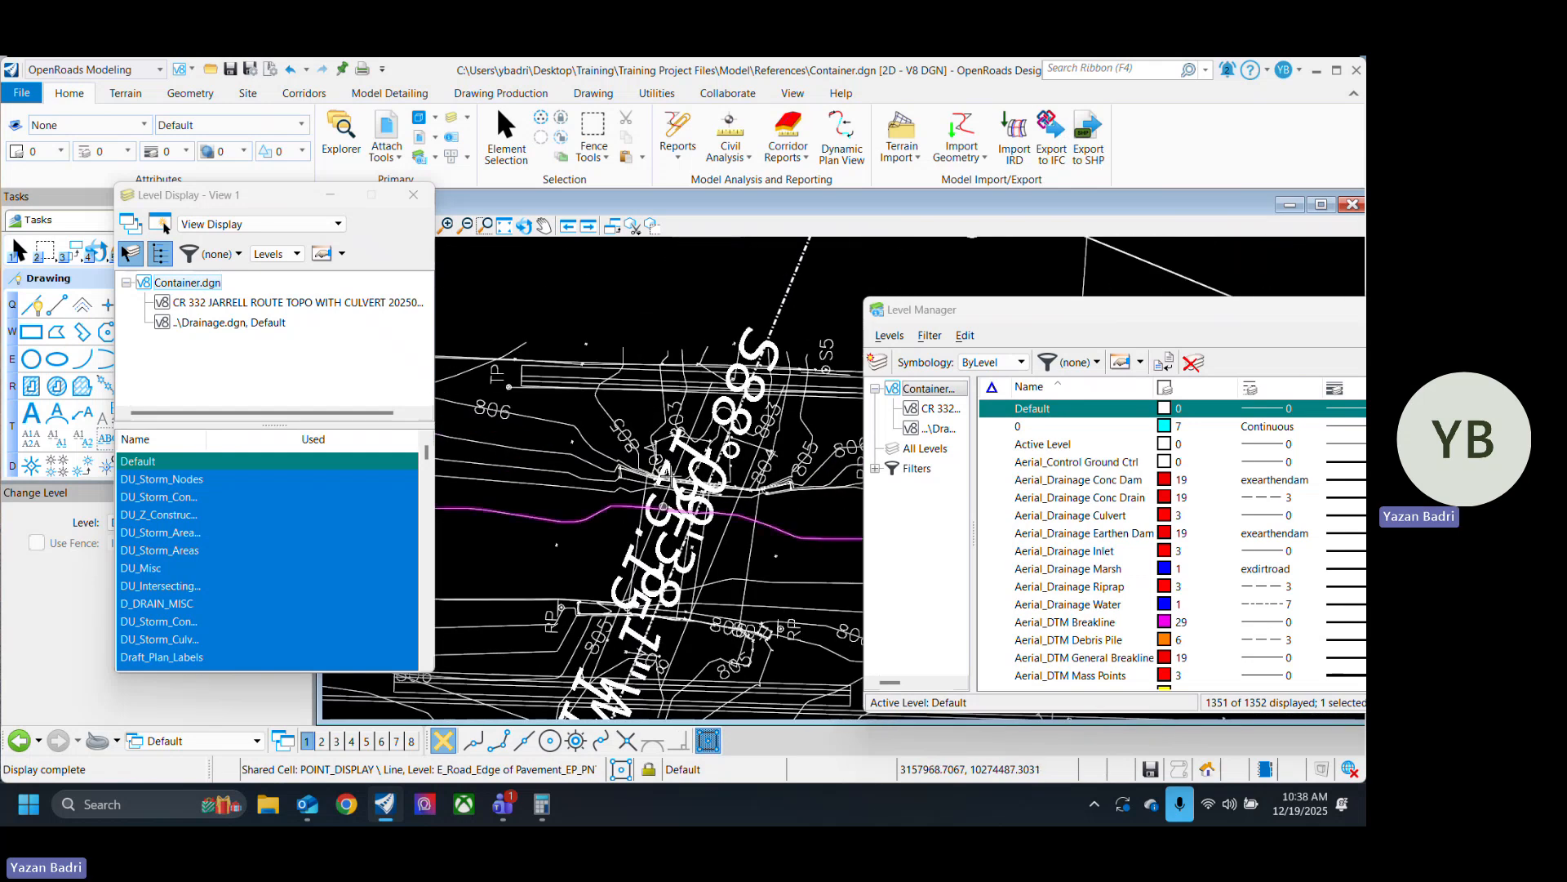
{"action": "scroll", "coordinate": [644, 341], "scroll_direction": "down", "scroll_amount": 3}
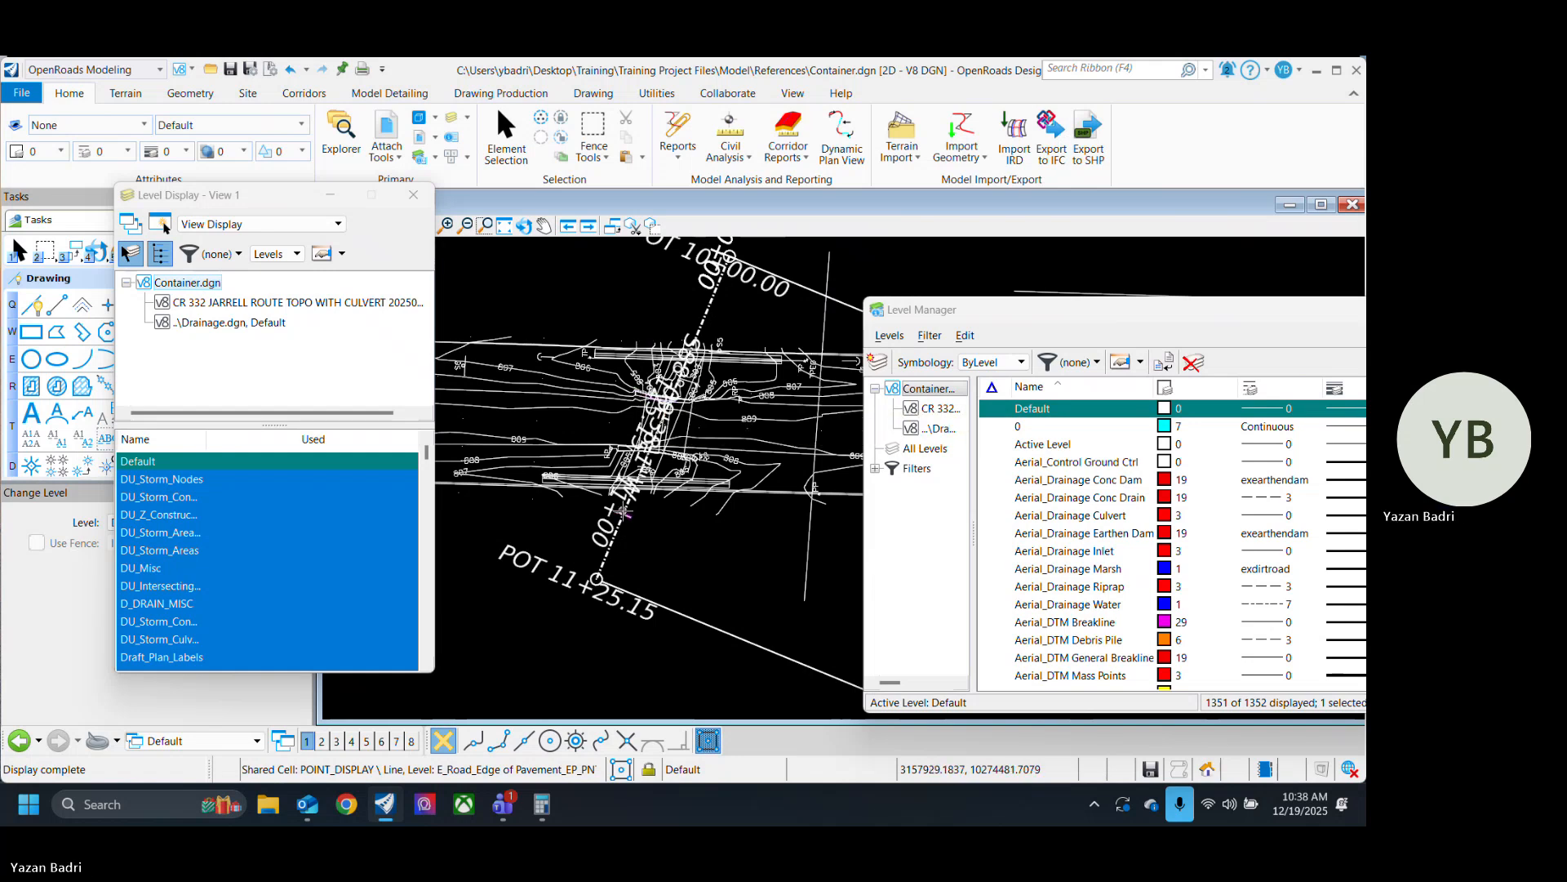
{"action": "scroll", "coordinate": [636, 502], "scroll_direction": "up", "scroll_amount": 2}
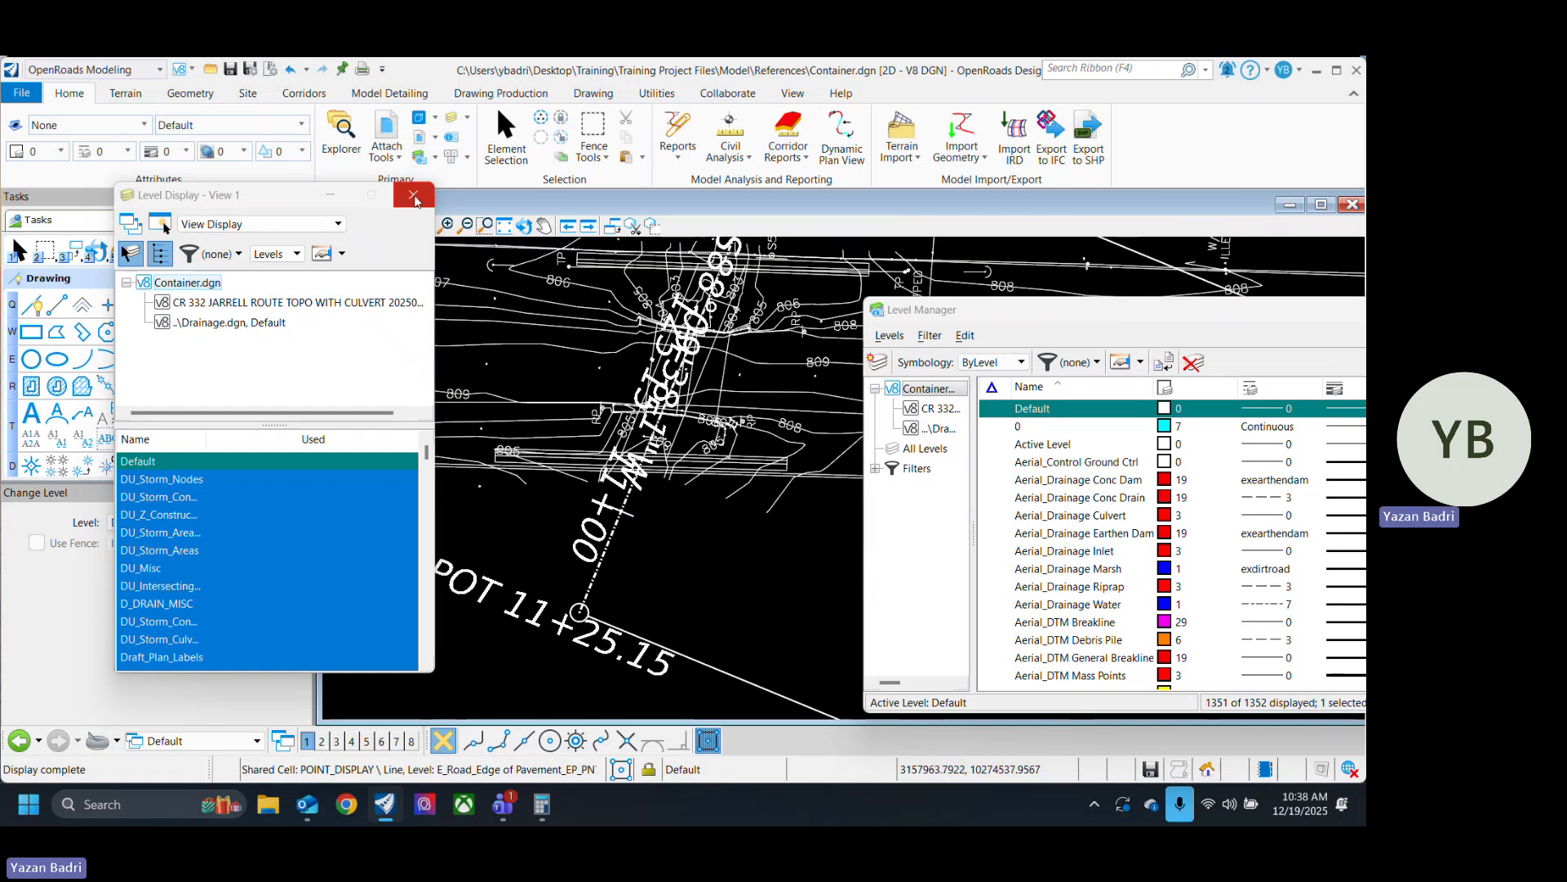
Close Level Display and set the drawing's annotation scale to 1"=20', checking the alignment labels at the culvert.
{"action": "left_click", "coordinate": [413, 194]}
{"action": "left_click", "coordinate": [506, 137]}
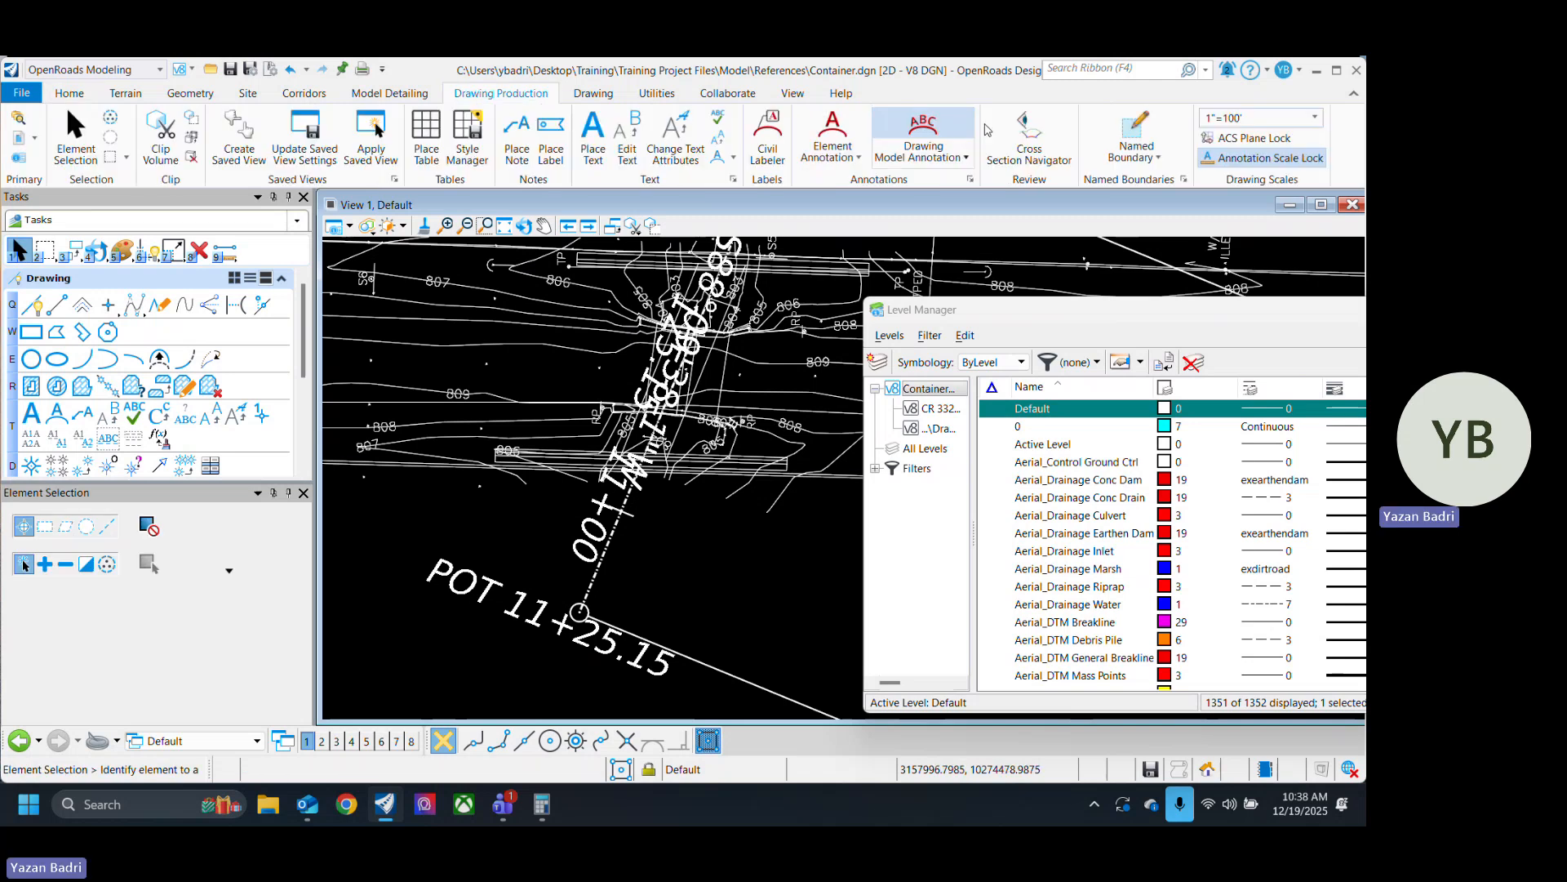
{"action": "left_click", "coordinate": [1280, 118]}
{"action": "left_click", "coordinate": [1280, 145]}
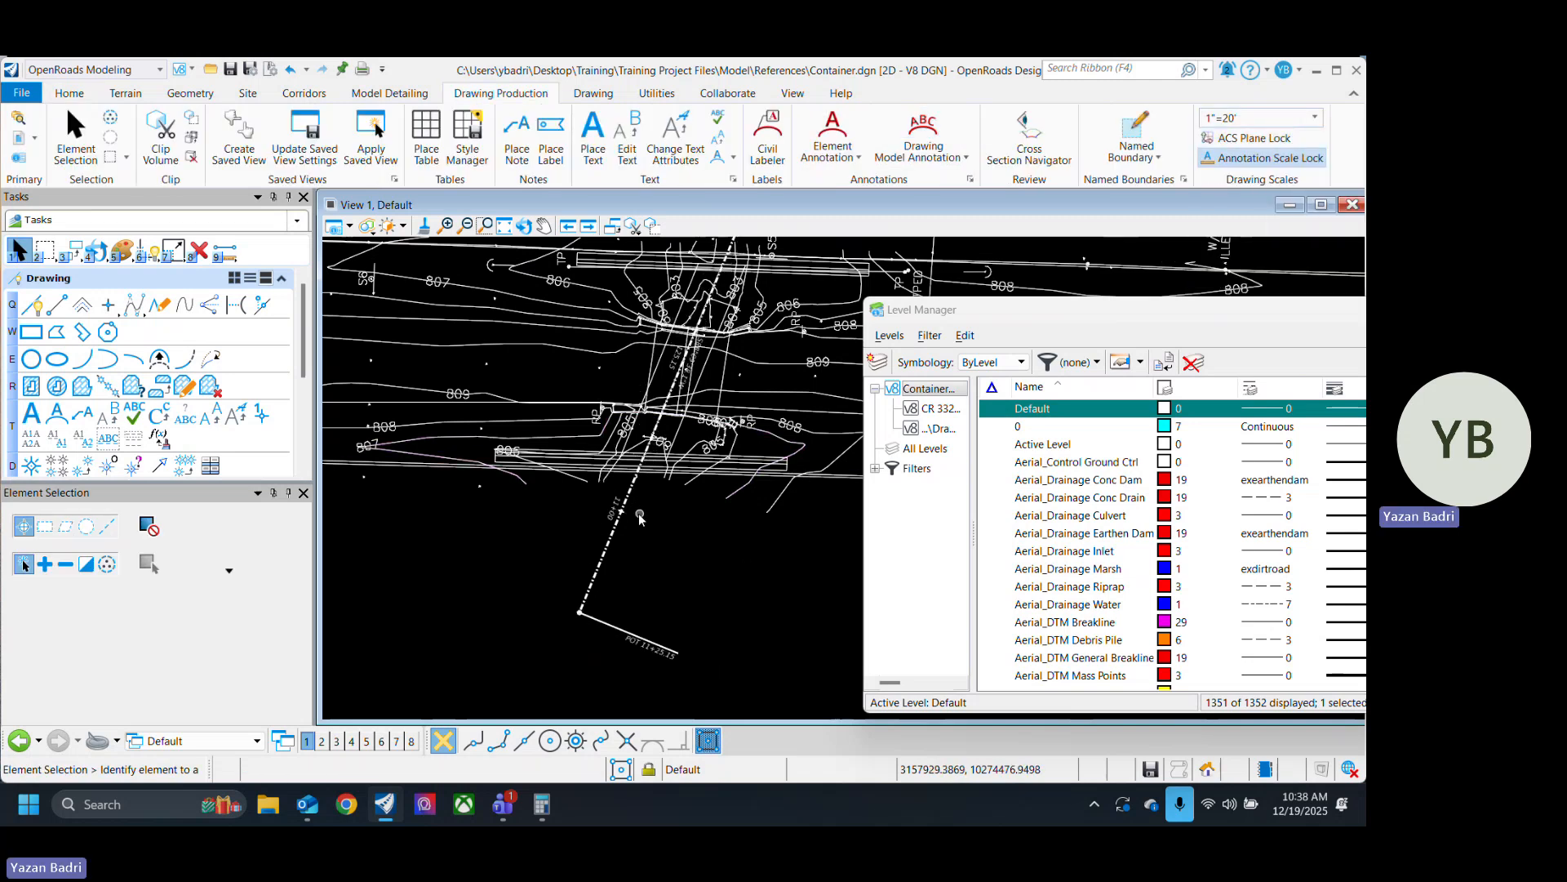
{"action": "scroll", "coordinate": [695, 581], "scroll_direction": "up", "scroll_amount": 3}
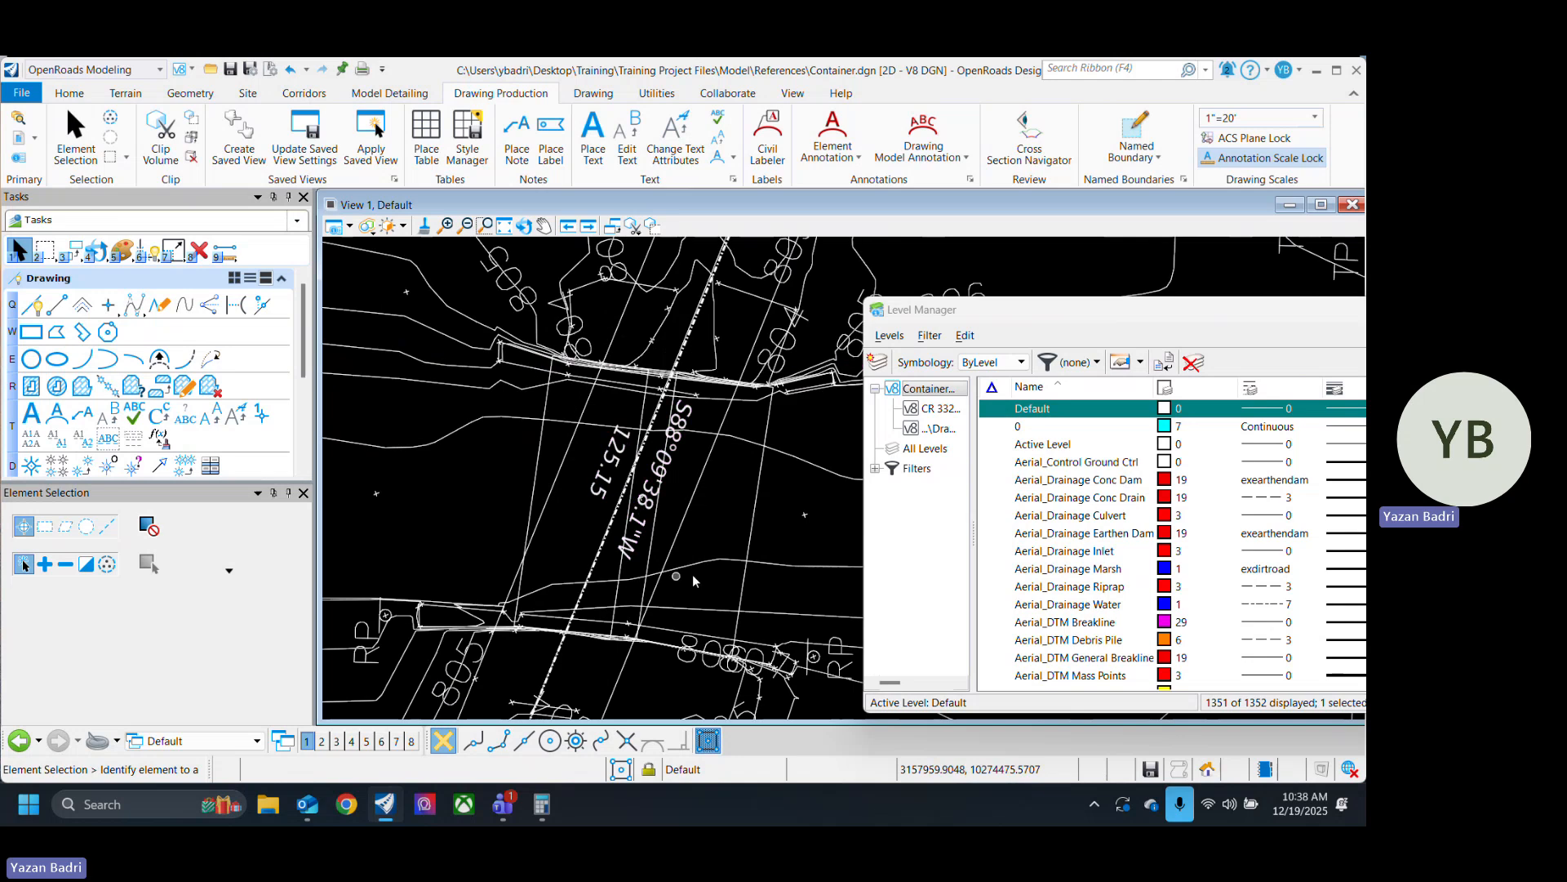
{"action": "scroll", "coordinate": [735, 534], "scroll_direction": "down", "scroll_amount": 5}
{"action": "scroll", "coordinate": [734, 490], "scroll_direction": "up", "scroll_amount": 6}
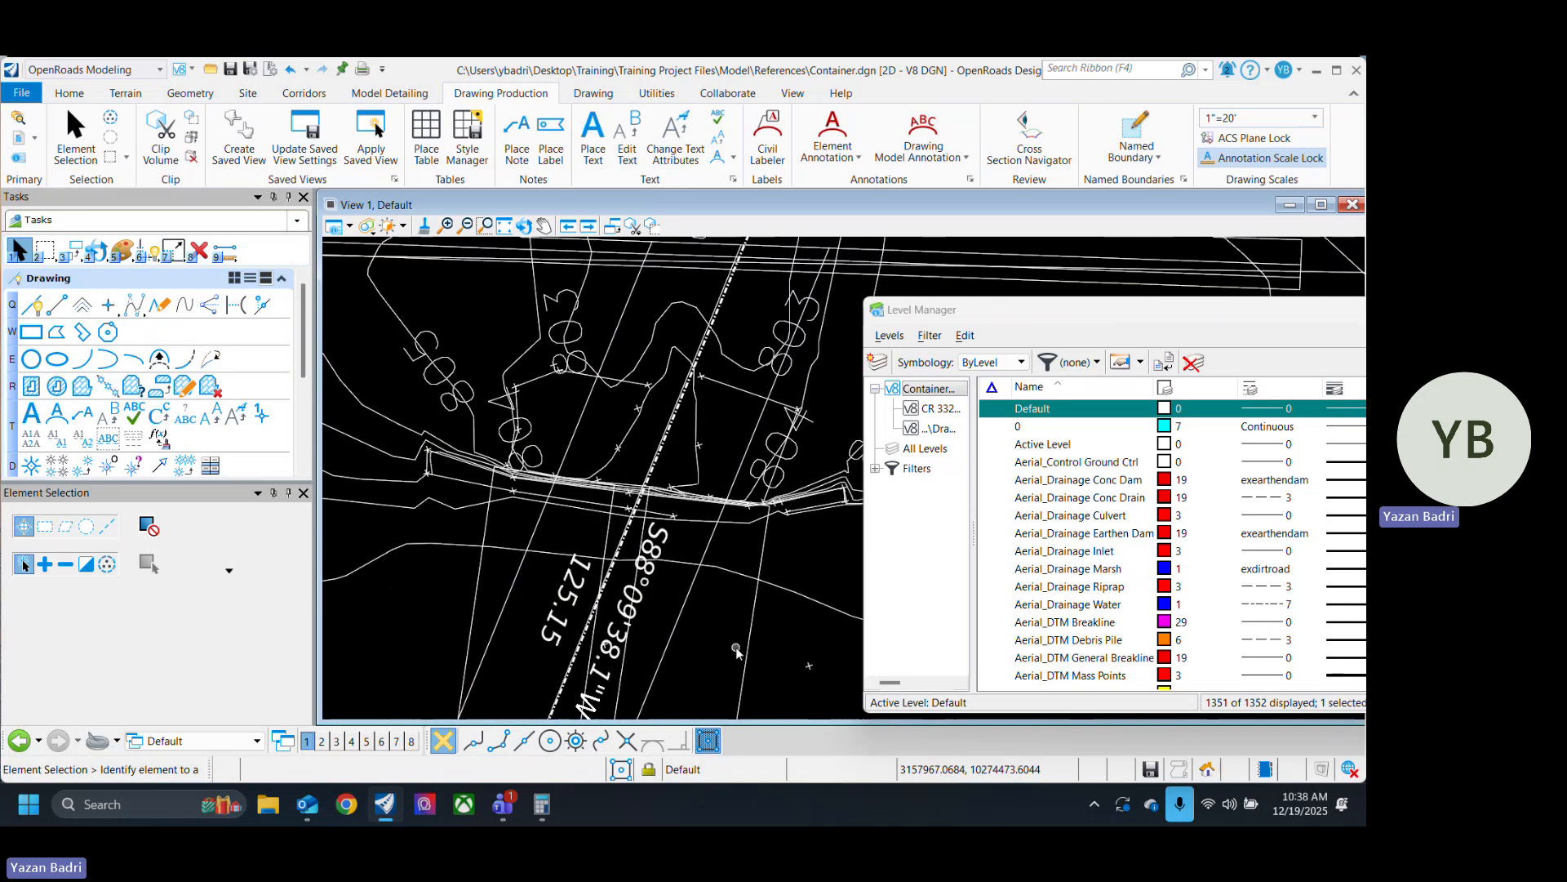
Reopen Level Display for View 1 and turn off the levels of Container.dgn.
{"action": "left_click", "coordinate": [524, 225]}
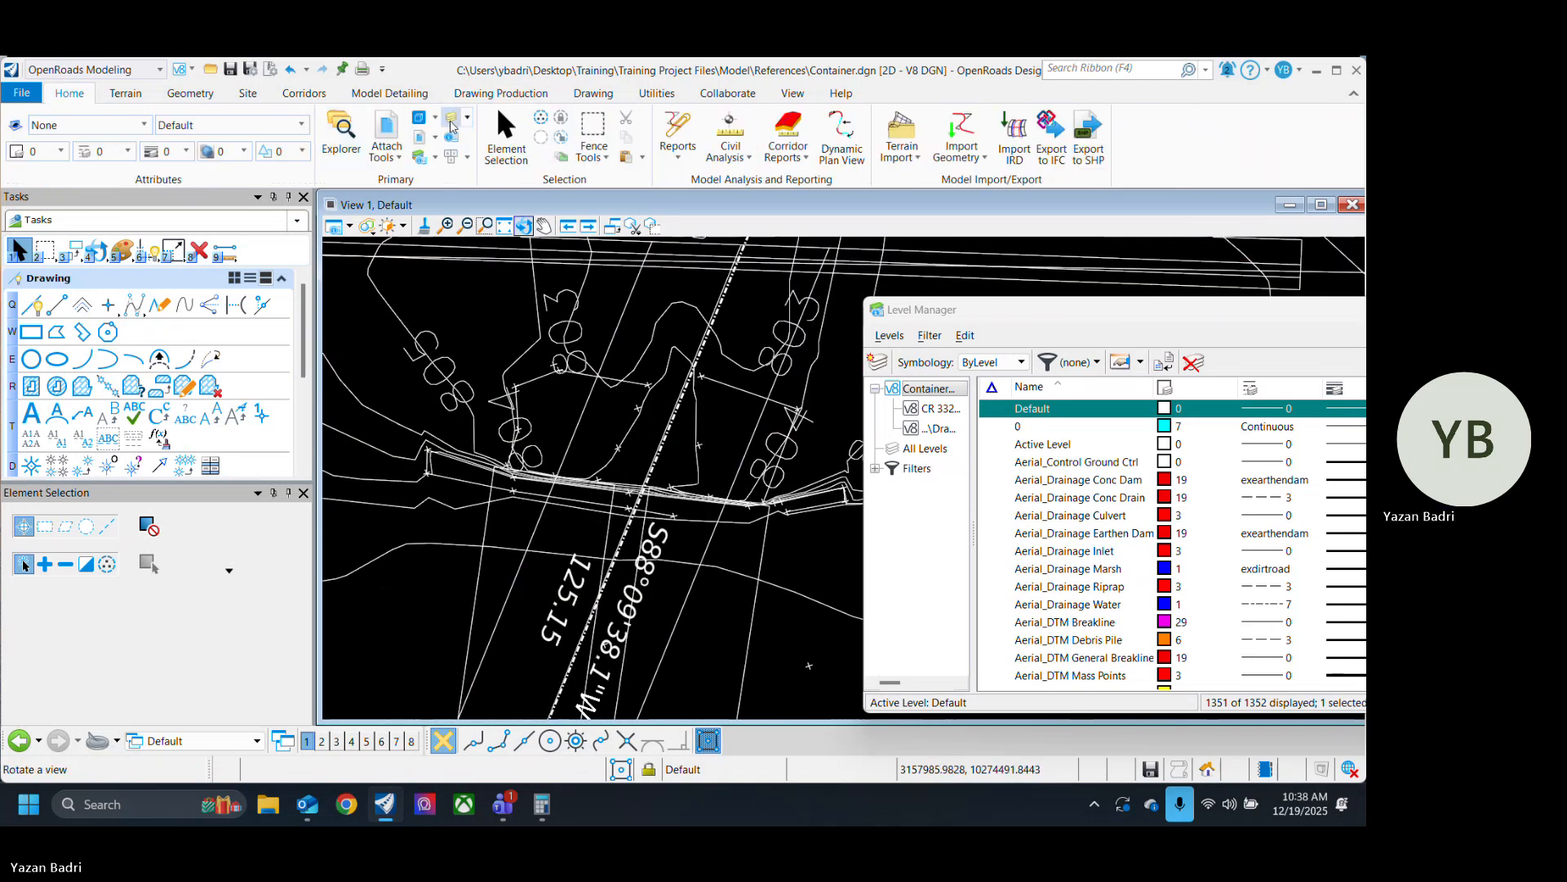
{"action": "left_click", "coordinate": [451, 120]}
{"action": "right_click", "coordinate": [295, 497]}
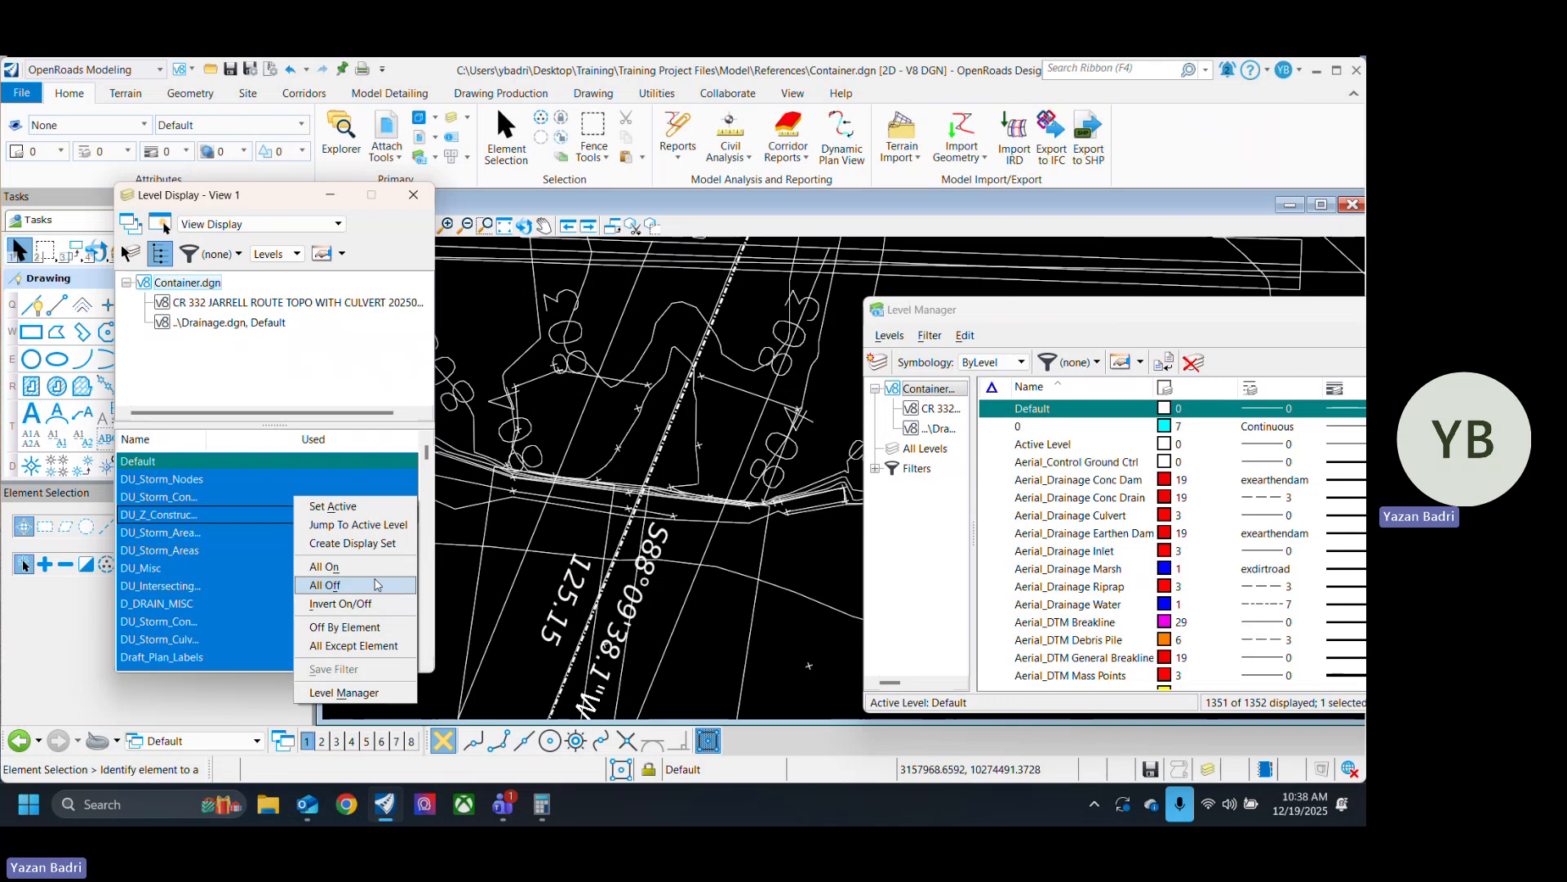
{"action": "left_click", "coordinate": [375, 604]}
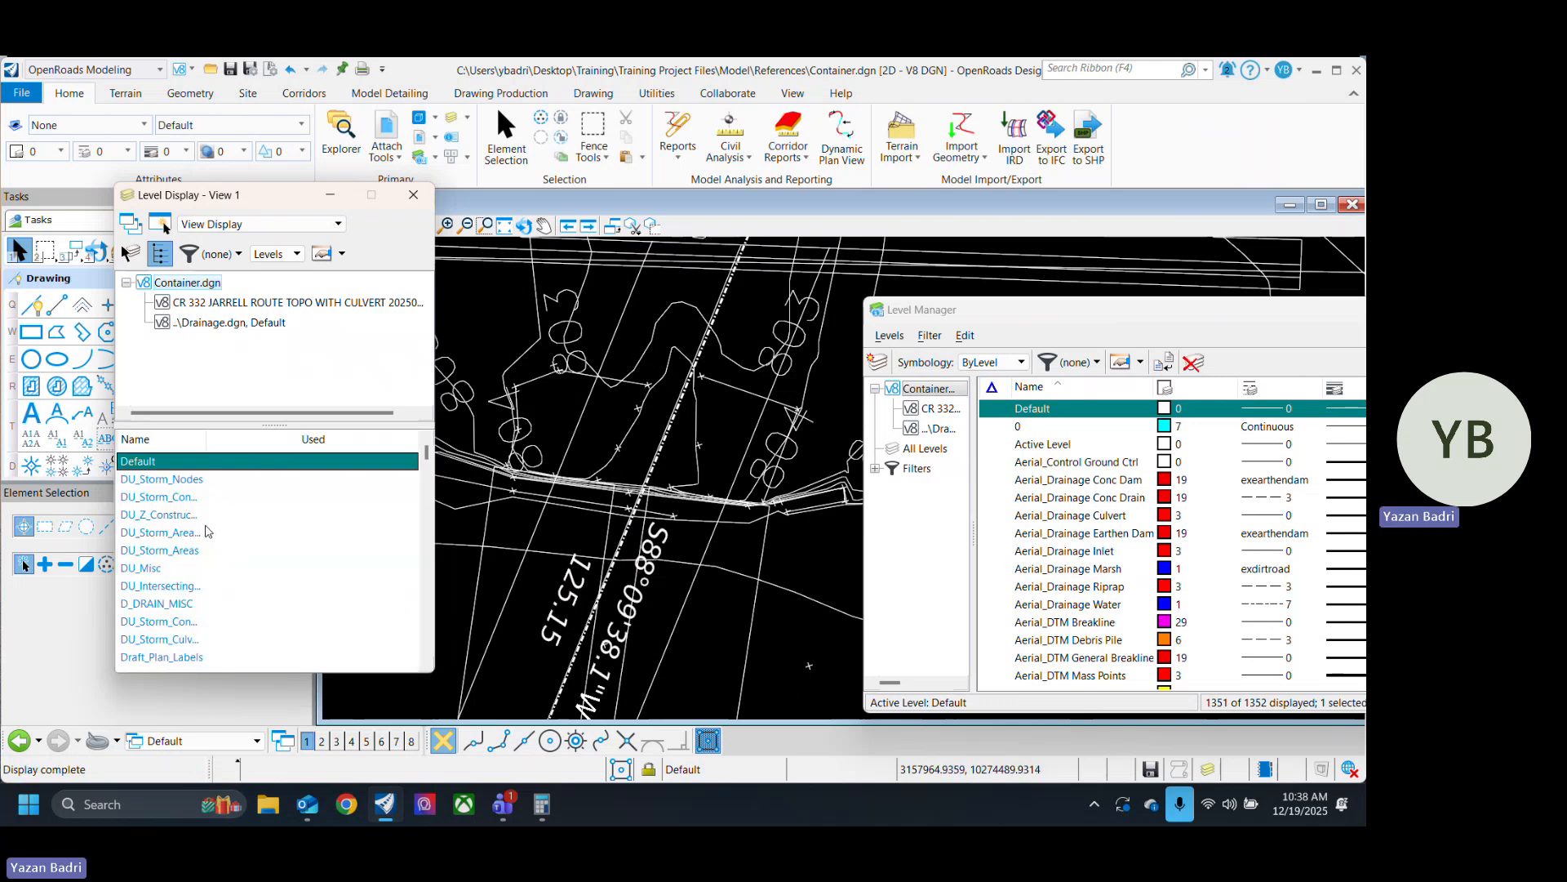
Restore an earlier culvert view and use Off By Element on the CR 332 Jarrell topo reference to hide its ASPH_PNT level.
{"action": "left_click", "coordinate": [571, 227]}
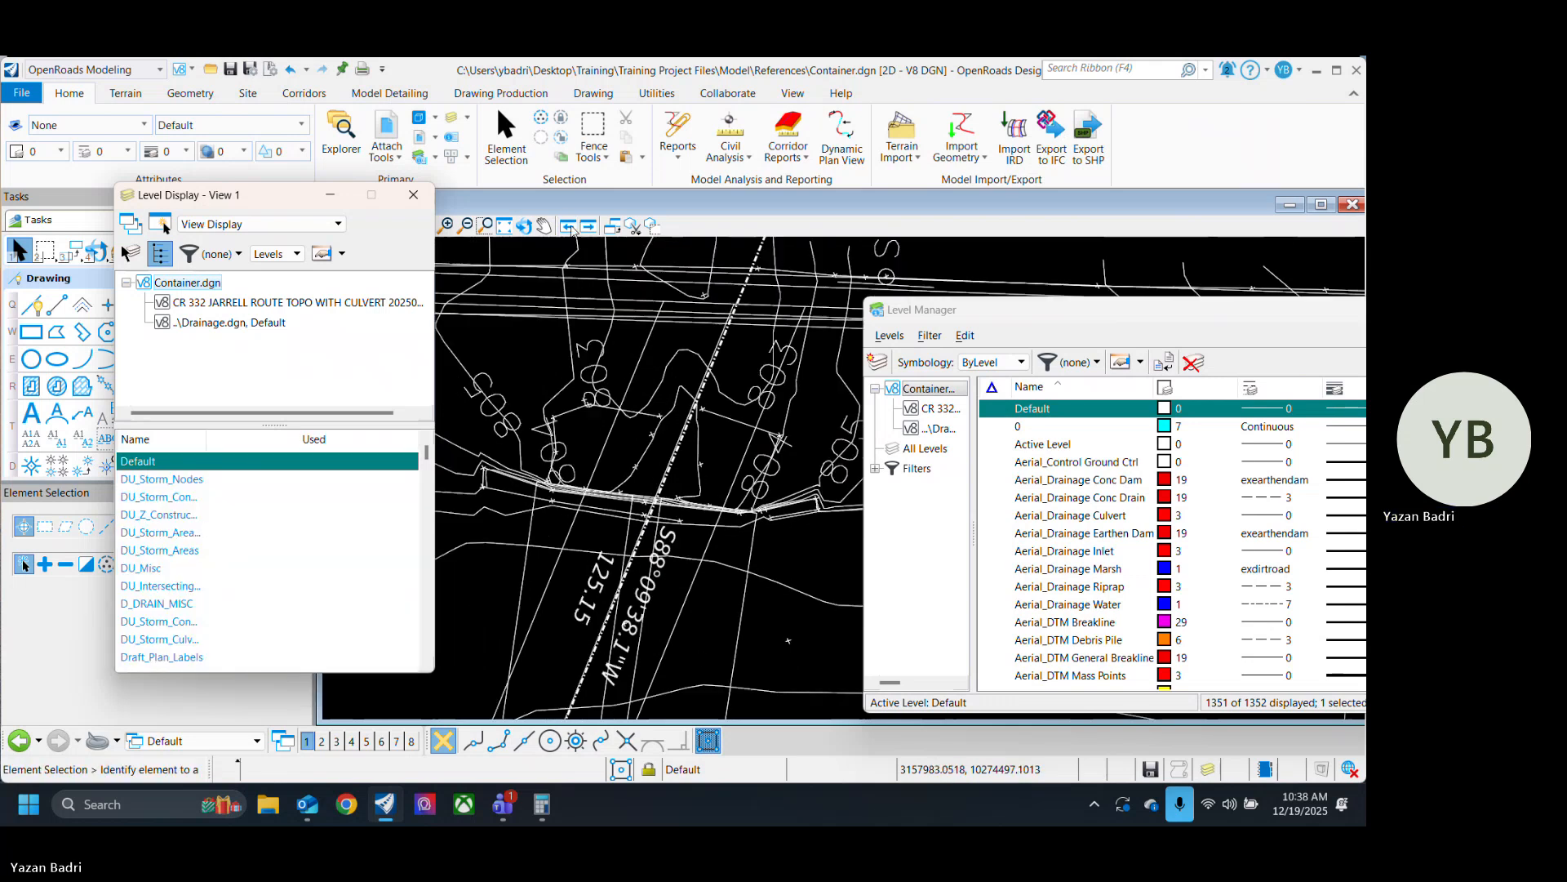
{"action": "left_click", "coordinate": [571, 228]}
{"action": "left_click", "coordinate": [570, 228]}
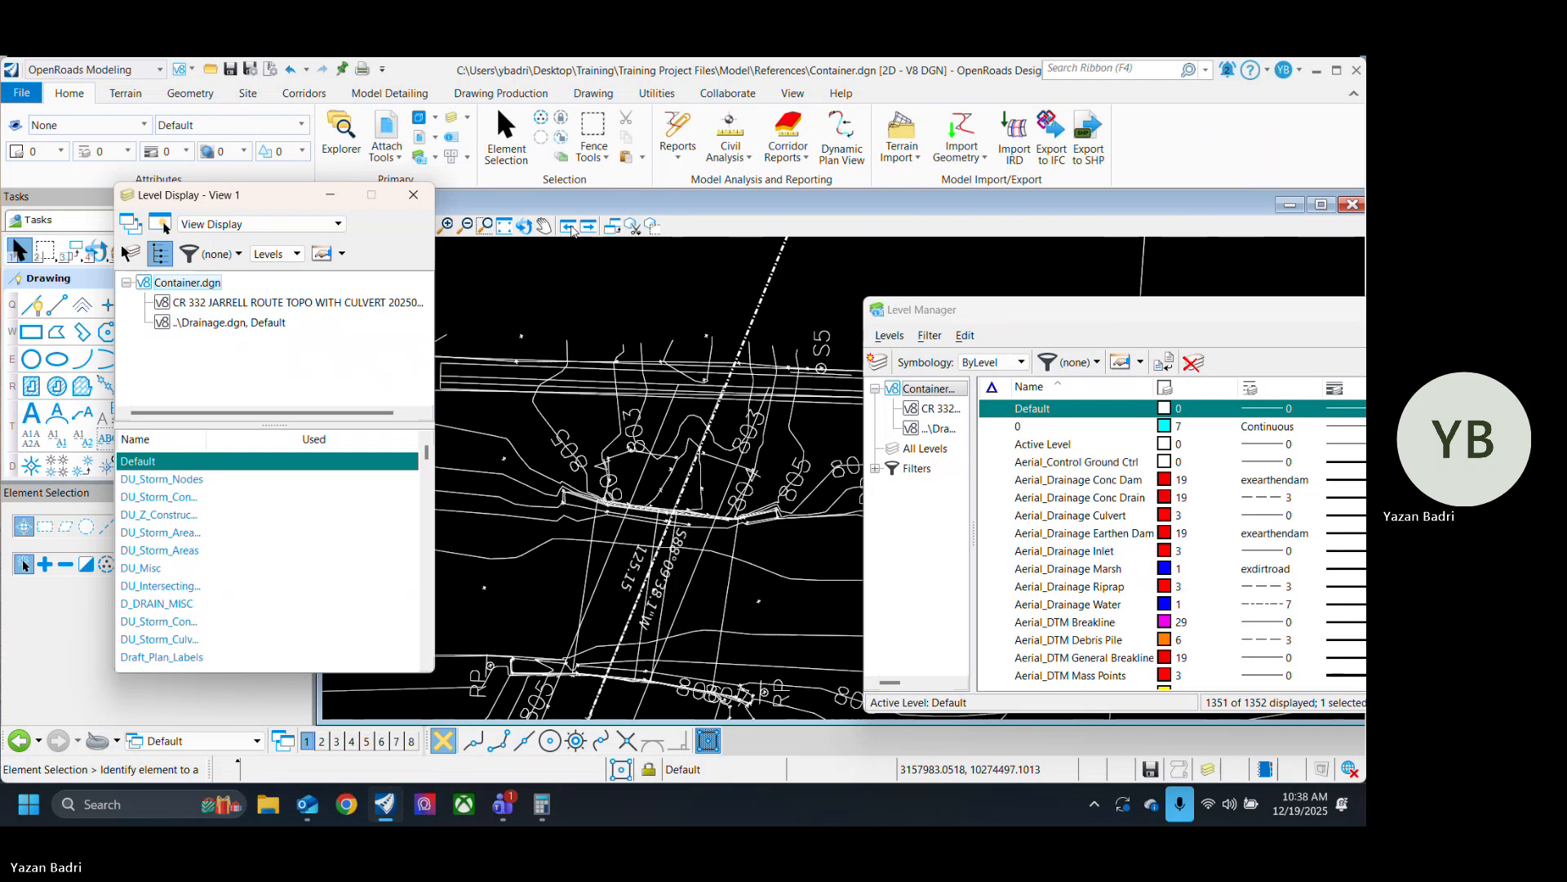
{"action": "left_click", "coordinate": [570, 228]}
{"action": "left_click", "coordinate": [281, 302]}
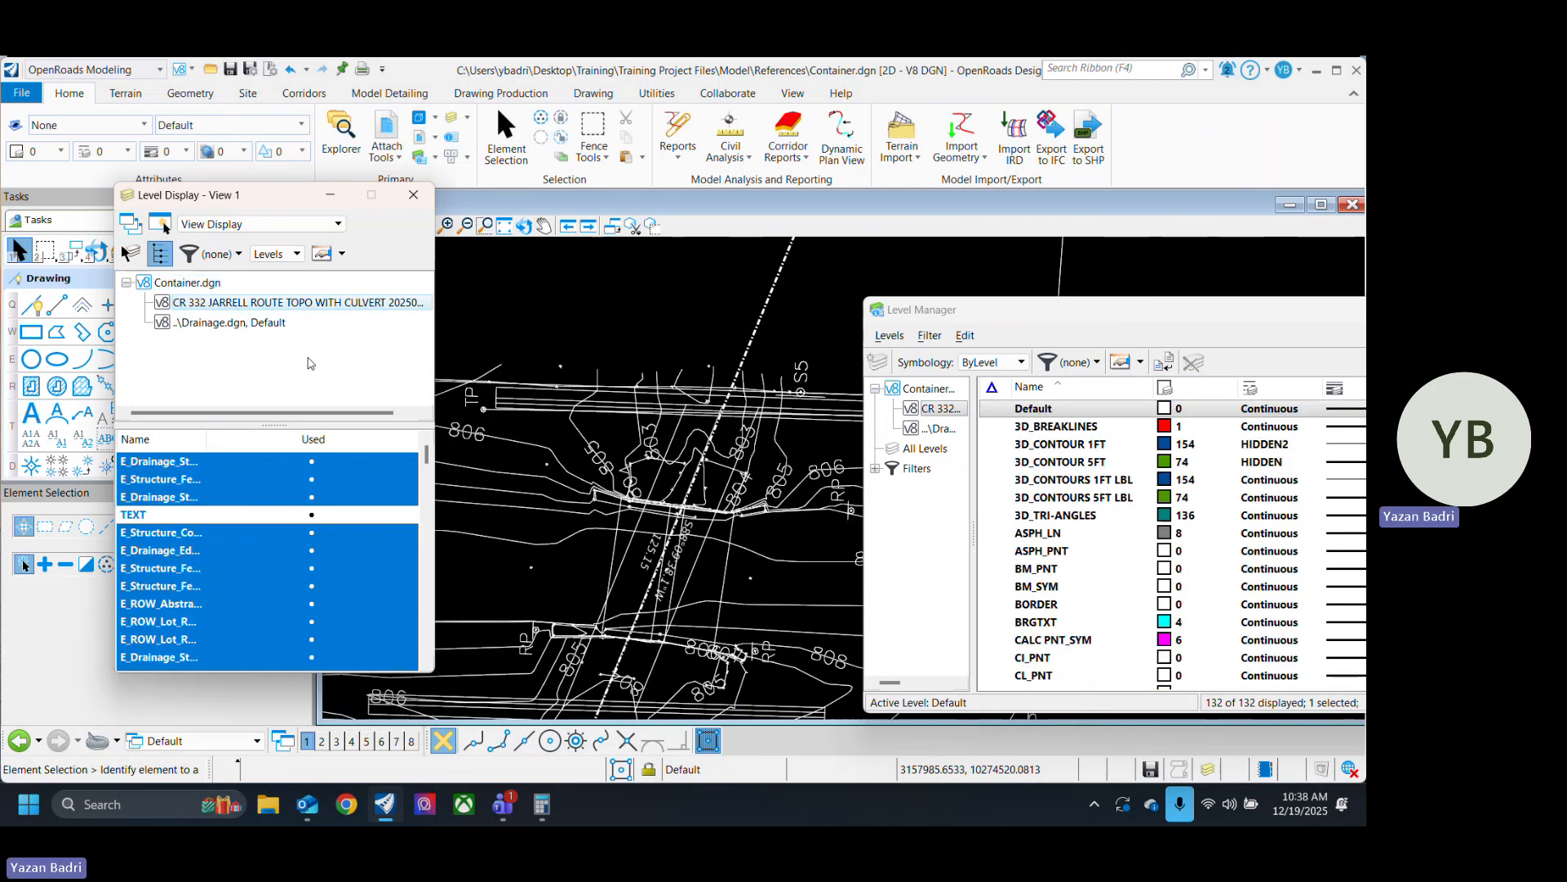
{"action": "right_click", "coordinate": [278, 547]}
{"action": "left_click", "coordinate": [359, 677]}
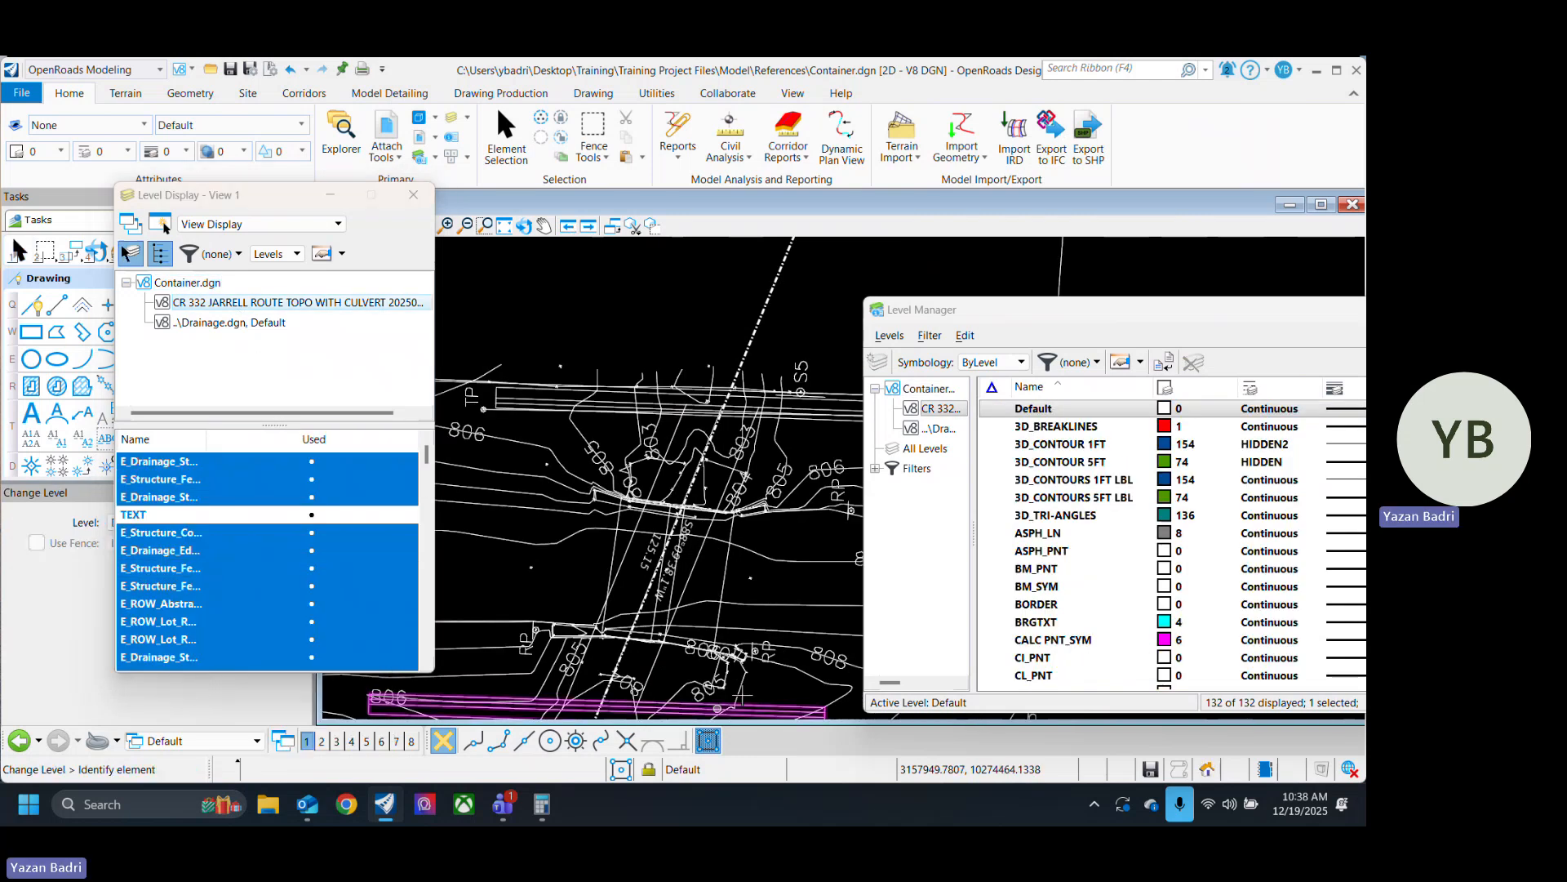
{"action": "scroll", "coordinate": [735, 572], "scroll_direction": "up", "scroll_amount": 4}
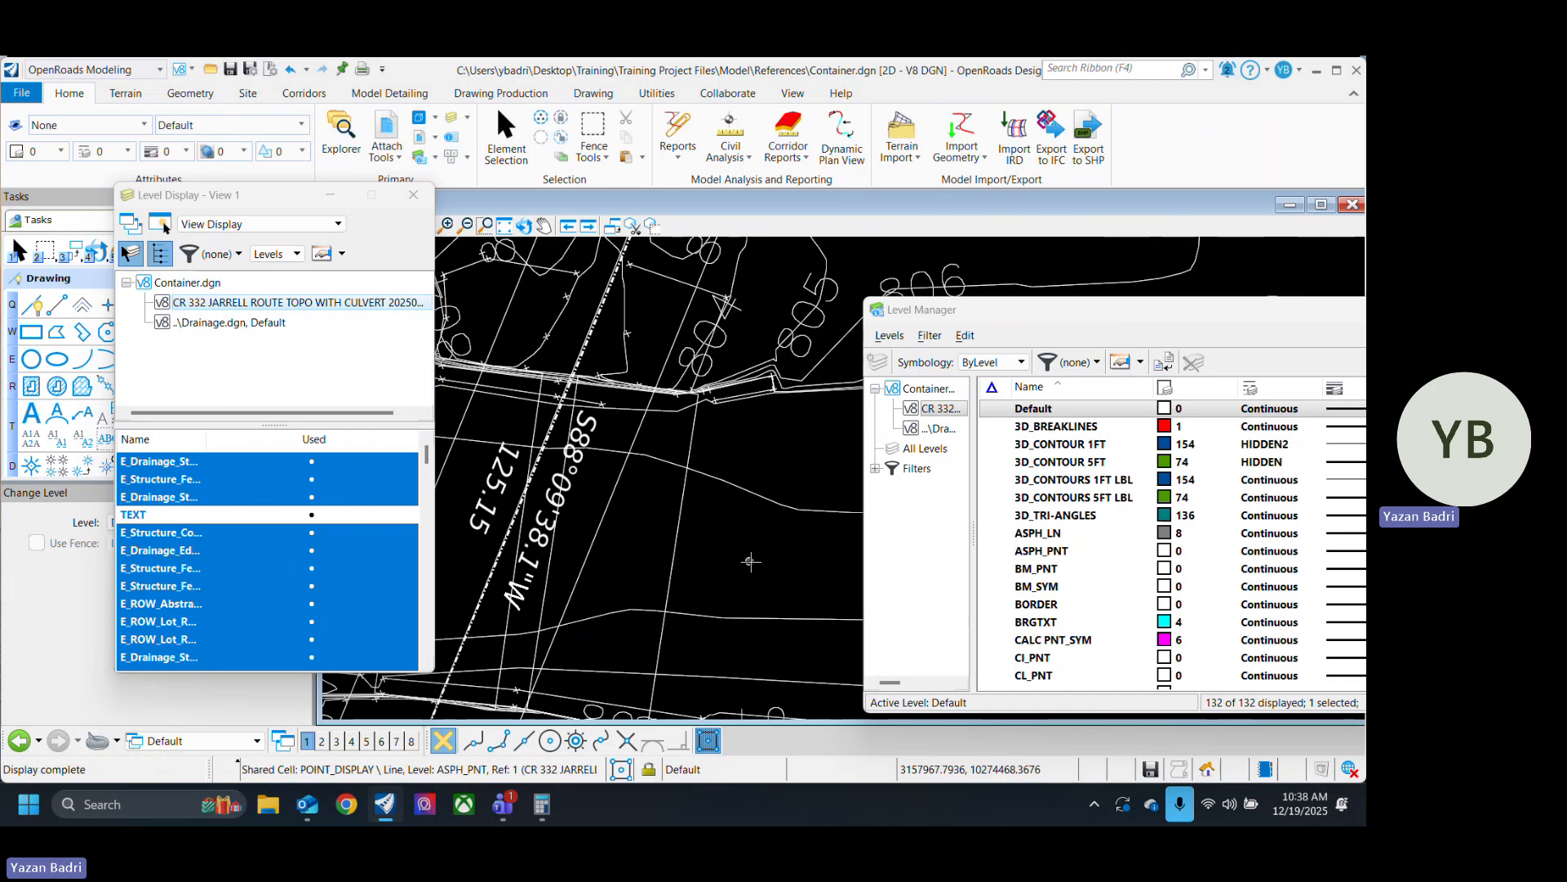
Turn off the topo's DTM - SE_PNT, STRUCTURE WALL_PNT and E_Structue_Edge of Concrete levels by picking their point symbols near the headwall.
{"action": "scroll", "coordinate": [622, 345], "scroll_direction": "up", "scroll_amount": 4}
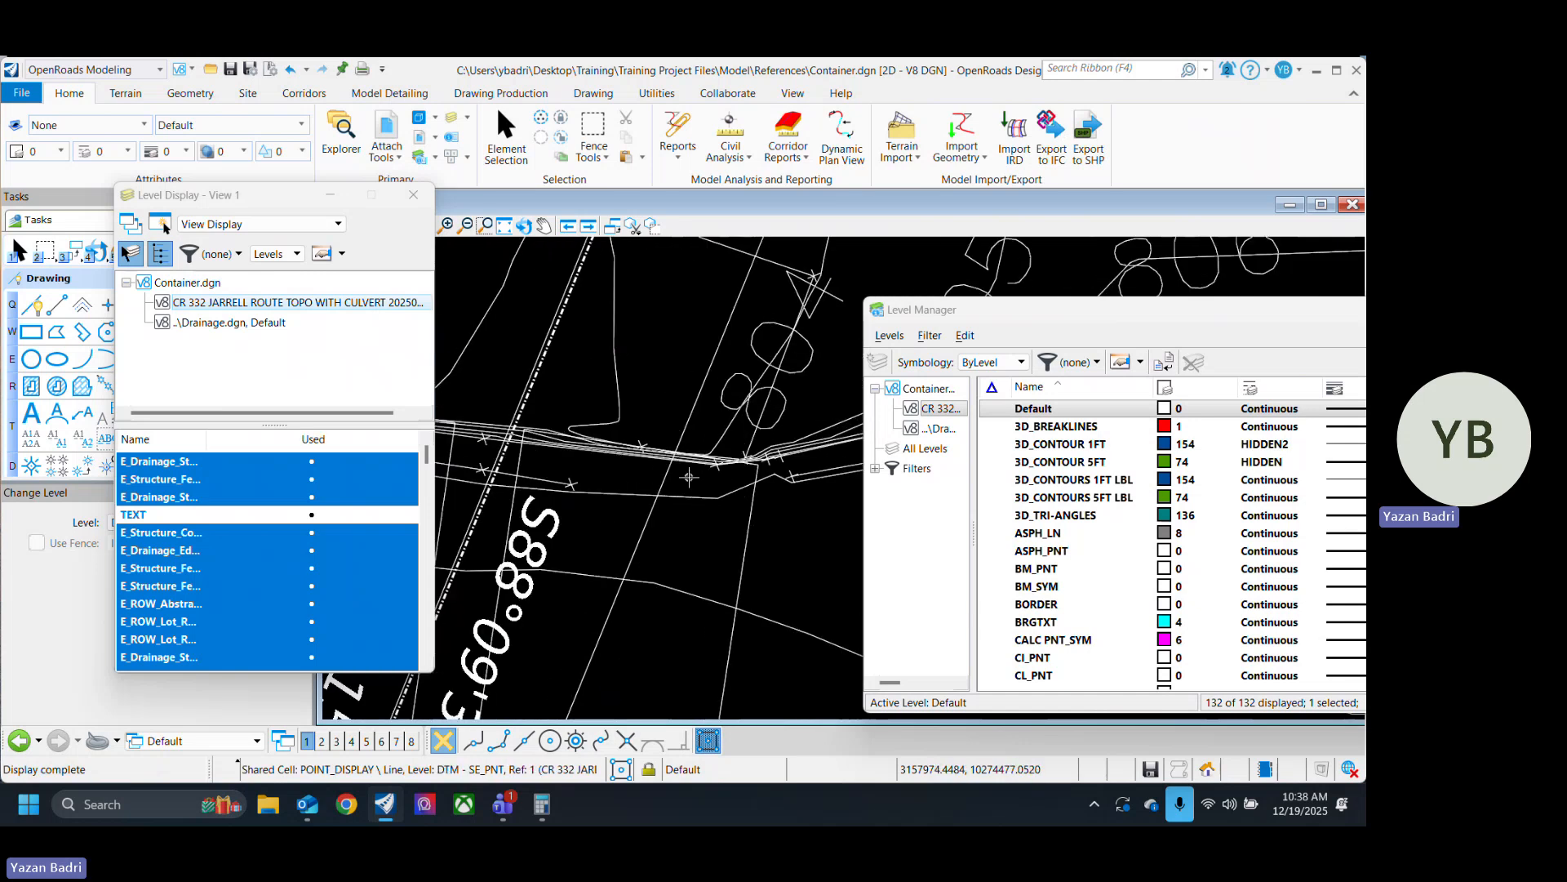
{"action": "scroll", "coordinate": [718, 473], "scroll_direction": "up", "scroll_amount": 2}
{"action": "scroll", "coordinate": [721, 471], "scroll_direction": "down", "scroll_amount": 3}
{"action": "scroll", "coordinate": [713, 417], "scroll_direction": "up", "scroll_amount": 5}
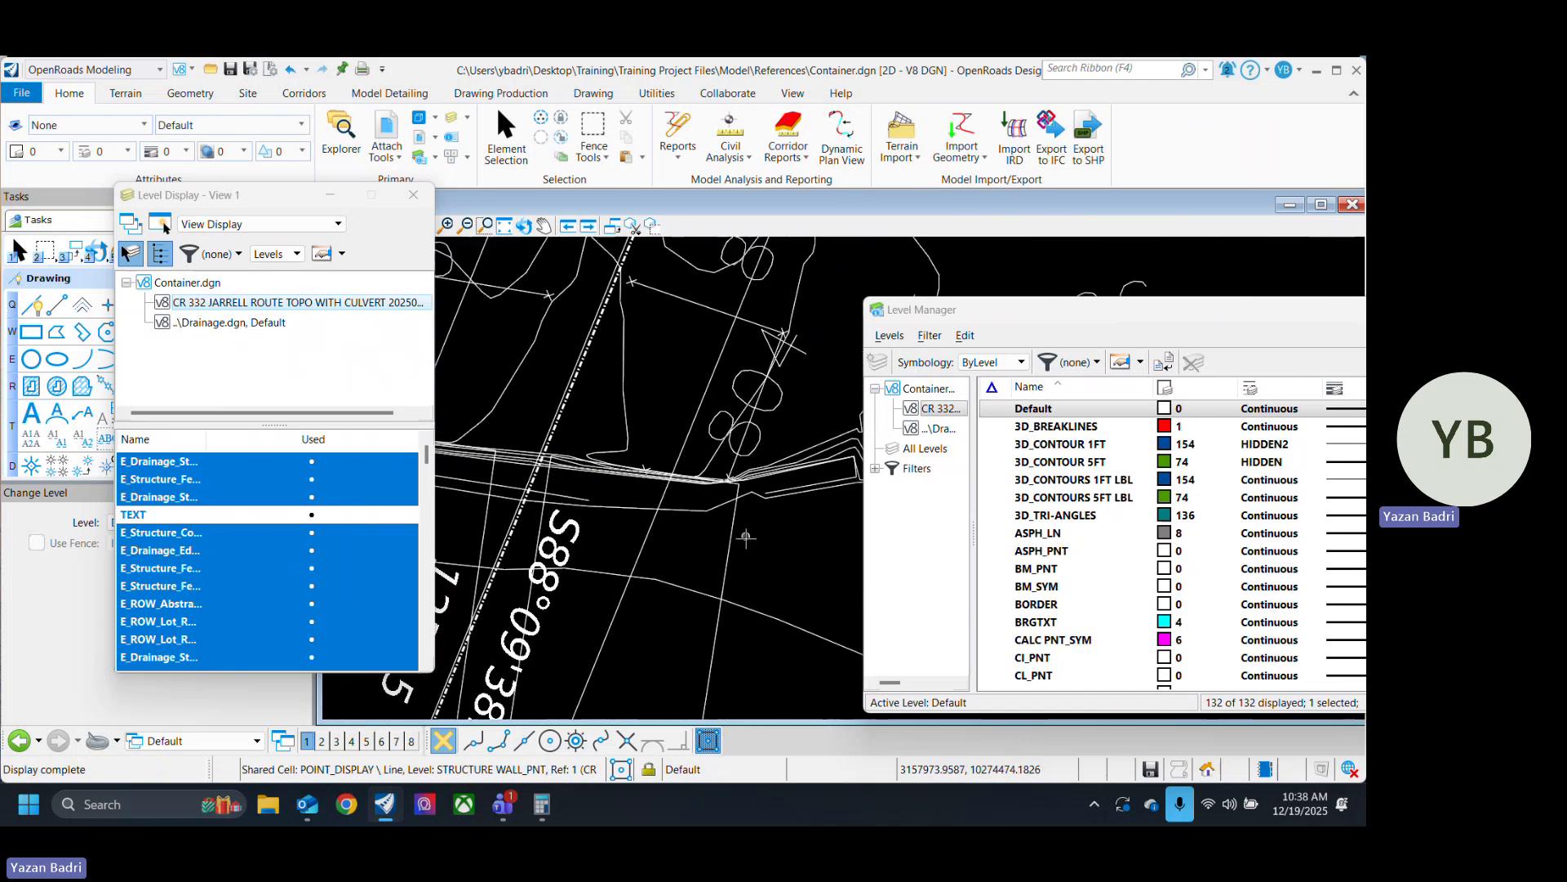
{"action": "scroll", "coordinate": [713, 417], "scroll_direction": "down", "scroll_amount": 2}
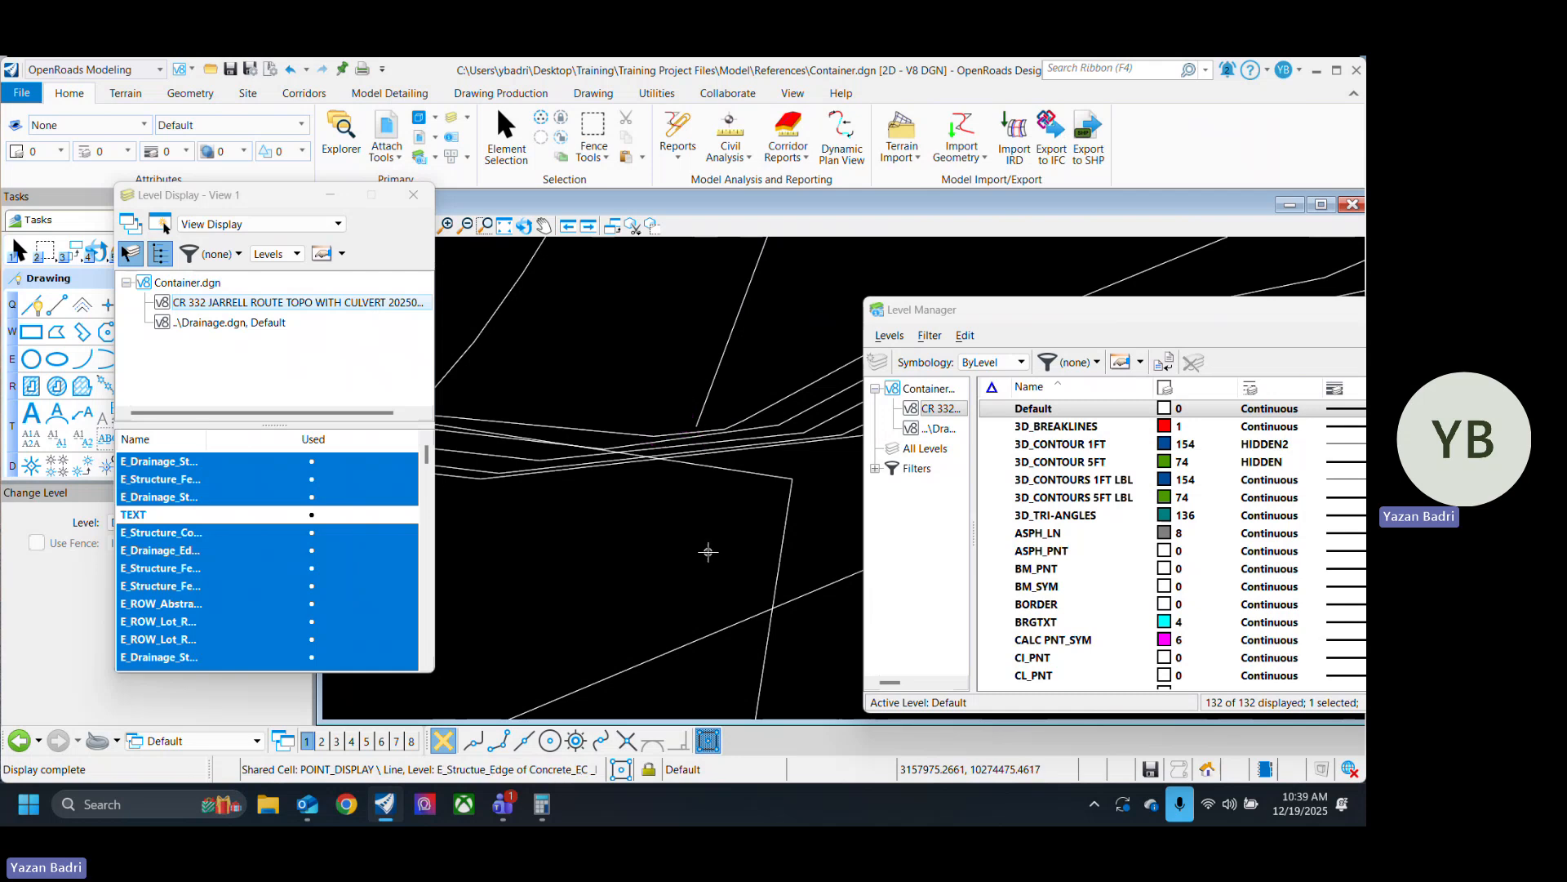
Turn off the topo's WFN_PNT level by picking its point symbol along the line beyond the culvert's upper headwall.
{"action": "scroll", "coordinate": [710, 548], "scroll_direction": "down", "scroll_amount": 3}
{"action": "scroll", "coordinate": [725, 547], "scroll_direction": "down", "scroll_amount": 1}
{"action": "scroll", "coordinate": [665, 326], "scroll_direction": "up", "scroll_amount": 3}
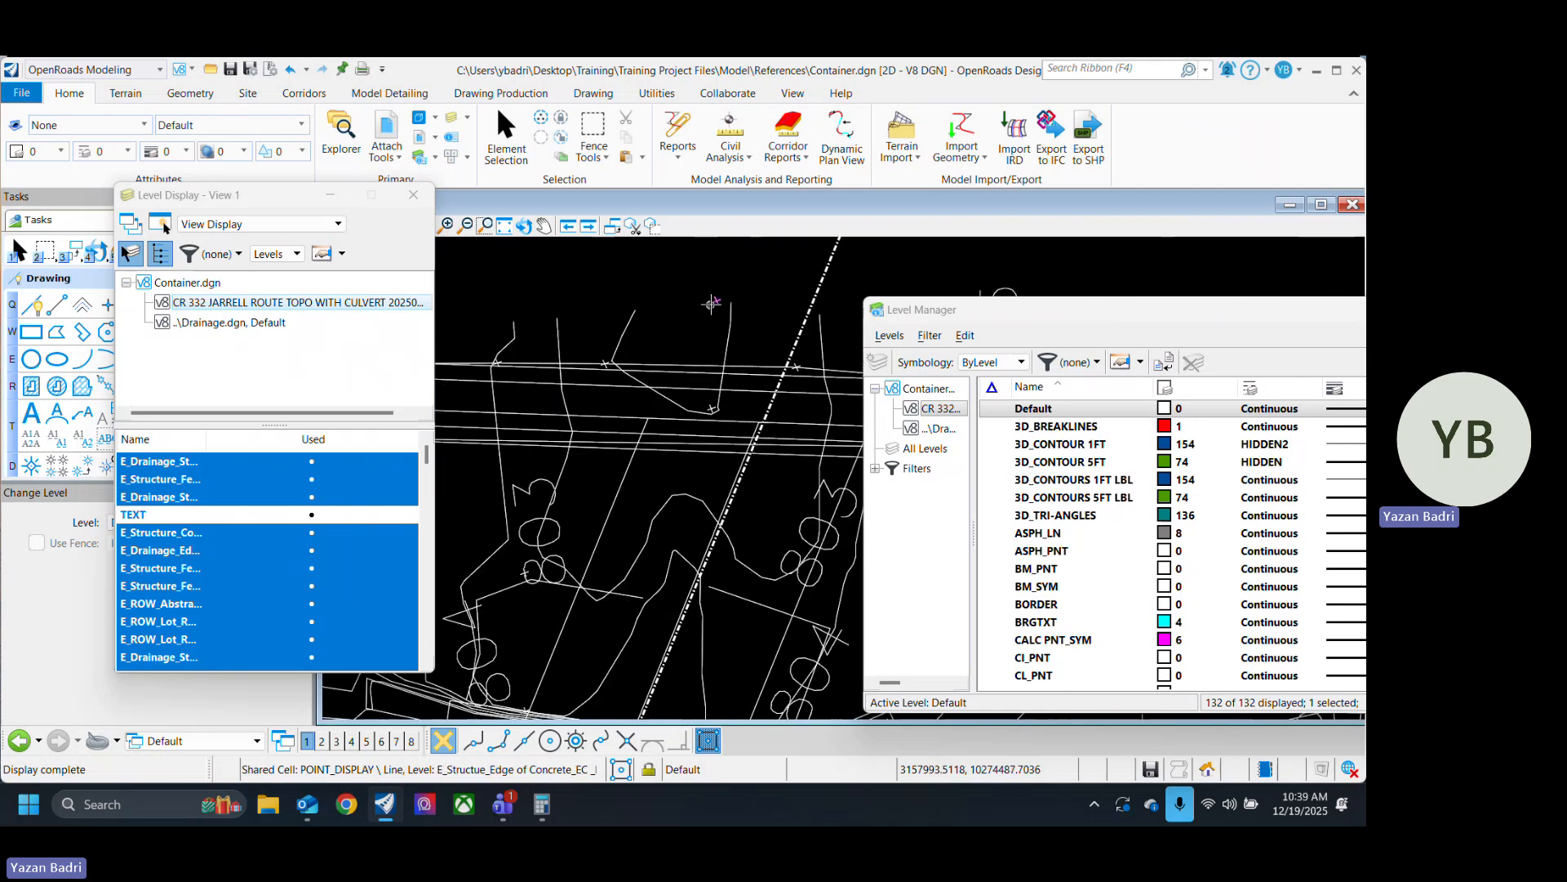
{"action": "scroll", "coordinate": [618, 377], "scroll_direction": "down", "scroll_amount": 1}
{"action": "scroll", "coordinate": [622, 375], "scroll_direction": "up", "scroll_amount": 2}
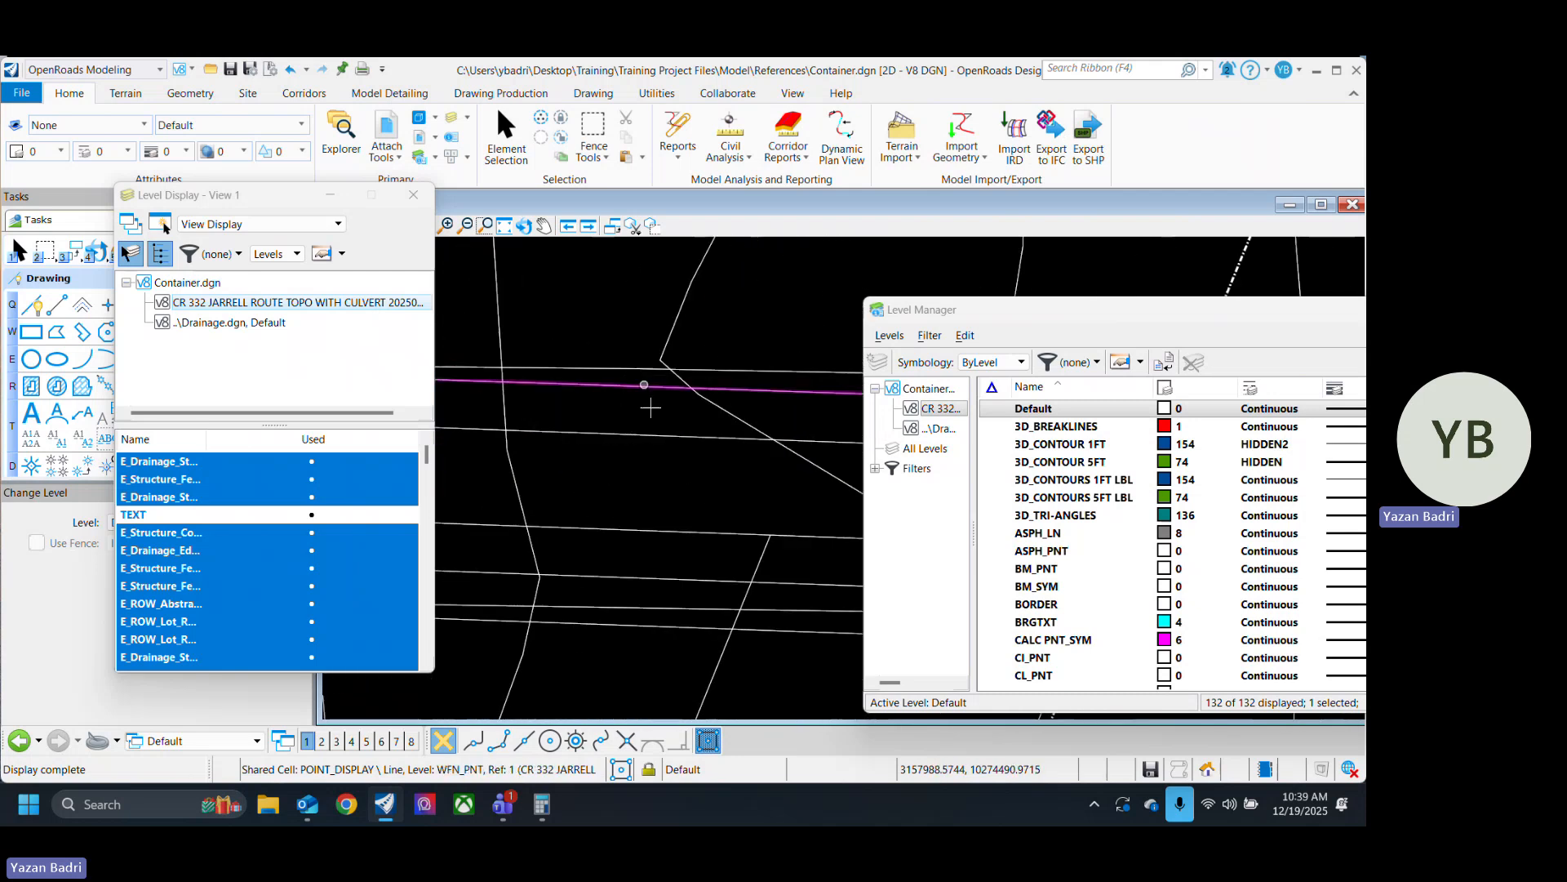
Inspect the culvert lines, headwalls and contours along the alignment for topo point symbols that still need hiding.
{"action": "scroll", "coordinate": [644, 294], "scroll_direction": "down", "scroll_amount": 3}
{"action": "scroll", "coordinate": [645, 318], "scroll_direction": "down", "scroll_amount": 3}
{"action": "scroll", "coordinate": [612, 543], "scroll_direction": "up", "scroll_amount": 3}
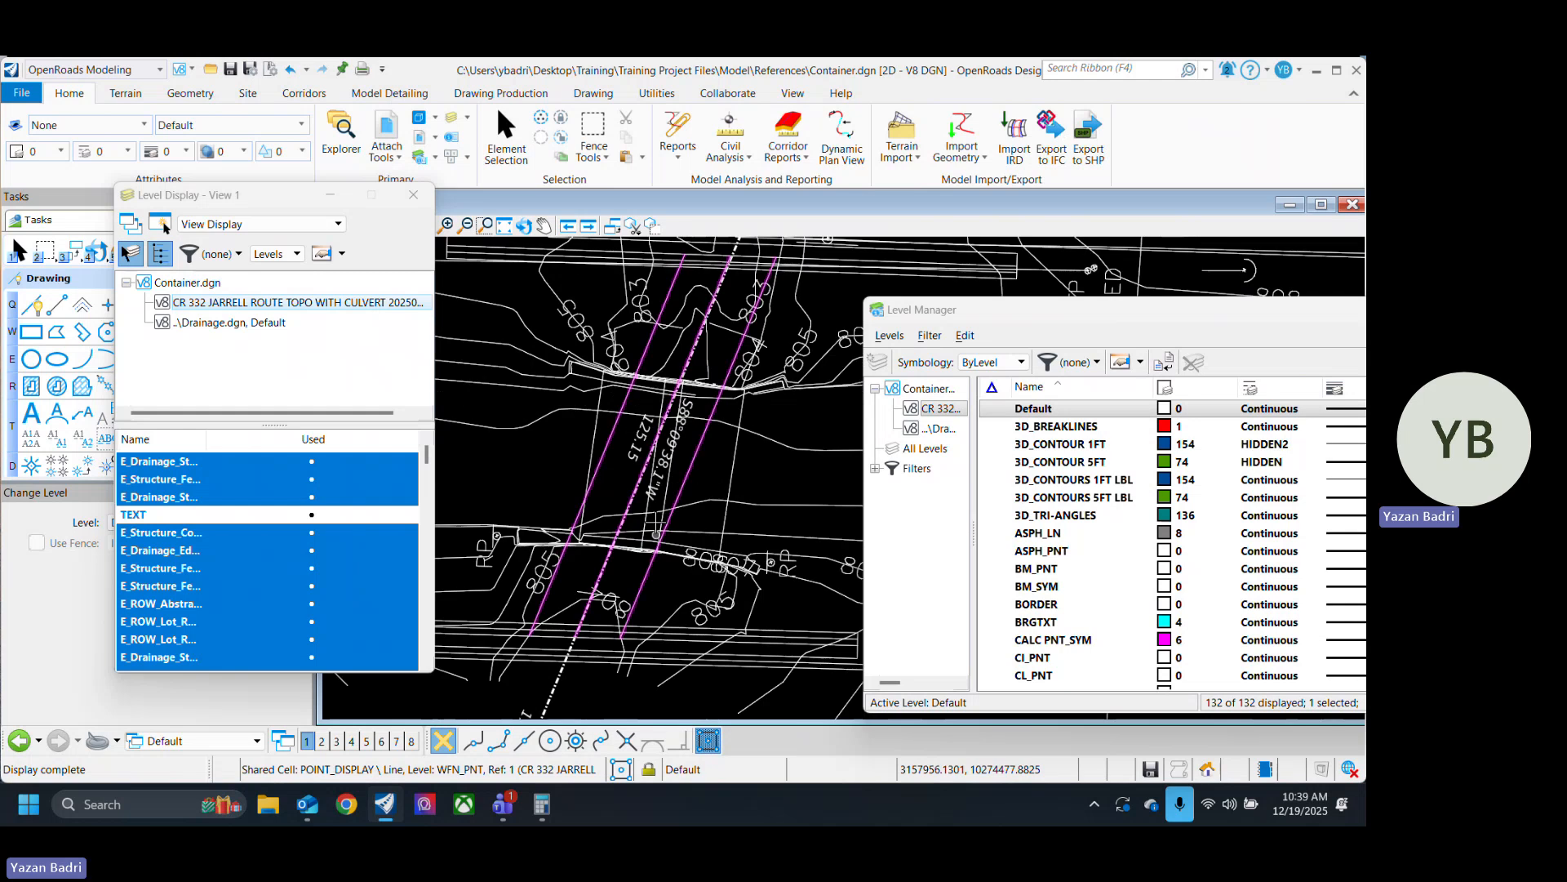
{"action": "scroll", "coordinate": [658, 539], "scroll_direction": "up", "scroll_amount": 3}
{"action": "scroll", "coordinate": [662, 561], "scroll_direction": "down", "scroll_amount": 4}
{"action": "scroll", "coordinate": [605, 628], "scroll_direction": "up", "scroll_amount": 3}
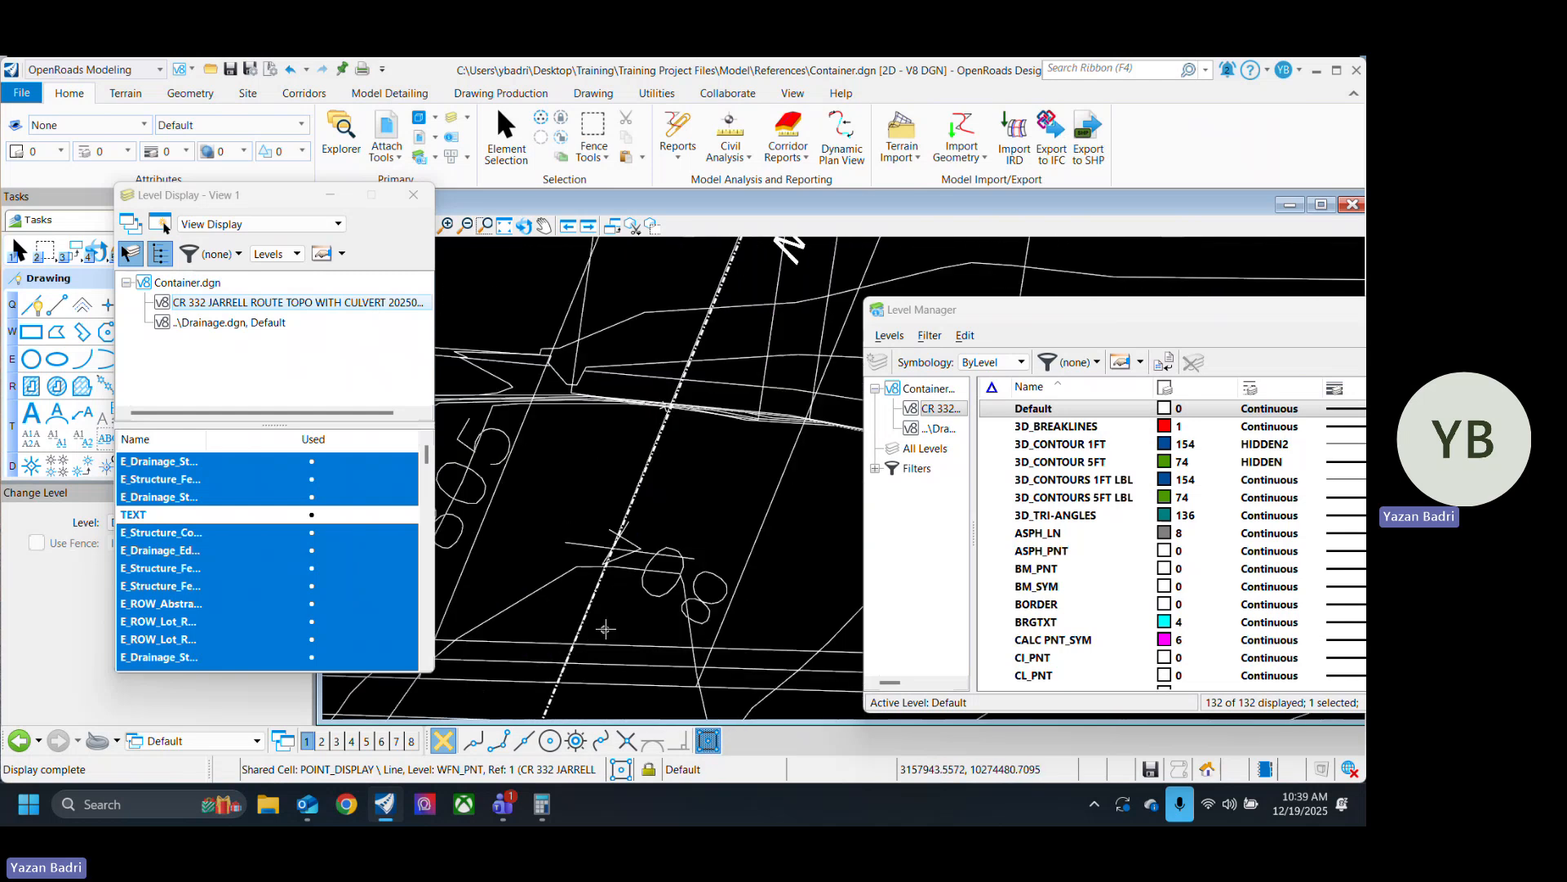
{"action": "scroll", "coordinate": [634, 480], "scroll_direction": "down", "scroll_amount": 3}
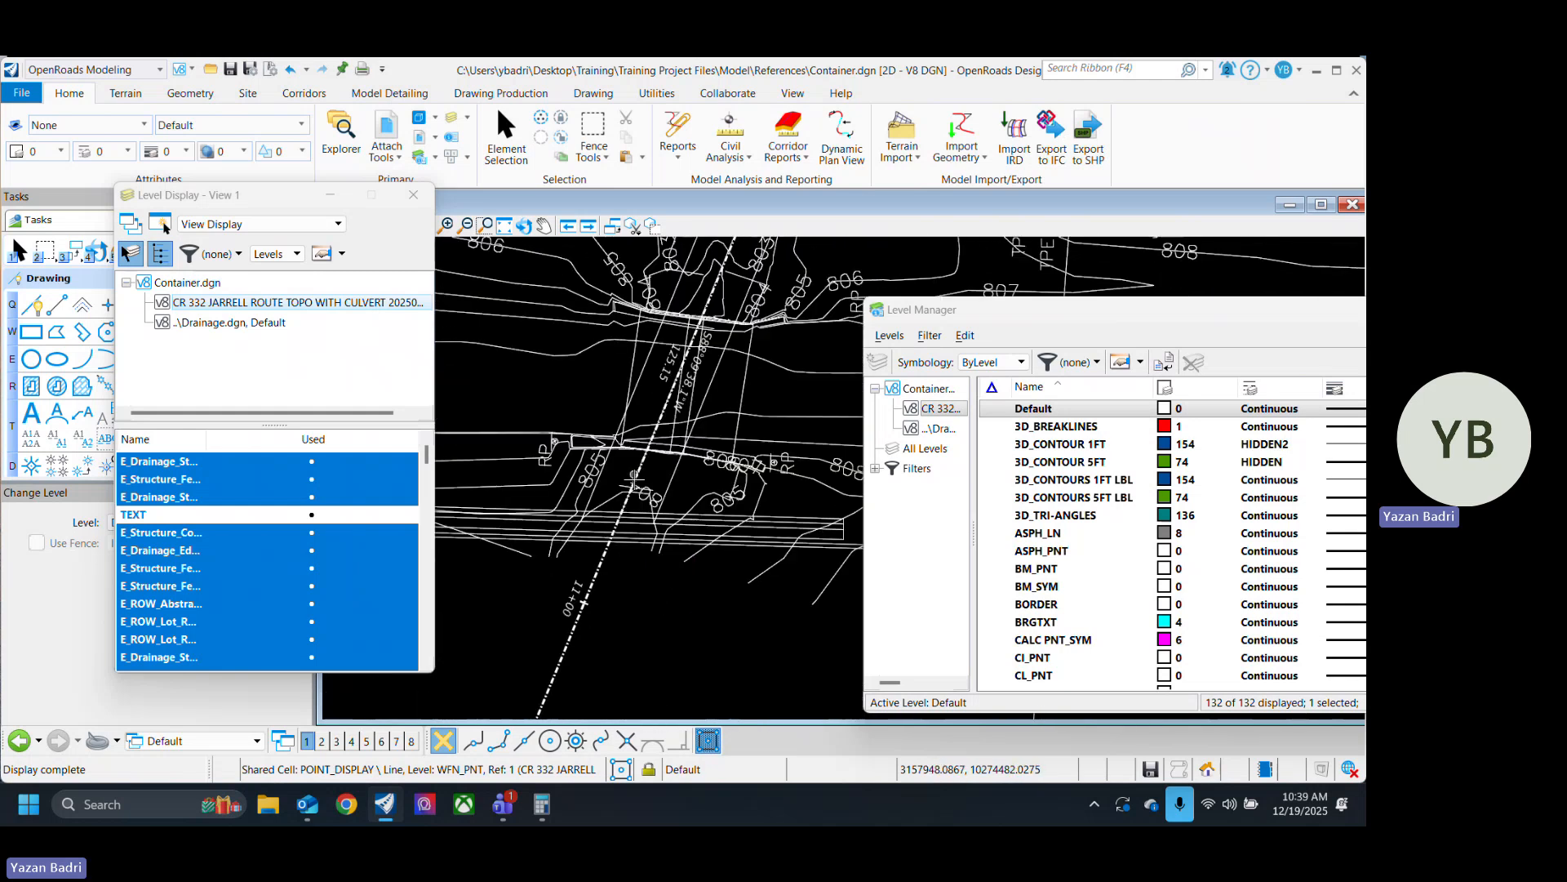
Check the point beside the lower culvert lines, close the Level Display dialog and switch to Element Selection.
{"action": "scroll", "coordinate": [634, 480], "scroll_direction": "up", "scroll_amount": 6}
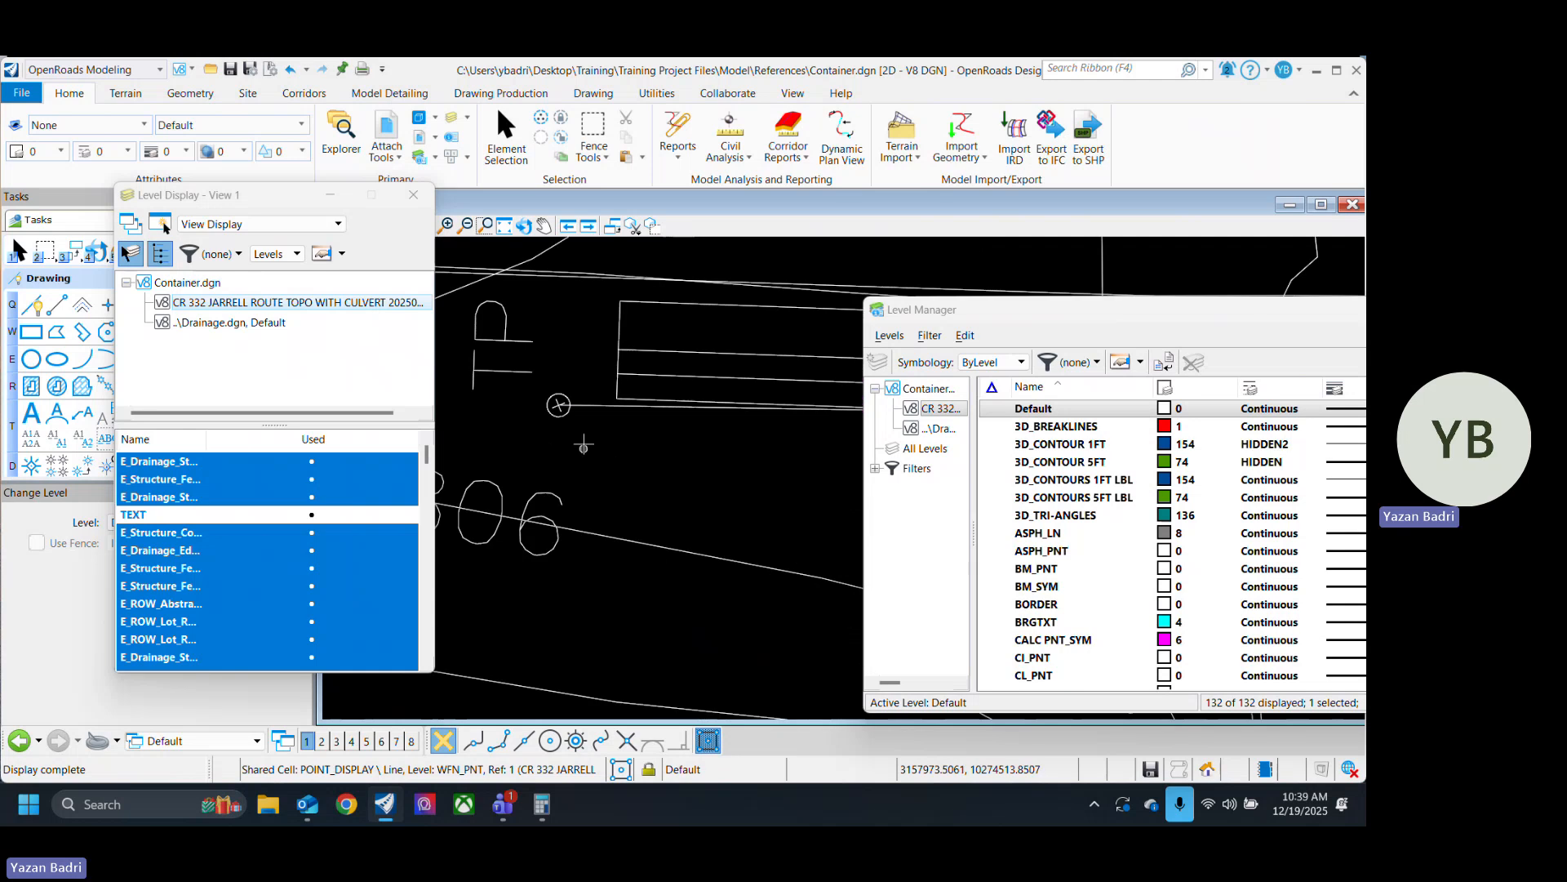
{"action": "scroll", "coordinate": [584, 445], "scroll_direction": "down", "scroll_amount": 5}
{"action": "left_click", "coordinate": [412, 196]}
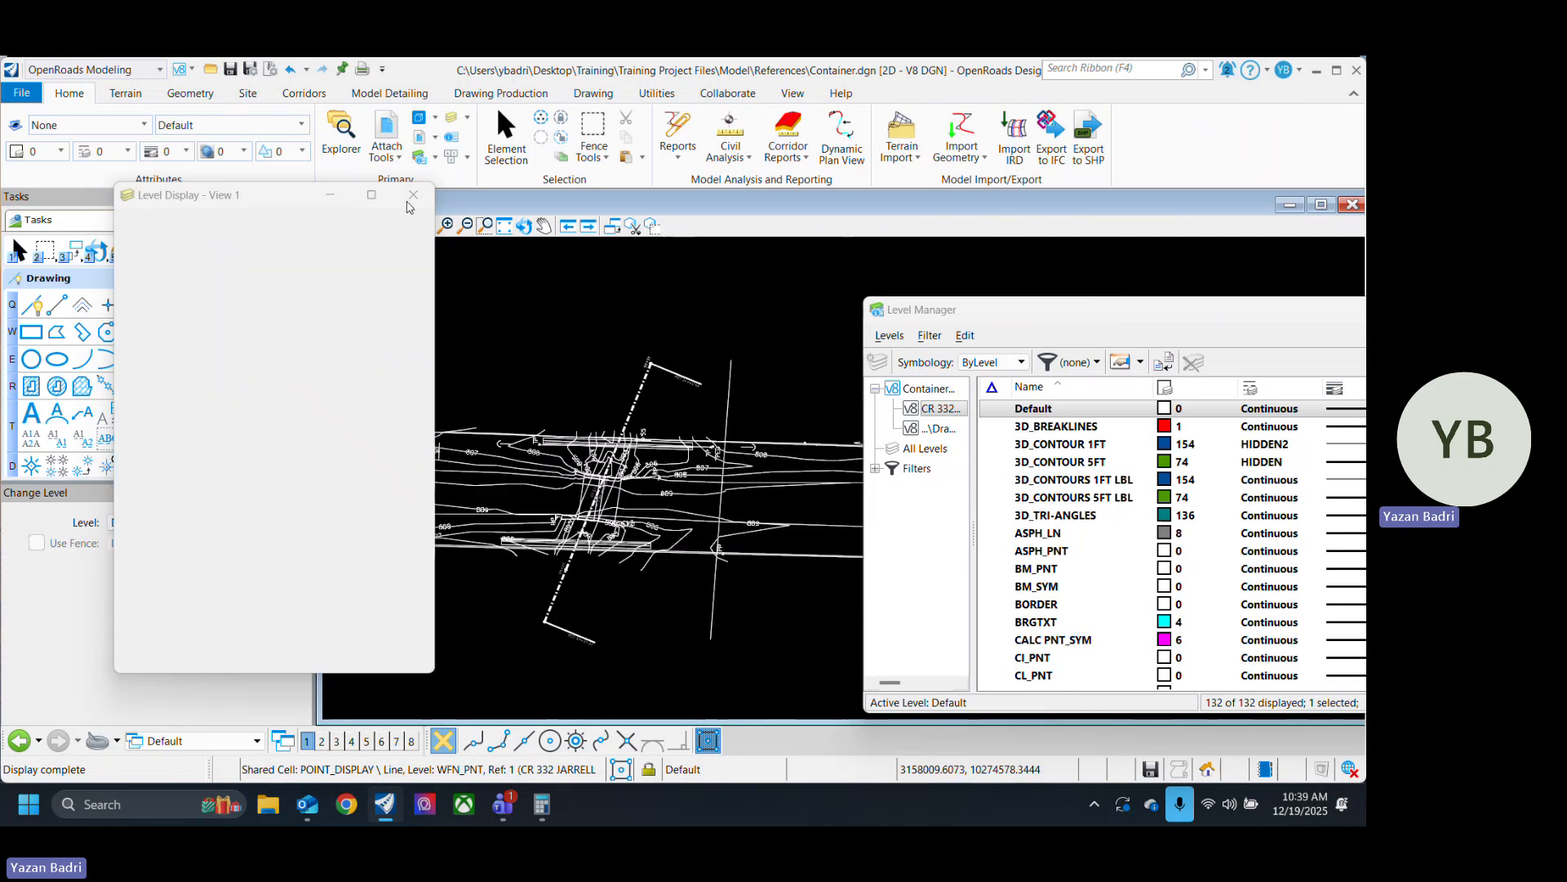
{"action": "left_click", "coordinate": [20, 251]}
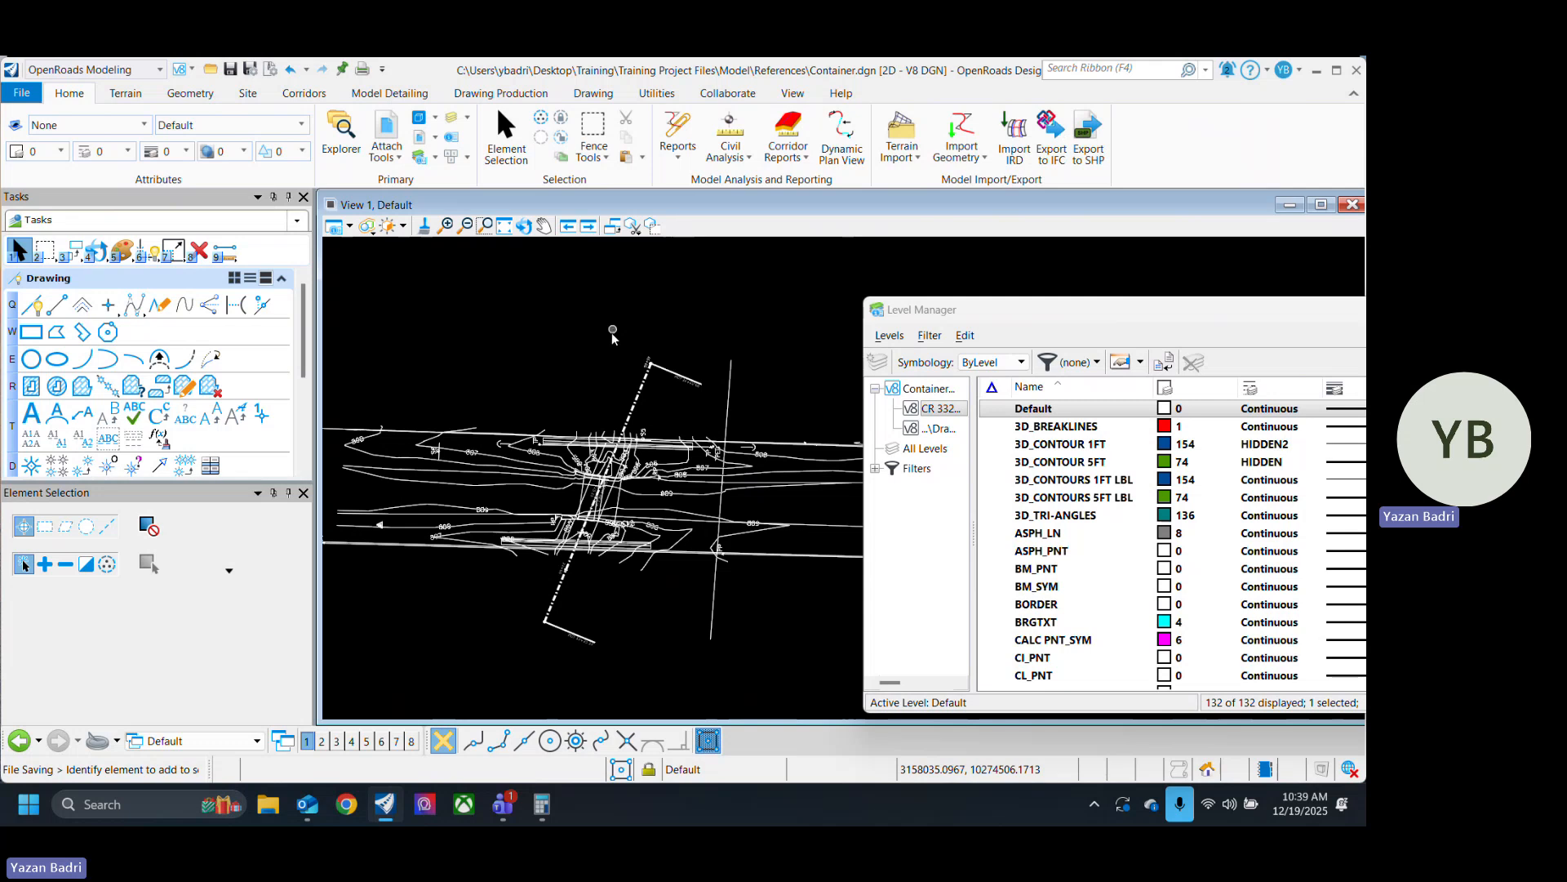
Reposition Level Manager and switch its symbology to Overrides for the CR 332 Jarrell topo reference's levels.
{"action": "scroll", "coordinate": [590, 530], "scroll_direction": "up", "scroll_amount": 4}
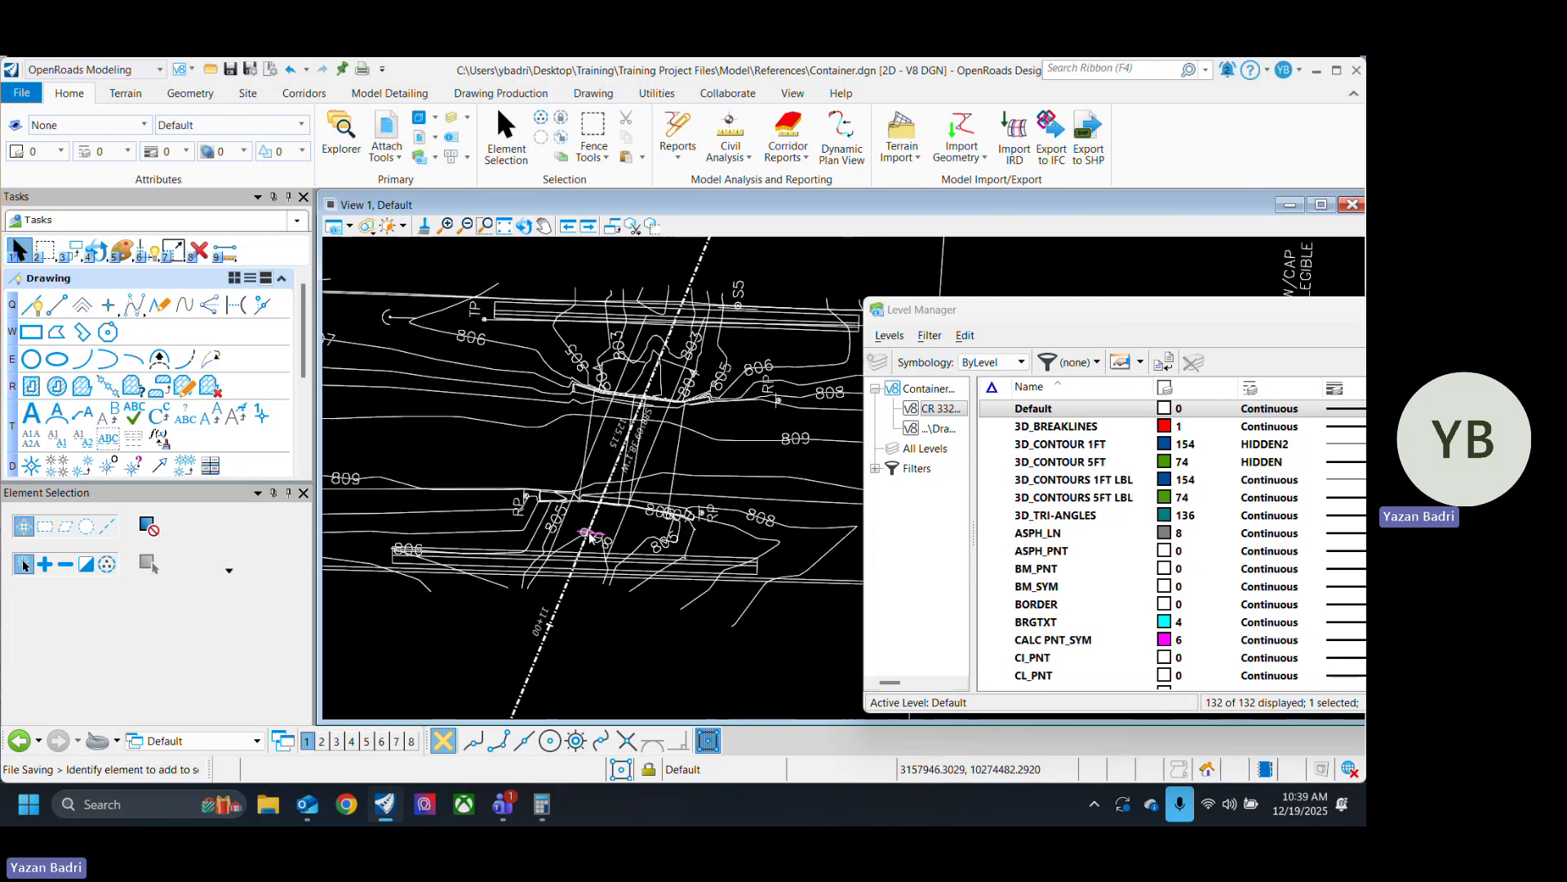
{"action": "scroll", "coordinate": [590, 533], "scroll_direction": "down", "scroll_amount": 3}
{"action": "left_click_drag", "start_coordinate": [1145, 315], "coordinate": [1196, 269]}
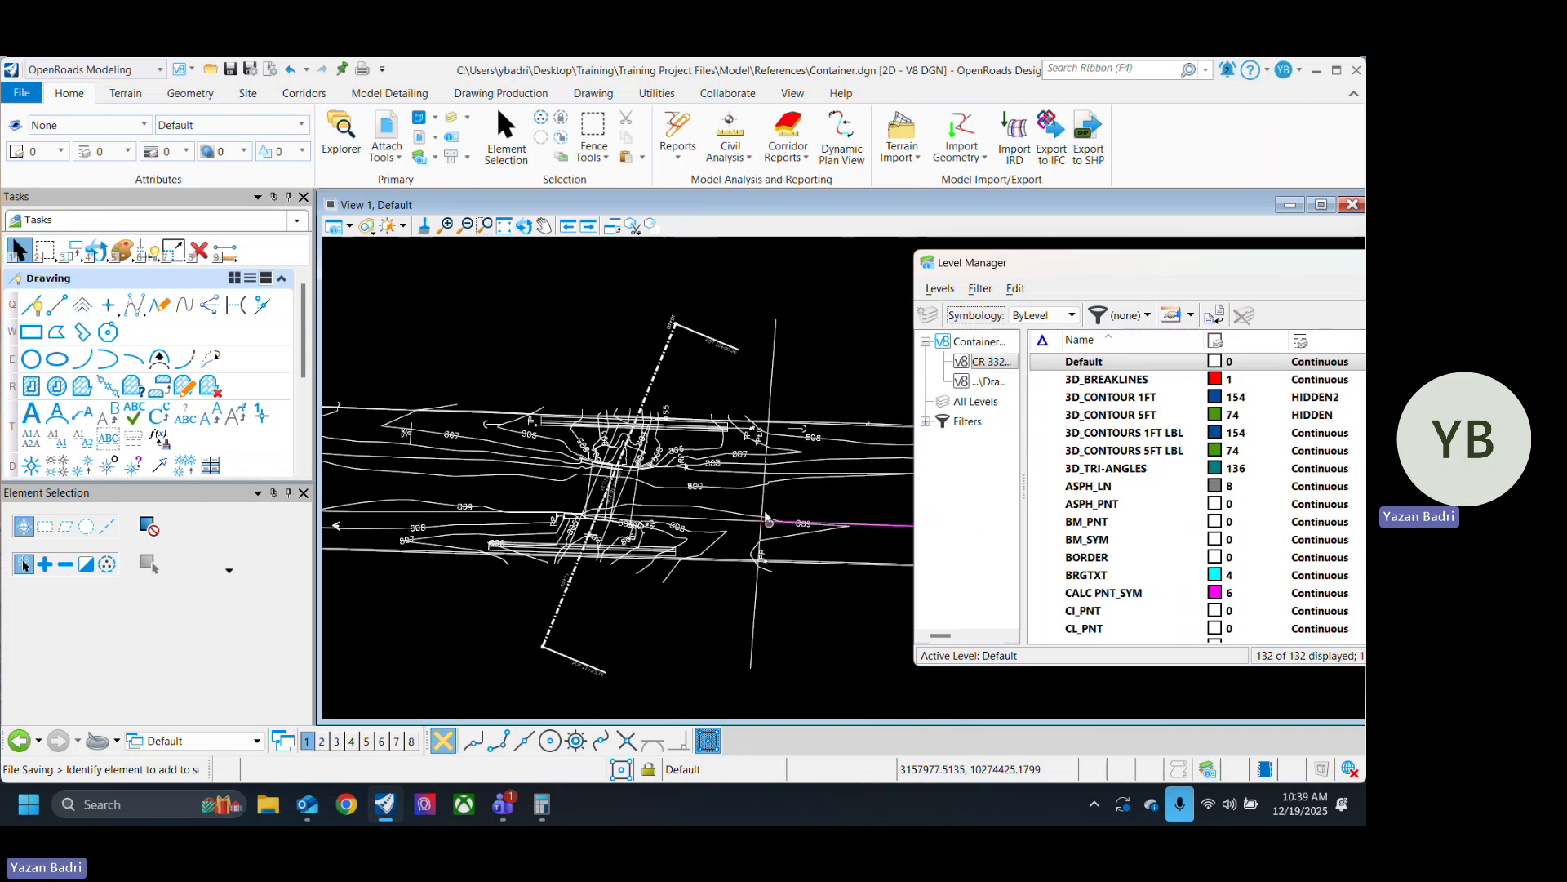
{"action": "mouse_move", "coordinate": [723, 512]}
{"action": "left_click_drag", "start_coordinate": [1224, 271], "coordinate": [920, 263]}
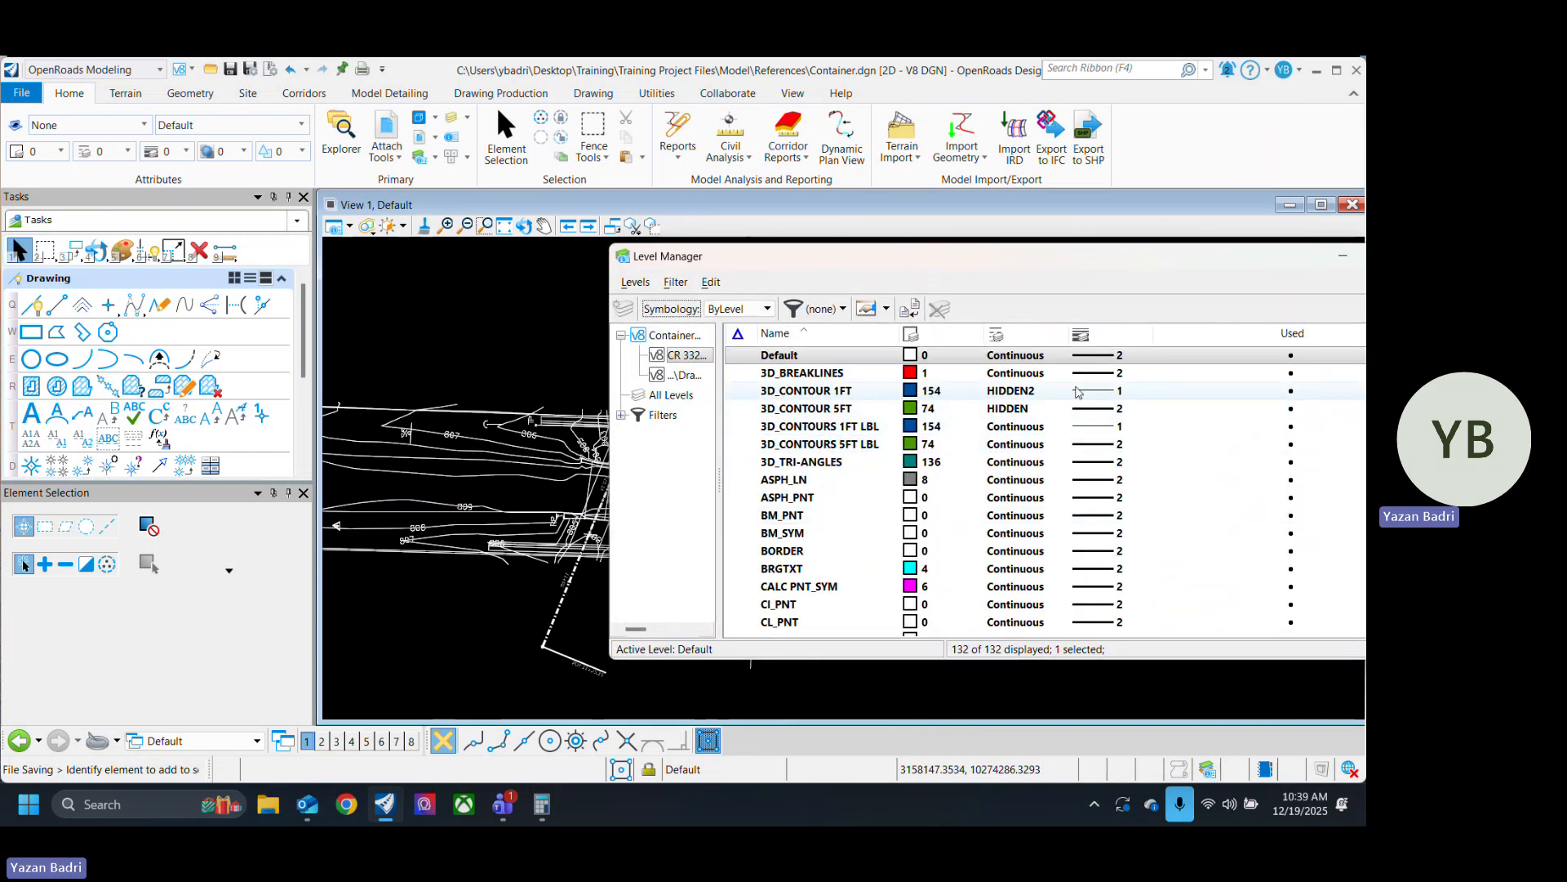
{"action": "left_click", "coordinate": [739, 309]}
{"action": "left_click", "coordinate": [739, 338]}
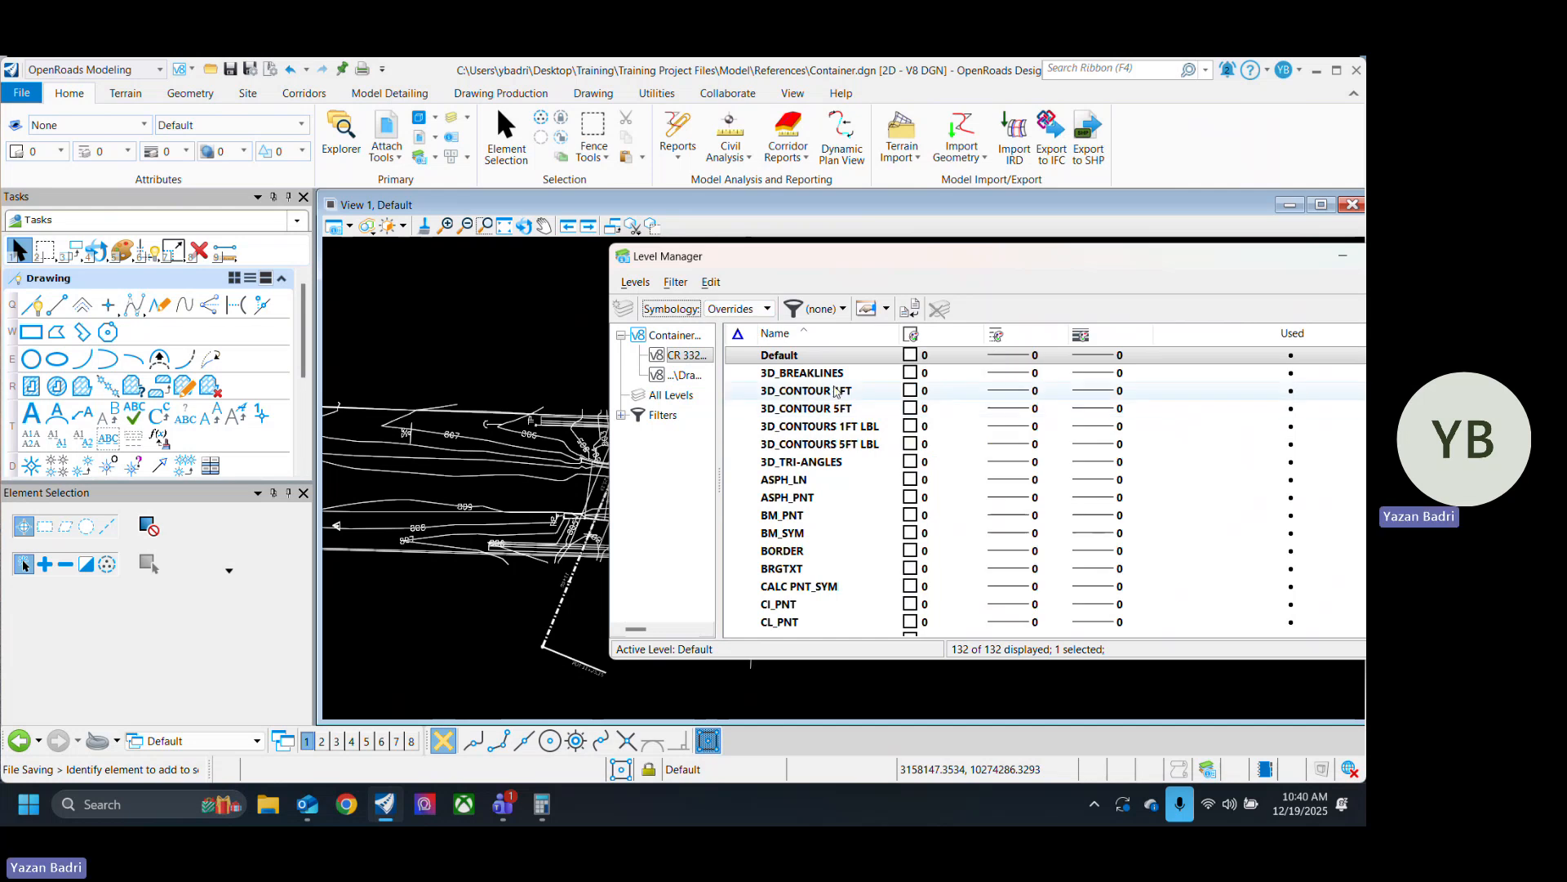
Override the color of the topo's 3D_CONTOUR 1FT level, trying 254 and settling on gray 253.
{"action": "left_click", "coordinate": [910, 390]}
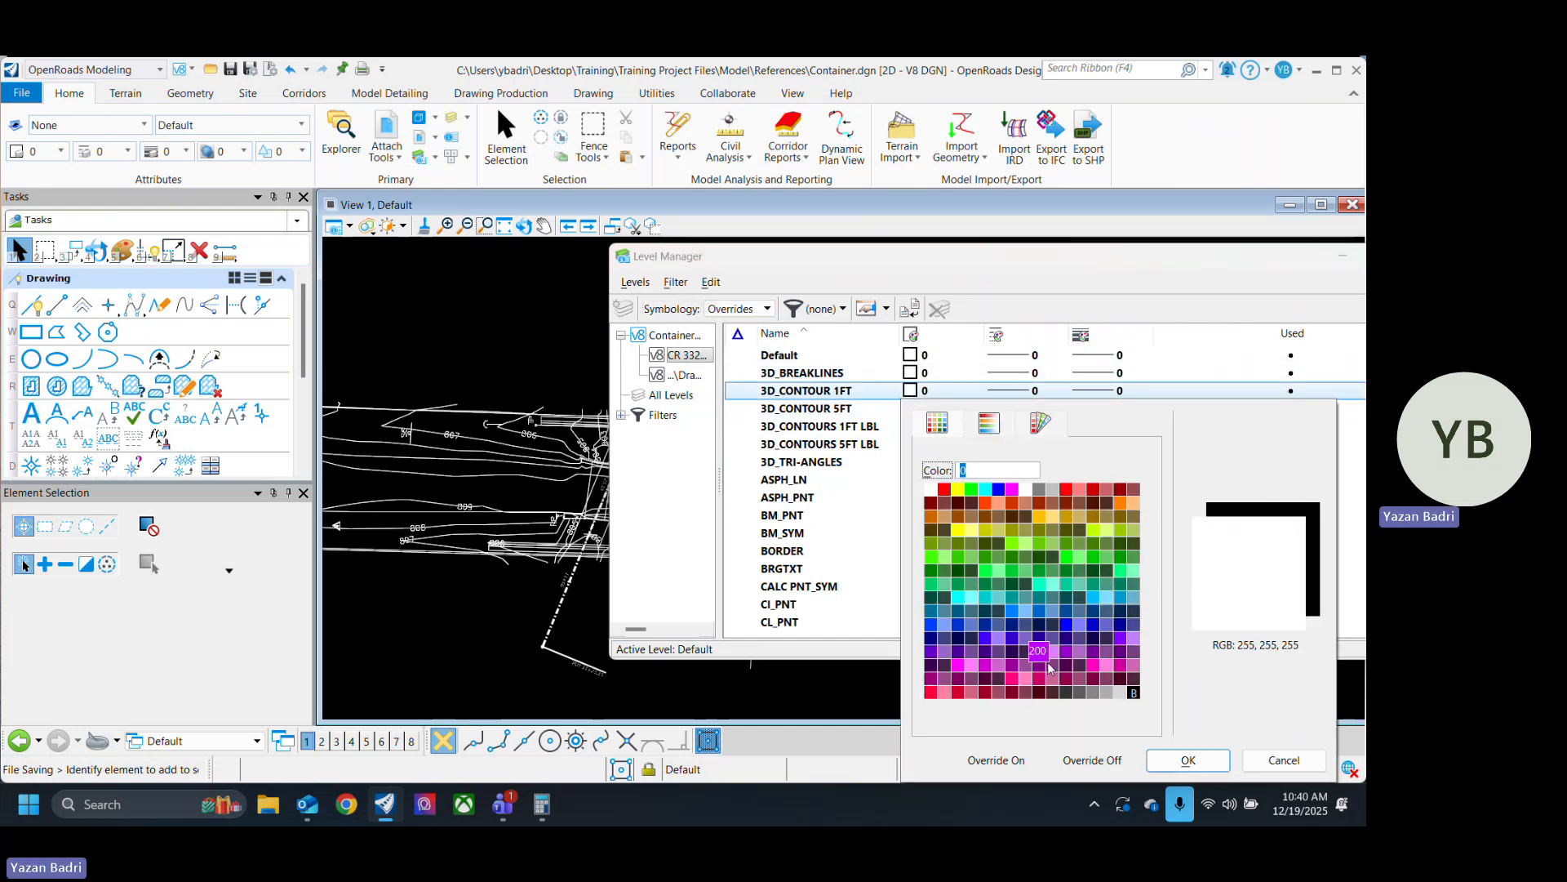
{"action": "left_click", "coordinate": [1108, 692]}
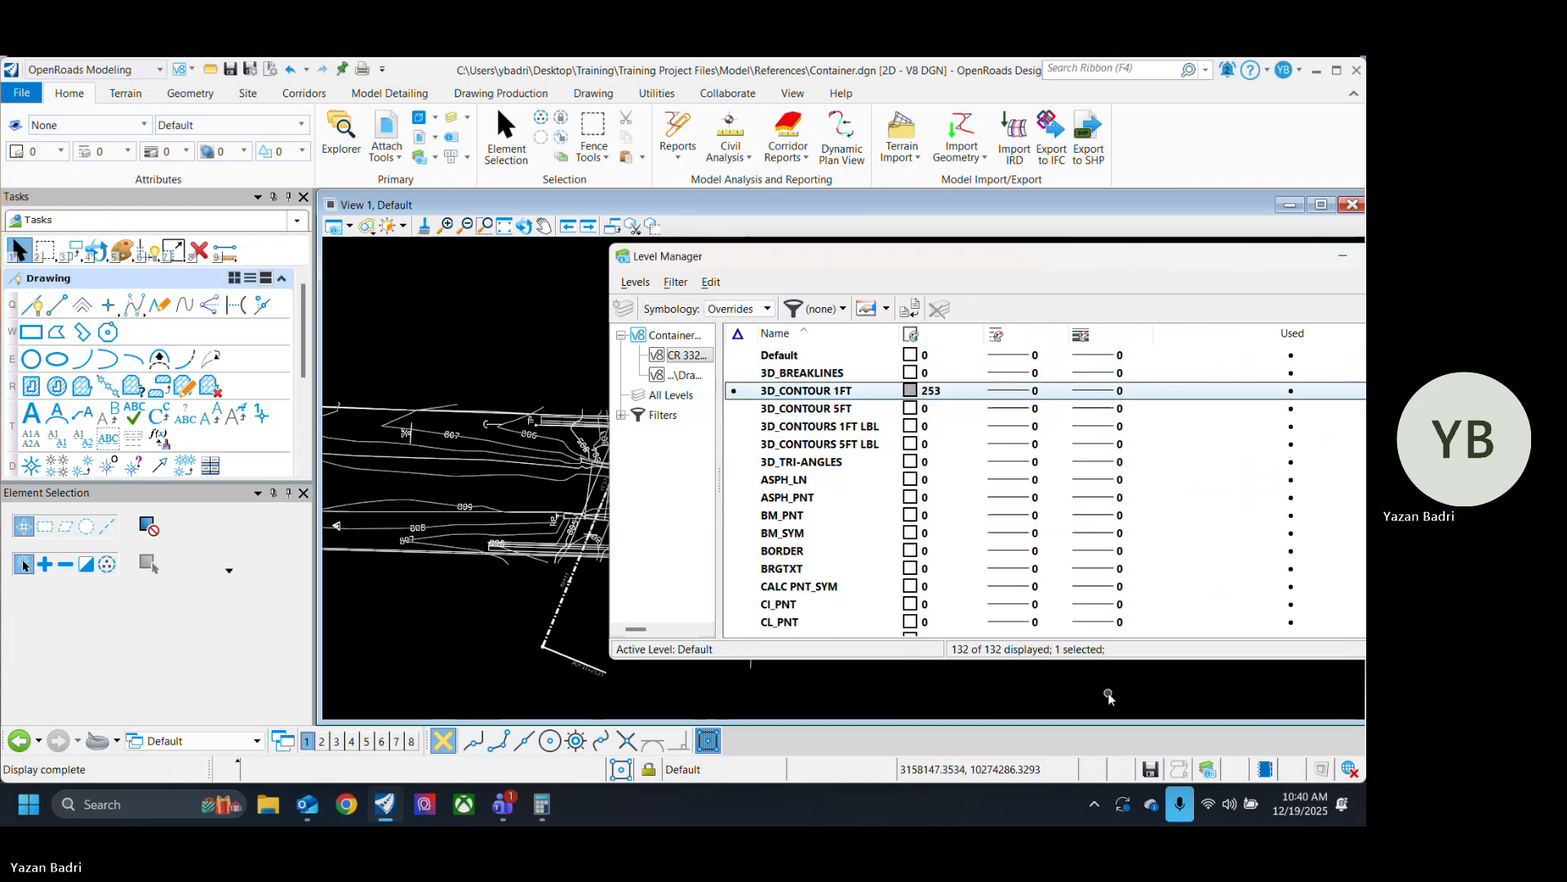
{"action": "left_click", "coordinate": [910, 390]}
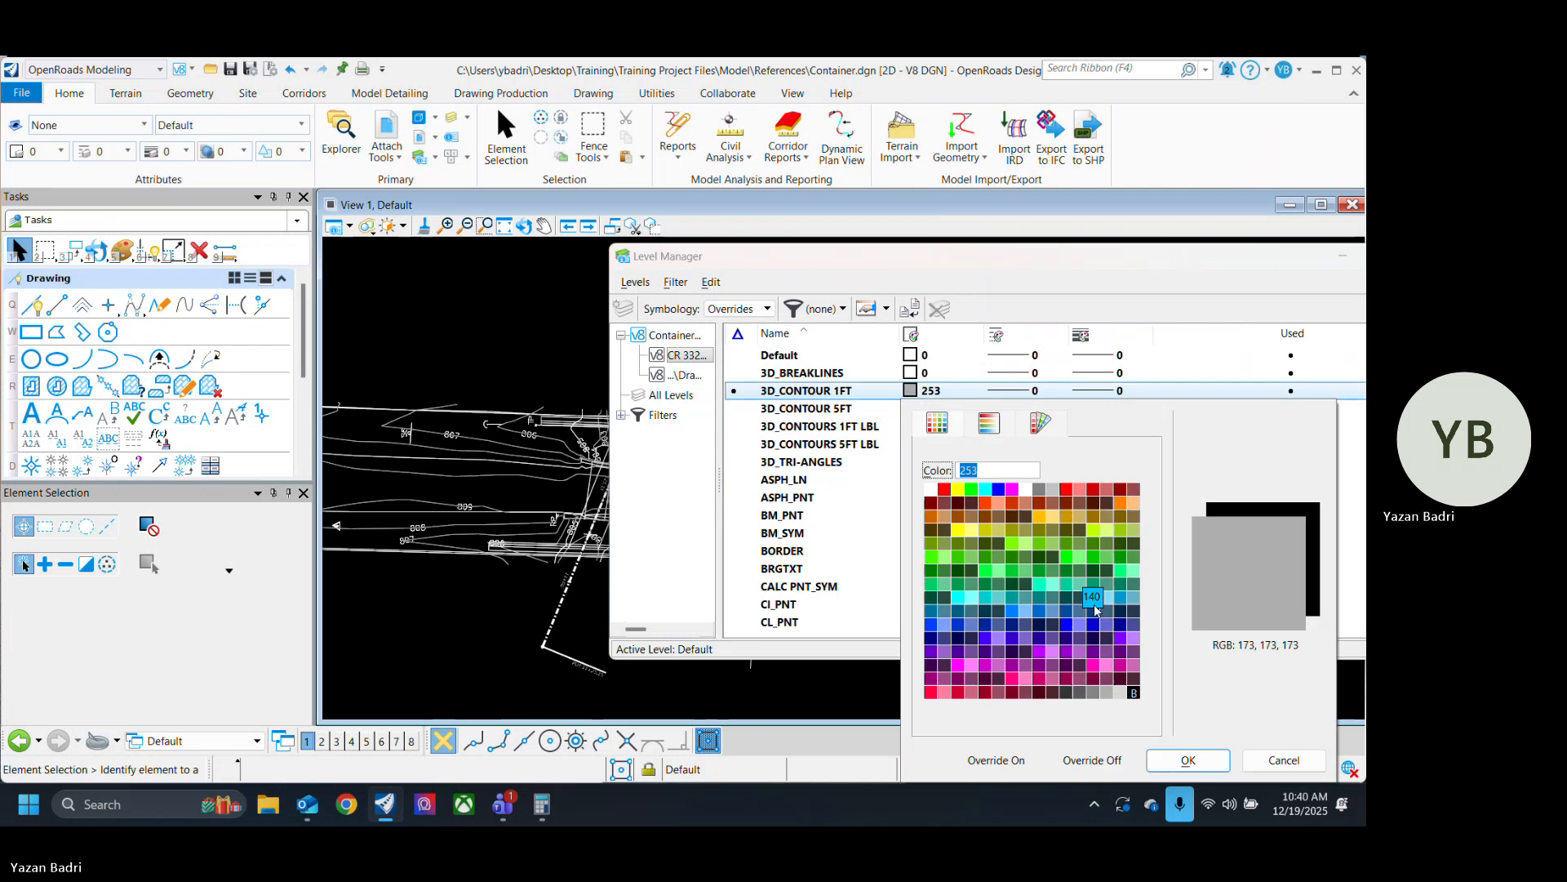
{"action": "left_click", "coordinate": [1121, 693]}
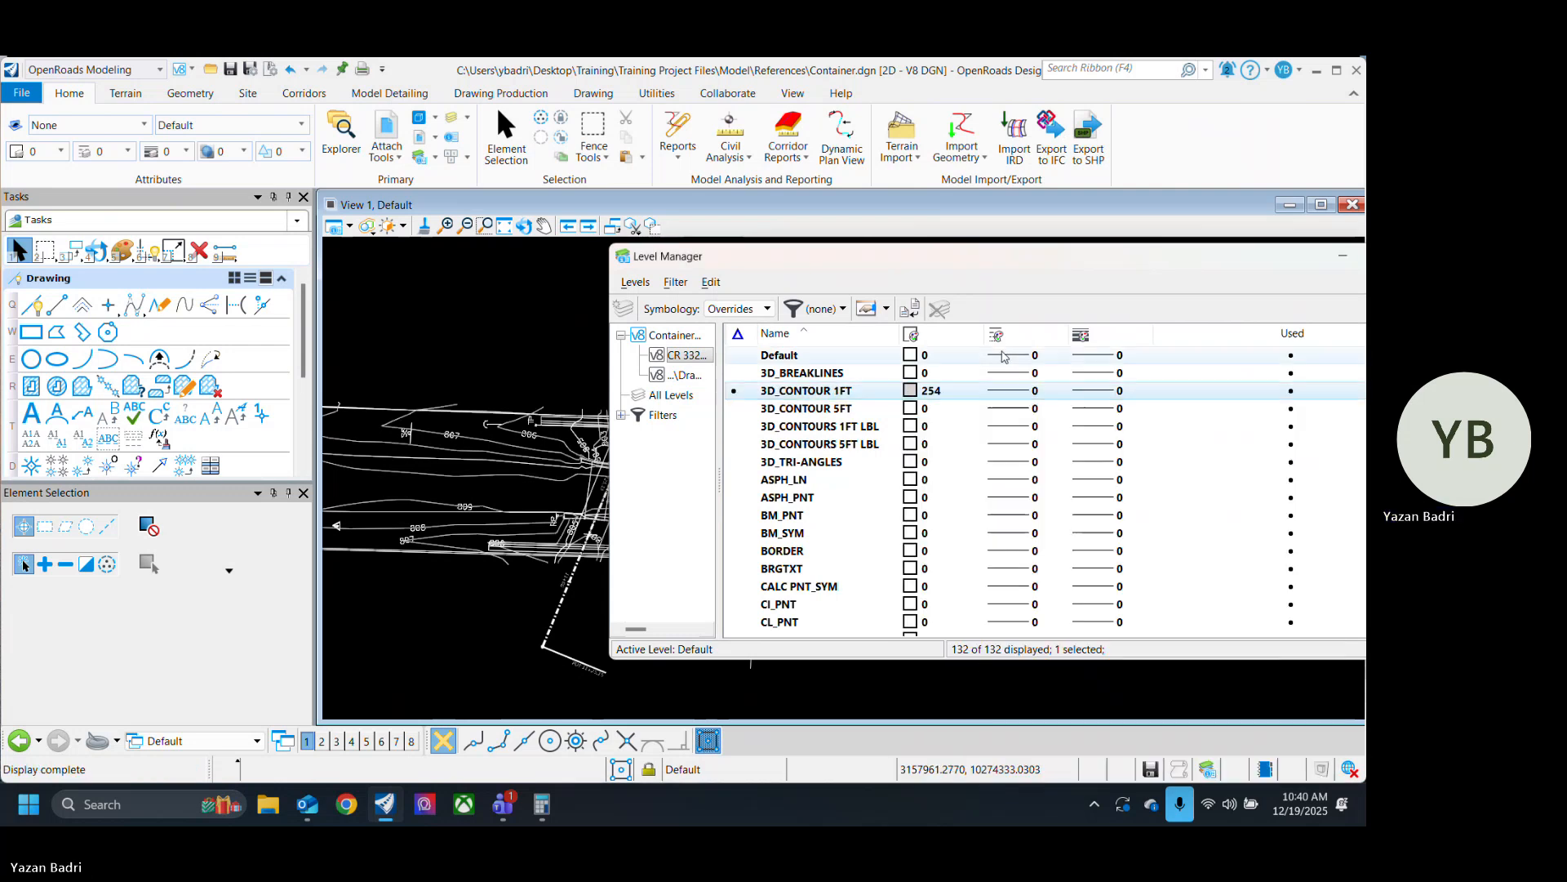
{"action": "left_click", "coordinate": [920, 395]}
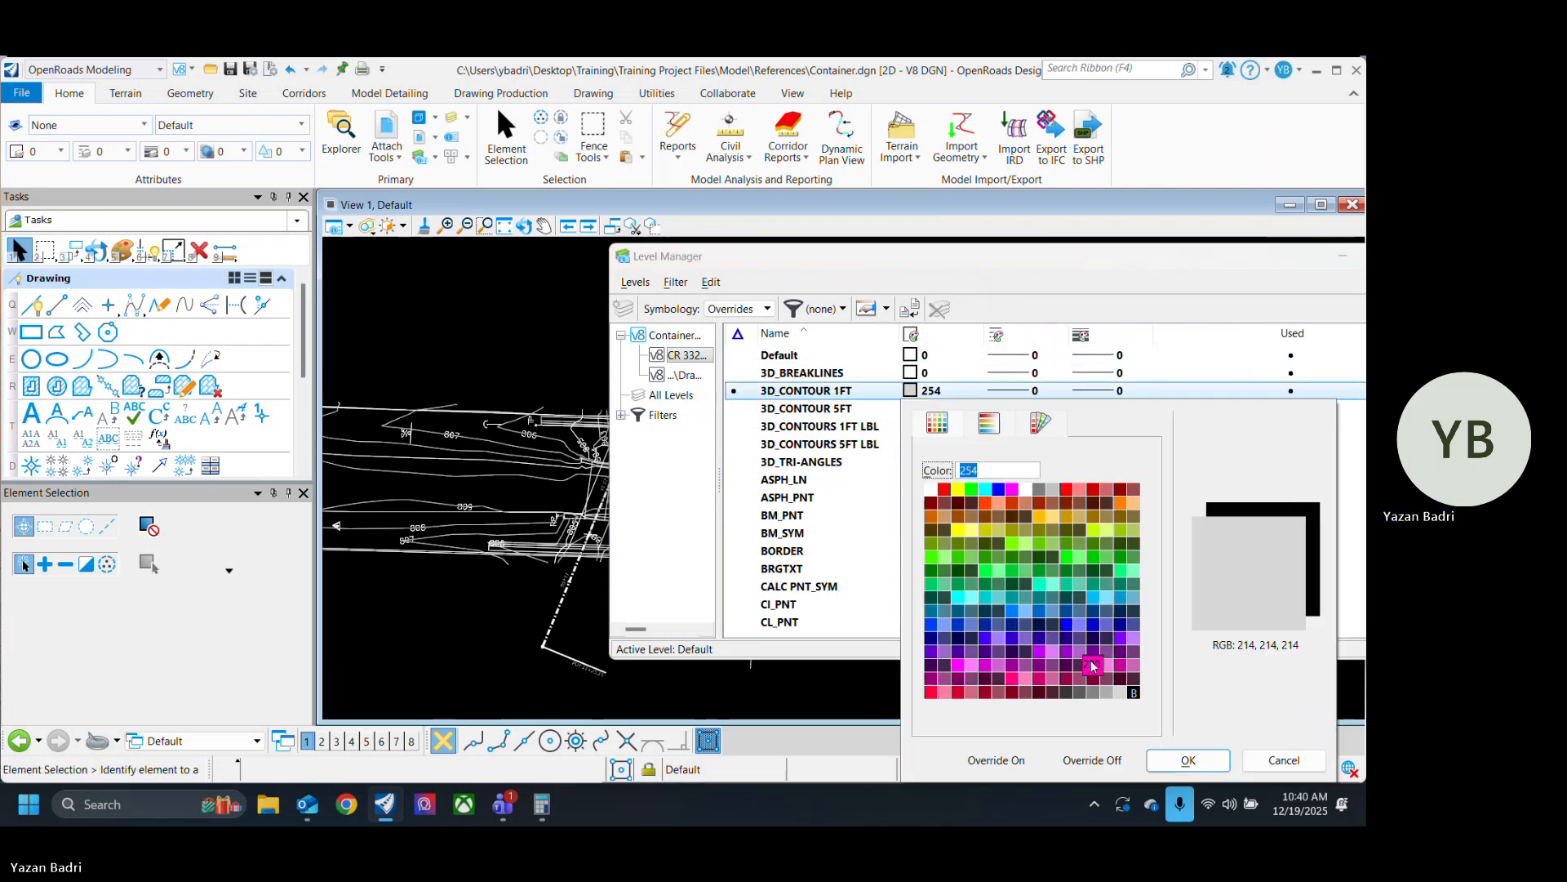
{"action": "double_click", "coordinate": [1107, 695]}
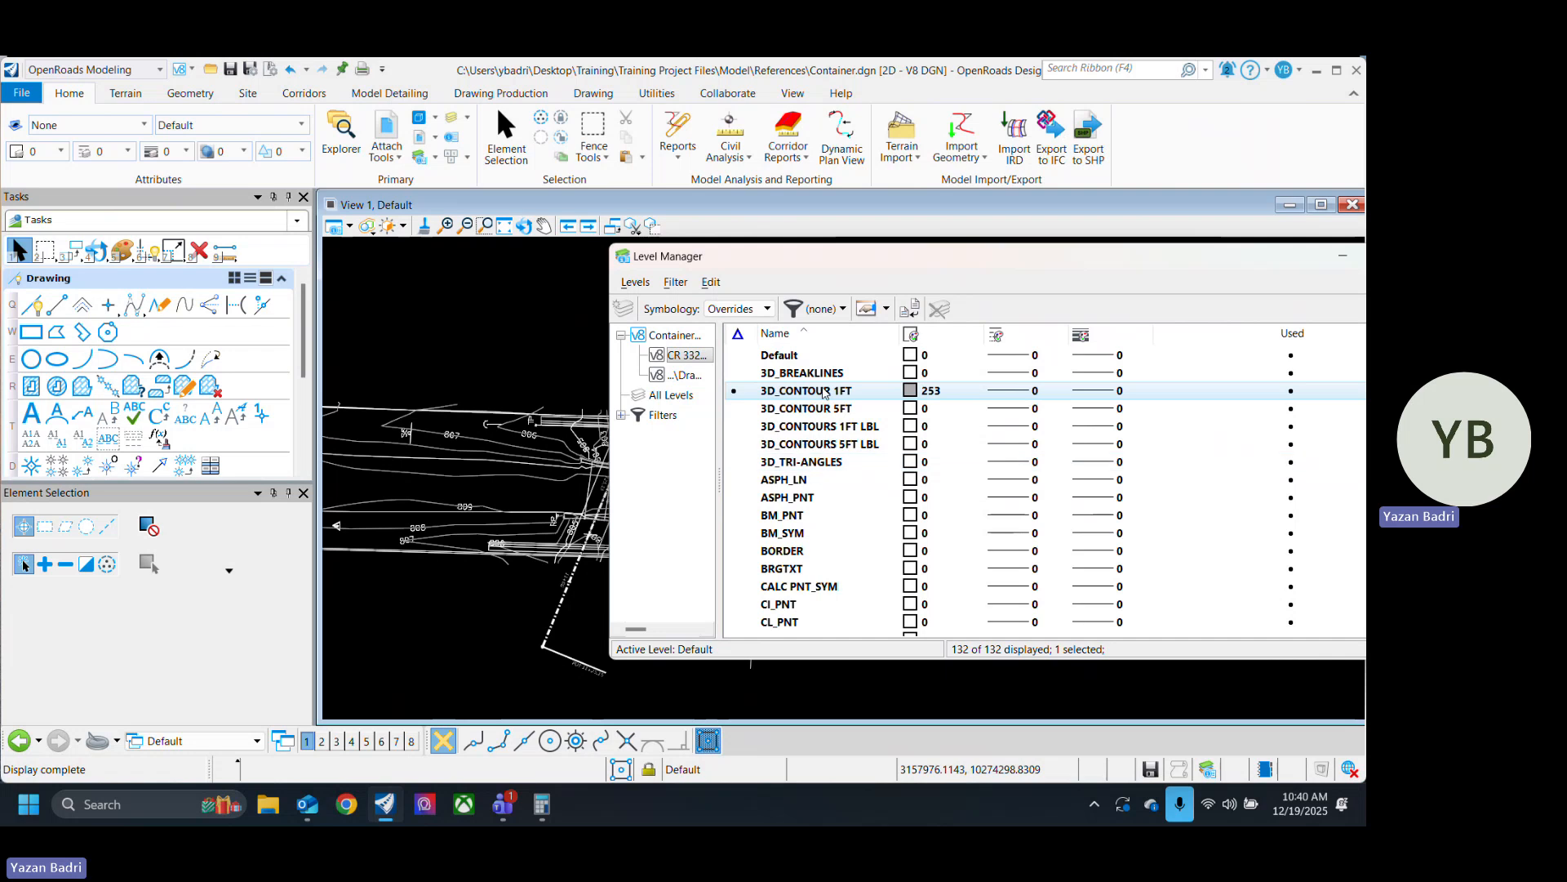
Look through the color picker's palette, RGB and color book options for 3D_CONTOUR 1FT, keeping color 253.
{"action": "left_click", "coordinate": [910, 391]}
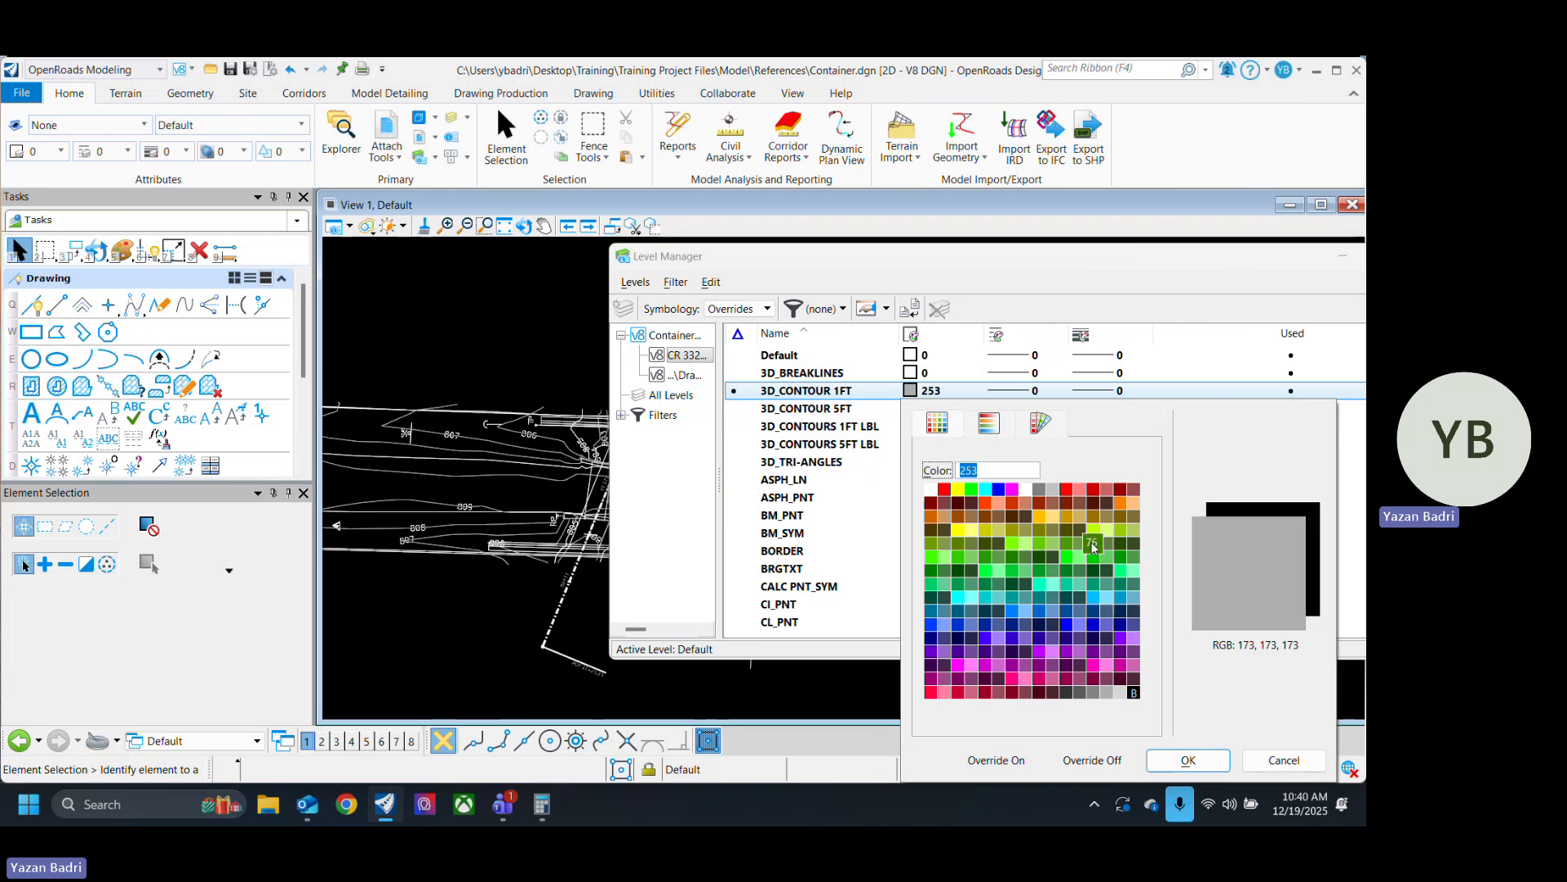
{"action": "left_click", "coordinate": [973, 429]}
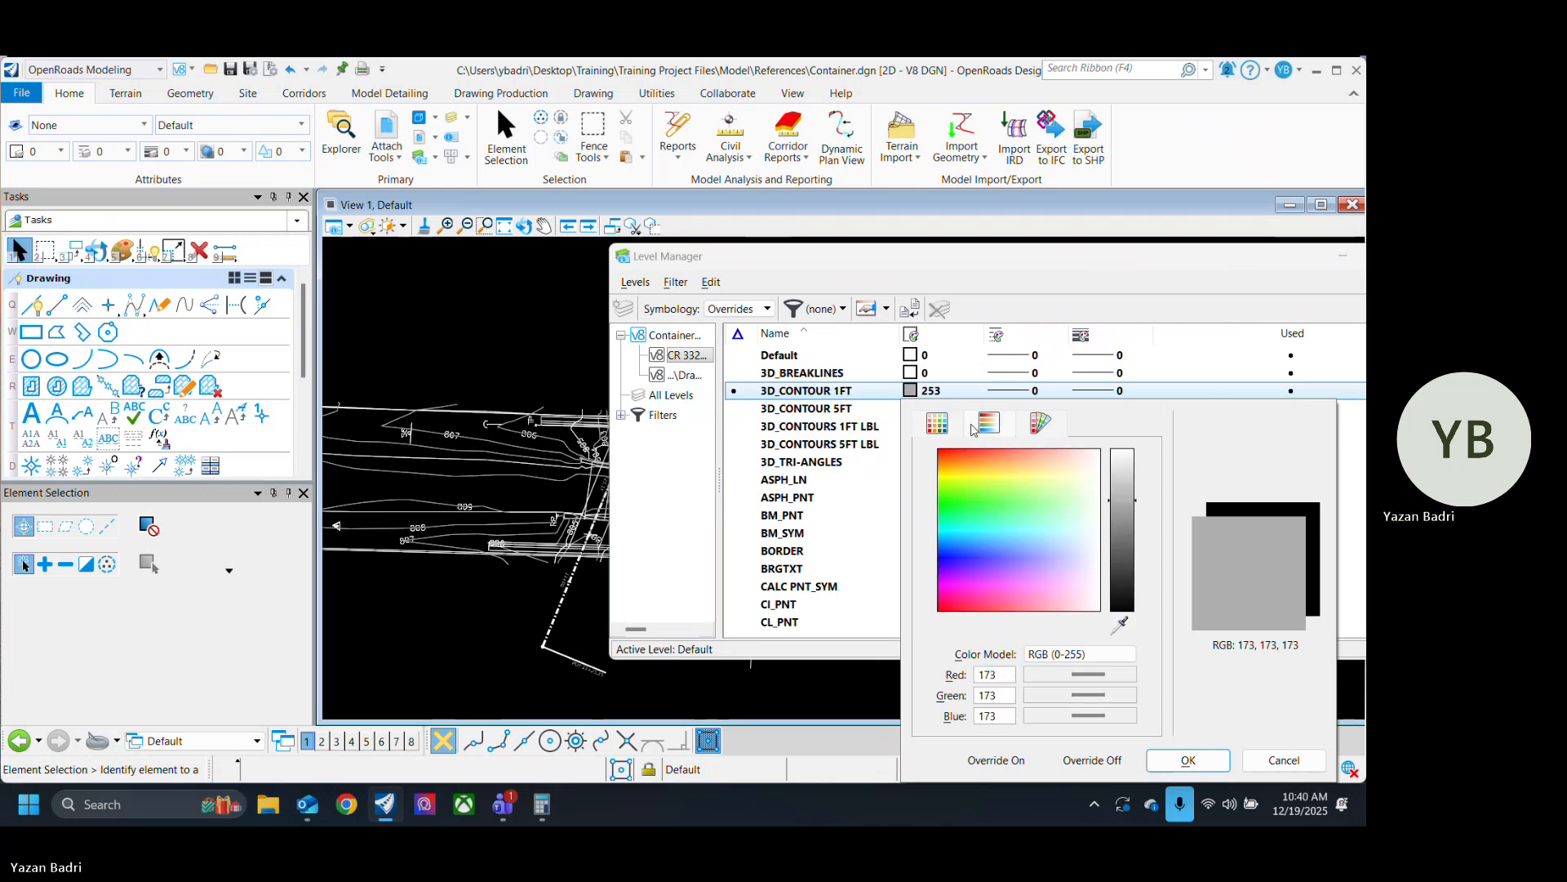
{"action": "left_click", "coordinate": [945, 435]}
{"action": "left_click", "coordinate": [1056, 432]}
{"action": "left_click", "coordinate": [957, 435]}
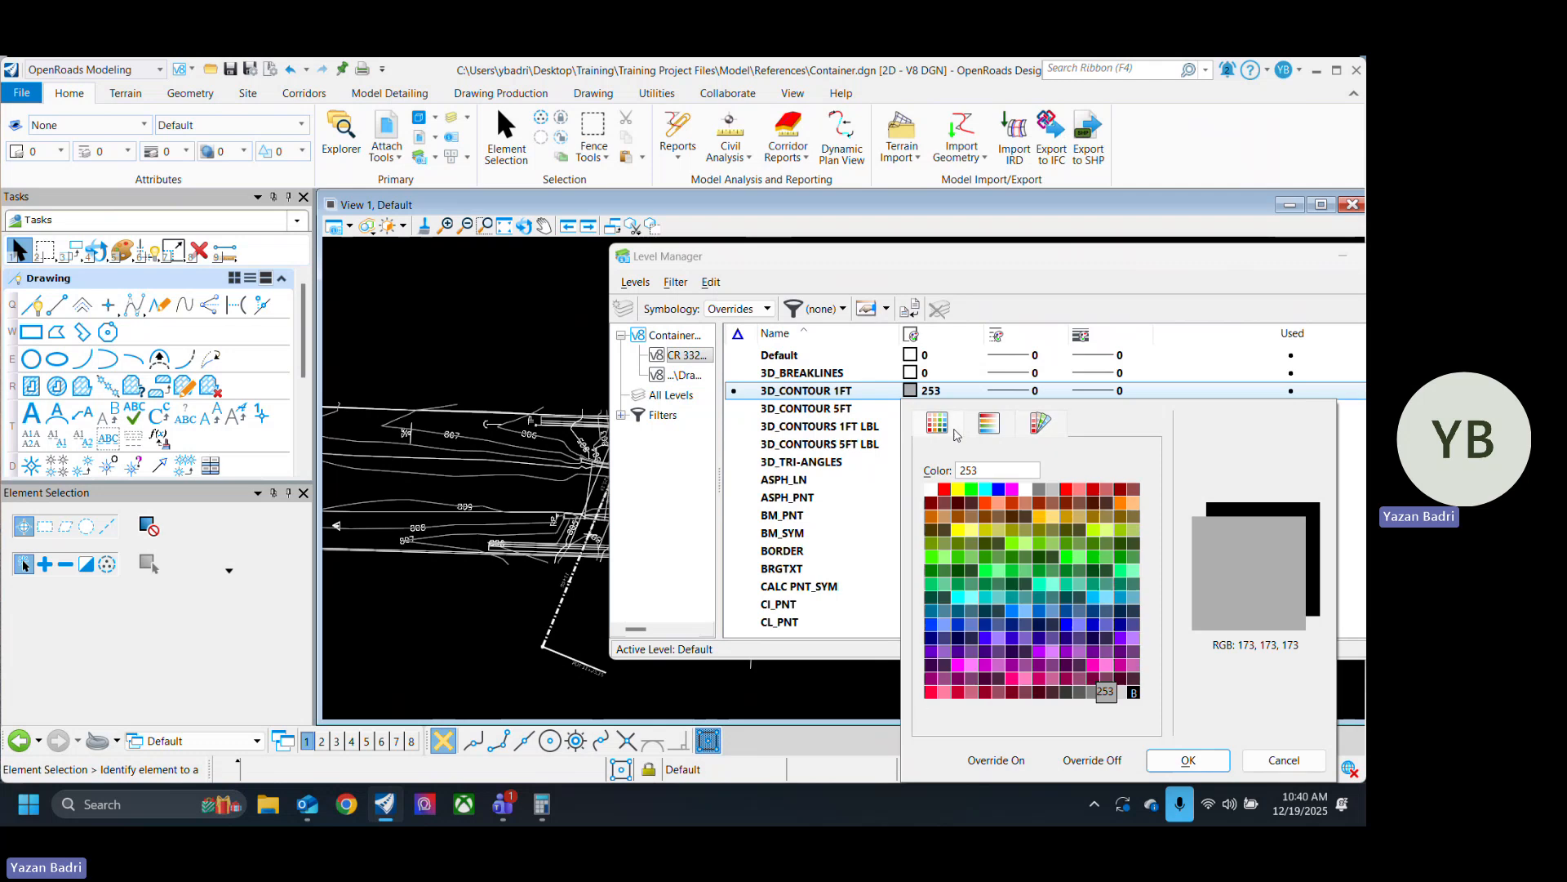
{"action": "left_click", "coordinate": [1188, 760]}
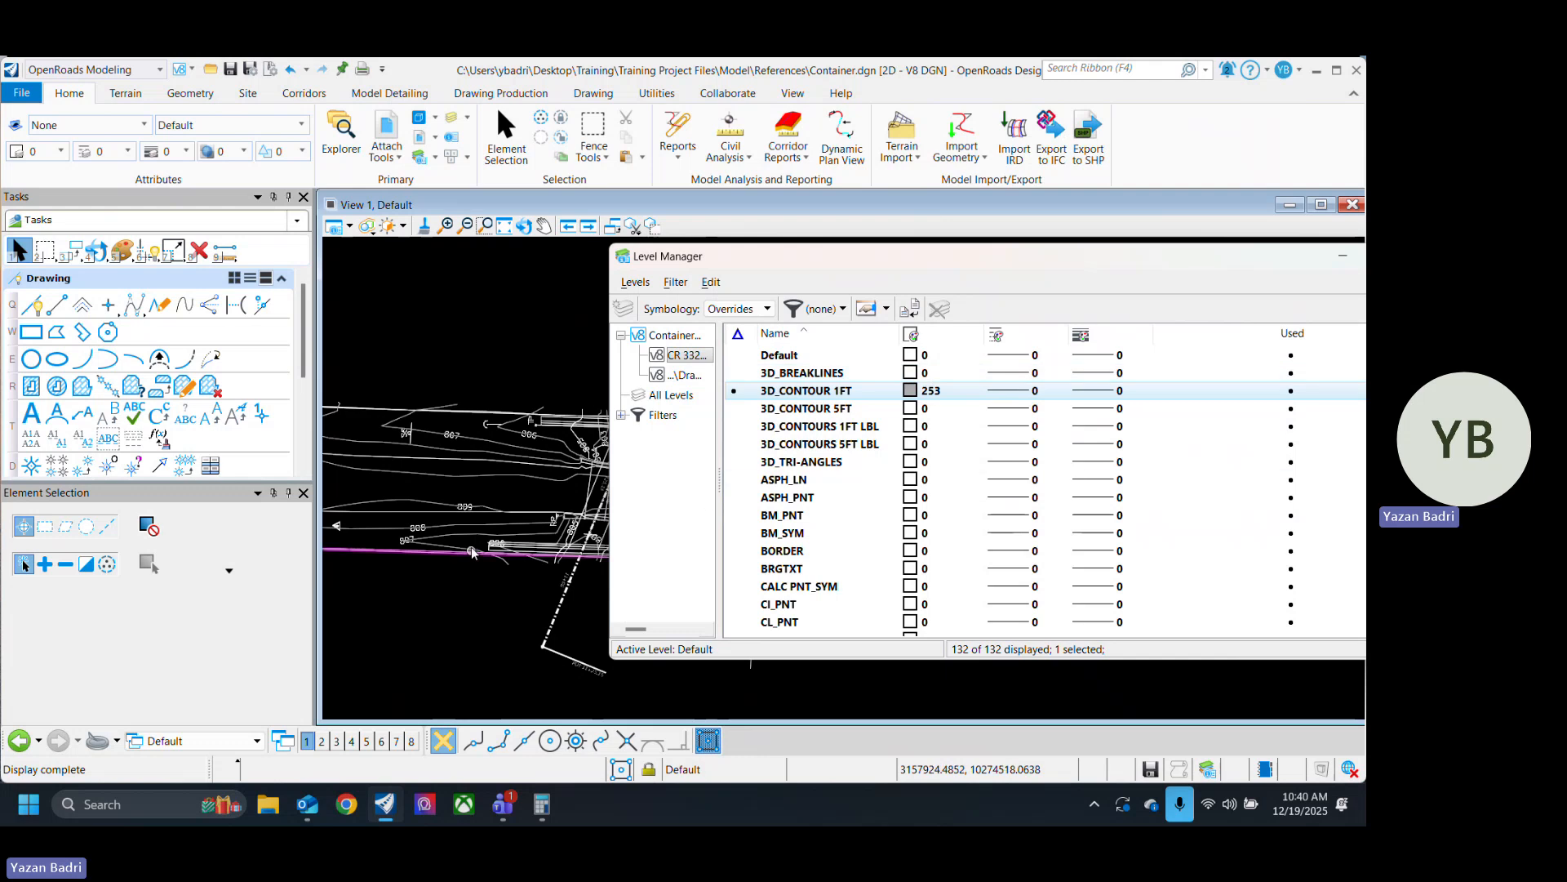
Identify the level of the road line near the 809 contour, locate it in the level list and widen the Name column.
{"action": "scroll", "coordinate": [400, 513], "scroll_direction": "up", "scroll_amount": 2}
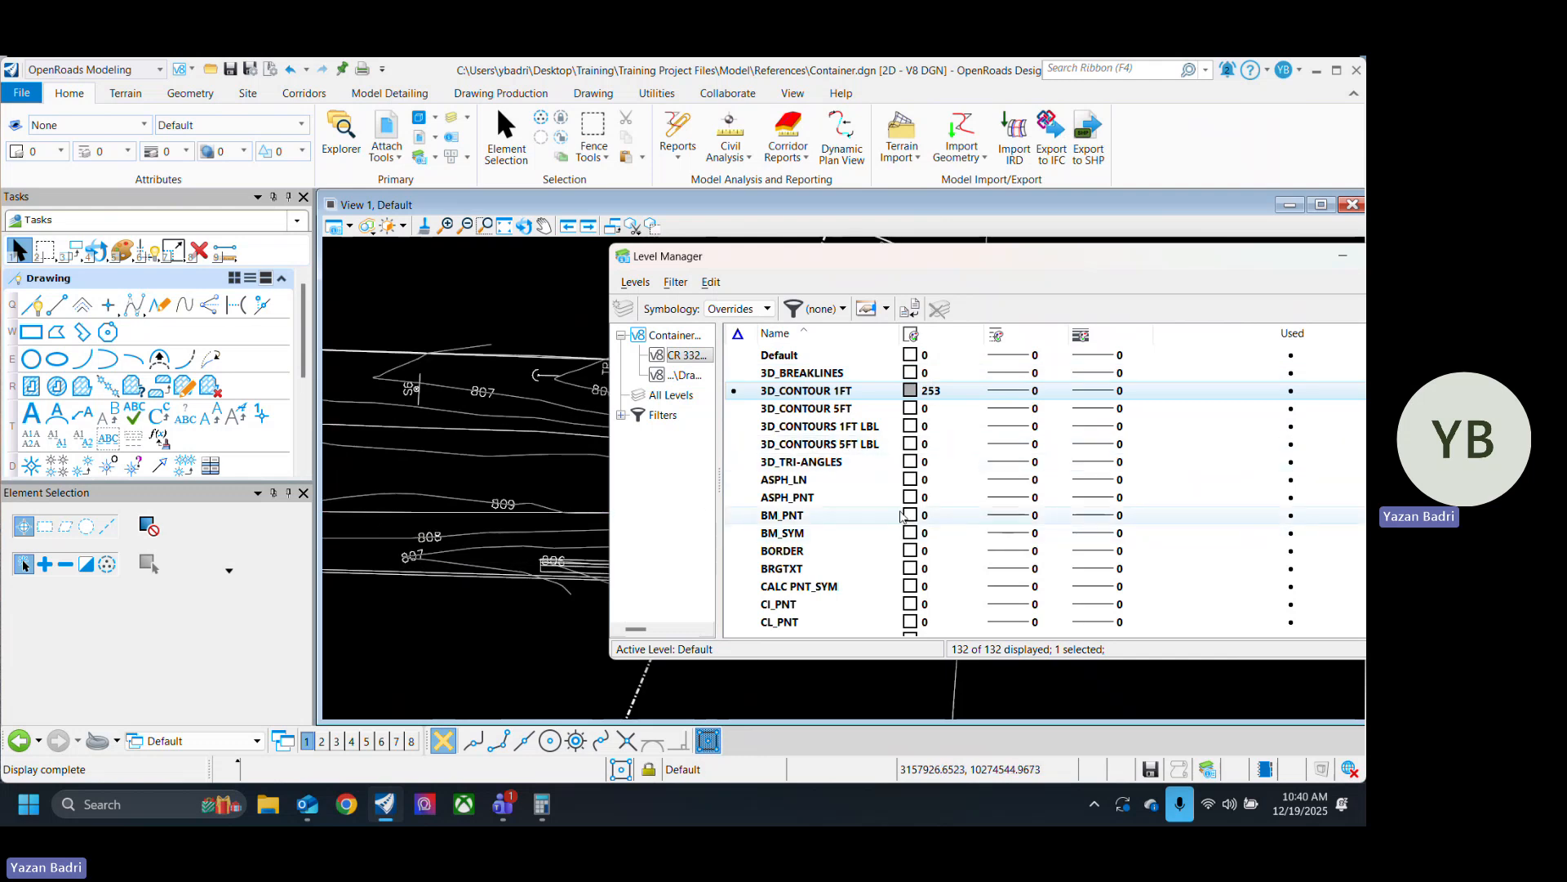
{"action": "scroll", "coordinate": [859, 592], "scroll_direction": "down", "scroll_amount": 5}
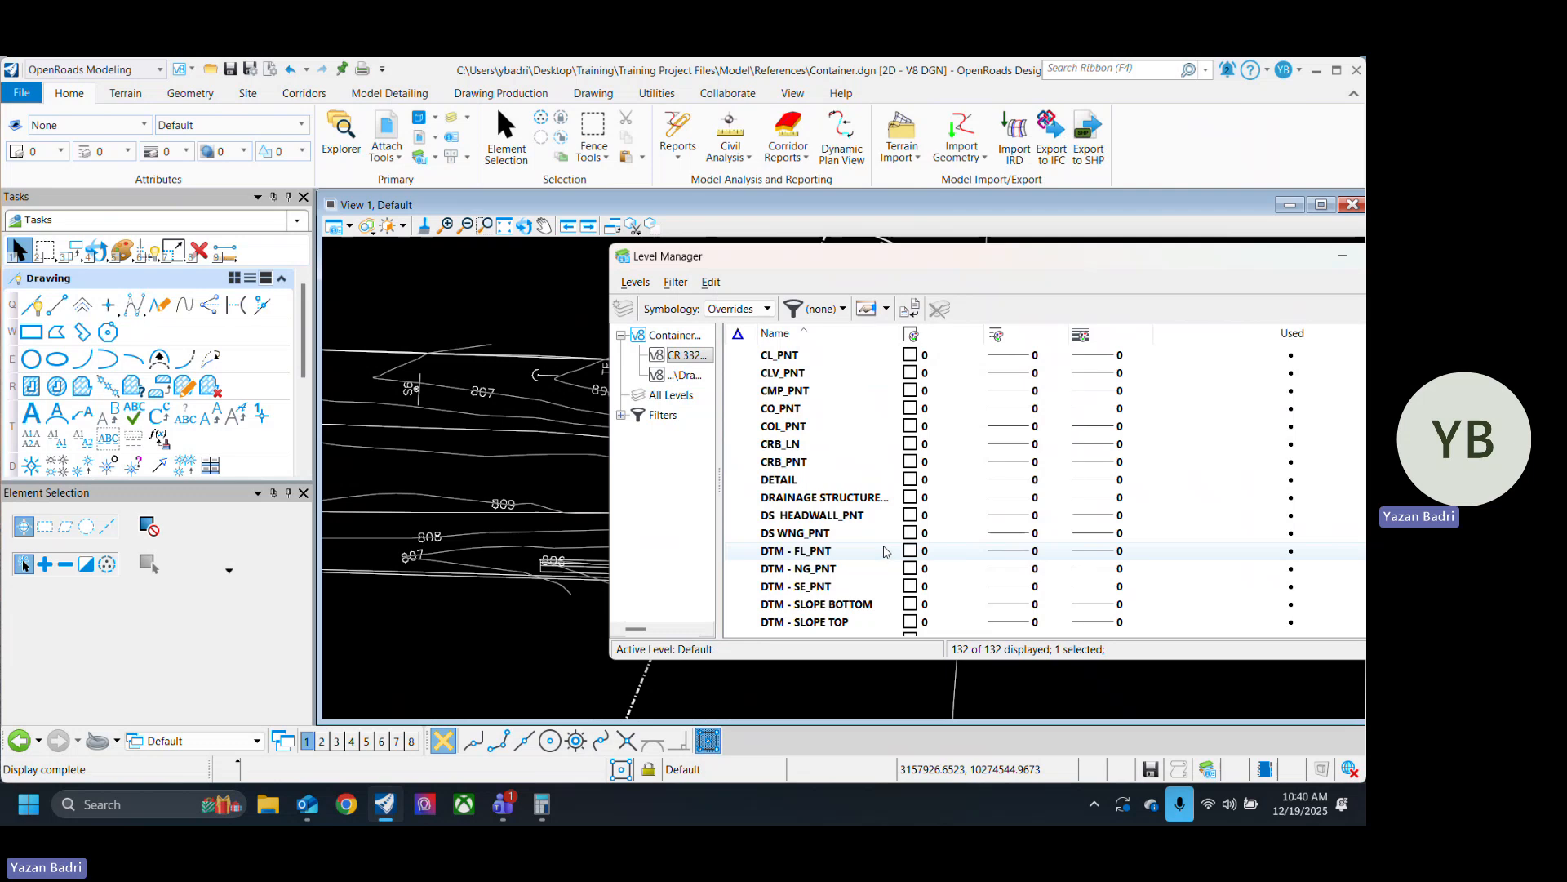
{"action": "scroll", "coordinate": [886, 553], "scroll_direction": "down", "scroll_amount": 3}
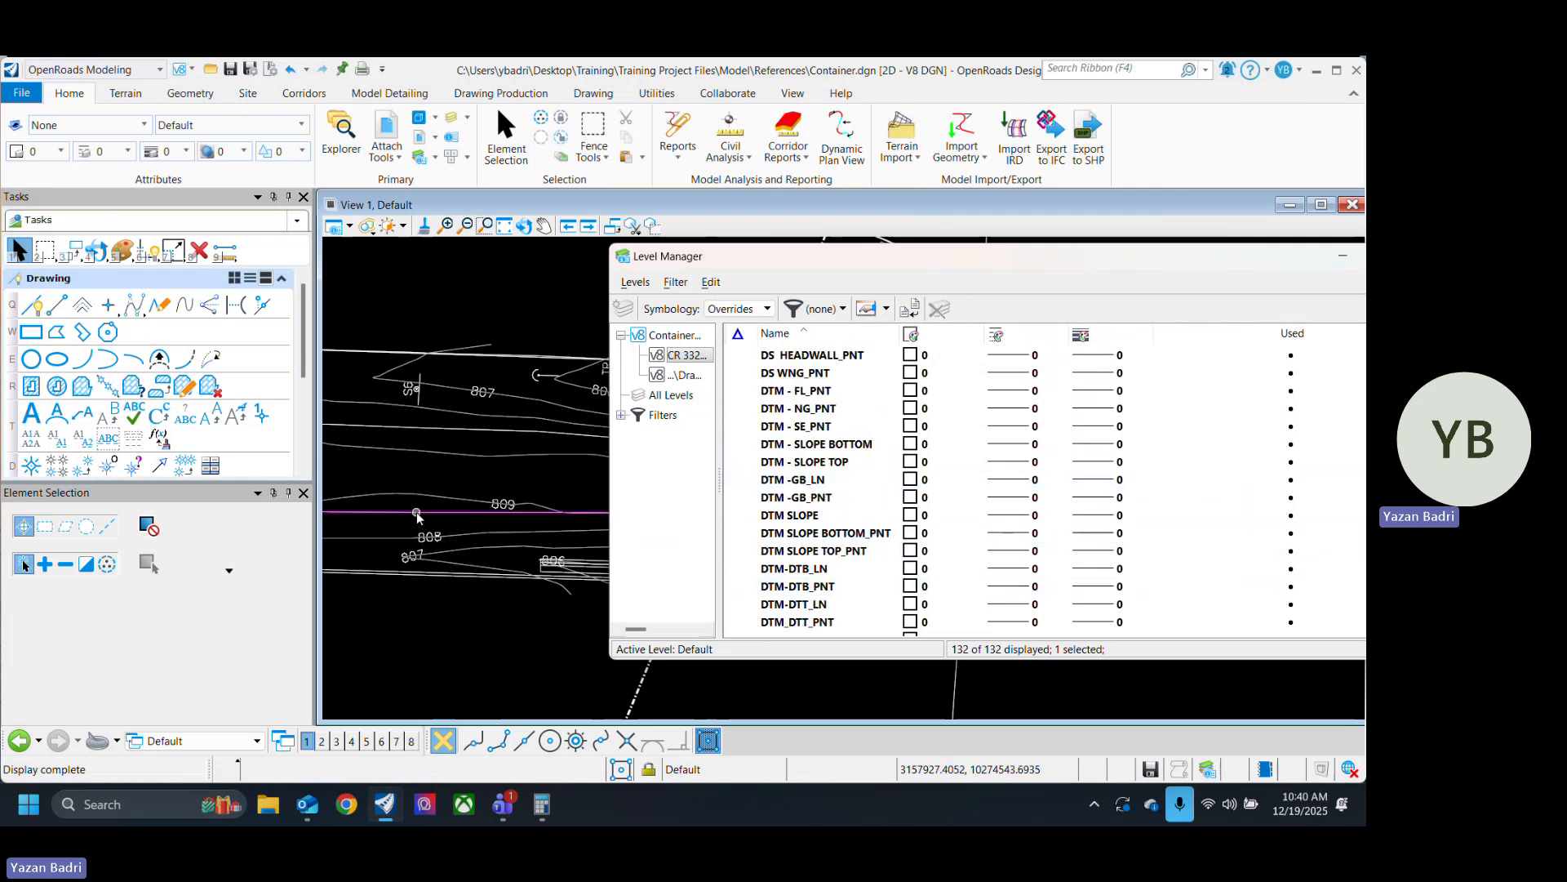
{"action": "mouse_move", "coordinate": [417, 516]}
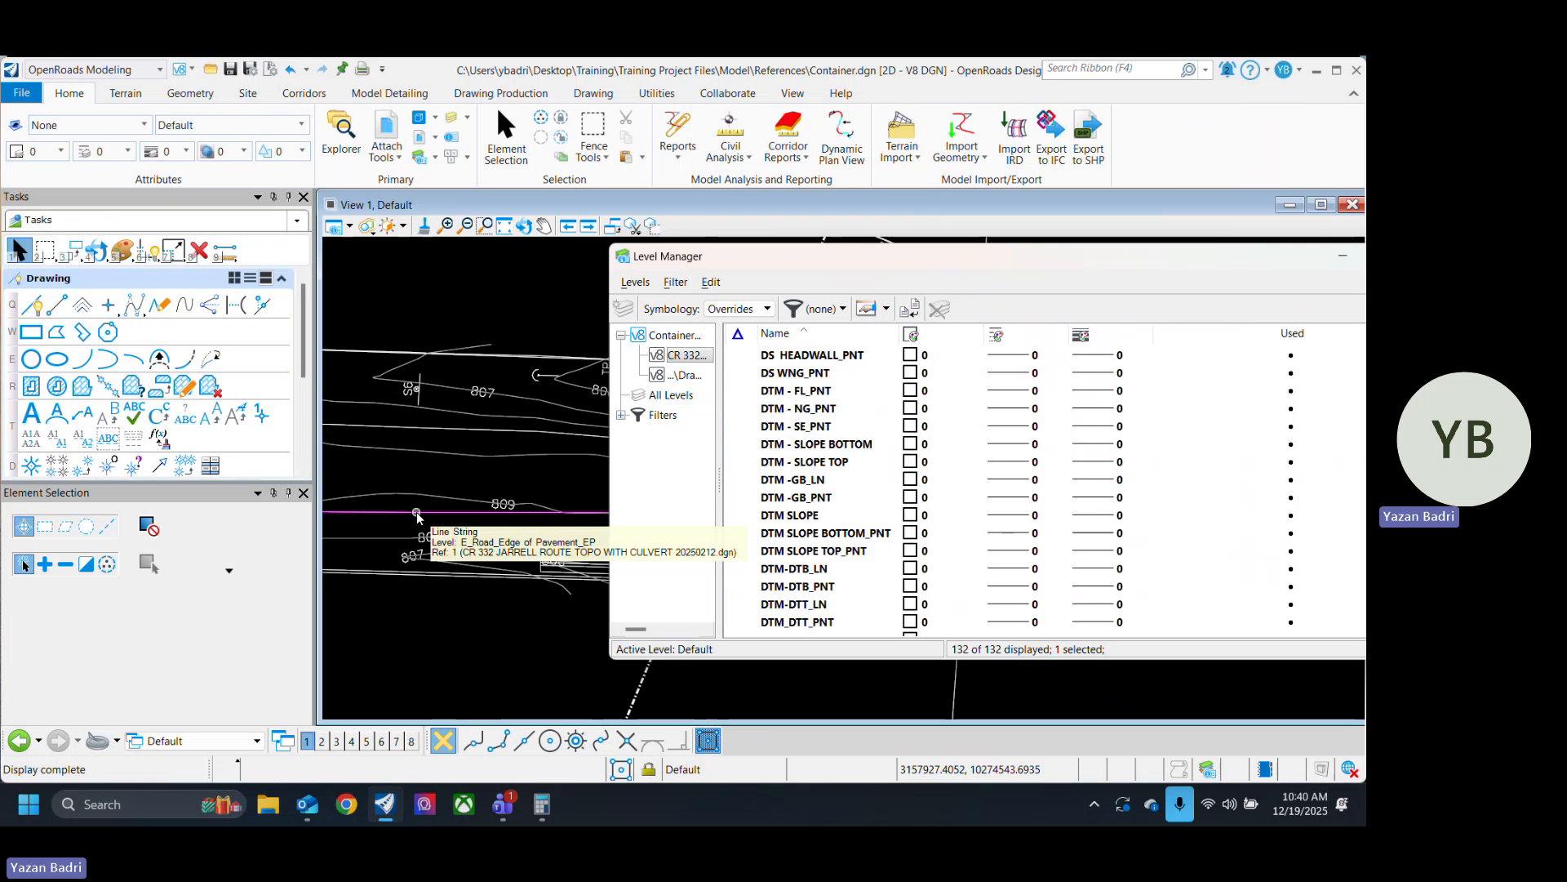
{"action": "scroll", "coordinate": [890, 563], "scroll_direction": "down", "scroll_amount": 6}
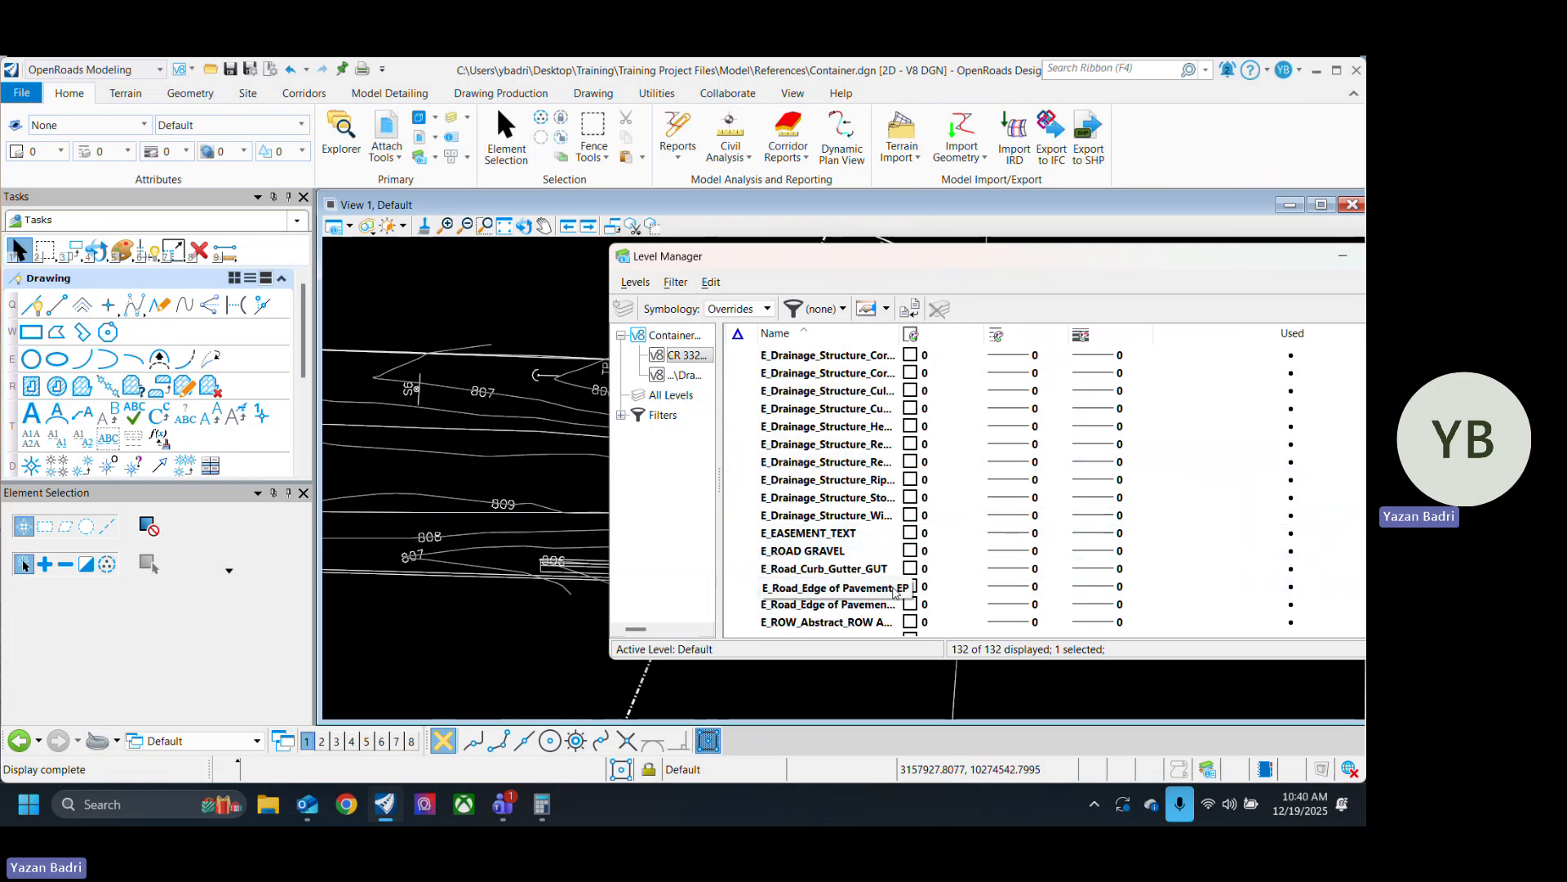
{"action": "left_click_drag", "start_coordinate": [902, 334], "coordinate": [1030, 345]}
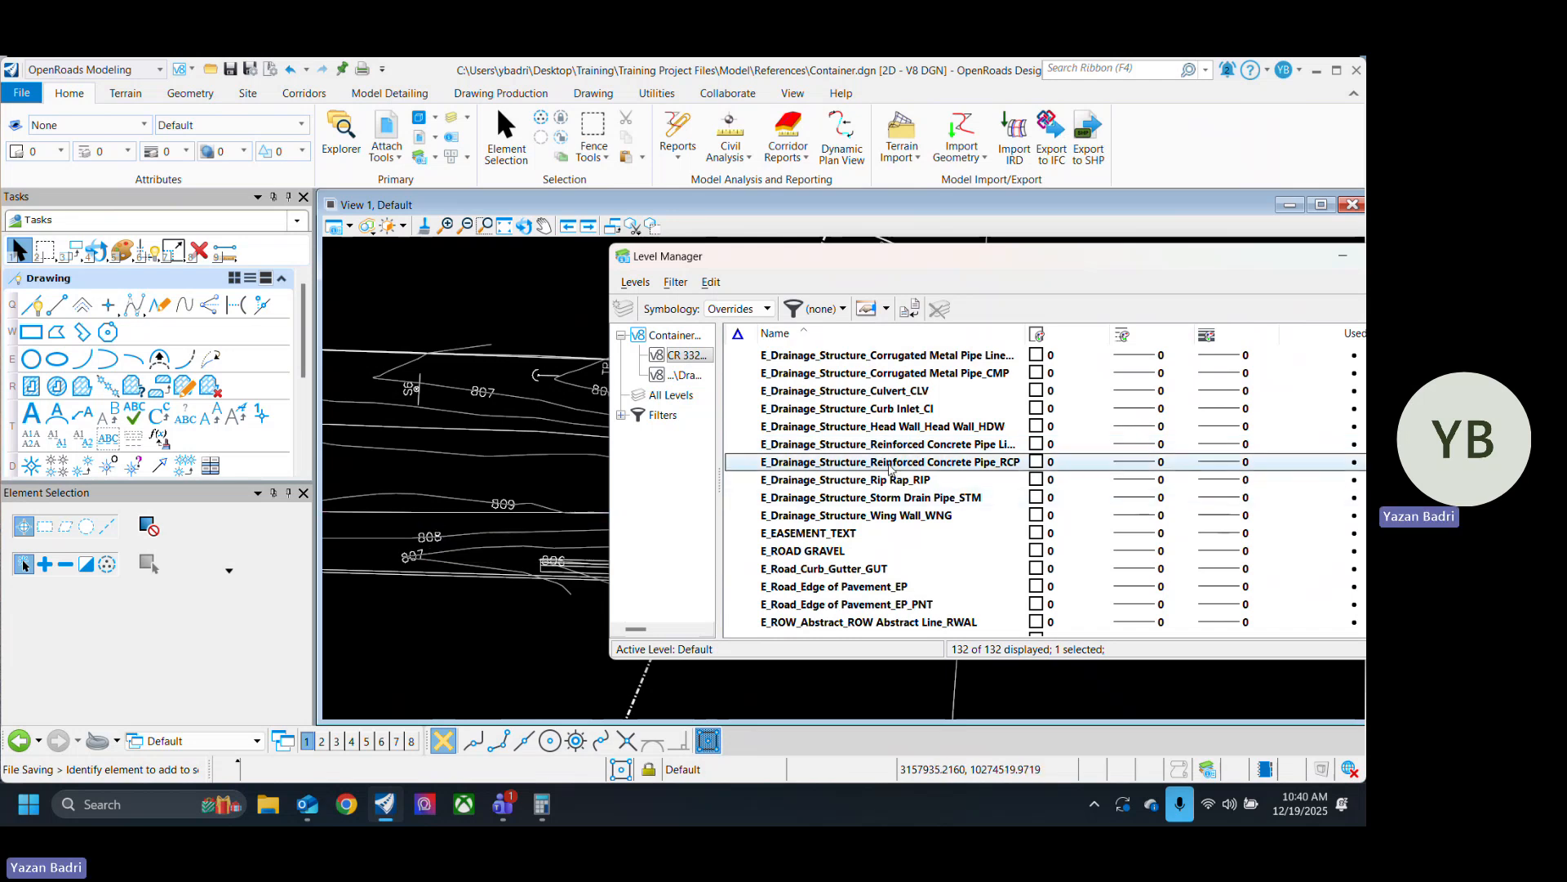
Select all levels of the CR 332 Jarrell topo, override their color with gray 253 and close Level Manager.
{"action": "scroll", "coordinate": [890, 467], "scroll_direction": "up", "scroll_amount": 15}
{"action": "key", "text": "ctrl+a"}
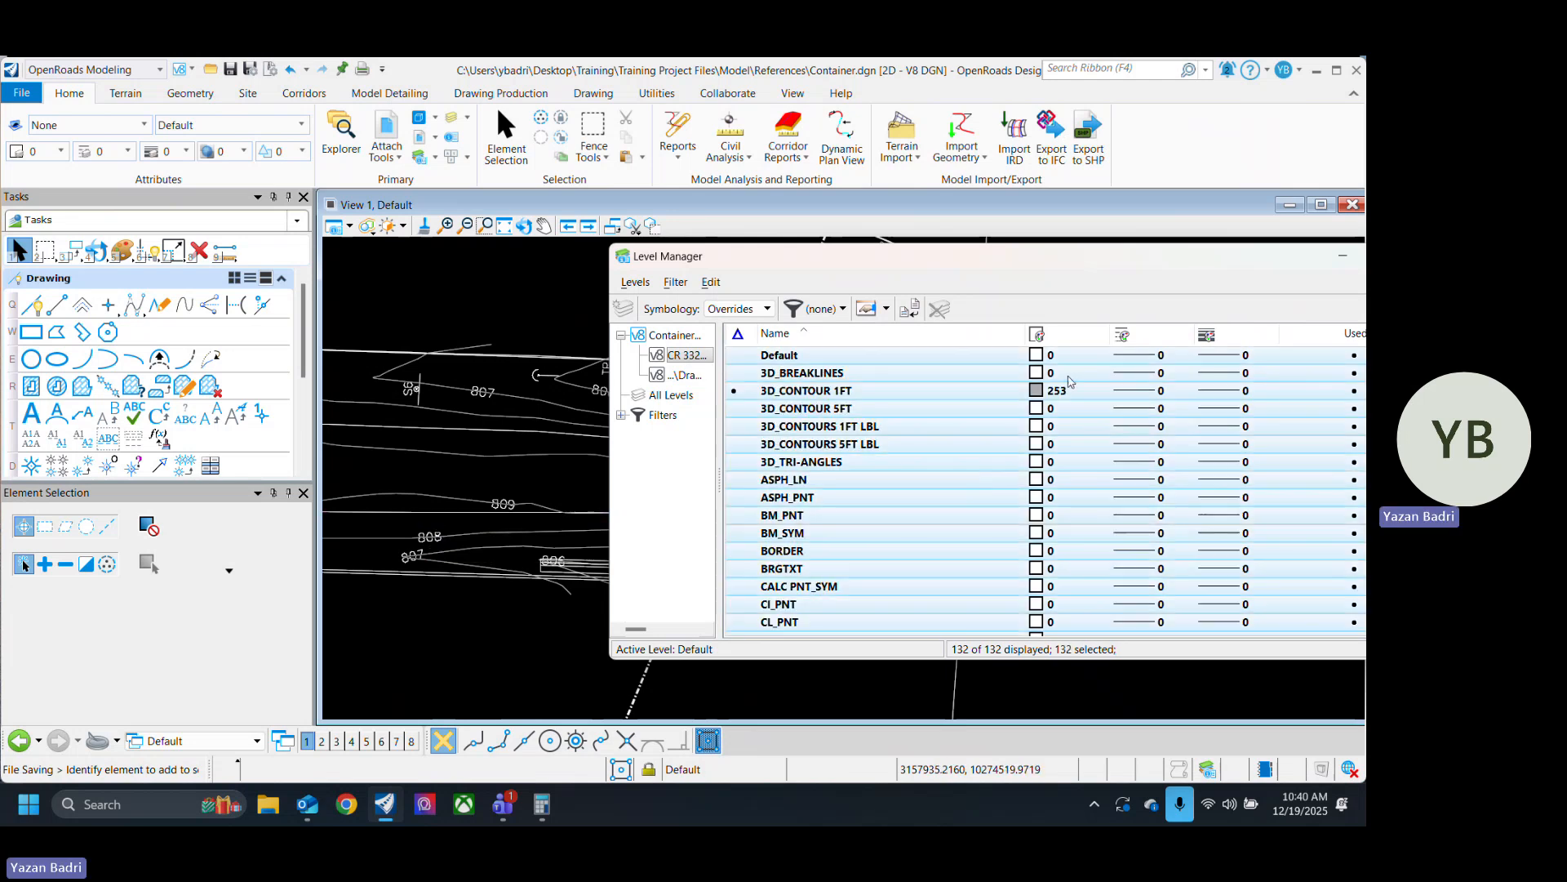
{"action": "left_click", "coordinate": [1037, 361]}
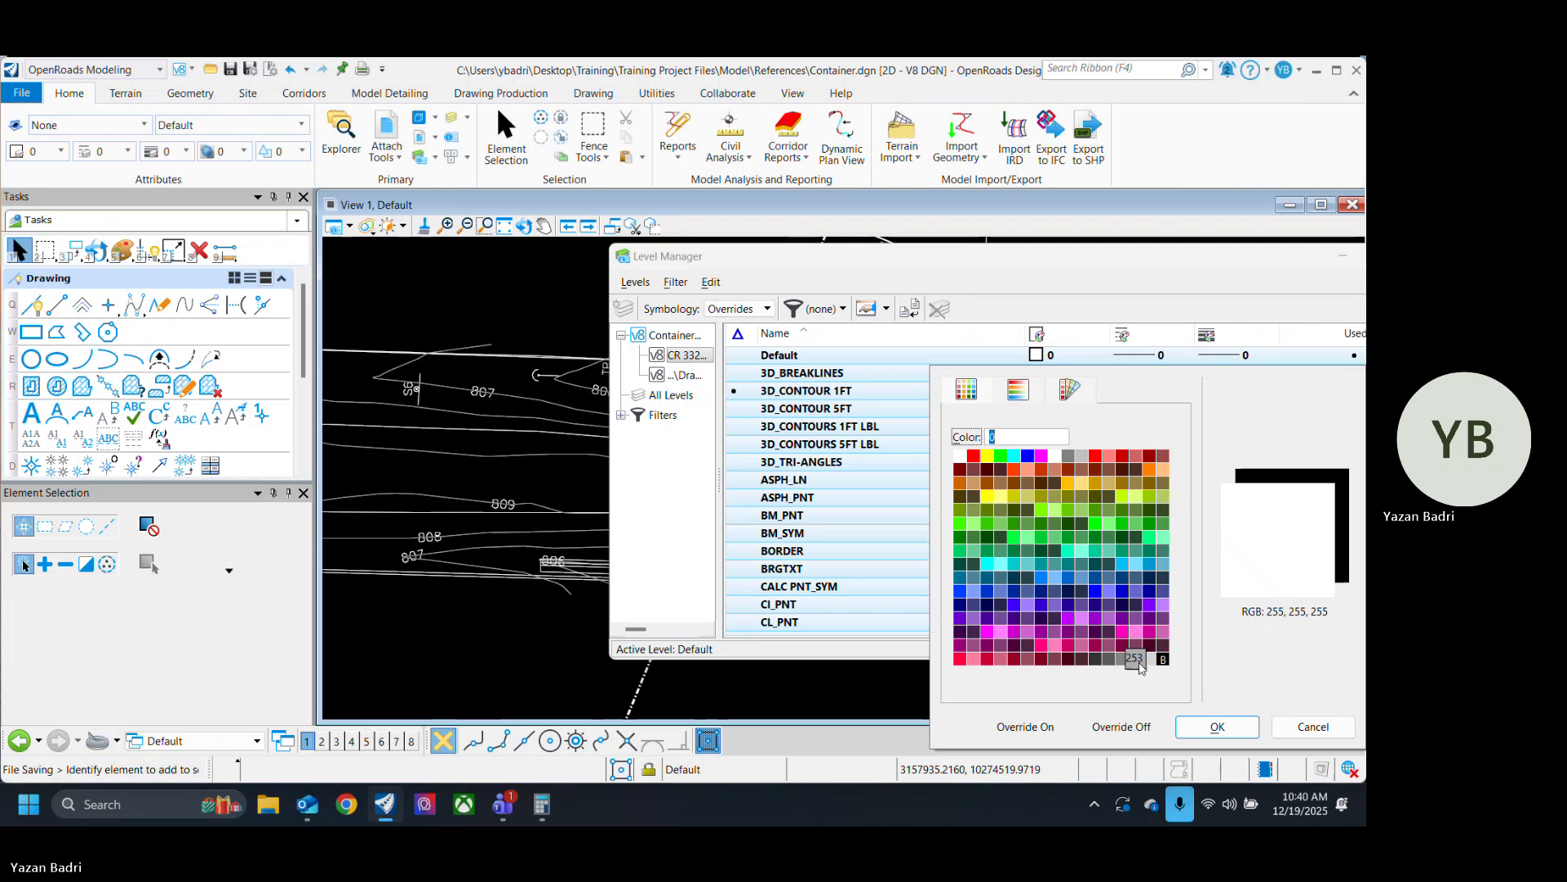
{"action": "left_click", "coordinate": [1136, 660]}
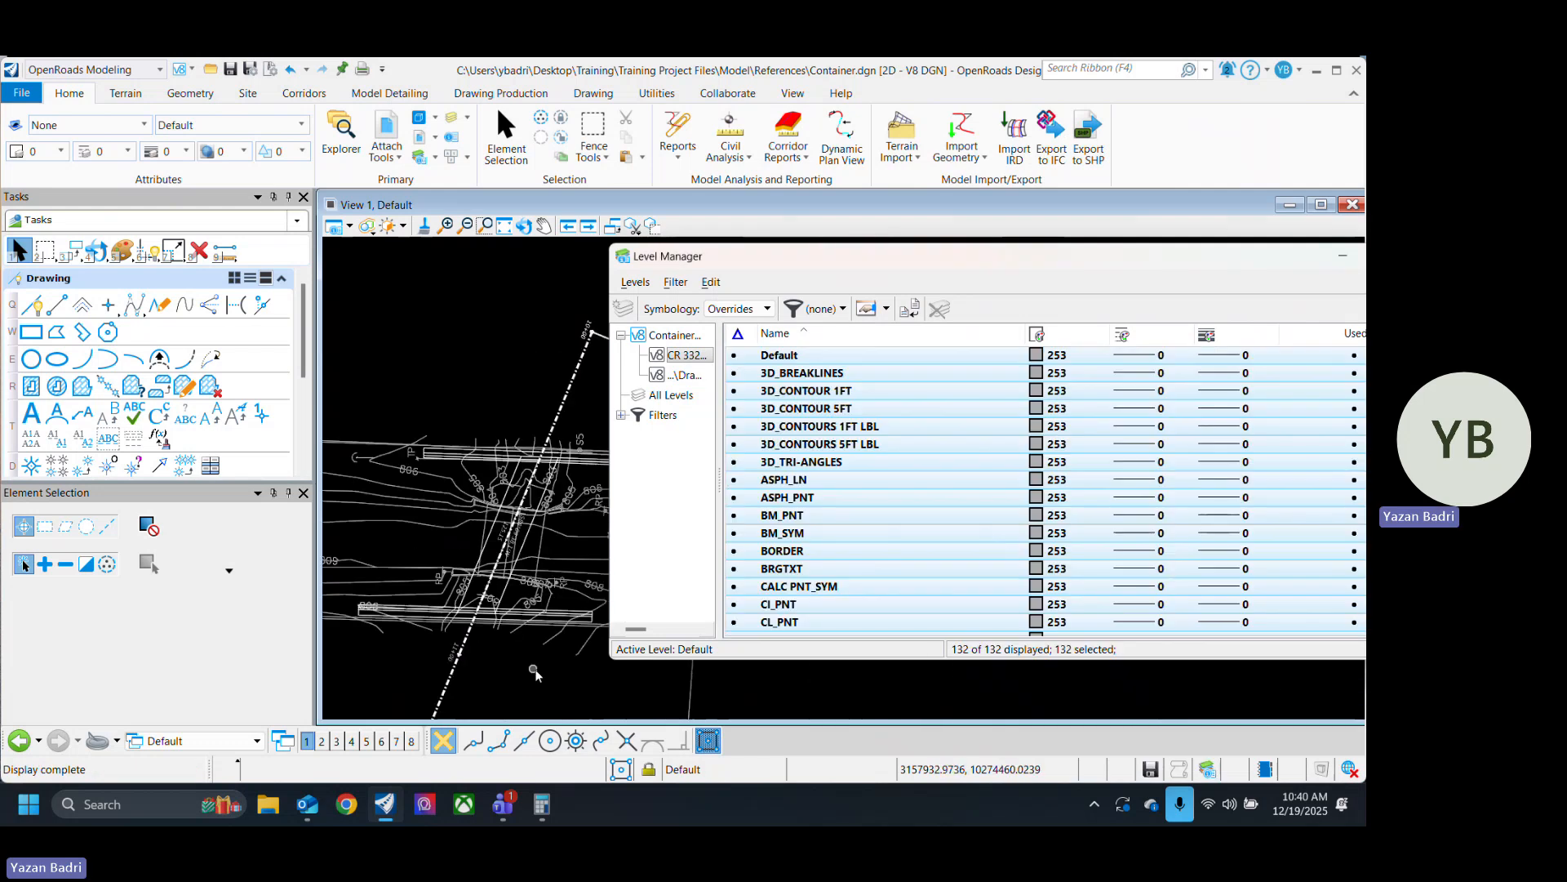
{"action": "left_click_drag", "start_coordinate": [1205, 259], "coordinate": [856, 266]}
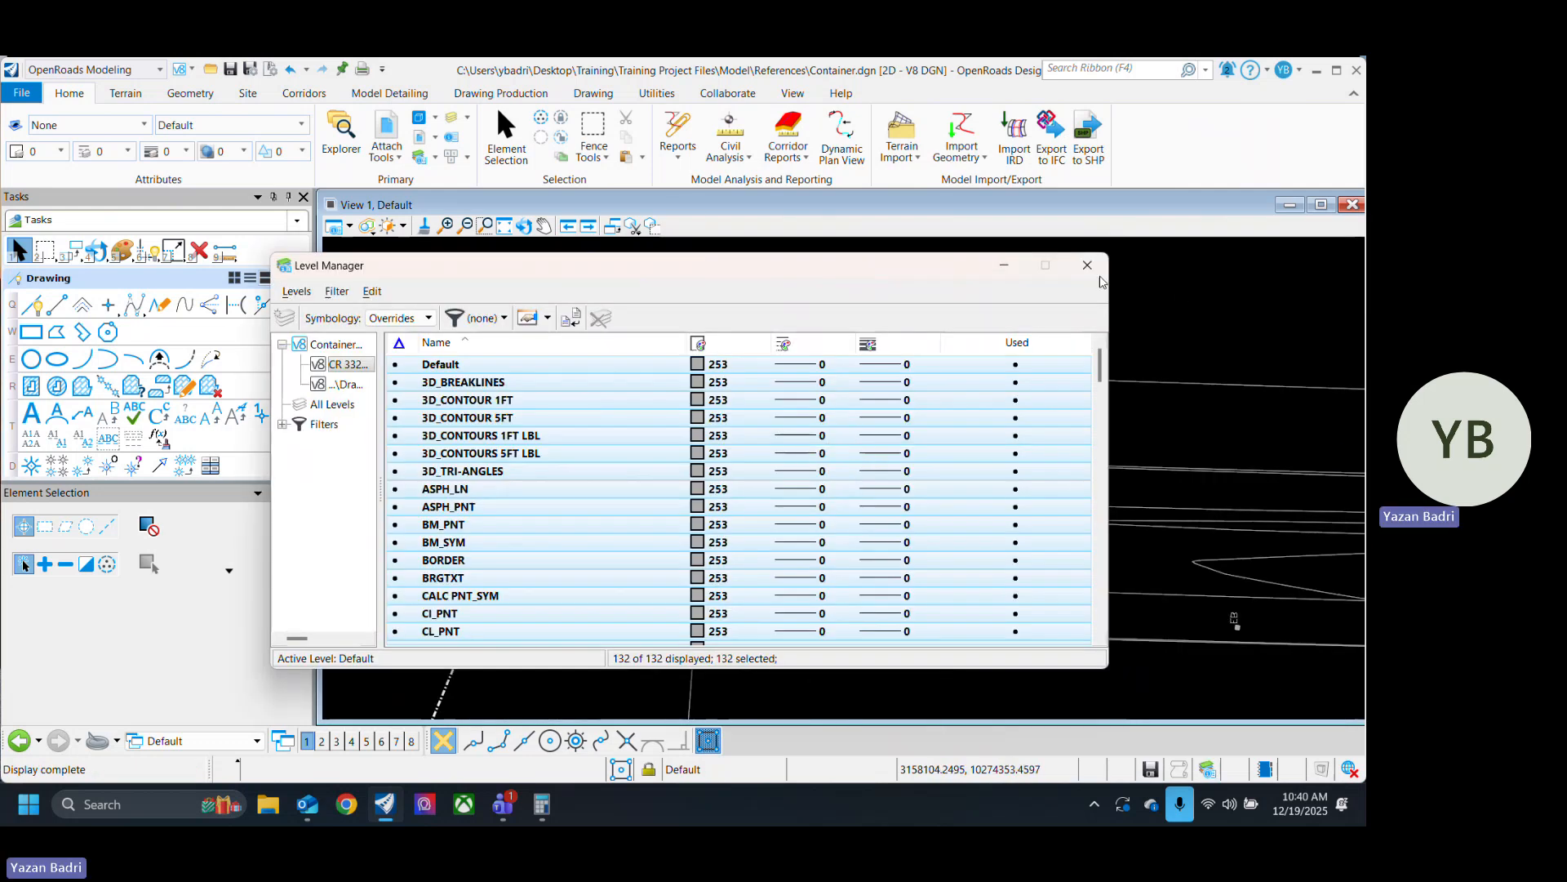
{"action": "left_click", "coordinate": [1091, 262]}
{"action": "scroll", "coordinate": [819, 561], "scroll_direction": "down", "scroll_amount": 2}
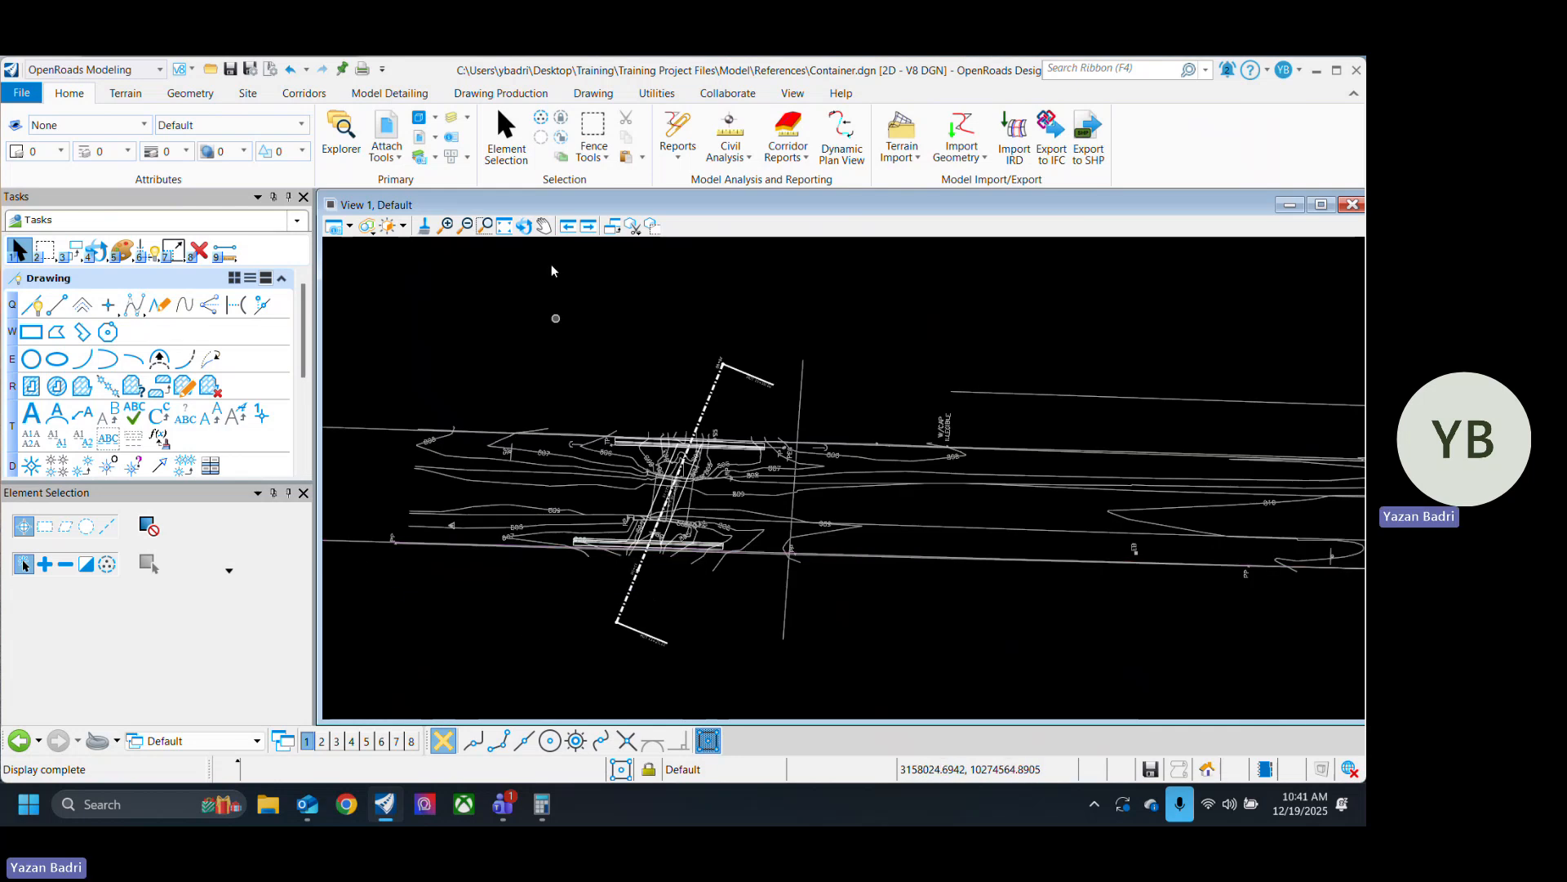
Reopen Level Manager, position it beside the linework and list the CR 332 Jarrell topo reference's levels.
{"action": "left_click", "coordinate": [420, 156]}
{"action": "left_click_drag", "start_coordinate": [555, 276], "coordinate": [1071, 284]}
{"action": "mouse_move", "coordinate": [362, 543]}
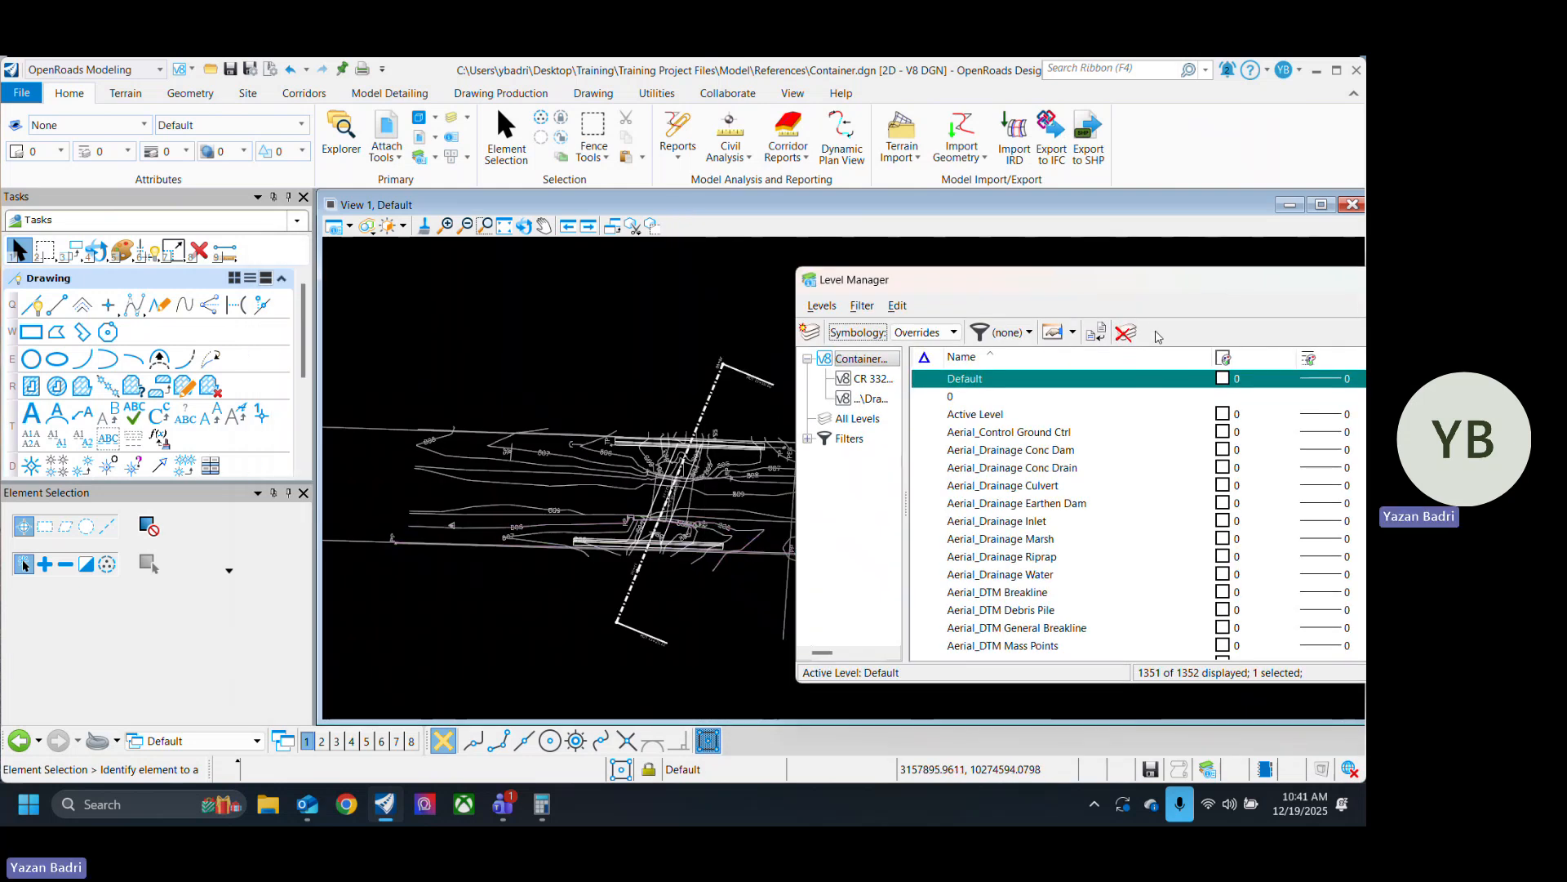
{"action": "left_click_drag", "start_coordinate": [1151, 280], "coordinate": [989, 235]}
{"action": "scroll", "coordinate": [898, 457], "scroll_direction": "down", "scroll_amount": 4}
{"action": "left_click", "coordinate": [708, 333]}
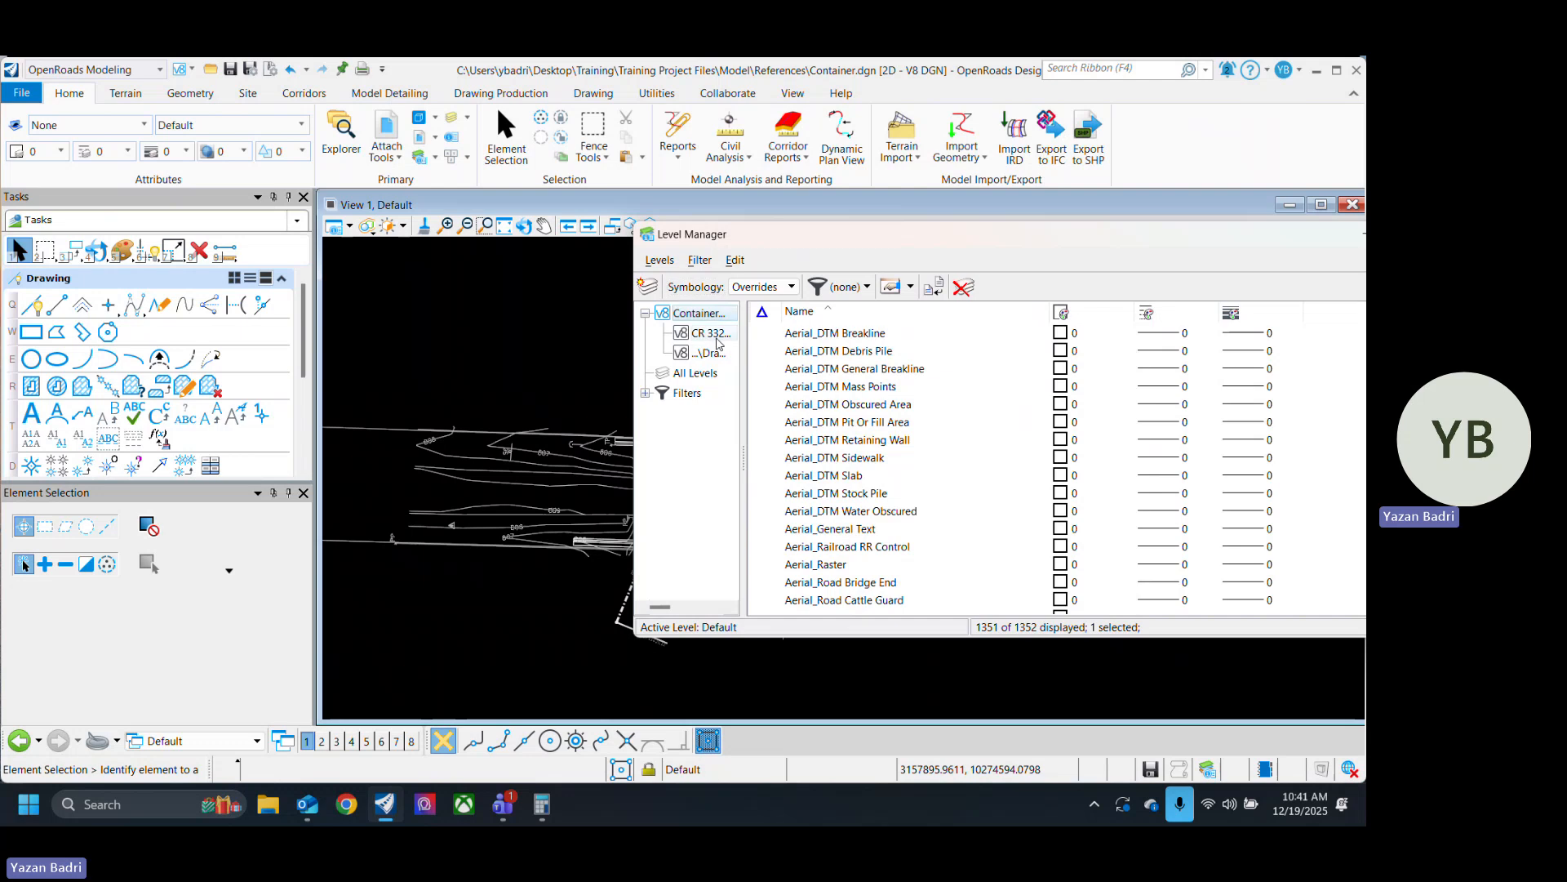
Save the file and set the override color of the topo's E_ROW_ROW Line Existing_RWLE level to 0.
{"action": "scroll", "coordinate": [935, 506], "scroll_direction": "down", "scroll_amount": 10}
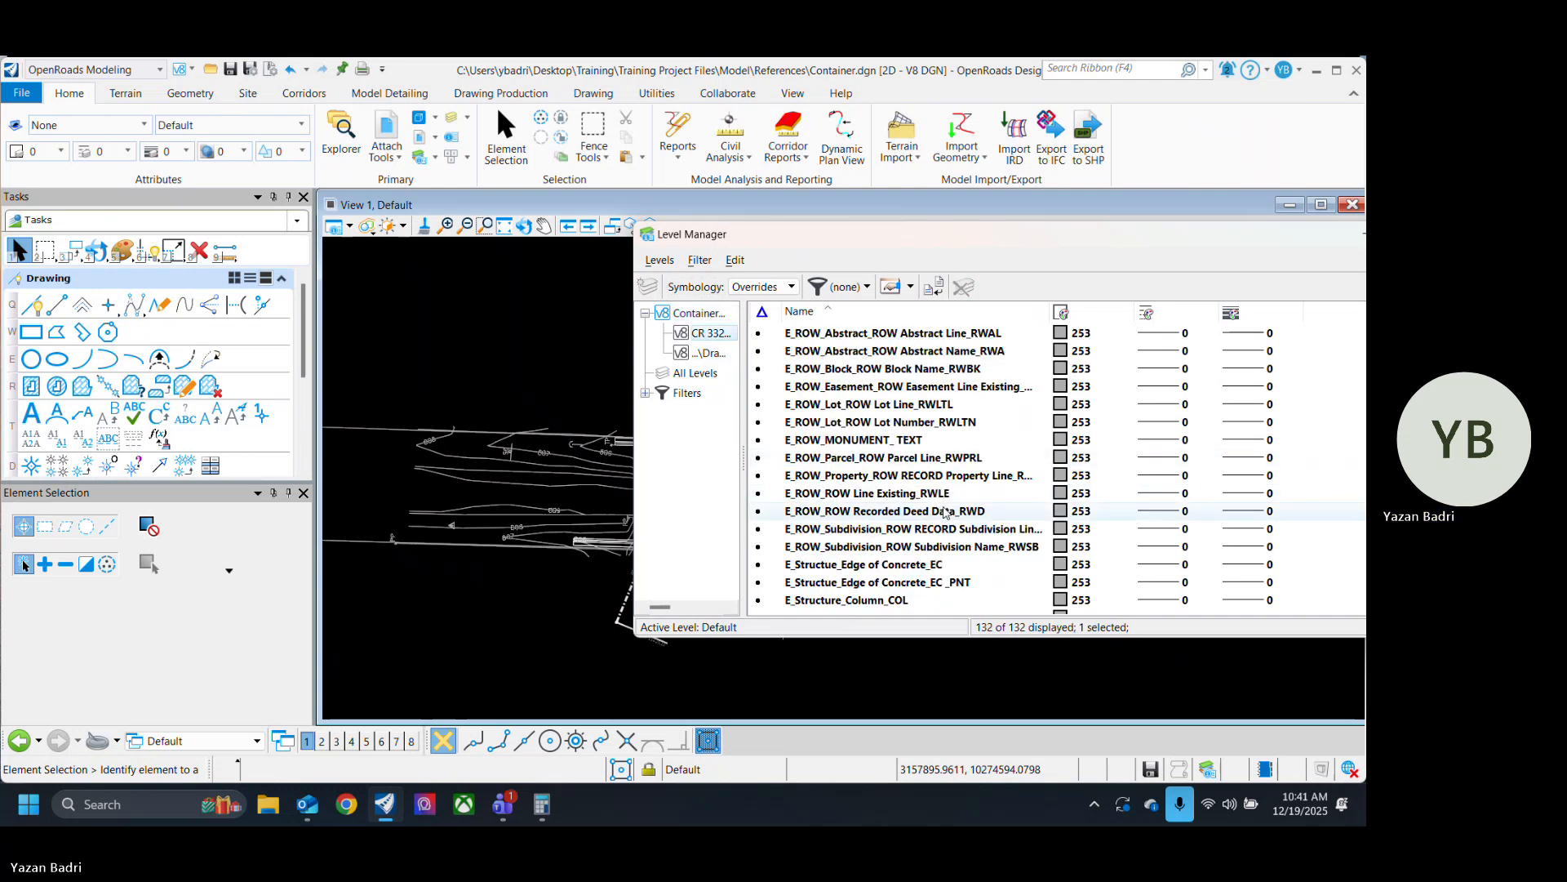
{"action": "mouse_move", "coordinate": [370, 545]}
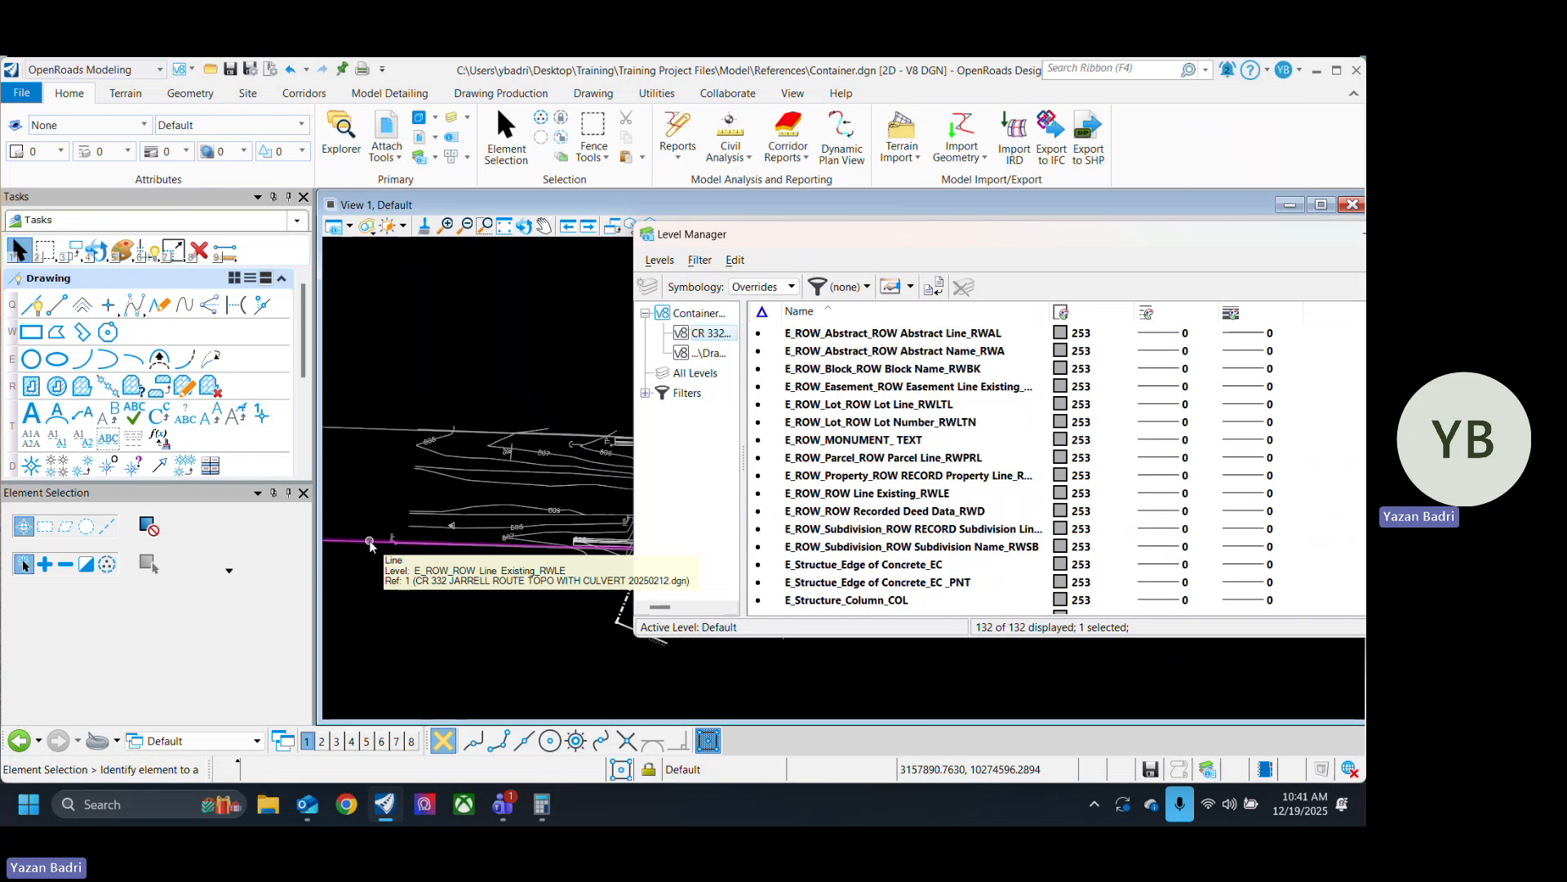
{"action": "key", "text": "ctrl+s"}
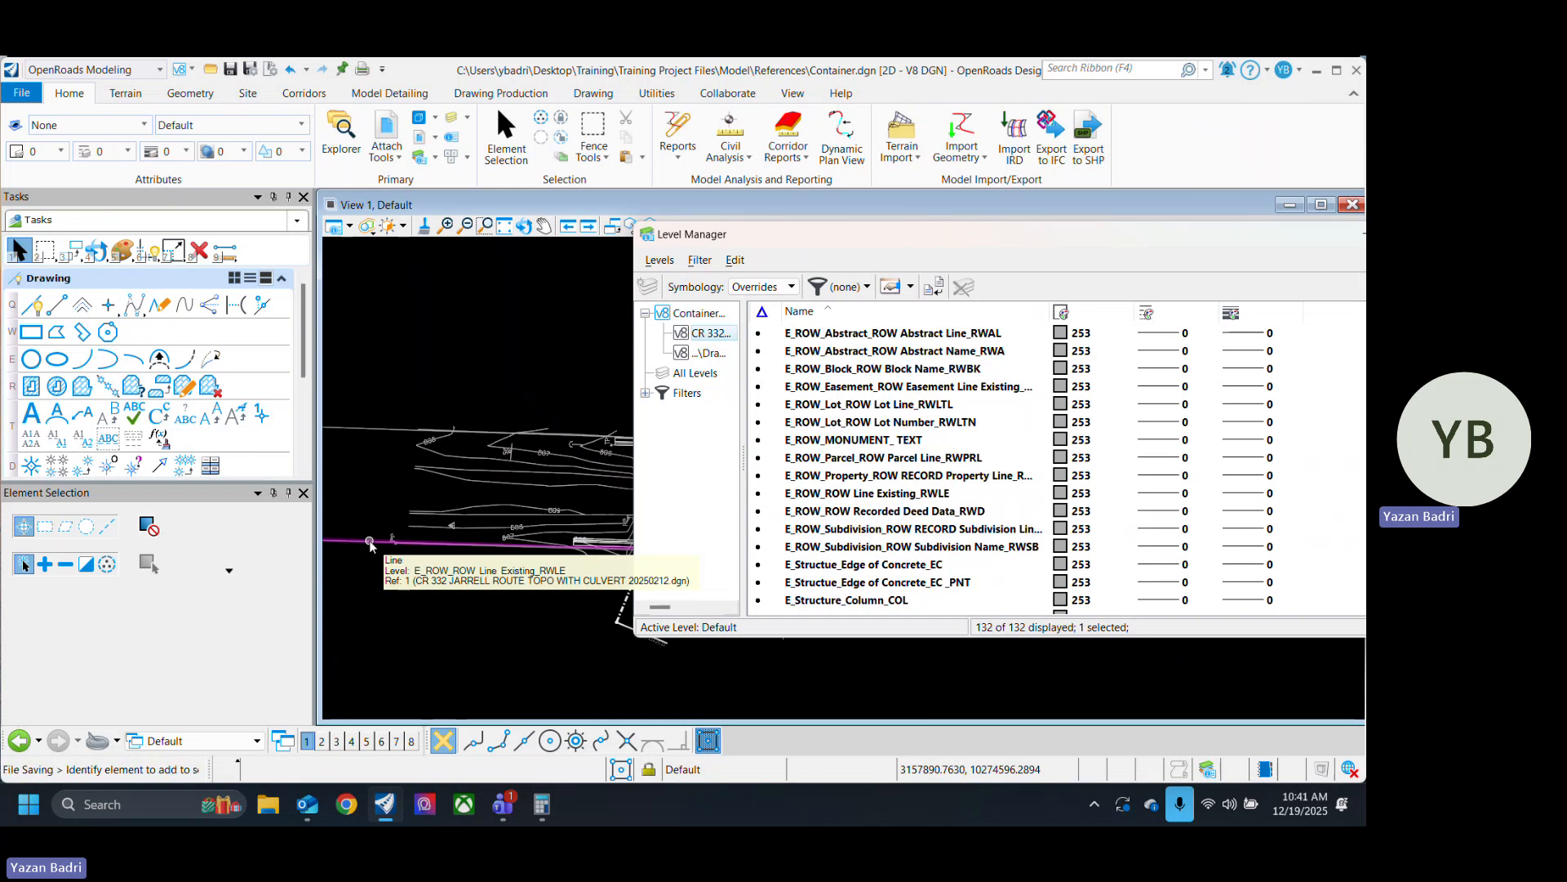
{"action": "left_click", "coordinate": [945, 495]}
{"action": "left_click", "coordinate": [1060, 493]}
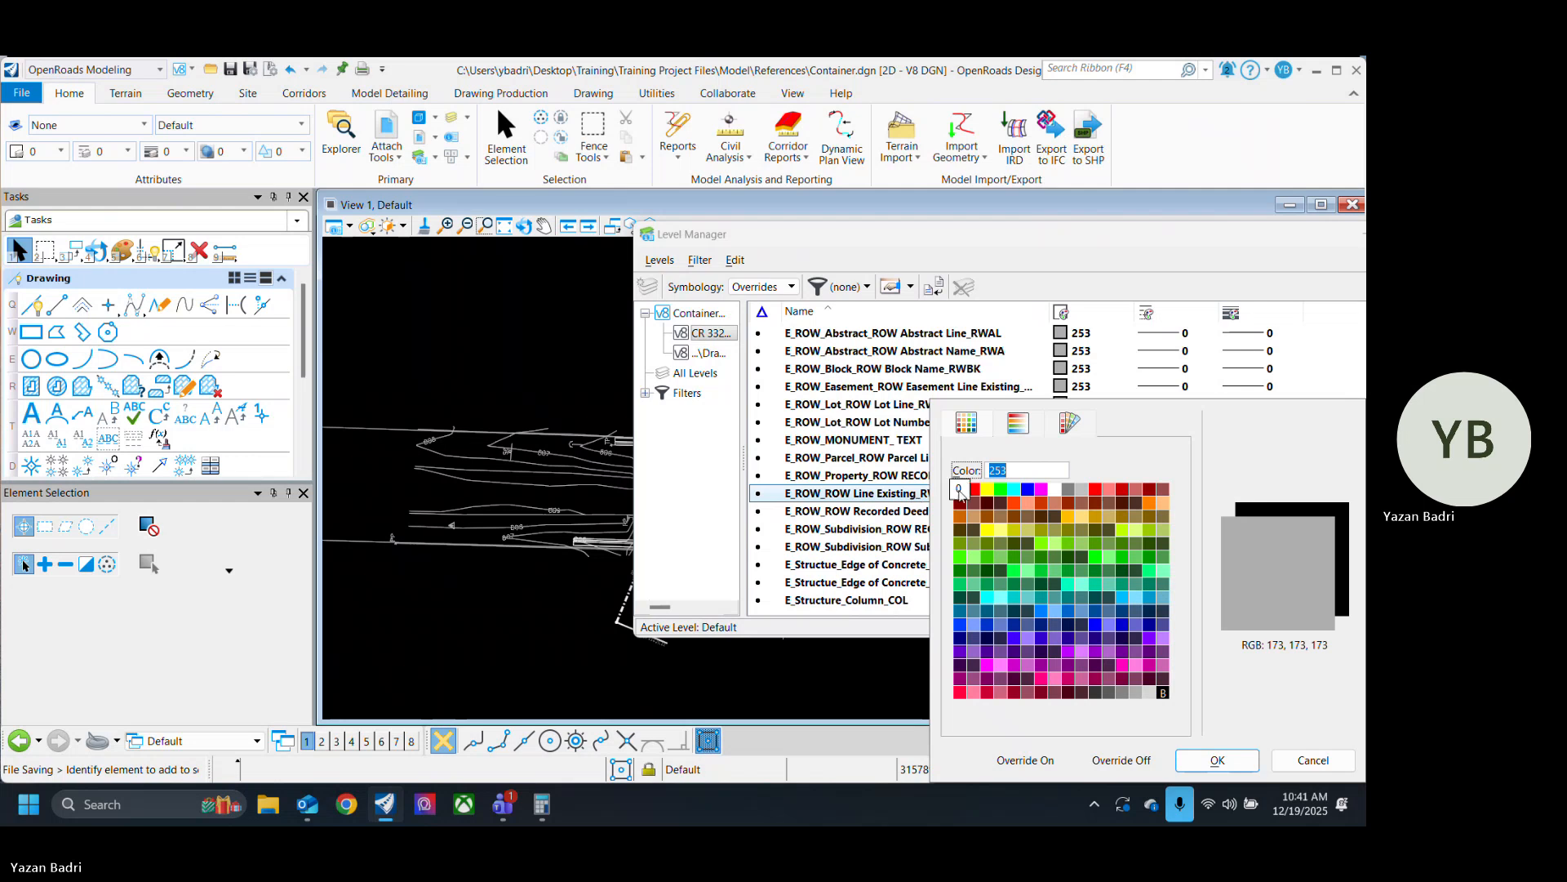
{"action": "double_click", "coordinate": [959, 490]}
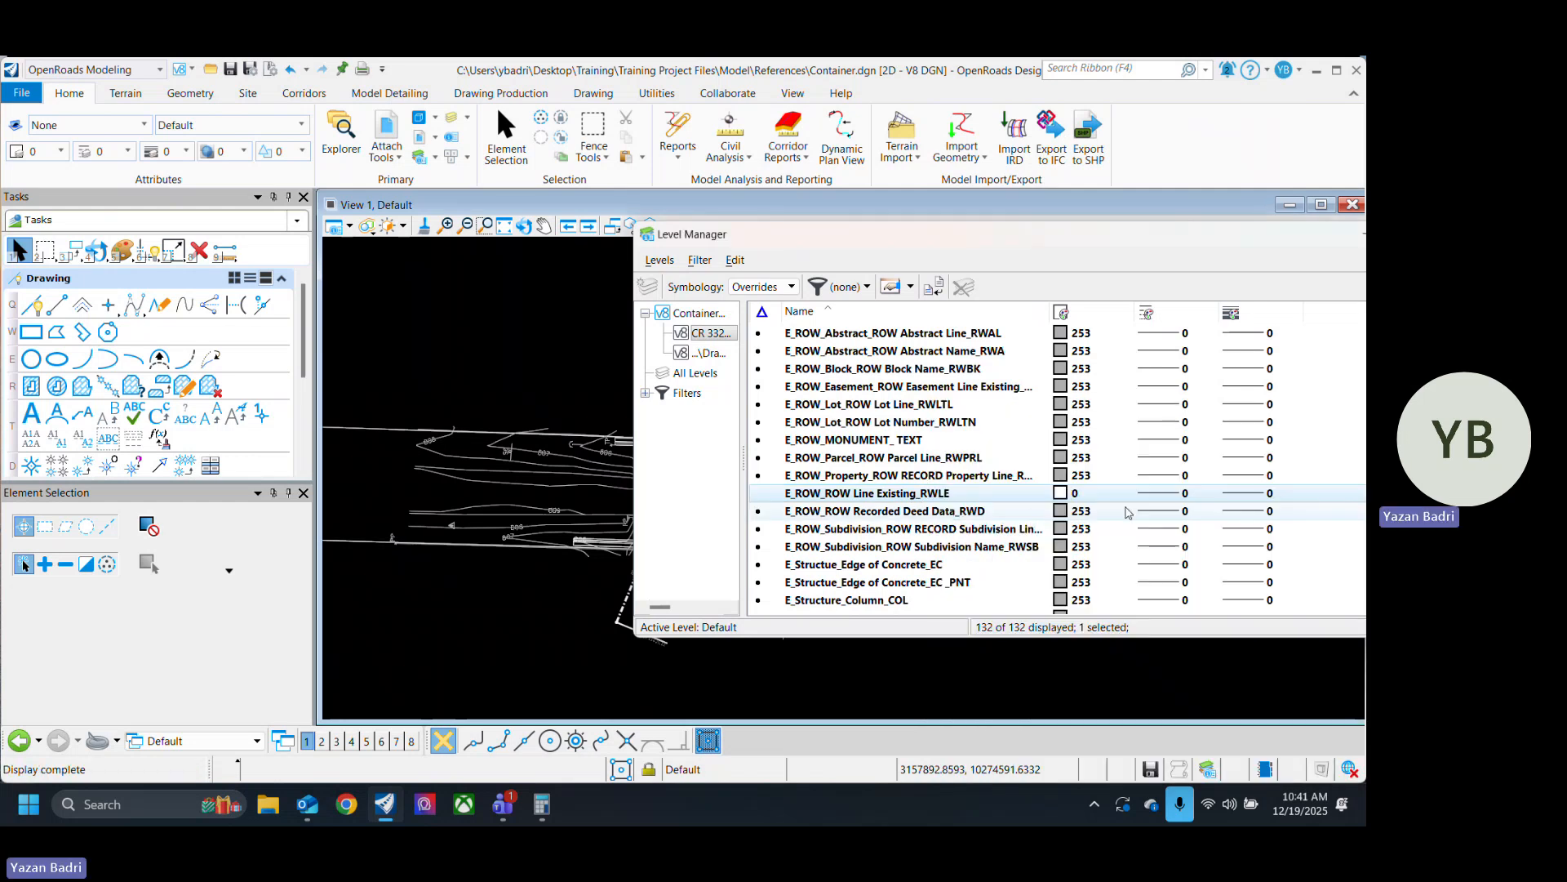
Override the topo's E_ROW_ROW Line Existing_RWLE level with line style 6 and weight 1, and close Level Manager.
{"action": "left_click", "coordinate": [1174, 495]}
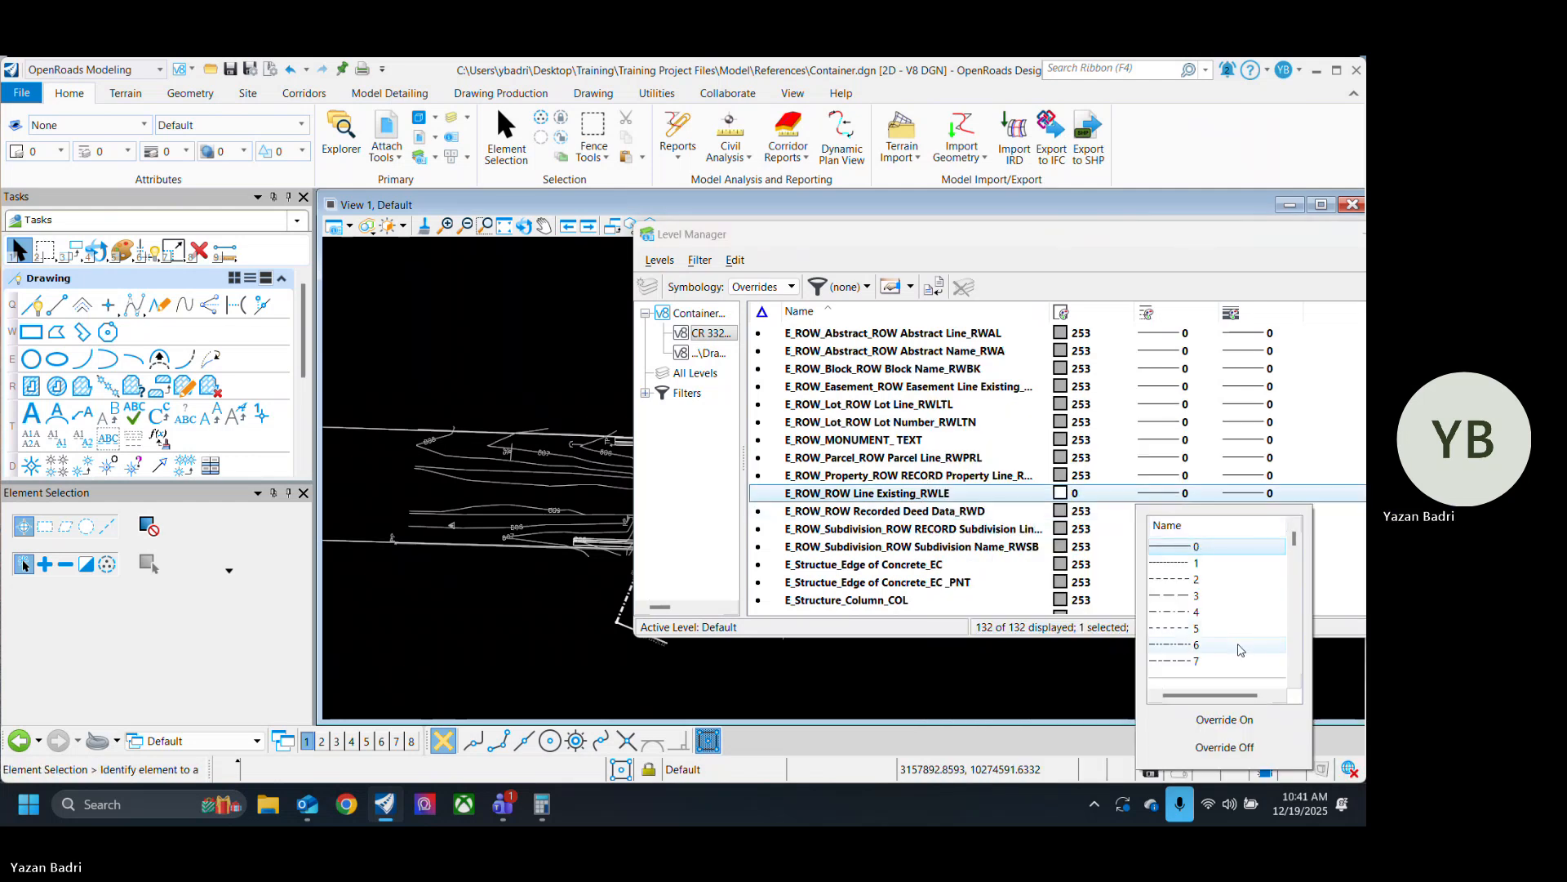
{"action": "left_click", "coordinate": [1197, 645]}
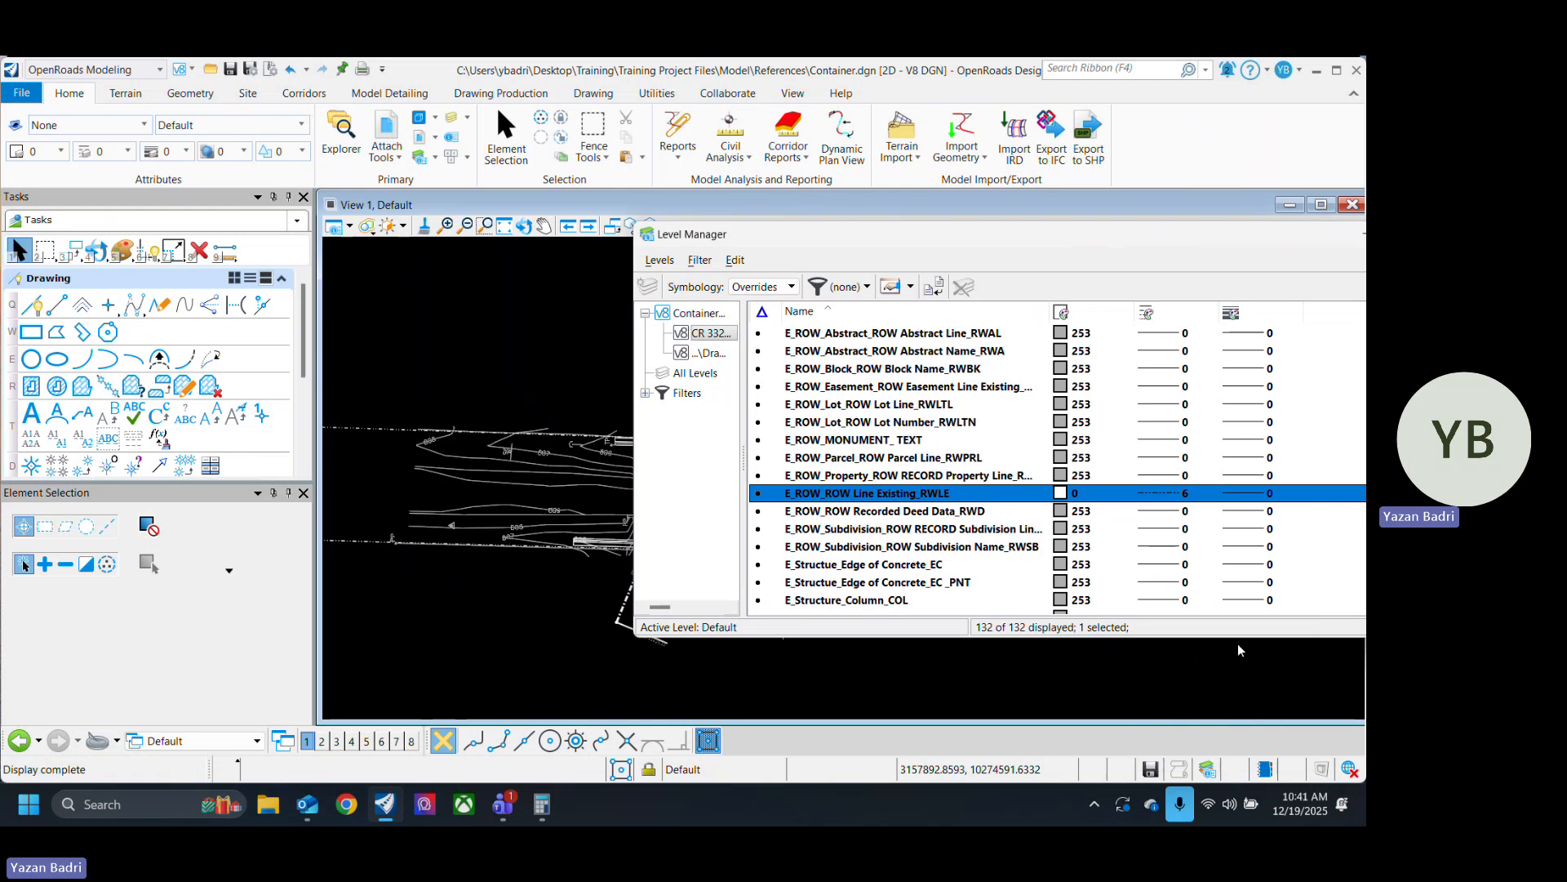
{"action": "left_click", "coordinate": [1244, 494]}
{"action": "left_click", "coordinate": [1265, 567]}
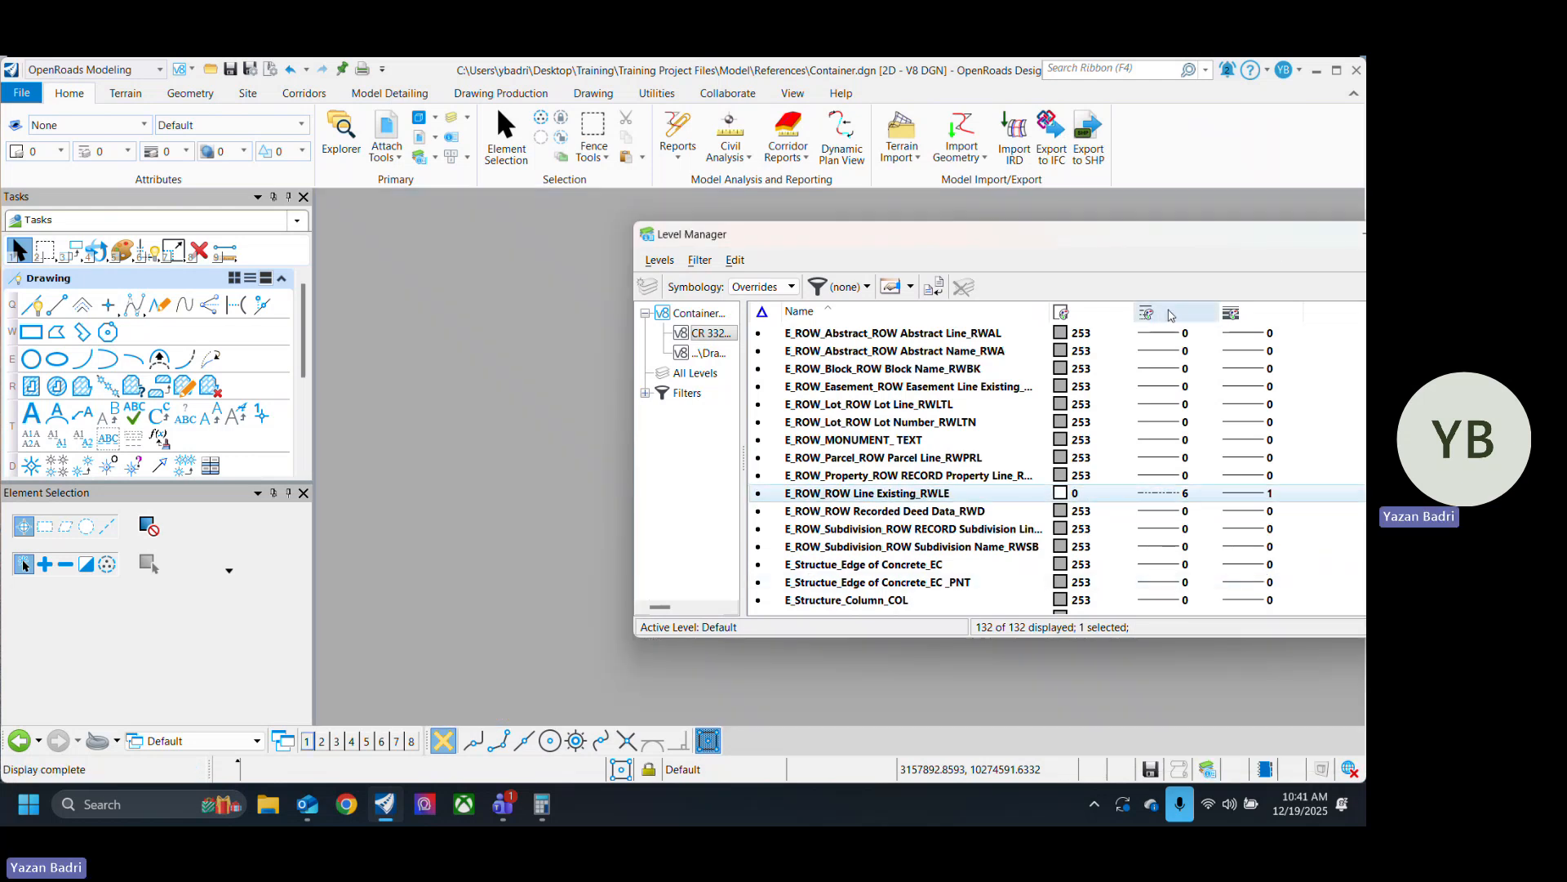
{"action": "left_click_drag", "start_coordinate": [1224, 238], "coordinate": [866, 242]}
{"action": "left_click", "coordinate": [1087, 239]}
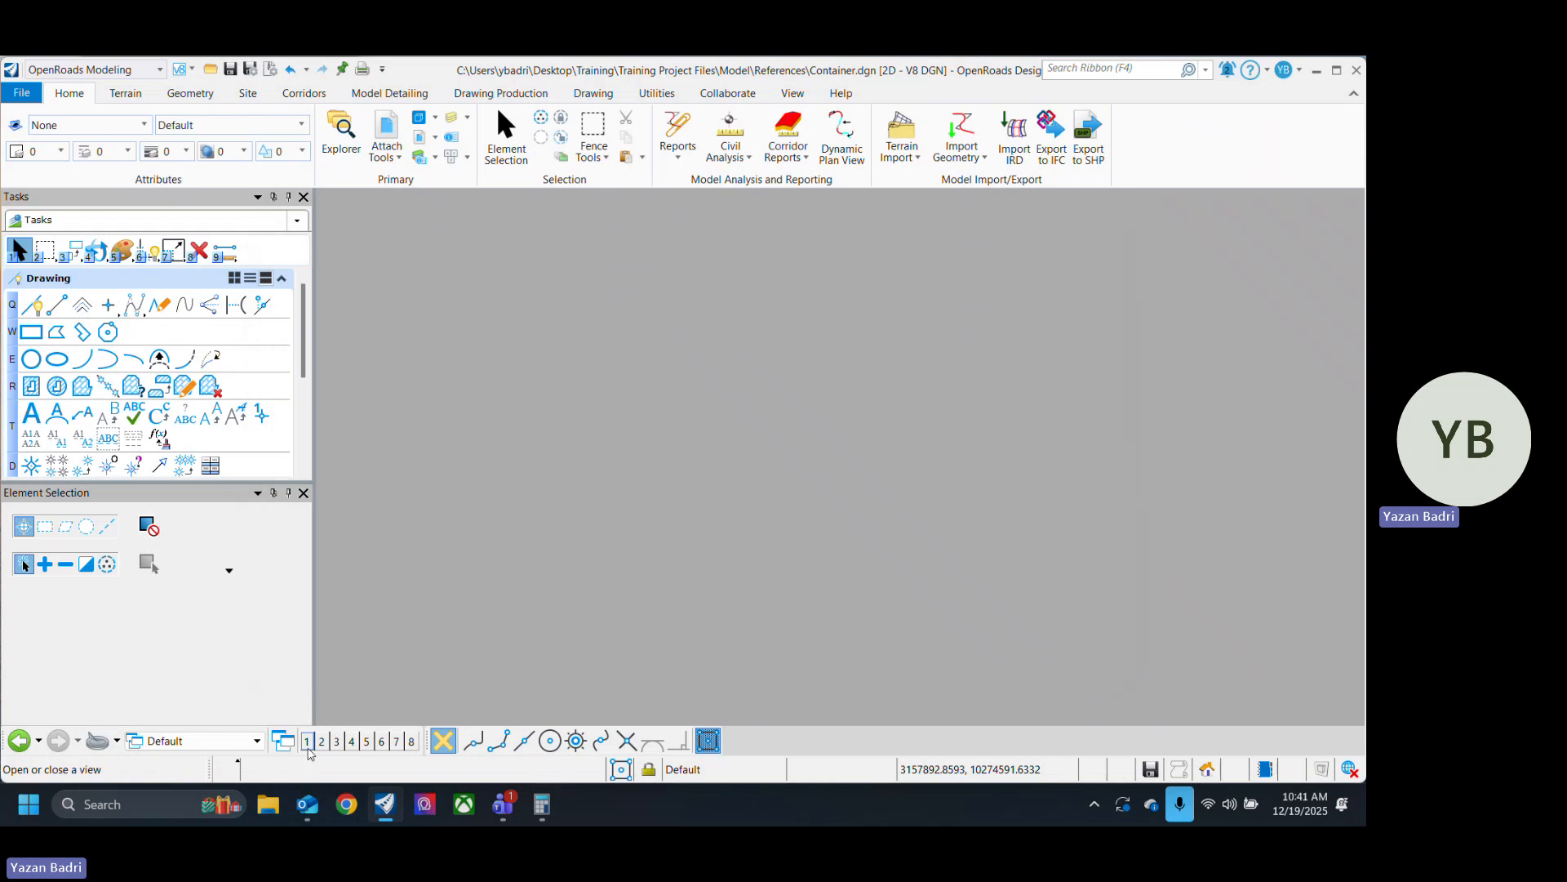
Reopen View 1 and save the settings of the container file.
{"action": "left_click", "coordinate": [309, 743]}
{"action": "scroll", "coordinate": [859, 545], "scroll_direction": "up", "scroll_amount": 4}
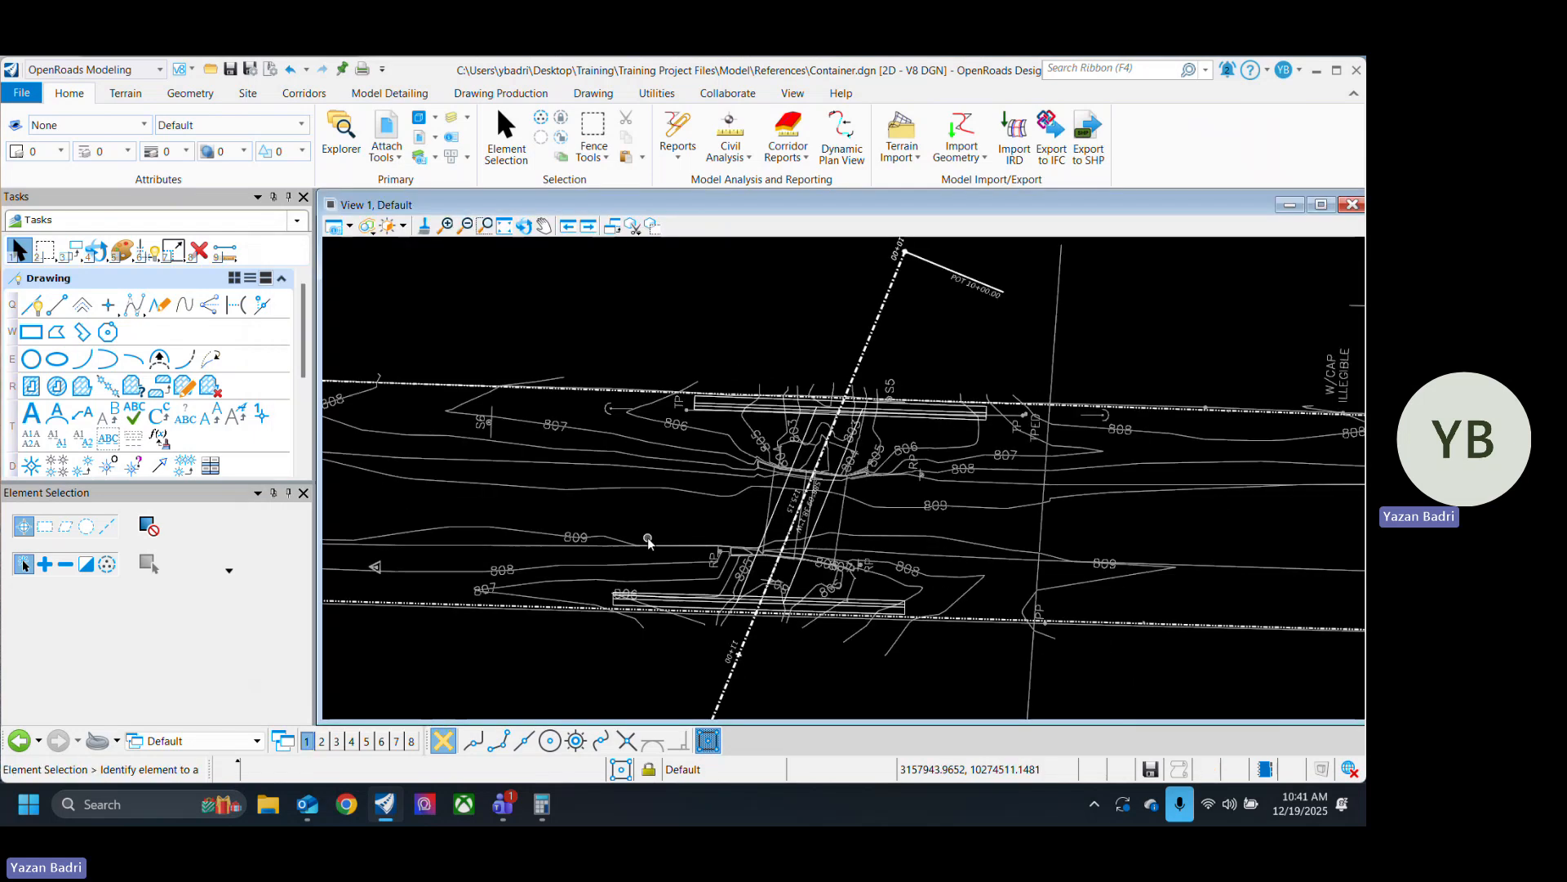
{"action": "scroll", "coordinate": [858, 541], "scroll_direction": "down", "scroll_amount": 4}
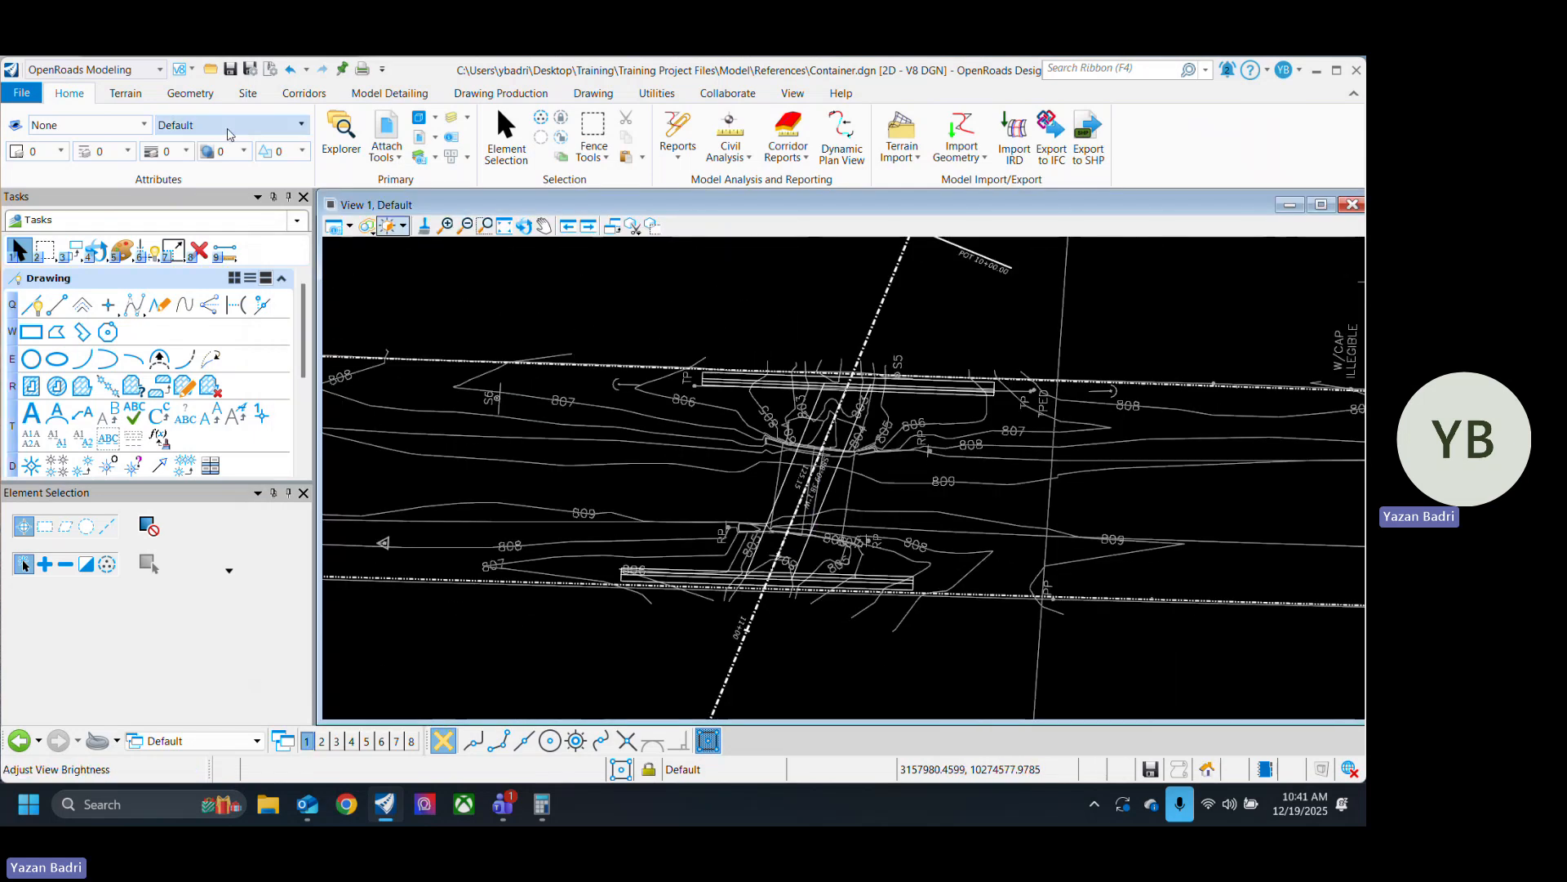
{"action": "left_click", "coordinate": [249, 70]}
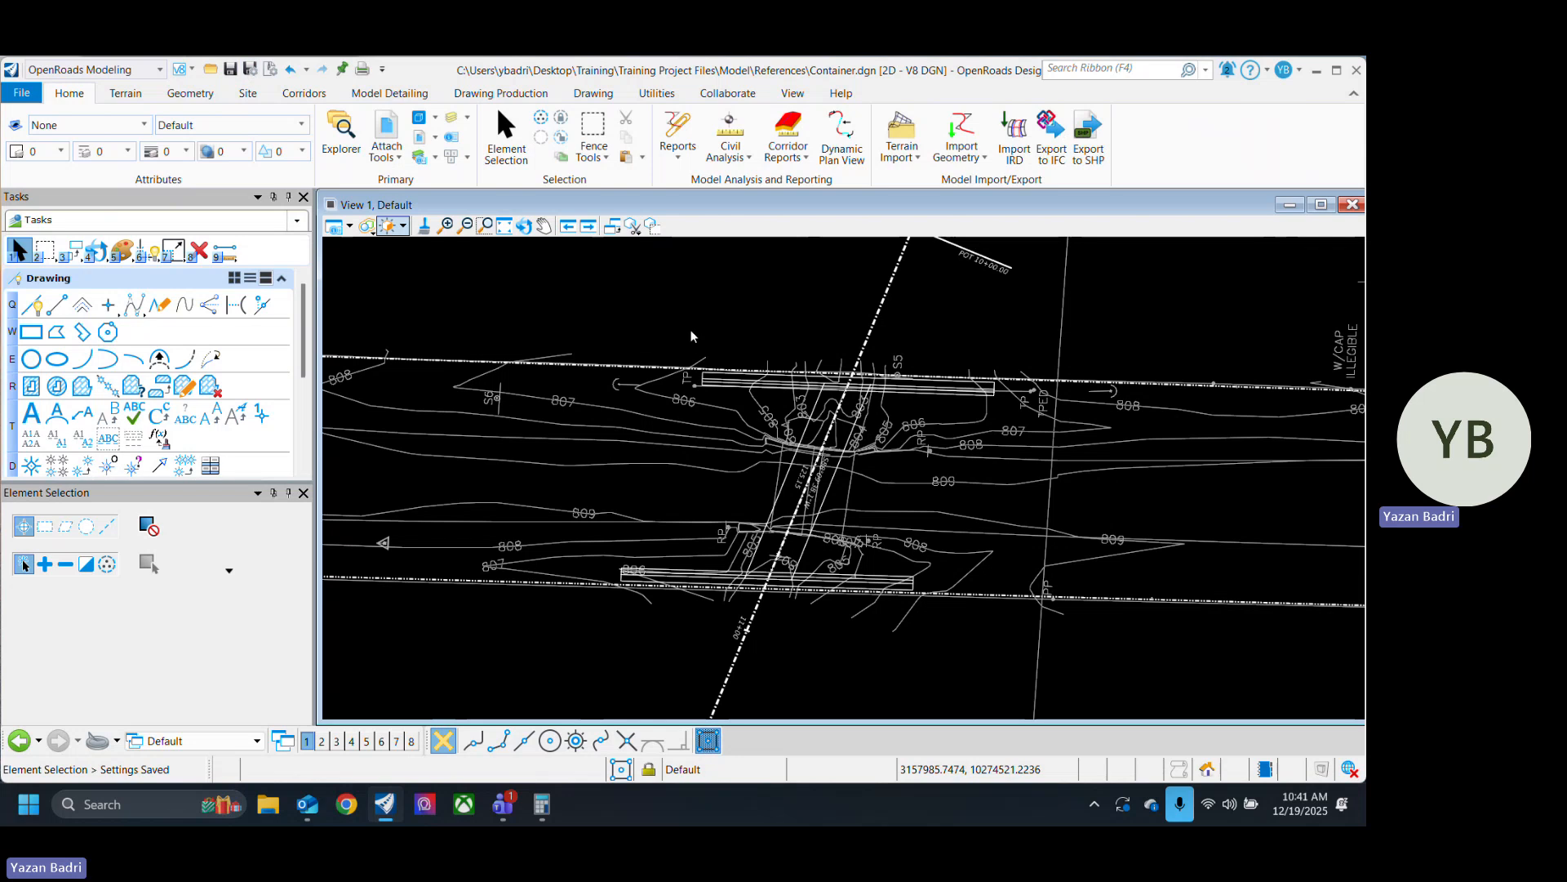
Turn off the topo reference level that holds the 809 contour label.
{"action": "scroll", "coordinate": [898, 474], "scroll_direction": "up", "scroll_amount": 2}
{"action": "scroll", "coordinate": [860, 497], "scroll_direction": "down", "scroll_amount": 3}
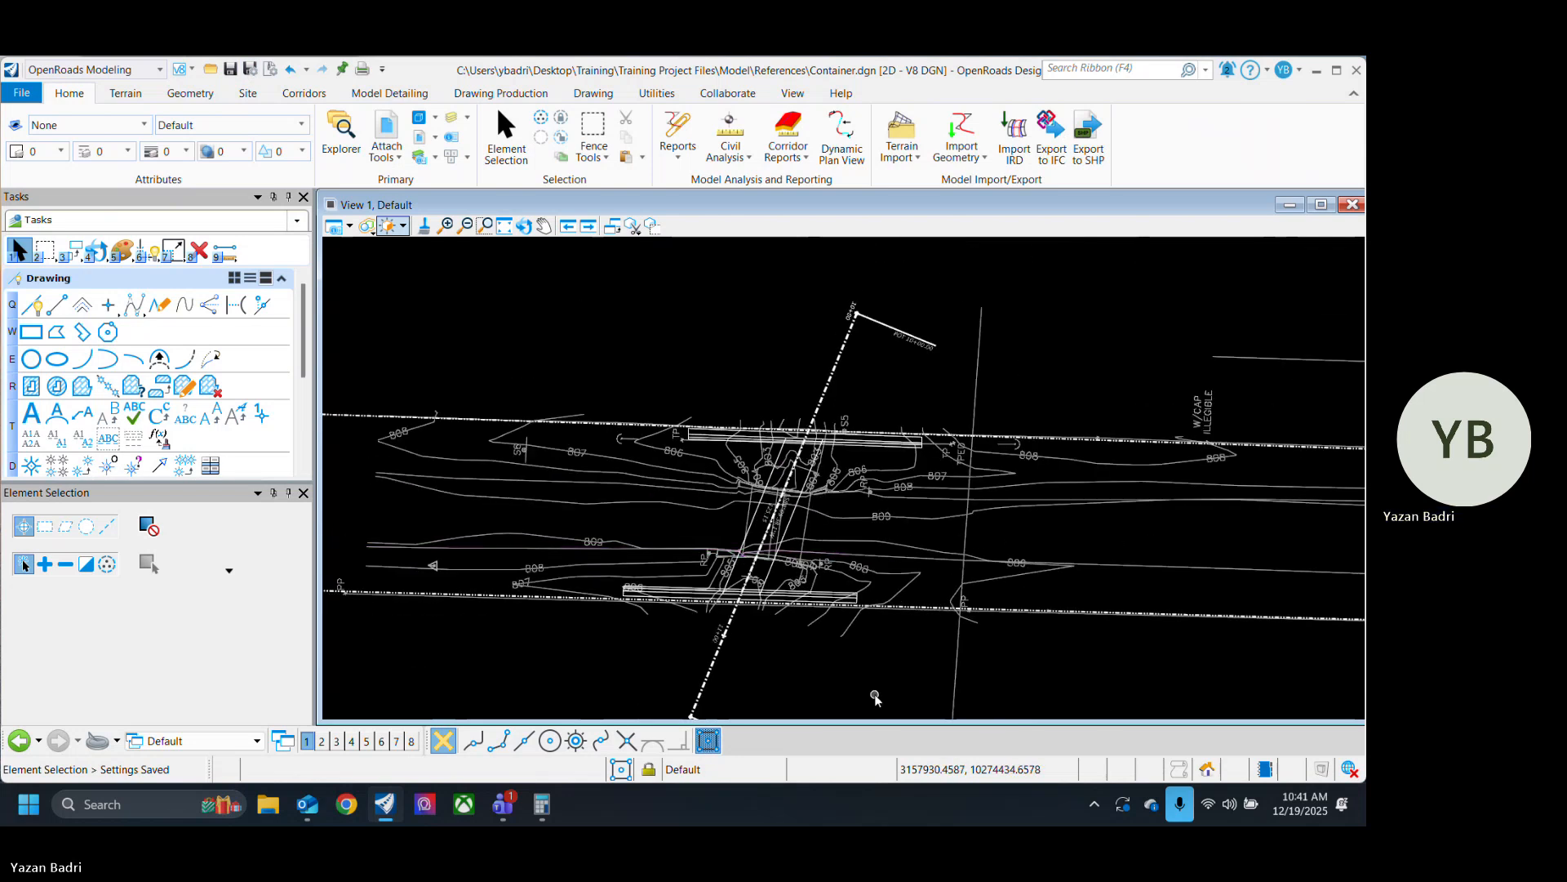
{"action": "scroll", "coordinate": [796, 622], "scroll_direction": "up", "scroll_amount": 2}
{"action": "scroll", "coordinate": [793, 628], "scroll_direction": "down", "scroll_amount": 2}
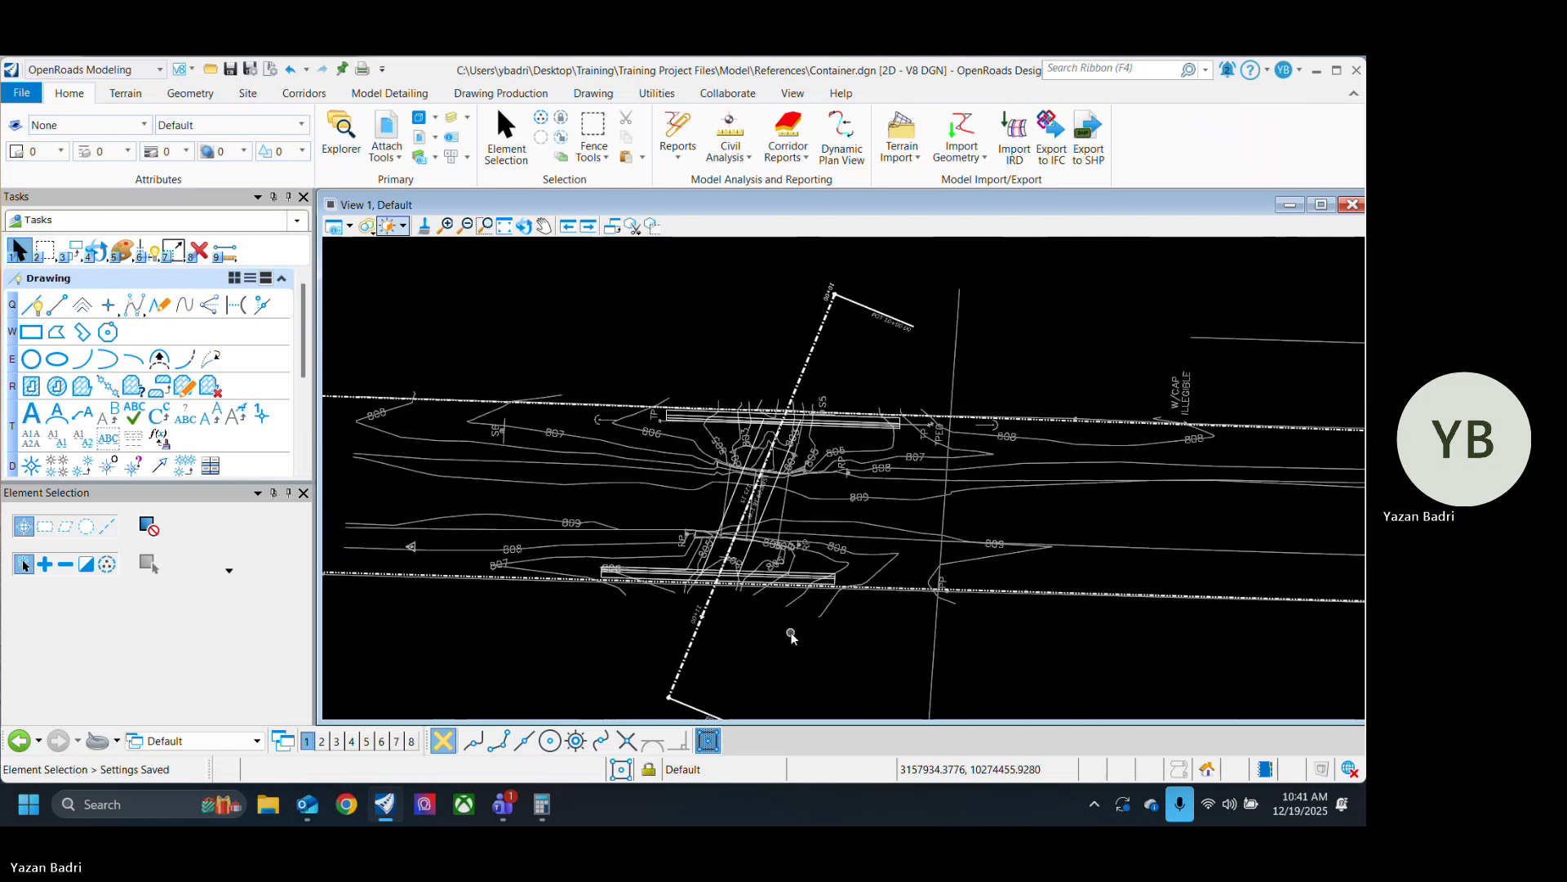
{"action": "scroll", "coordinate": [624, 607], "scroll_direction": "up", "scroll_amount": 2}
{"action": "scroll", "coordinate": [624, 607], "scroll_direction": "up", "scroll_amount": 2}
{"action": "scroll", "coordinate": [547, 448], "scroll_direction": "up", "scroll_amount": 3}
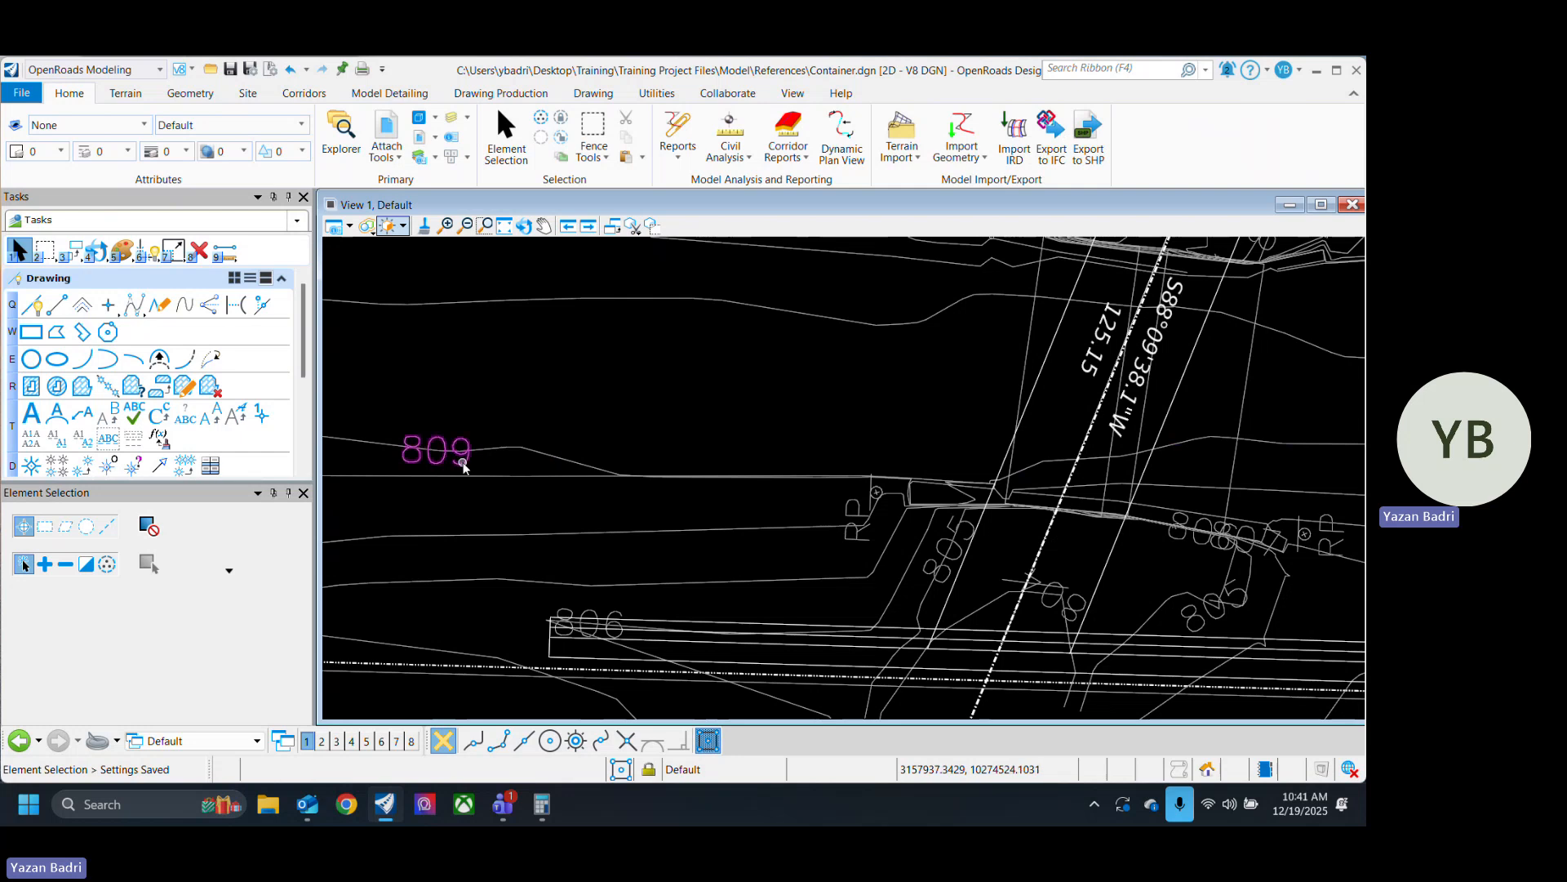
{"action": "left_click", "coordinate": [387, 131]}
{"action": "left_click", "coordinate": [1101, 356]}
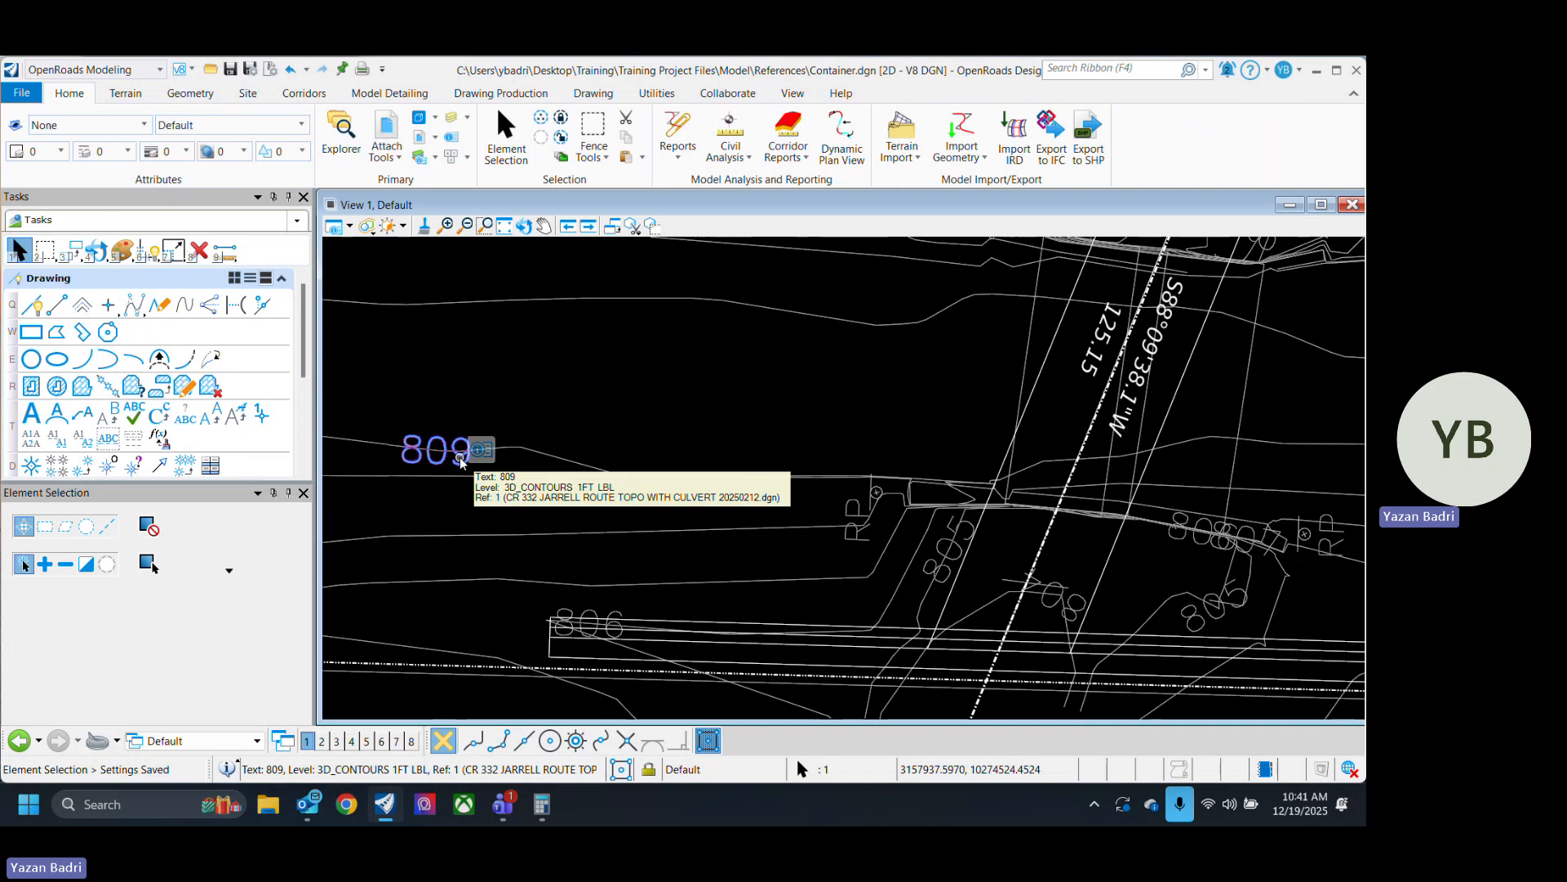
{"action": "right_click", "coordinate": [462, 462]}
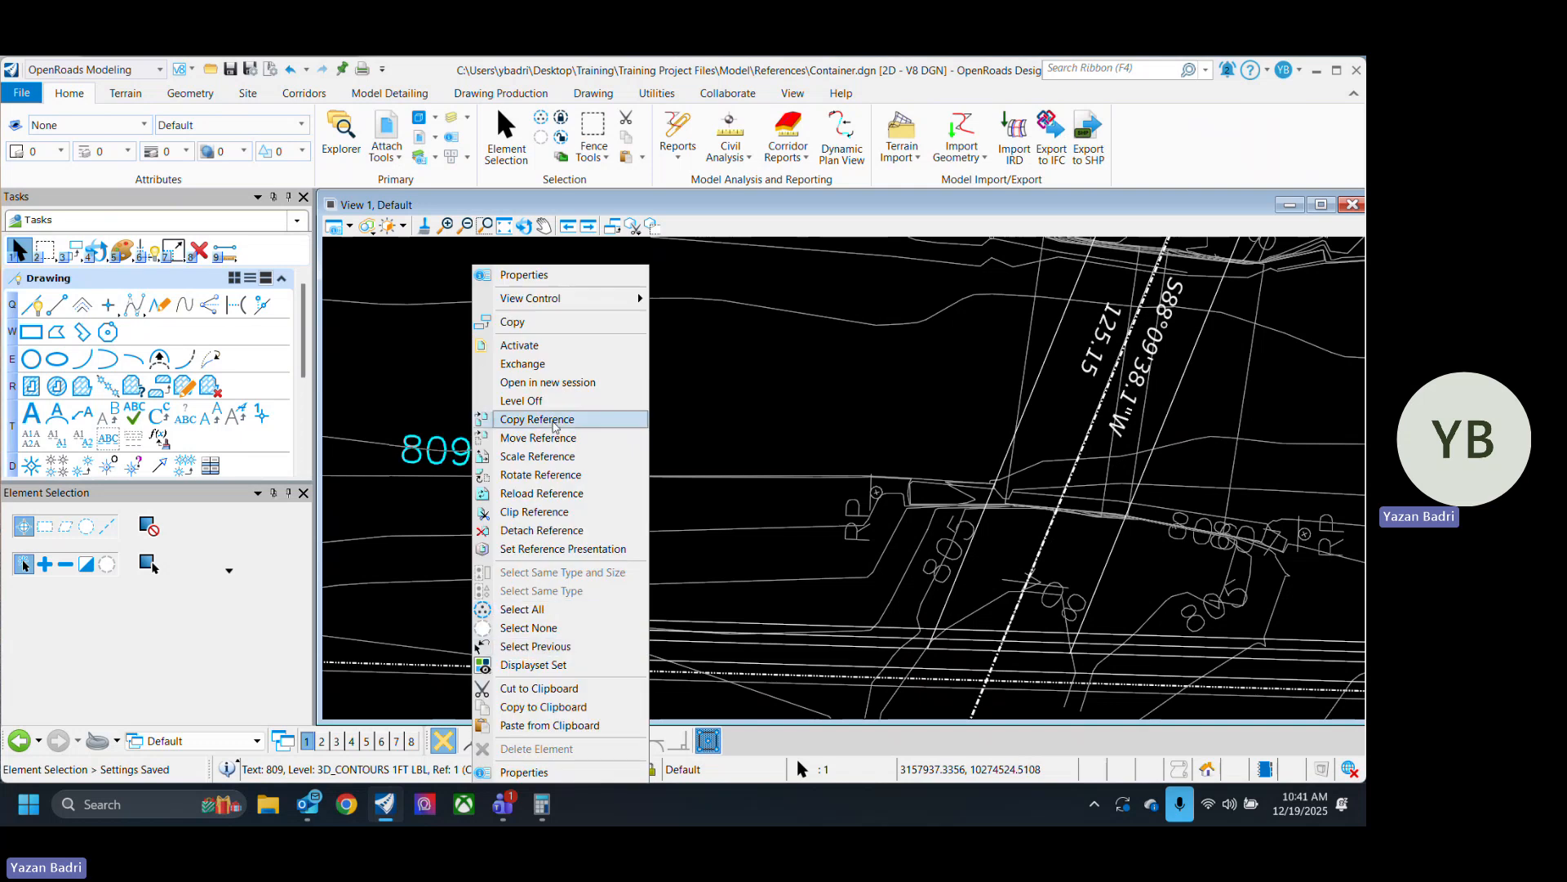
{"action": "left_click", "coordinate": [553, 401]}
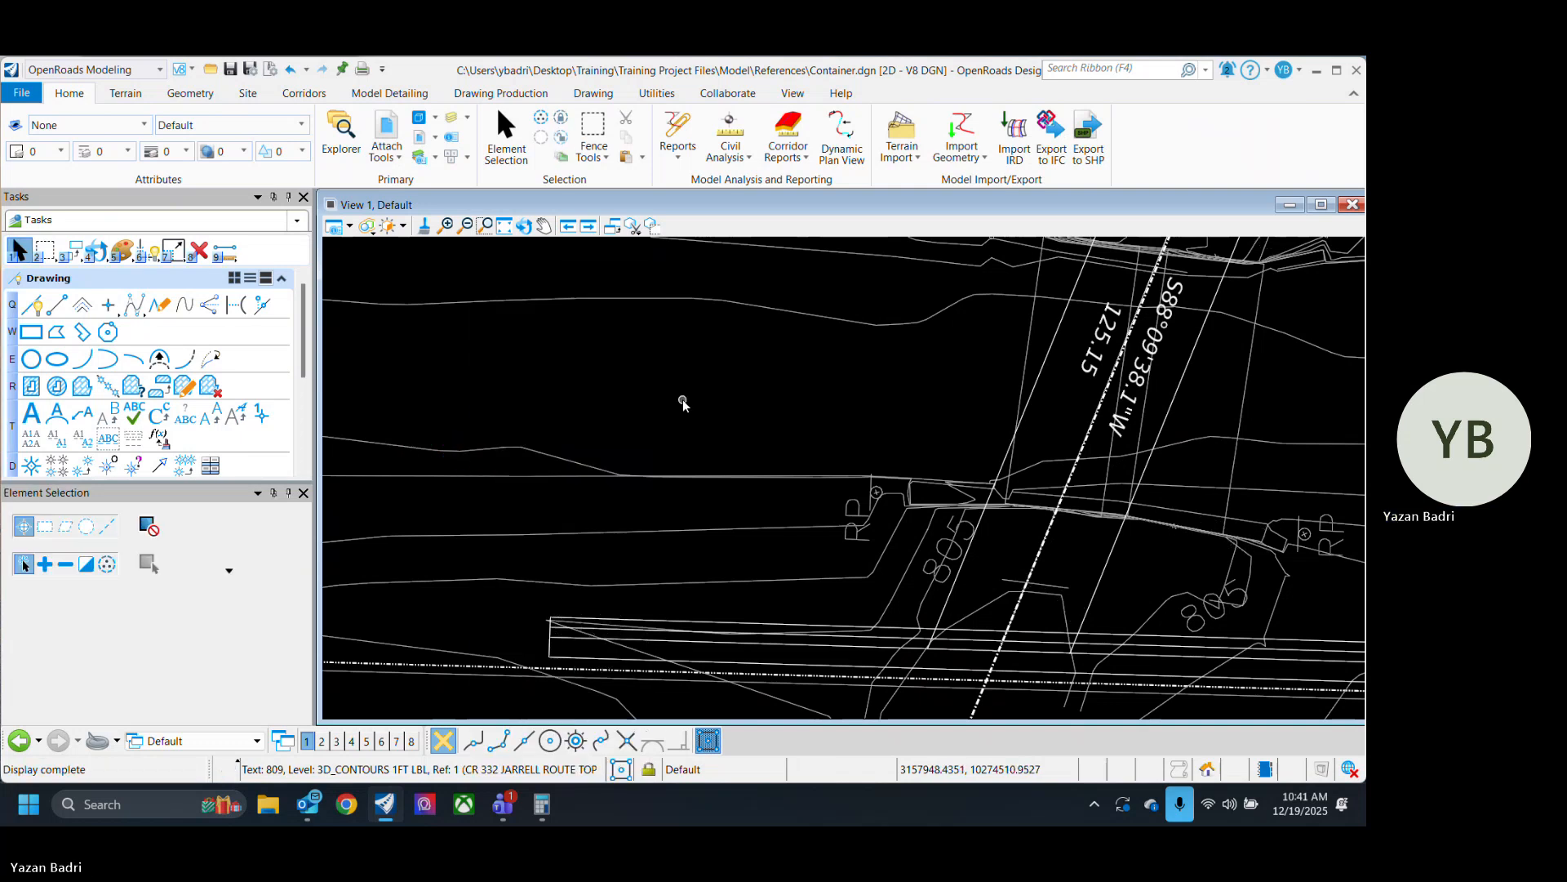
Turn off the topo reference level of the 805 contour label near the culvert, and save the settings.
{"action": "middle_click_drag", "start_coordinate": [834, 494], "coordinate": [646, 417]}
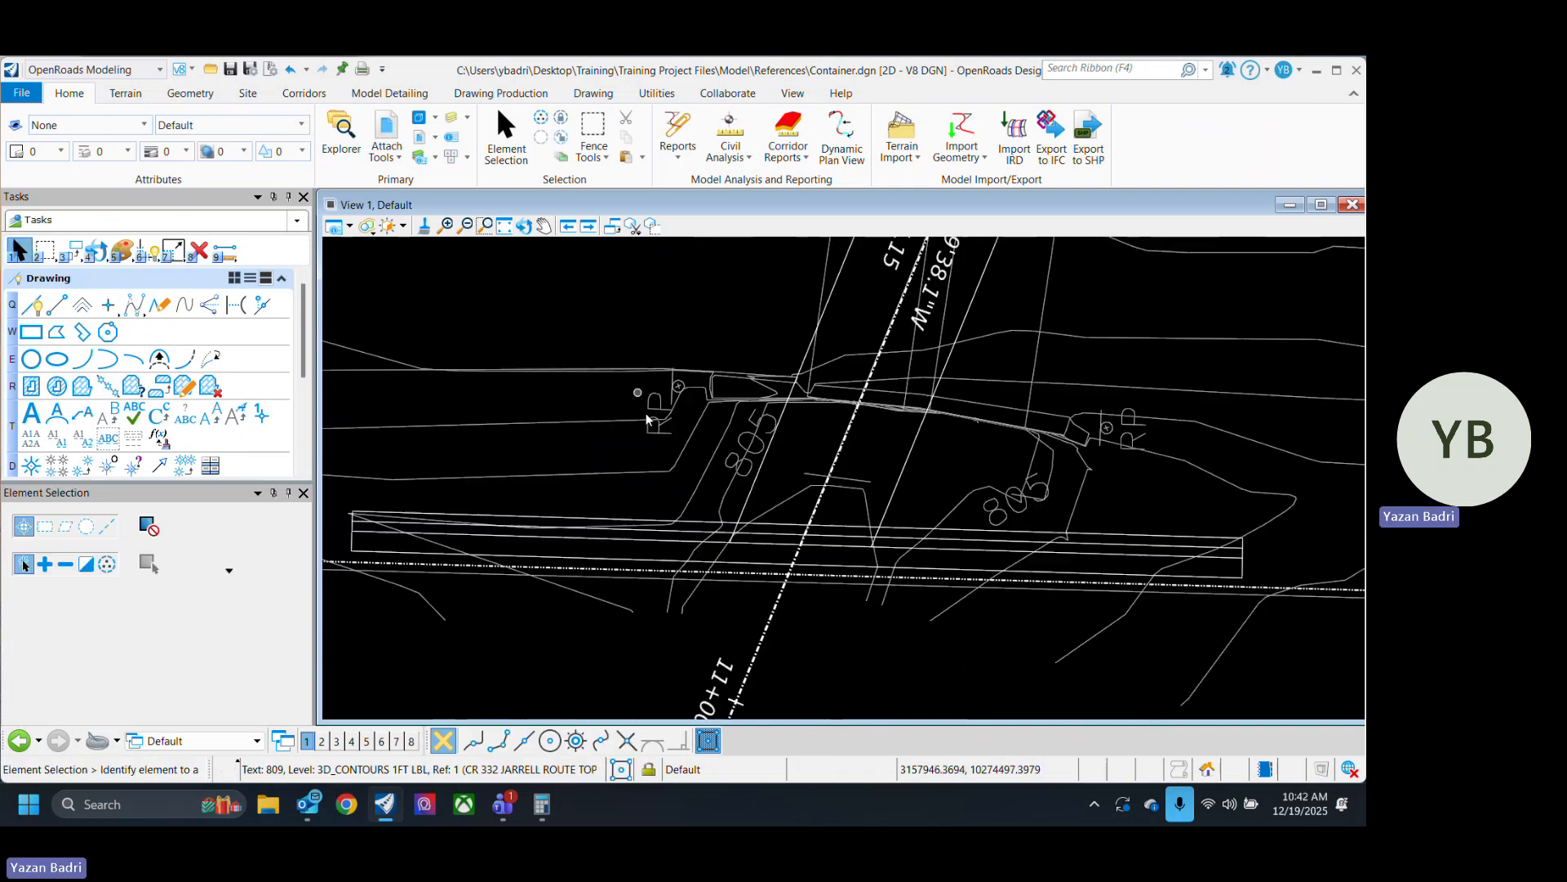
{"action": "scroll", "coordinate": [723, 462], "scroll_direction": "up", "scroll_amount": 2}
{"action": "right_click", "coordinate": [725, 466]}
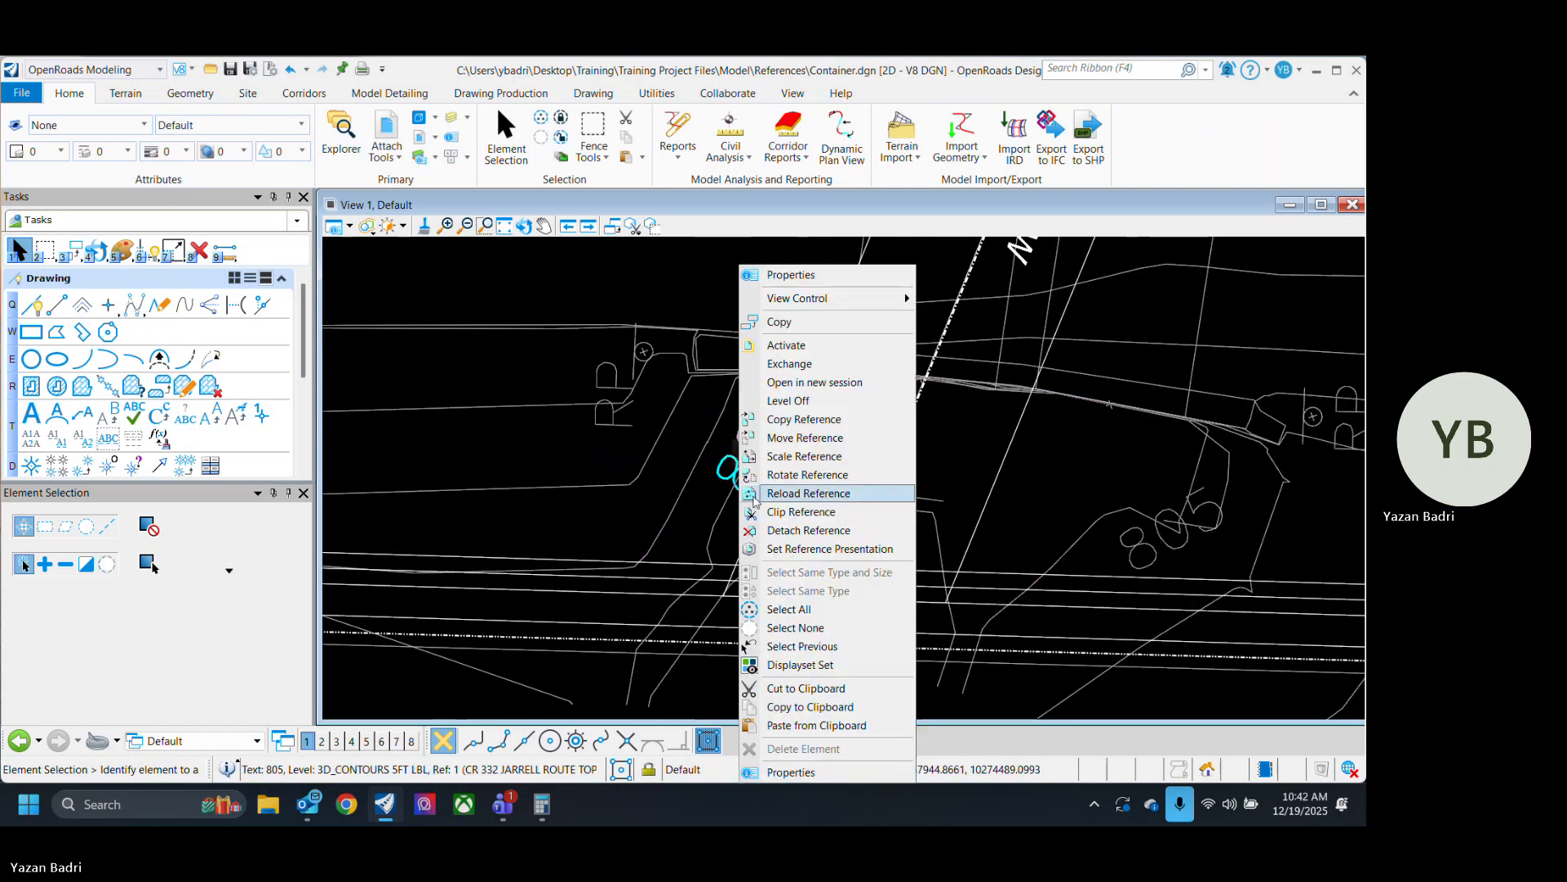
{"action": "left_click", "coordinate": [788, 402]}
{"action": "scroll", "coordinate": [801, 590], "scroll_direction": "down", "scroll_amount": 5}
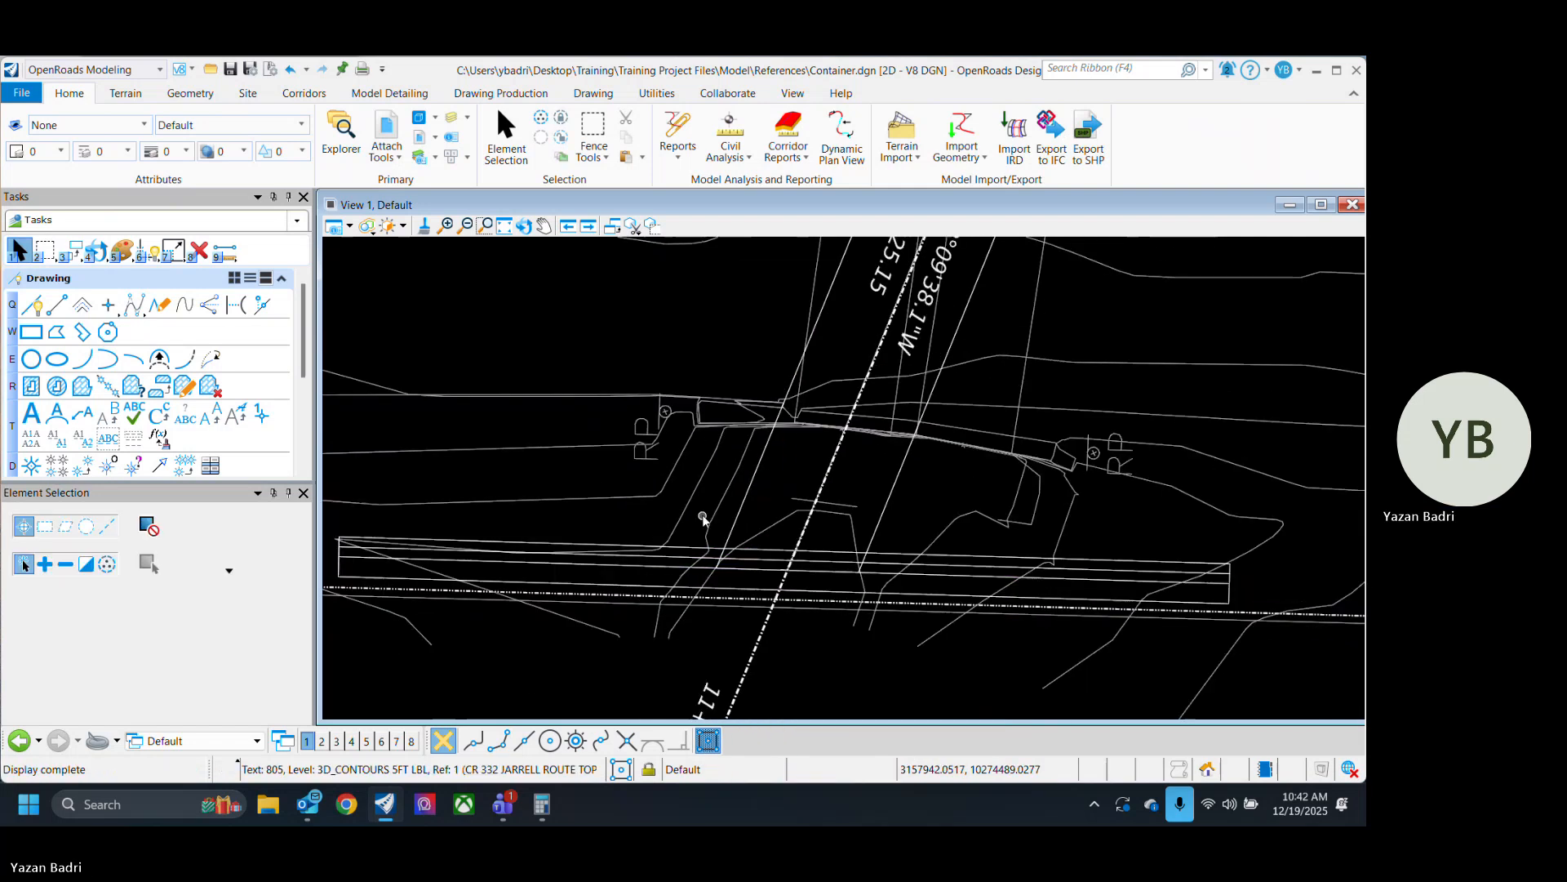
{"action": "scroll", "coordinate": [882, 448], "scroll_direction": "up", "scroll_amount": 4}
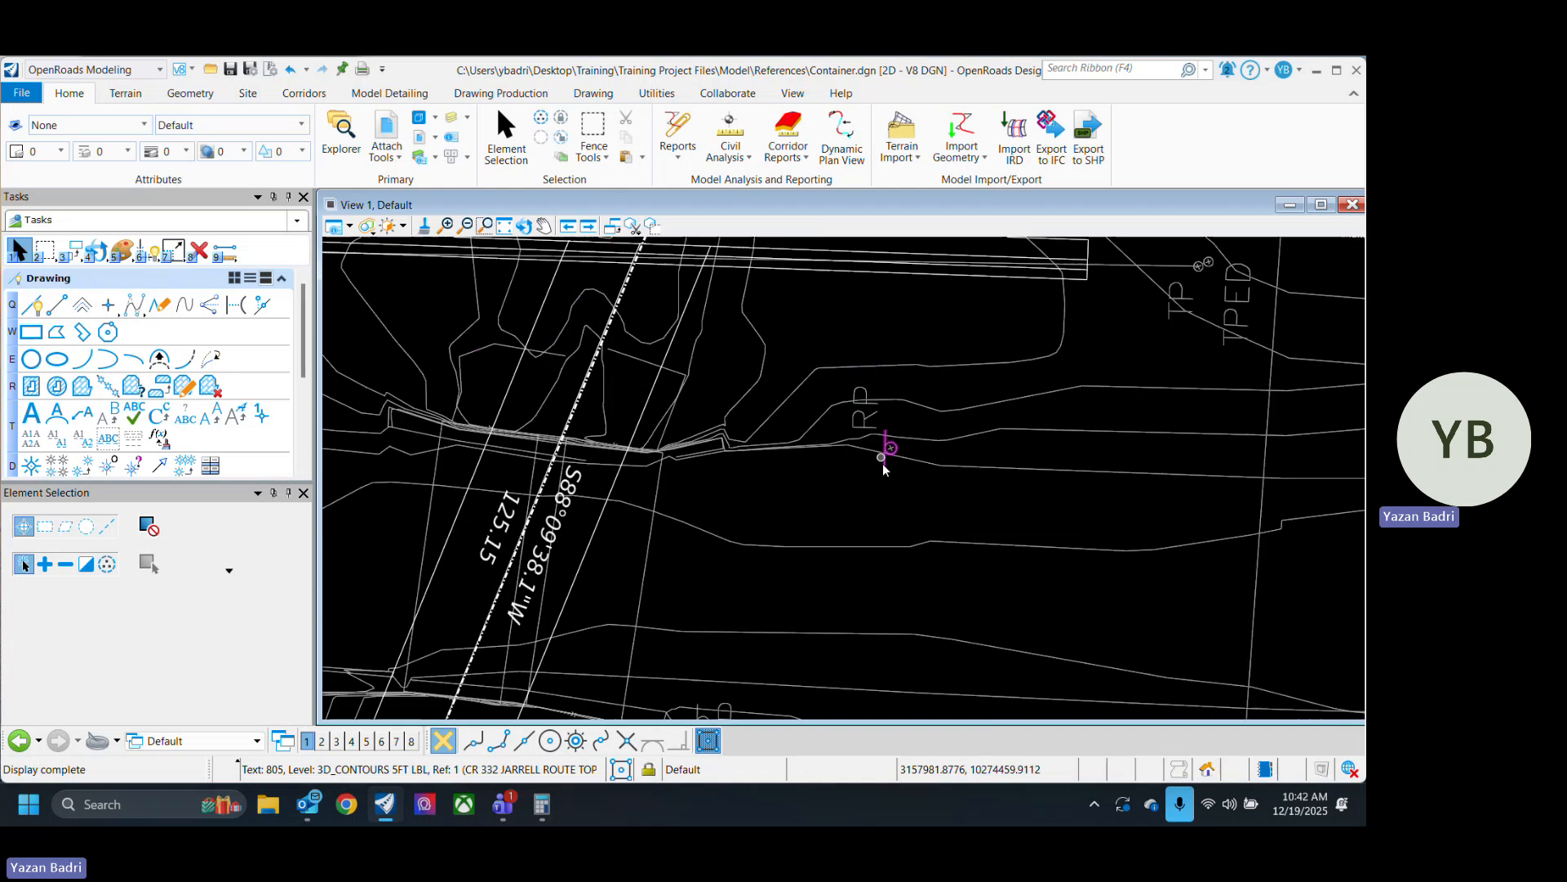
{"action": "scroll", "coordinate": [800, 511], "scroll_direction": "down", "scroll_amount": 6}
{"action": "scroll", "coordinate": [737, 430], "scroll_direction": "up", "scroll_amount": 5}
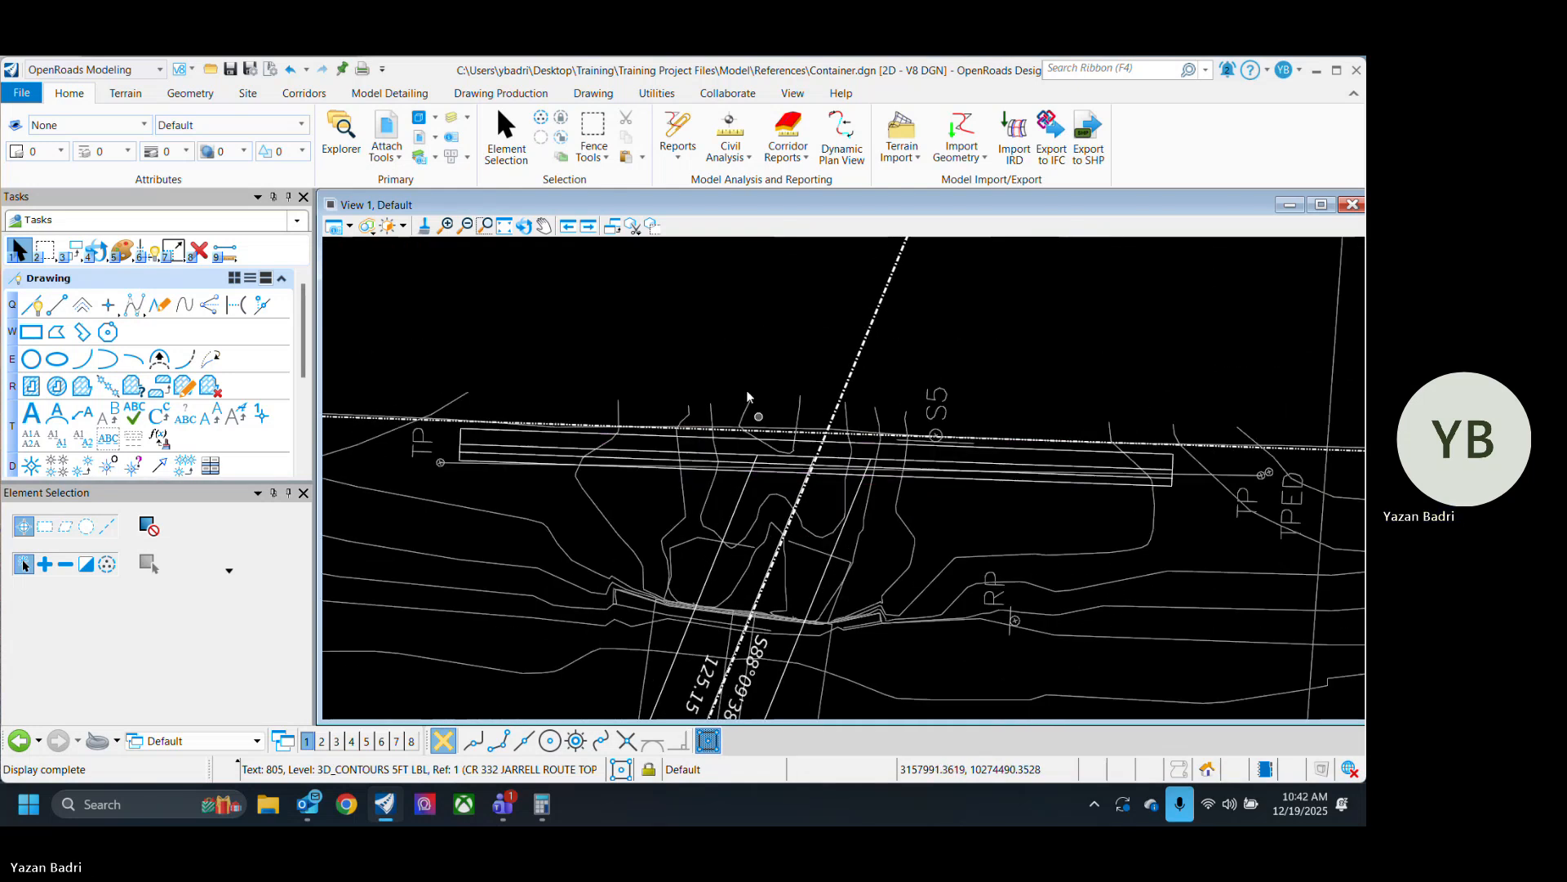
{"action": "scroll", "coordinate": [655, 315], "scroll_direction": "down", "scroll_amount": 5}
{"action": "left_click", "coordinate": [252, 71]}
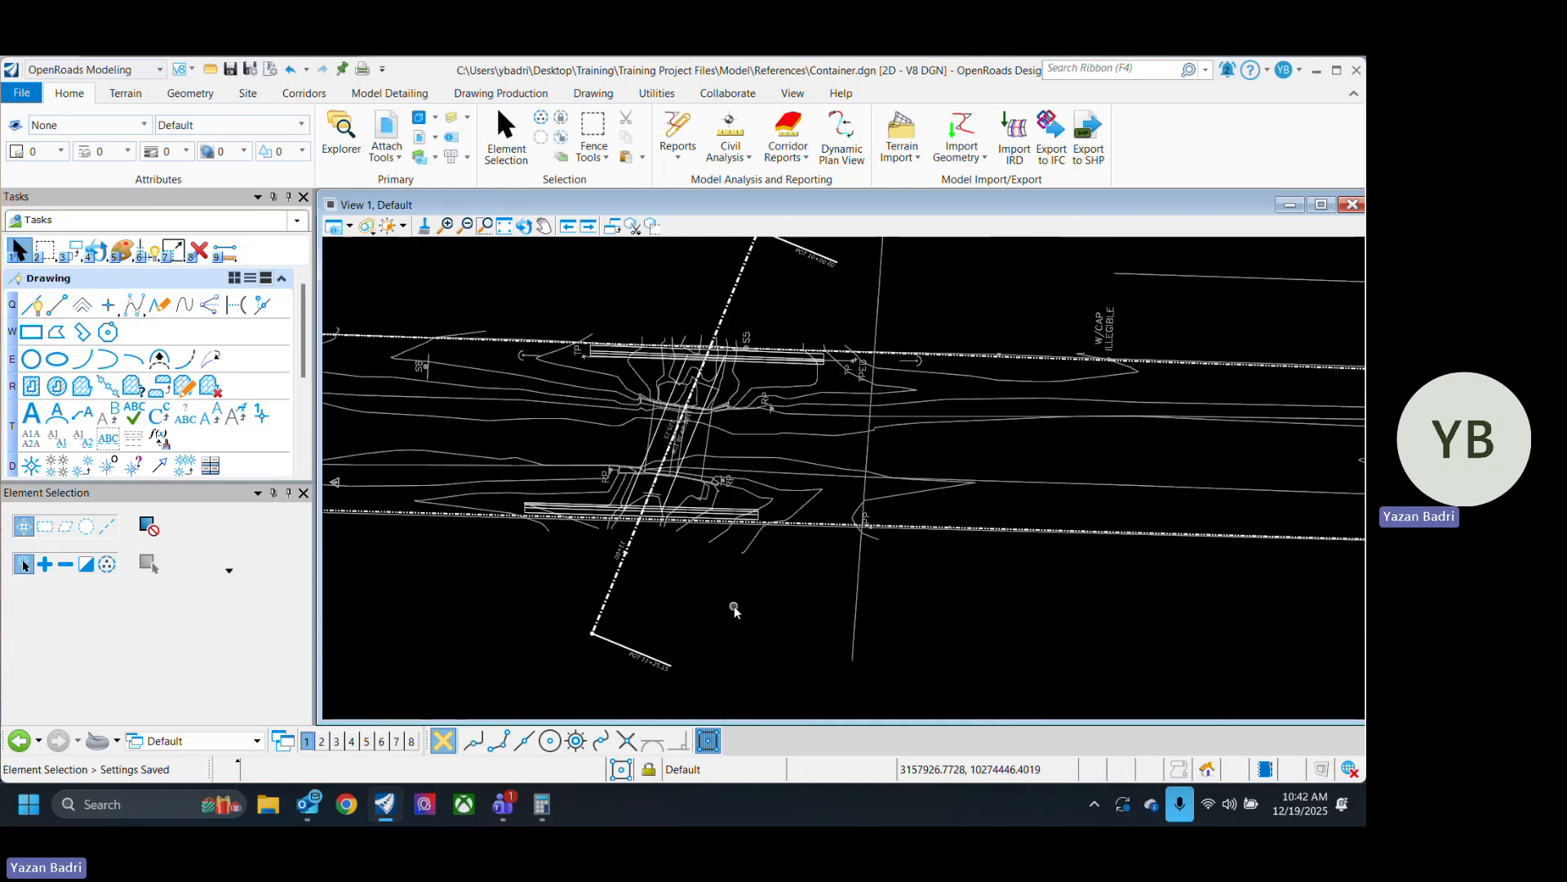
Open the profile model of the Drainage reference's BL CL- baseline in View 2.
{"action": "scroll", "coordinate": [694, 592], "scroll_direction": "down", "scroll_amount": 2}
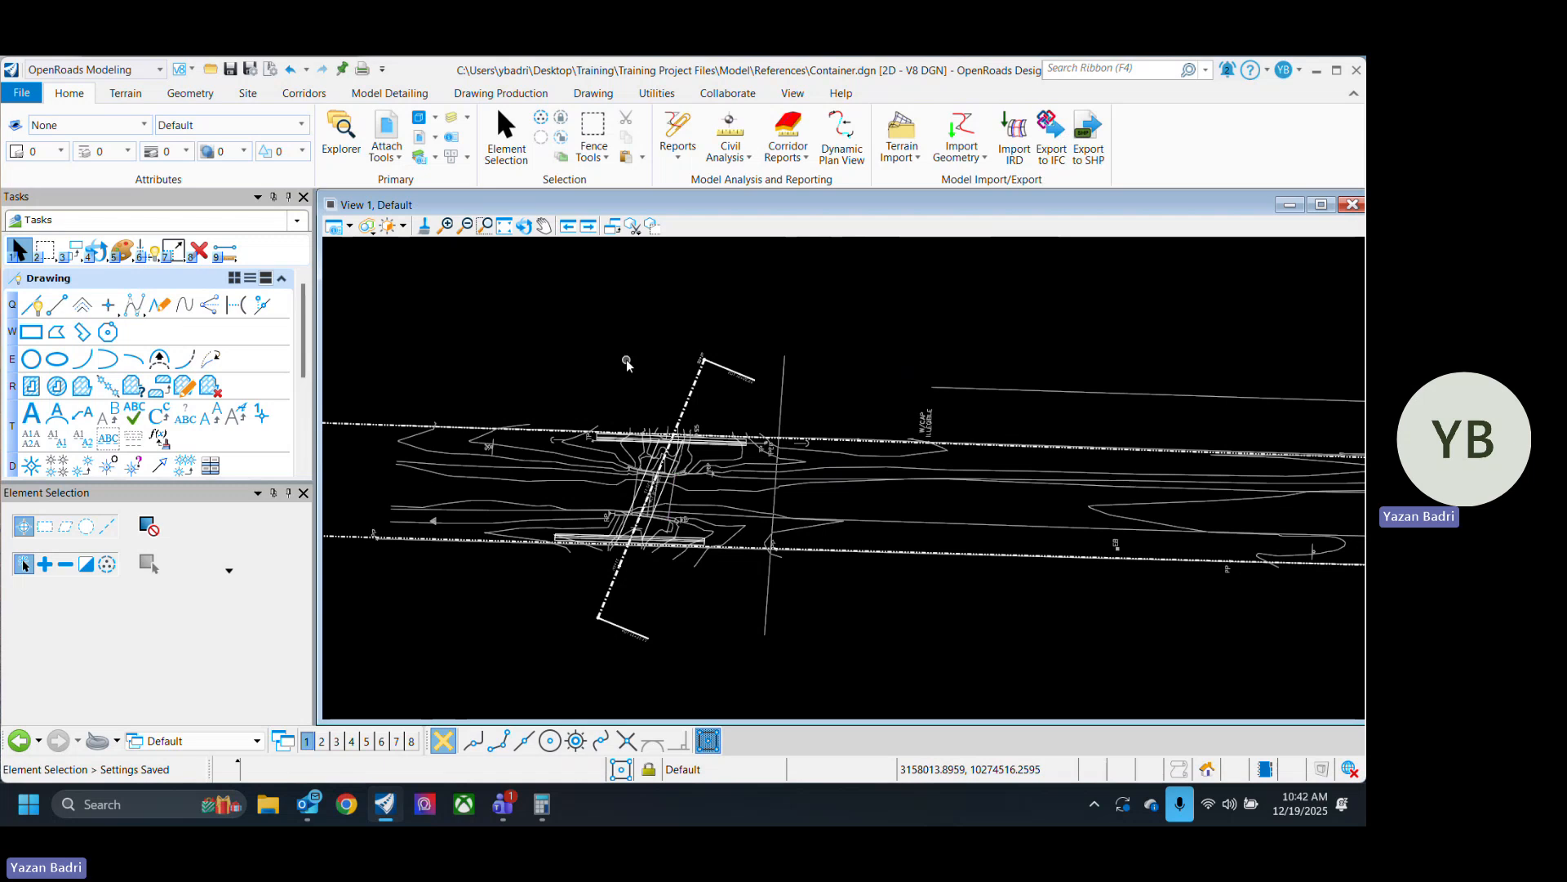
{"action": "scroll", "coordinate": [692, 418], "scroll_direction": "up", "scroll_amount": 2}
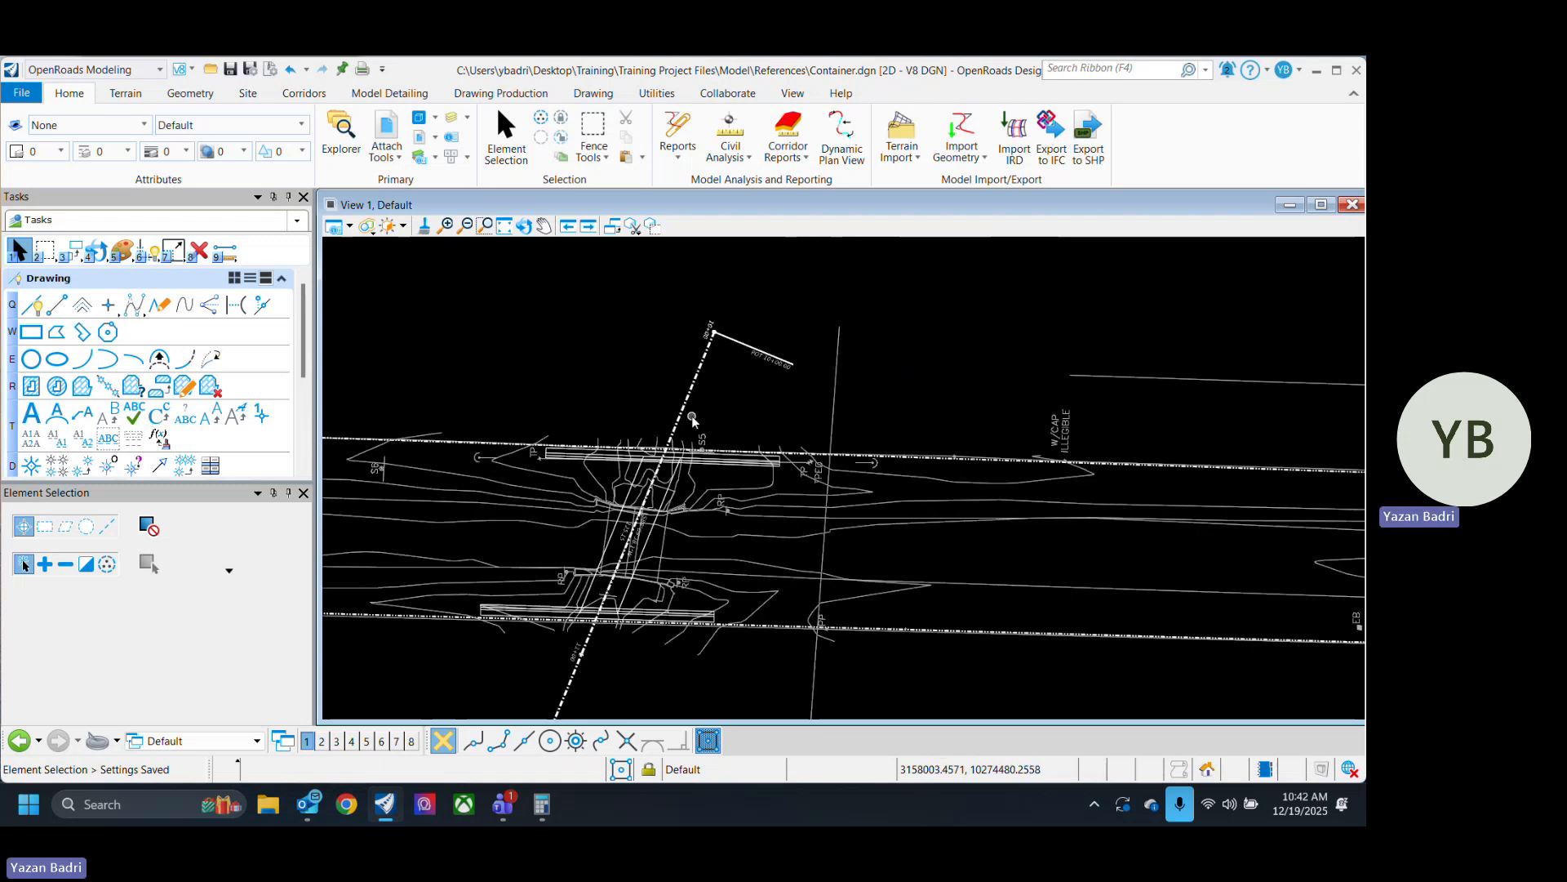
{"action": "left_click", "coordinate": [695, 387]}
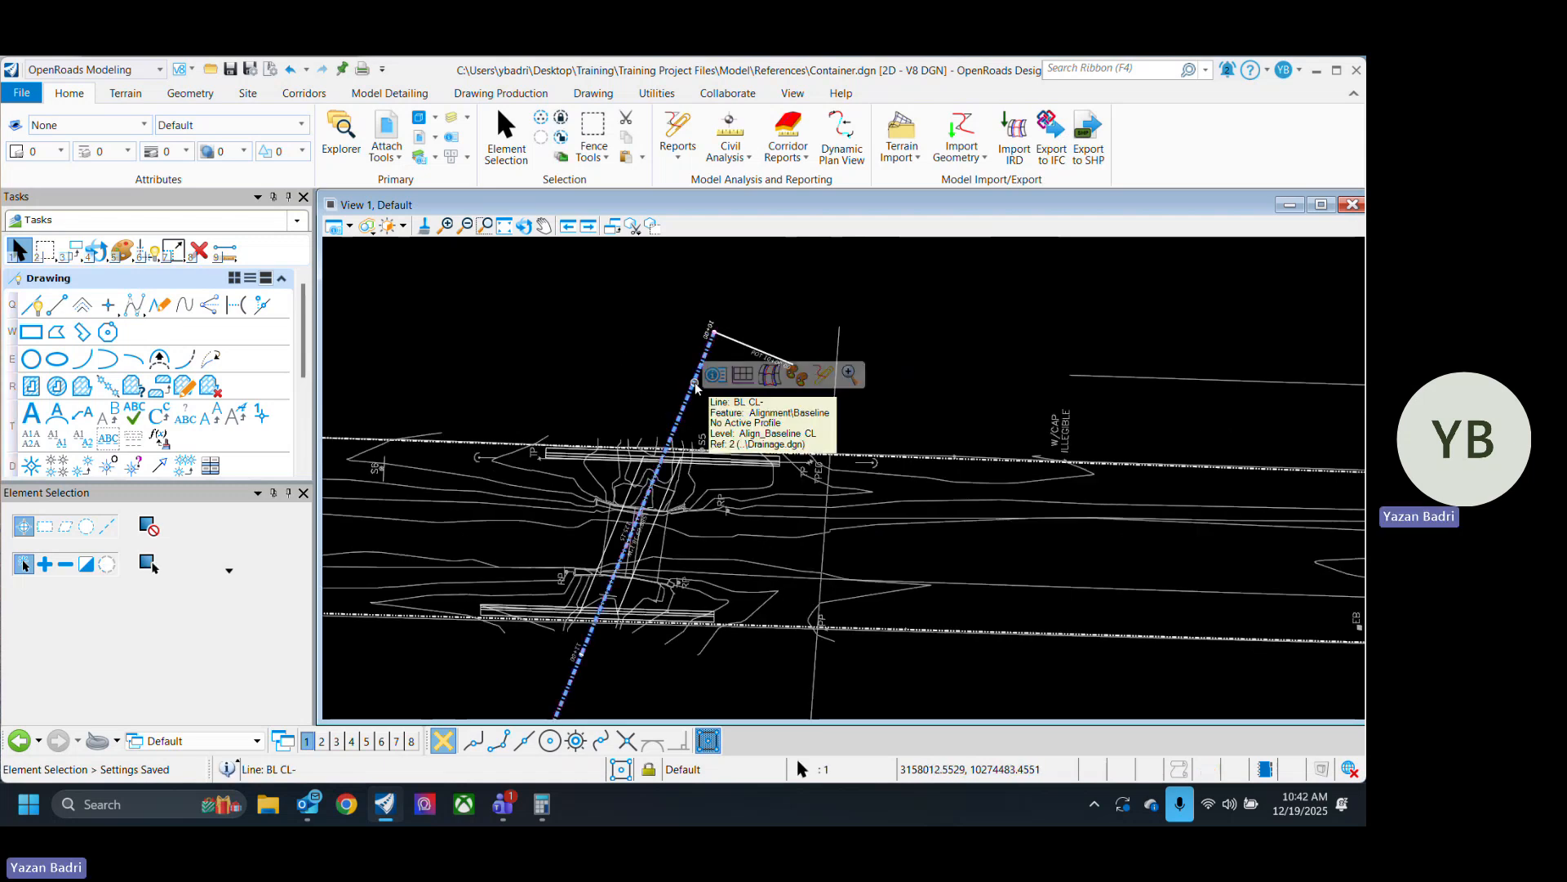
{"action": "left_click", "coordinate": [322, 740]}
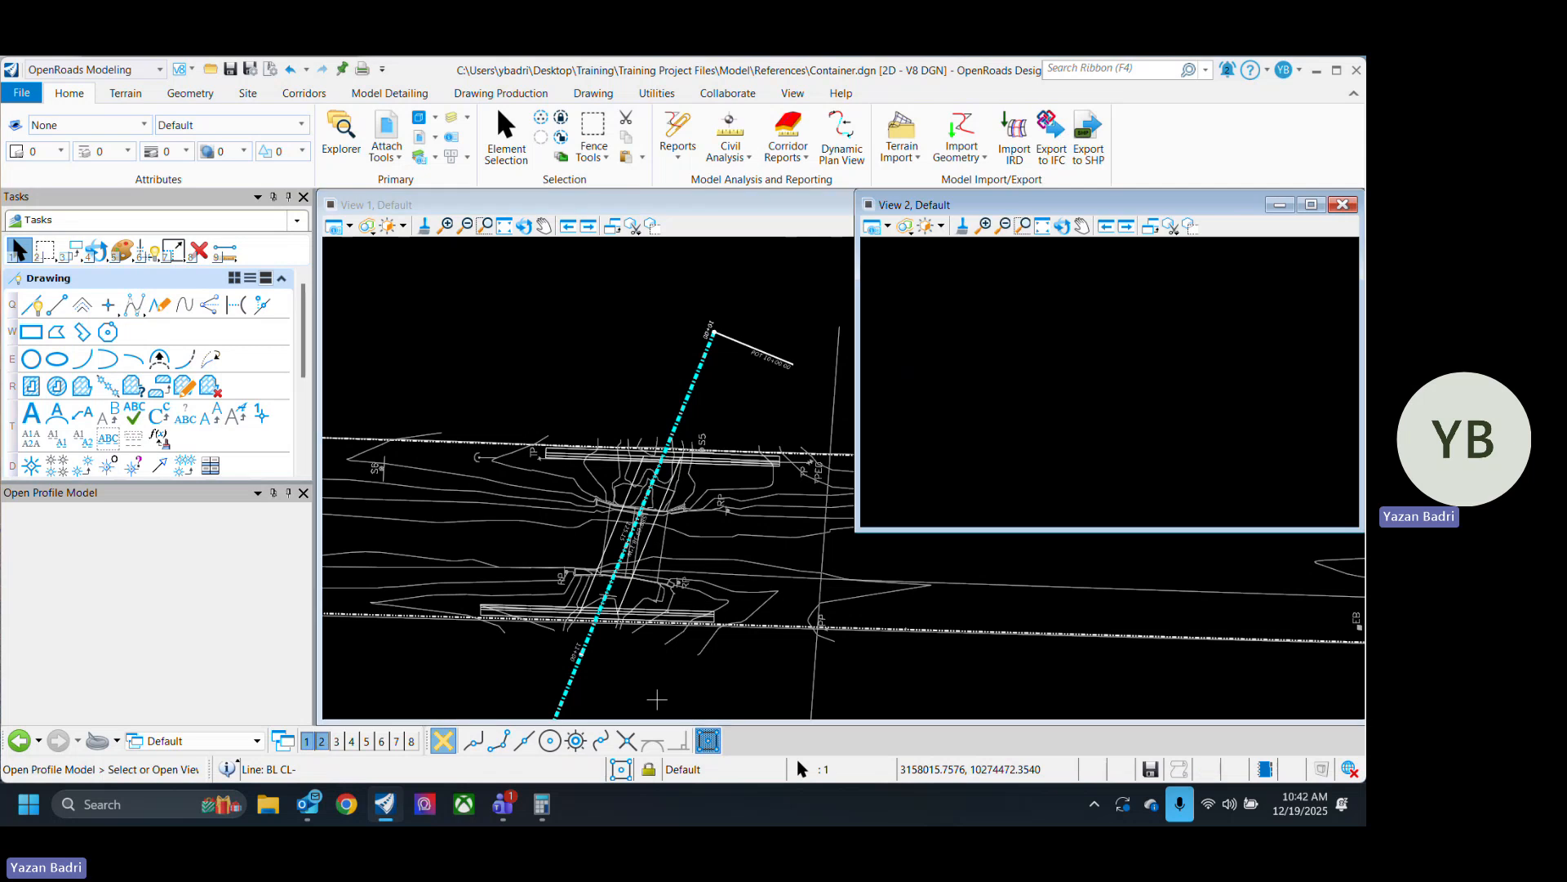
{"action": "left_click", "coordinate": [1080, 434]}
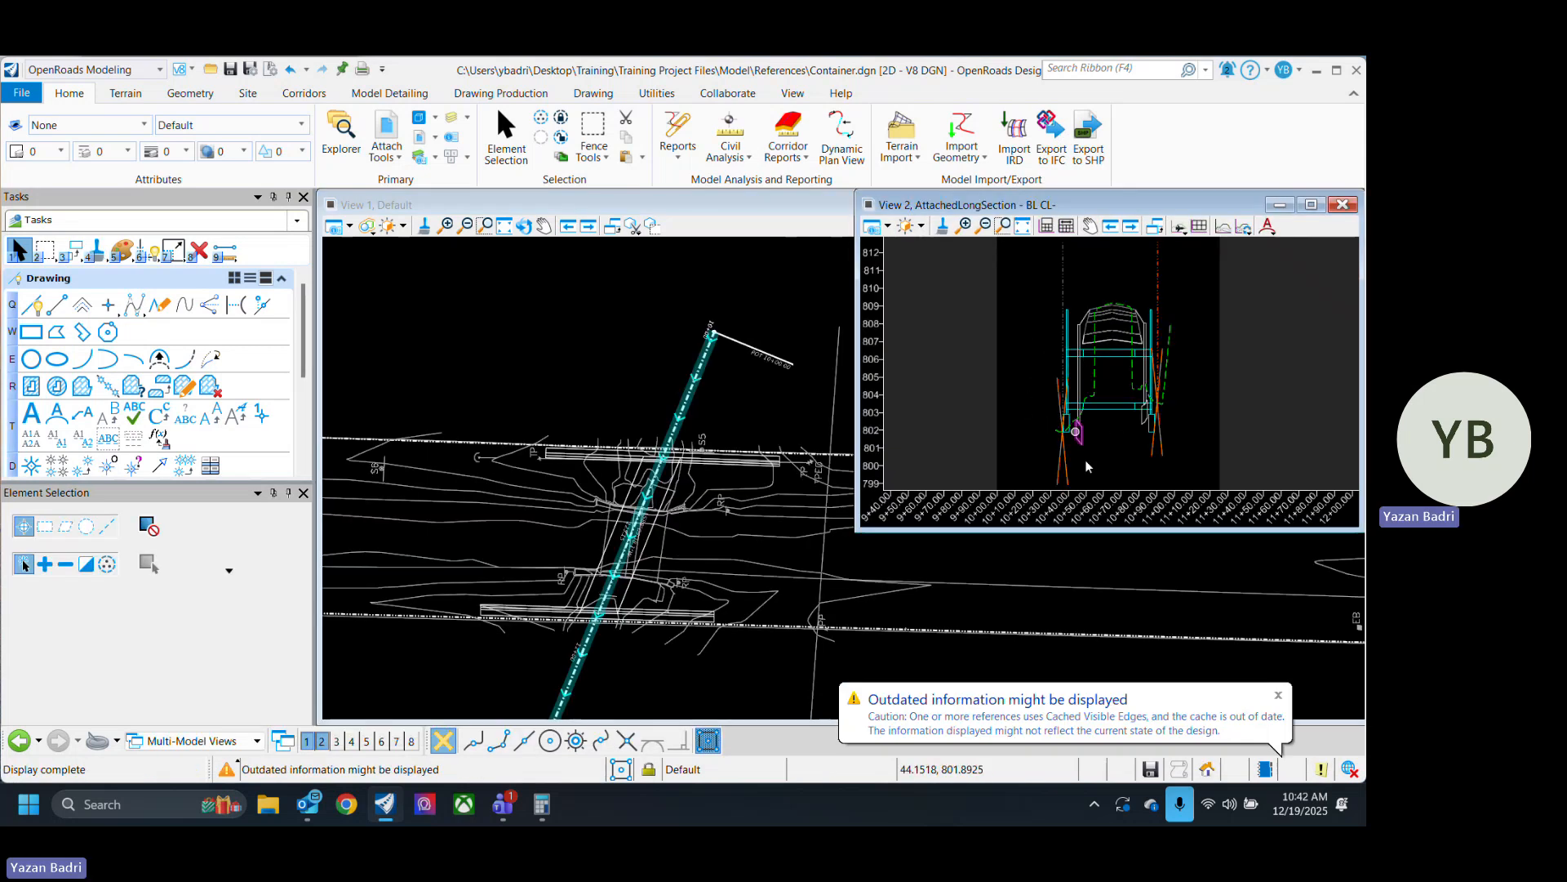
Examine the culvert and ground lines in the baseline's profile, and close View 2.
{"action": "scroll", "coordinate": [1126, 380], "scroll_direction": "up", "scroll_amount": 5}
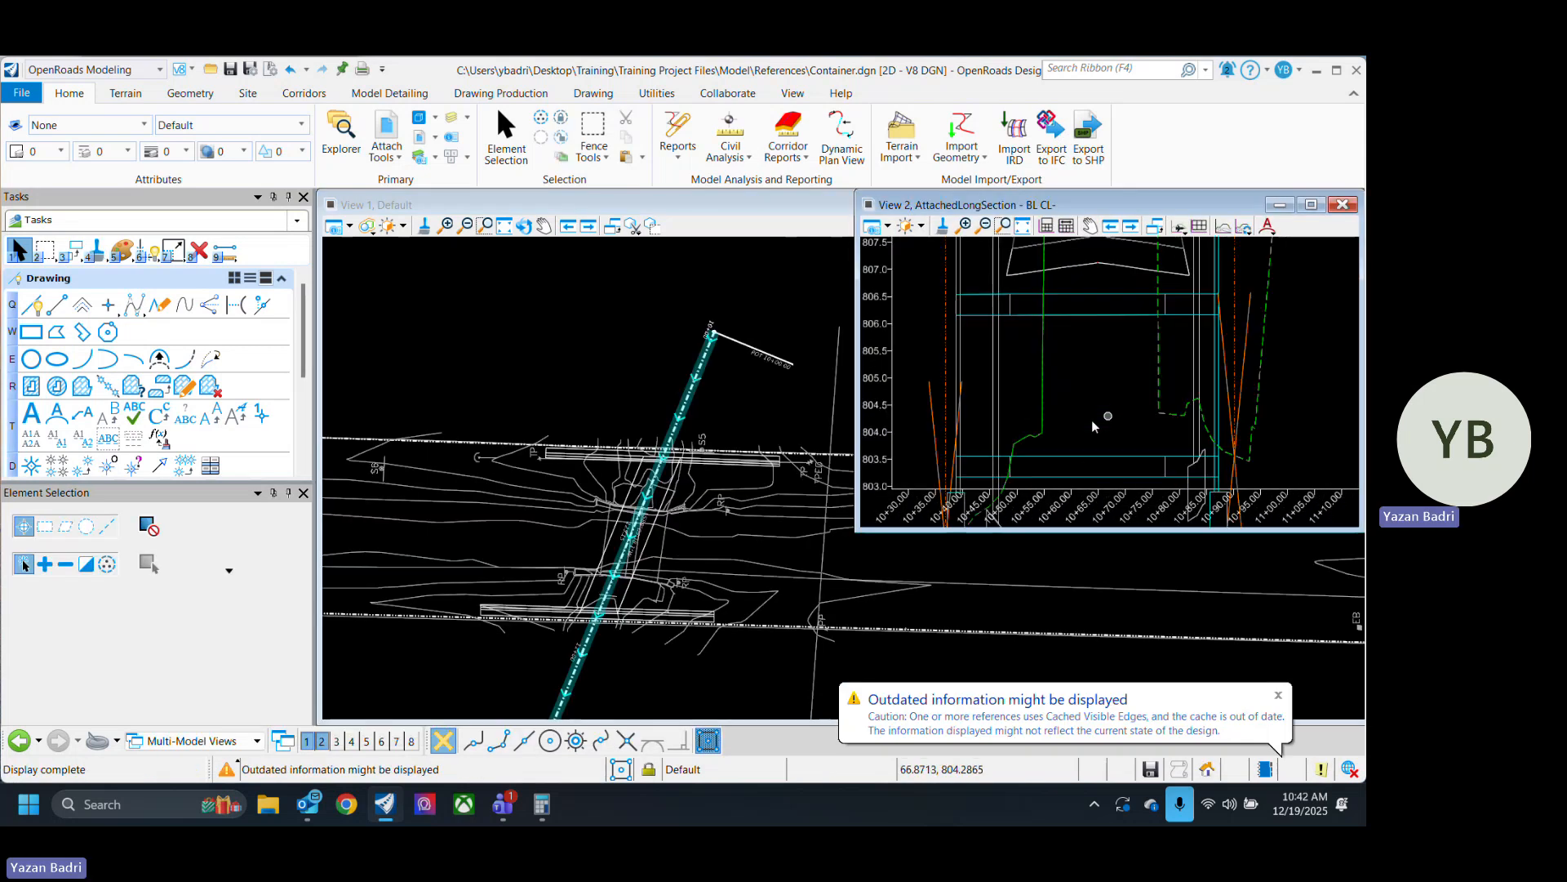
{"action": "scroll", "coordinate": [1091, 419], "scroll_direction": "down", "scroll_amount": 4}
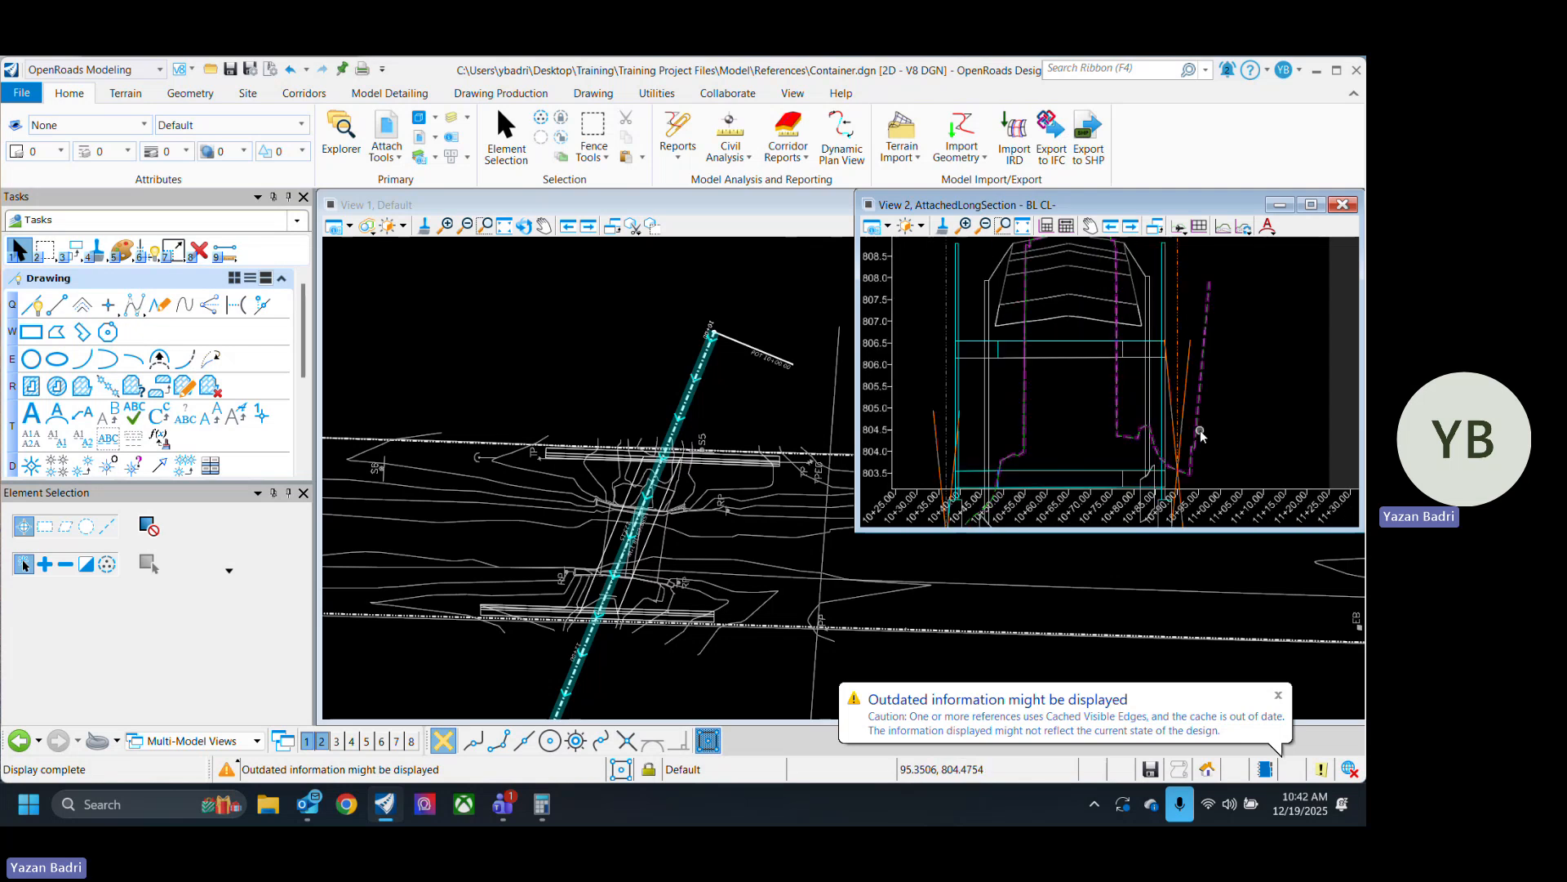
{"action": "scroll", "coordinate": [1162, 410], "scroll_direction": "up", "scroll_amount": 1}
{"action": "scroll", "coordinate": [1093, 384], "scroll_direction": "up", "scroll_amount": 2}
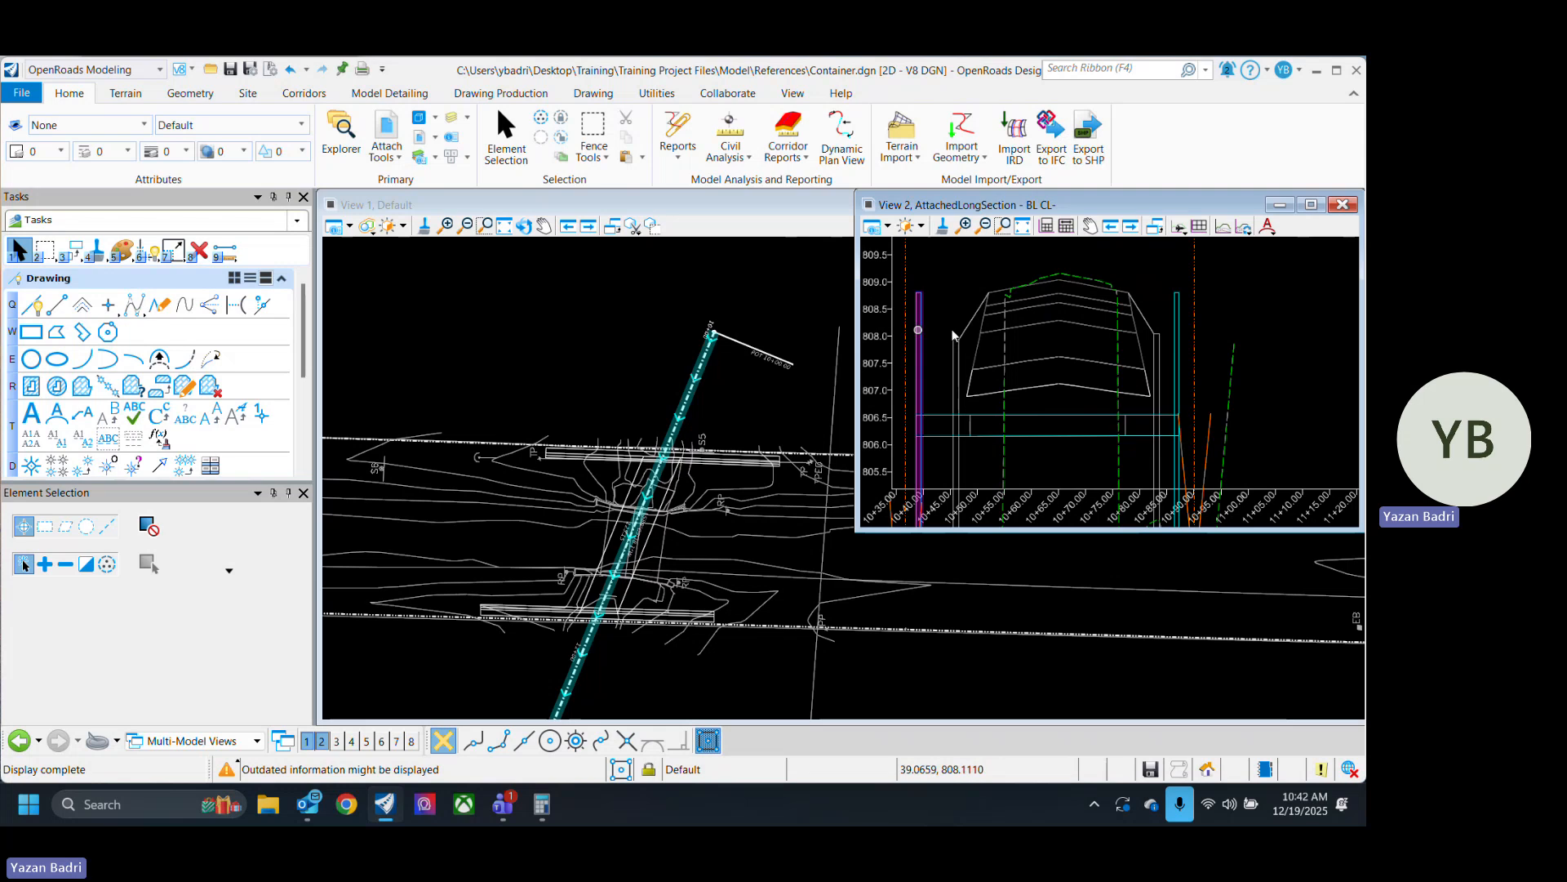
{"action": "left_click", "coordinate": [1348, 205]}
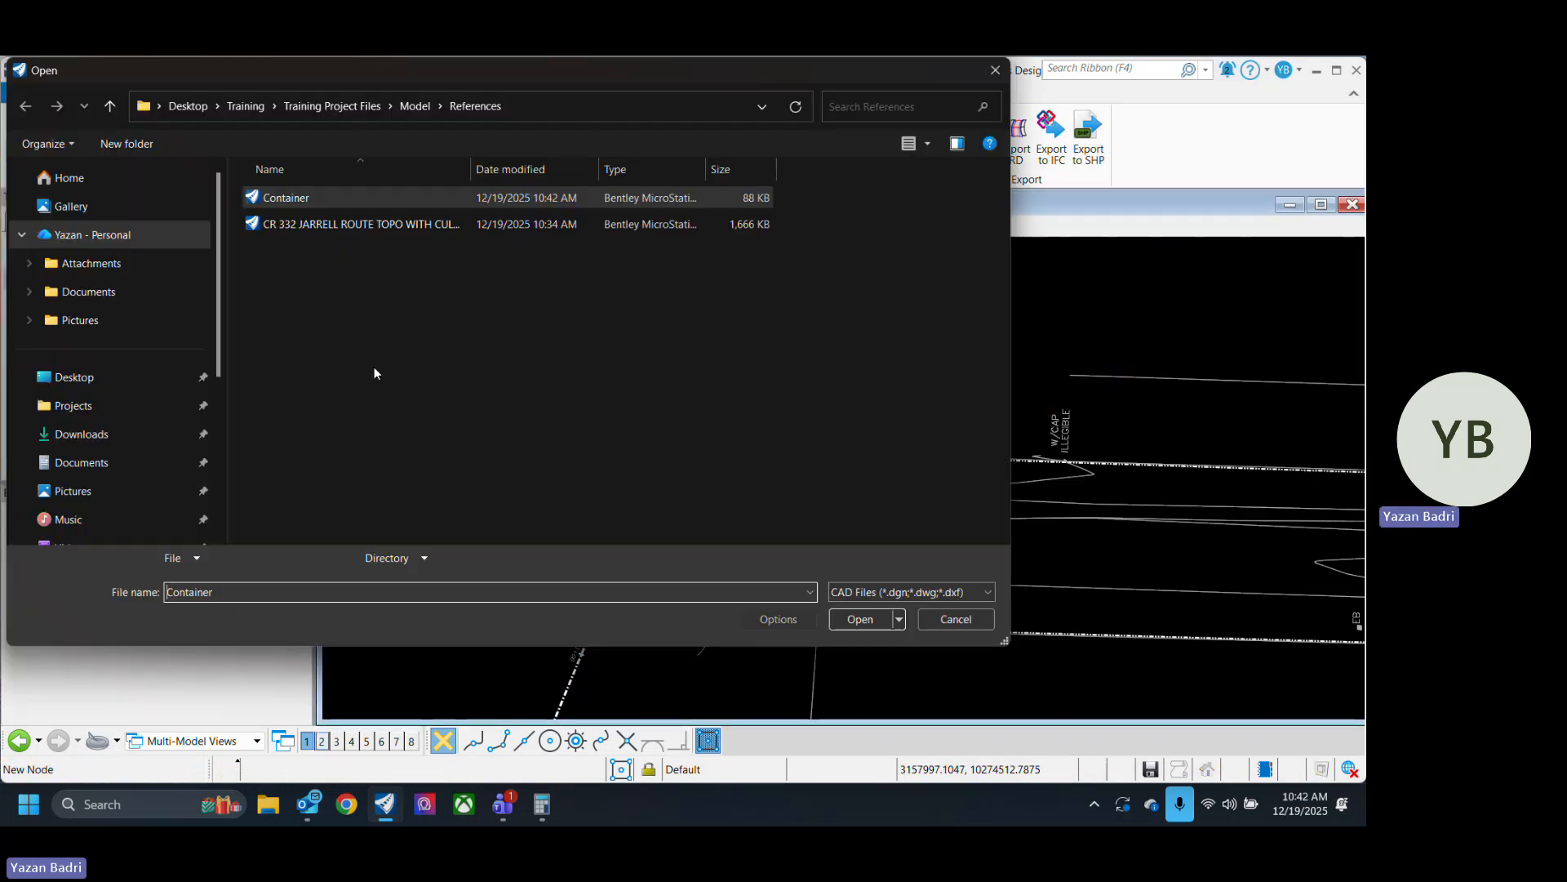
Open Drainage.dgn from the project's Model folder.
{"action": "left_click", "coordinate": [418, 108]}
{"action": "left_click", "coordinate": [330, 513]}
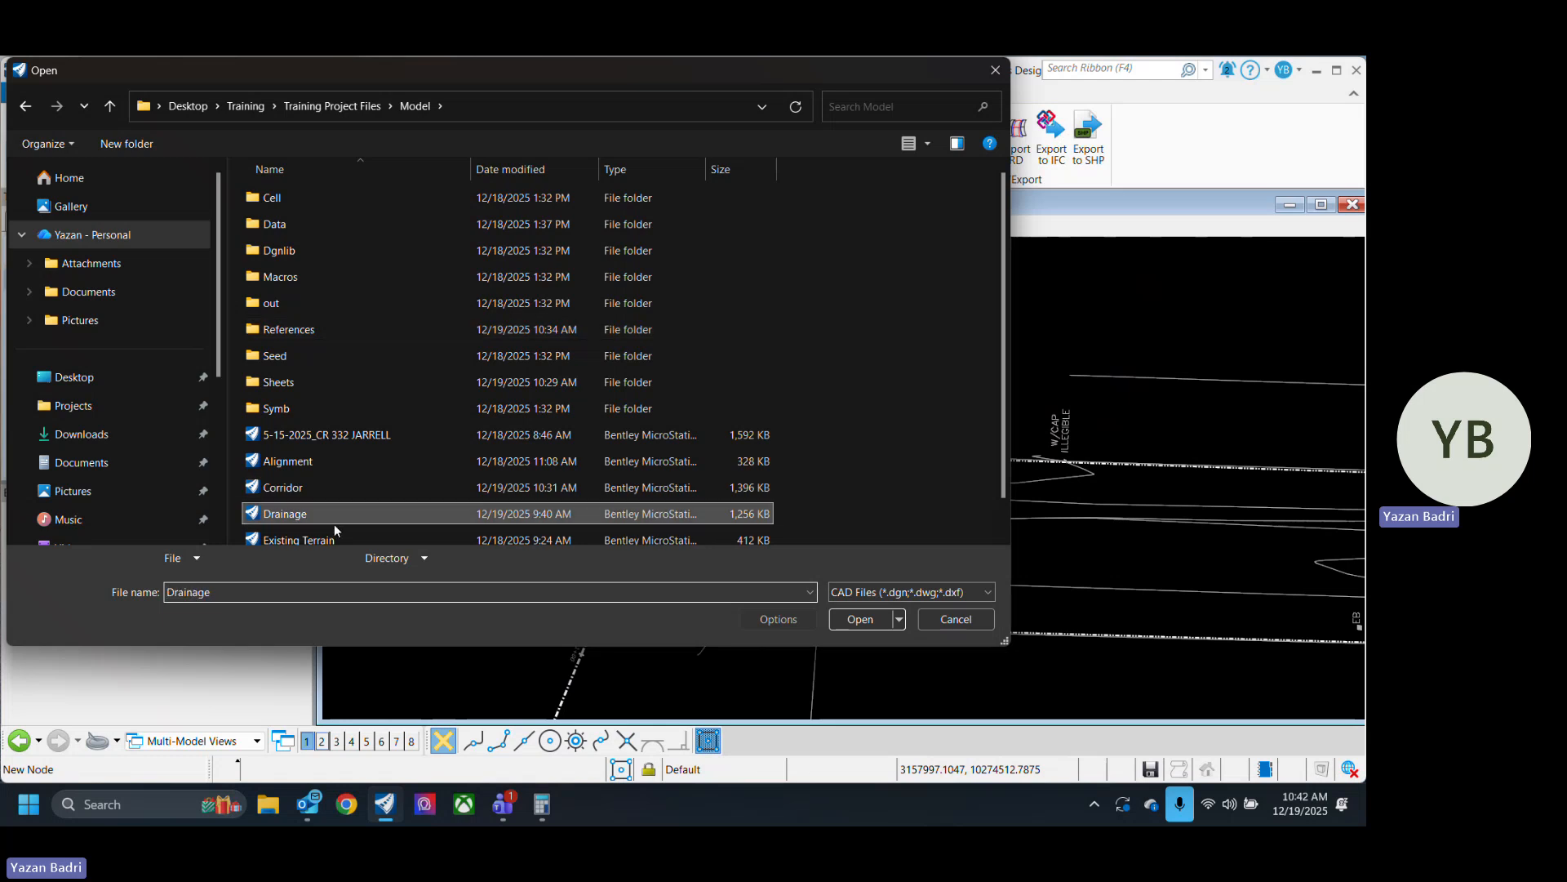
{"action": "left_click", "coordinate": [858, 619]}
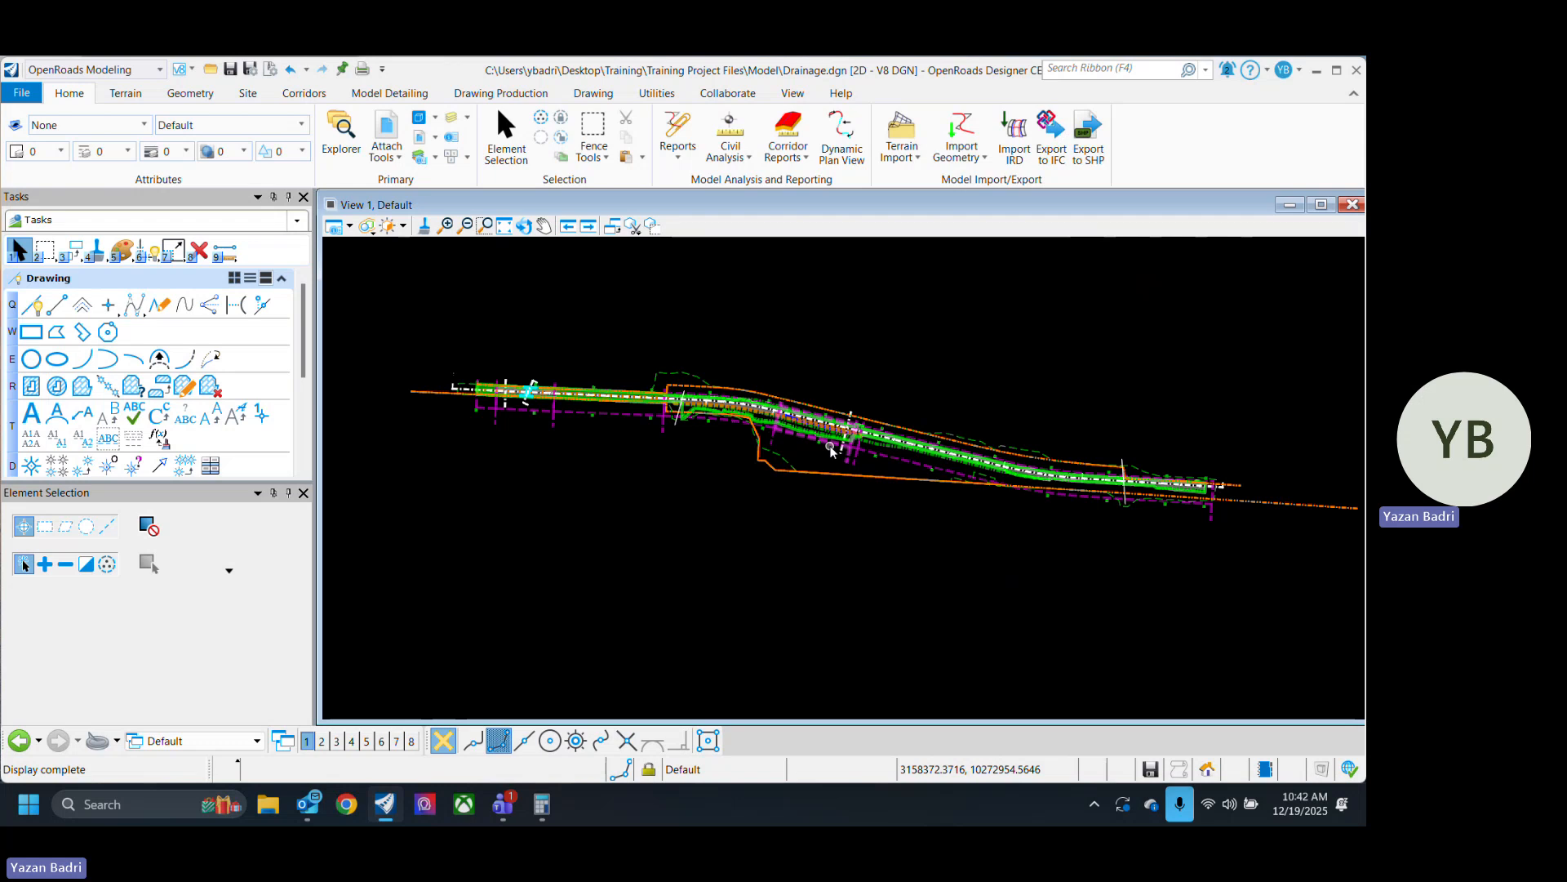
Open the culvert baseline's profile model in View 2 and switch how the culvert geometry is displayed in it.
{"action": "mouse_move", "coordinate": [831, 448]}
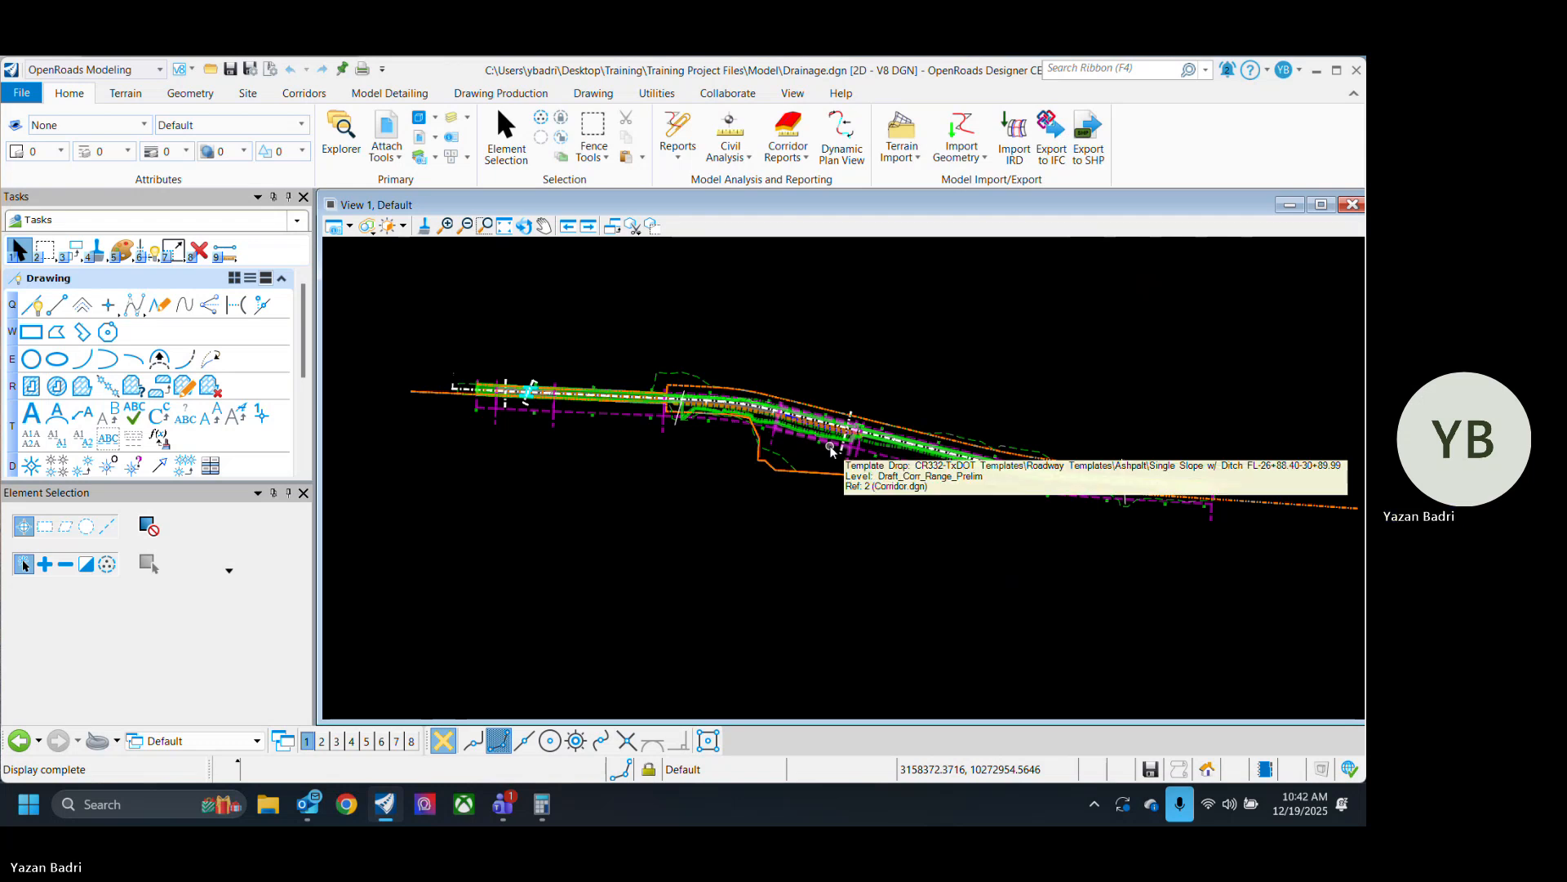
{"action": "scroll", "coordinate": [518, 405], "scroll_direction": "up", "scroll_amount": 3}
{"action": "scroll", "coordinate": [518, 406], "scroll_direction": "up", "scroll_amount": 5}
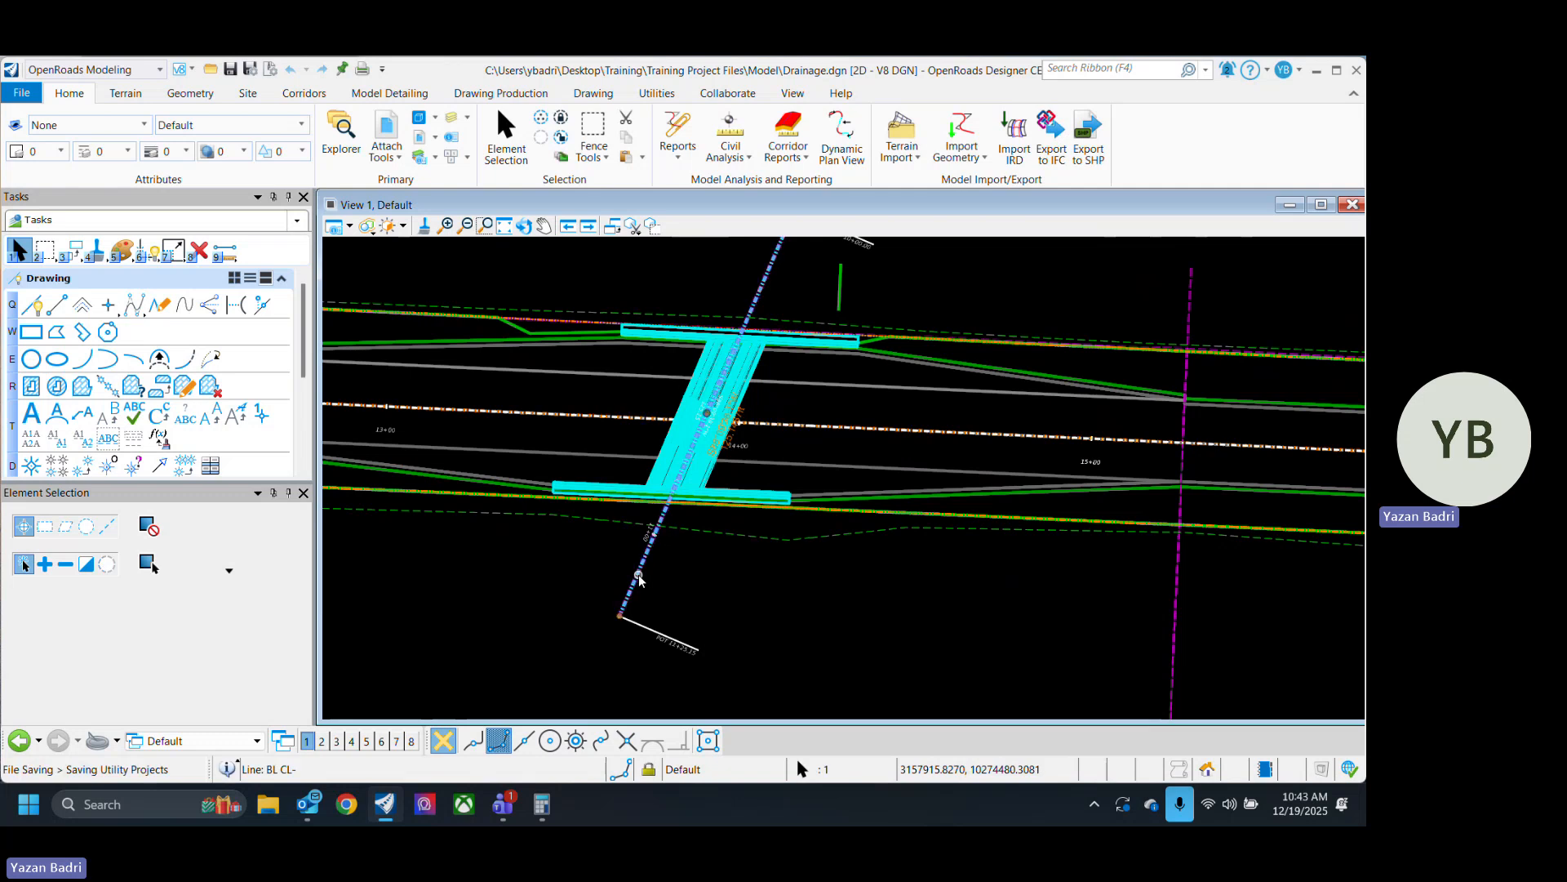
{"action": "left_click", "coordinate": [634, 576]}
{"action": "left_click", "coordinate": [686, 568]}
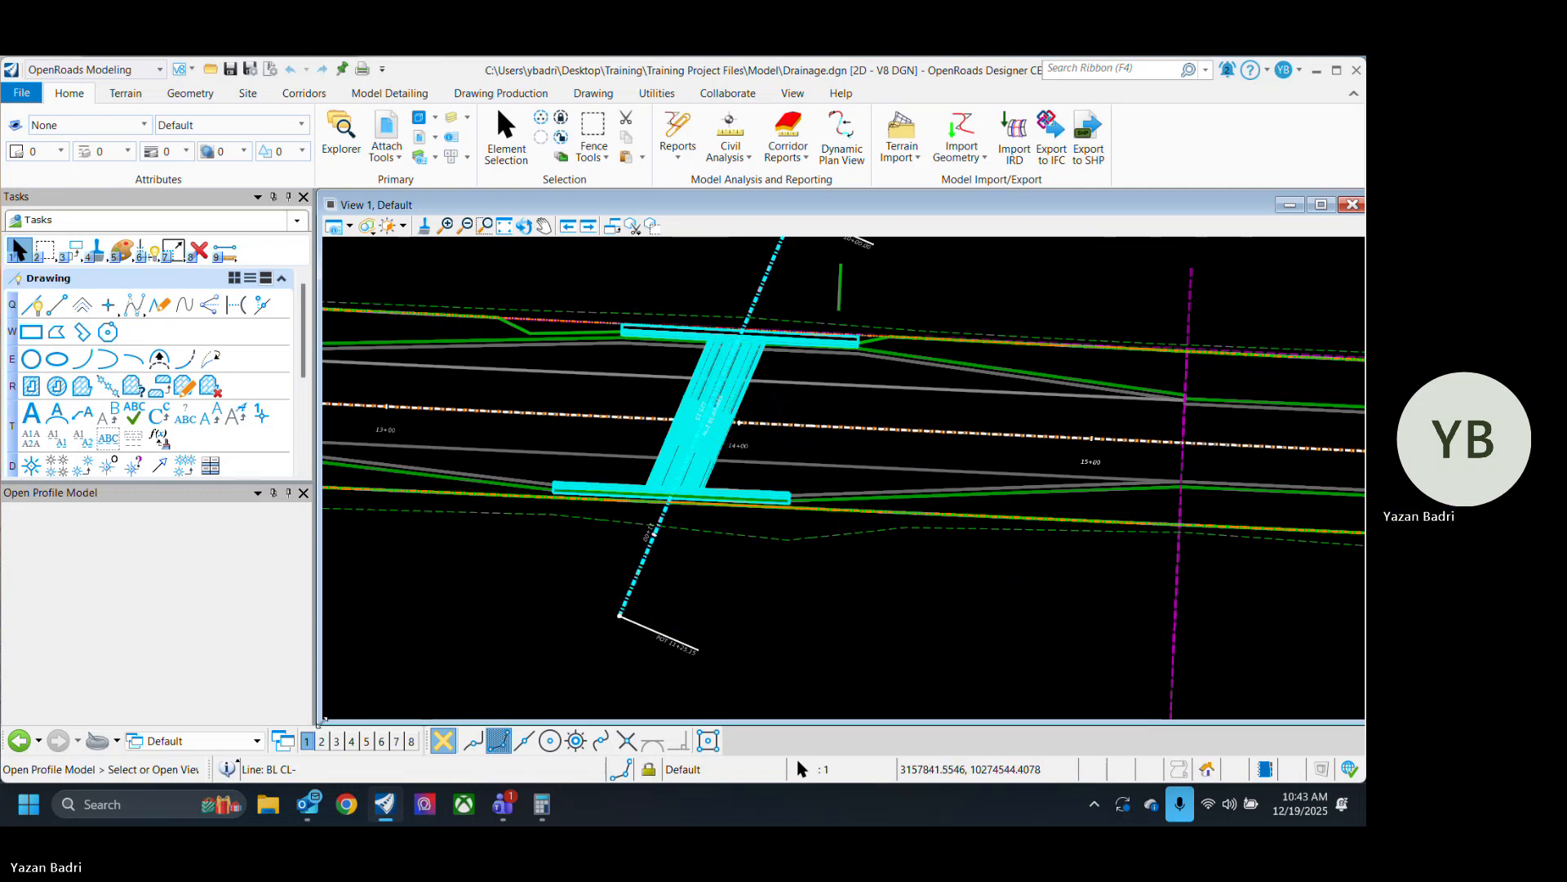
{"action": "left_click", "coordinate": [1061, 350]}
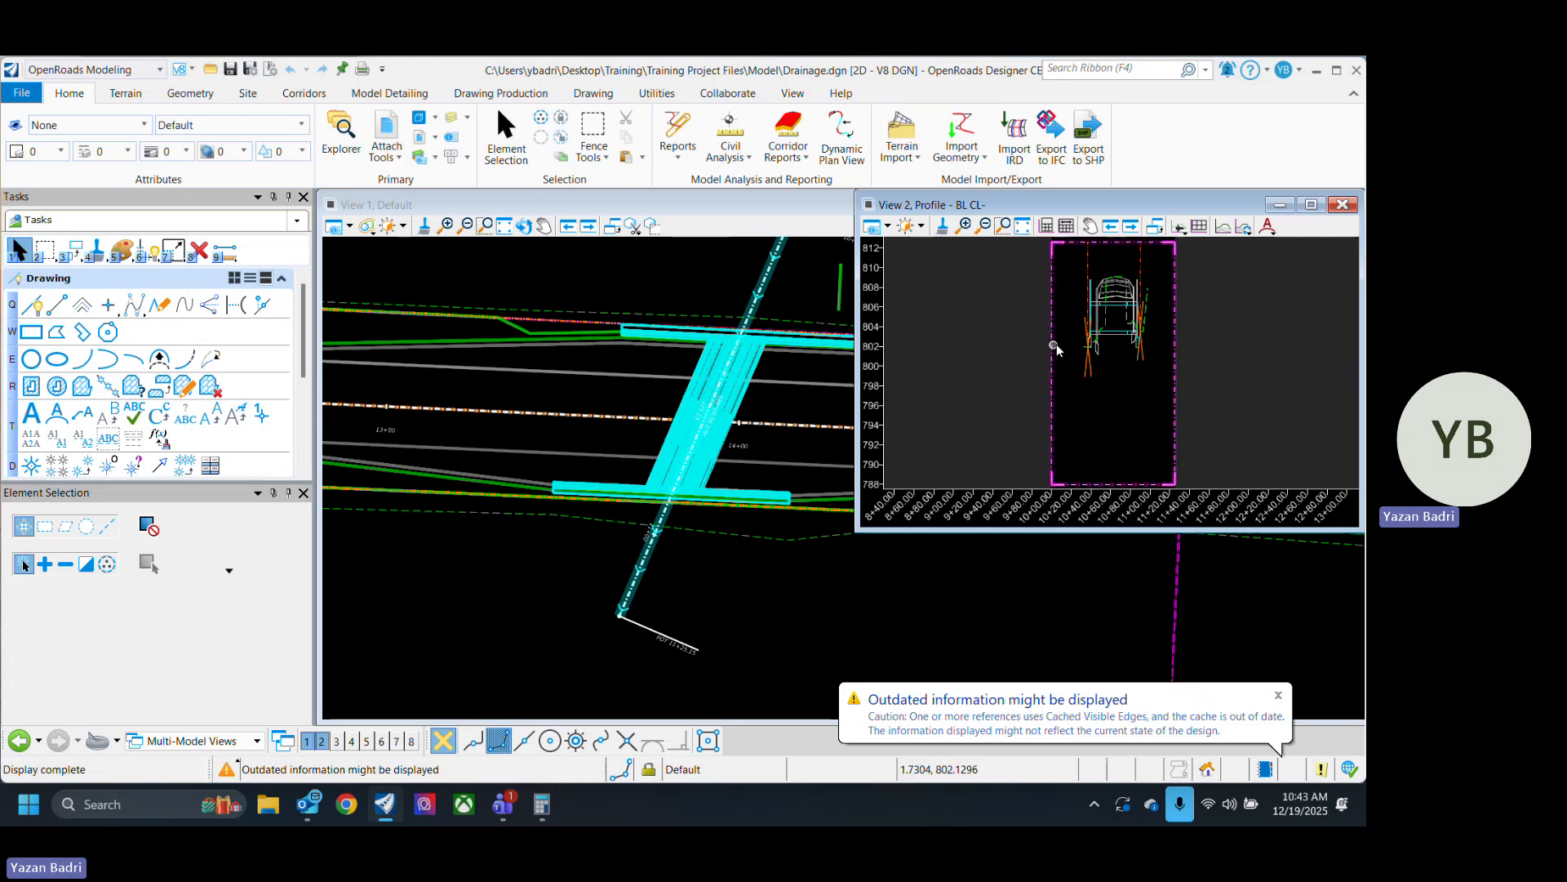
{"action": "left_click", "coordinate": [1242, 228]}
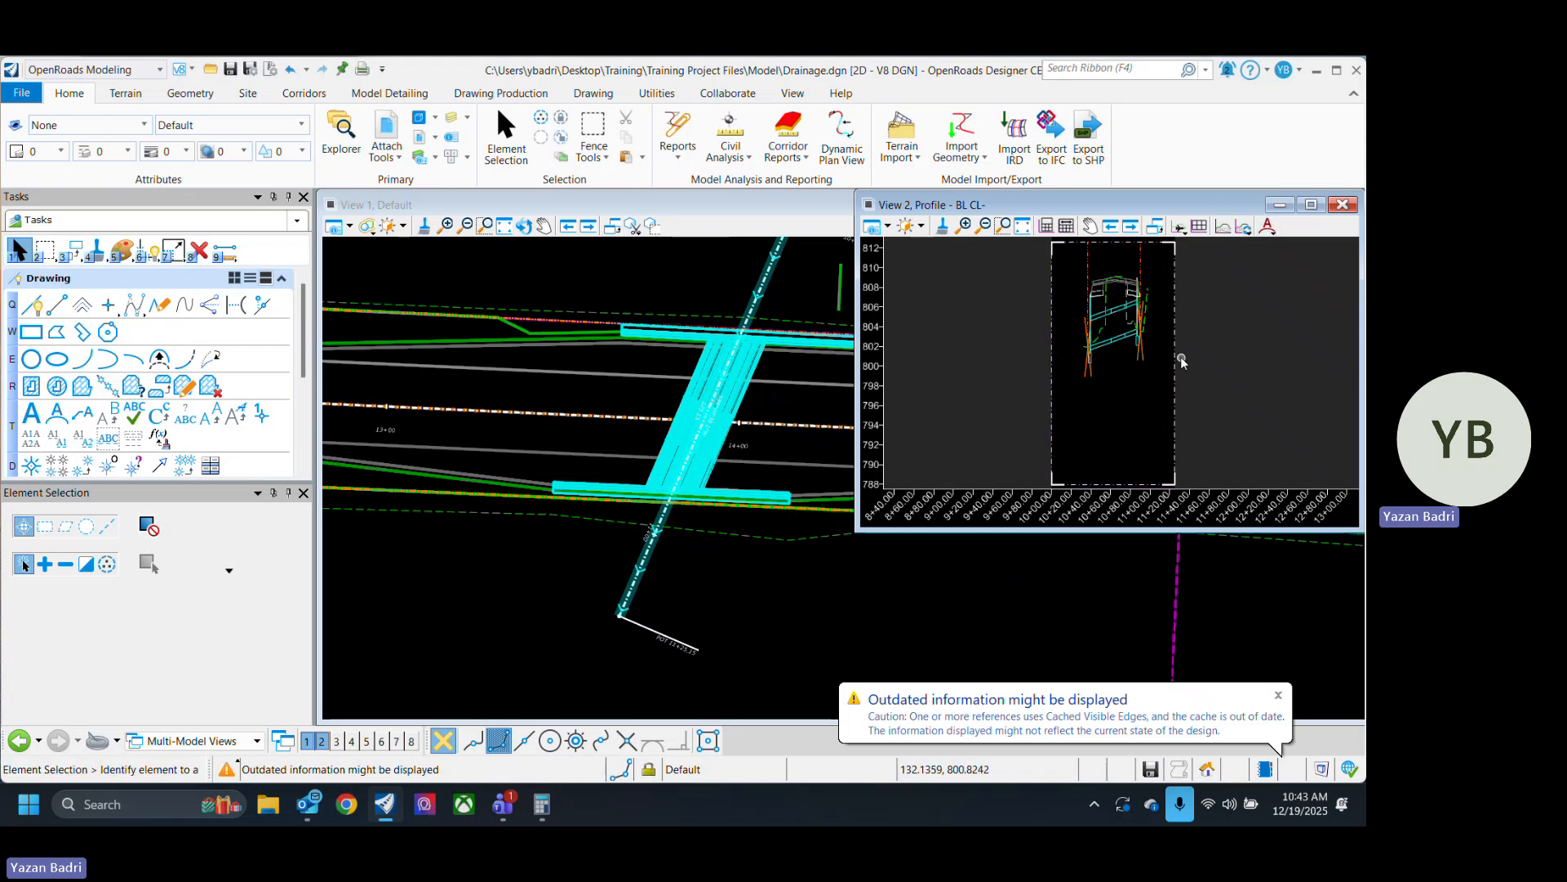
Examine the headwall nodes and box conduit against the ground line in View 2's baseline profile.
{"action": "scroll", "coordinate": [1181, 355], "scroll_direction": "up", "scroll_amount": 3}
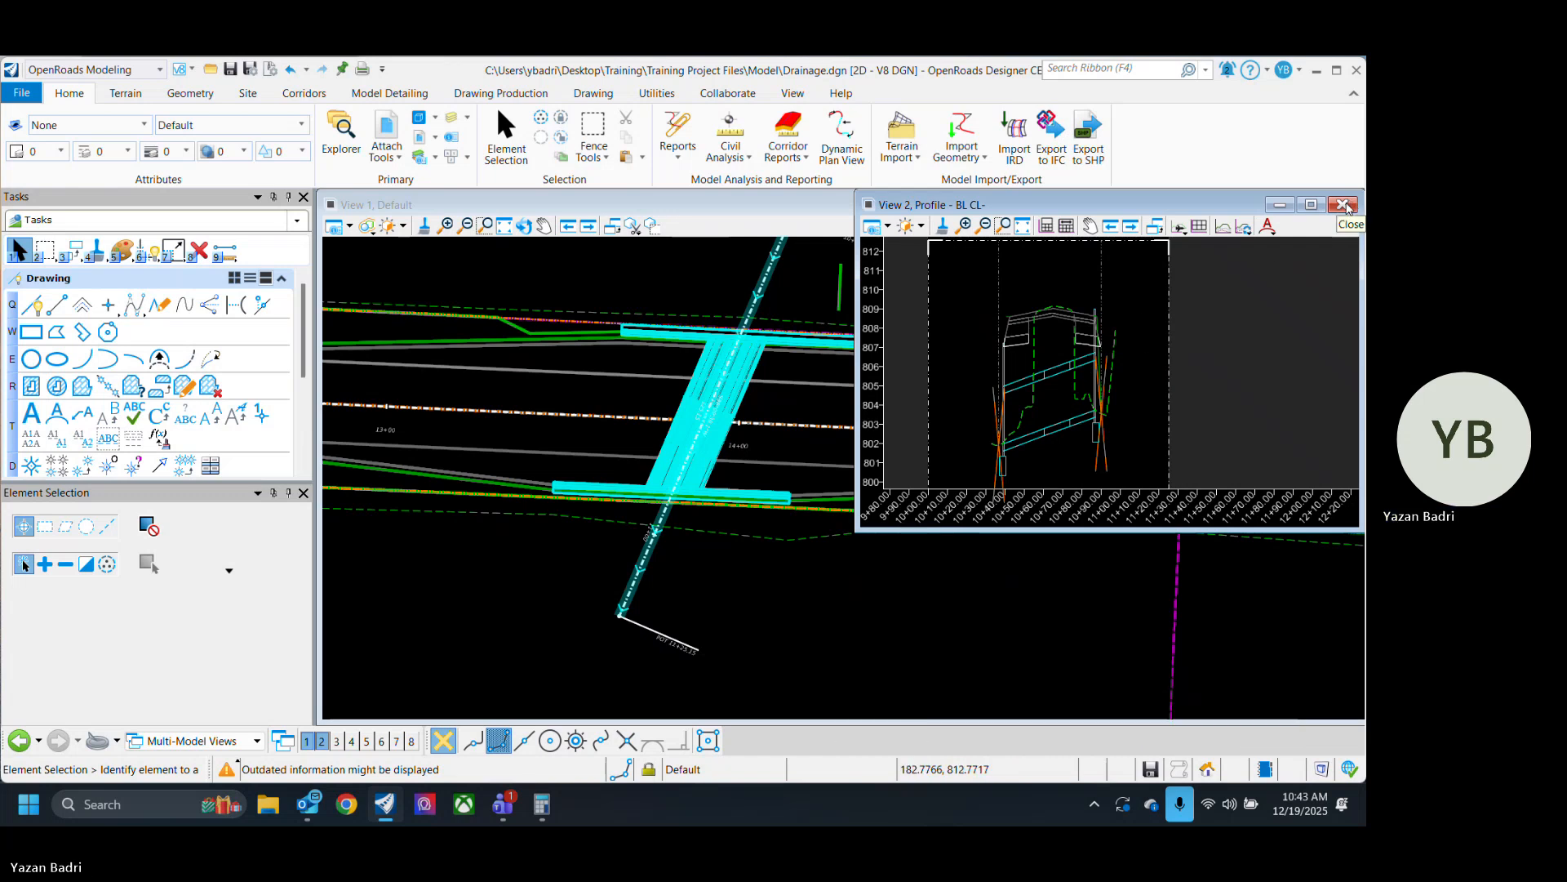
{"action": "scroll", "coordinate": [1001, 458], "scroll_direction": "up", "scroll_amount": 4}
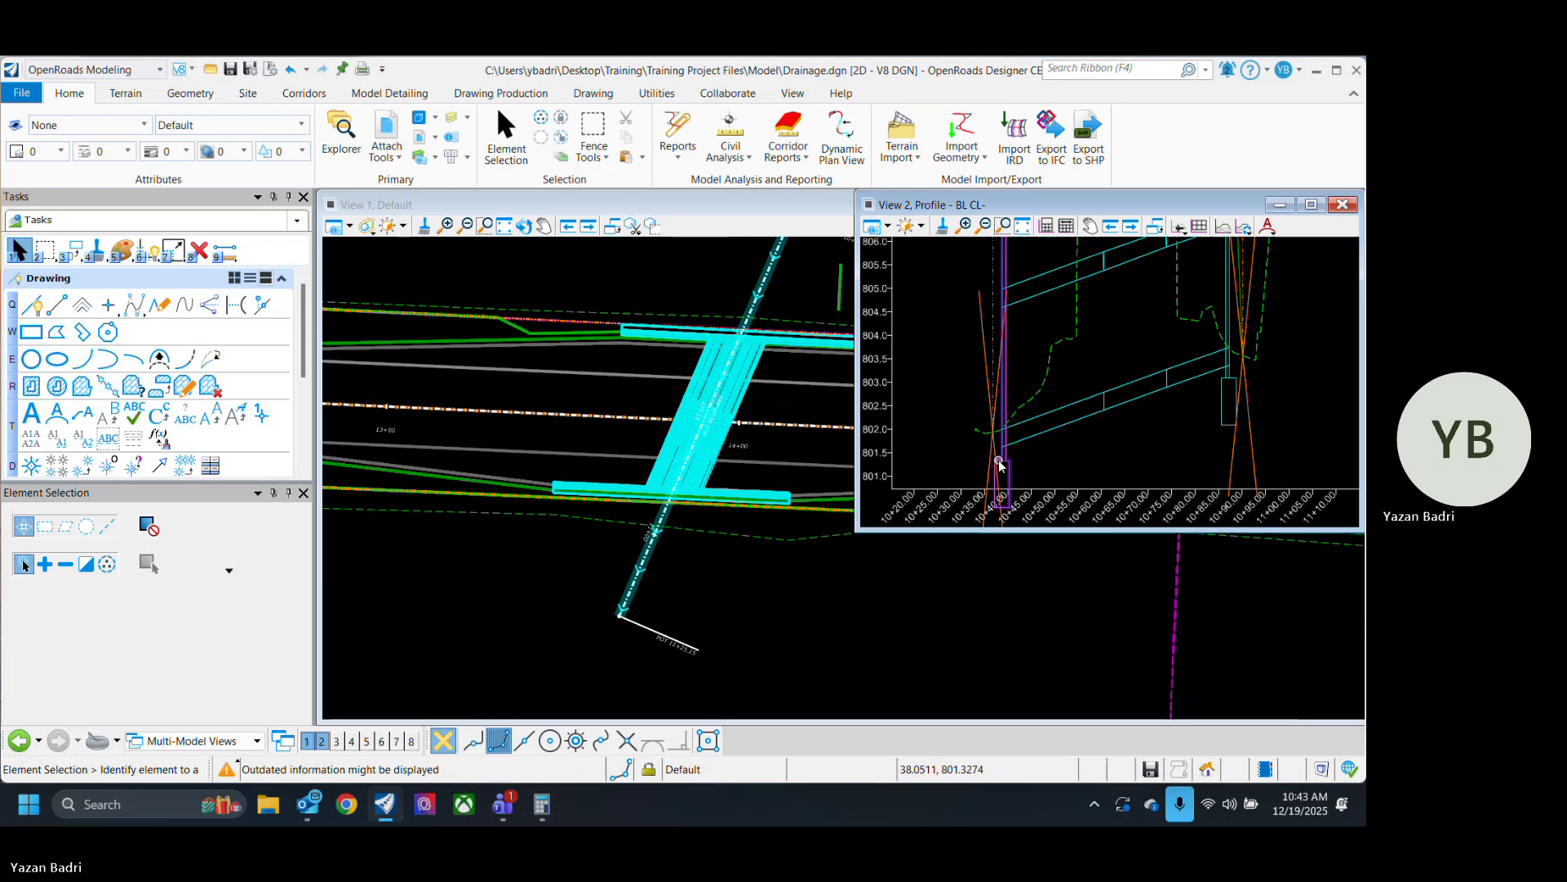
{"action": "scroll", "coordinate": [1016, 455], "scroll_direction": "down", "scroll_amount": 3}
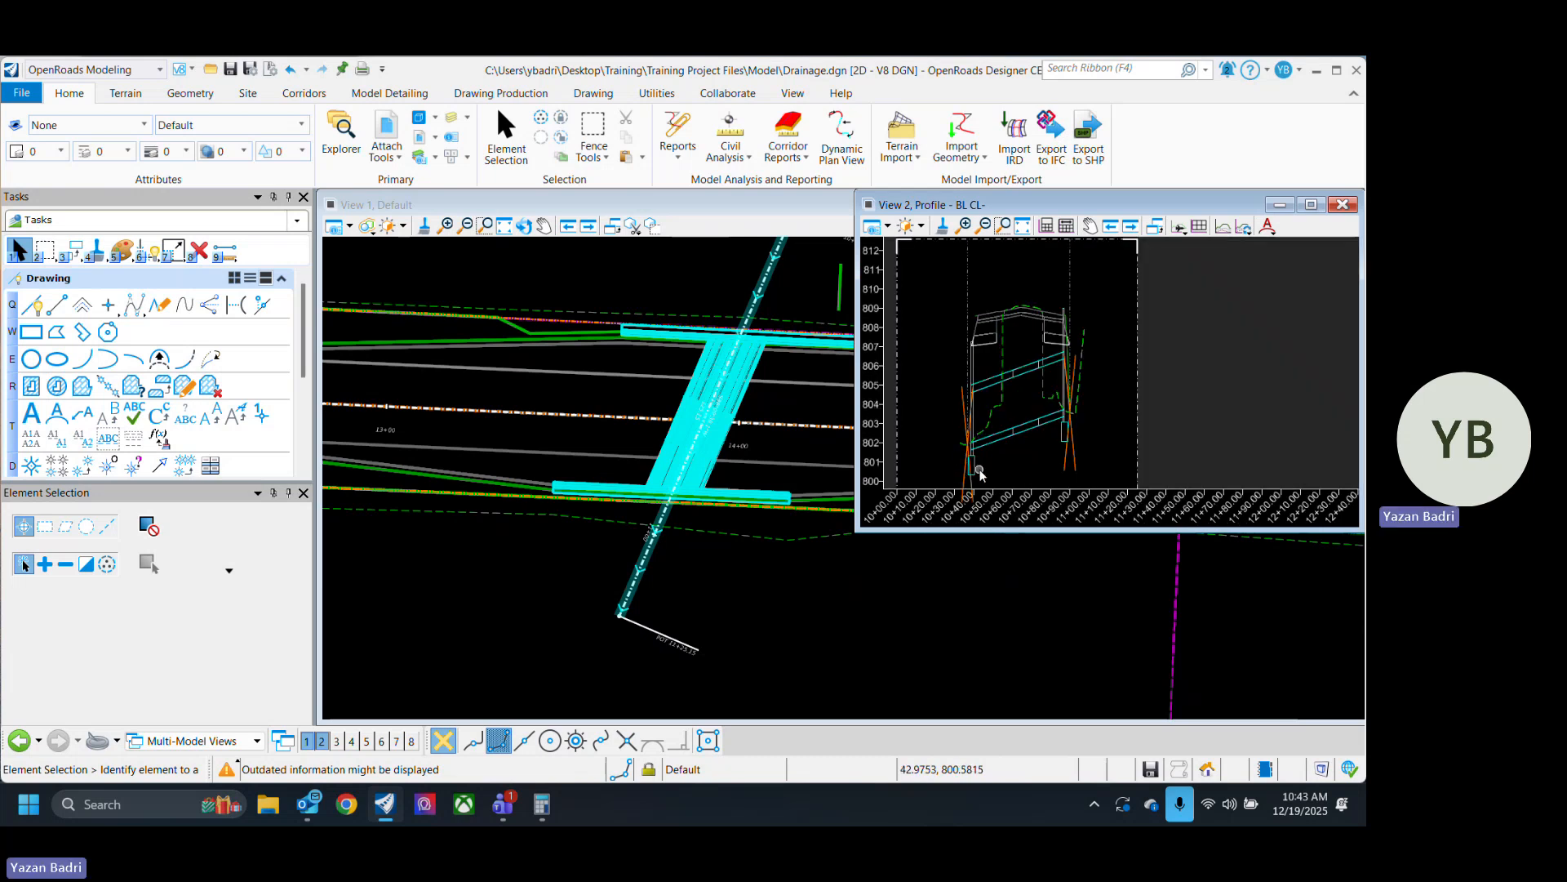
{"action": "scroll", "coordinate": [974, 390], "scroll_direction": "up", "scroll_amount": 3}
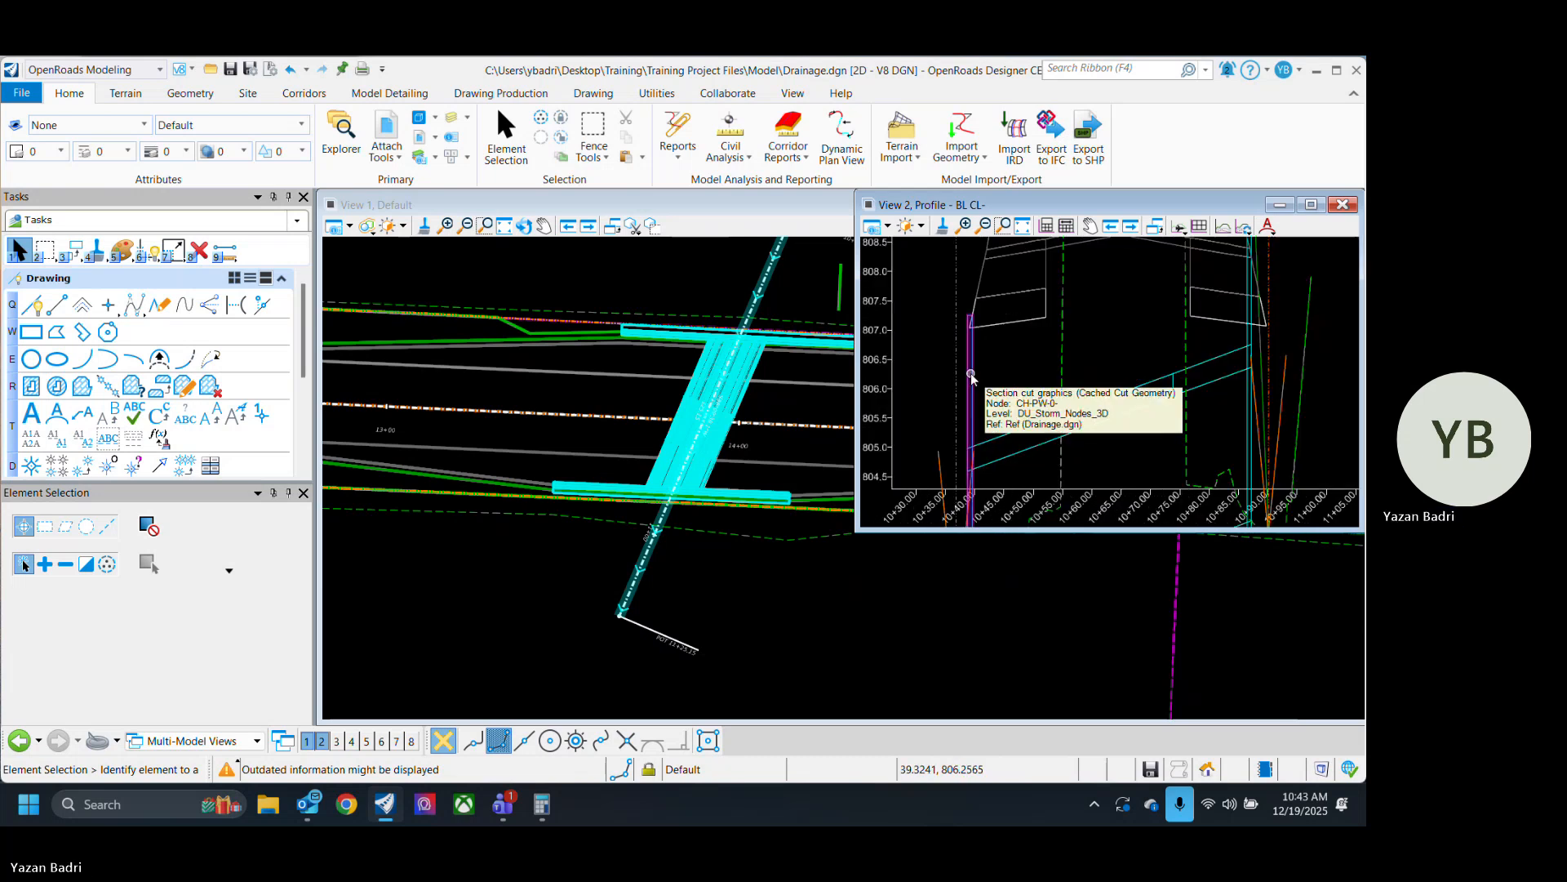
{"action": "scroll", "coordinate": [978, 308], "scroll_direction": "down", "scroll_amount": 5}
{"action": "scroll", "coordinate": [988, 421], "scroll_direction": "up", "scroll_amount": 4}
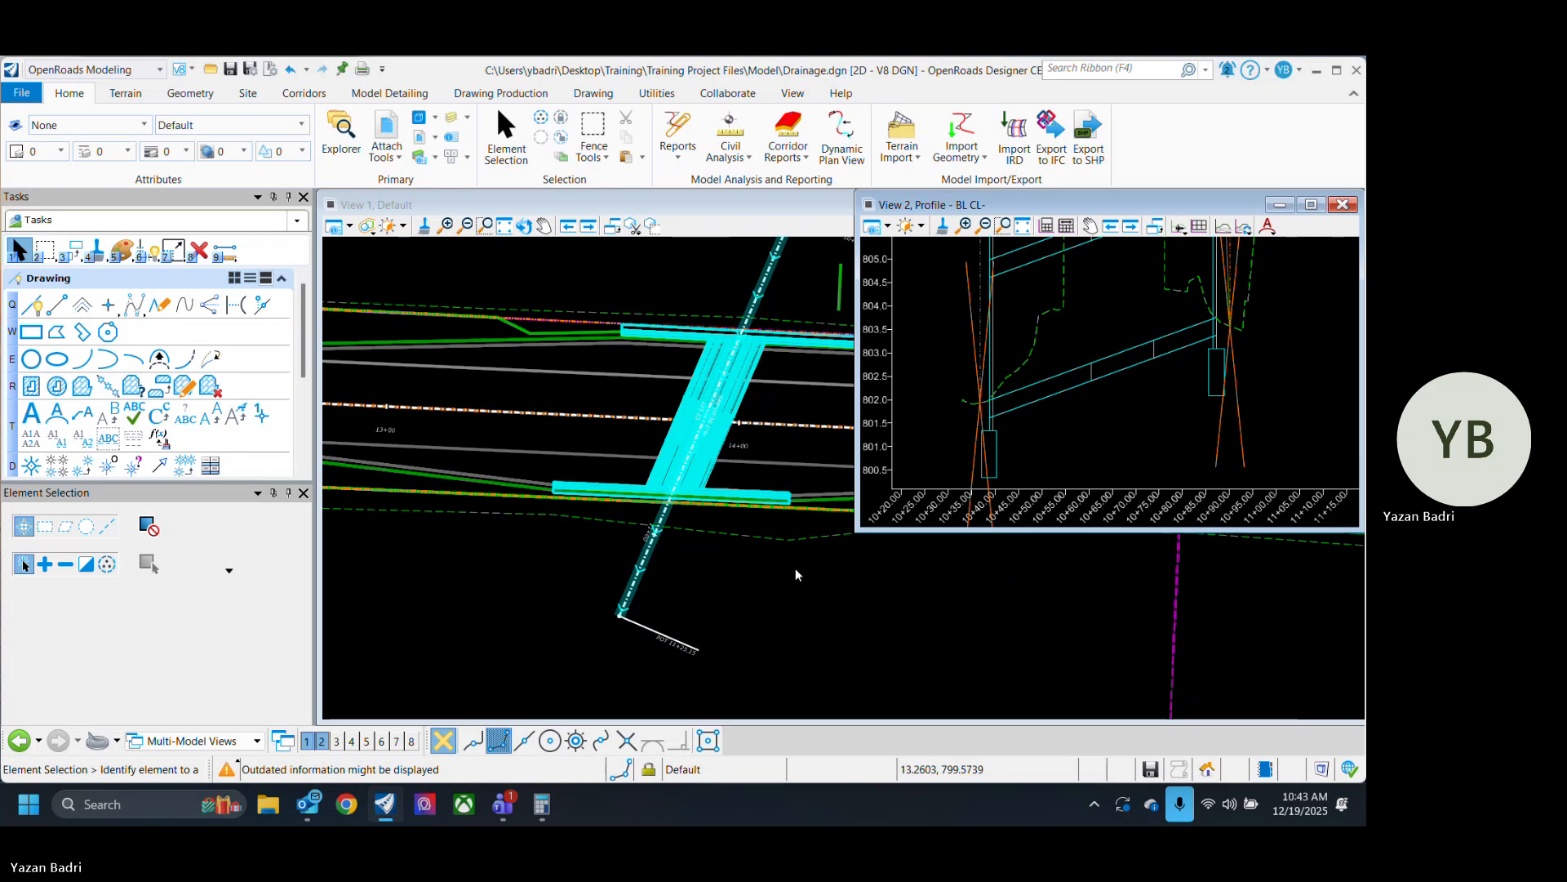
Select the culvert conduit along the baseline in the plan and open its profile model in View 3.
{"action": "scroll", "coordinate": [735, 293], "scroll_direction": "up", "scroll_amount": 6}
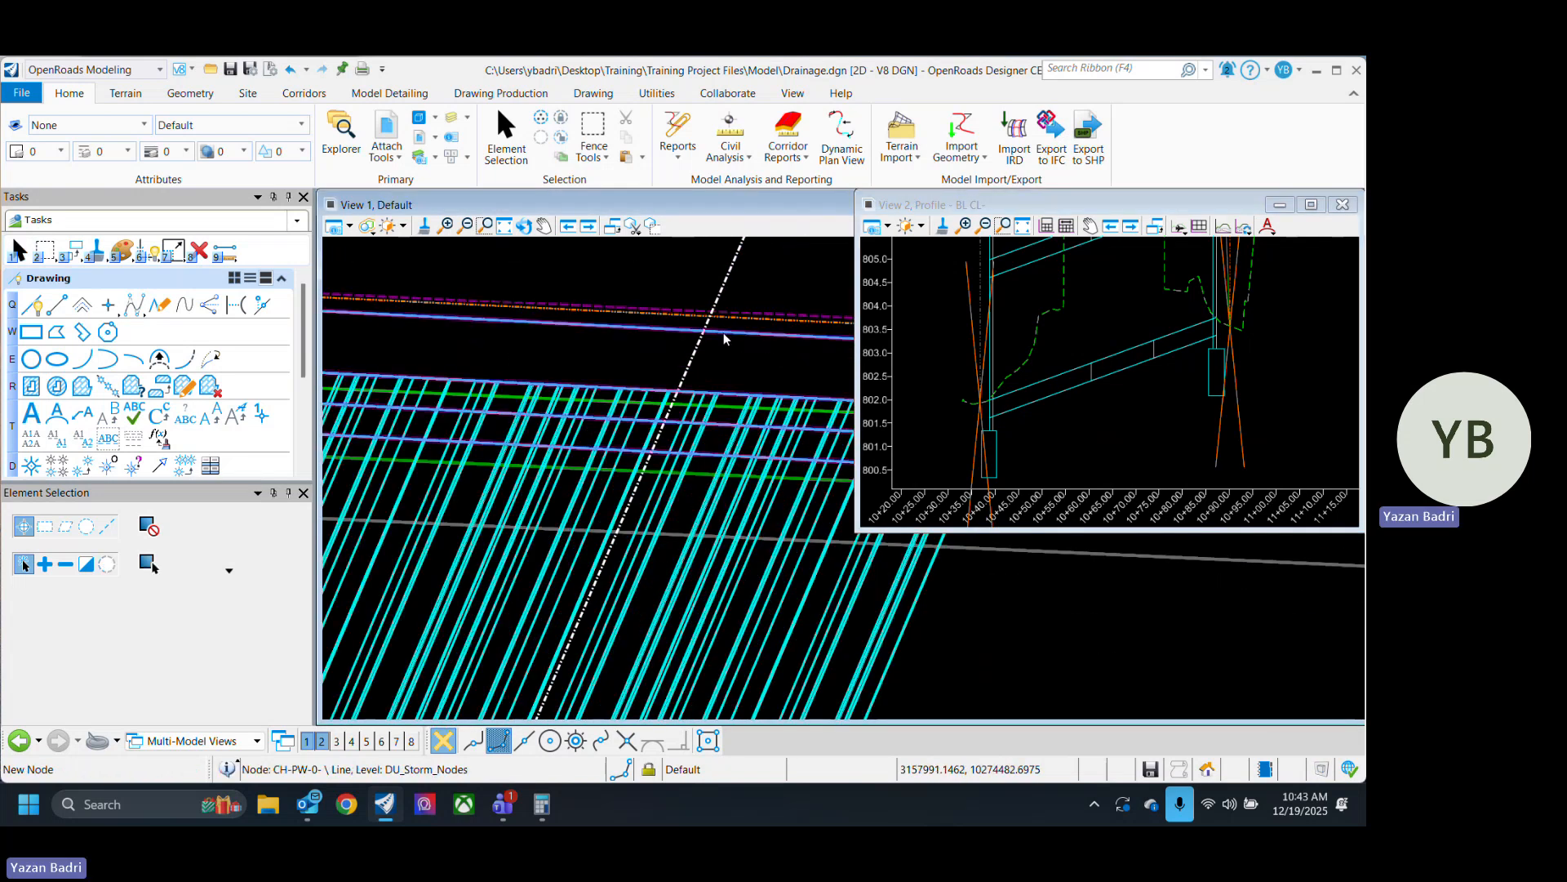
{"action": "left_click", "coordinate": [724, 334]}
{"action": "scroll", "coordinate": [654, 305], "scroll_direction": "down", "scroll_amount": 6}
{"action": "middle_click_drag", "start_coordinate": [506, 663], "coordinate": [581, 465]}
{"action": "scroll", "coordinate": [580, 463], "scroll_direction": "up", "scroll_amount": 4}
{"action": "scroll", "coordinate": [580, 463], "scroll_direction": "up", "scroll_amount": 5}
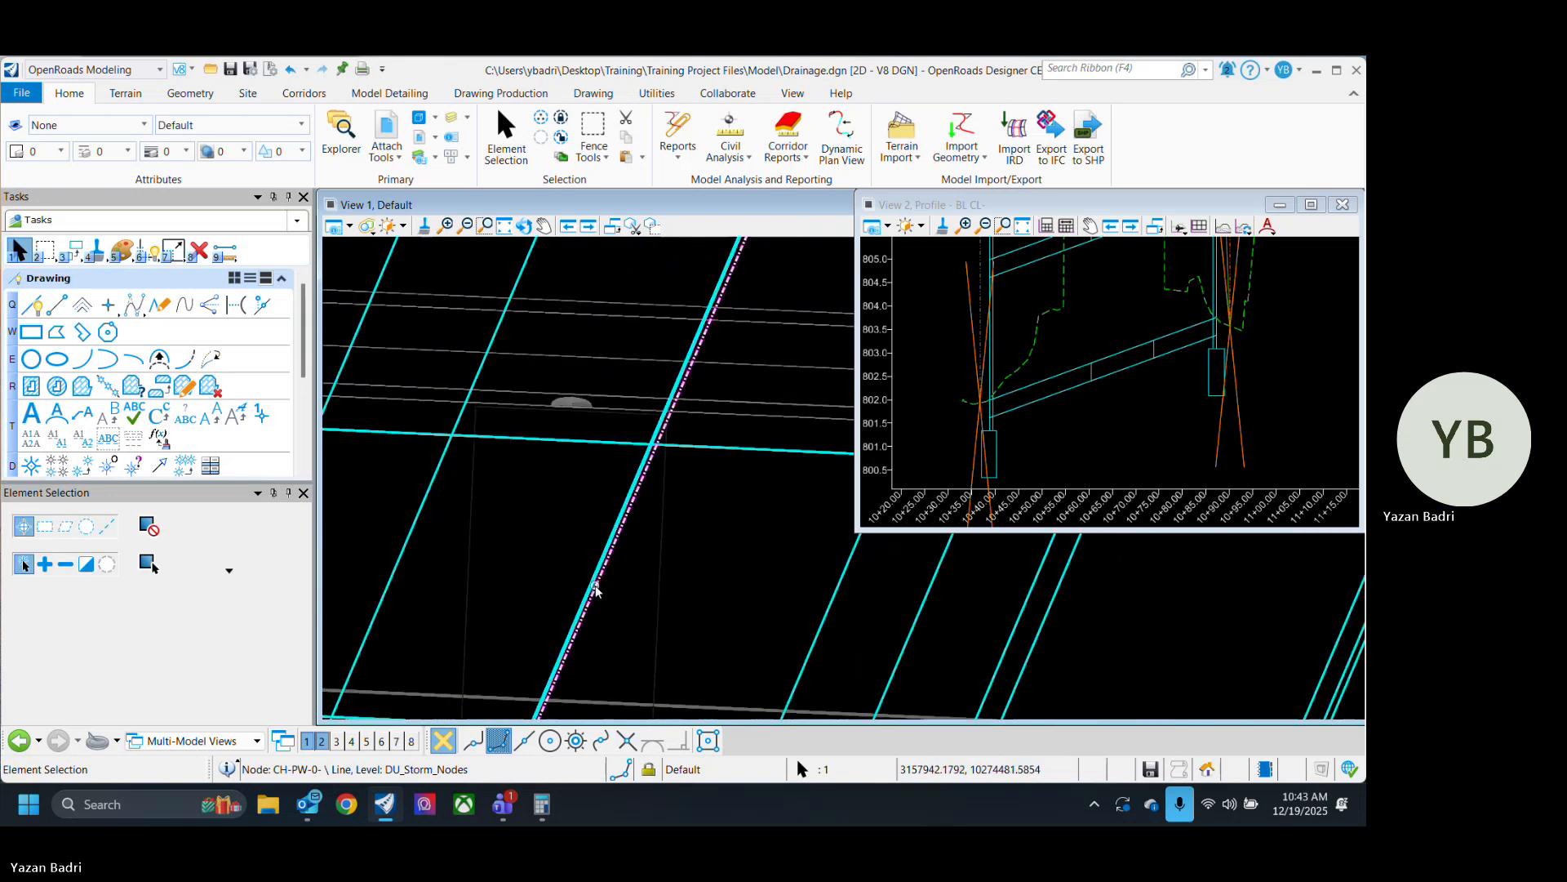
{"action": "double_click", "coordinate": [590, 579]}
{"action": "left_click_drag", "start_coordinate": [775, 268], "coordinate": [485, 190]}
Raise the bottom of the culvert's start node in View 3 to about elevation 802.73 and refresh the 3D cuts in View 2.
{"action": "scroll", "coordinate": [513, 361], "scroll_direction": "up", "scroll_amount": 3}
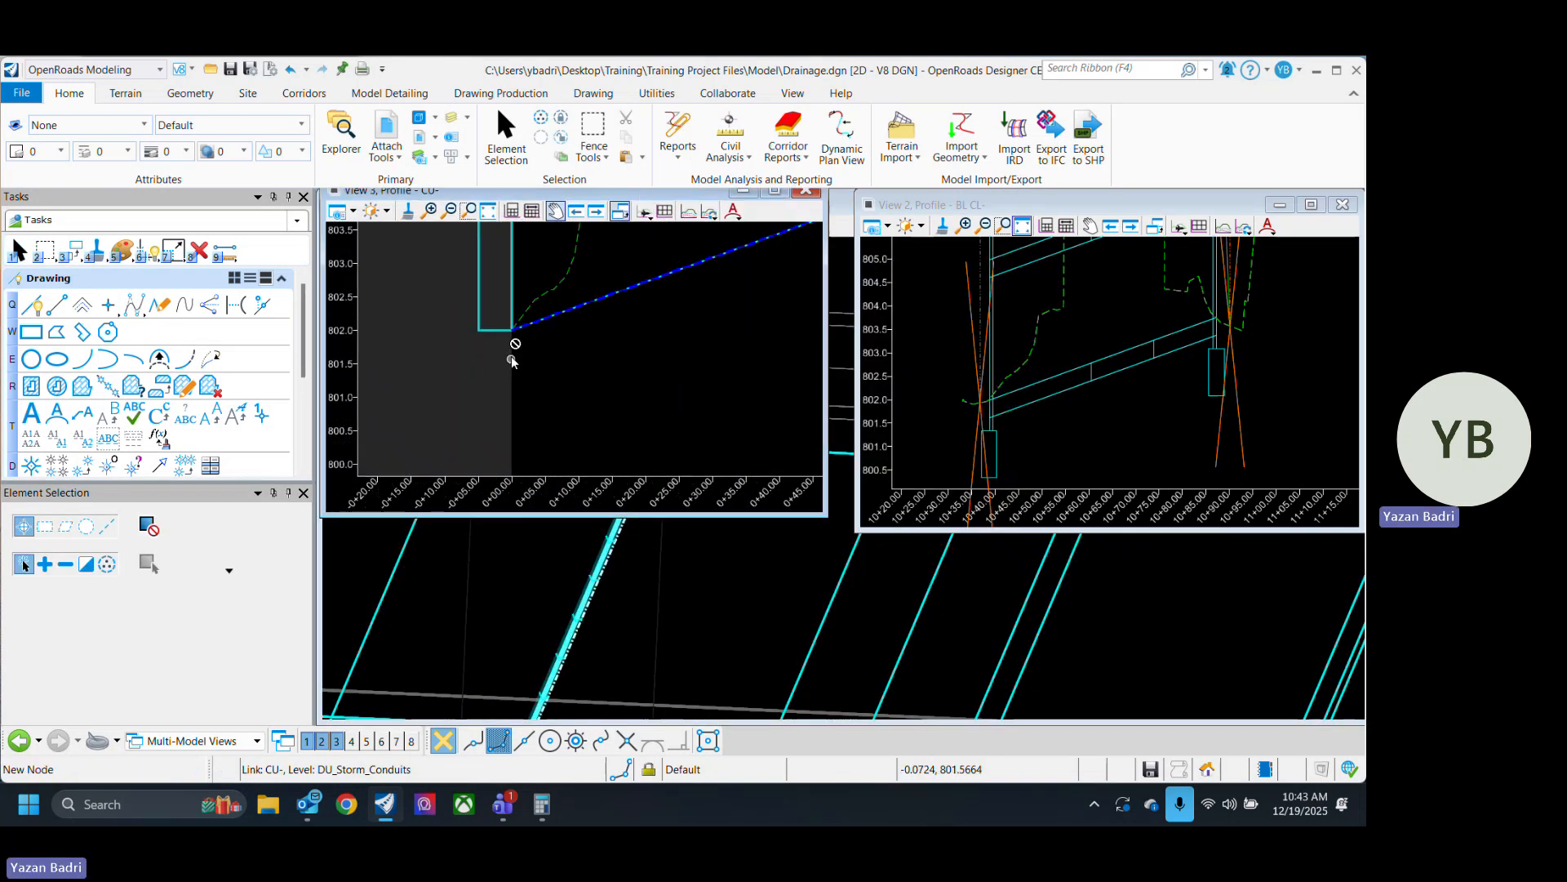
{"action": "scroll", "coordinate": [497, 334], "scroll_direction": "up", "scroll_amount": 3}
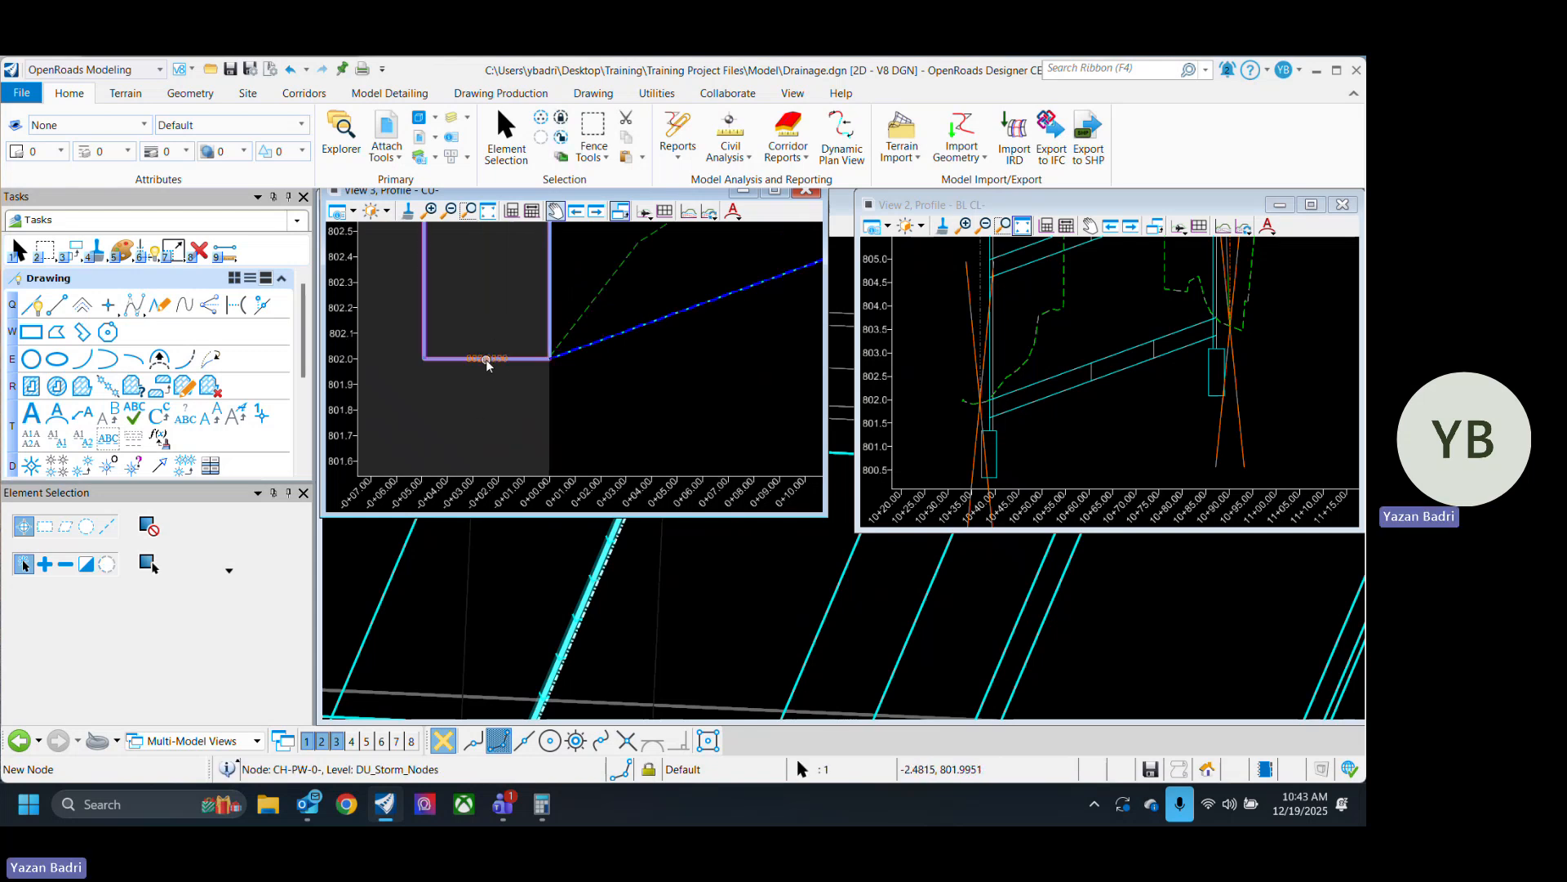
{"action": "scroll", "coordinate": [496, 325], "scroll_direction": "down", "scroll_amount": 3}
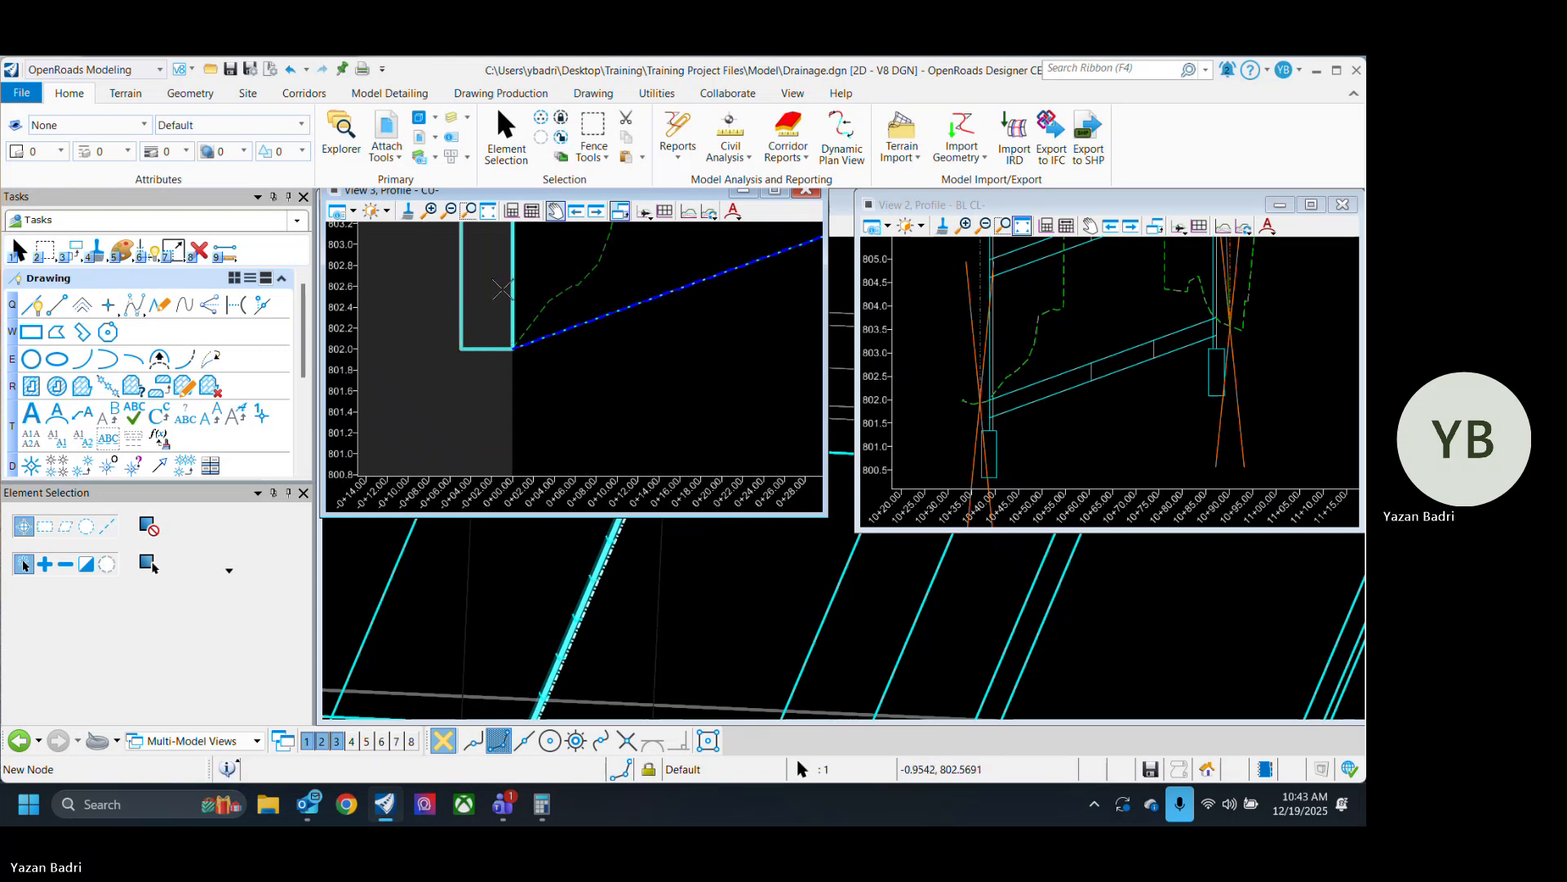
{"action": "left_click", "coordinate": [503, 289]}
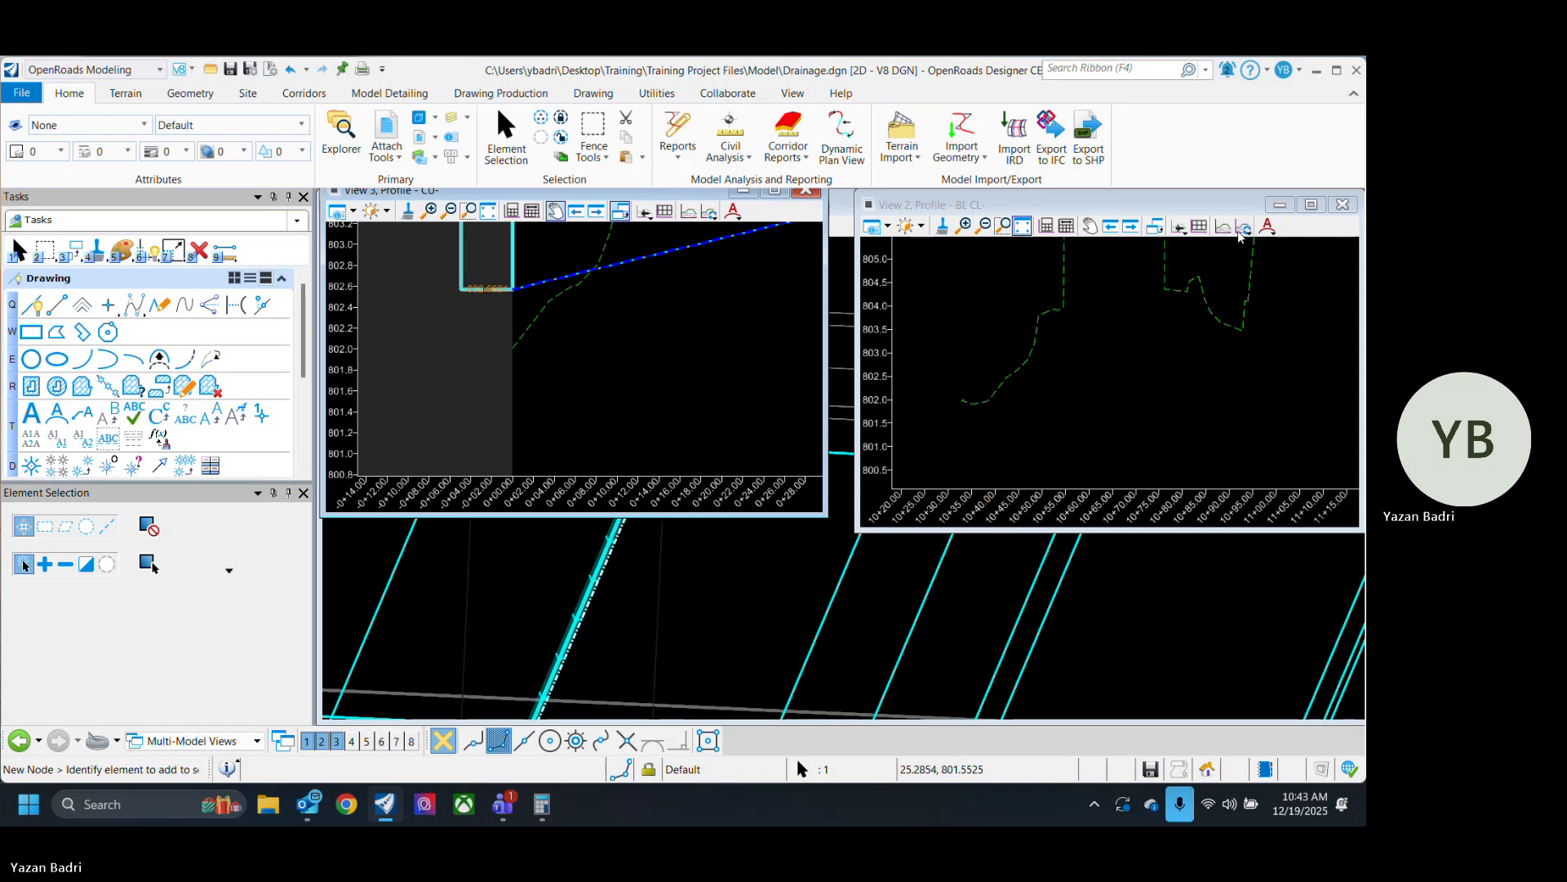
{"action": "scroll", "coordinate": [1082, 462], "scroll_direction": "down", "scroll_amount": 3}
{"action": "scroll", "coordinate": [1082, 462], "scroll_direction": "up", "scroll_amount": 2}
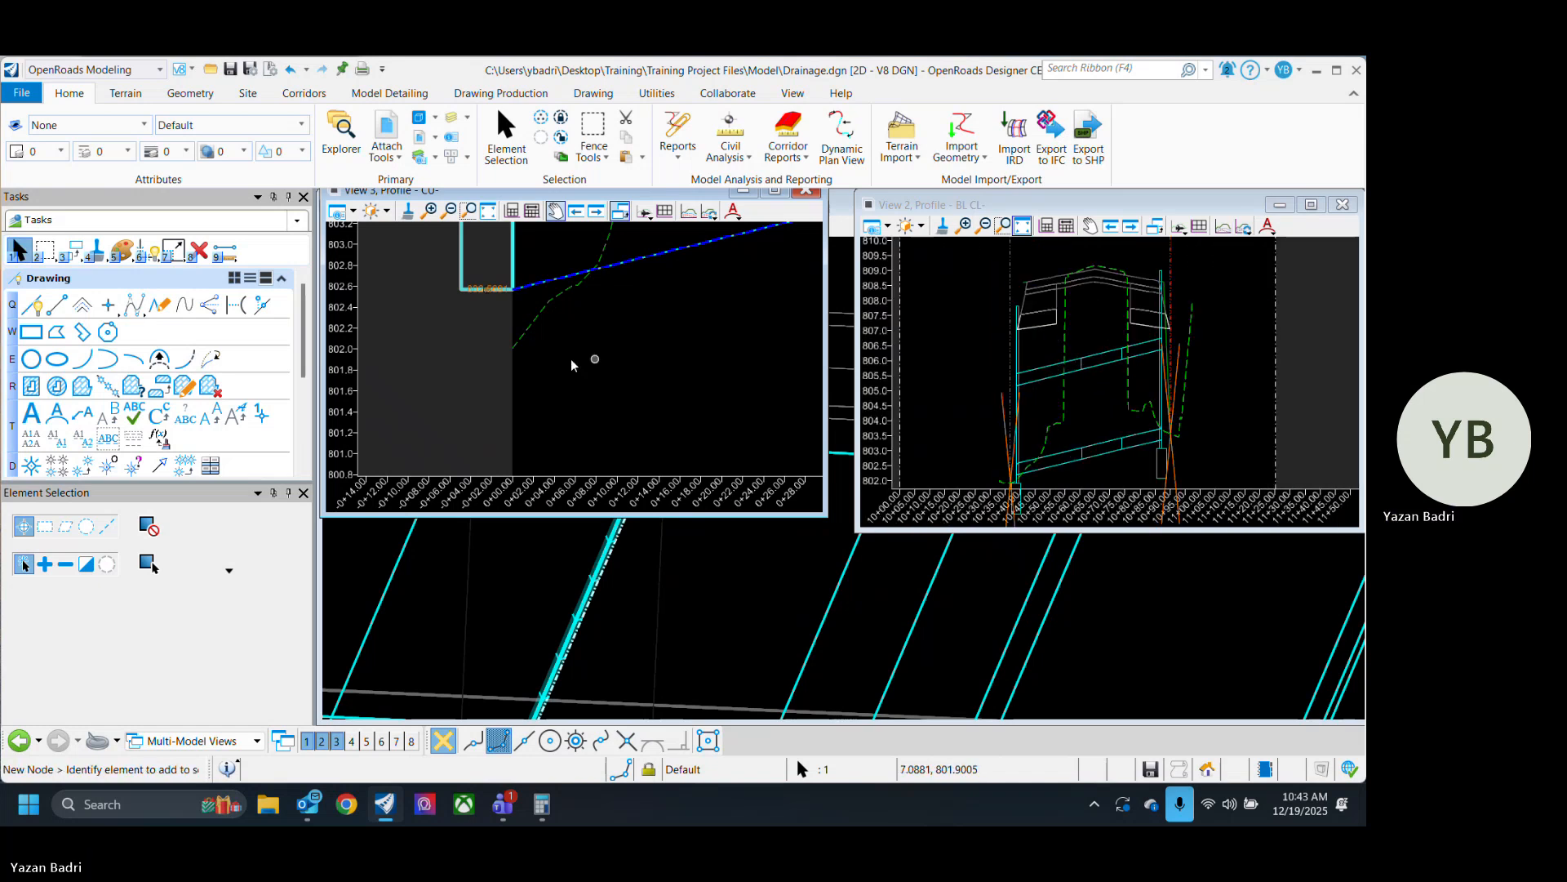
{"action": "scroll", "coordinate": [539, 343], "scroll_direction": "up", "scroll_amount": 2}
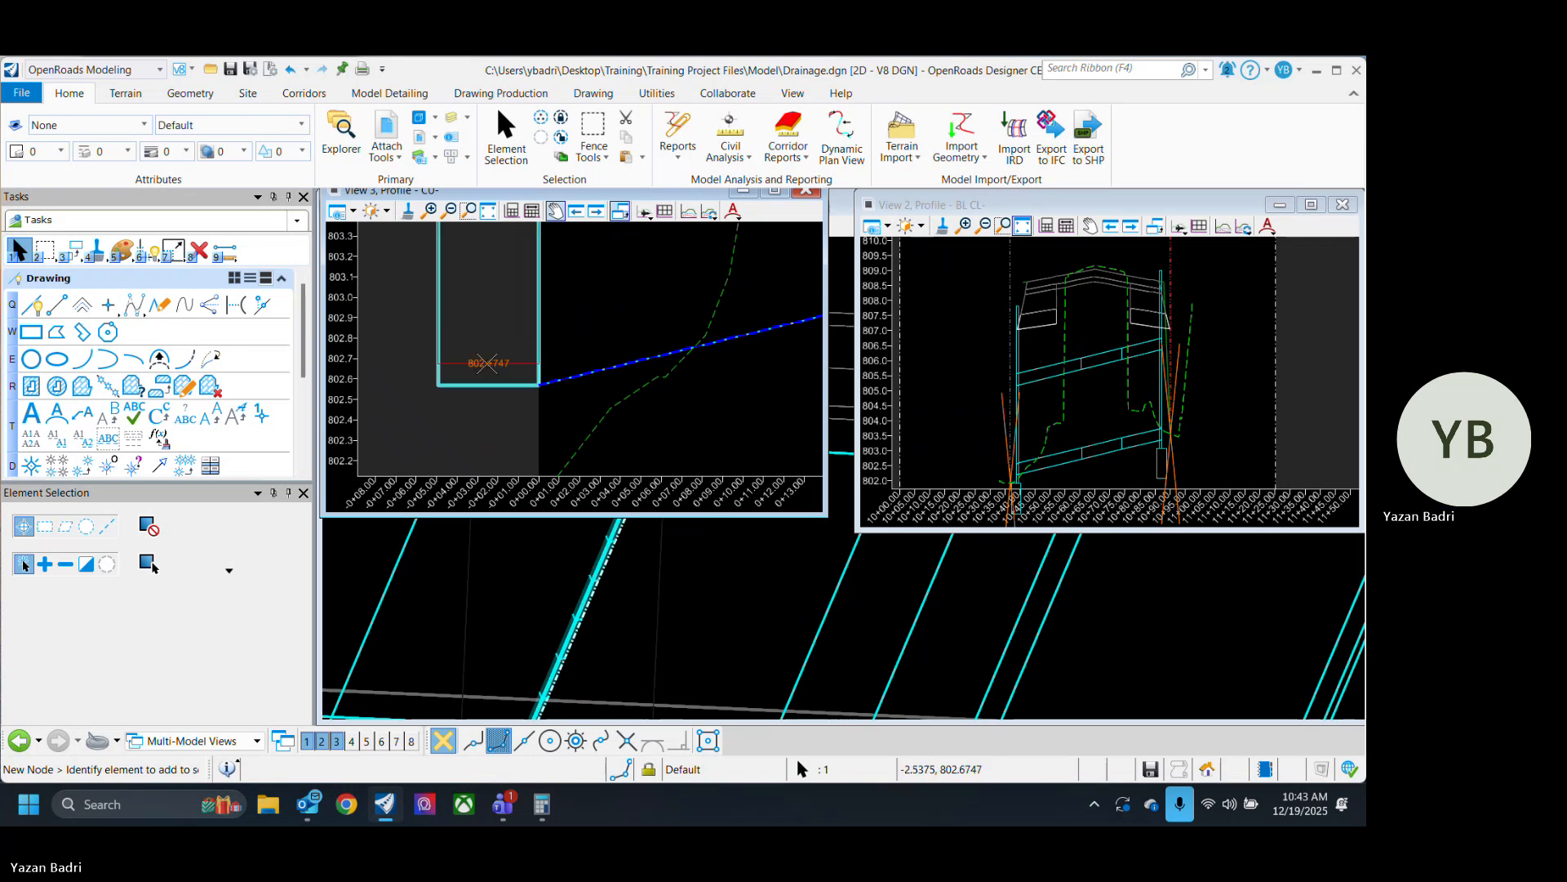
{"action": "left_click", "coordinate": [488, 352]}
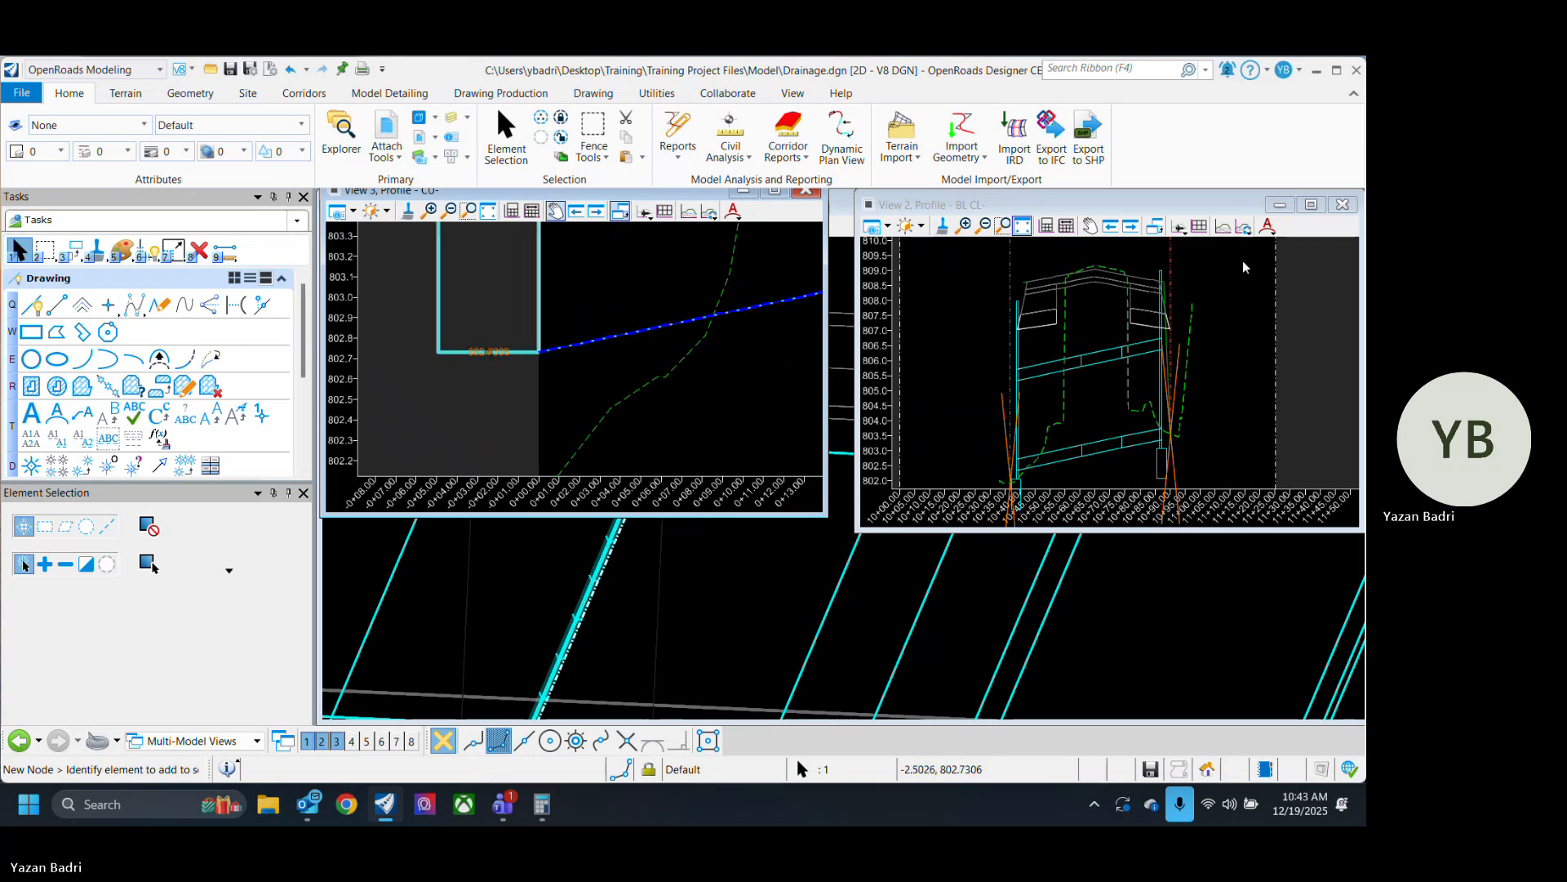
Check the adjusted culvert in both profiles, close View 3, and look over the headwall in the plan.
{"action": "scroll", "coordinate": [1016, 343], "scroll_direction": "down", "scroll_amount": 2}
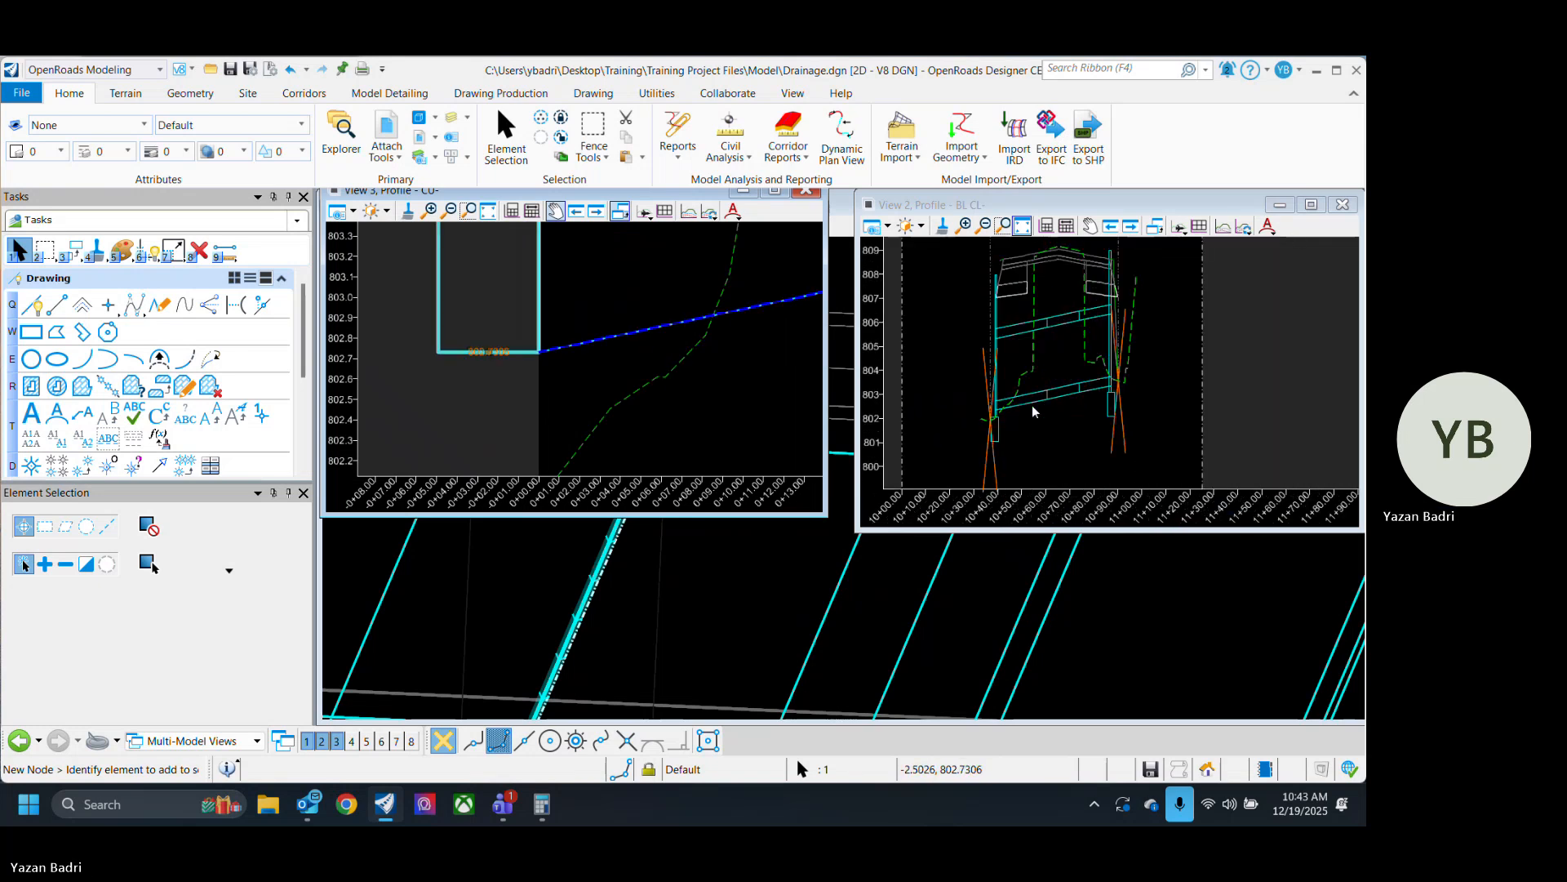
{"action": "scroll", "coordinate": [523, 383], "scroll_direction": "down", "scroll_amount": 3}
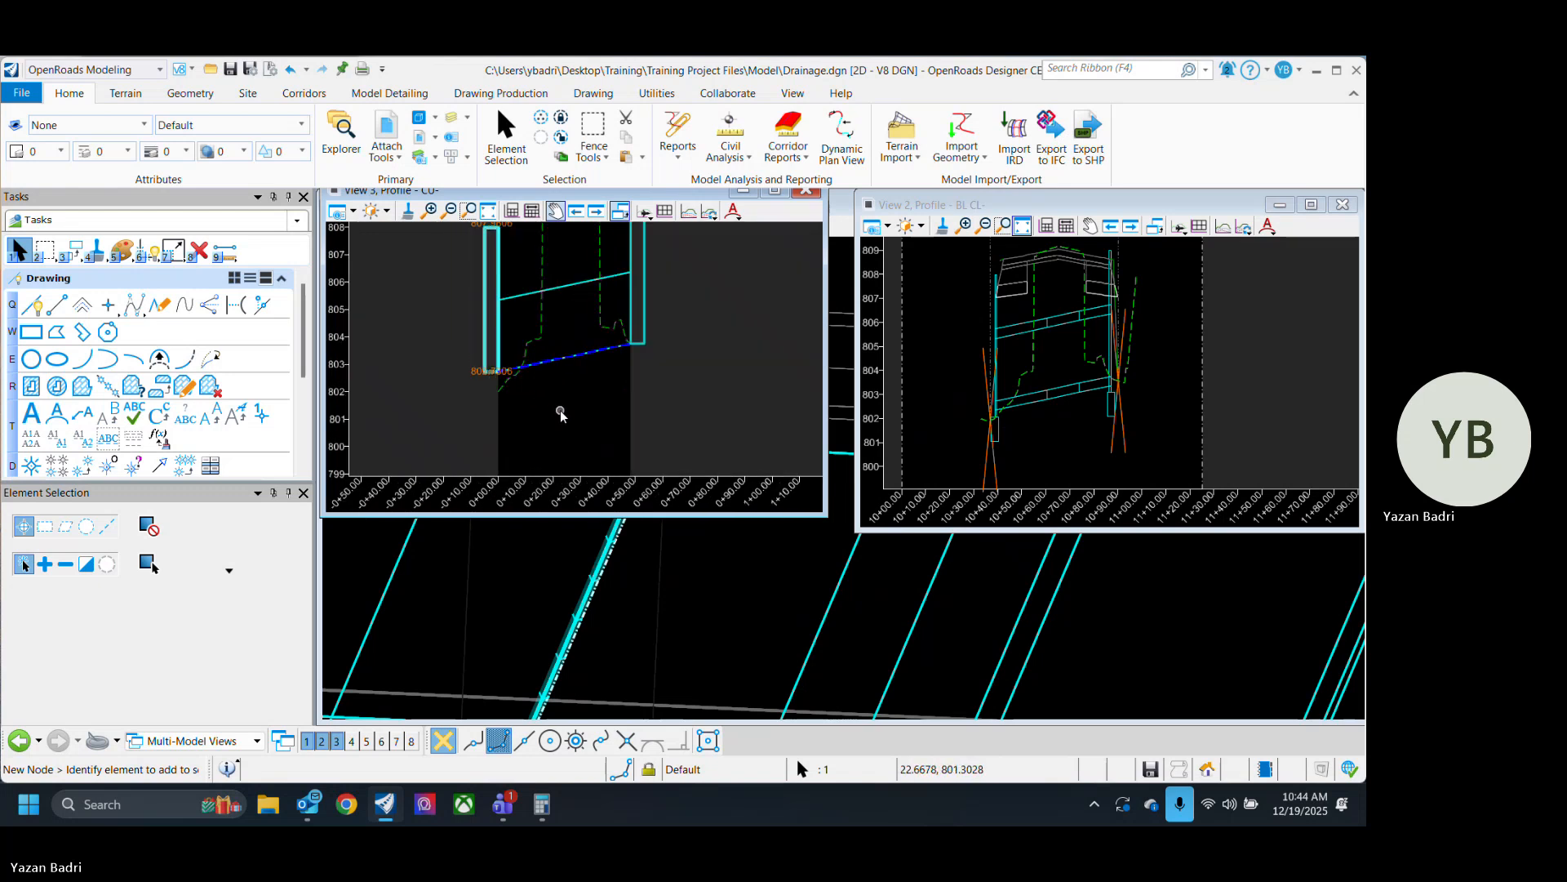
{"action": "scroll", "coordinate": [486, 417], "scroll_direction": "down", "scroll_amount": 3}
{"action": "scroll", "coordinate": [494, 346], "scroll_direction": "up", "scroll_amount": 3}
{"action": "scroll", "coordinate": [808, 326], "scroll_direction": "down", "scroll_amount": 1}
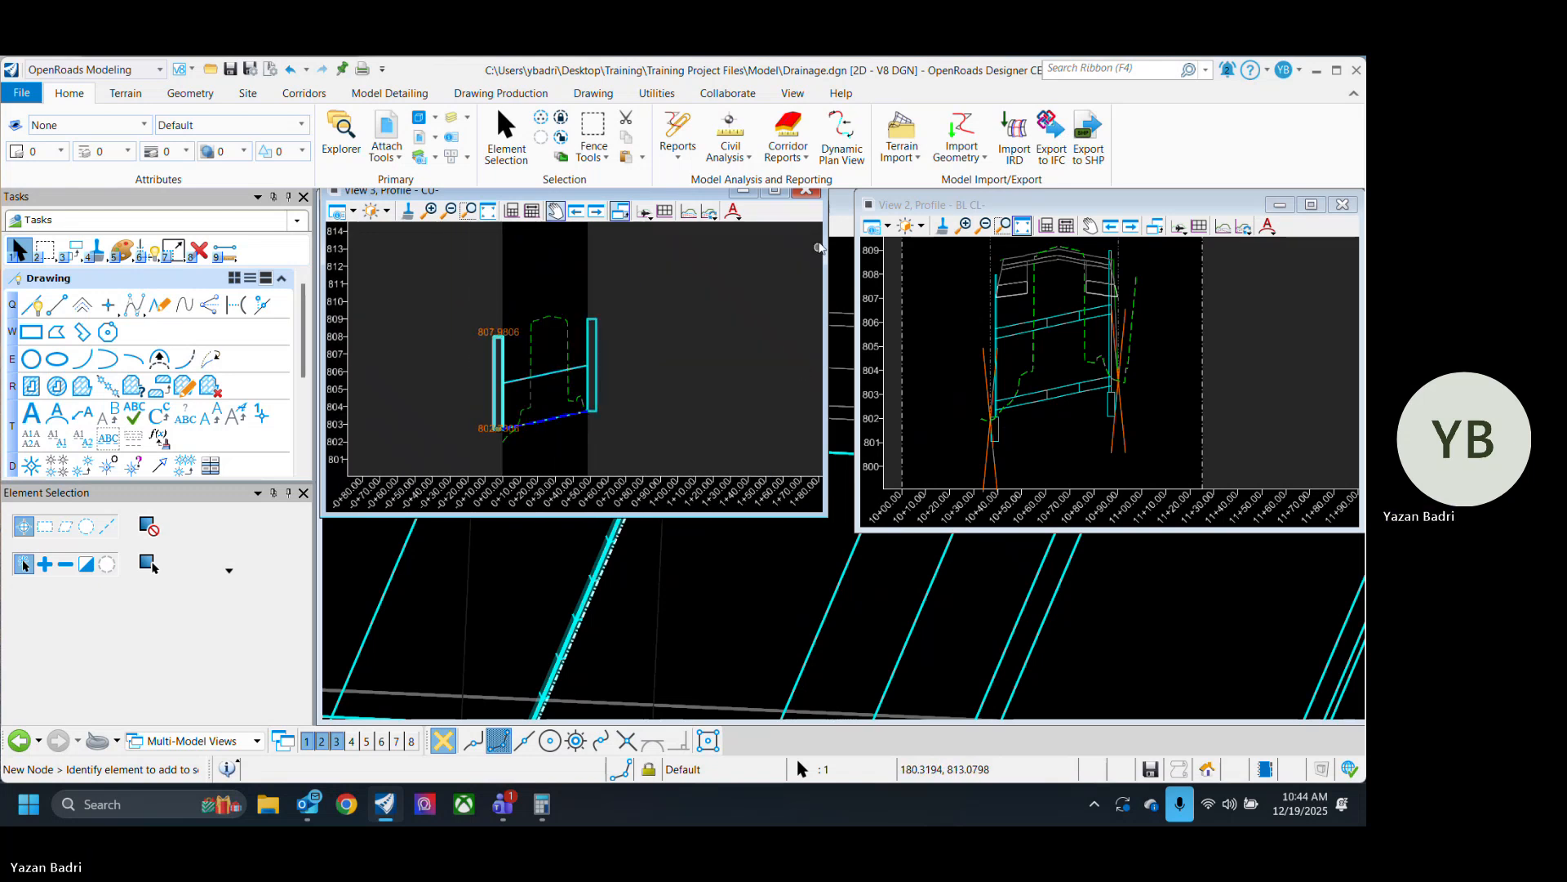
{"action": "left_click", "coordinate": [808, 195]}
{"action": "scroll", "coordinate": [680, 526], "scroll_direction": "up", "scroll_amount": 1}
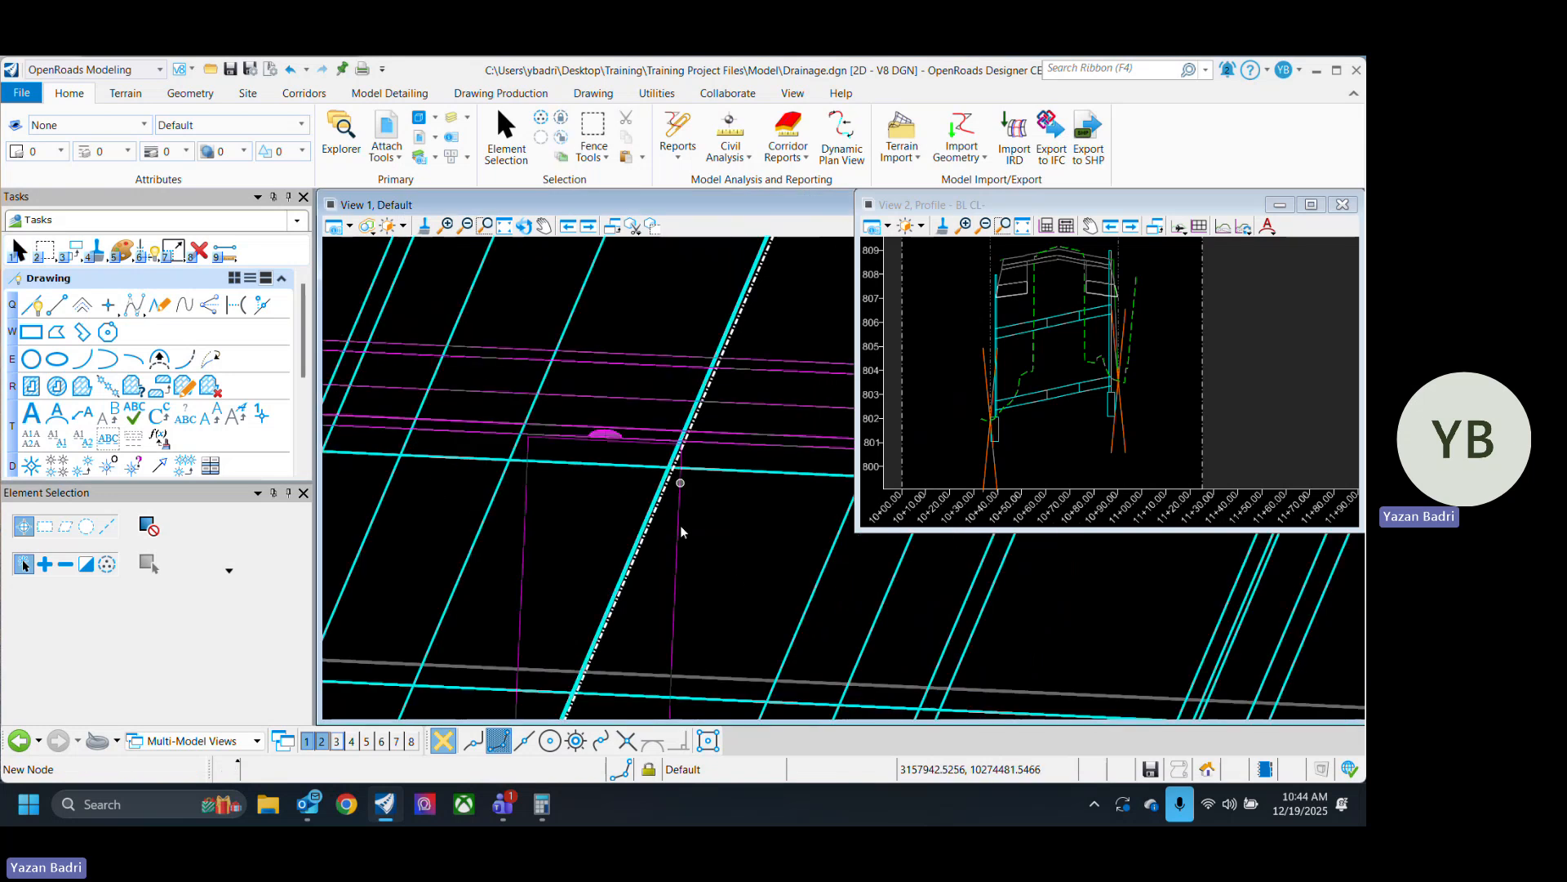
{"action": "scroll", "coordinate": [682, 545], "scroll_direction": "down", "scroll_amount": 1}
{"action": "scroll", "coordinate": [612, 500], "scroll_direction": "down", "scroll_amount": 2}
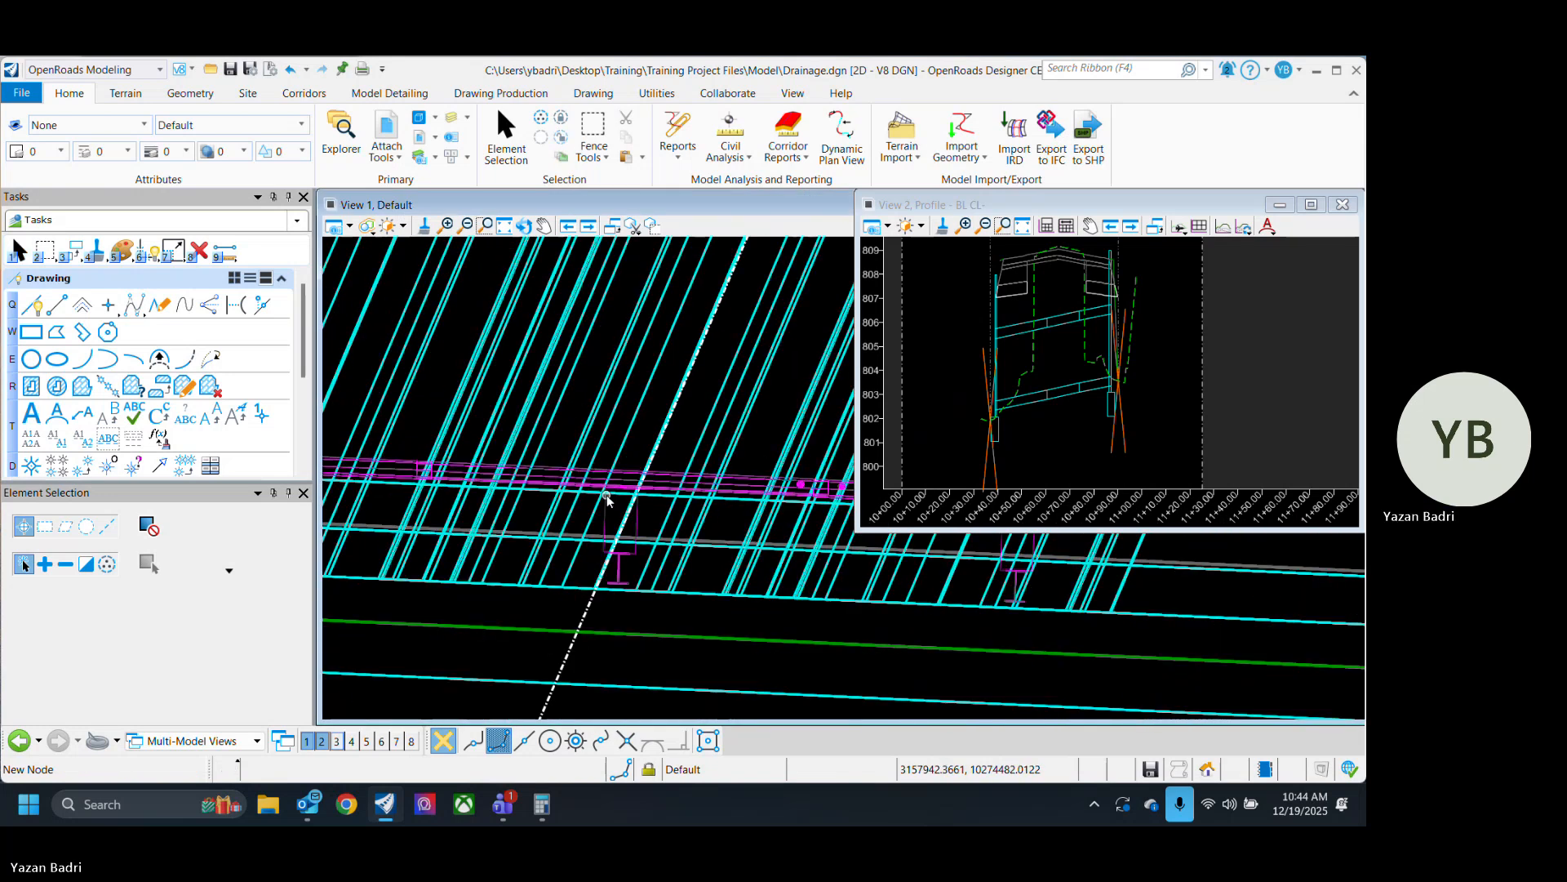
{"action": "scroll", "coordinate": [660, 545], "scroll_direction": "up", "scroll_amount": 3}
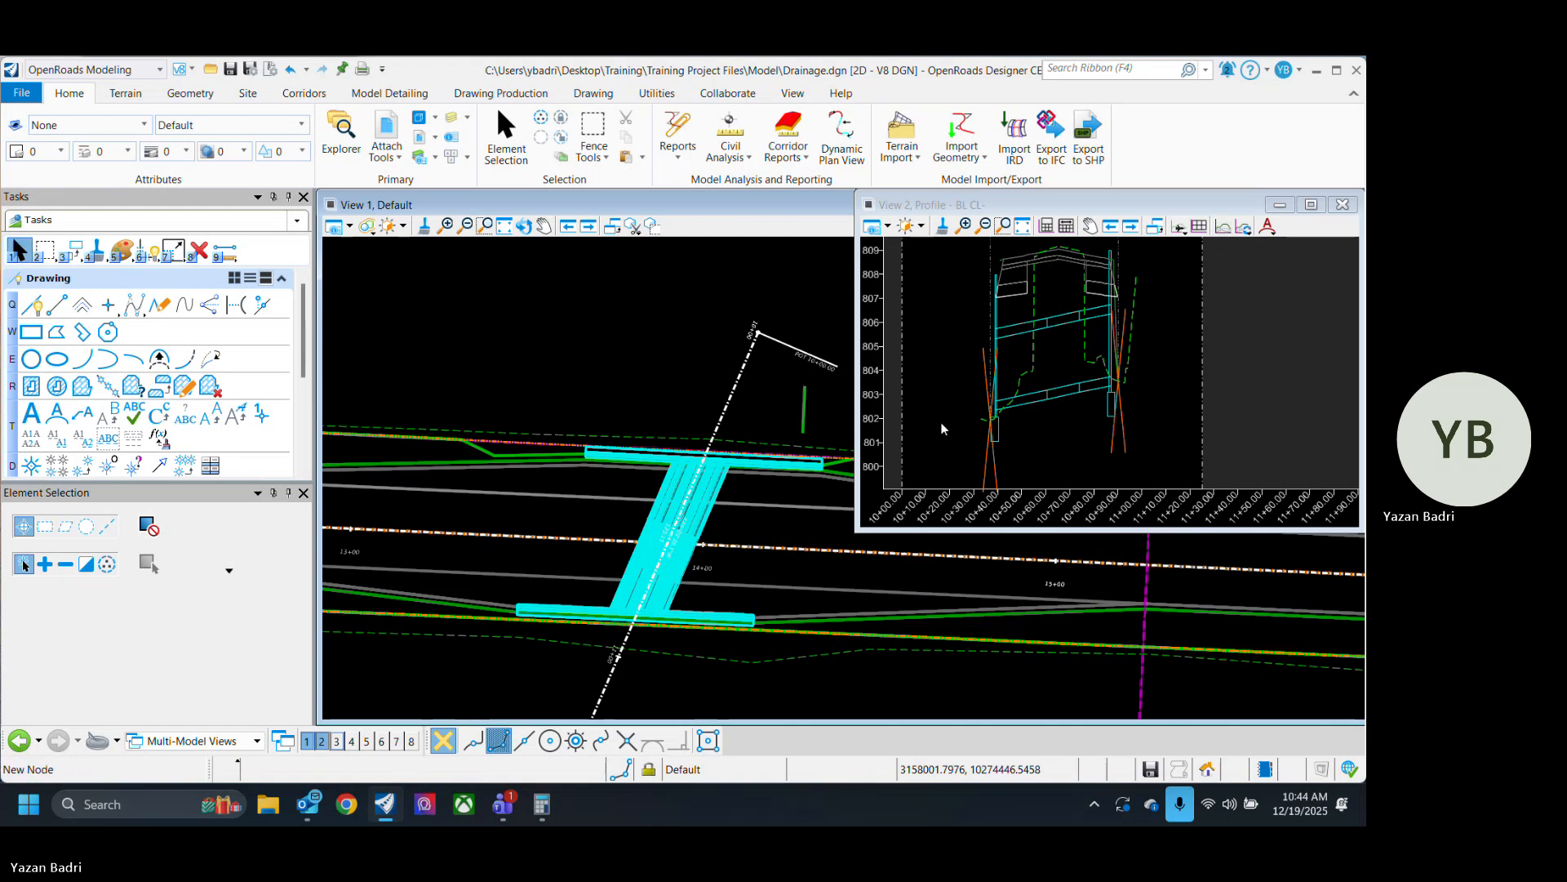
Extend the top of the baseline profile's 3D cut volume in View 2 to about elevation 880 and refresh the cuts.
{"action": "scroll", "coordinate": [942, 429], "scroll_direction": "down", "scroll_amount": 2}
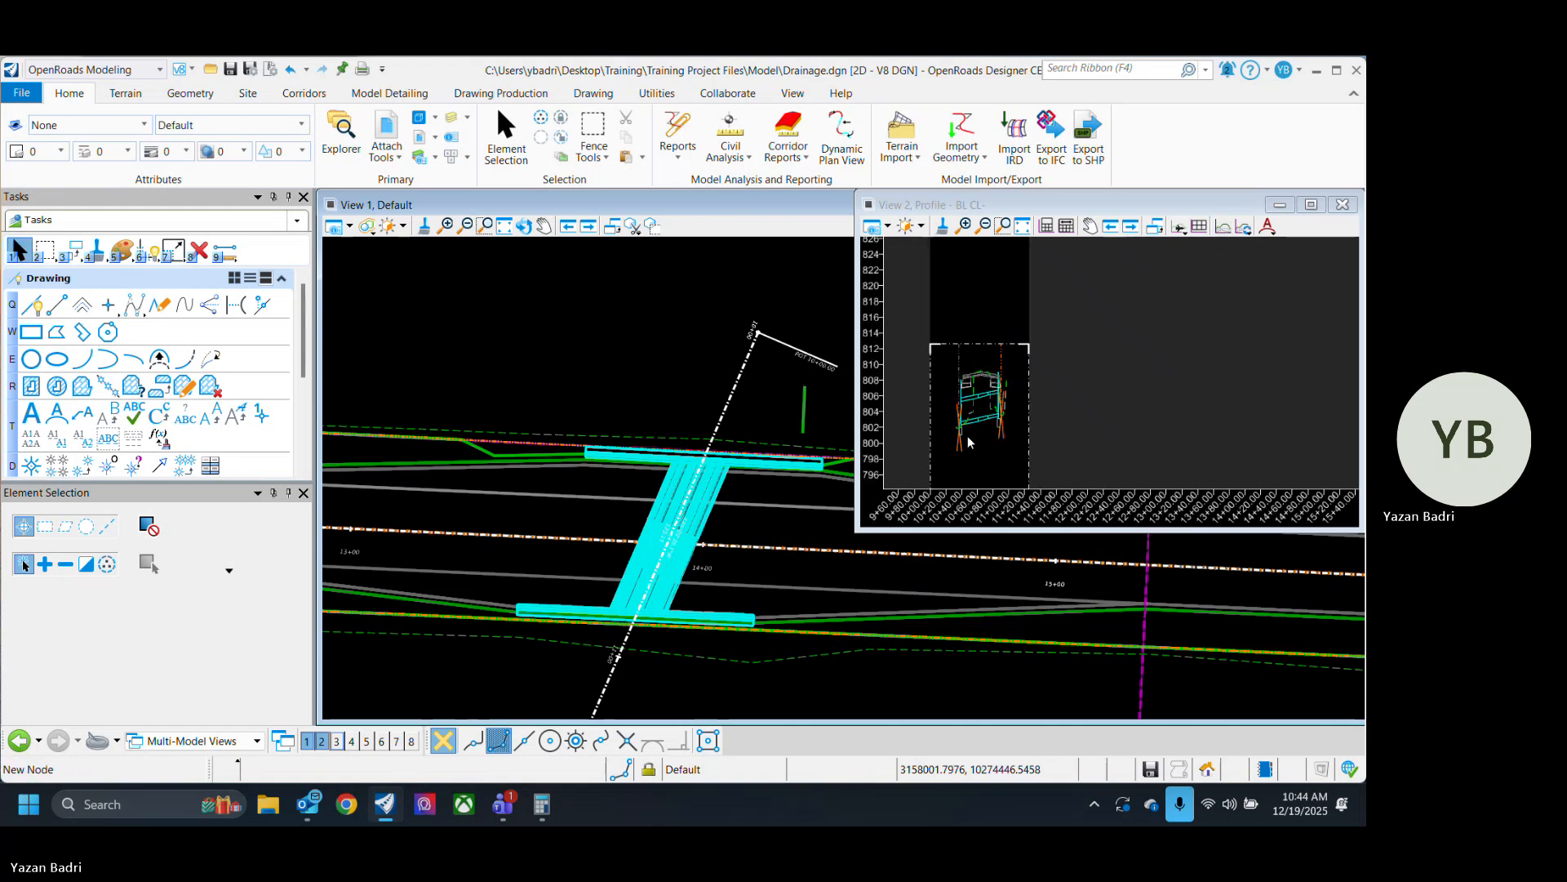
{"action": "left_click", "coordinate": [984, 341]}
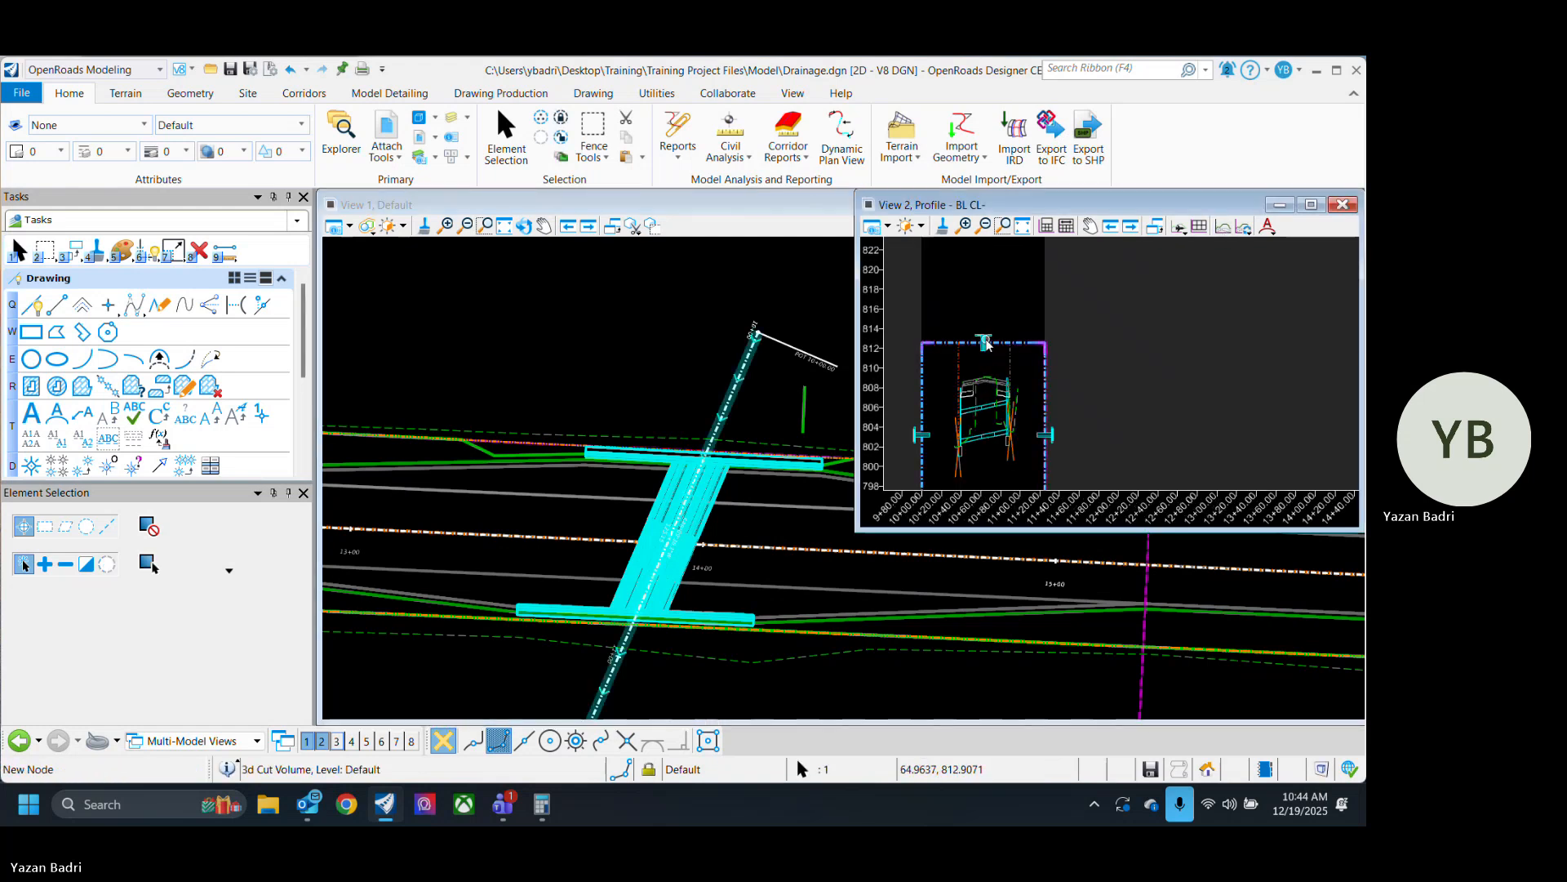
{"action": "left_click", "coordinate": [983, 339]}
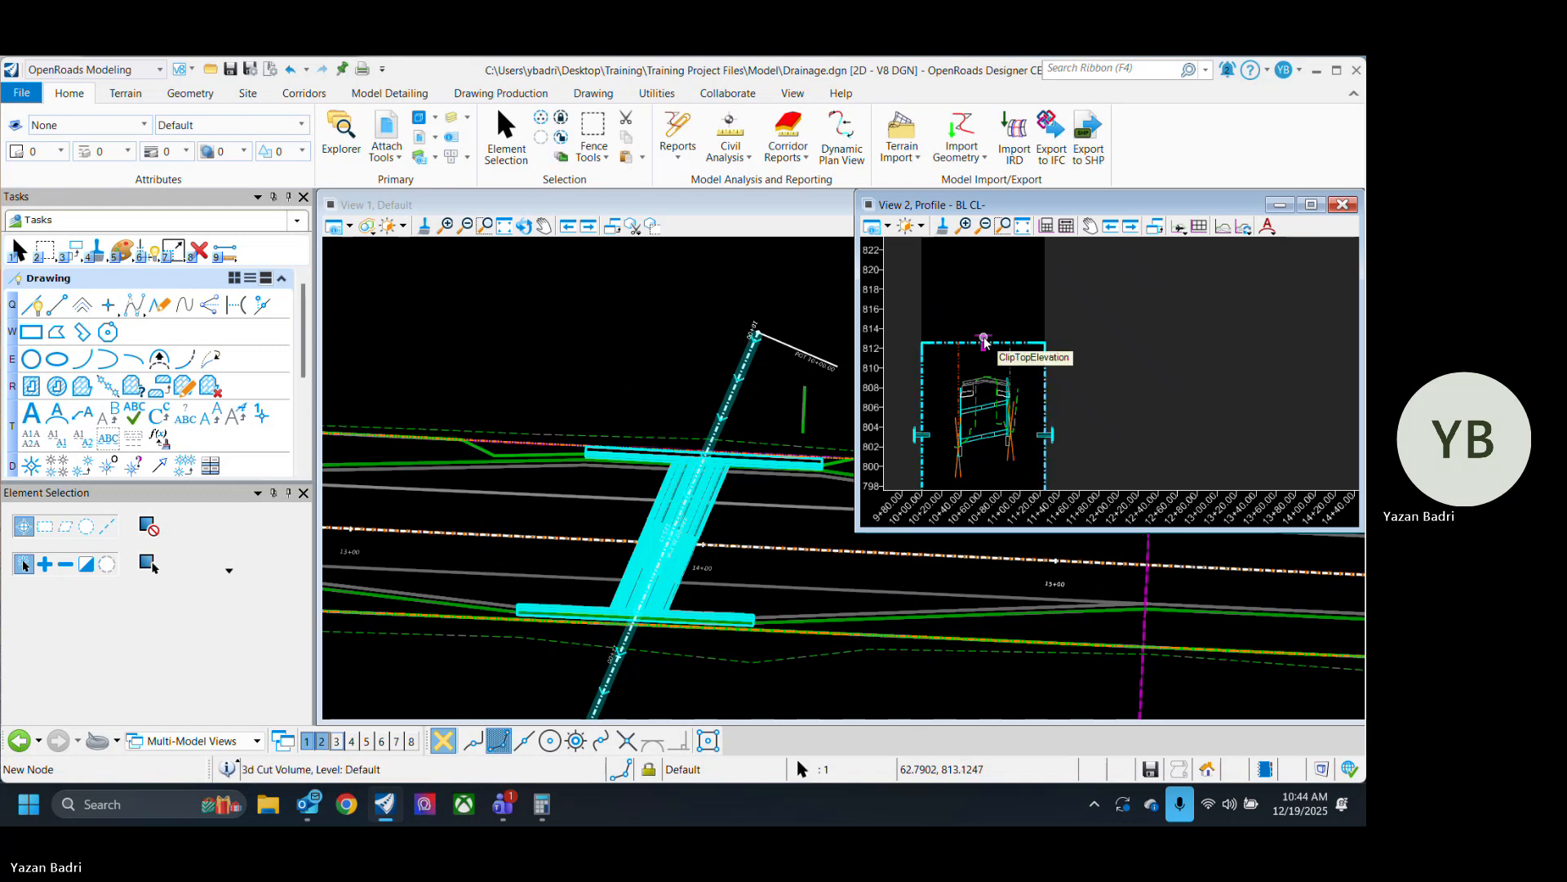
{"action": "left_click_drag", "start_coordinate": [983, 342], "coordinate": [983, 283]}
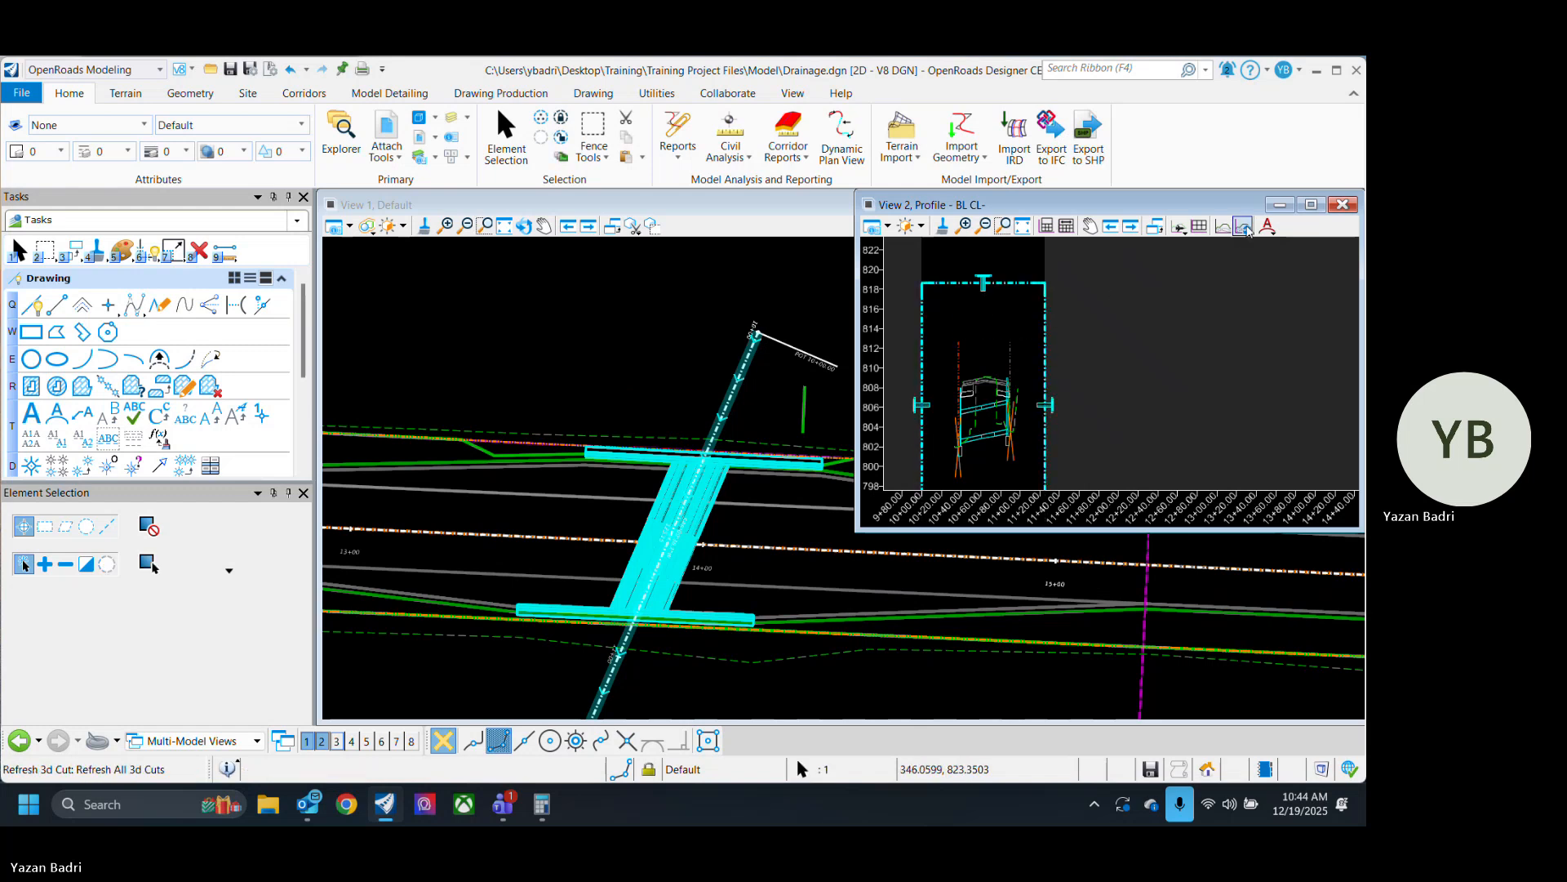
{"action": "scroll", "coordinate": [977, 420], "scroll_direction": "down", "scroll_amount": 4}
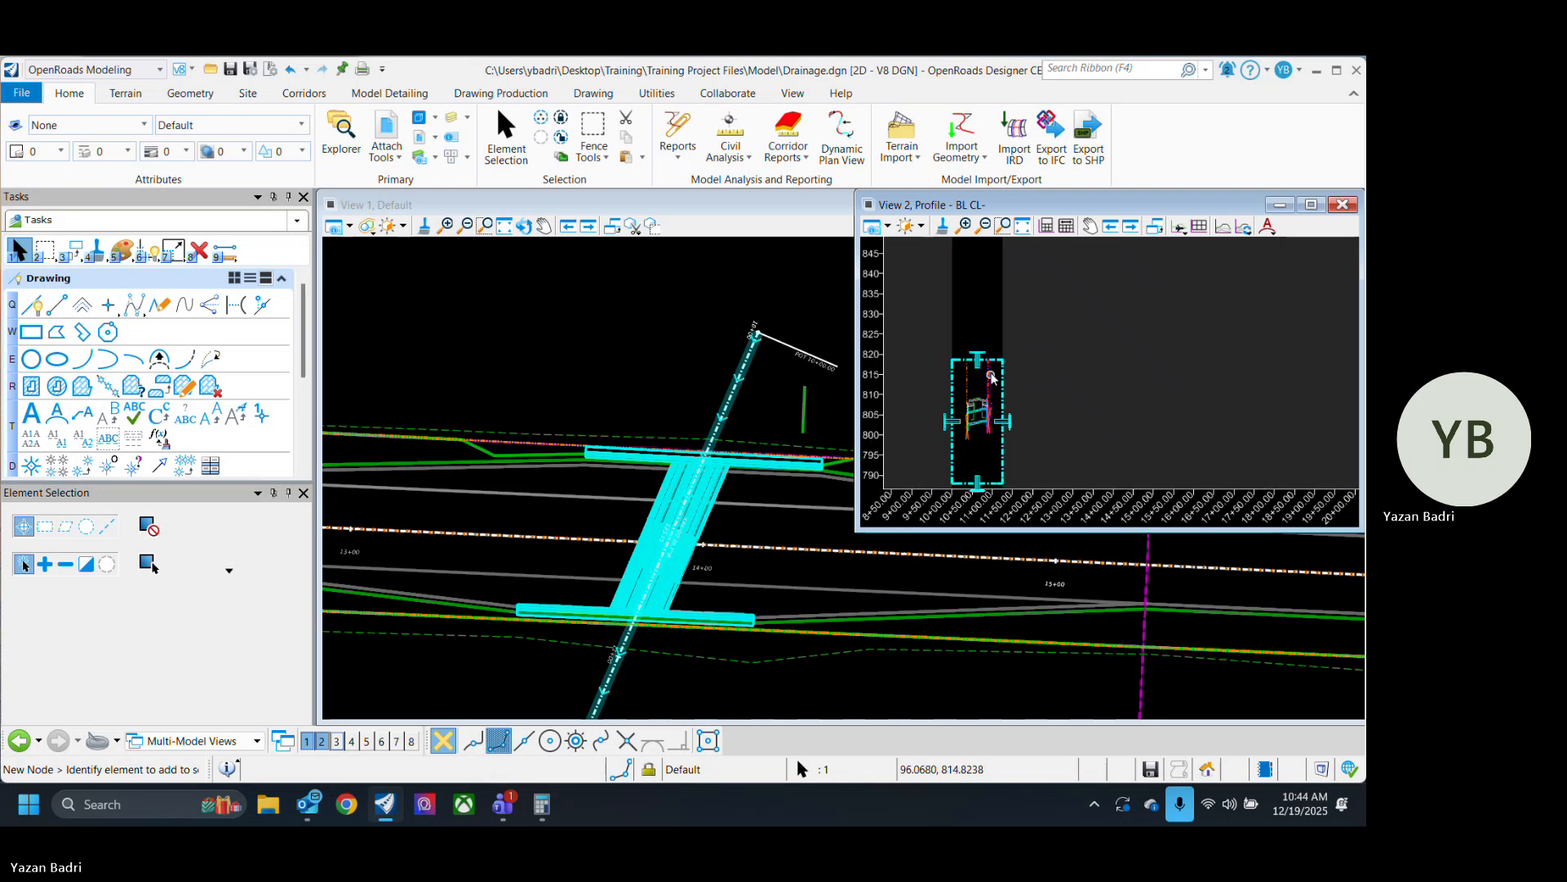
{"action": "left_click_drag", "start_coordinate": [982, 357], "coordinate": [977, 291]}
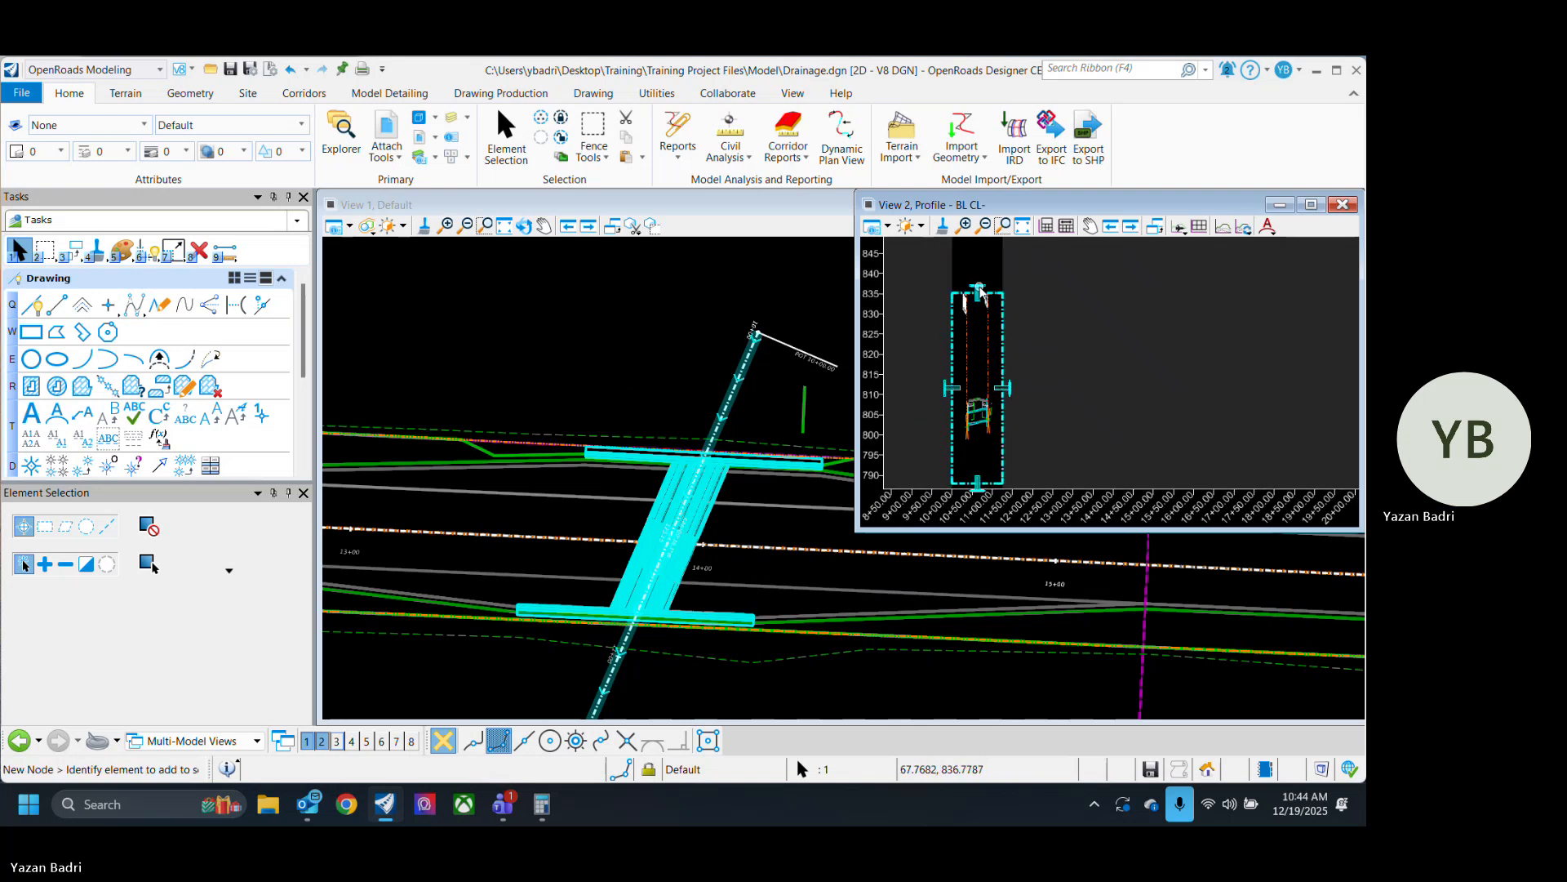
{"action": "mouse_move", "coordinate": [979, 283]}
{"action": "left_mouse_down"}
{"action": "mouse_move", "coordinate": [979, 243]}
{"action": "mouse_move", "coordinate": [979, 258]}
{"action": "left_mouse_up"}
{"action": "scroll", "coordinate": [982, 364], "scroll_direction": "down", "scroll_amount": 4}
{"action": "scroll", "coordinate": [979, 338], "scroll_direction": "up", "scroll_amount": 3}
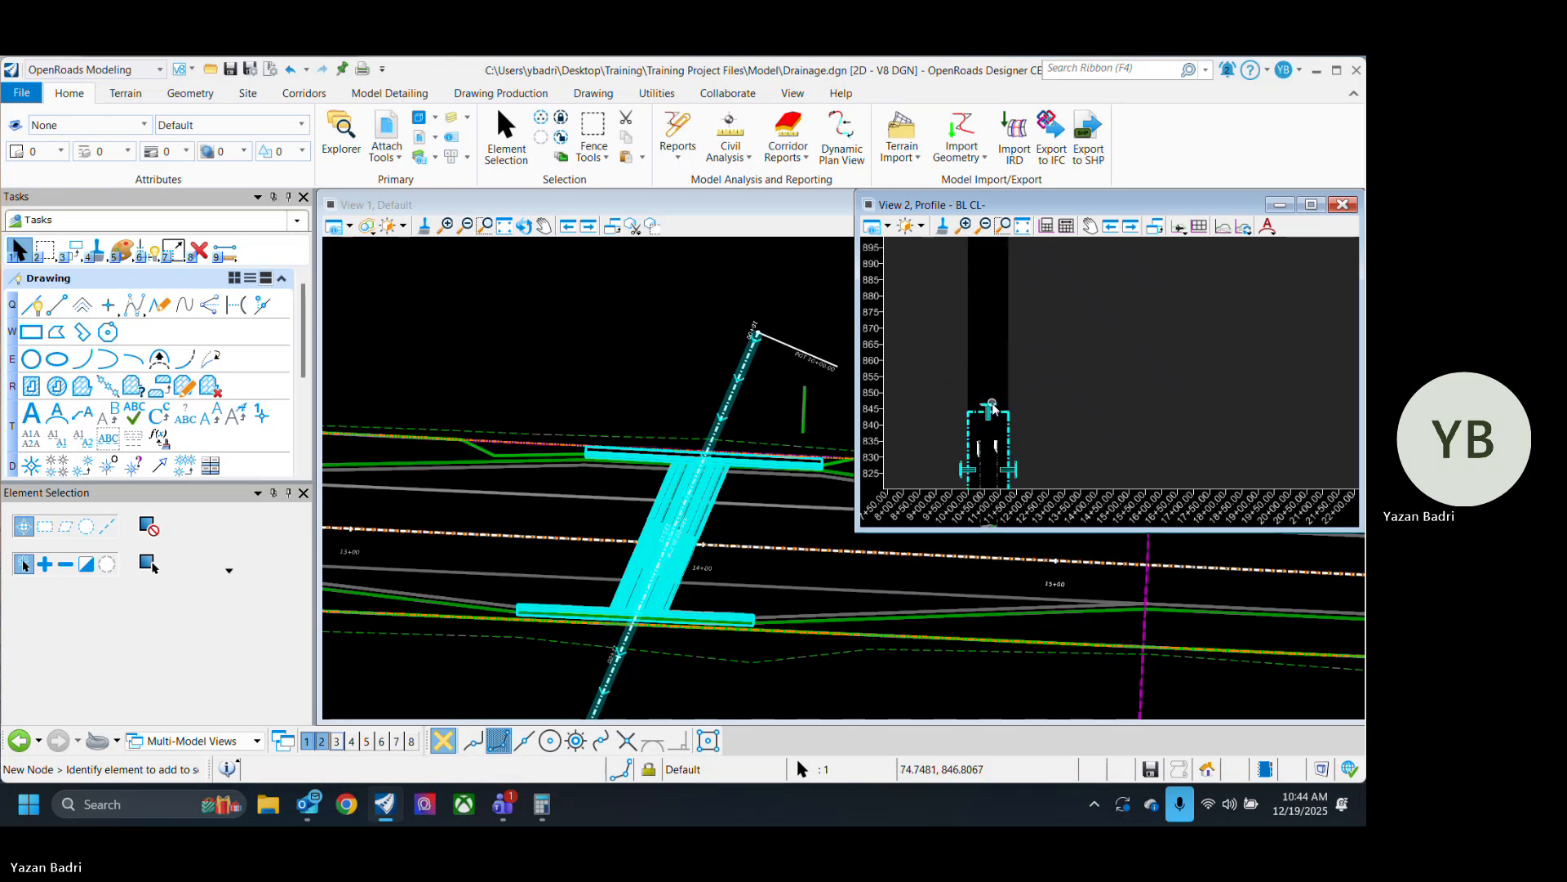
{"action": "left_click_drag", "start_coordinate": [987, 408], "coordinate": [988, 298]}
{"action": "scroll", "coordinate": [997, 373], "scroll_direction": "up", "scroll_amount": 3}
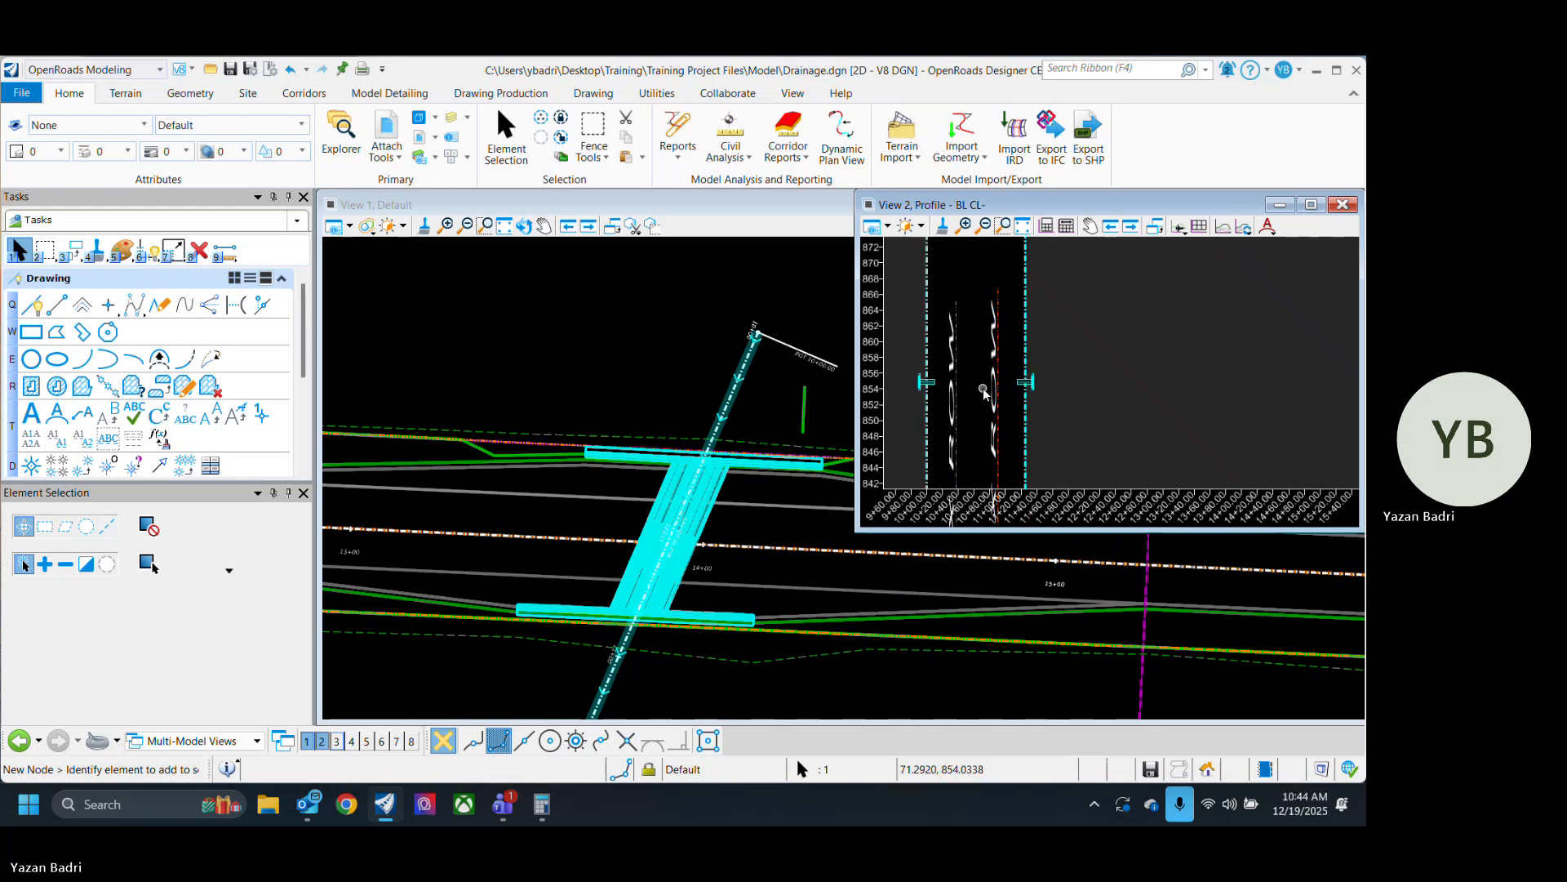
Display View 2's profile without vertical exaggeration and examine the culvert and the EX ROW labels within the enlarged cut.
{"action": "left_click", "coordinate": [978, 384]}
{"action": "scroll", "coordinate": [937, 395], "scroll_direction": "up", "scroll_amount": 3}
{"action": "scroll", "coordinate": [1020, 356], "scroll_direction": "down", "scroll_amount": 5}
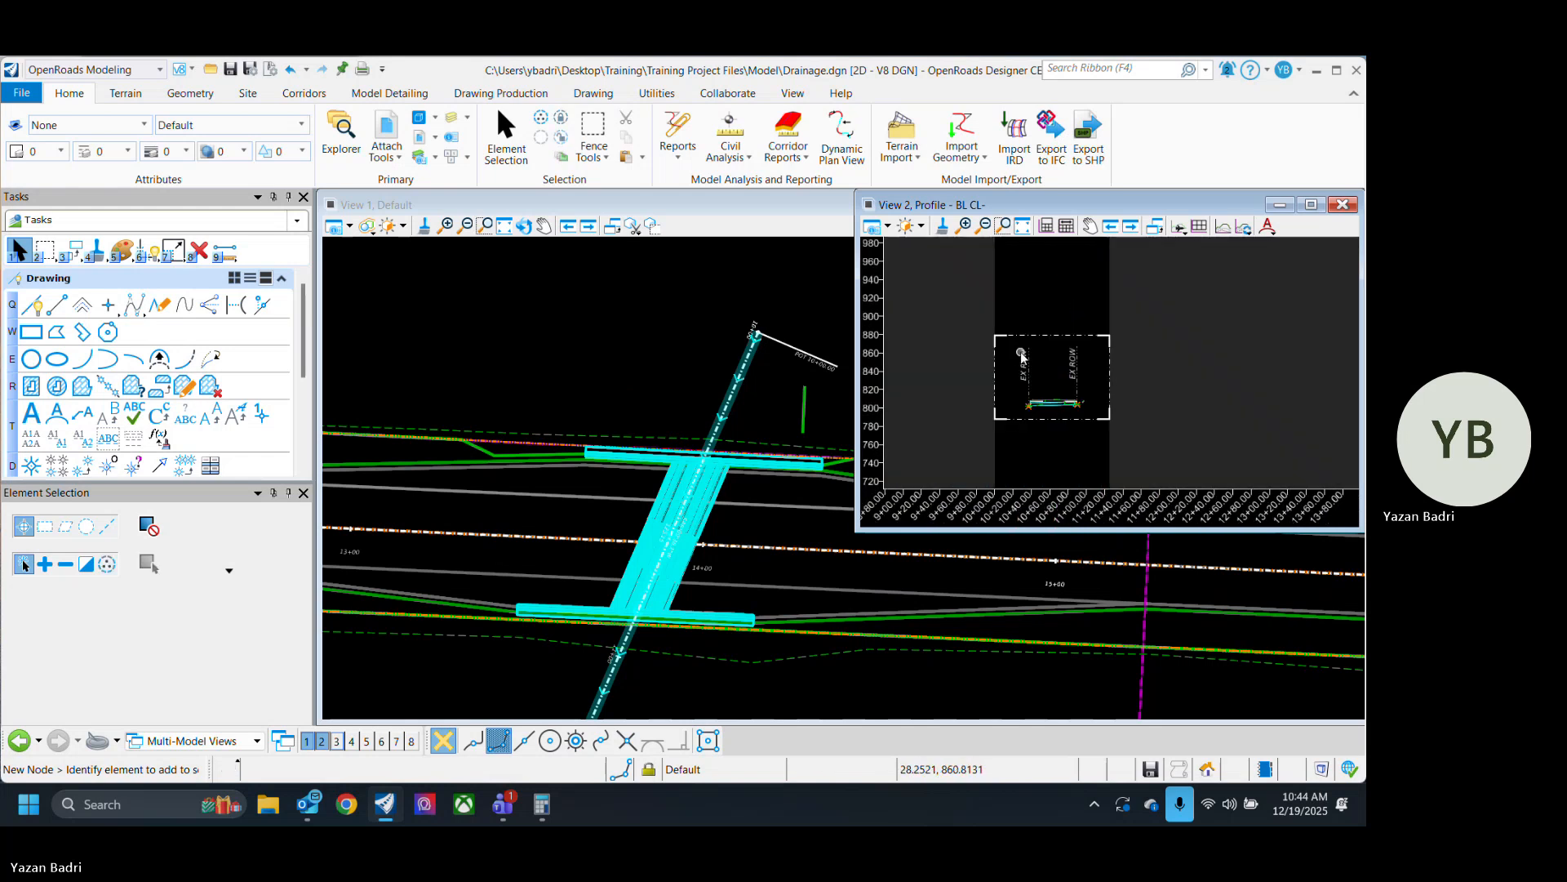
{"action": "scroll", "coordinate": [1052, 396], "scroll_direction": "up", "scroll_amount": 6}
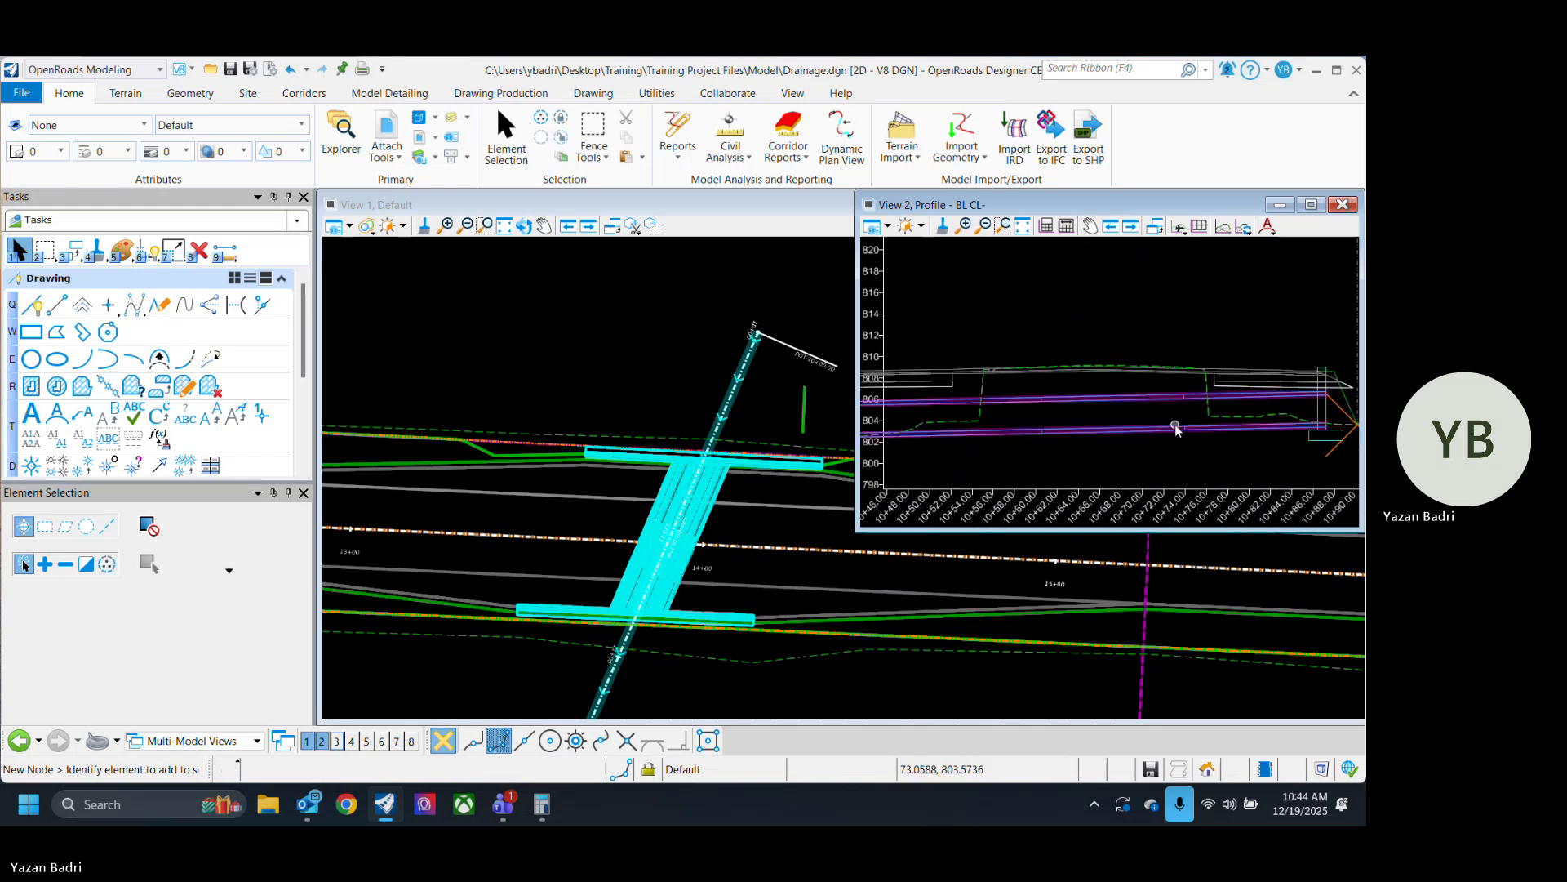
{"action": "scroll", "coordinate": [1097, 447], "scroll_direction": "down", "scroll_amount": 3}
{"action": "scroll", "coordinate": [1061, 445], "scroll_direction": "up", "scroll_amount": 4}
{"action": "scroll", "coordinate": [1041, 441], "scroll_direction": "down", "scroll_amount": 3}
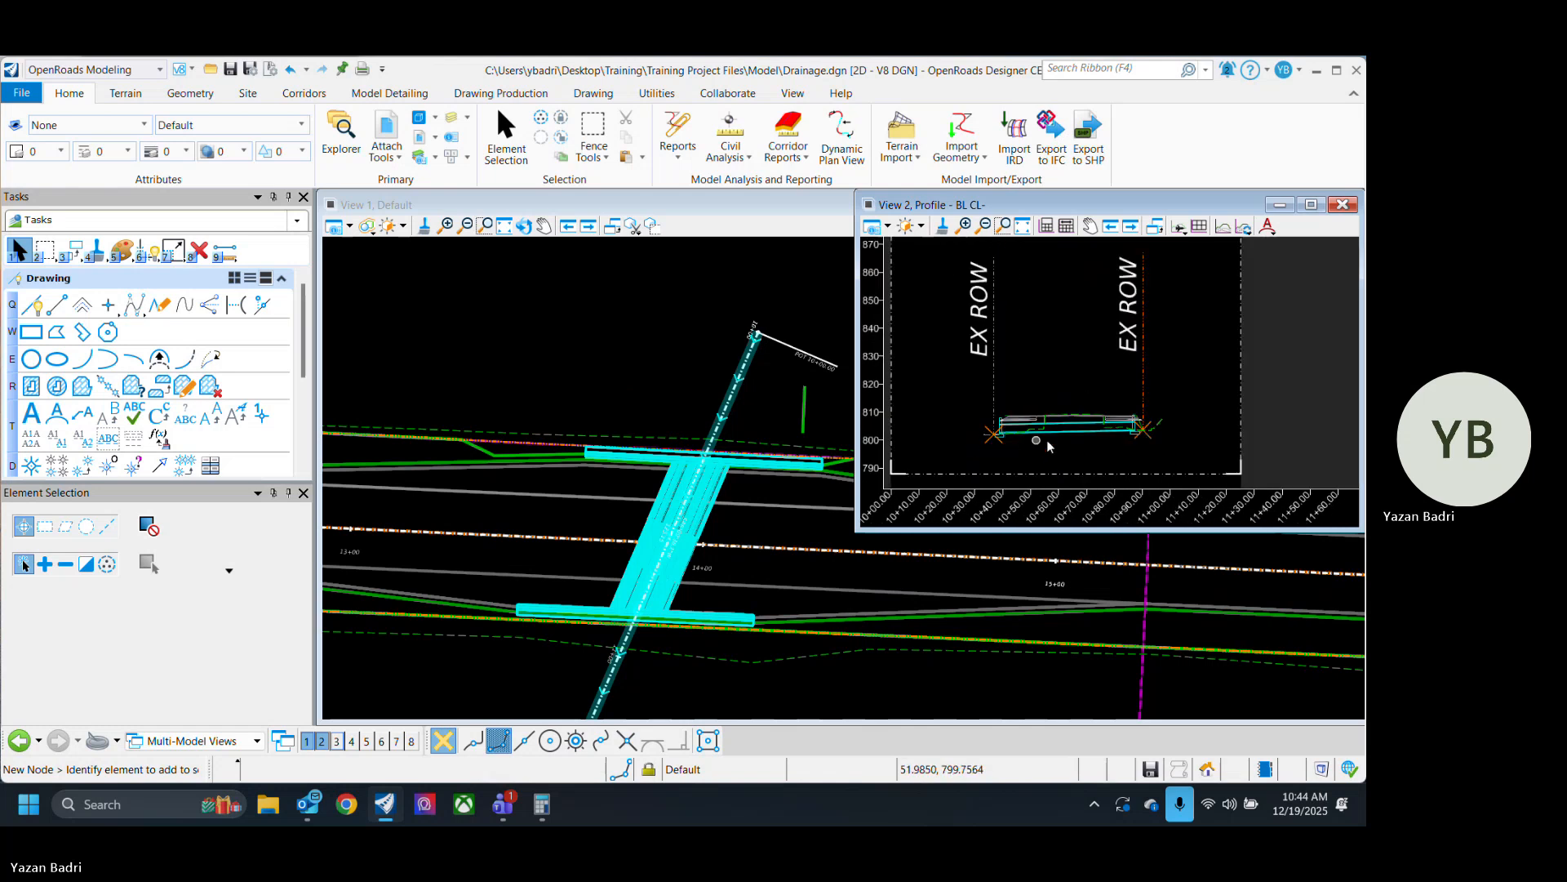
{"action": "scroll", "coordinate": [1147, 444], "scroll_direction": "up", "scroll_amount": 3}
{"action": "scroll", "coordinate": [1082, 434], "scroll_direction": "down", "scroll_amount": 2}
{"action": "scroll", "coordinate": [1083, 435], "scroll_direction": "down", "scroll_amount": 2}
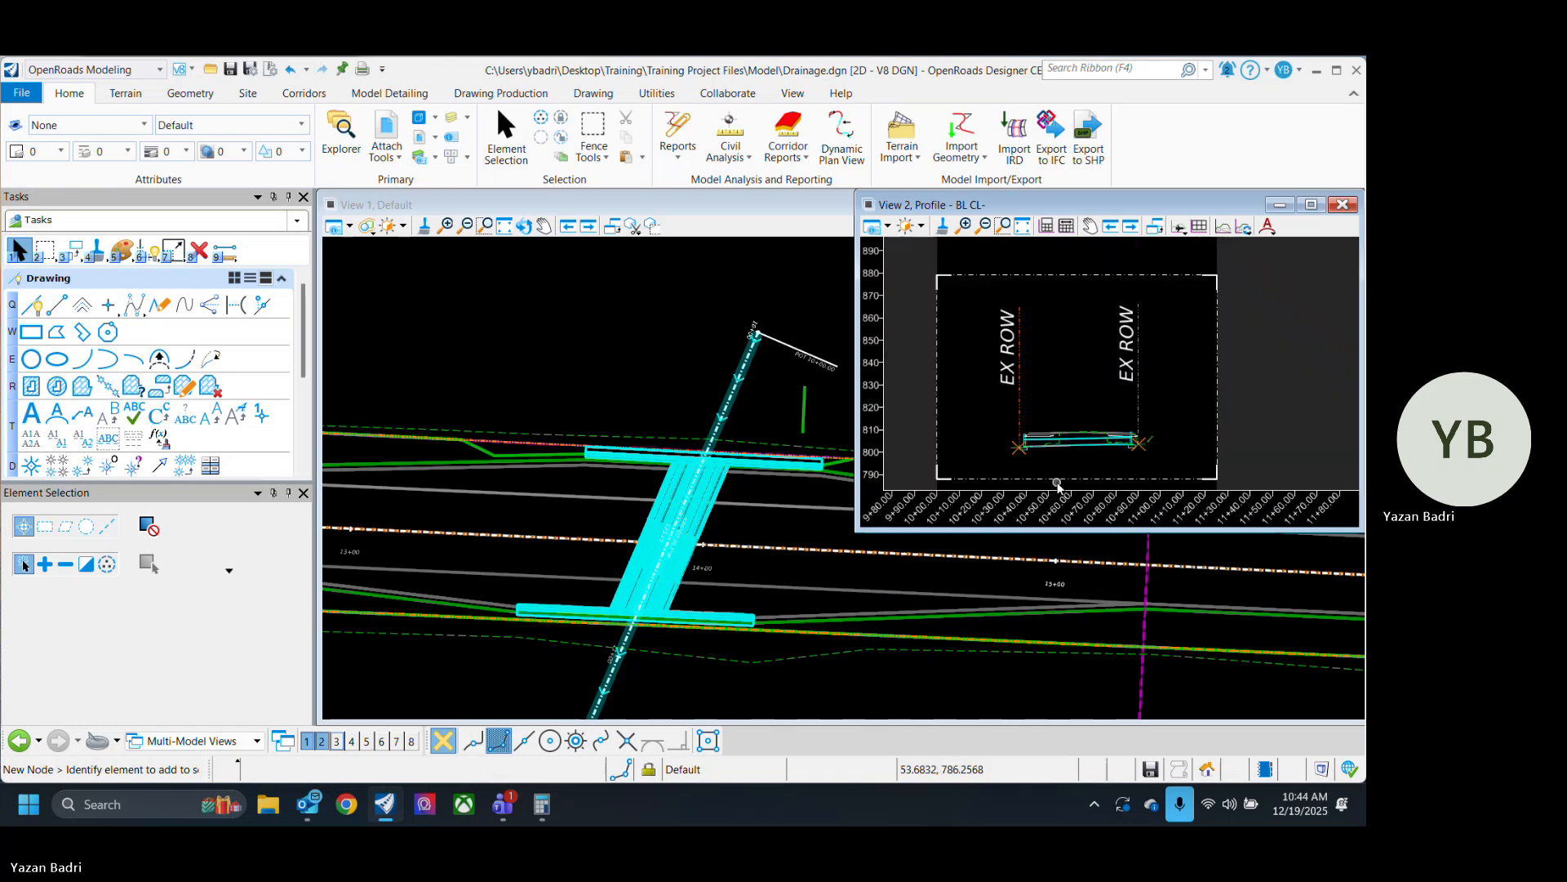
Save the Drainage file's settings and open Container from the model's References folder.
{"action": "left_click", "coordinate": [250, 73]}
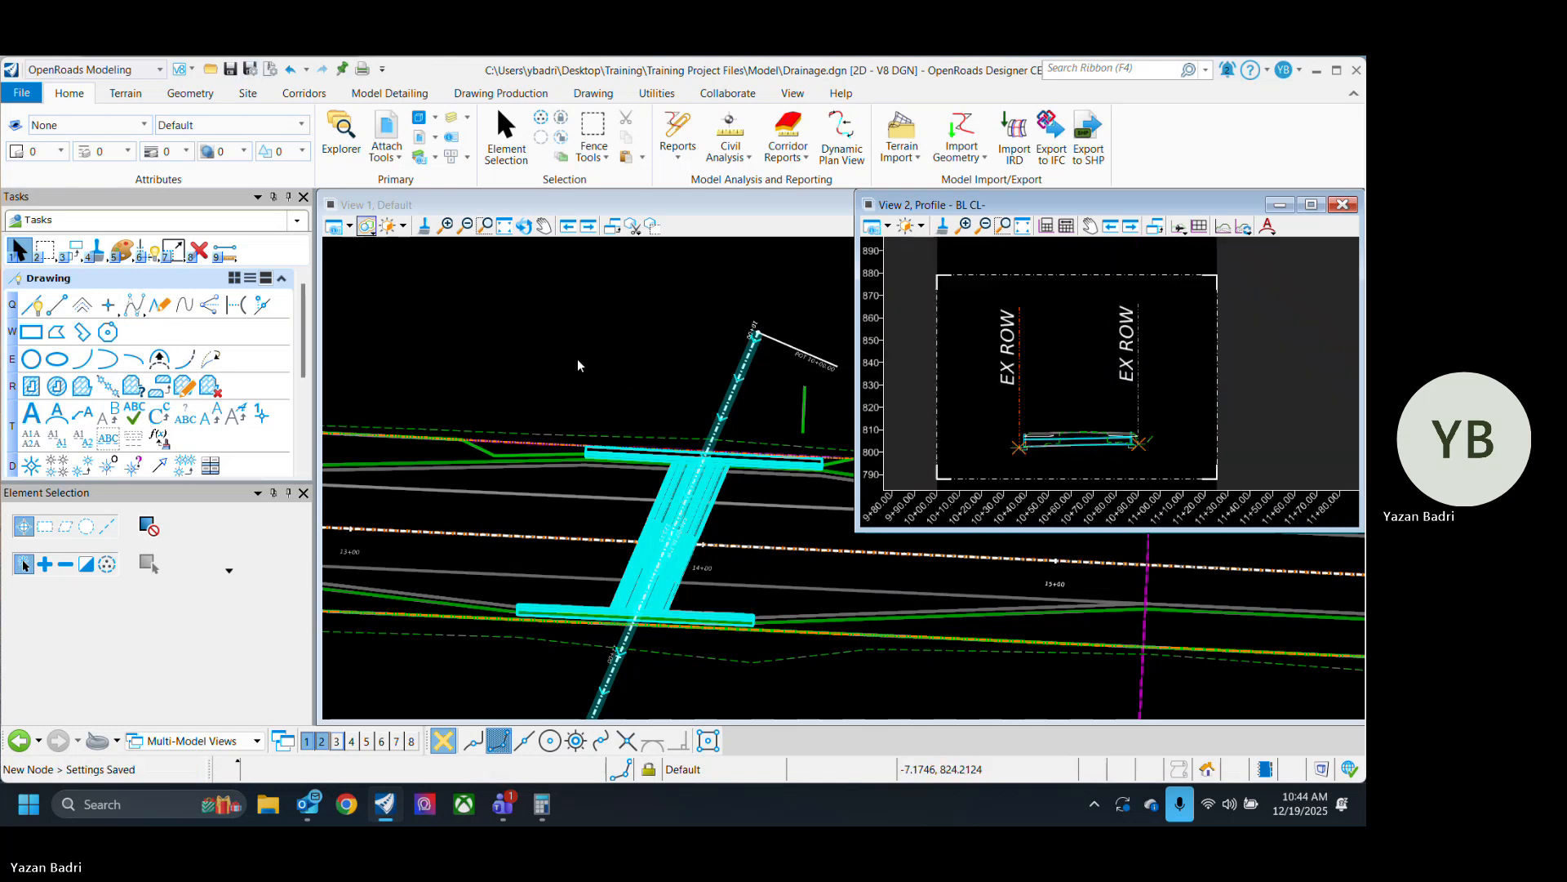
{"action": "left_click", "coordinate": [556, 356]}
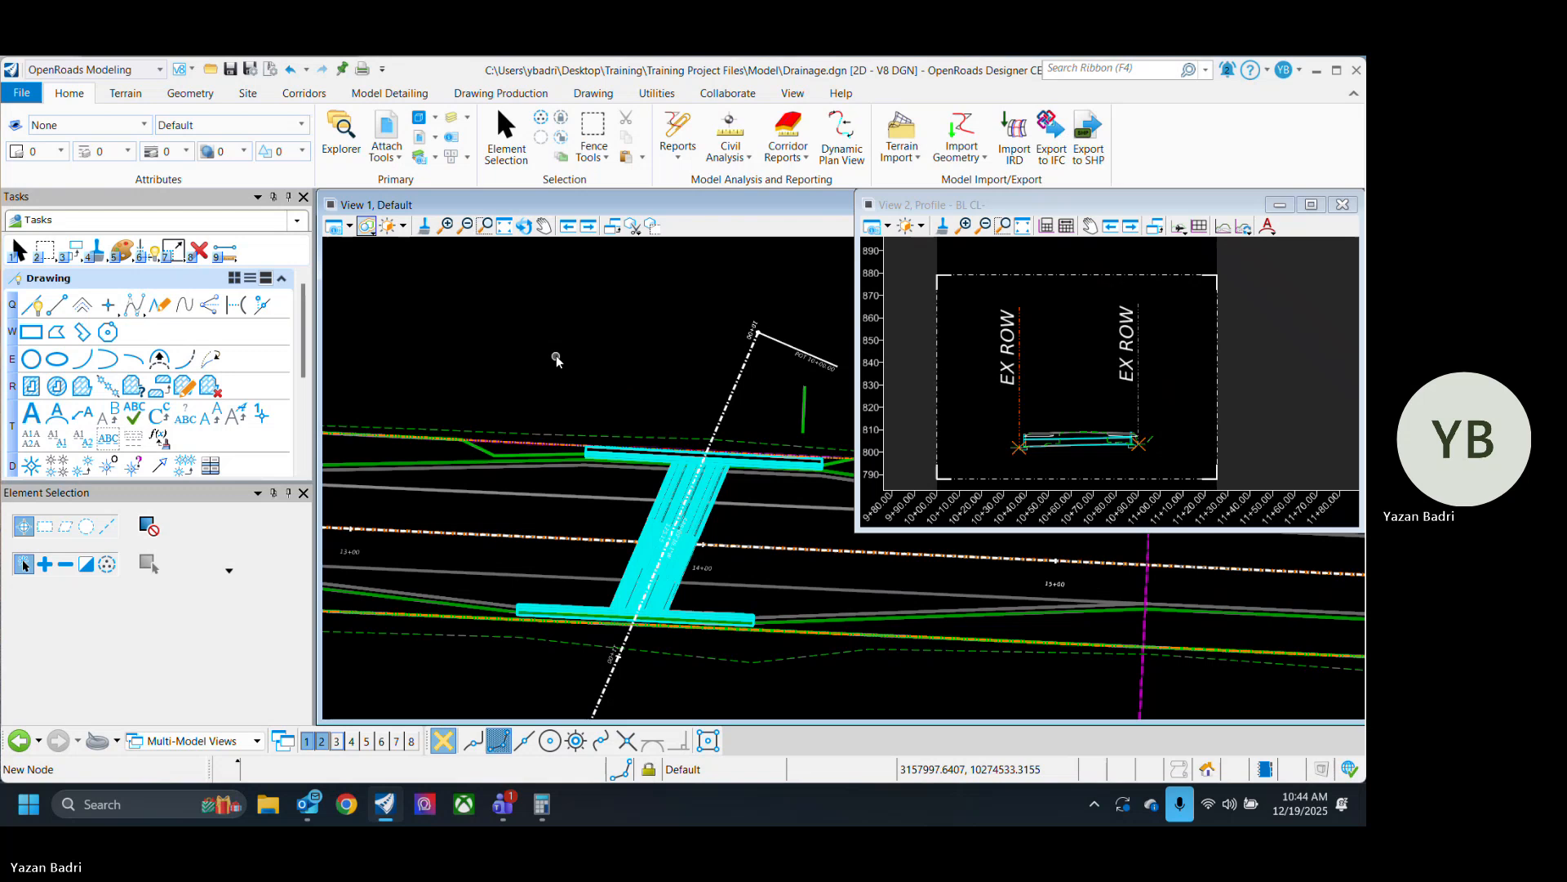
{"action": "left_click", "coordinate": [212, 69]}
{"action": "scroll", "coordinate": [360, 510], "scroll_direction": "down", "scroll_amount": 1}
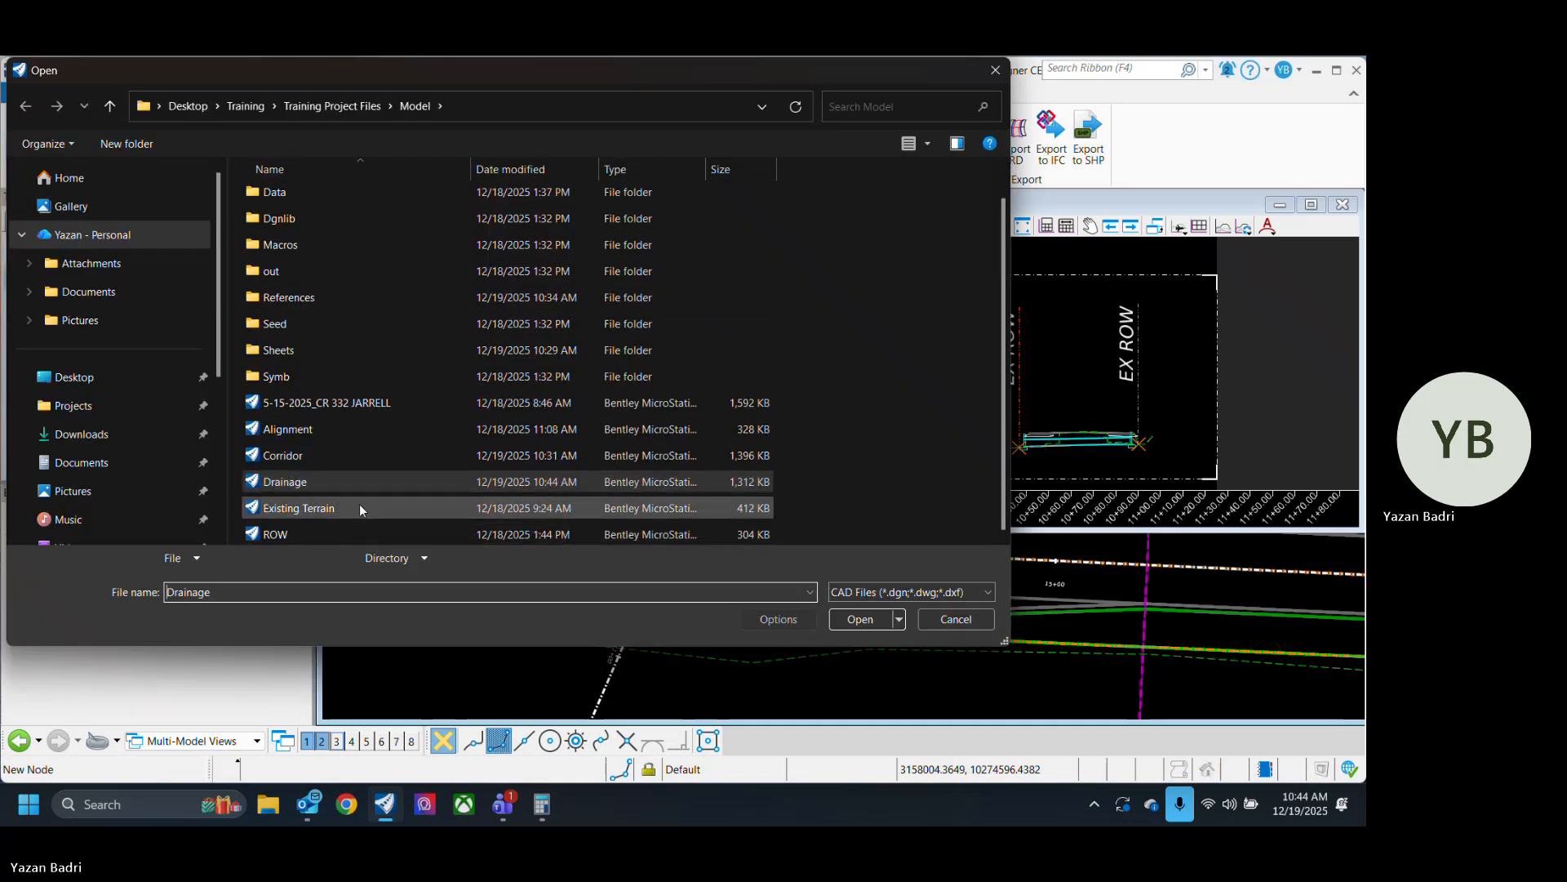
{"action": "double_click", "coordinate": [315, 299]}
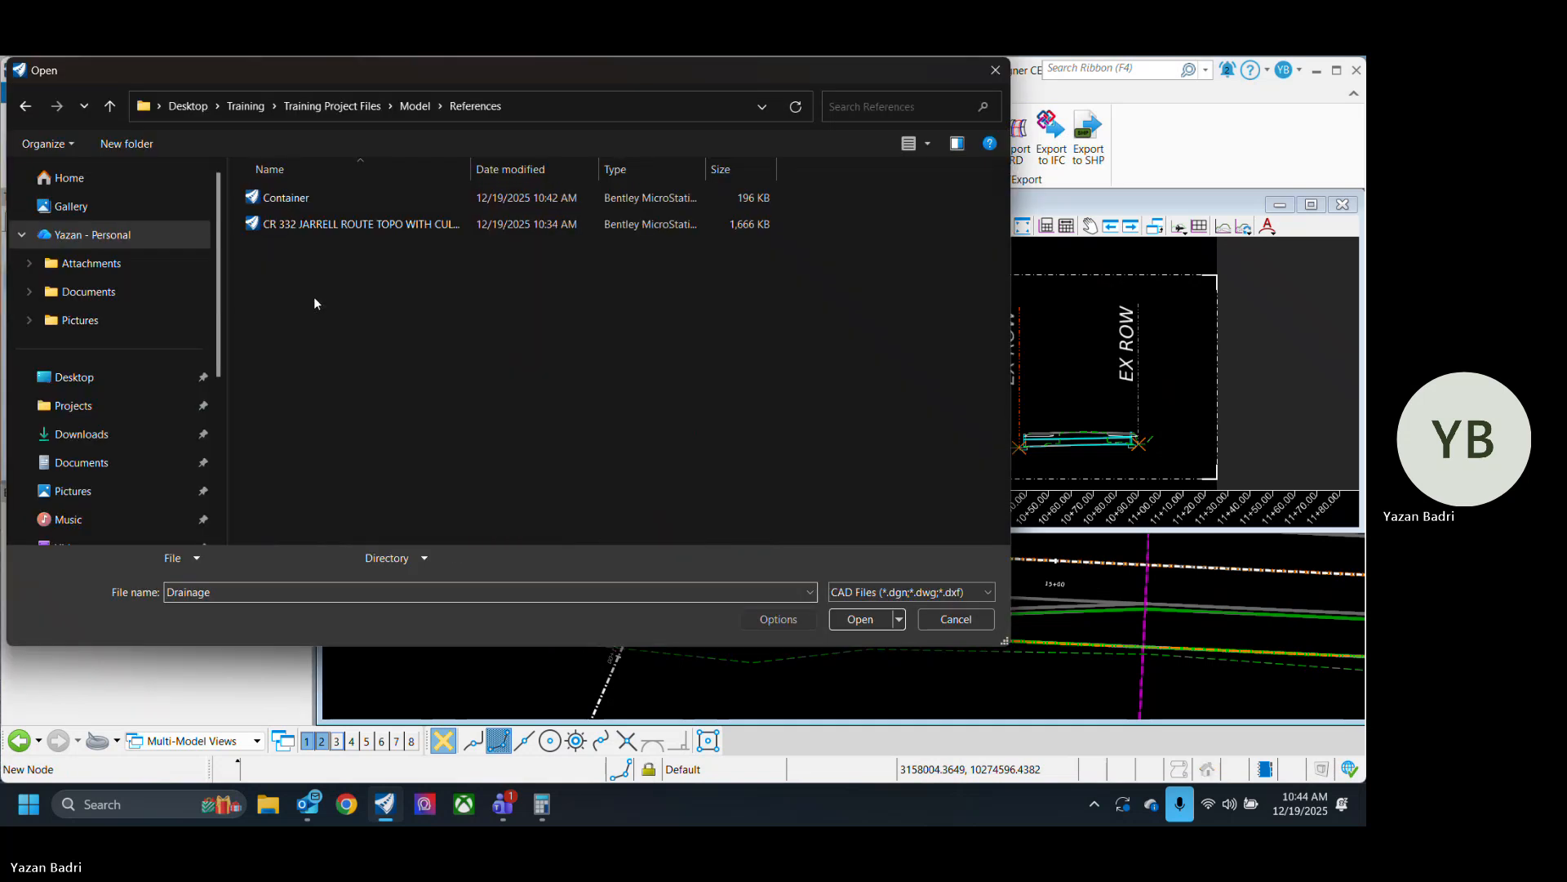
{"action": "left_click", "coordinate": [292, 211]}
{"action": "left_click", "coordinate": [858, 619]}
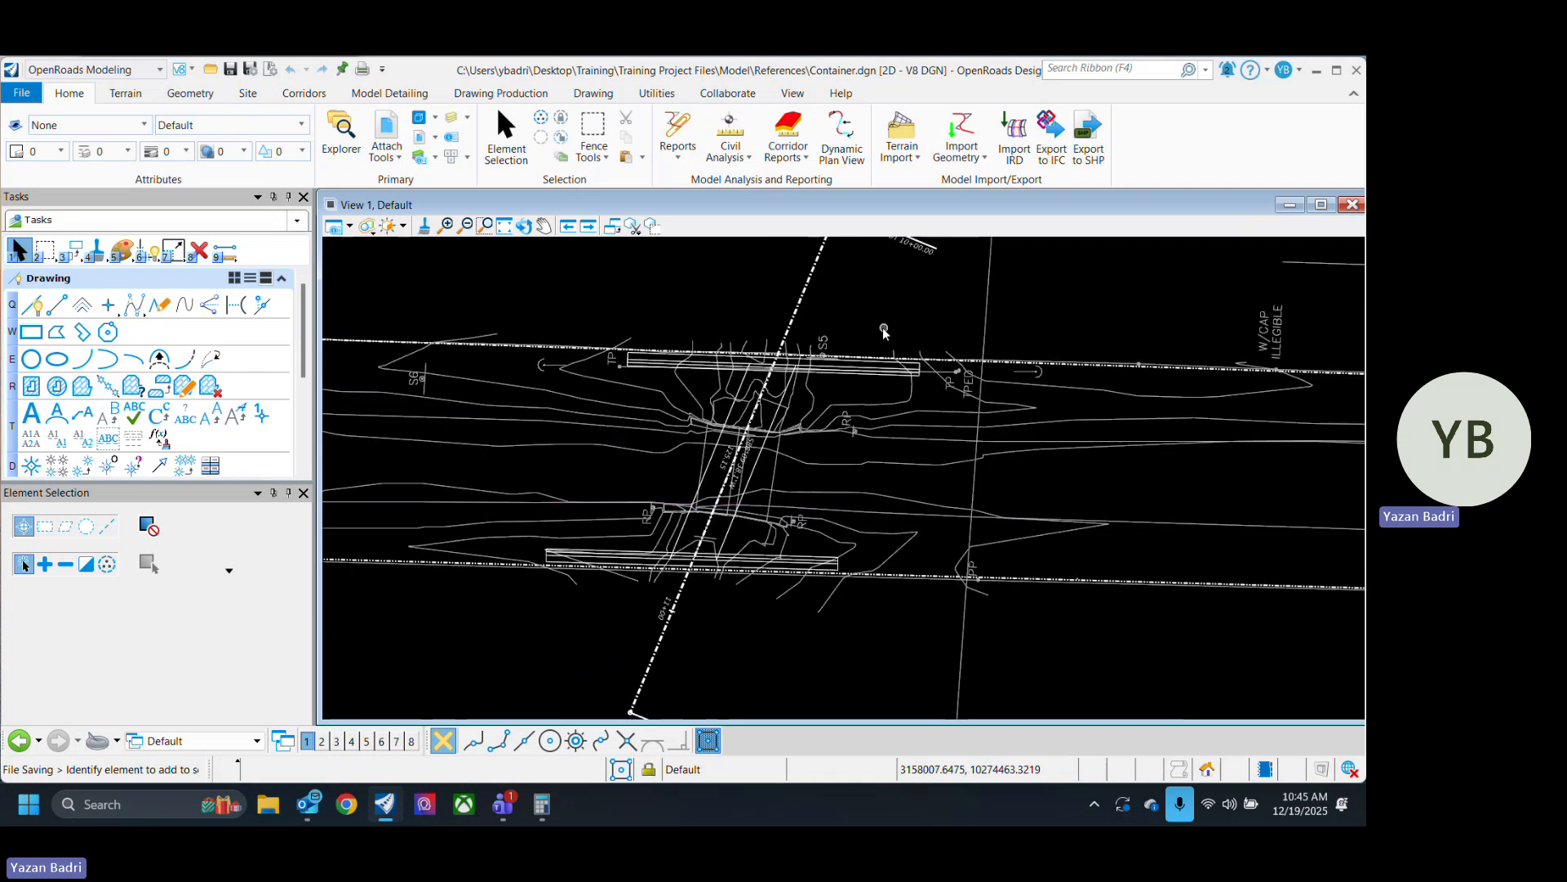
Rotate View 1 by two points along the culvert baseline so that the baseline runs horizontally in plan.
{"action": "left_click", "coordinate": [523, 225]}
{"action": "left_click", "coordinate": [741, 311]}
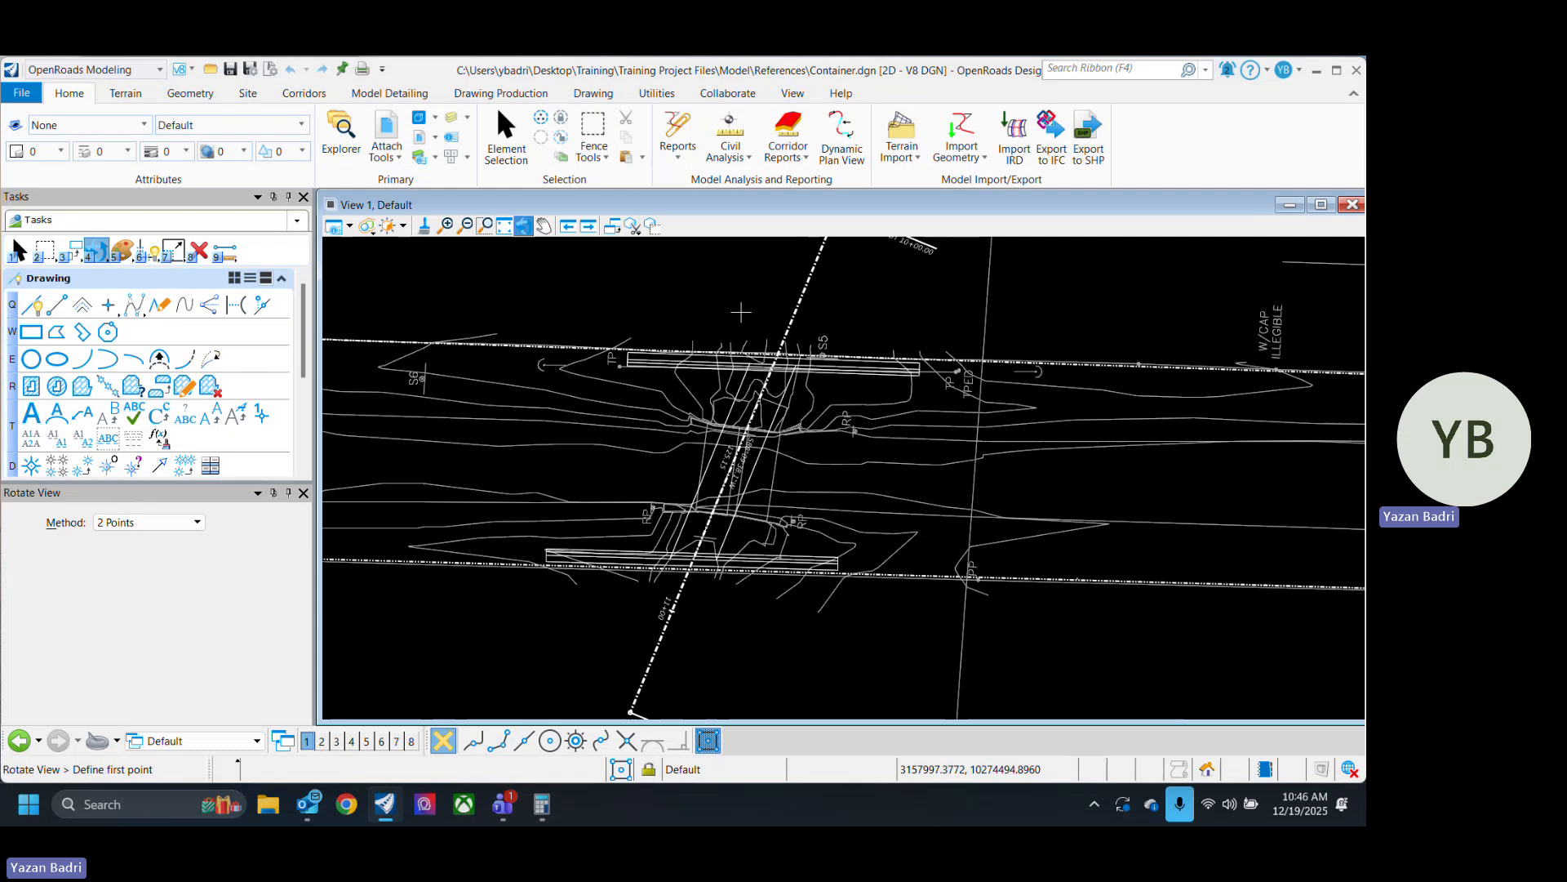
{"action": "left_click", "coordinate": [594, 667]}
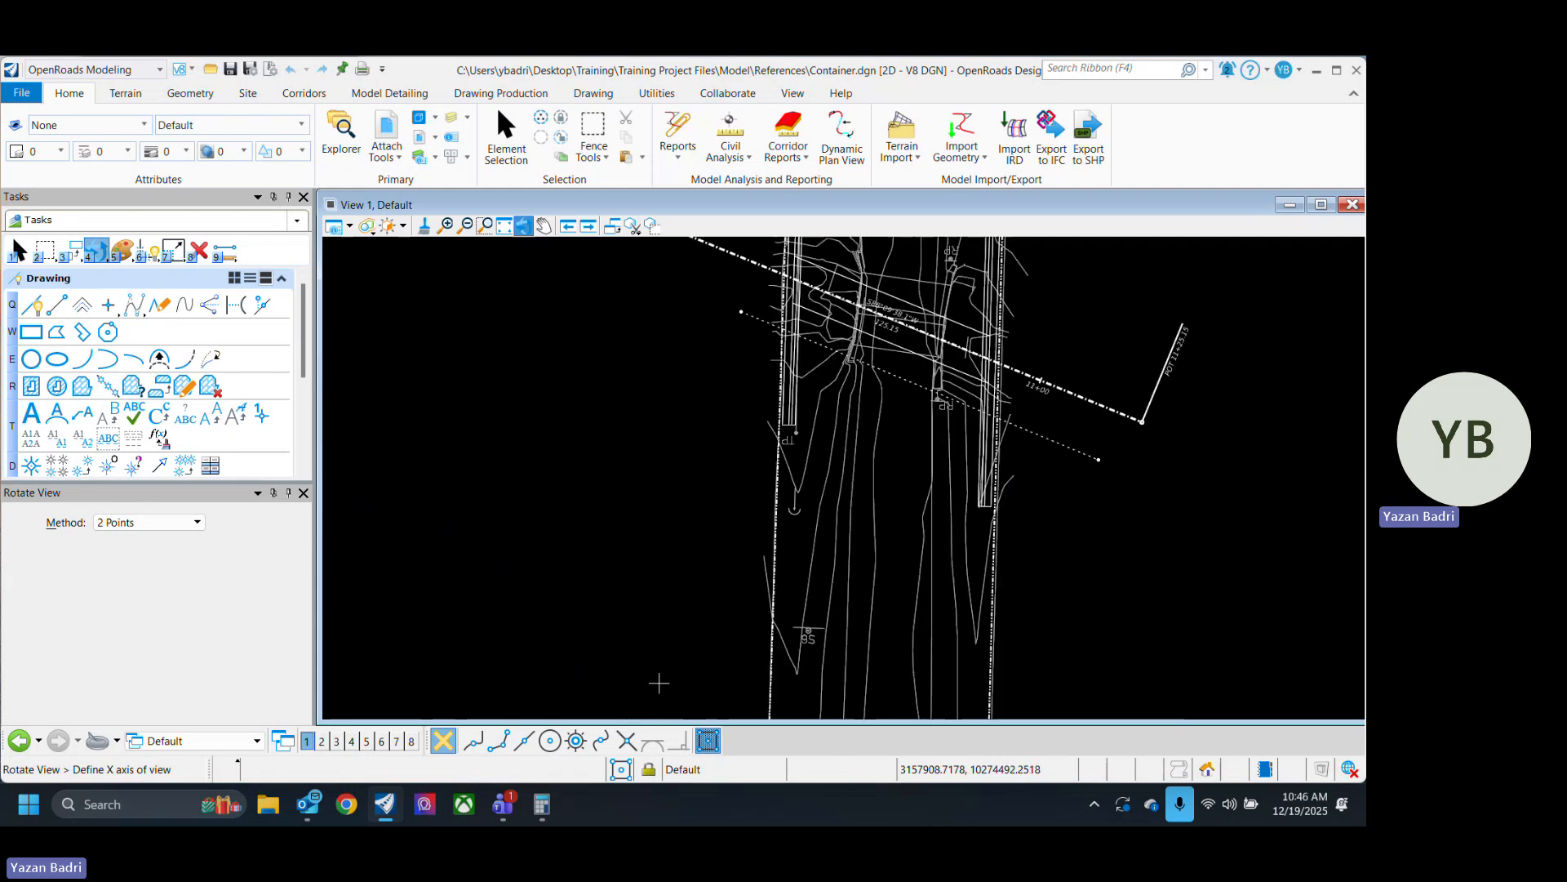
{"action": "middle_click_drag", "start_coordinate": [901, 376], "coordinate": [797, 575]}
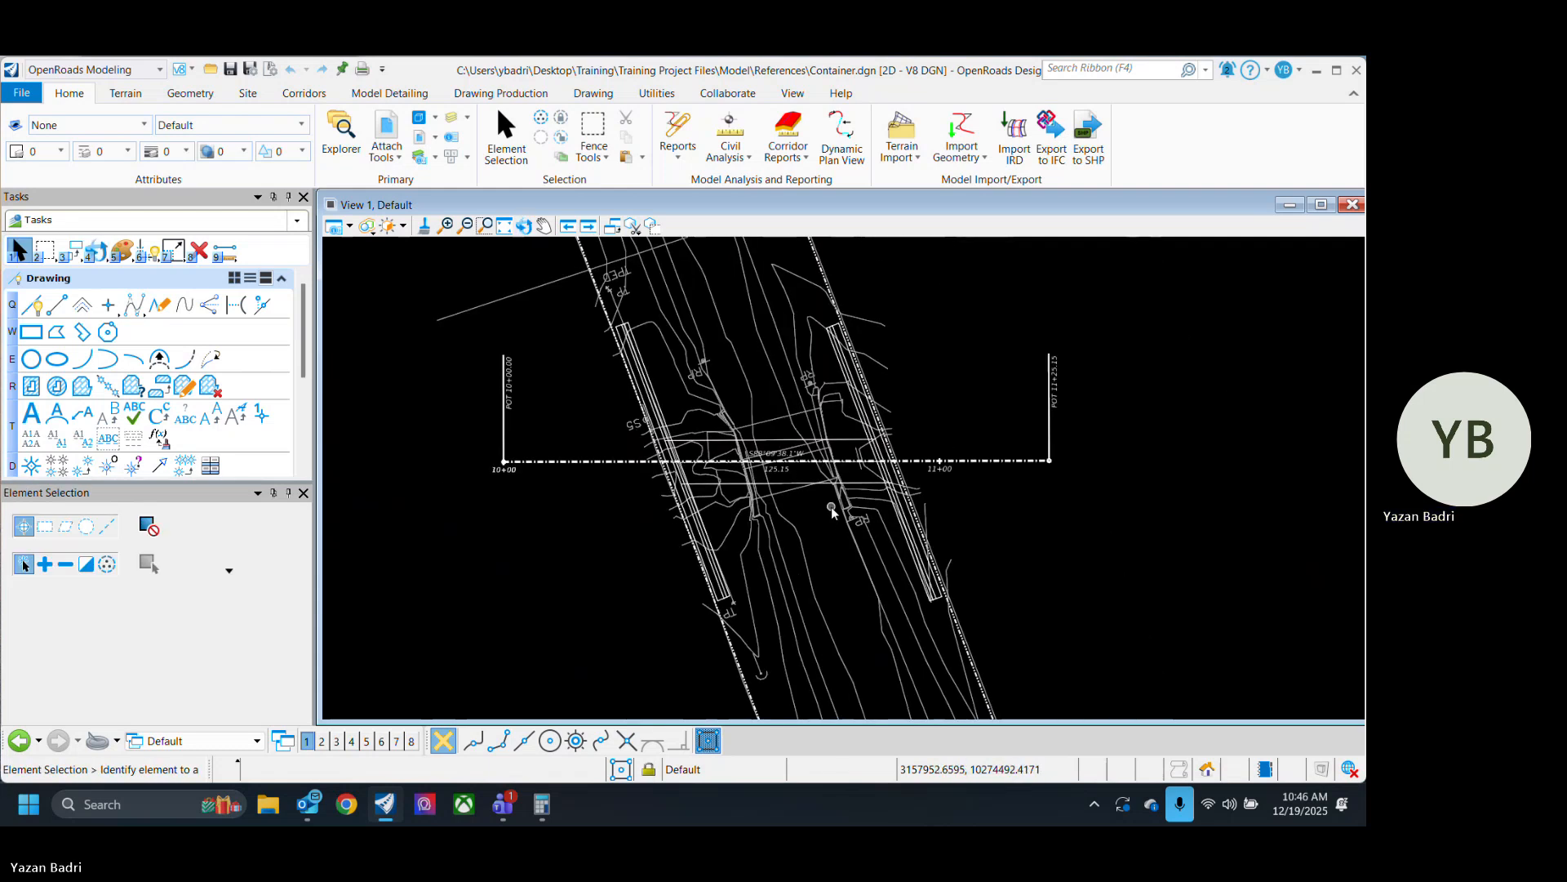
{"action": "scroll", "coordinate": [768, 464], "scroll_direction": "up", "scroll_amount": 2}
{"action": "scroll", "coordinate": [883, 536], "scroll_direction": "down", "scroll_amount": 3}
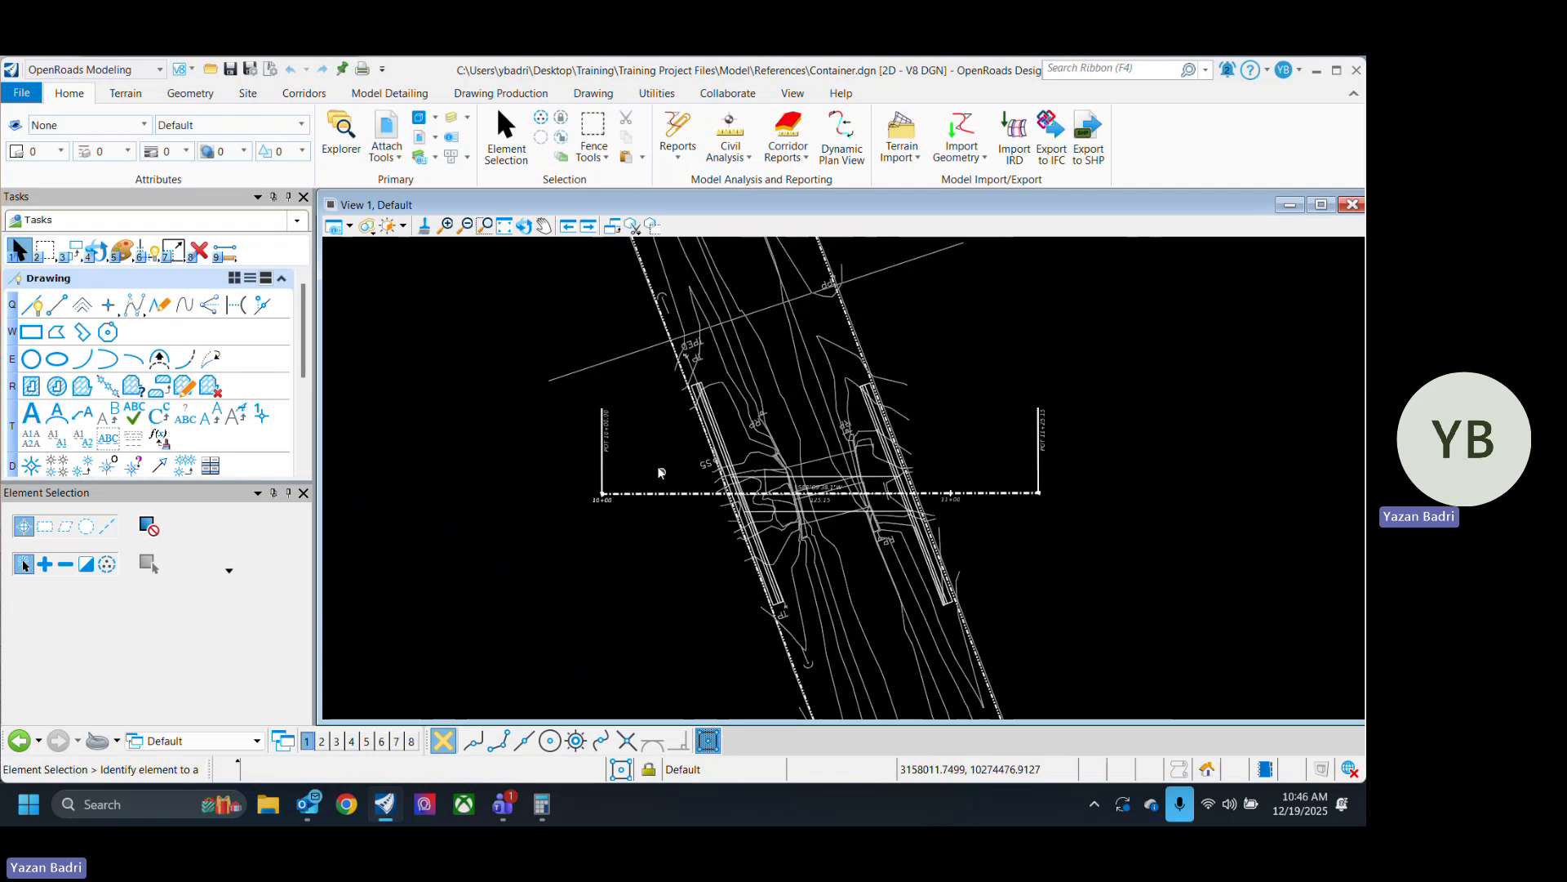
Open the profile model of the BL CL- baseline in View 2 and check the culvert and EX ROW labels.
{"action": "left_click", "coordinate": [657, 491]}
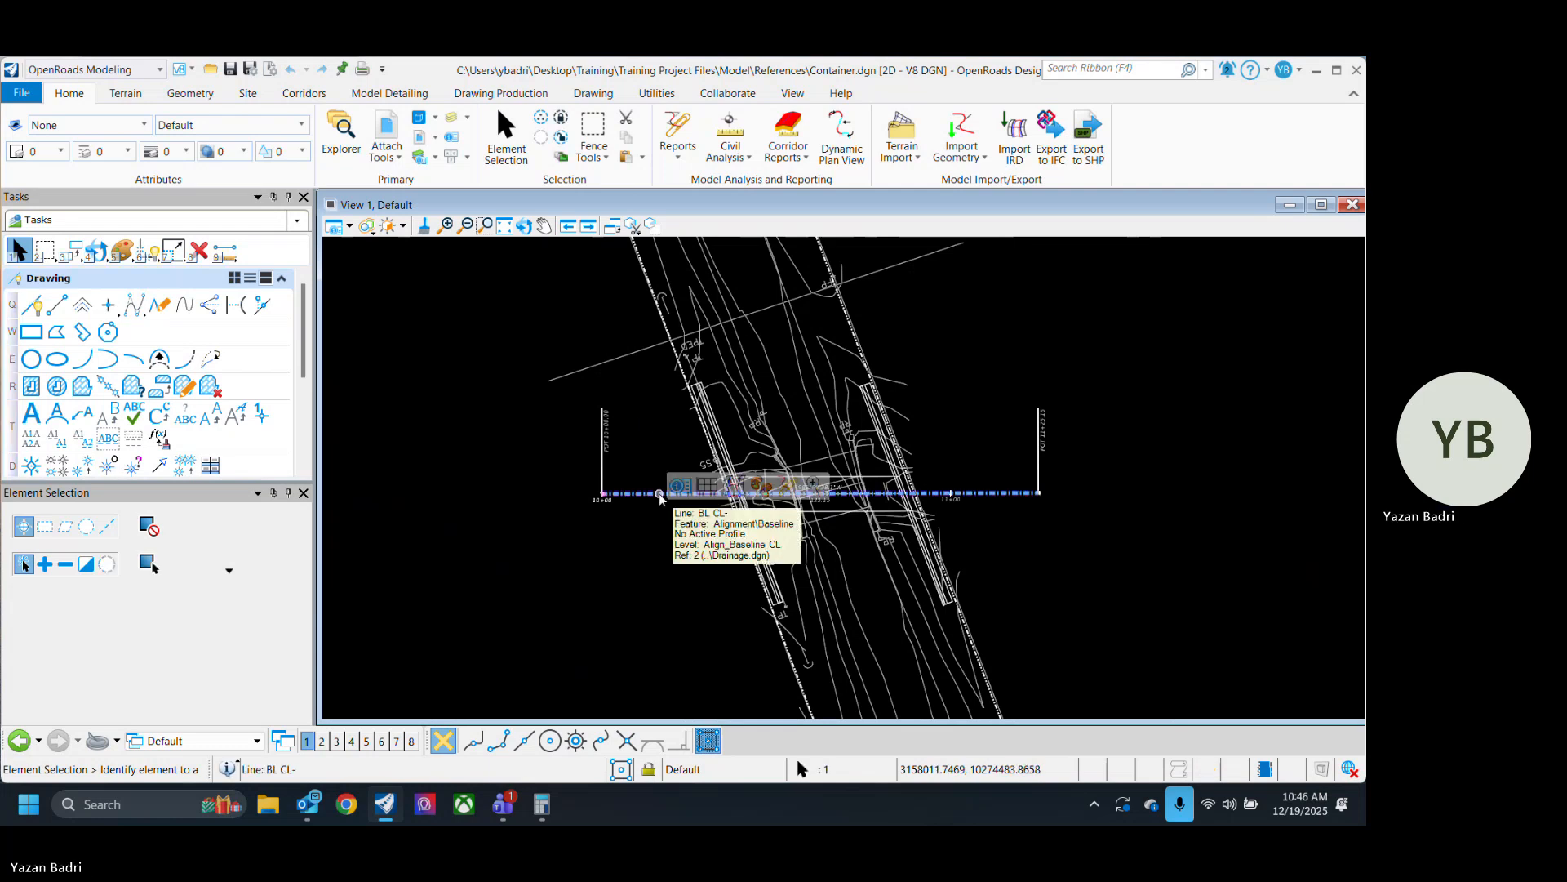
{"action": "left_click", "coordinate": [709, 487]}
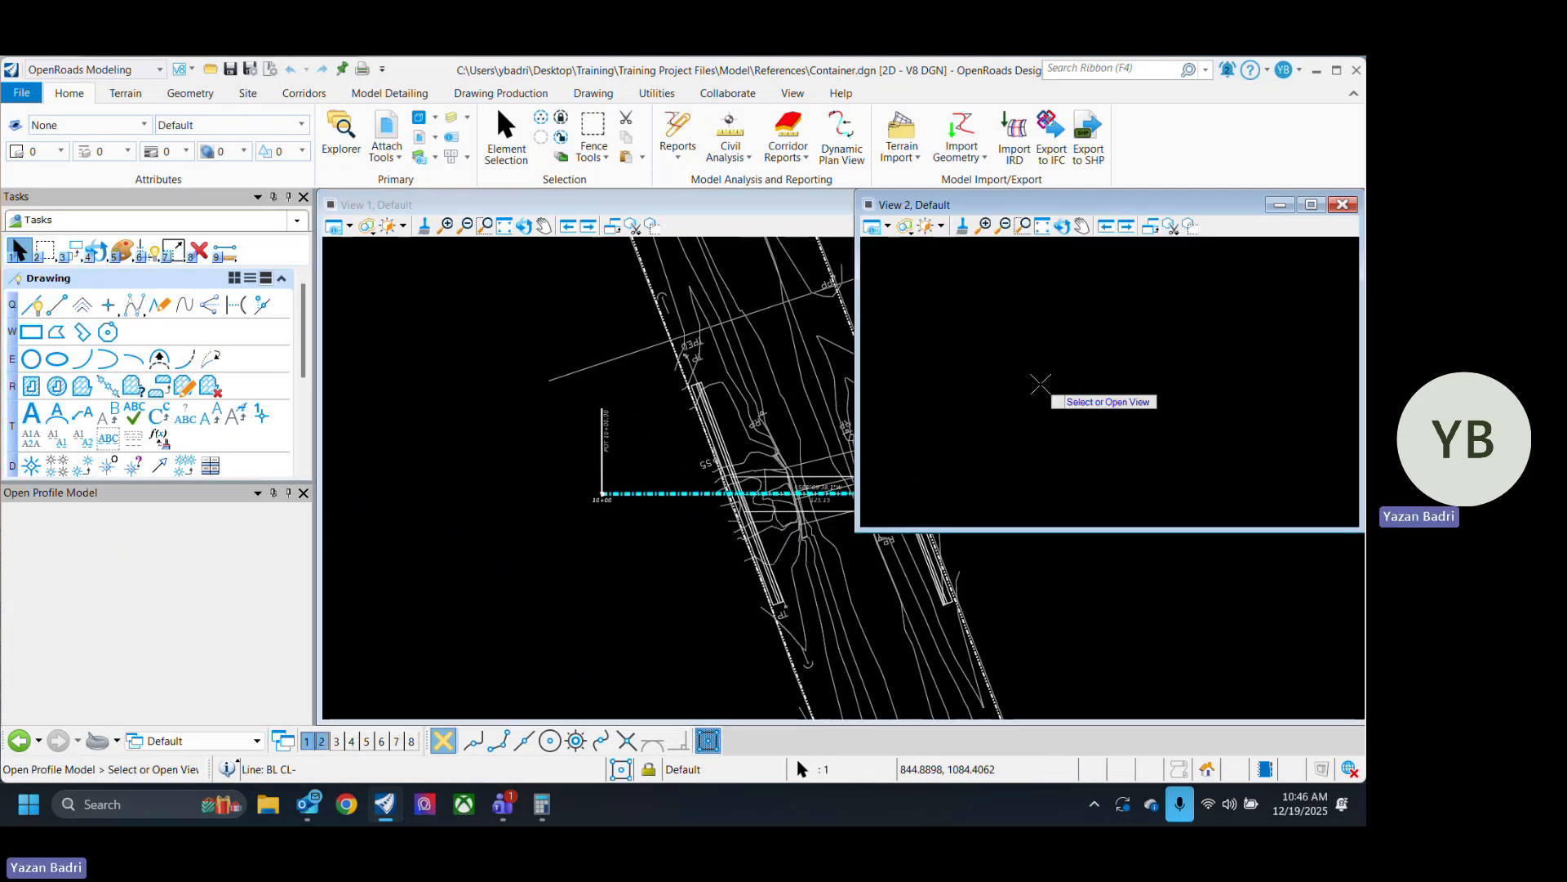
{"action": "left_click", "coordinate": [1122, 409]}
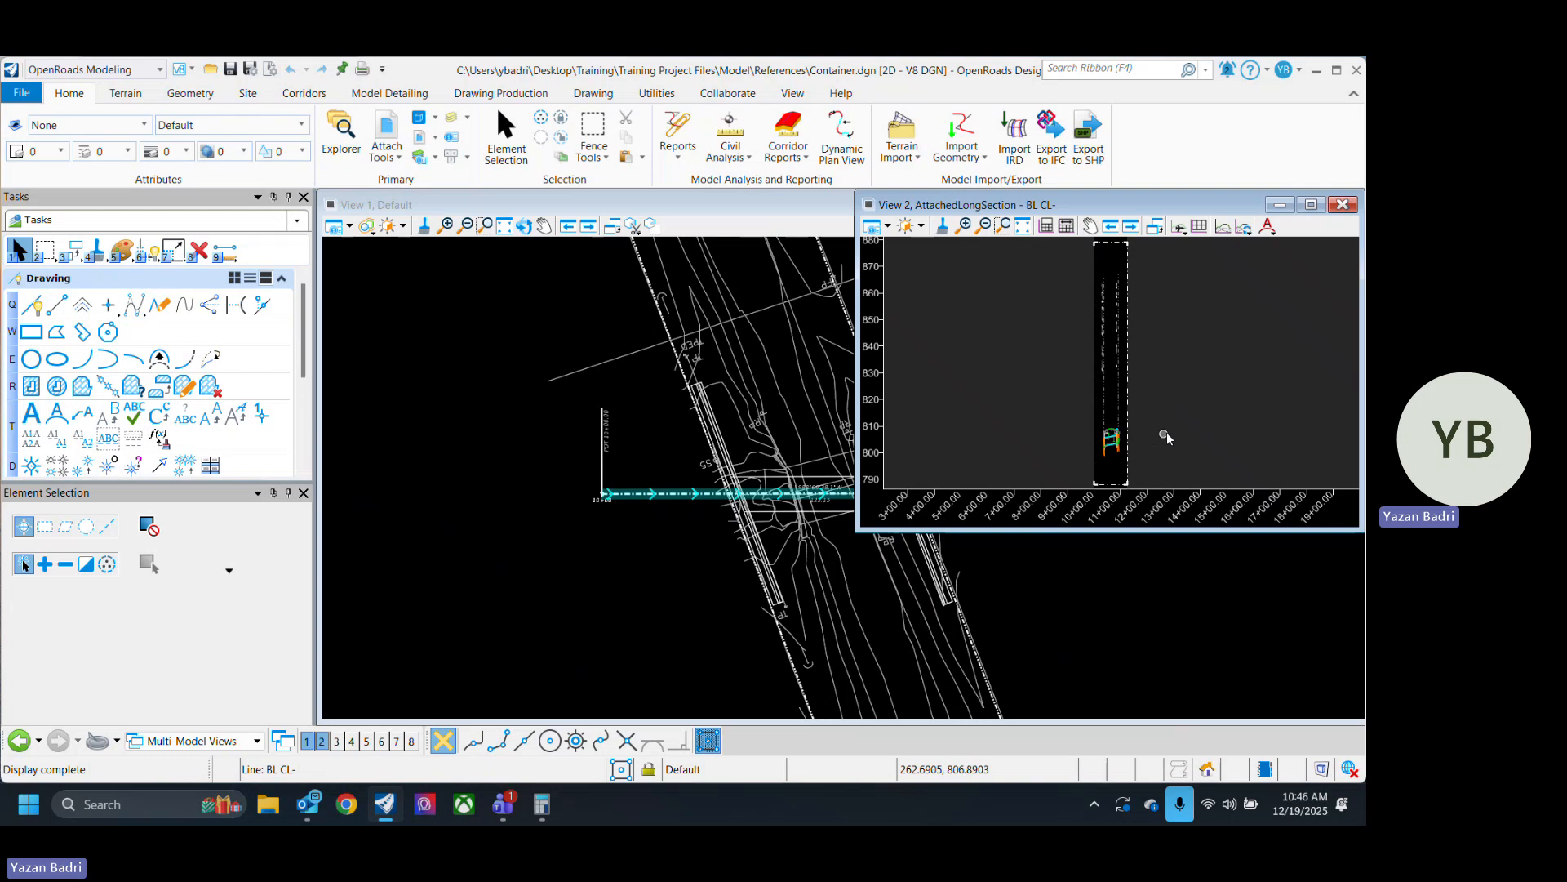
{"action": "scroll", "coordinate": [1100, 430], "scroll_direction": "up", "scroll_amount": 5}
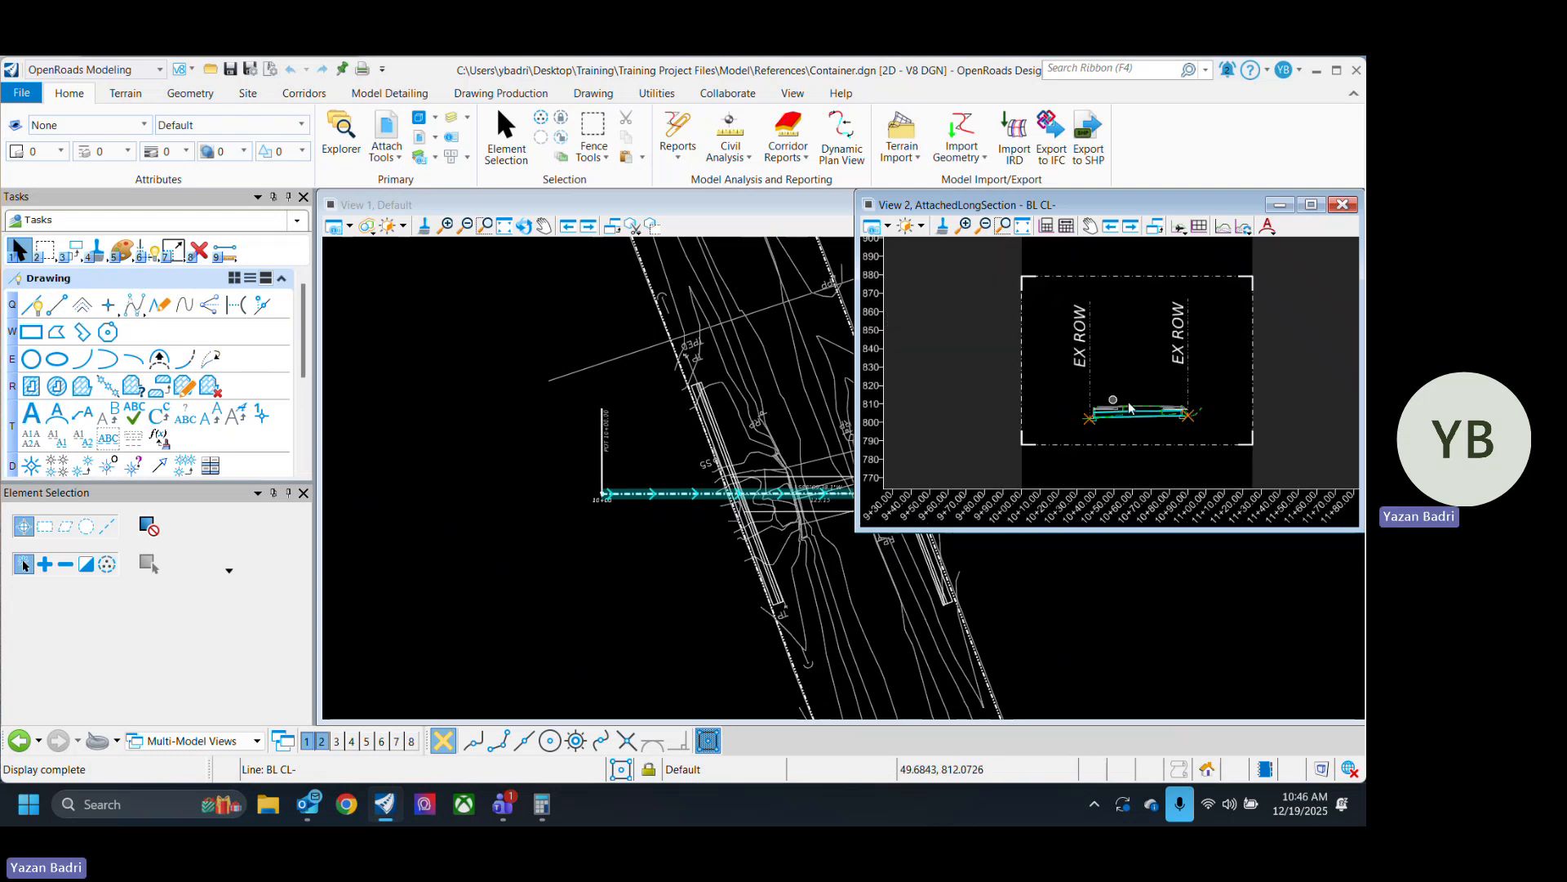
{"action": "scroll", "coordinate": [1157, 426], "scroll_direction": "down", "scroll_amount": 4}
{"action": "left_click", "coordinate": [721, 561]}
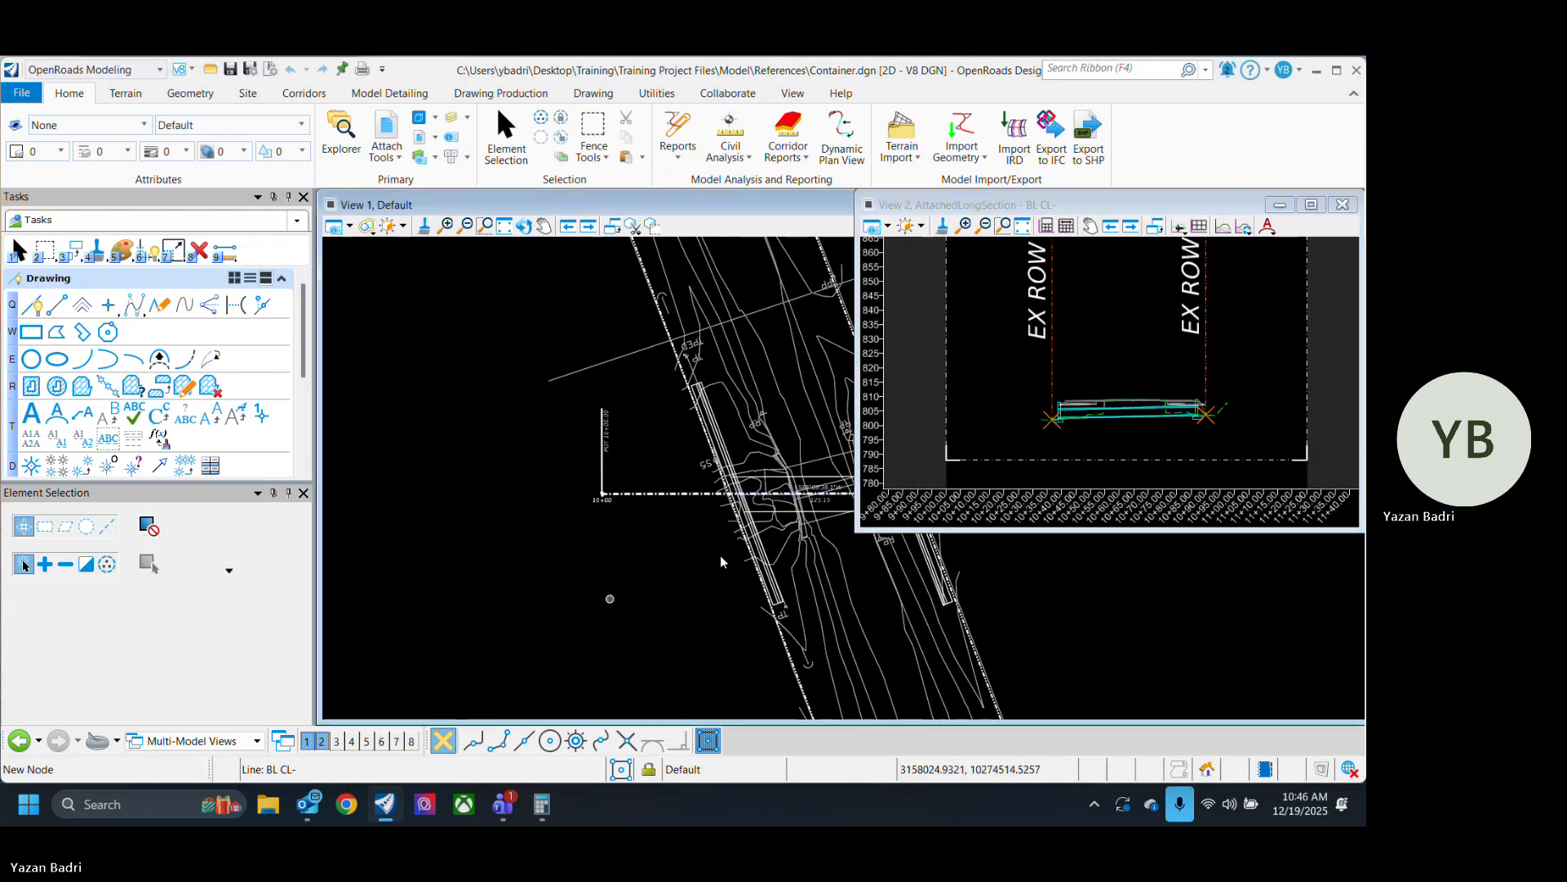
{"action": "scroll", "coordinate": [412, 595], "scroll_direction": "down", "scroll_amount": 2}
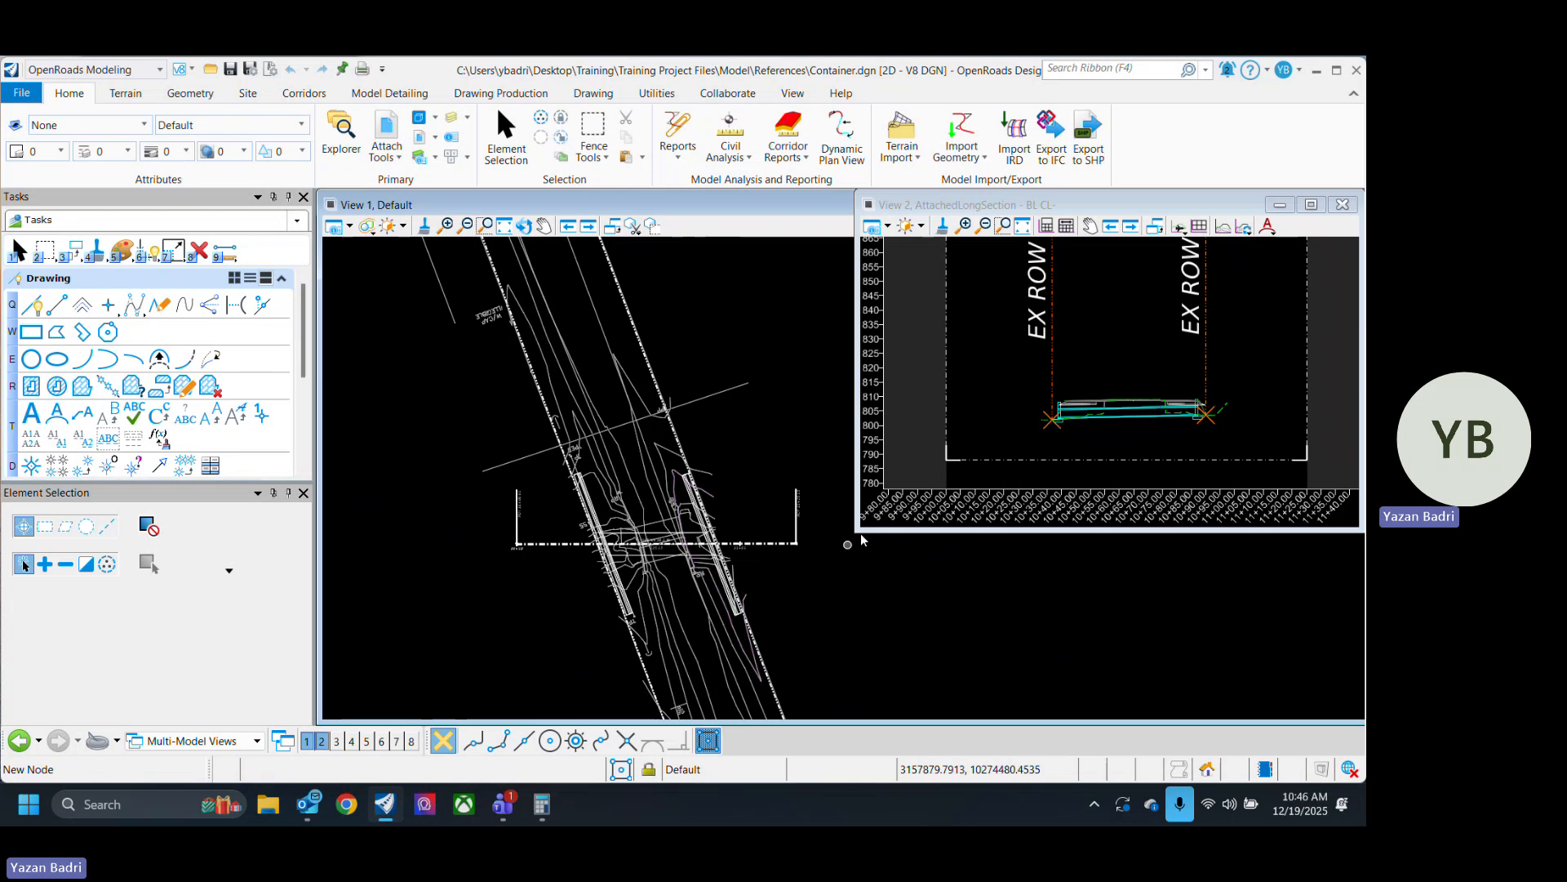
Set up a civil plan named boundary with drawing seed PlanProfile (8 Row)-PLAN and detail scale 1"=20'.
{"action": "left_click", "coordinate": [519, 98]}
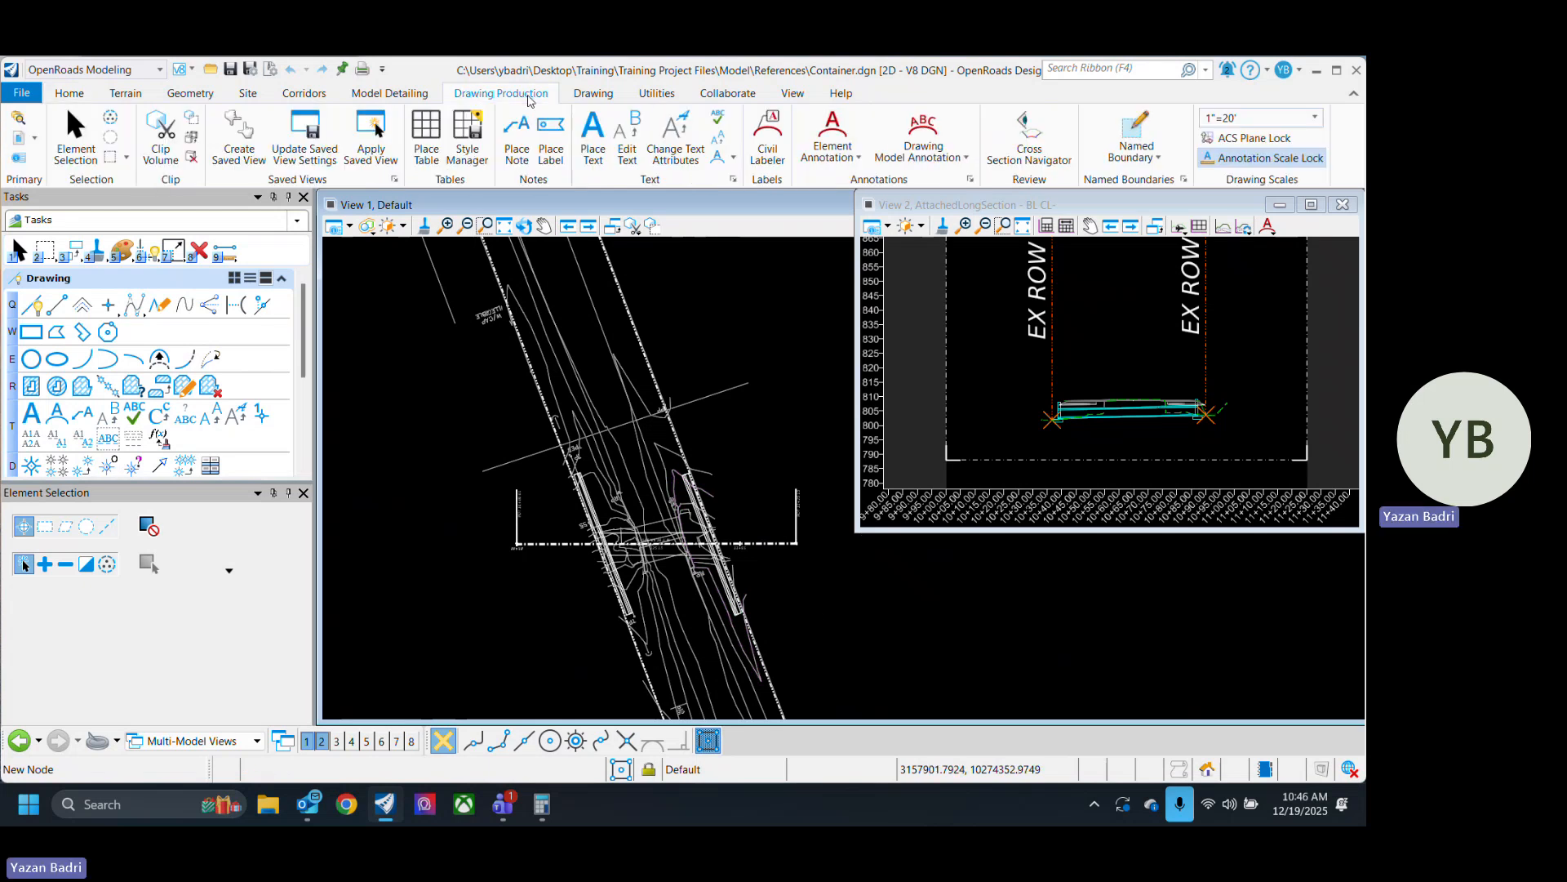
{"action": "left_click", "coordinate": [1141, 131]}
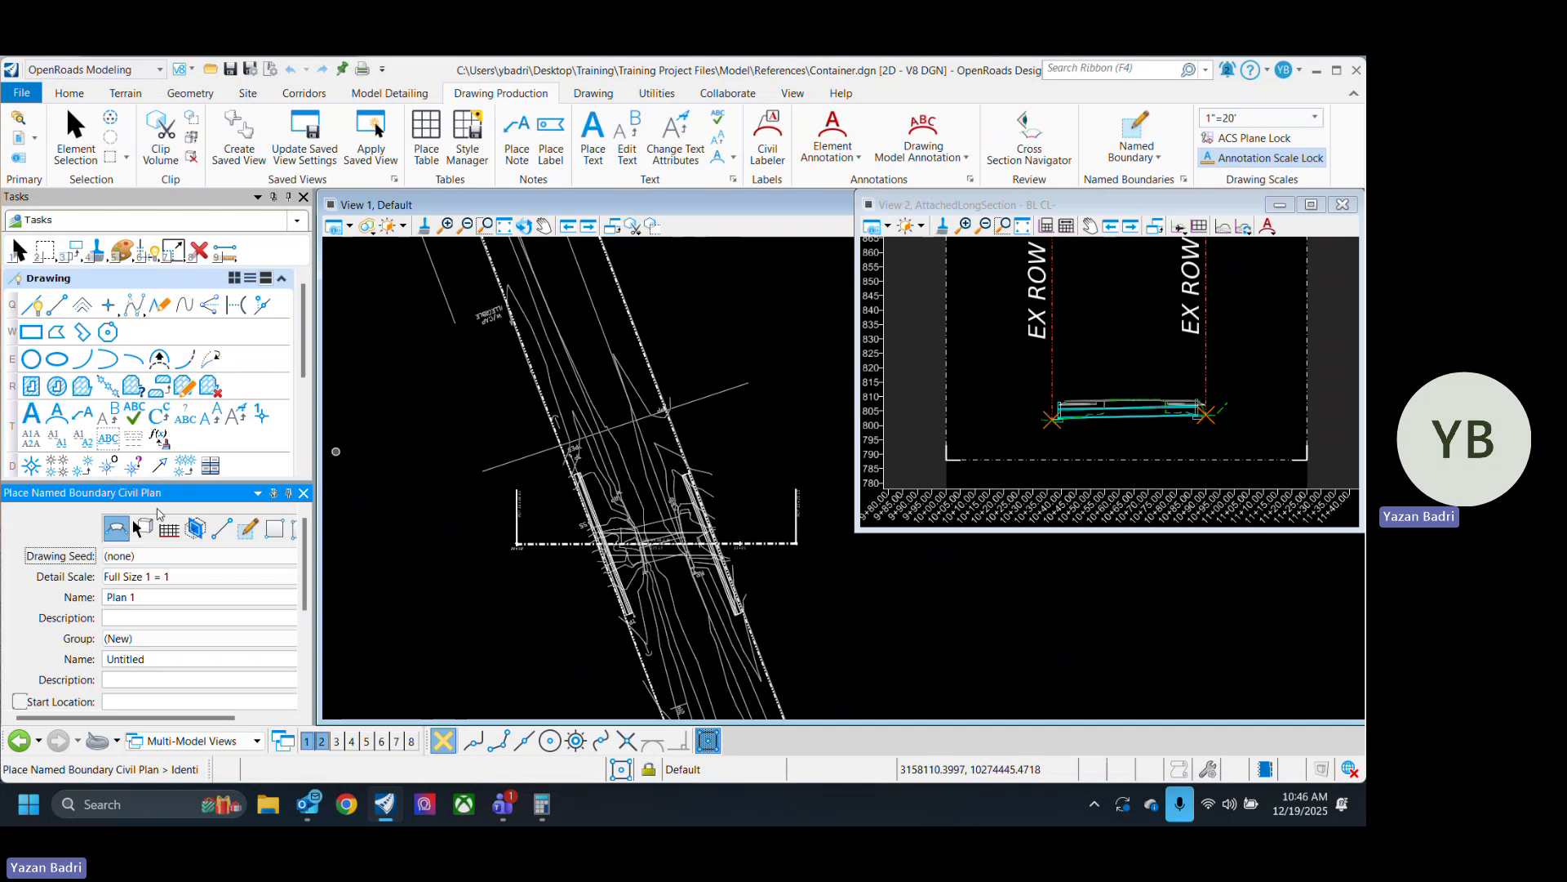
{"action": "left_click_drag", "start_coordinate": [185, 502], "coordinate": [295, 256]}
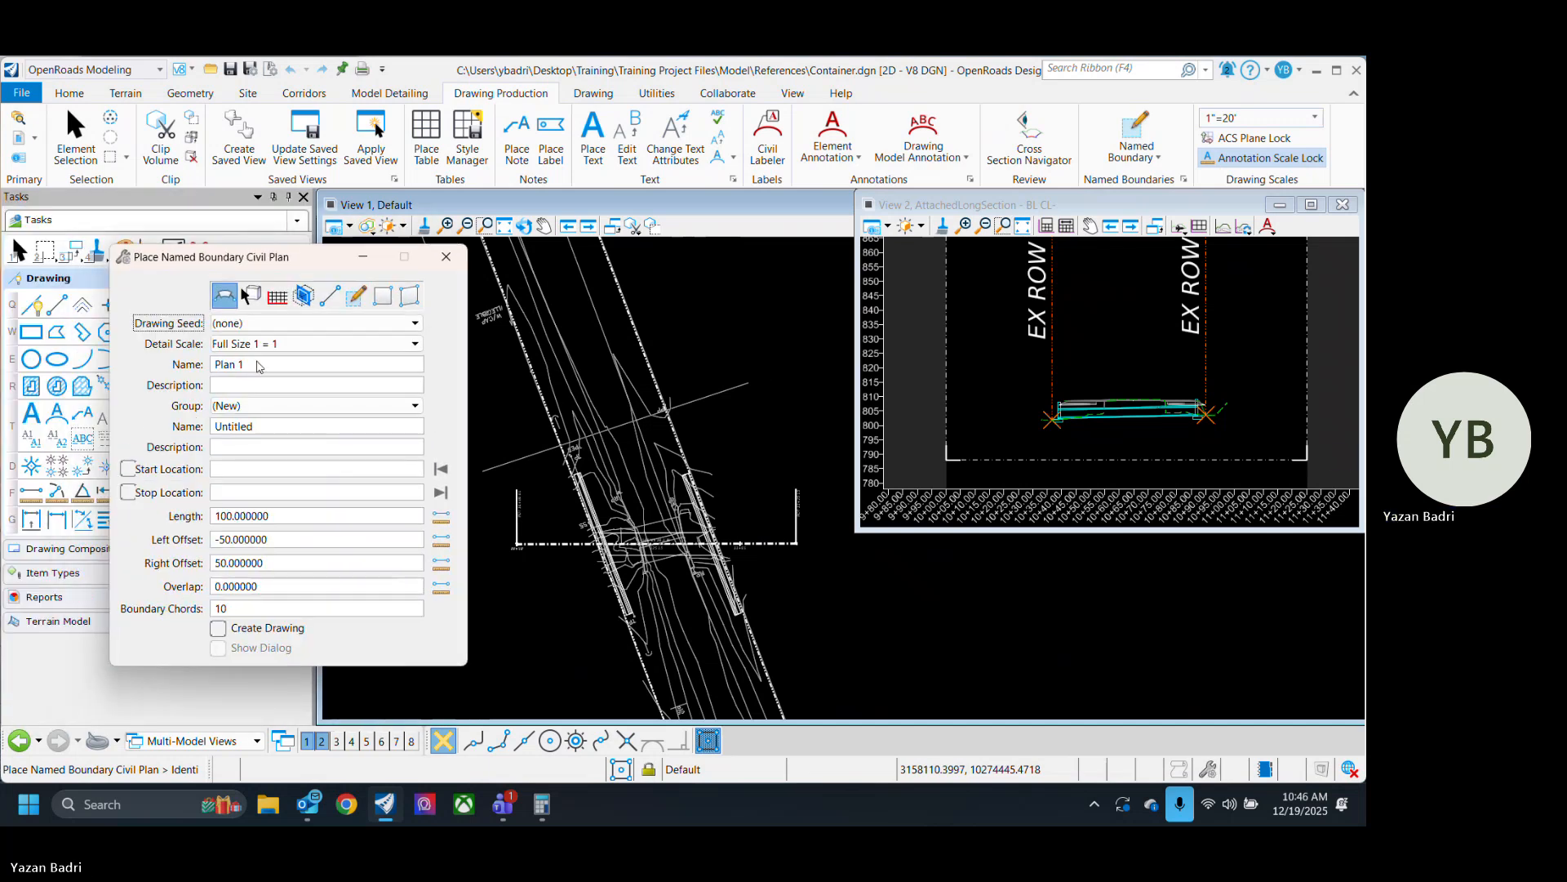
{"action": "left_click", "coordinate": [376, 324]}
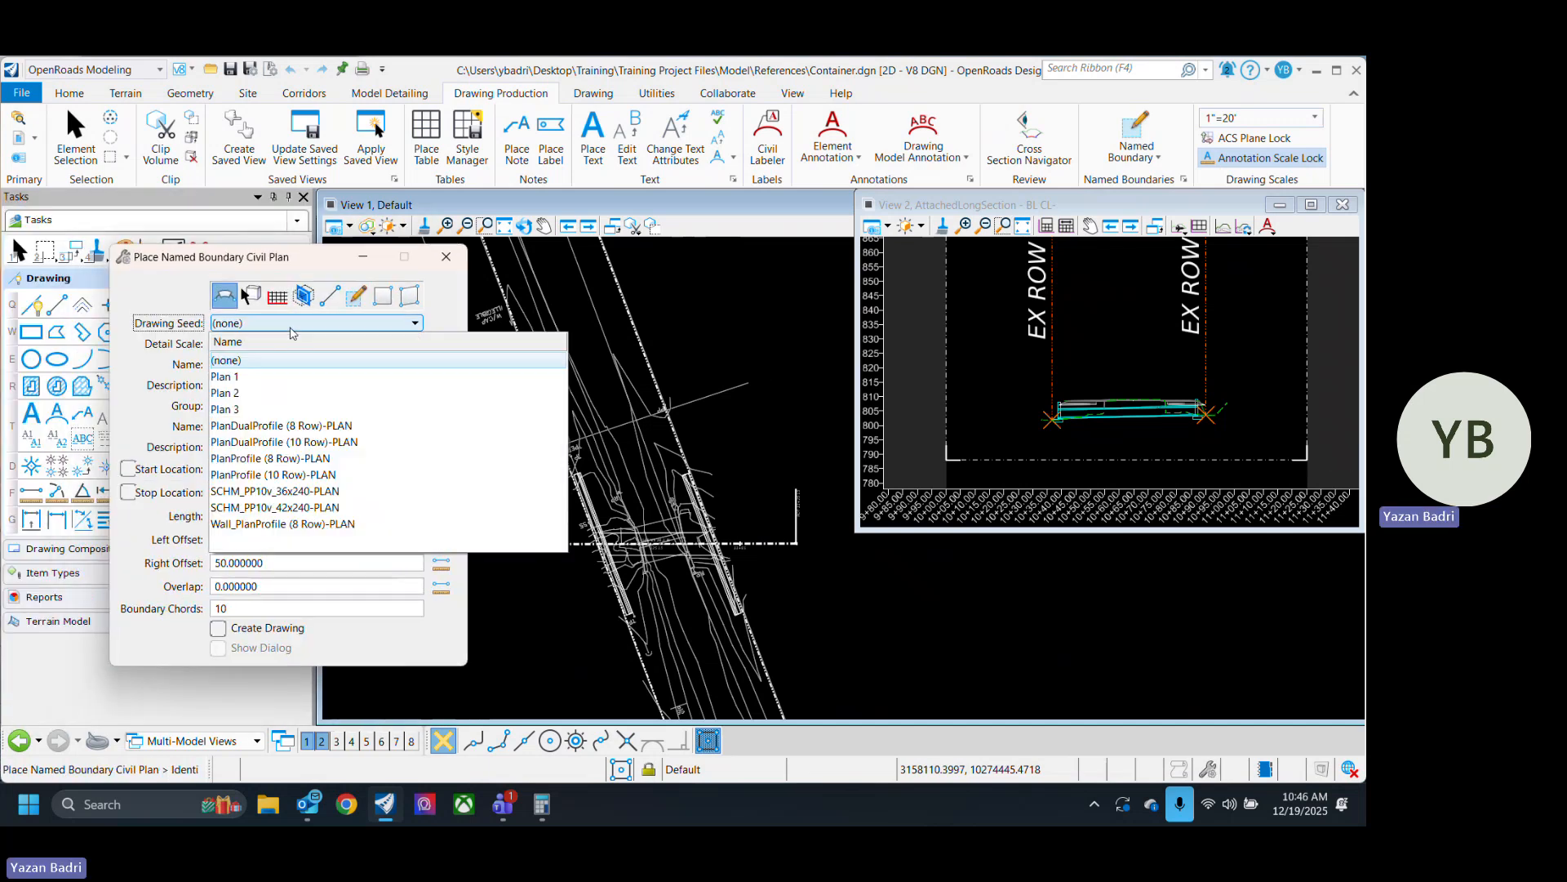
{"action": "left_click", "coordinate": [299, 462]}
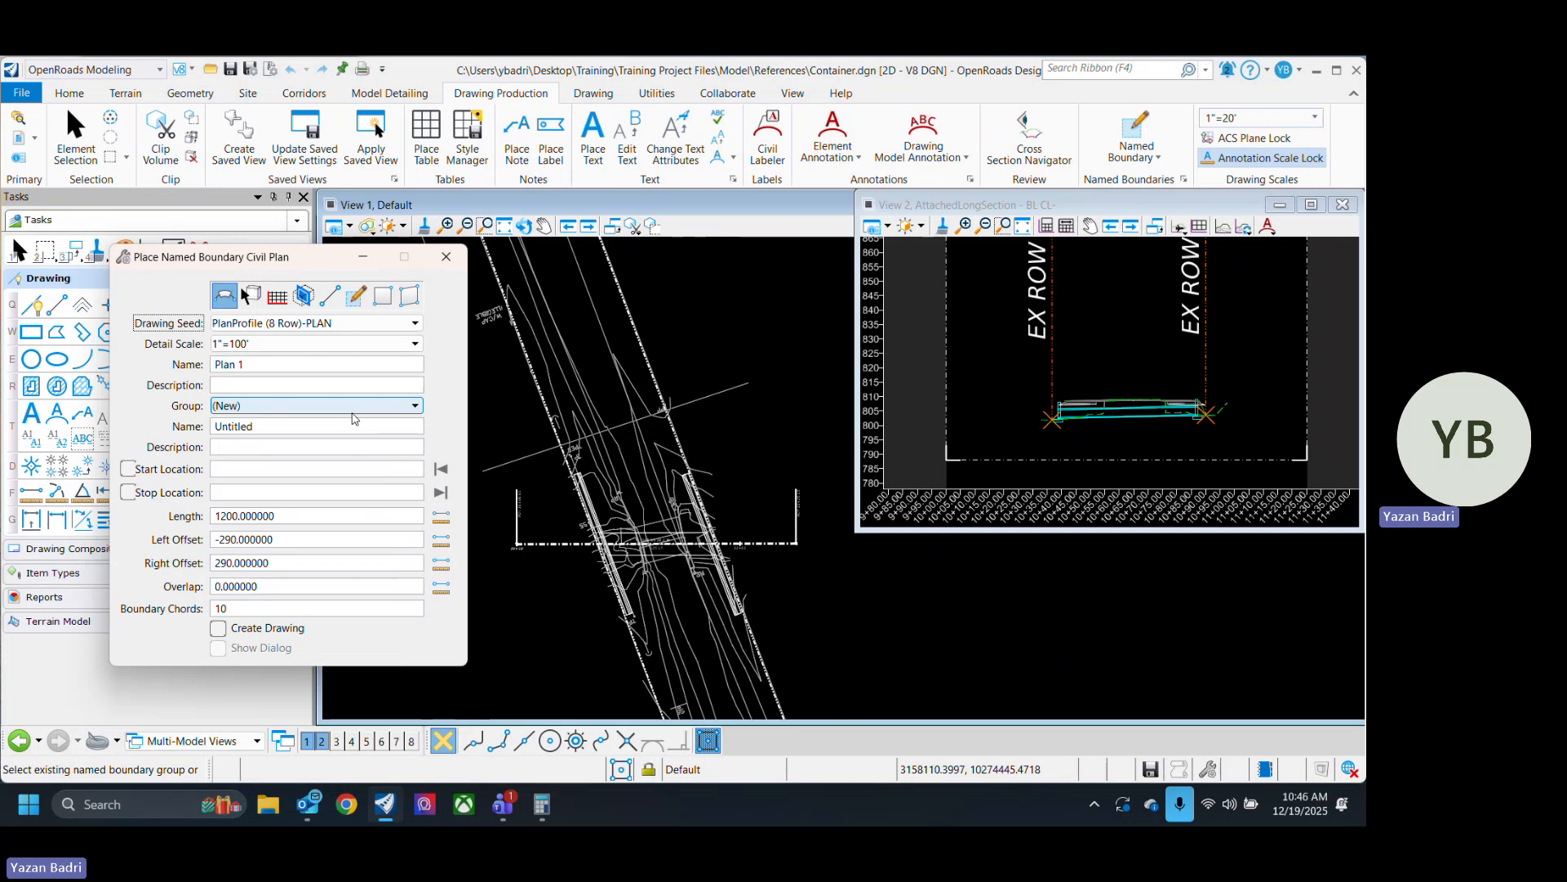
{"action": "left_click", "coordinate": [320, 347]}
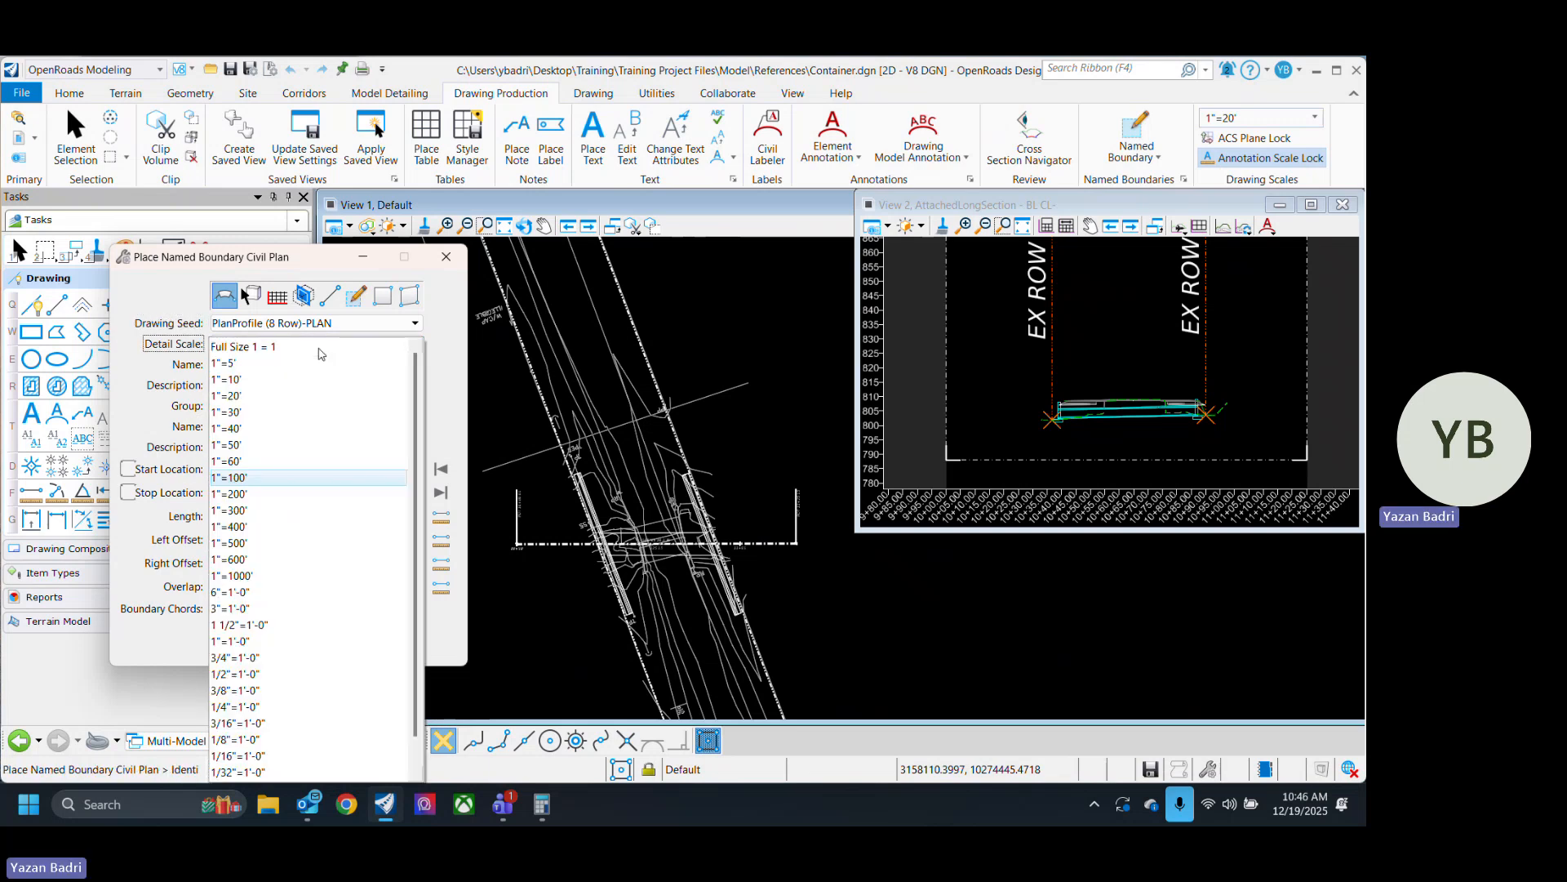
{"action": "left_click", "coordinate": [282, 398]}
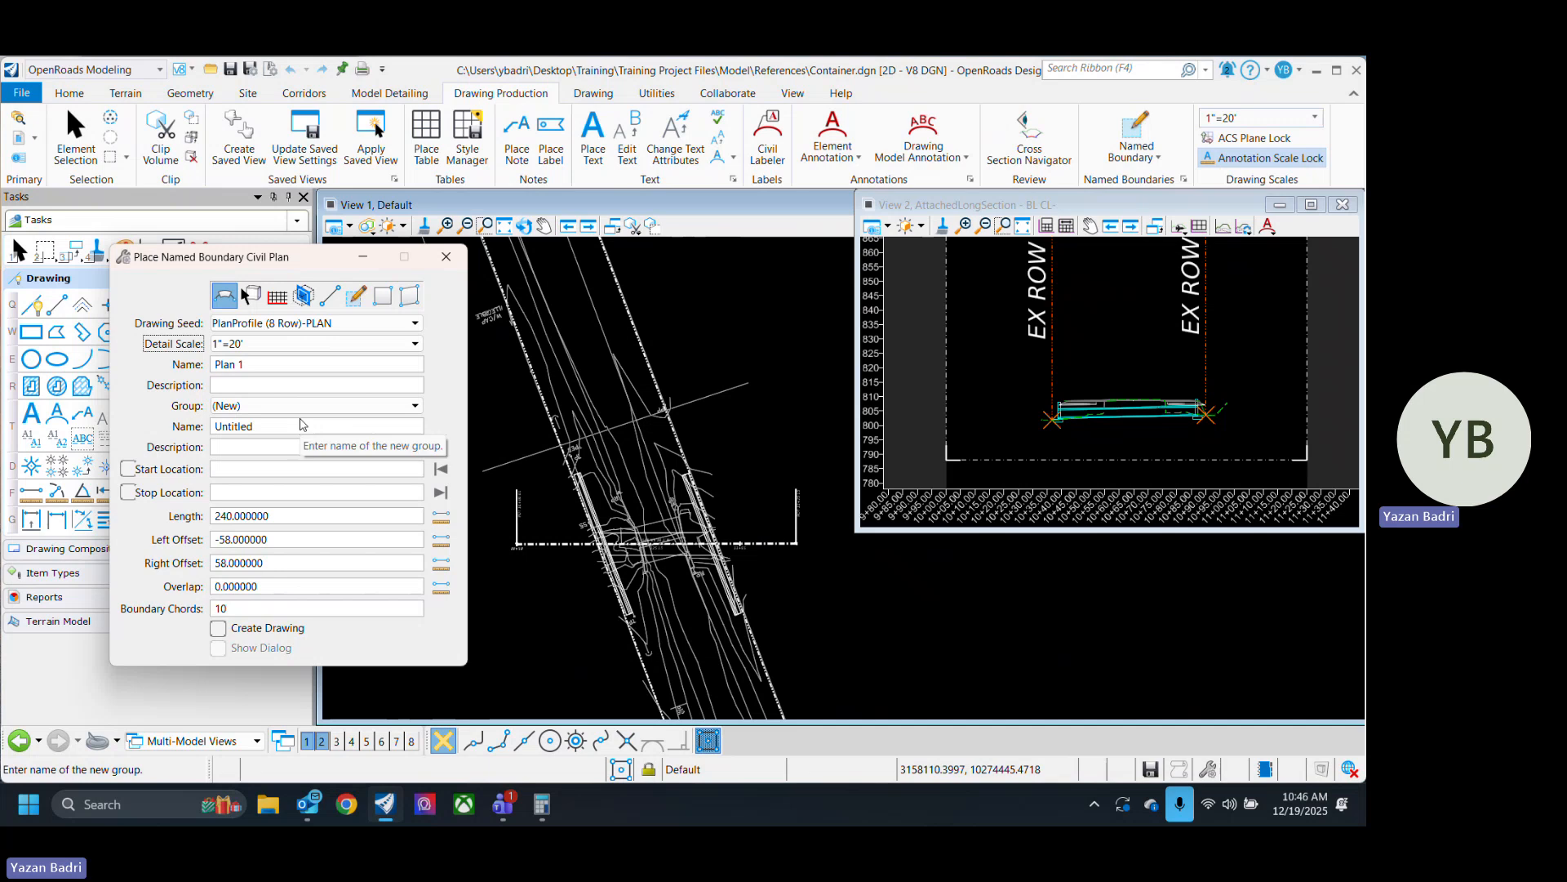
Preview the plan boundary on the baseline from station 10+00, try detail scale 1"=10', and close the tool without placing it.
{"action": "left_click", "coordinate": [546, 555]}
{"action": "scroll", "coordinate": [583, 586], "scroll_direction": "down", "scroll_amount": 3}
{"action": "left_click", "coordinate": [543, 586]}
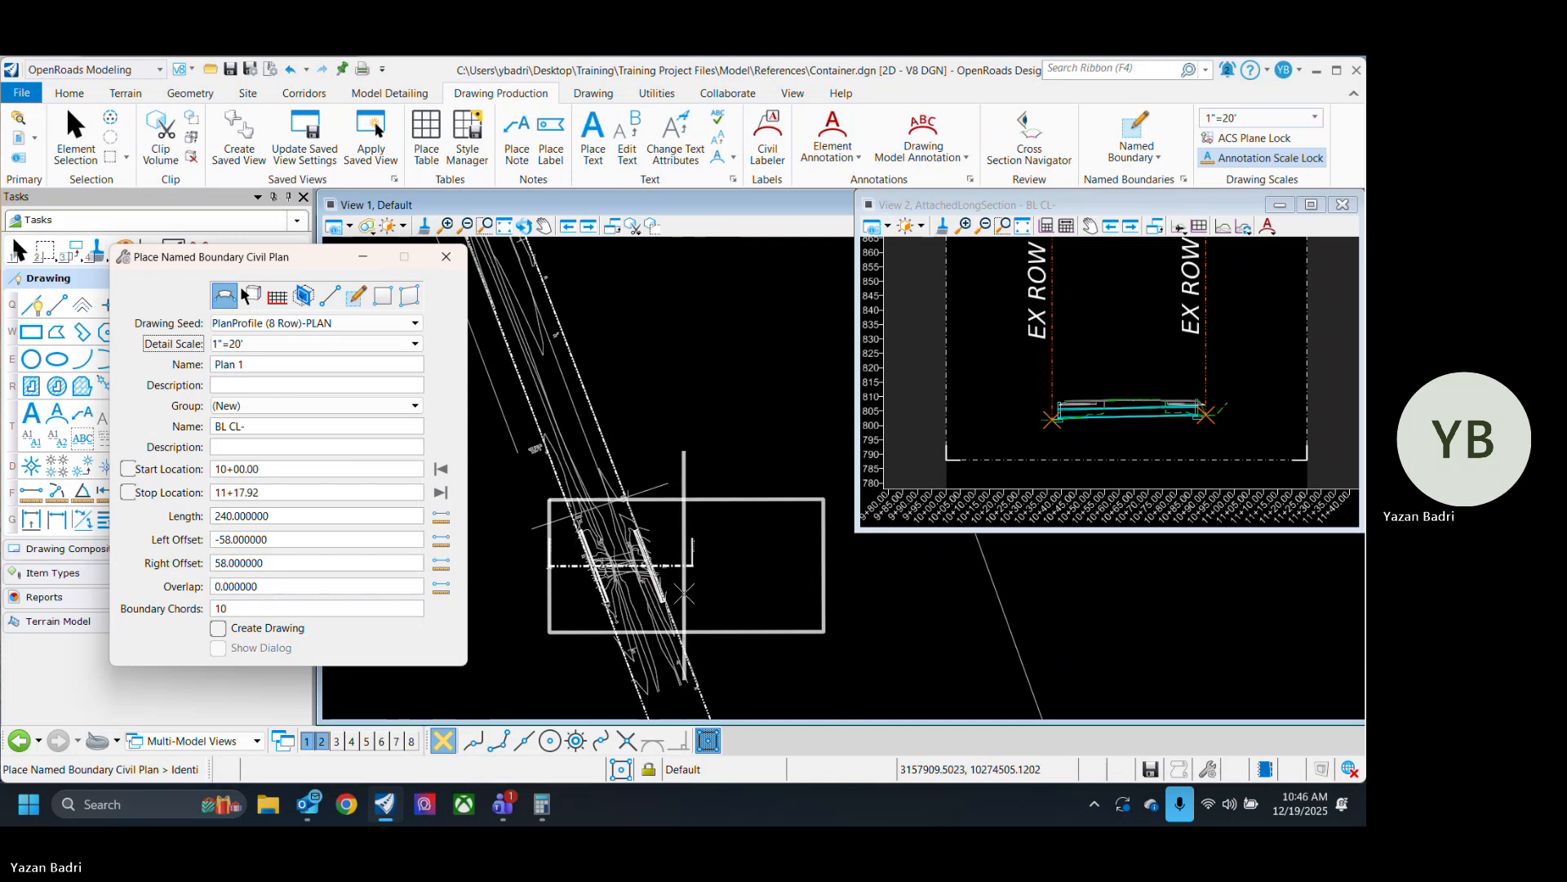
{"action": "left_click", "coordinate": [261, 344]}
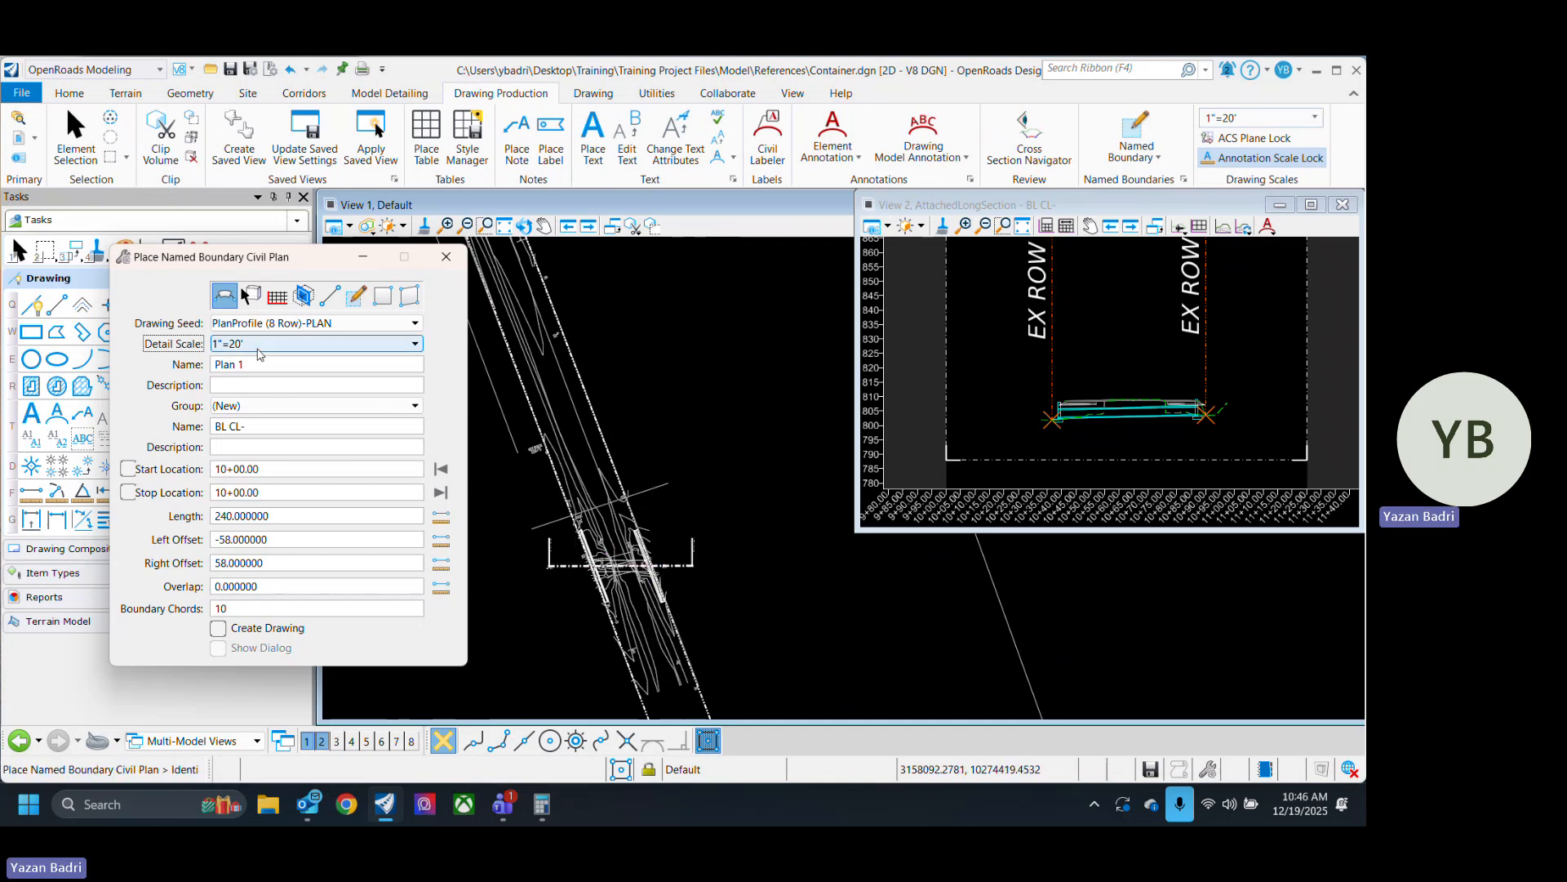
{"action": "left_click", "coordinate": [260, 381]}
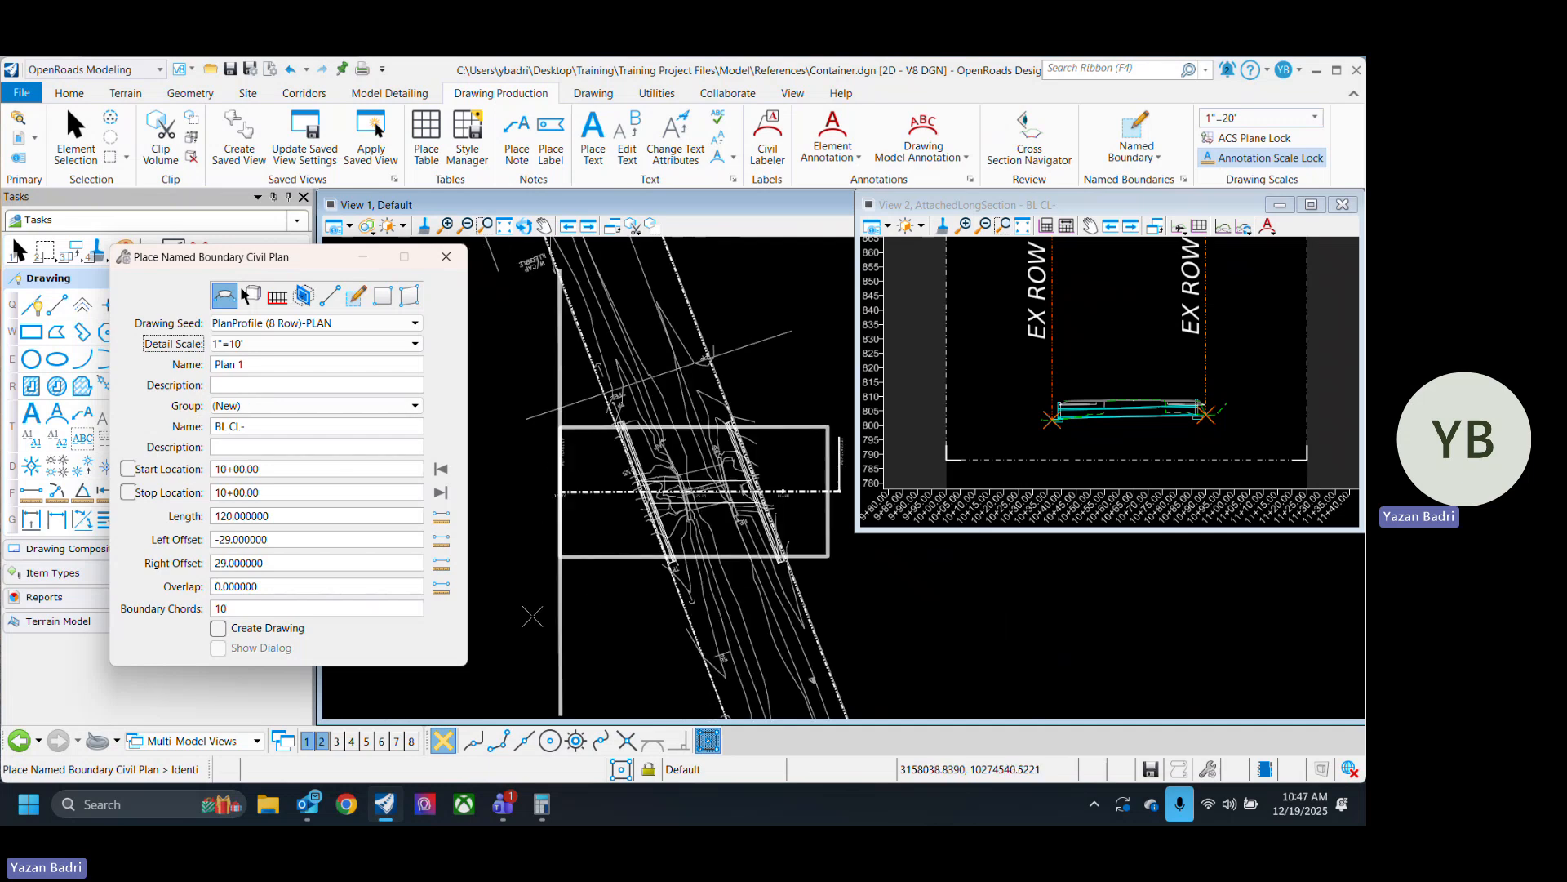
{"action": "left_click", "coordinate": [445, 259]}
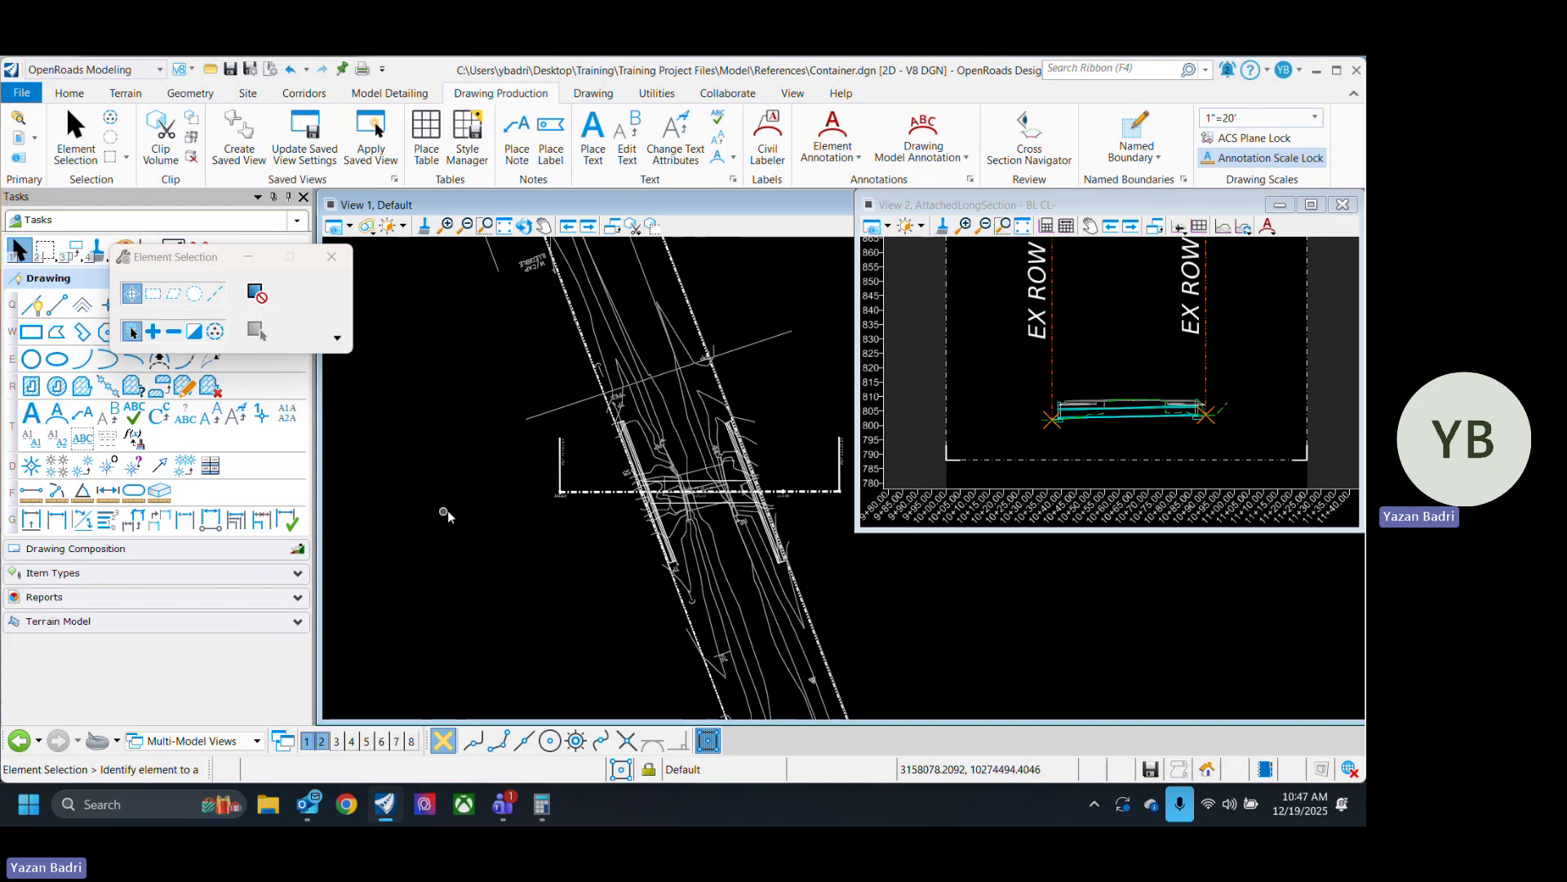
Set the drawing's annotation scale to 1"=10' and check the baseline's station and bearing labels in plan.
{"action": "left_click", "coordinate": [1286, 117]}
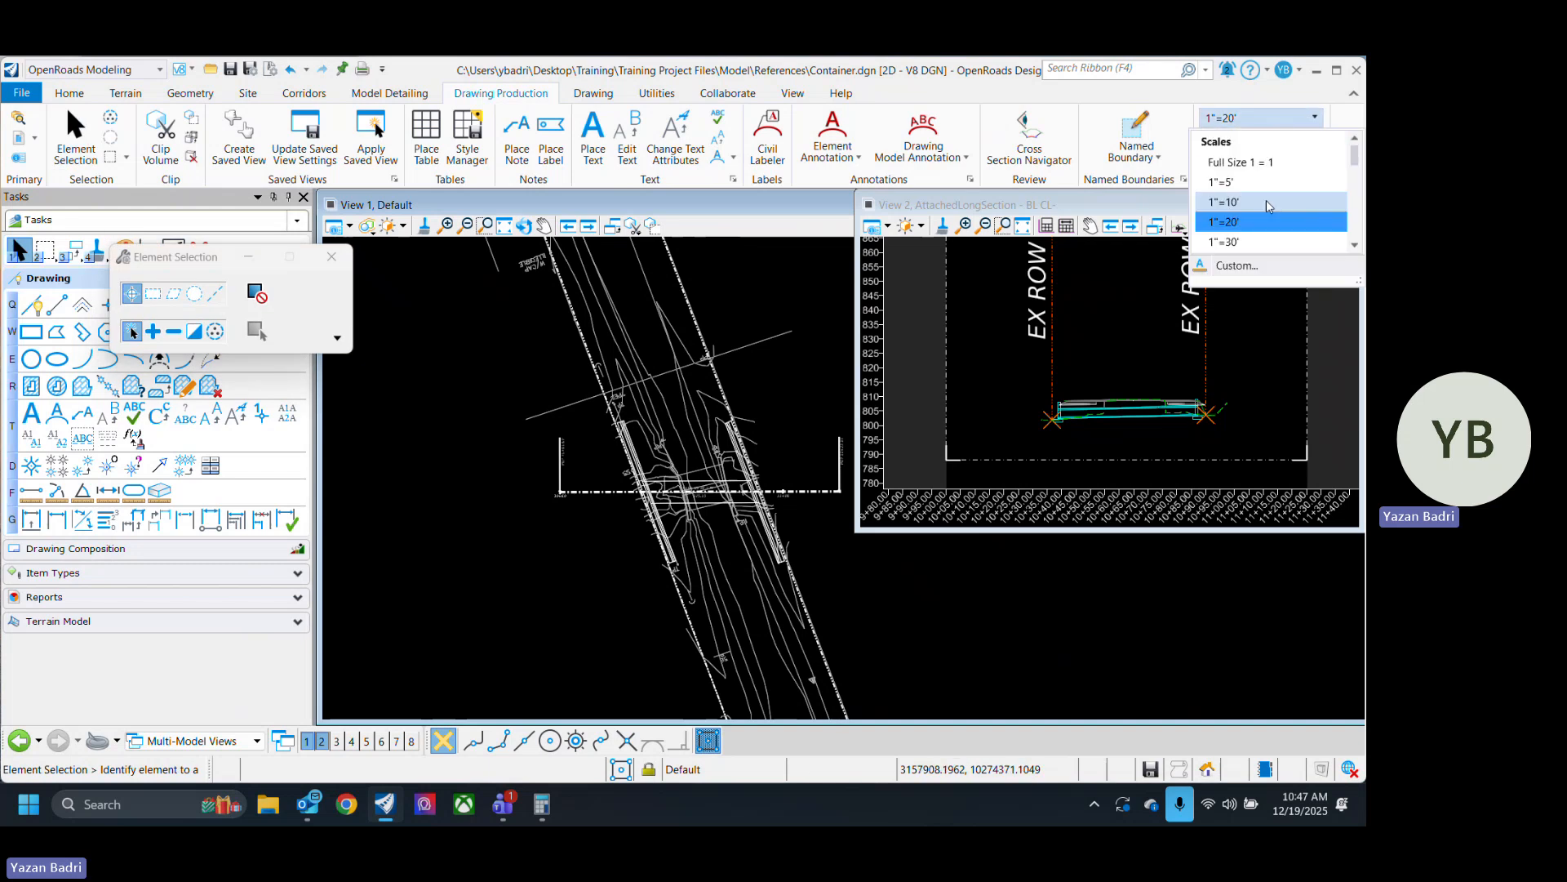
{"action": "left_click", "coordinate": [1266, 205]}
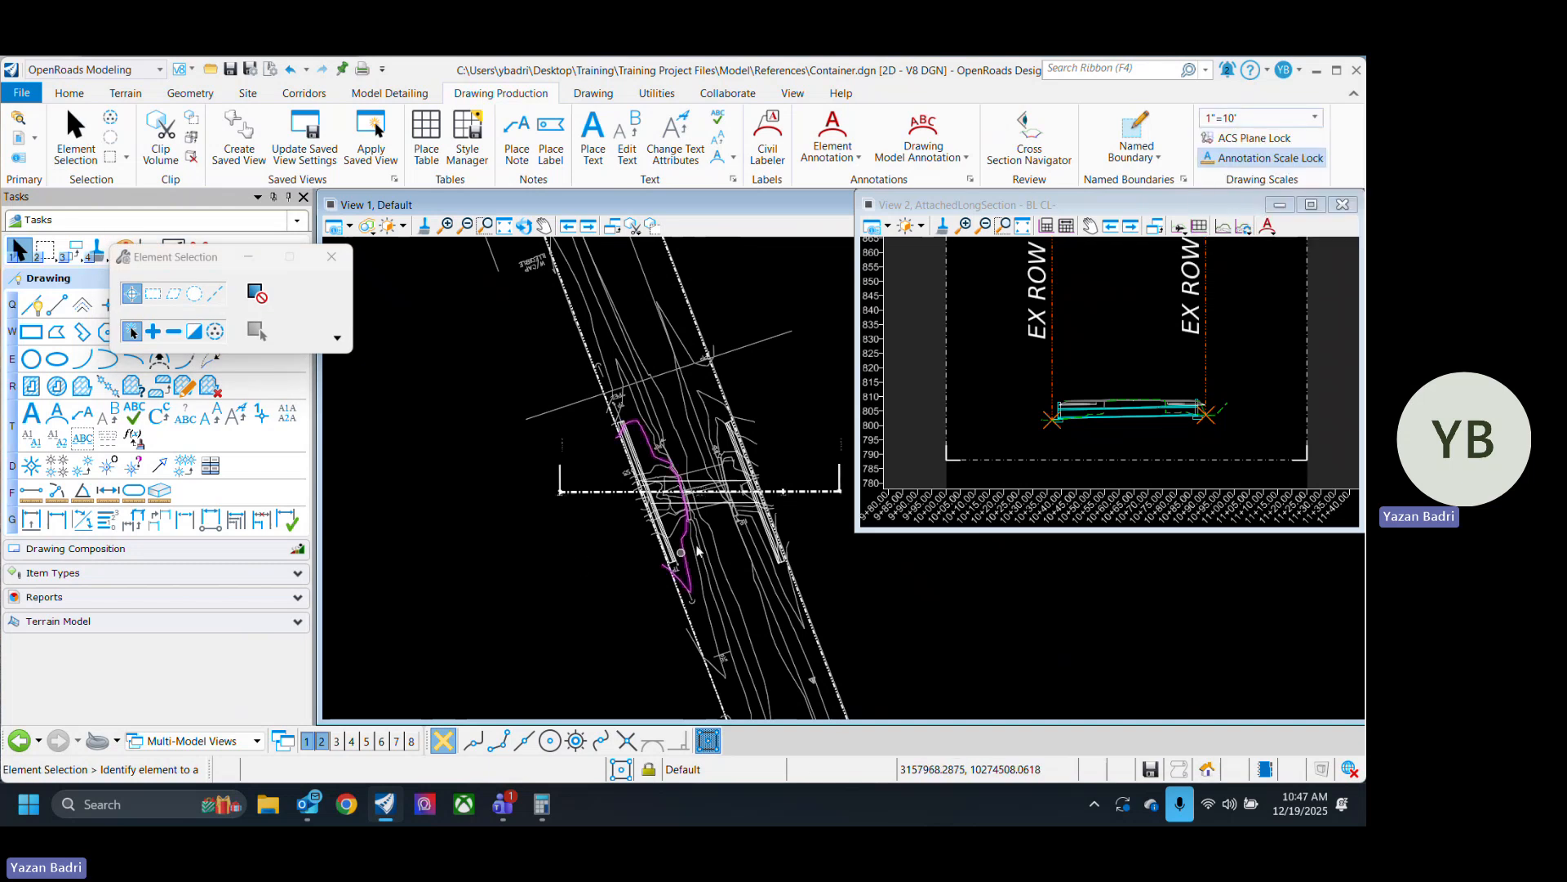
{"action": "scroll", "coordinate": [715, 619], "scroll_direction": "up", "scroll_amount": 2}
{"action": "scroll", "coordinate": [528, 534], "scroll_direction": "up", "scroll_amount": 3}
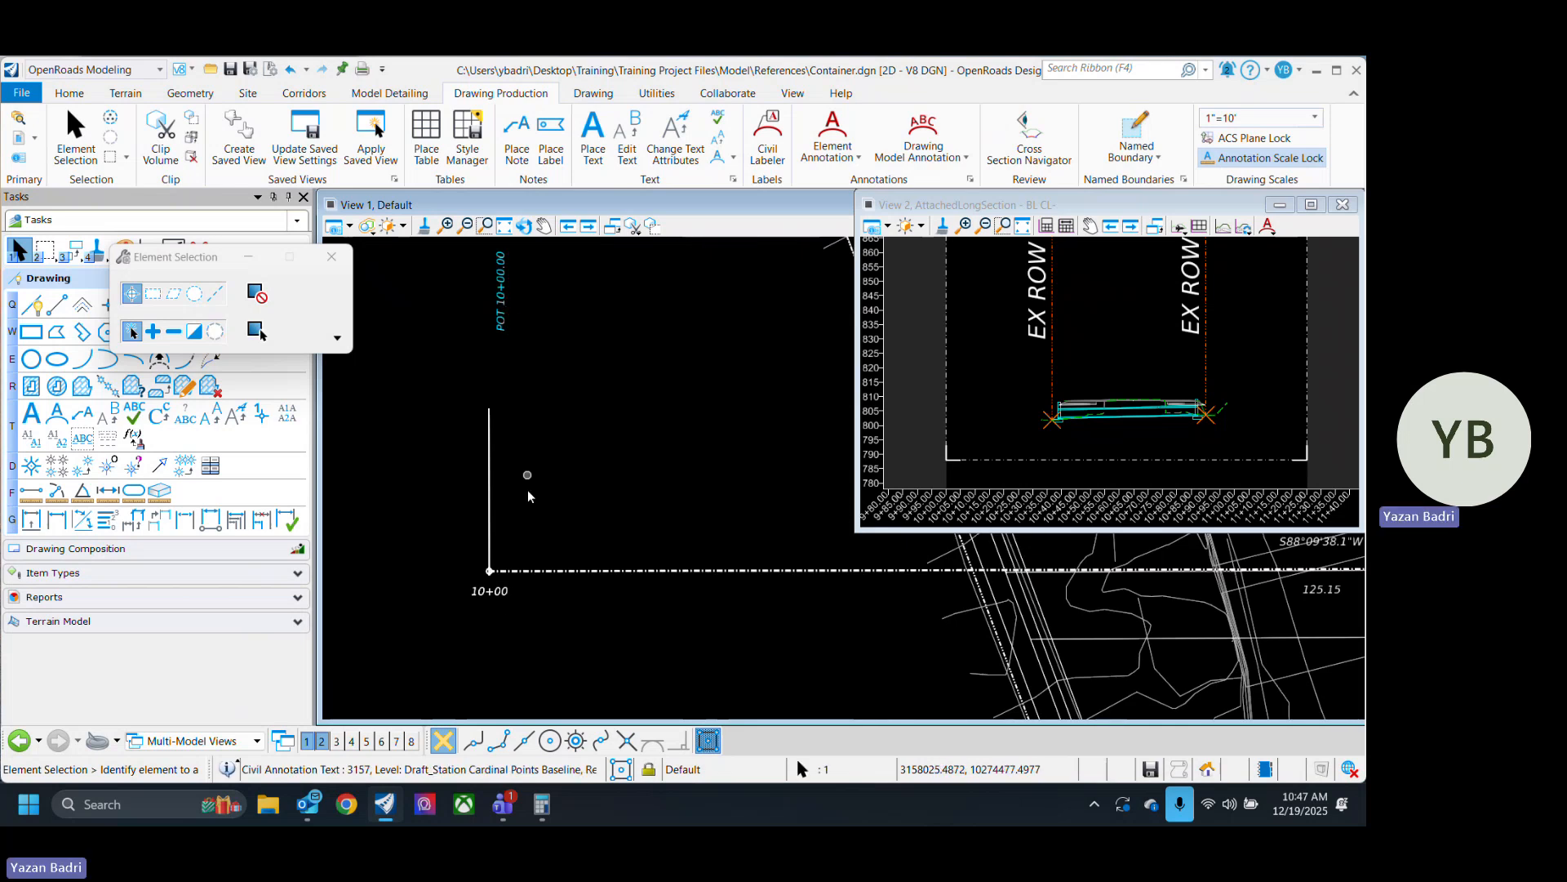
{"action": "scroll", "coordinate": [508, 575], "scroll_direction": "down", "scroll_amount": 3}
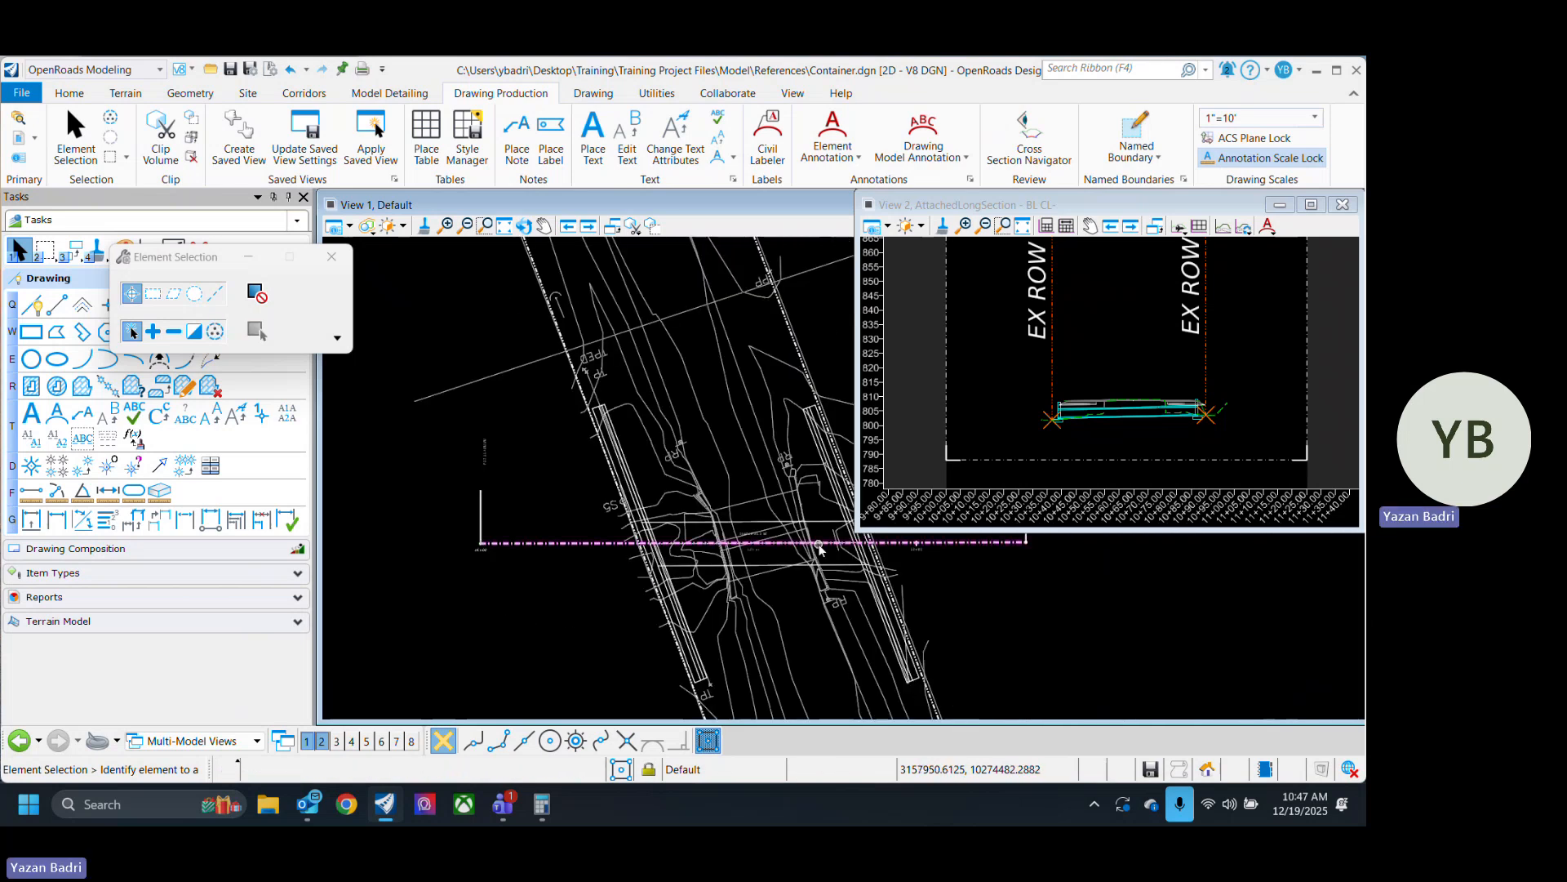
{"action": "scroll", "coordinate": [829, 547], "scroll_direction": "up", "scroll_amount": 3}
{"action": "scroll", "coordinate": [830, 547], "scroll_direction": "down", "scroll_amount": 3}
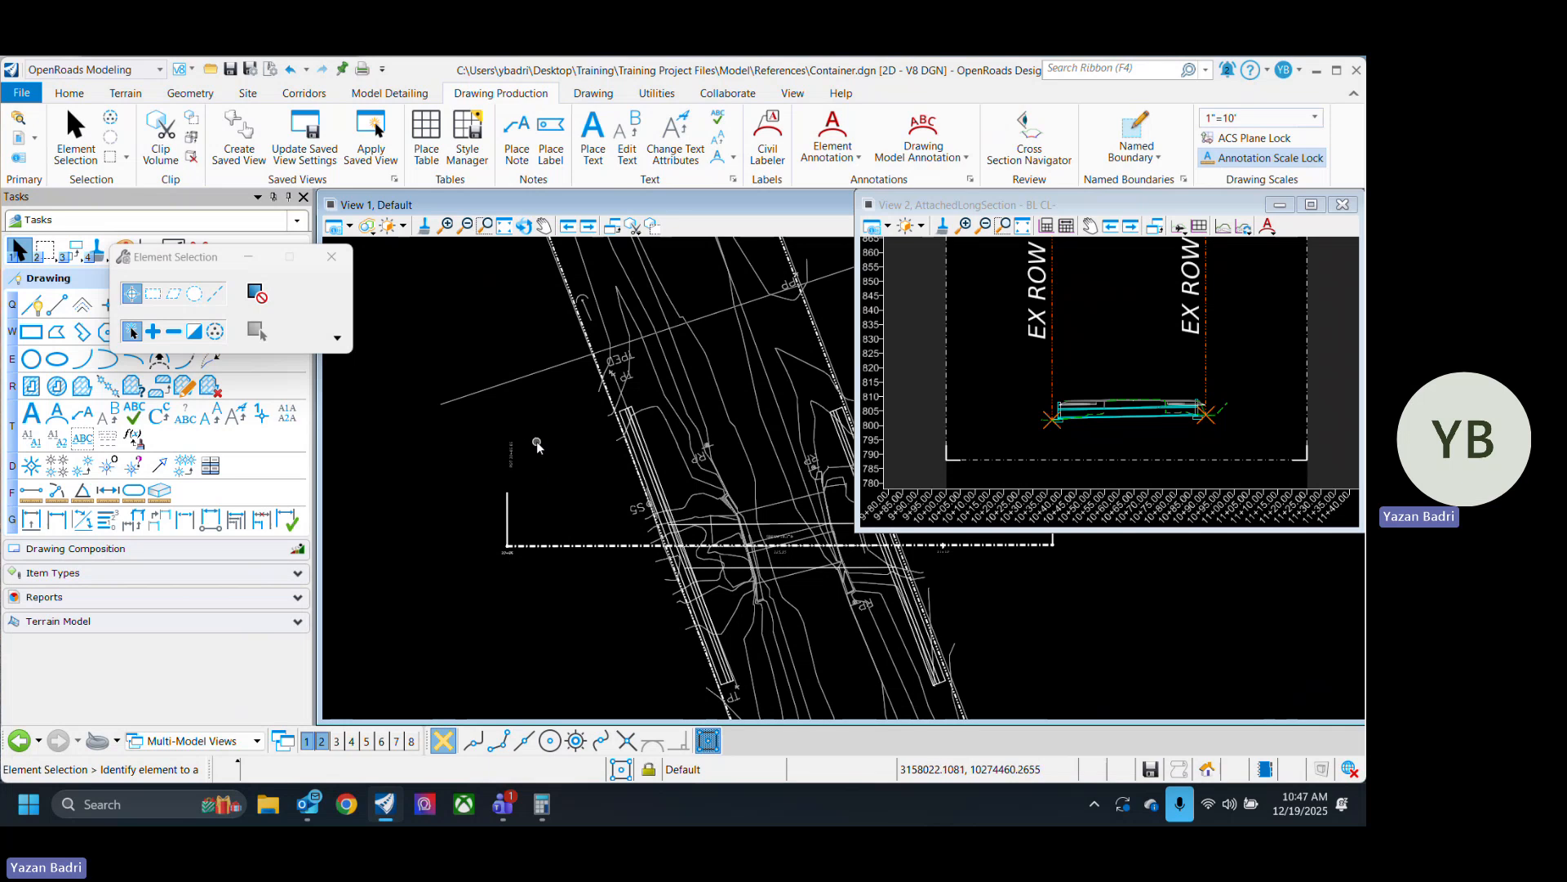
{"action": "scroll", "coordinate": [505, 477], "scroll_direction": "up", "scroll_amount": 3}
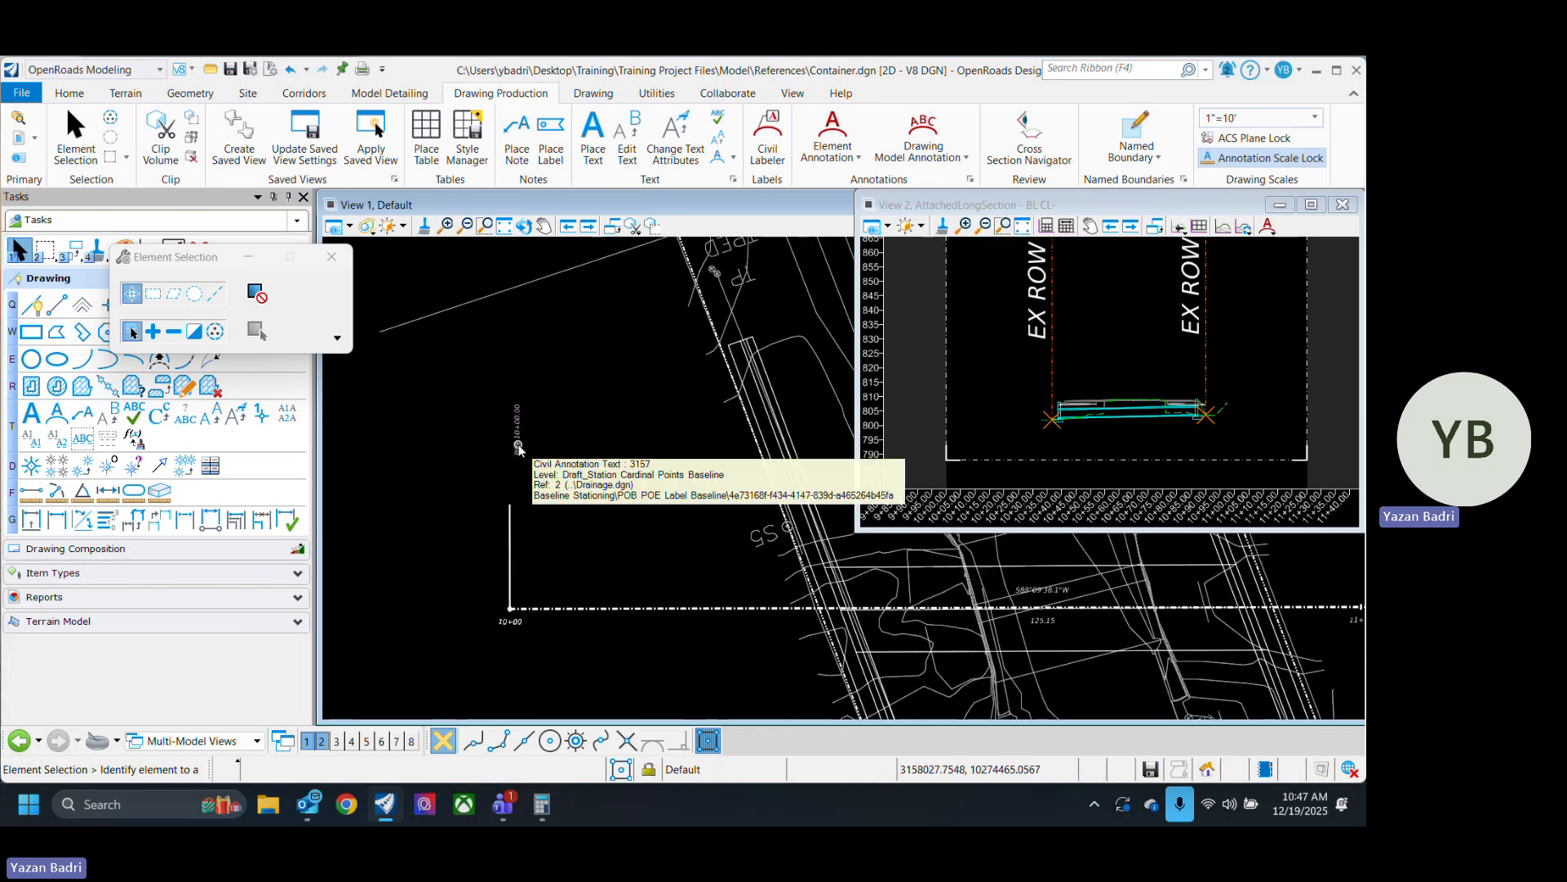
Save the file settings and activate the Drainage reference through its POT 10+00.00 baseline label.
{"action": "key", "text": "ctrl+s"}
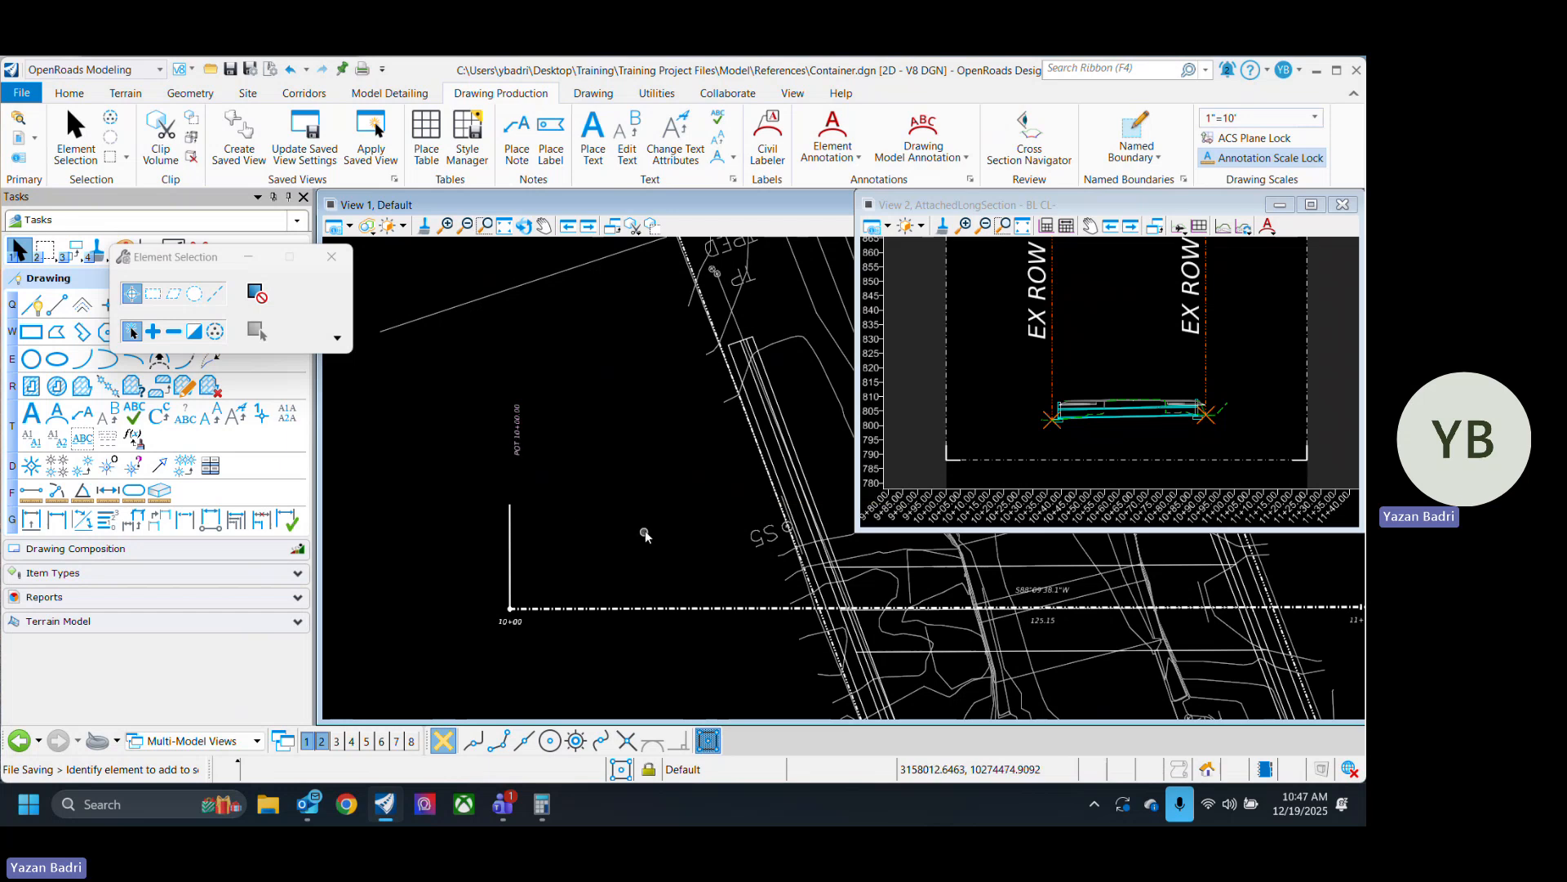
{"action": "right_click", "coordinate": [521, 450]}
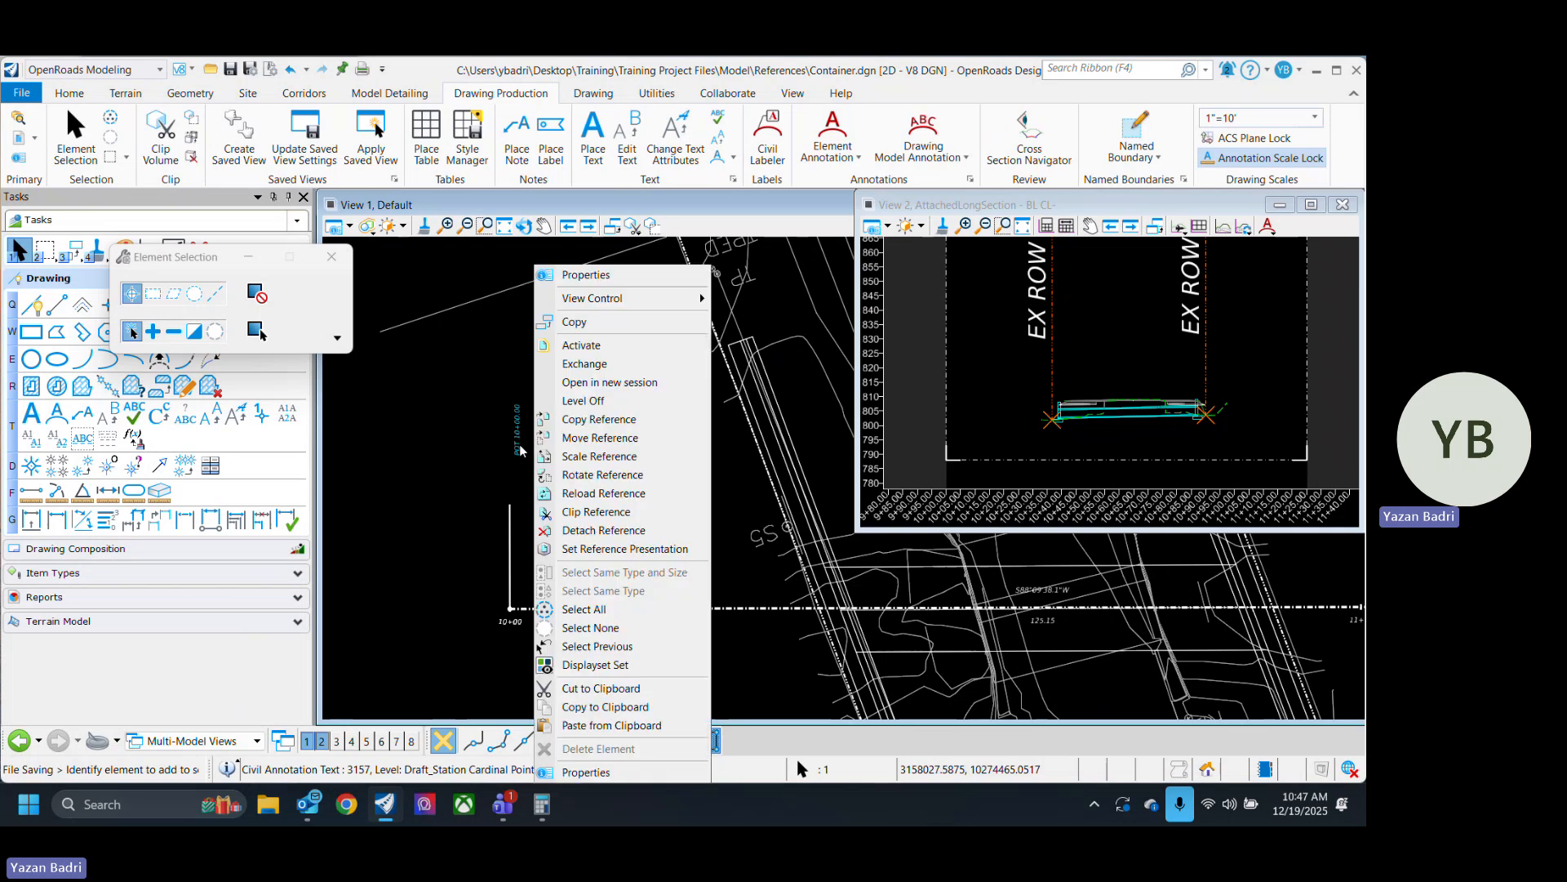
{"action": "left_click", "coordinate": [595, 346]}
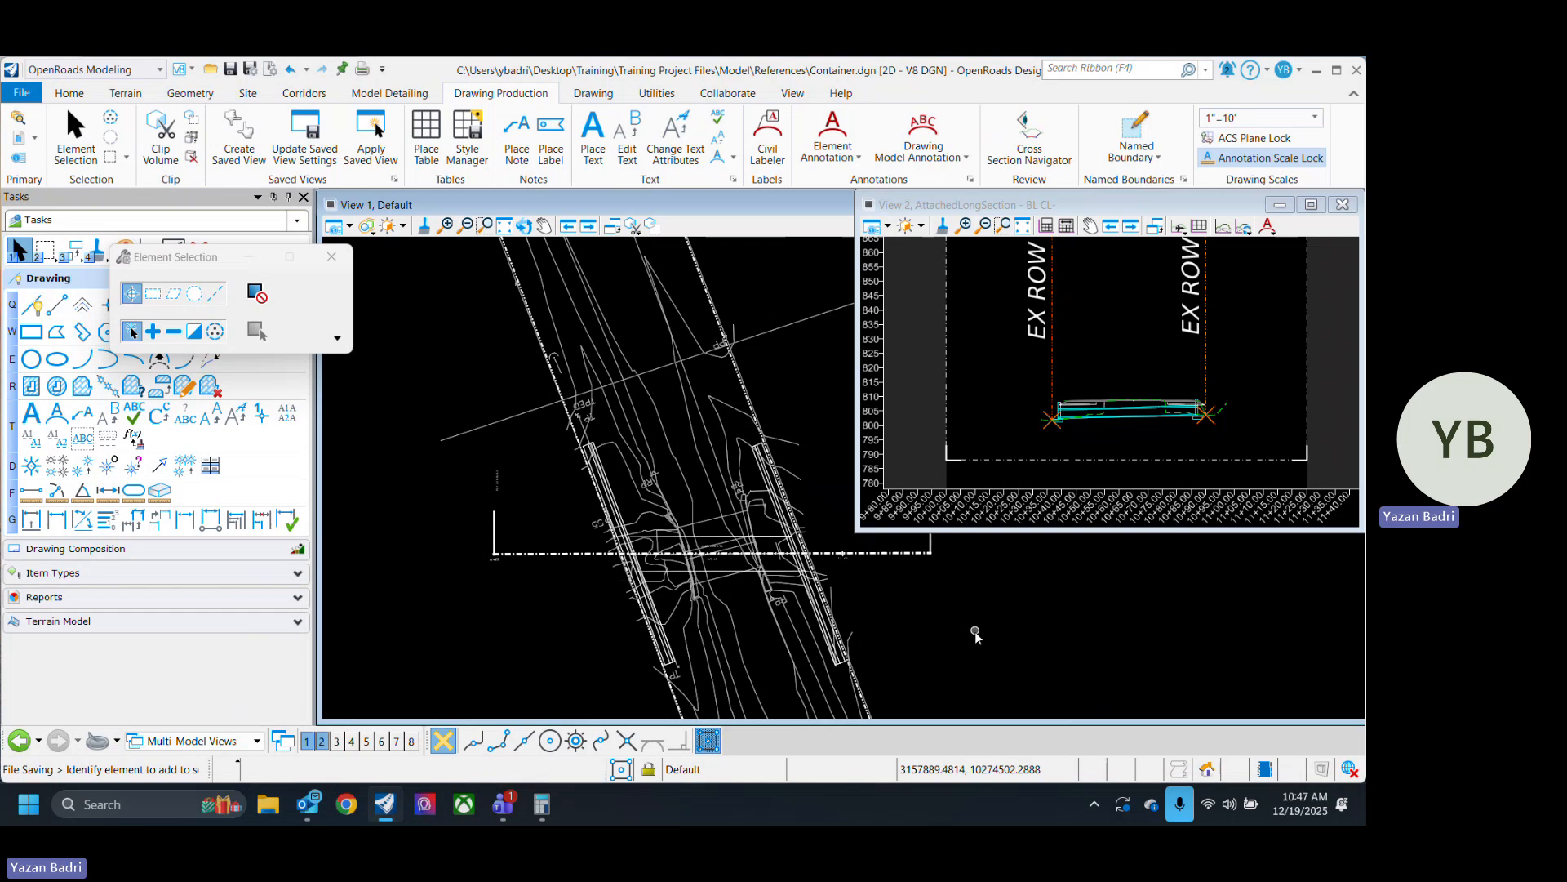
Start a civil plan named boundary at detail scale 1"=10' and run it along the culvert baseline from station 10+00.
{"action": "mouse_move", "coordinate": [535, 625]}
{"action": "middle_mouse_down"}
{"action": "mouse_move", "coordinate": [528, 602]}
{"action": "mouse_move", "coordinate": [482, 601]}
{"action": "mouse_move", "coordinate": [489, 617]}
{"action": "middle_mouse_up"}
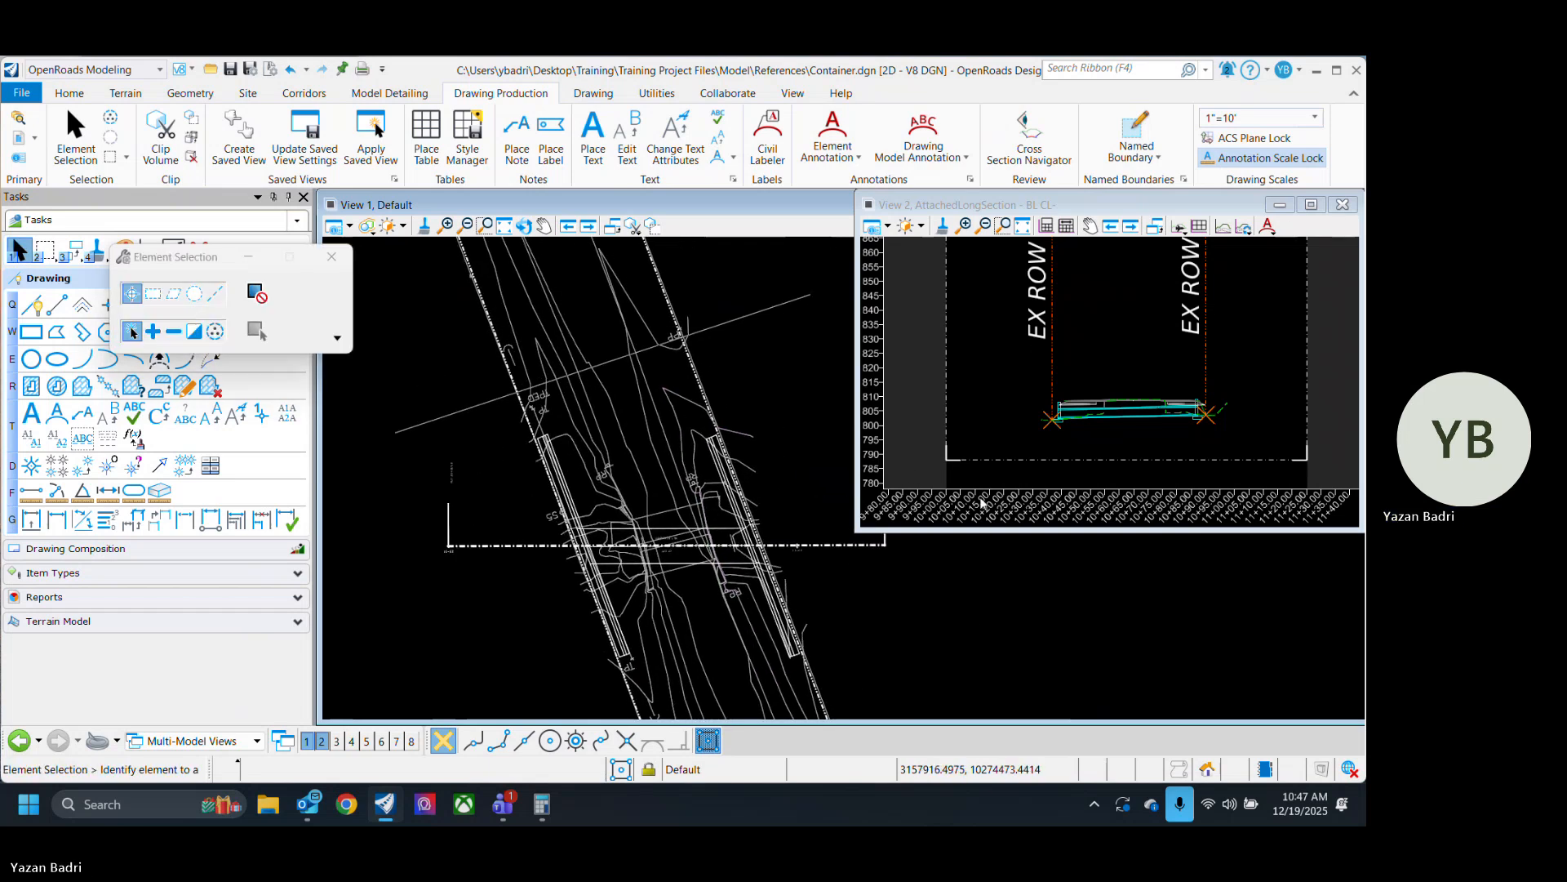
{"action": "left_click", "coordinate": [1136, 130]}
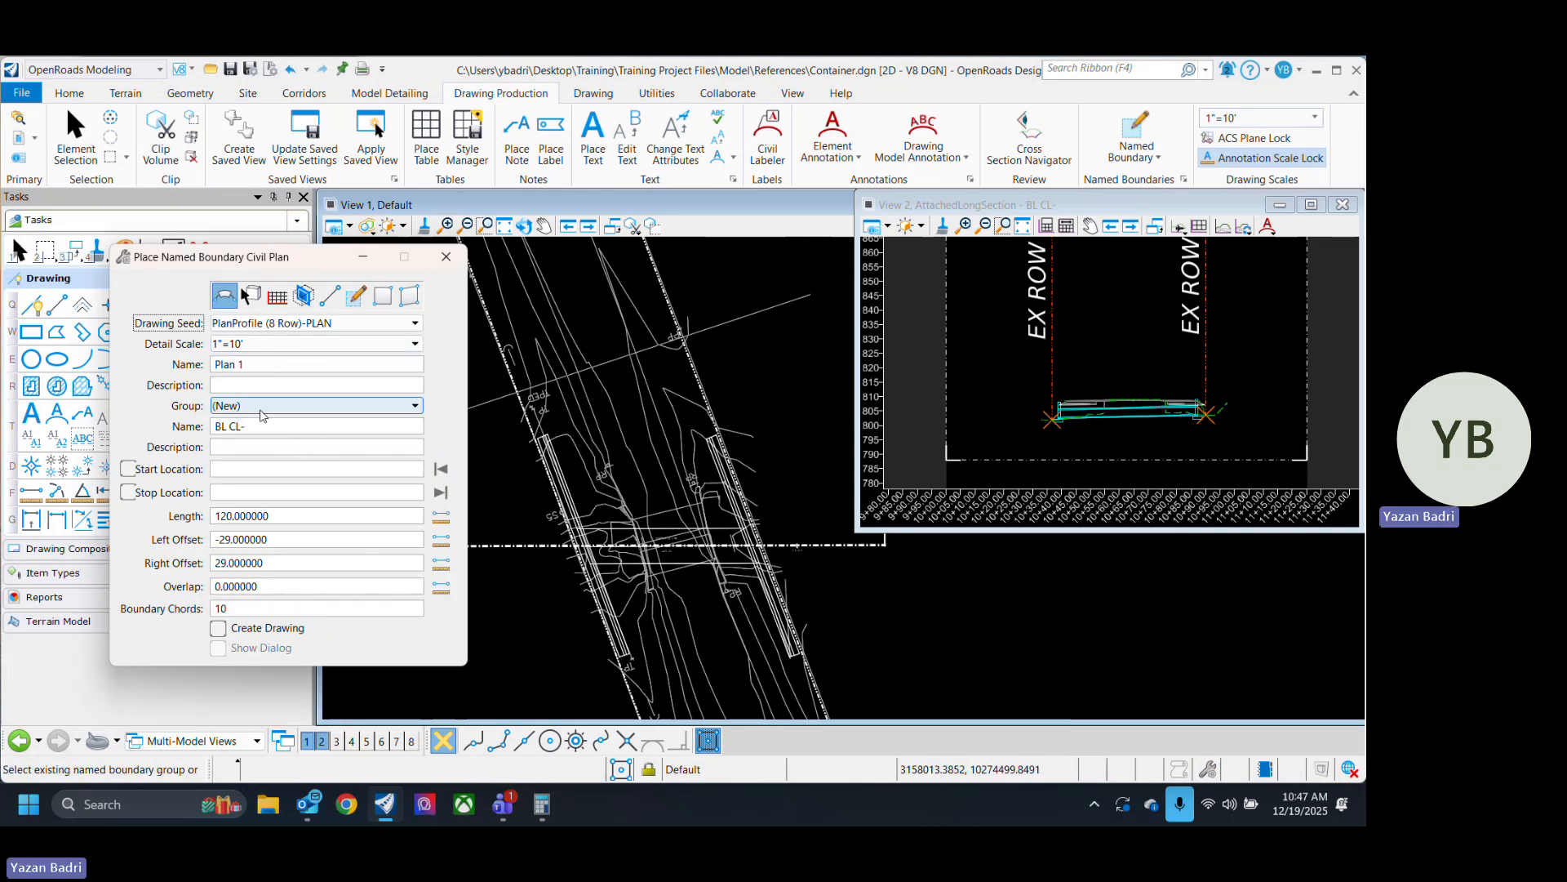
{"action": "left_click", "coordinate": [253, 346]}
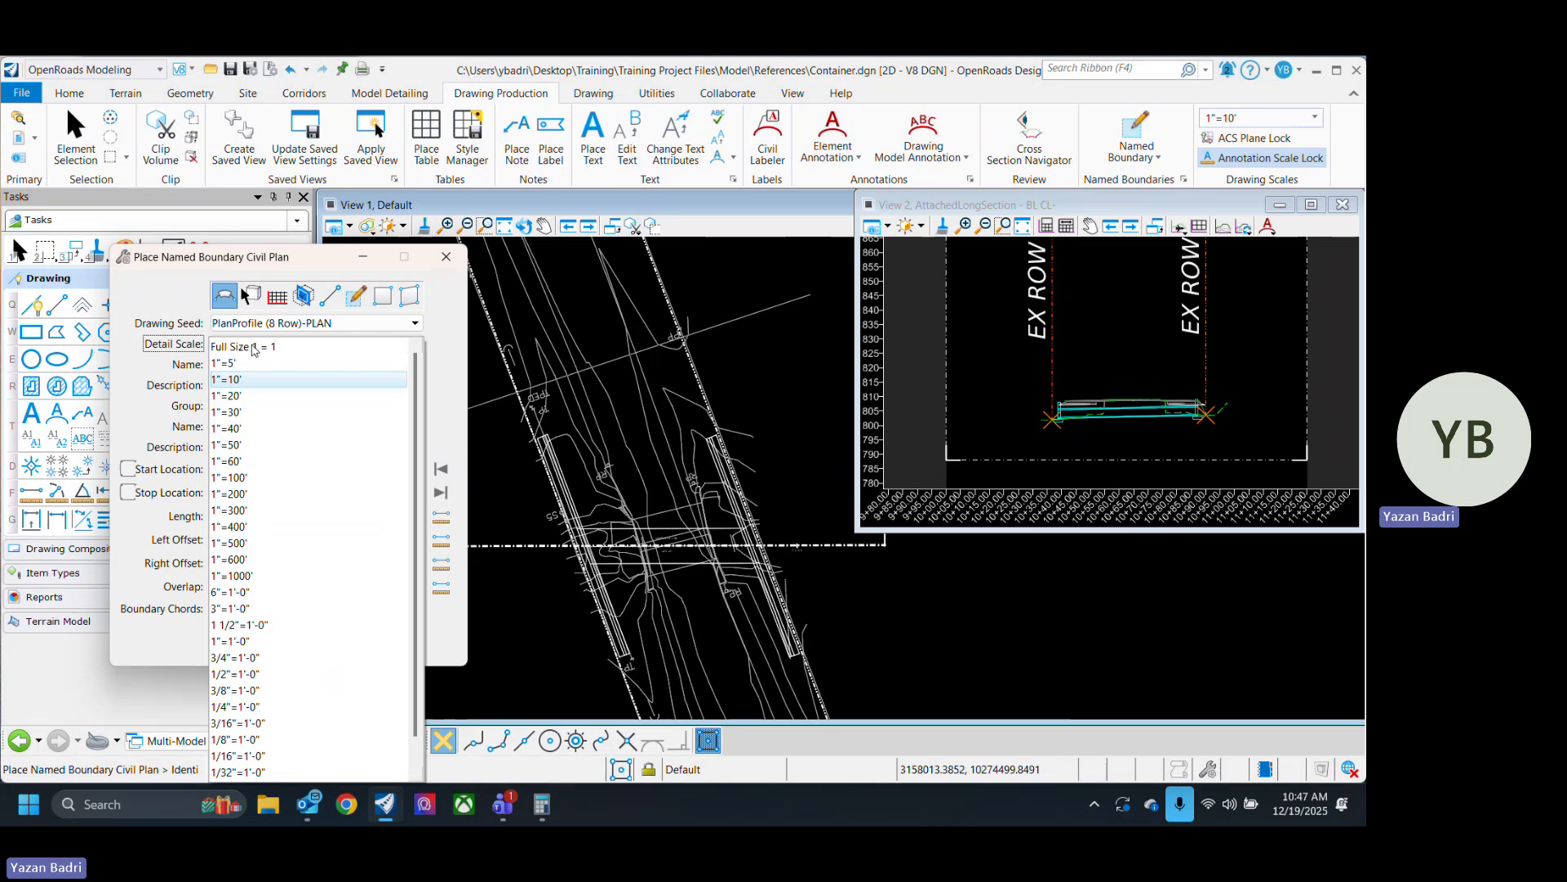
{"action": "left_click", "coordinate": [257, 387]}
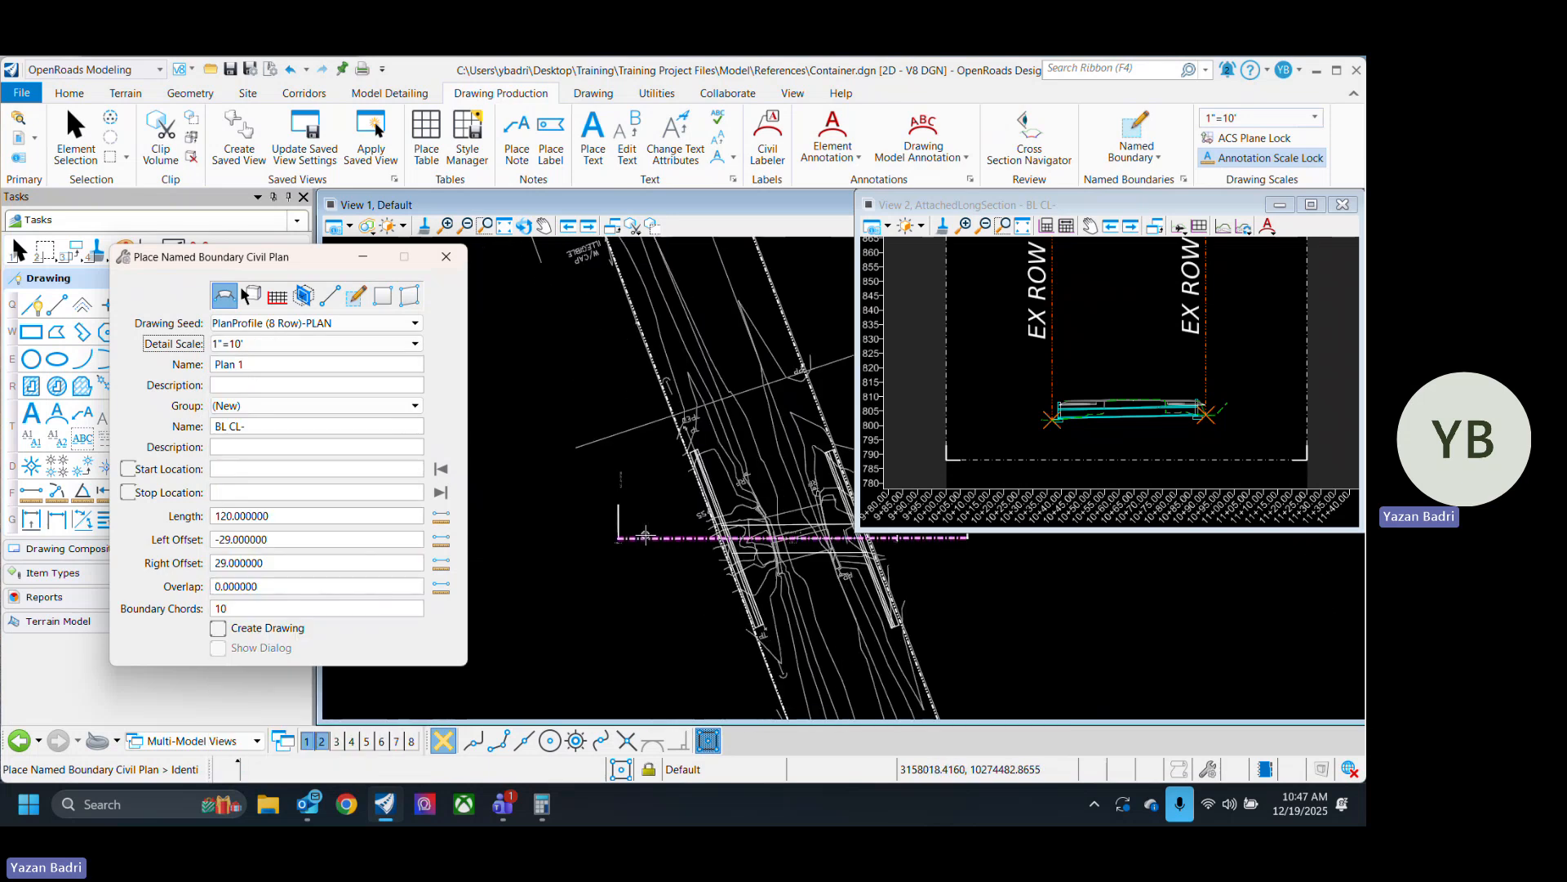
{"action": "left_click", "coordinate": [645, 538]}
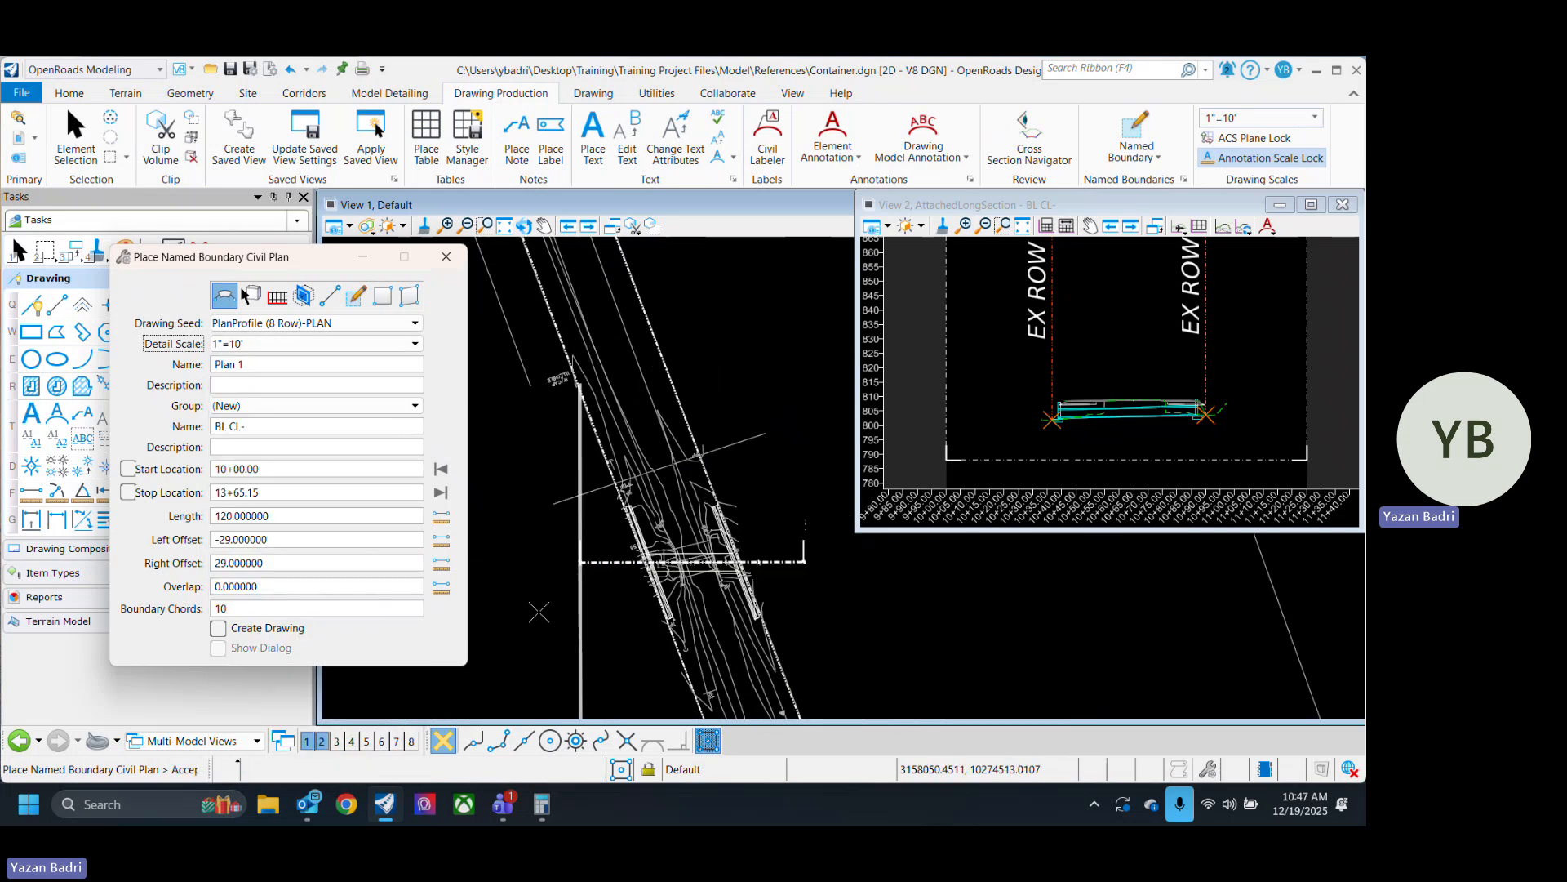
{"action": "left_click", "coordinate": [541, 611]}
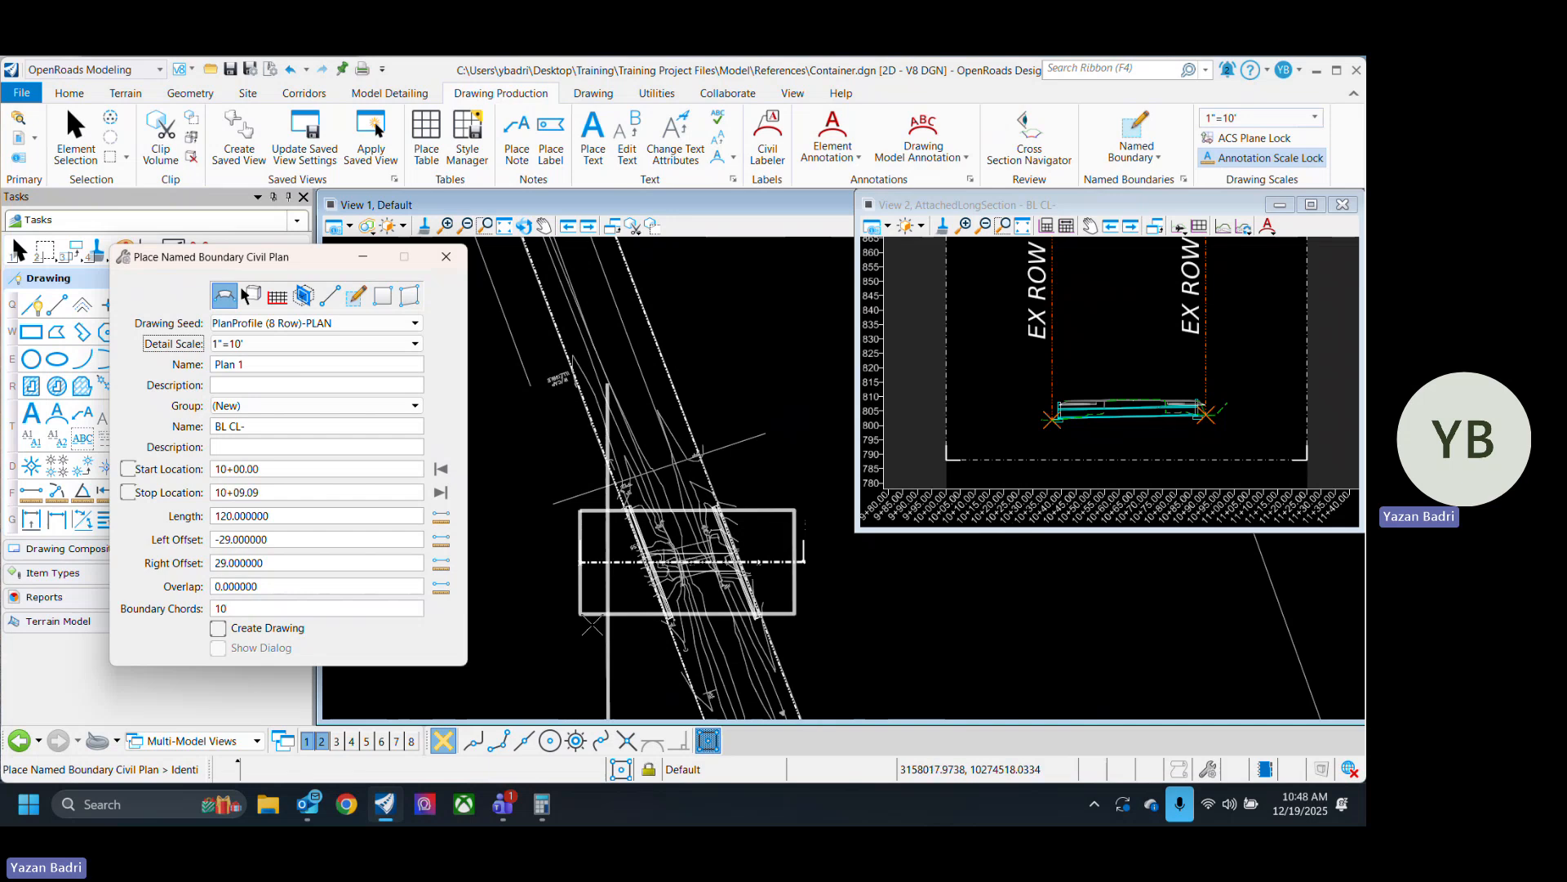
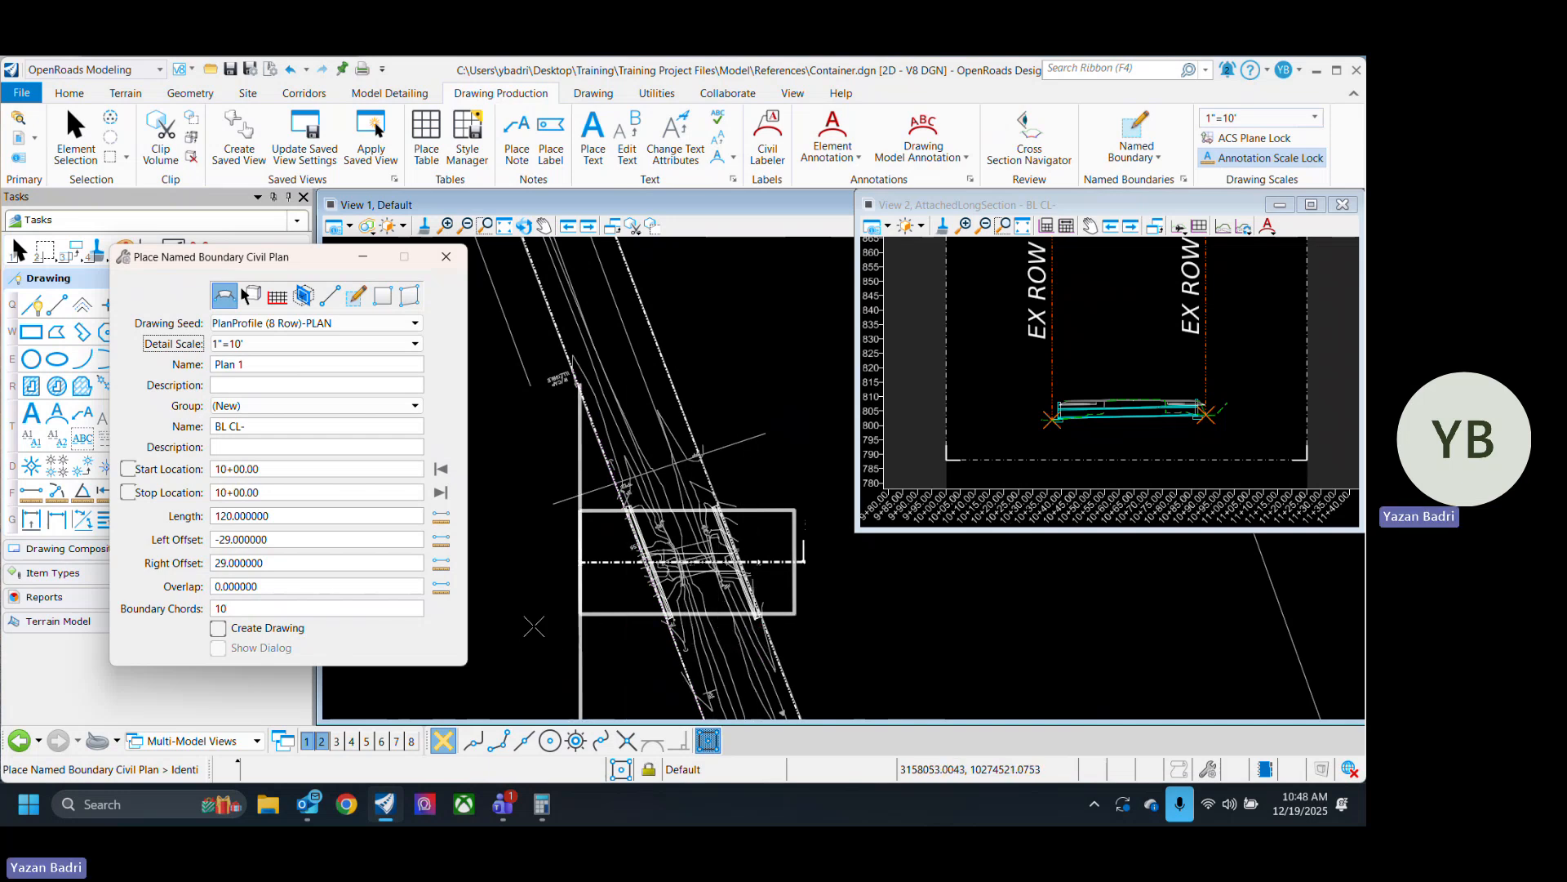
Try a start location of 9+85 for the plan named boundary.
{"action": "scroll", "coordinate": [531, 589], "scroll_direction": "up", "scroll_amount": 3}
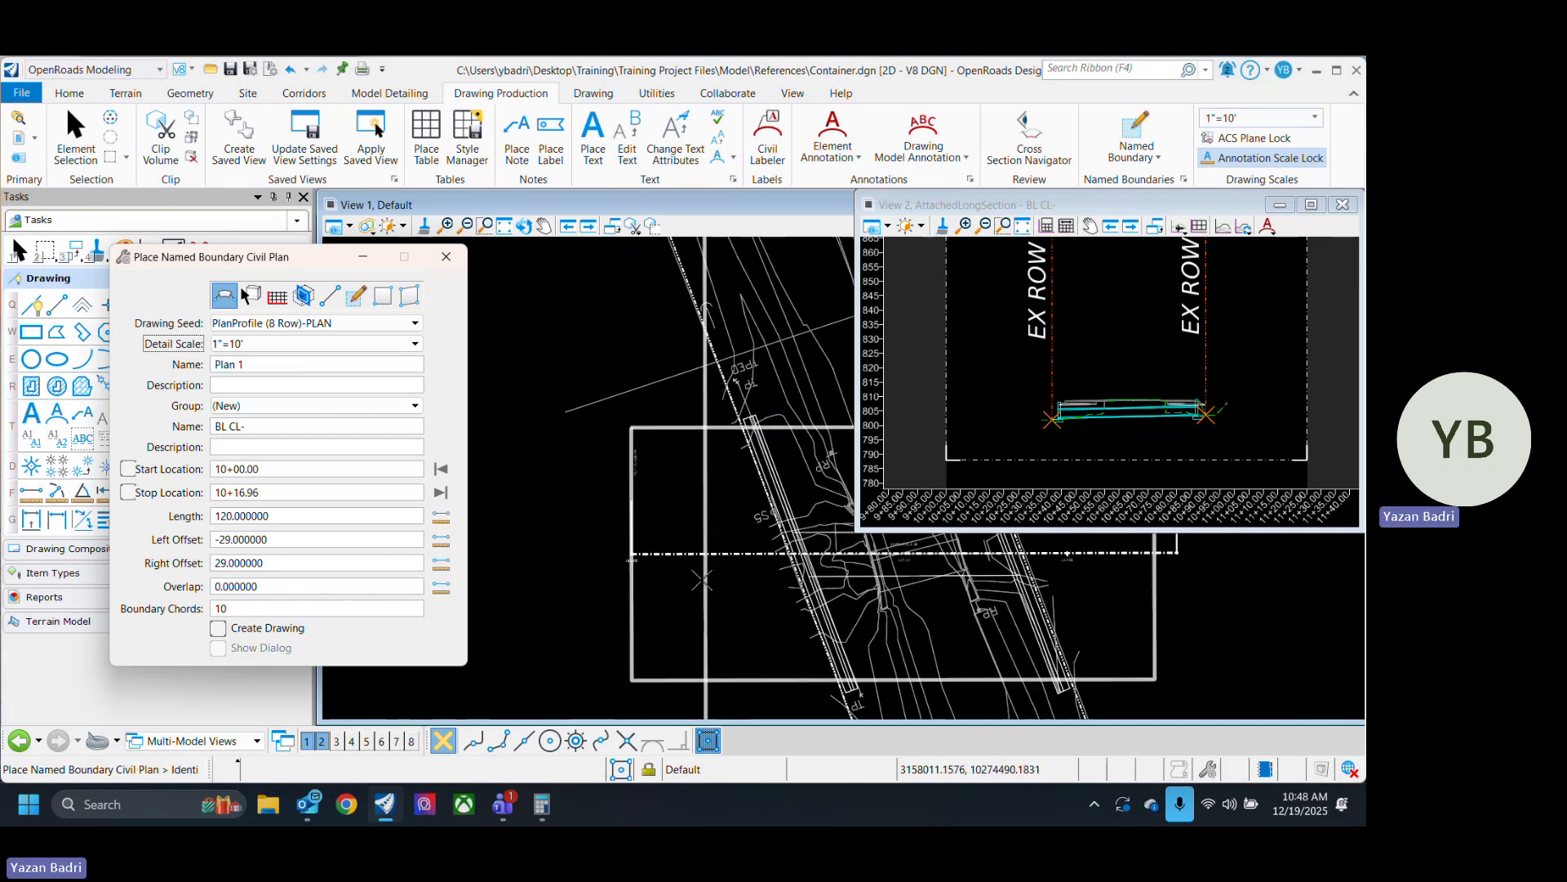
{"action": "scroll", "coordinate": [639, 580], "scroll_direction": "down", "scroll_amount": 1}
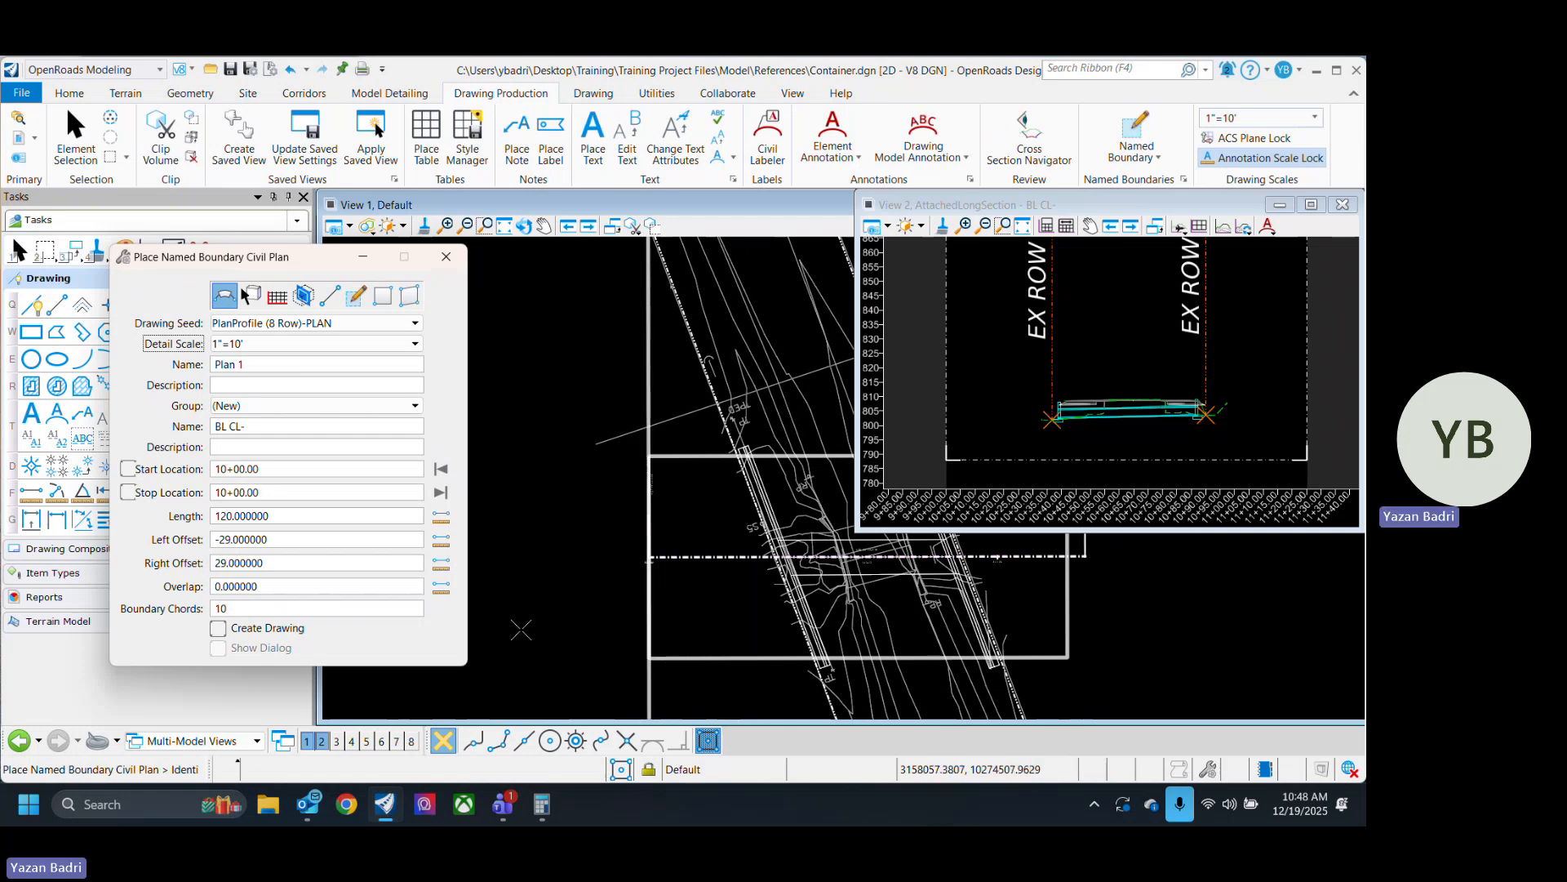
{"action": "left_click", "coordinate": [629, 623]}
{"action": "left_click", "coordinate": [220, 471]}
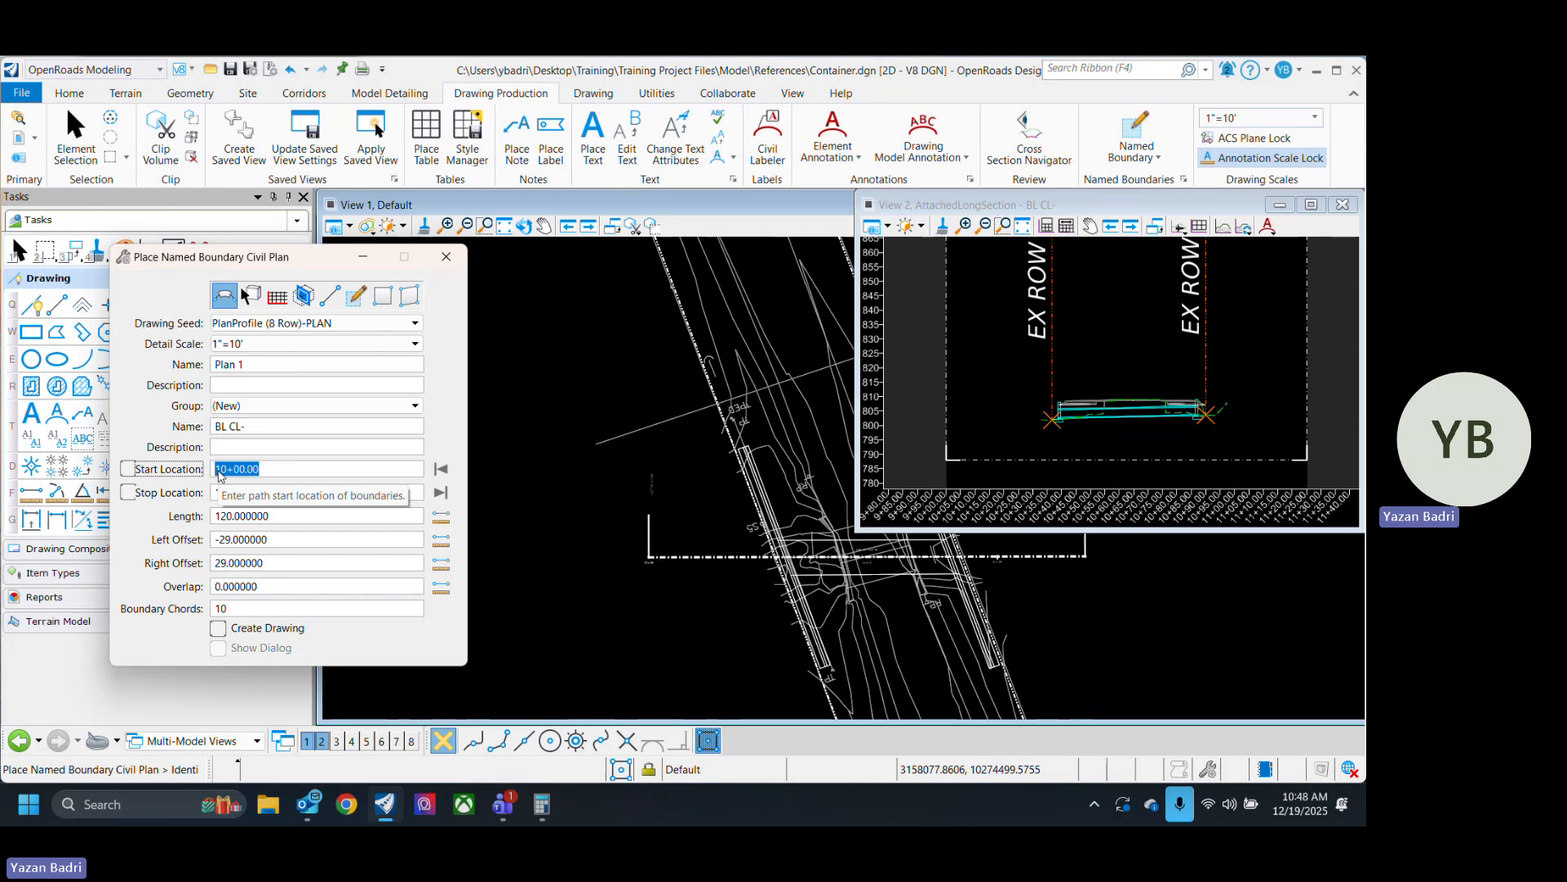
{"action": "type", "text": "9+85"}
{"action": "key", "text": "Return"}
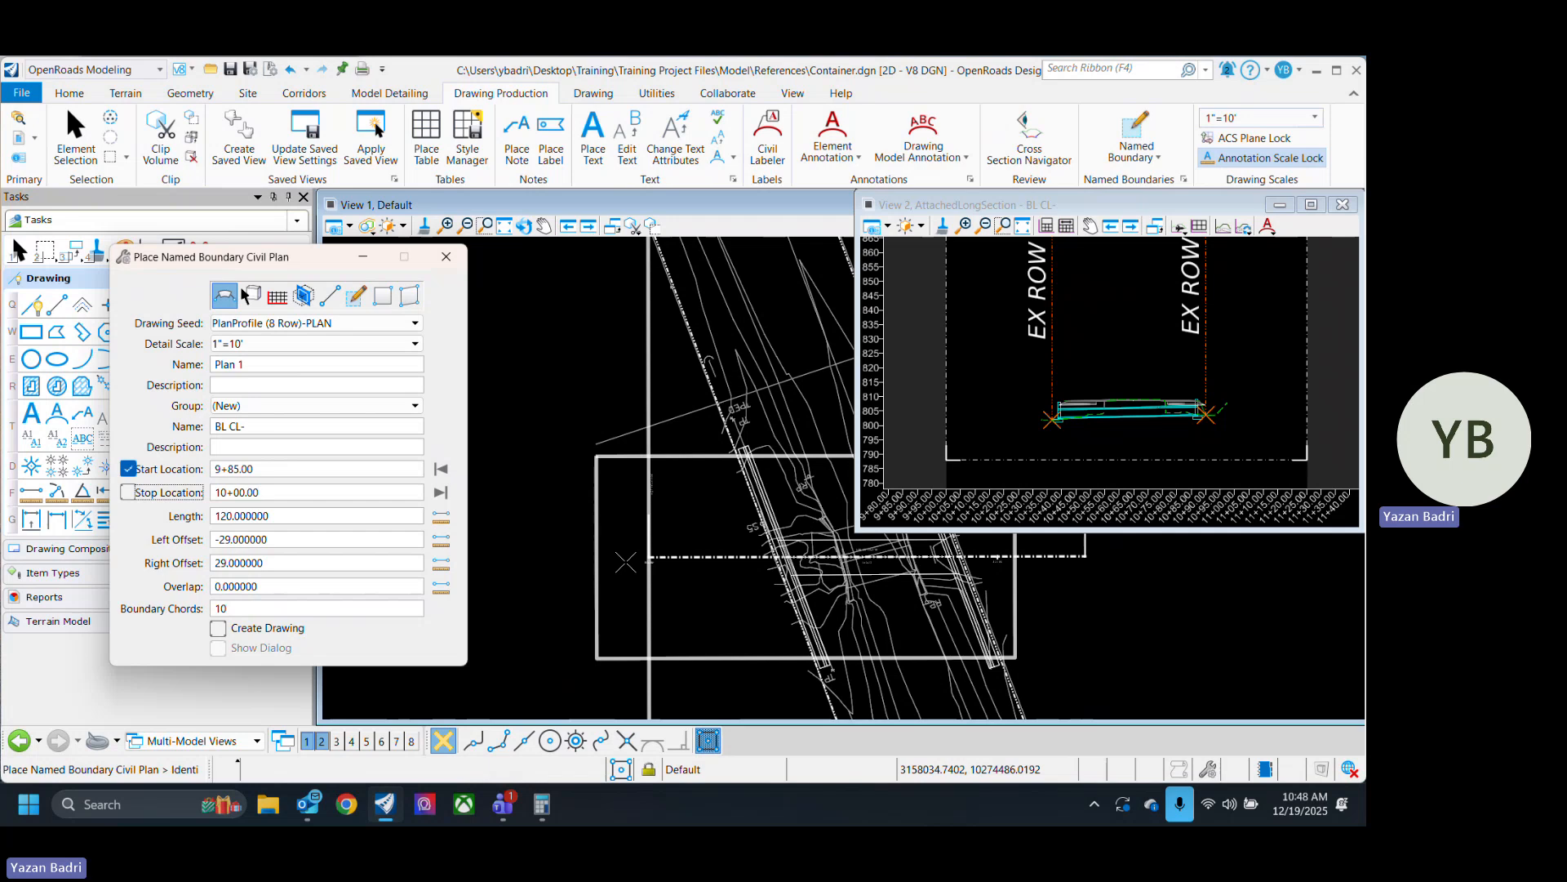
Lock the plan boundary's stop location and set its start location to 9+95.
{"action": "left_click", "coordinate": [128, 492]}
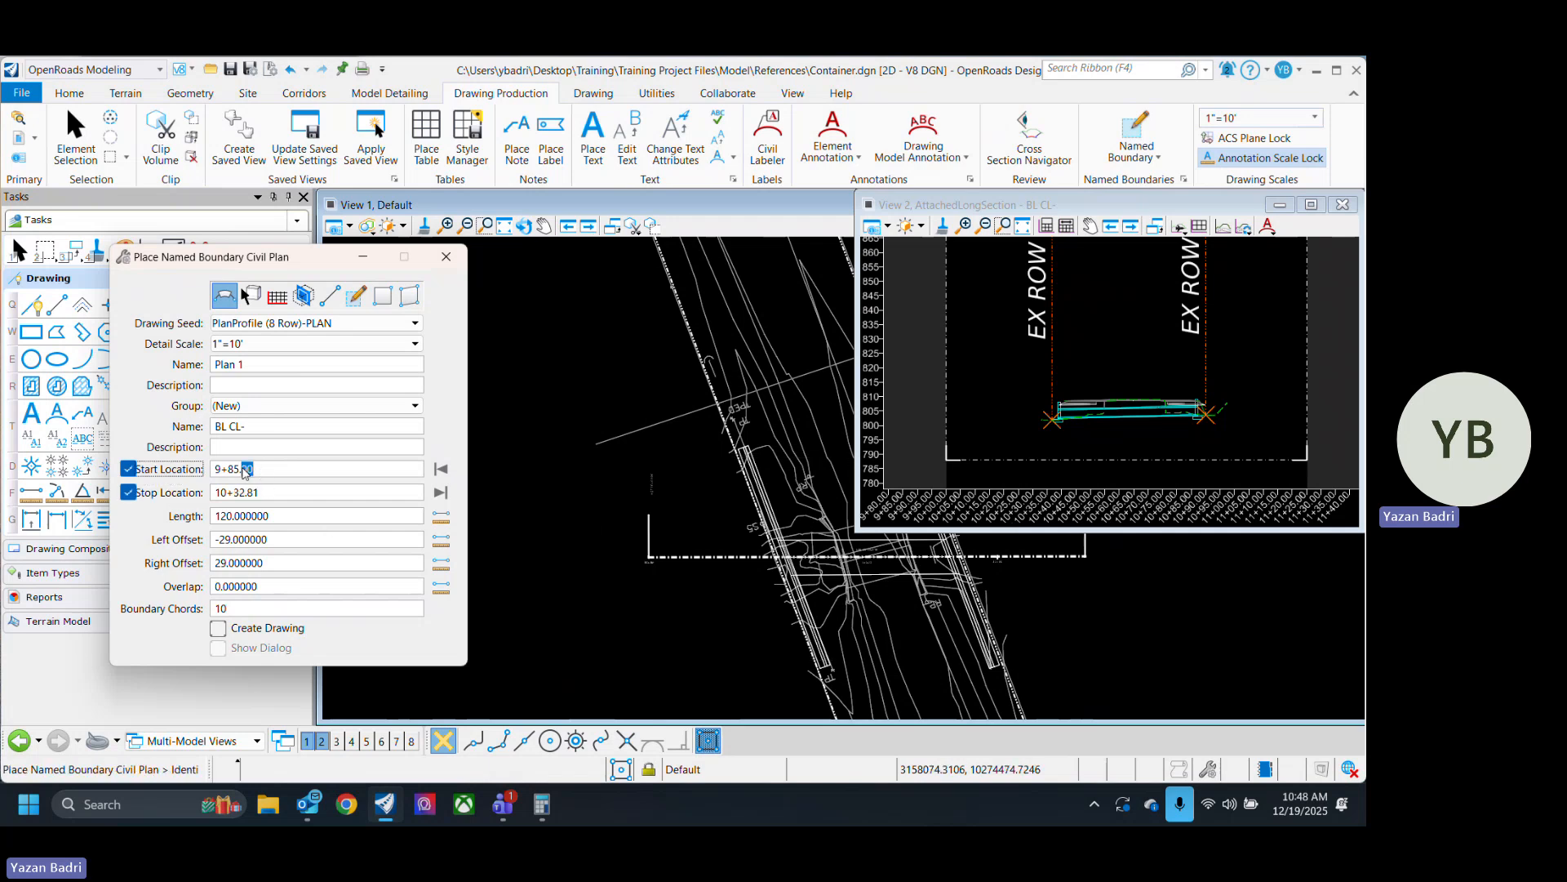
{"action": "left_click_drag", "start_coordinate": [254, 470], "coordinate": [230, 471]}
{"action": "type", "text": "0"}
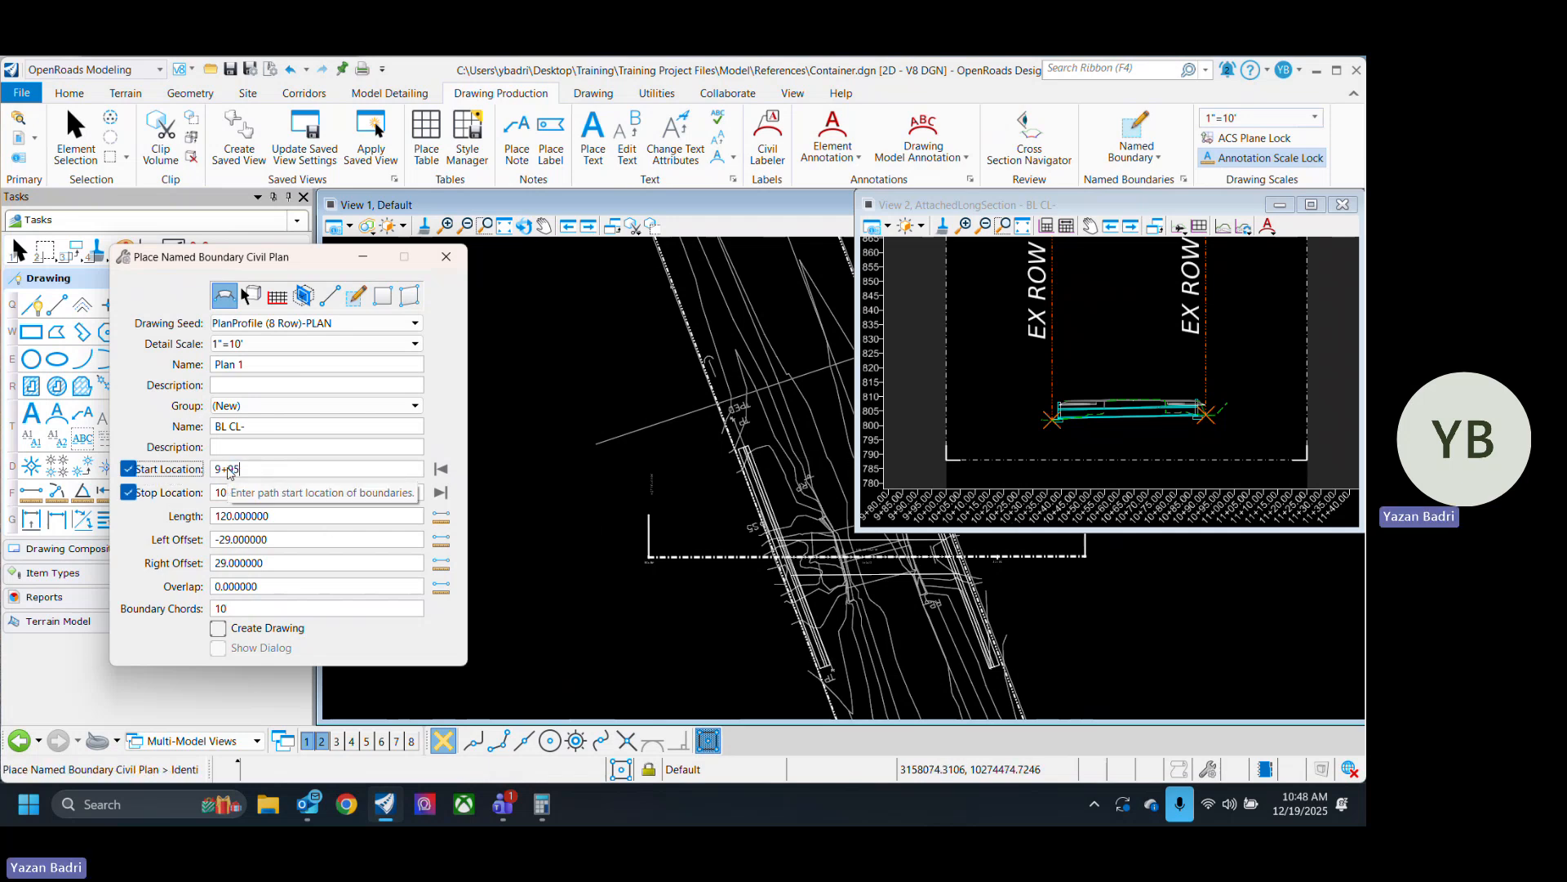
{"action": "type", "text": "5"}
{"action": "key", "text": "Tab"}
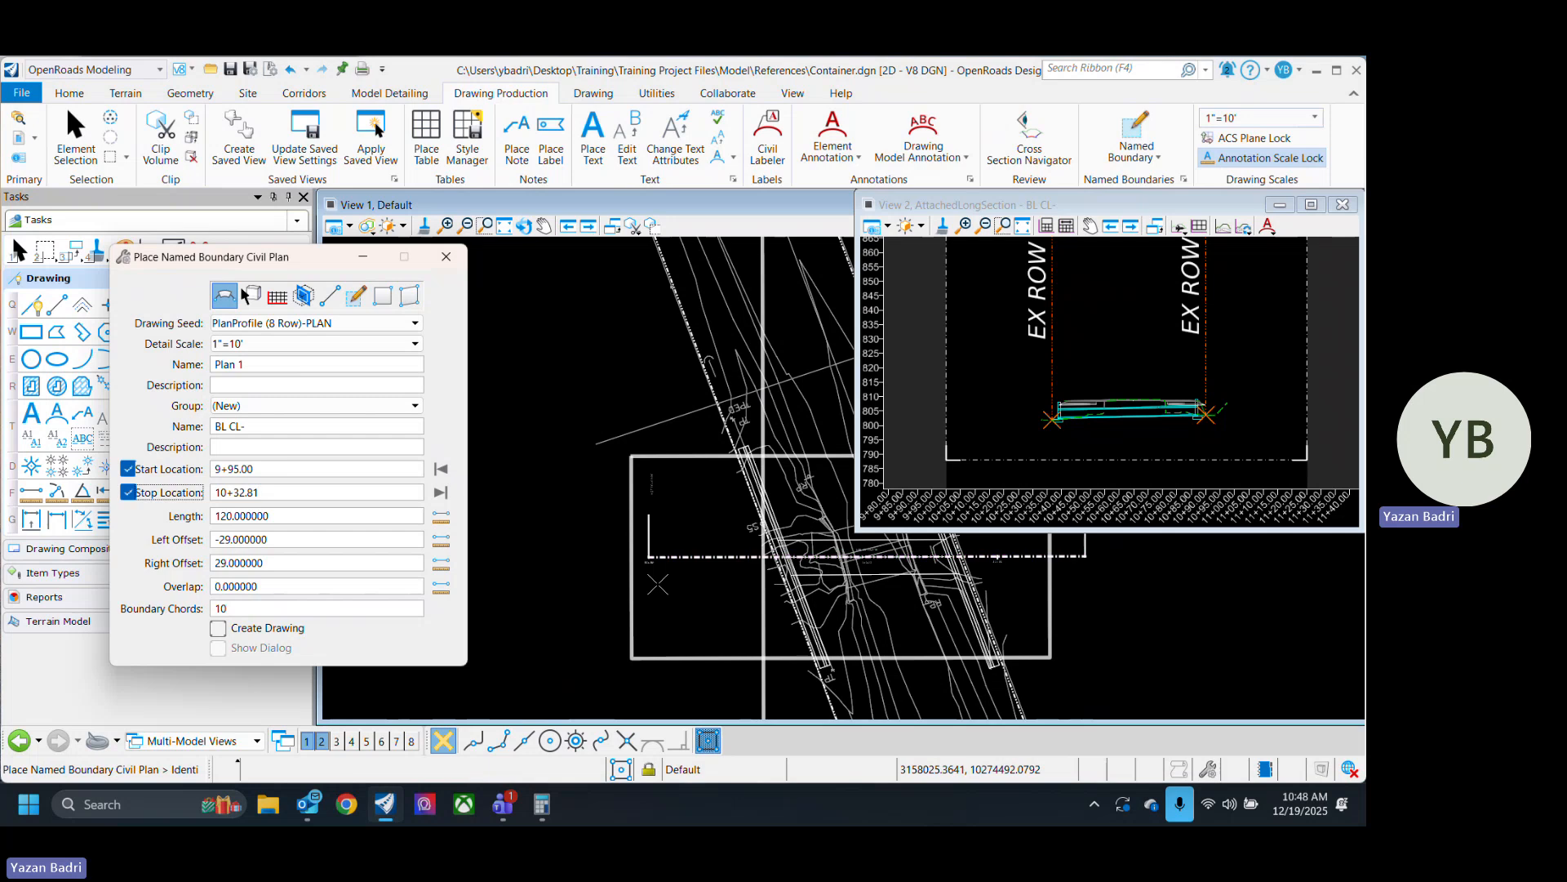
Unlock the stop location, end the single plan boundary at about station 11+13.77, and create it.
{"action": "scroll", "coordinate": [637, 563], "scroll_direction": "up", "scroll_amount": 4}
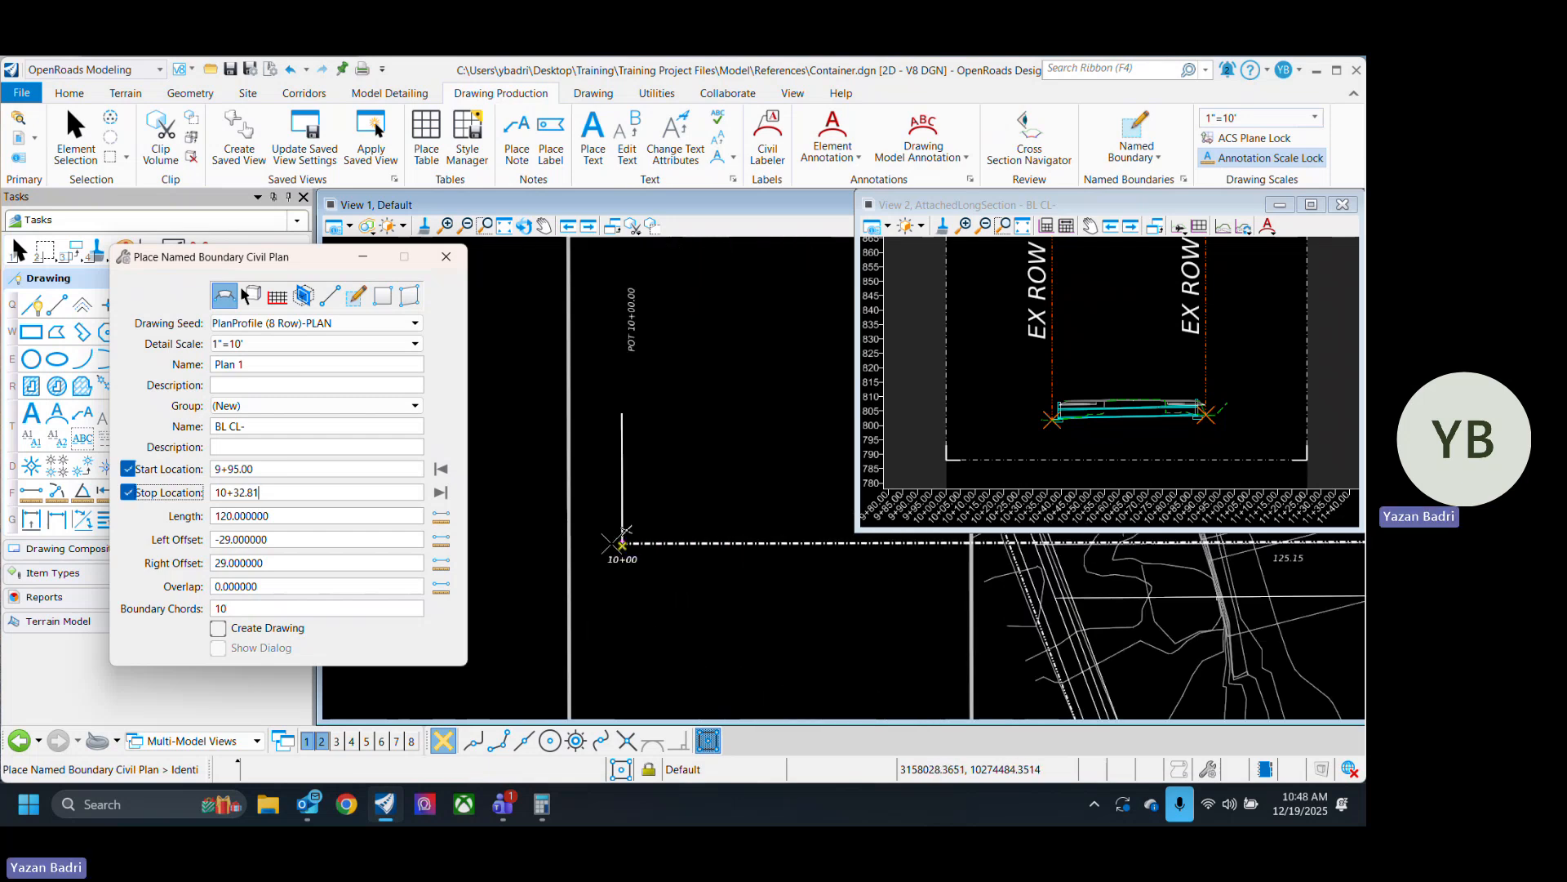
{"action": "scroll", "coordinate": [622, 539], "scroll_direction": "down", "scroll_amount": 5}
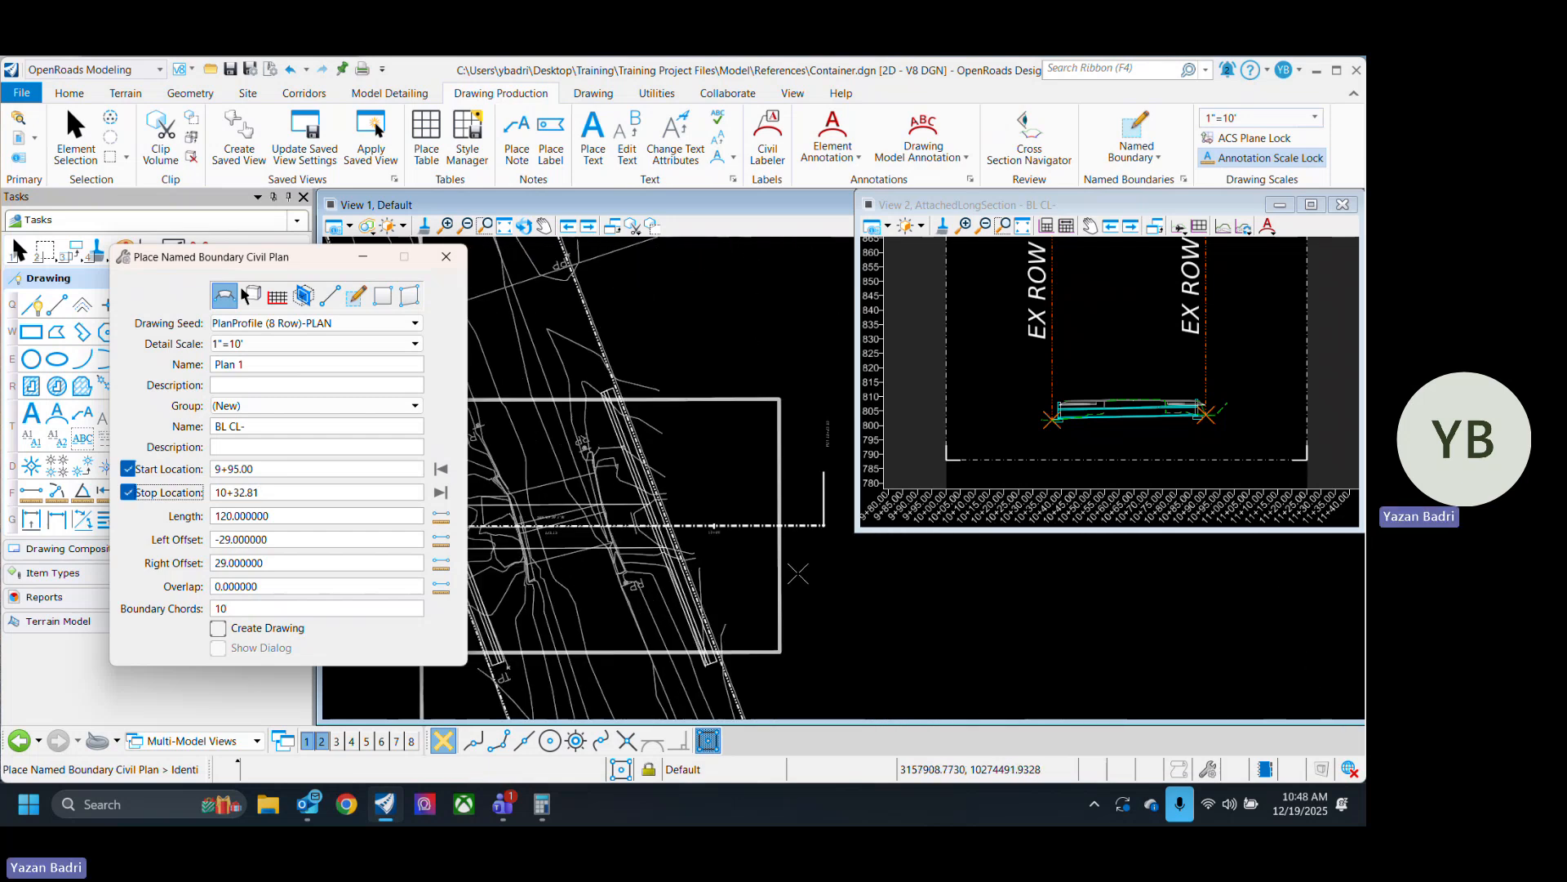
{"action": "scroll", "coordinate": [826, 527], "scroll_direction": "up", "scroll_amount": 2}
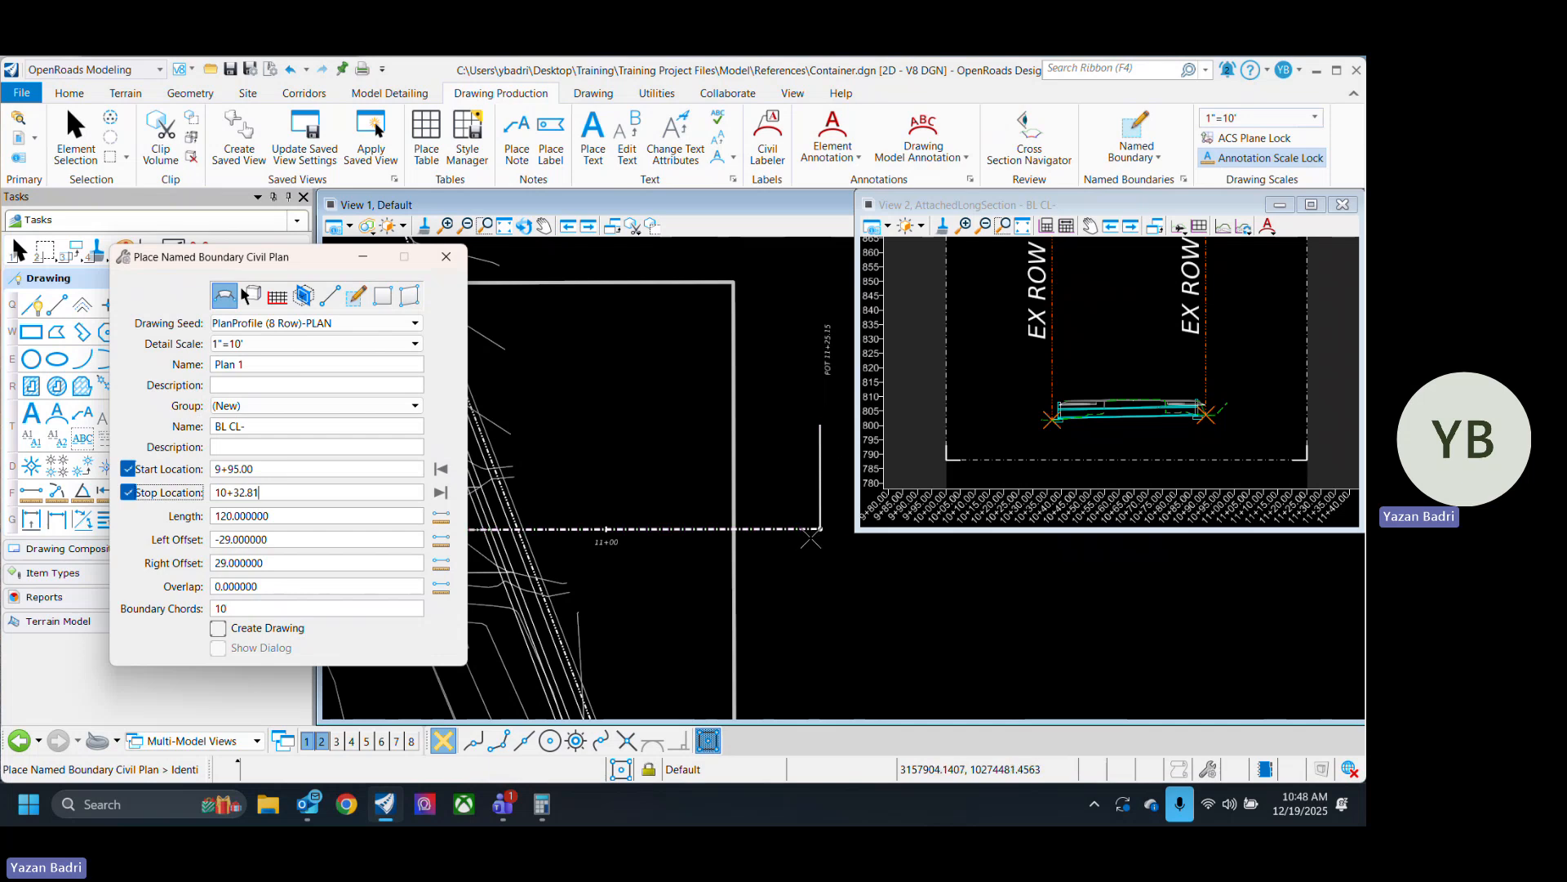
{"action": "scroll", "coordinate": [811, 538], "scroll_direction": "down", "scroll_amount": 3}
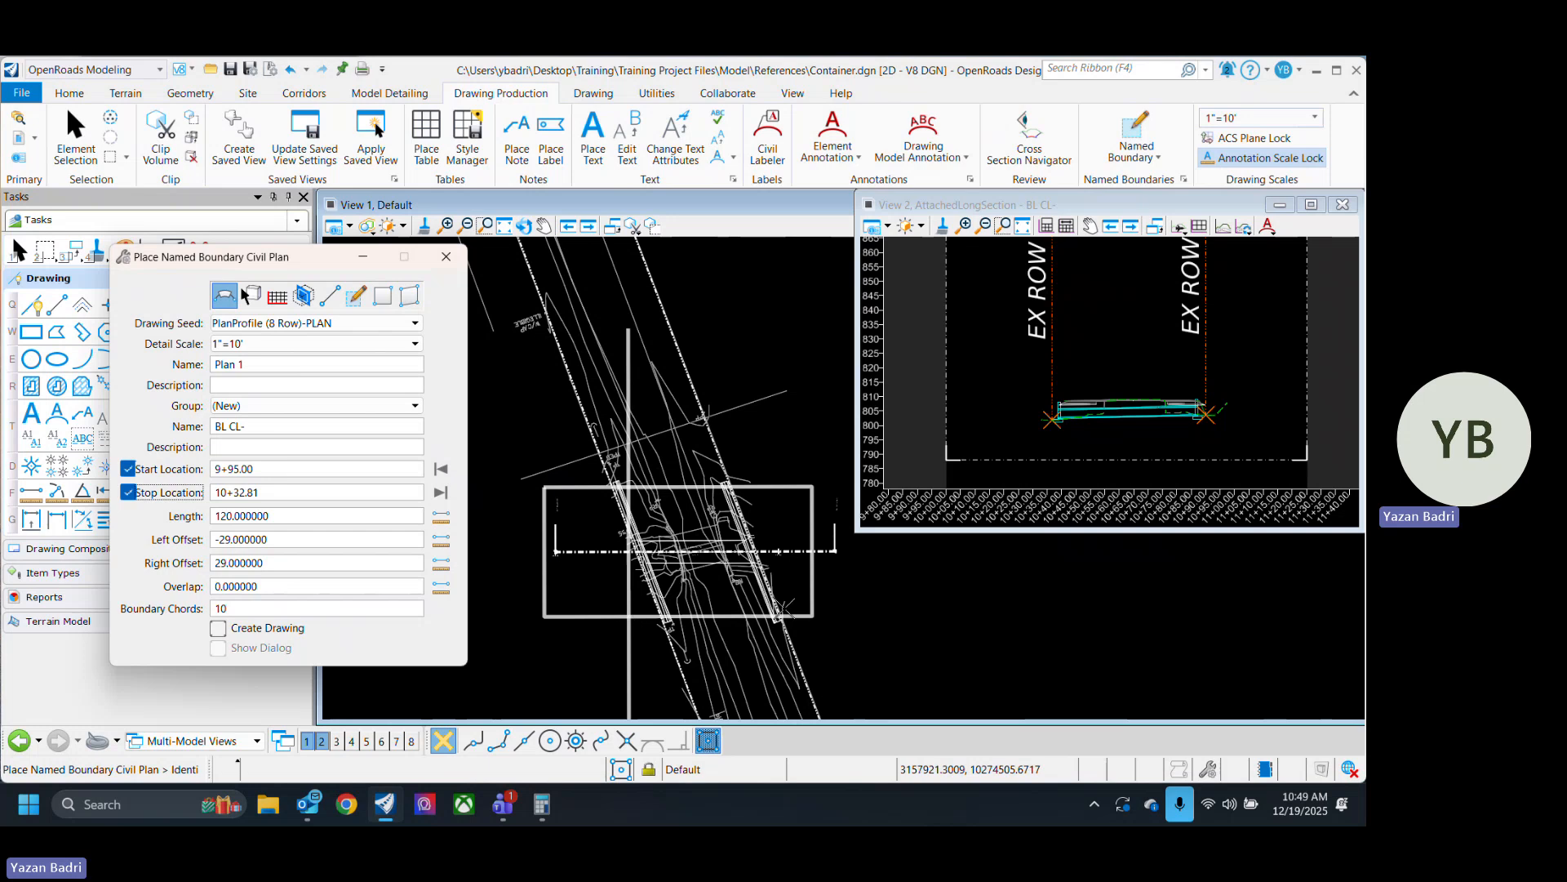
{"action": "scroll", "coordinate": [576, 594], "scroll_direction": "down", "scroll_amount": 3}
{"action": "scroll", "coordinate": [578, 582], "scroll_direction": "up", "scroll_amount": 3}
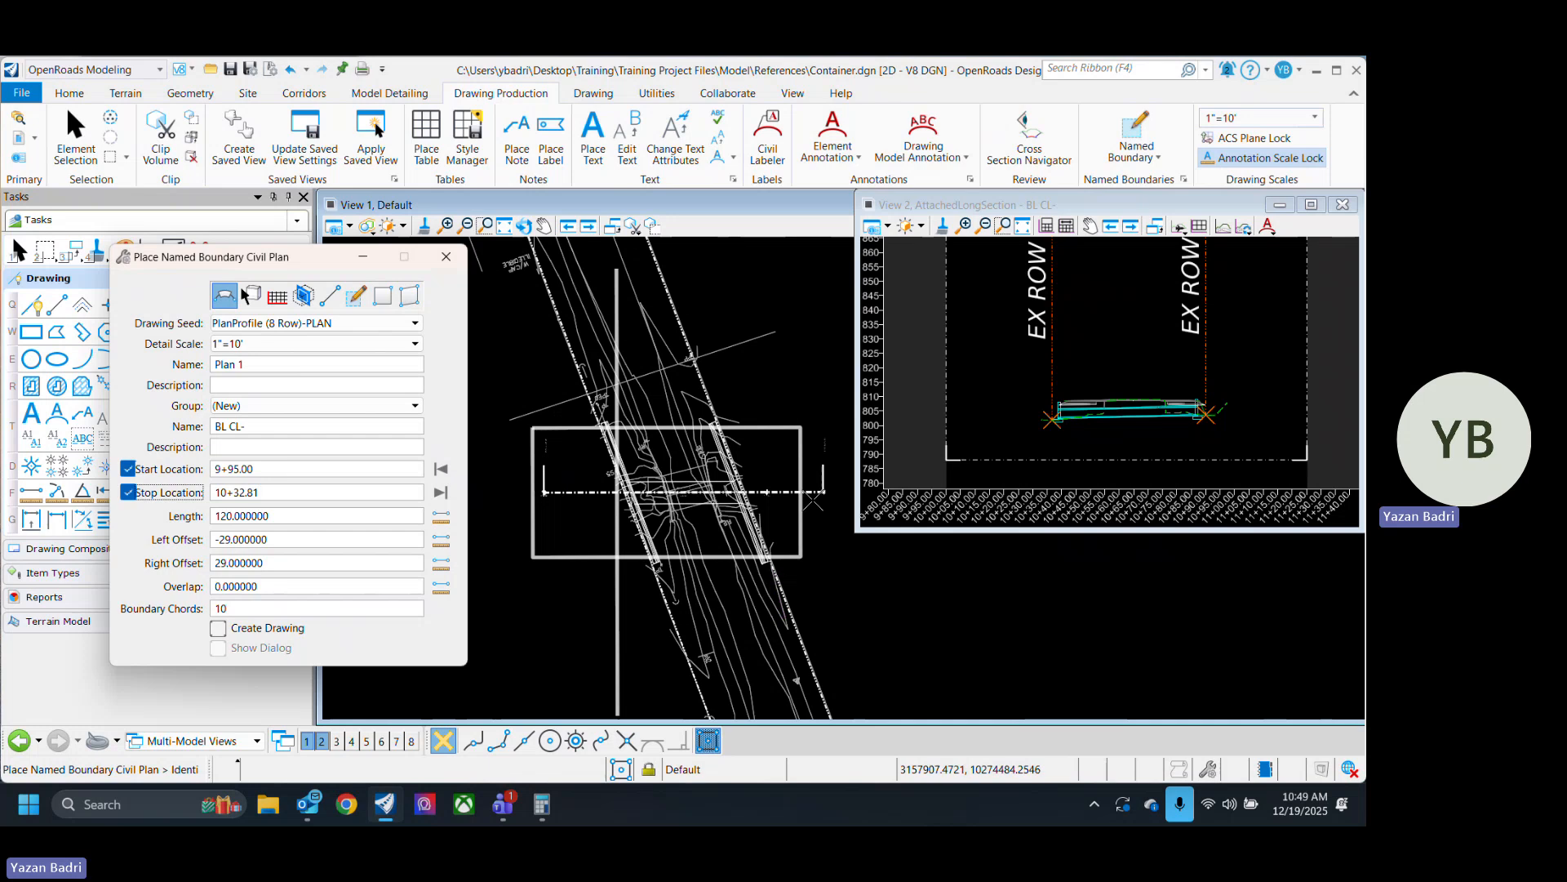
{"action": "left_click", "coordinate": [128, 492]}
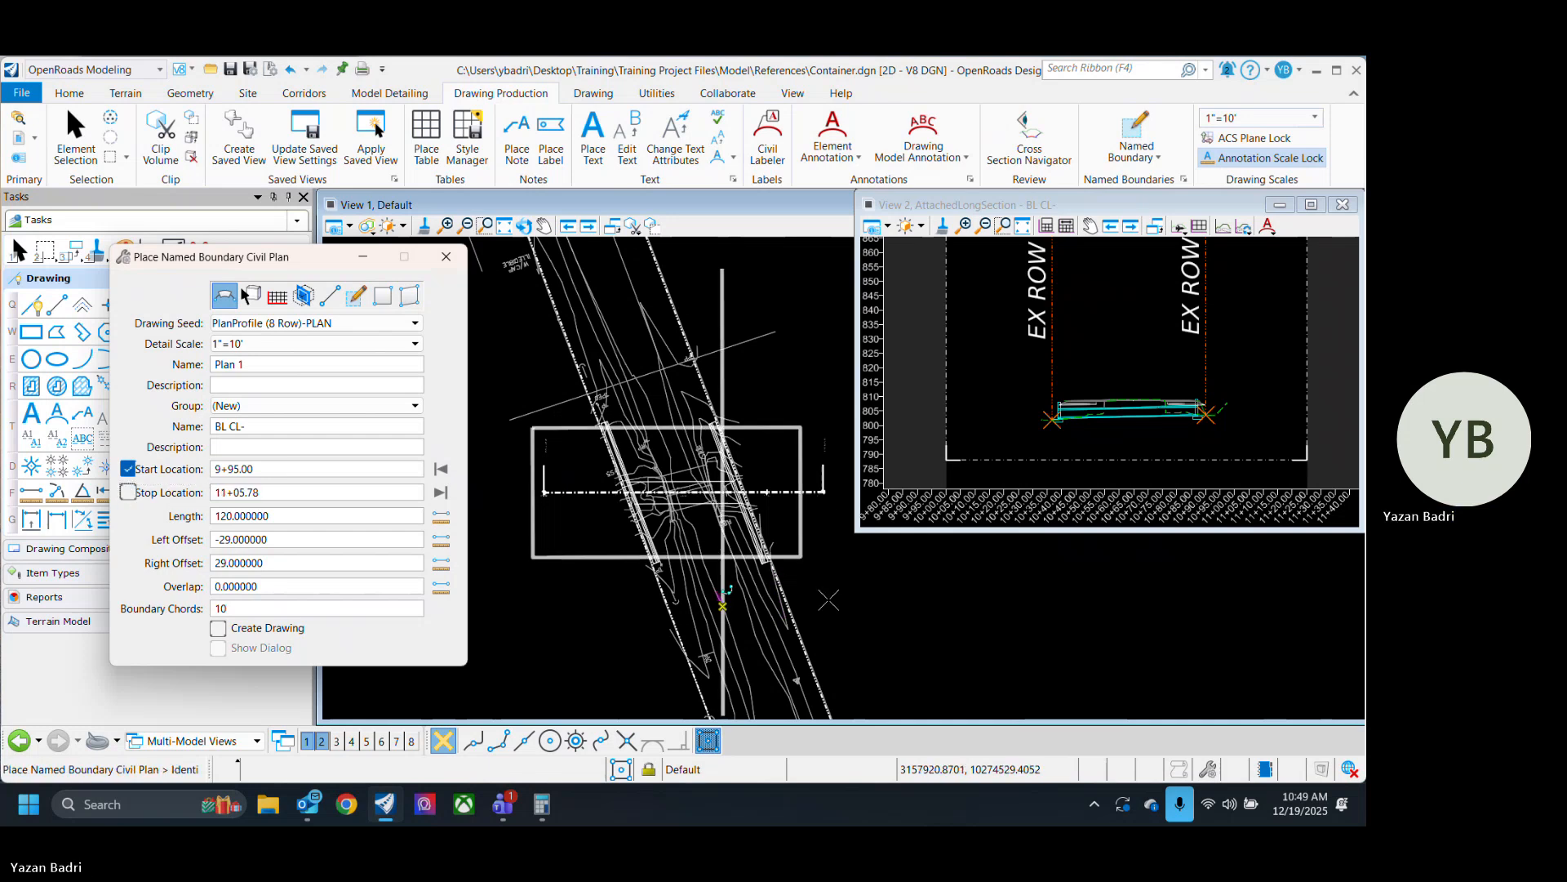
{"action": "scroll", "coordinate": [789, 522], "scroll_direction": "up", "scroll_amount": 4}
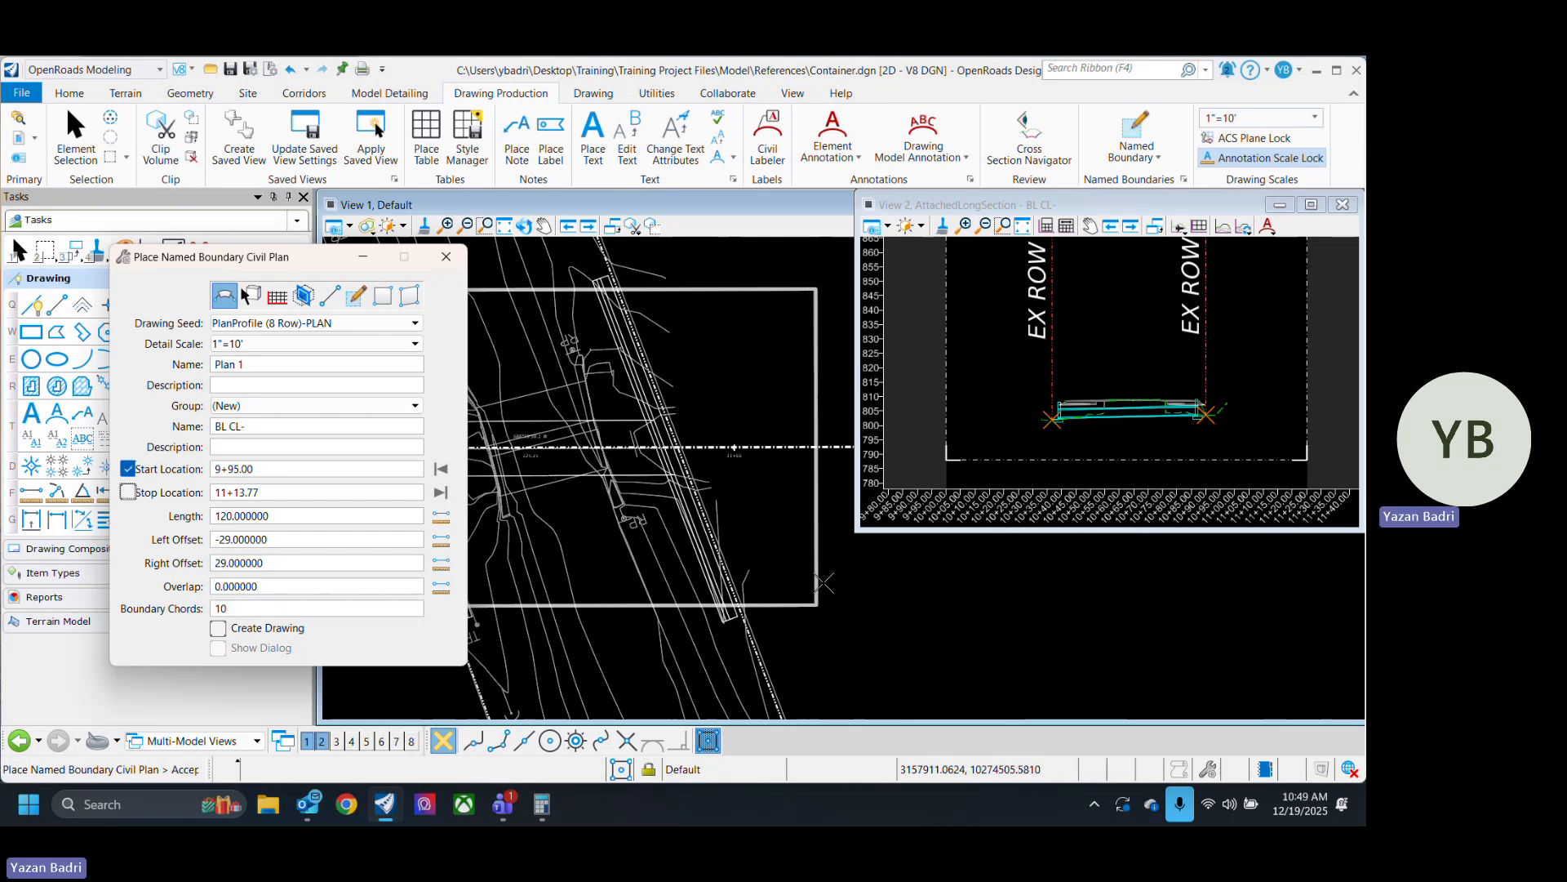
{"action": "scroll", "coordinate": [820, 579], "scroll_direction": "down", "scroll_amount": 3}
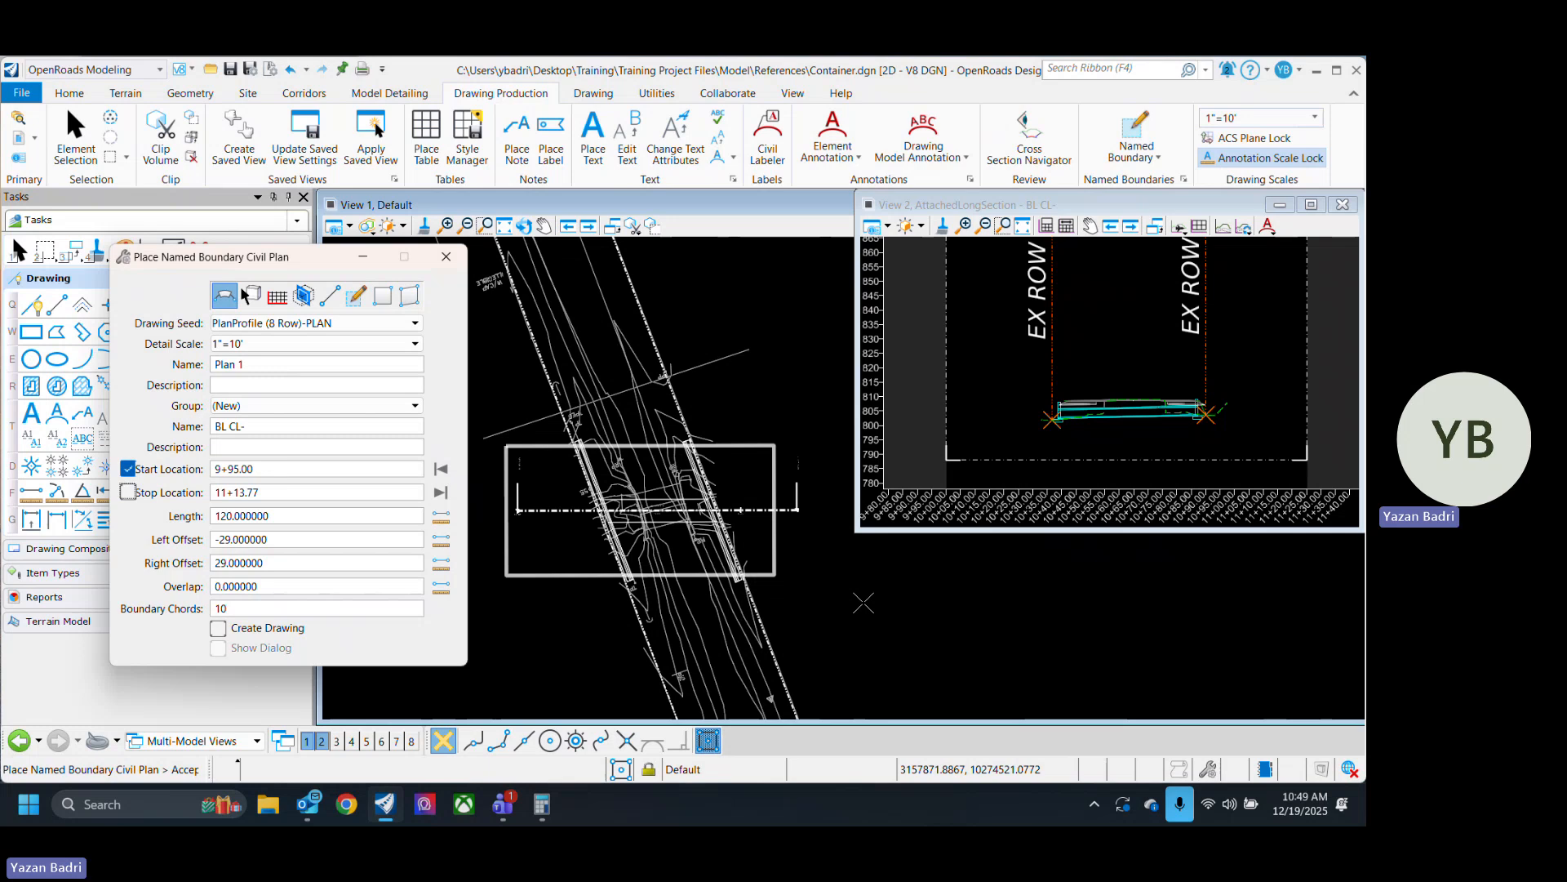
{"action": "left_click", "coordinate": [863, 603]}
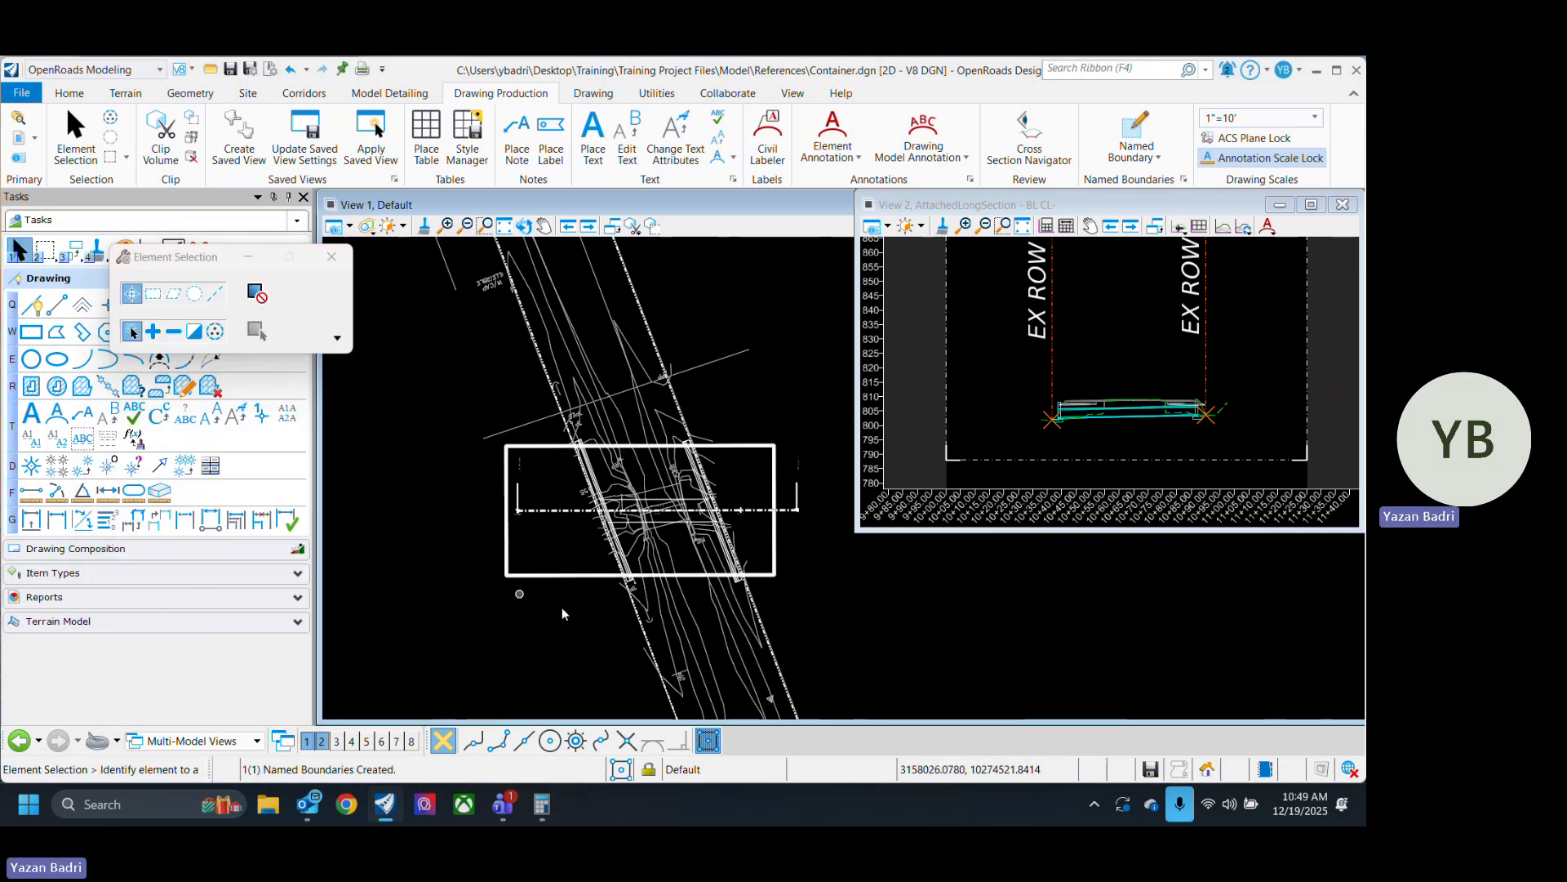
Set up a civil profile named boundary with drawing seed PlanProfile (8 Row)-PROFILE and detail scale 1"=10'.
{"action": "left_click", "coordinate": [1141, 133]}
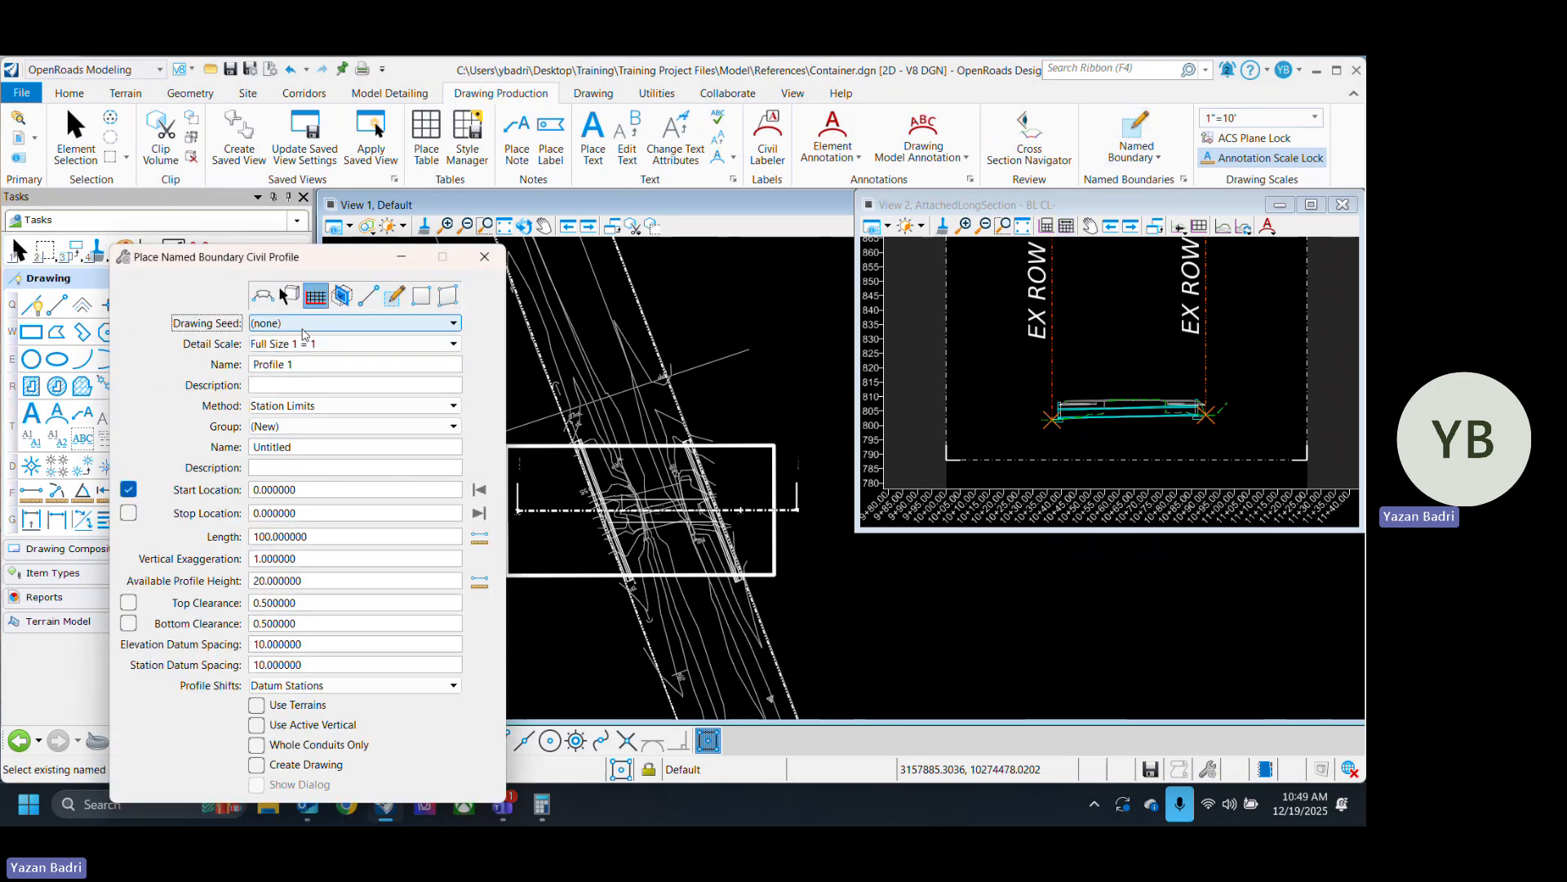
{"action": "left_click", "coordinate": [303, 326]}
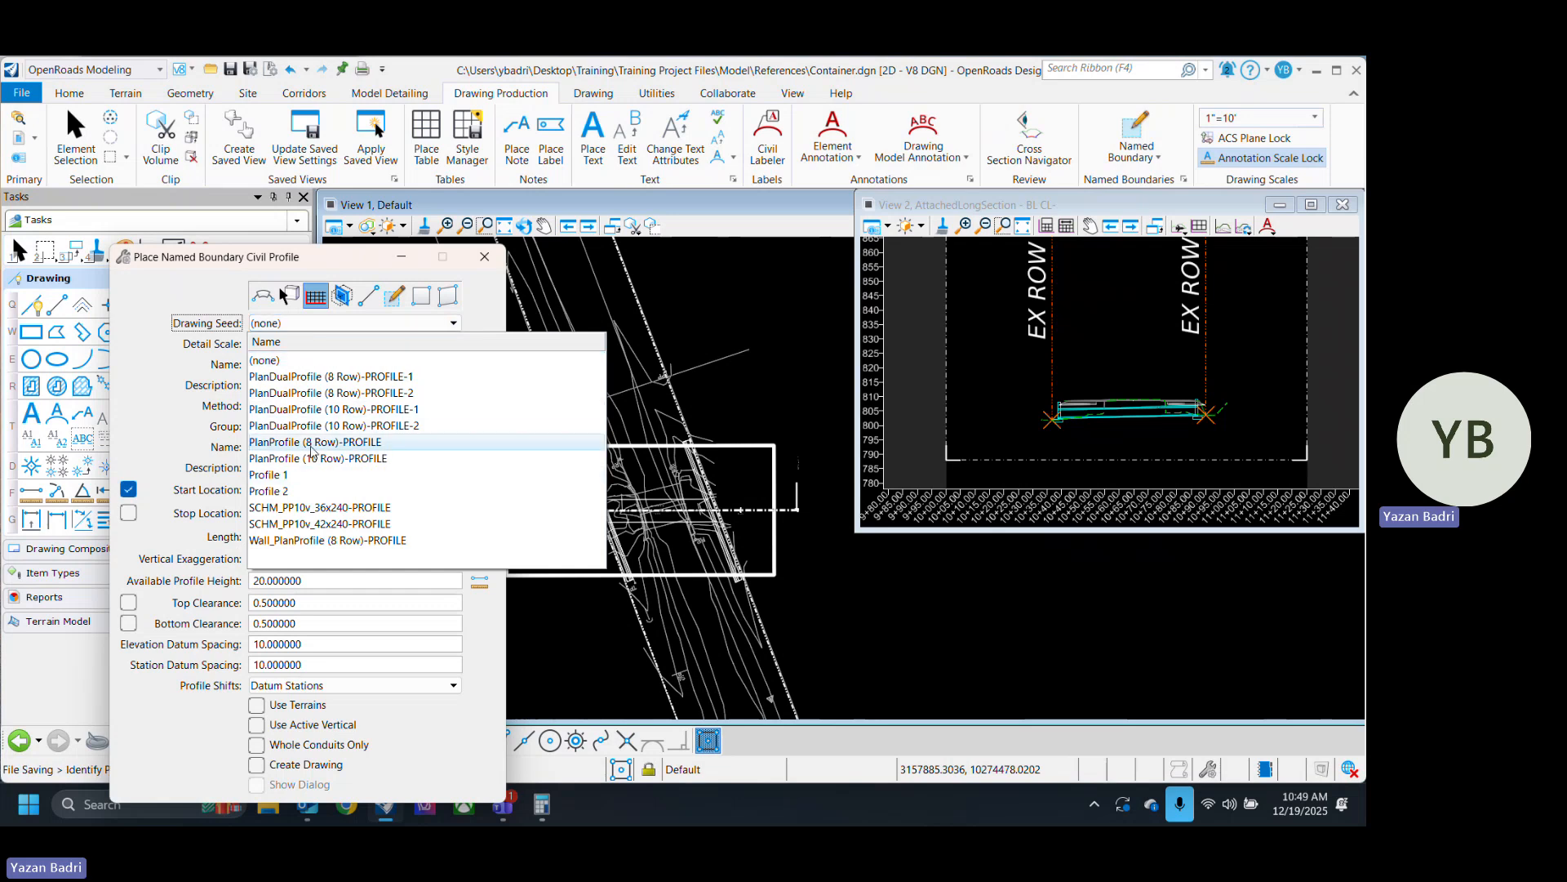
{"action": "left_click", "coordinate": [363, 443]}
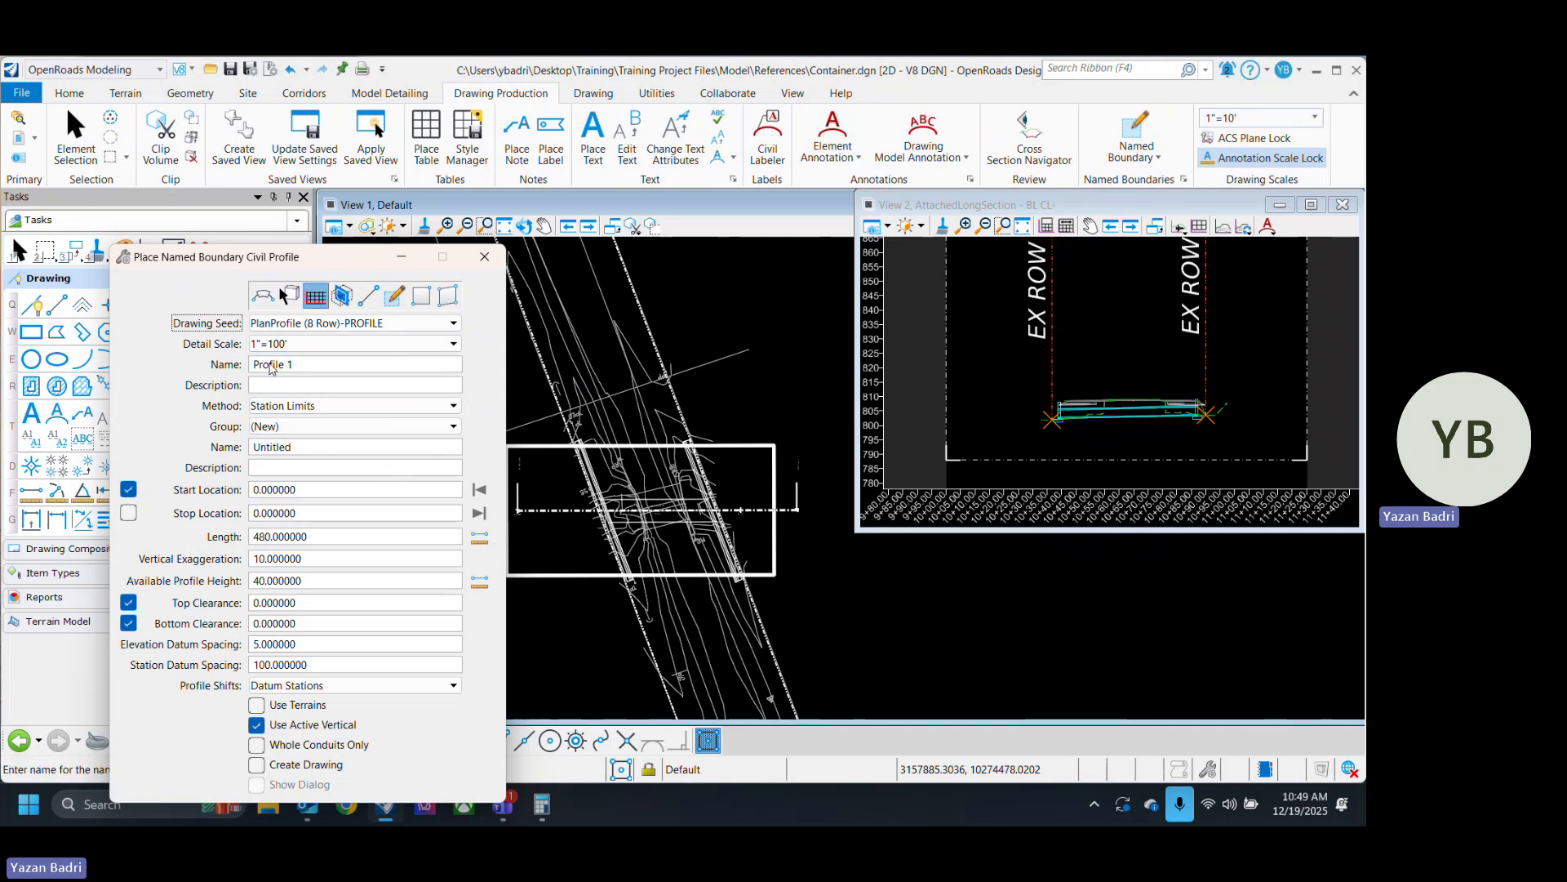
{"action": "left_click", "coordinate": [333, 343]}
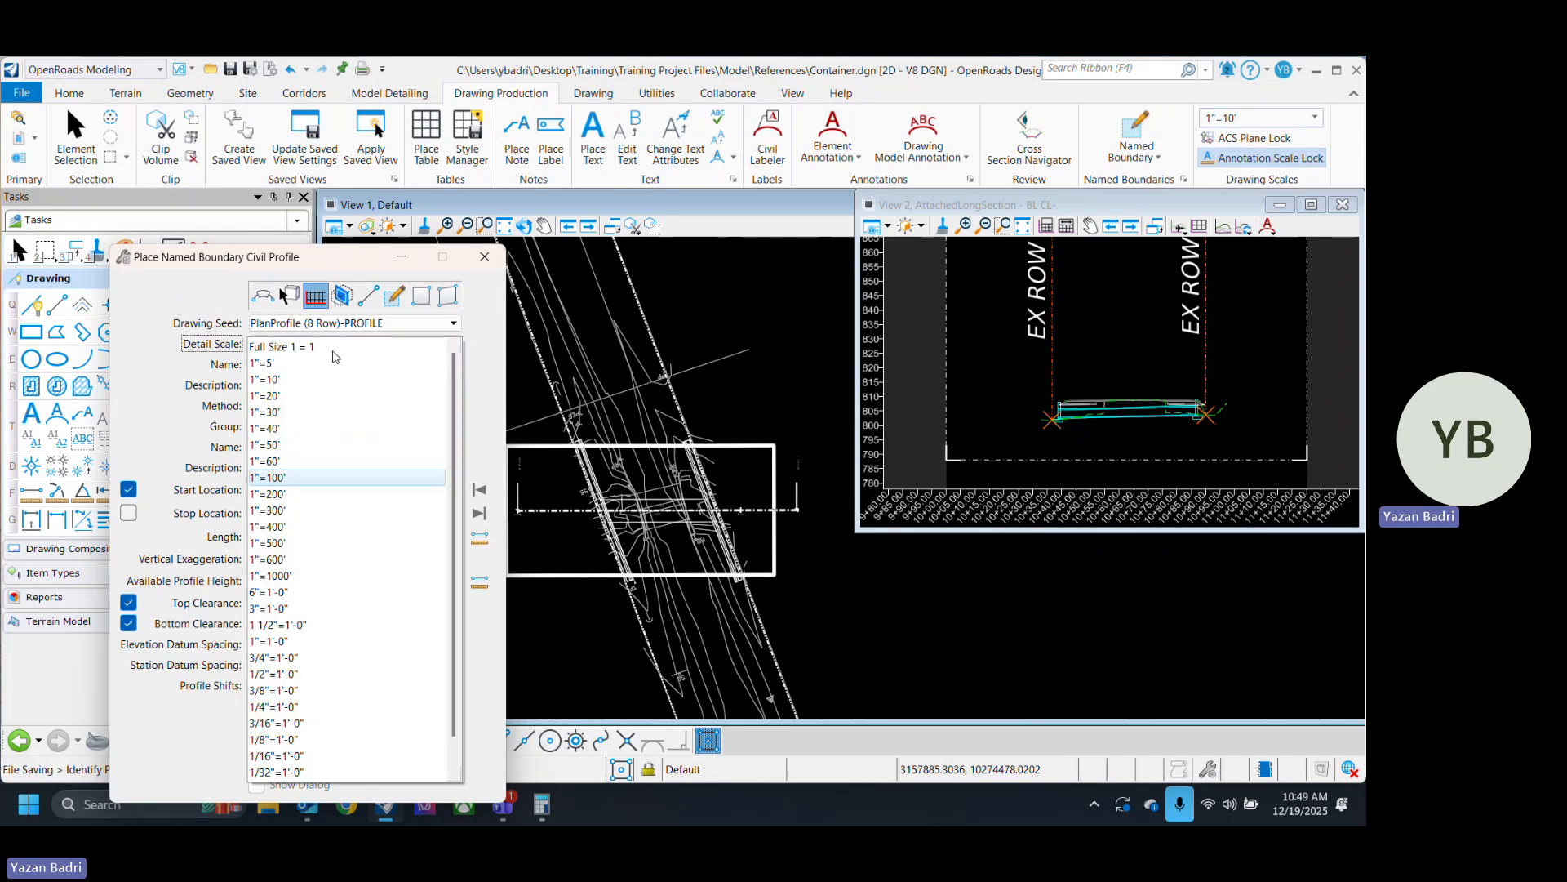
{"action": "left_click", "coordinate": [310, 382]}
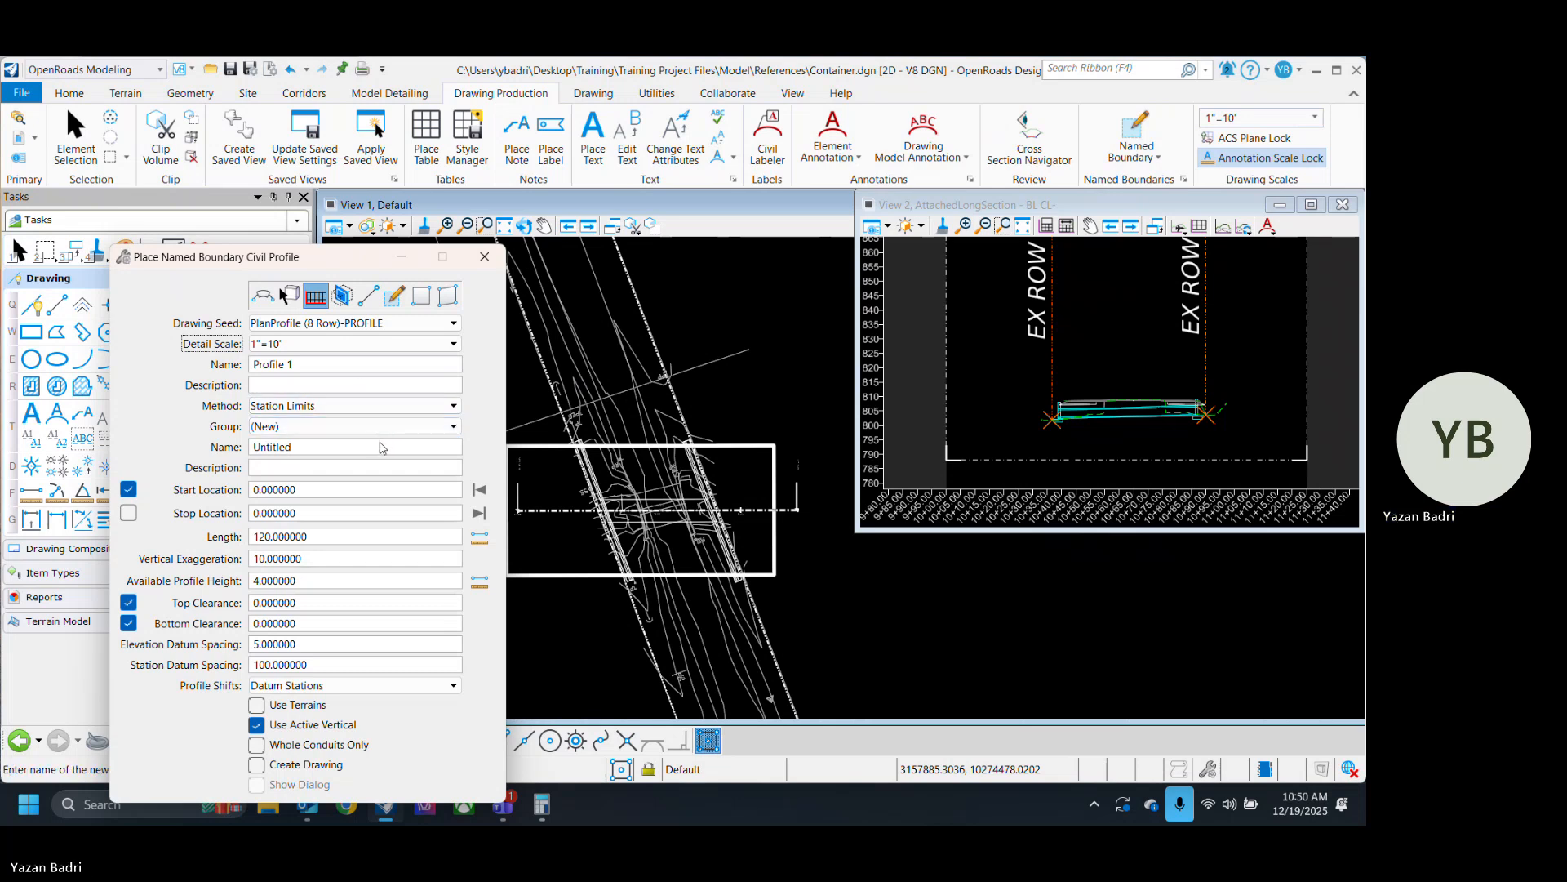
Set the profile boundary's method to From Plan Group, using the BL CL- plan group.
{"action": "left_click", "coordinate": [348, 406]}
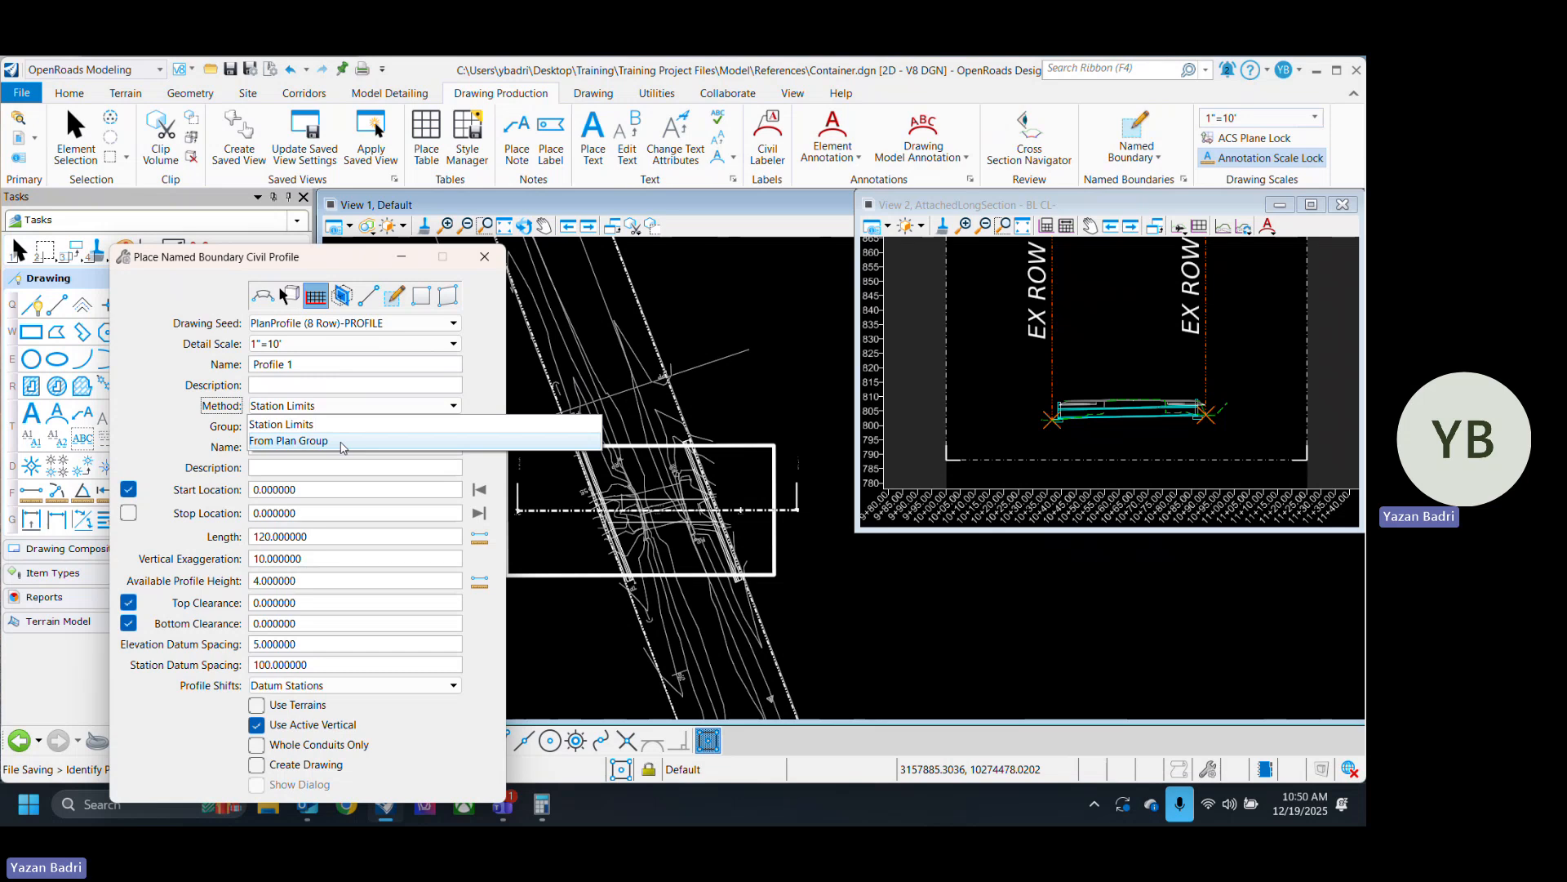
{"action": "left_click", "coordinate": [341, 442]}
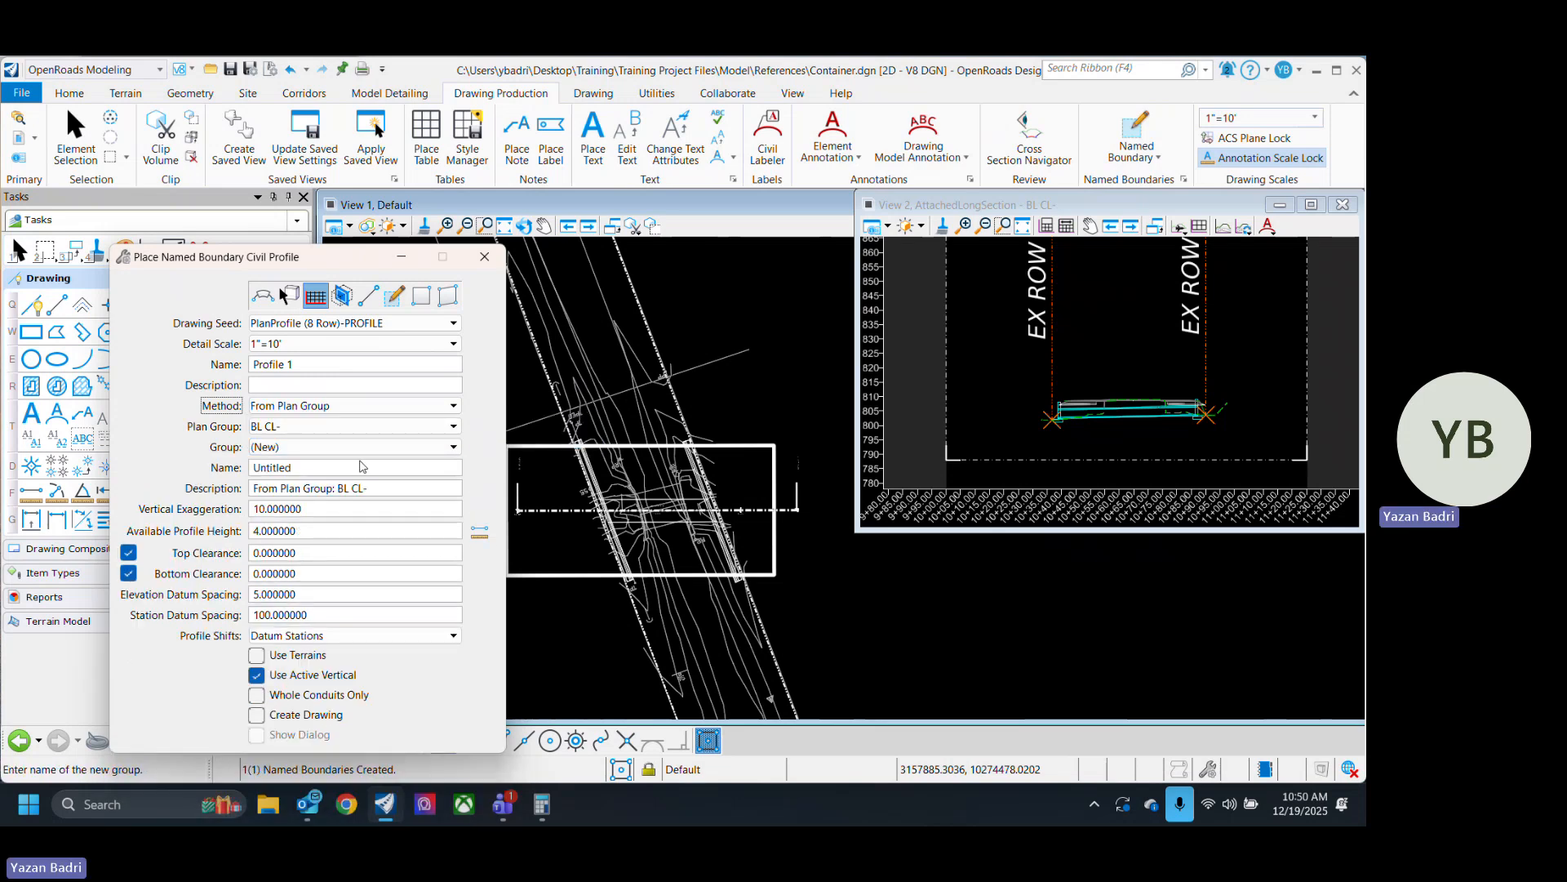
{"action": "left_click", "coordinate": [284, 427]}
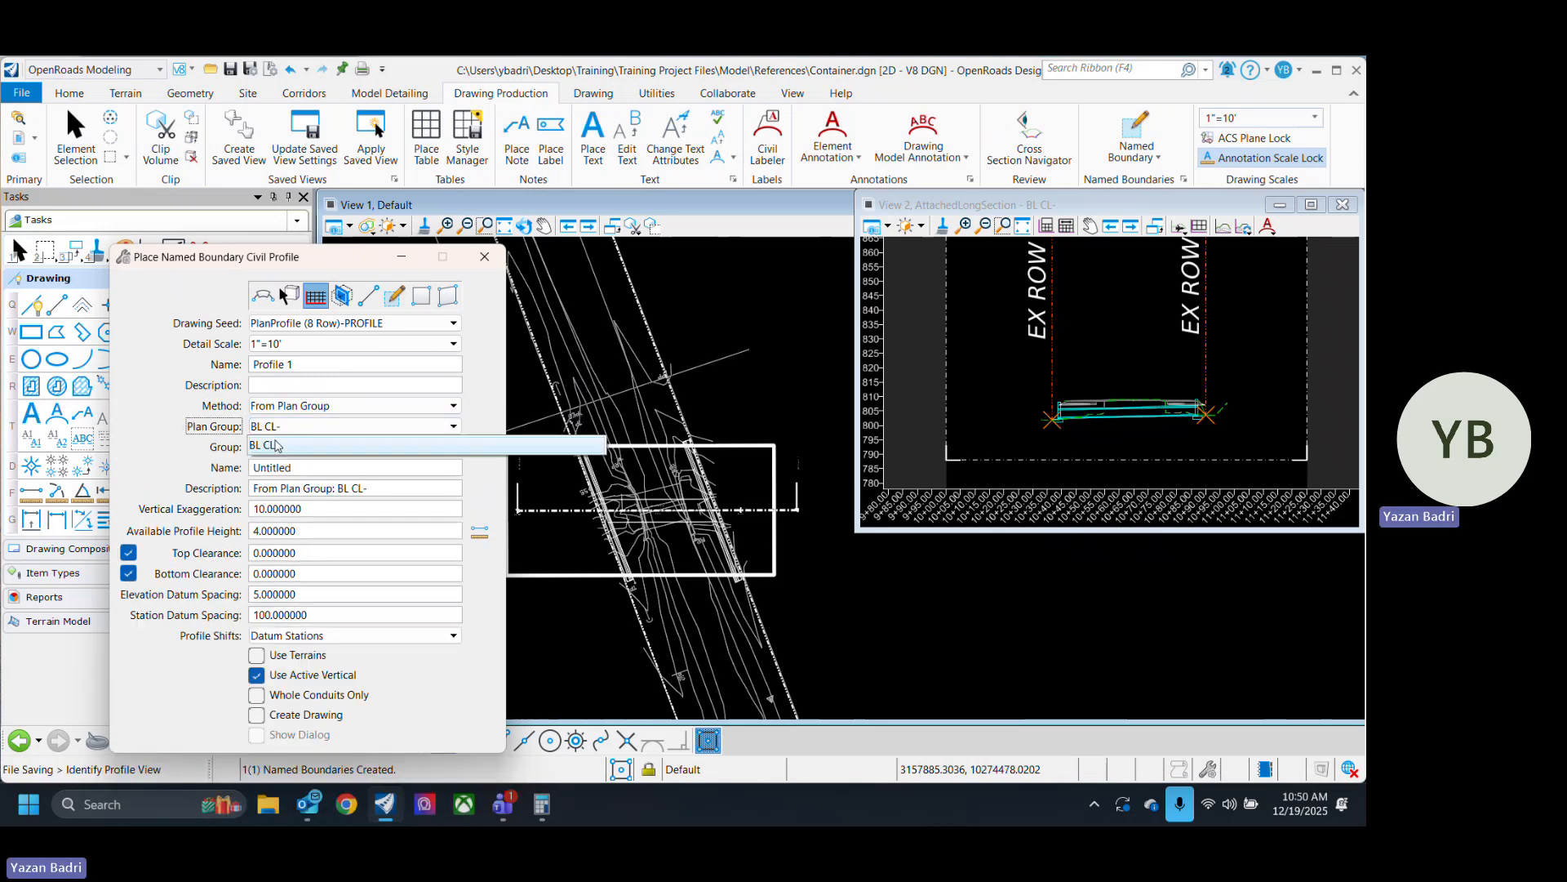
{"action": "left_click", "coordinate": [217, 438]}
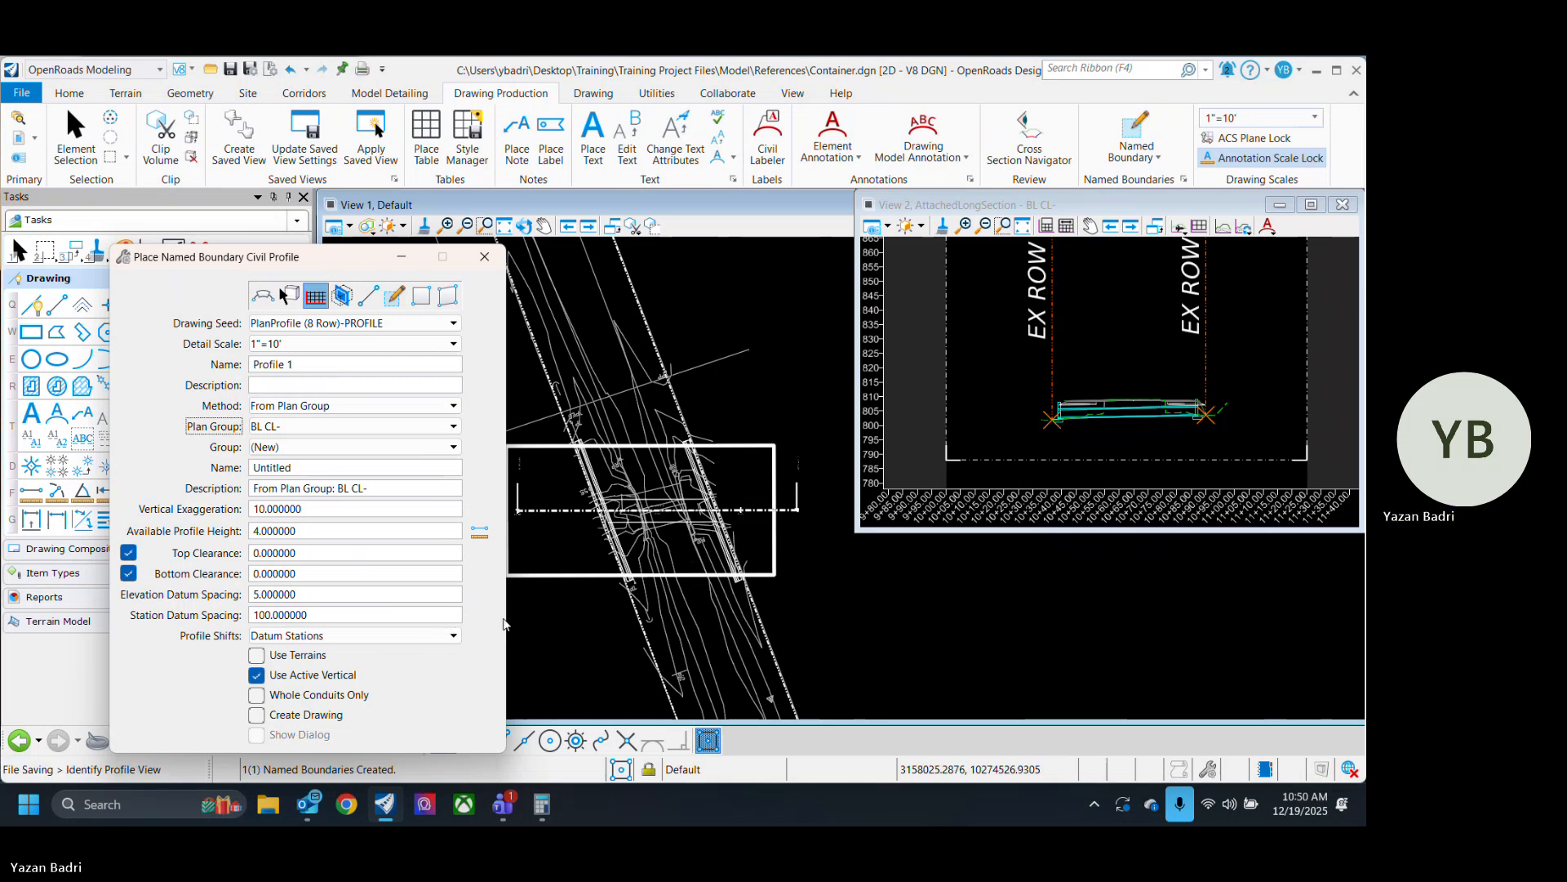
Enable Create Drawing with Show Dialog for the profile boundary and identify the BL CL- profile view.
{"action": "left_click", "coordinate": [257, 715]}
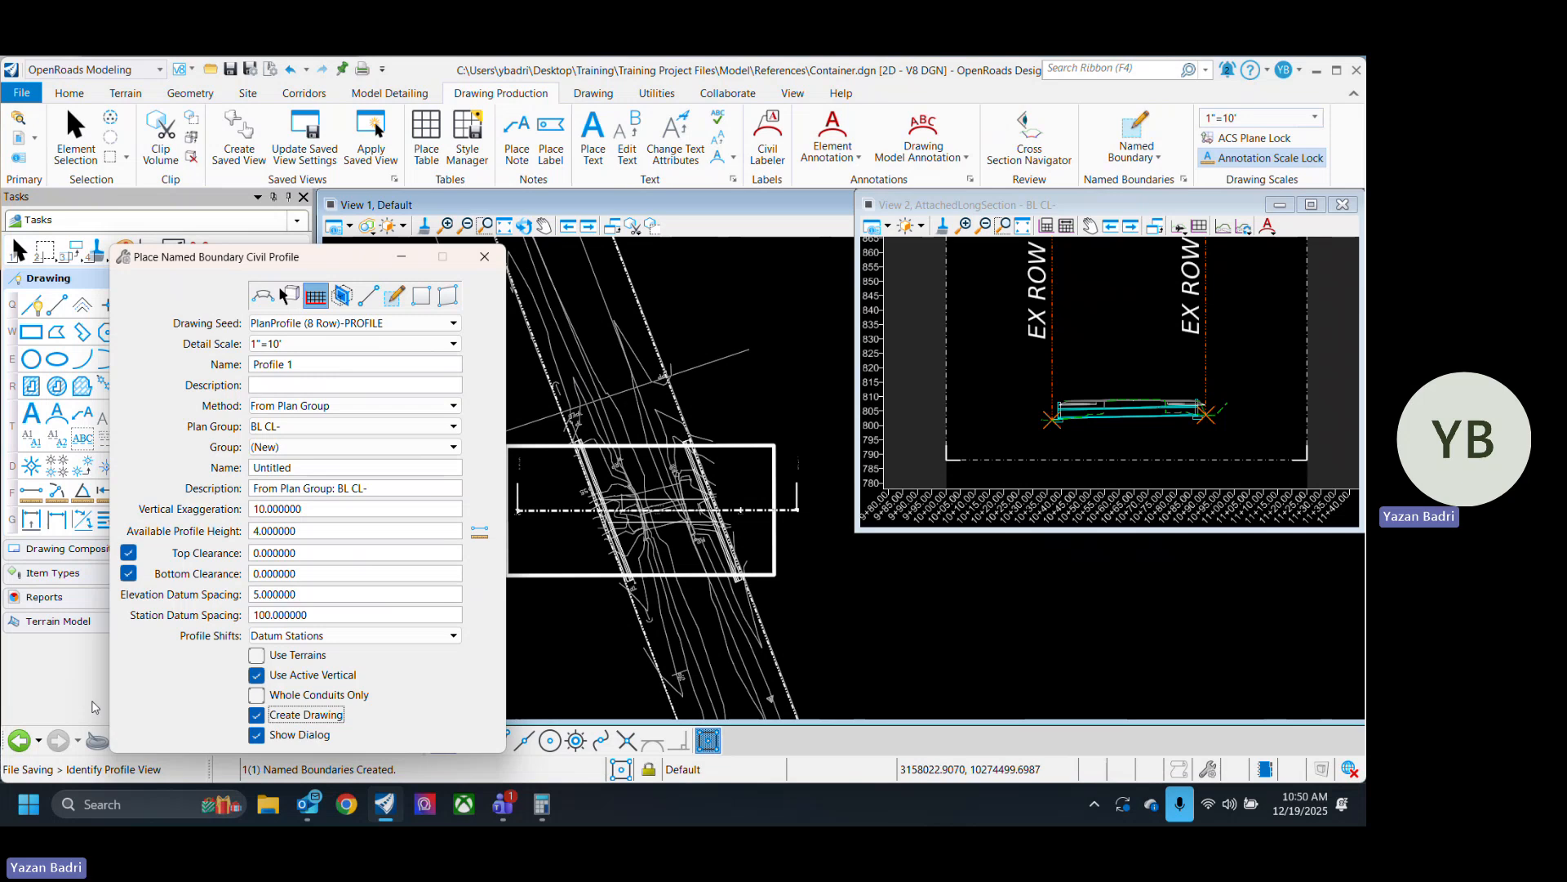
{"action": "left_click", "coordinate": [1024, 389]}
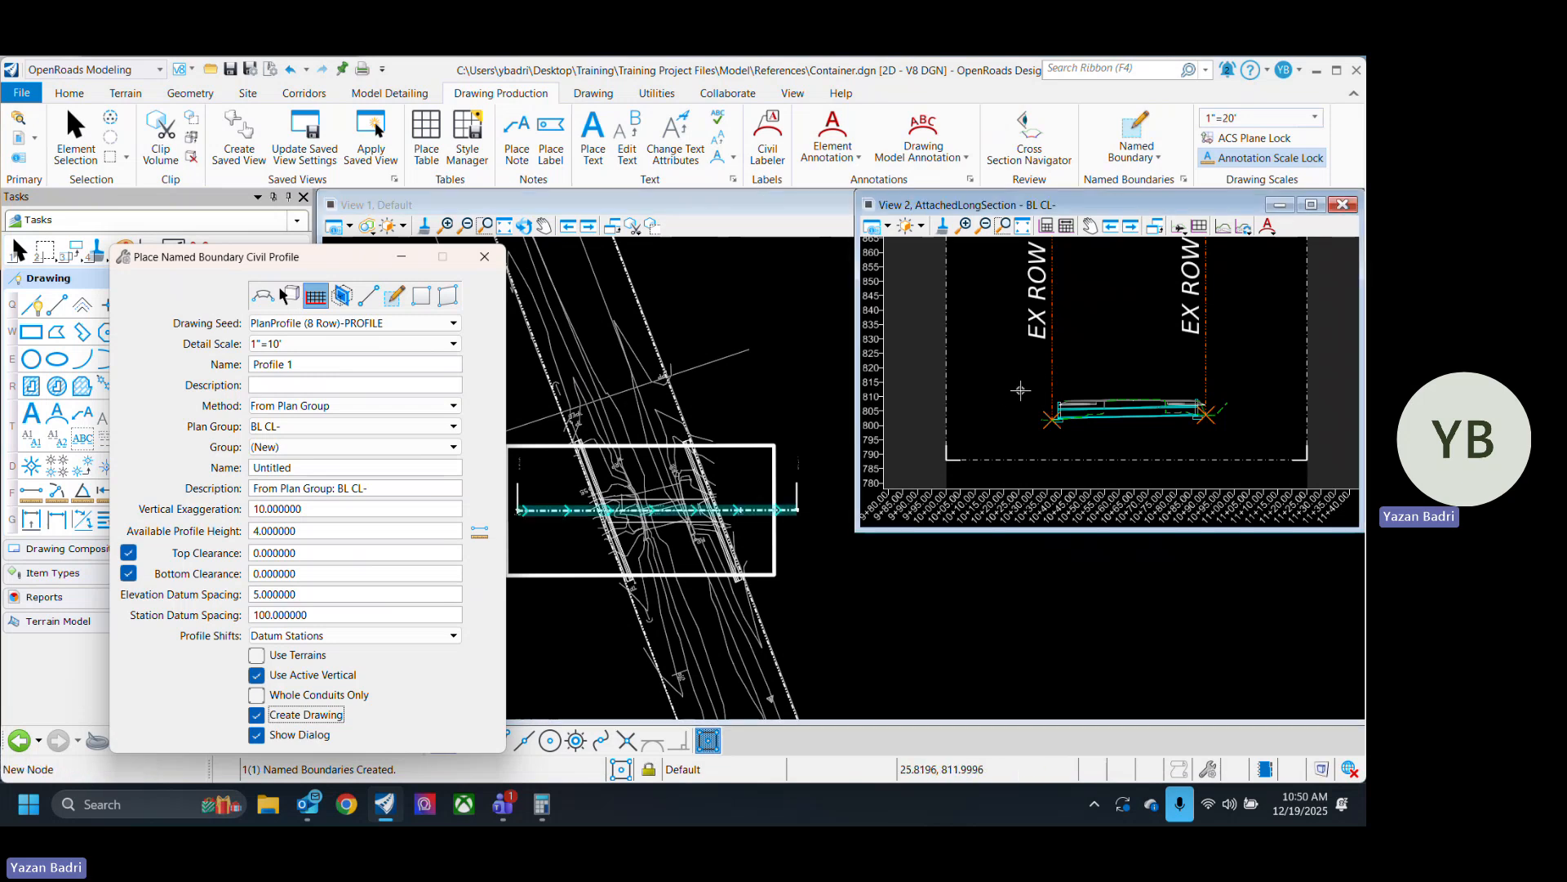
{"action": "scroll", "coordinate": [1020, 390], "scroll_direction": "down", "scroll_amount": 3}
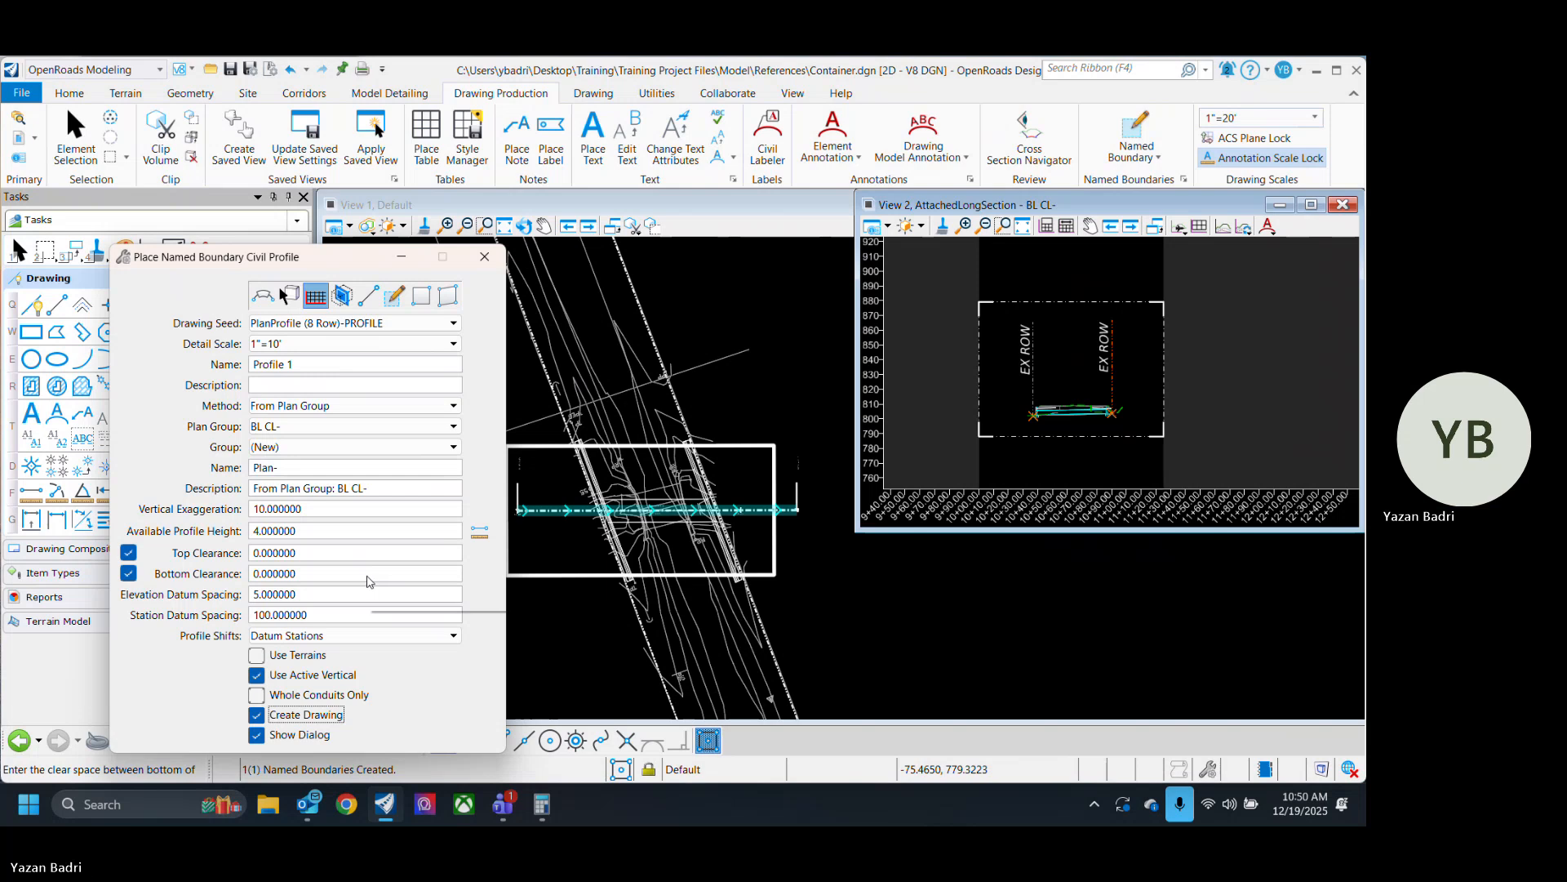
{"action": "scroll", "coordinate": [825, 575], "scroll_direction": "down", "scroll_amount": 2}
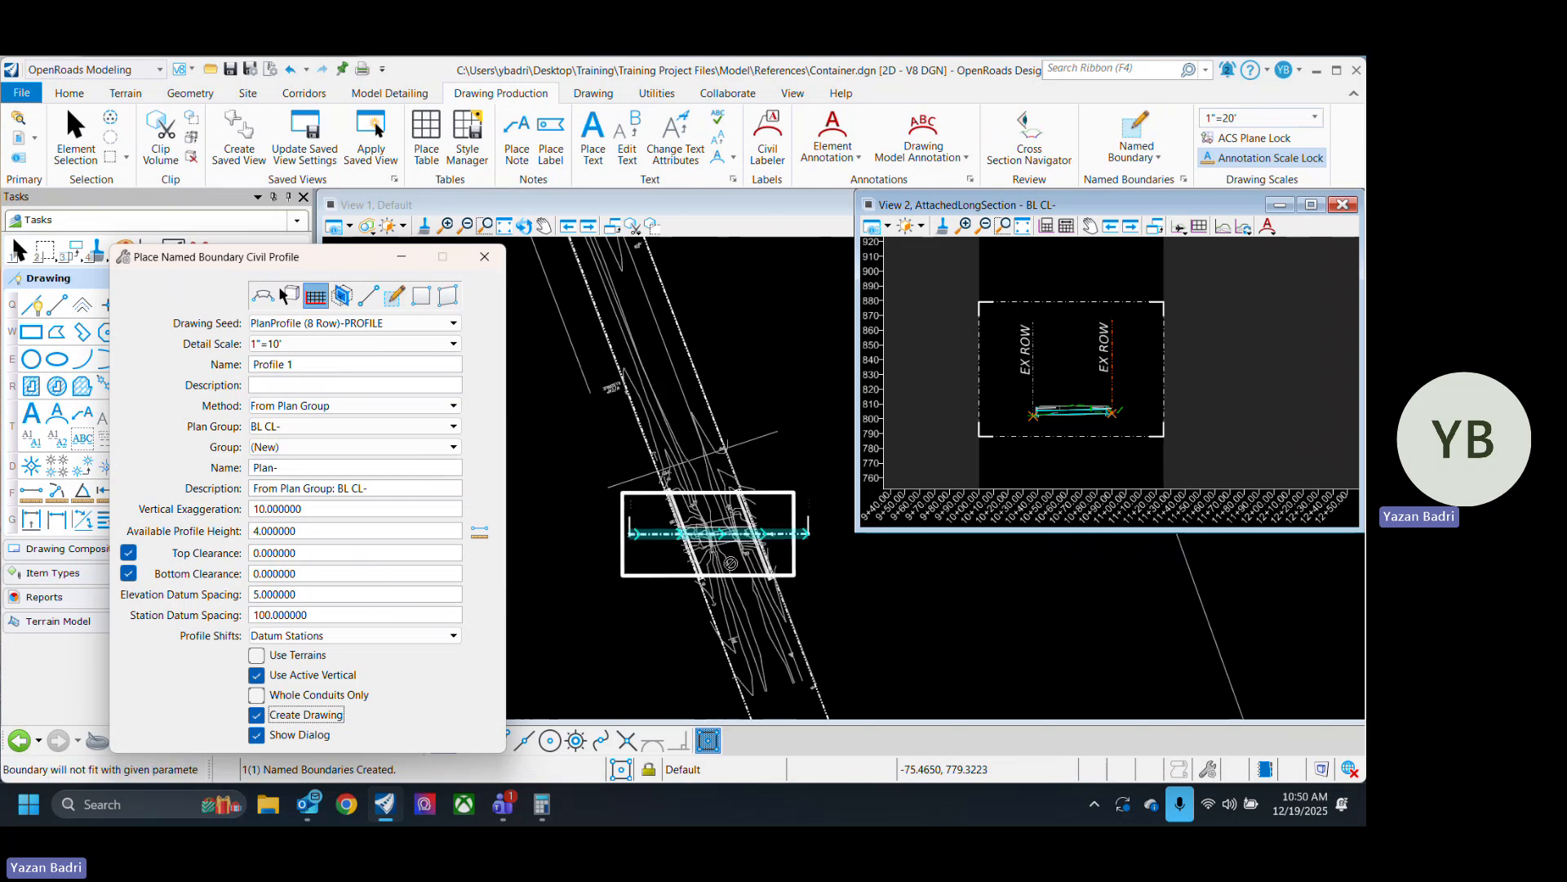
{"action": "scroll", "coordinate": [731, 563], "scroll_direction": "up", "scroll_amount": 2}
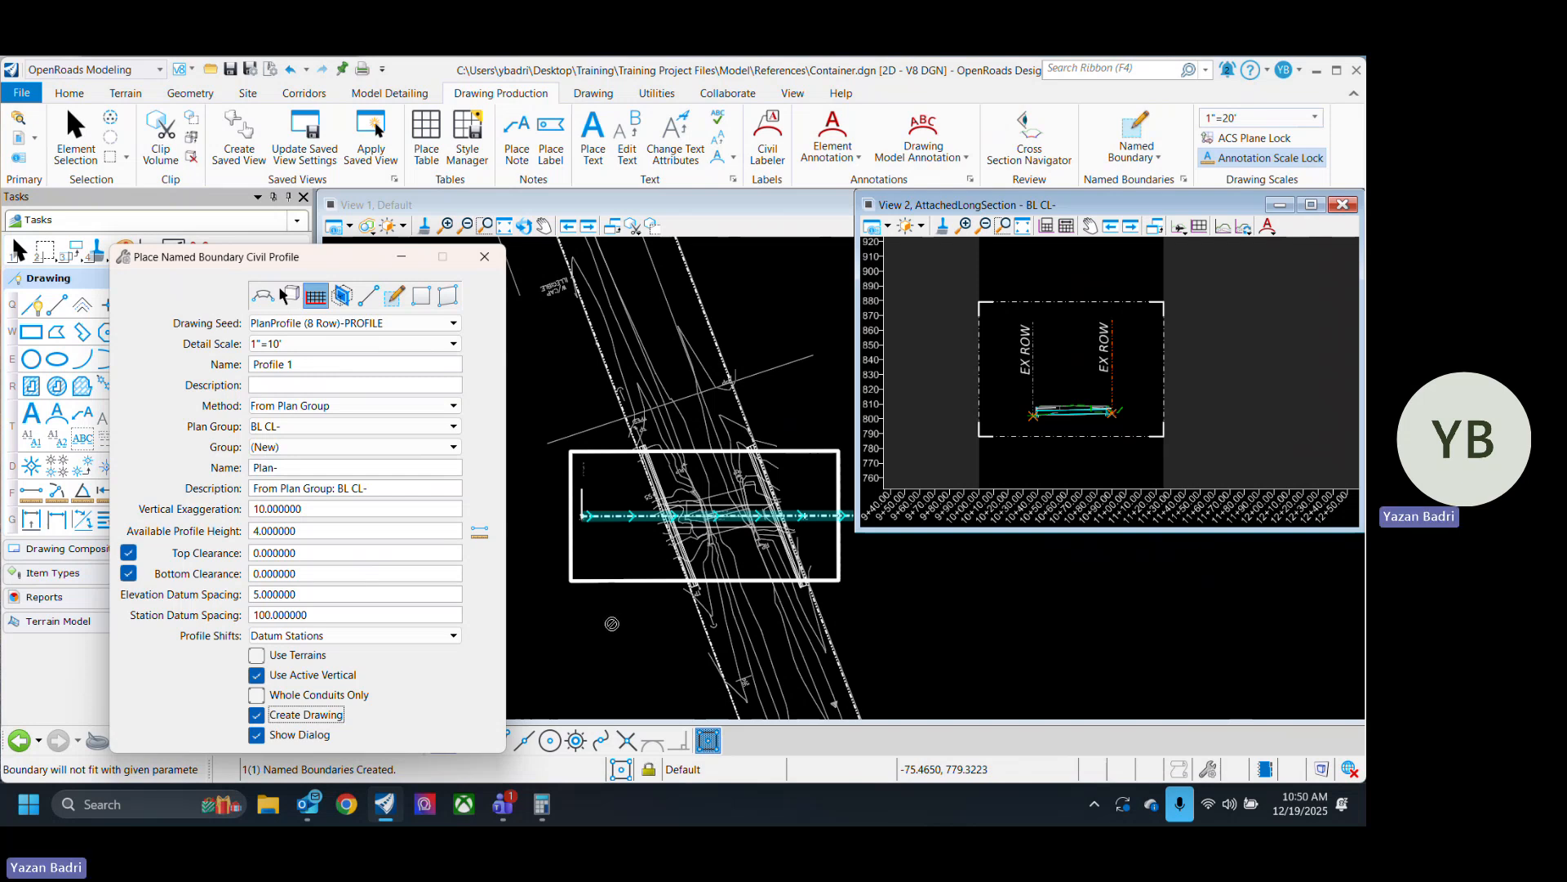
{"action": "scroll", "coordinate": [720, 526], "scroll_direction": "up", "scroll_amount": 2}
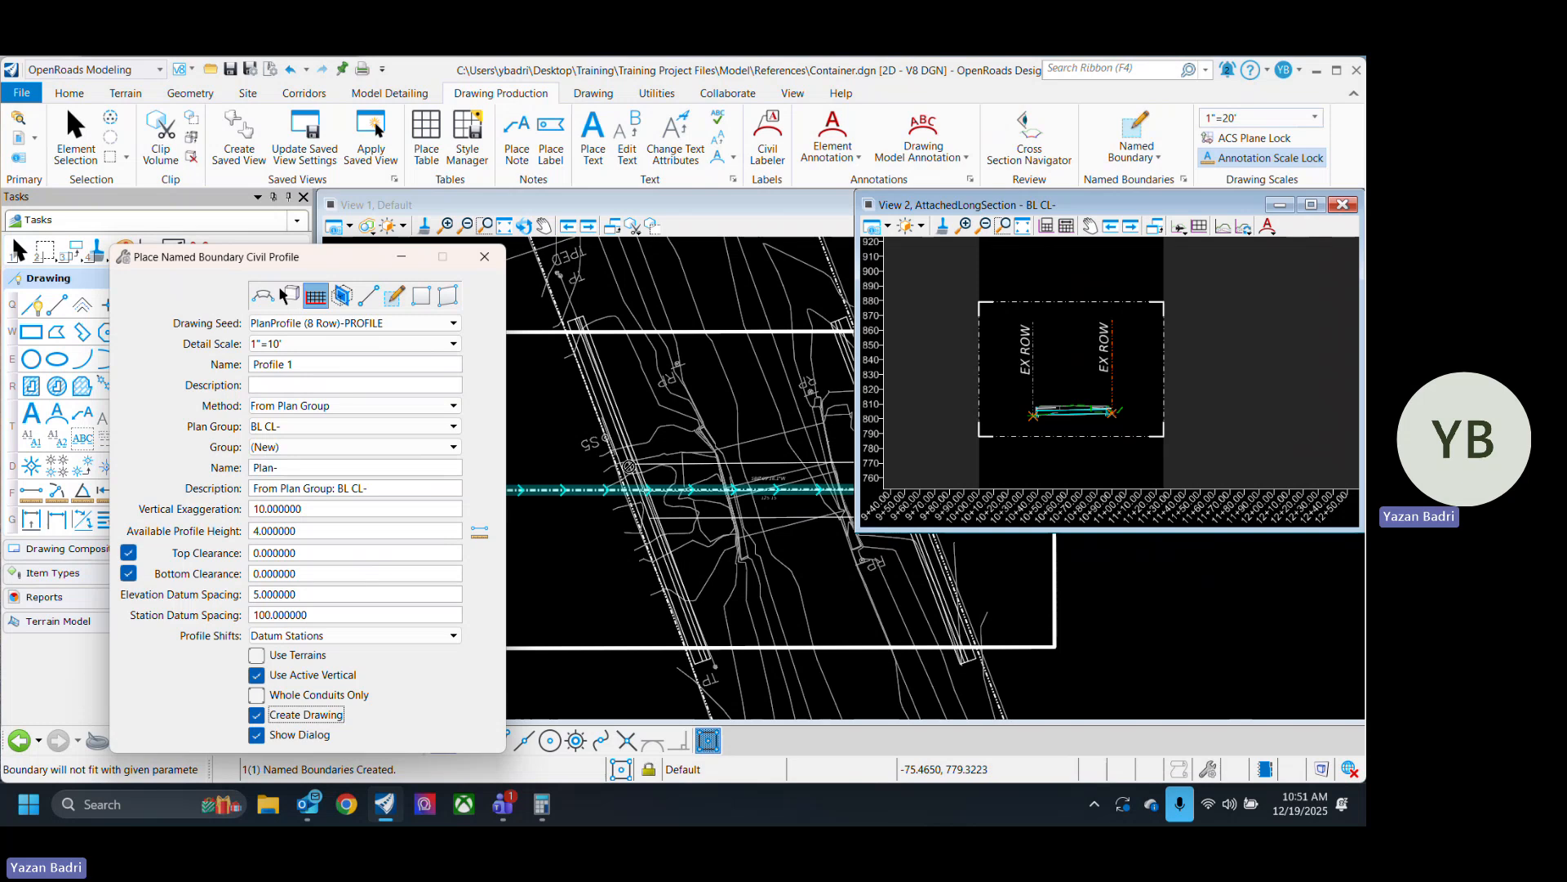
{"action": "scroll", "coordinate": [720, 526], "scroll_direction": "down", "scroll_amount": 2}
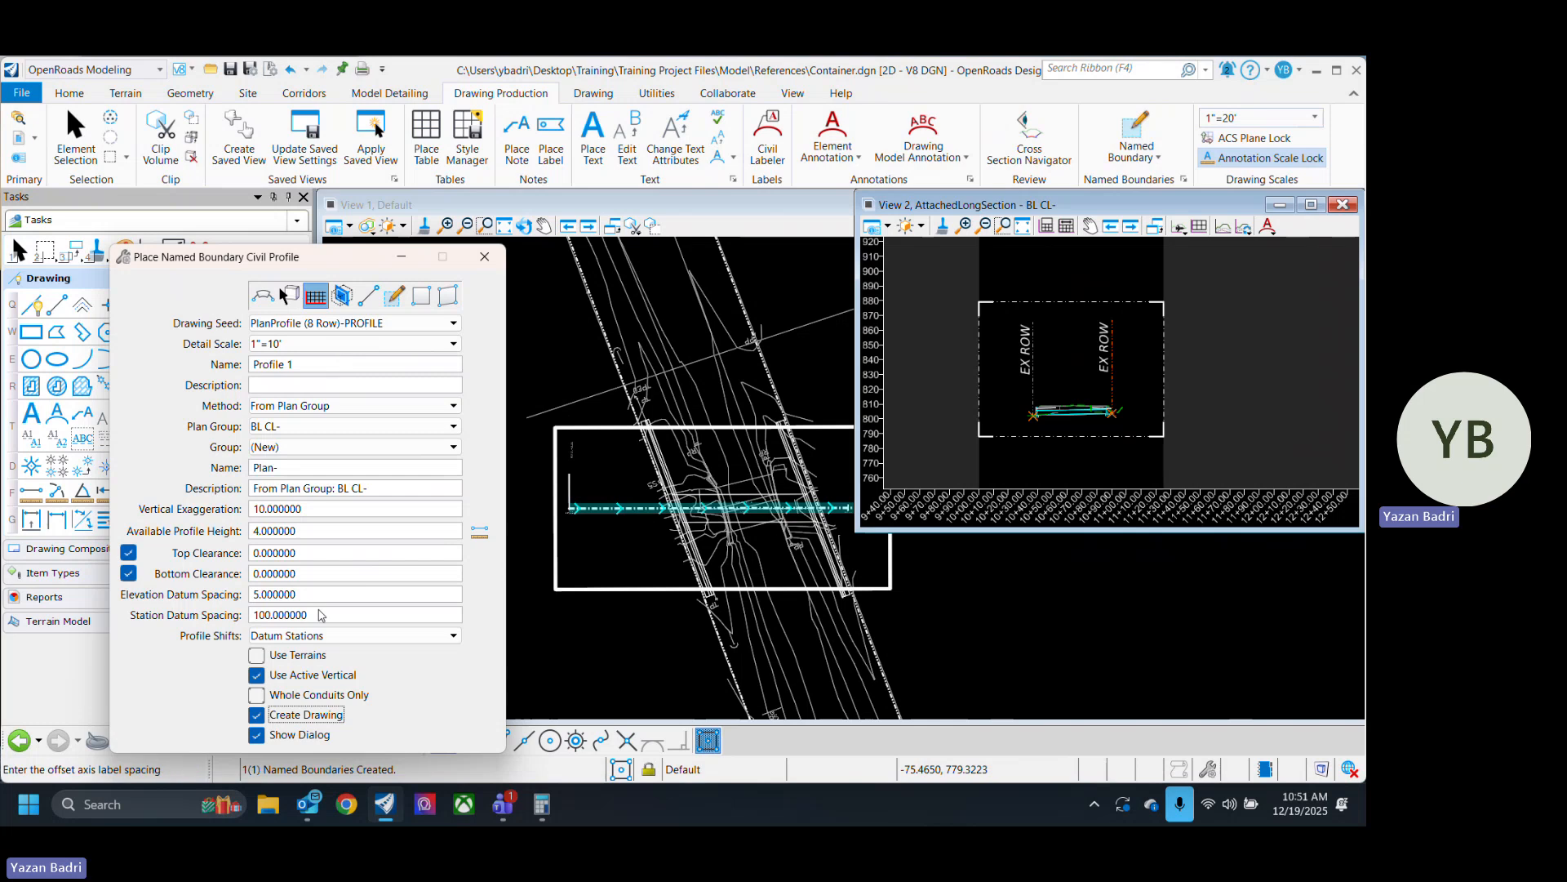
Try detail scale 1"=20' for the profile boundary, and set it back to 1"=10'.
{"action": "left_click", "coordinate": [351, 344]}
{"action": "left_click", "coordinate": [306, 395]}
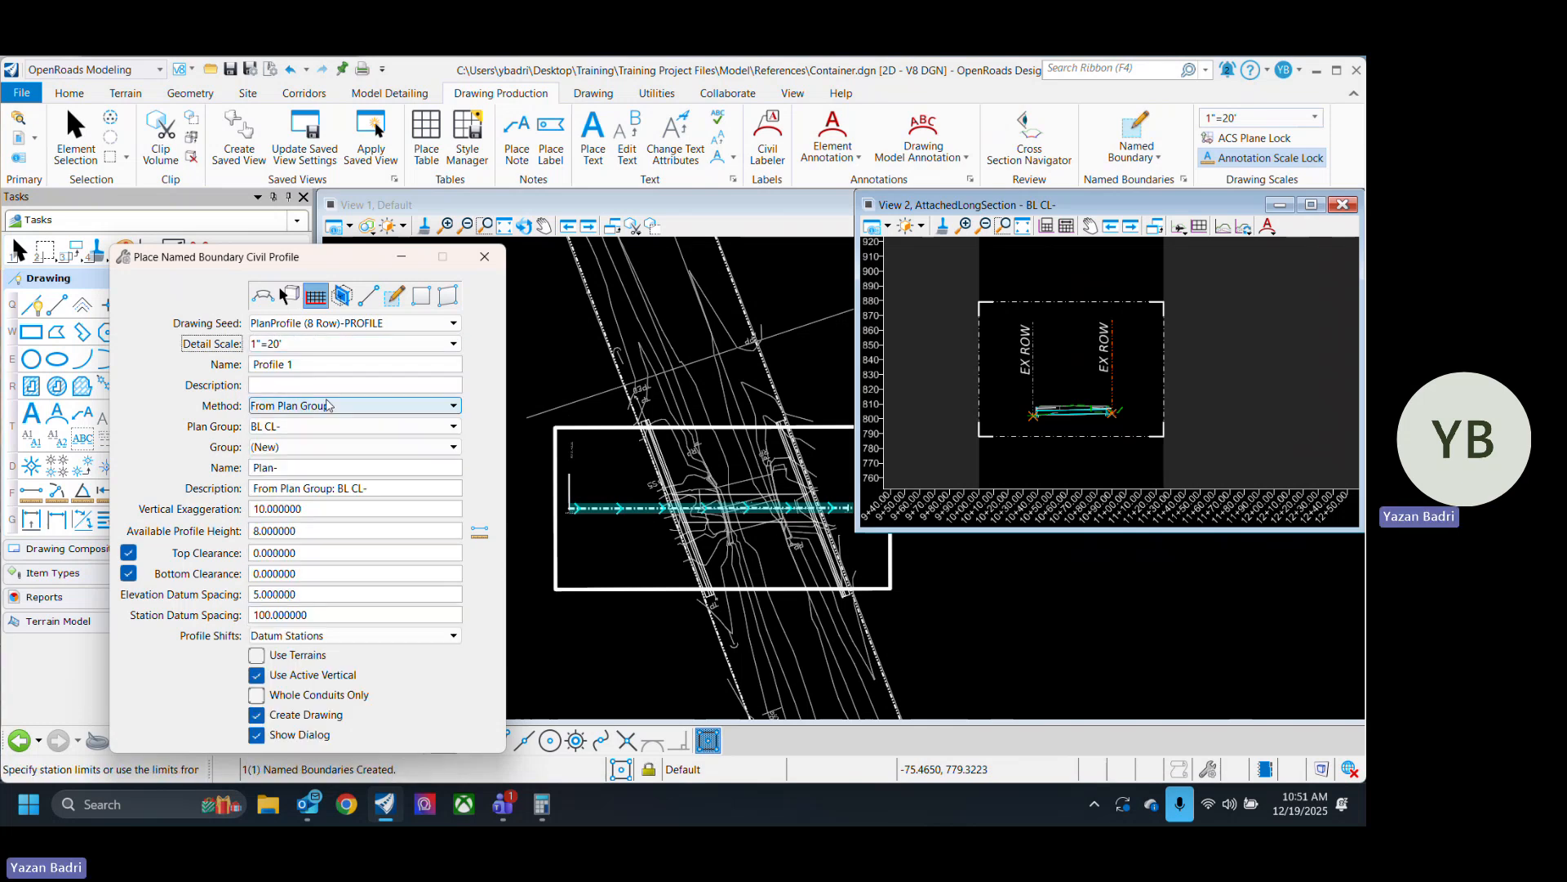
{"action": "left_click", "coordinate": [317, 346]}
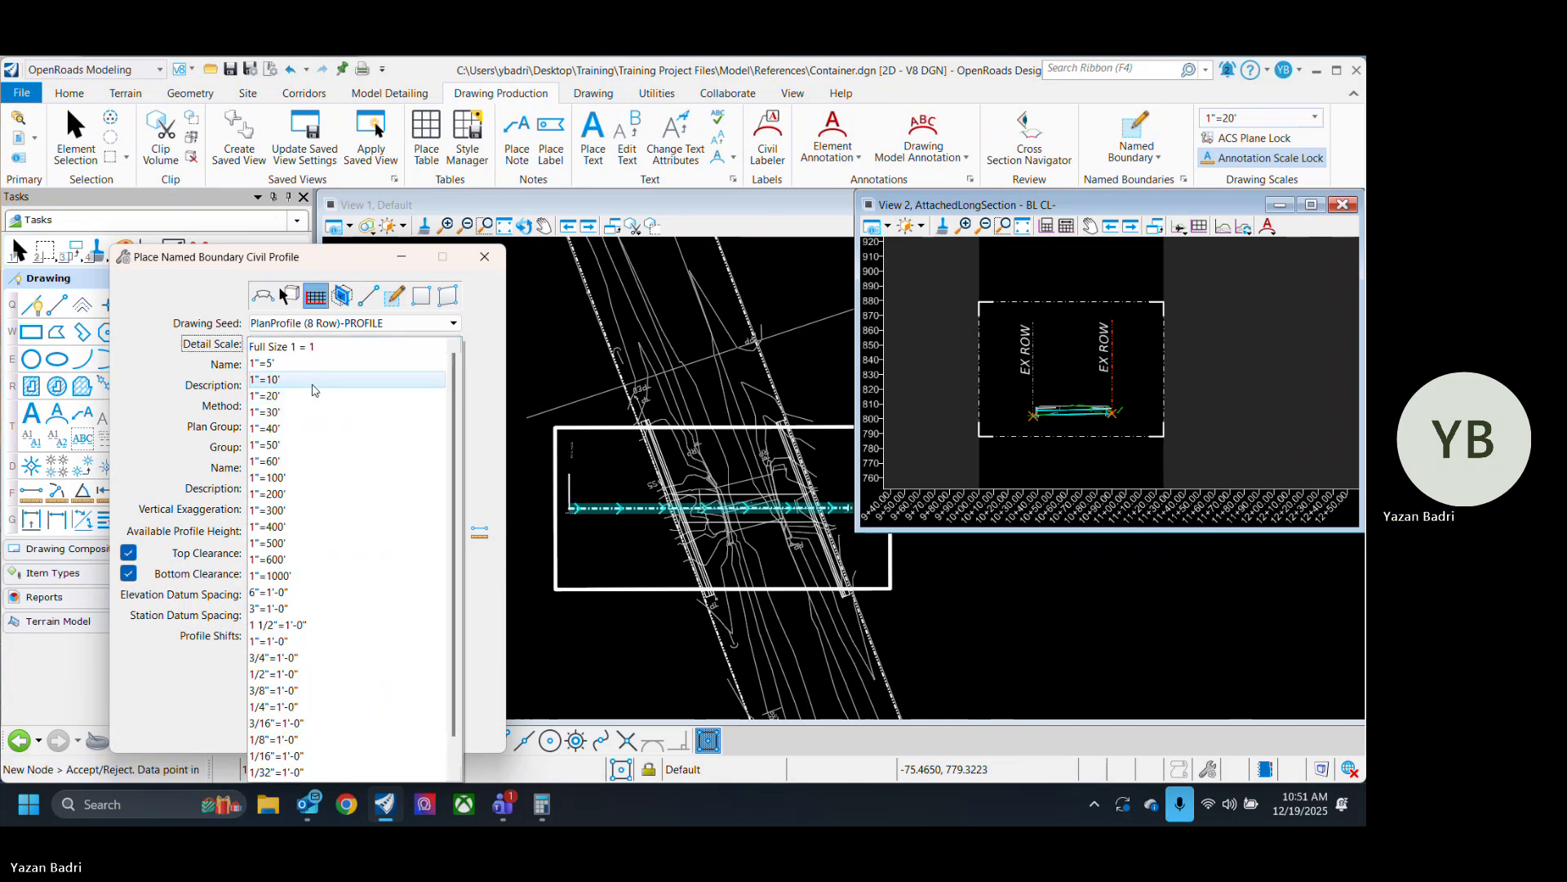
{"action": "left_click", "coordinate": [311, 382]}
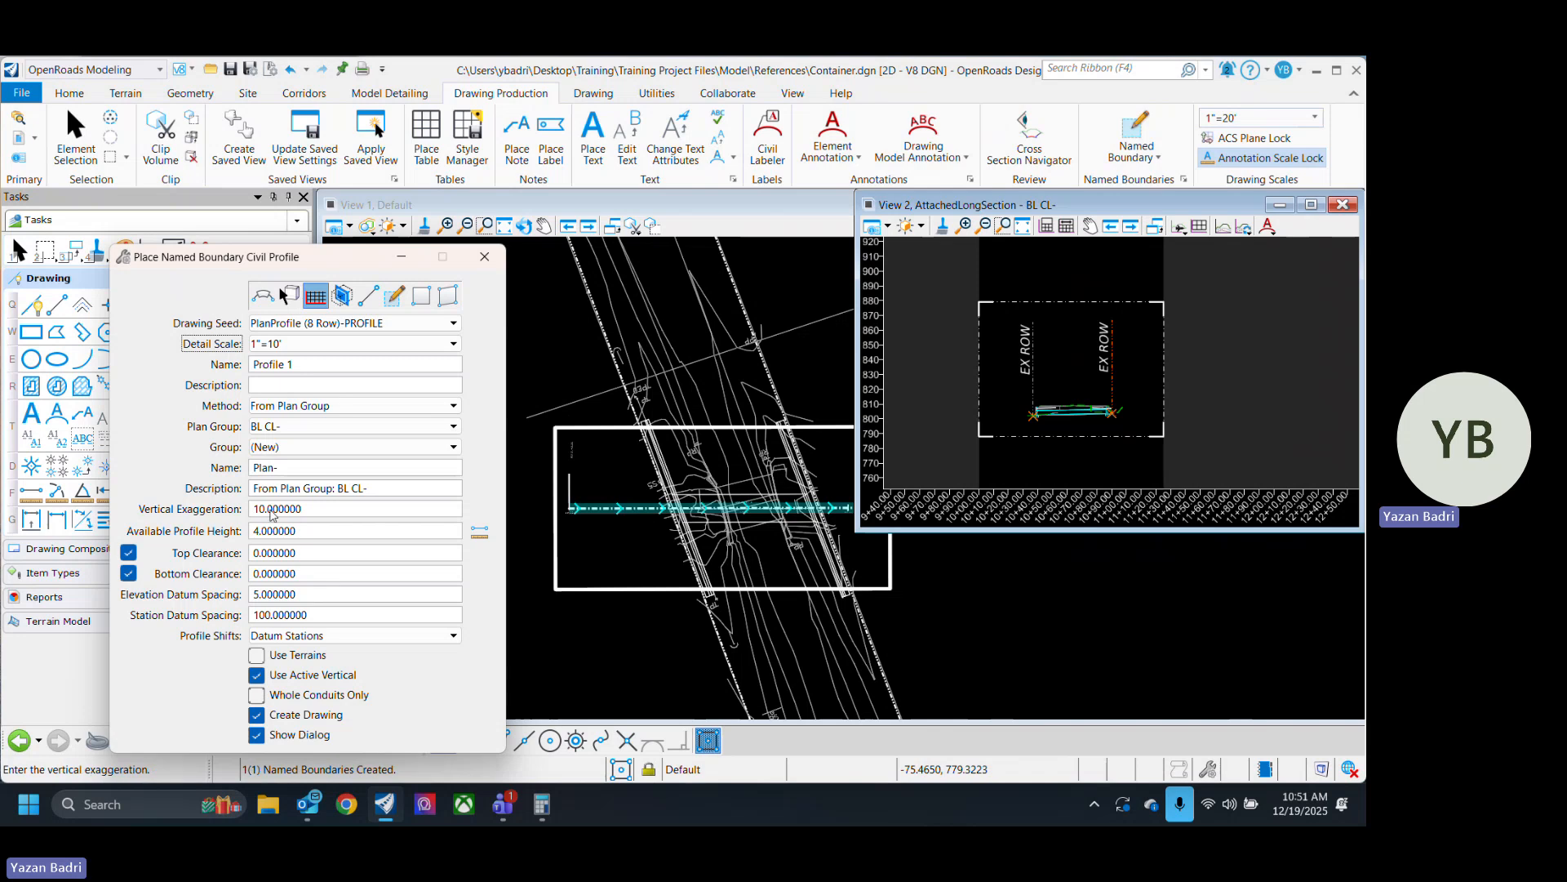
Try a vertical exaggeration of 4 for the profile boundary and preview its outline around the culvert profile.
{"action": "left_click", "coordinate": [326, 509]}
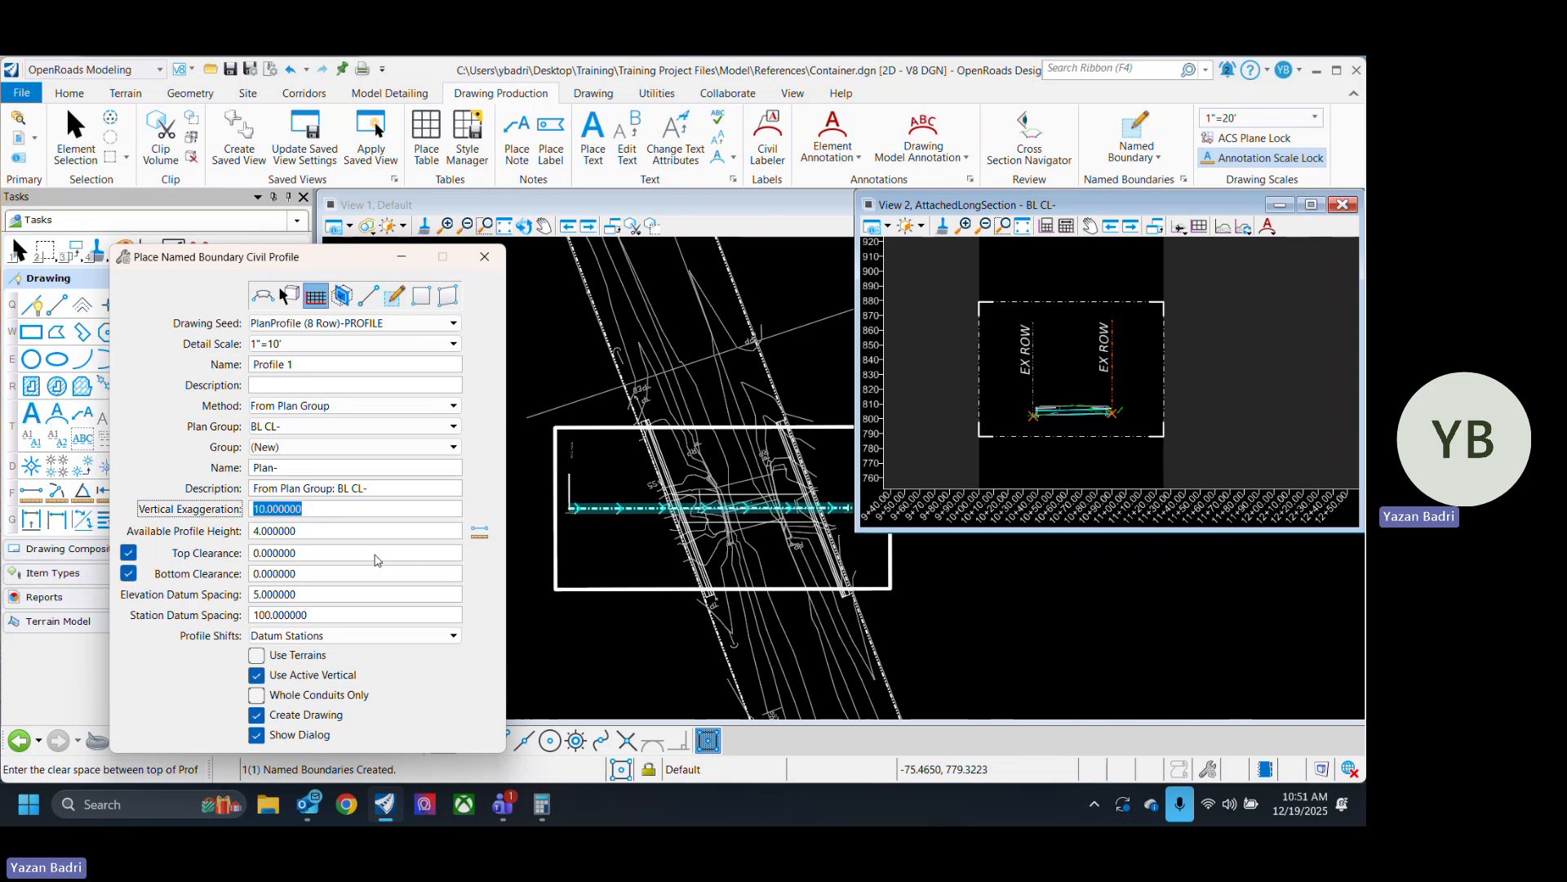
{"action": "type", "text": "4"}
{"action": "key", "text": "Tab"}
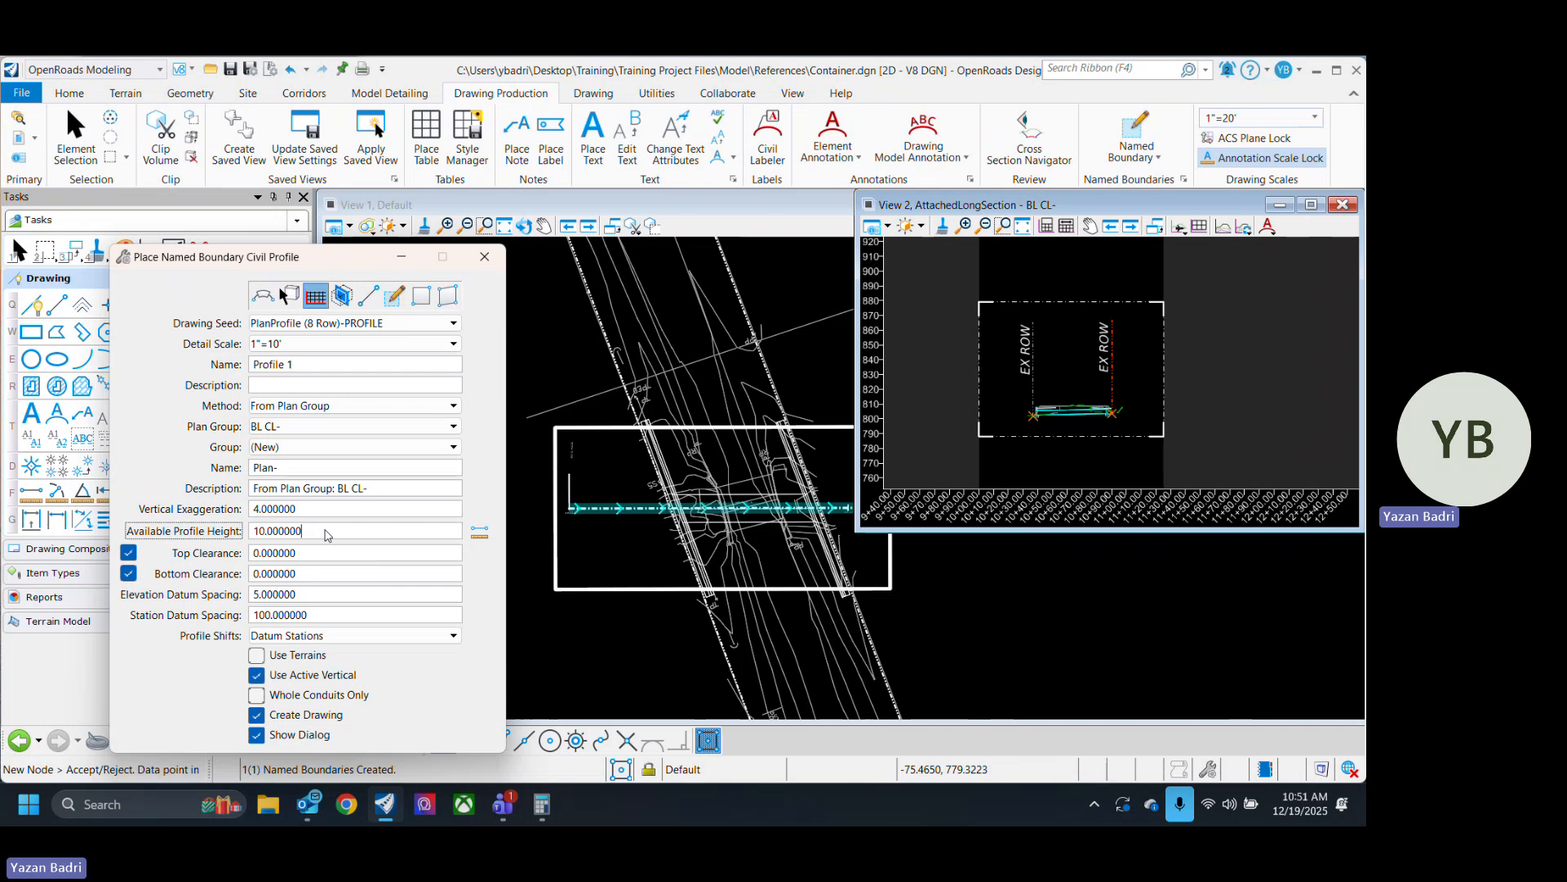
{"action": "scroll", "coordinate": [1110, 409], "scroll_direction": "up", "scroll_amount": 2}
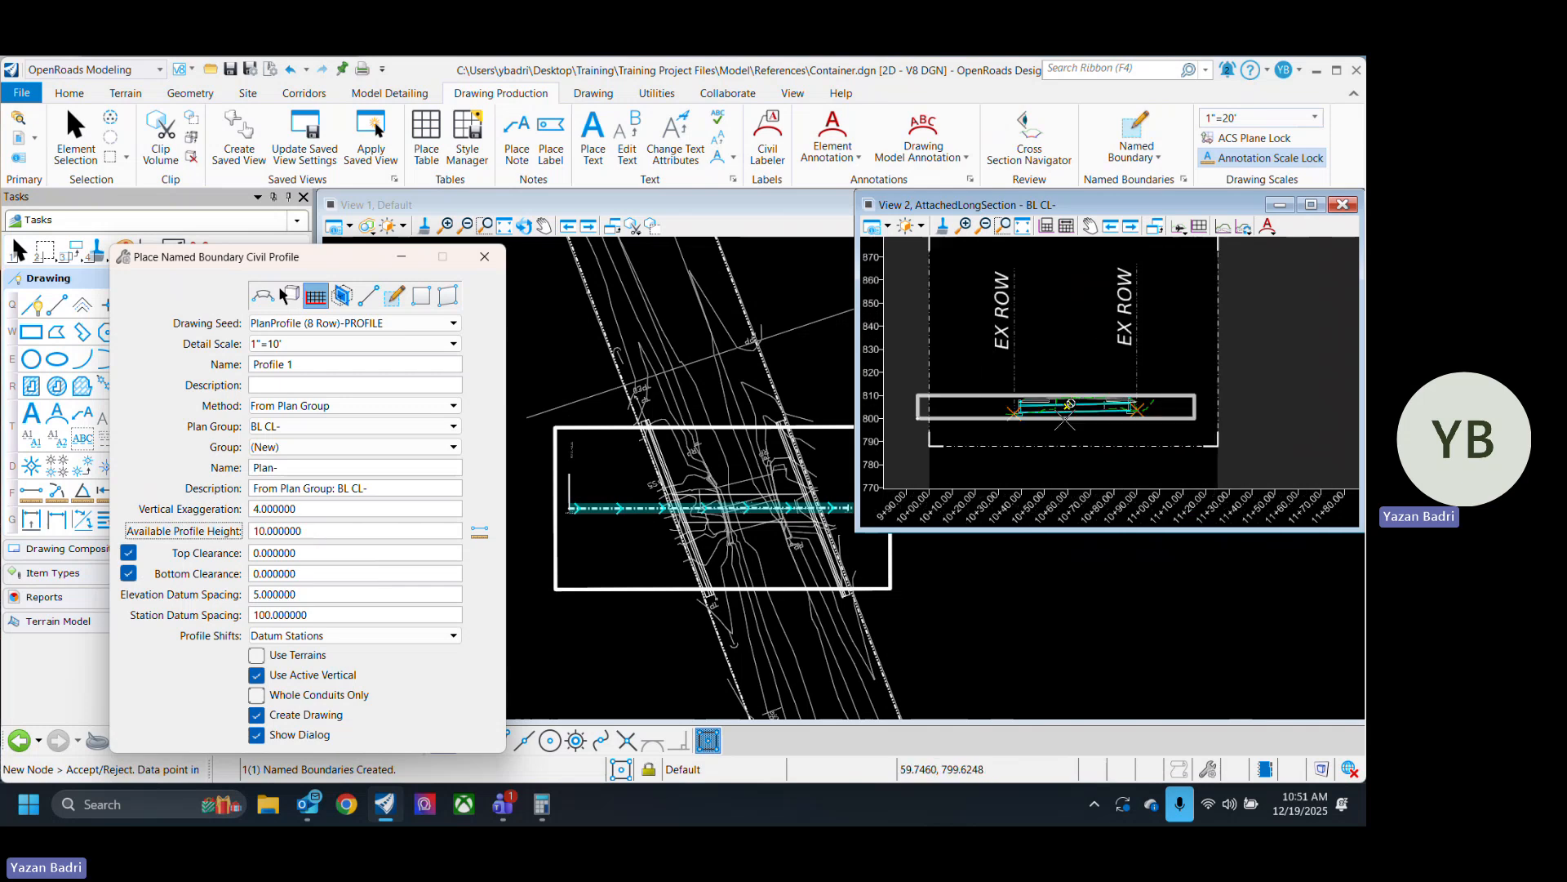
{"action": "scroll", "coordinate": [1091, 386], "scroll_direction": "up", "scroll_amount": 2}
{"action": "scroll", "coordinate": [1150, 403], "scroll_direction": "down", "scroll_amount": 2}
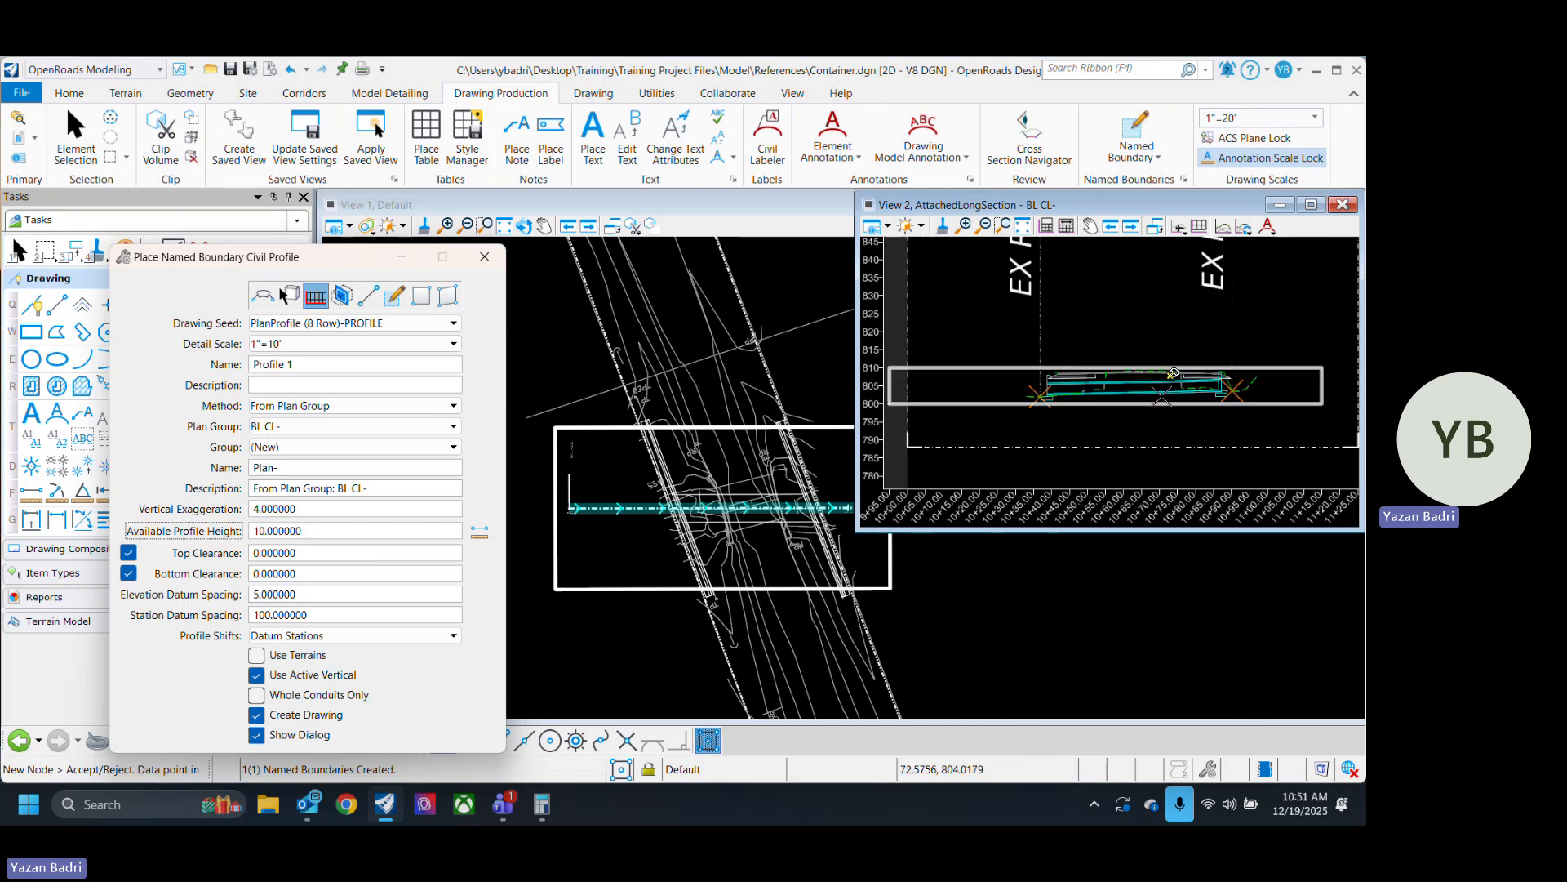
Set the profile boundary's vertical exaggeration back to 10.
{"action": "left_click", "coordinate": [315, 508]}
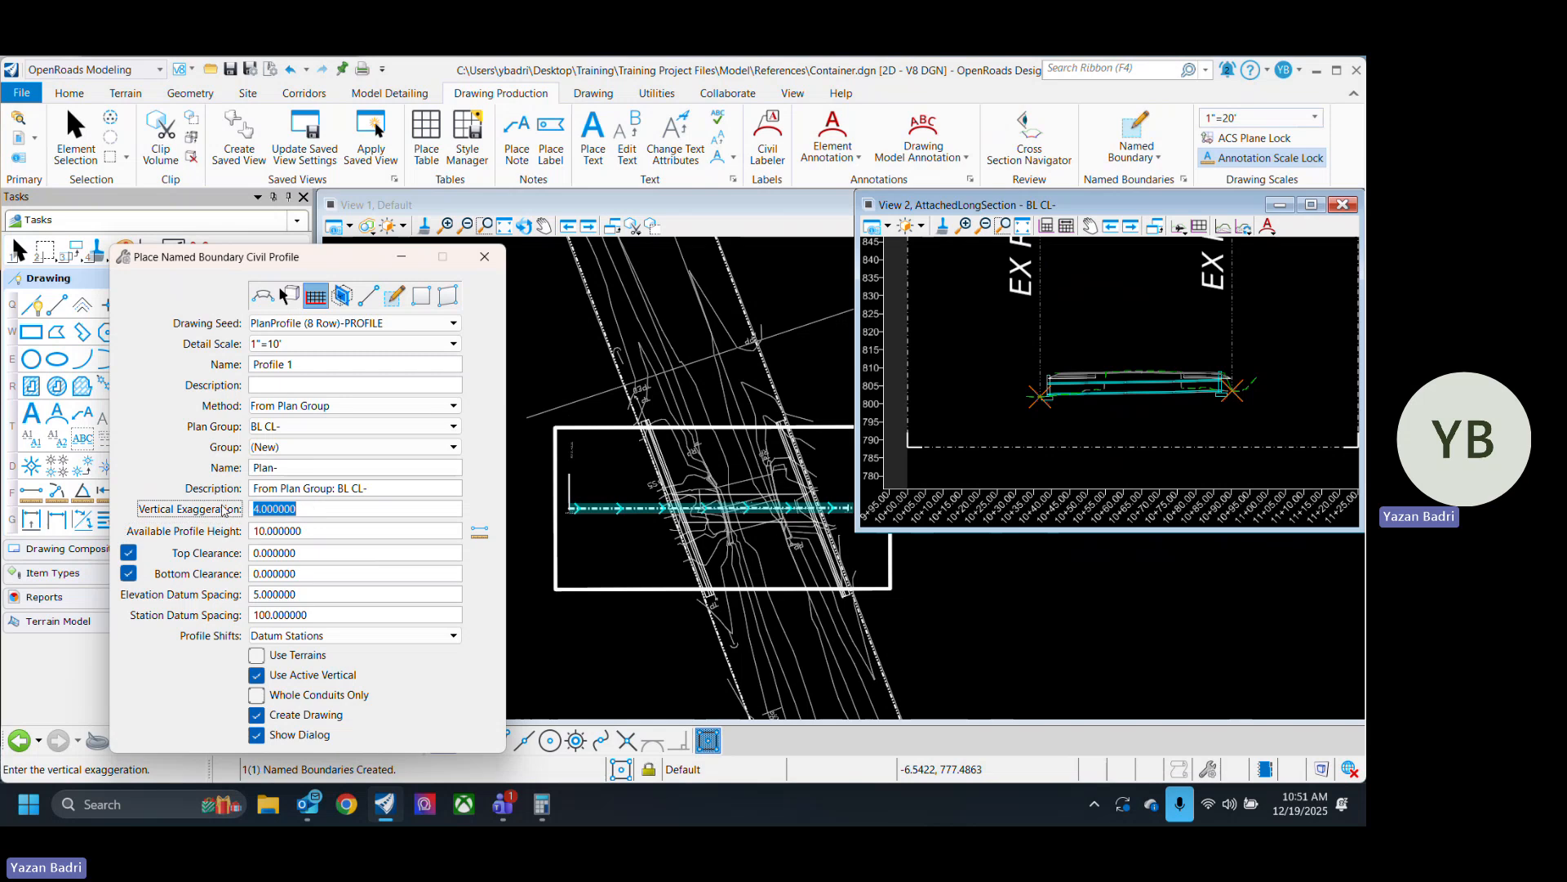
{"action": "type", "text": "10"}
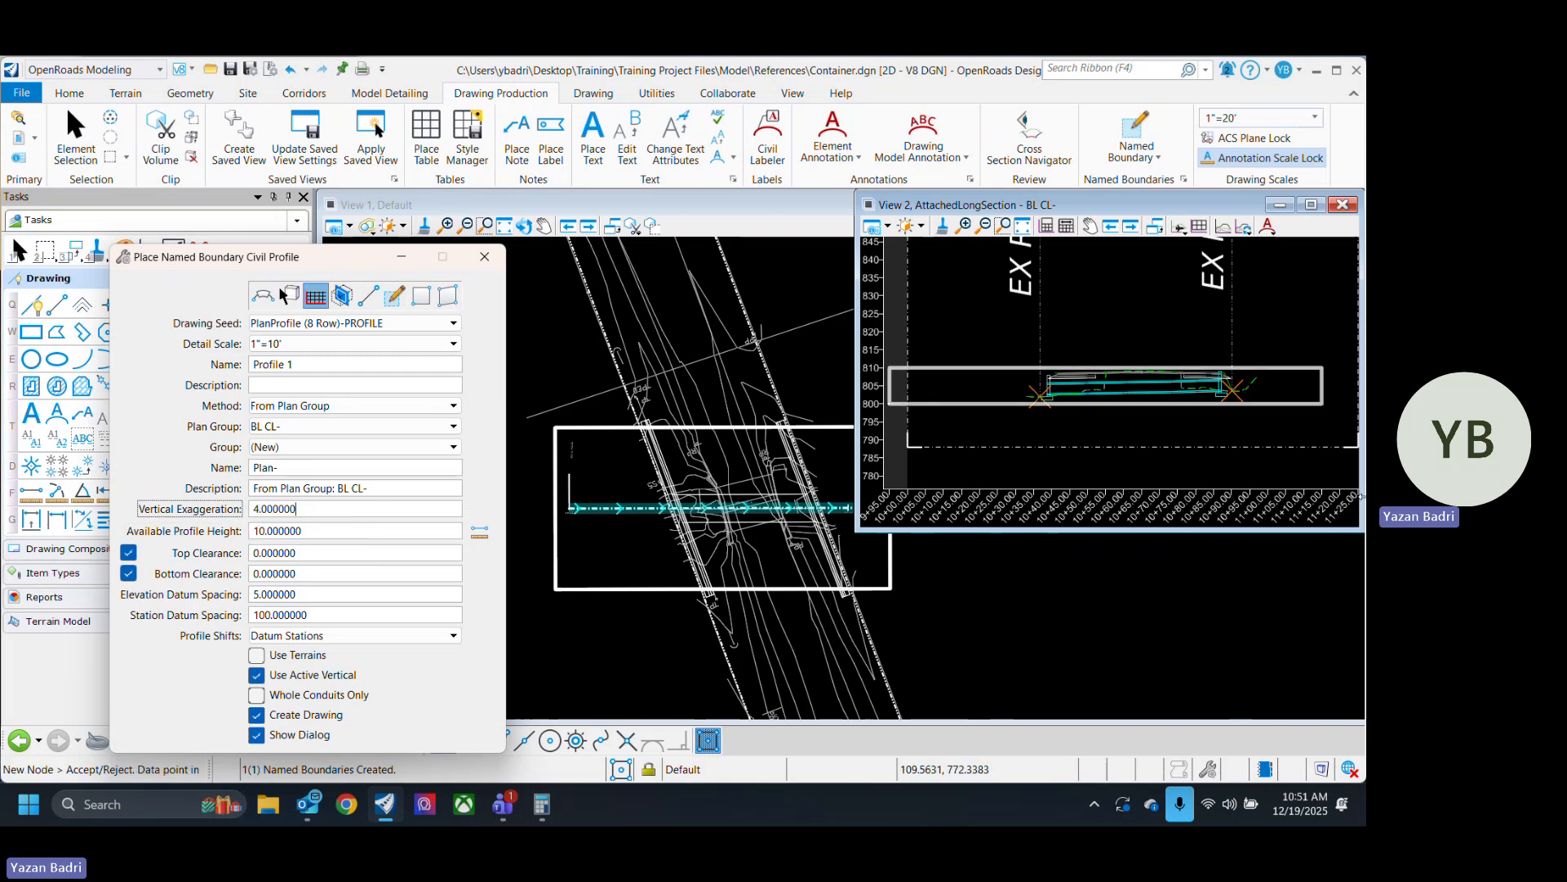
{"action": "left_click", "coordinate": [249, 509]}
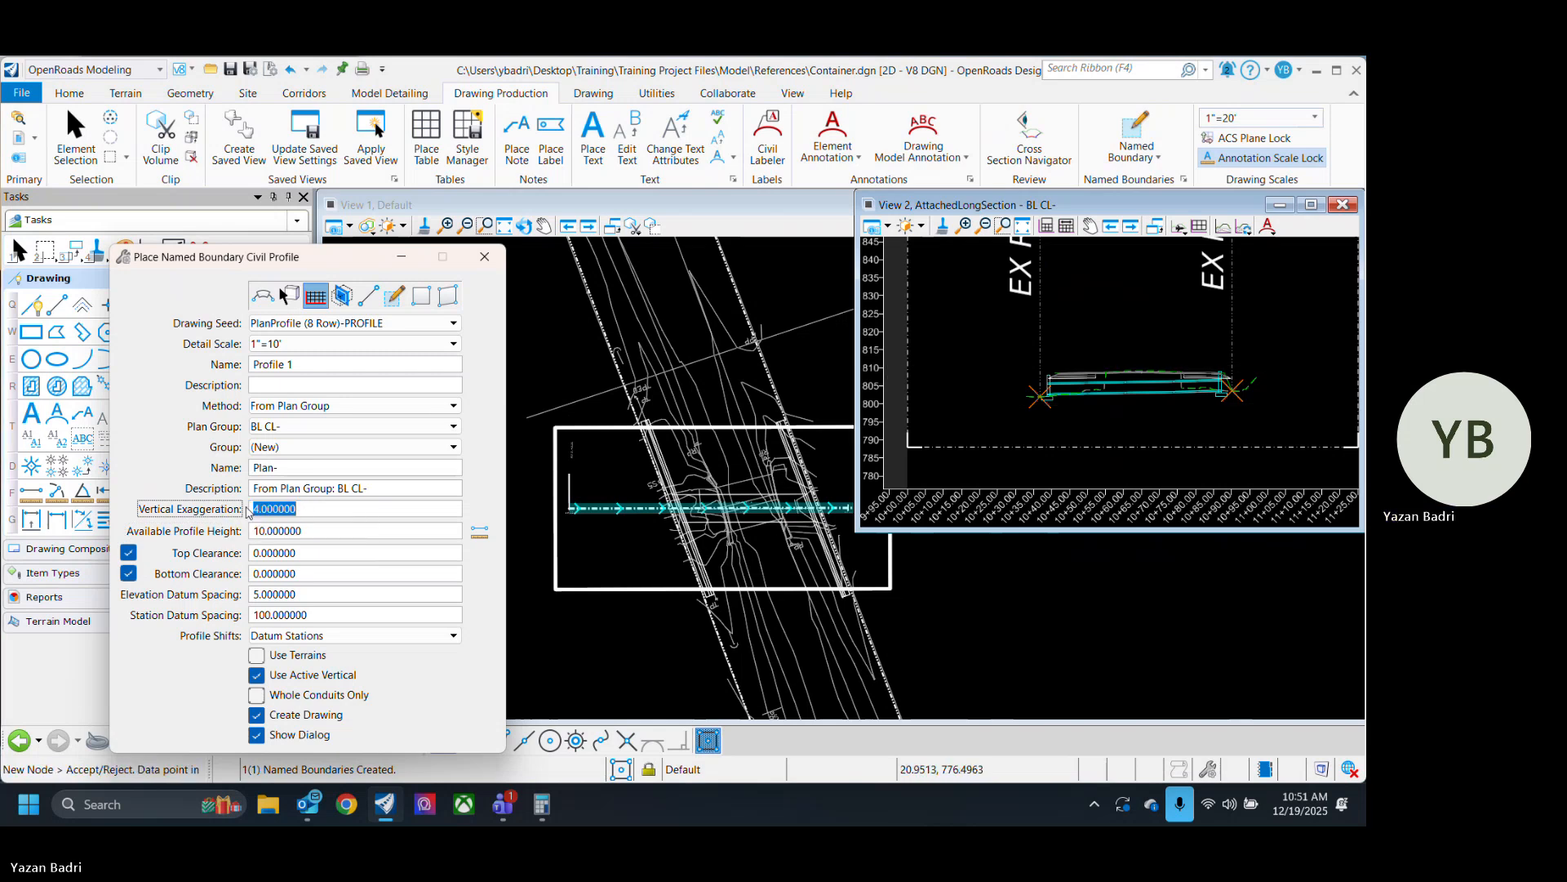
{"action": "type", "text": "10"}
{"action": "left_click", "coordinate": [309, 533]}
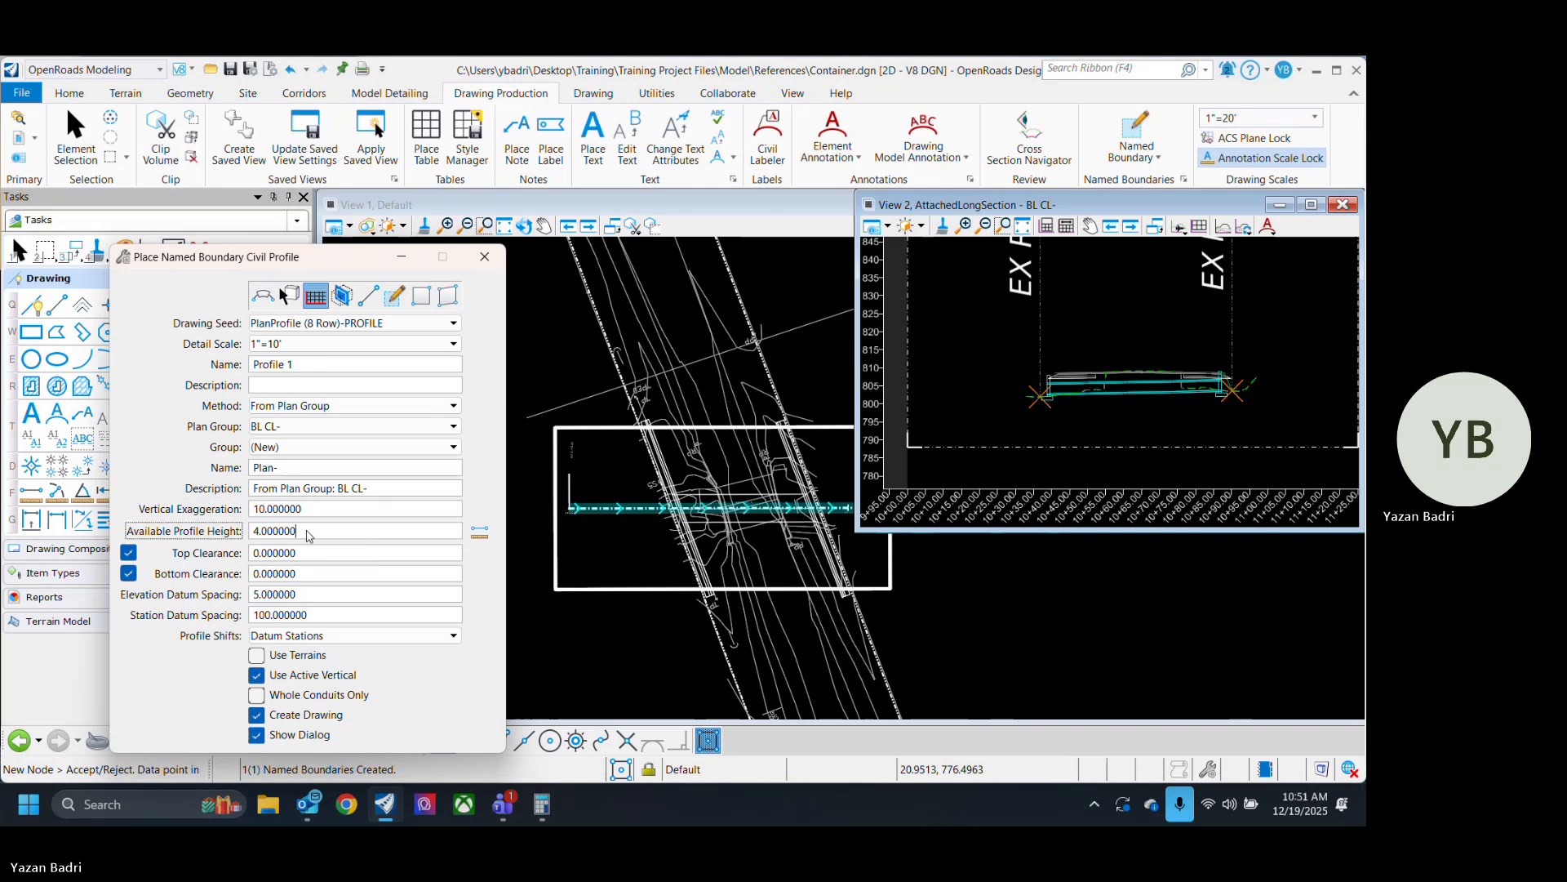
Try a vertical exaggeration of 5 for the profile boundary and check the fit in the BL CL- profile view.
{"action": "left_click", "coordinate": [252, 510]}
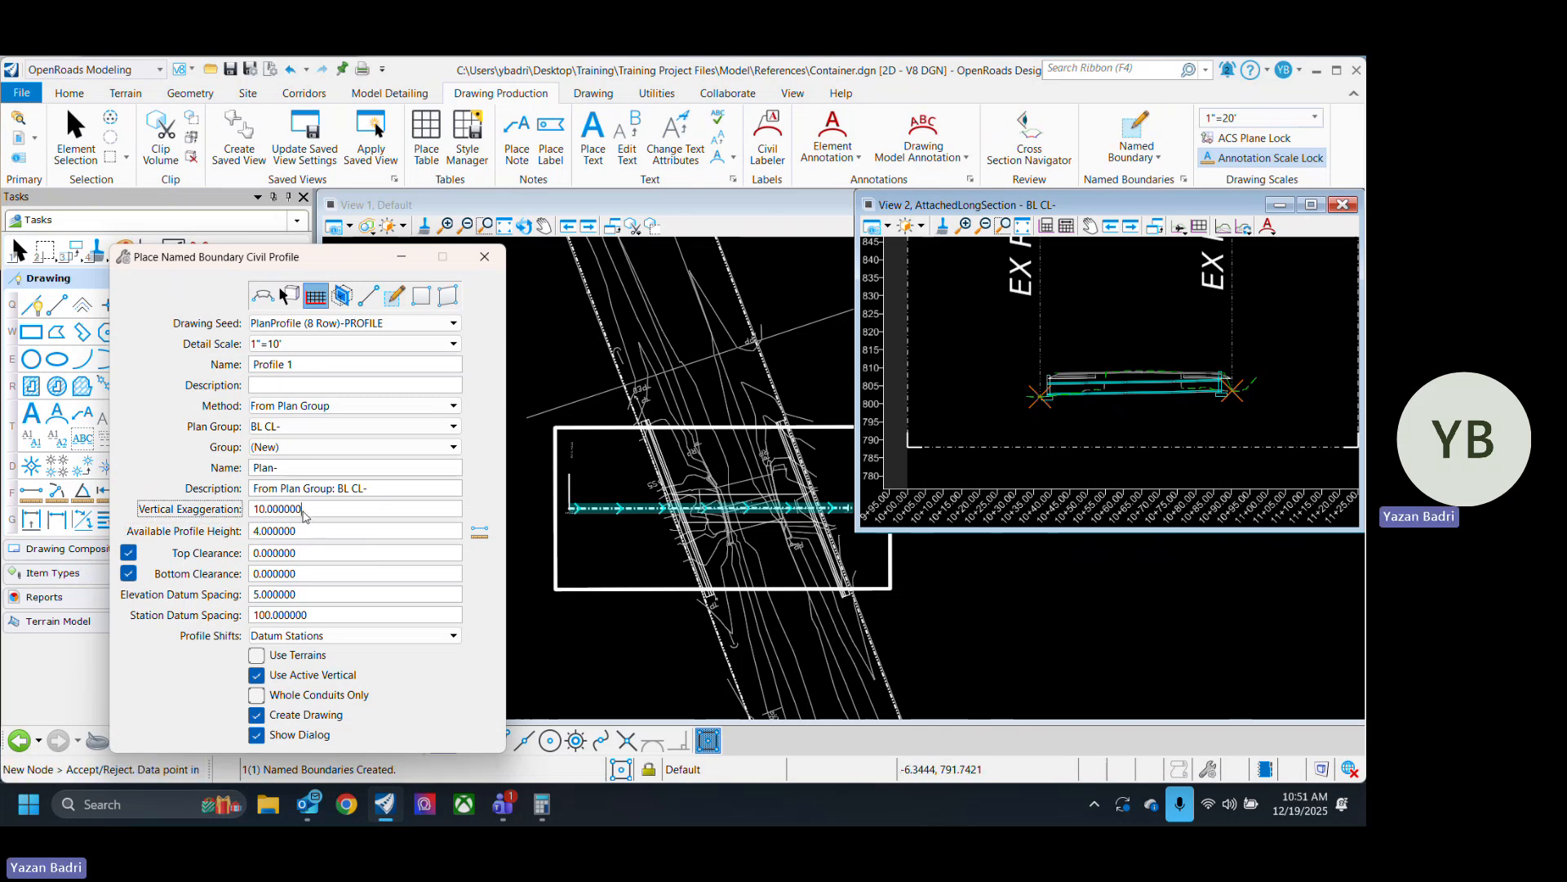
{"action": "type", "text": "5"}
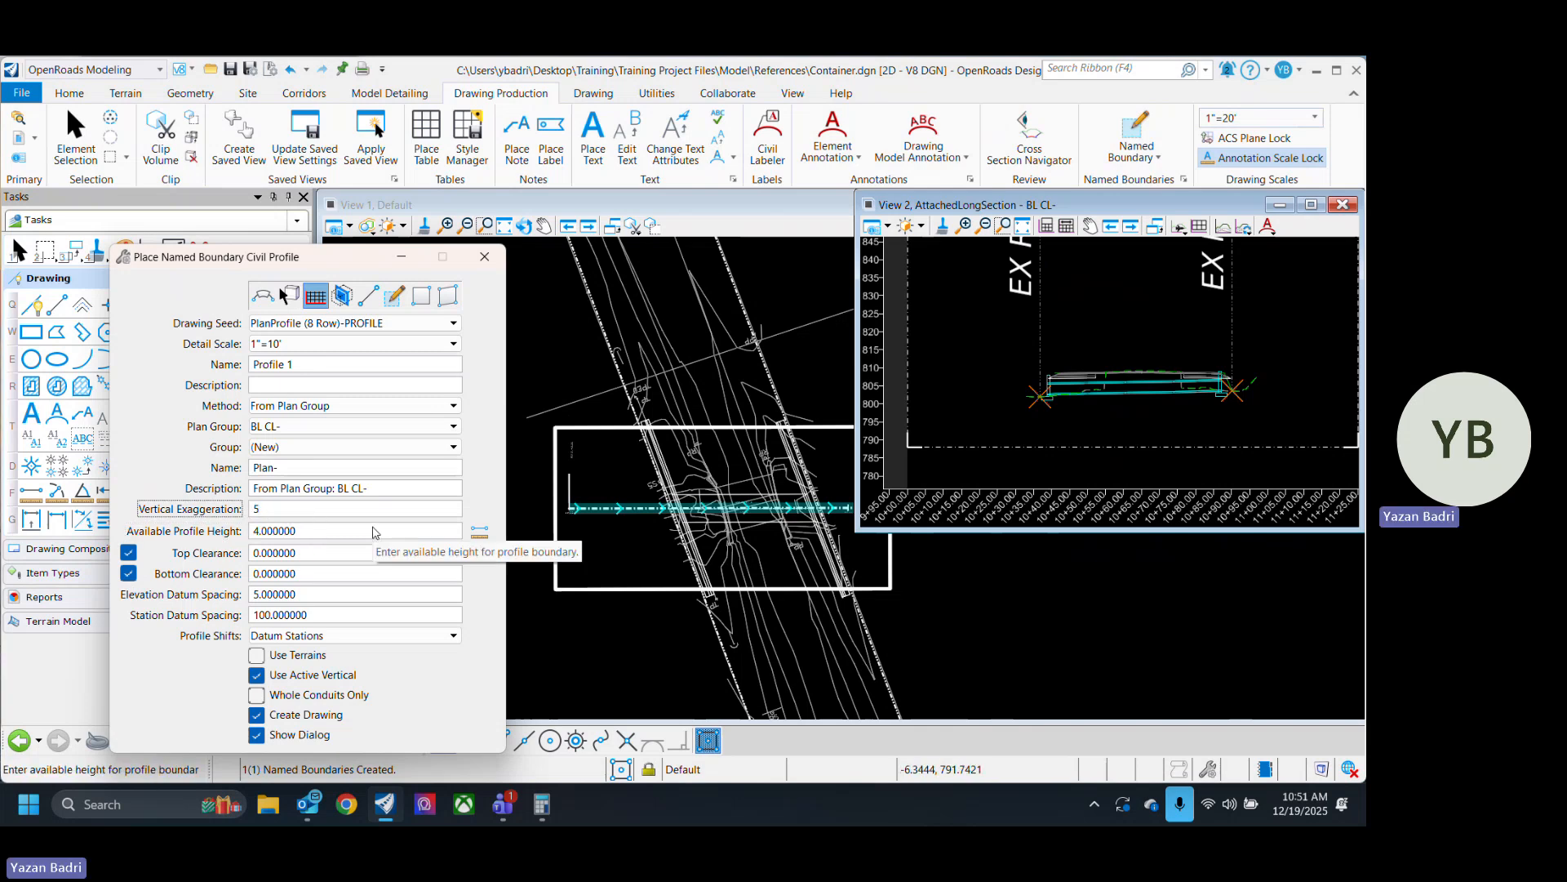
{"action": "left_click", "coordinate": [348, 531]}
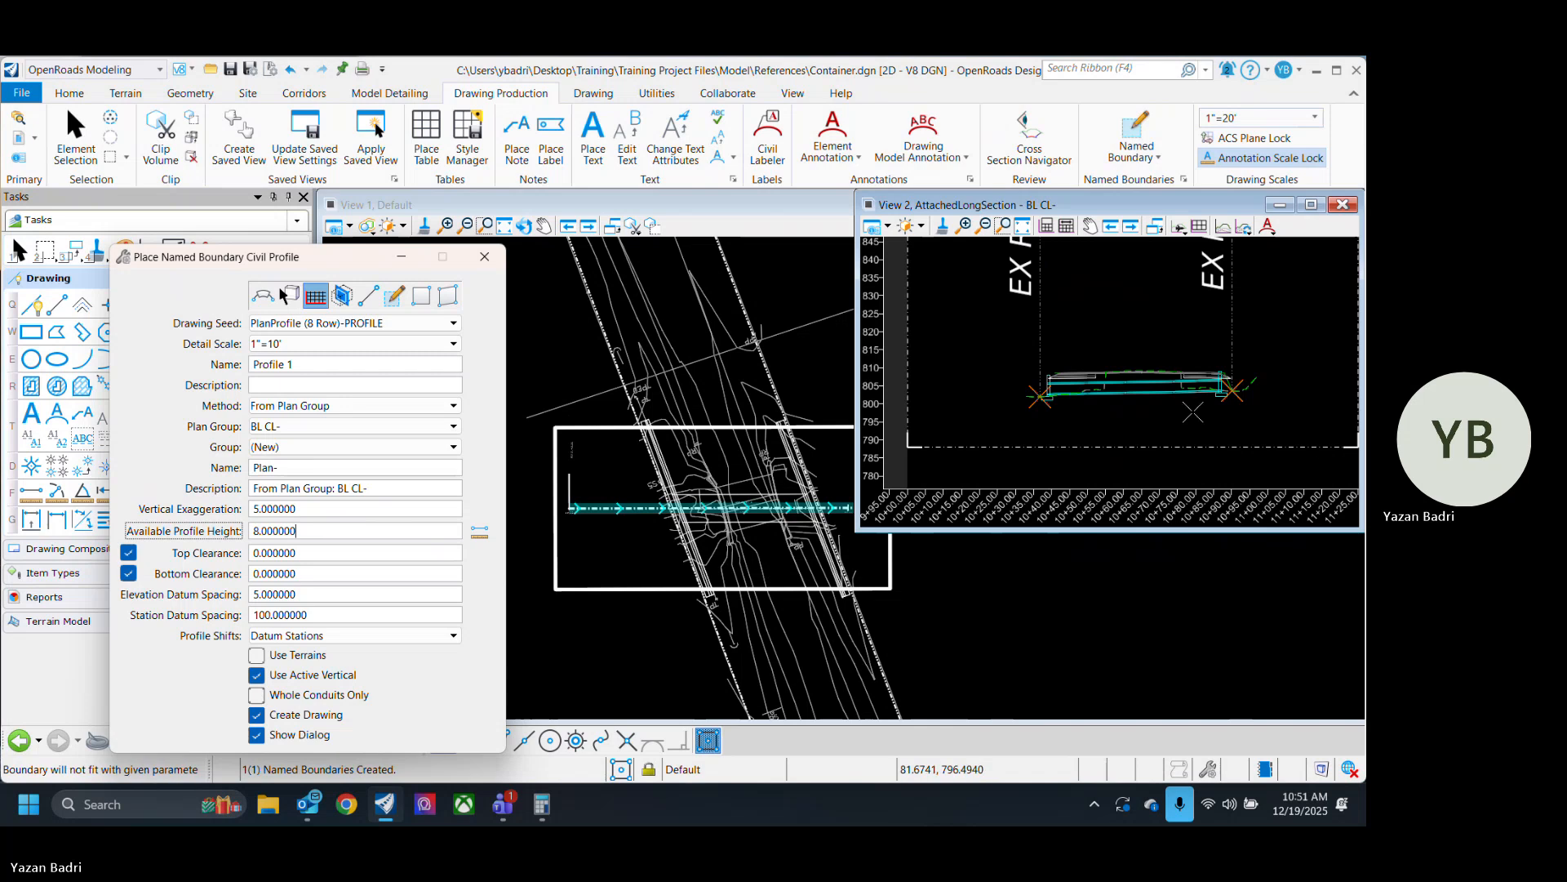
{"action": "scroll", "coordinate": [1108, 343], "scroll_direction": "down", "scroll_amount": 2}
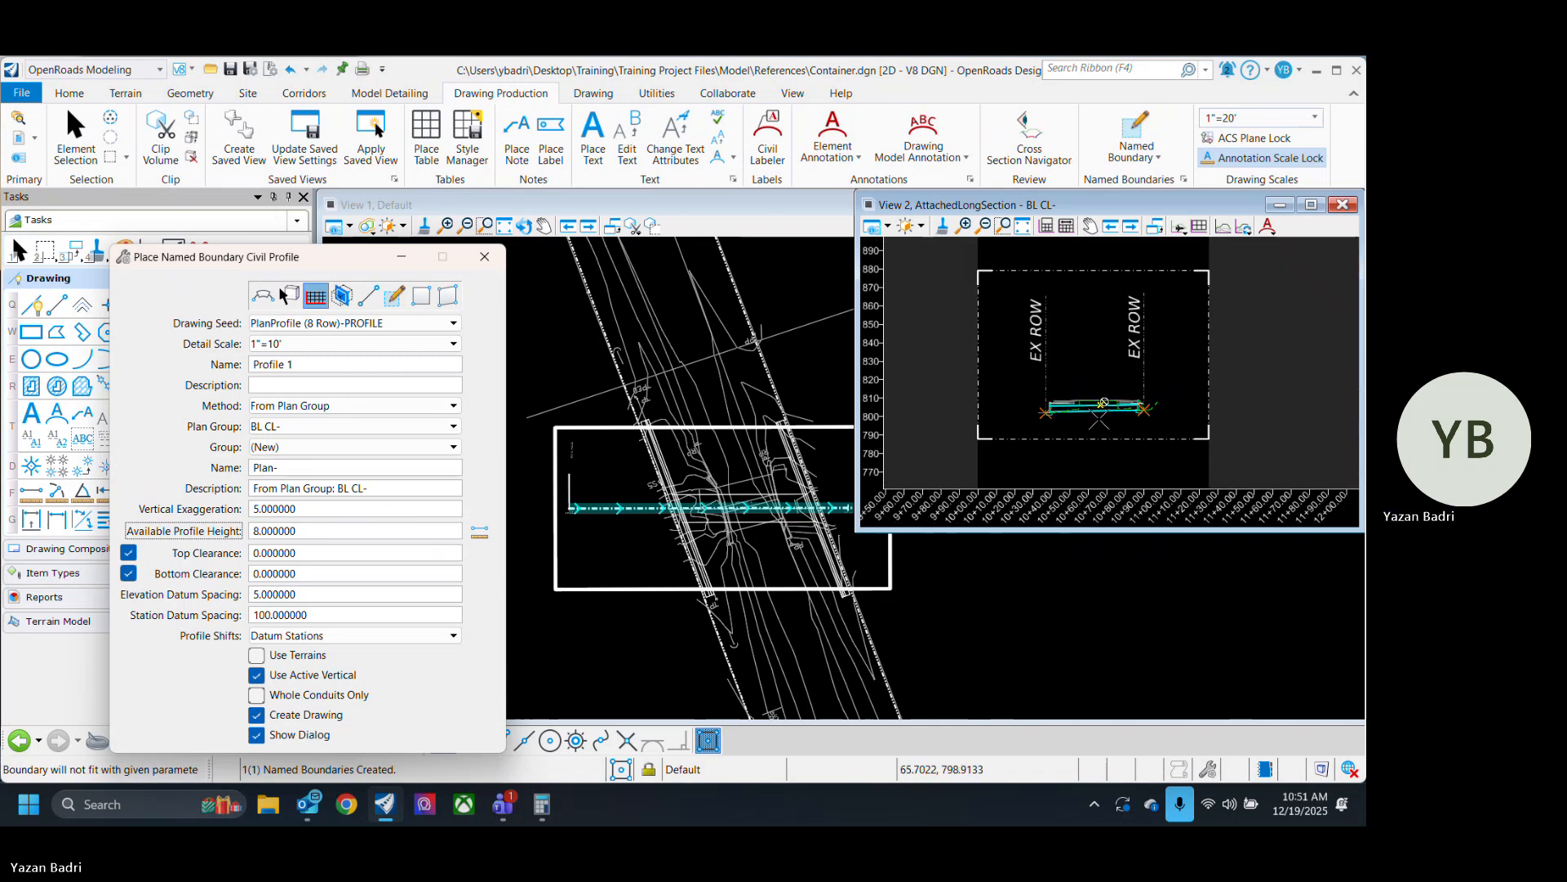
{"action": "scroll", "coordinate": [1099, 421], "scroll_direction": "up", "scroll_amount": 2}
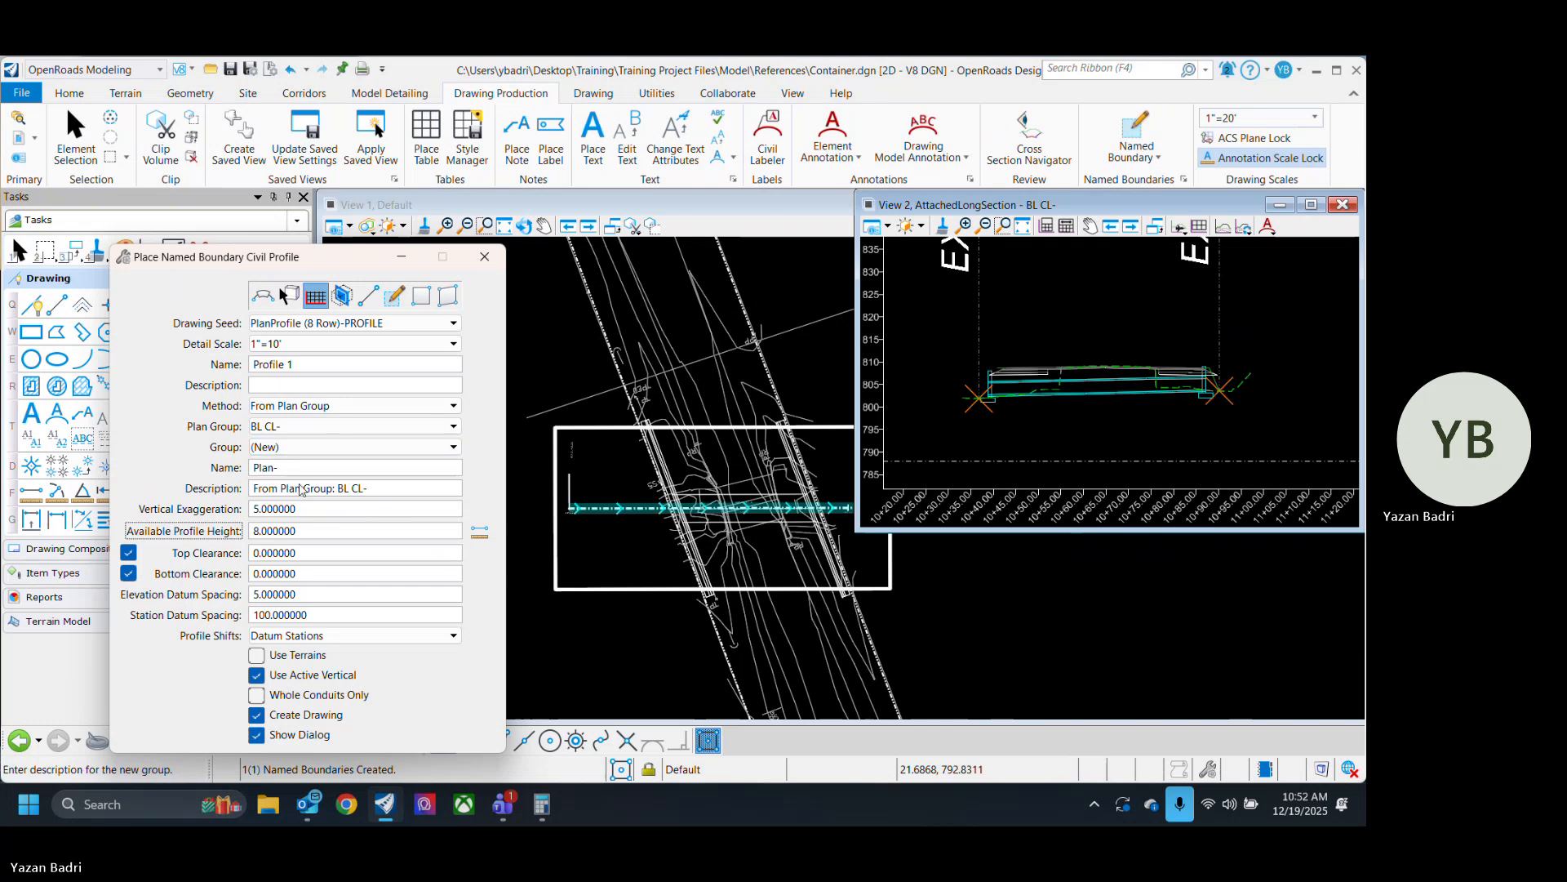
Set the profile boundary's vertical exaggeration to 4 and its available profile height to 10.
{"action": "left_click", "coordinate": [237, 511]}
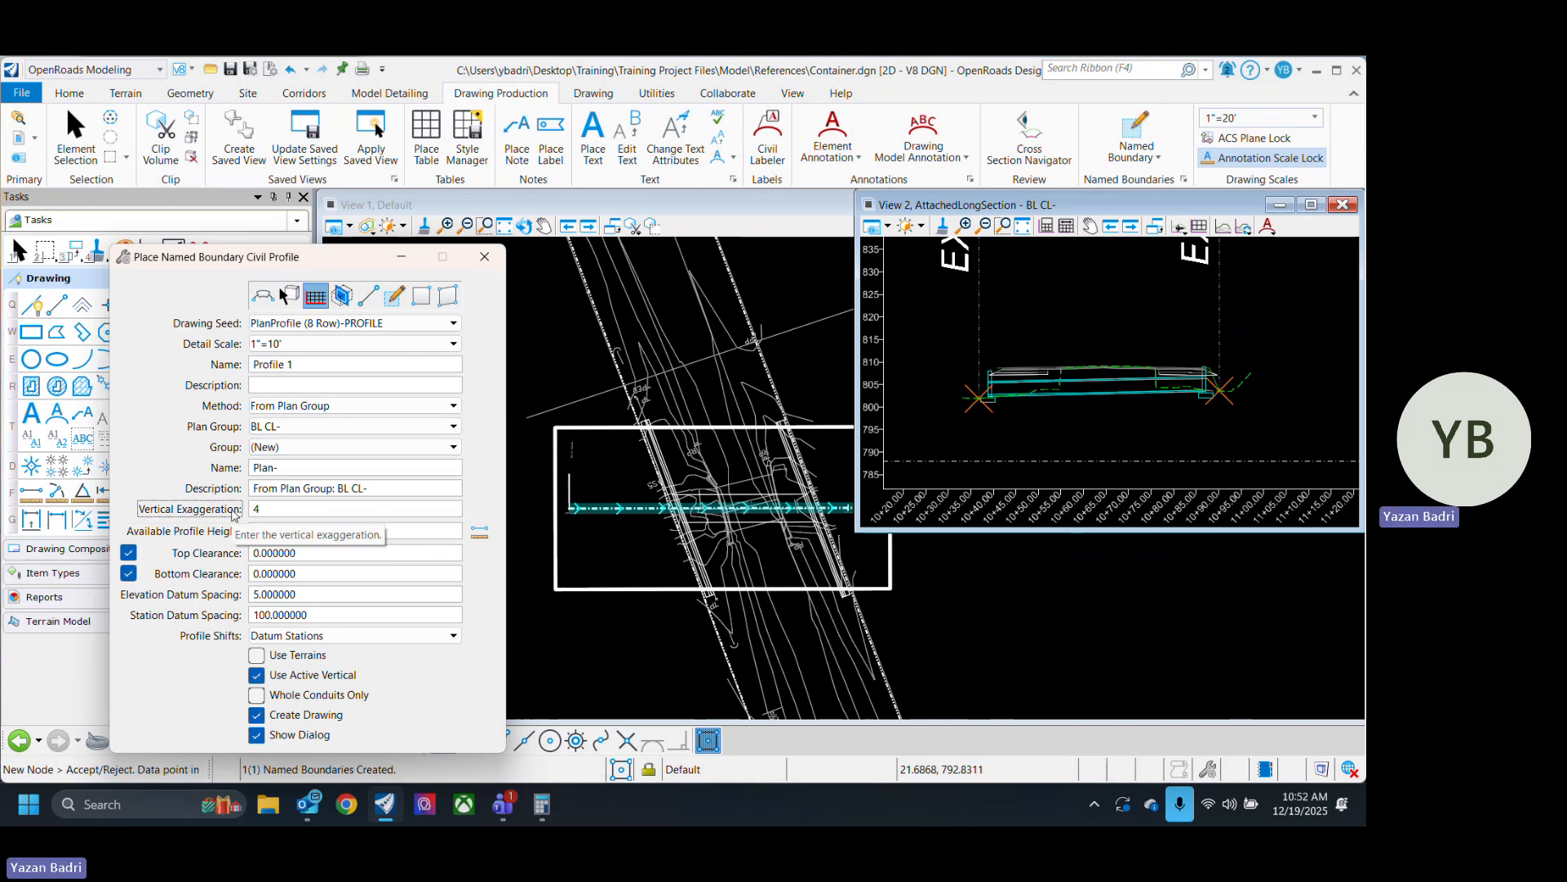
{"action": "type", "text": "4"}
{"action": "left_click", "coordinate": [321, 532]}
{"action": "type", "text": "10"}
{"action": "key", "text": "Return"}
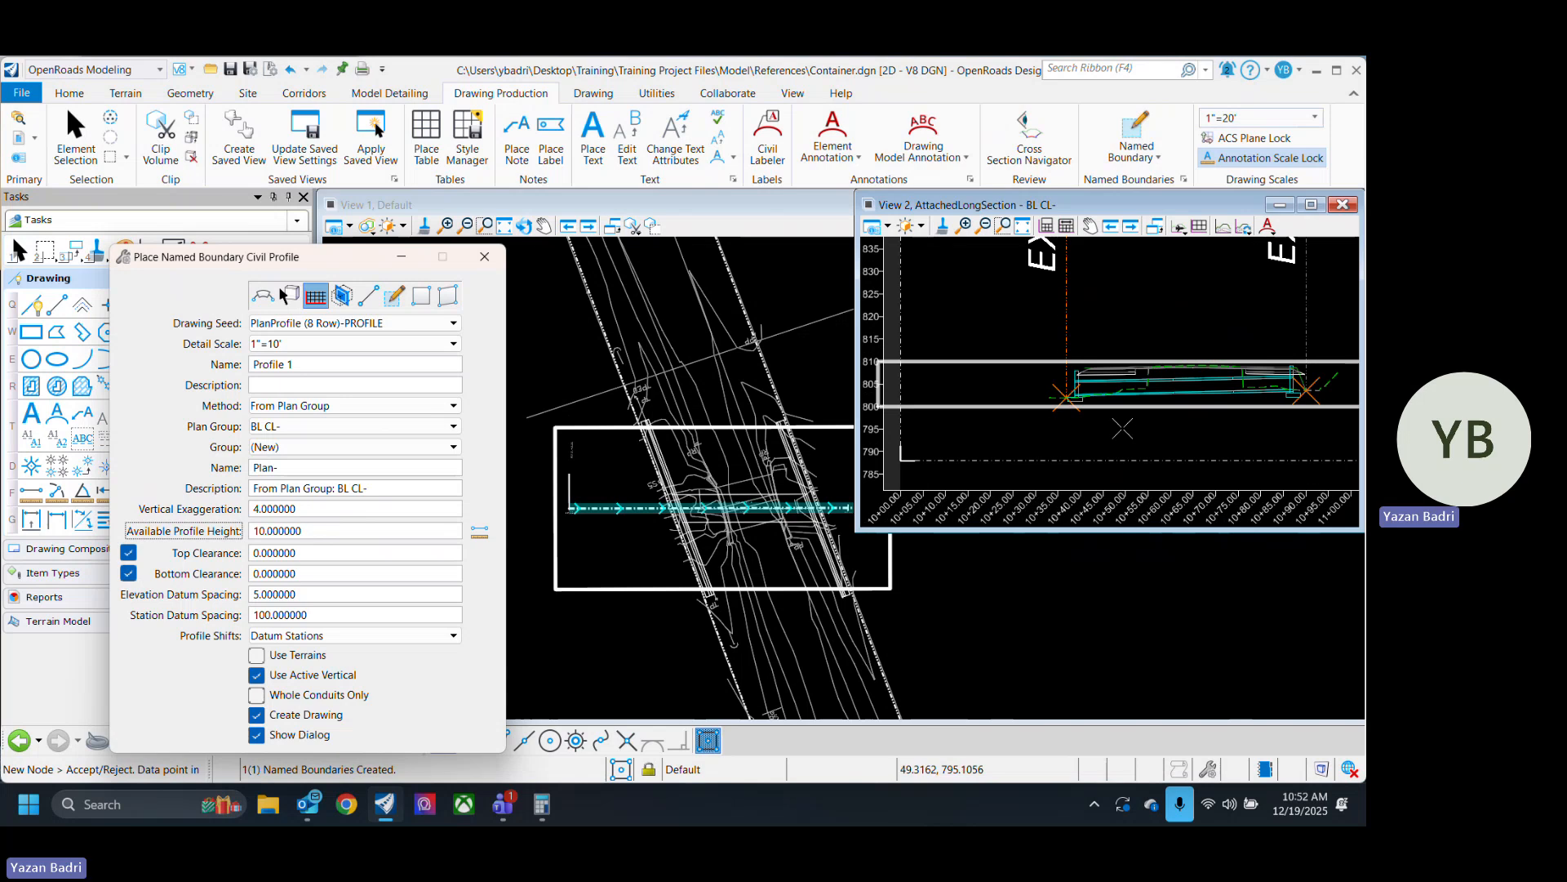
Place the profile boundary around the culvert in the BL CL- profile view, spanning about elevations 800 to 810.
{"action": "scroll", "coordinate": [1052, 422], "scroll_direction": "up", "scroll_amount": 3}
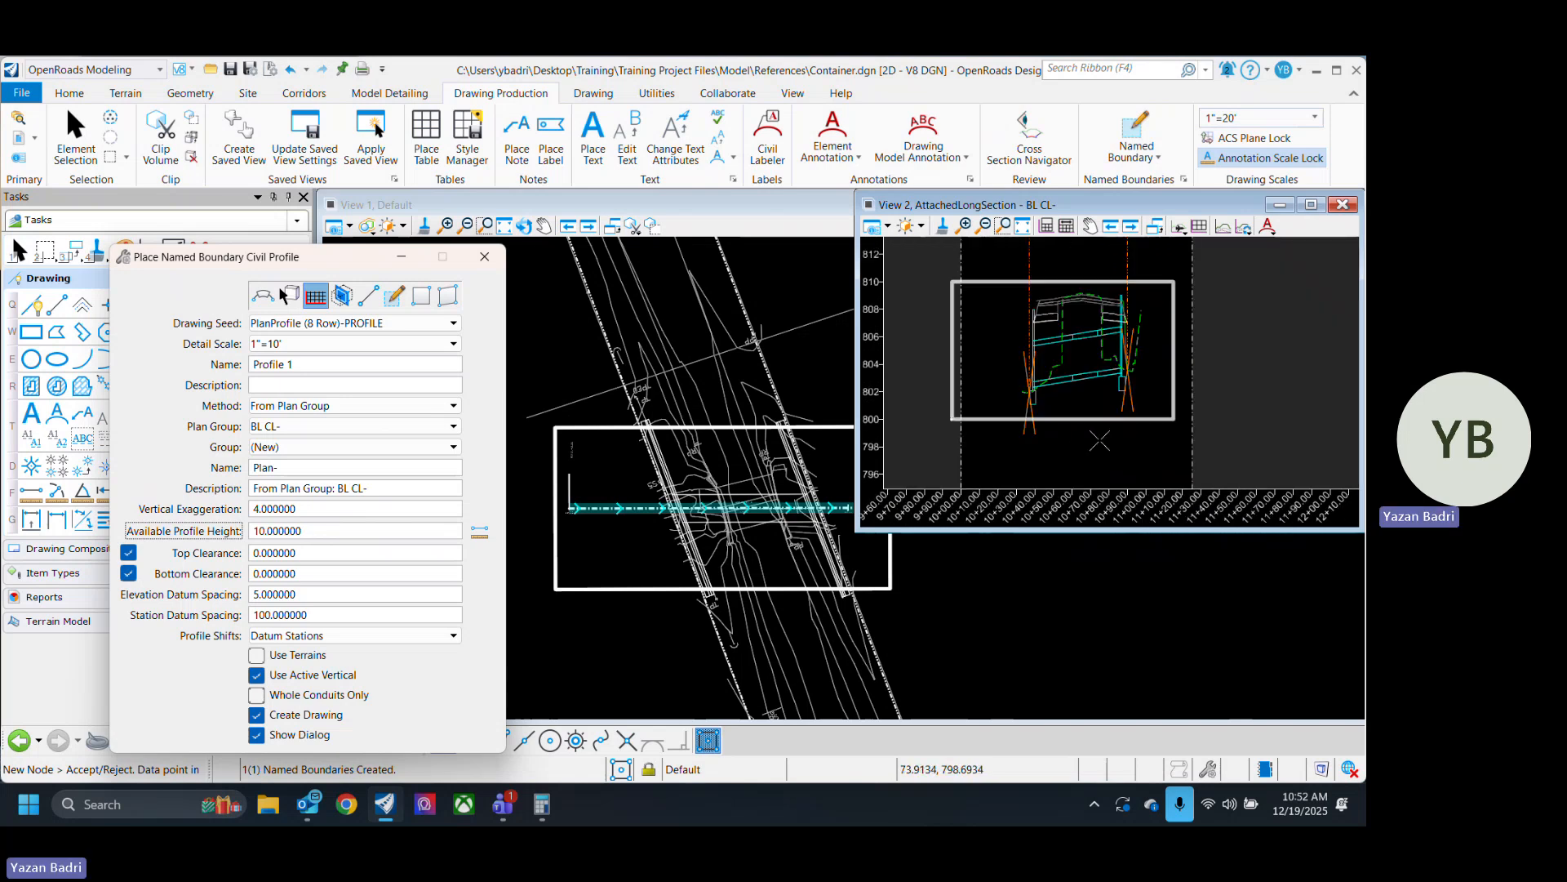
{"action": "scroll", "coordinate": [1090, 444], "scroll_direction": "up", "scroll_amount": 2}
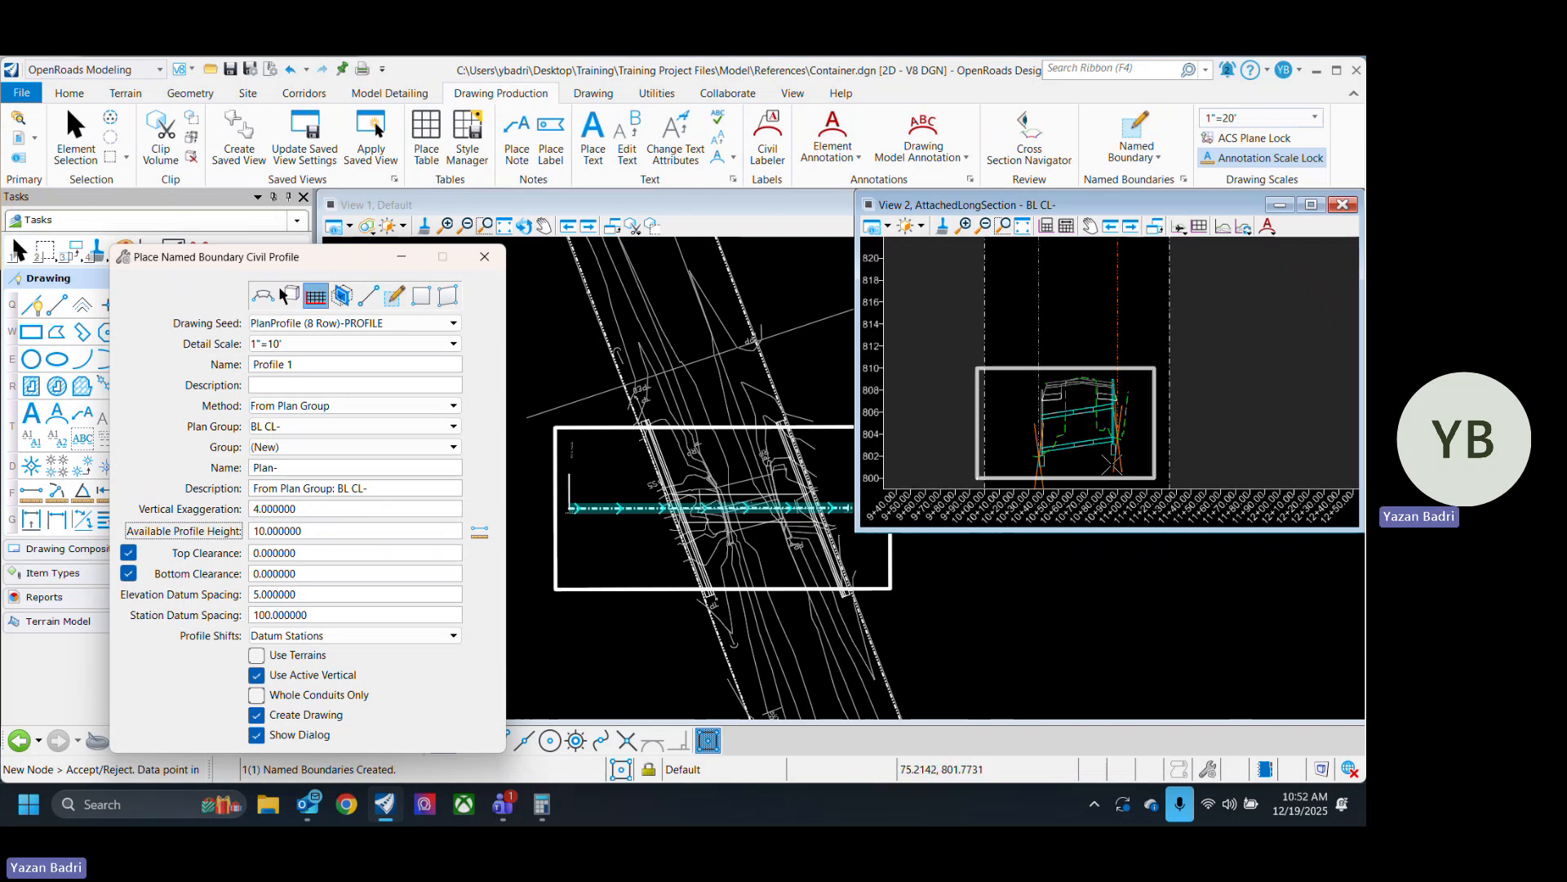
{"action": "scroll", "coordinate": [1141, 471], "scroll_direction": "down", "scroll_amount": 3}
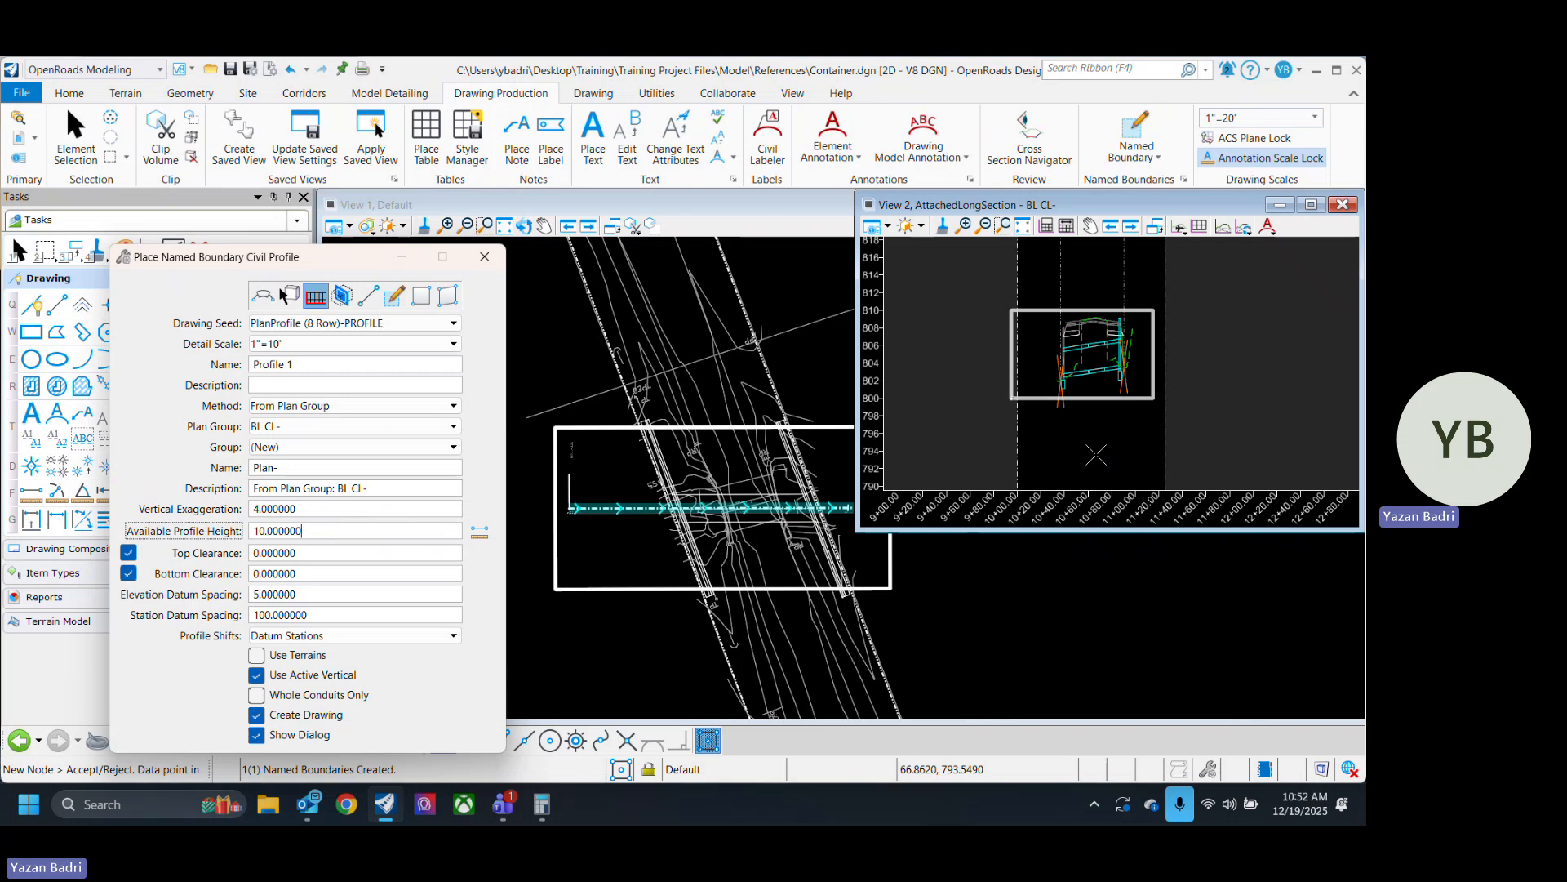
{"action": "left_click", "coordinate": [1098, 392]}
{"action": "middle_click_drag", "start_coordinate": [1098, 391], "coordinate": [1088, 421]}
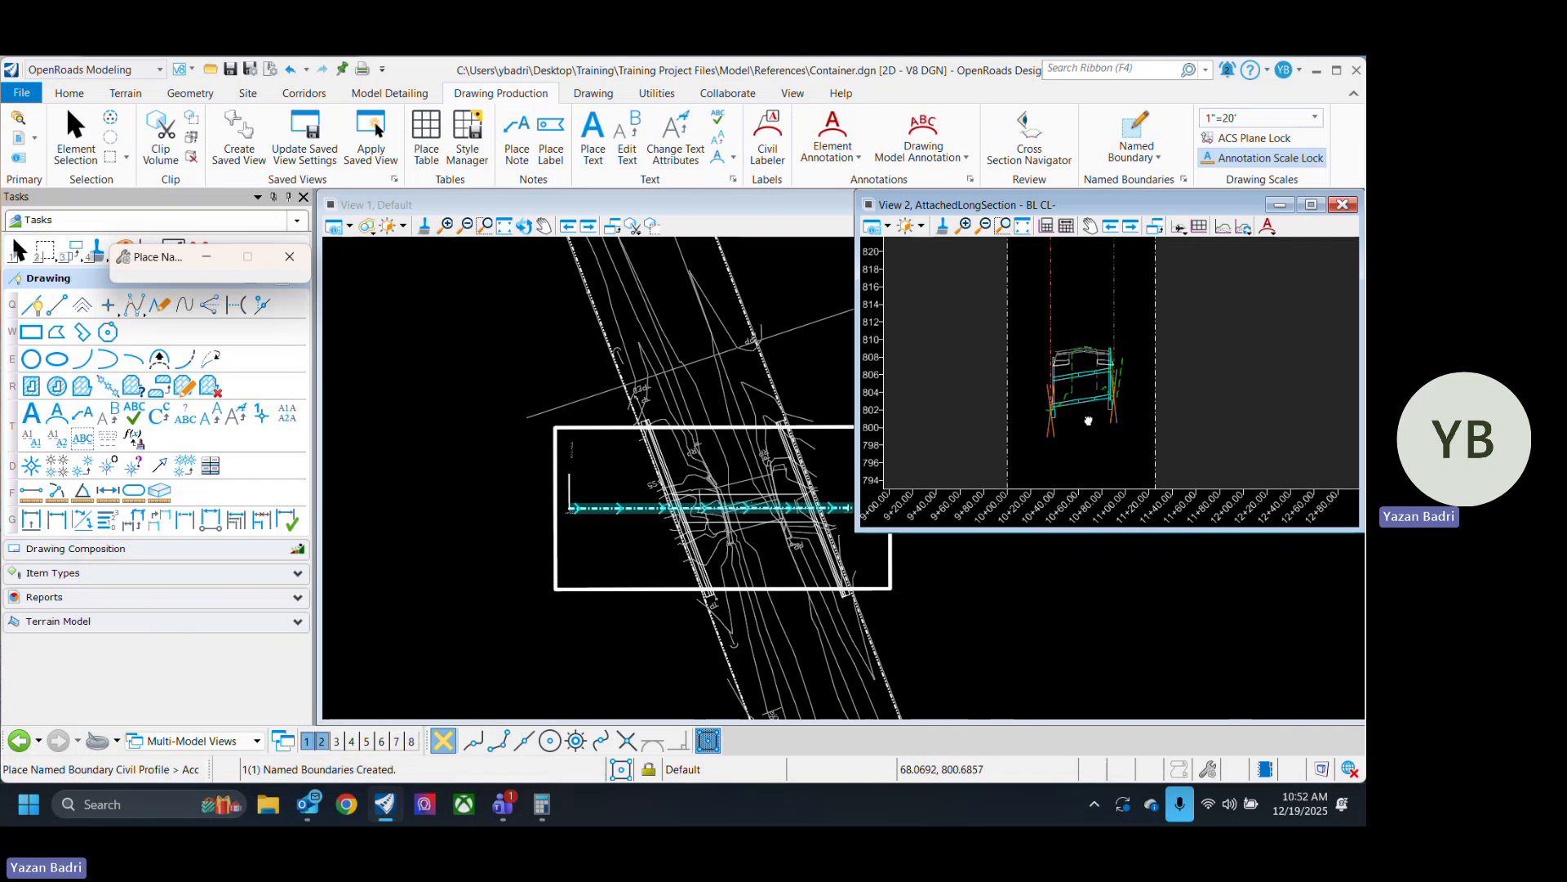
Place a civil profile named boundary from the BL CL- plan group around the structure in the long section, with Use Terrains enabled.
{"action": "scroll", "coordinate": [1091, 455], "scroll_direction": "up", "scroll_amount": 2}
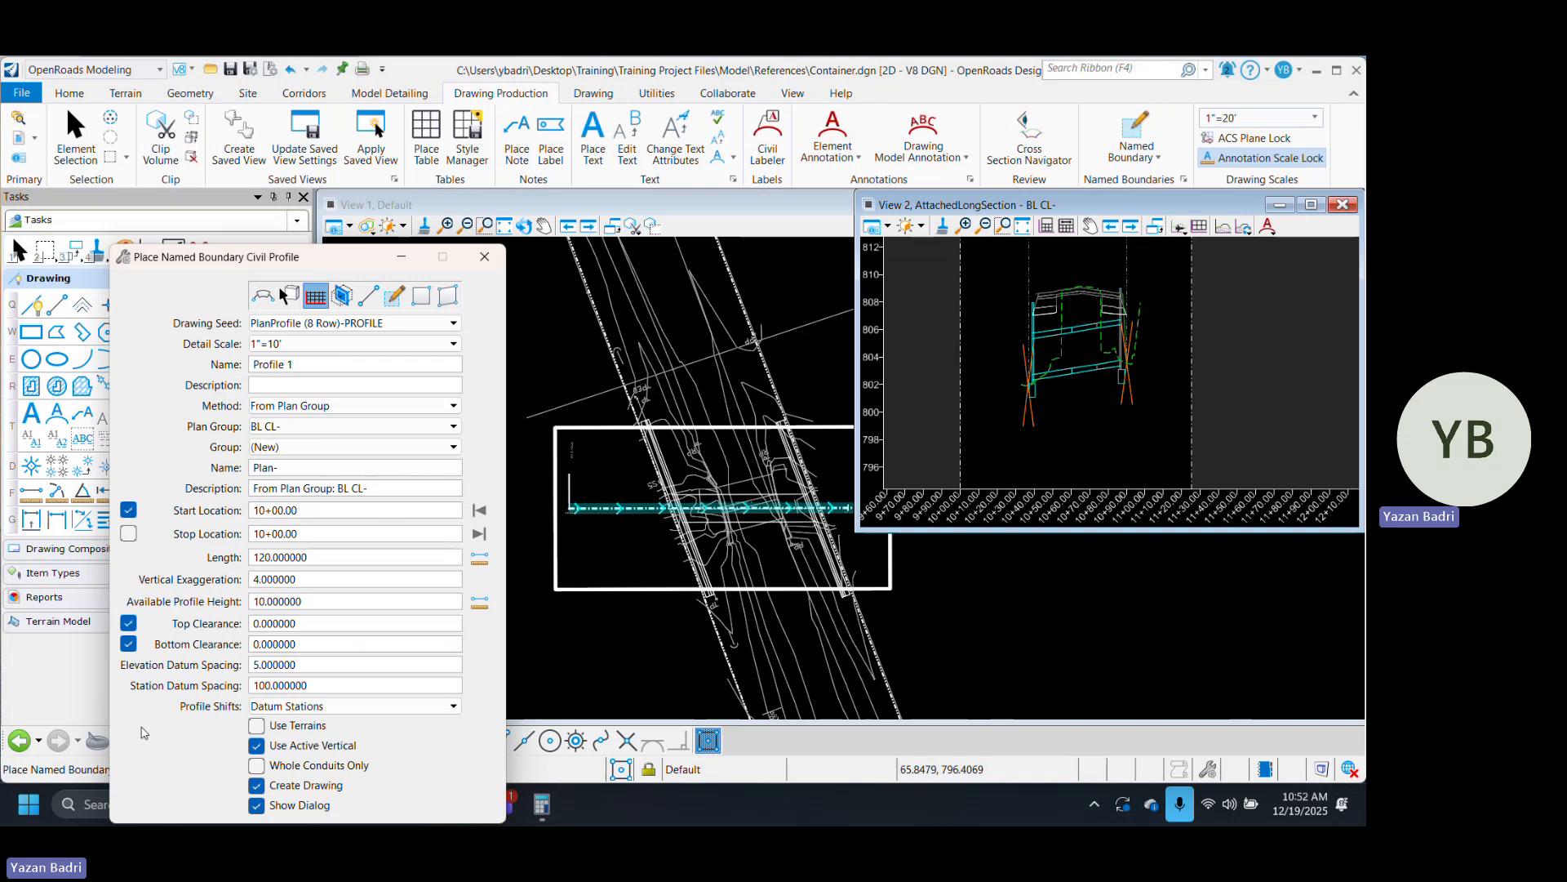
{"action": "left_click", "coordinate": [326, 724]}
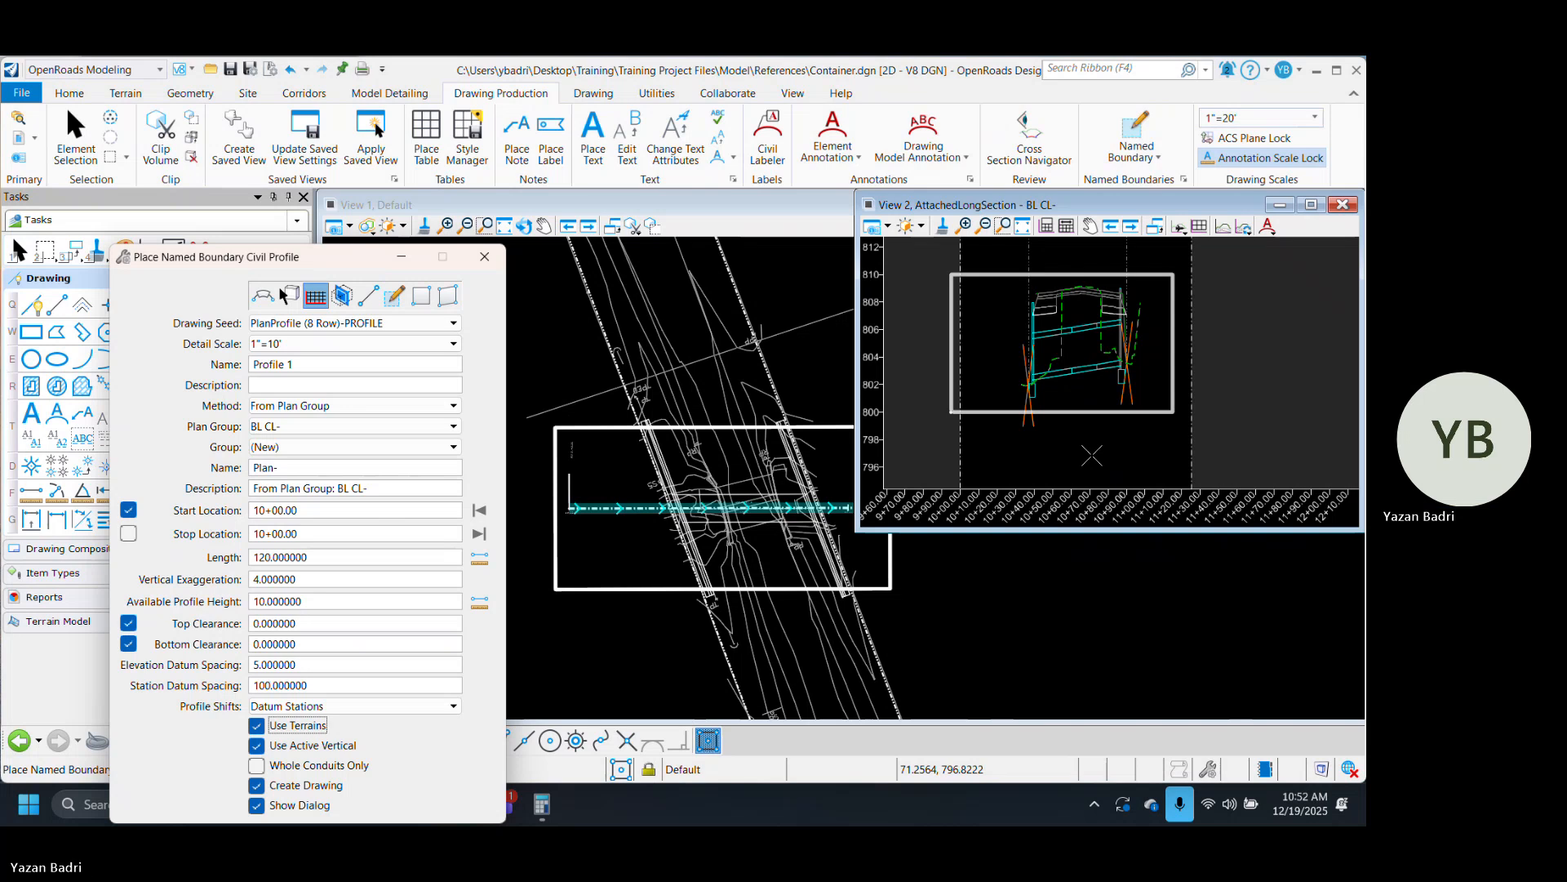
{"action": "left_click", "coordinate": [1091, 455]}
{"action": "left_click", "coordinate": [1092, 457]}
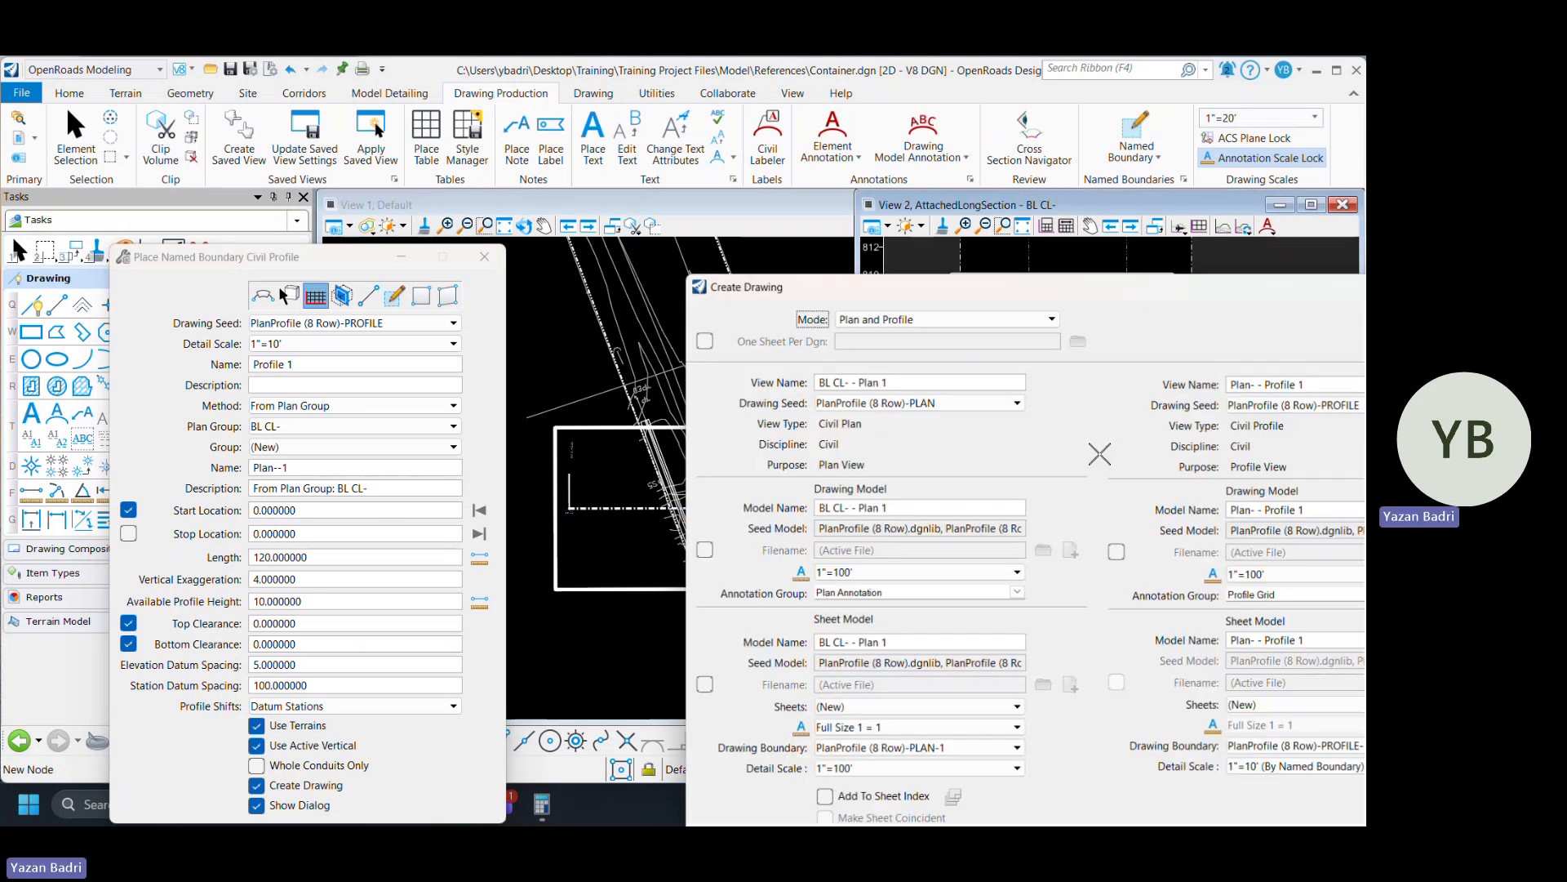
{"action": "mouse_move", "coordinate": [973, 290]}
{"action": "left_mouse_down"}
{"action": "mouse_move", "coordinate": [639, 262]}
{"action": "mouse_move", "coordinate": [575, 200]}
{"action": "left_mouse_up"}
{"action": "left_click", "coordinate": [304, 249]}
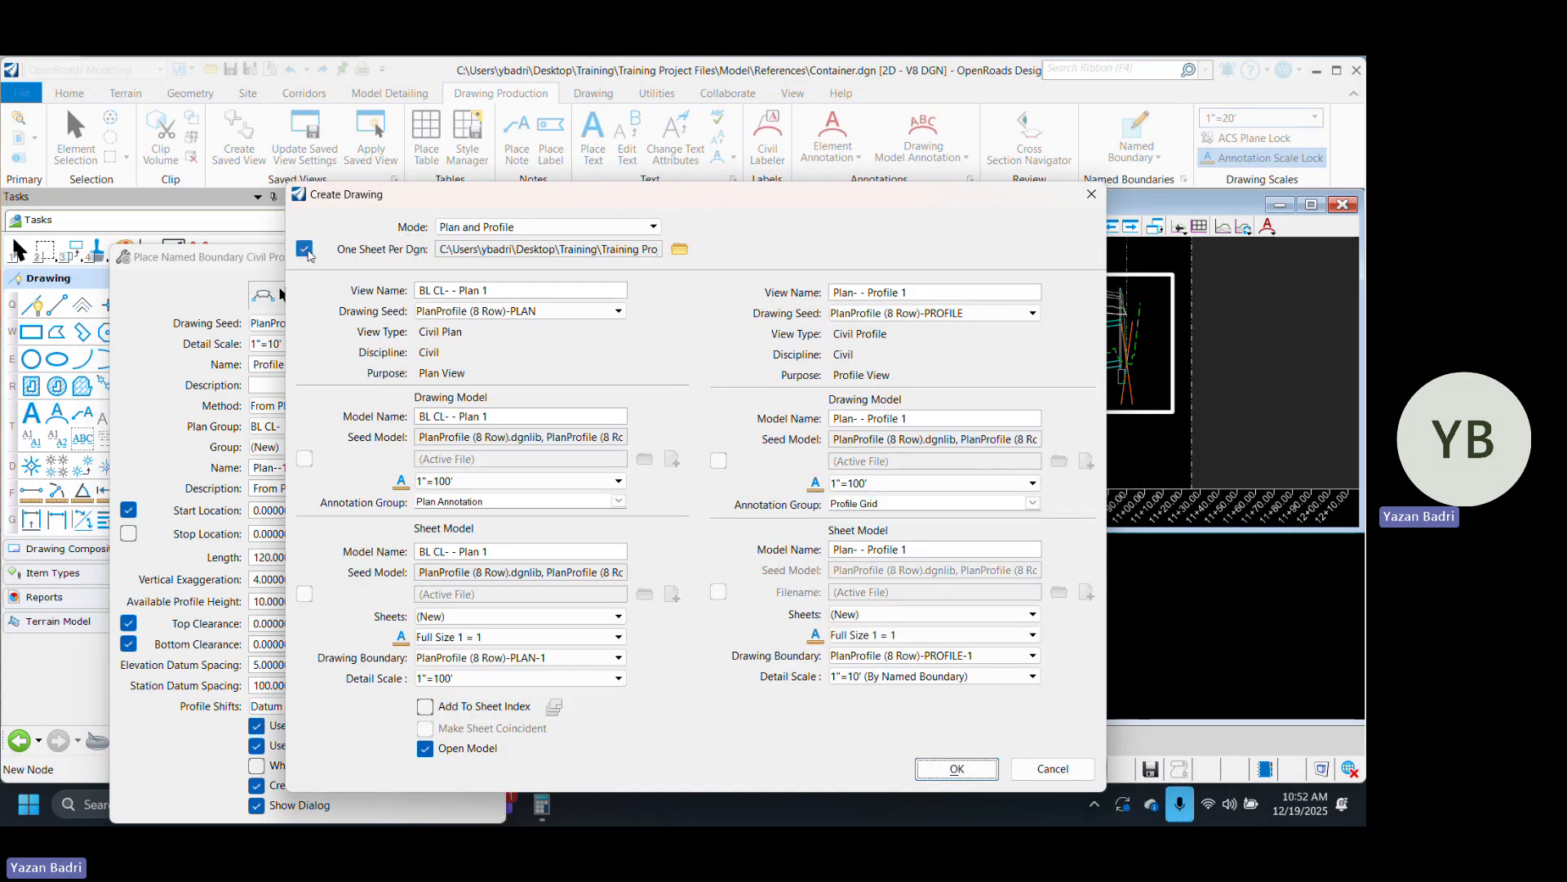
{"action": "left_click", "coordinate": [679, 249]}
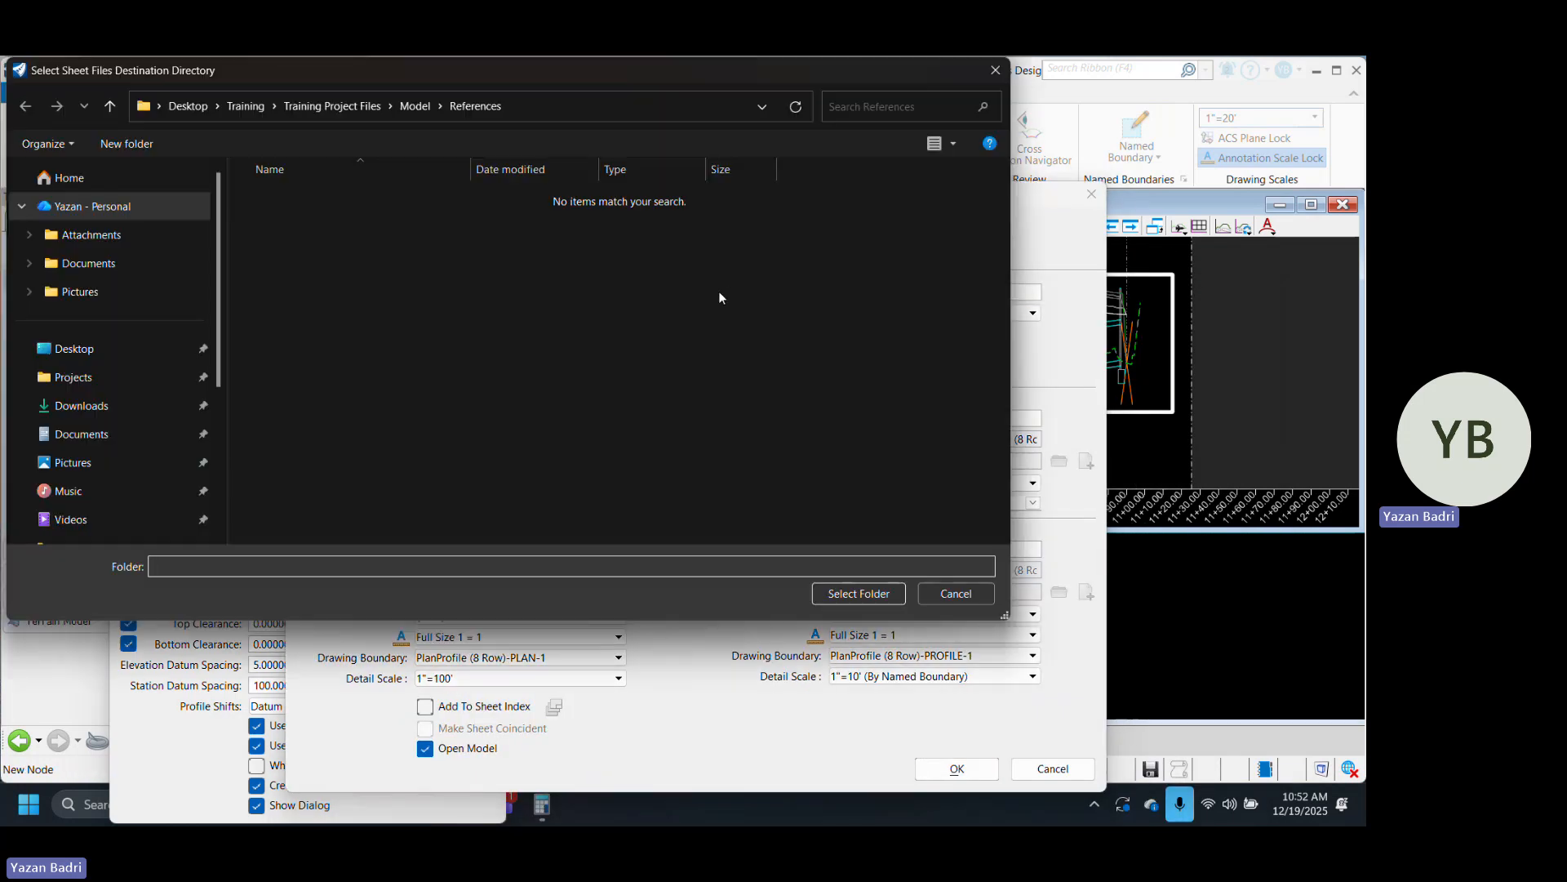
{"action": "left_click", "coordinate": [415, 106]}
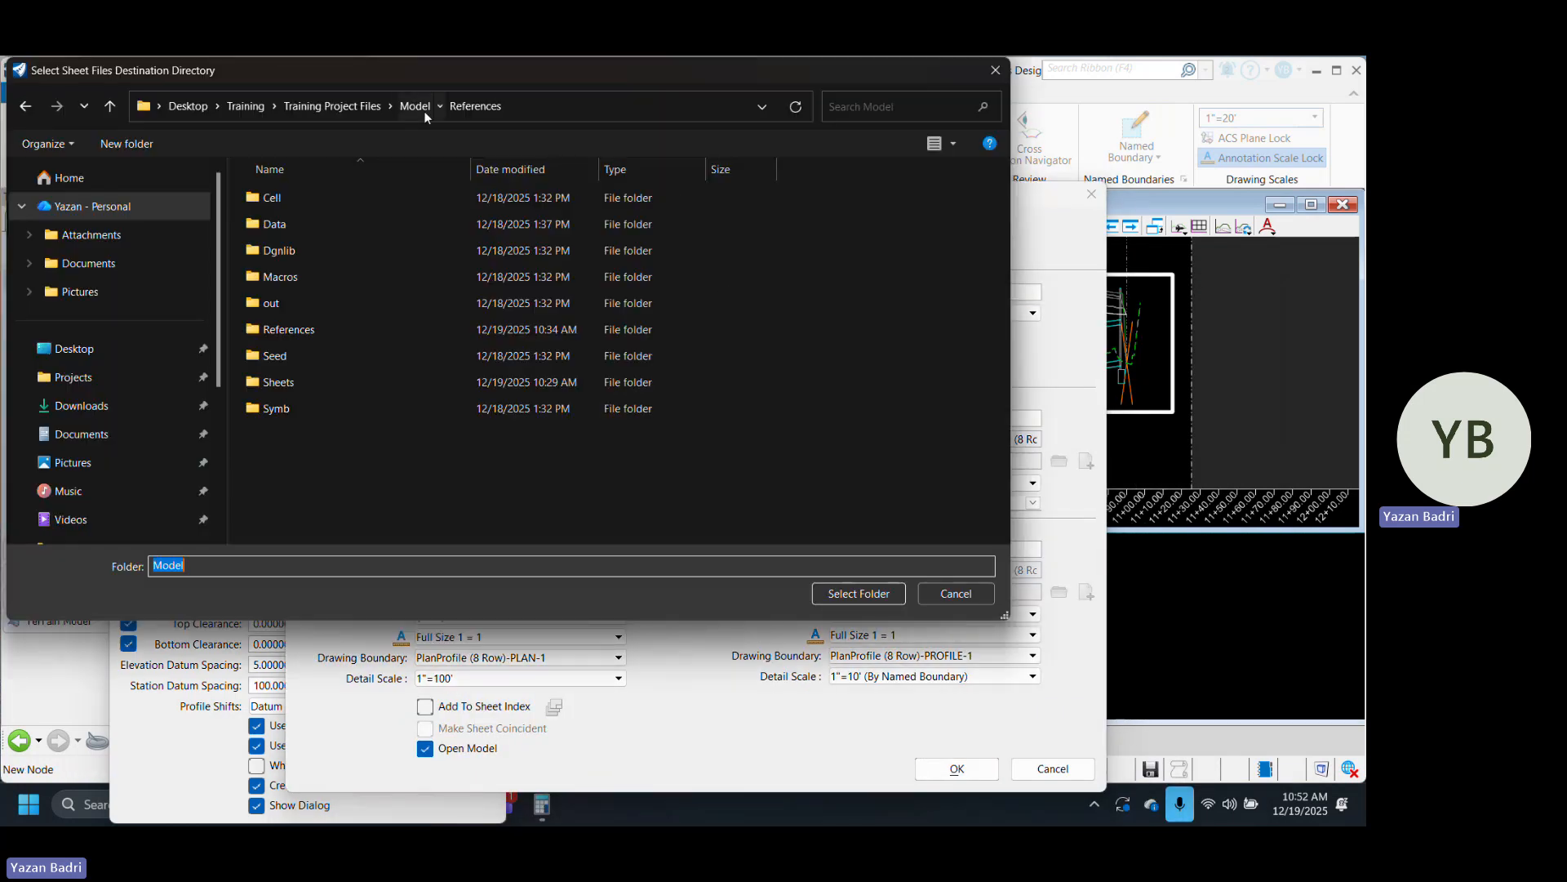
{"action": "double_click", "coordinate": [325, 376]}
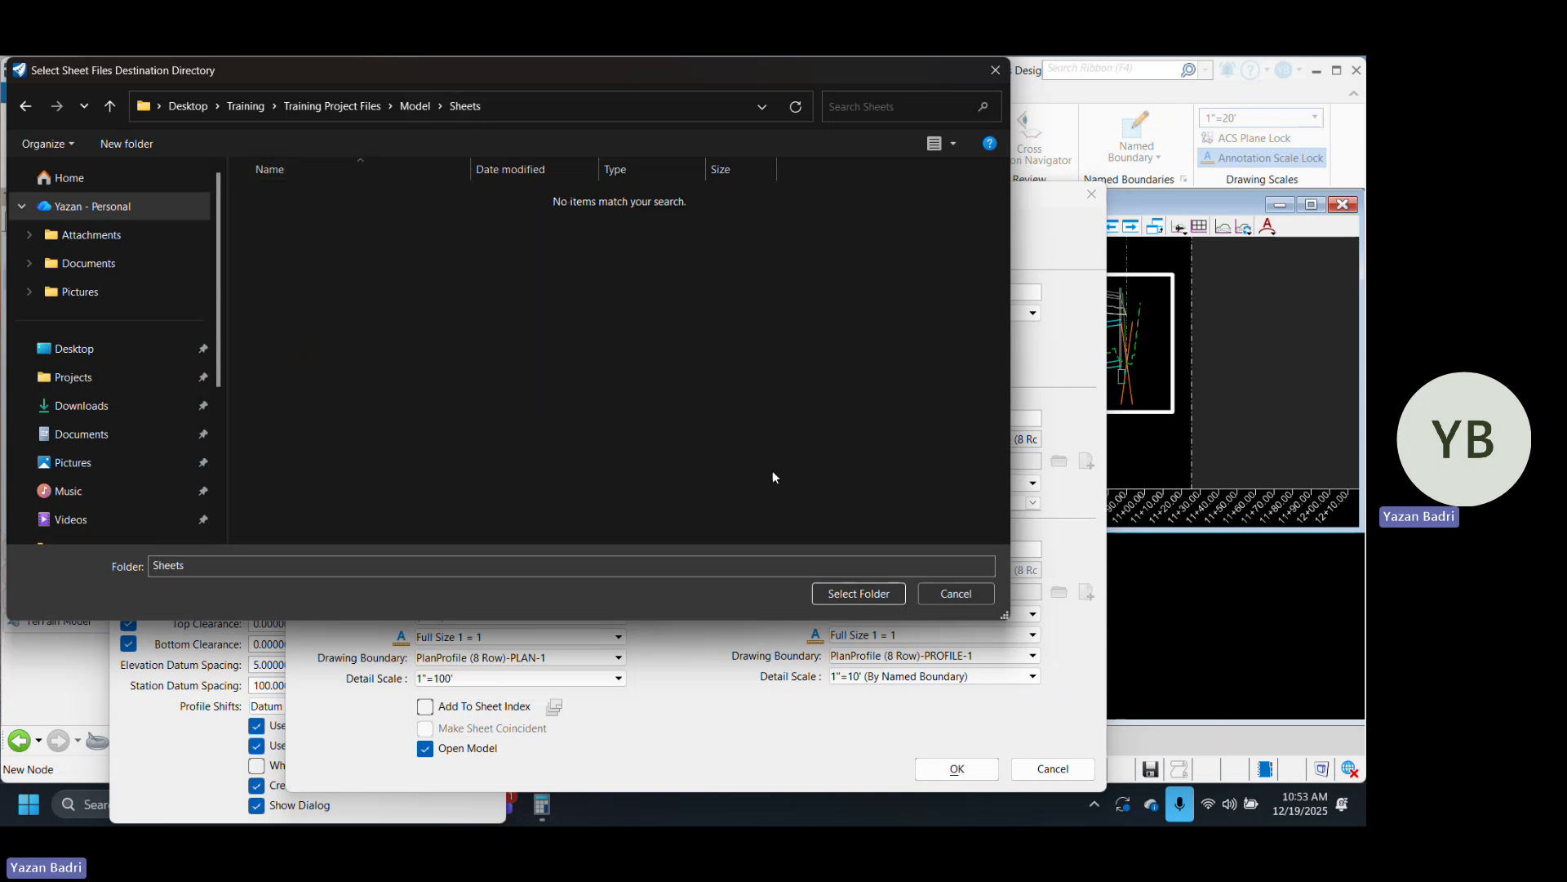
{"action": "left_click", "coordinate": [872, 598]}
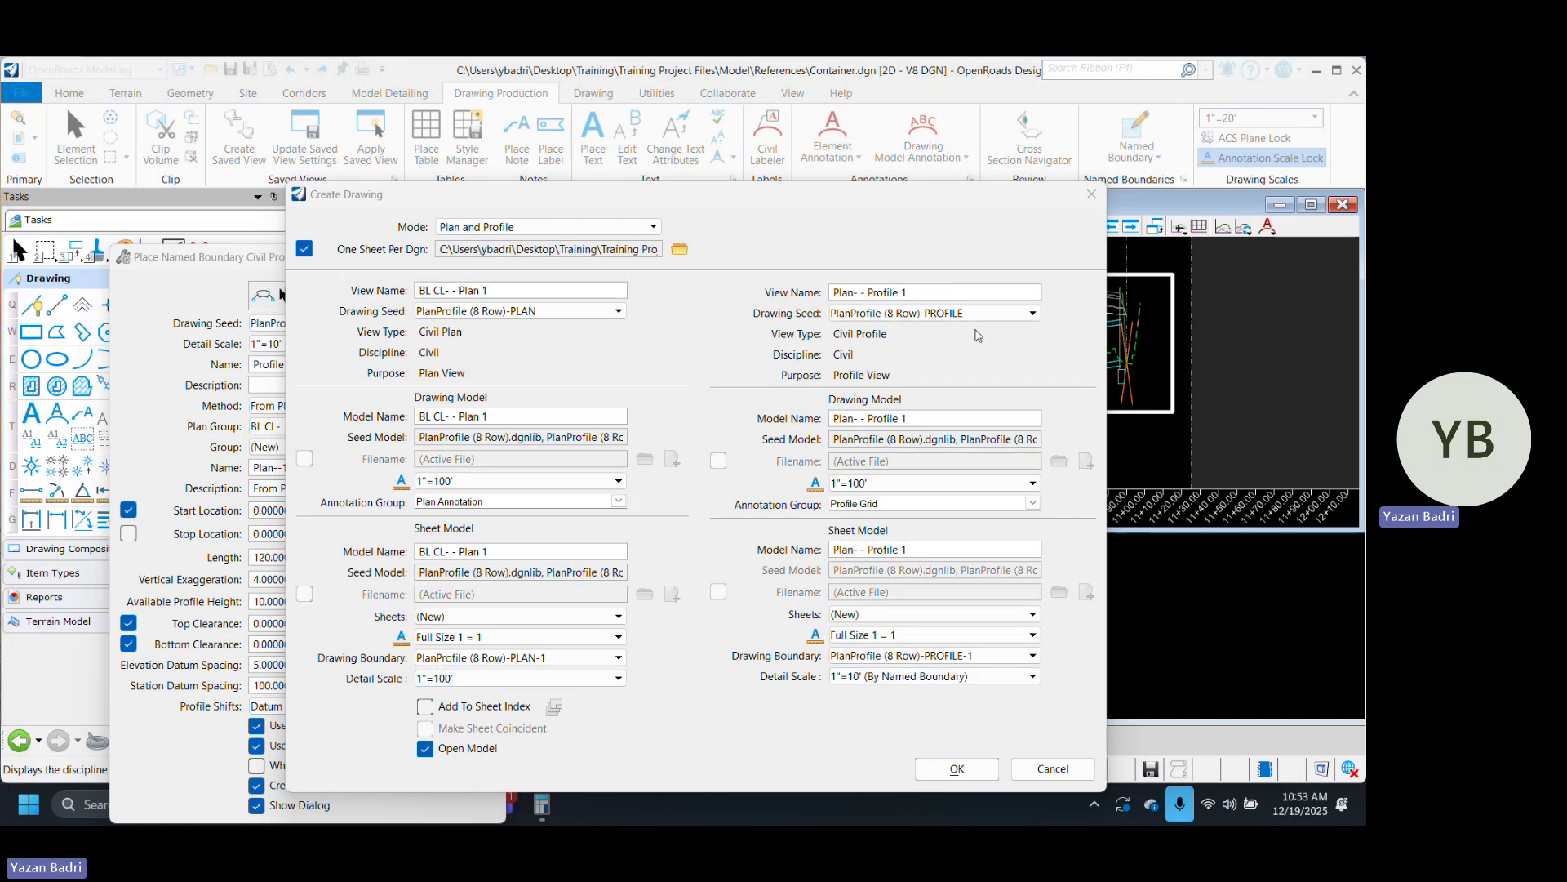
{"action": "left_click", "coordinate": [1092, 195]}
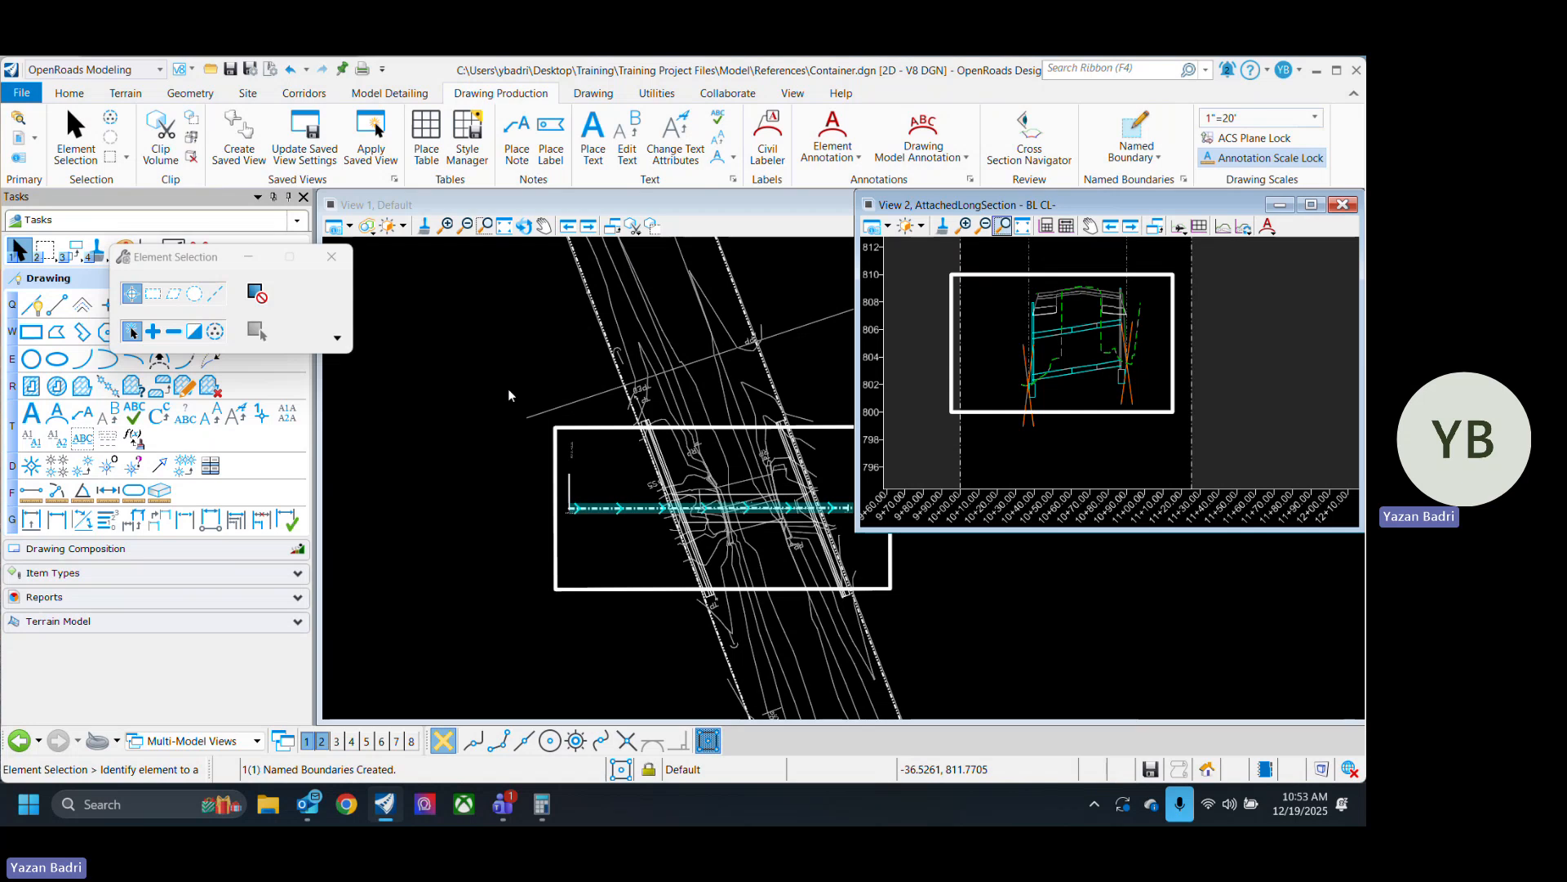
Delete the BL CL- plan group from the named boundaries.
{"action": "left_click", "coordinate": [434, 481]}
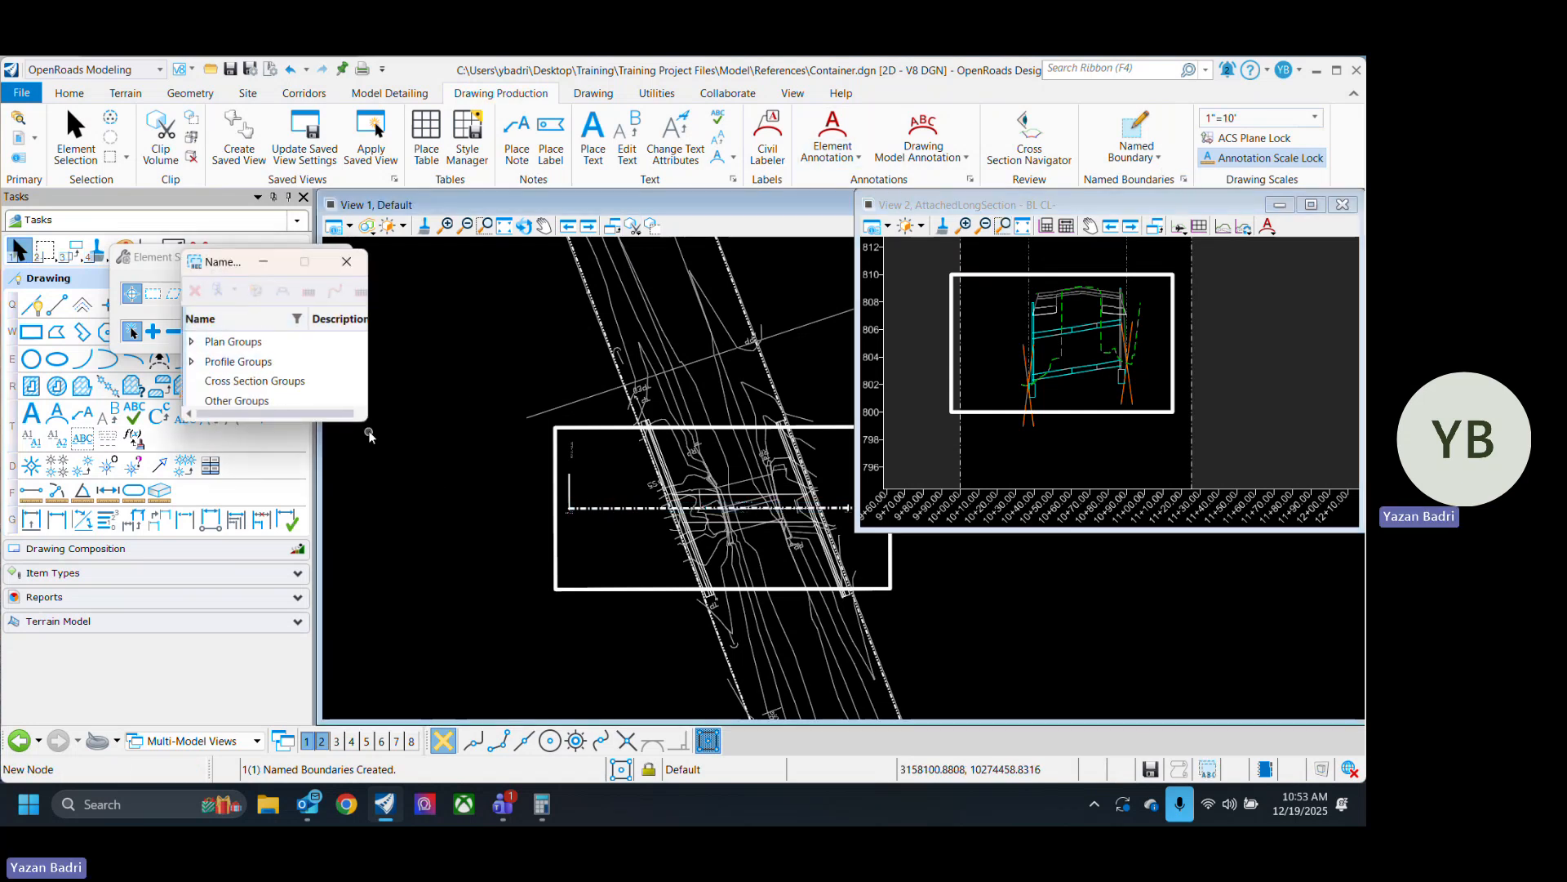
{"action": "left_click_drag", "start_coordinate": [370, 424], "coordinate": [1007, 604]}
{"action": "left_click", "coordinate": [192, 341]}
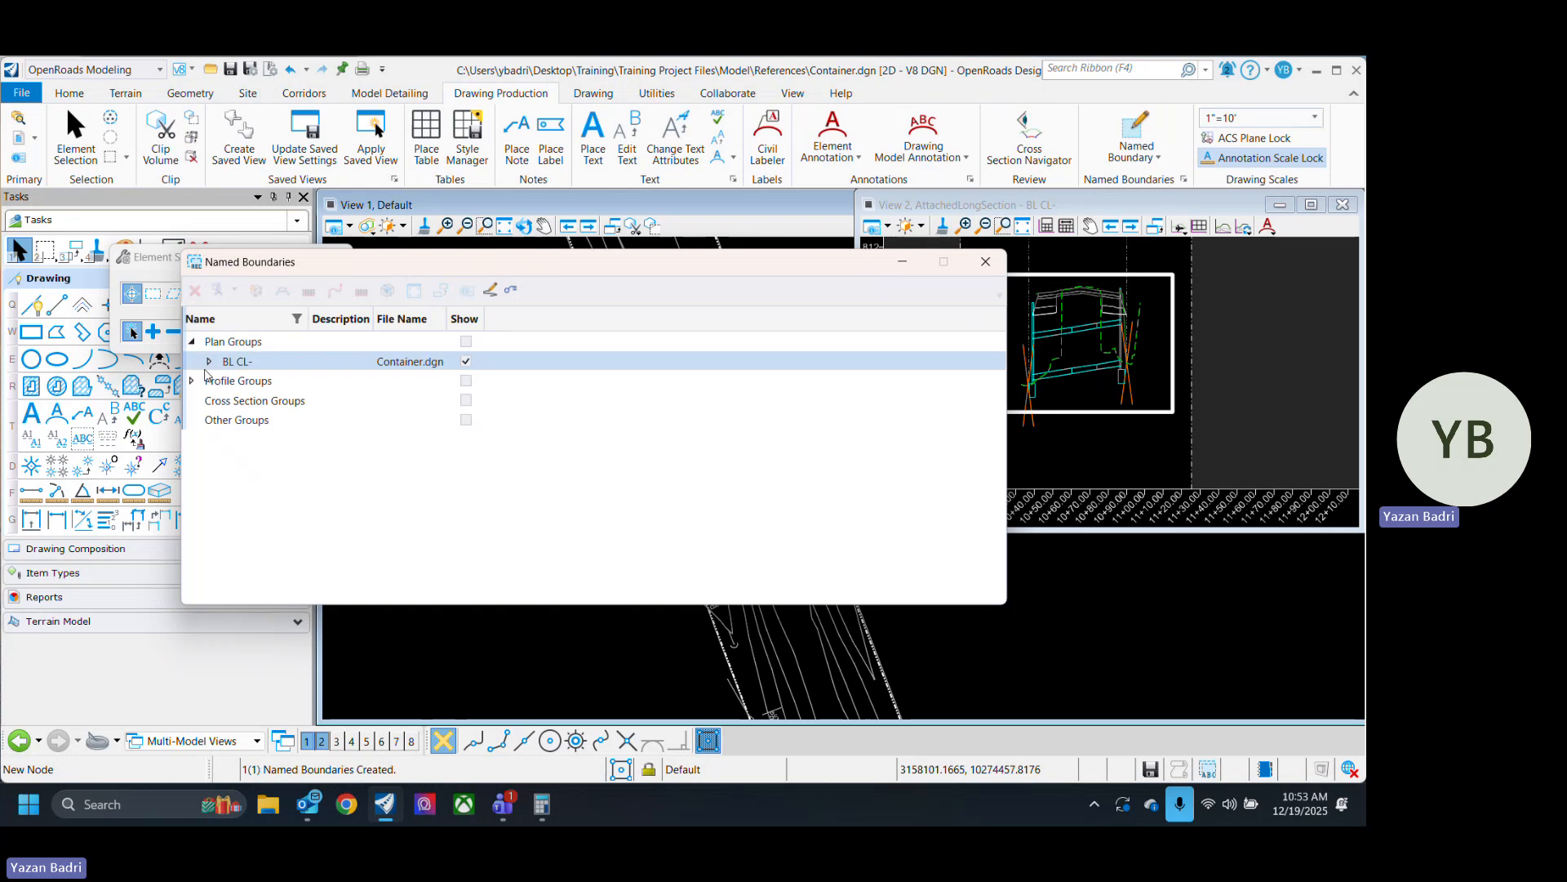
{"action": "right_click", "coordinate": [234, 365]}
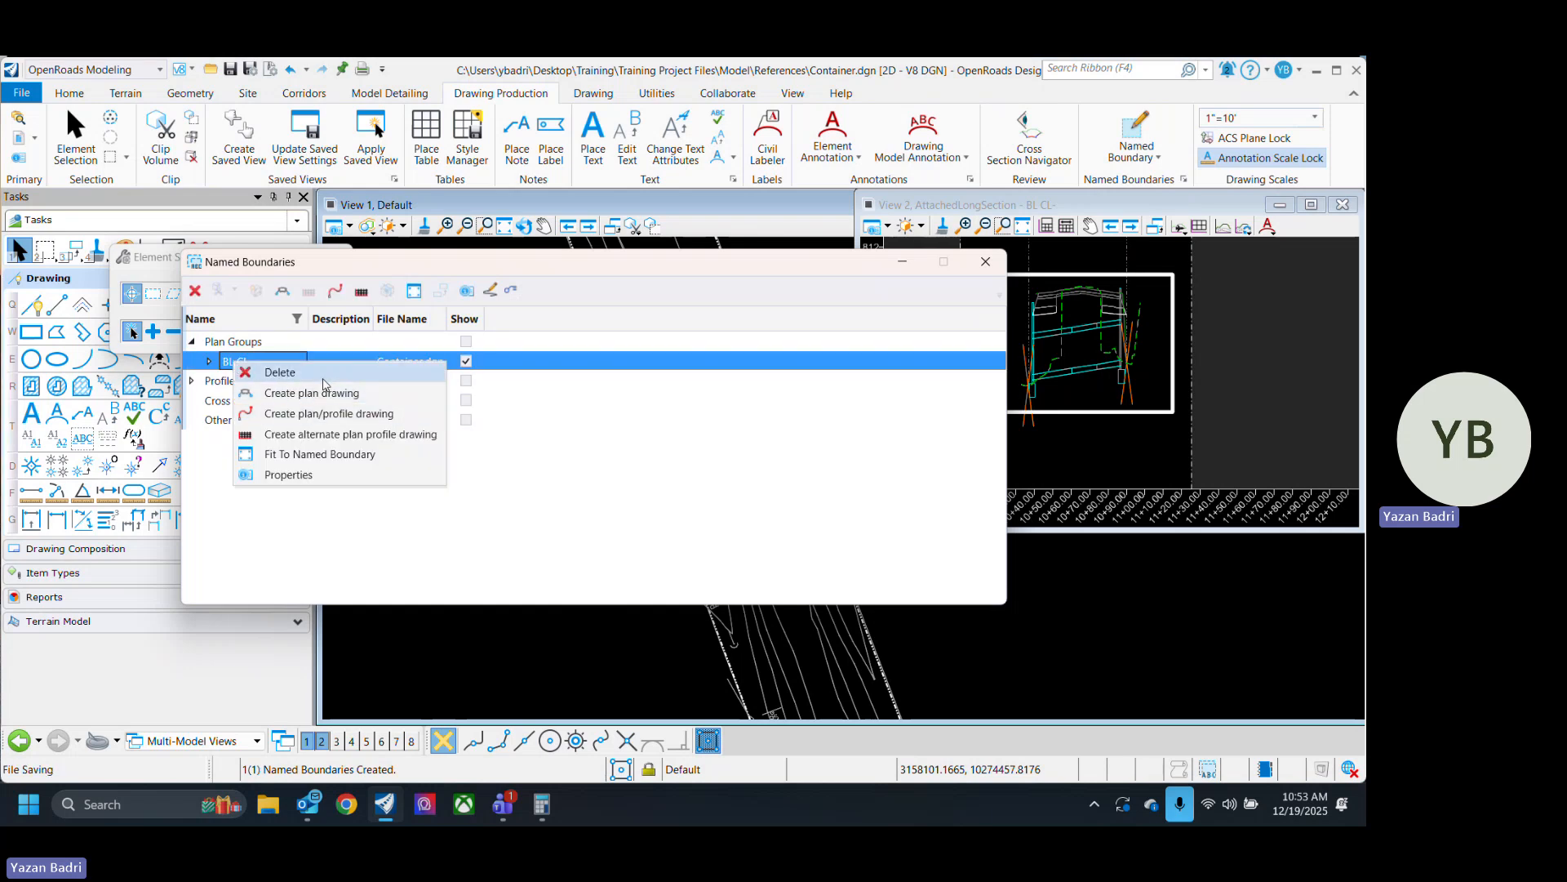
{"action": "left_click", "coordinate": [372, 370]}
{"action": "left_click", "coordinate": [985, 262]}
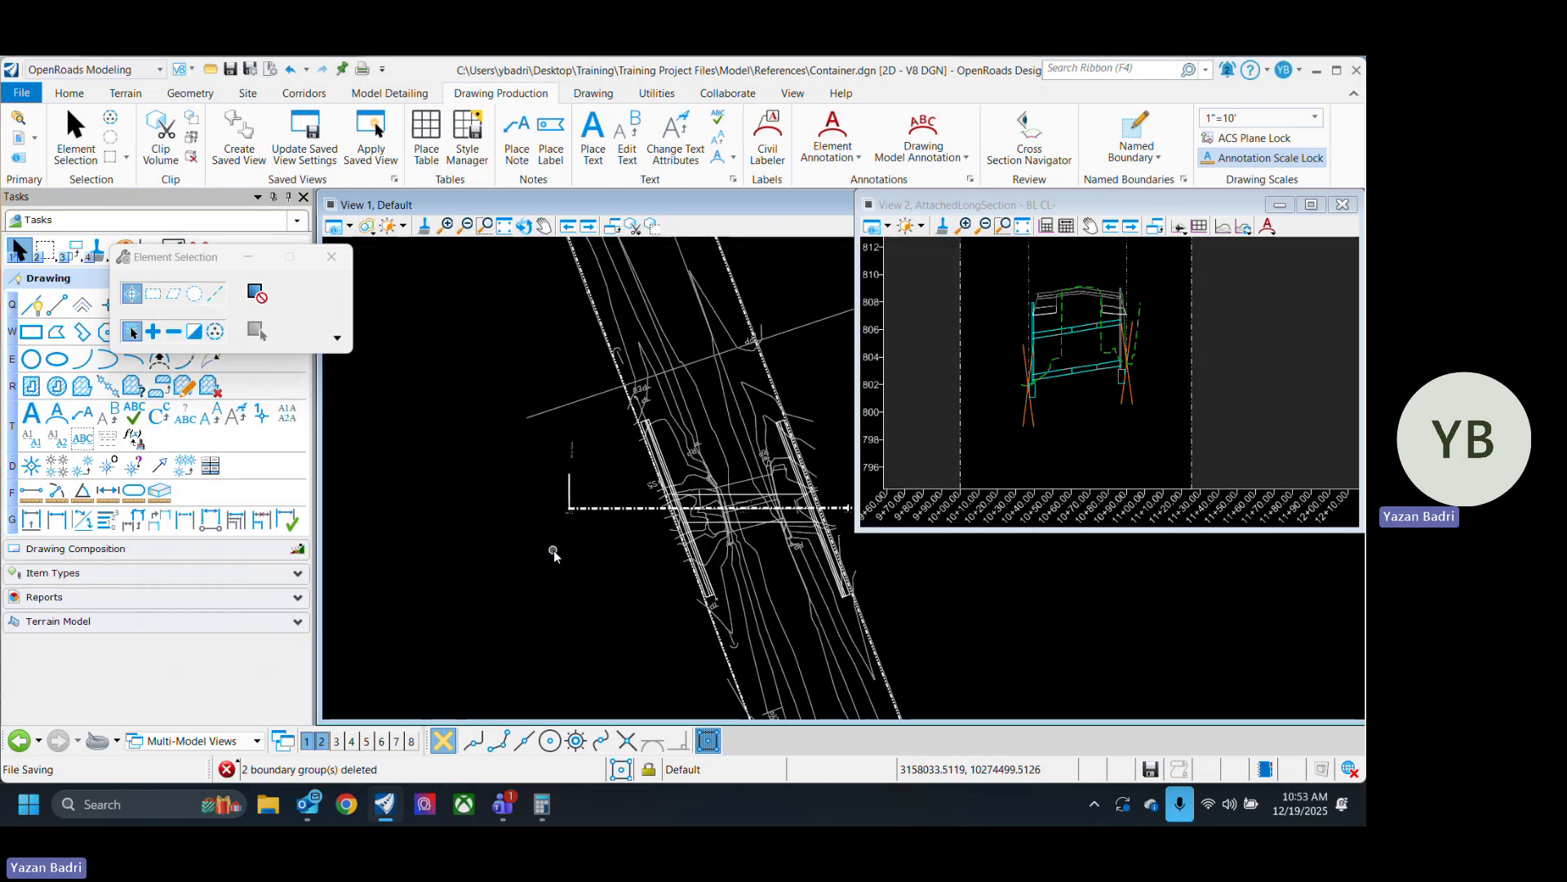
Set up a civil plan named boundary along the baseline with the PlanProfile (8 Row)-PLAN seed, 1"=10' detail scale and Create Drawing off.
{"action": "left_click", "coordinate": [1138, 127]}
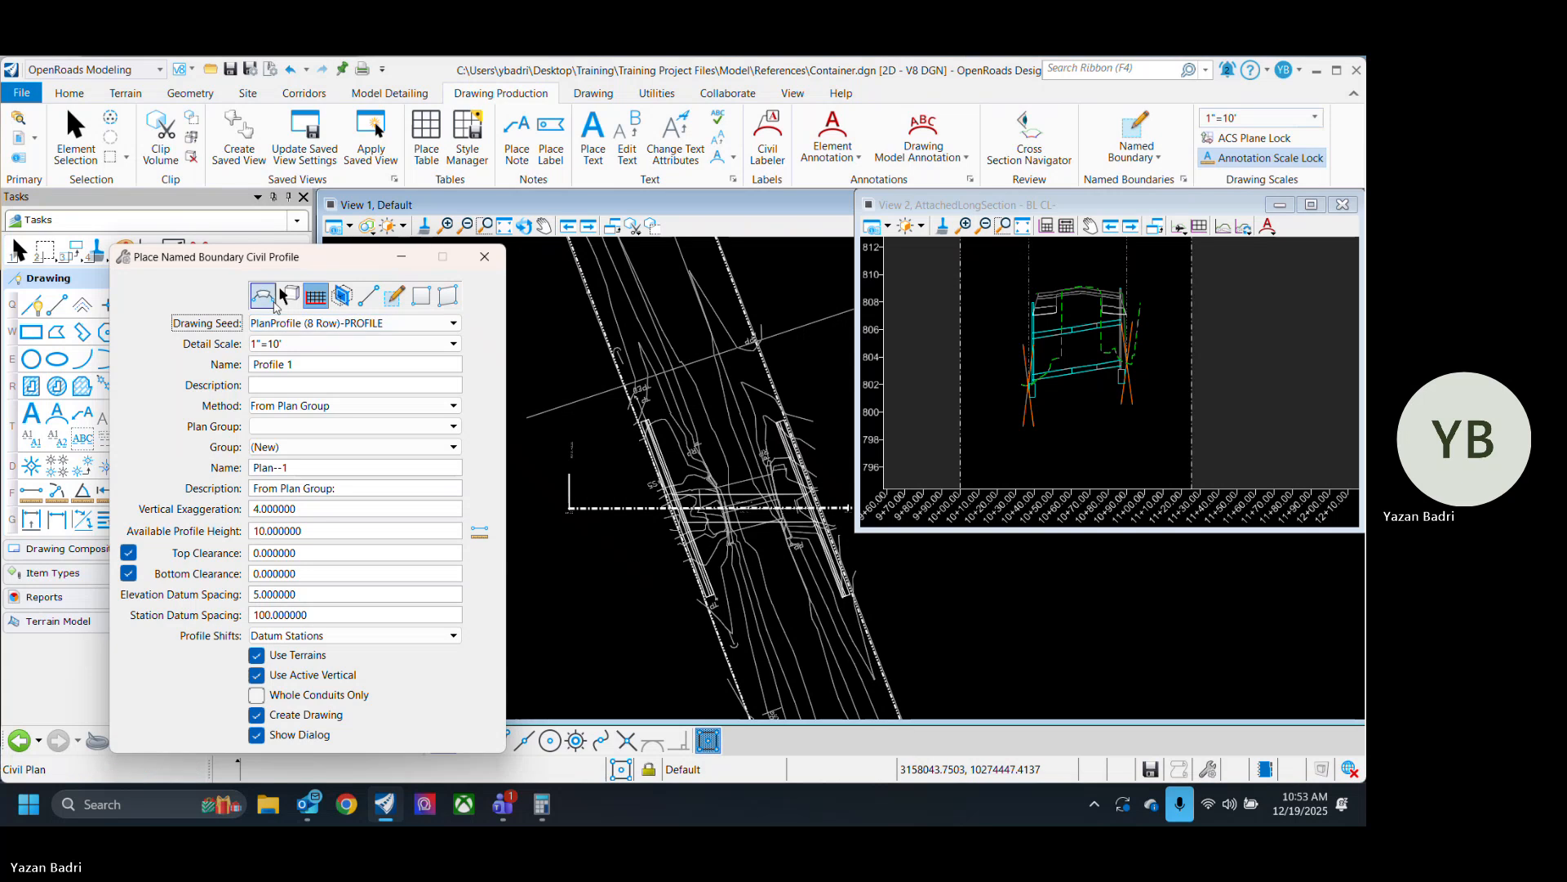
{"action": "left_click", "coordinate": [273, 342]}
{"action": "left_click", "coordinate": [270, 379]}
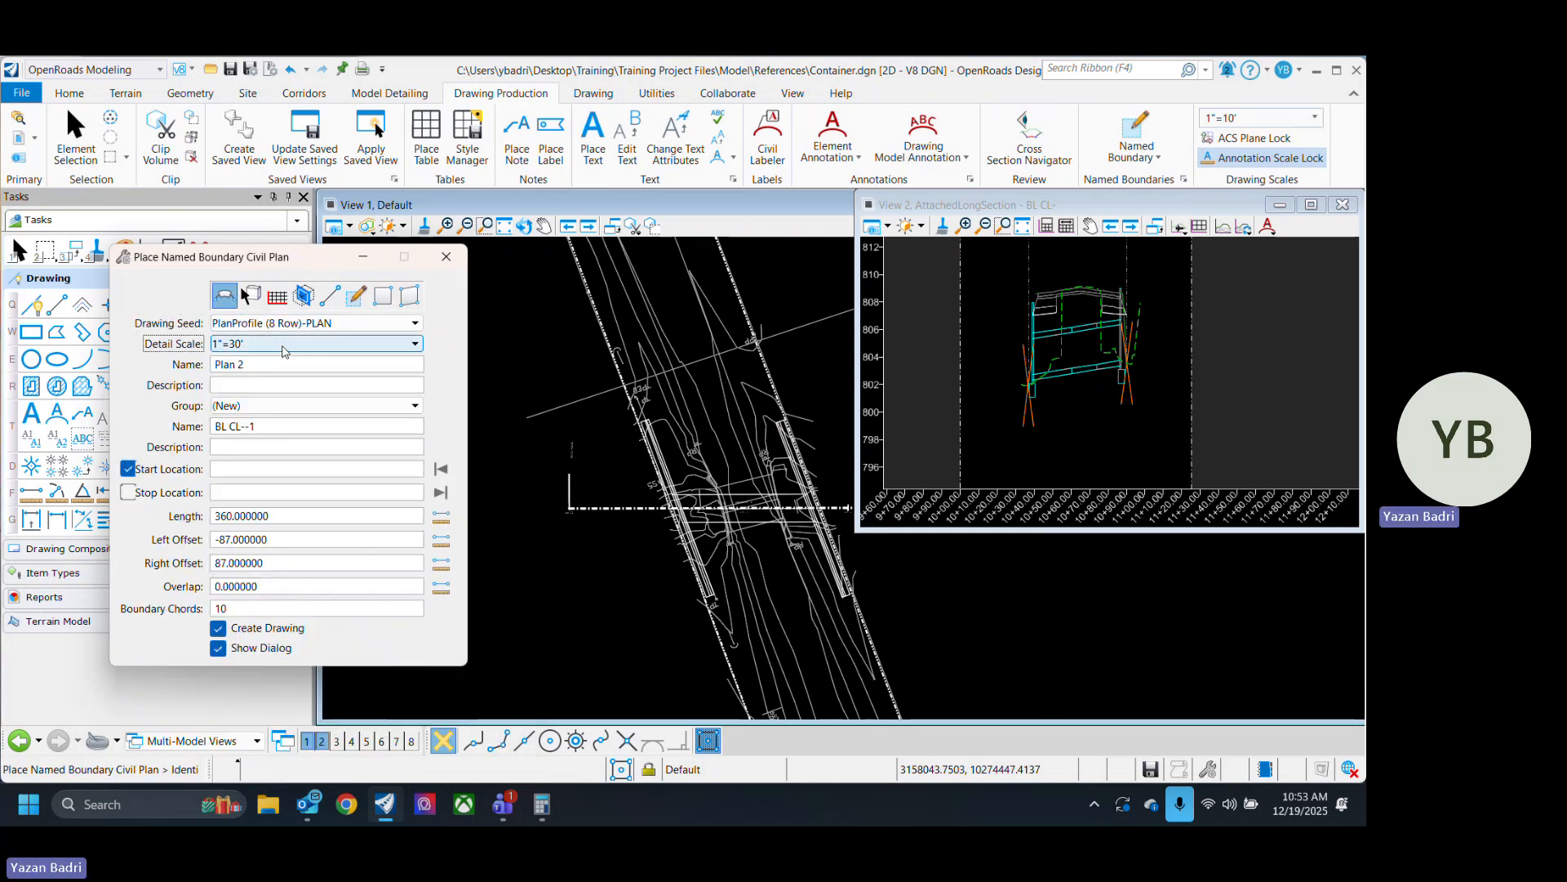
{"action": "left_click", "coordinate": [277, 344]}
{"action": "left_click", "coordinate": [267, 381]}
{"action": "left_click", "coordinate": [400, 323]}
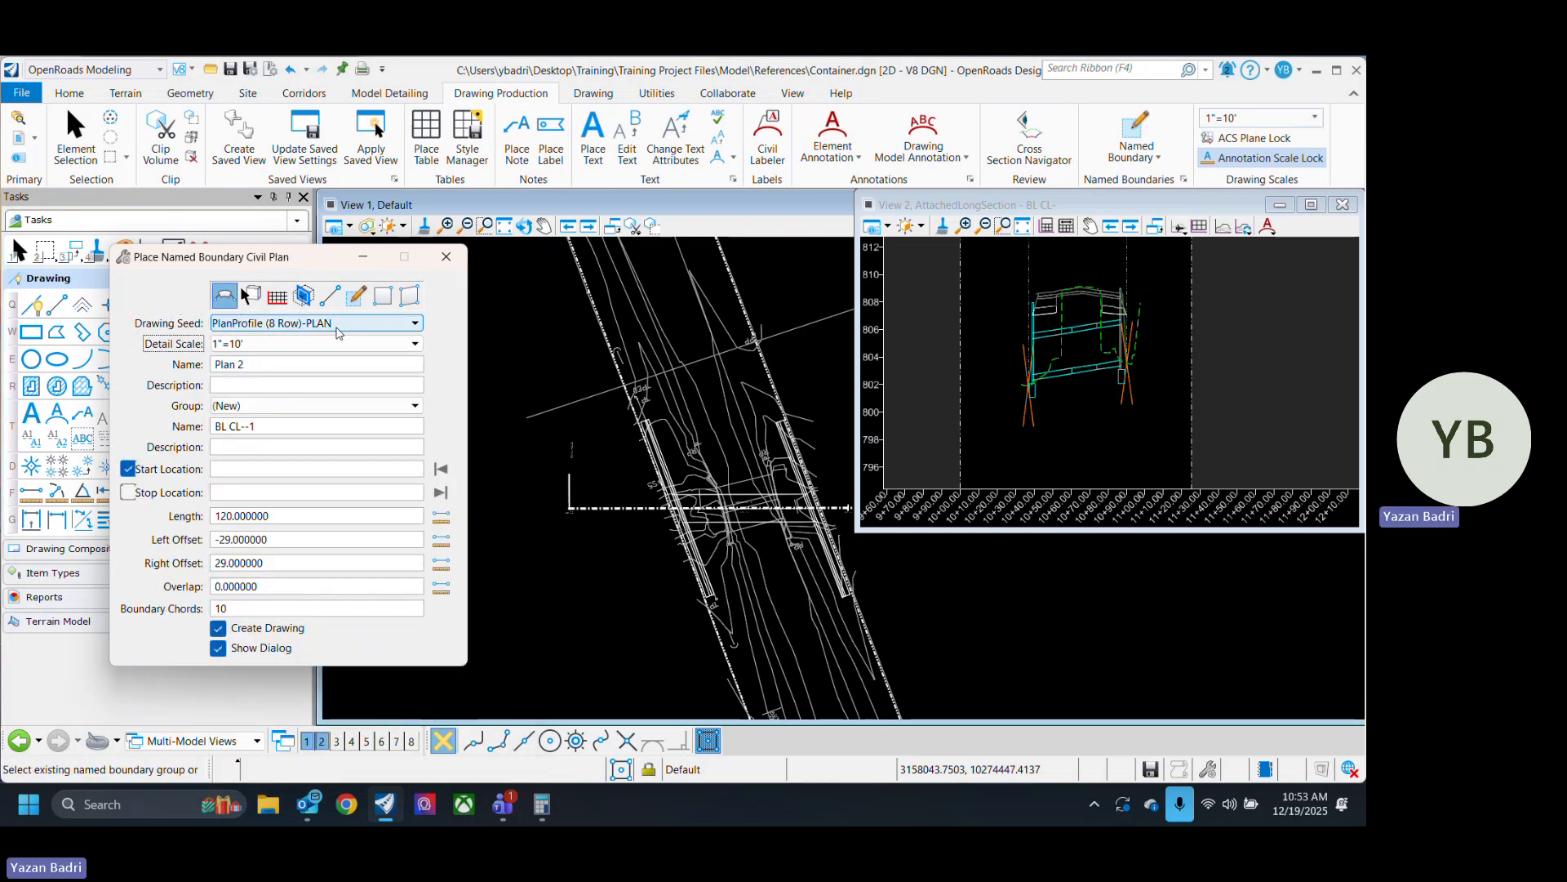
{"action": "left_click", "coordinate": [350, 459]}
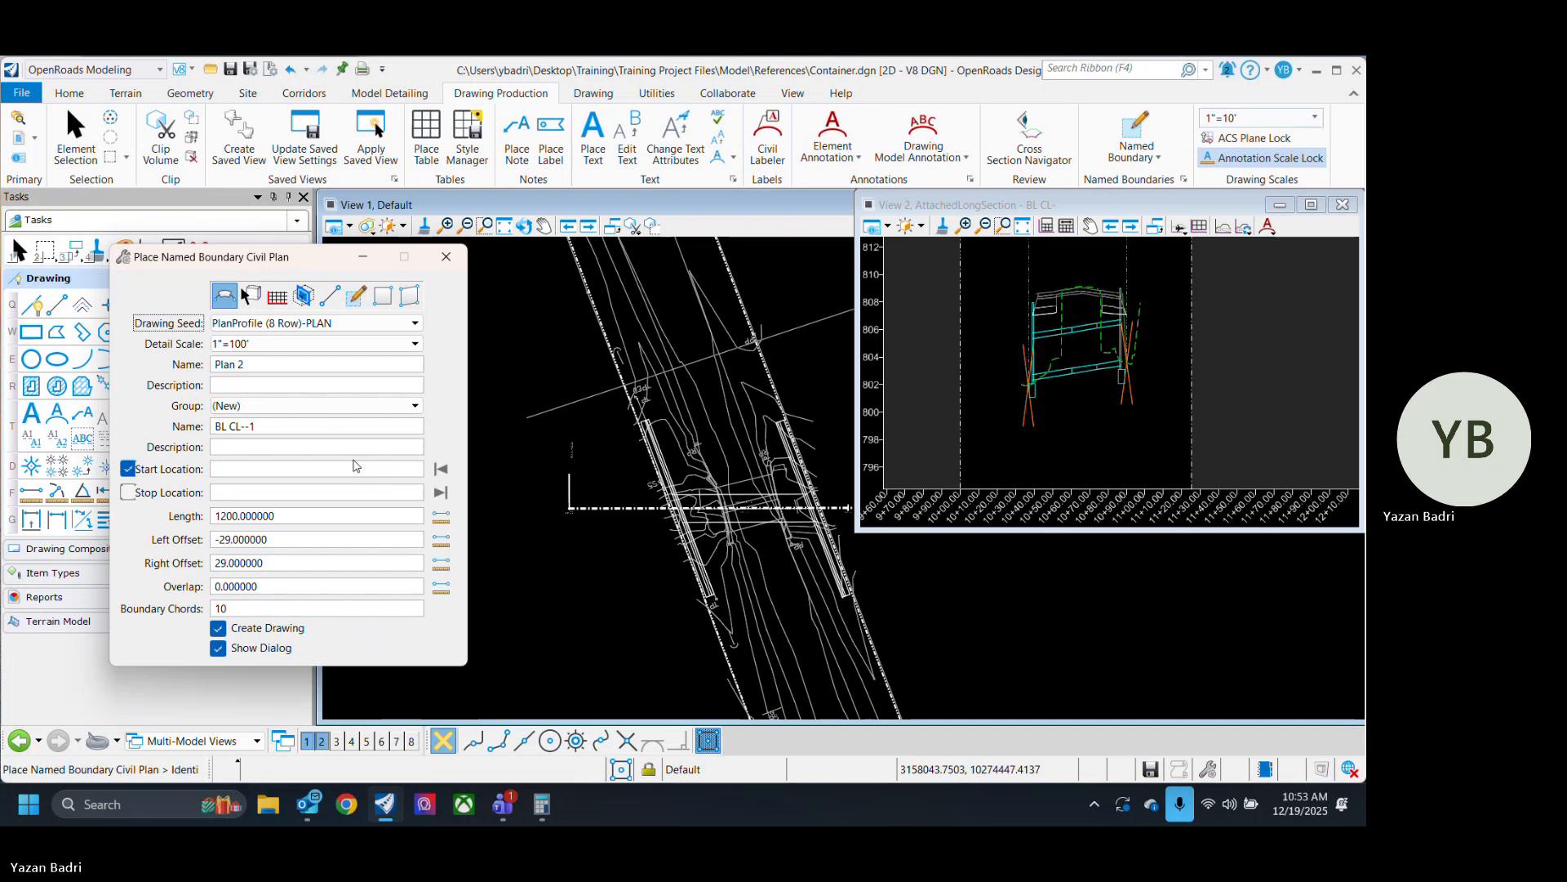
{"action": "left_click", "coordinate": [286, 346]}
{"action": "left_click", "coordinate": [281, 379]}
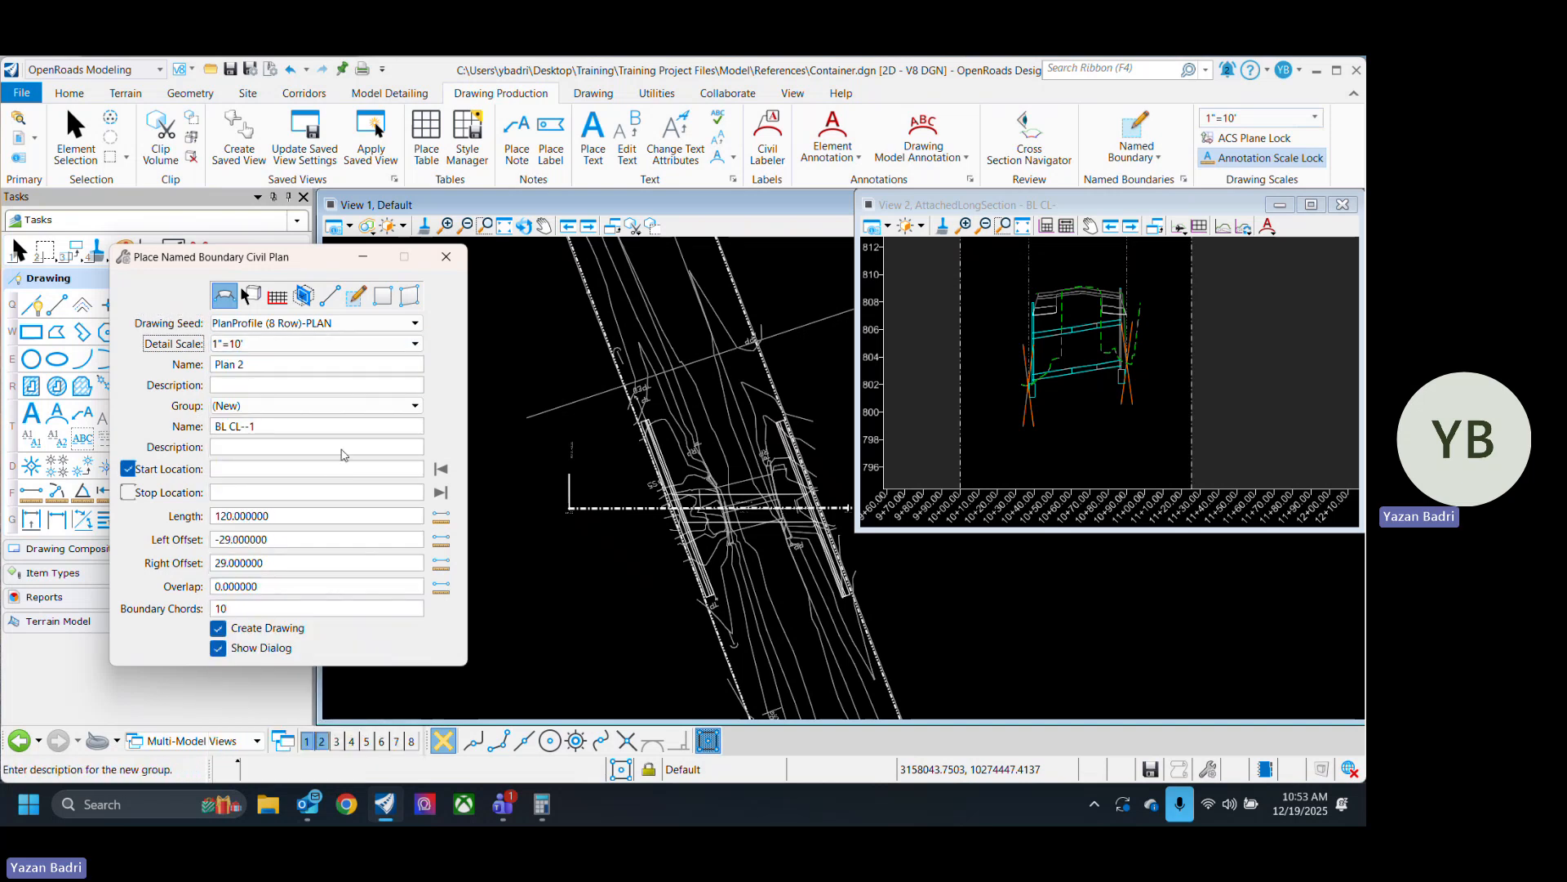
{"action": "left_click", "coordinate": [607, 507]}
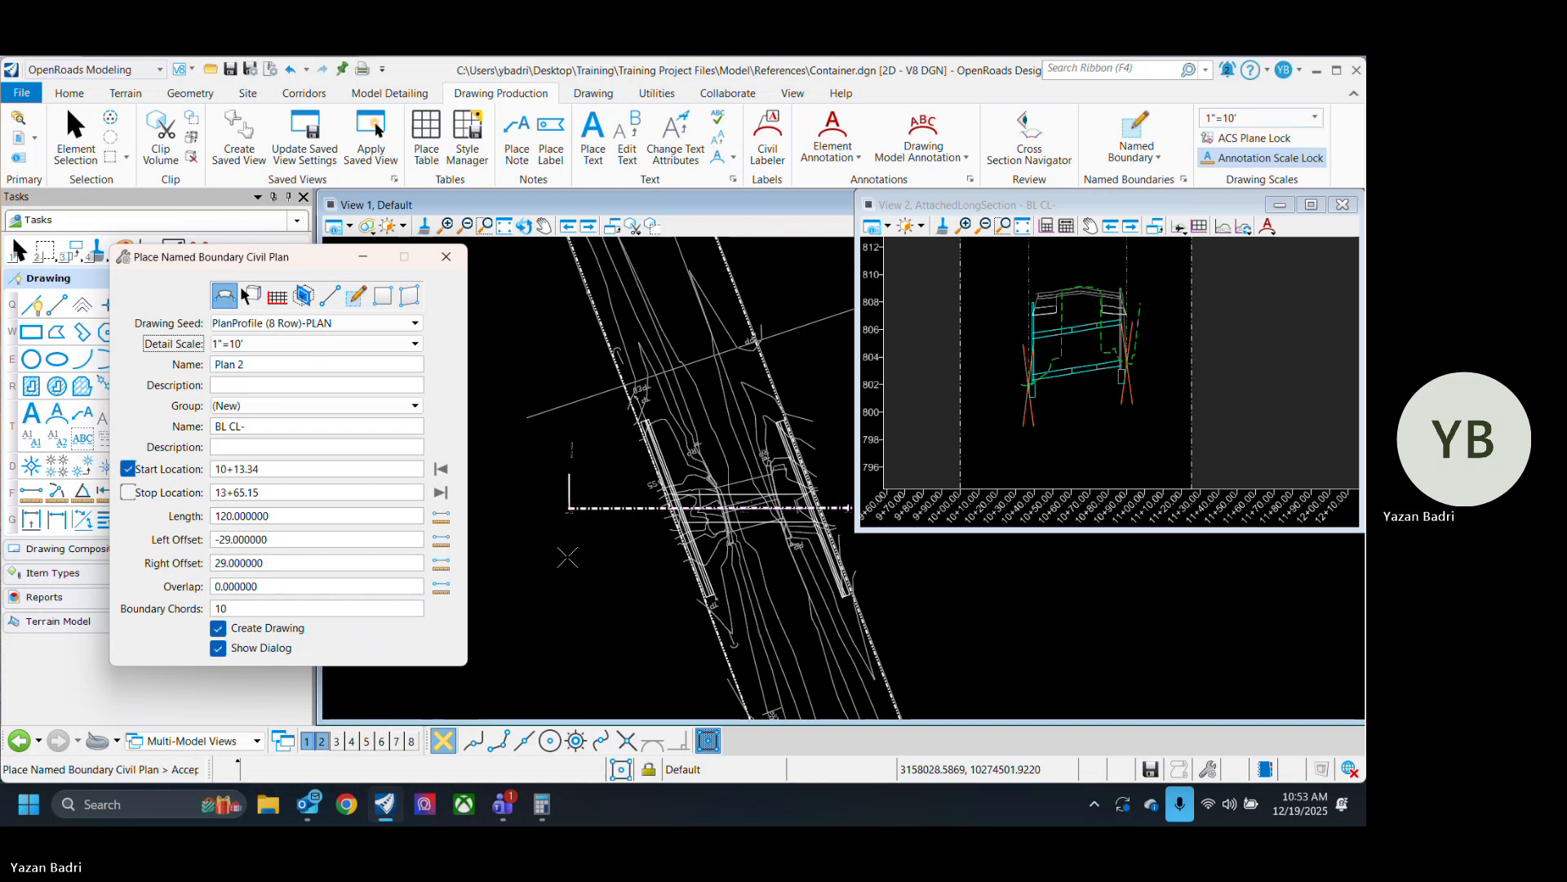
{"action": "left_click", "coordinate": [218, 628]}
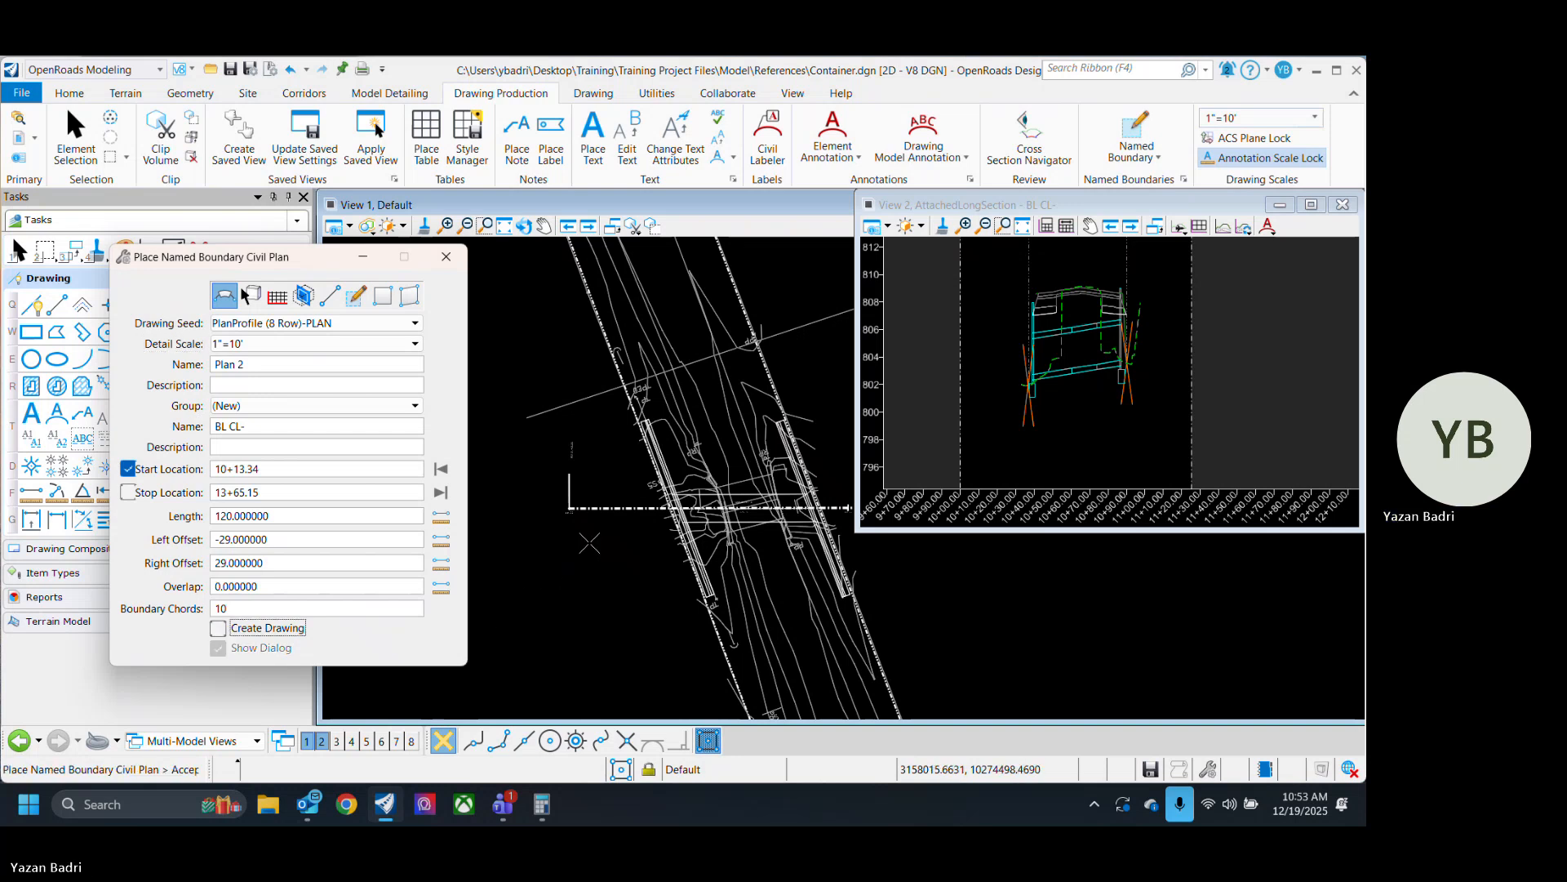
{"action": "scroll", "coordinate": [575, 563], "scroll_direction": "down", "scroll_amount": 2}
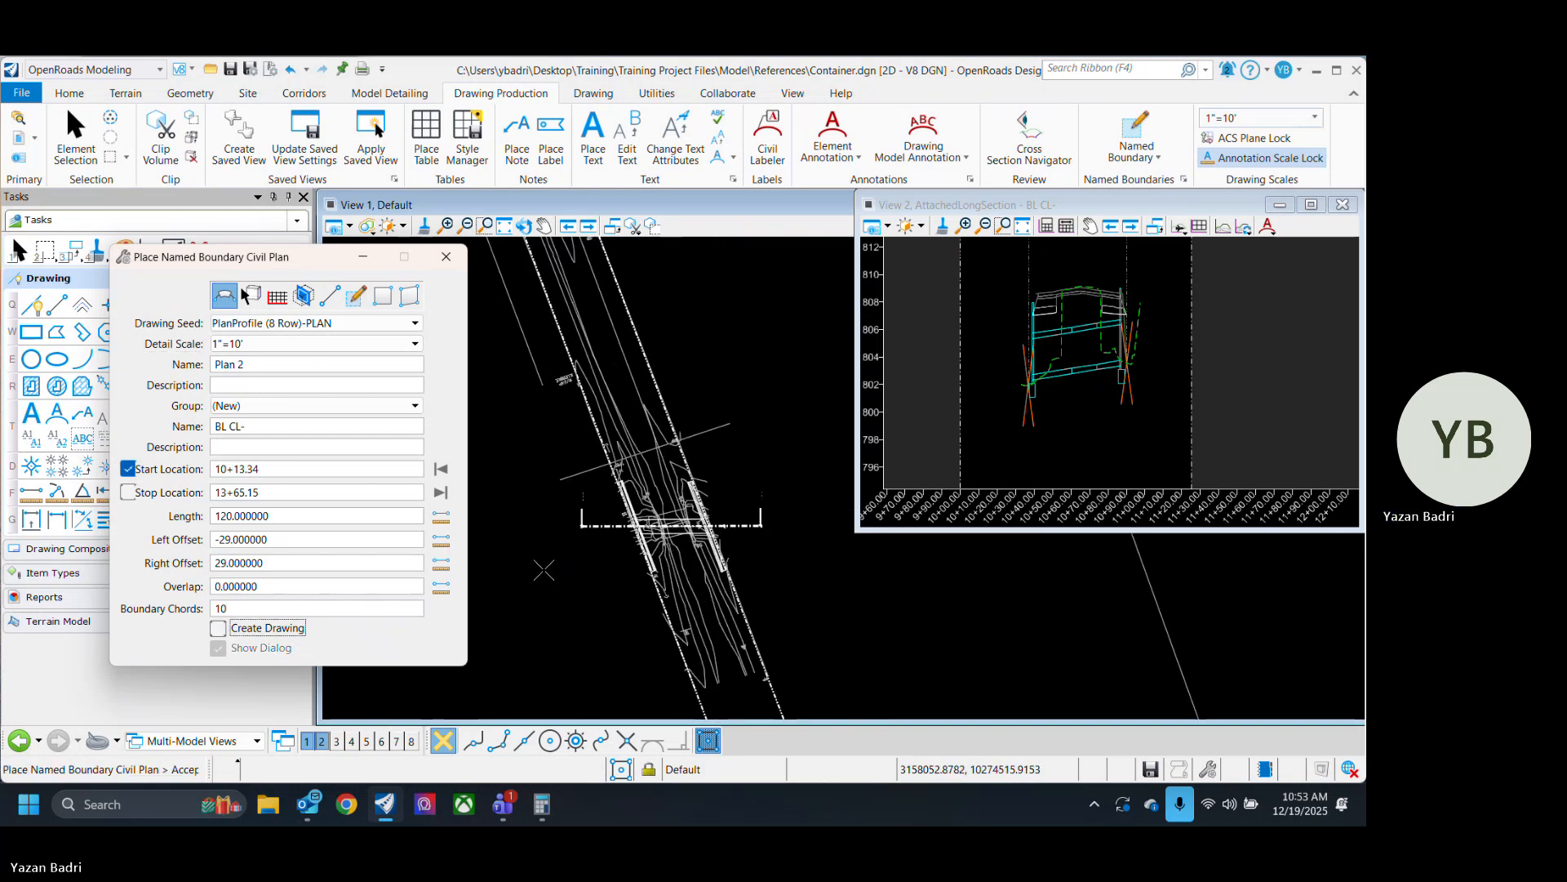
{"action": "left_click", "coordinate": [128, 469]}
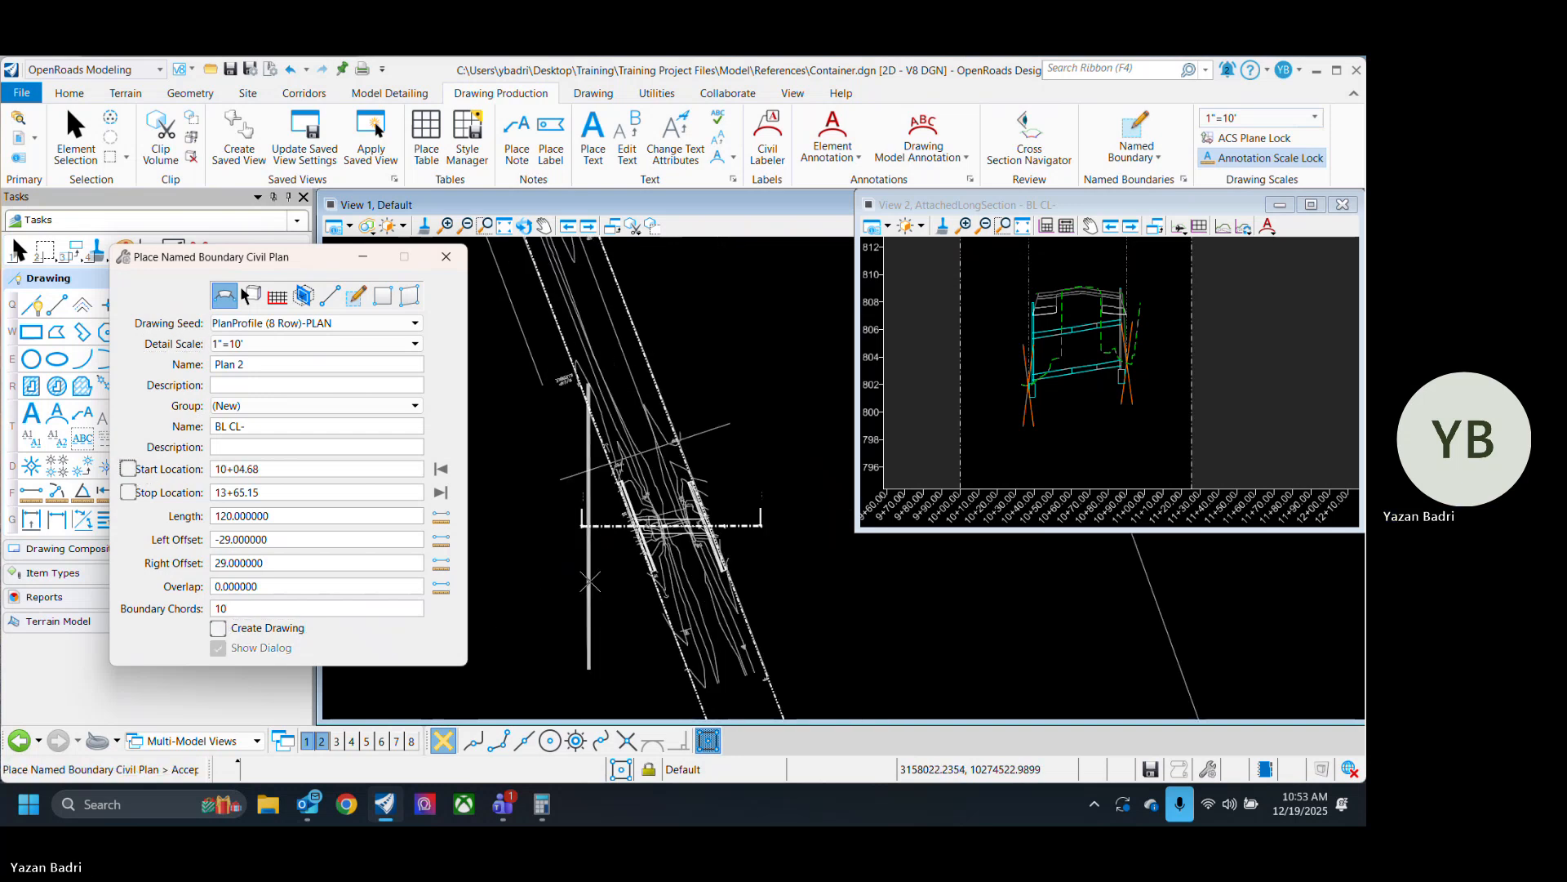
{"action": "left_click", "coordinate": [514, 544]}
{"action": "scroll", "coordinate": [502, 580], "scroll_direction": "up", "scroll_amount": 2}
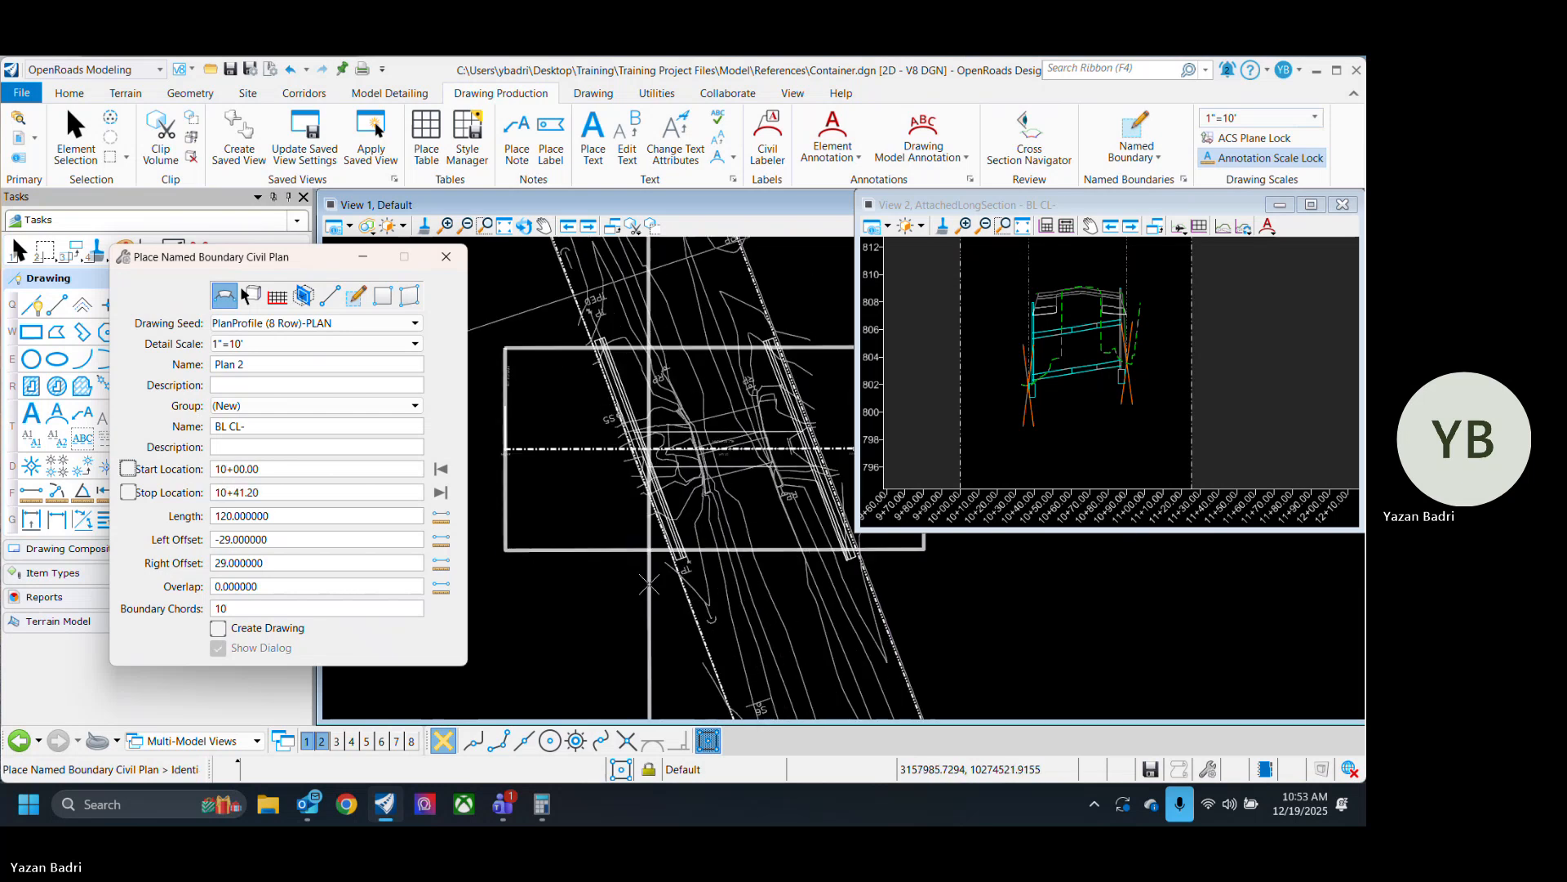
{"action": "right_click", "coordinate": [493, 608]}
Lock the plan boundary's start location at station 9+95.
{"action": "left_click", "coordinate": [270, 471]}
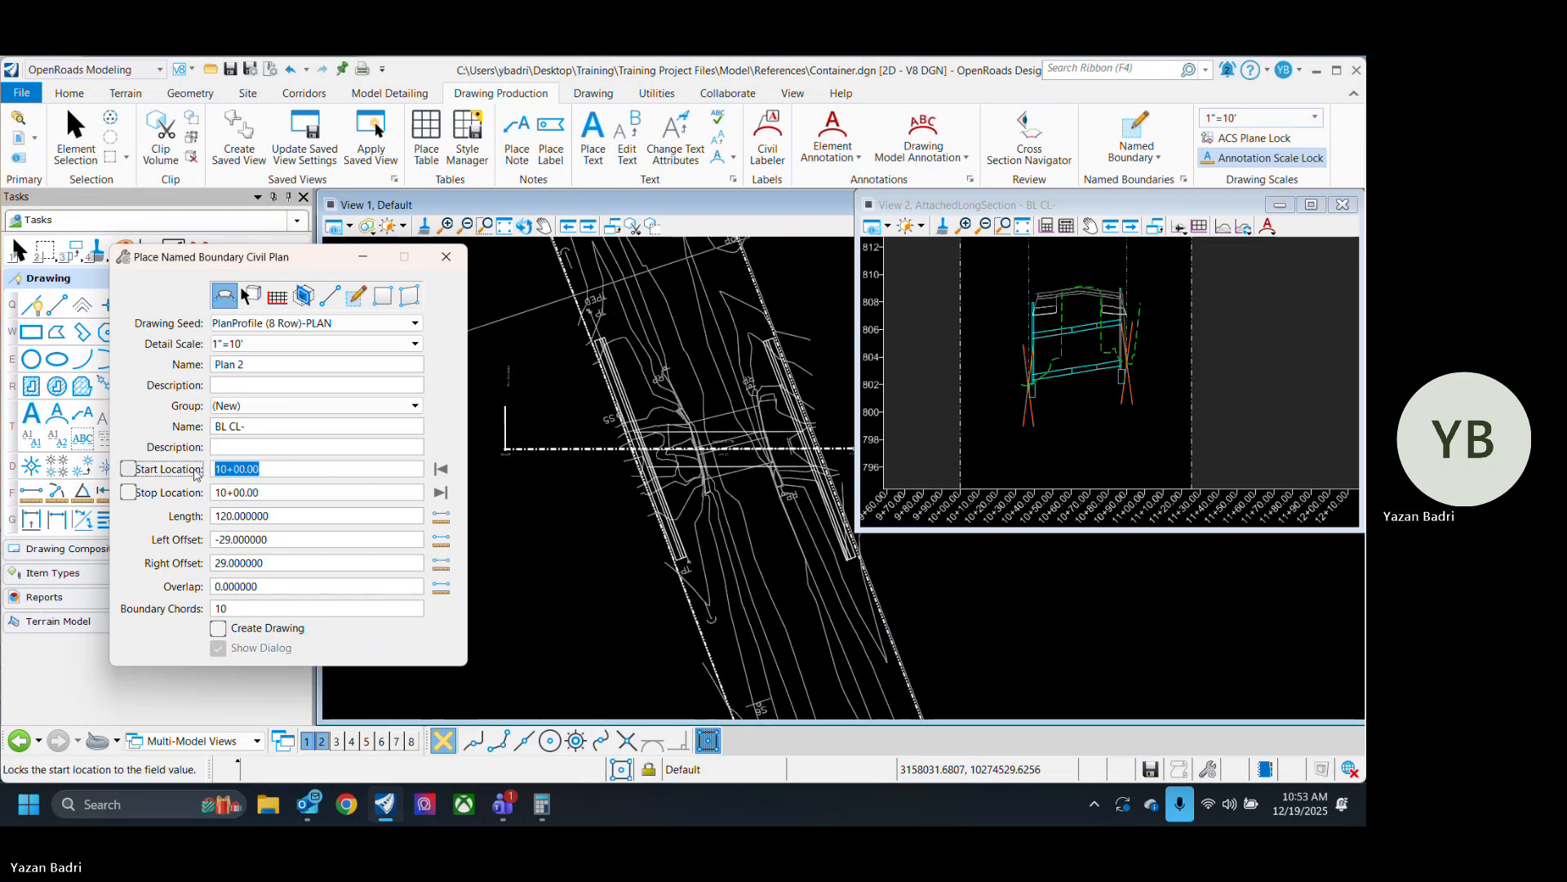
{"action": "type", "text": "9+"}
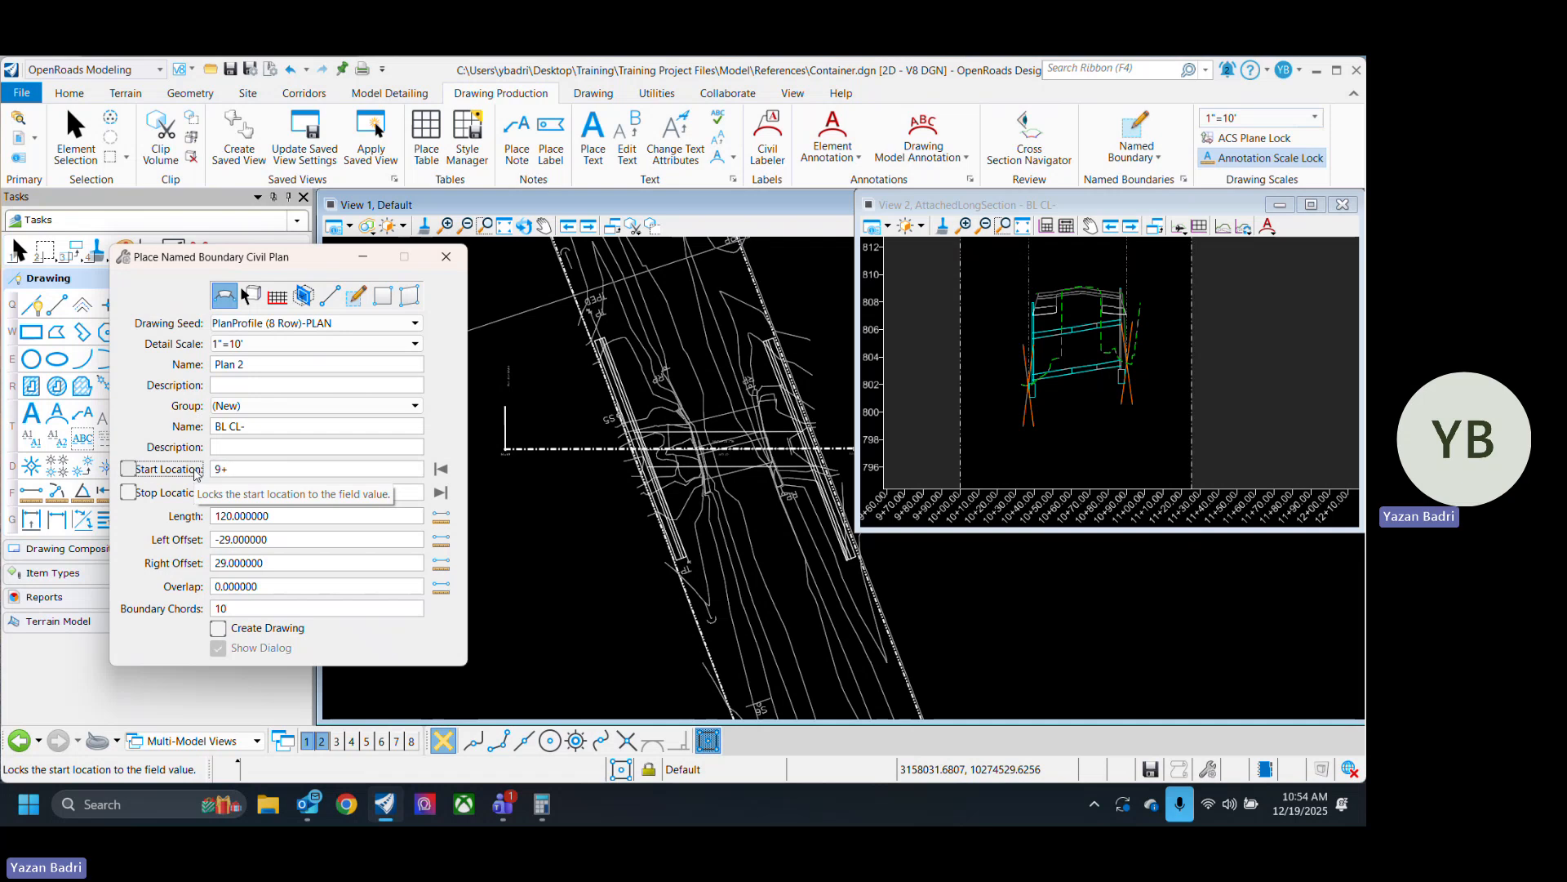
{"action": "type", "text": "95"}
{"action": "left_click", "coordinate": [196, 472]}
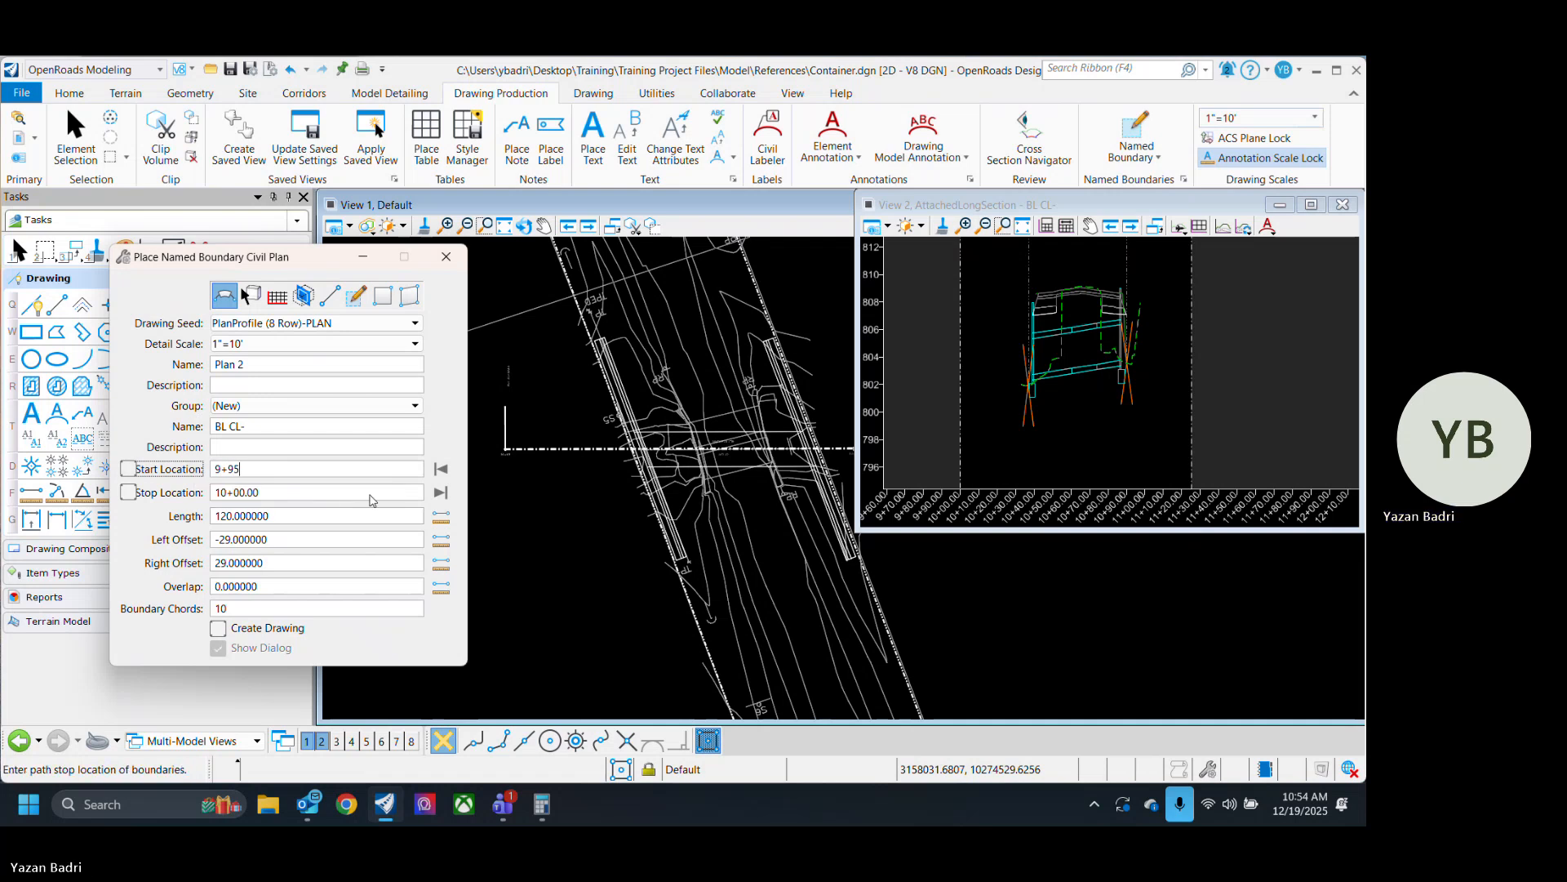
Place the plan boundary along the baseline with its stop location at about station 11+14.
{"action": "scroll", "coordinate": [783, 560], "scroll_direction": "up", "scroll_amount": 2}
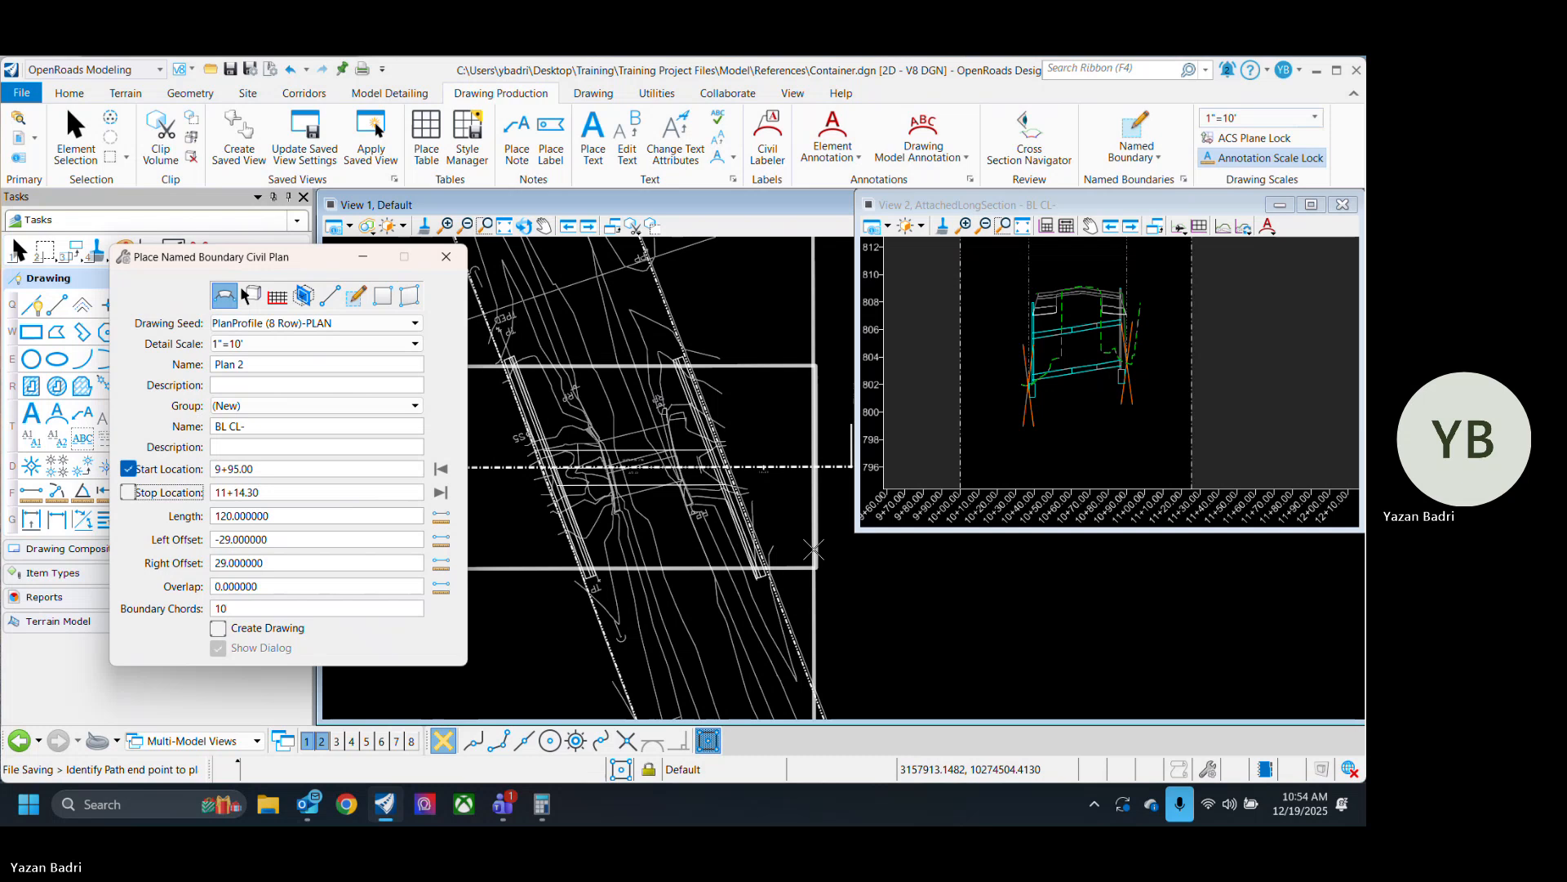
{"action": "left_click", "coordinate": [814, 549]}
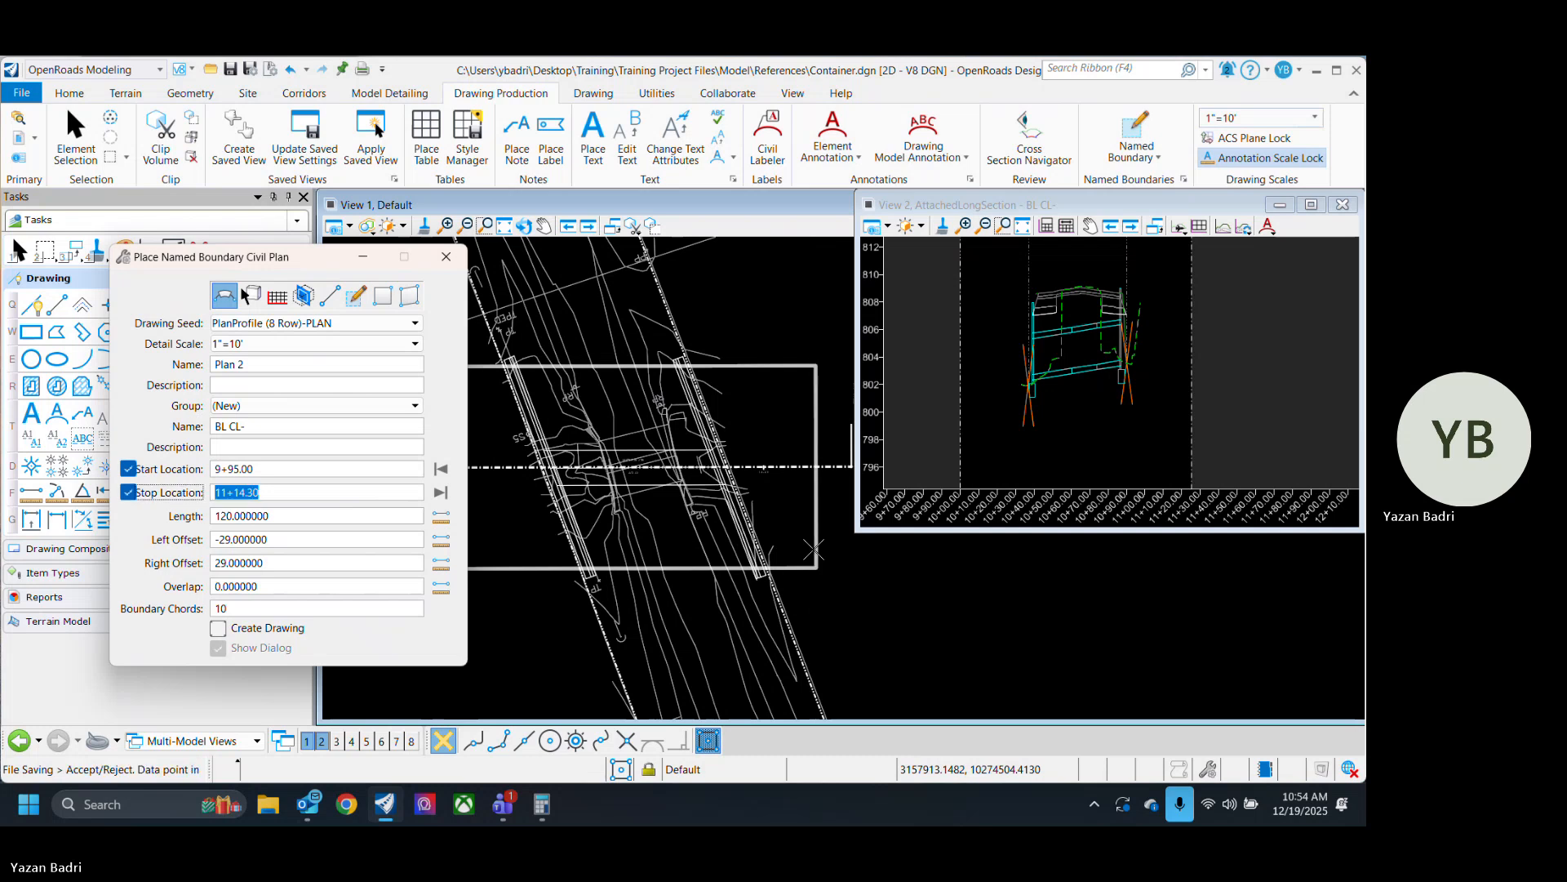
{"action": "left_click", "coordinate": [839, 605]}
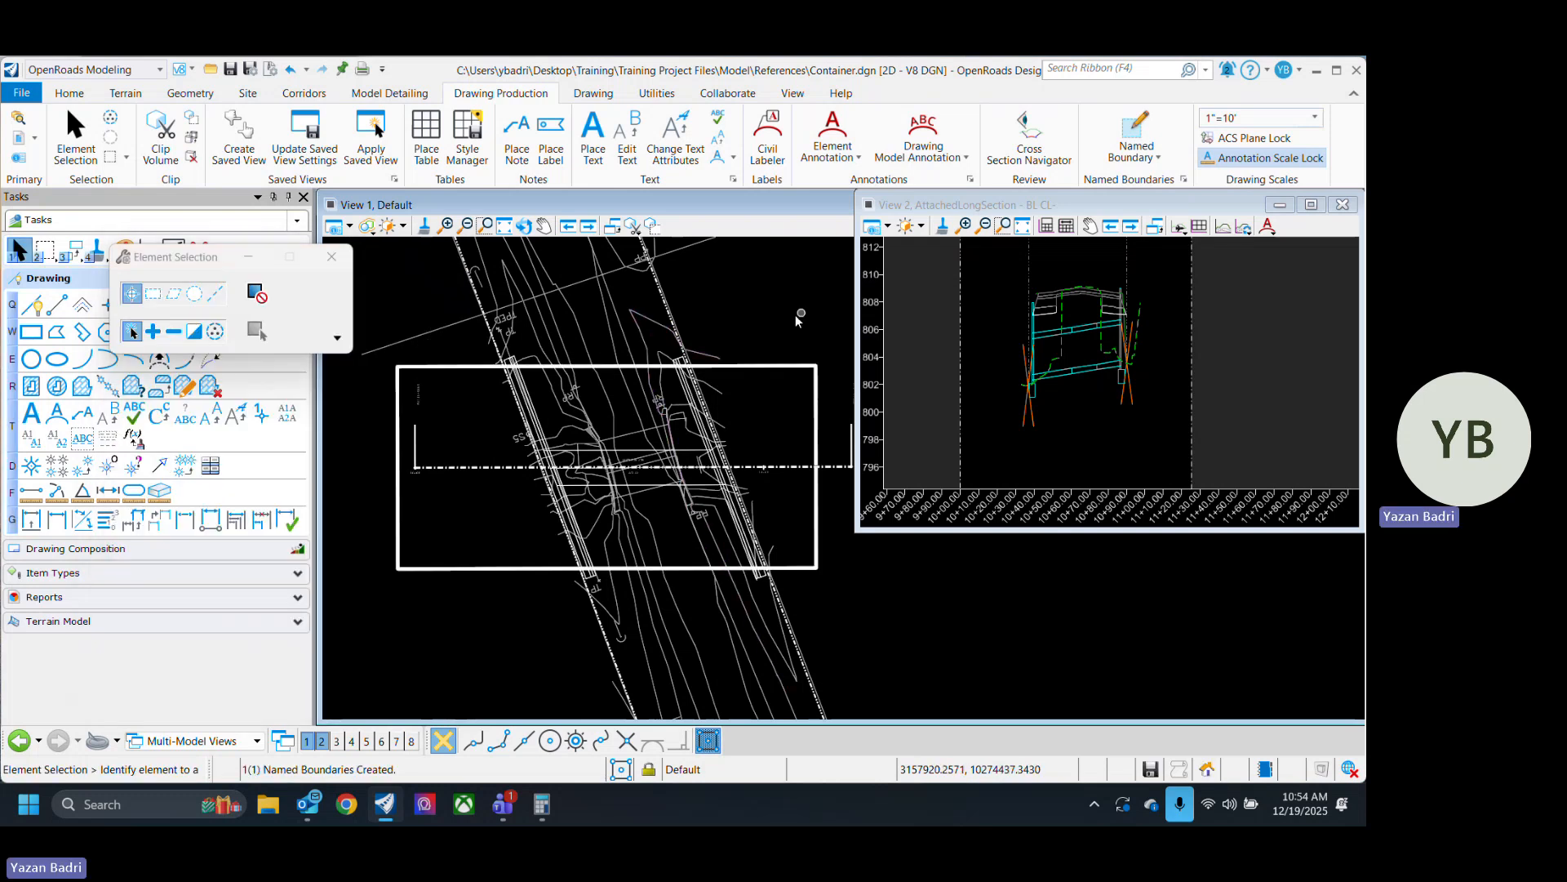
Set up a civil profile named boundary from plan group BL CL- with the PlanProfile (8 Row)-PROFILE seed and 1"=10' detail scale.
{"action": "left_click", "coordinate": [1147, 163]}
{"action": "left_click", "coordinate": [315, 295]}
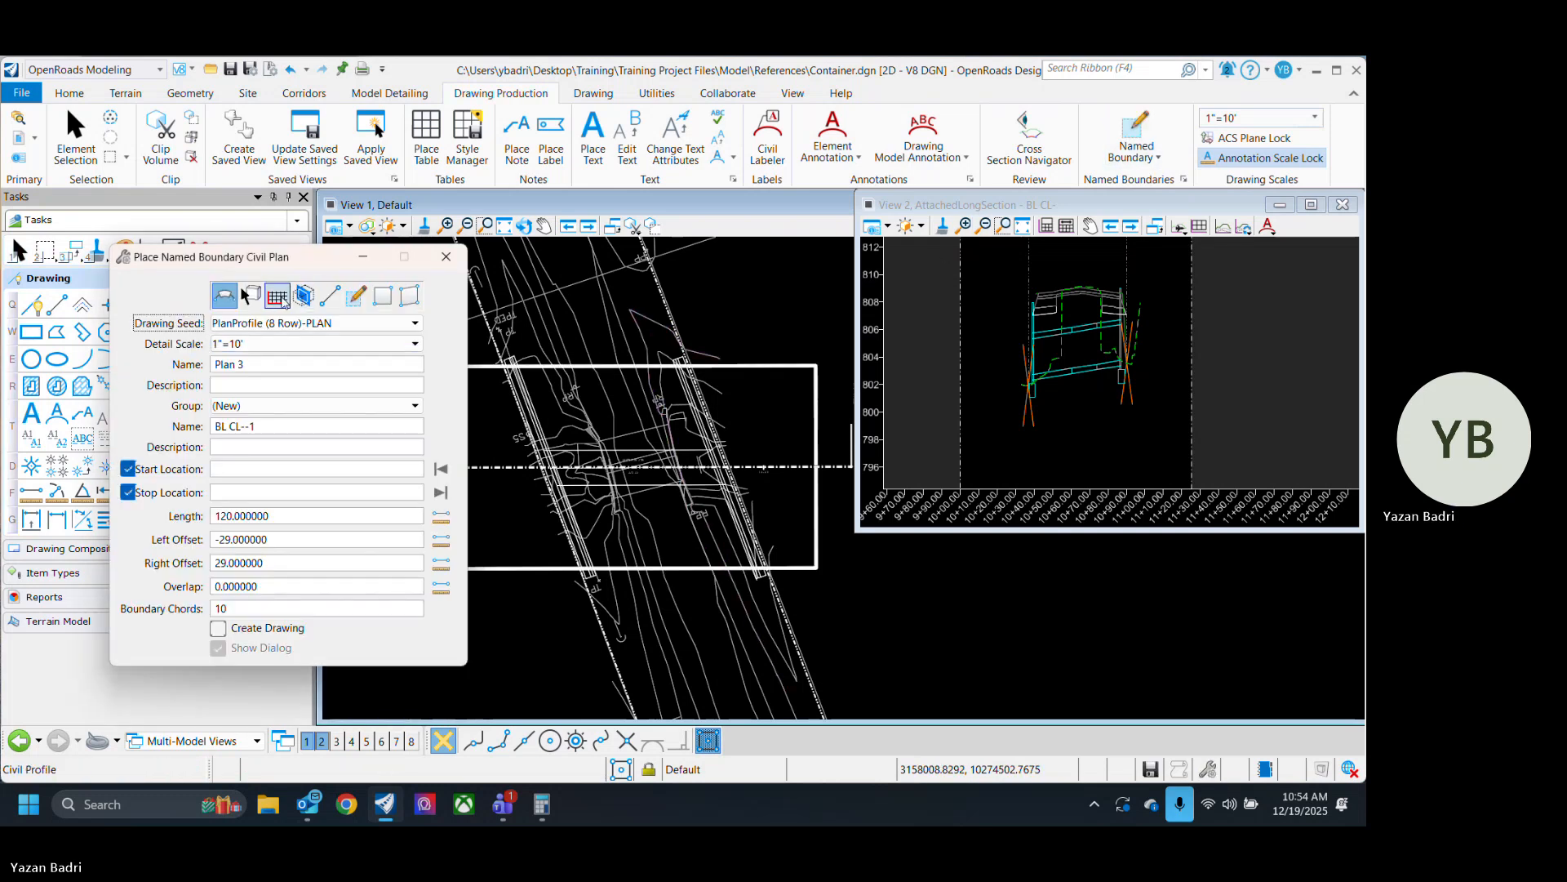
{"action": "left_click", "coordinate": [359, 323]}
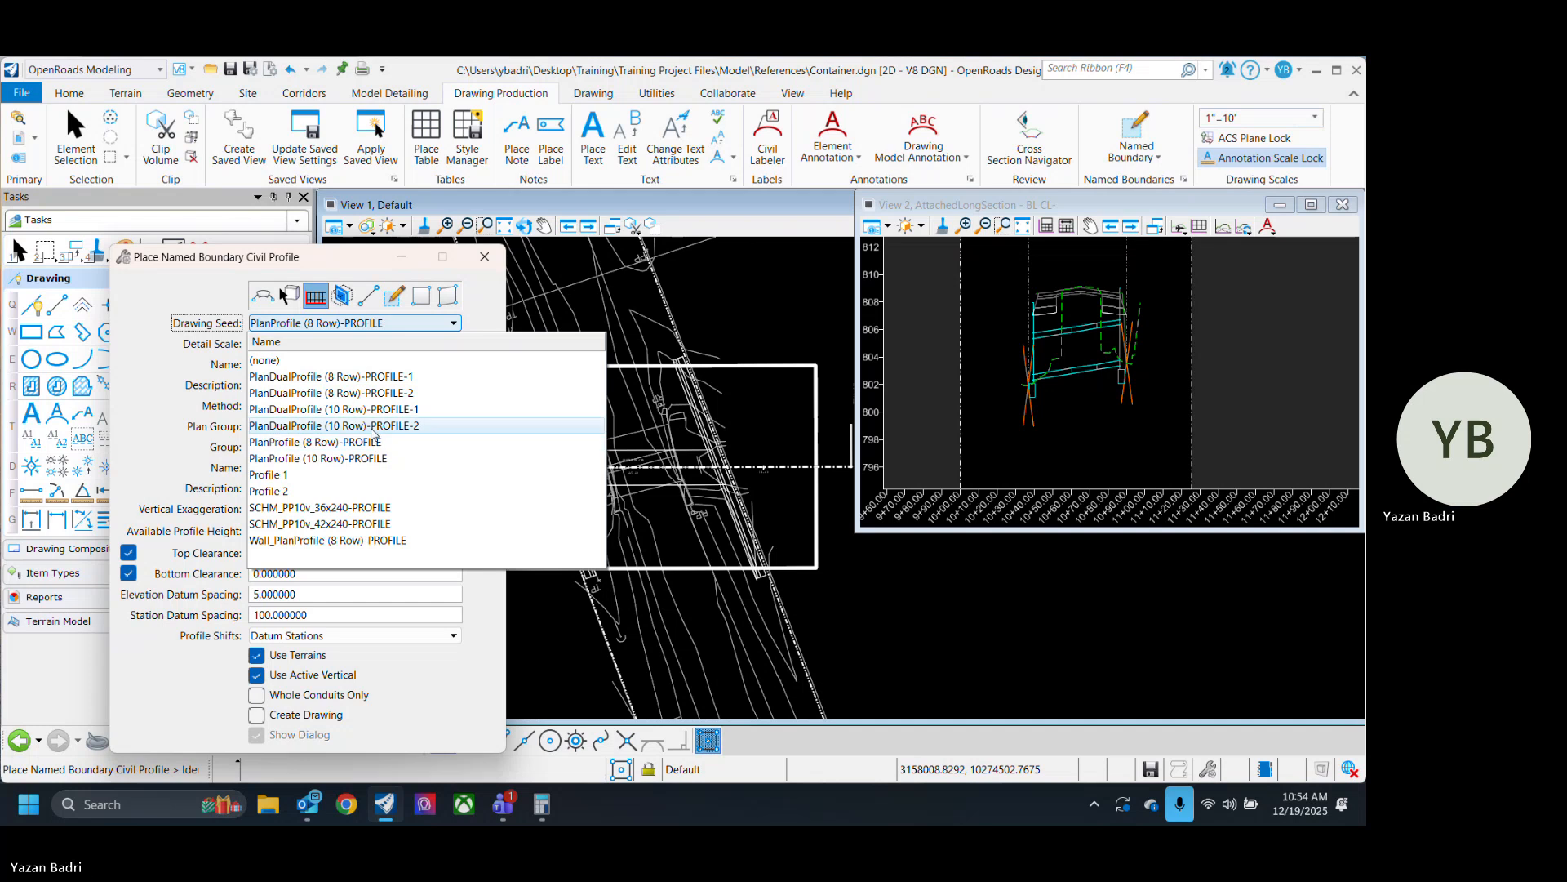
{"action": "left_click", "coordinate": [378, 437]}
{"action": "left_click", "coordinate": [364, 324]}
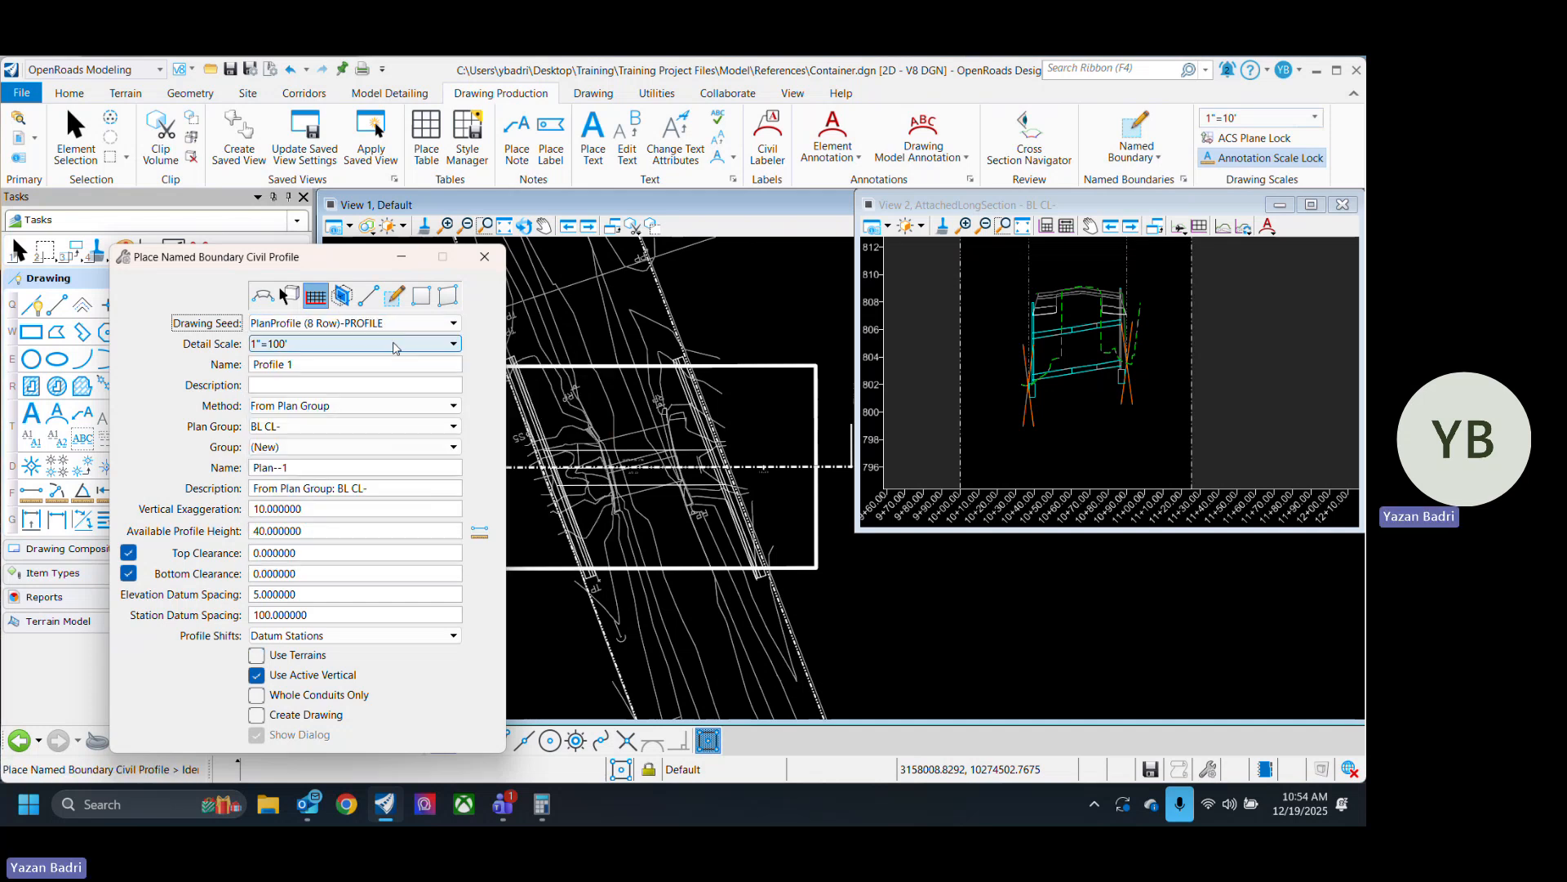
{"action": "left_click", "coordinate": [383, 447]}
{"action": "left_click", "coordinate": [351, 343]}
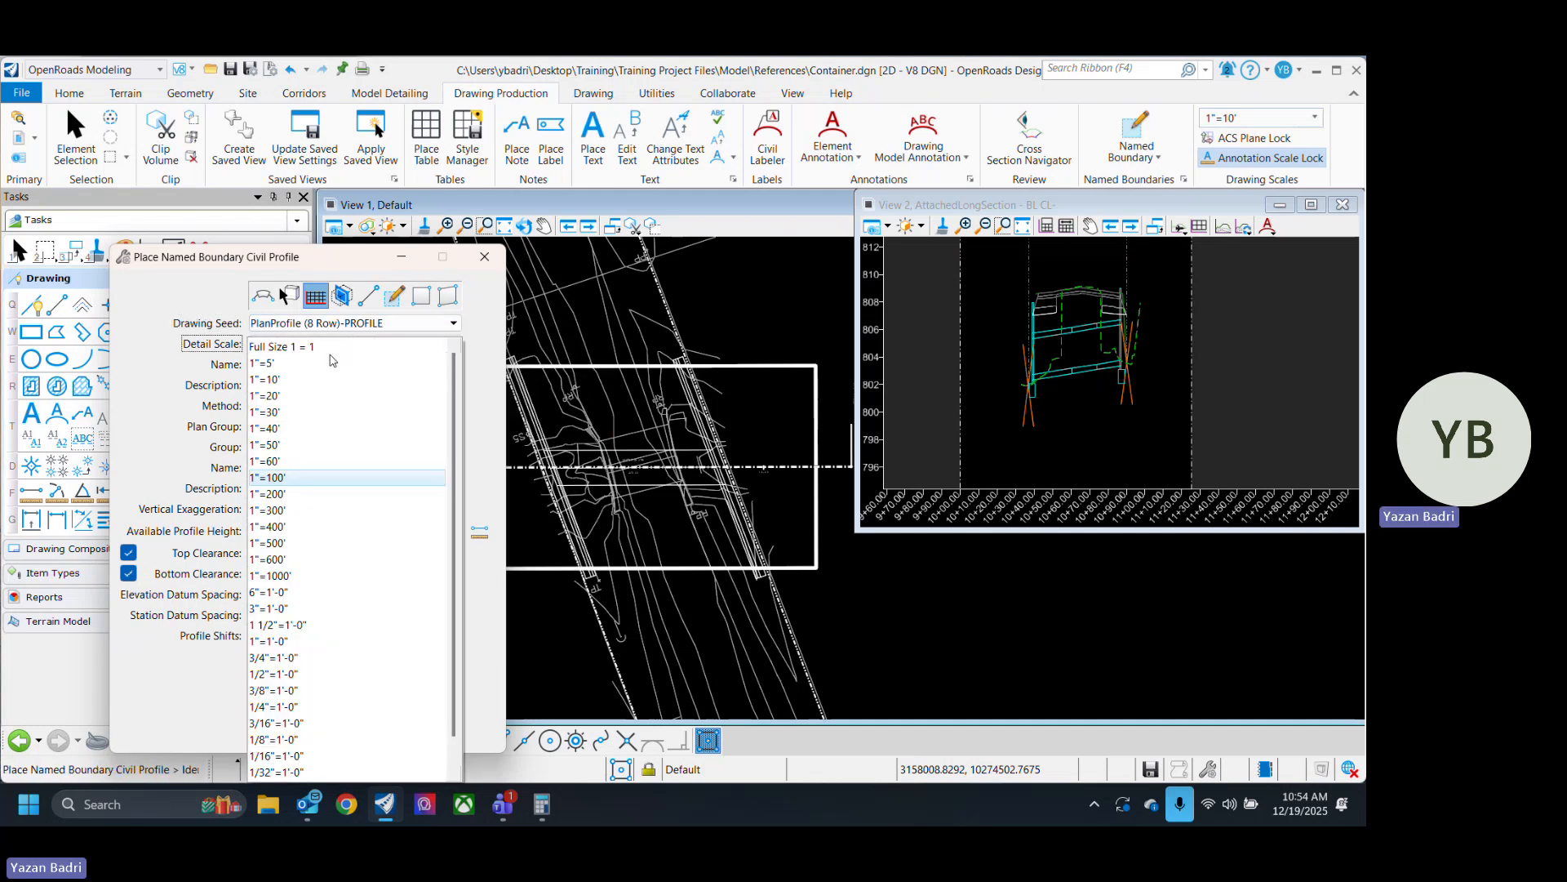
{"action": "left_click", "coordinate": [302, 383]}
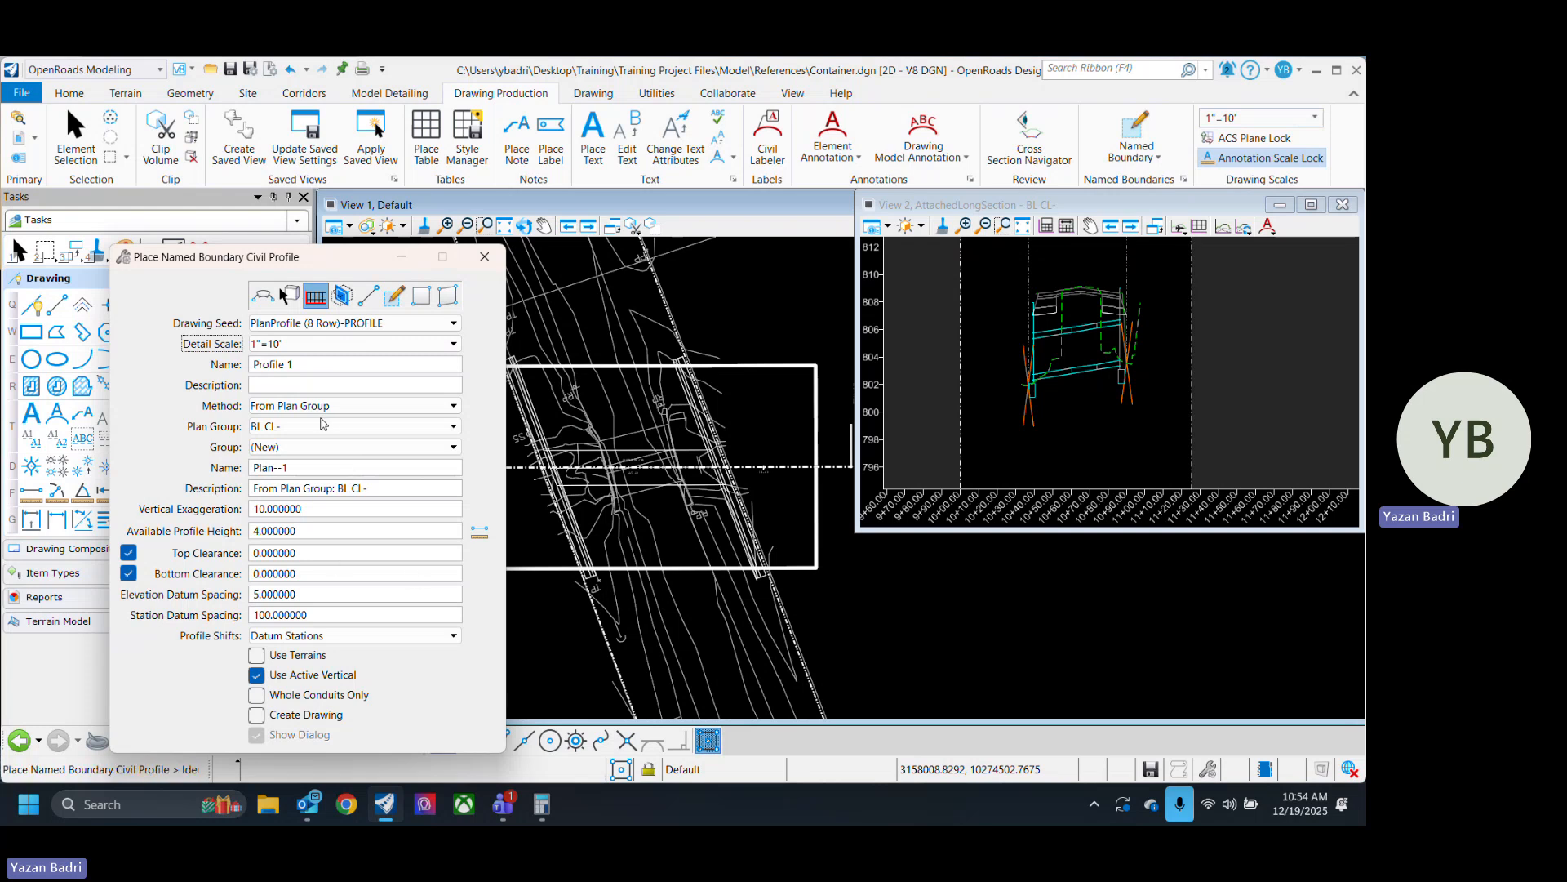
Choose the BL CL- long section view for the profile boundary and set Vertical Exaggeration to 4 and Available Profile Height to 10.
{"action": "left_click", "coordinate": [1090, 431]}
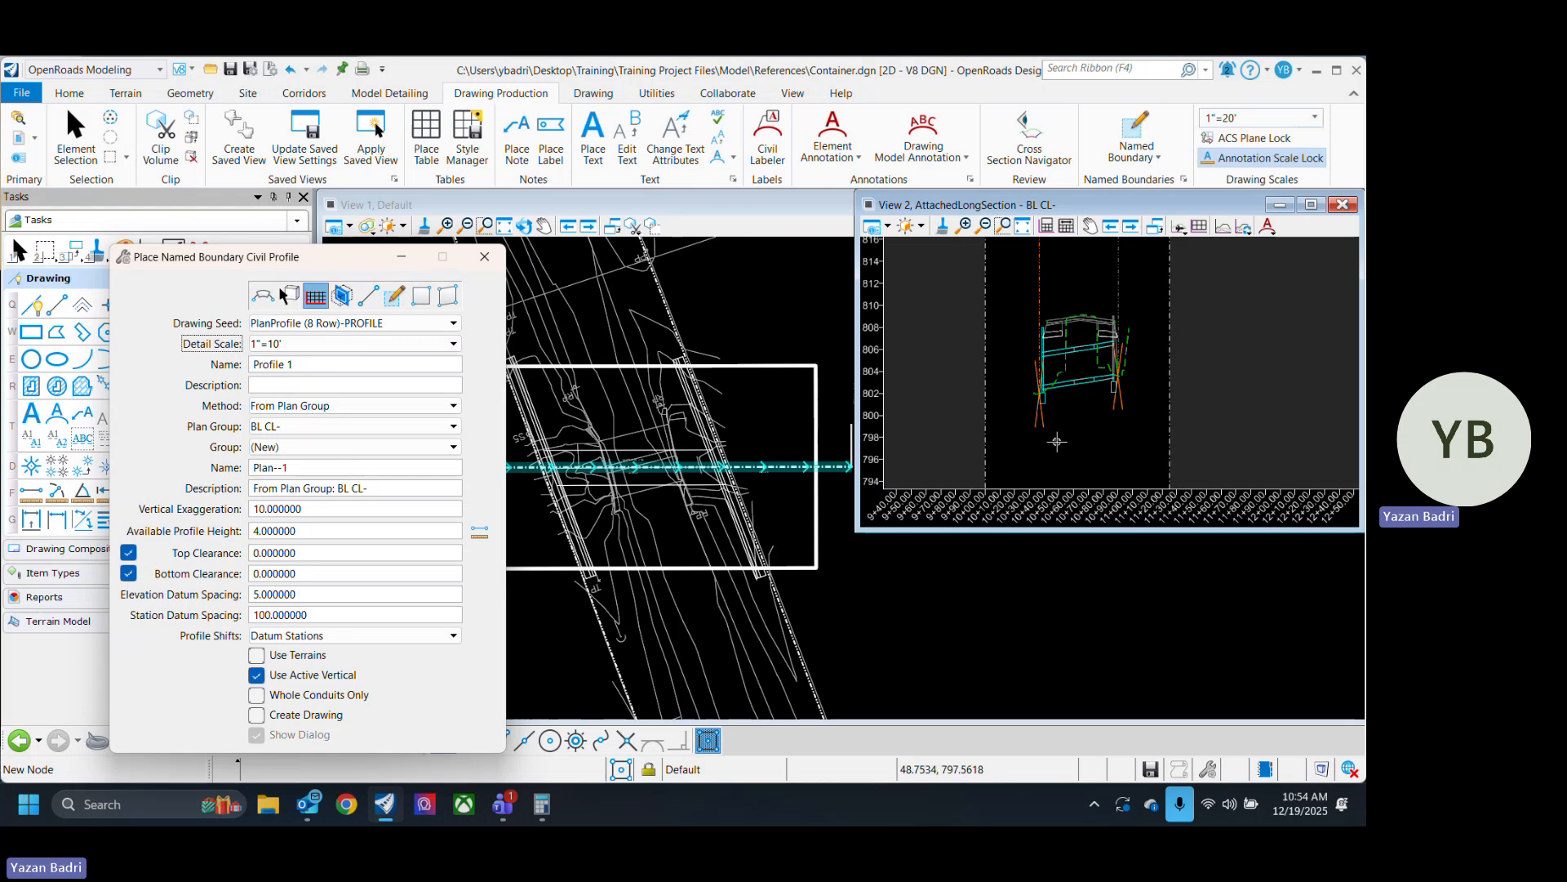
{"action": "scroll", "coordinate": [1046, 454], "scroll_direction": "down", "scroll_amount": 3}
{"action": "scroll", "coordinate": [1043, 441], "scroll_direction": "up", "scroll_amount": 3}
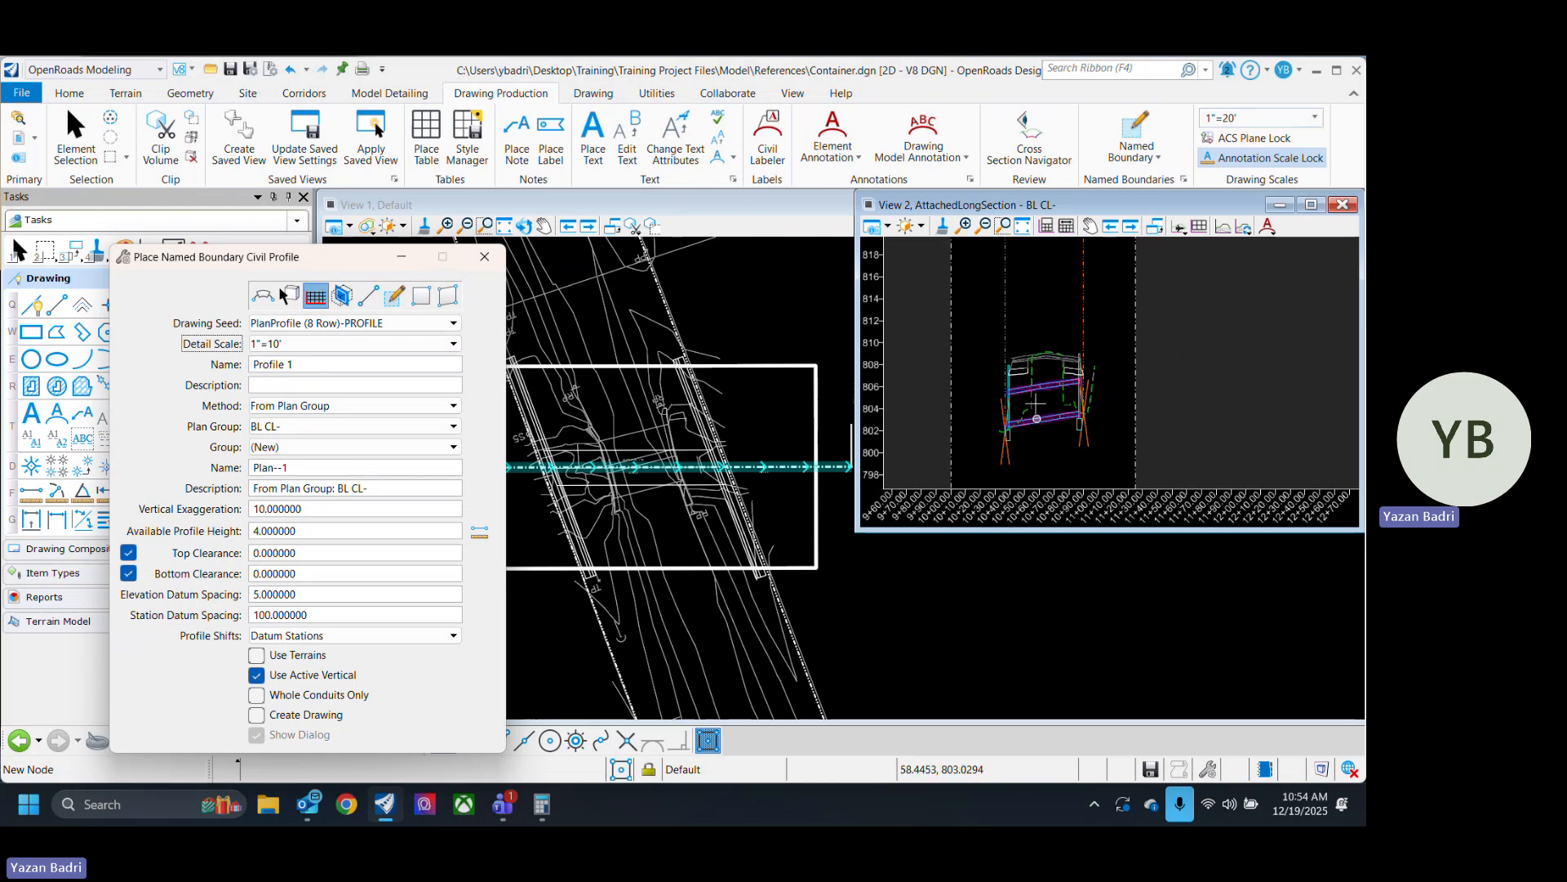
{"action": "left_click", "coordinate": [1024, 415]}
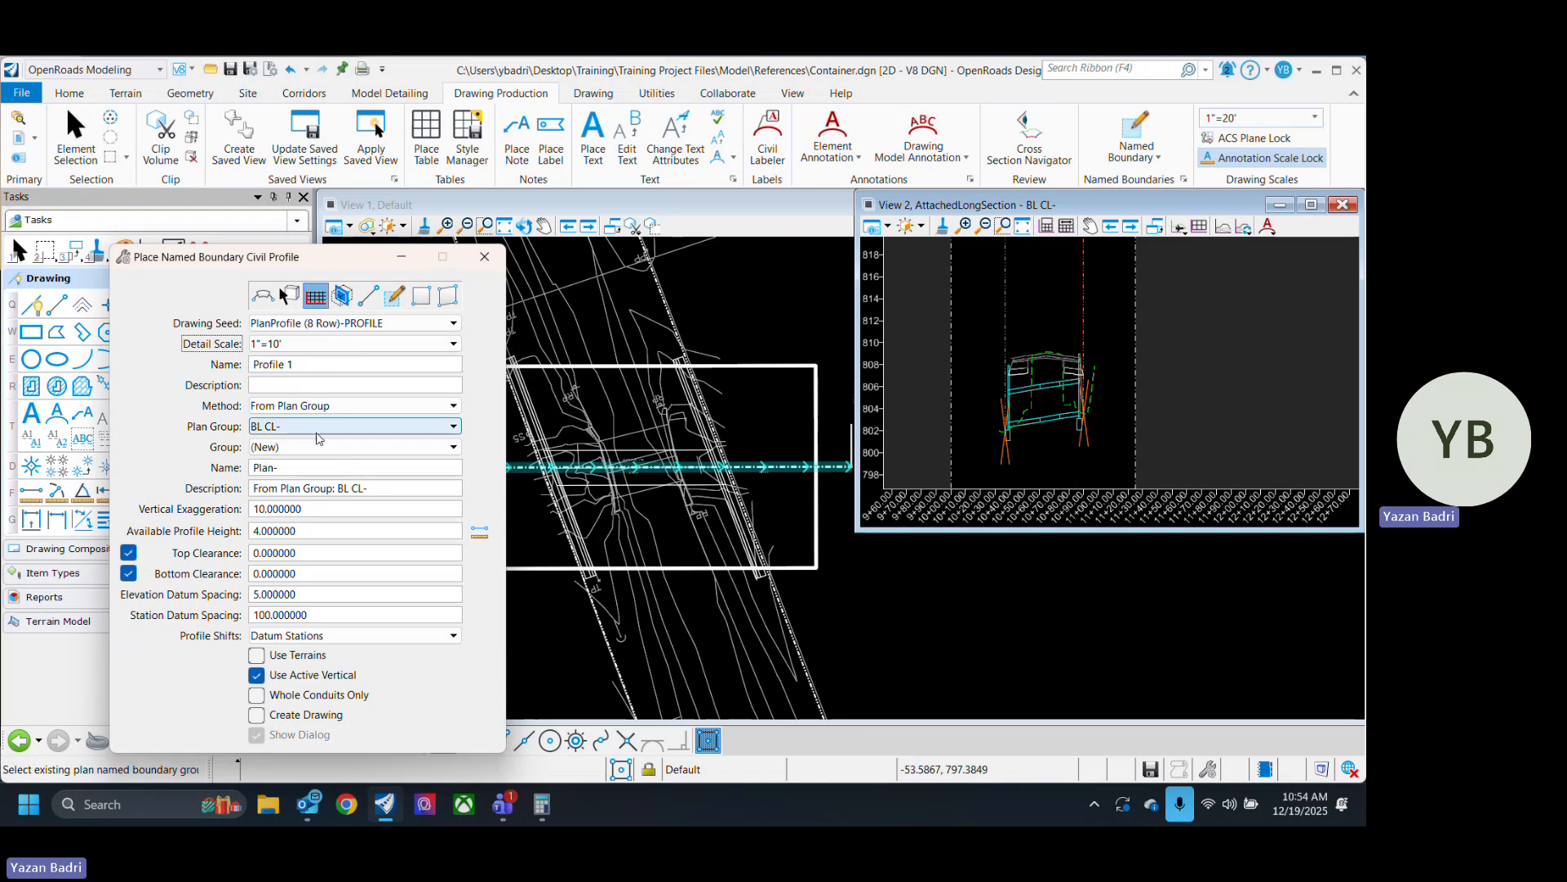
{"action": "left_click", "coordinate": [322, 509]}
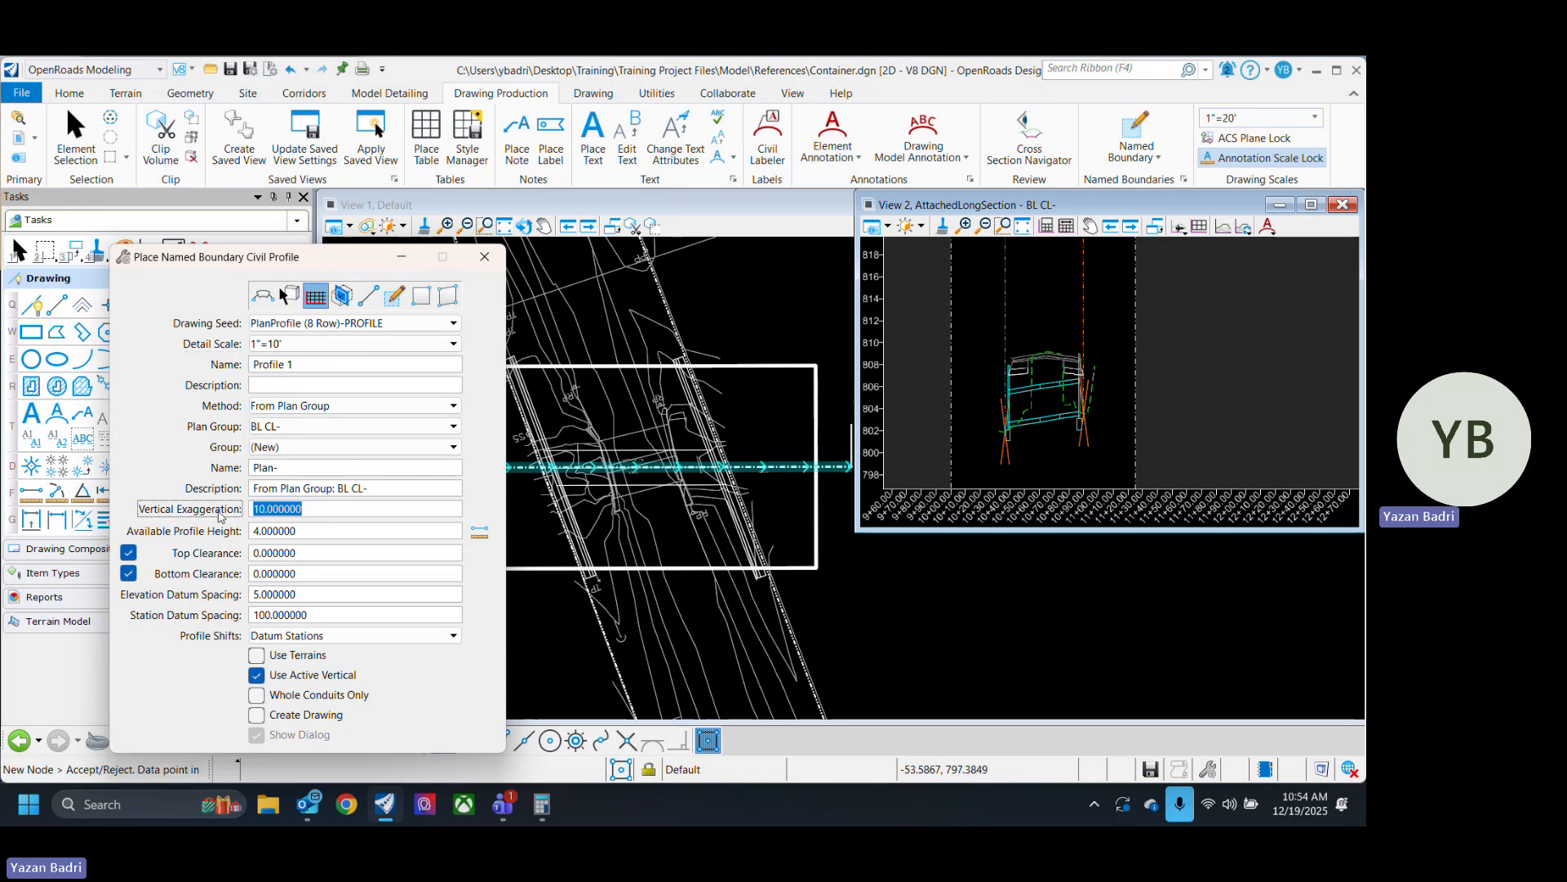
{"action": "type", "text": "4"}
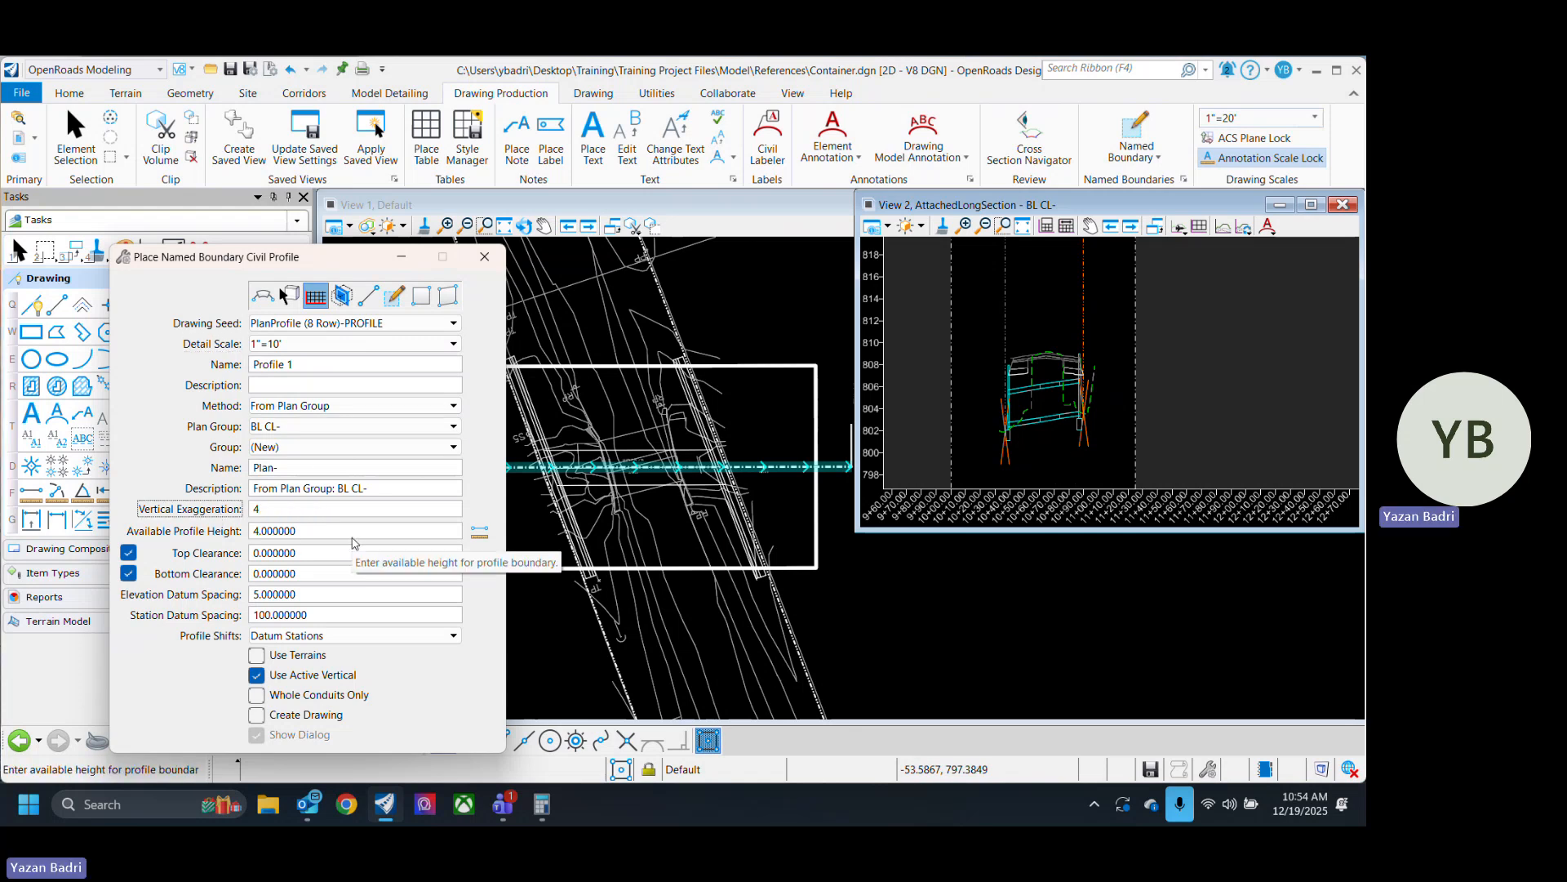
{"action": "left_click", "coordinate": [365, 536]}
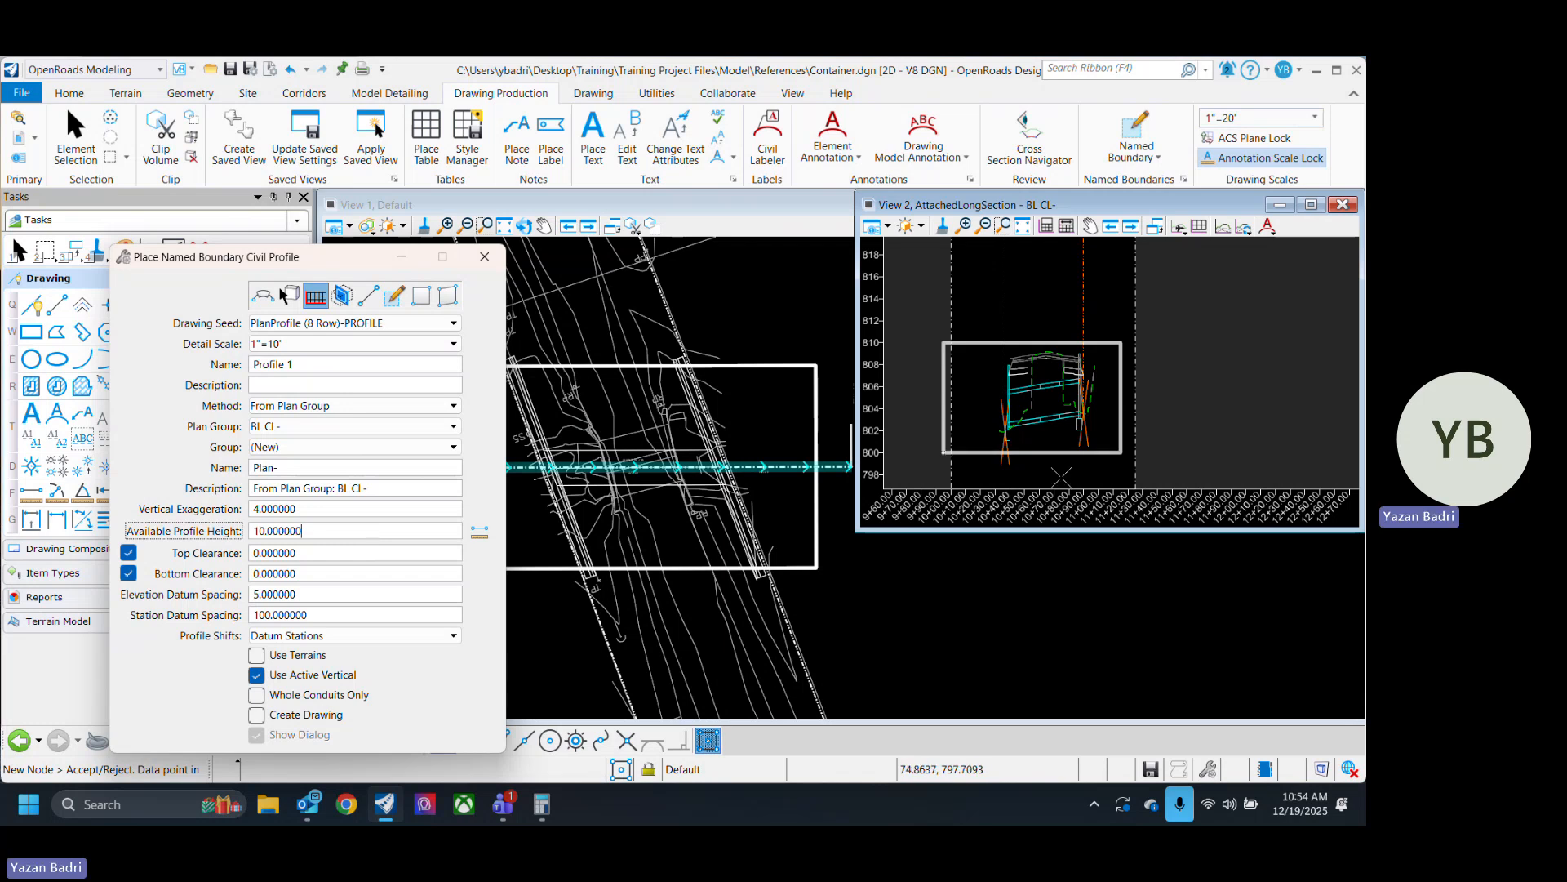
Enable Create Drawing and Use Terrains, and accept the profile boundary in the long section view.
{"action": "left_click", "coordinate": [257, 715]}
{"action": "left_click", "coordinate": [289, 658]}
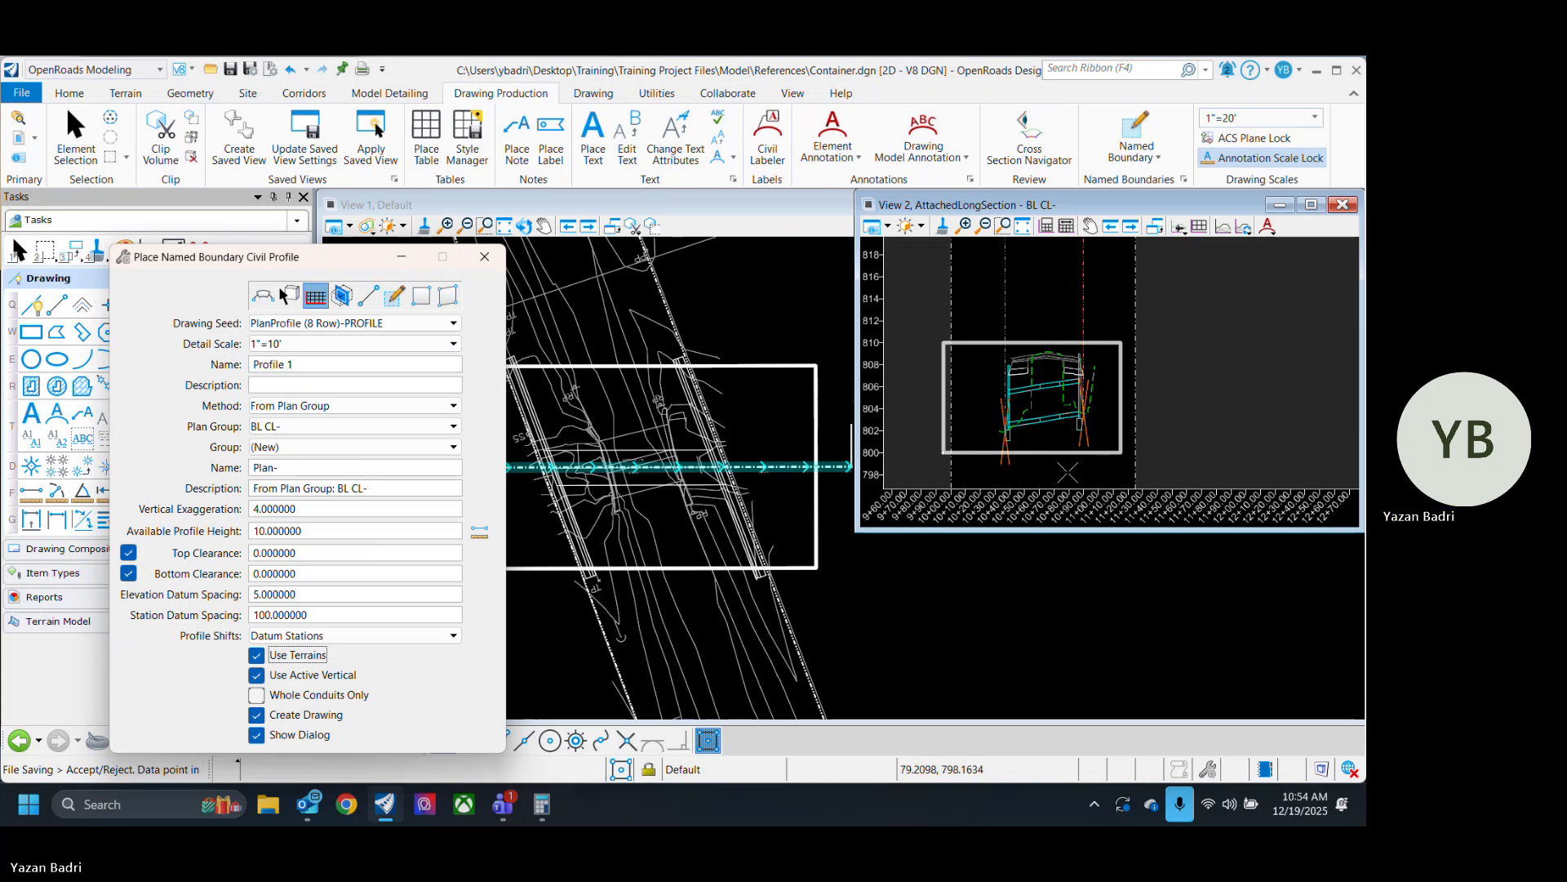
{"action": "left_click", "coordinate": [1068, 472]}
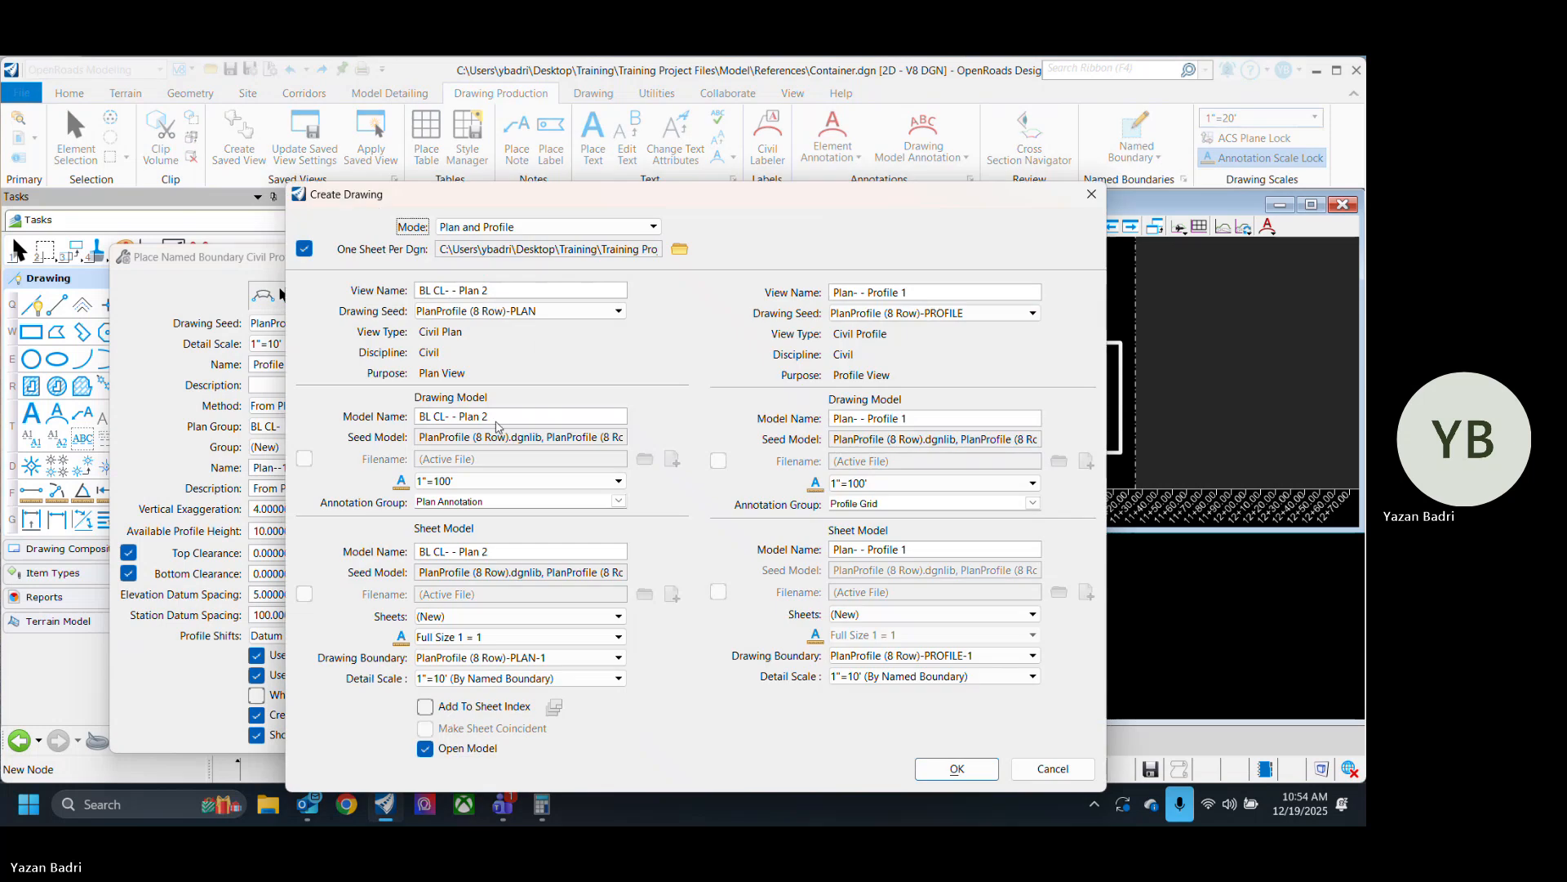
Create the plan and profile sheet in the Sheets folder with both drawing models' annotation scales set to 1"=10'.
{"action": "left_click", "coordinate": [680, 248]}
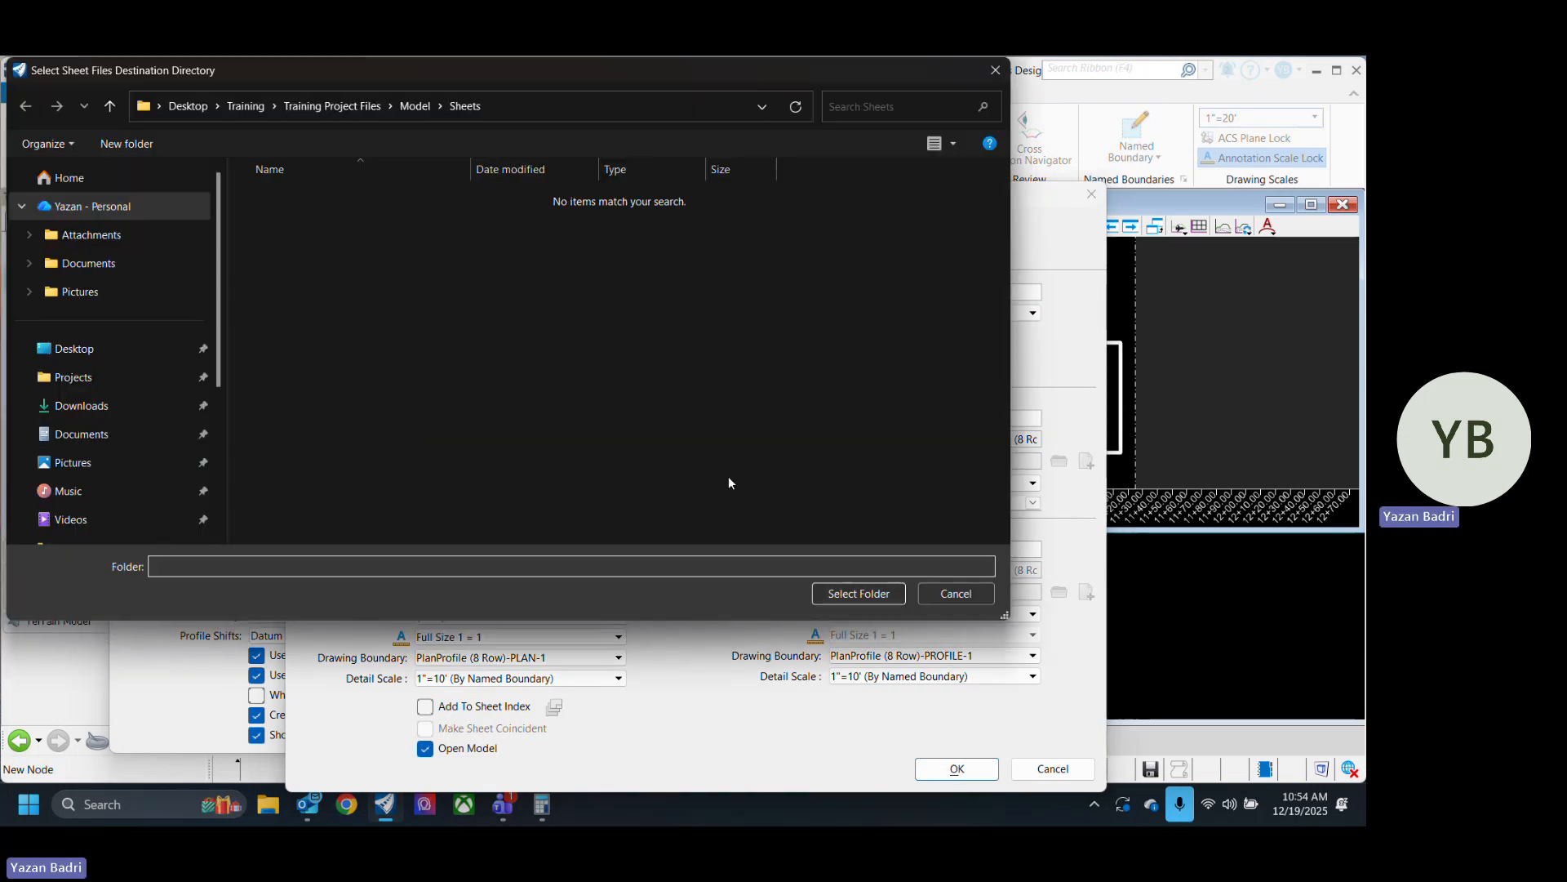
{"action": "left_click", "coordinate": [859, 593]}
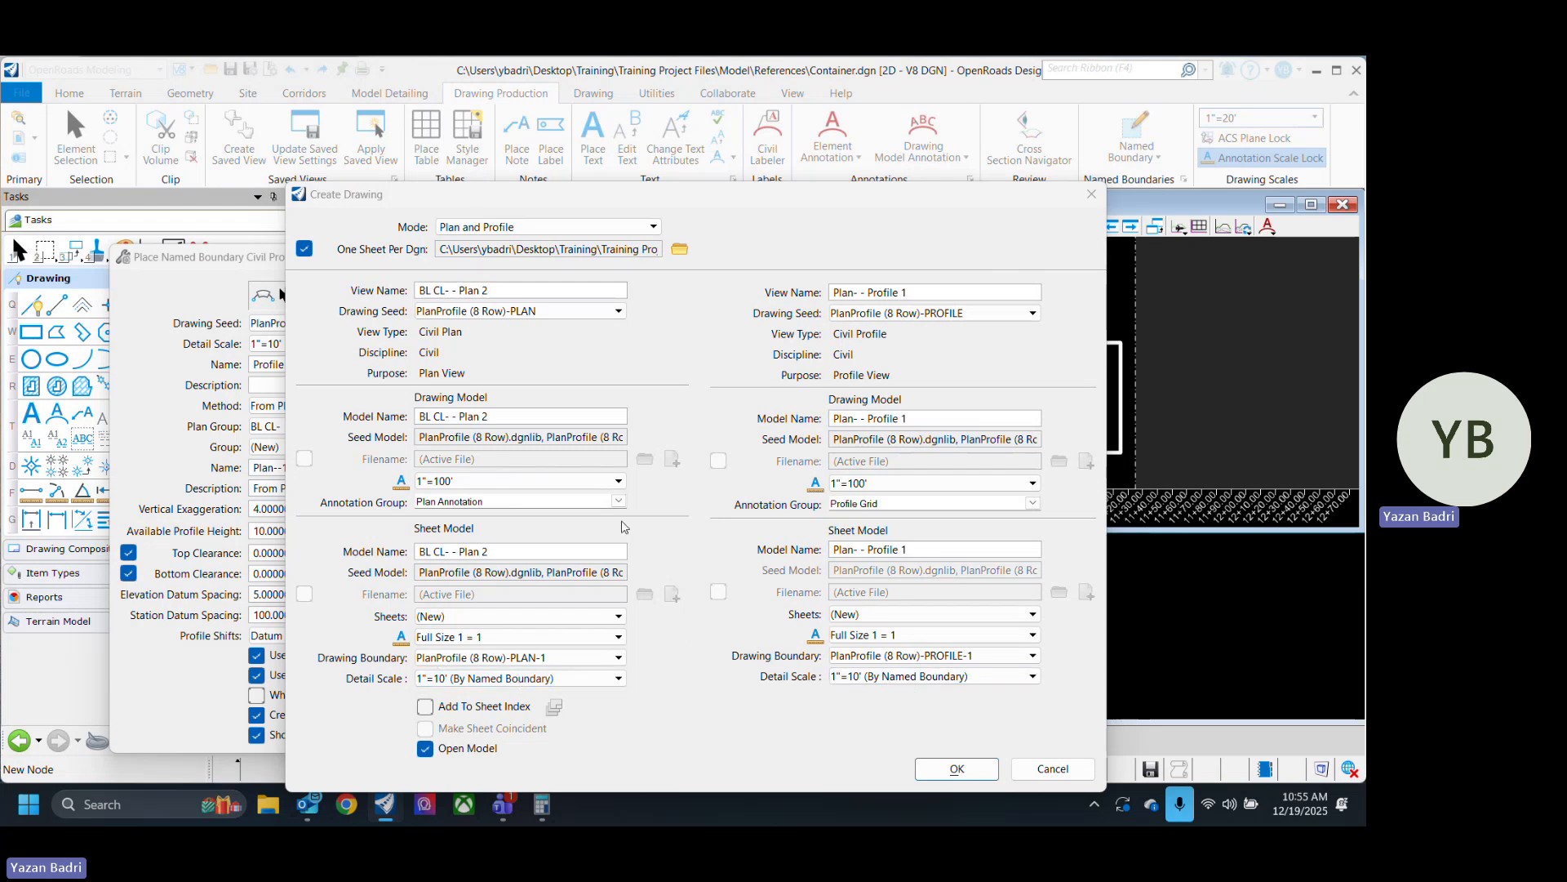
{"action": "left_click", "coordinate": [569, 489]}
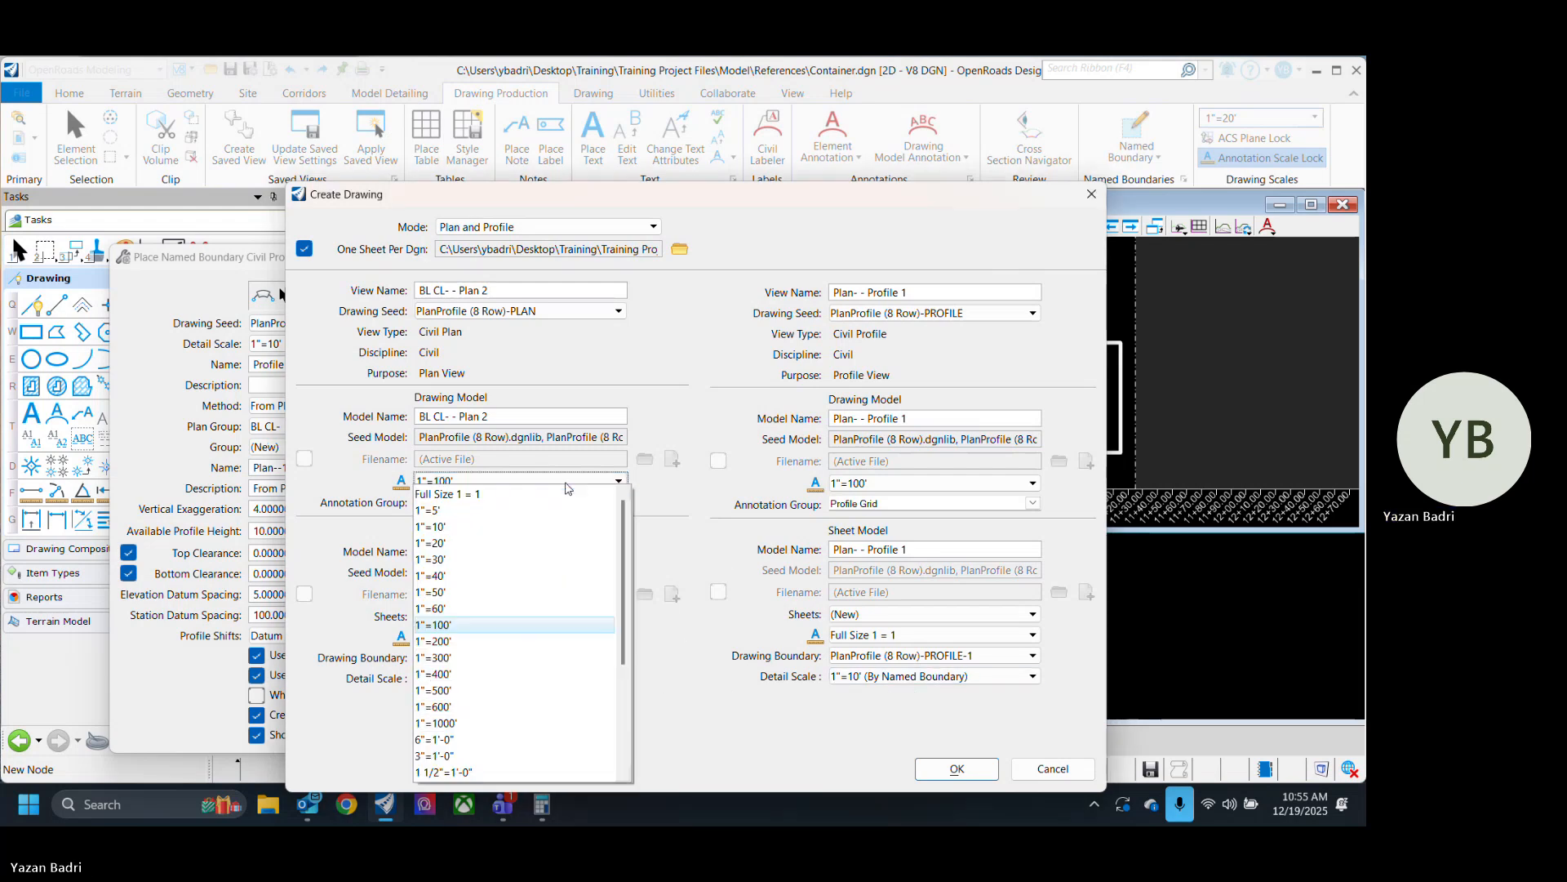
{"action": "left_click", "coordinate": [482, 526]}
{"action": "left_click", "coordinate": [898, 484]}
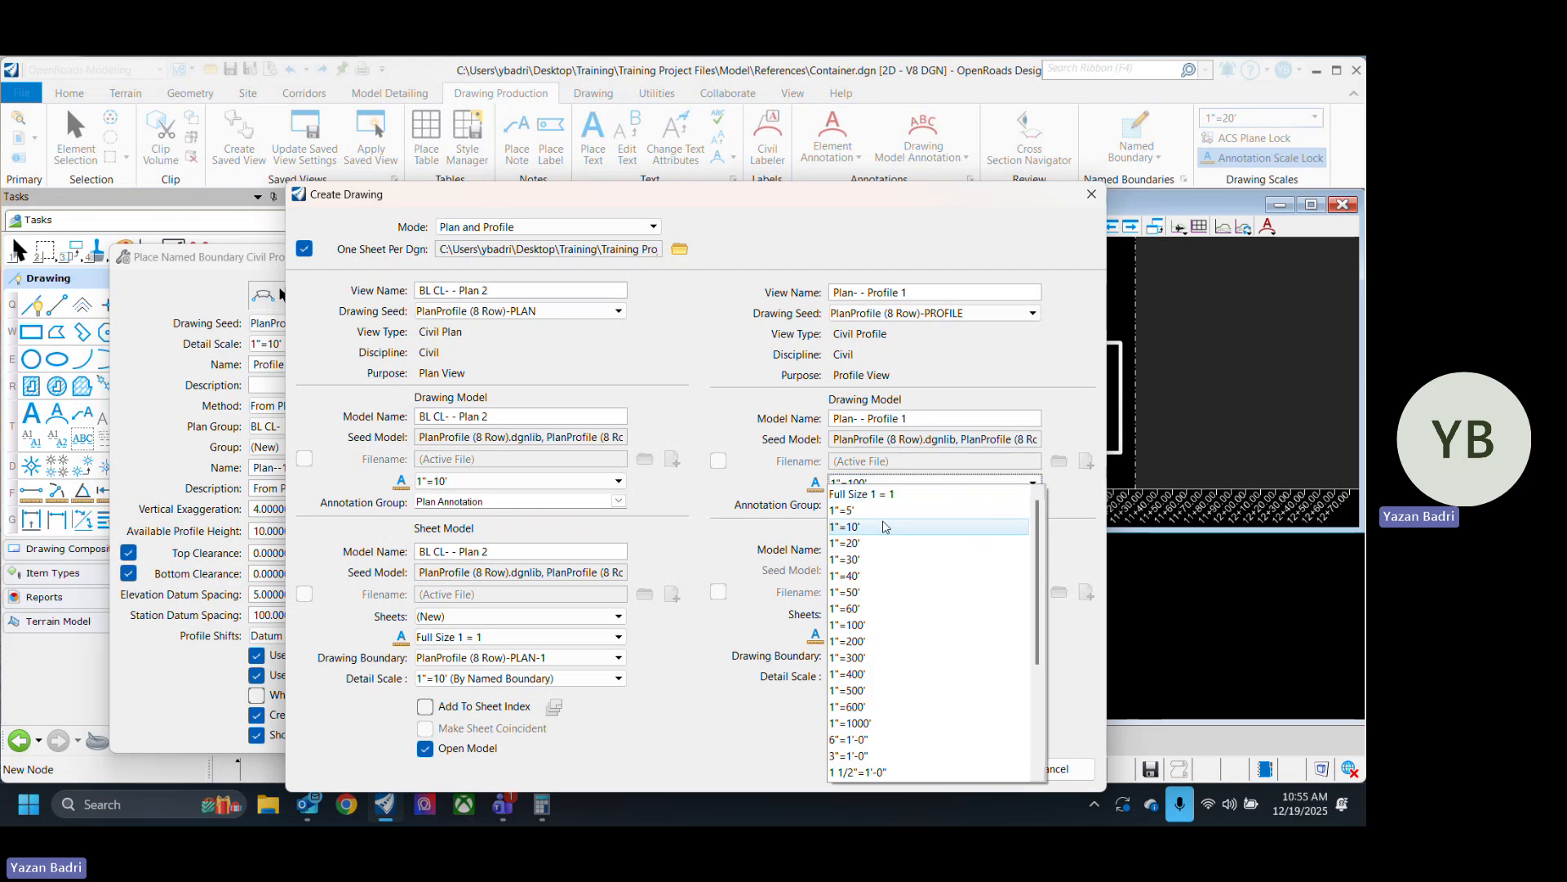
{"action": "left_click", "coordinate": [885, 527]}
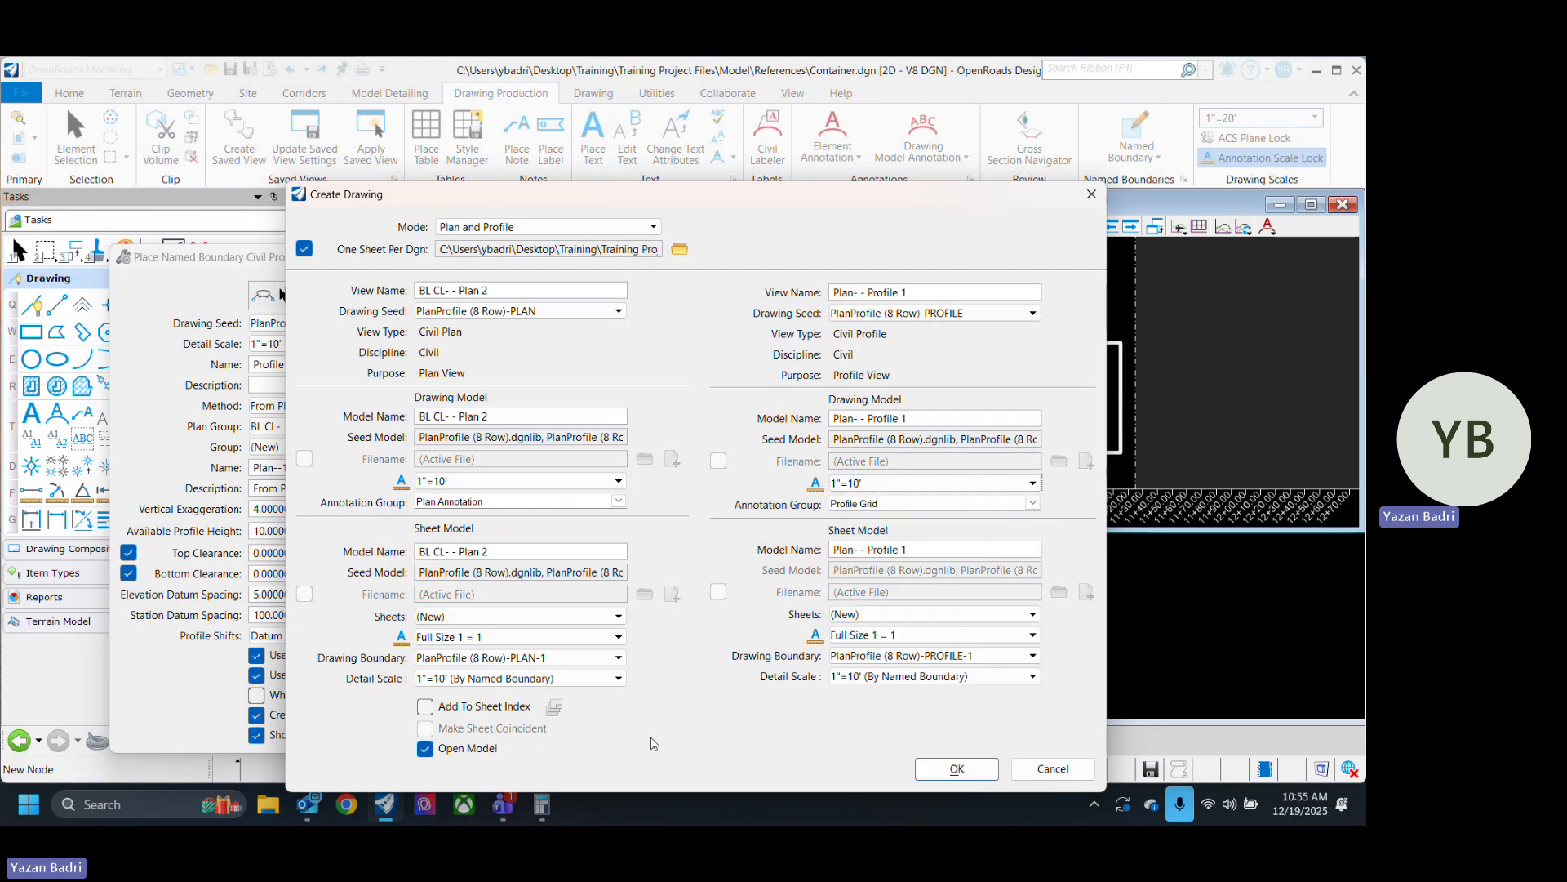
{"action": "left_click", "coordinate": [957, 769]}
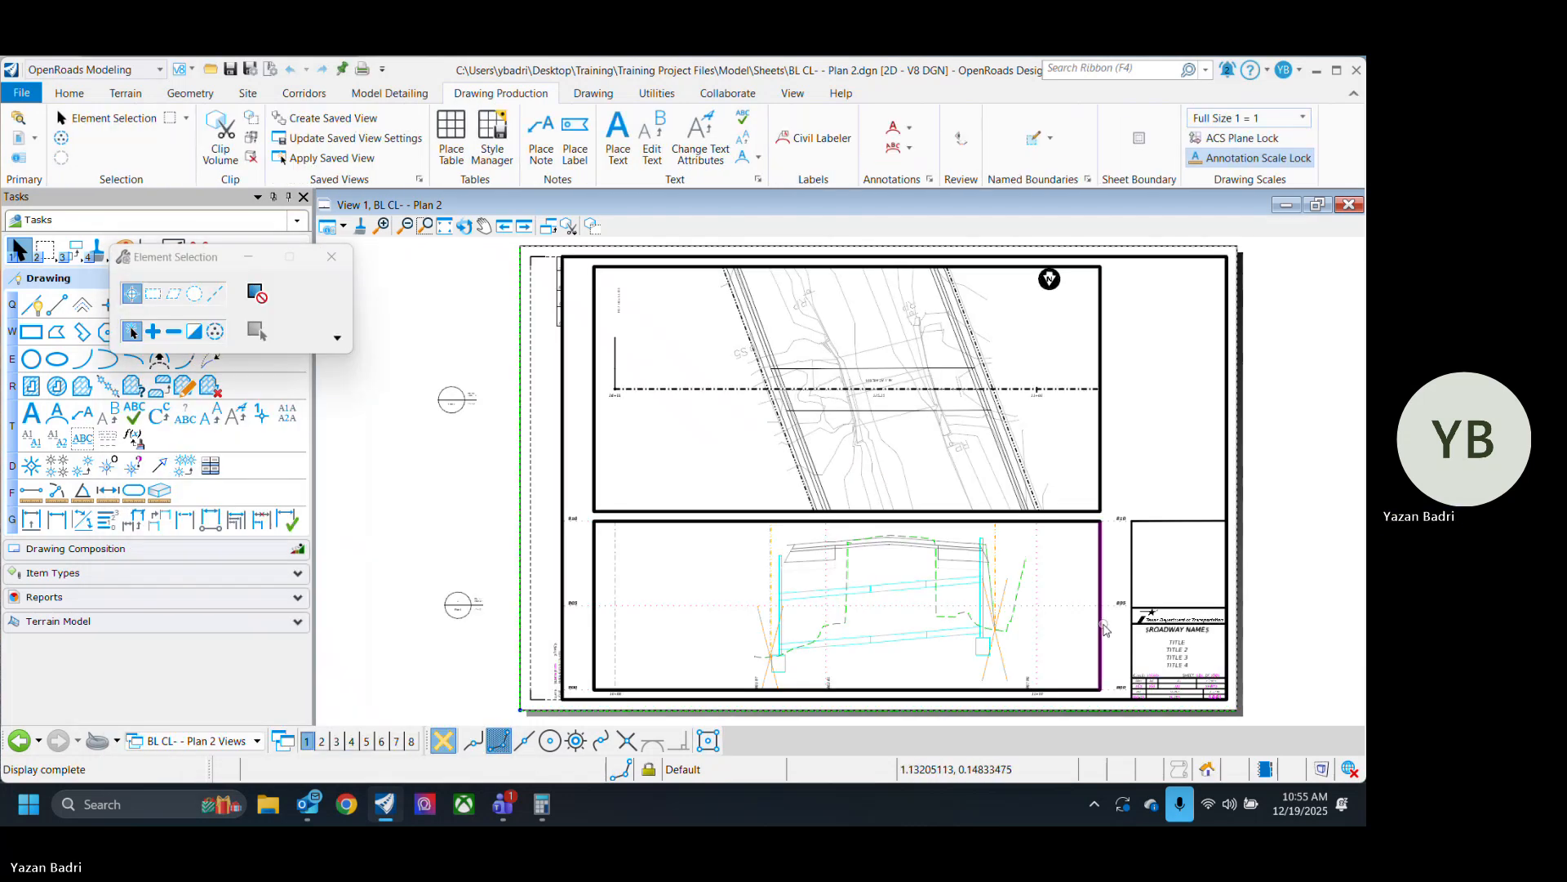
Examine the plan and profile viewports, baseline annotation, elevation labels and title block on the new BL CL- - Plan 2 sheet.
{"action": "middle_click_drag", "start_coordinate": [1086, 624], "coordinate": [940, 614]}
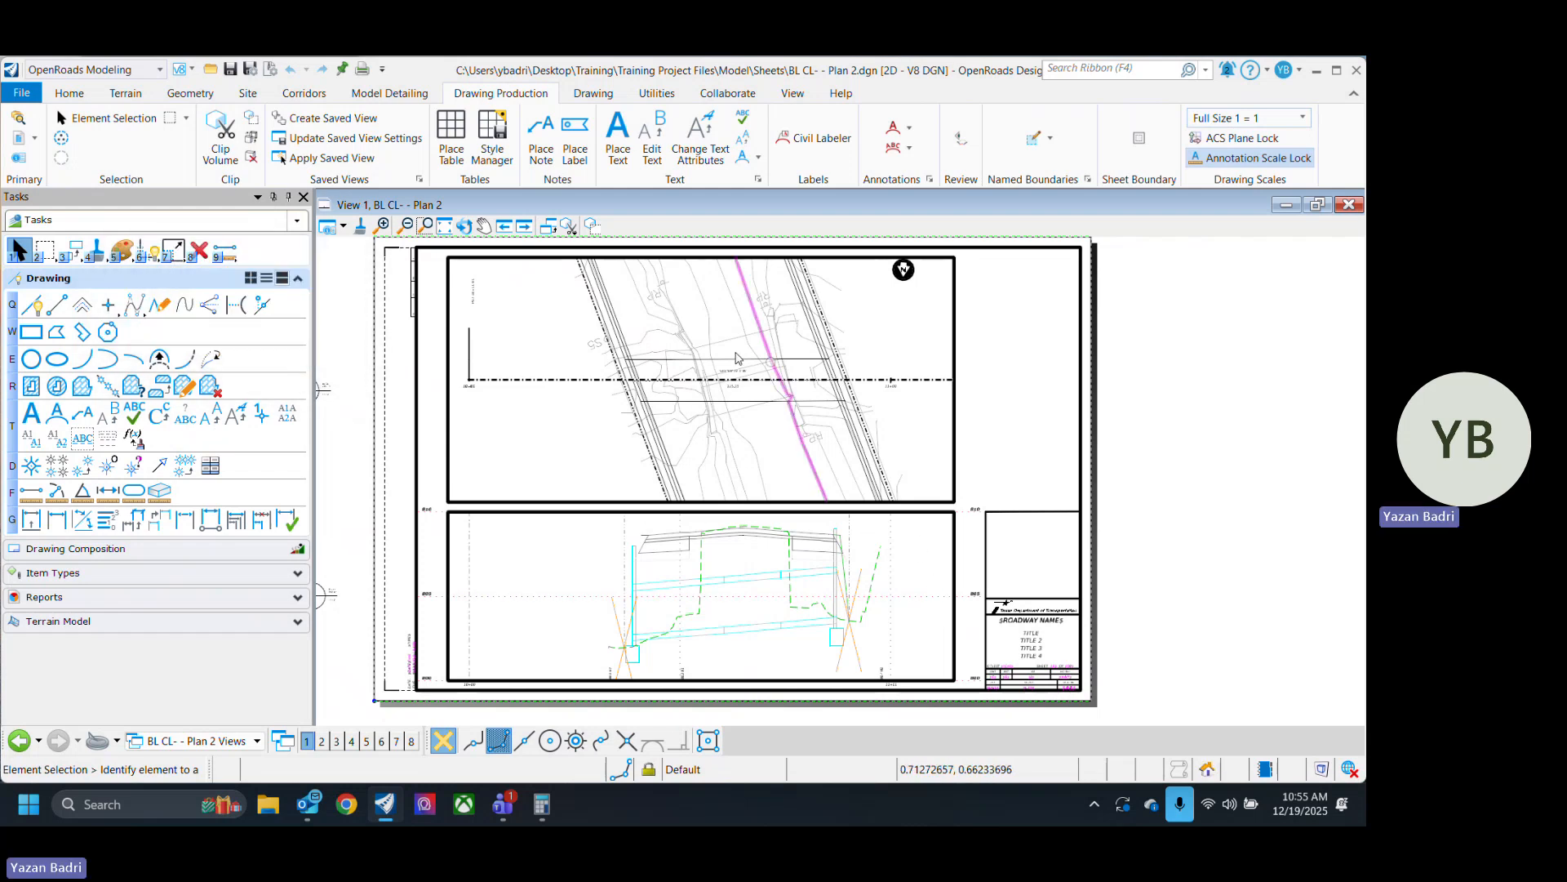
{"action": "scroll", "coordinate": [714, 360], "scroll_direction": "up", "scroll_amount": 5}
{"action": "scroll", "coordinate": [748, 496], "scroll_direction": "down", "scroll_amount": 5}
{"action": "scroll", "coordinate": [600, 536], "scroll_direction": "up", "scroll_amount": 4}
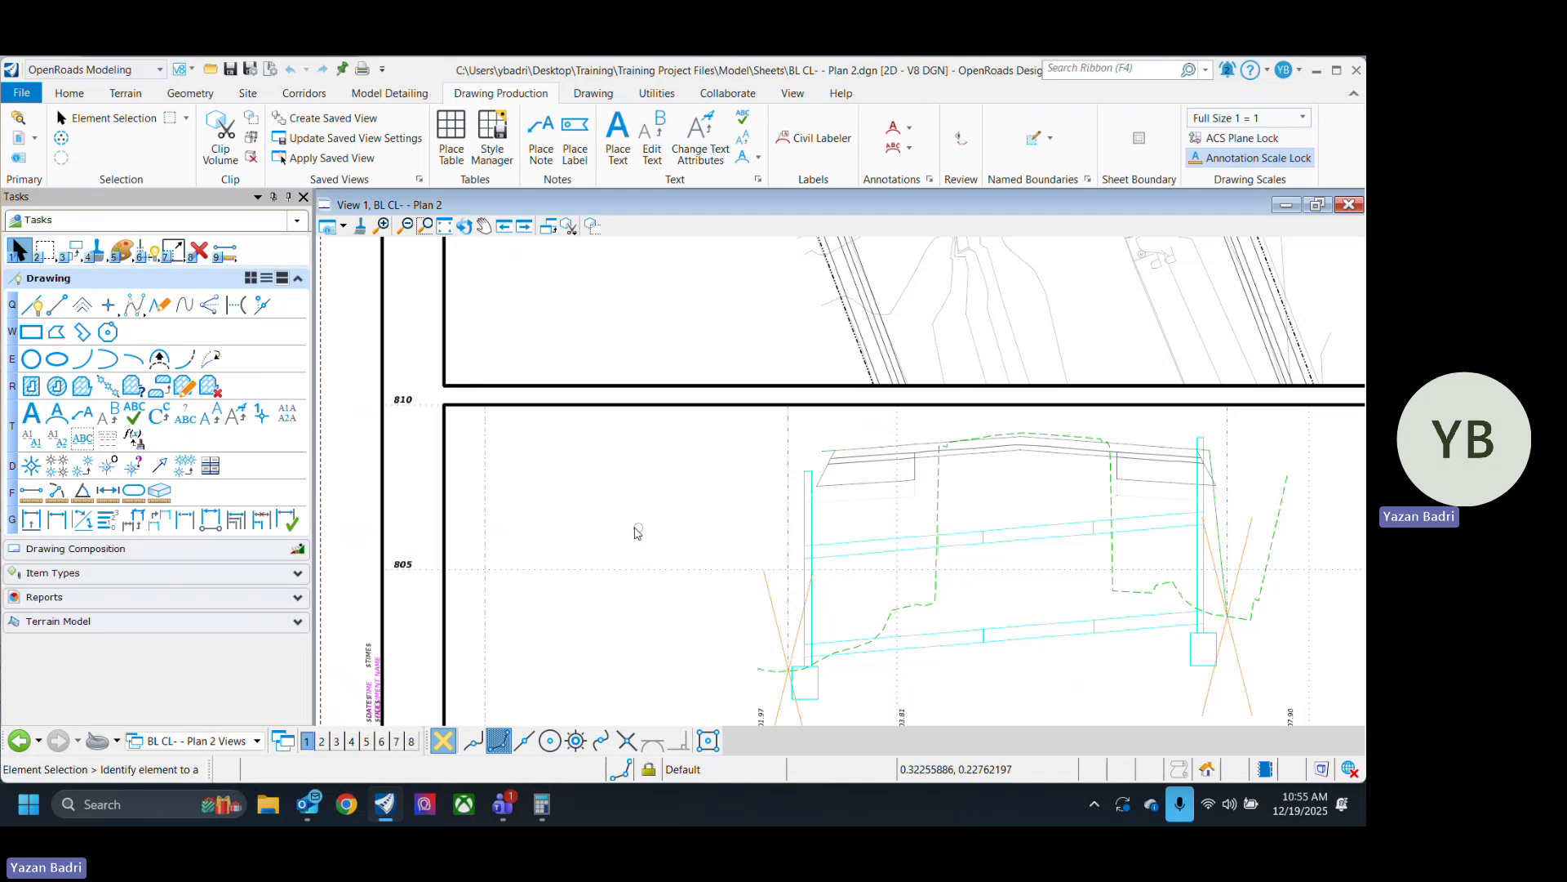
{"action": "scroll", "coordinate": [637, 532], "scroll_direction": "down", "scroll_amount": 4}
{"action": "scroll", "coordinate": [748, 560], "scroll_direction": "up", "scroll_amount": 4}
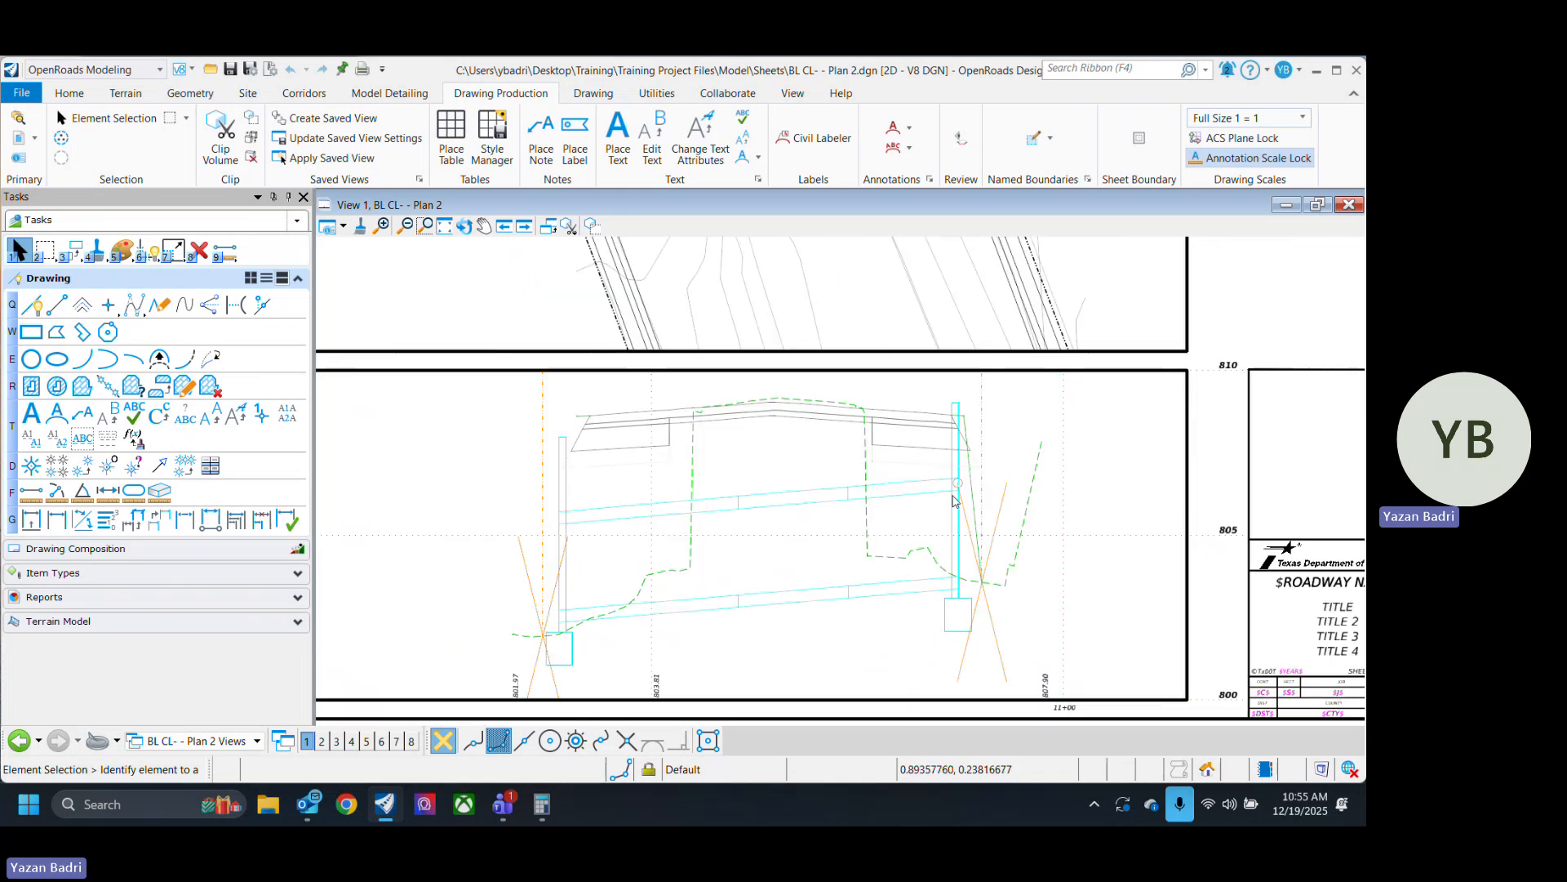
{"action": "scroll", "coordinate": [955, 514], "scroll_direction": "down", "scroll_amount": 2}
{"action": "middle_click_drag", "start_coordinate": [1027, 283], "coordinate": [1019, 494]}
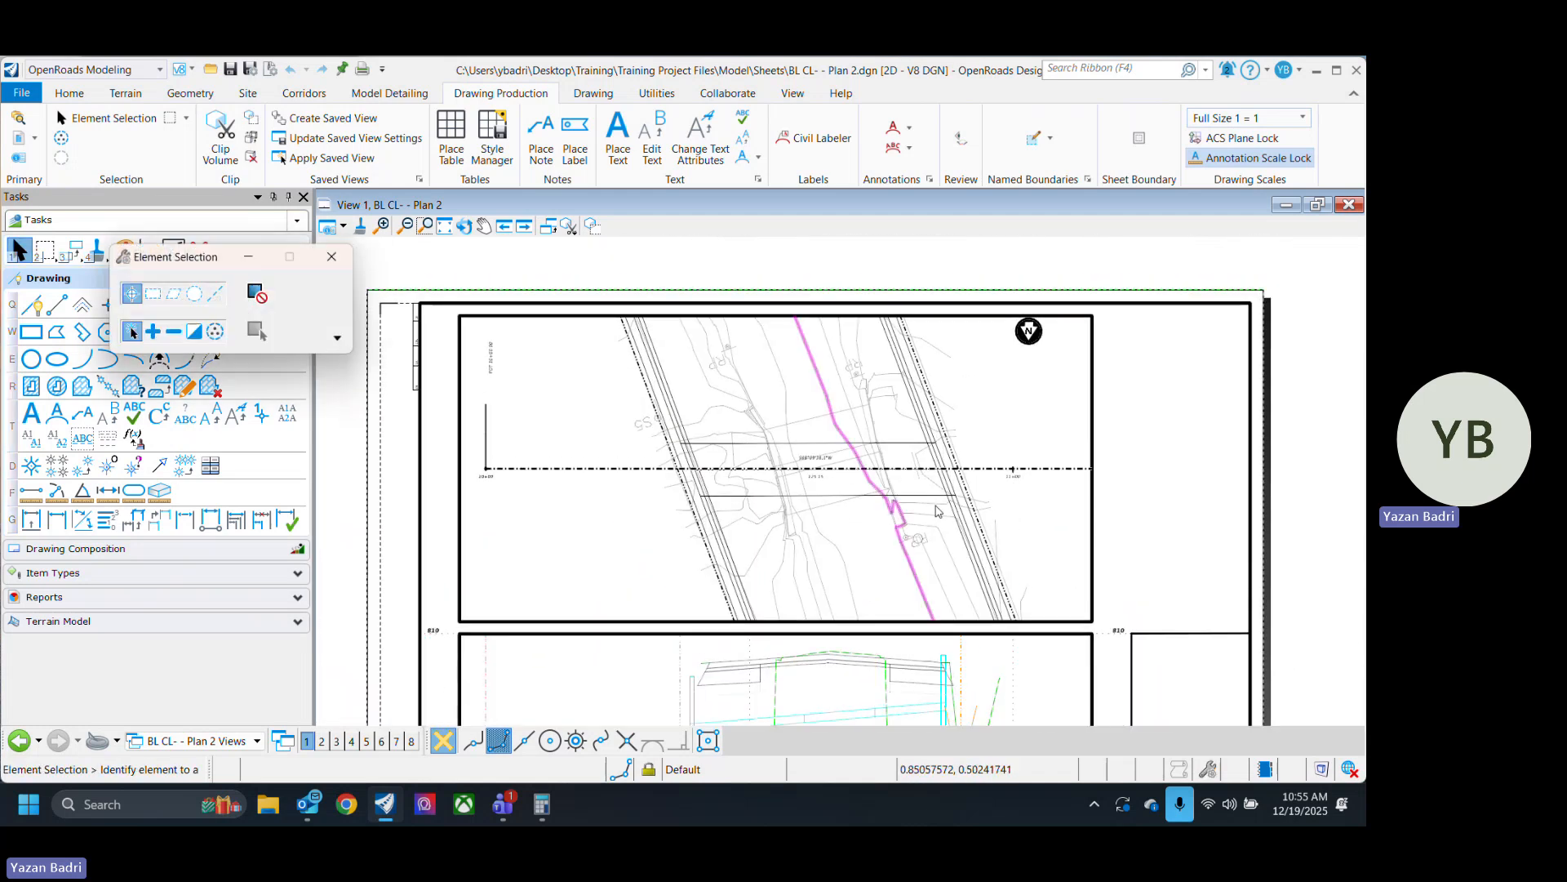
{"action": "middle_click_drag", "start_coordinate": [914, 570], "coordinate": [882, 610]}
{"action": "middle_click_drag", "start_coordinate": [951, 660], "coordinate": [964, 551]}
{"action": "scroll", "coordinate": [698, 375], "scroll_direction": "up", "scroll_amount": 5}
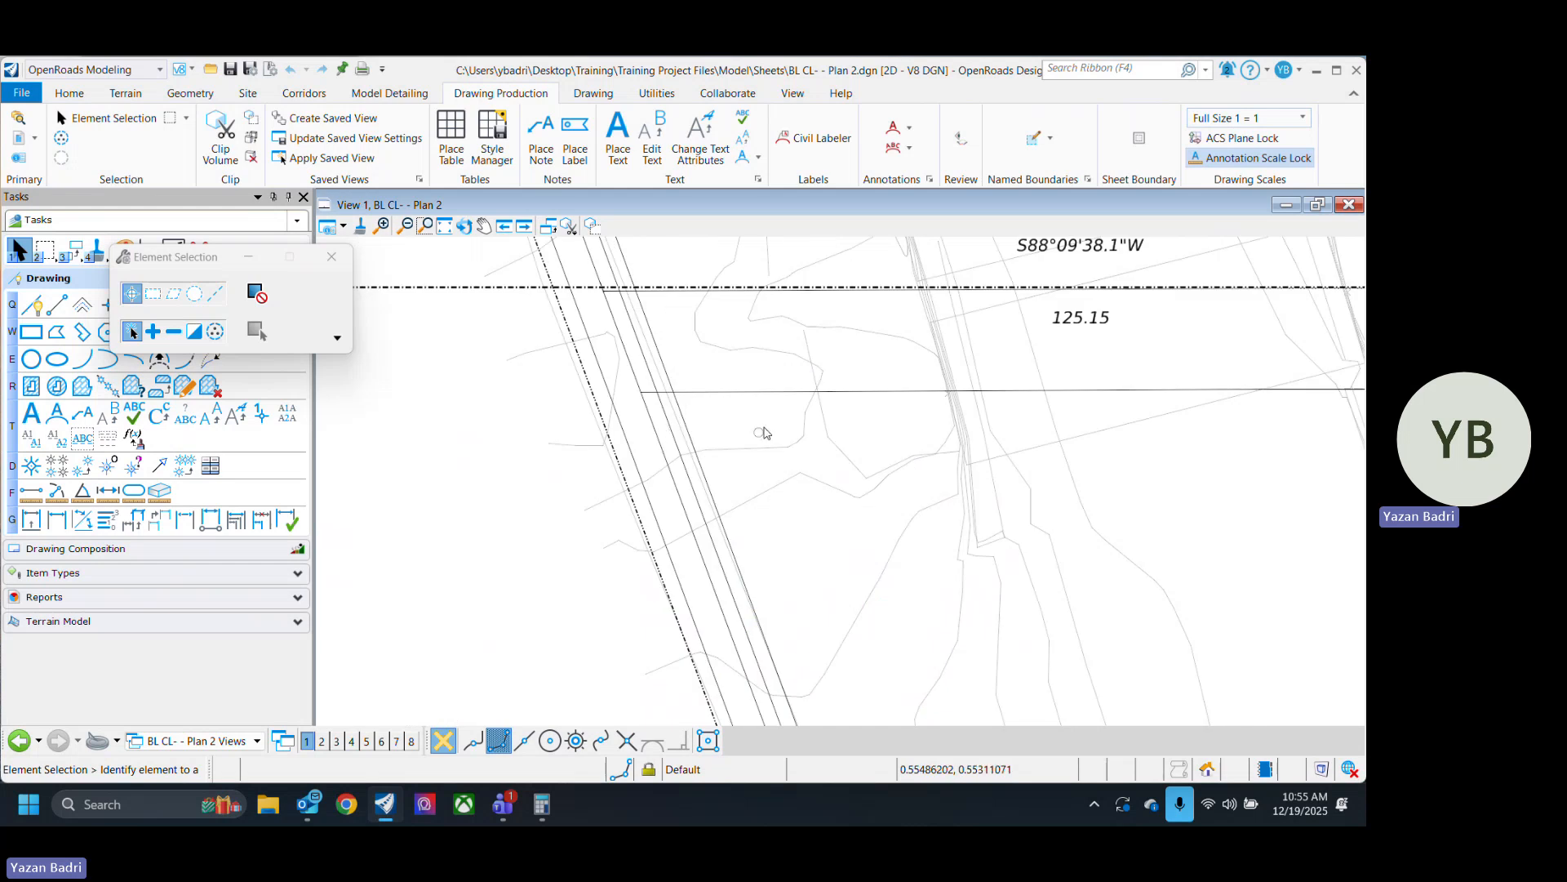
{"action": "scroll", "coordinate": [701, 458], "scroll_direction": "down", "scroll_amount": 5}
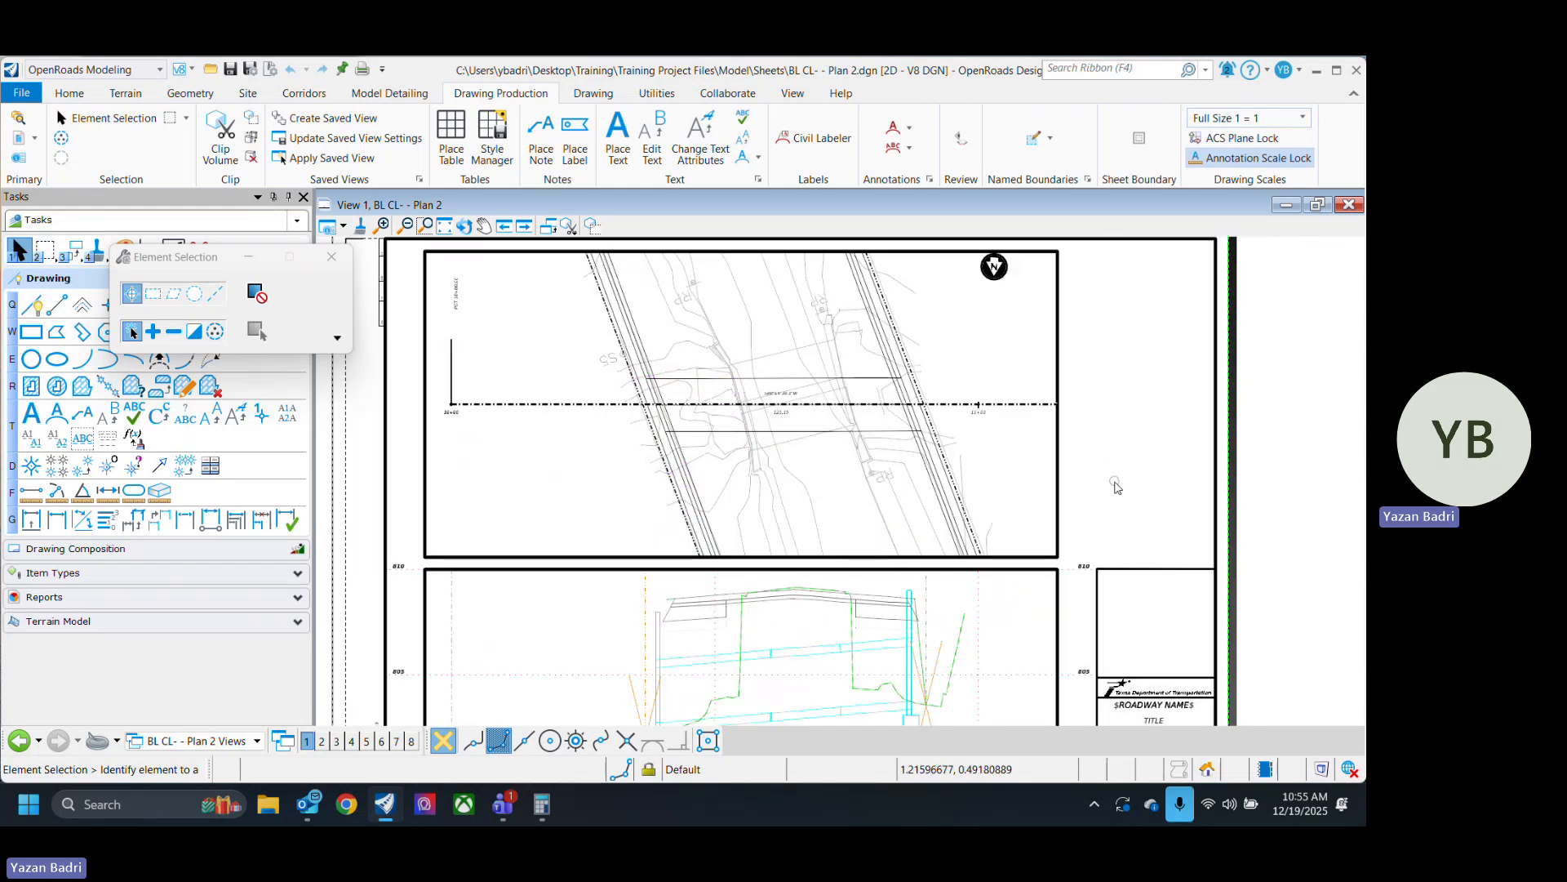
{"action": "middle_click_drag", "start_coordinate": [1114, 484], "coordinate": [1072, 443]}
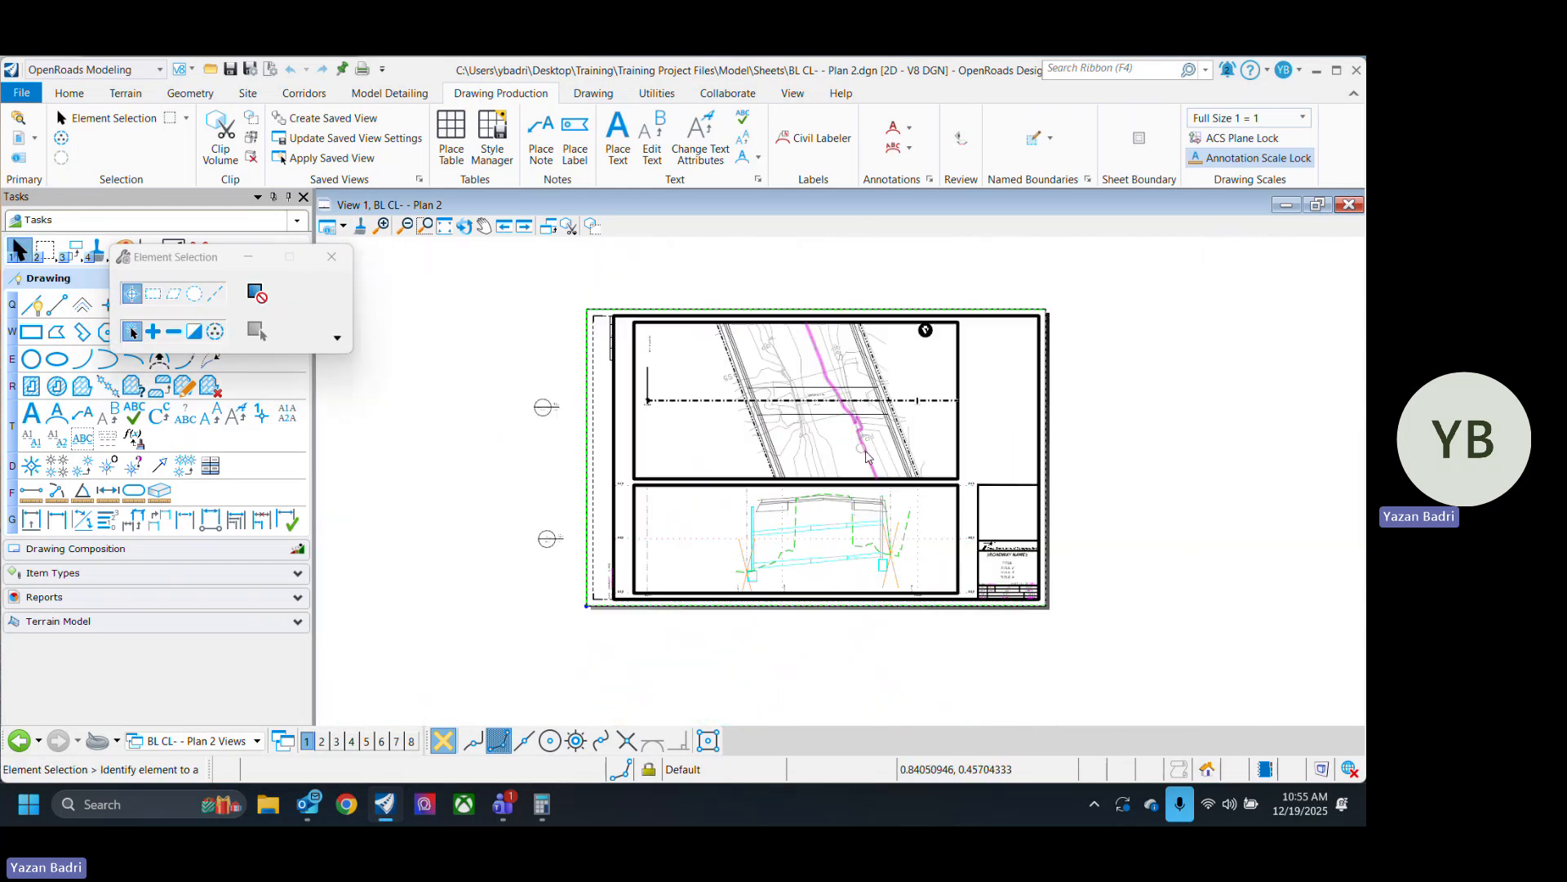
{"action": "scroll", "coordinate": [892, 440], "scroll_direction": "down", "scroll_amount": 3}
{"action": "scroll", "coordinate": [958, 457], "scroll_direction": "up", "scroll_amount": 2}
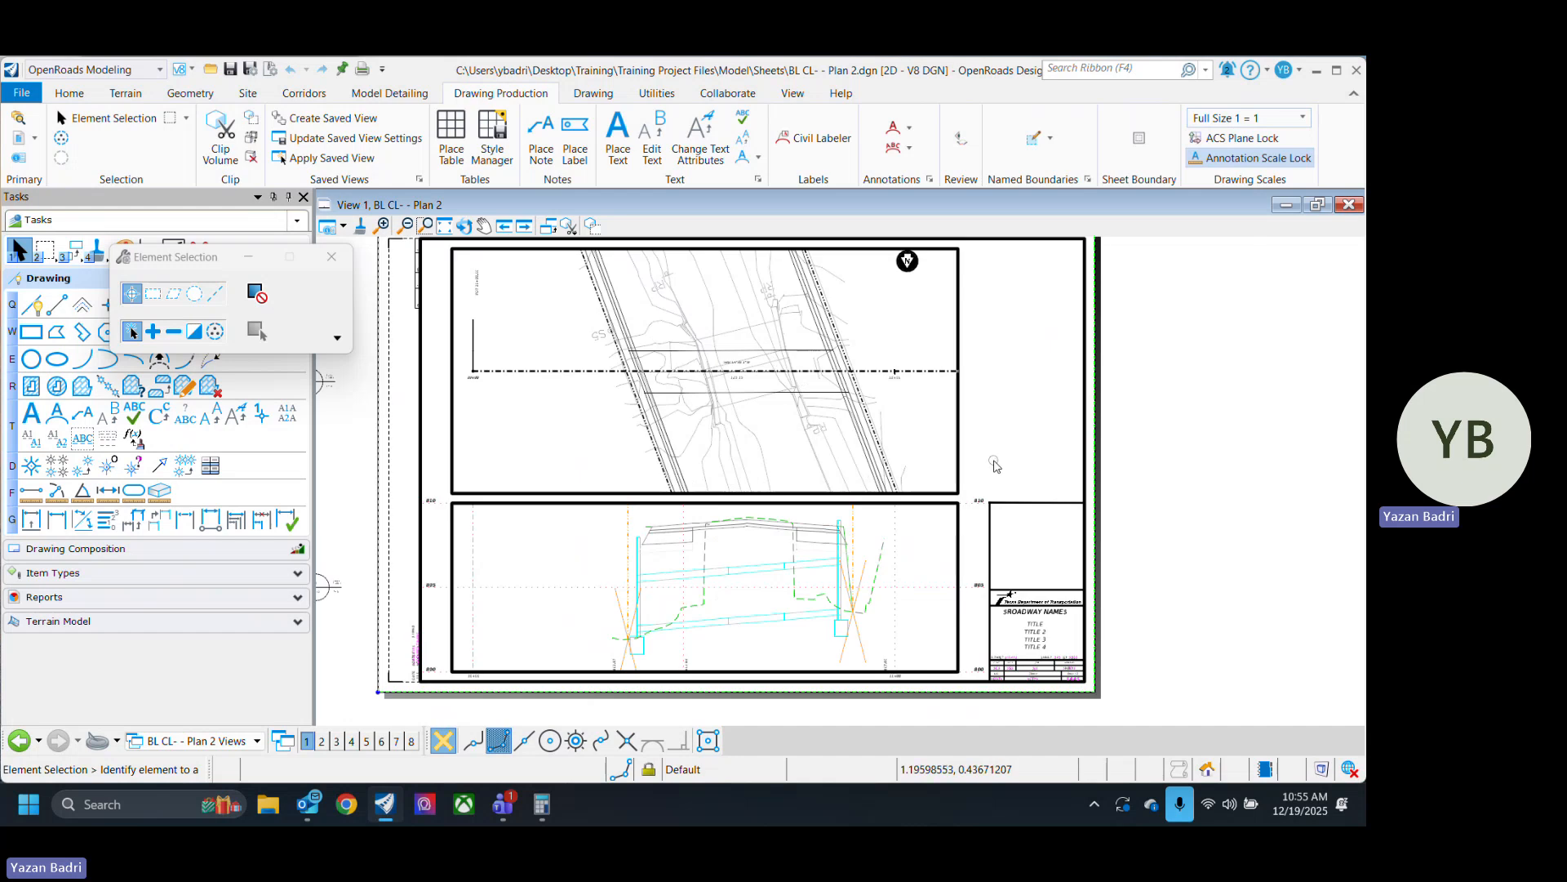
{"action": "middle_click_drag", "start_coordinate": [1011, 404], "coordinate": [1010, 447]}
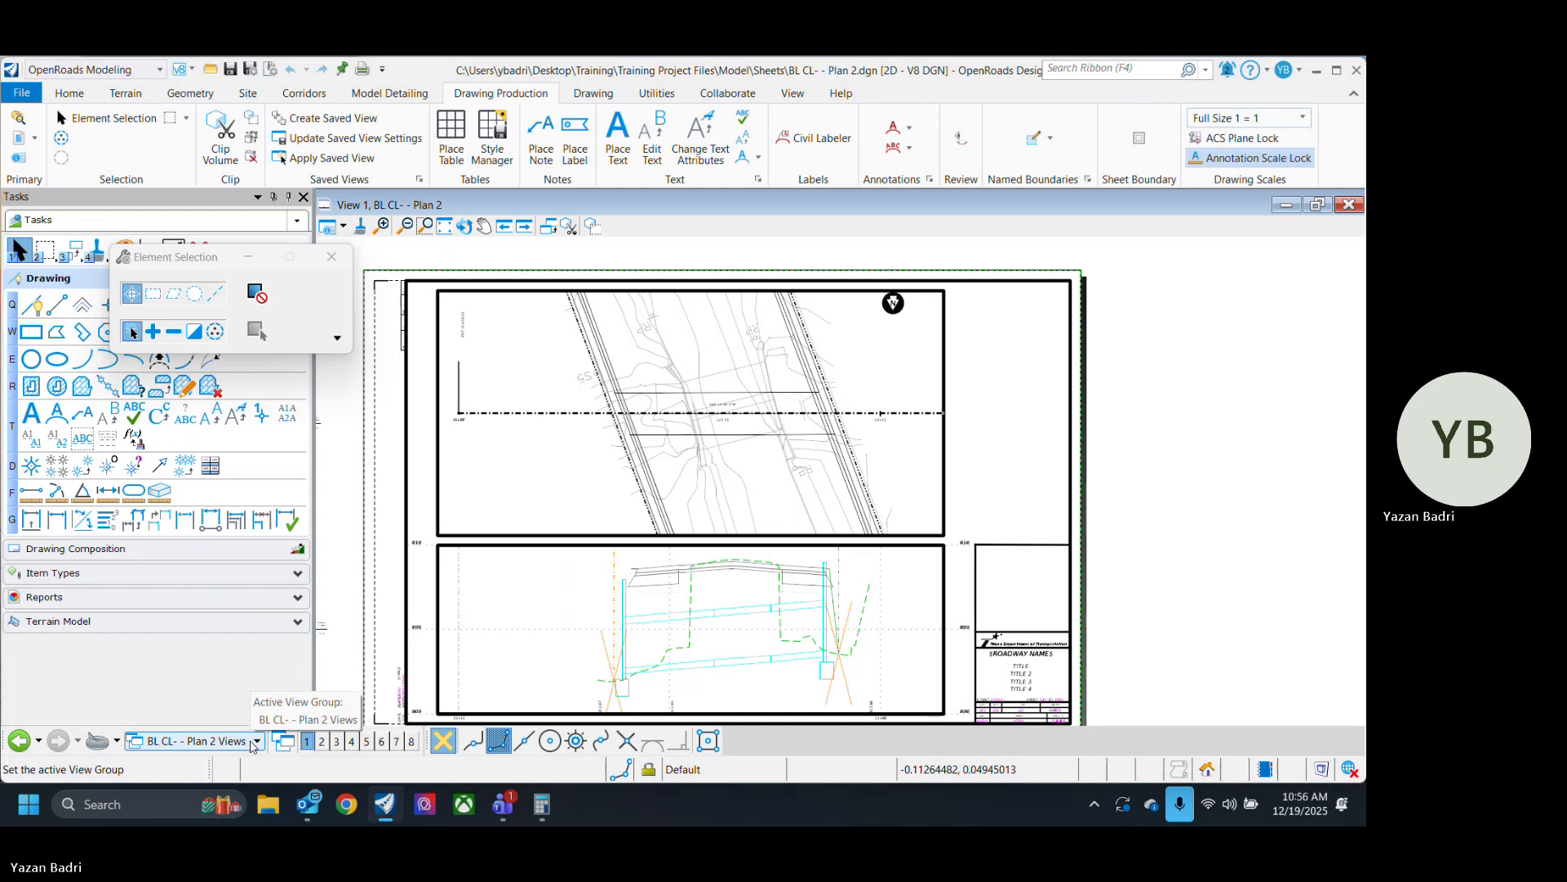
{"action": "left_click", "coordinate": [255, 741]}
{"action": "left_click", "coordinate": [1034, 438]}
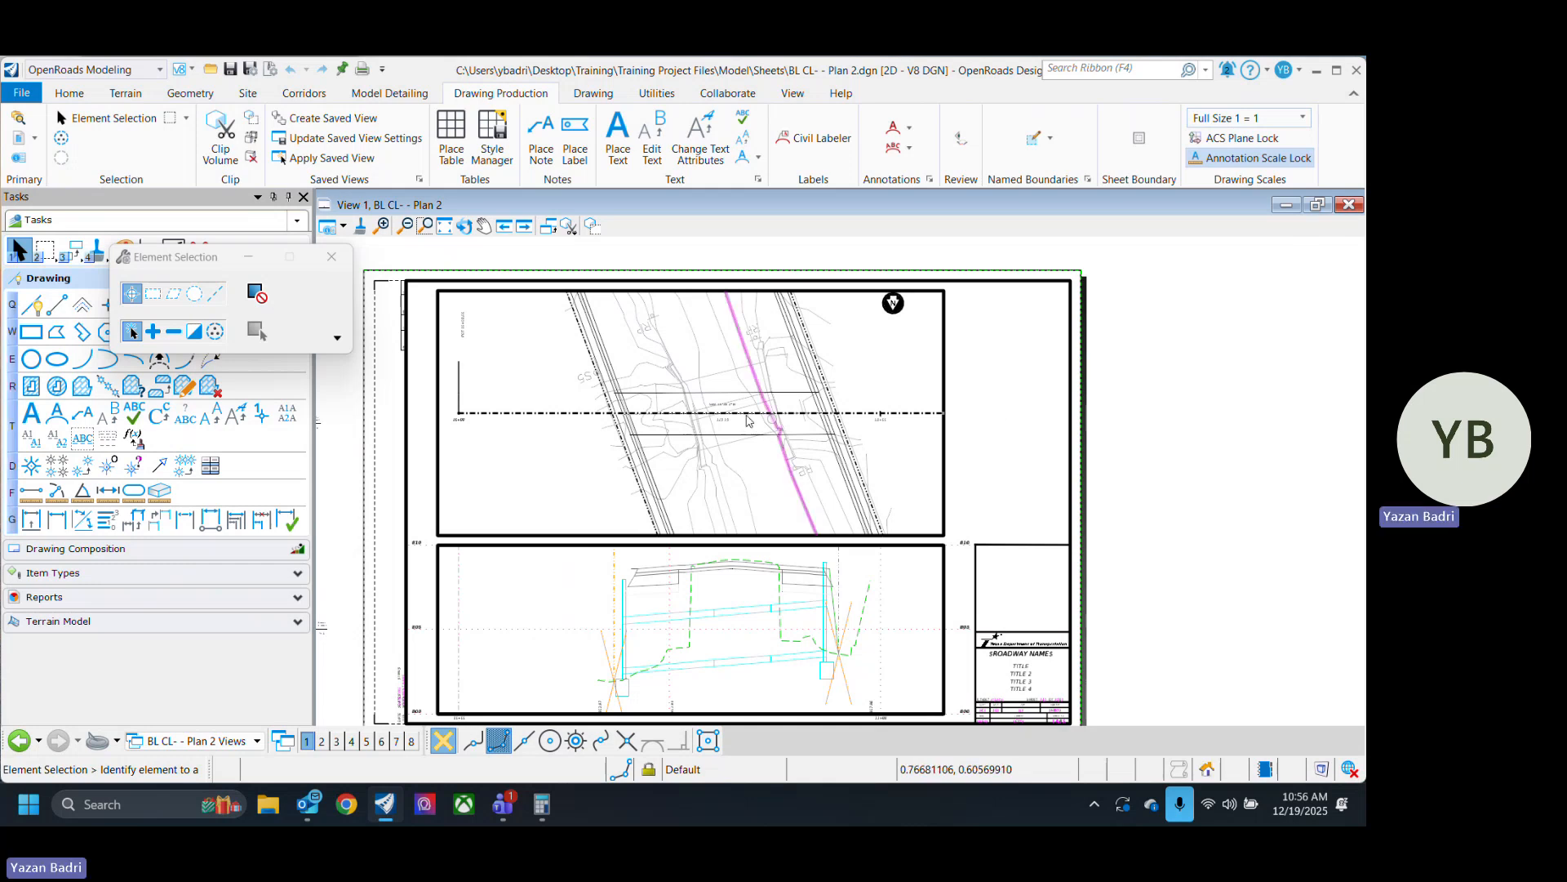
{"action": "scroll", "coordinate": [725, 426], "scroll_direction": "up", "scroll_amount": 3}
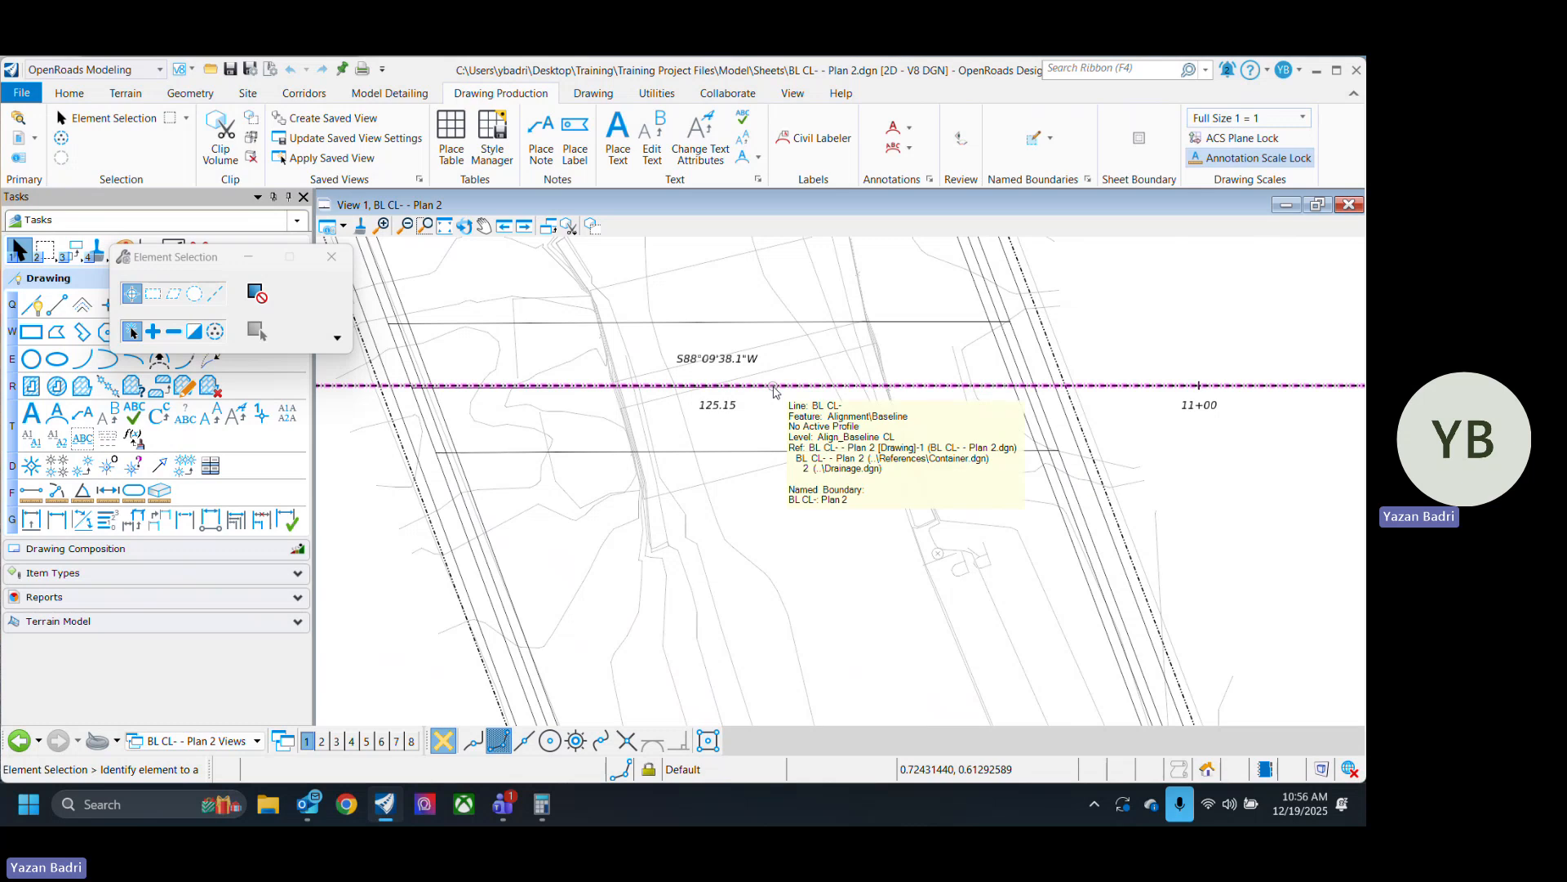
{"action": "scroll", "coordinate": [770, 392], "scroll_direction": "down", "scroll_amount": 4}
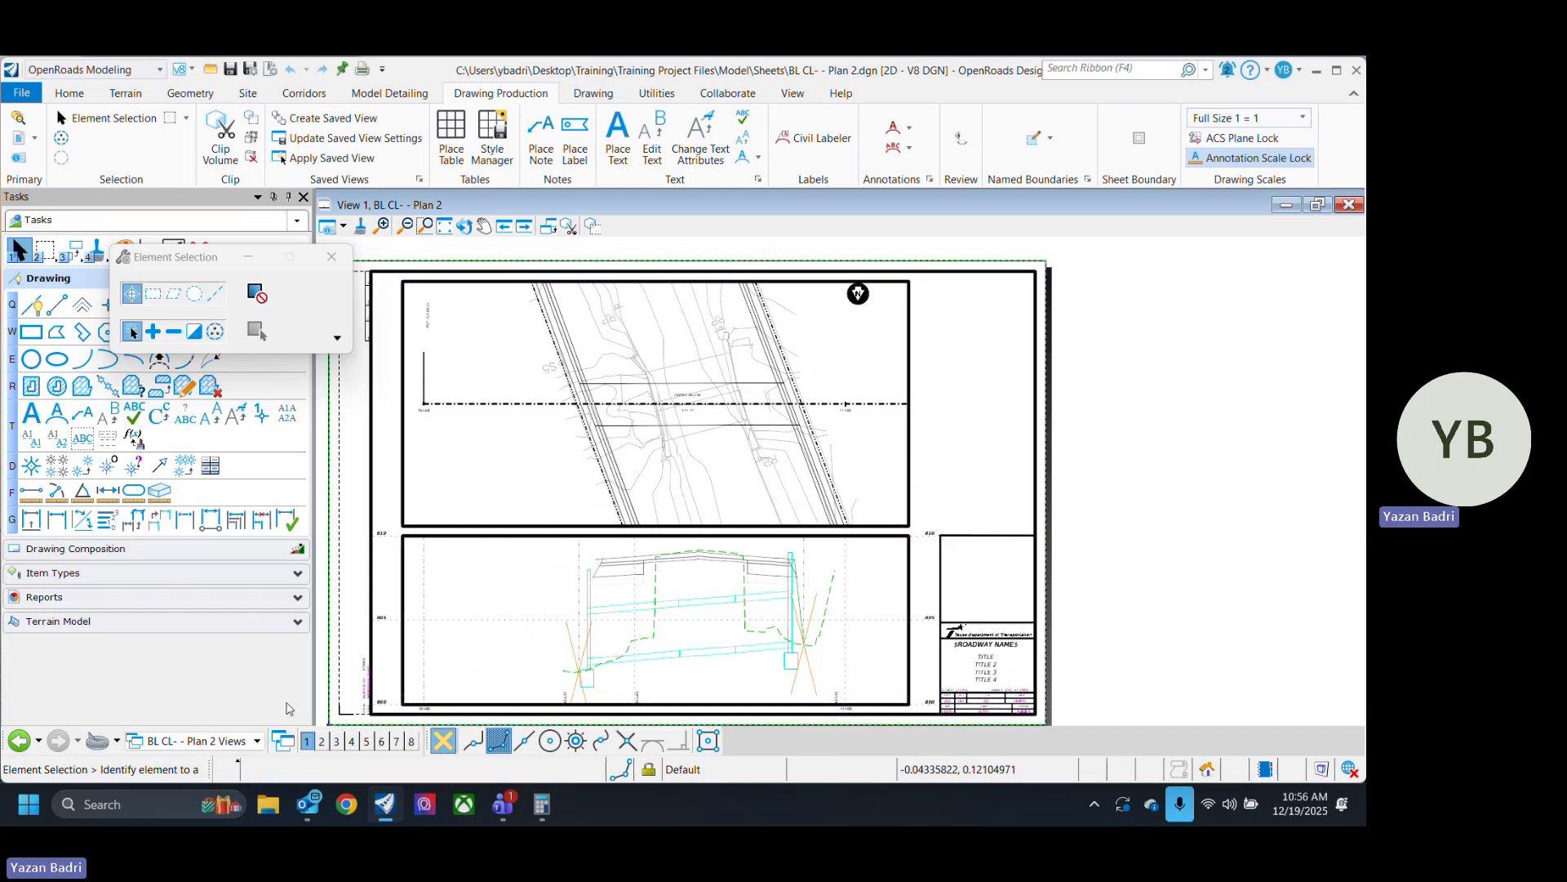
Open the Plan- - Profile 1 drawing model and examine its profile grid and structure.
{"action": "left_click", "coordinate": [196, 740]}
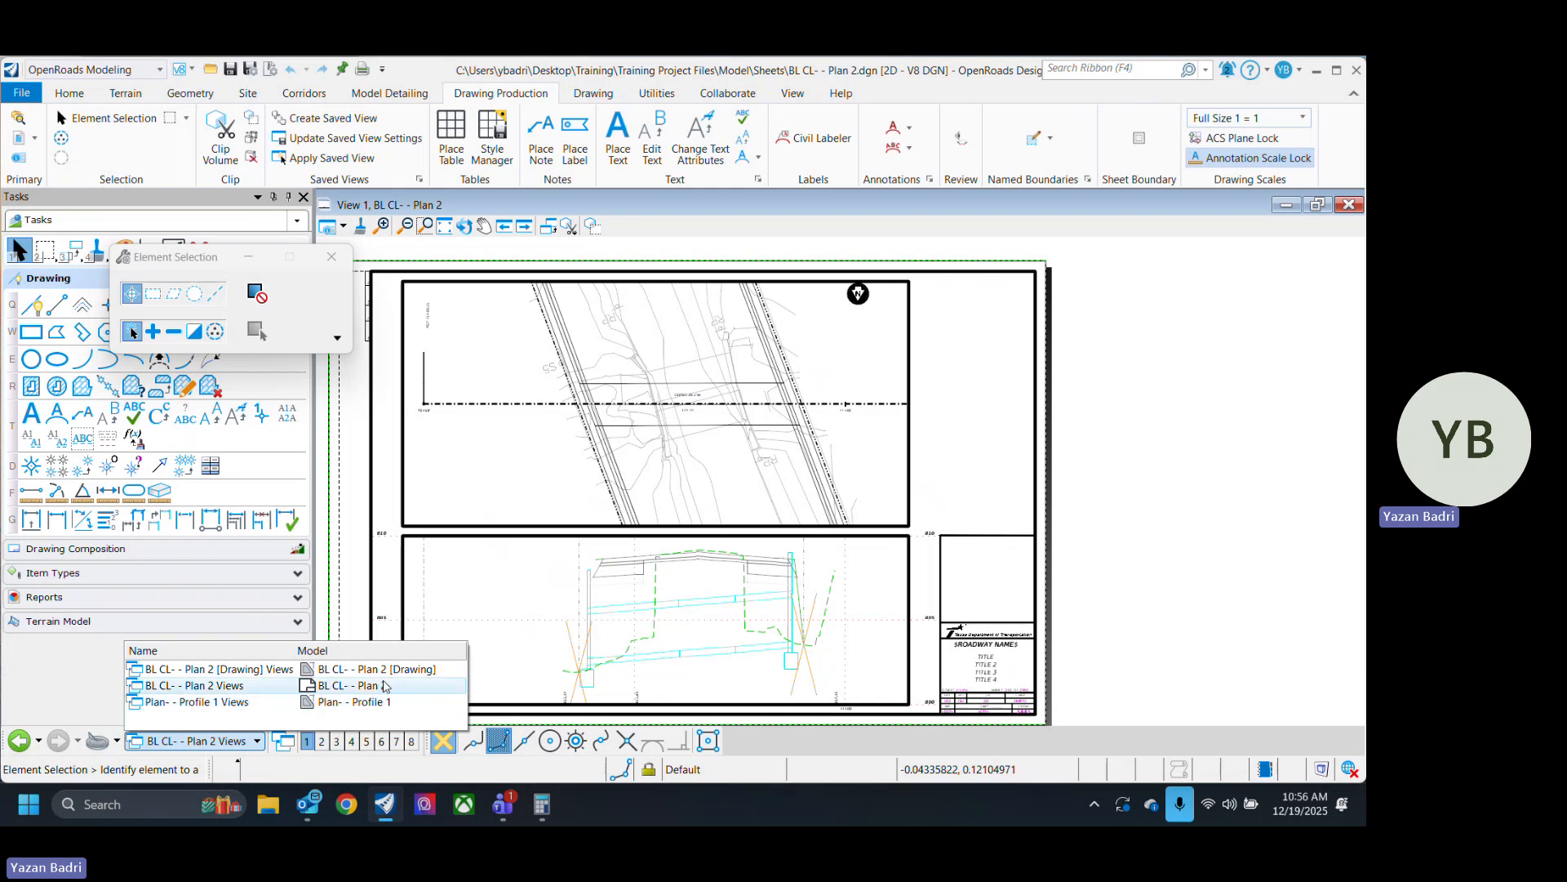
{"action": "left_click", "coordinate": [379, 704]}
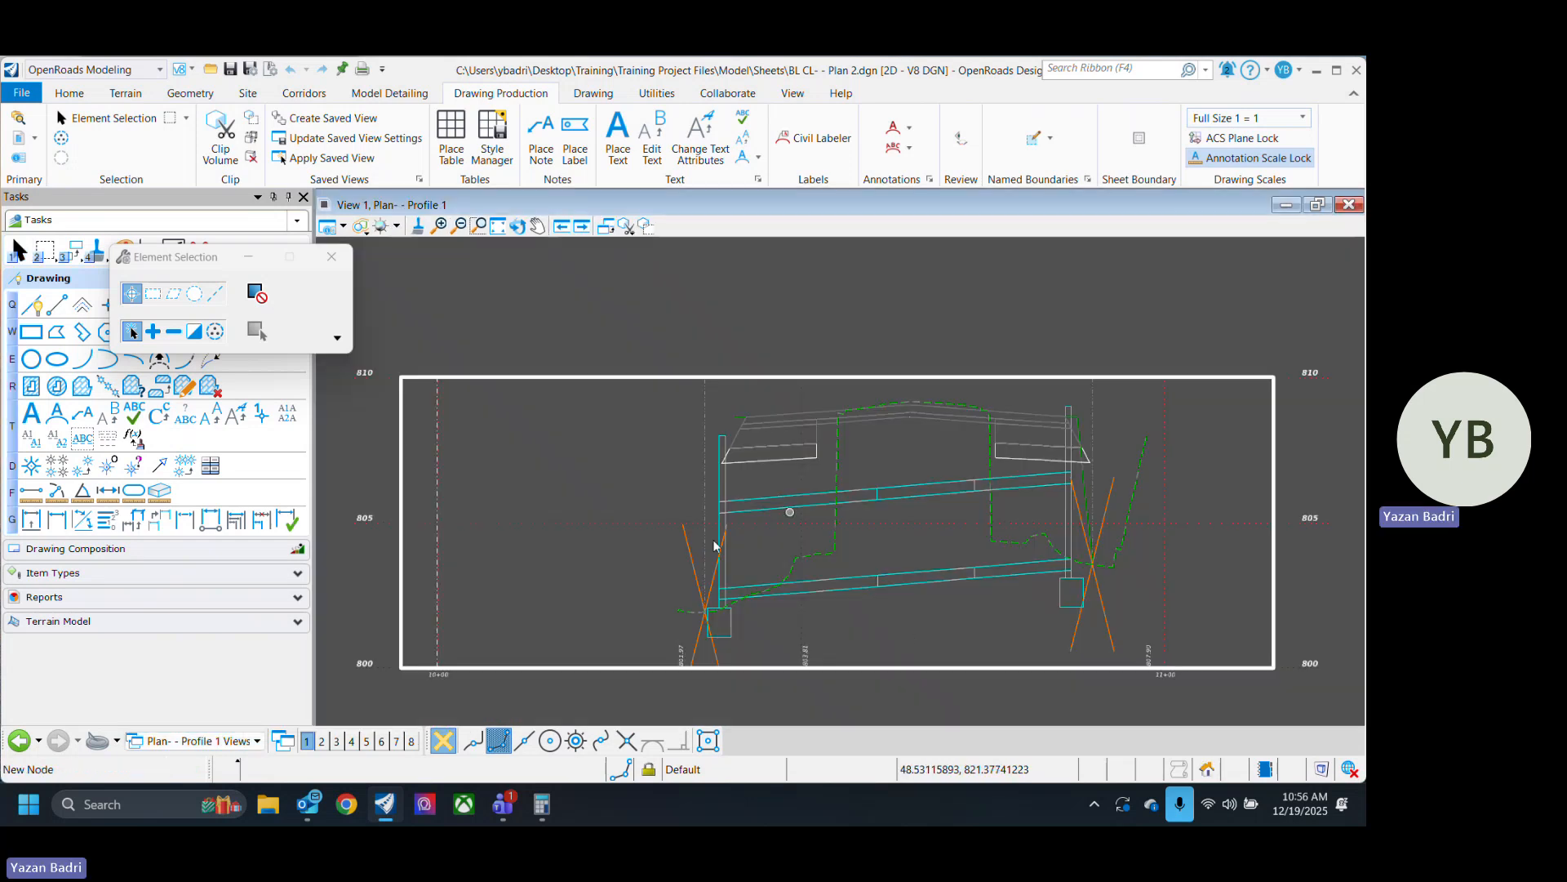
{"action": "scroll", "coordinate": [786, 513], "scroll_direction": "up", "scroll_amount": 1}
{"action": "scroll", "coordinate": [547, 513], "scroll_direction": "down", "scroll_amount": 5}
{"action": "scroll", "coordinate": [618, 514], "scroll_direction": "up", "scroll_amount": 3}
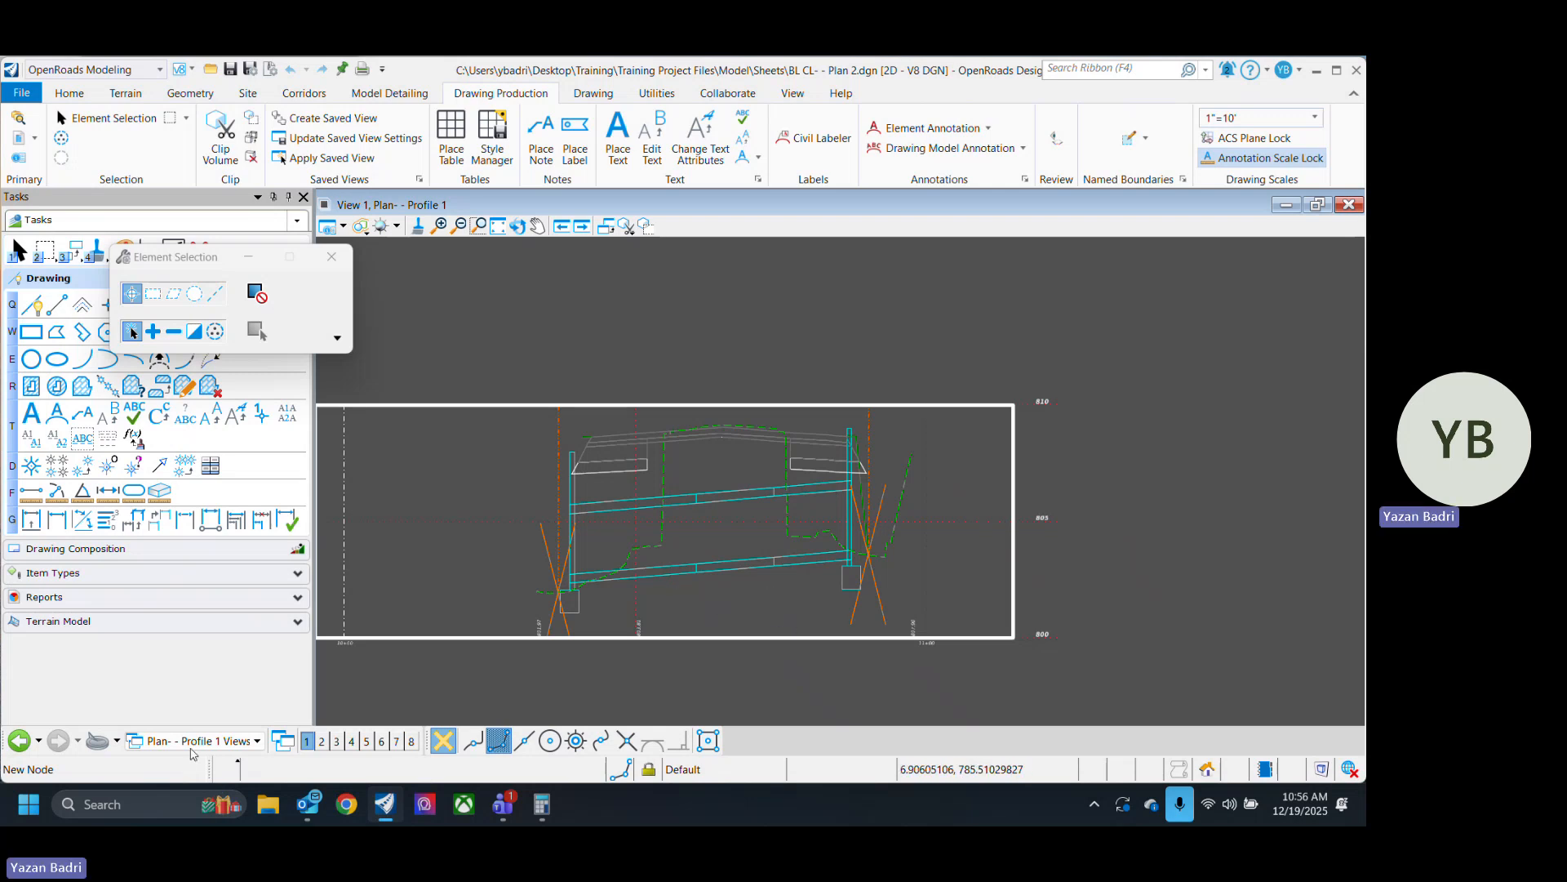
Open the BL CL- - Plan 2 [Drawing] model and examine its plan linework and baseline annotation.
{"action": "left_click", "coordinate": [228, 740]}
{"action": "left_click", "coordinate": [389, 670]}
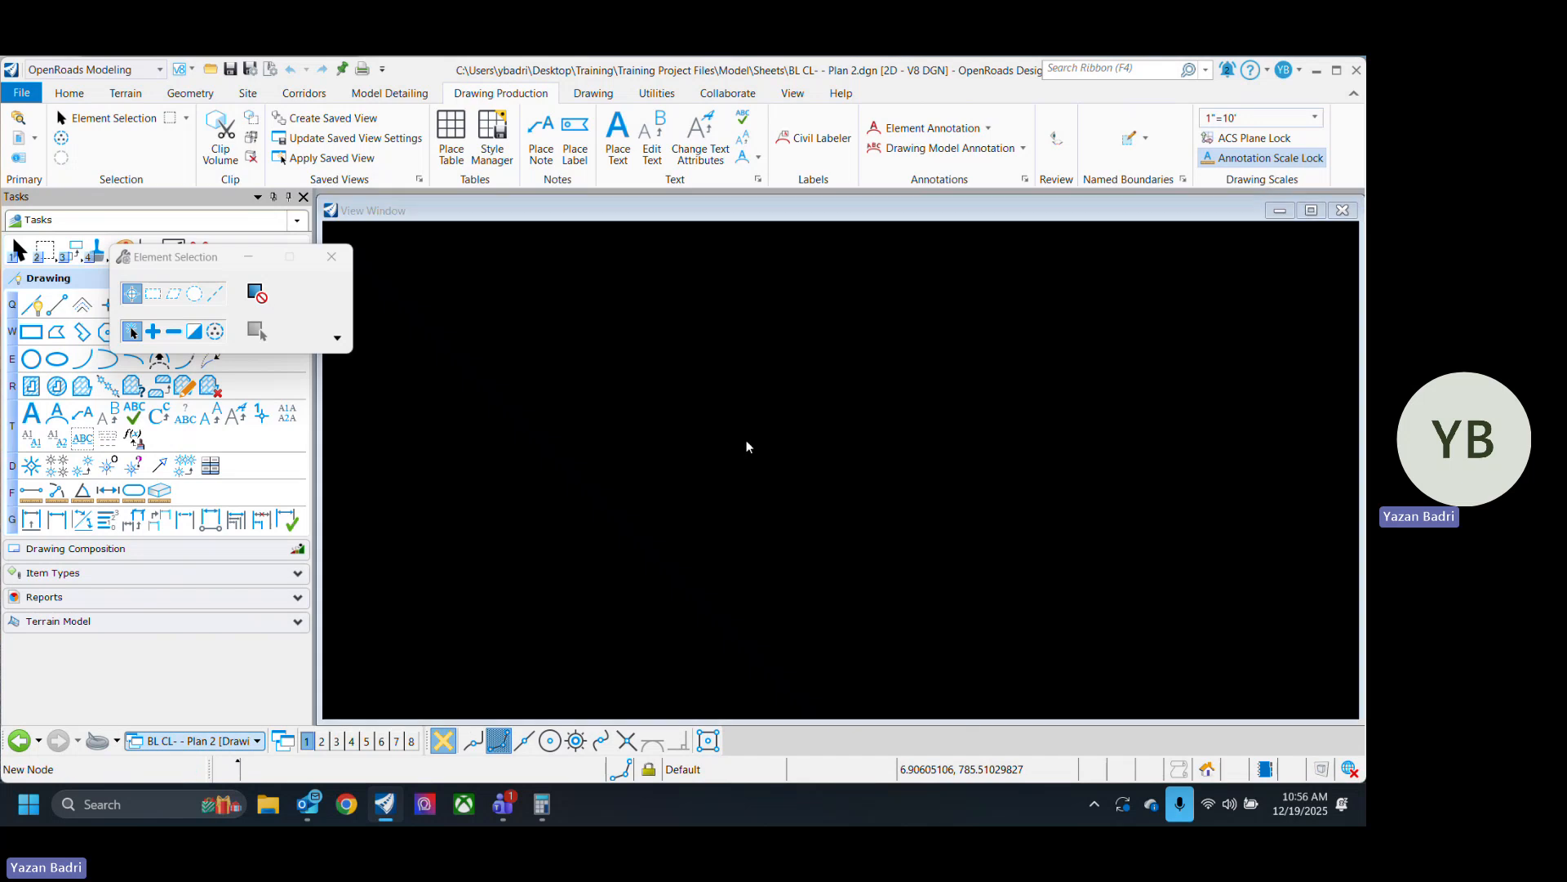
{"action": "mouse_move", "coordinate": [934, 608]}
{"action": "middle_mouse_down"}
{"action": "mouse_move", "coordinate": [847, 542]}
{"action": "mouse_move", "coordinate": [833, 549]}
{"action": "middle_mouse_up"}
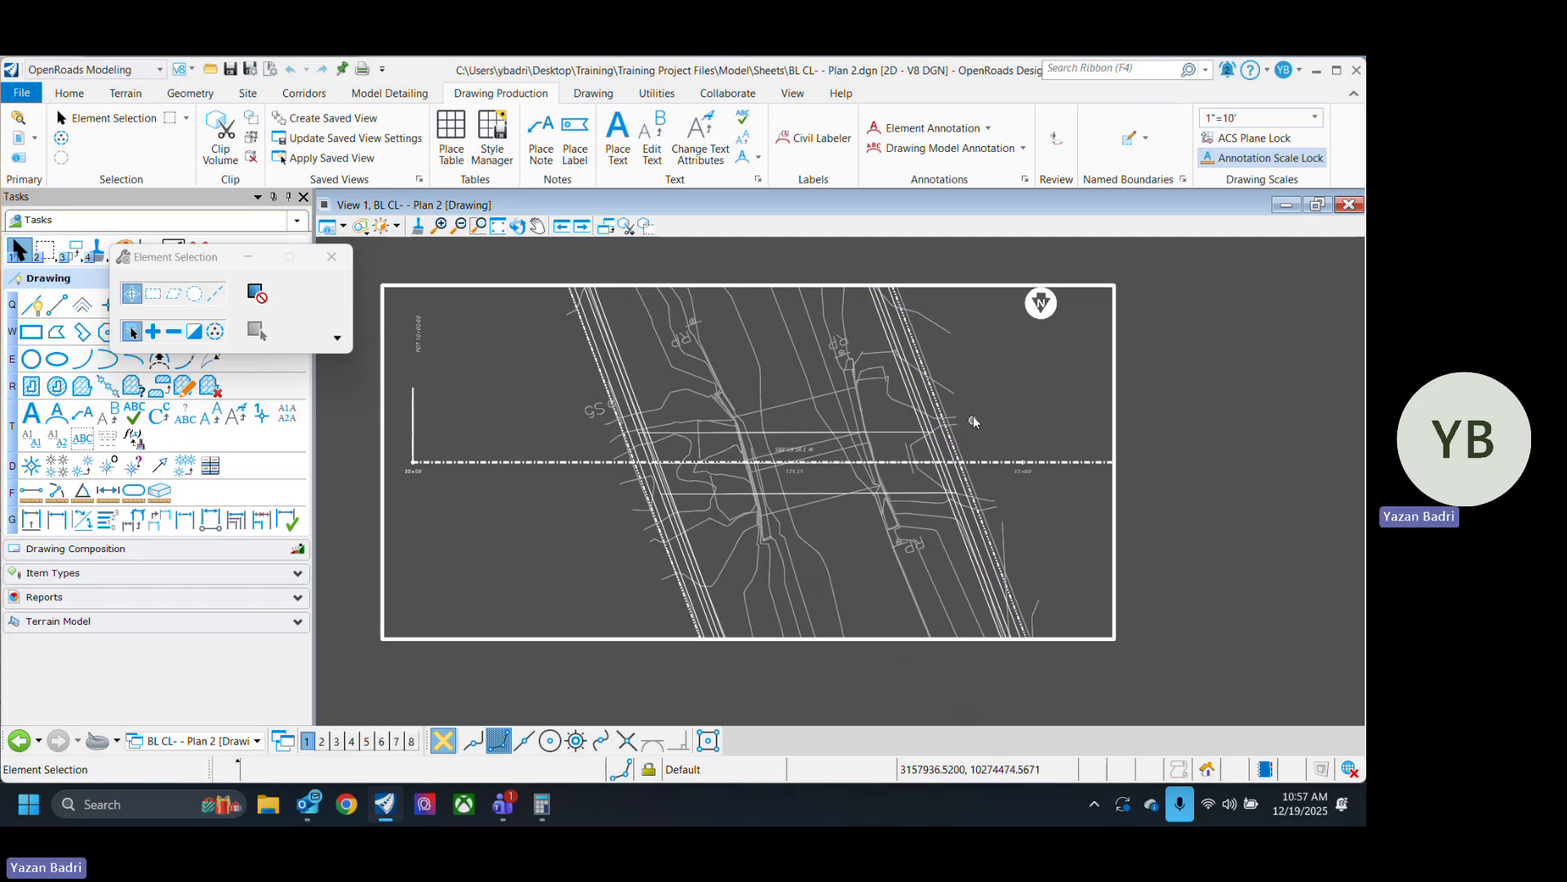
{"action": "scroll", "coordinate": [999, 413], "scroll_direction": "up", "scroll_amount": 2}
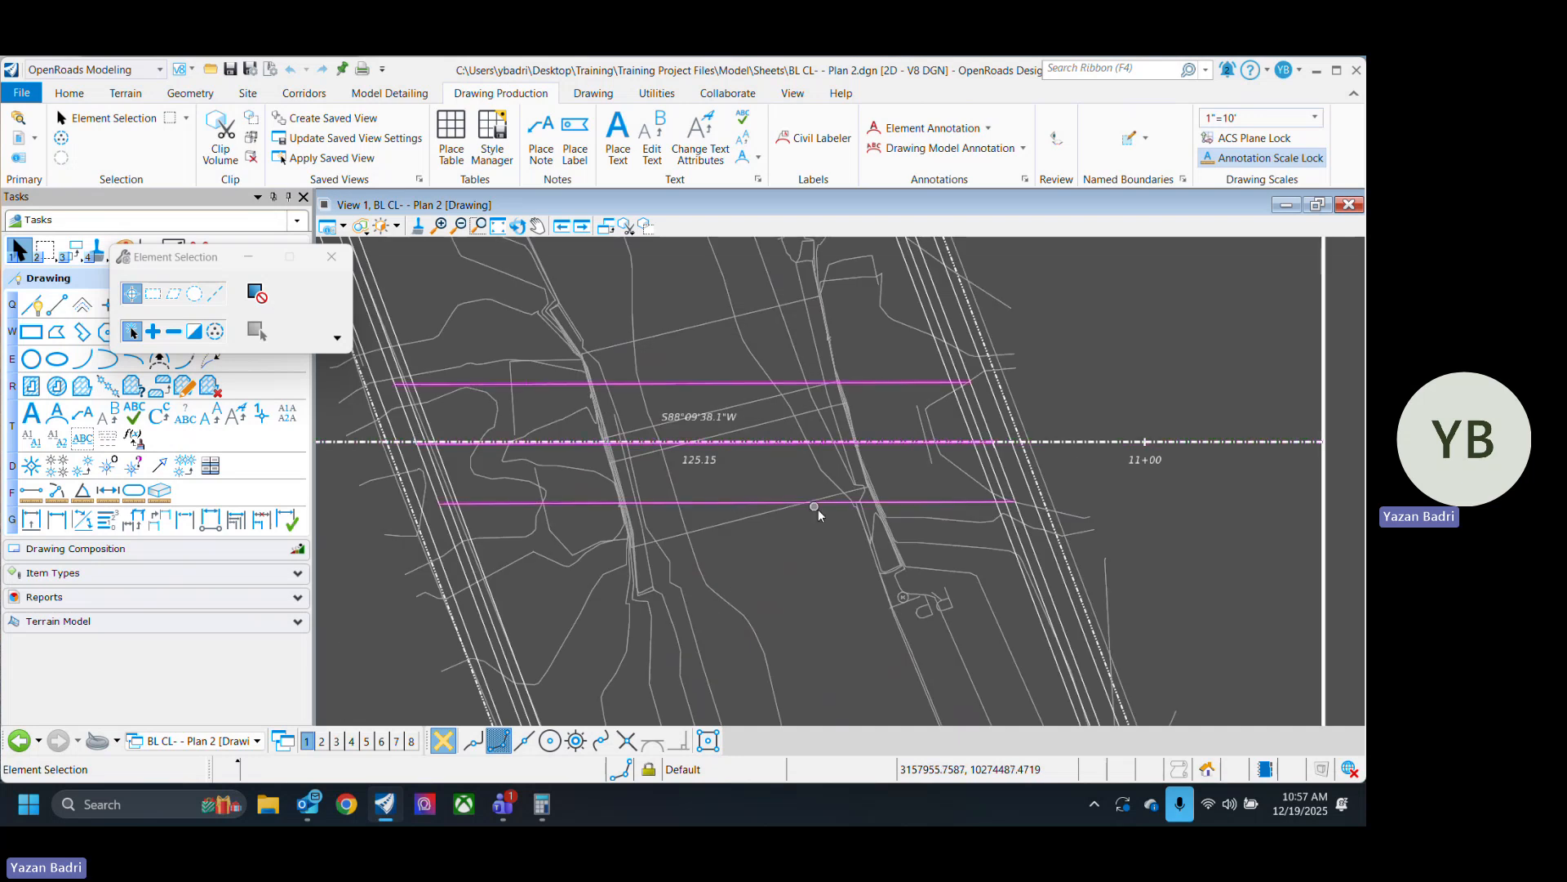
{"action": "scroll", "coordinate": [840, 522], "scroll_direction": "down", "scroll_amount": 3}
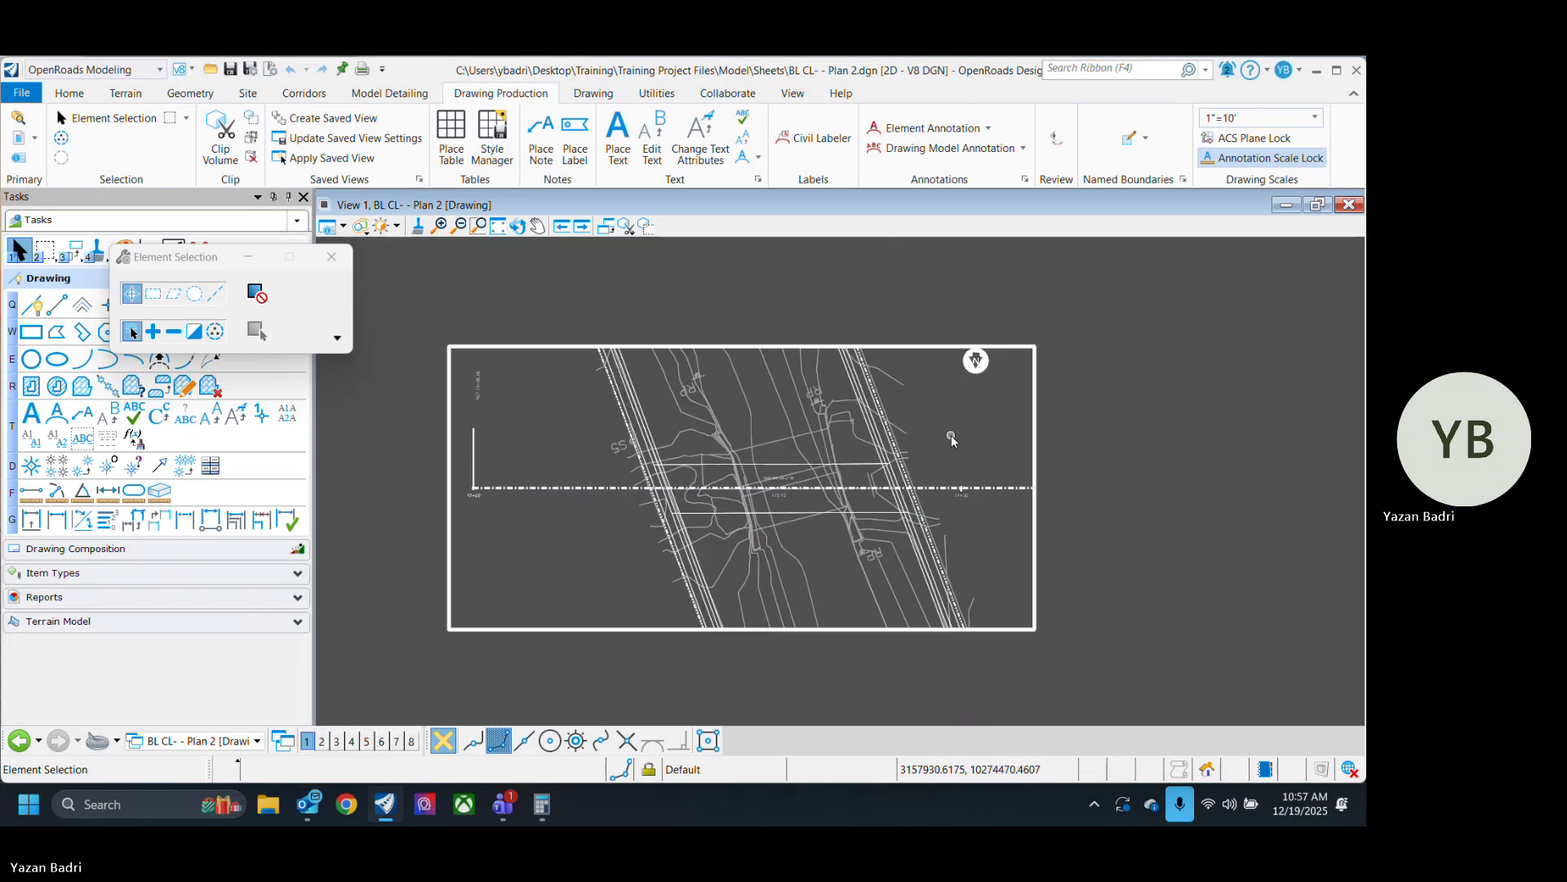
Return to the BL CL- - Plan 2 sheet model, select its border and open the sheet's list of references.
{"action": "left_click", "coordinate": [245, 741]}
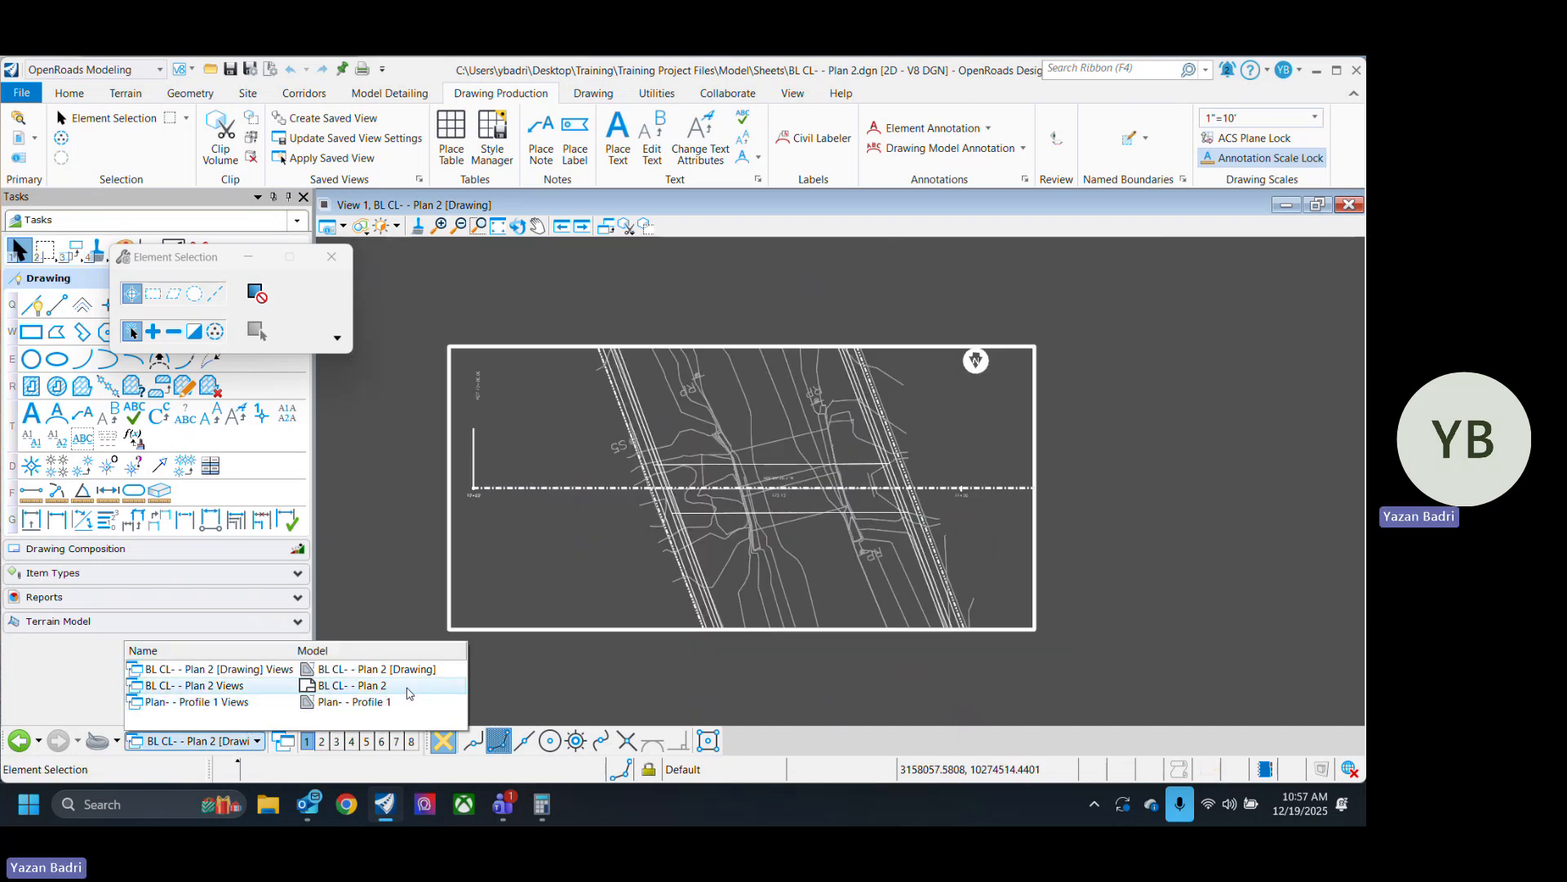
{"action": "left_click", "coordinate": [408, 687]}
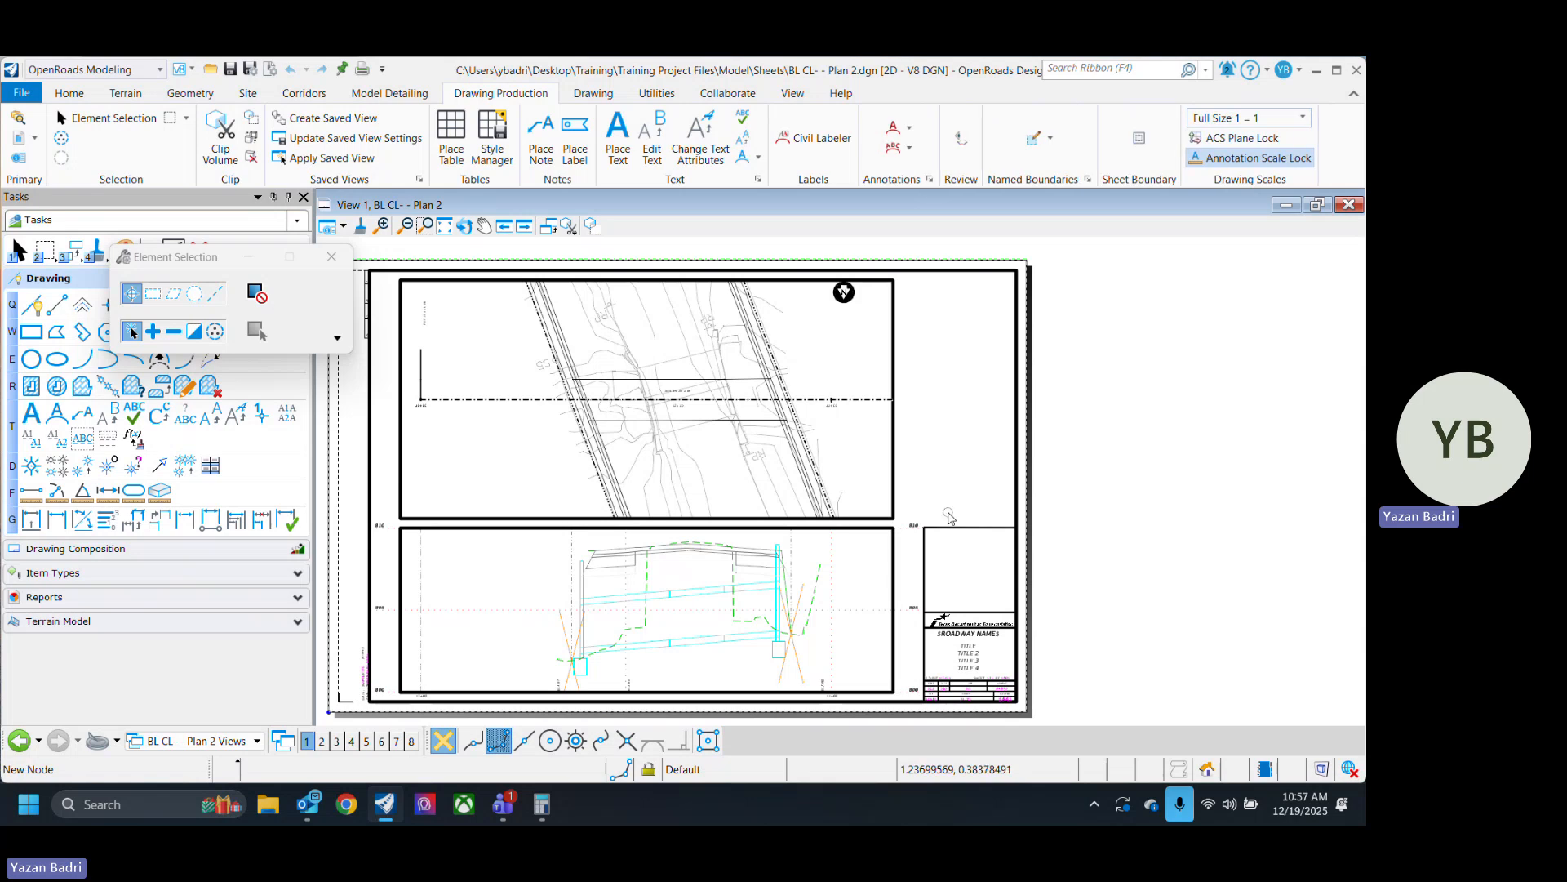
{"action": "left_click", "coordinate": [953, 522]}
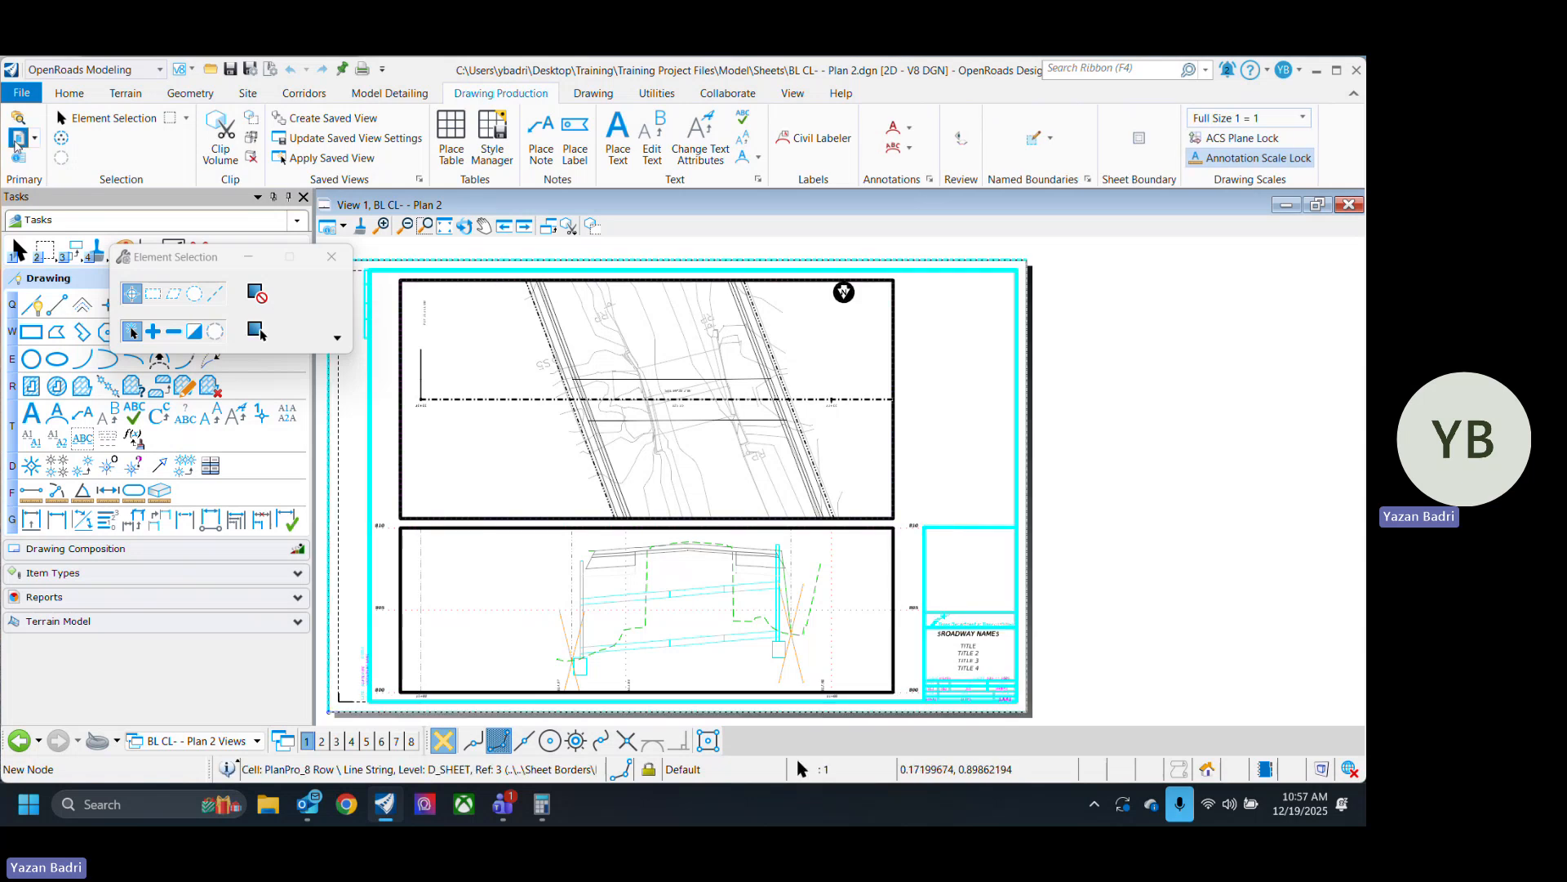
{"action": "left_click", "coordinate": [16, 139]}
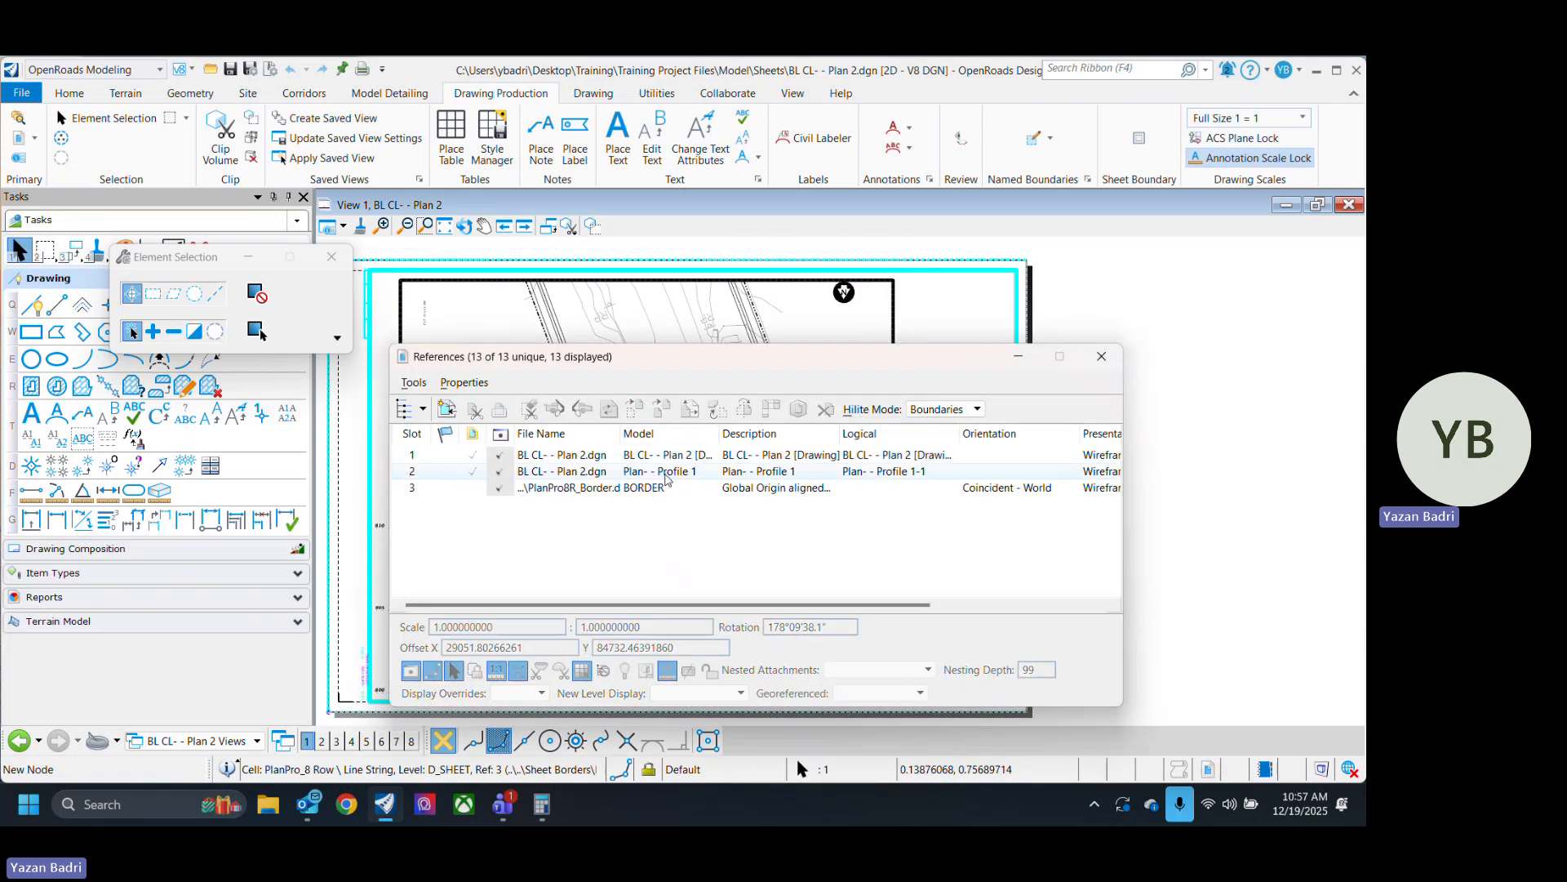
Check the plan, profile and border references in turn, and set the reference highlight mode to Both.
{"action": "left_click", "coordinate": [657, 472]}
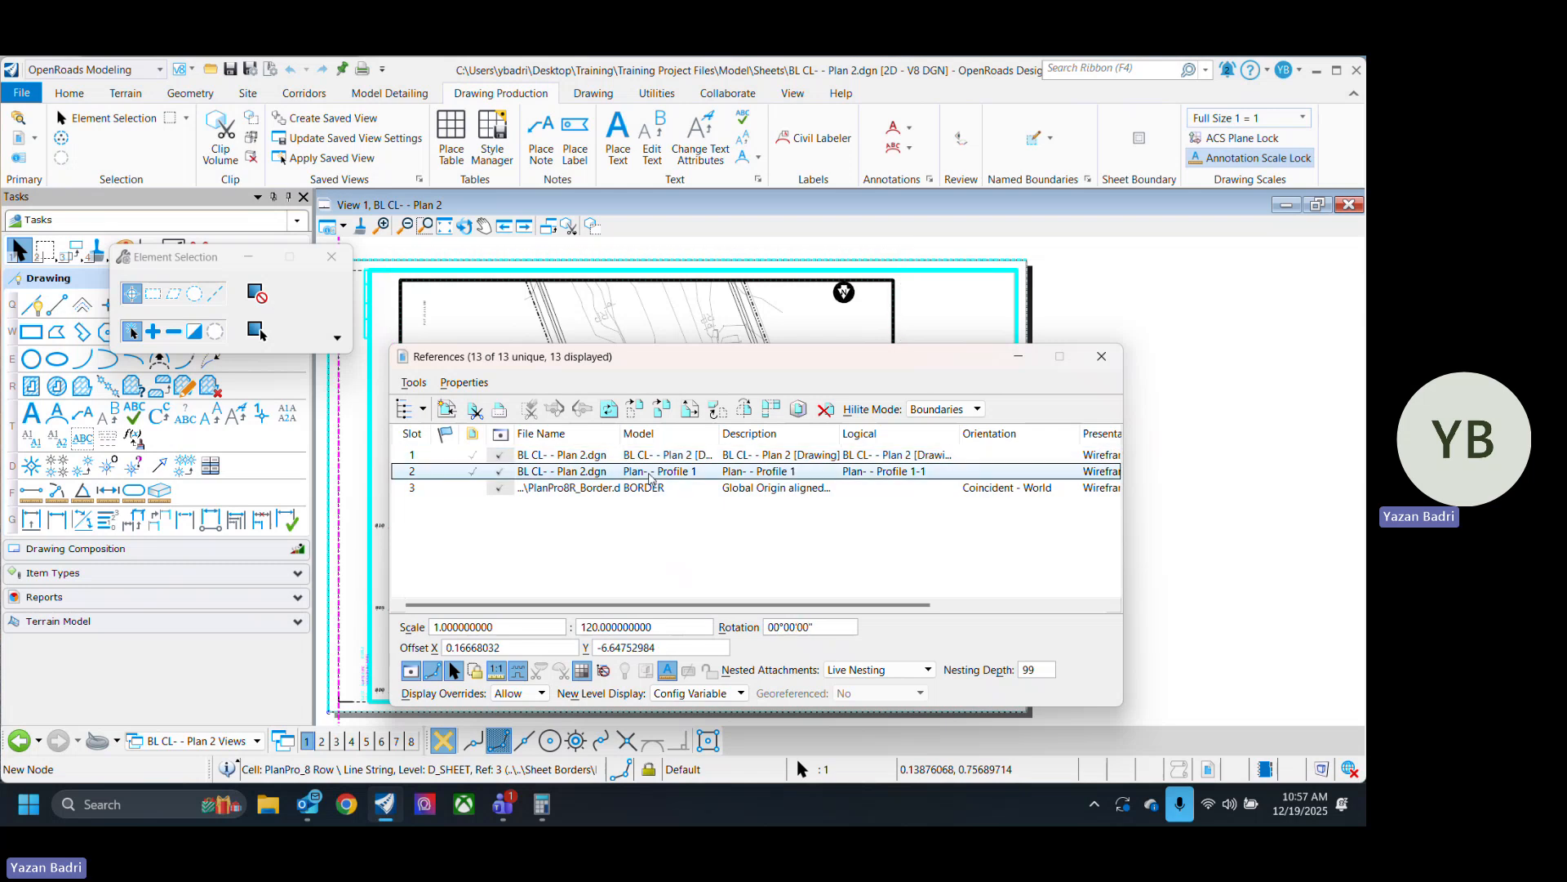
{"action": "left_click", "coordinate": [589, 518]}
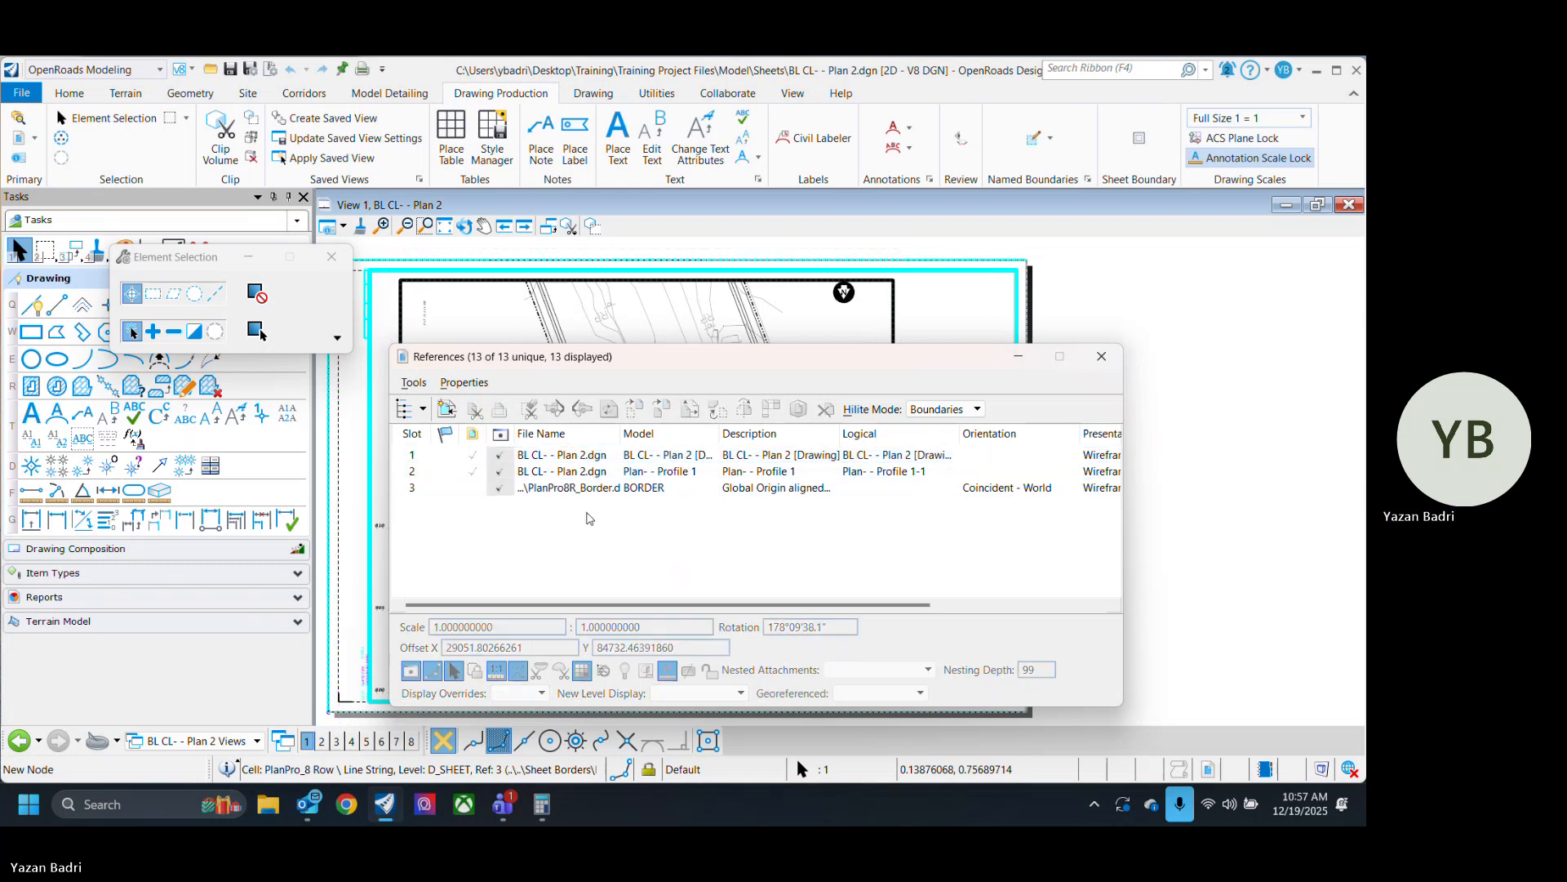
{"action": "left_click", "coordinate": [586, 457]}
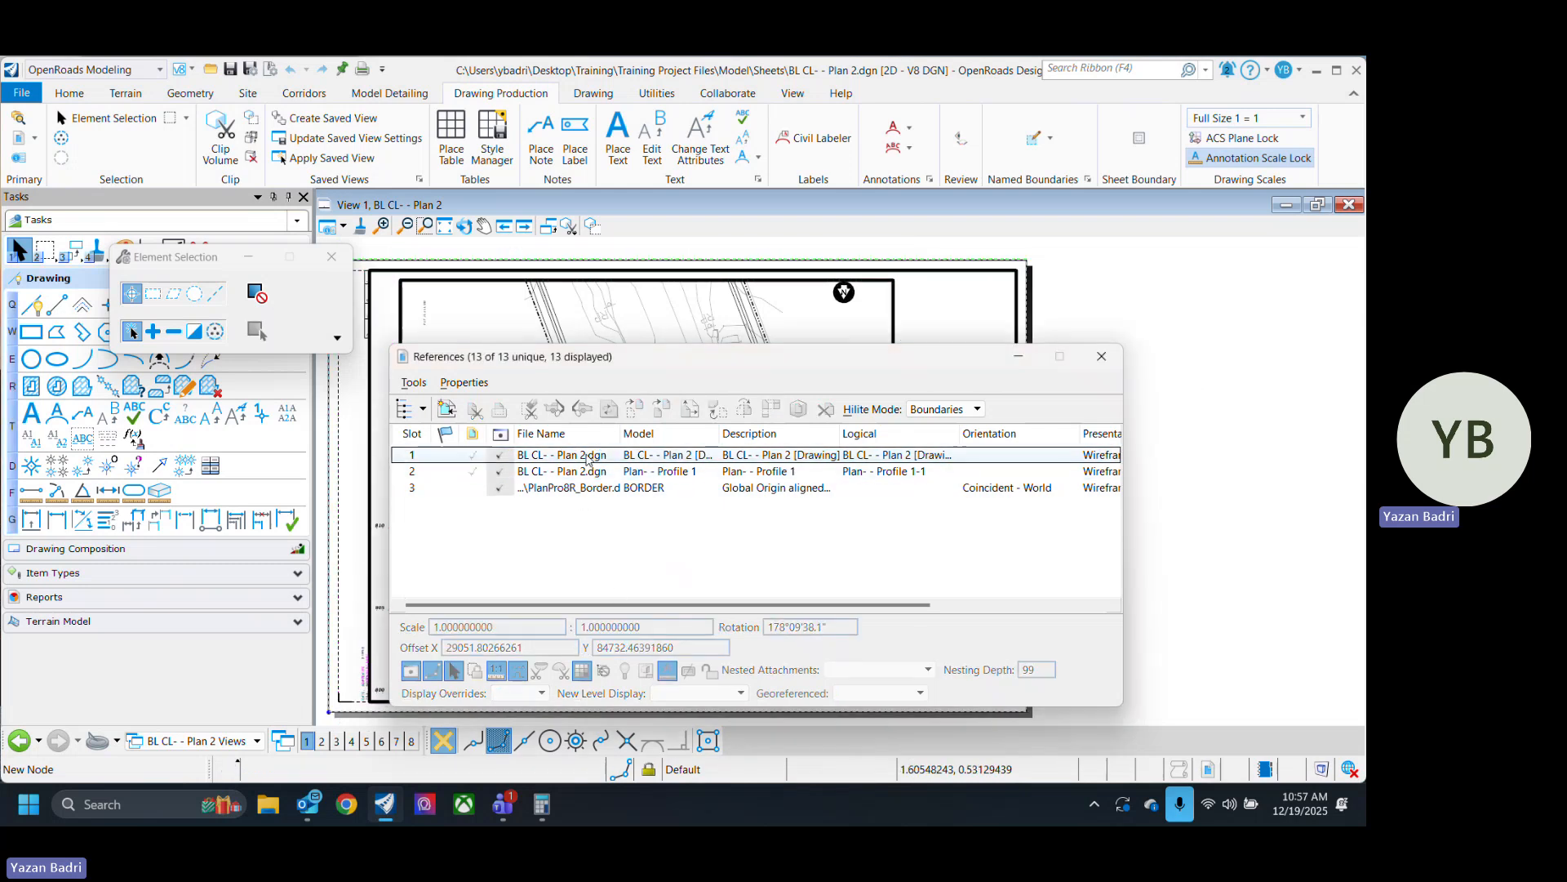
{"action": "left_click", "coordinate": [591, 472]}
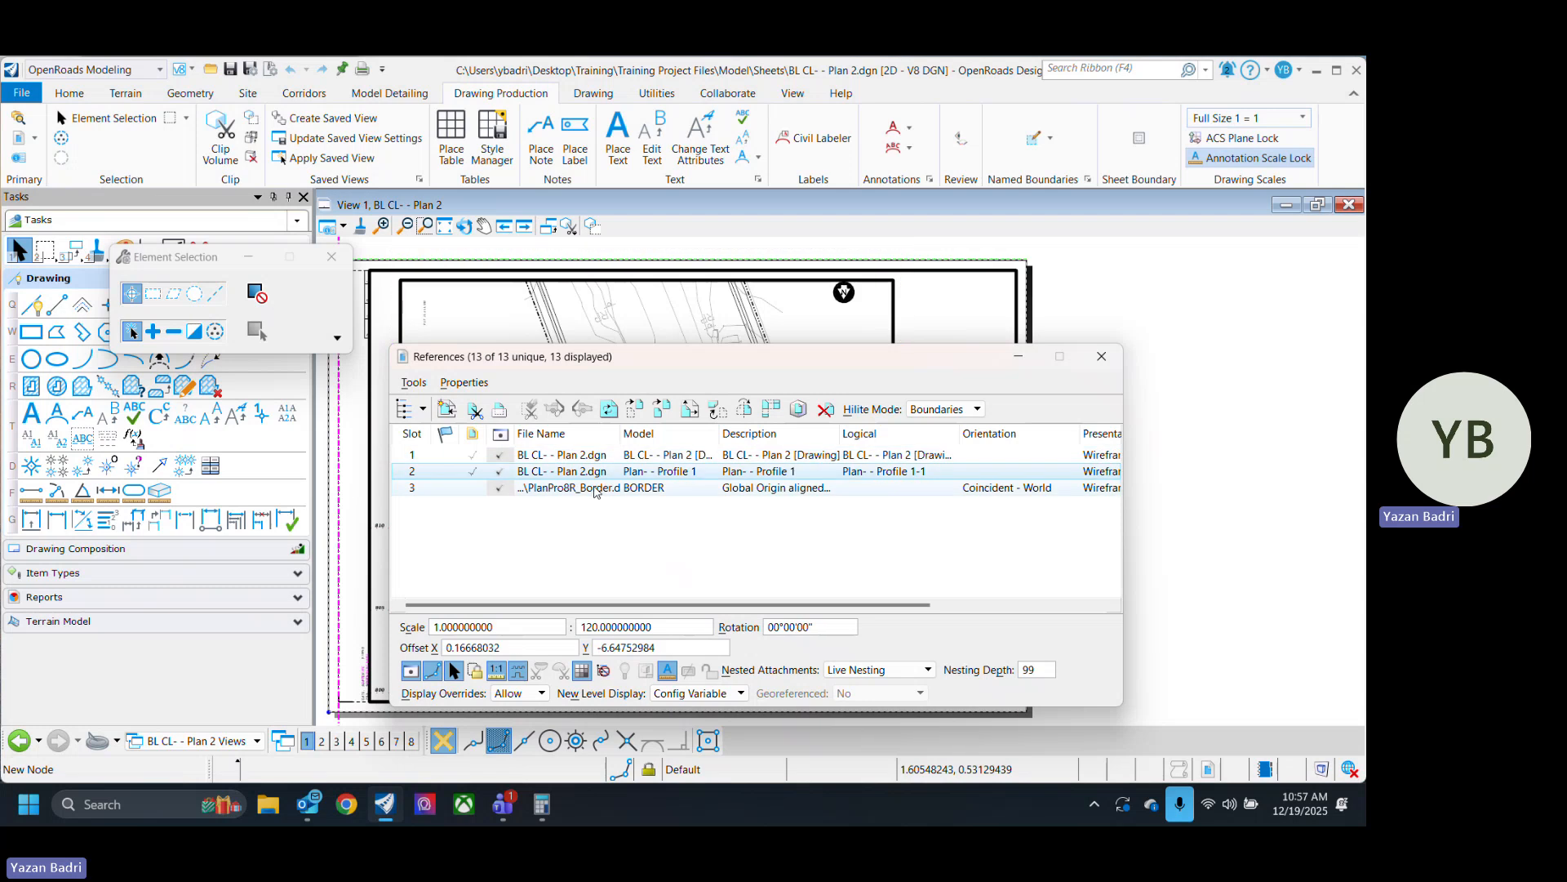
{"action": "left_click", "coordinate": [594, 489]}
{"action": "left_click", "coordinate": [947, 409]}
{"action": "left_click", "coordinate": [938, 439]}
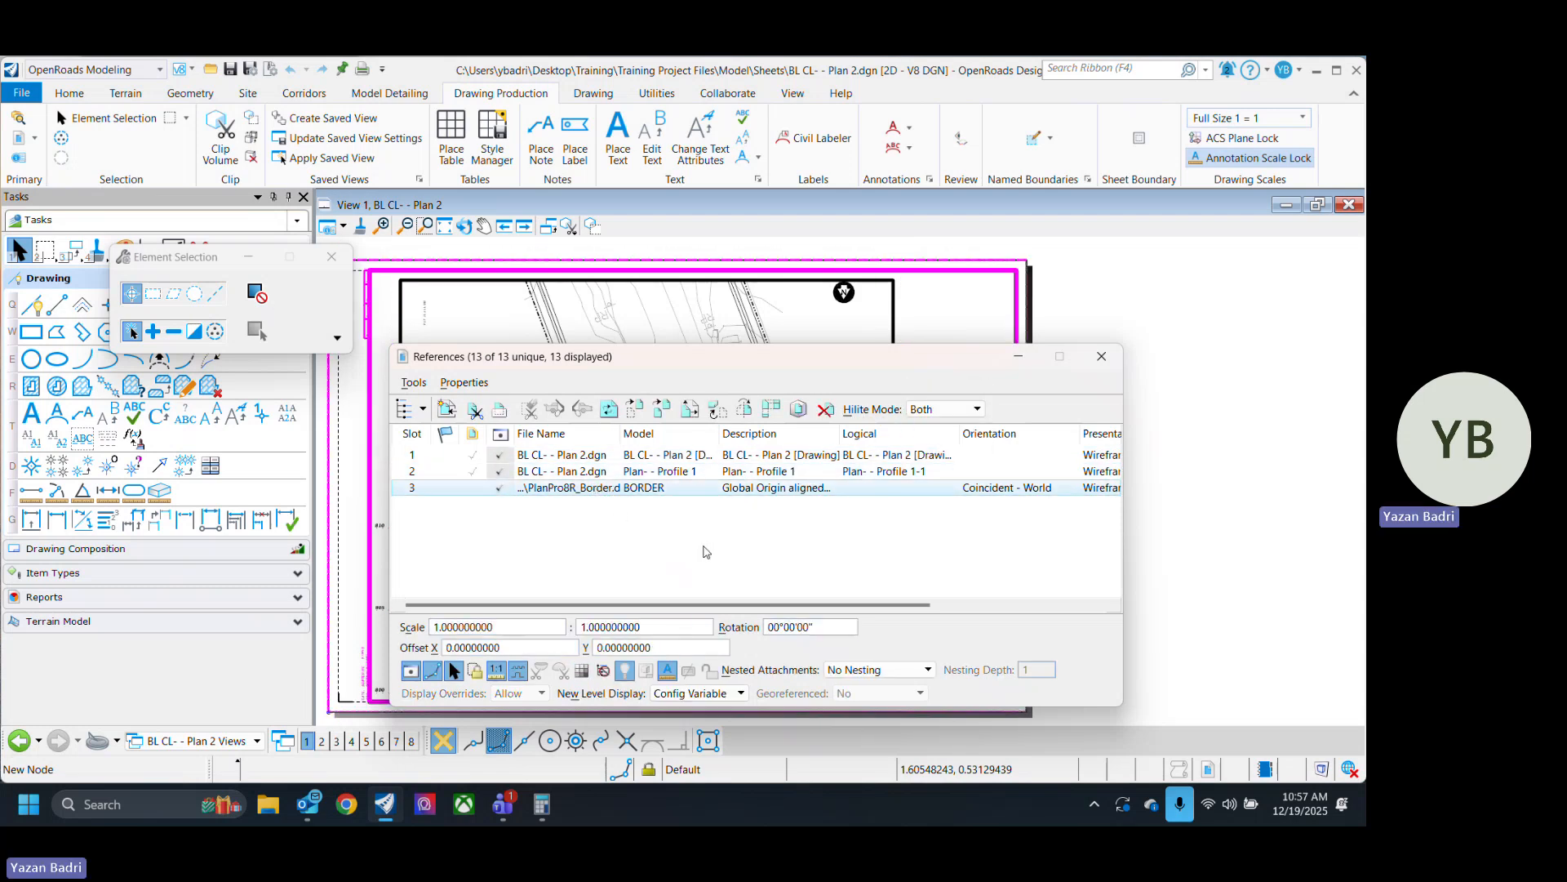
{"action": "left_click", "coordinate": [706, 552]}
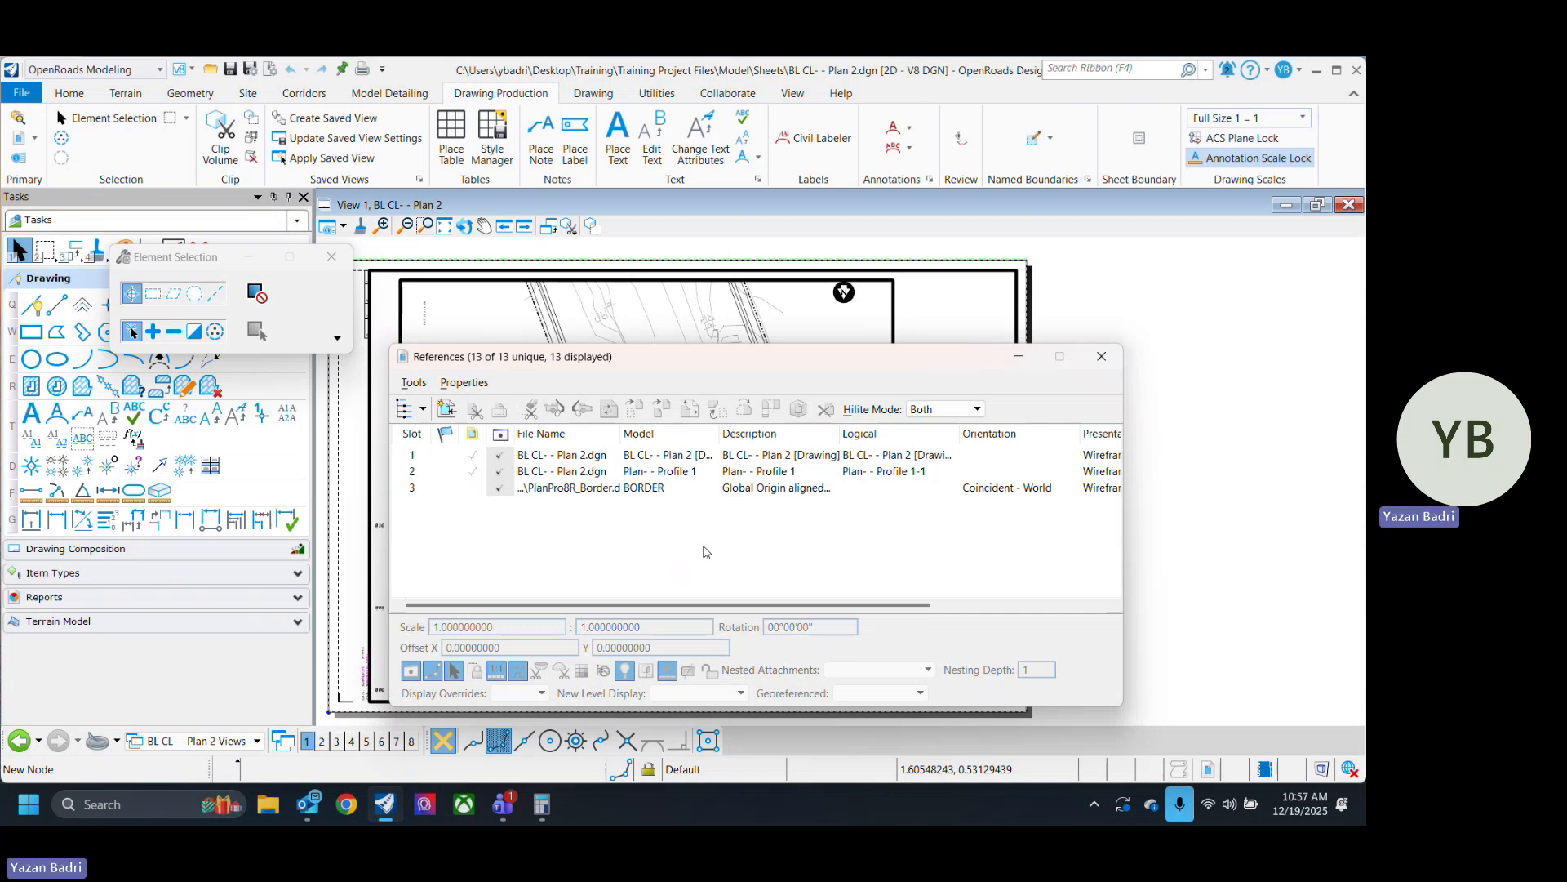
Exchange to the sheet's PlanPro8R_Border.dgn border reference, close the references list and bring the whole border into view.
{"action": "left_click", "coordinate": [576, 489]}
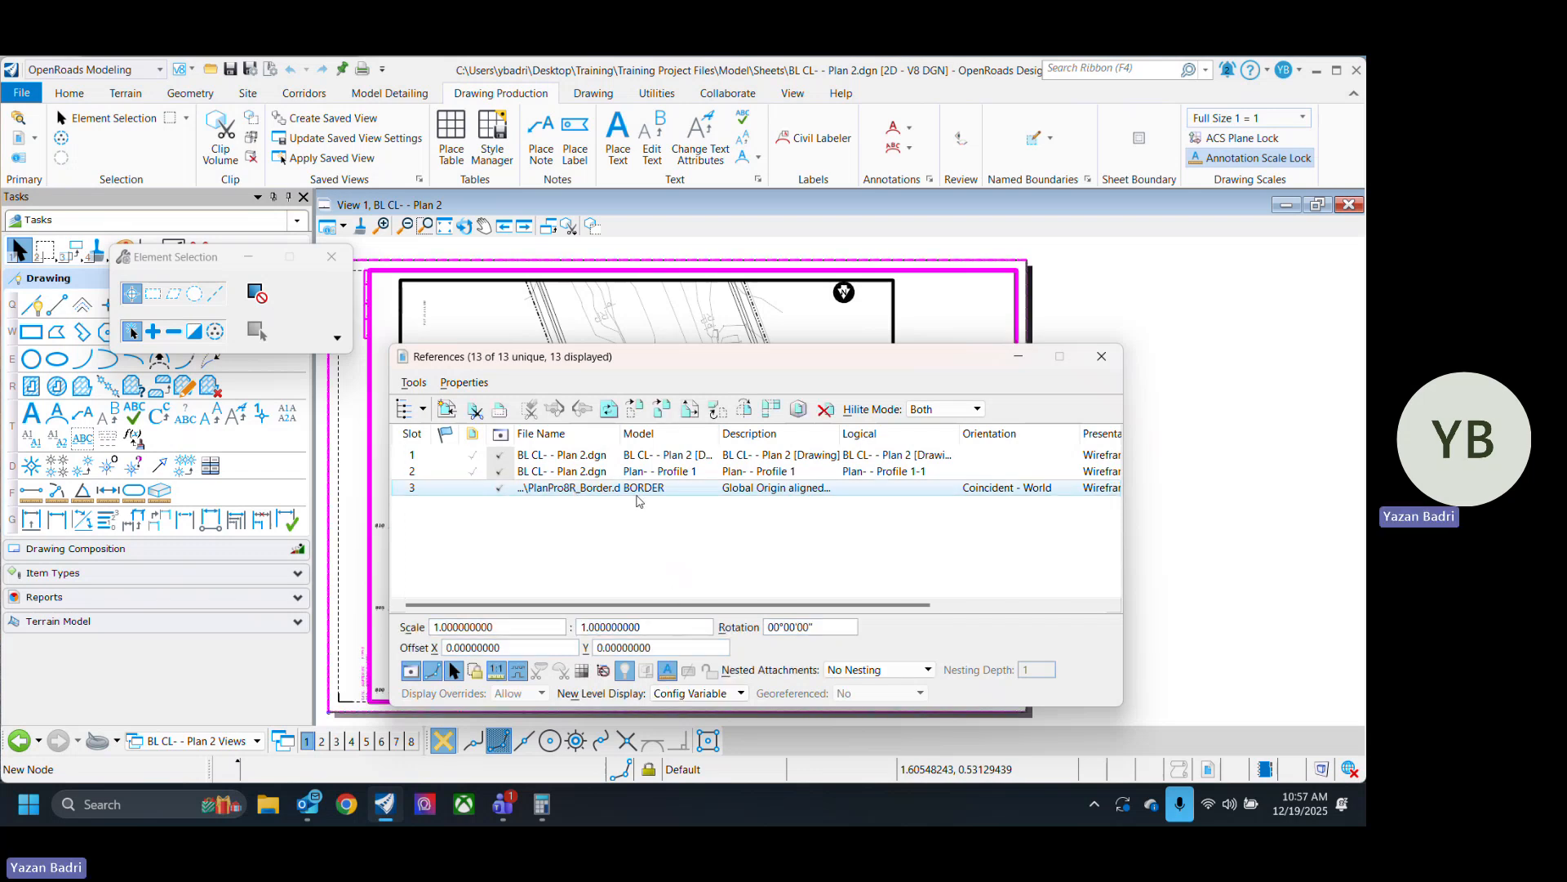
{"action": "right_click", "coordinate": [642, 492]}
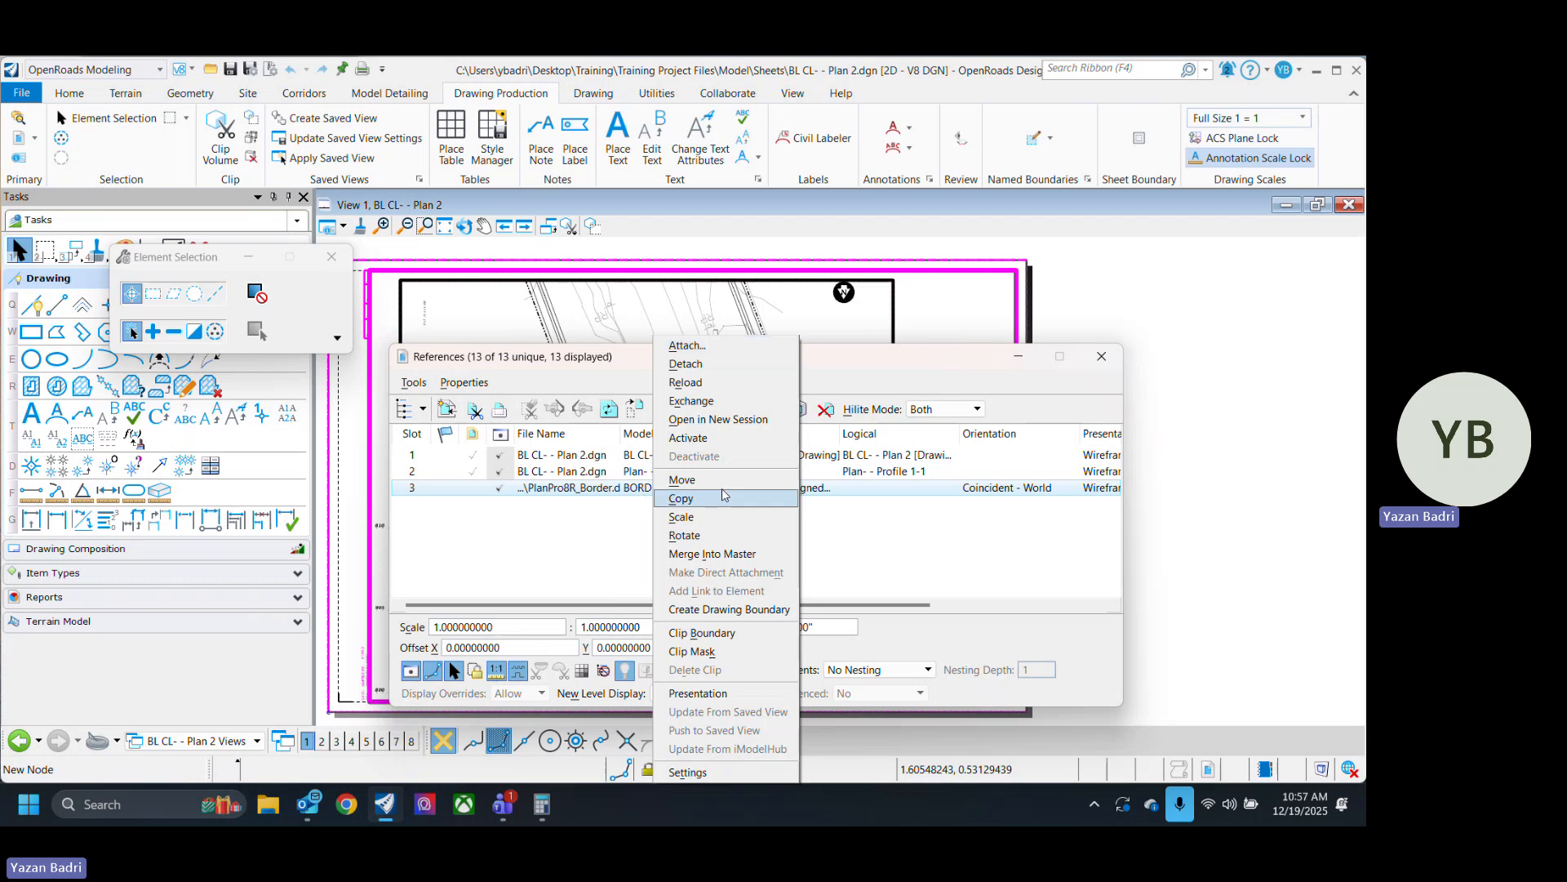
{"action": "left_click", "coordinate": [691, 401]}
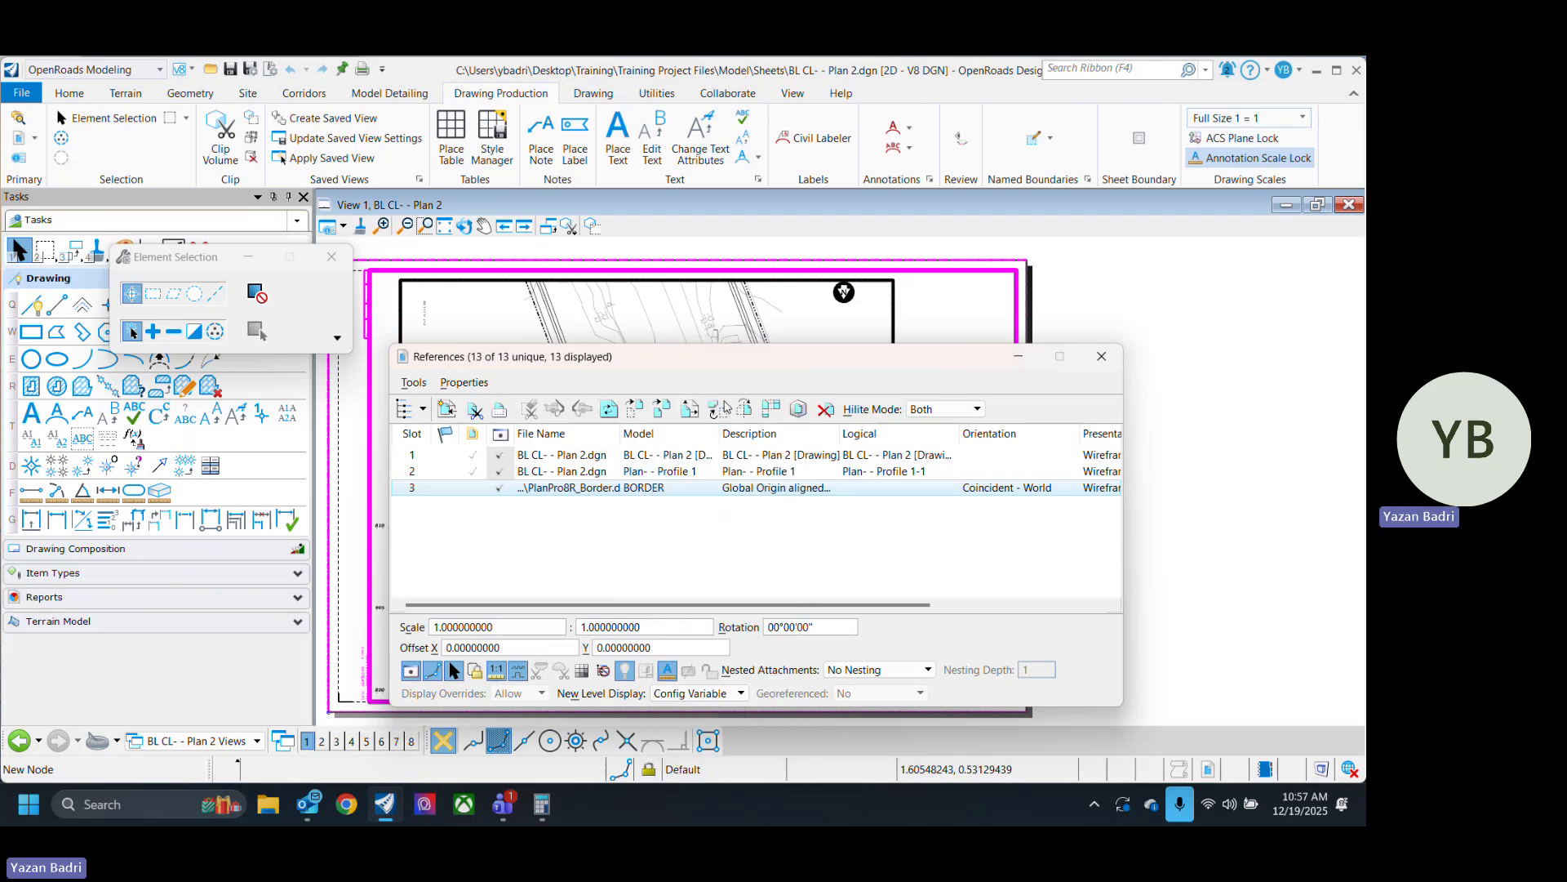
{"action": "left_click", "coordinate": [905, 421]}
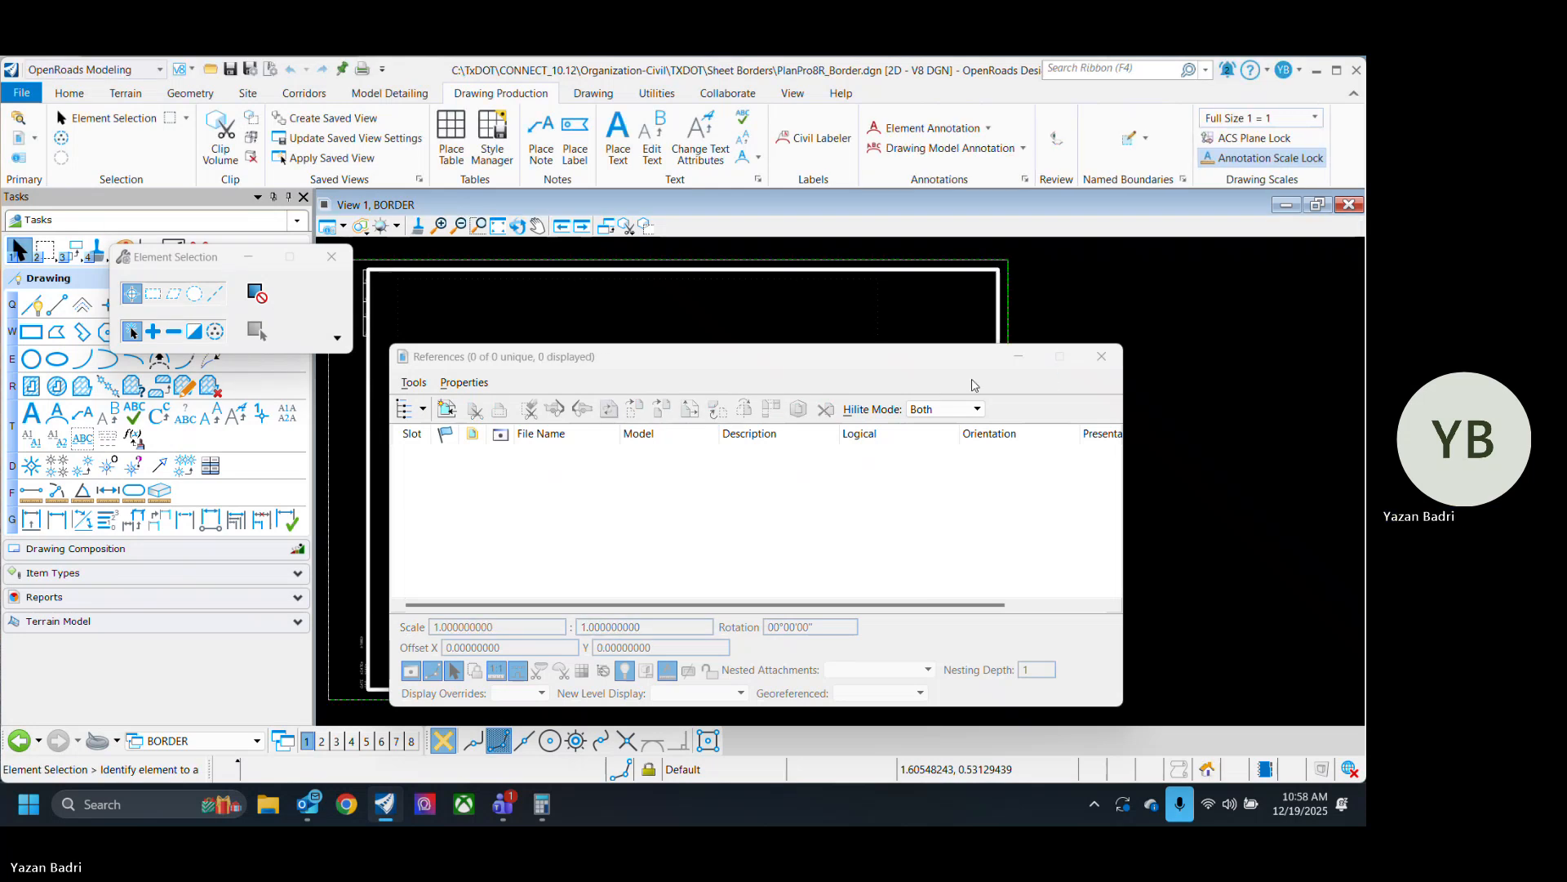
{"action": "left_click", "coordinate": [1101, 356]}
{"action": "scroll", "coordinate": [888, 421], "scroll_direction": "down", "scroll_amount": 2}
{"action": "scroll", "coordinate": [702, 392], "scroll_direction": "up", "scroll_amount": 1}
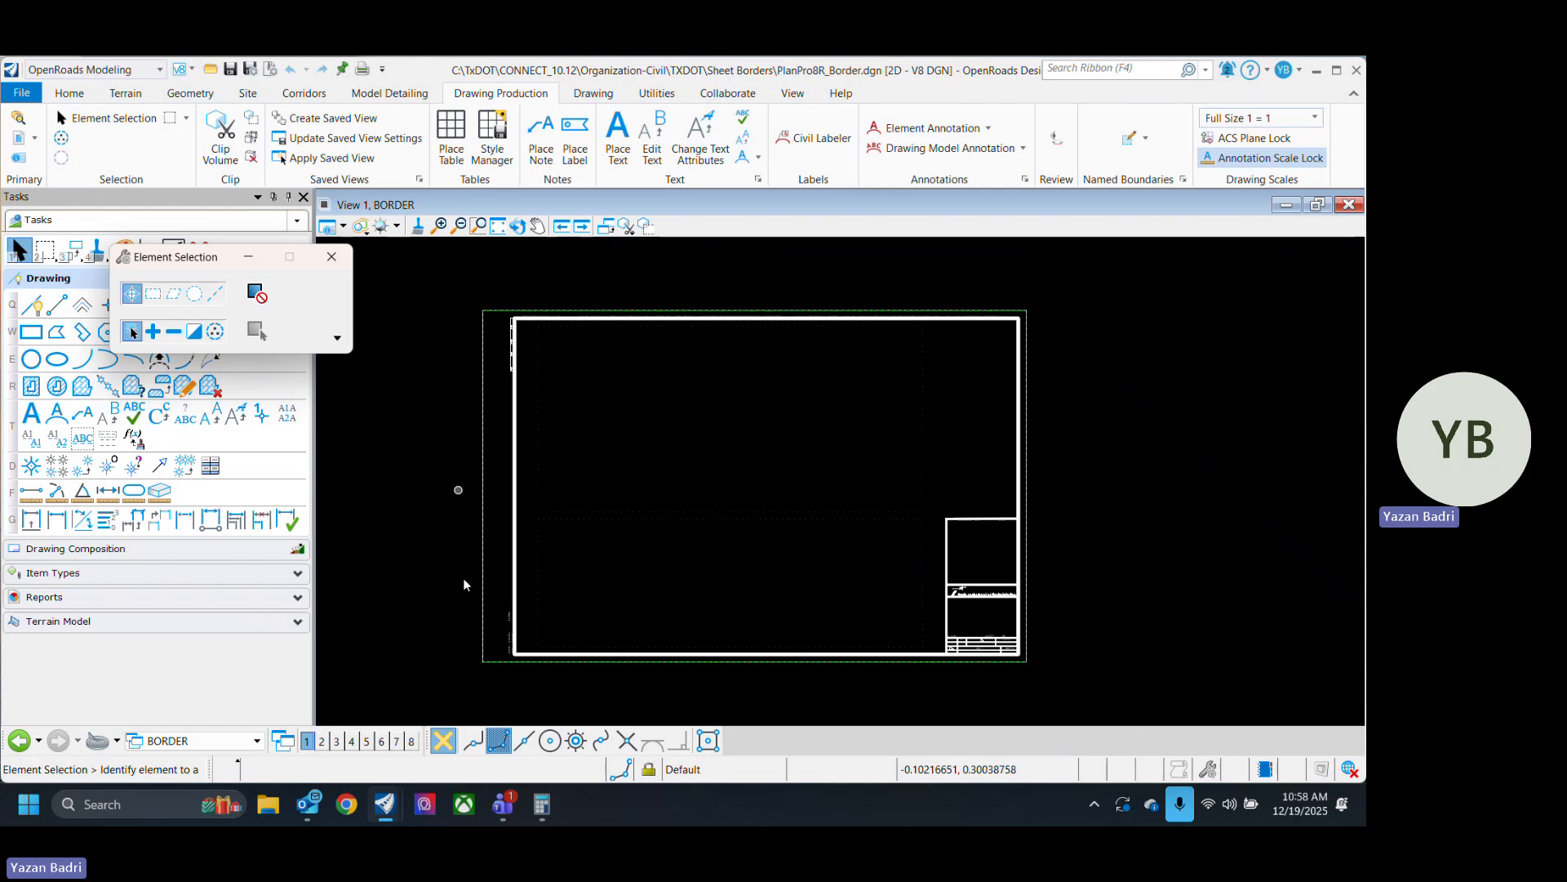
Save a copy of the border file as PlanPro8R_Border_Wilco in the Sheet Borders folder.
{"action": "left_click", "coordinate": [22, 93]}
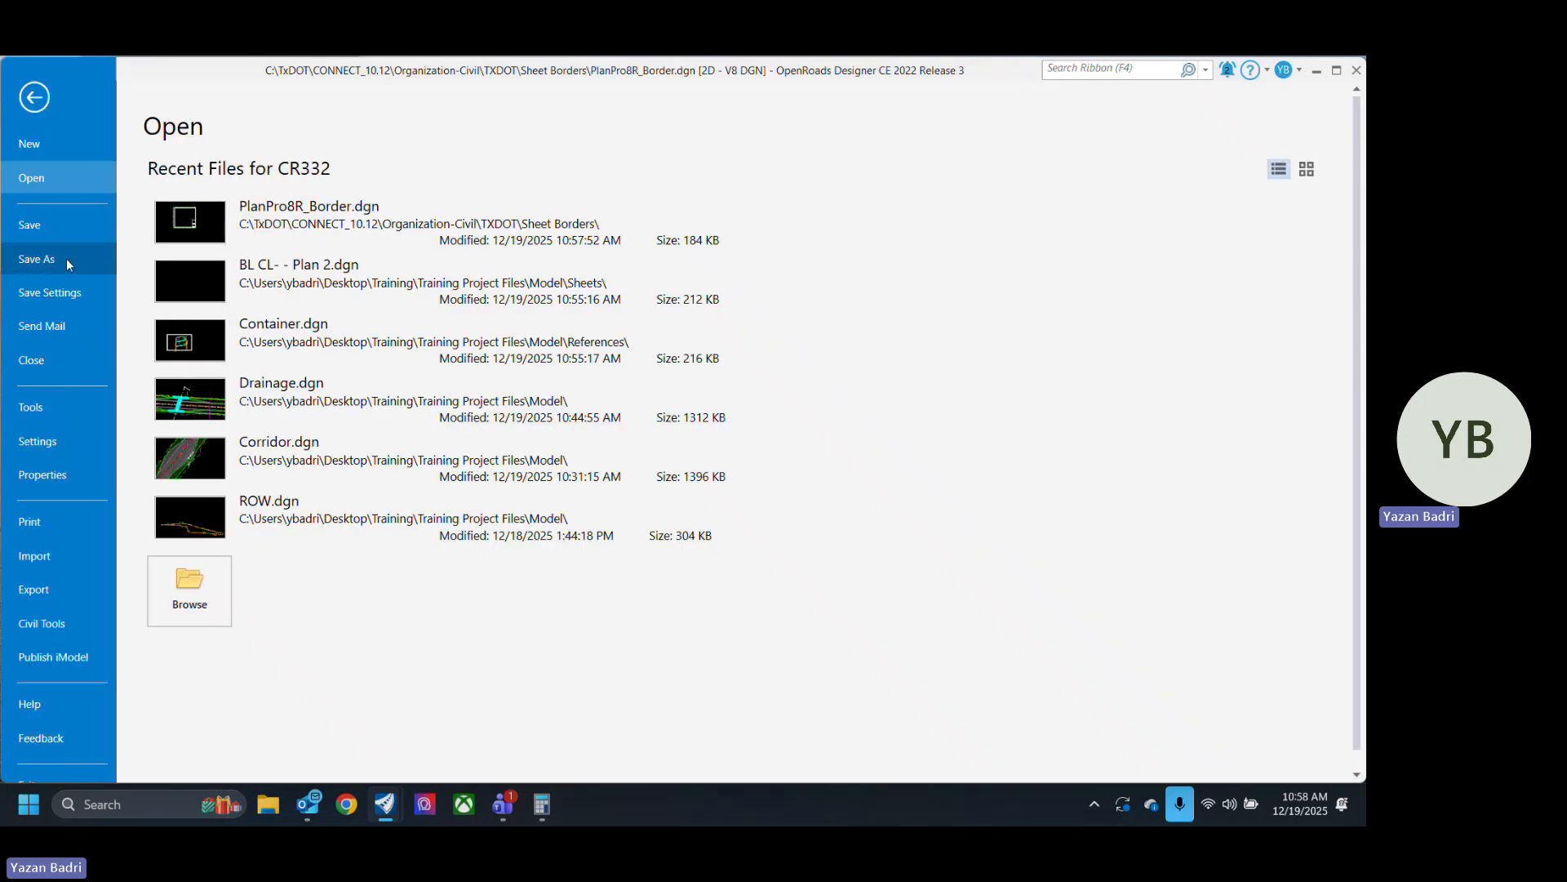
{"action": "left_click", "coordinate": [49, 259]}
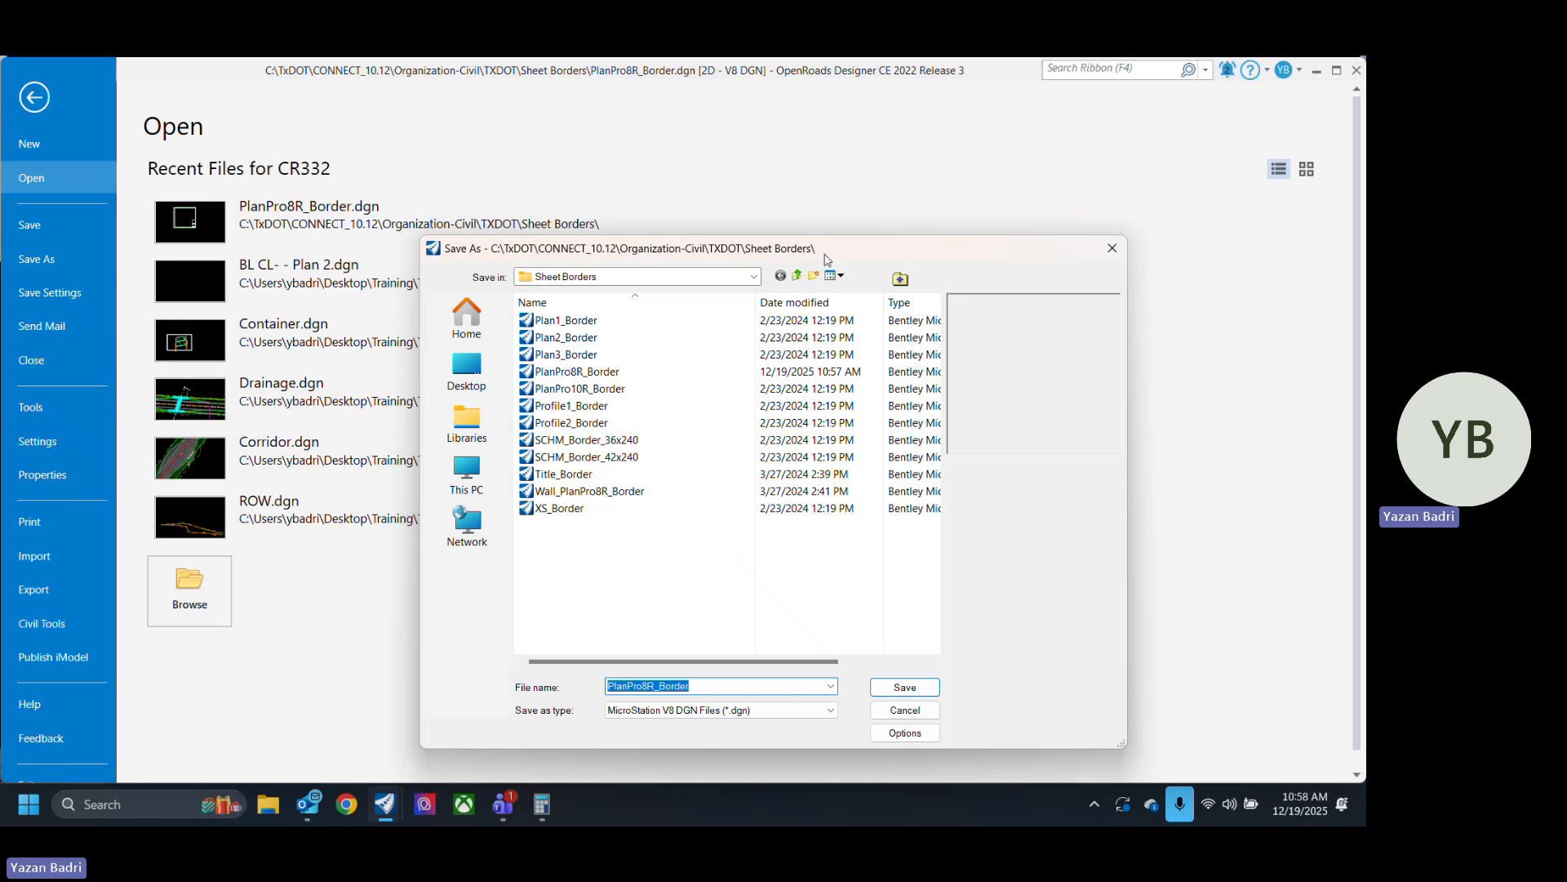
{"action": "left_click", "coordinate": [720, 685]}
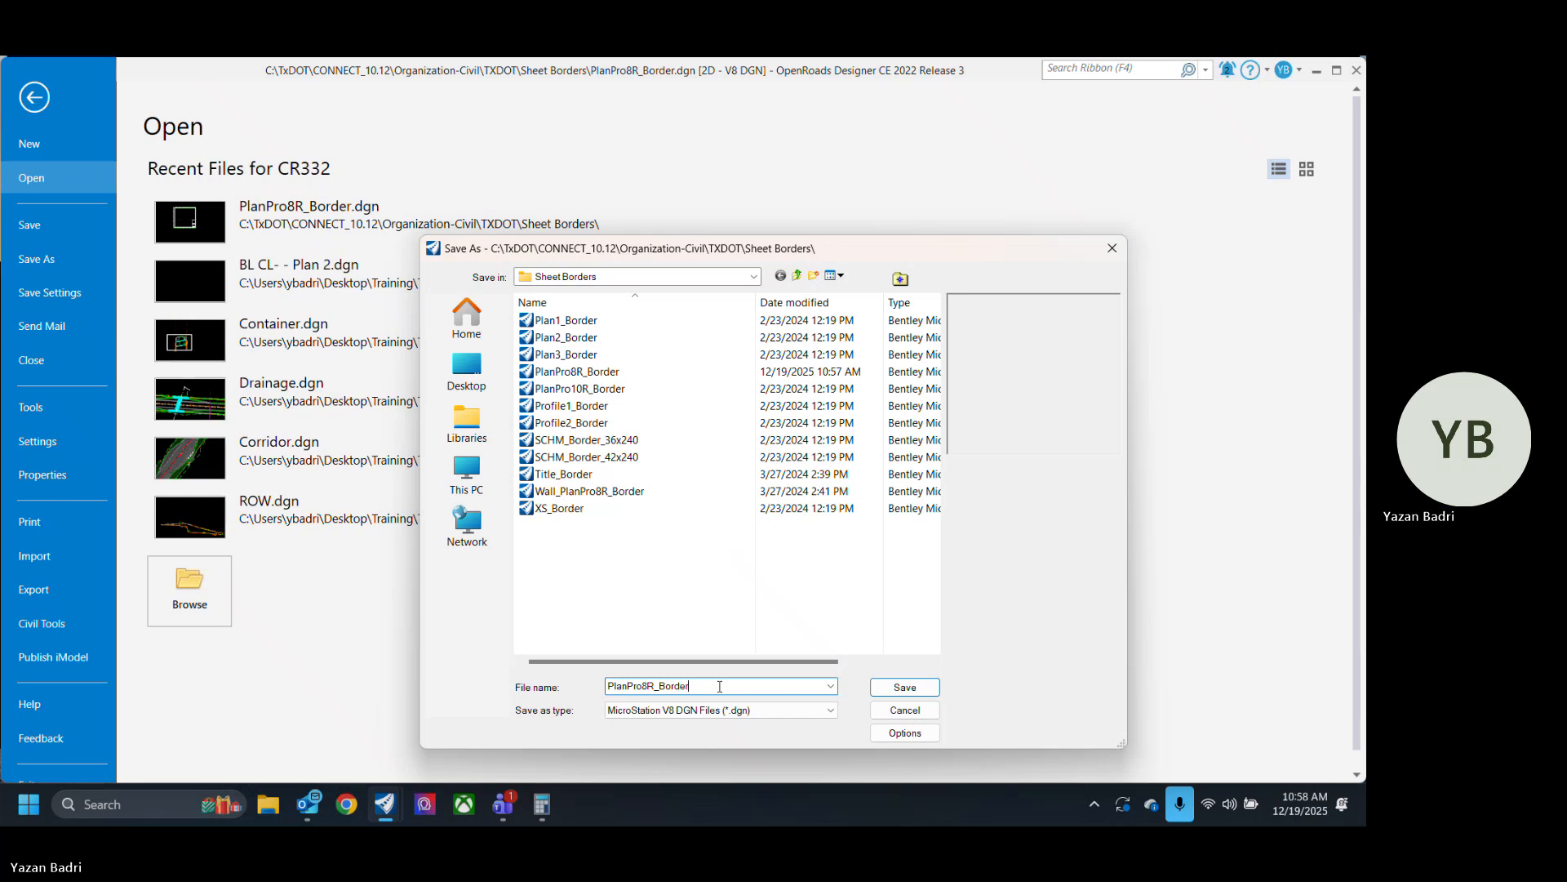
{"action": "type", "text": "_Wilco"}
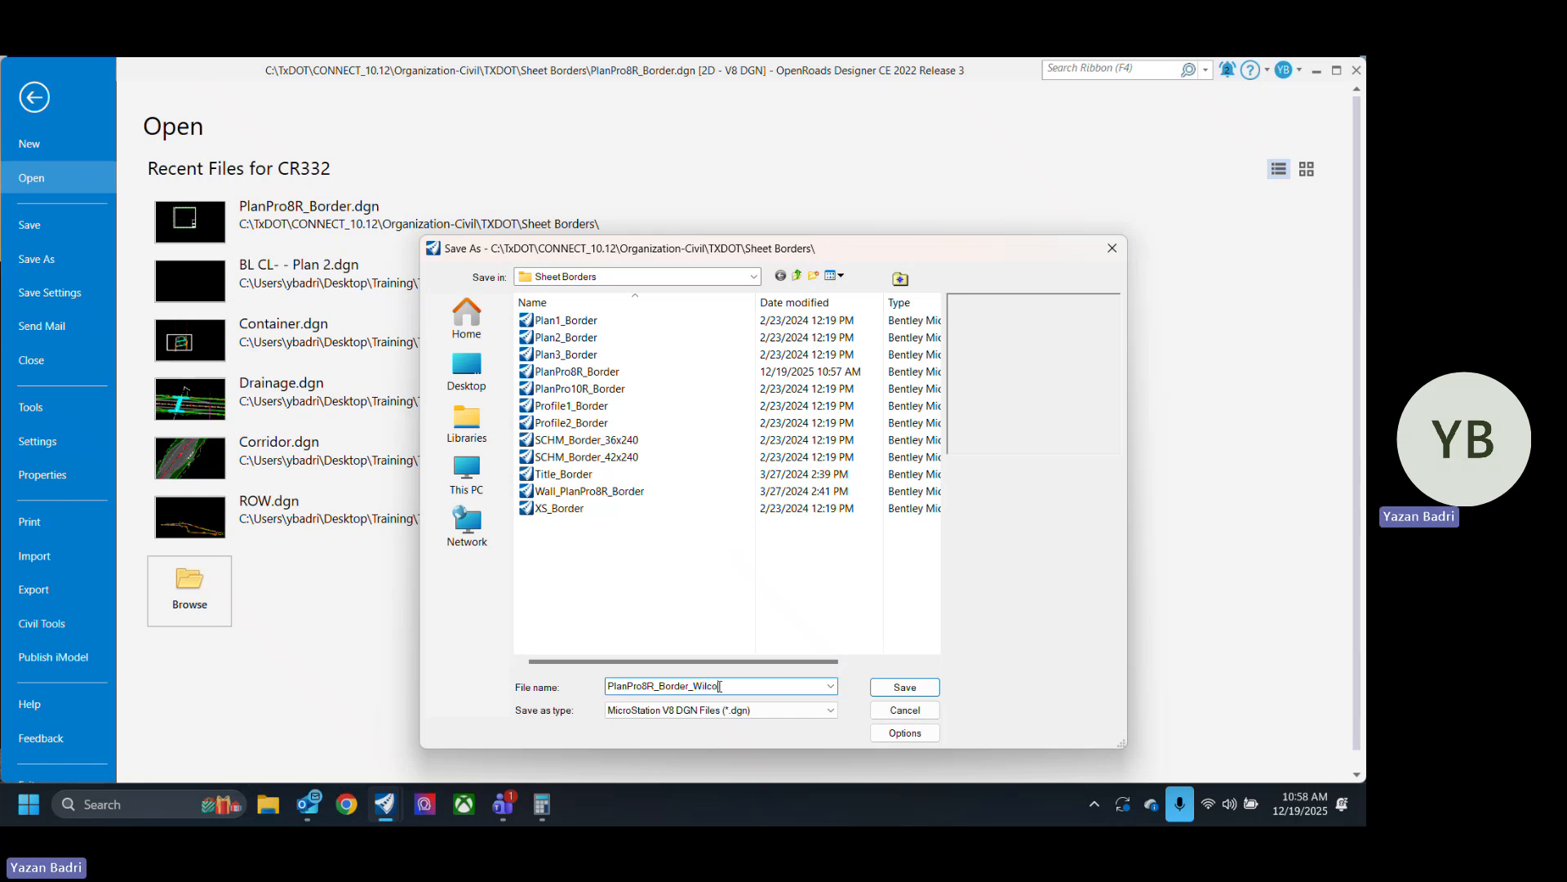
{"action": "left_click", "coordinate": [929, 692]}
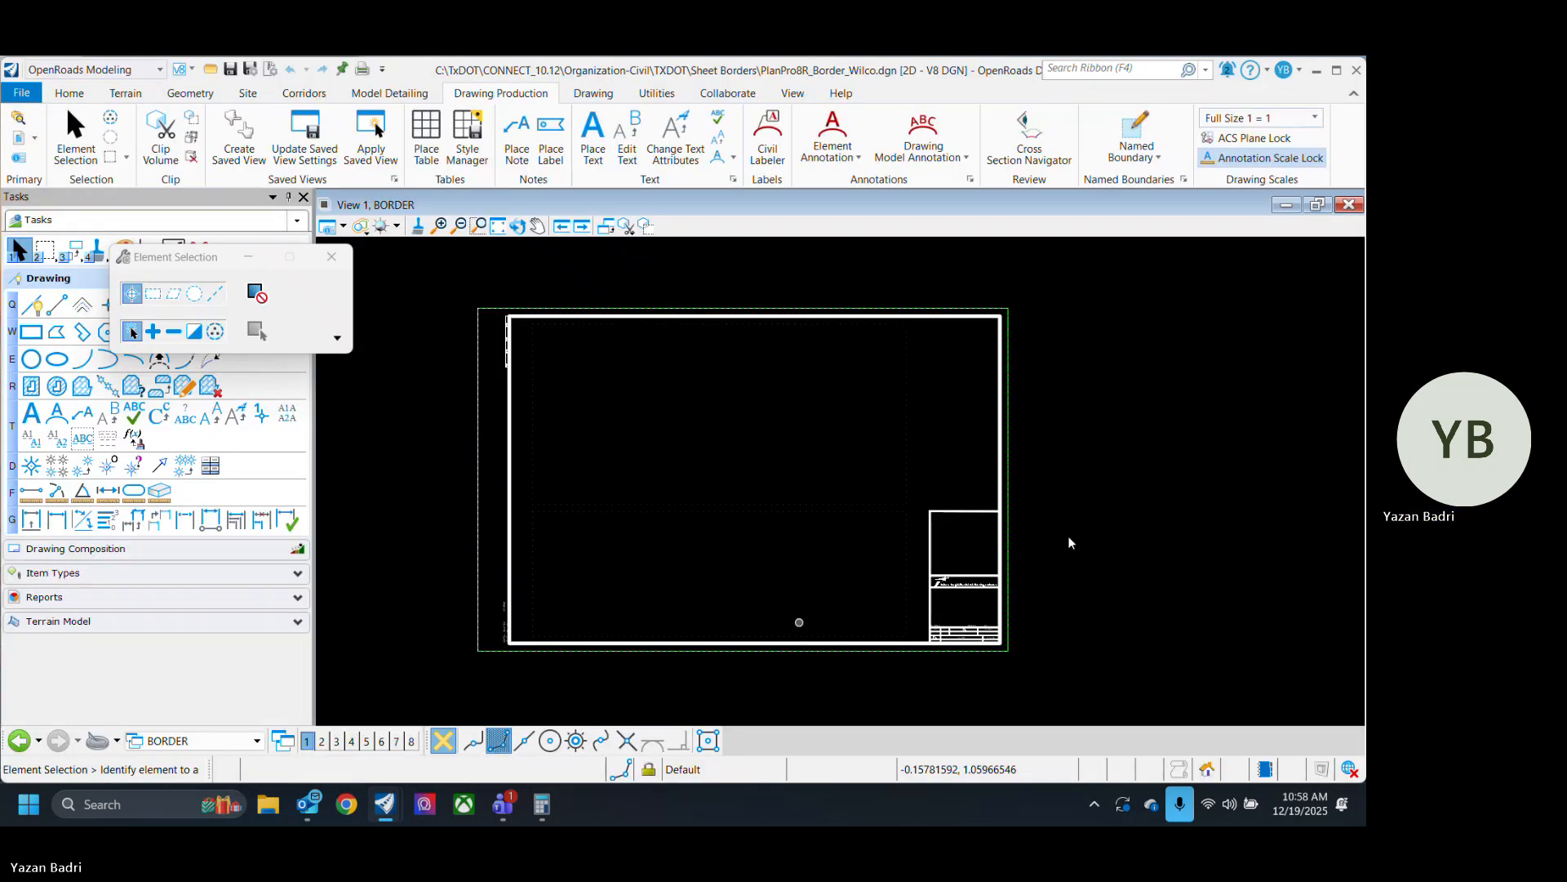
Examine the border outline and the title block with its department logo in PlanPro8R_Border_Wilco.
{"action": "scroll", "coordinate": [895, 578], "scroll_direction": "up", "scroll_amount": 4}
{"action": "scroll", "coordinate": [898, 586], "scroll_direction": "down", "scroll_amount": 3}
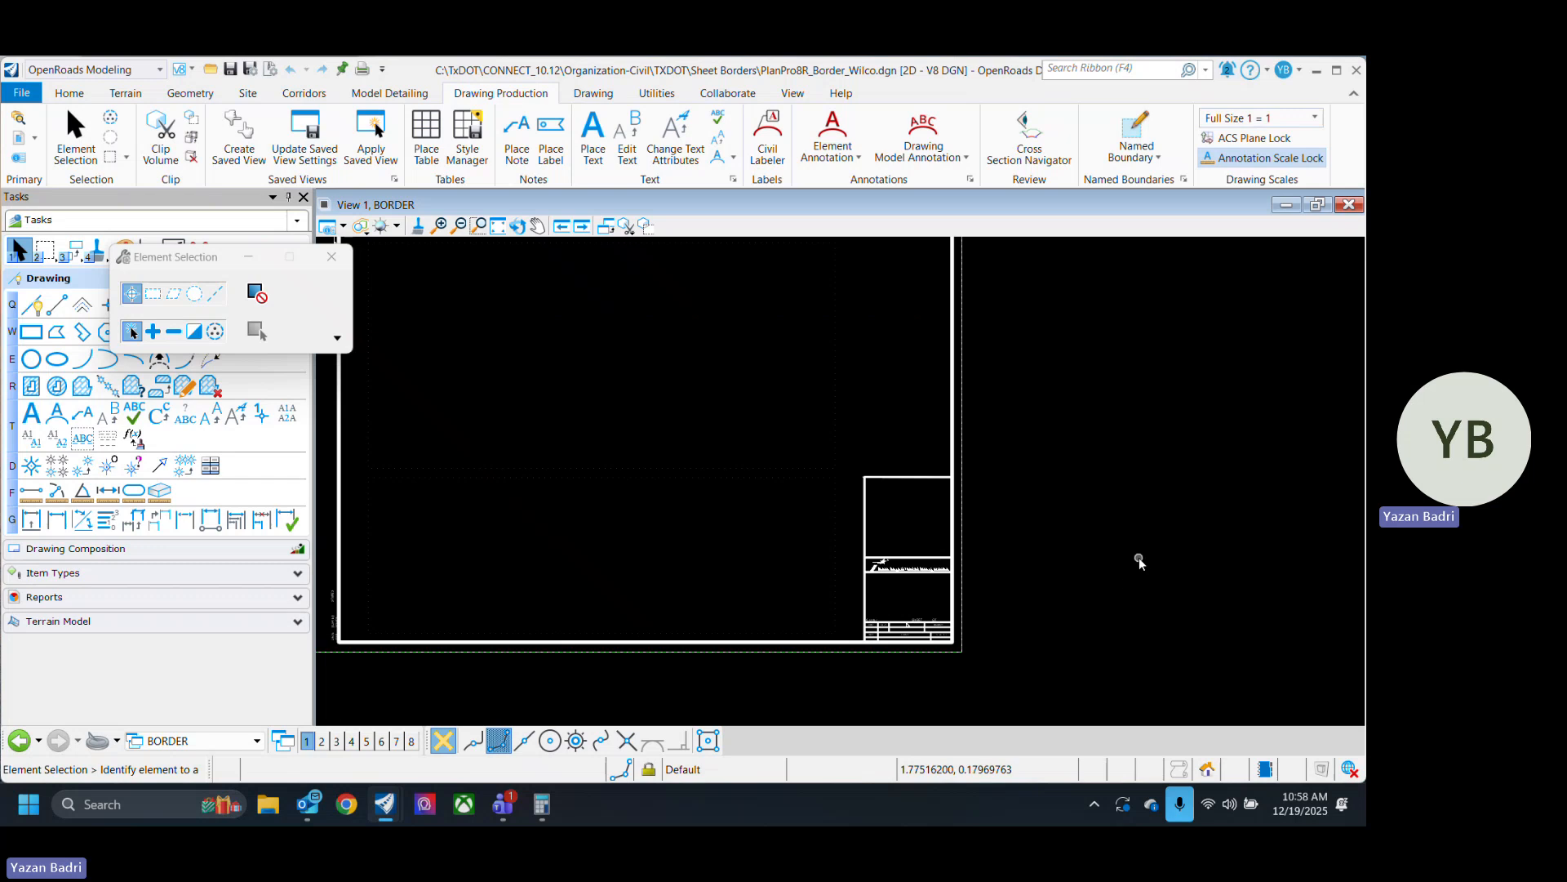
{"action": "scroll", "coordinate": [1028, 620], "scroll_direction": "down", "scroll_amount": 2}
{"action": "scroll", "coordinate": [1050, 595], "scroll_direction": "up", "scroll_amount": 3}
{"action": "scroll", "coordinate": [1069, 604], "scroll_direction": "down", "scroll_amount": 2}
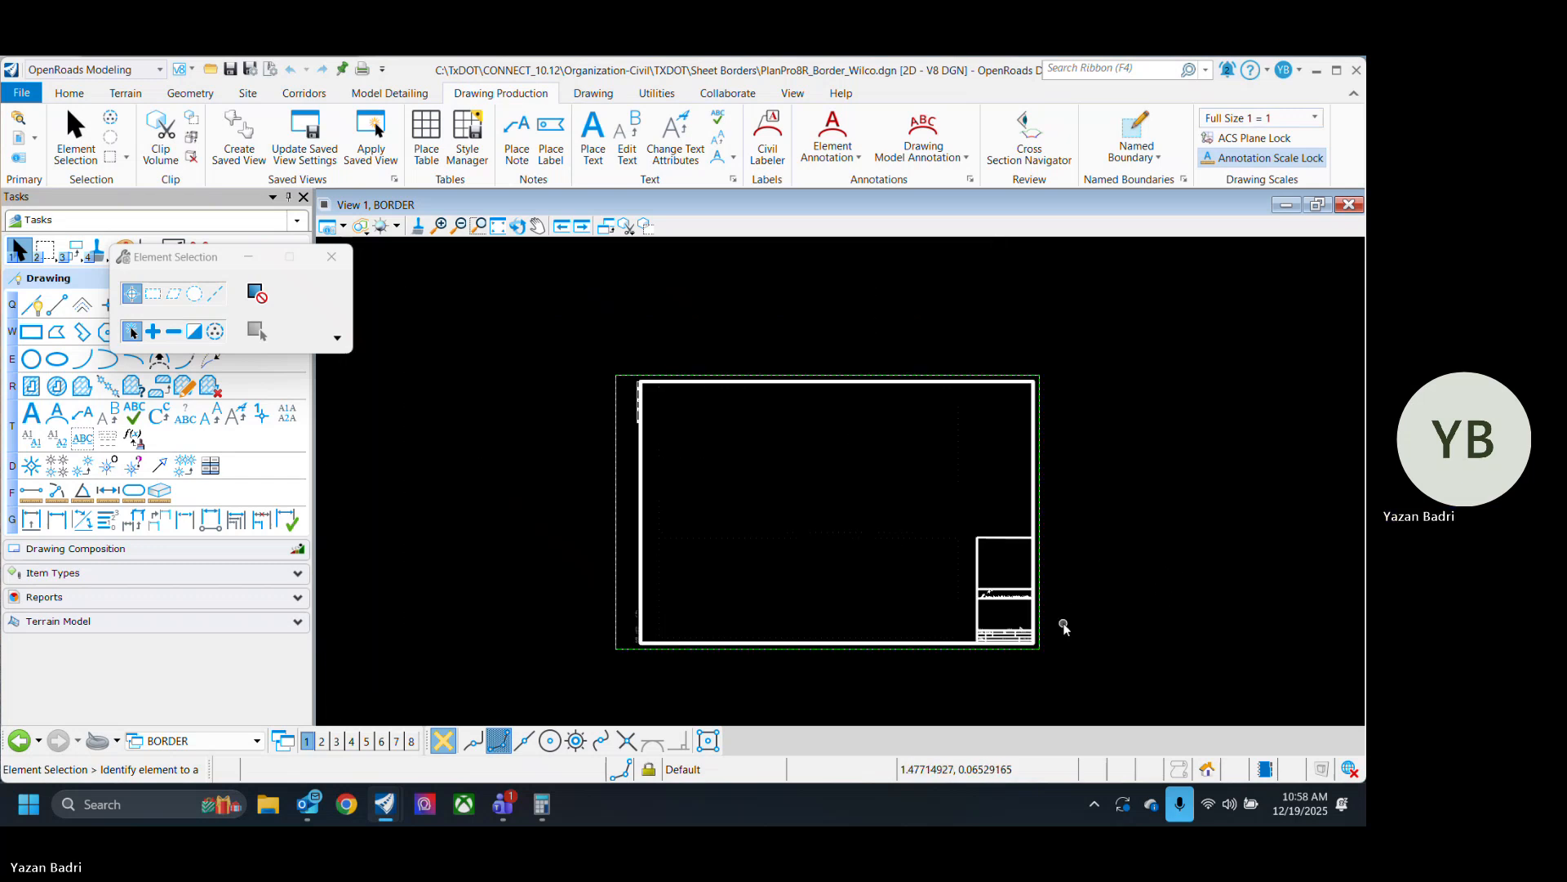
{"action": "scroll", "coordinate": [993, 616], "scroll_direction": "up", "scroll_amount": 3}
{"action": "scroll", "coordinate": [1008, 645], "scroll_direction": "down", "scroll_amount": 1}
{"action": "left_click", "coordinate": [1012, 627]}
{"action": "left_click", "coordinate": [1149, 569]}
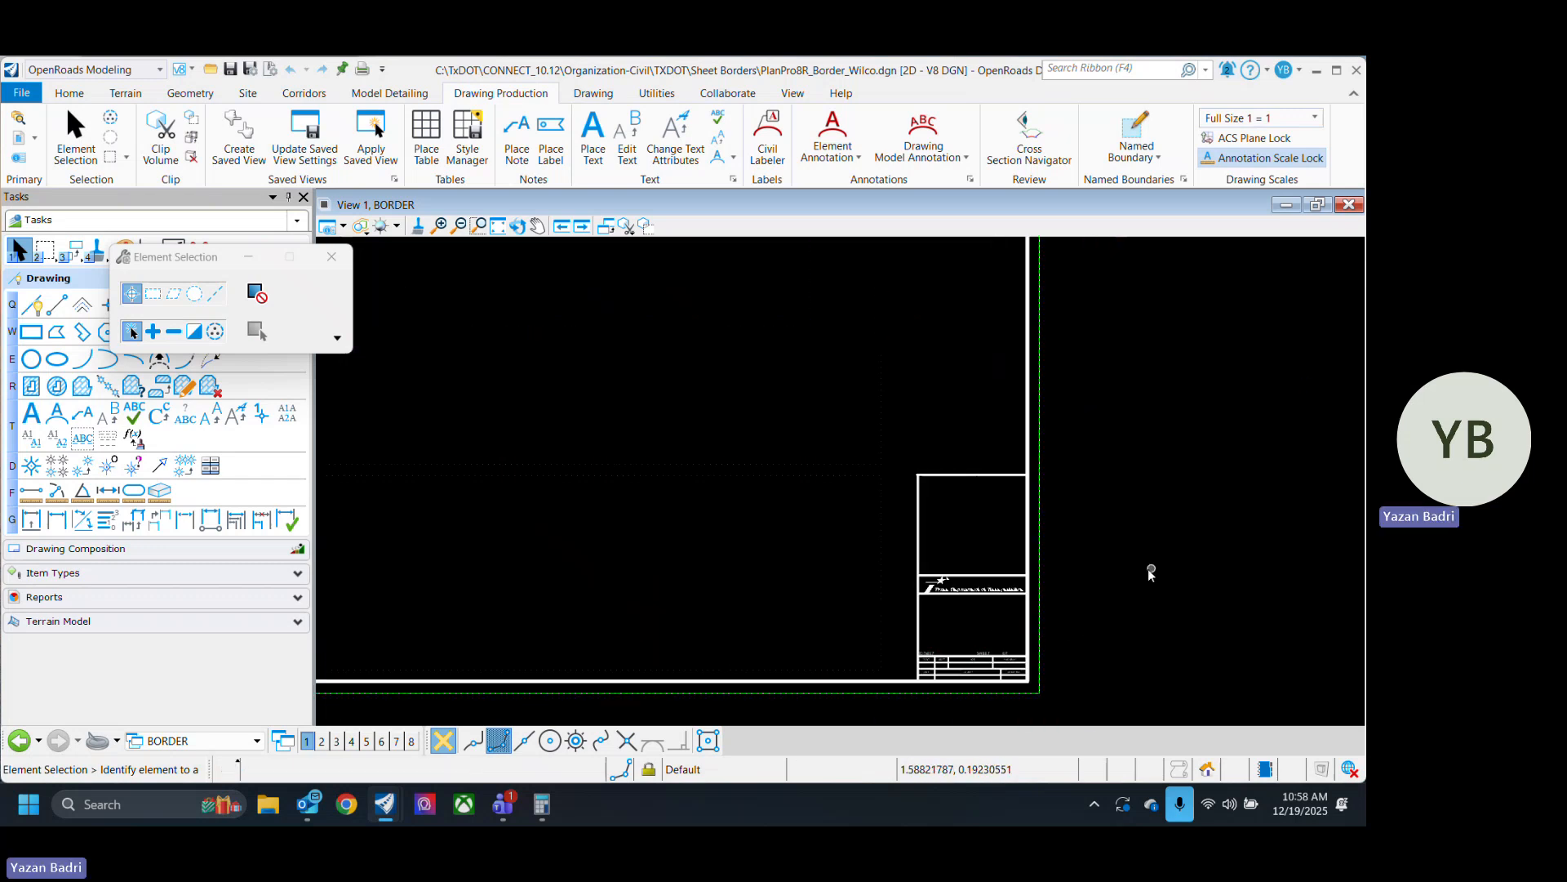
{"action": "scroll", "coordinate": [1060, 576], "scroll_direction": "down", "scroll_amount": 4}
{"action": "scroll", "coordinate": [1058, 576], "scroll_direction": "up", "scroll_amount": 3}
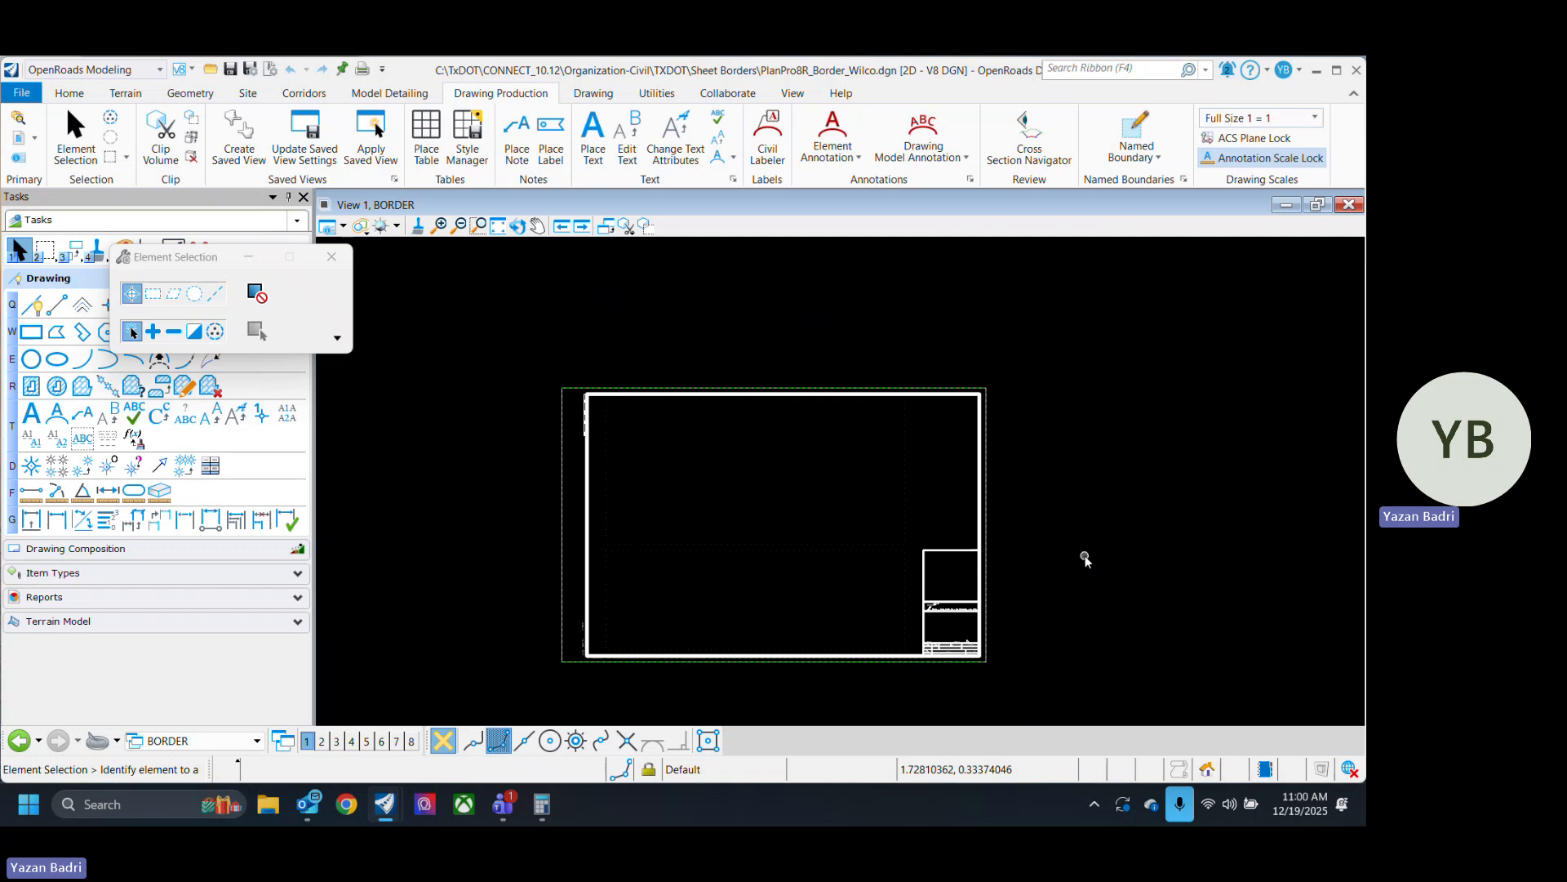
Switch to Outlook and save the BORDER email's attachment as BORDER_11X17_Corner_New_Wilco_Logo in the References folder, then return to the border file.
{"action": "left_click", "coordinate": [318, 811]}
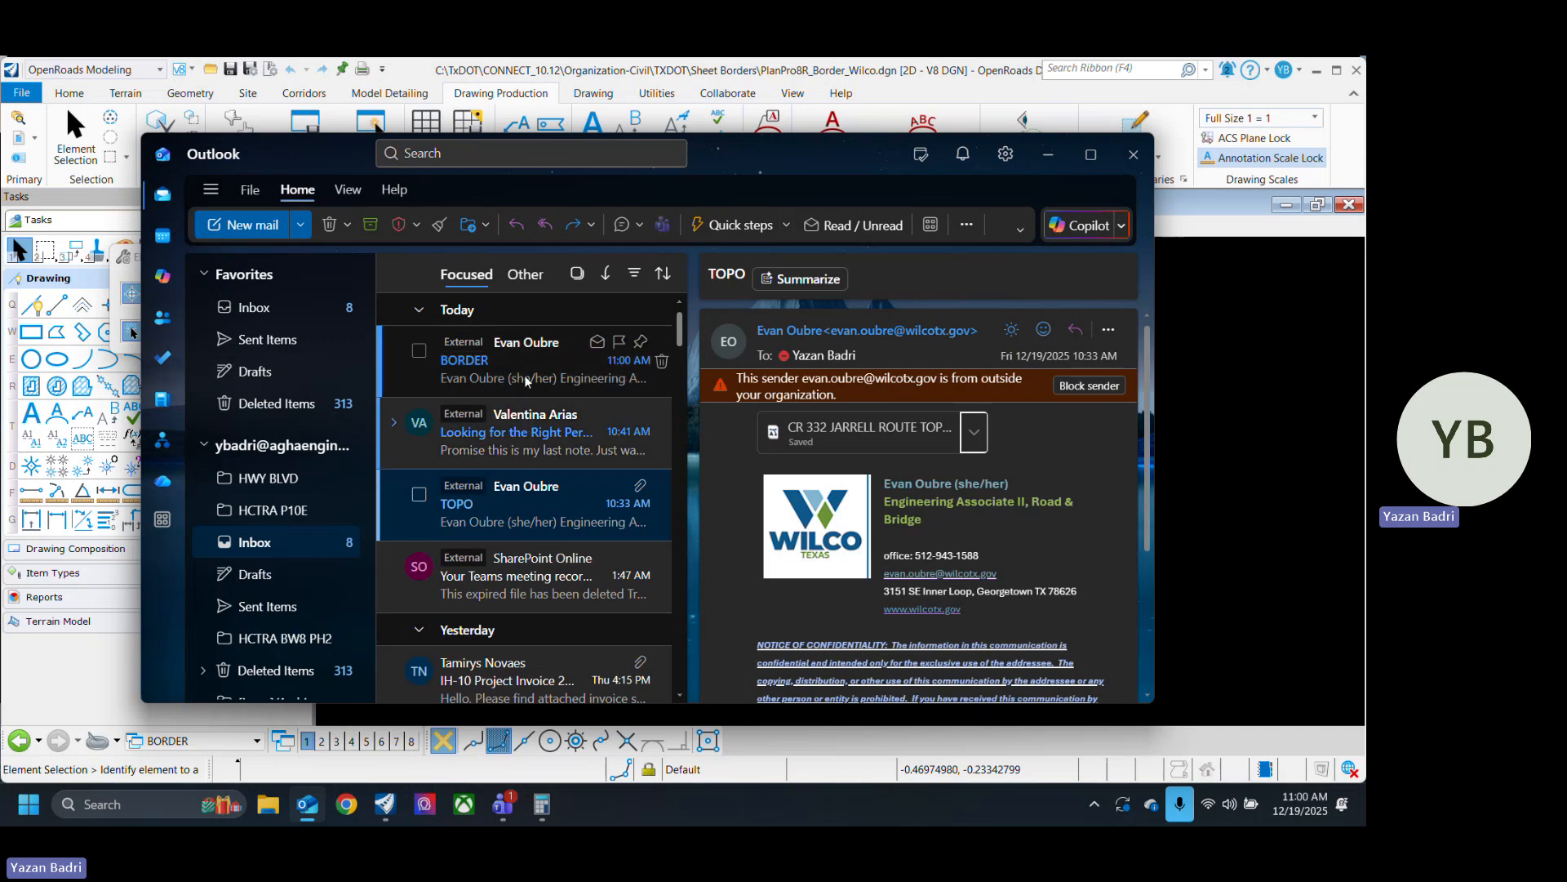
{"action": "left_click", "coordinate": [571, 367]}
{"action": "left_click", "coordinate": [974, 432]}
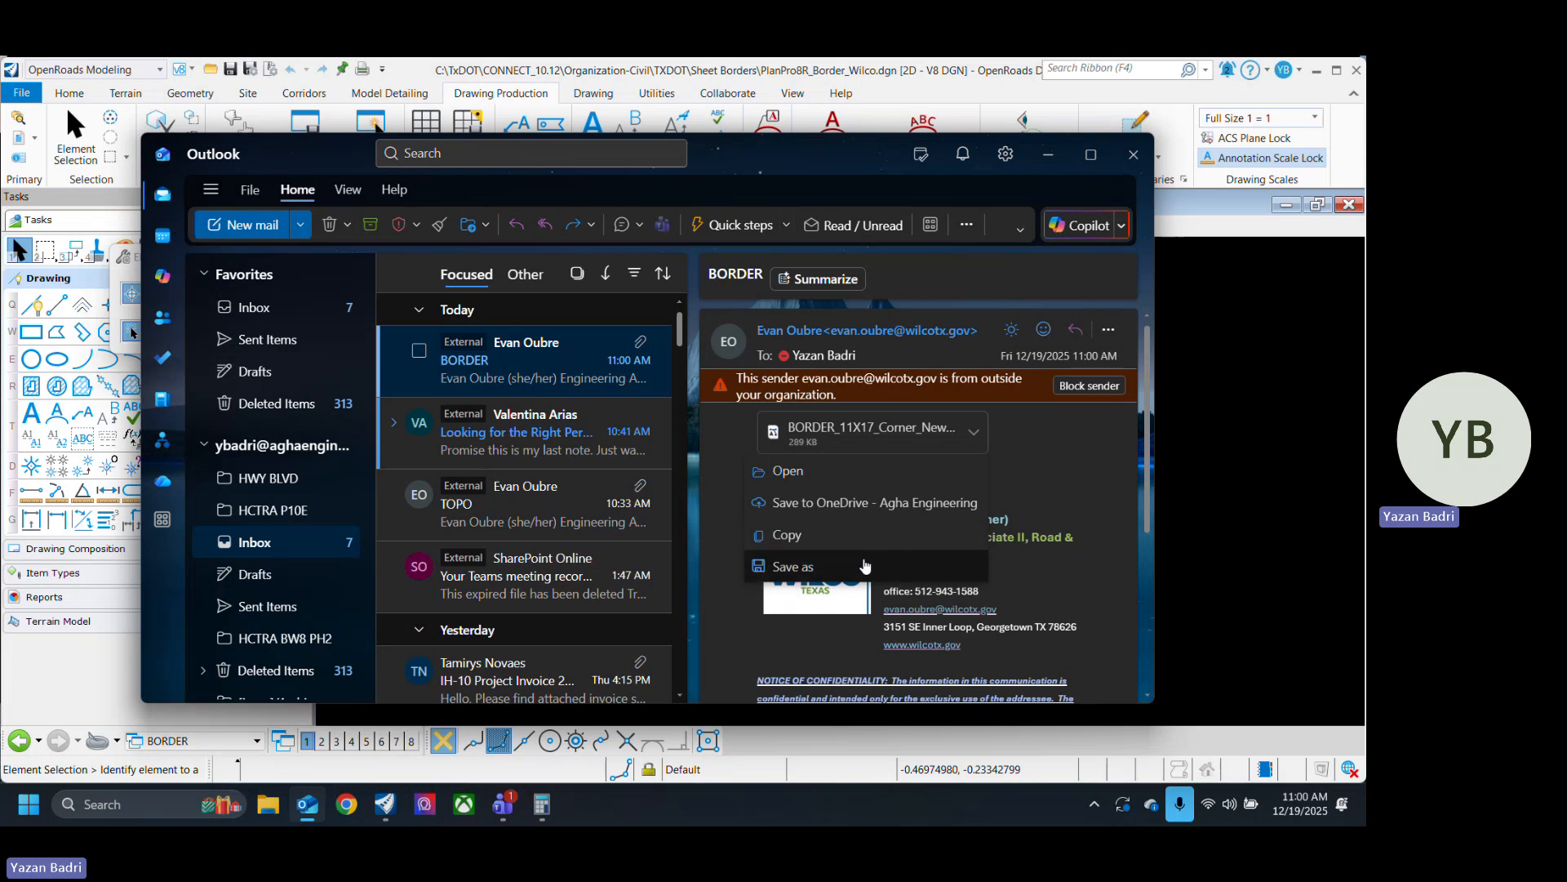
{"action": "left_click", "coordinate": [794, 566]}
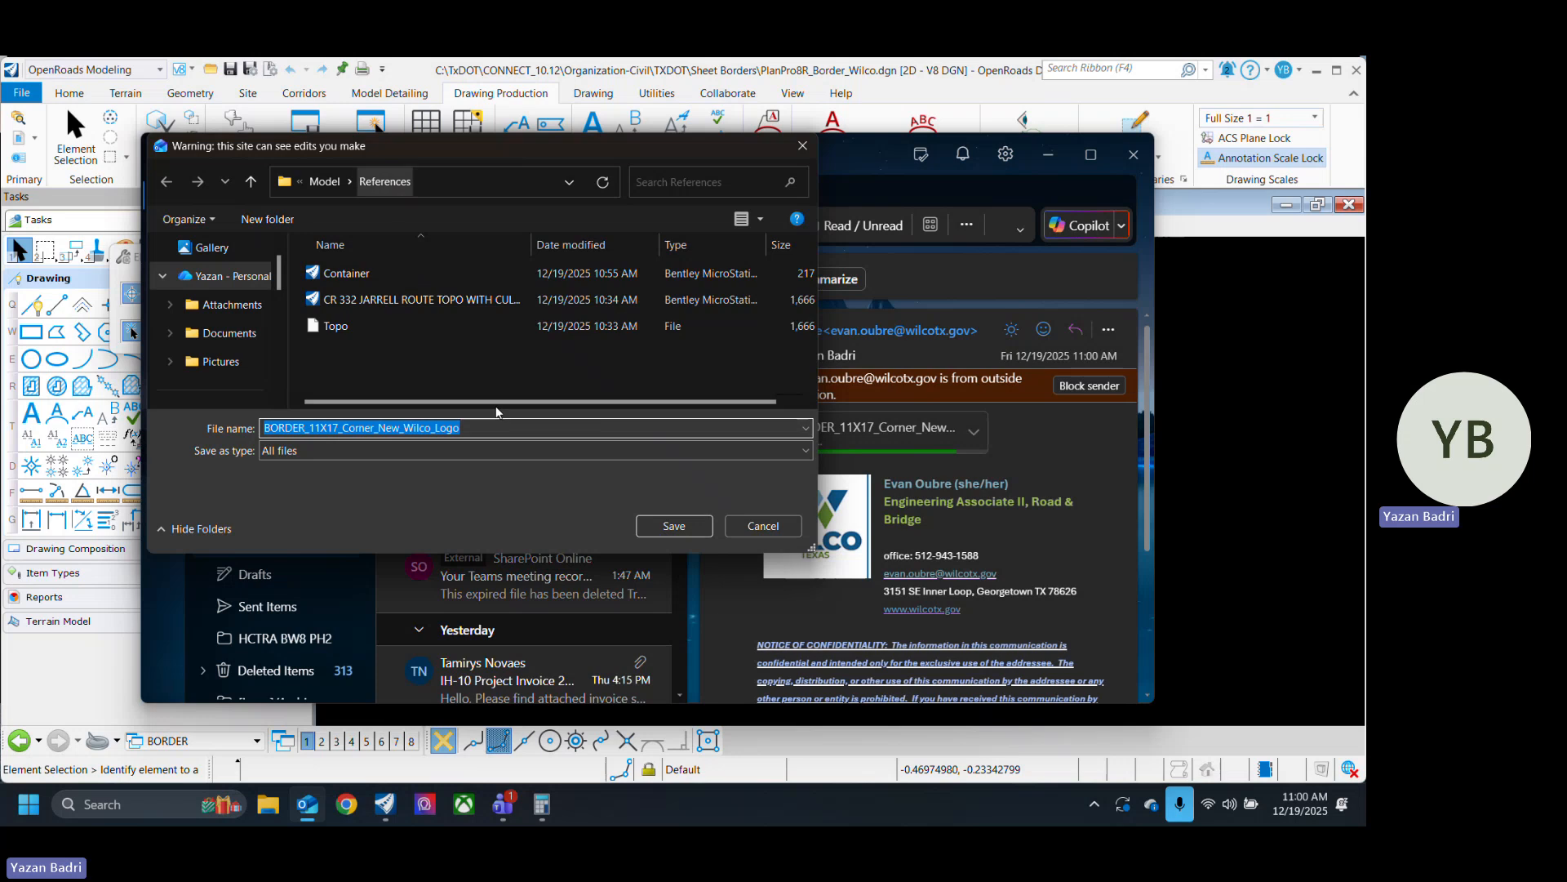
{"action": "left_click", "coordinate": [674, 526]}
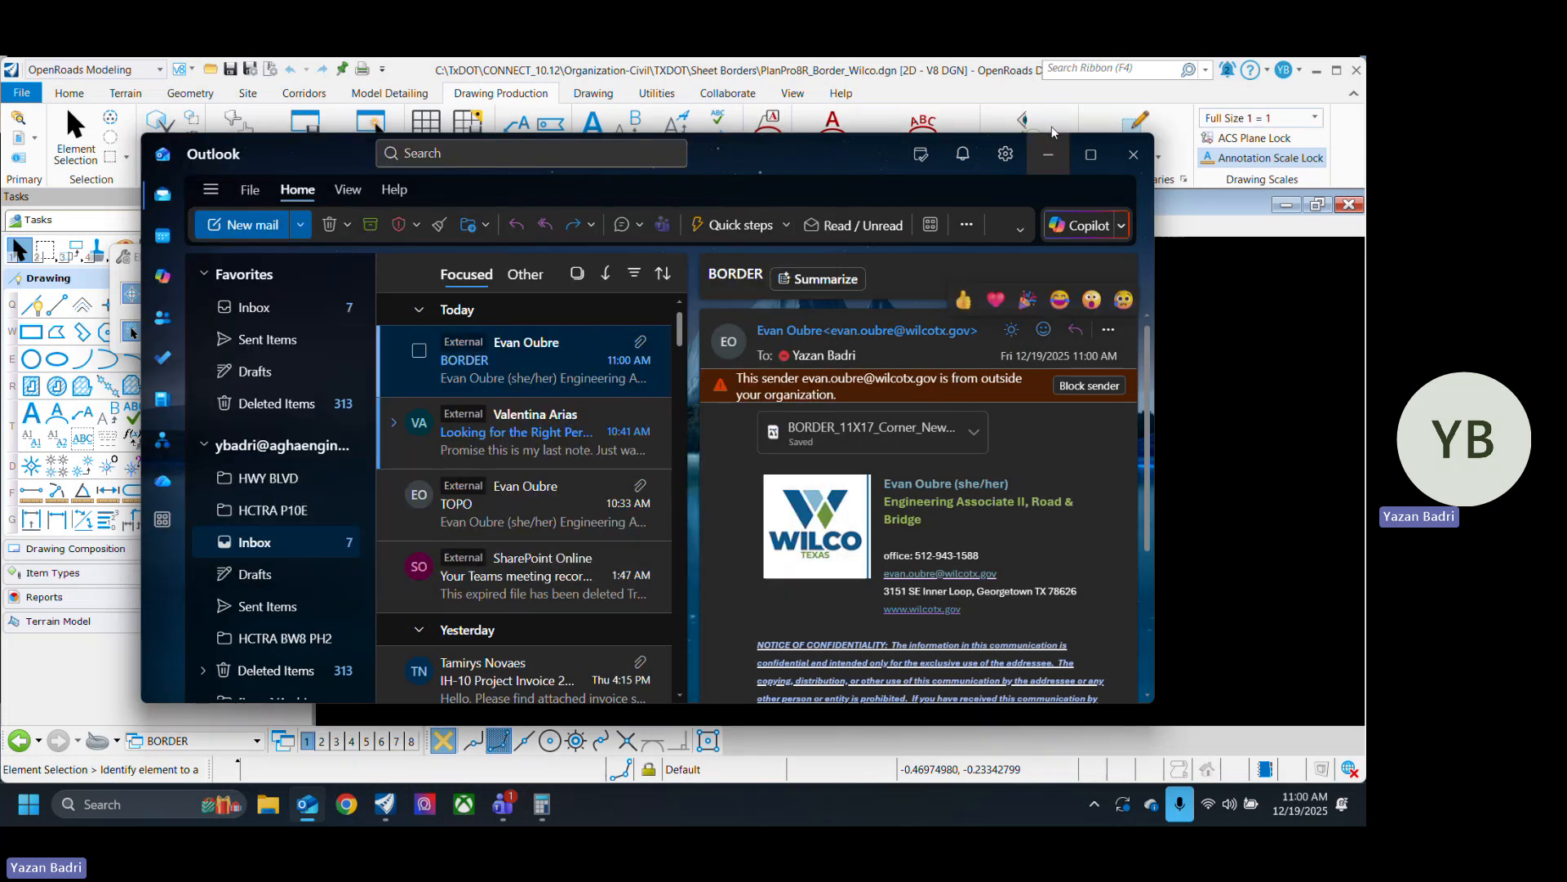
{"action": "left_click", "coordinate": [1048, 154]}
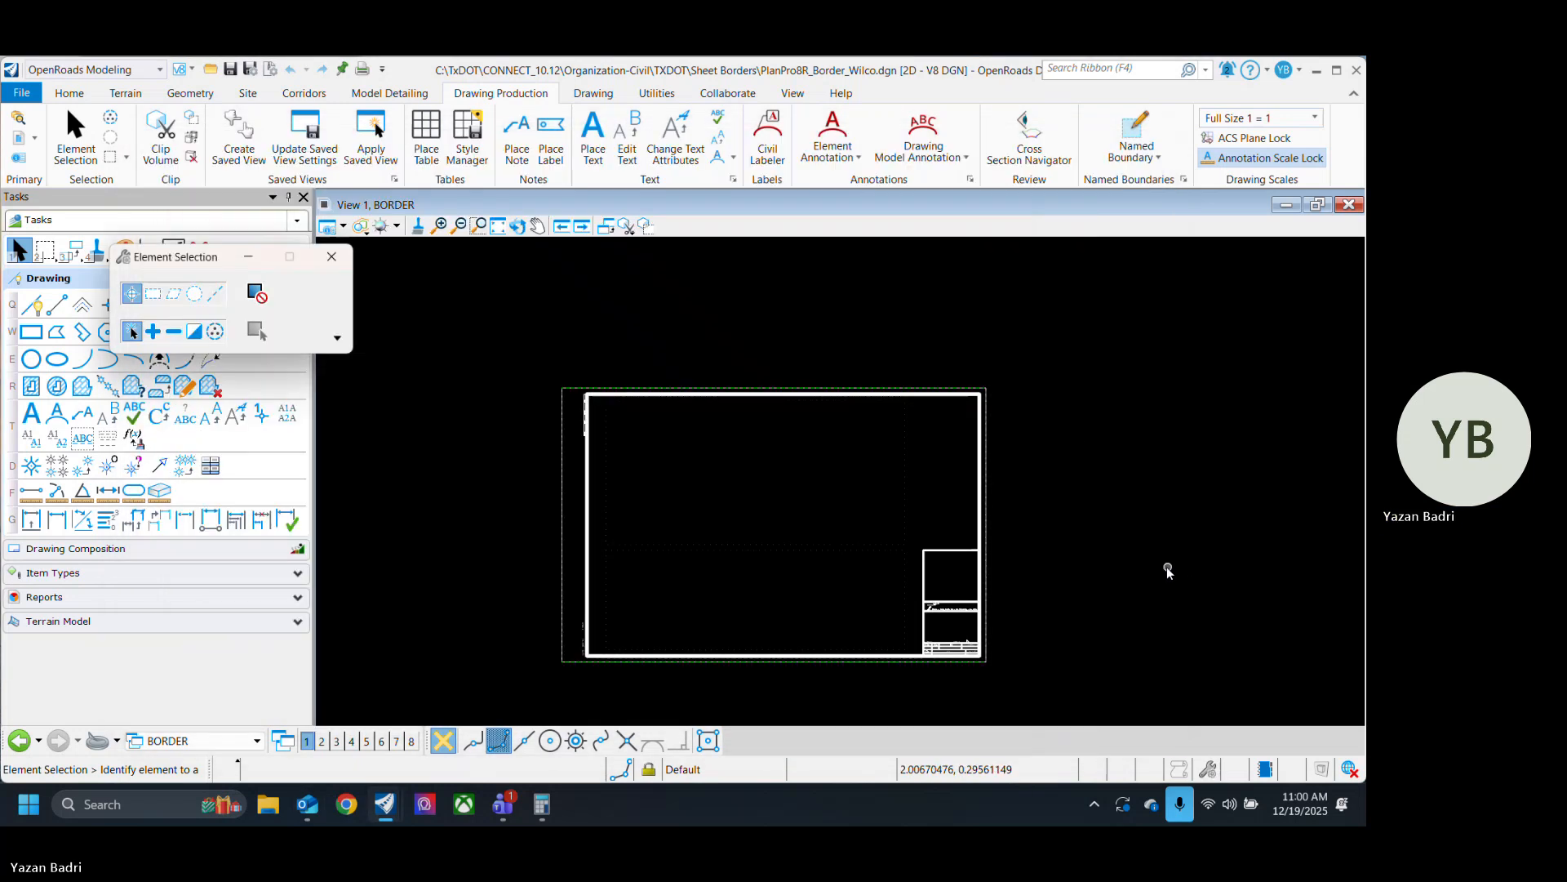
Save a copy of the border file as PlanPro8R_Border_Wilco in the project's Model\References folder.
{"action": "left_click", "coordinate": [23, 95]}
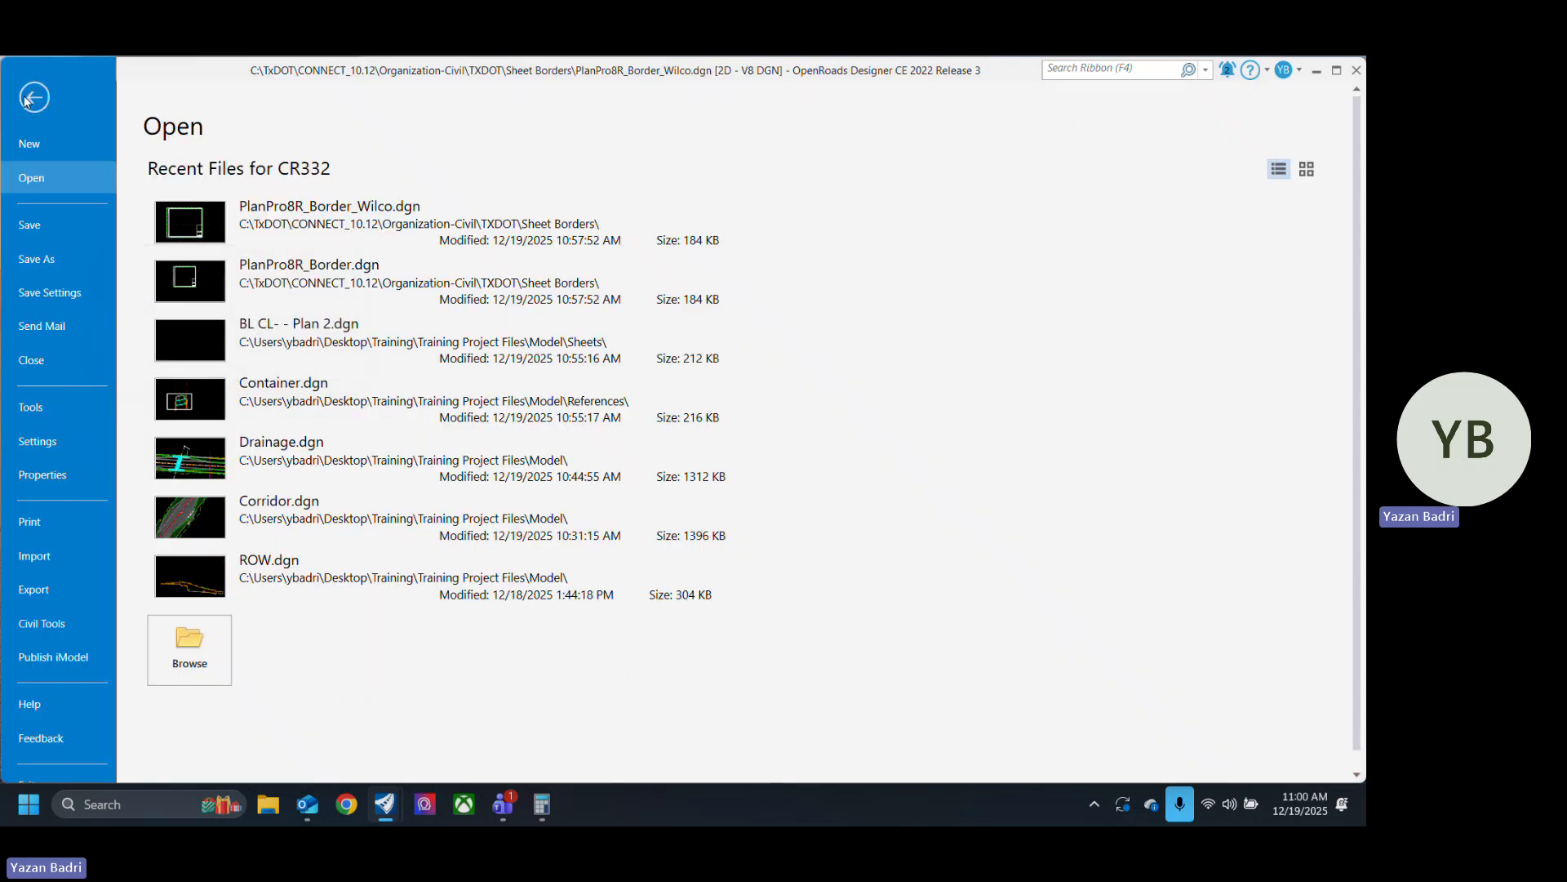
{"action": "left_click", "coordinate": [89, 250]}
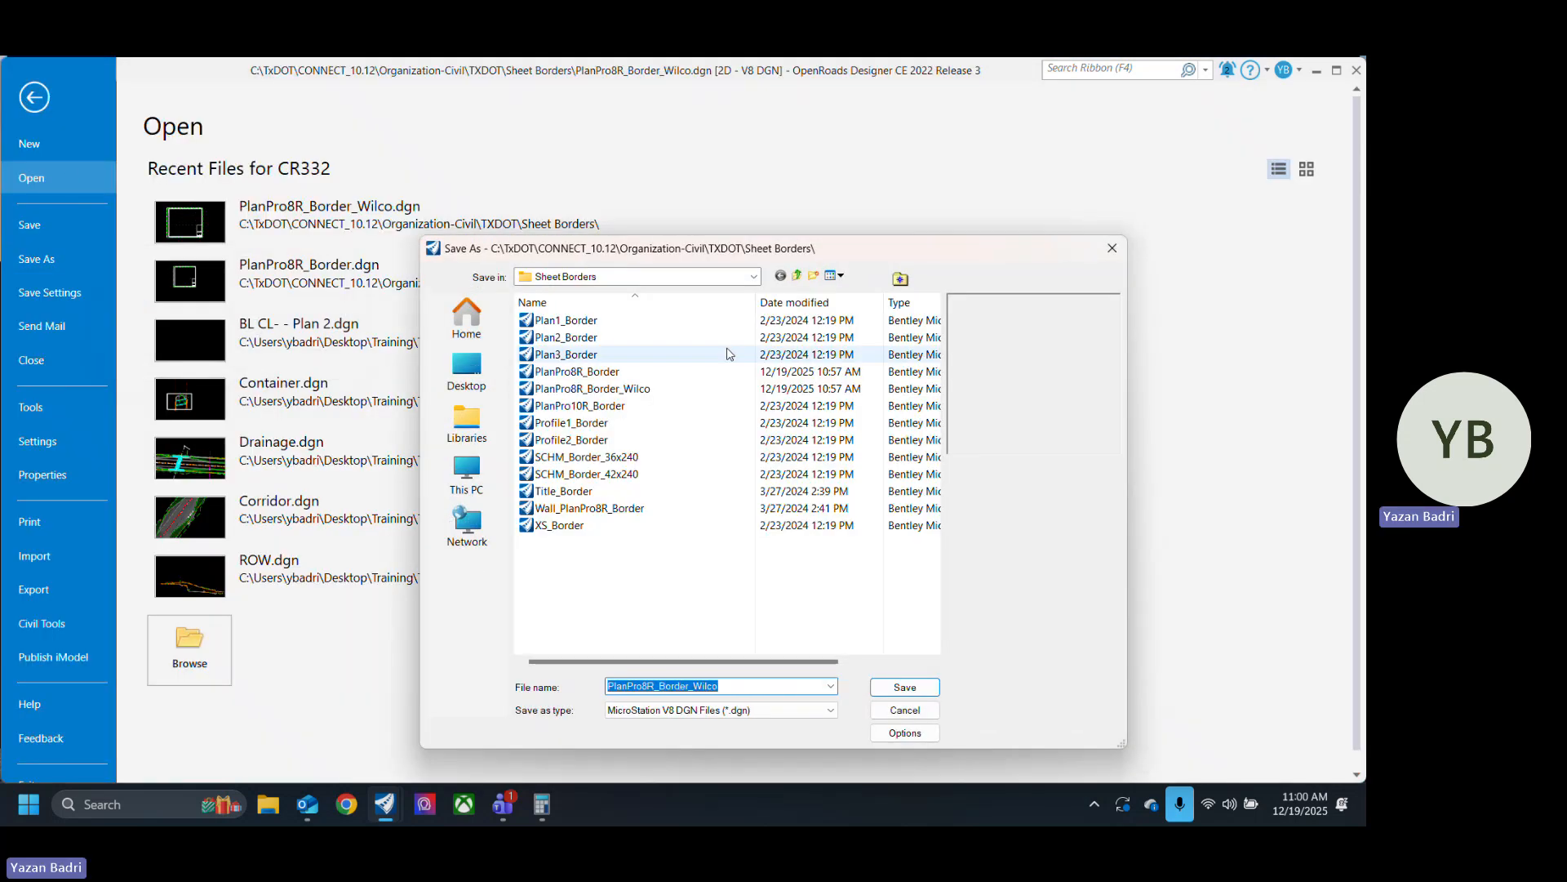
{"action": "left_click", "coordinate": [900, 279]}
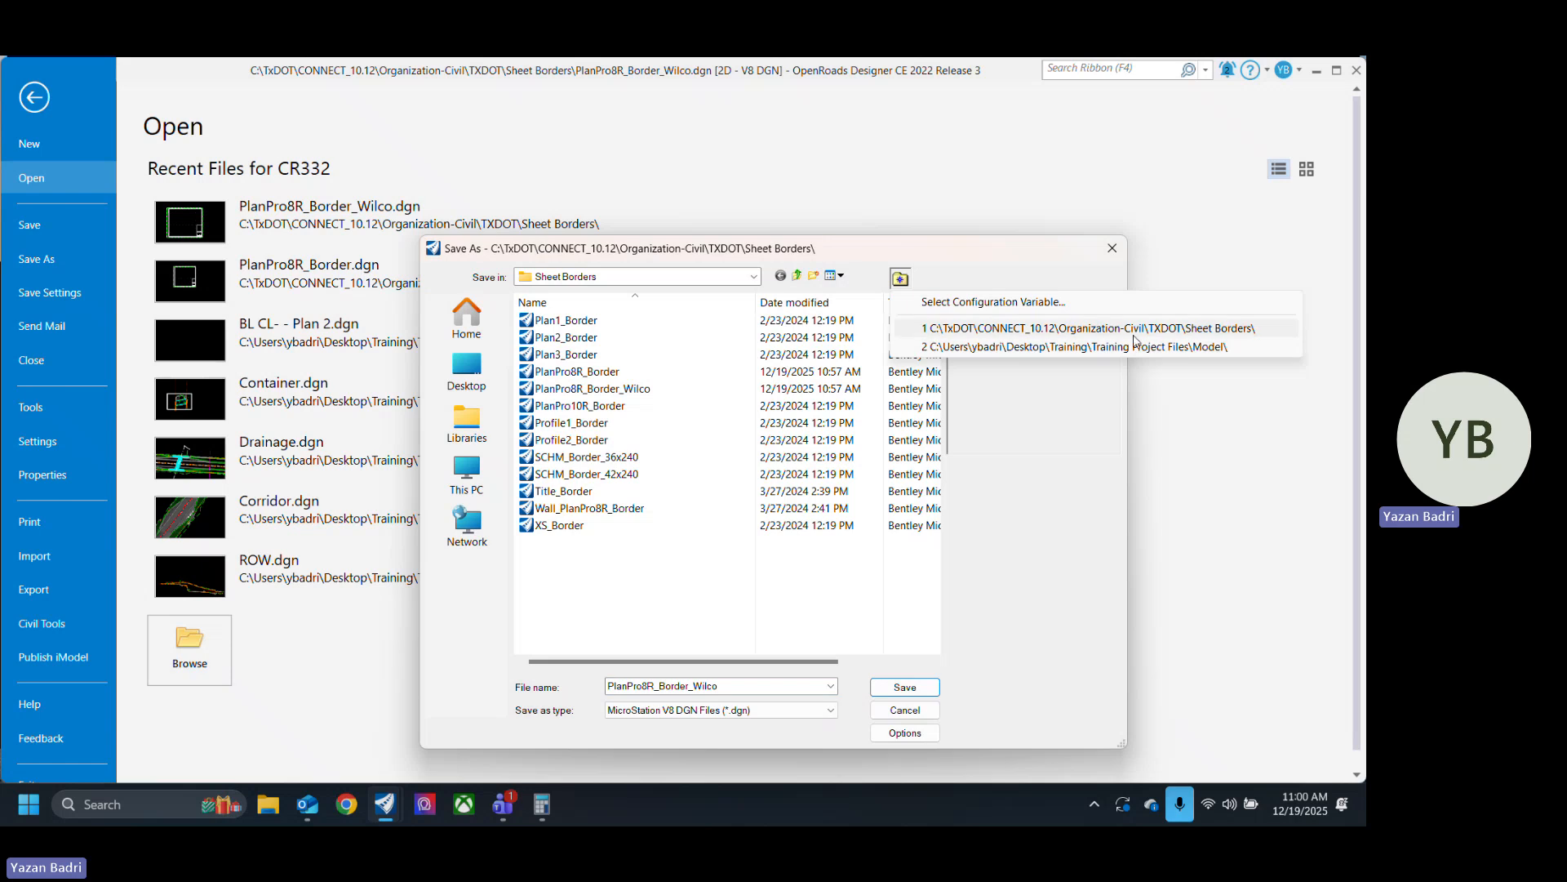
{"action": "left_click", "coordinate": [1138, 345]}
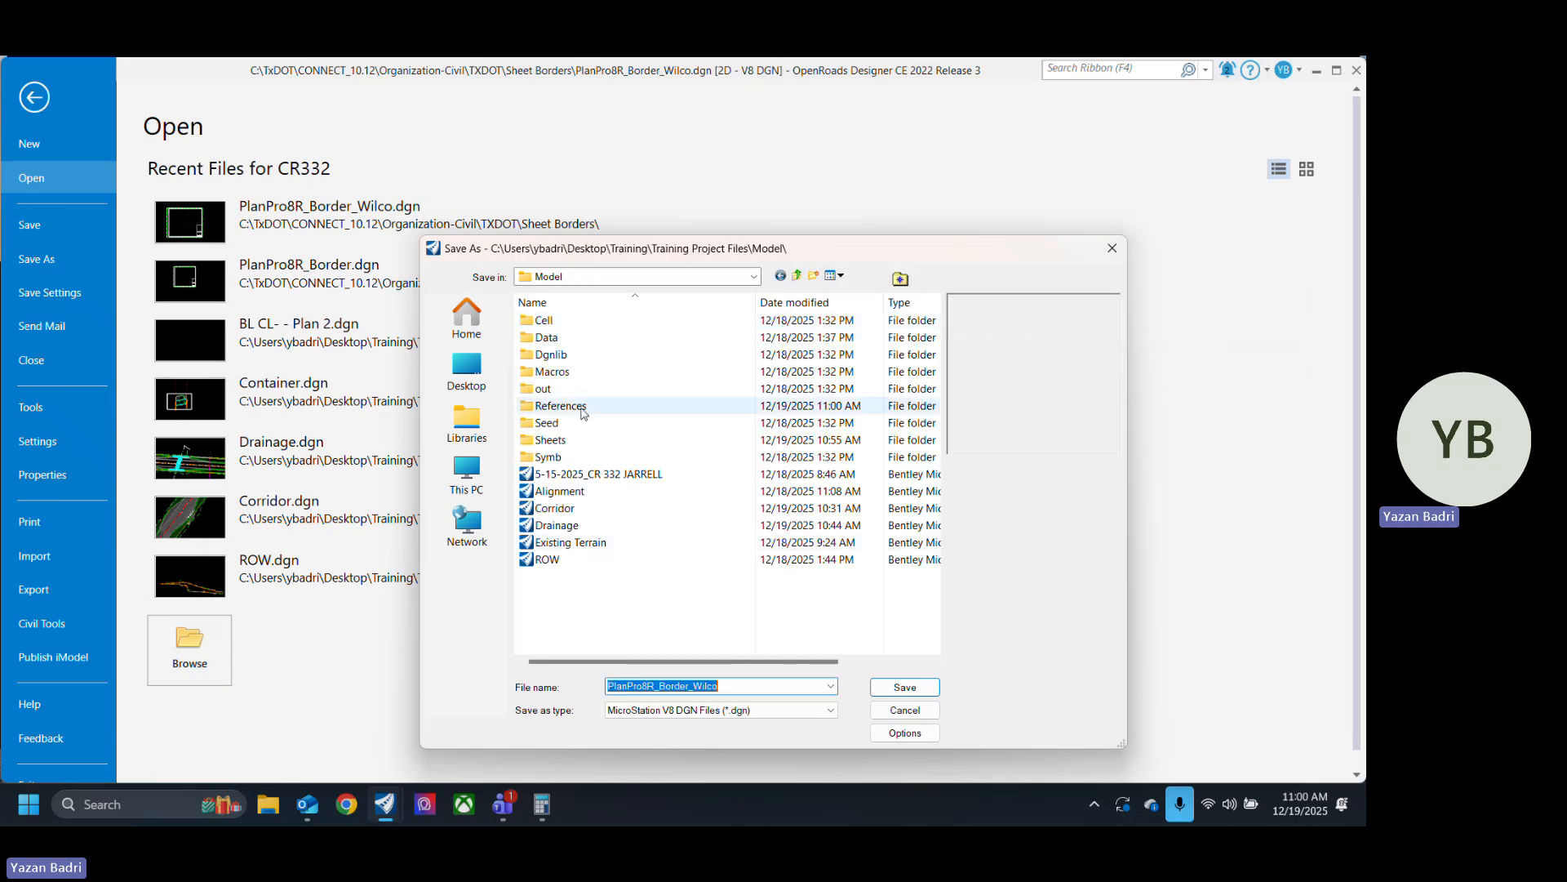
{"action": "double_click", "coordinate": [583, 408]}
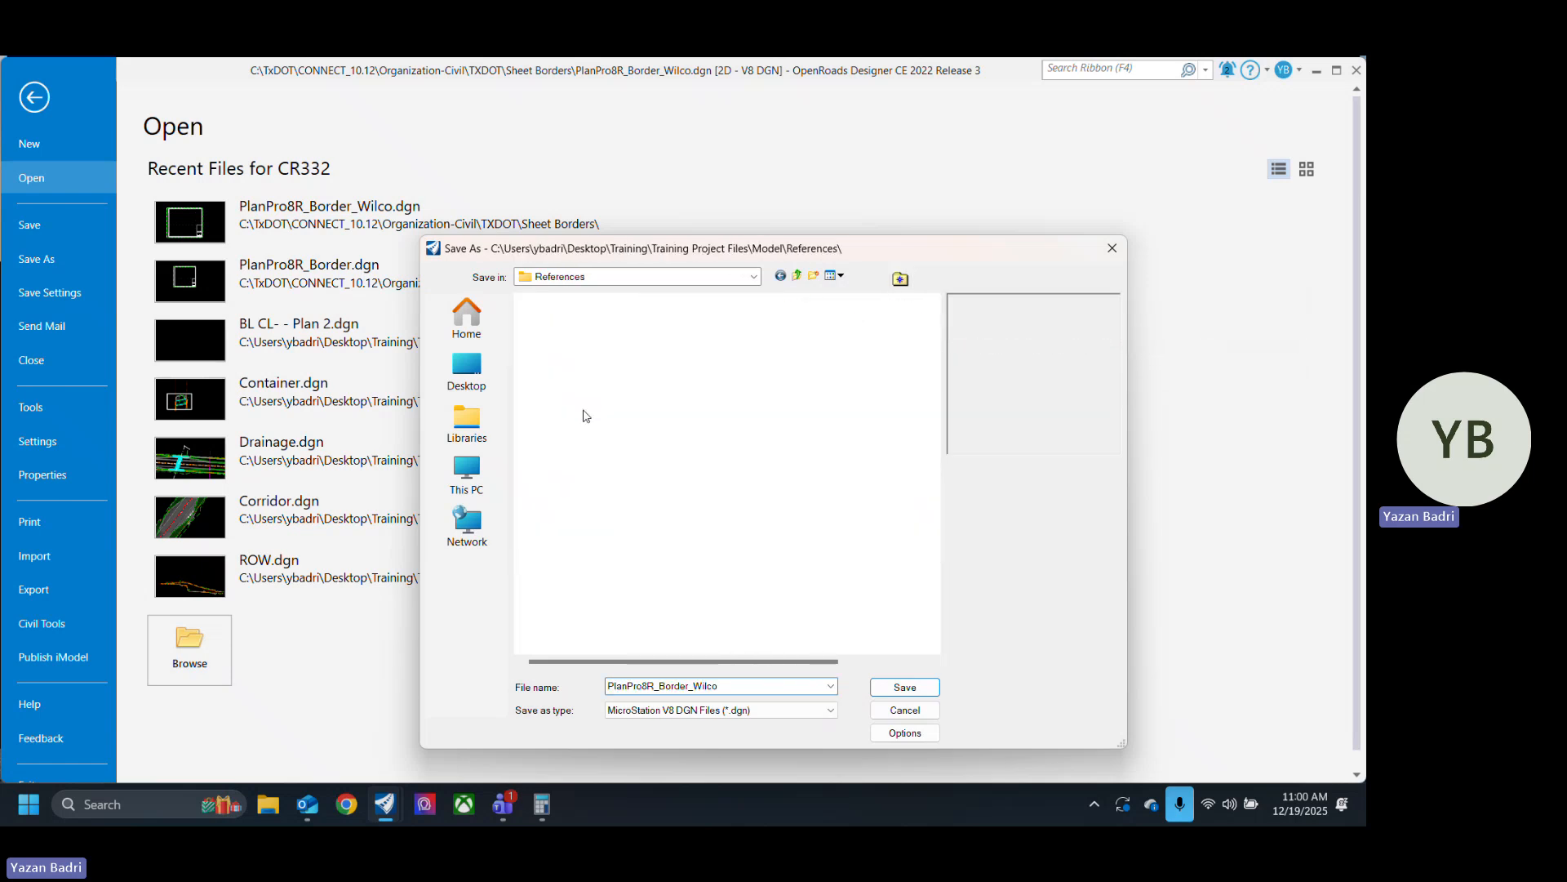
{"action": "left_click", "coordinate": [906, 688]}
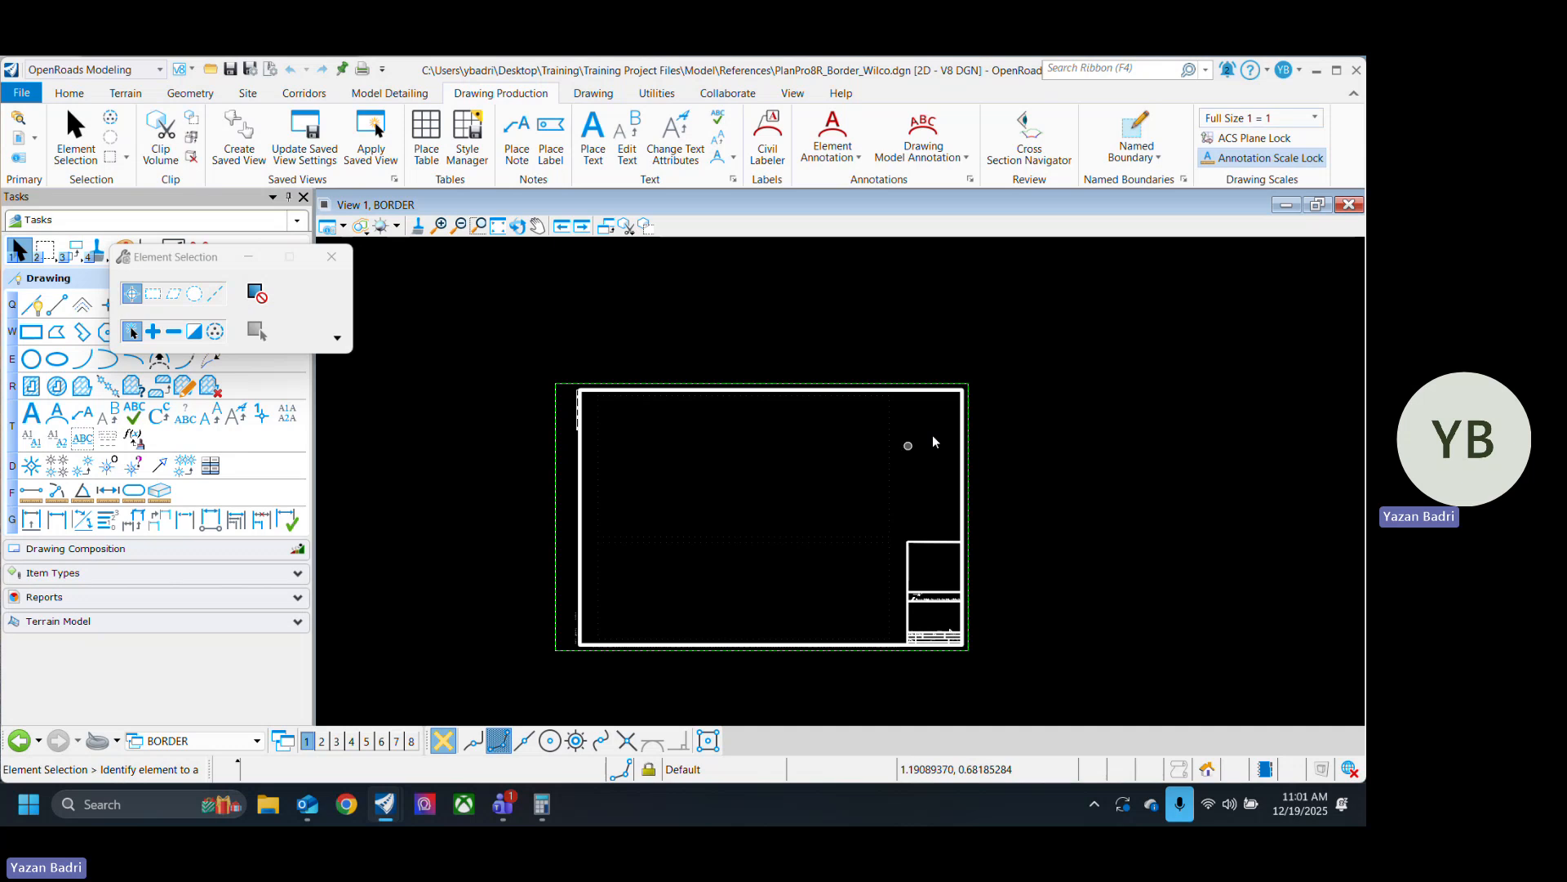
Attach BORDER_11X17_Corner_New_Wilco_Logo as a Coincident World reference, widen the file name column and close the references list.
{"action": "mouse_move", "coordinate": [1051, 490]}
{"action": "middle_mouse_down"}
{"action": "mouse_move", "coordinate": [1004, 493]}
{"action": "mouse_move", "coordinate": [1017, 554]}
{"action": "middle_mouse_up"}
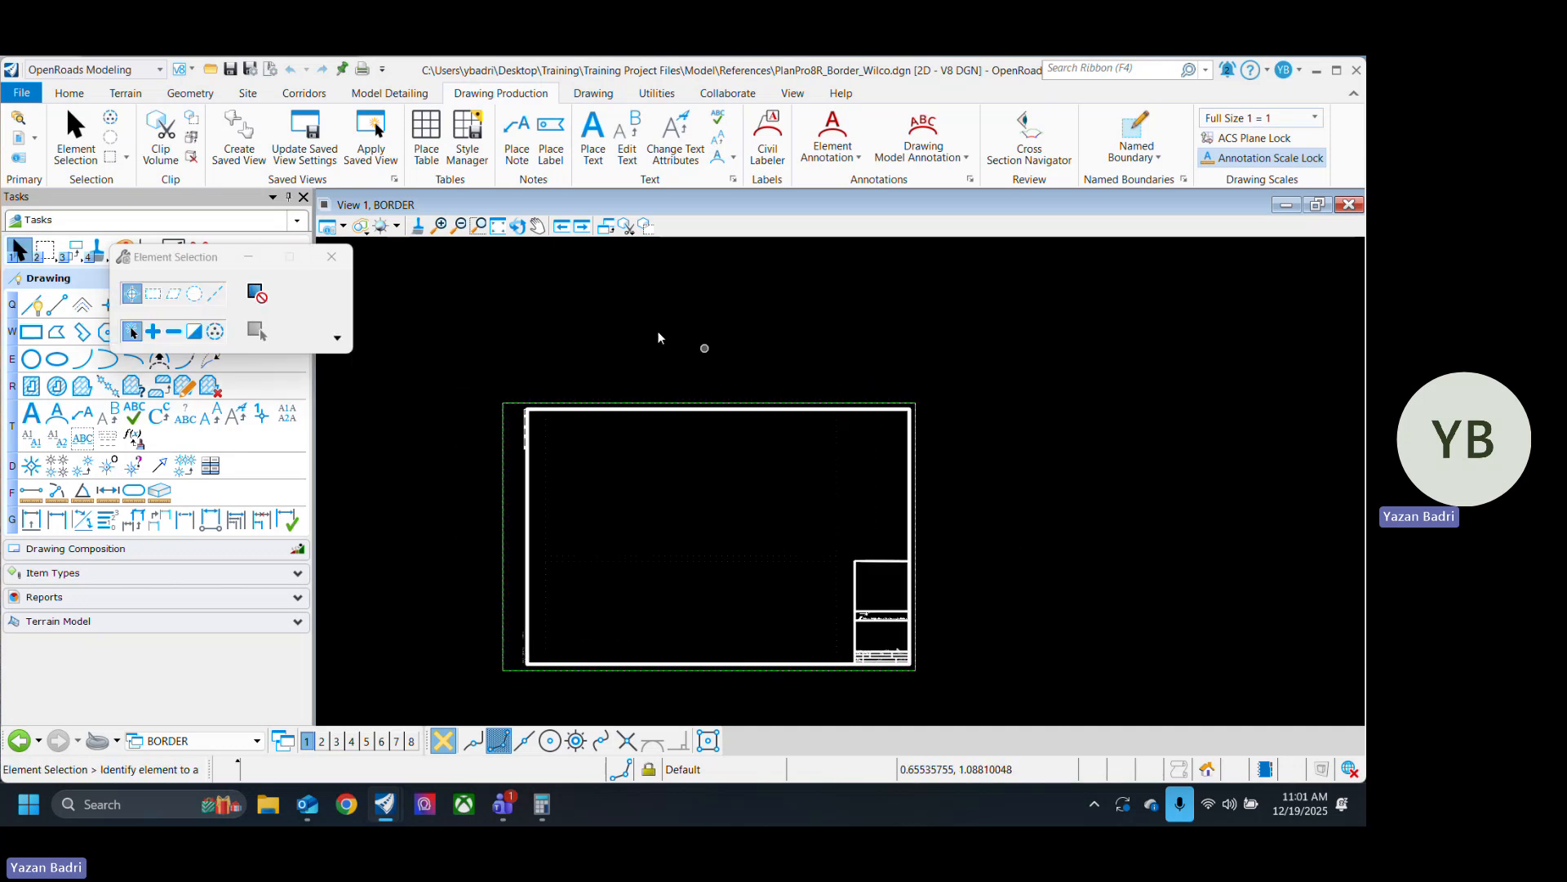
{"action": "left_click", "coordinate": [18, 141]}
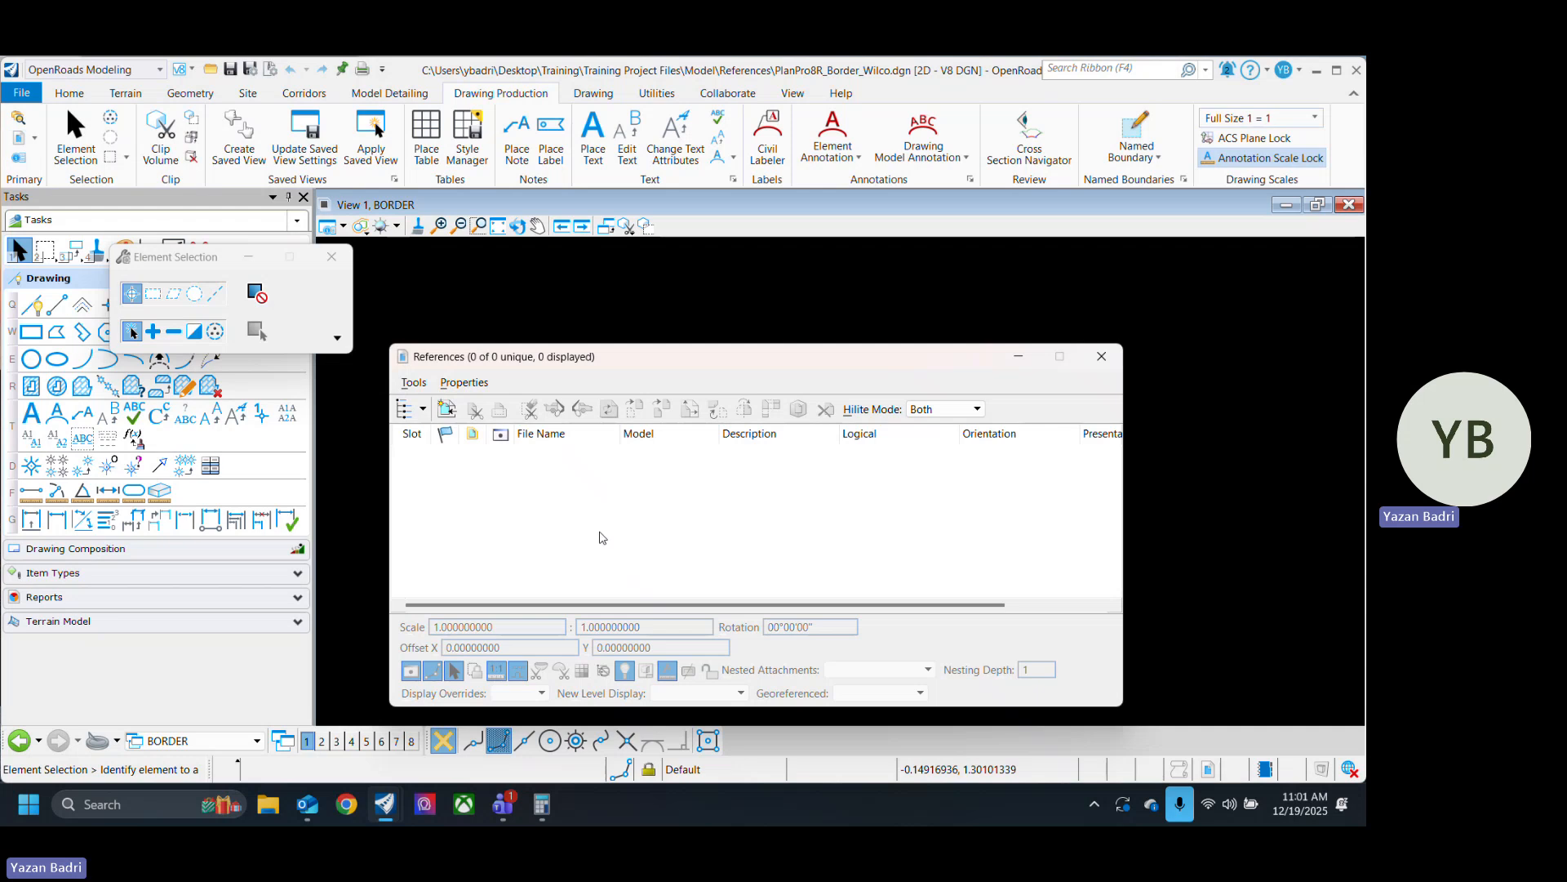
{"action": "left_click_drag", "start_coordinate": [696, 357], "coordinate": [838, 283]}
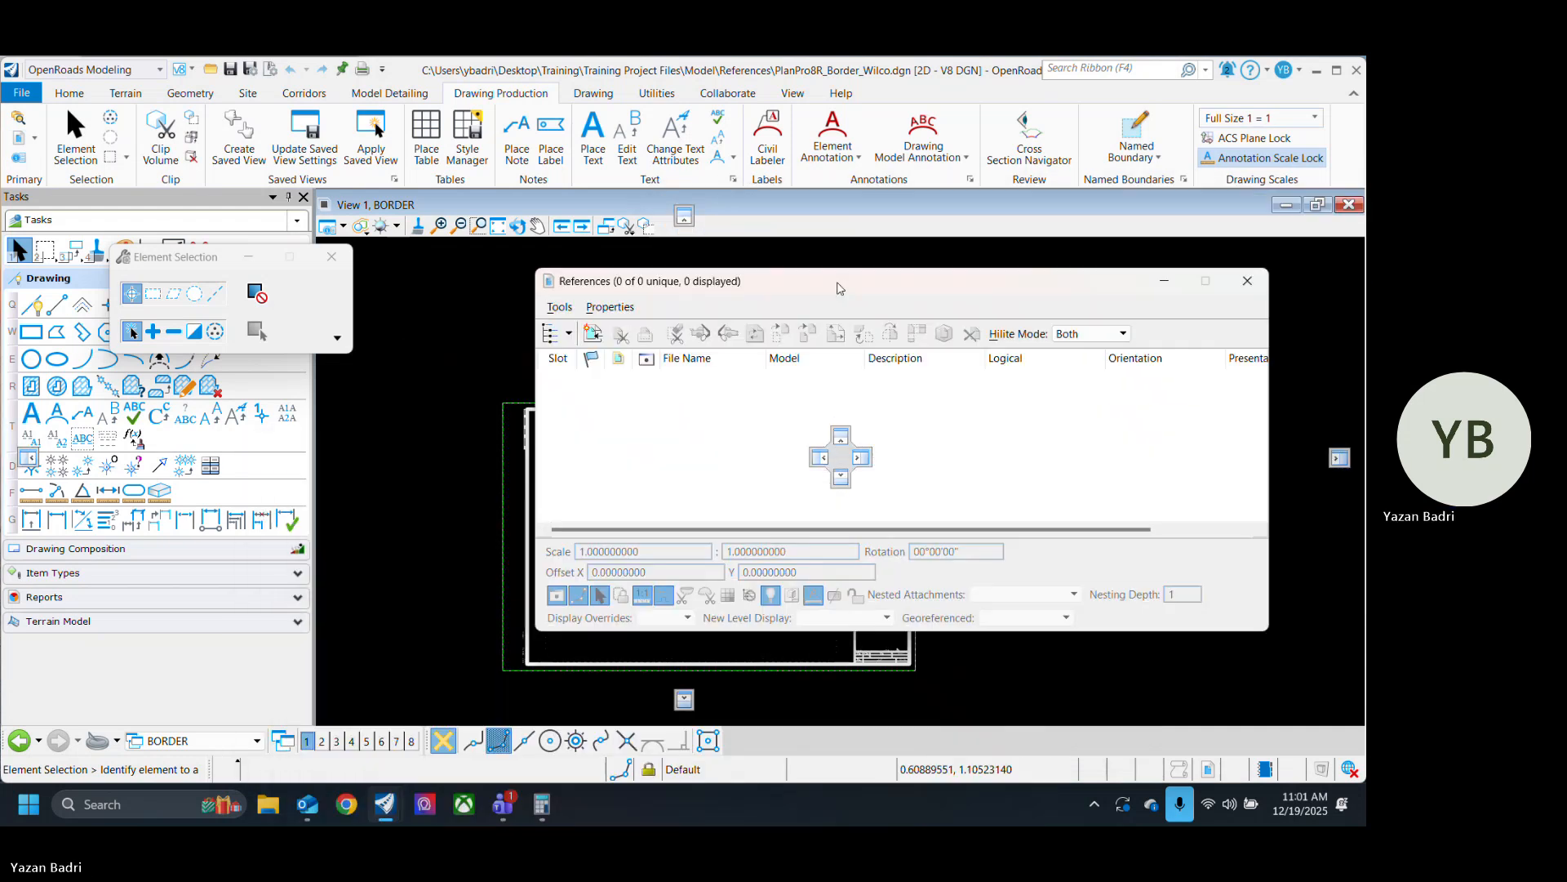
{"action": "left_click", "coordinate": [589, 333]}
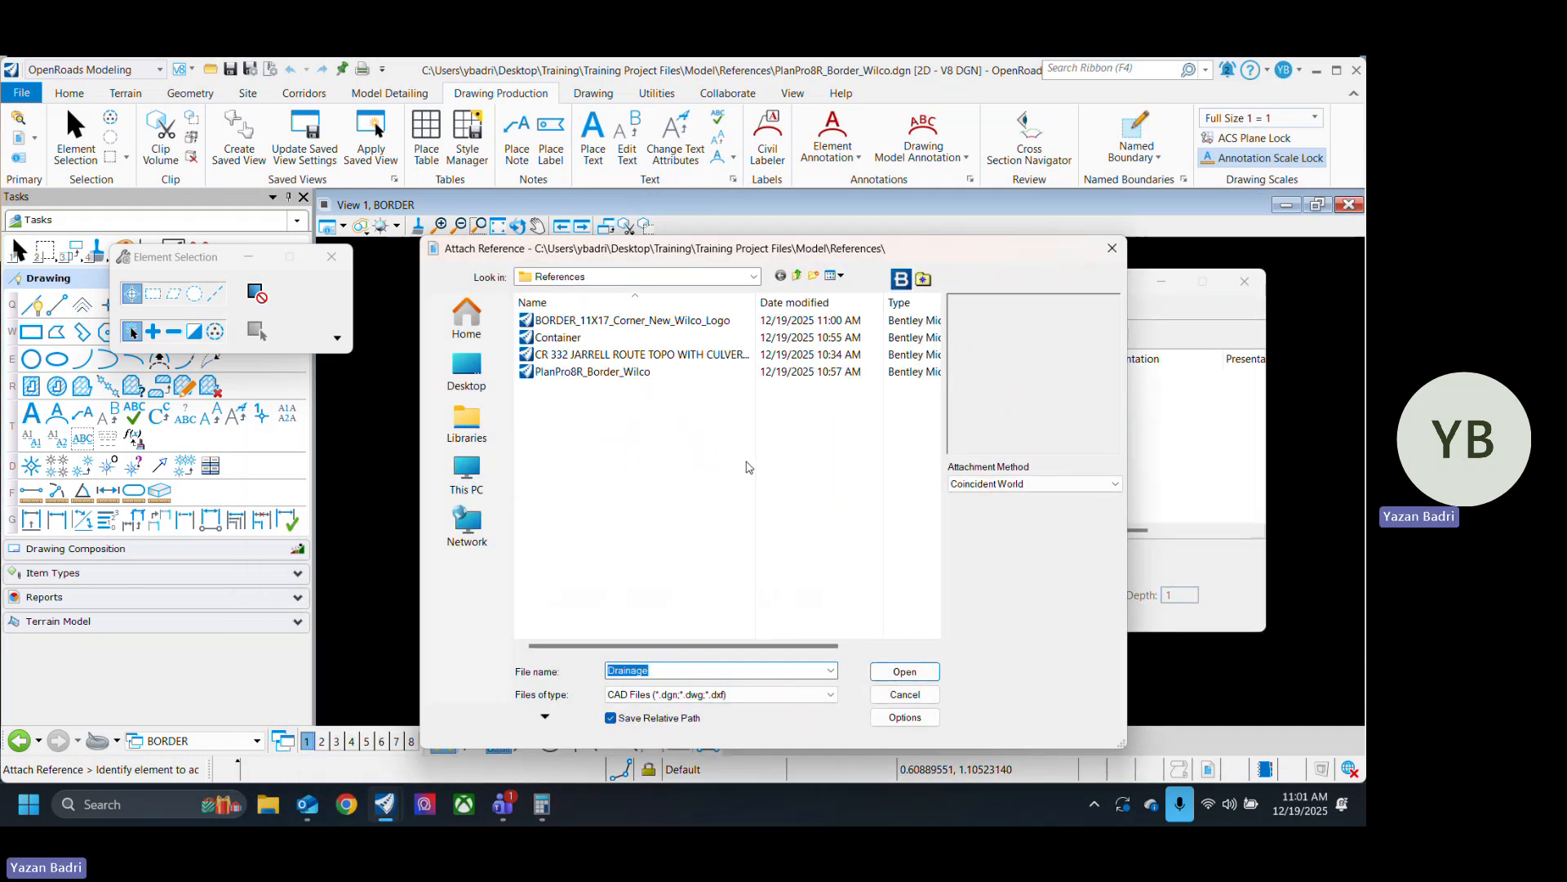
{"action": "left_click", "coordinate": [641, 374]}
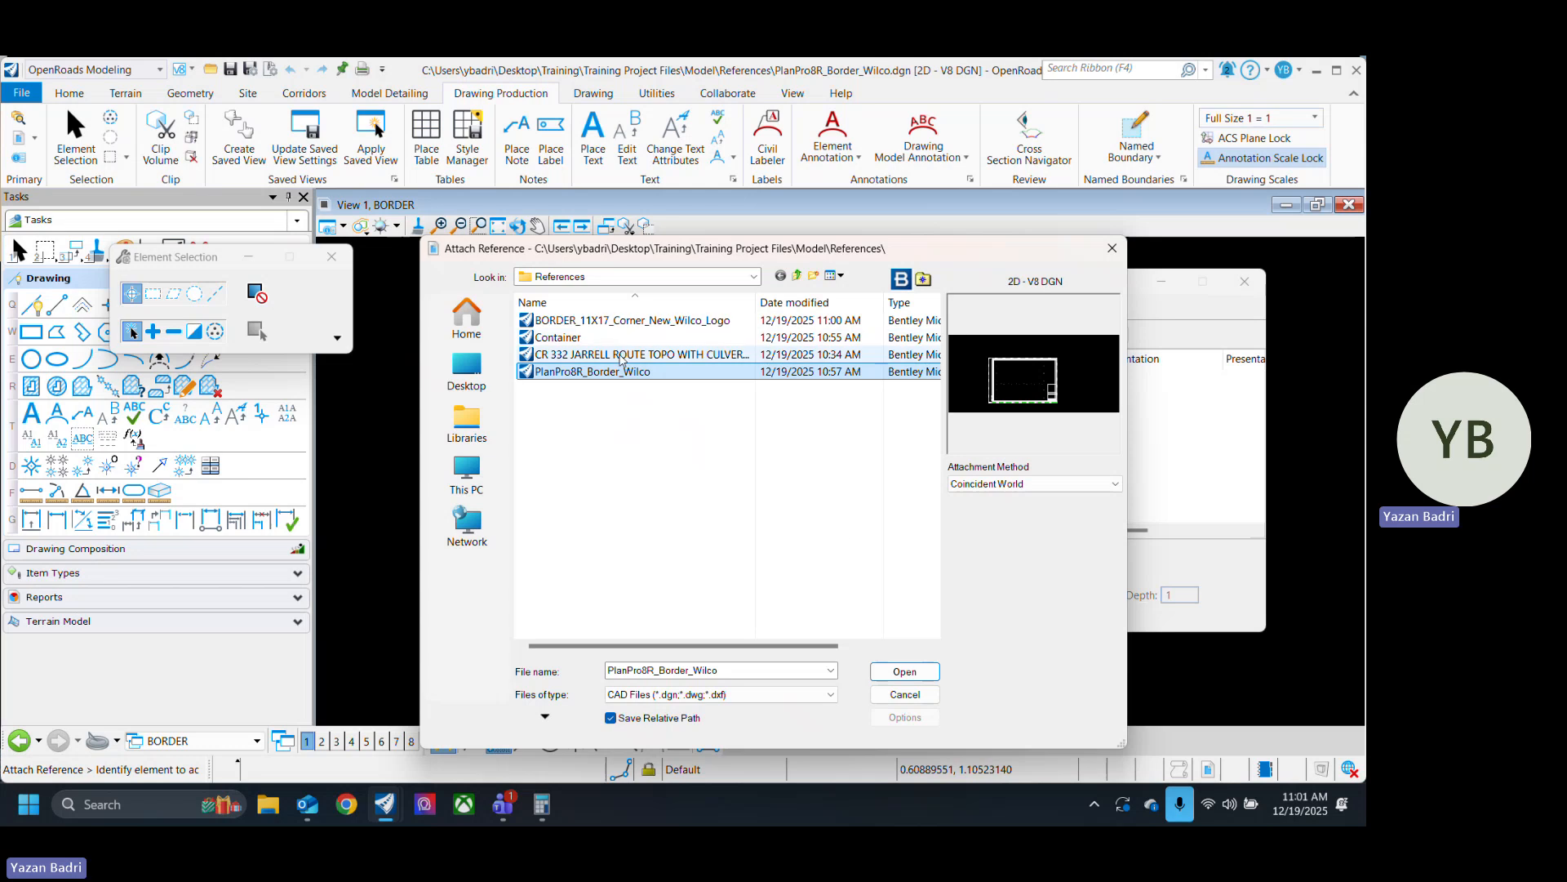
{"action": "left_click", "coordinate": [645, 321]}
{"action": "left_click", "coordinate": [905, 671]}
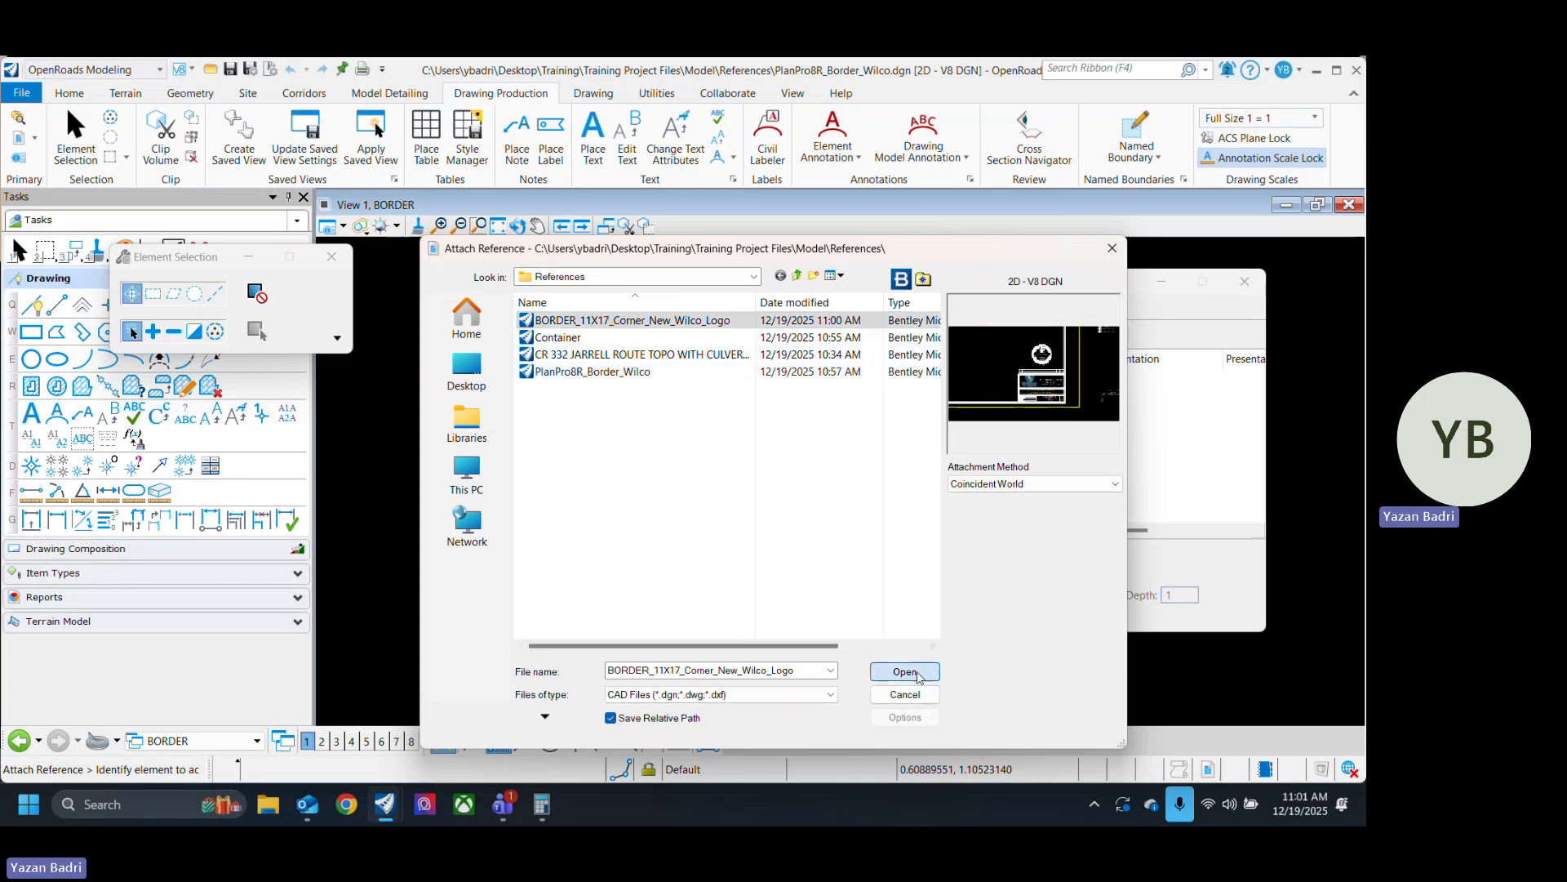
{"action": "mouse_move", "coordinate": [754, 292]}
{"action": "left_mouse_down"}
{"action": "mouse_move", "coordinate": [8, 573]}
{"action": "mouse_move", "coordinate": [414, 482]}
{"action": "left_mouse_up"}
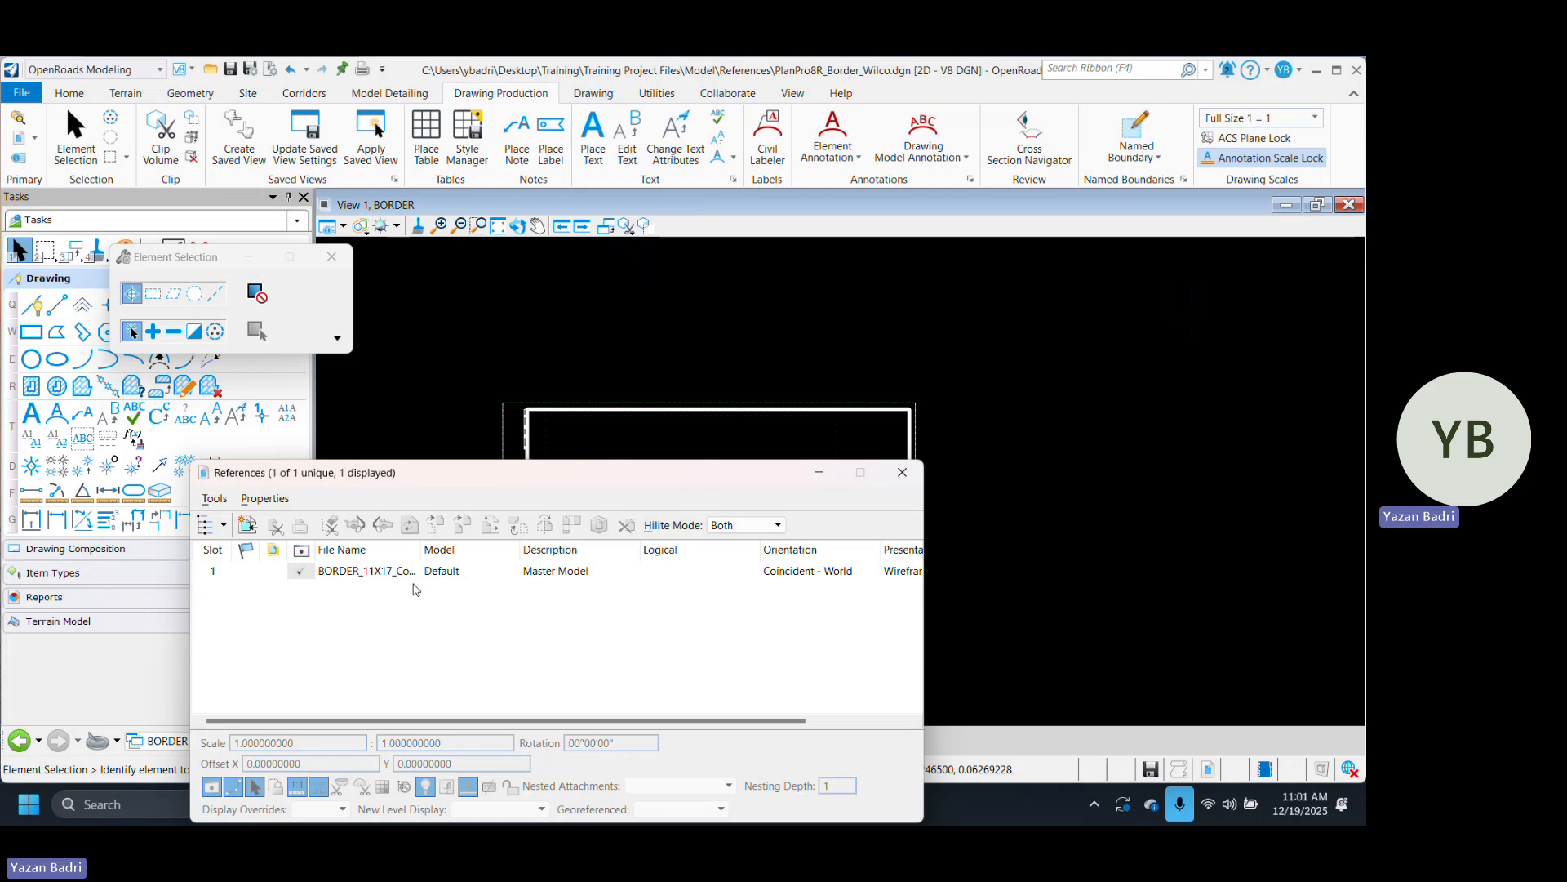
{"action": "left_click_drag", "start_coordinate": [421, 550], "coordinate": [536, 559]}
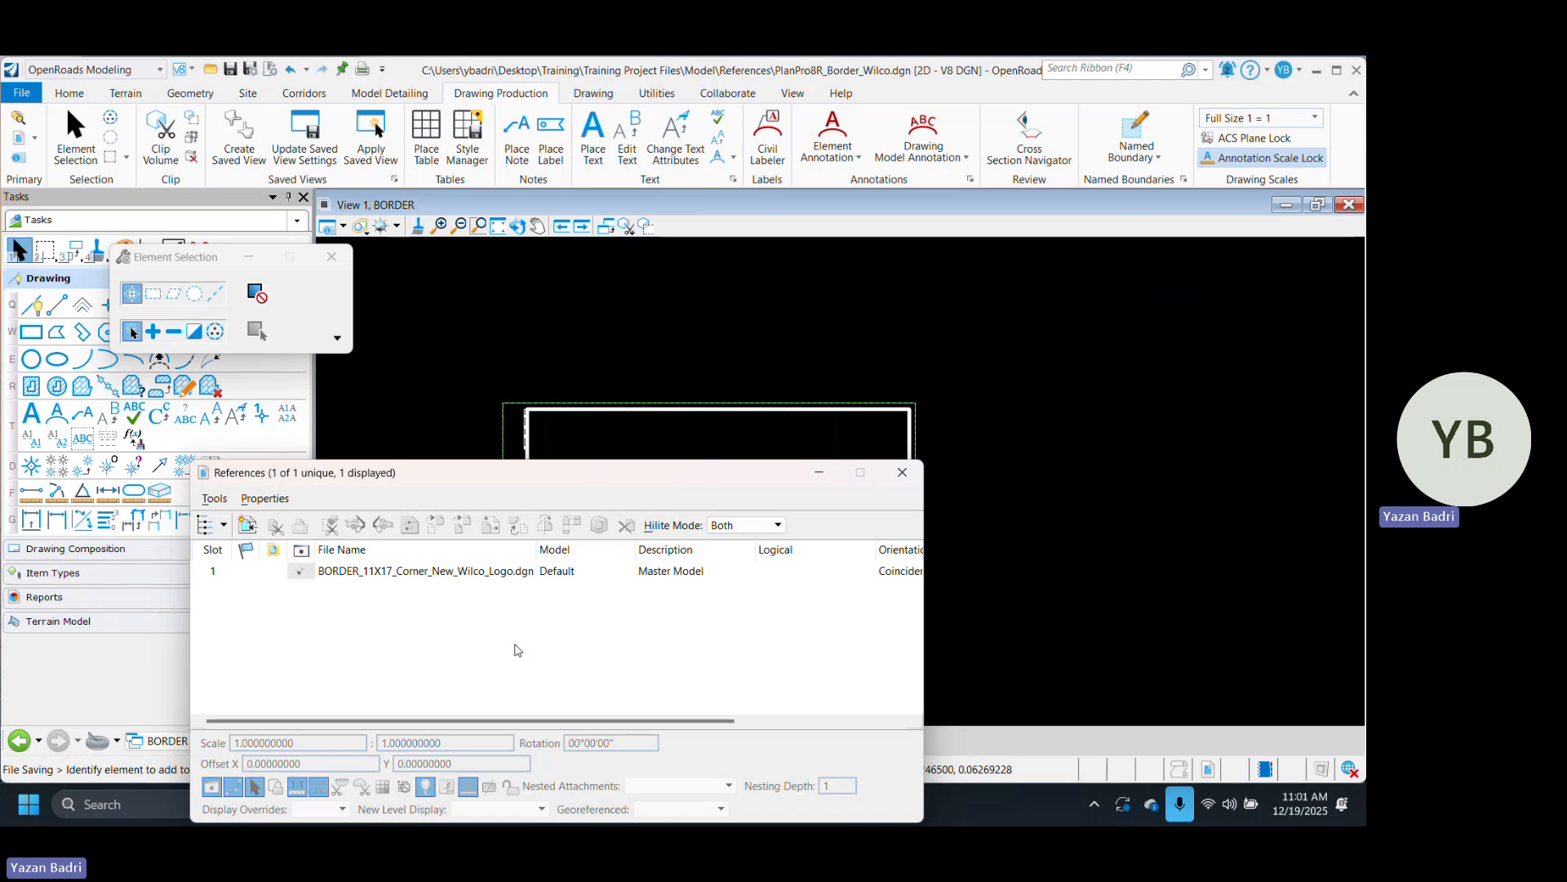
{"action": "left_click", "coordinate": [902, 472]}
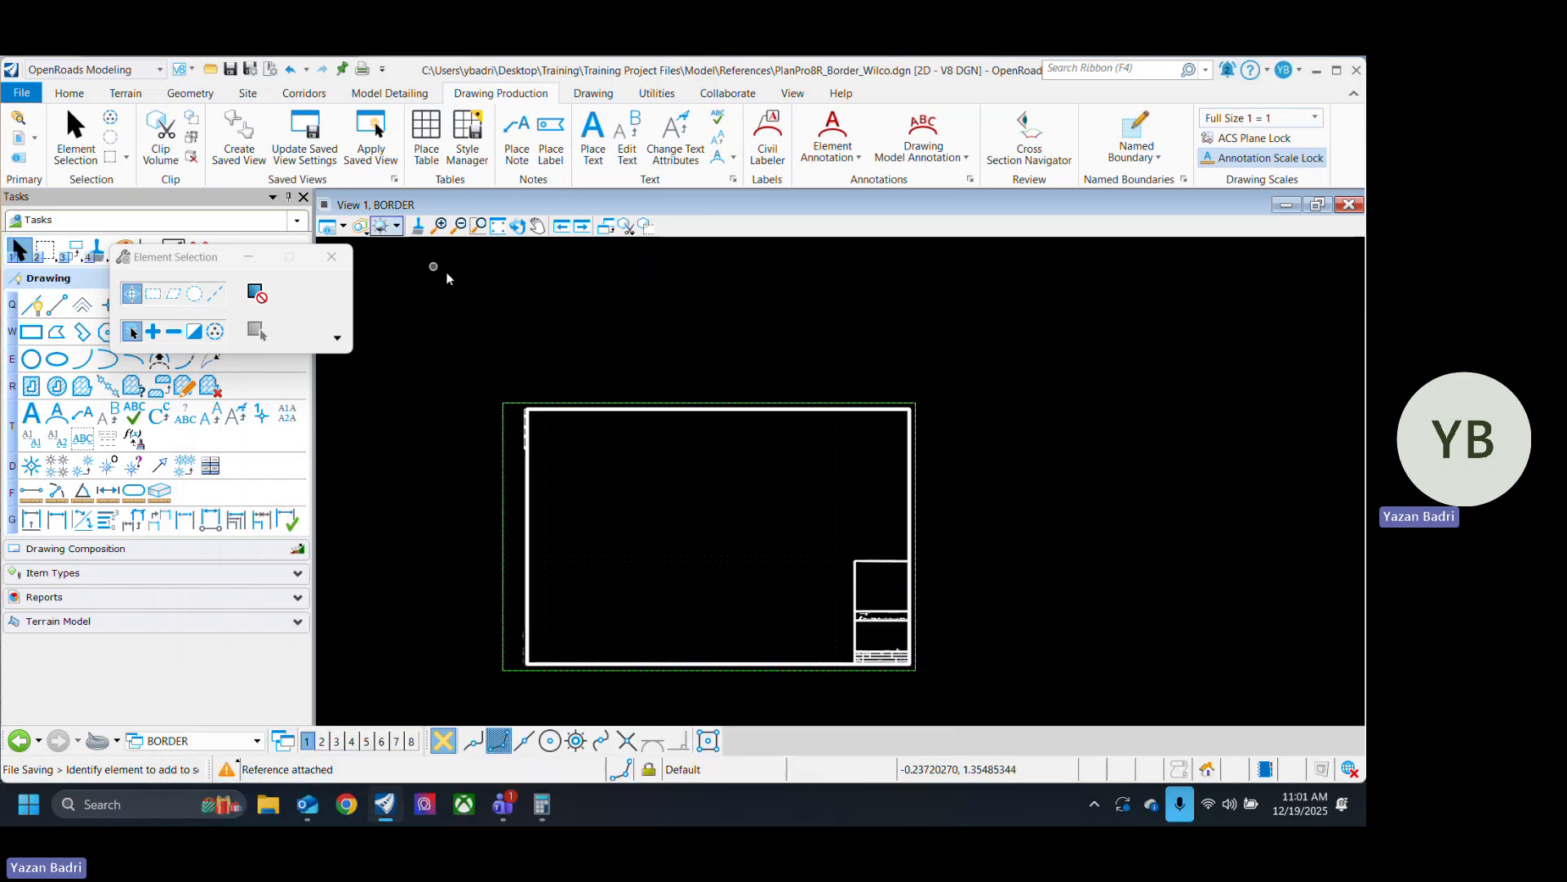
Examine where the attached 11 X 17 Wilco border sits and how large it is relative to the original TxDOT border.
{"action": "left_click", "coordinate": [498, 225]}
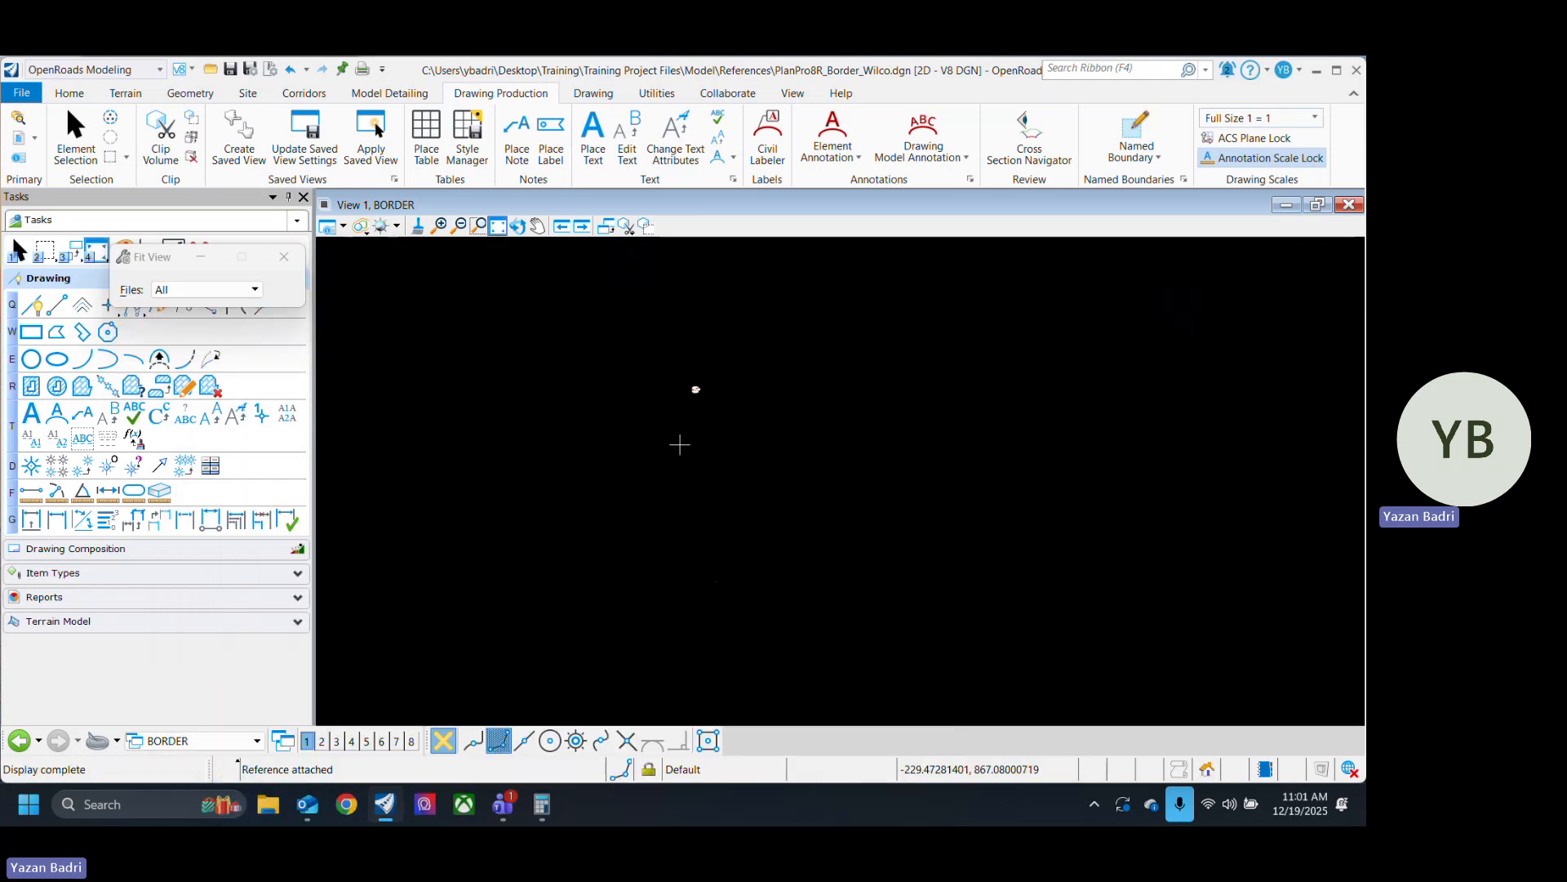
{"action": "scroll", "coordinate": [695, 387], "scroll_direction": "up", "scroll_amount": 8}
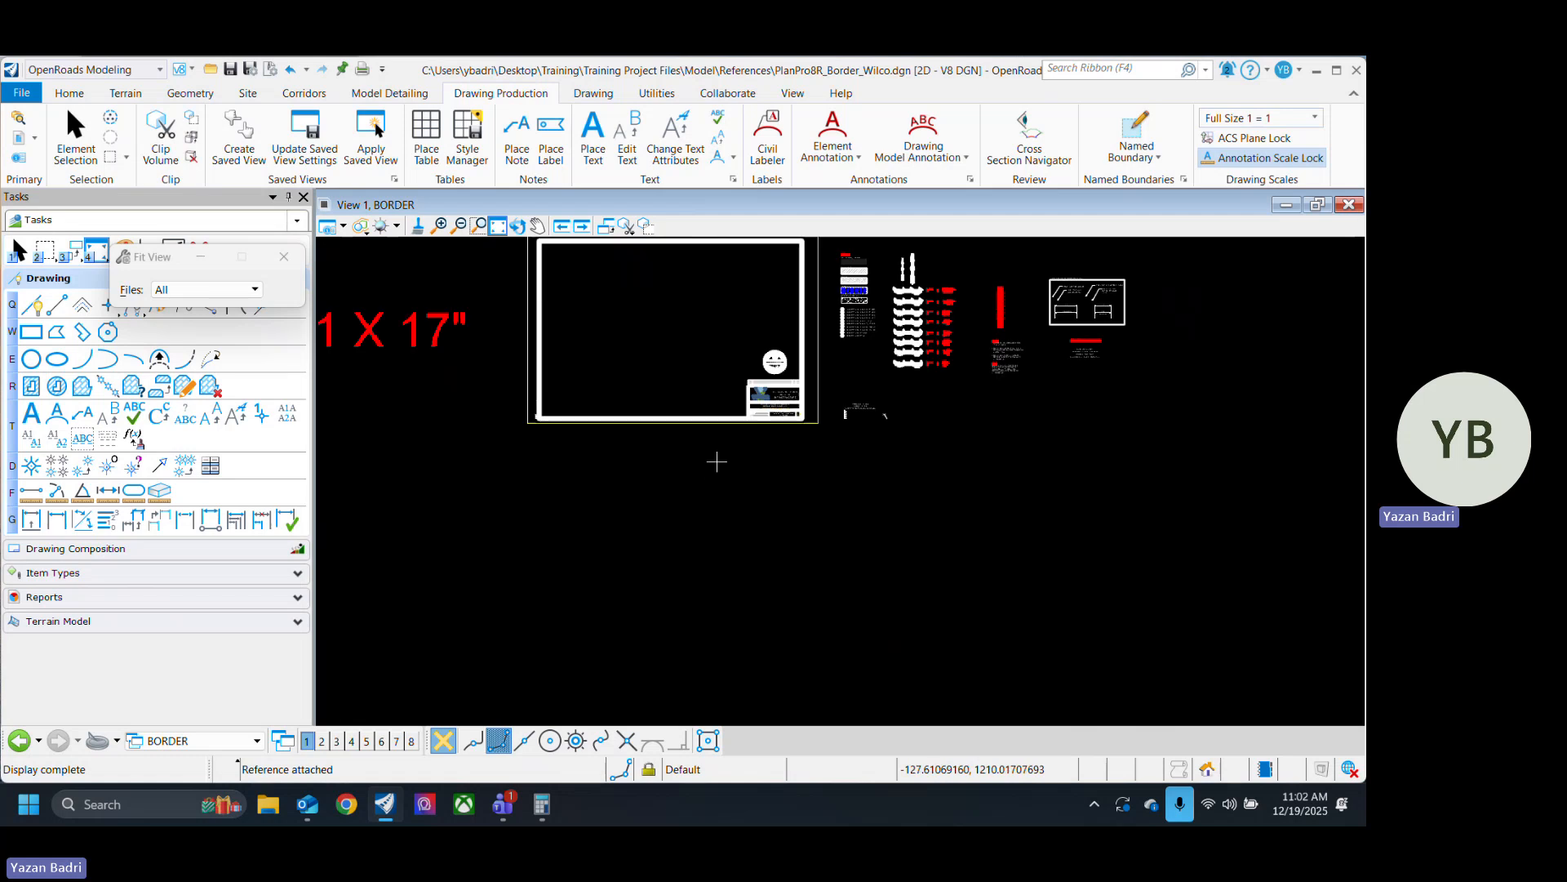
{"action": "scroll", "coordinate": [717, 462], "scroll_direction": "down", "scroll_amount": 8}
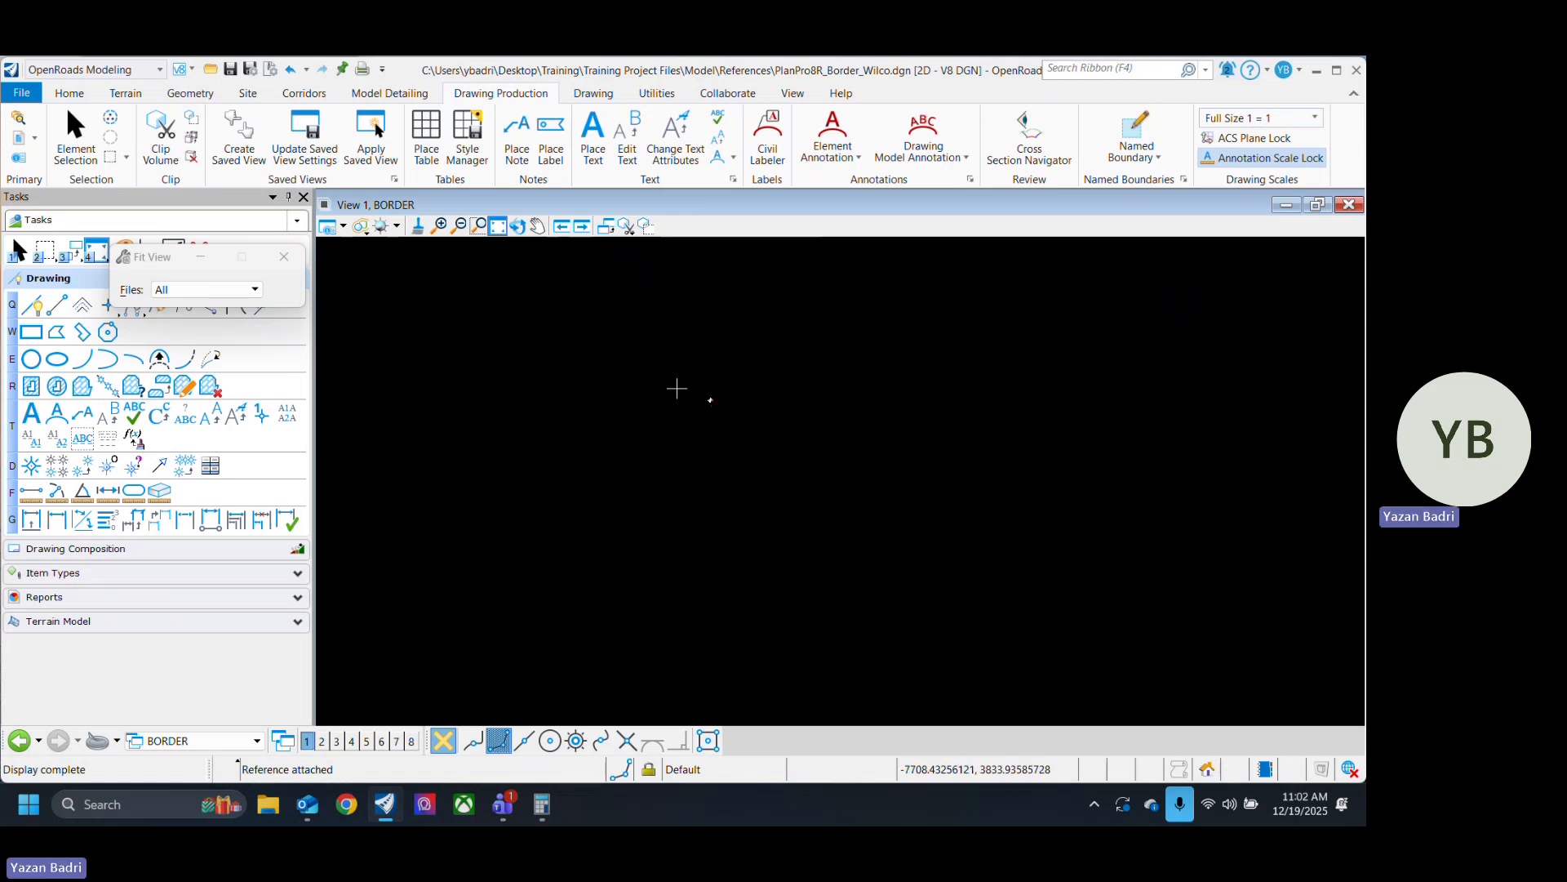
{"action": "scroll", "coordinate": [676, 389], "scroll_direction": "down", "scroll_amount": 2}
{"action": "left_click", "coordinate": [498, 227]}
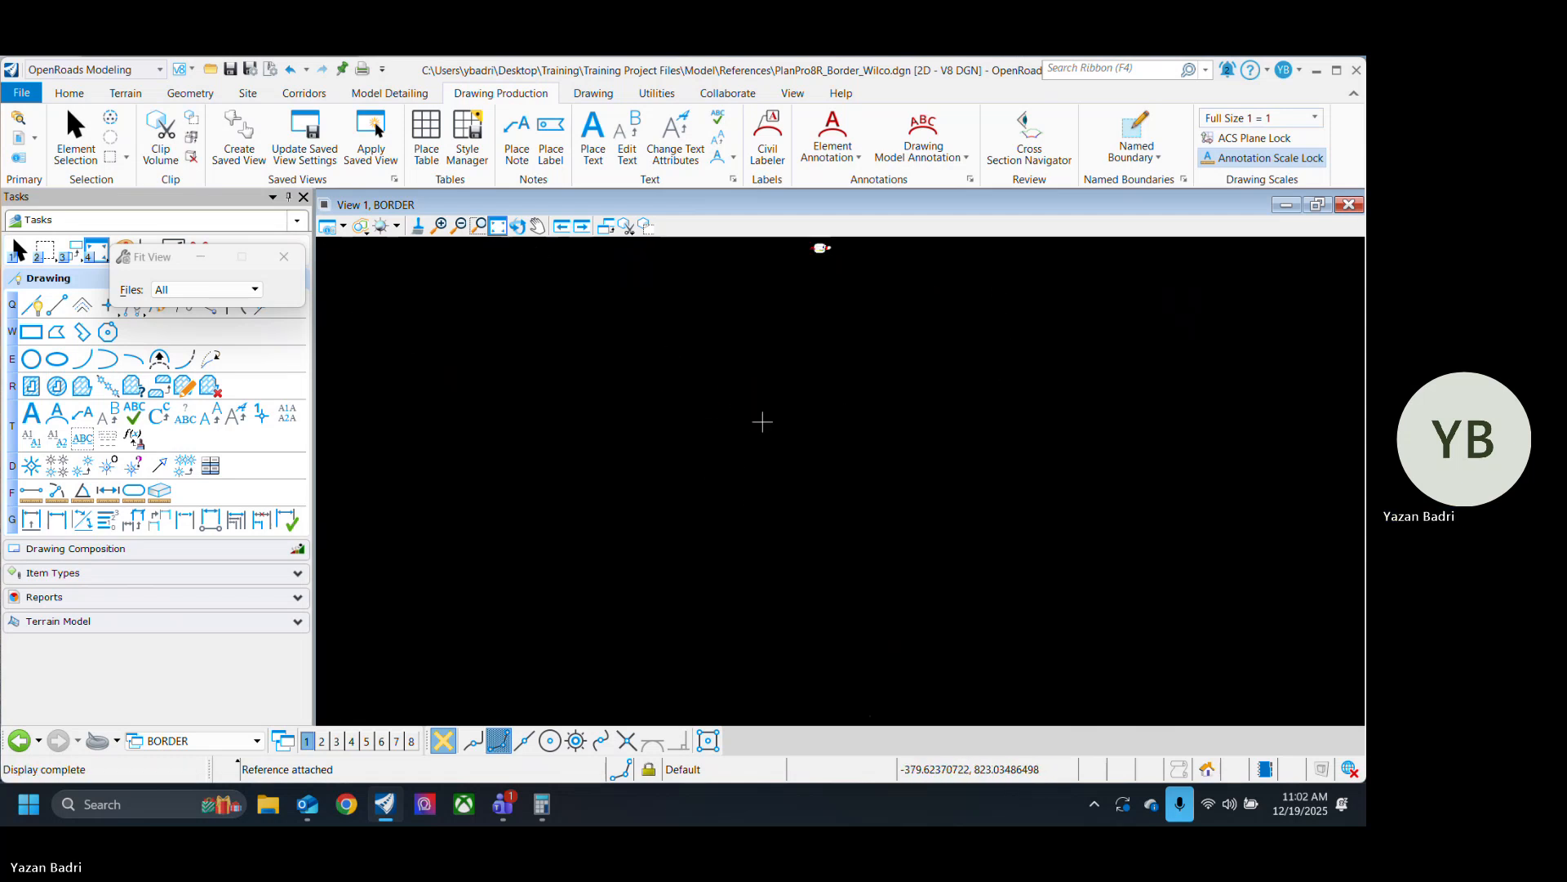
{"action": "middle_click_drag", "start_coordinate": [822, 514], "coordinate": [773, 573]}
{"action": "scroll", "coordinate": [745, 472], "scroll_direction": "down", "scroll_amount": 5}
{"action": "scroll", "coordinate": [766, 468], "scroll_direction": "up", "scroll_amount": 3}
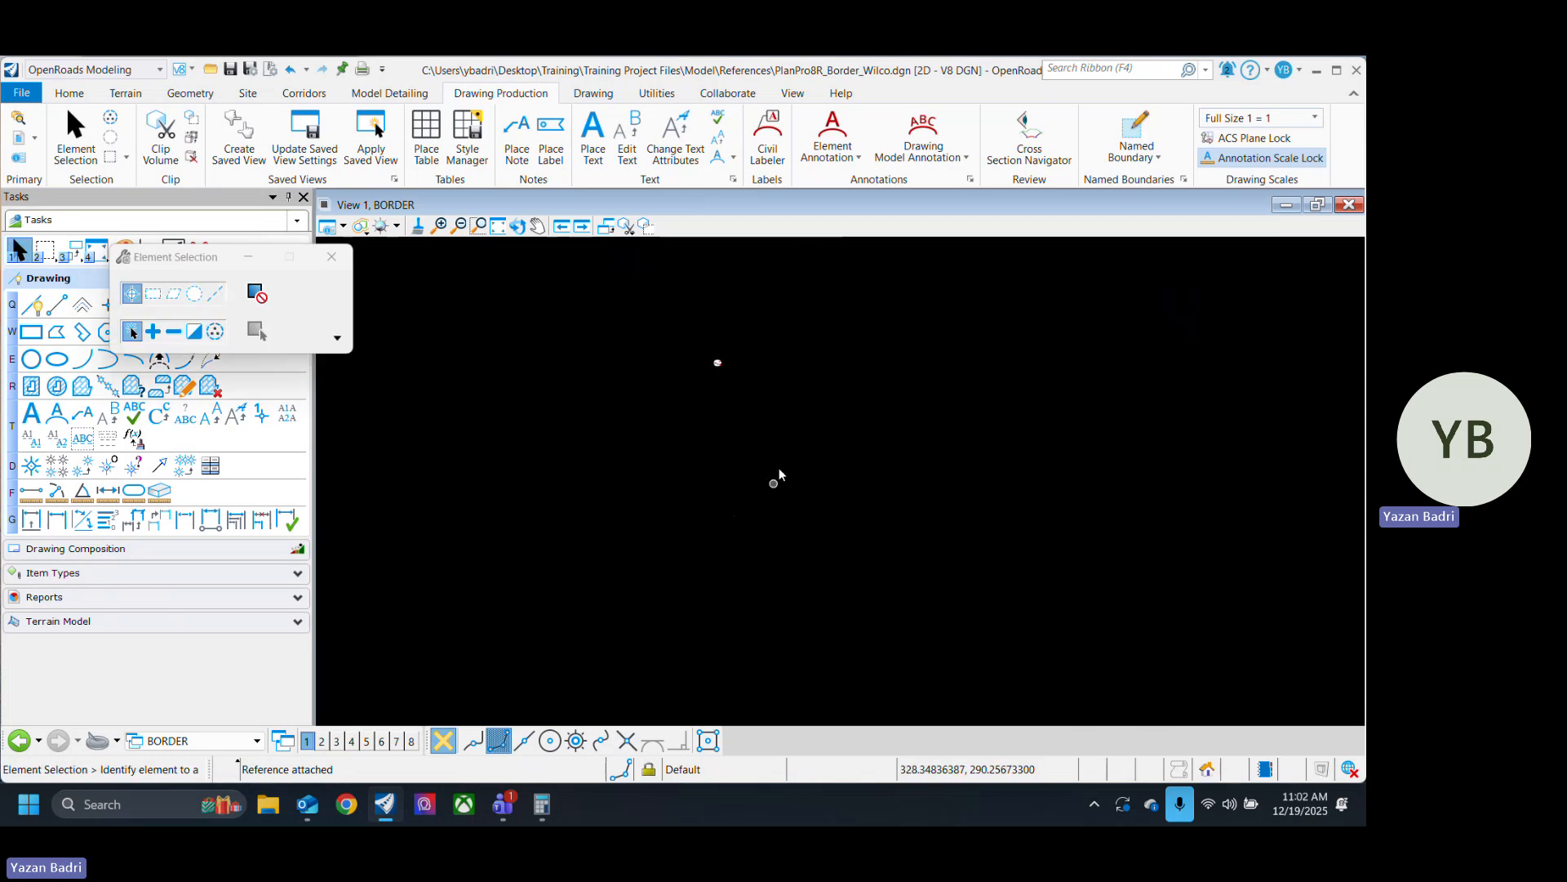
{"action": "scroll", "coordinate": [762, 551], "scroll_direction": "down", "scroll_amount": 2}
{"action": "scroll", "coordinate": [756, 503], "scroll_direction": "up", "scroll_amount": 4}
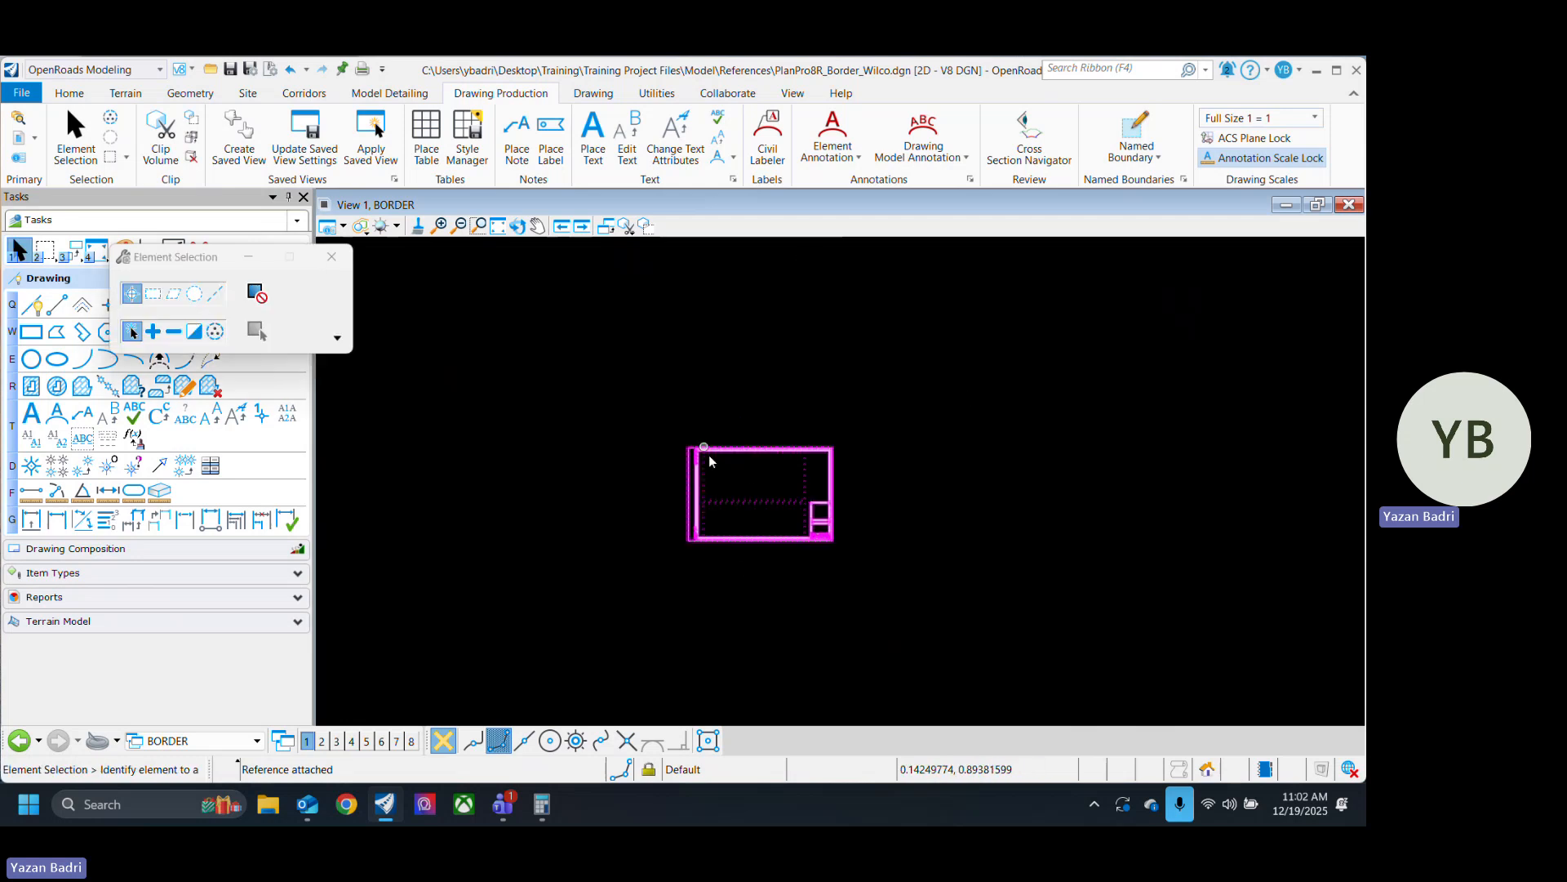
{"action": "scroll", "coordinate": [748, 512], "scroll_direction": "down", "scroll_amount": 2}
{"action": "scroll", "coordinate": [750, 581], "scroll_direction": "down", "scroll_amount": 3}
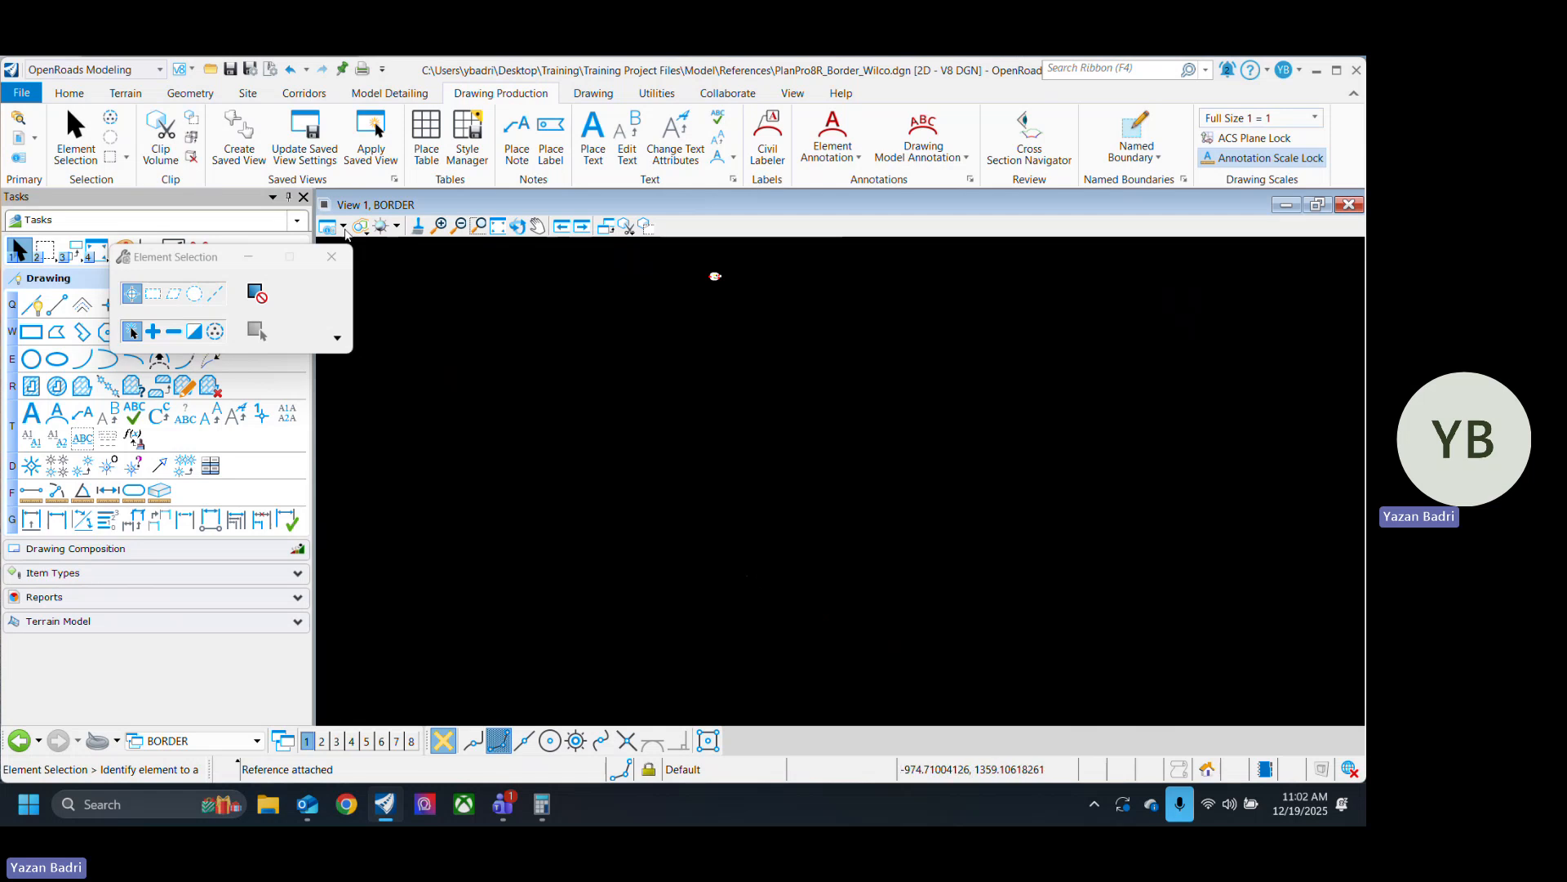
Move the BORDER_11X17_Corner_New_Wilco_Logo reference so it lies just beside and below the original border.
{"action": "left_click", "coordinate": [20, 139]}
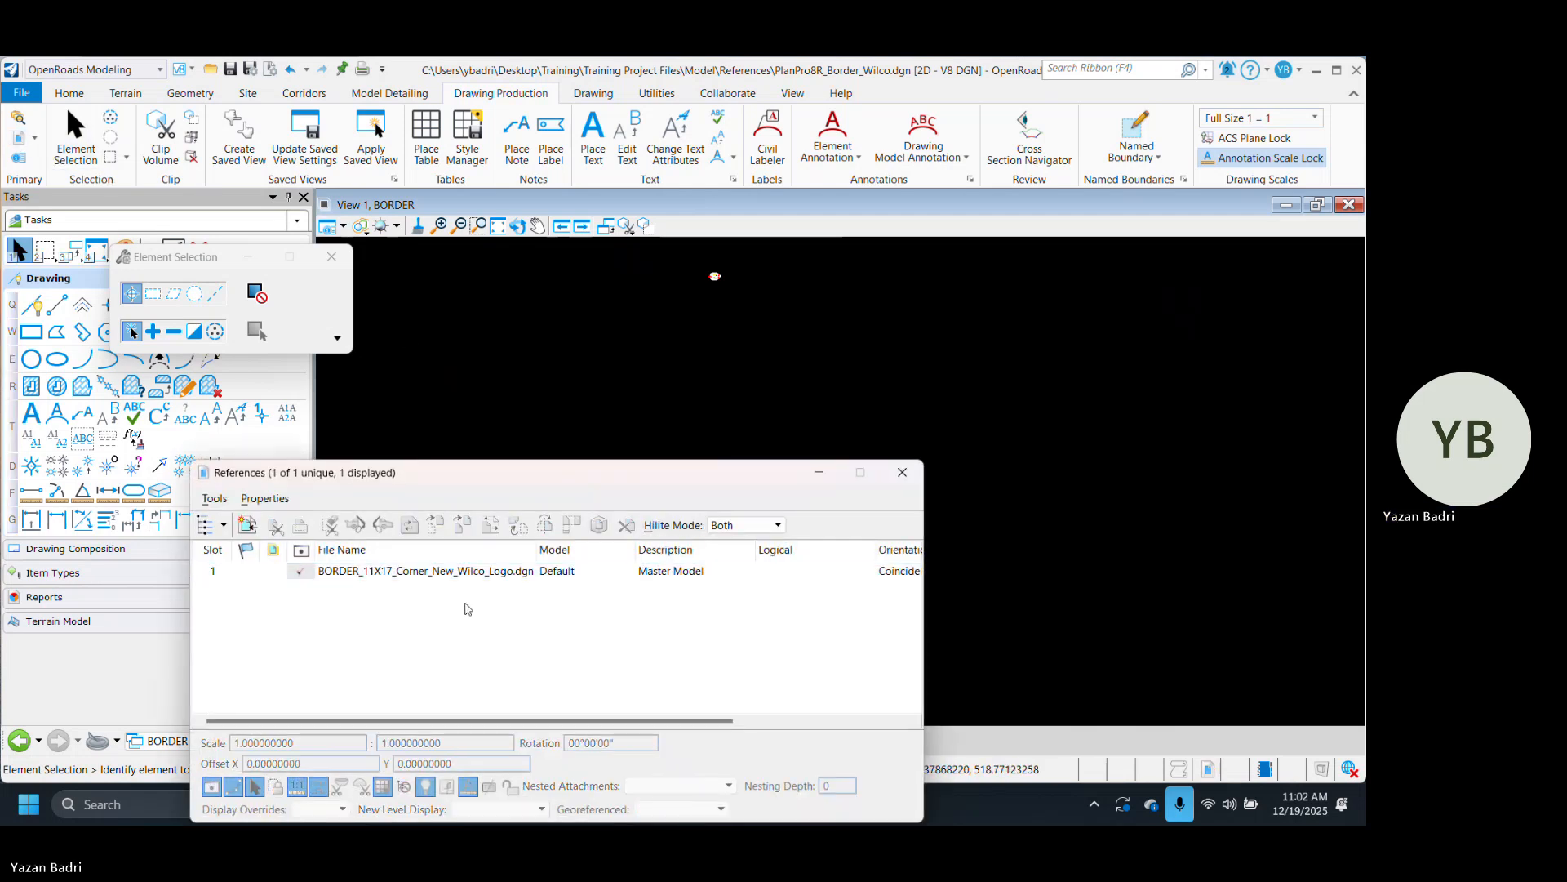
{"action": "left_click", "coordinate": [445, 572]}
{"action": "right_click", "coordinate": [444, 569]}
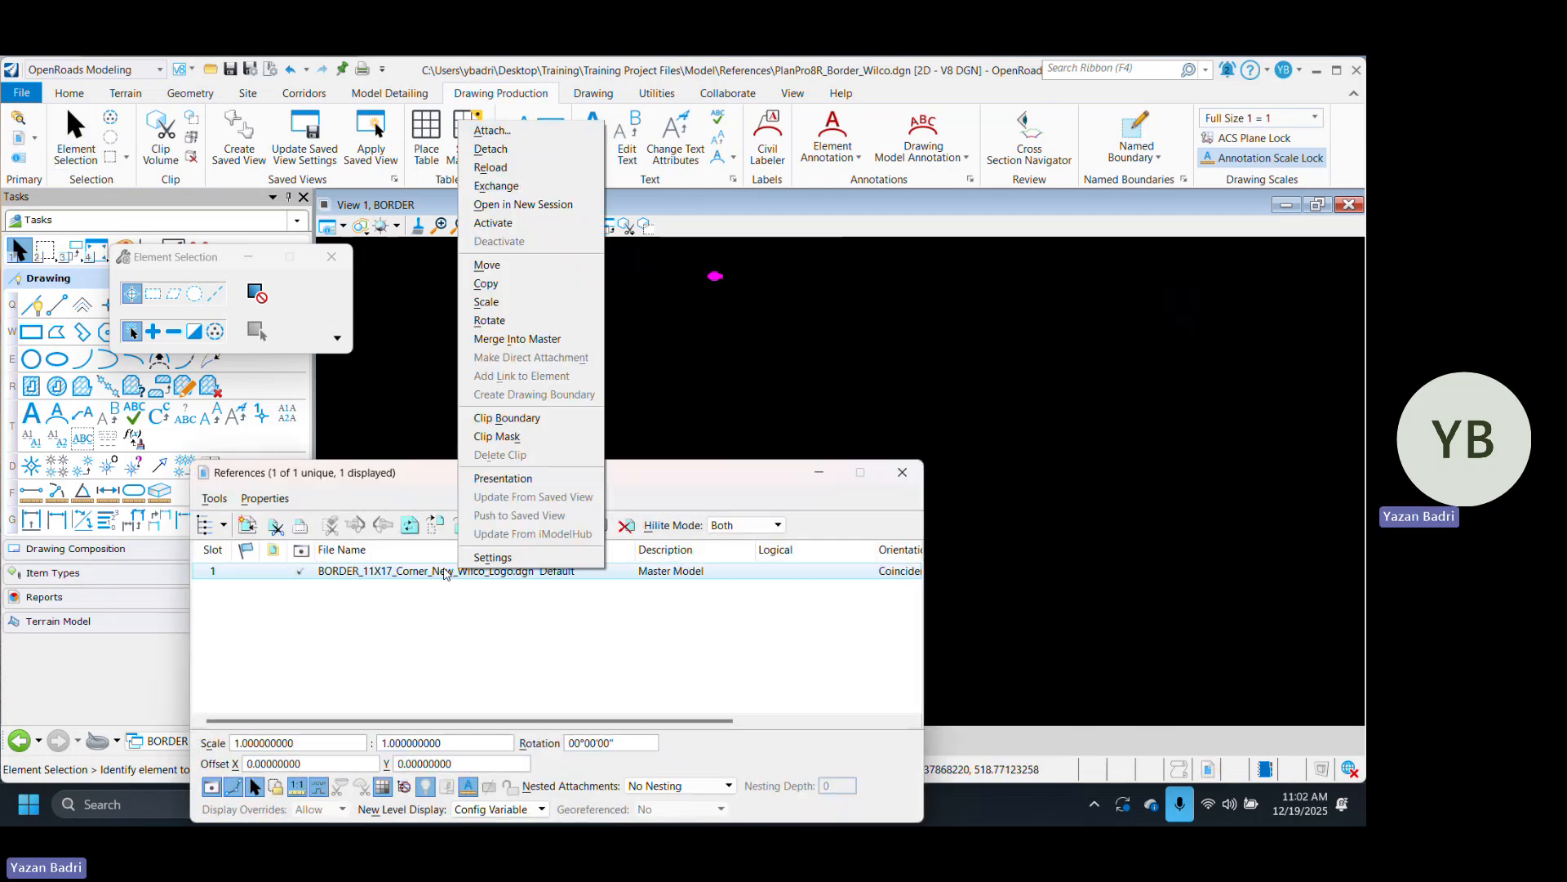
{"action": "left_click", "coordinate": [736, 270]}
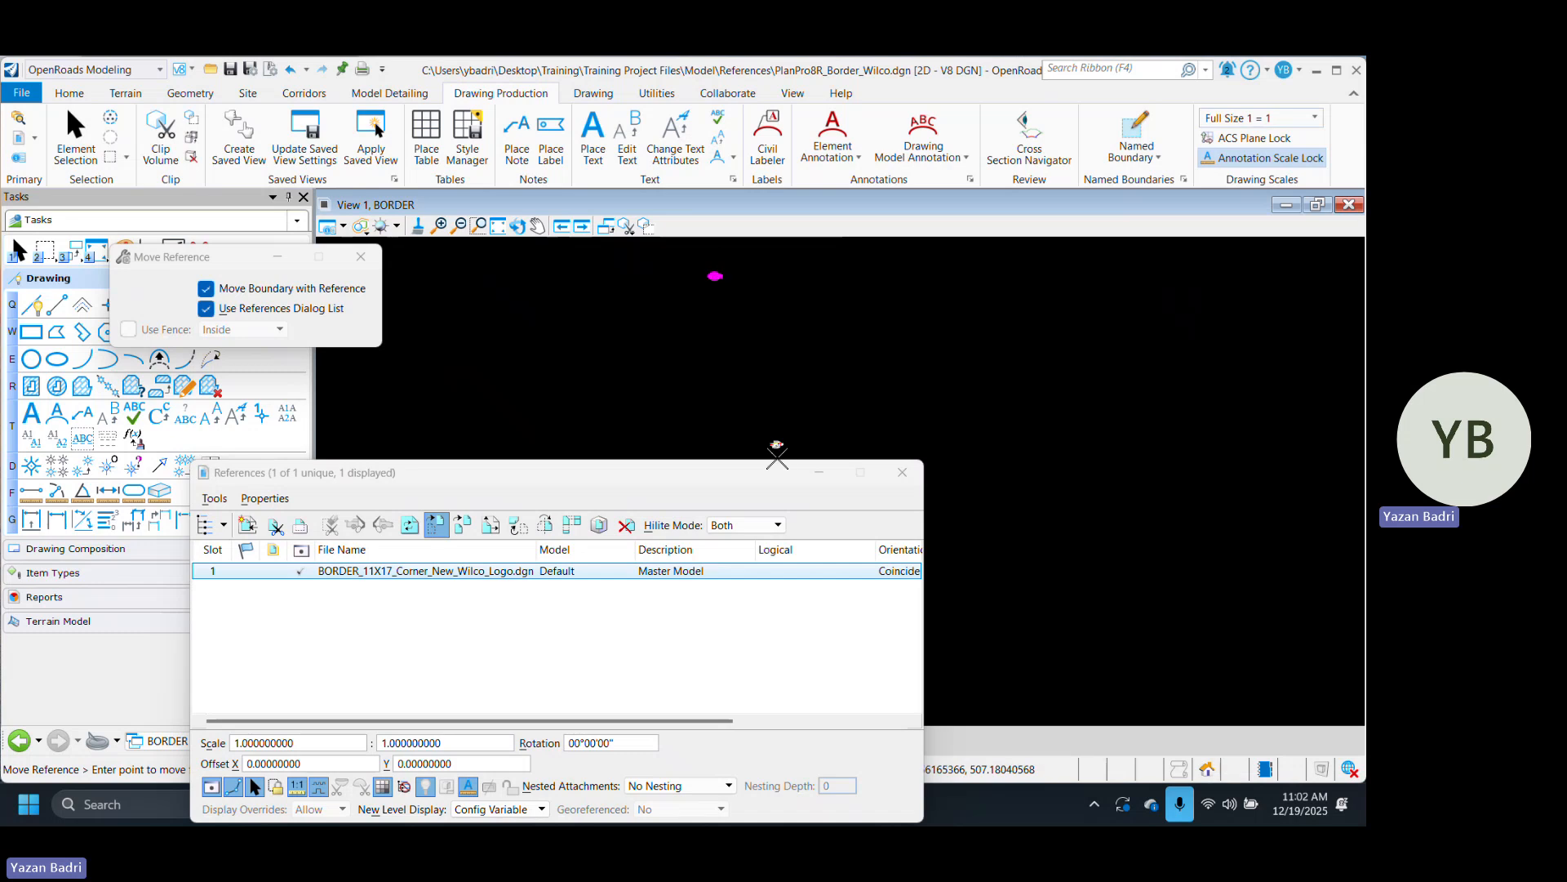
{"action": "left_click_drag", "start_coordinate": [752, 473], "coordinate": [433, 558]}
{"action": "scroll", "coordinate": [831, 626], "scroll_direction": "up", "scroll_amount": 8}
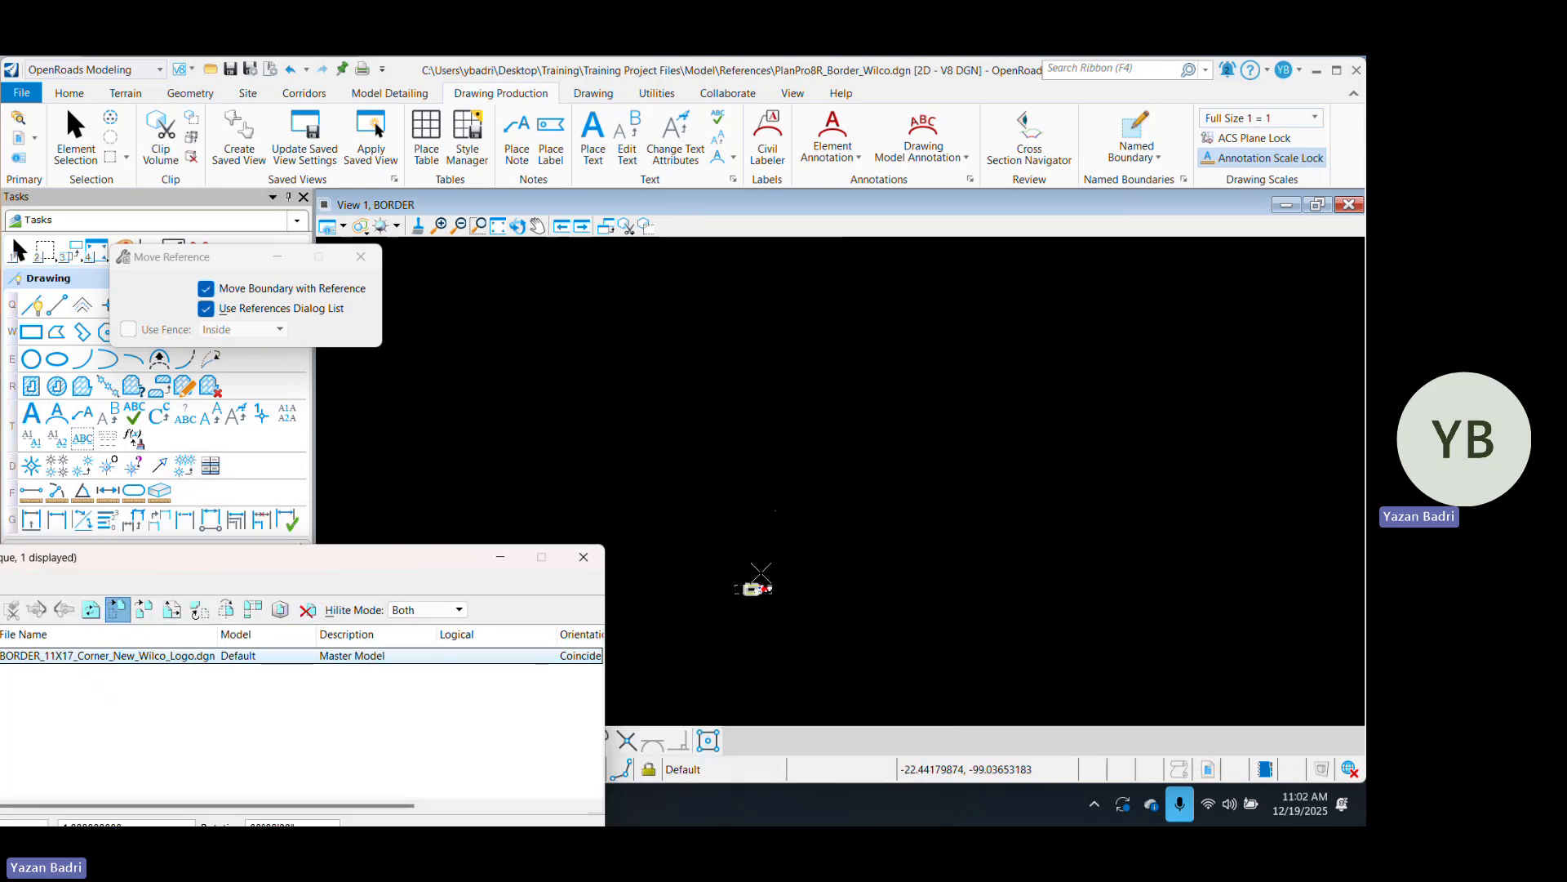
{"action": "left_click", "coordinate": [760, 455]}
{"action": "scroll", "coordinate": [741, 453], "scroll_direction": "up", "scroll_amount": 6}
{"action": "scroll", "coordinate": [836, 508], "scroll_direction": "down", "scroll_amount": 2}
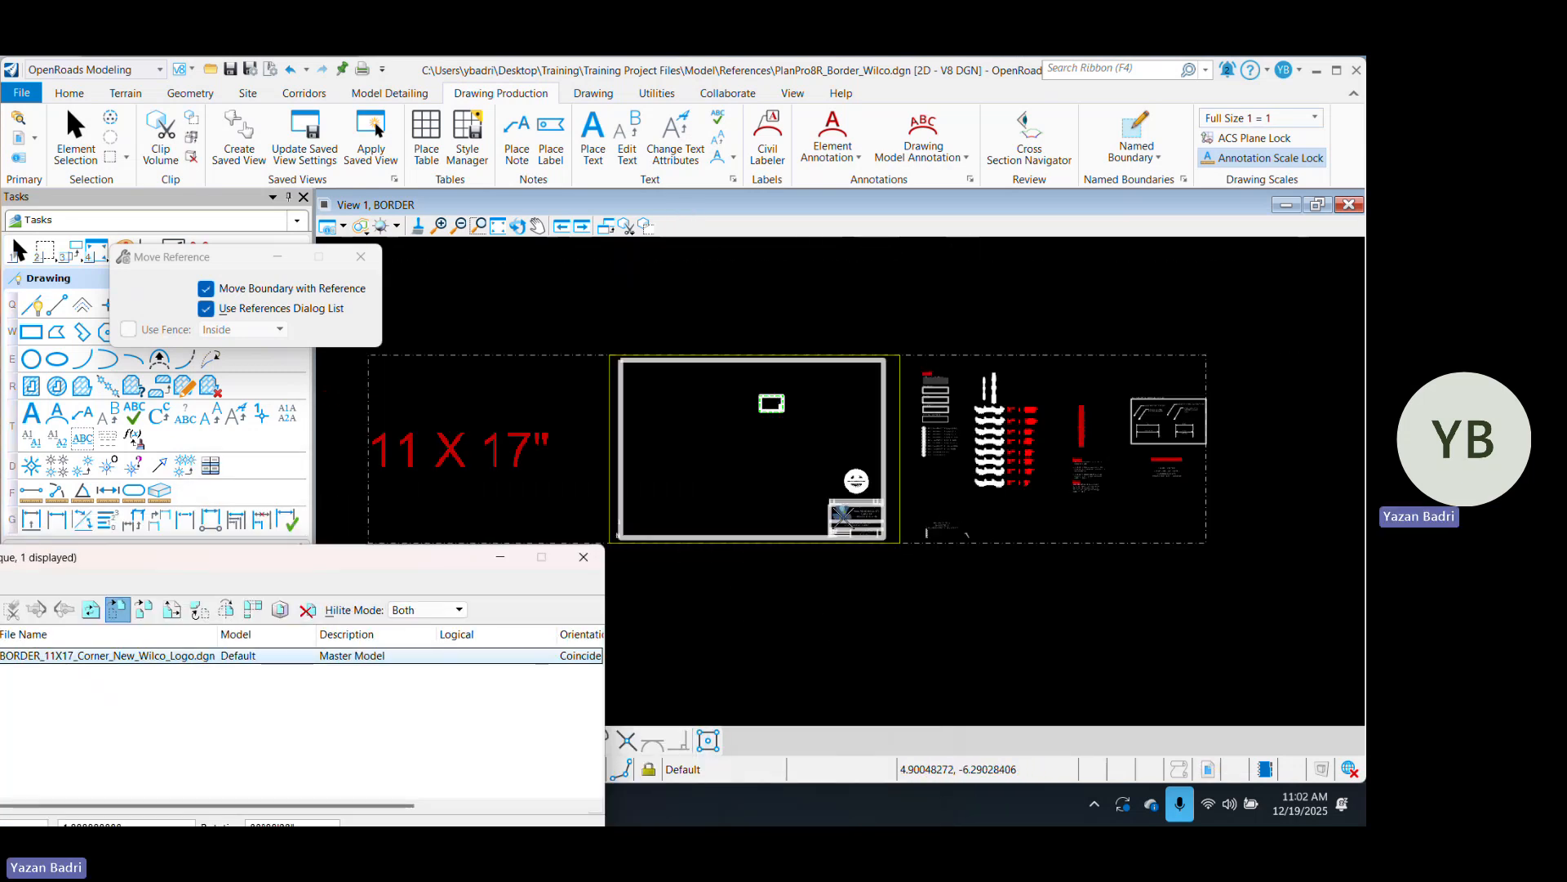
{"action": "left_click", "coordinate": [1175, 607]}
{"action": "left_click", "coordinate": [335, 761]}
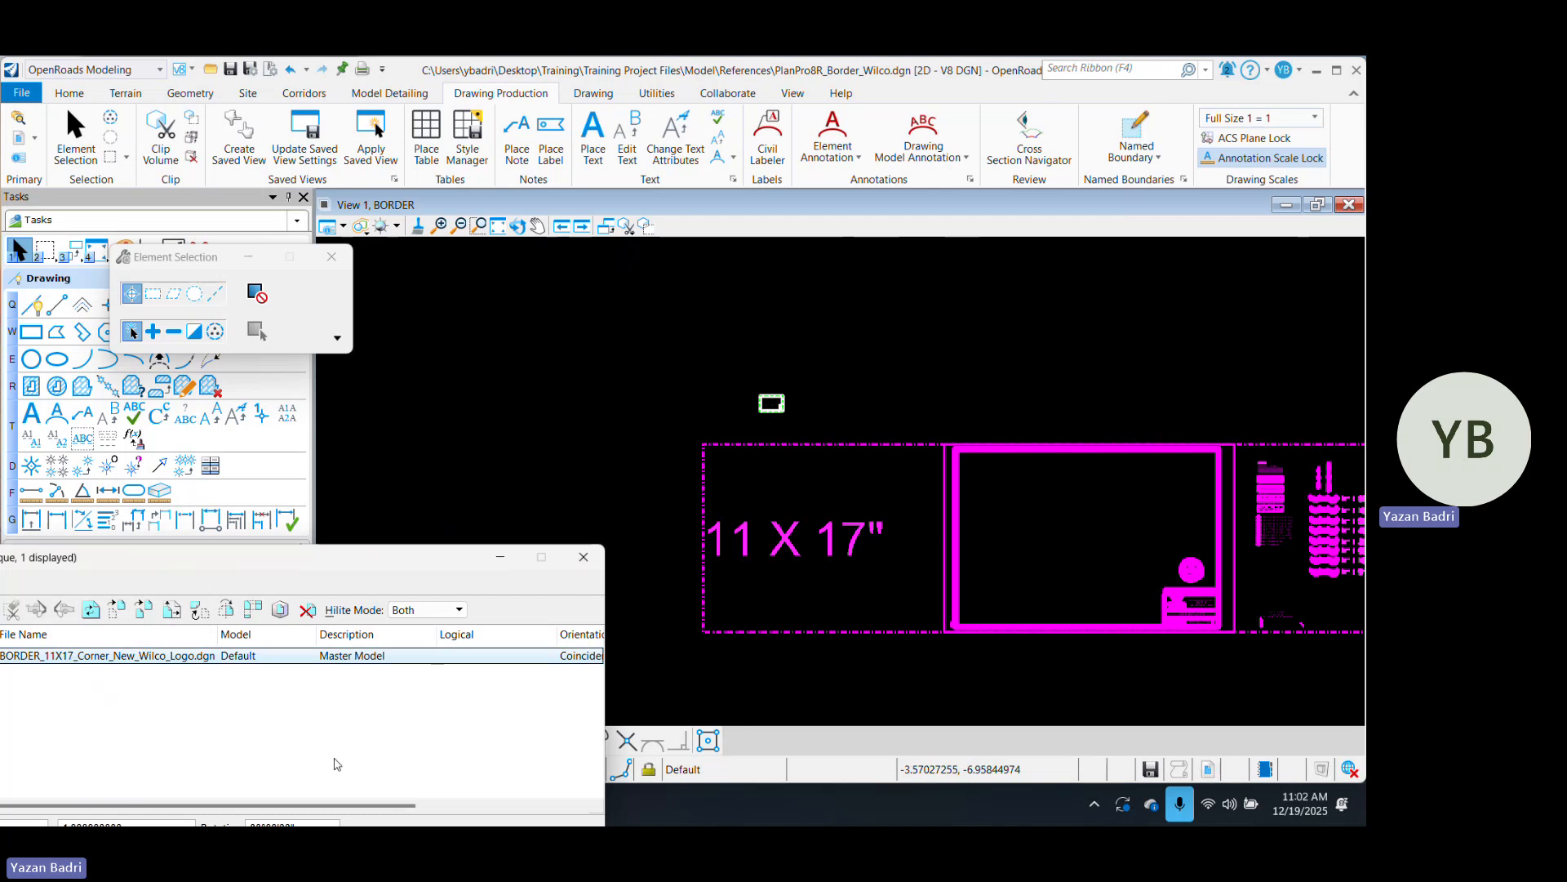
Move the Wilco border reference from its upper-left outer corner onto the original border's upper-left outer corner.
{"action": "right_click", "coordinate": [209, 661]}
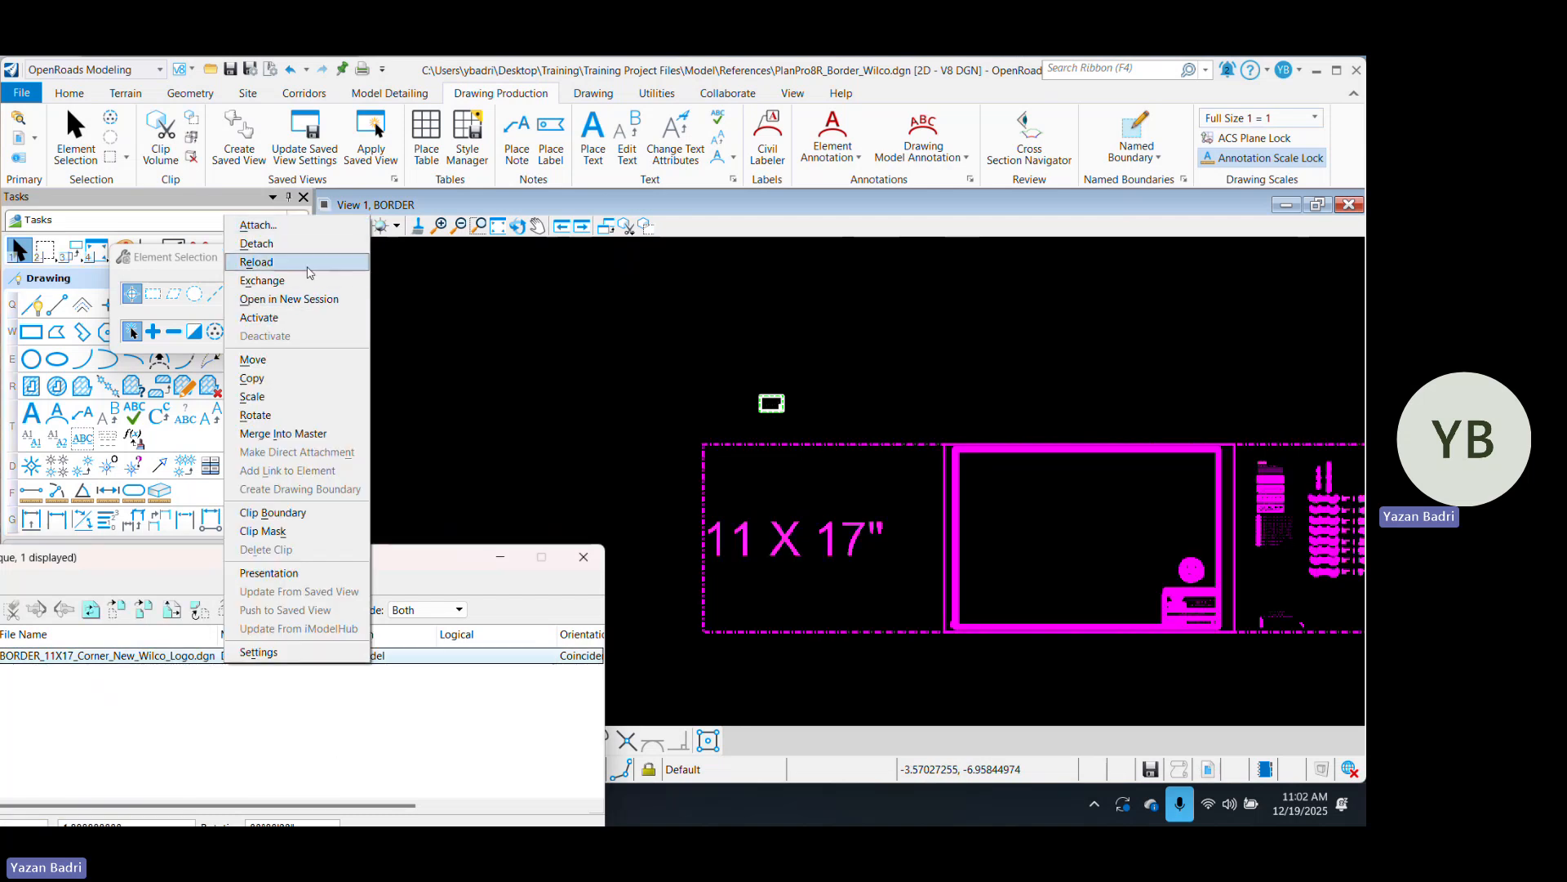
{"action": "left_click", "coordinate": [297, 360]}
{"action": "scroll", "coordinate": [943, 441], "scroll_direction": "up", "scroll_amount": 7}
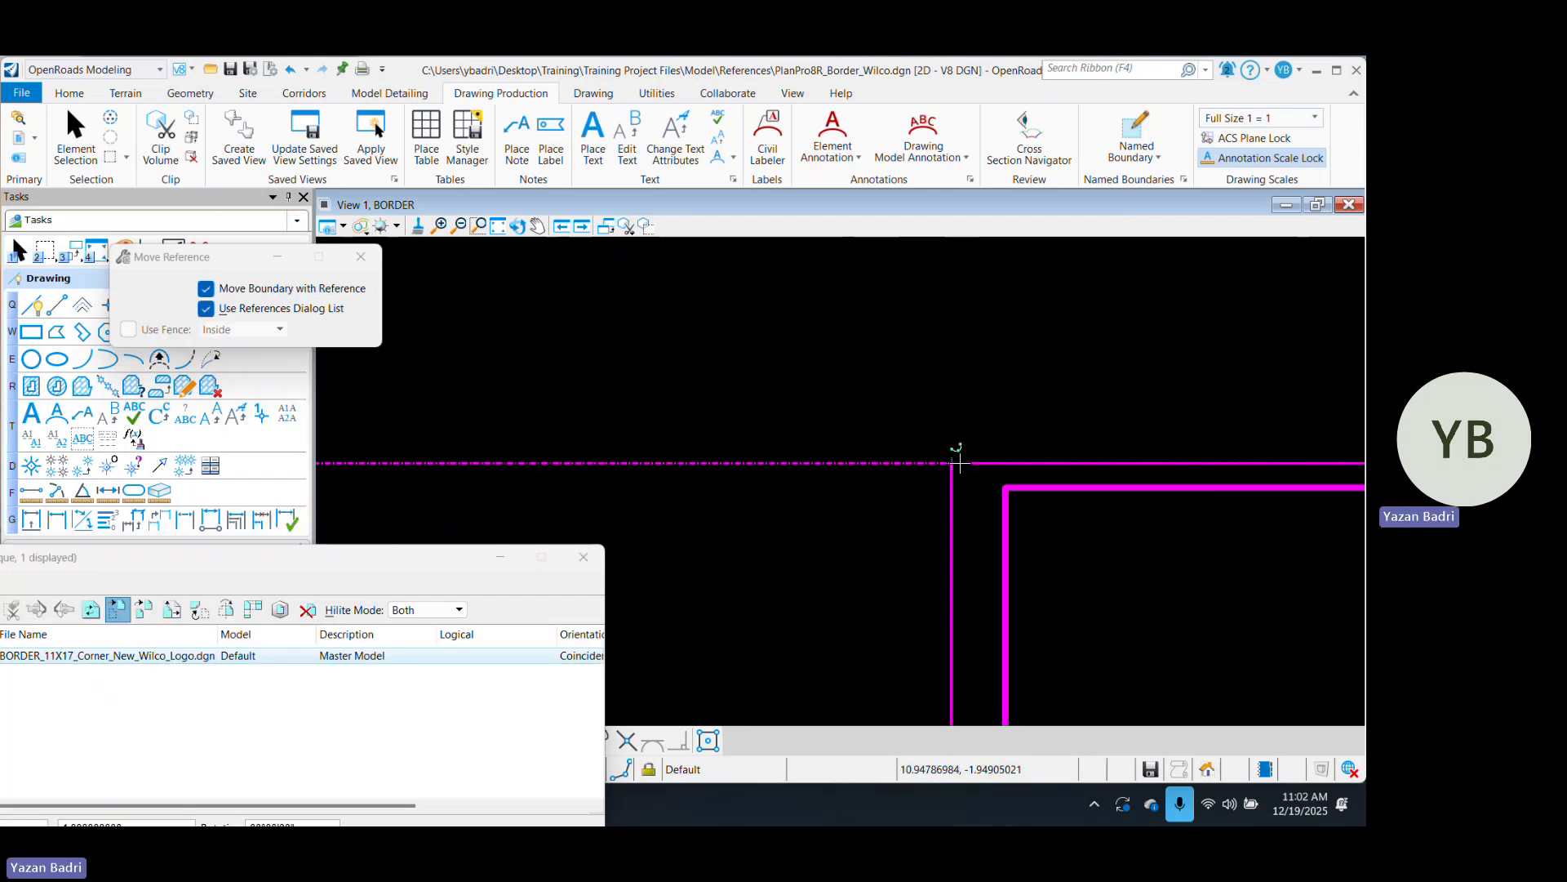
{"action": "left_click", "coordinate": [952, 462]}
{"action": "scroll", "coordinate": [1074, 562], "scroll_direction": "down", "scroll_amount": 6}
{"action": "scroll", "coordinate": [832, 513], "scroll_direction": "up", "scroll_amount": 6}
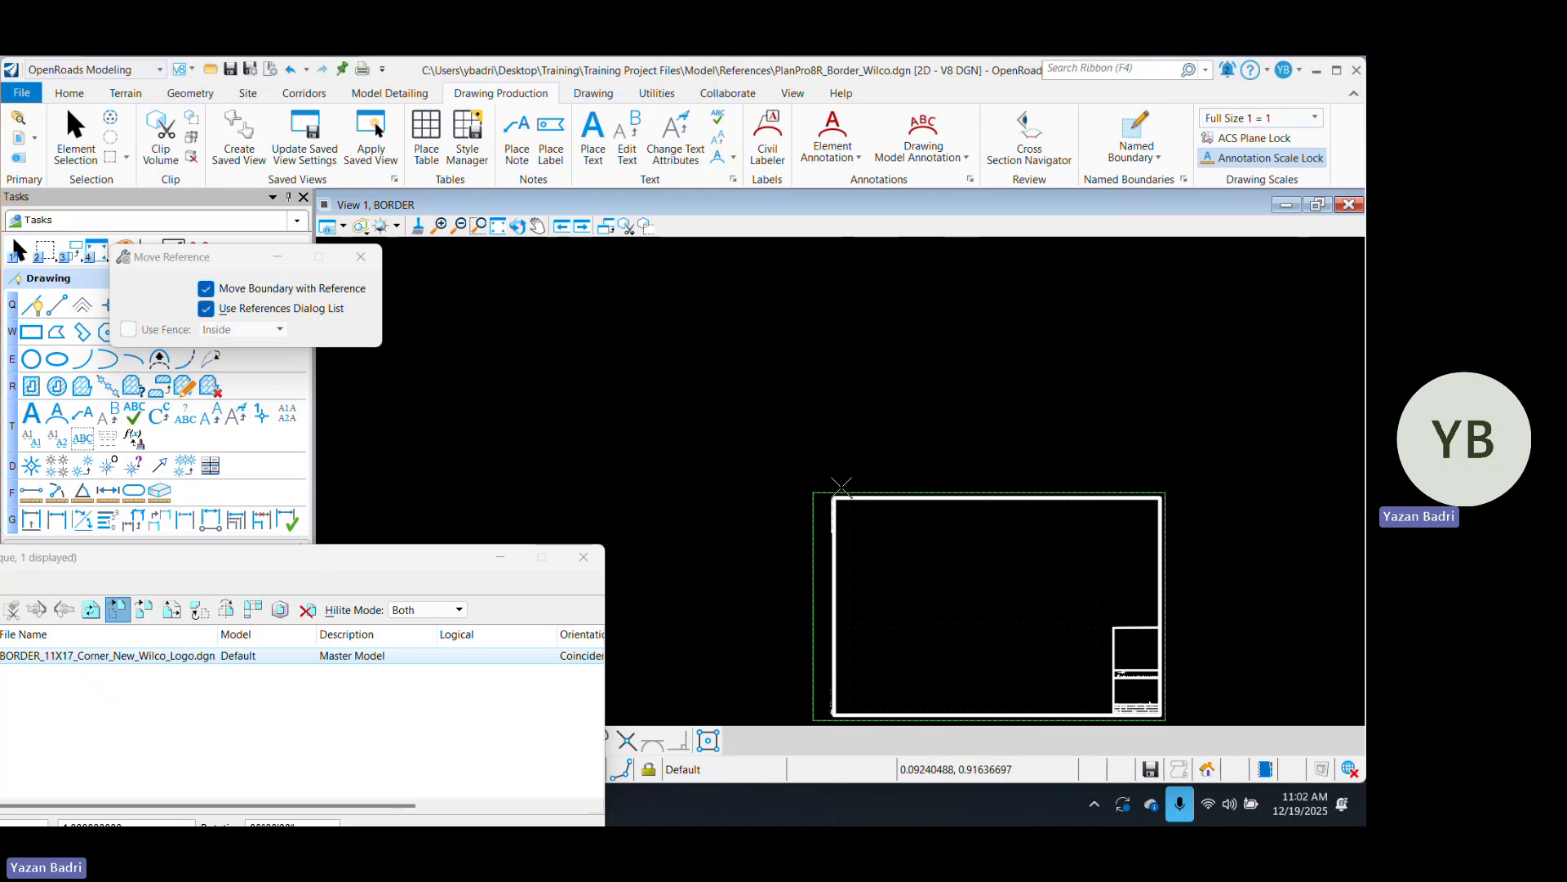
{"action": "left_click", "coordinate": [757, 500]}
{"action": "scroll", "coordinate": [812, 427], "scroll_direction": "down", "scroll_amount": 6}
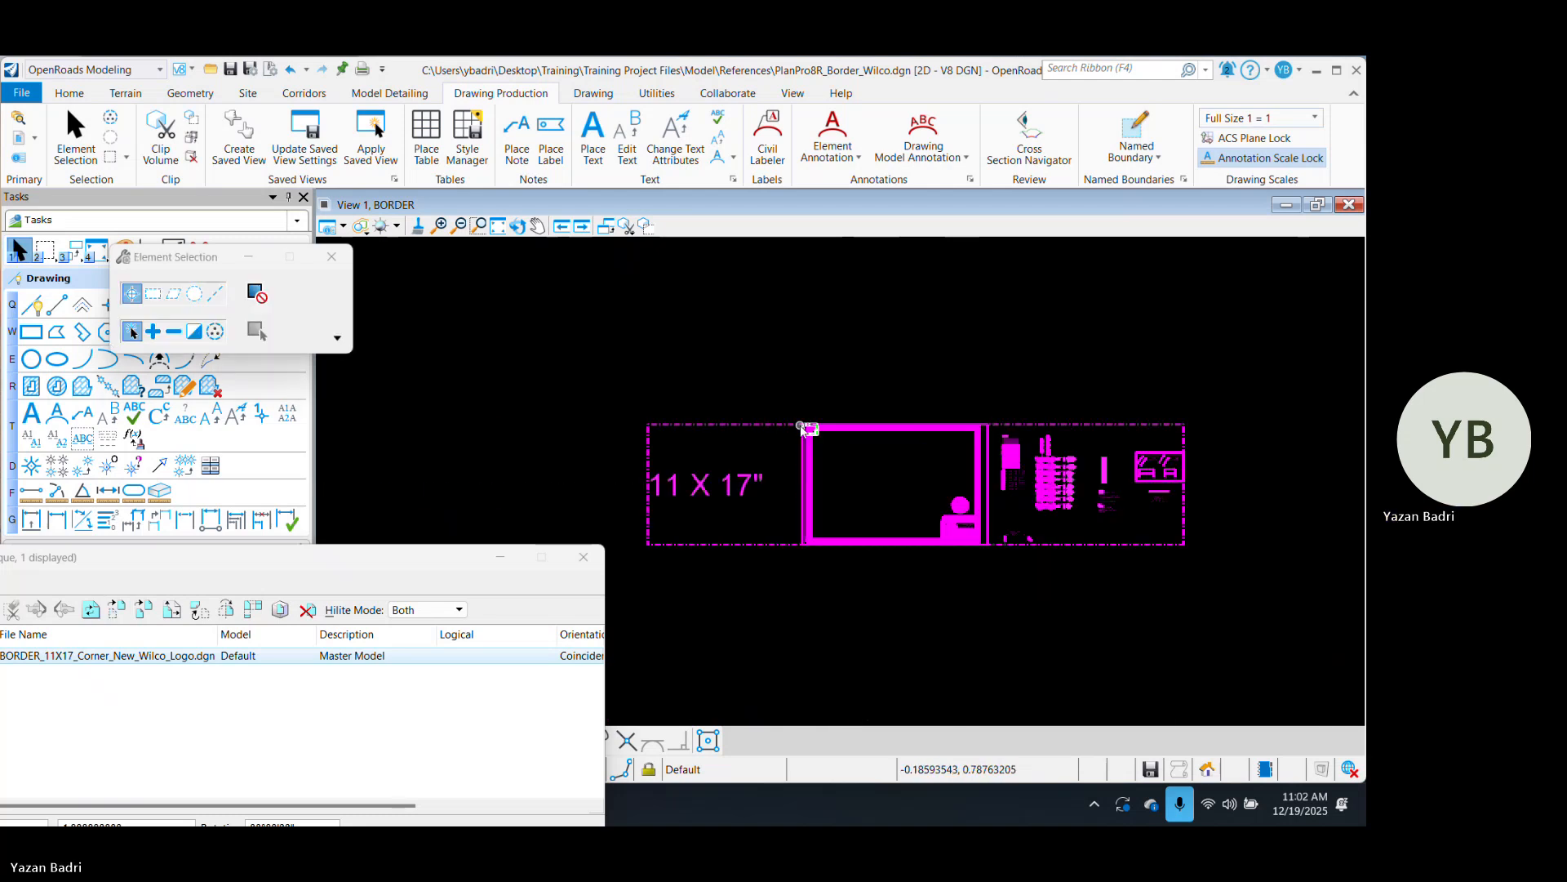
Scale the Wilco border reference by points about the shared upper-left corner, bringing its upper-right outer corner onto the original border's upper-right outer corner.
{"action": "right_click", "coordinate": [190, 661]}
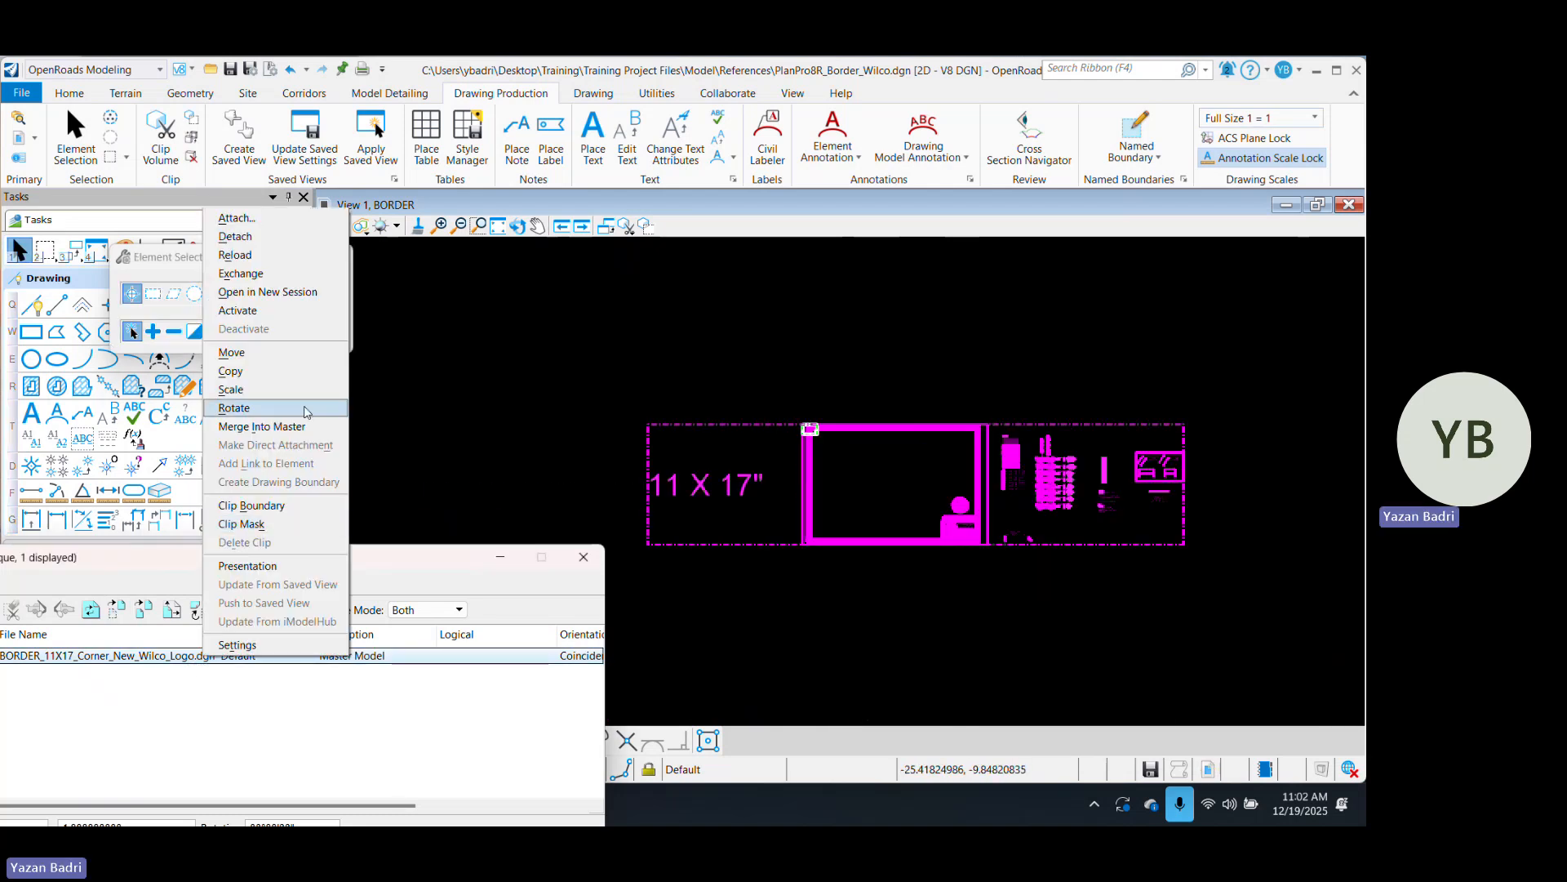
{"action": "left_click", "coordinate": [245, 395]}
{"action": "left_click", "coordinate": [343, 290]}
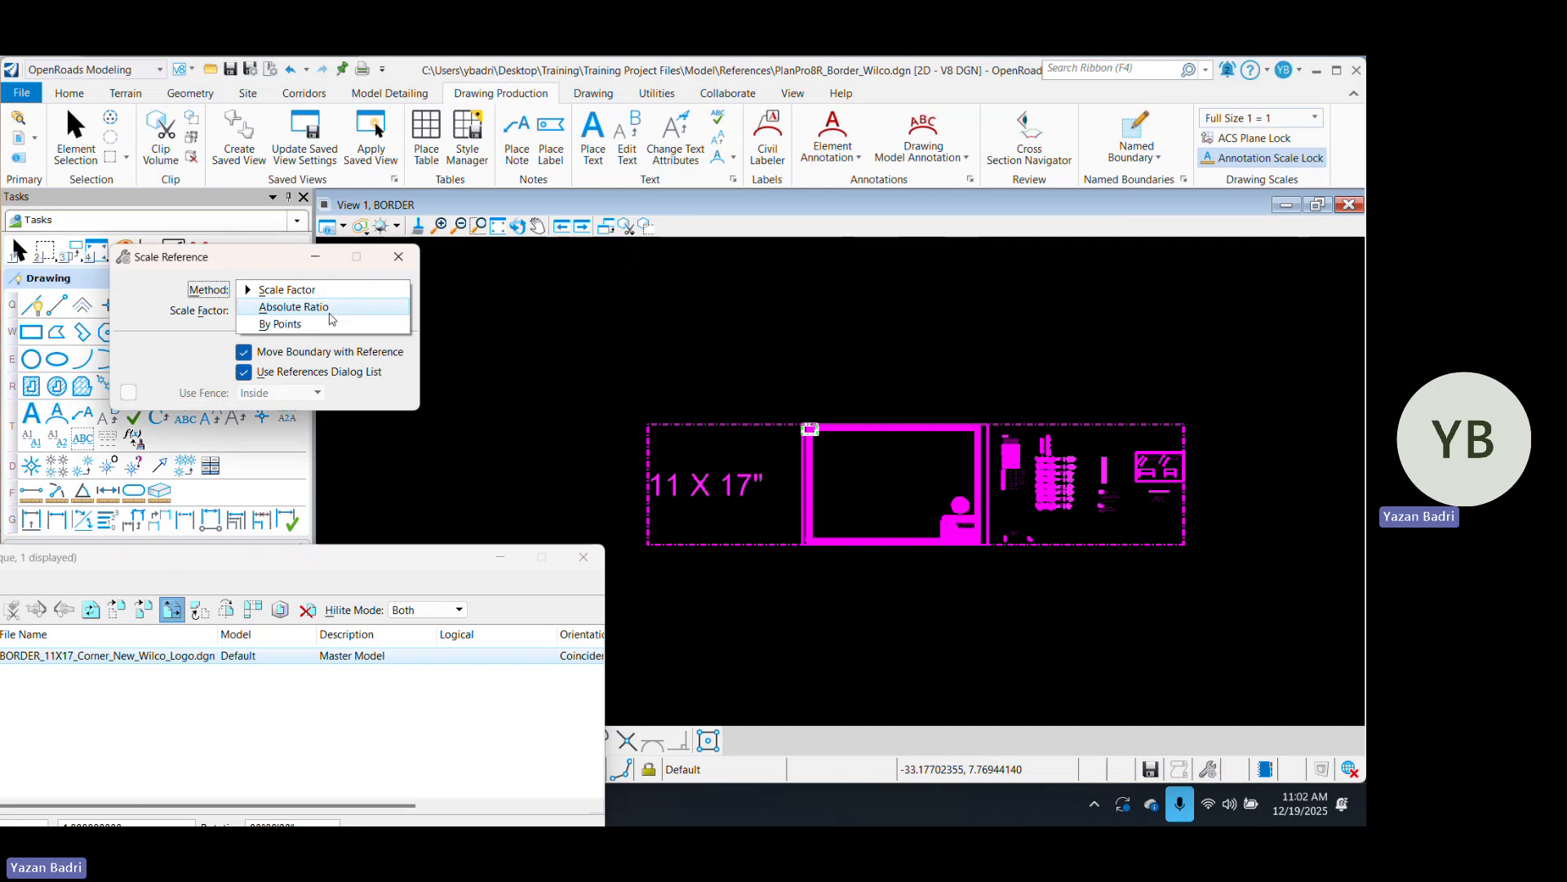
{"action": "left_click", "coordinate": [332, 324]}
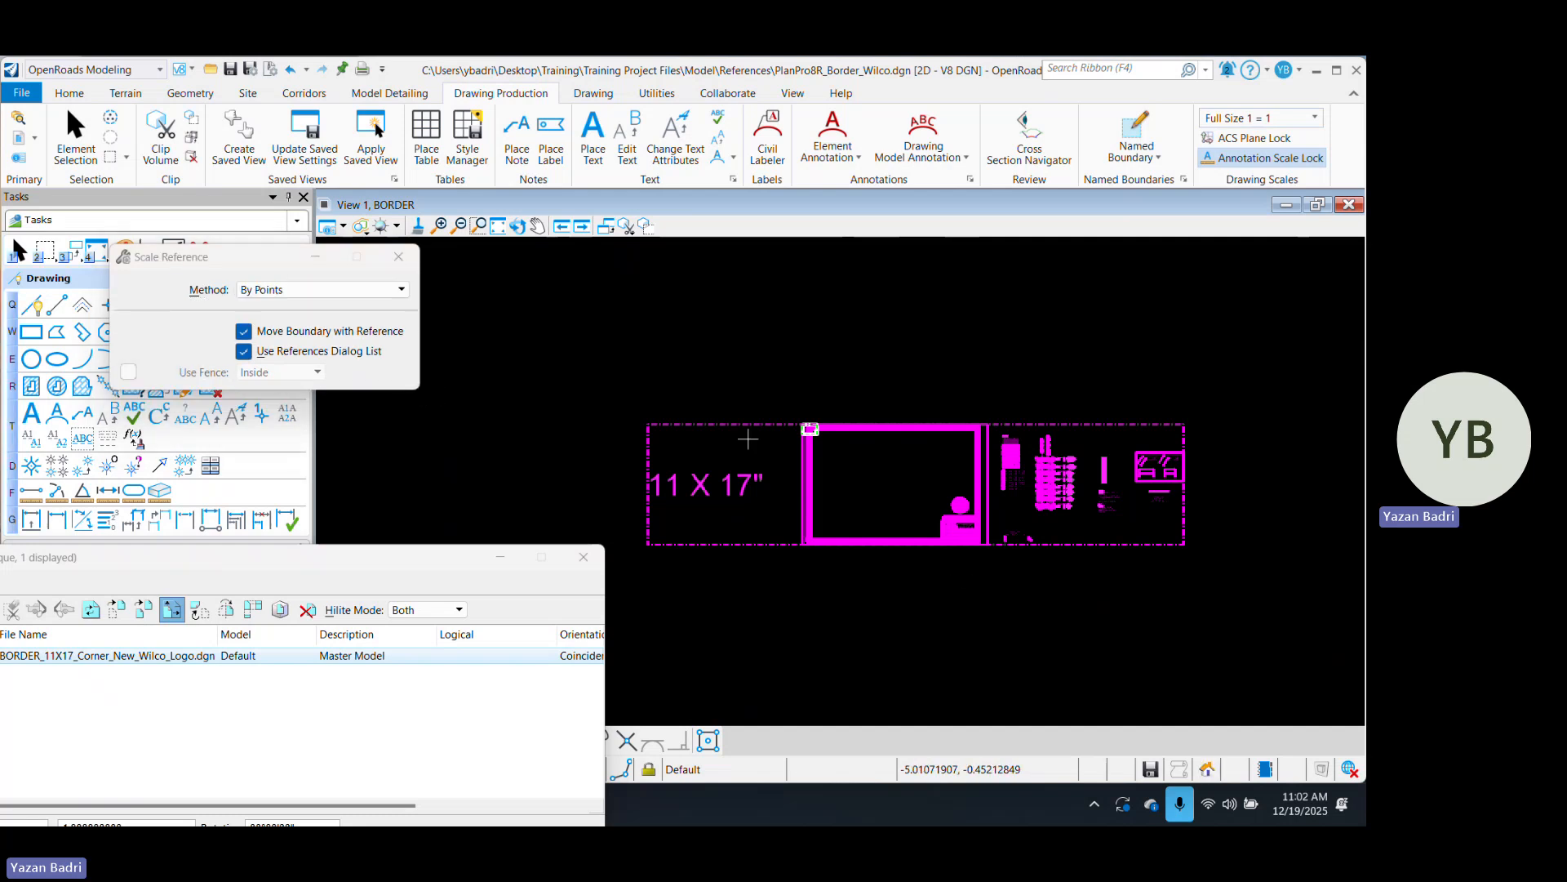
{"action": "scroll", "coordinate": [759, 431], "scroll_direction": "up", "scroll_amount": 4}
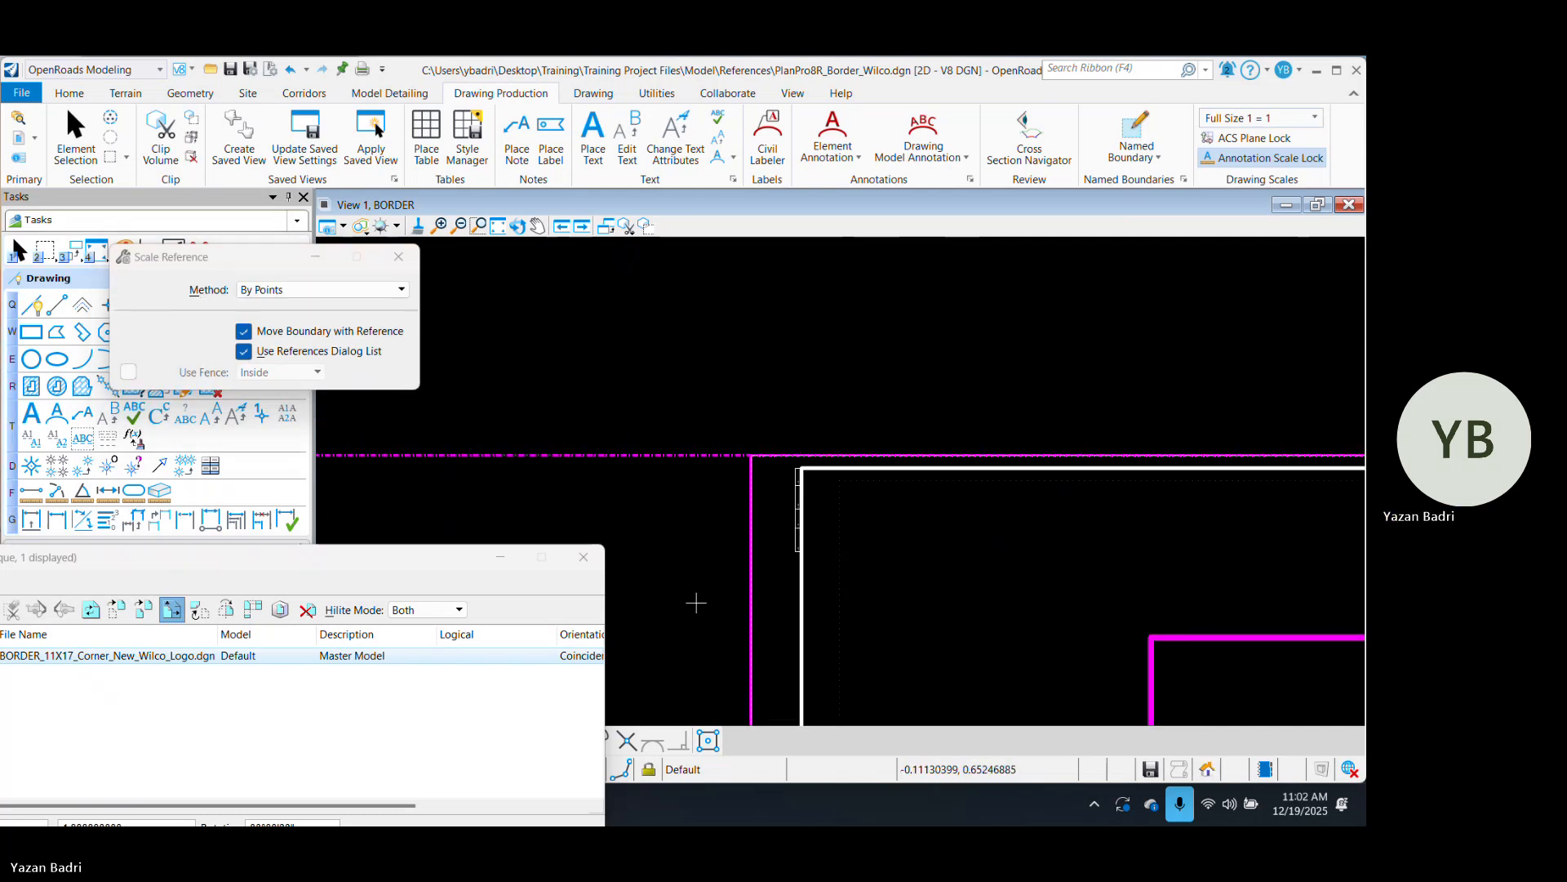
{"action": "scroll", "coordinate": [738, 518], "scroll_direction": "down", "scroll_amount": 5}
{"action": "scroll", "coordinate": [977, 519], "scroll_direction": "down", "scroll_amount": 4}
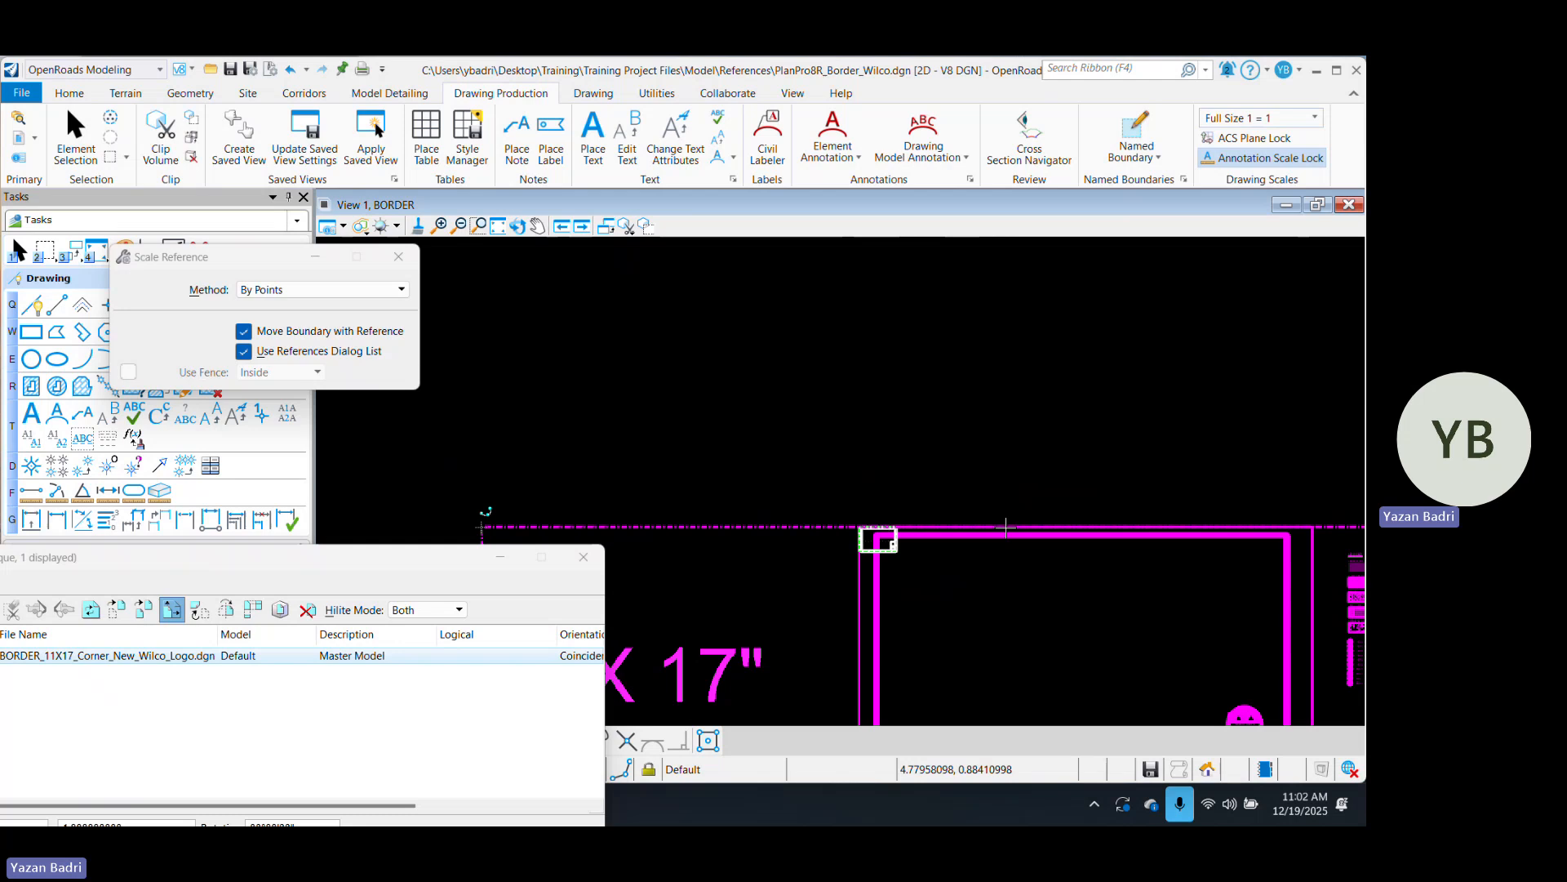
{"action": "scroll", "coordinate": [1315, 539], "scroll_direction": "up", "scroll_amount": 4}
{"action": "left_click", "coordinate": [1311, 523]}
{"action": "scroll", "coordinate": [1309, 523], "scroll_direction": "down", "scroll_amount": 5}
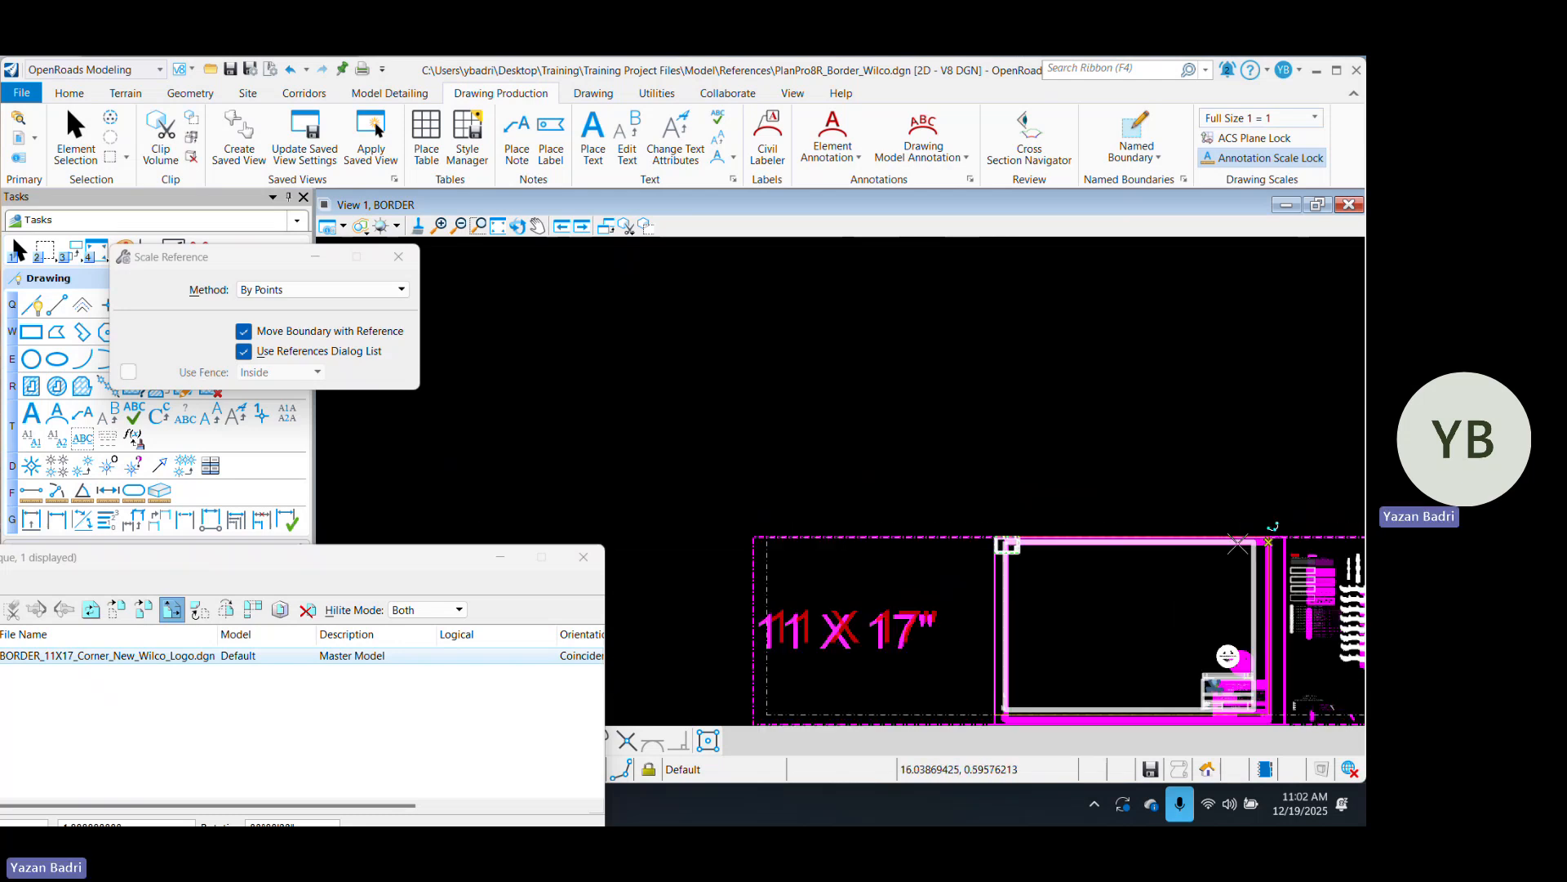
{"action": "scroll", "coordinate": [1017, 524], "scroll_direction": "up", "scroll_amount": 8}
{"action": "scroll", "coordinate": [1062, 506], "scroll_direction": "up", "scroll_amount": 6}
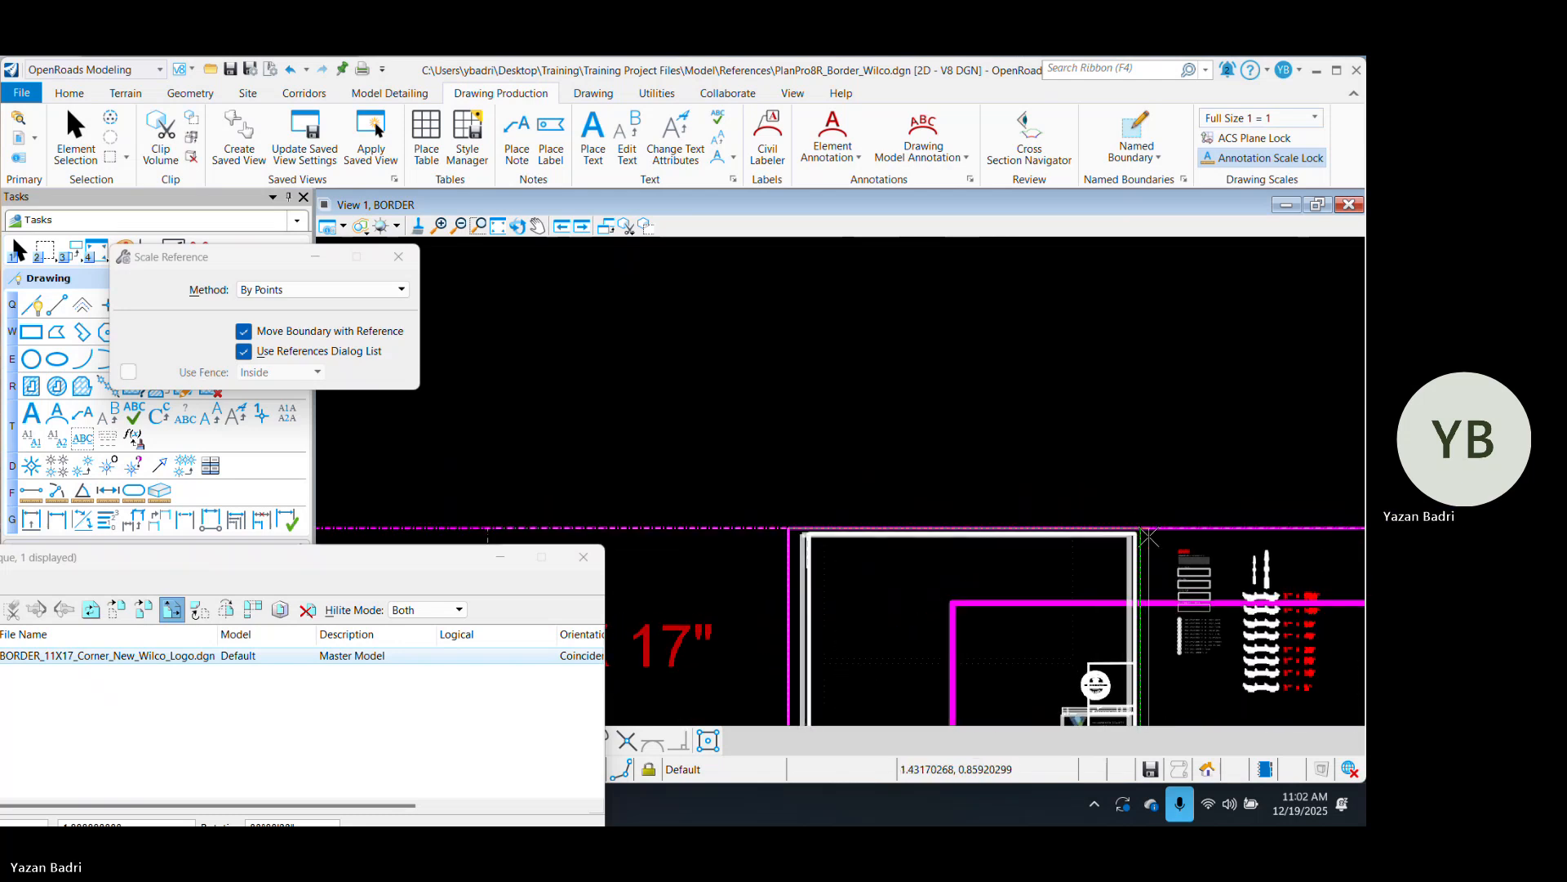
{"action": "left_click", "coordinate": [1109, 507]}
{"action": "scroll", "coordinate": [1061, 530], "scroll_direction": "down", "scroll_amount": 5}
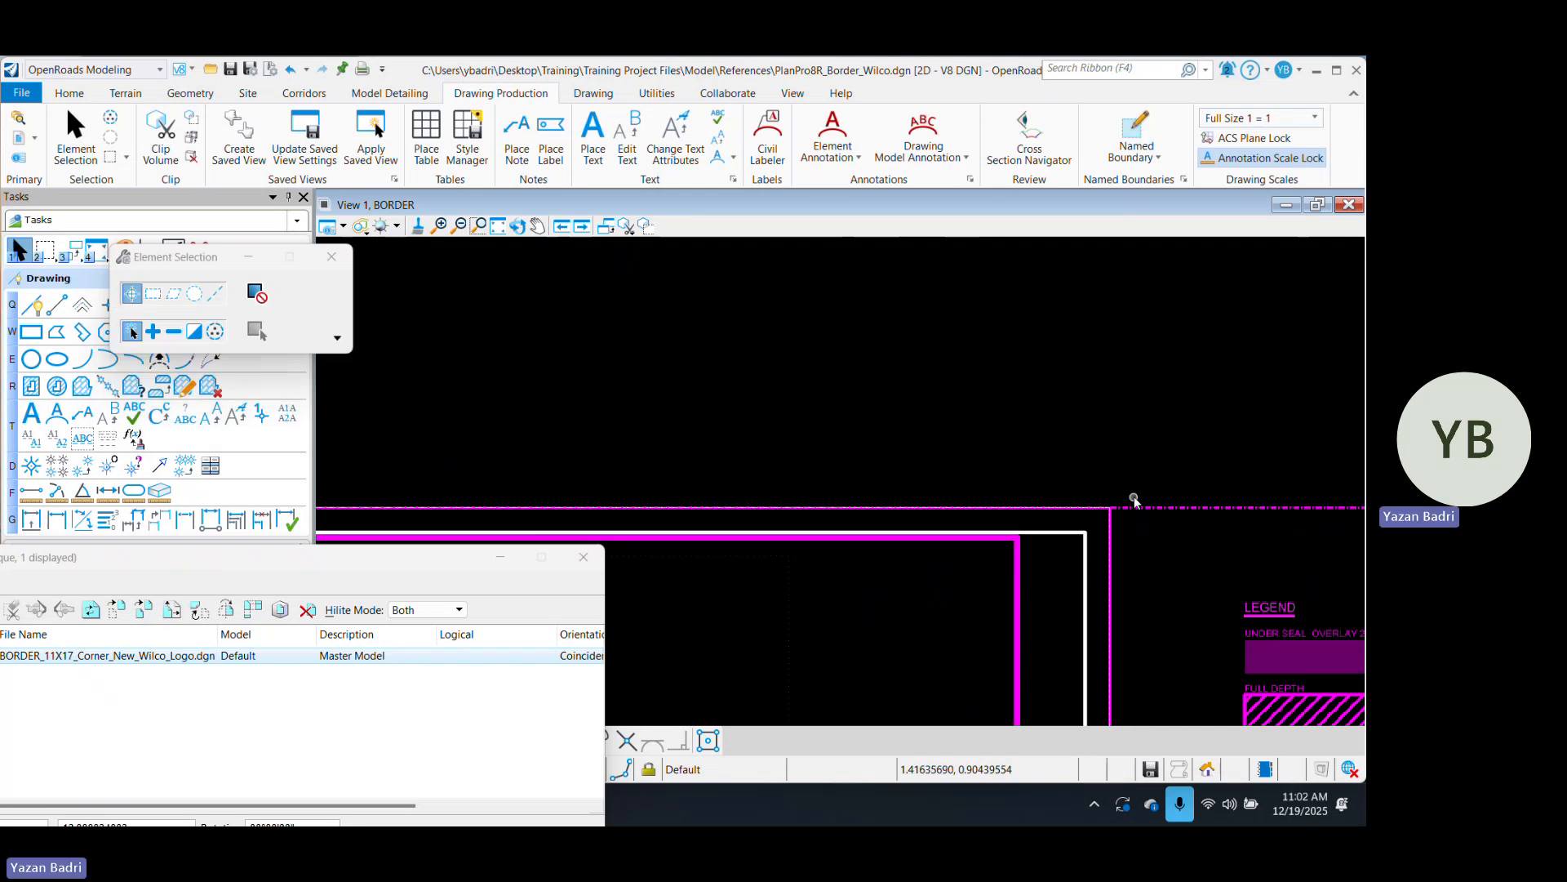
{"action": "scroll", "coordinate": [1035, 549], "scroll_direction": "up", "scroll_amount": 3}
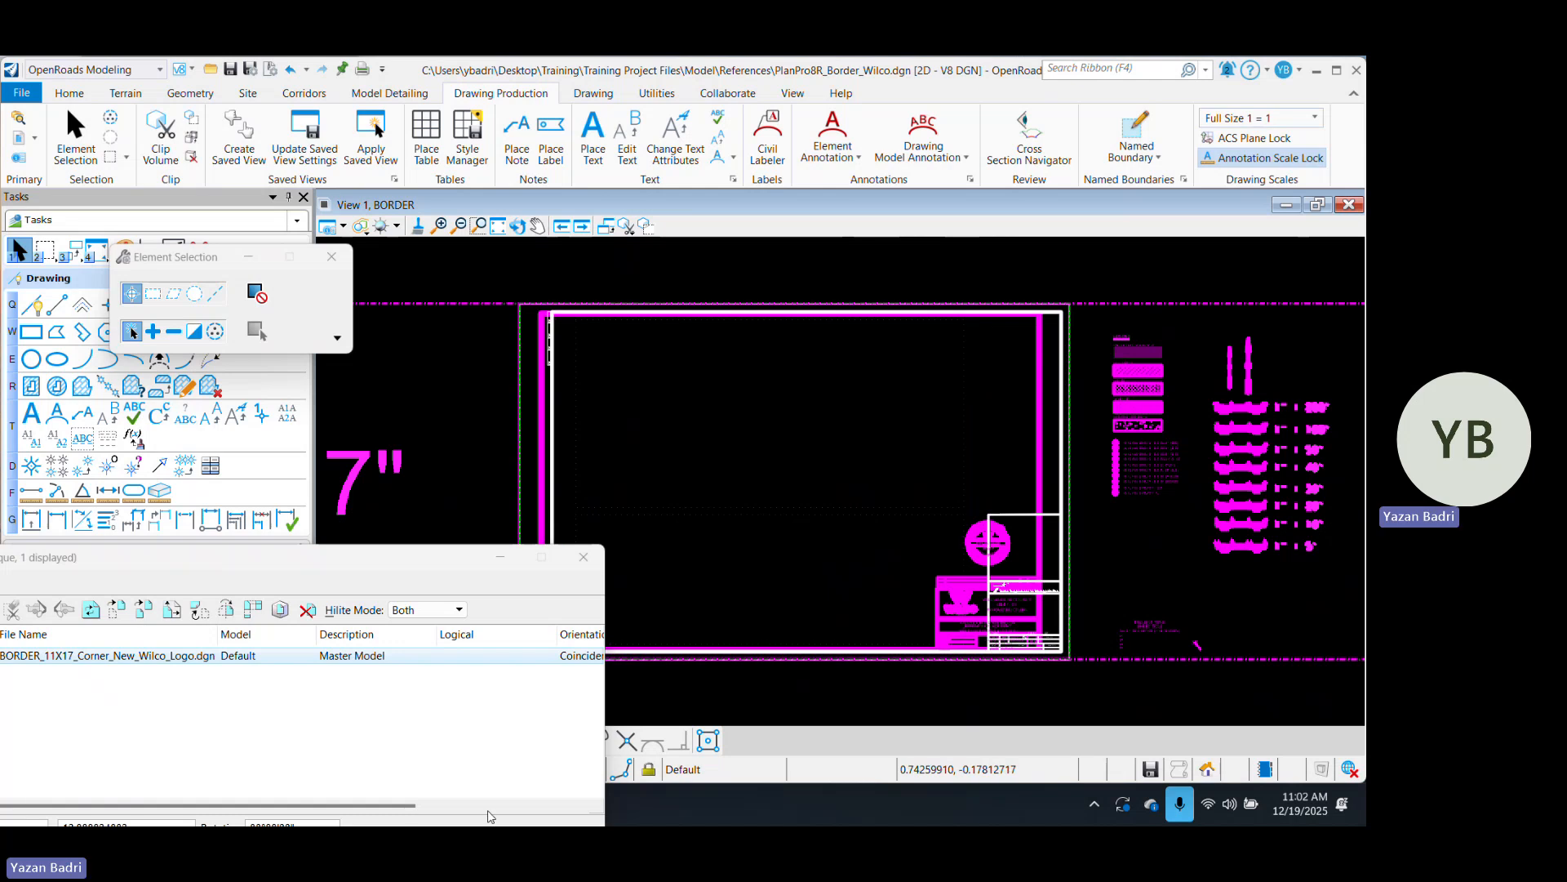
Toggle the Wilco border reference's display off and on to compare its fit with the original border.
{"action": "left_click_drag", "start_coordinate": [301, 566], "coordinate": [657, 536]}
{"action": "left_click", "coordinate": [339, 627]}
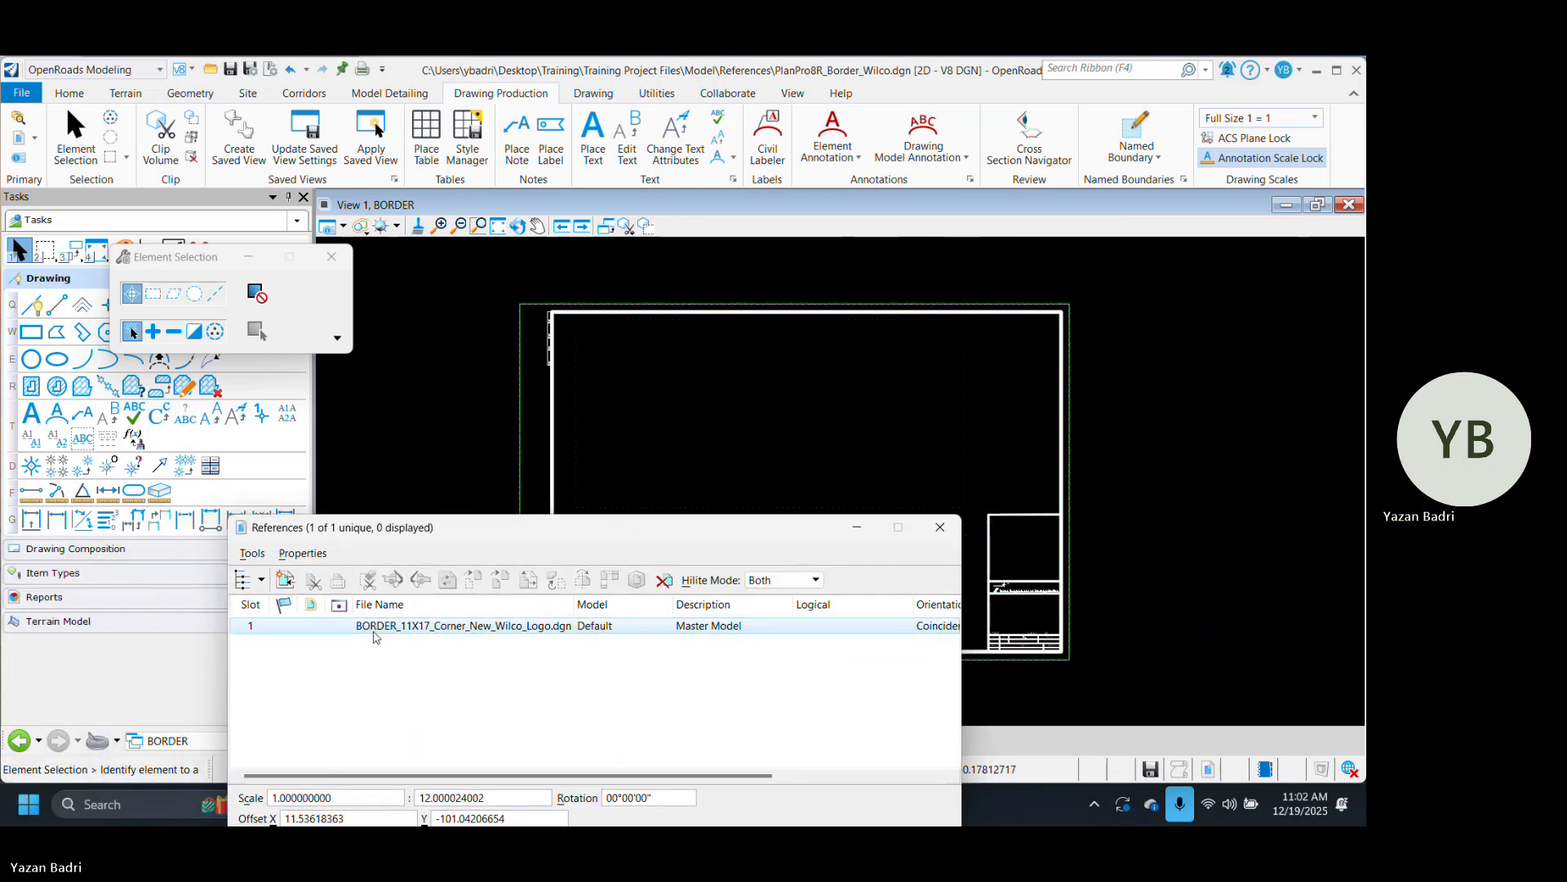
{"action": "left_click", "coordinate": [339, 627]}
{"action": "left_click", "coordinate": [411, 679]}
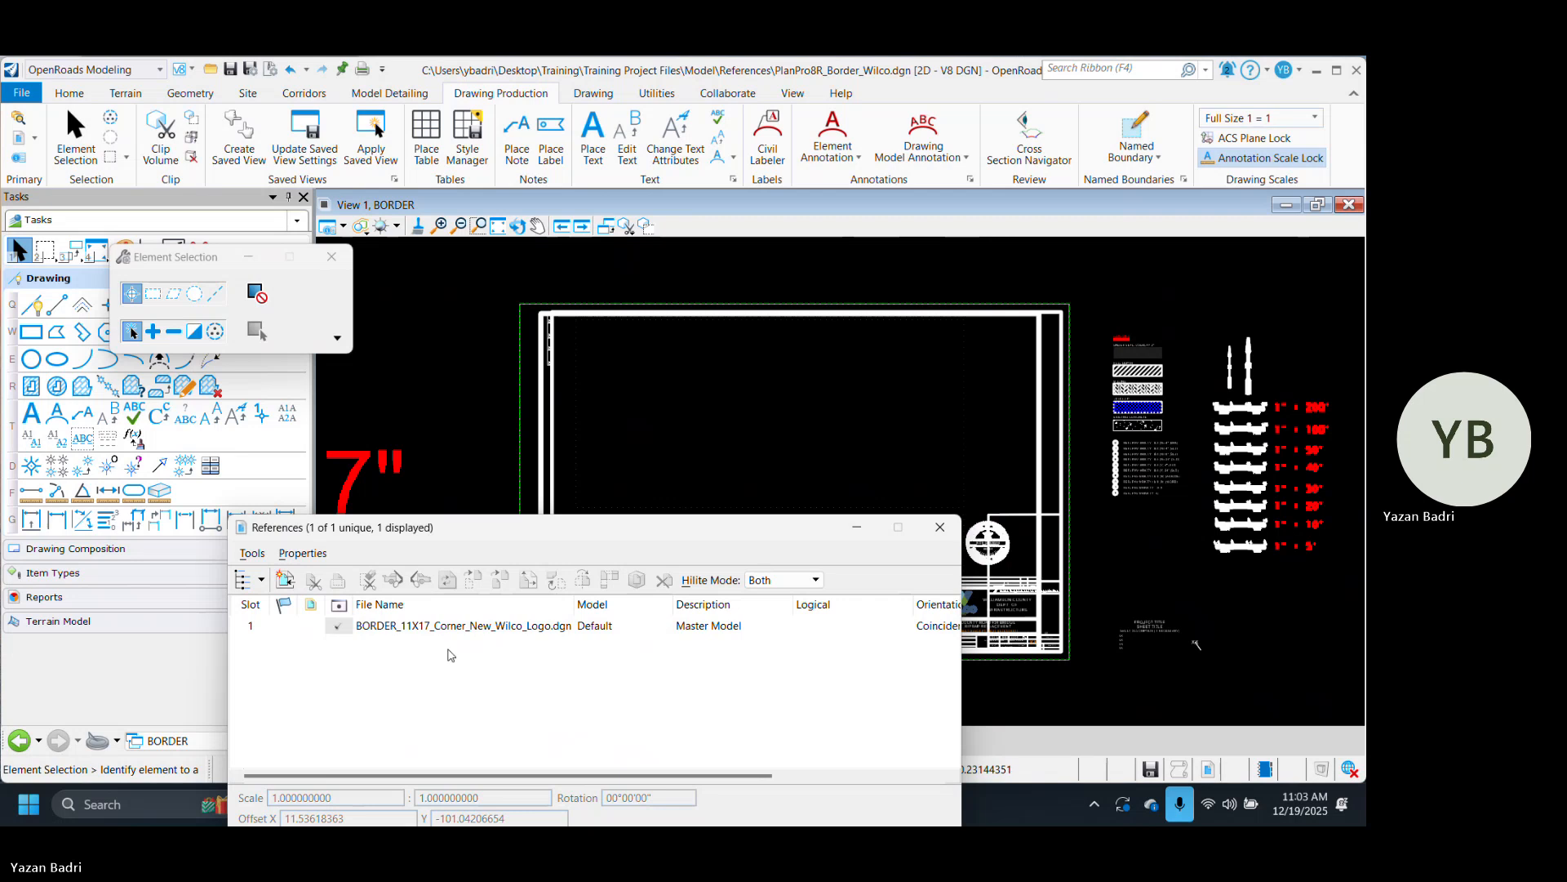
{"action": "left_click", "coordinate": [340, 627]}
{"action": "left_click", "coordinate": [340, 628]}
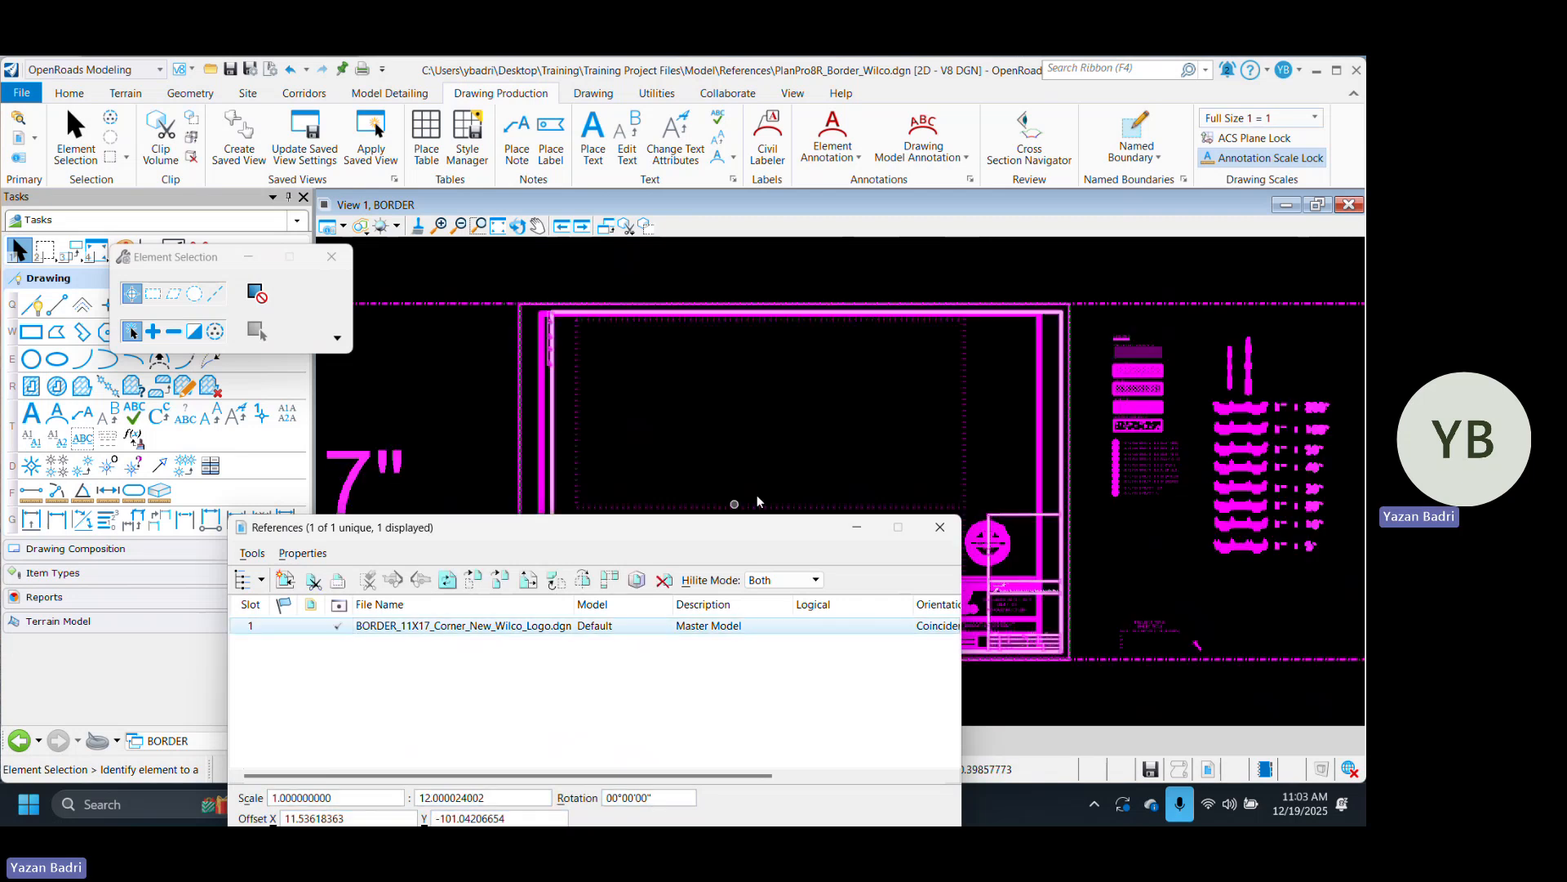
{"action": "left_click_drag", "start_coordinate": [722, 530], "coordinate": [637, 709]}
{"action": "scroll", "coordinate": [863, 449], "scroll_direction": "down", "scroll_amount": 4}
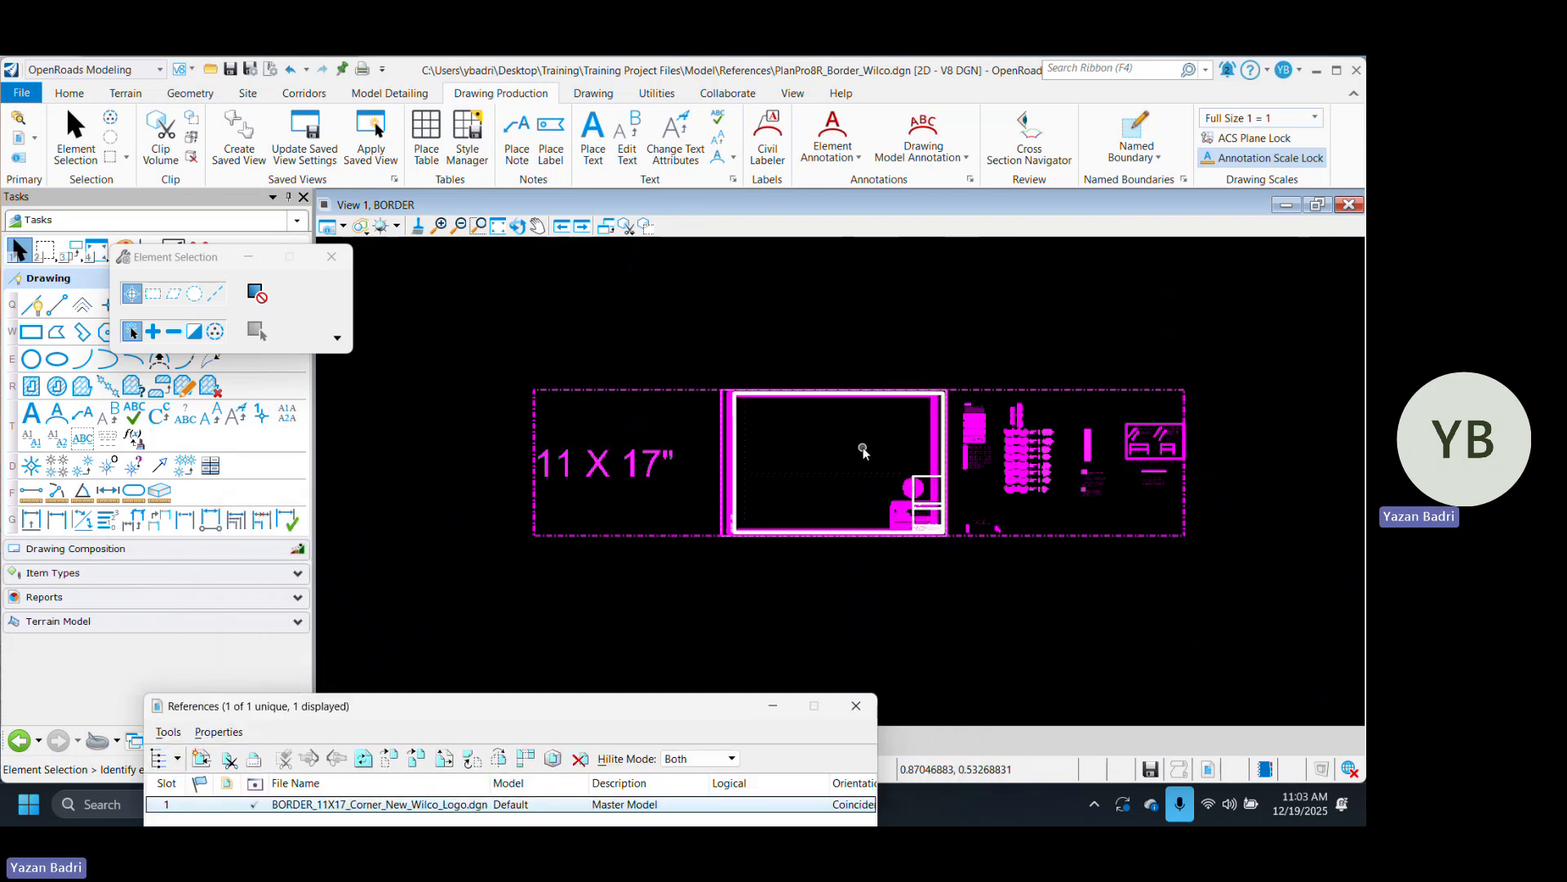
Drop the original border cell twice with Complex and Shared Cells enabled to break it into individual elements.
{"action": "left_click", "coordinate": [944, 475]}
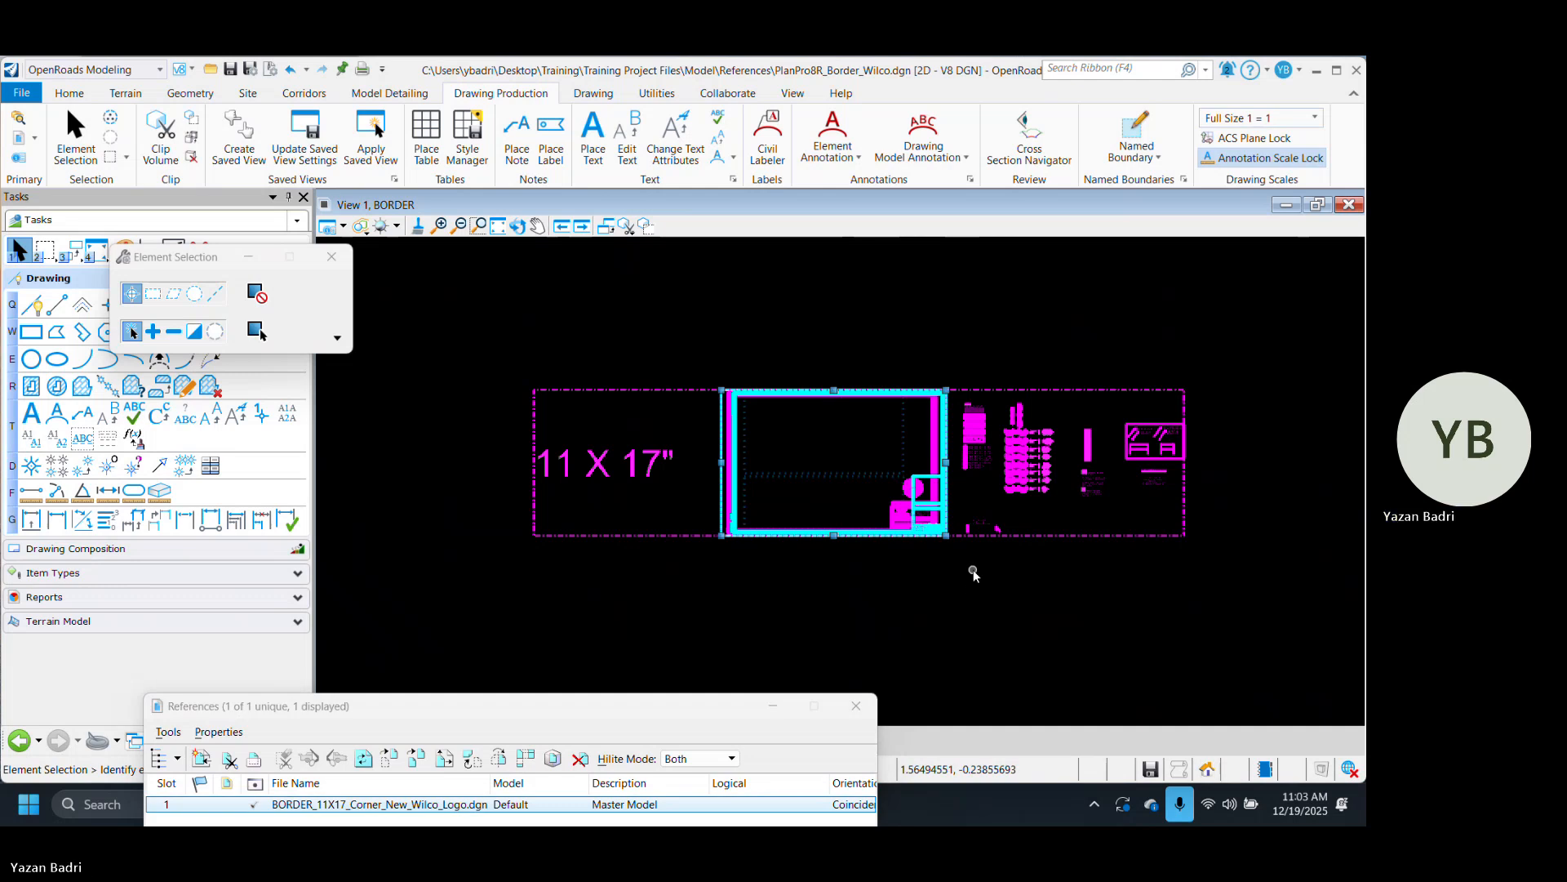
{"action": "scroll", "coordinate": [775, 529], "scroll_direction": "up", "scroll_amount": 5}
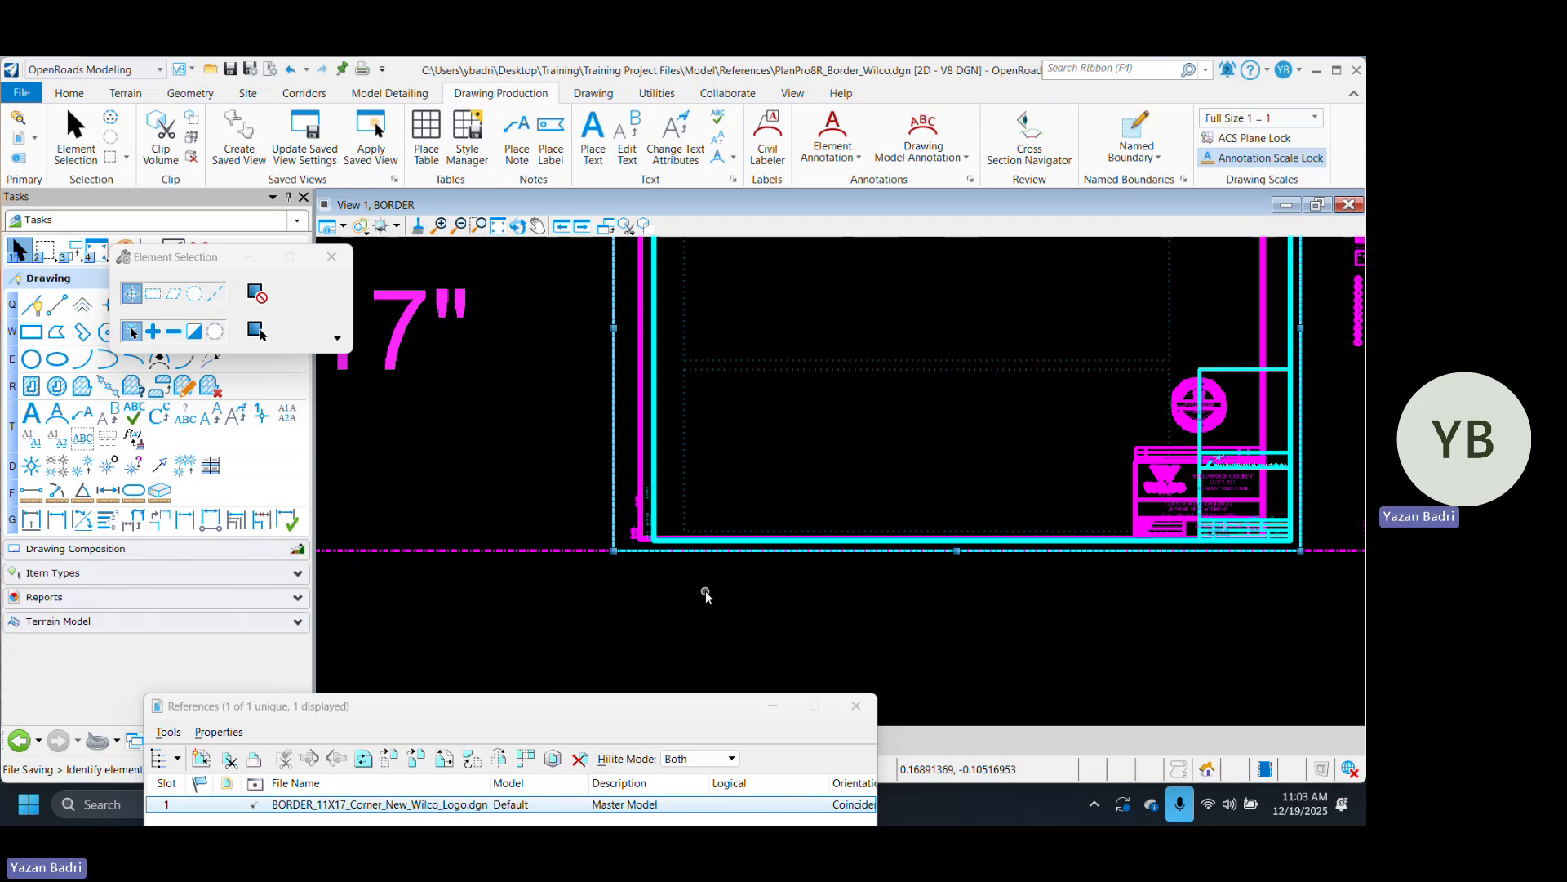
{"action": "left_click_drag", "start_coordinate": [202, 250], "coordinate": [141, 482]}
{"action": "left_click", "coordinate": [150, 255]}
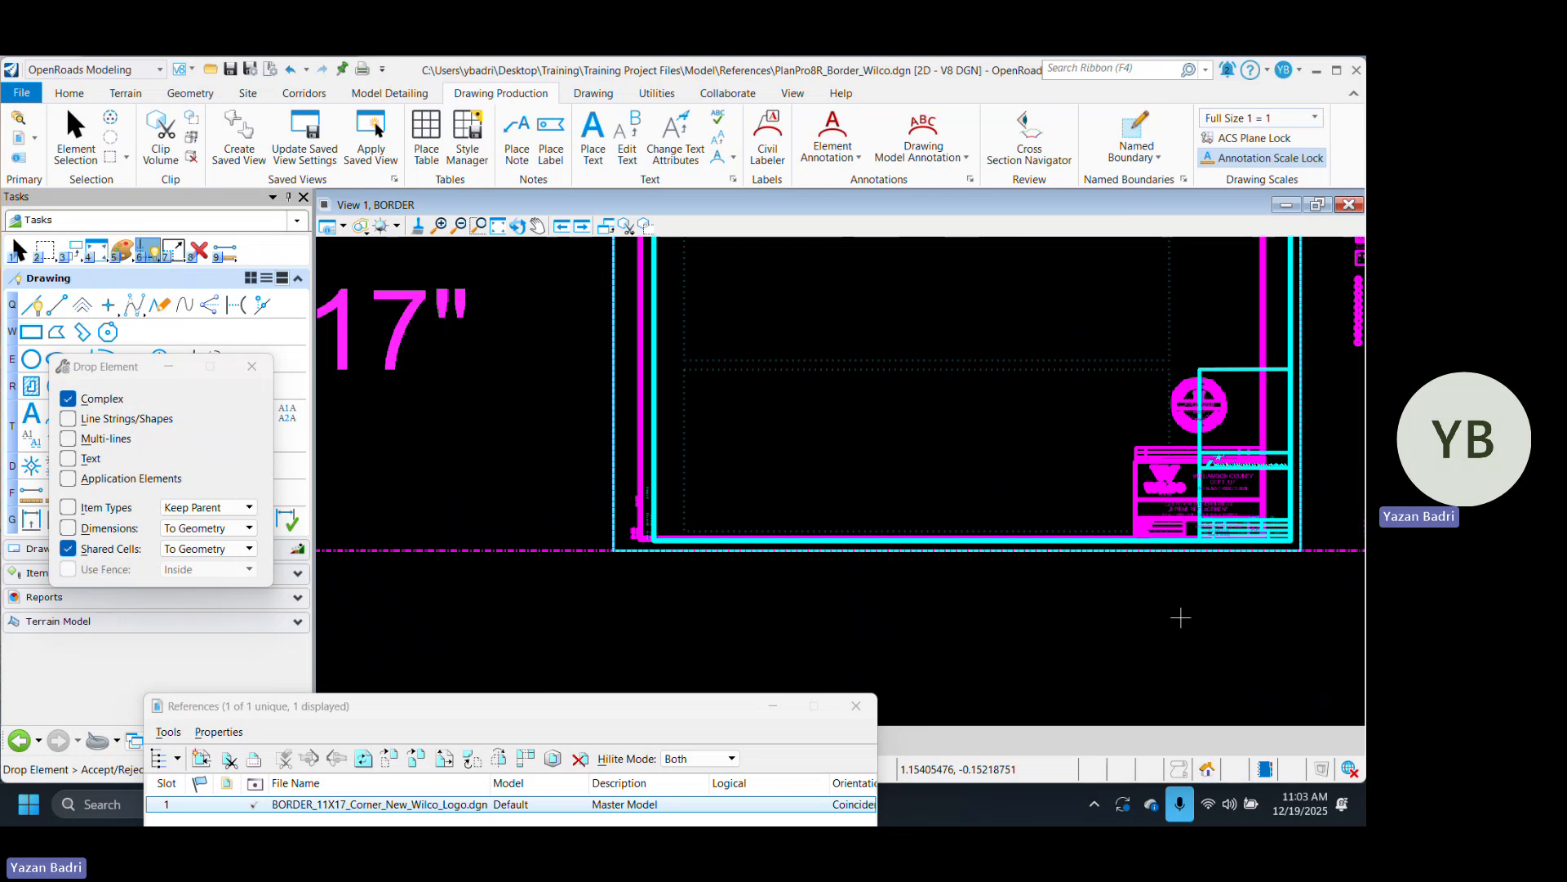
{"action": "left_click", "coordinate": [1146, 625]}
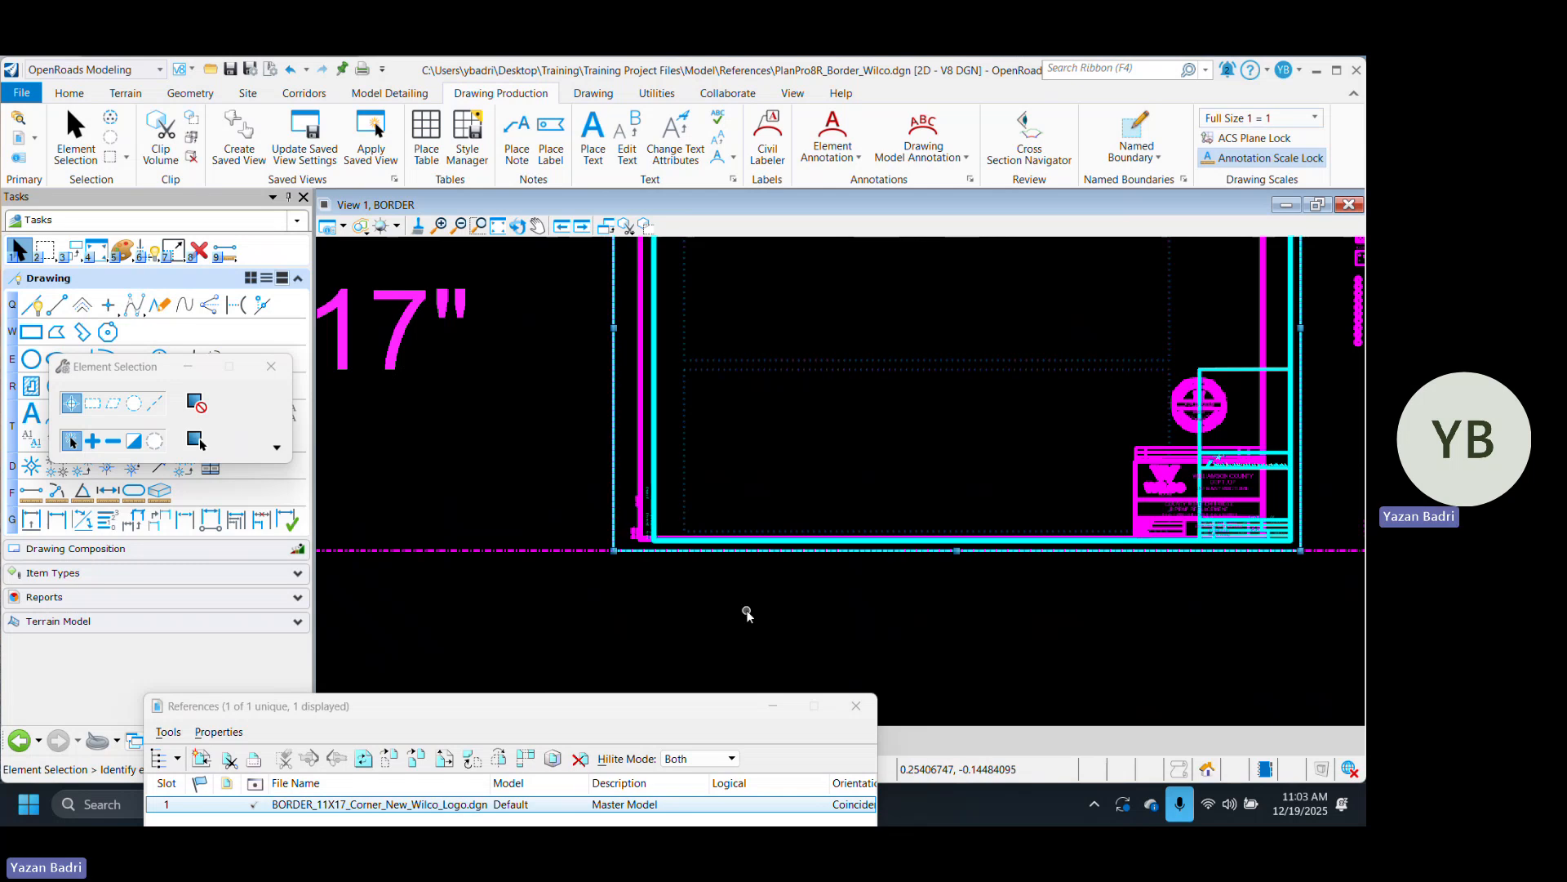
{"action": "left_click", "coordinate": [155, 255]}
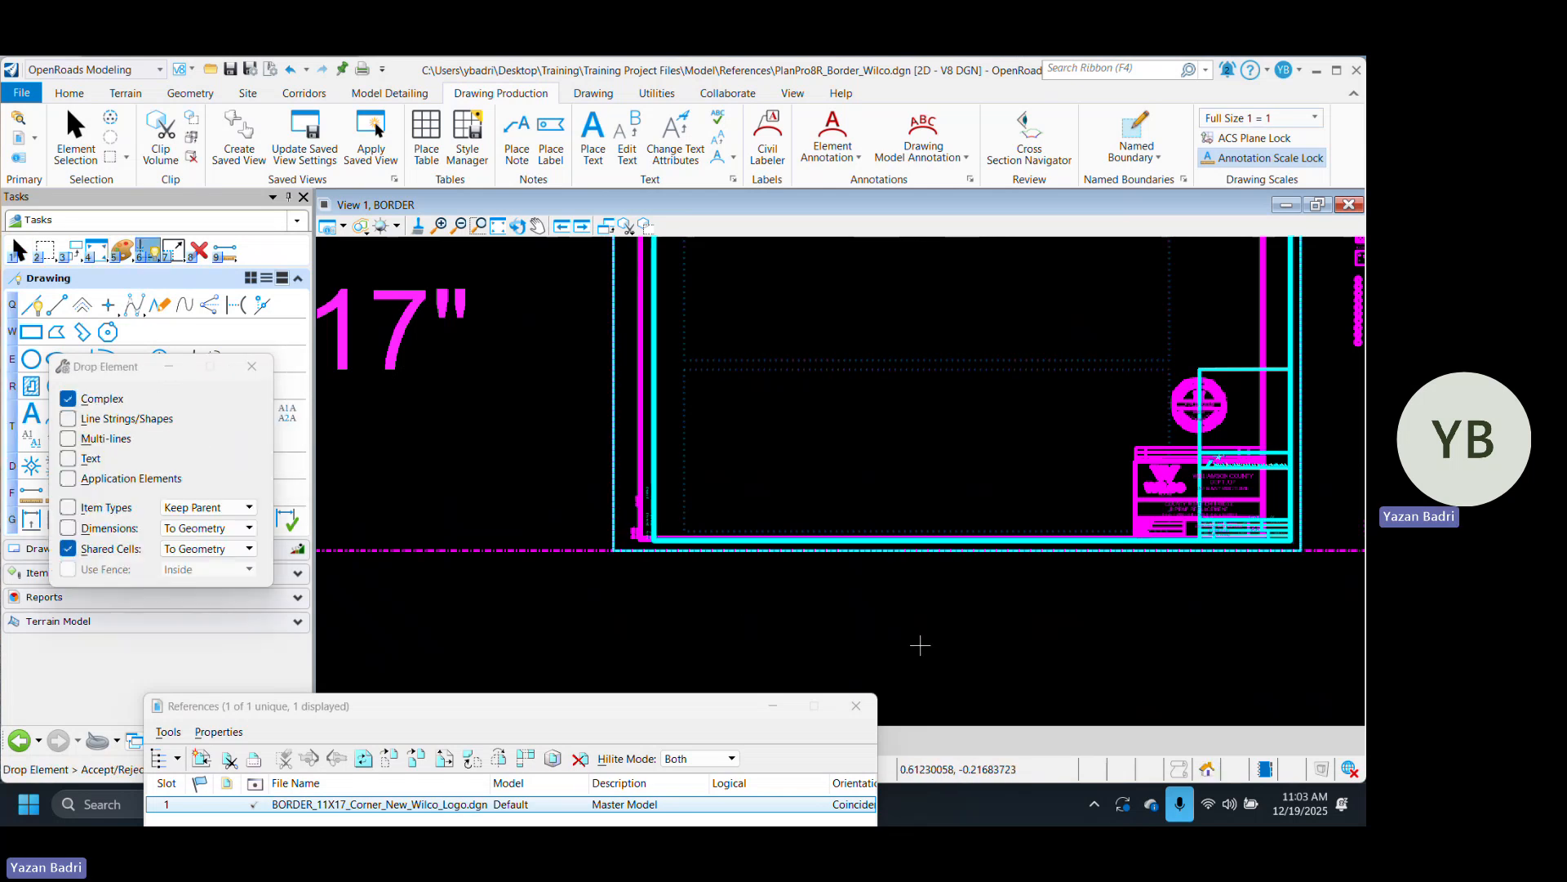
{"action": "left_click", "coordinate": [906, 627]}
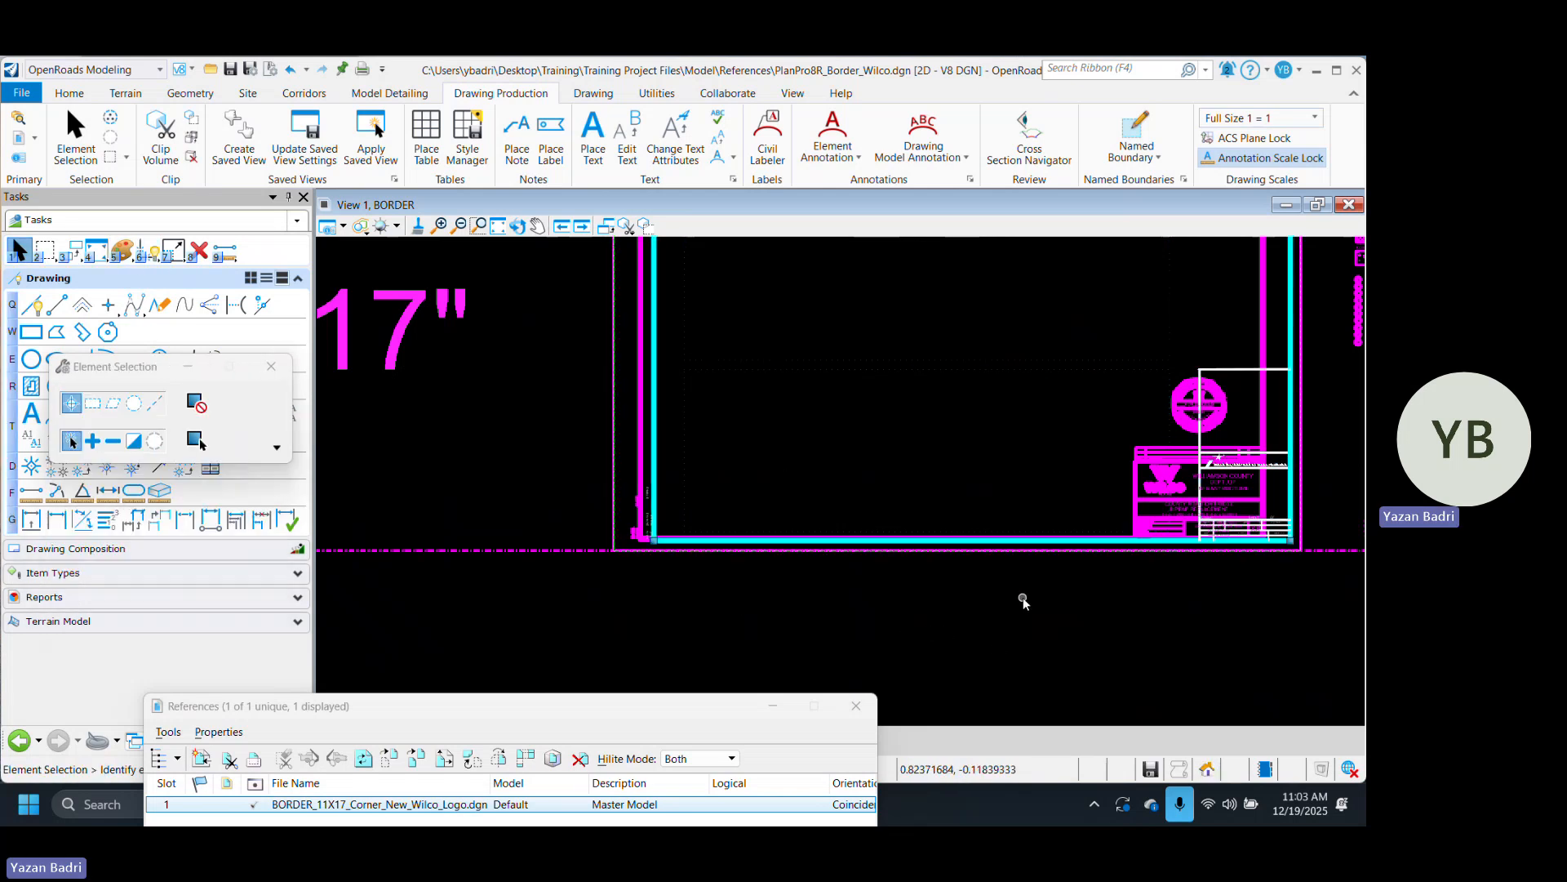
Delete the Texas Department of Transportation logo from the original border's title block.
{"action": "scroll", "coordinate": [1318, 429], "scroll_direction": "up", "scroll_amount": 5}
{"action": "scroll", "coordinate": [1063, 526], "scroll_direction": "down", "scroll_amount": 5}
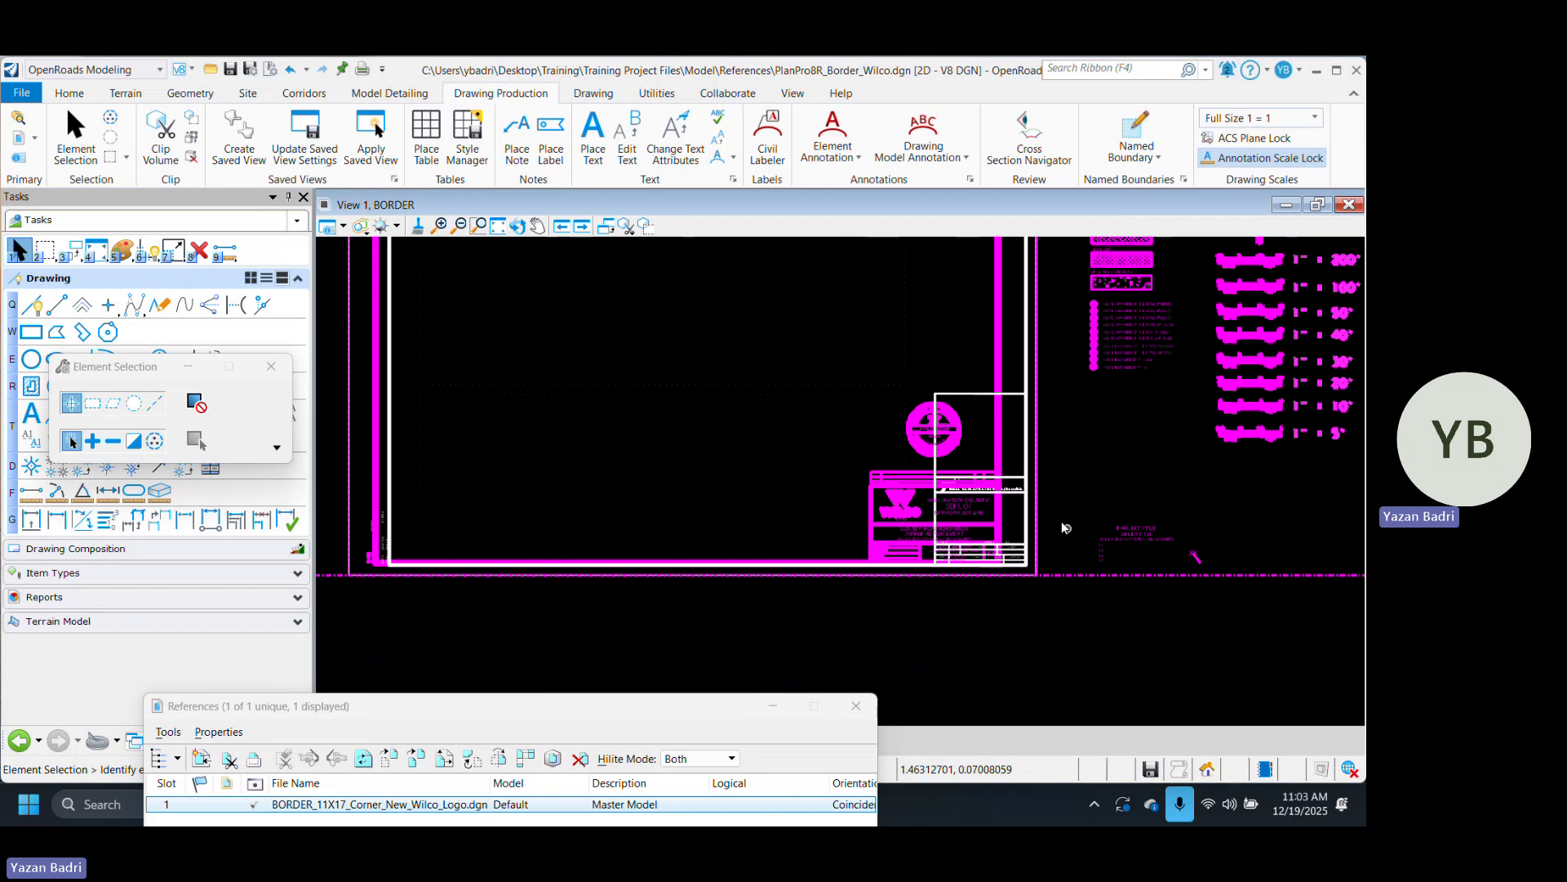
{"action": "scroll", "coordinate": [1066, 522], "scroll_direction": "up", "scroll_amount": 3}
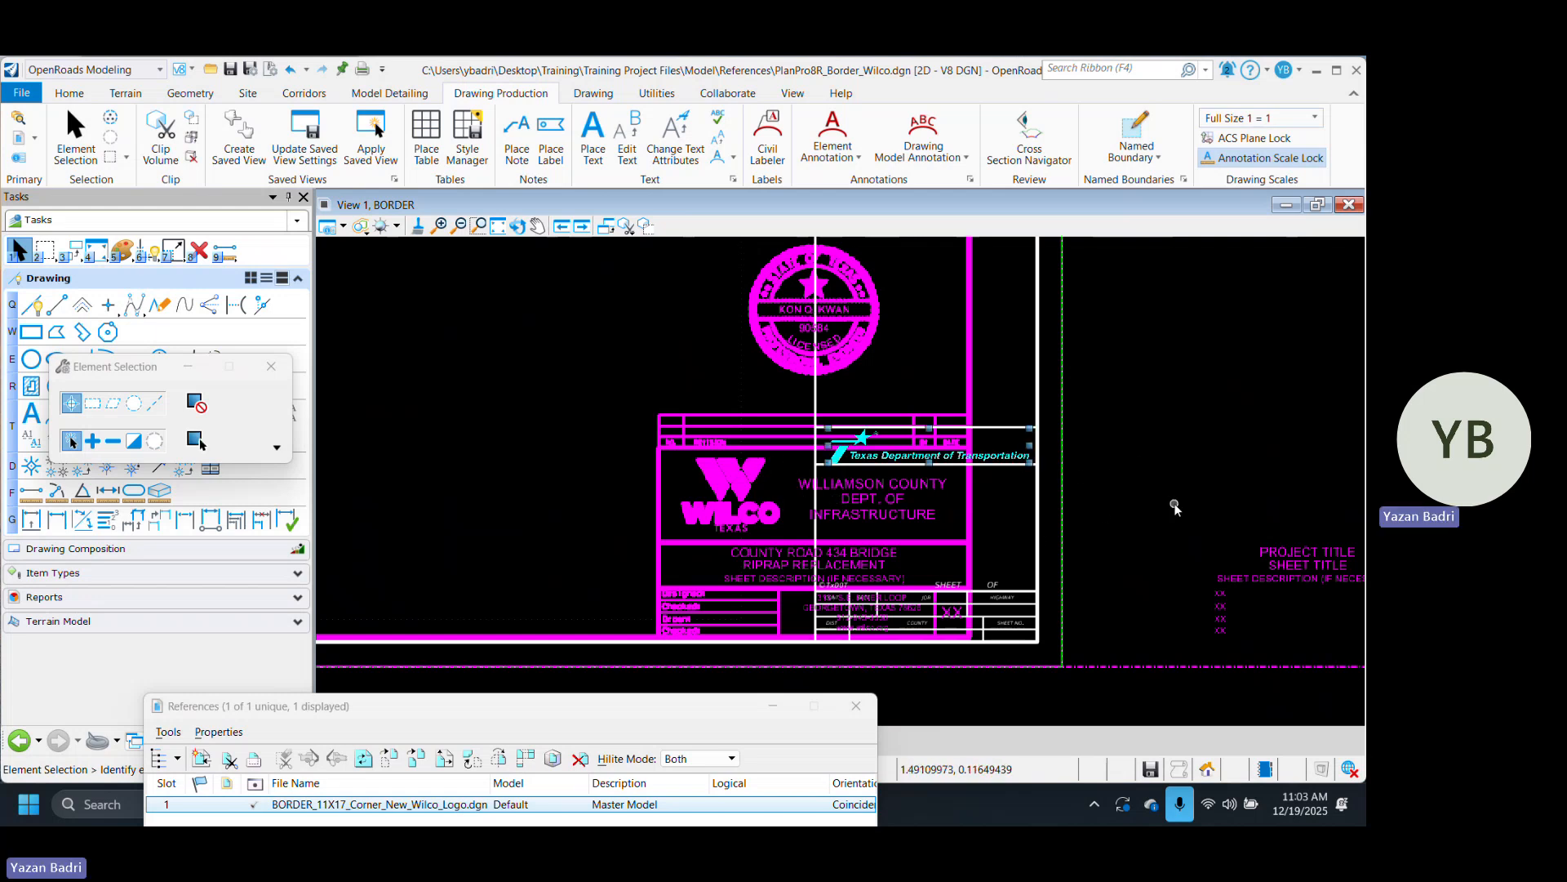
Copy the Wilco logo and Williamson County Dept. of Infrastructure text over the original title block's logo row, and hide the Wilco border reference.
{"action": "scroll", "coordinate": [723, 555], "scroll_direction": "up", "scroll_amount": 4}
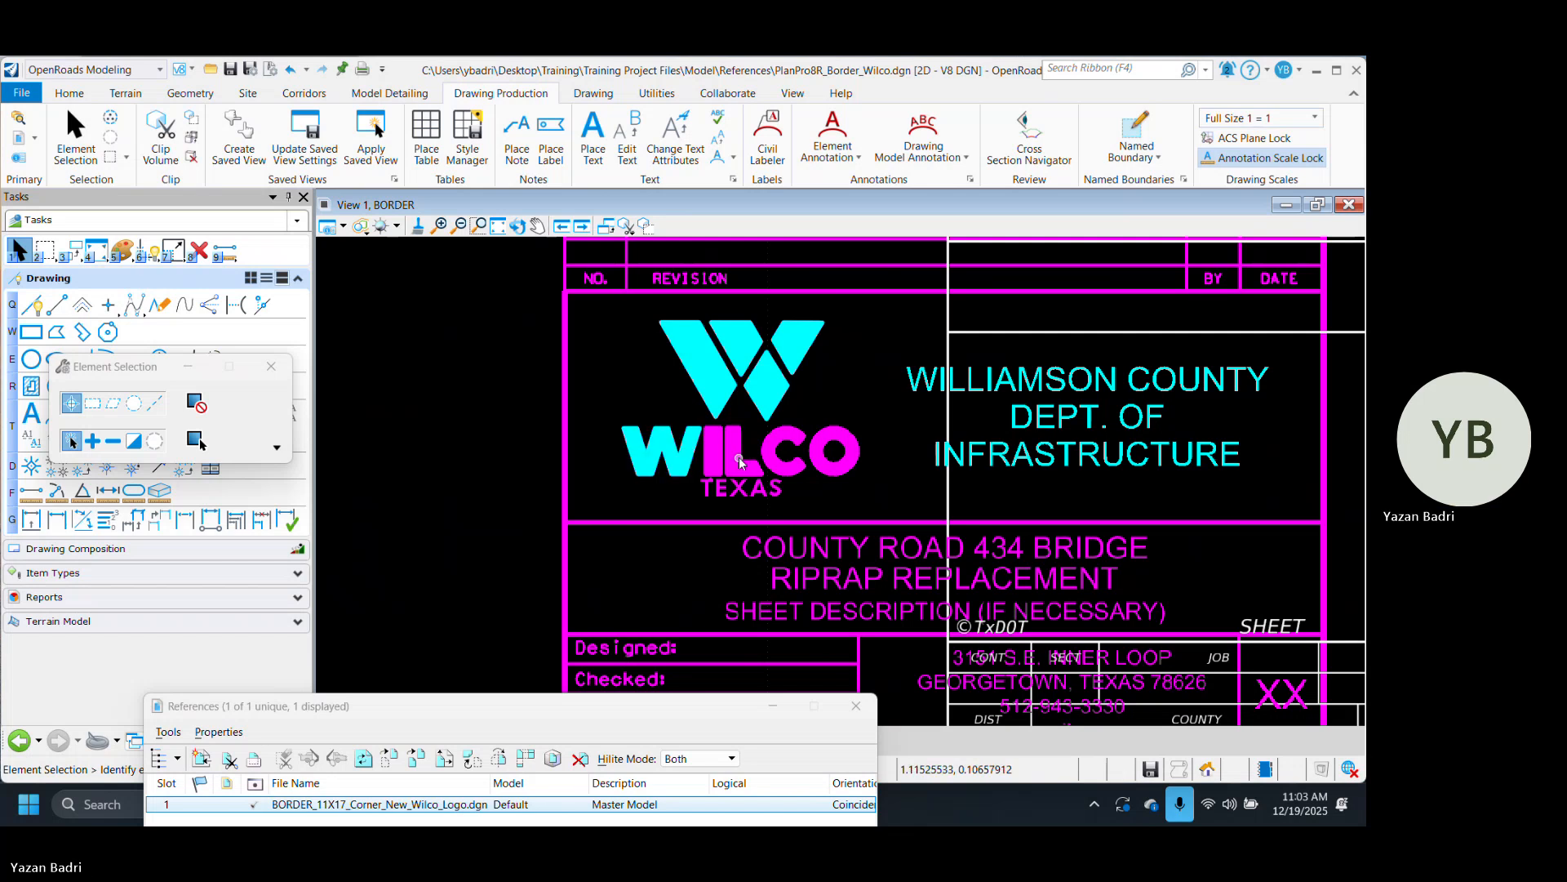
{"action": "left_click_drag", "start_coordinate": [882, 455], "coordinate": [733, 505]}
{"action": "scroll", "coordinate": [685, 508], "scroll_direction": "up", "scroll_amount": 5}
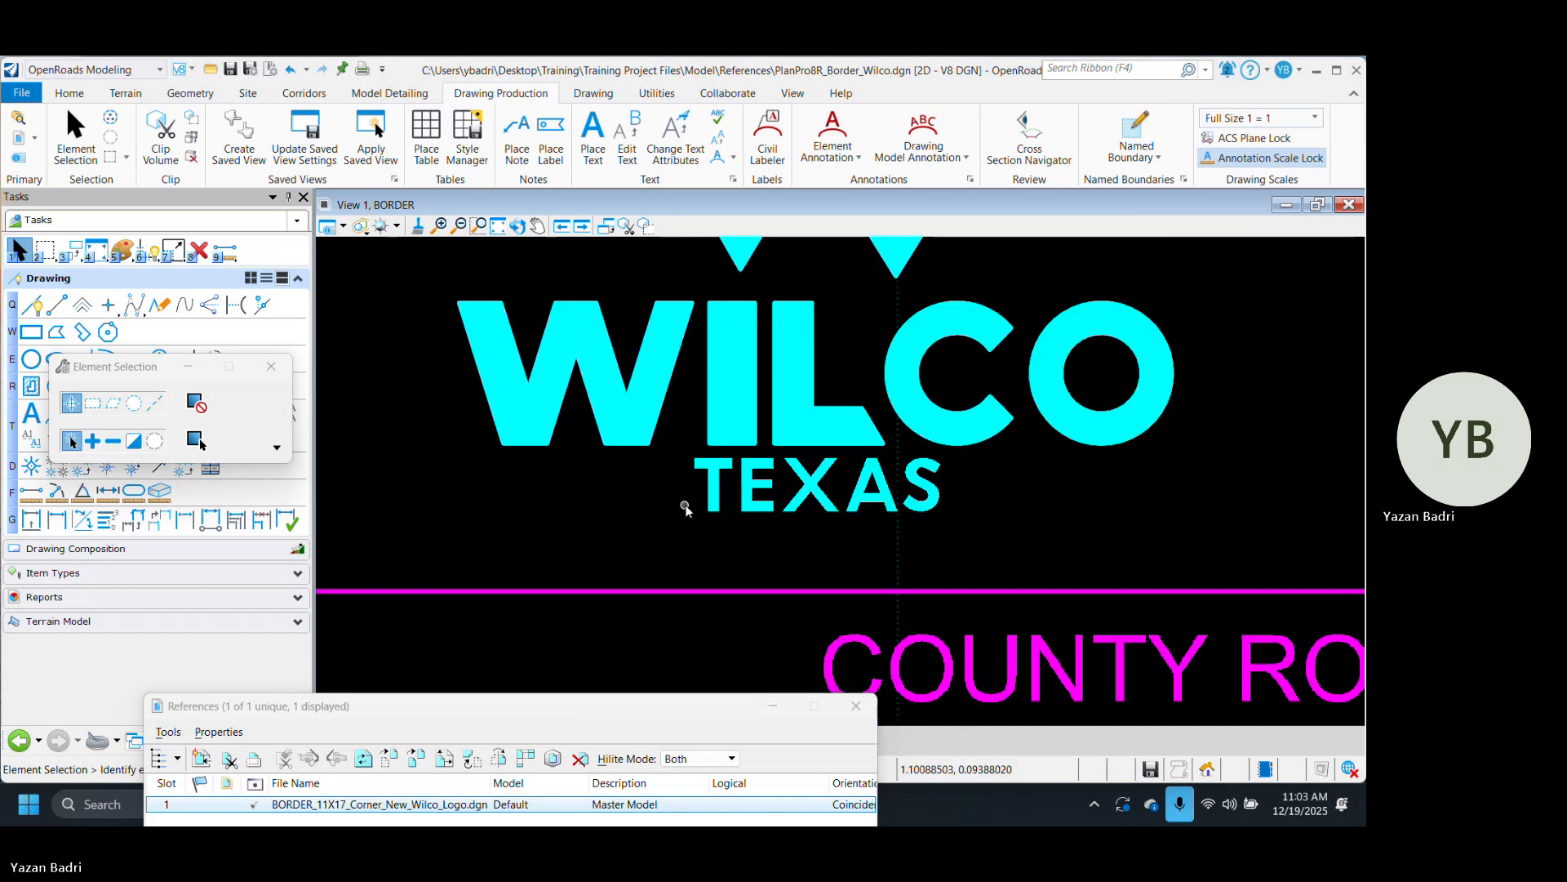
{"action": "scroll", "coordinate": [685, 508], "scroll_direction": "down", "scroll_amount": 5}
{"action": "scroll", "coordinate": [731, 494], "scroll_direction": "up", "scroll_amount": 3}
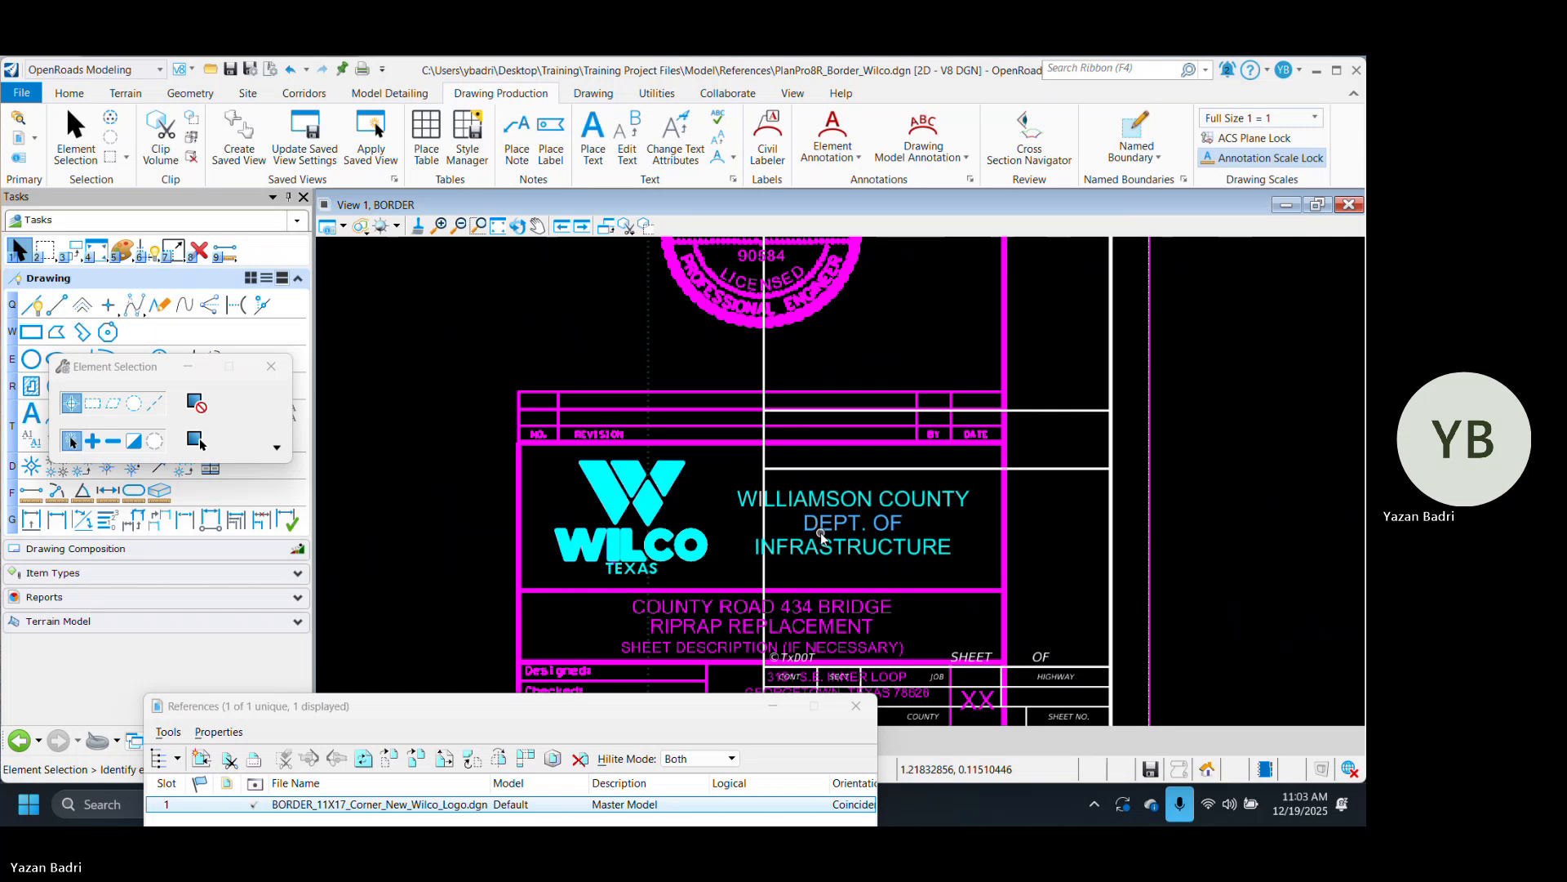
{"action": "right_click", "coordinate": [882, 532]}
{"action": "left_click", "coordinate": [915, 500]}
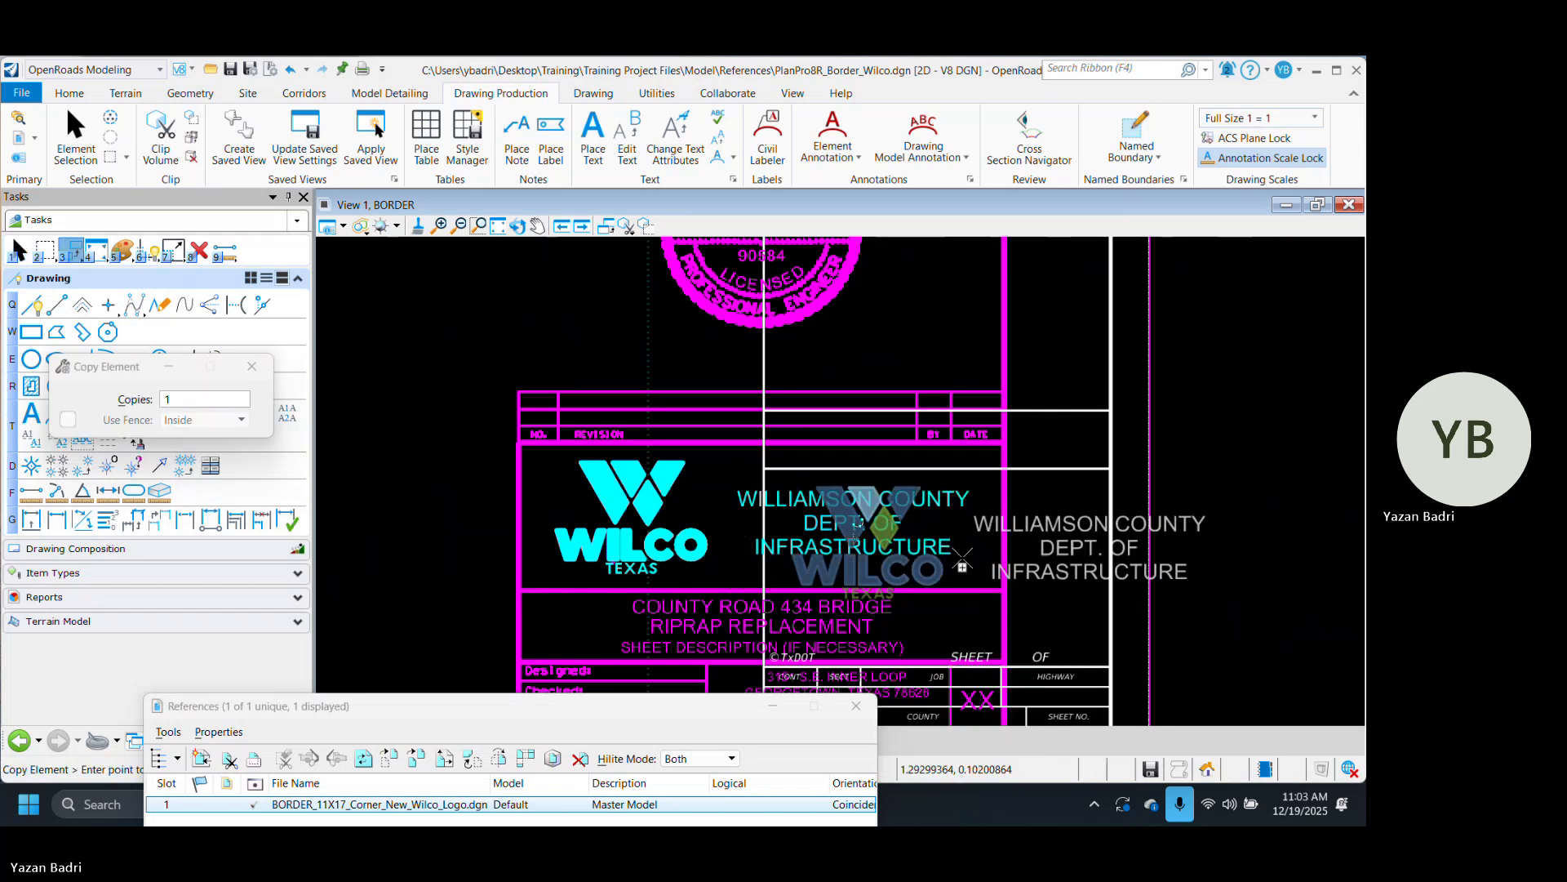
{"action": "scroll", "coordinate": [910, 458], "scroll_direction": "up", "scroll_amount": 3}
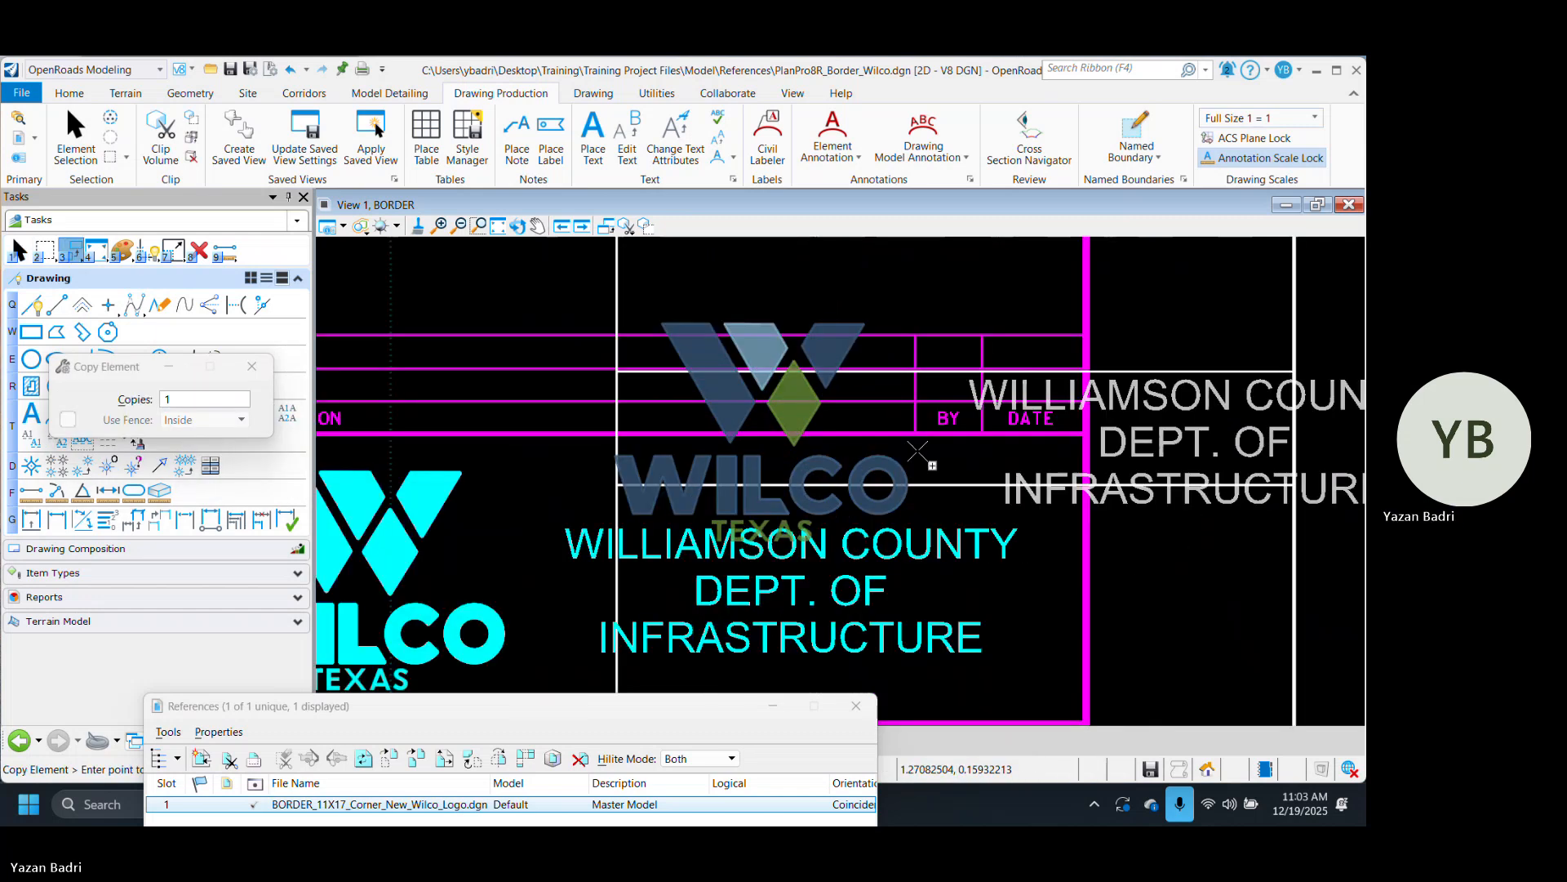
{"action": "left_click", "coordinate": [920, 466]}
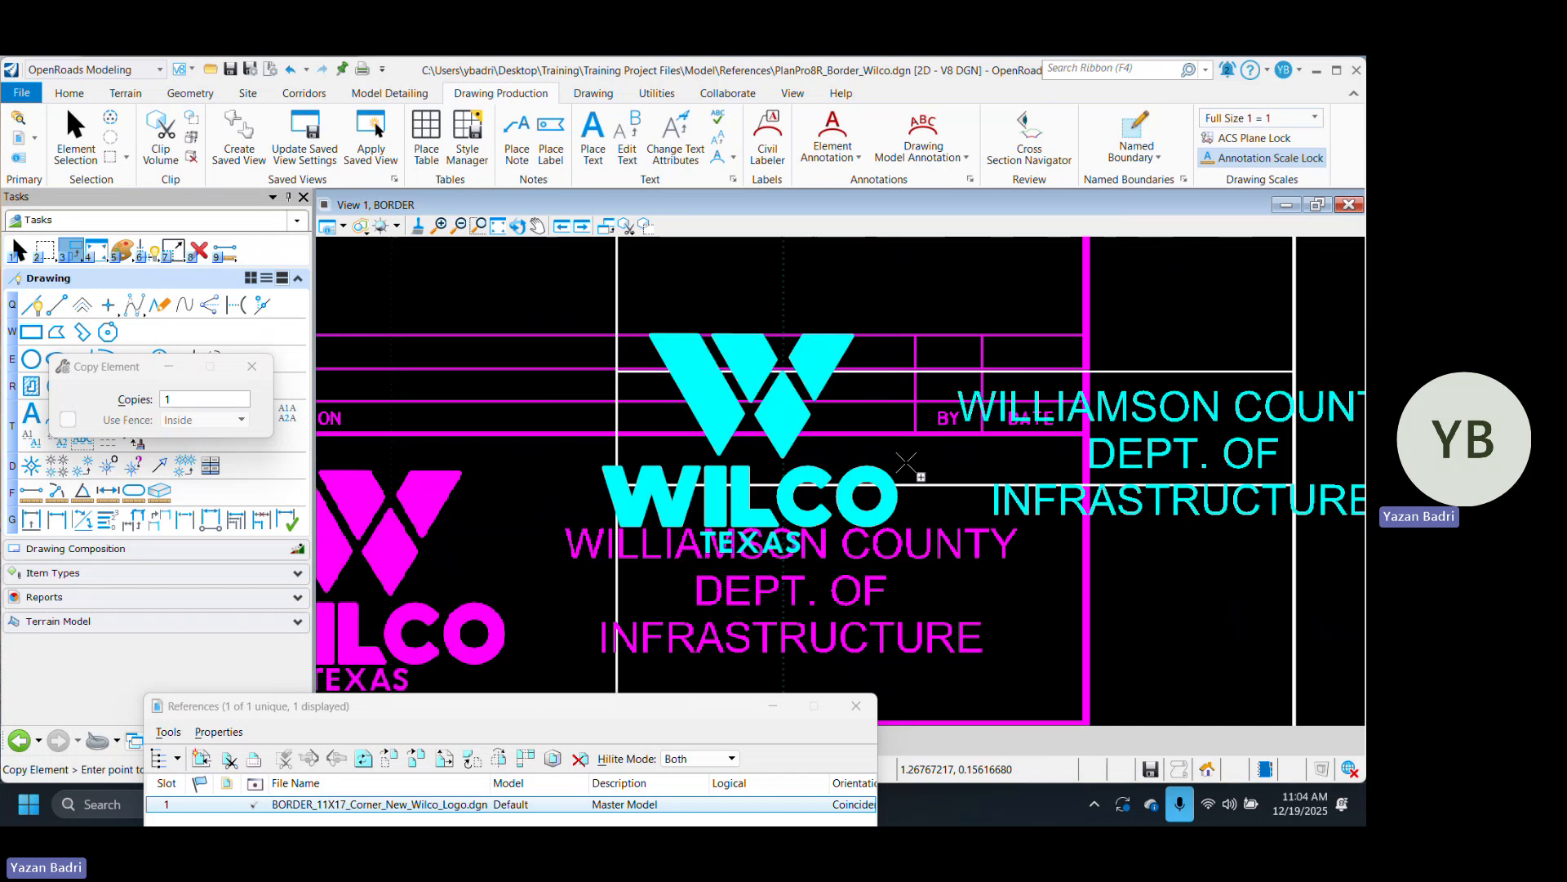
{"action": "scroll", "coordinate": [788, 516], "scroll_direction": "down", "scroll_amount": 4}
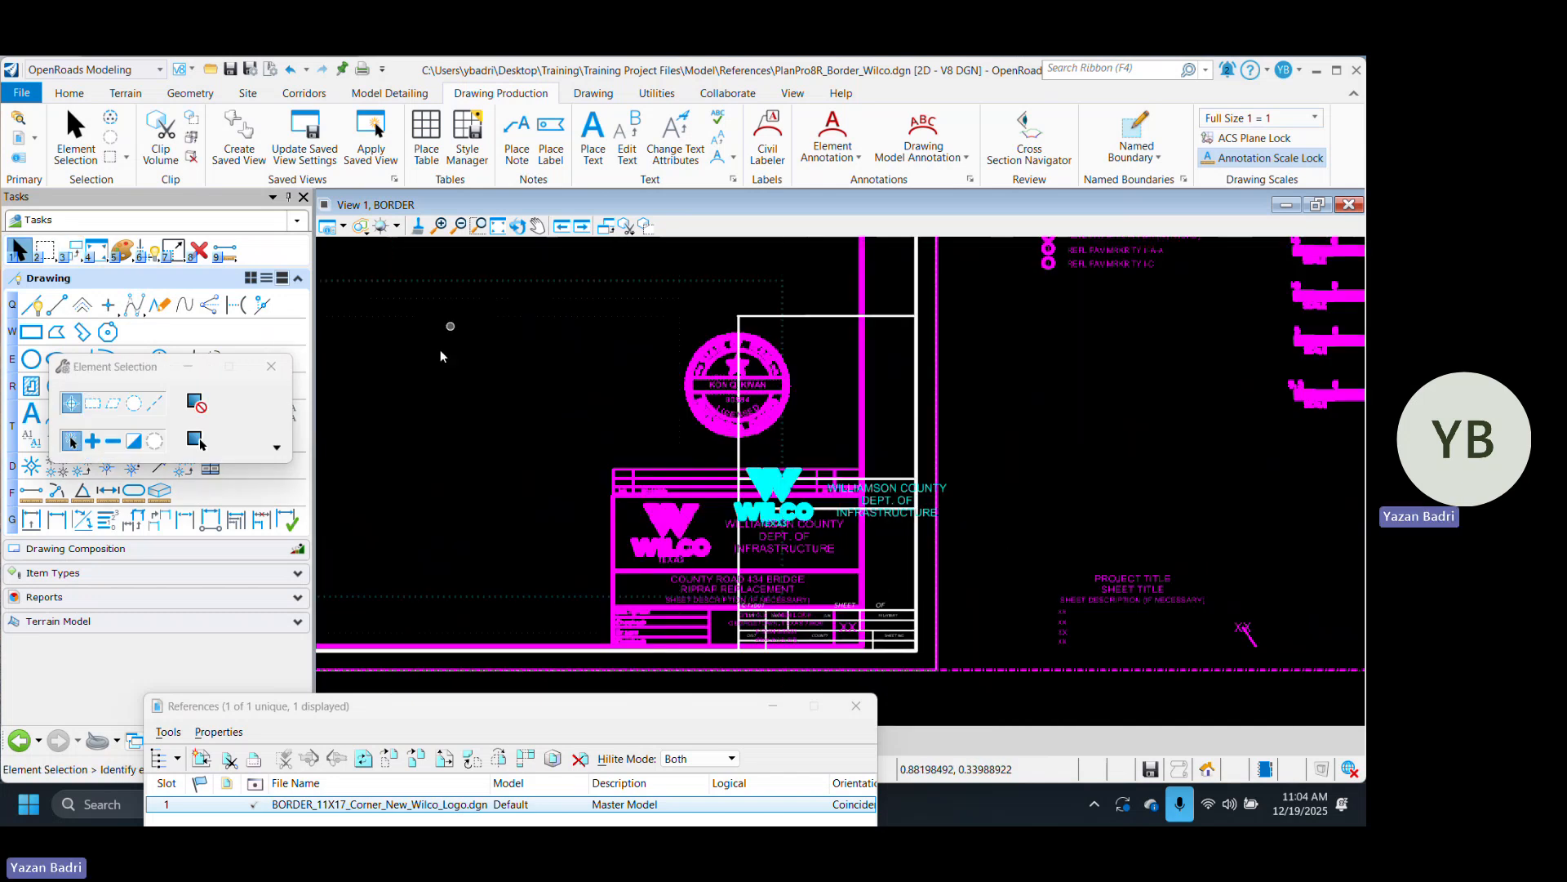
{"action": "left_click", "coordinate": [254, 804]}
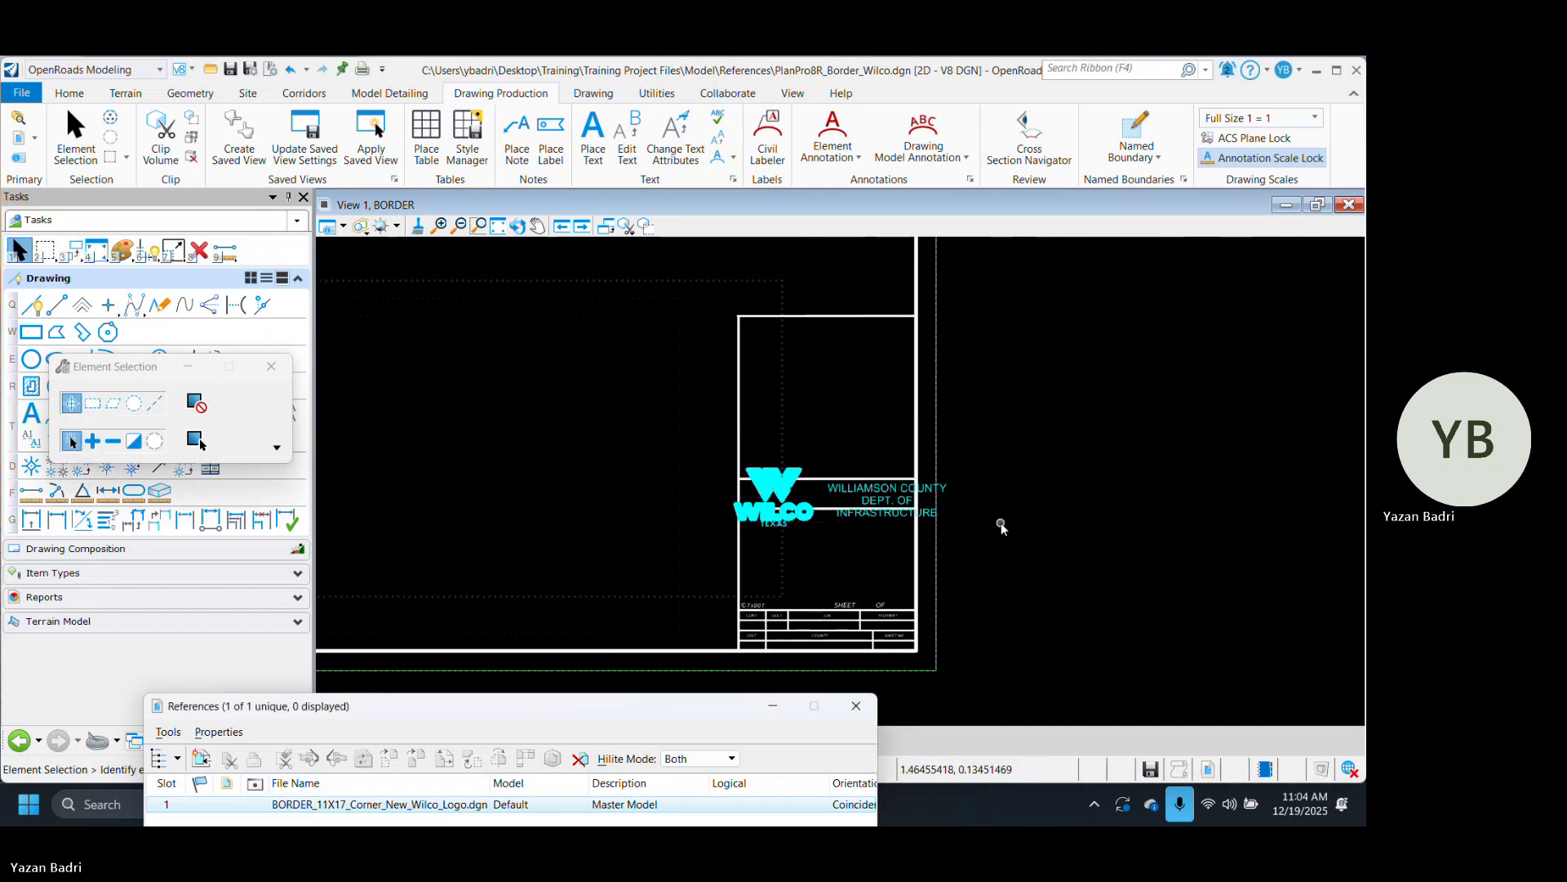
{"action": "scroll", "coordinate": [846, 502], "scroll_direction": "up", "scroll_amount": 3}
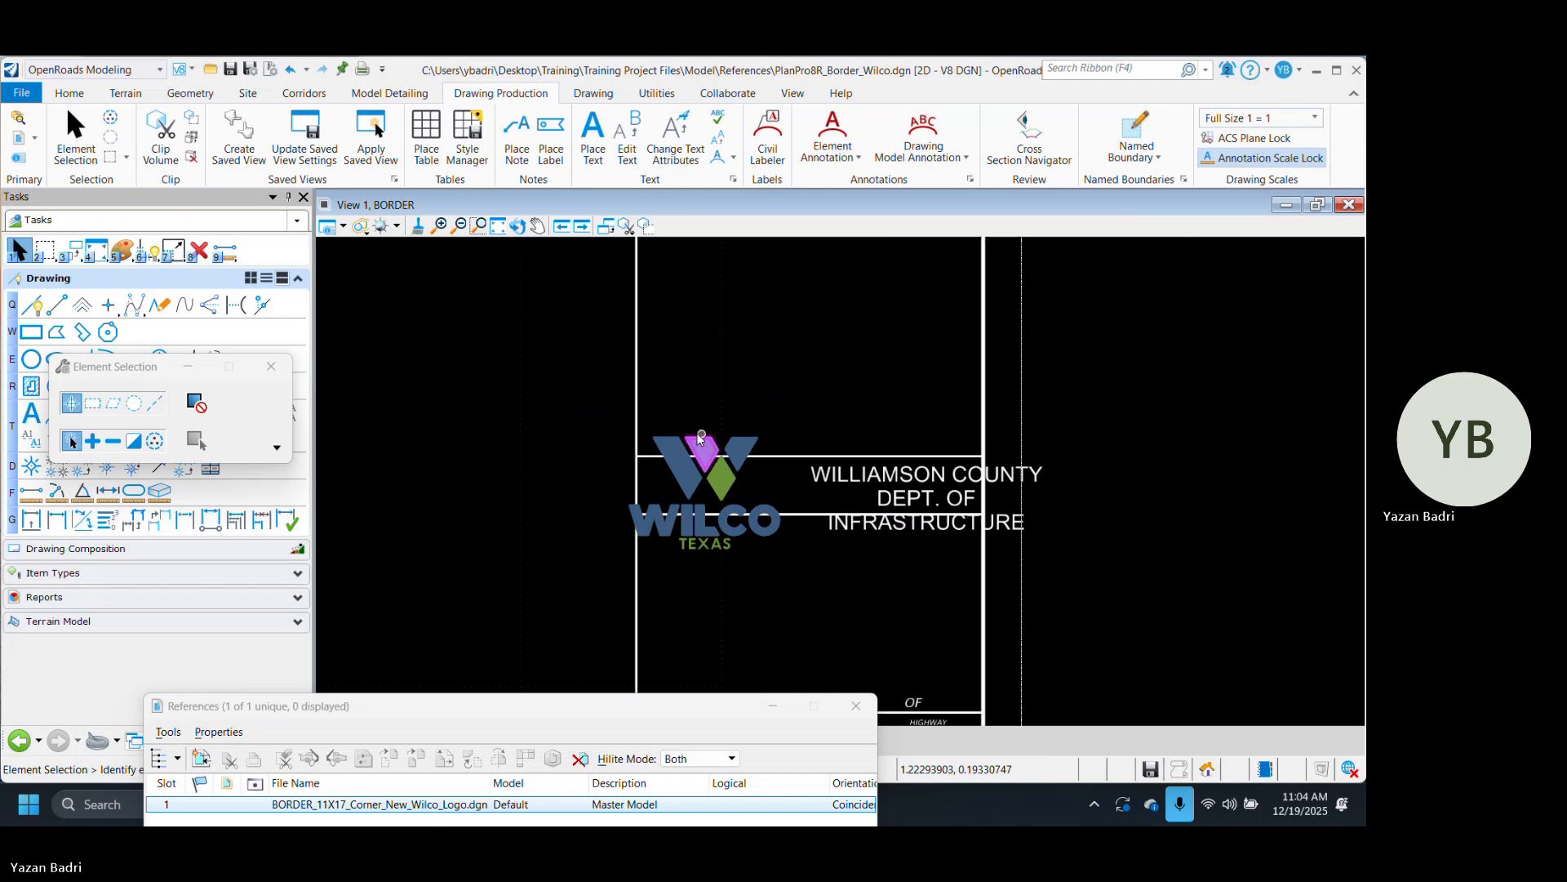
{"action": "left_click_drag", "start_coordinate": [550, 241], "coordinate": [1200, 585]}
{"action": "key", "text": "3"}
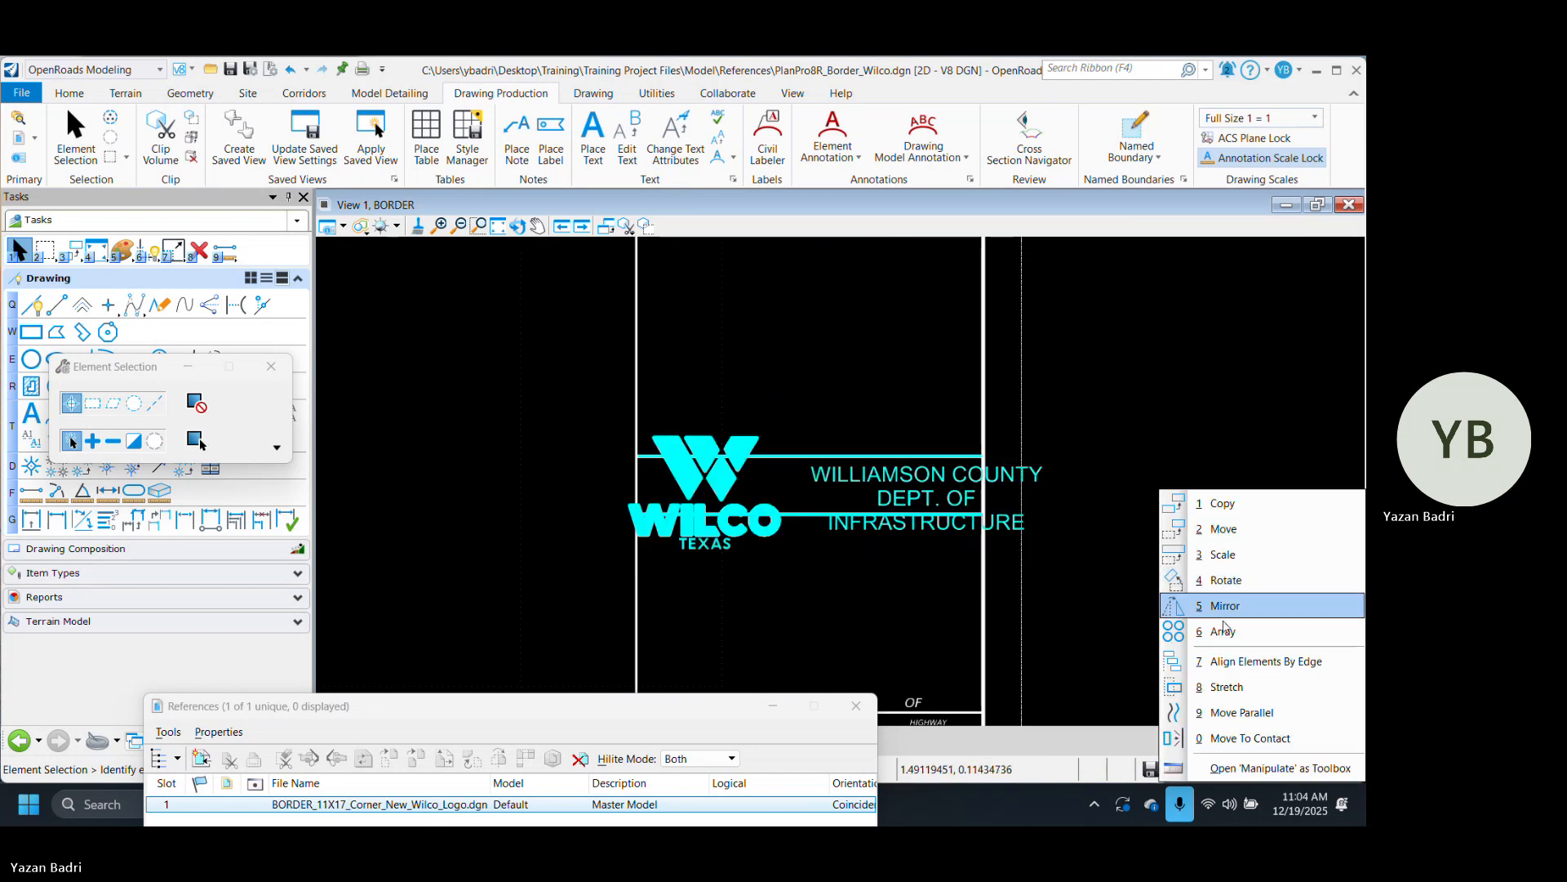
{"action": "left_click", "coordinate": [735, 407]}
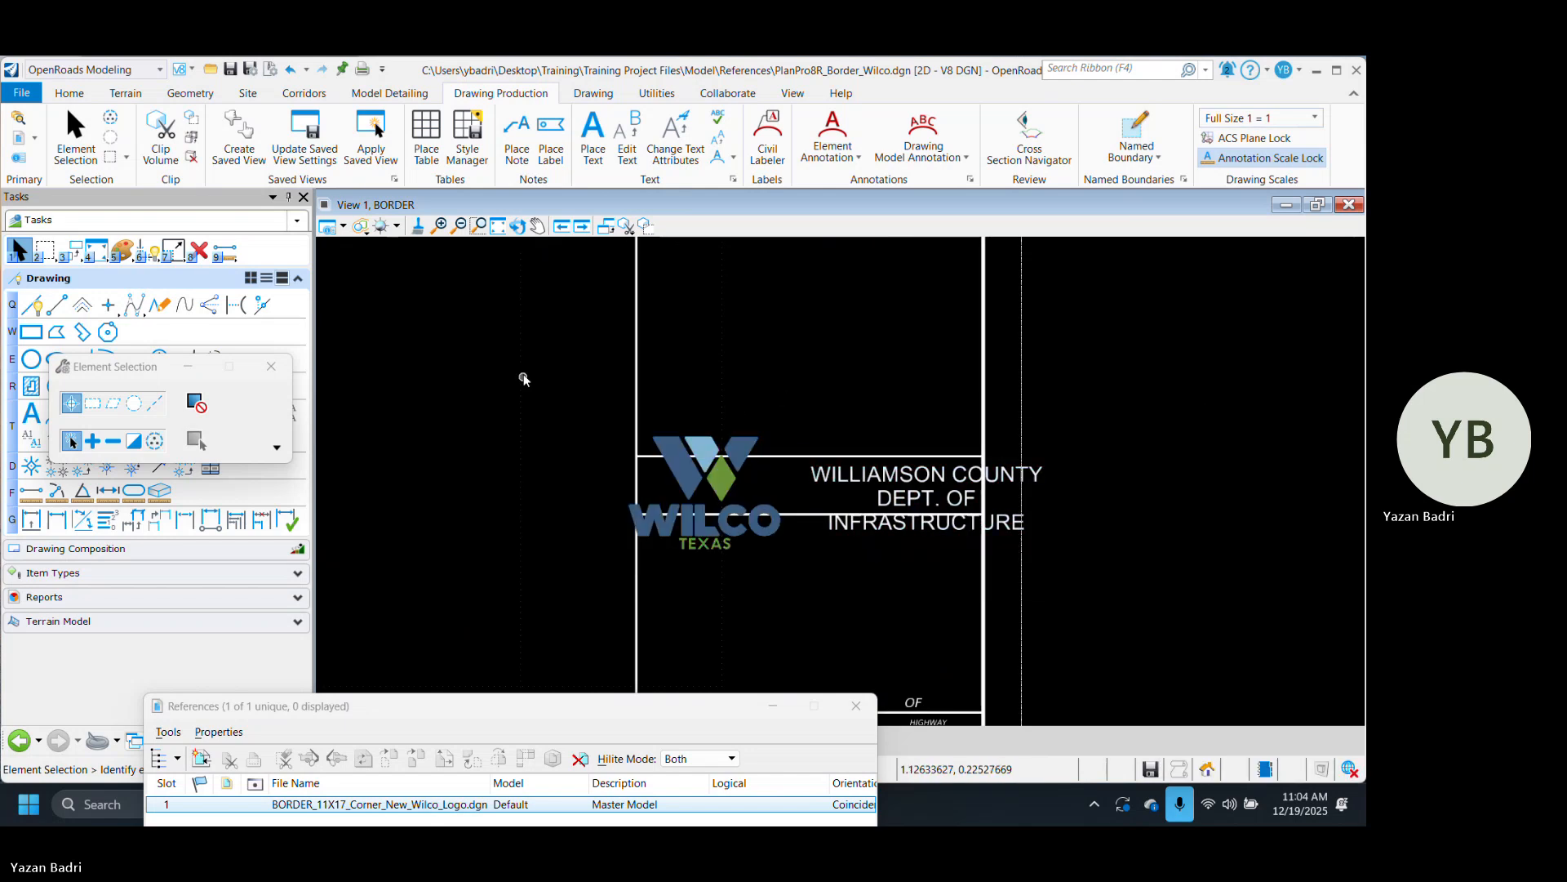
Scale the copied Wilco logo and Williamson County Dept. of Infrastructure text by an X and Y factor of 0.8.
{"action": "left_click_drag", "start_coordinate": [522, 372], "coordinate": [1154, 567]}
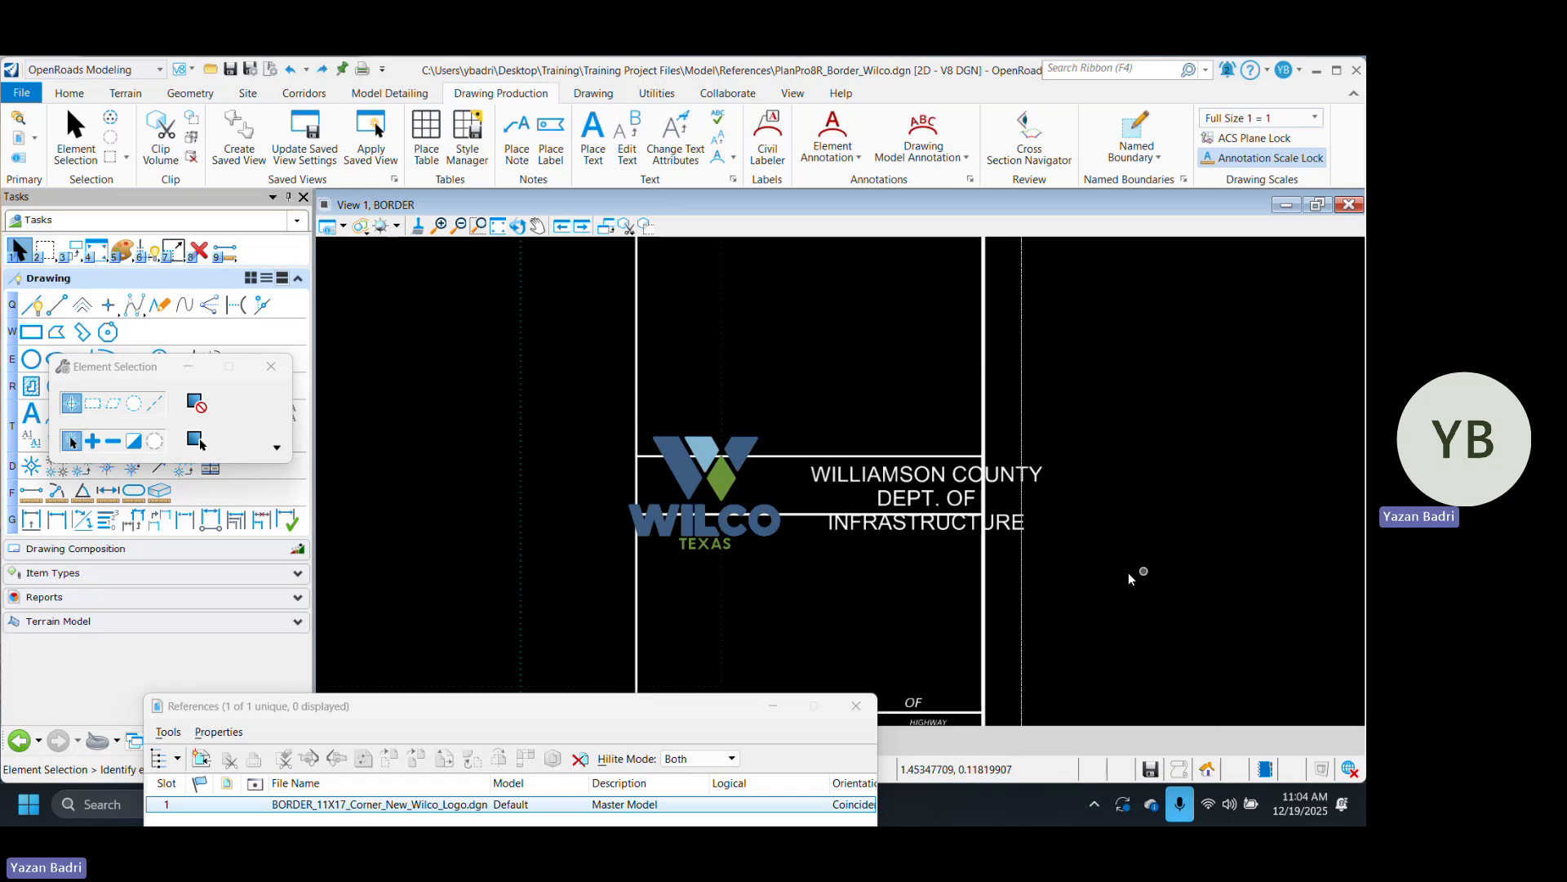
{"action": "scroll", "coordinate": [1129, 572], "scroll_direction": "down", "scroll_amount": 4}
{"action": "scroll", "coordinate": [1020, 559], "scroll_direction": "up", "scroll_amount": 4}
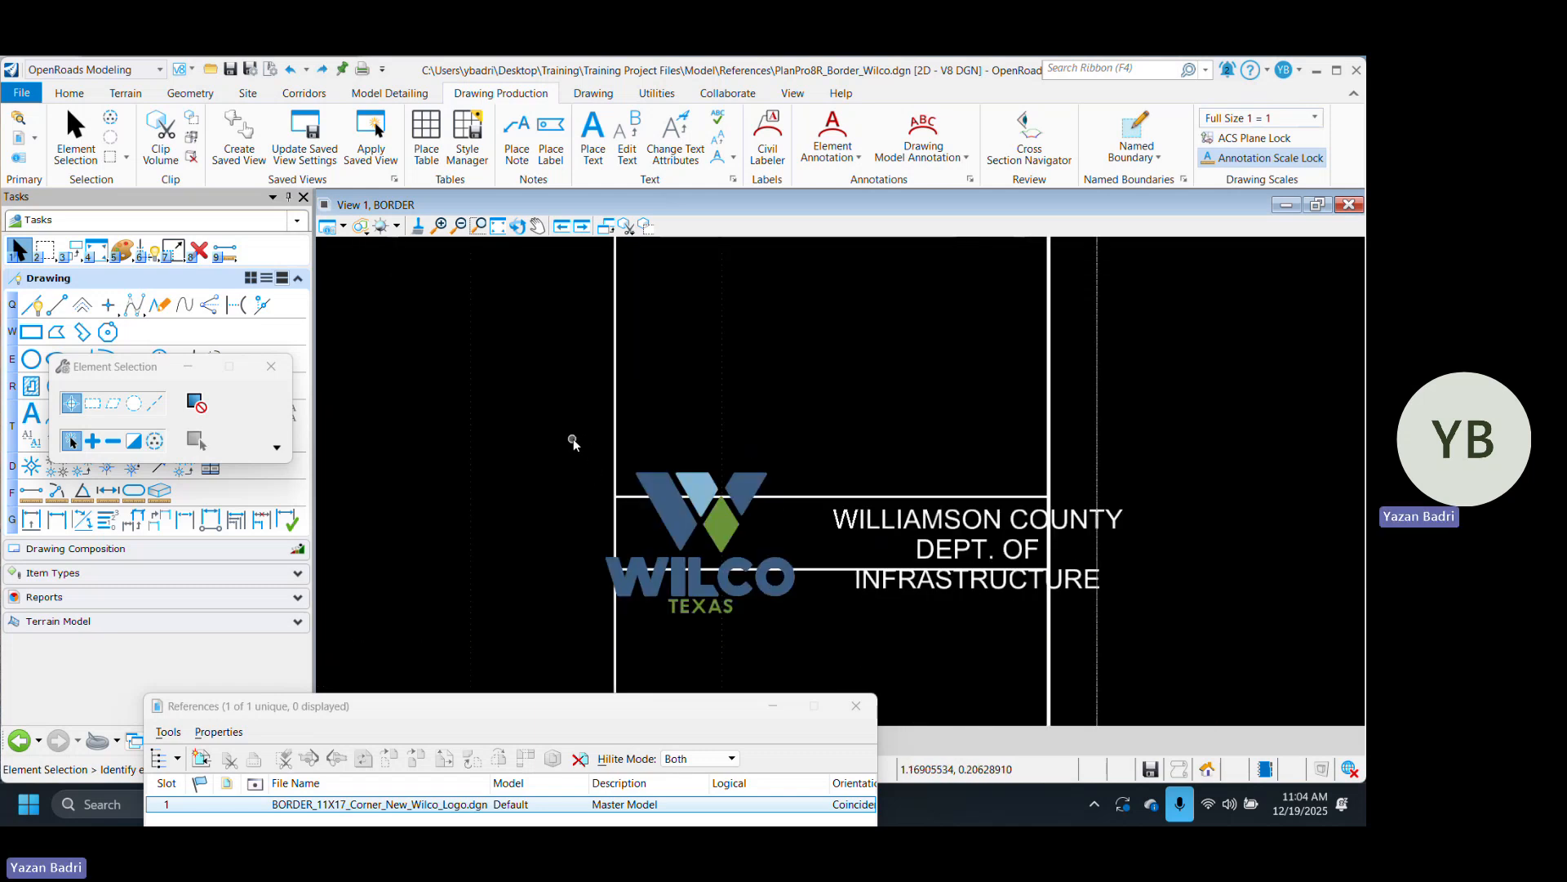
{"action": "left_click_drag", "start_coordinate": [573, 443], "coordinate": [1263, 630]}
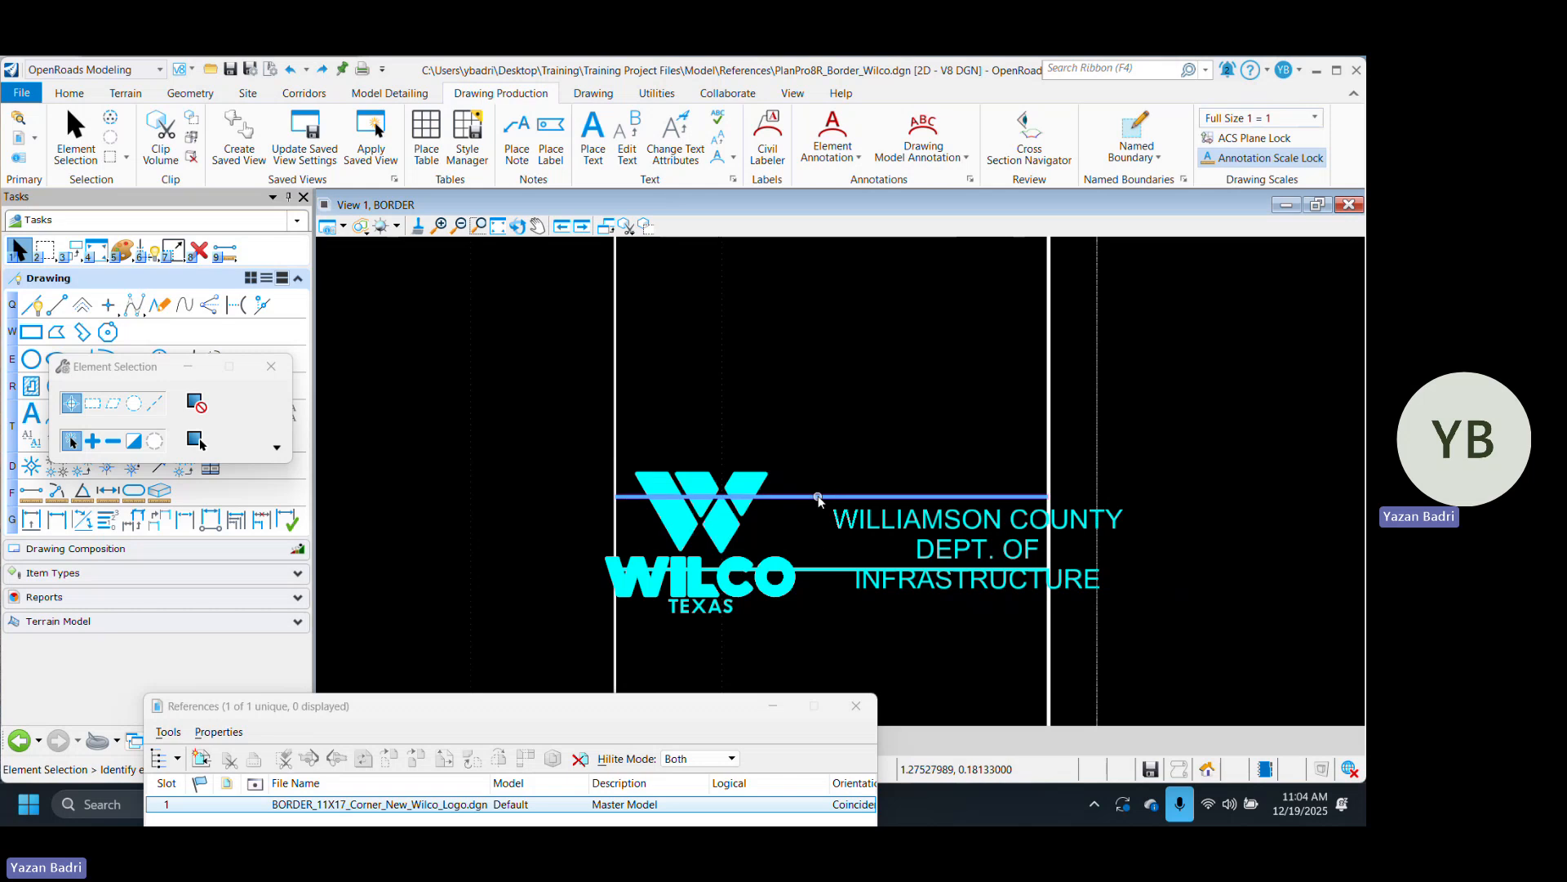
{"action": "right_click", "coordinate": [879, 642]}
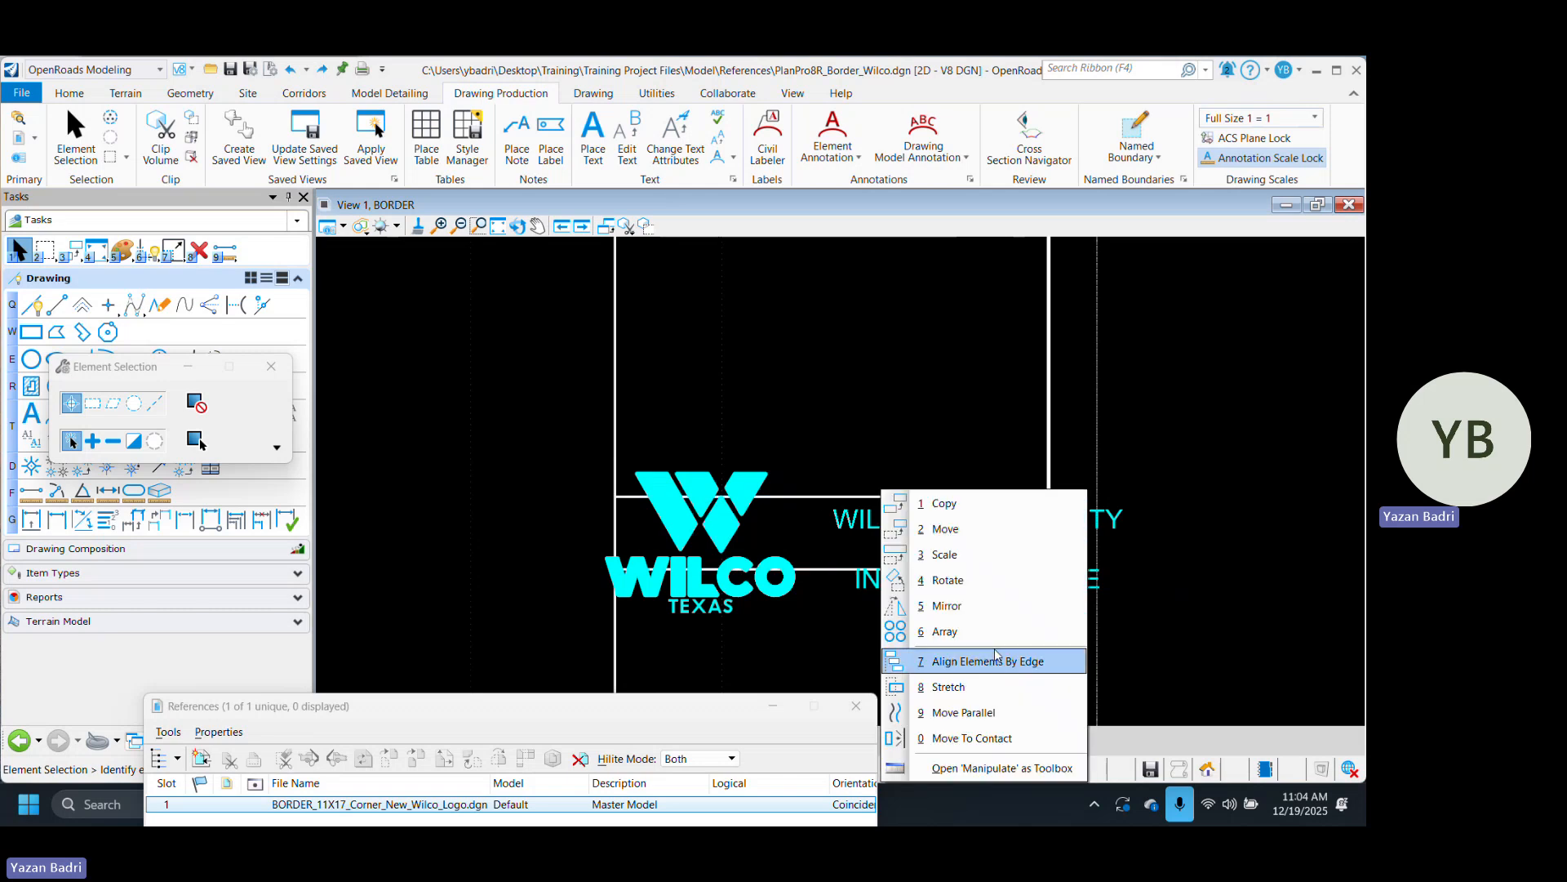
{"action": "left_click", "coordinate": [973, 560]}
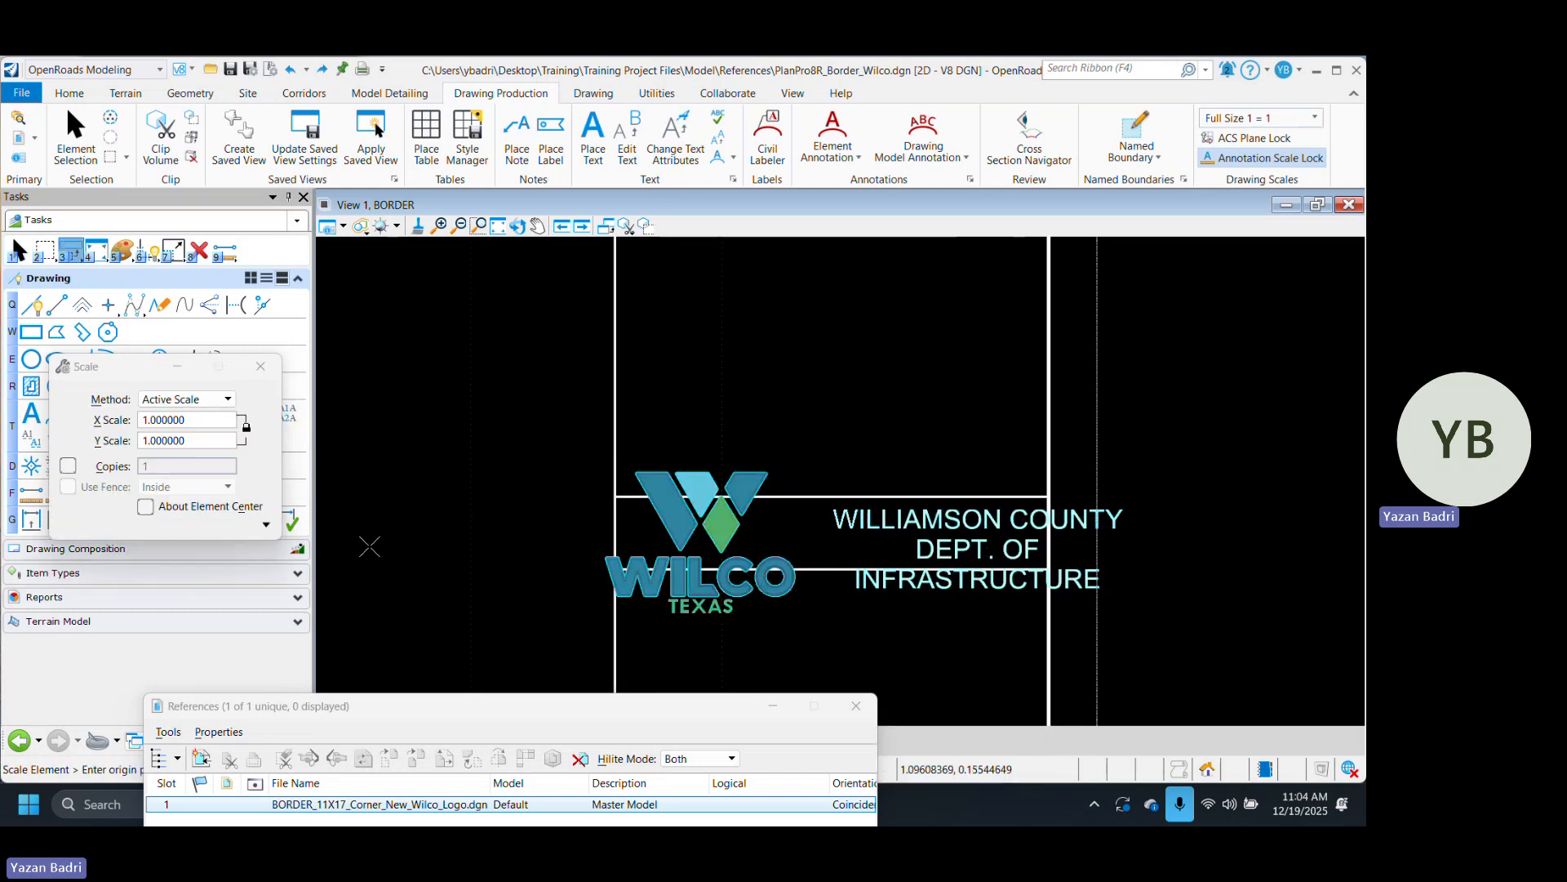
{"action": "left_click", "coordinate": [196, 399]}
{"action": "left_click", "coordinate": [196, 400]}
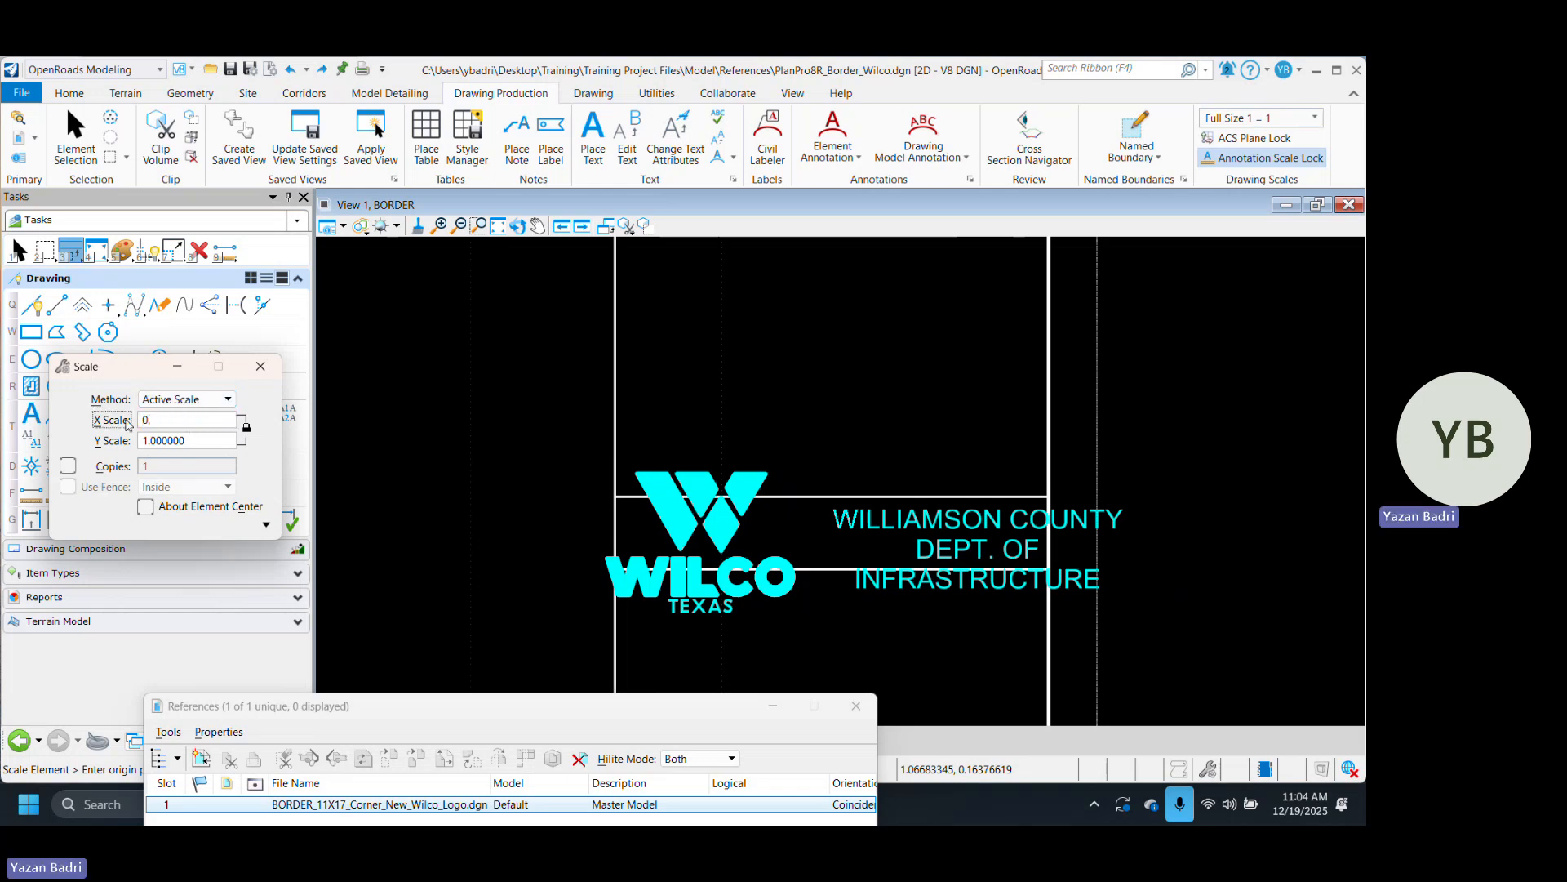
{"action": "key", "text": "Tab"}
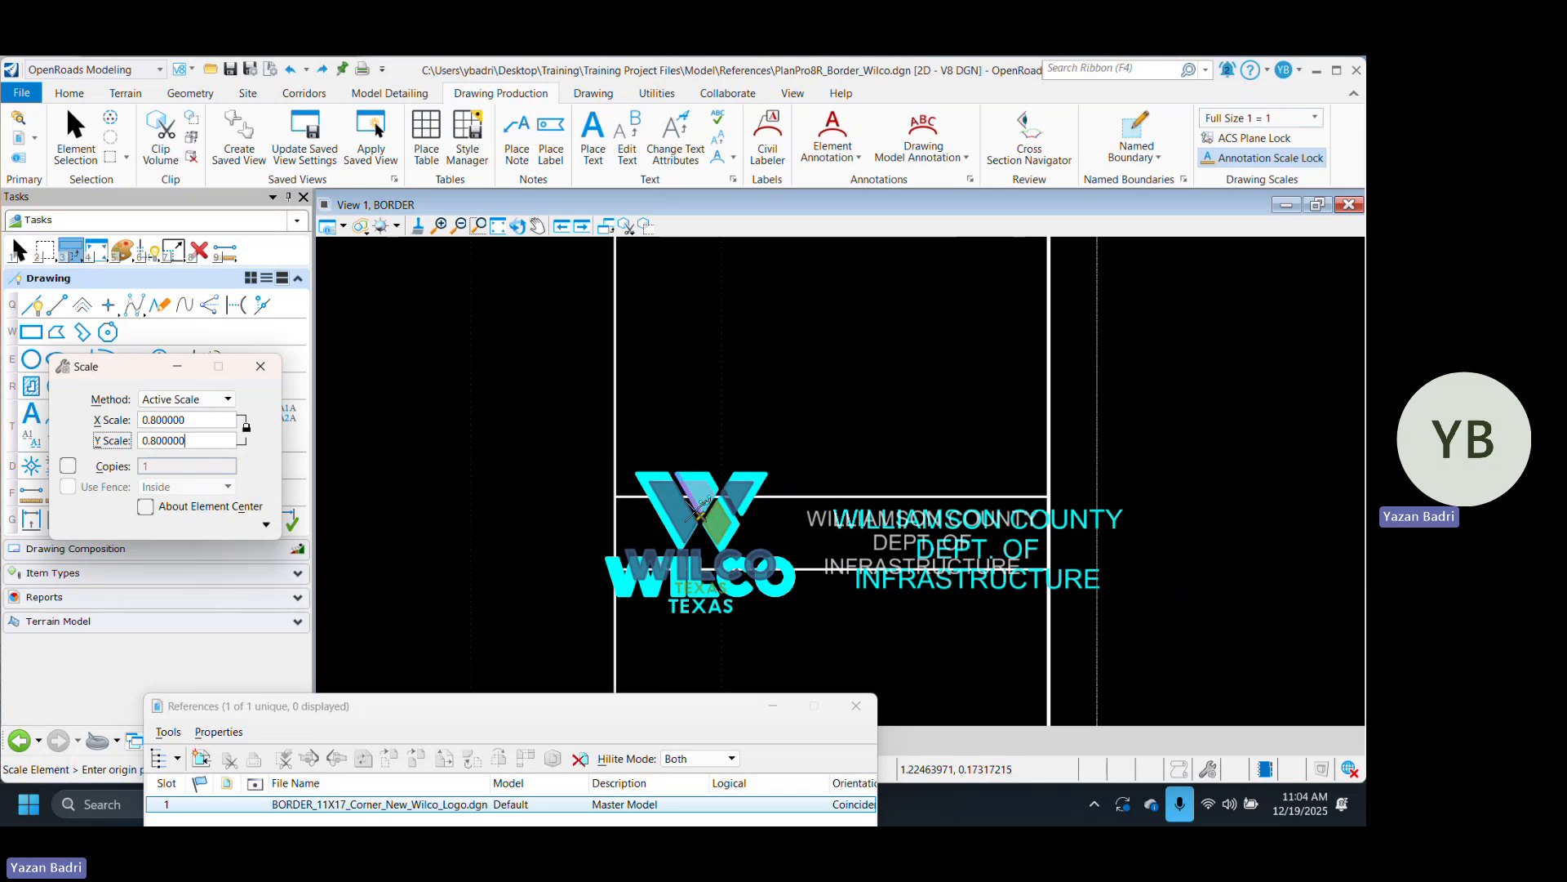
{"action": "left_click", "coordinate": [671, 511]}
{"action": "right_click", "coordinate": [671, 511]}
{"action": "left_click", "coordinate": [858, 432]}
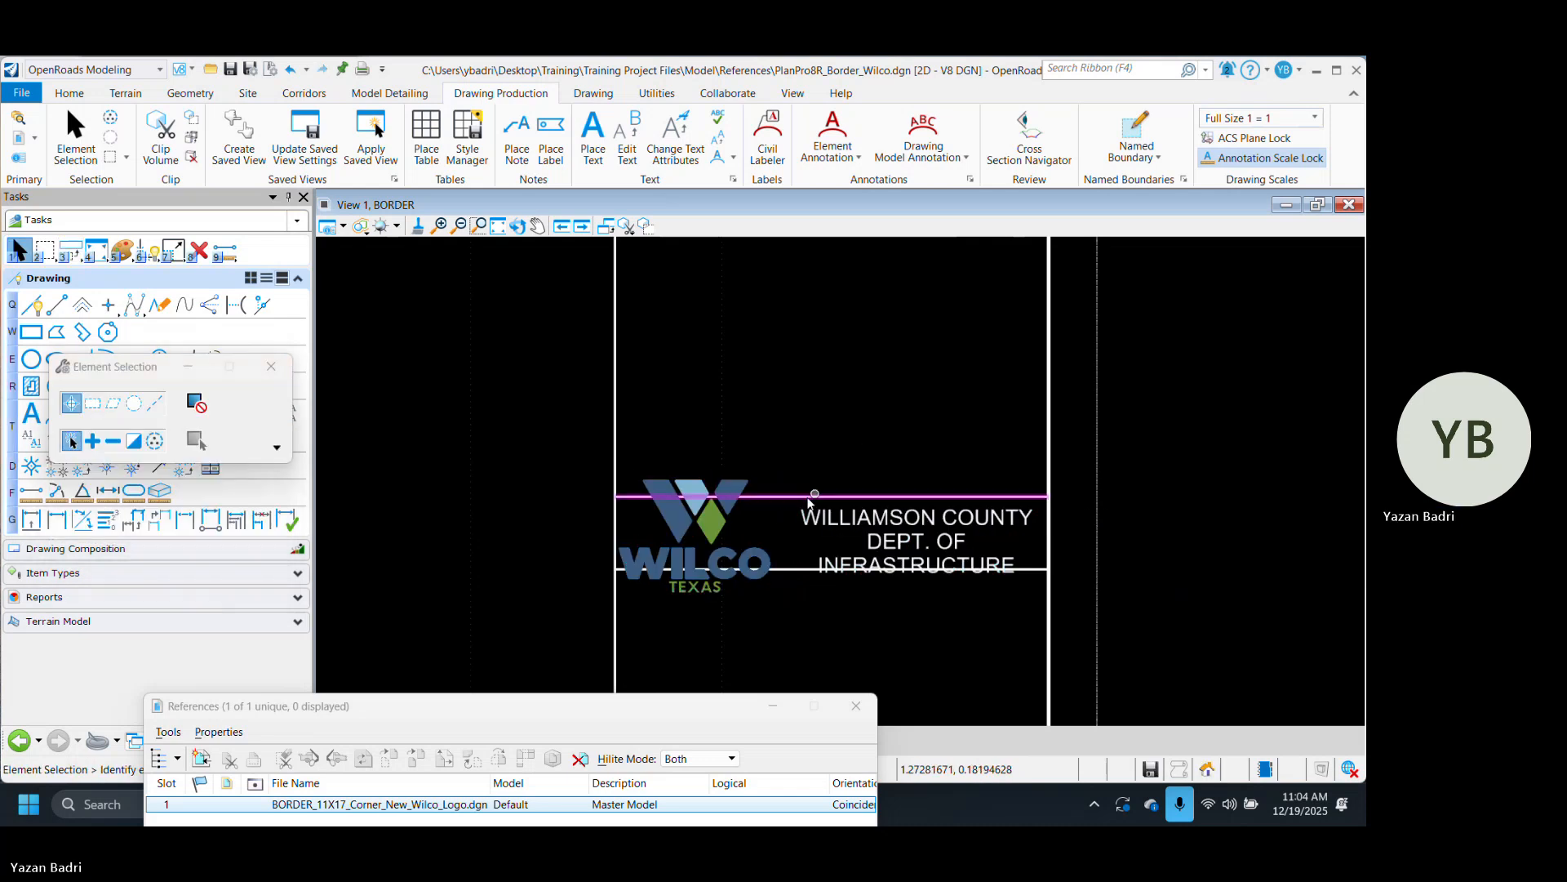
Move the upper line of the logo row straight up so it sits above the Wilco logo, and close the reference list.
{"action": "left_click", "coordinate": [810, 497]}
{"action": "key", "text": "3"}
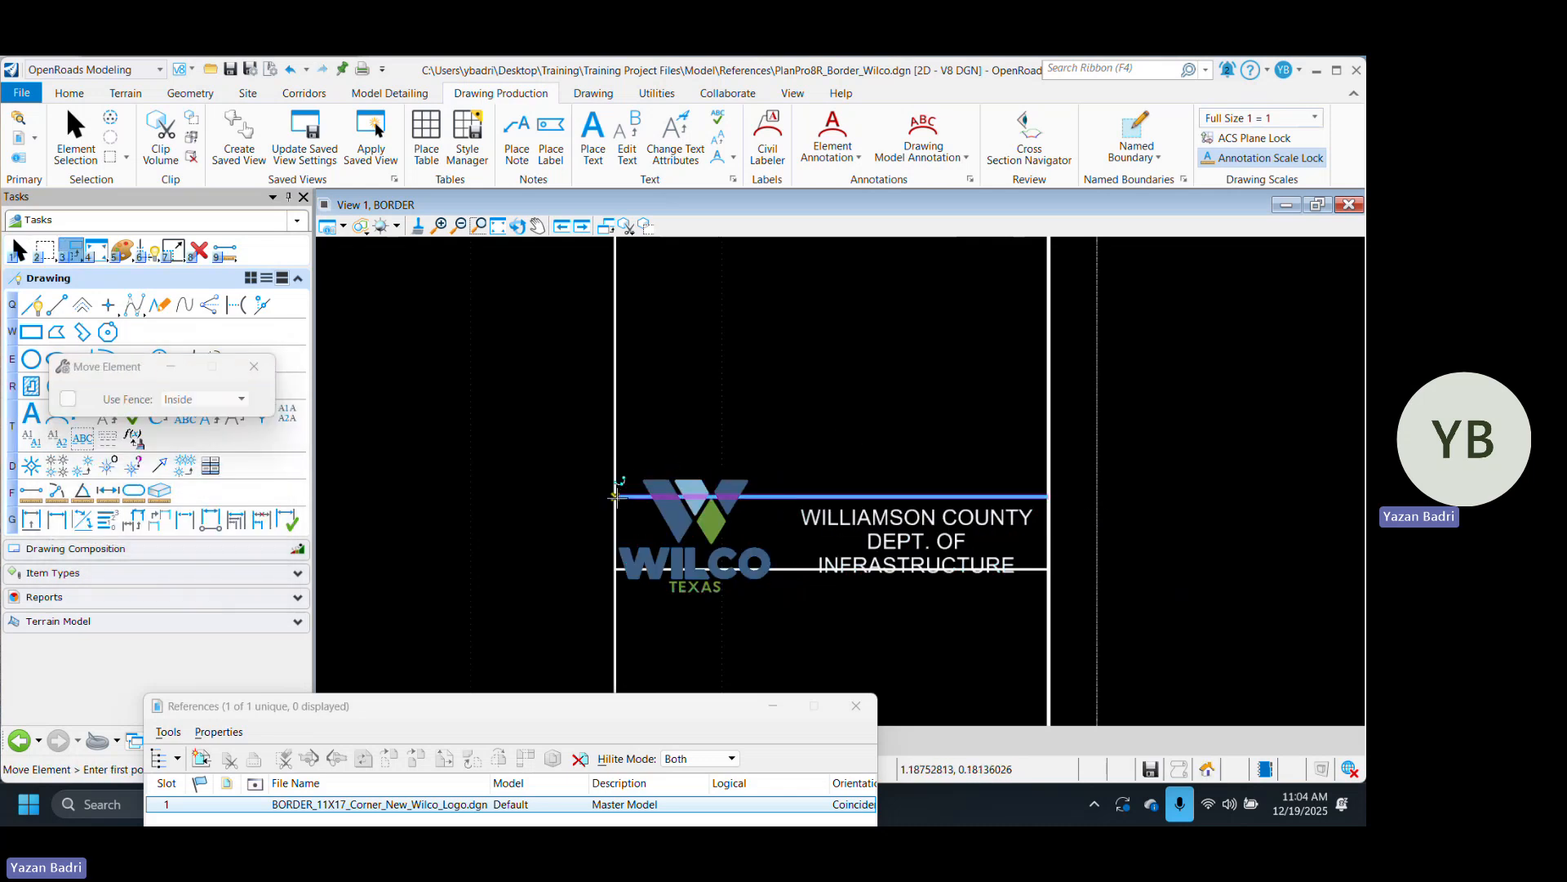
{"action": "left_click", "coordinate": [856, 705]}
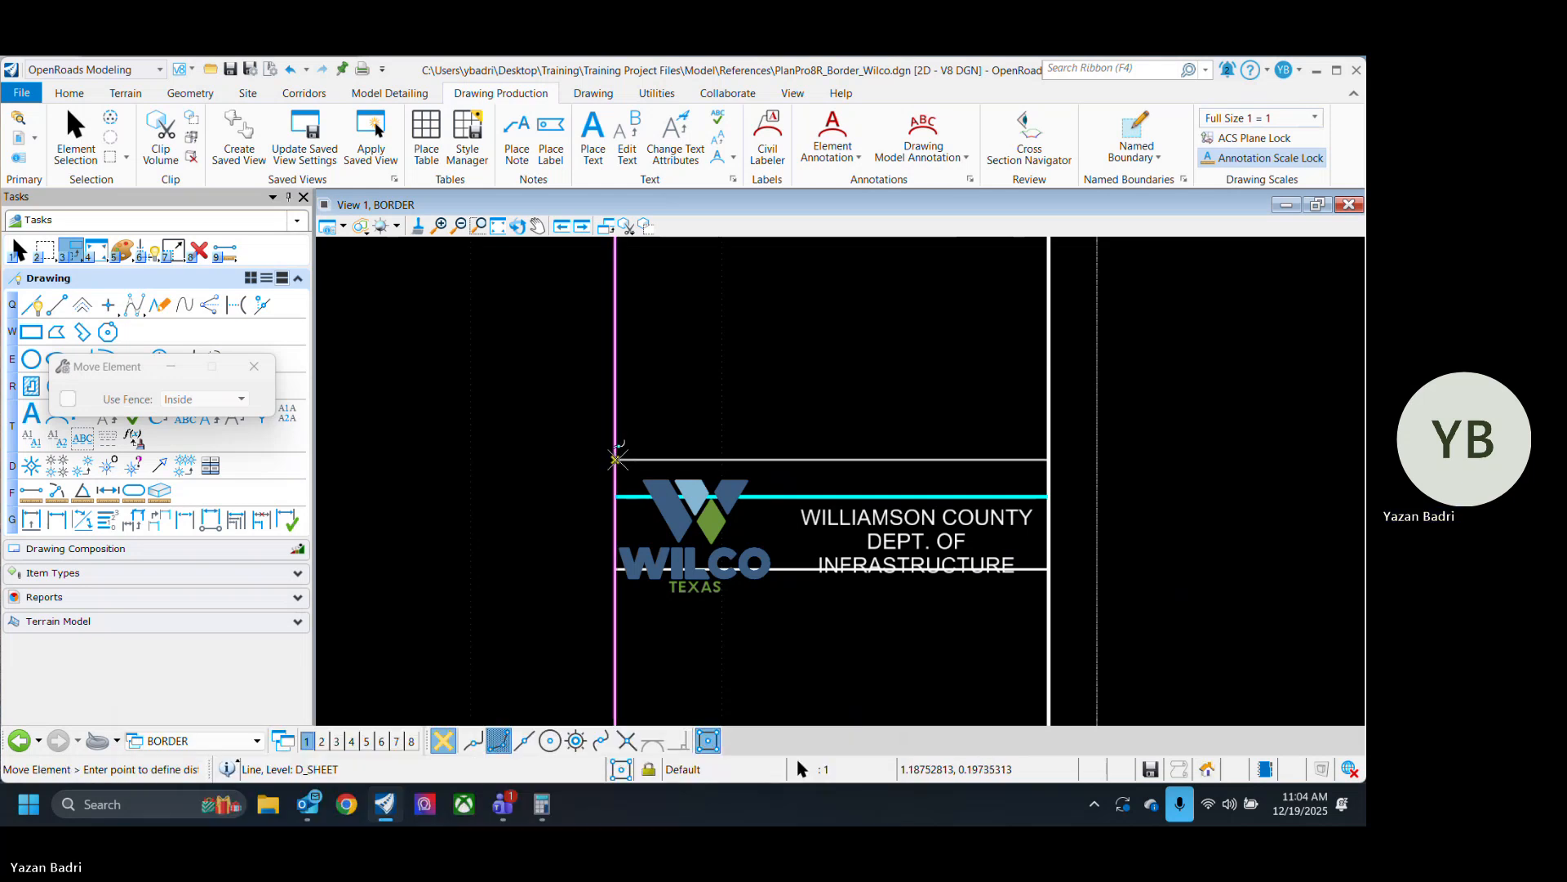
{"action": "left_click", "coordinate": [616, 465]}
{"action": "key", "text": "Escape"}
Try to move the lower line of the logo row down below the Wilco logo, and undo that move.
{"action": "left_click", "coordinate": [674, 569]}
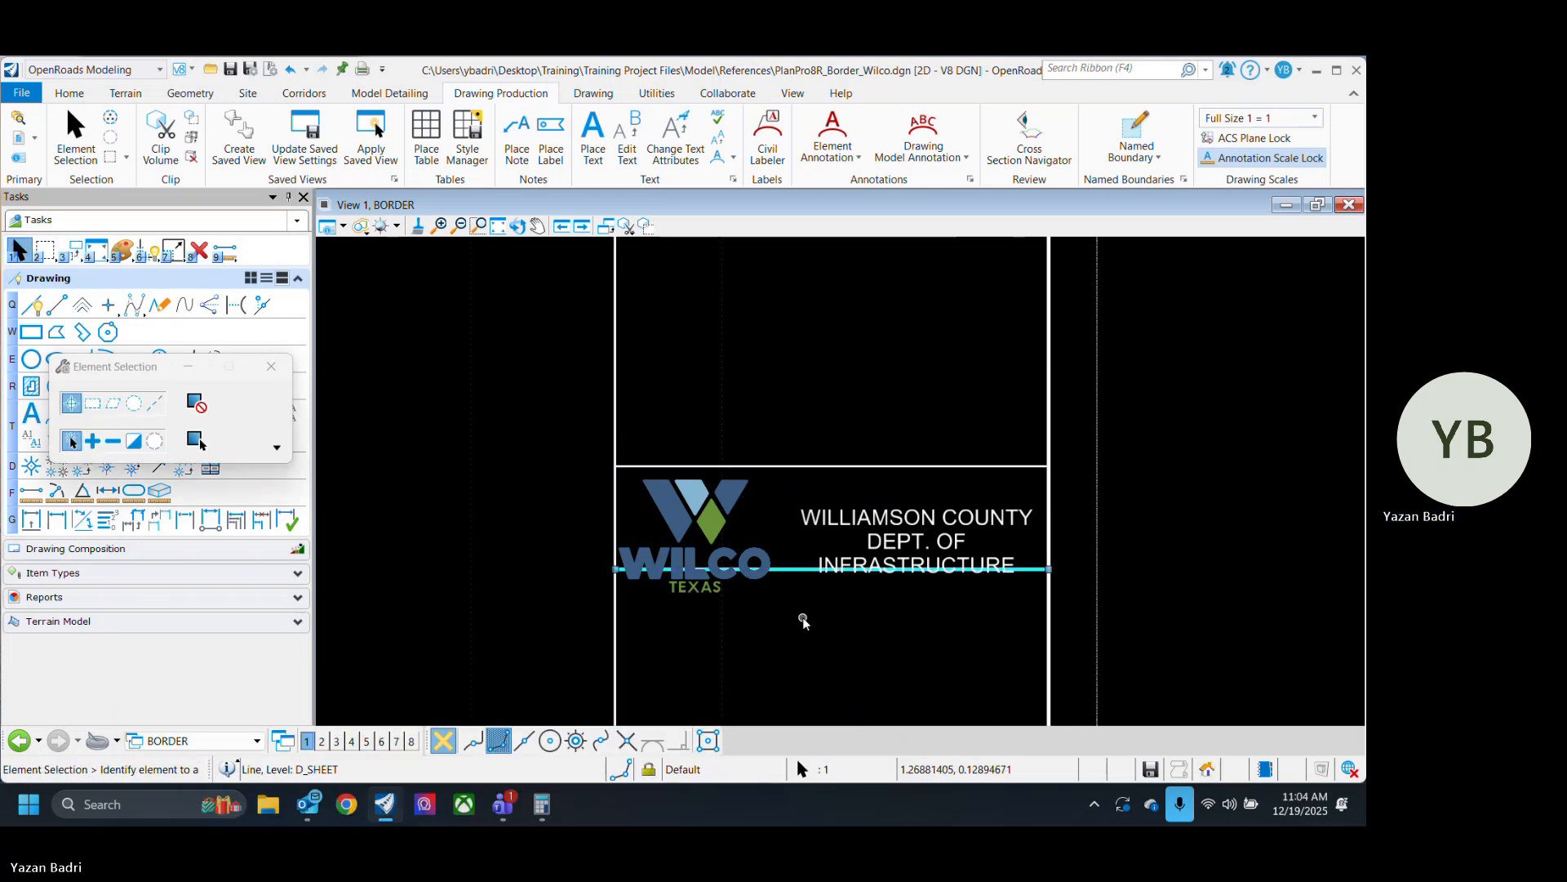
{"action": "key", "text": "3"}
{"action": "scroll", "coordinate": [614, 569], "scroll_direction": "up", "scroll_amount": 1}
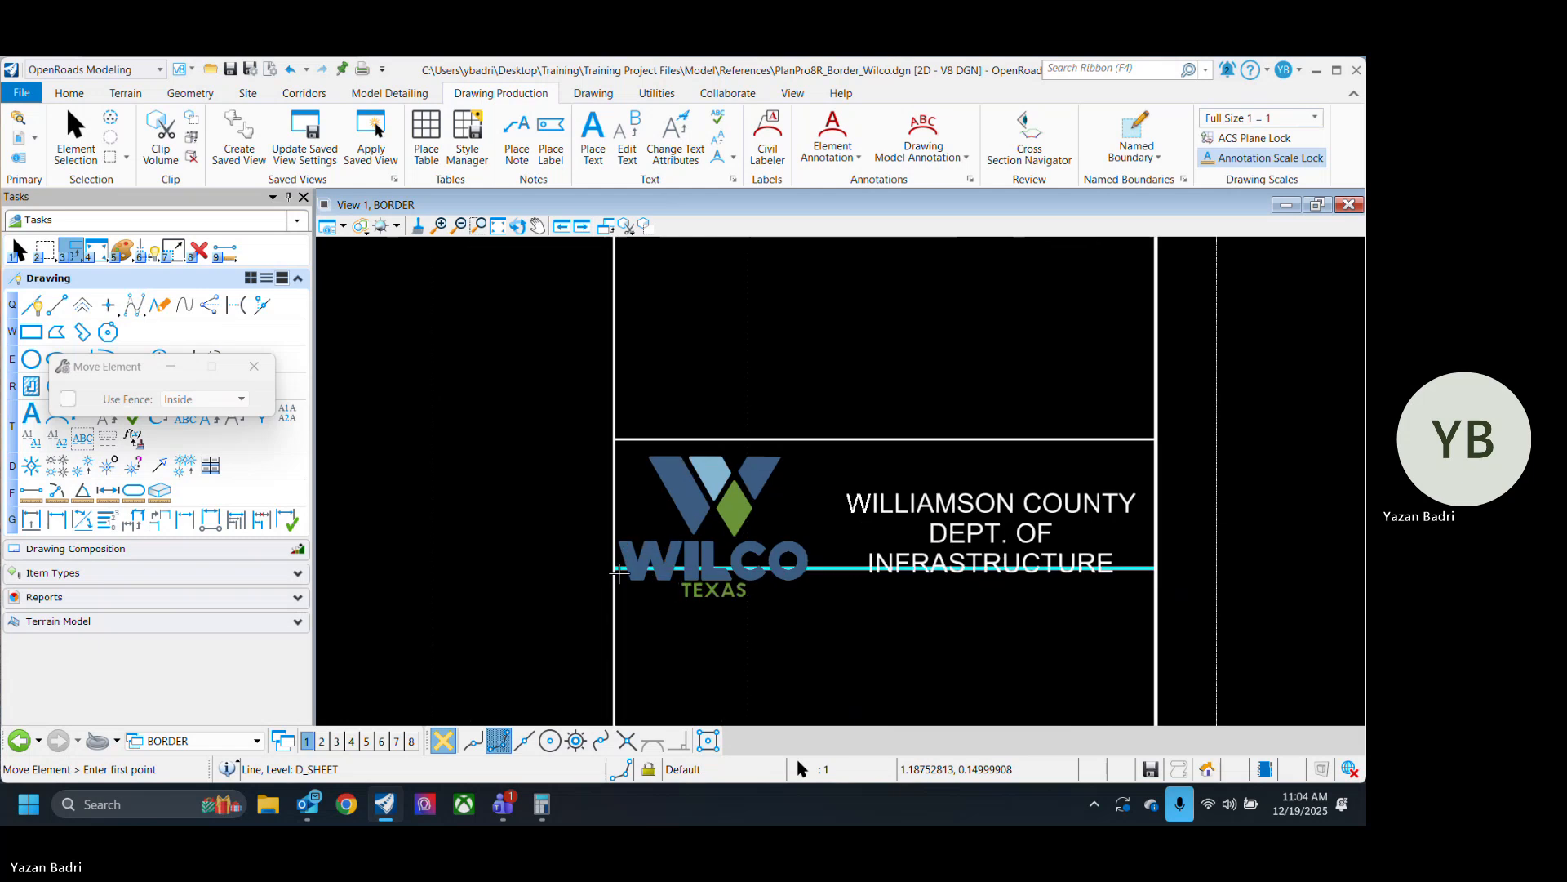
{"action": "left_click", "coordinate": [614, 569]}
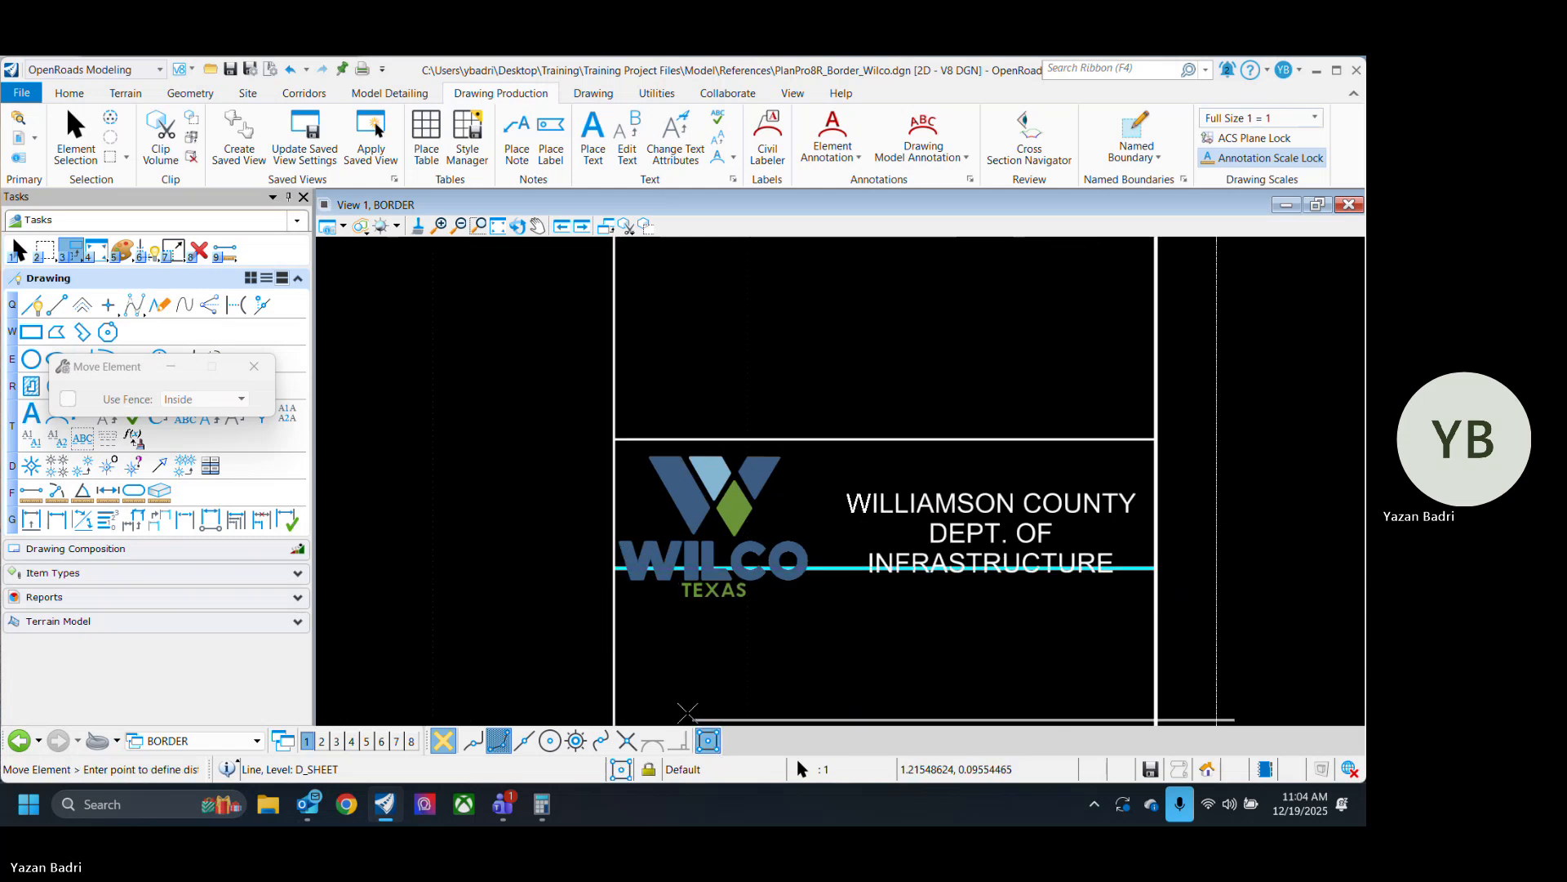
{"action": "left_click", "coordinate": [616, 606]}
{"action": "key", "text": "Escape"}
{"action": "scroll", "coordinate": [881, 630], "scroll_direction": "down", "scroll_amount": 5}
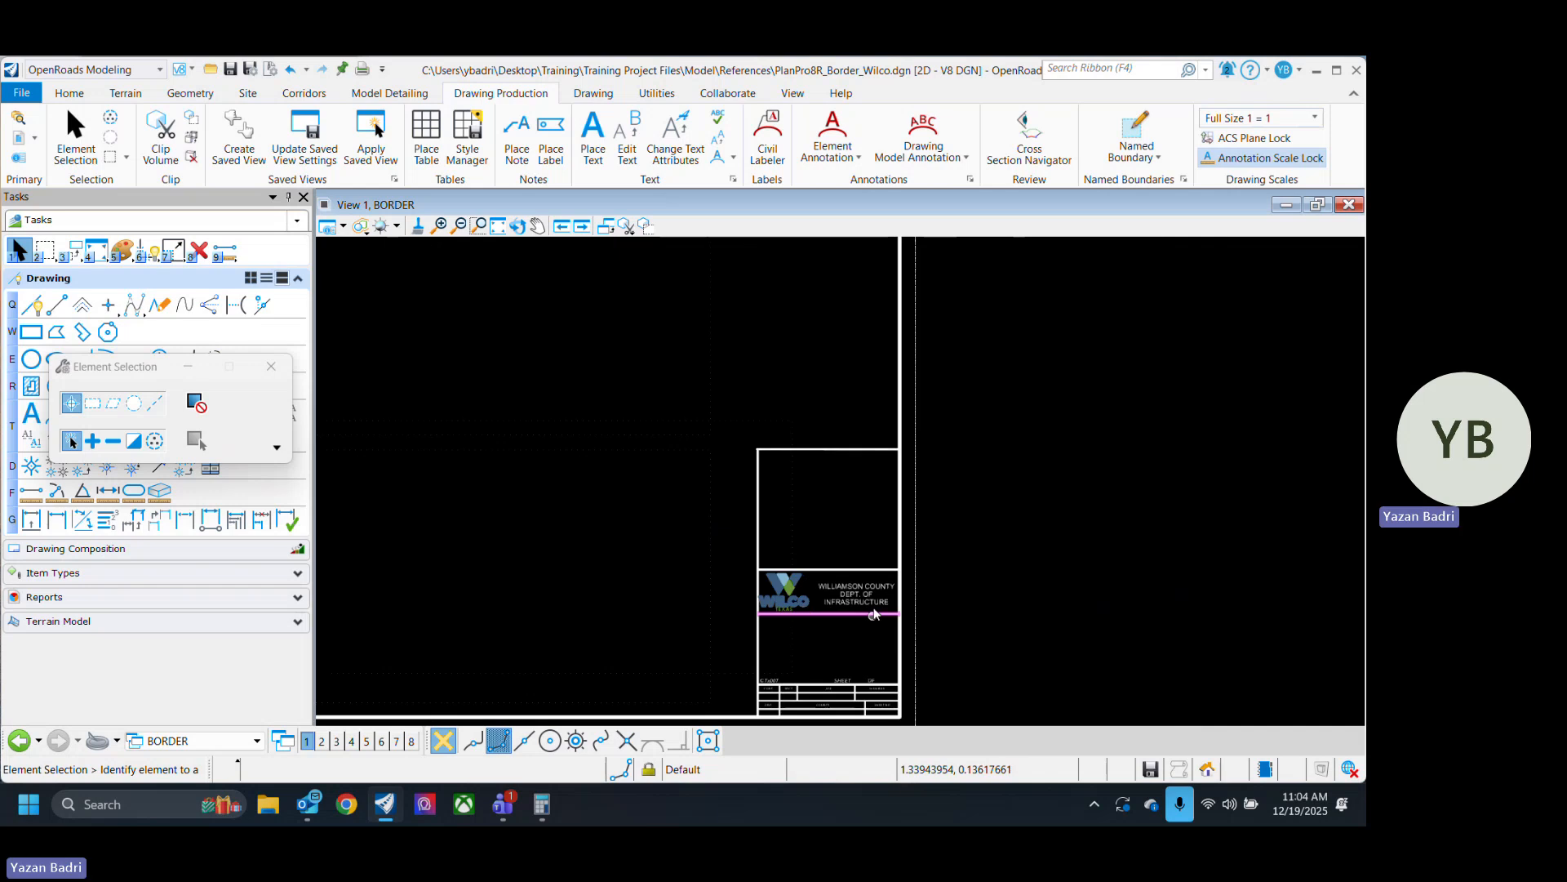
{"action": "scroll", "coordinate": [853, 603], "scroll_direction": "up", "scroll_amount": 3}
{"action": "middle_click_drag", "start_coordinate": [819, 640], "coordinate": [874, 517]}
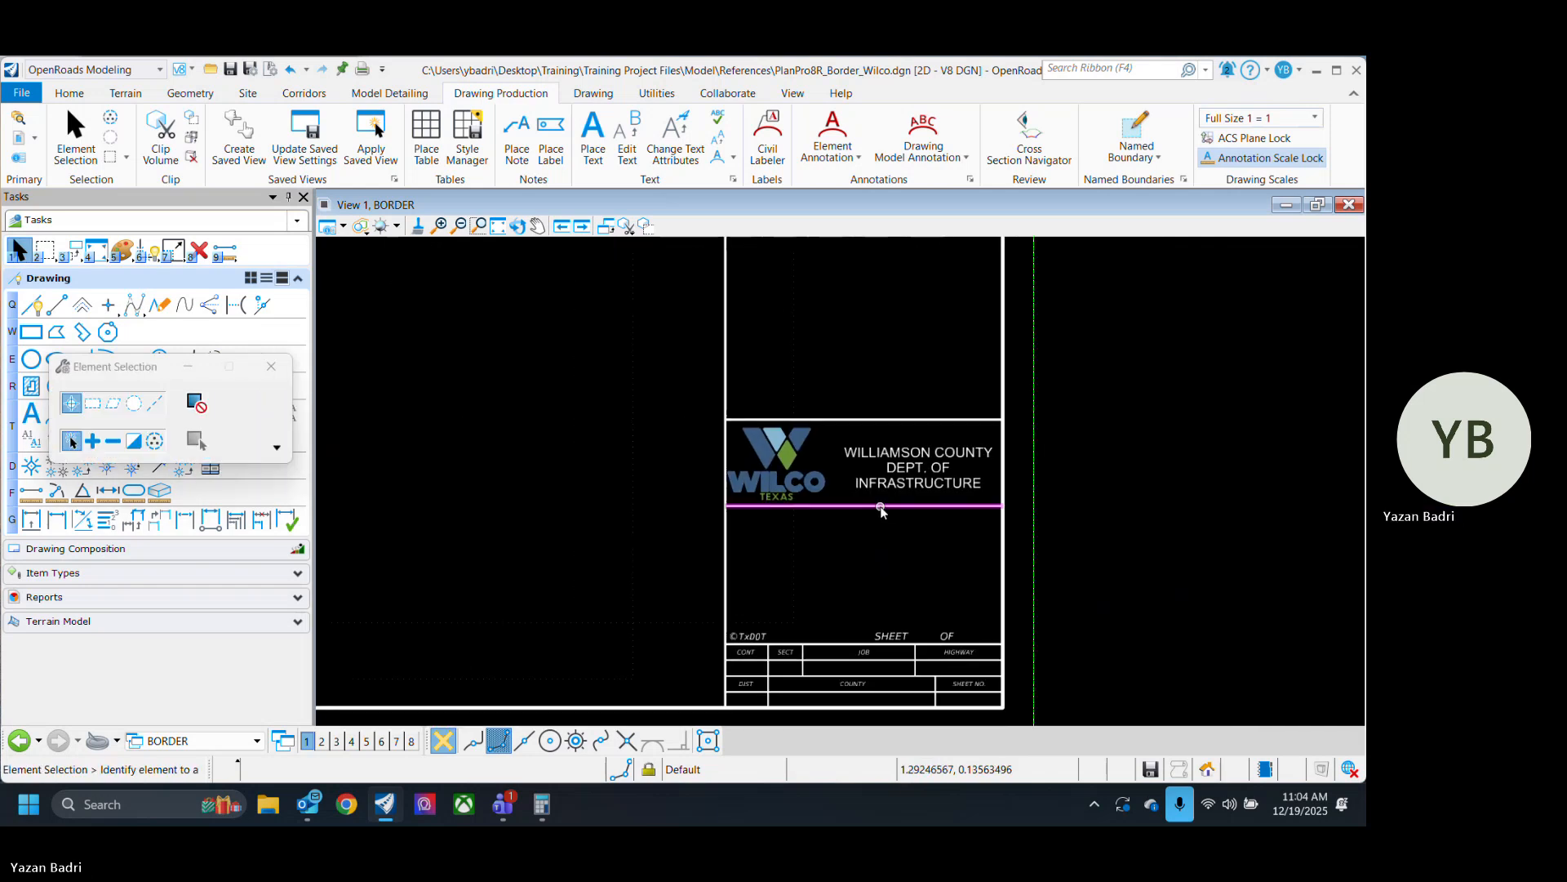
{"action": "key", "text": "ctrl+z"}
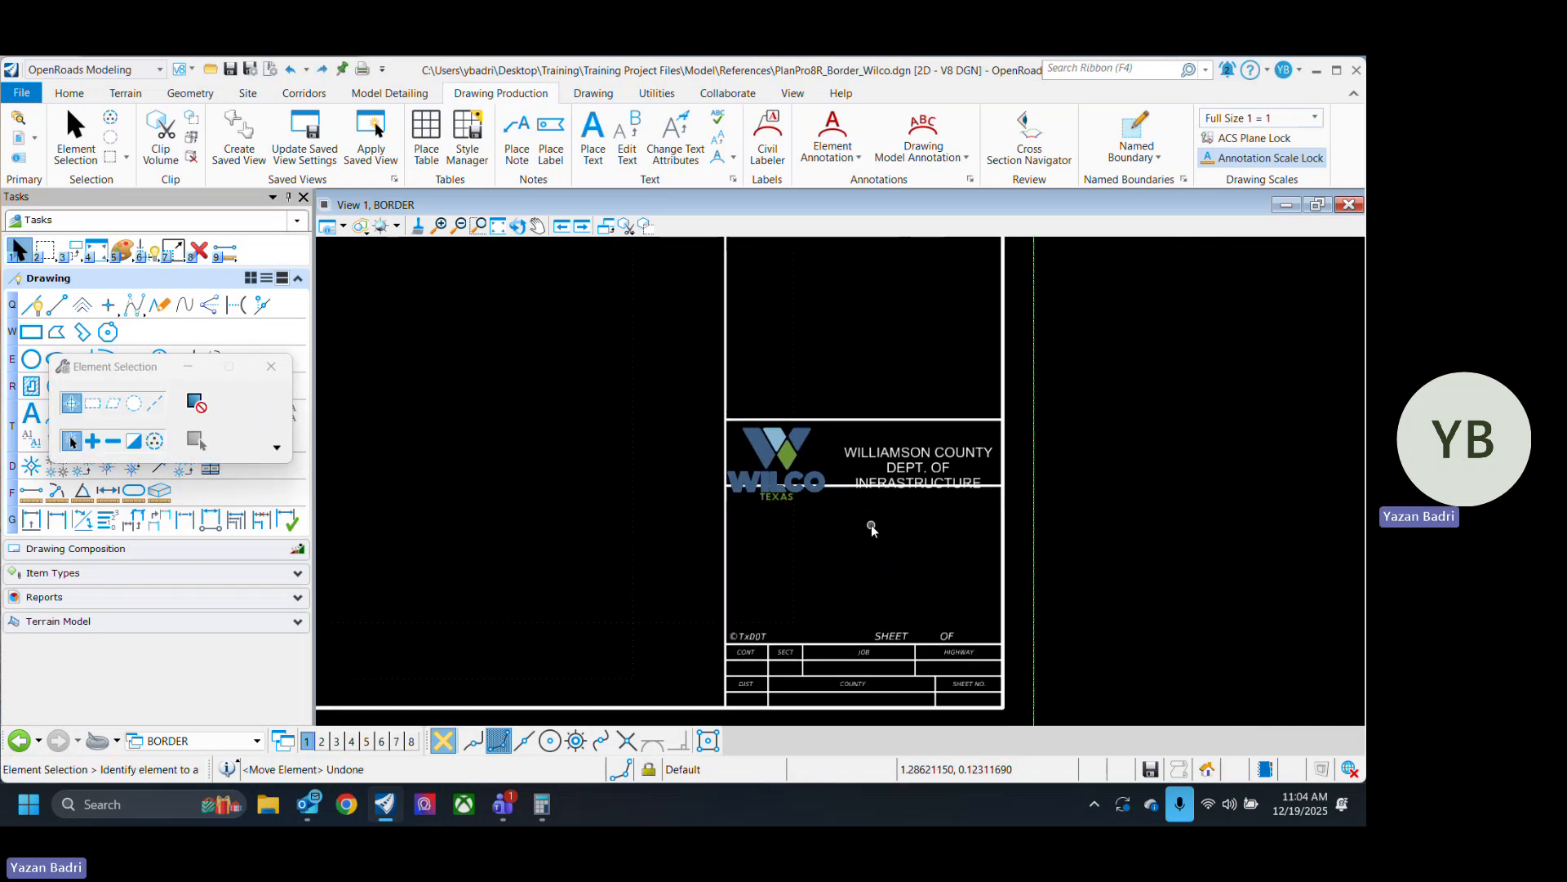
Move the Wilco logo, its TEXAS text, the department text and the row's upper line straight up, leaving the lower line in place.
{"action": "scroll", "coordinate": [871, 527], "scroll_direction": "up", "scroll_amount": 2}
{"action": "left_click", "coordinate": [895, 519]}
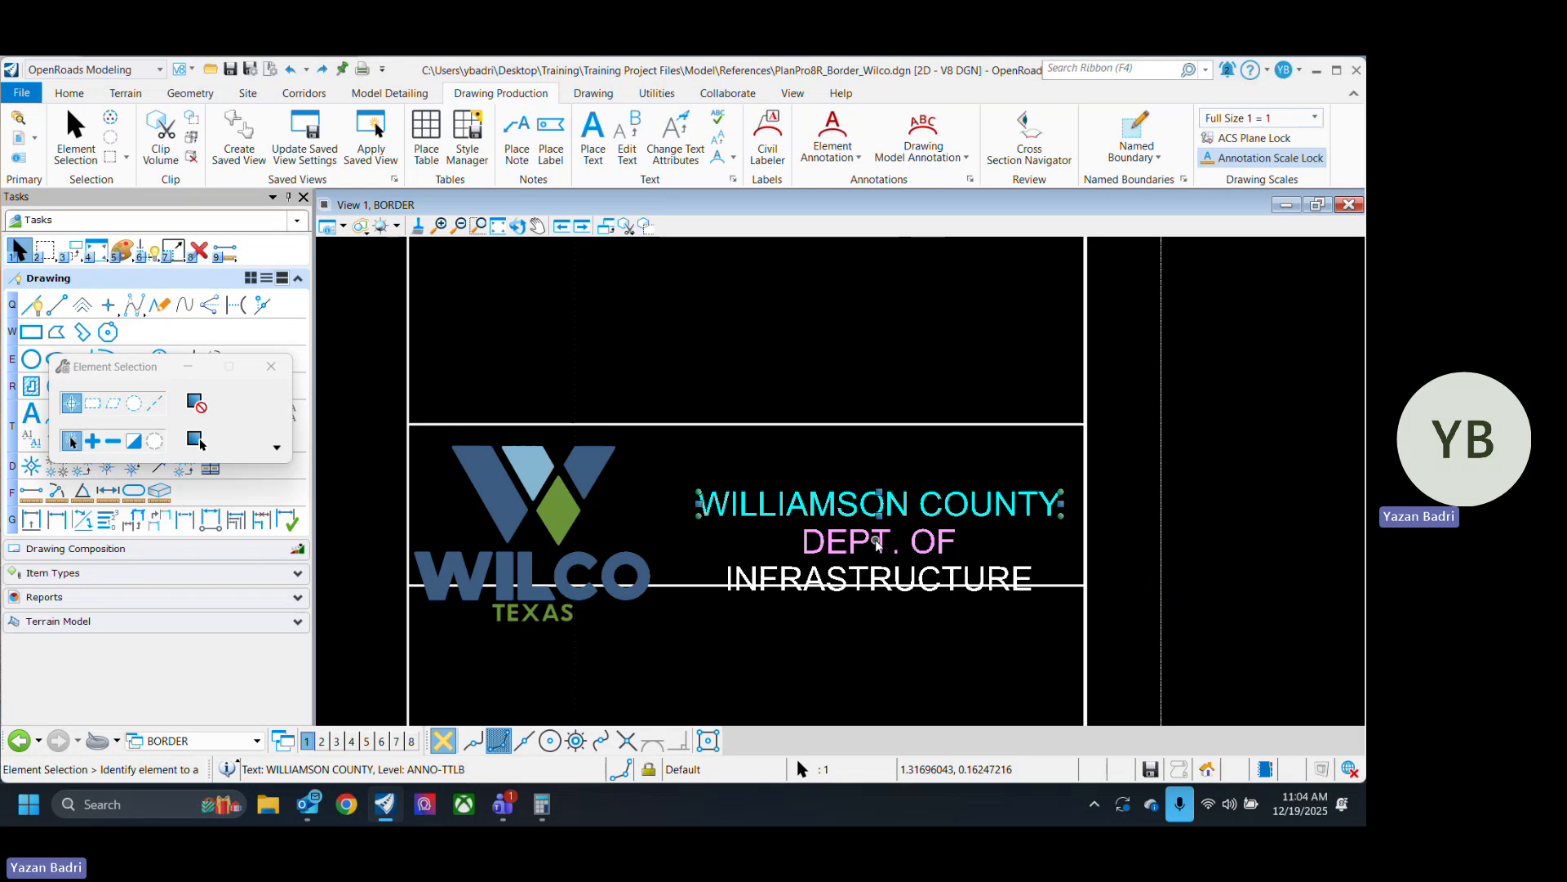
{"action": "left_click", "coordinate": [995, 457]}
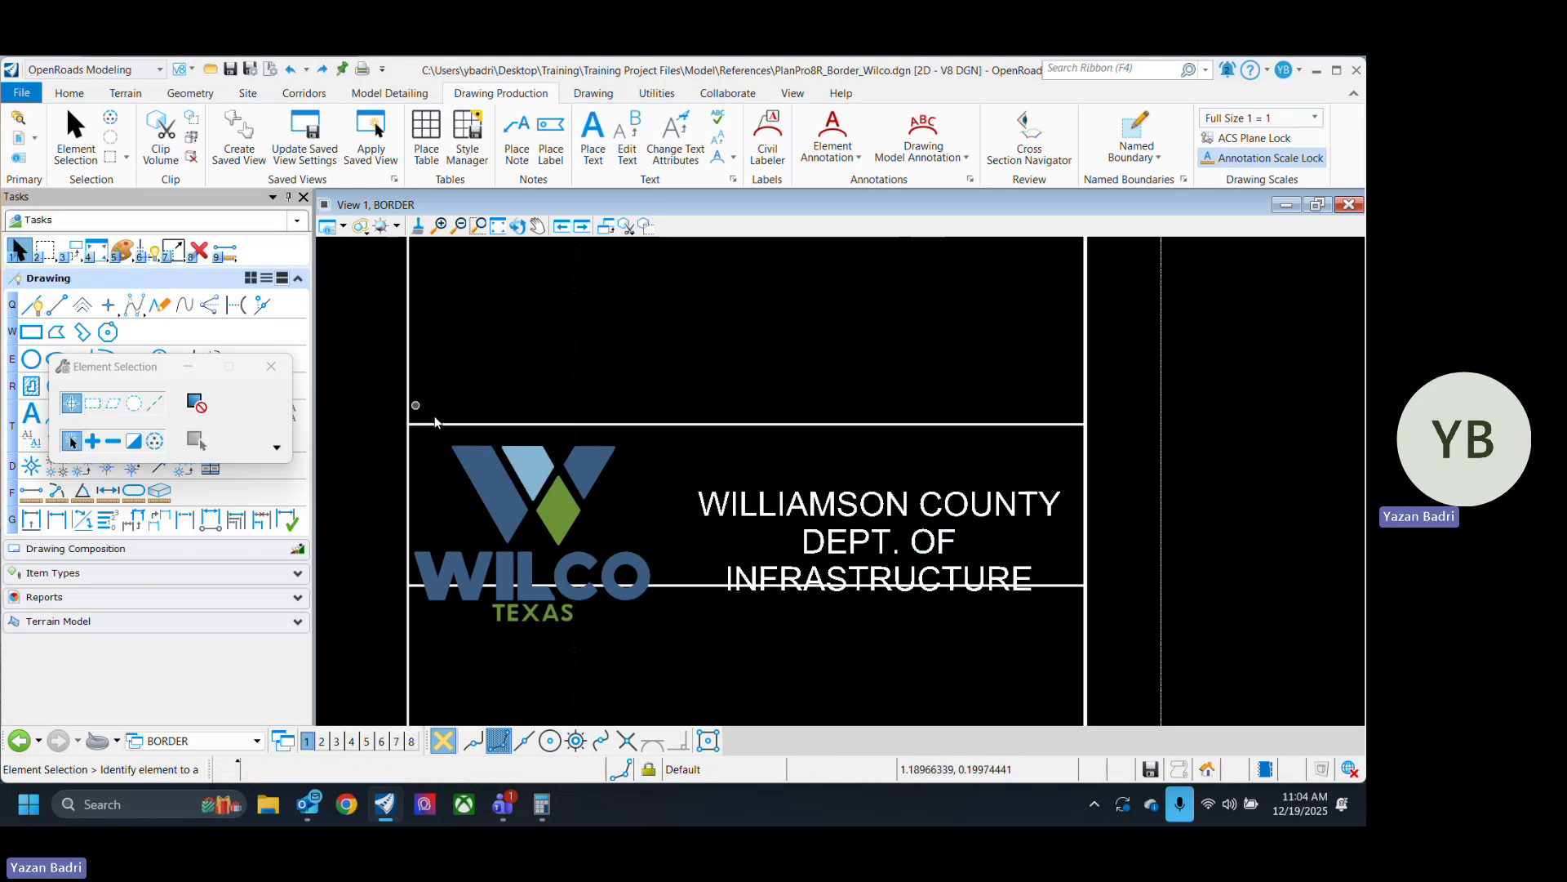
{"action": "left_click_drag", "start_coordinate": [416, 405], "coordinate": [1143, 632]}
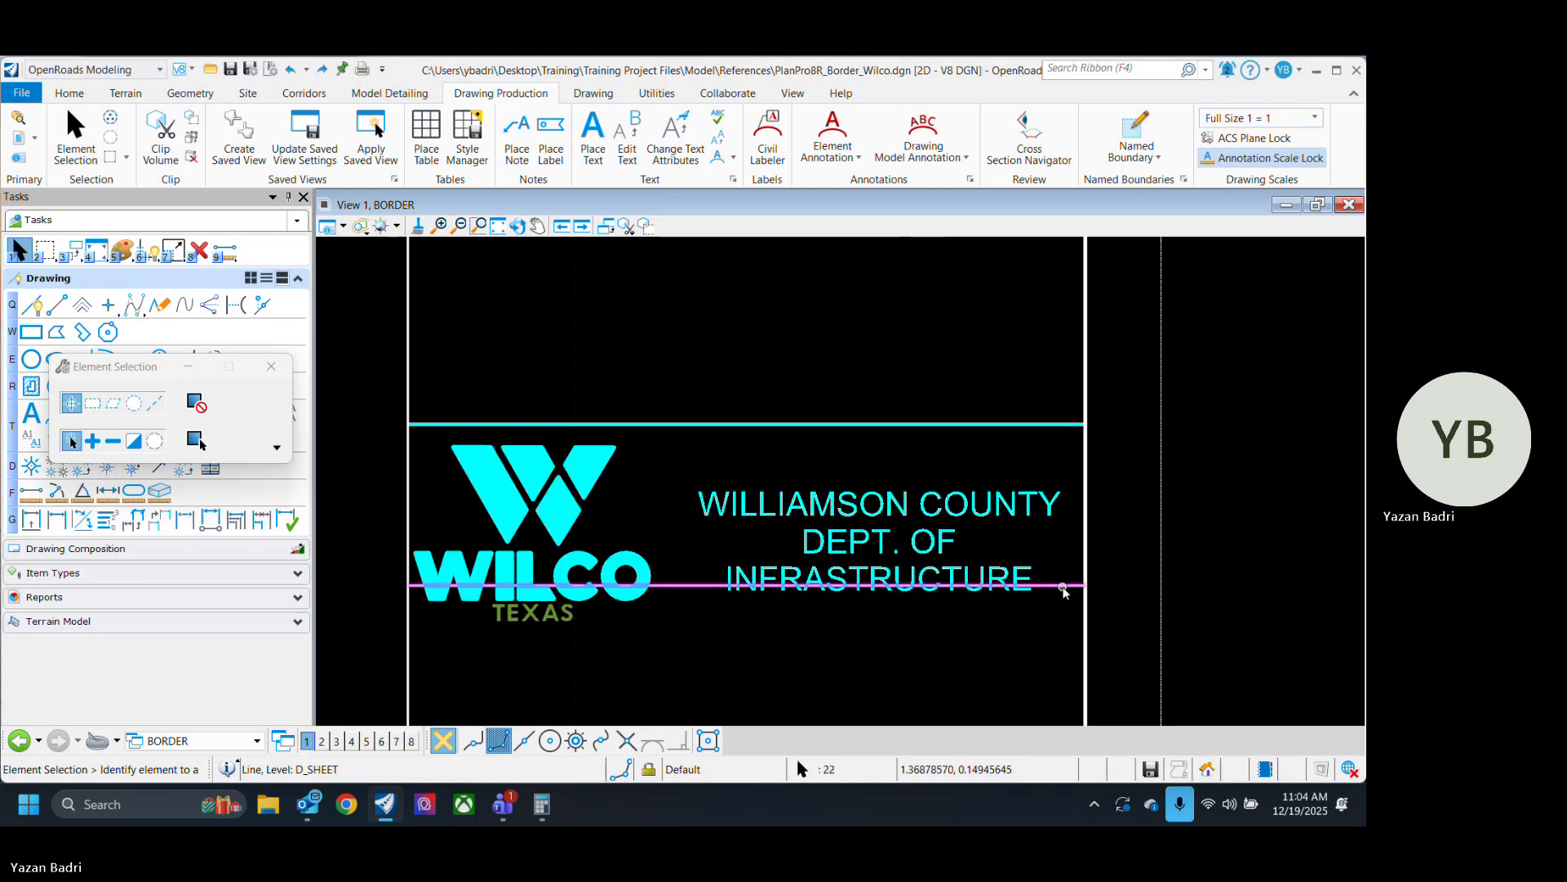
{"action": "left_click", "coordinate": [1060, 586], "text": "ctrl"}
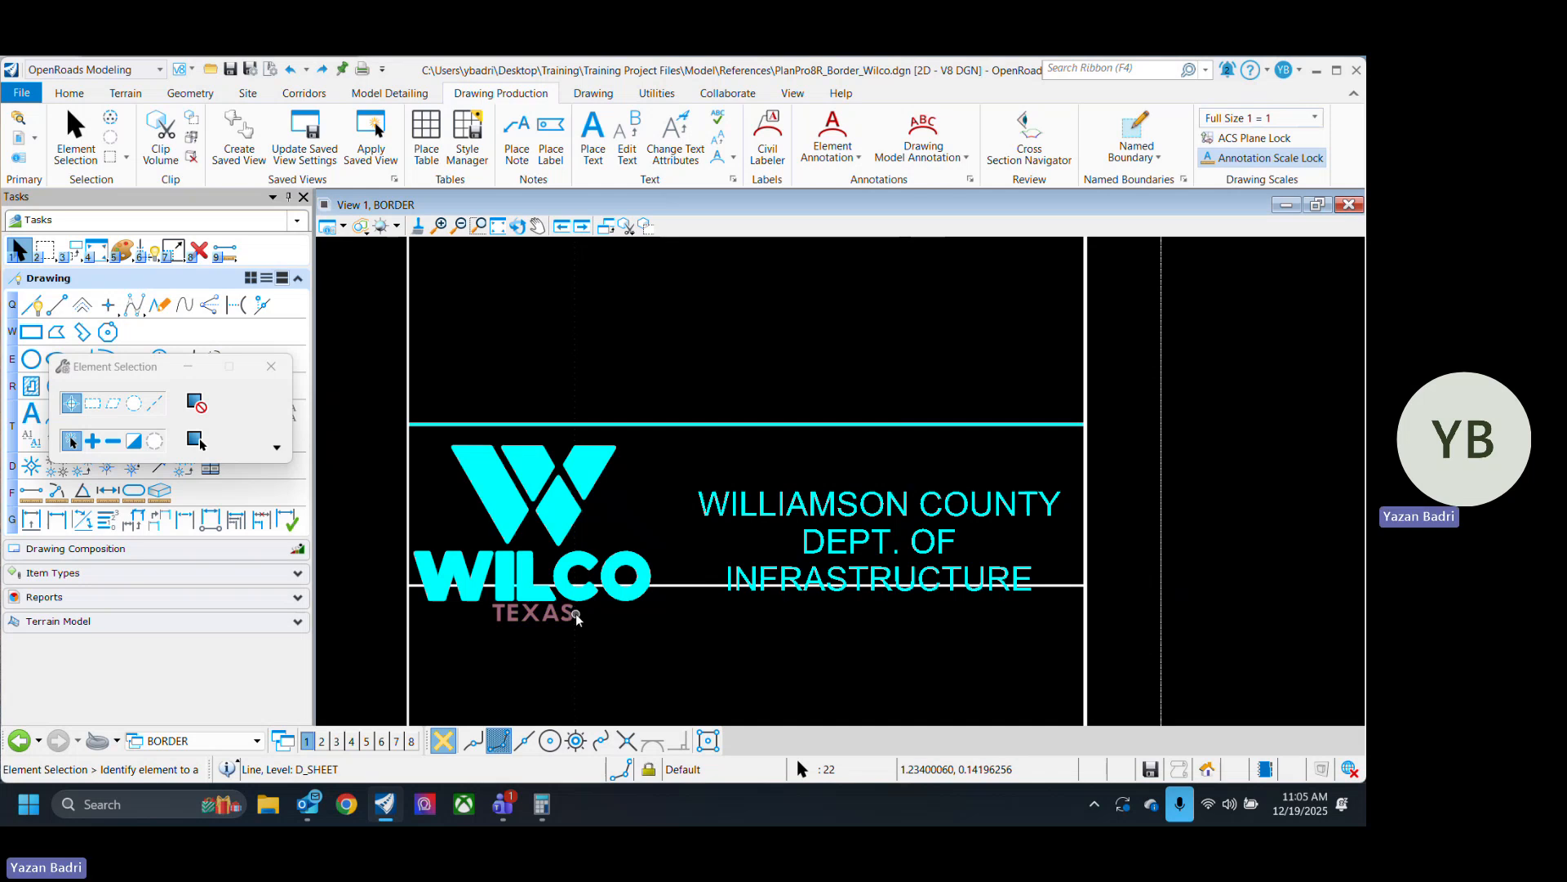
{"action": "left_click", "coordinate": [547, 613], "text": "ctrl"}
{"action": "key", "text": "3"}
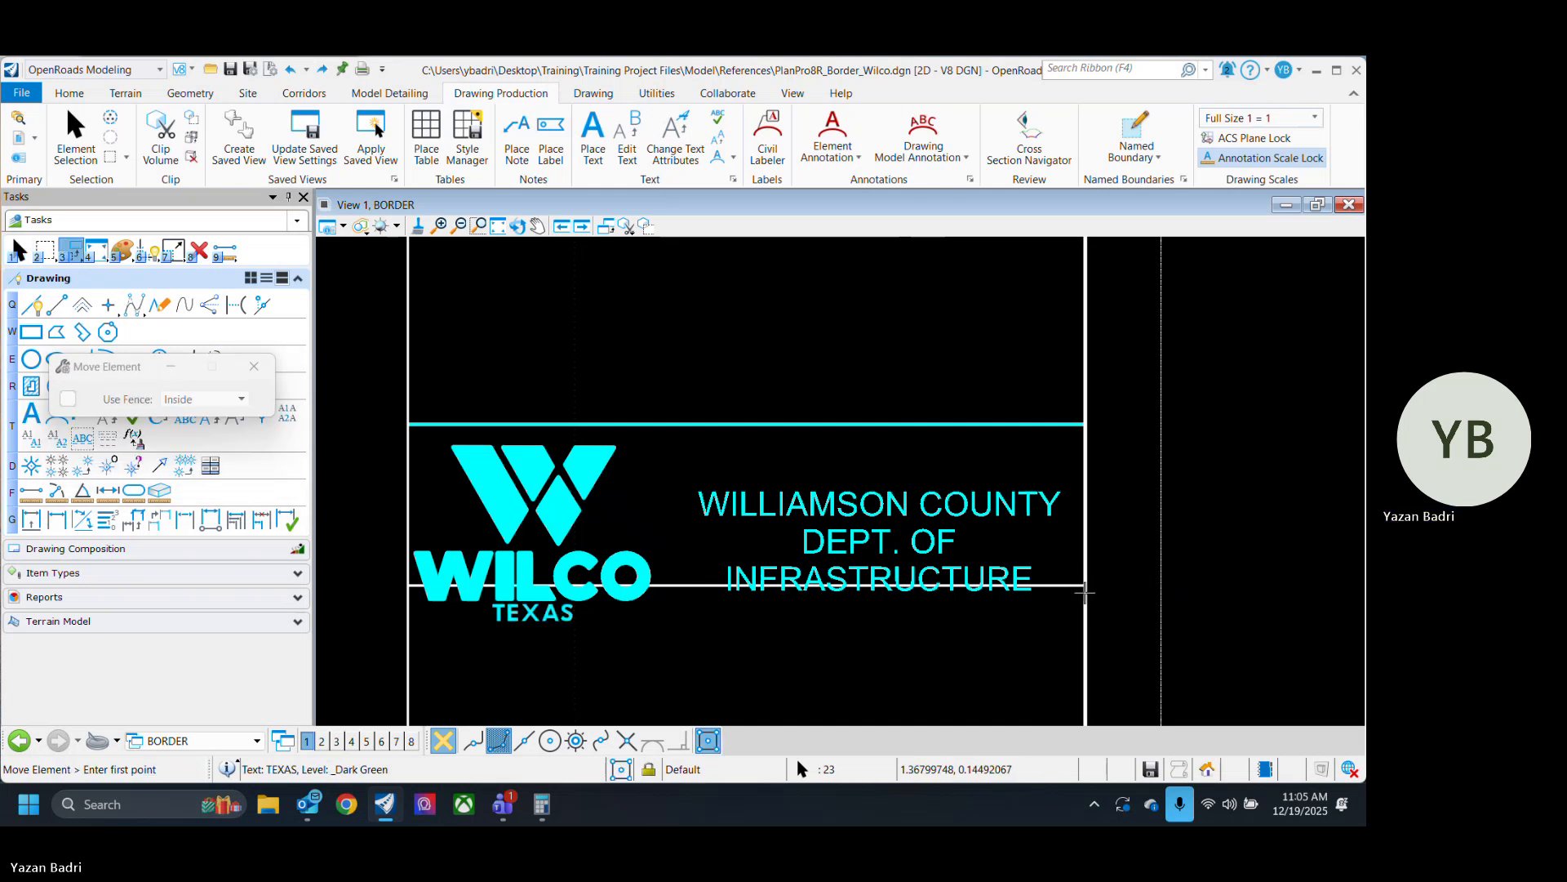
{"action": "left_click", "coordinate": [1085, 586]}
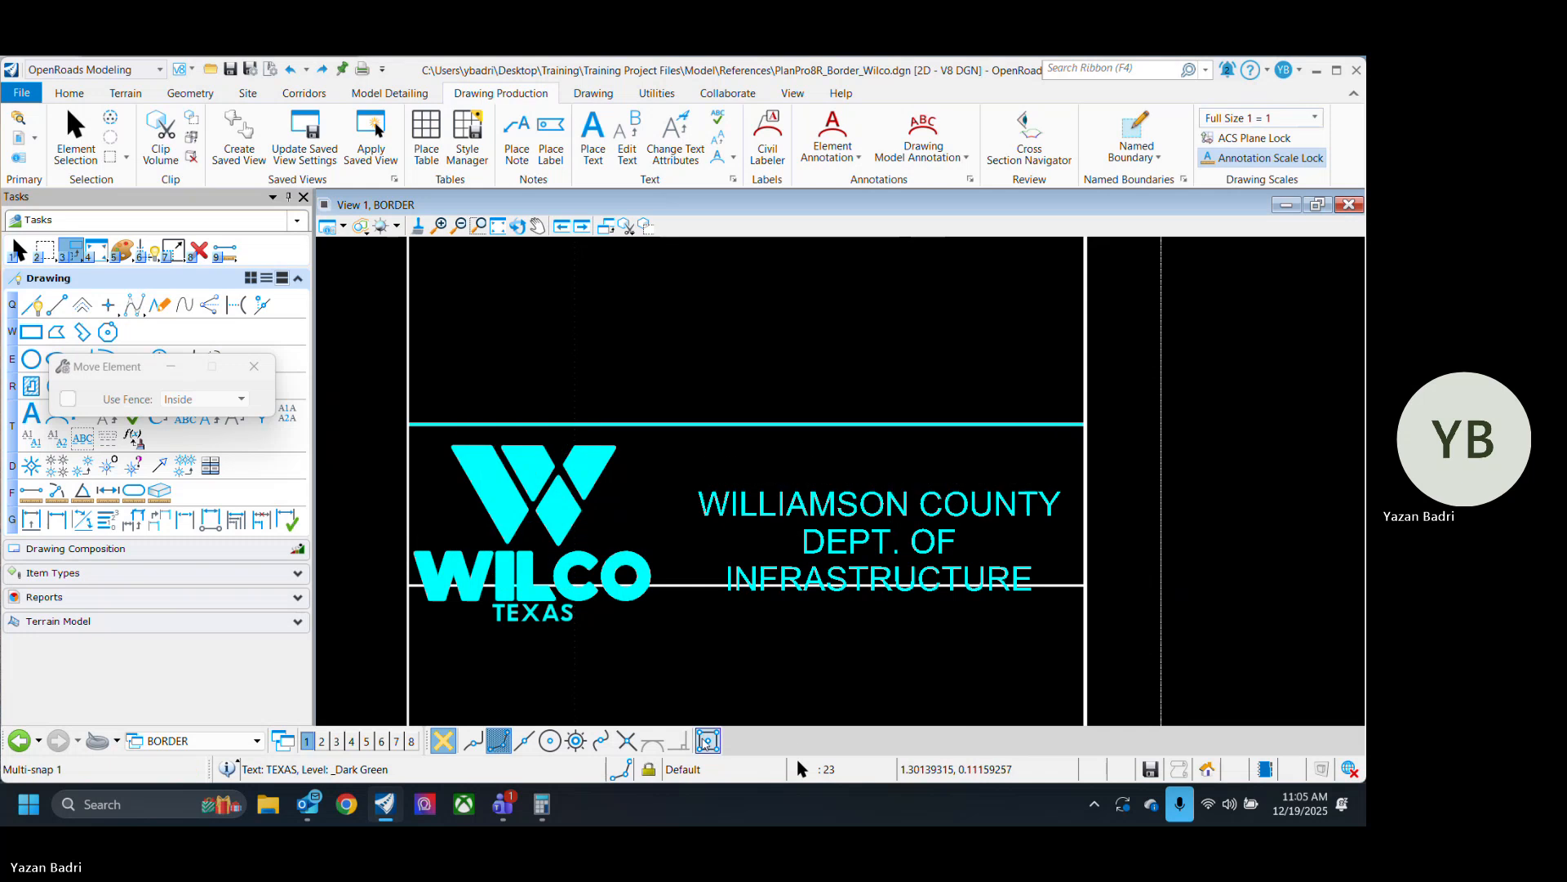
{"action": "left_click", "coordinate": [1085, 563]}
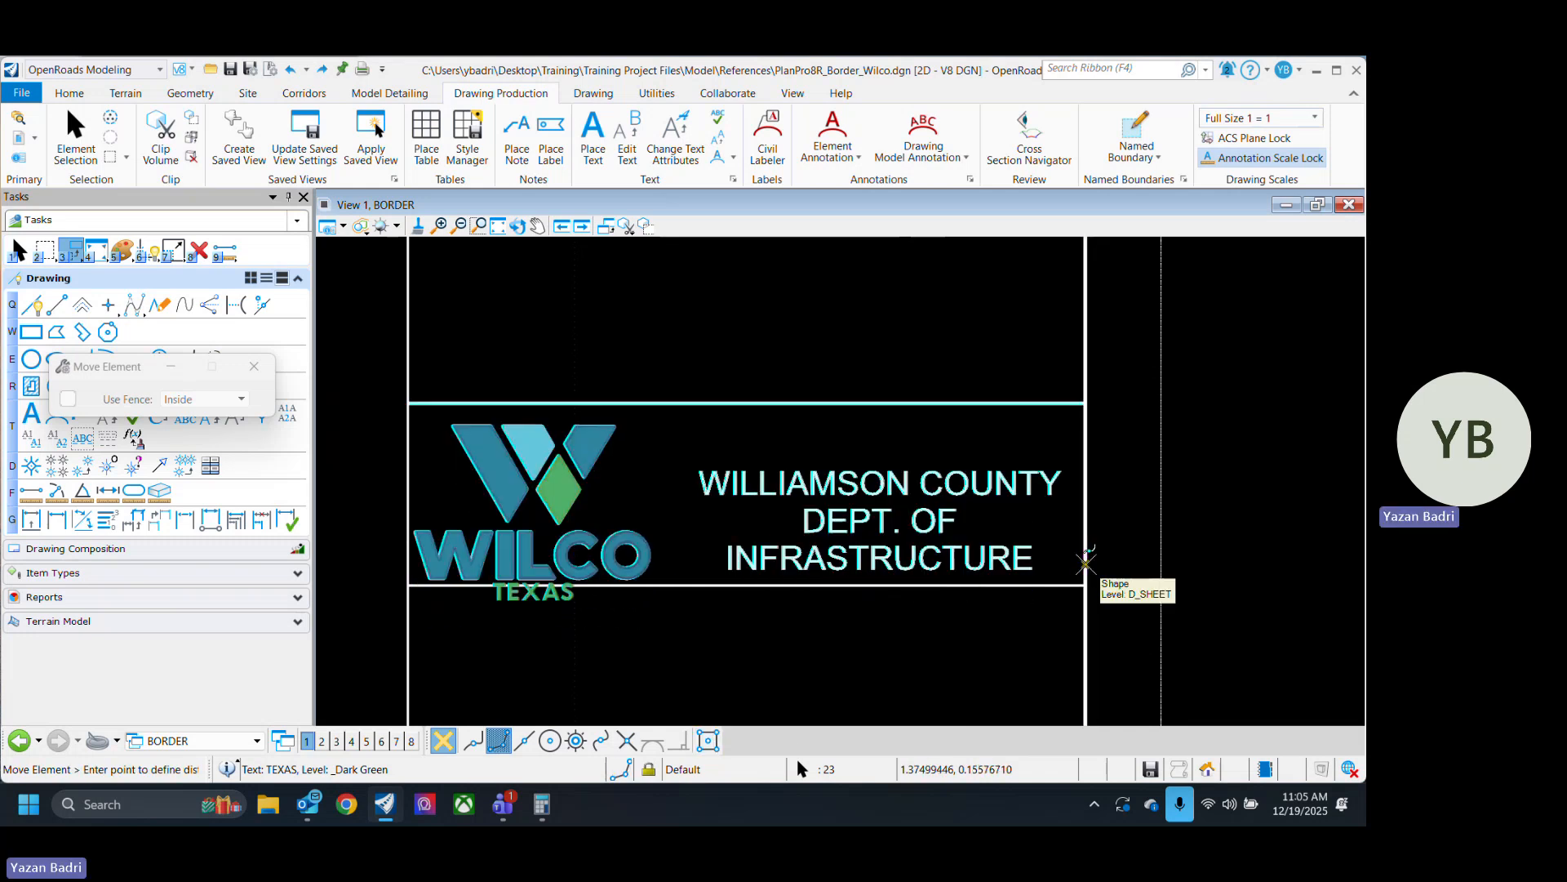
{"action": "key", "text": "Escape"}
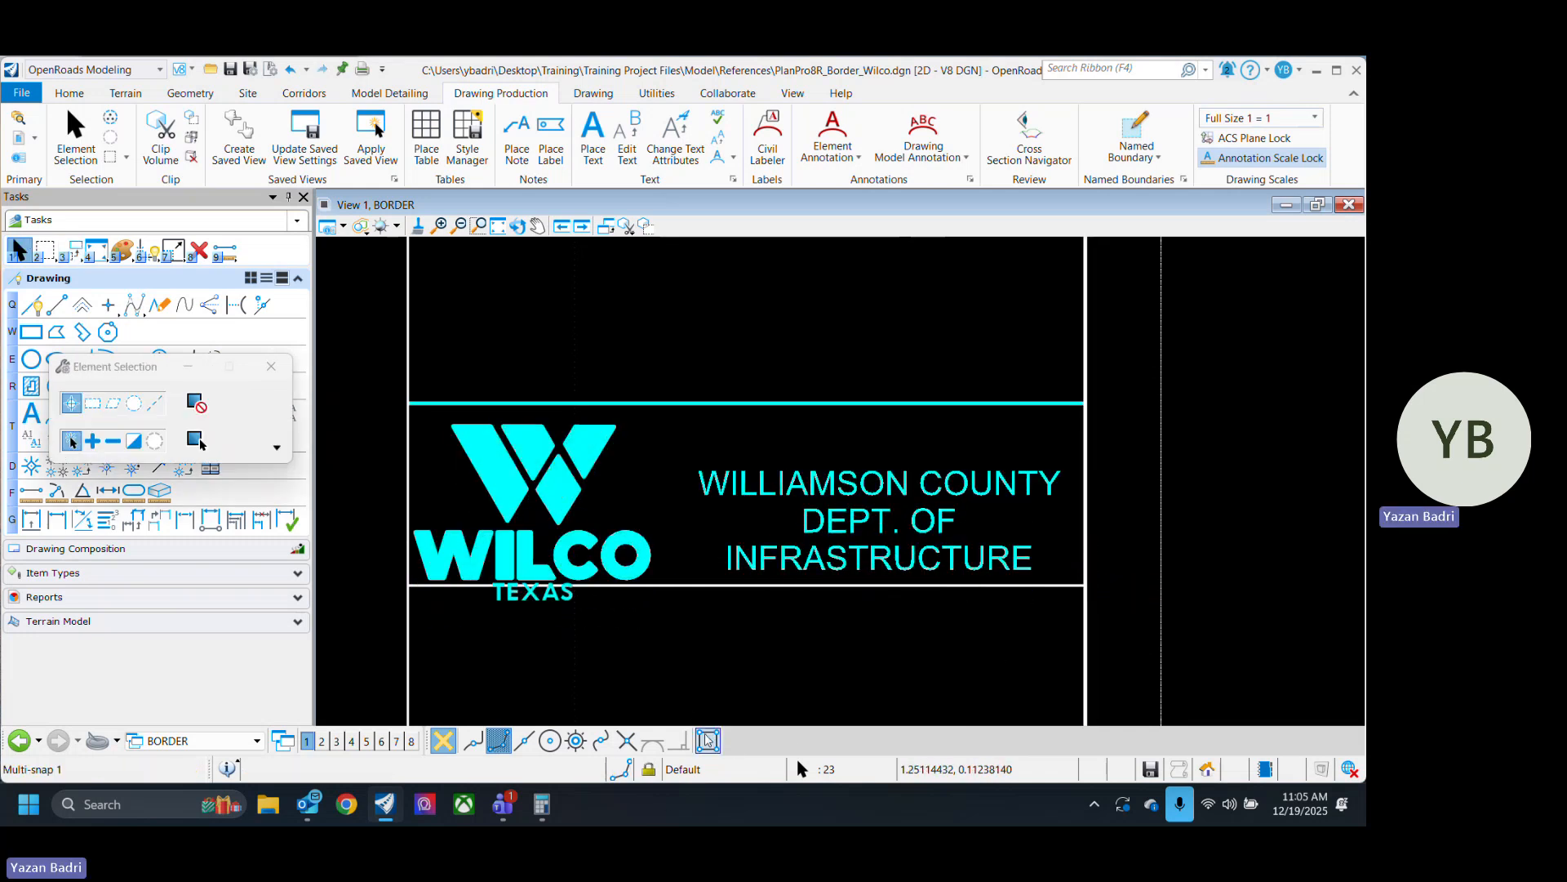
Move the same logo, text and upper line selection further up so everything clears the row's lower line.
{"action": "key", "text": "3"}
{"action": "key", "text": "2"}
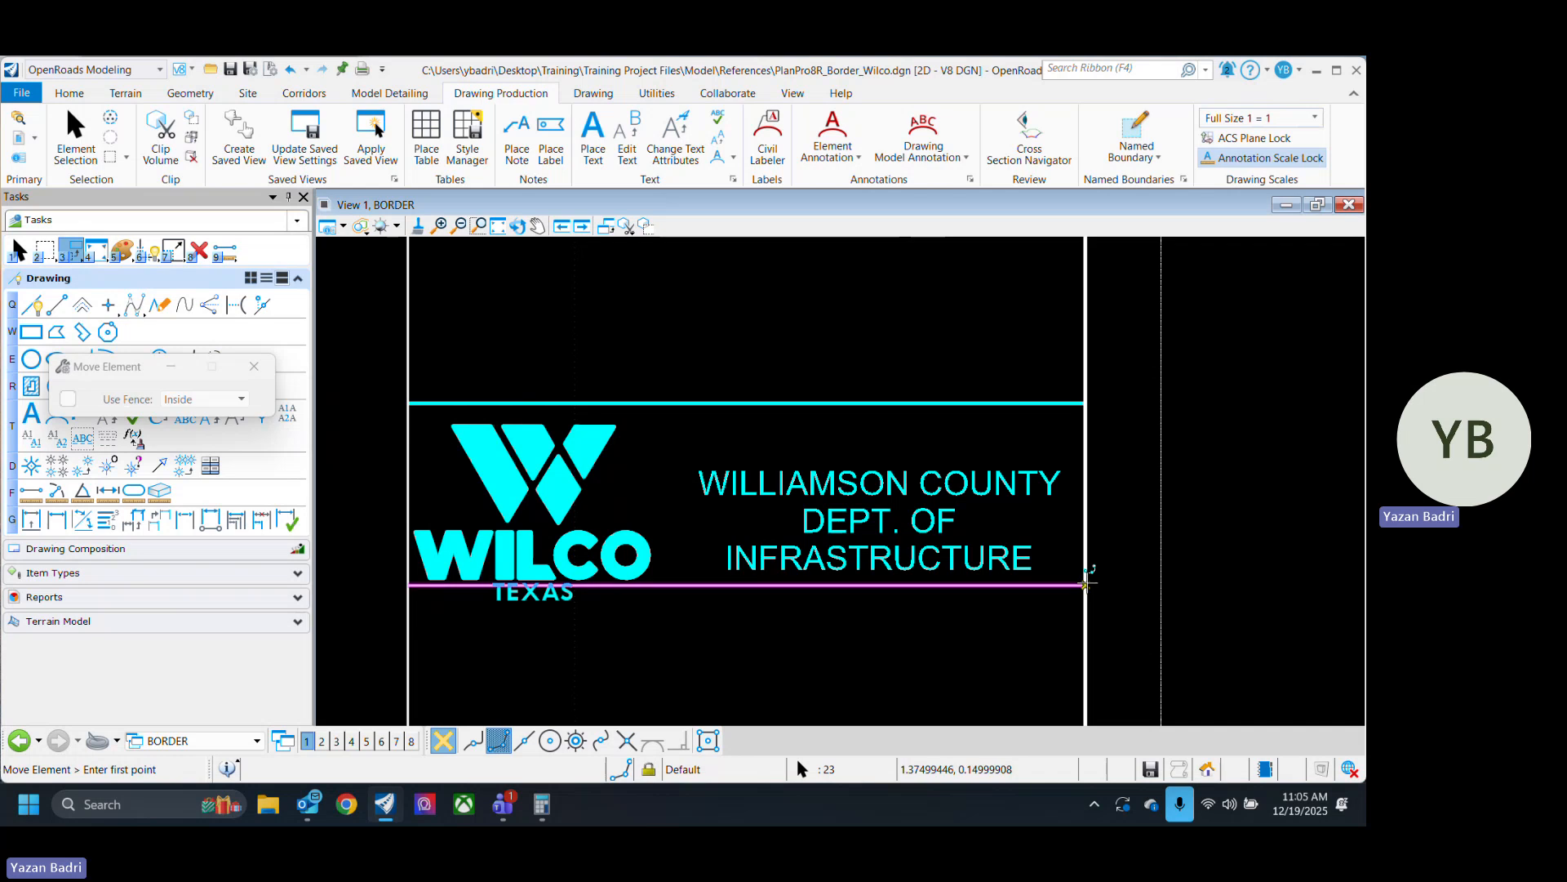
{"action": "left_click", "coordinate": [1085, 583]}
{"action": "left_click", "coordinate": [707, 741]}
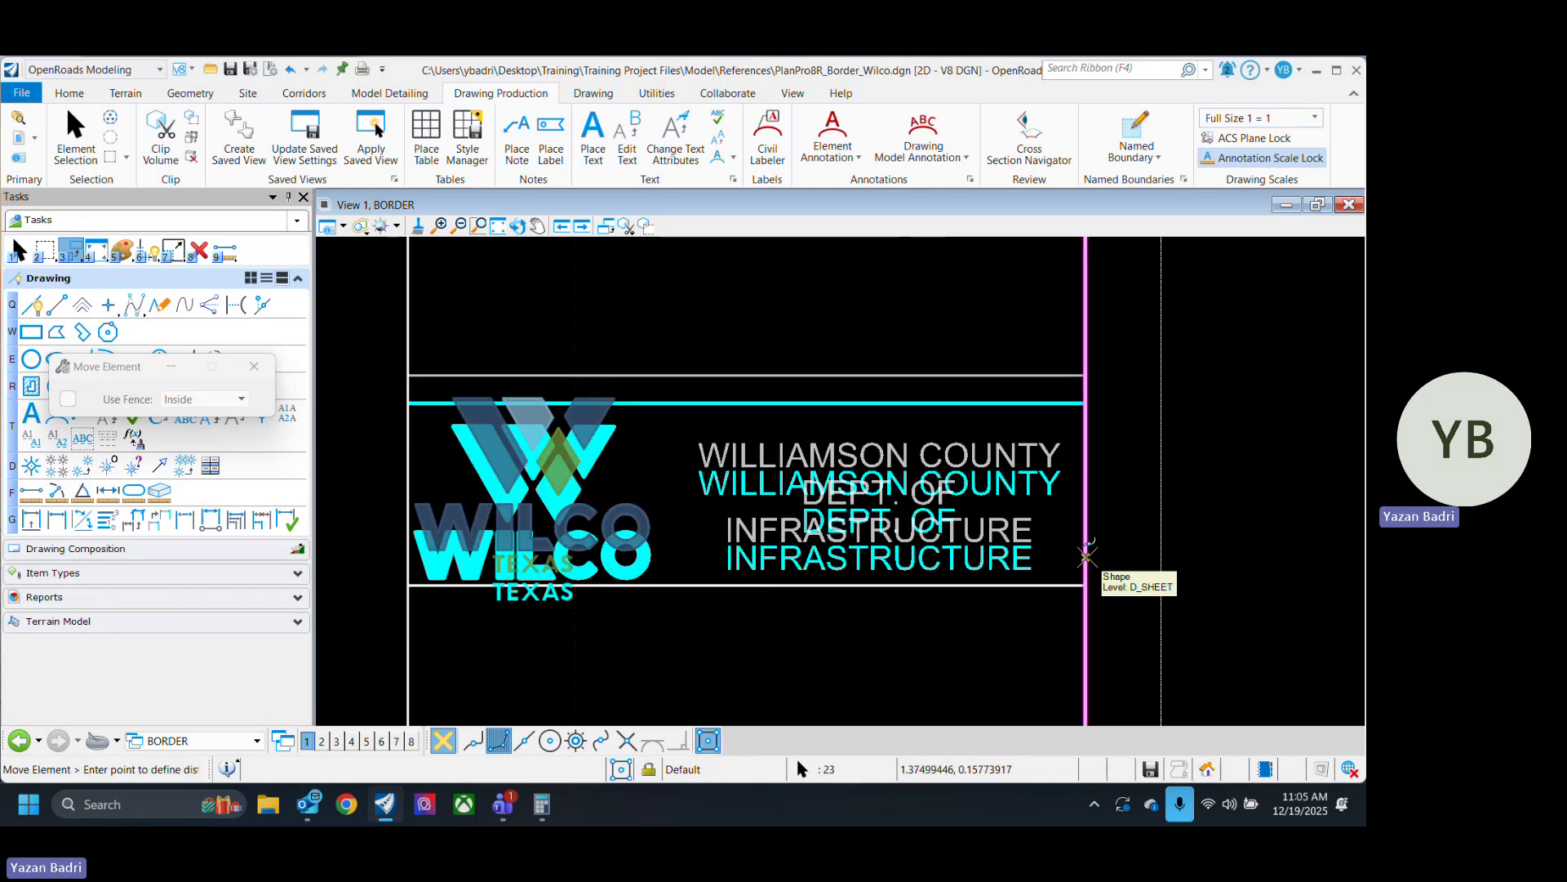
{"action": "left_click", "coordinate": [1086, 556]}
{"action": "right_click", "coordinate": [1086, 556]}
{"action": "left_click", "coordinate": [827, 607]}
{"action": "scroll", "coordinate": [827, 608], "scroll_direction": "down", "scroll_amount": 5}
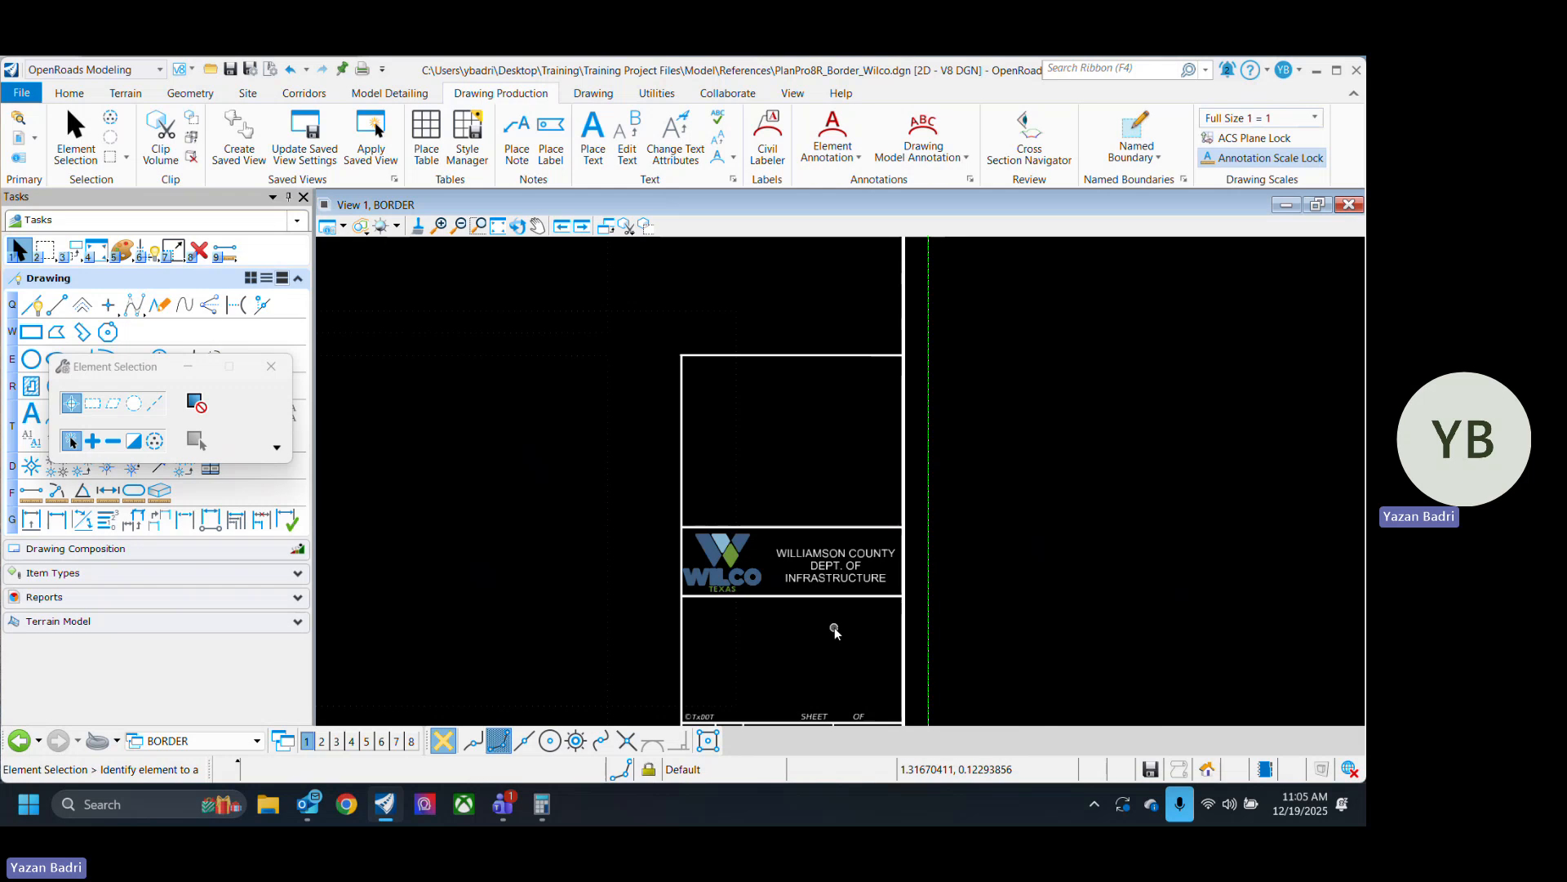
{"action": "scroll", "coordinate": [873, 617], "scroll_direction": "down", "scroll_amount": 3}
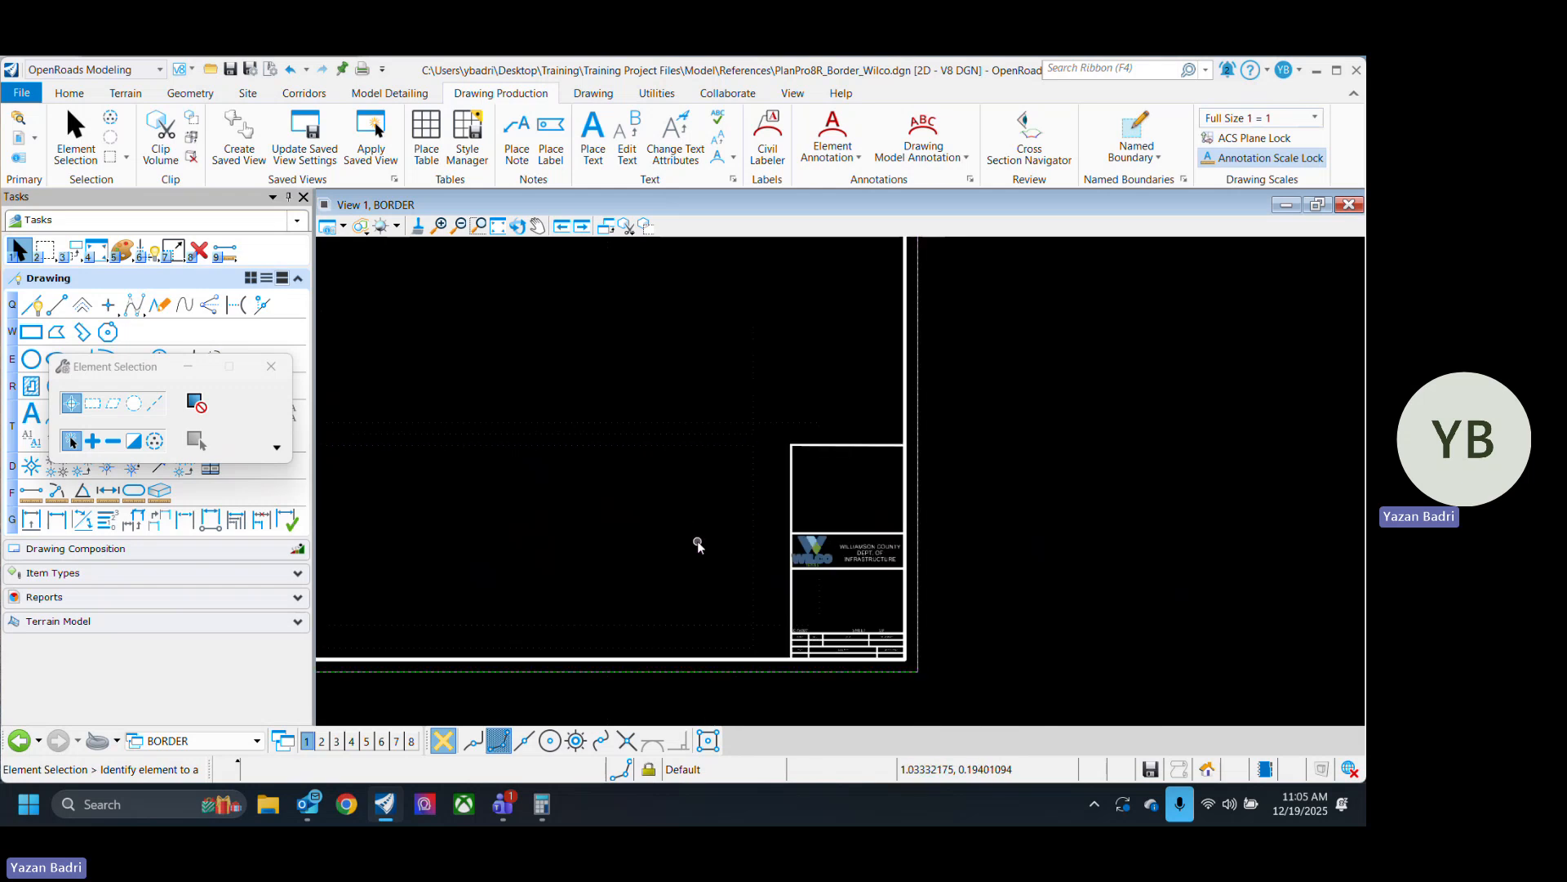
Reopen the reference list and display BORDER_11X17_Corner_New_Wilco_Logo.dgn again, clearing its highlight.
{"action": "left_click", "coordinate": [262, 72]}
{"action": "left_click_drag", "start_coordinate": [492, 712], "coordinate": [434, 384]}
{"action": "left_click", "coordinate": [192, 476]}
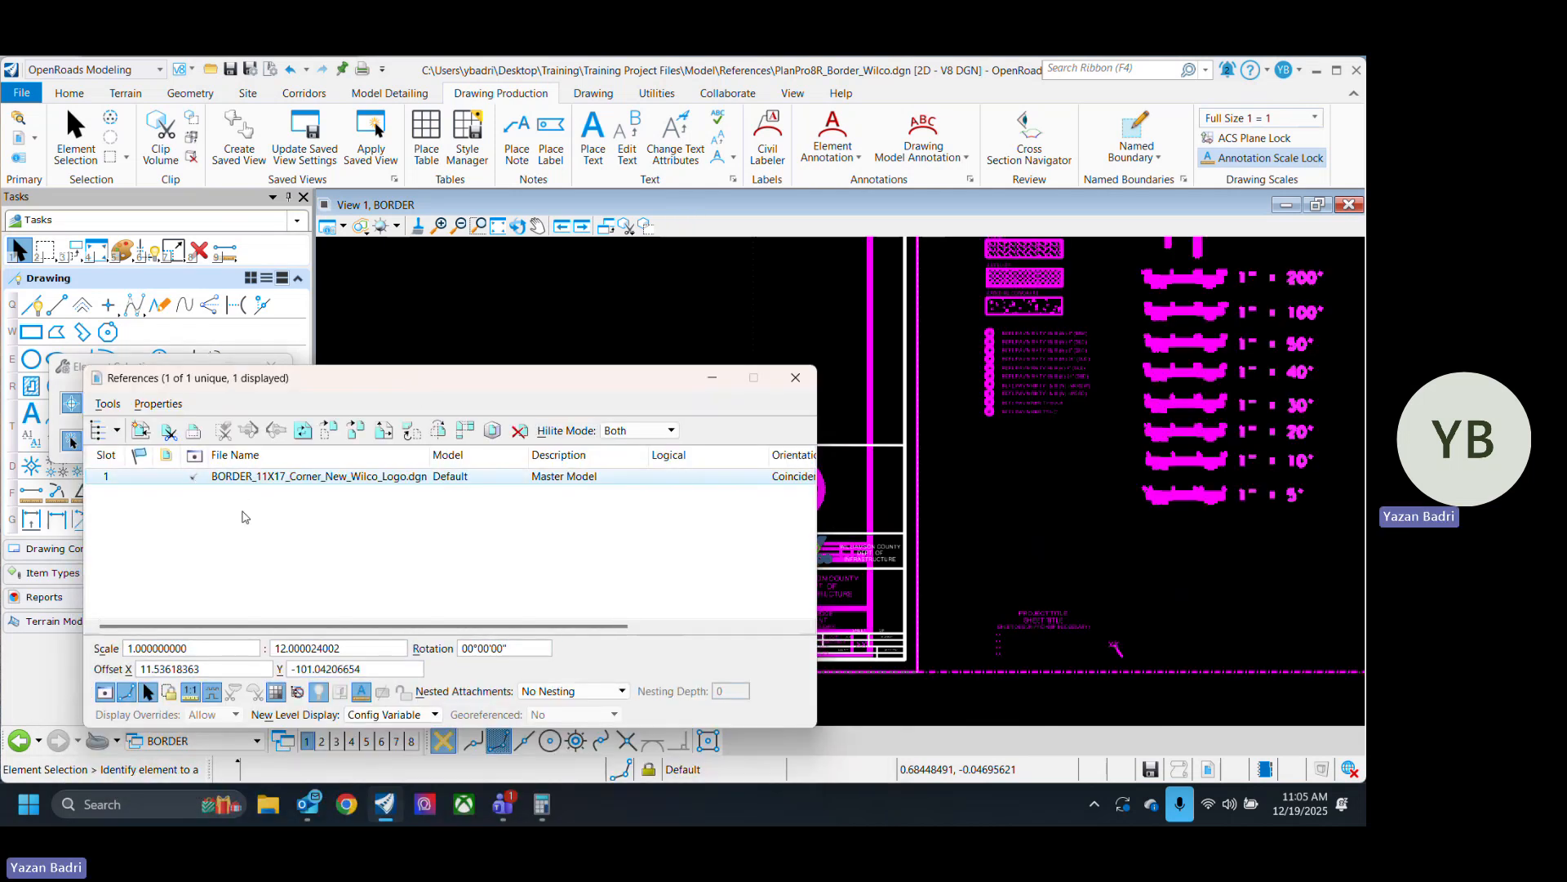
{"action": "left_click", "coordinate": [242, 515]}
{"action": "left_click_drag", "start_coordinate": [516, 386], "coordinate": [276, 435]}
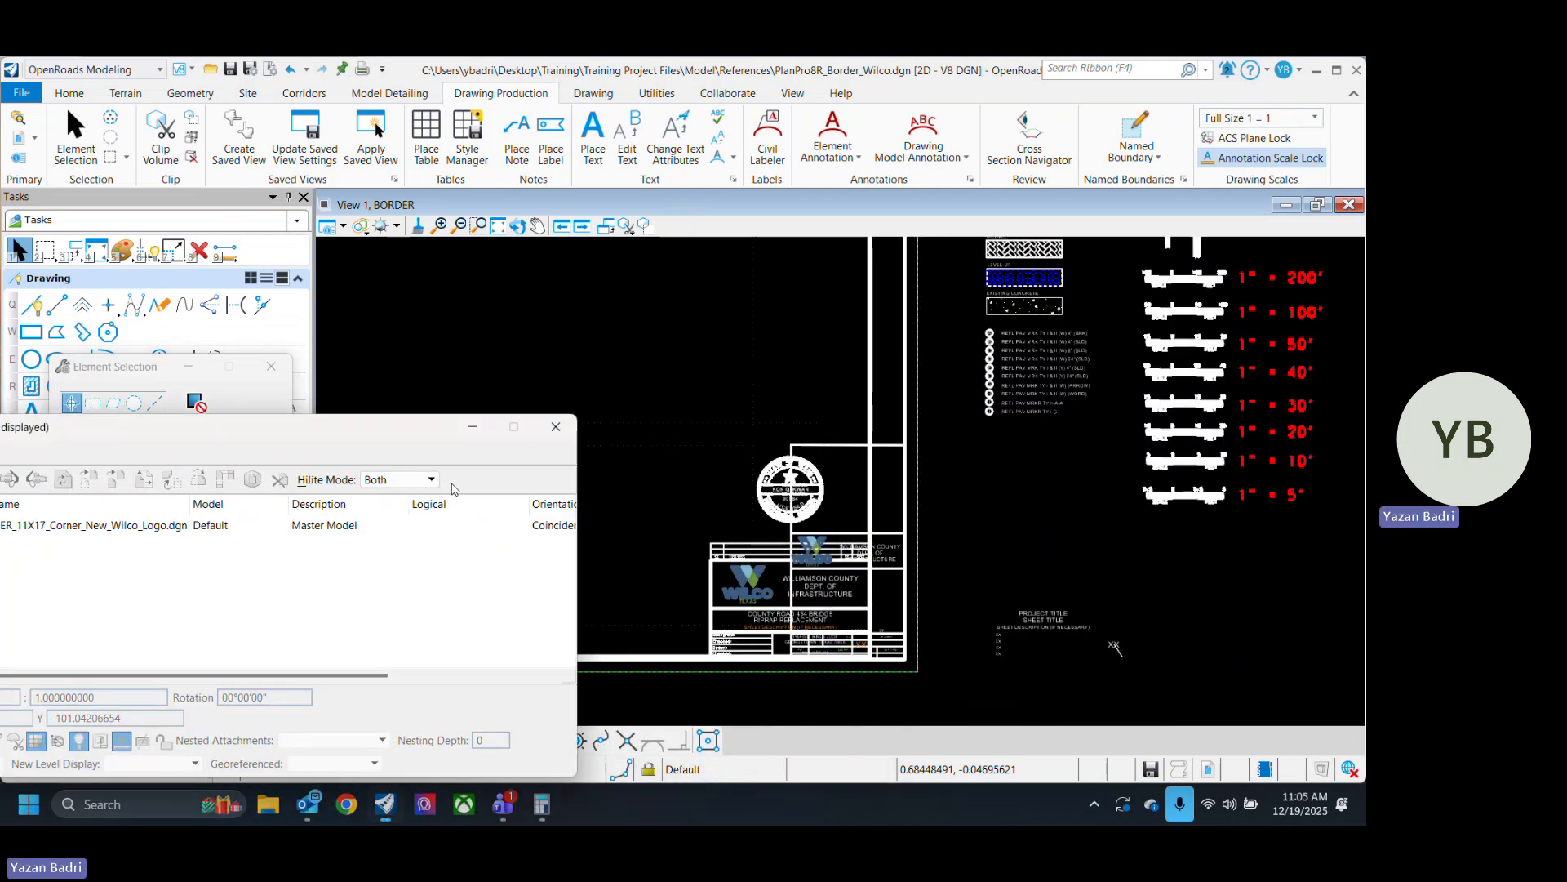
Copy the professional engineer seal from the Wilco border reference to the empty area outside the sheet's right edge.
{"action": "scroll", "coordinate": [782, 525], "scroll_direction": "up", "scroll_amount": 4}
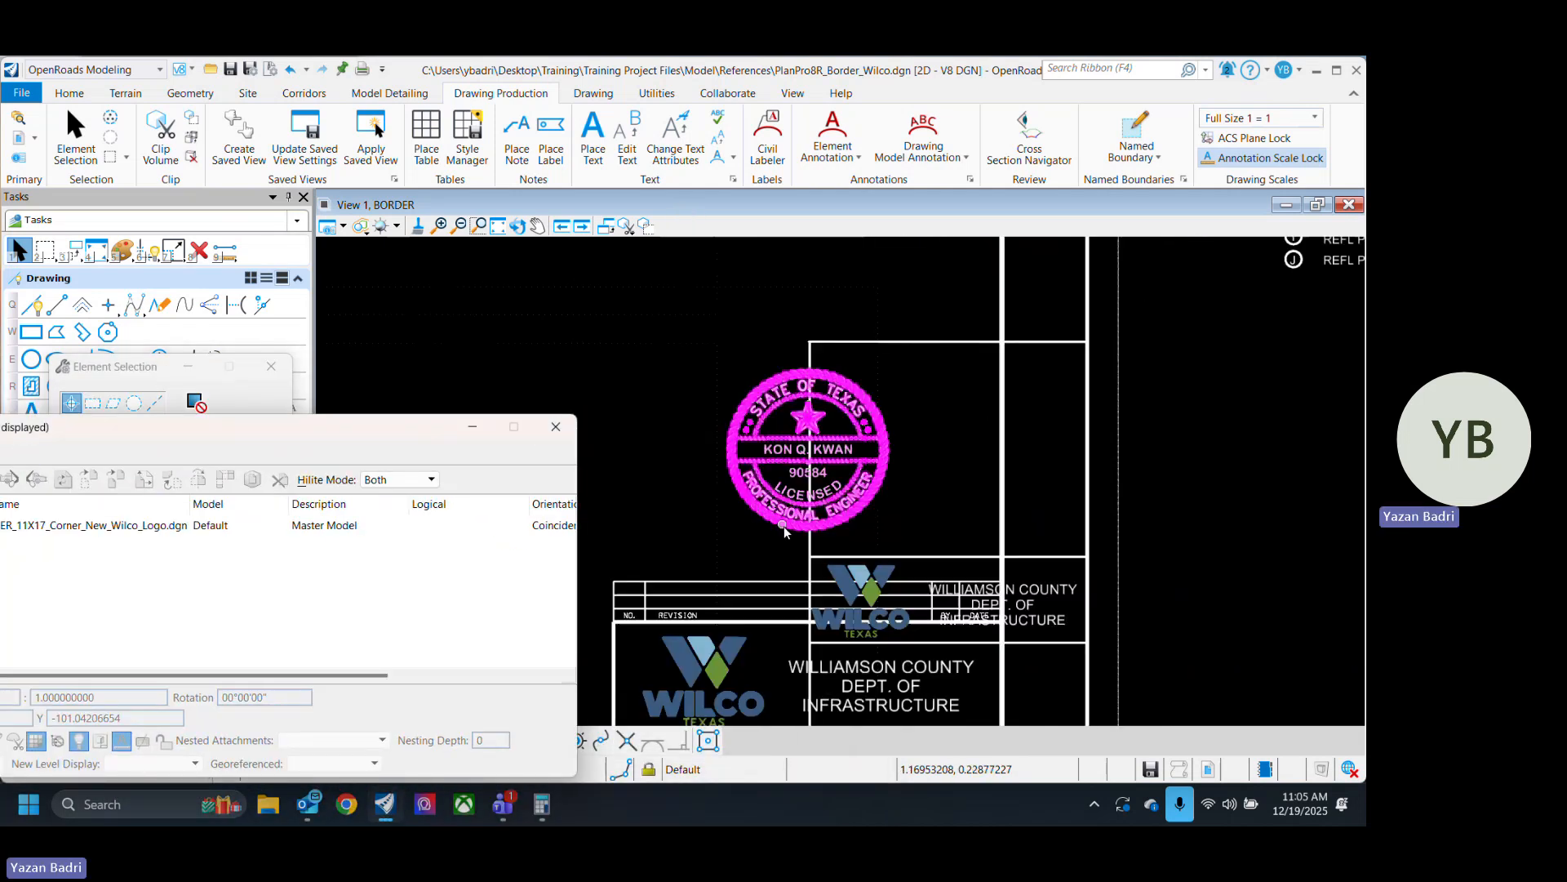
{"action": "left_click", "coordinate": [687, 507]}
{"action": "right_click", "coordinate": [736, 529]}
{"action": "left_click", "coordinate": [772, 564]}
{"action": "left_click", "coordinate": [804, 480]}
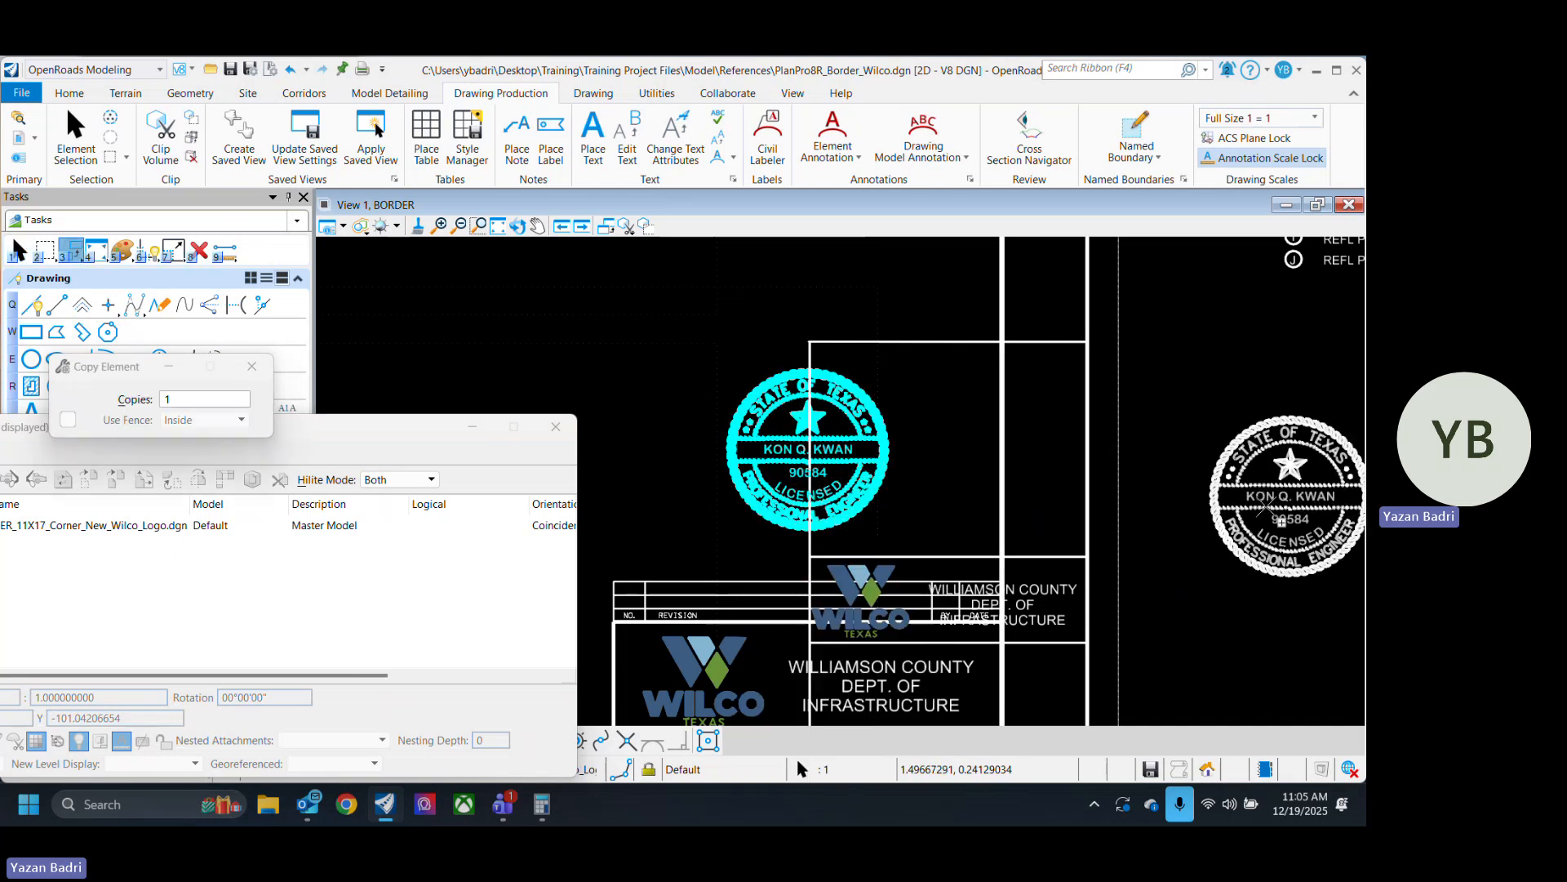
{"action": "left_click", "coordinate": [1253, 502]}
{"action": "right_click", "coordinate": [1253, 503]}
Hide and redisplay the Wilco border reference to check the copied seal, and examine the lower rows of both title blocks.
{"action": "left_click_drag", "start_coordinate": [334, 434], "coordinate": [638, 459]}
{"action": "left_click", "coordinate": [258, 550]}
{"action": "left_click", "coordinate": [384, 595]}
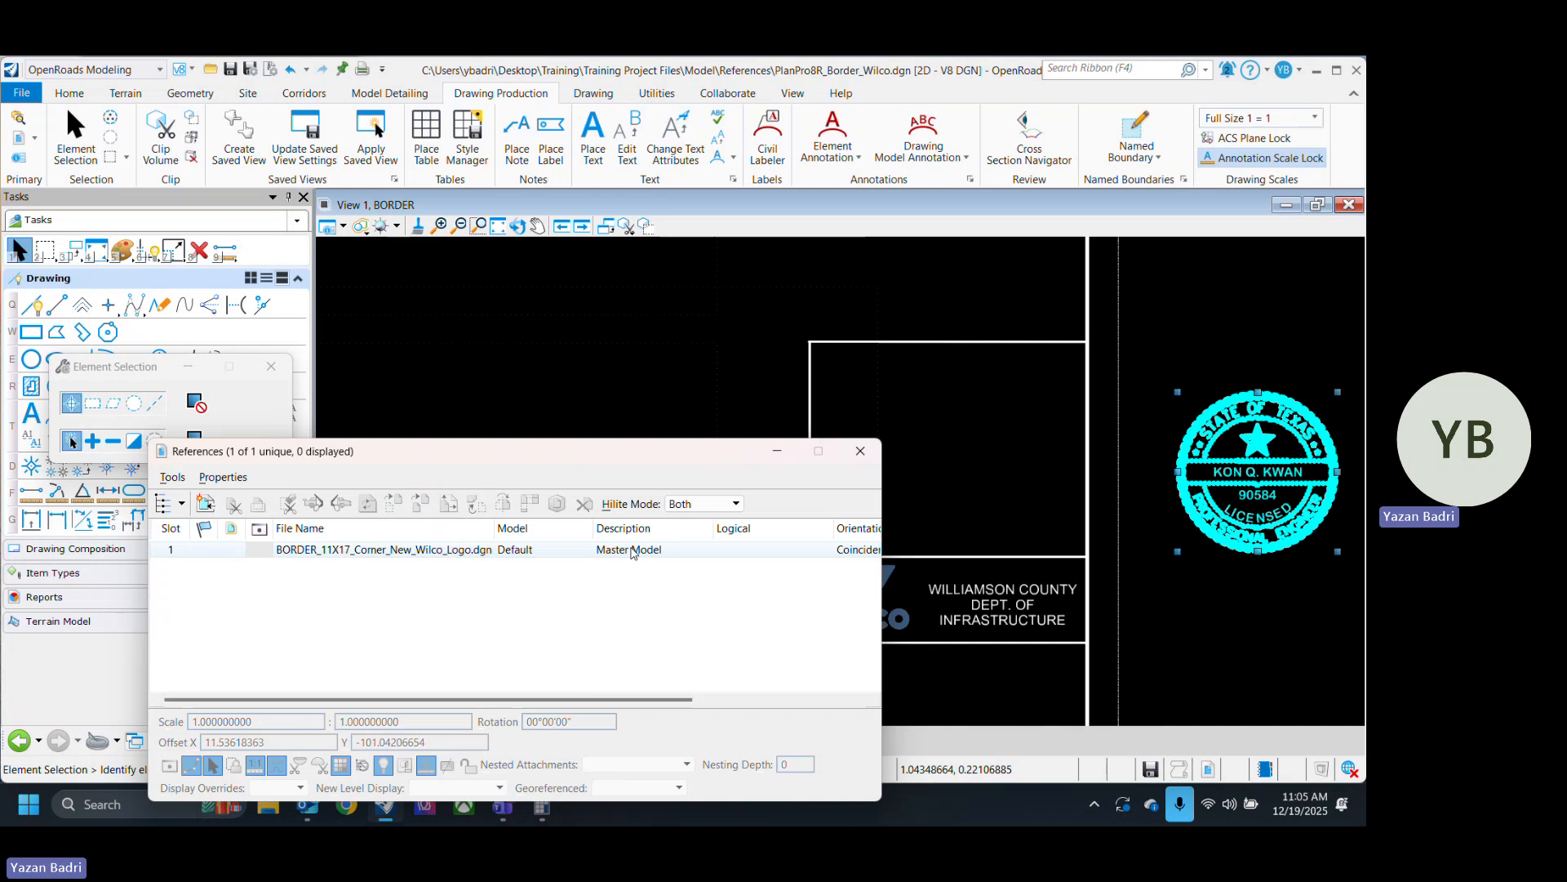
{"action": "left_click", "coordinate": [260, 550]}
{"action": "scroll", "coordinate": [1039, 469], "scroll_direction": "down", "scroll_amount": 3}
{"action": "scroll", "coordinate": [992, 567], "scroll_direction": "up", "scroll_amount": 5}
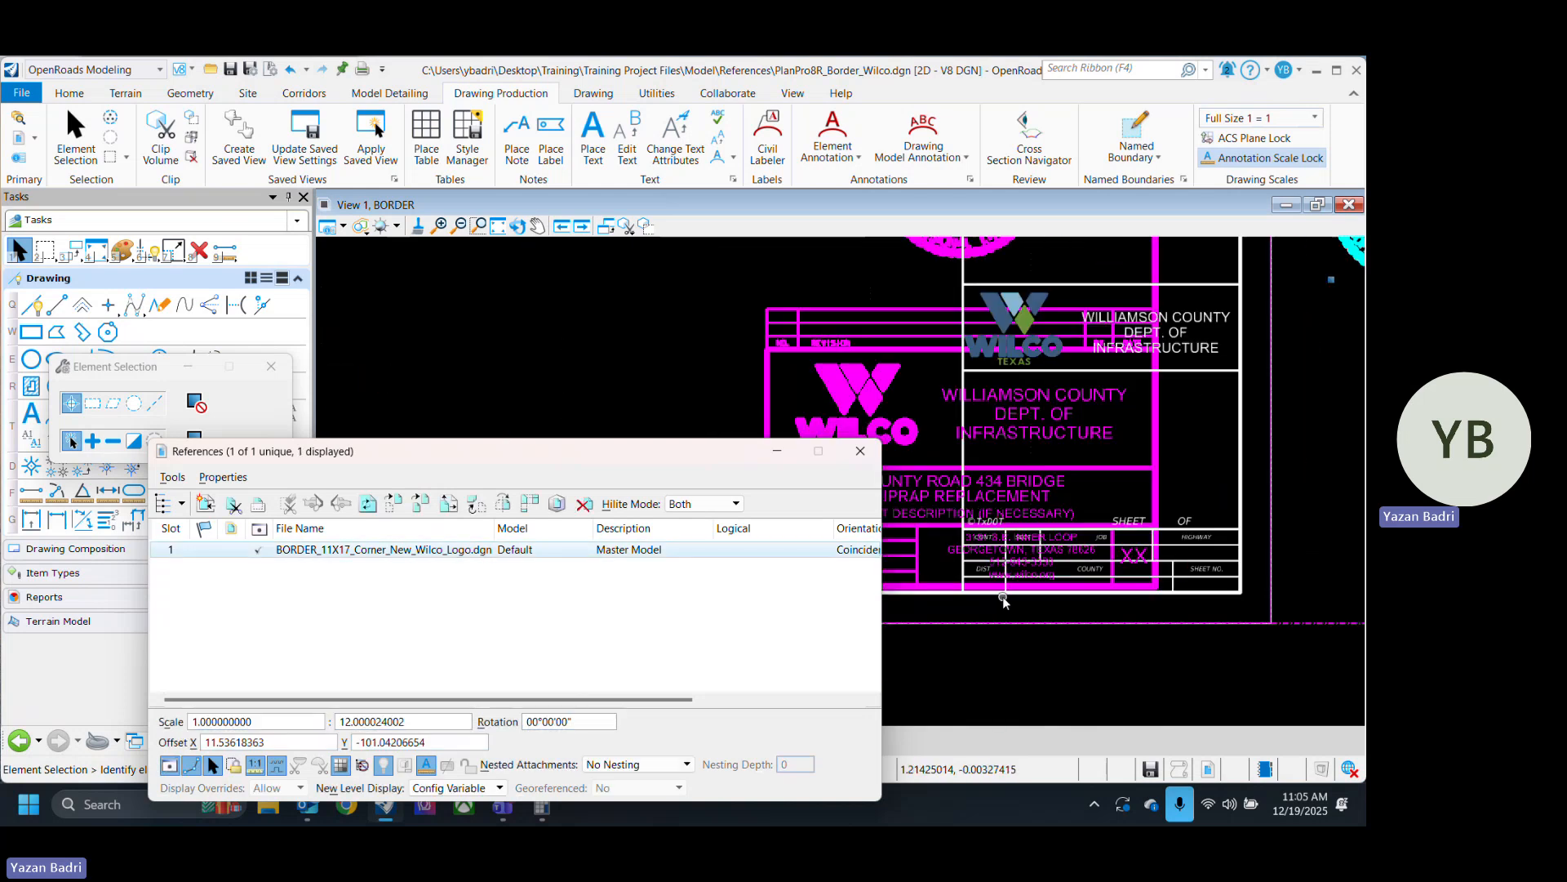
{"action": "scroll", "coordinate": [1062, 571], "scroll_direction": "down", "scroll_amount": 3}
{"action": "scroll", "coordinate": [1015, 560], "scroll_direction": "up", "scroll_amount": 2}
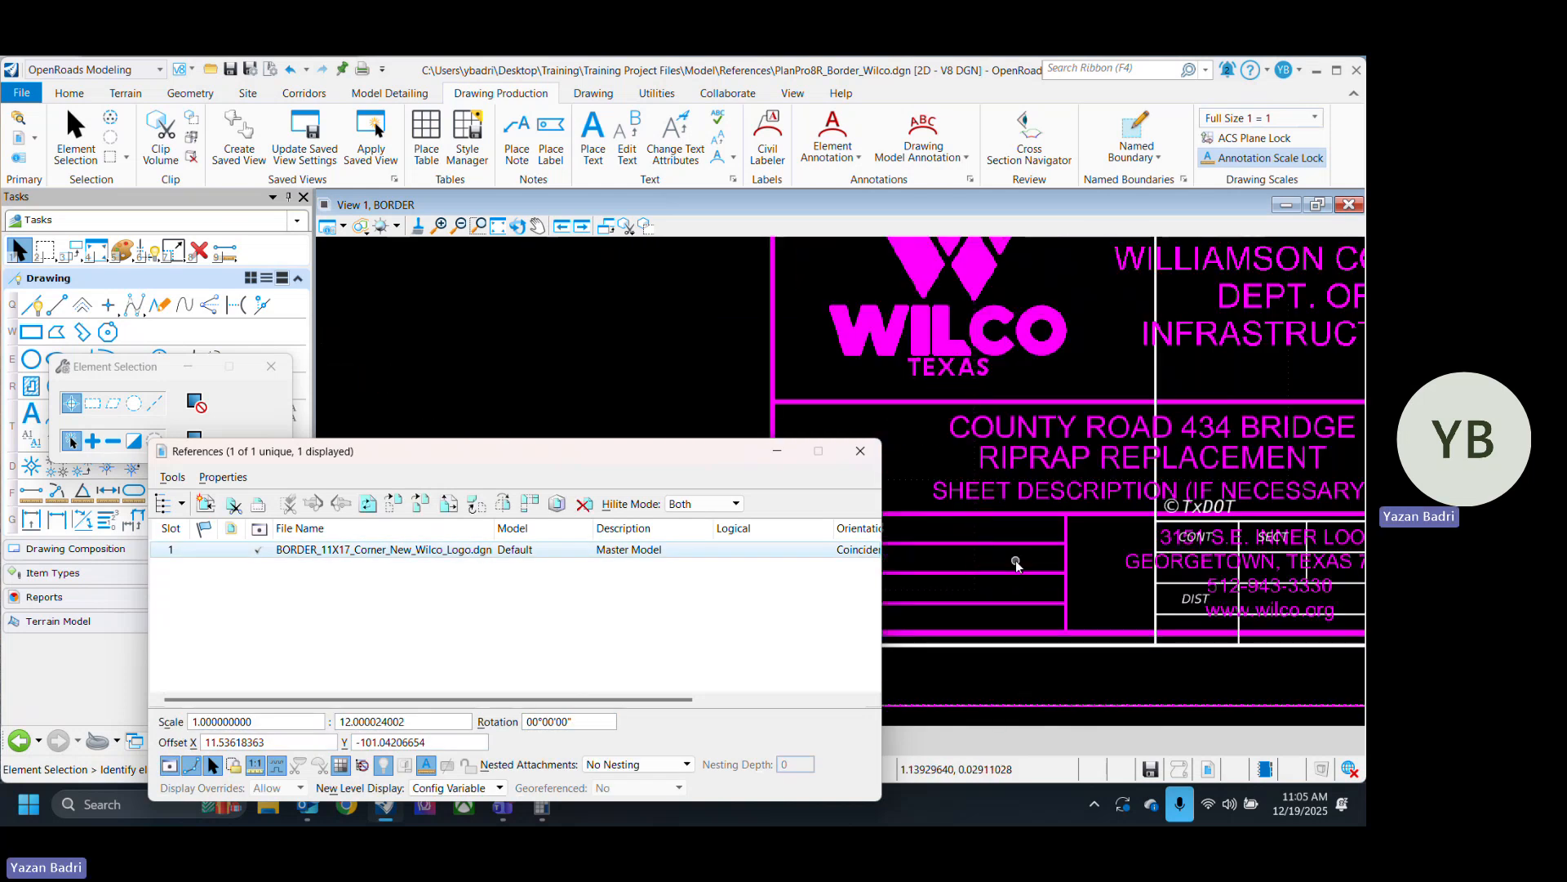
Copy the County Road 434 Bridge Riprap Replacement title and sheet description text from the Wilco reference into the title area below the logo row.
{"action": "scroll", "coordinate": [966, 511], "scroll_direction": "down", "scroll_amount": 1}
{"action": "scroll", "coordinate": [971, 515], "scroll_direction": "down", "scroll_amount": 2}
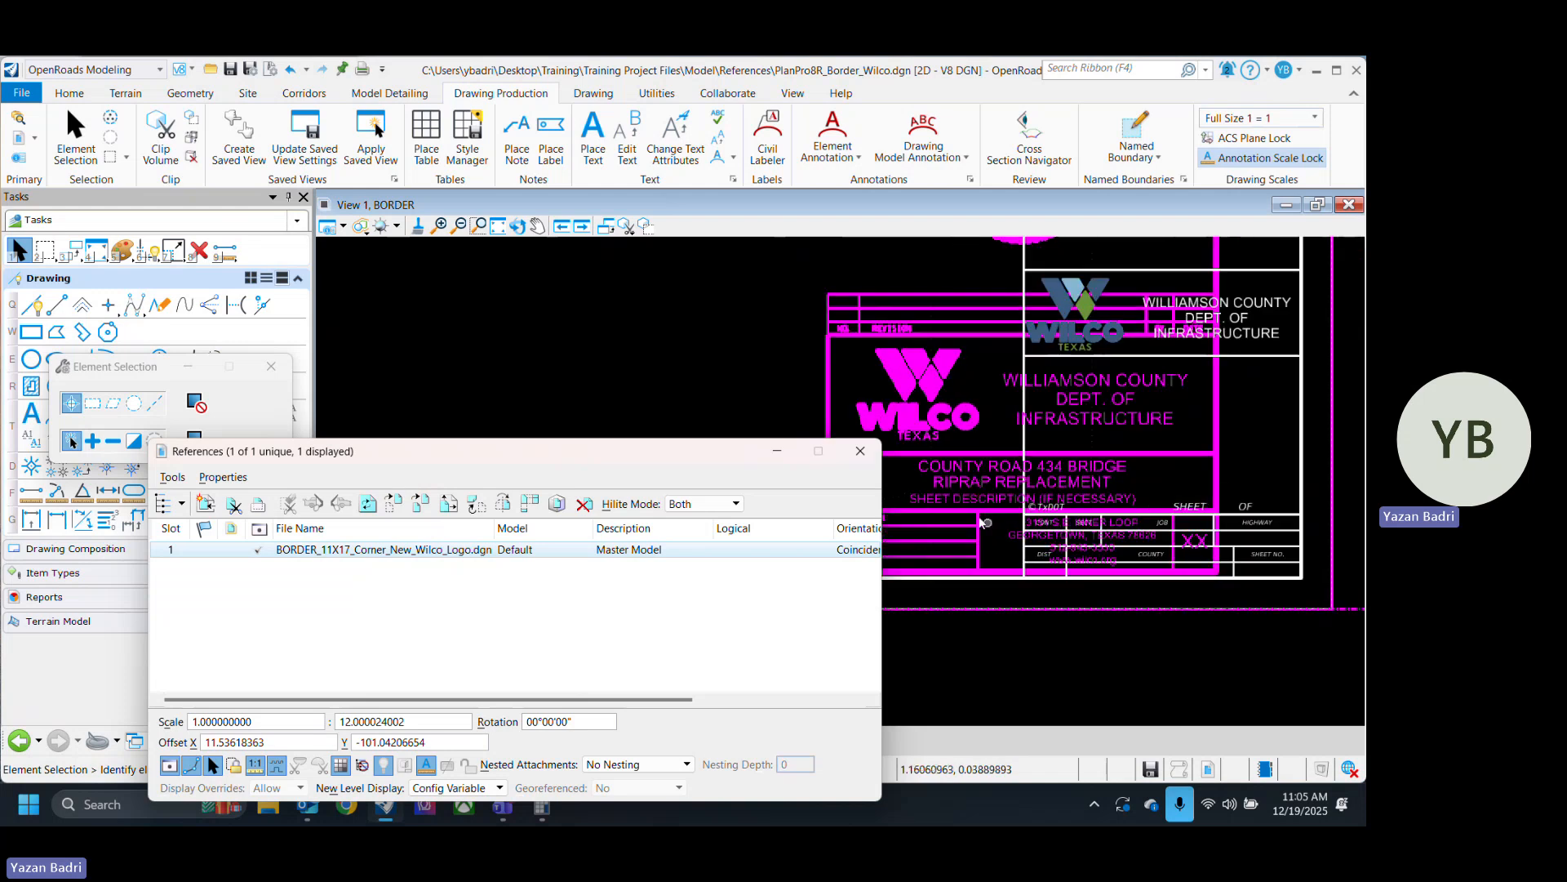
{"action": "left_click", "coordinate": [973, 471]}
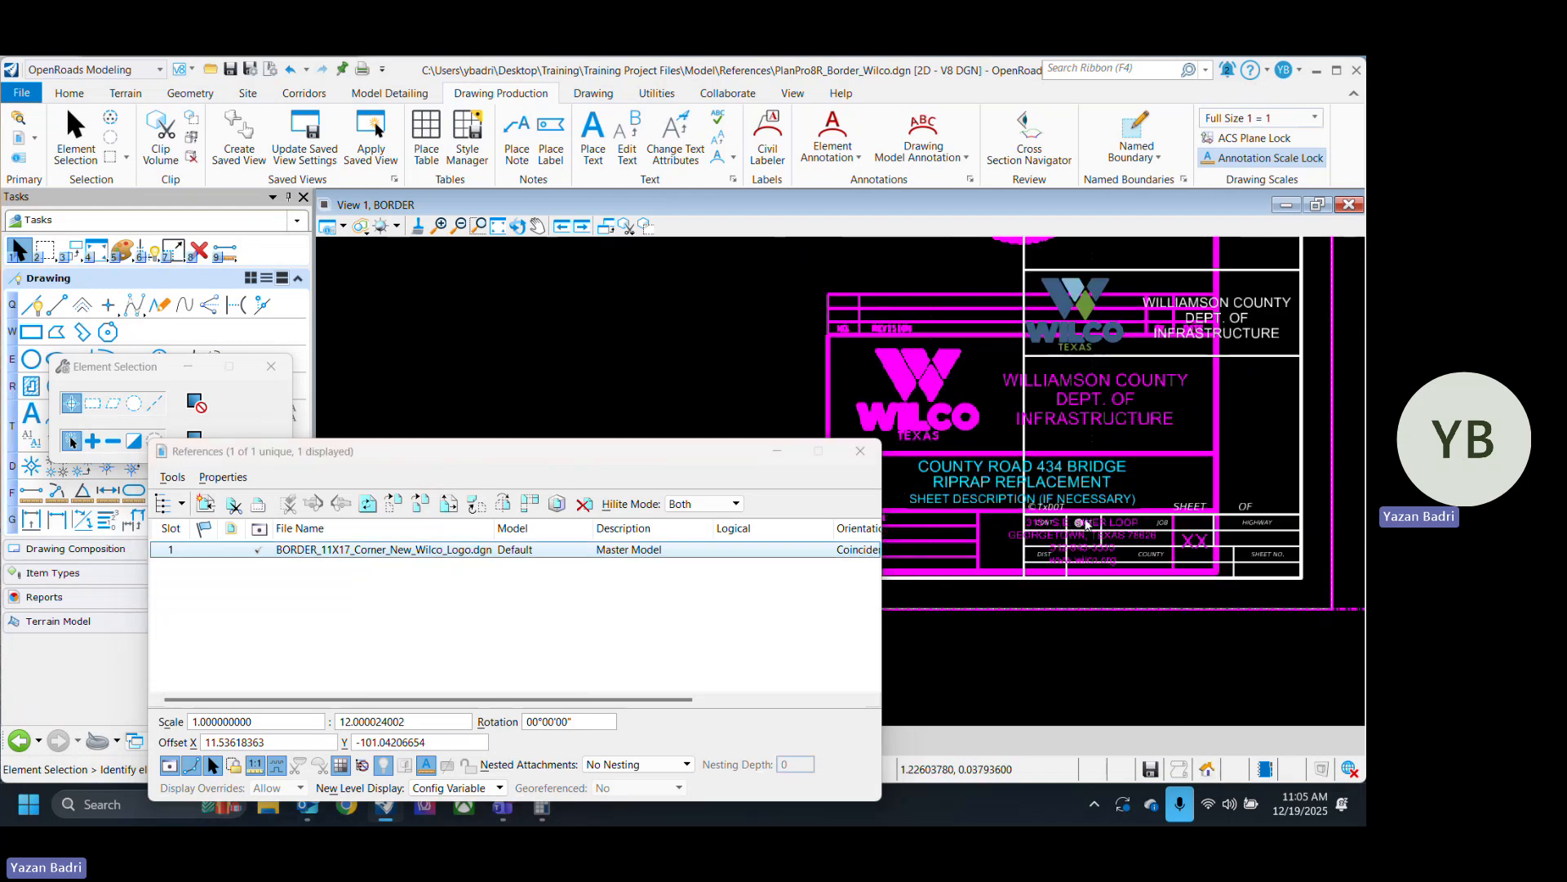
{"action": "right_click", "coordinate": [1127, 511]}
{"action": "left_click", "coordinate": [1159, 500]}
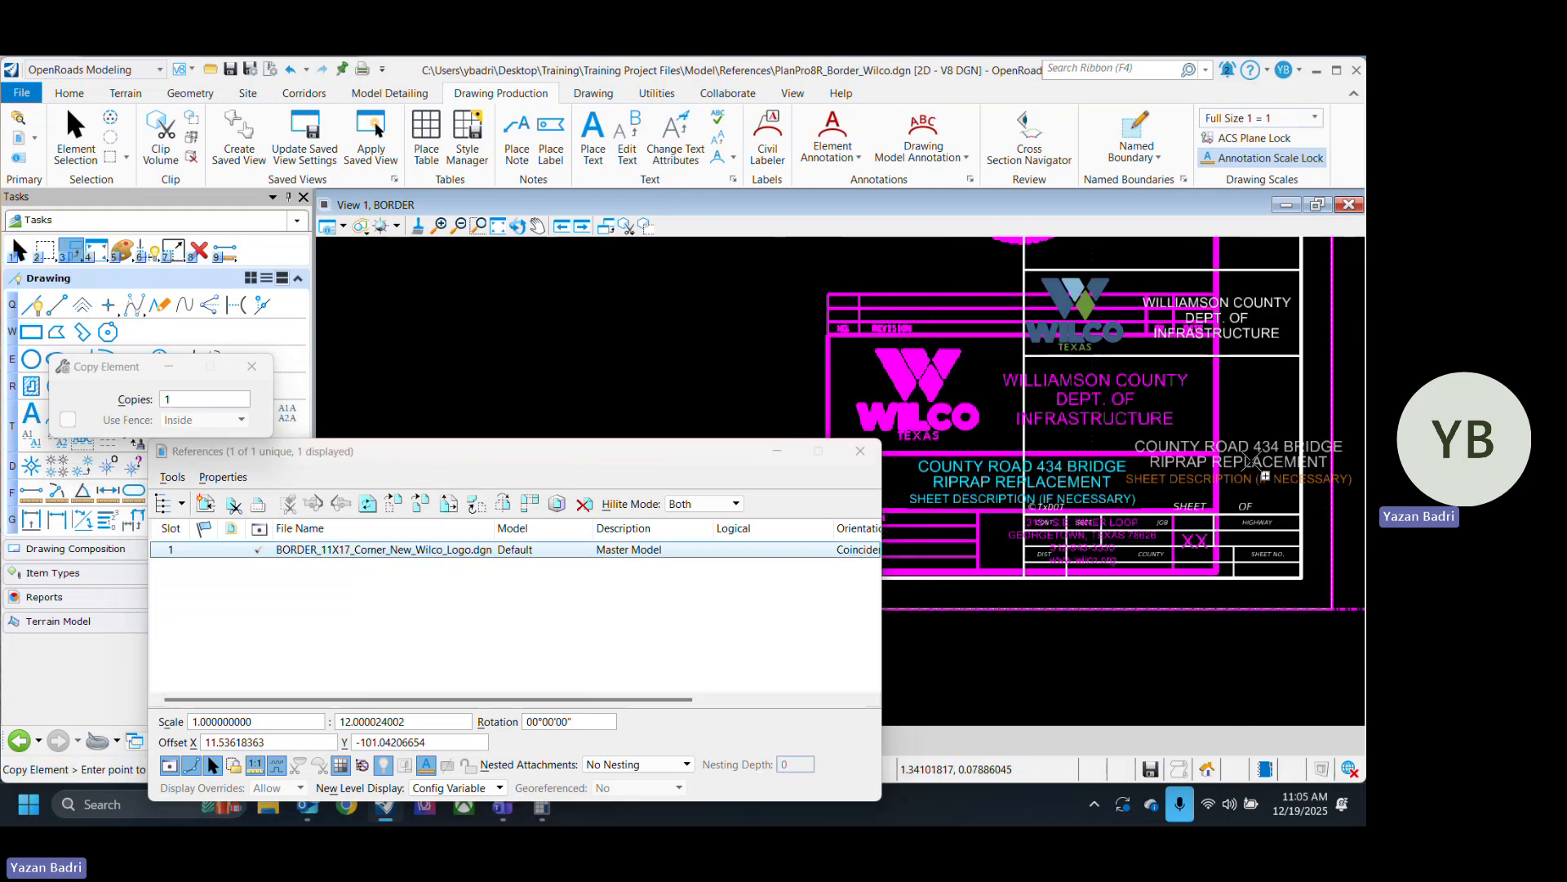
{"action": "left_click", "coordinate": [1173, 431]}
{"action": "key", "text": "Escape"}
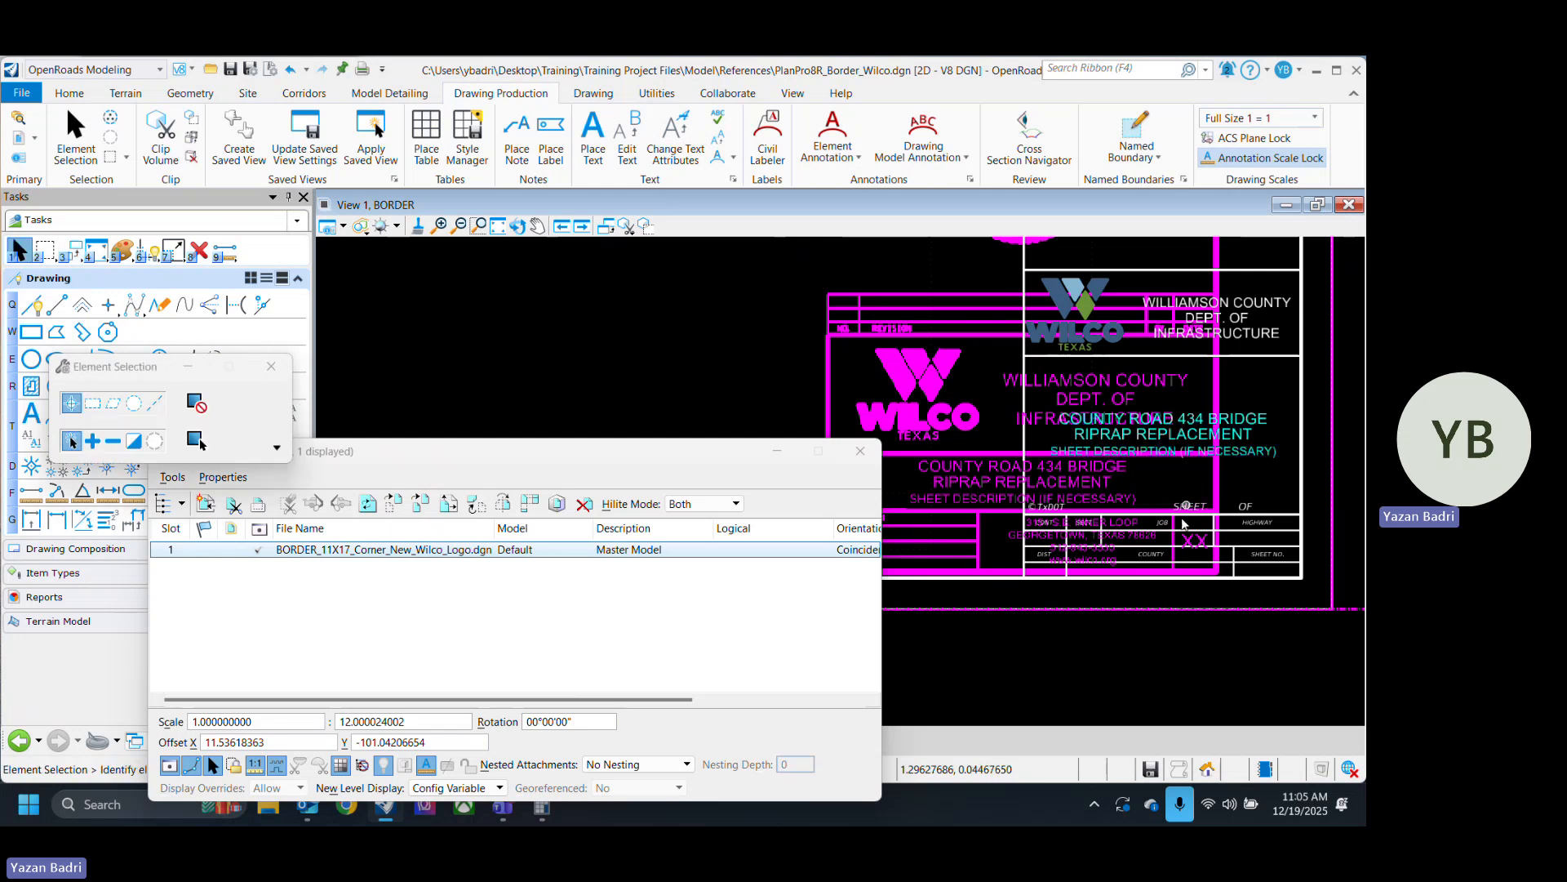
Compare the lower title block rows, turn off the Wilco border reference's display and close the reference list.
{"action": "scroll", "coordinate": [1098, 540], "scroll_direction": "down", "scroll_amount": 2}
{"action": "scroll", "coordinate": [1102, 537], "scroll_direction": "up", "scroll_amount": 4}
{"action": "scroll", "coordinate": [1085, 535], "scroll_direction": "down", "scroll_amount": 2}
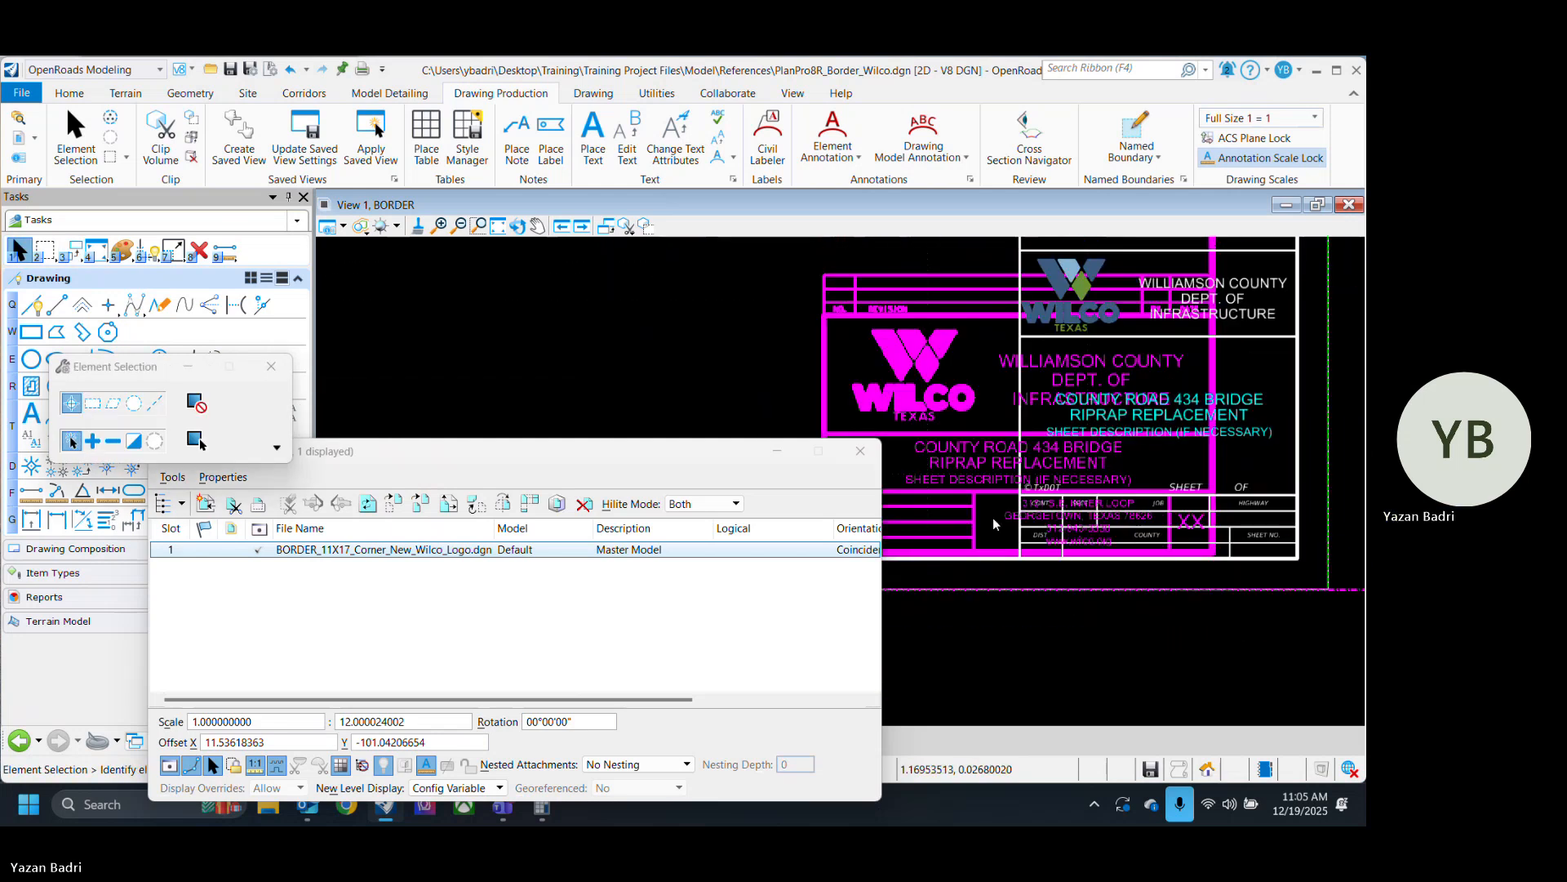
{"action": "scroll", "coordinate": [1074, 530], "scroll_direction": "up", "scroll_amount": 1}
{"action": "scroll", "coordinate": [1122, 539], "scroll_direction": "down", "scroll_amount": 4}
{"action": "scroll", "coordinate": [976, 540], "scroll_direction": "up", "scroll_amount": 5}
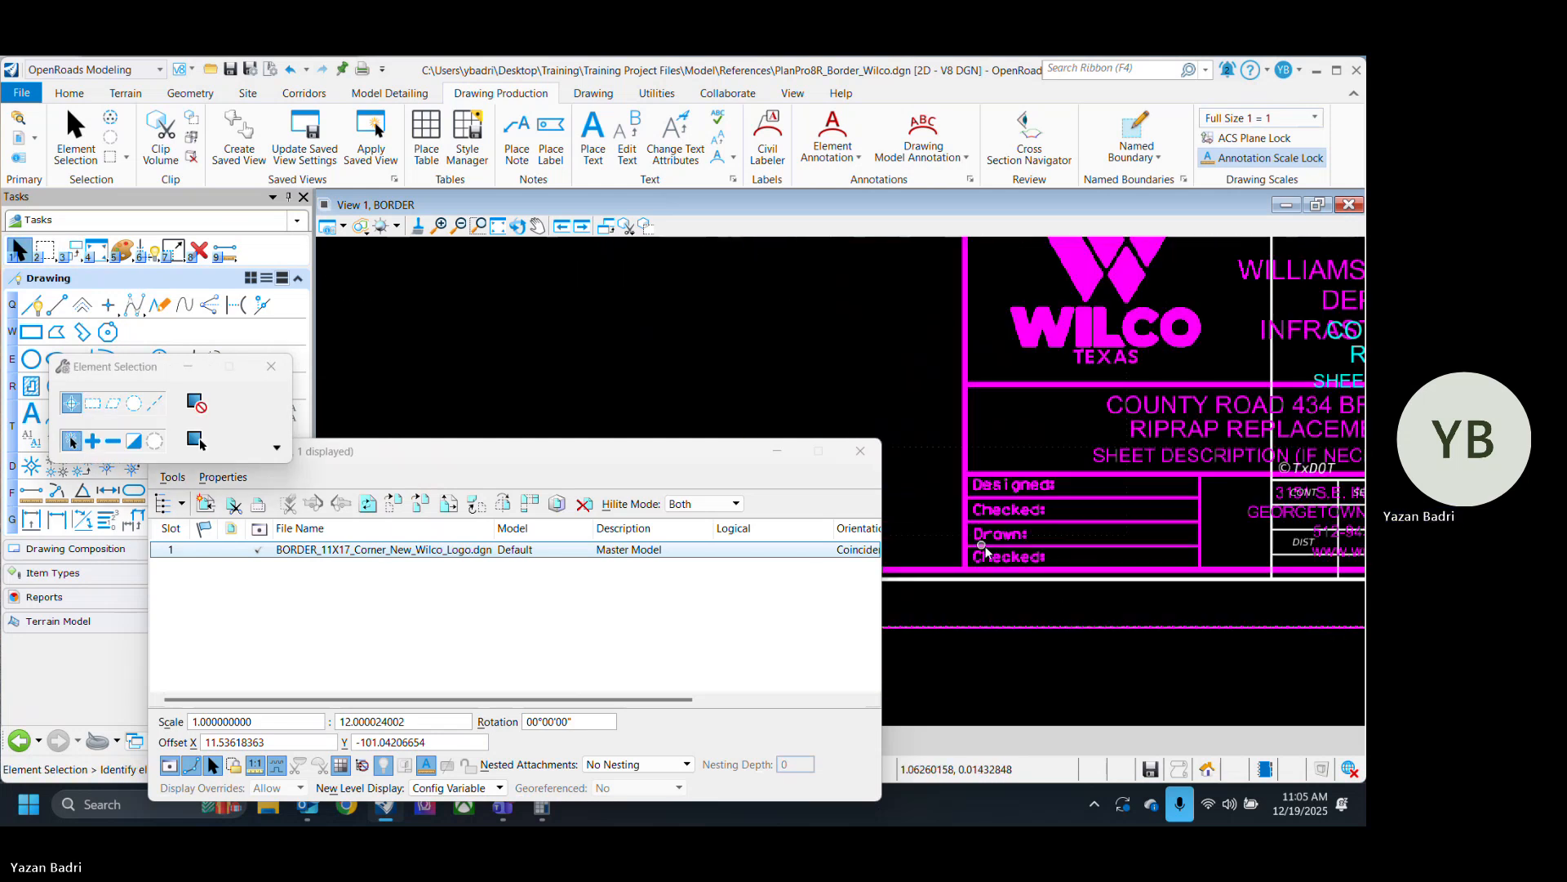
{"action": "left_click", "coordinate": [252, 551]}
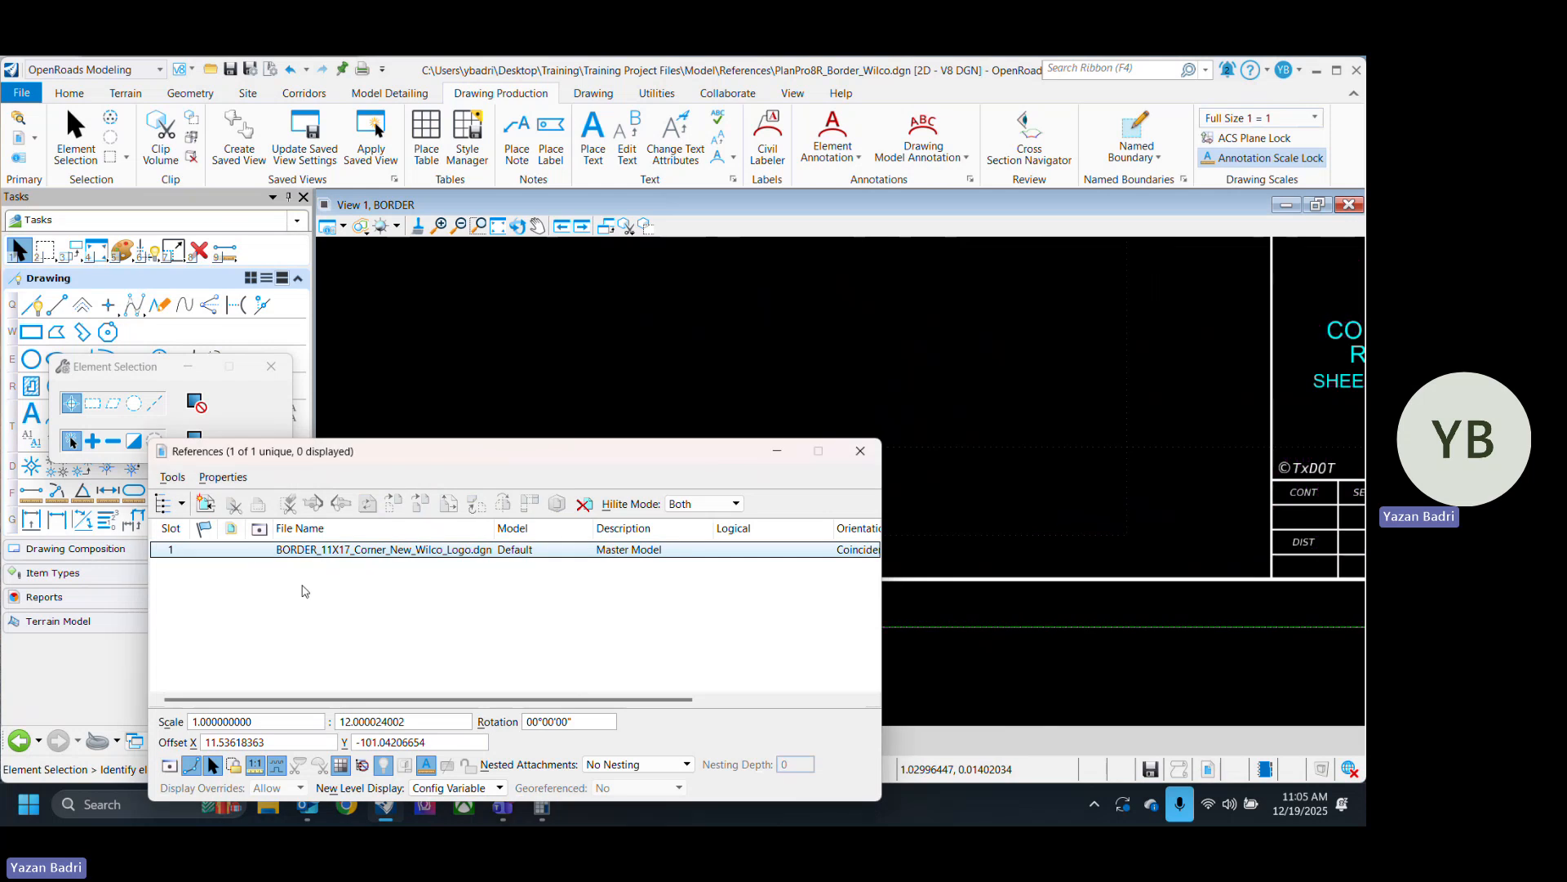
{"action": "left_click", "coordinate": [305, 588]}
{"action": "left_click", "coordinate": [860, 454]}
{"action": "scroll", "coordinate": [899, 563], "scroll_direction": "down", "scroll_amount": 6}
{"action": "scroll", "coordinate": [1116, 532], "scroll_direction": "up", "scroll_amount": 4}
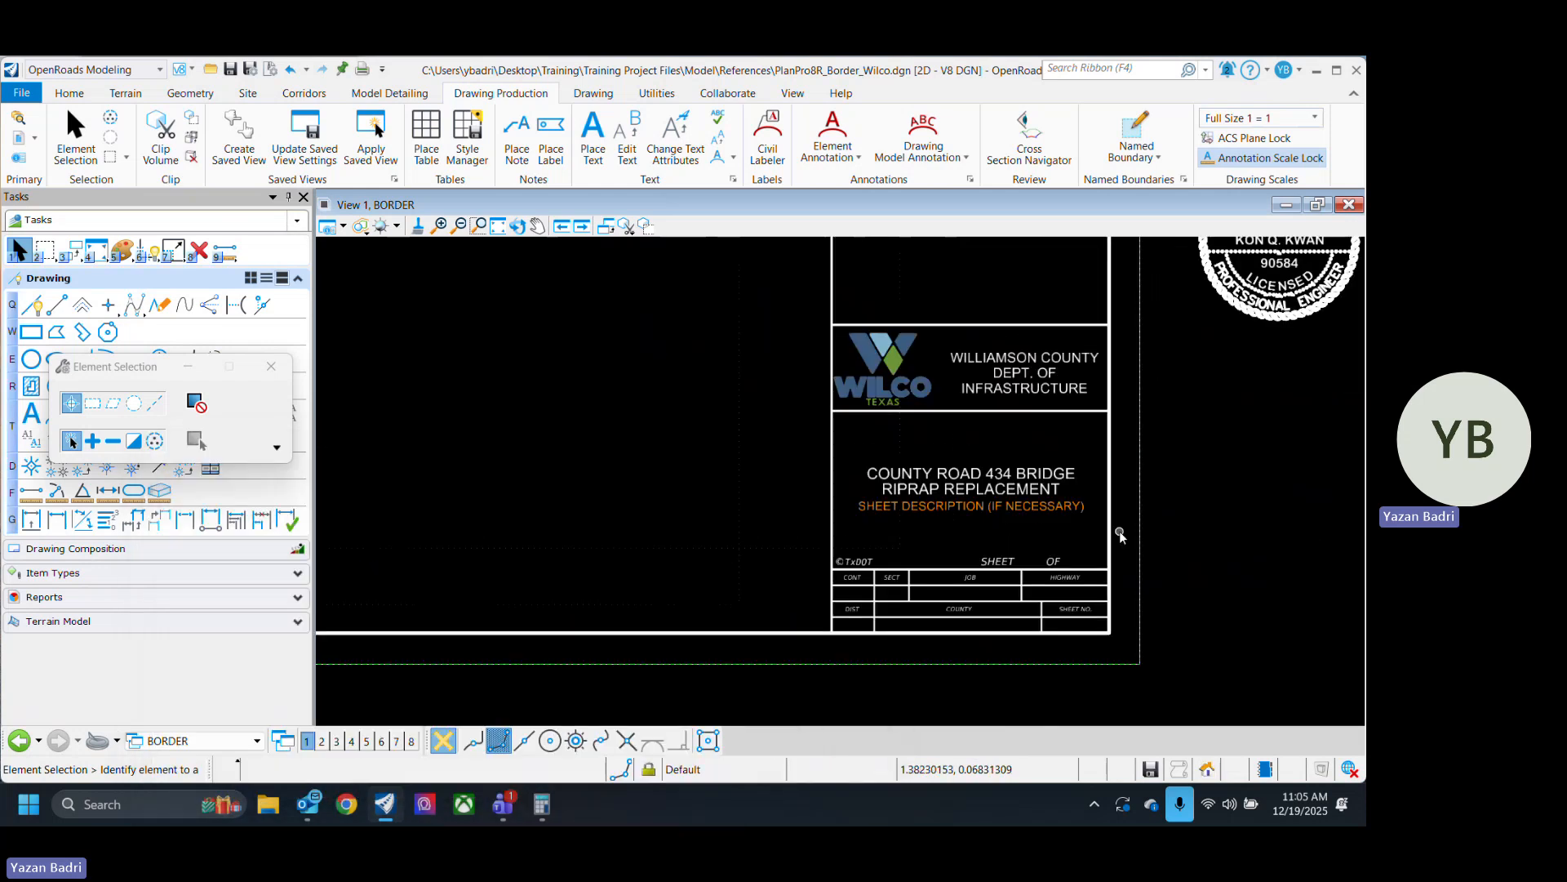
Bring the whole border sheet into view and save the PlanPro8R_Border_Wilco.dgn file.
{"action": "scroll", "coordinate": [1204, 523], "scroll_direction": "down", "scroll_amount": 5}
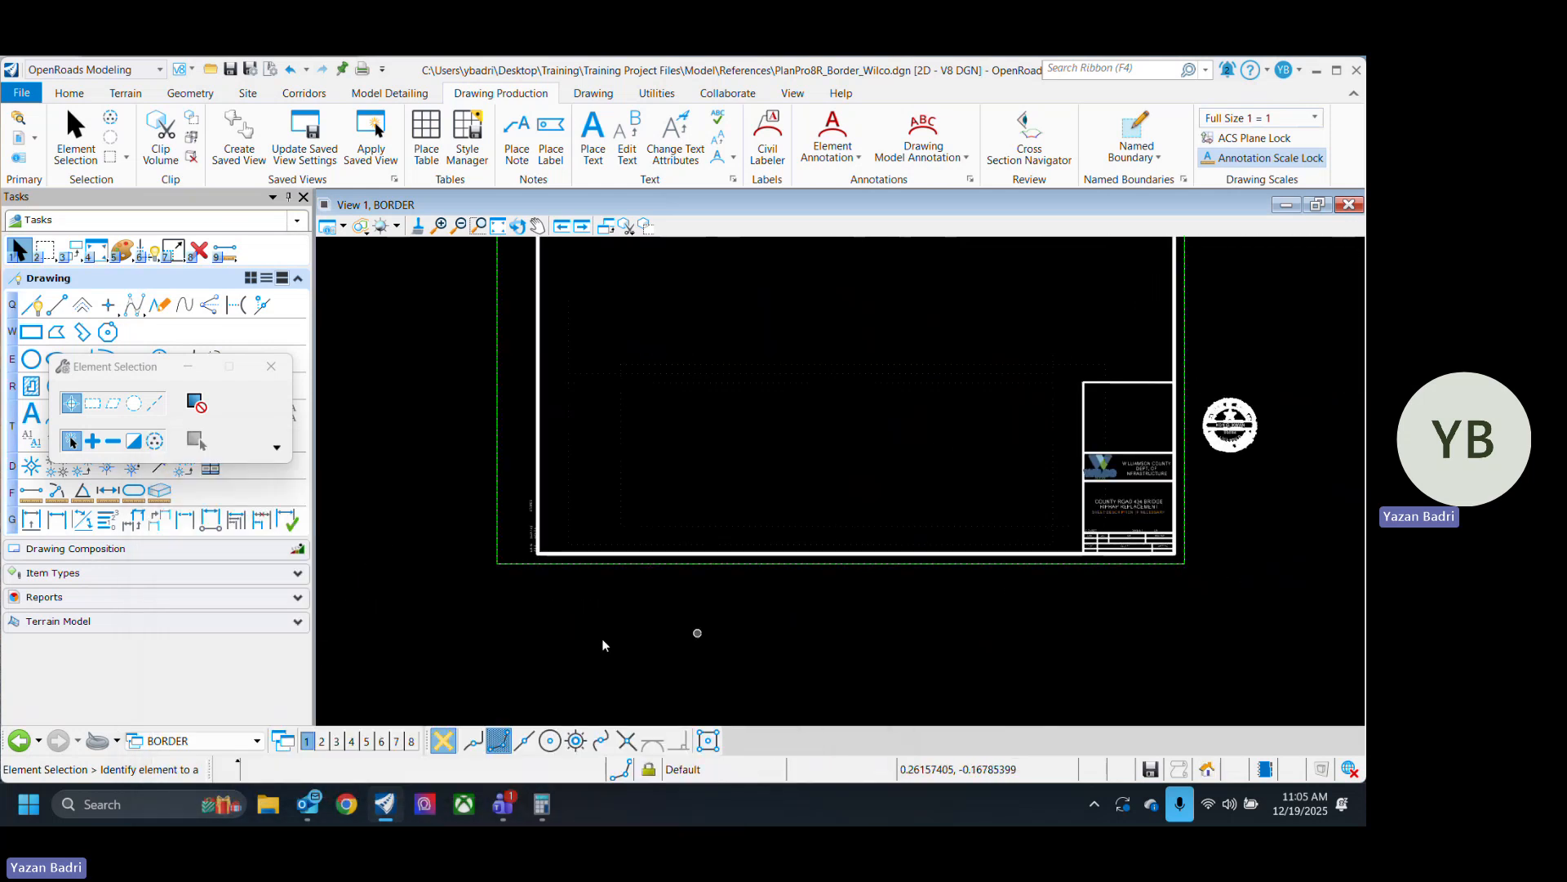
{"action": "scroll", "coordinate": [571, 653], "scroll_direction": "down", "scroll_amount": 4}
{"action": "scroll", "coordinate": [684, 549], "scroll_direction": "up", "scroll_amount": 3}
{"action": "middle_click_drag", "start_coordinate": [487, 661], "coordinate": [596, 552]}
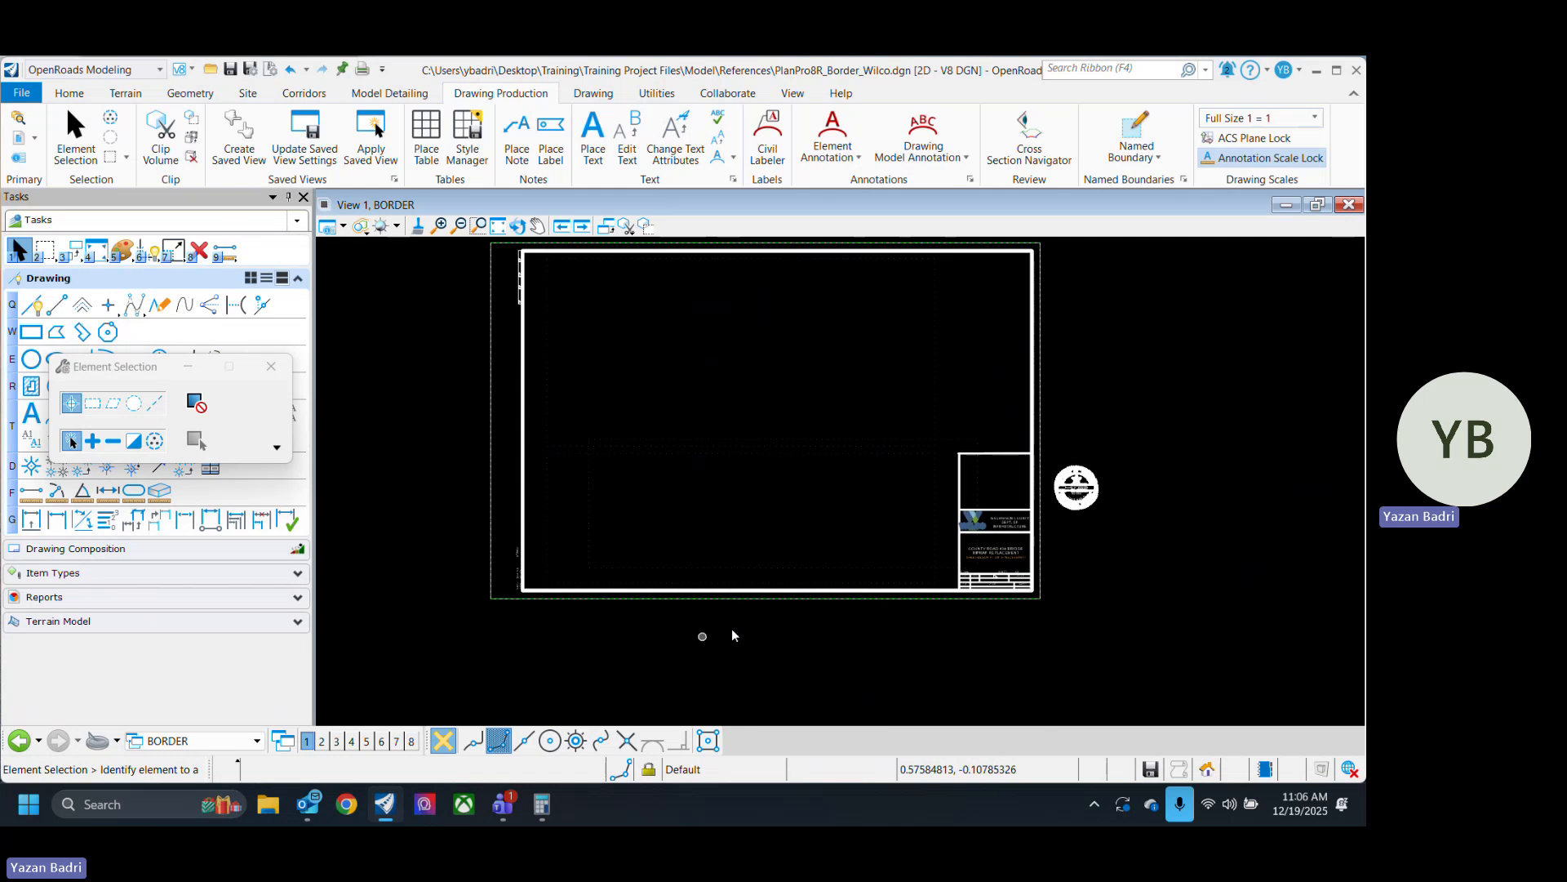
{"action": "middle_click_drag", "start_coordinate": [742, 557], "coordinate": [683, 619]}
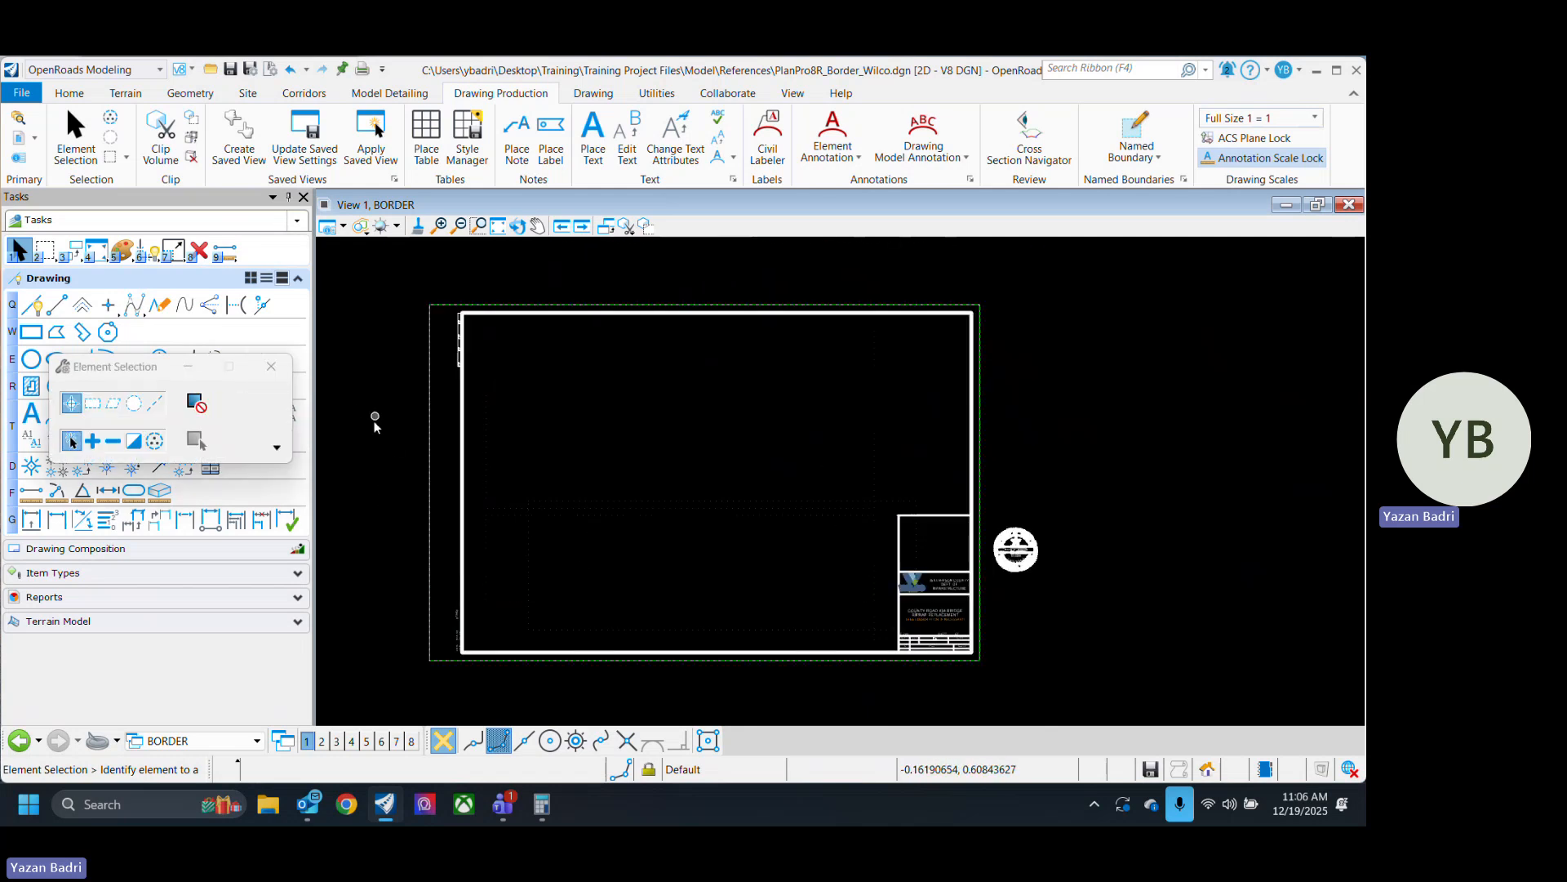
{"action": "left_click", "coordinate": [229, 71]}
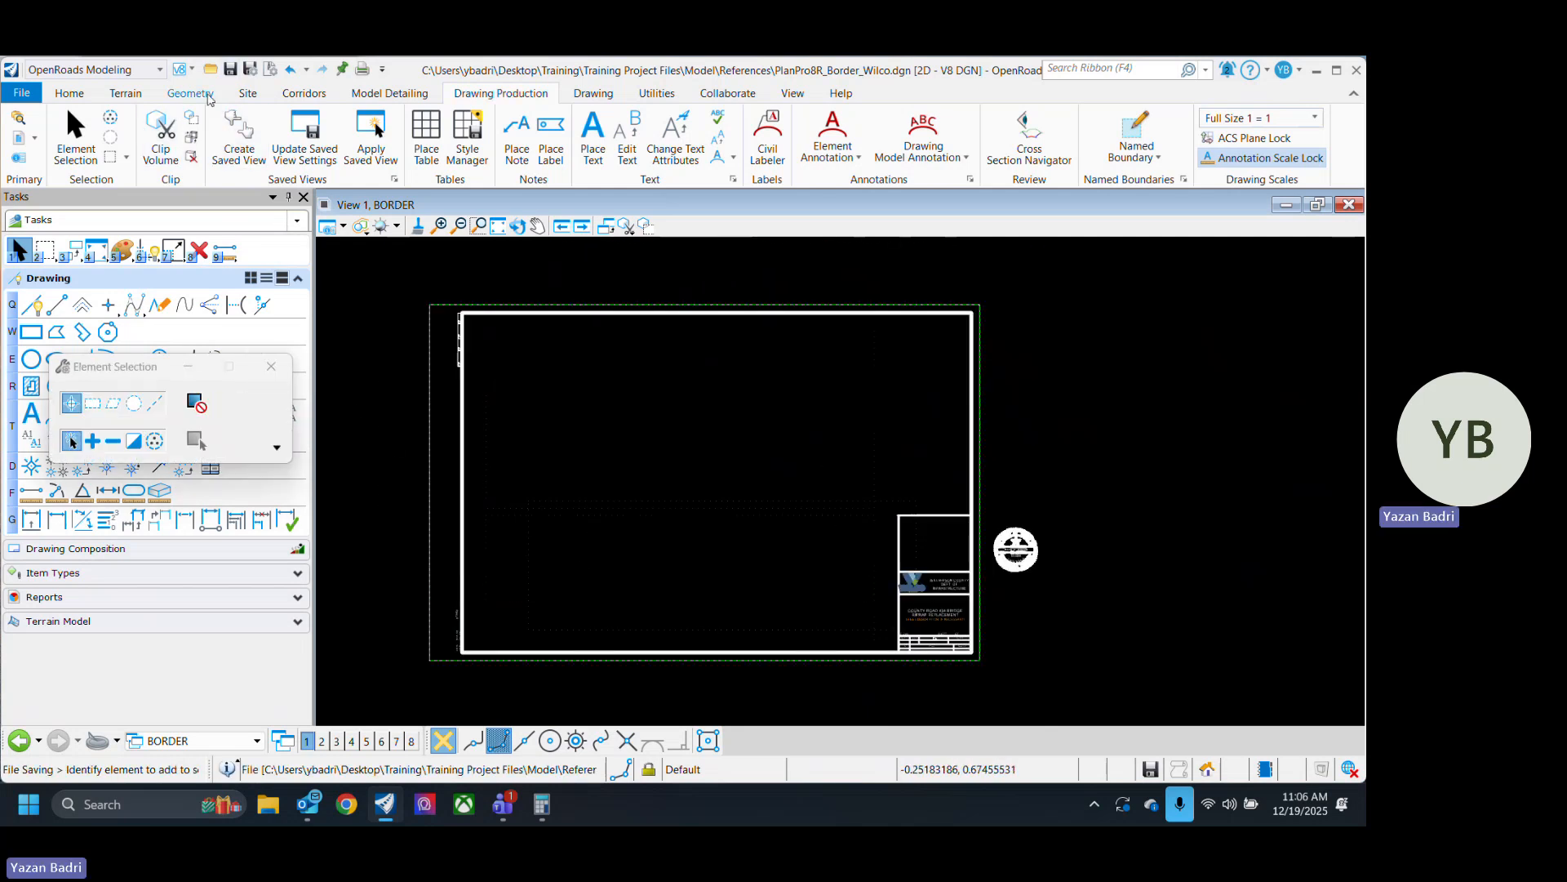
{"action": "left_click", "coordinate": [212, 70]}
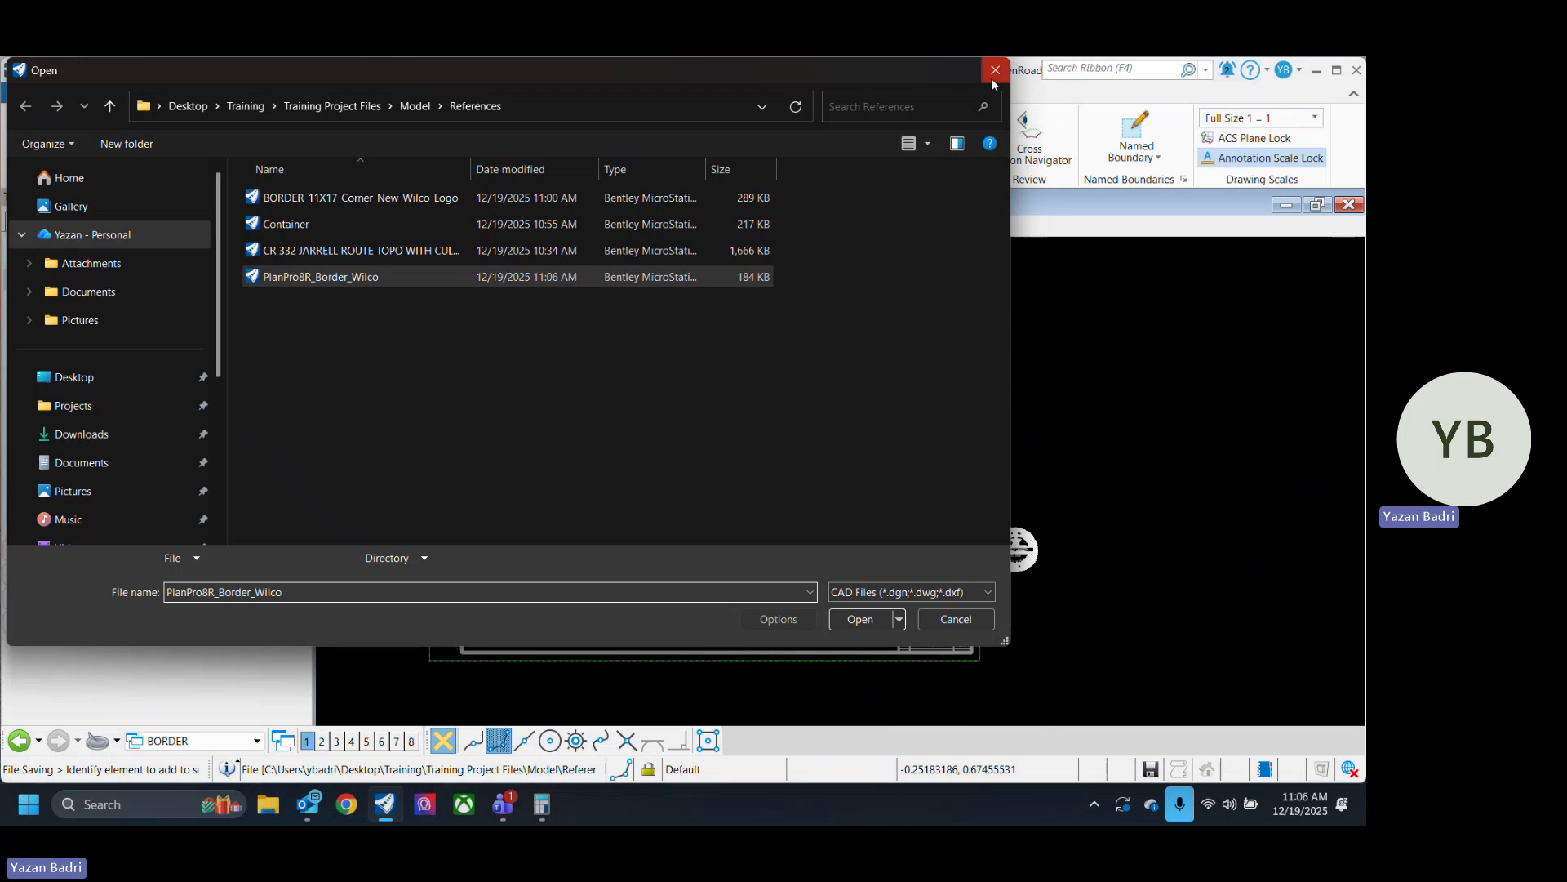
{"action": "left_click", "coordinate": [994, 75]}
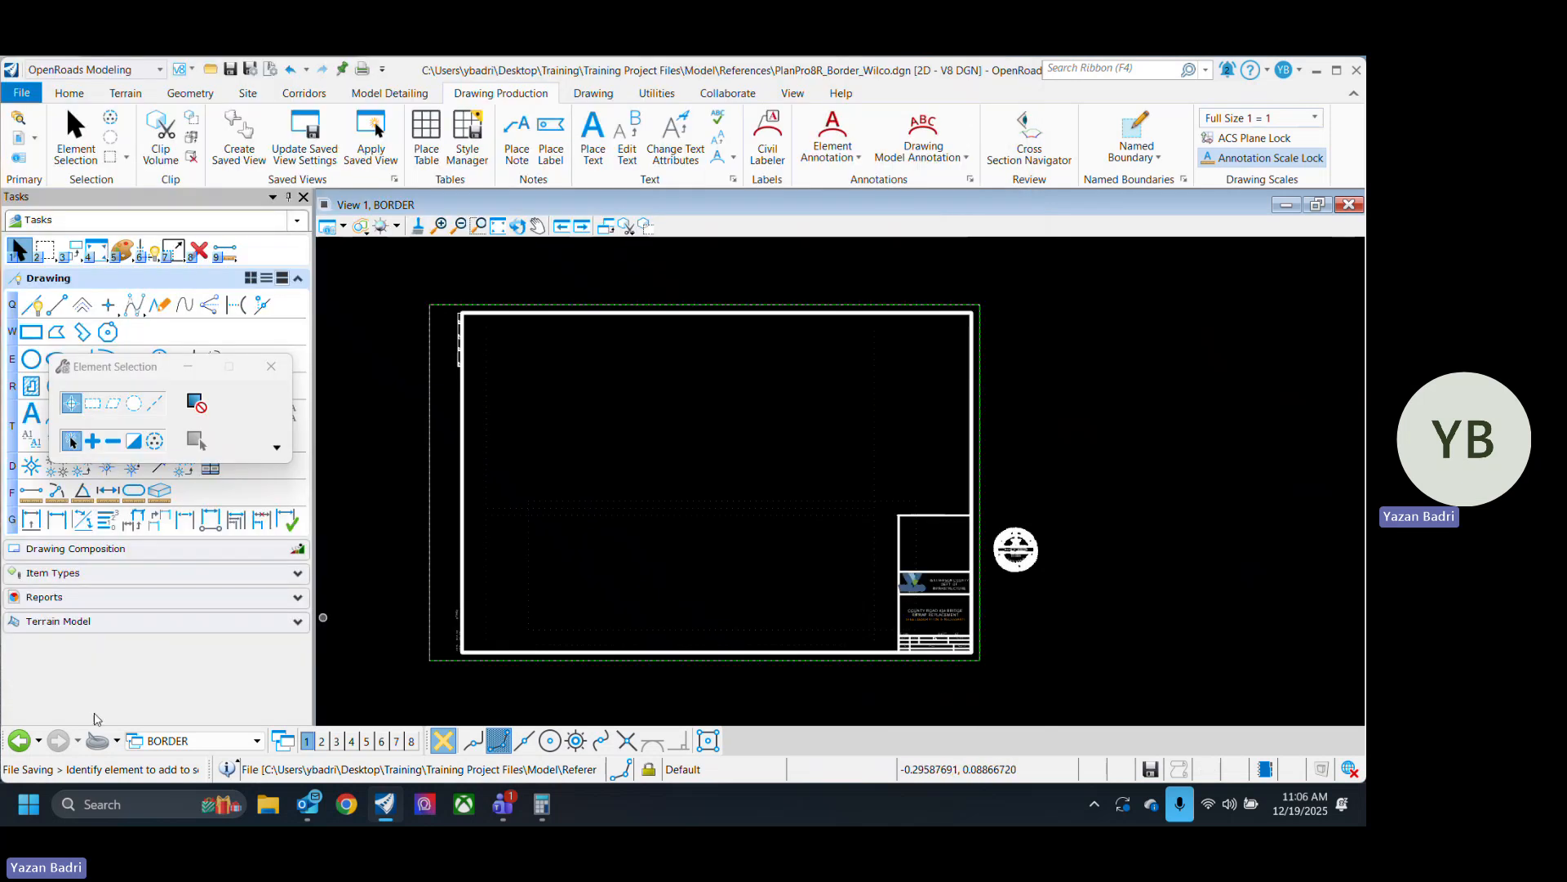
Return through the previously opened files to the BL CL- - Plan 2 sheet in BL CL- - Plan 2.dgn.
{"action": "left_click", "coordinate": [39, 740]}
{"action": "left_click", "coordinate": [41, 735]}
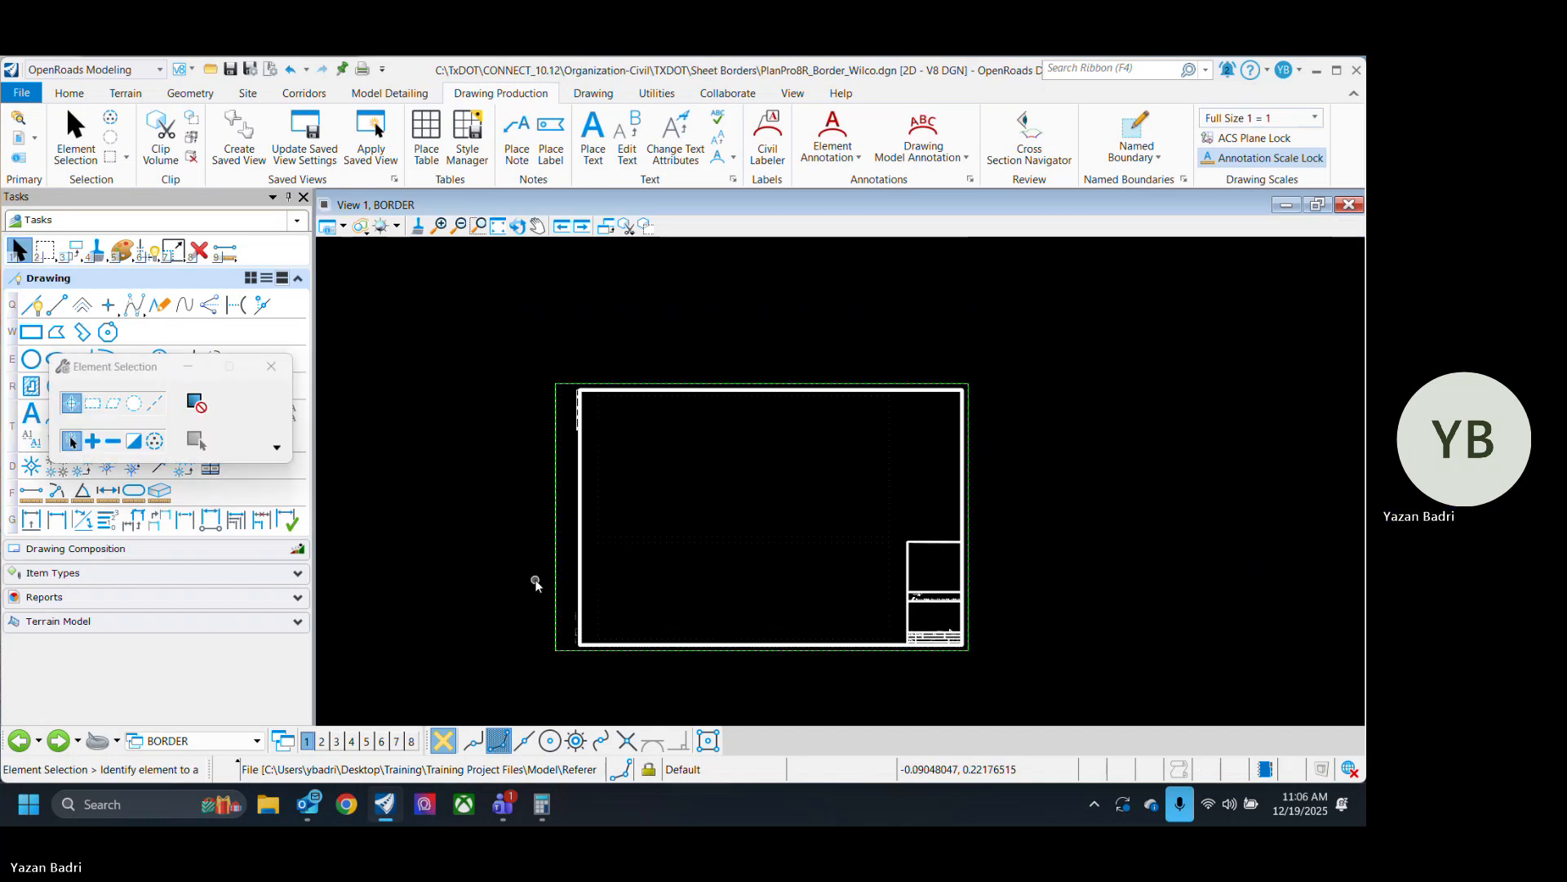
{"action": "left_click", "coordinate": [38, 740]}
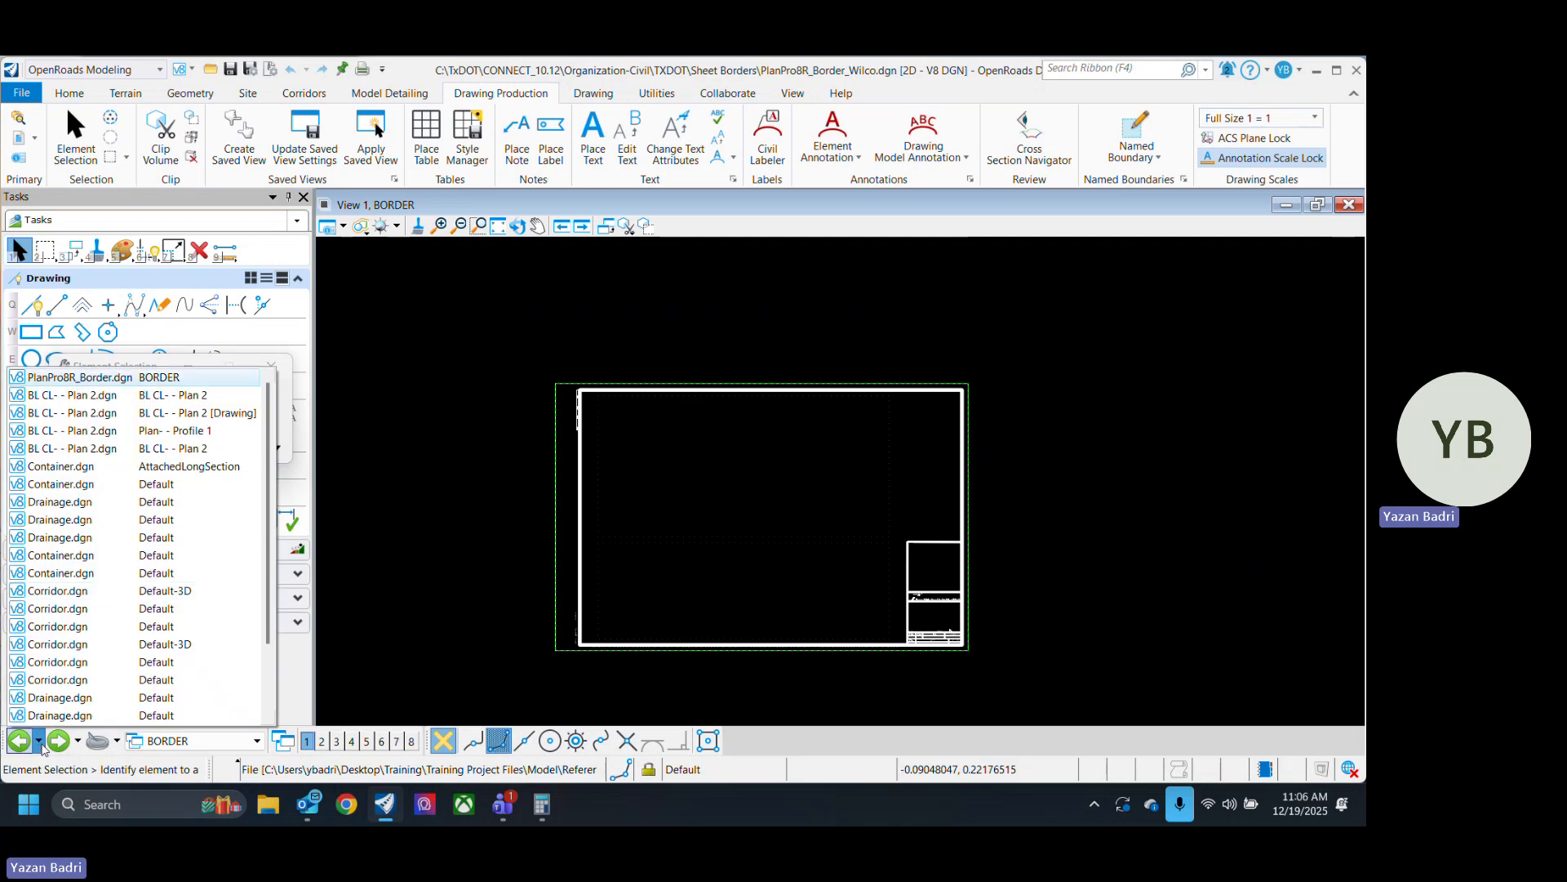
{"action": "left_click", "coordinate": [102, 398]}
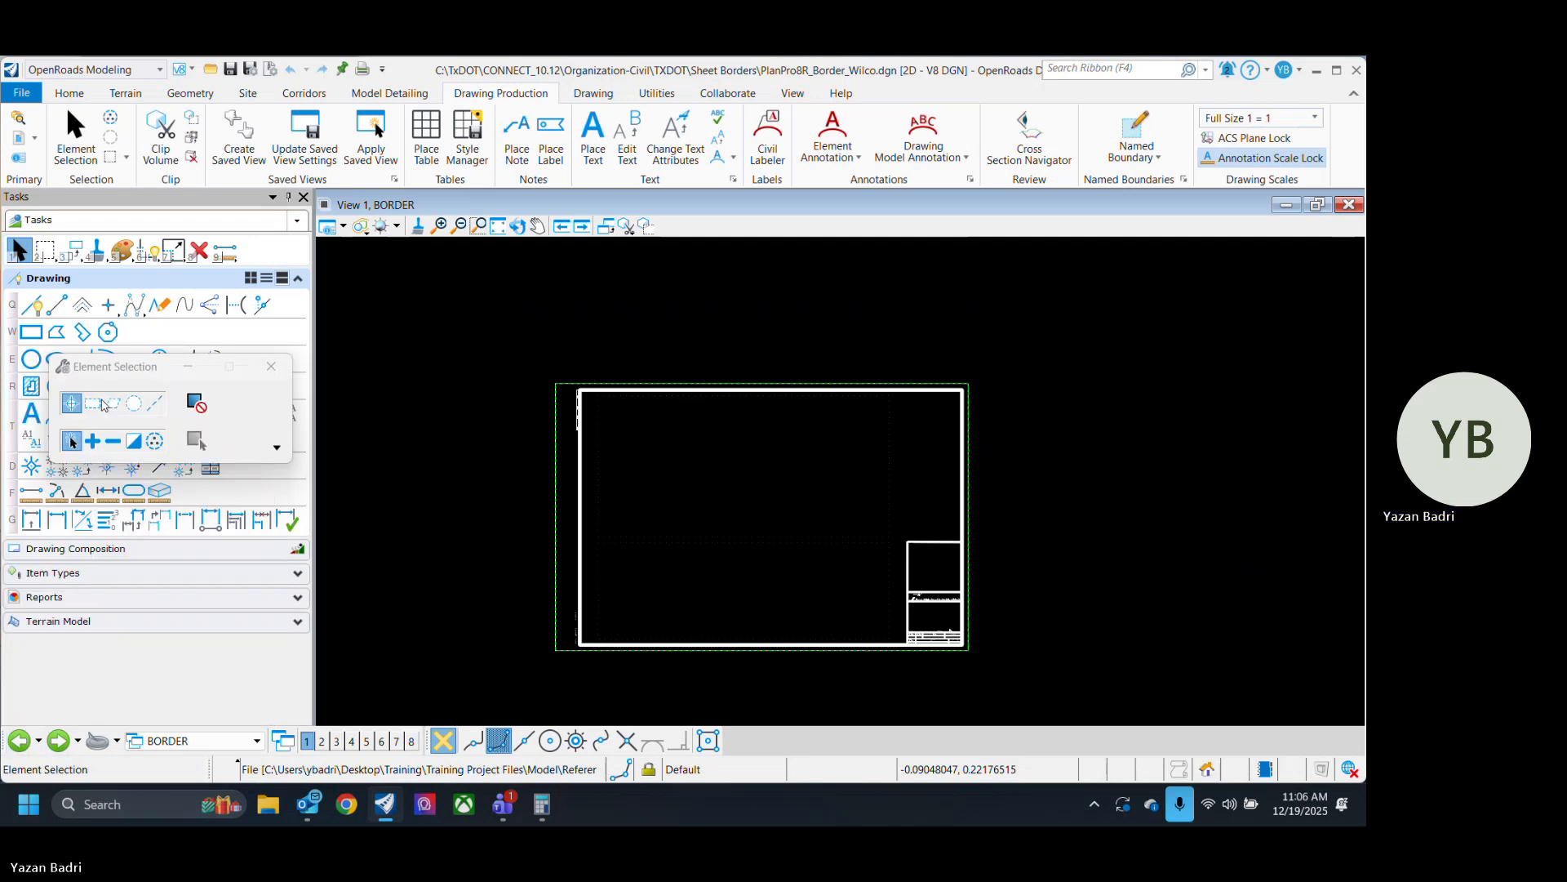
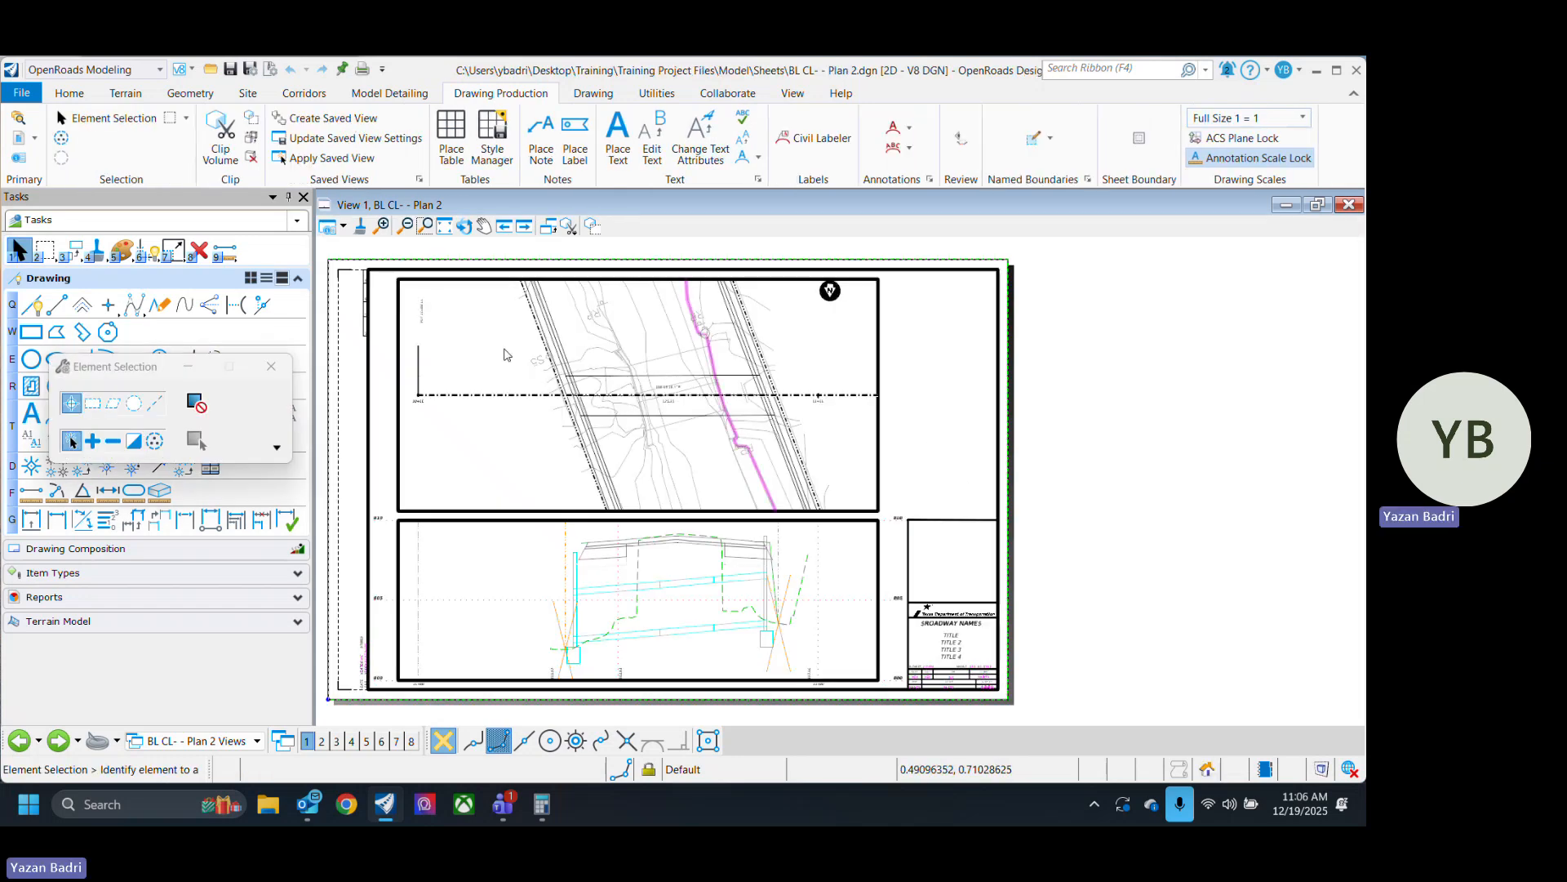
Replace the sheet's PlanPro8R_Border.dgn reference with PlanPro8R_Border_Wilco from the Training Project Files Model\References folder.
{"action": "left_click", "coordinate": [16, 138]}
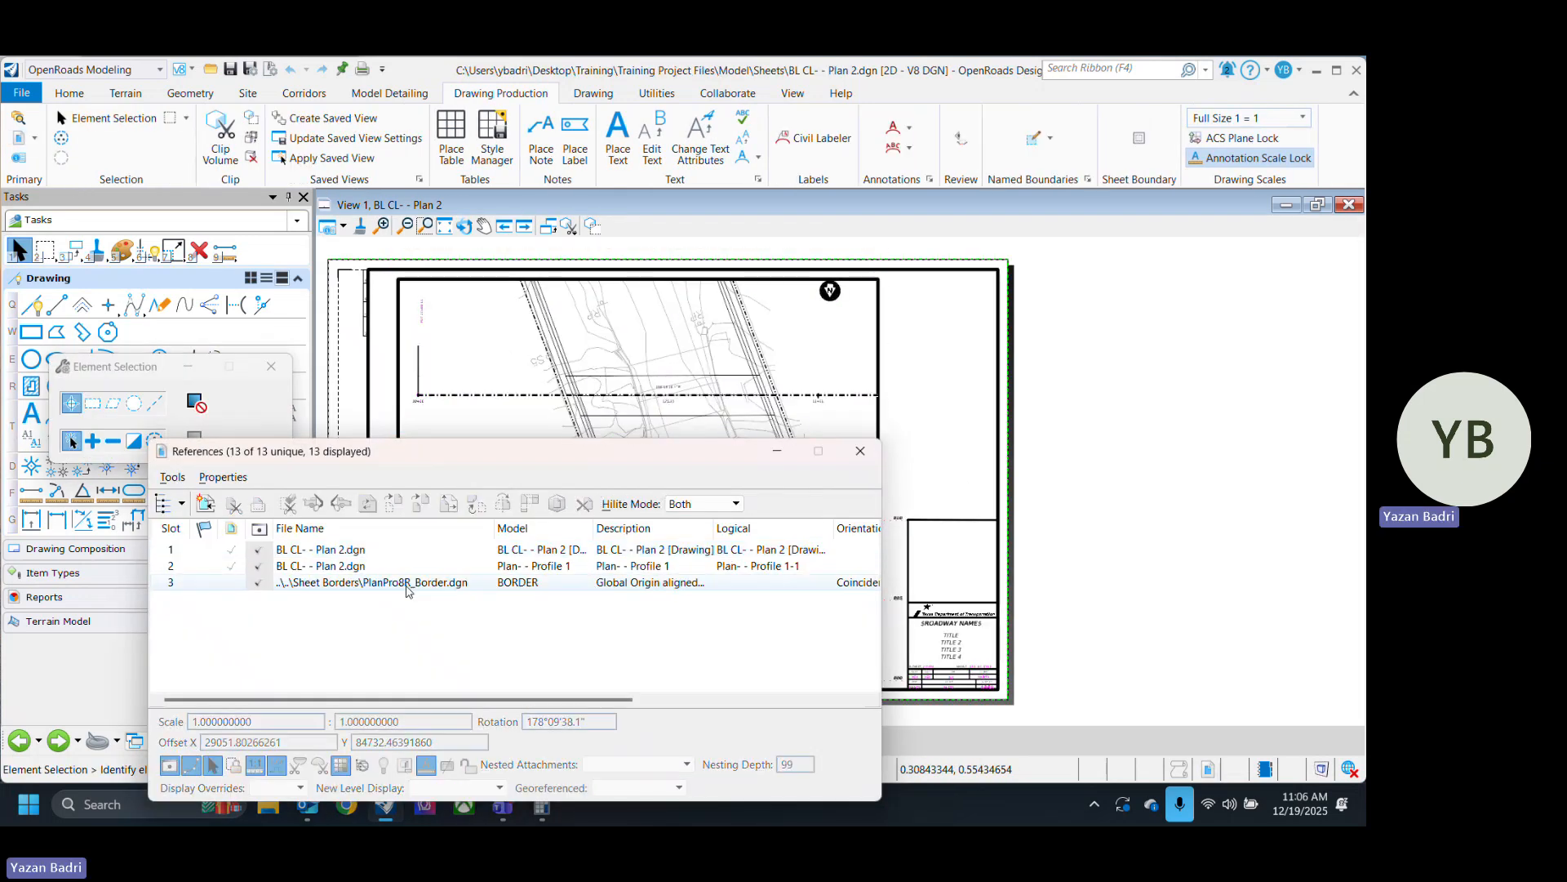
{"action": "left_click", "coordinate": [408, 583]}
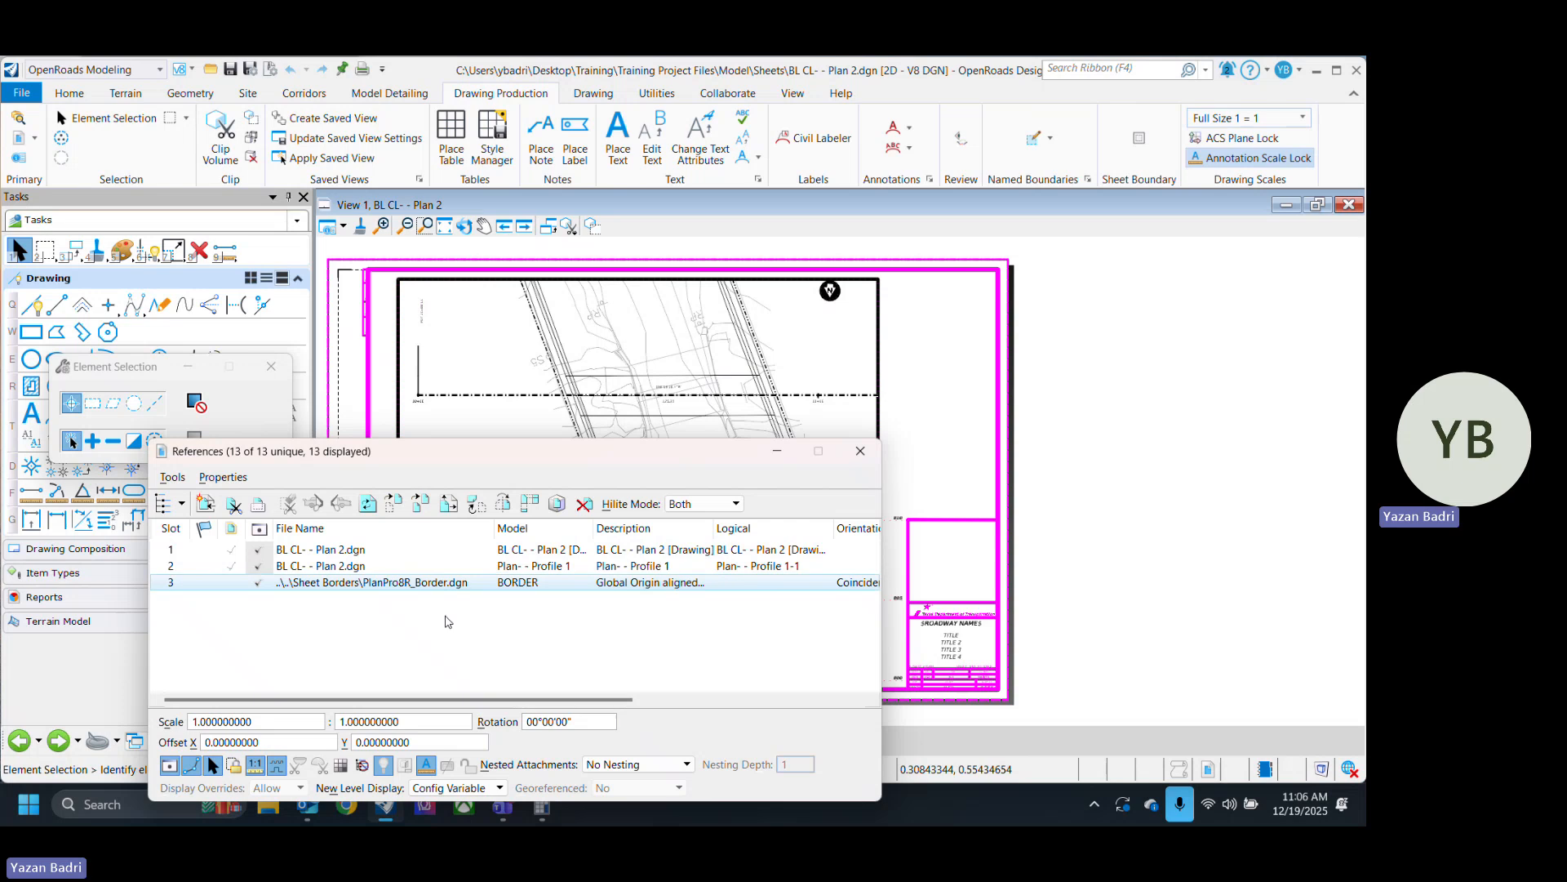
{"action": "double_click", "coordinate": [439, 584]}
{"action": "left_click", "coordinate": [1100, 321]}
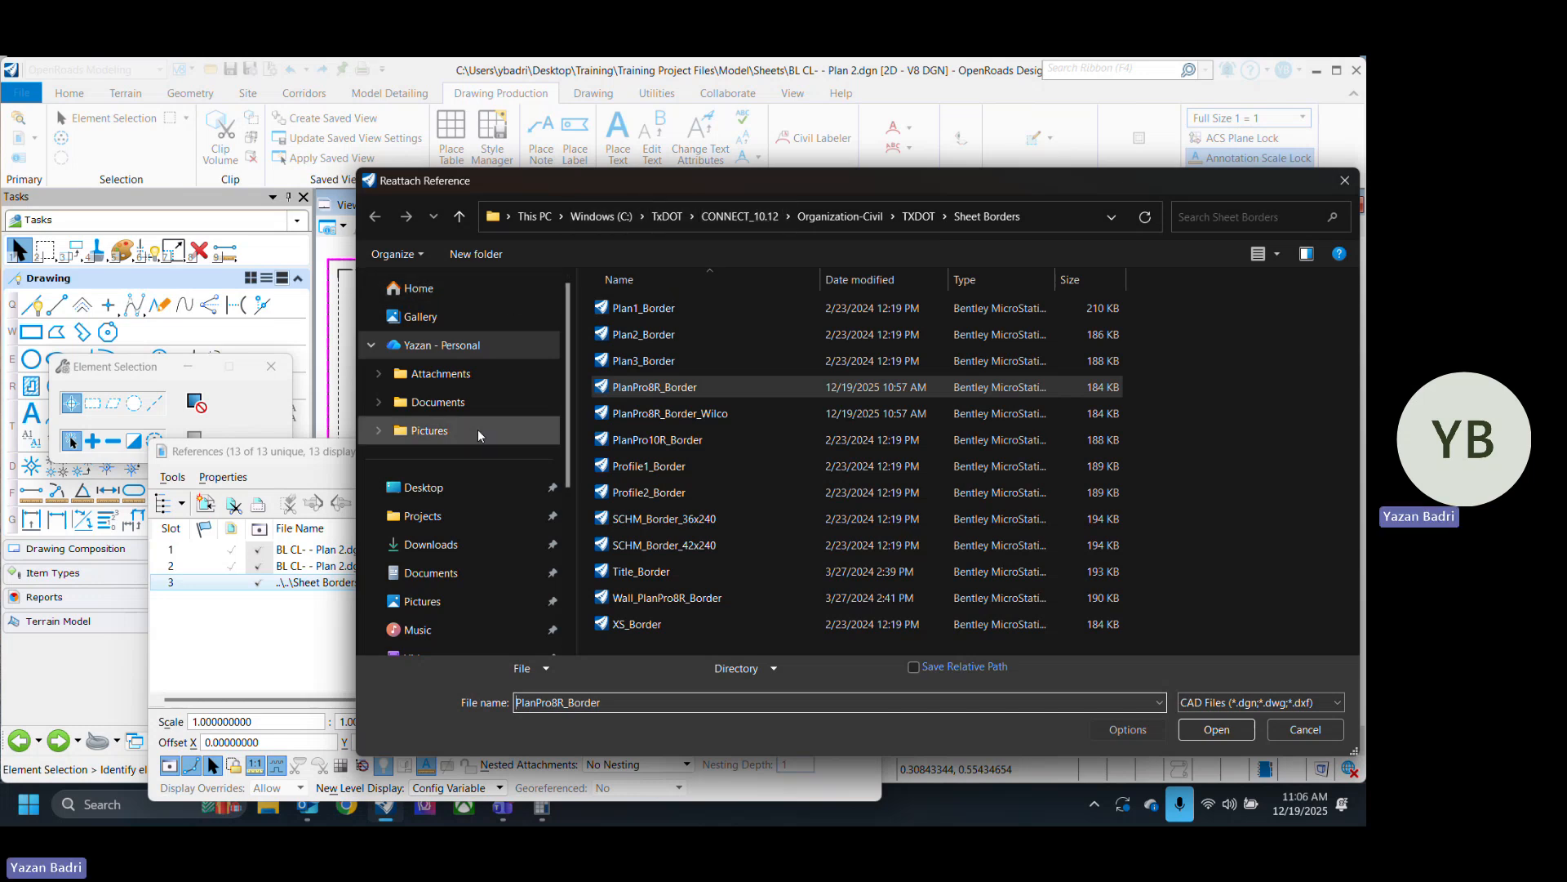
{"action": "left_click", "coordinate": [422, 488]}
{"action": "double_click", "coordinate": [673, 335]}
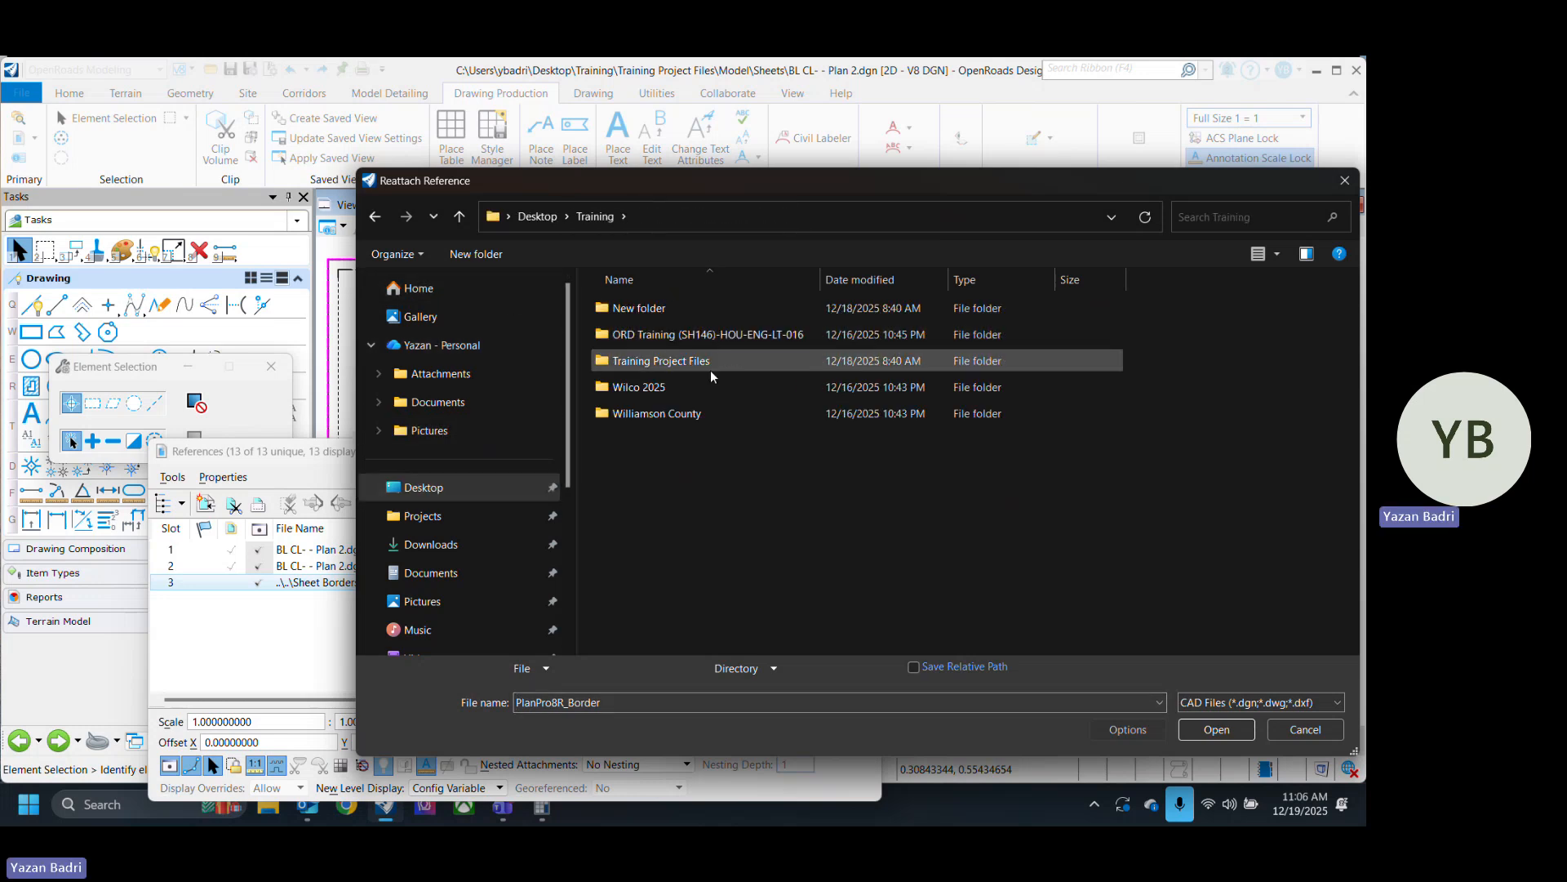
{"action": "double_click", "coordinate": [687, 360]}
{"action": "double_click", "coordinate": [669, 309]}
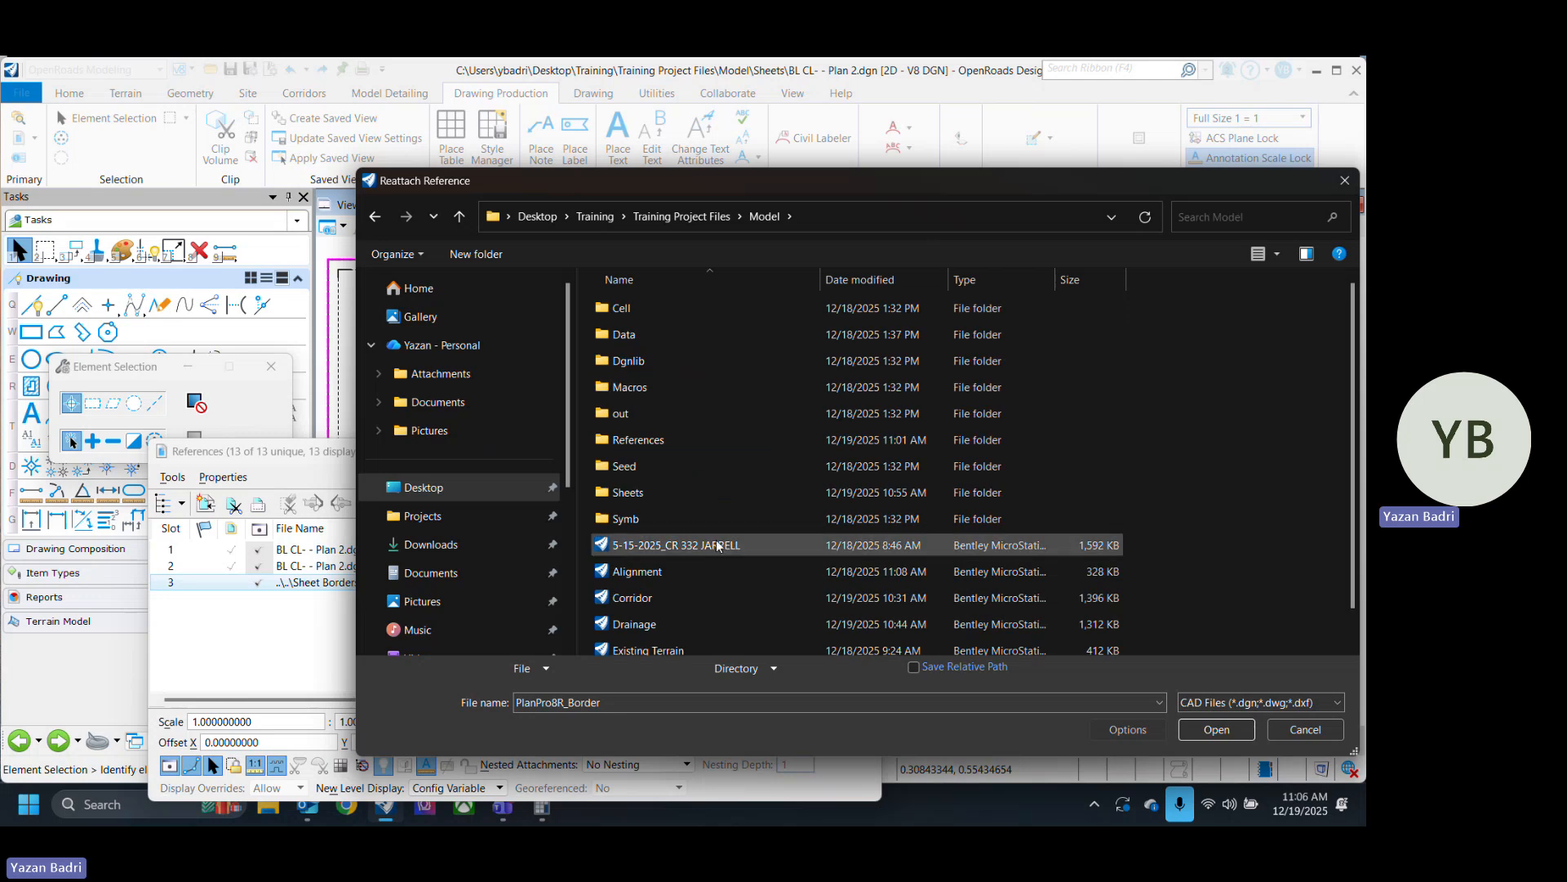
{"action": "double_click", "coordinate": [684, 438]}
{"action": "left_click", "coordinate": [677, 387]}
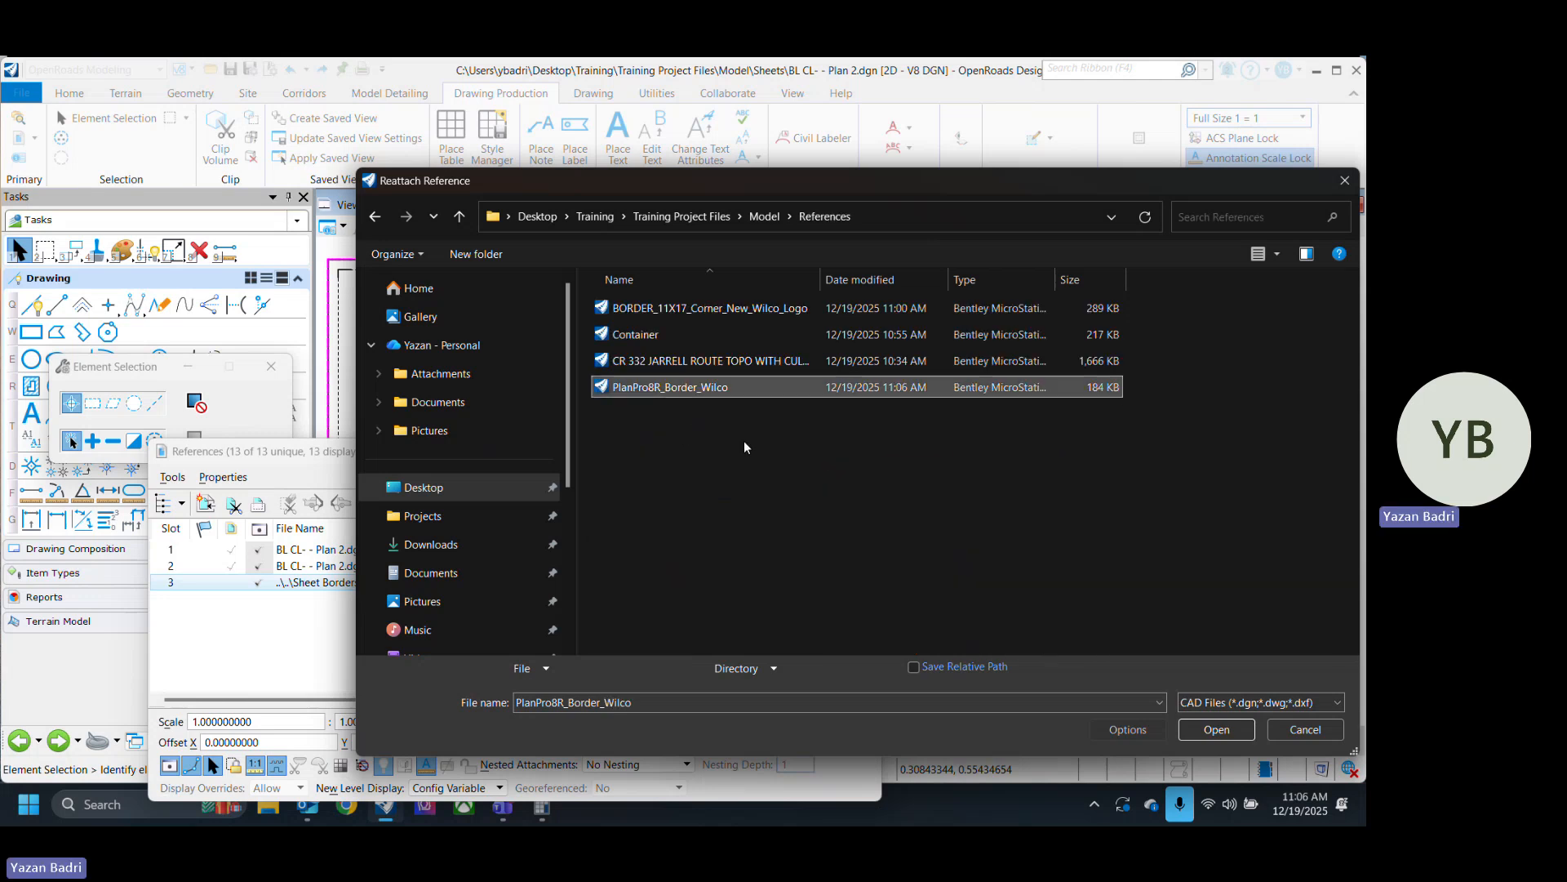
{"action": "left_click", "coordinate": [1216, 729]}
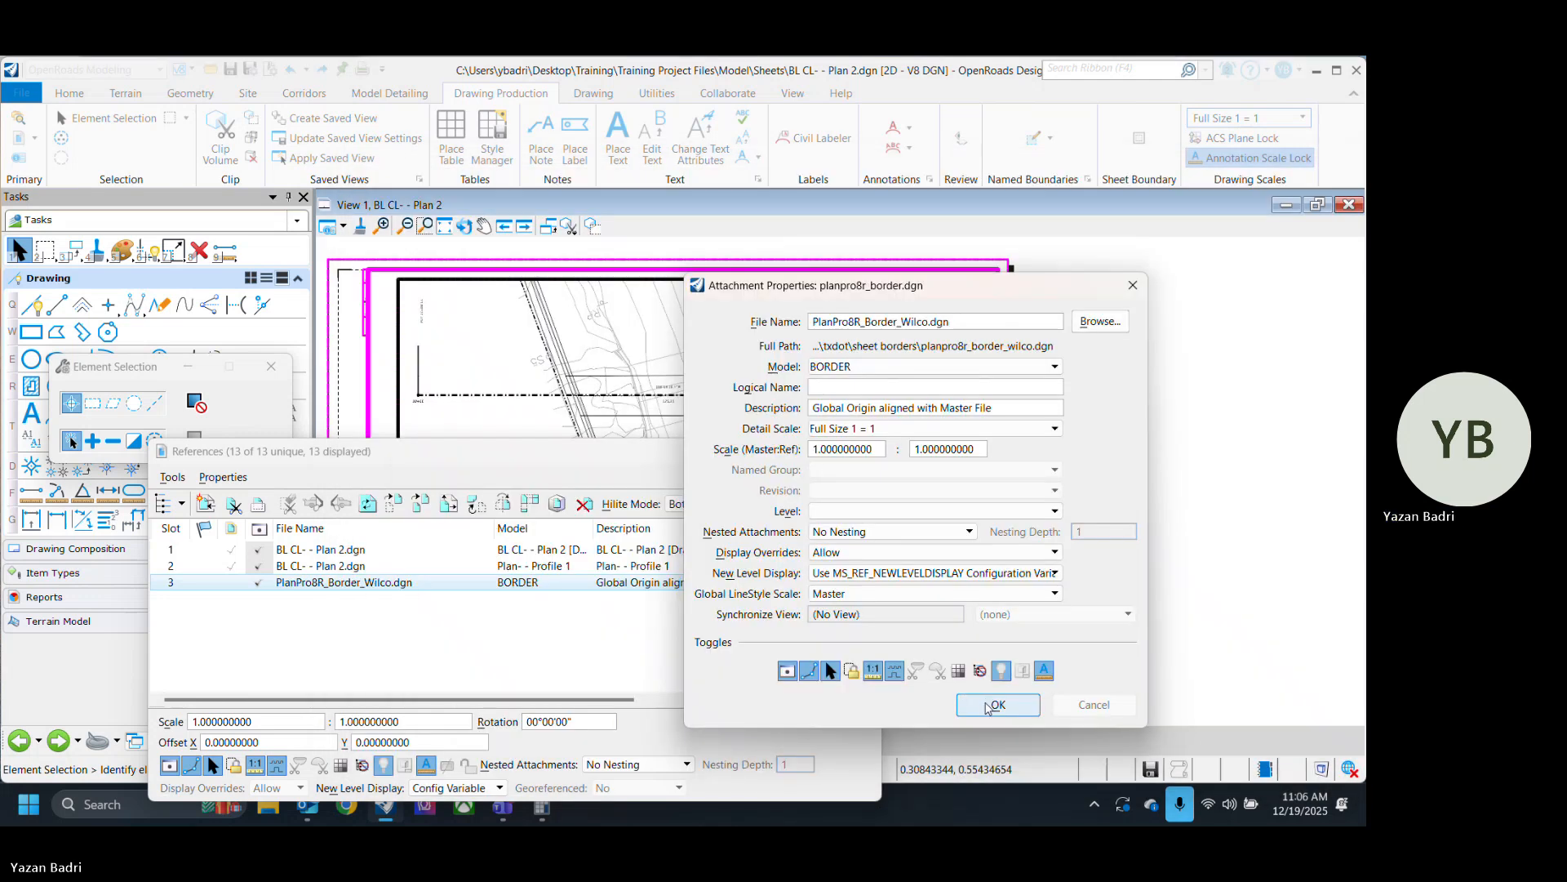
{"action": "left_click", "coordinate": [991, 706]}
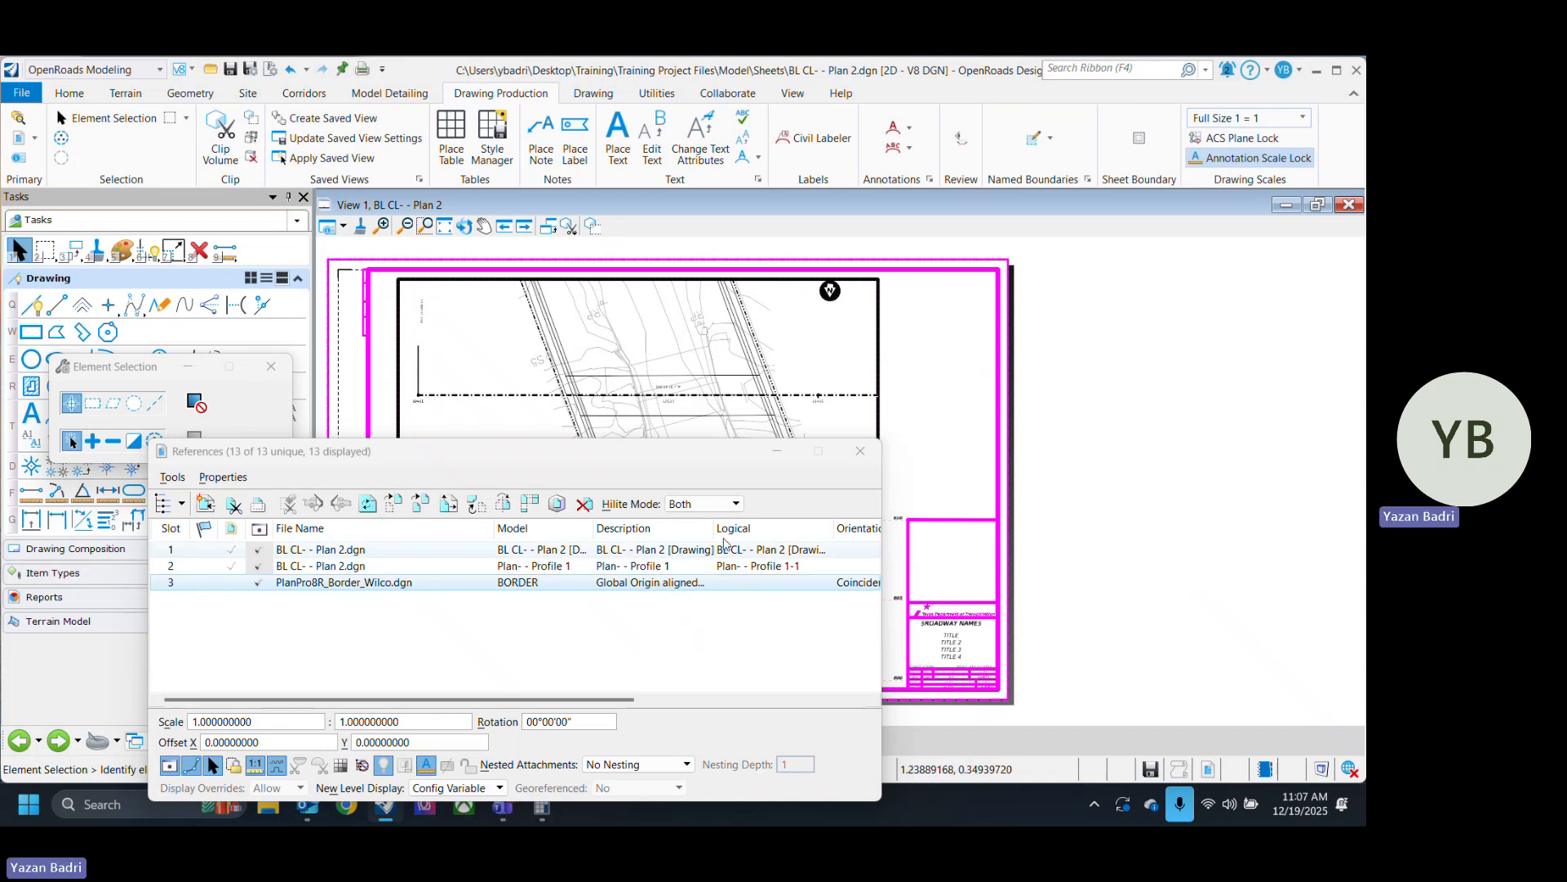
Try again to repath the PlanPro8R_Border_Wilco.dgn attachment to the copy in the project's Model\References folder, and close the reference list.
{"action": "double_click", "coordinate": [361, 585]}
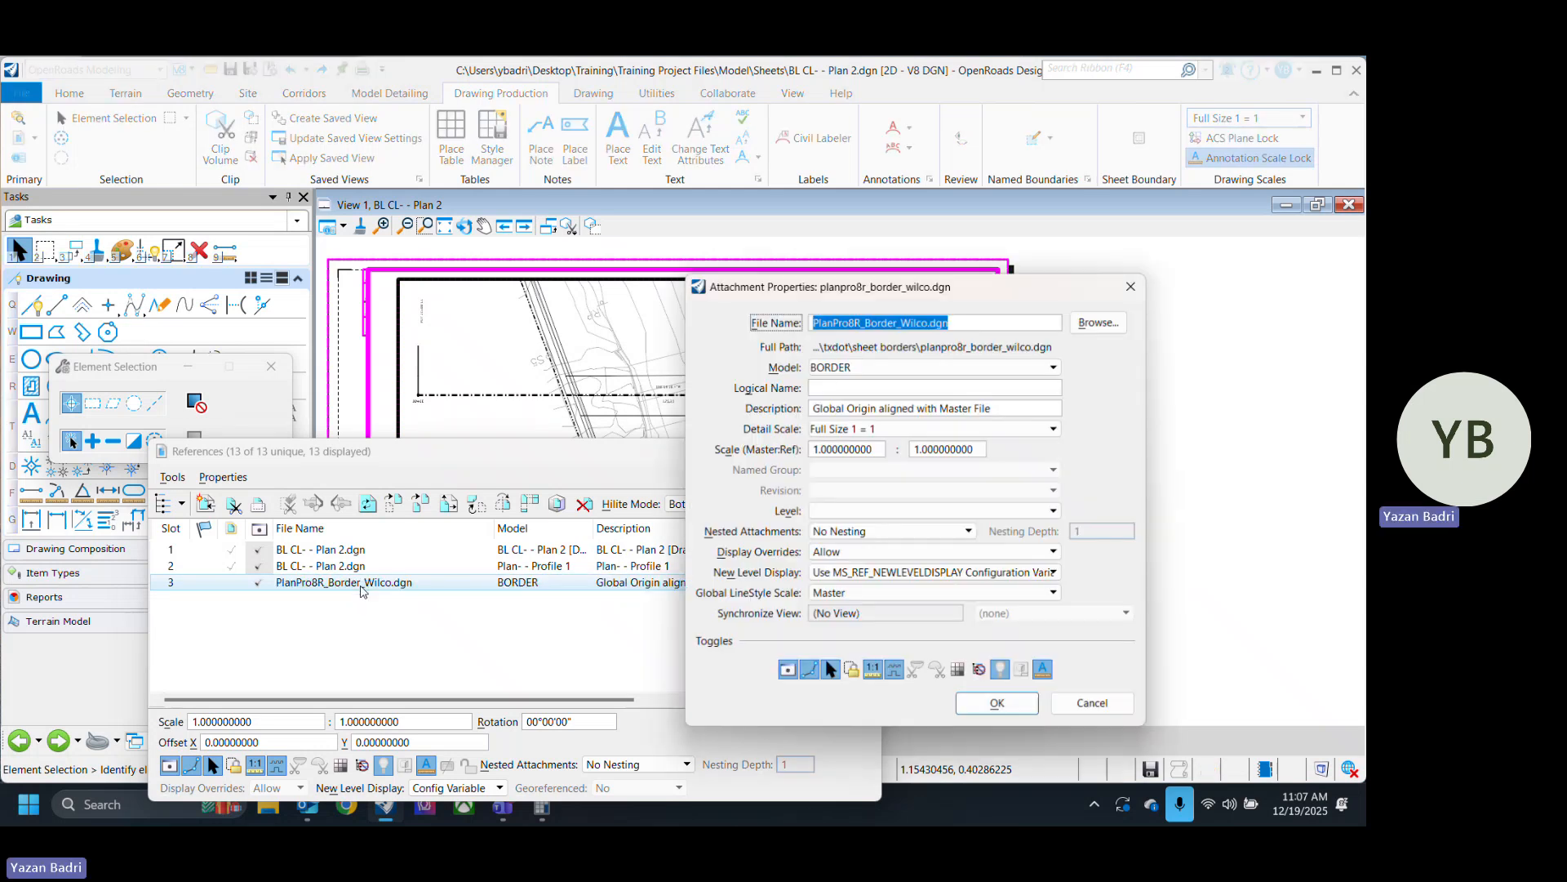
{"action": "left_click", "coordinate": [1116, 324]}
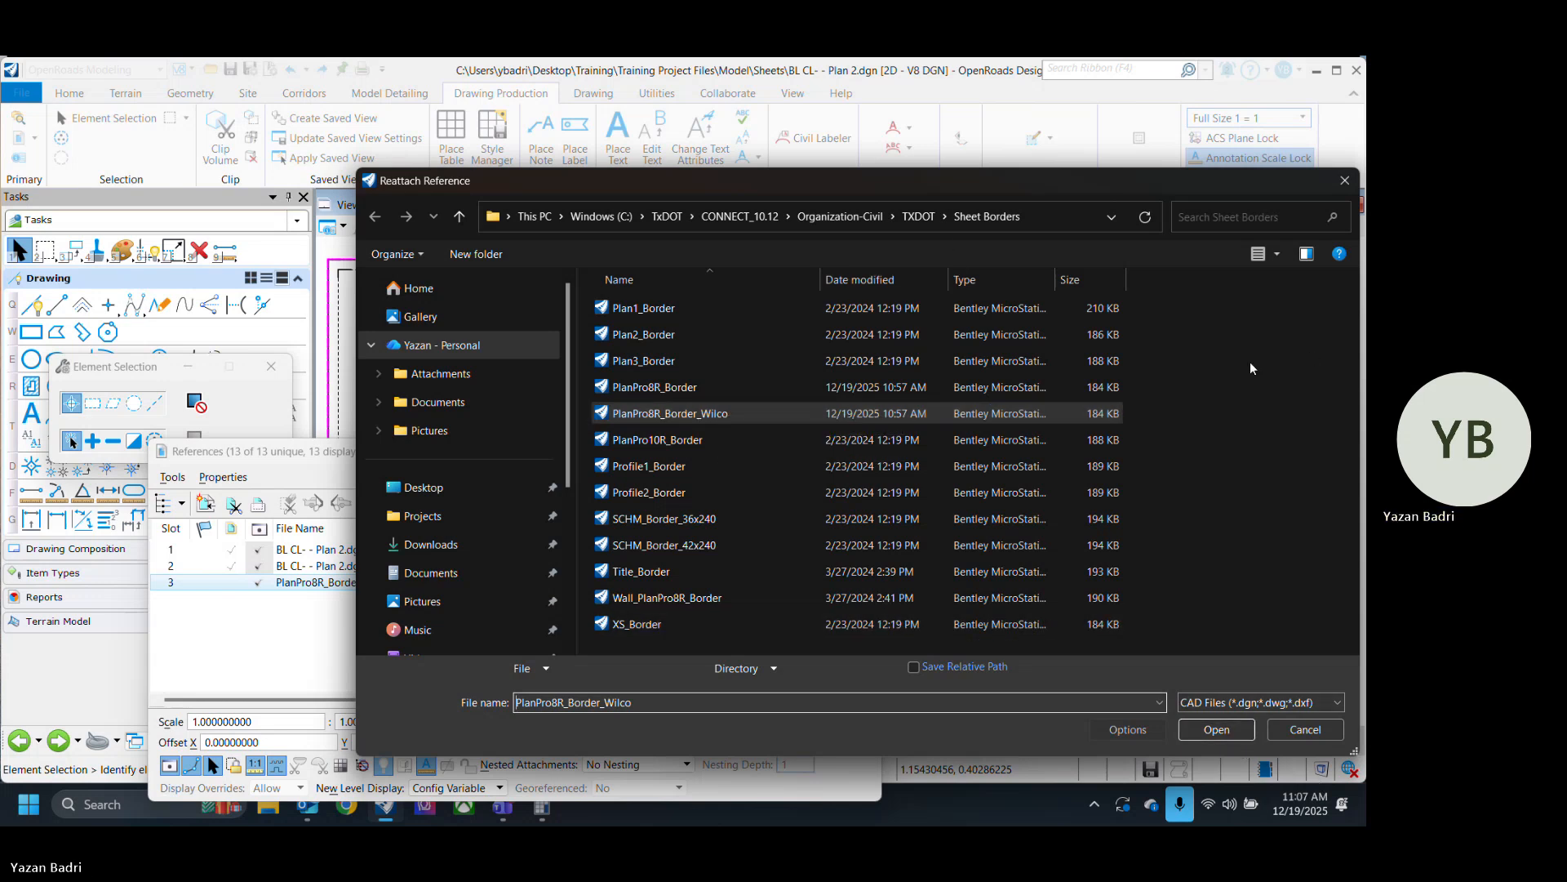
{"action": "left_click", "coordinate": [473, 526]}
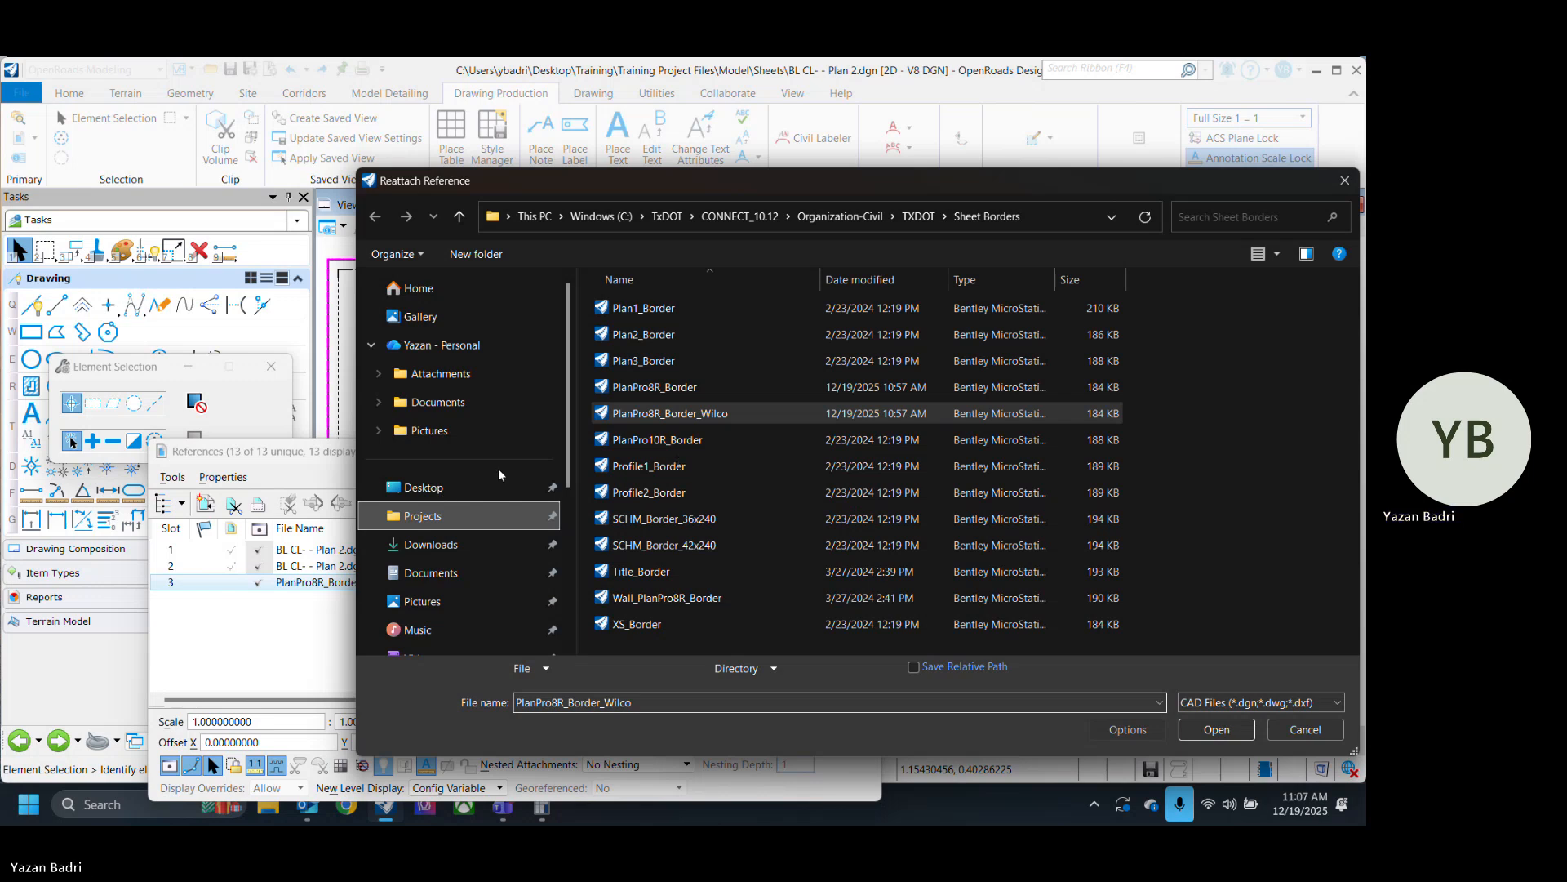
{"action": "left_click", "coordinate": [833, 514]}
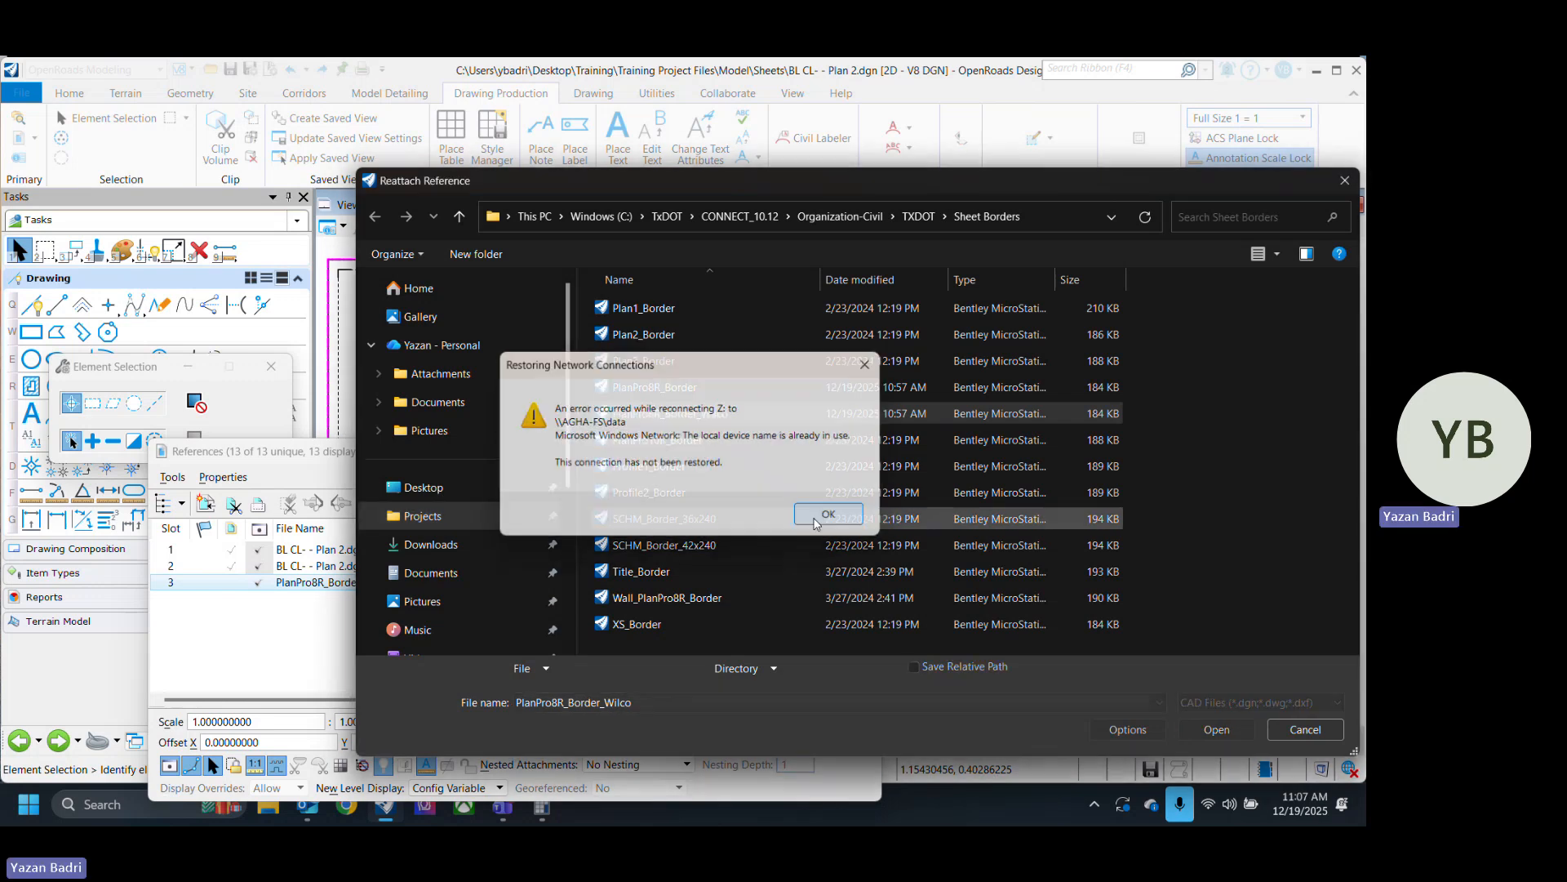
{"action": "left_click", "coordinate": [439, 490]}
{"action": "double_click", "coordinate": [650, 335]}
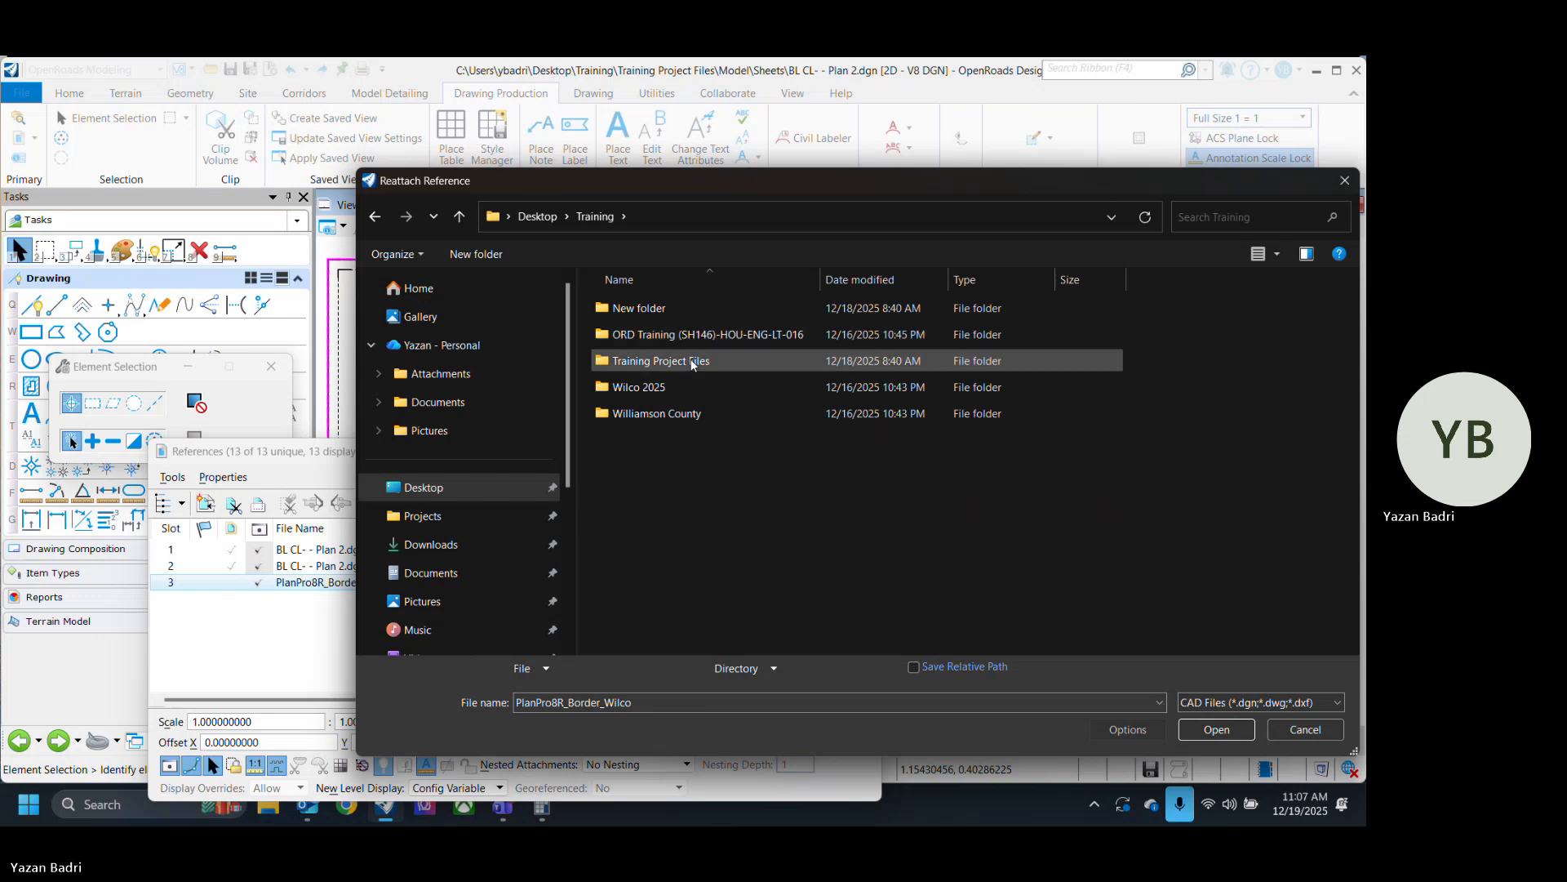
{"action": "double_click", "coordinate": [690, 360]}
{"action": "double_click", "coordinate": [673, 307]}
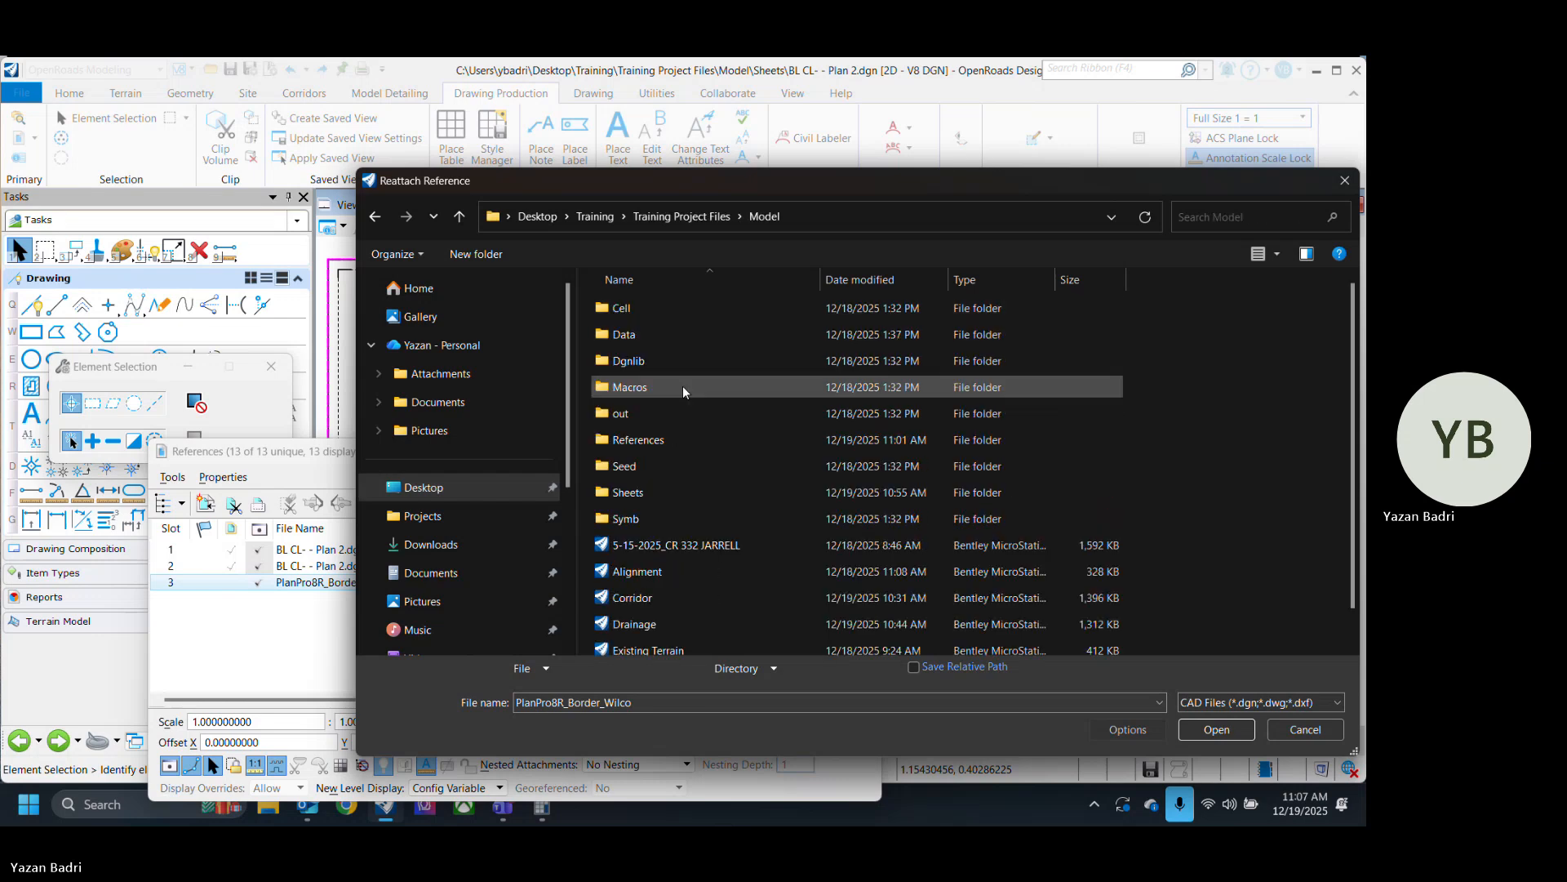
{"action": "double_click", "coordinate": [669, 441]}
{"action": "left_click", "coordinate": [734, 387]}
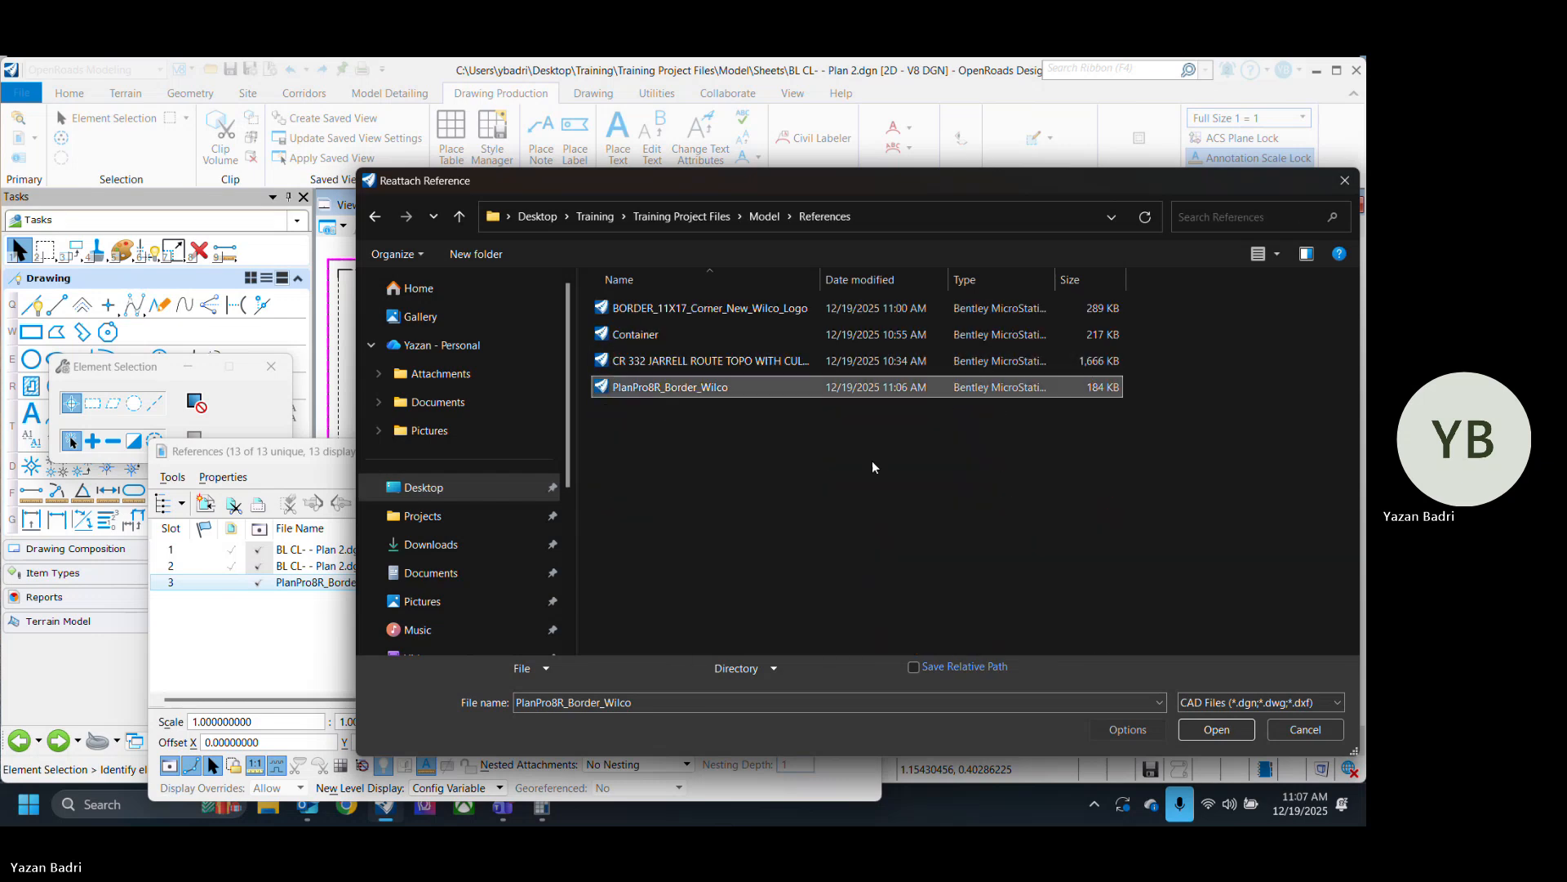
{"action": "left_click", "coordinate": [1213, 730]}
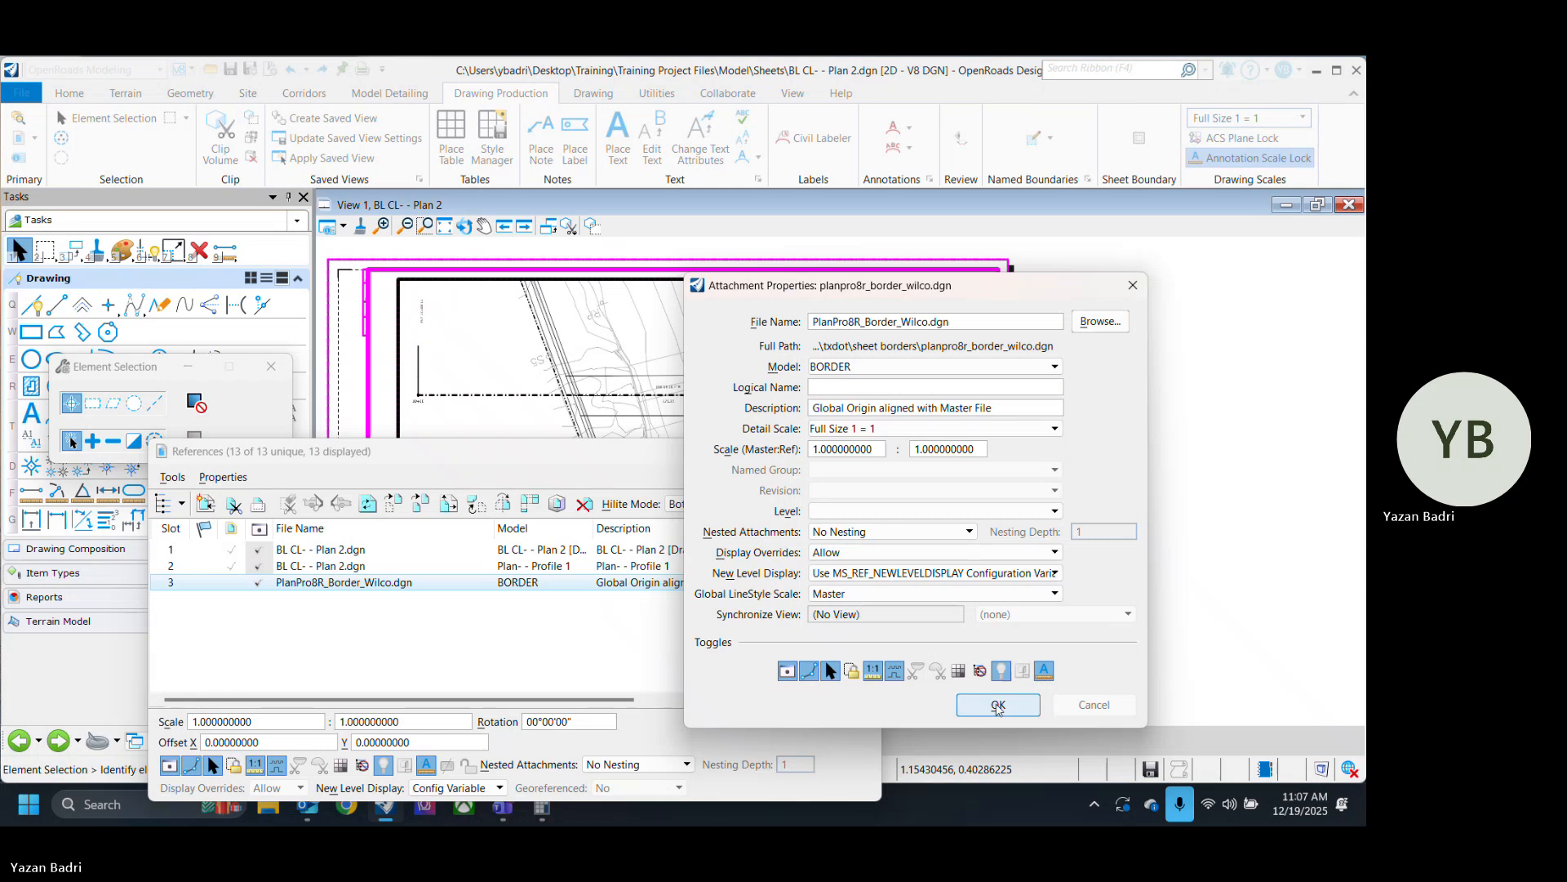
{"action": "left_click", "coordinate": [998, 707]}
{"action": "left_click", "coordinate": [860, 451]}
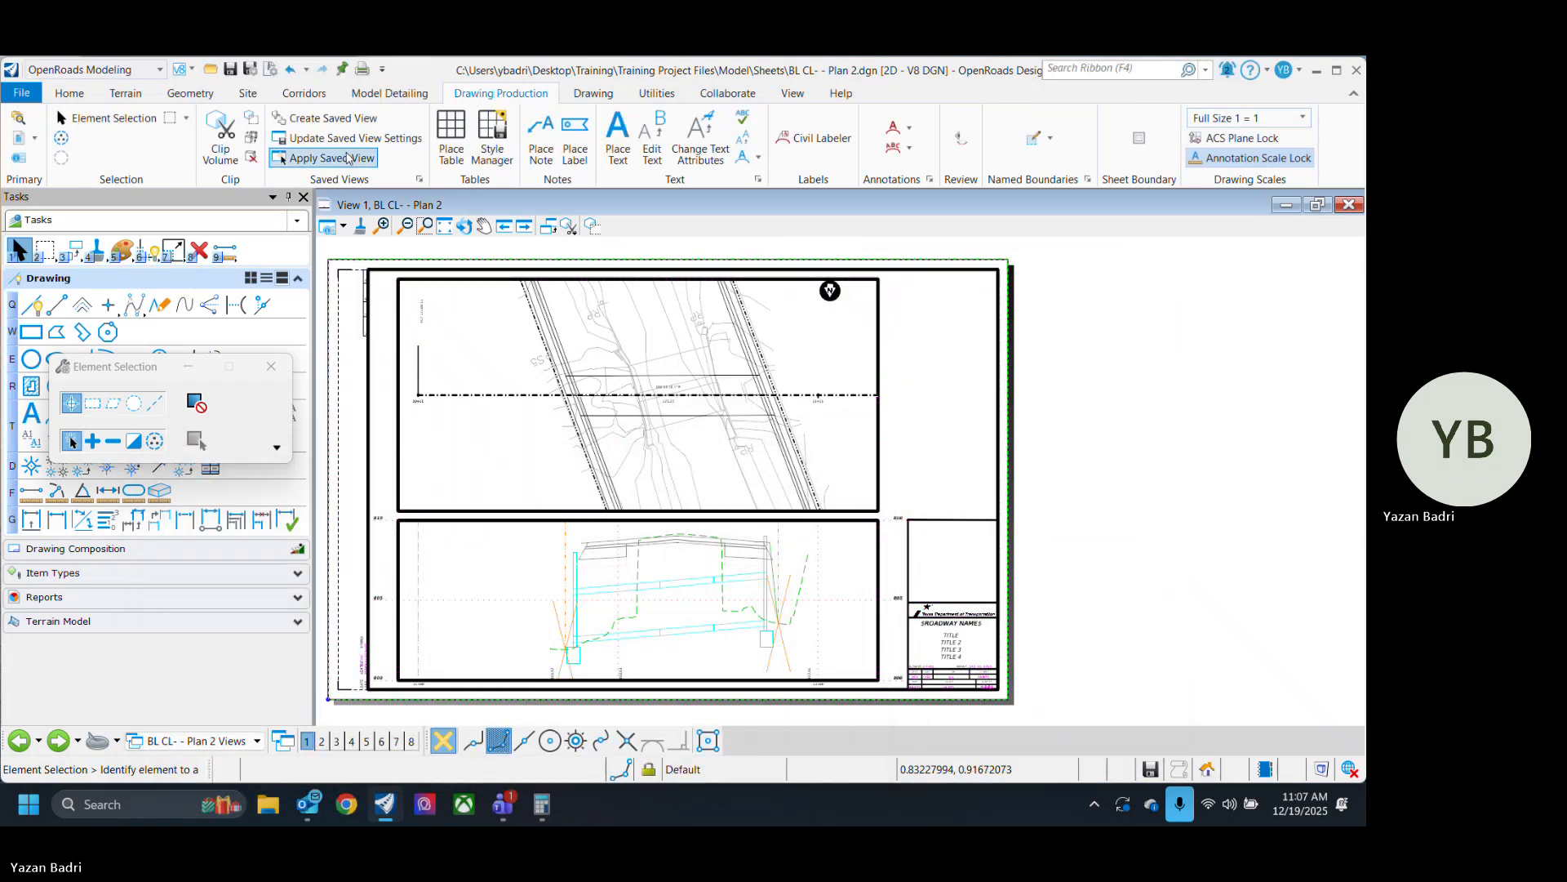
Open the sheet's reference list and check PlanPro8R_Border_Wilco in the C: drive's TxDOT\CONNECT_10.12\Organization-Civil\TXDOT\Sheet Borders folder.
{"action": "left_click", "coordinate": [18, 138]}
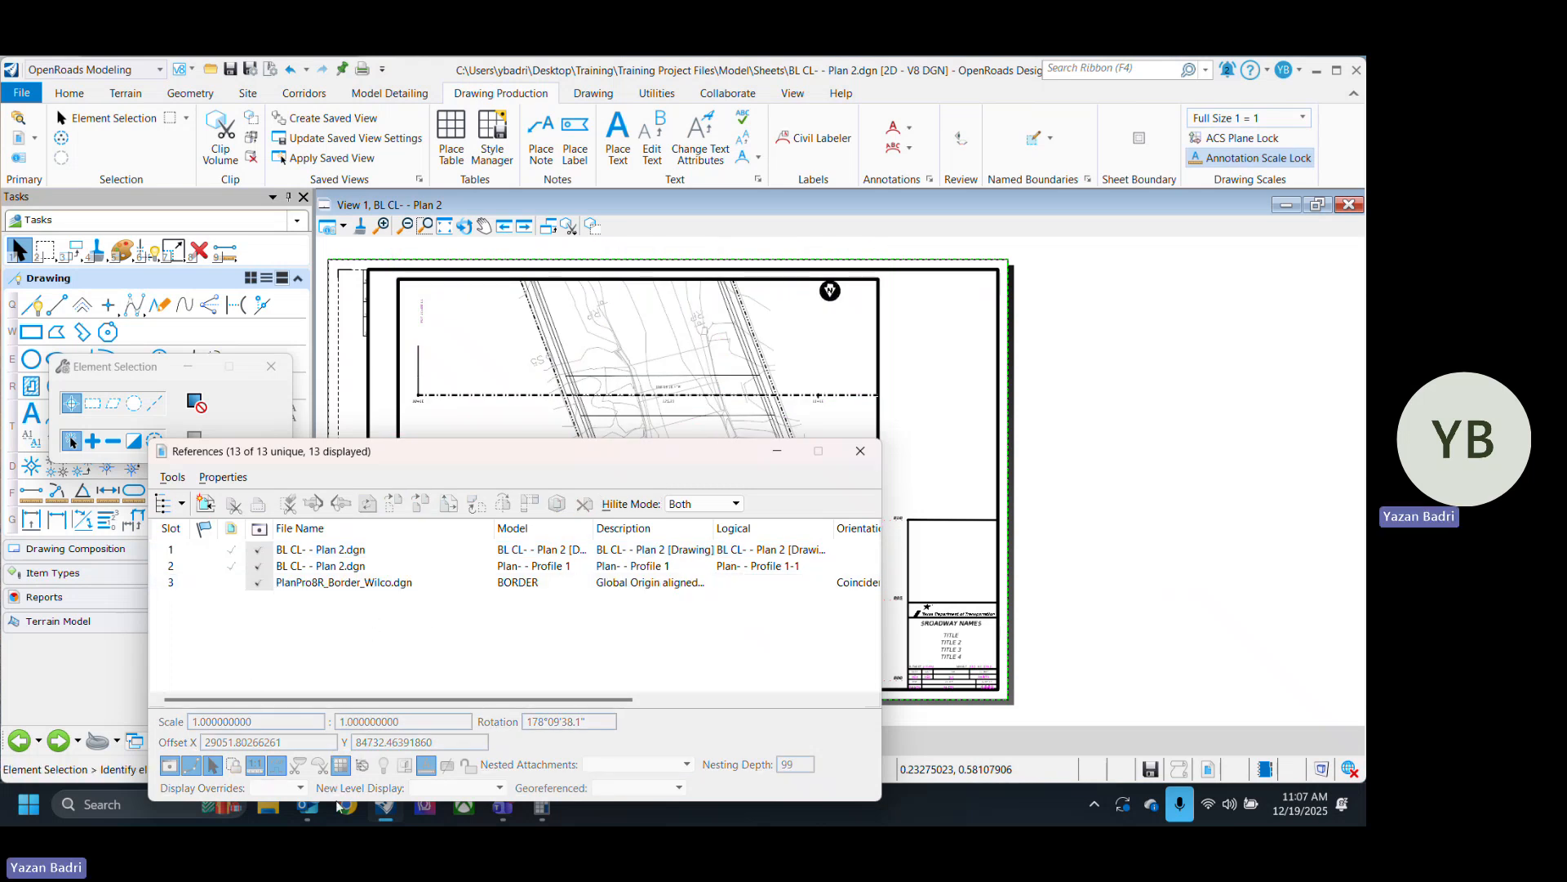
{"action": "left_click_drag", "start_coordinate": [418, 463], "coordinate": [493, 318]}
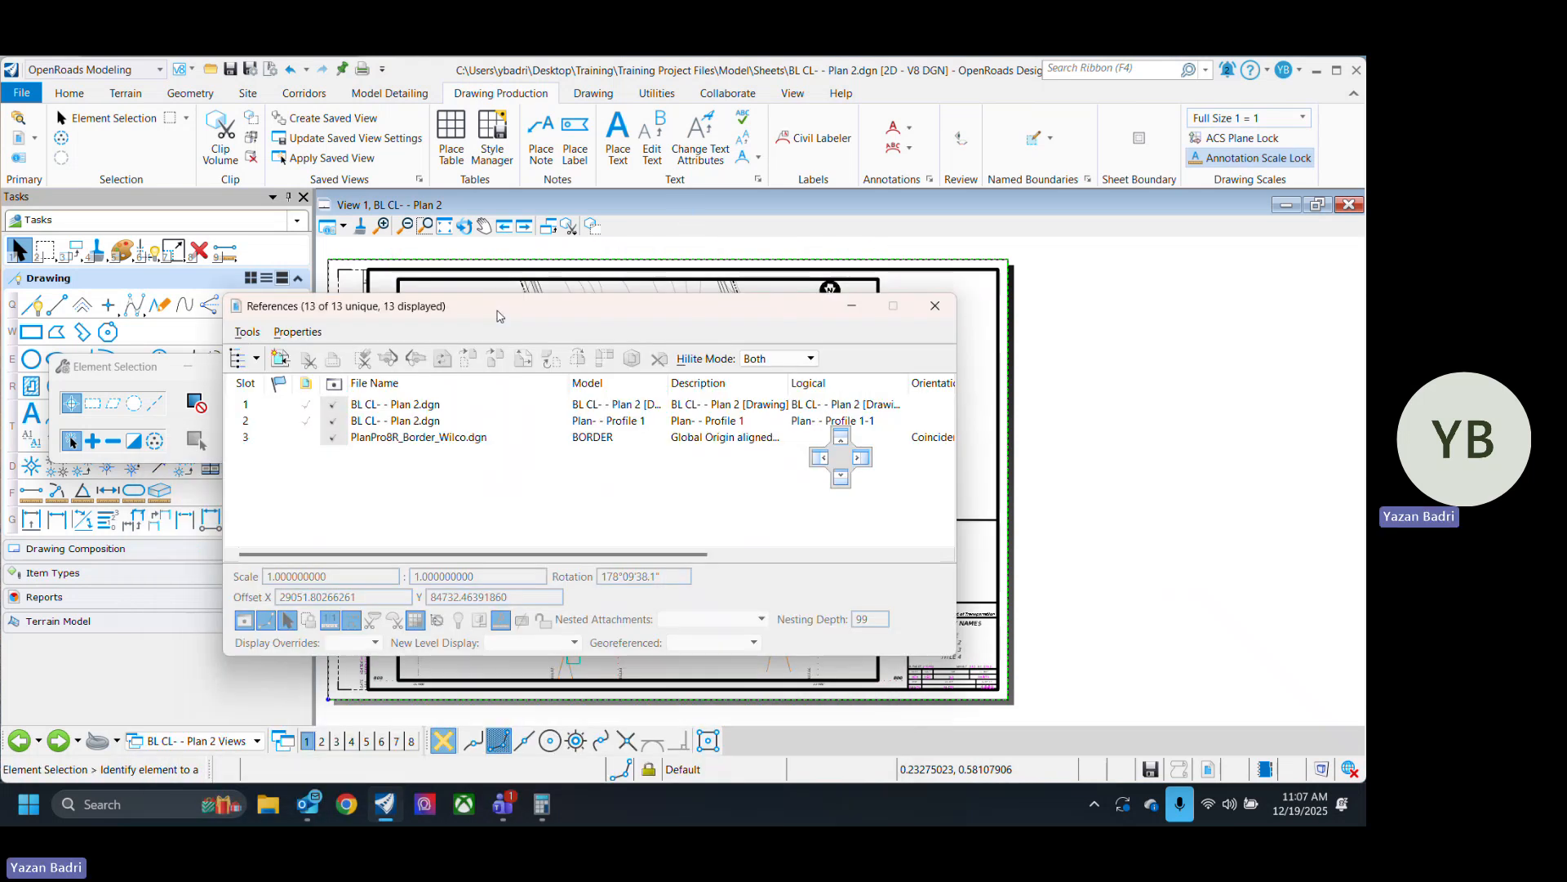
{"action": "left_click", "coordinate": [267, 816]}
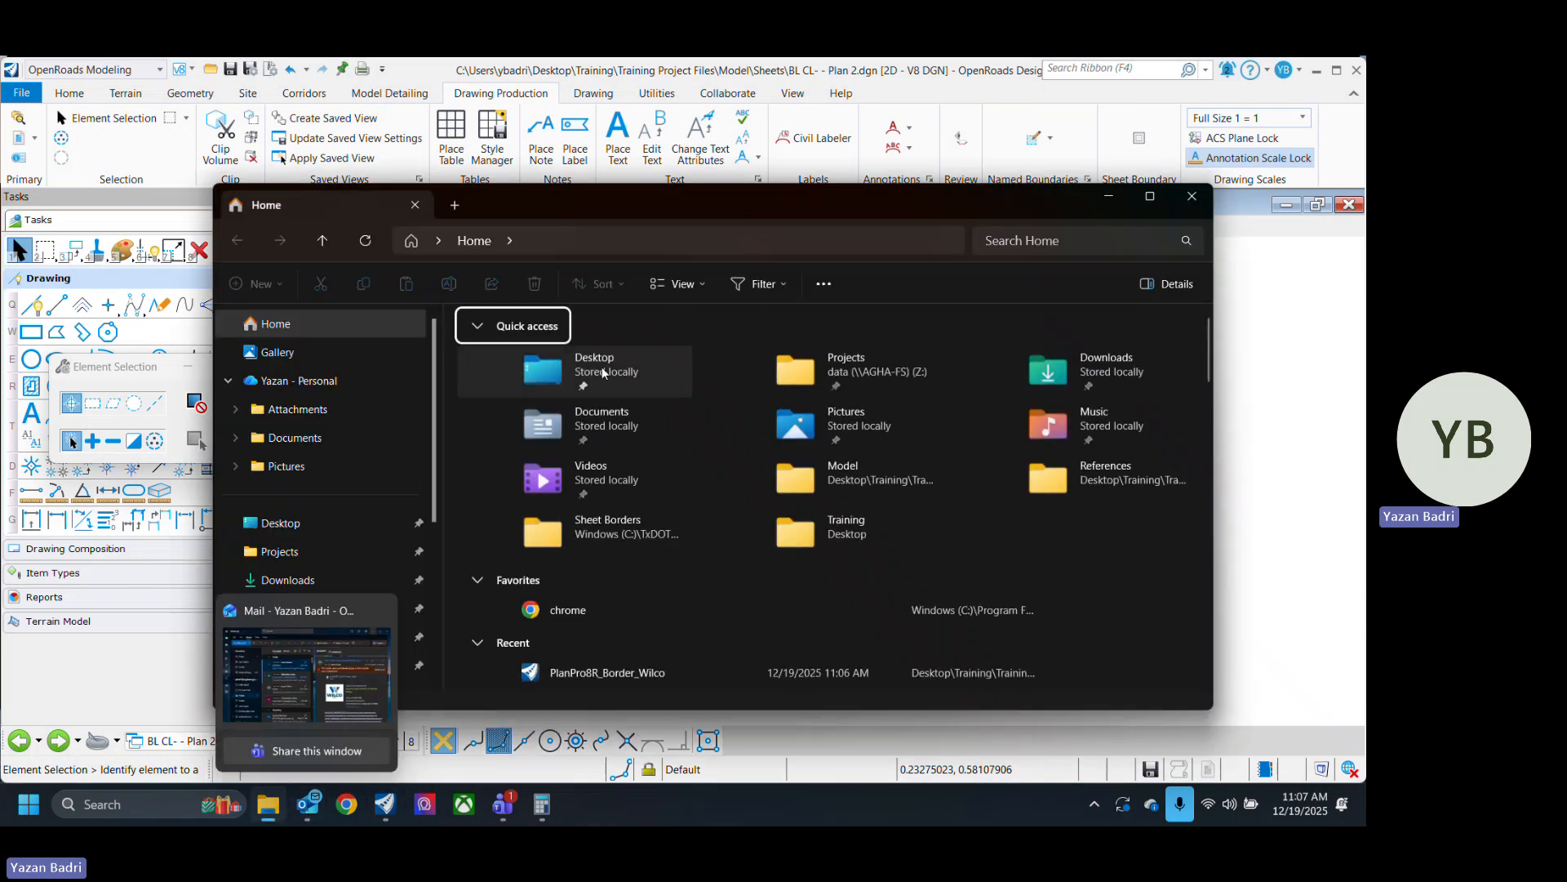
{"action": "scroll", "coordinate": [318, 543], "scroll_direction": "down", "scroll_amount": 3}
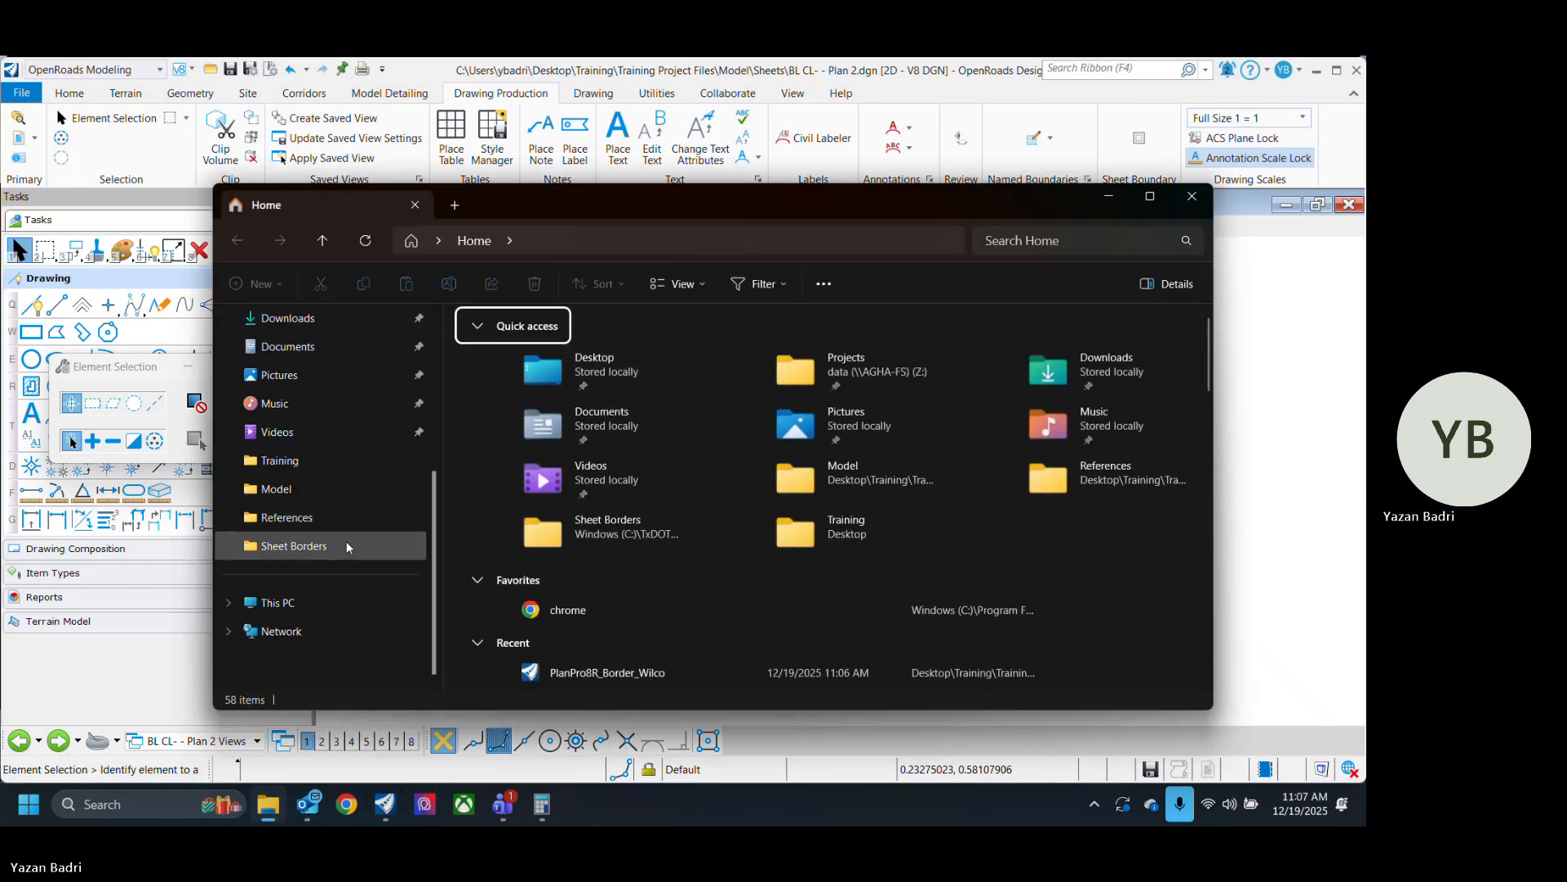
{"action": "left_click", "coordinate": [333, 604]}
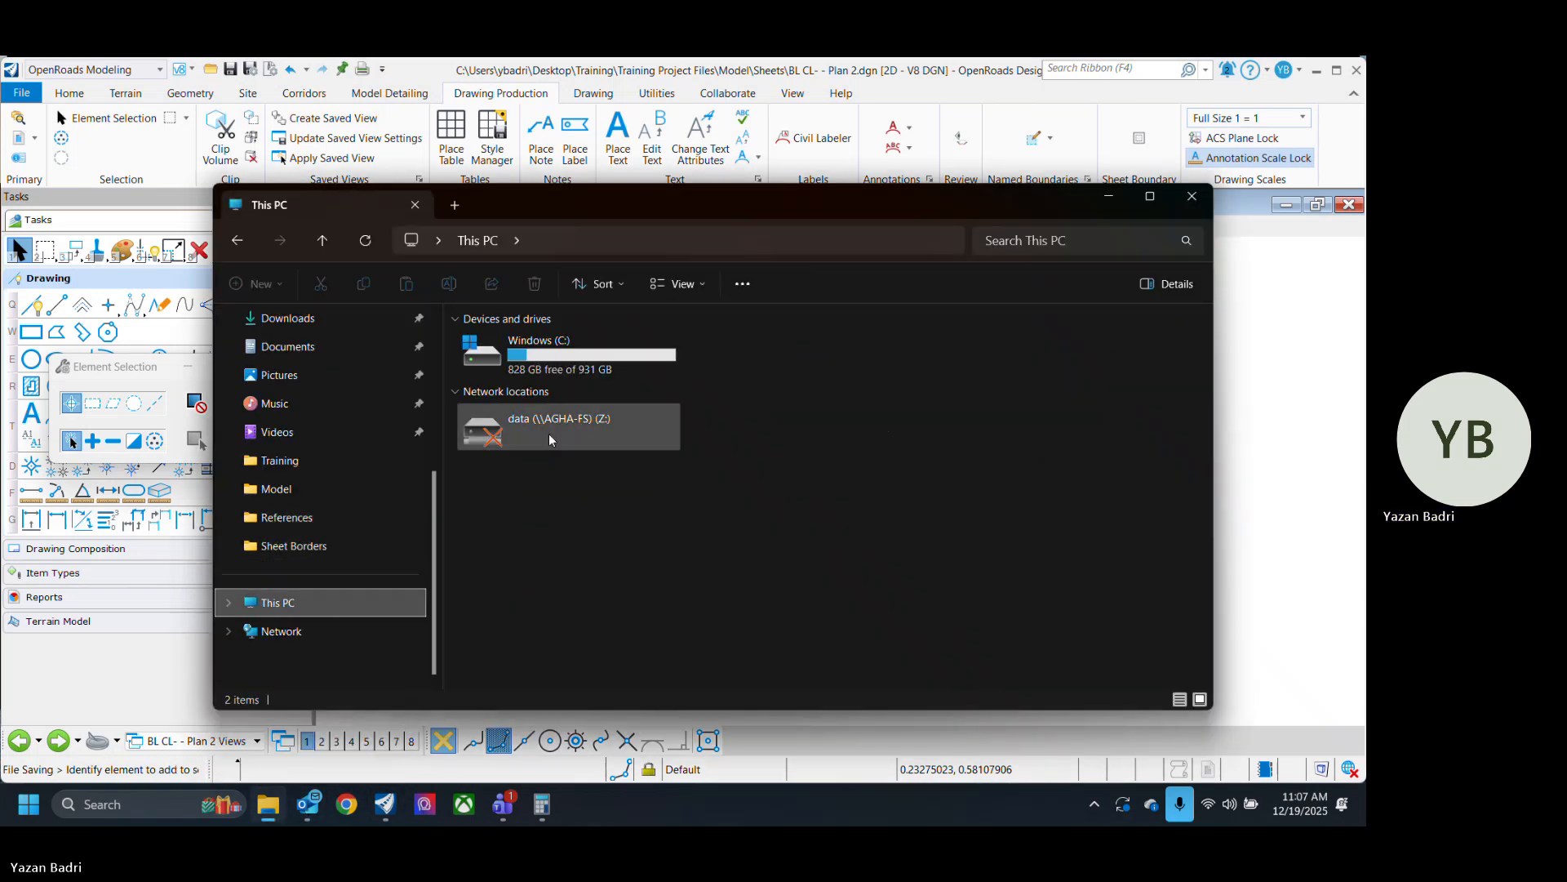
{"action": "double_click", "coordinate": [559, 372]}
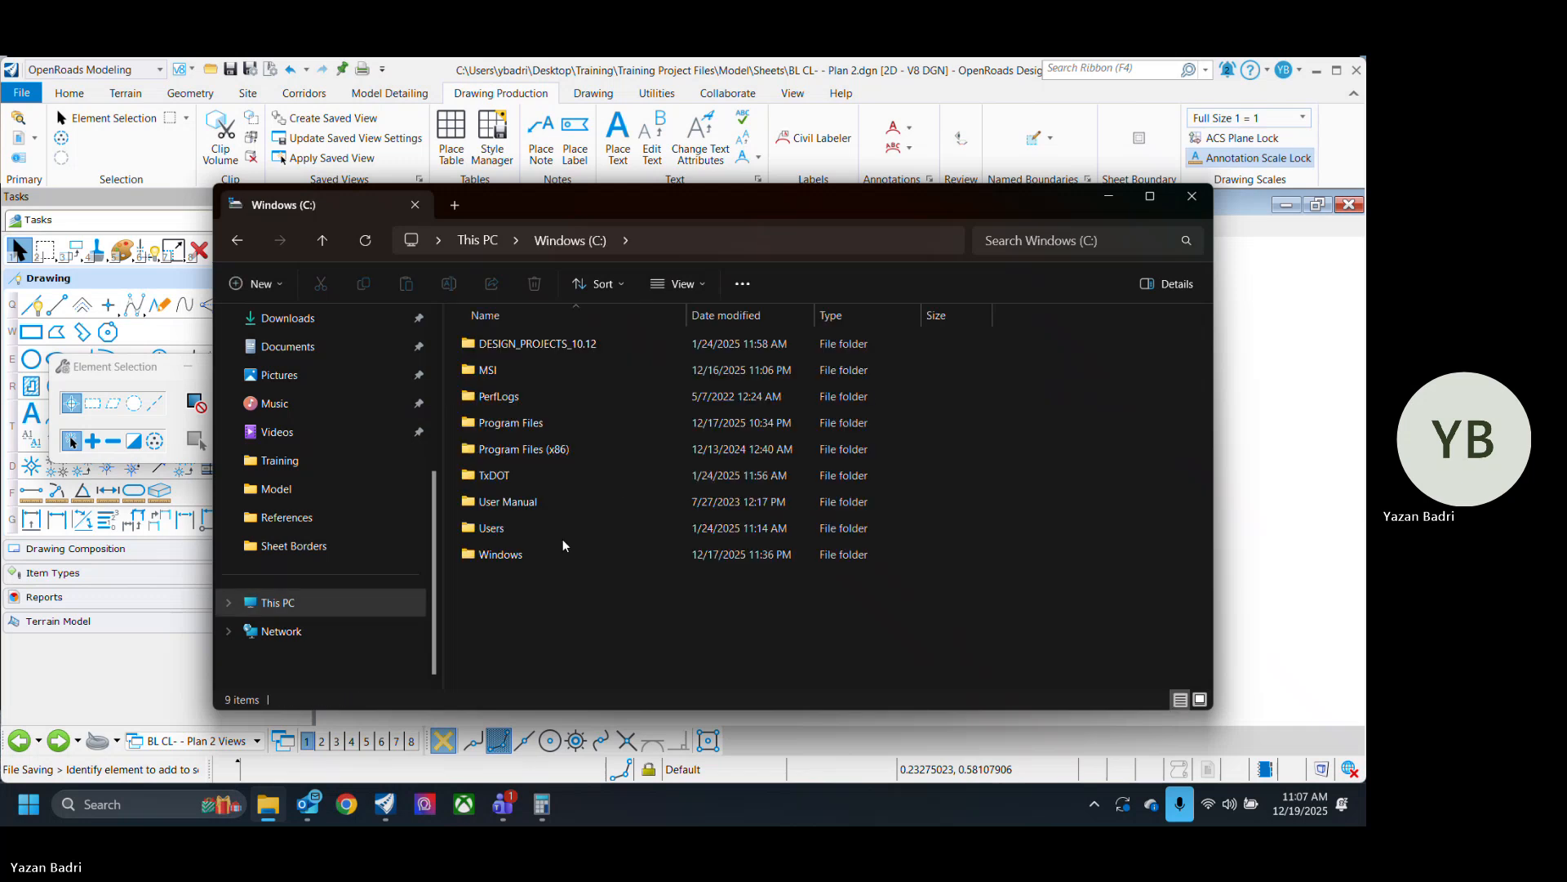
{"action": "double_click", "coordinate": [536, 478]}
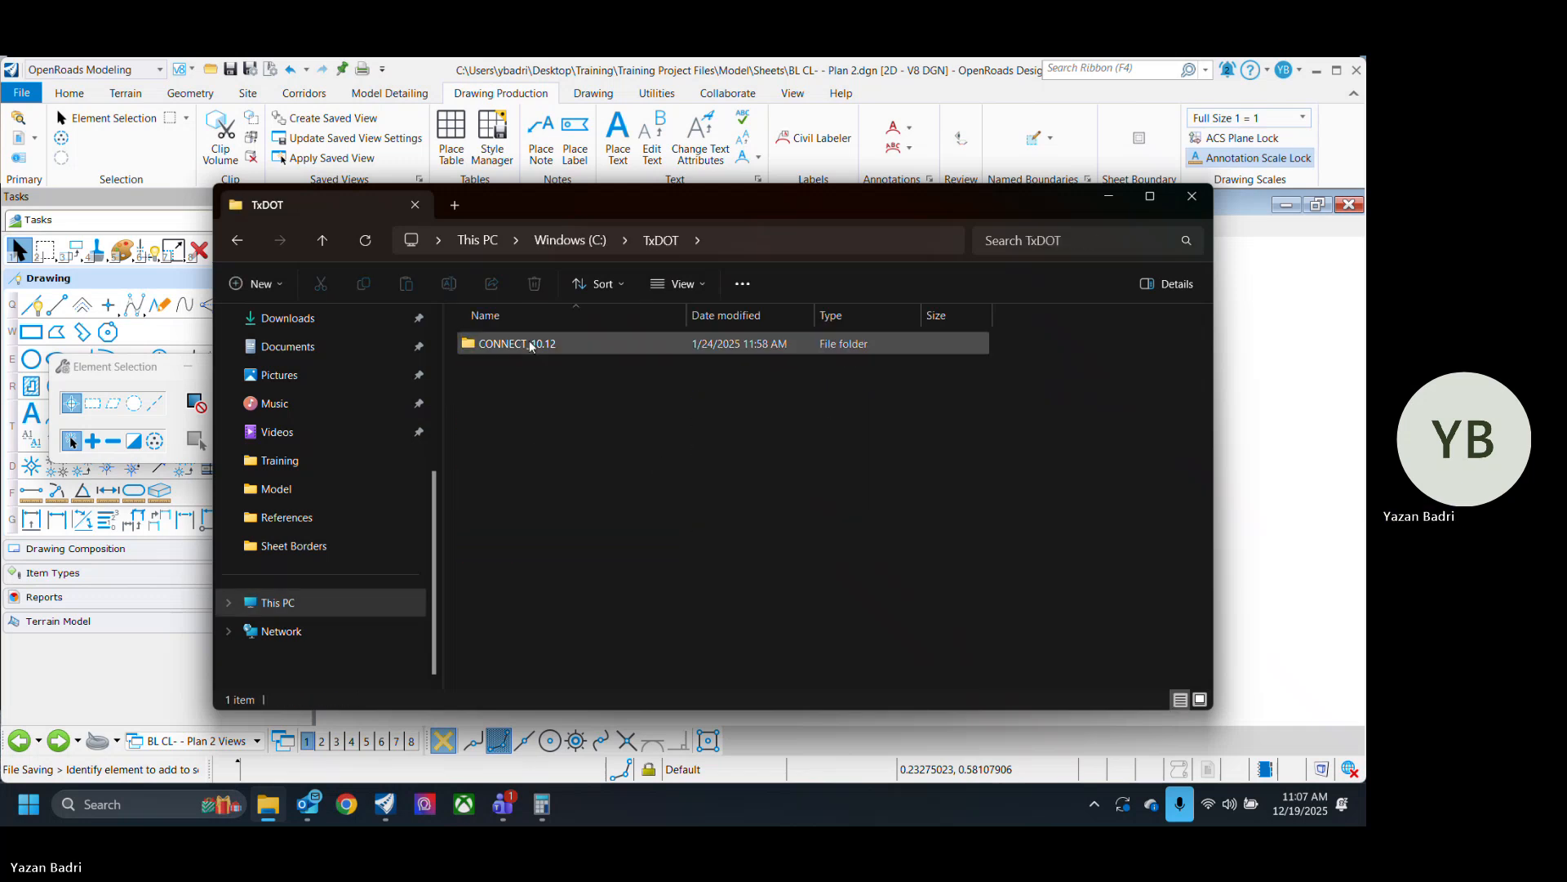
{"action": "double_click", "coordinate": [560, 343]}
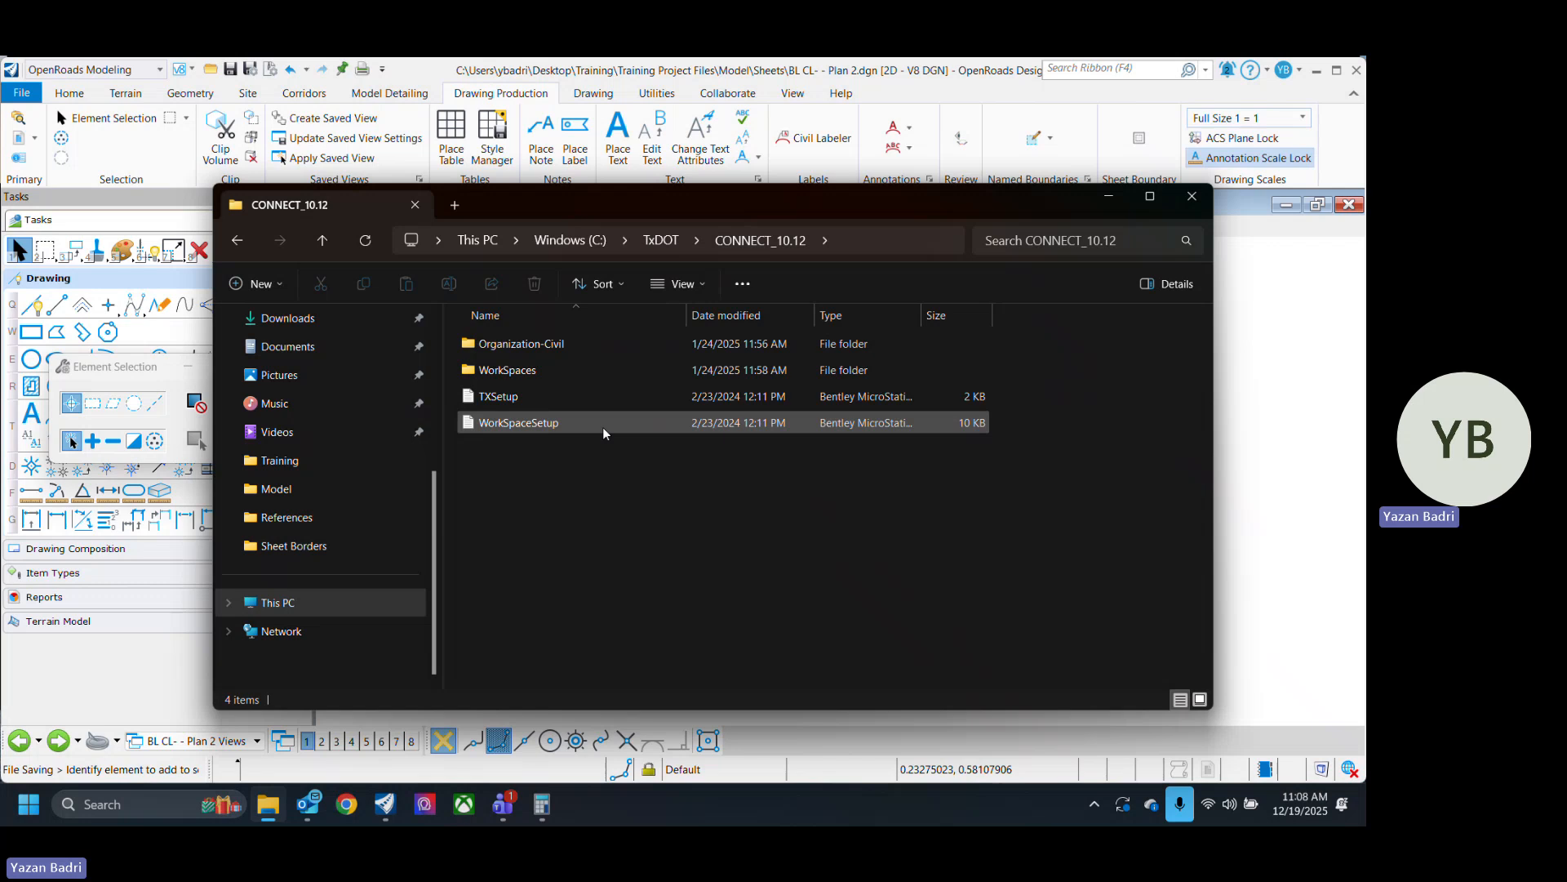
{"action": "double_click", "coordinate": [561, 344]}
{"action": "double_click", "coordinate": [517, 371]}
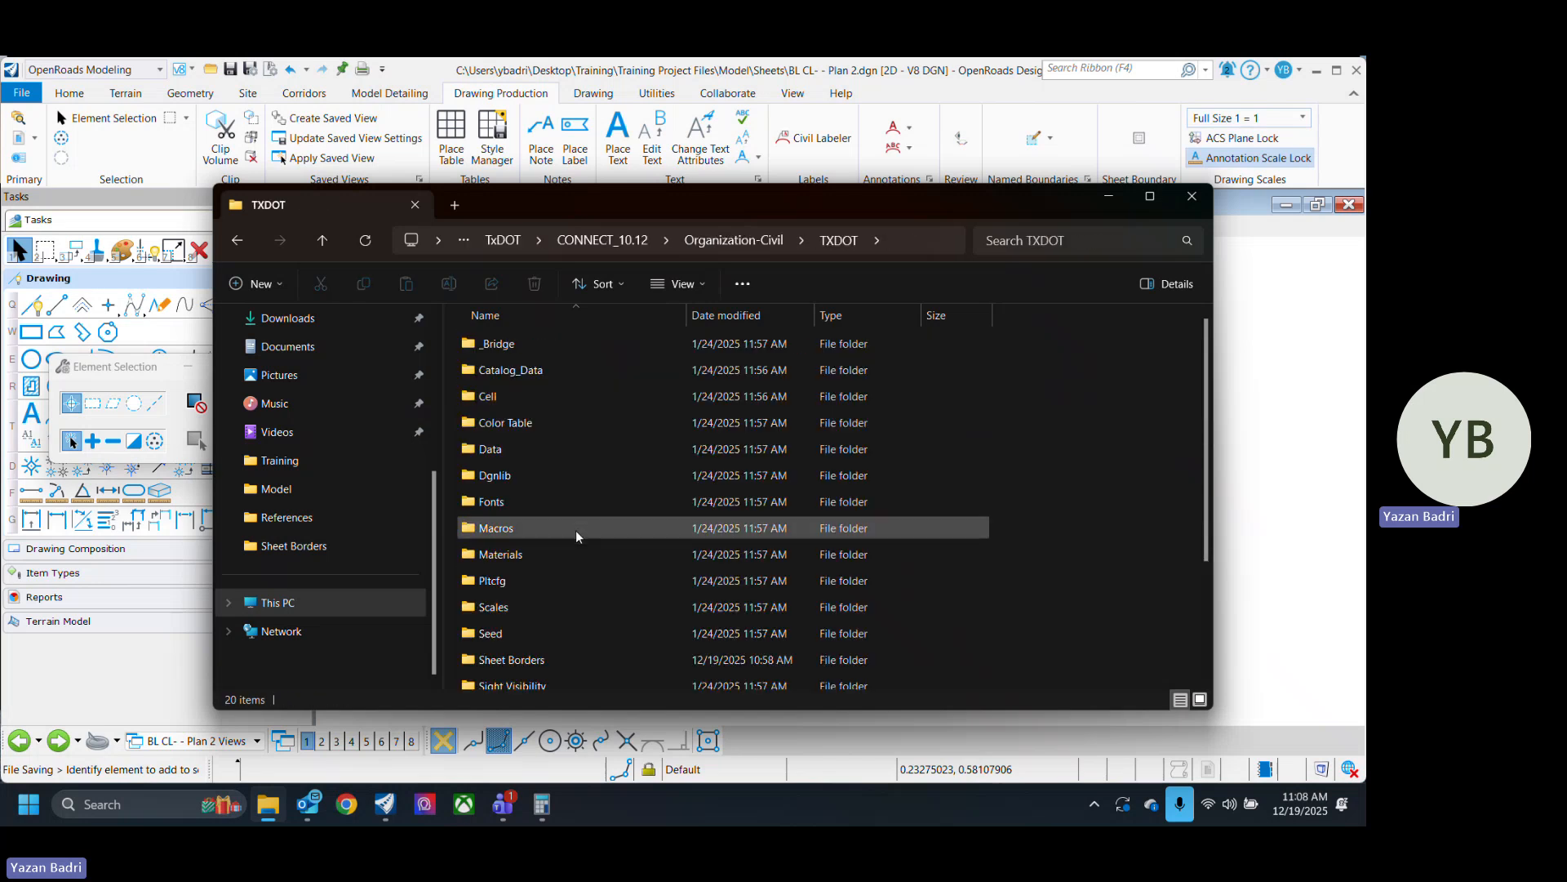
{"action": "double_click", "coordinate": [555, 660]}
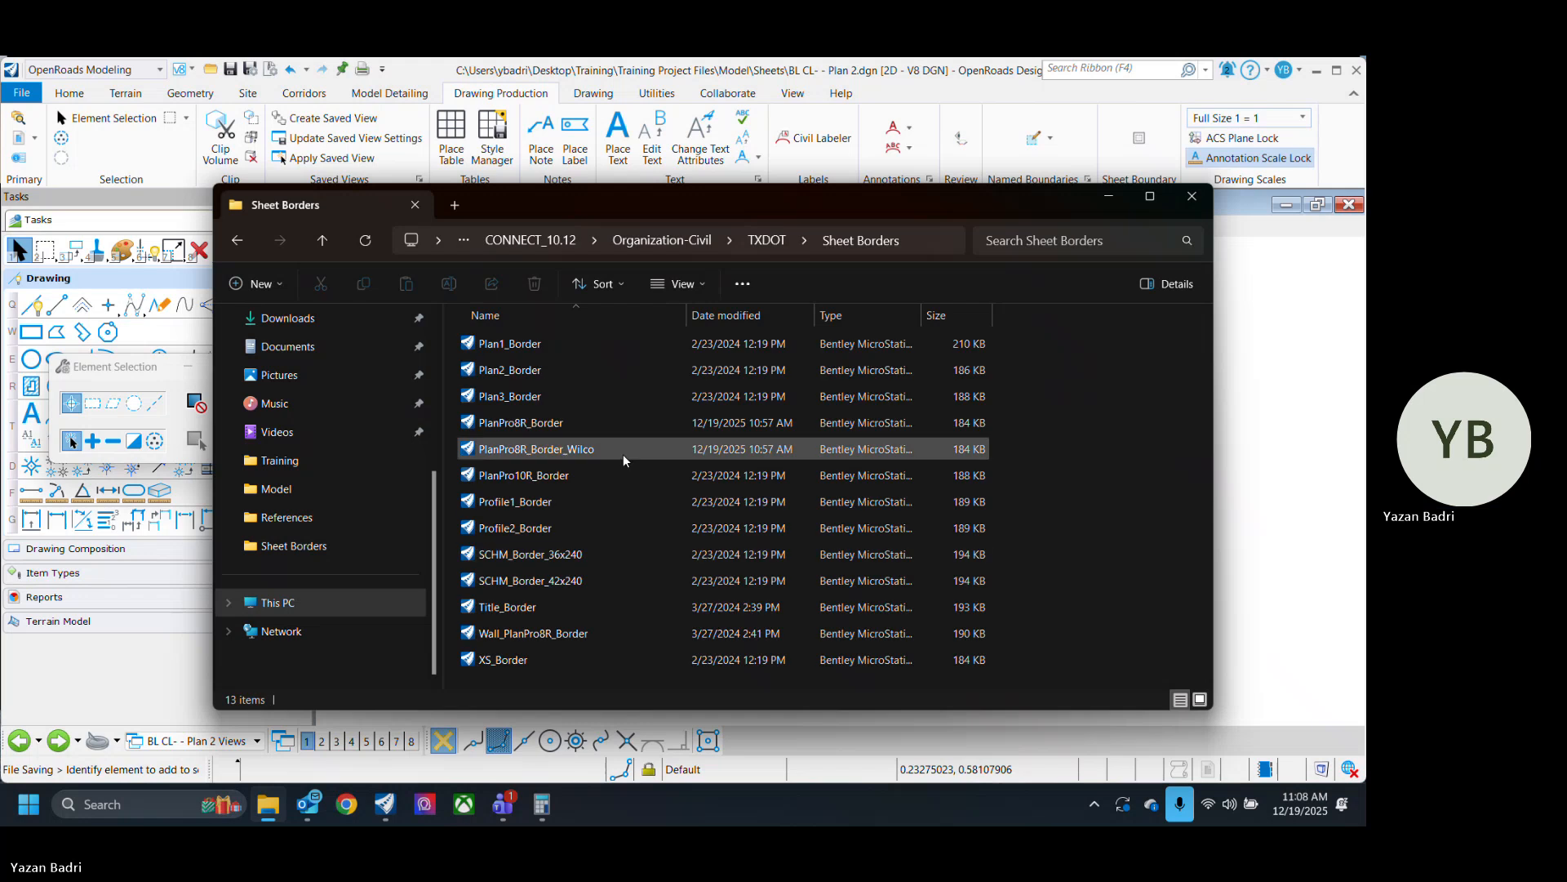
{"action": "left_click", "coordinate": [623, 450]}
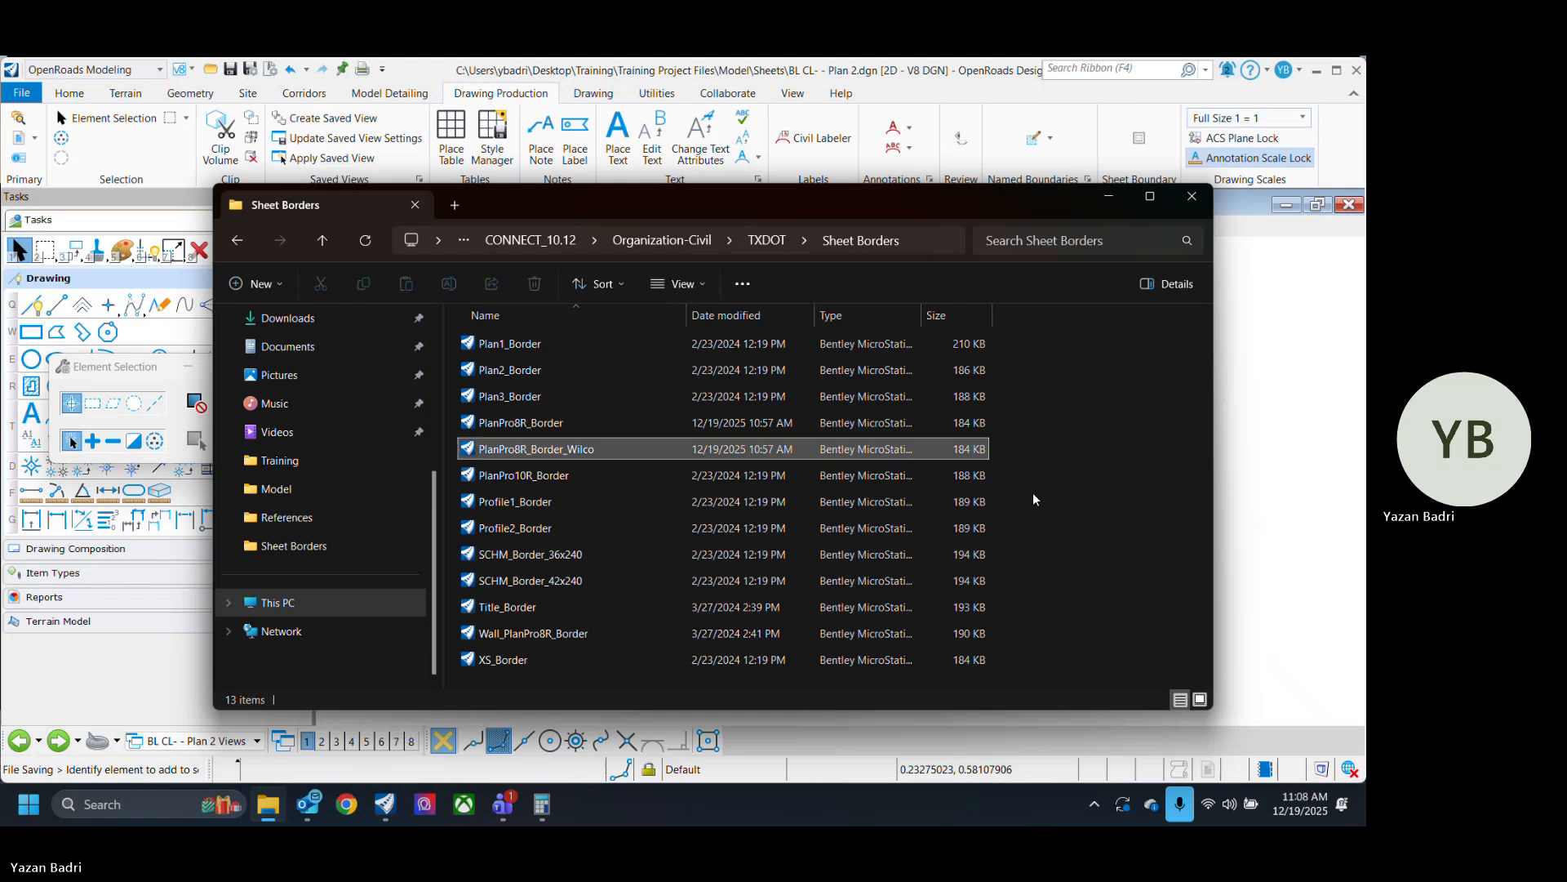
{"action": "left_click", "coordinate": [1191, 196]}
Detach the PlanPro8R_Border_Wilco.dgn reference from the BL CL- - Plan 2 sheet.
{"action": "left_click", "coordinate": [443, 438]}
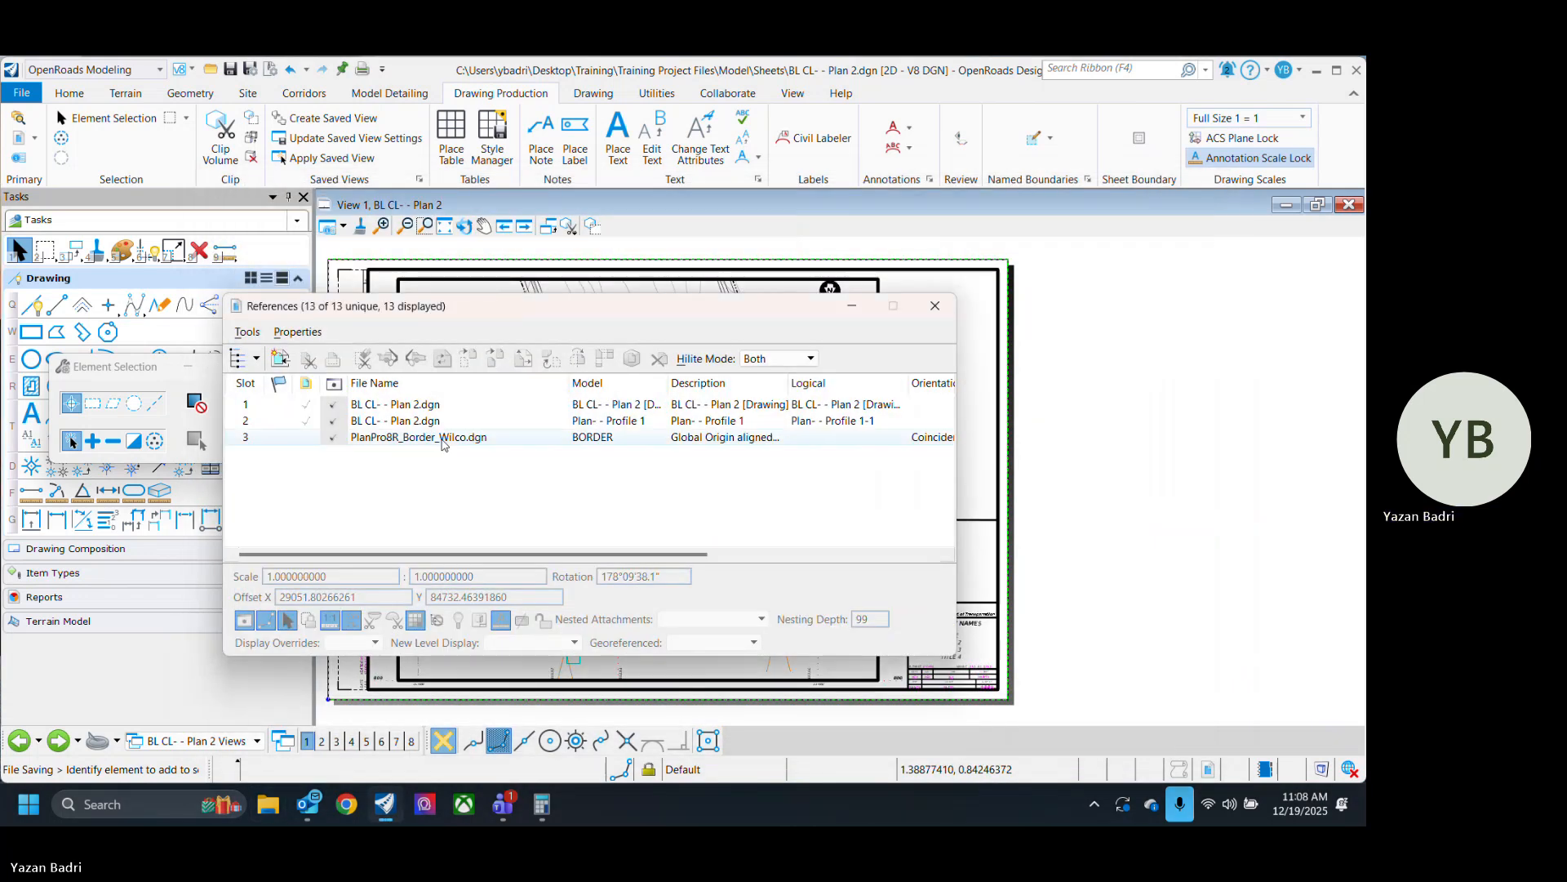
{"action": "right_click", "coordinate": [443, 440]}
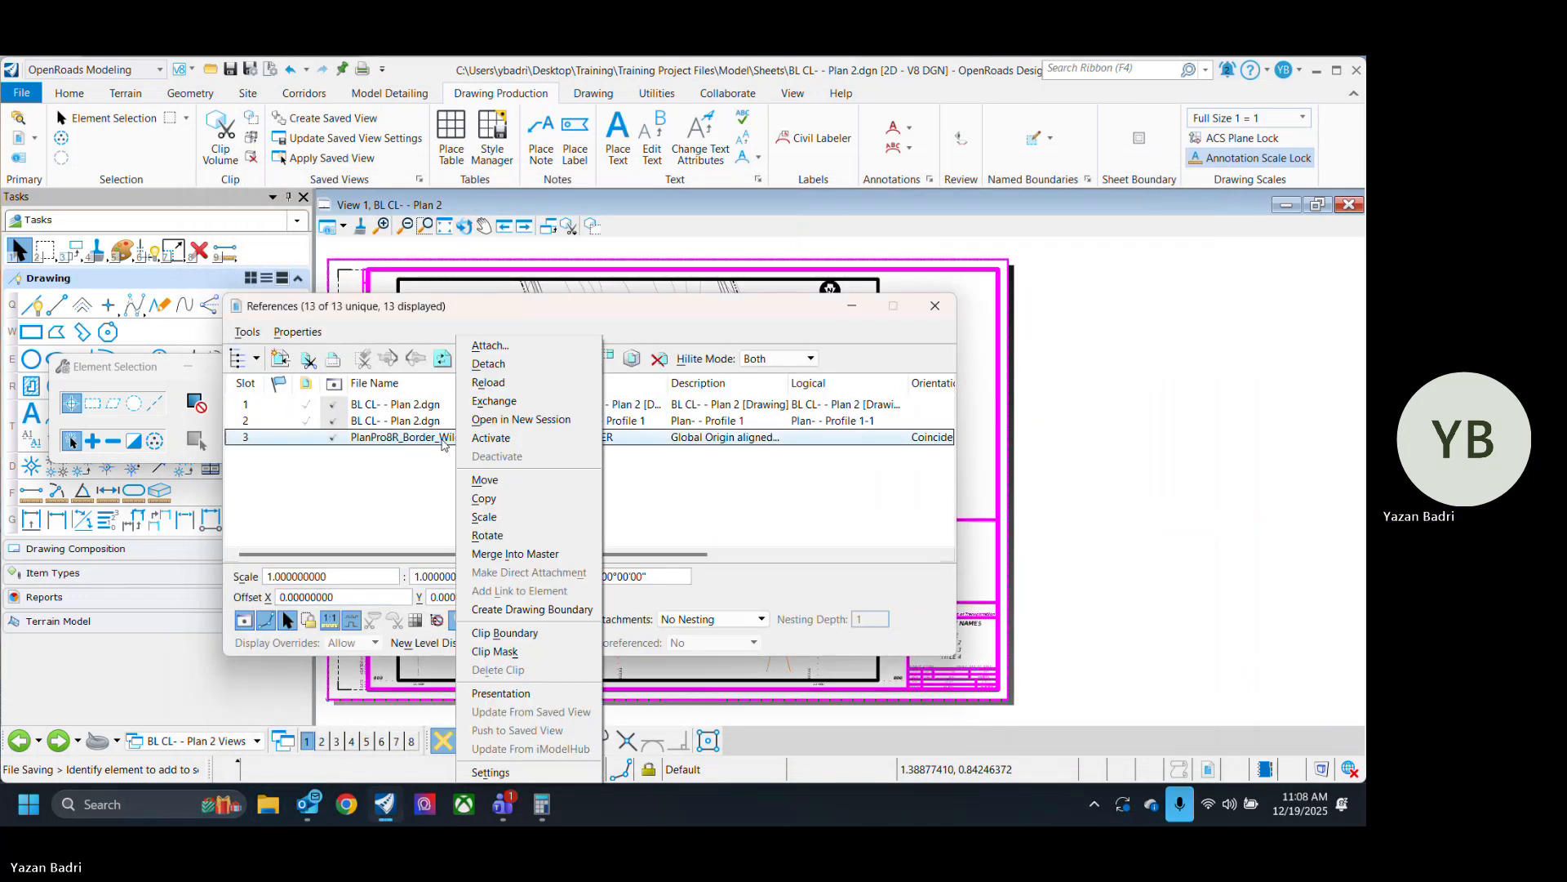
{"action": "left_click", "coordinate": [538, 366]}
{"action": "left_click", "coordinate": [740, 377]}
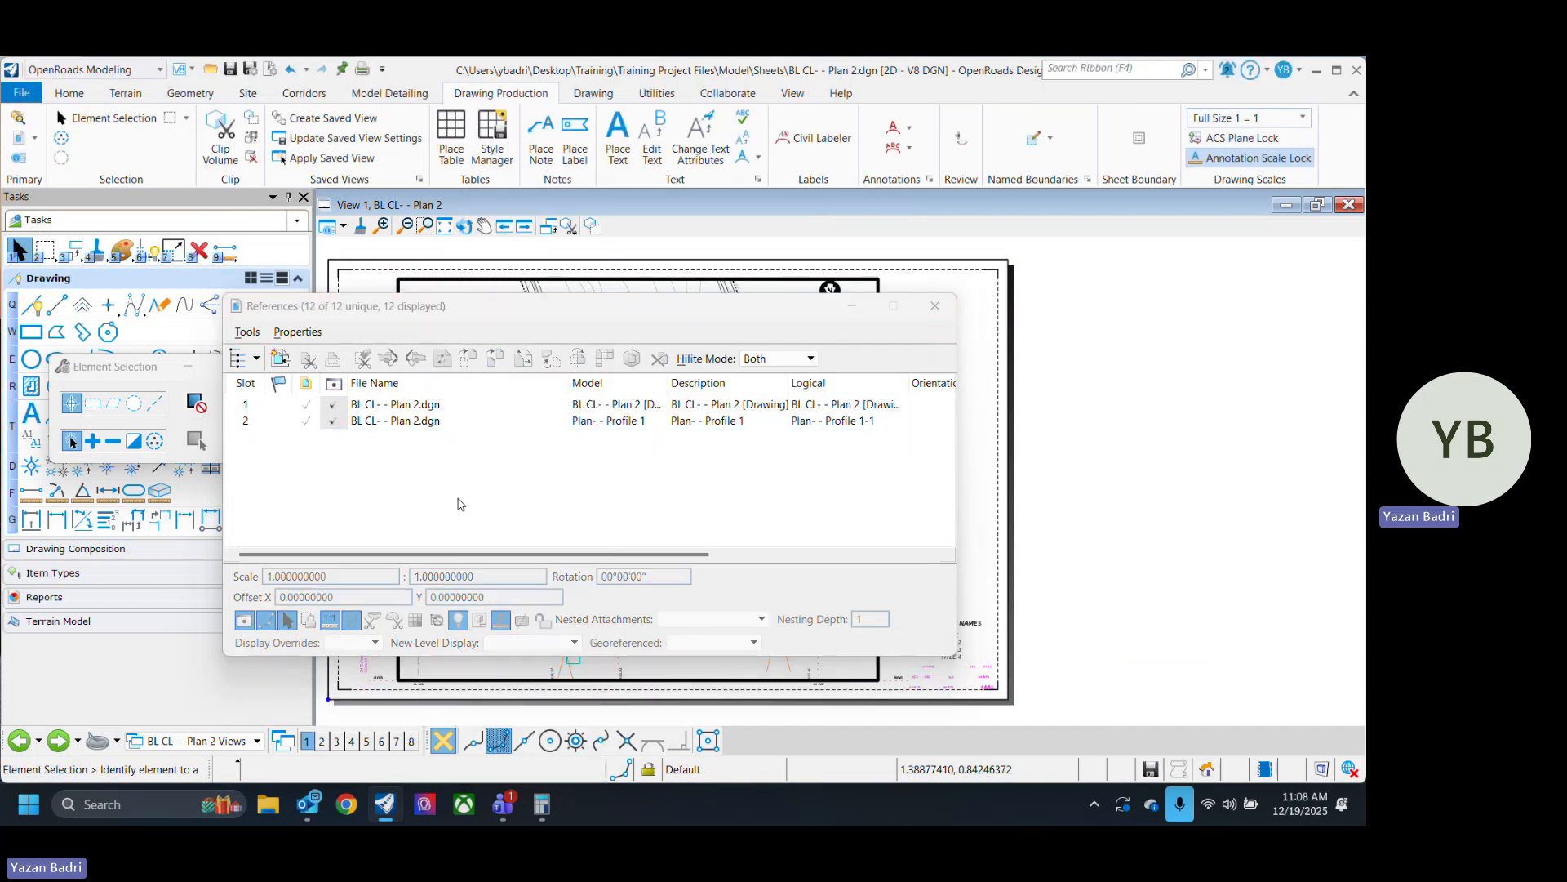
Attach PlanPro8R_Border_Wilco from the project's Model\References folder with the Coincident World method and a relative path, and close the reference list.
{"action": "left_click", "coordinate": [280, 357]}
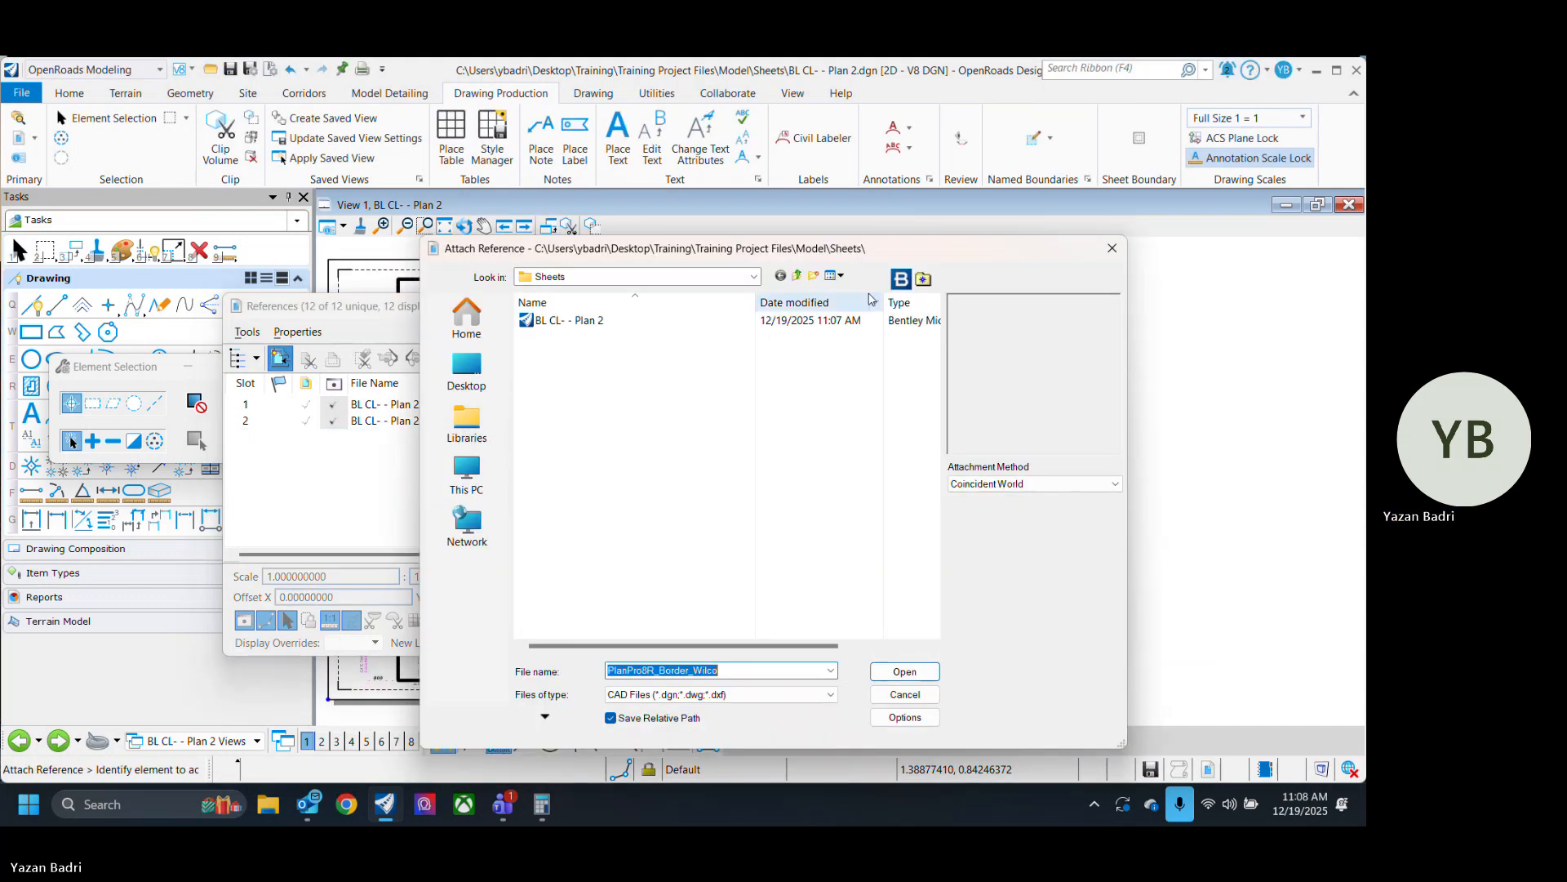
{"action": "left_click", "coordinate": [923, 278]}
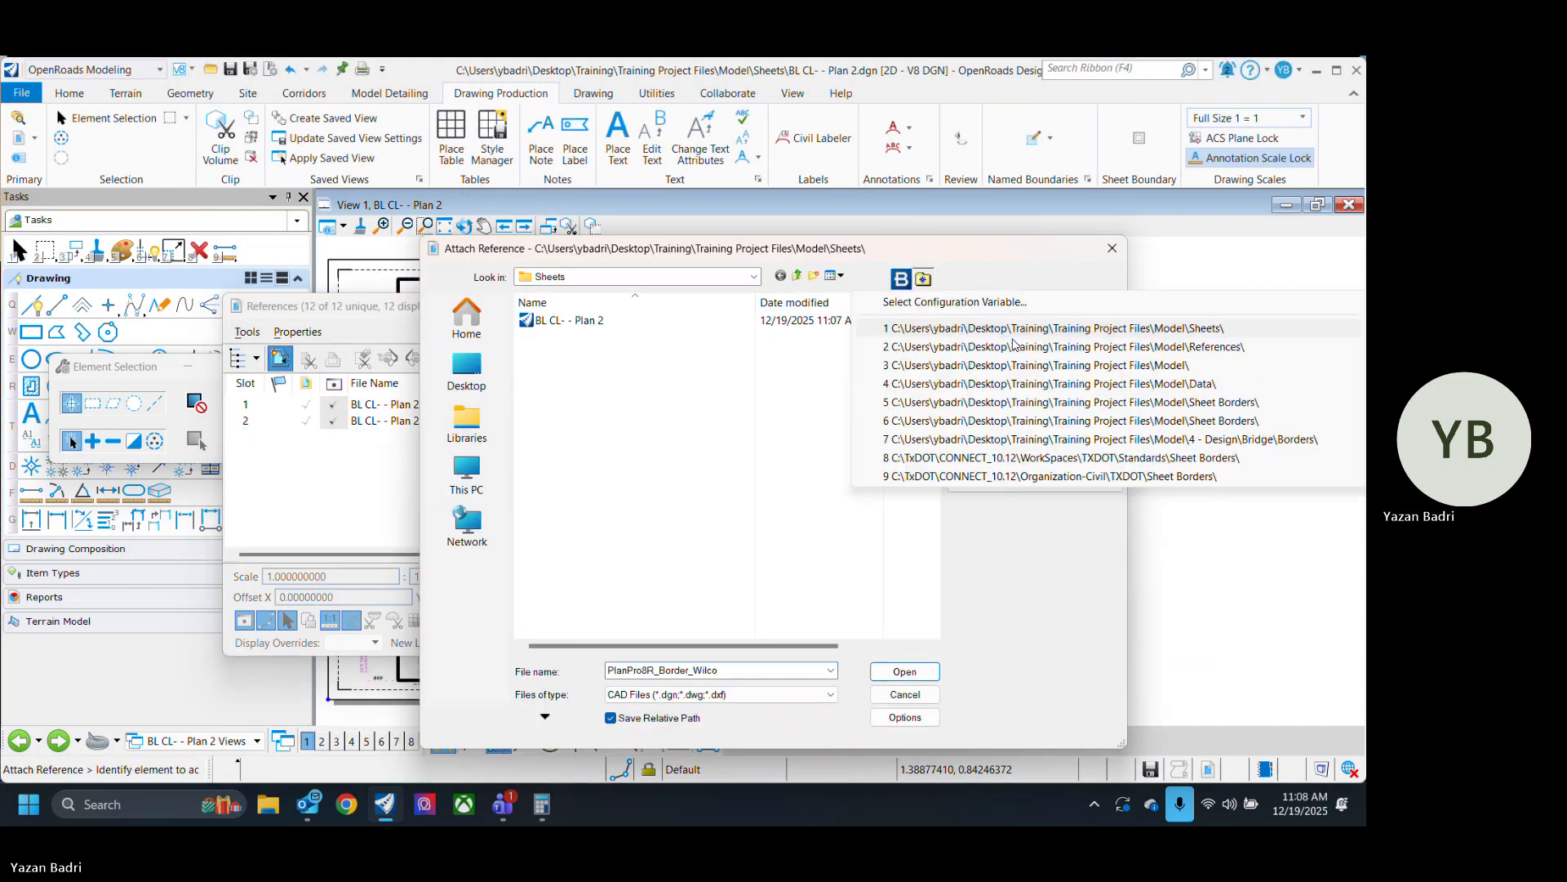
{"action": "left_click", "coordinate": [1155, 346]}
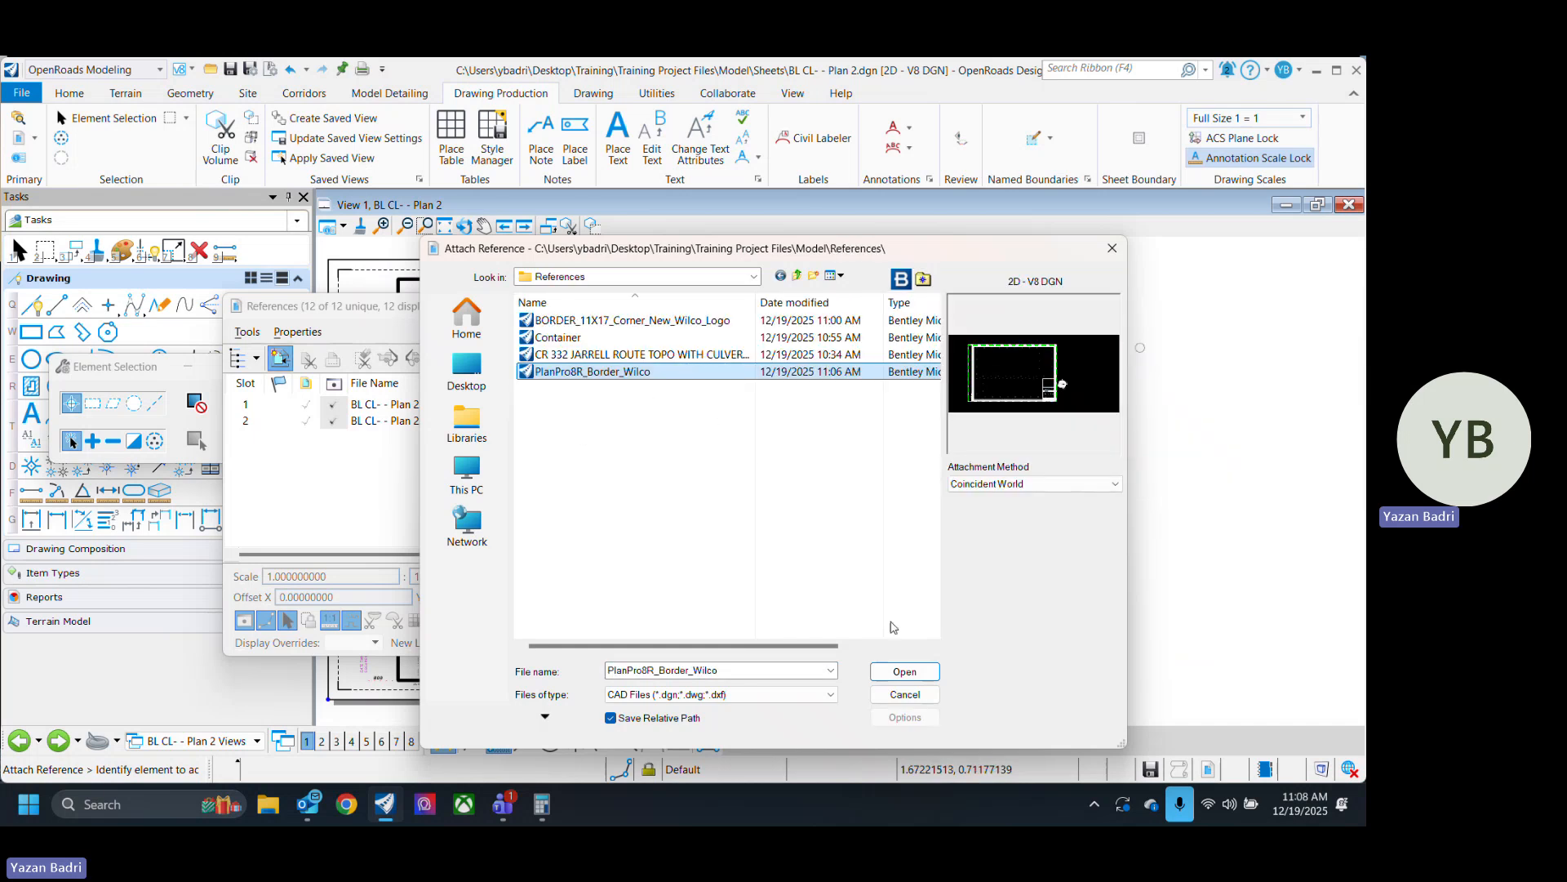
{"action": "left_click", "coordinate": [905, 671]}
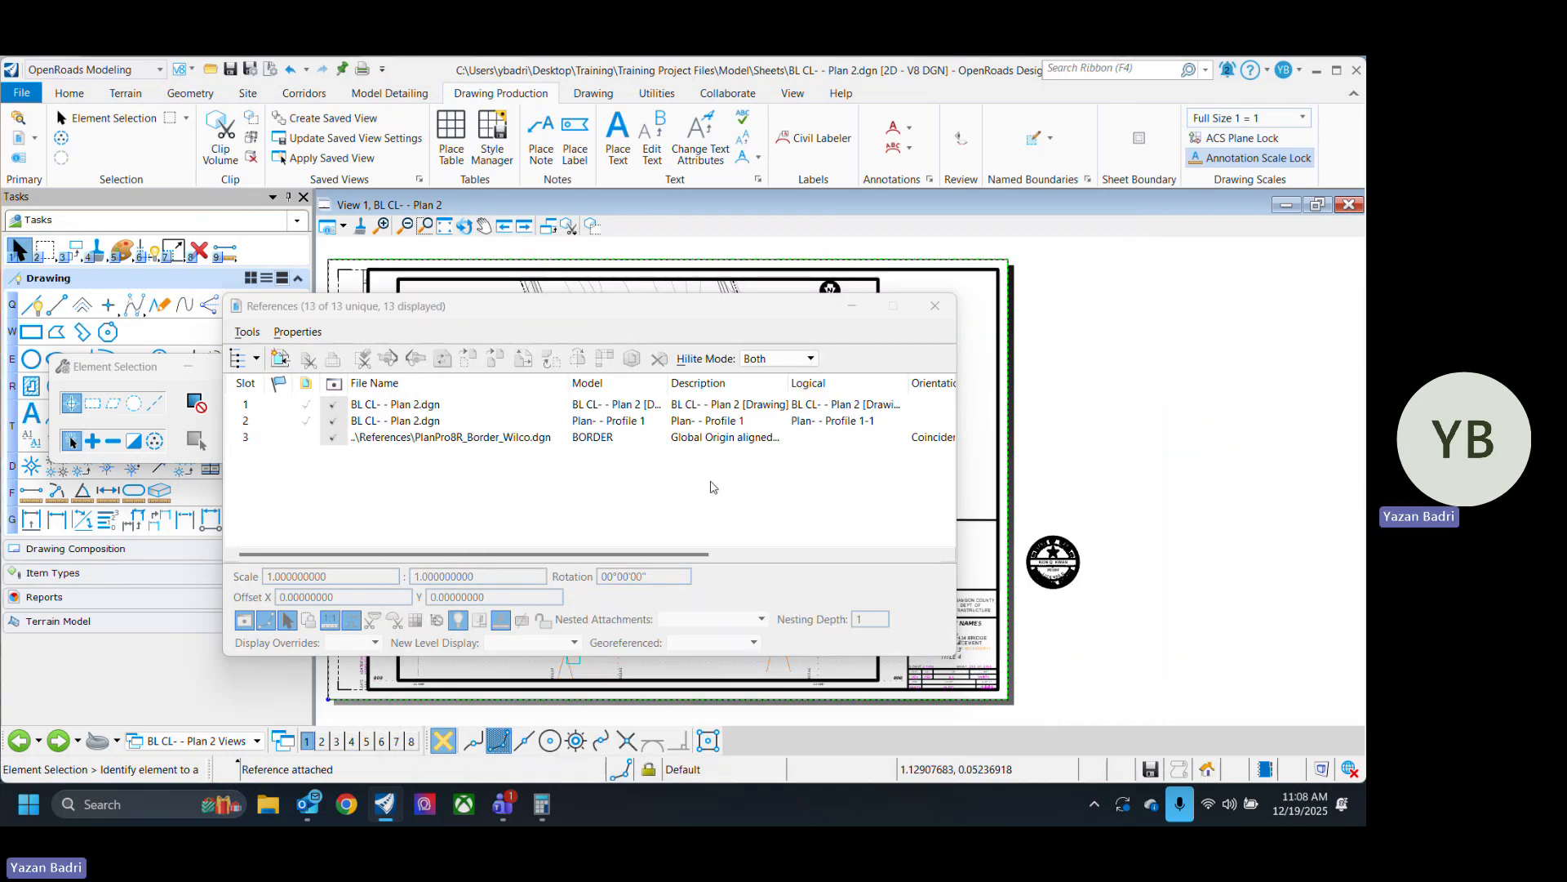
{"action": "left_click", "coordinate": [934, 306]}
Delete the placeholder title block text group with $ROADWAY NAME$ and TITLE lines that overlaps the Wilco border's title text.
{"action": "scroll", "coordinate": [943, 649], "scroll_direction": "up", "scroll_amount": 5}
{"action": "scroll", "coordinate": [944, 653], "scroll_direction": "down", "scroll_amount": 3}
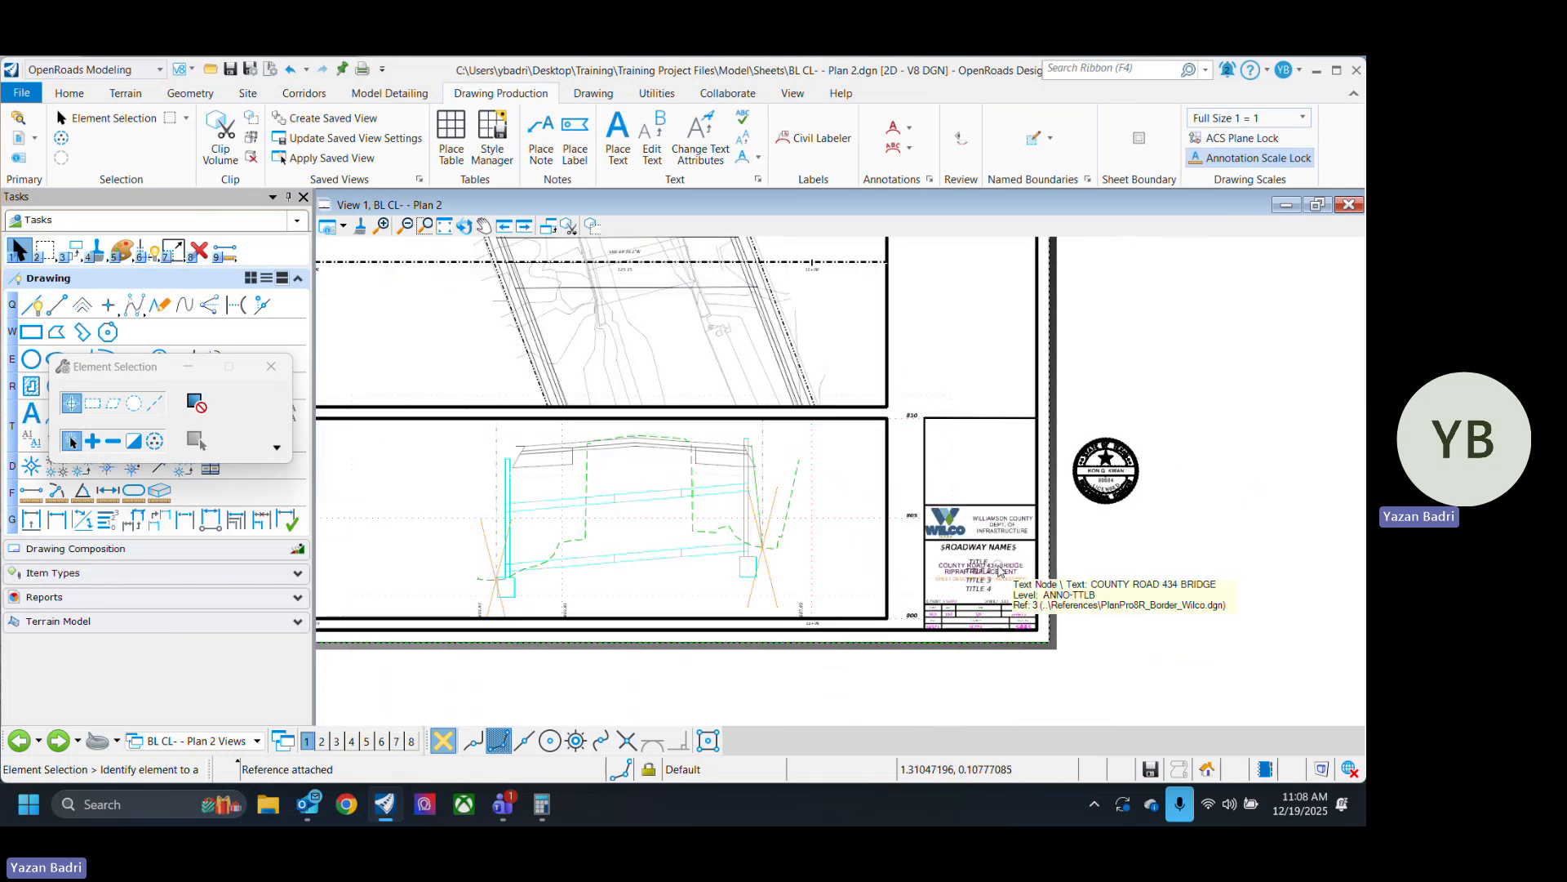
{"action": "scroll", "coordinate": [1002, 567], "scroll_direction": "up", "scroll_amount": 2}
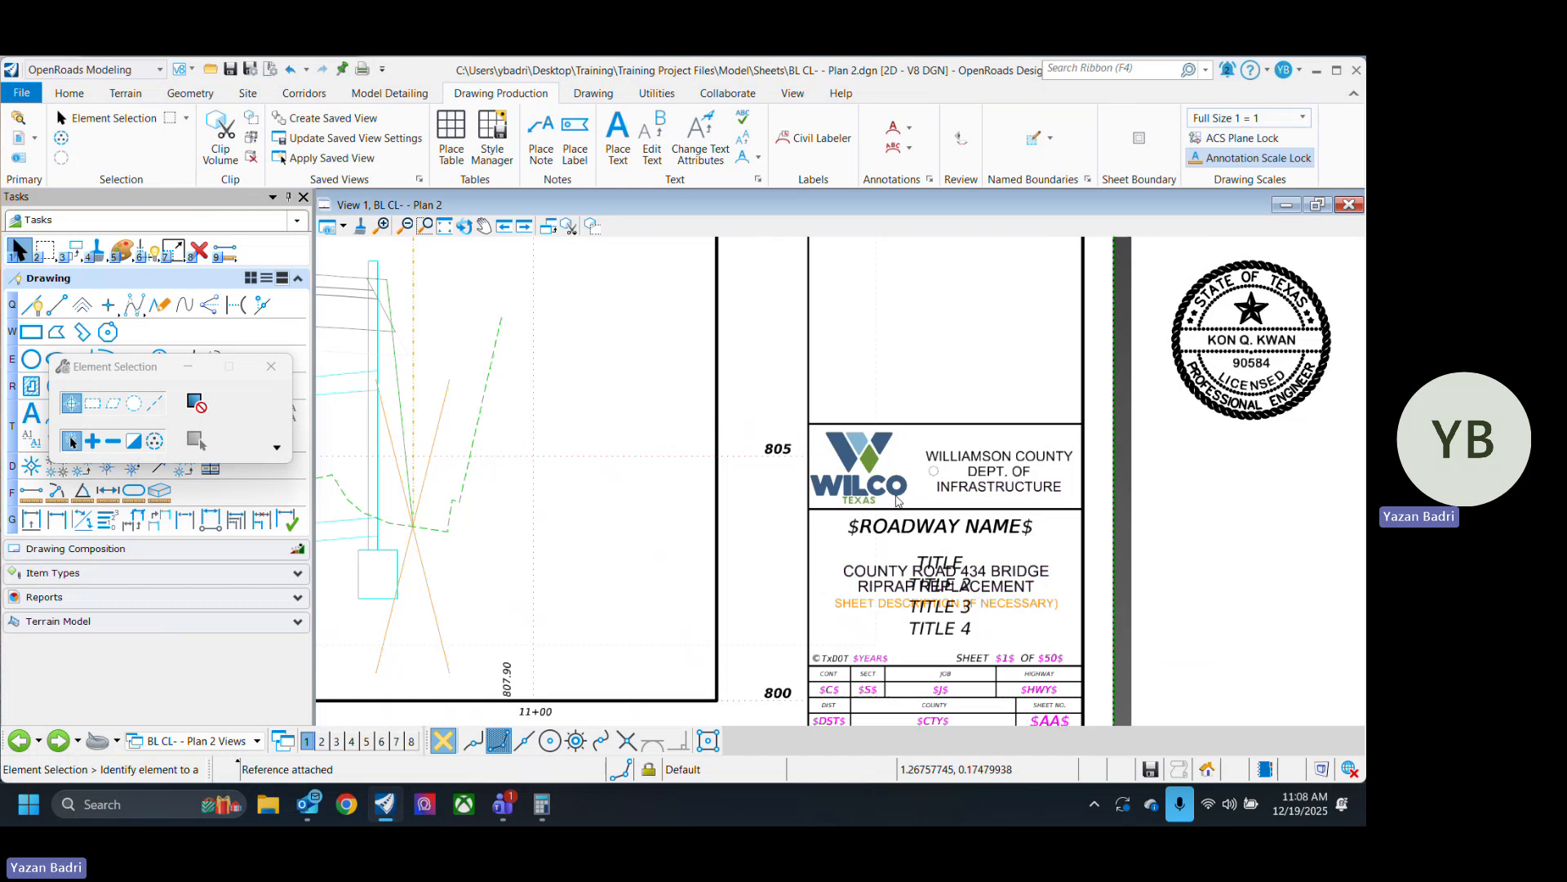
{"action": "left_click", "coordinate": [824, 529]}
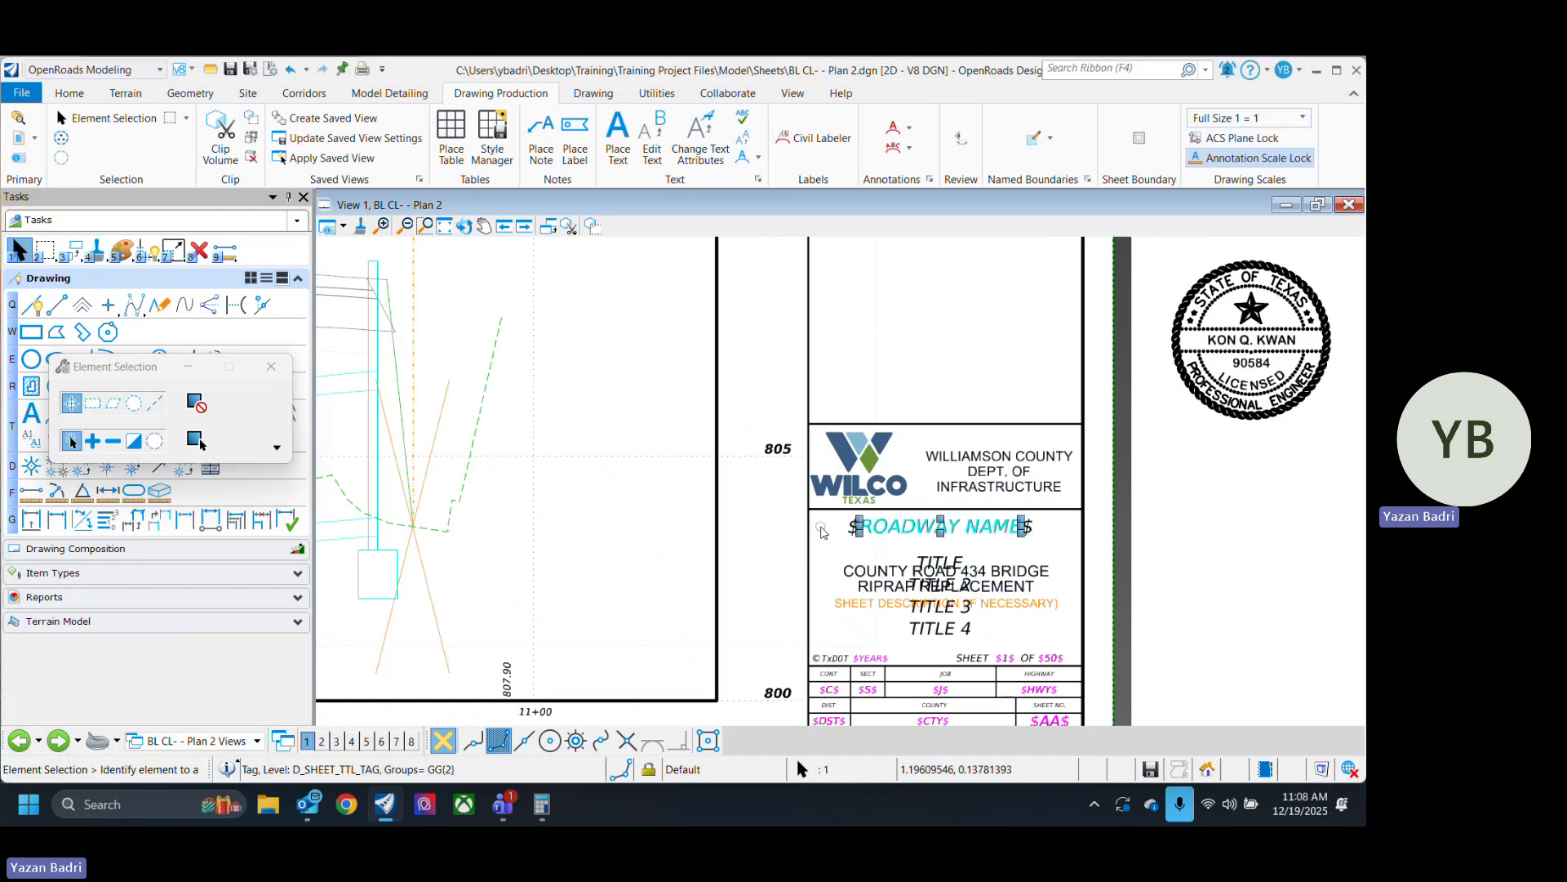
{"action": "left_click", "coordinate": [821, 529]}
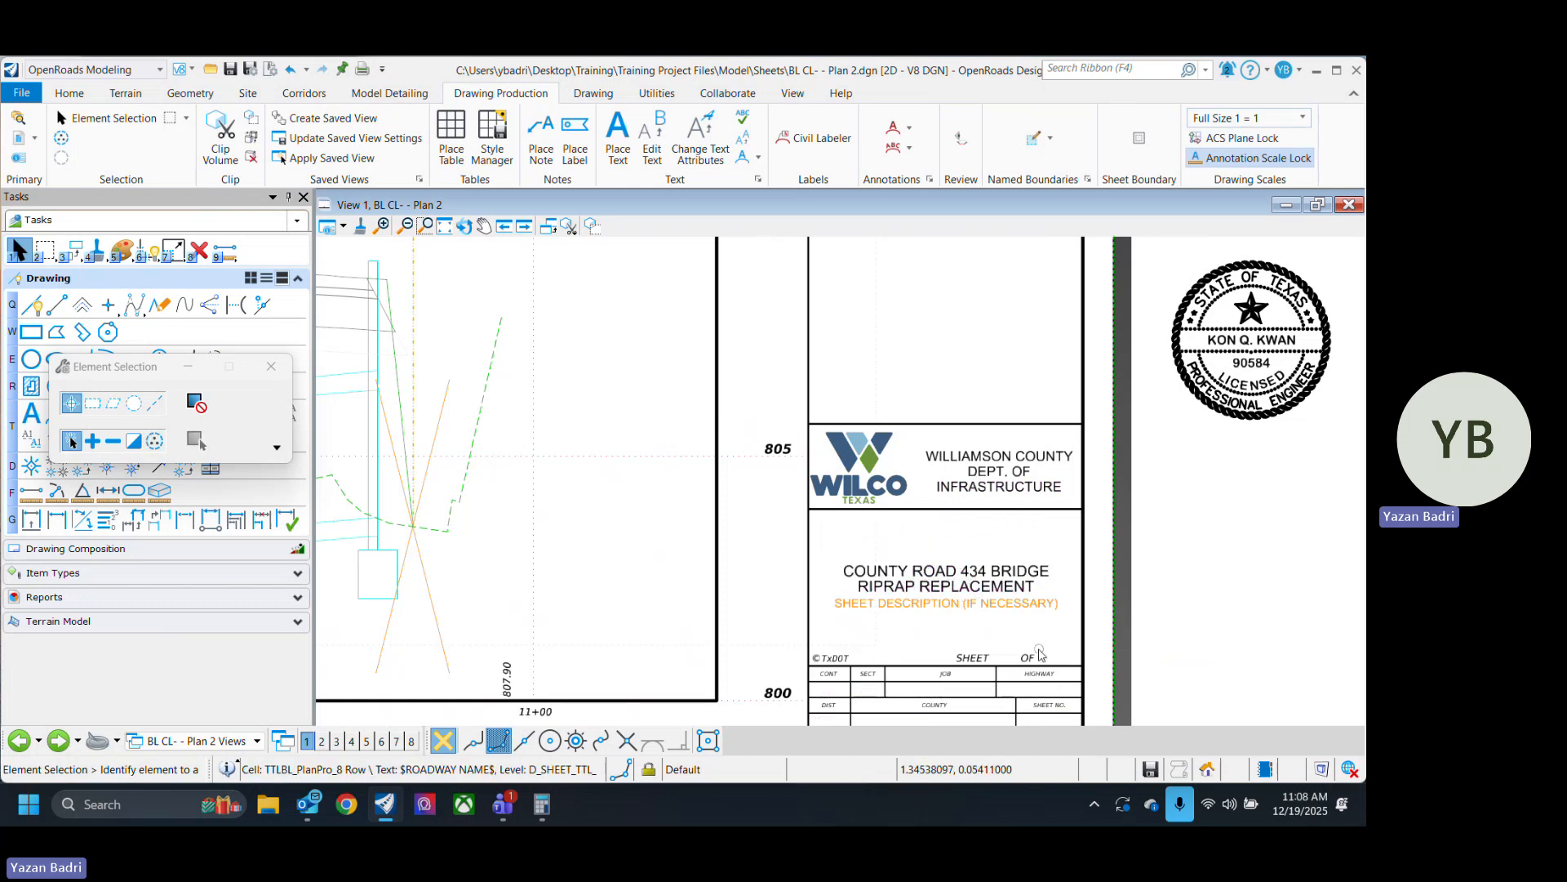
Examine the sheet's title block with the Wilco logo, county department text and project title.
{"action": "scroll", "coordinate": [1040, 653], "scroll_direction": "up", "scroll_amount": 2}
{"action": "scroll", "coordinate": [1069, 617], "scroll_direction": "down", "scroll_amount": 4}
{"action": "scroll", "coordinate": [1022, 569], "scroll_direction": "up", "scroll_amount": 3}
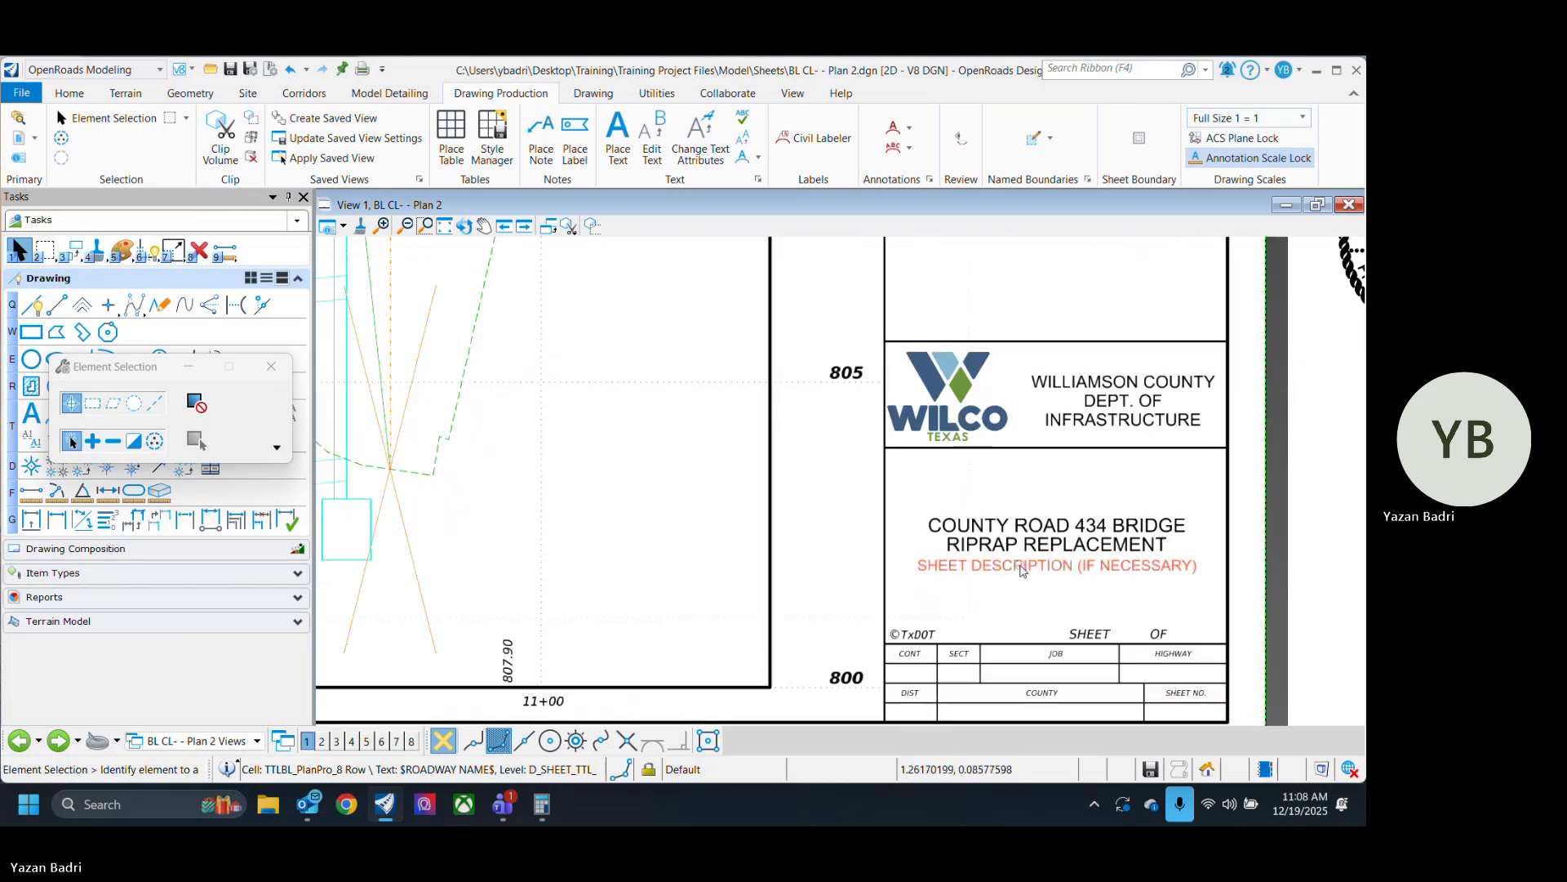
{"action": "scroll", "coordinate": [1092, 583], "scroll_direction": "down", "scroll_amount": 3}
{"action": "scroll", "coordinate": [1070, 553], "scroll_direction": "up", "scroll_amount": 4}
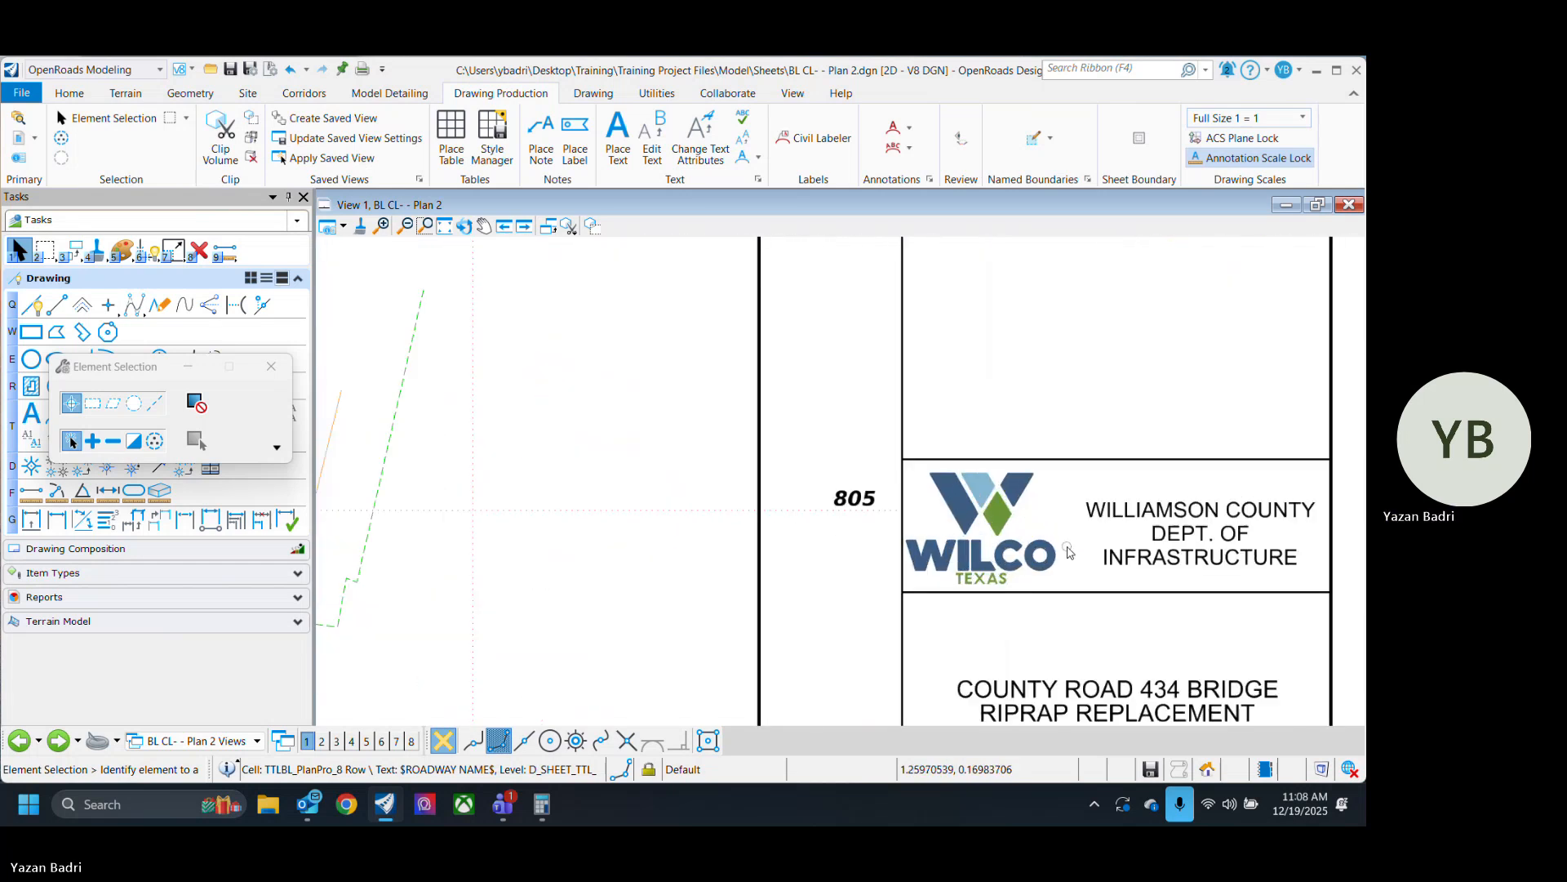
{"action": "scroll", "coordinate": [1070, 553], "scroll_direction": "down", "scroll_amount": 4}
{"action": "middle_click_drag", "start_coordinate": [756, 495], "coordinate": [812, 508]}
{"action": "scroll", "coordinate": [1190, 652], "scroll_direction": "up", "scroll_amount": 4}
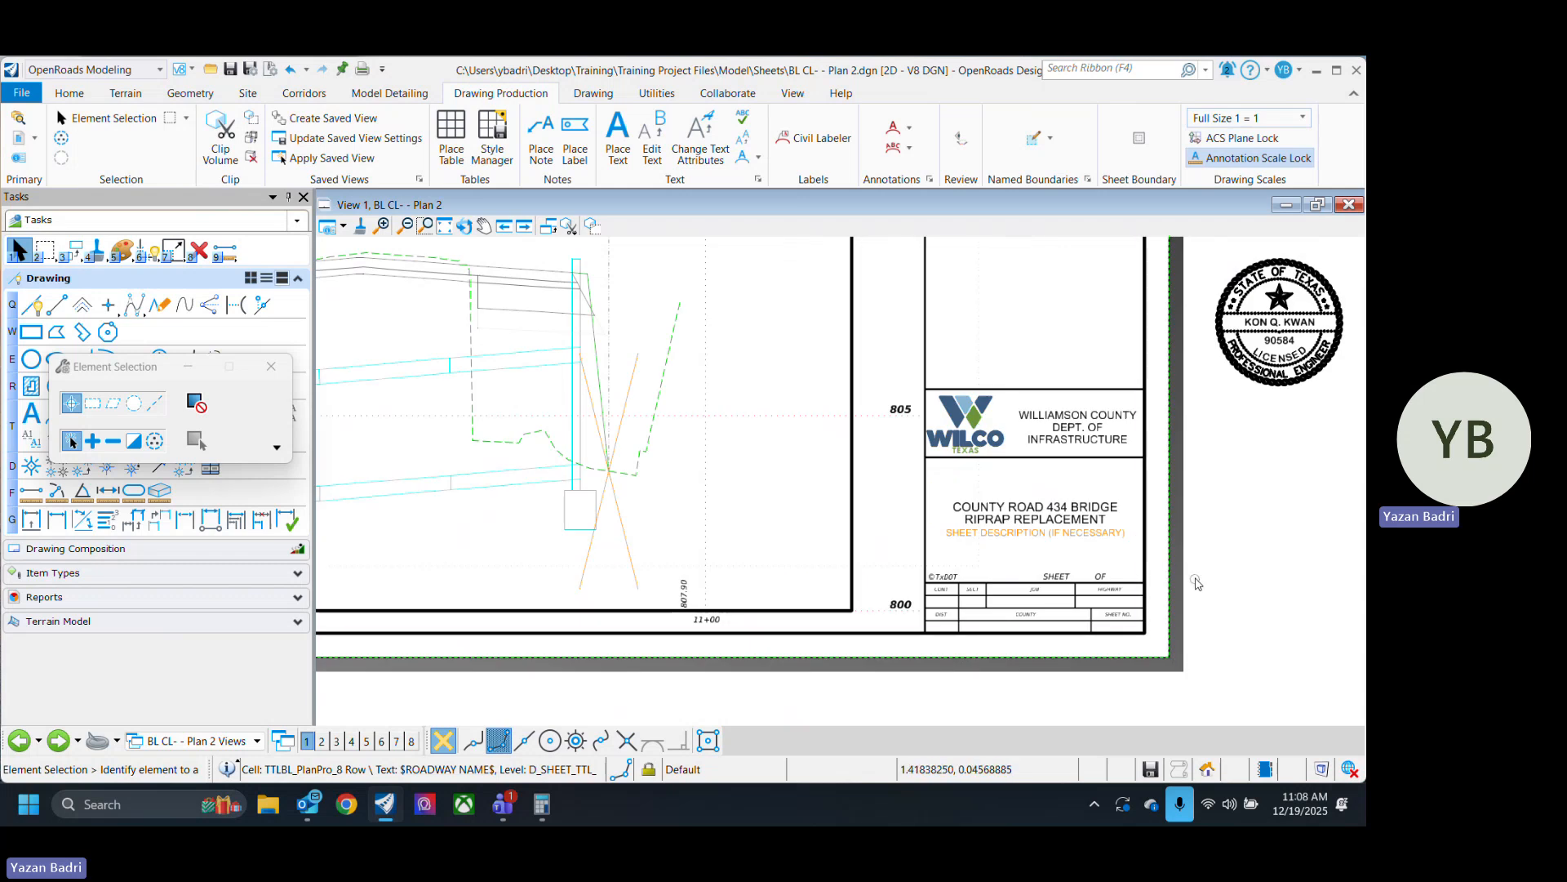
{"action": "mouse_move", "coordinate": [1167, 556]}
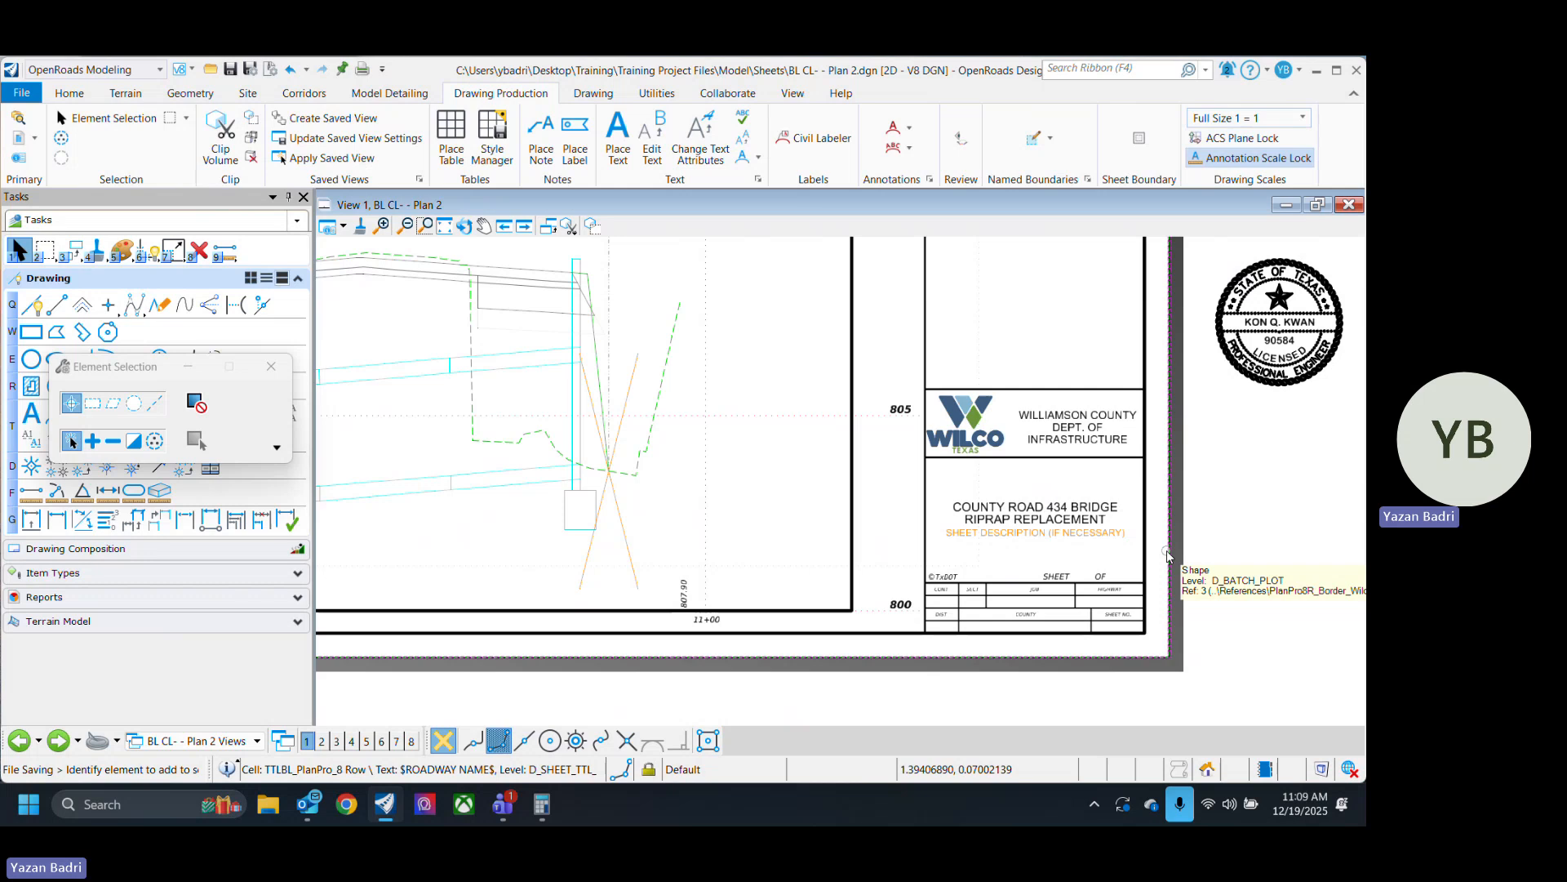
Examine the whole plan and profile sheet, including the date, time and file placeholders in its side margin and the title block.
{"action": "scroll", "coordinate": [1133, 595], "scroll_direction": "down", "scroll_amount": 4}
{"action": "middle_click_drag", "start_coordinate": [1051, 407], "coordinate": [1018, 517]}
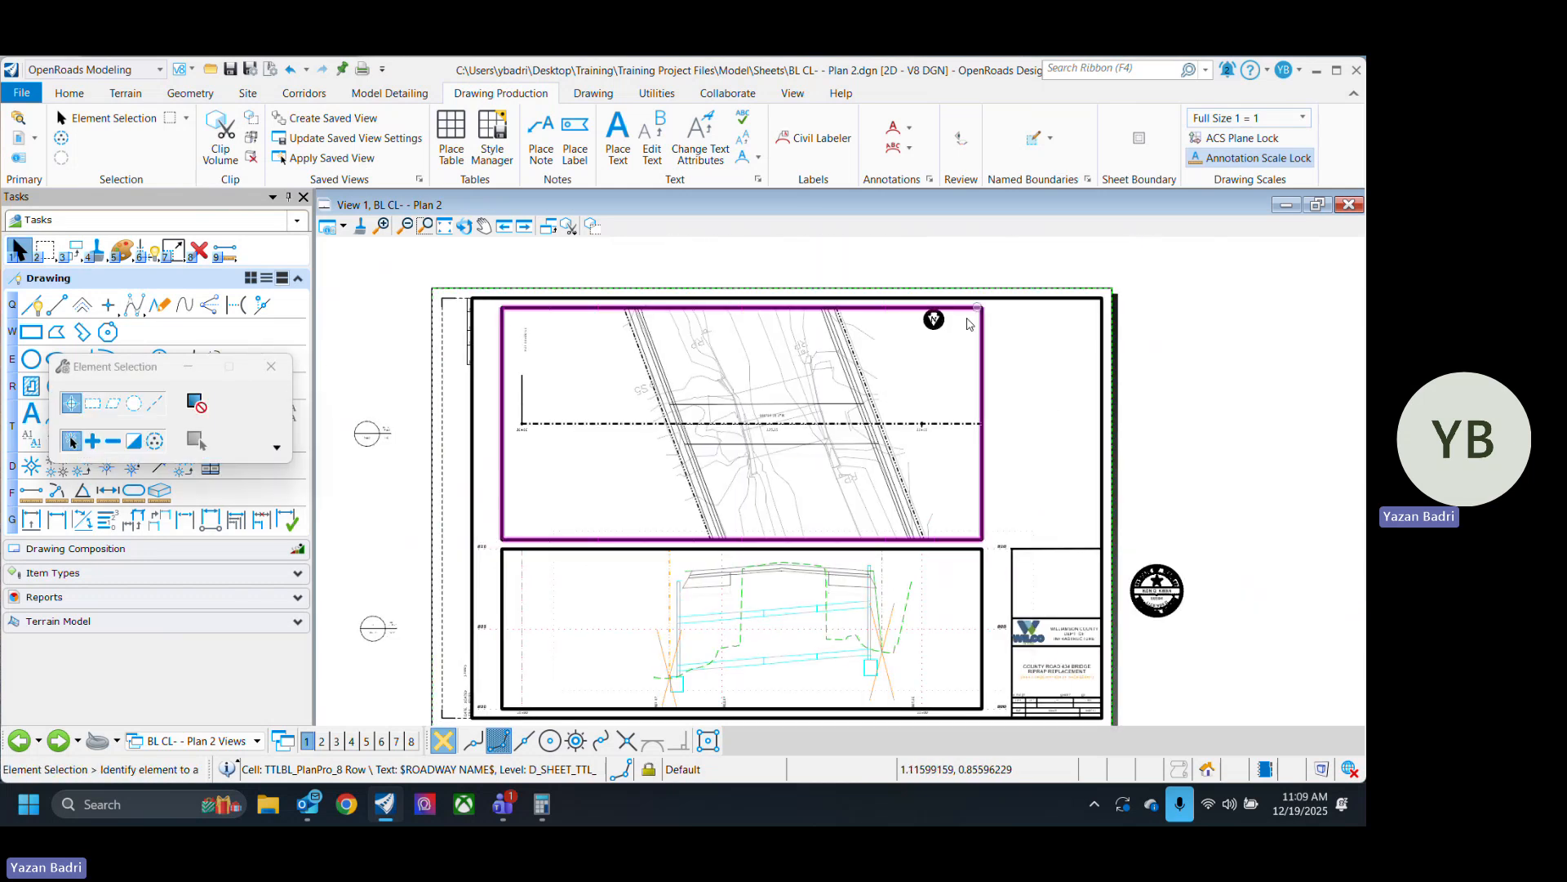
{"action": "scroll", "coordinate": [1059, 659], "scroll_direction": "up", "scroll_amount": 5}
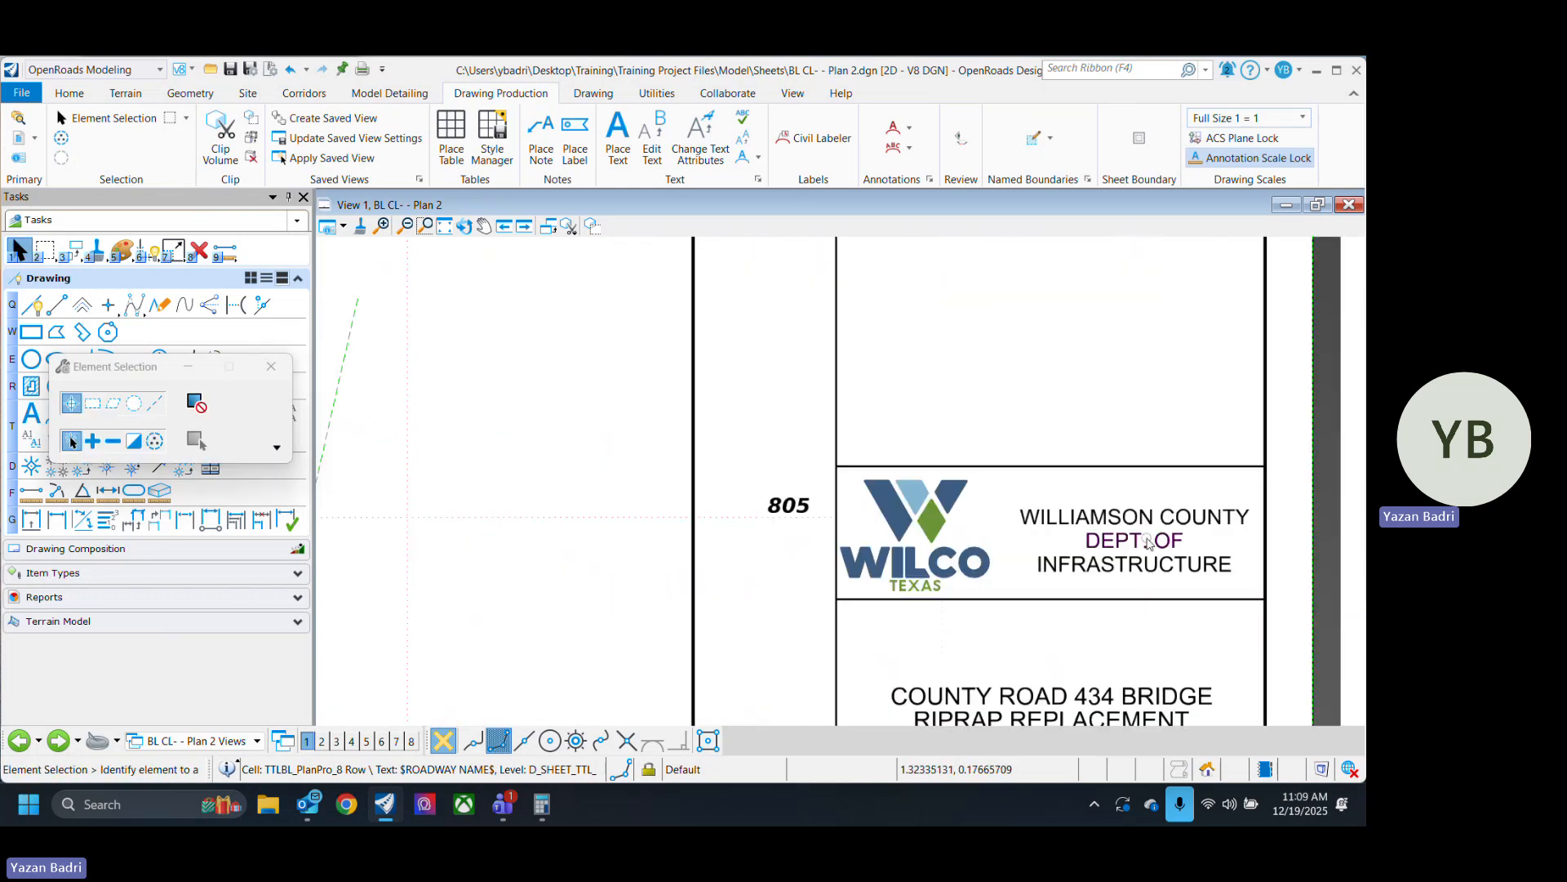
{"action": "scroll", "coordinate": [1148, 543], "scroll_direction": "down", "scroll_amount": 10}
{"action": "scroll", "coordinate": [1067, 462], "scroll_direction": "up", "scroll_amount": 3}
{"action": "middle_click_drag", "start_coordinate": [1059, 493], "coordinate": [1045, 457]}
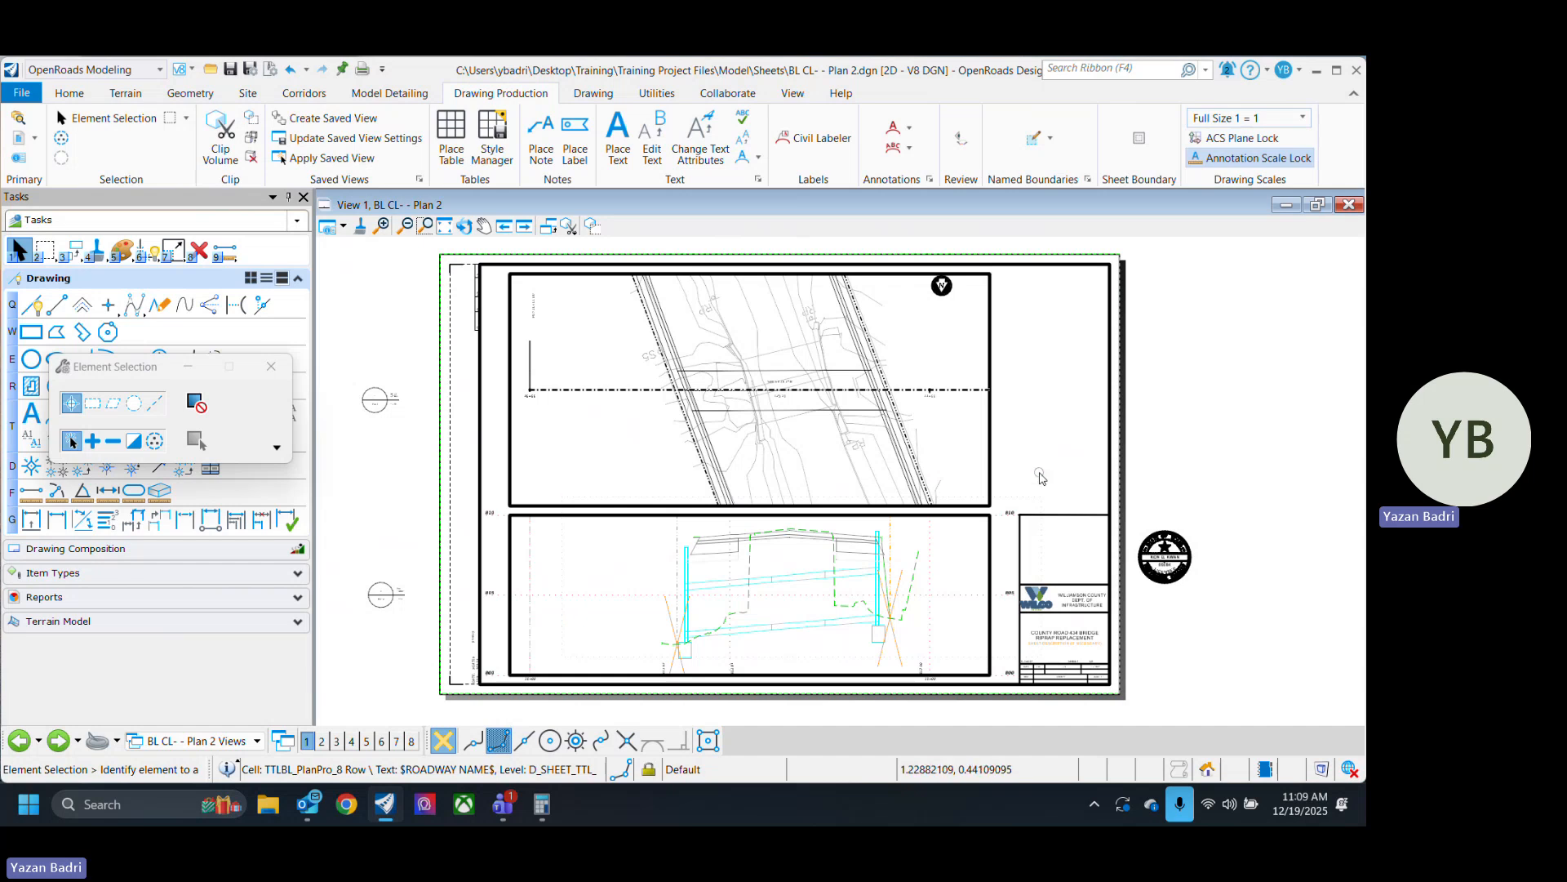
{"action": "middle_click_drag", "start_coordinate": [1039, 471], "coordinate": [1066, 405]}
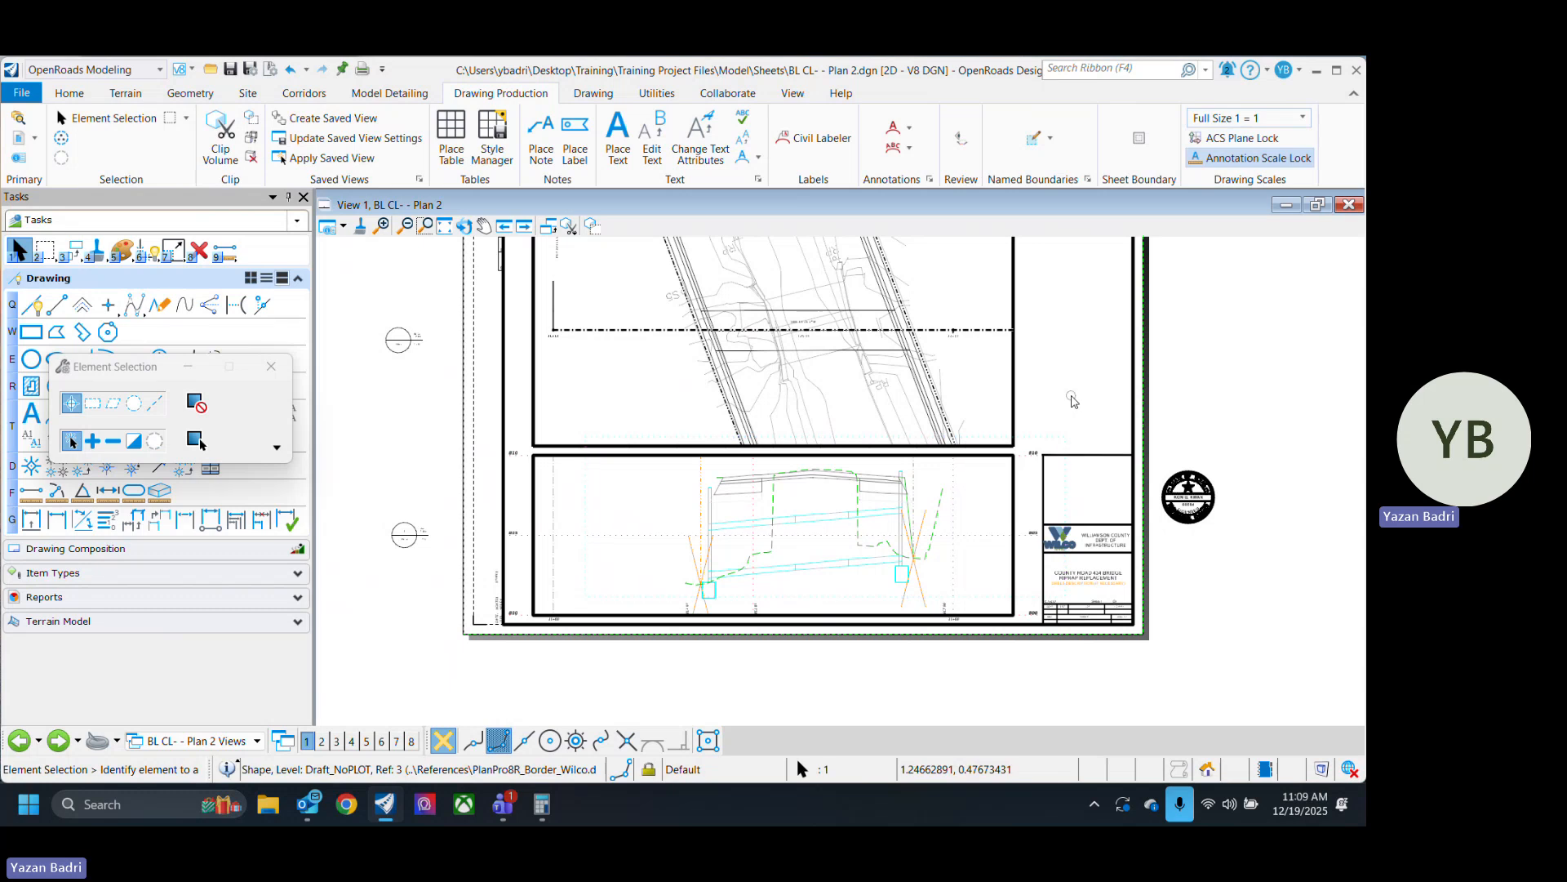
{"action": "mouse_move", "coordinate": [1063, 441]}
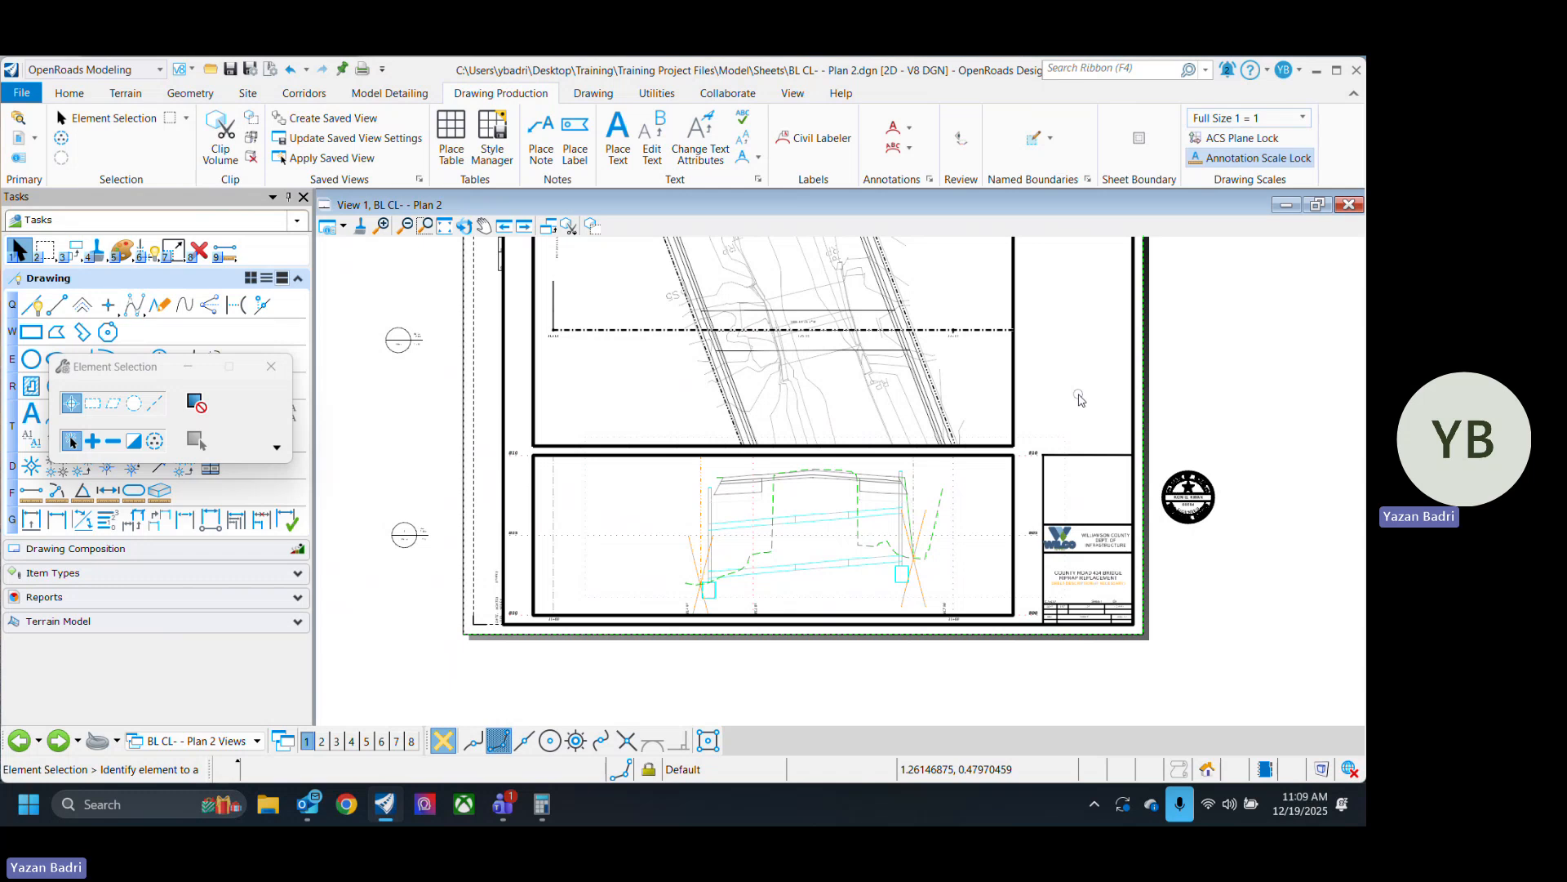
{"action": "scroll", "coordinate": [533, 610], "scroll_direction": "up", "scroll_amount": 10}
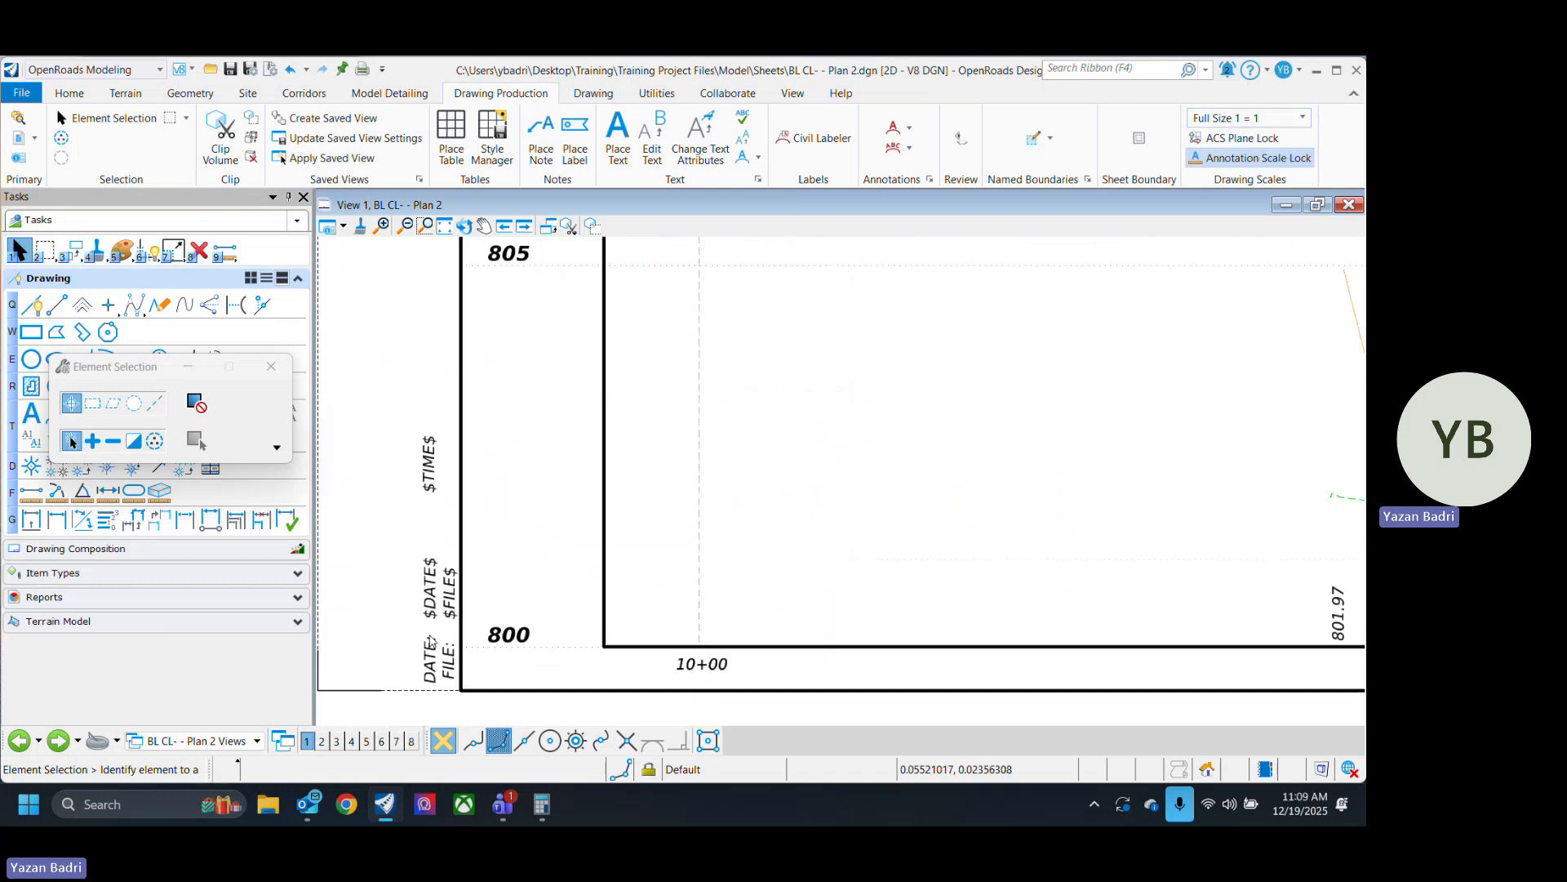
{"action": "scroll", "coordinate": [444, 582], "scroll_direction": "down", "scroll_amount": 3}
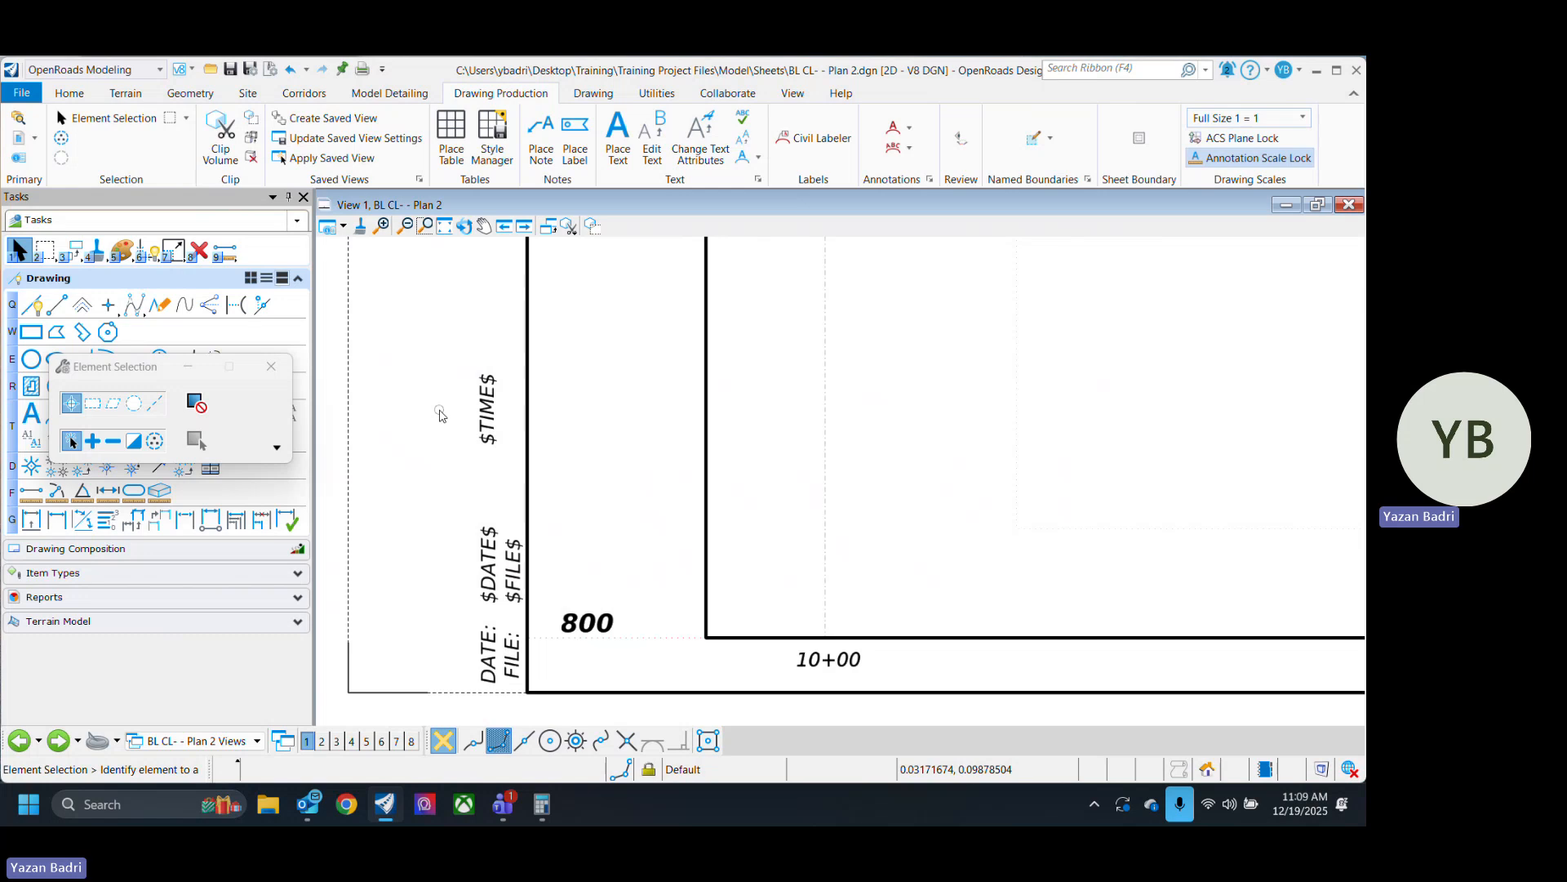
{"action": "scroll", "coordinate": [440, 415], "scroll_direction": "down", "scroll_amount": 6}
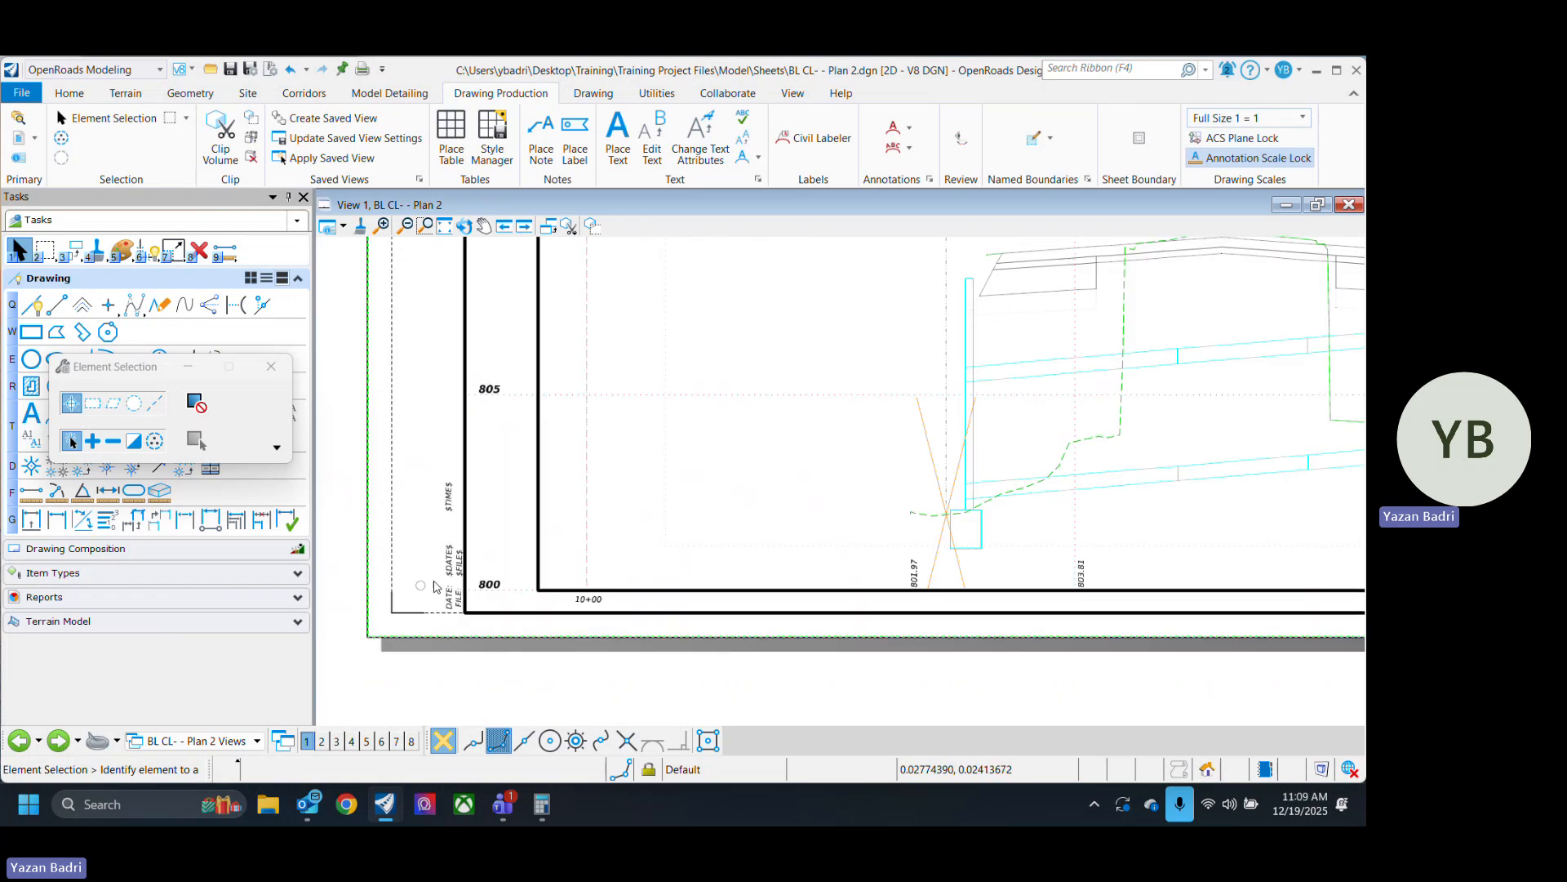
{"action": "middle_click_drag", "start_coordinate": [888, 390], "coordinate": [927, 419]}
{"action": "scroll", "coordinate": [928, 424], "scroll_direction": "up", "scroll_amount": 5}
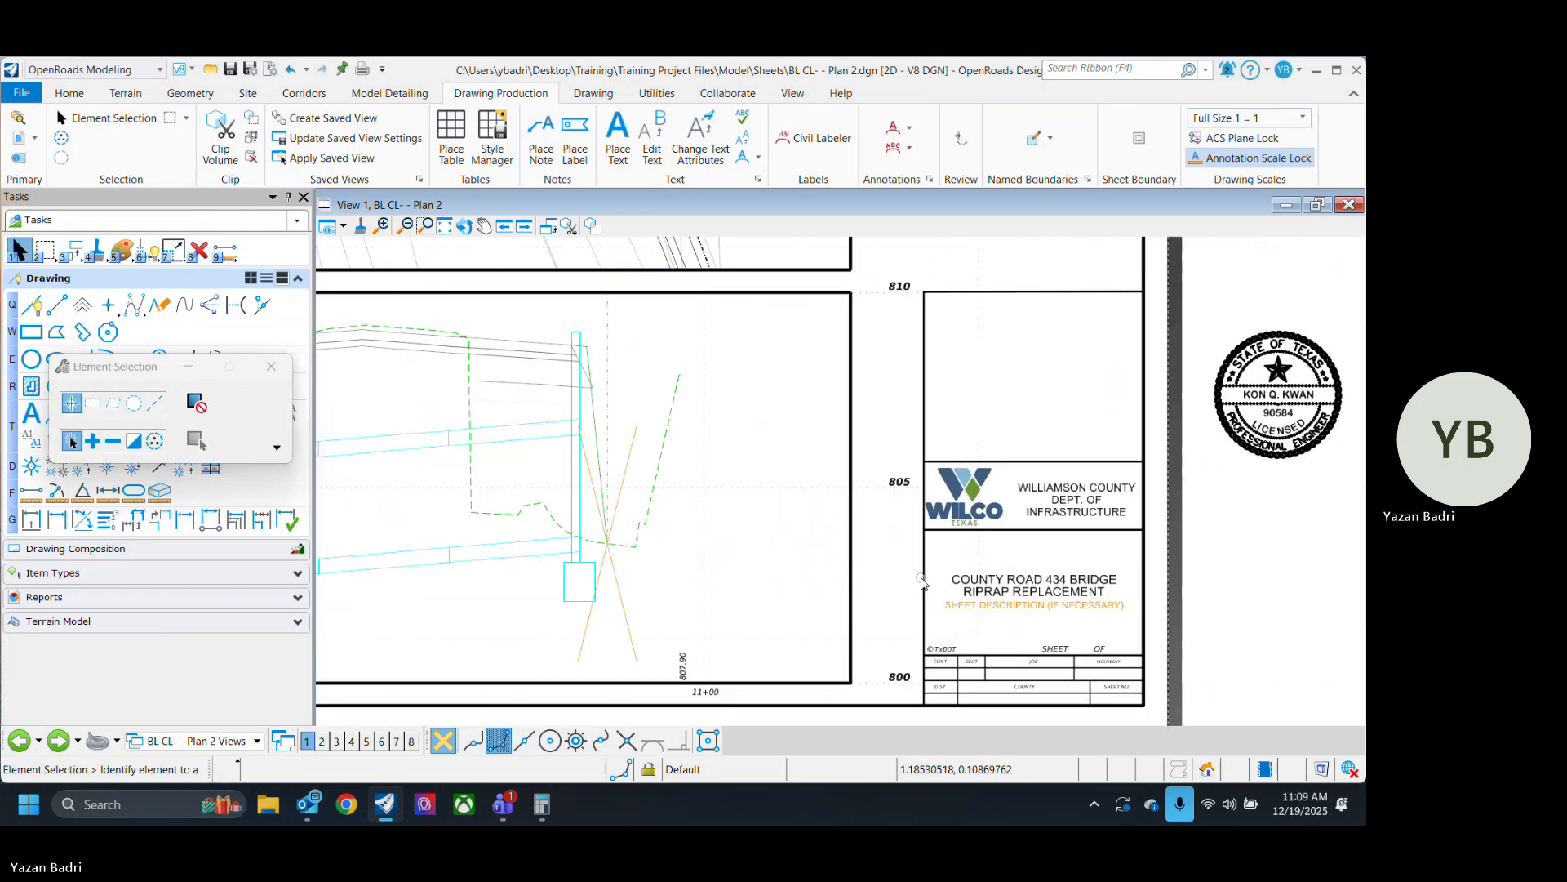
Examine the profile view on the BL CL- - Plan 2 sheet, including its grid lines, elevation labels and station labels.
{"action": "scroll", "coordinate": [1005, 390], "scroll_direction": "down", "scroll_amount": 4}
{"action": "middle_click_drag", "start_coordinate": [1005, 389], "coordinate": [1061, 438]}
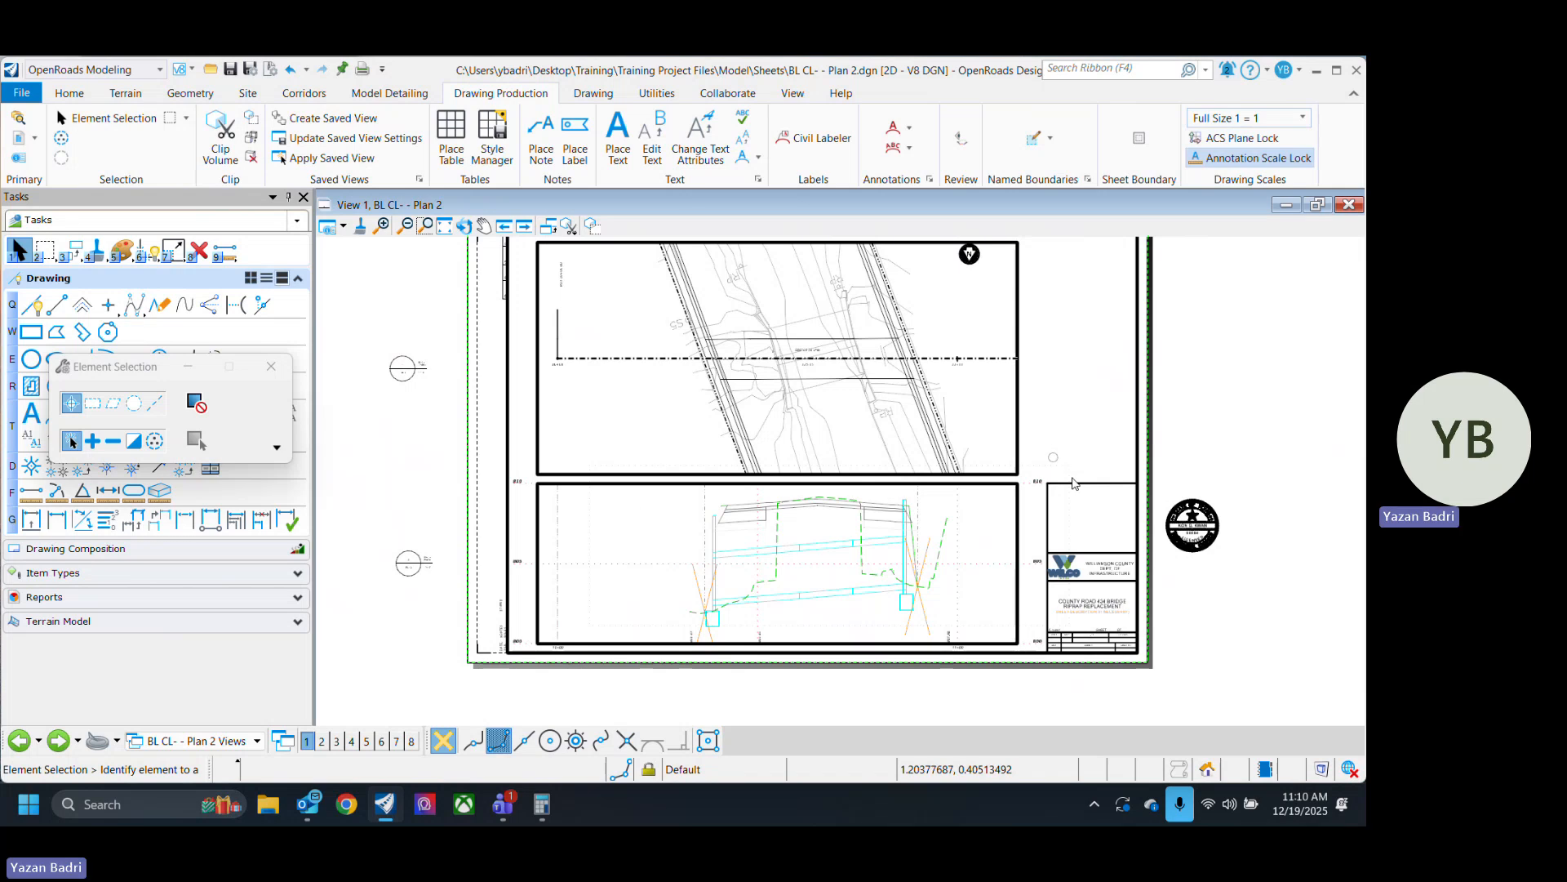
{"action": "scroll", "coordinate": [622, 611], "scroll_direction": "up", "scroll_amount": 4}
{"action": "scroll", "coordinate": [605, 546], "scroll_direction": "down", "scroll_amount": 3}
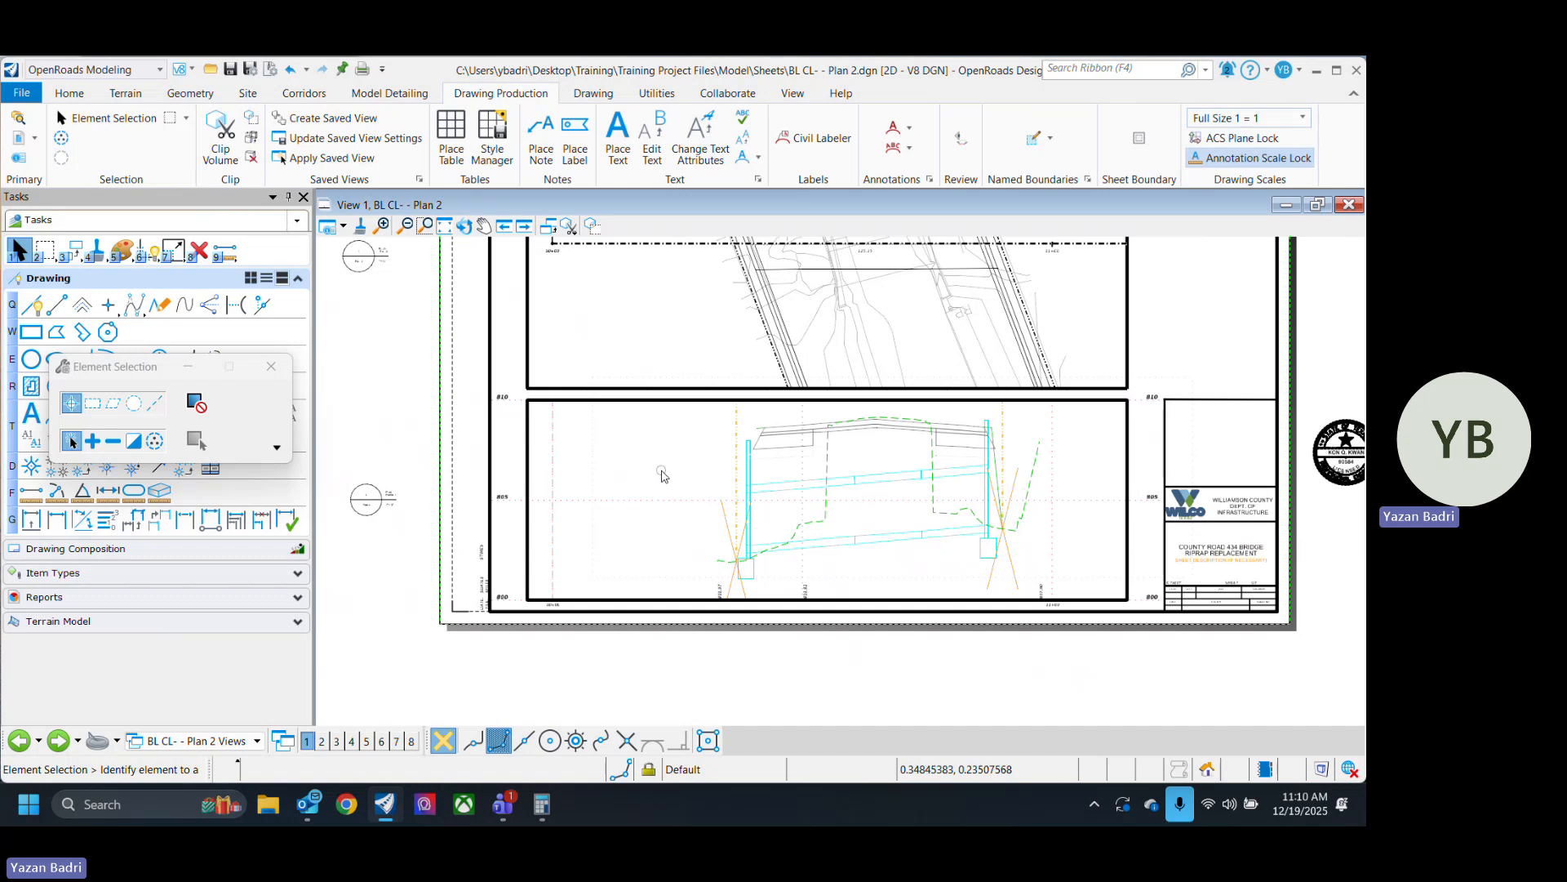
{"action": "scroll", "coordinate": [696, 488], "scroll_direction": "up", "scroll_amount": 3}
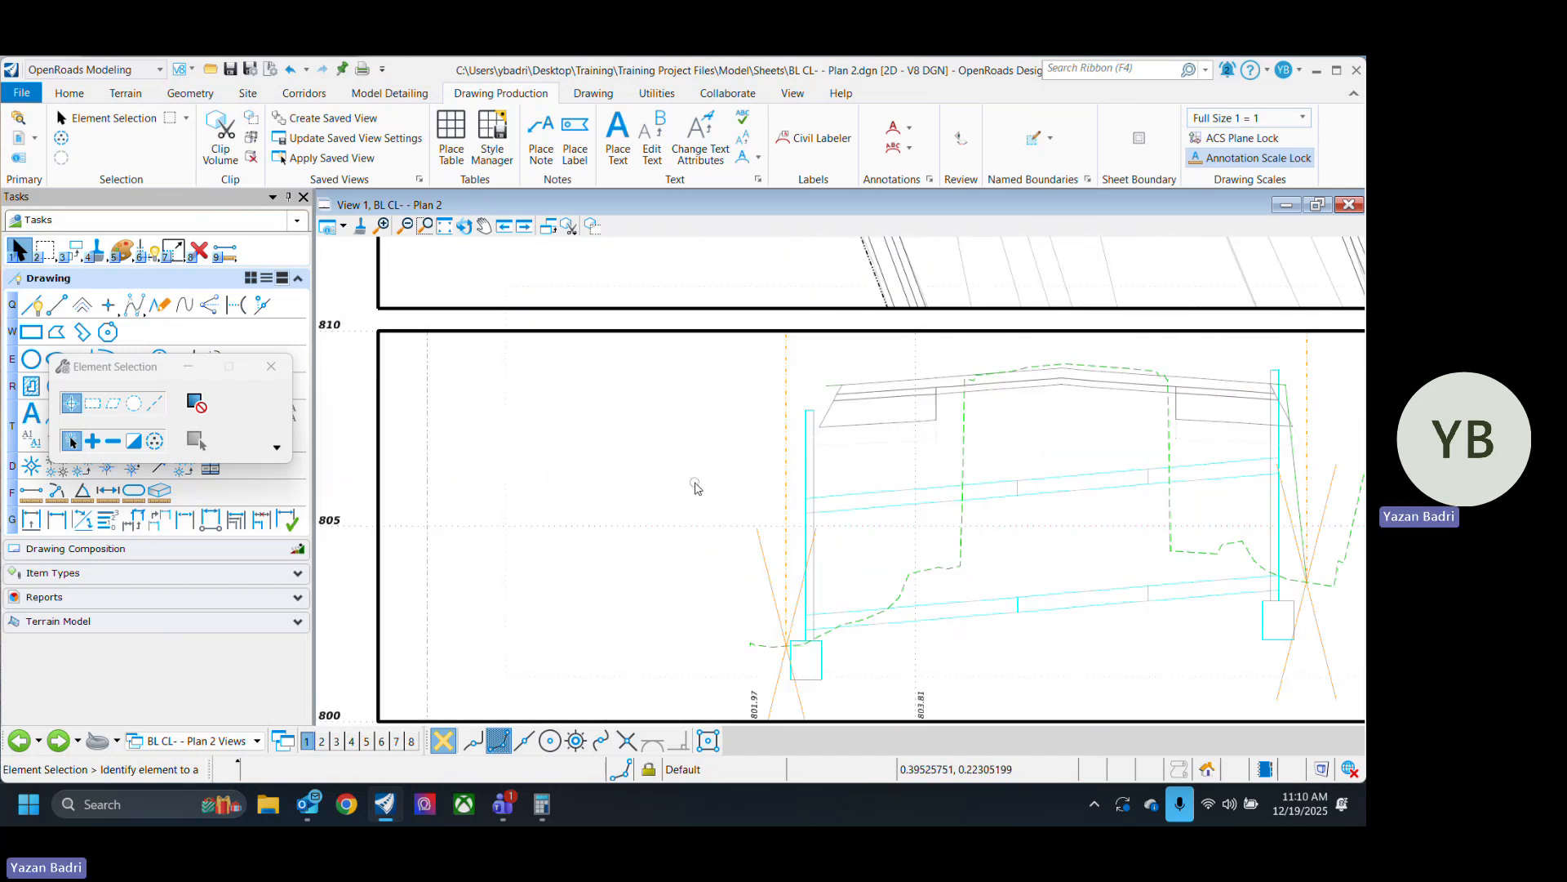
{"action": "scroll", "coordinate": [654, 542], "scroll_direction": "down", "scroll_amount": 3}
{"action": "scroll", "coordinate": [659, 543], "scroll_direction": "up", "scroll_amount": 2}
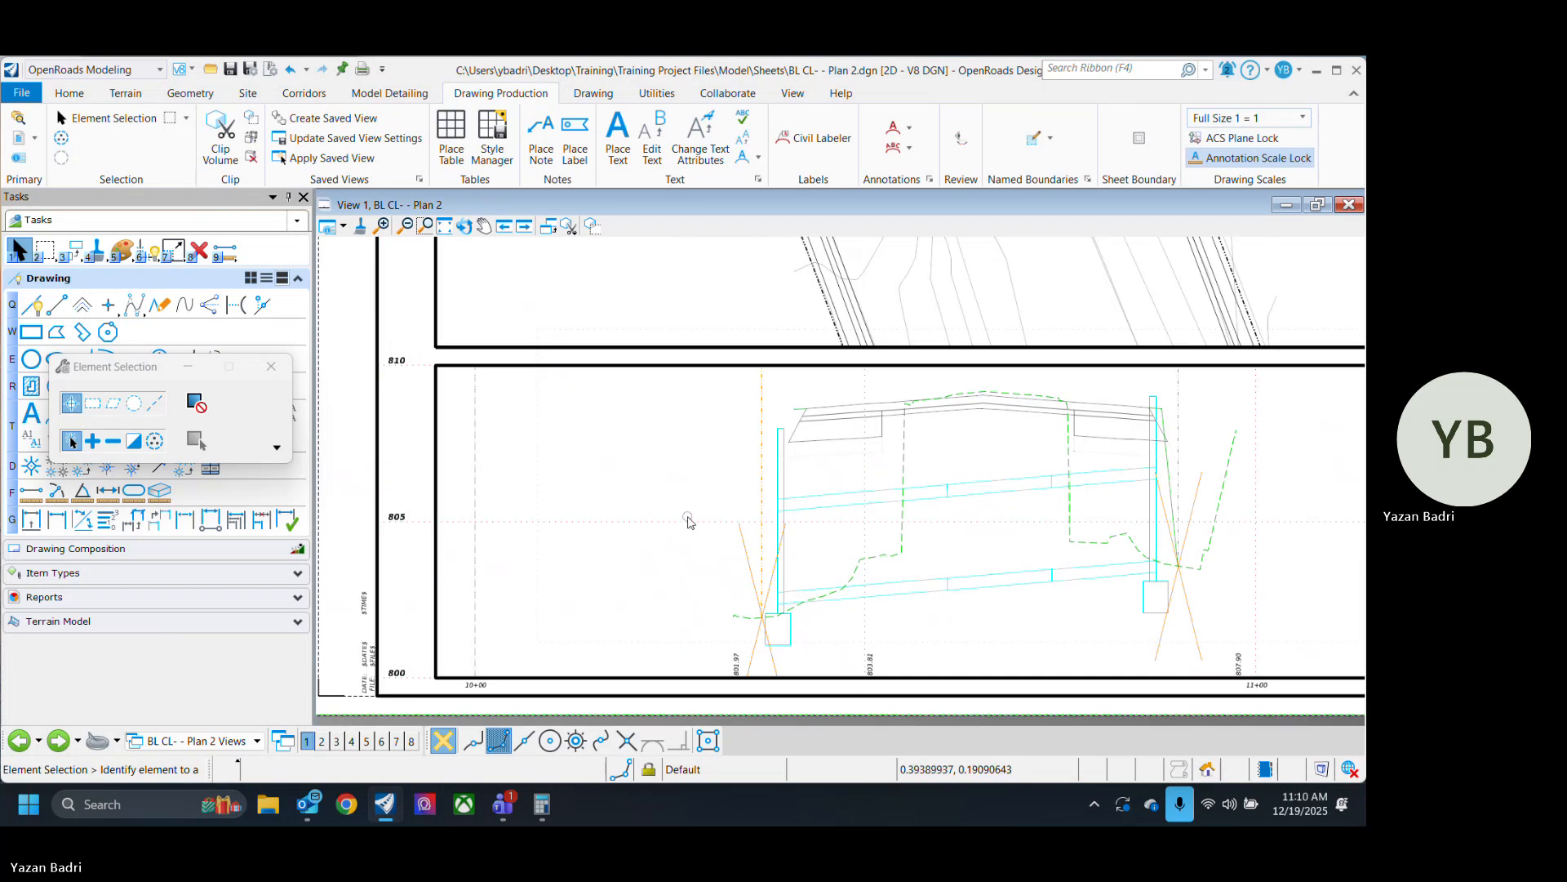
{"action": "scroll", "coordinate": [643, 549], "scroll_direction": "down", "scroll_amount": 3}
{"action": "scroll", "coordinate": [656, 516], "scroll_direction": "up", "scroll_amount": 1}
{"action": "middle_click_drag", "start_coordinate": [659, 494], "coordinate": [636, 550]}
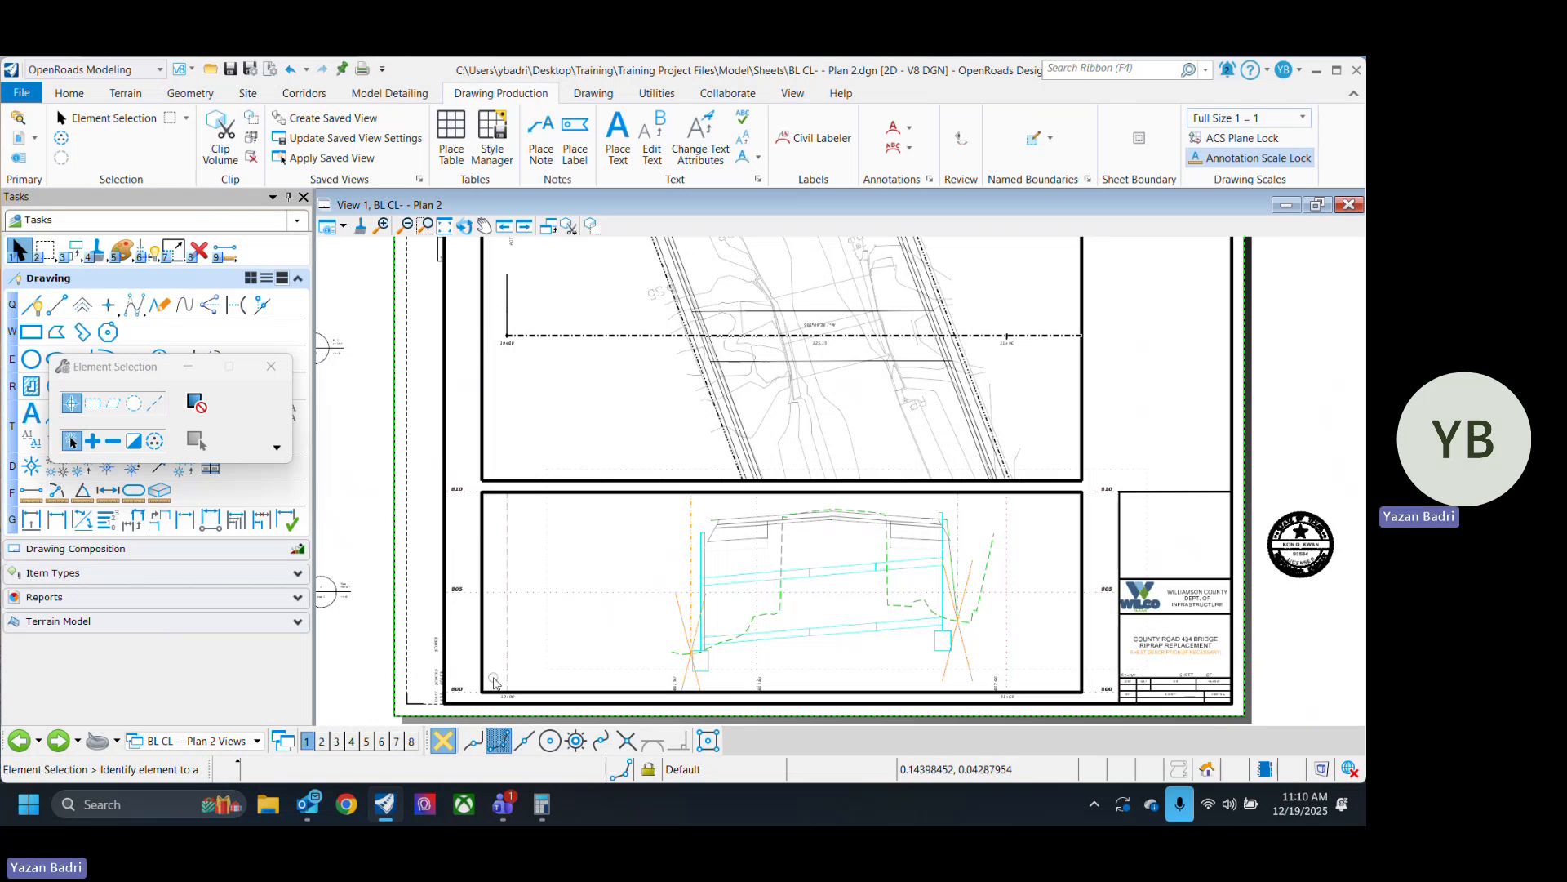
Return to the Default model of Container.dgn and close the empty View 2.
{"action": "left_click", "coordinate": [39, 741]}
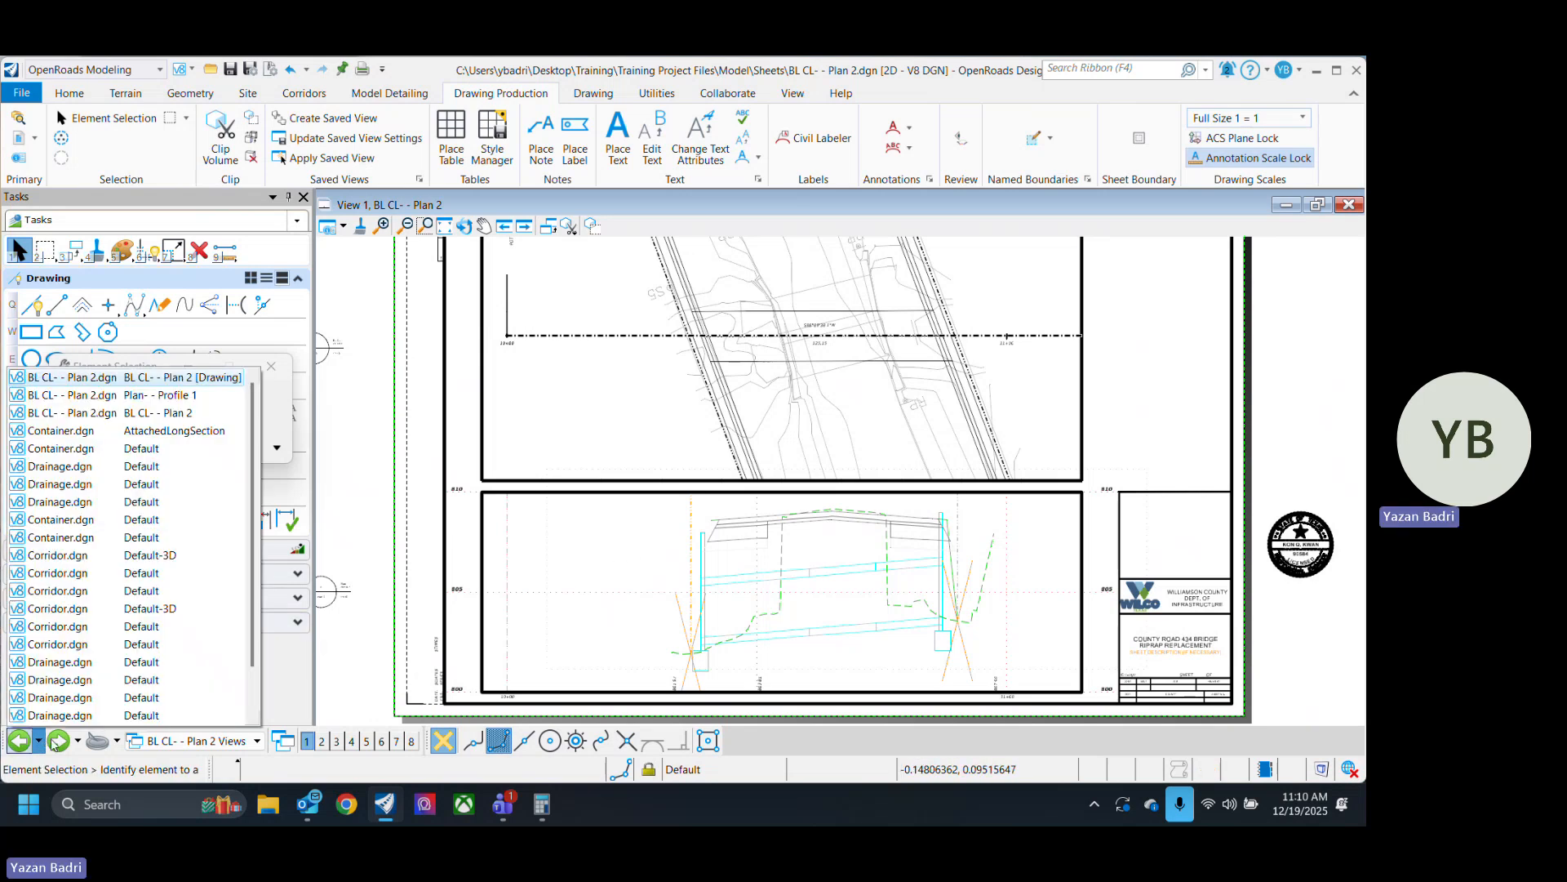
{"action": "left_click", "coordinate": [186, 452]}
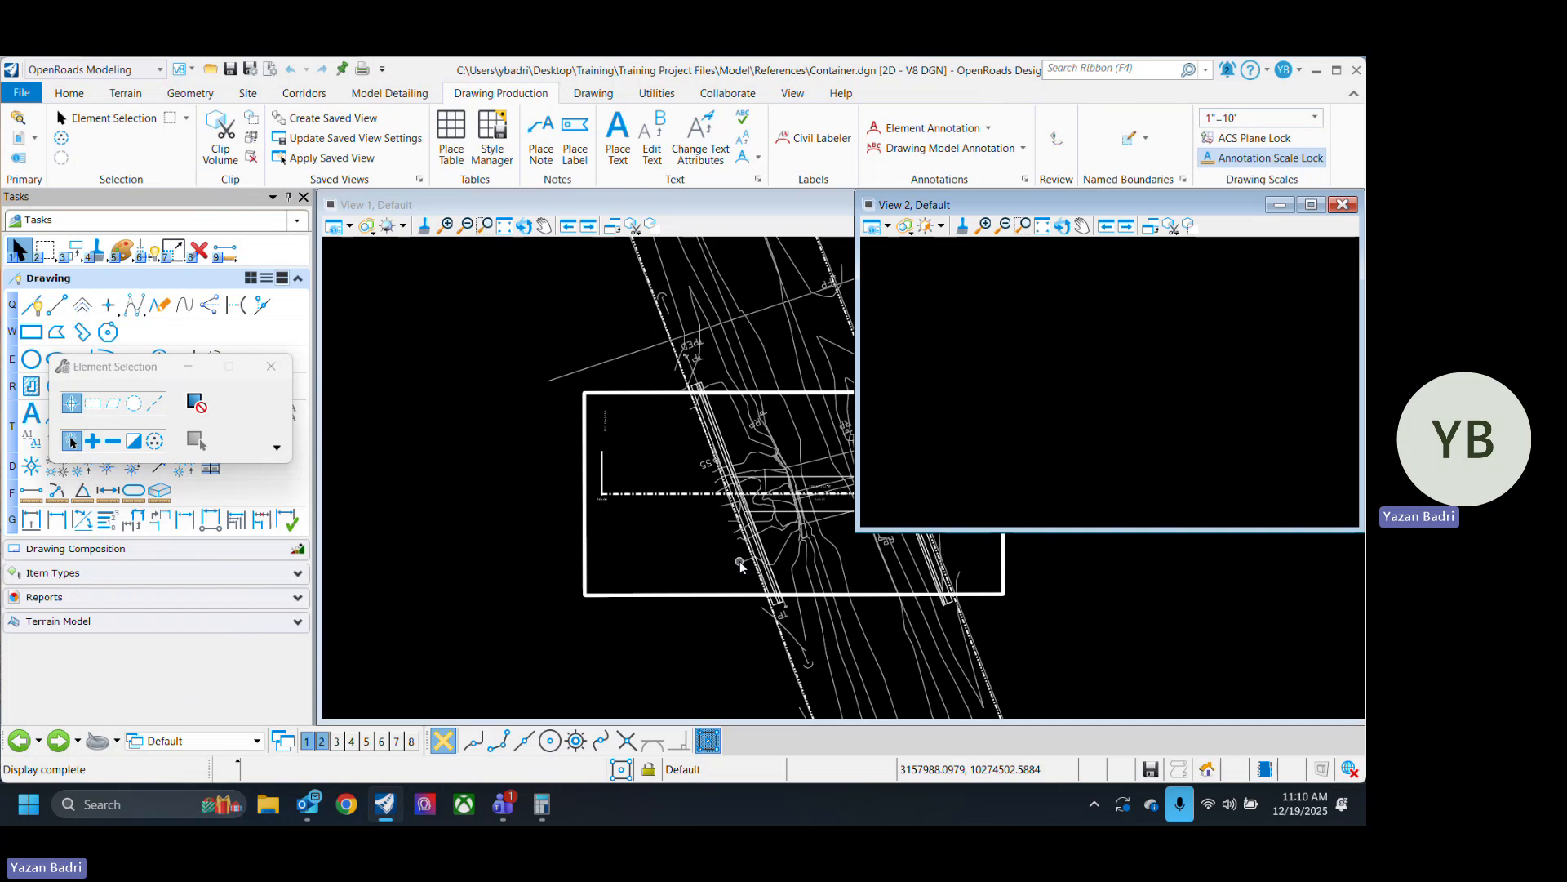
{"action": "left_click", "coordinate": [1342, 205]}
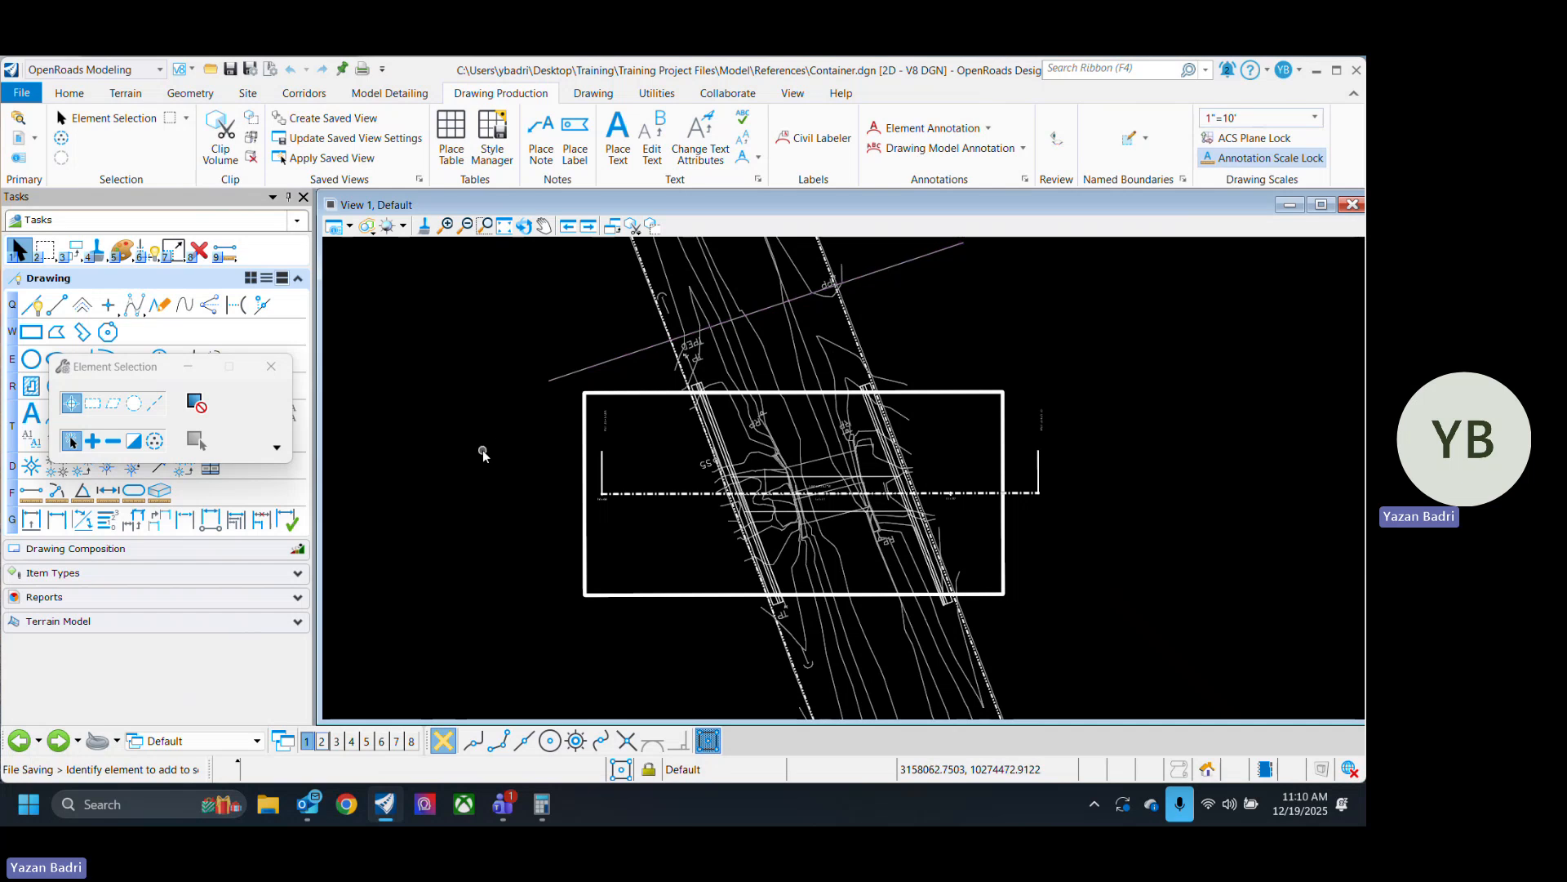
Open the Explorer and expand the OpenRoads Standards of Container.dgn (Default).
{"action": "left_click", "coordinate": [20, 118]}
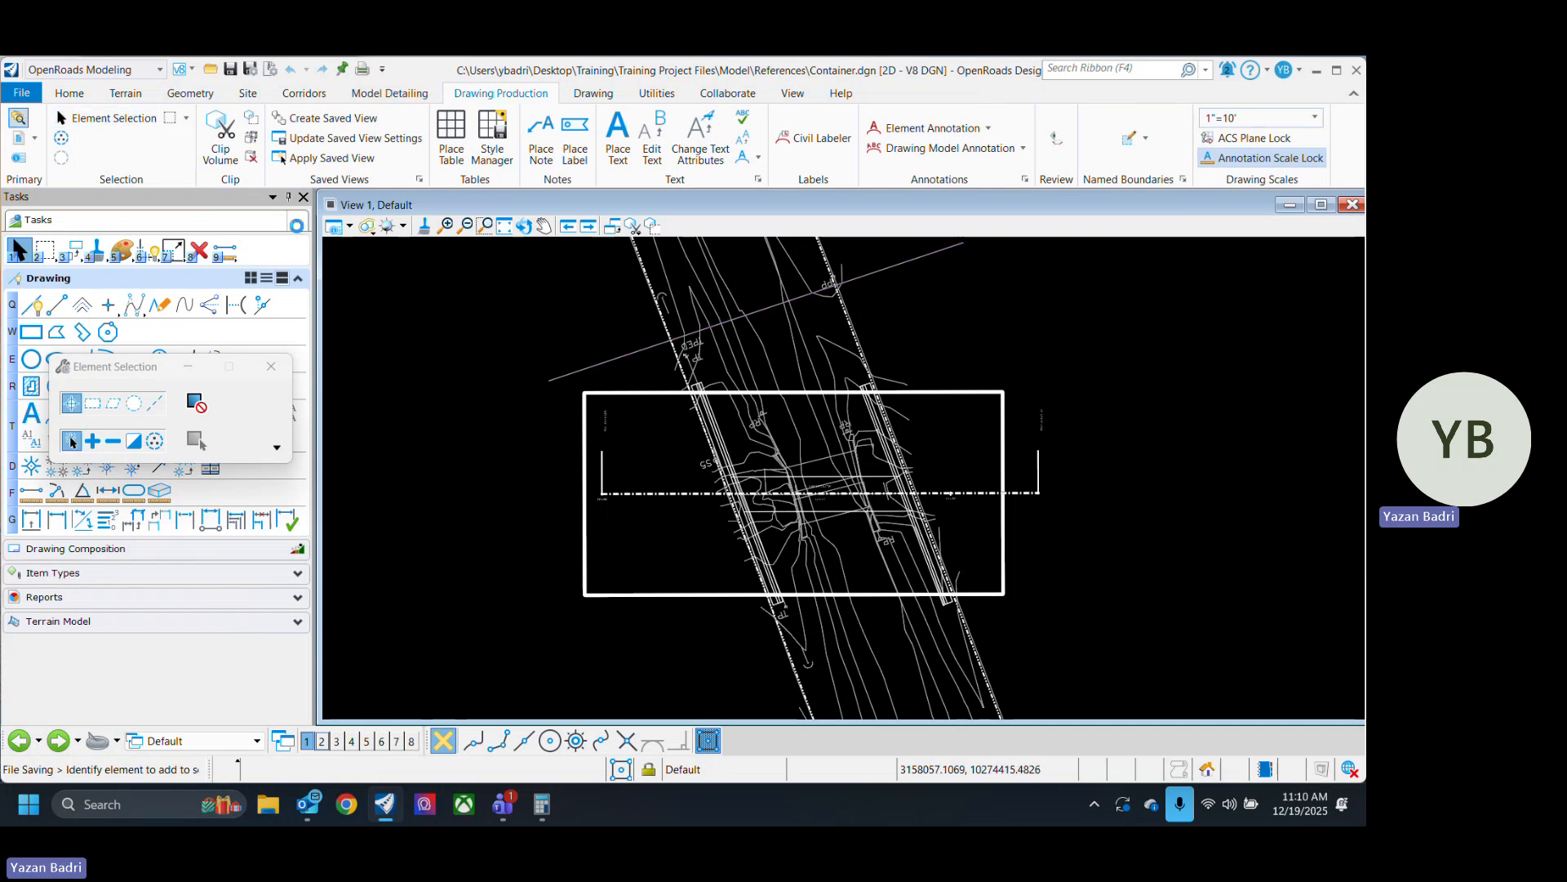
{"action": "left_click_drag", "start_coordinate": [898, 155], "coordinate": [802, 153]}
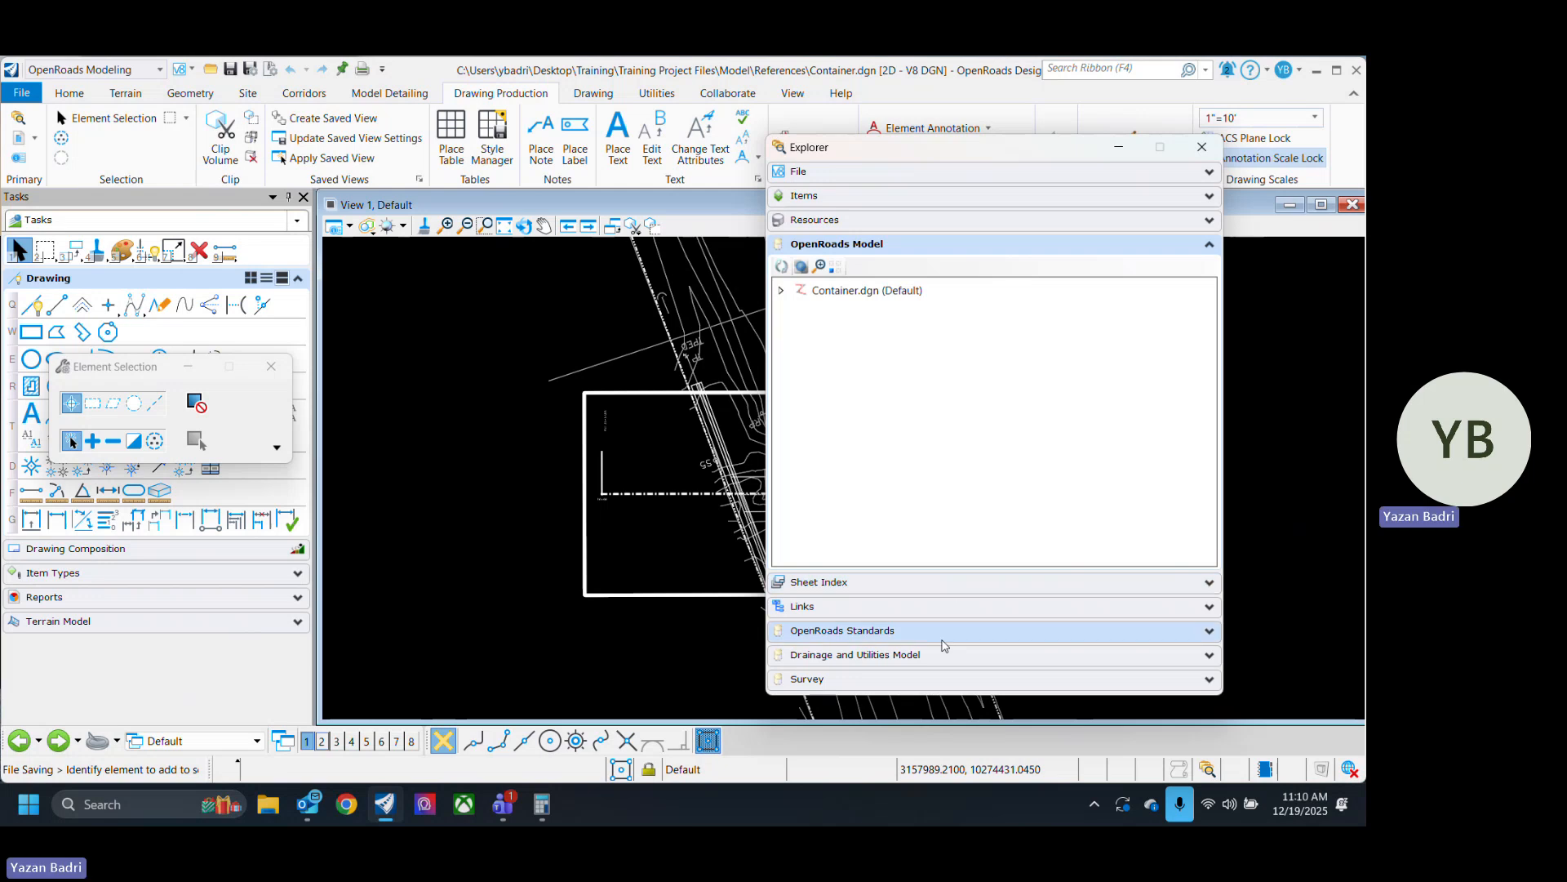
{"action": "left_click", "coordinate": [941, 632]}
{"action": "left_click", "coordinate": [791, 368]}
{"action": "left_click", "coordinate": [790, 365]}
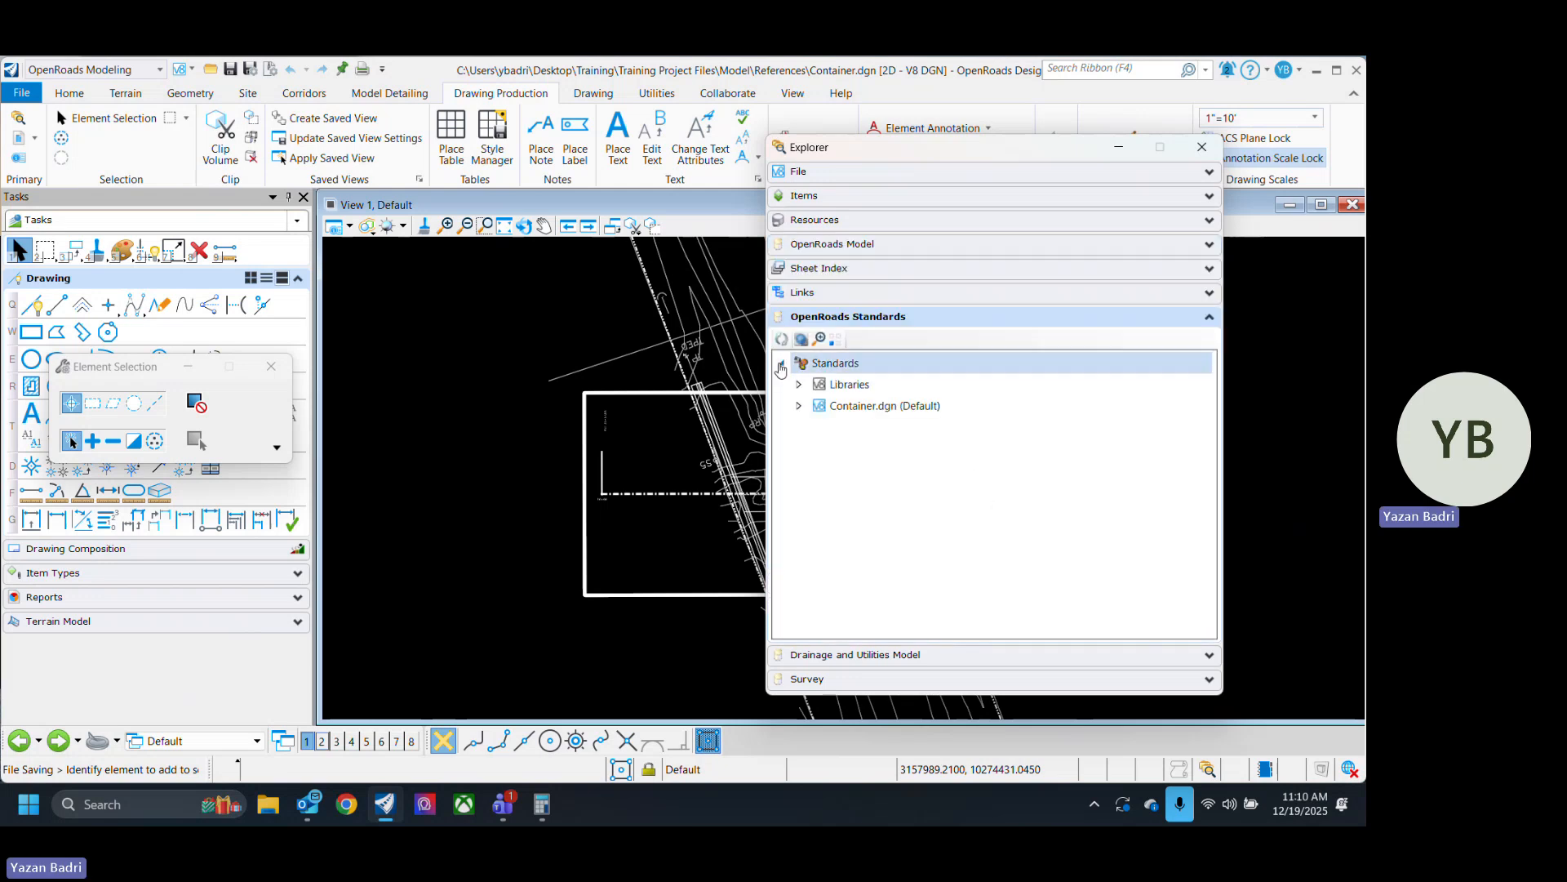
{"action": "left_click", "coordinate": [799, 406]}
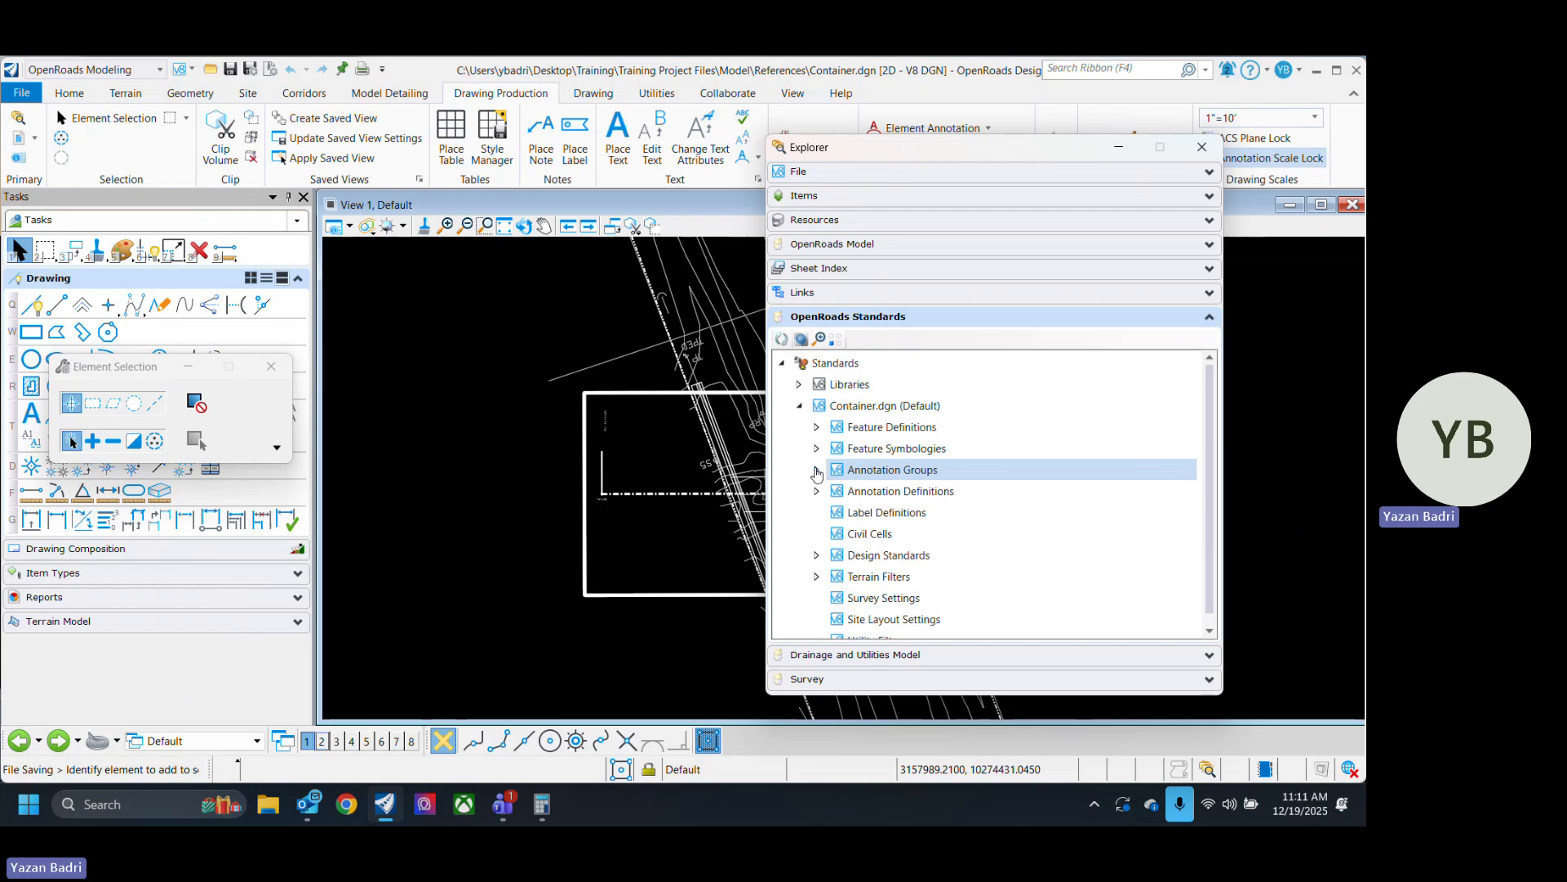
Find the Profile Grid annotation group among the profile drawing annotation groups and open it for managing.
{"action": "left_click", "coordinate": [816, 470]}
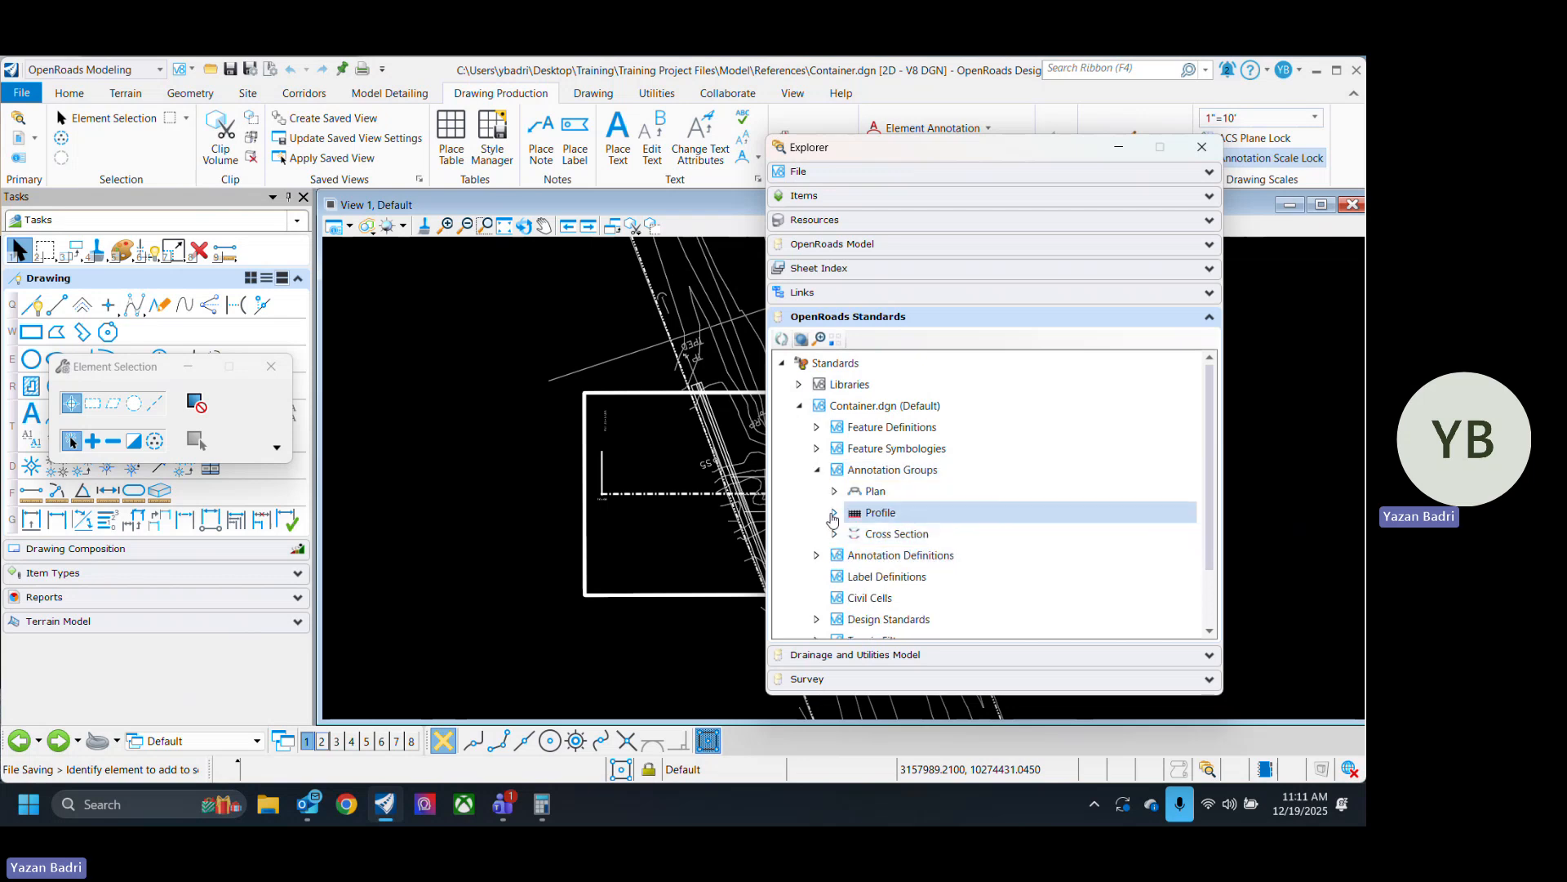
{"action": "left_click", "coordinate": [834, 513]}
{"action": "left_click", "coordinate": [854, 535]}
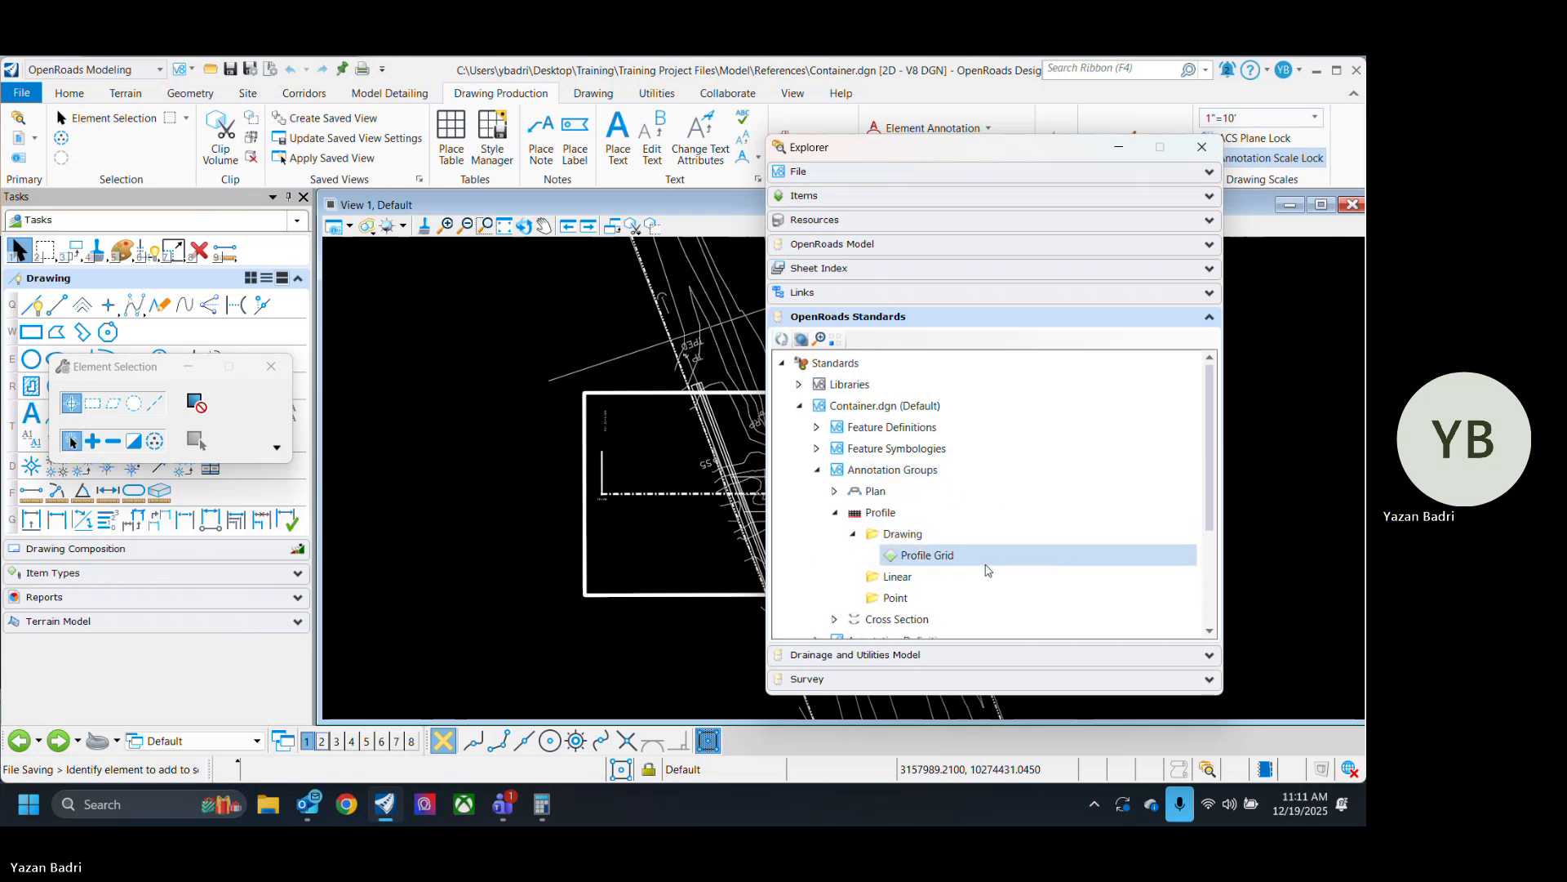
{"action": "left_click", "coordinate": [959, 563]}
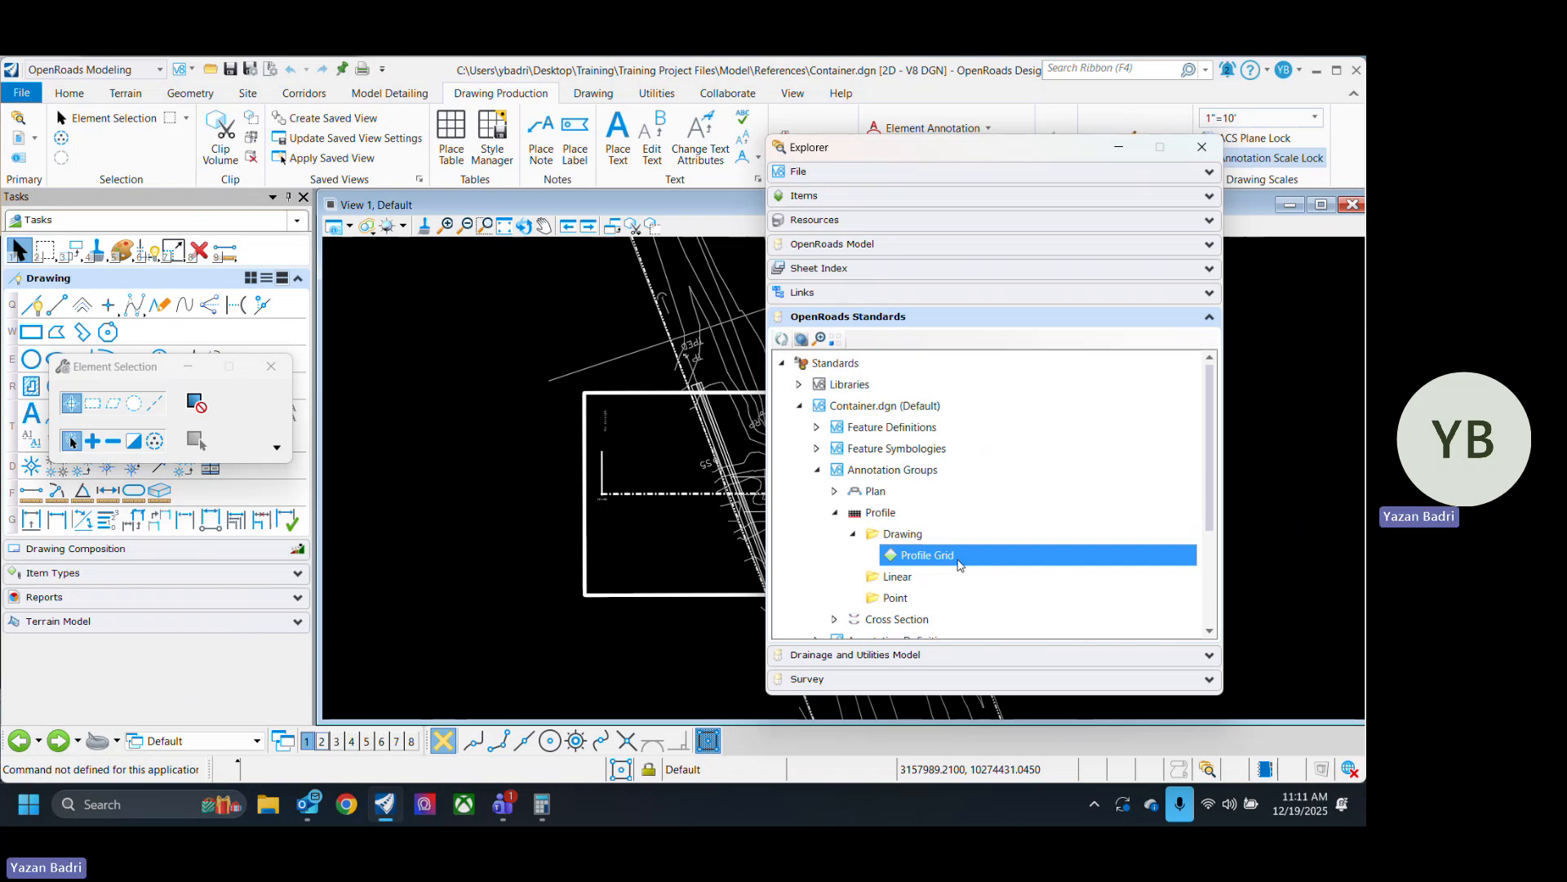
{"action": "right_click", "coordinate": [959, 563]}
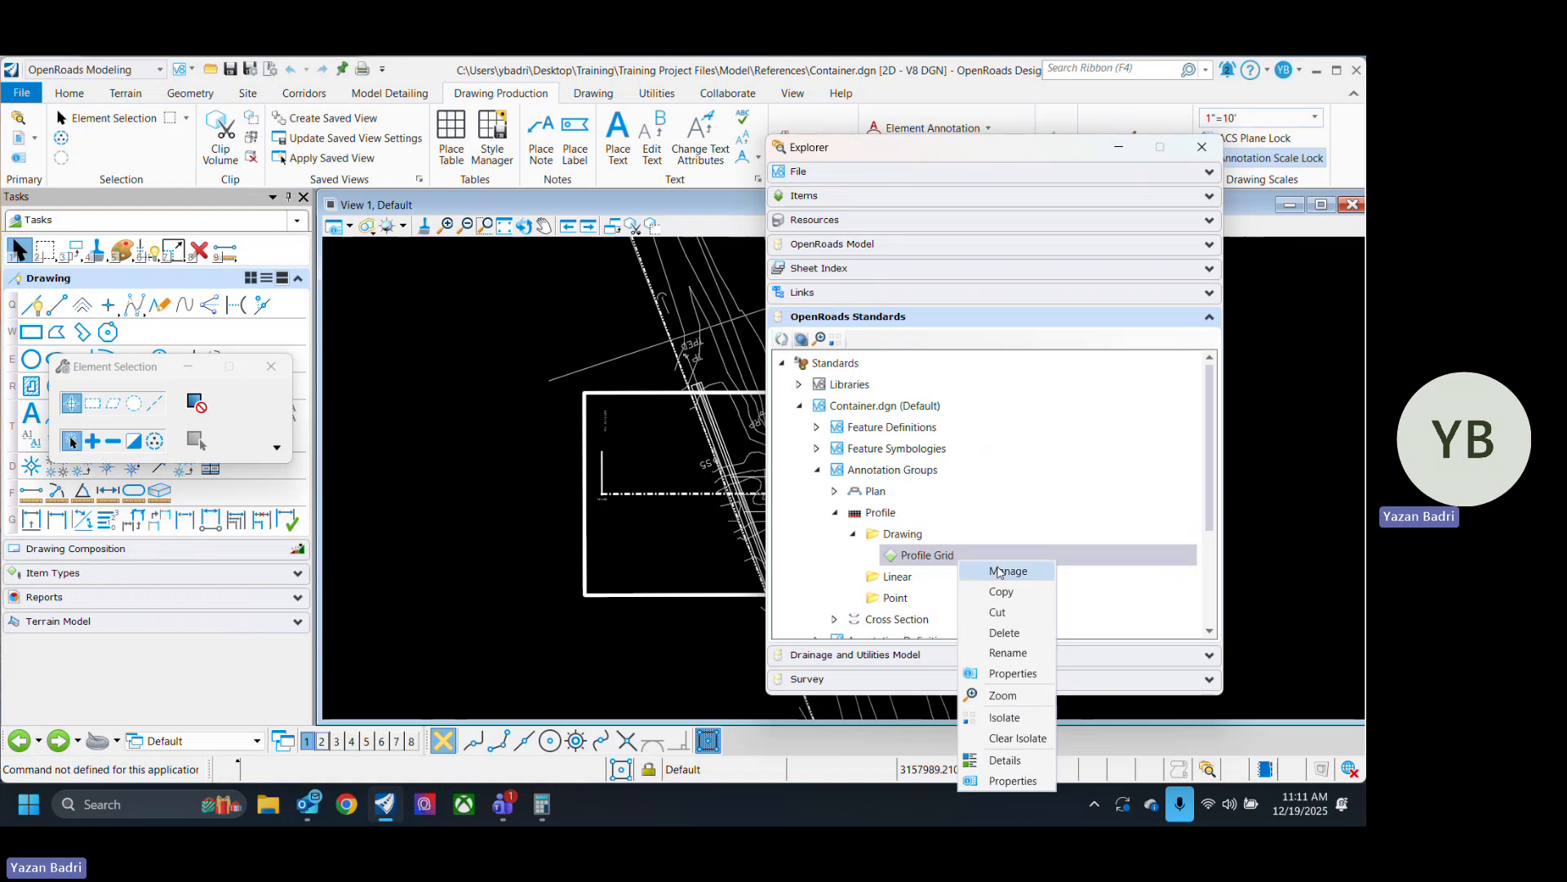
{"action": "left_click", "coordinate": [967, 569]}
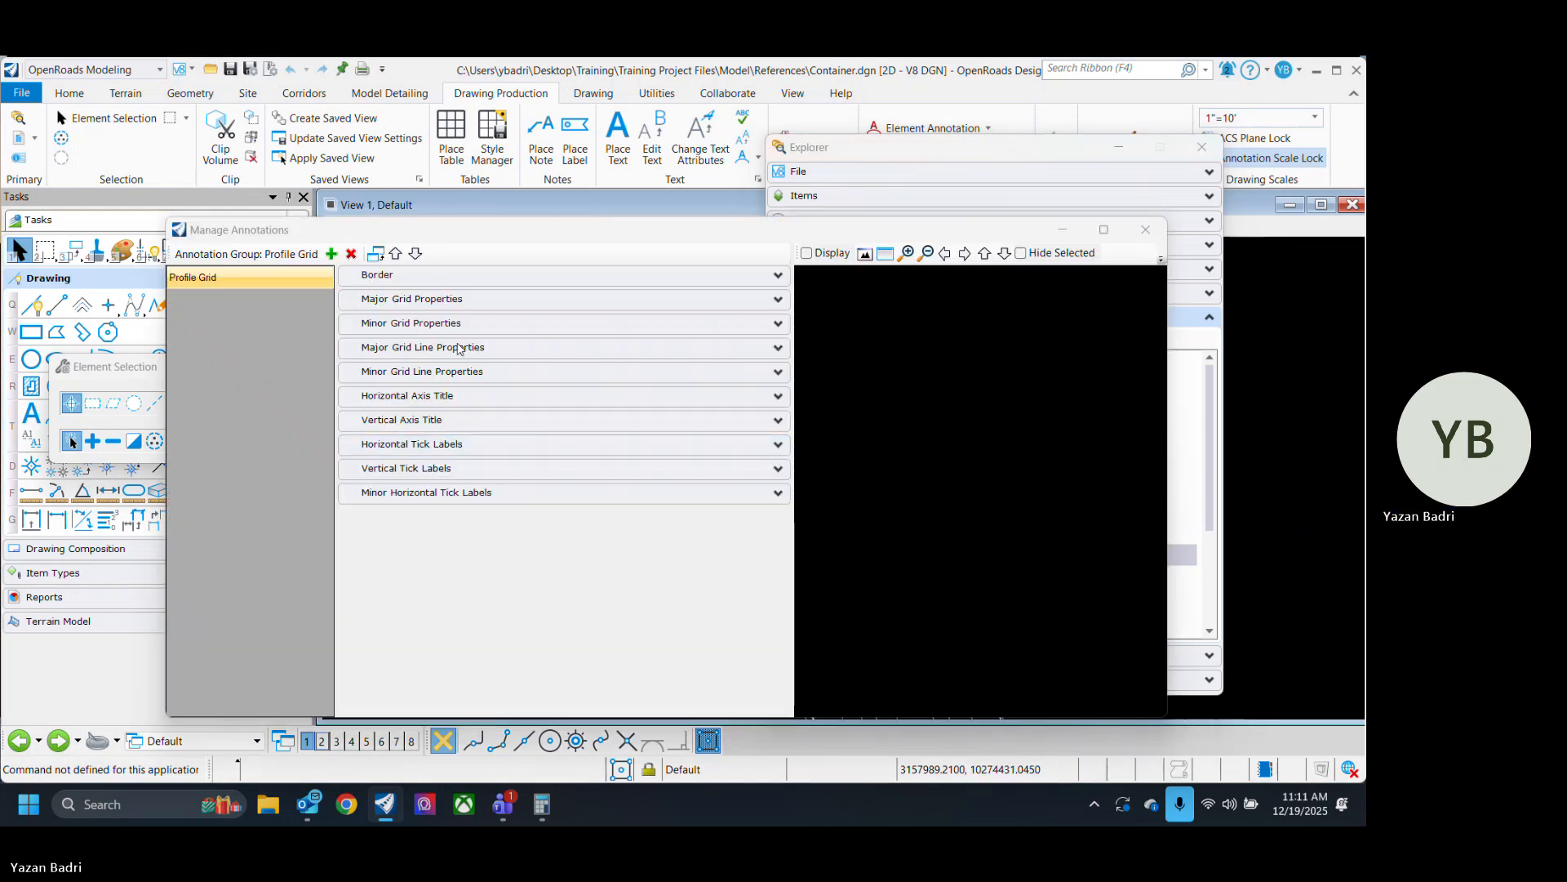
Expand the Profile Grid's border, major grid, minor grid and major grid line properties and turn on the preview display.
{"action": "left_click", "coordinate": [543, 279]}
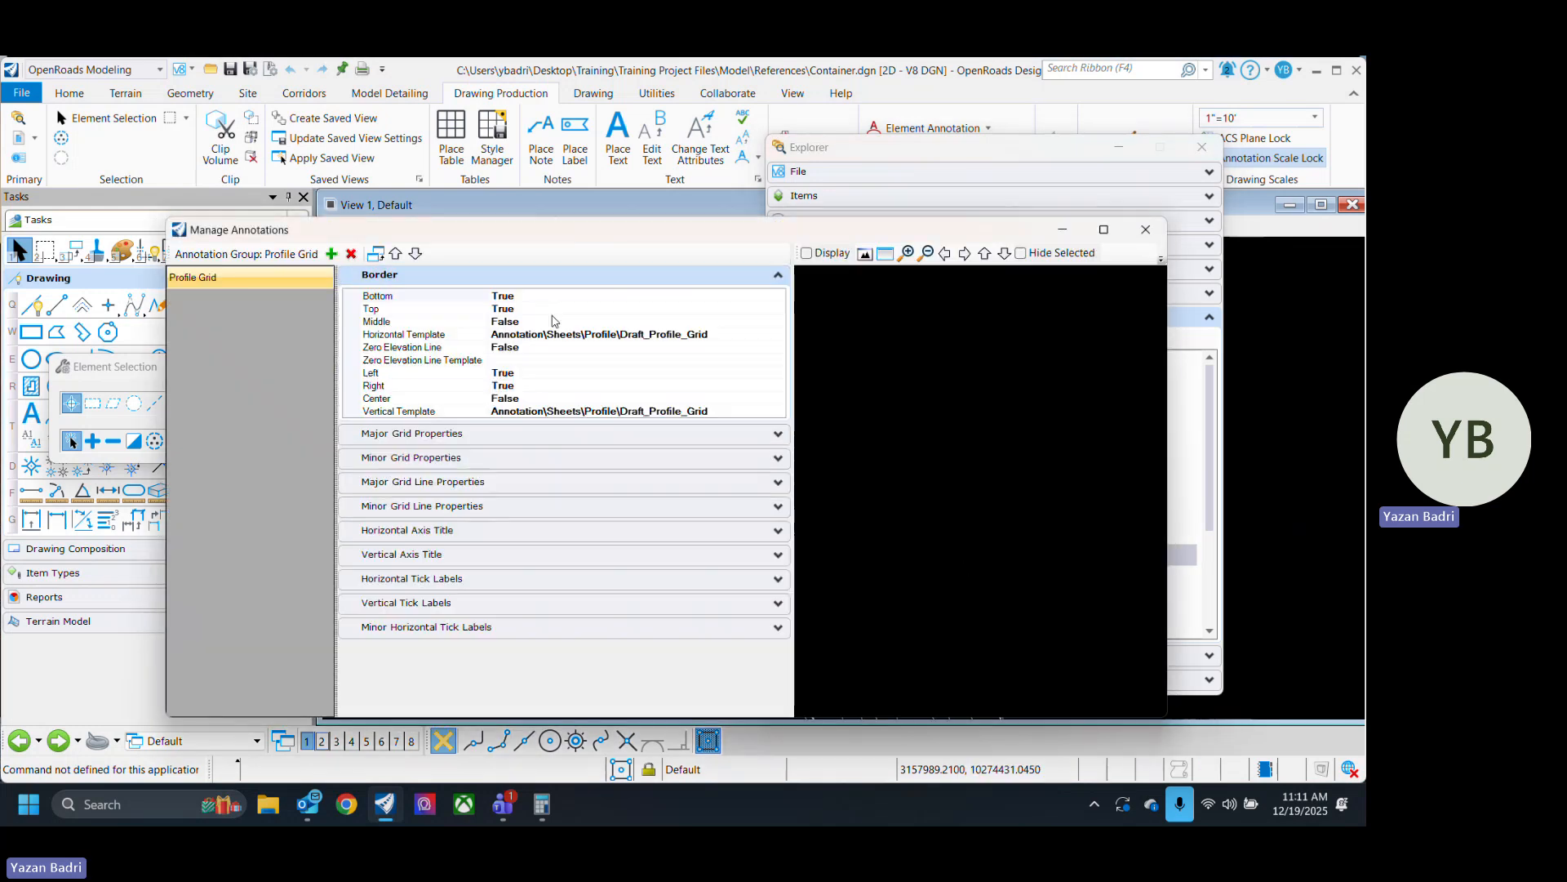
{"action": "left_click", "coordinate": [520, 434]}
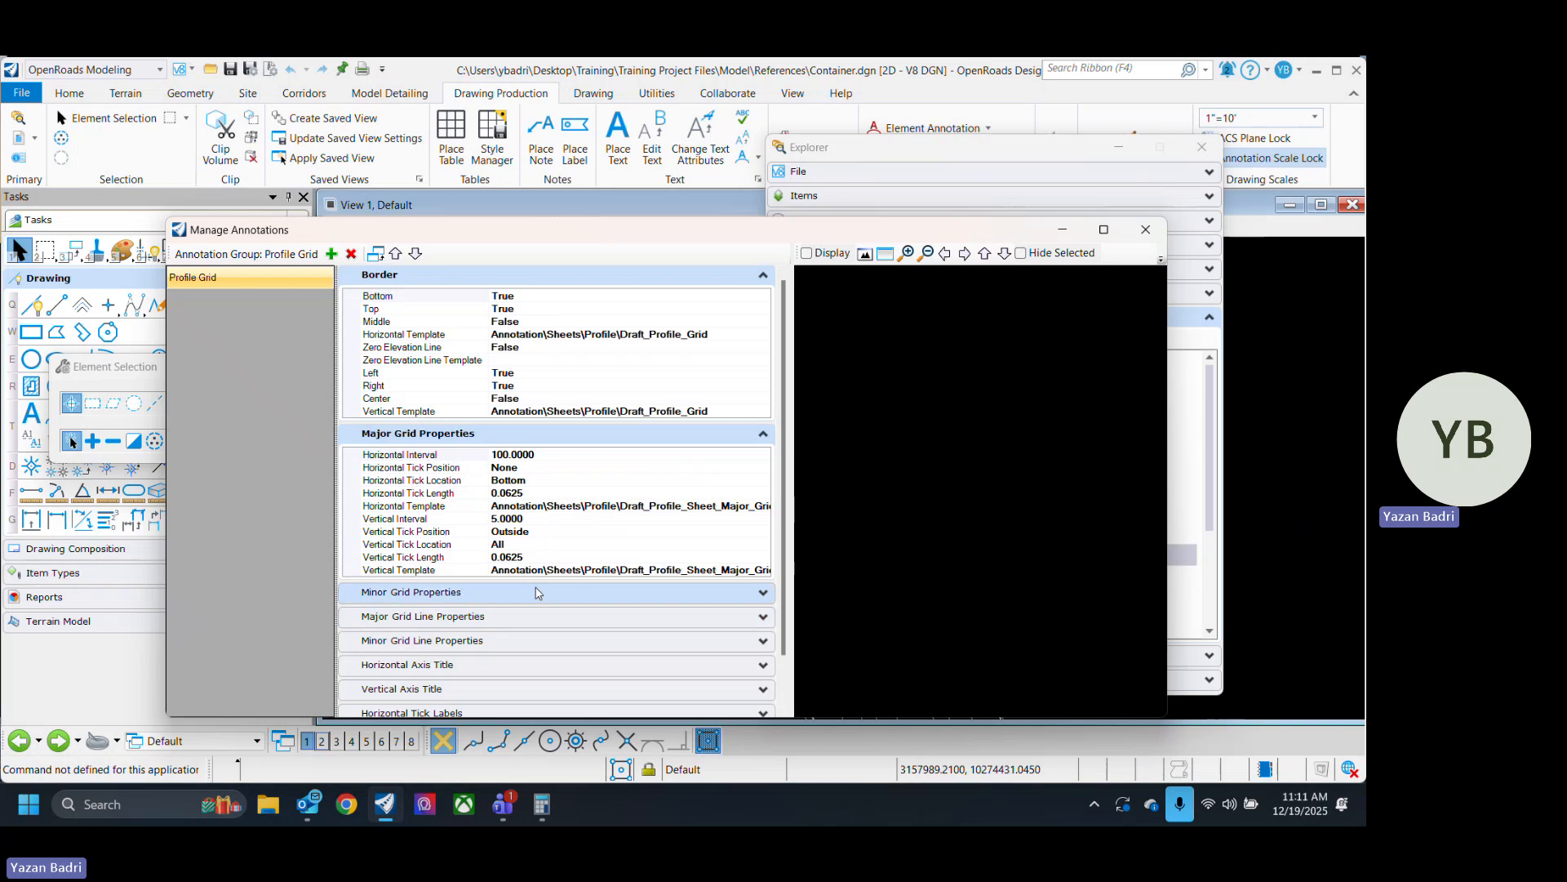
{"action": "left_click", "coordinate": [536, 593]}
{"action": "scroll", "coordinate": [633, 585], "scroll_direction": "down", "scroll_amount": 2}
{"action": "left_click", "coordinate": [636, 599]}
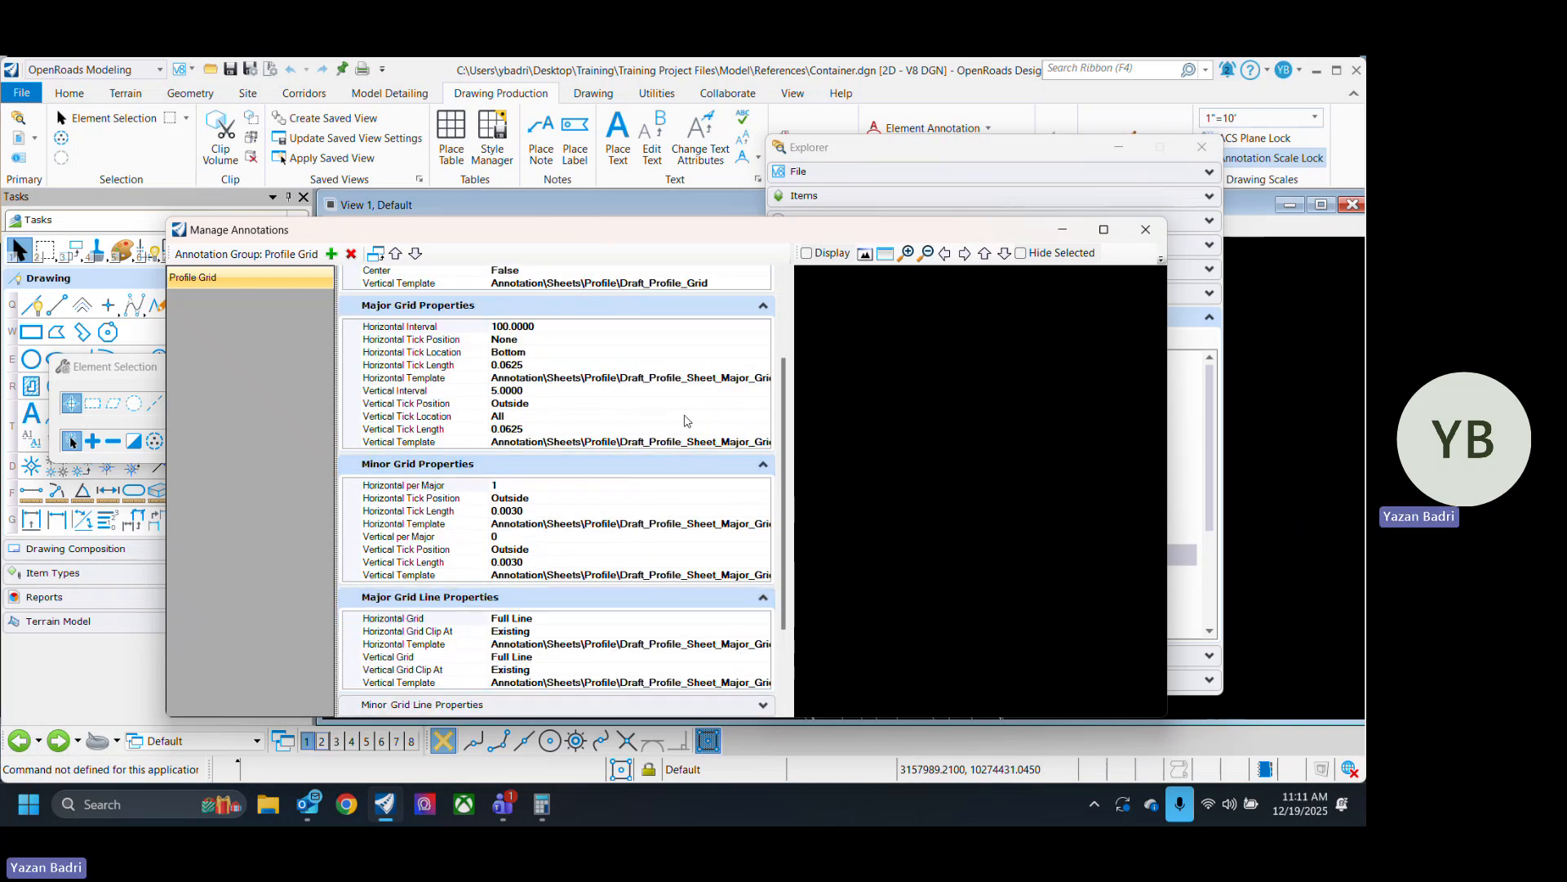
{"action": "scroll", "coordinate": [686, 413], "scroll_direction": "up", "scroll_amount": 2}
{"action": "left_click", "coordinate": [806, 253]}
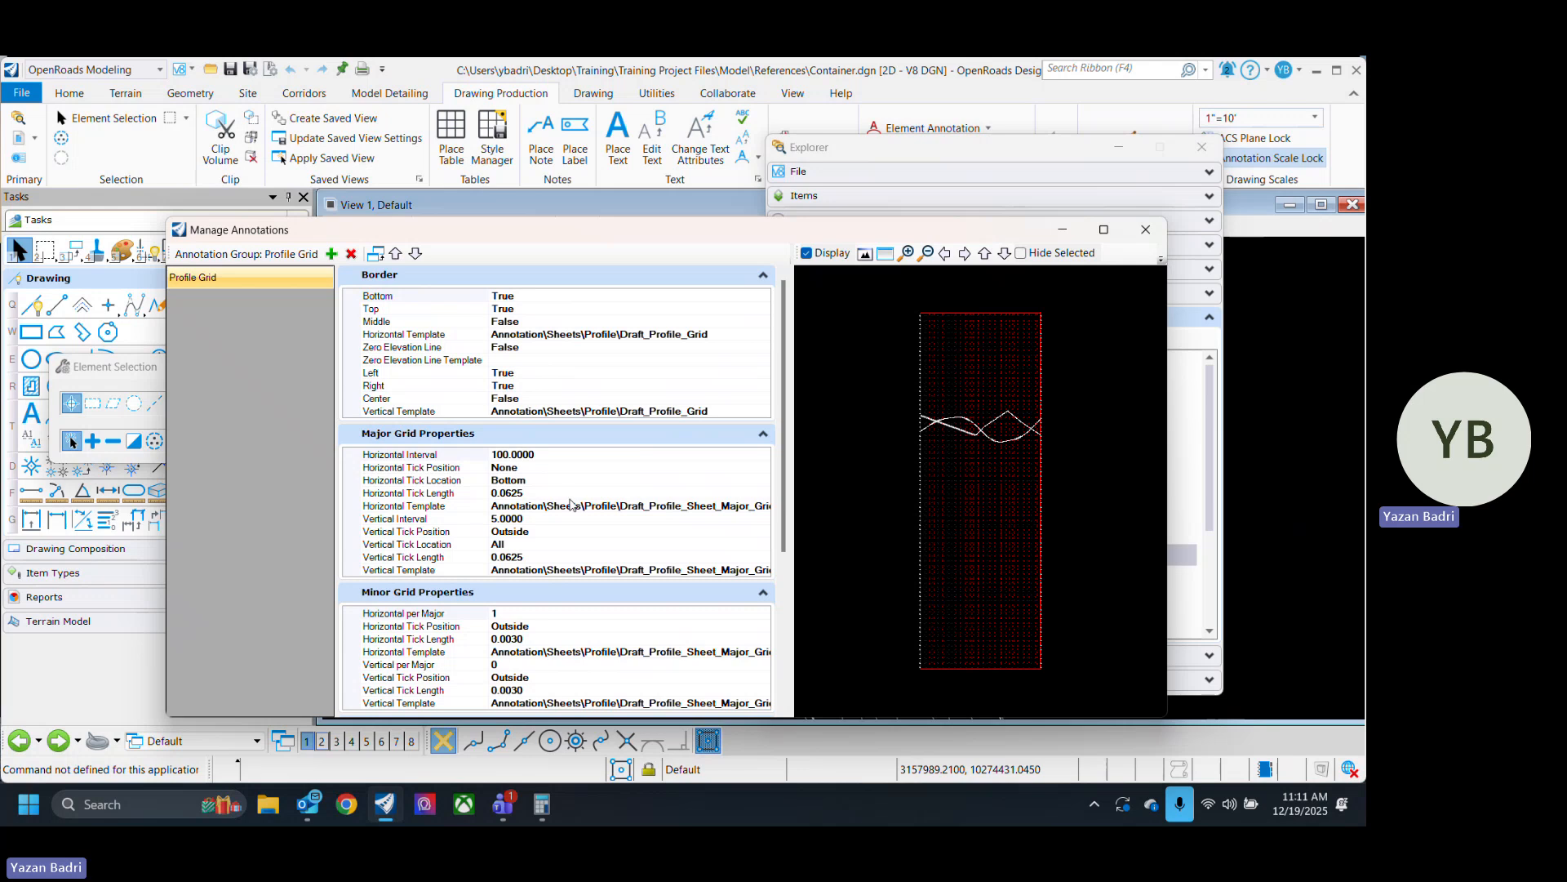
Review the Profile Grid's vertical interval, minor grid and grid line settings, and collapse the Major Grid Line Properties.
{"action": "left_click", "coordinate": [554, 520]}
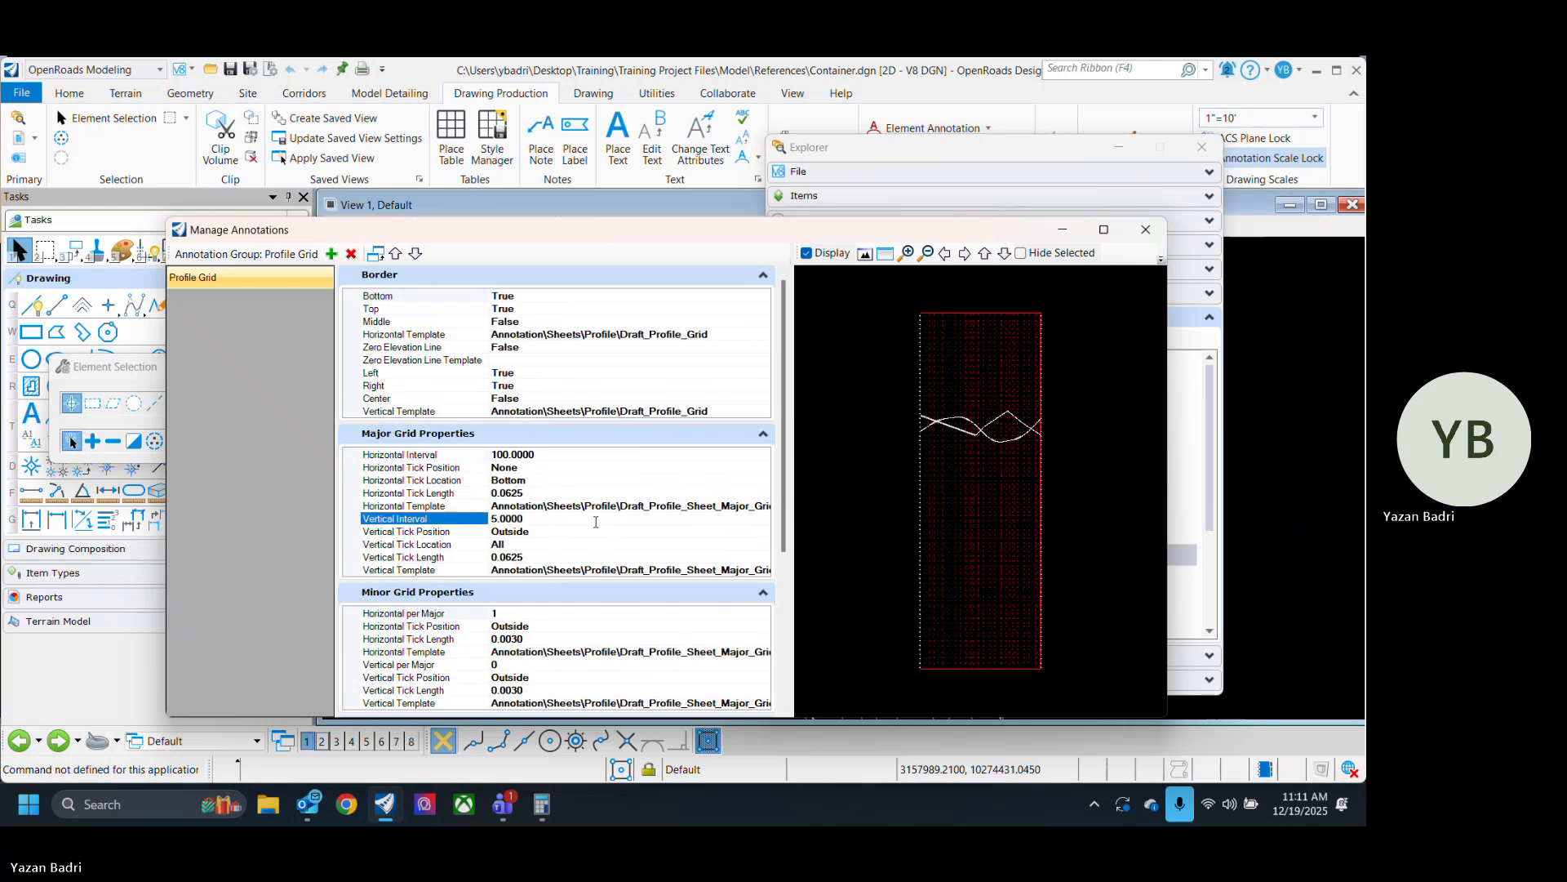
{"action": "scroll", "coordinate": [599, 538], "scroll_direction": "down", "scroll_amount": 3}
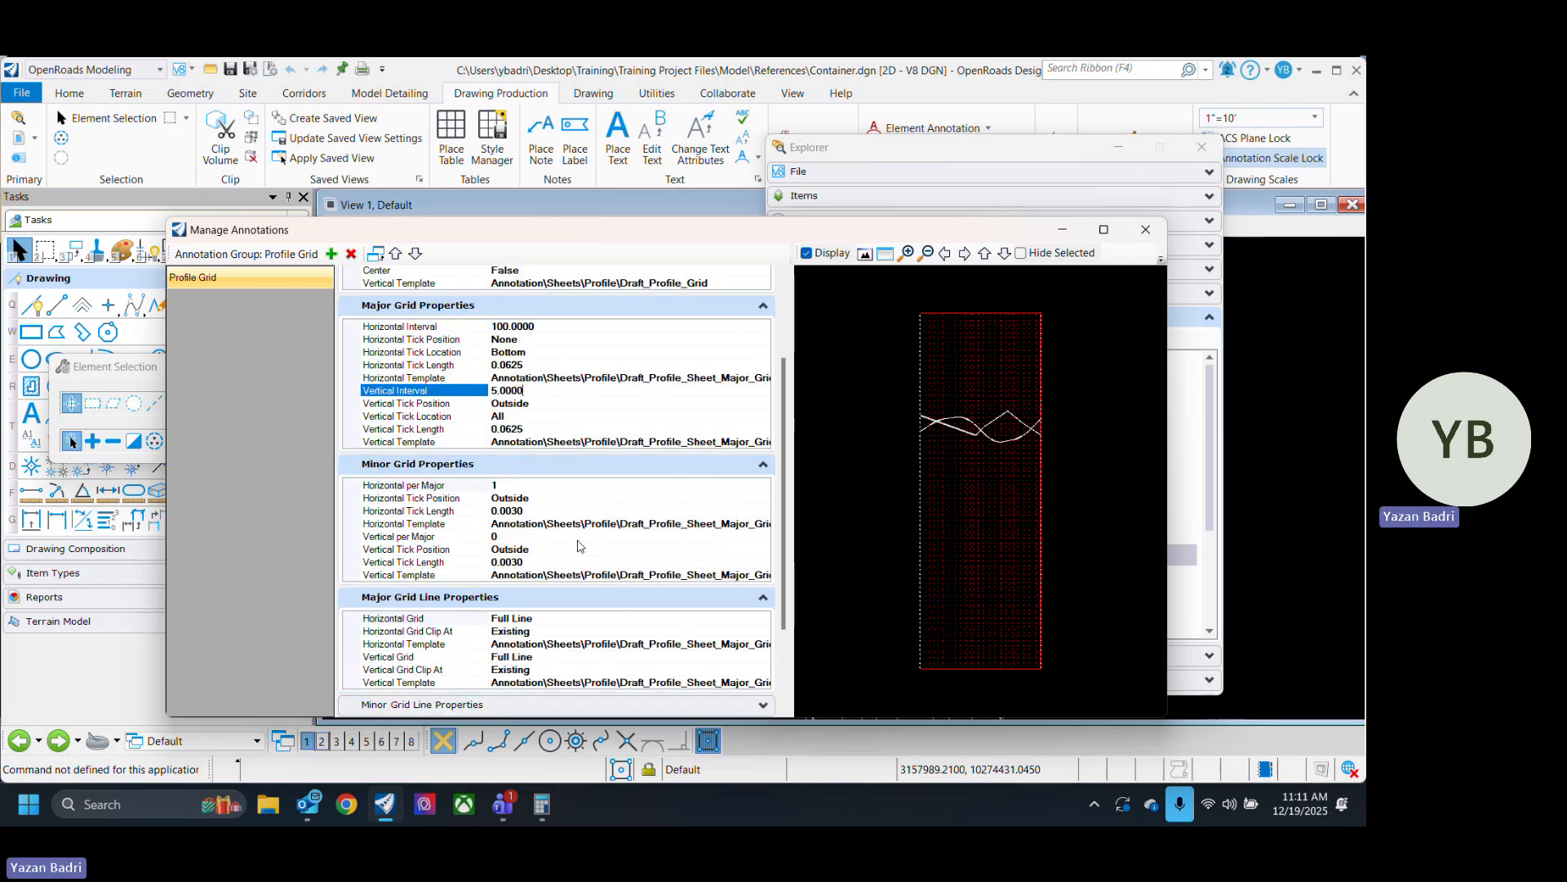
{"action": "scroll", "coordinate": [612, 431], "scroll_direction": "up", "scroll_amount": 3}
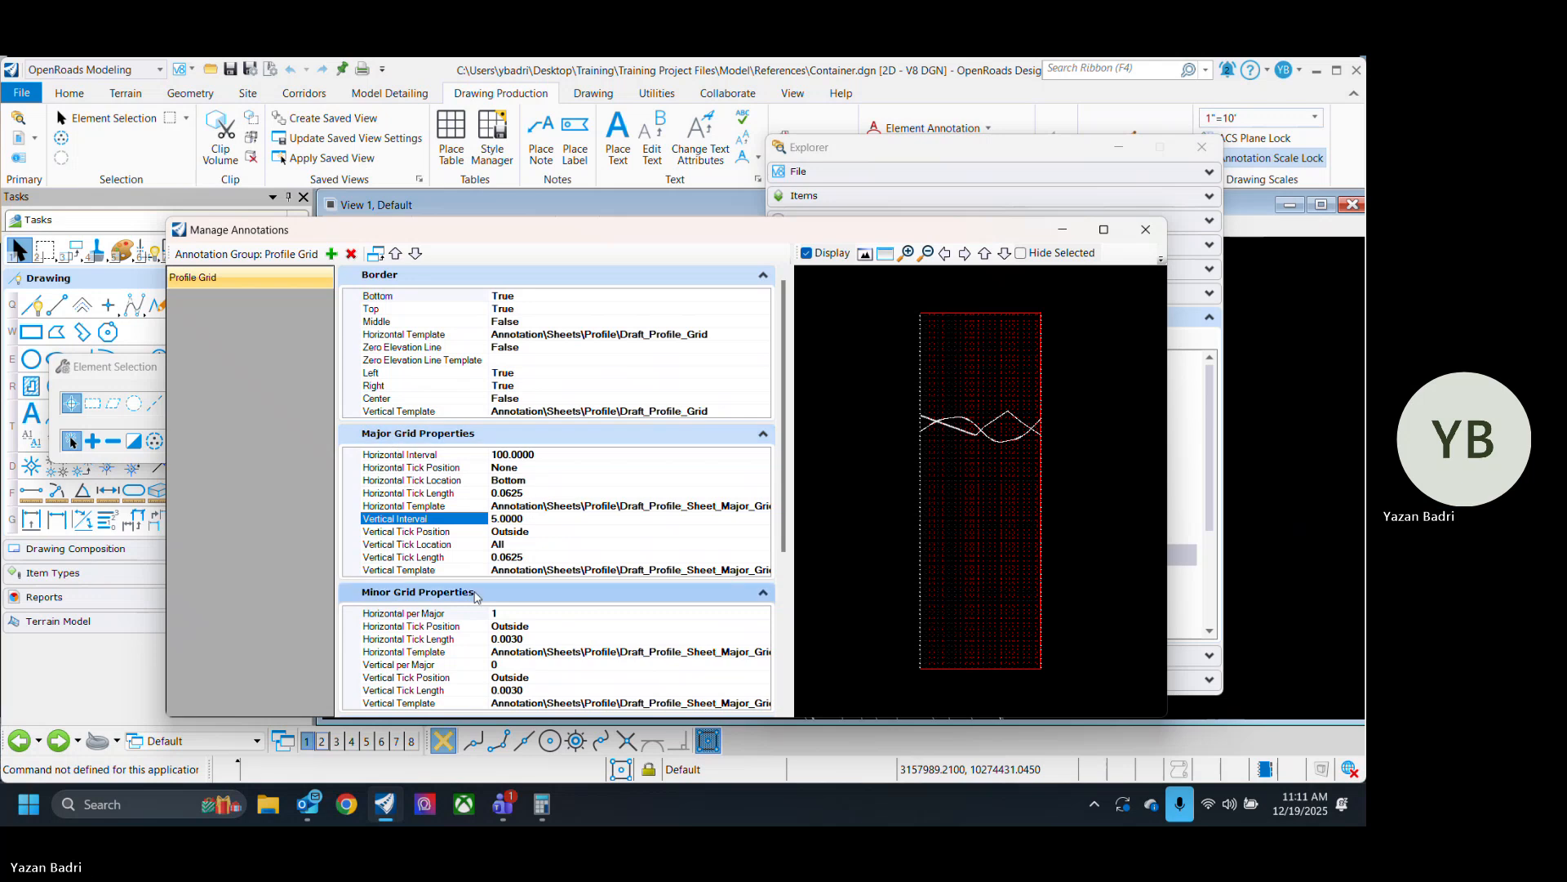
{"action": "scroll", "coordinate": [562, 495], "scroll_direction": "down", "scroll_amount": 1}
{"action": "scroll", "coordinate": [563, 495], "scroll_direction": "down", "scroll_amount": 3}
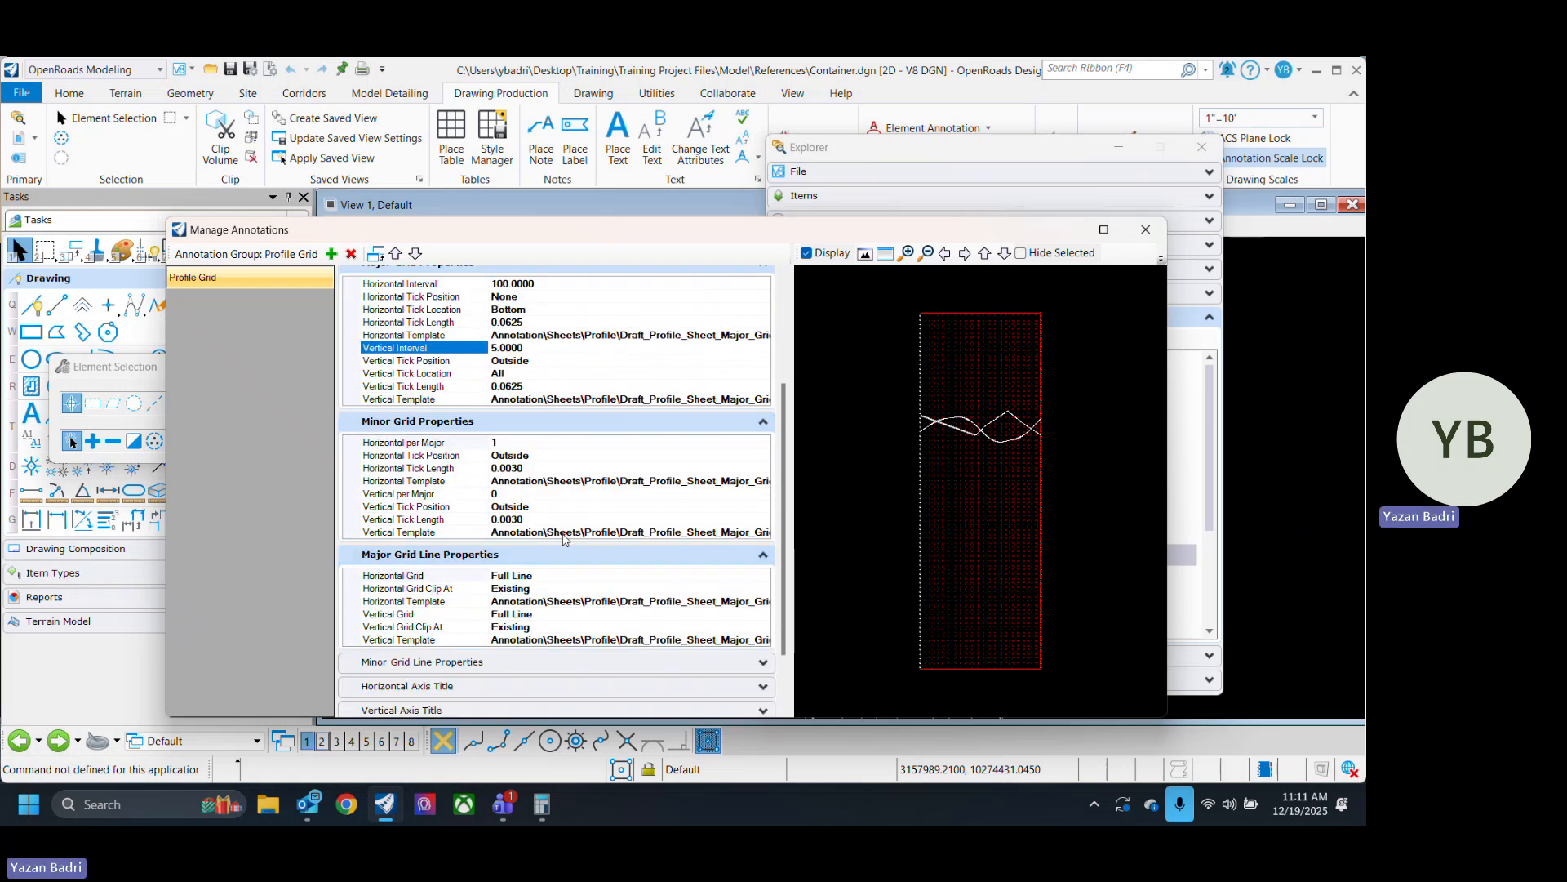
{"action": "scroll", "coordinate": [494, 563], "scroll_direction": "down", "scroll_amount": 2}
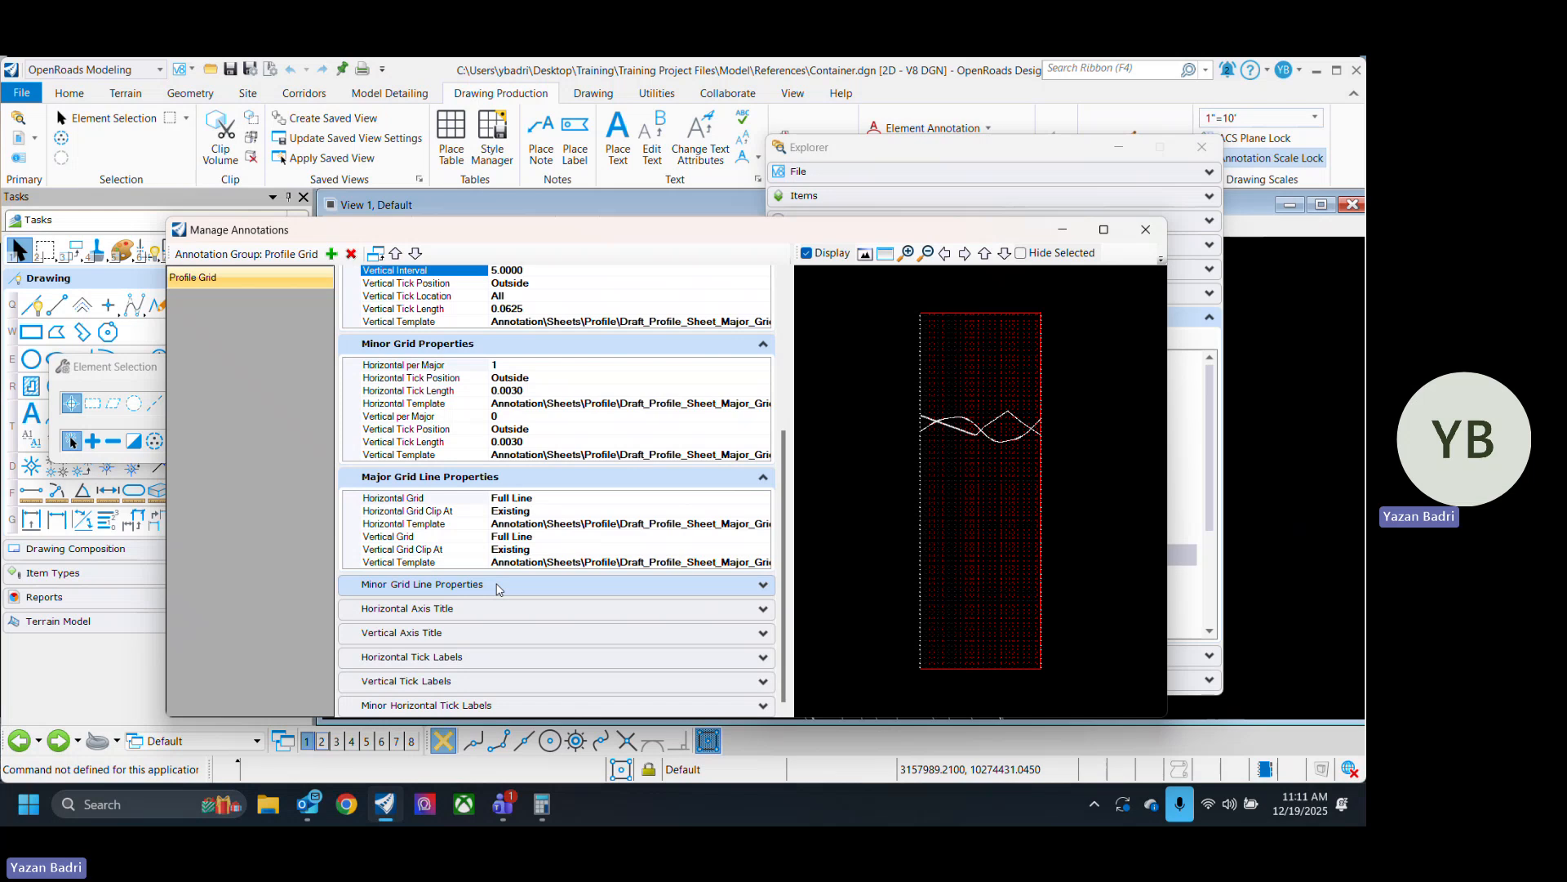
{"action": "scroll", "coordinate": [571, 523], "scroll_direction": "up", "scroll_amount": 5}
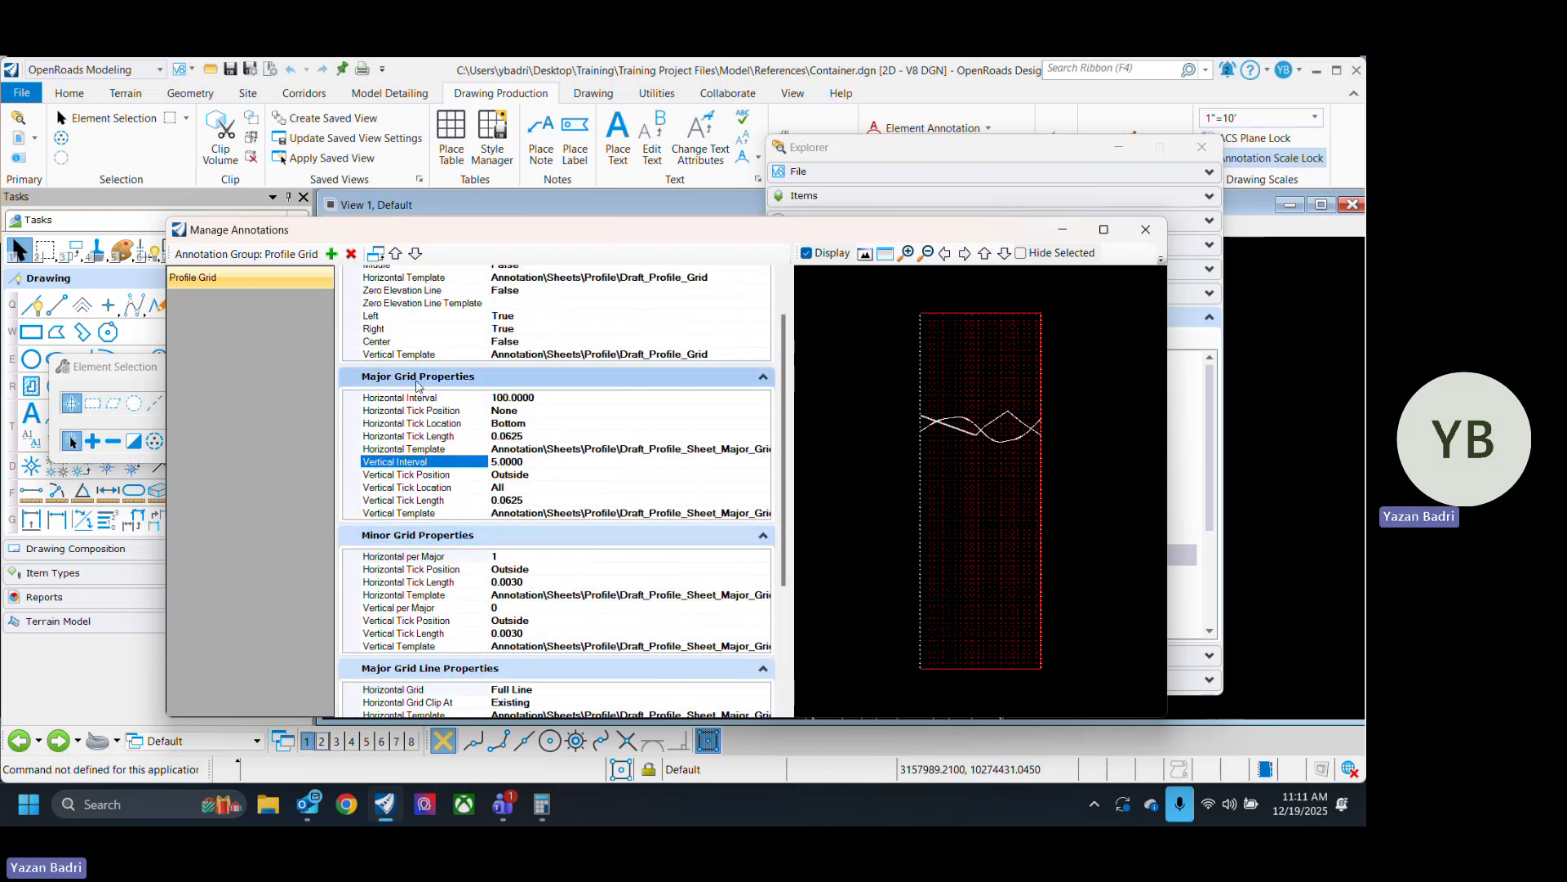
{"action": "left_click", "coordinate": [614, 662]}
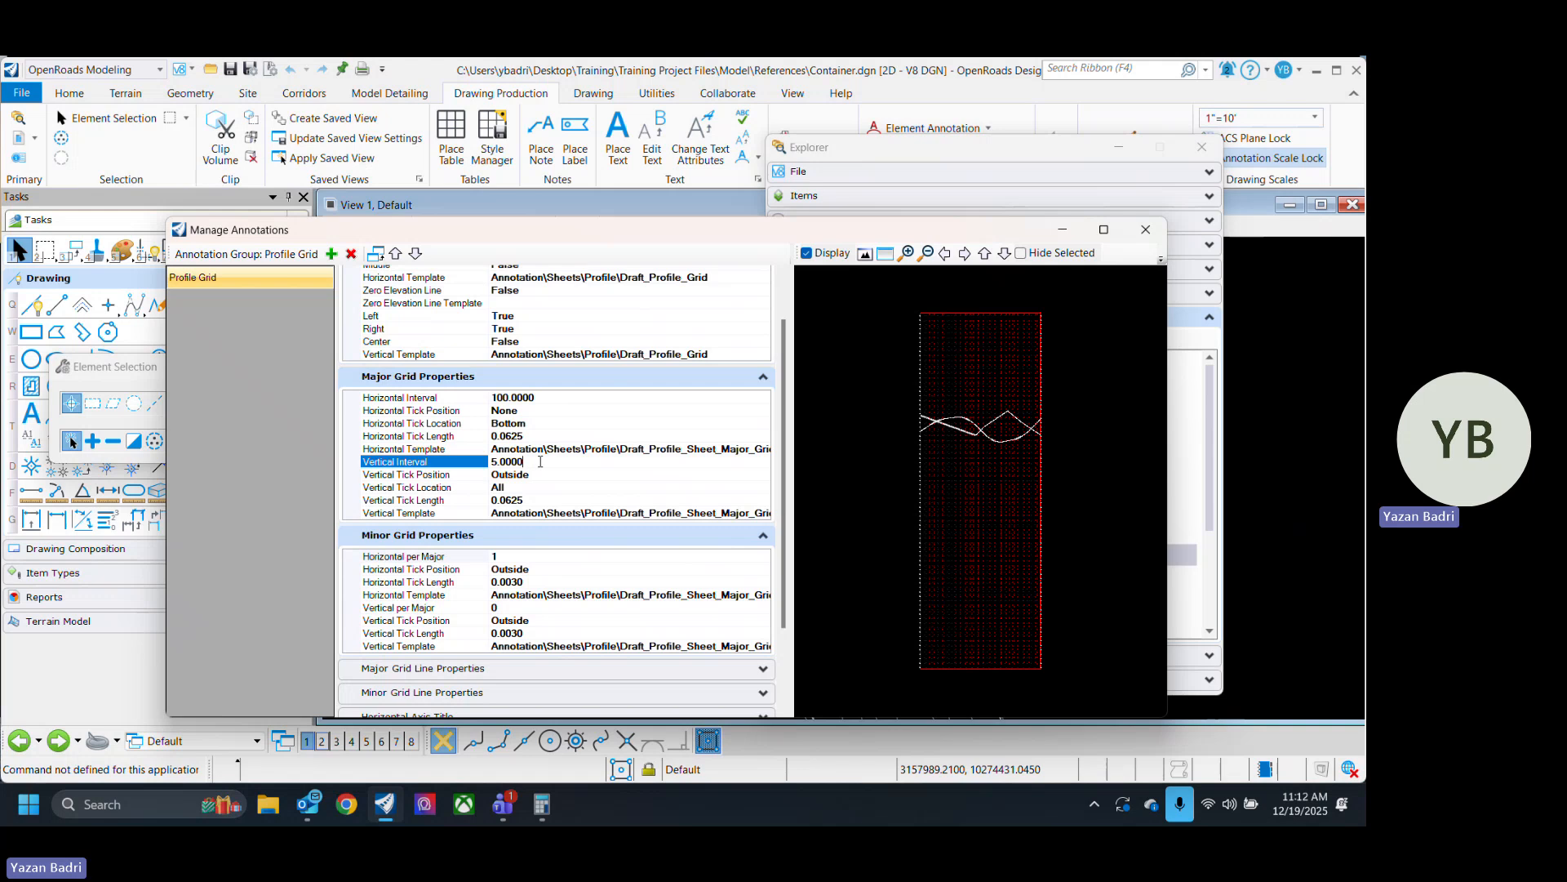
Set the Profile Grid's major vertical interval to 2 and horizontal interval to 20, and close the annotation manager and the Explorer.
{"action": "left_click_drag", "start_coordinate": [538, 463], "coordinate": [480, 464]}
{"action": "type", "text": "2"}
{"action": "left_click", "coordinate": [600, 439]}
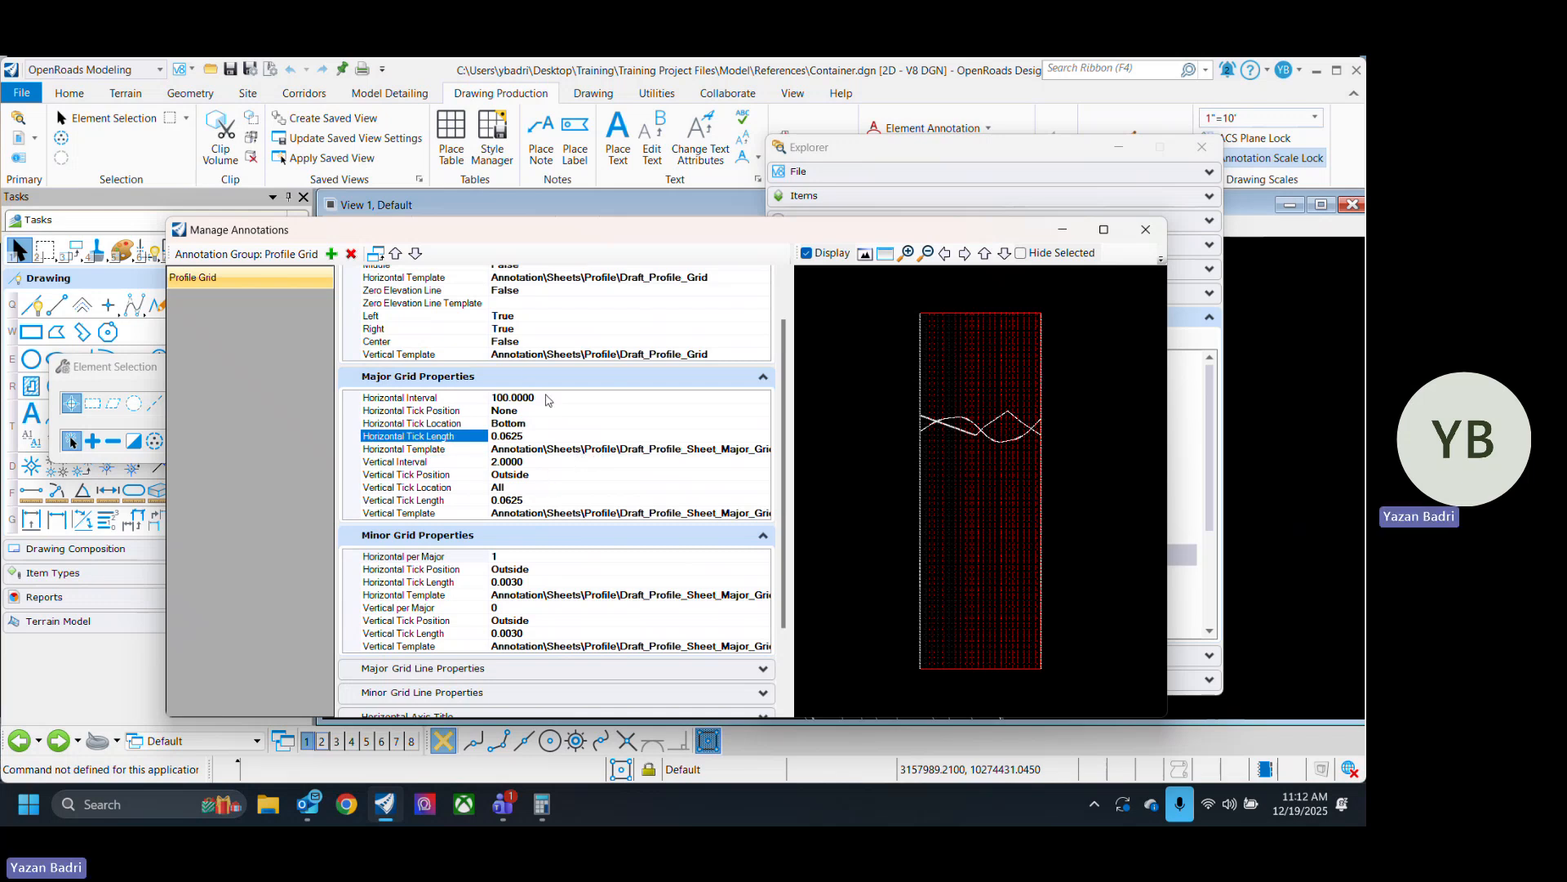
{"action": "left_click", "coordinate": [549, 398]}
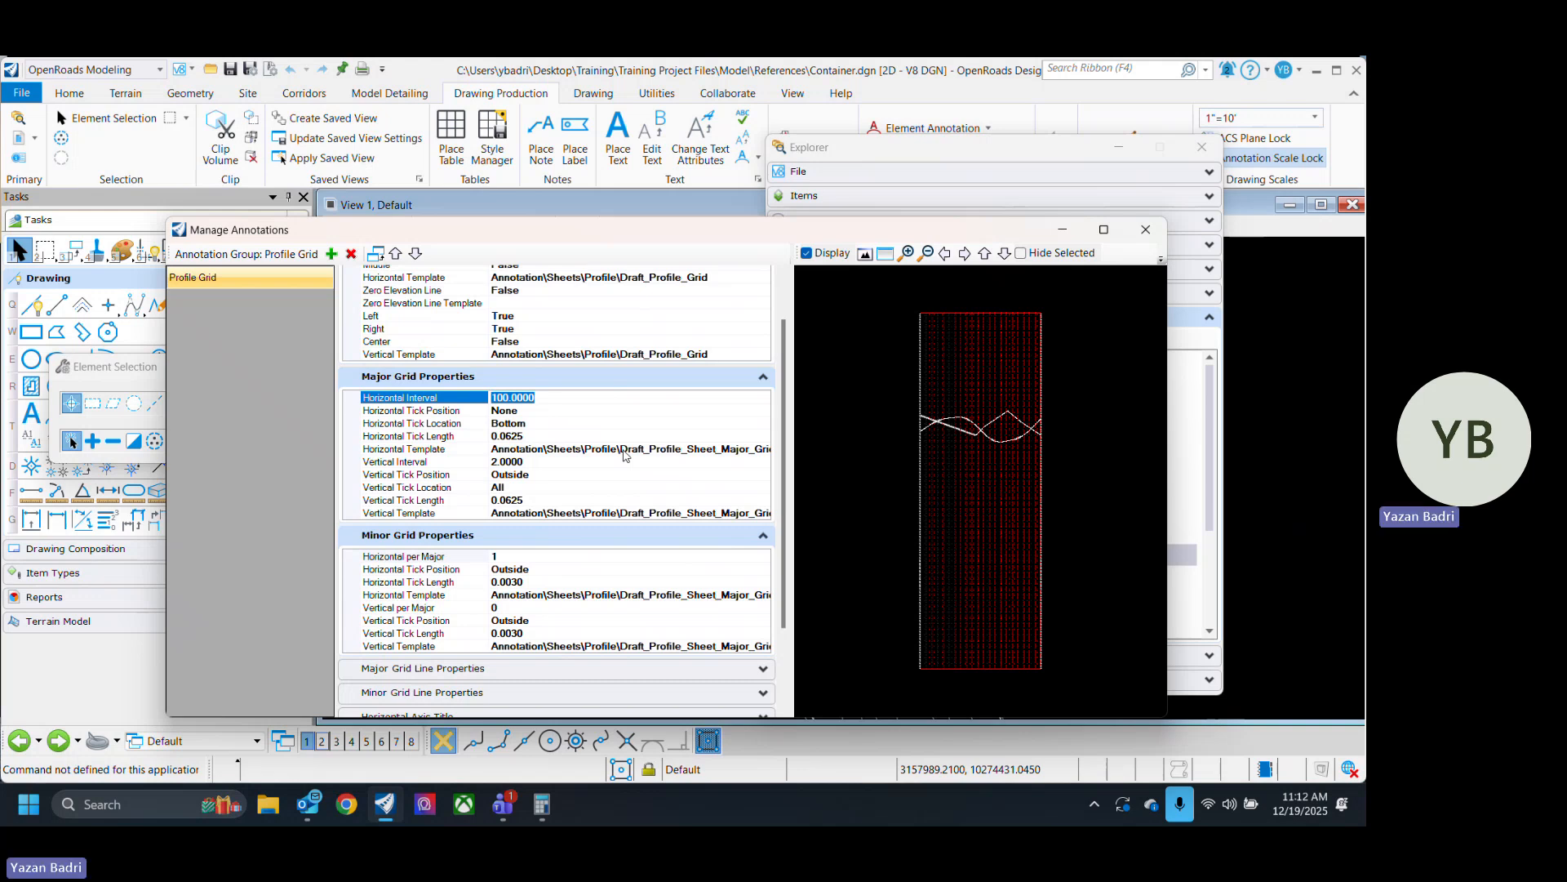
{"action": "type", "text": "20"}
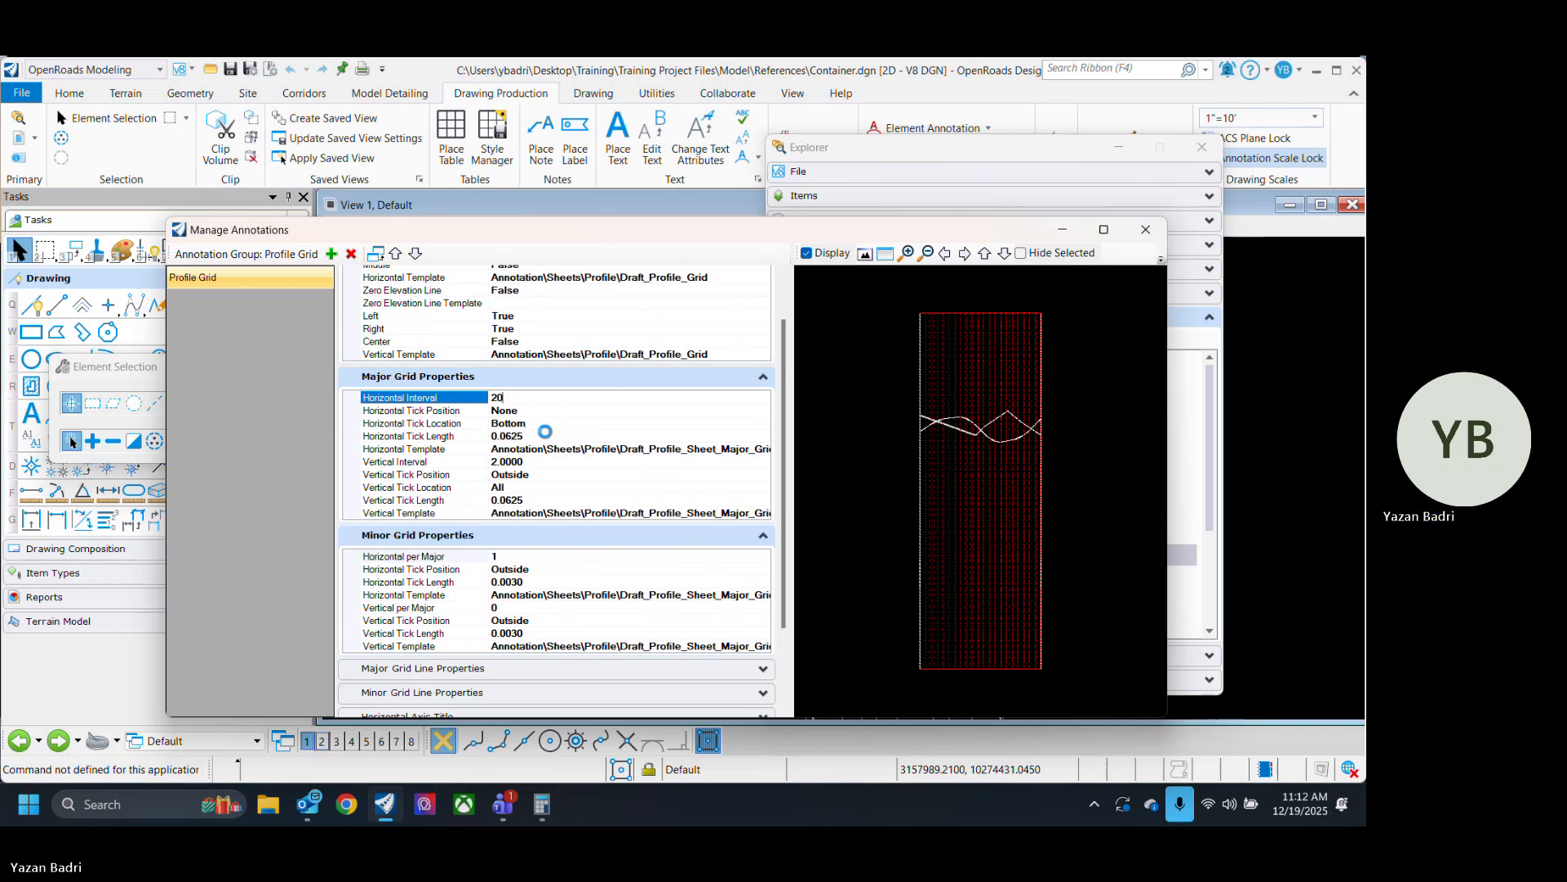
{"action": "left_click", "coordinate": [588, 437]}
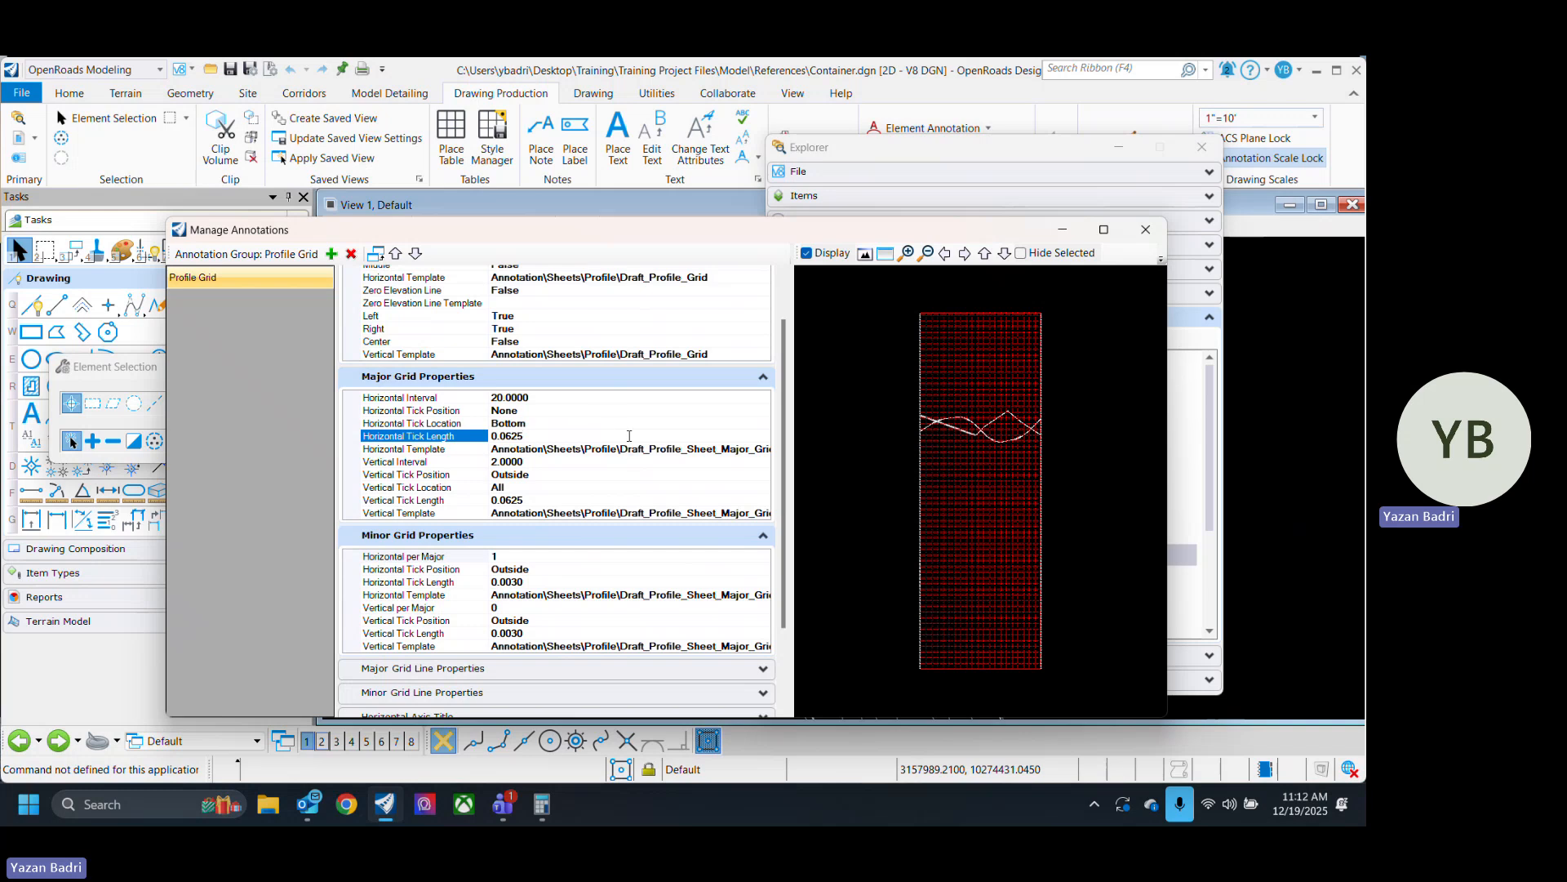
{"action": "left_click", "coordinate": [1142, 229]}
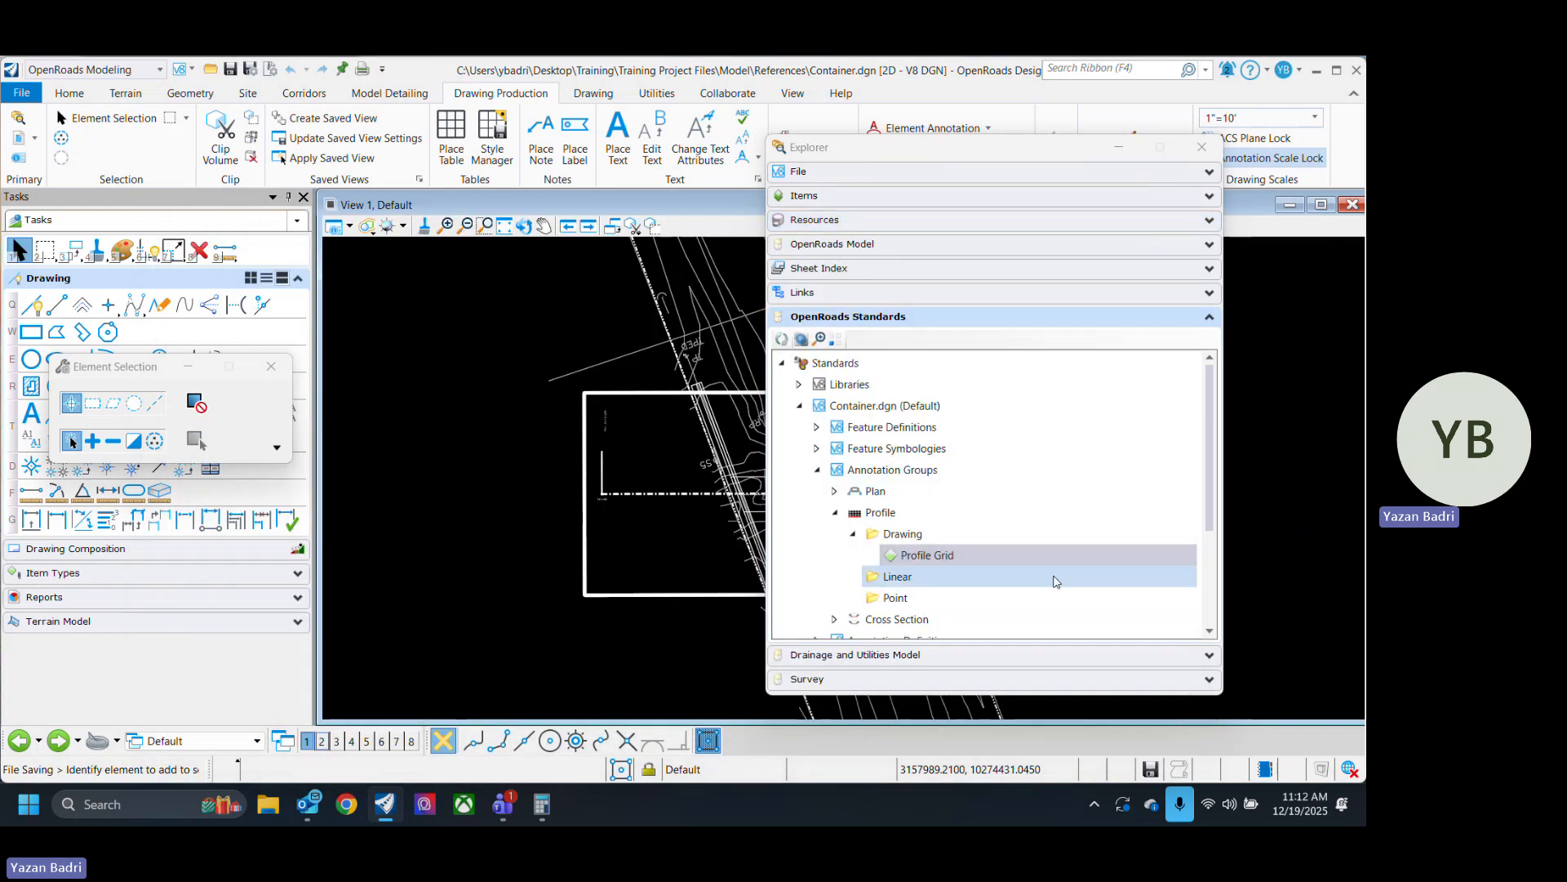
{"action": "left_click", "coordinate": [1202, 148]}
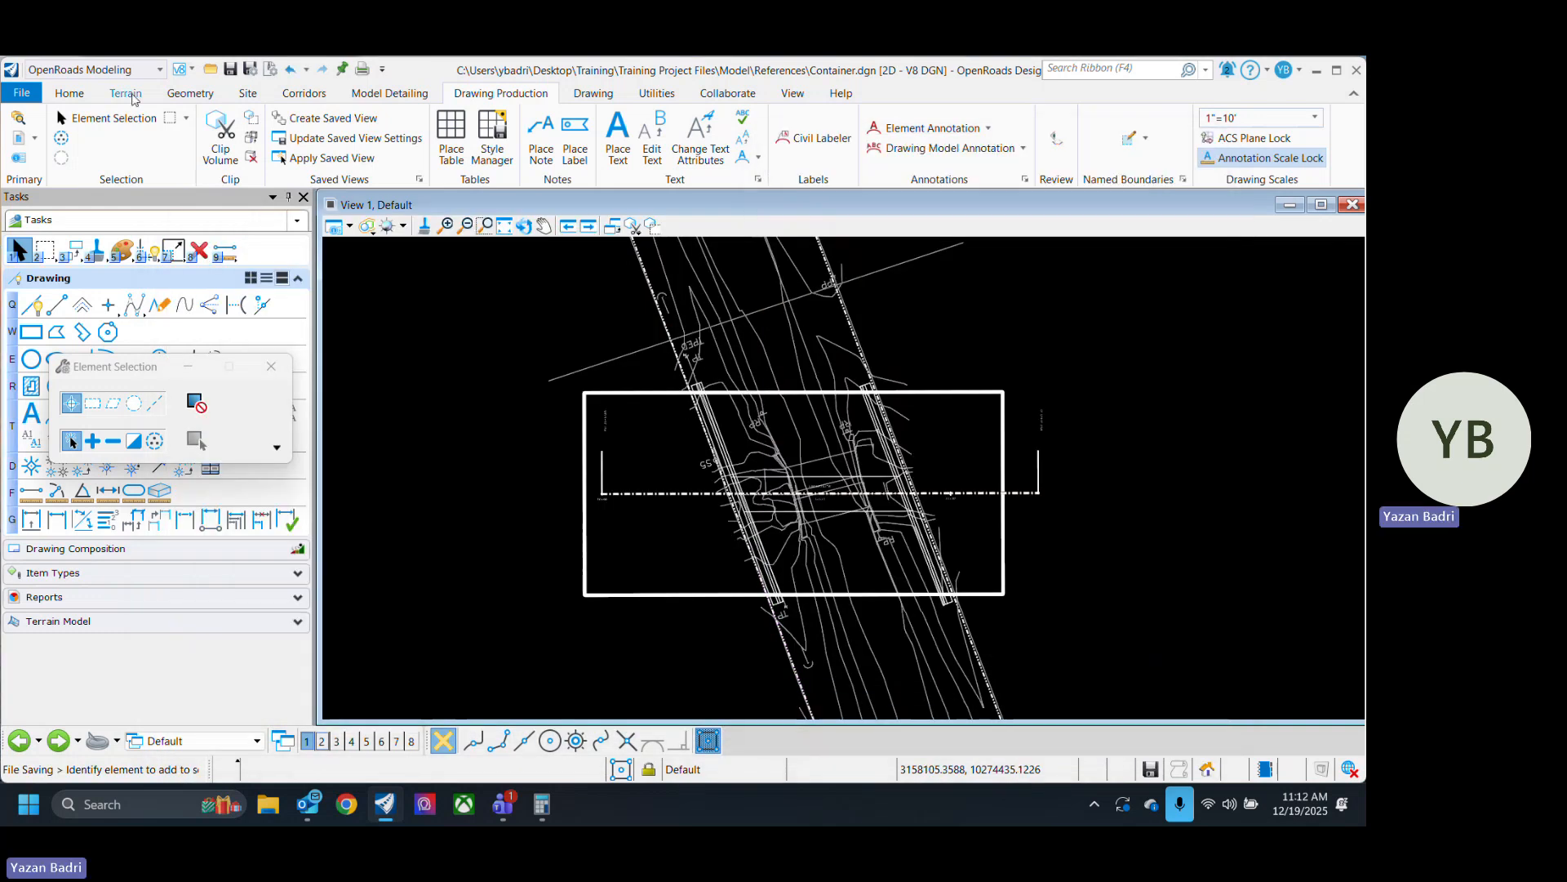
Open BL CL- - Plan 2.dgn from the Model\Sheets folder and switch to its Plan- - Profile 1 drawing model.
{"action": "left_click", "coordinate": [210, 69]}
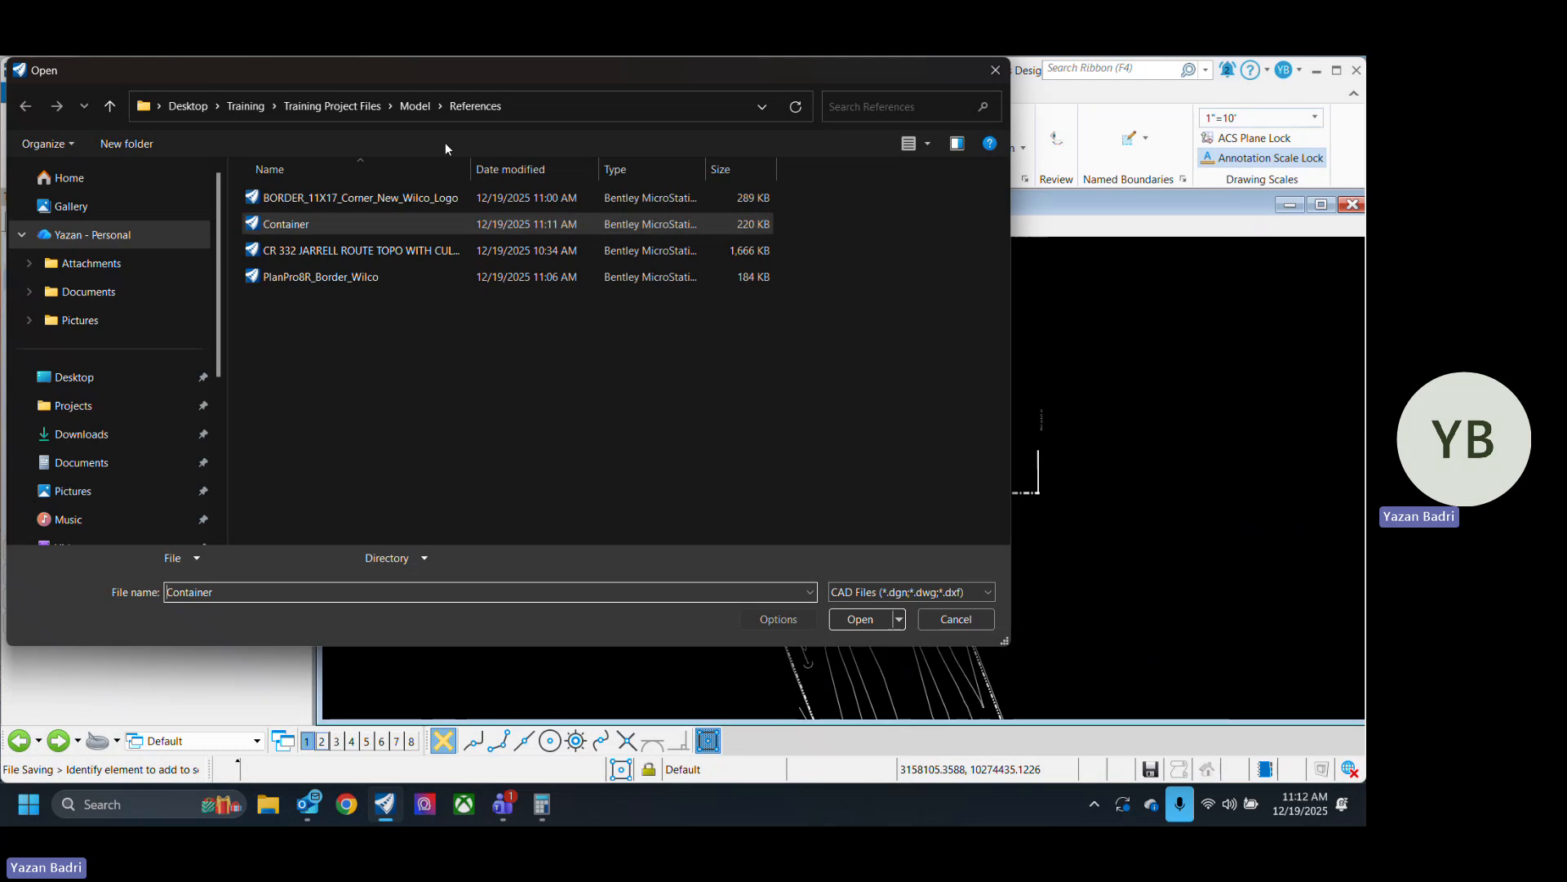
{"action": "left_click", "coordinate": [421, 107]}
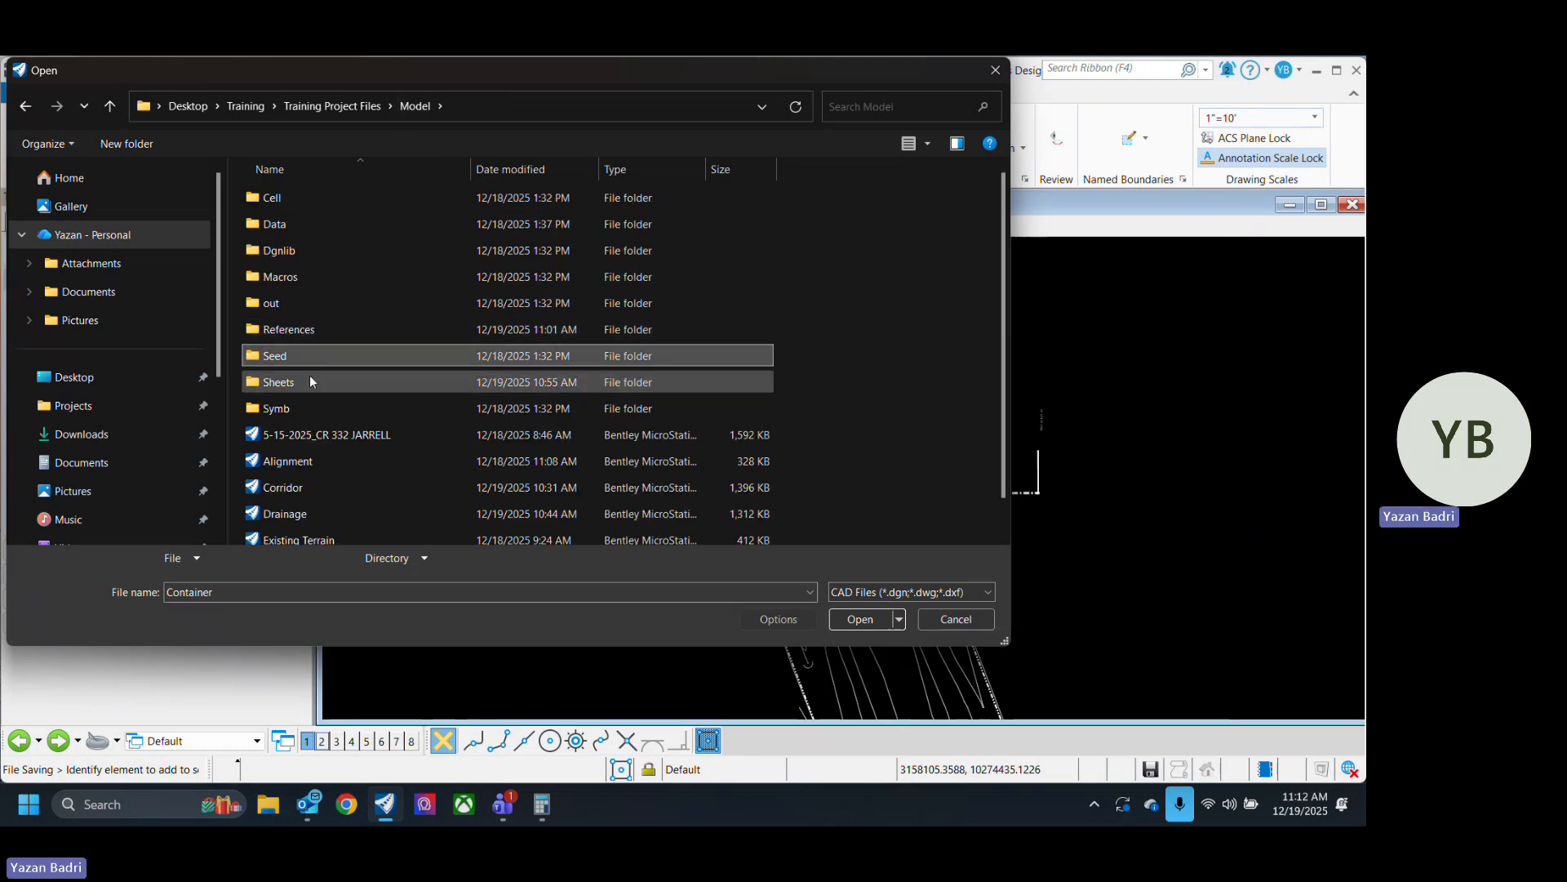
{"action": "double_click", "coordinate": [310, 378]}
{"action": "left_click", "coordinate": [327, 204]}
{"action": "left_click", "coordinate": [859, 619]}
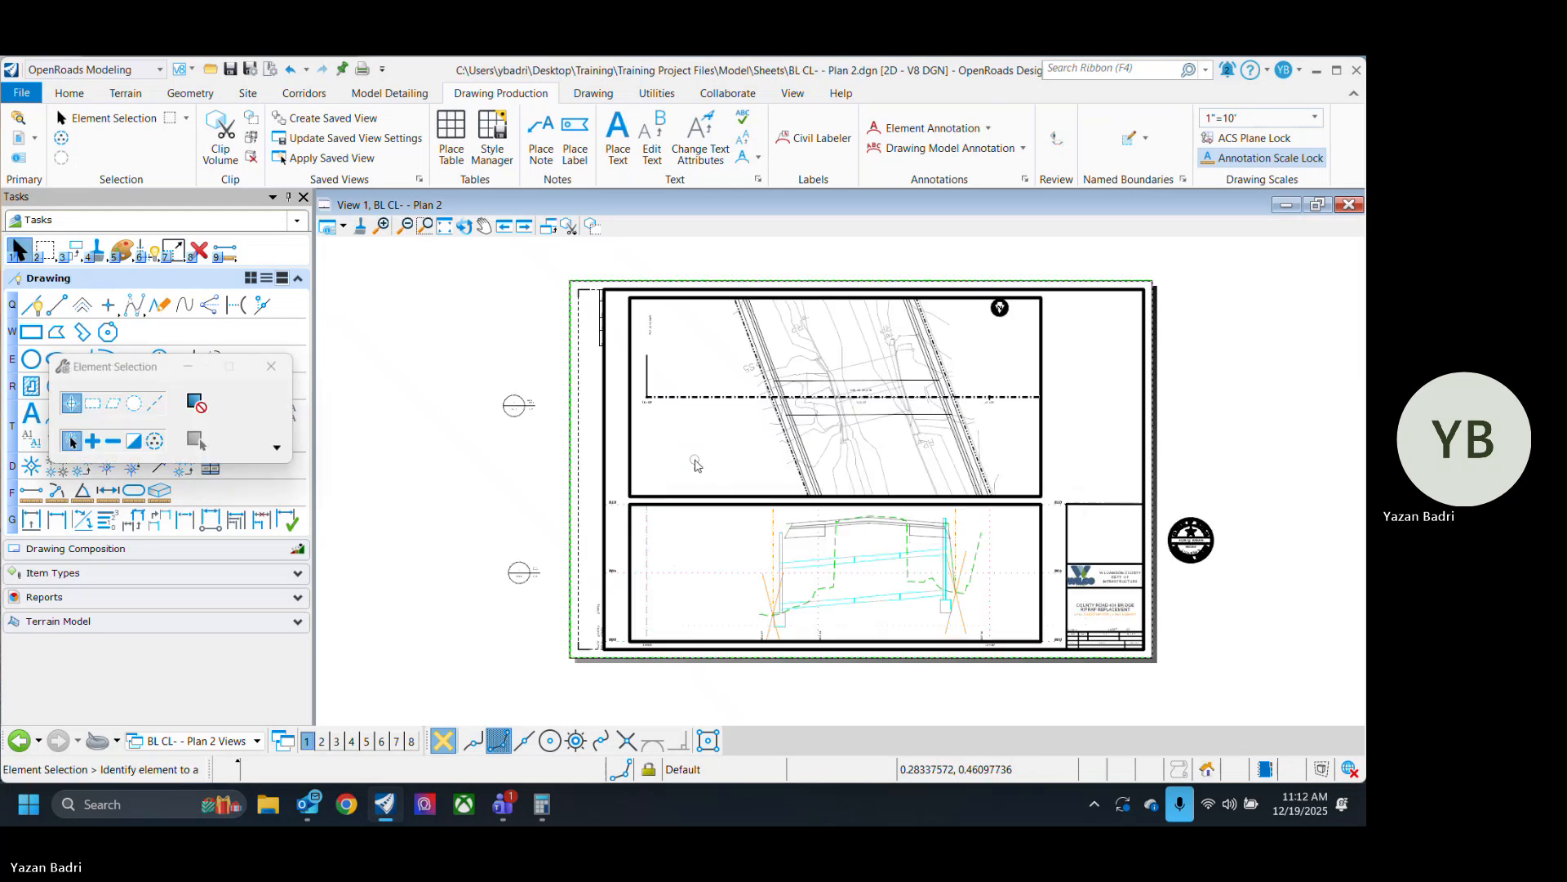
{"action": "left_click", "coordinate": [258, 740]}
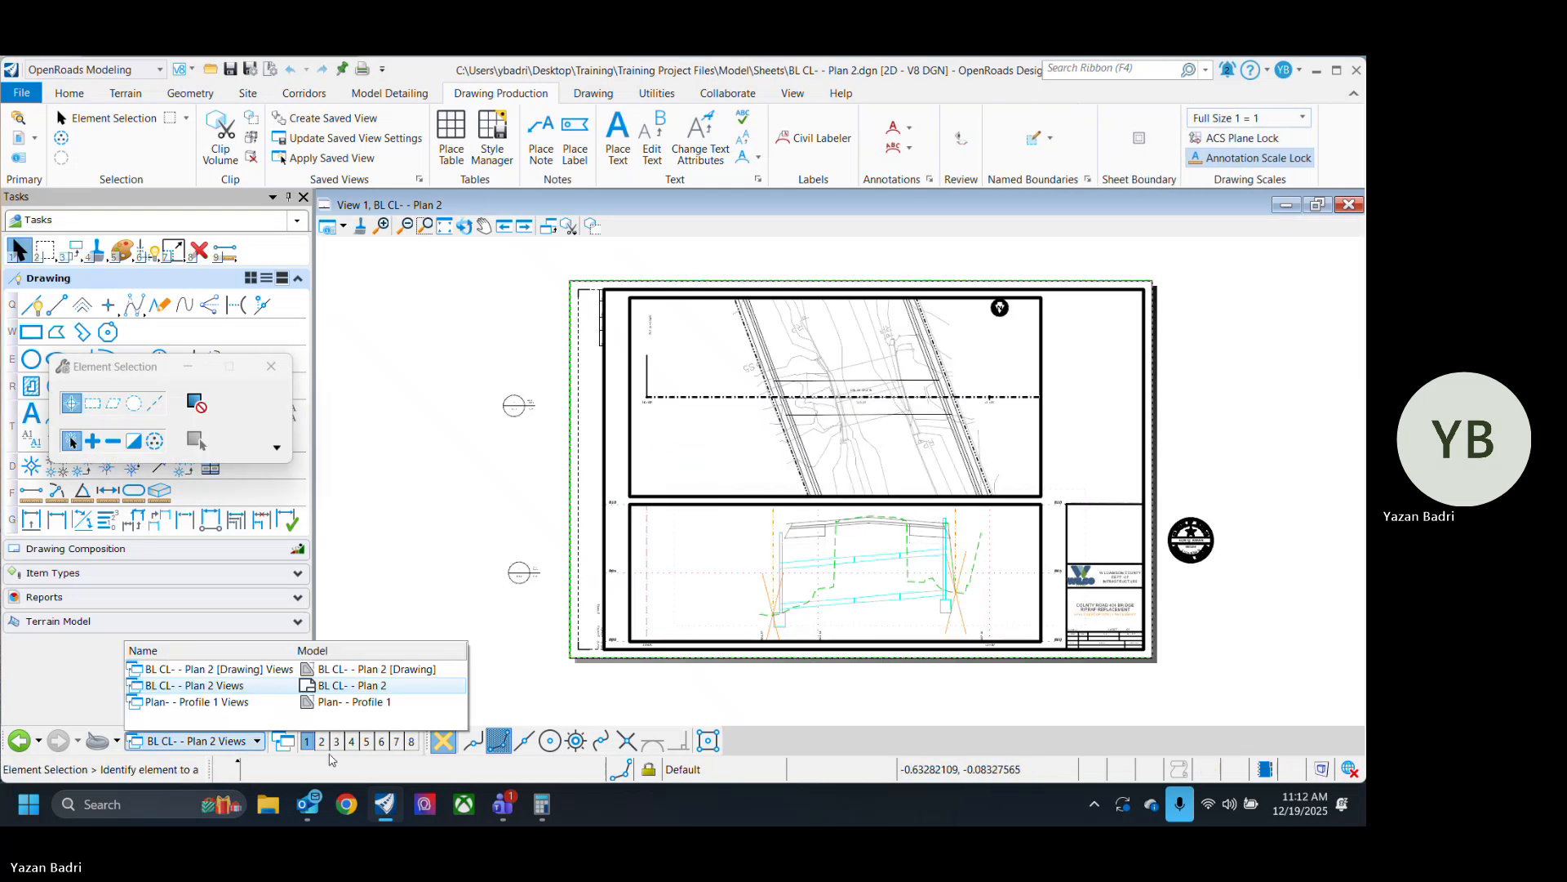
{"action": "left_click", "coordinate": [391, 700]}
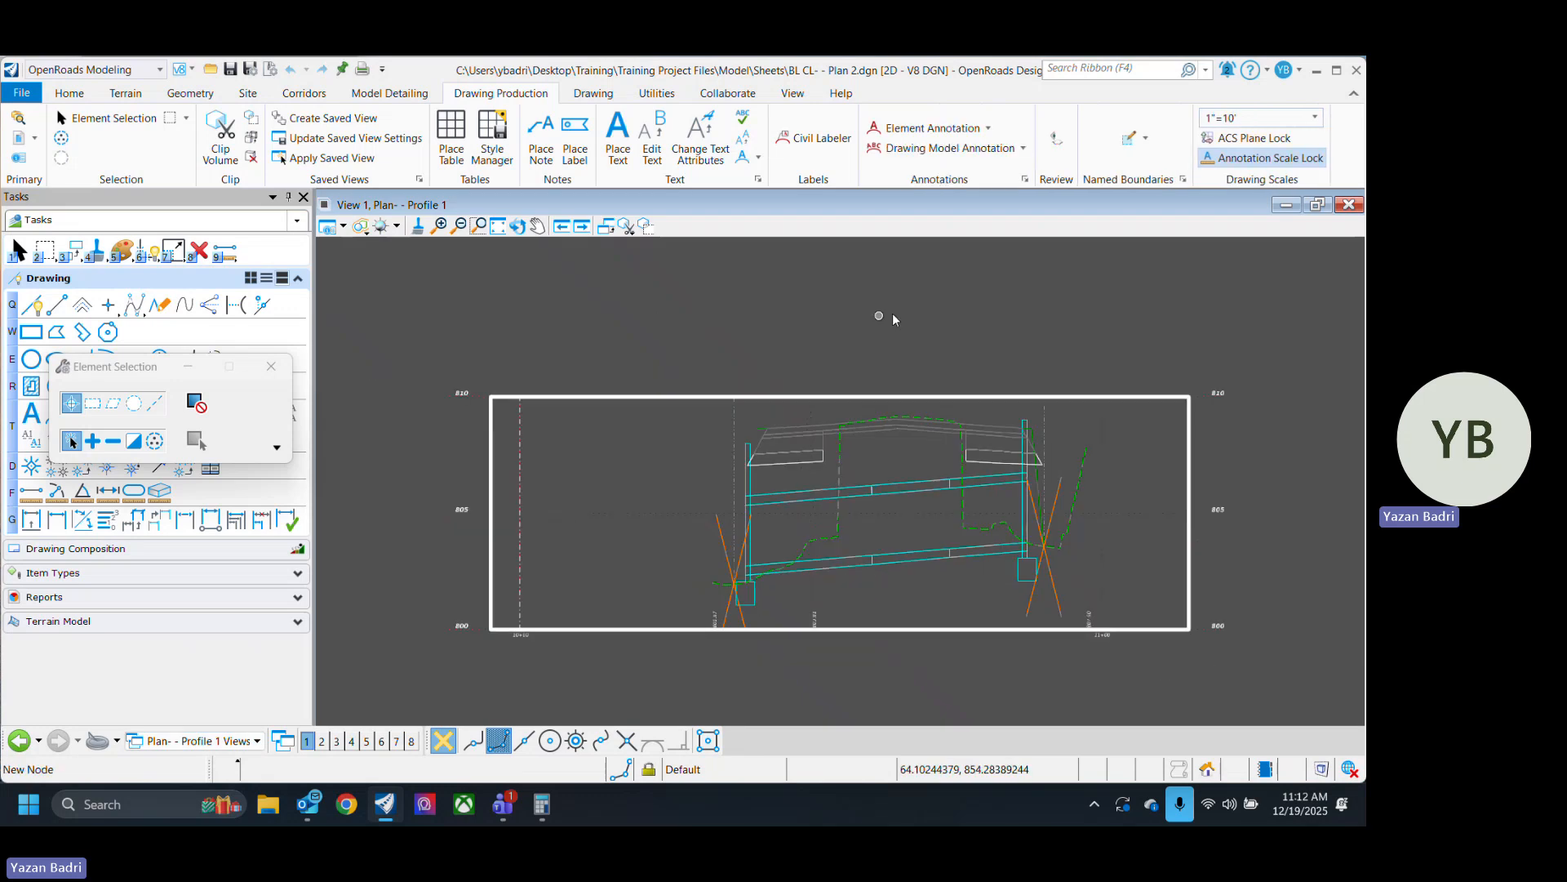
Remove the existing drawing model annotations from Plan- - Profile 1 only, leaving All Drawing Models set to No.
{"action": "left_click", "coordinate": [1022, 148]}
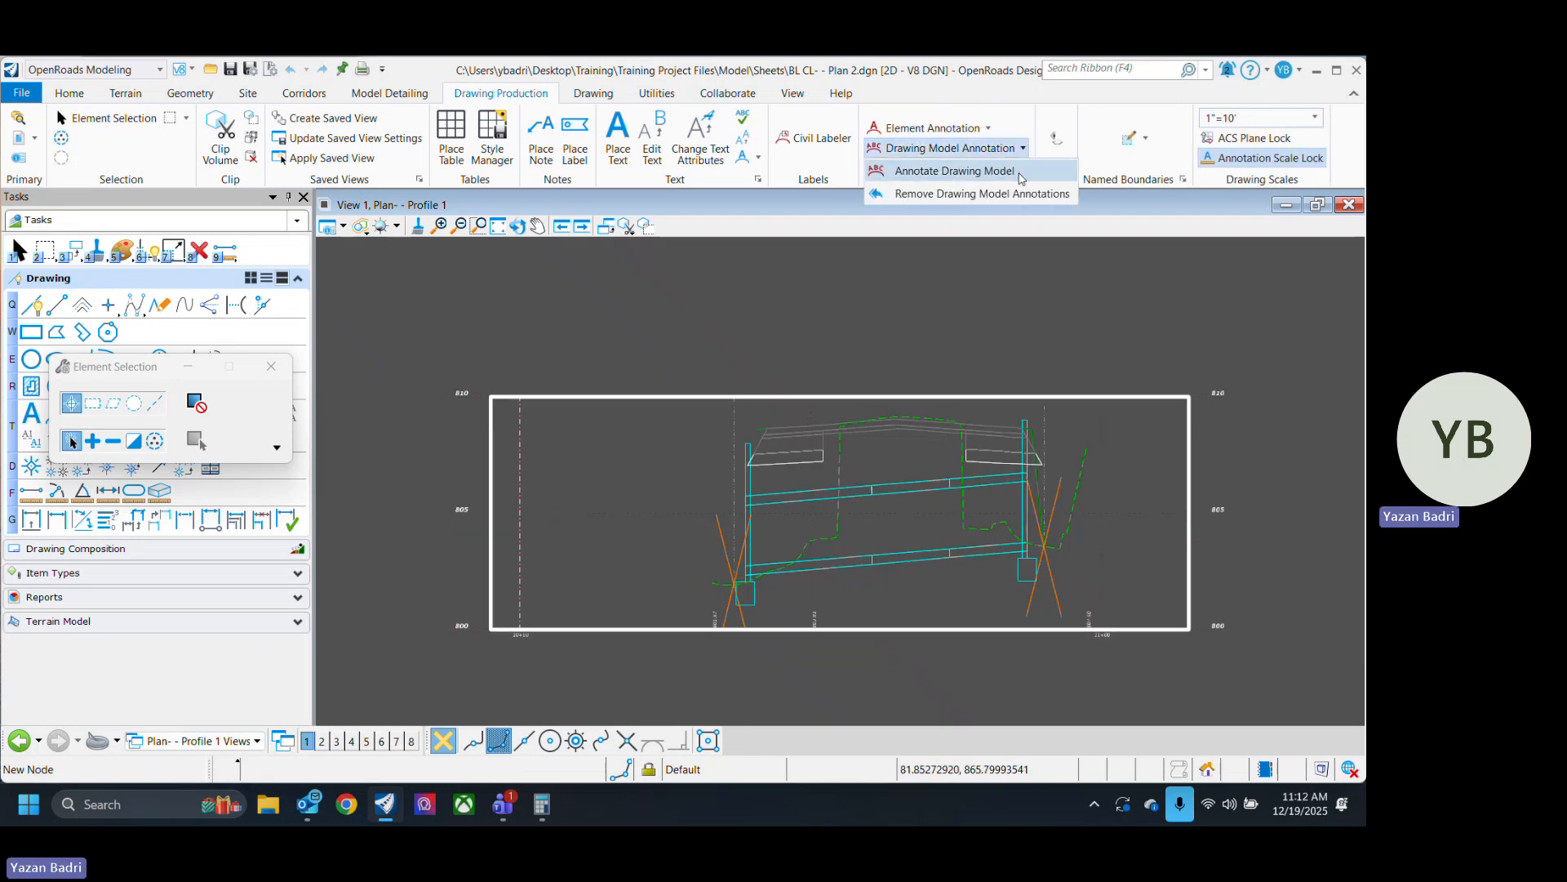
{"action": "left_click", "coordinate": [976, 194]}
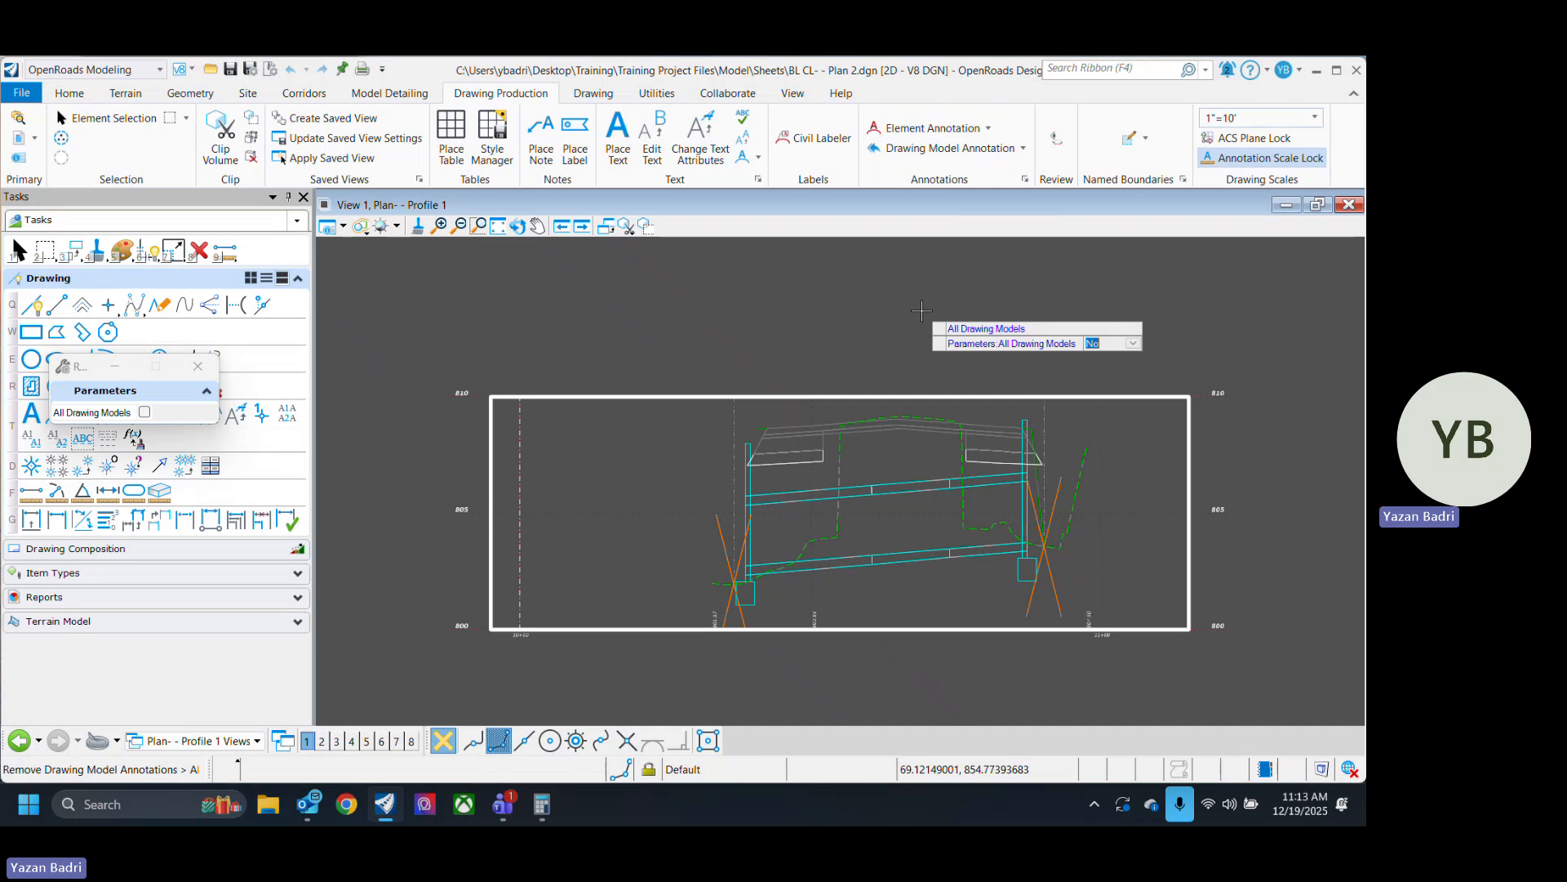
{"action": "key", "text": "Escape"}
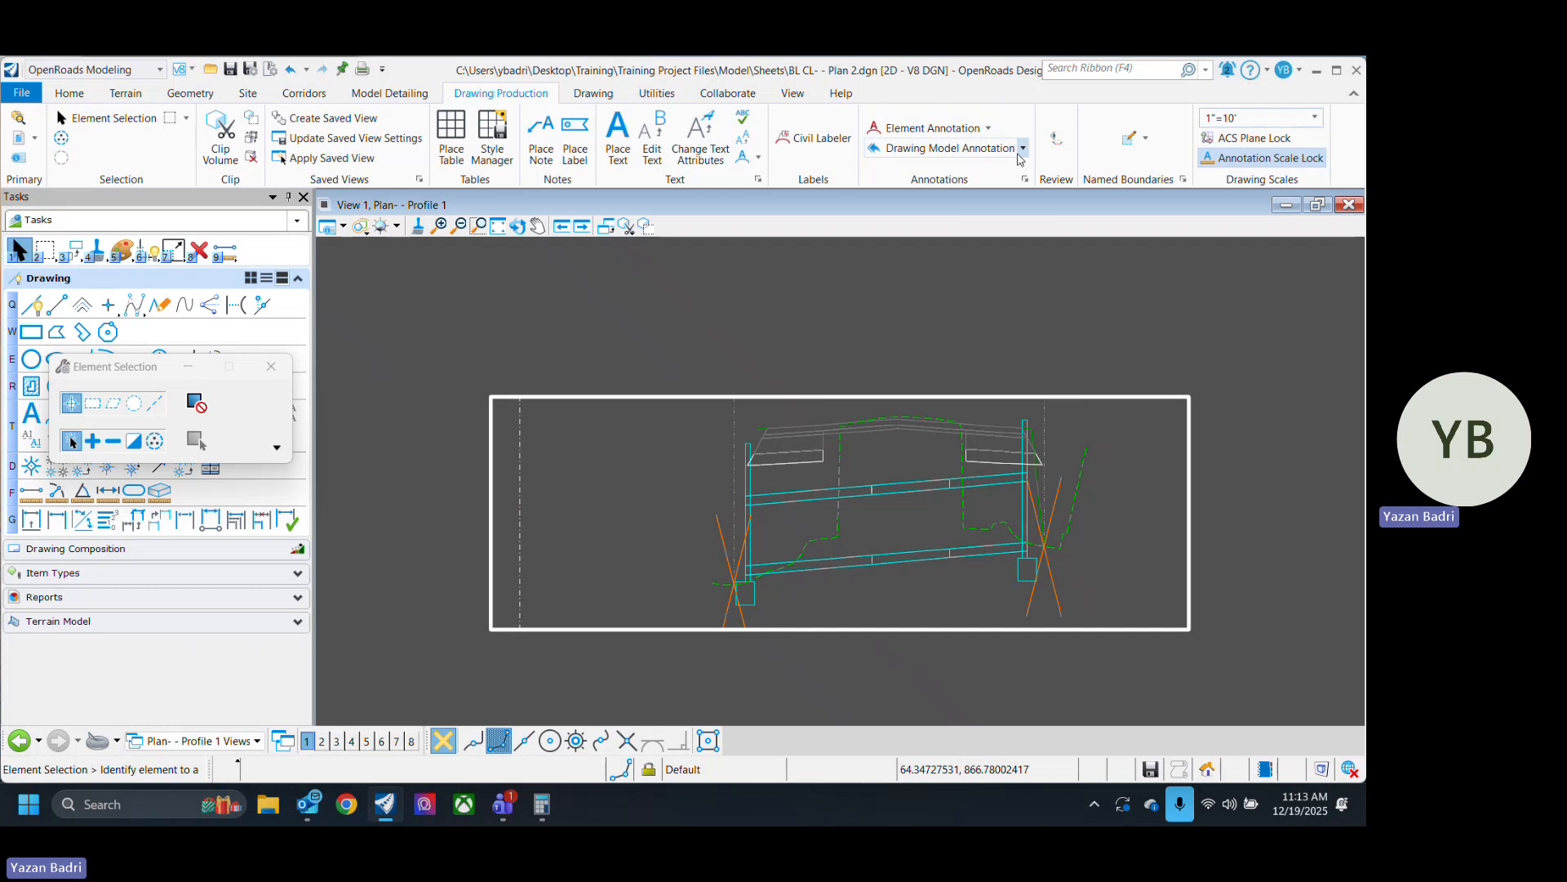
Annotate only the Plan- - Profile 1 drawing model with the Profile Grid annotation group, and check the new grid.
{"action": "left_click", "coordinate": [1023, 149]}
{"action": "left_click", "coordinate": [938, 165]}
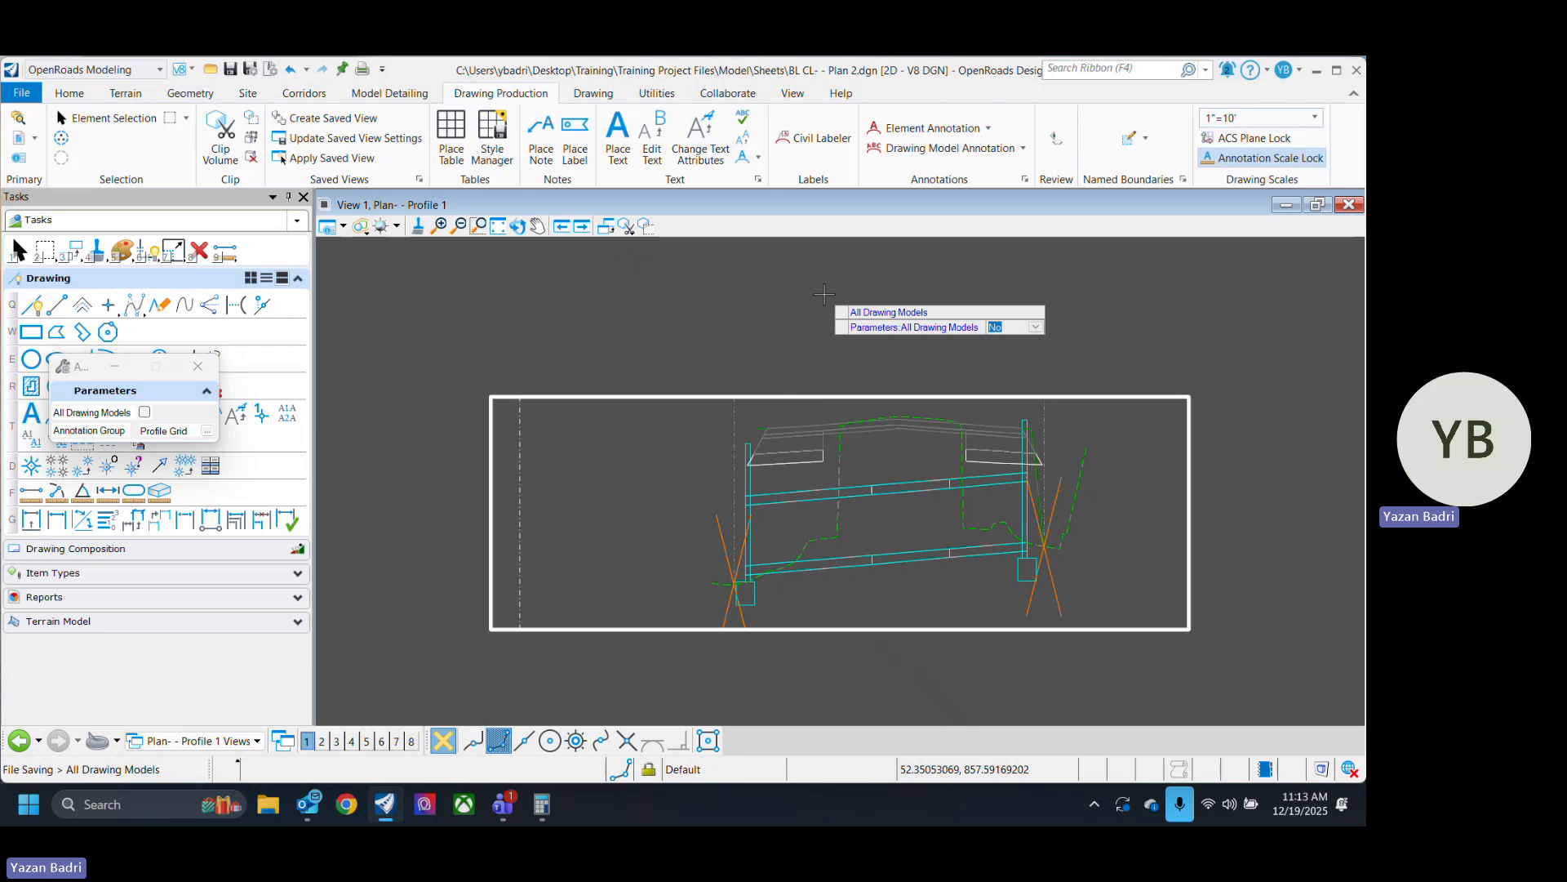
{"action": "left_click", "coordinate": [823, 293]}
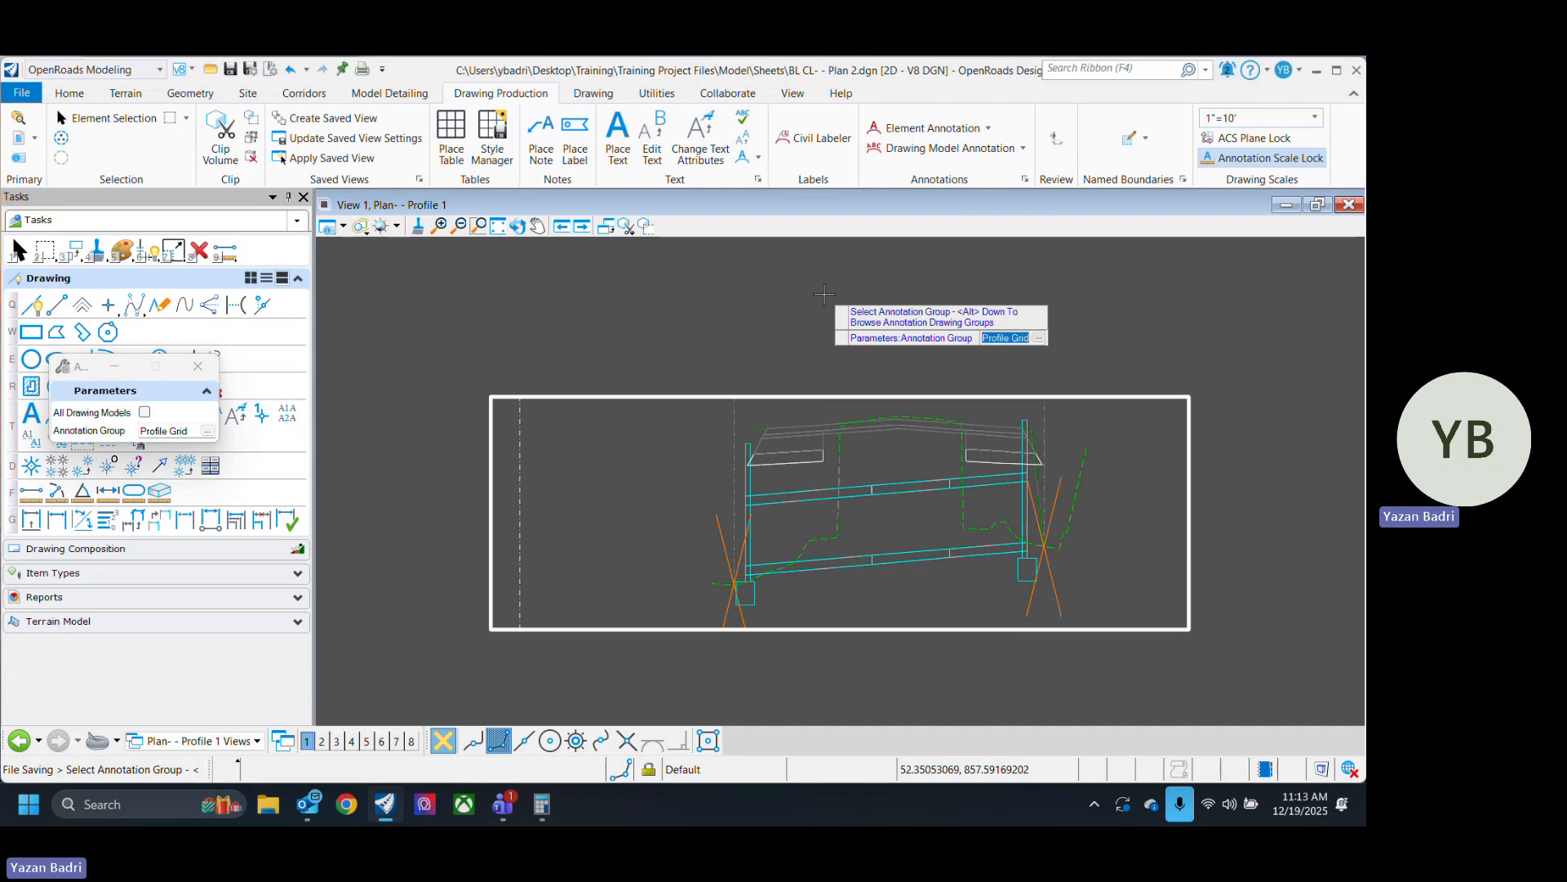
{"action": "left_click", "coordinate": [823, 293]}
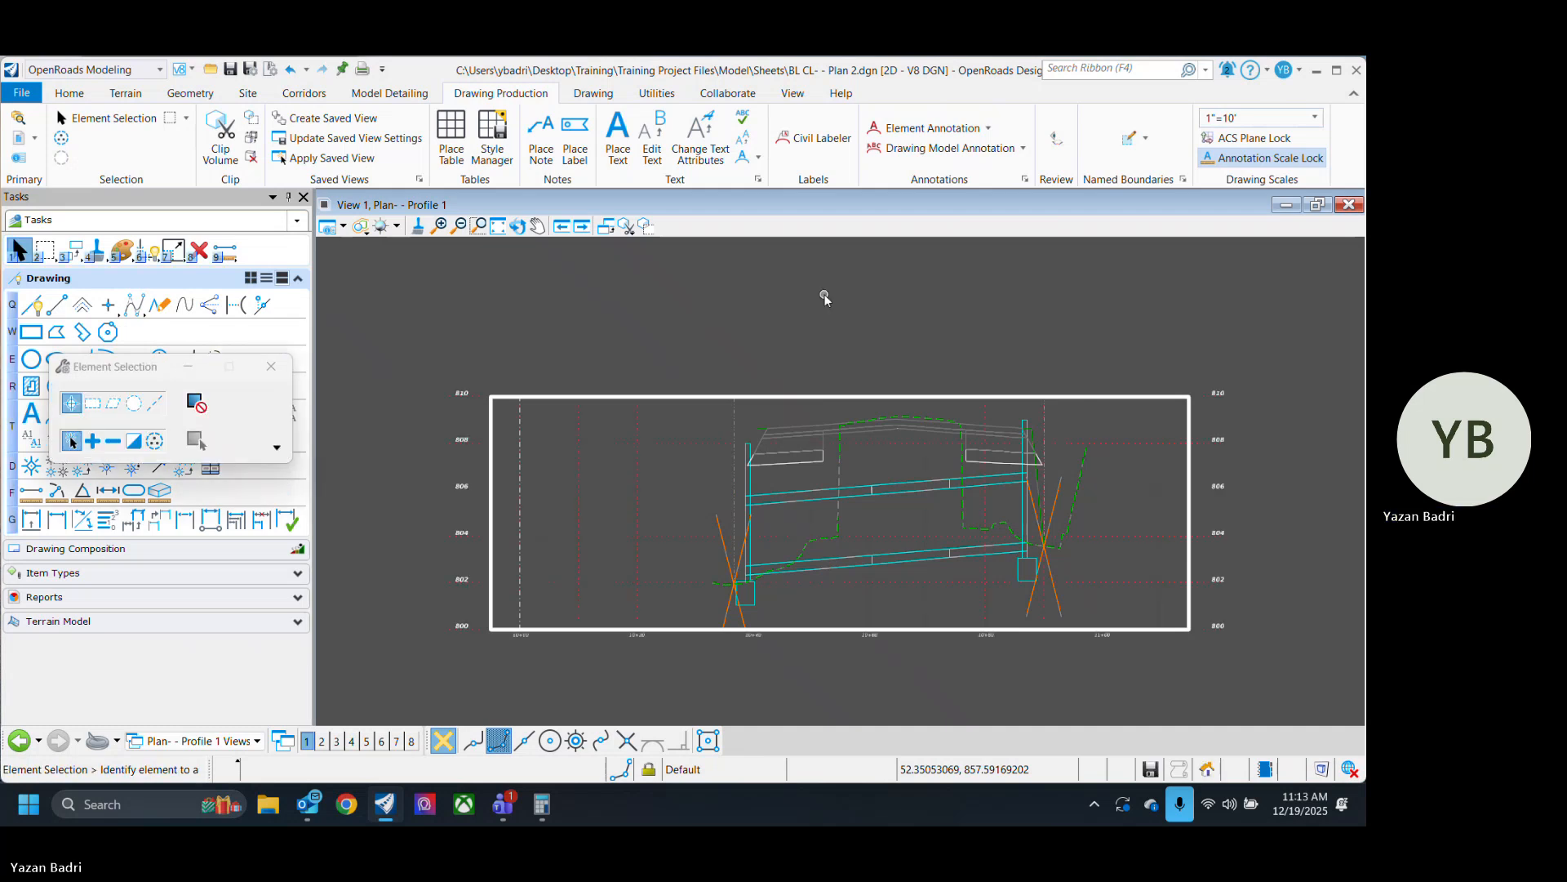
{"action": "scroll", "coordinate": [519, 581], "scroll_direction": "up", "scroll_amount": 3}
{"action": "scroll", "coordinate": [571, 538], "scroll_direction": "down", "scroll_amount": 4}
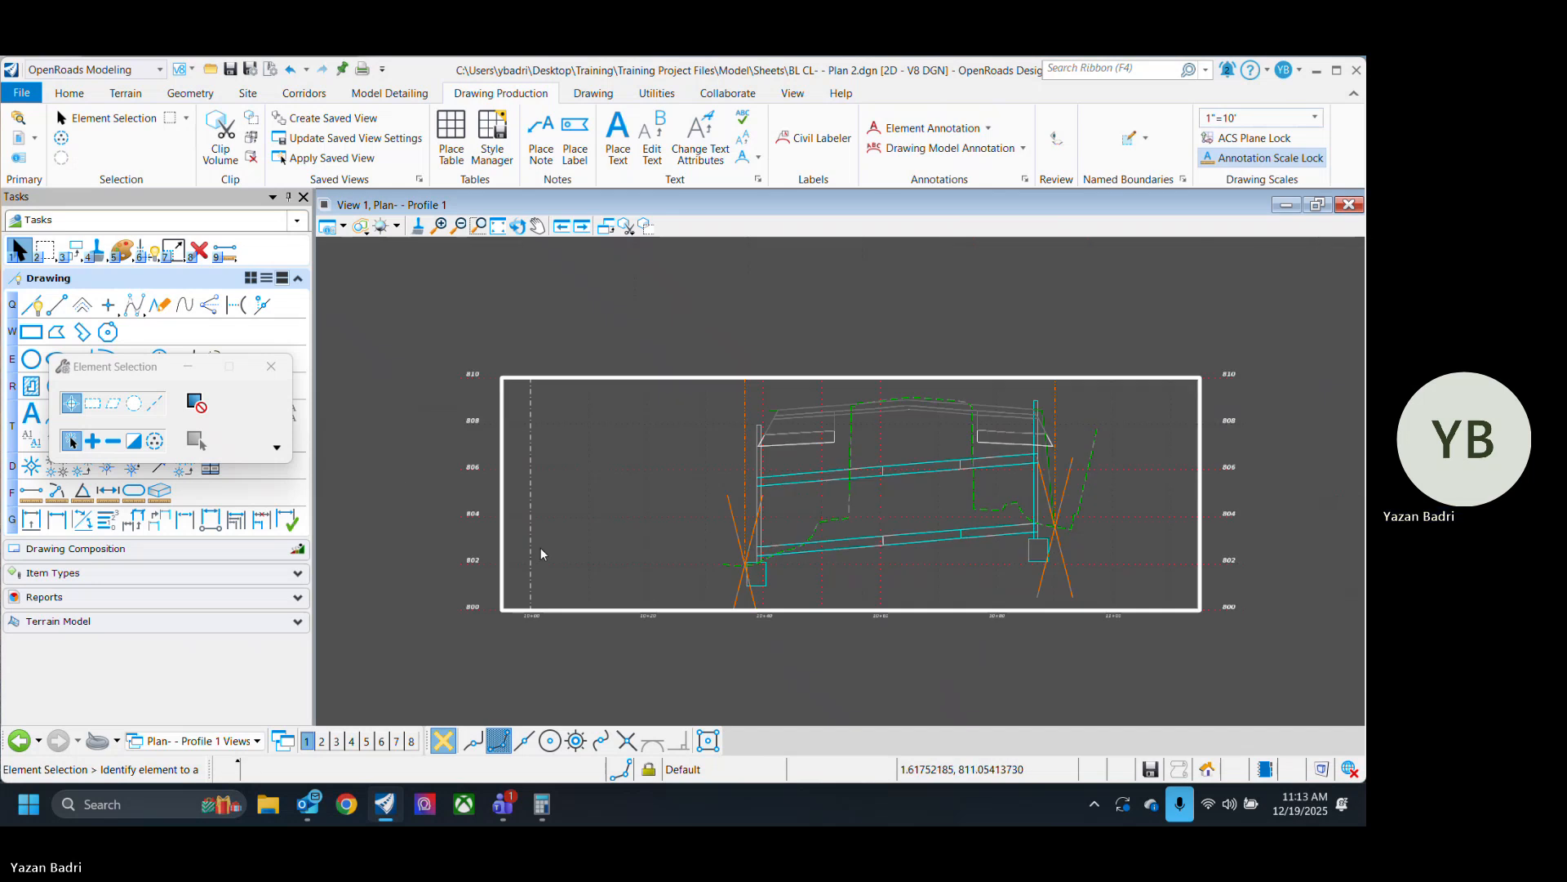
{"action": "scroll", "coordinate": [1074, 478], "scroll_direction": "up", "scroll_amount": 5}
{"action": "scroll", "coordinate": [633, 518], "scroll_direction": "down", "scroll_amount": 4}
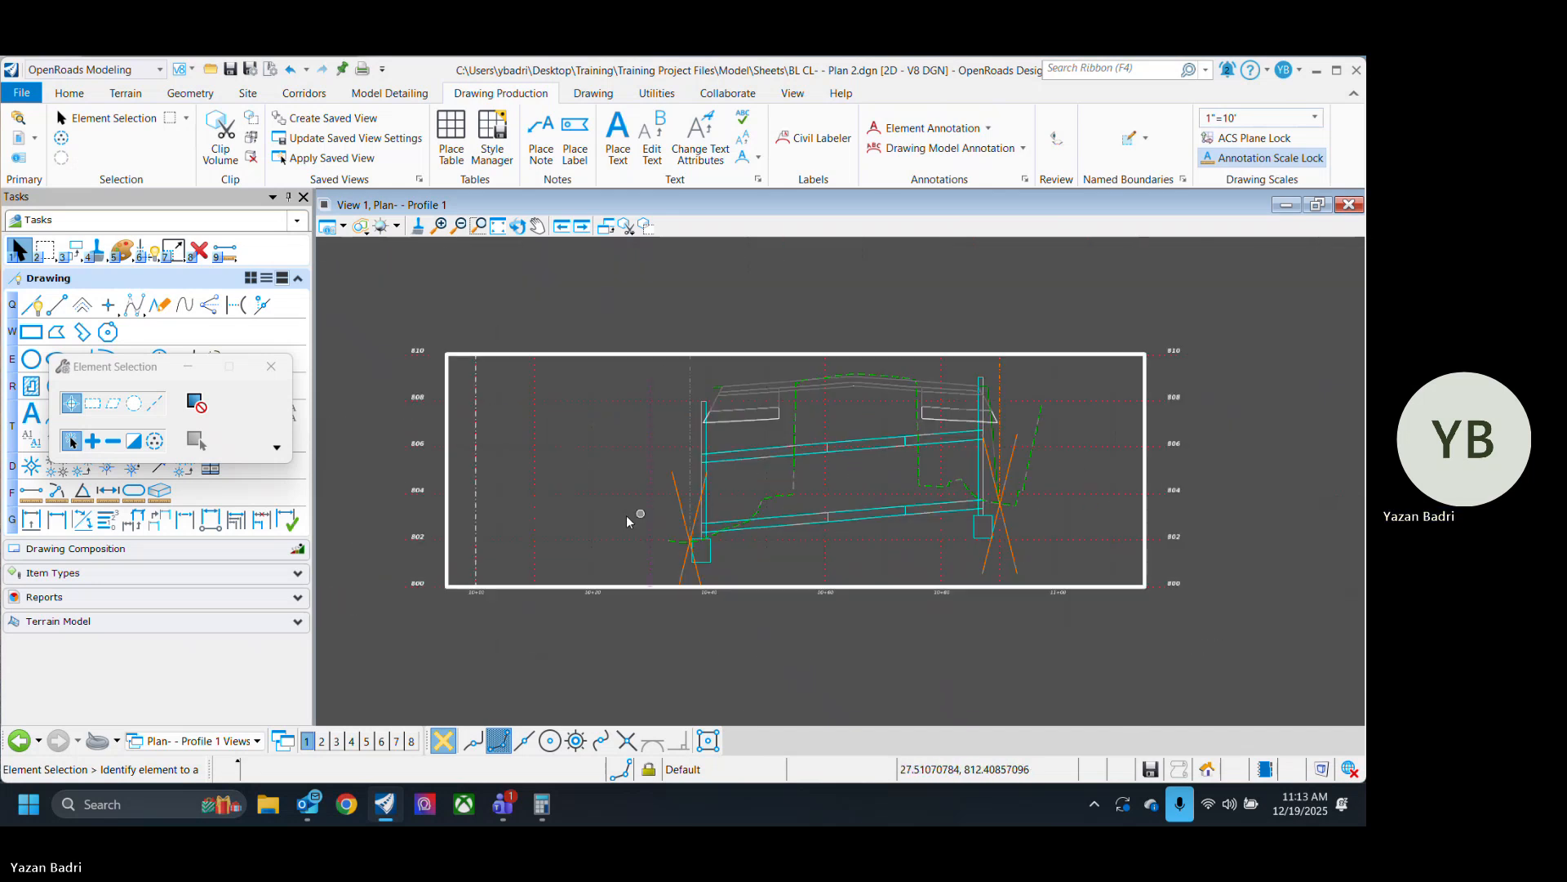
{"action": "scroll", "coordinate": [623, 444], "scroll_direction": "up", "scroll_amount": 3}
{"action": "scroll", "coordinate": [732, 503], "scroll_direction": "down", "scroll_amount": 4}
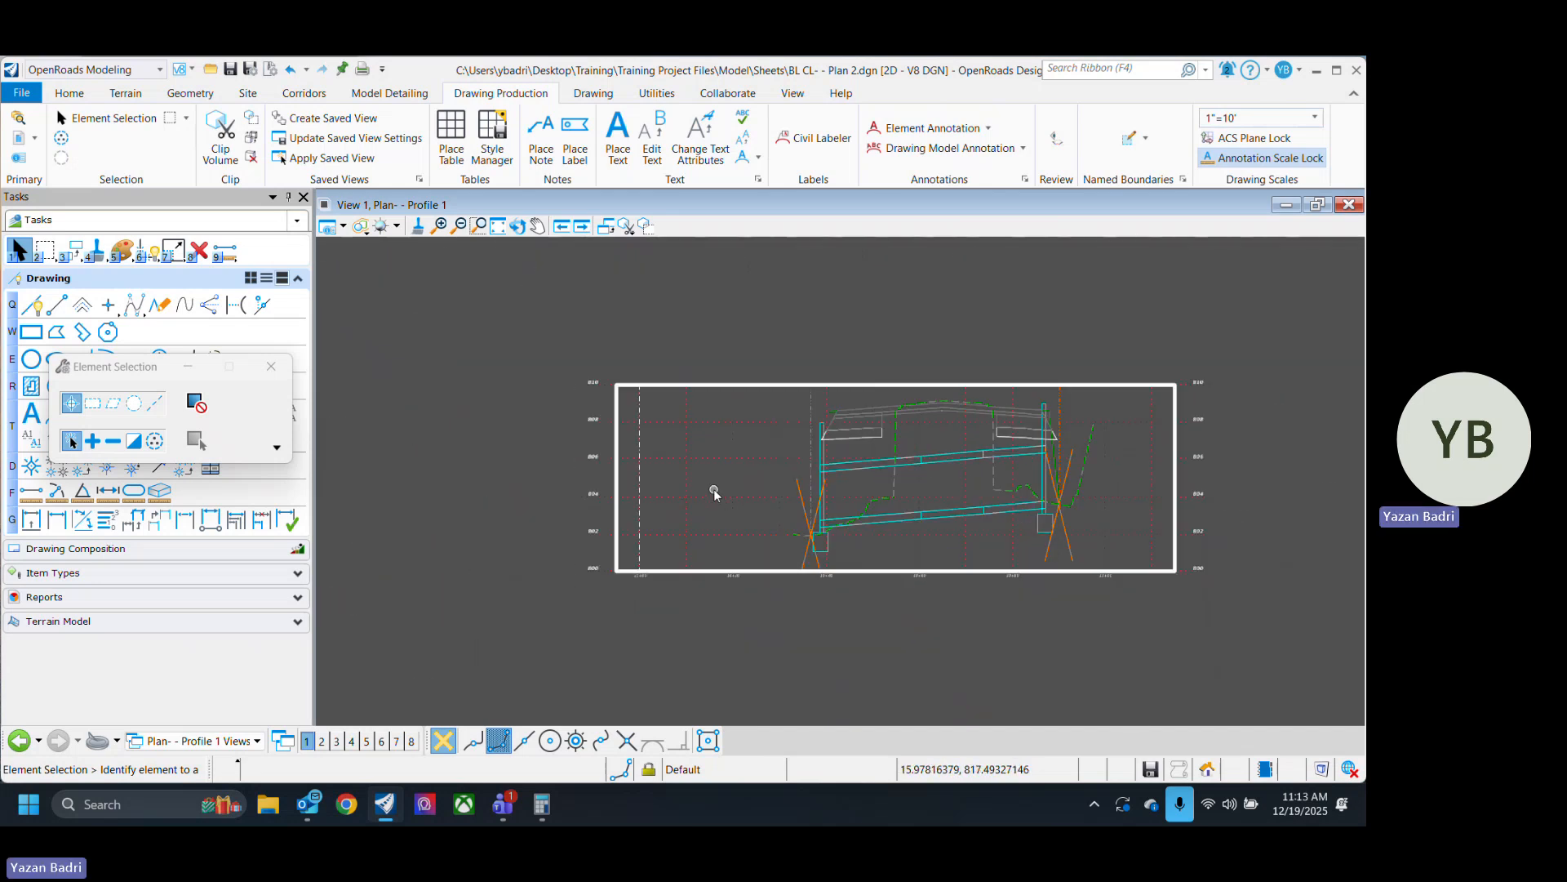
Review the profile grid on the BL CL- - Plan 2 sheet and return to the Plan- - Profile 1 drawing model.
{"action": "left_click", "coordinate": [233, 741]}
{"action": "left_click", "coordinate": [188, 669]}
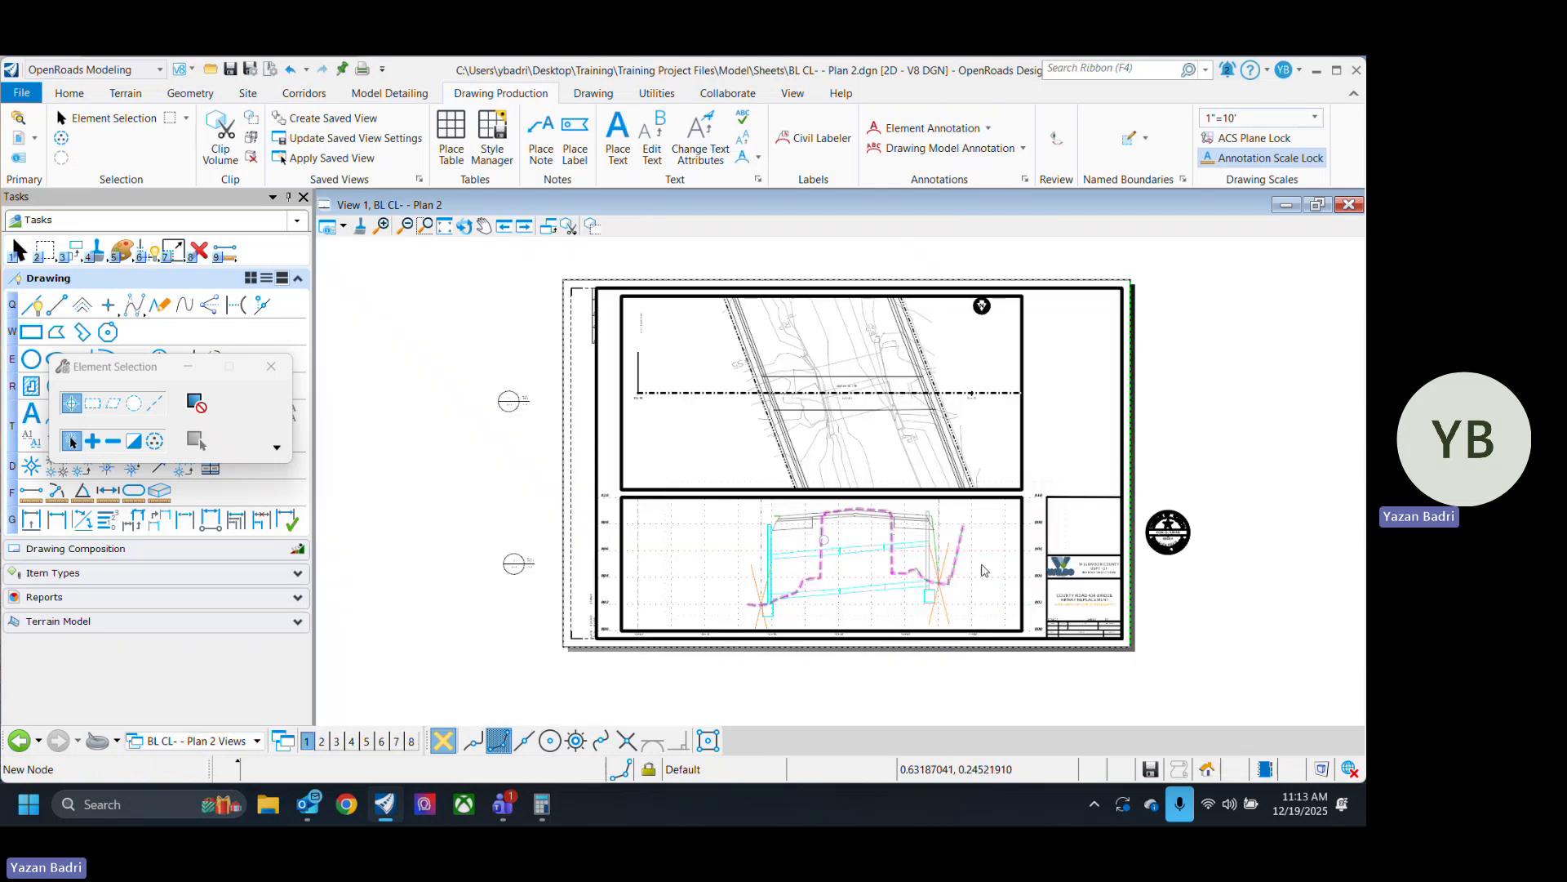
{"action": "left_click", "coordinate": [255, 740]}
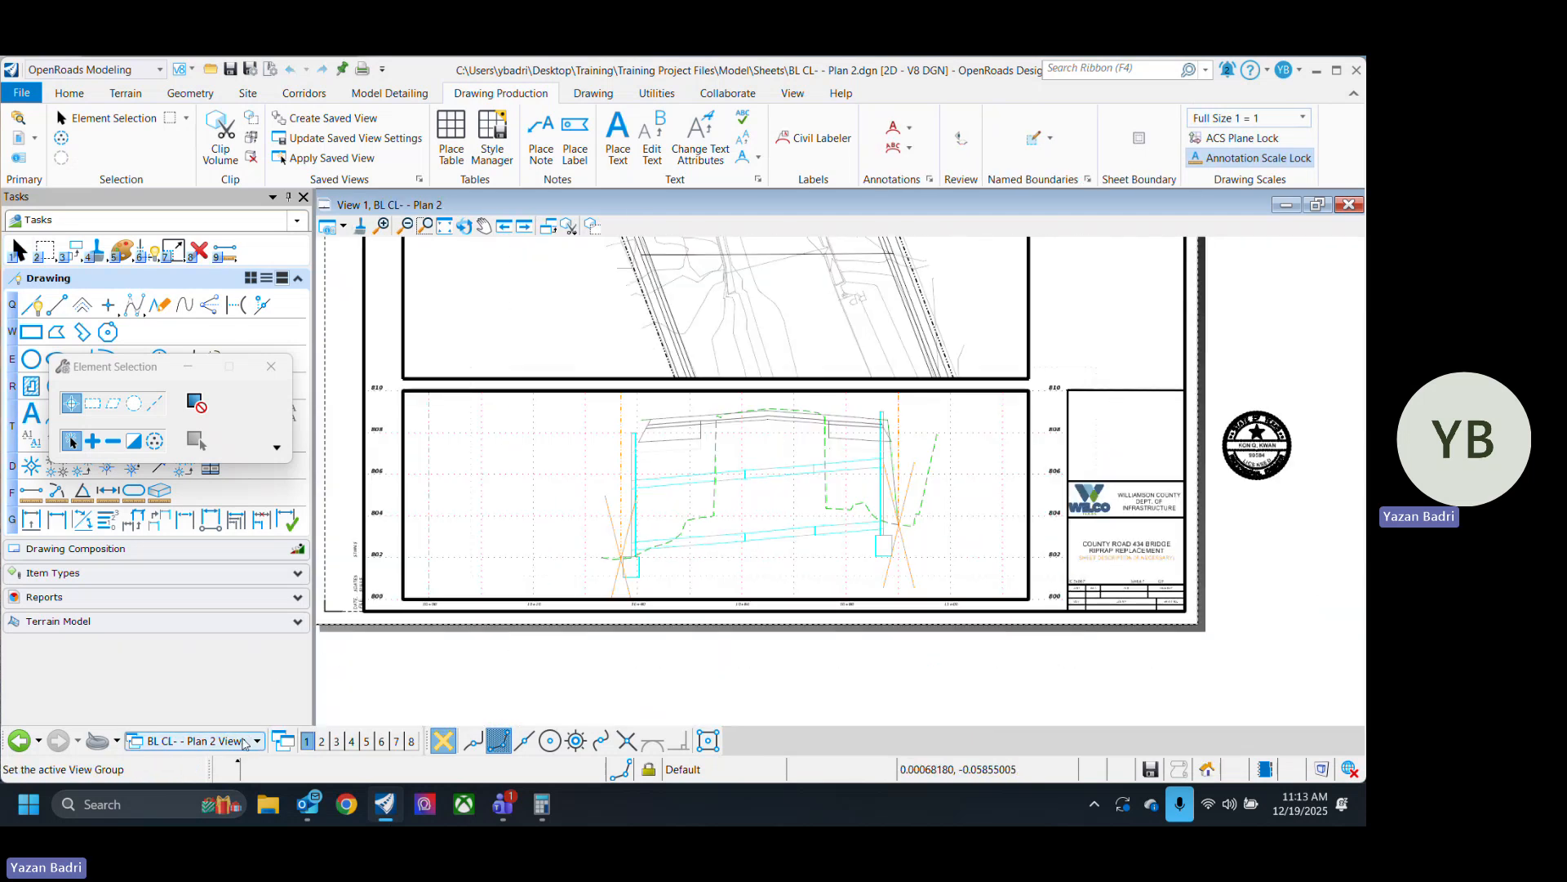
{"action": "left_click", "coordinate": [398, 706]}
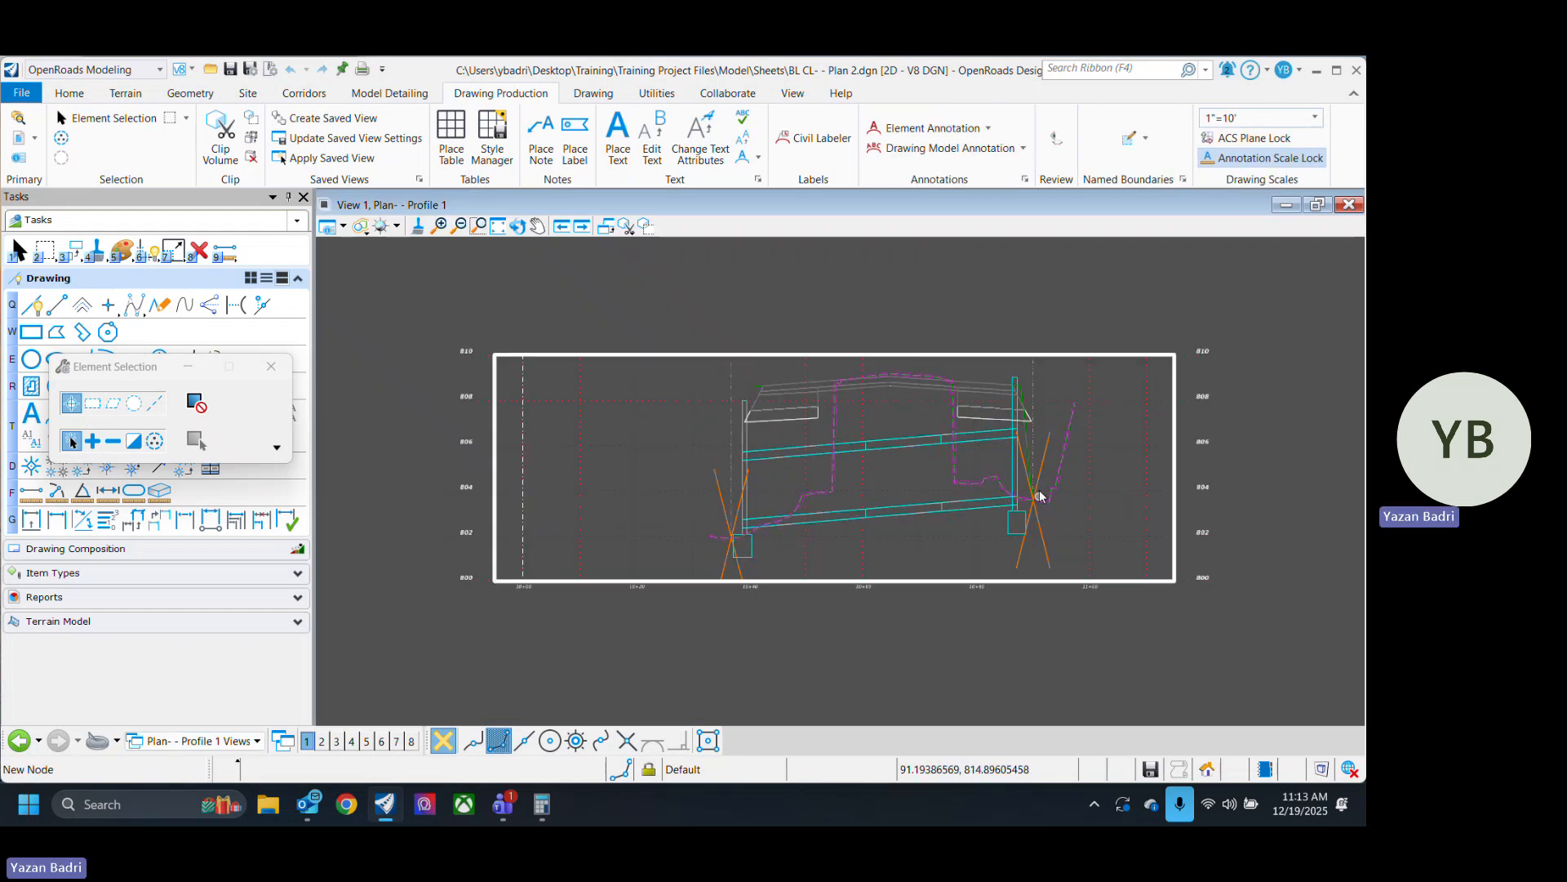
{"action": "scroll", "coordinate": [1035, 493], "scroll_direction": "up", "scroll_amount": 5}
{"action": "scroll", "coordinate": [1094, 561], "scroll_direction": "down", "scroll_amount": 2}
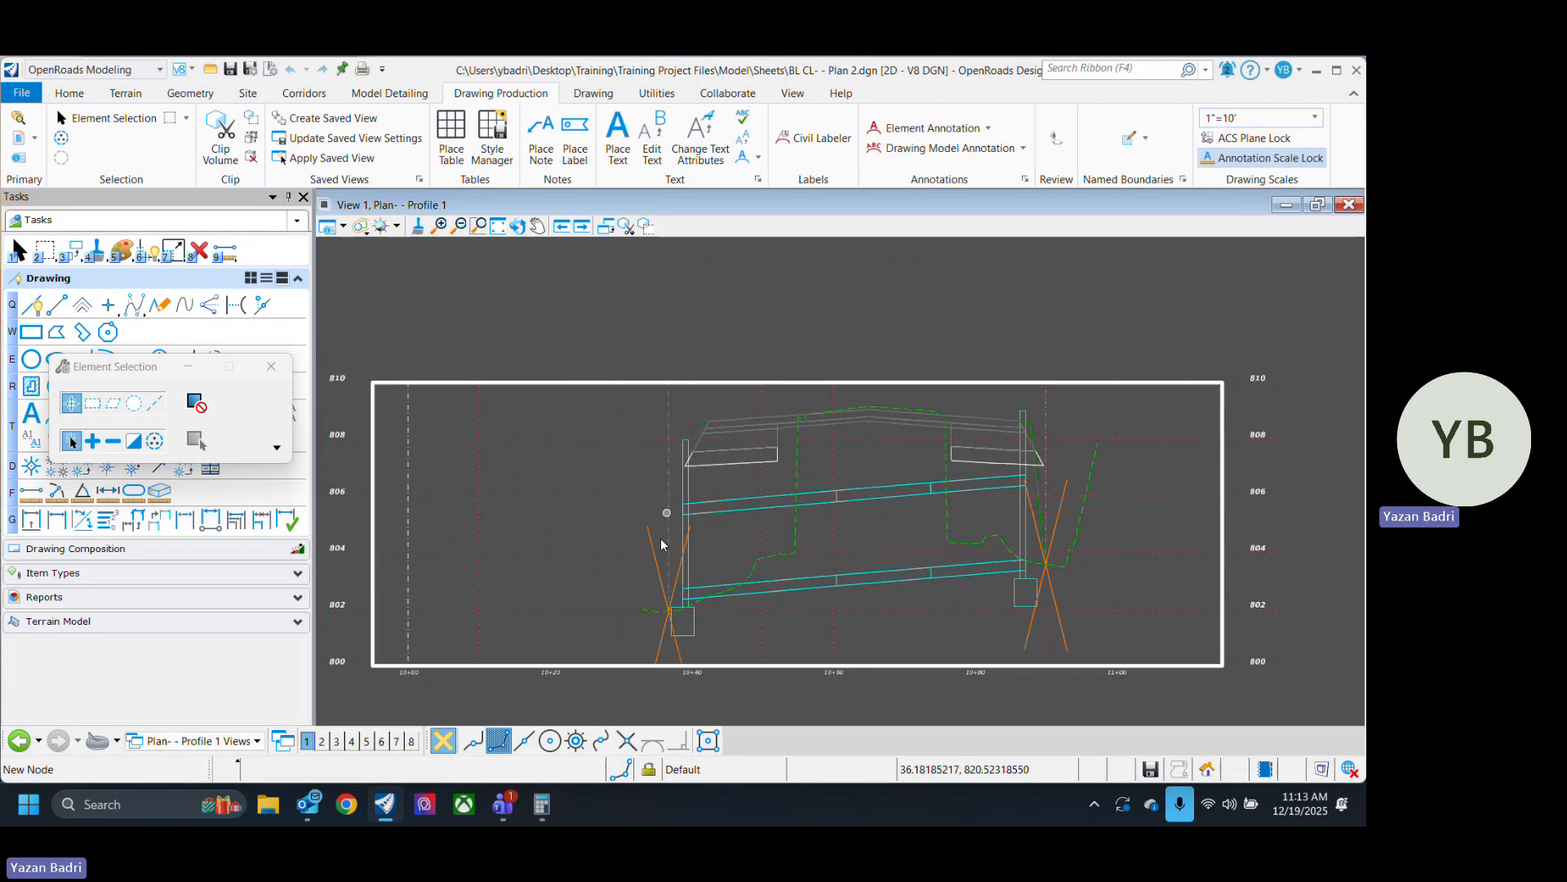
{"action": "scroll", "coordinate": [718, 470], "scroll_direction": "up", "scroll_amount": 3}
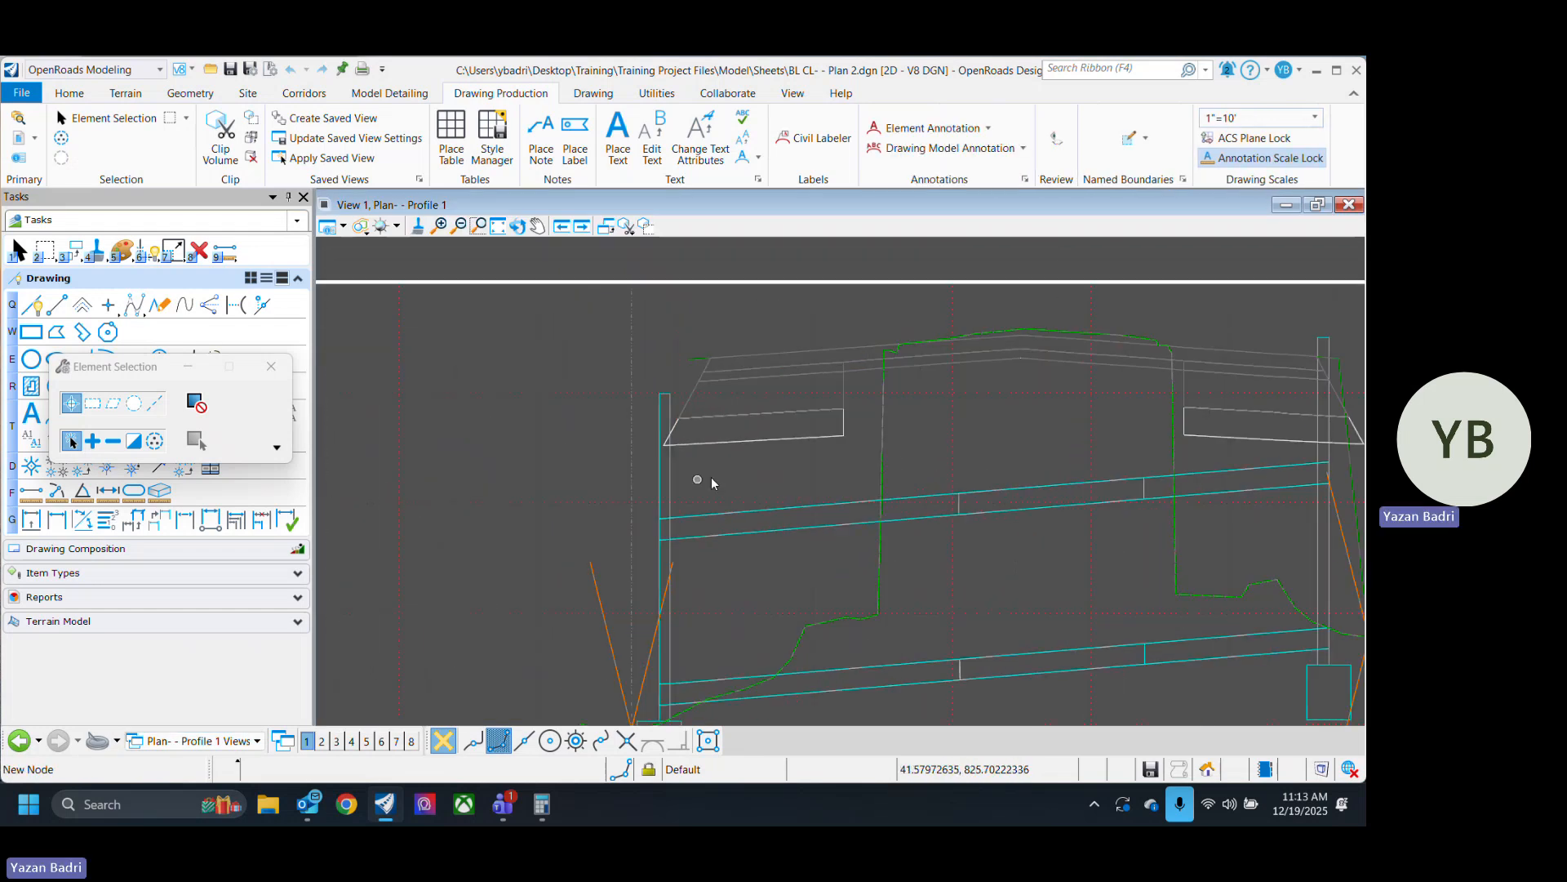
Identify the sloped TC_Grass line beside the structure's right wall in the profile and save the file.
{"action": "left_click", "coordinate": [1340, 368]}
{"action": "scroll", "coordinate": [957, 392], "scroll_direction": "down", "scroll_amount": 4}
{"action": "scroll", "coordinate": [1165, 453], "scroll_direction": "up", "scroll_amount": 3}
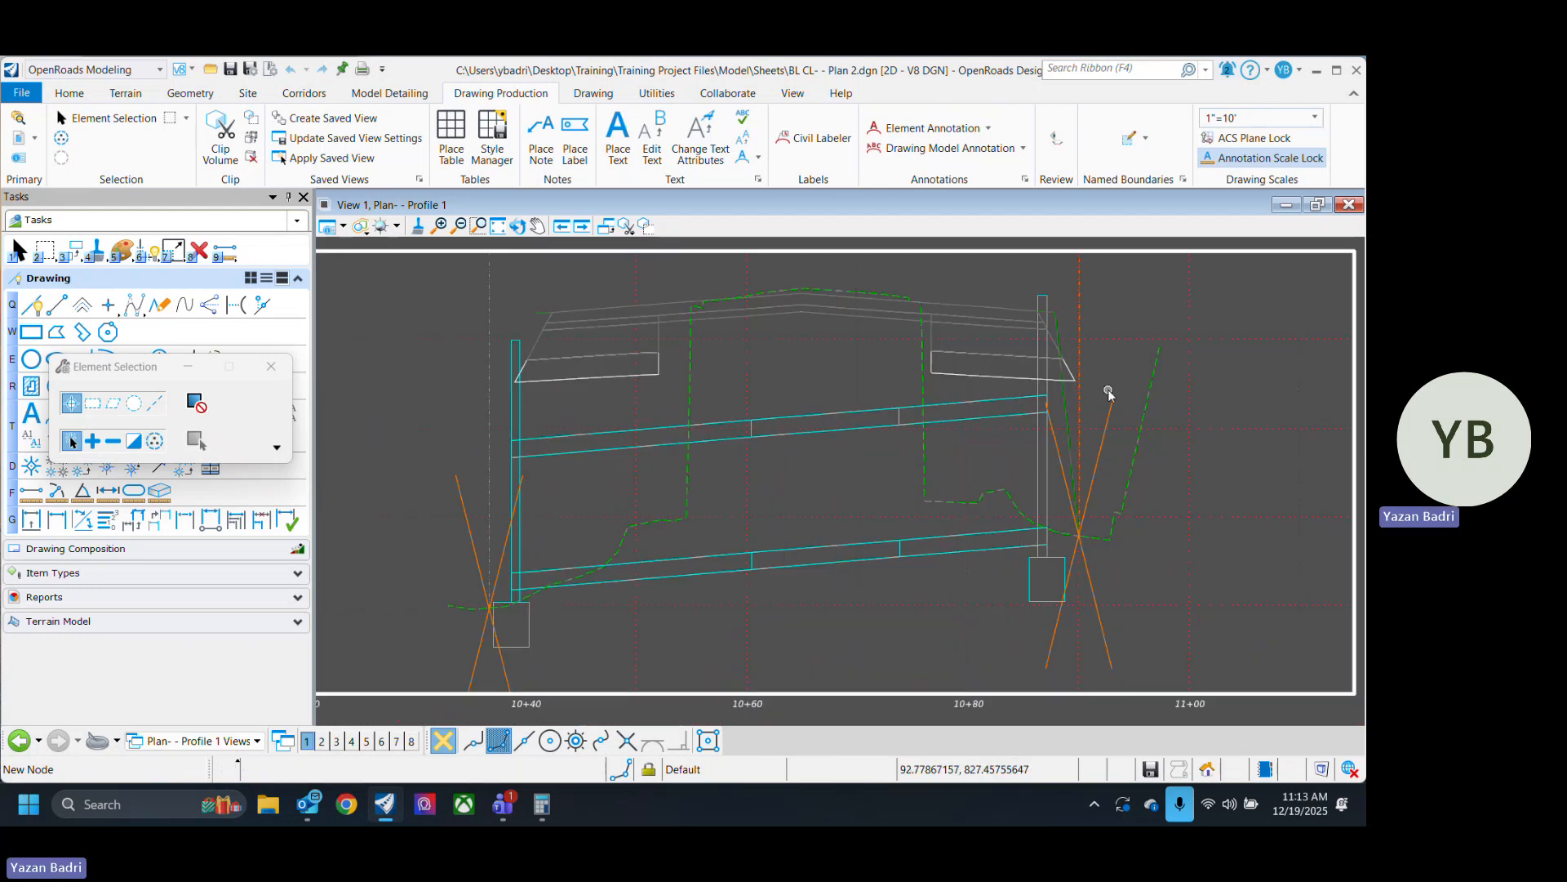
{"action": "key", "text": "ctrl+s"}
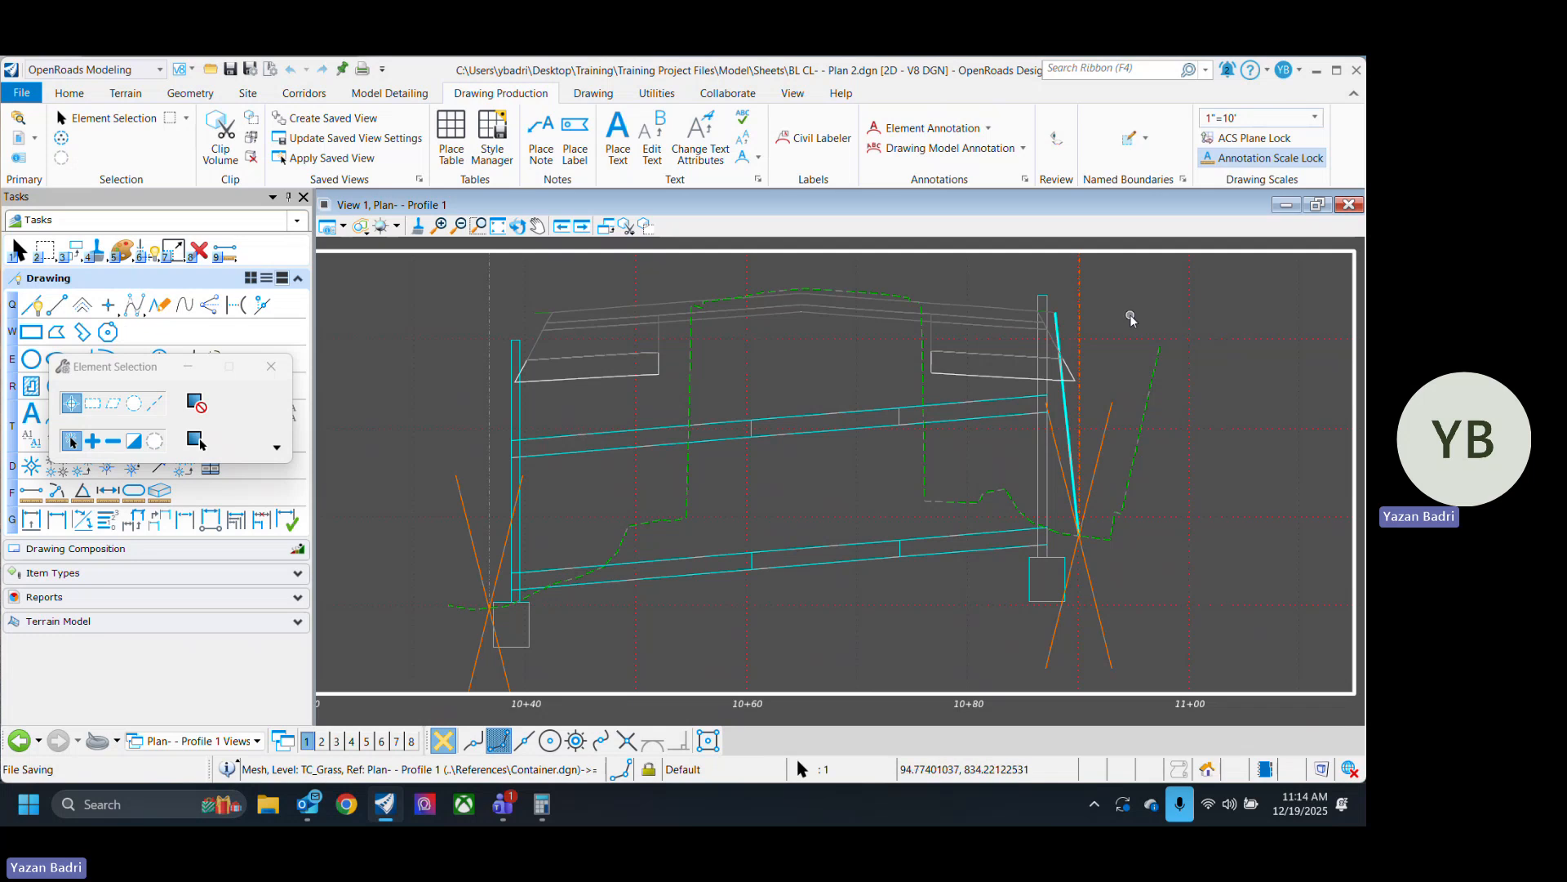
{"action": "scroll", "coordinate": [847, 510], "scroll_direction": "down", "scroll_amount": 2}
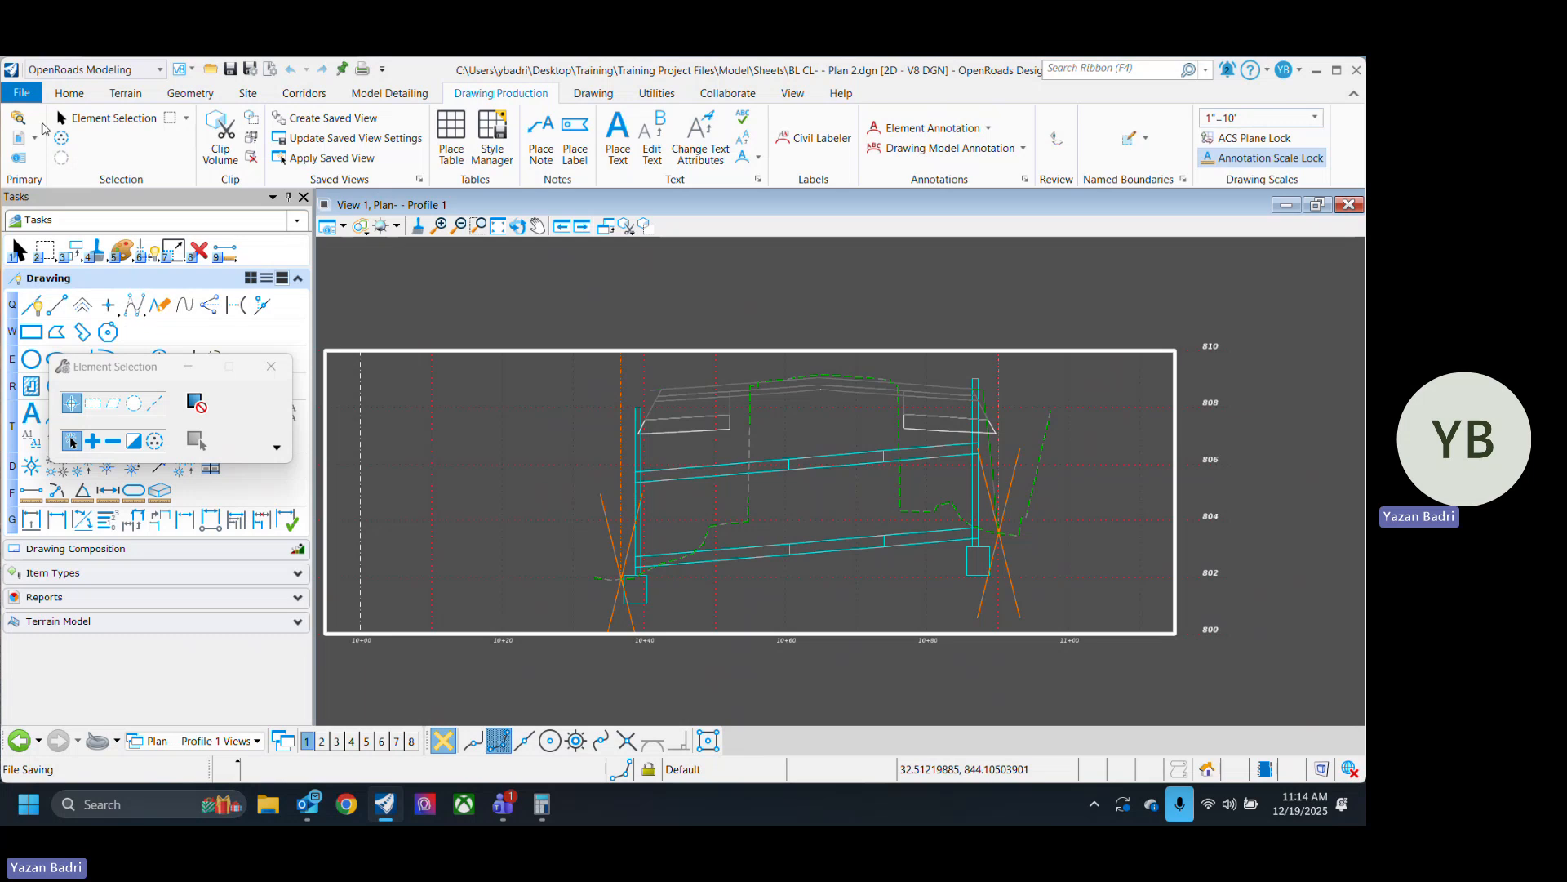
Open the reference list of the profile drawing and select the Container.dgn attachment, keeping the highlighted profile in view.
{"action": "left_click", "coordinate": [17, 141]}
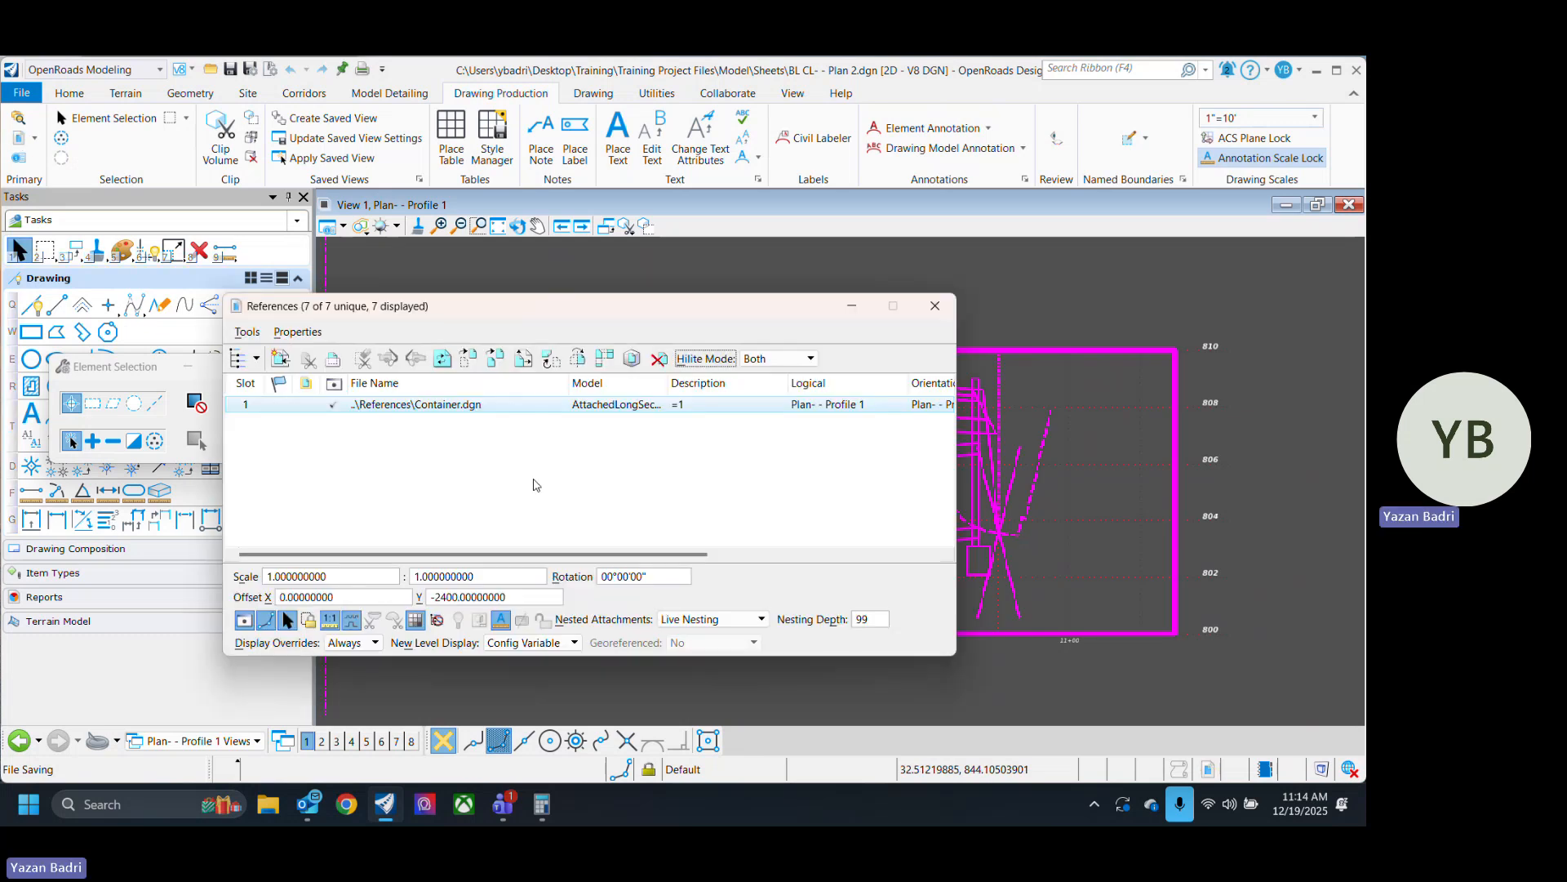
{"action": "left_click", "coordinate": [535, 485]}
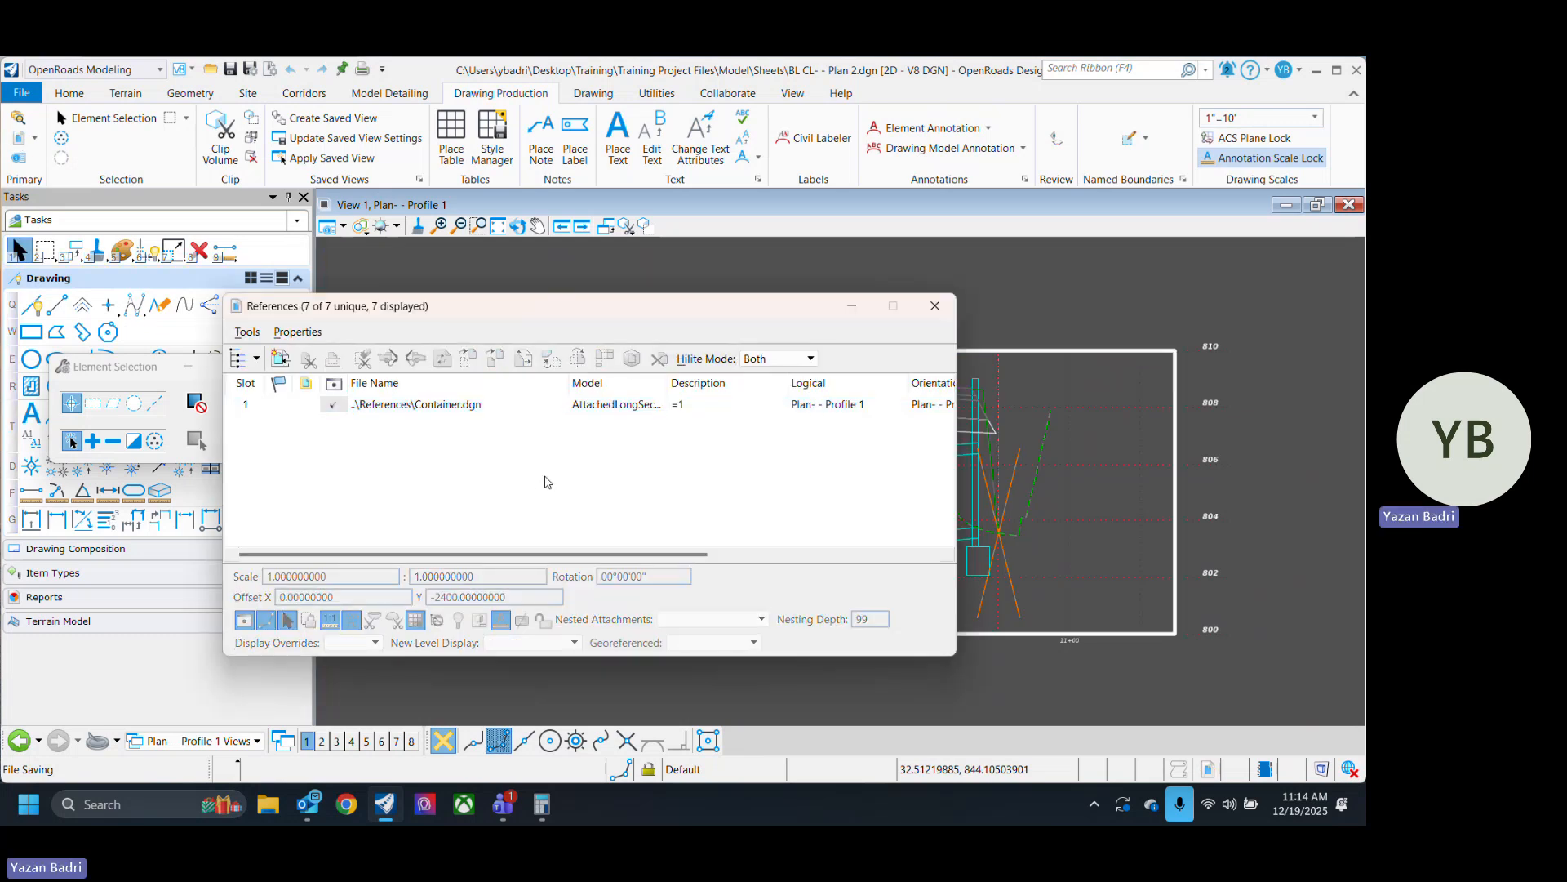
{"action": "left_click", "coordinate": [431, 405]}
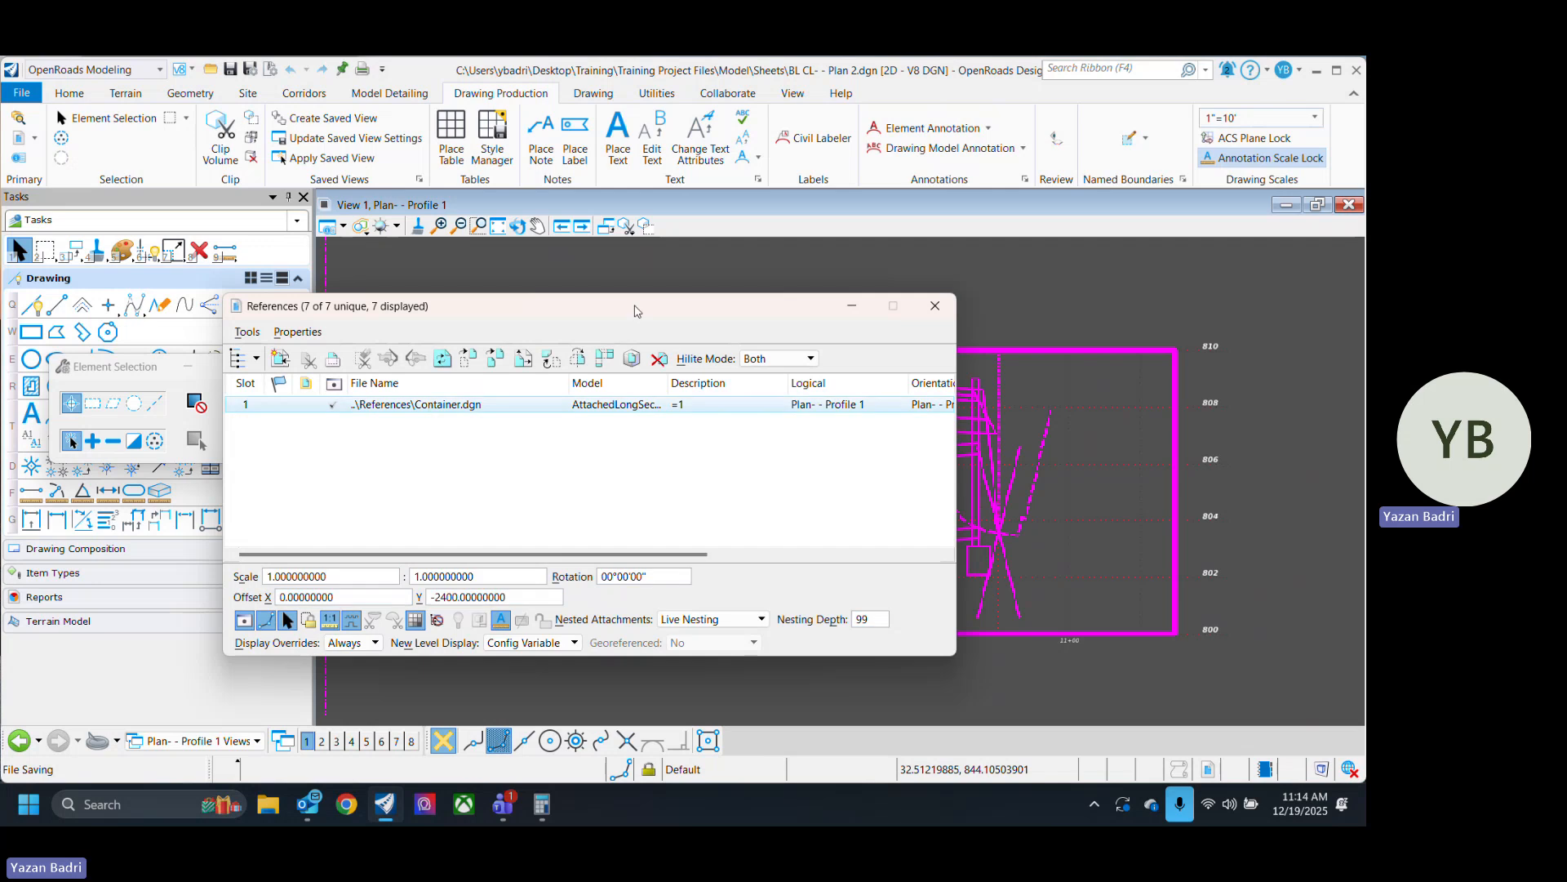
{"action": "left_click_drag", "start_coordinate": [636, 307], "coordinate": [365, 101]}
{"action": "scroll", "coordinate": [1124, 604], "scroll_direction": "down", "scroll_amount": 1}
{"action": "middle_click_drag", "start_coordinate": [1124, 604], "coordinate": [1208, 626]}
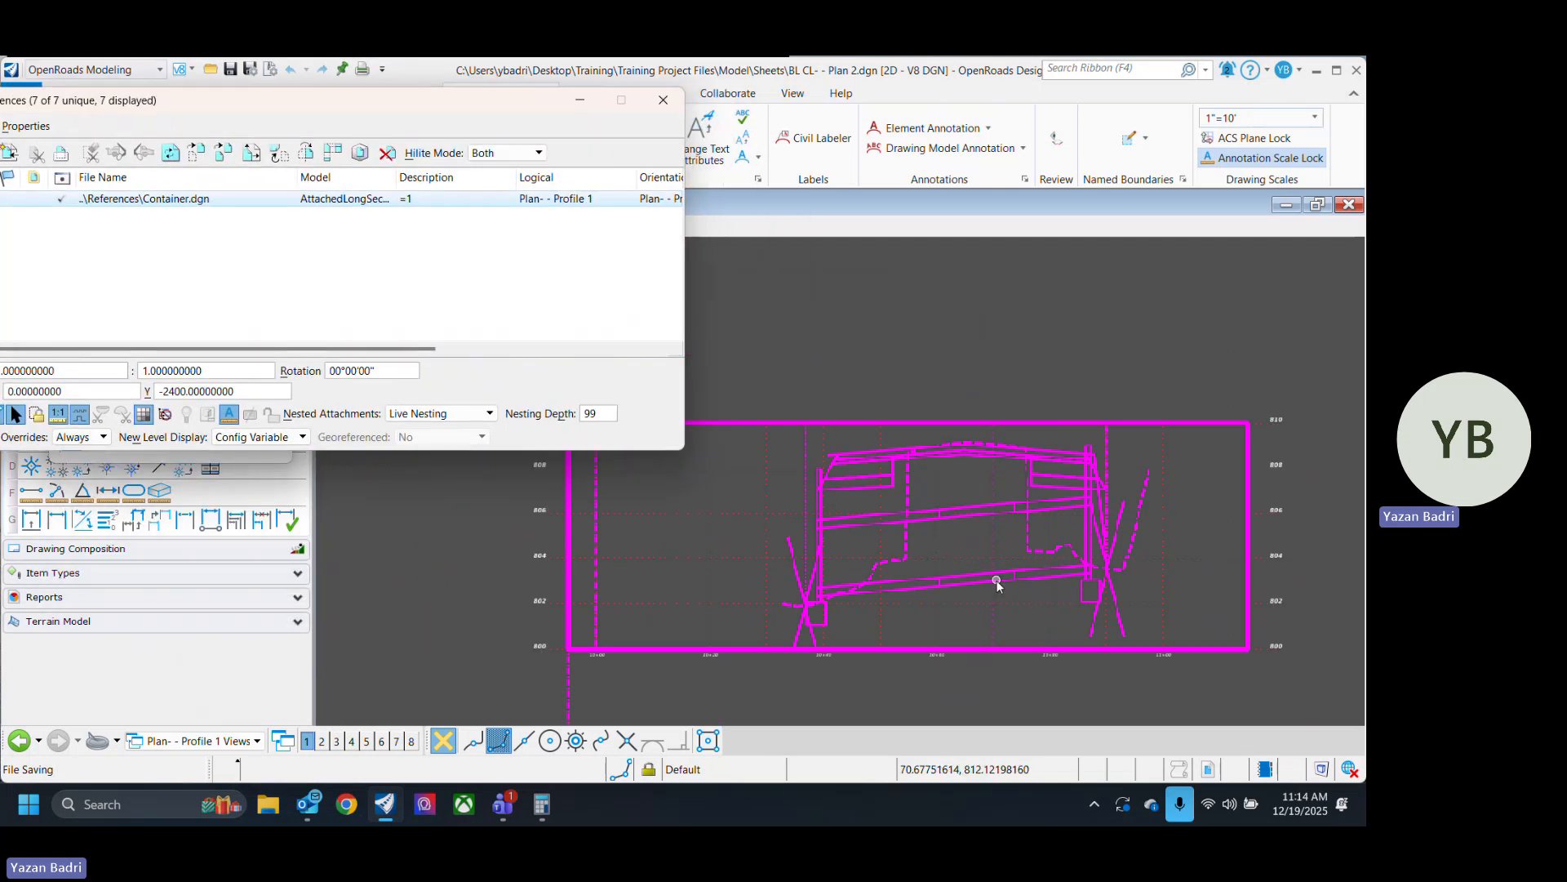
{"action": "left_click_drag", "start_coordinate": [288, 107], "coordinate": [381, 116]}
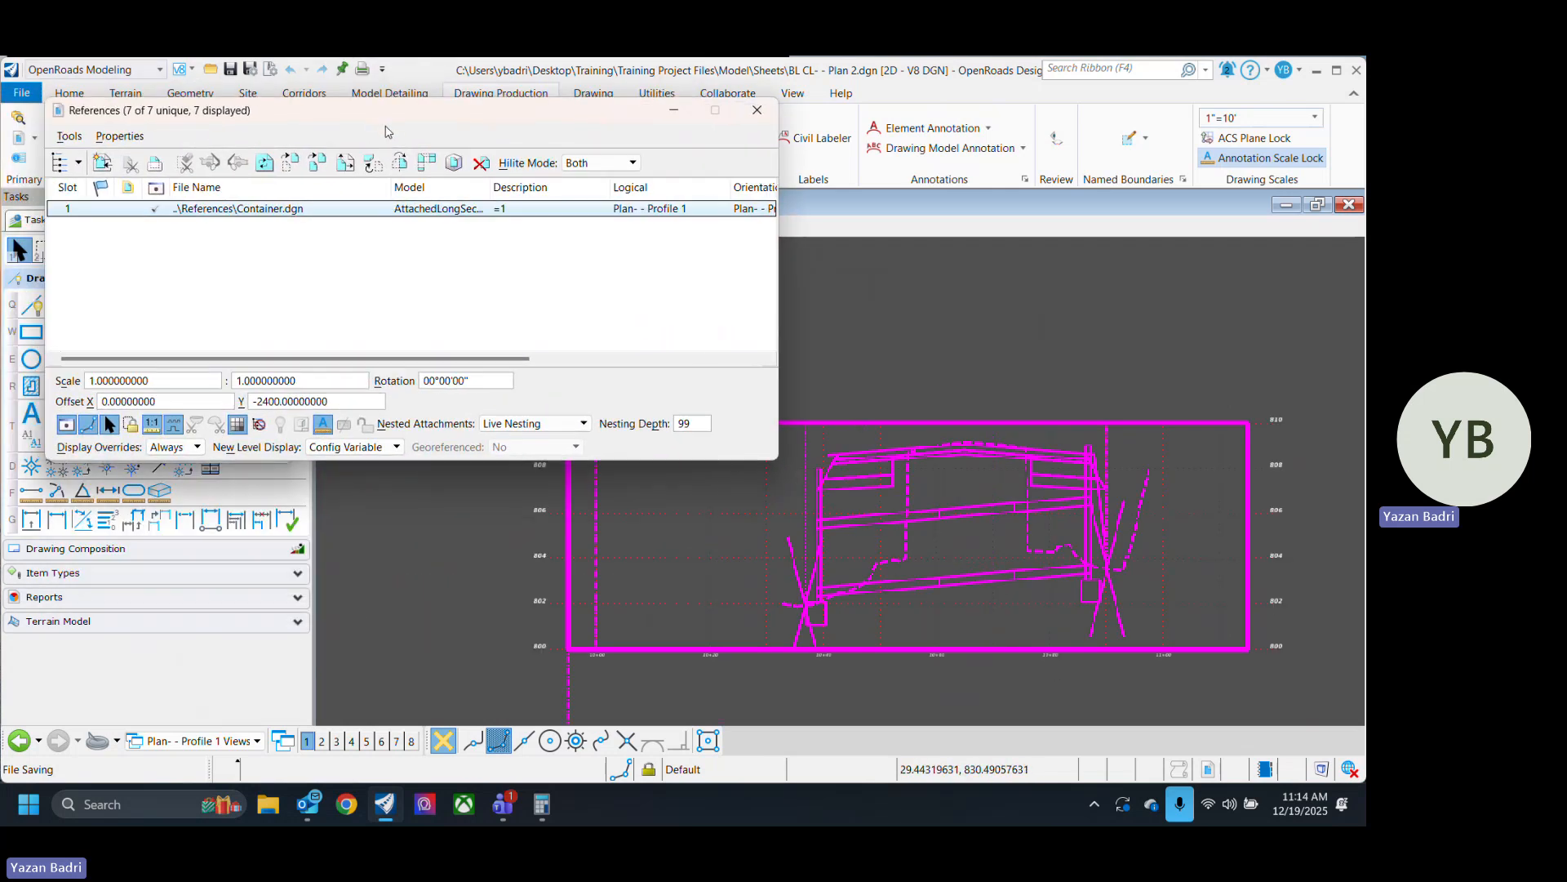
Merge the Container.dgn reference into the master with Merge Visible Edges of 3D Attachments enabled, and close the reference list.
{"action": "right_click", "coordinate": [274, 211]}
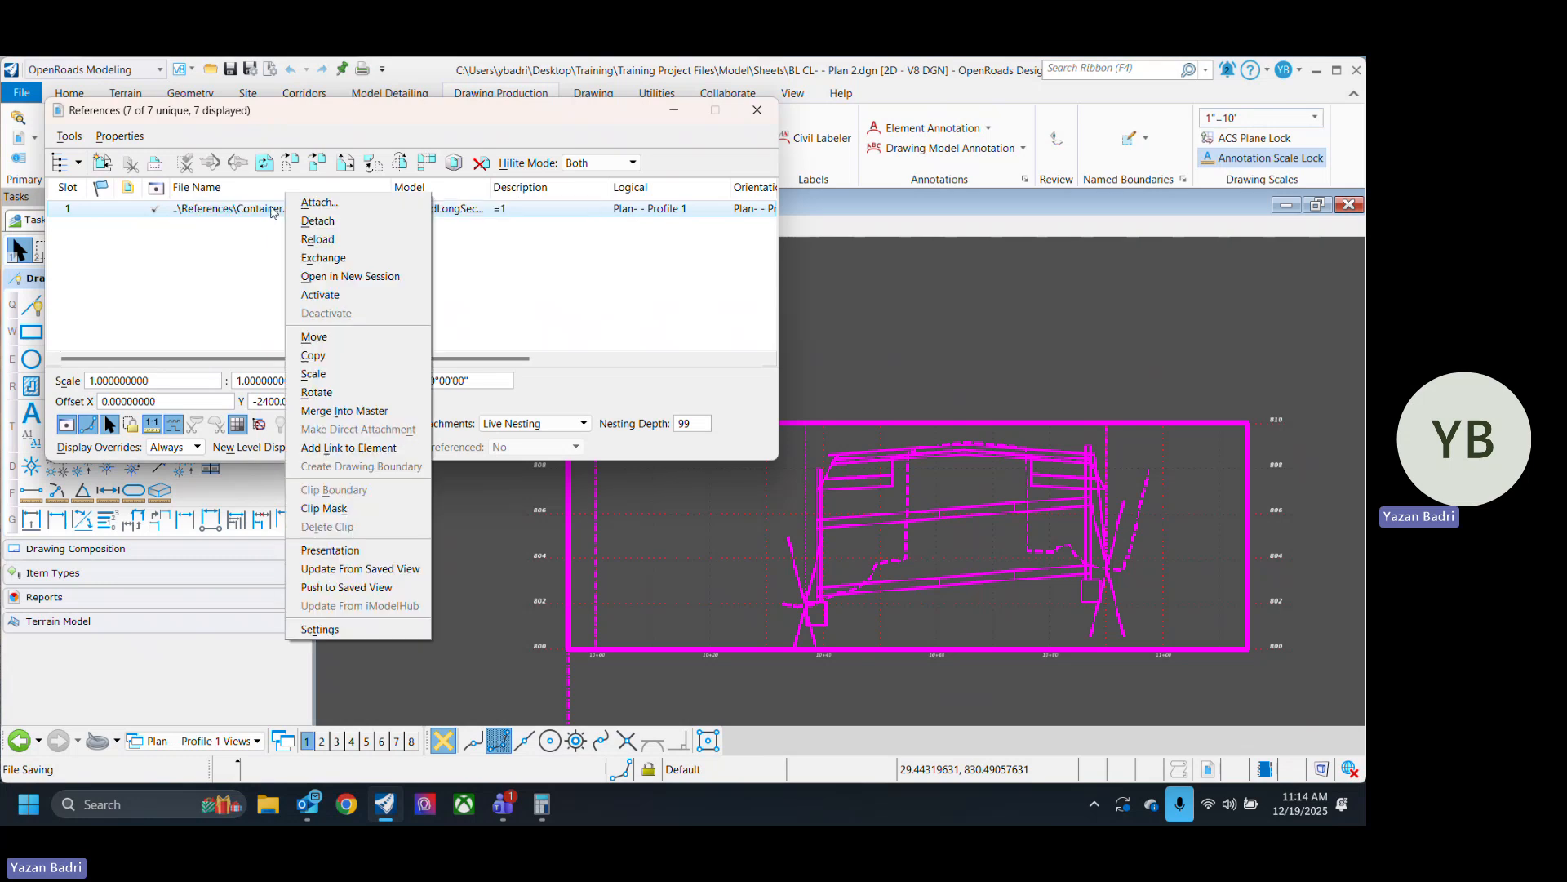
{"action": "left_click", "coordinate": [412, 419]}
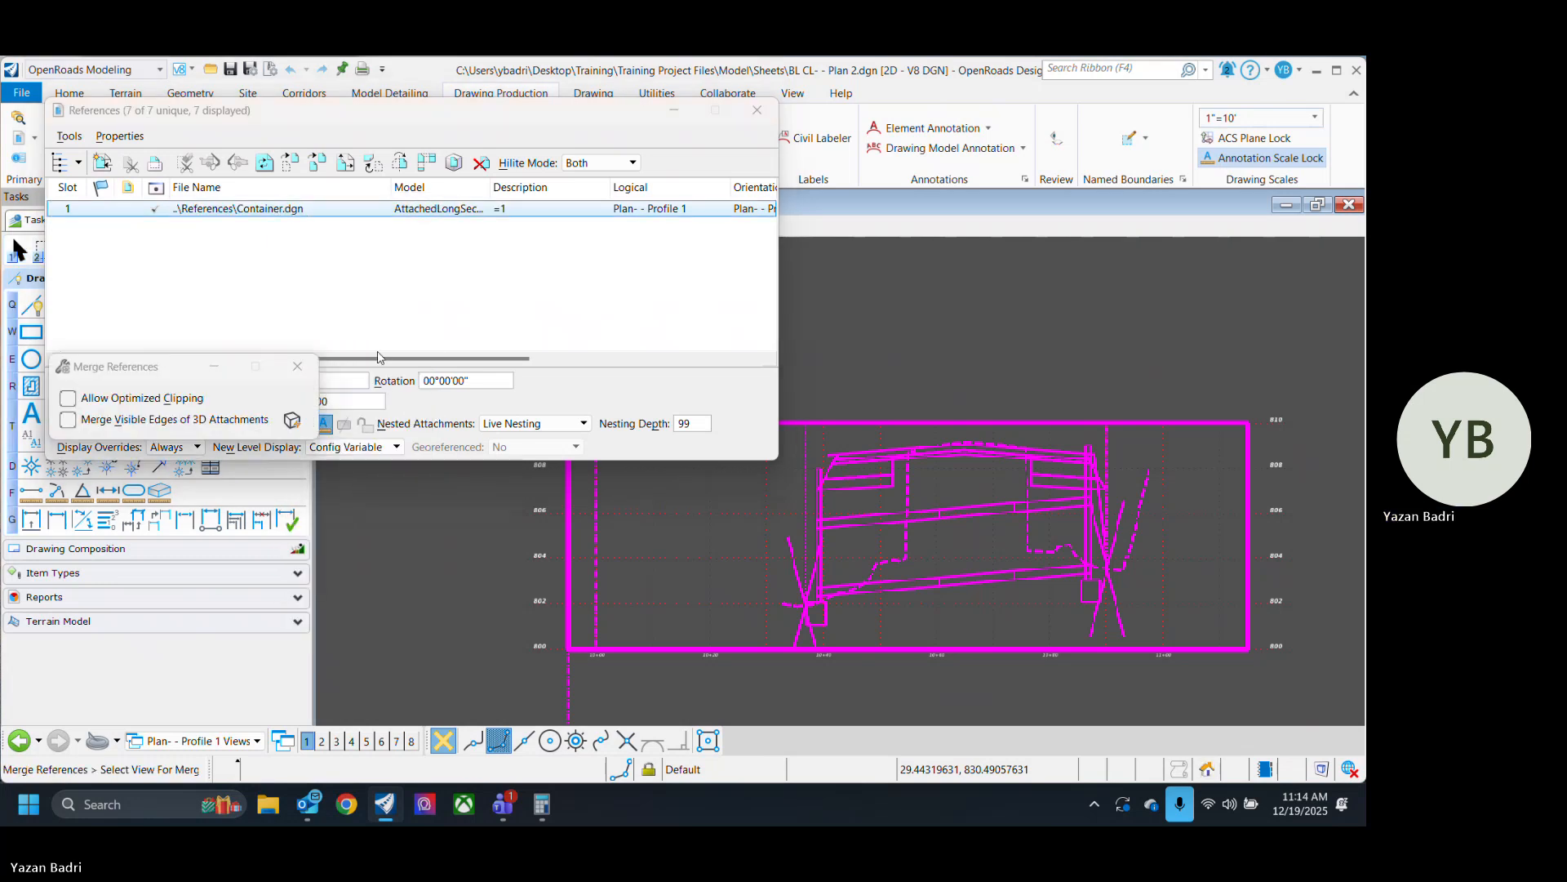
{"action": "left_click", "coordinate": [68, 420]}
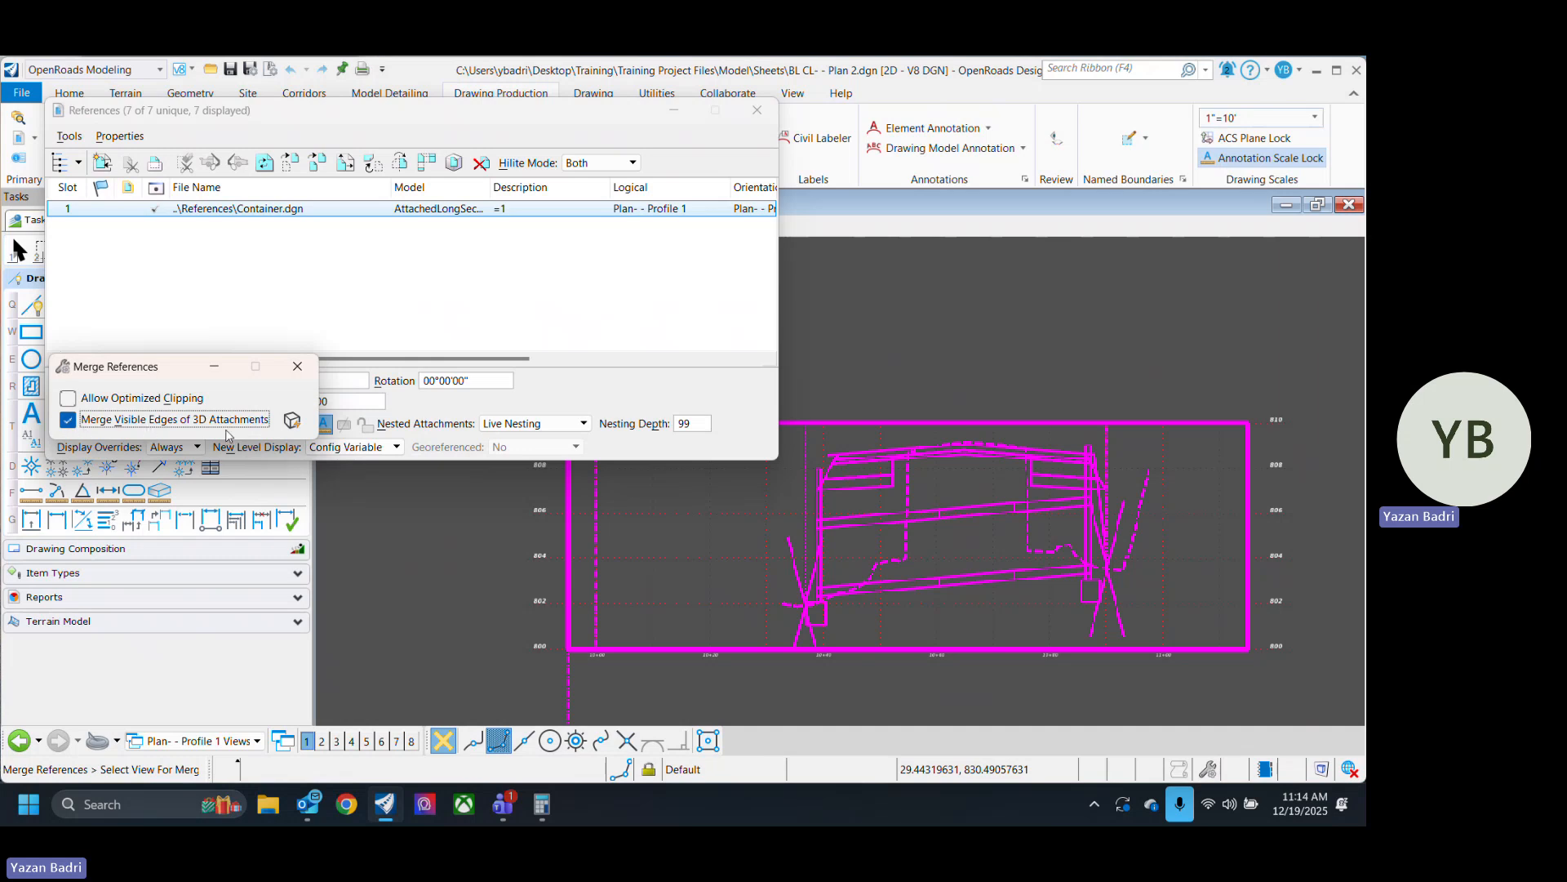
{"action": "left_click", "coordinate": [1069, 323]}
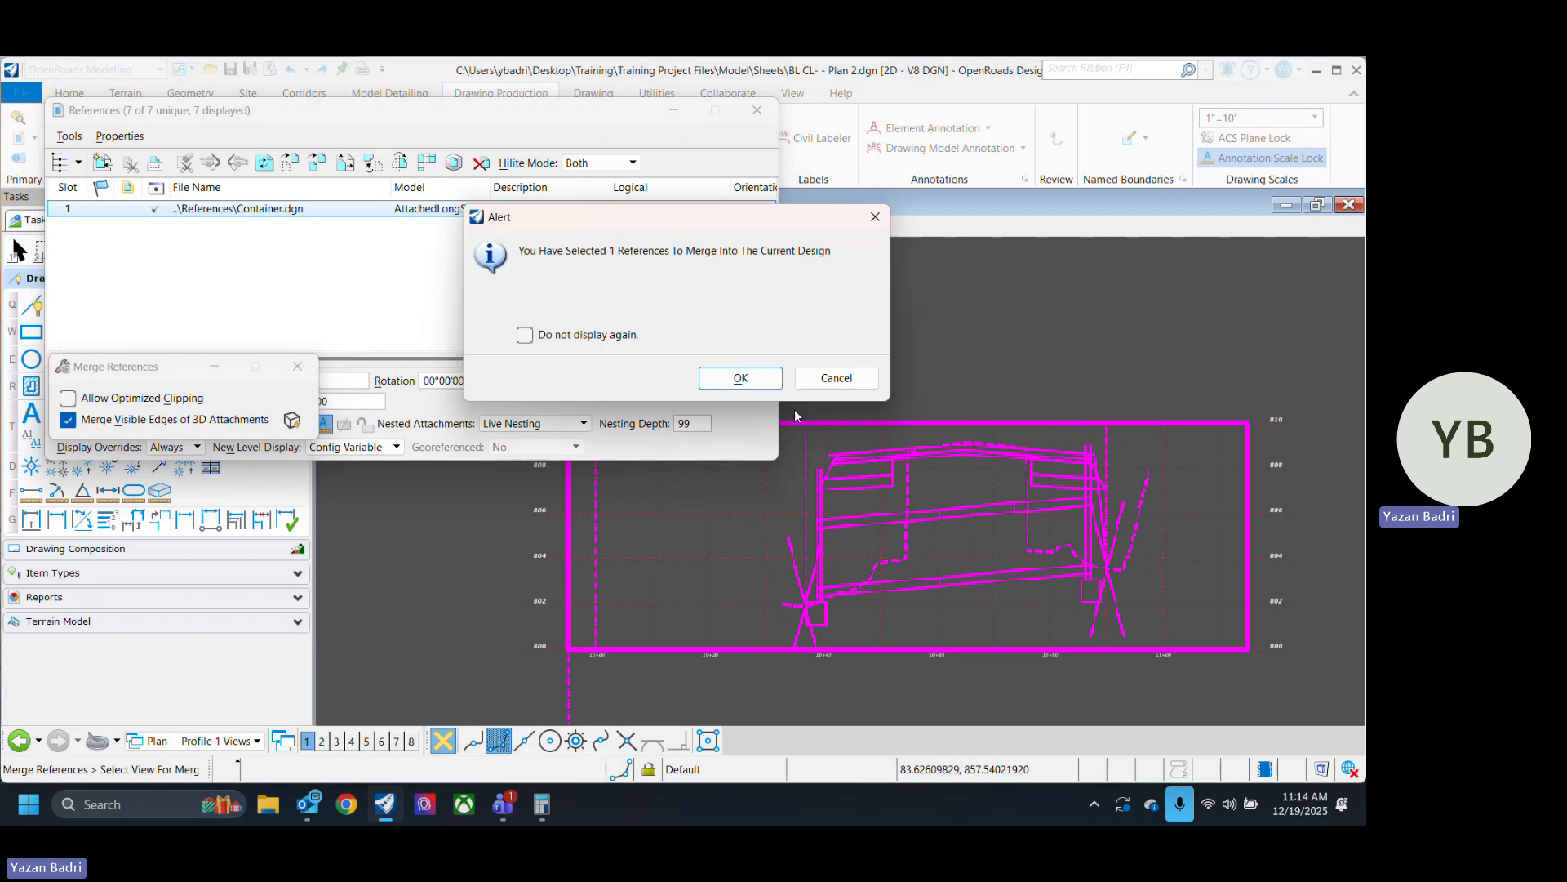
{"action": "left_click", "coordinate": [740, 378]}
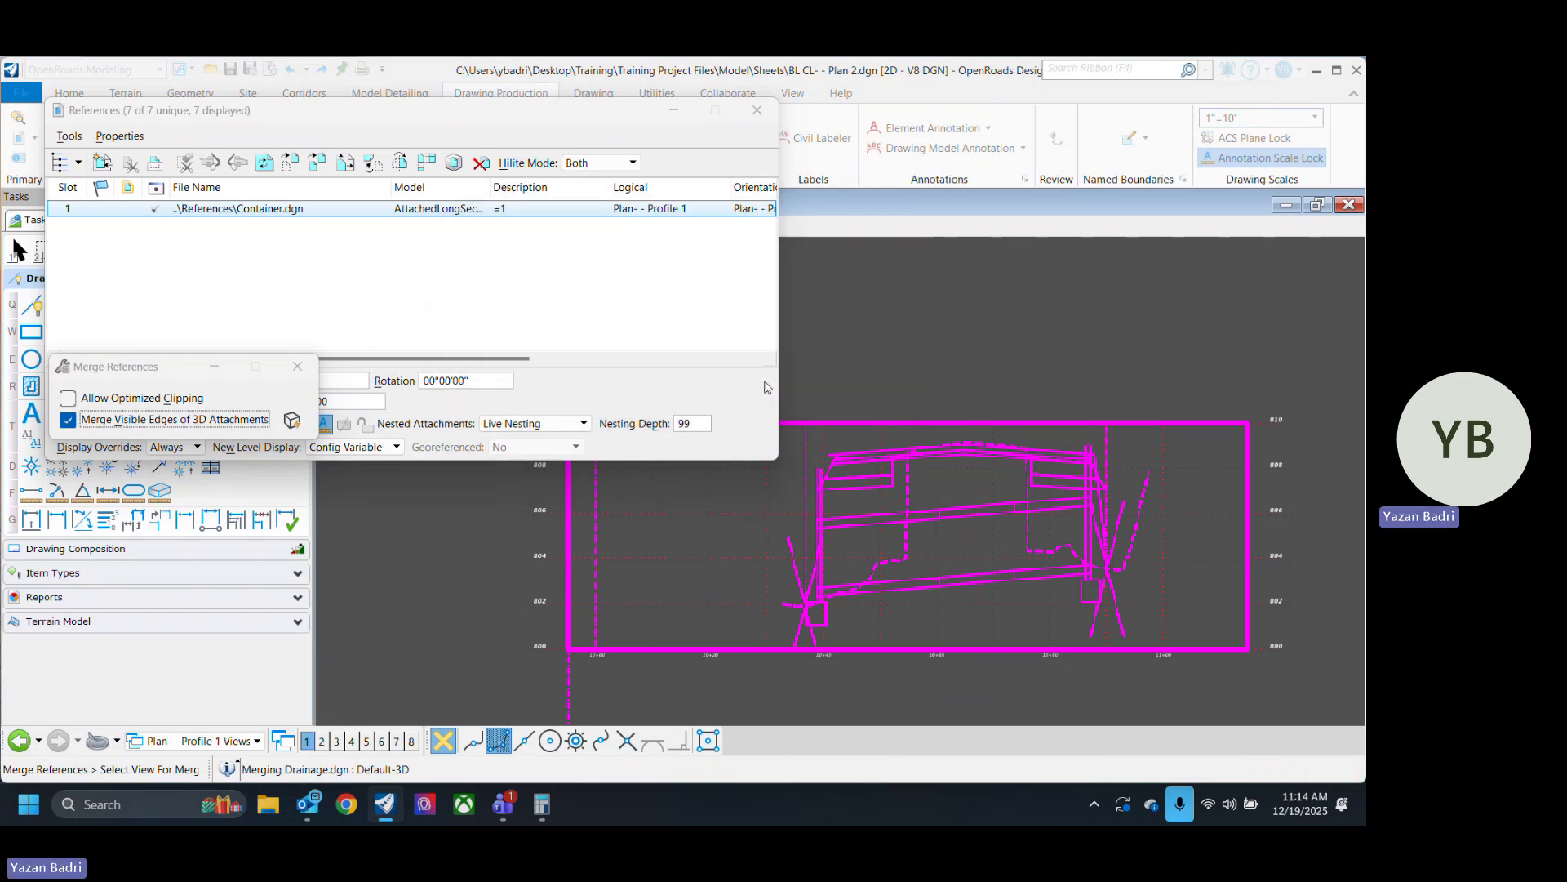
{"action": "left_click", "coordinate": [762, 116]}
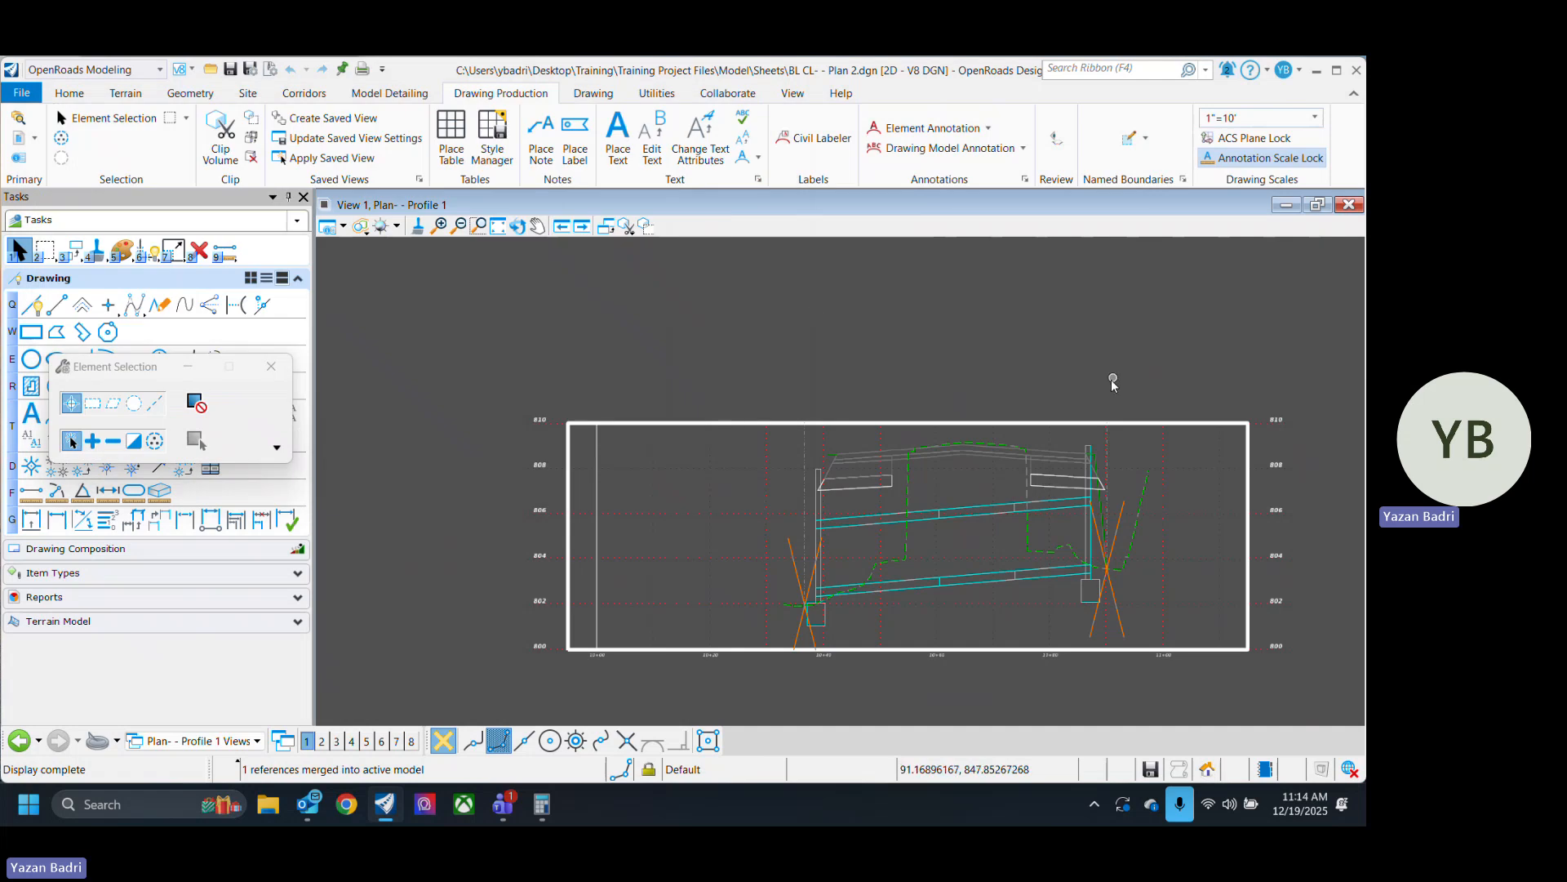
Save the file with the merged profile linework and examine the lower part of the profile up close.
{"action": "middle_click", "coordinate": [862, 609]}
{"action": "middle_click_drag", "start_coordinate": [989, 616], "coordinate": [857, 619]}
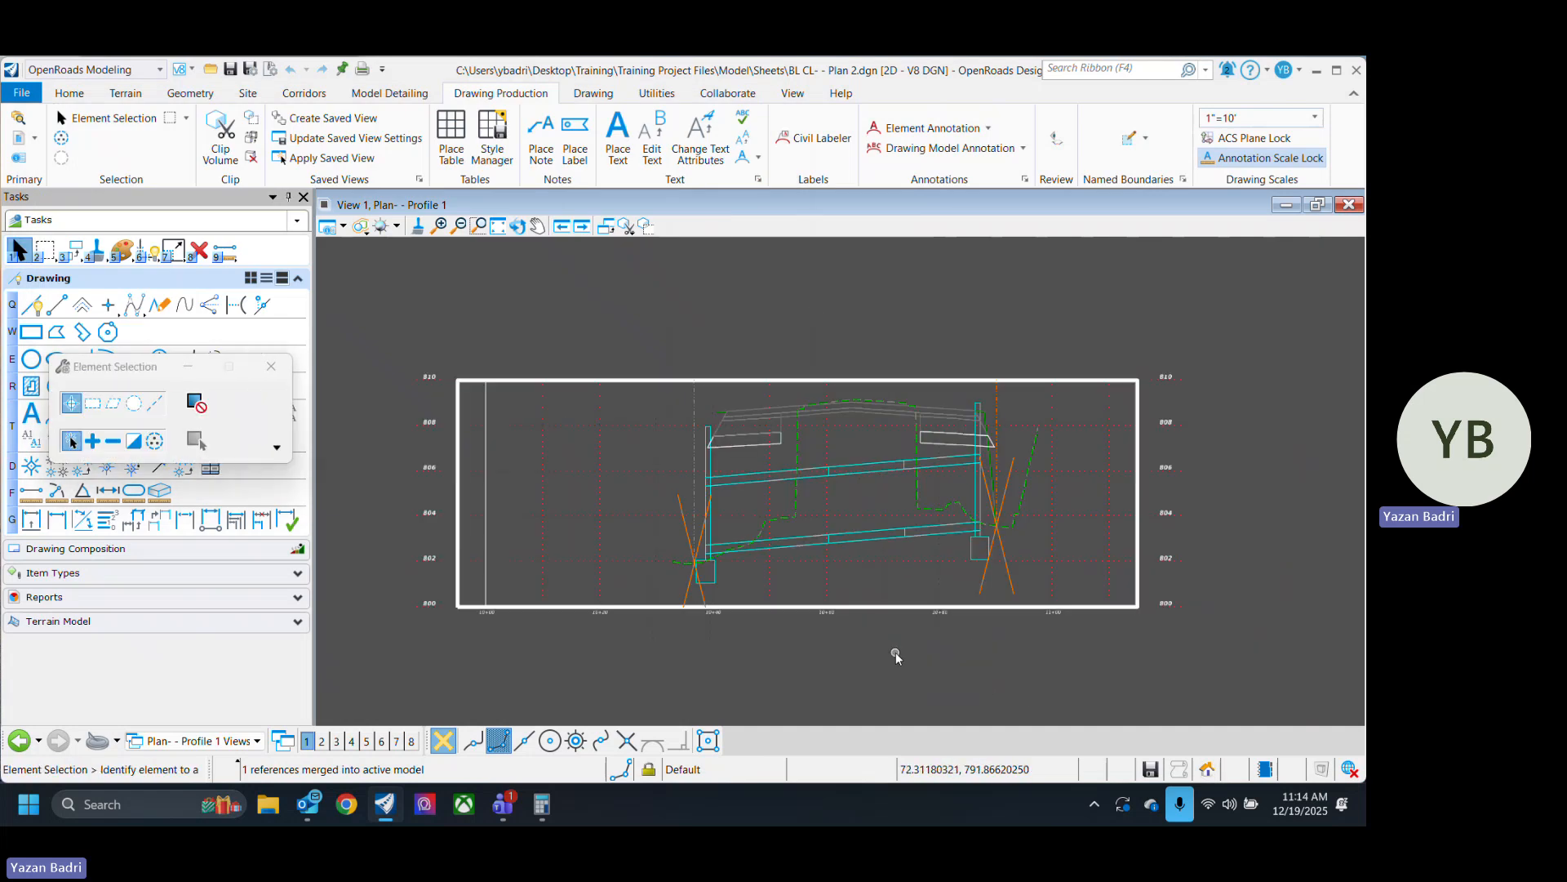
{"action": "key", "text": "ctrl+s"}
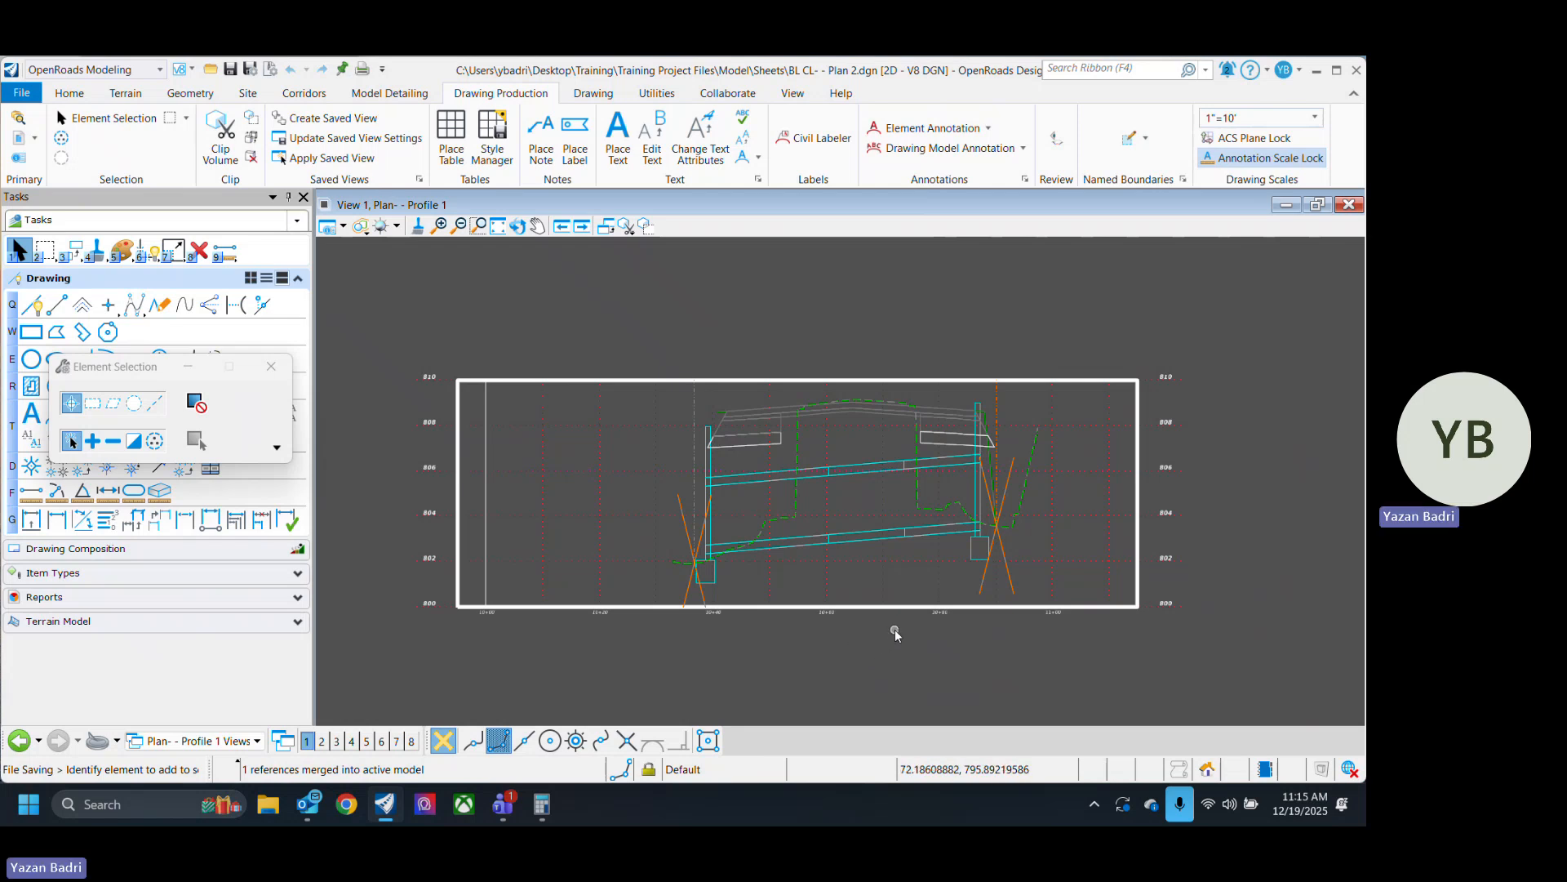
{"action": "scroll", "coordinate": [898, 624], "scroll_direction": "up", "scroll_amount": 3}
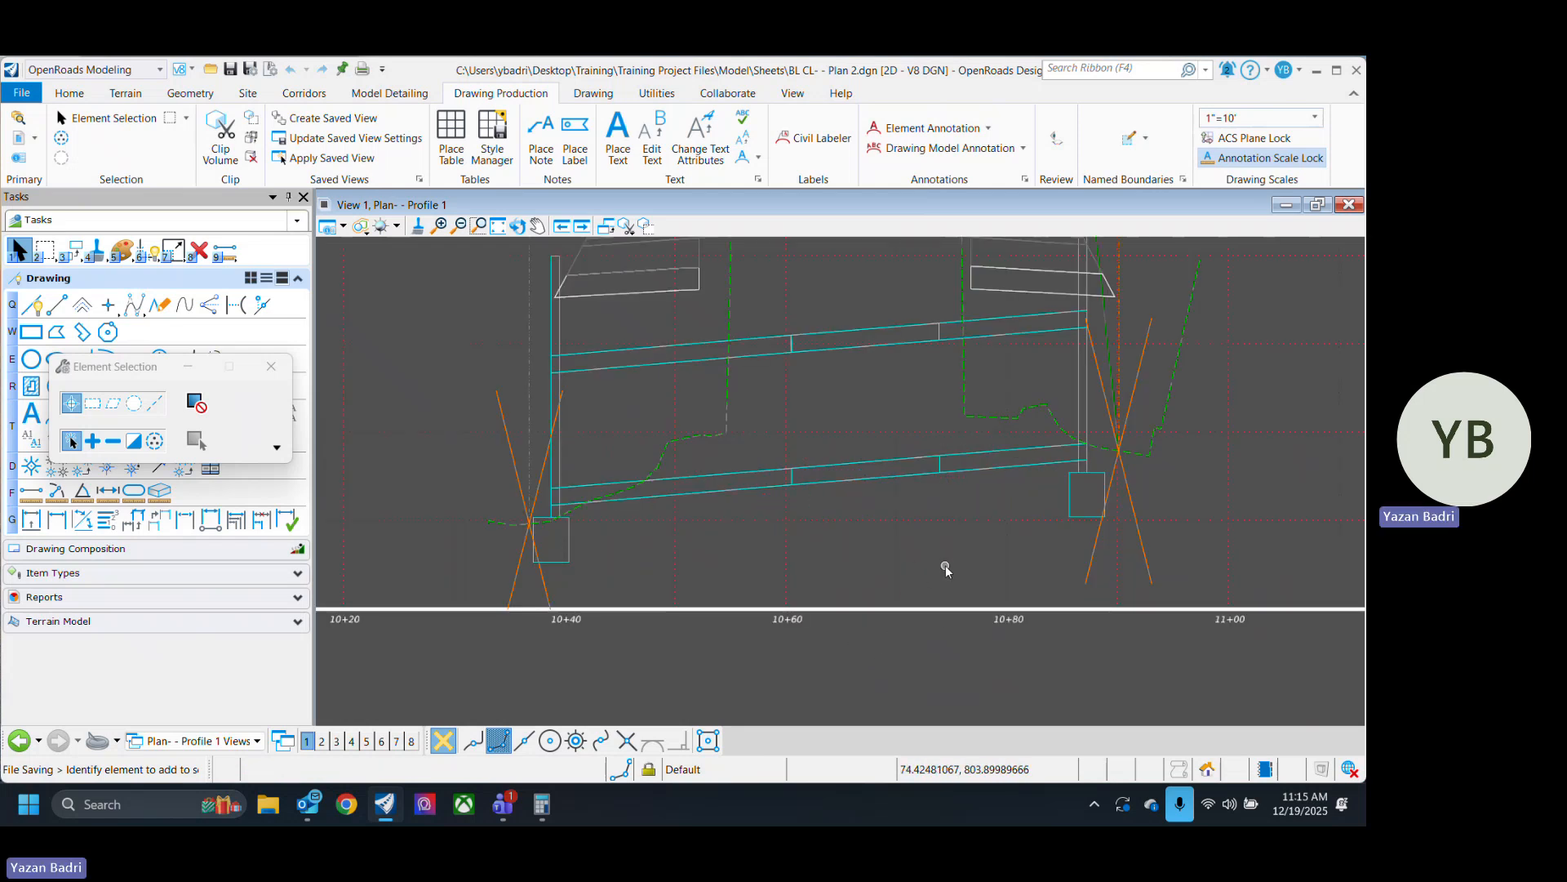
Examine the lower and upper storm conduits and the existing terrain line in the profile.
{"action": "left_click", "coordinate": [927, 477]}
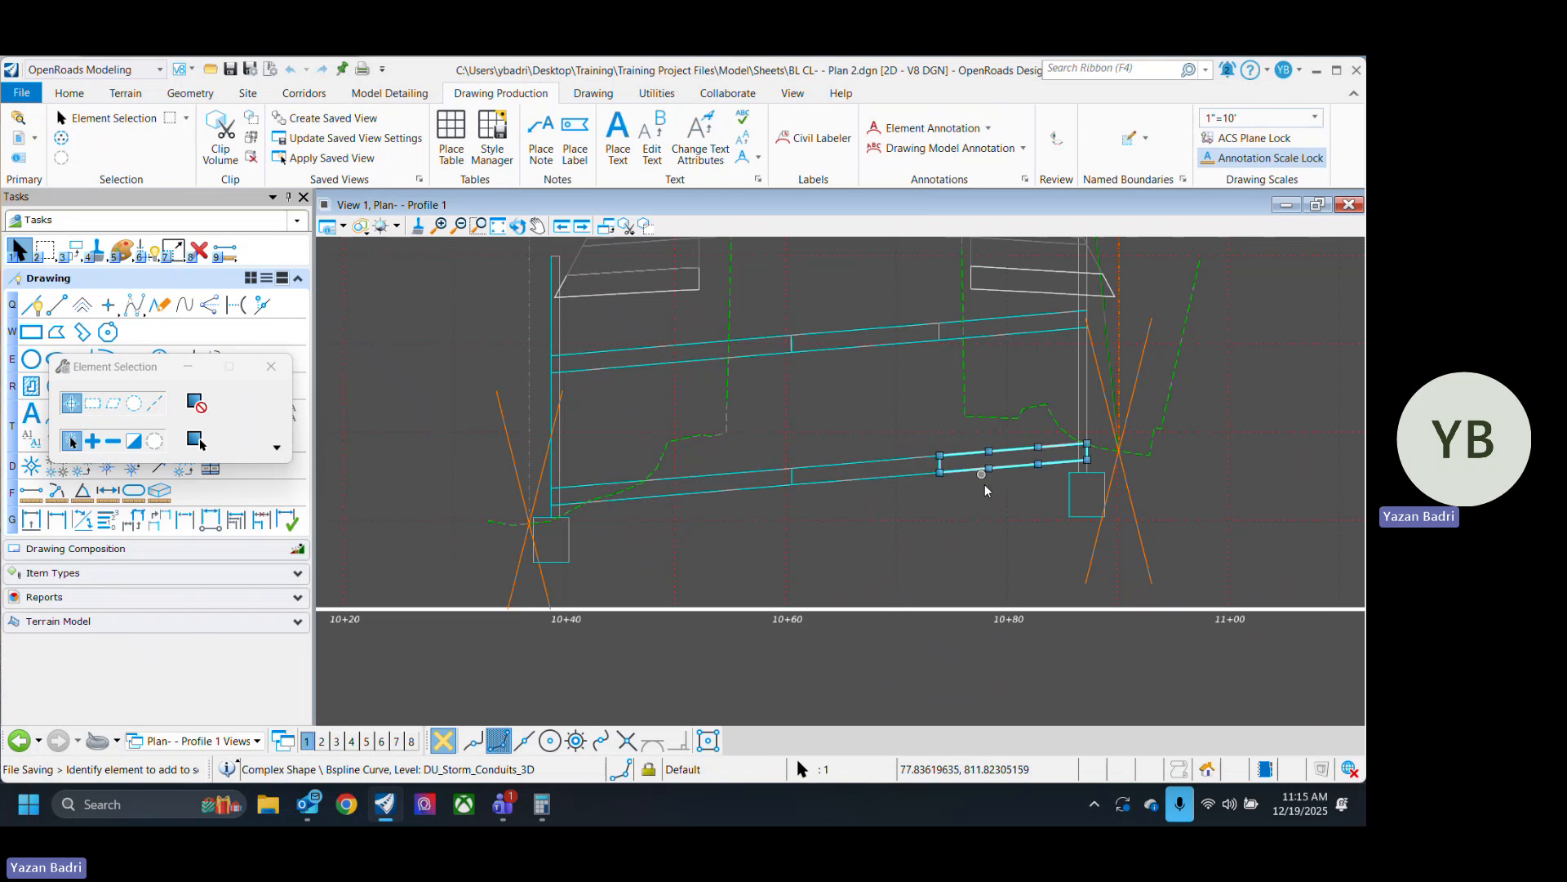
{"action": "left_click", "coordinate": [979, 498]}
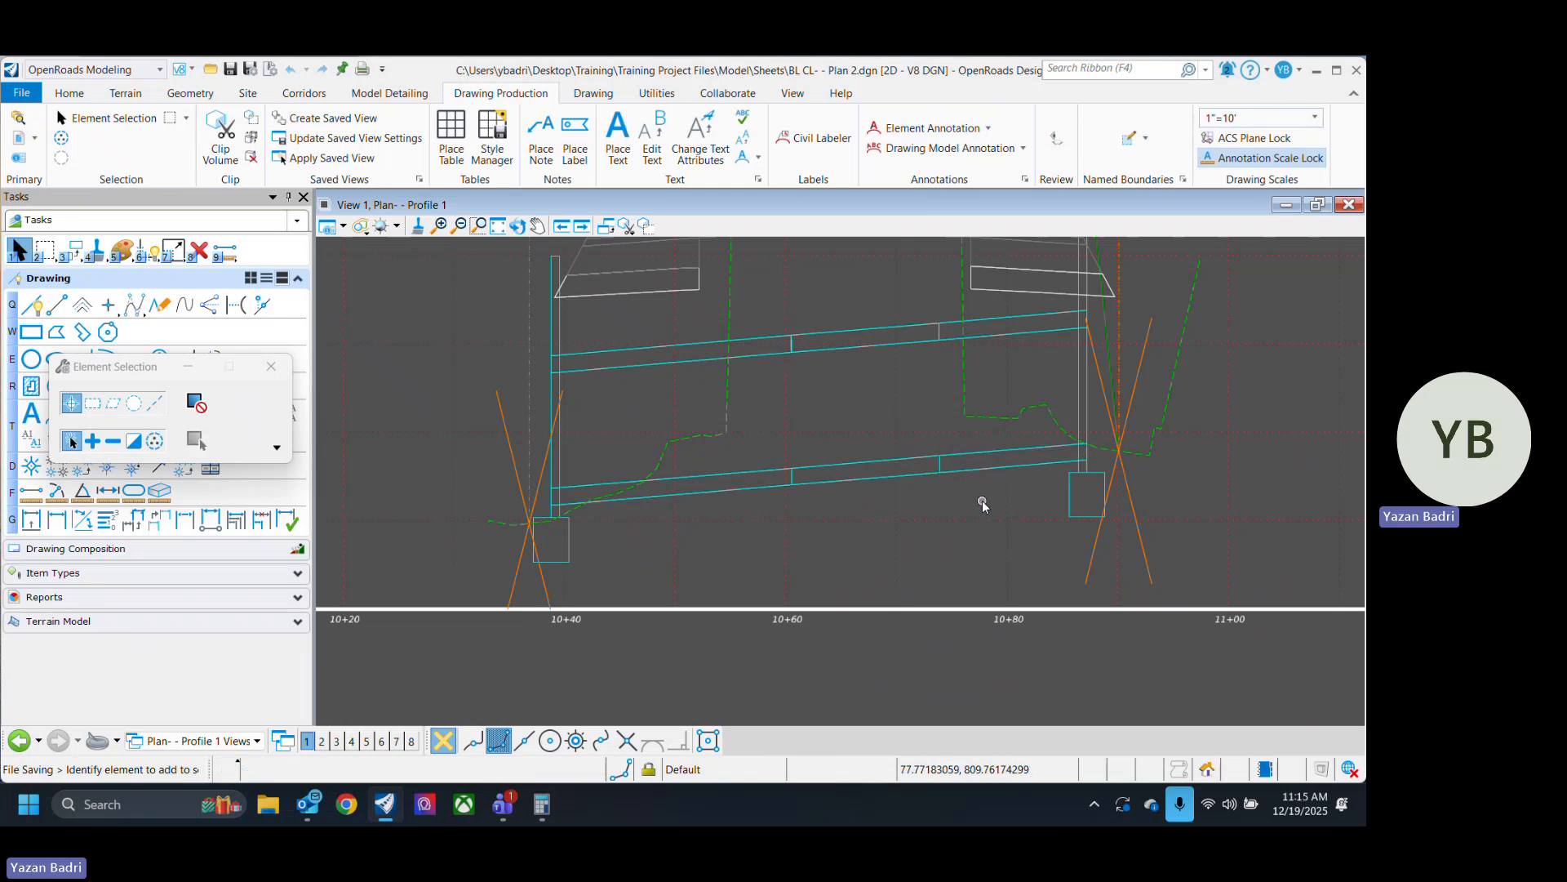
{"action": "left_click", "coordinate": [992, 330]}
{"action": "middle_click_drag", "start_coordinate": [1151, 423], "coordinate": [1086, 538]}
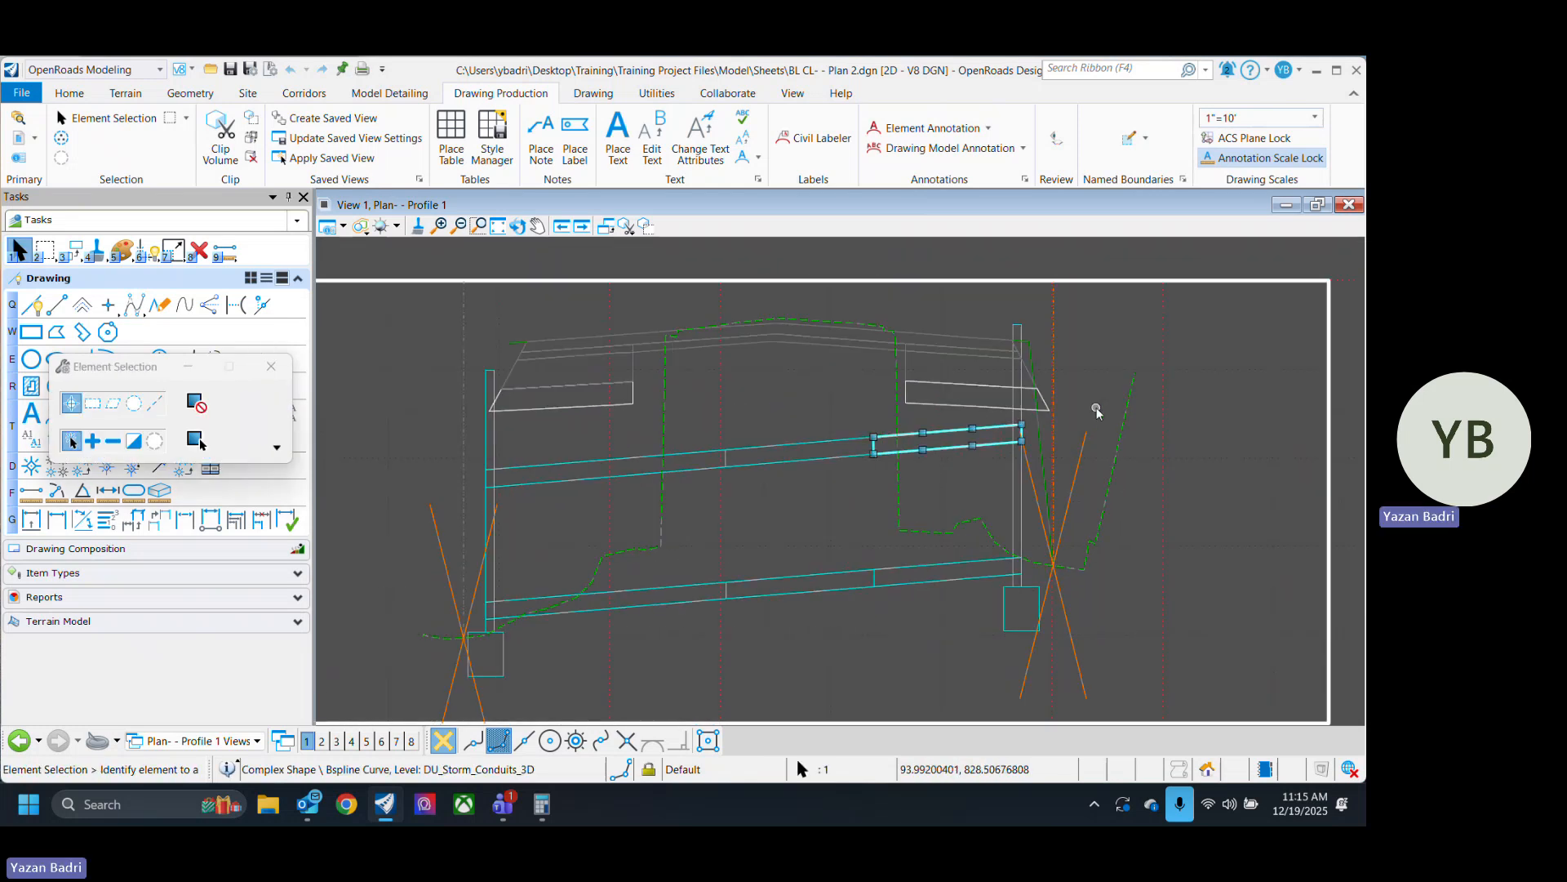
{"action": "left_click", "coordinate": [1092, 418]}
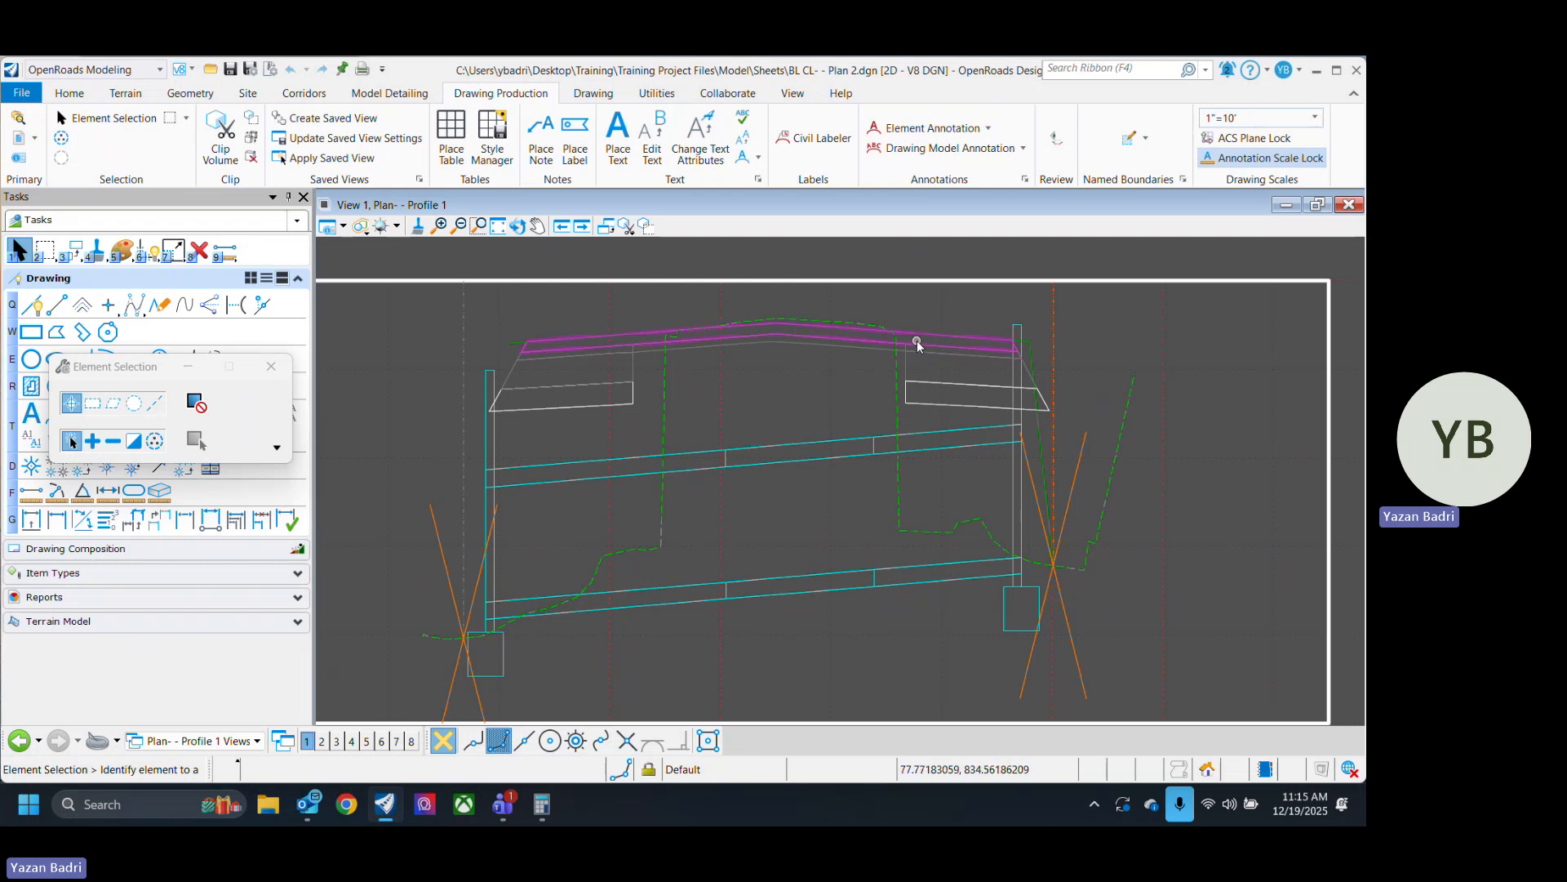
{"action": "left_click", "coordinate": [868, 325]}
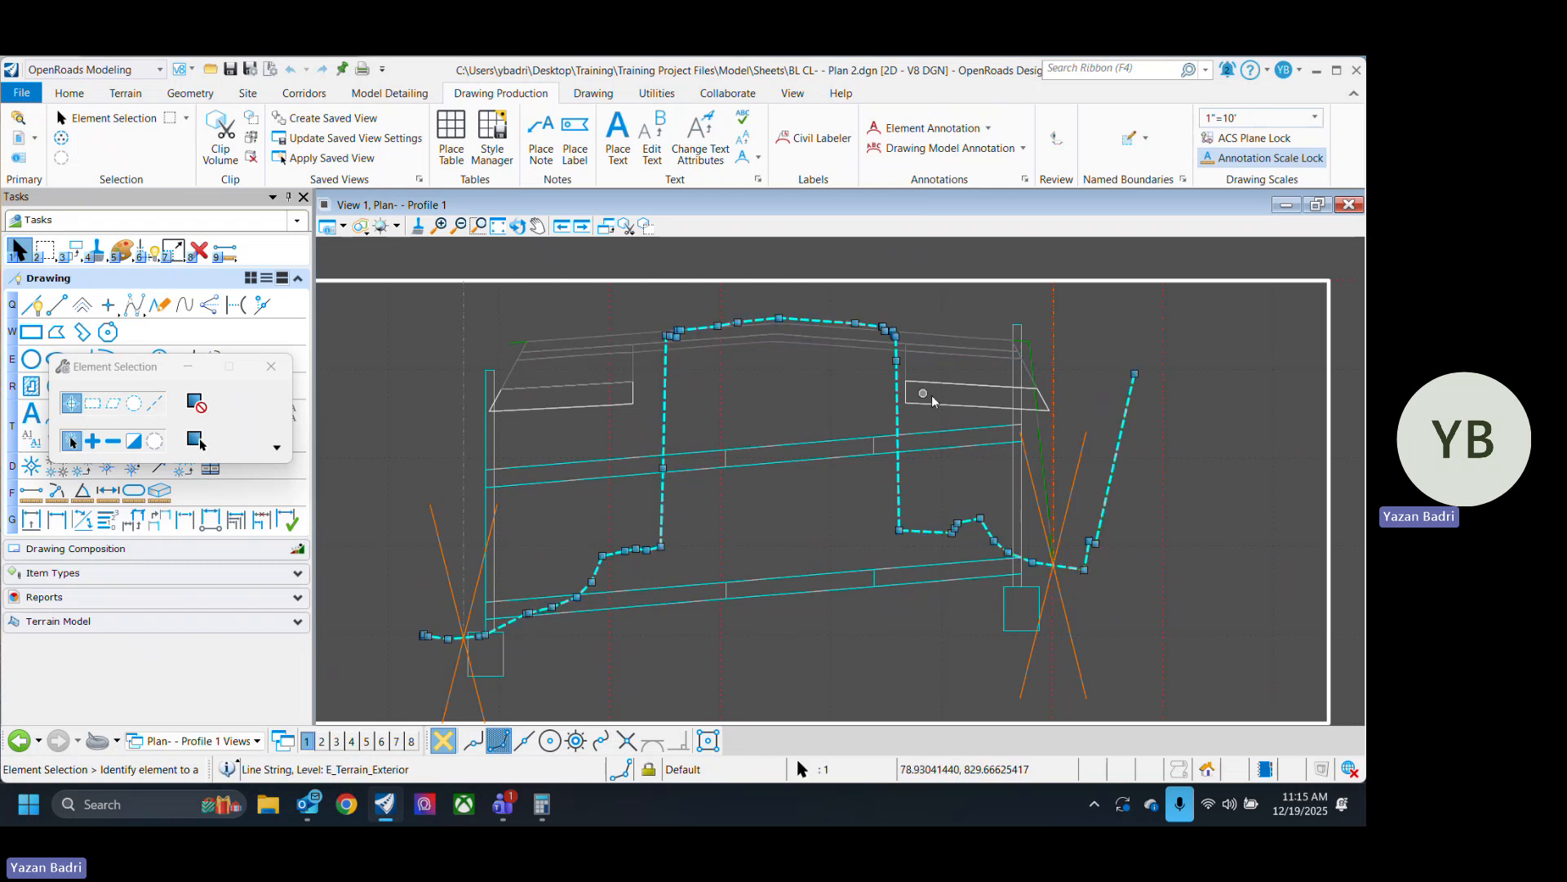
{"action": "left_click", "coordinate": [980, 319]}
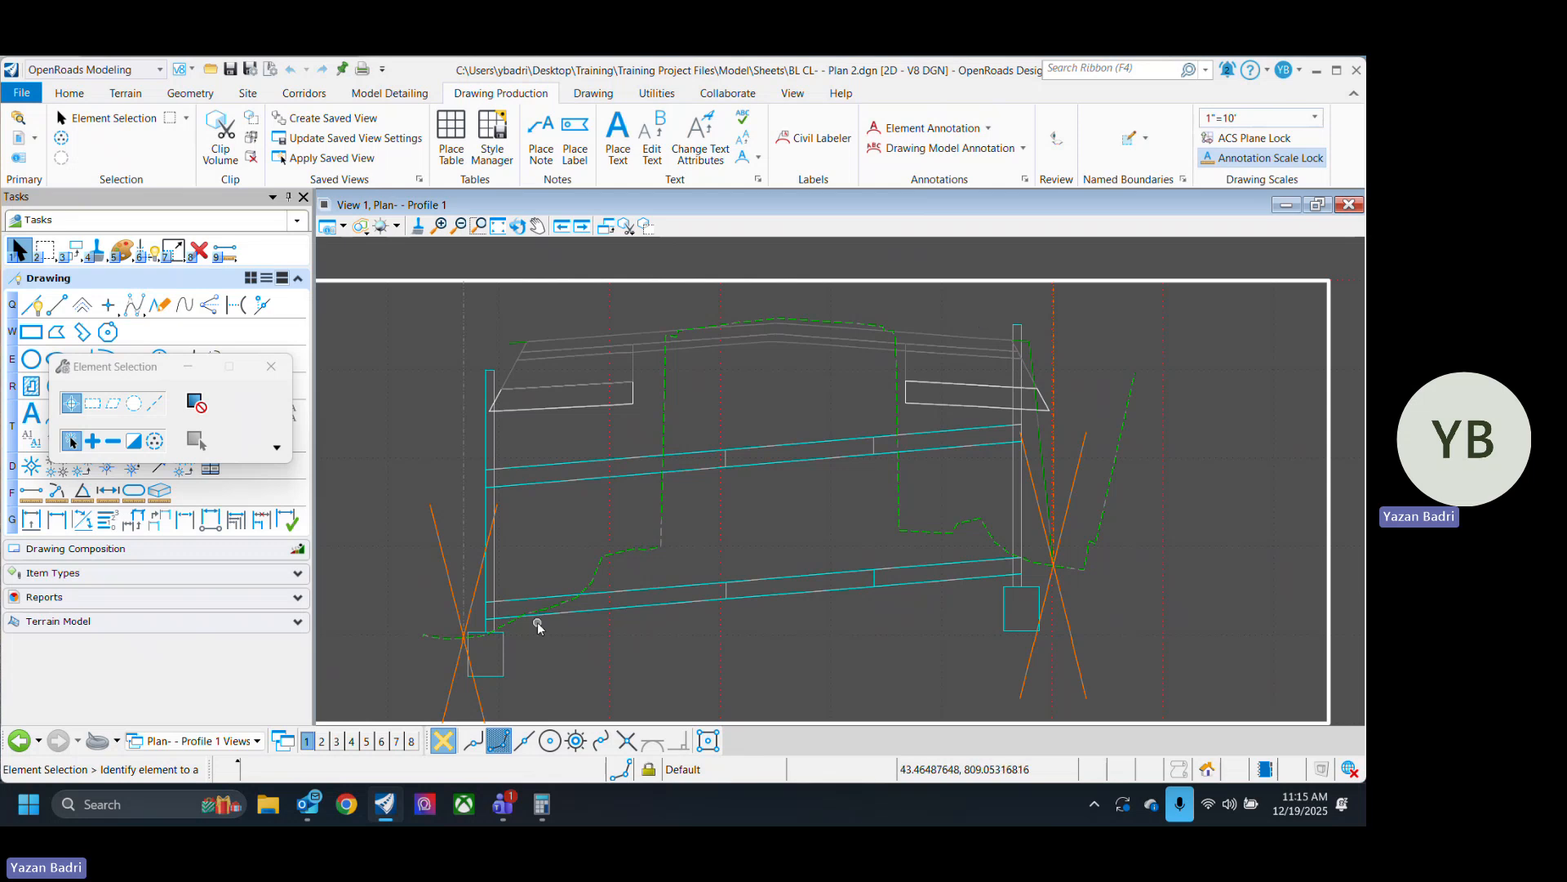
{"action": "middle_click_drag", "start_coordinate": [511, 535], "coordinate": [673, 563]}
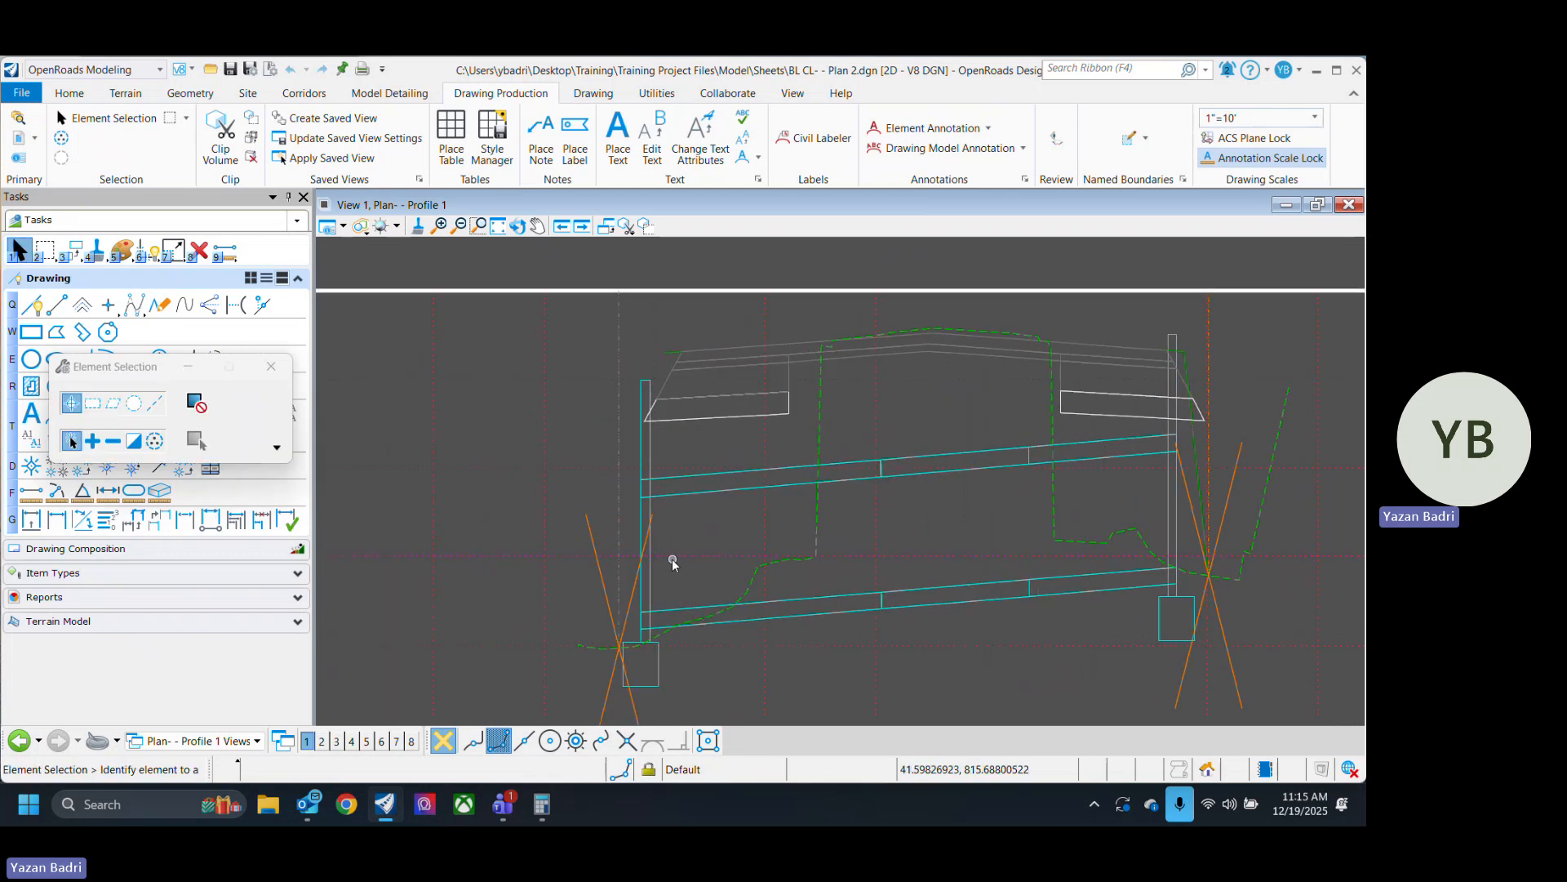
{"action": "left_click", "coordinate": [640, 388]}
{"action": "scroll", "coordinate": [622, 433], "scroll_direction": "up", "scroll_amount": 3}
{"action": "left_click", "coordinate": [623, 431]}
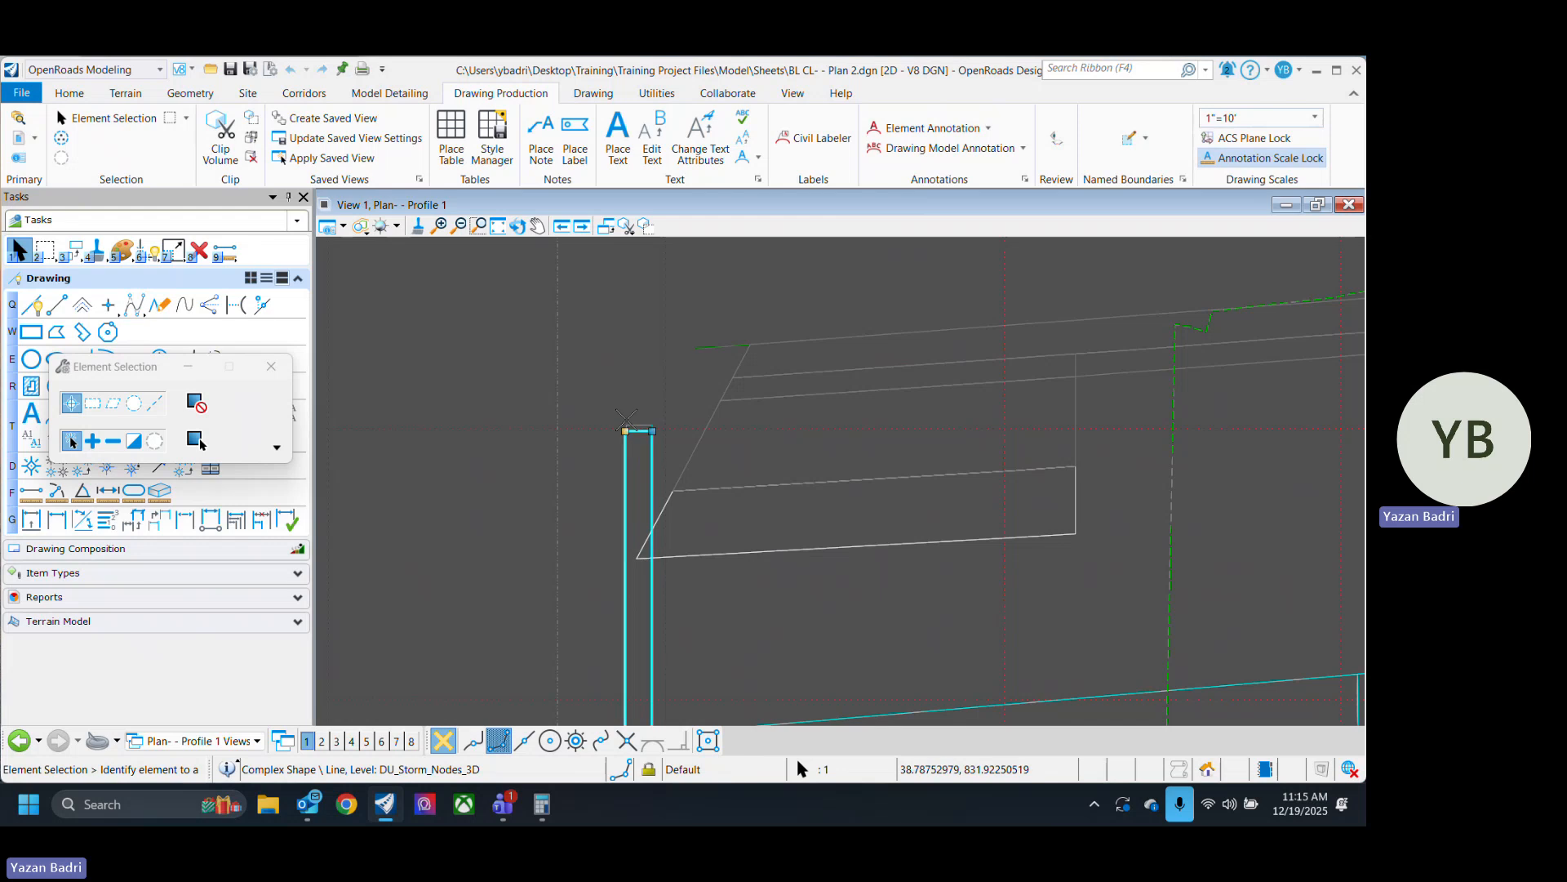
{"action": "right_click", "coordinate": [626, 327]}
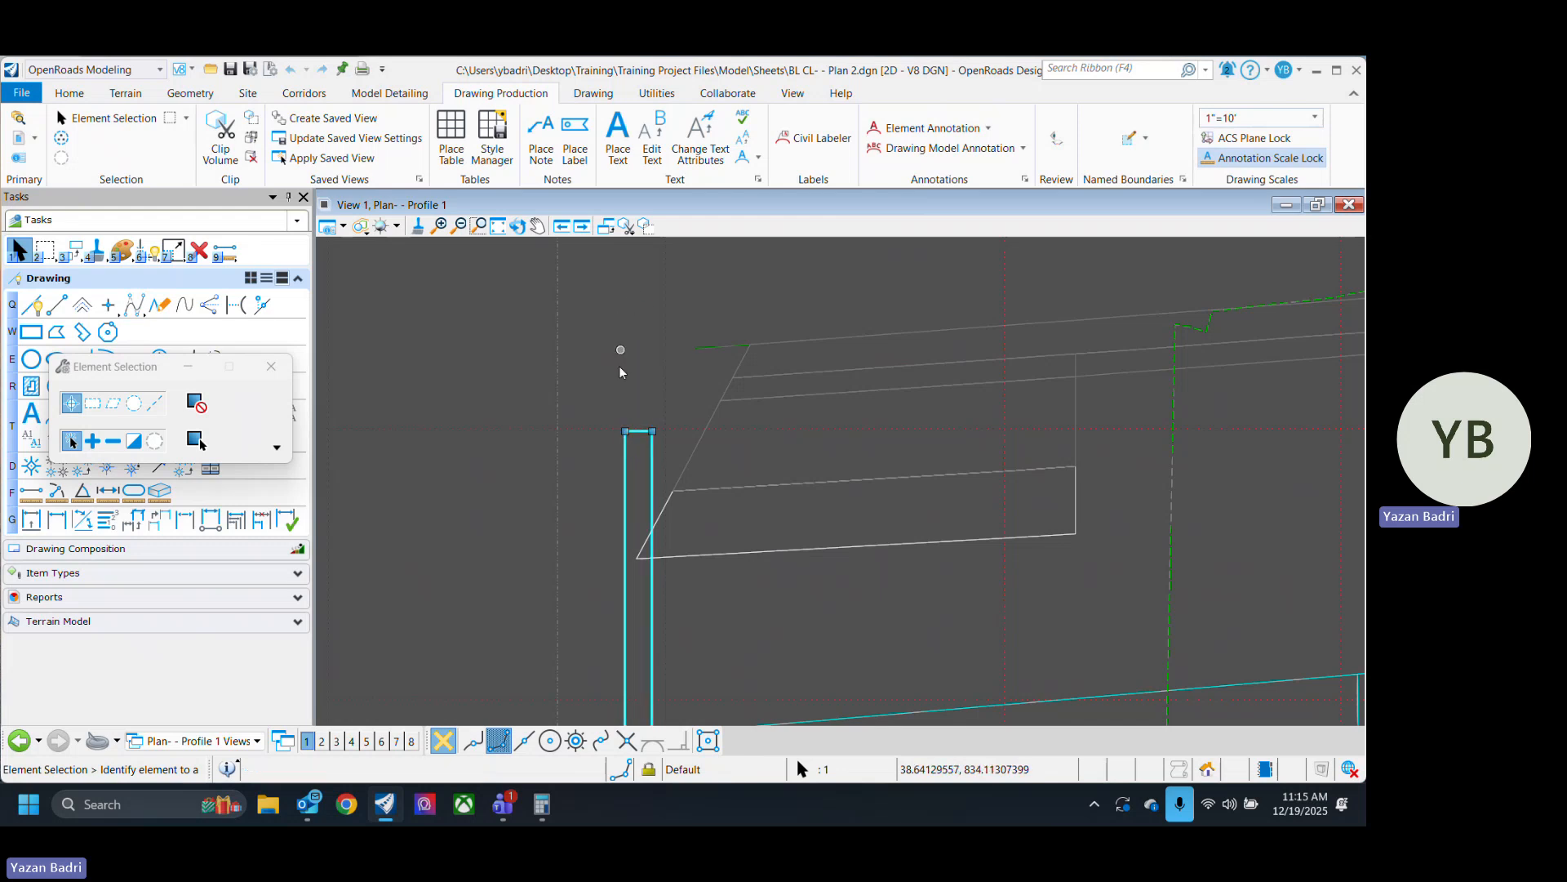
{"action": "left_click", "coordinate": [643, 352]}
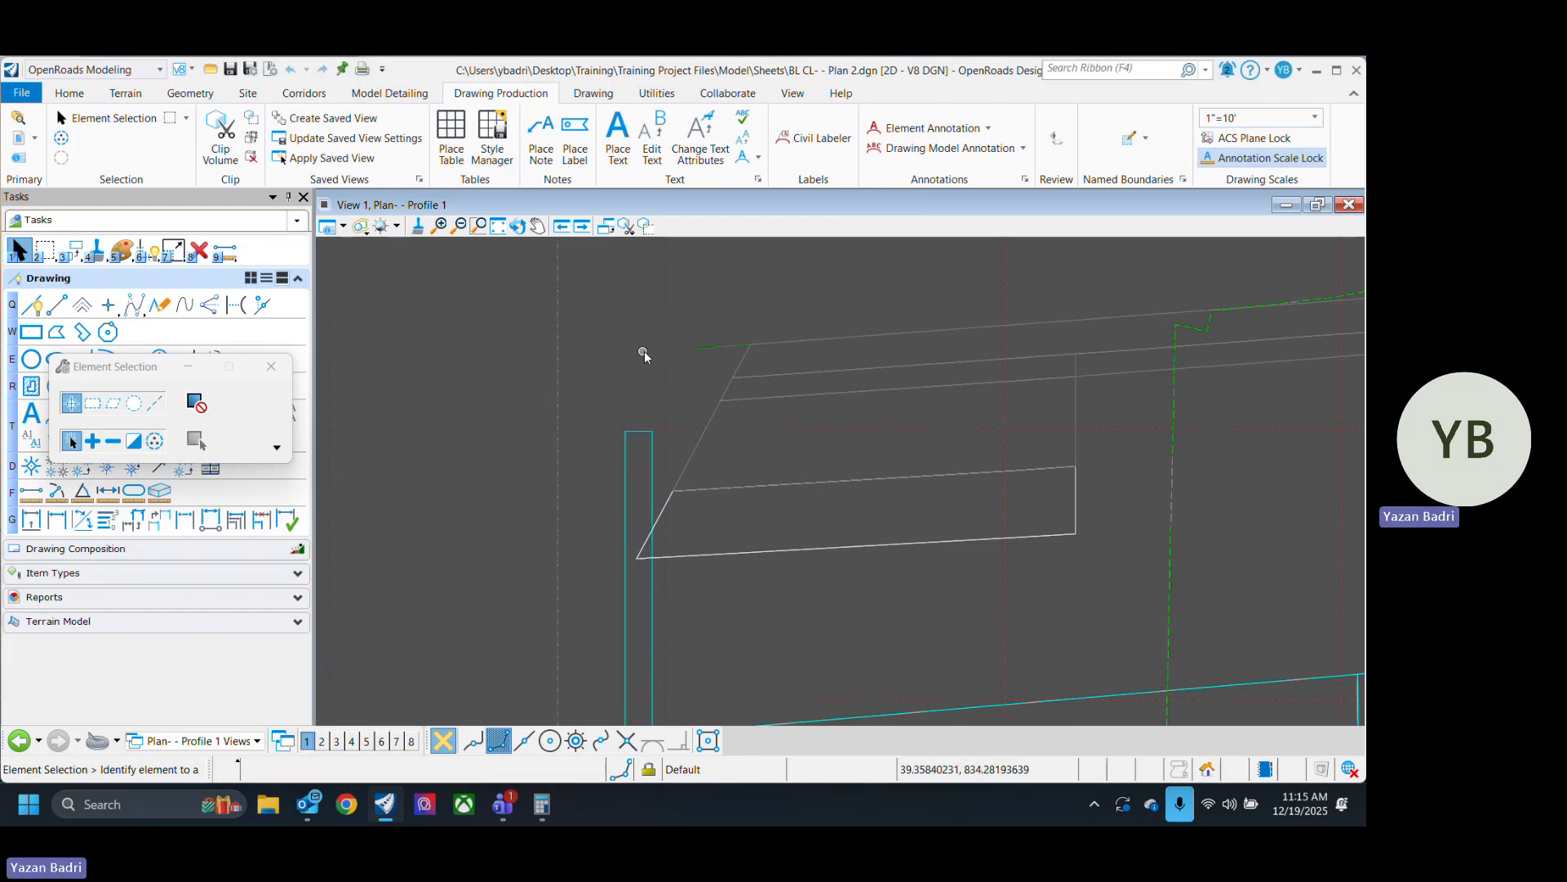
Stretch the end of the short TC_Grass line to the top inner corner of the storm structure near station 10+40.
{"action": "left_click", "coordinate": [725, 347]}
{"action": "key", "text": "Delete"}
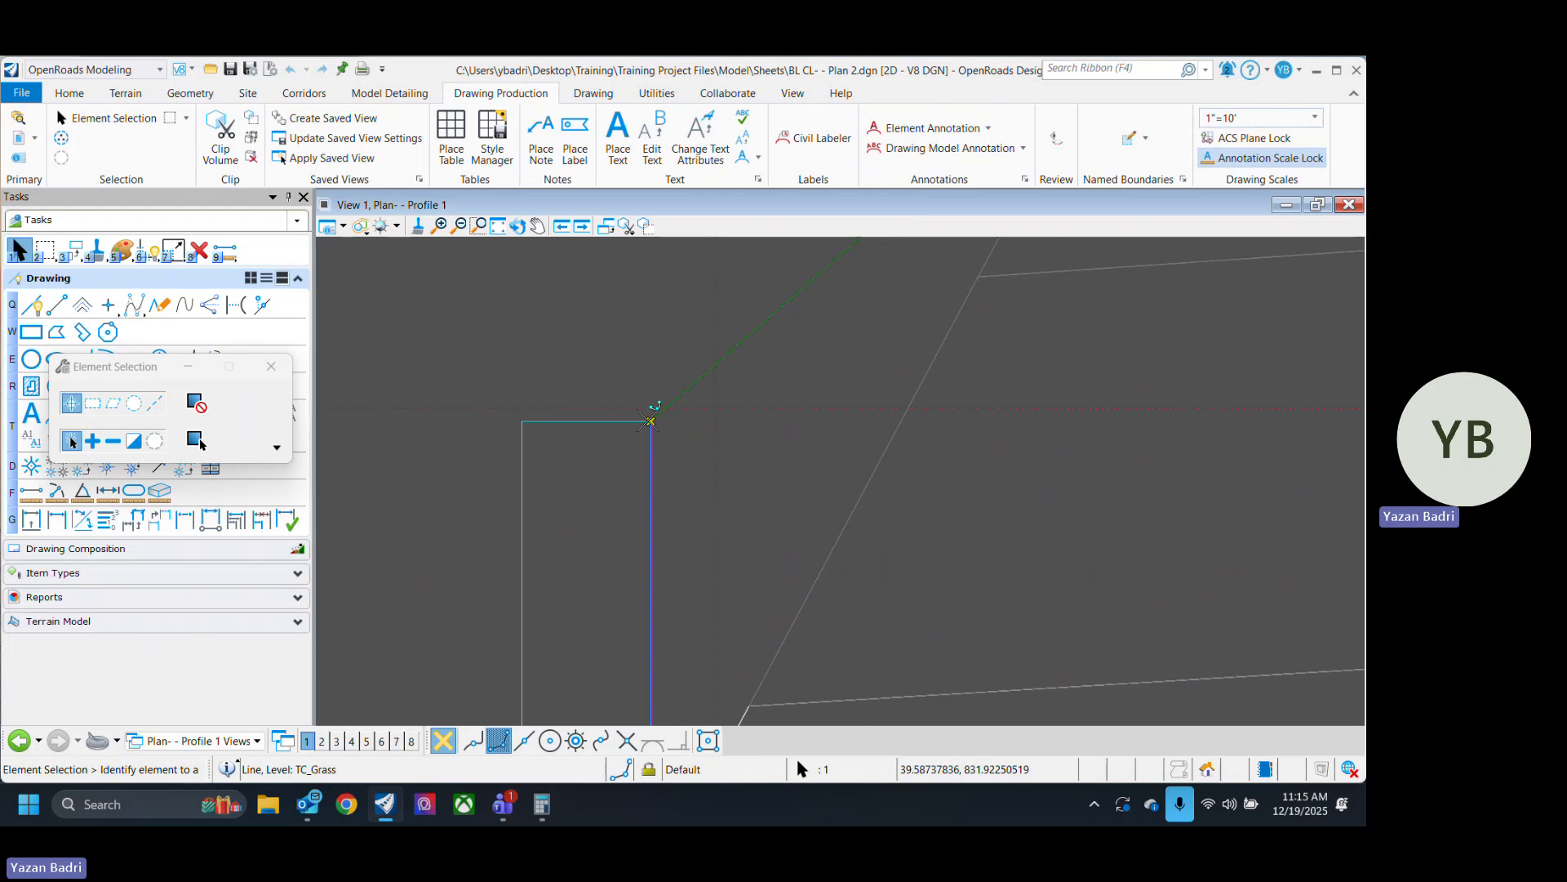
{"action": "scroll", "coordinate": [532, 497], "scroll_direction": "down", "scroll_amount": 2}
{"action": "scroll", "coordinate": [531, 496], "scroll_direction": "down", "scroll_amount": 1}
Delete the steep green grass line running down beside the storm structure at the higher-station end of the road section.
{"action": "scroll", "coordinate": [919, 448], "scroll_direction": "up", "scroll_amount": 3}
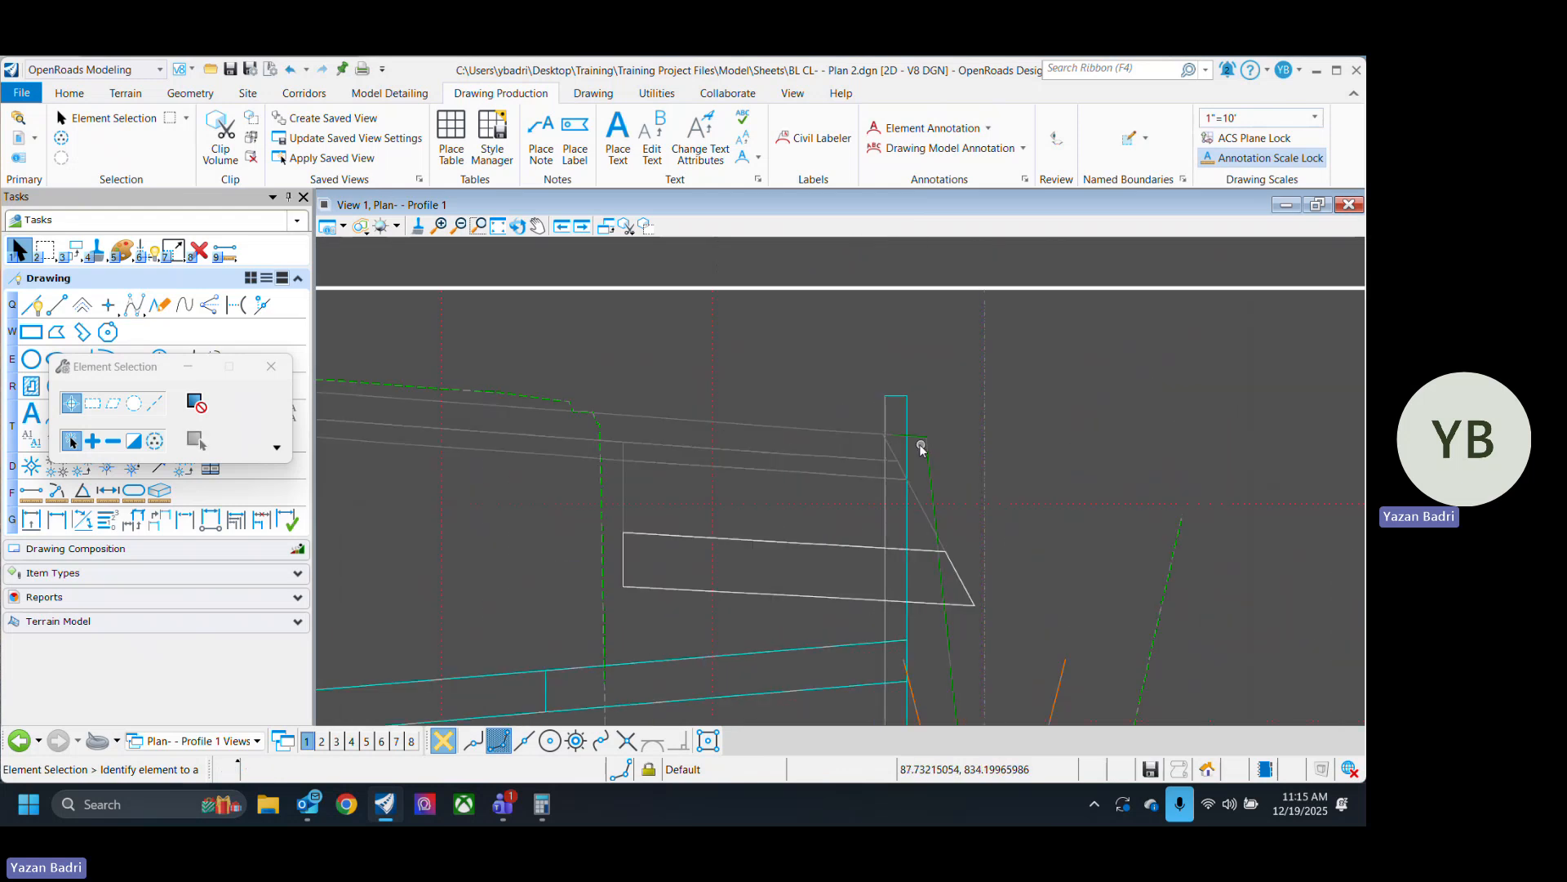
{"action": "left_click", "coordinate": [931, 448]}
{"action": "key", "text": "Delete"}
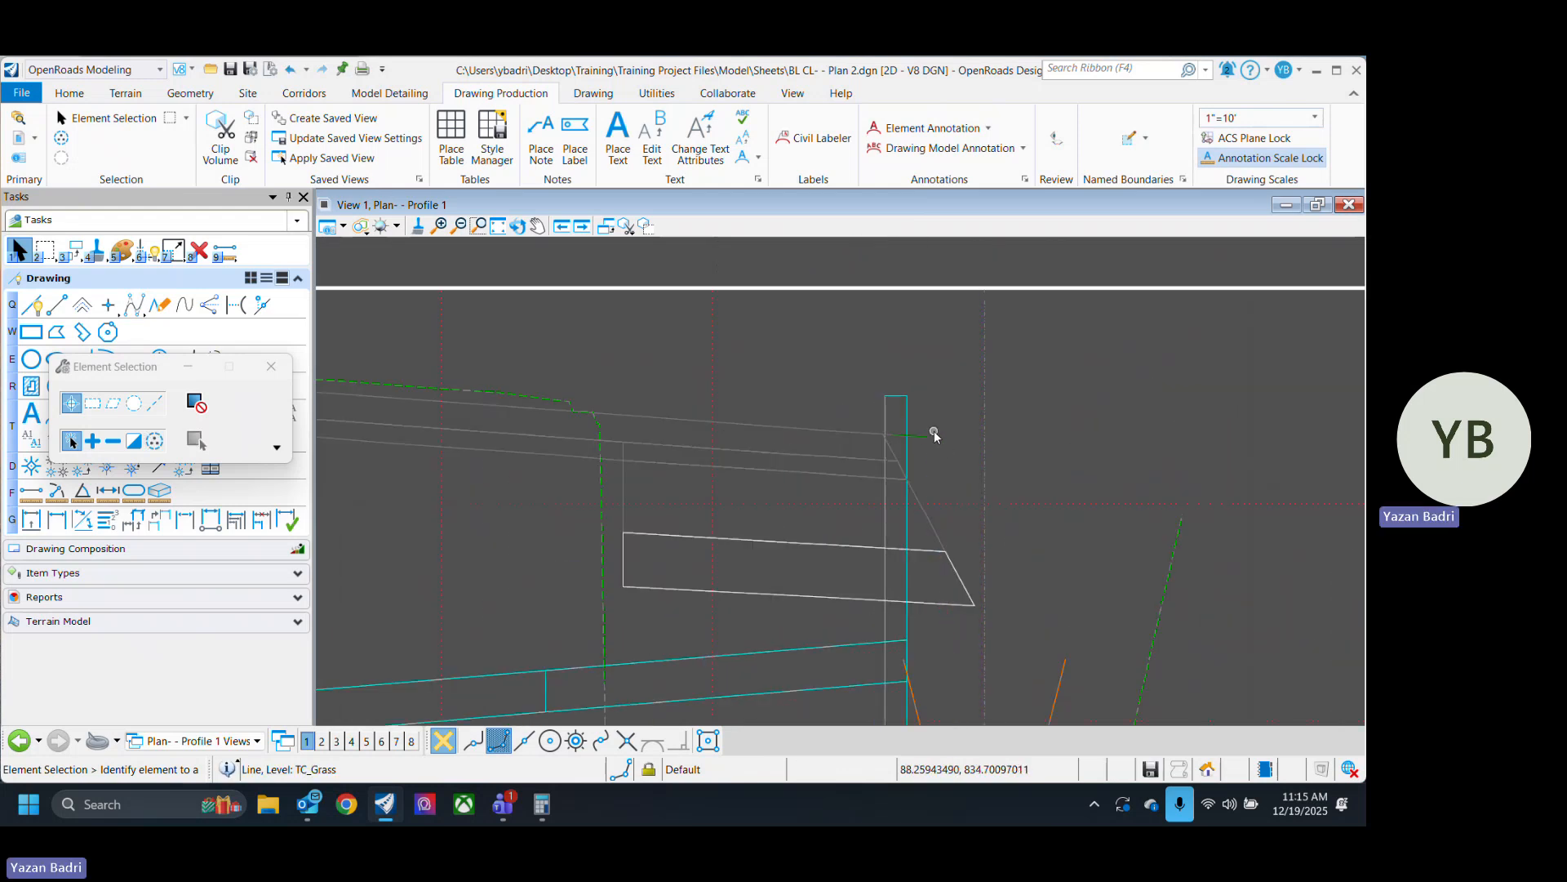
Shorten the short TC_Grass line at the higher-station structure so it ends at the structure's near edge.
{"action": "left_click", "coordinate": [921, 441]}
{"action": "scroll", "coordinate": [921, 441], "scroll_direction": "up", "scroll_amount": 4}
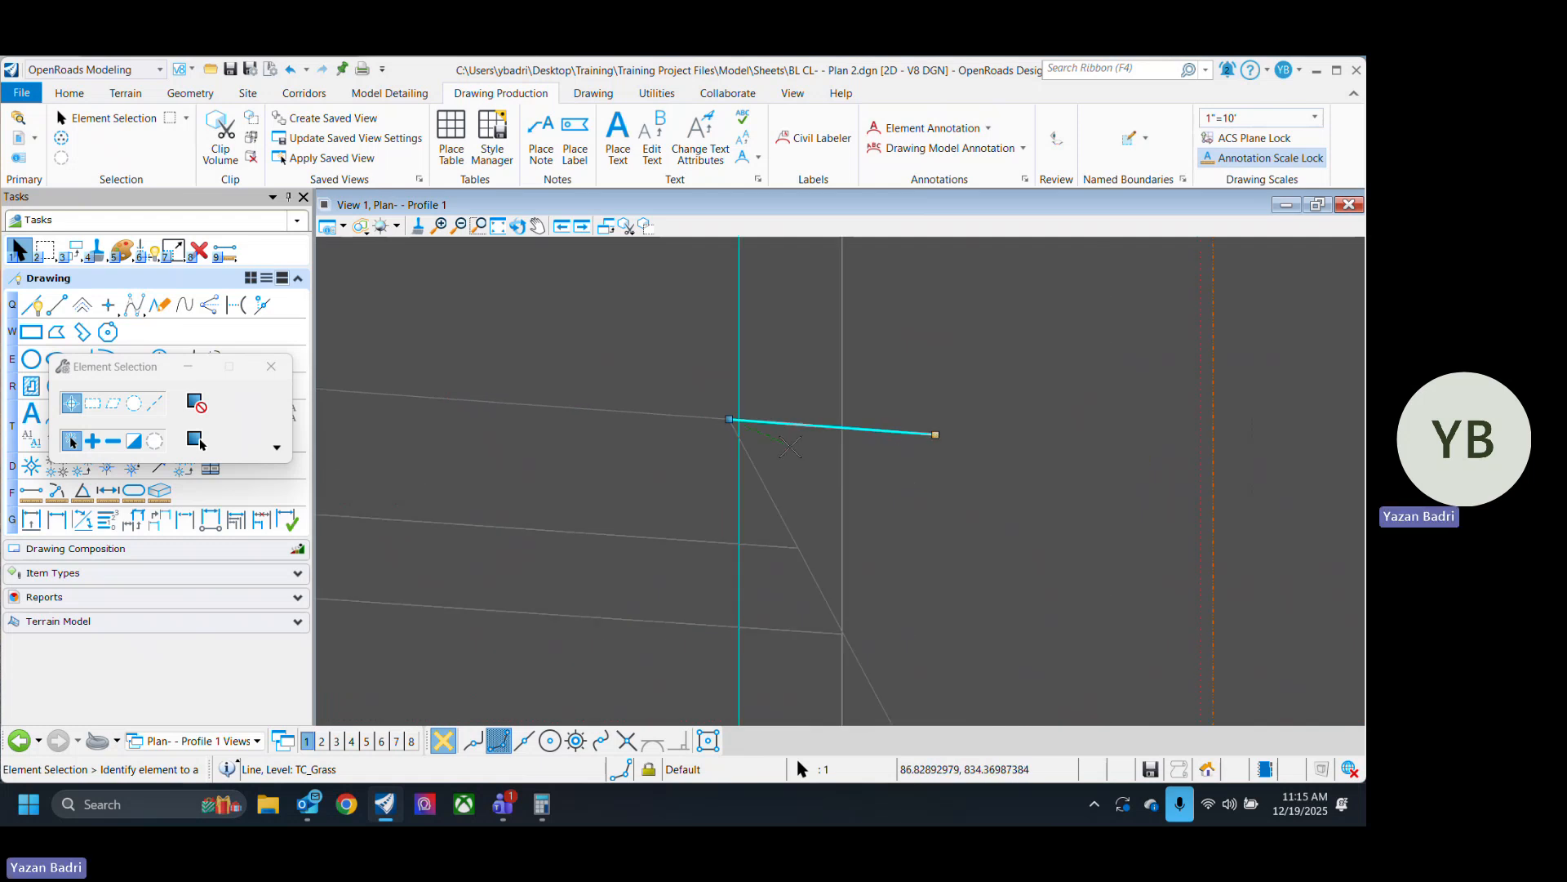
{"action": "scroll", "coordinate": [777, 395], "scroll_direction": "up", "scroll_amount": 3}
{"action": "left_click", "coordinate": [779, 391]}
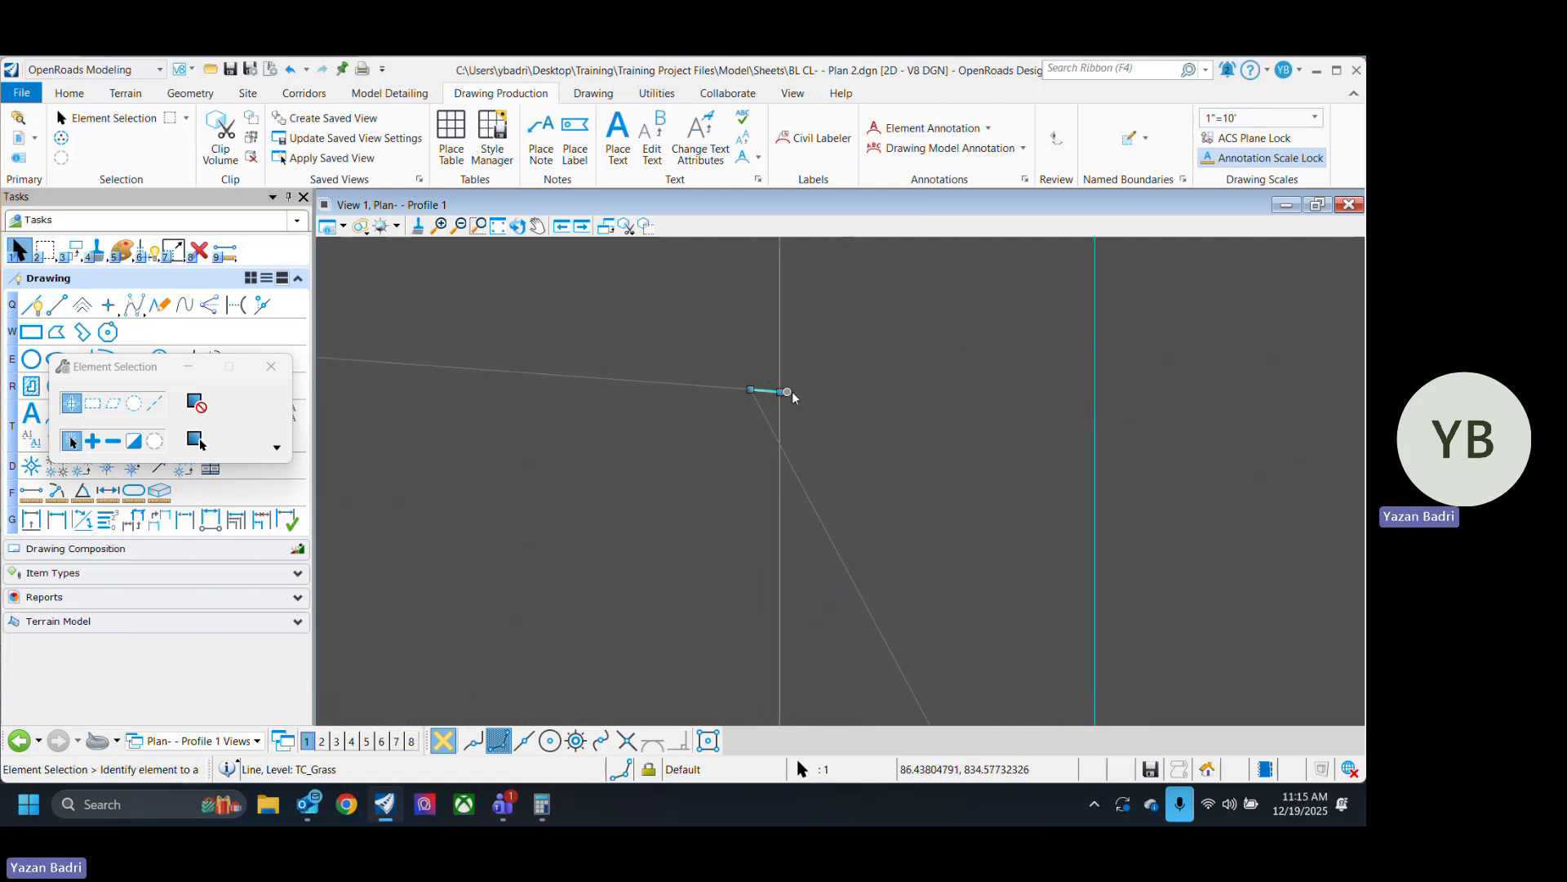
{"action": "left_click", "coordinate": [939, 377]}
Delete the crossing diagonal lines at the lower ends of both existing right-of-way lines.
{"action": "scroll", "coordinate": [945, 375], "scroll_direction": "down", "scroll_amount": 8}
{"action": "scroll", "coordinate": [974, 395], "scroll_direction": "down", "scroll_amount": 2}
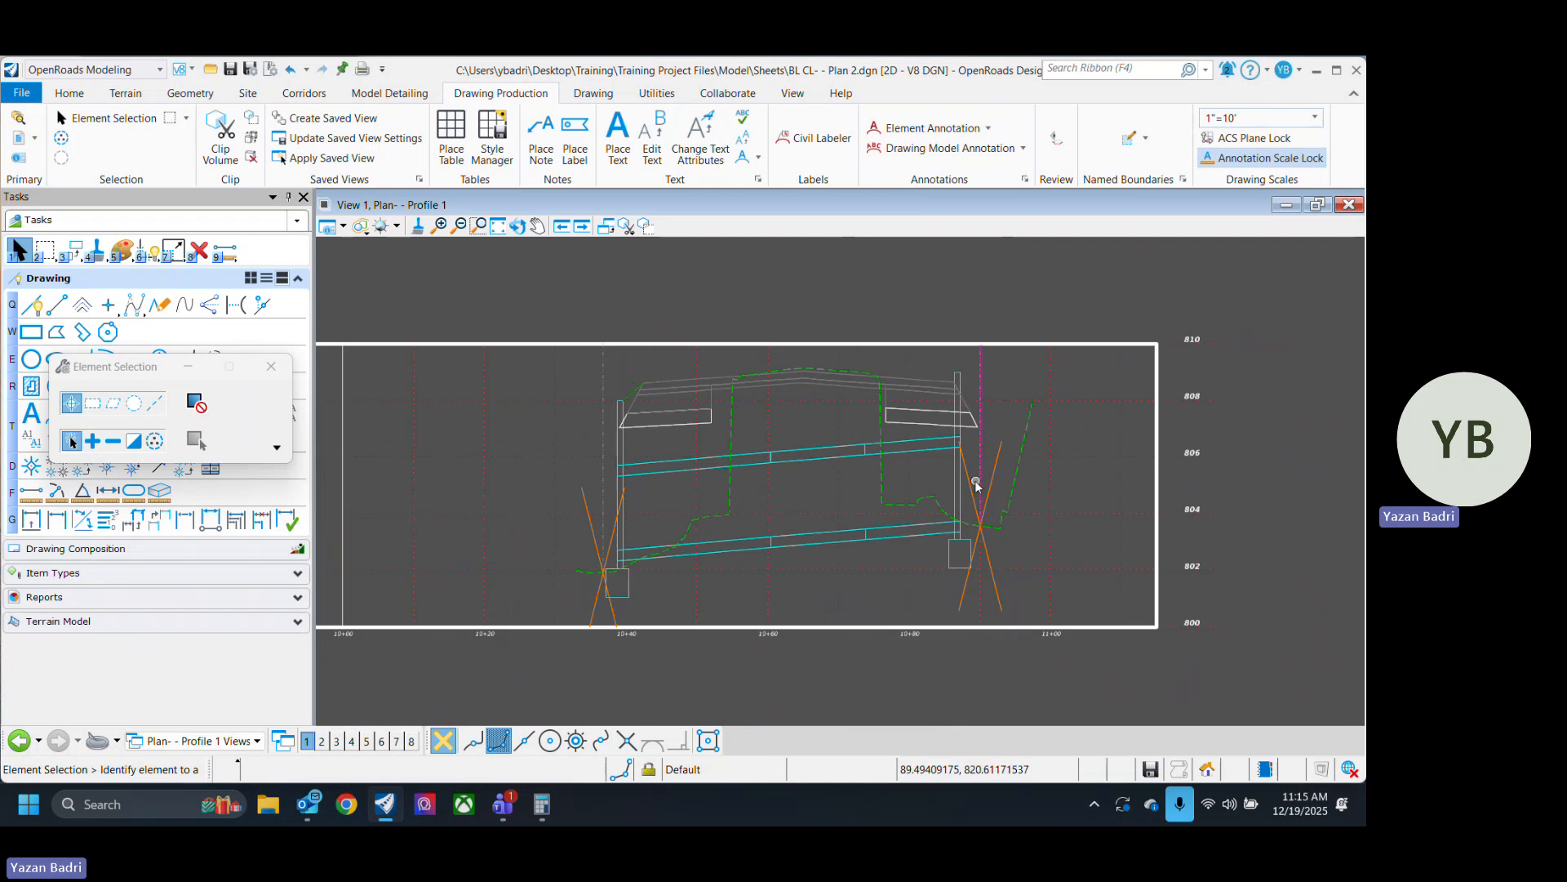
{"action": "scroll", "coordinate": [977, 473], "scroll_direction": "up", "scroll_amount": 4}
{"action": "left_click", "coordinate": [955, 462]}
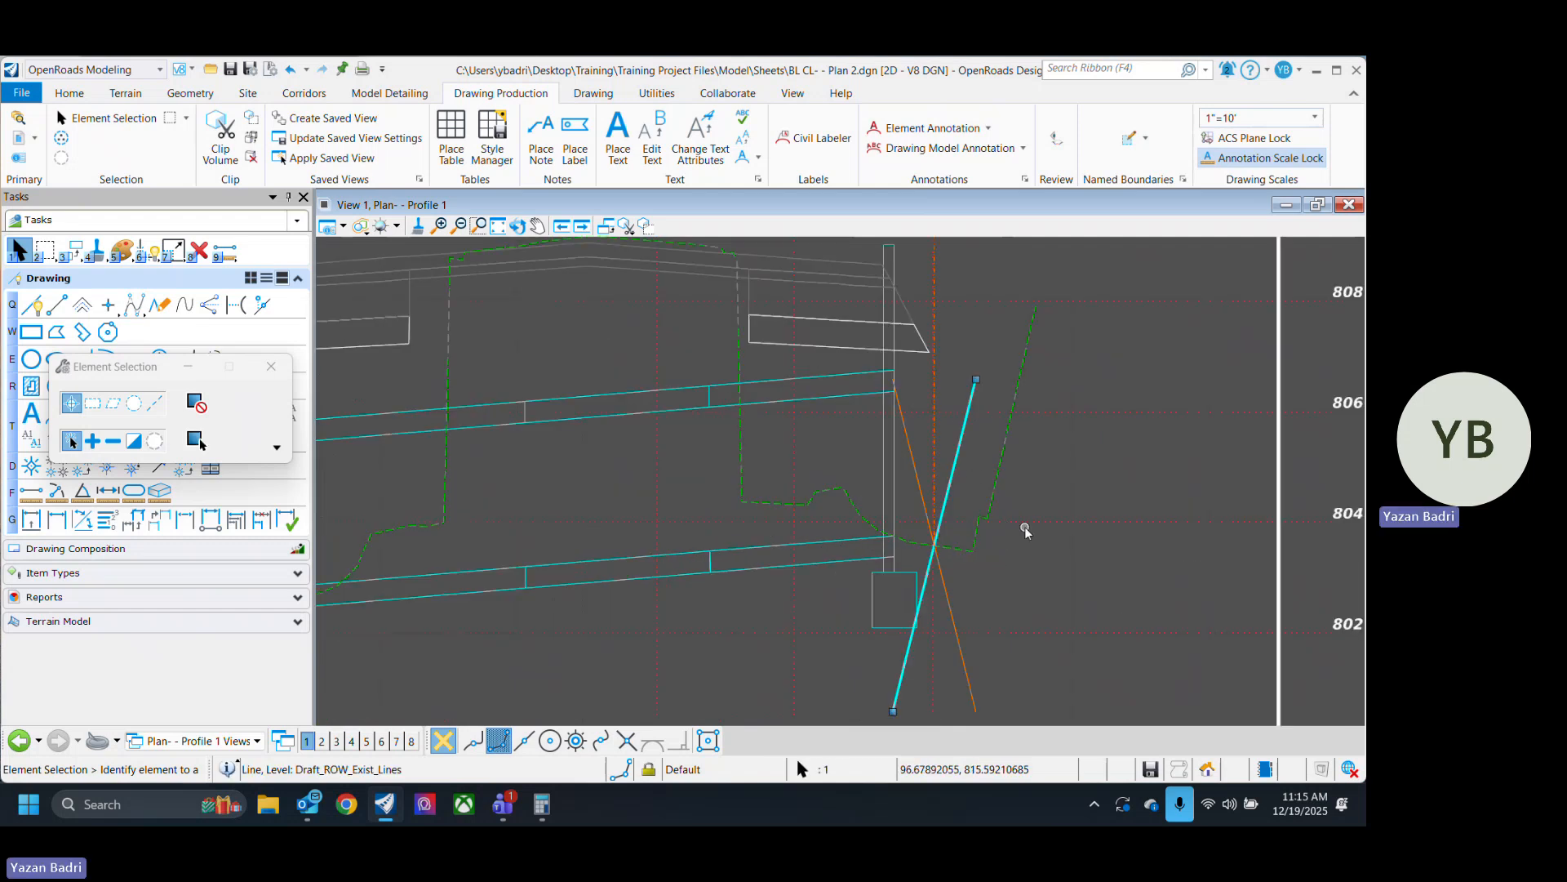
{"action": "key", "text": "Delete"}
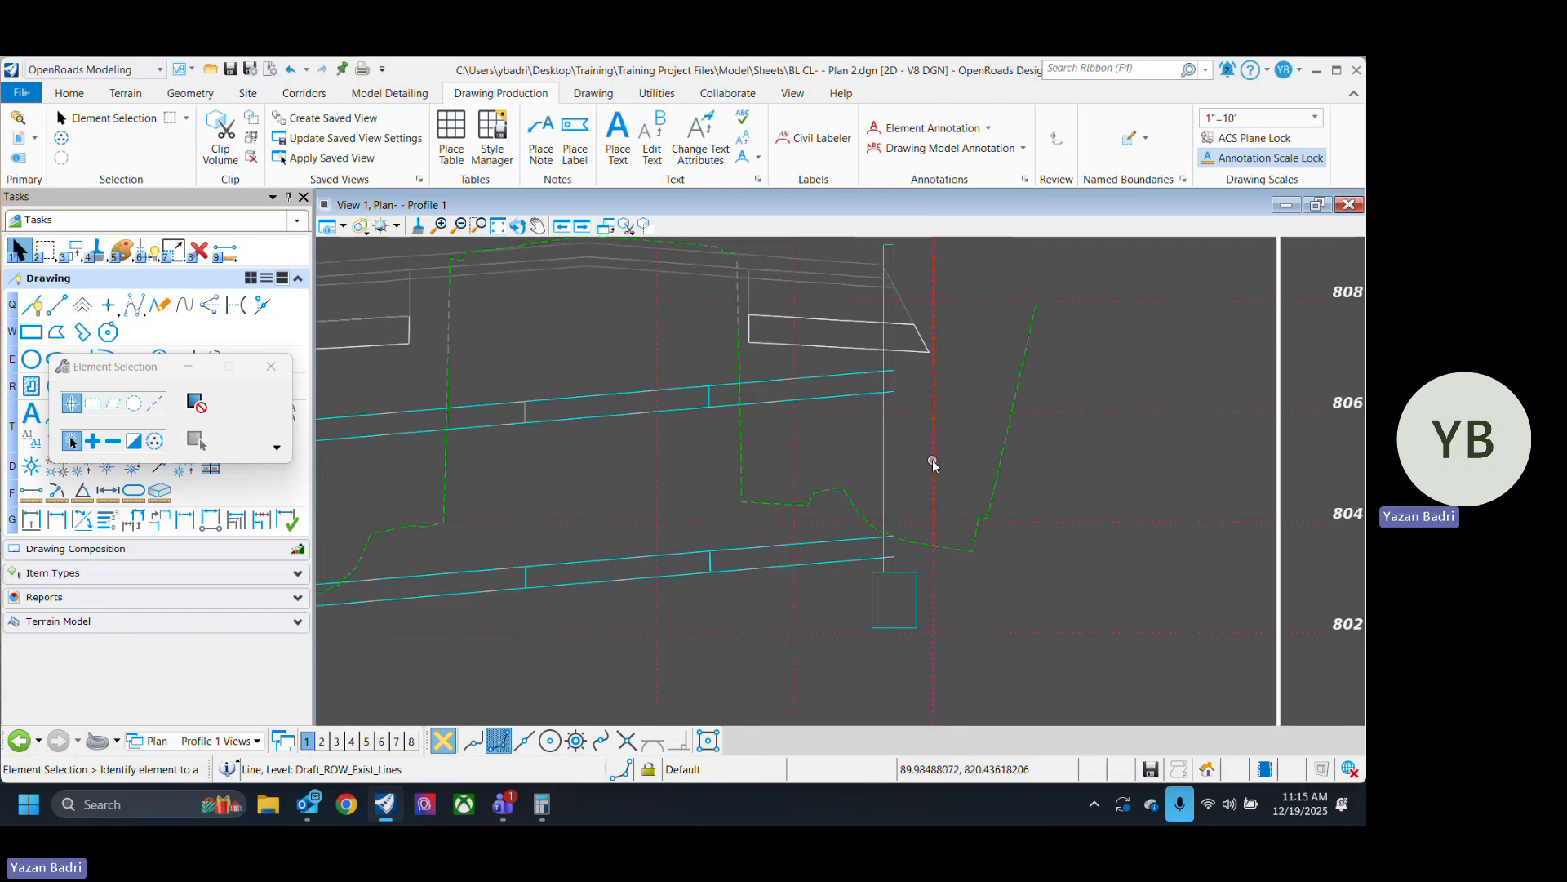
{"action": "scroll", "coordinate": [939, 473], "scroll_direction": "down", "scroll_amount": 4}
{"action": "scroll", "coordinate": [752, 525], "scroll_direction": "up", "scroll_amount": 3}
{"action": "scroll", "coordinate": [780, 532], "scroll_direction": "up", "scroll_amount": 3}
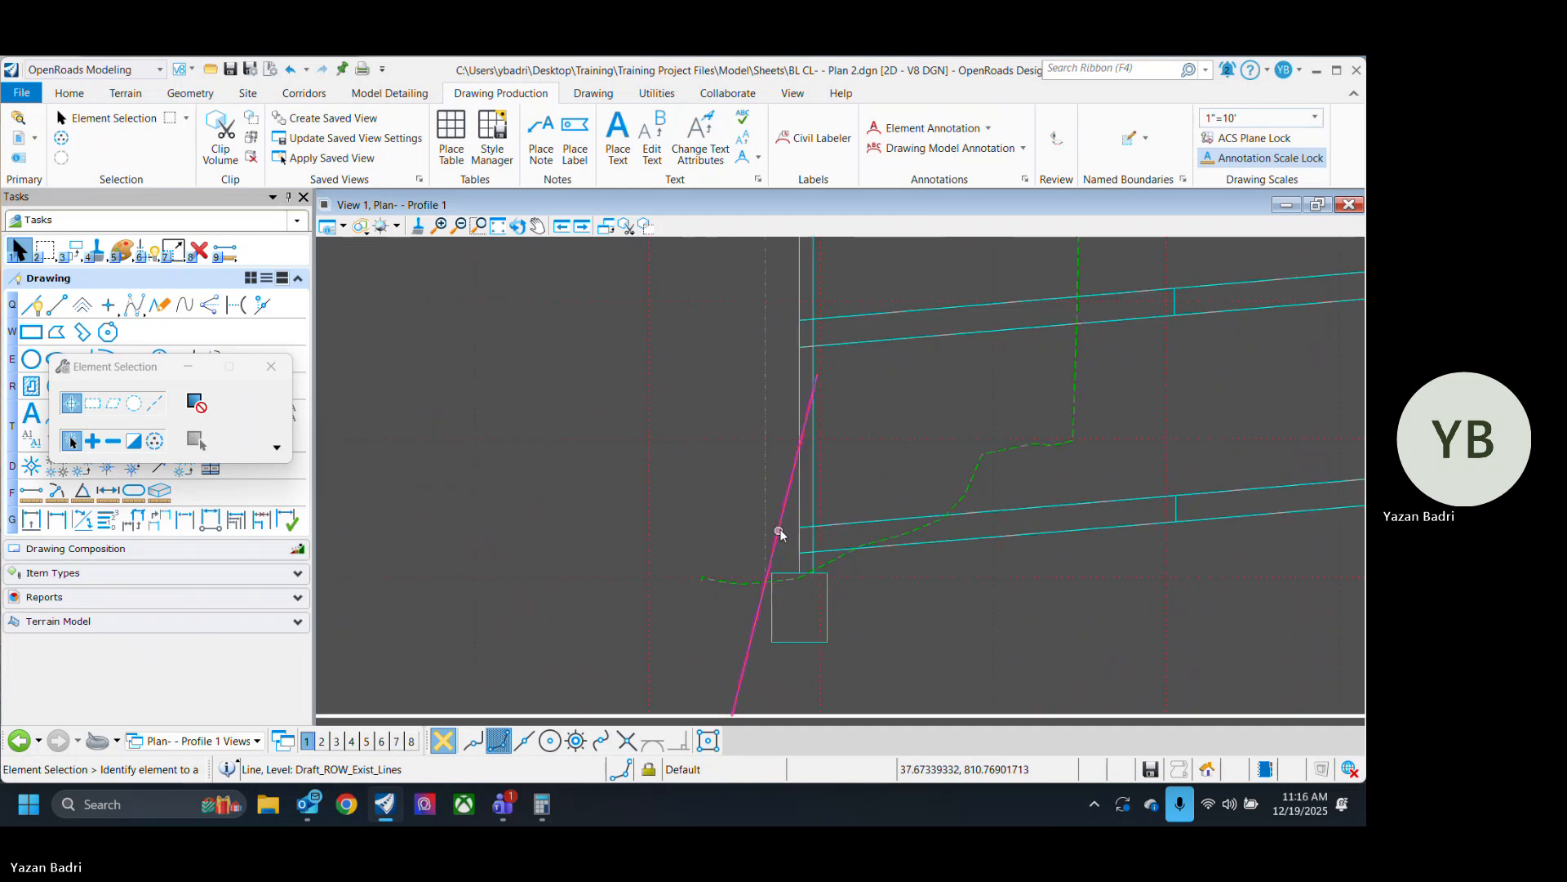
{"action": "scroll", "coordinate": [711, 560], "scroll_direction": "down", "scroll_amount": 2}
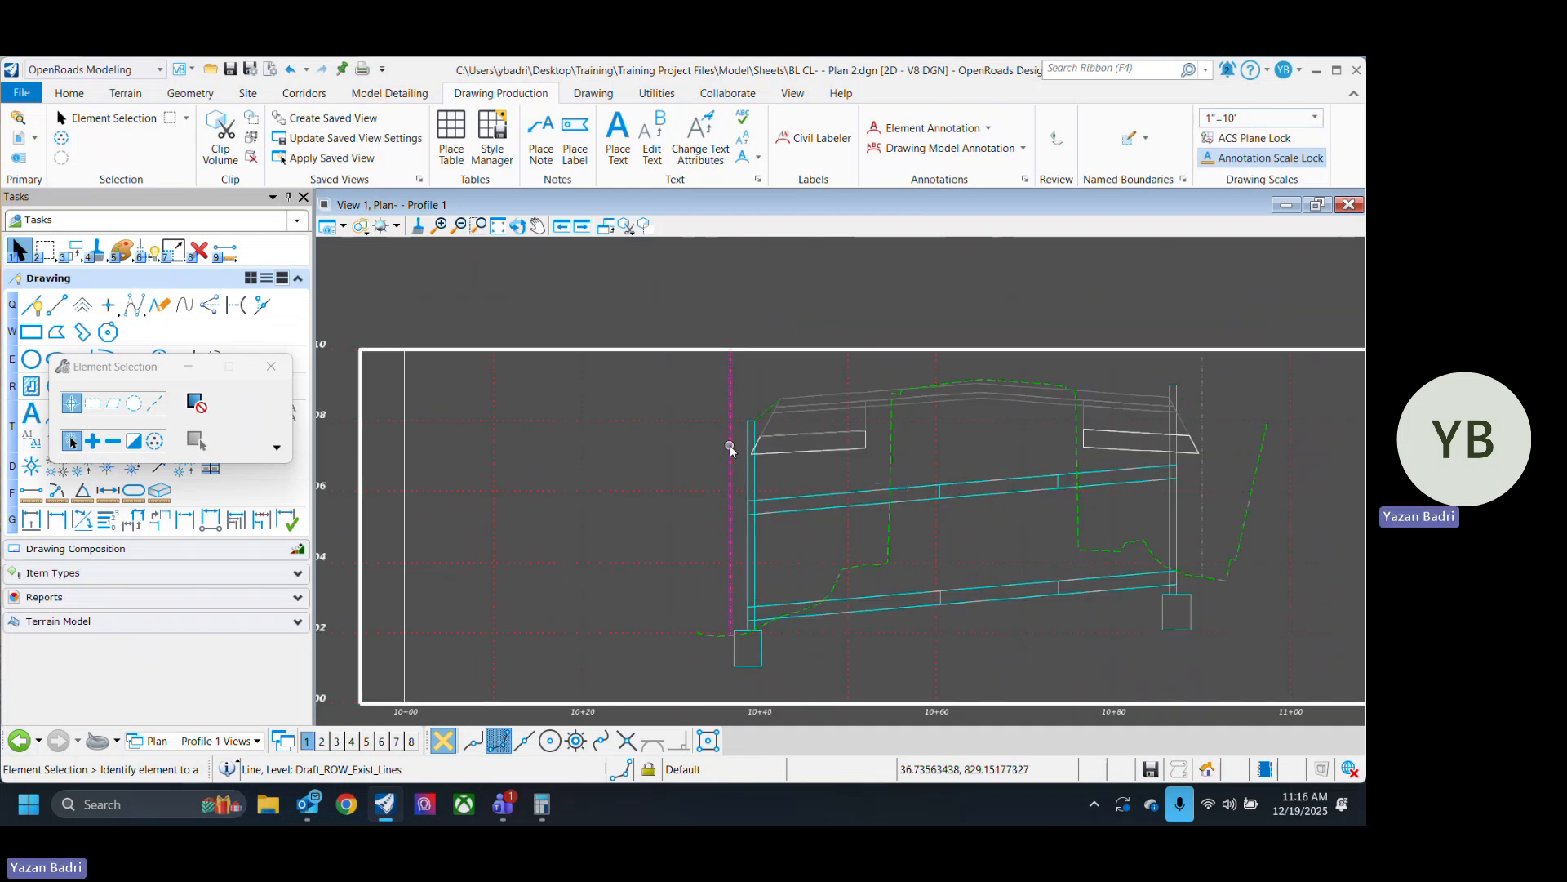
Shorten the vertical right-of-way line near station 10+40 so its top end lies below the profile border.
{"action": "left_click", "coordinate": [730, 448]}
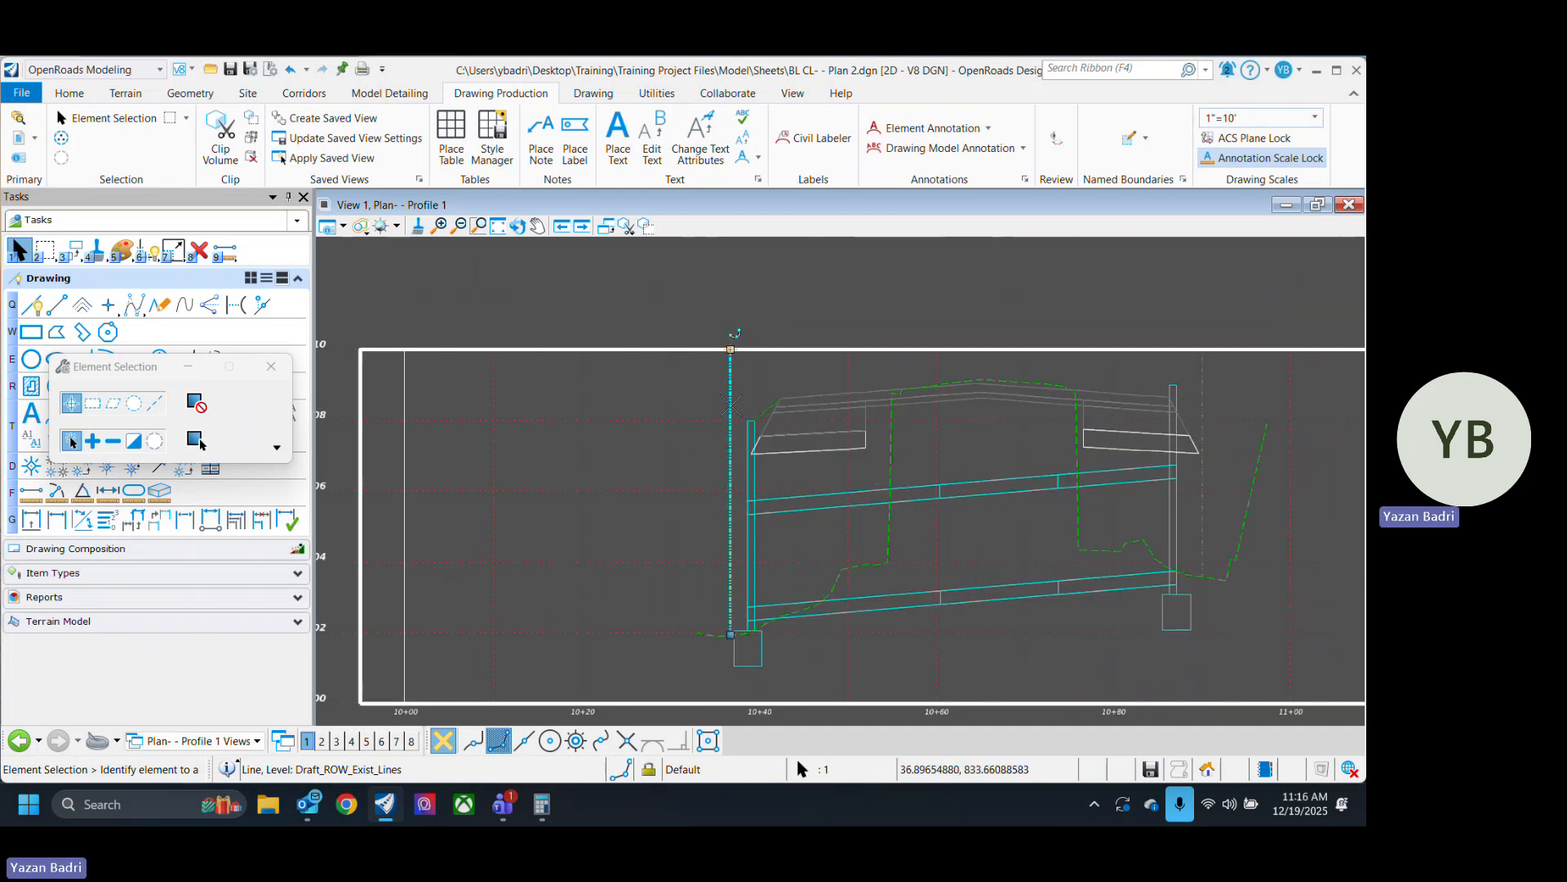
{"action": "scroll", "coordinate": [689, 441], "scroll_direction": "down", "scroll_amount": 3}
{"action": "scroll", "coordinate": [885, 444], "scroll_direction": "up", "scroll_amount": 4}
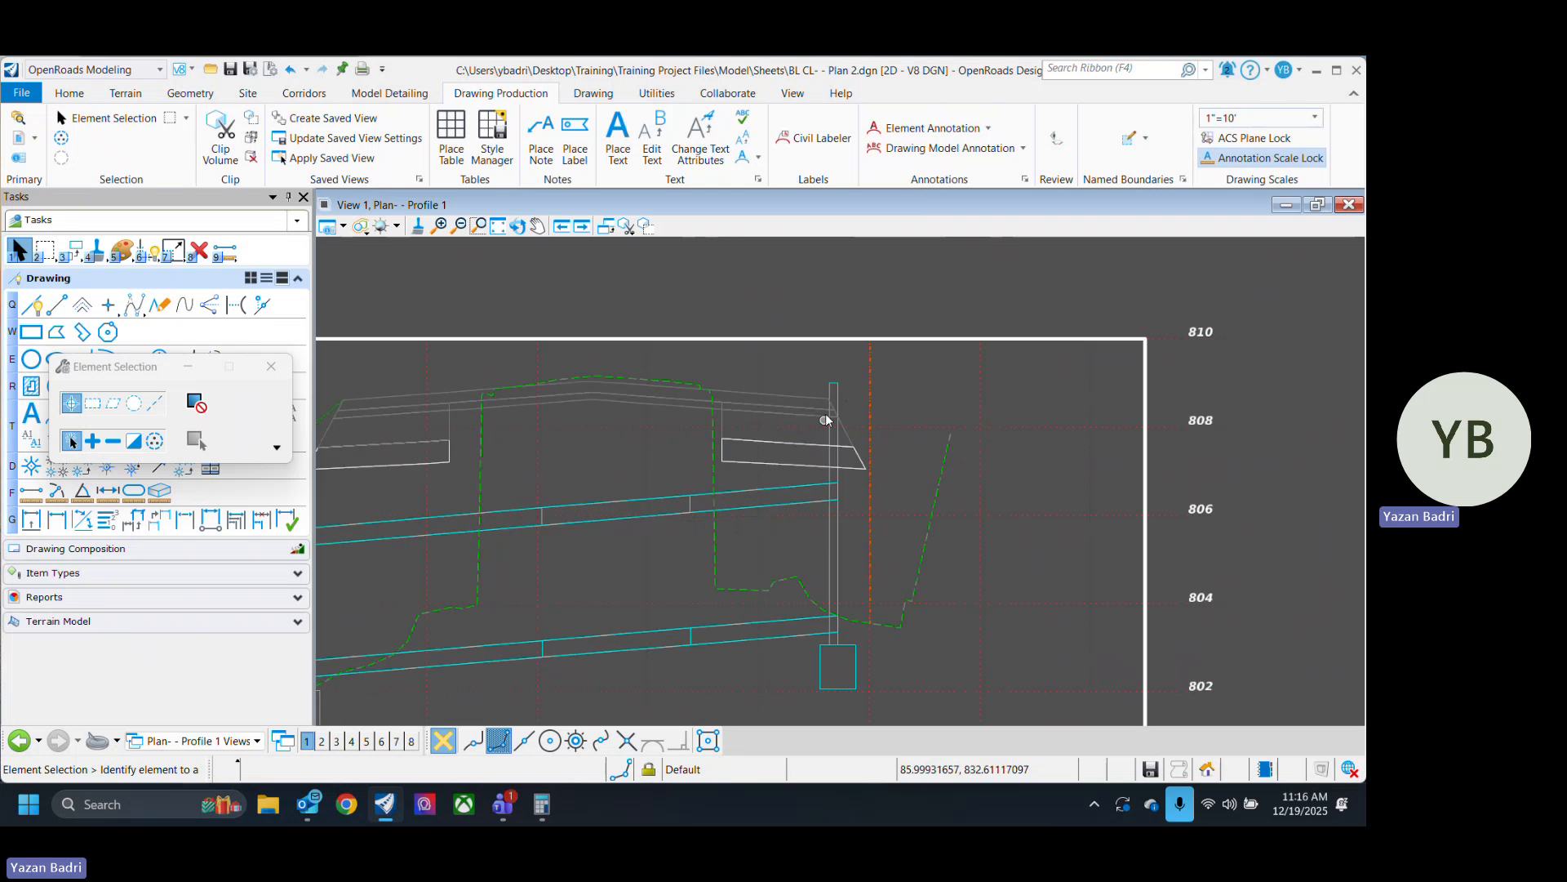
Try to lower the top end of the vertical right-of-way line near station 10+90.
{"action": "scroll", "coordinate": [870, 361], "scroll_direction": "up", "scroll_amount": 3}
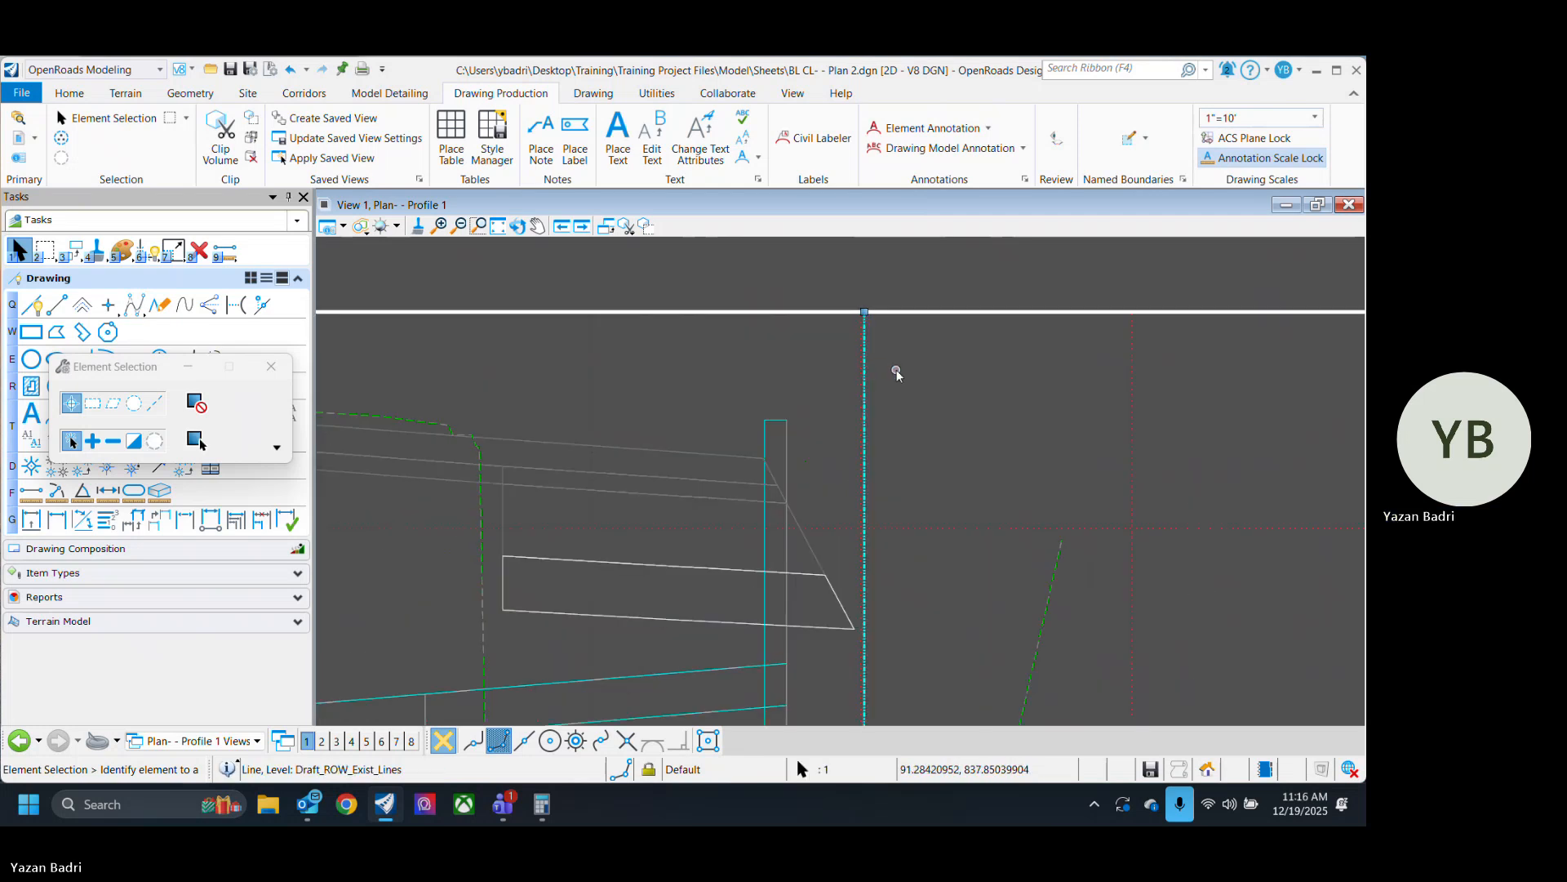
{"action": "scroll", "coordinate": [897, 373], "scroll_direction": "down", "scroll_amount": 3}
{"action": "scroll", "coordinate": [889, 360], "scroll_direction": "up", "scroll_amount": 2}
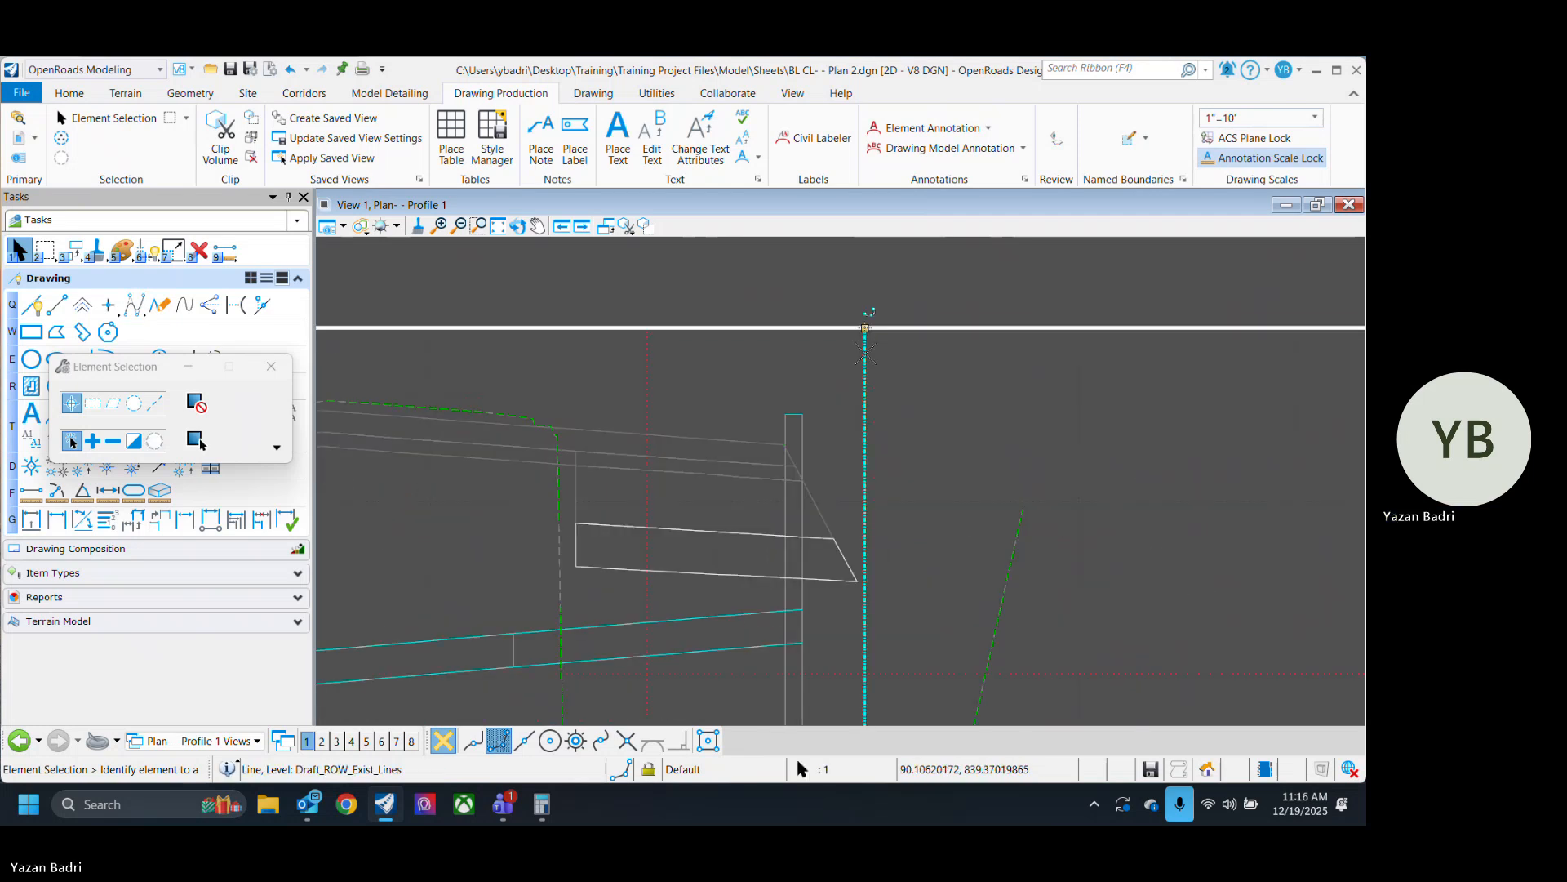
{"action": "left_click", "coordinate": [930, 498]}
Turn on AccuDraw and dock its coordinate fields along the lower edge of the workspace.
{"action": "left_click", "coordinate": [1121, 68]}
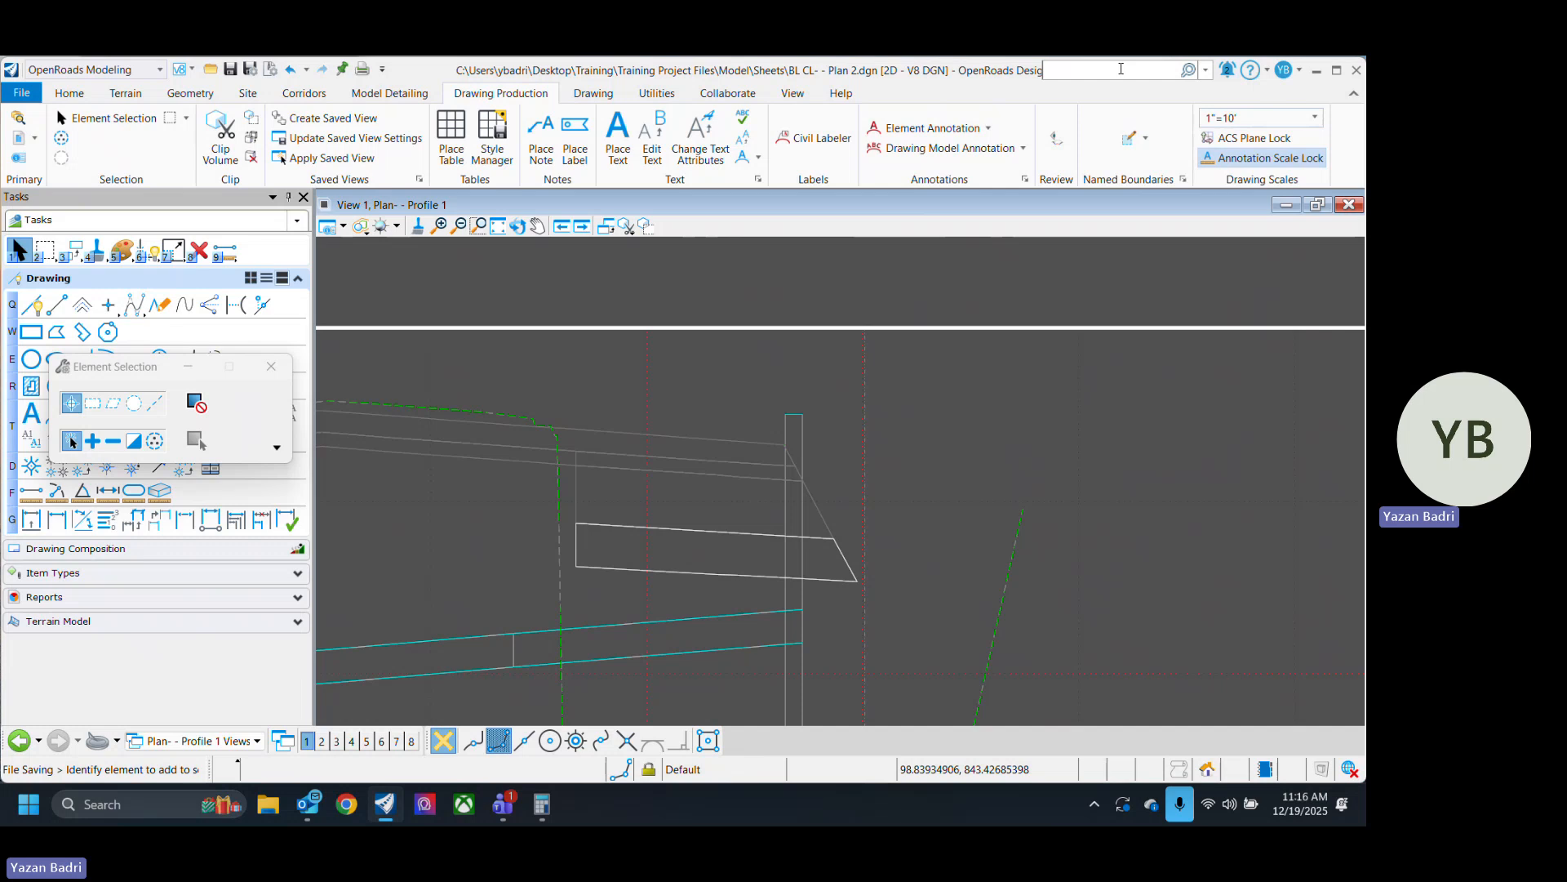
{"action": "type", "text": "acc"}
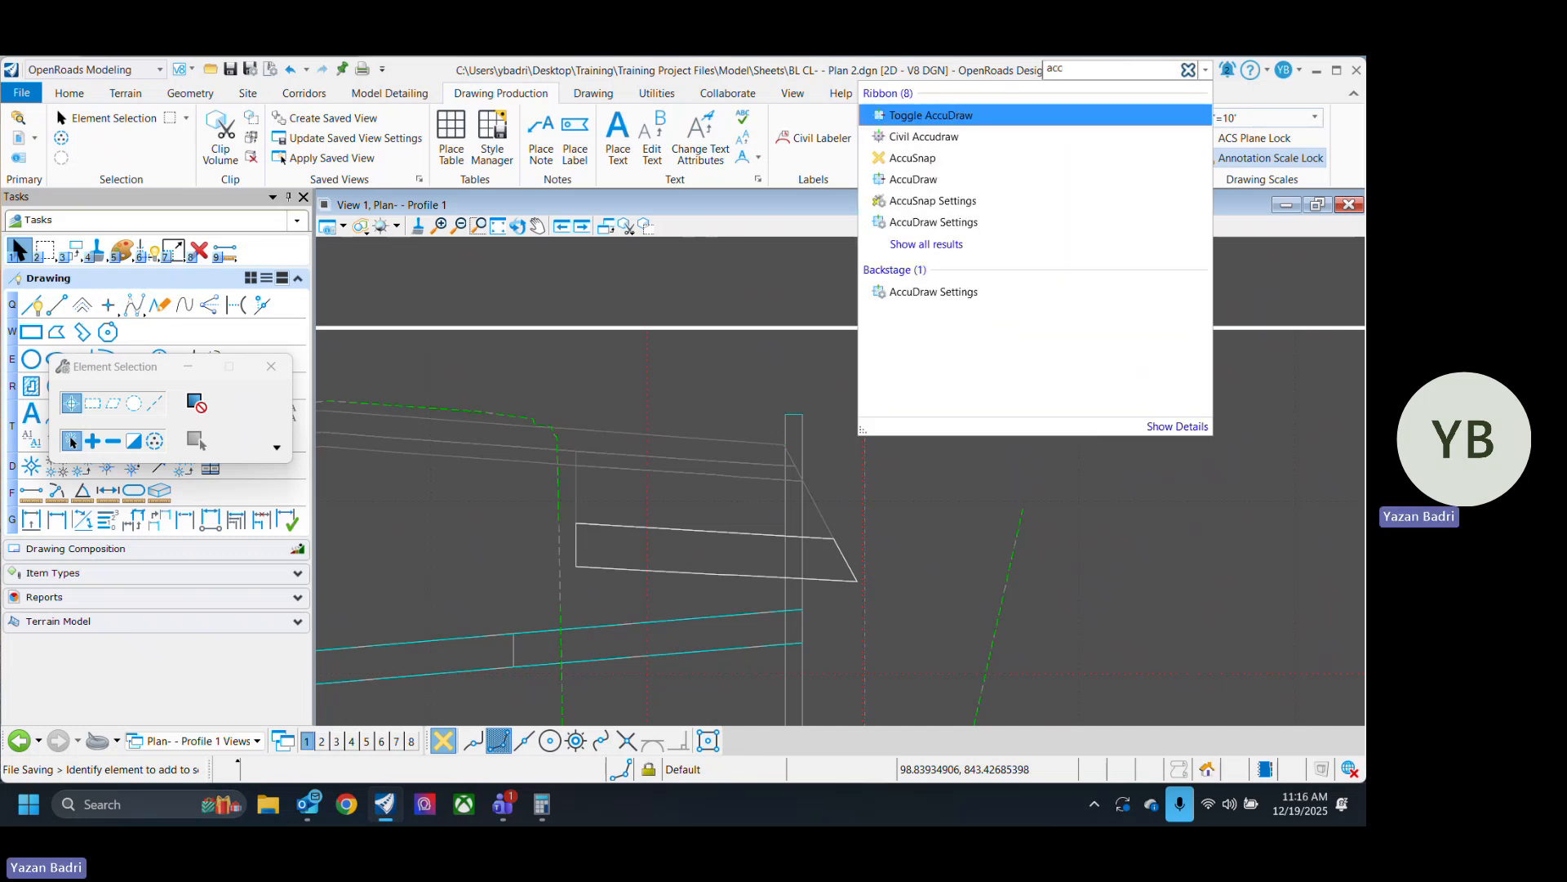
{"action": "key", "text": "Return"}
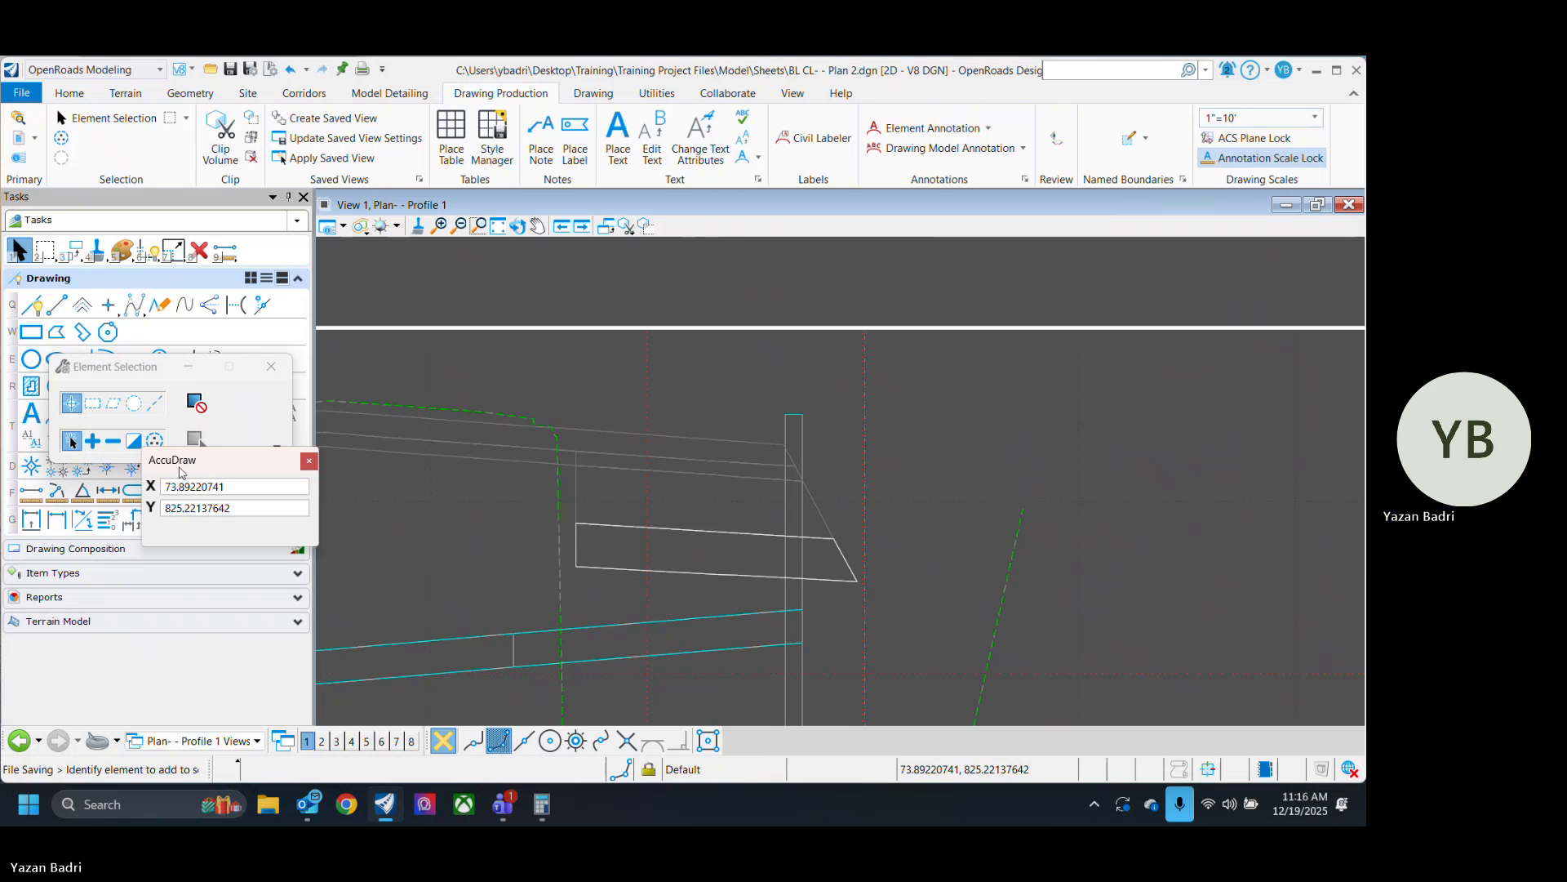
{"action": "left_click_drag", "start_coordinate": [271, 460], "coordinate": [857, 735]}
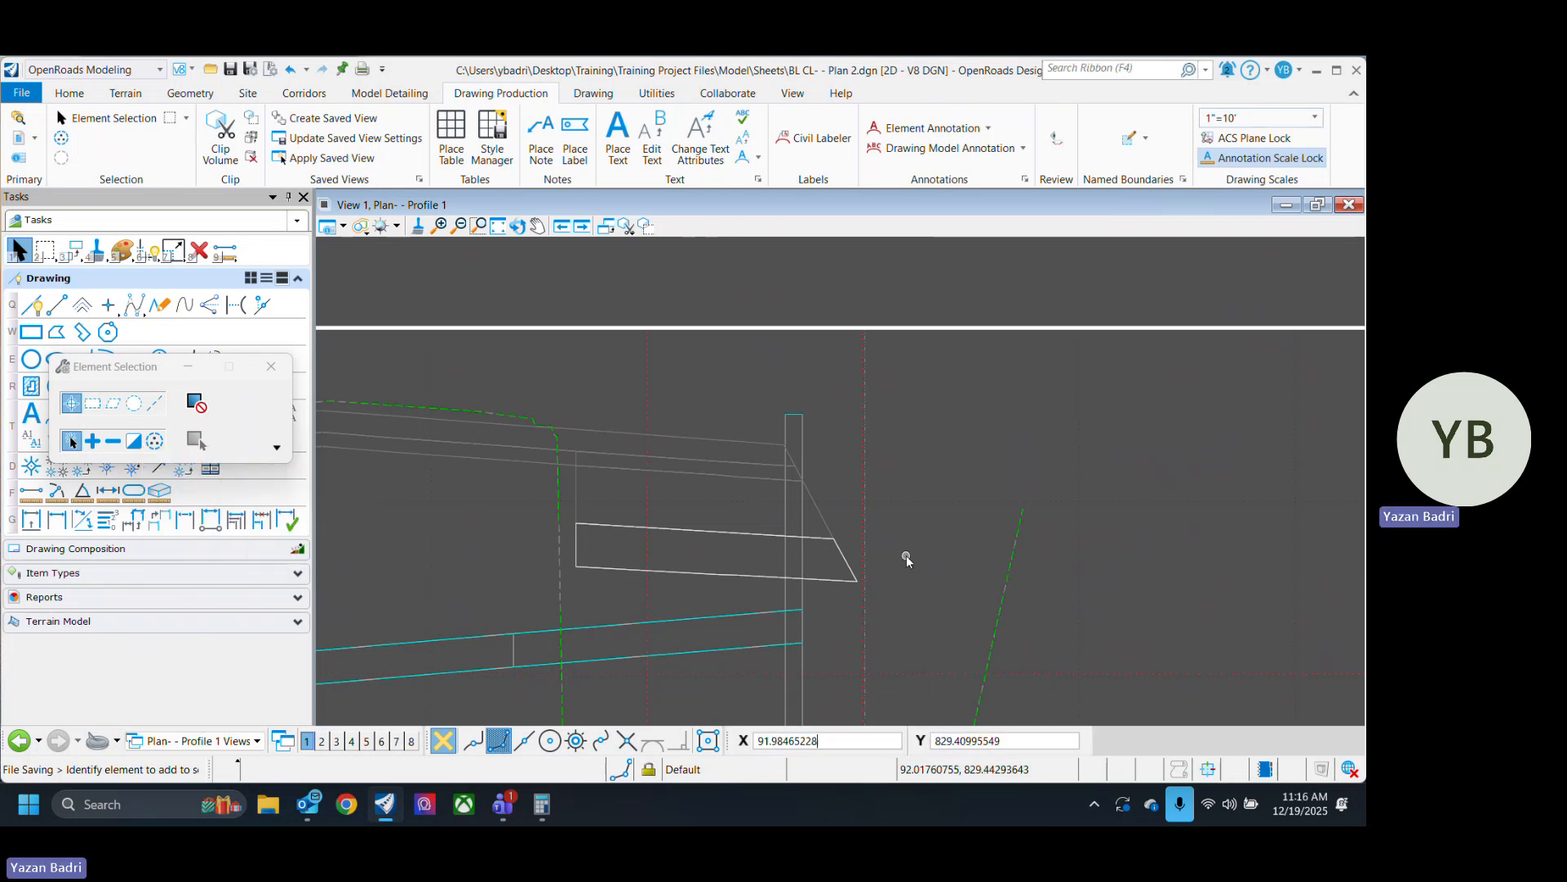
Shorten the right-of-way line near station 10+90 straight down so its top end lies below the profile border.
{"action": "scroll", "coordinate": [893, 561], "scroll_direction": "down", "scroll_amount": 3}
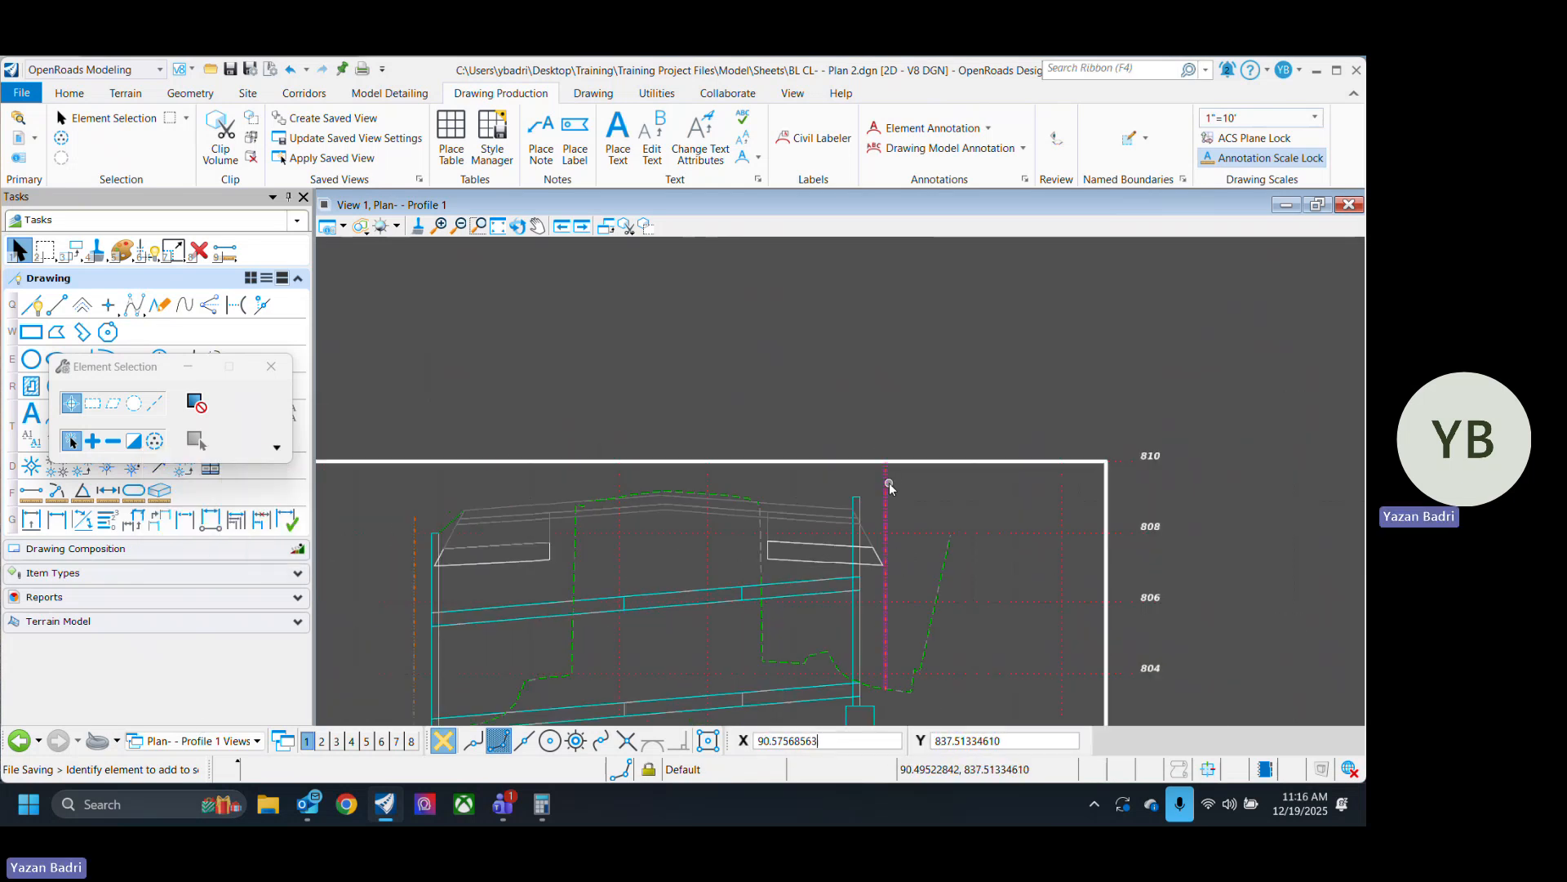
{"action": "scroll", "coordinate": [882, 462], "scroll_direction": "up", "scroll_amount": 3}
{"action": "scroll", "coordinate": [883, 463], "scroll_direction": "up", "scroll_amount": 1}
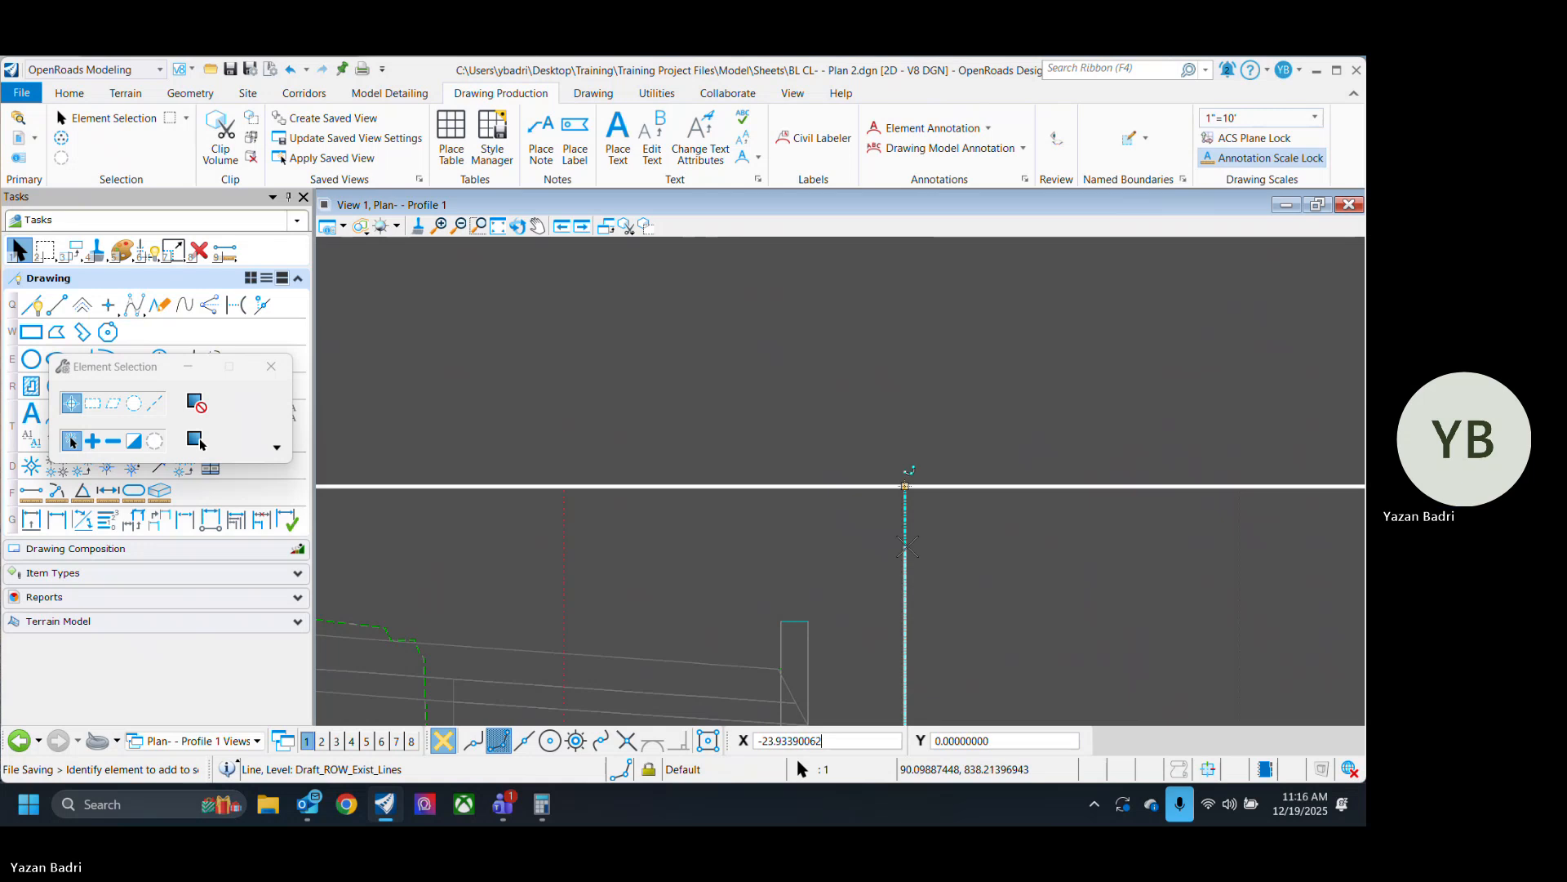
{"action": "scroll", "coordinate": [917, 591], "scroll_direction": "up", "scroll_amount": 2}
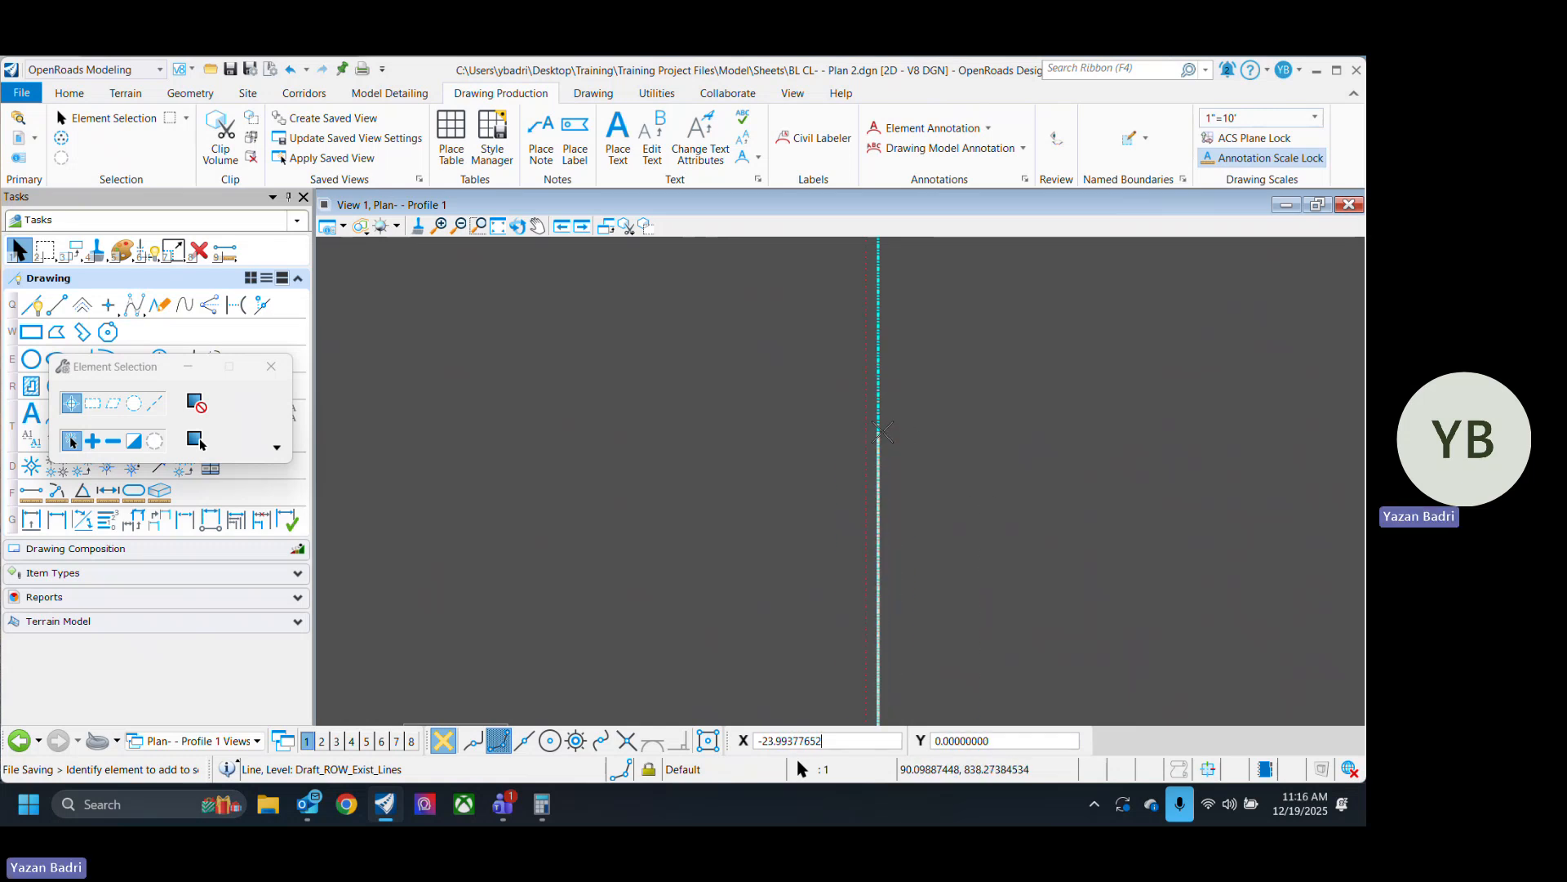
{"action": "left_click", "coordinate": [883, 432]}
{"action": "left_click", "coordinate": [933, 463]}
{"action": "scroll", "coordinate": [826, 418], "scroll_direction": "down", "scroll_amount": 4}
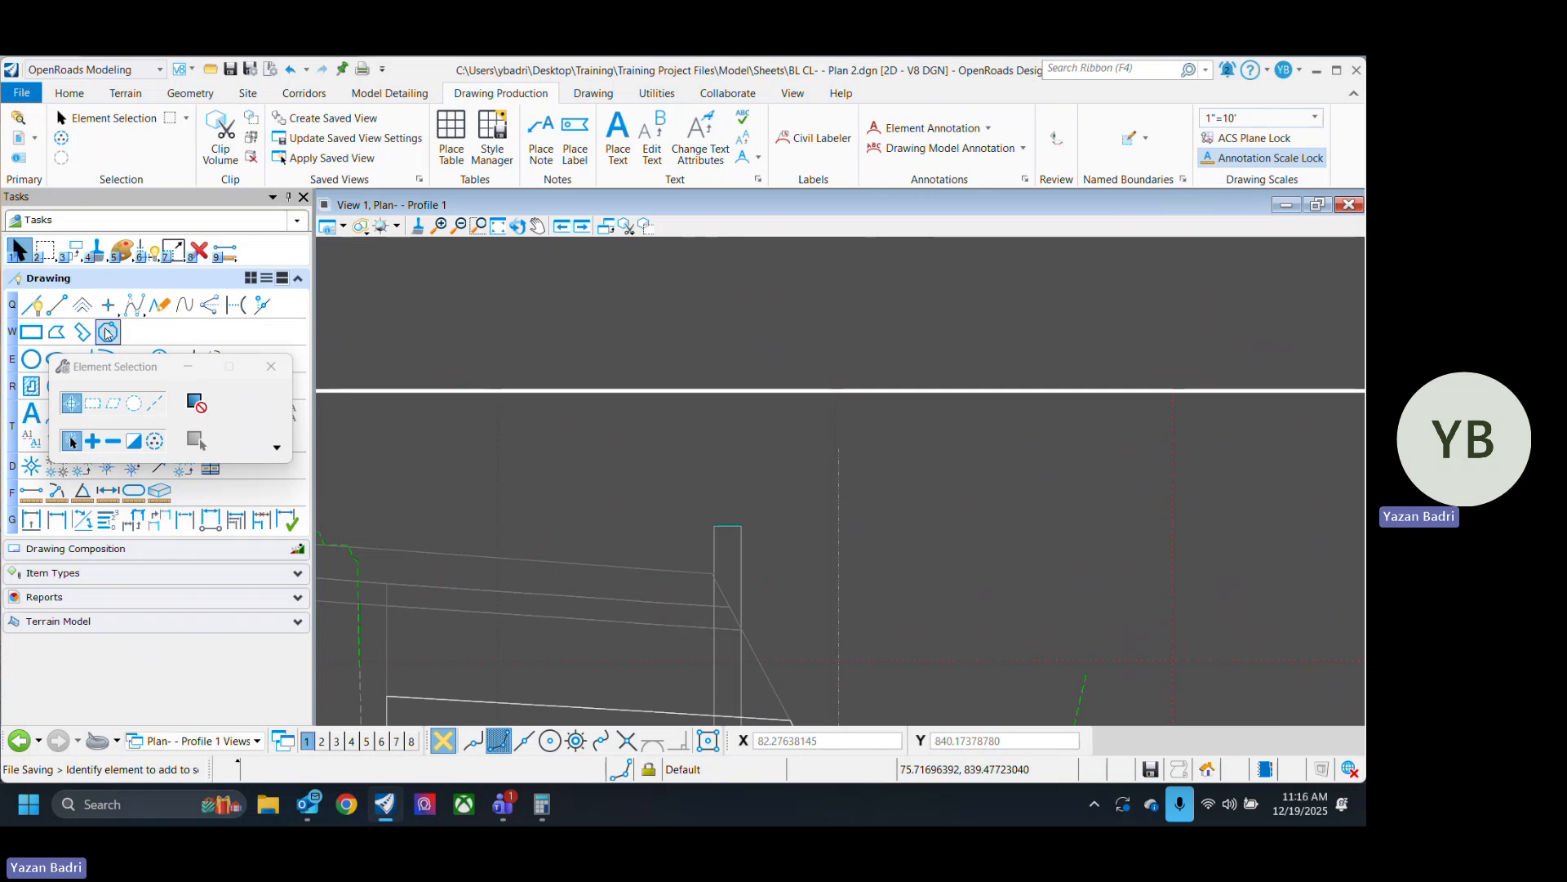
Draw a line about 6.09 long above the profile border, using AccuDraw polar coordinates with the angle set to 80.
{"action": "left_click", "coordinate": [56, 304]}
{"action": "scroll", "coordinate": [707, 567], "scroll_direction": "down", "scroll_amount": 1}
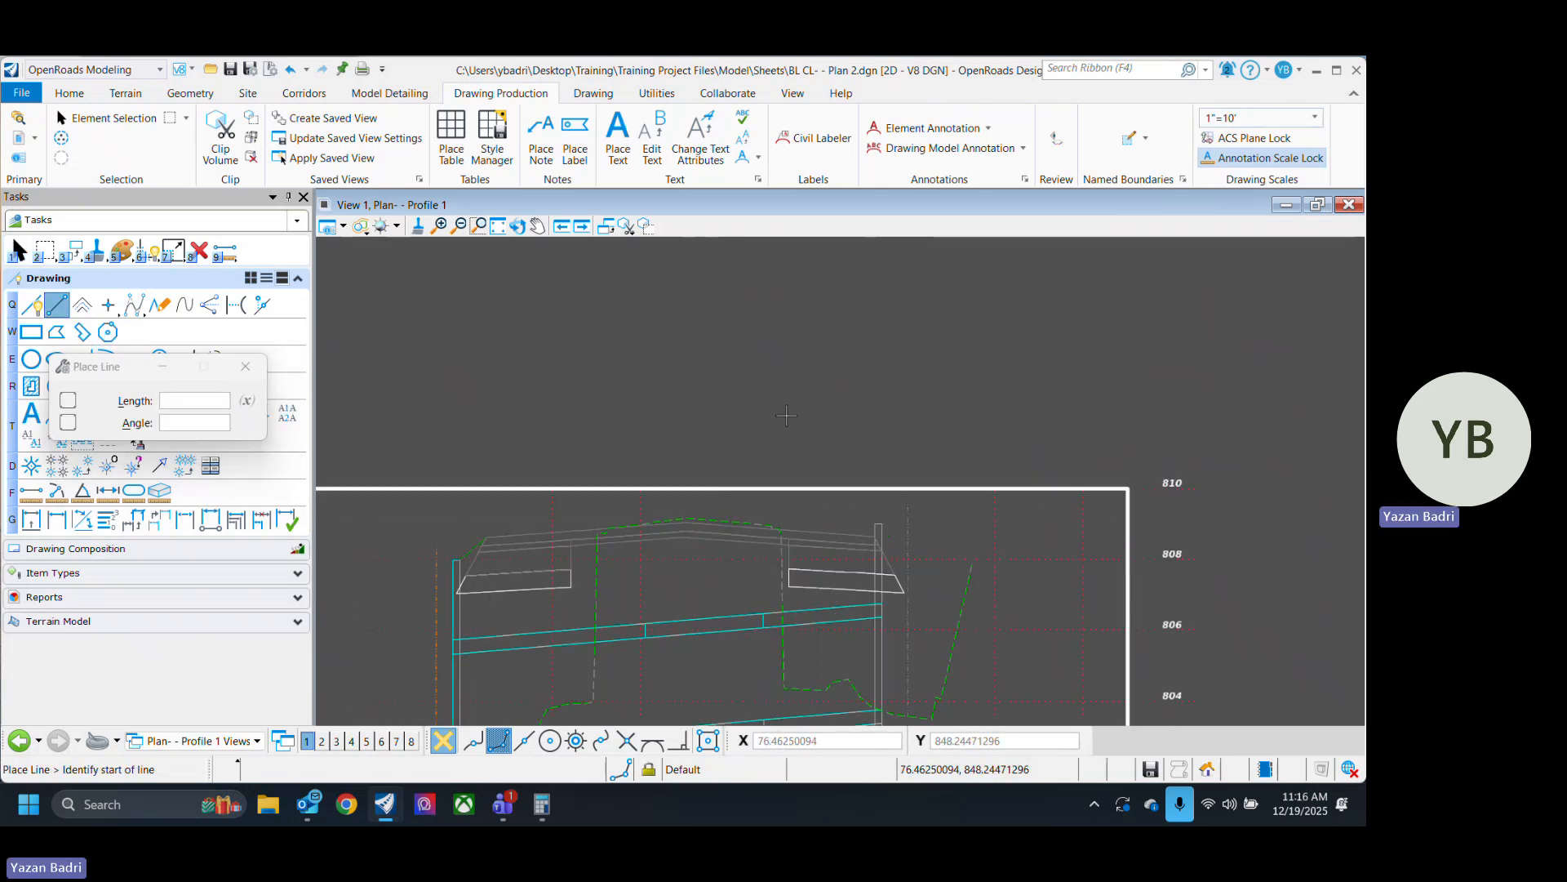
{"action": "left_click", "coordinate": [700, 424]}
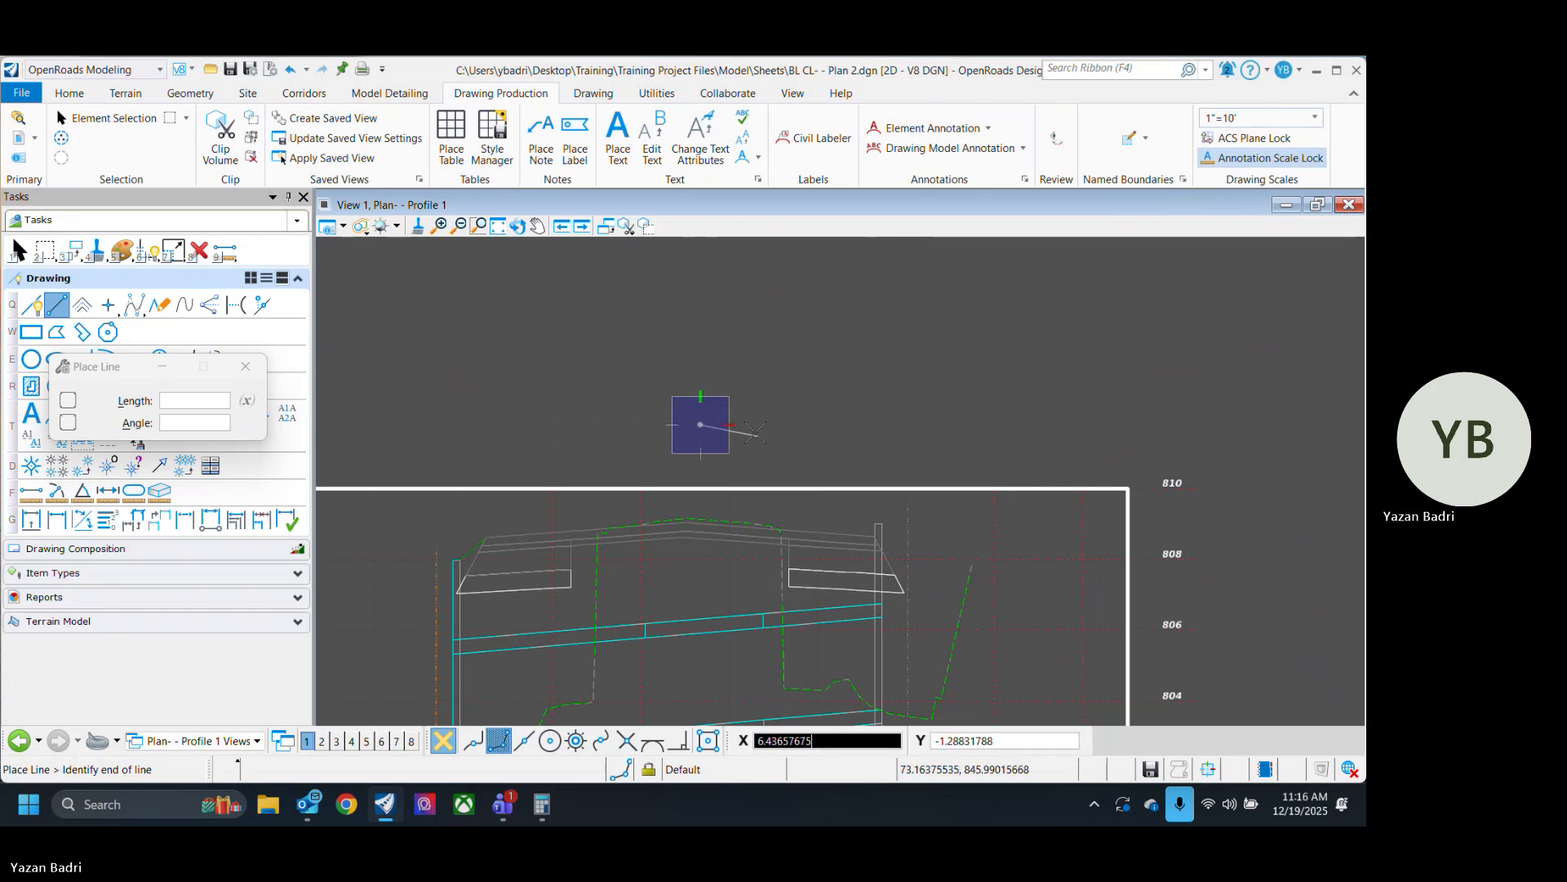
{"action": "scroll", "coordinate": [755, 431], "scroll_direction": "up", "scroll_amount": 3}
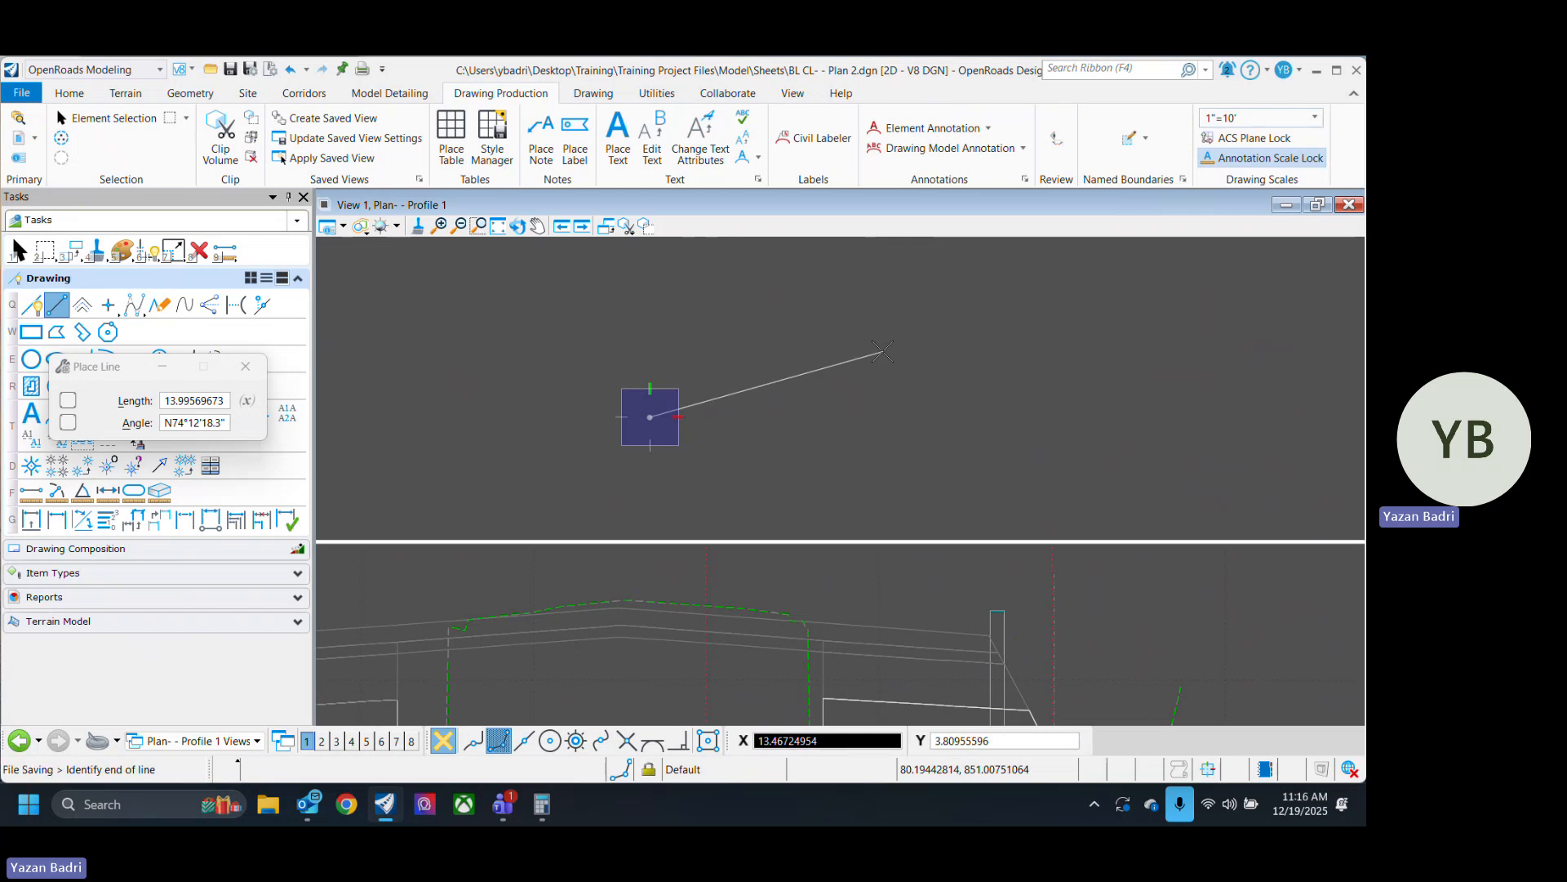
{"action": "key", "text": "space"}
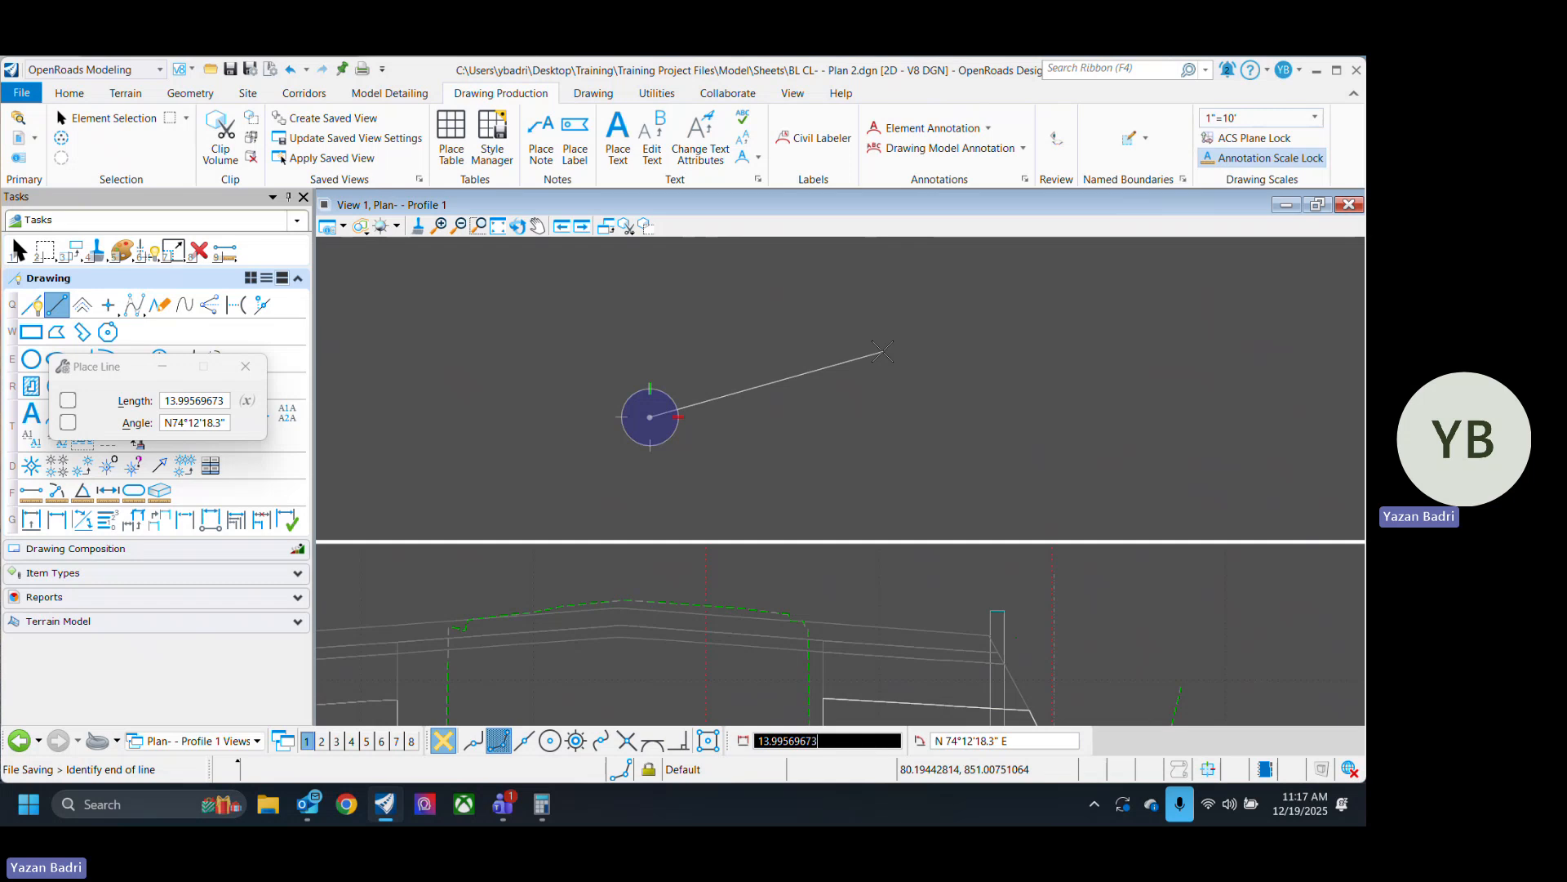
{"action": "key", "text": "Tab"}
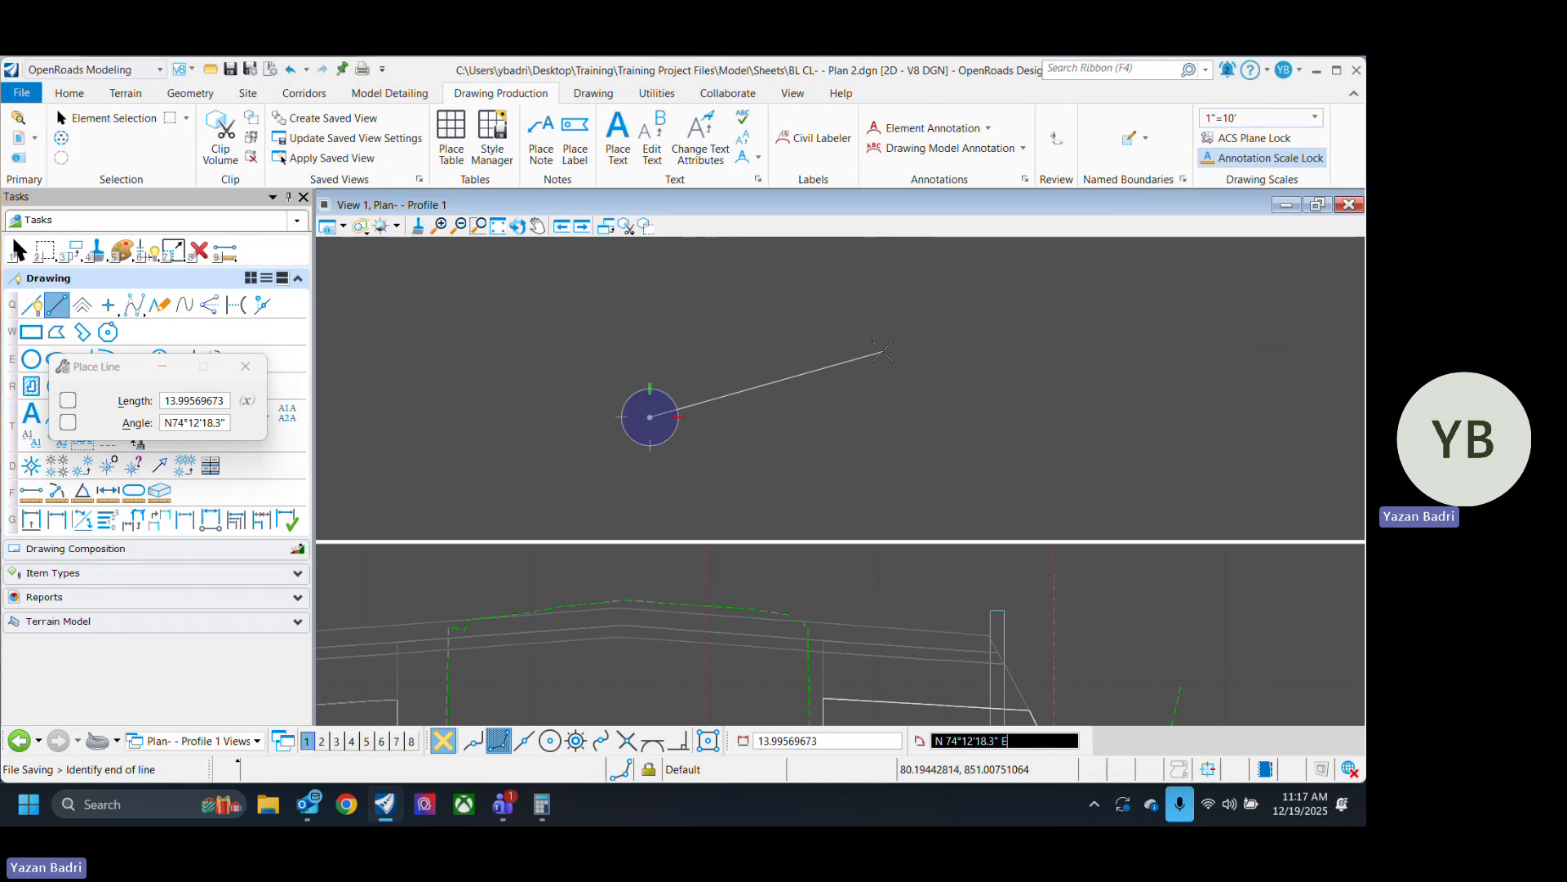
{"action": "type", "text": "80"}
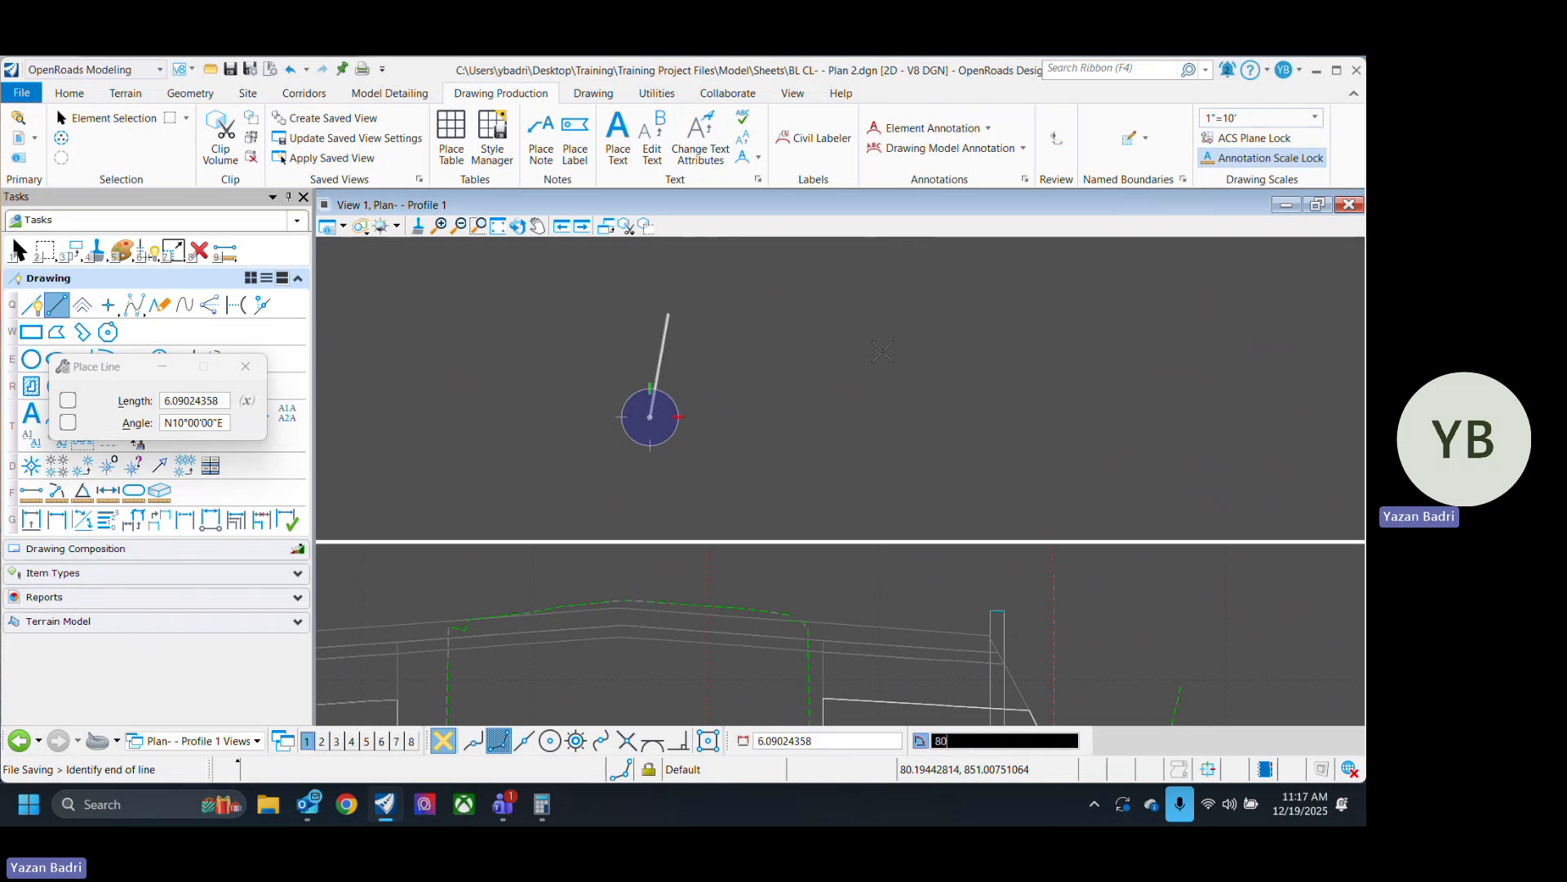
{"action": "left_click", "coordinate": [882, 351]}
{"action": "right_click", "coordinate": [874, 350]}
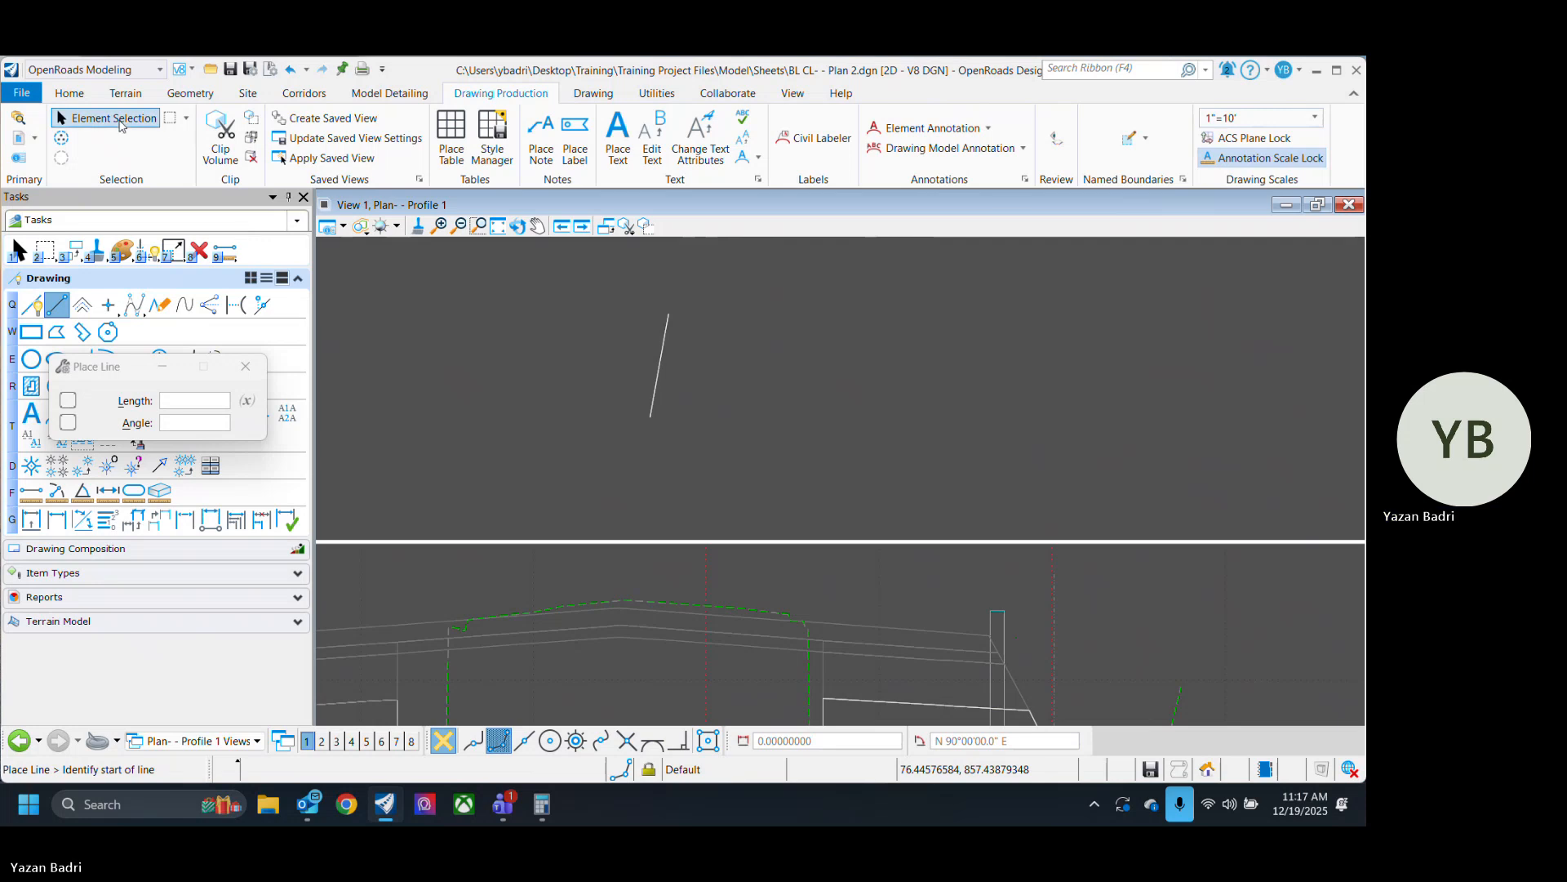
Delete the angled line drawn above the profile border.
{"action": "key", "text": "Escape"}
{"action": "left_click", "coordinate": [670, 338]}
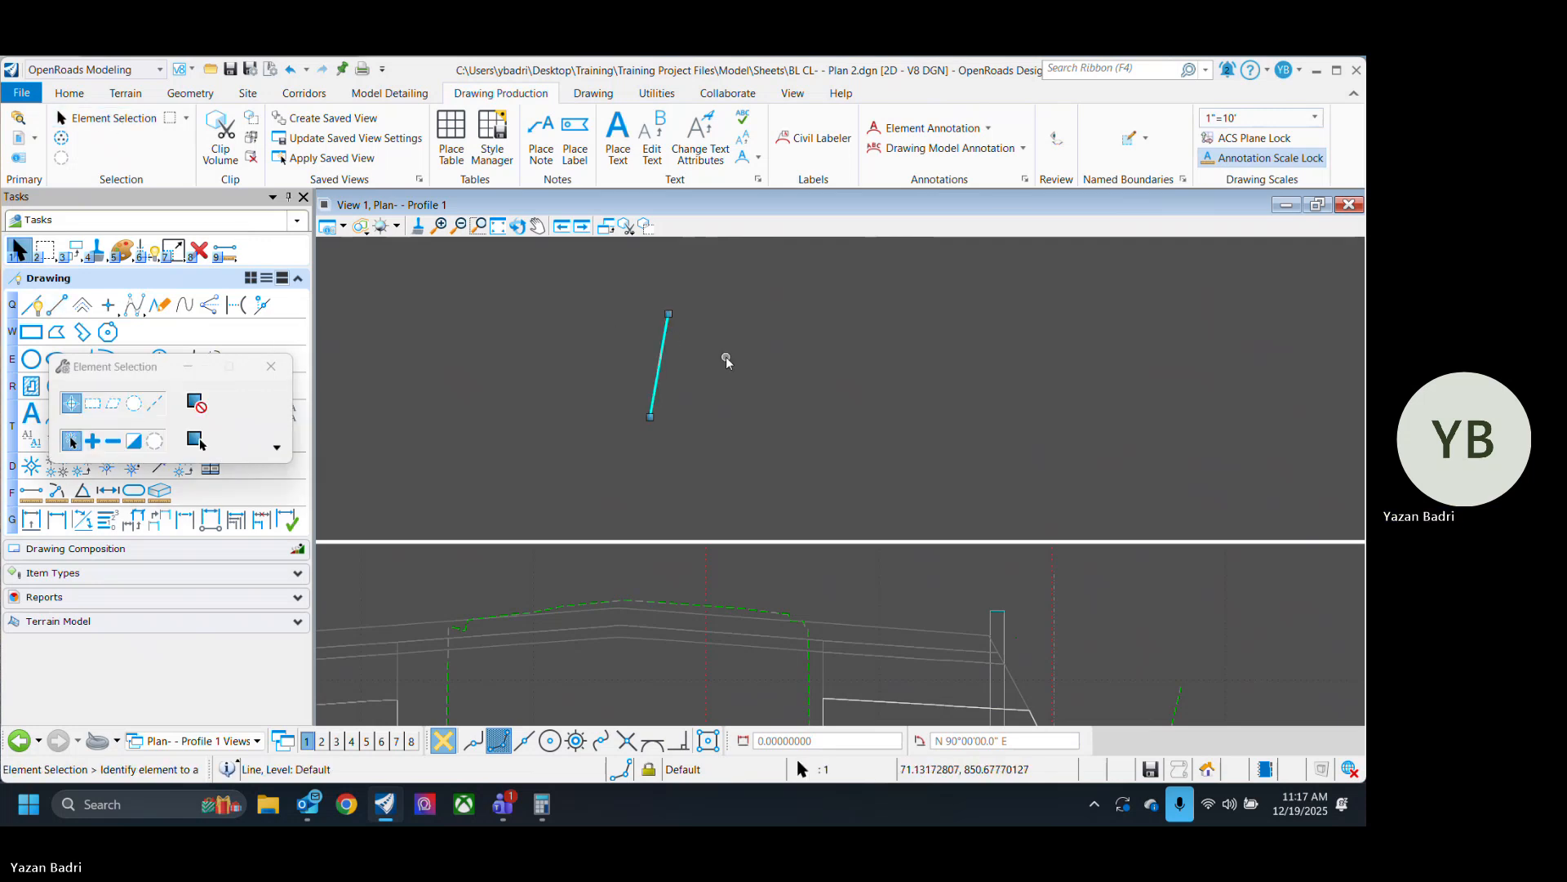
{"action": "key", "text": "Delete"}
Pull the TC_HMA-D layer's lower end vertex back to the near face of the vertical wall near station 10+90.
{"action": "scroll", "coordinate": [674, 363], "scroll_direction": "down", "scroll_amount": 4}
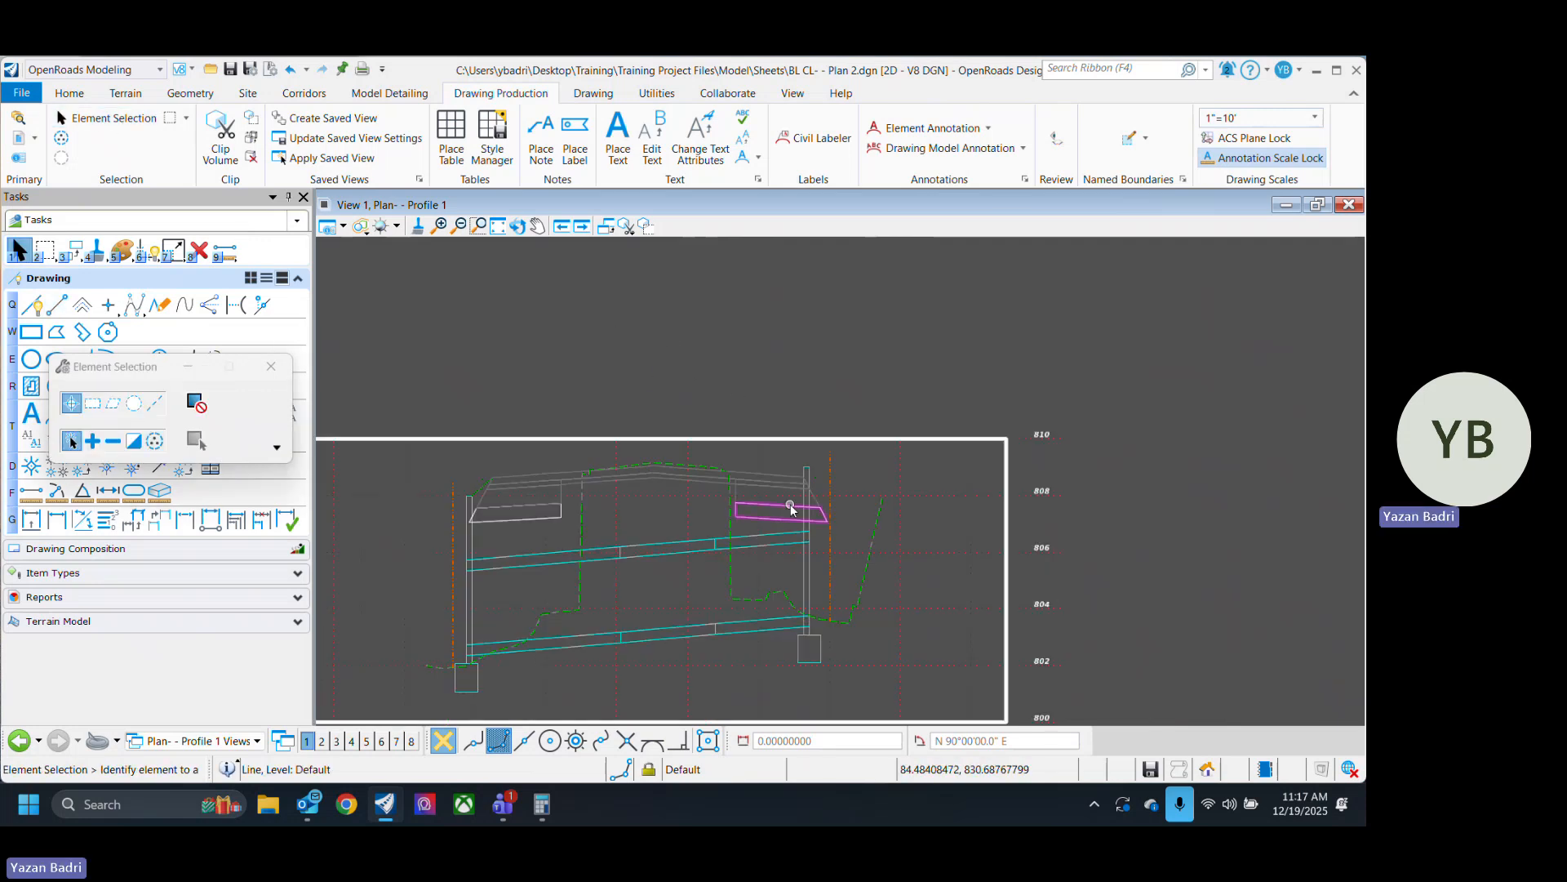
{"action": "middle_click_drag", "start_coordinate": [782, 539], "coordinate": [905, 405]}
{"action": "key", "text": "Escape"}
{"action": "scroll", "coordinate": [910, 384], "scroll_direction": "up", "scroll_amount": 6}
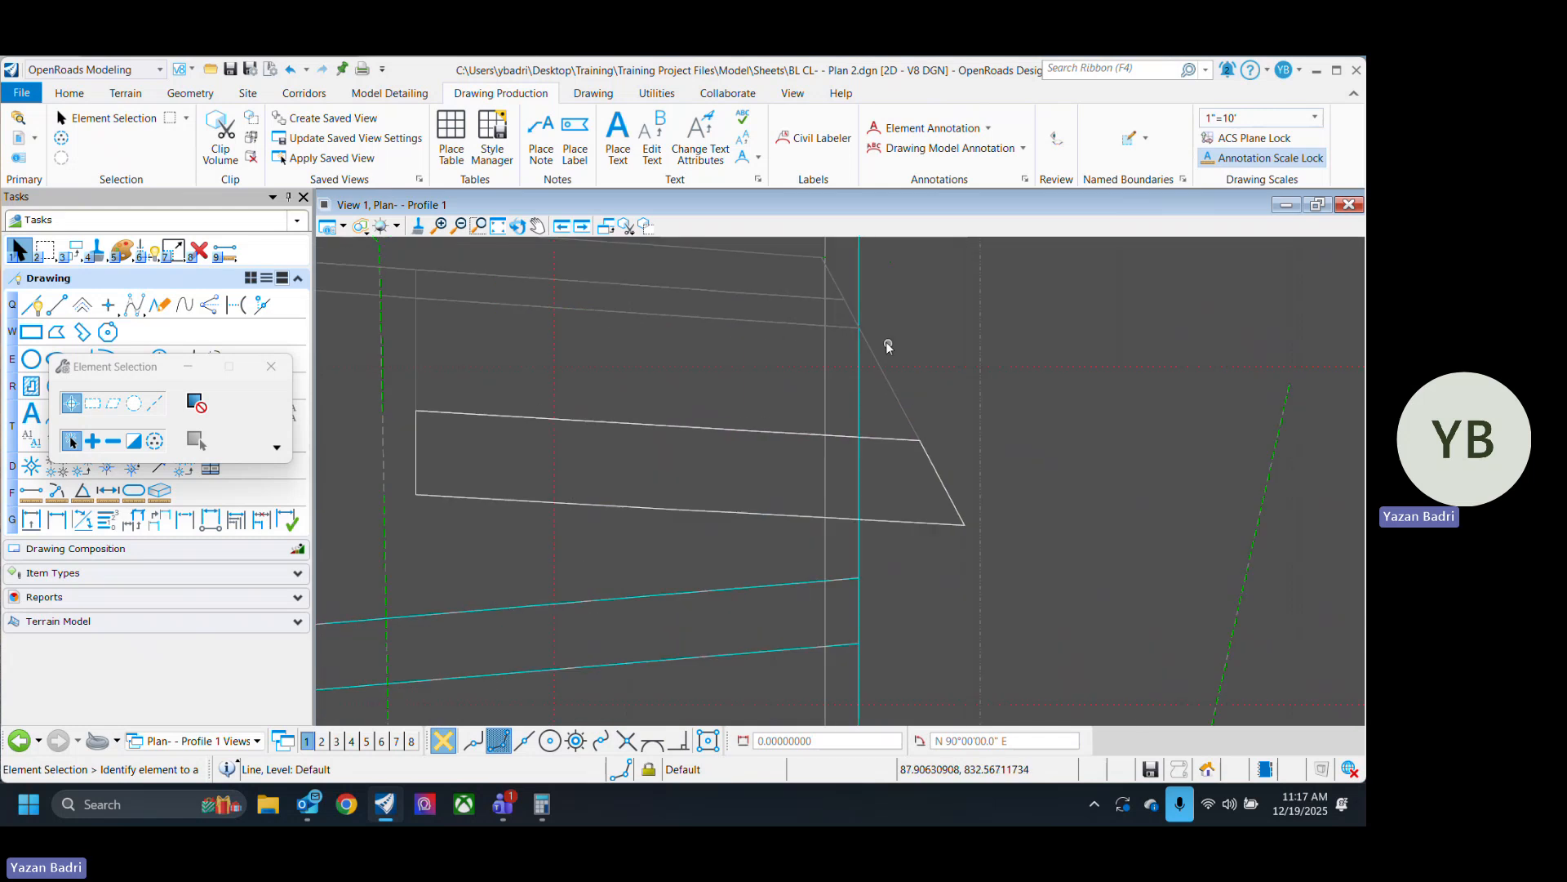
{"action": "left_click", "coordinate": [869, 343]}
{"action": "scroll", "coordinate": [826, 306], "scroll_direction": "up", "scroll_amount": 2}
{"action": "scroll", "coordinate": [920, 450], "scroll_direction": "down", "scroll_amount": 2}
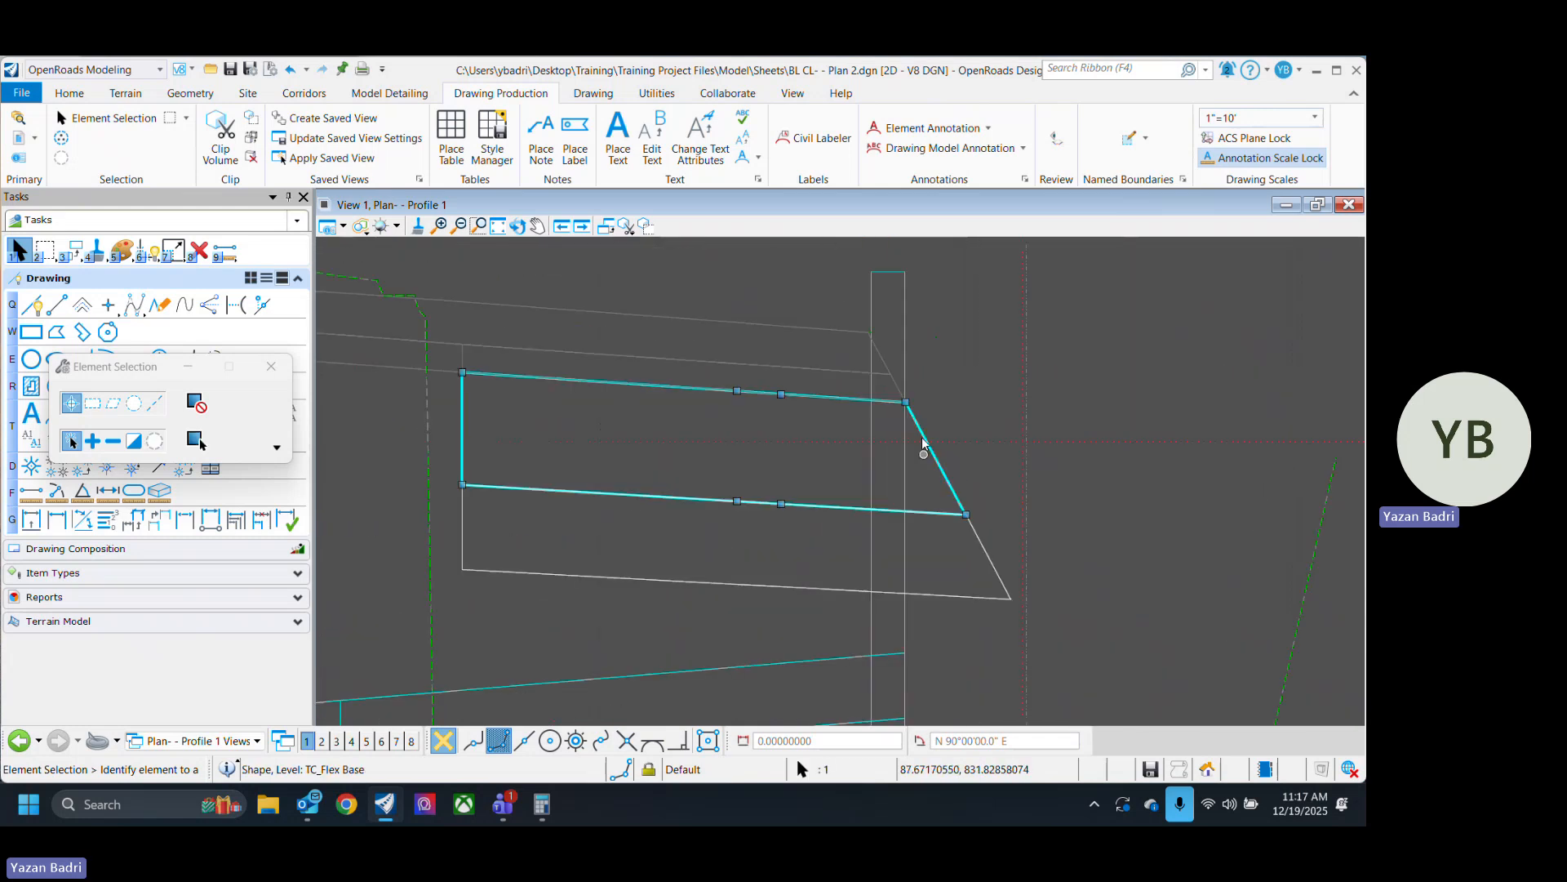
{"action": "left_click", "coordinate": [881, 357]}
{"action": "left_click", "coordinate": [890, 376]}
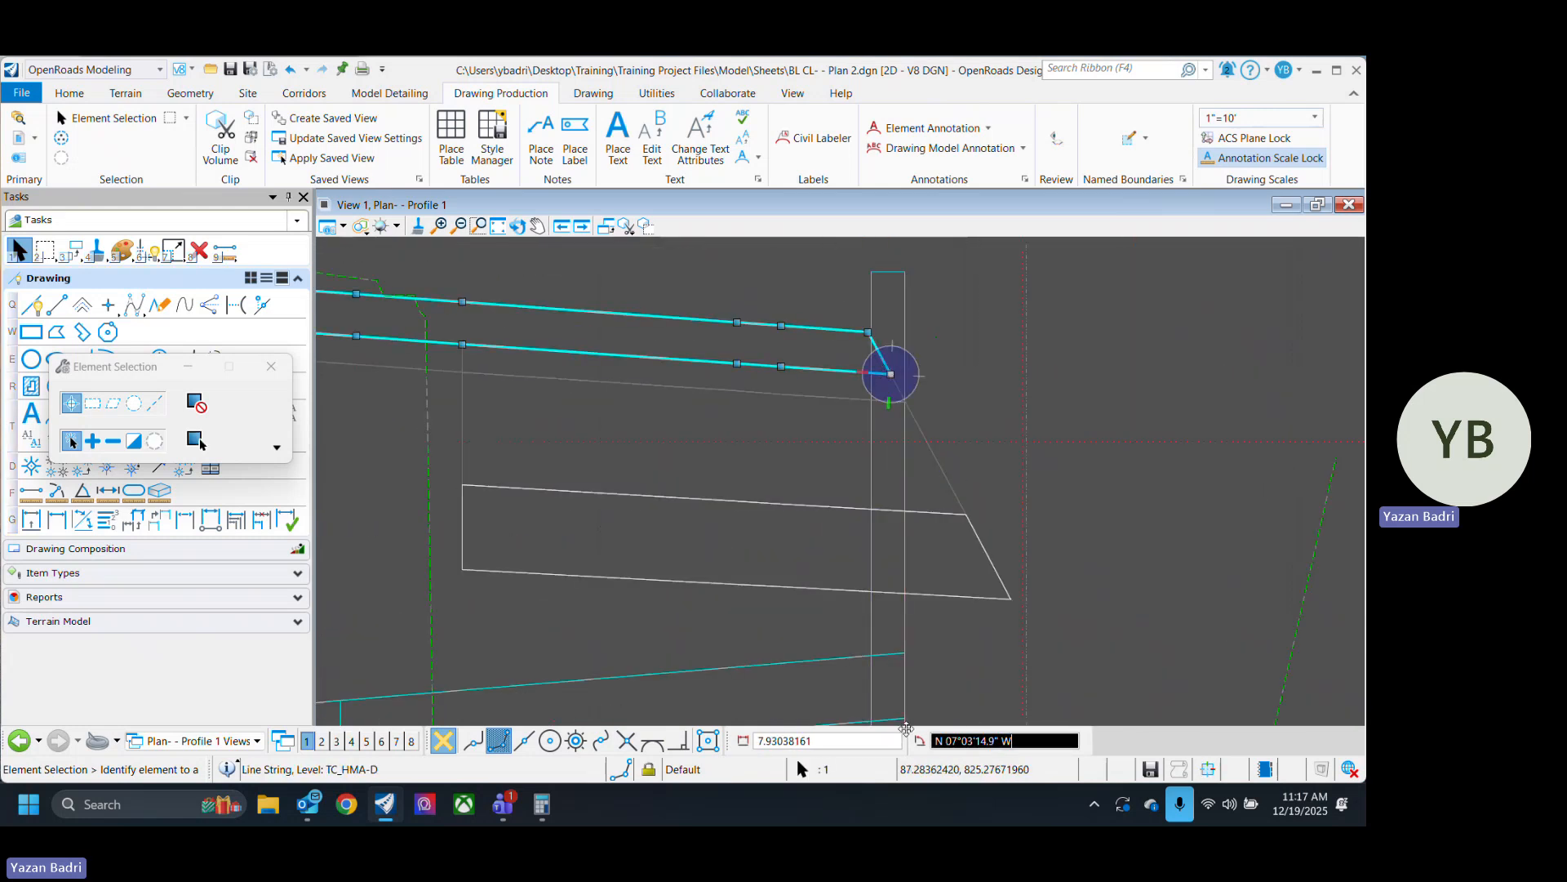
{"action": "scroll", "coordinate": [896, 372], "scroll_direction": "up", "scroll_amount": 4}
{"action": "left_click", "coordinate": [834, 375]}
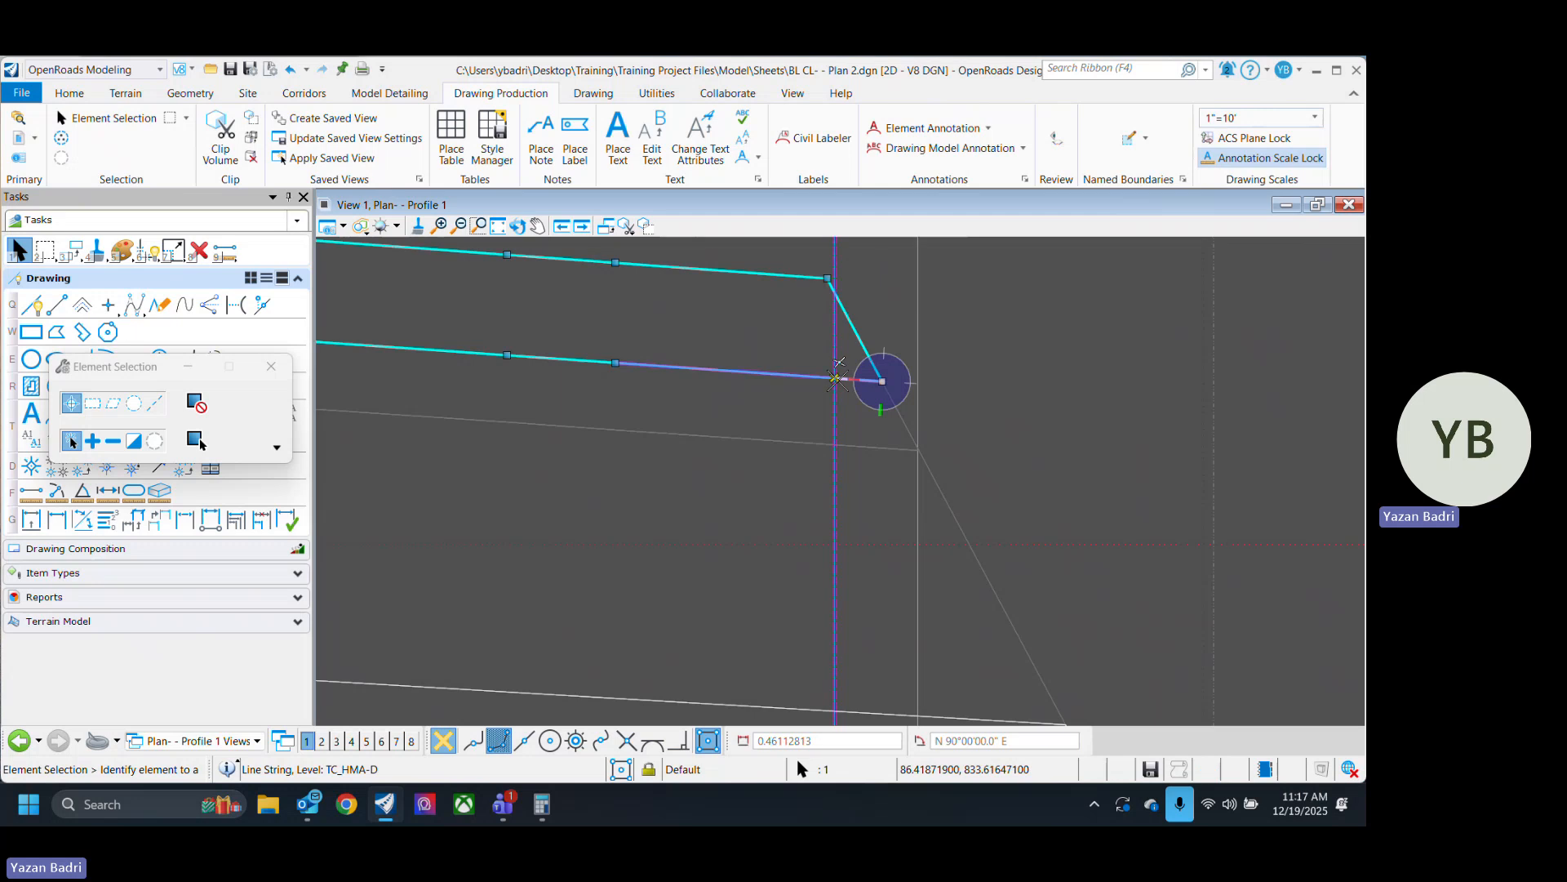
Move the TC_HMA-C layer's upper and lower end vertices back to the near face of the wall near station 10+90.
{"action": "left_click", "coordinate": [978, 315]}
{"action": "scroll", "coordinate": [978, 315], "scroll_direction": "down", "scroll_amount": 2}
{"action": "scroll", "coordinate": [927, 341], "scroll_direction": "up", "scroll_amount": 2}
{"action": "left_click", "coordinate": [956, 341]}
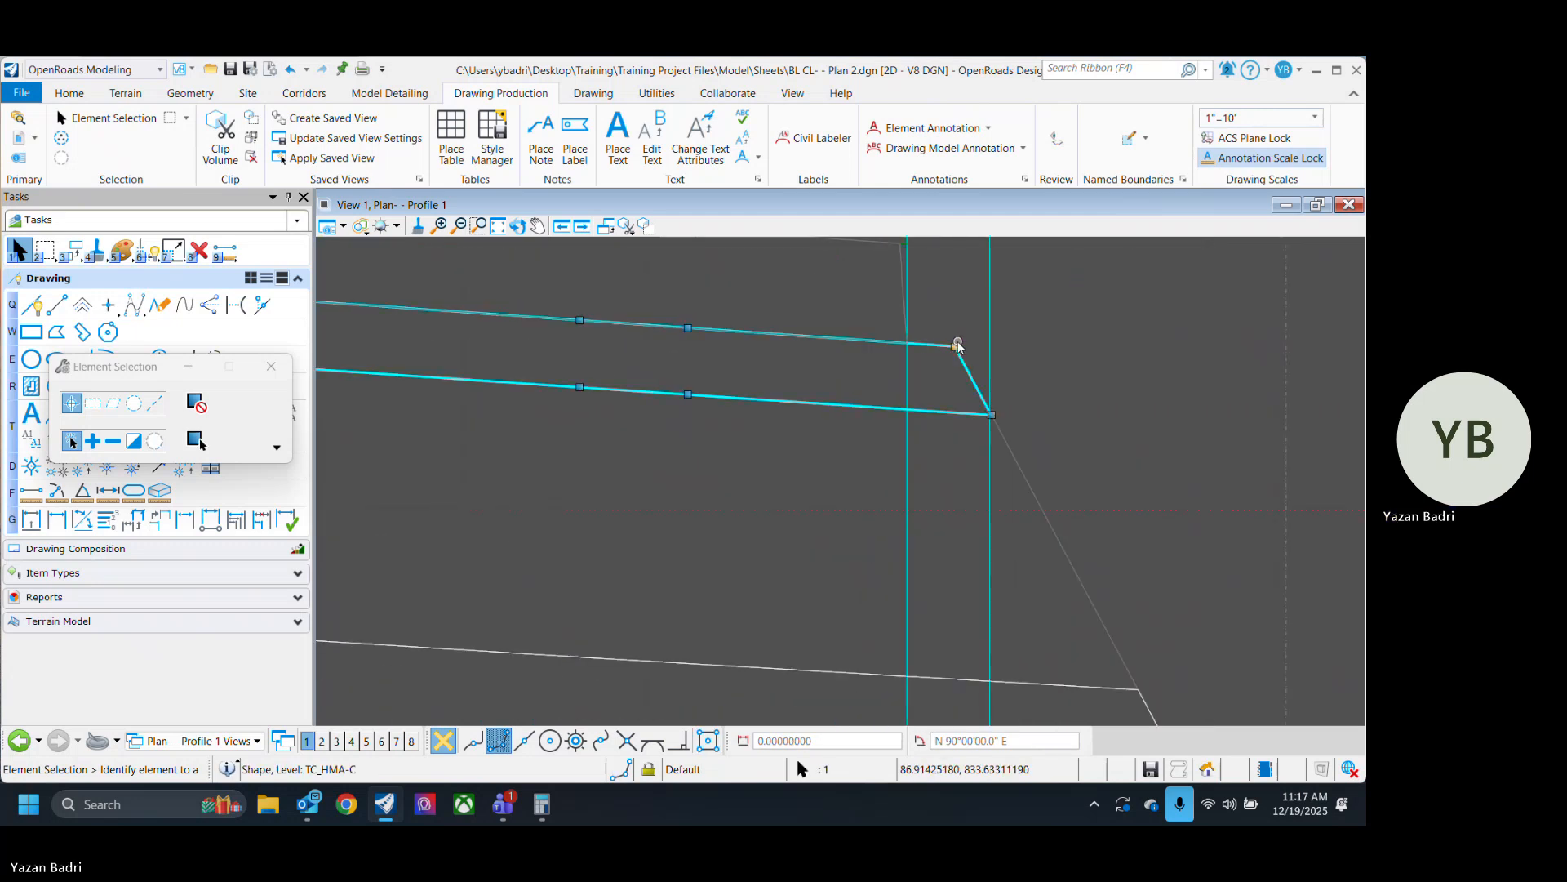
{"action": "left_click", "coordinate": [954, 346]}
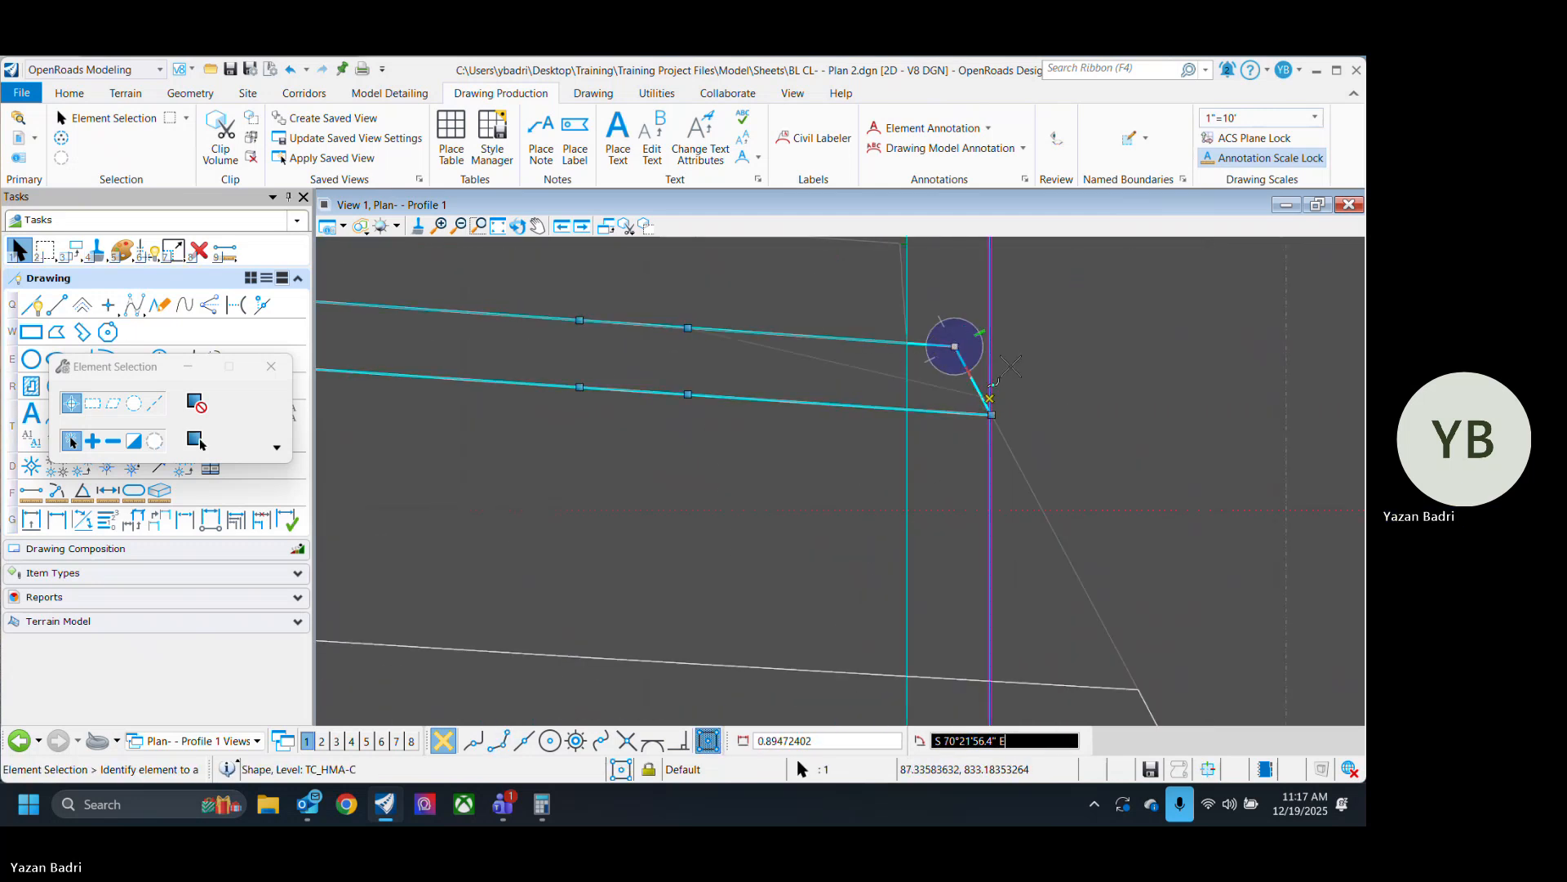
{"action": "left_click", "coordinate": [907, 342]}
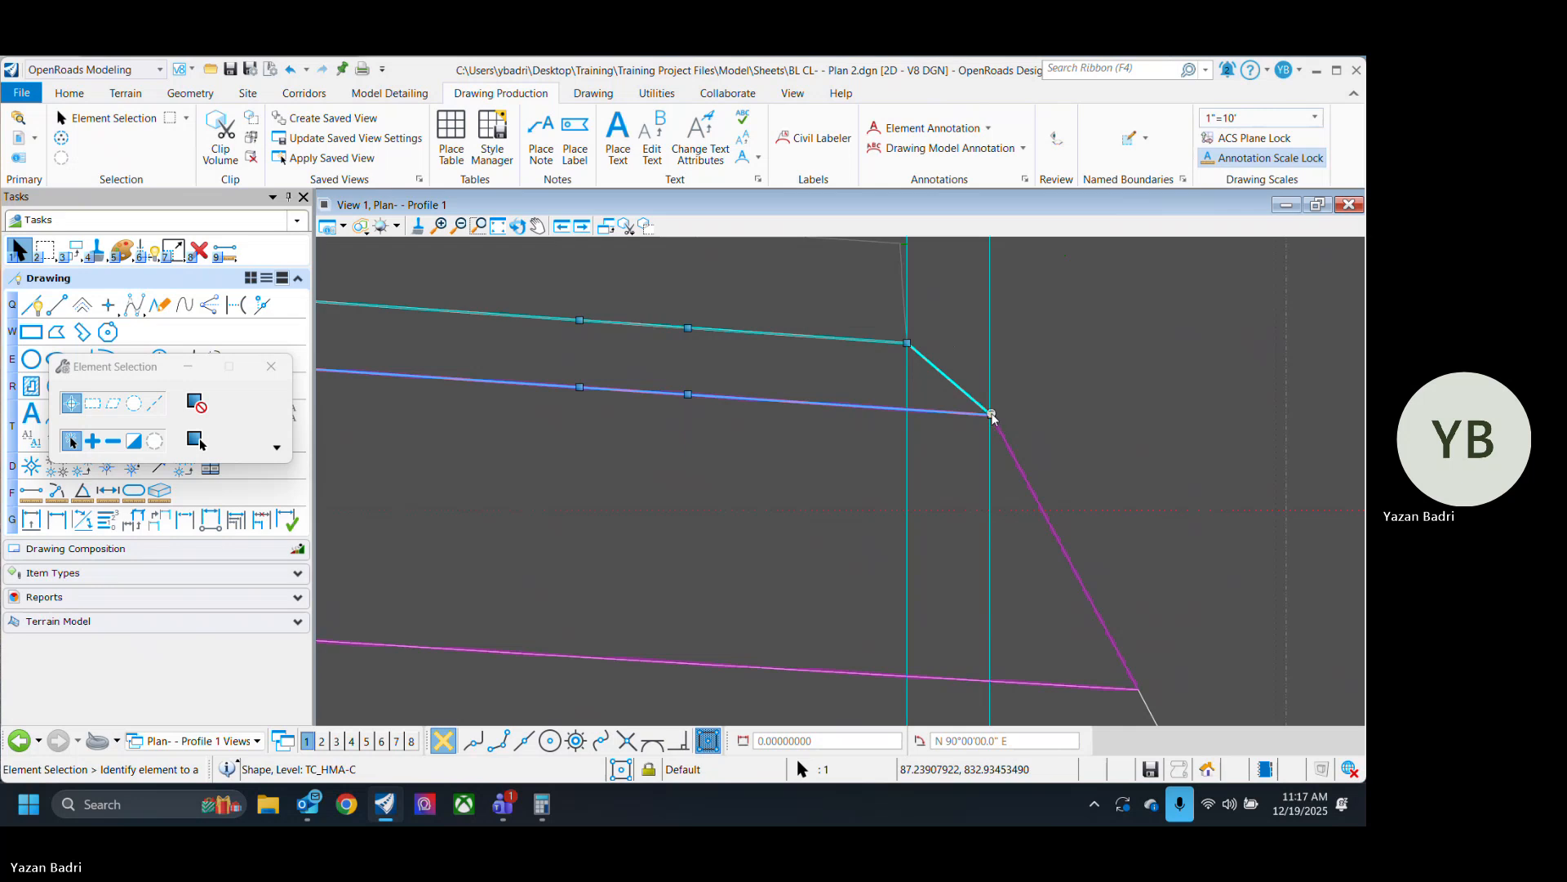
{"action": "left_click", "coordinate": [991, 415]}
{"action": "left_click", "coordinate": [907, 409]}
Move both sloped-end corners of the TC_Flex Base shape onto the near face of the wall near station 10+90.
{"action": "left_click", "coordinate": [987, 417]}
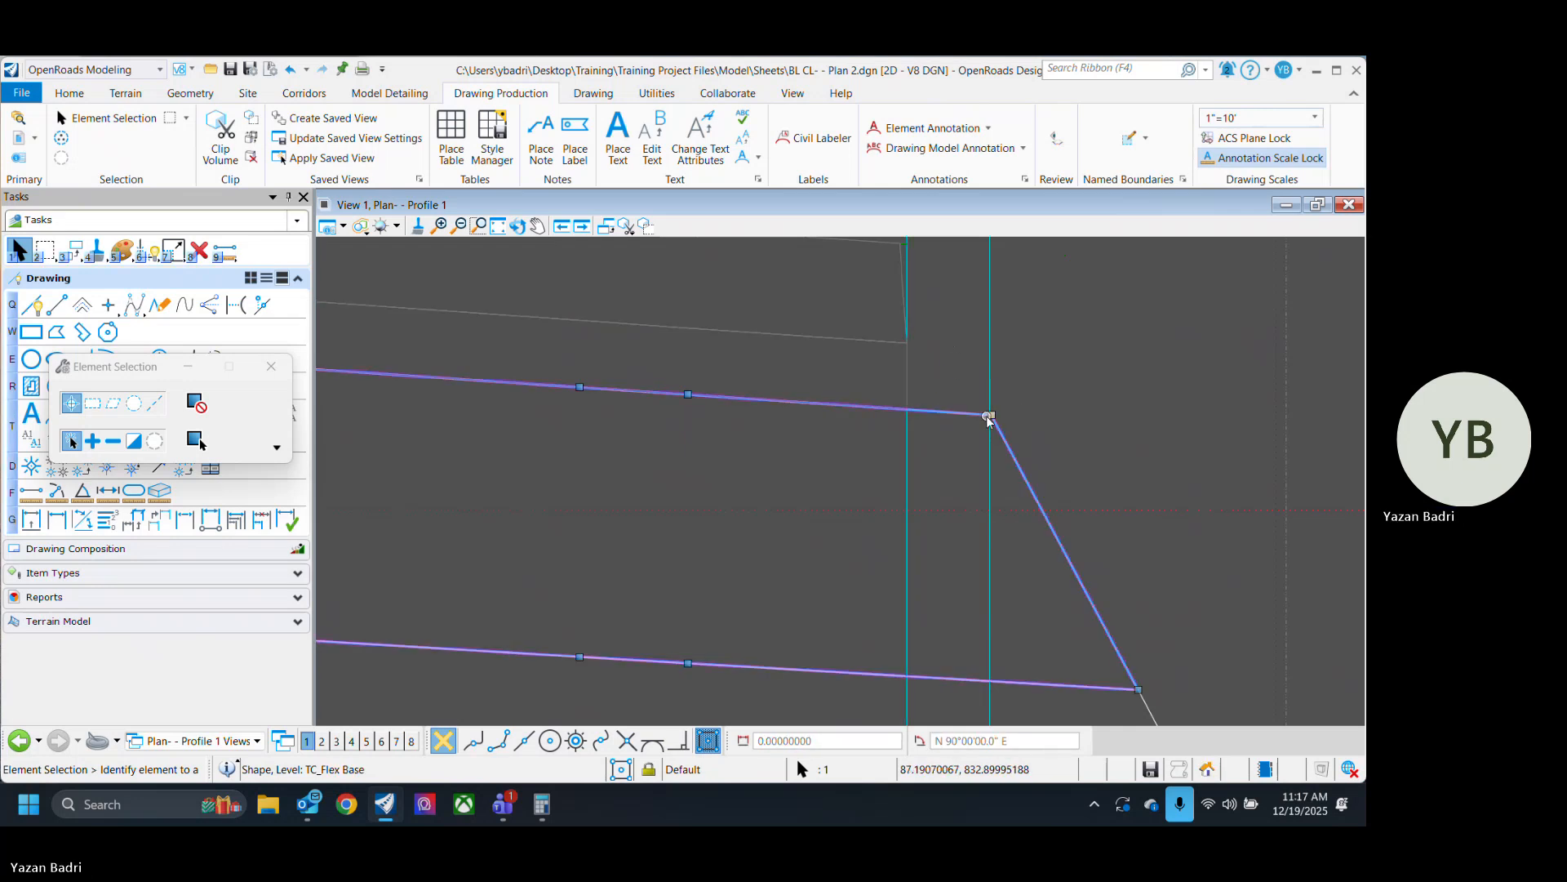
{"action": "left_click", "coordinate": [987, 417]}
{"action": "left_click", "coordinate": [907, 409]}
{"action": "scroll", "coordinate": [1007, 383], "scroll_direction": "down", "scroll_amount": 1}
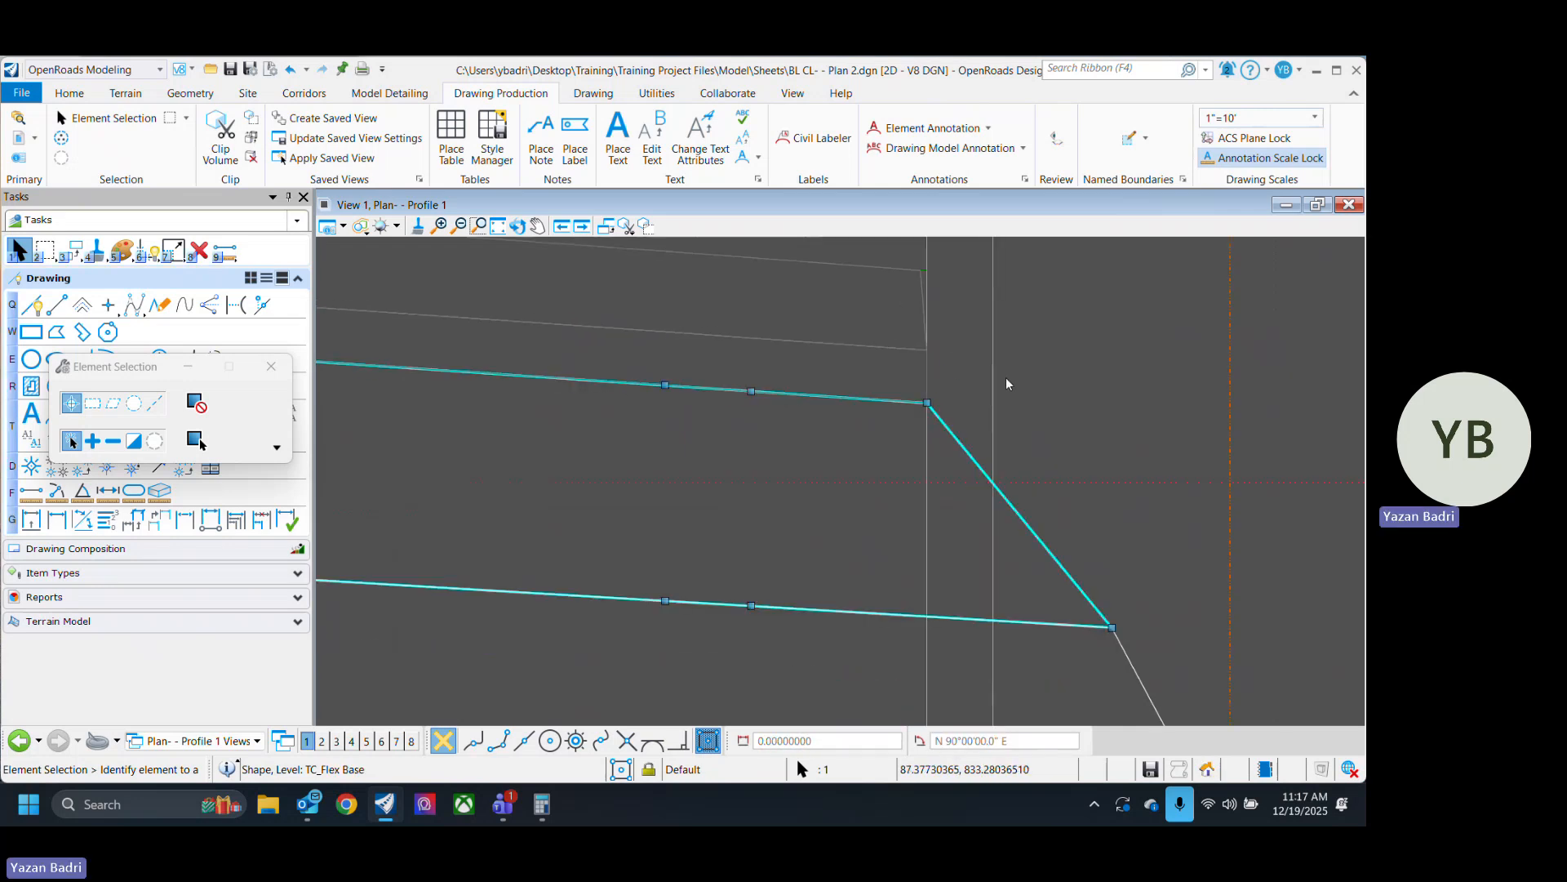
{"action": "scroll", "coordinate": [1008, 383], "scroll_direction": "down", "scroll_amount": 3}
{"action": "left_click", "coordinate": [1029, 448]}
{"action": "left_click", "coordinate": [912, 448]}
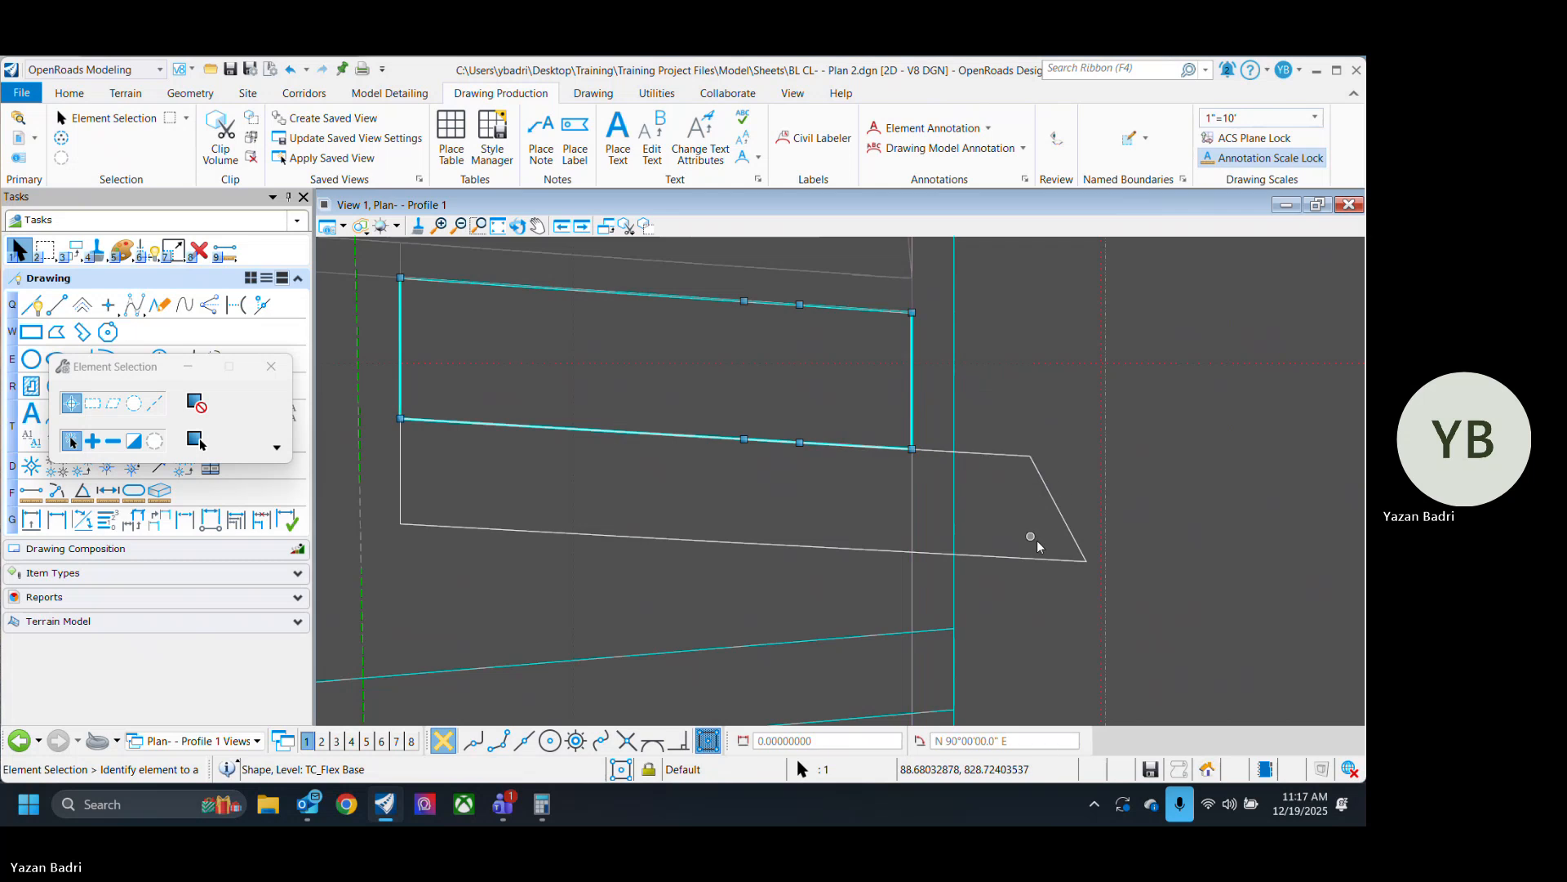
Move both sloped-end corners of the TC_LTS shape onto the near face of the wall near station 10+90.
{"action": "left_click", "coordinate": [1030, 456]}
{"action": "left_click", "coordinate": [1030, 456]}
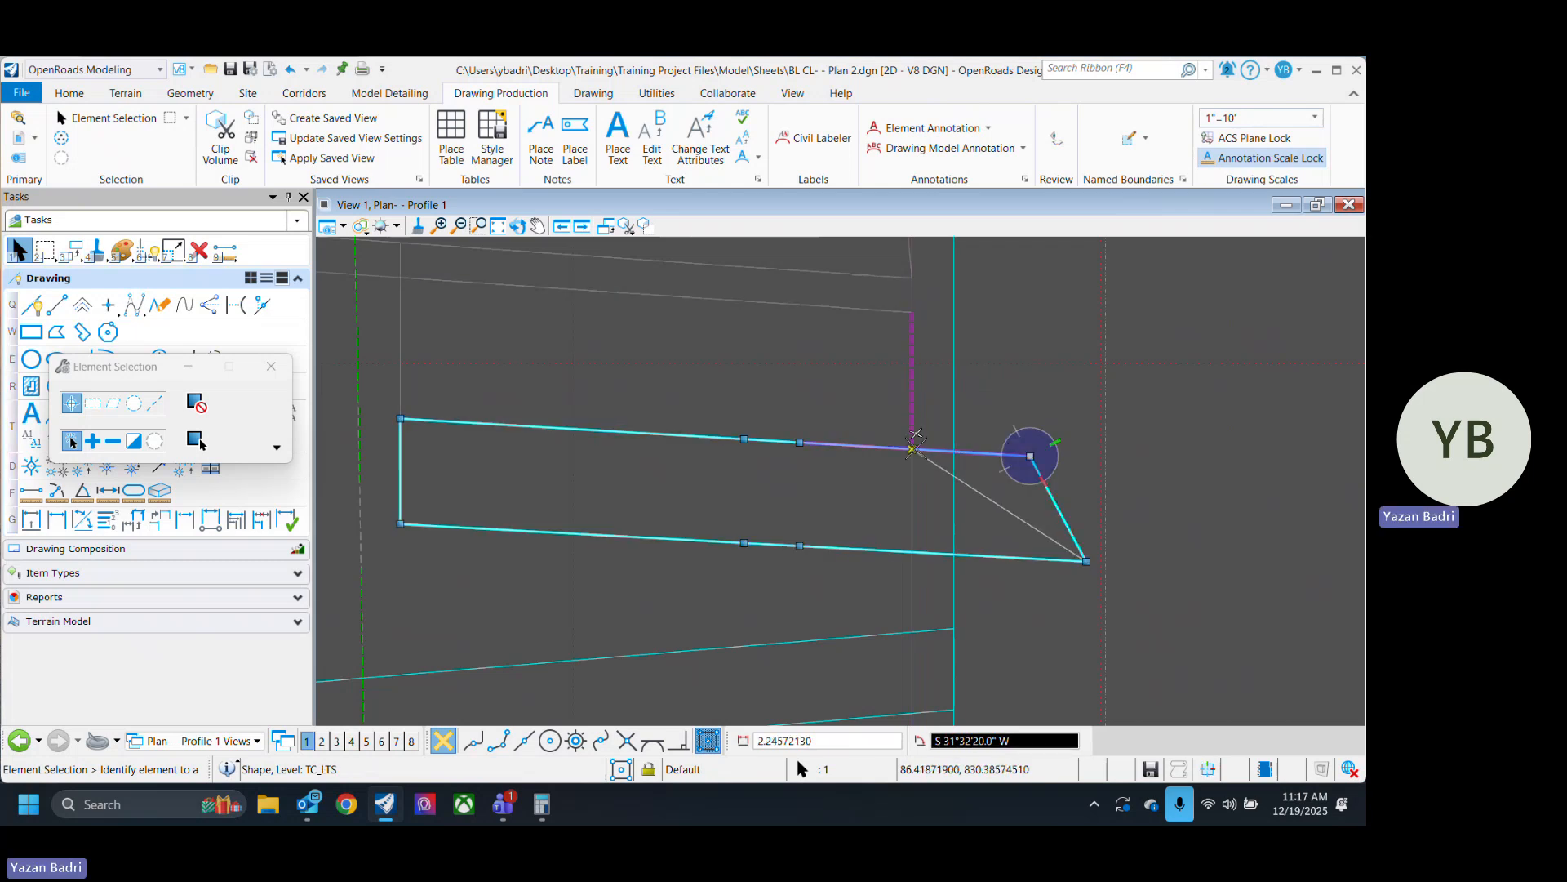
{"action": "left_click", "coordinate": [912, 448]}
{"action": "left_click", "coordinate": [1086, 561]}
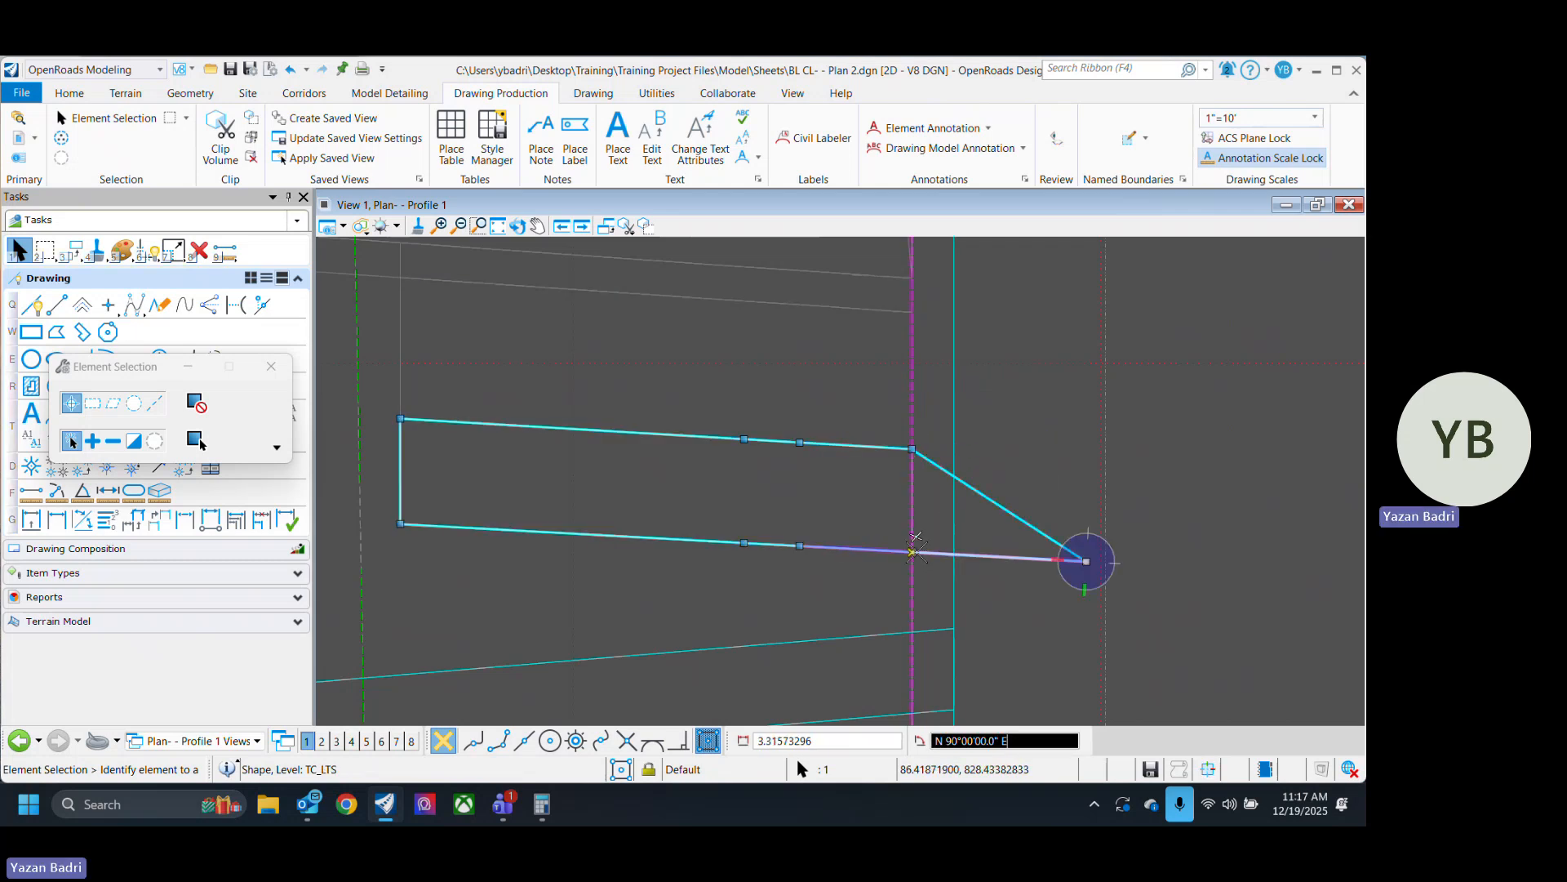
{"action": "left_click", "coordinate": [912, 554]}
Check the trimmed pavement layers against the vertical walls at both ends of the section and save the drawing.
{"action": "scroll", "coordinate": [1031, 490], "scroll_direction": "down", "scroll_amount": 4}
{"action": "scroll", "coordinate": [1031, 488], "scroll_direction": "down", "scroll_amount": 2}
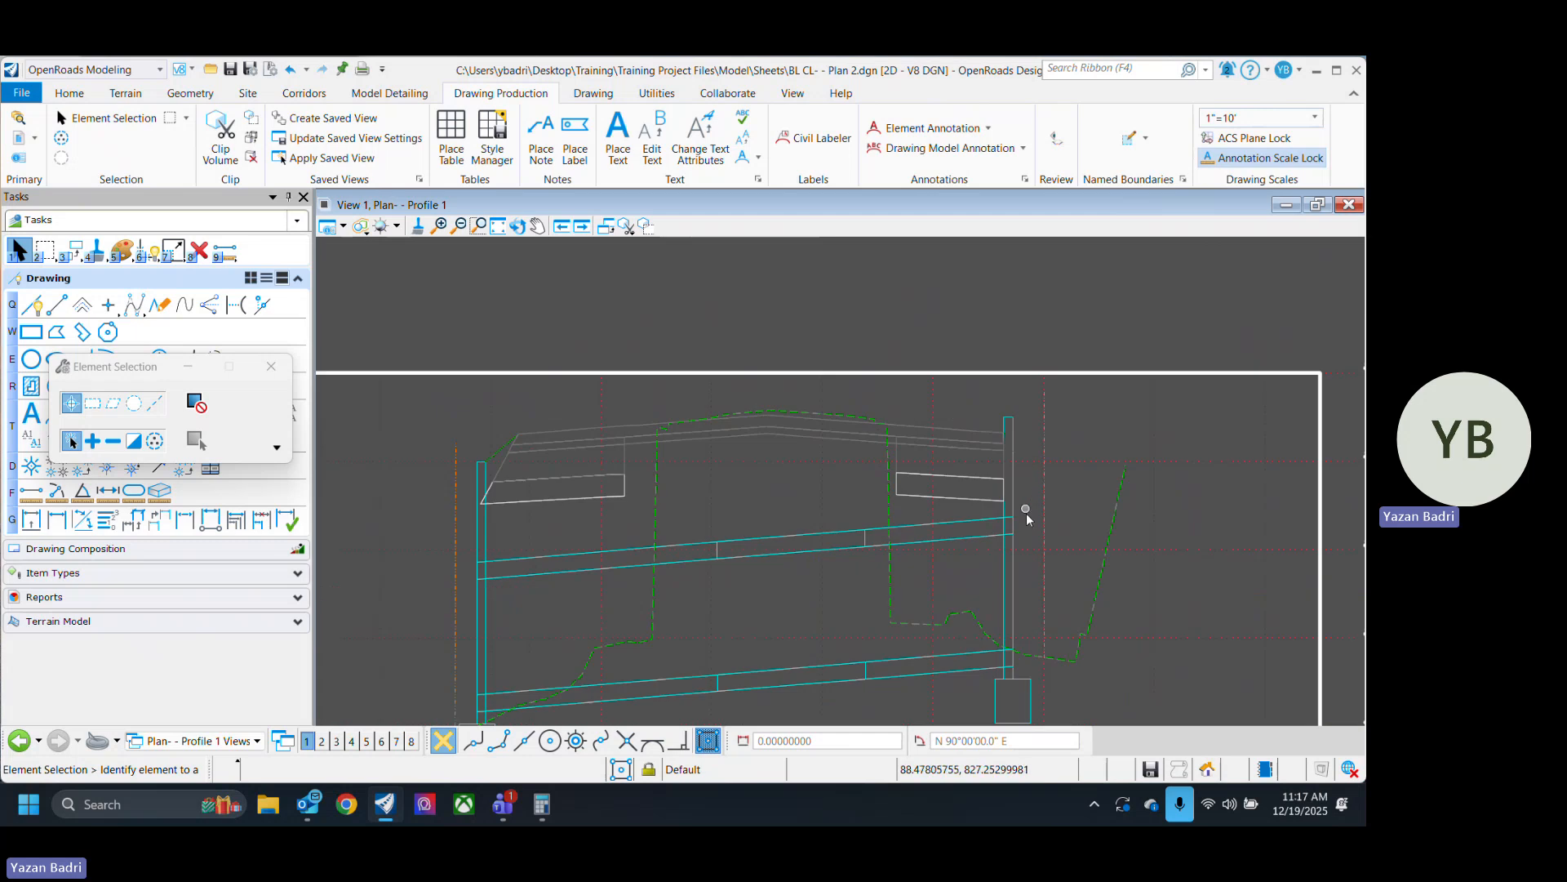
{"action": "scroll", "coordinate": [427, 507], "scroll_direction": "up", "scroll_amount": 3}
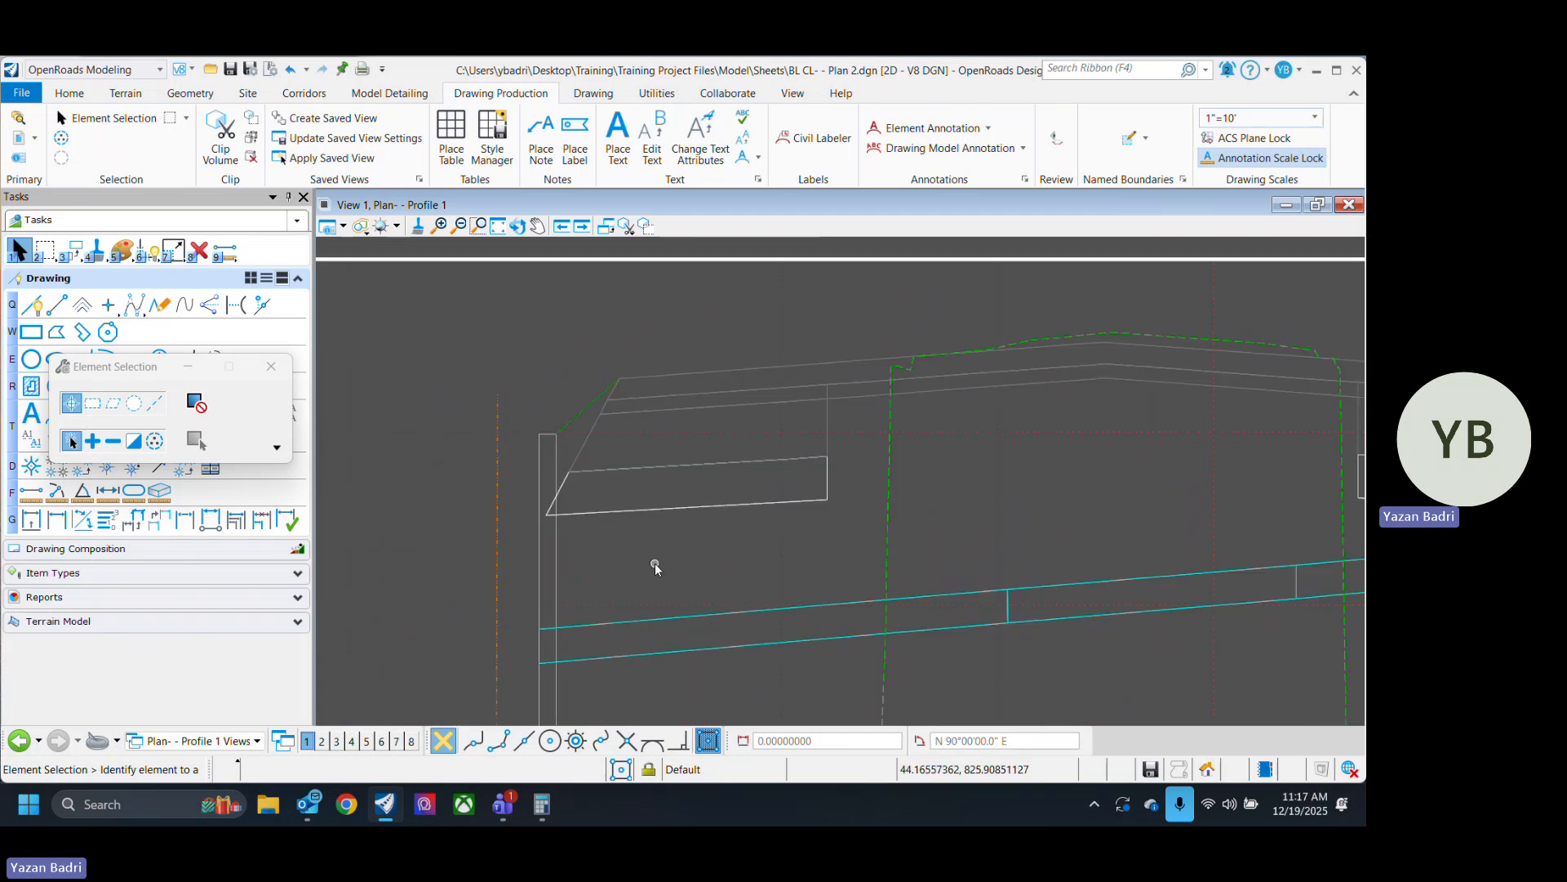
{"action": "scroll", "coordinate": [650, 562], "scroll_direction": "down", "scroll_amount": 3}
{"action": "scroll", "coordinate": [1099, 516], "scroll_direction": "up", "scroll_amount": 4}
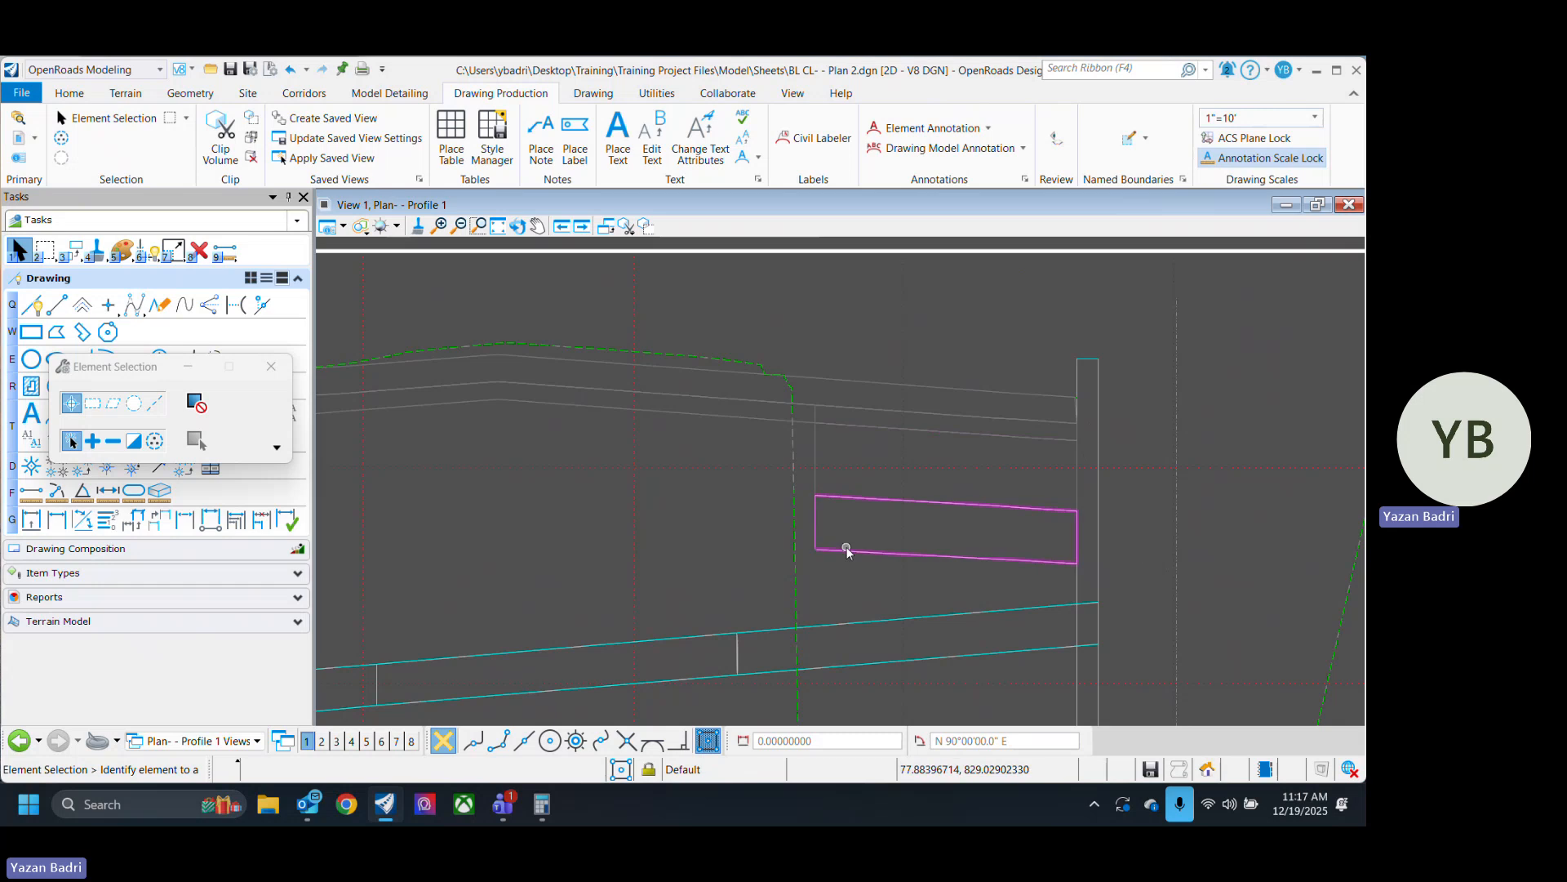
{"action": "scroll", "coordinate": [935, 563], "scroll_direction": "down", "scroll_amount": 4}
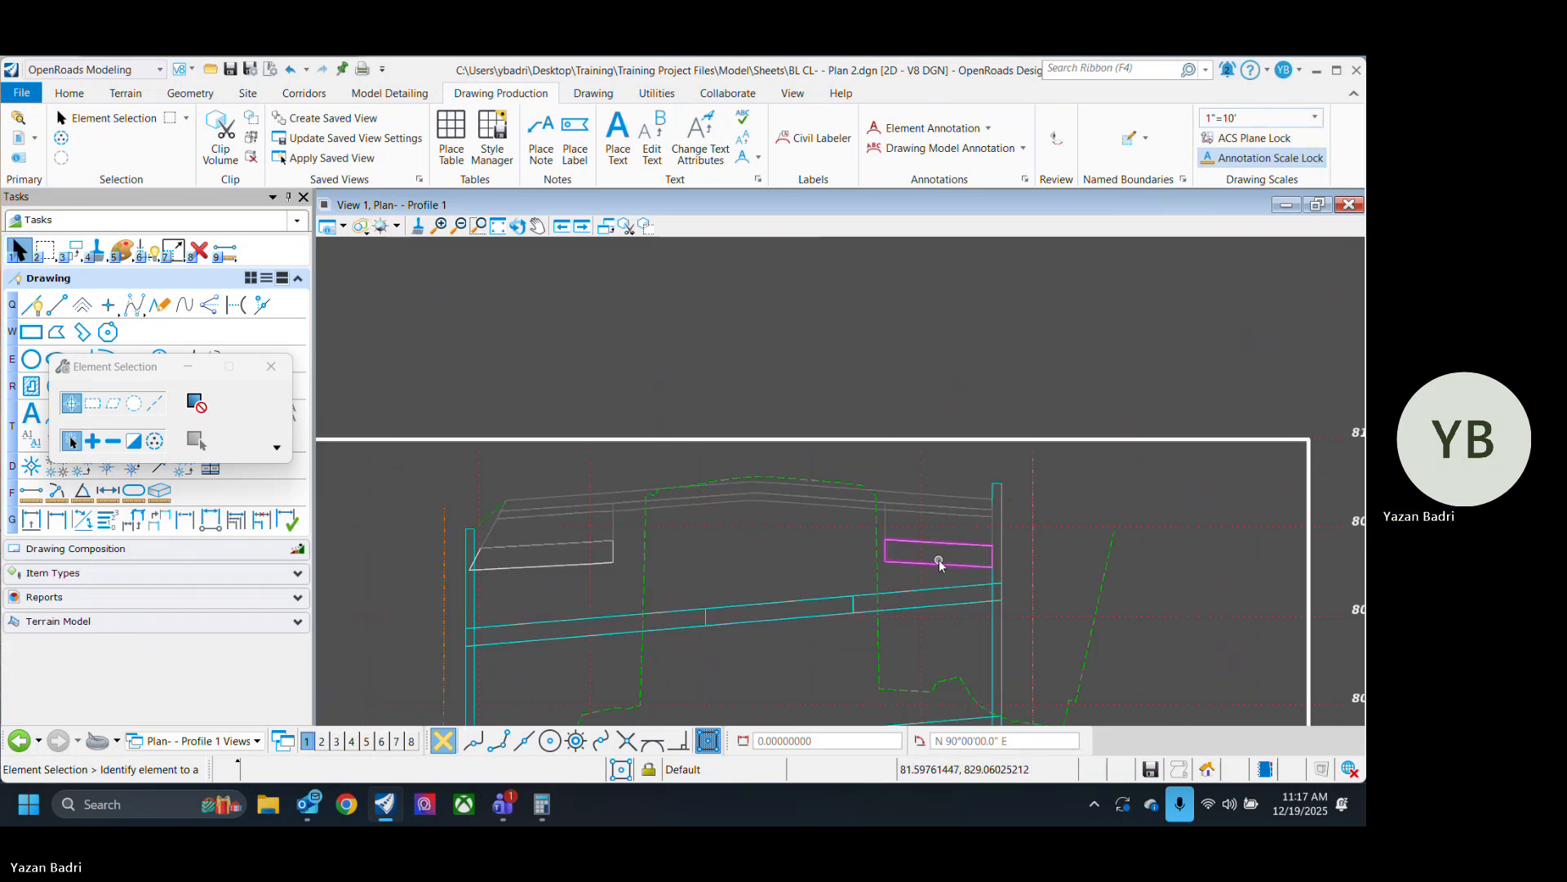
{"action": "scroll", "coordinate": [997, 562], "scroll_direction": "up", "scroll_amount": 4}
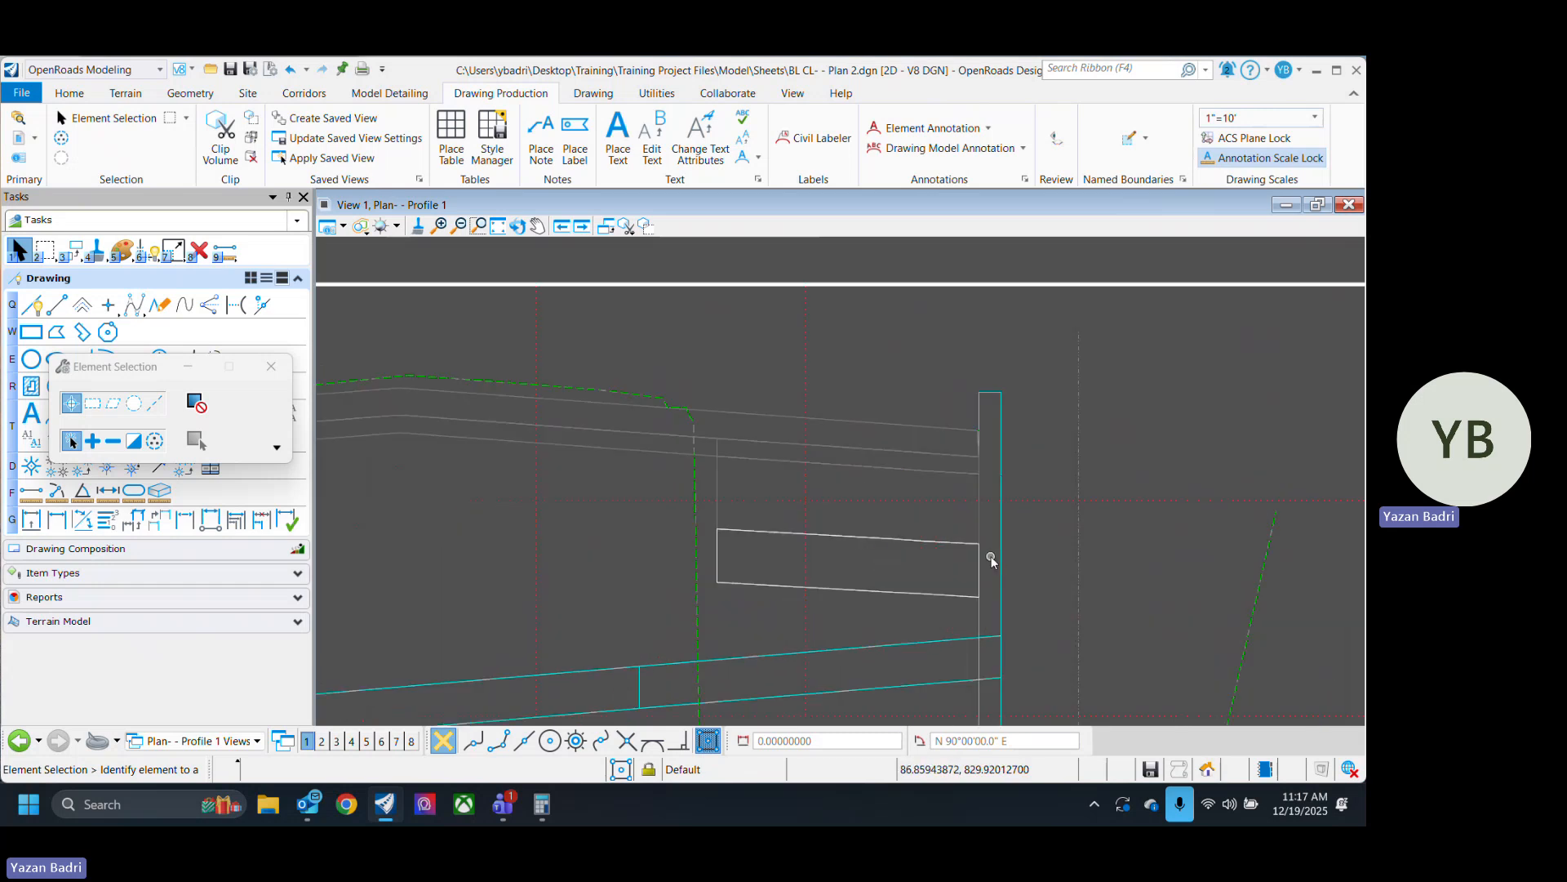
{"action": "scroll", "coordinate": [988, 567], "scroll_direction": "down", "scroll_amount": 2}
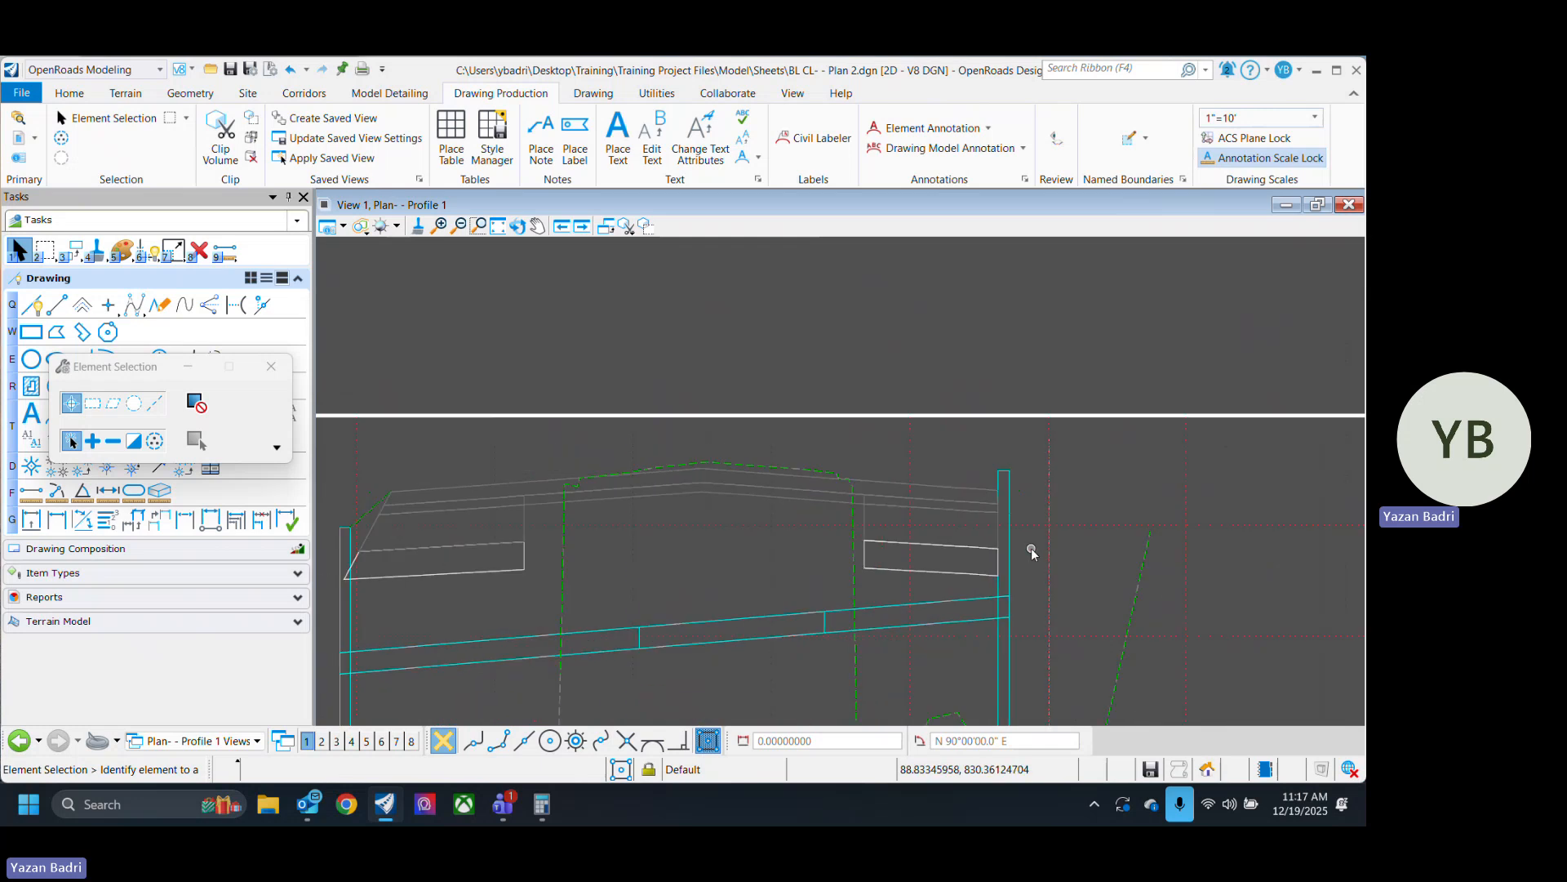
{"action": "middle_click_drag", "start_coordinate": [600, 612], "coordinate": [806, 557]}
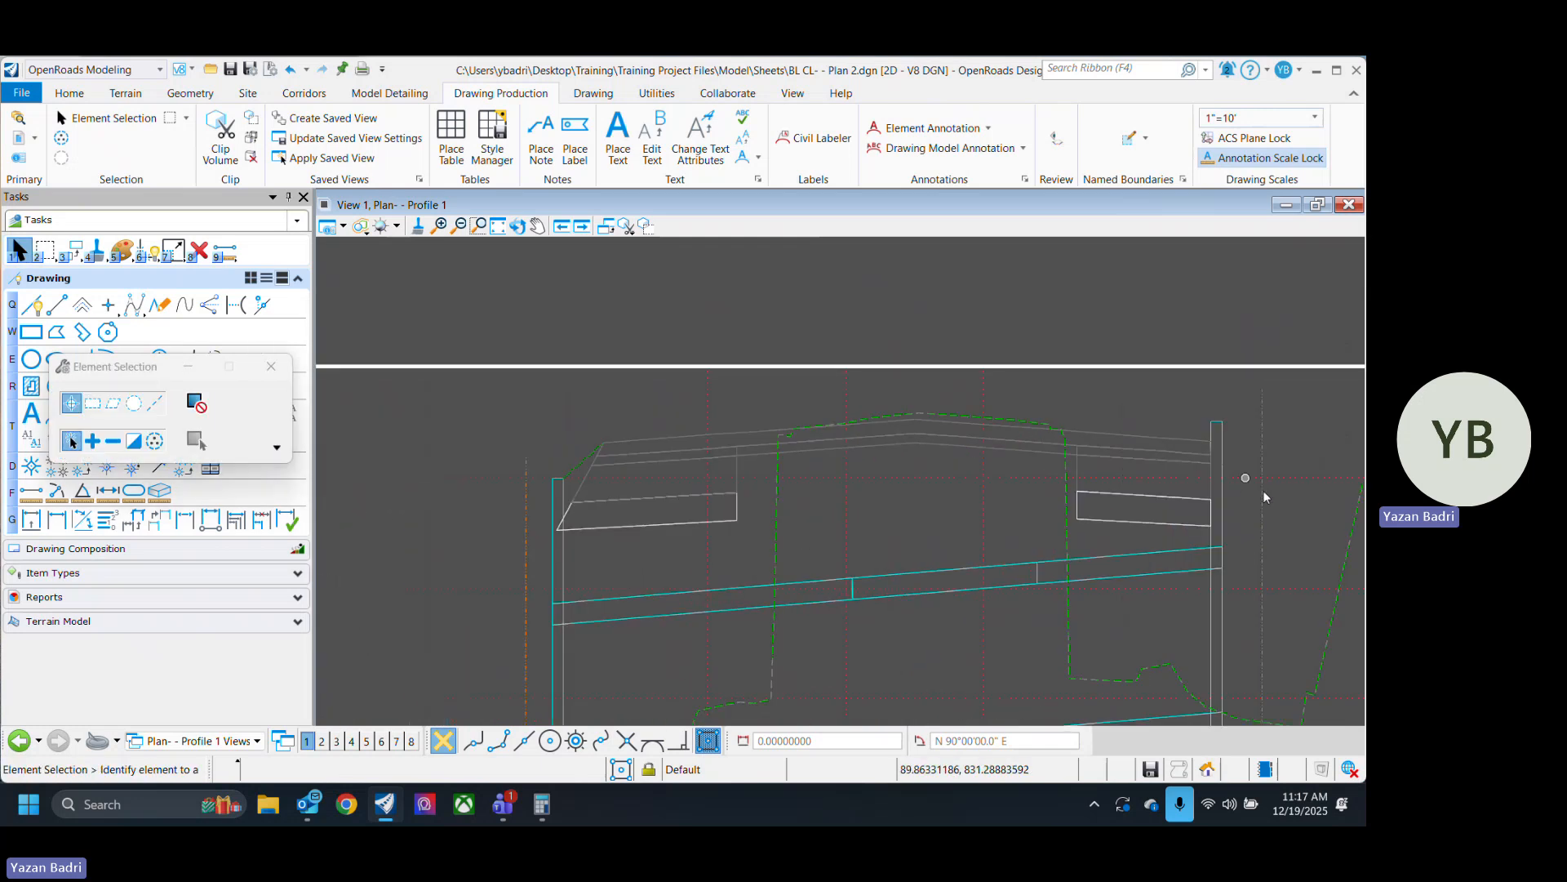
{"action": "scroll", "coordinate": [1253, 518], "scroll_direction": "up", "scroll_amount": 4}
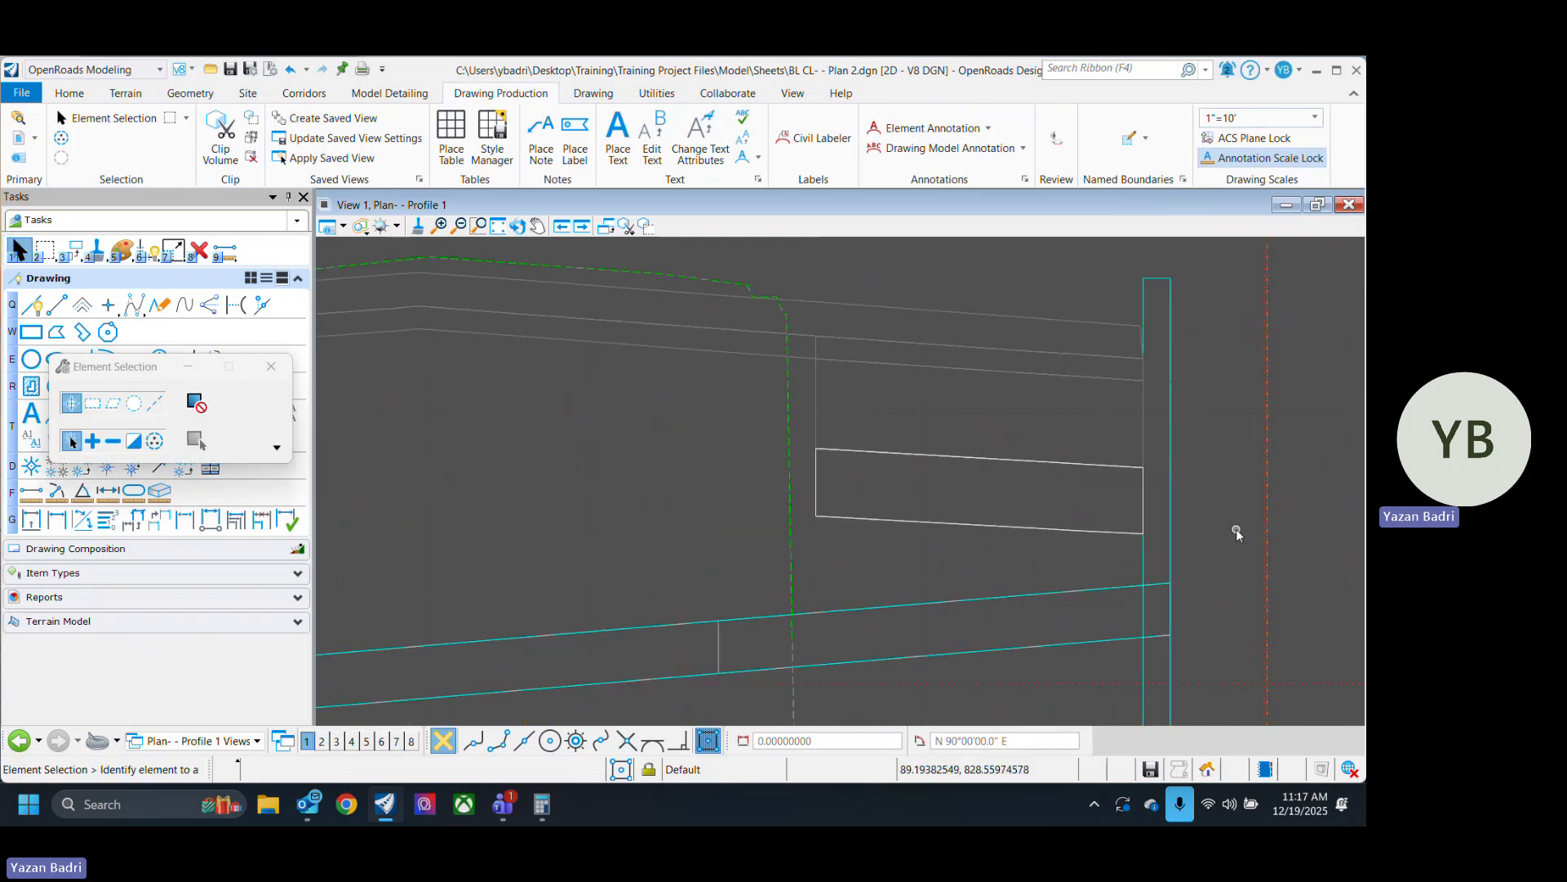
{"action": "key", "text": "ctrl+s"}
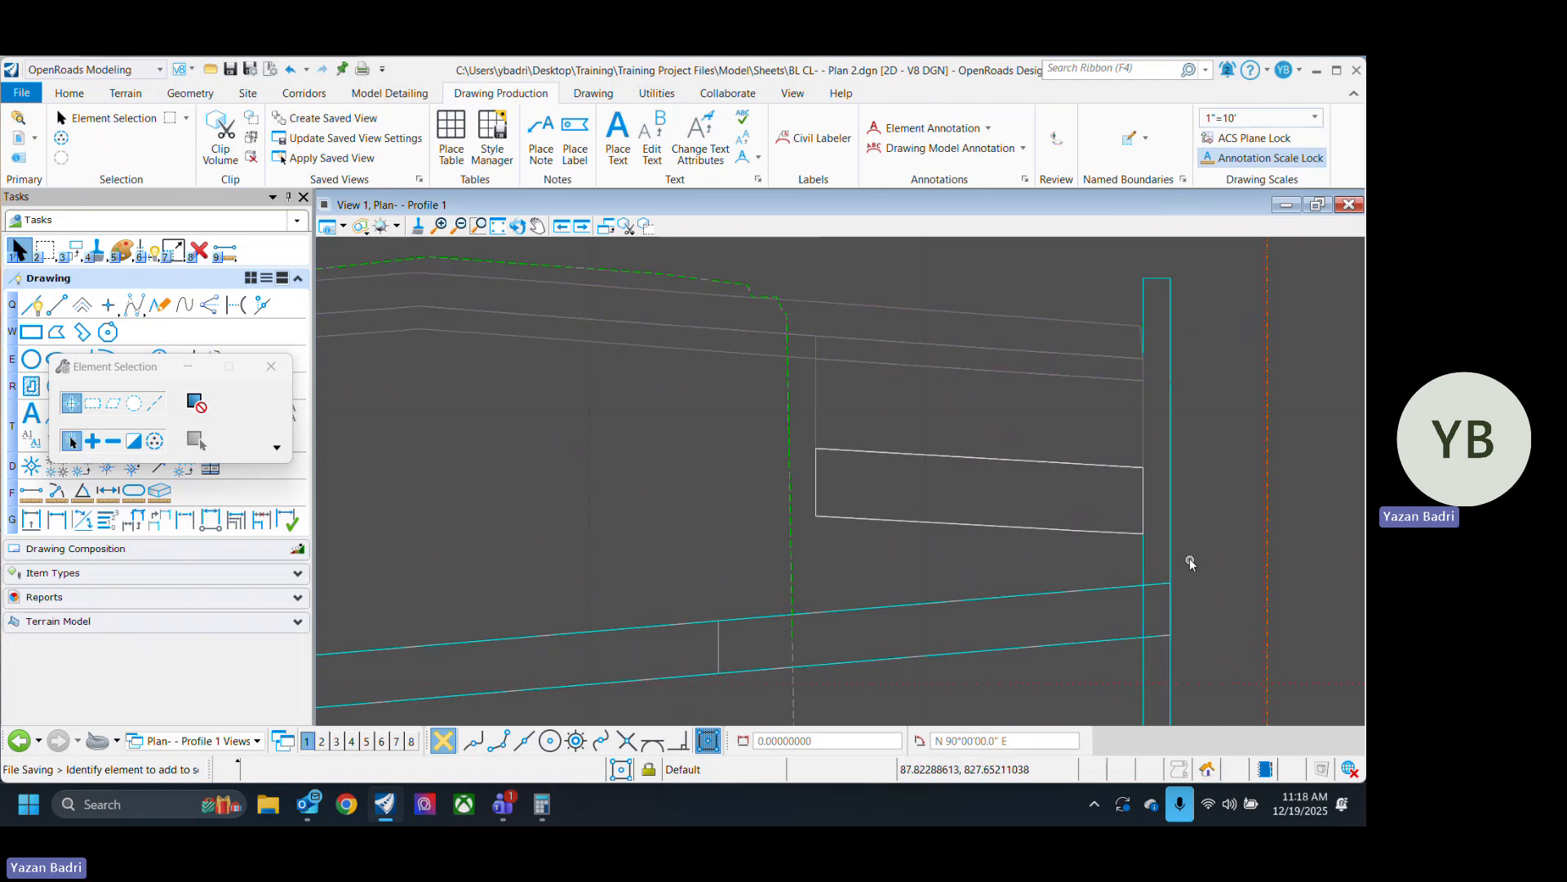
Examine how the base layers meet the walls near stations 10+40 and 10+90.
{"action": "scroll", "coordinate": [1159, 558], "scroll_direction": "down", "scroll_amount": 4}
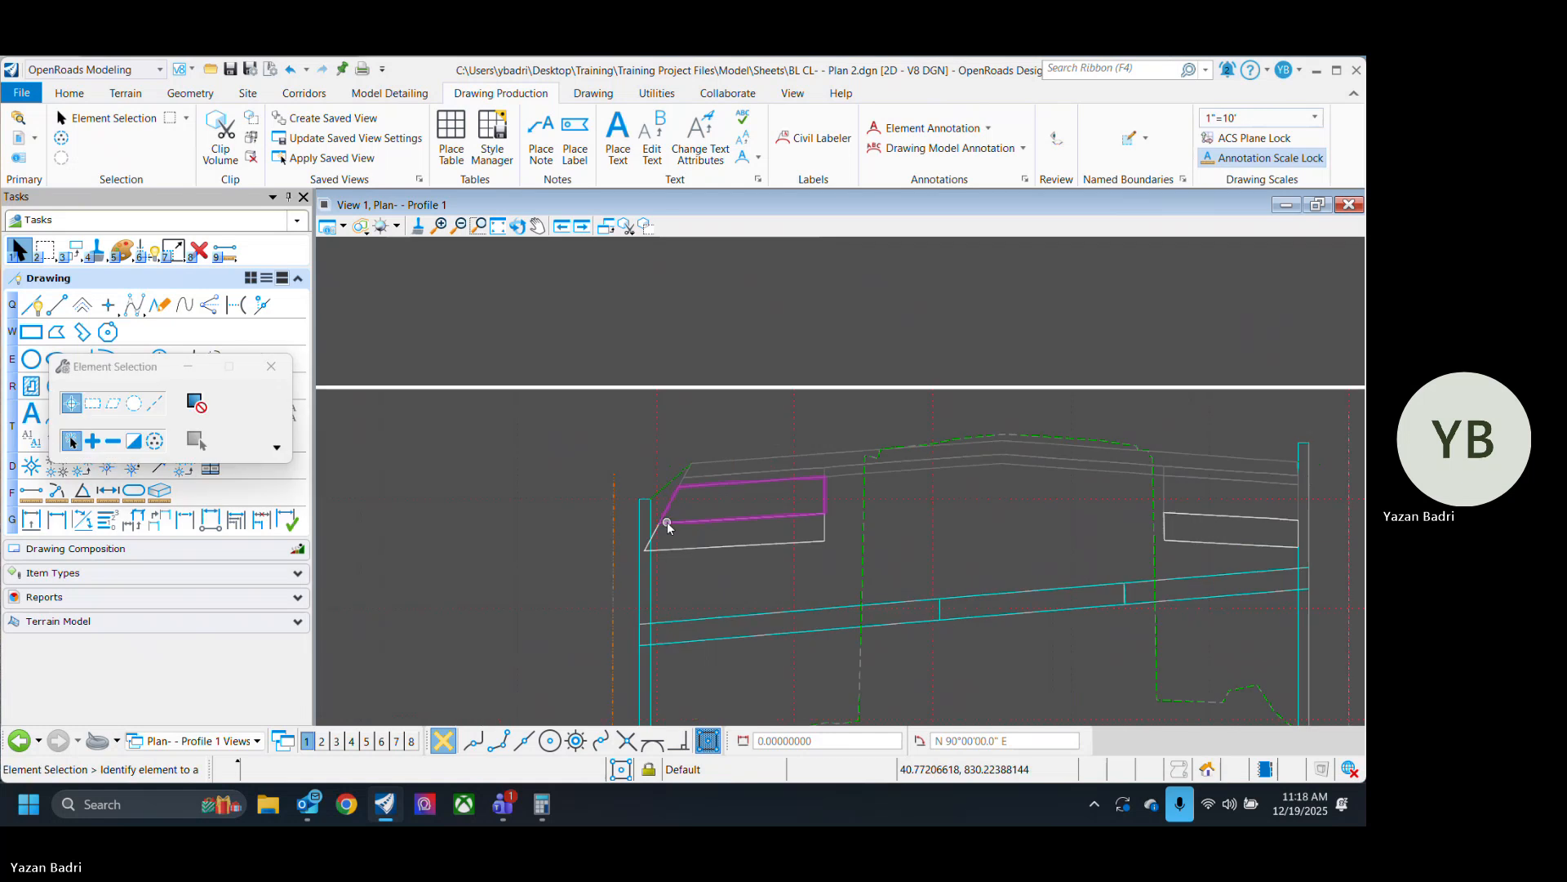
{"action": "scroll", "coordinate": [661, 525], "scroll_direction": "up", "scroll_amount": 4}
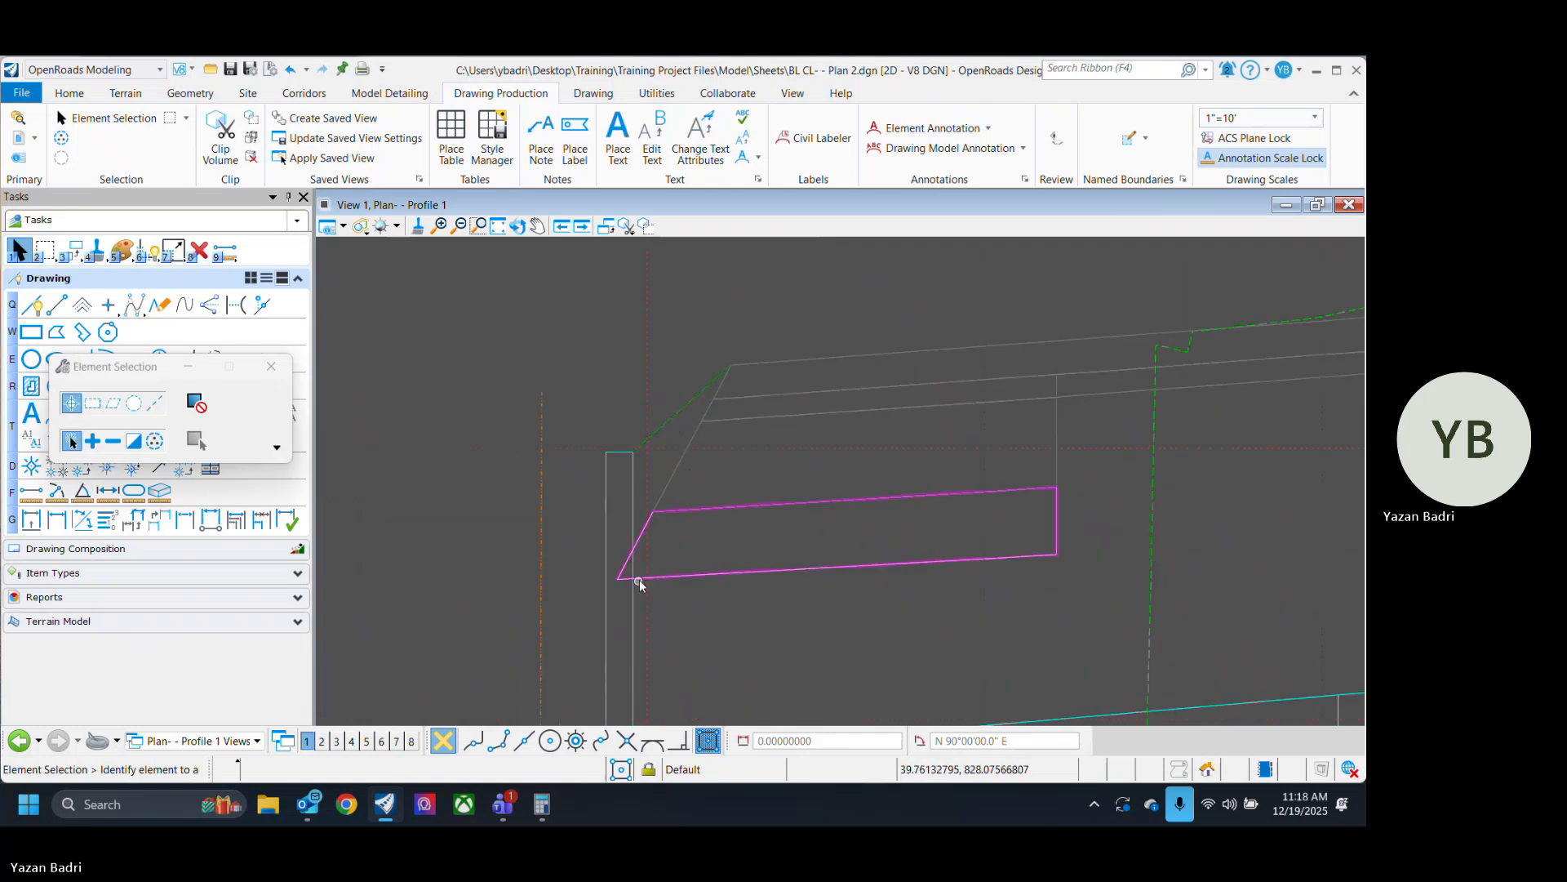
{"action": "scroll", "coordinate": [644, 576], "scroll_direction": "up", "scroll_amount": 1}
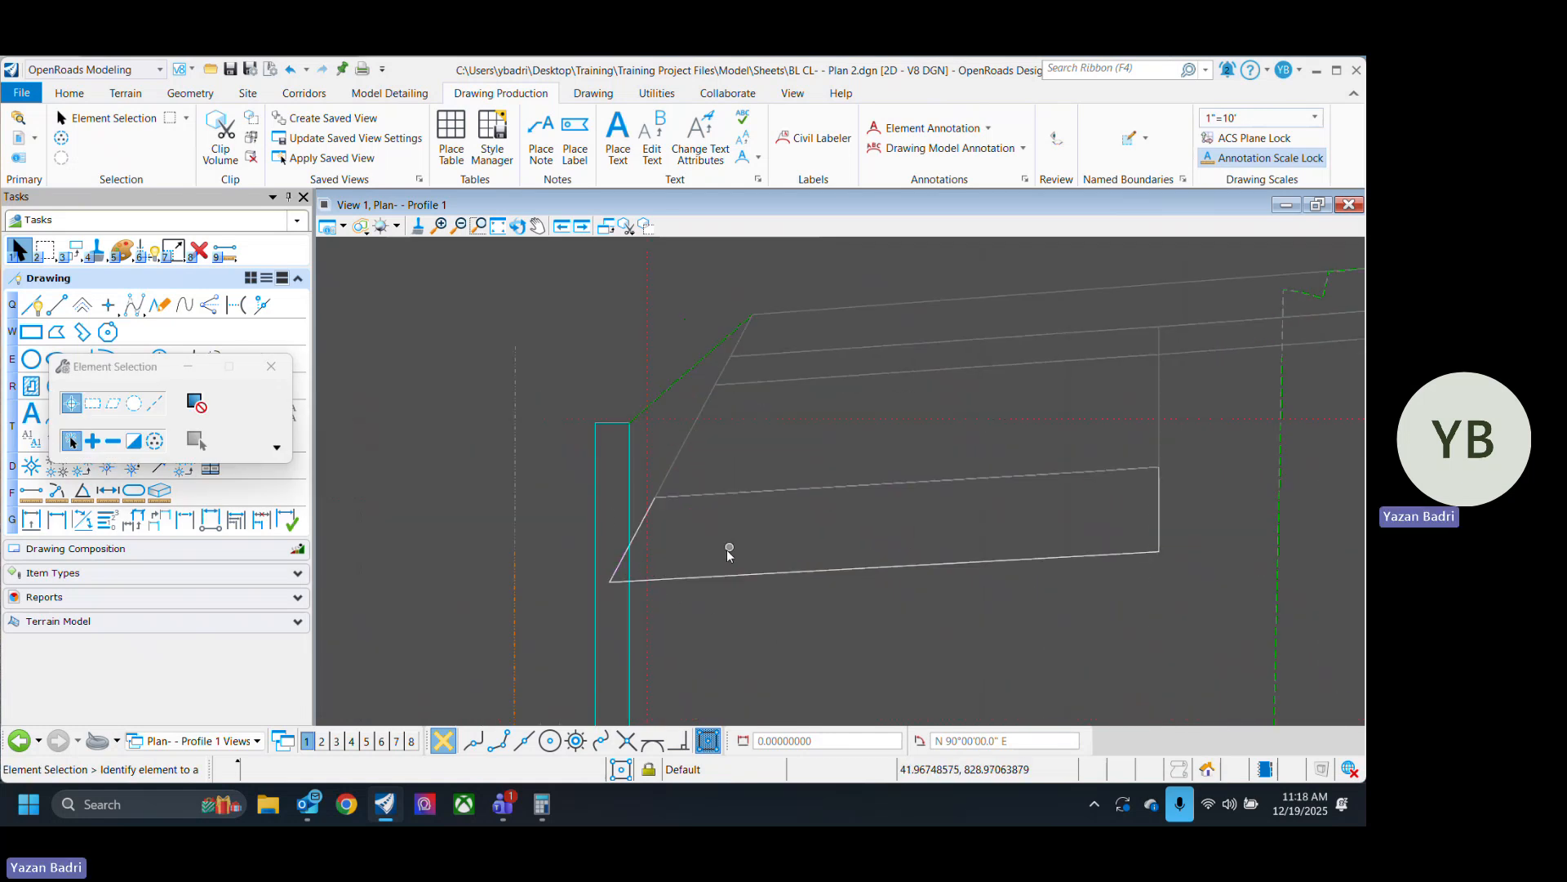
{"action": "scroll", "coordinate": [507, 502], "scroll_direction": "down", "scroll_amount": 2}
{"action": "scroll", "coordinate": [748, 504], "scroll_direction": "down", "scroll_amount": 2}
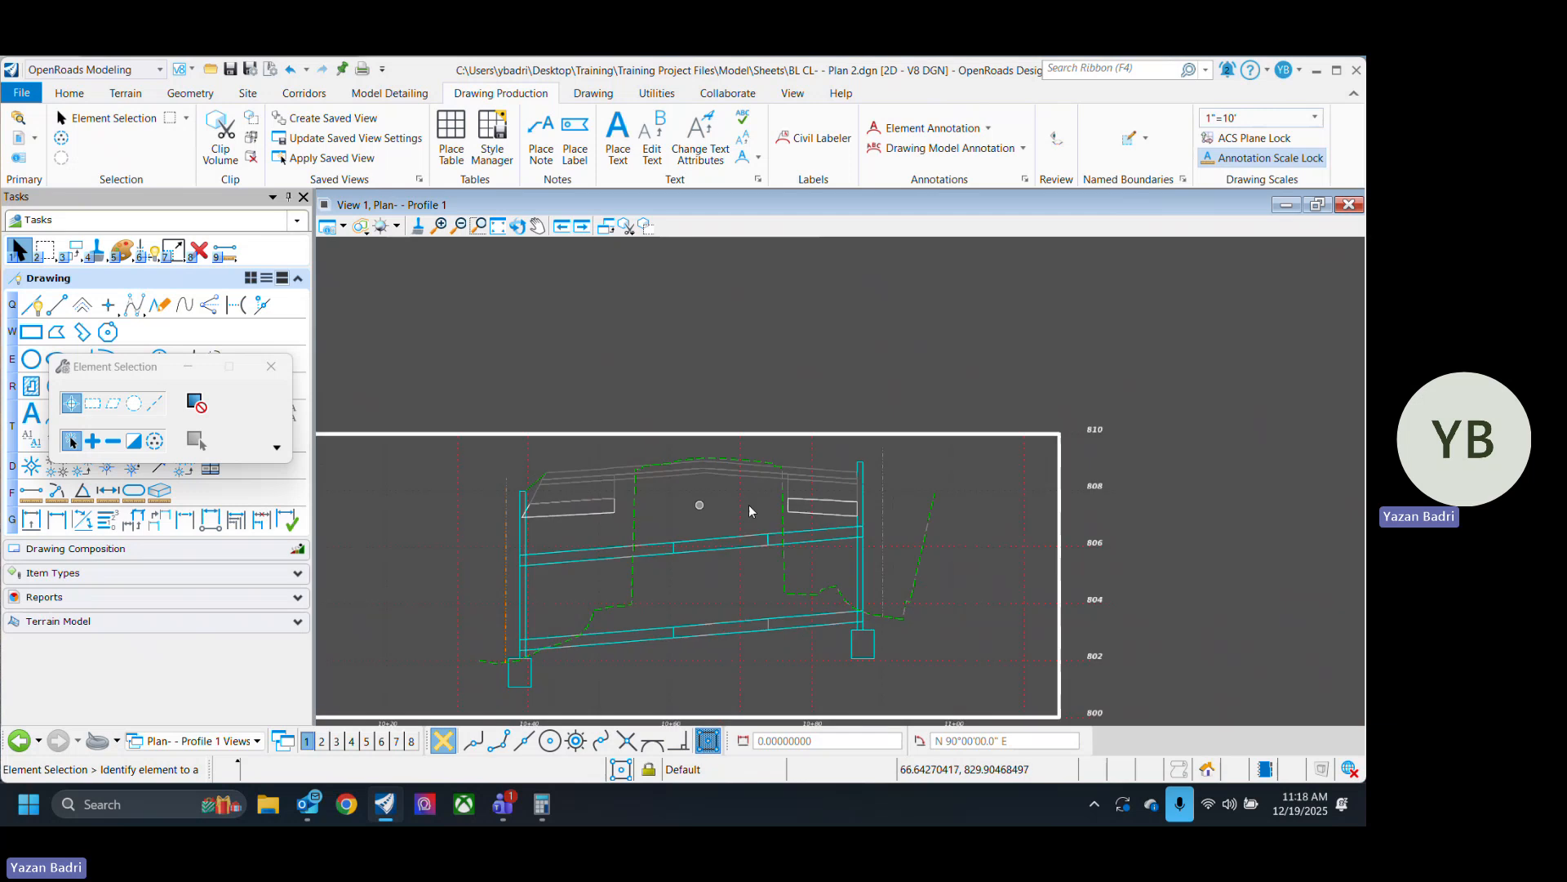
{"action": "scroll", "coordinate": [862, 487], "scroll_direction": "up", "scroll_amount": 4}
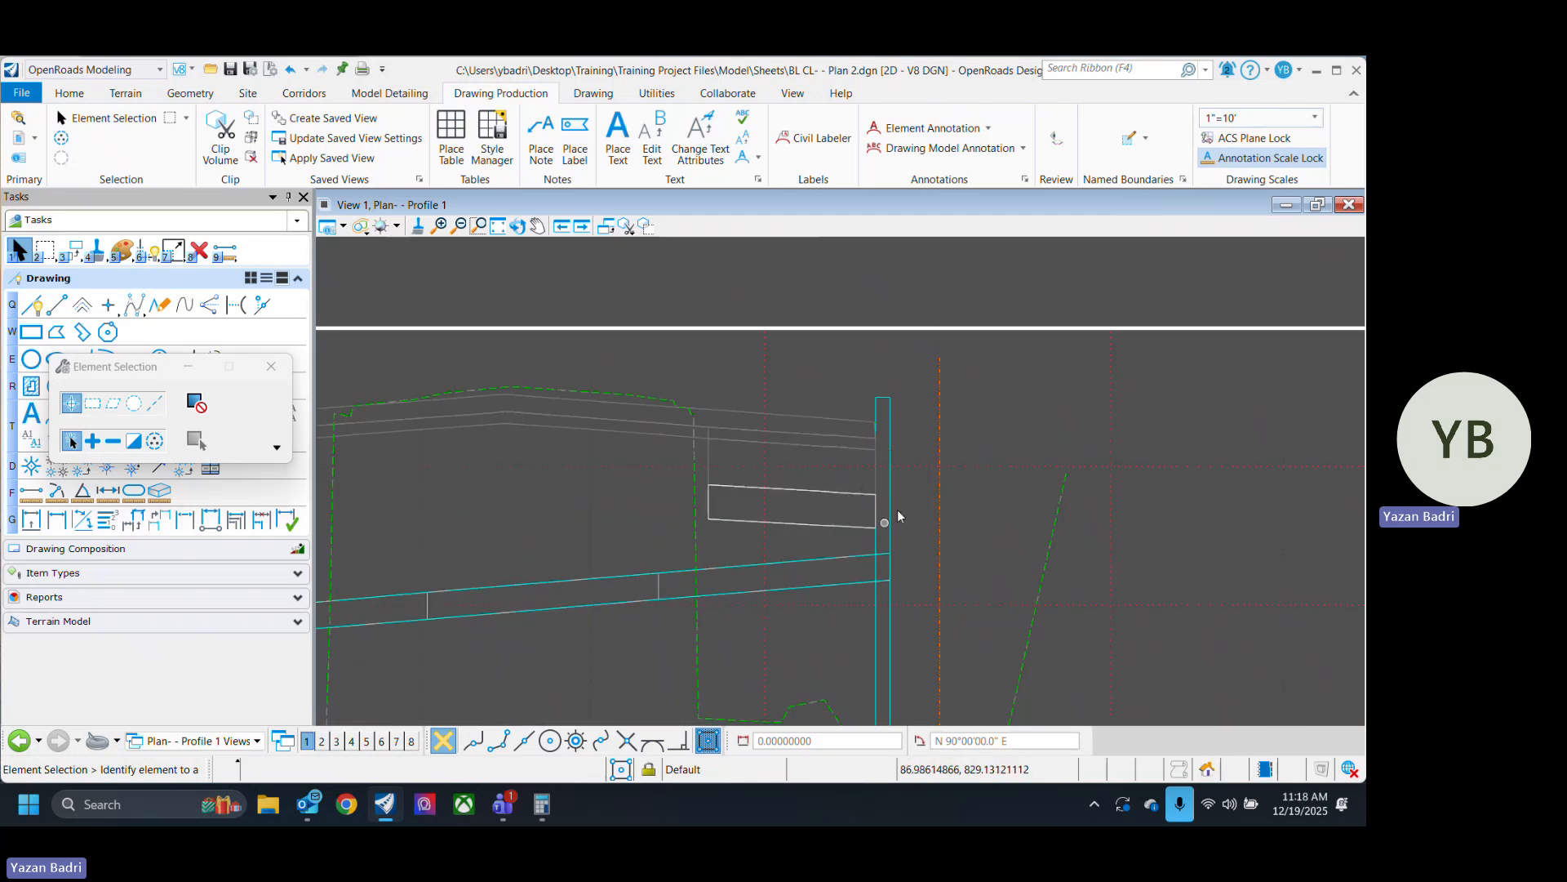
Move the vertical wall near station 10+40 together with its footing box about 0.78 horizontally outward, clear of the base layers' sloped end.
{"action": "scroll", "coordinate": [711, 507], "scroll_direction": "down", "scroll_amount": 2}
{"action": "scroll", "coordinate": [737, 473], "scroll_direction": "up", "scroll_amount": 3}
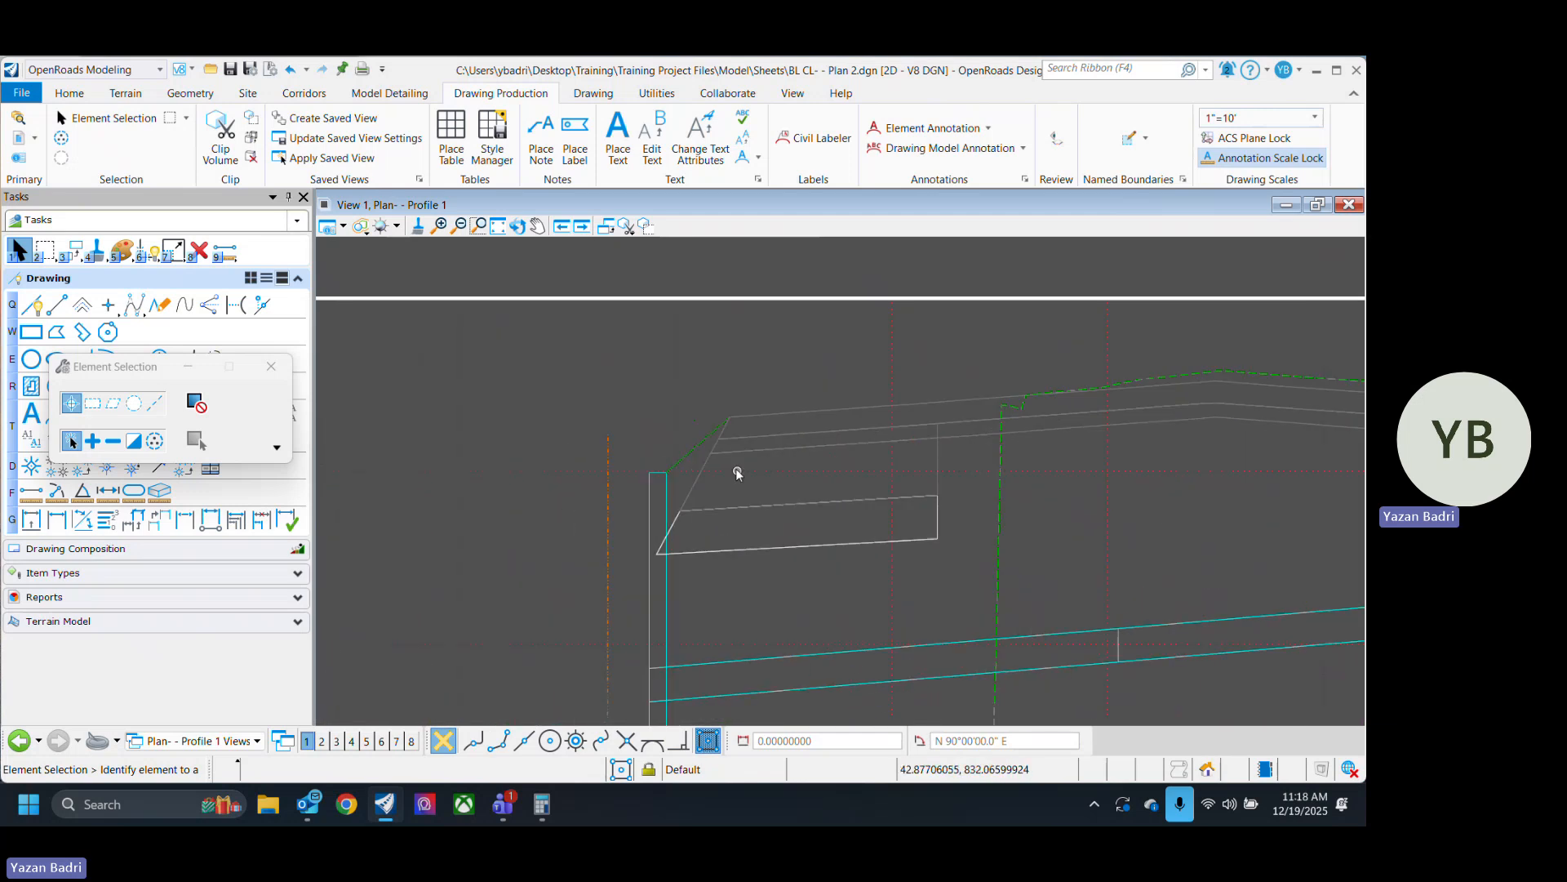
{"action": "left_click", "coordinate": [650, 492]}
{"action": "scroll", "coordinate": [623, 482], "scroll_direction": "down", "scroll_amount": 3}
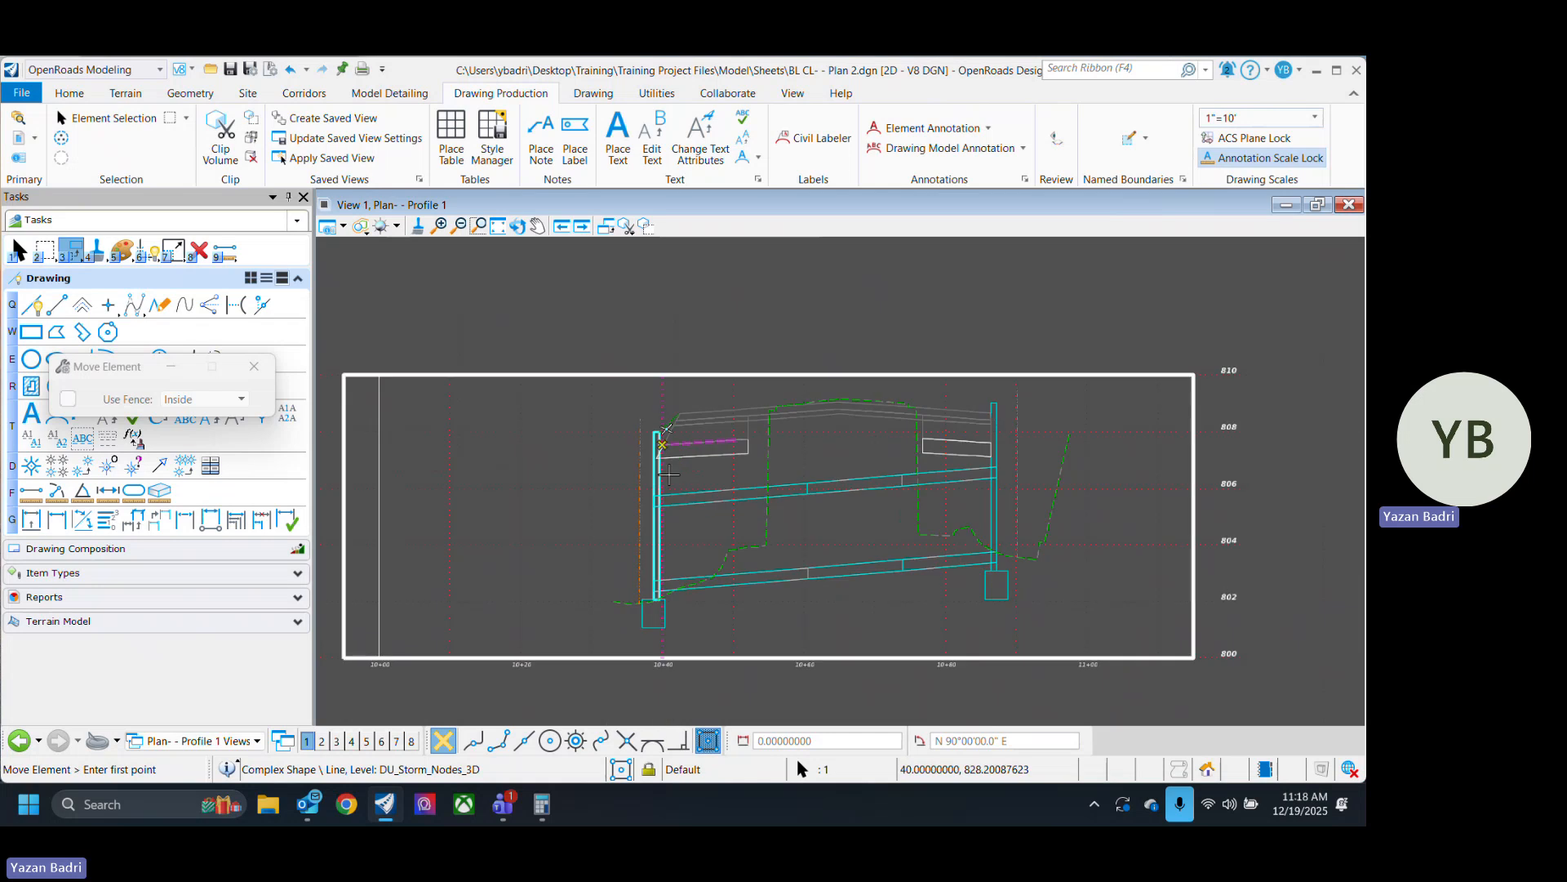
{"action": "scroll", "coordinate": [722, 649], "scroll_direction": "up", "scroll_amount": 4}
{"action": "left_click", "coordinate": [705, 633]}
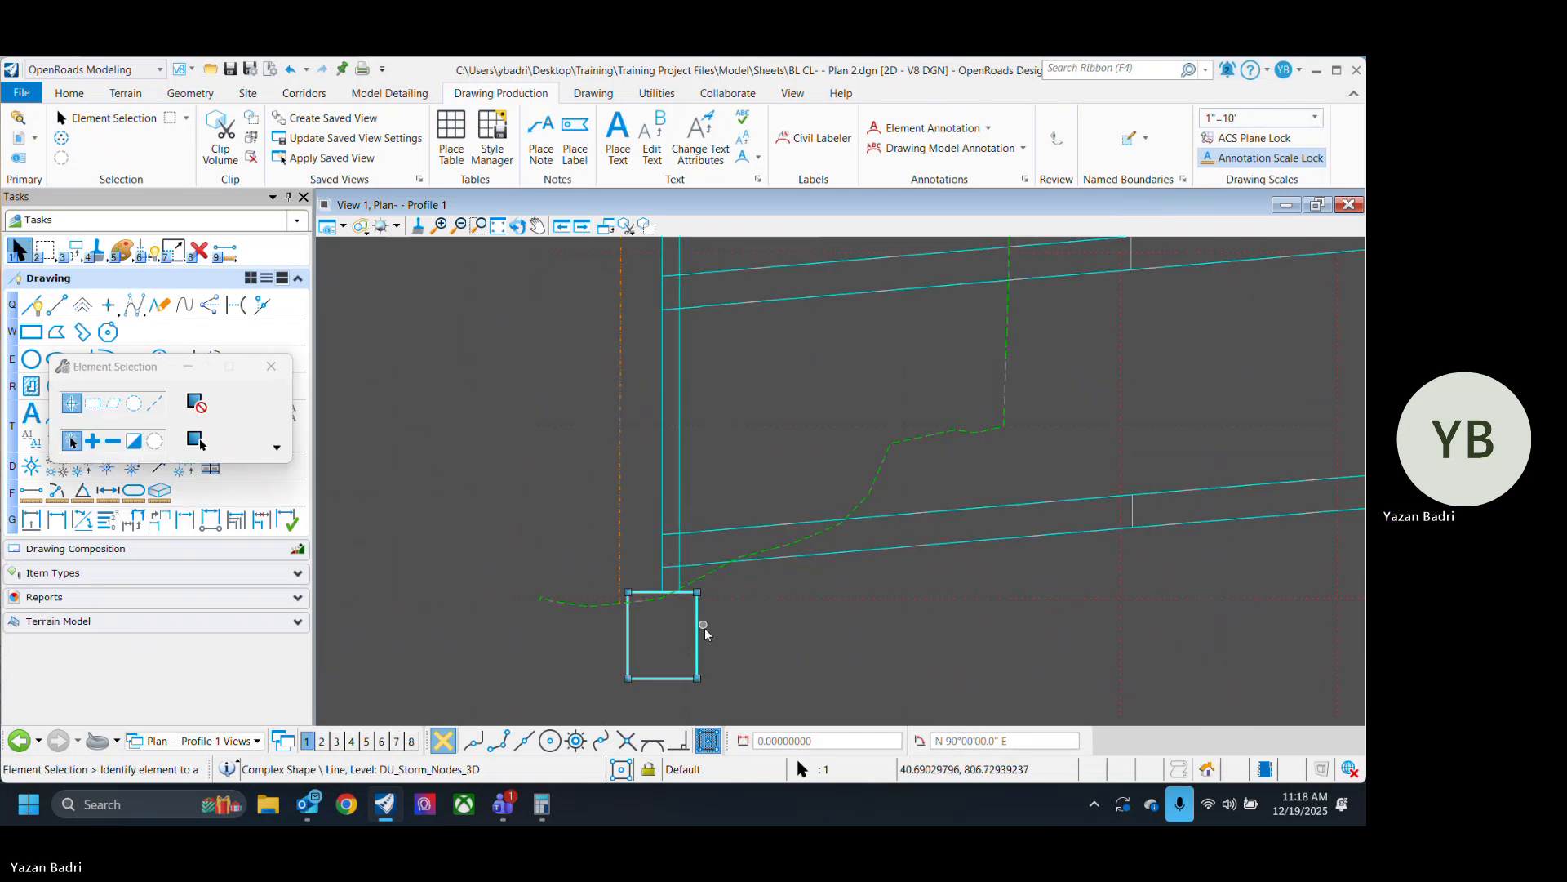
{"action": "left_click", "coordinate": [663, 487], "text": "ctrl"}
{"action": "scroll", "coordinate": [746, 645], "scroll_direction": "down", "scroll_amount": 4}
{"action": "scroll", "coordinate": [704, 420], "scroll_direction": "up", "scroll_amount": 2}
{"action": "key", "text": "3"}
{"action": "key", "text": "2"}
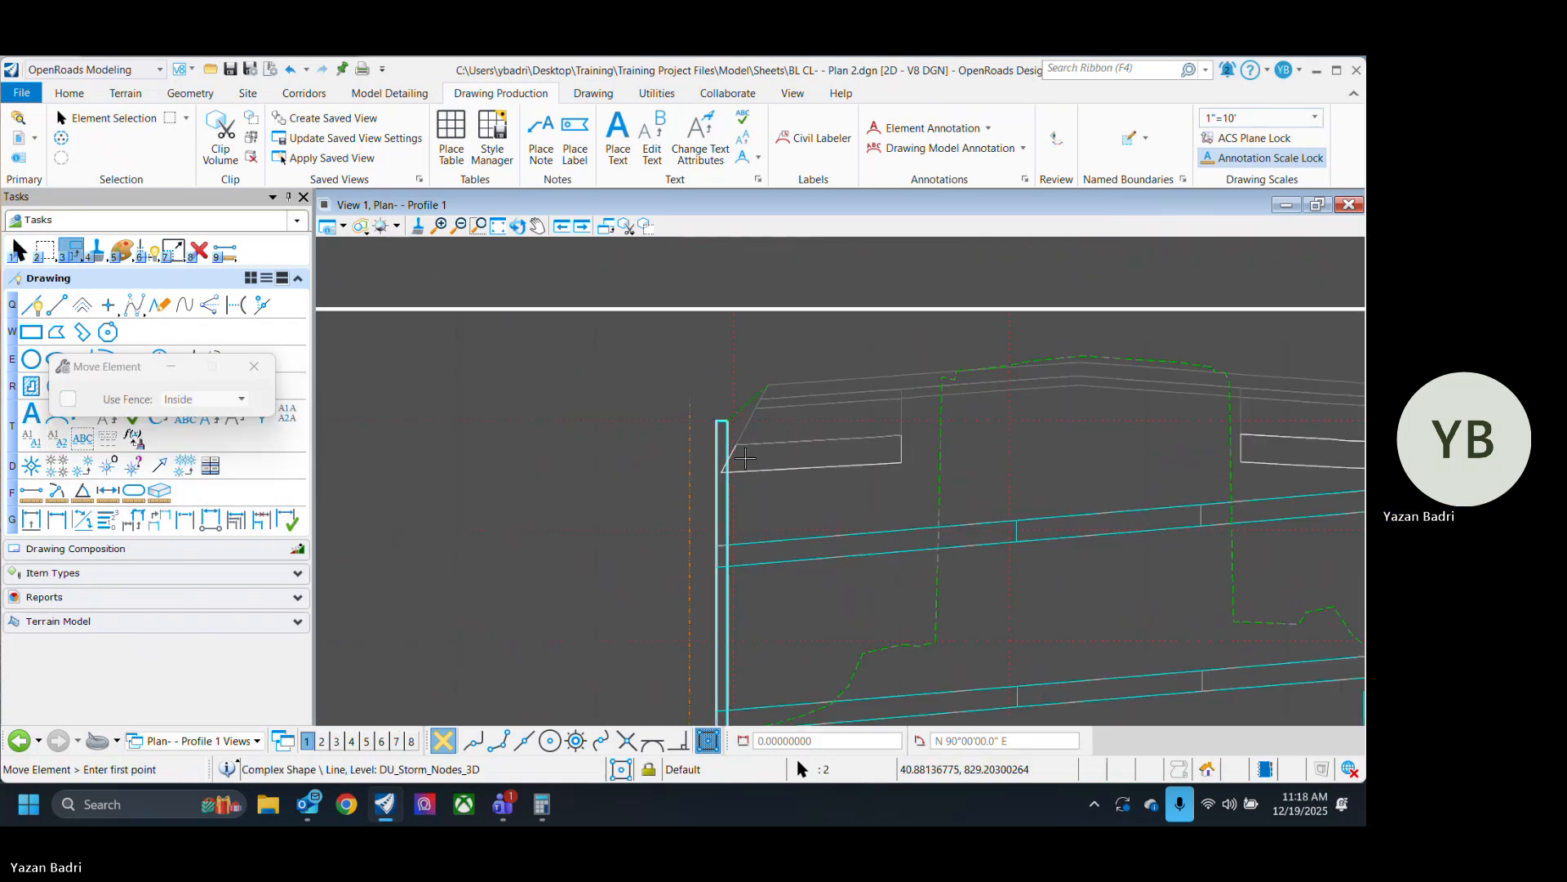
{"action": "scroll", "coordinate": [760, 494], "scroll_direction": "up", "scroll_amount": 3}
{"action": "left_click", "coordinate": [785, 523]}
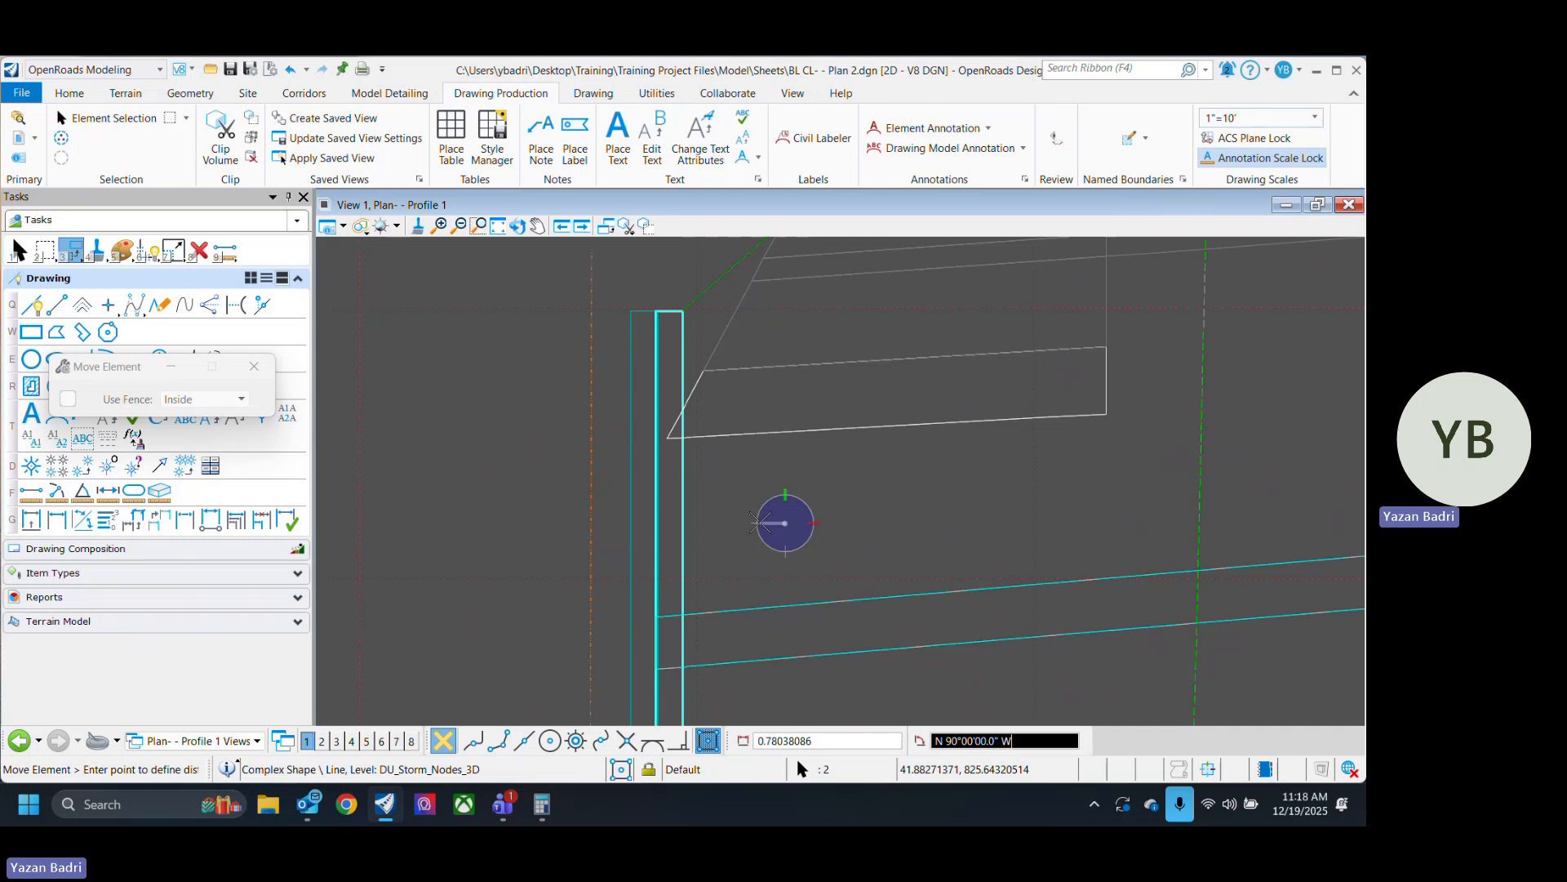
{"action": "key", "text": "Escape"}
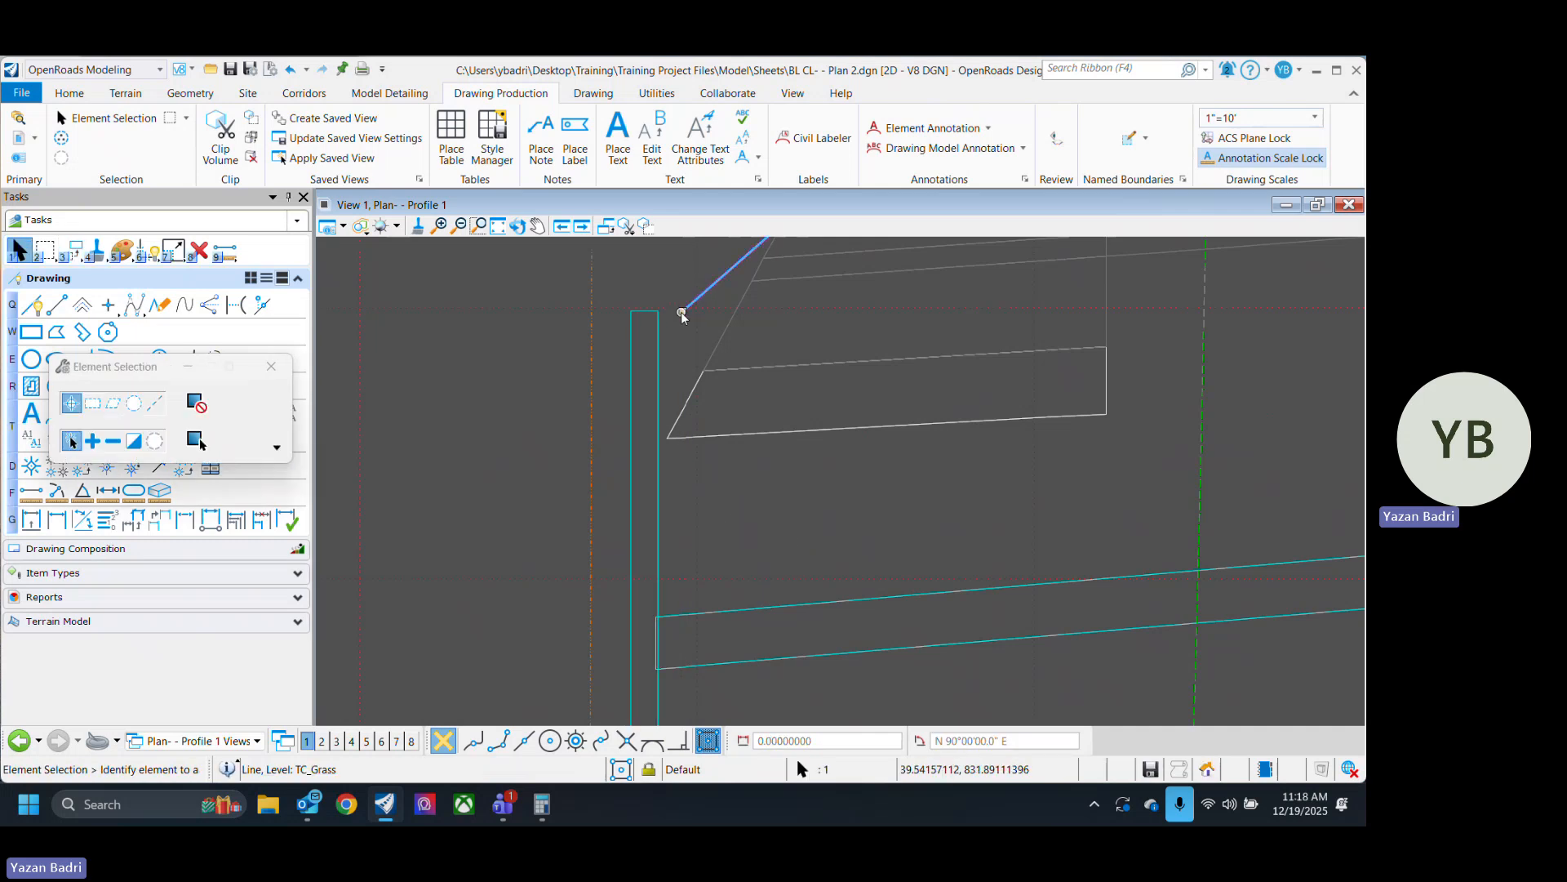
Examine the relocated wall near station 10+40 against the grass line and base layers, and review the full section.
{"action": "scroll", "coordinate": [682, 315], "scroll_direction": "up", "scroll_amount": 2}
{"action": "scroll", "coordinate": [671, 437], "scroll_direction": "down", "scroll_amount": 3}
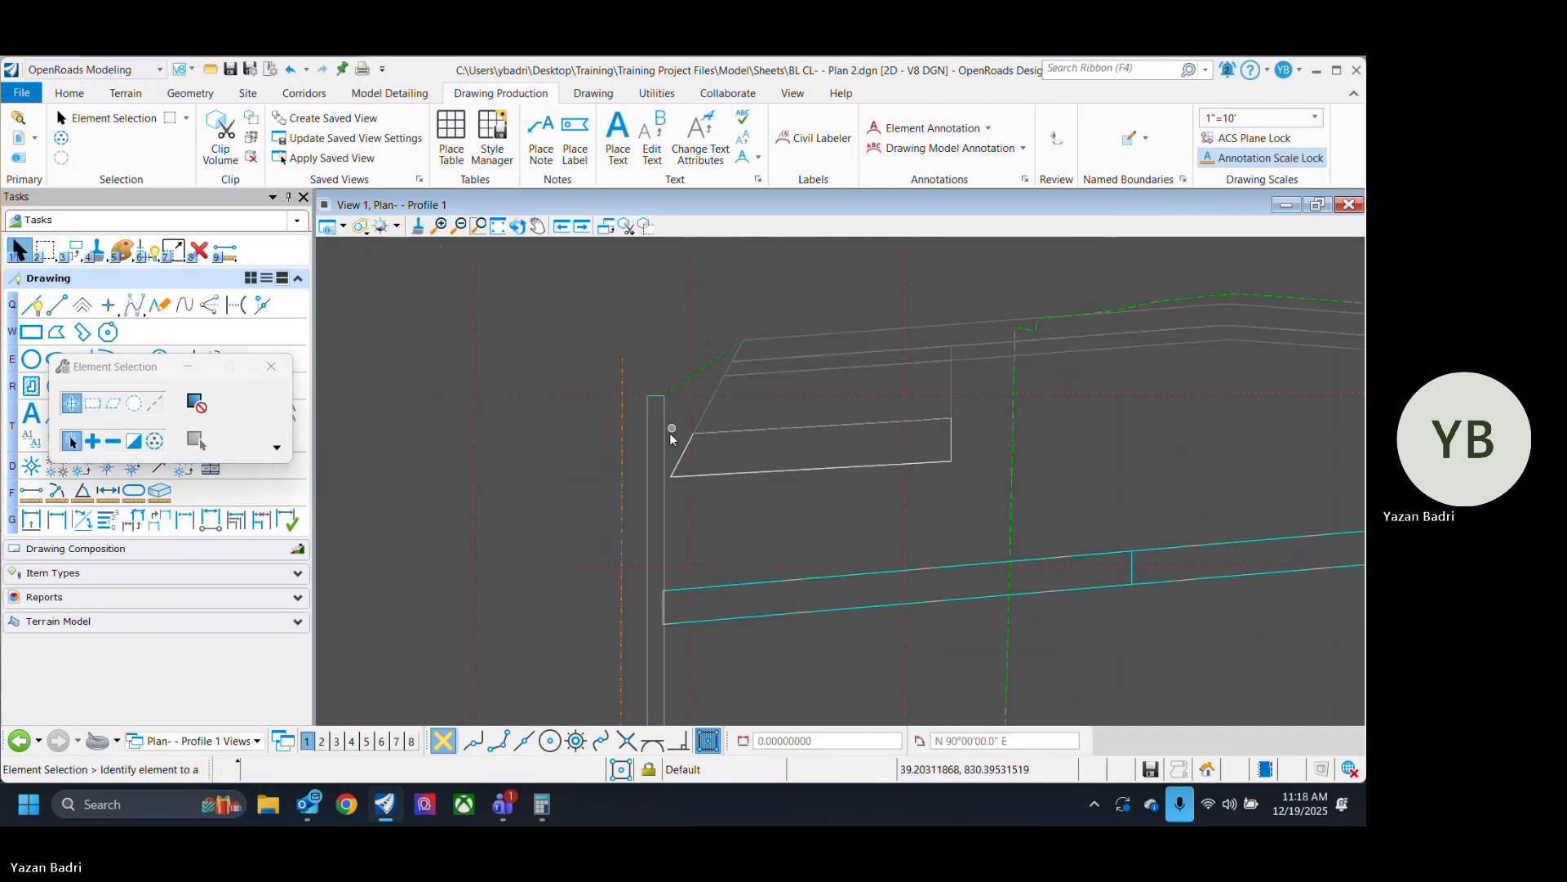
{"action": "scroll", "coordinate": [671, 437], "scroll_direction": "down", "scroll_amount": 3}
{"action": "middle_click_drag", "start_coordinate": [836, 557], "coordinate": [747, 543]}
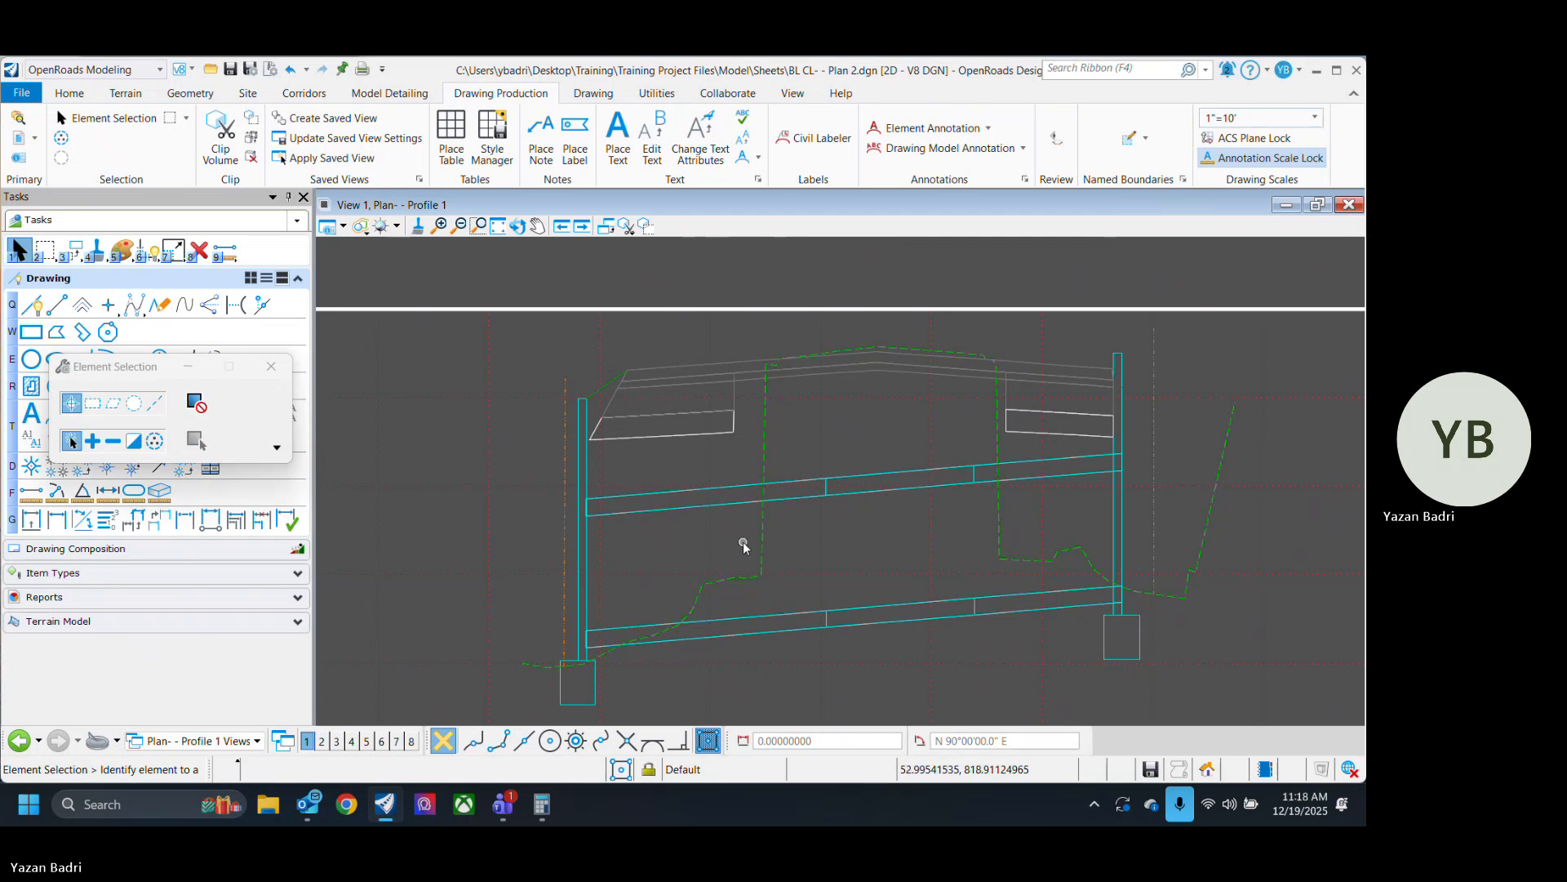
{"action": "scroll", "coordinate": [743, 541], "scroll_direction": "up", "scroll_amount": 4}
{"action": "scroll", "coordinate": [769, 519], "scroll_direction": "down", "scroll_amount": 3}
{"action": "scroll", "coordinate": [772, 514], "scroll_direction": "down", "scroll_amount": 3}
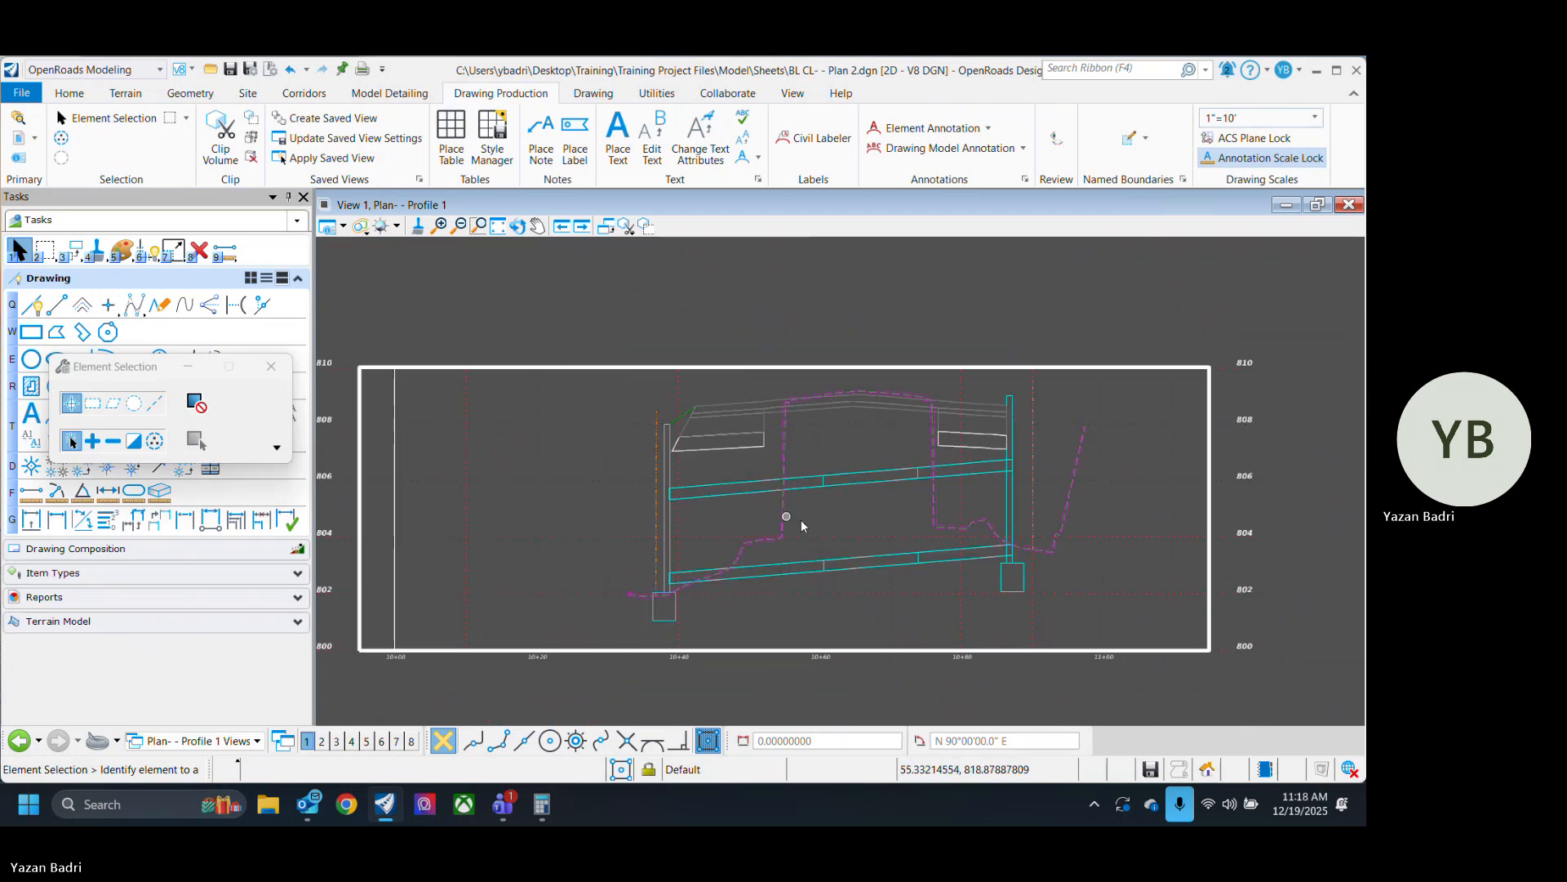
{"action": "scroll", "coordinate": [824, 555], "scroll_direction": "up", "scroll_amount": 1}
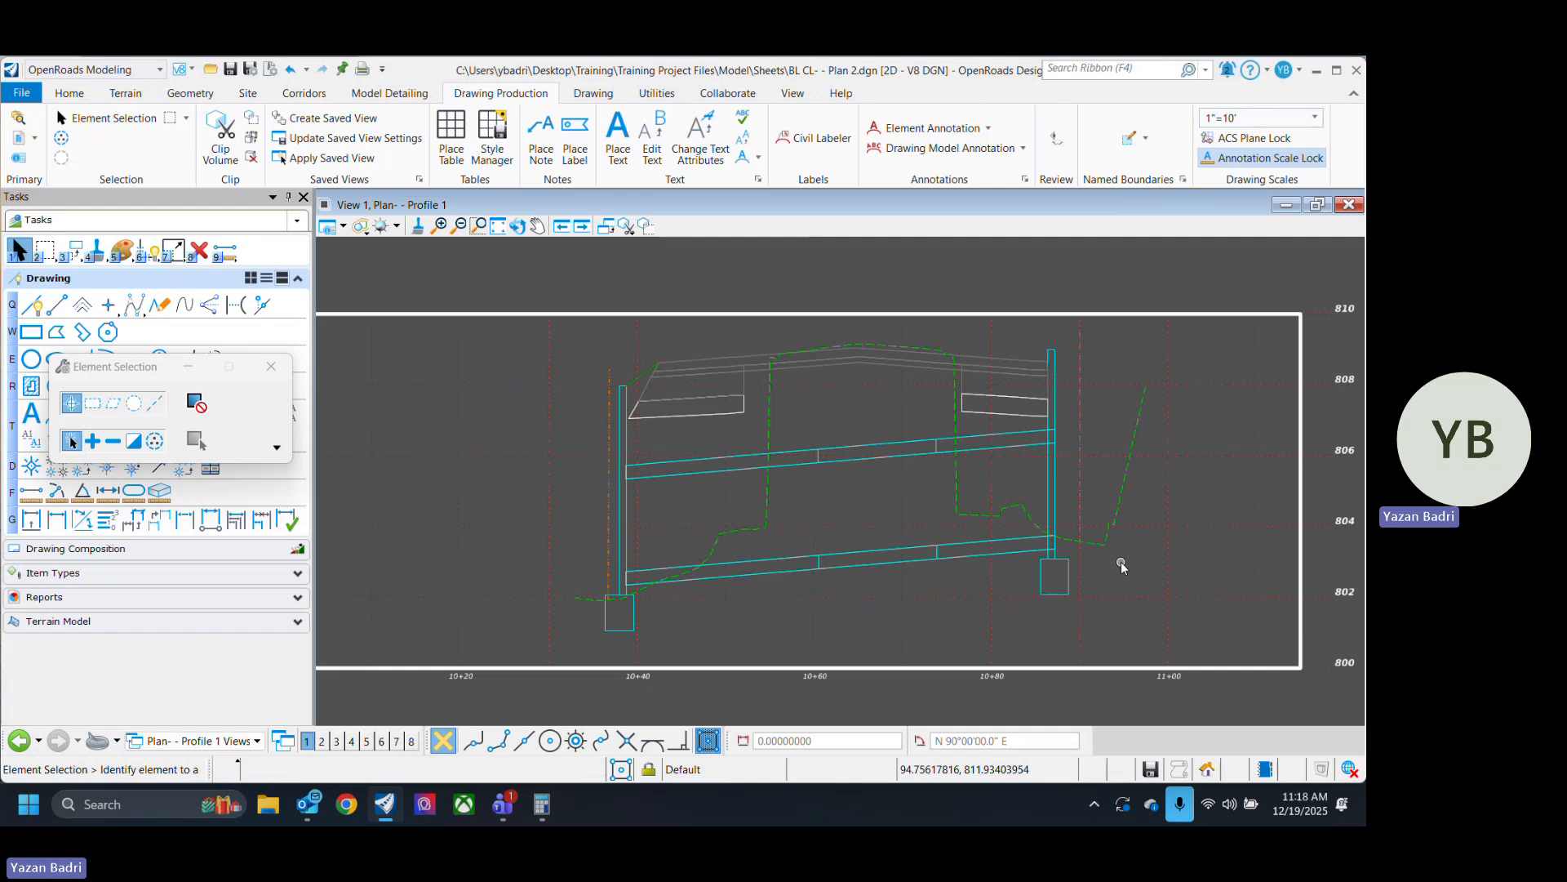
Lower the steep outer end of the E_Terrain_Exterior line near station 11+00 to about elevation 804, making it nearly level.
{"action": "left_click", "coordinate": [1081, 353]}
{"action": "scroll", "coordinate": [1084, 332], "scroll_direction": "up", "scroll_amount": 3}
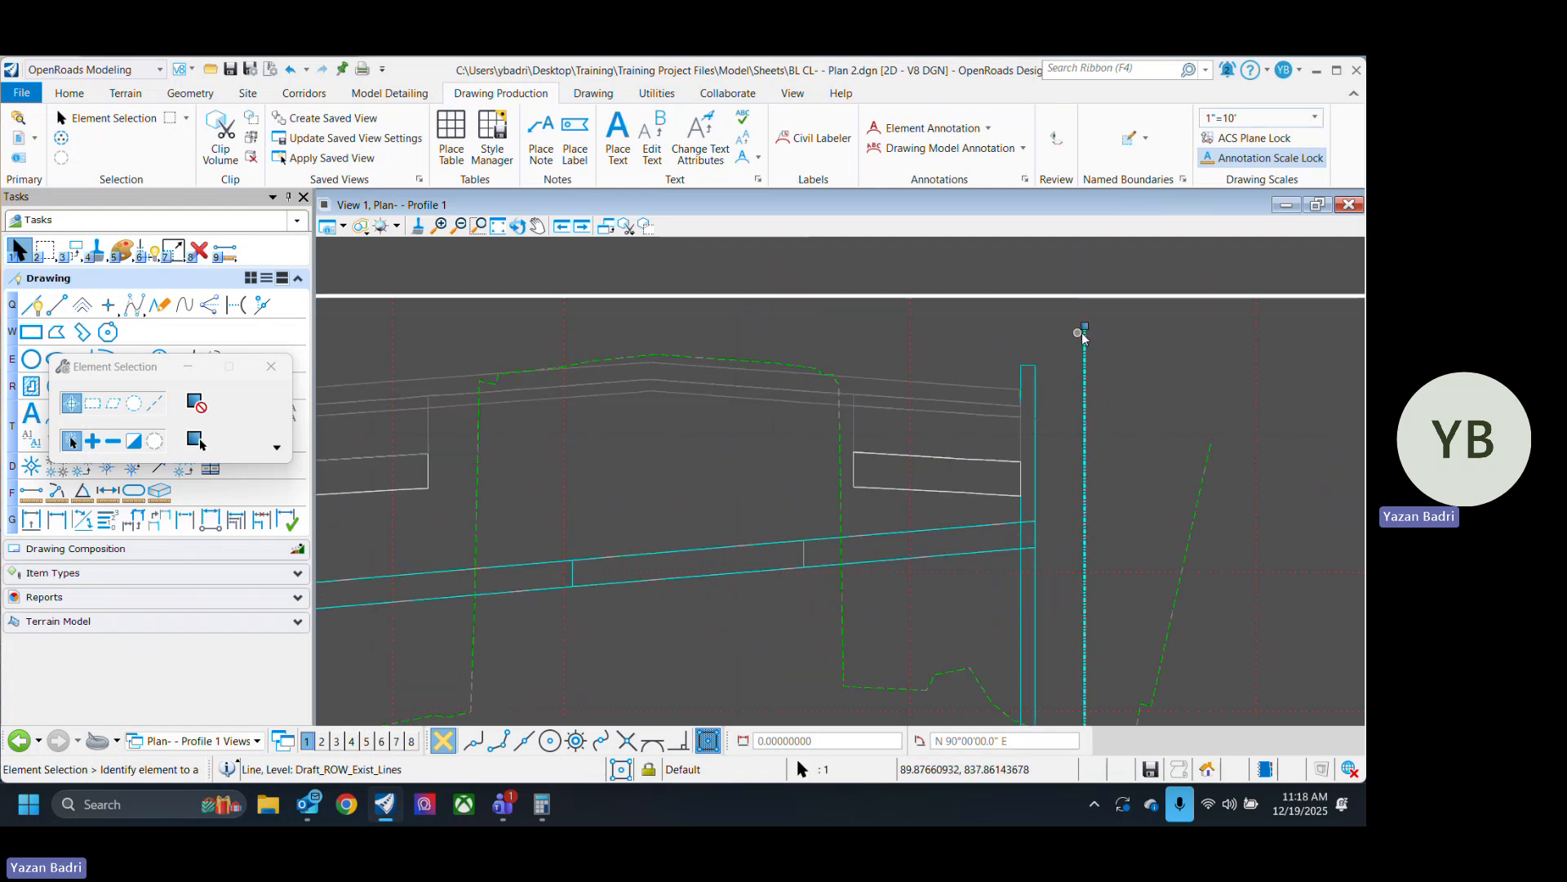
{"action": "left_click", "coordinate": [1240, 528]}
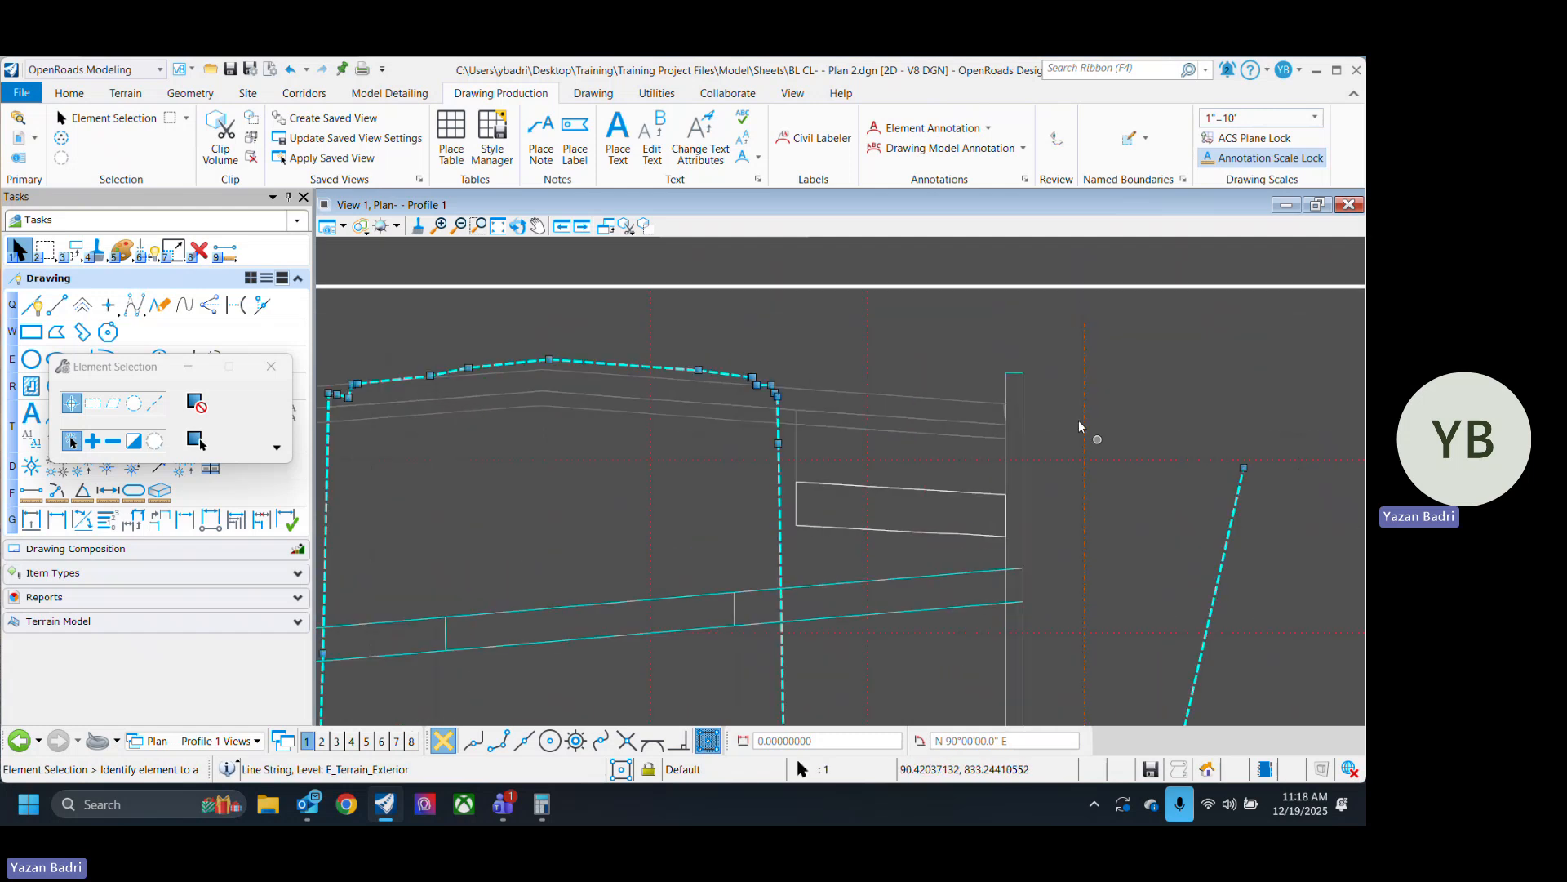
{"action": "scroll", "coordinate": [1097, 441], "scroll_direction": "down", "scroll_amount": 3}
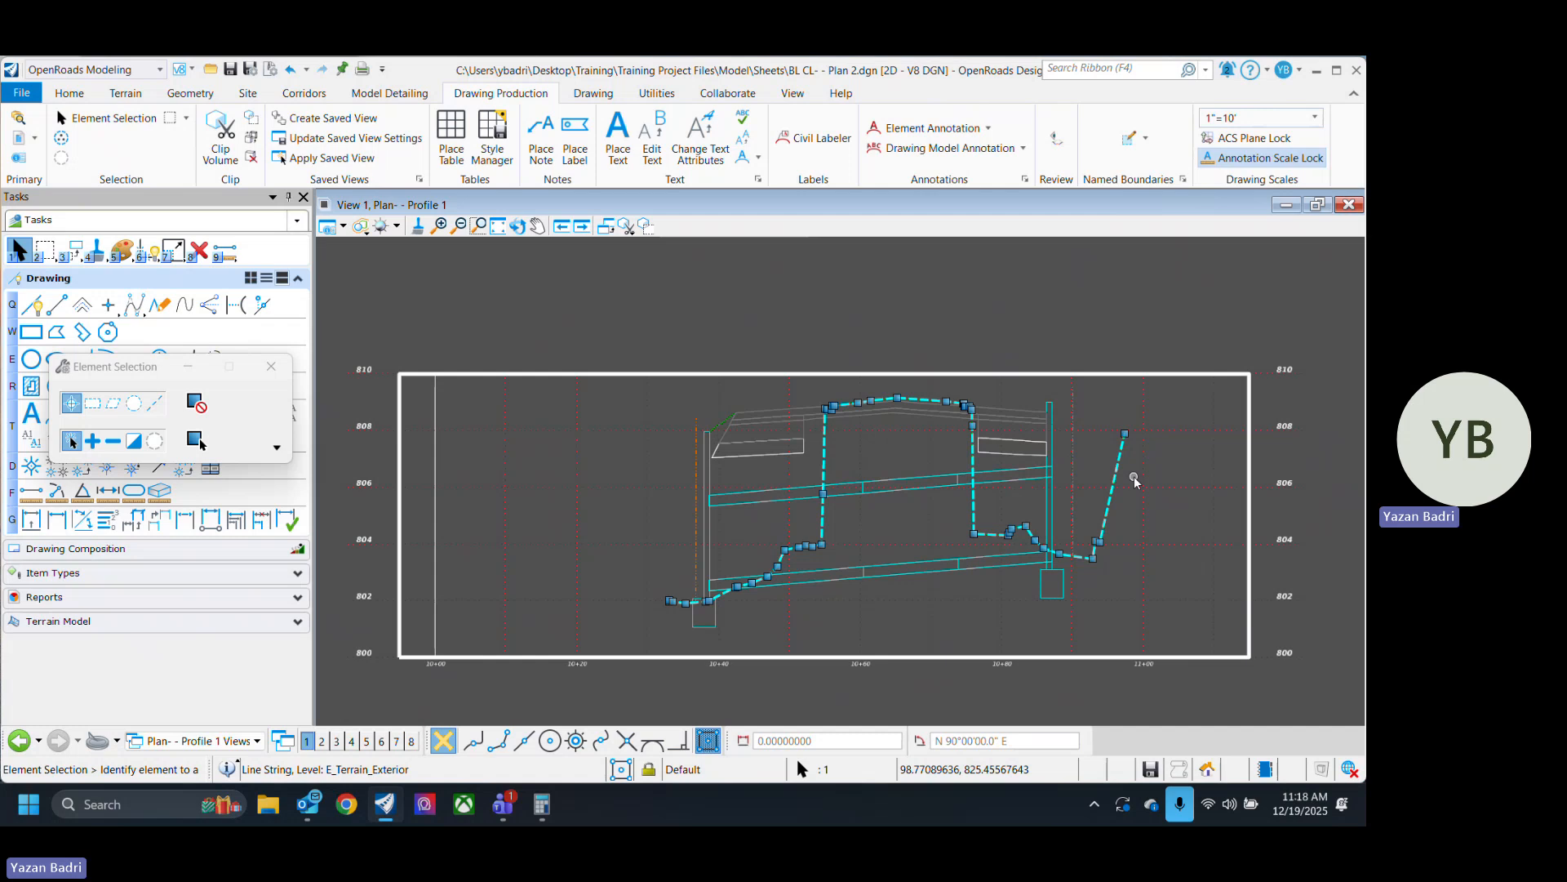
{"action": "scroll", "coordinate": [1169, 564], "scroll_direction": "up", "scroll_amount": 2}
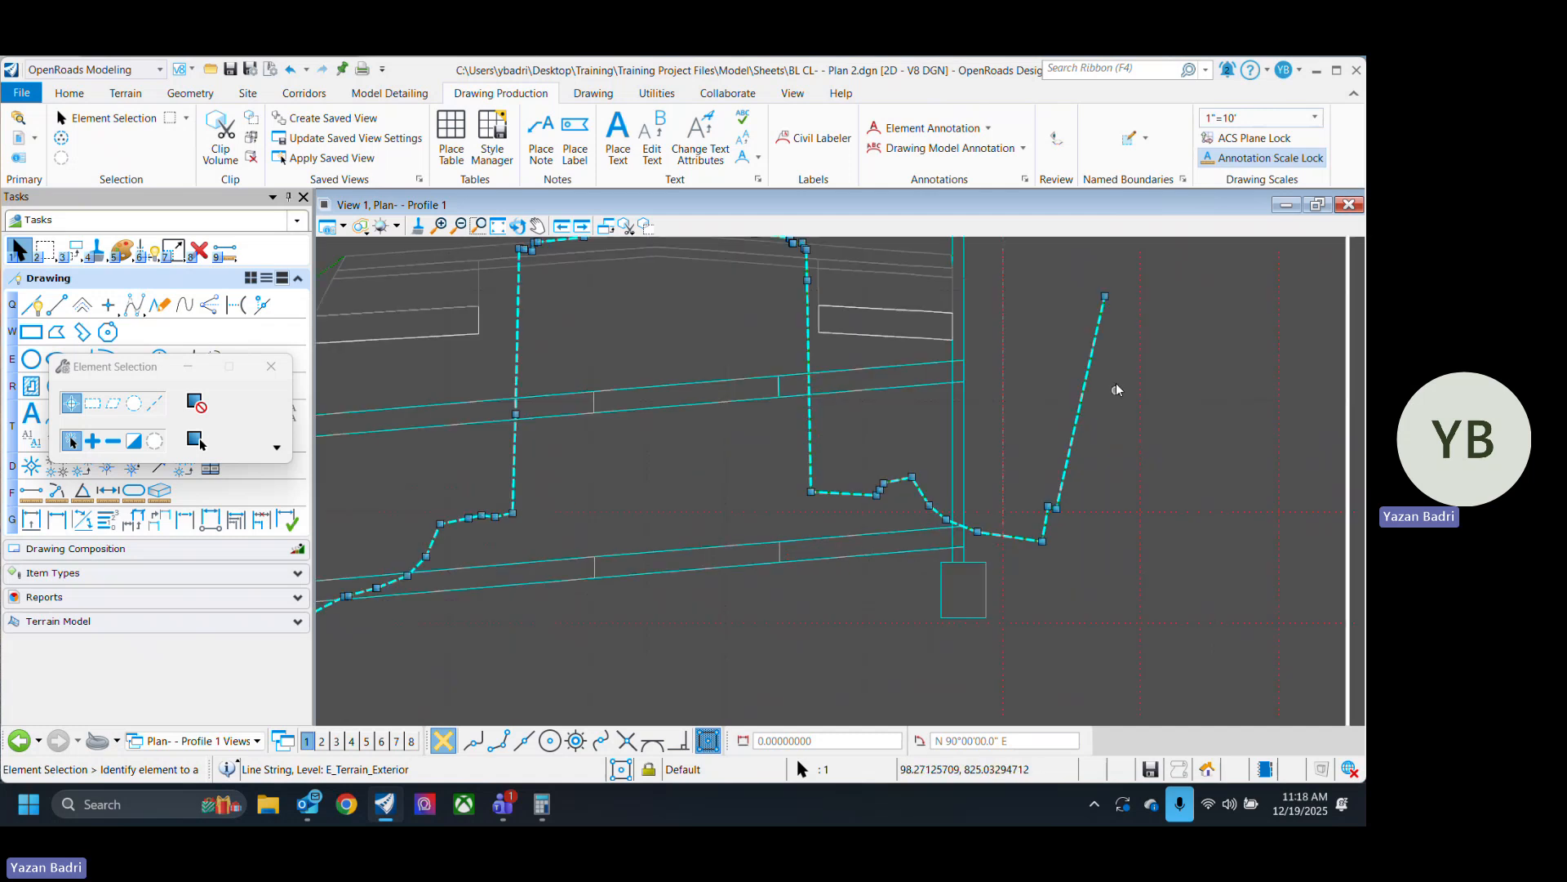
{"action": "left_click", "coordinate": [1106, 297]}
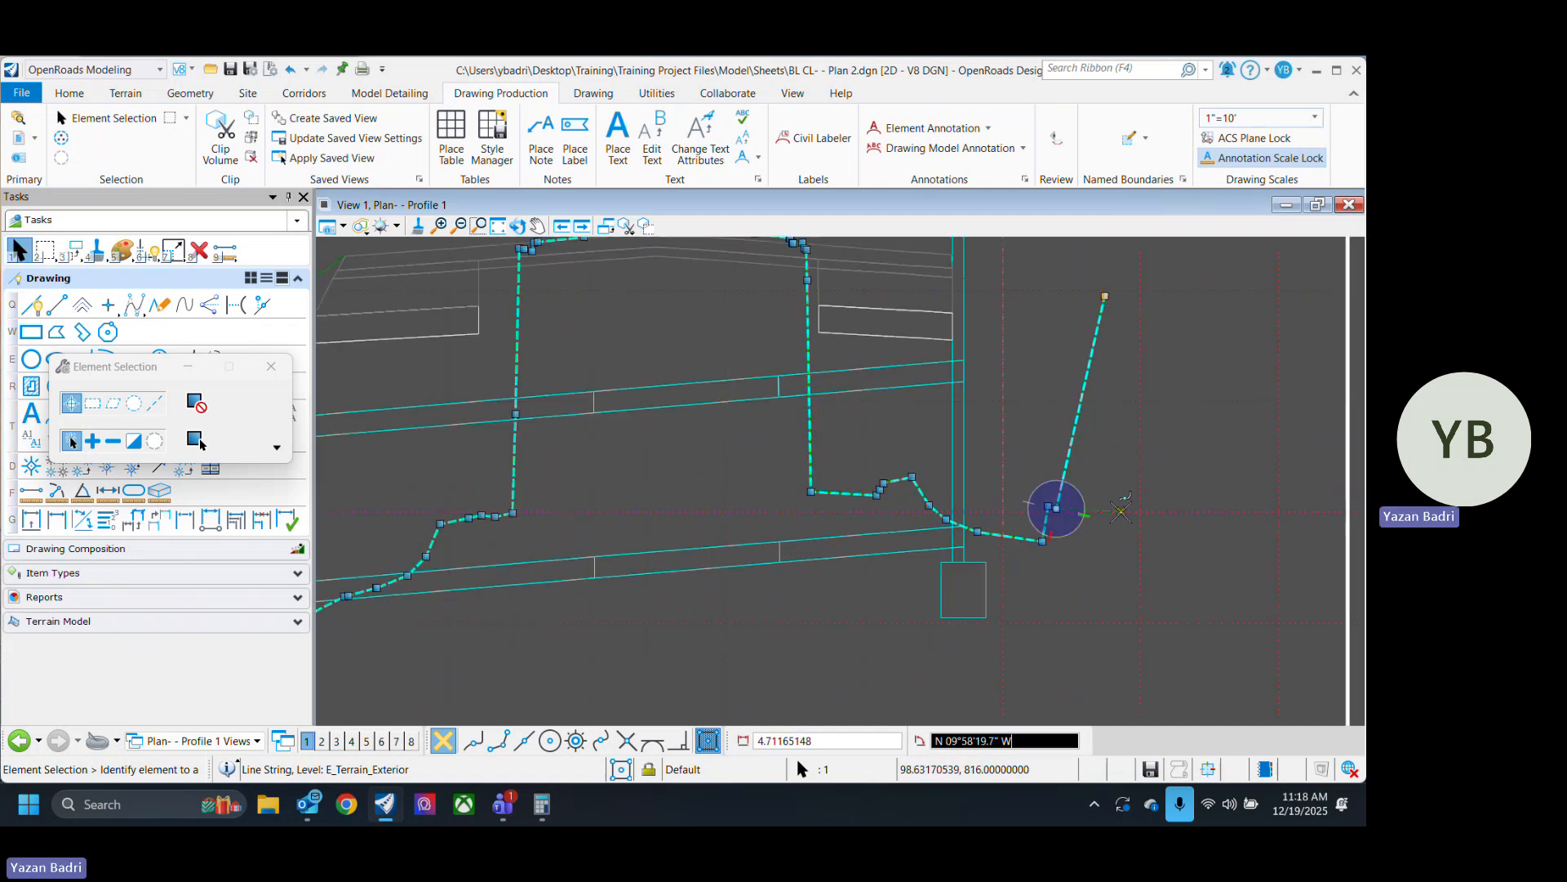
{"action": "left_click", "coordinate": [1127, 503]}
{"action": "left_click", "coordinate": [1214, 478]}
{"action": "scroll", "coordinate": [1094, 602], "scroll_direction": "down", "scroll_amount": 2}
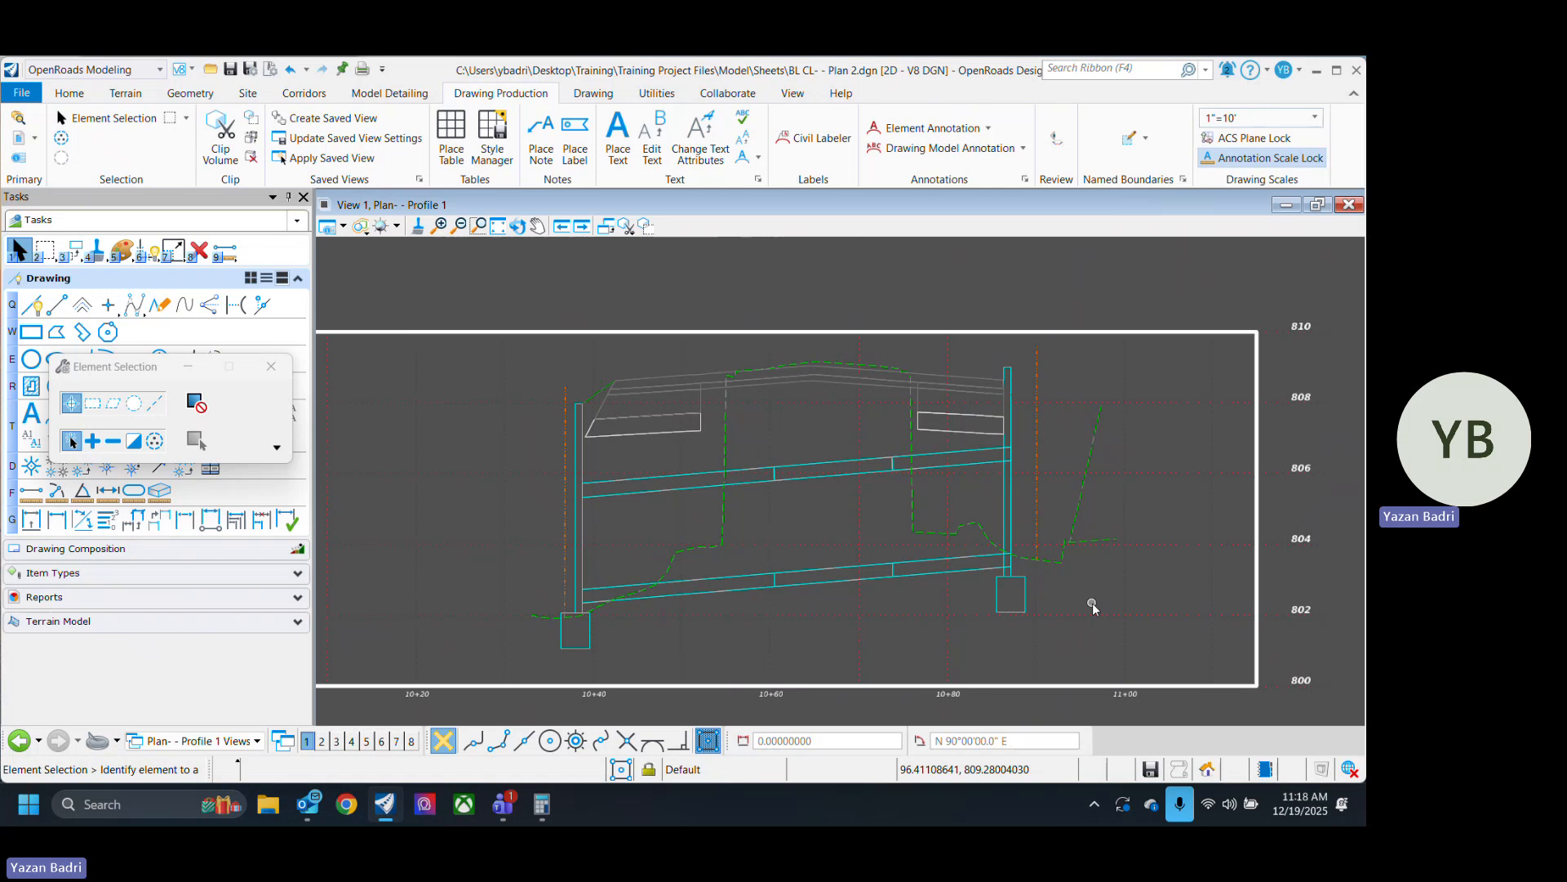
{"action": "left_click", "coordinate": [1089, 496]}
{"action": "left_click", "coordinate": [1066, 651]}
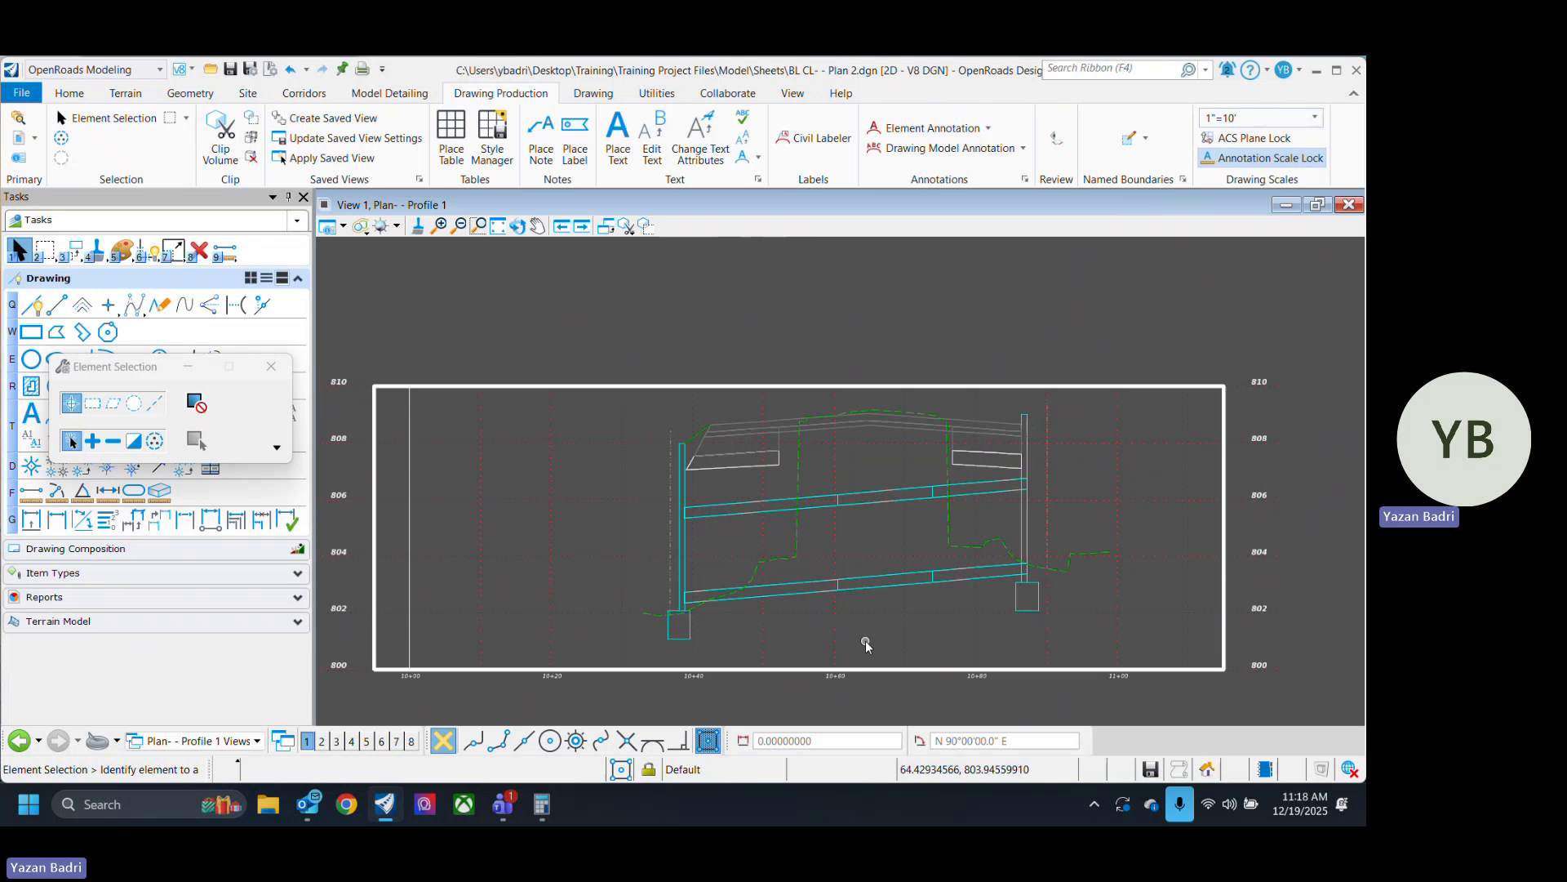
{"action": "scroll", "coordinate": [1115, 609], "scroll_direction": "up", "scroll_amount": 3}
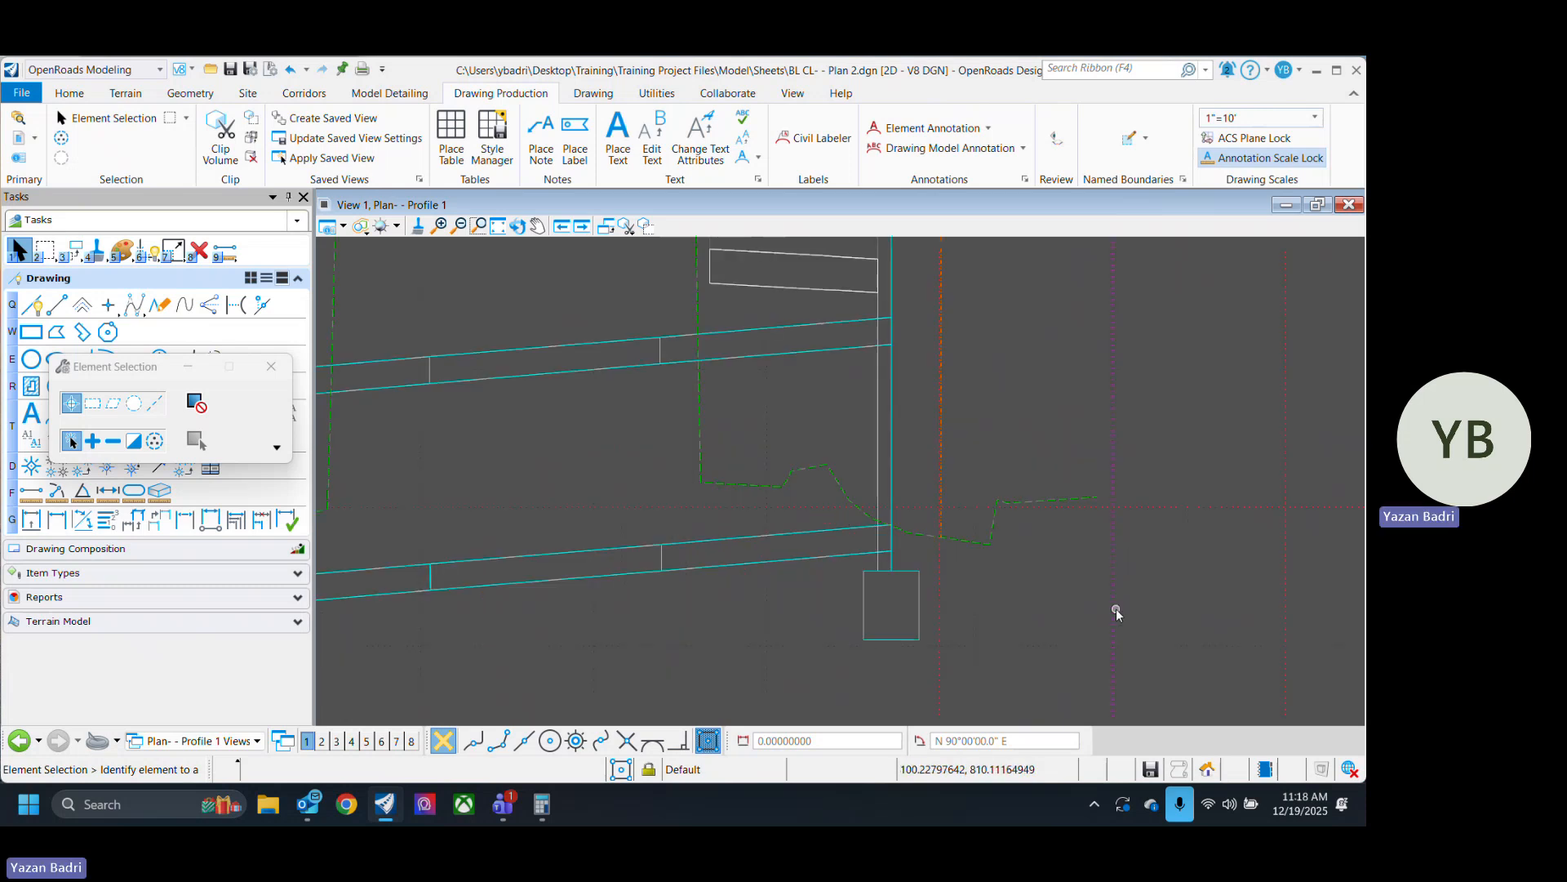
{"action": "left_click", "coordinate": [56, 337]}
{"action": "left_click", "coordinate": [891, 524]}
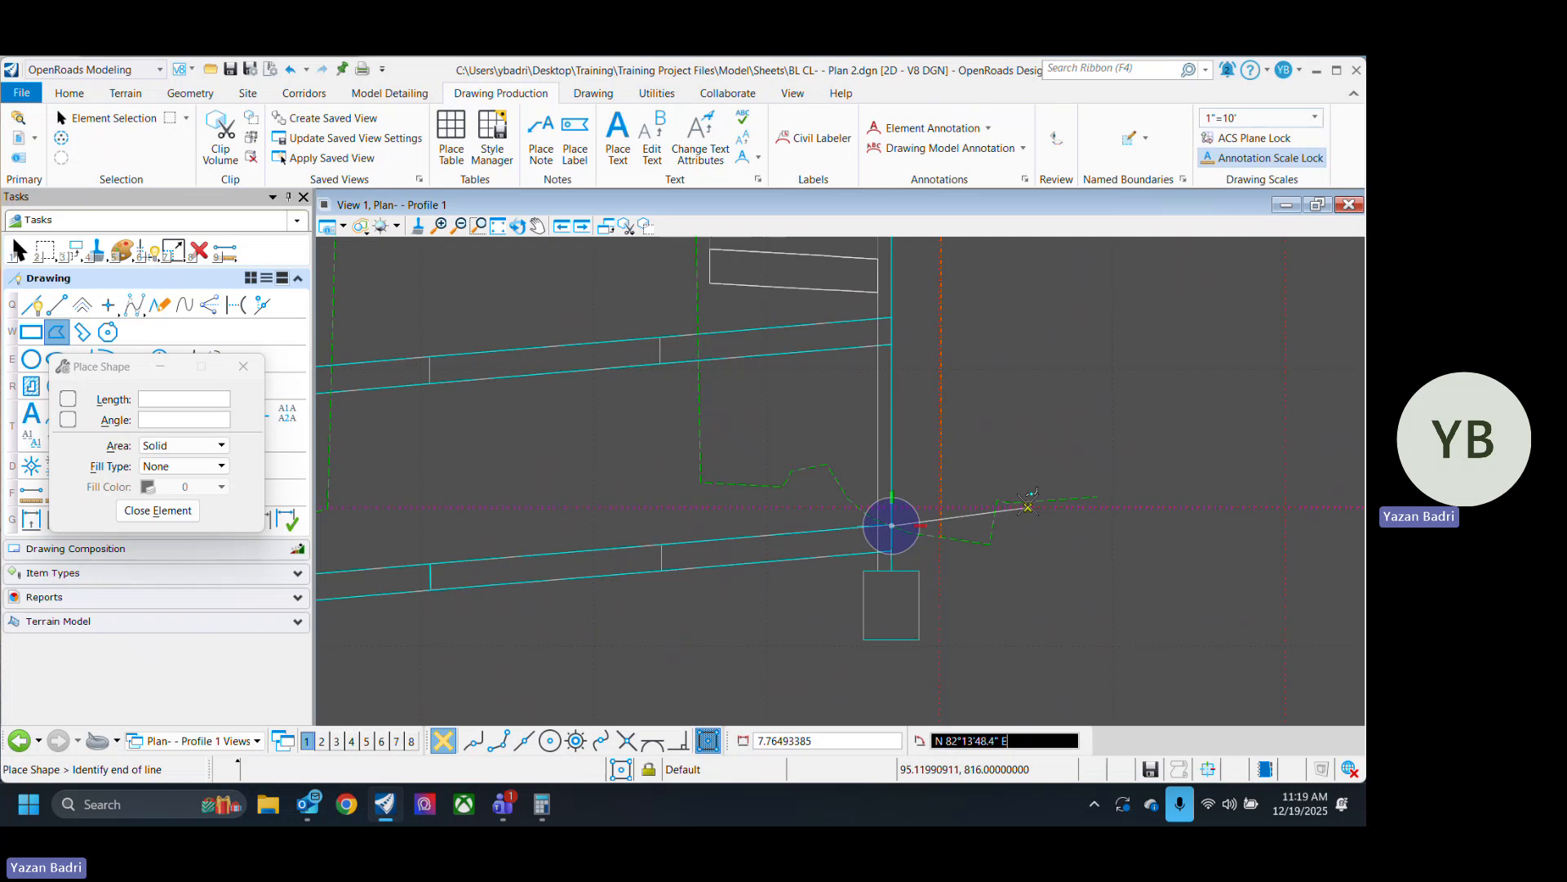
{"action": "left_click", "coordinate": [1036, 502]}
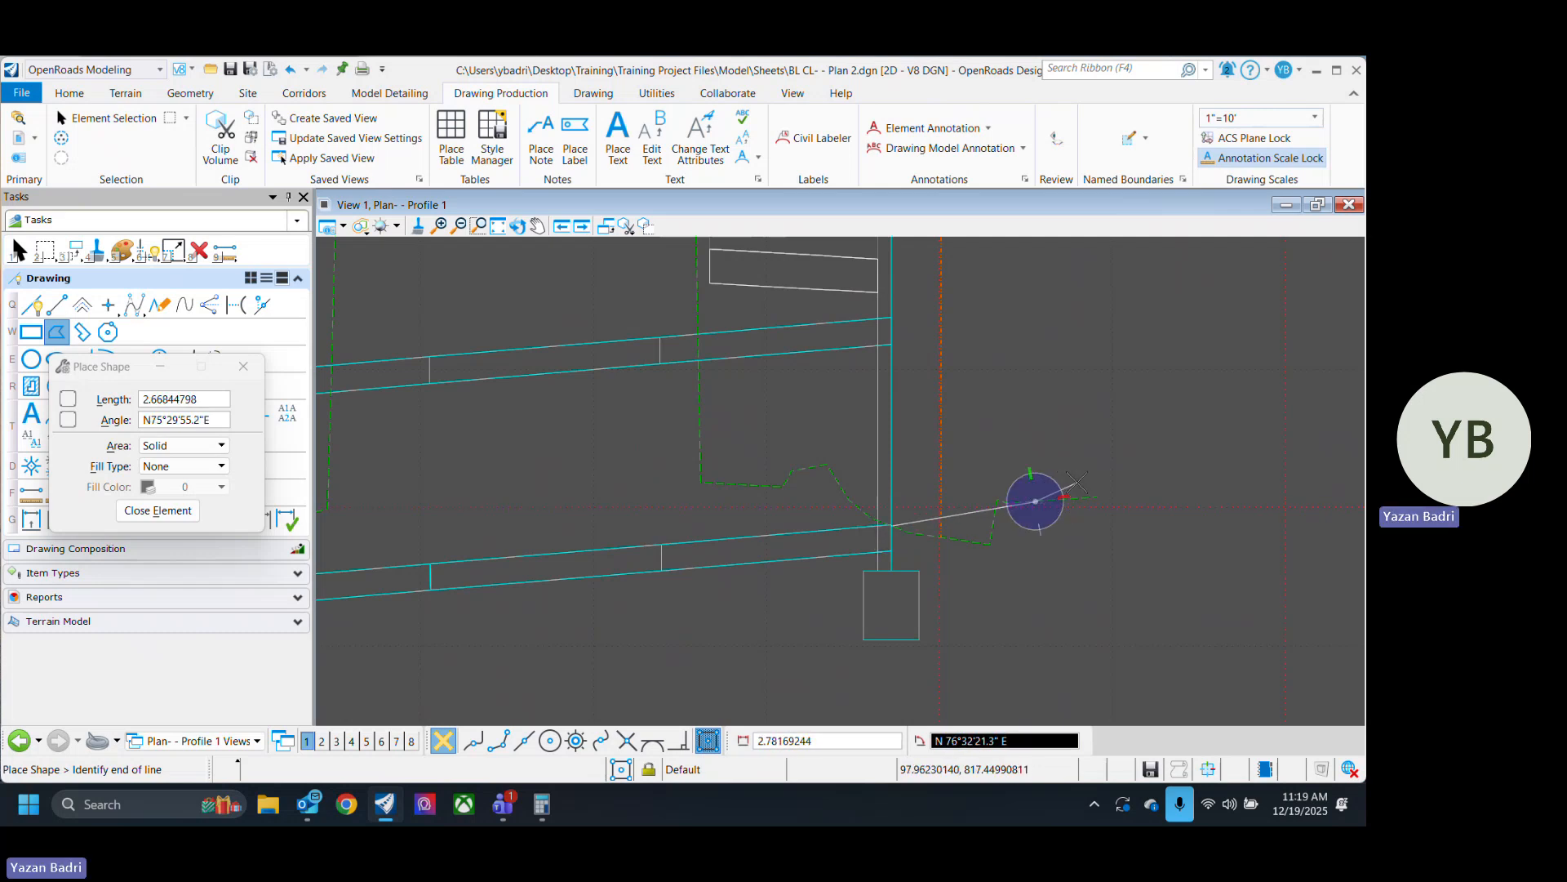
{"action": "scroll", "coordinate": [1078, 482], "scroll_direction": "up", "scroll_amount": 3}
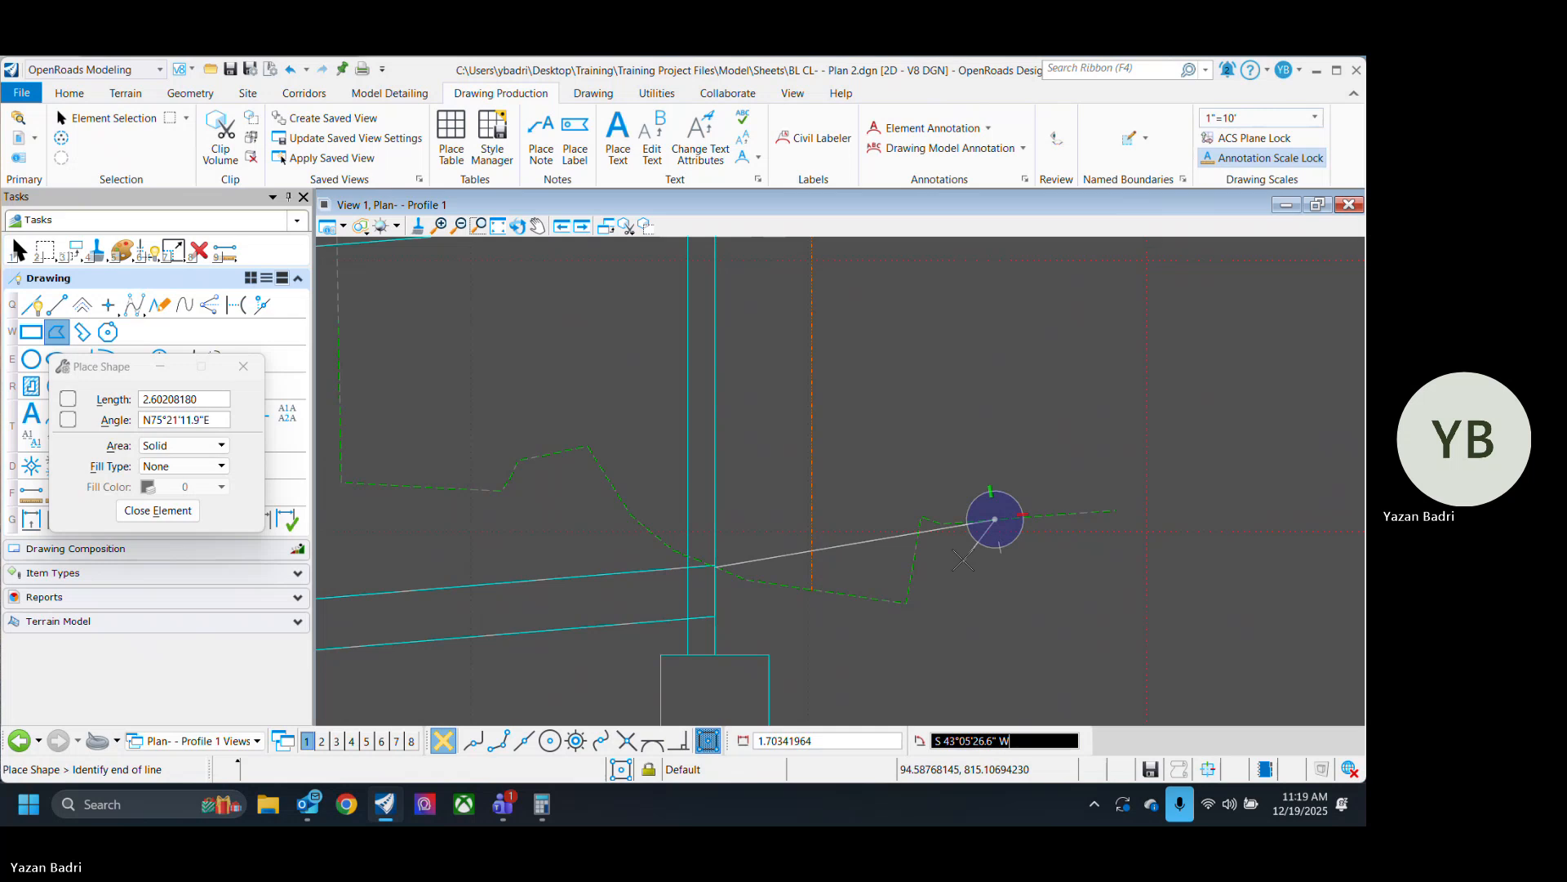
{"action": "scroll", "coordinate": [967, 571], "scroll_direction": "down", "scroll_amount": 3}
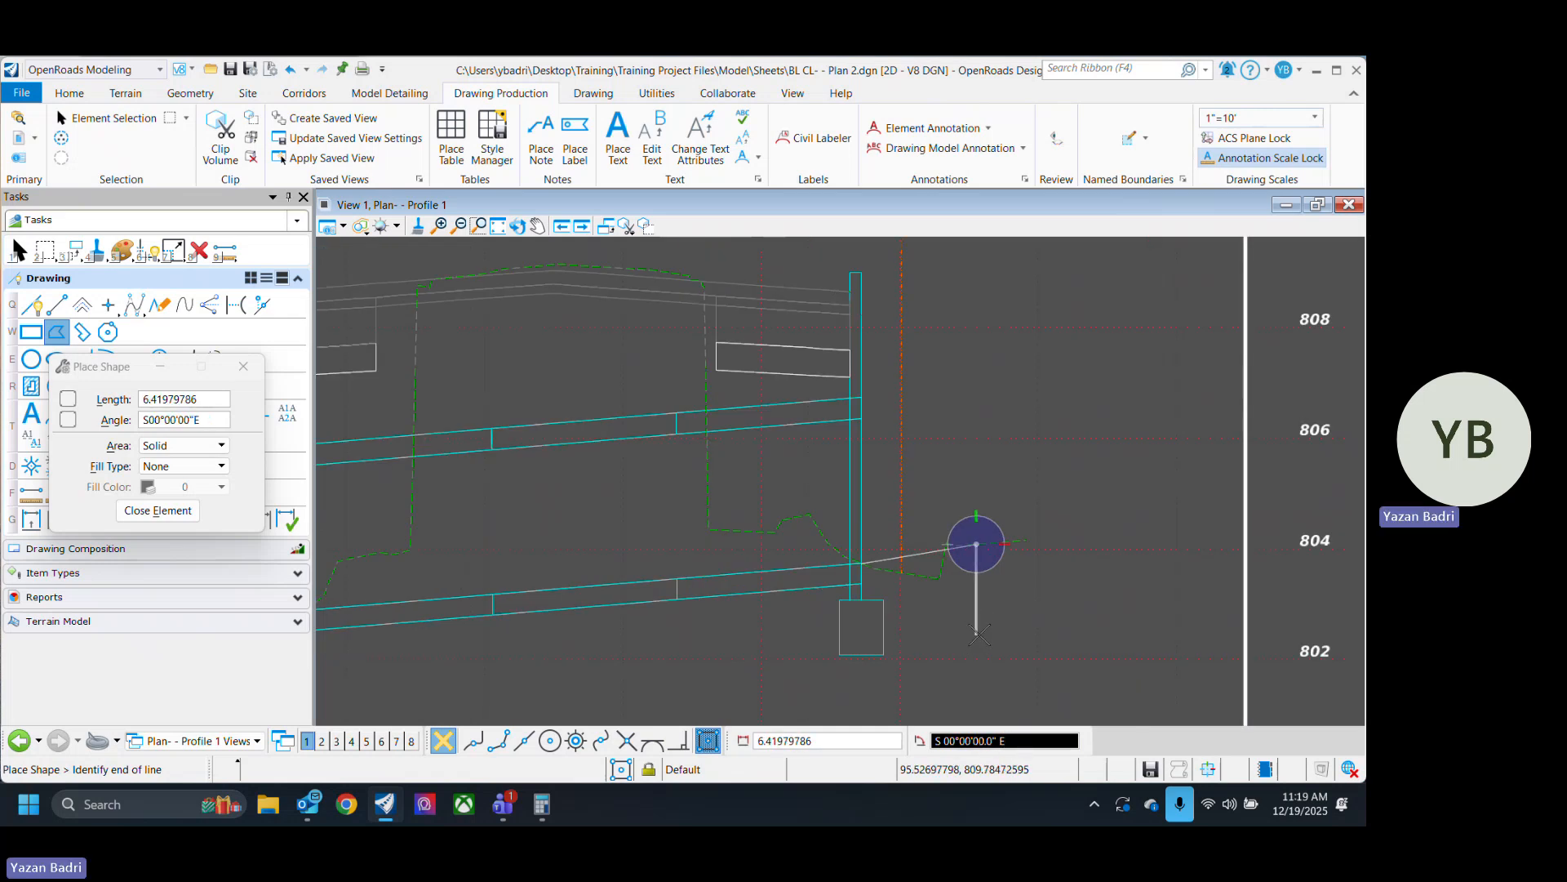
{"action": "left_click", "coordinate": [980, 634]}
{"action": "scroll", "coordinate": [978, 631], "scroll_direction": "up", "scroll_amount": 3}
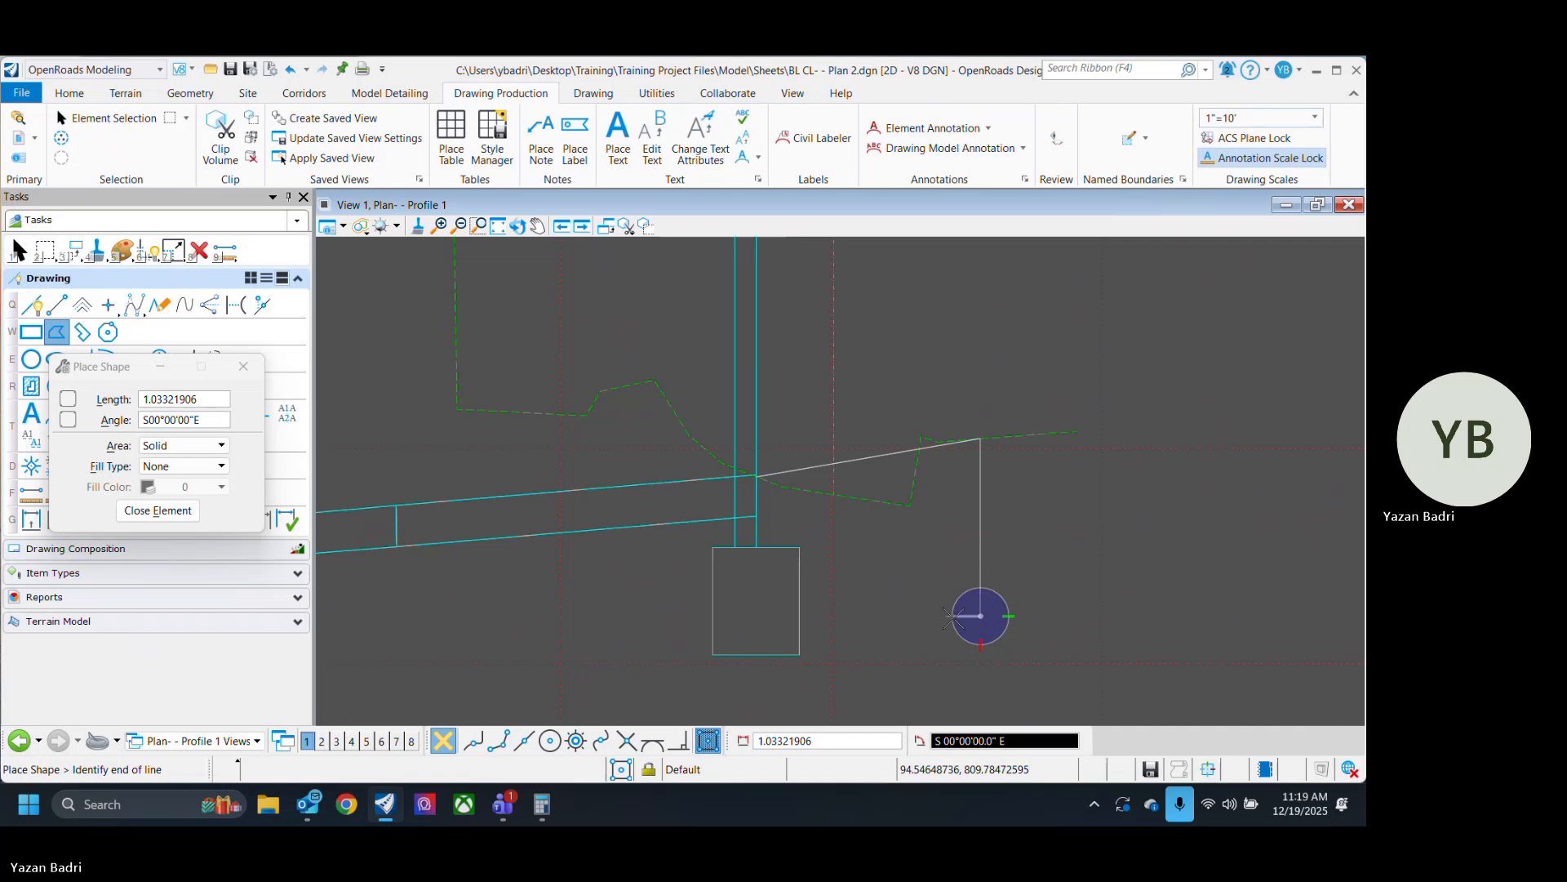
{"action": "left_click", "coordinate": [965, 615]}
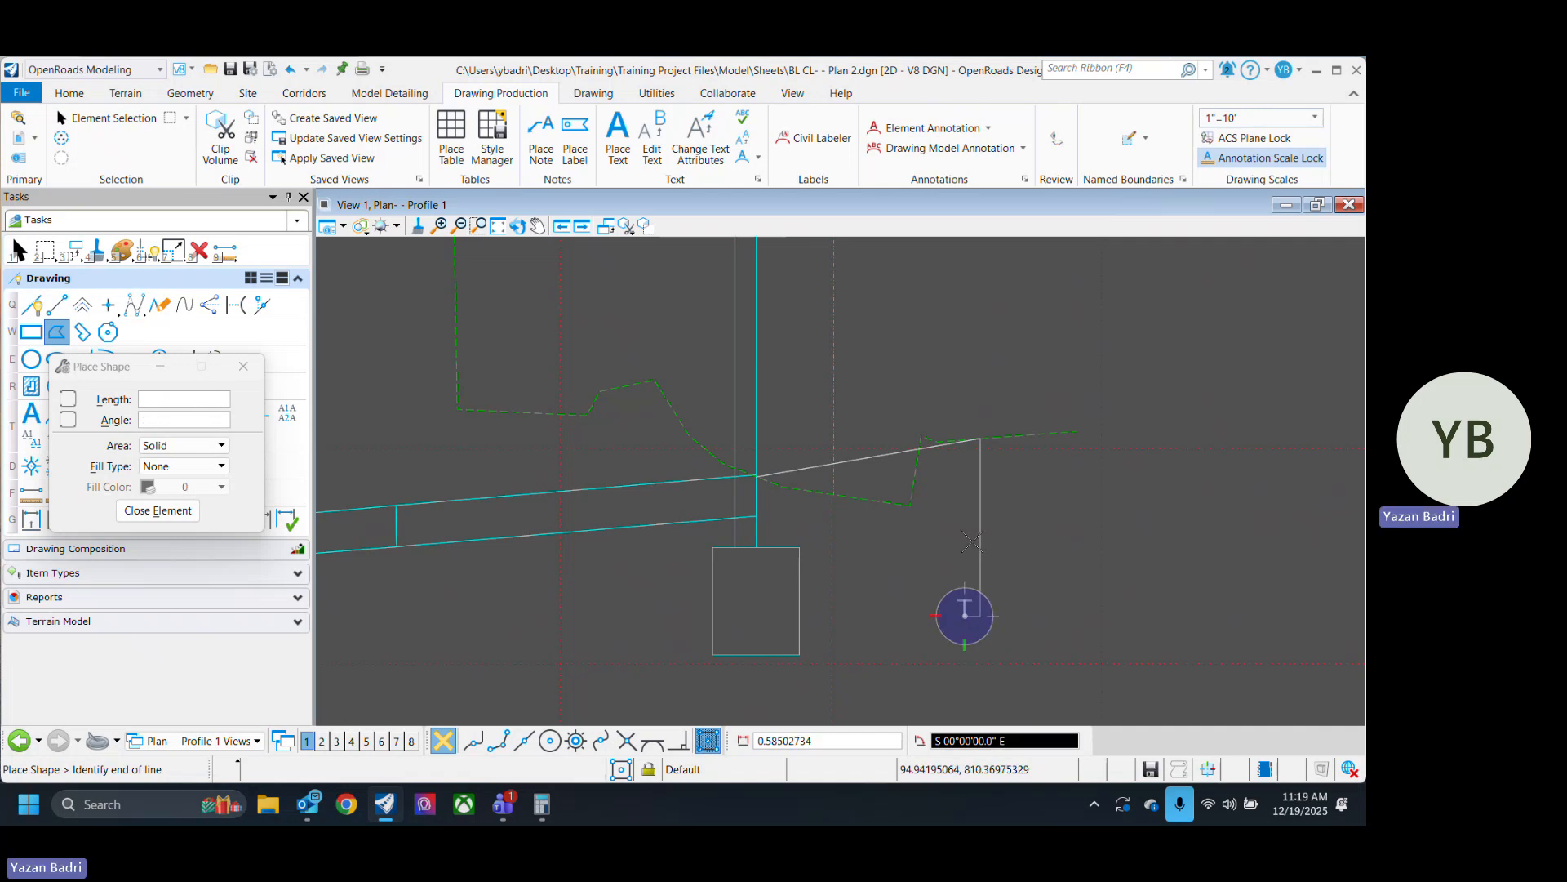
{"action": "left_click", "coordinate": [964, 462]}
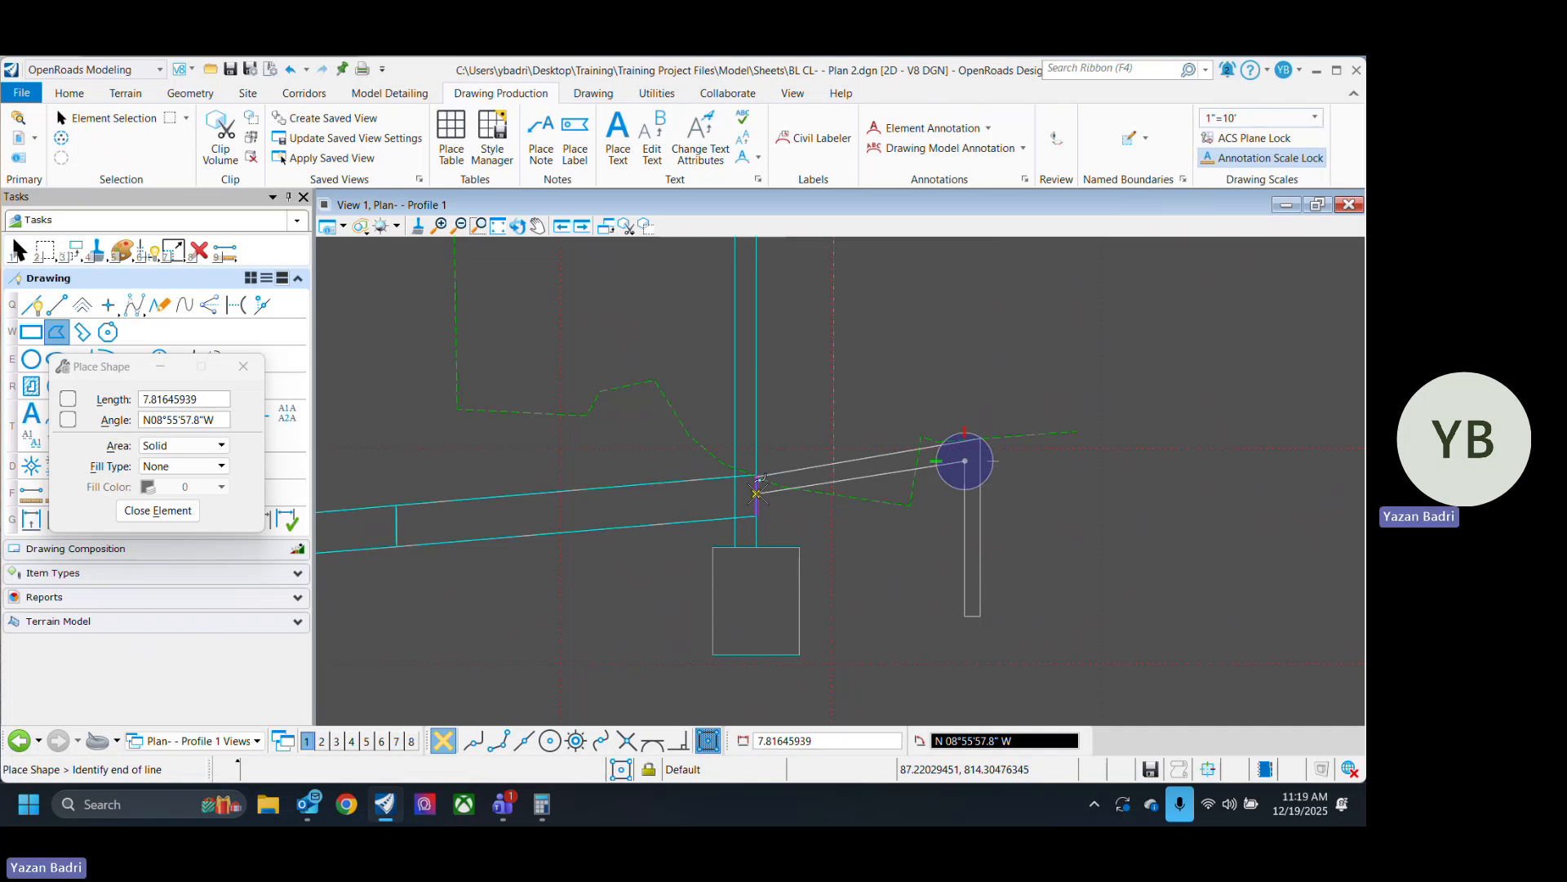
{"action": "right_click", "coordinate": [757, 491]}
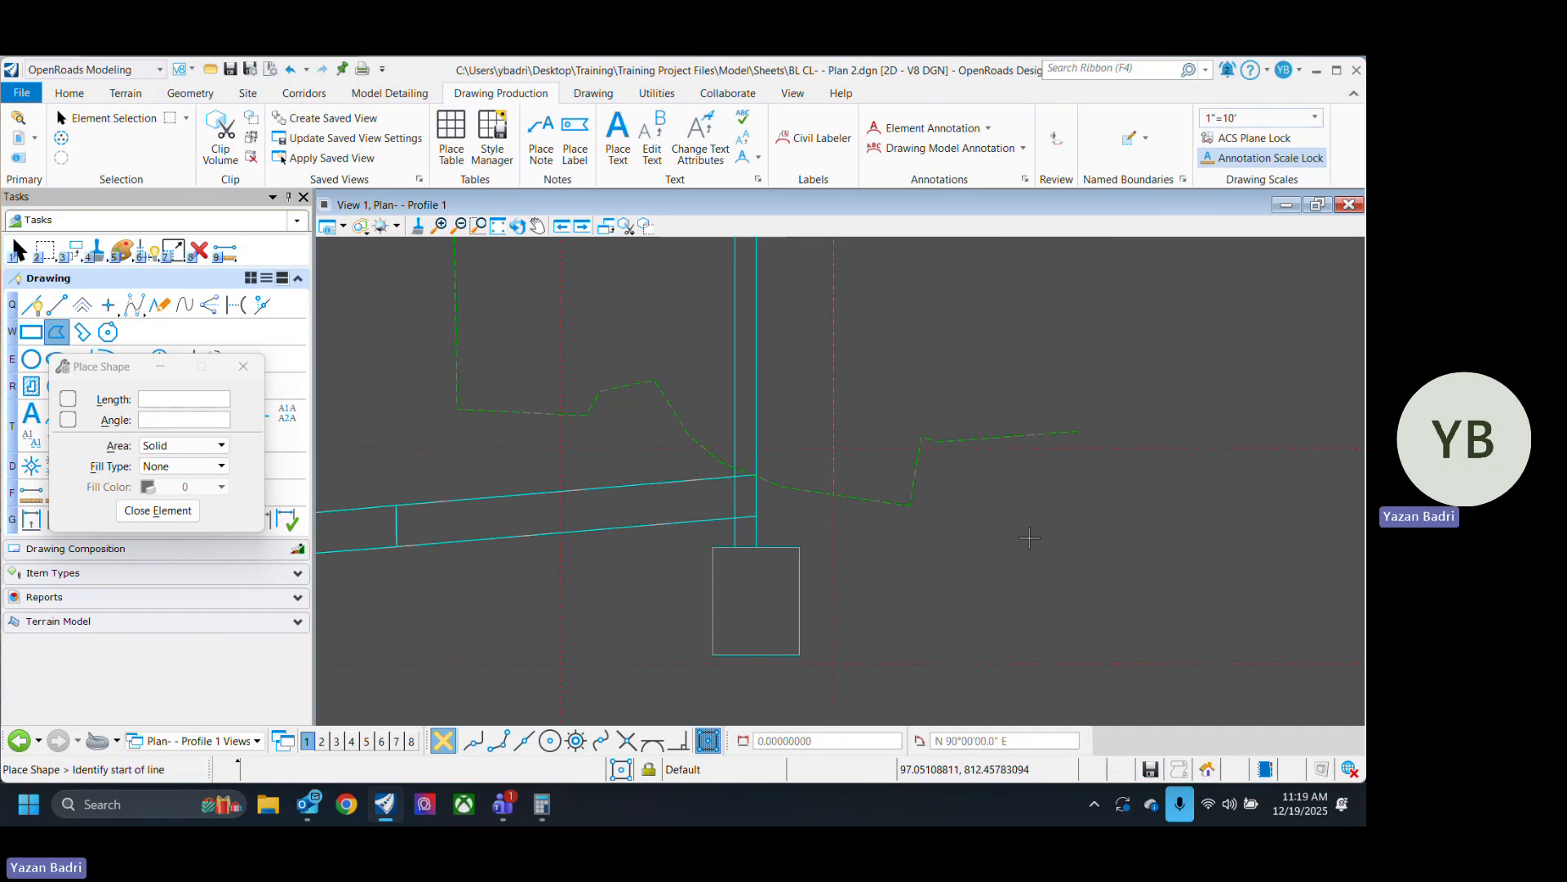
Draw a closed L-shaped outline from the outer wall face near station 10+90, with a horizontal arm about 8.8 long and 1.1 thick and a downturned leg.
{"action": "left_click", "coordinate": [759, 462]}
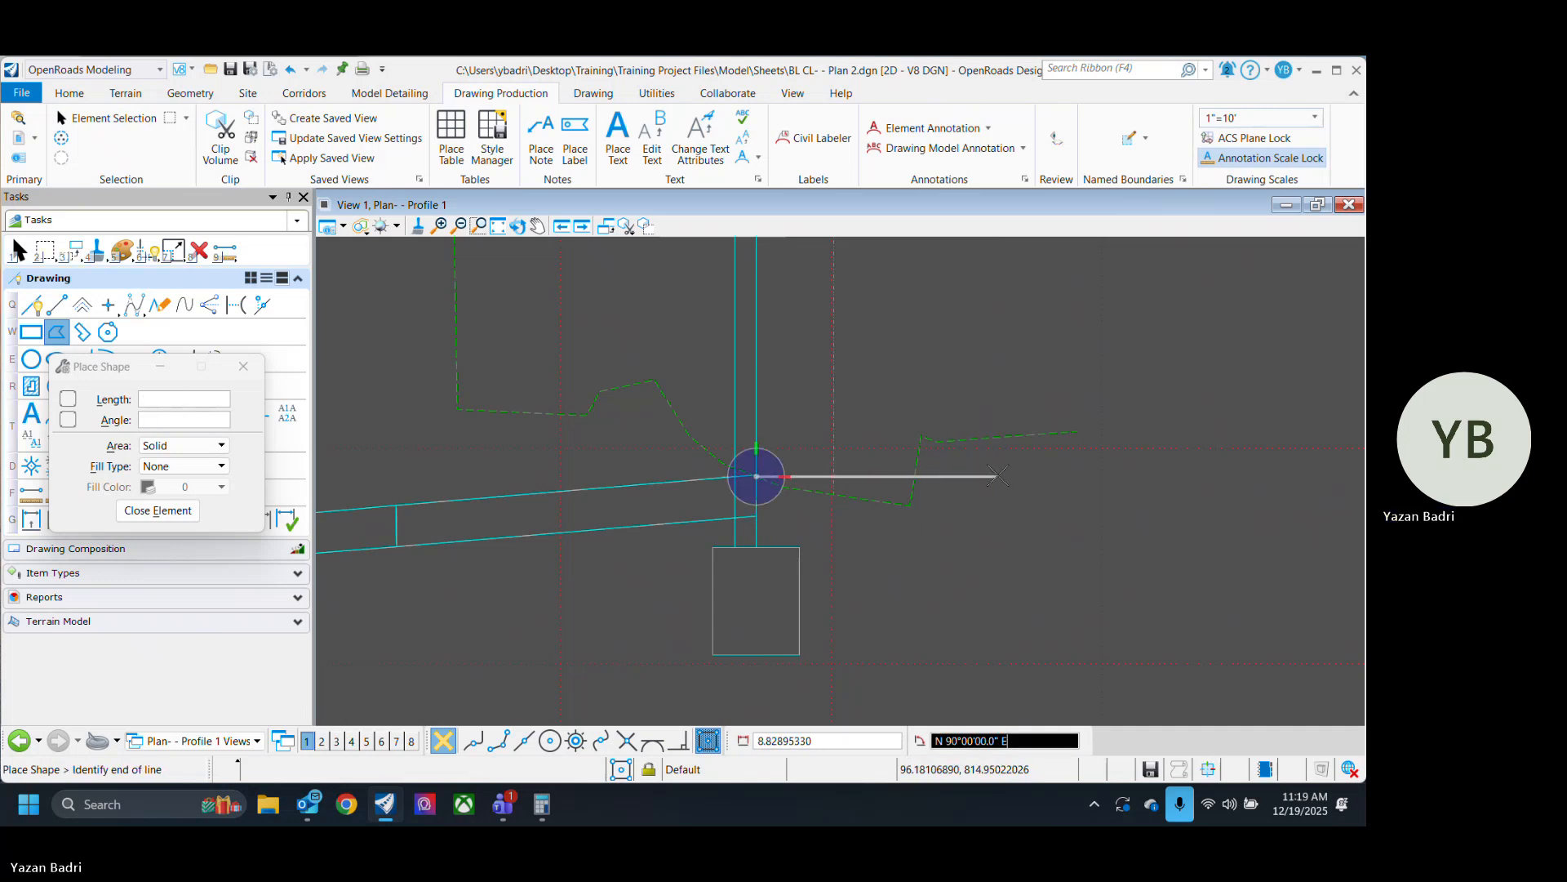
{"action": "left_click", "coordinate": [994, 475]}
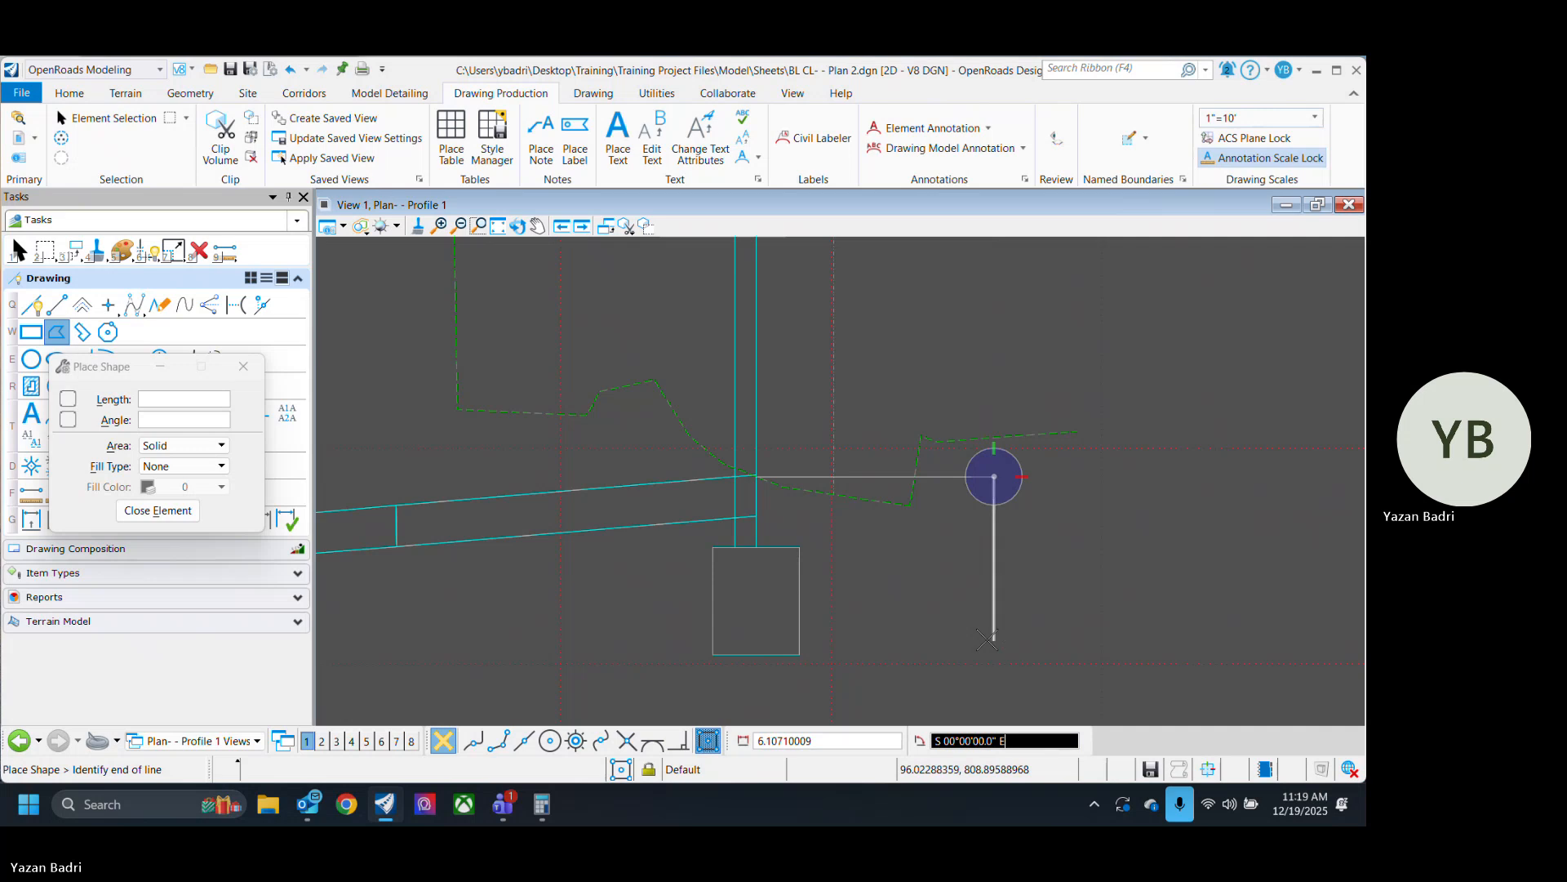
{"action": "left_click", "coordinate": [991, 630]}
{"action": "left_click", "coordinate": [972, 629]}
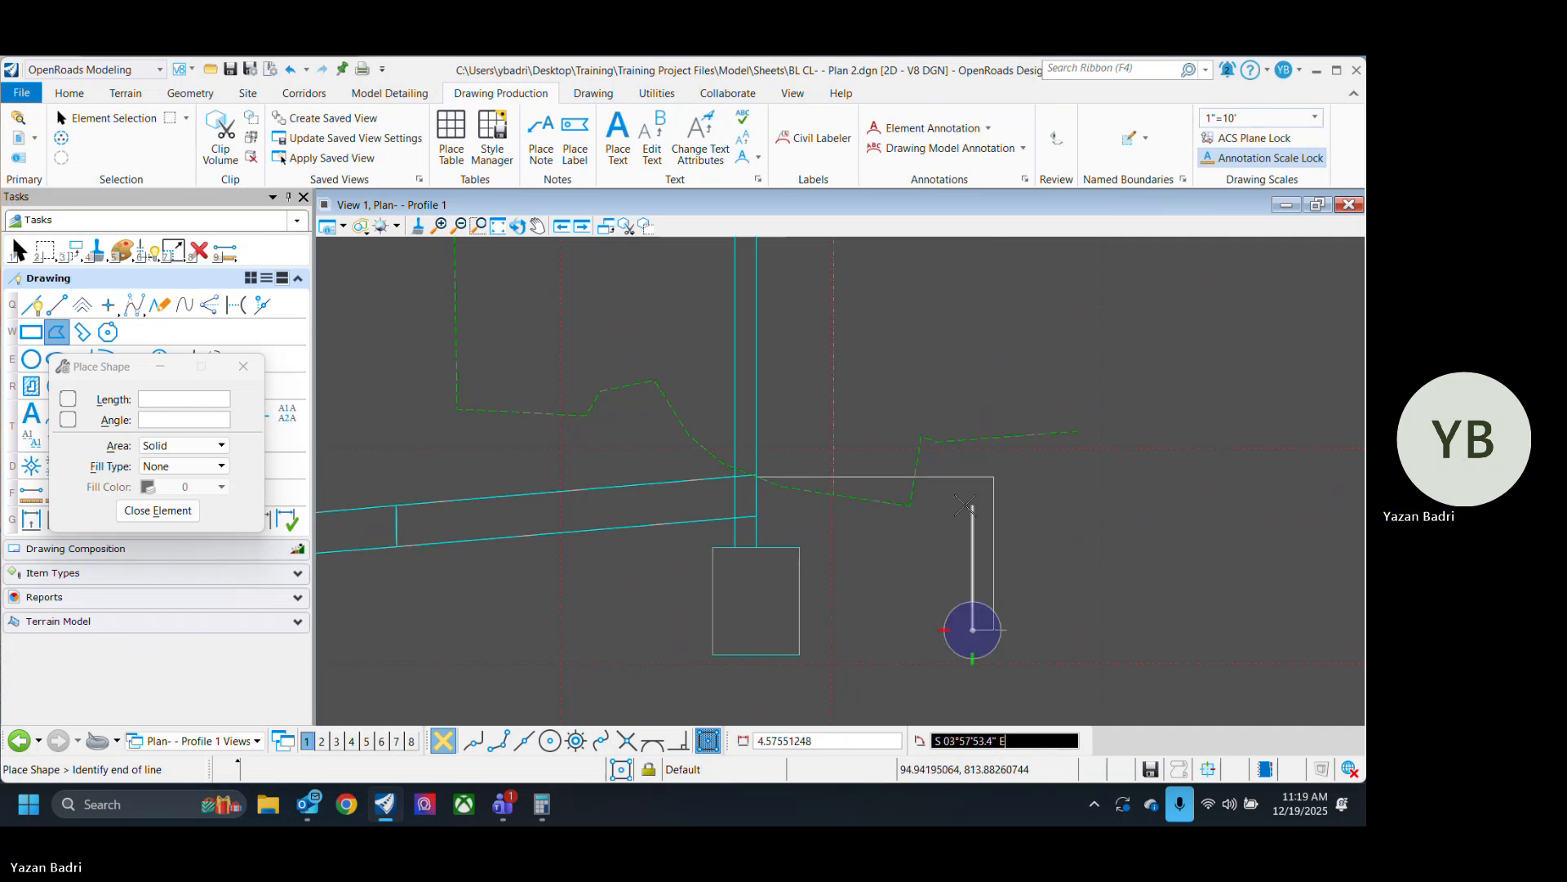
{"action": "left_click", "coordinate": [971, 507]}
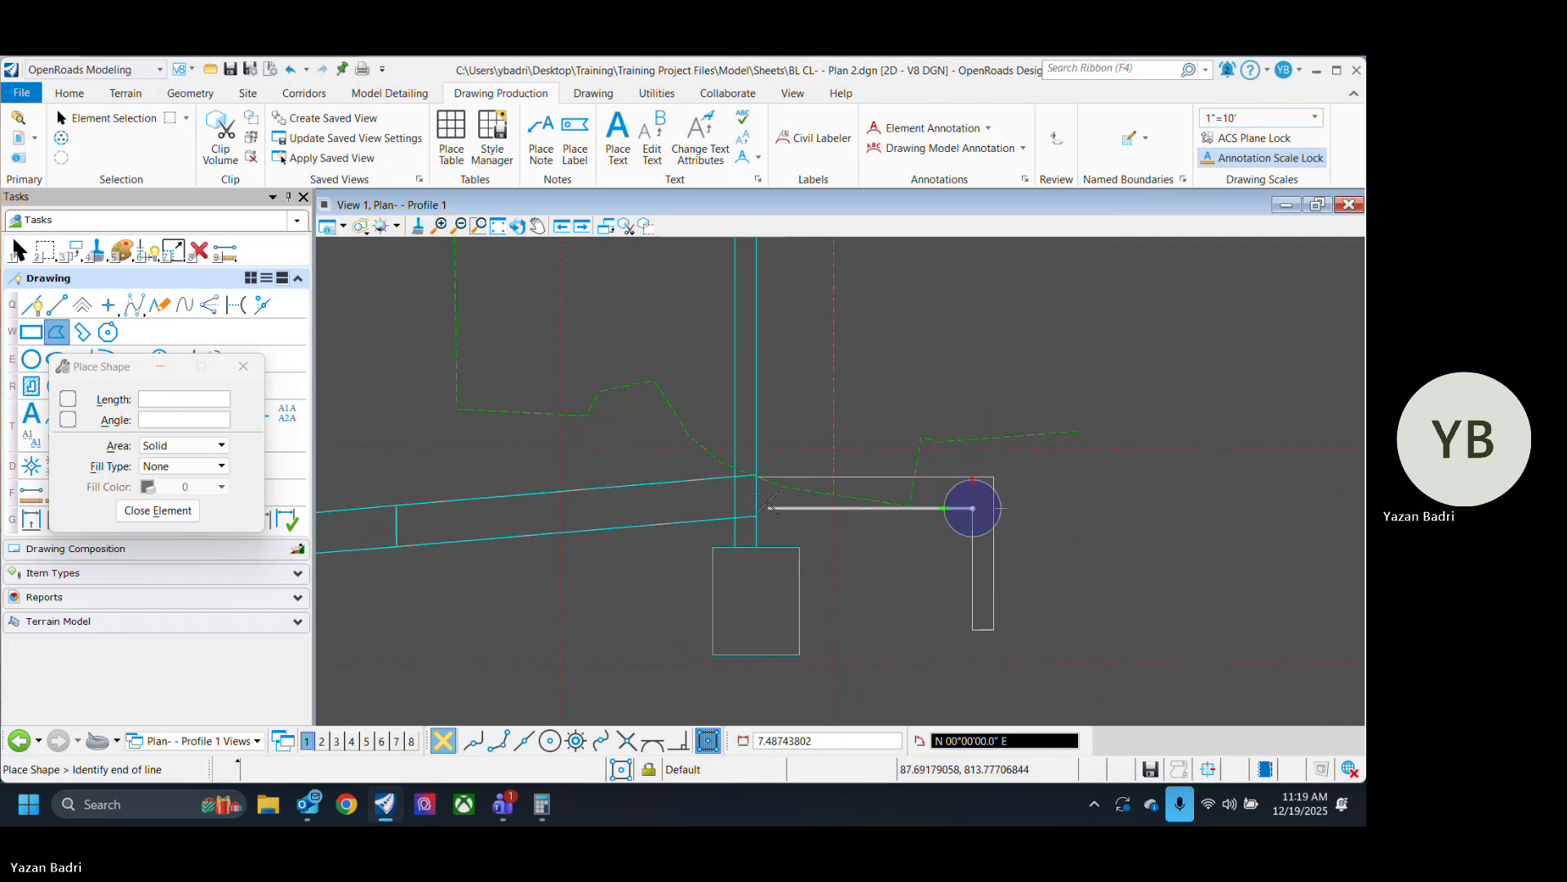
{"action": "left_click", "coordinate": [755, 505]}
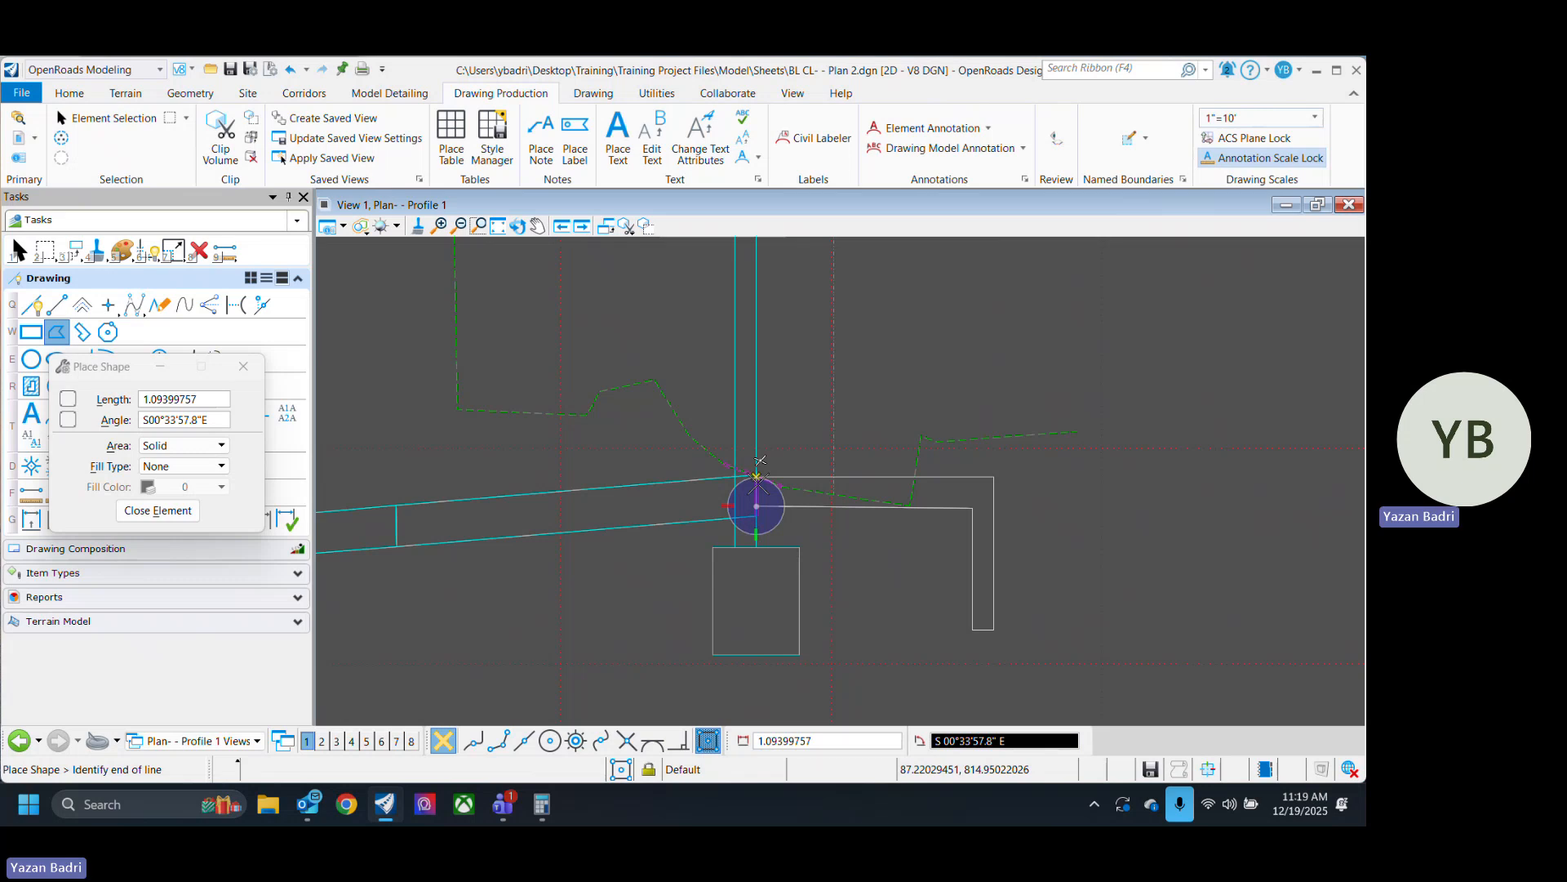
{"action": "left_click", "coordinate": [756, 475]}
{"action": "left_click", "coordinate": [993, 476]}
{"action": "scroll", "coordinate": [1066, 539], "scroll_direction": "down", "scroll_amount": 6}
{"action": "scroll", "coordinate": [1073, 536], "scroll_direction": "up", "scroll_amount": 2}
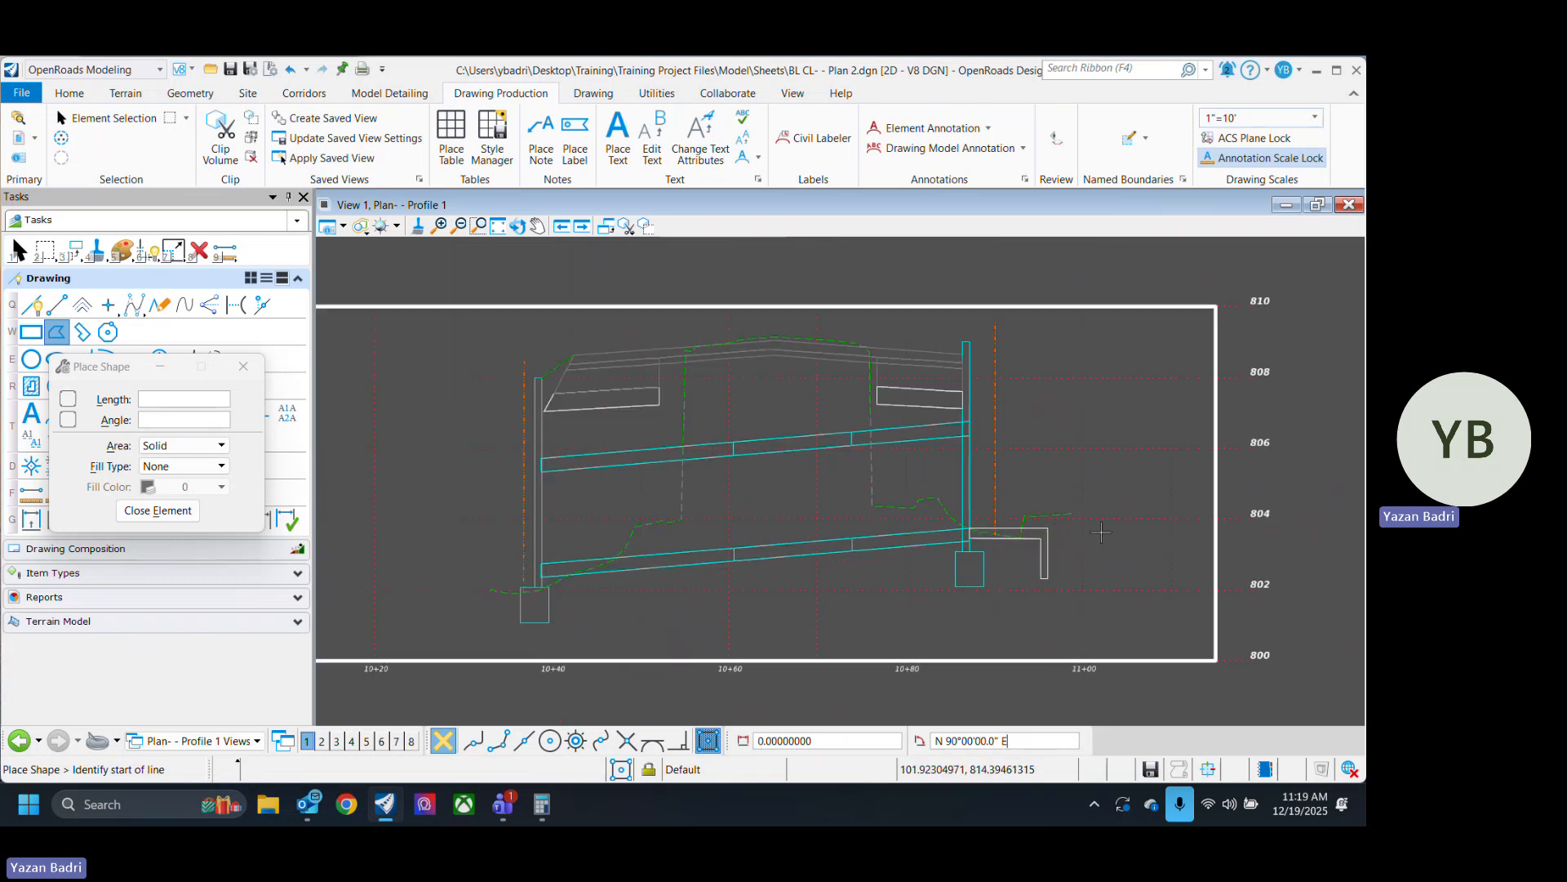
{"action": "scroll", "coordinate": [1099, 532], "scroll_direction": "down", "scroll_amount": 2}
{"action": "scroll", "coordinate": [1102, 531], "scroll_direction": "up", "scroll_amount": 6}
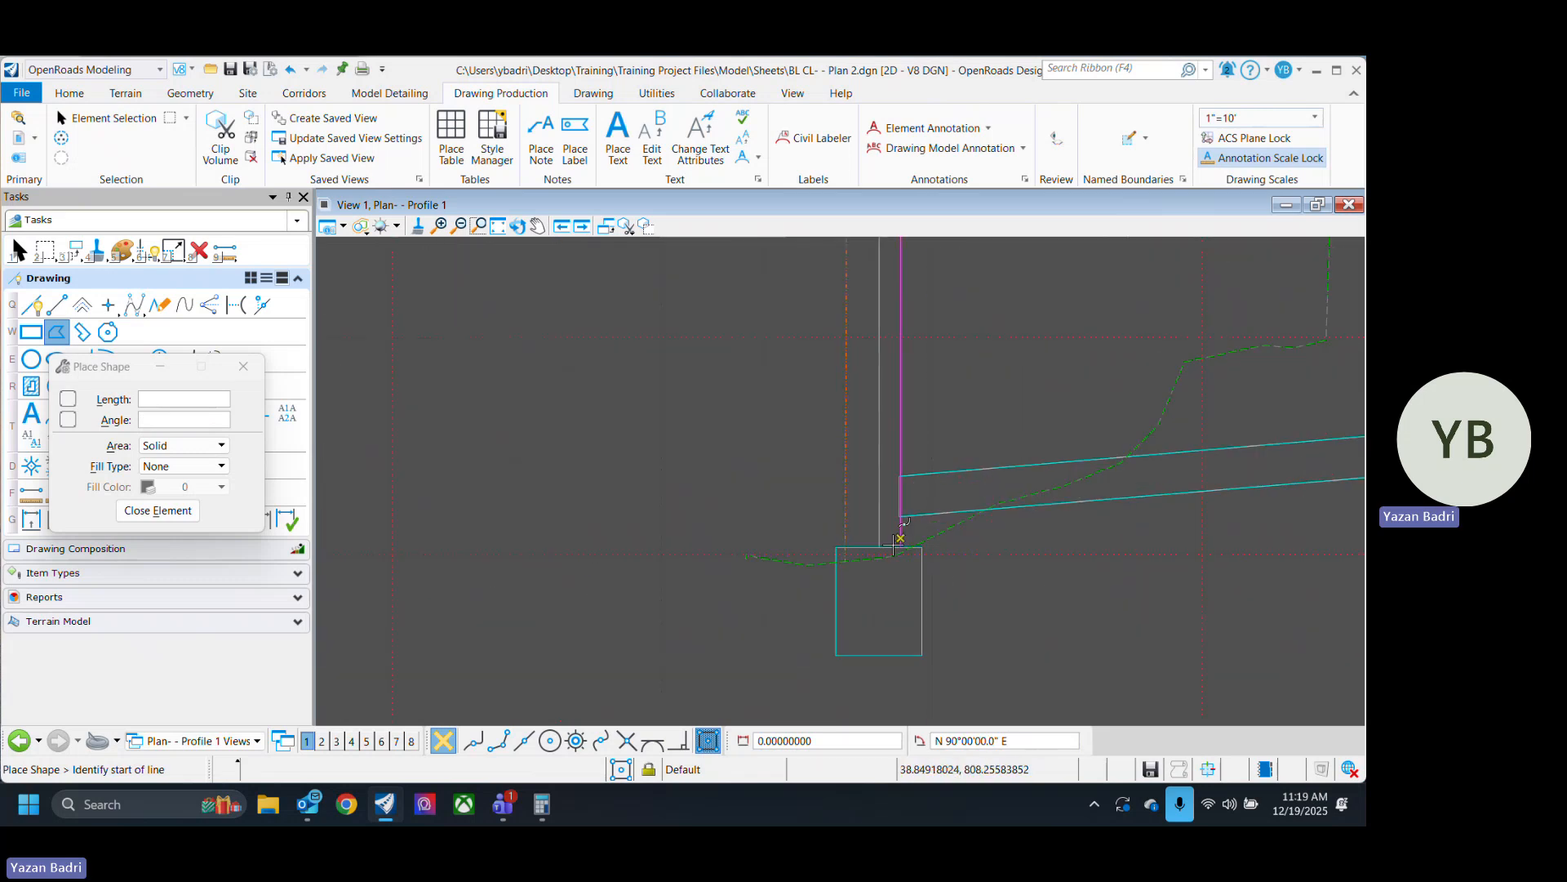
{"action": "left_click", "coordinate": [106, 119]}
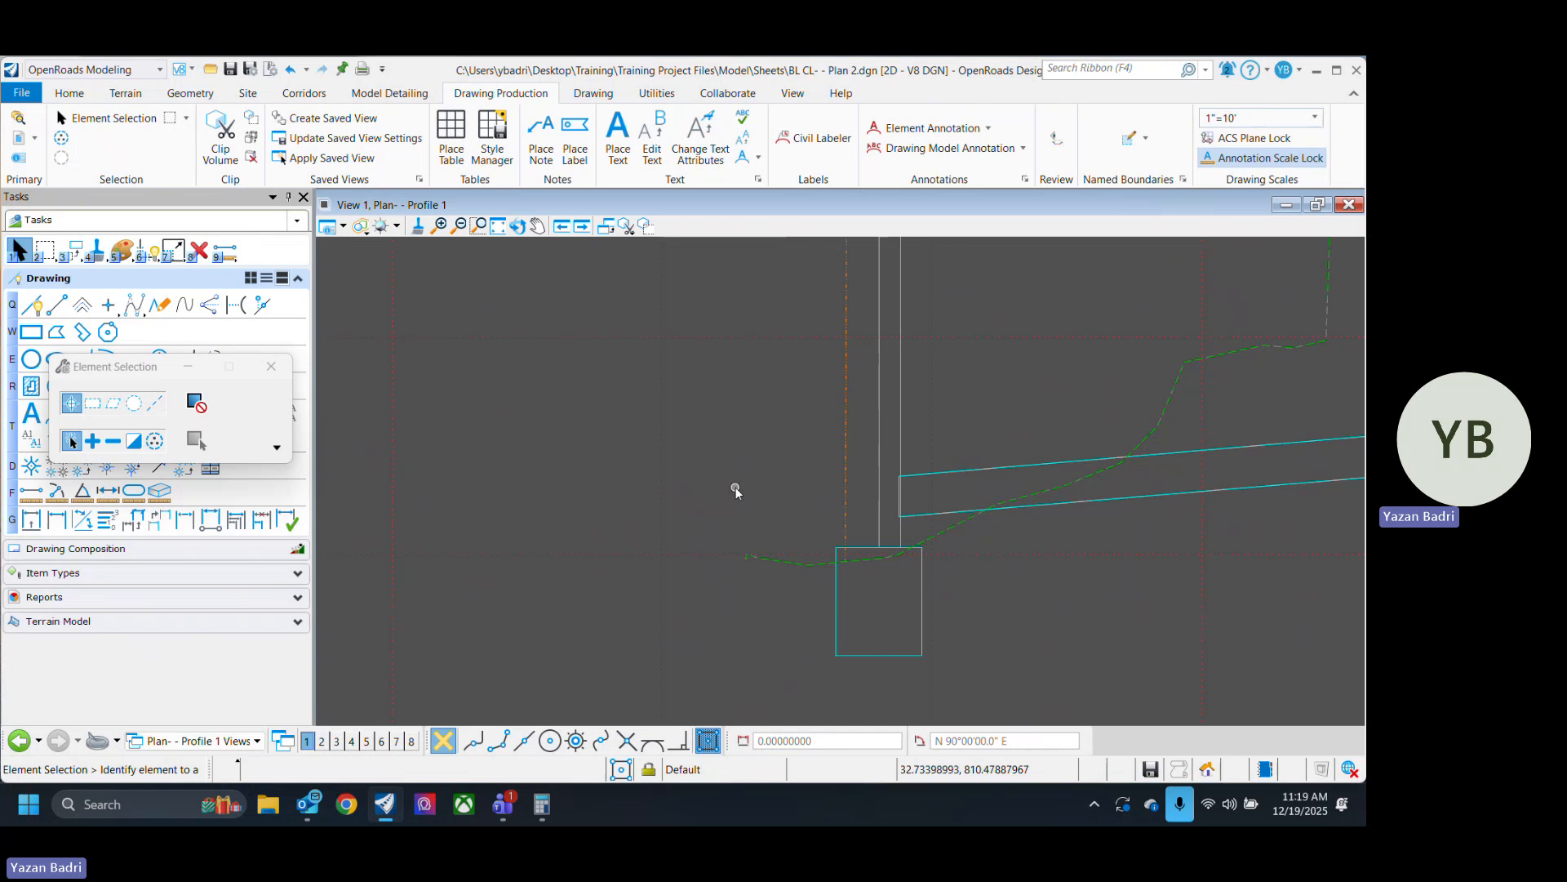
{"action": "scroll", "coordinate": [636, 525], "scroll_direction": "down", "scroll_amount": 4}
{"action": "scroll", "coordinate": [636, 525], "scroll_direction": "up", "scroll_amount": 3}
{"action": "scroll", "coordinate": [679, 565], "scroll_direction": "down", "scroll_amount": 6}
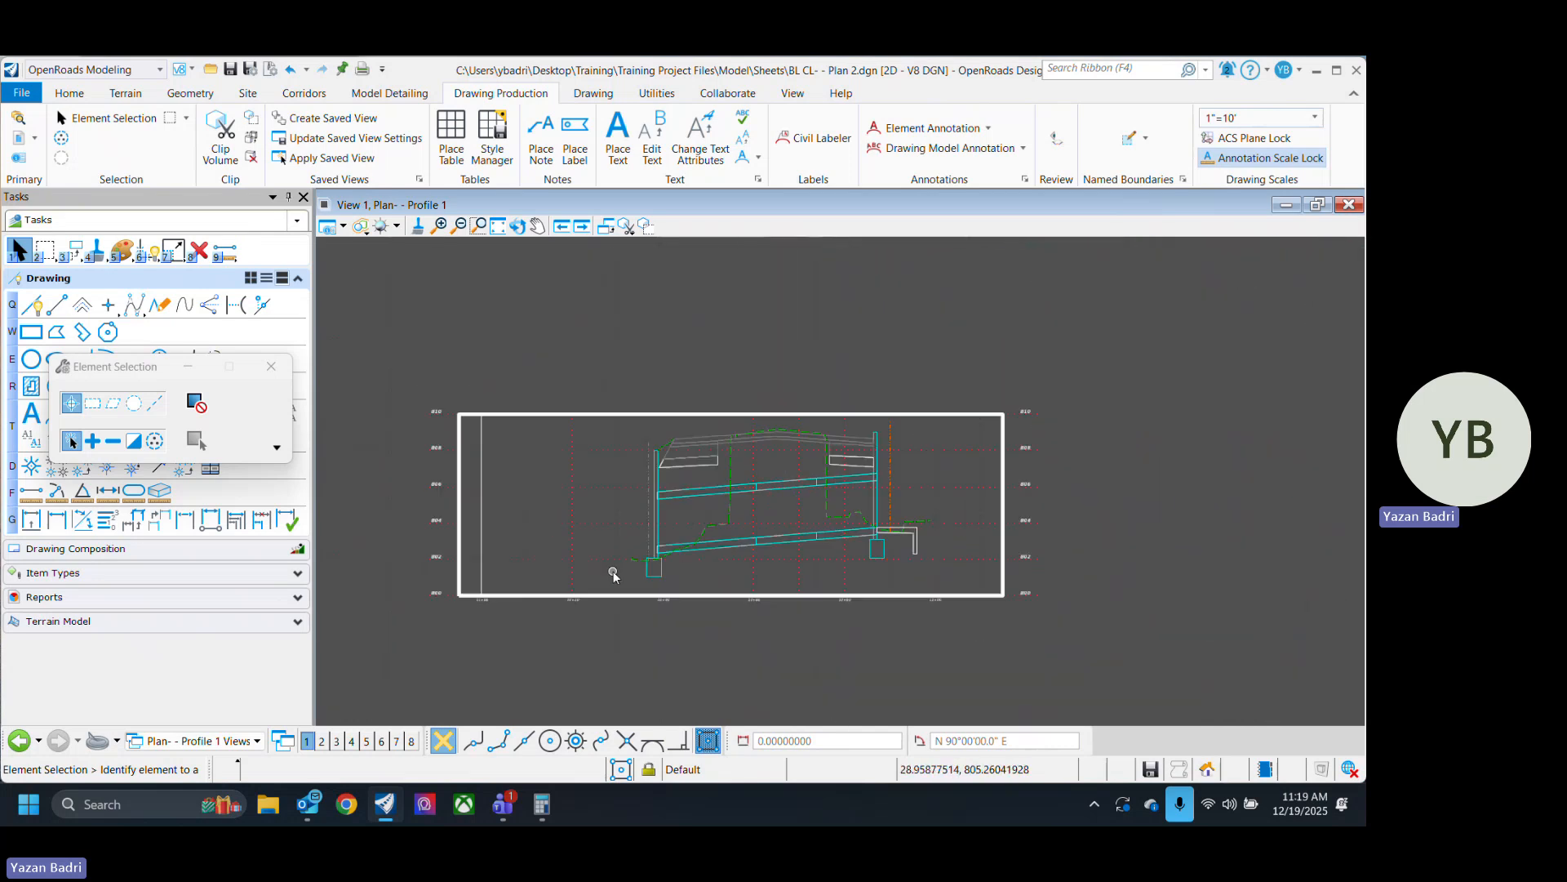
Place an EOP note with a leader arrow at the pavement's top edge where it meets the wall near station 10+90.
{"action": "scroll", "coordinate": [859, 561], "scroll_direction": "down", "scroll_amount": 3}
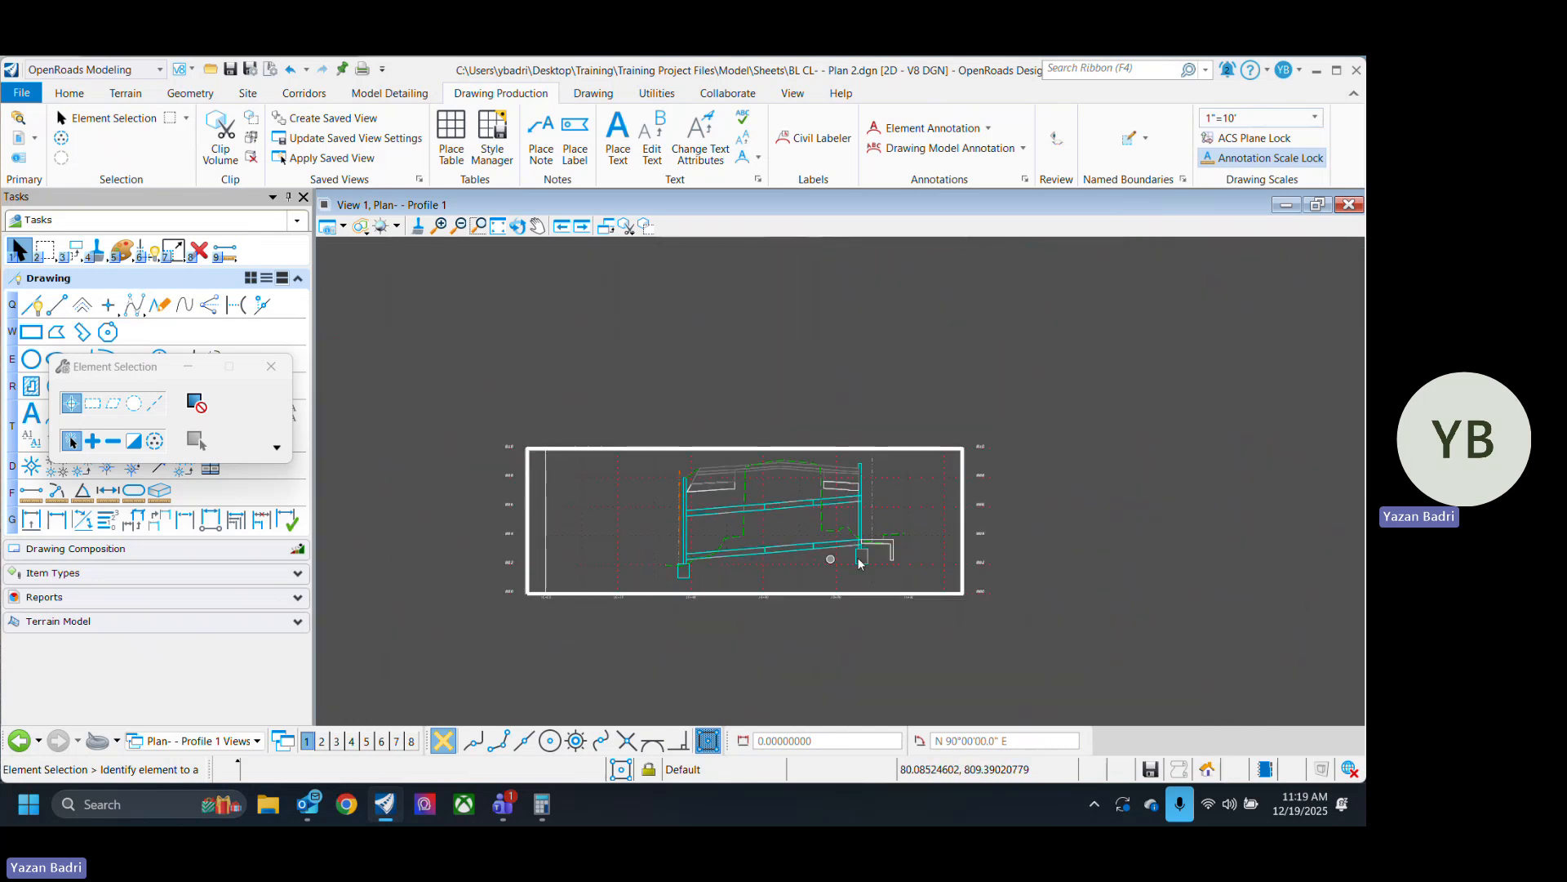
{"action": "scroll", "coordinate": [679, 699], "scroll_direction": "up", "scroll_amount": 3}
{"action": "scroll", "coordinate": [698, 575], "scroll_direction": "down", "scroll_amount": 1}
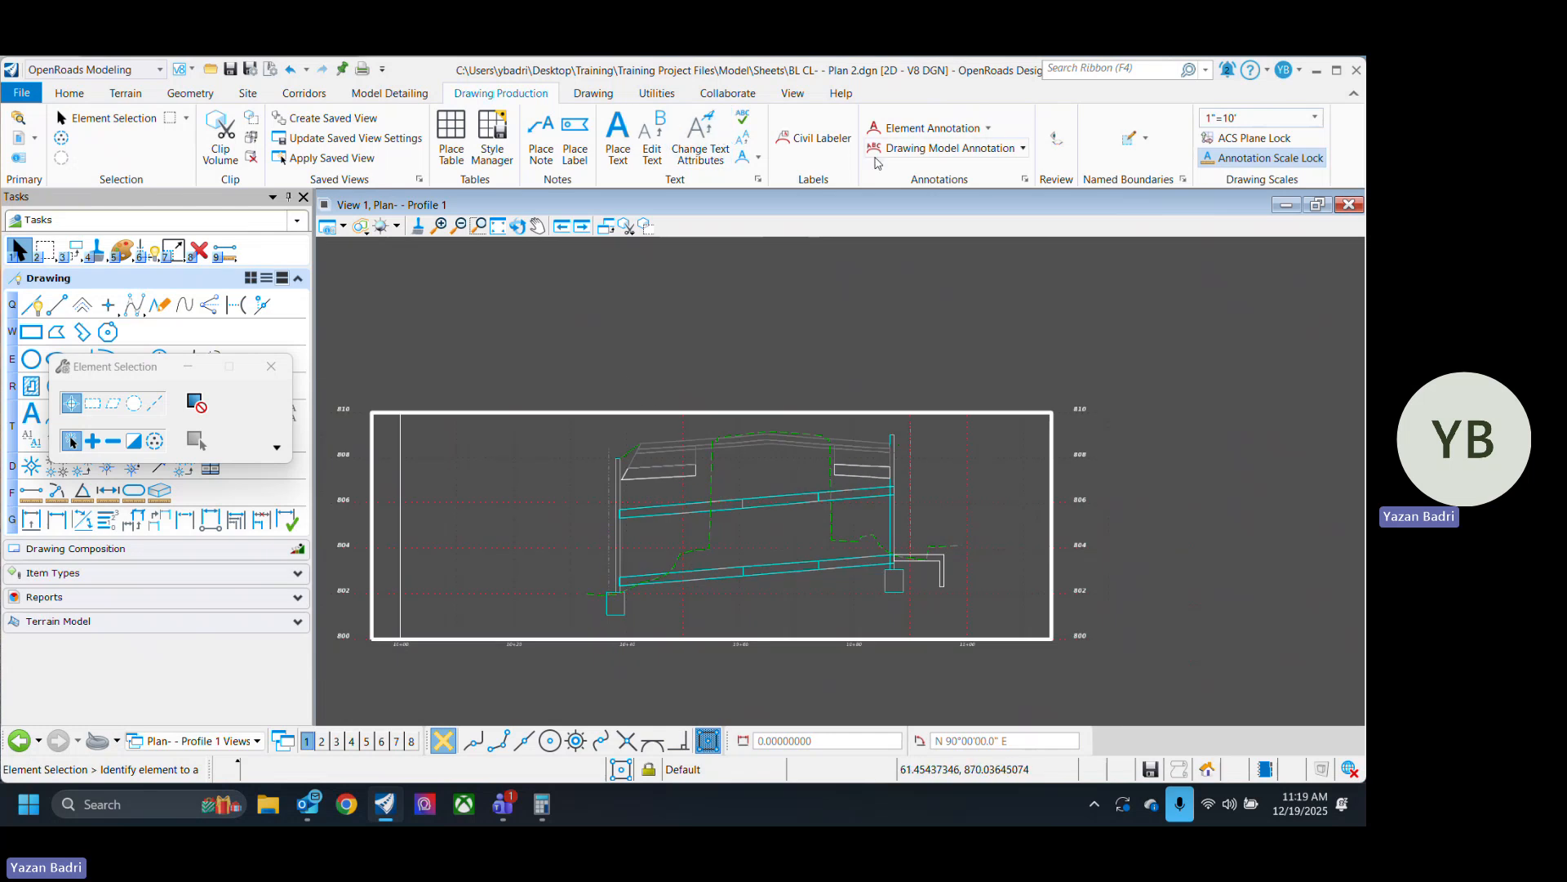
{"action": "left_click", "coordinate": [547, 132]}
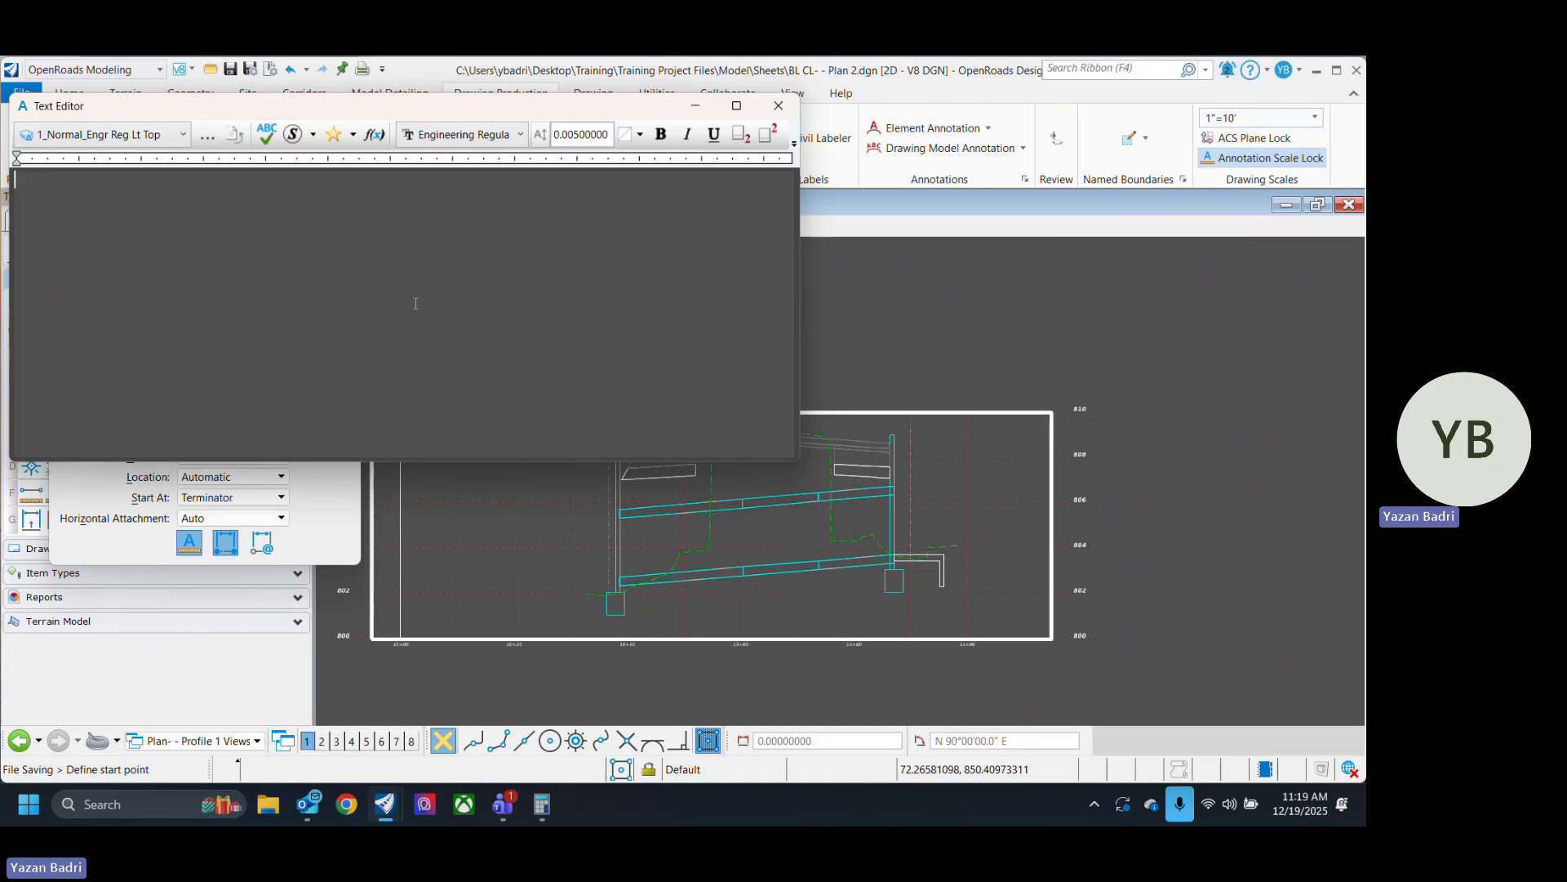
{"action": "key", "text": "Tab"}
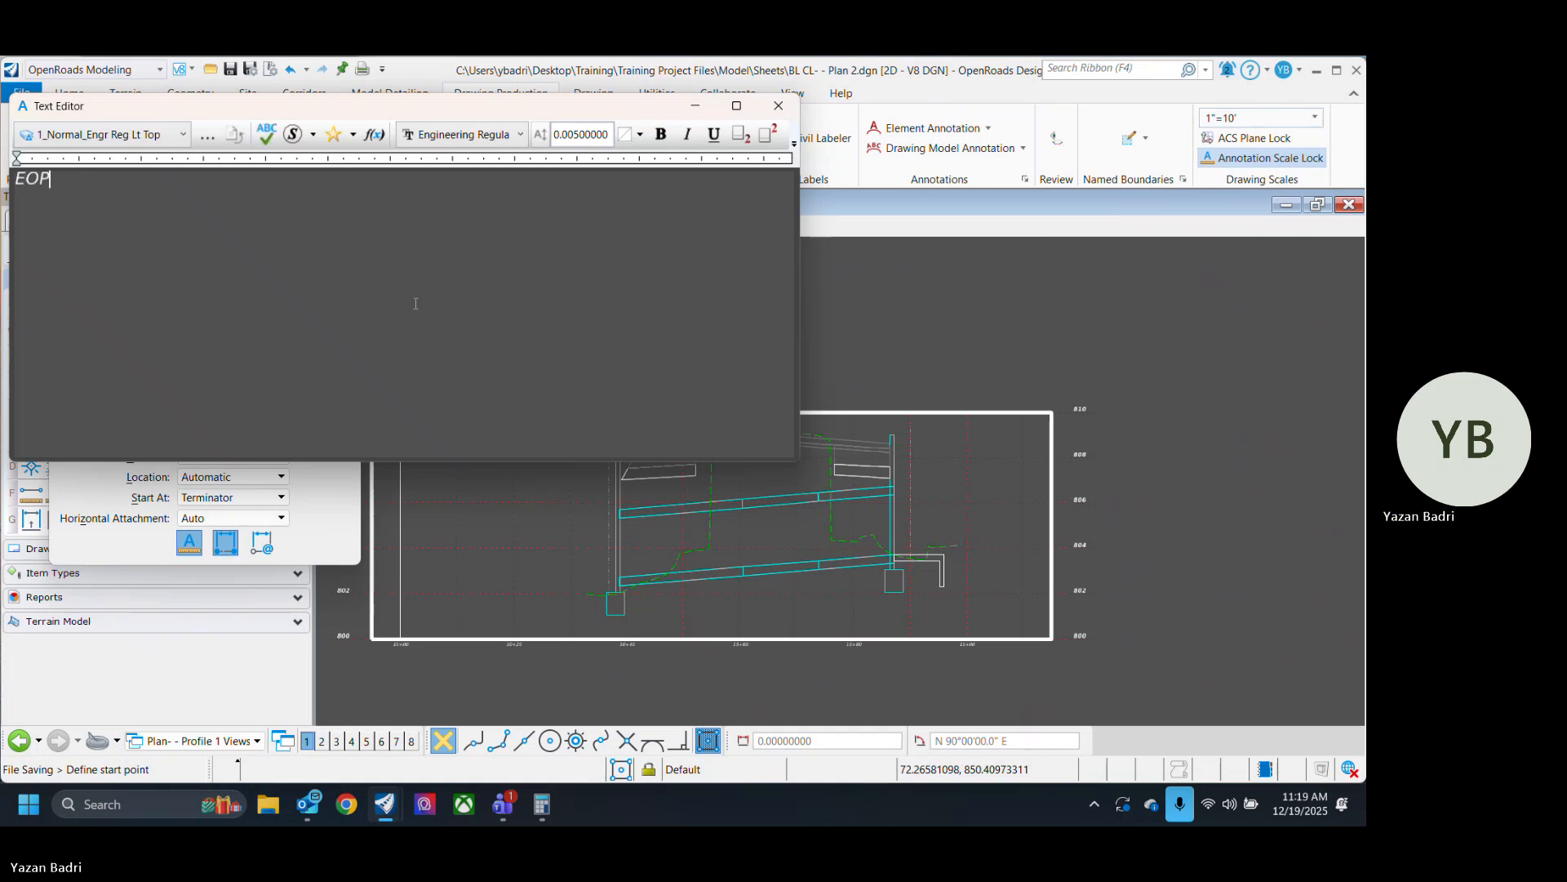
{"action": "right_click", "coordinate": [701, 299]}
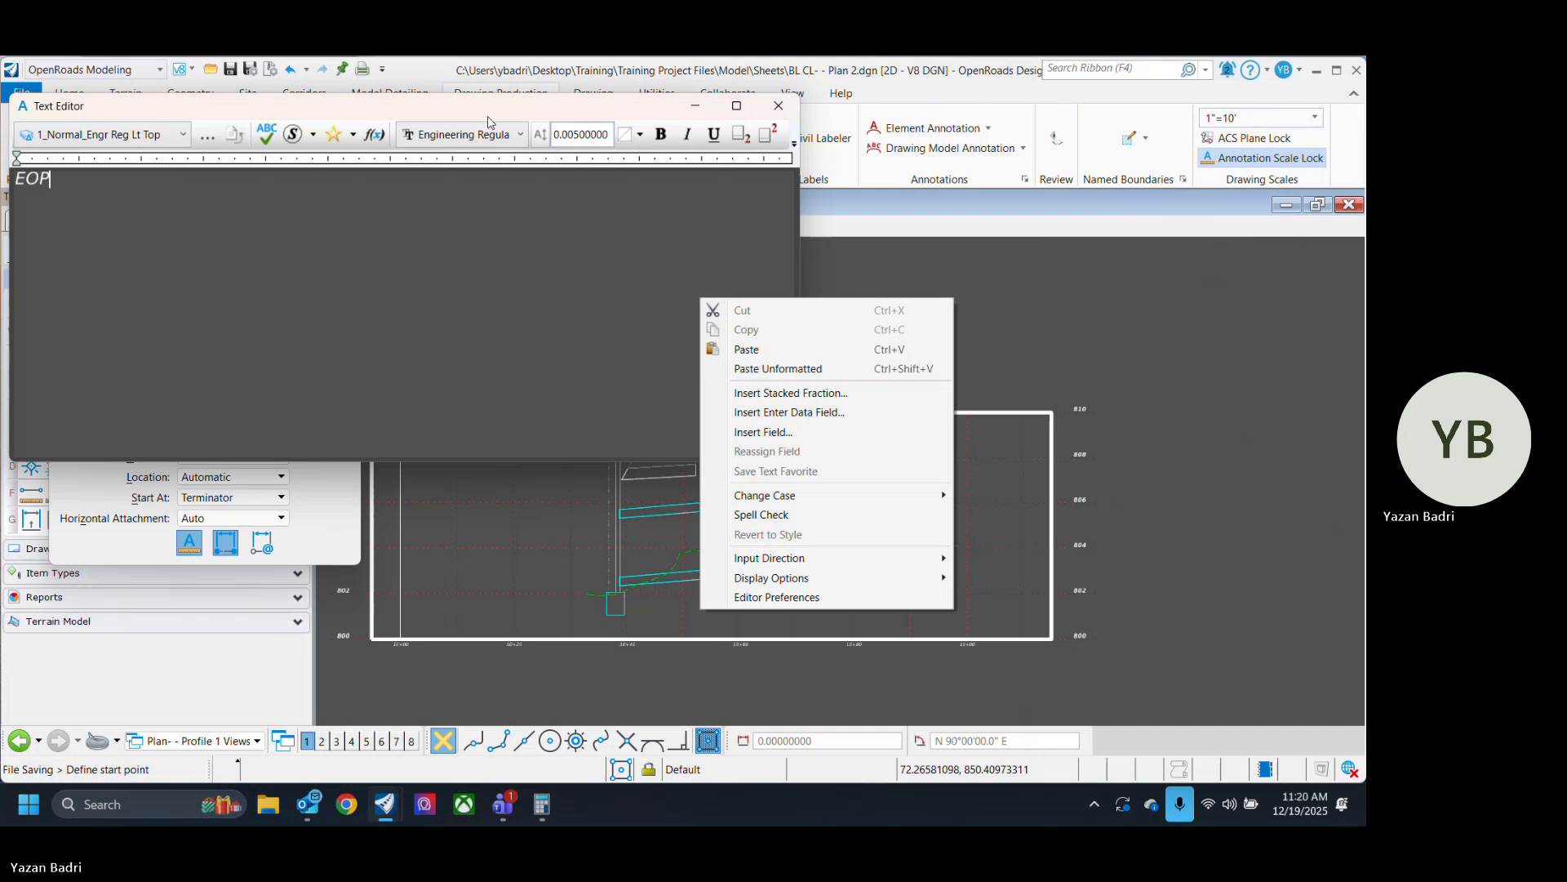
{"action": "left_click", "coordinate": [536, 113]}
{"action": "scroll", "coordinate": [897, 447], "scroll_direction": "up", "scroll_amount": 2}
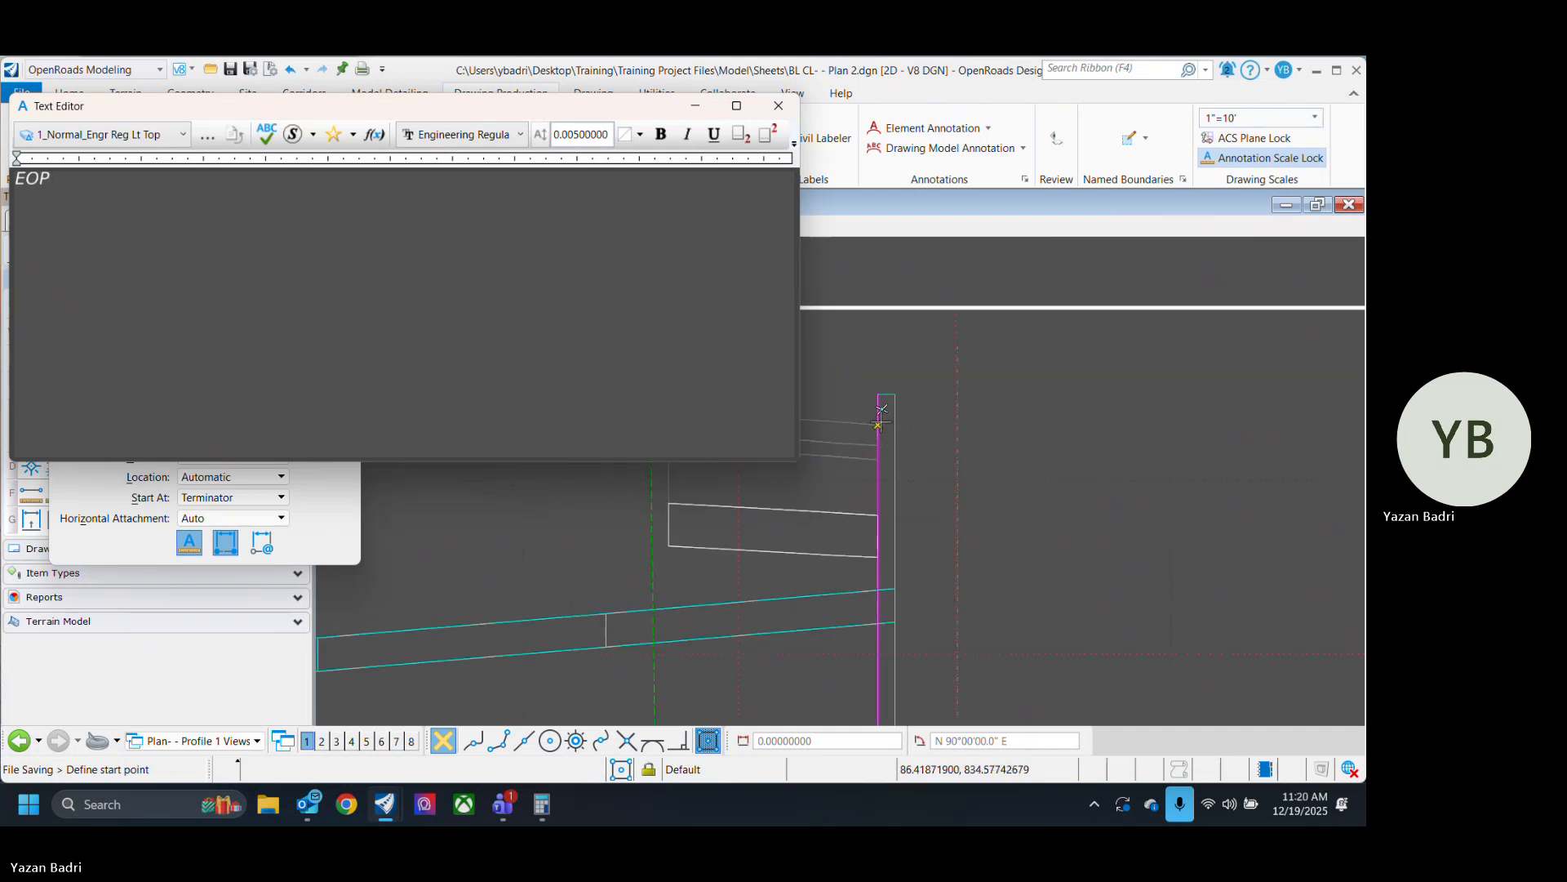
{"action": "left_click", "coordinate": [878, 424]}
{"action": "left_click", "coordinate": [991, 360]}
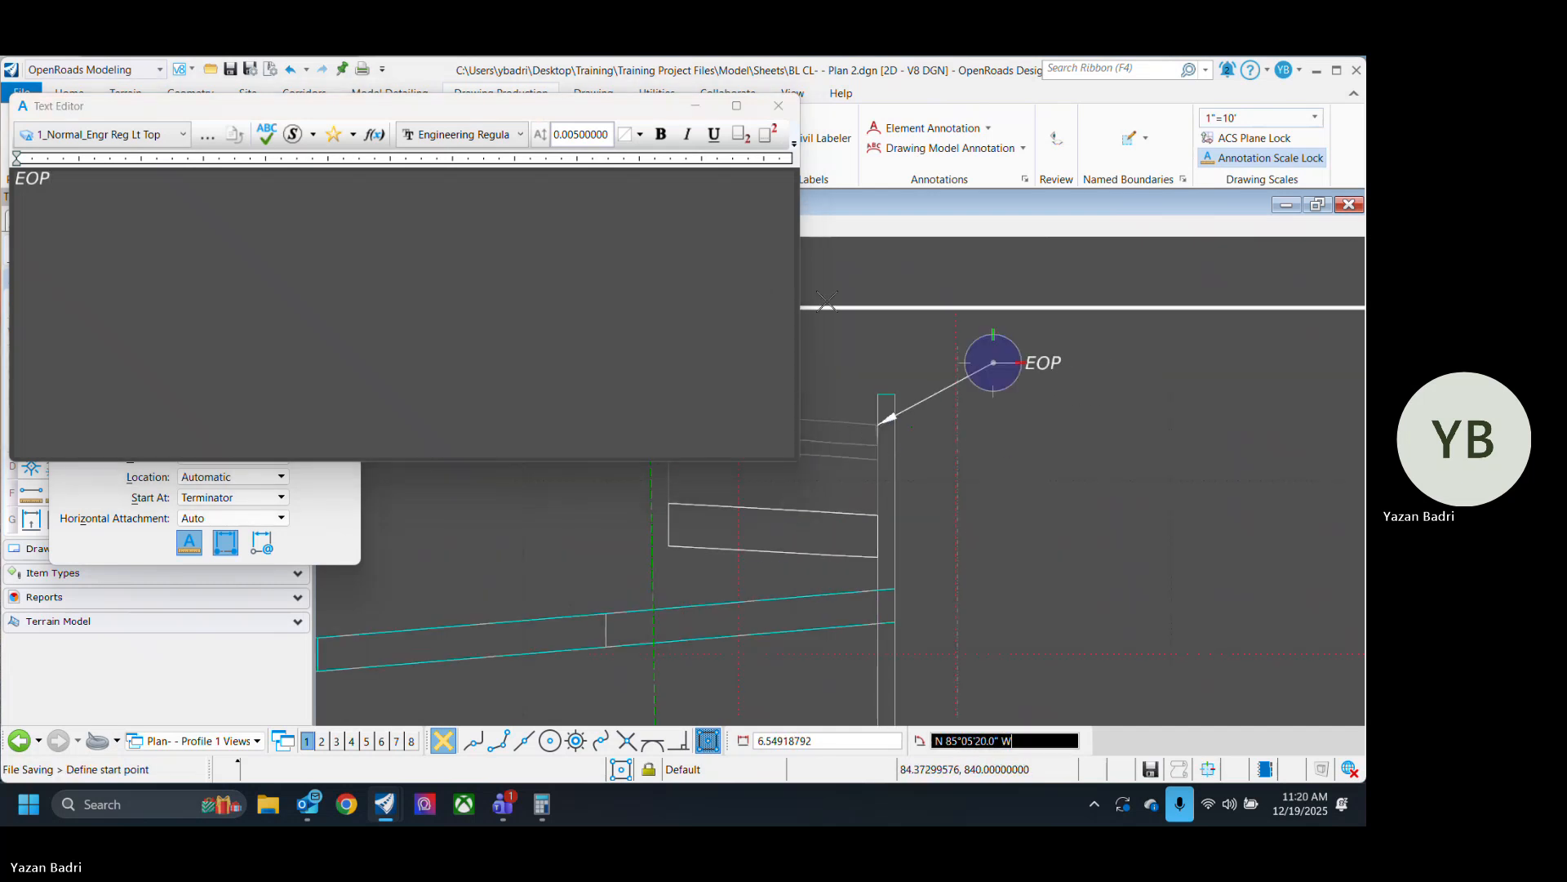
Place a second EOP note with its leader arrow at the pavement's opposite top edge, near the wall at station 10+40.
{"action": "scroll", "coordinate": [1234, 484], "scroll_direction": "down", "scroll_amount": 2}
{"action": "scroll", "coordinate": [1237, 484], "scroll_direction": "down", "scroll_amount": 2}
{"action": "scroll", "coordinate": [1066, 466], "scroll_direction": "up", "scroll_amount": 5}
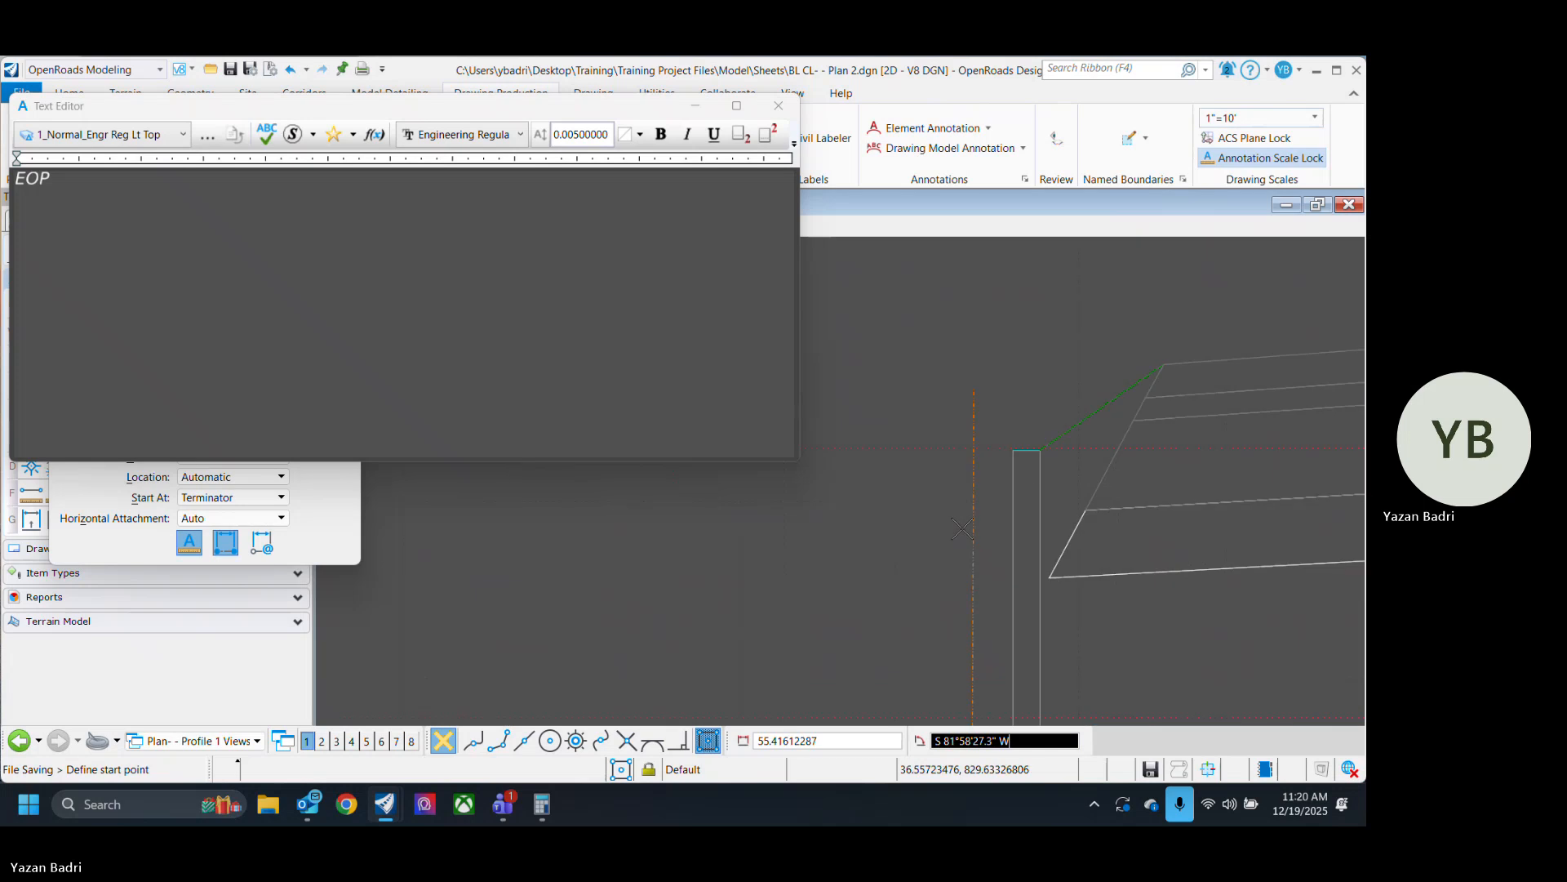
{"action": "scroll", "coordinate": [1074, 531], "scroll_direction": "down", "scroll_amount": 3}
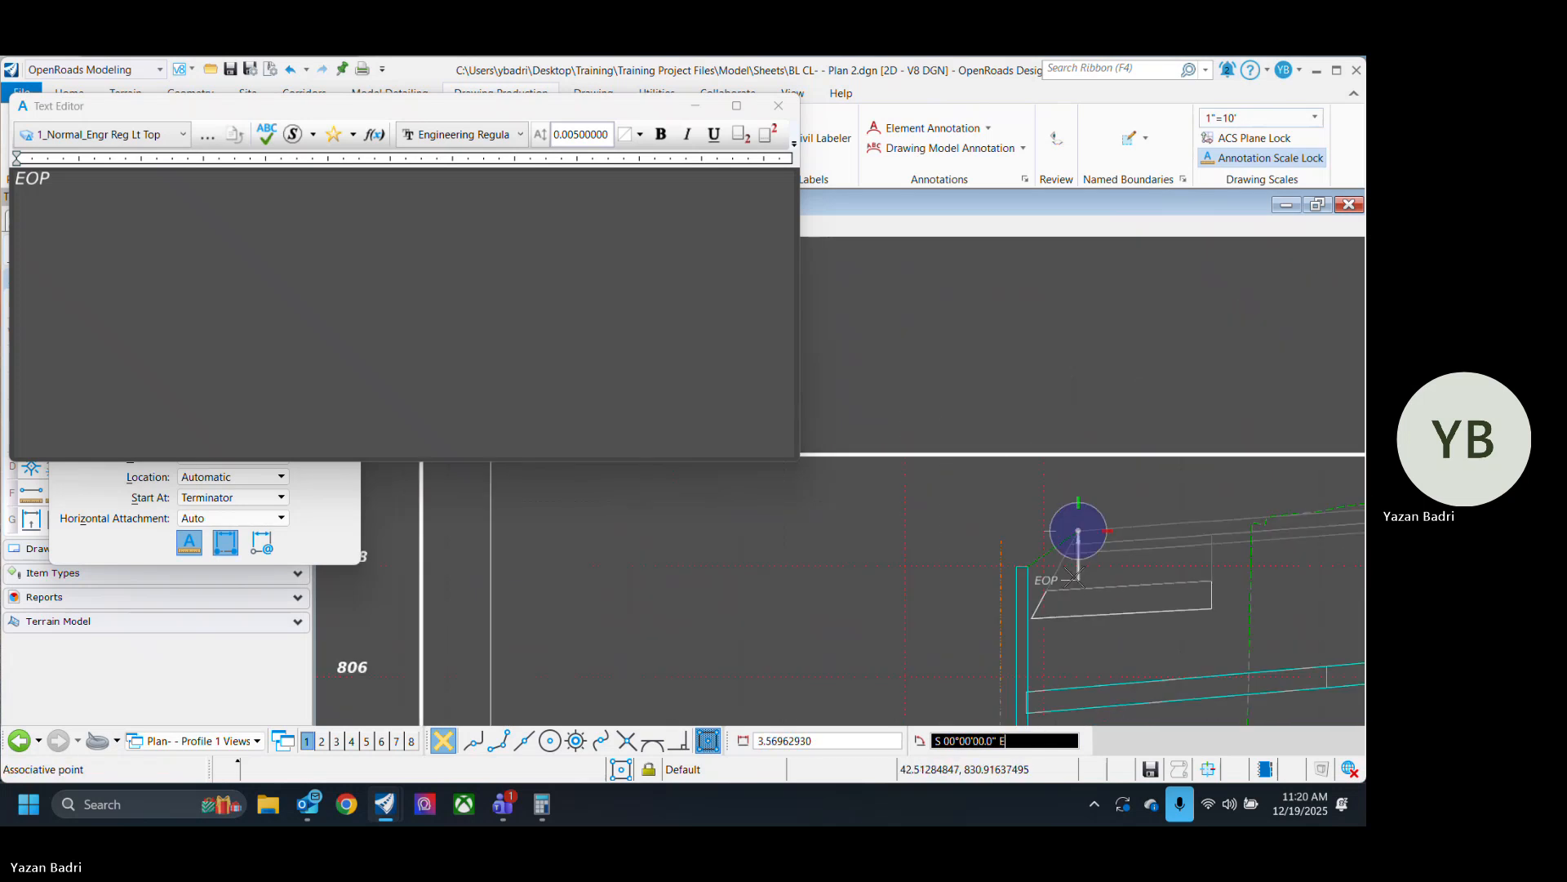
{"action": "left_click", "coordinate": [1014, 480]}
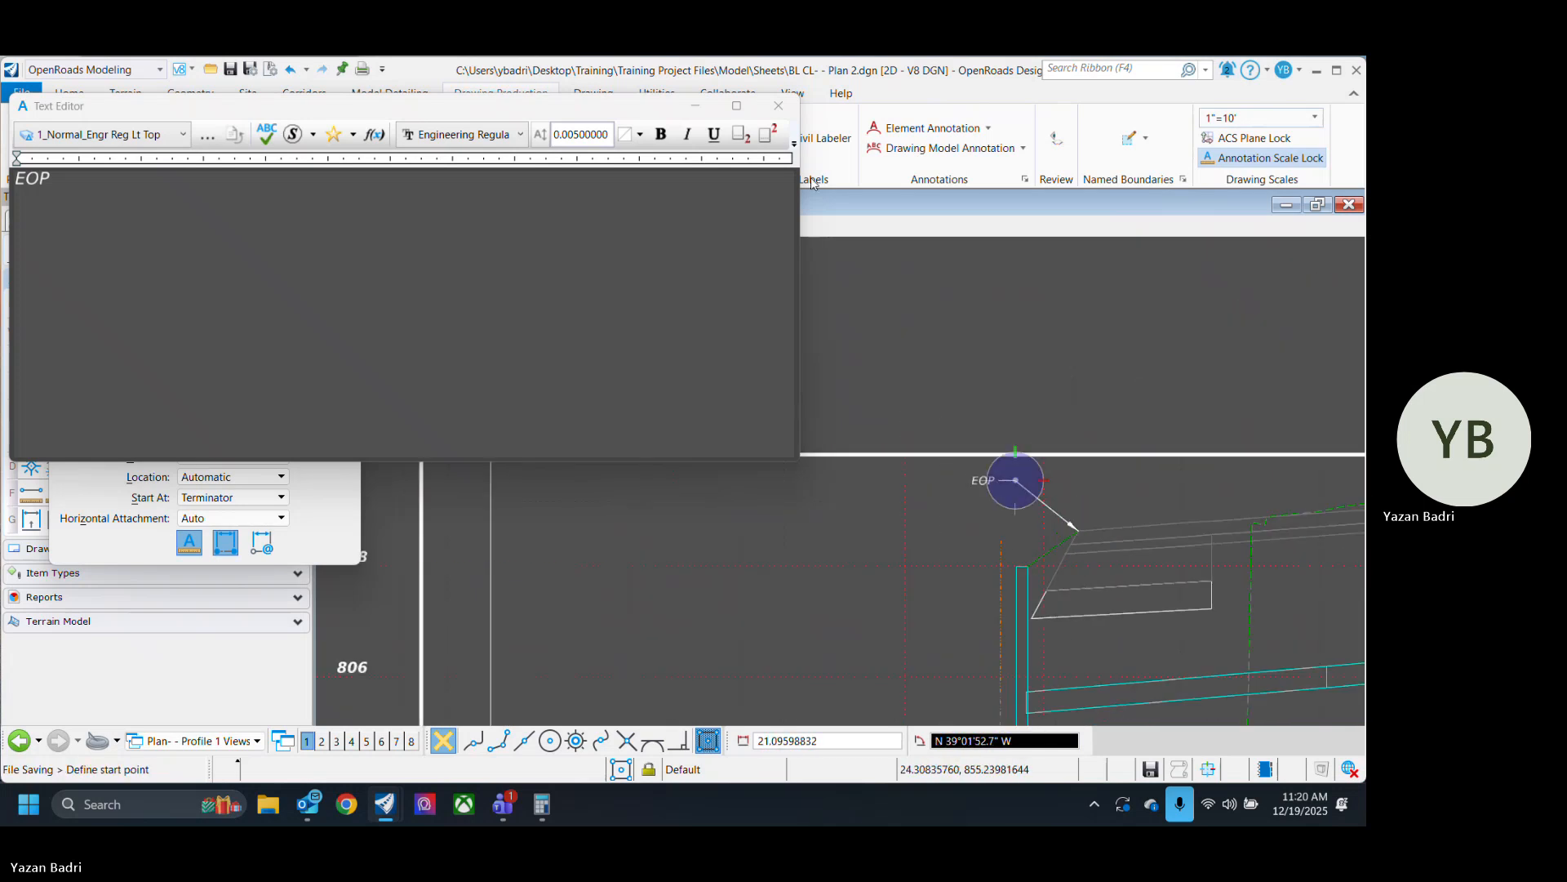
{"action": "left_click", "coordinate": [778, 106]}
Place the text CULVERT RCB 8X4 just above the culvert's lower slab near station 10+60.
{"action": "scroll", "coordinate": [831, 478], "scroll_direction": "down", "scroll_amount": 3}
{"action": "scroll", "coordinate": [731, 591], "scroll_direction": "up", "scroll_amount": 2}
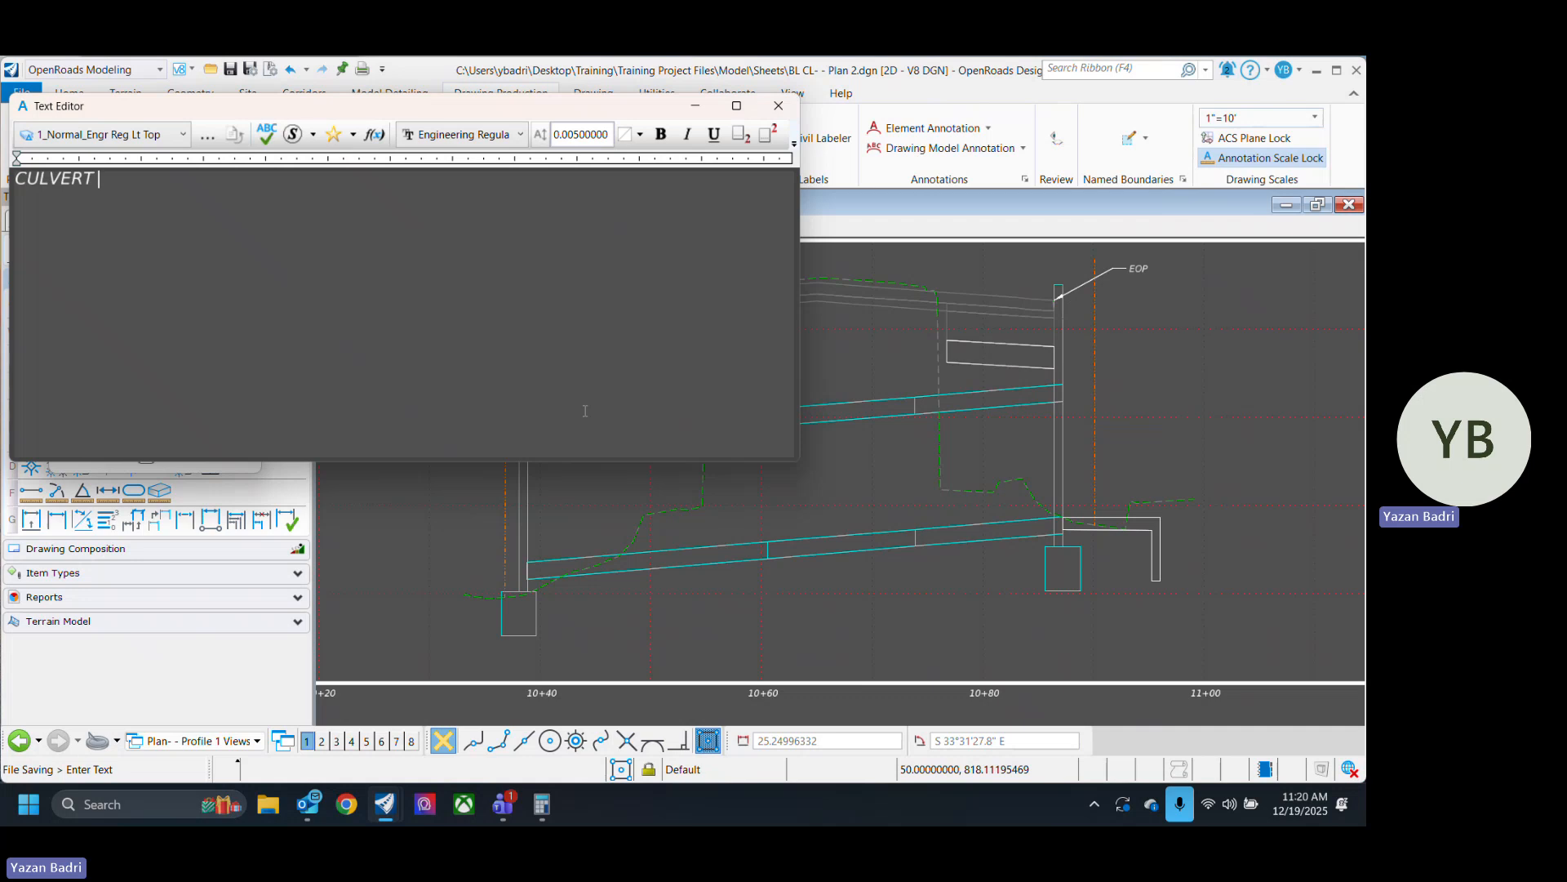
{"action": "type", "text": "RCB 8X4"}
{"action": "scroll", "coordinate": [768, 526], "scroll_direction": "up", "scroll_amount": 2}
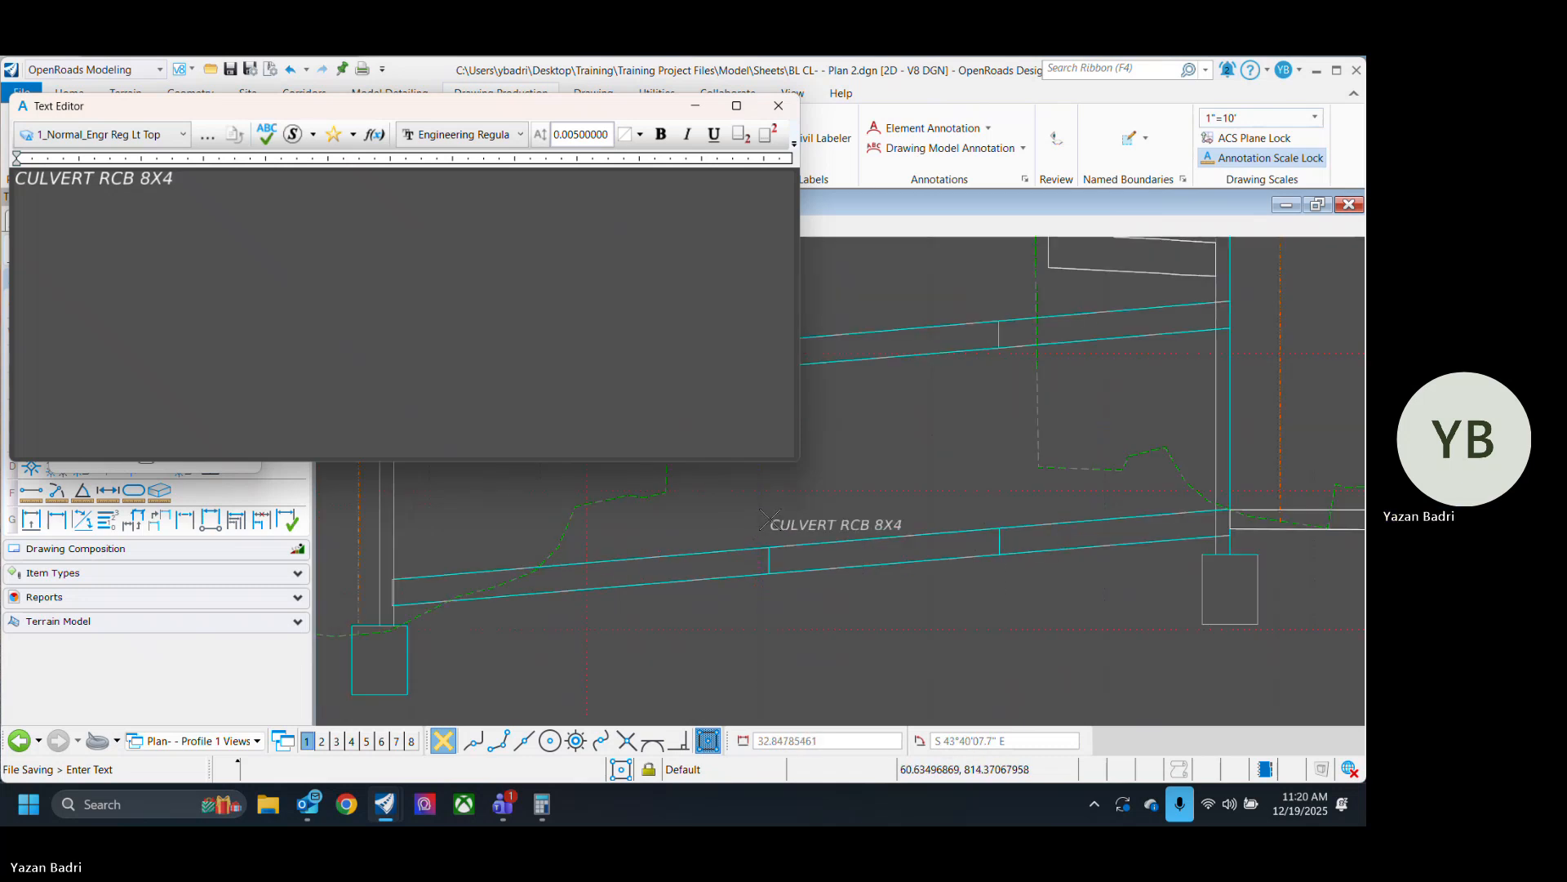
{"action": "left_click", "coordinate": [769, 520]}
{"action": "left_click", "coordinate": [778, 106]}
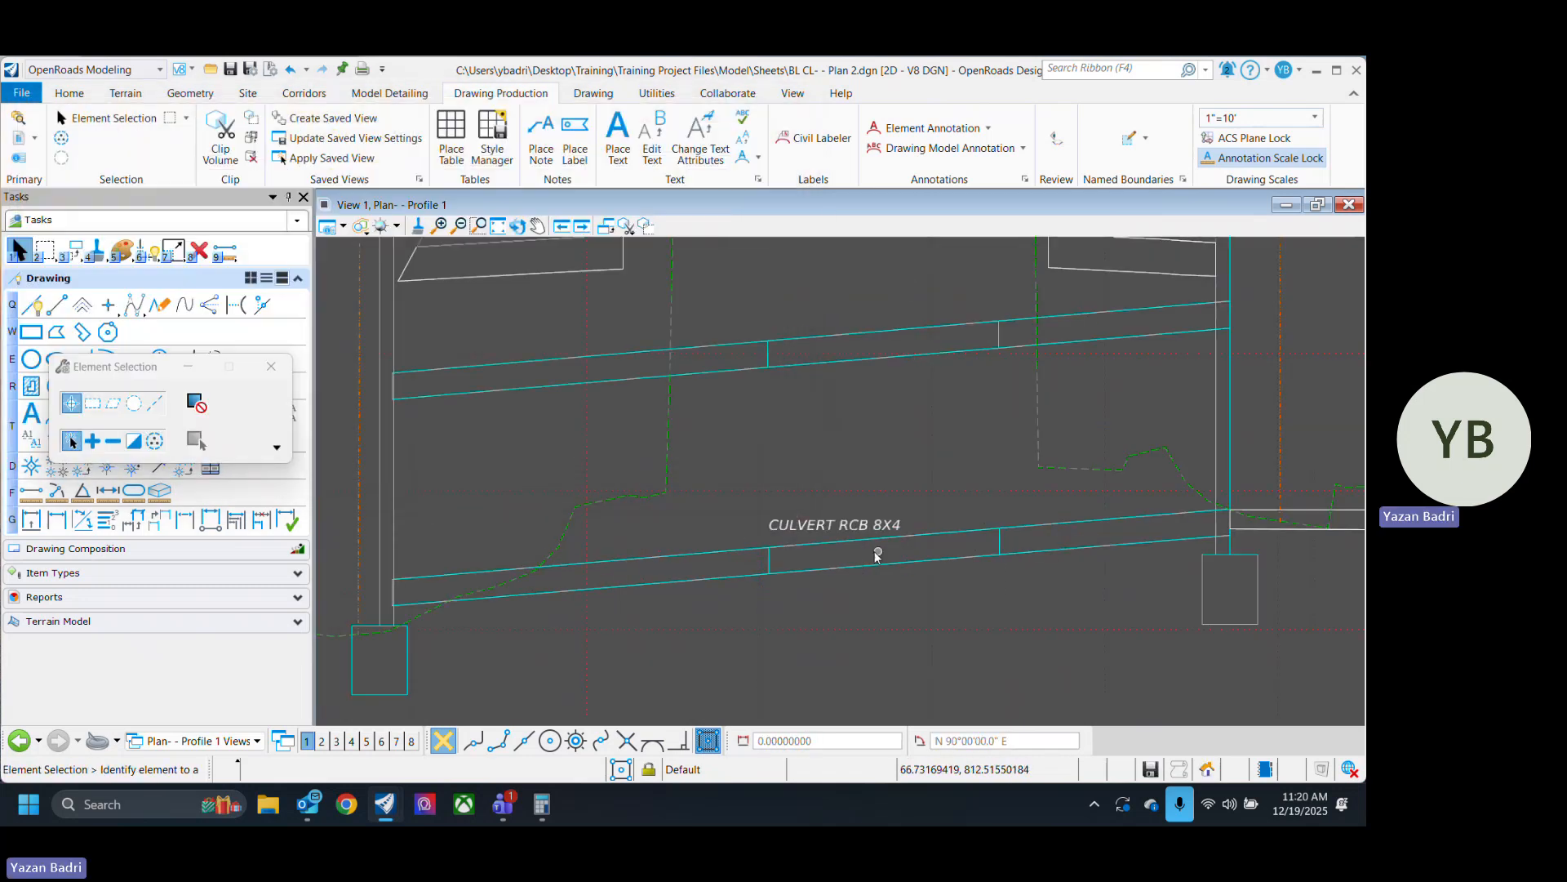
Rotate the CULVERT RCB 8X4 text by three points to follow the slab's slope, and move it closer to the slab line.
{"action": "left_click", "coordinate": [849, 524]}
{"action": "key", "text": "3"}
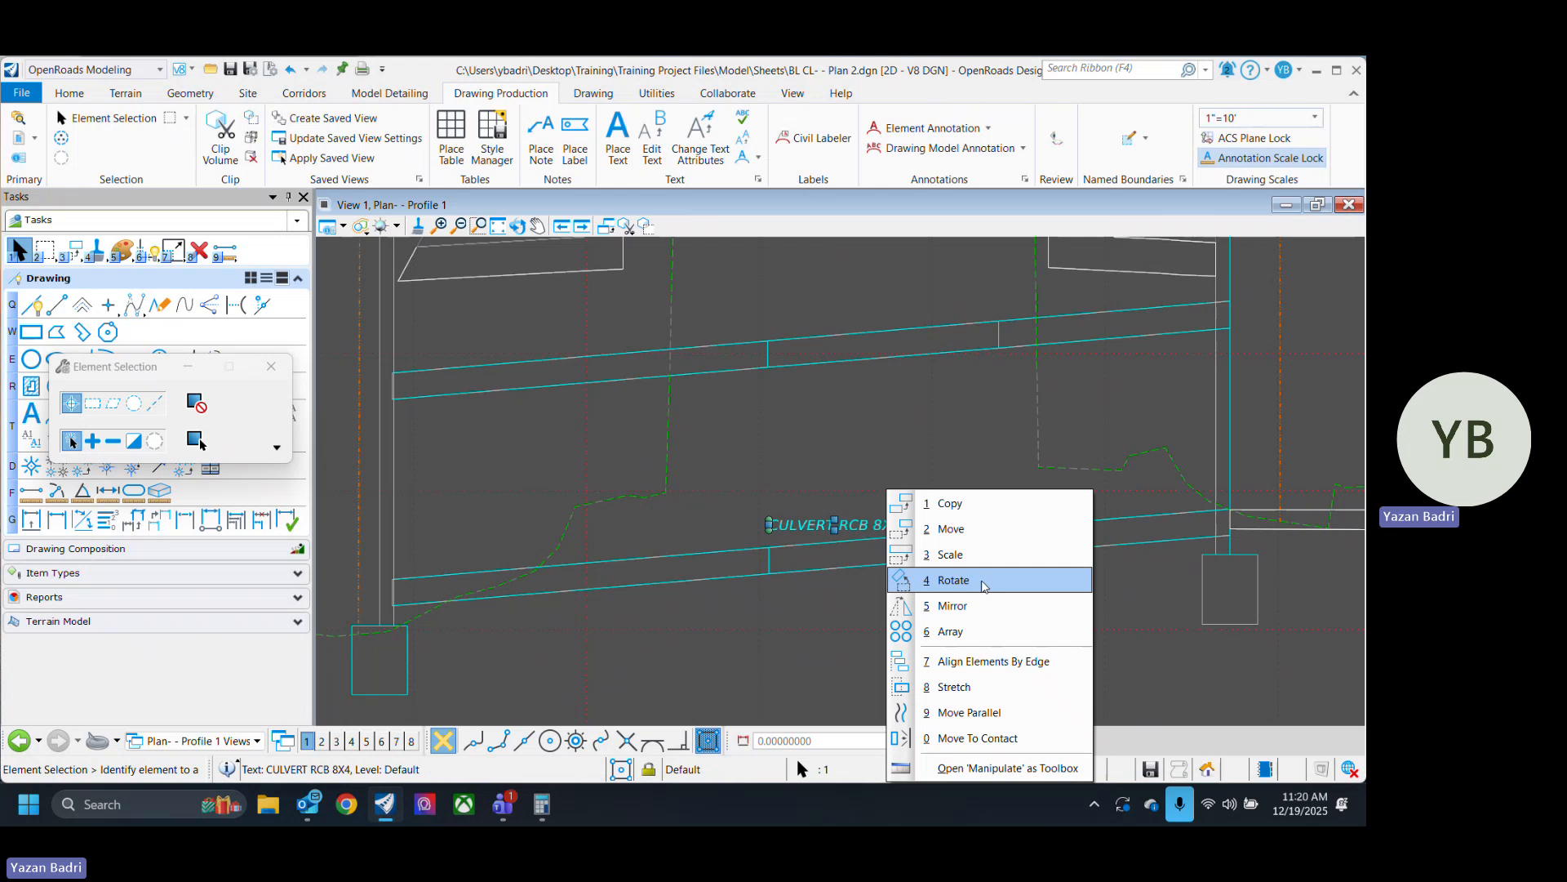
{"action": "left_click", "coordinate": [984, 581]}
{"action": "scroll", "coordinate": [770, 518], "scroll_direction": "up", "scroll_amount": 2}
{"action": "left_click", "coordinate": [187, 399]}
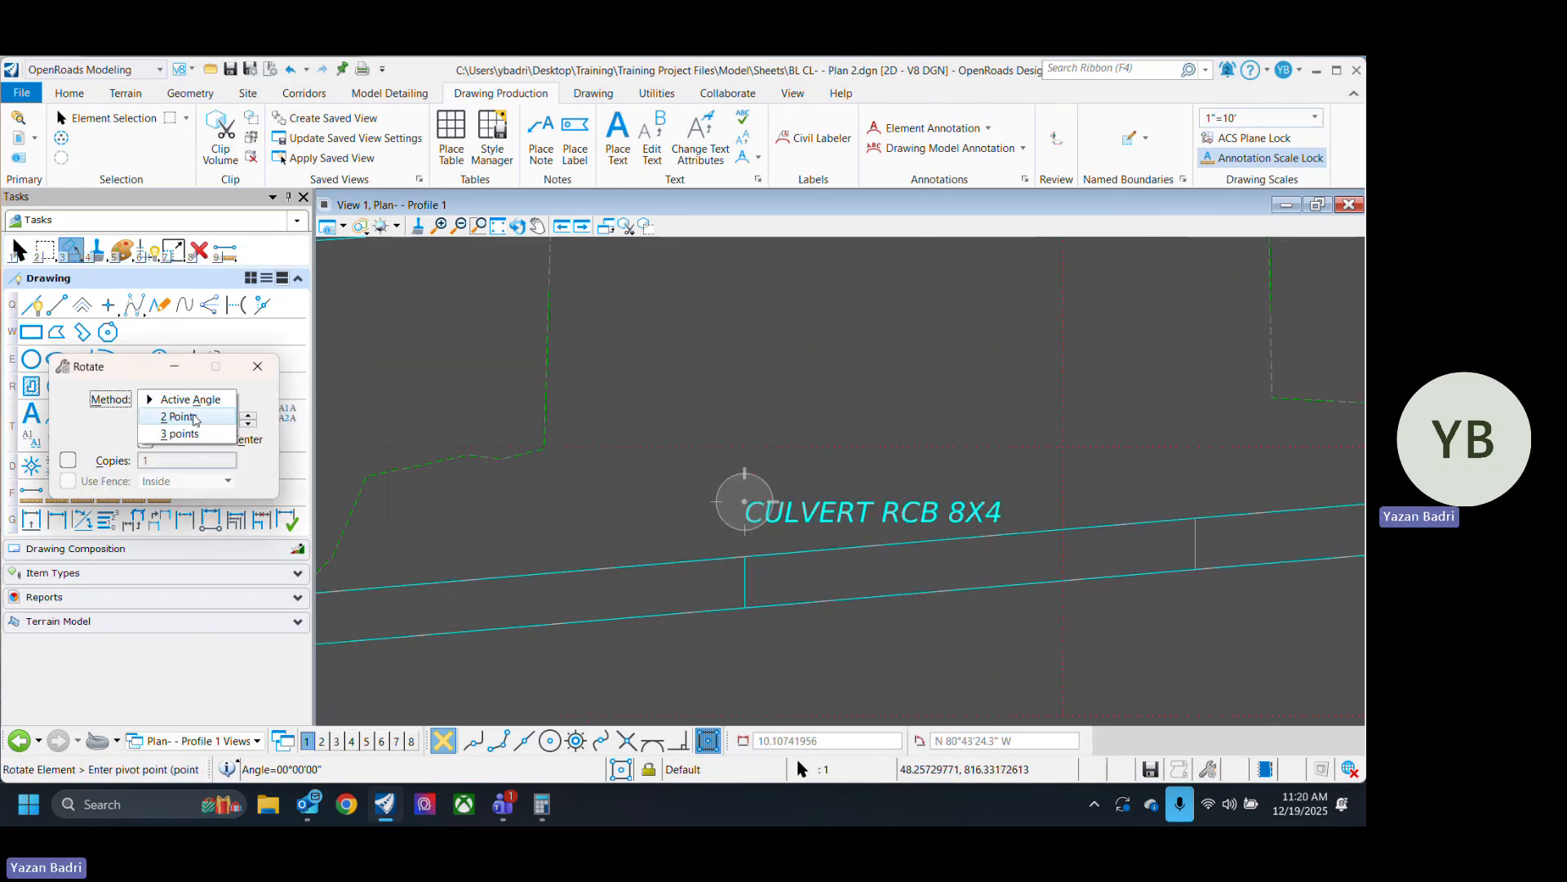
{"action": "left_click", "coordinate": [179, 434]}
{"action": "left_click", "coordinate": [745, 521]}
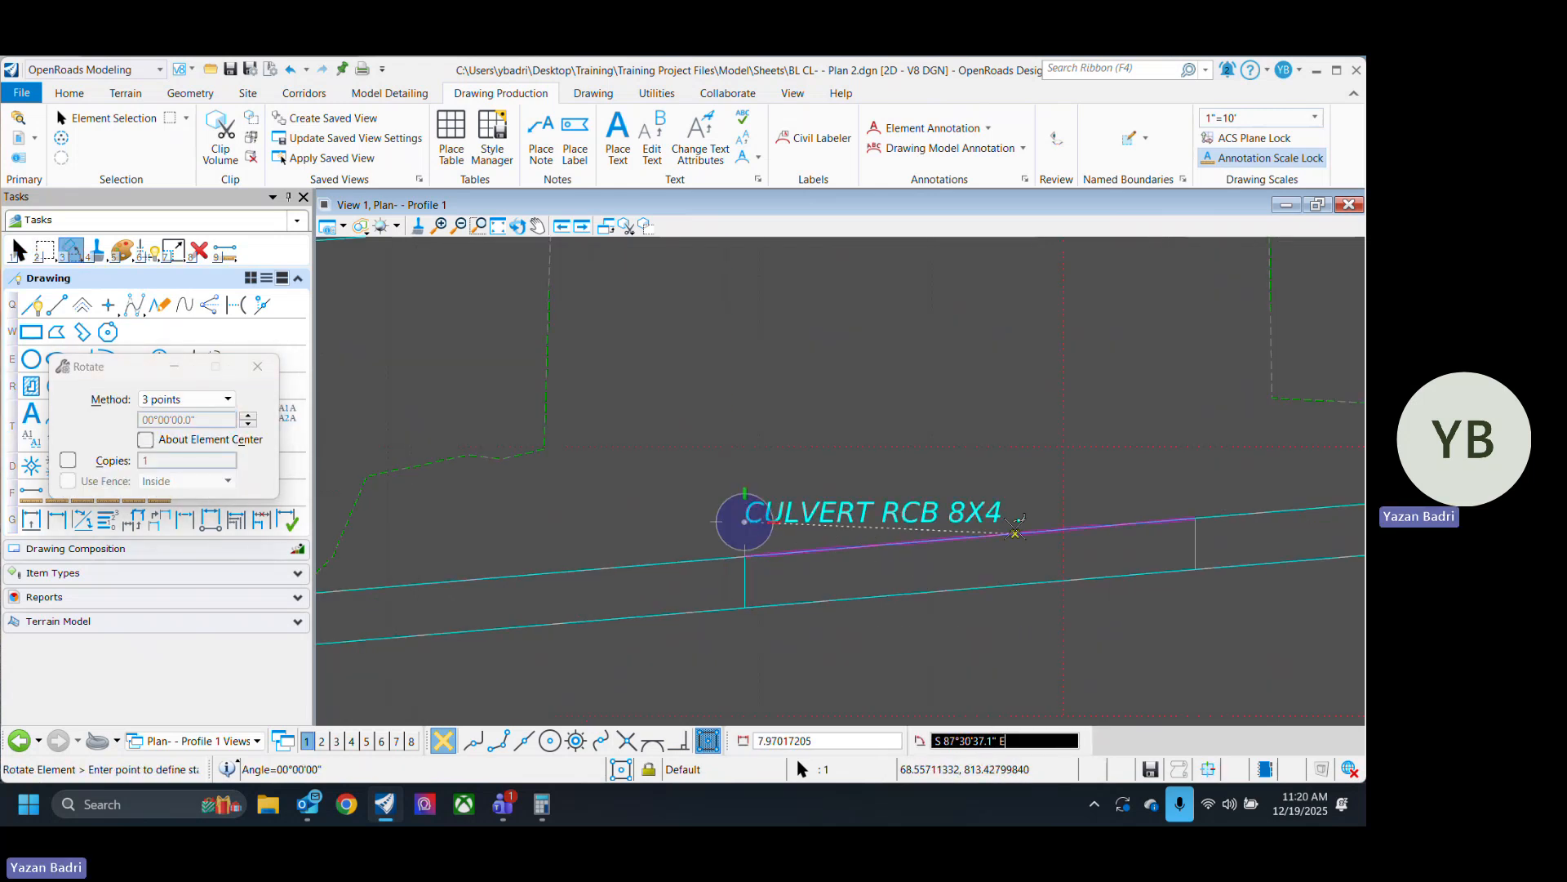
{"action": "left_click", "coordinate": [1015, 532]}
{"action": "left_click", "coordinate": [1040, 498]}
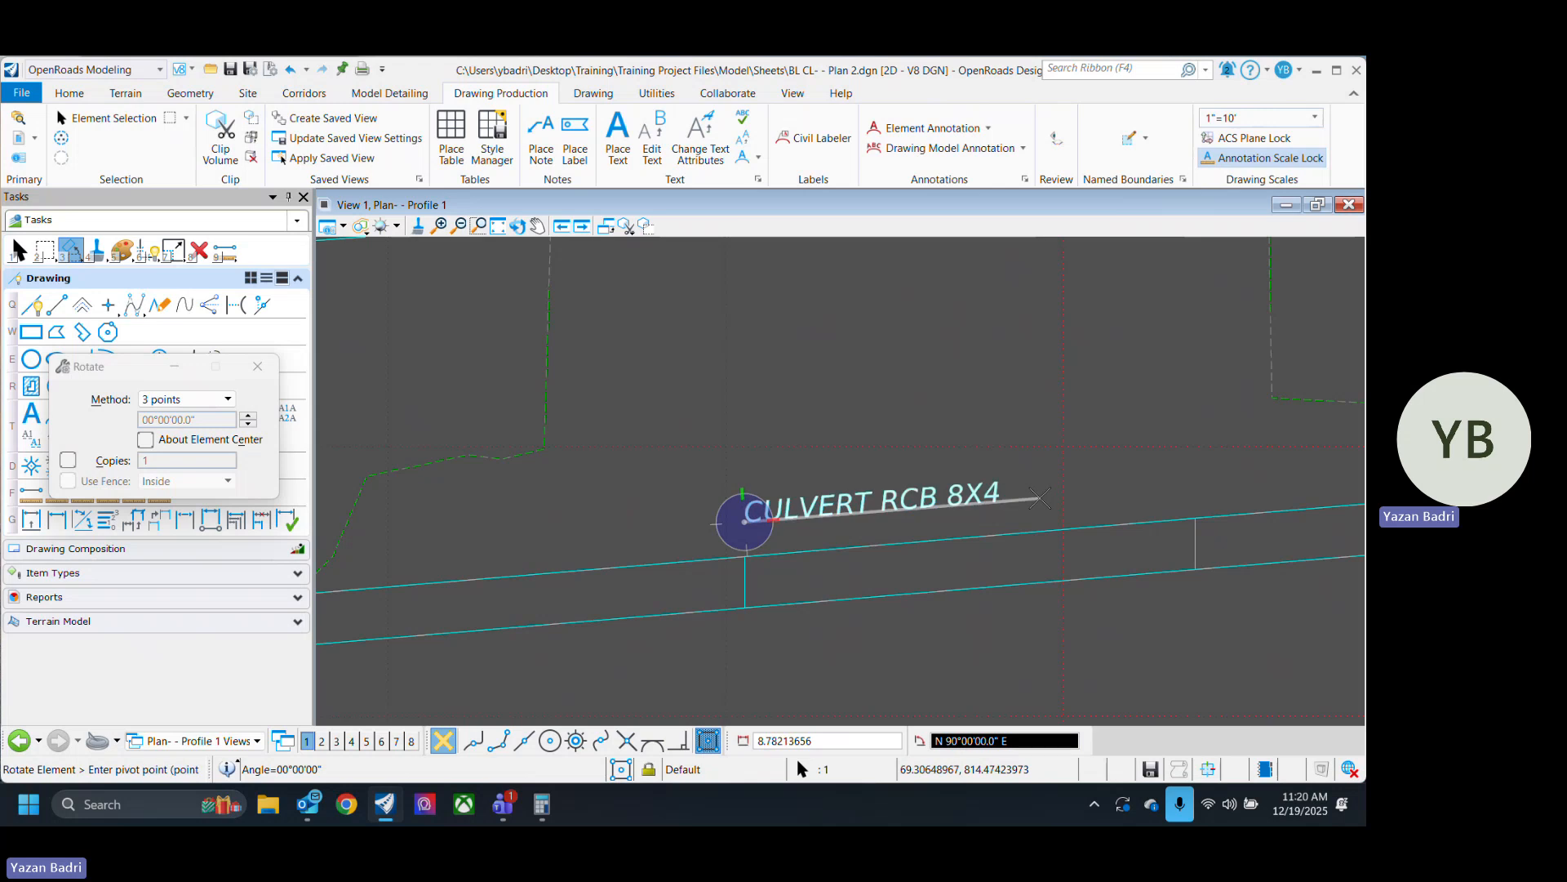
{"action": "key", "text": "Escape"}
{"action": "left_click", "coordinate": [942, 519]}
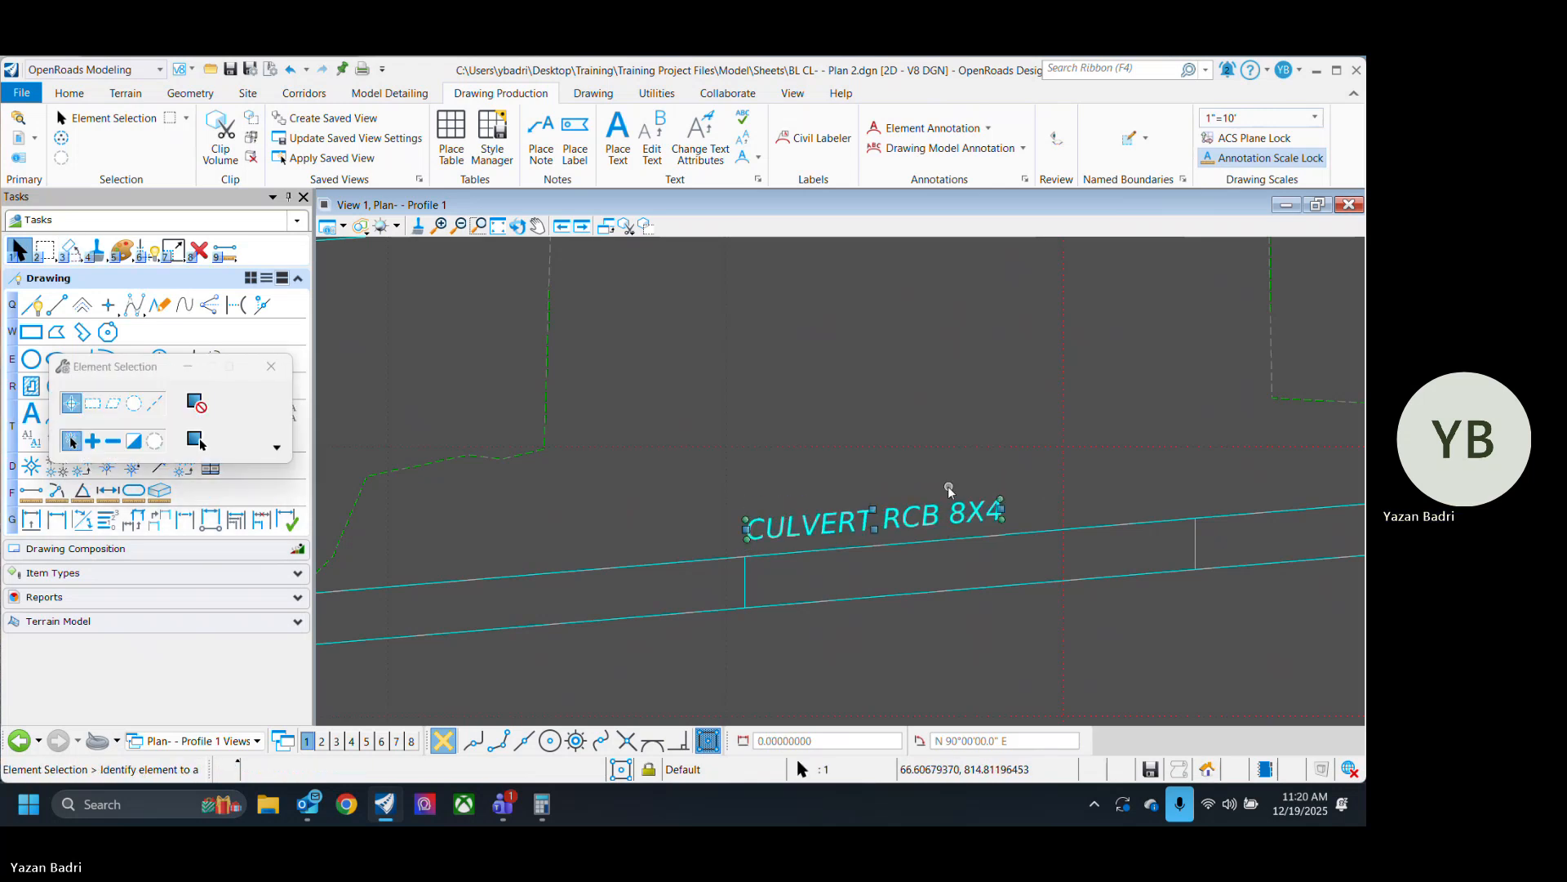
Switch from the profile to the BL CL- Plan 2 drawing model.
{"action": "scroll", "coordinate": [743, 503], "scroll_direction": "down", "scroll_amount": 5}
{"action": "scroll", "coordinate": [789, 513], "scroll_direction": "down", "scroll_amount": 3}
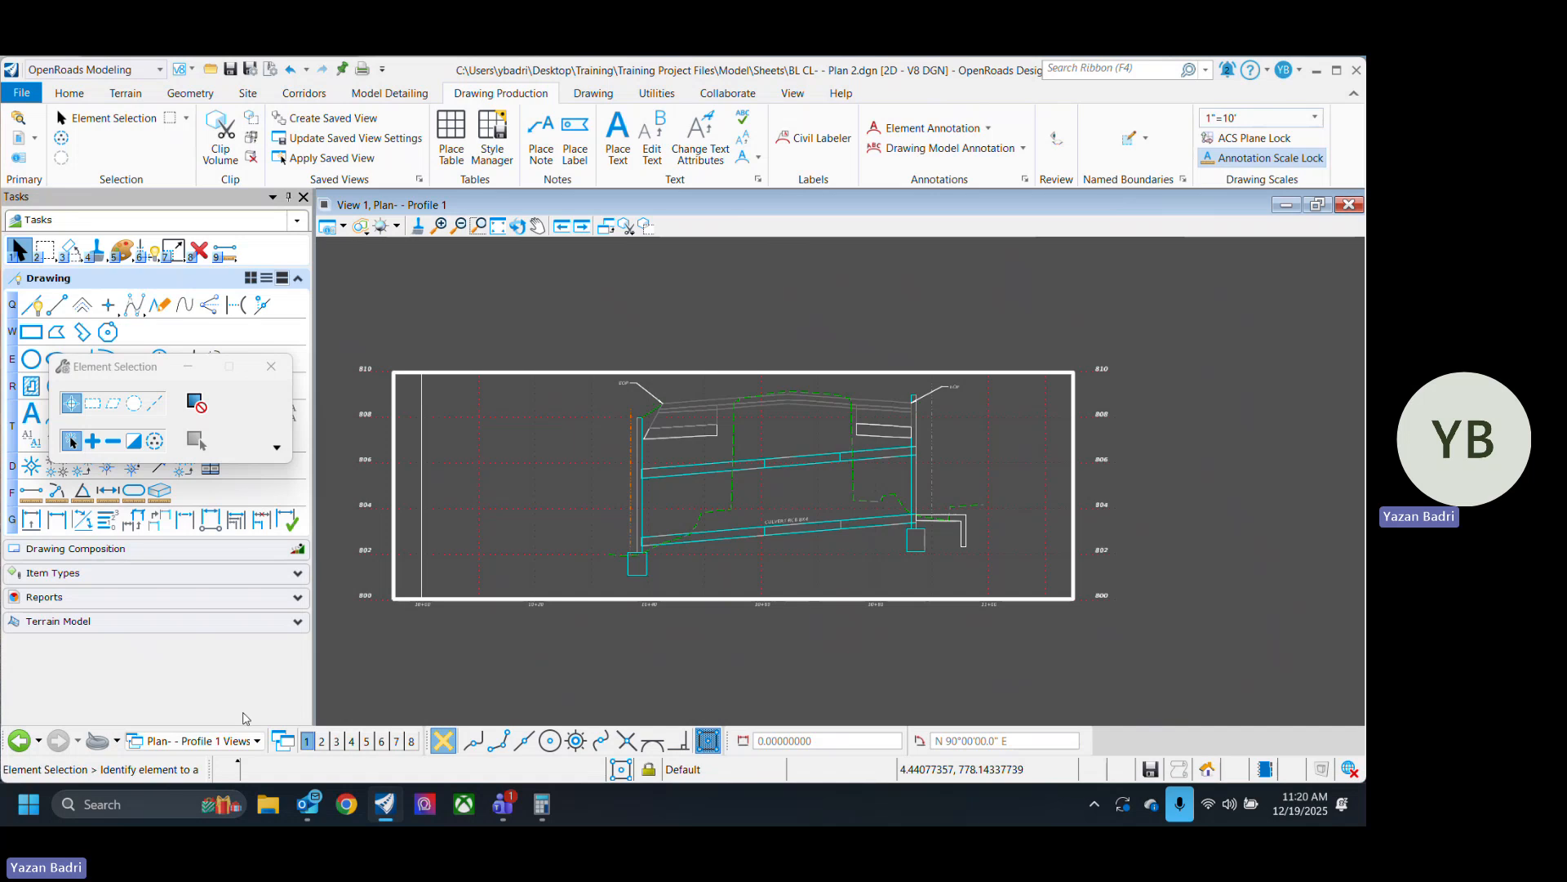
{"action": "left_click", "coordinate": [245, 740]}
{"action": "left_click", "coordinate": [214, 668]}
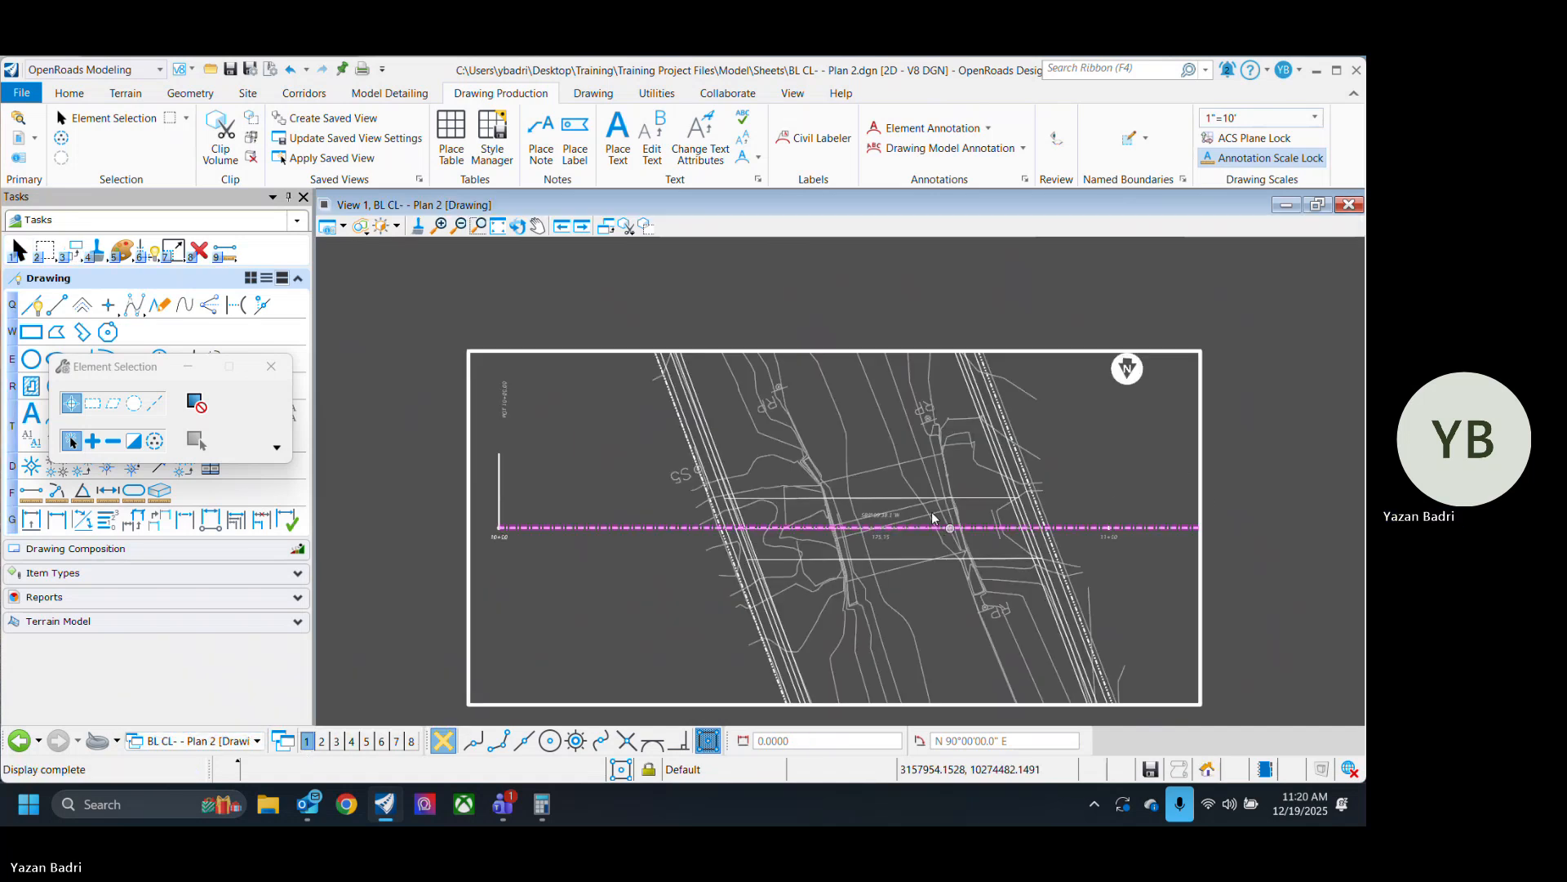
Examine the plan drawing's culvert conduits, roadway edge lines, terrain linework and boundary around the BL CL- baseline.
{"action": "scroll", "coordinate": [644, 480], "scroll_direction": "down", "scroll_amount": 4}
{"action": "scroll", "coordinate": [653, 495], "scroll_direction": "up", "scroll_amount": 3}
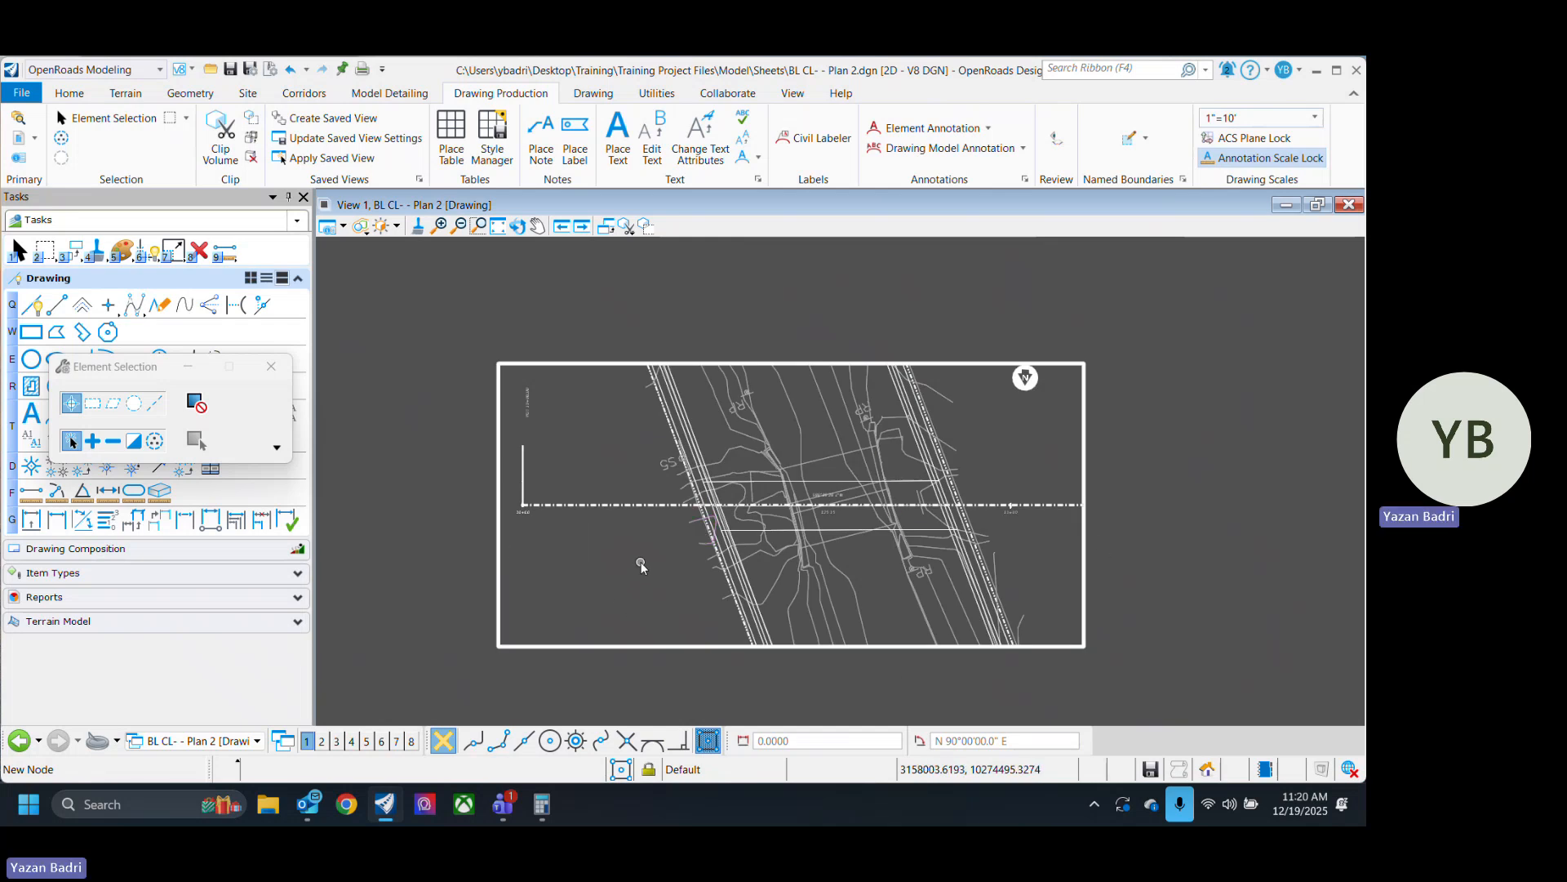
{"action": "scroll", "coordinate": [691, 570], "scroll_direction": "up", "scroll_amount": 3}
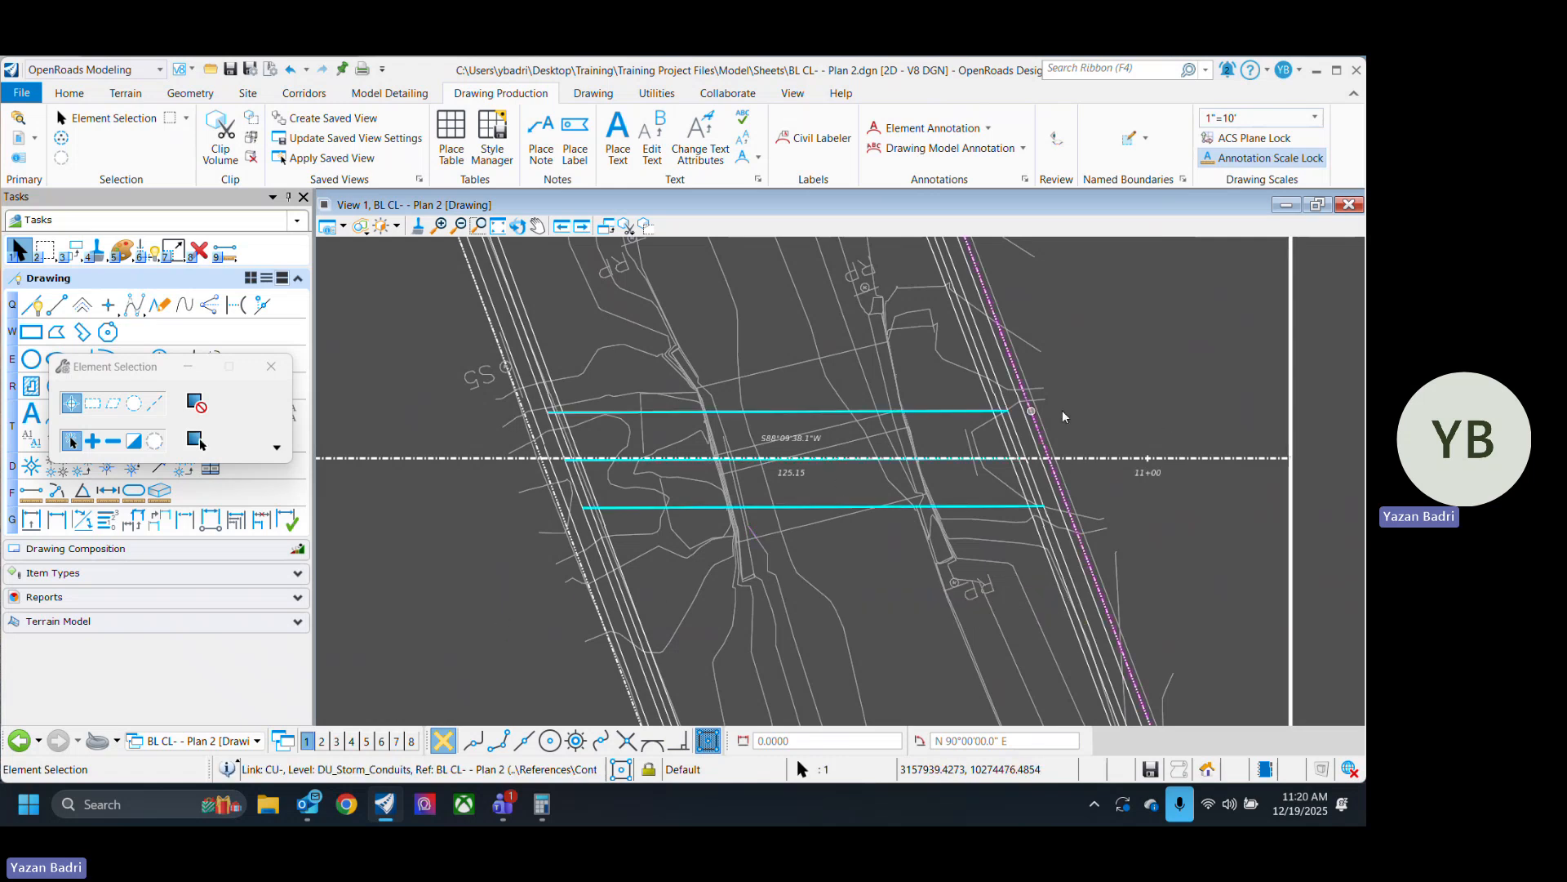
{"action": "scroll", "coordinate": [989, 396], "scroll_direction": "up", "scroll_amount": 4}
{"action": "scroll", "coordinate": [1070, 462], "scroll_direction": "down", "scroll_amount": 6}
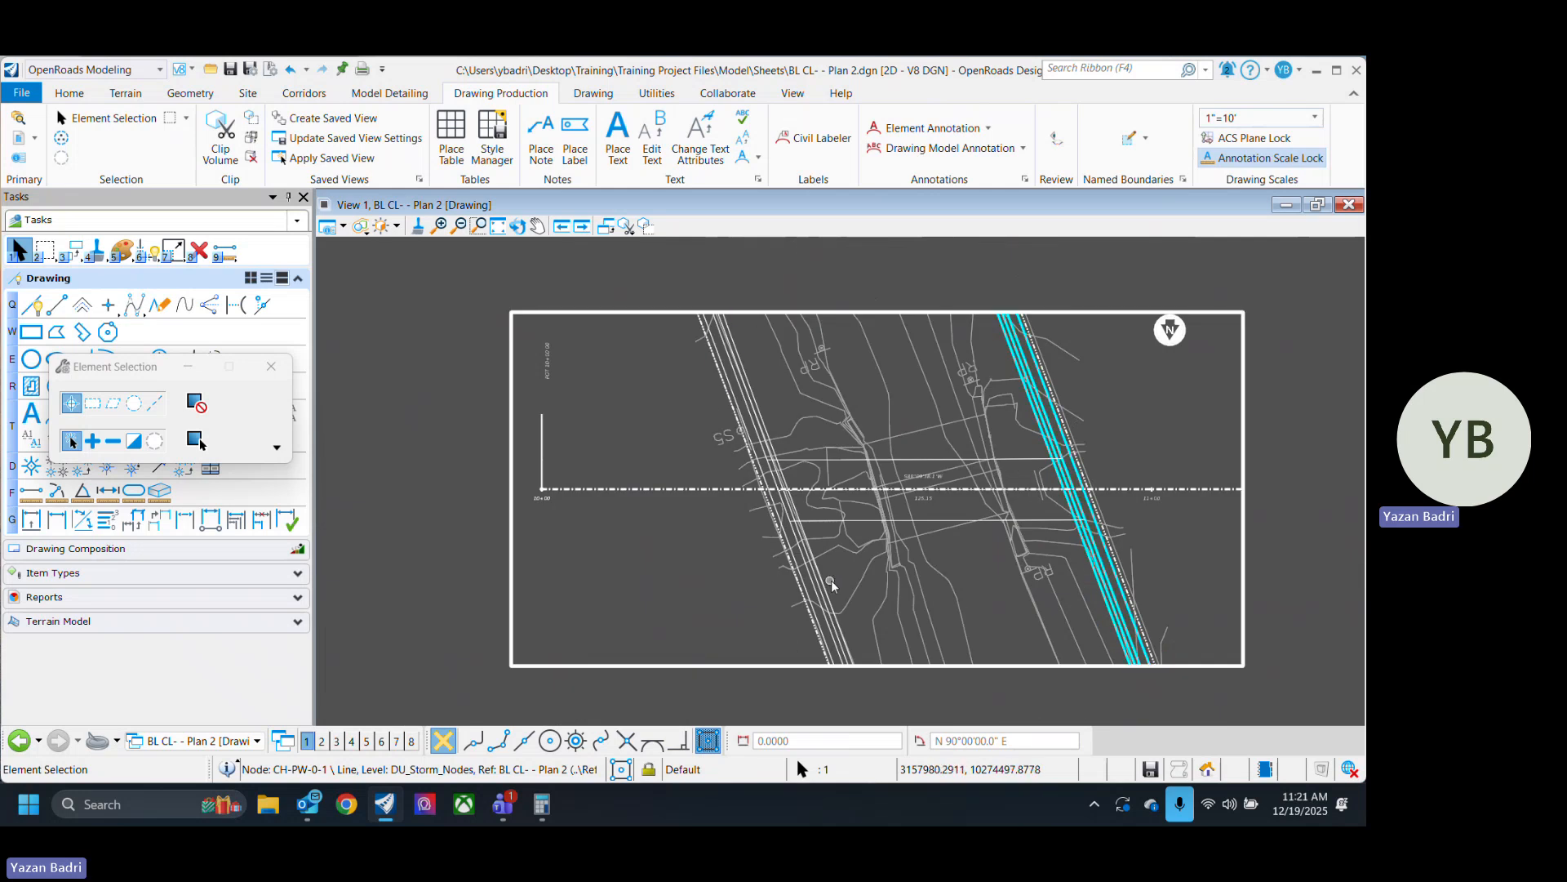
{"action": "left_click", "coordinate": [1186, 667]}
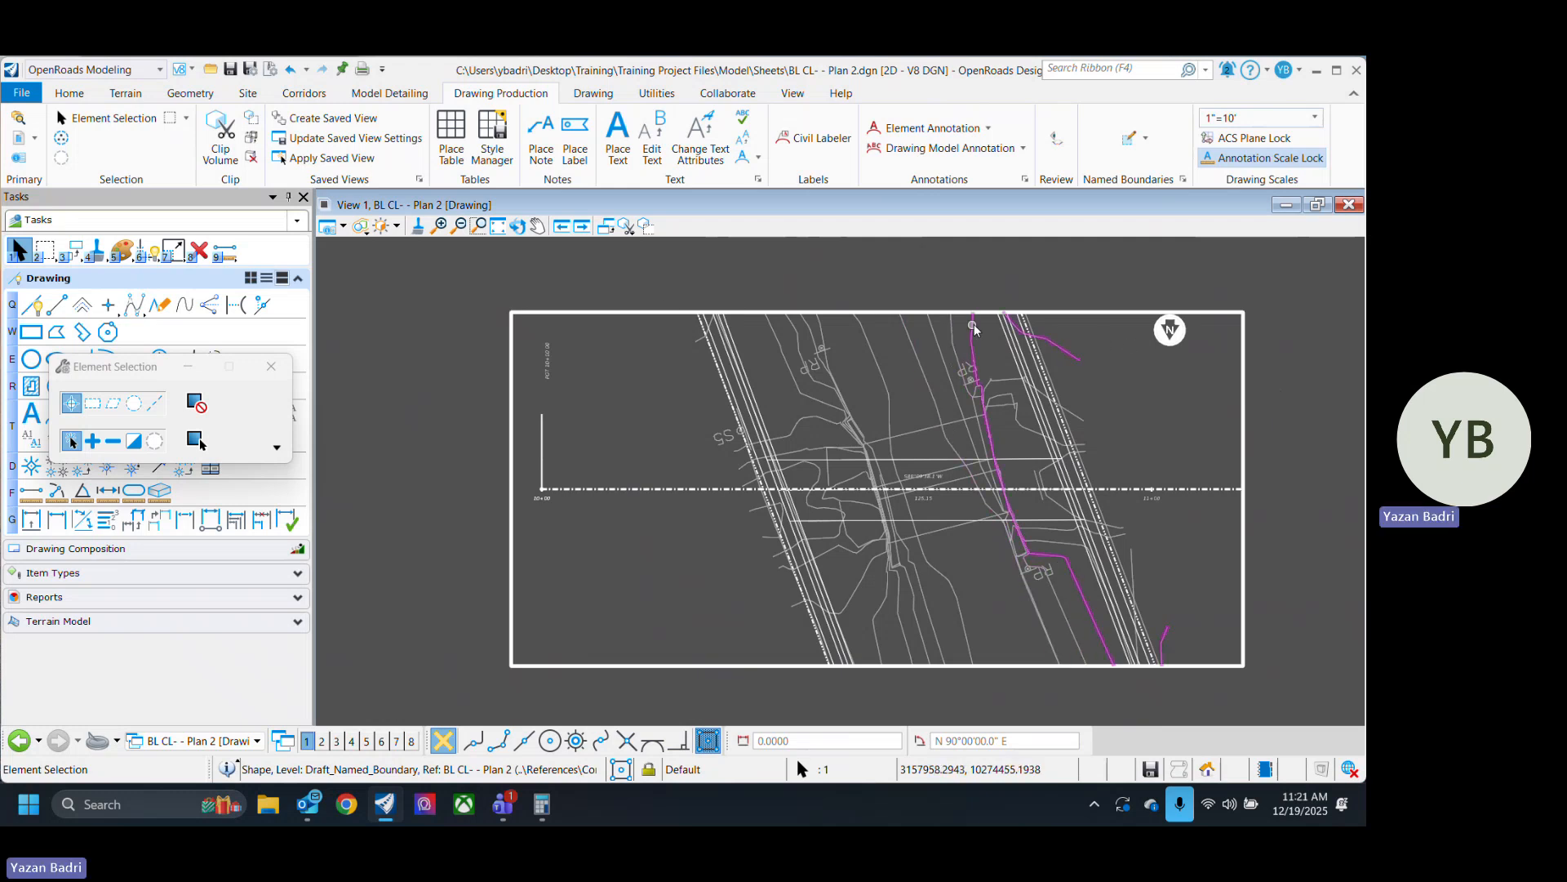
{"action": "left_click", "coordinate": [1009, 272]}
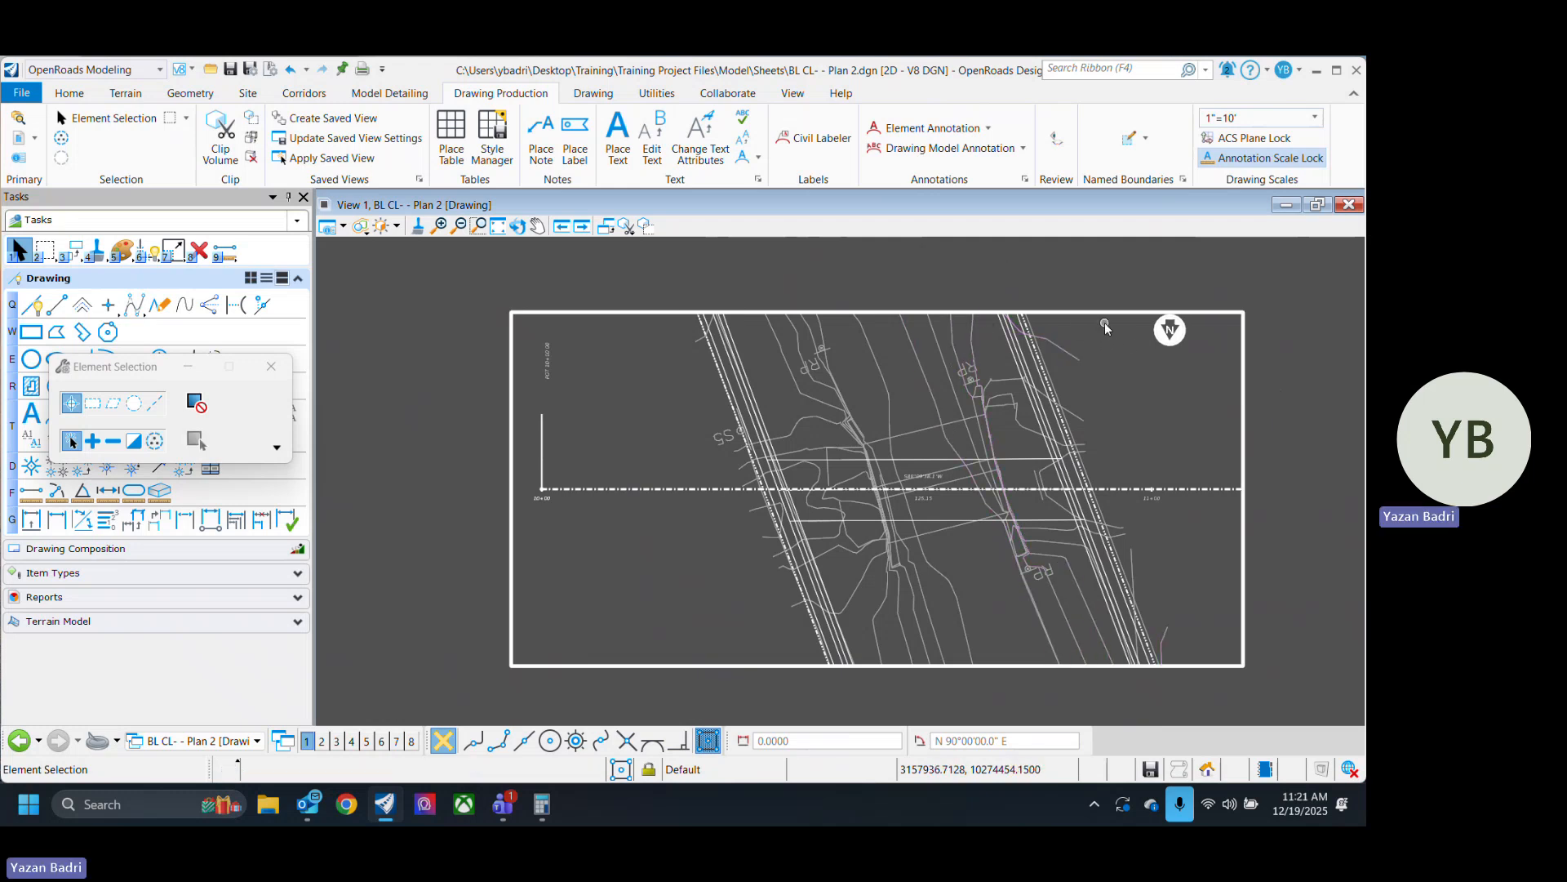
{"action": "left_click", "coordinate": [1092, 312]}
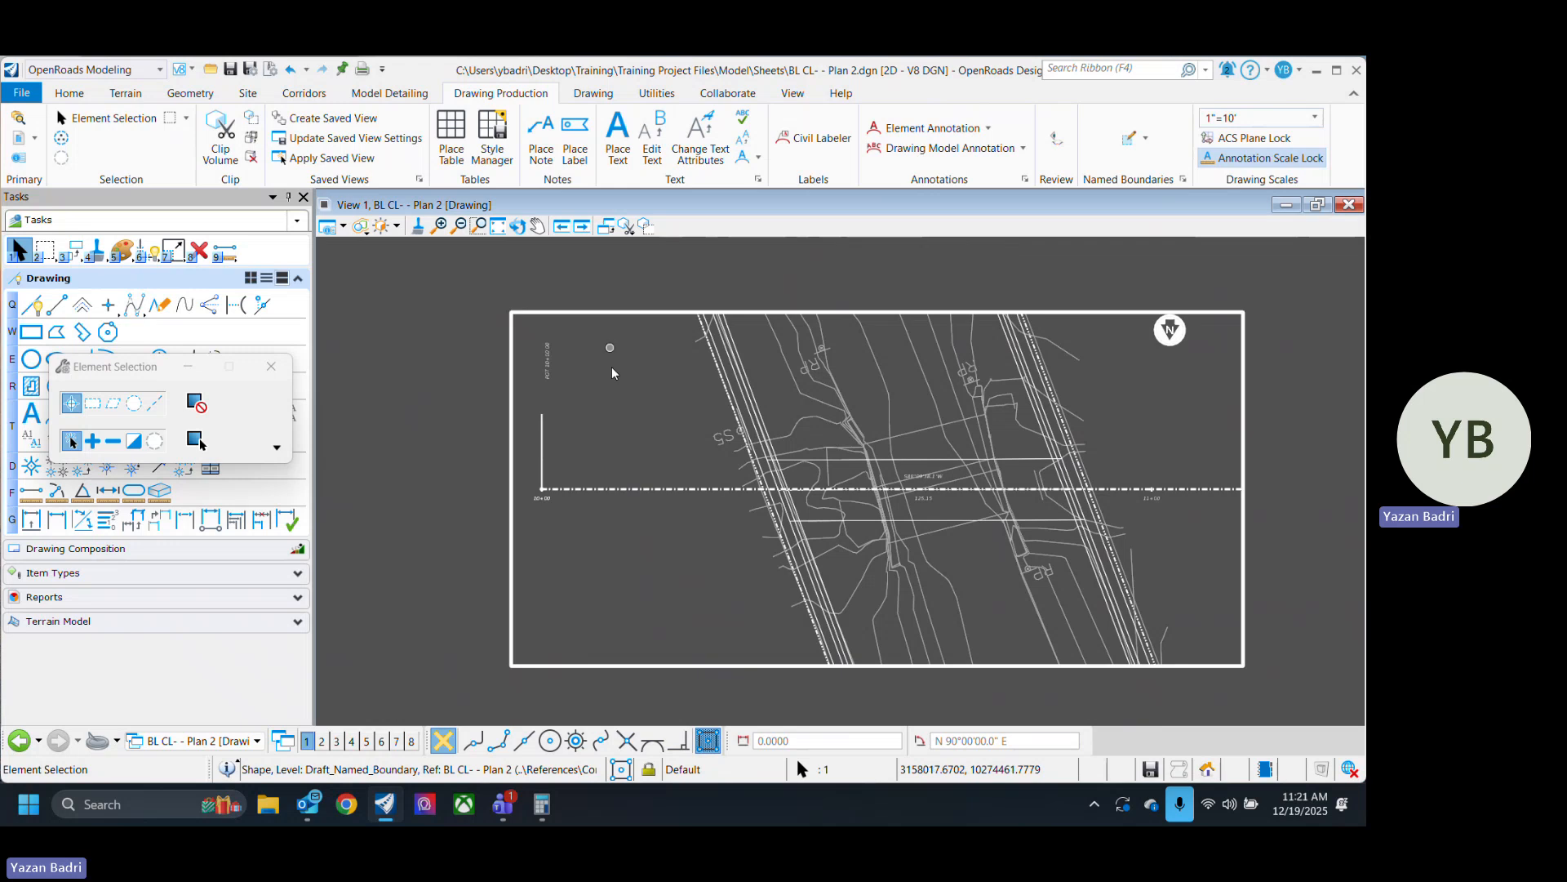
{"action": "middle_click_drag", "start_coordinate": [1020, 611], "coordinate": [802, 578]}
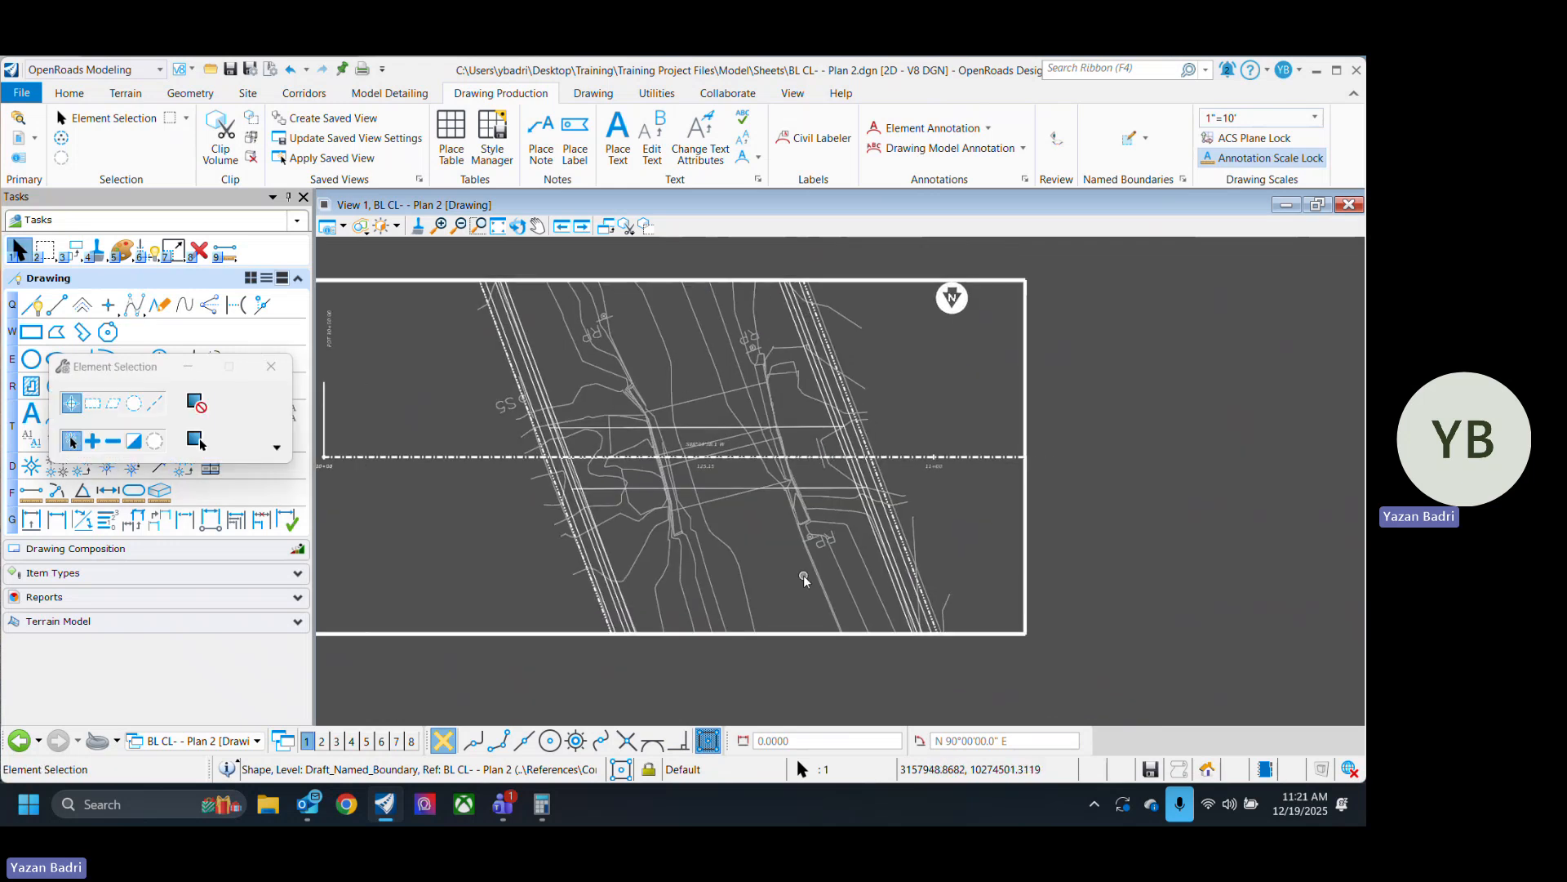
{"action": "middle_click_drag", "start_coordinate": [861, 399], "coordinate": [911, 400]}
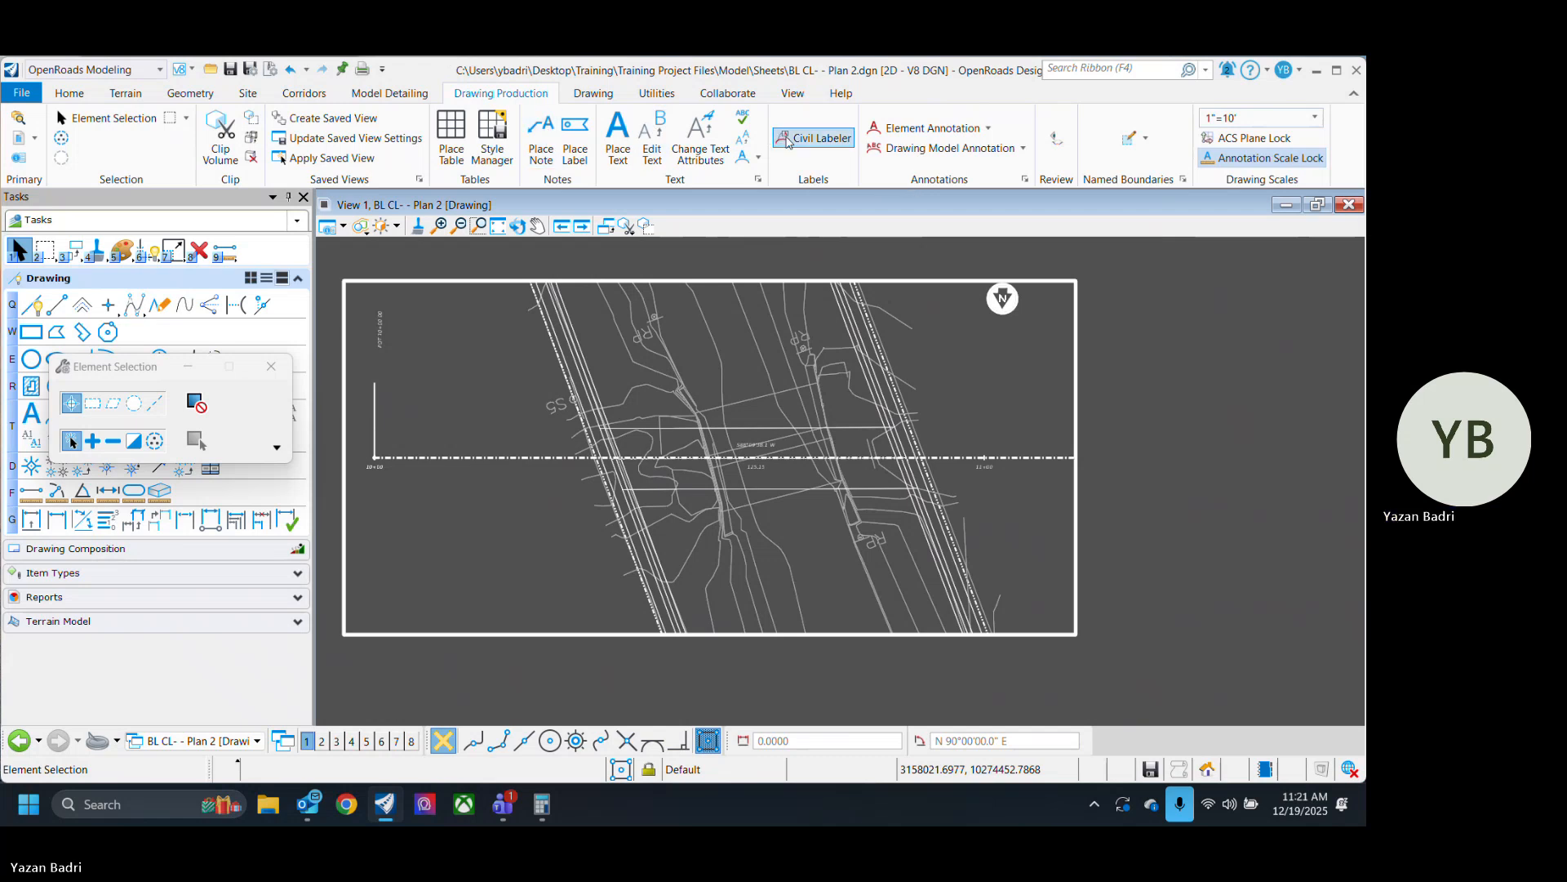
Start placing Station-Offset labels from the Civil Labeler's Plan - Points group, with BL CL- as the baseline.
{"action": "left_click", "coordinate": [812, 139]}
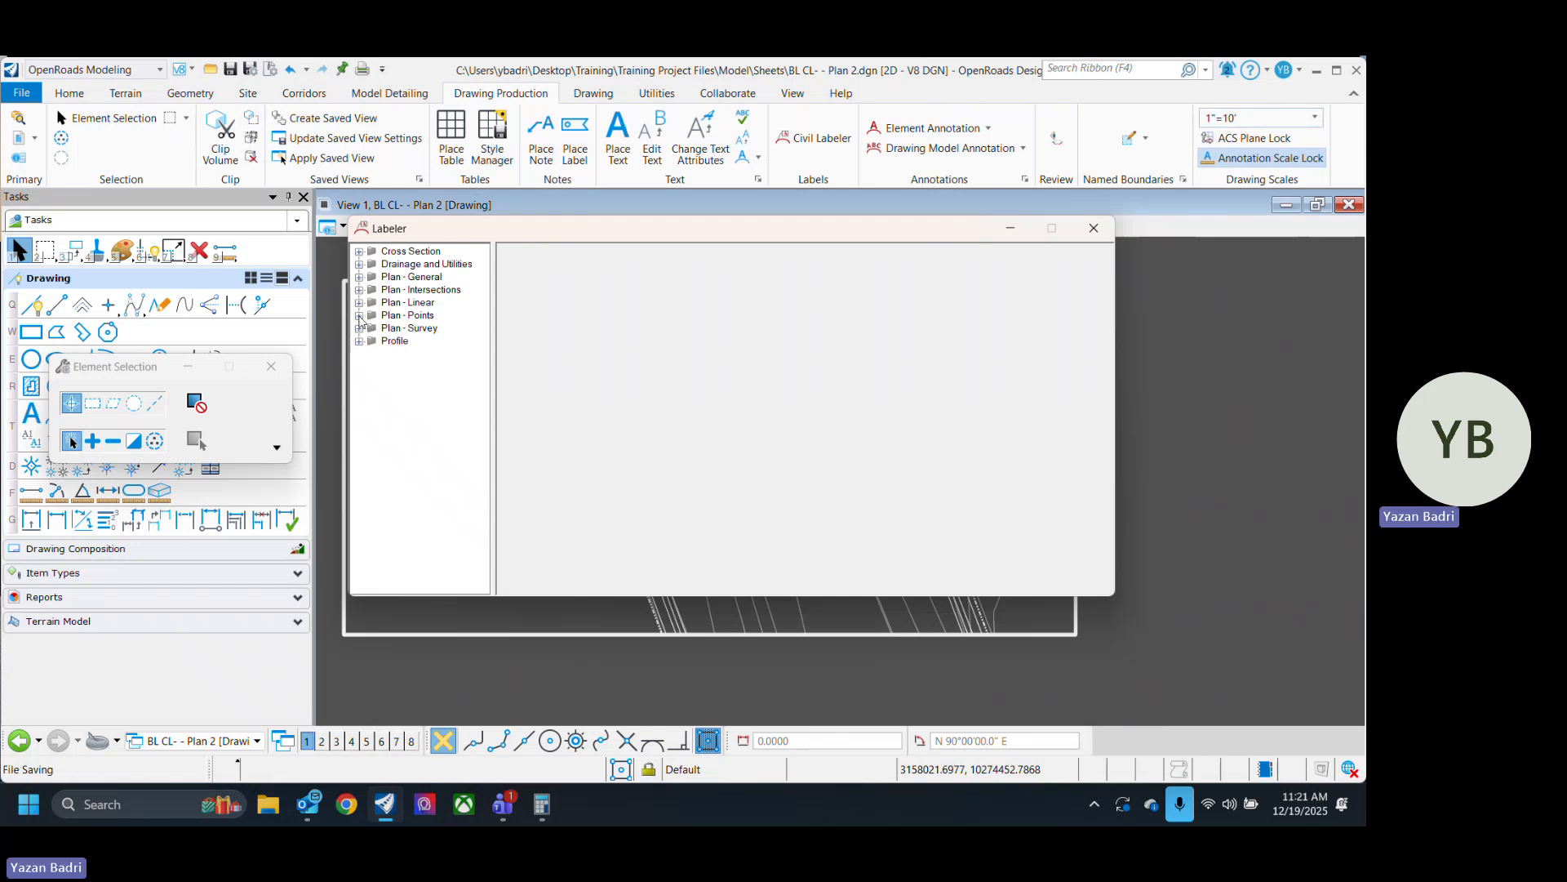
{"action": "left_click", "coordinate": [359, 315]}
{"action": "left_click", "coordinate": [432, 406]}
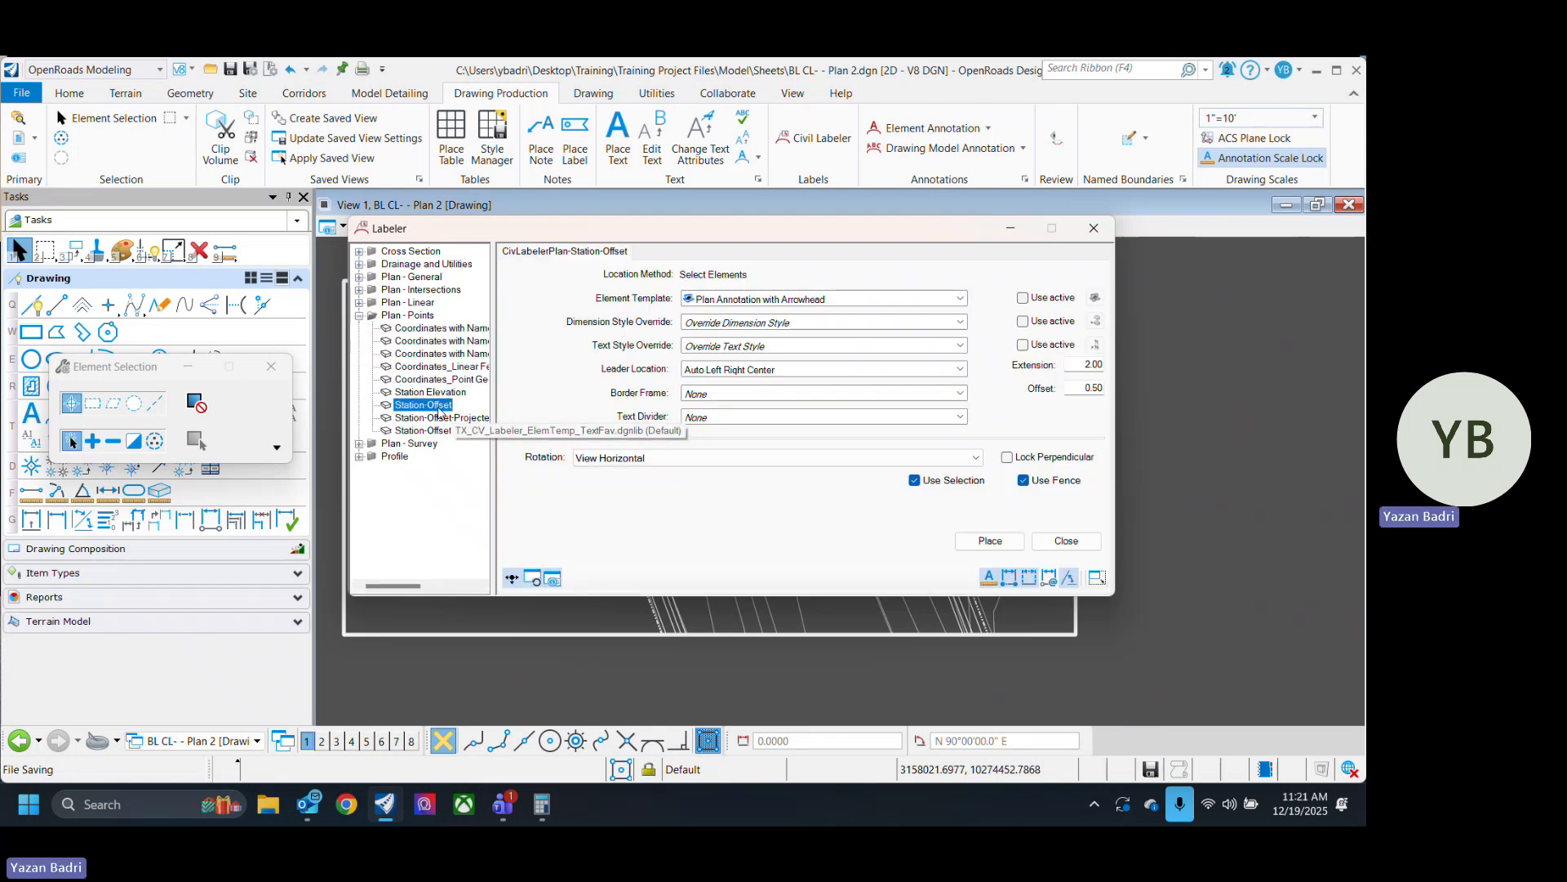
{"action": "left_click", "coordinate": [988, 541]}
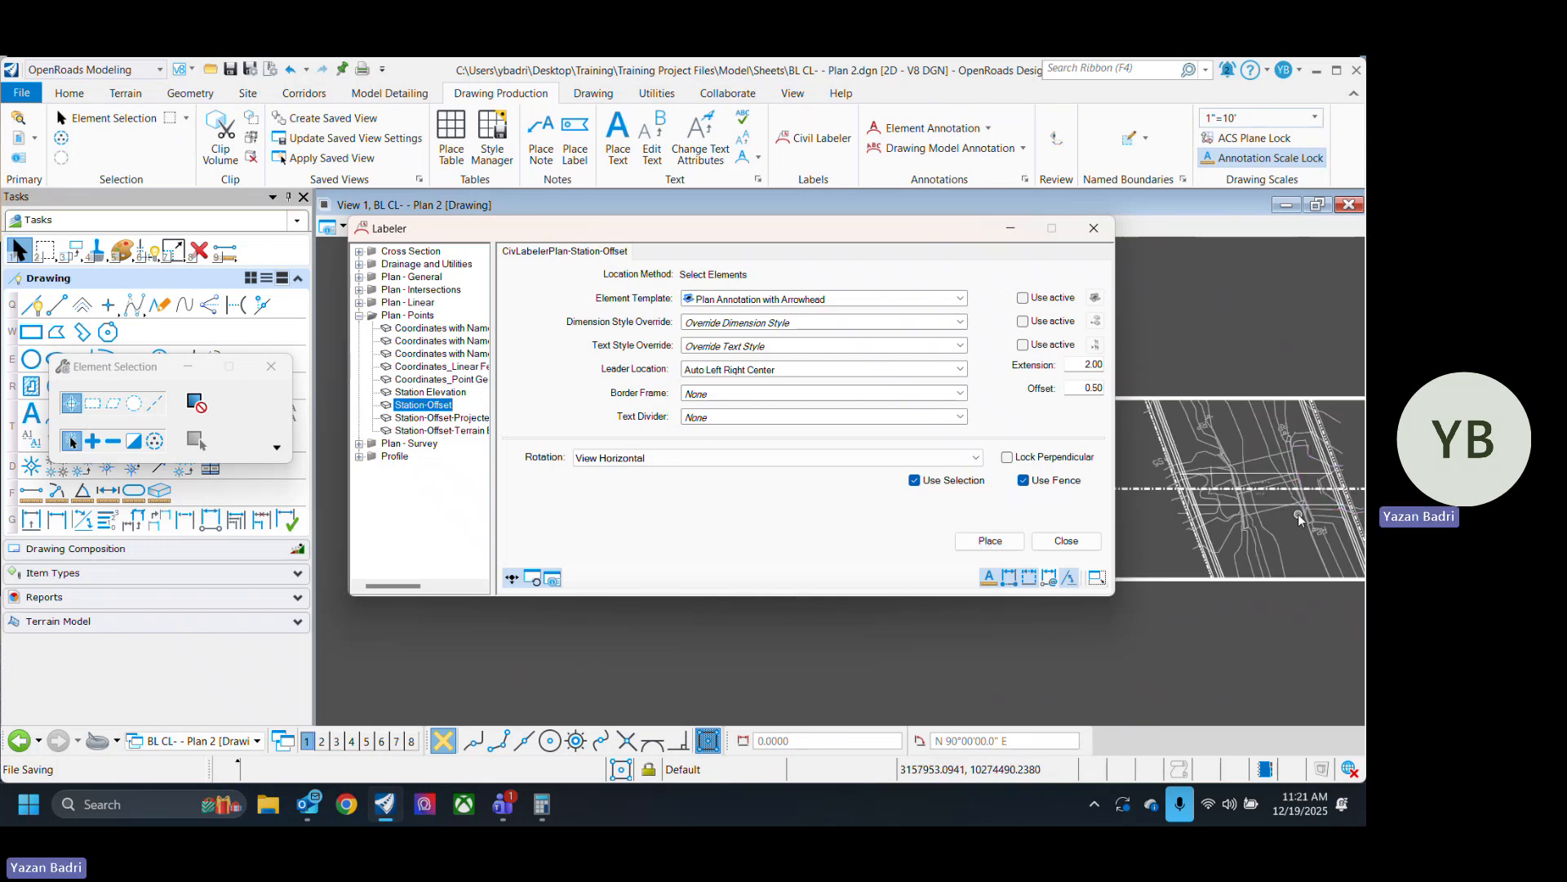
{"action": "left_click_drag", "start_coordinate": [848, 236], "coordinate": [491, 319]}
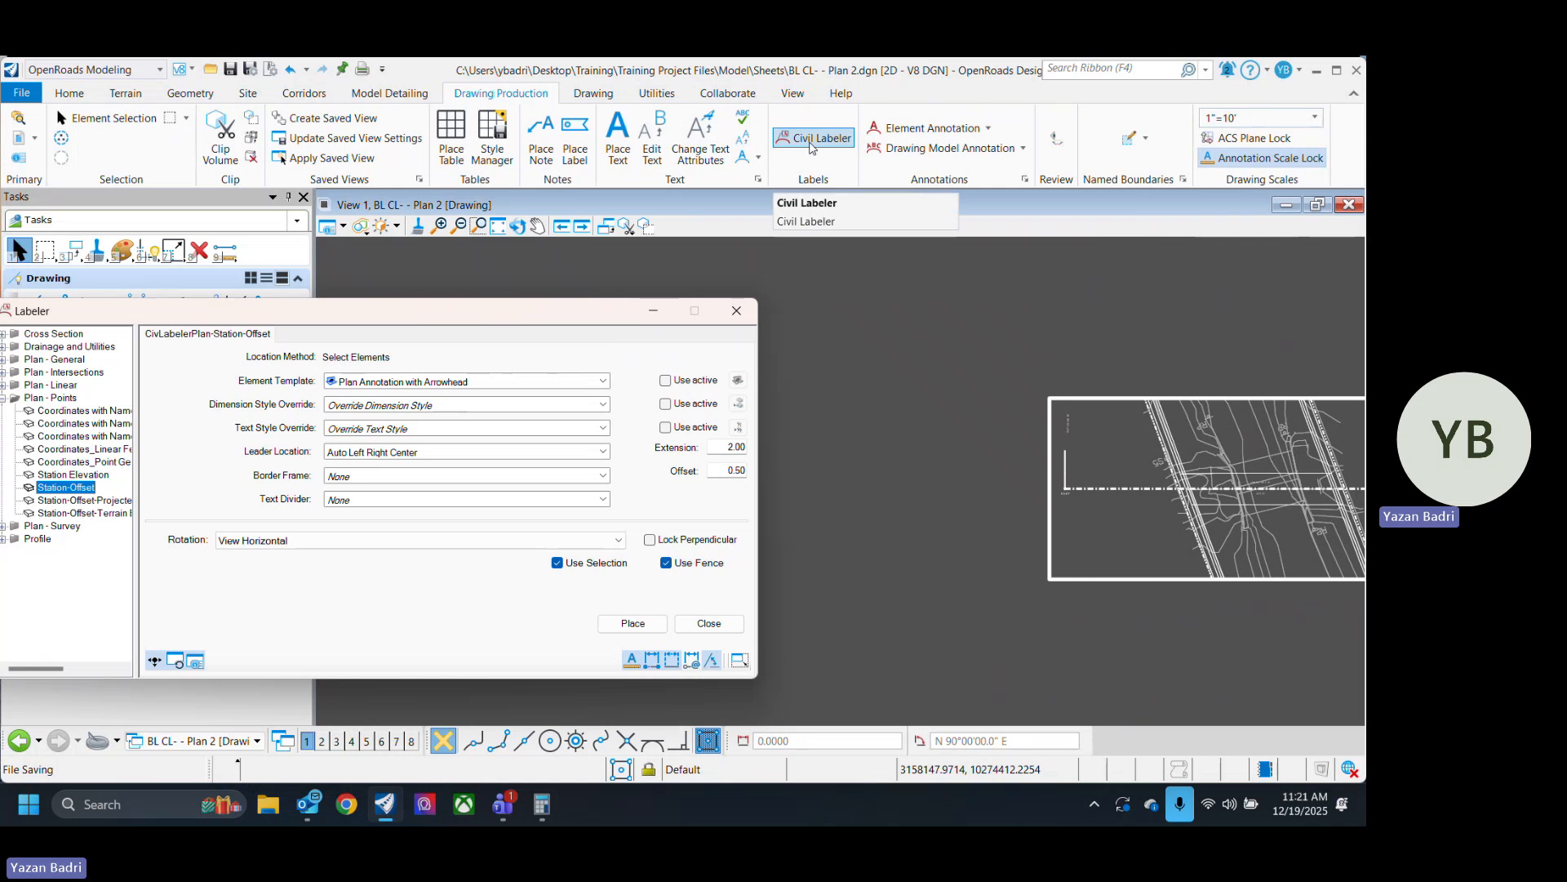
{"action": "left_click_drag", "start_coordinate": [393, 319], "coordinate": [491, 311]}
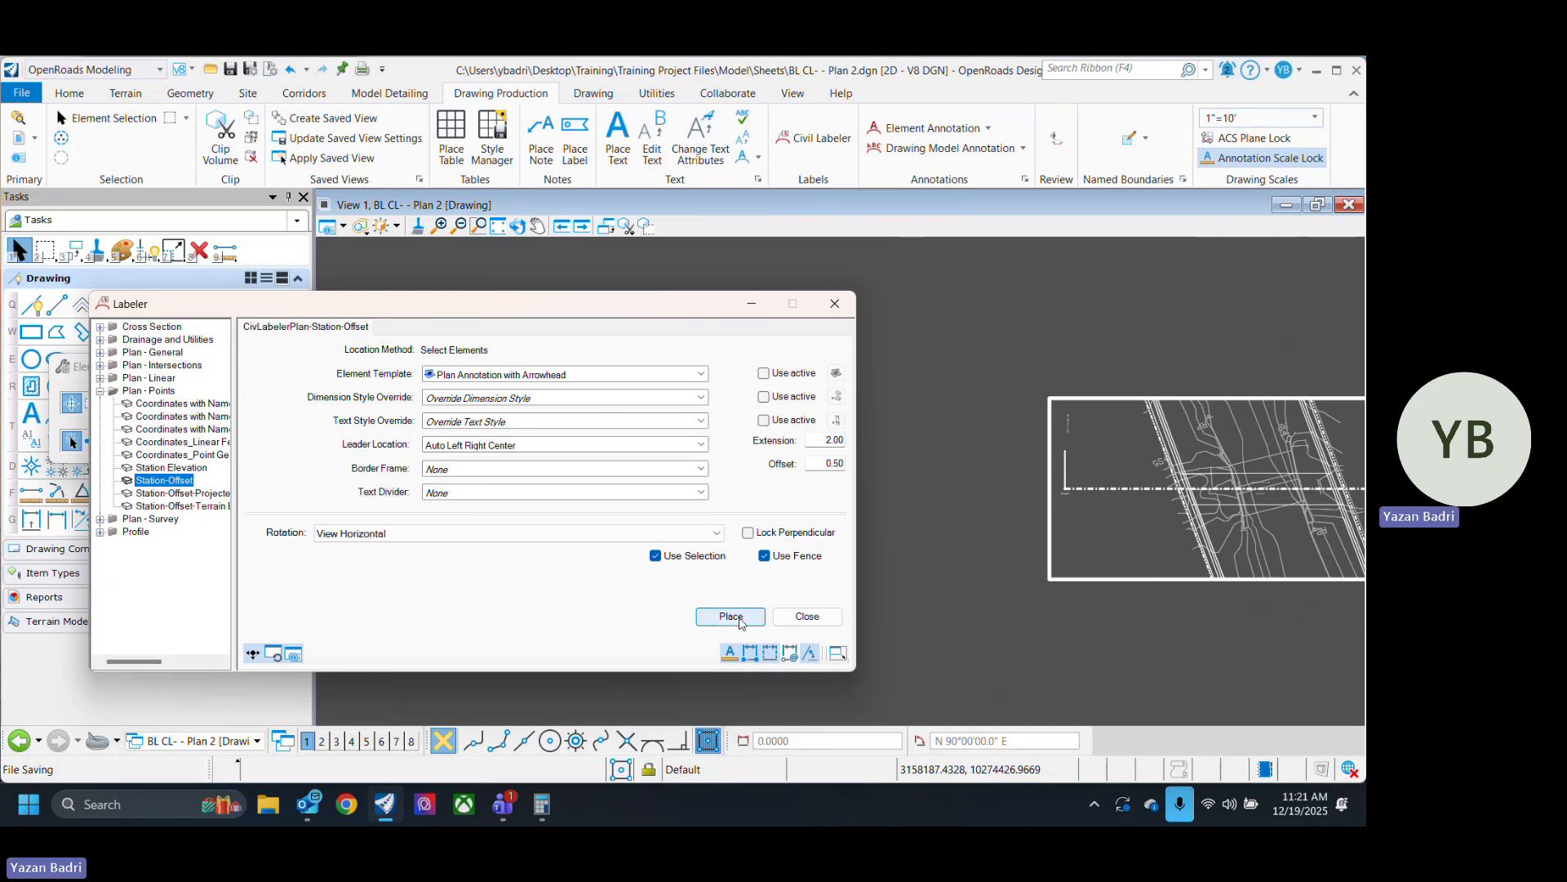
{"action": "left_click", "coordinate": [730, 616]}
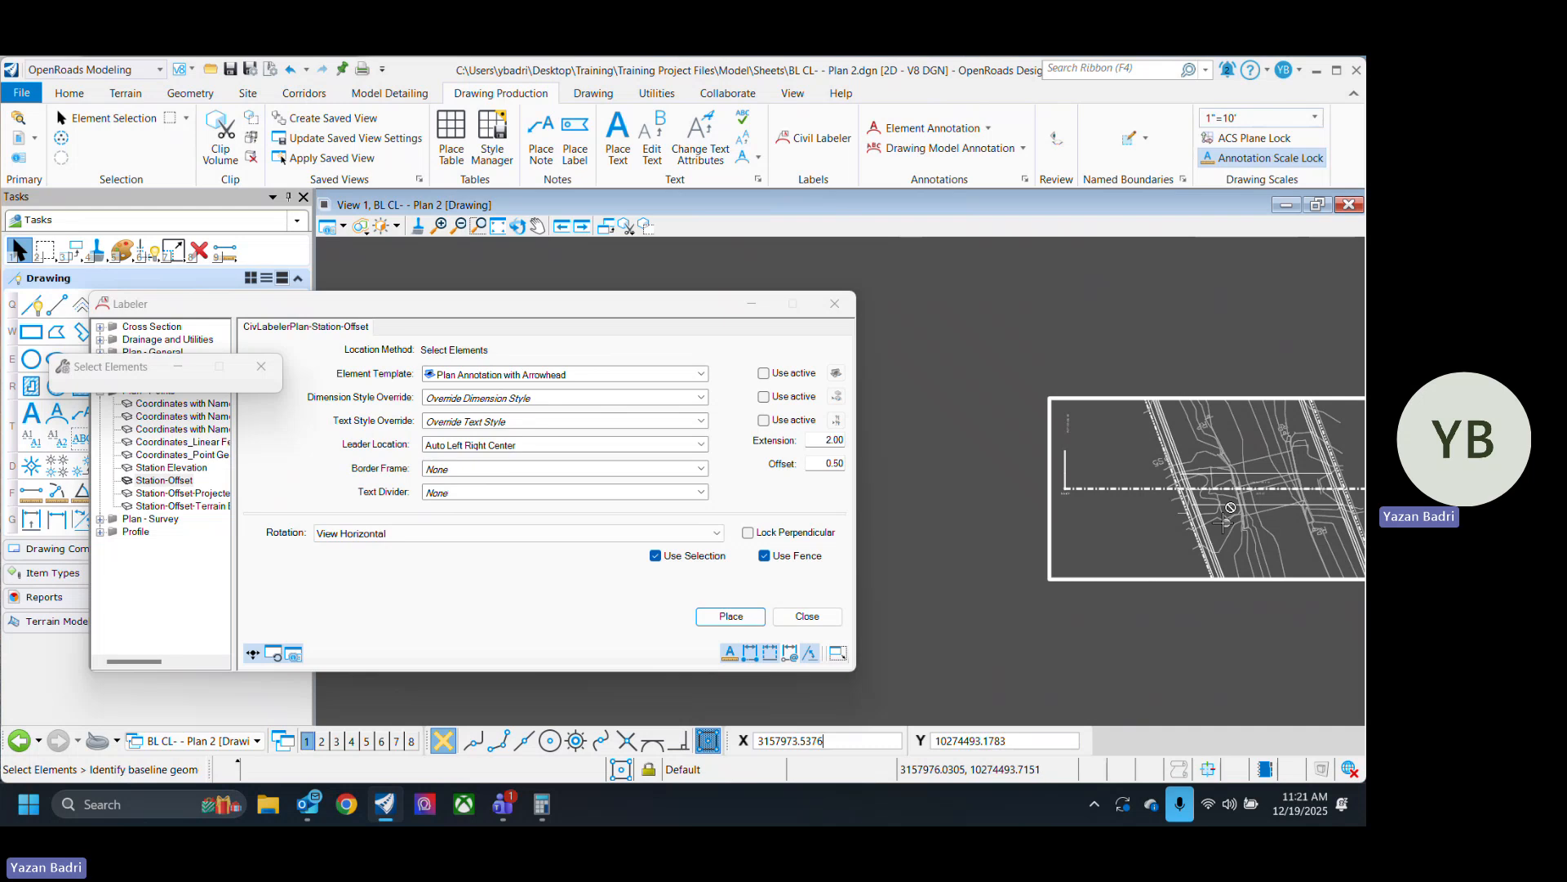
{"action": "left_click", "coordinate": [1147, 489]}
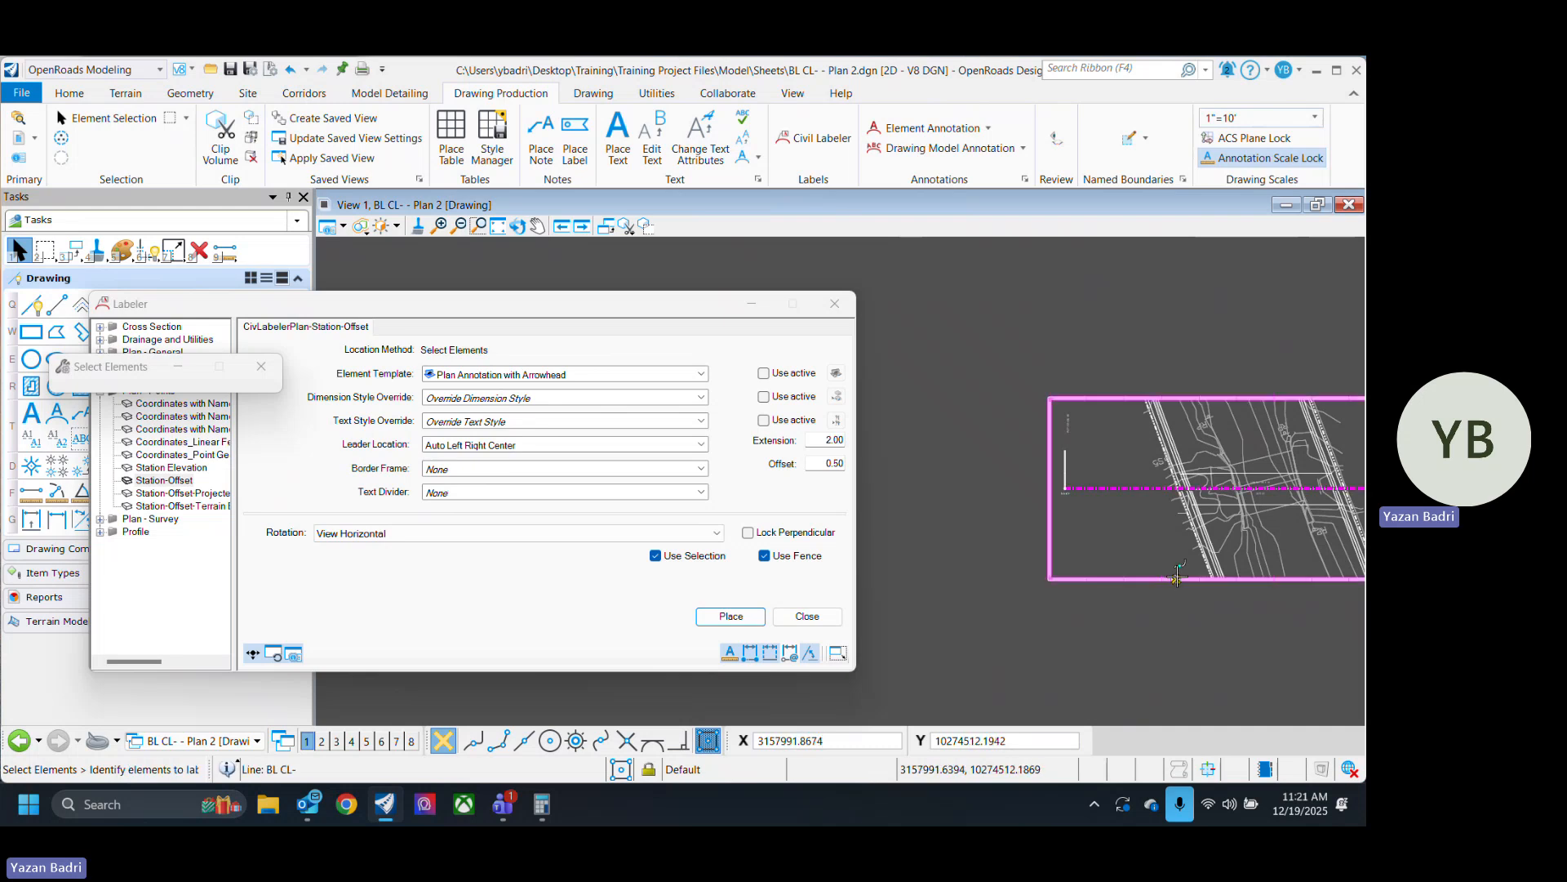
Label the baseline's crossing with the outer roadway line at about station 10+37, placing the text below the baseline toward station 10+00.
{"action": "scroll", "coordinate": [1152, 440], "scroll_direction": "up", "scroll_amount": 4}
{"action": "scroll", "coordinate": [1163, 577], "scroll_direction": "up", "scroll_amount": 3}
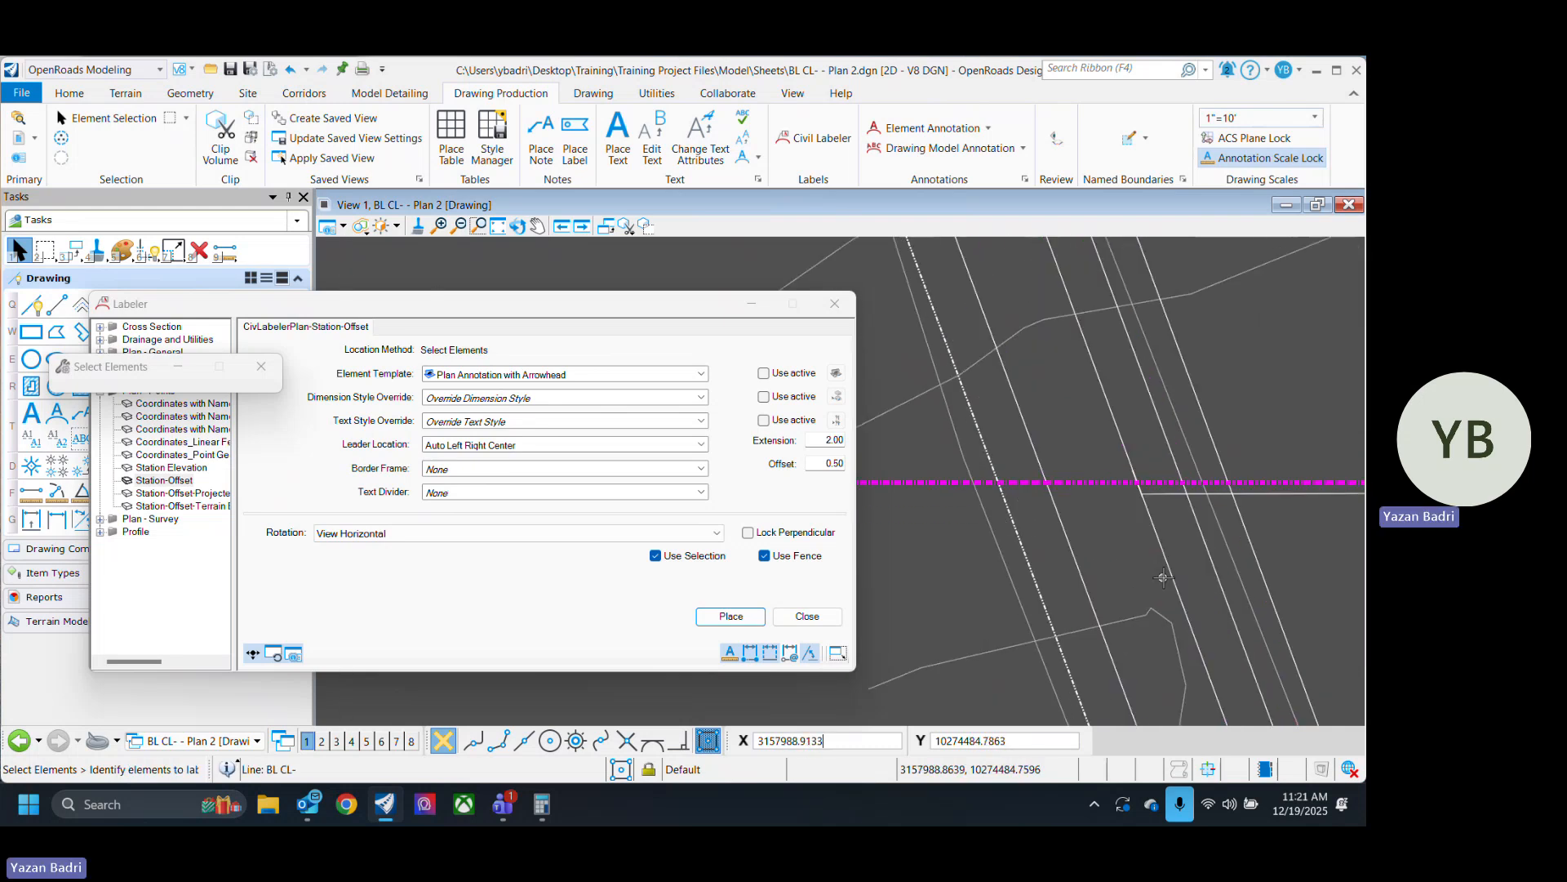
{"action": "scroll", "coordinate": [1053, 529], "scroll_direction": "down", "scroll_amount": 3}
{"action": "scroll", "coordinate": [1037, 526], "scroll_direction": "up", "scroll_amount": 3}
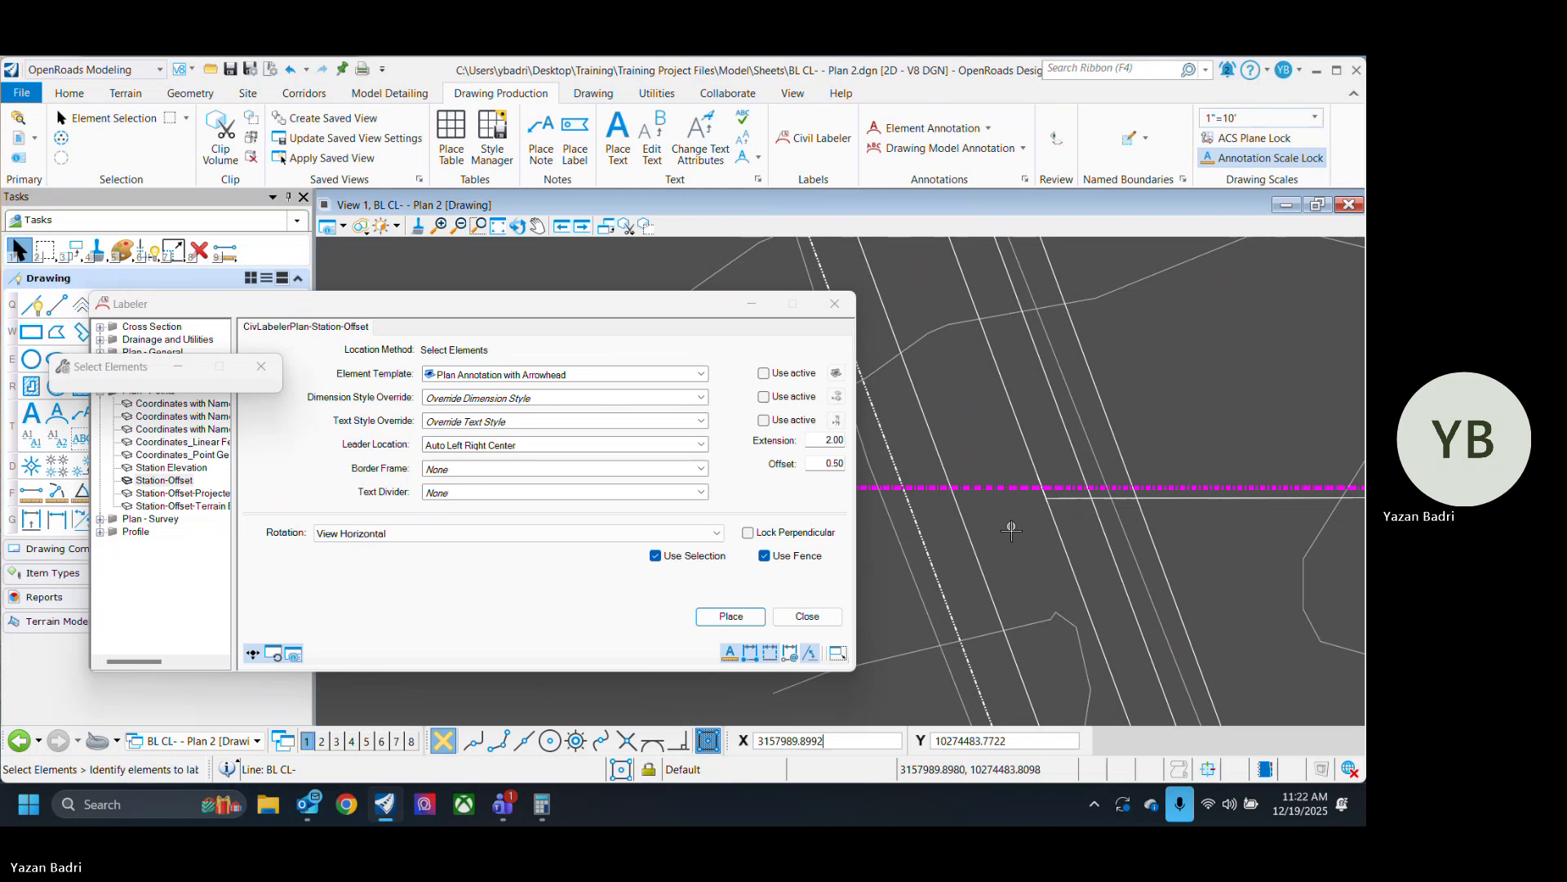
{"action": "left_click", "coordinate": [952, 488]}
{"action": "scroll", "coordinate": [1053, 510], "scroll_direction": "down", "scroll_amount": 4}
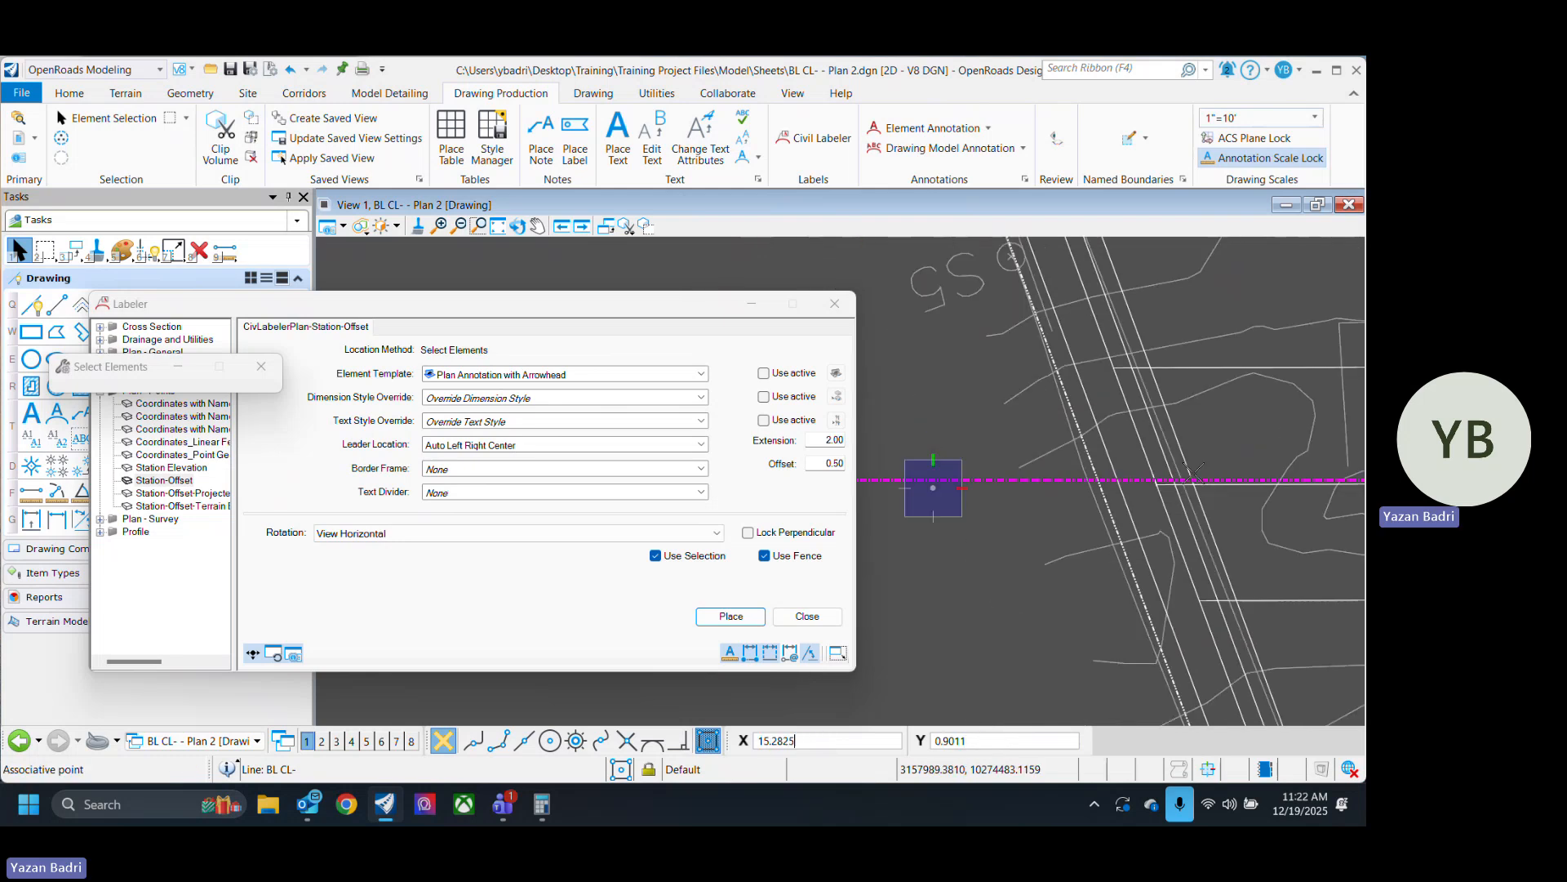
{"action": "left_click", "coordinate": [937, 565]}
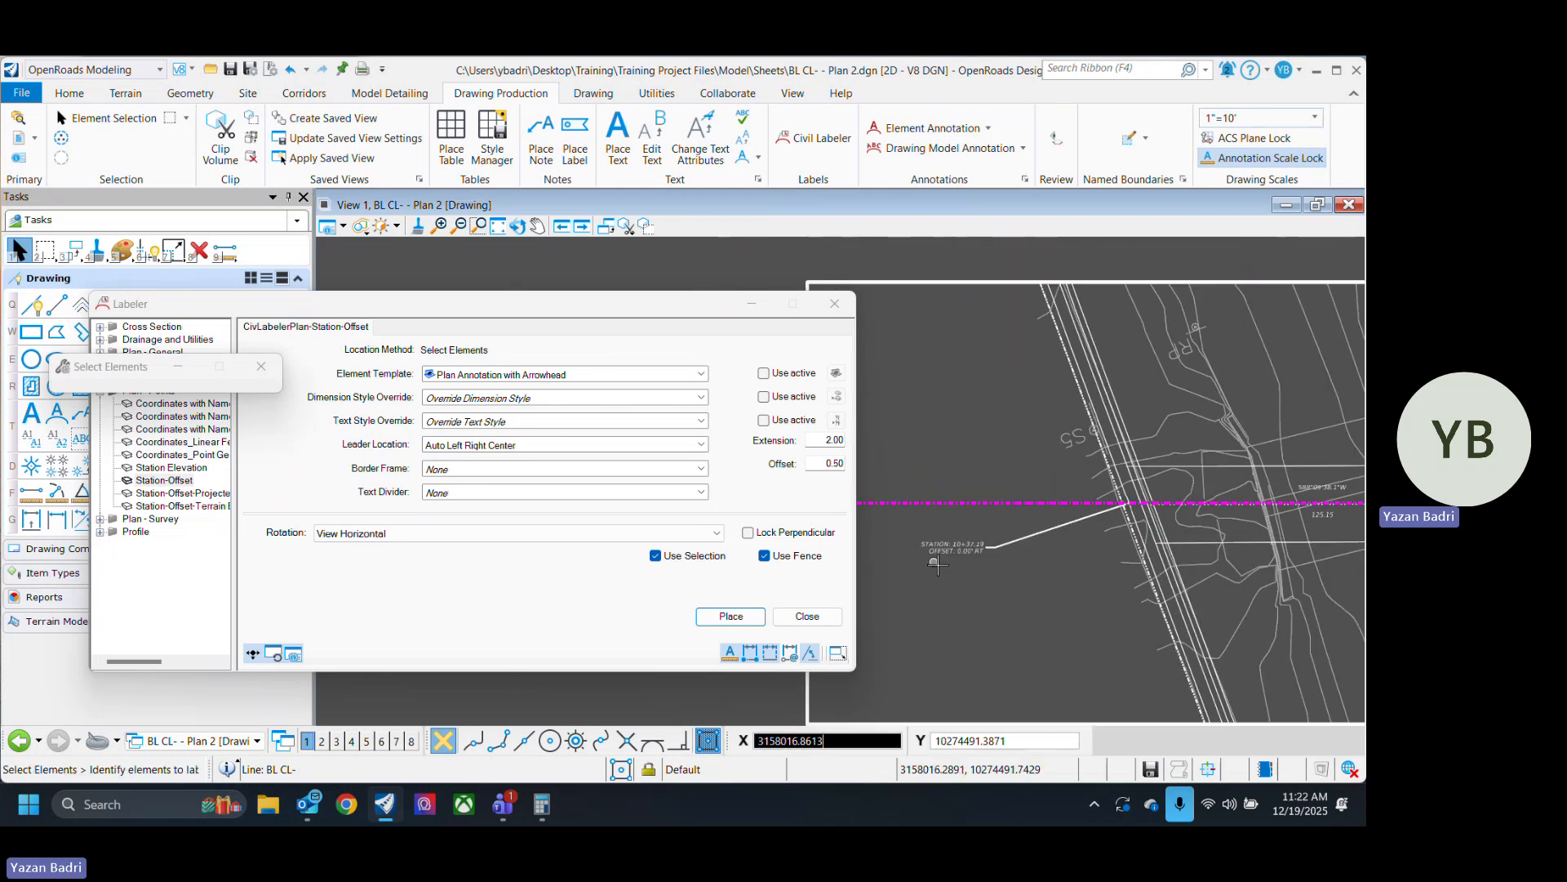
Label the baseline's crossing with the inner roadway line at about station 10+40, placing the text below the baseline.
{"action": "scroll", "coordinate": [988, 573], "scroll_direction": "up", "scroll_amount": 3}
{"action": "scroll", "coordinate": [974, 647], "scroll_direction": "down", "scroll_amount": 3}
{"action": "scroll", "coordinate": [1104, 562], "scroll_direction": "up", "scroll_amount": 3}
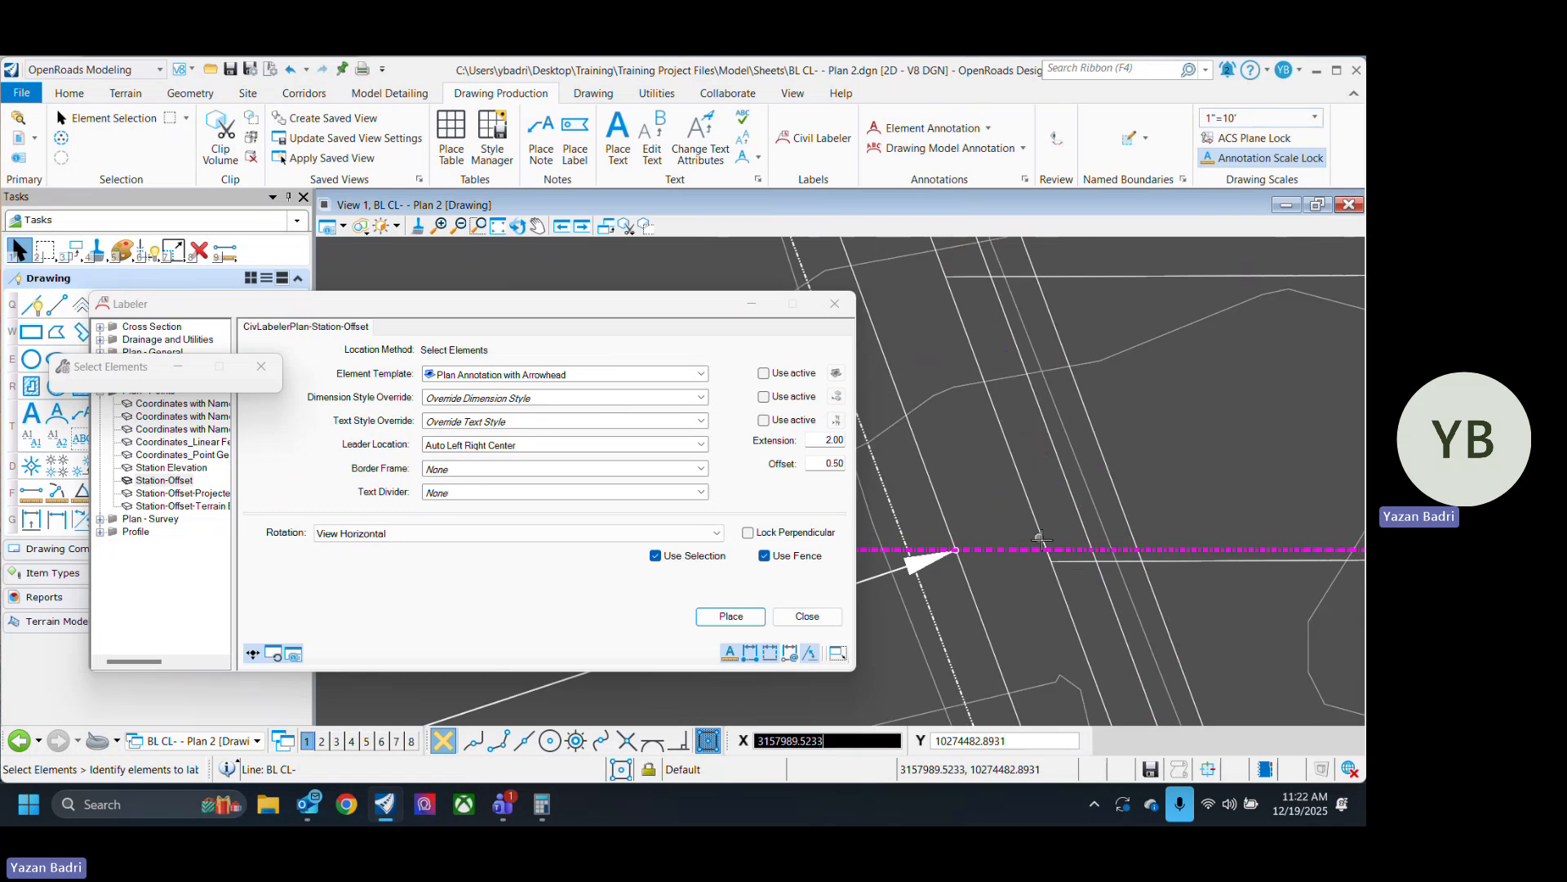
{"action": "left_click", "coordinate": [1139, 549]}
{"action": "scroll", "coordinate": [1002, 534], "scroll_direction": "down", "scroll_amount": 3}
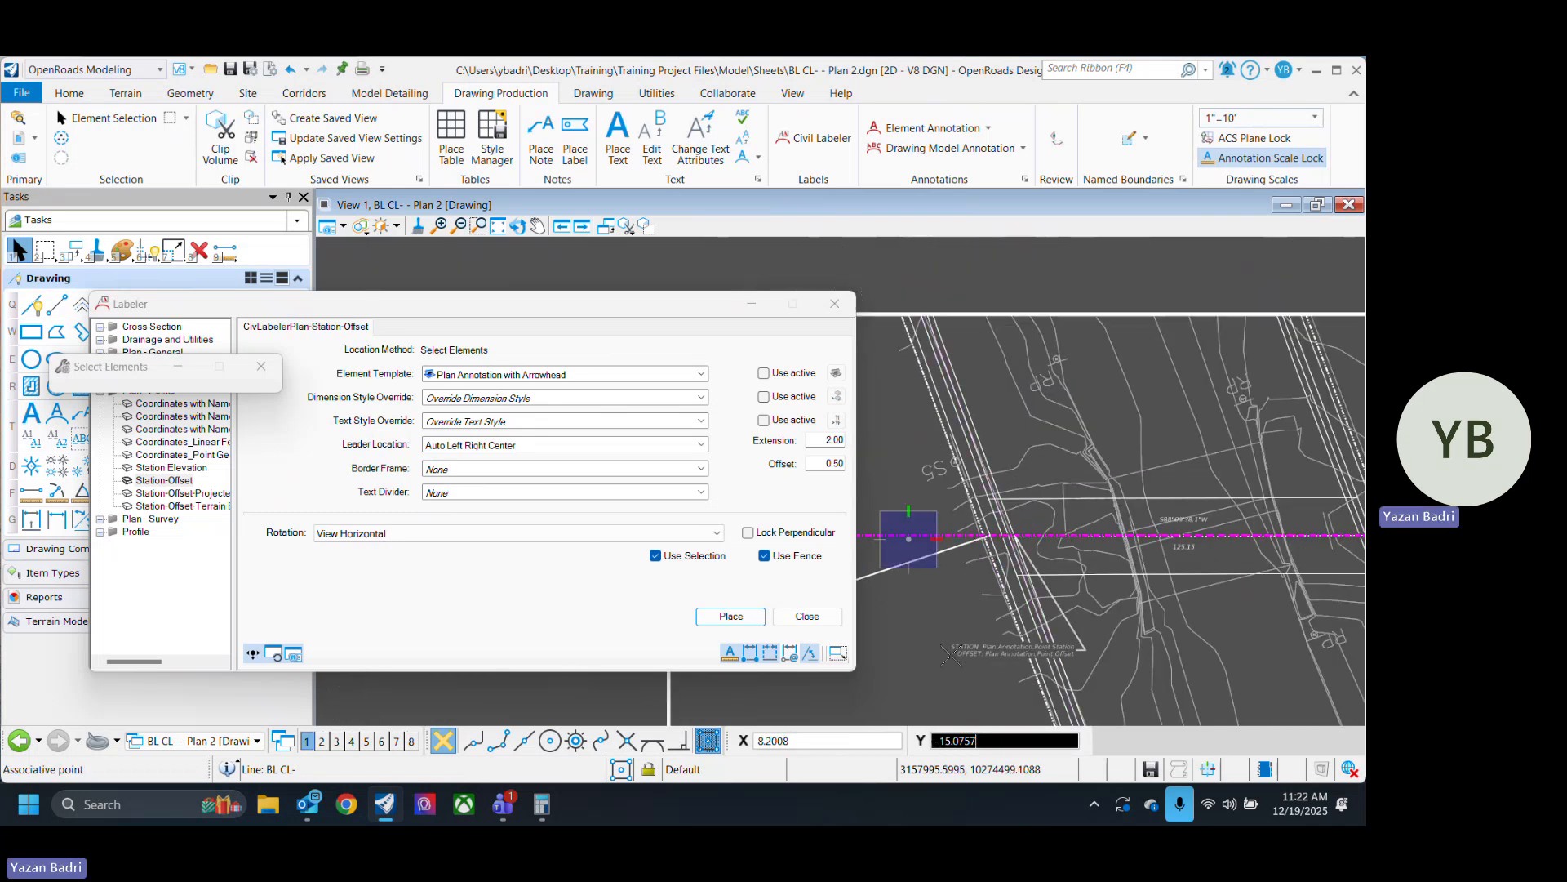
{"action": "scroll", "coordinate": [1122, 667], "scroll_direction": "up", "scroll_amount": 3}
Label the baseline near its bearing text, at about station 10+63, with the station-offset text below the line.
{"action": "scroll", "coordinate": [1036, 542], "scroll_direction": "up", "scroll_amount": 4}
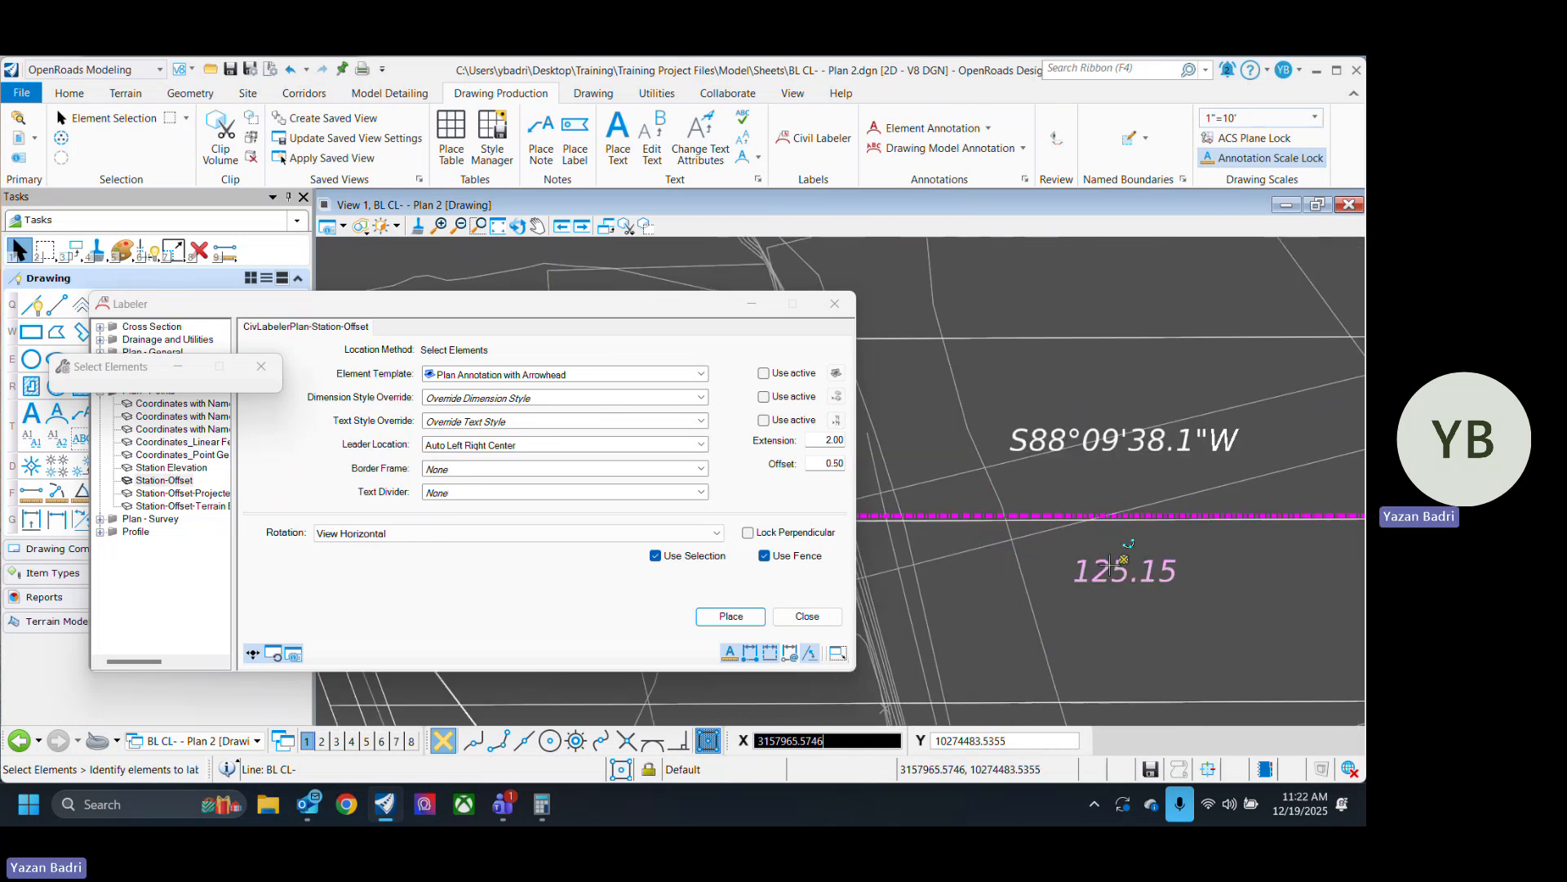
{"action": "scroll", "coordinate": [1037, 544], "scroll_direction": "down", "scroll_amount": 6}
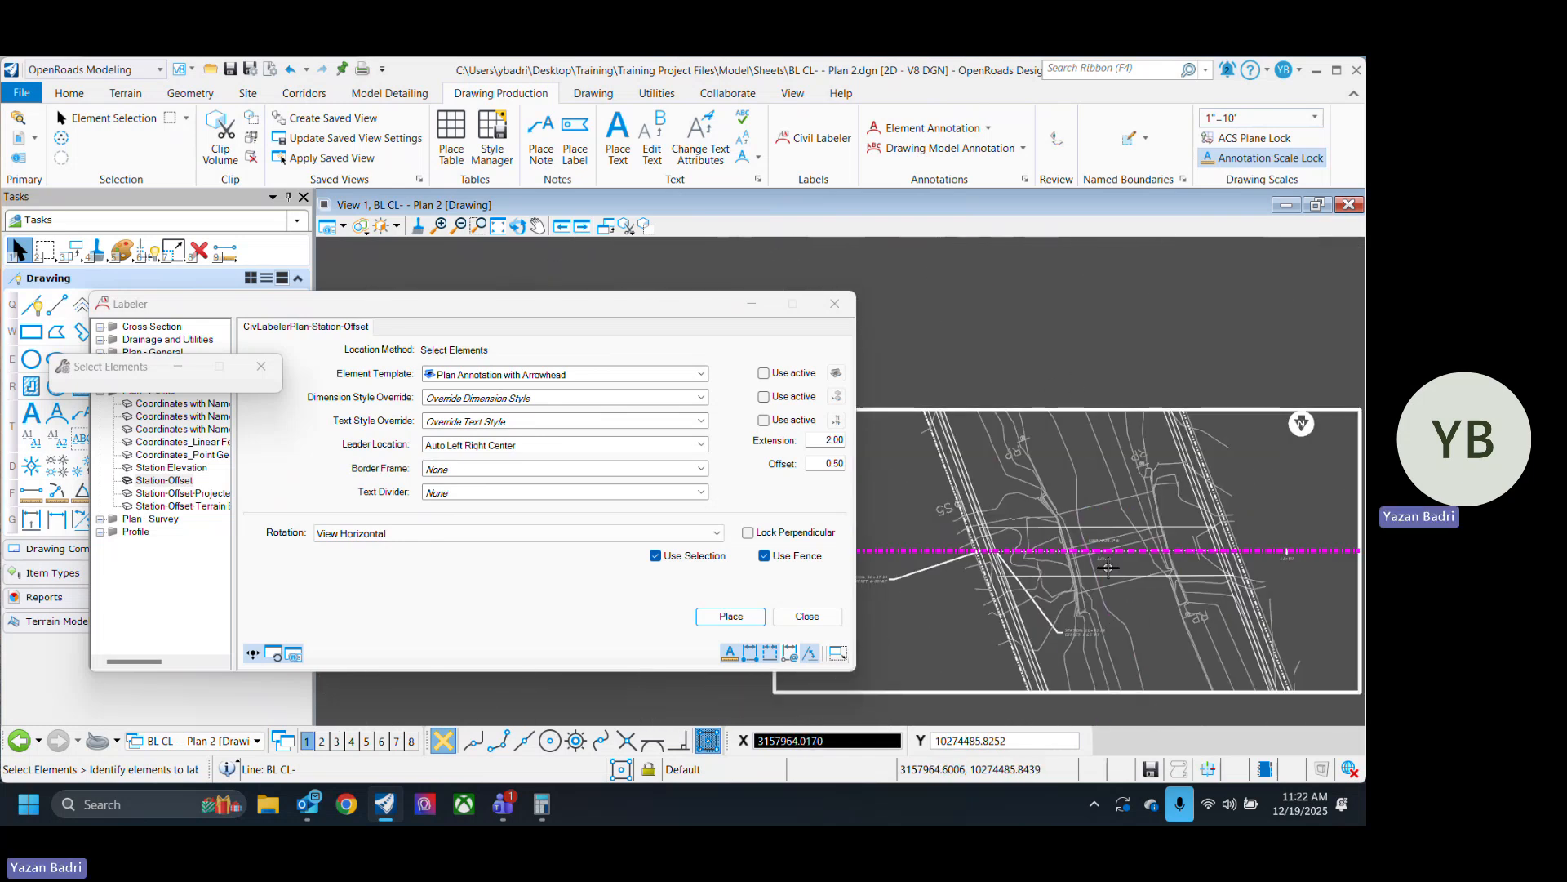
{"action": "scroll", "coordinate": [1108, 567], "scroll_direction": "up", "scroll_amount": 10}
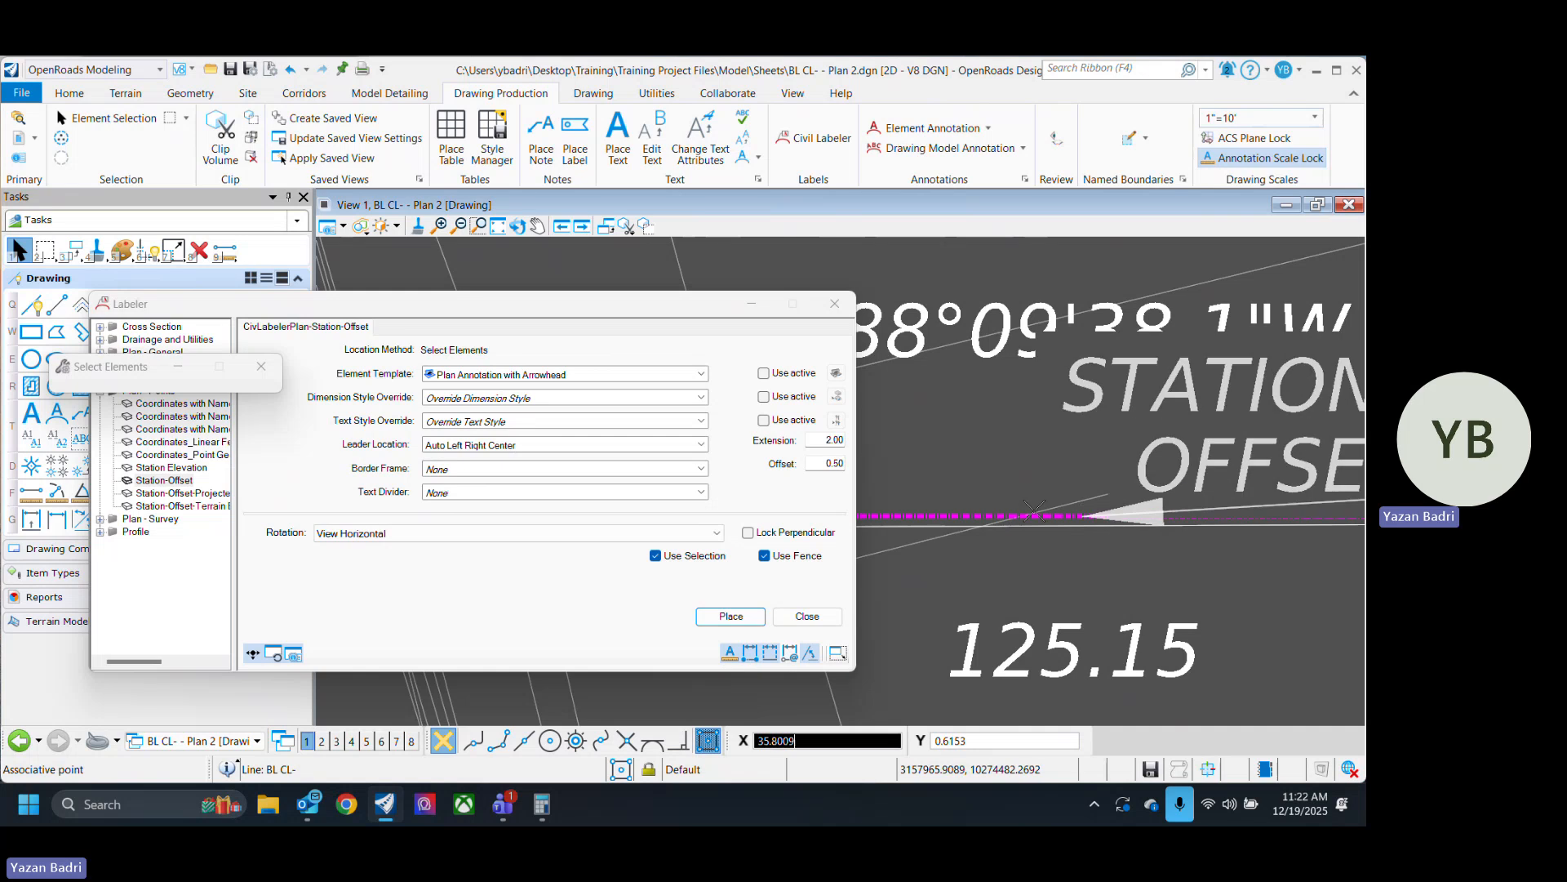
{"action": "scroll", "coordinate": [1033, 511], "scroll_direction": "down", "scroll_amount": 5}
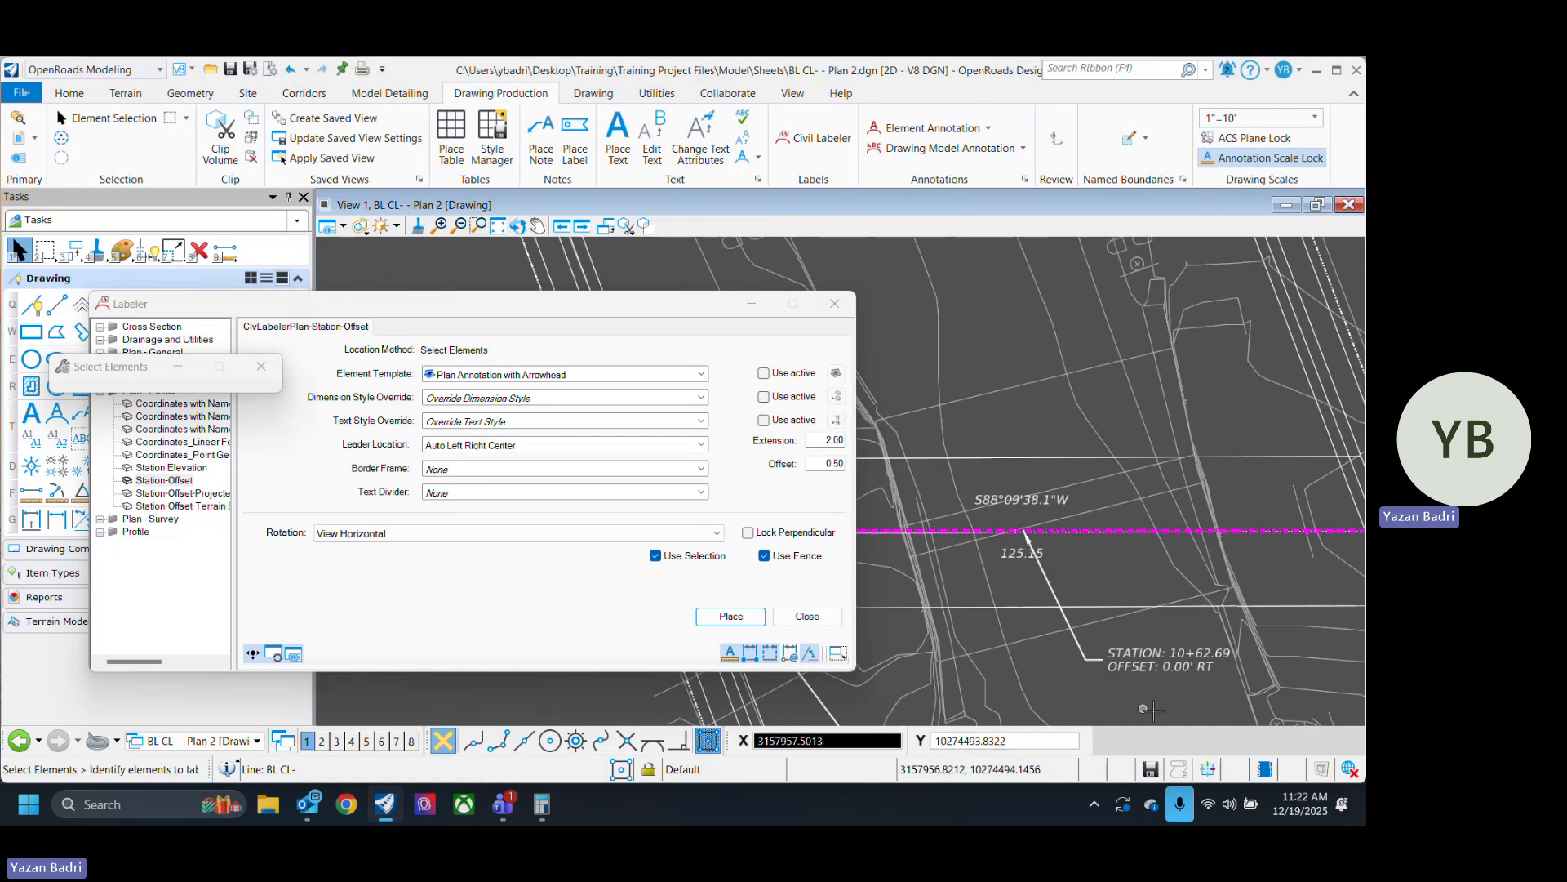
Label the baseline's crossing with the far roadway line at about station 10+89, placing the station-offset text above the baseline.
{"action": "scroll", "coordinate": [1045, 531], "scroll_direction": "up", "scroll_amount": 6}
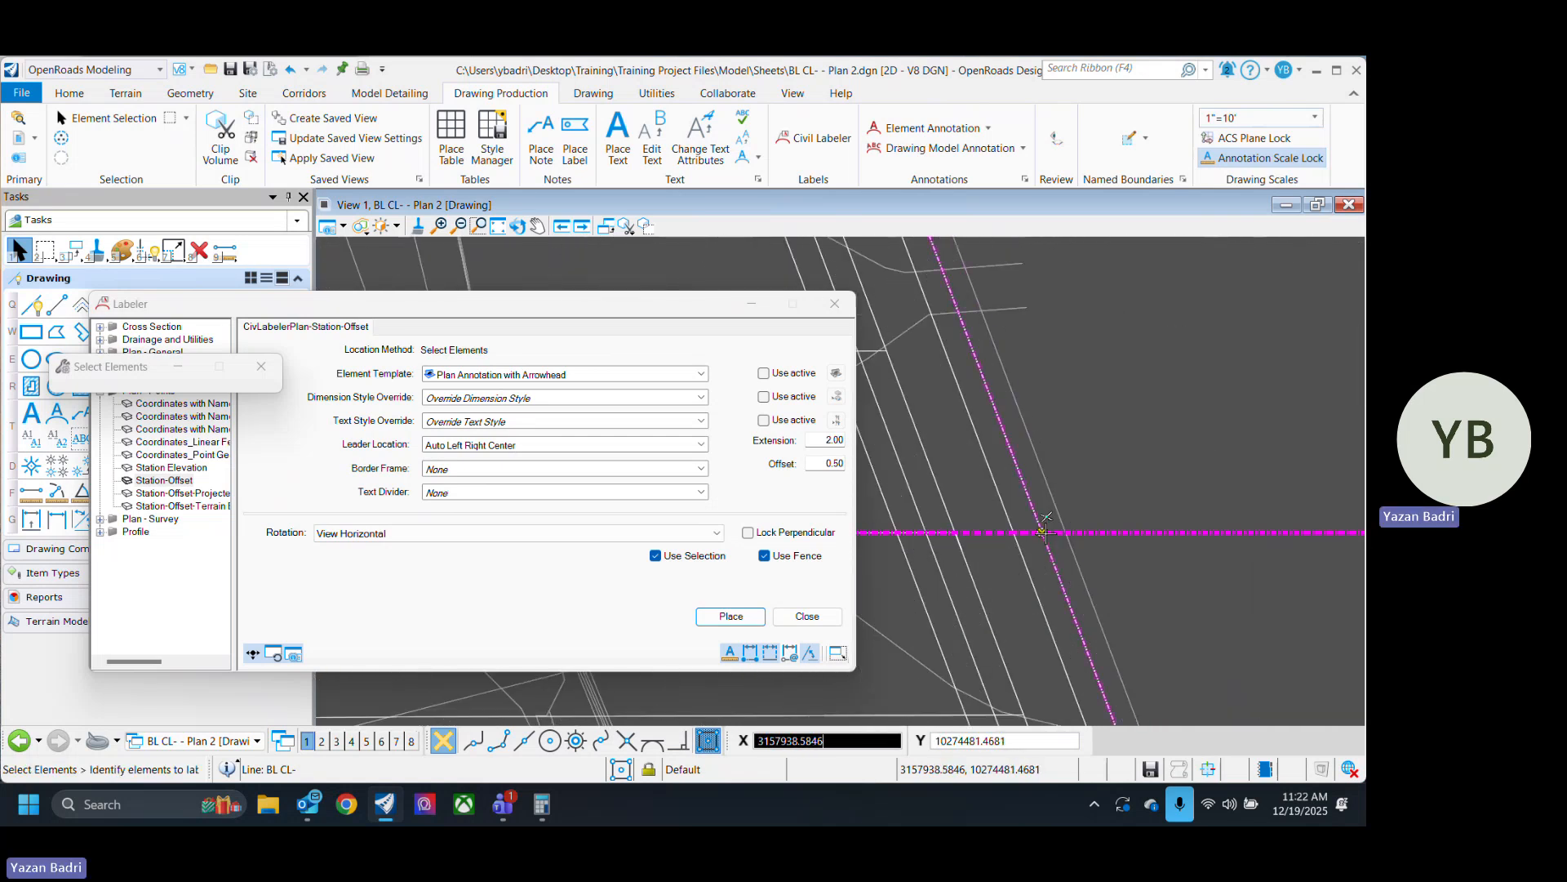
{"action": "left_click", "coordinate": [1016, 531]}
{"action": "scroll", "coordinate": [996, 523], "scroll_direction": "down", "scroll_amount": 1}
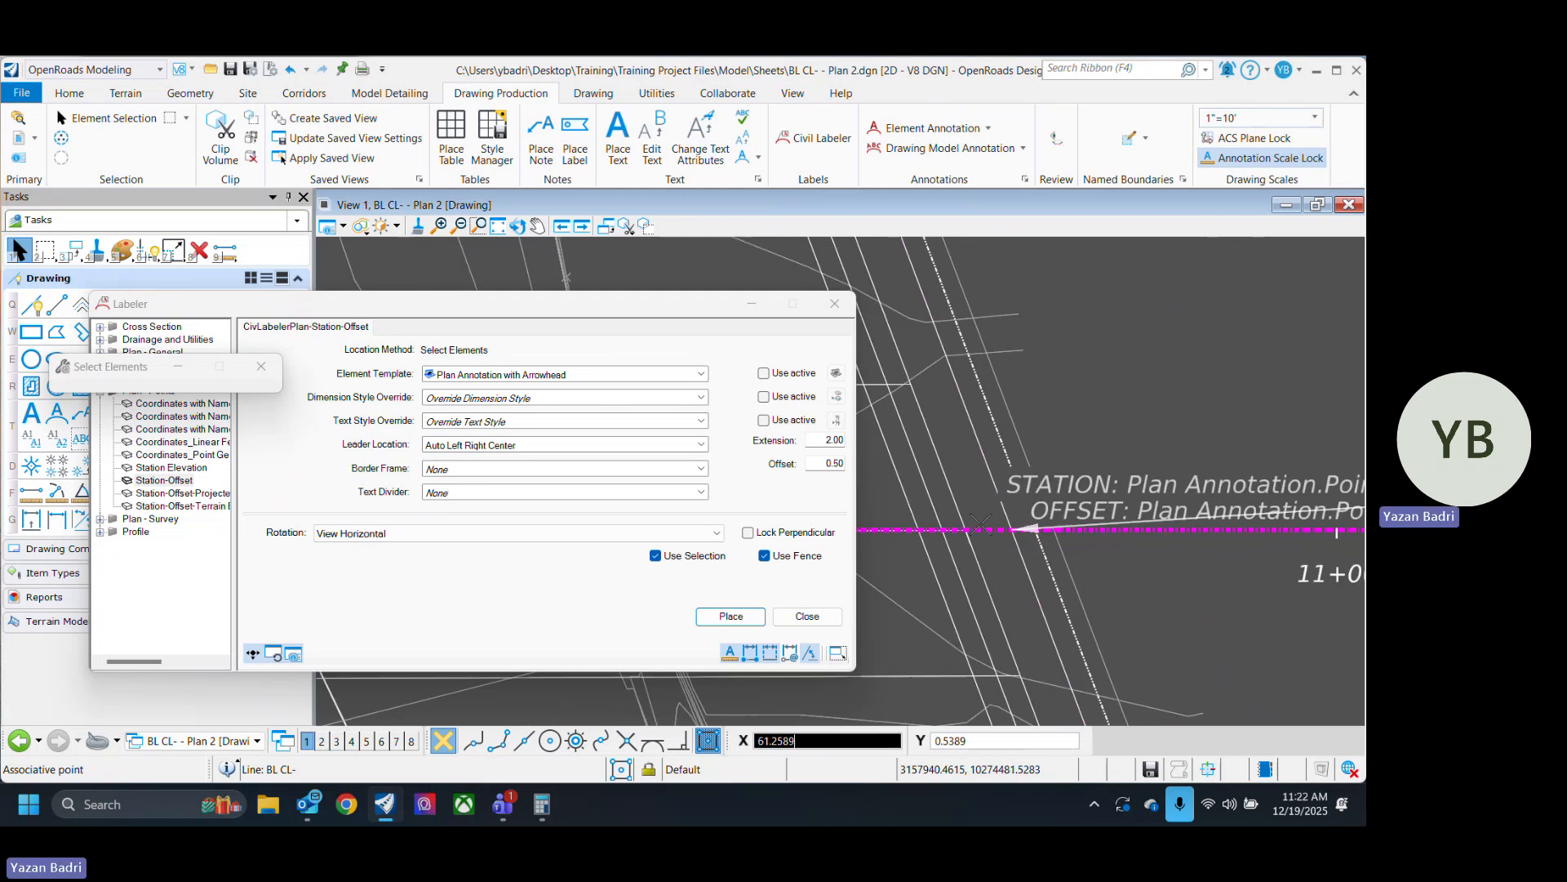
{"action": "scroll", "coordinate": [980, 525], "scroll_direction": "down", "scroll_amount": 2}
{"action": "left_click", "coordinate": [1150, 441]}
{"action": "scroll", "coordinate": [1259, 532], "scroll_direction": "down", "scroll_amount": 3}
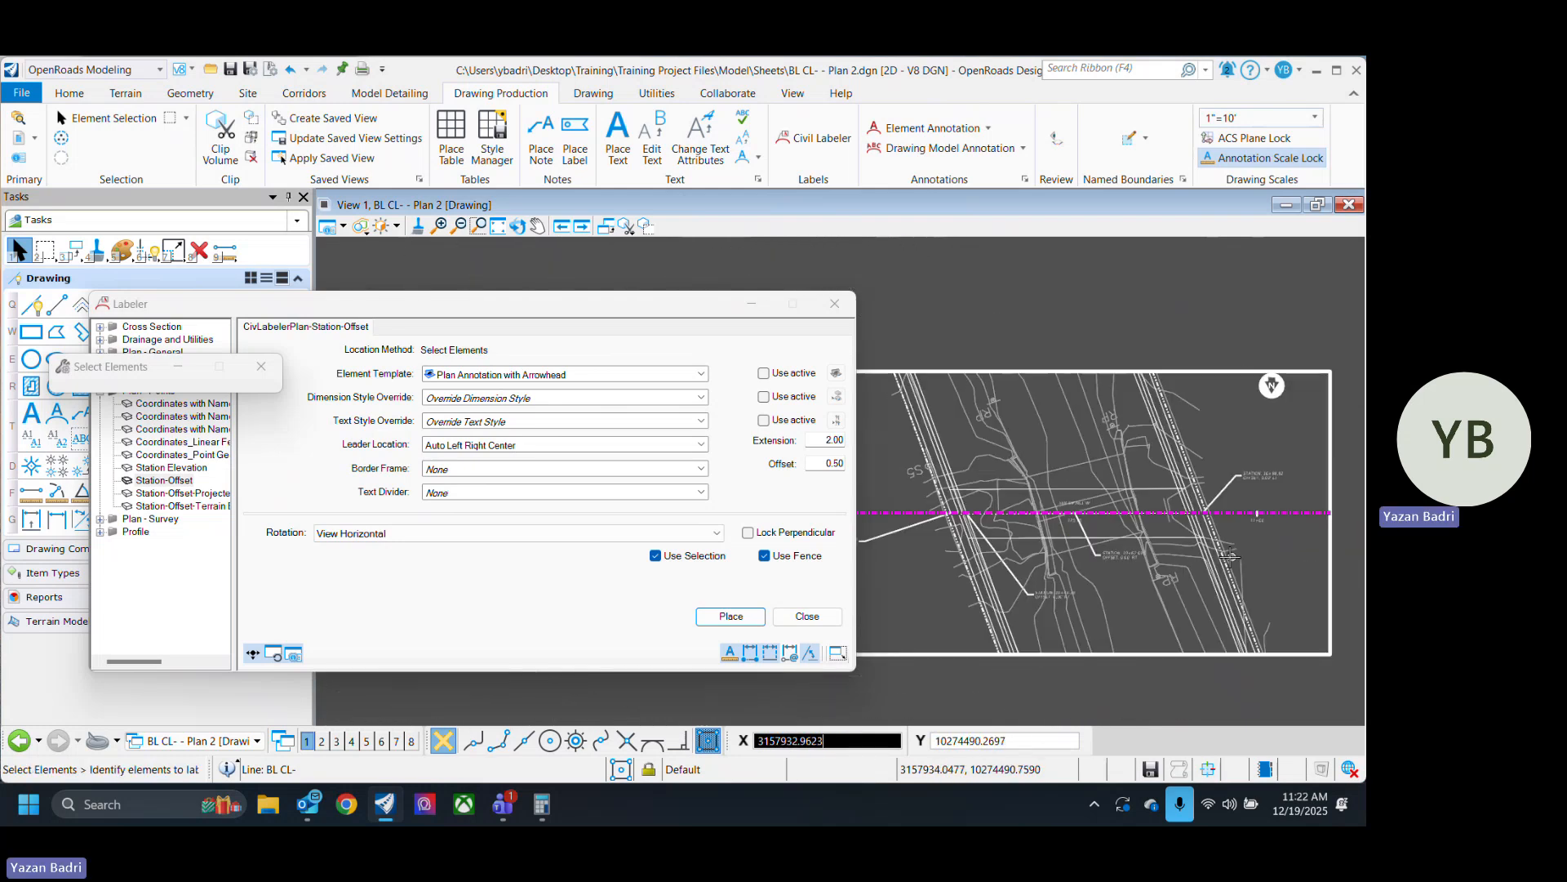
Label the baseline's crossing with the roadway line at about station 10+86, placing the text above the neighbouring label, and close the Labeler.
{"action": "scroll", "coordinate": [1157, 534], "scroll_direction": "up", "scroll_amount": 3}
{"action": "scroll", "coordinate": [1157, 487], "scroll_direction": "up", "scroll_amount": 2}
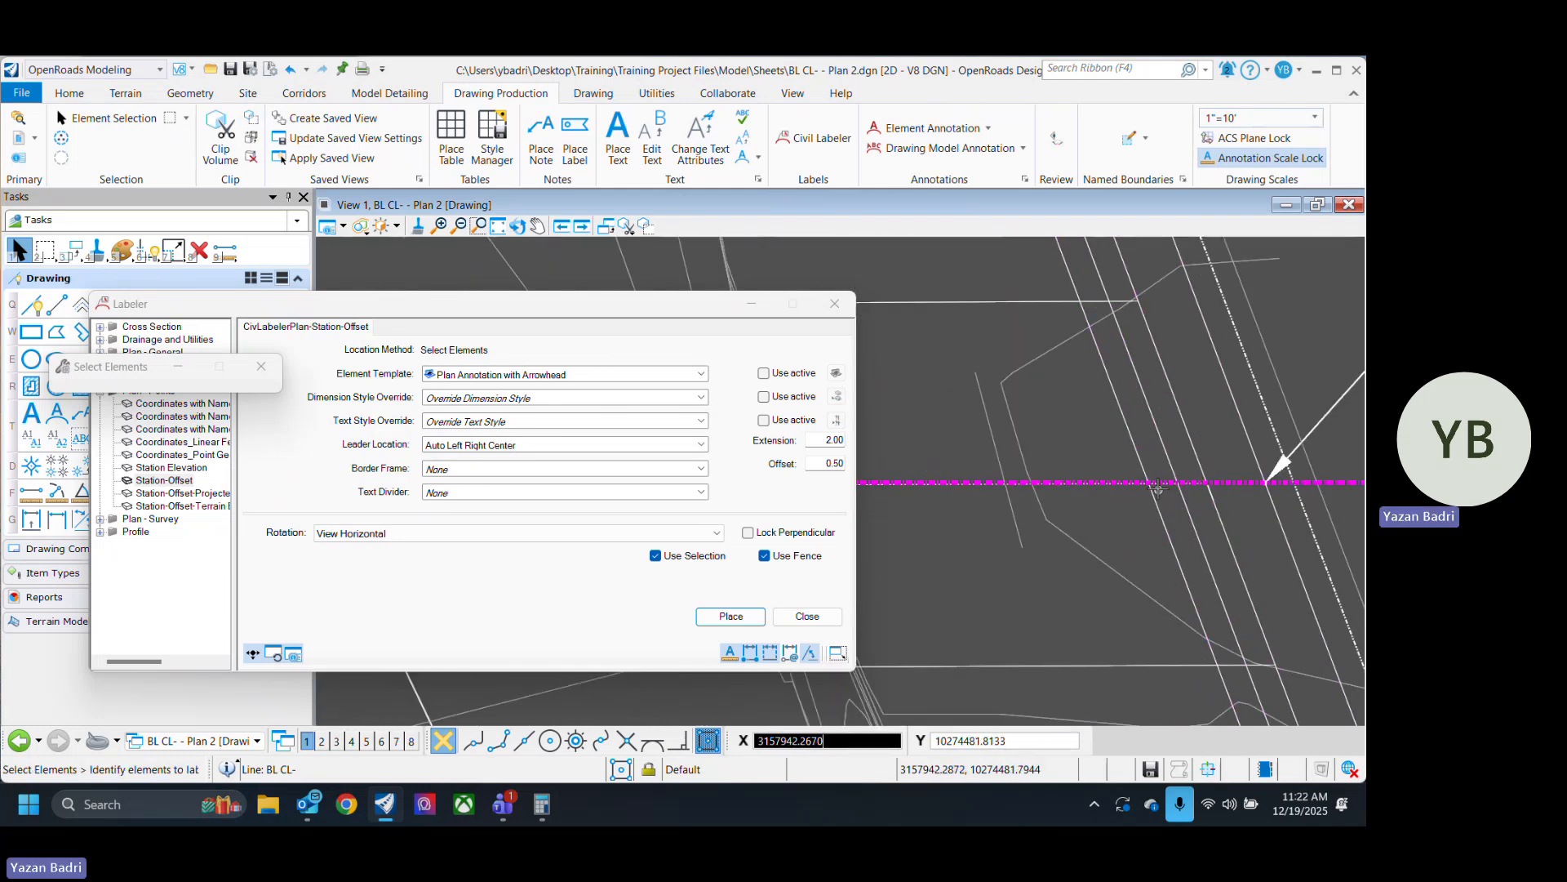
{"action": "left_click", "coordinate": [1150, 483]}
{"action": "scroll", "coordinate": [1143, 478], "scroll_direction": "down", "scroll_amount": 4}
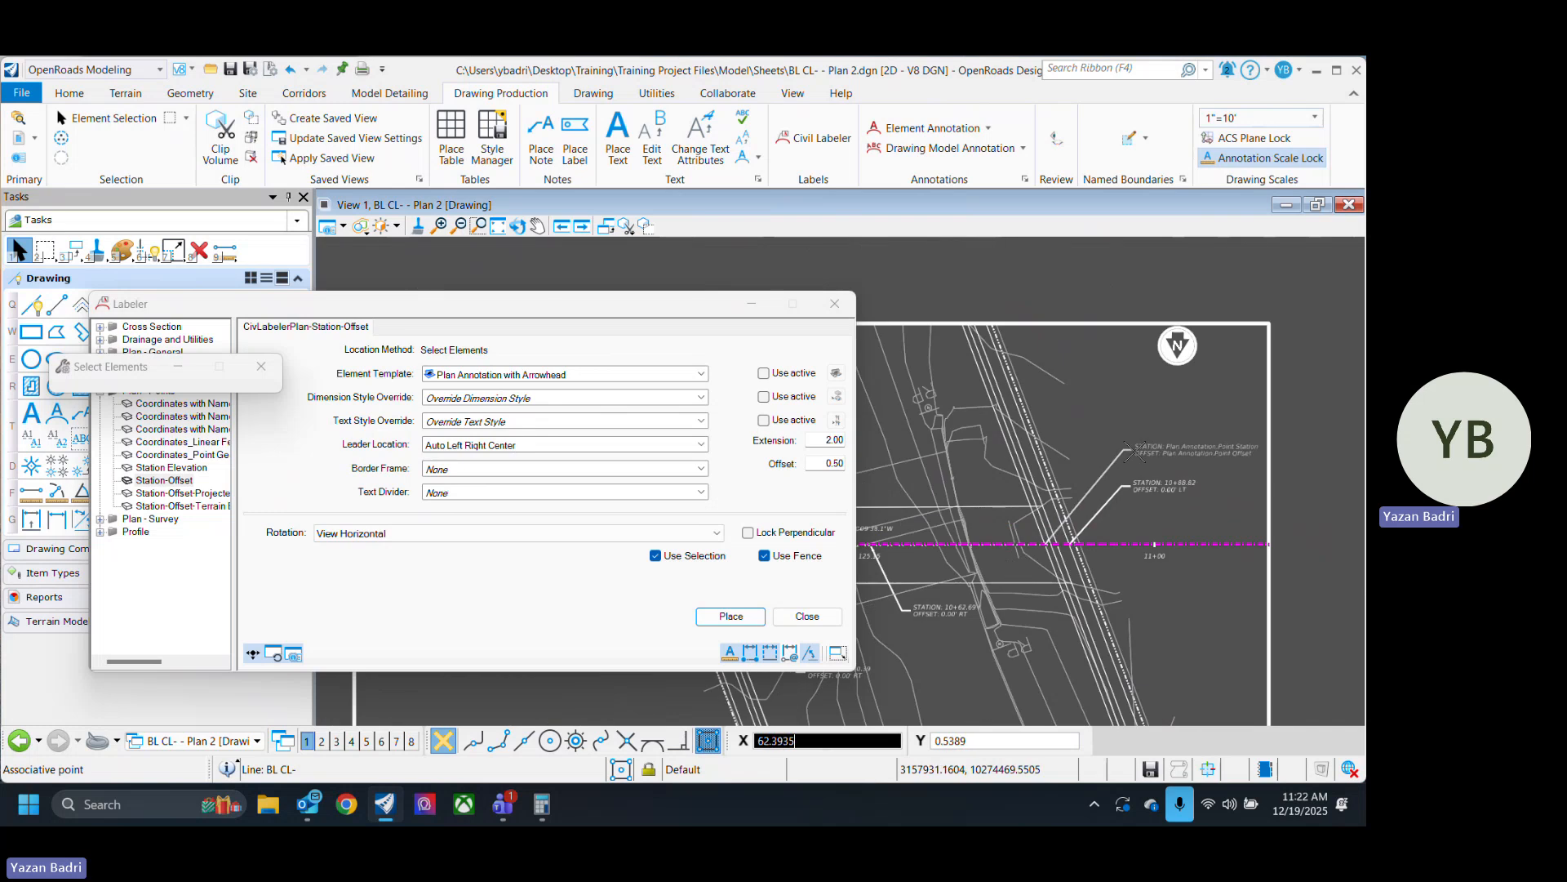
{"action": "left_click", "coordinate": [1128, 454]}
{"action": "scroll", "coordinate": [1284, 542], "scroll_direction": "down", "scroll_amount": 5}
{"action": "scroll", "coordinate": [1168, 547], "scroll_direction": "up", "scroll_amount": 5}
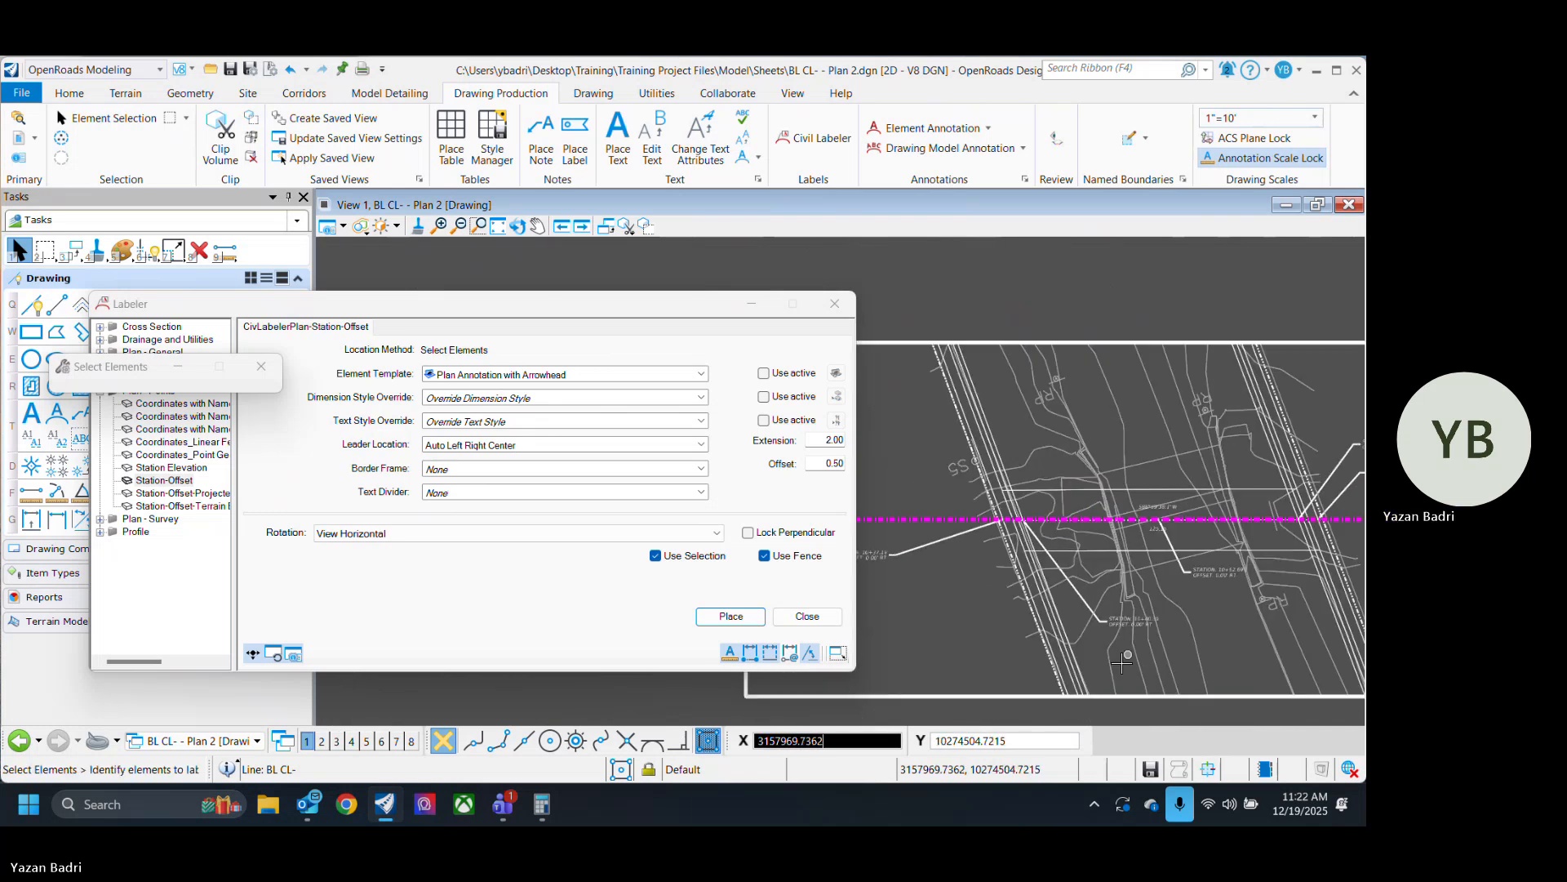
{"action": "left_click", "coordinate": [834, 303]}
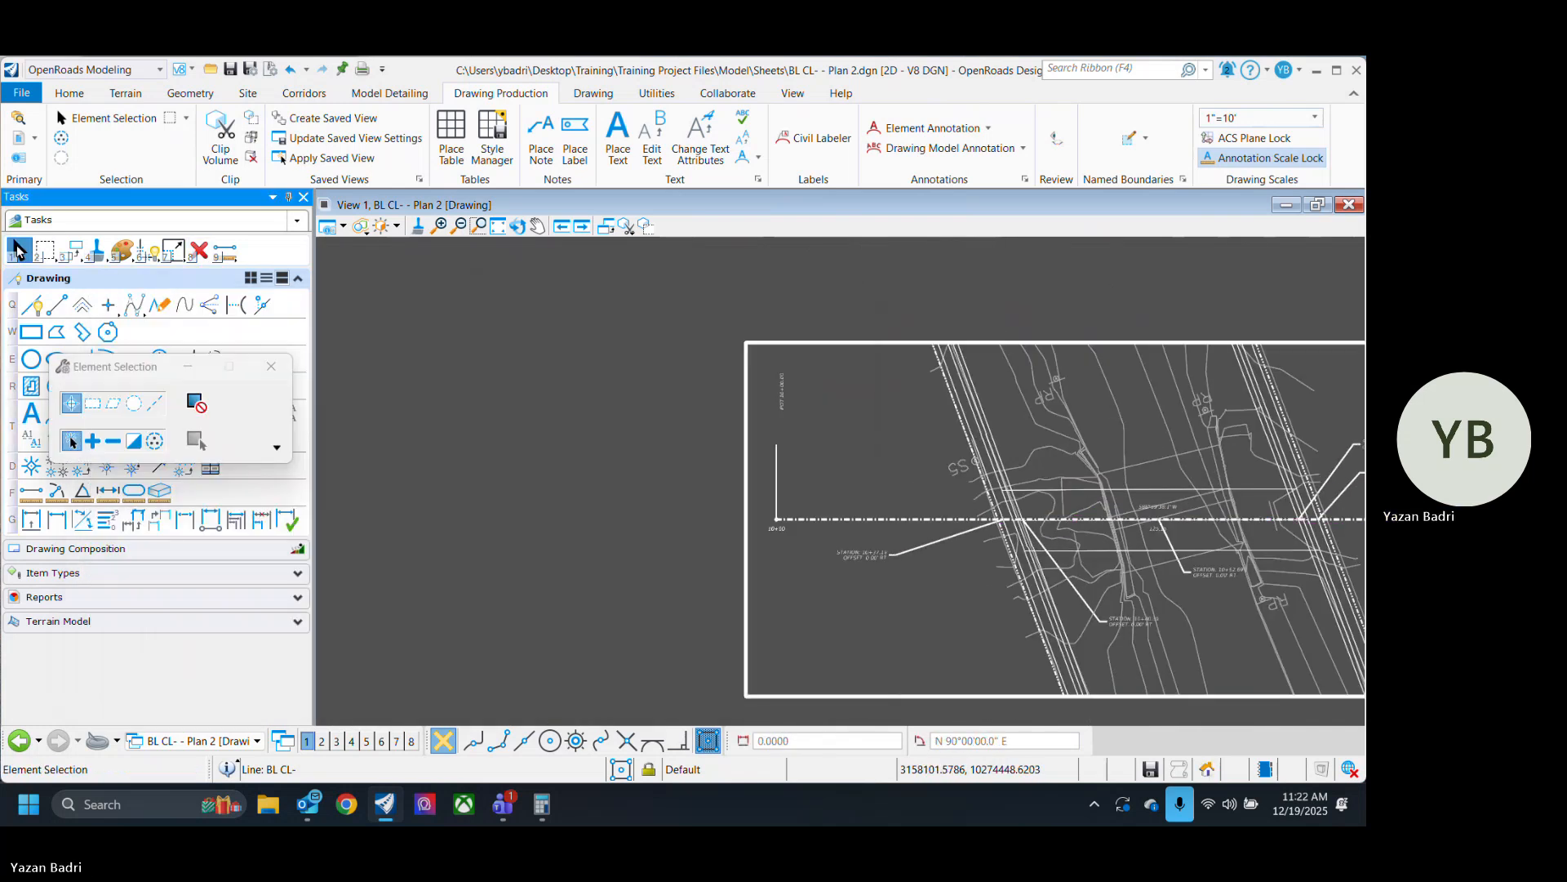
Open the Container file from the Model folder's References subfolder.
{"action": "scroll", "coordinate": [1039, 458], "scroll_direction": "up", "scroll_amount": 5}
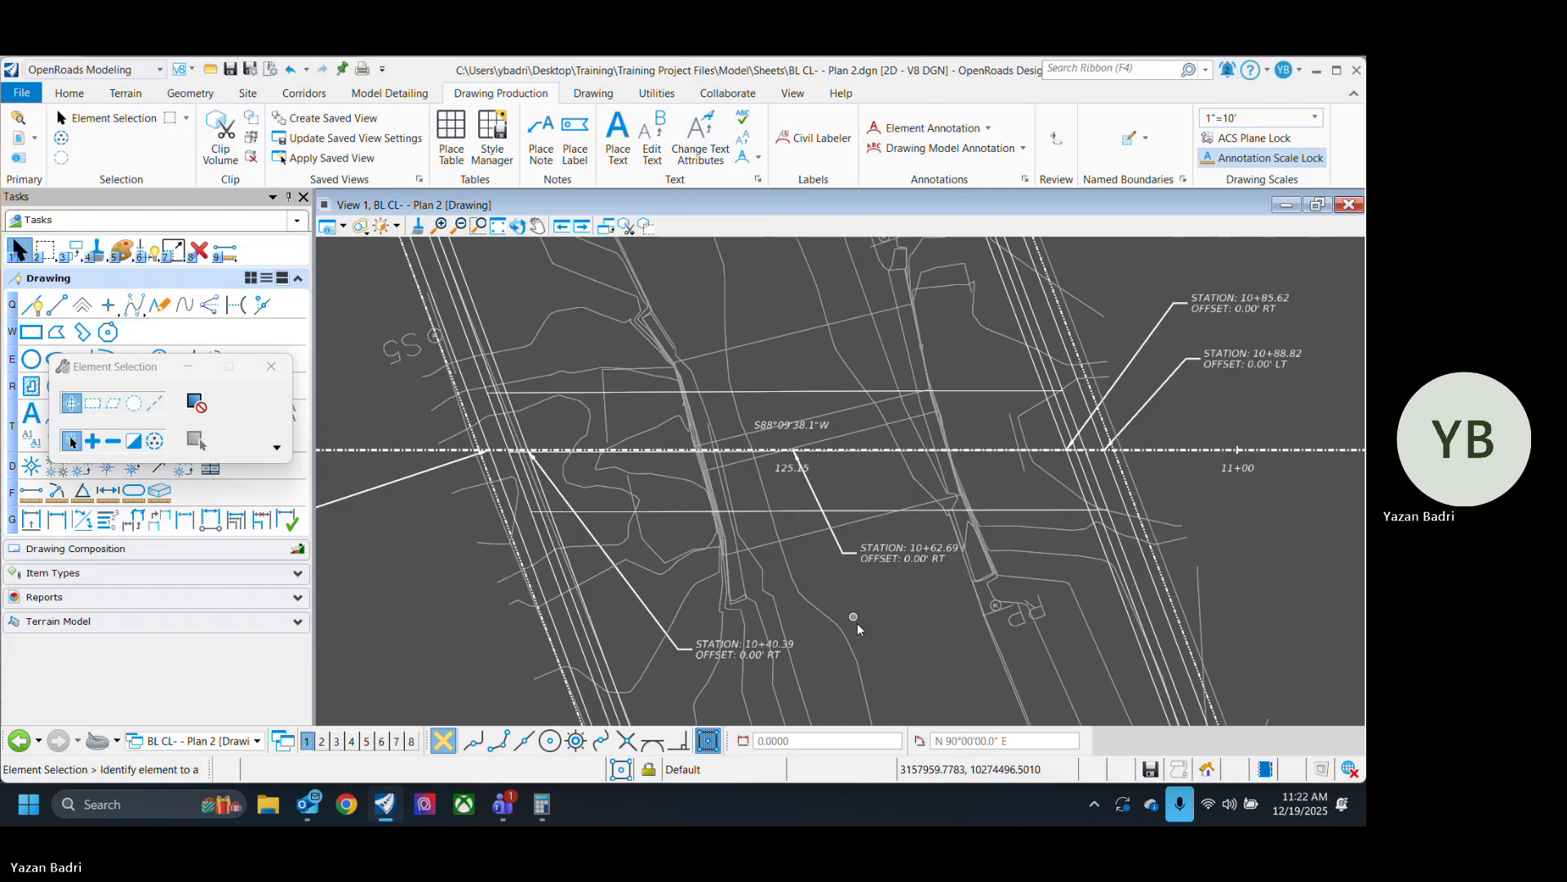
{"action": "scroll", "coordinate": [878, 551], "scroll_direction": "down", "scroll_amount": 8}
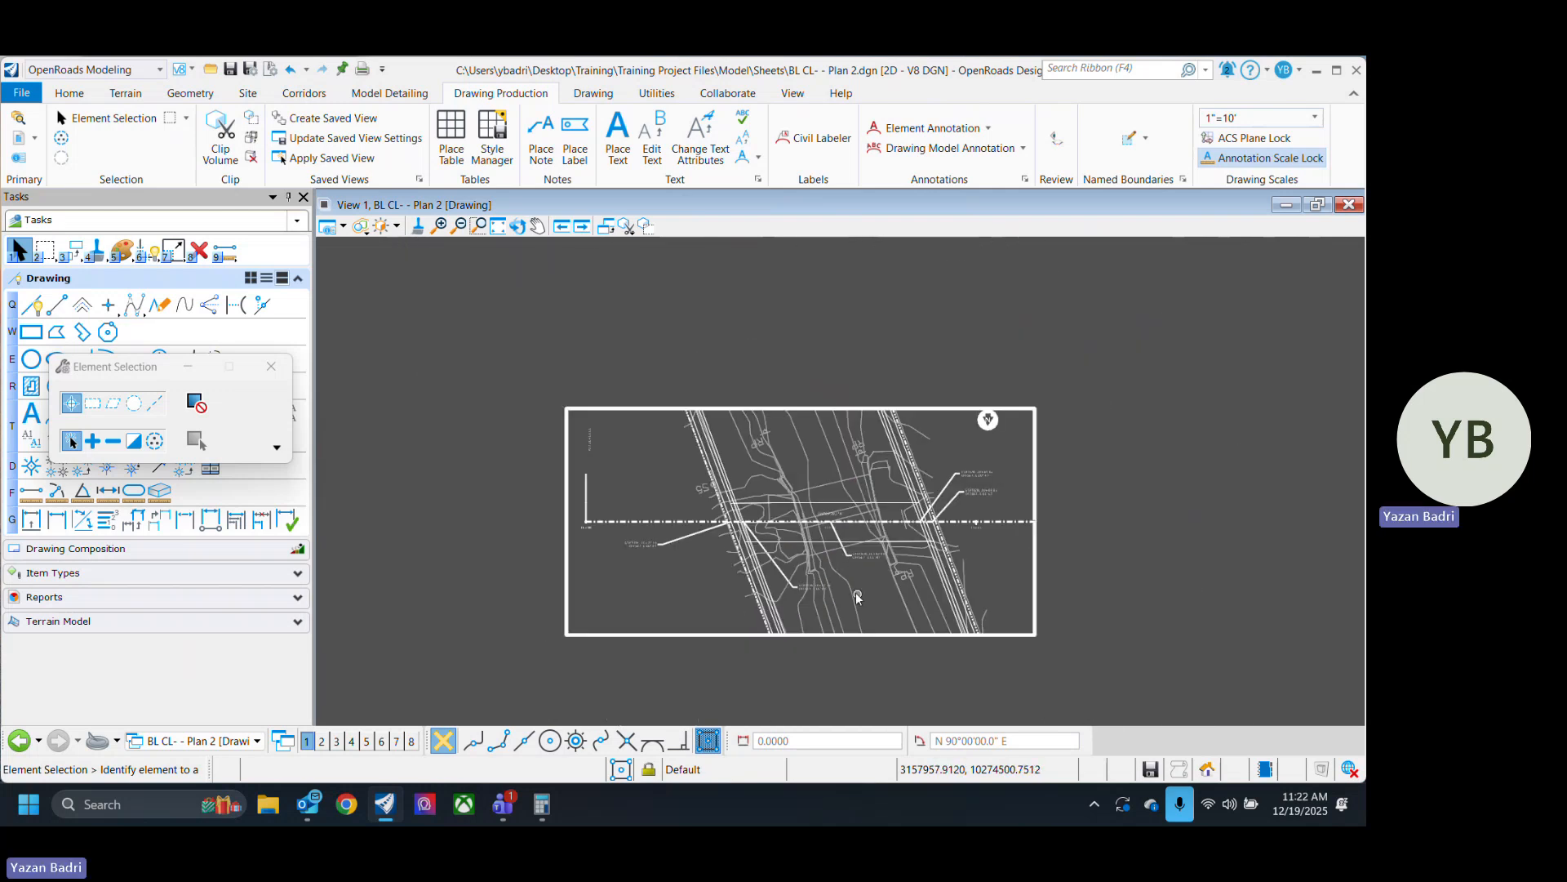
{"action": "left_click", "coordinate": [210, 69]}
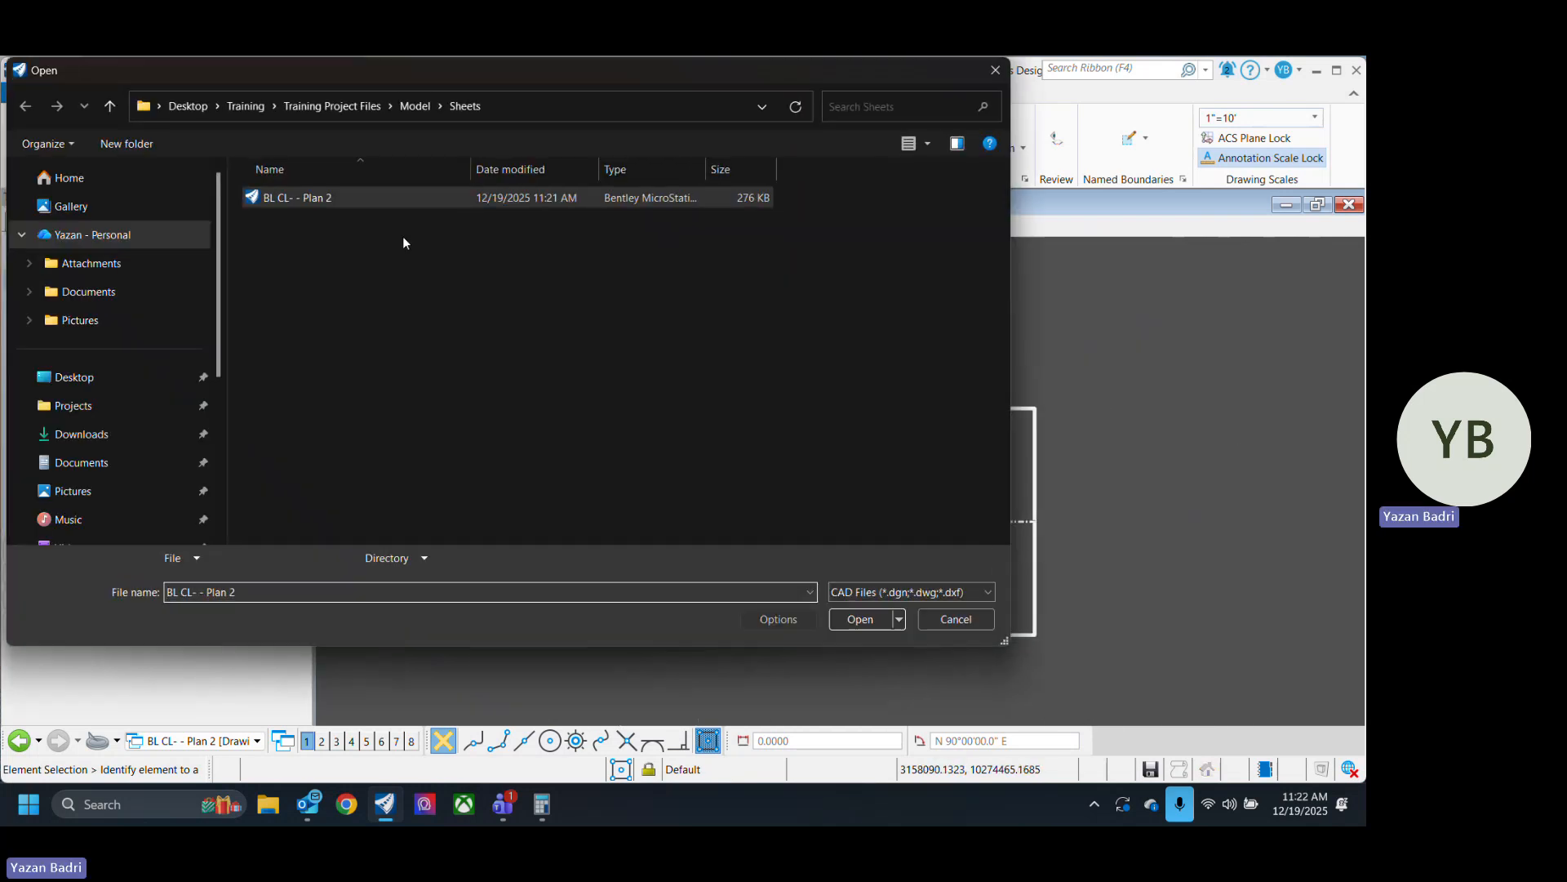
{"action": "left_click", "coordinate": [424, 106]}
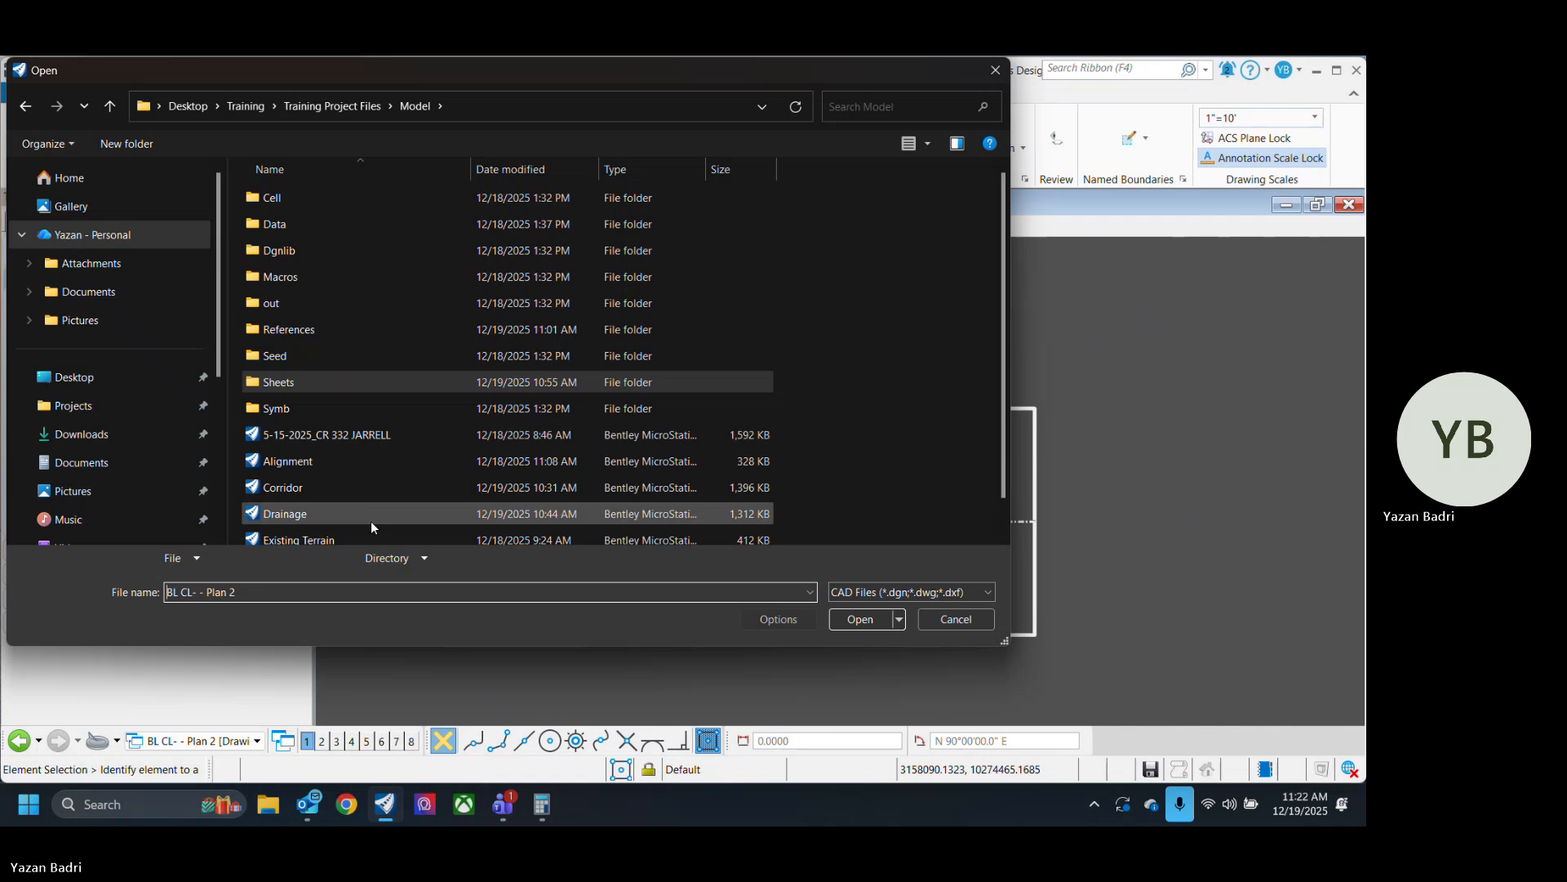
{"action": "double_click", "coordinate": [301, 330]}
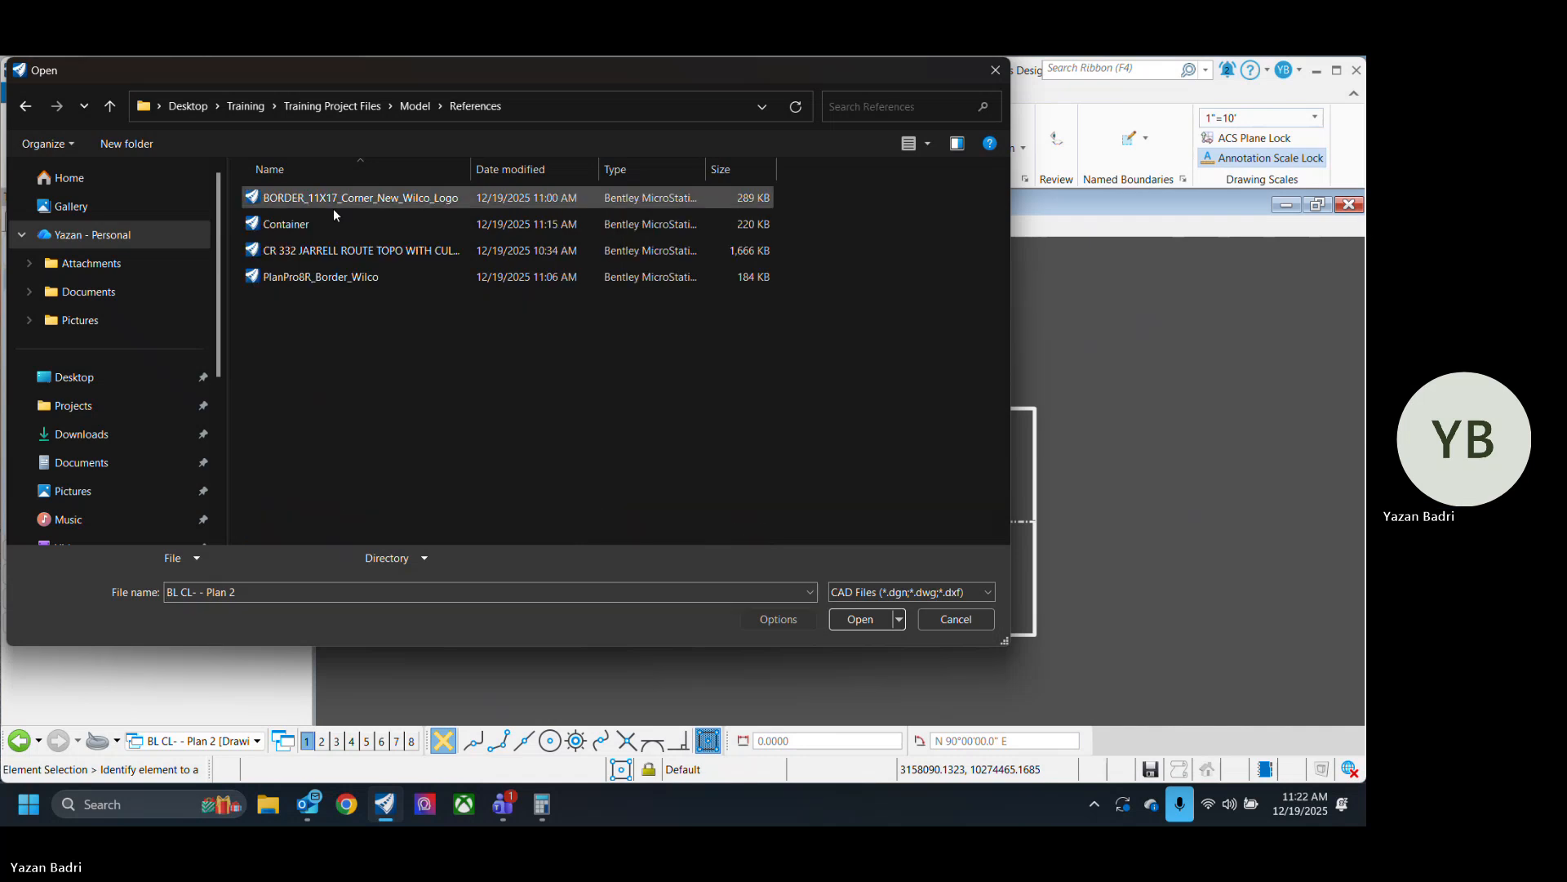
{"action": "left_click", "coordinate": [335, 224]}
{"action": "left_click", "coordinate": [860, 619]}
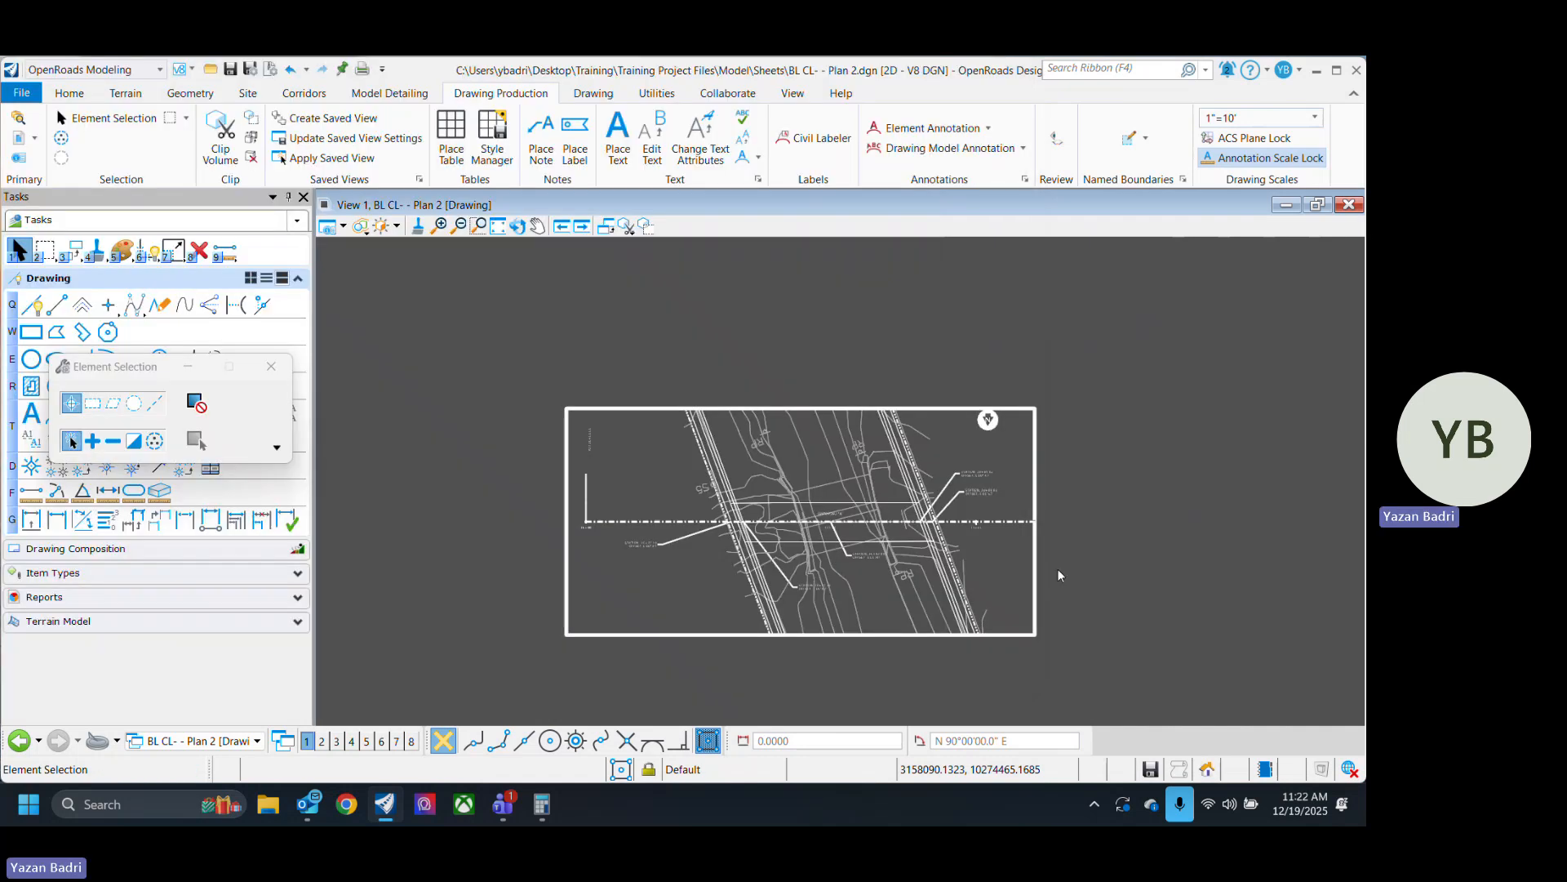
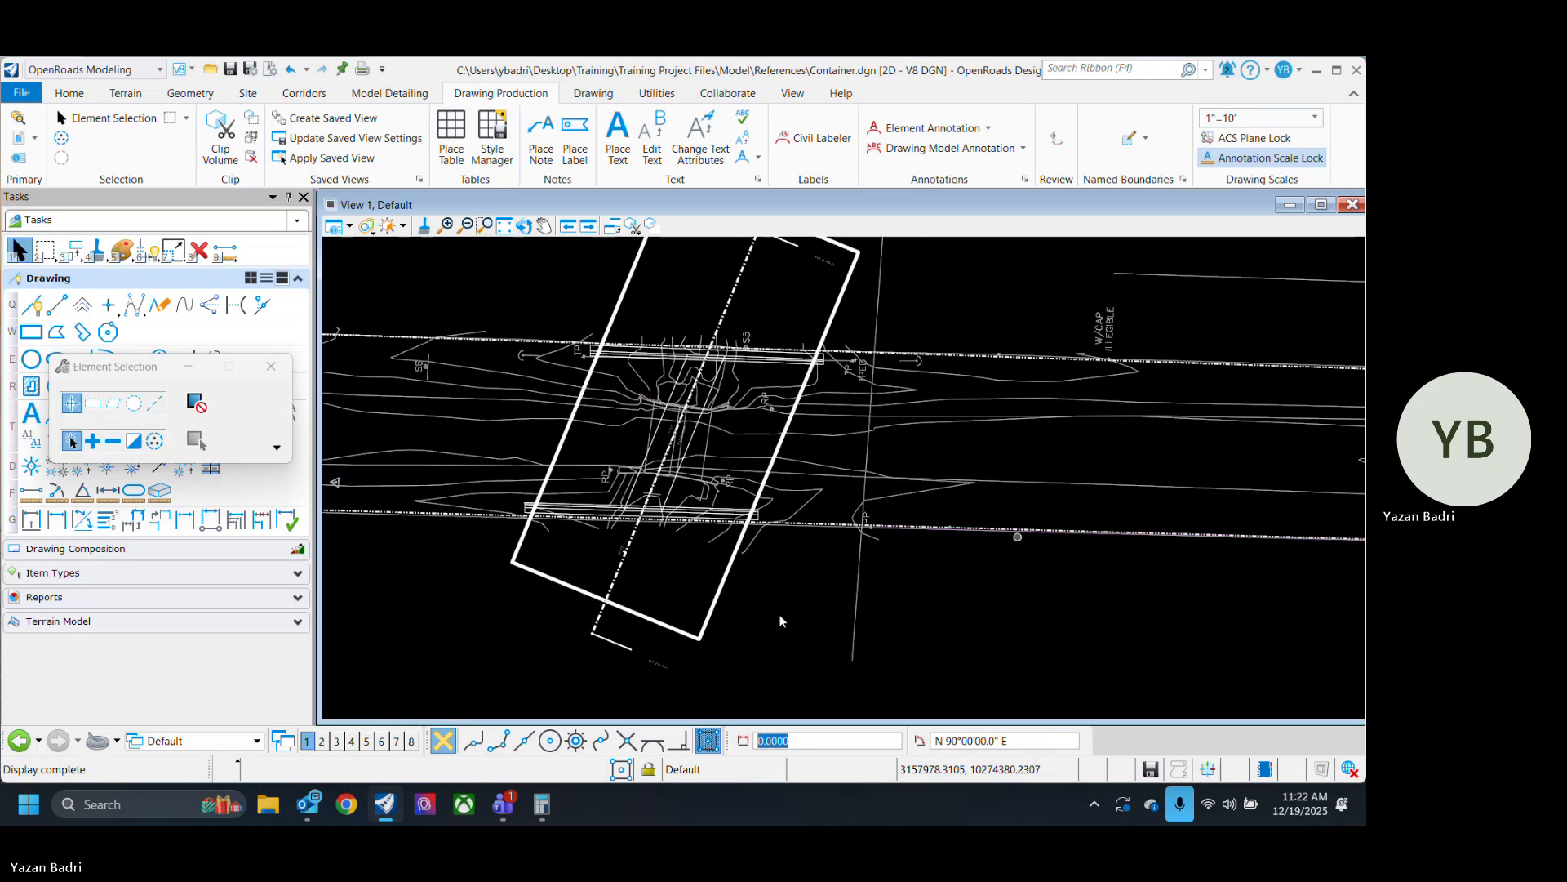
Rotate the view by two points along the culvert's named boundary so that its long edge runs horizontally.
{"action": "scroll", "coordinate": [804, 646], "scroll_direction": "down", "scroll_amount": 2}
{"action": "scroll", "coordinate": [775, 642], "scroll_direction": "up", "scroll_amount": 2}
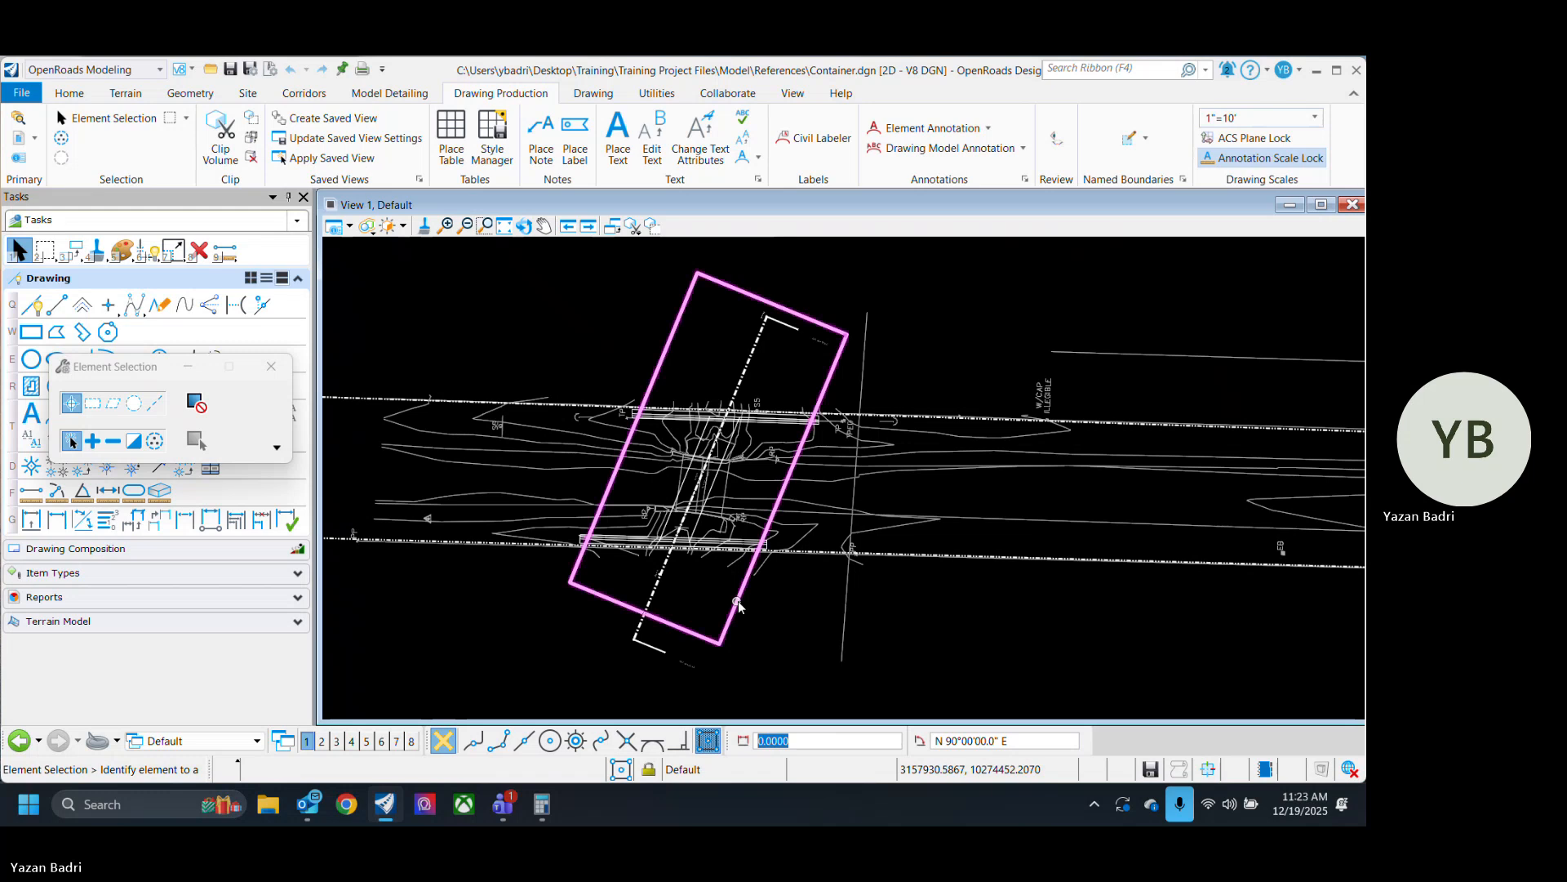
{"action": "left_click", "coordinate": [729, 647]}
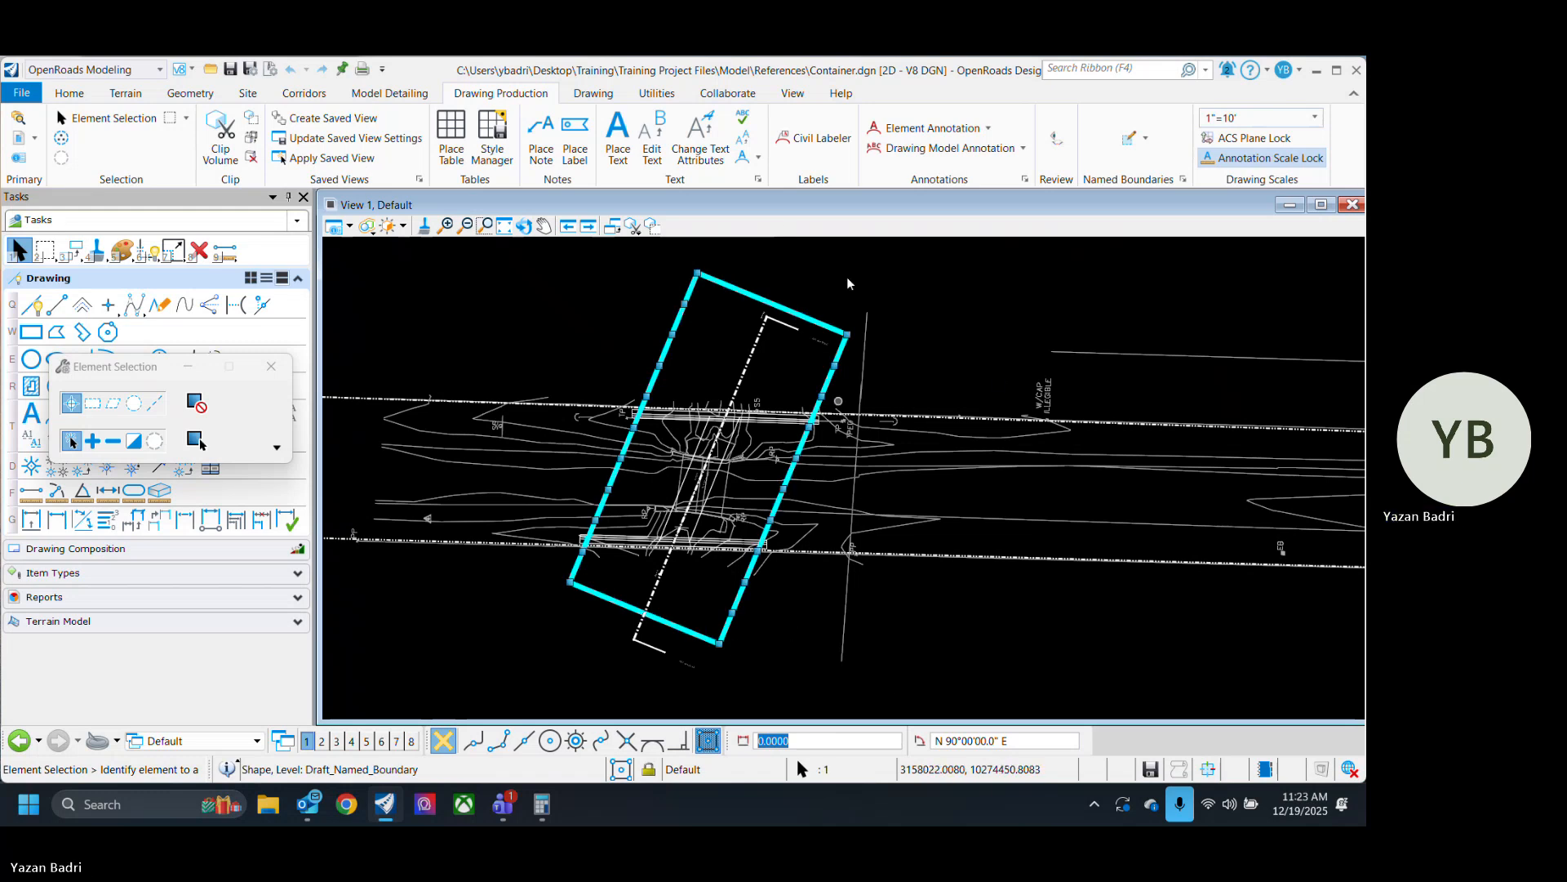
{"action": "left_click", "coordinate": [523, 226]}
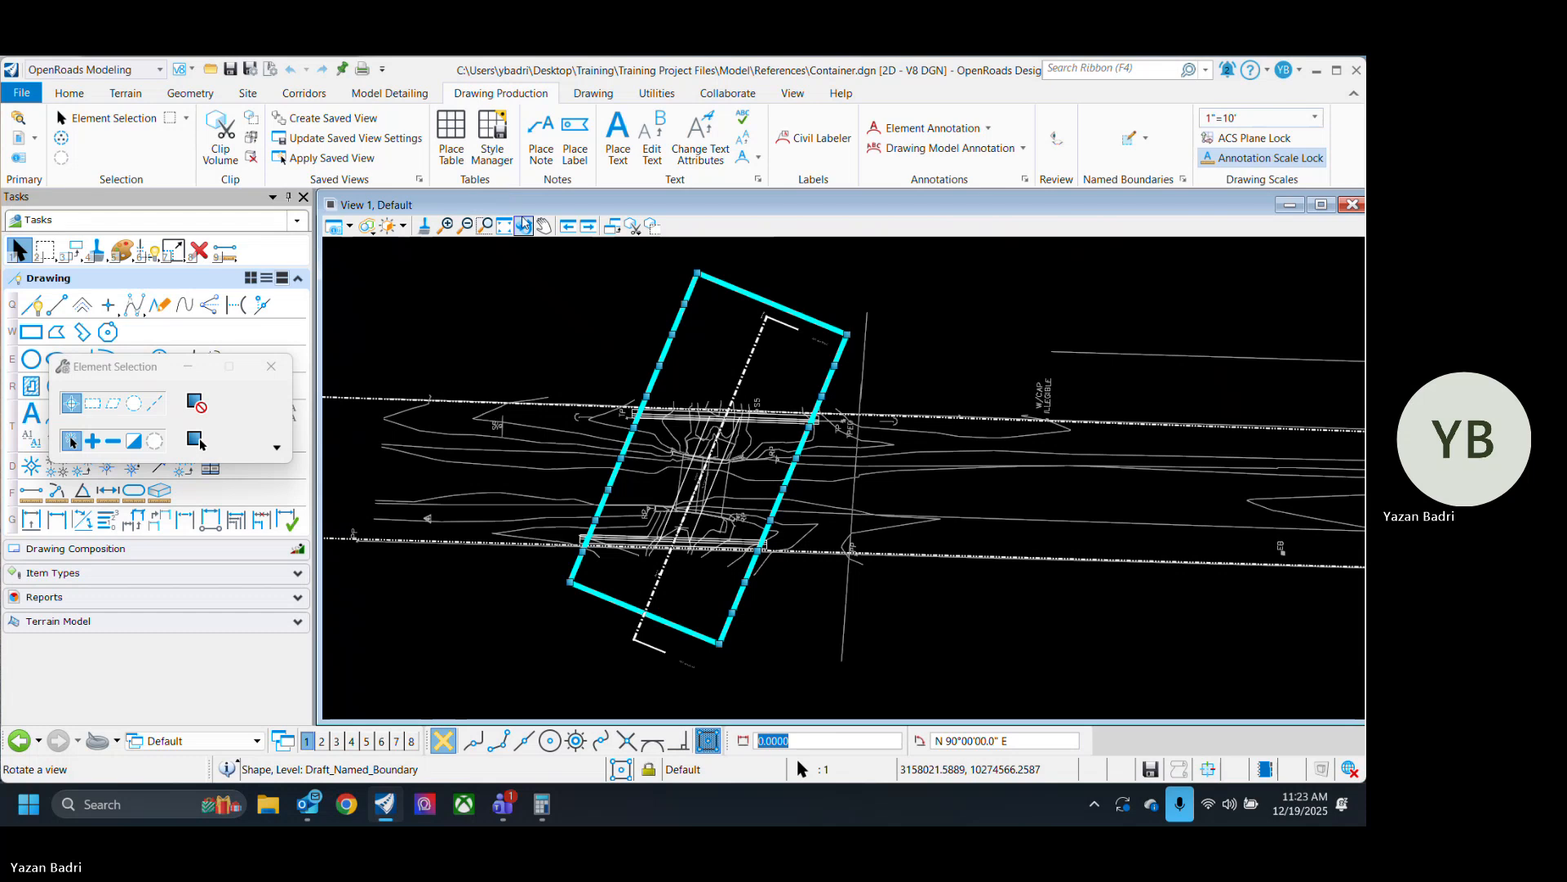
{"action": "left_click", "coordinate": [523, 226]}
{"action": "left_click", "coordinate": [699, 272]}
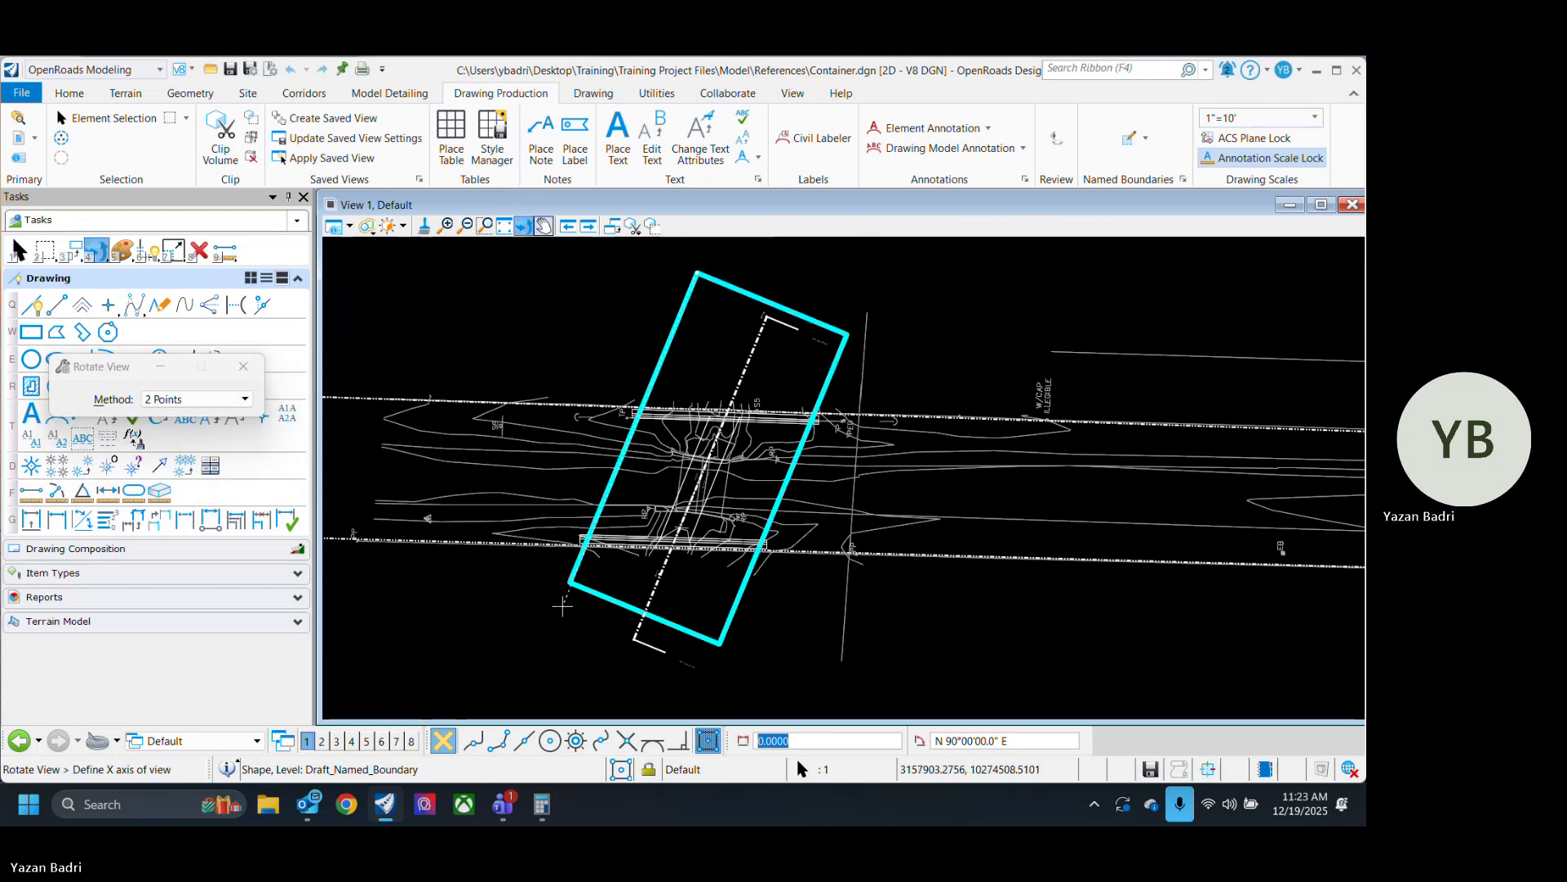
{"action": "left_click", "coordinate": [569, 582]}
{"action": "scroll", "coordinate": [570, 630], "scroll_direction": "down", "scroll_amount": 4}
{"action": "scroll", "coordinate": [653, 445], "scroll_direction": "up", "scroll_amount": 4}
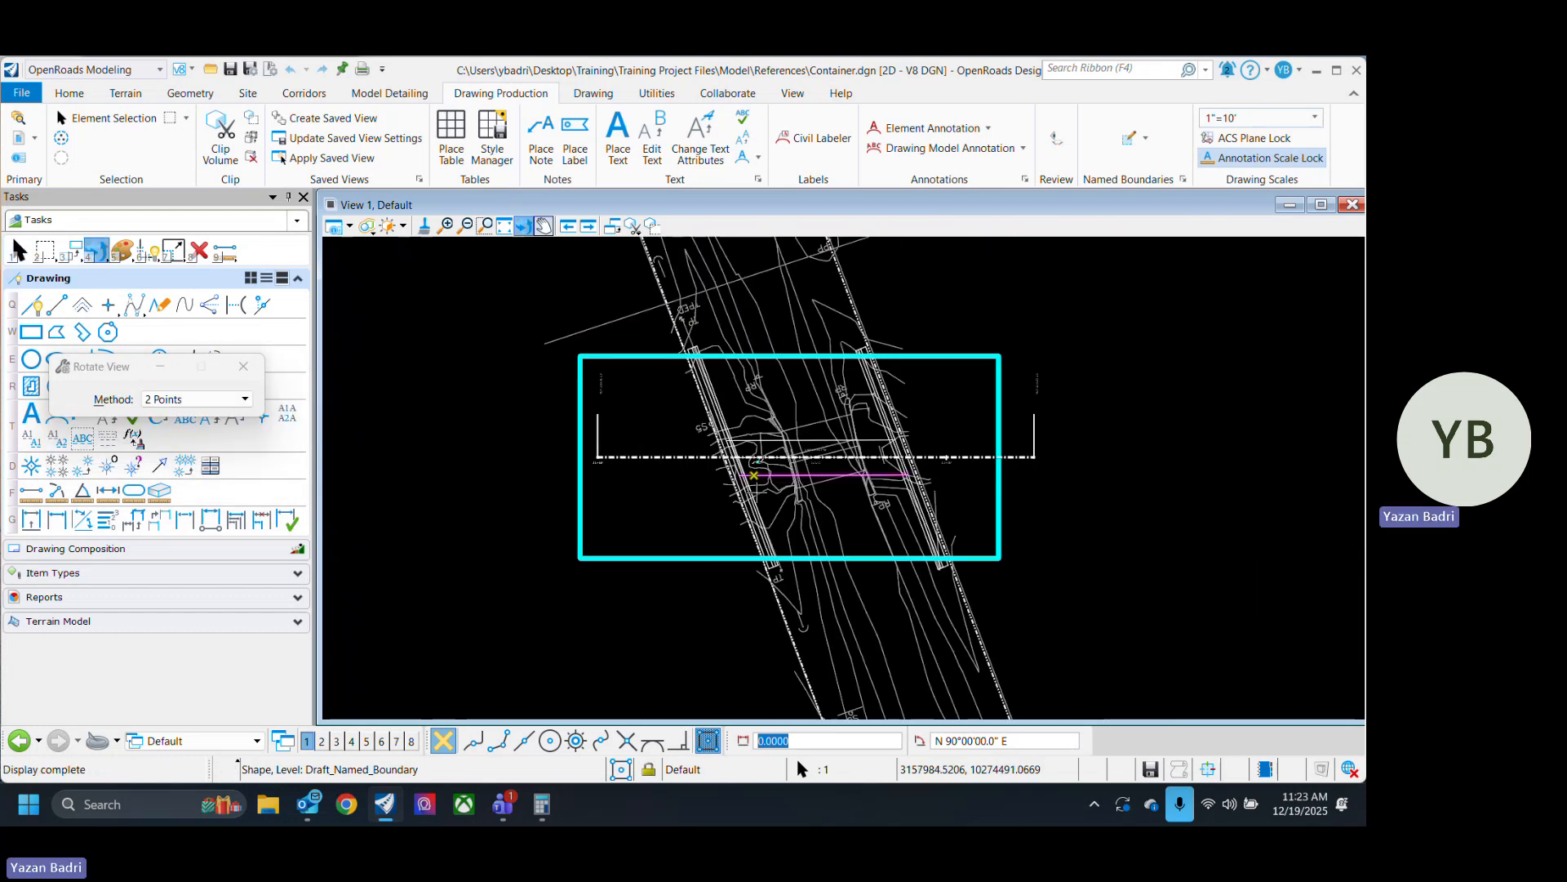
Pull the first two intermediate vertices on the named boundary's upper edge outward, beside the 10+00 end of the baseline.
{"action": "left_click", "coordinate": [106, 117]}
{"action": "left_click", "coordinate": [1010, 399]}
{"action": "scroll", "coordinate": [1000, 371], "scroll_direction": "up", "scroll_amount": 2}
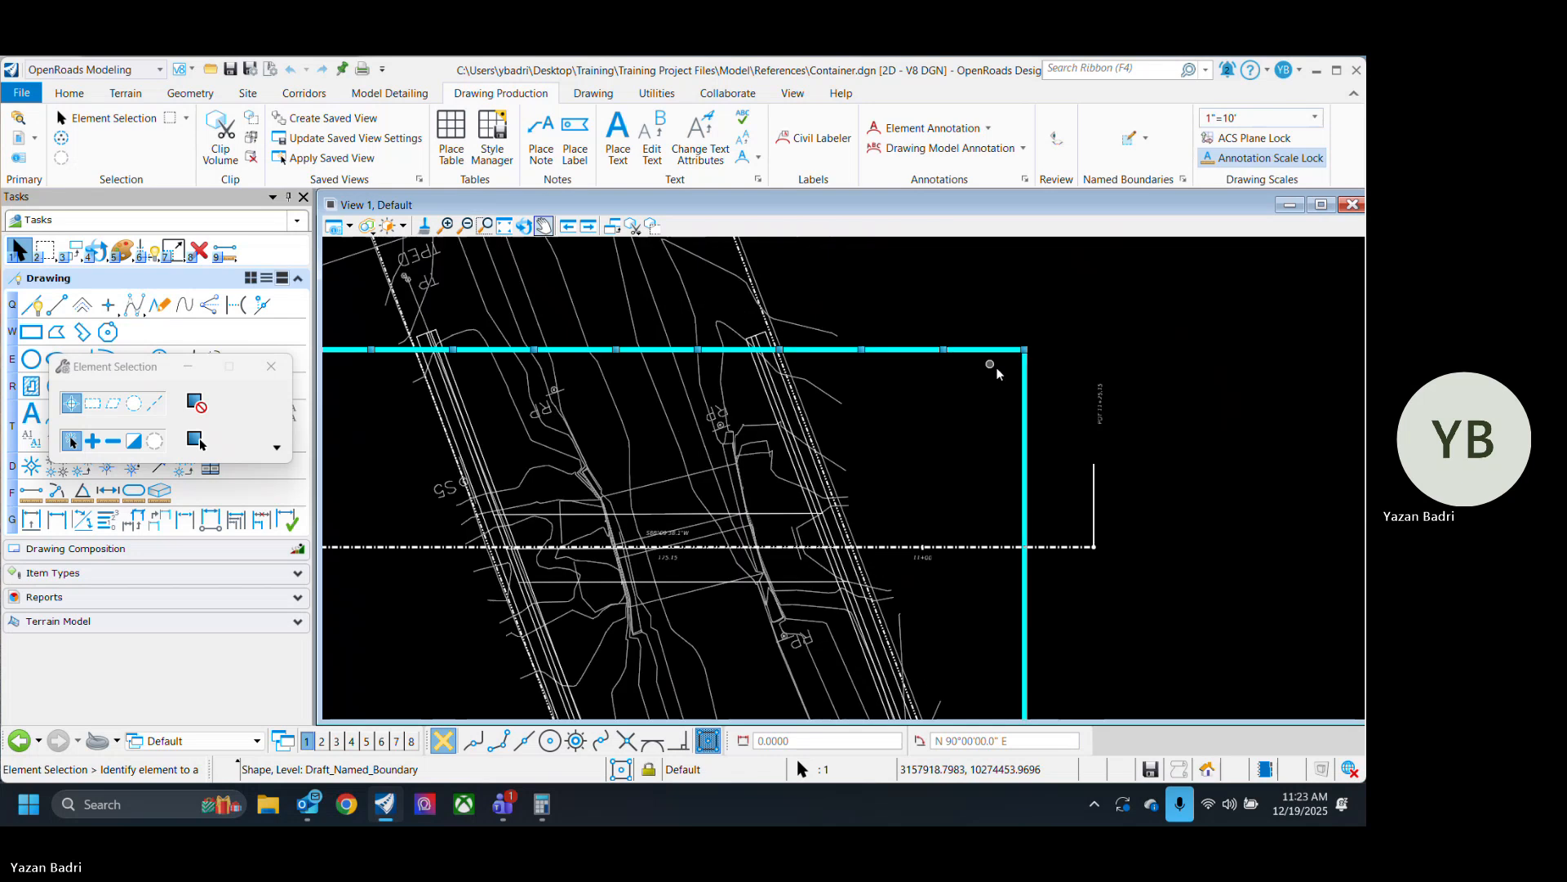
{"action": "scroll", "coordinate": [796, 359], "scroll_direction": "up", "scroll_amount": 3}
{"action": "scroll", "coordinate": [1120, 474], "scroll_direction": "down", "scroll_amount": 2}
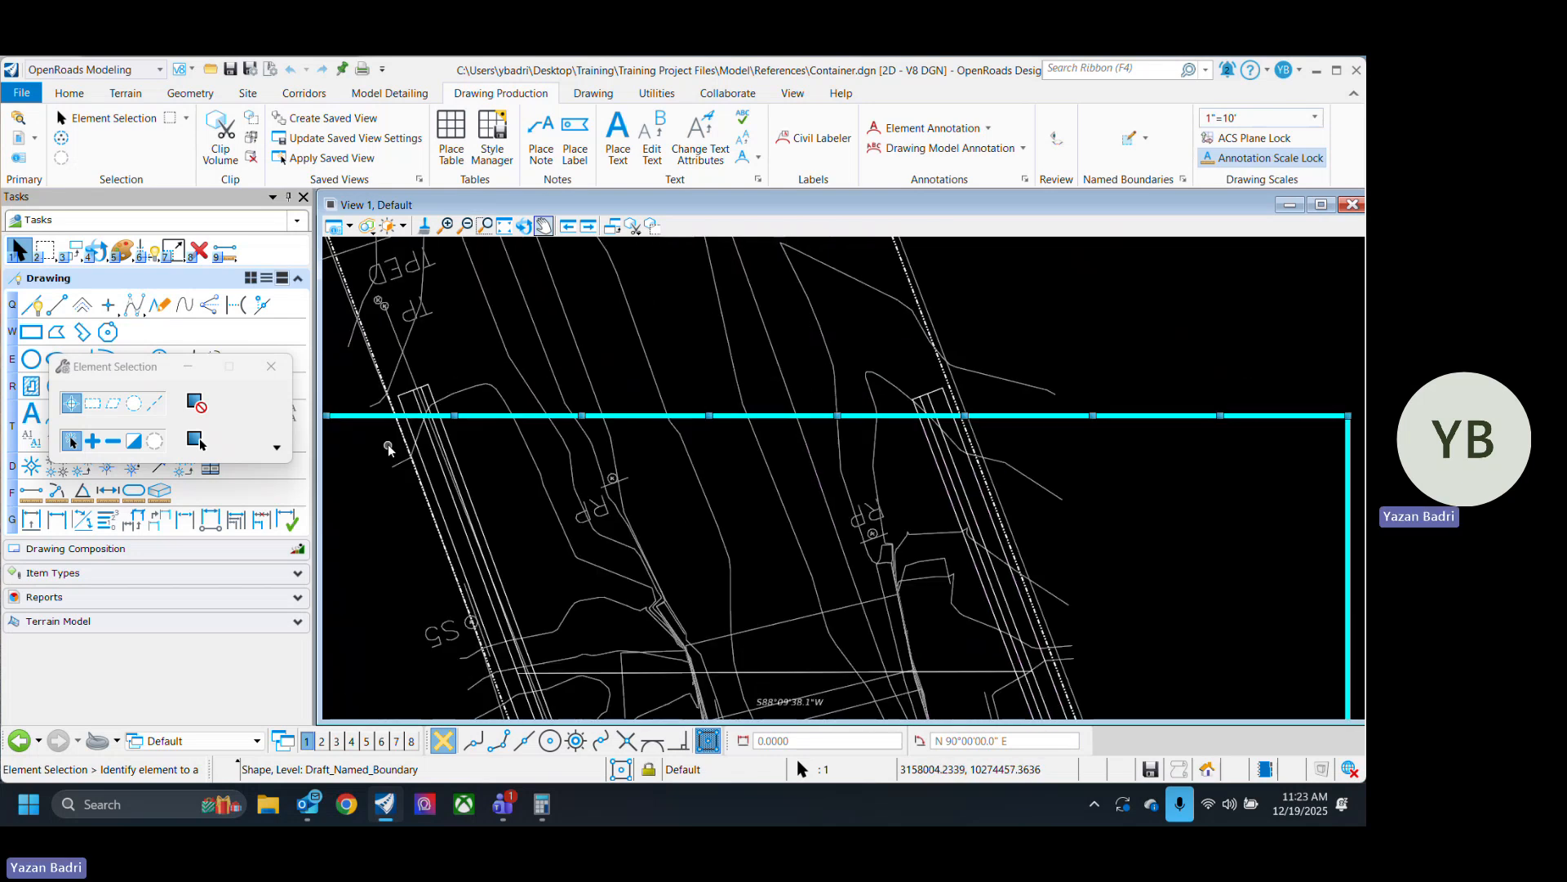
{"action": "scroll", "coordinate": [1131, 513], "scroll_direction": "down", "scroll_amount": 5}
{"action": "scroll", "coordinate": [1081, 513], "scroll_direction": "up", "scroll_amount": 2}
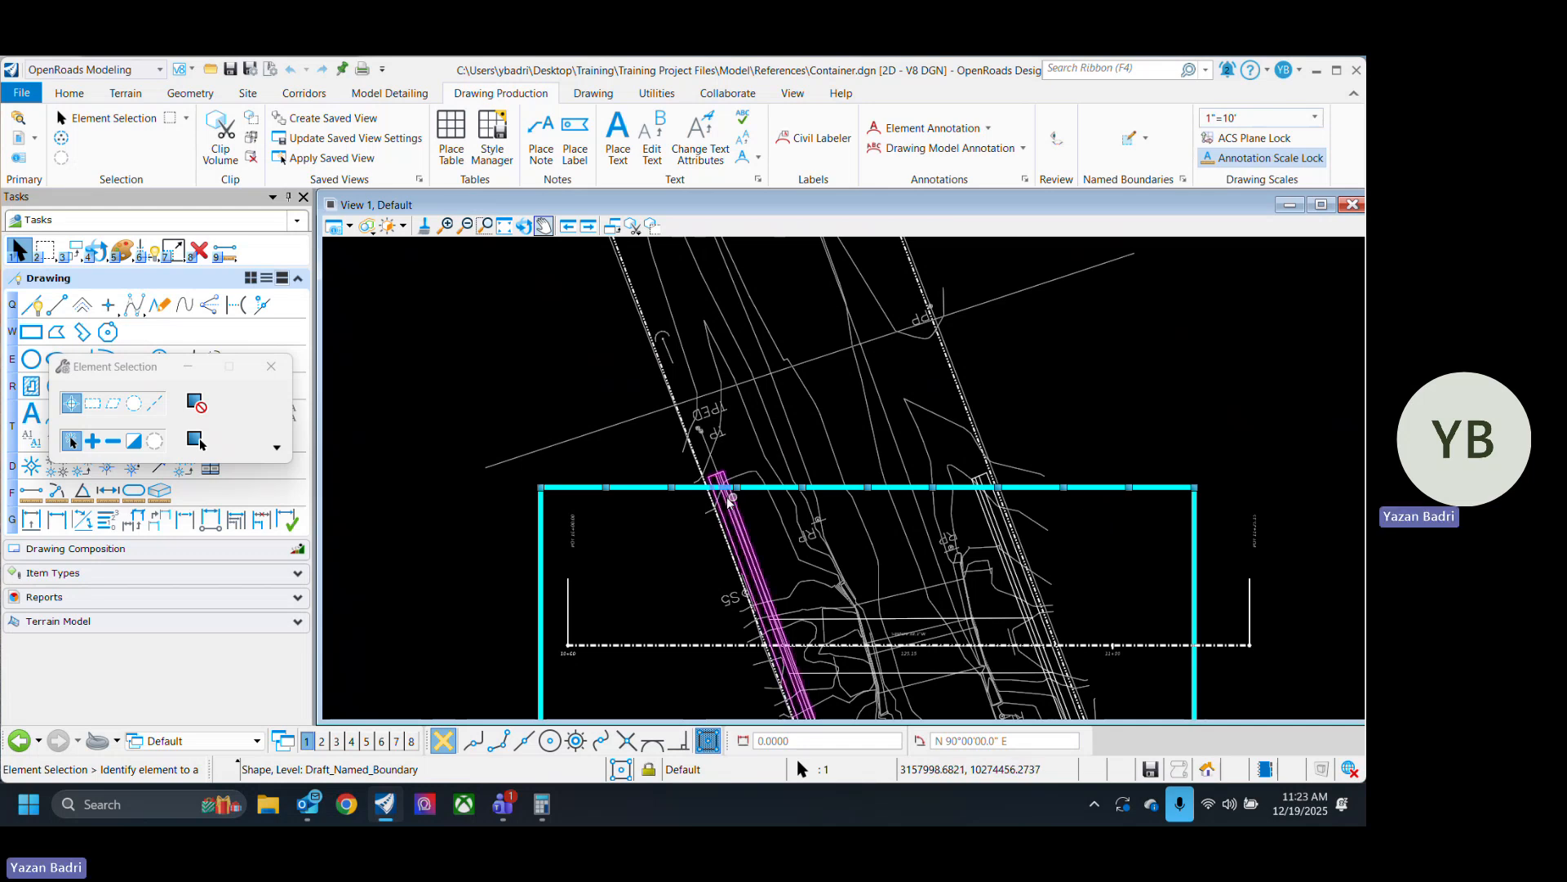
{"action": "left_click_drag", "start_coordinate": [608, 491], "coordinate": [556, 456]}
{"action": "left_click_drag", "start_coordinate": [674, 488], "coordinate": [664, 445]}
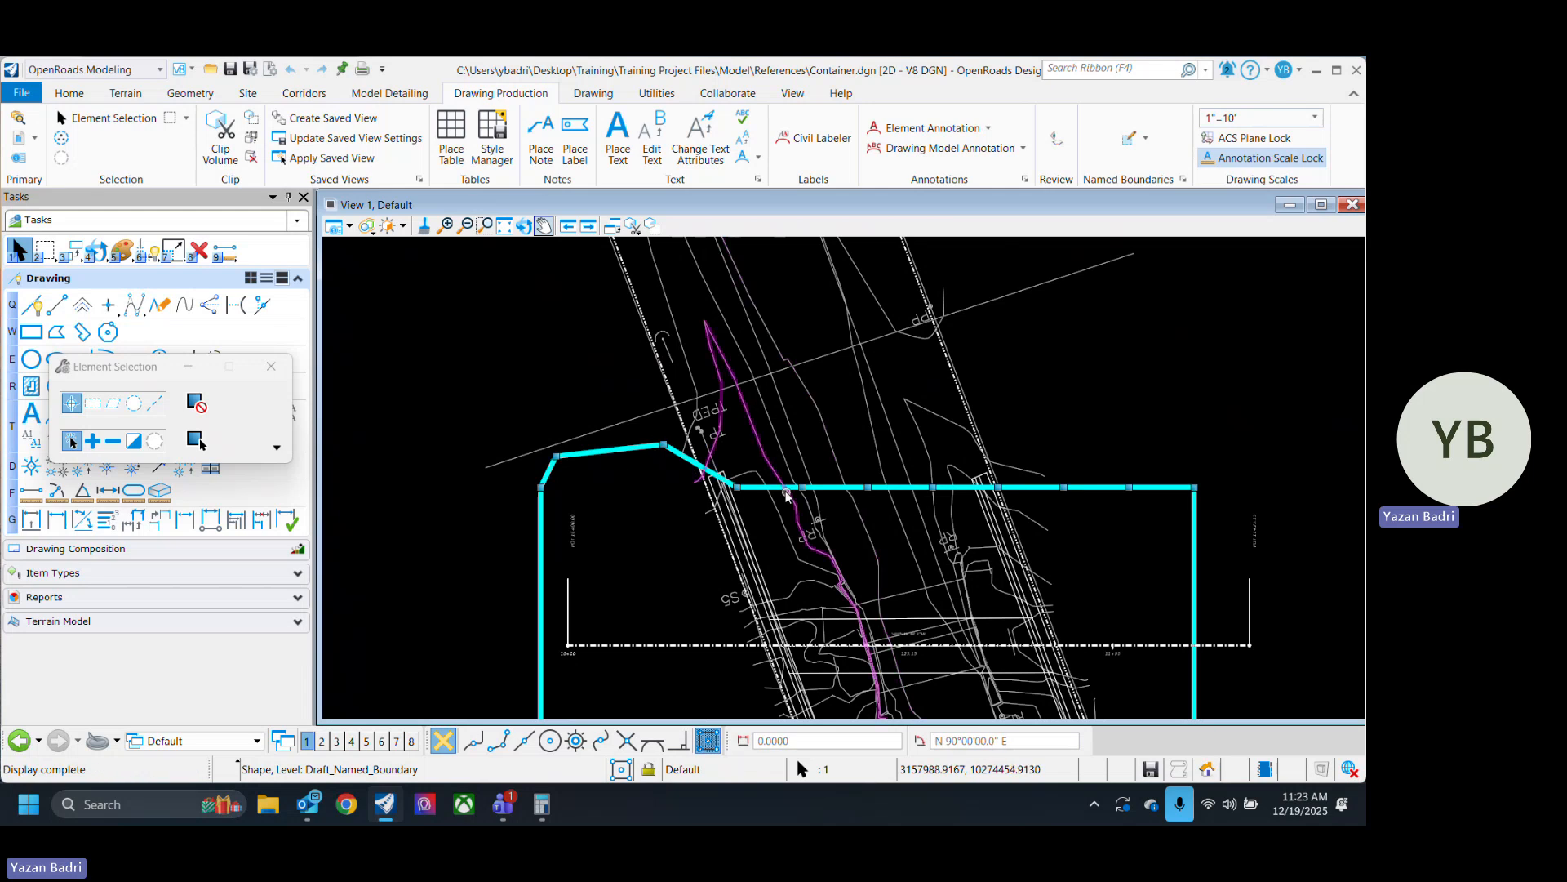
Move the next upper-edge vertices of the named boundary outward and toward its upper-right corner, past the far roadway line.
{"action": "left_click_drag", "start_coordinate": [737, 487], "coordinate": [1027, 424]}
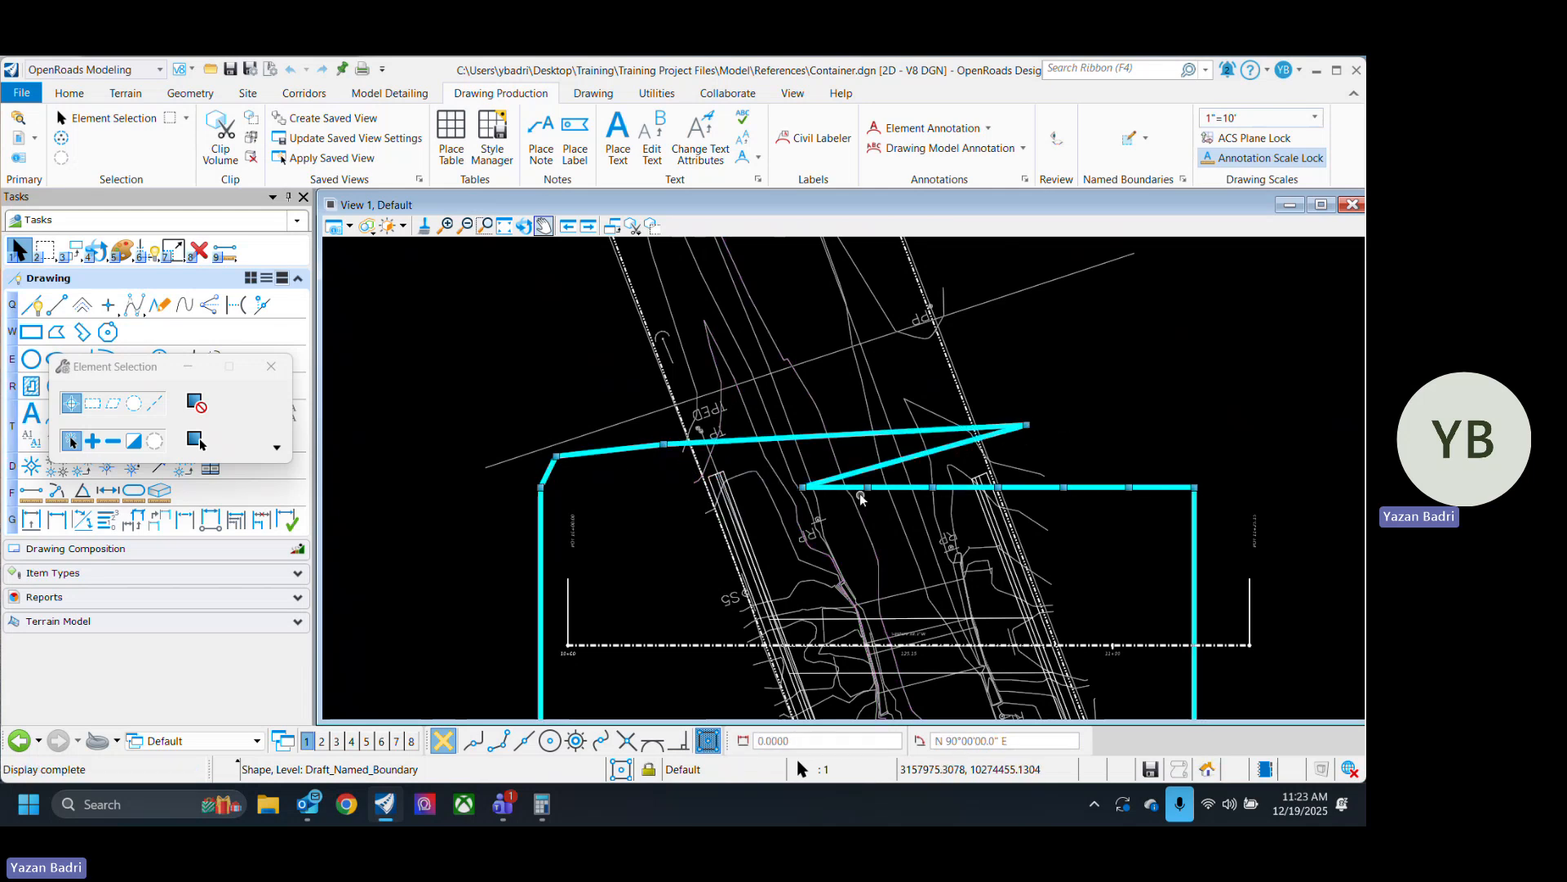
{"action": "left_click_drag", "start_coordinate": [803, 487], "coordinate": [1091, 426]}
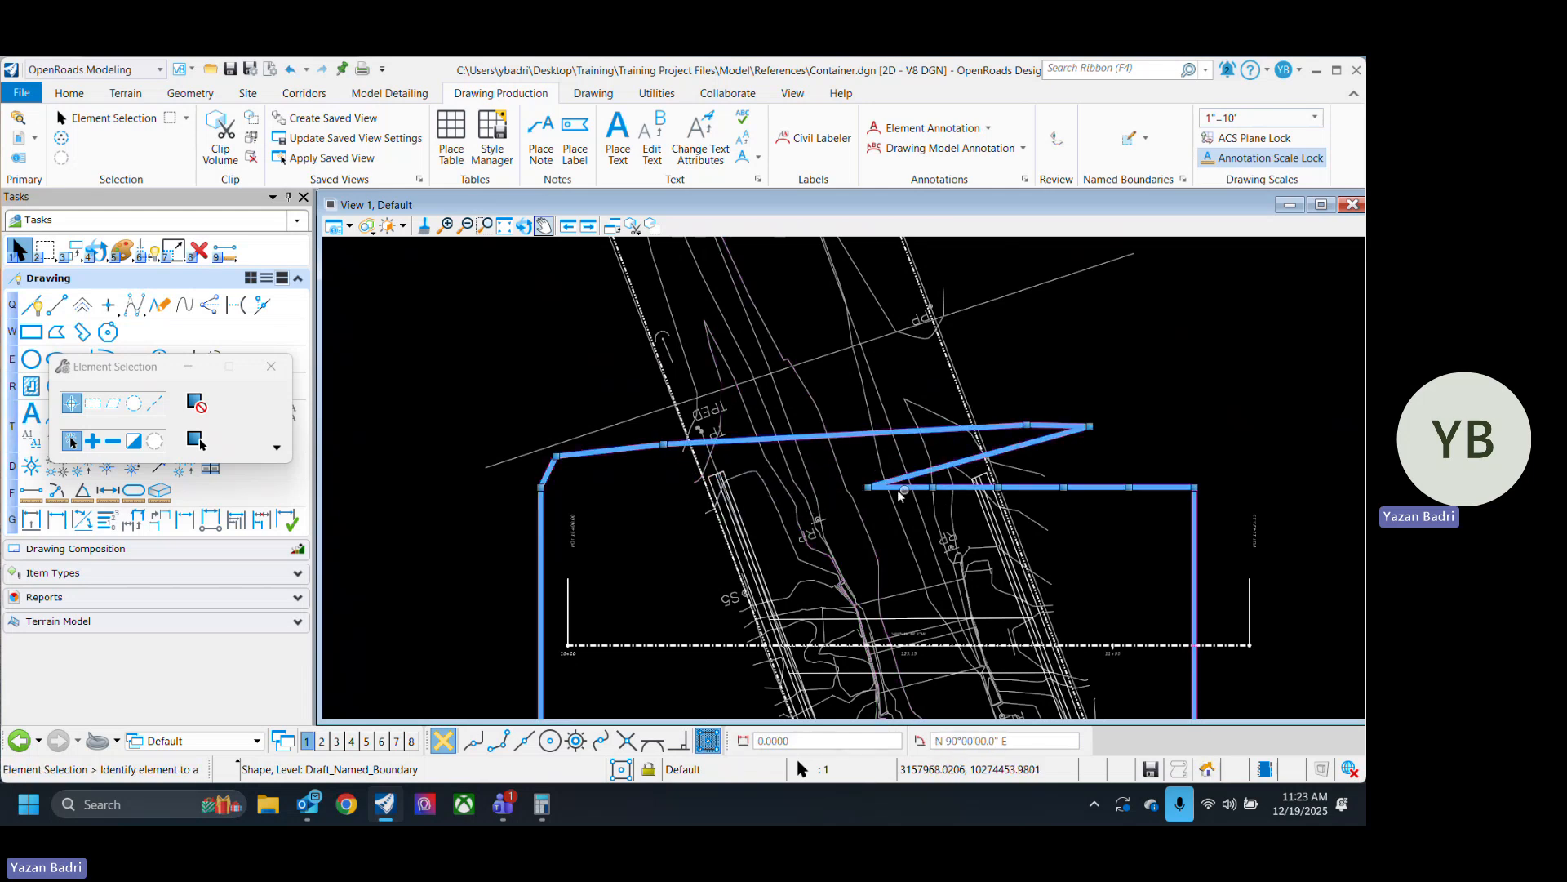
{"action": "left_click_drag", "start_coordinate": [872, 488], "coordinate": [1150, 435]}
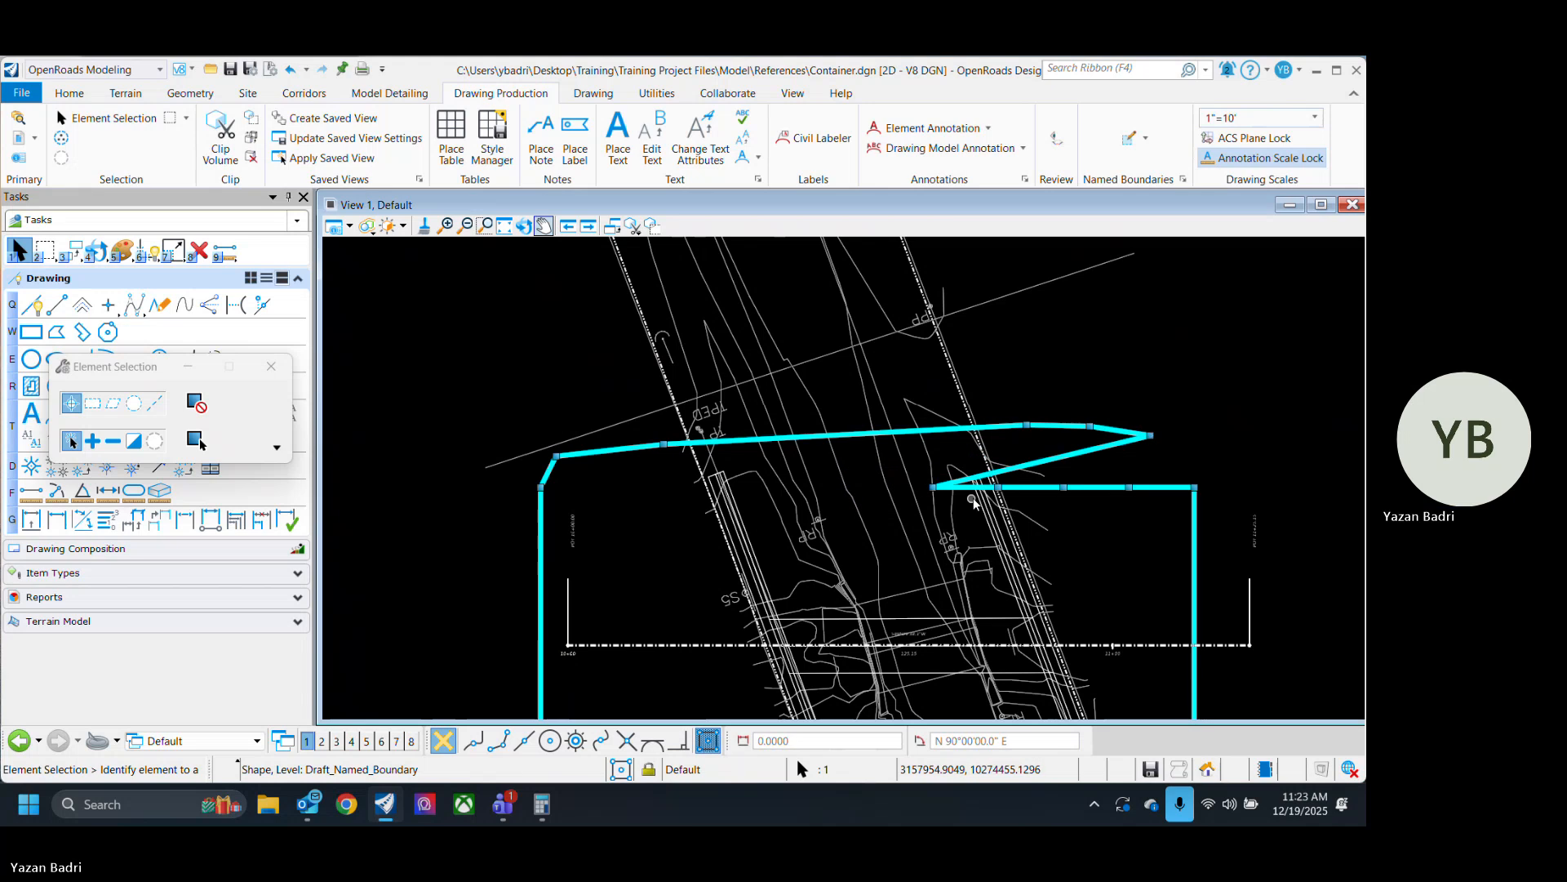
{"action": "left_click_drag", "start_coordinate": [934, 487], "coordinate": [1176, 473]}
{"action": "left_click_drag", "start_coordinate": [999, 488], "coordinate": [1109, 482]}
{"action": "scroll", "coordinate": [1177, 463], "scroll_direction": "up", "scroll_amount": 3}
{"action": "scroll", "coordinate": [1136, 475], "scroll_direction": "up", "scroll_amount": 2}
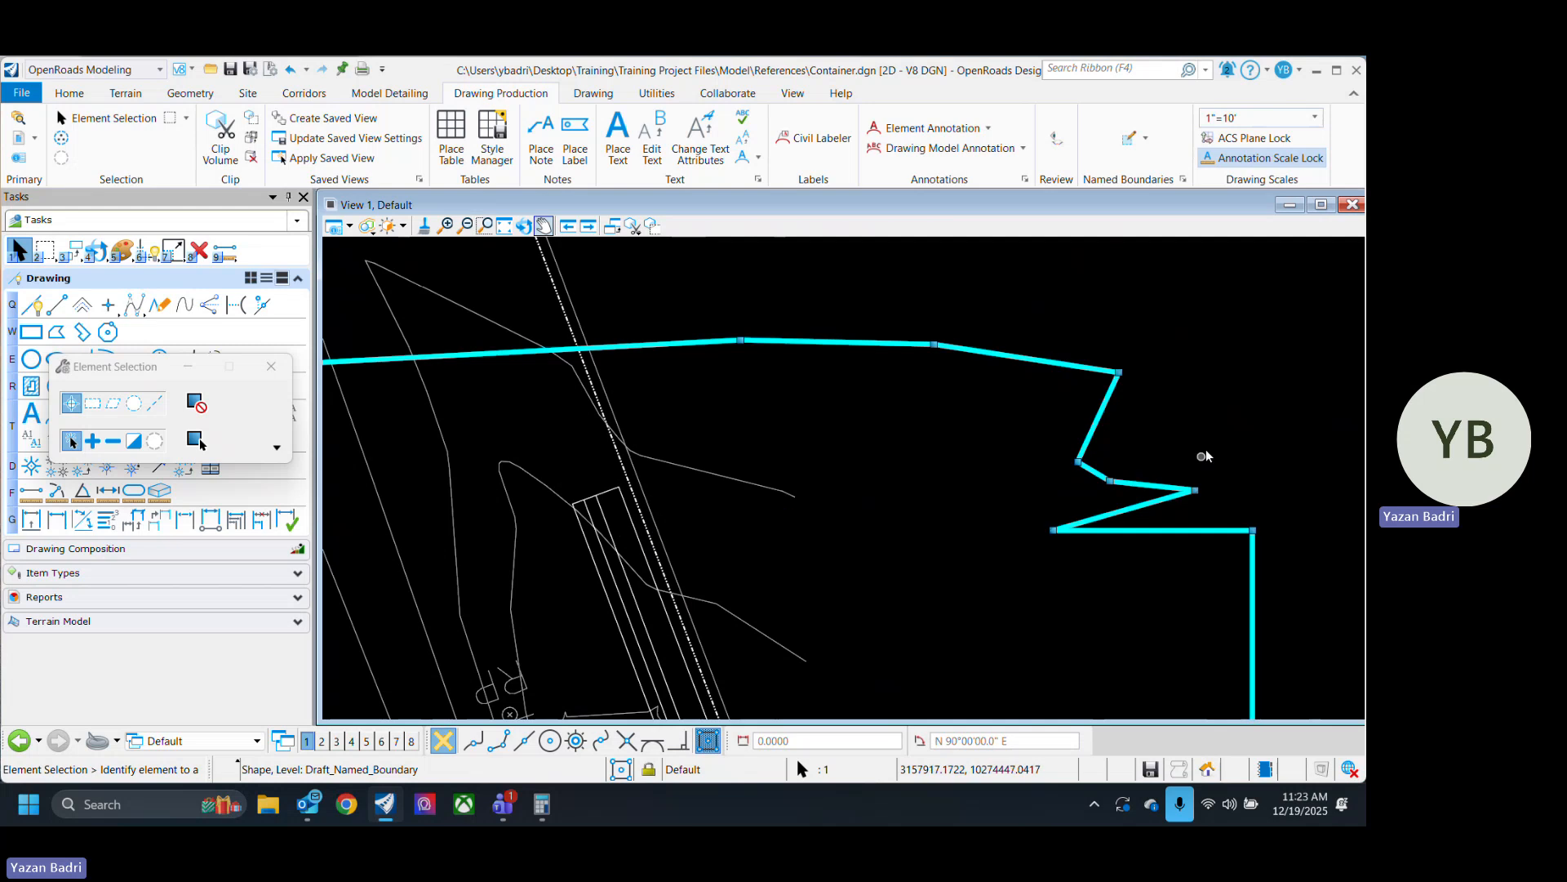
{"action": "left_click", "coordinate": [1201, 454]}
{"action": "scroll", "coordinate": [1110, 492], "scroll_direction": "down", "scroll_amount": 2}
{"action": "scroll", "coordinate": [1110, 494], "scroll_direction": "down", "scroll_amount": 3}
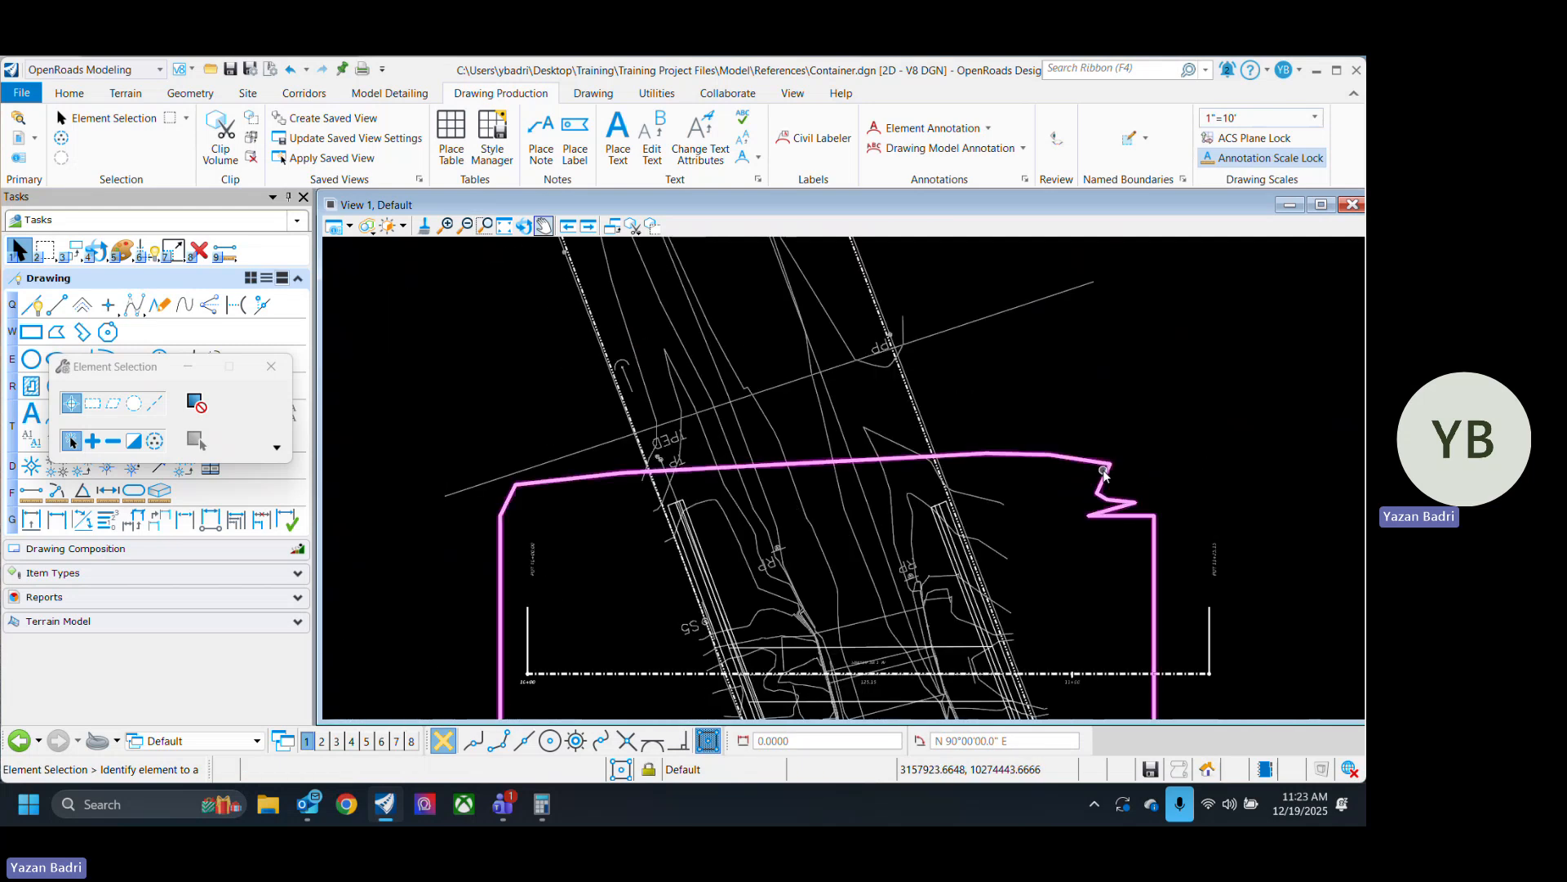
{"action": "scroll", "coordinate": [921, 371], "scroll_direction": "down", "scroll_amount": 2}
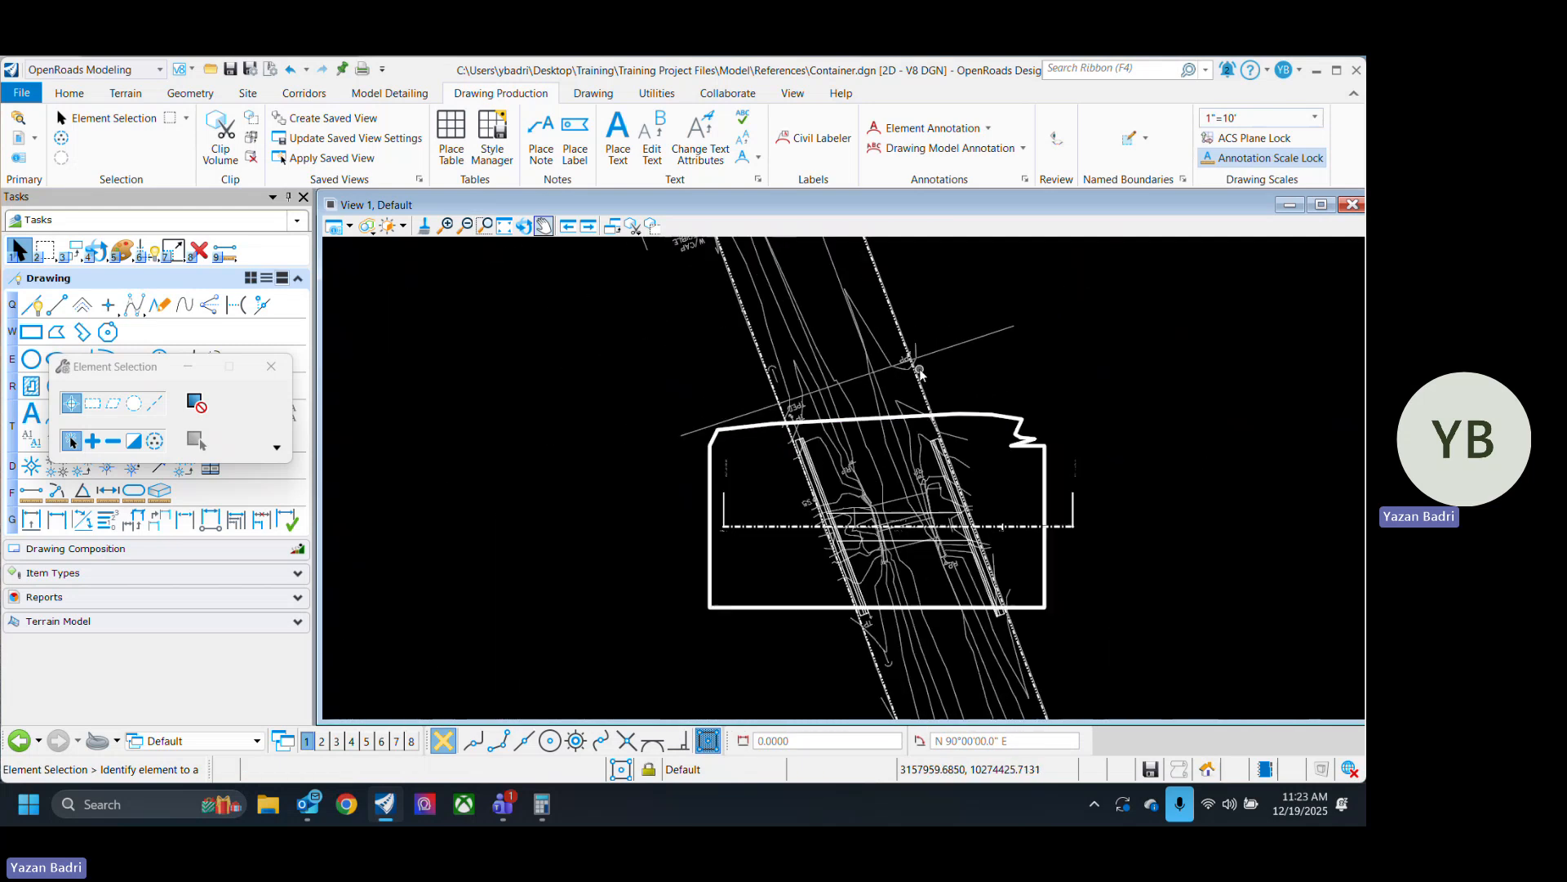
Delete the zigzag vertices near the named boundary's upper-right corner with Delete Vertex, leaving one sloping segment to the corner.
{"action": "left_click", "coordinate": [1033, 419]}
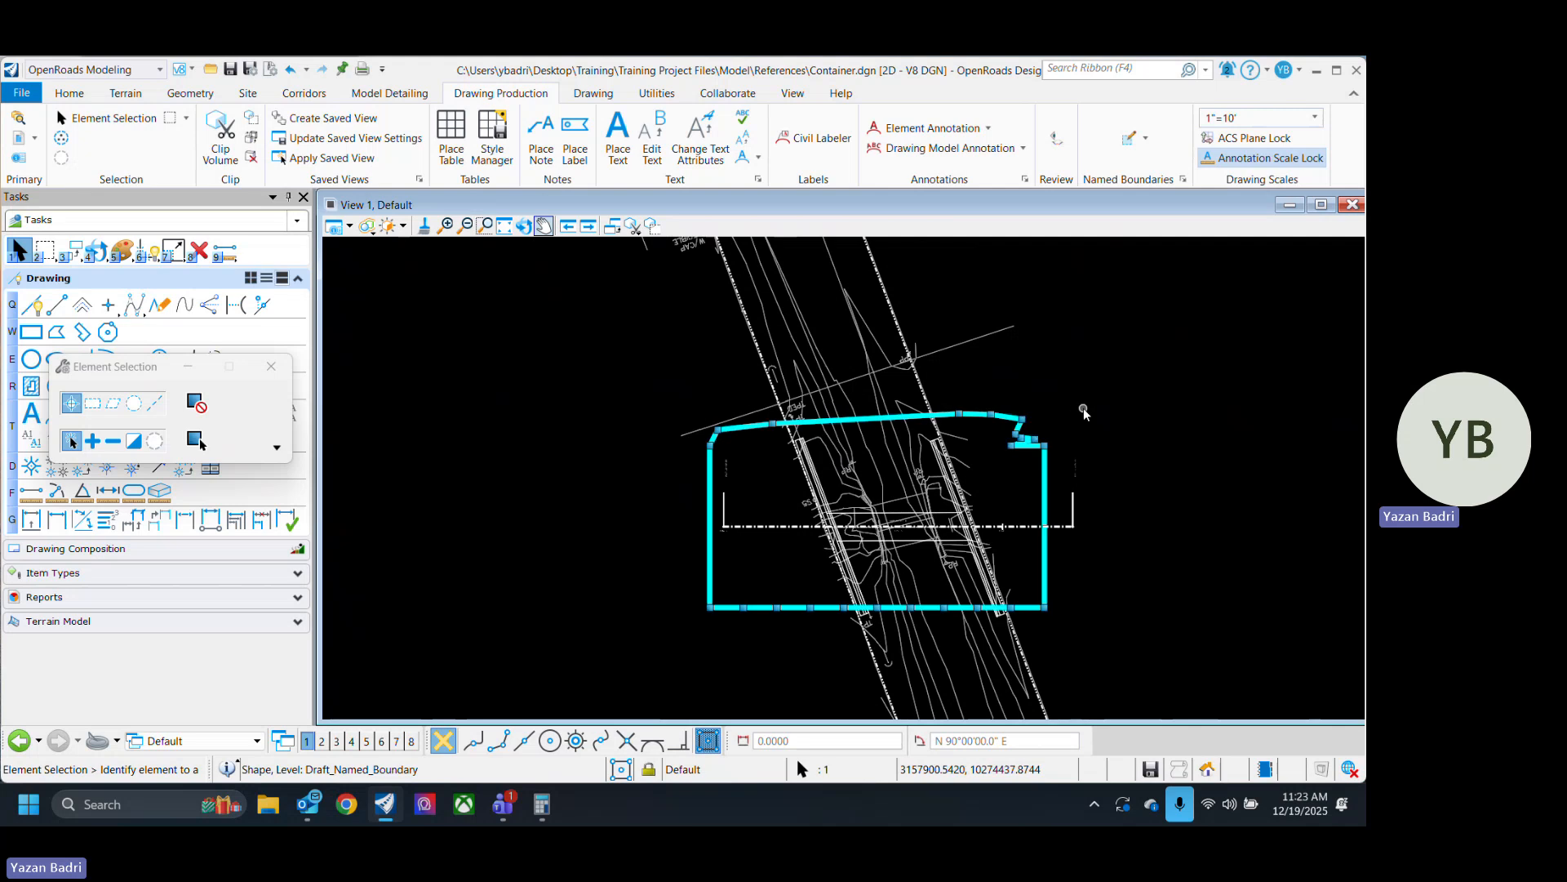
{"action": "key", "text": "7"}
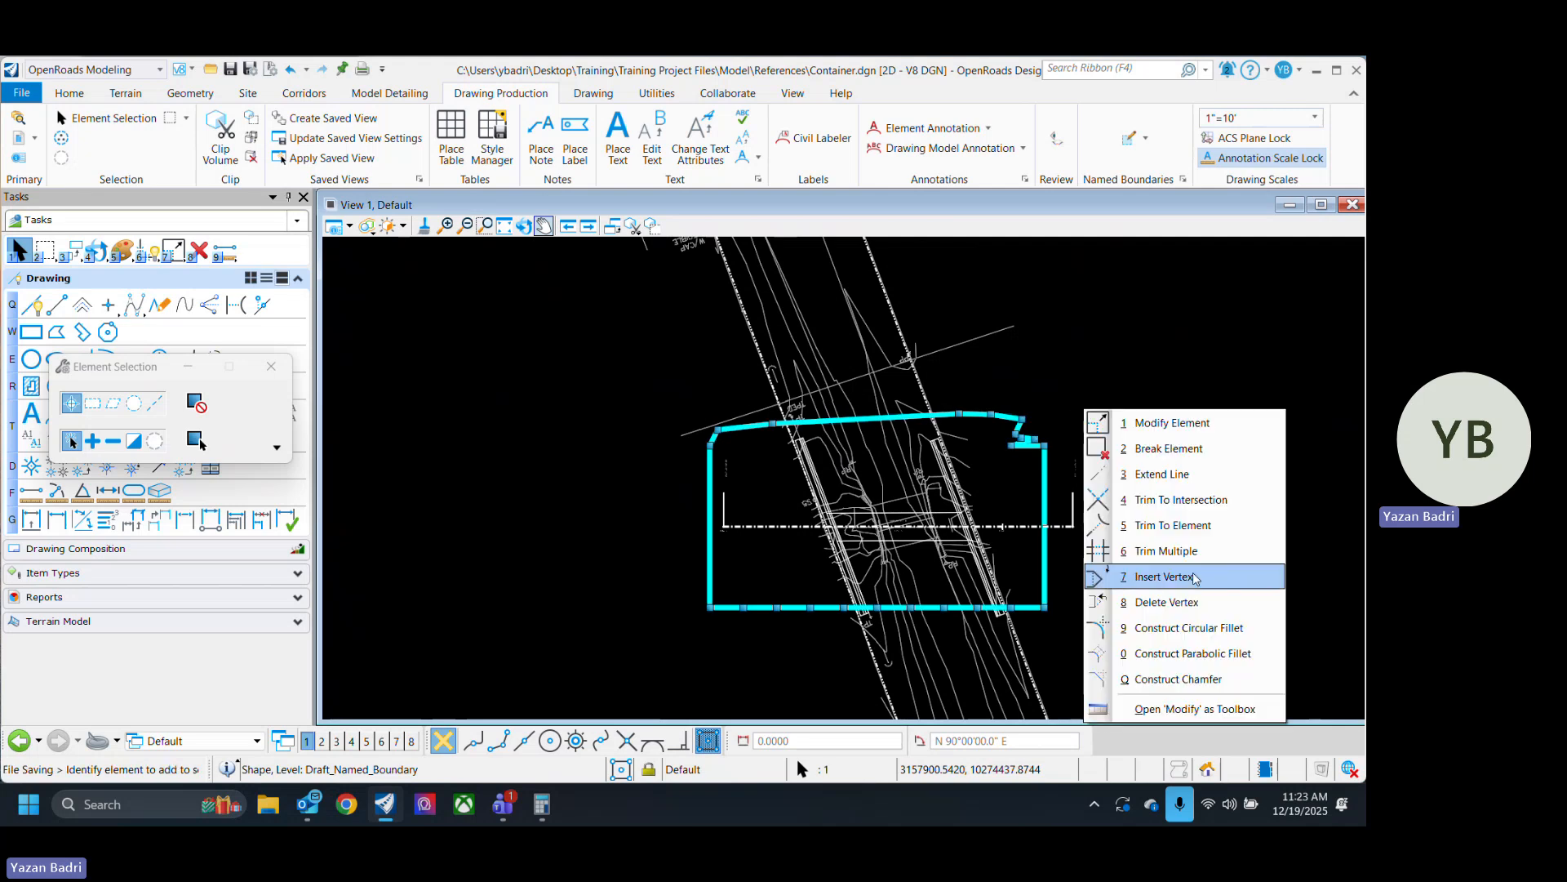
{"action": "left_click", "coordinate": [1220, 611]}
{"action": "scroll", "coordinate": [1044, 433], "scroll_direction": "up", "scroll_amount": 4}
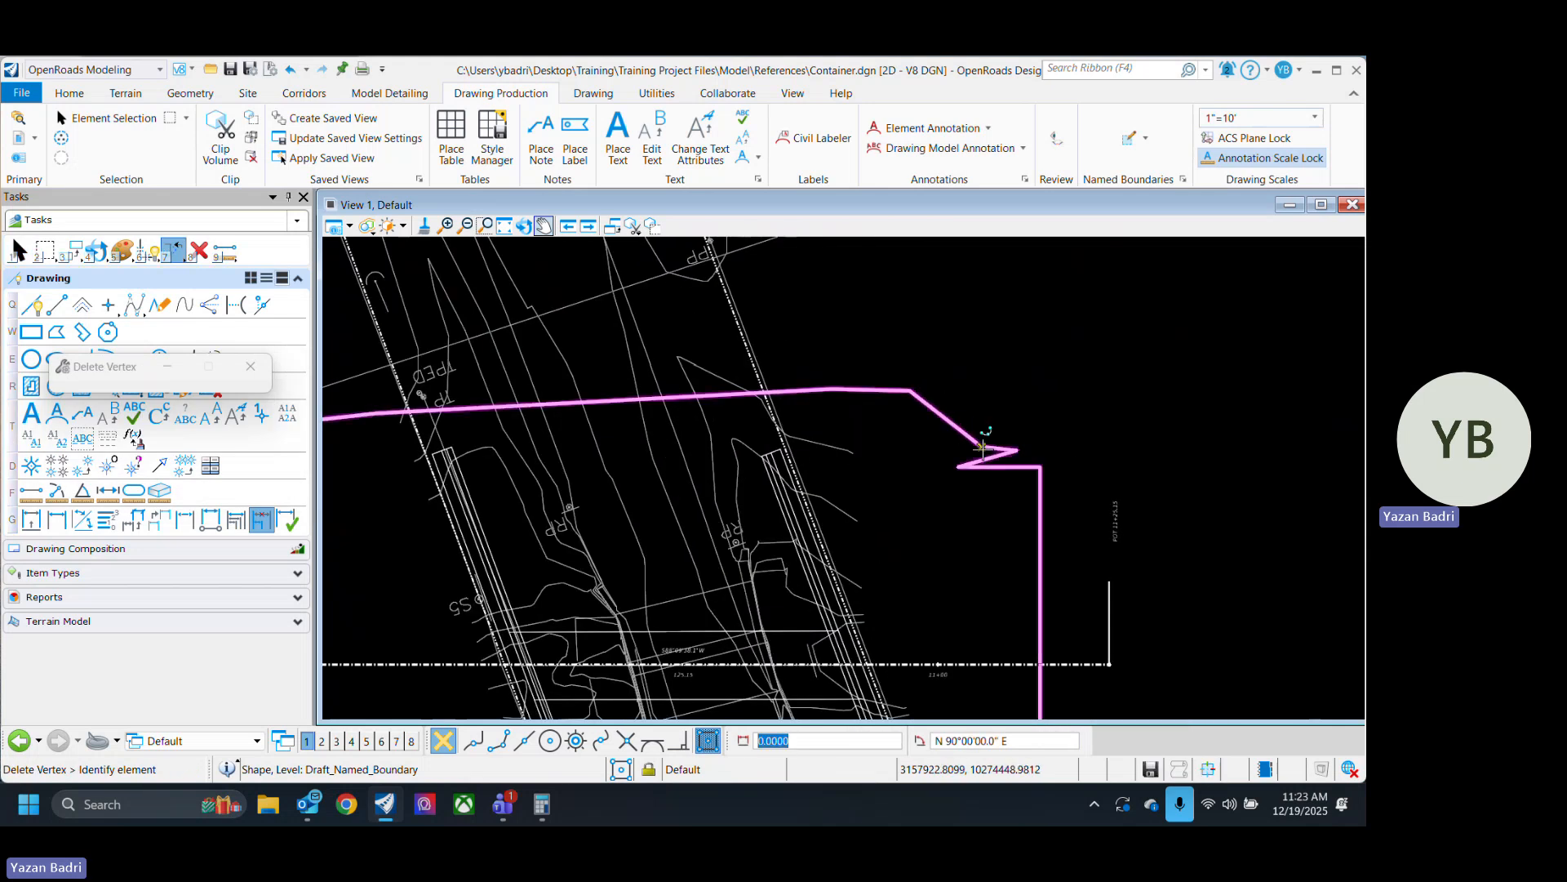
{"action": "left_click", "coordinate": [983, 447]}
{"action": "left_click", "coordinate": [959, 466]}
{"action": "left_click", "coordinate": [1017, 450]}
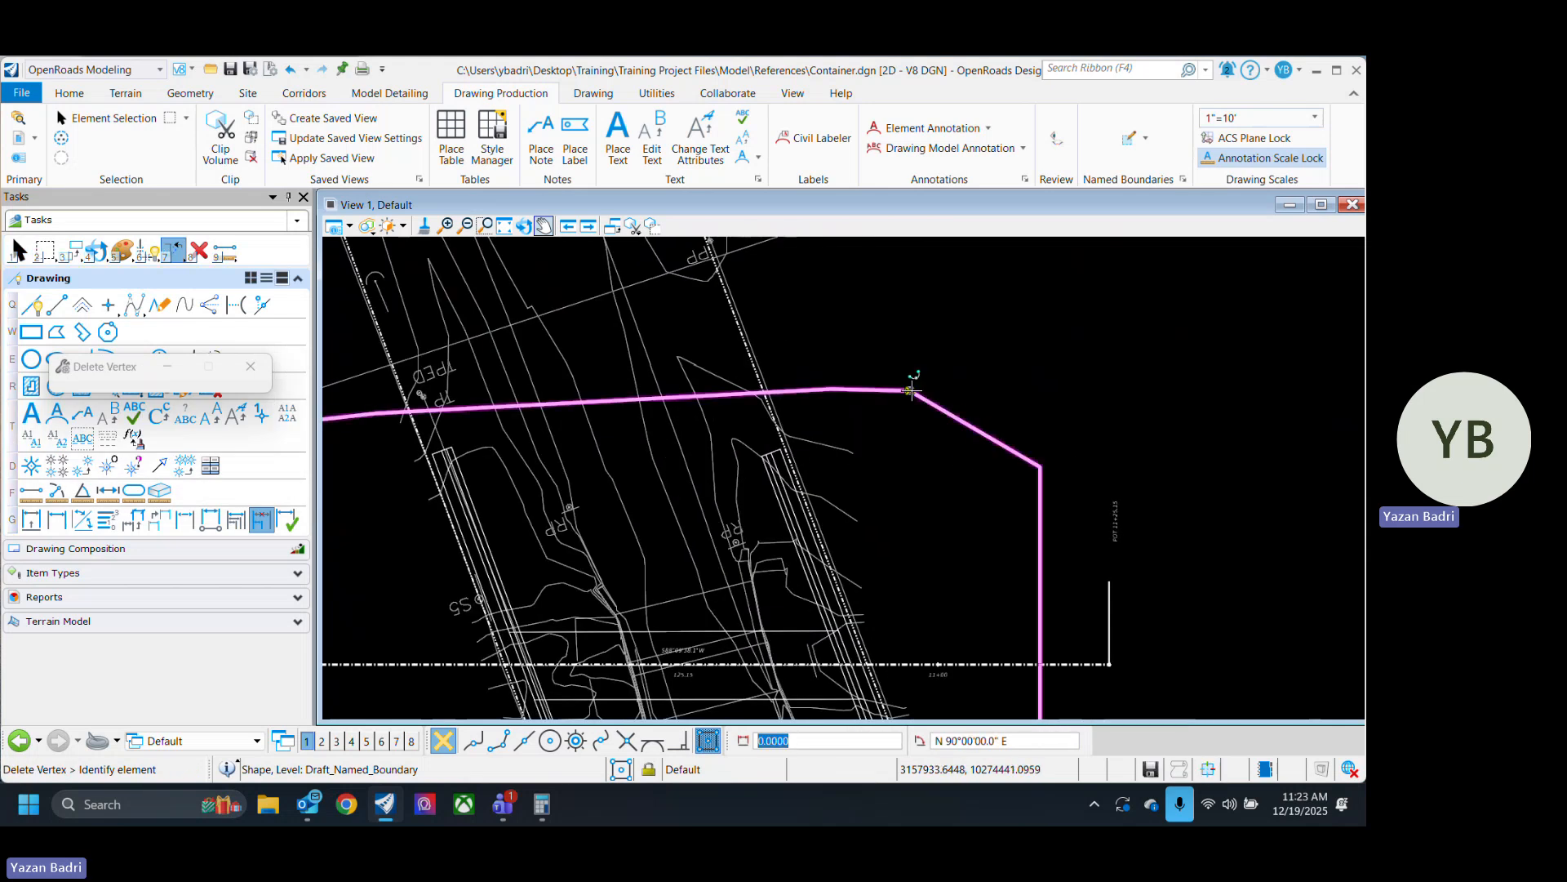
{"action": "left_click", "coordinate": [912, 391]}
{"action": "scroll", "coordinate": [963, 453], "scroll_direction": "down", "scroll_amount": 1}
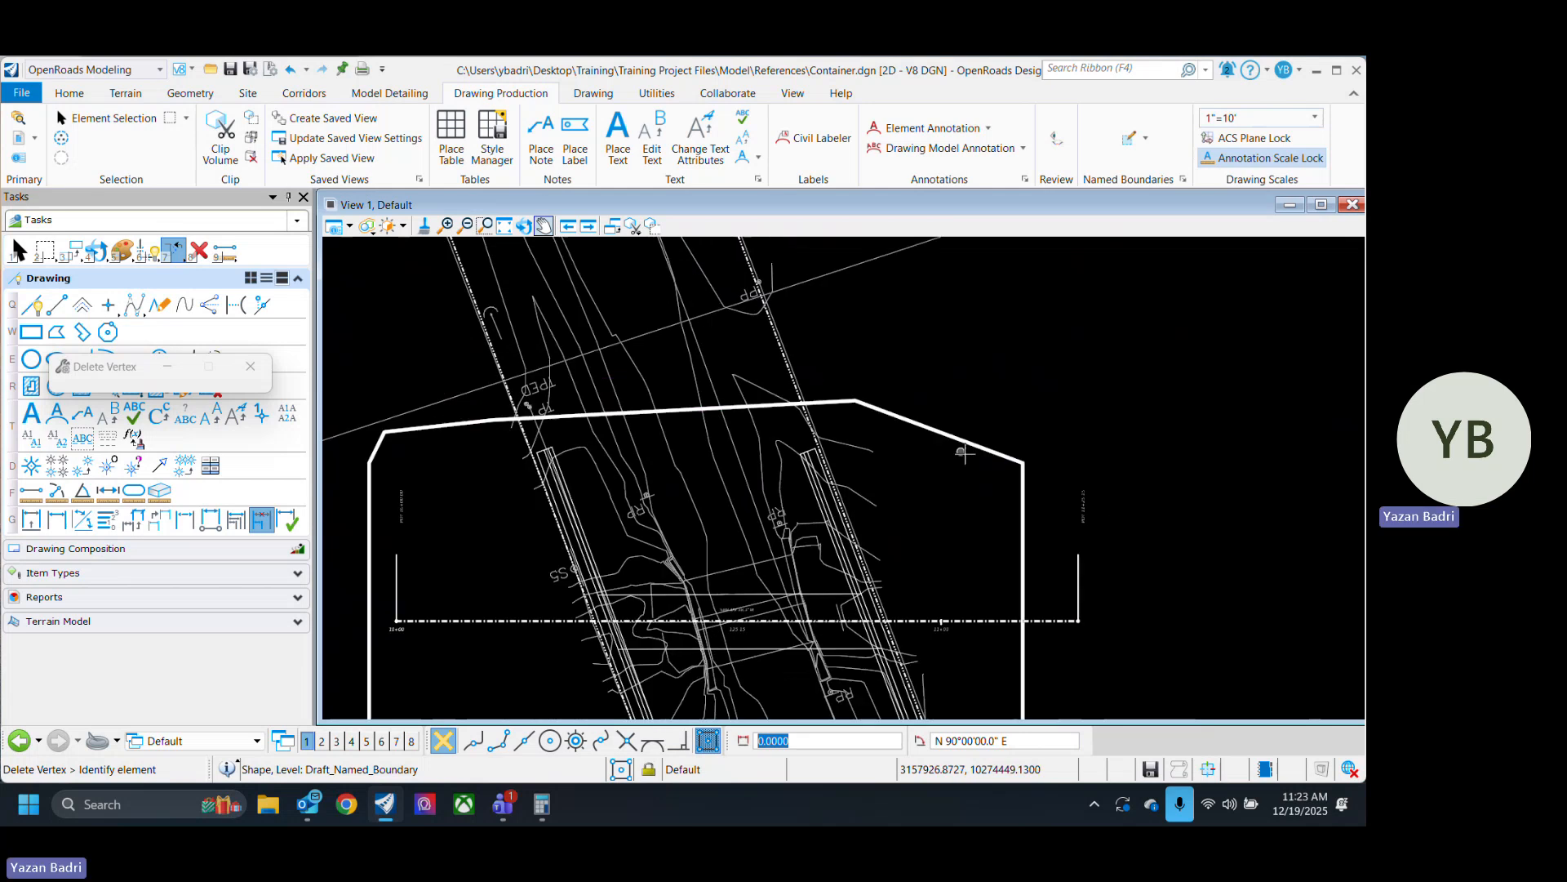
{"action": "scroll", "coordinate": [964, 453], "scroll_direction": "down", "scroll_amount": 3}
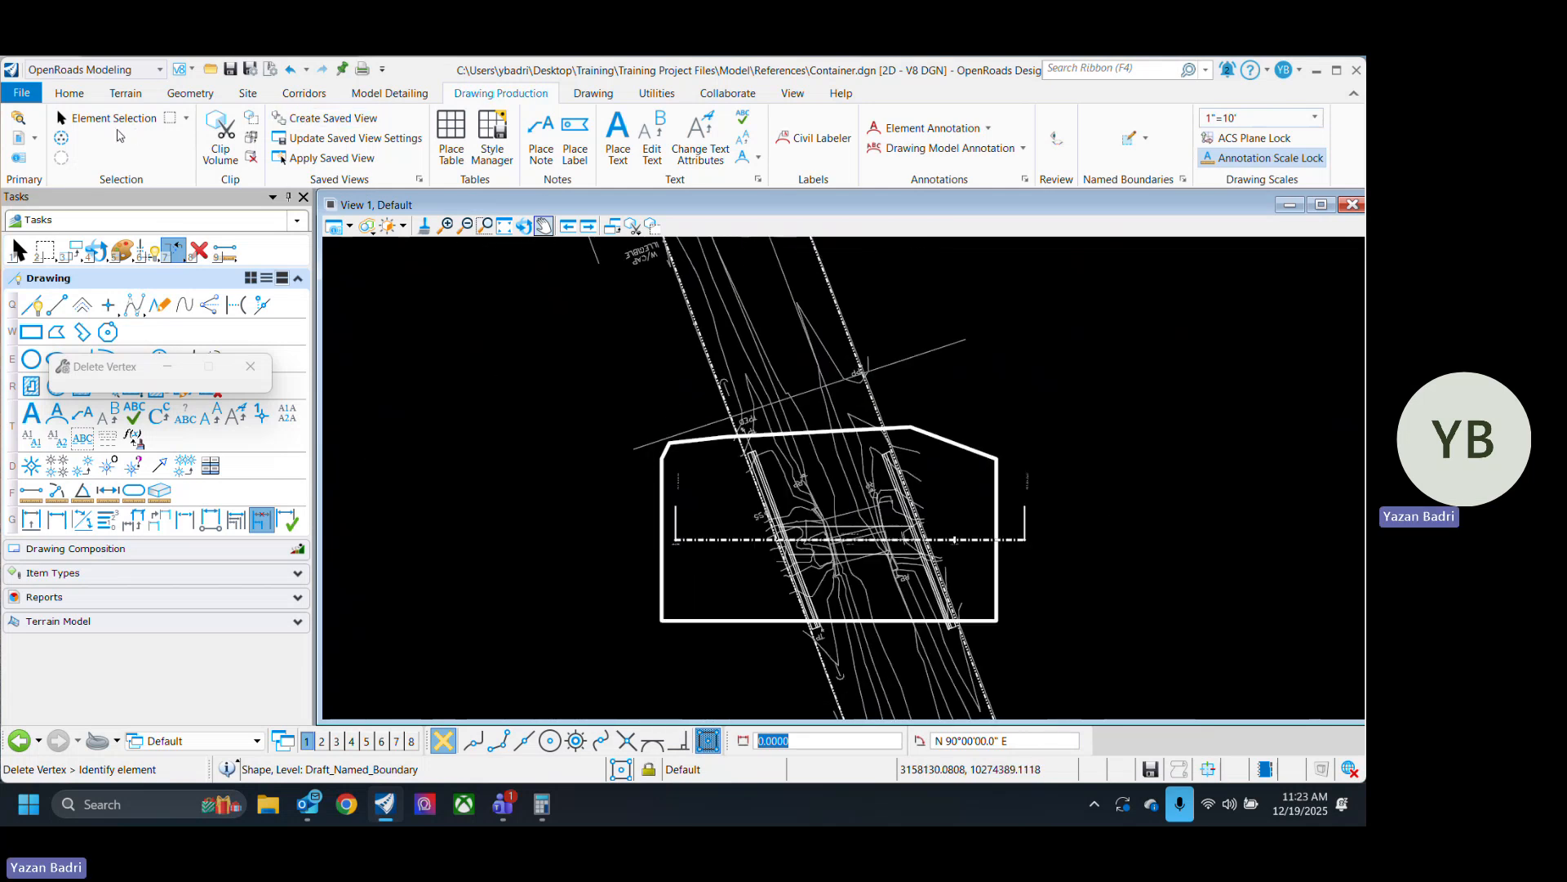
Lower the two upper-edge vertices of the named boundary beside the roadway lines so the edge passes just above the guardrails.
{"action": "left_click", "coordinate": [114, 118]}
{"action": "scroll", "coordinate": [702, 460], "scroll_direction": "up", "scroll_amount": 2}
{"action": "left_click", "coordinate": [751, 502]}
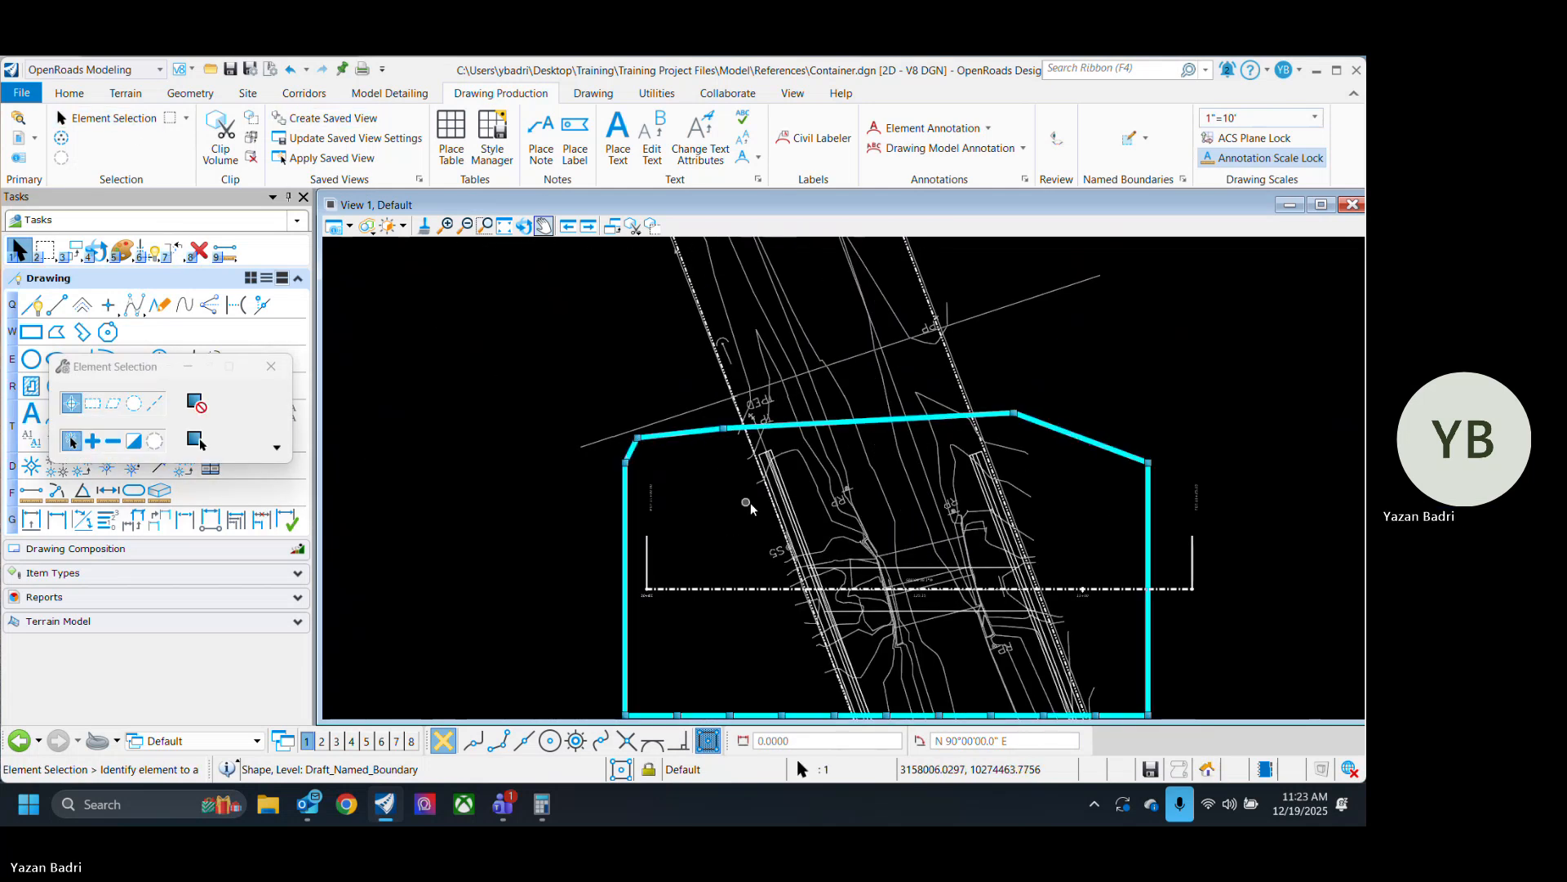
{"action": "left_click", "coordinate": [724, 427]}
{"action": "scroll", "coordinate": [723, 429], "scroll_direction": "up", "scroll_amount": 2}
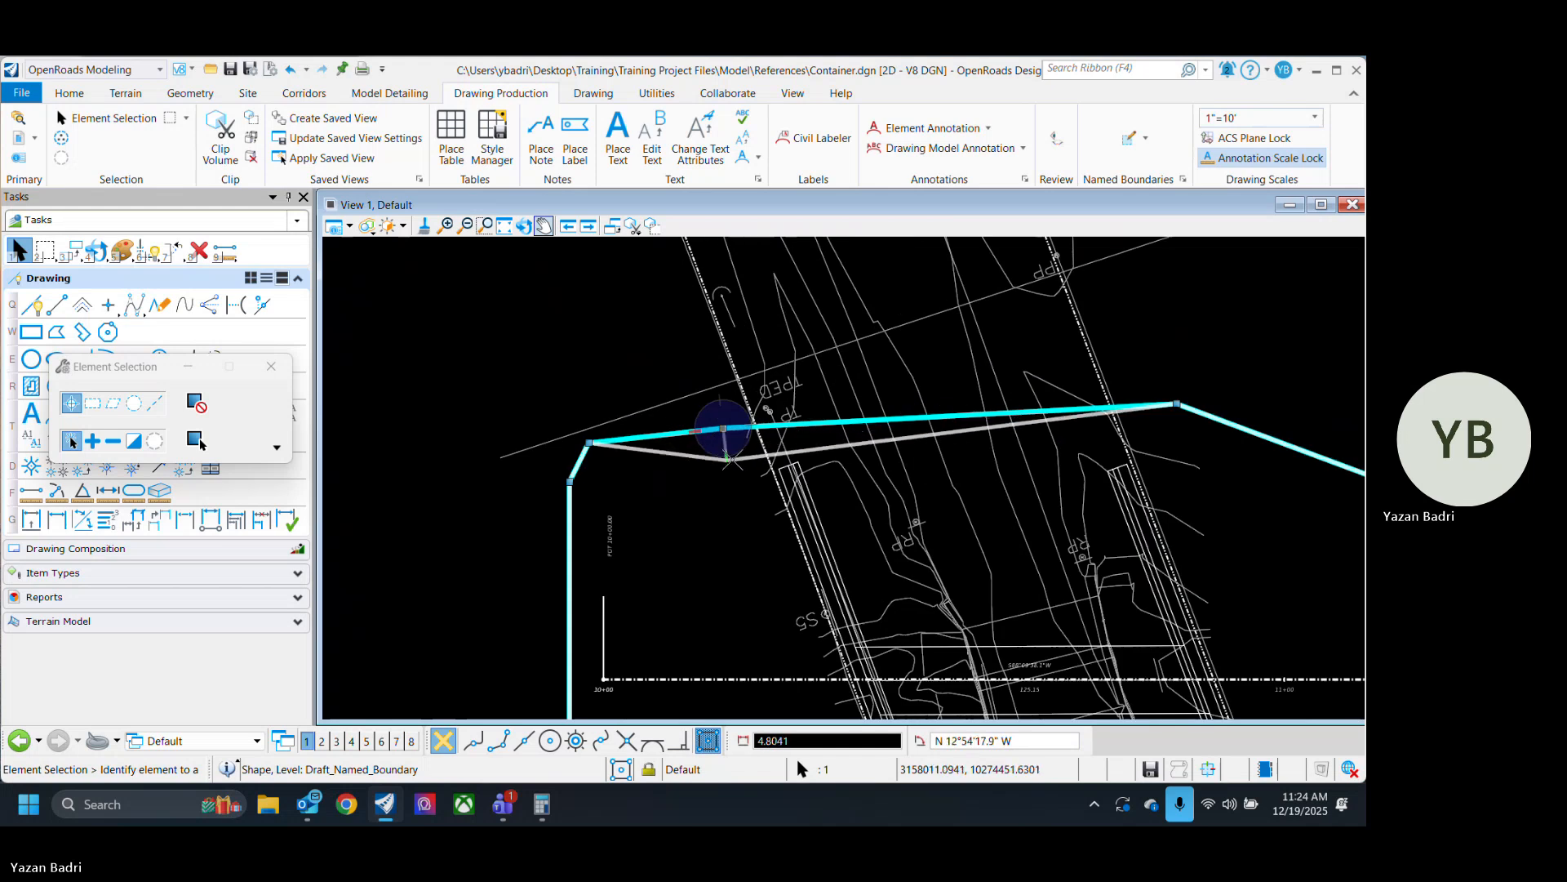
{"action": "left_click", "coordinate": [734, 455]}
{"action": "left_click", "coordinate": [1177, 404]}
{"action": "scroll", "coordinate": [1208, 437], "scroll_direction": "up", "scroll_amount": 2}
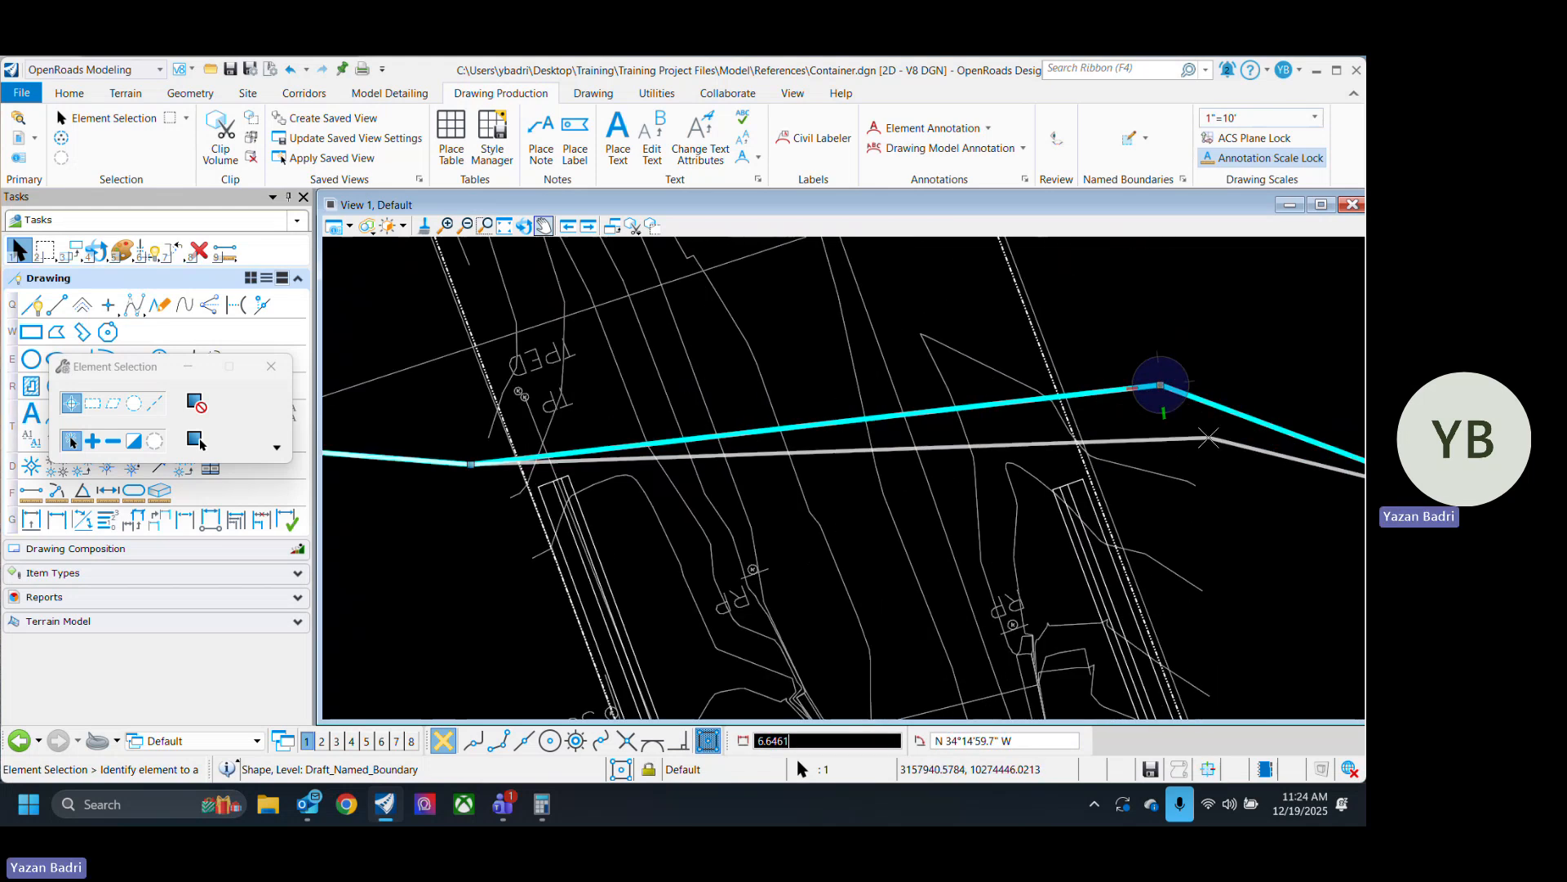
{"action": "left_click", "coordinate": [1235, 448]}
{"action": "left_click", "coordinate": [906, 406]}
{"action": "scroll", "coordinate": [901, 406], "scroll_direction": "down", "scroll_amount": 2}
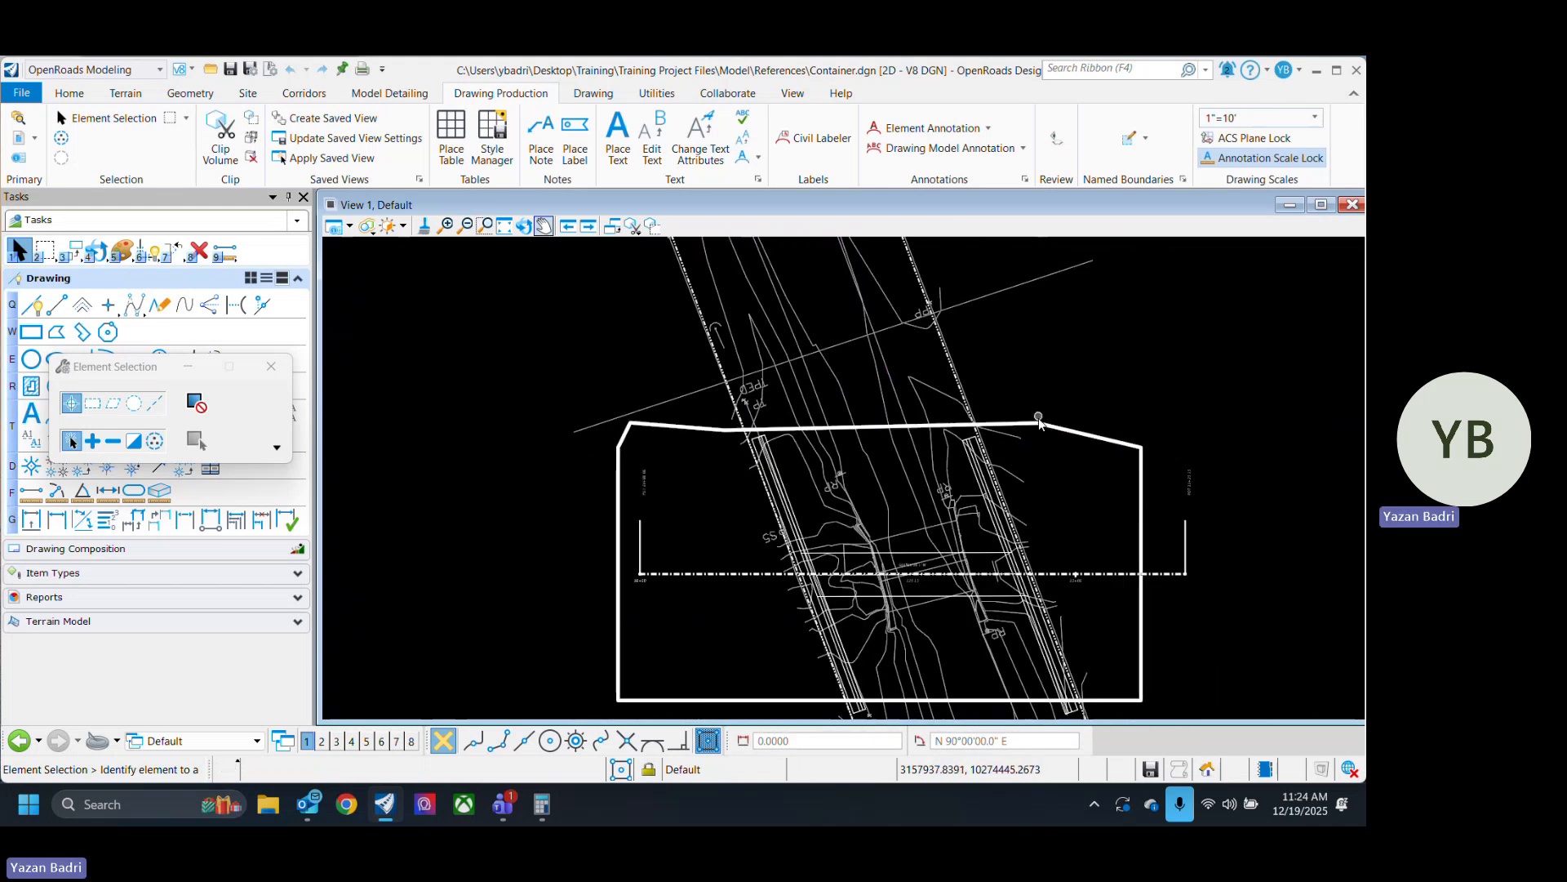
Adjust the vertex beside the named boundary's upper-left corner to level the adjoining edge, and clear the selection.
{"action": "left_click", "coordinate": [631, 423]}
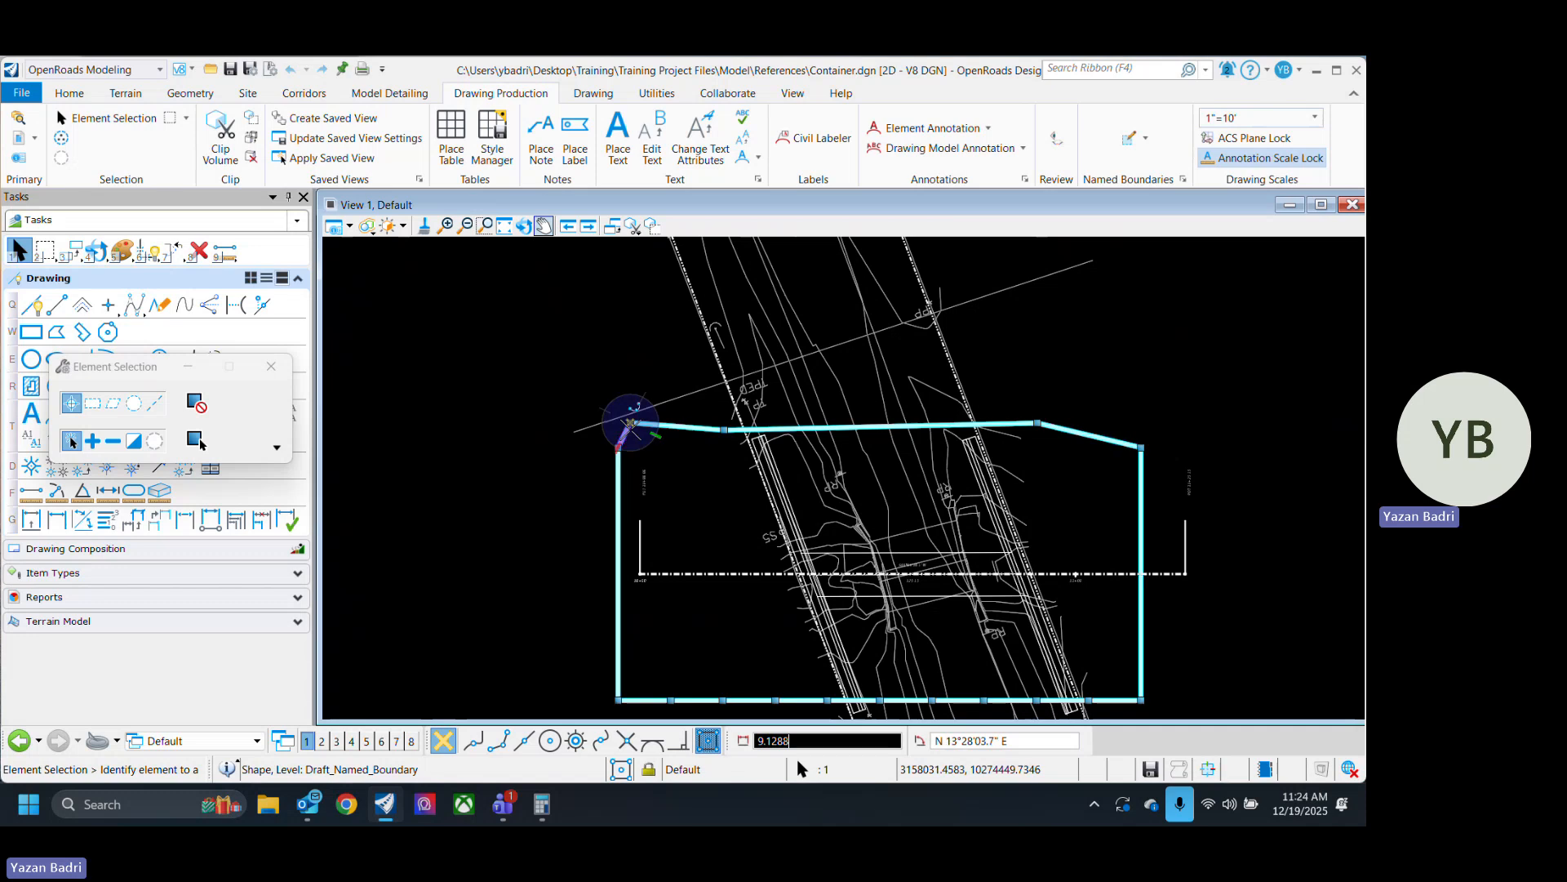
{"action": "scroll", "coordinate": [629, 422], "scroll_direction": "up", "scroll_amount": 2}
{"action": "left_click", "coordinate": [620, 411]}
{"action": "scroll", "coordinate": [620, 412], "scroll_direction": "down", "scroll_amount": 2}
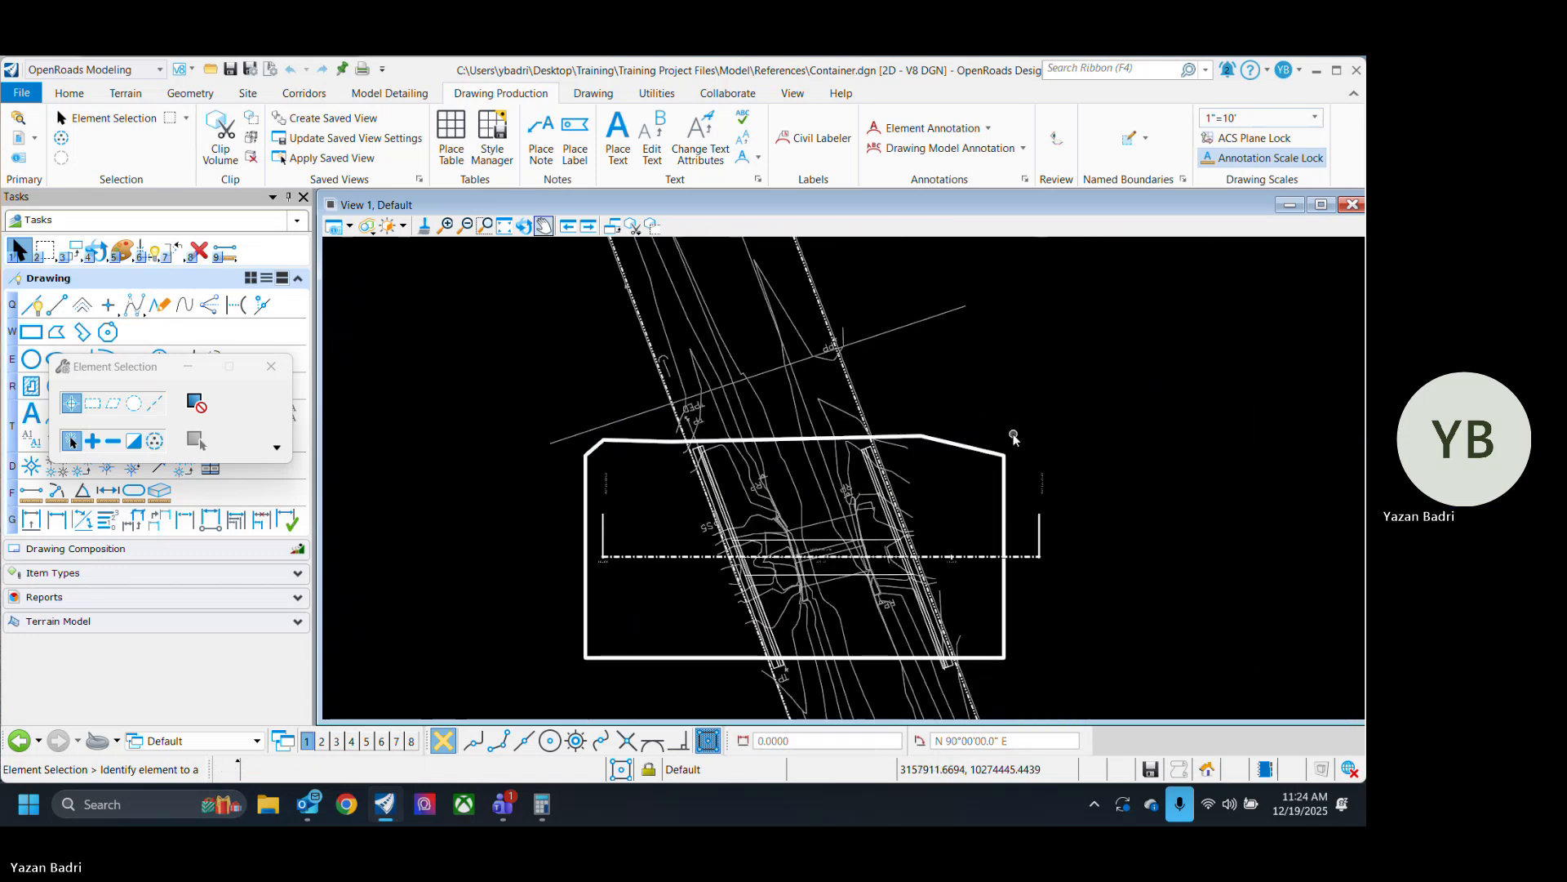
{"action": "scroll", "coordinate": [900, 441], "scroll_direction": "up", "scroll_amount": 2}
{"action": "left_click", "coordinate": [900, 442]}
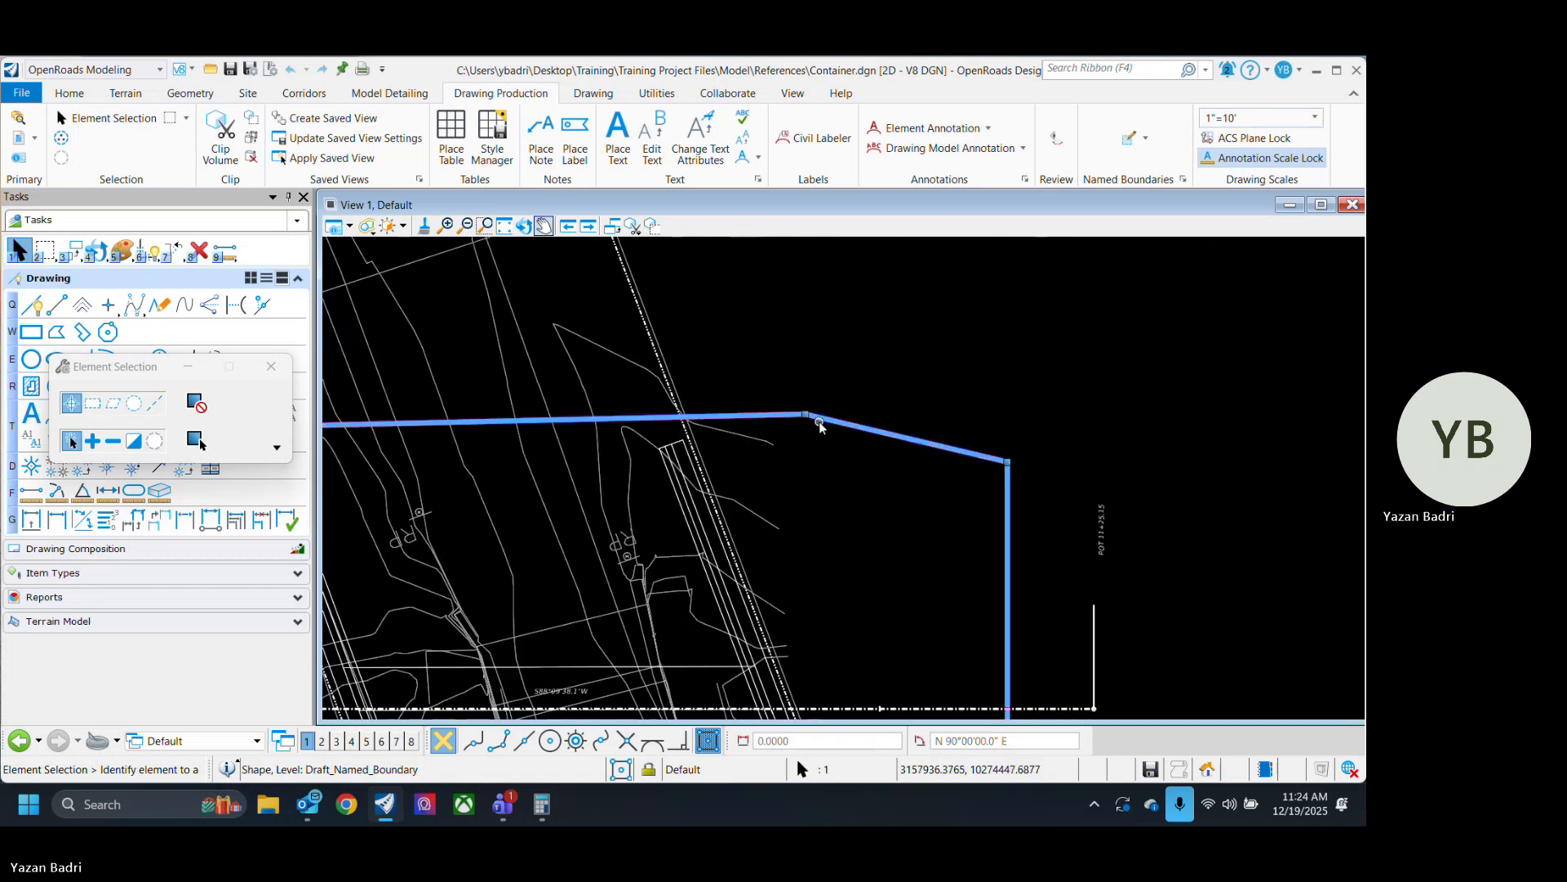
{"action": "left_click", "coordinate": [1069, 390]}
{"action": "scroll", "coordinate": [1019, 382], "scroll_direction": "down", "scroll_amount": 5}
{"action": "scroll", "coordinate": [935, 541], "scroll_direction": "up", "scroll_amount": 2}
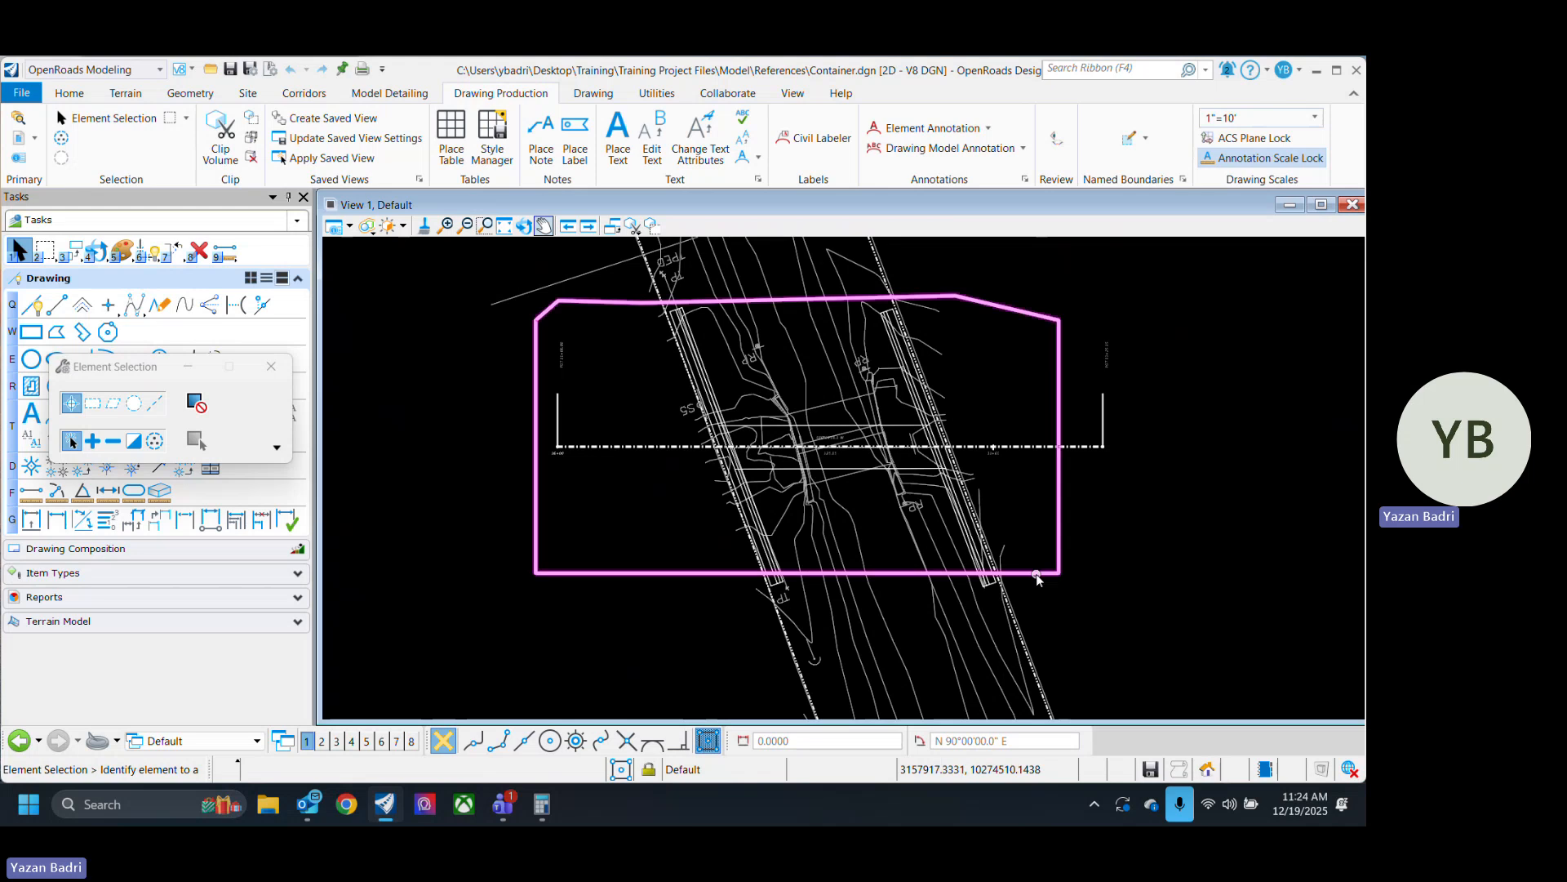
Delete the surplus intermediate vertices along the first half of the named boundary's lower edge with Delete Vertex.
{"action": "left_click", "coordinate": [1037, 576]}
{"action": "key", "text": "f"}
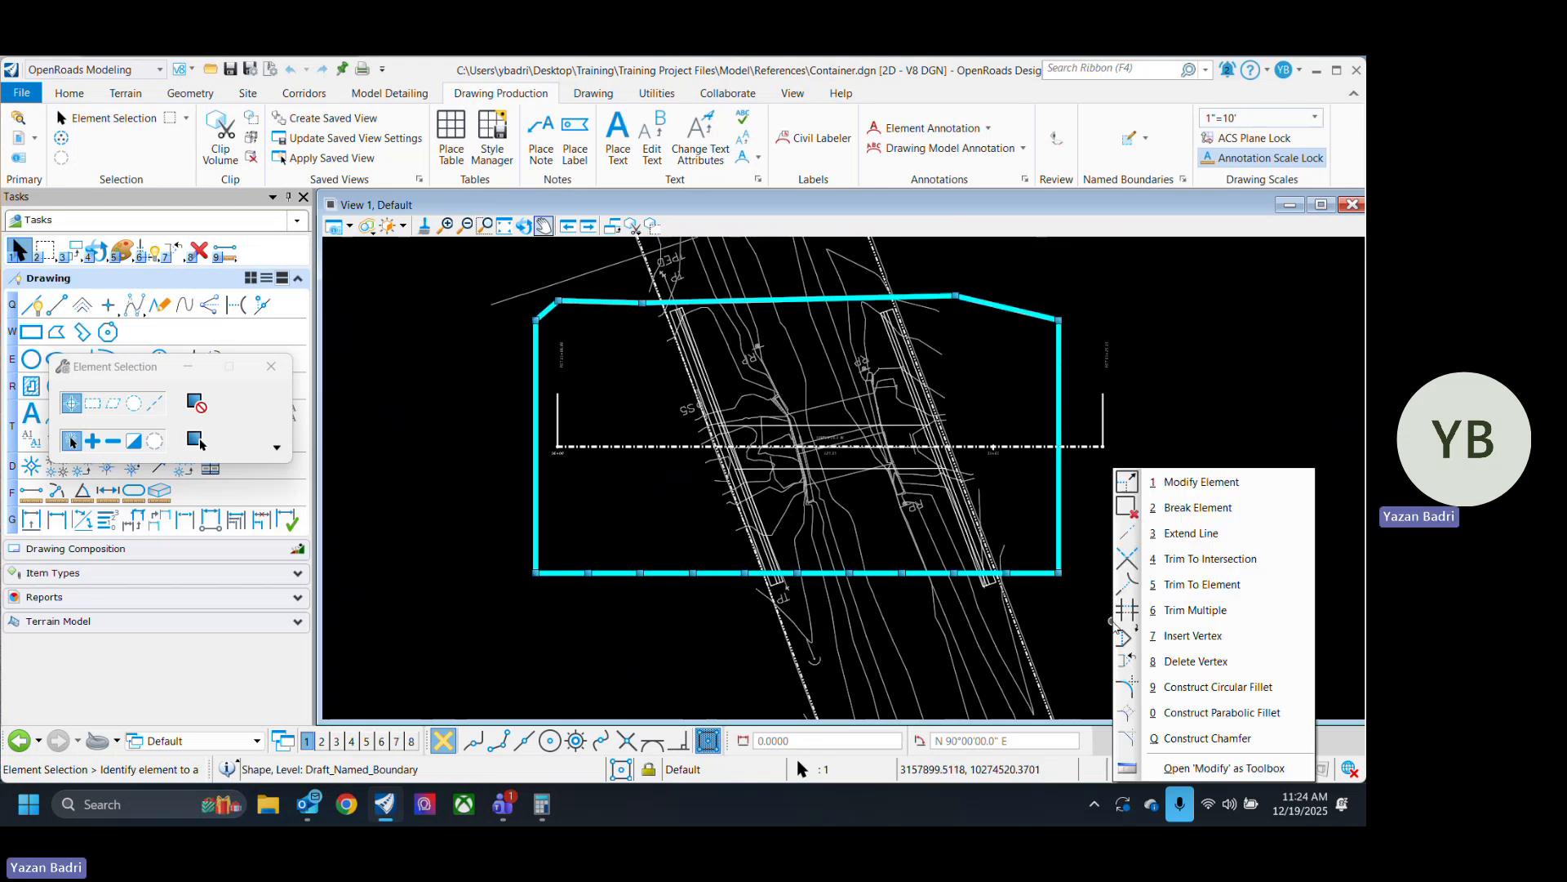
{"action": "left_click", "coordinate": [1134, 661]}
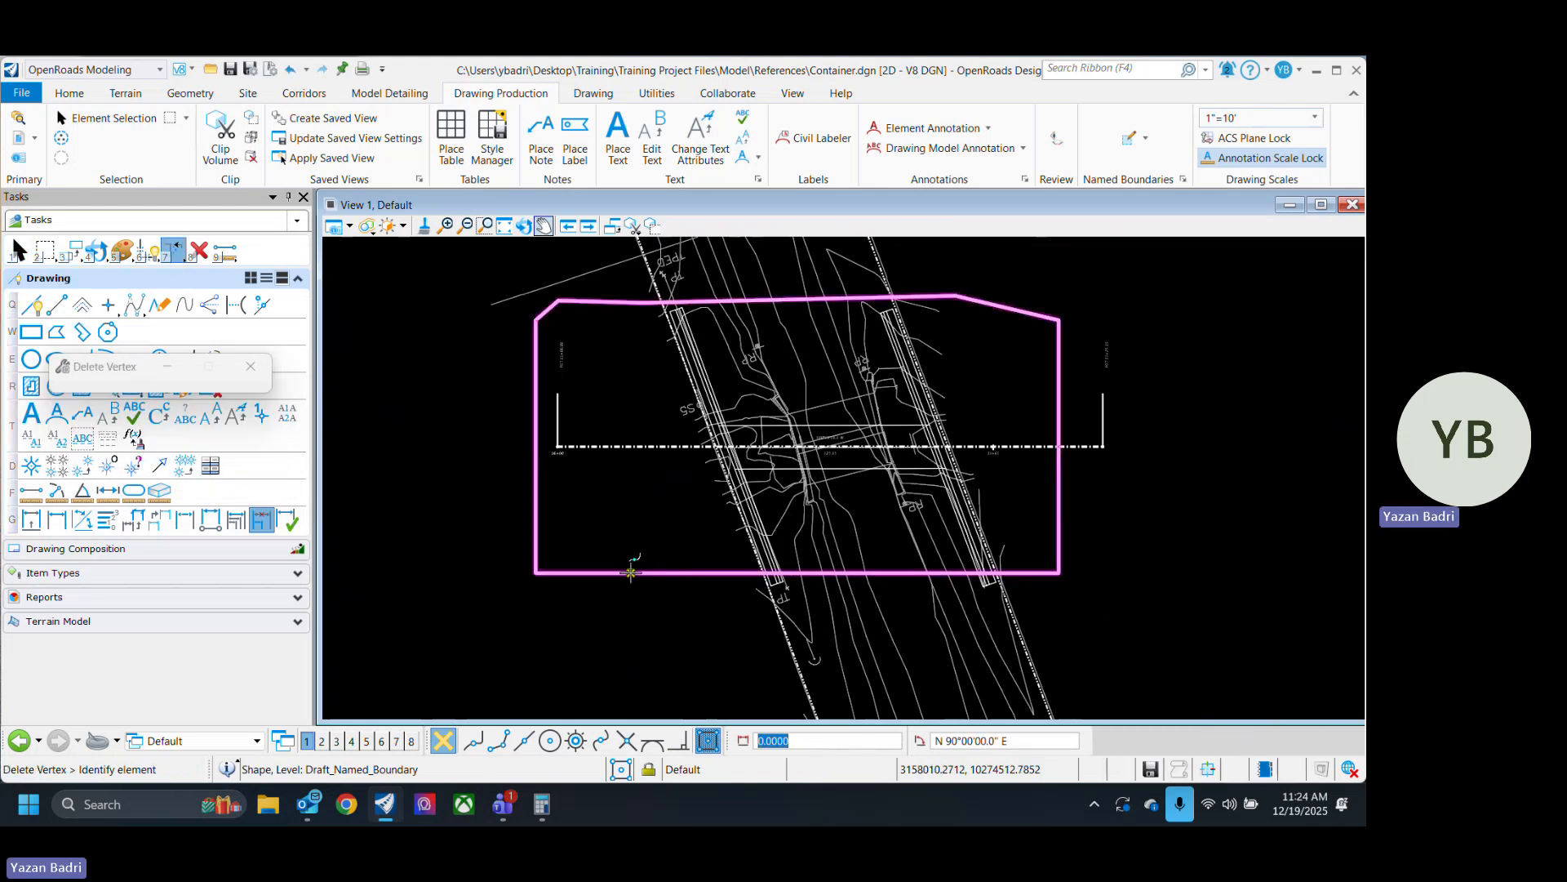
{"action": "key", "text": "Escape"}
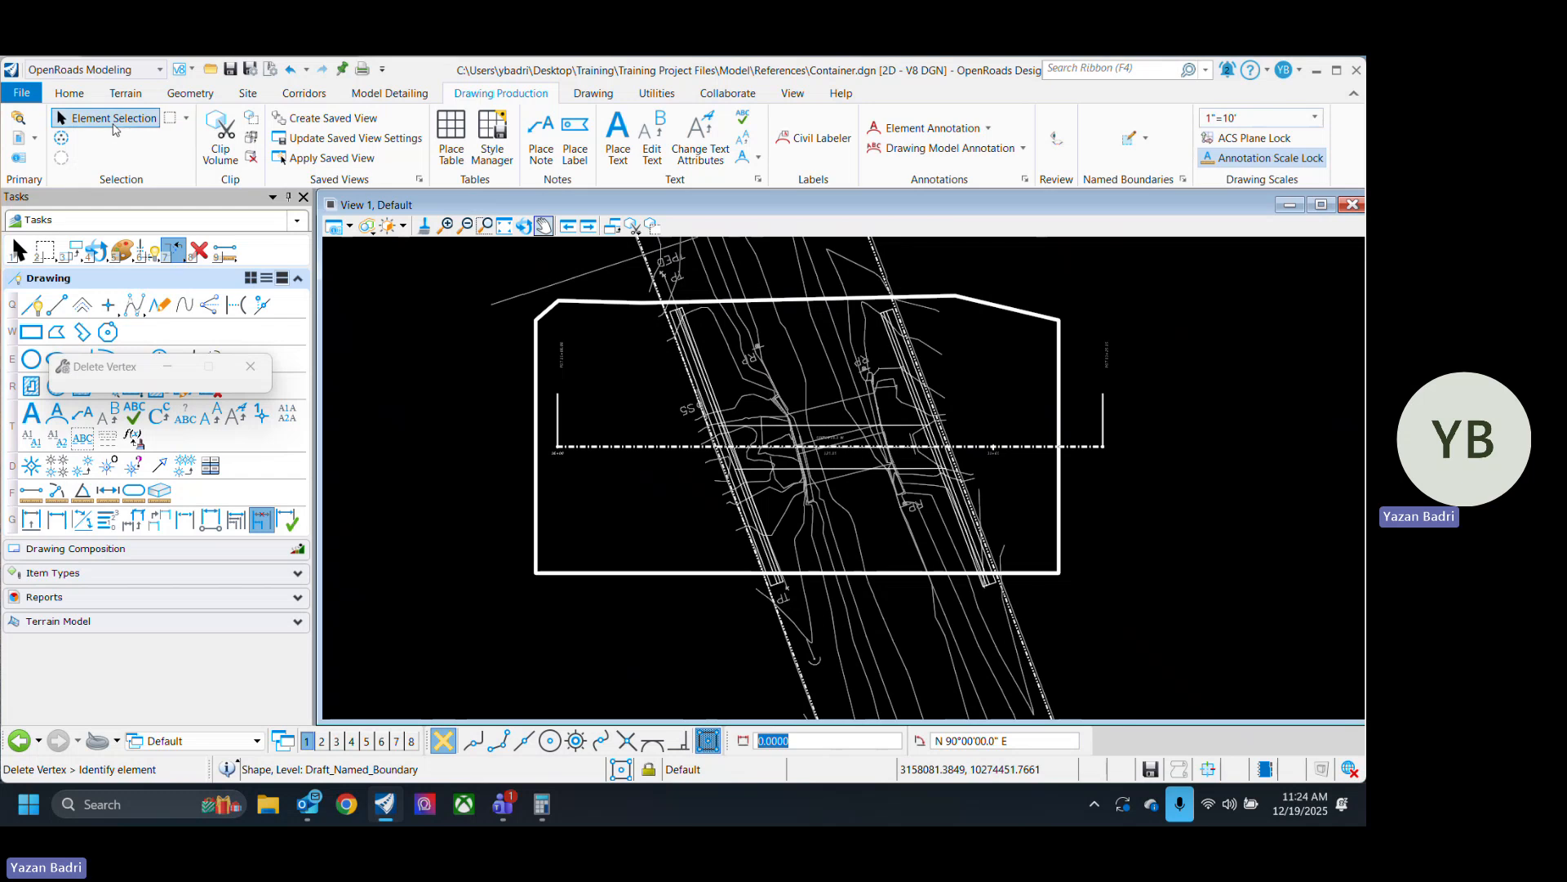
Pull the first remaining lower-edge vertex of the named boundary outward to below the end of the near guardrail.
{"action": "left_click", "coordinate": [667, 571]}
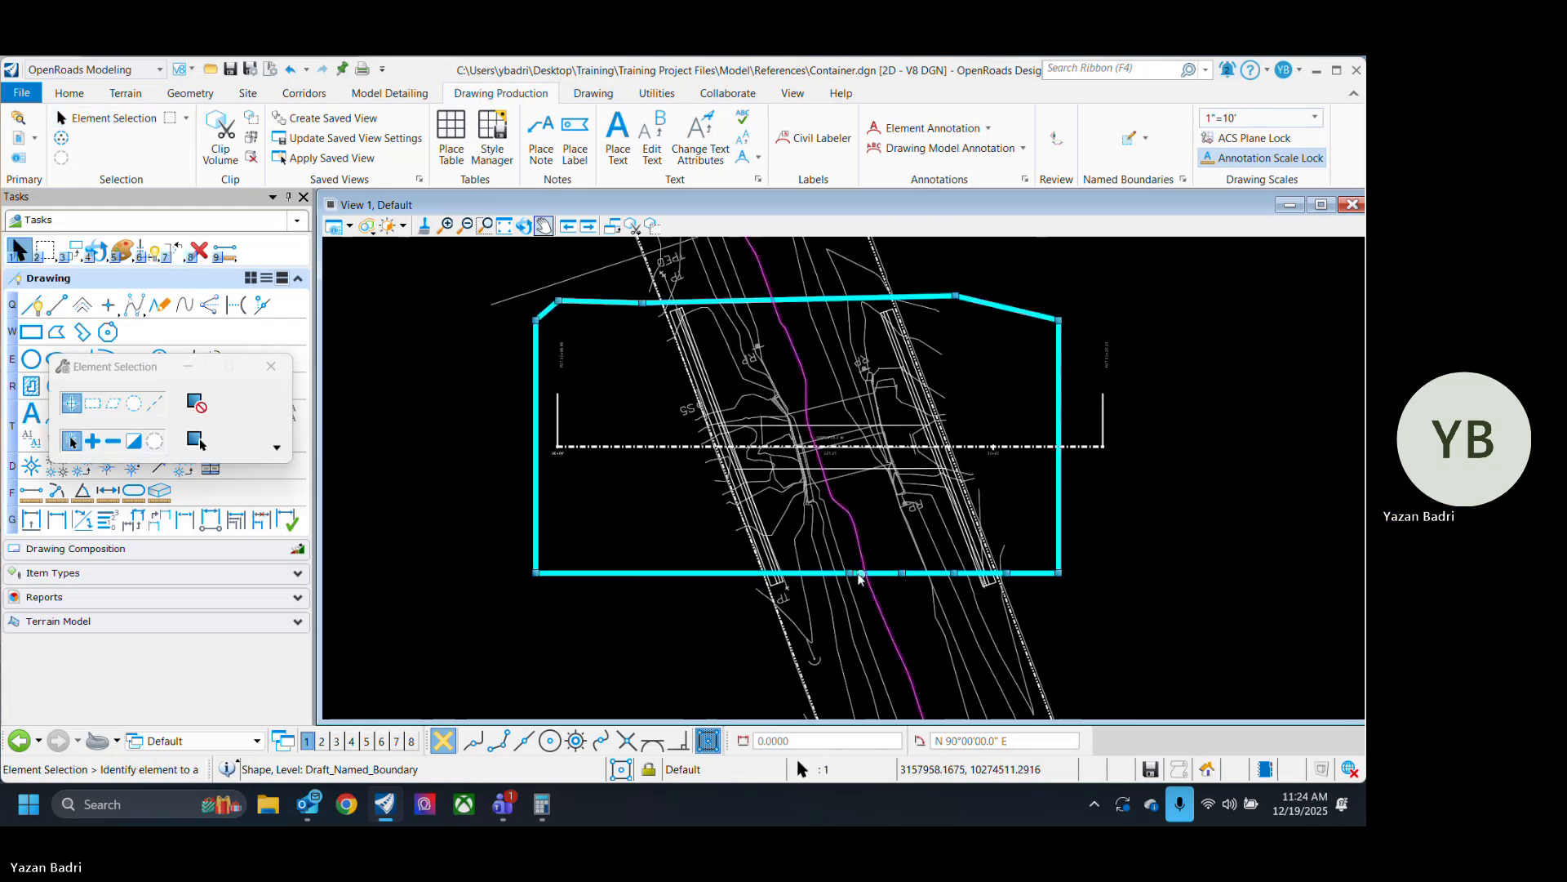
{"action": "left_click", "coordinate": [850, 576]}
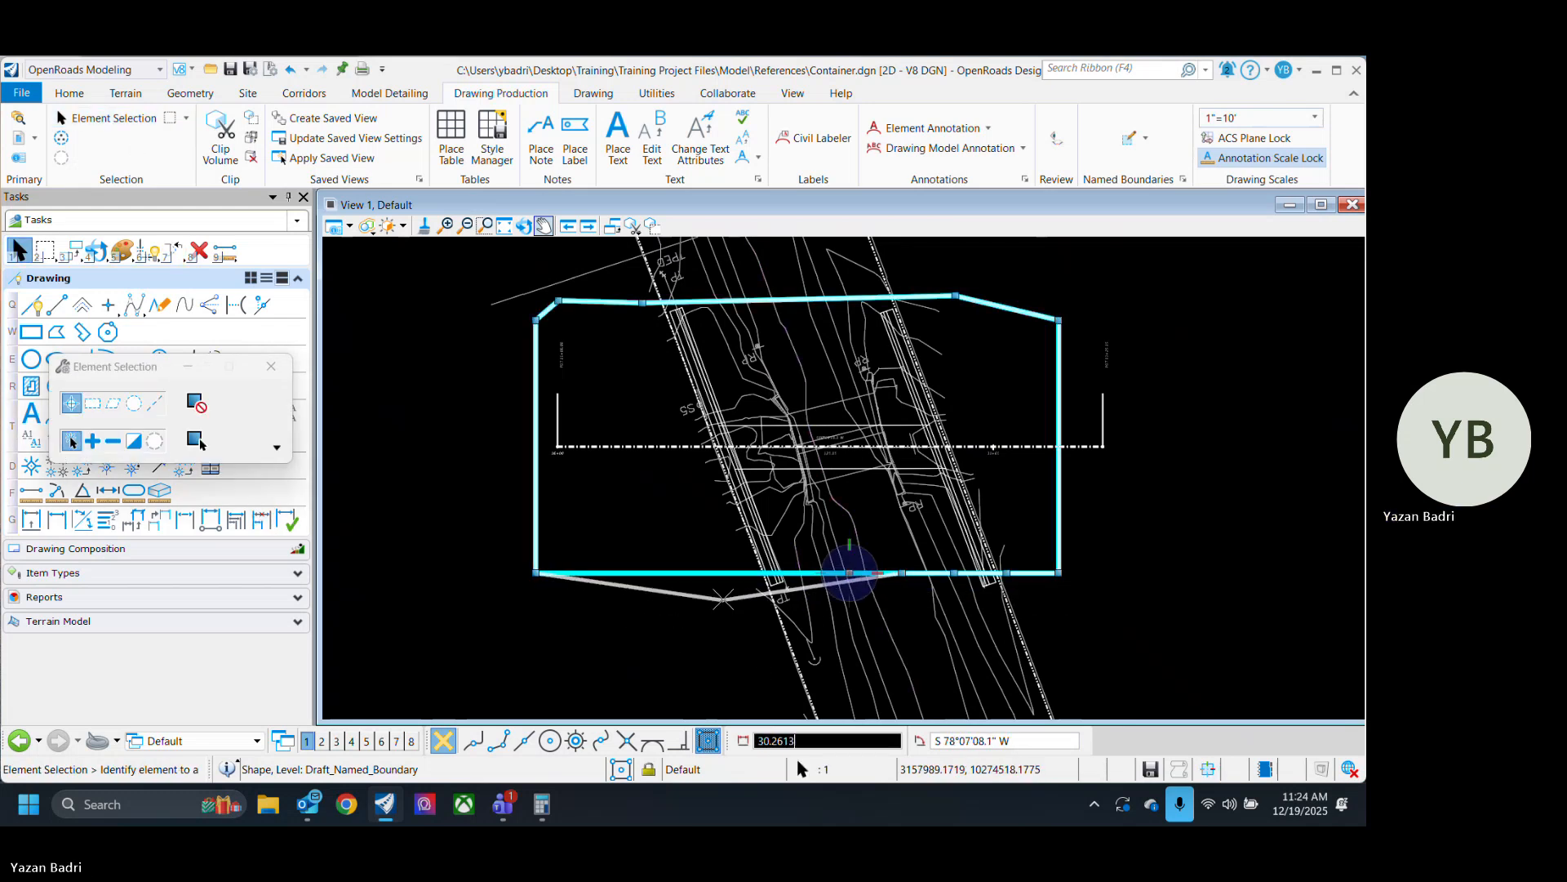
{"action": "left_click", "coordinate": [732, 595]}
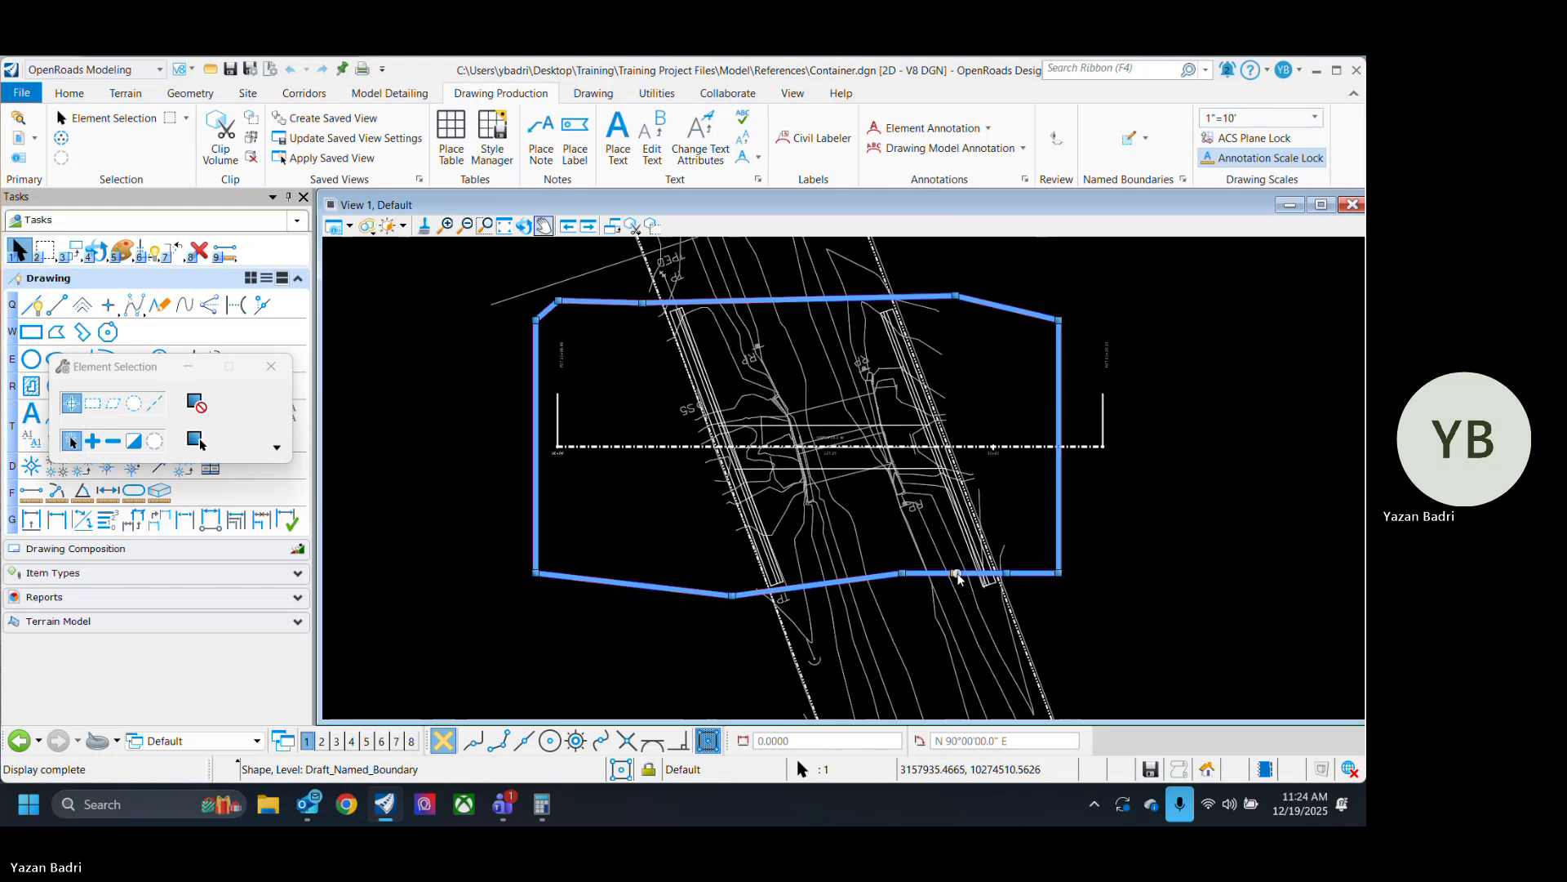
Pull the lower-edge vertices of the named boundary outward, past the far guardrail and at mid-edge, so the edge clears the guardrail ends.
{"action": "left_click", "coordinate": [957, 574]}
{"action": "scroll", "coordinate": [1036, 602], "scroll_direction": "up", "scroll_amount": 1}
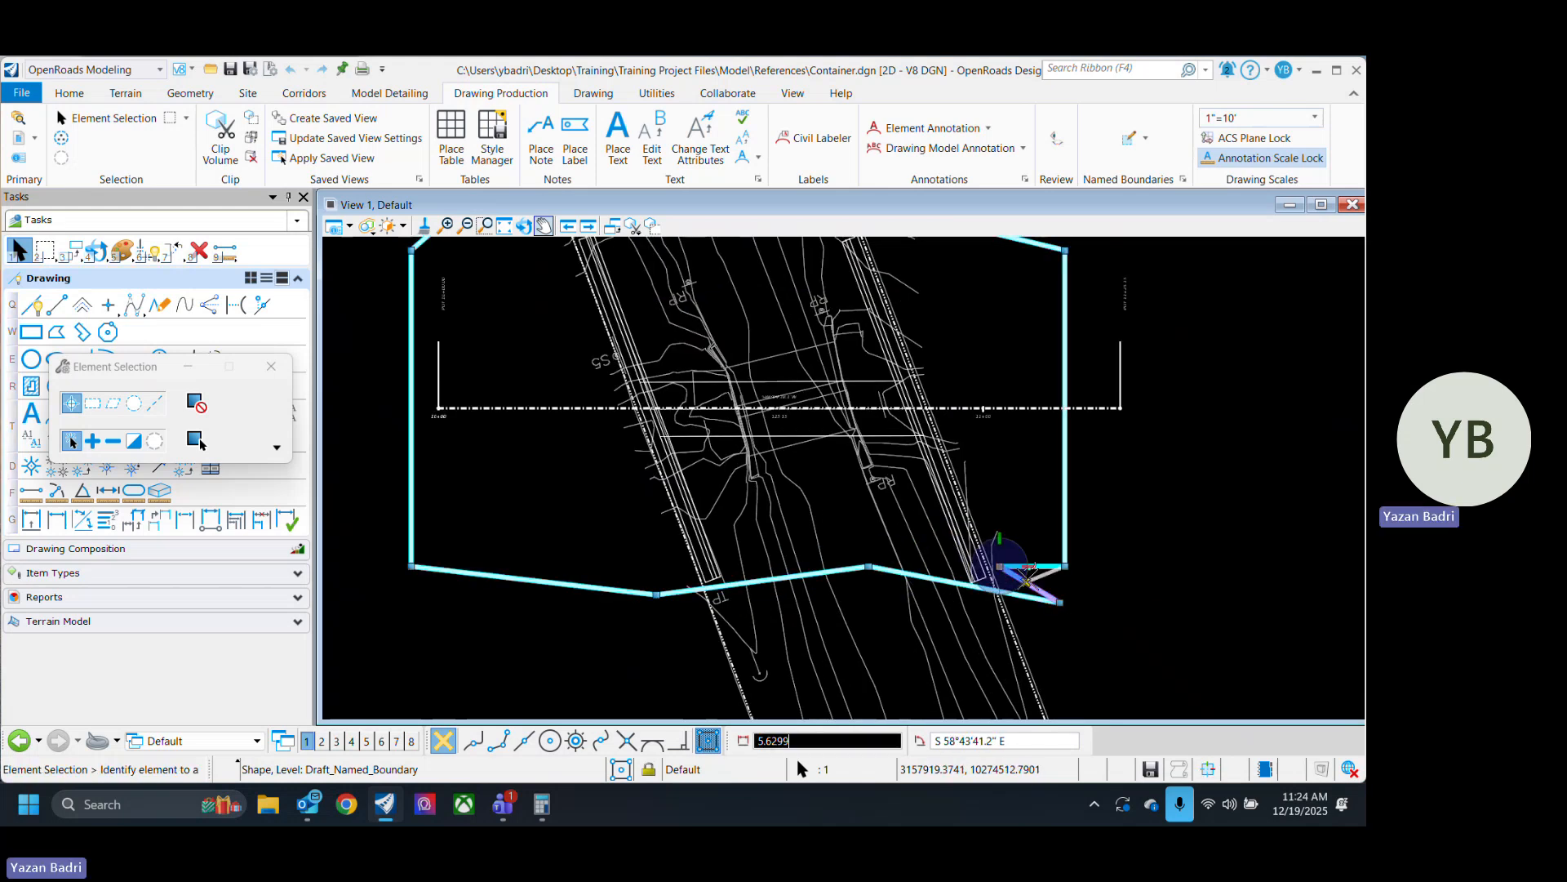
{"action": "scroll", "coordinate": [1027, 576], "scroll_direction": "up", "scroll_amount": 2}
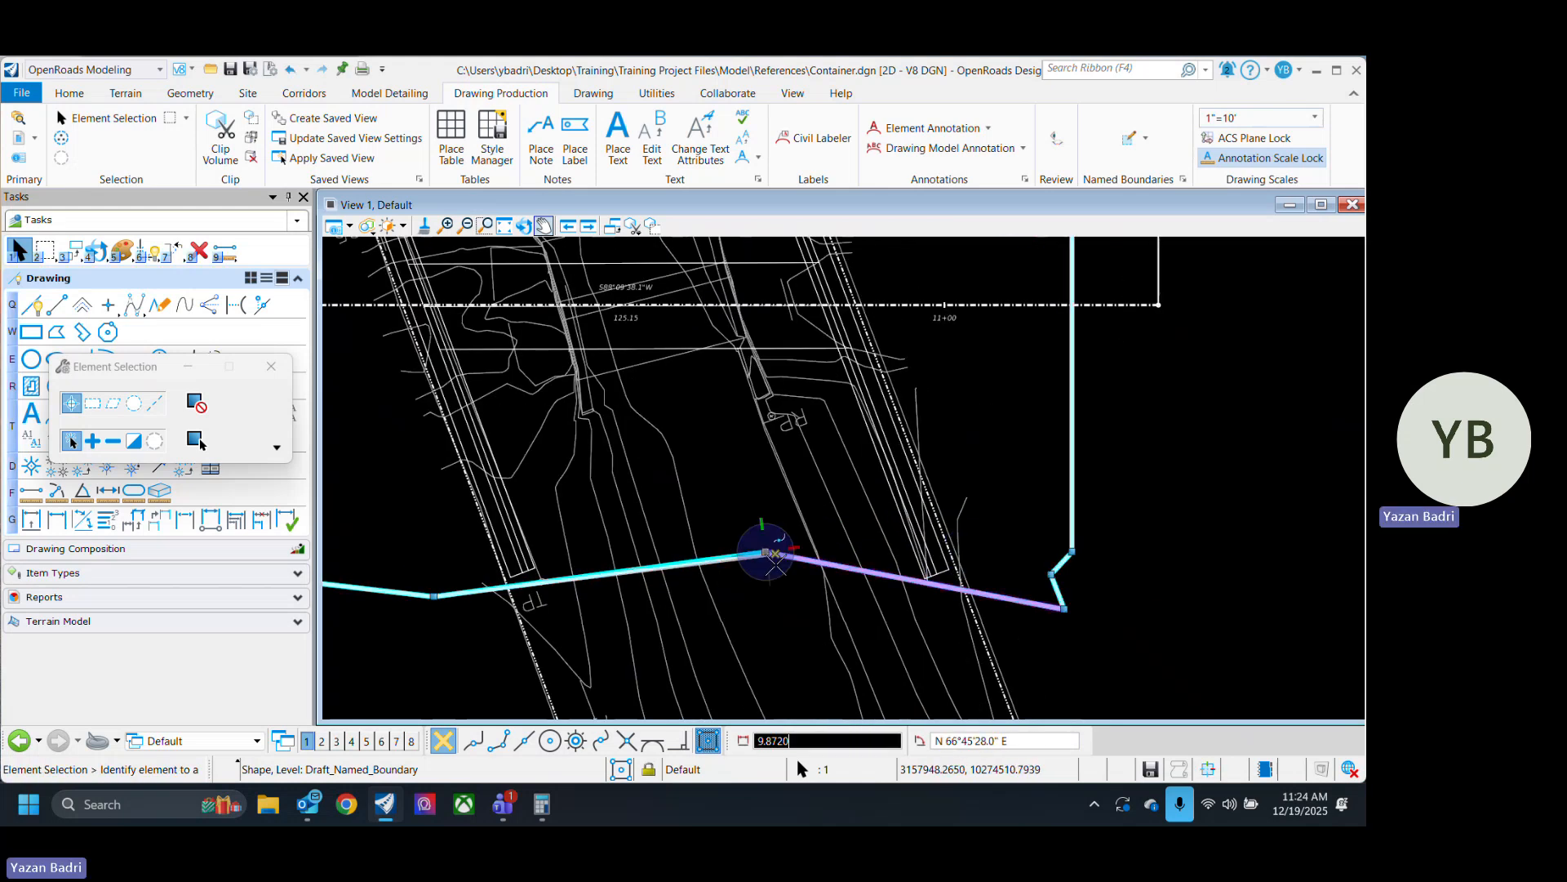
{"action": "left_click", "coordinate": [771, 590]}
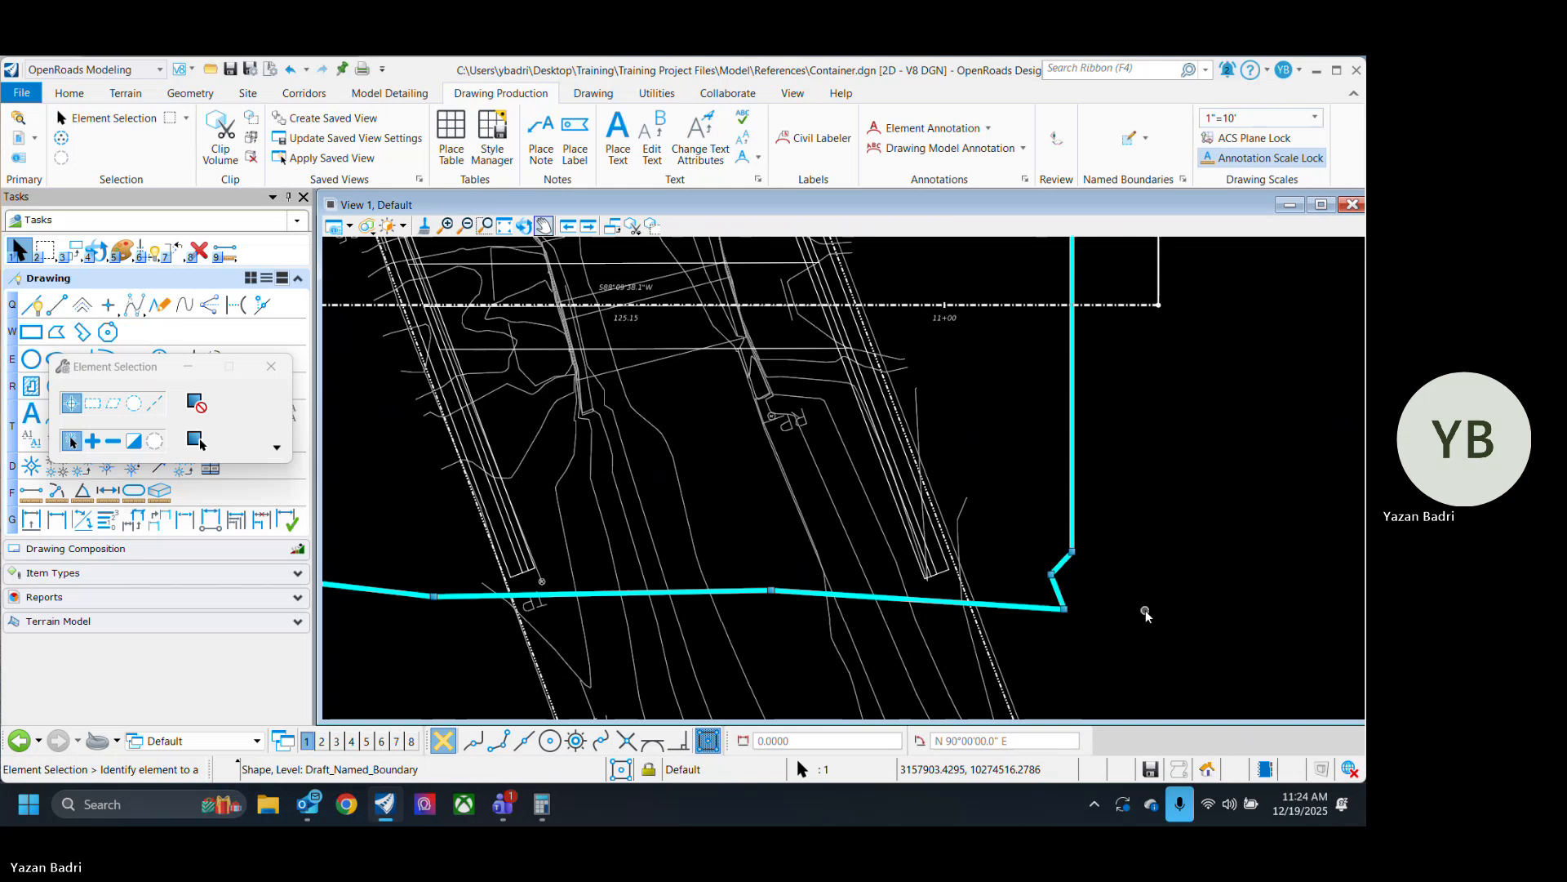
Raise the lower-edge vertex beyond the far guardrail to straighten the named boundary's edge just below the guardrails, and save the file.
{"action": "left_click", "coordinate": [1064, 608]}
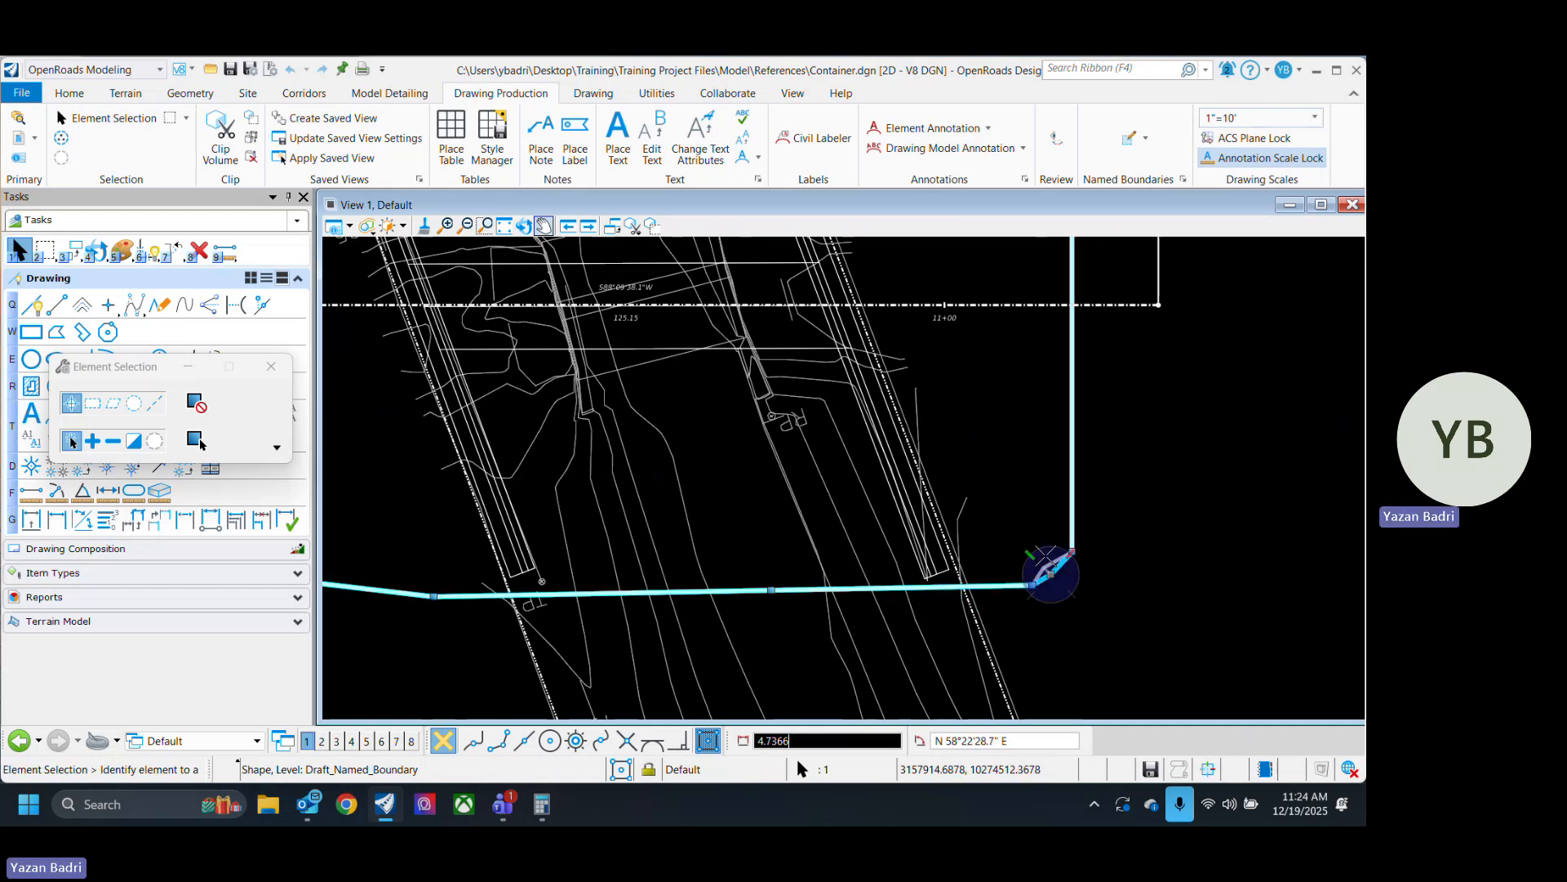
{"action": "left_click", "coordinate": [1047, 562]}
{"action": "scroll", "coordinate": [1025, 608], "scroll_direction": "down", "scroll_amount": 4}
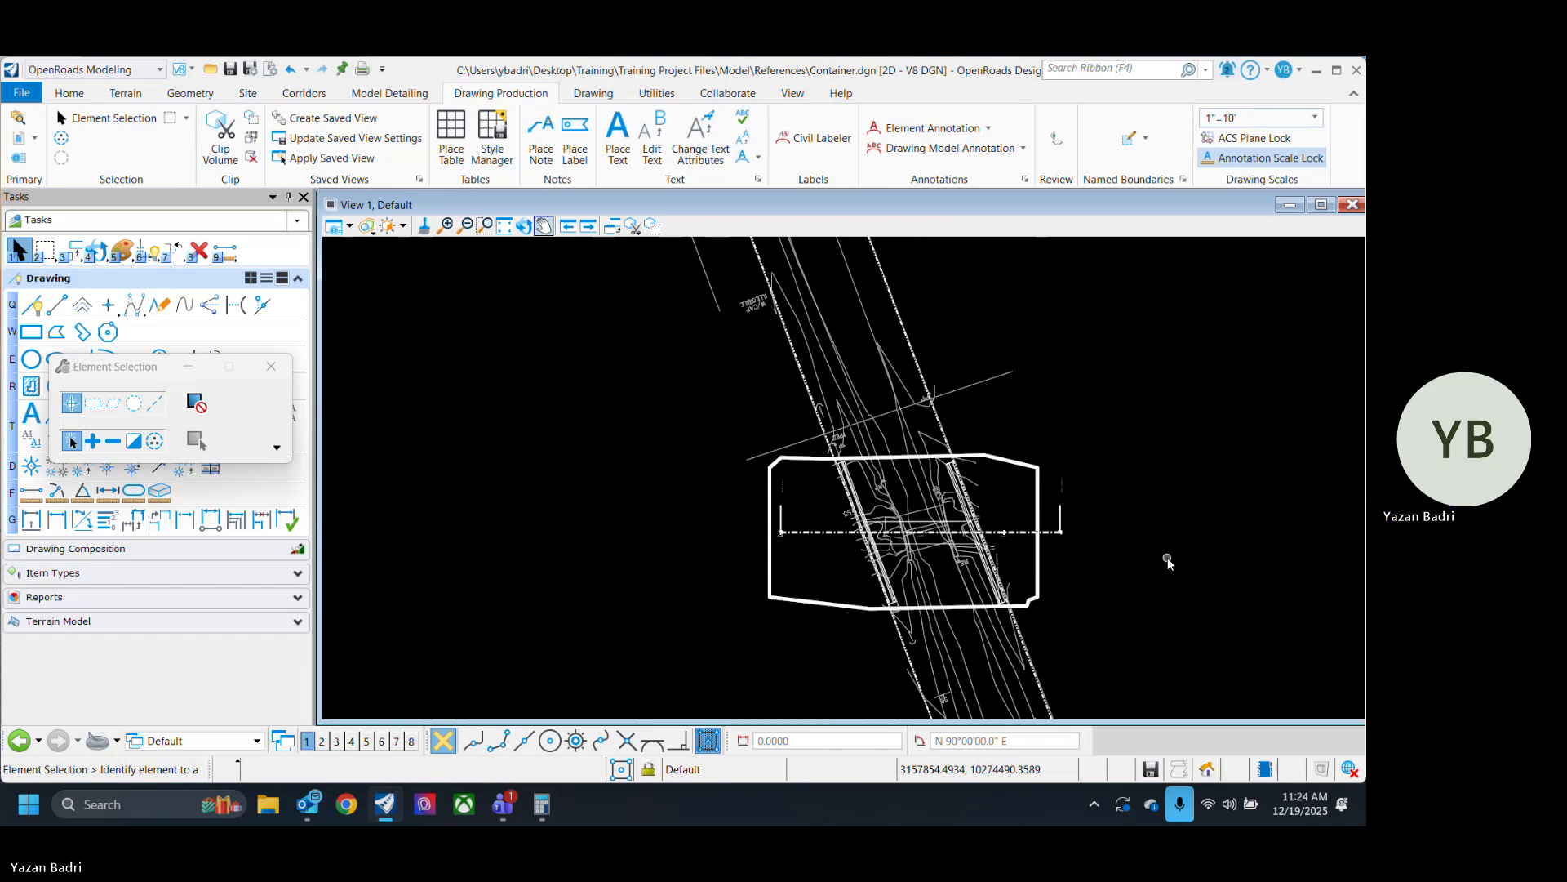
{"action": "key", "text": "ctrl+s"}
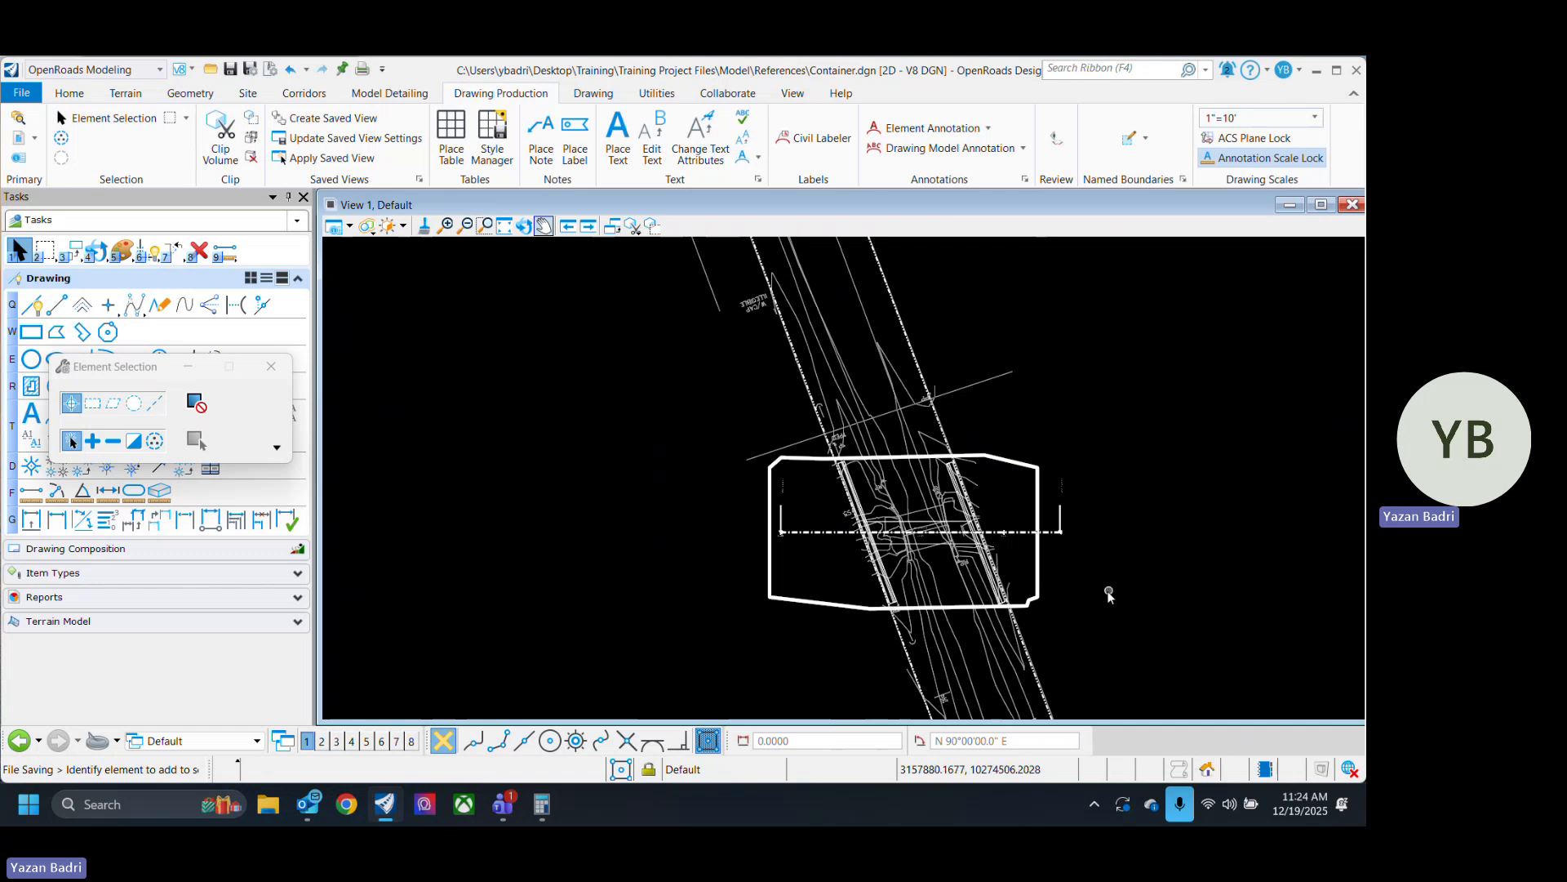
Inspect the named boundary's notched lower corner beyond the far guardrail, and clear the selection.
{"action": "scroll", "coordinate": [1039, 623], "scroll_direction": "up", "scroll_amount": 2}
{"action": "scroll", "coordinate": [1000, 613], "scroll_direction": "up", "scroll_amount": 1}
{"action": "left_click", "coordinate": [1001, 608]}
{"action": "scroll", "coordinate": [1000, 613], "scroll_direction": "up", "scroll_amount": 3}
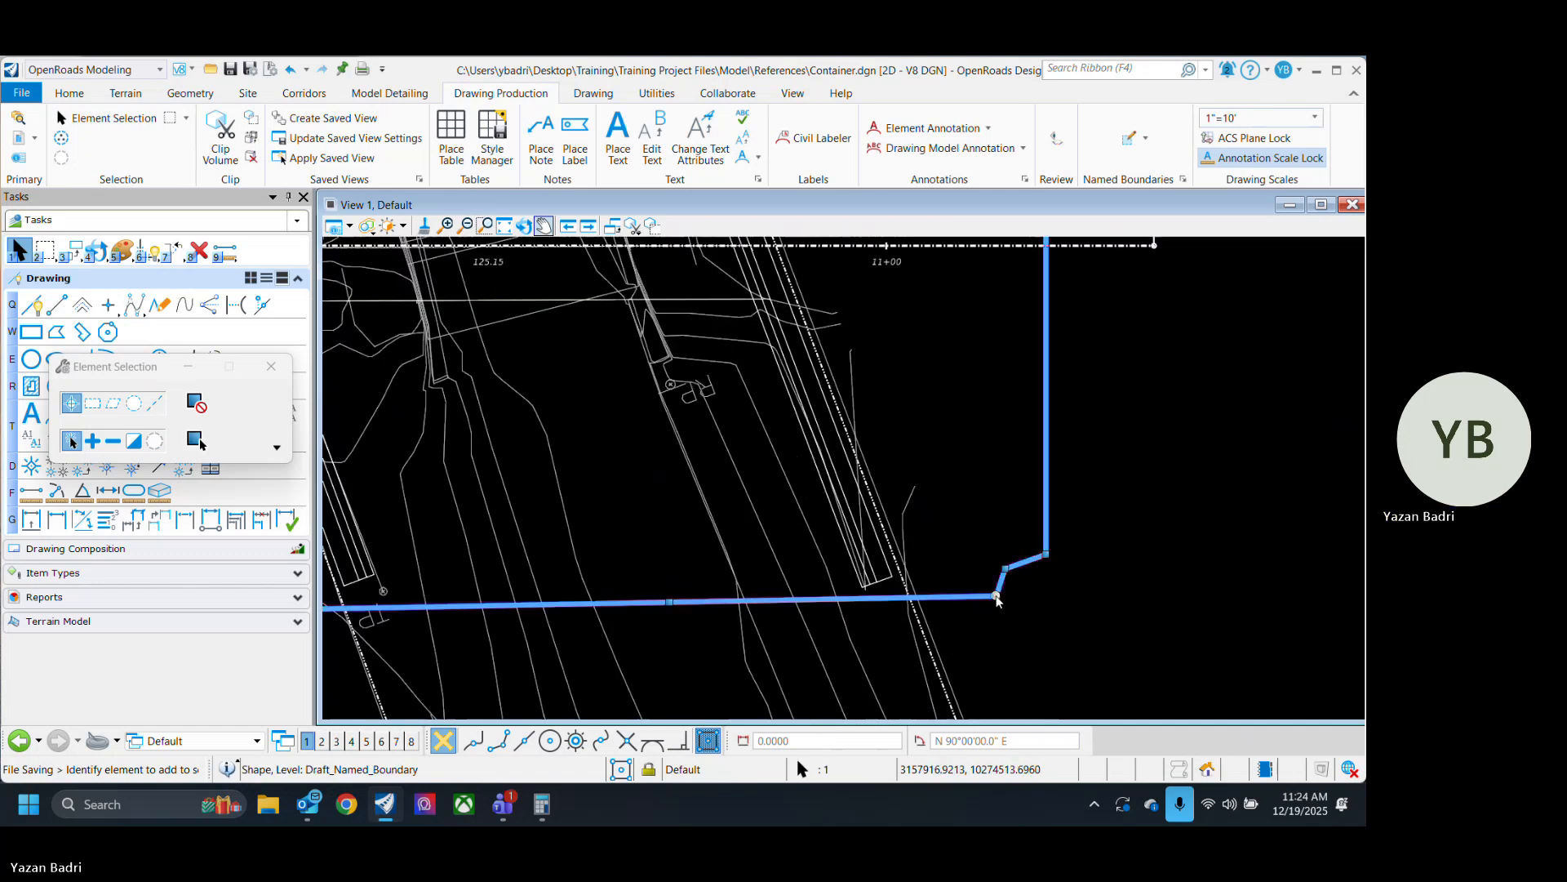
{"action": "scroll", "coordinate": [1012, 604], "scroll_direction": "down", "scroll_amount": 3}
{"action": "left_click", "coordinate": [952, 614]}
{"action": "scroll", "coordinate": [952, 614], "scroll_direction": "down", "scroll_amount": 2}
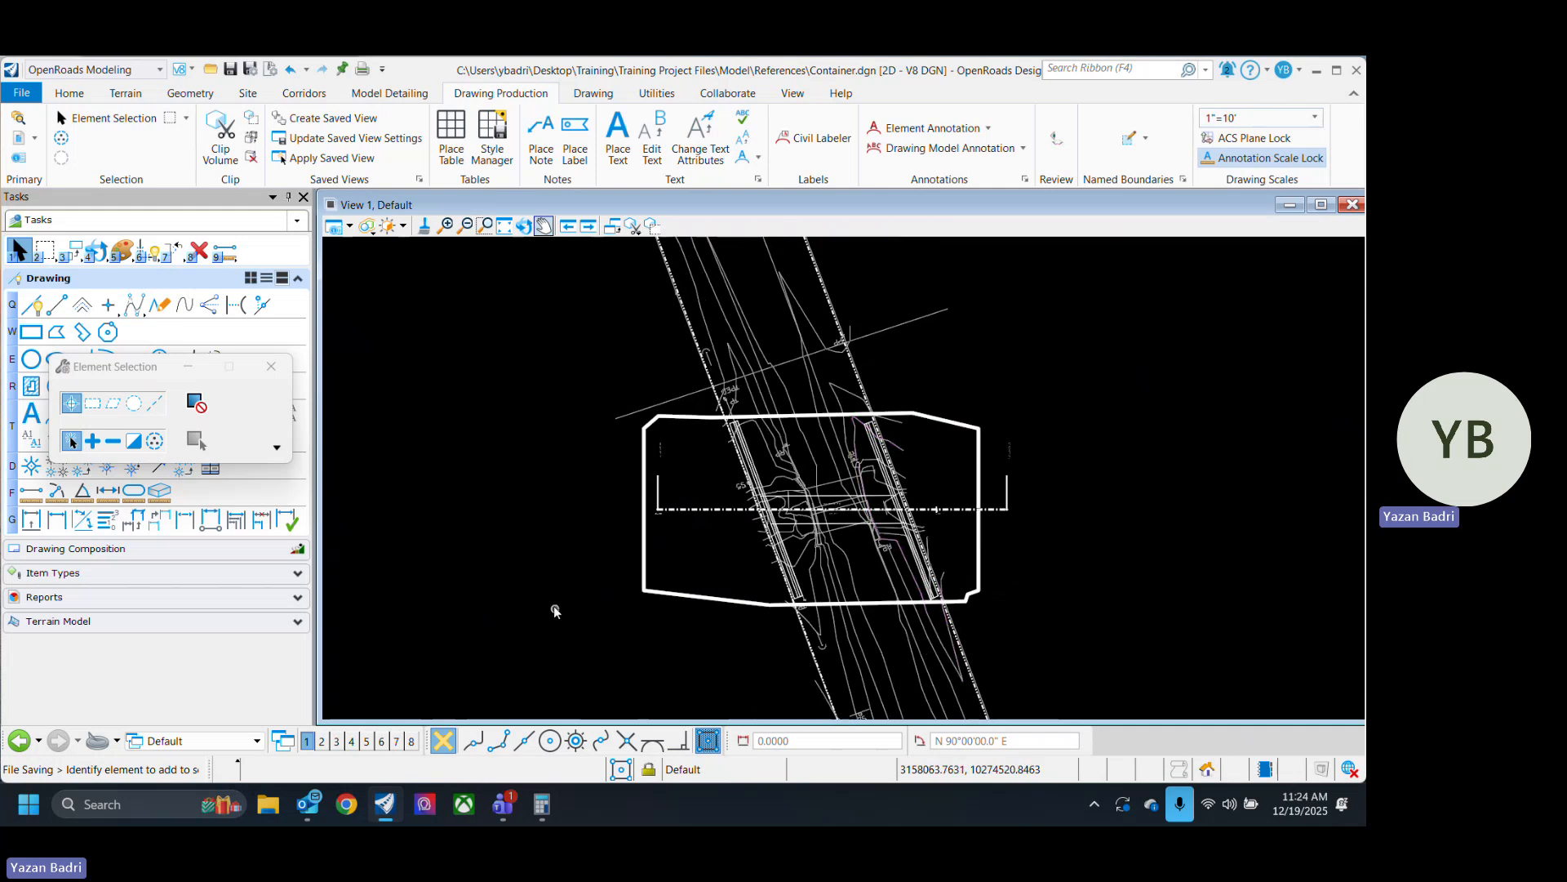
{"action": "scroll", "coordinate": [895, 573], "scroll_direction": "up", "scroll_amount": 1}
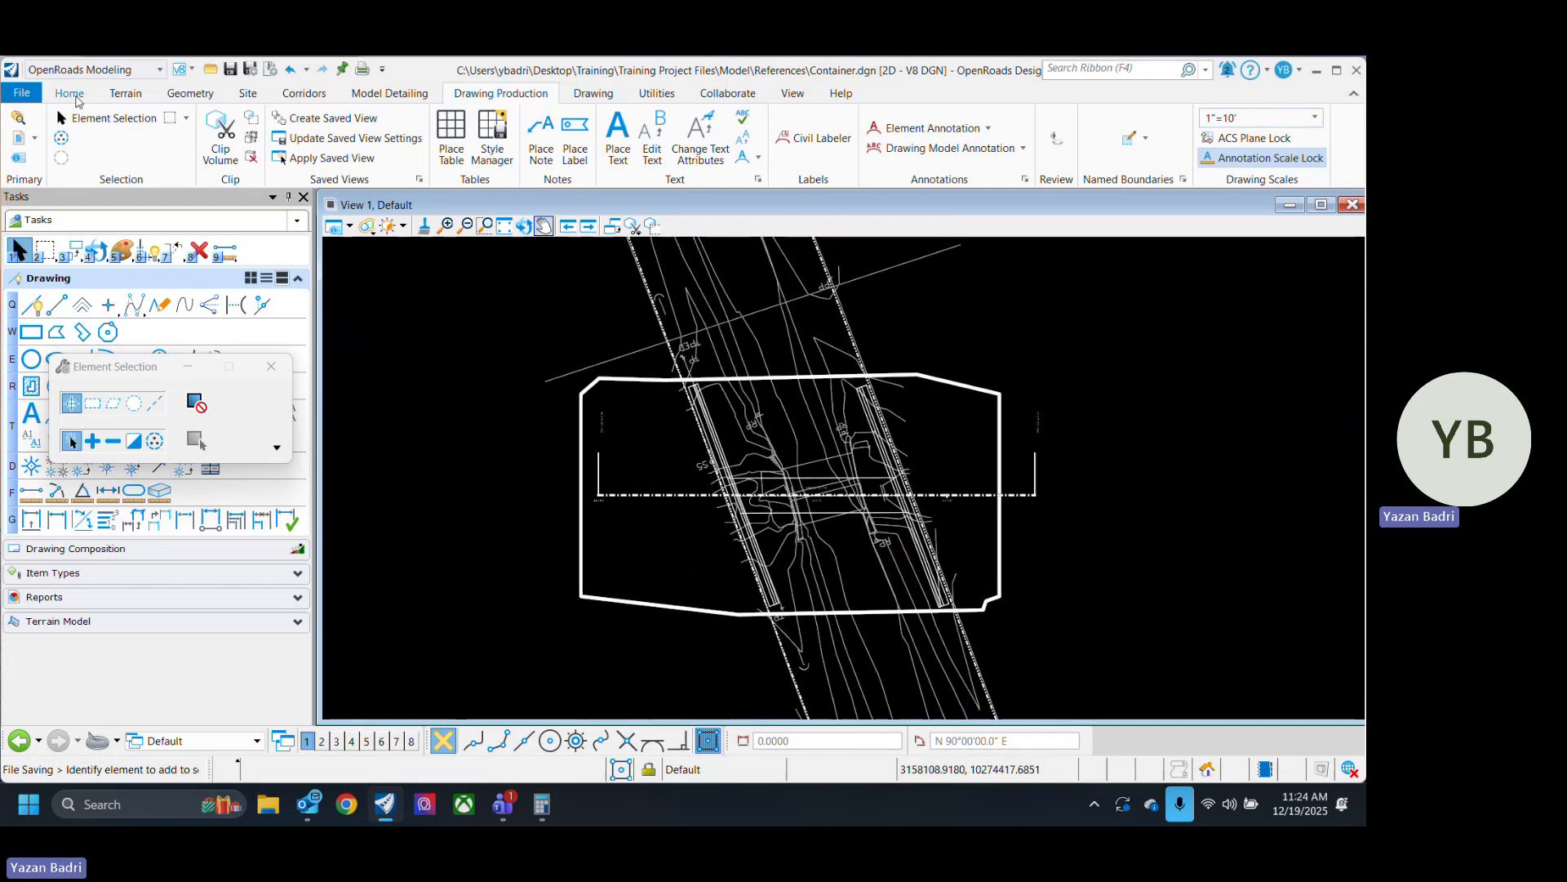
In Level Manager, override the line weight of the DU_Storm_Nodes level to 2 for the attached storm drainage reference.
{"action": "left_click", "coordinate": [59, 98]}
{"action": "left_click", "coordinate": [419, 157]}
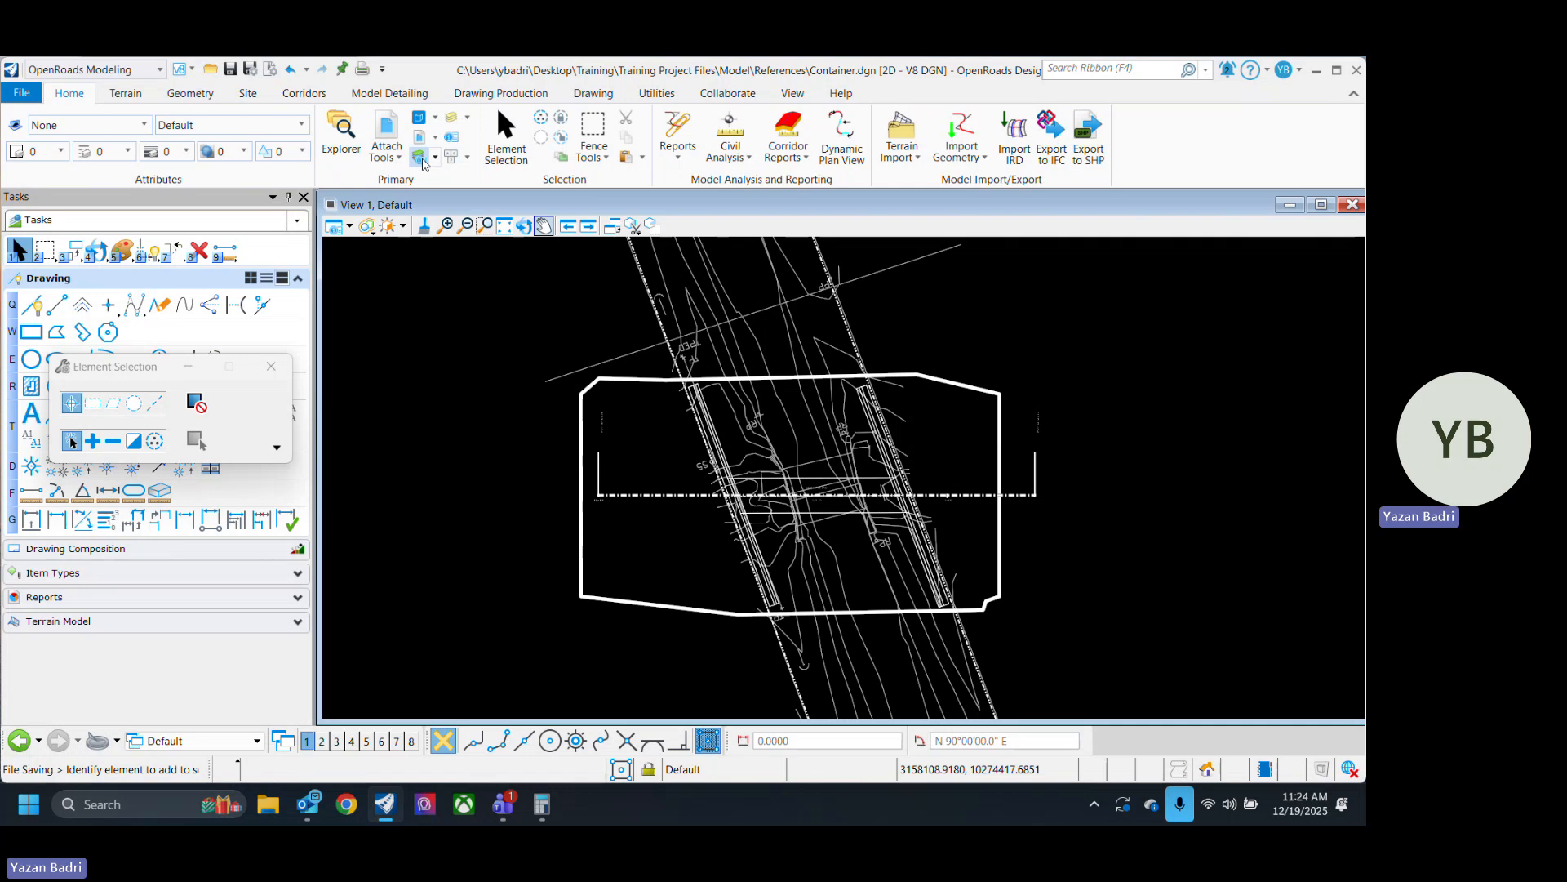
{"action": "left_click", "coordinate": [351, 356]}
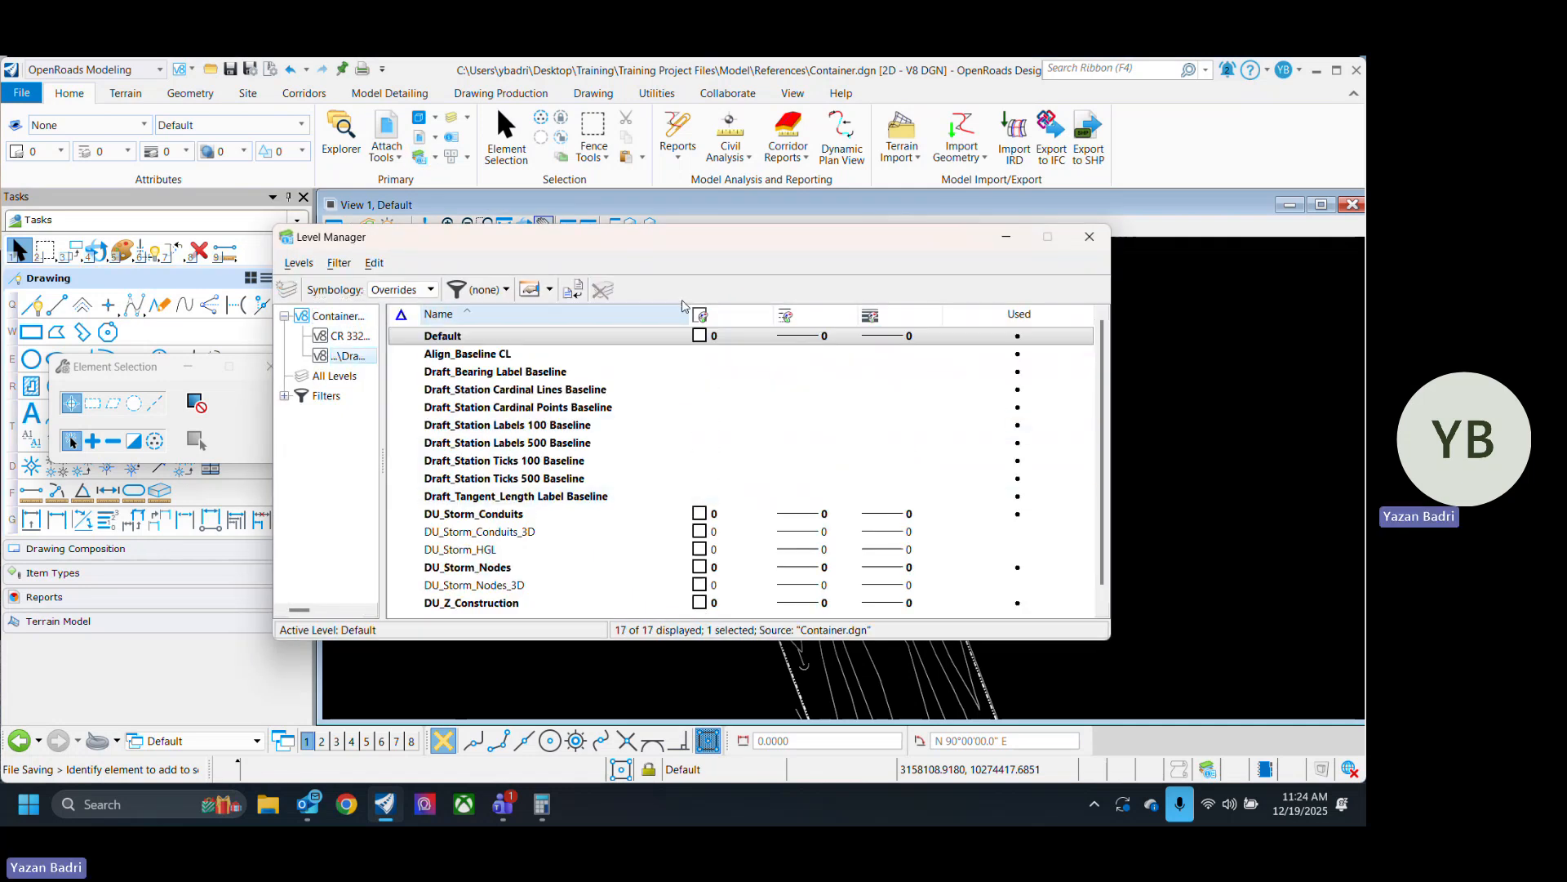
{"action": "left_click_drag", "start_coordinate": [726, 244], "coordinate": [337, 247]}
{"action": "scroll", "coordinate": [820, 602], "scroll_direction": "up", "scroll_amount": 3}
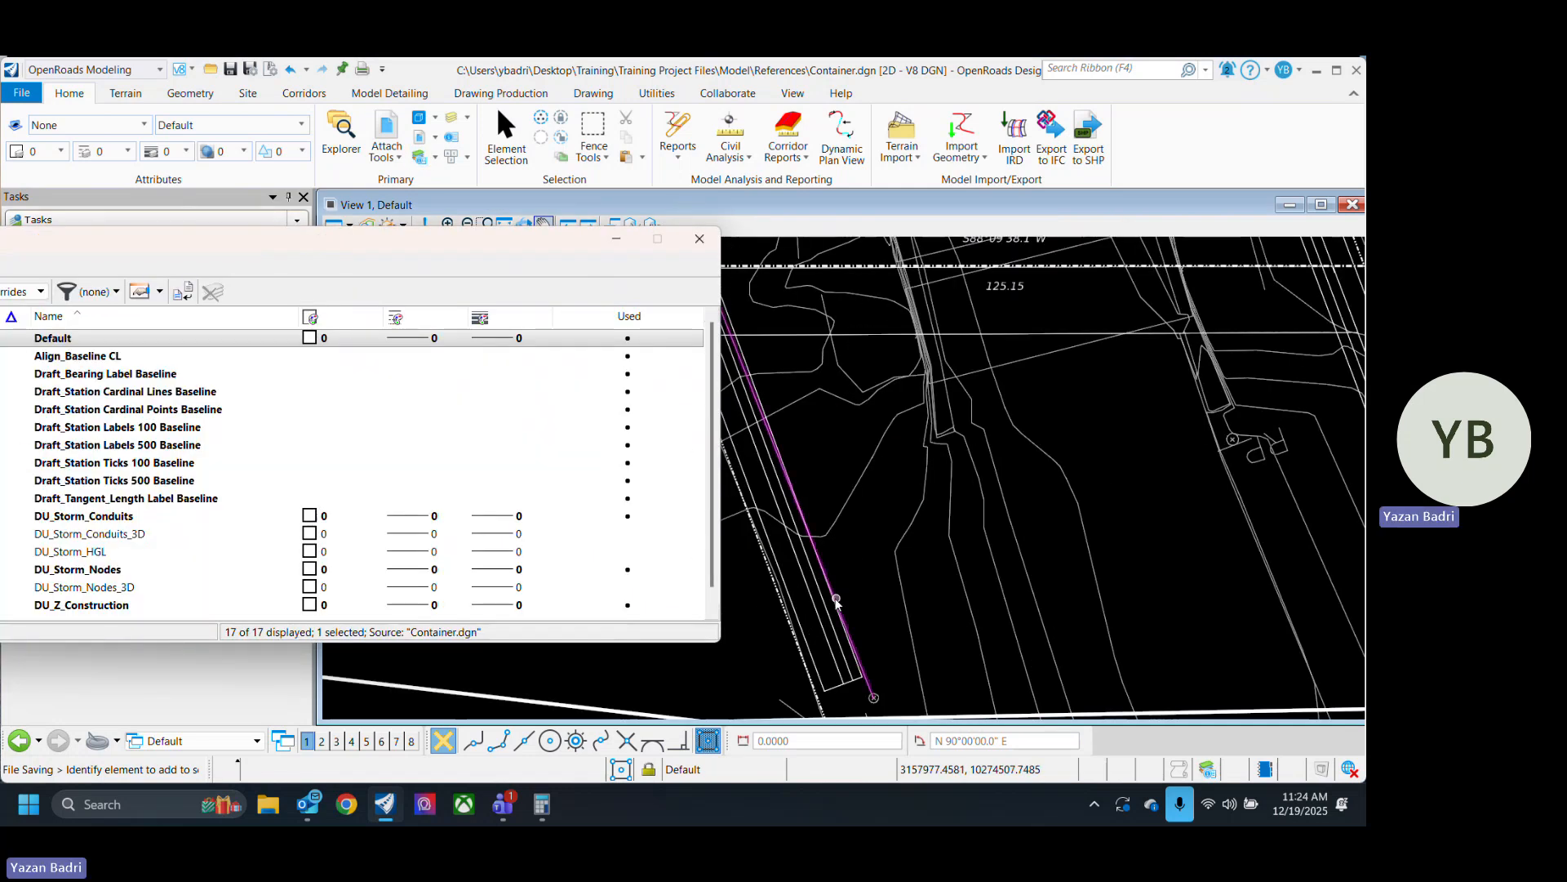
{"action": "mouse_move", "coordinate": [821, 602]}
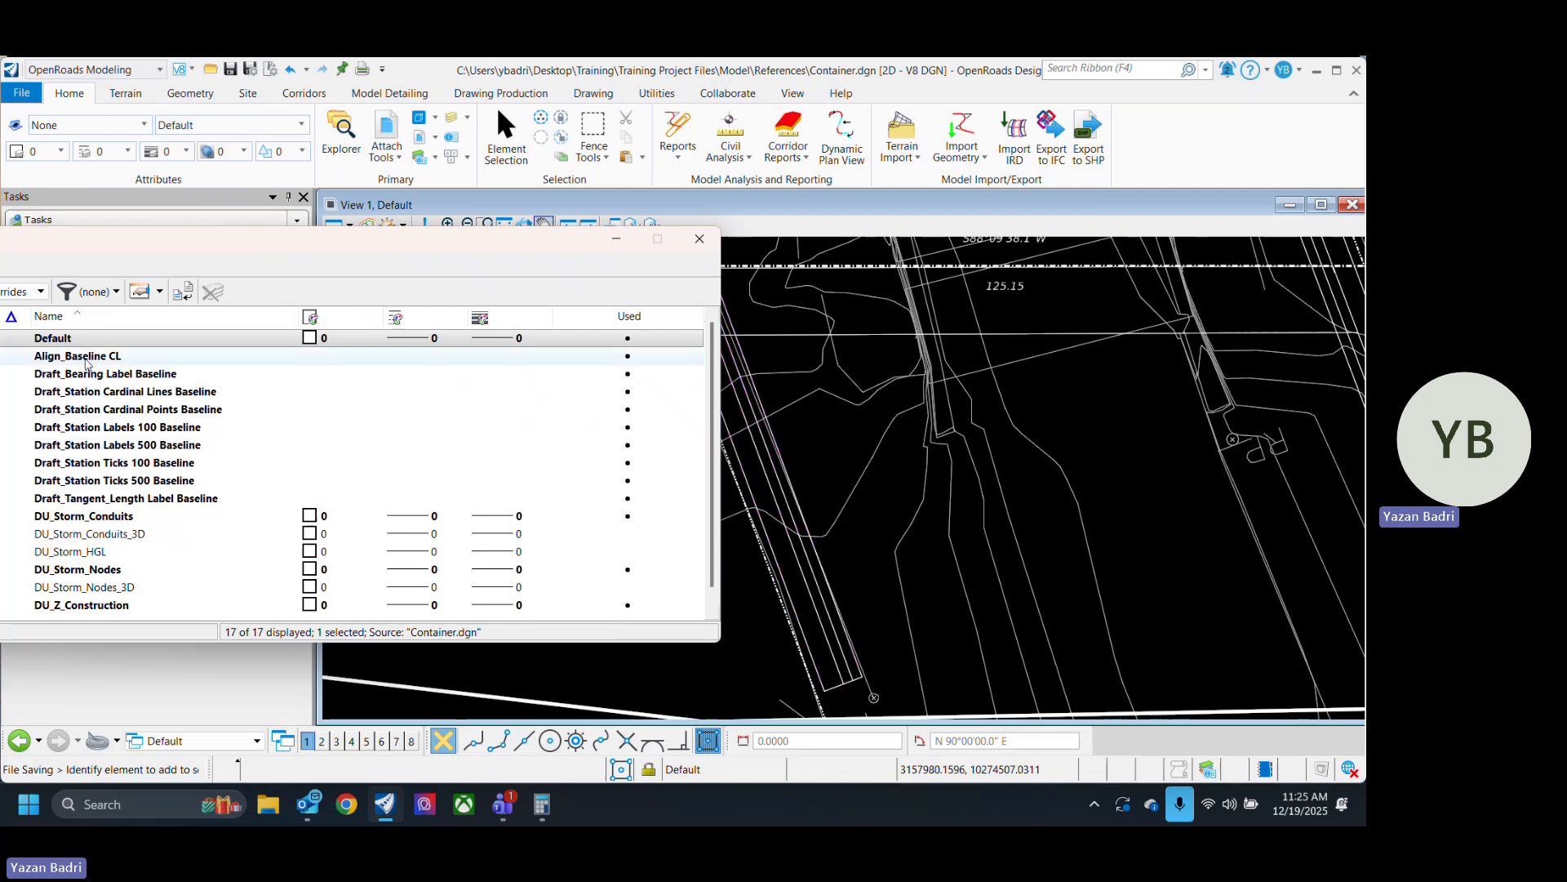
{"action": "left_click_drag", "start_coordinate": [264, 259], "coordinate": [337, 208]}
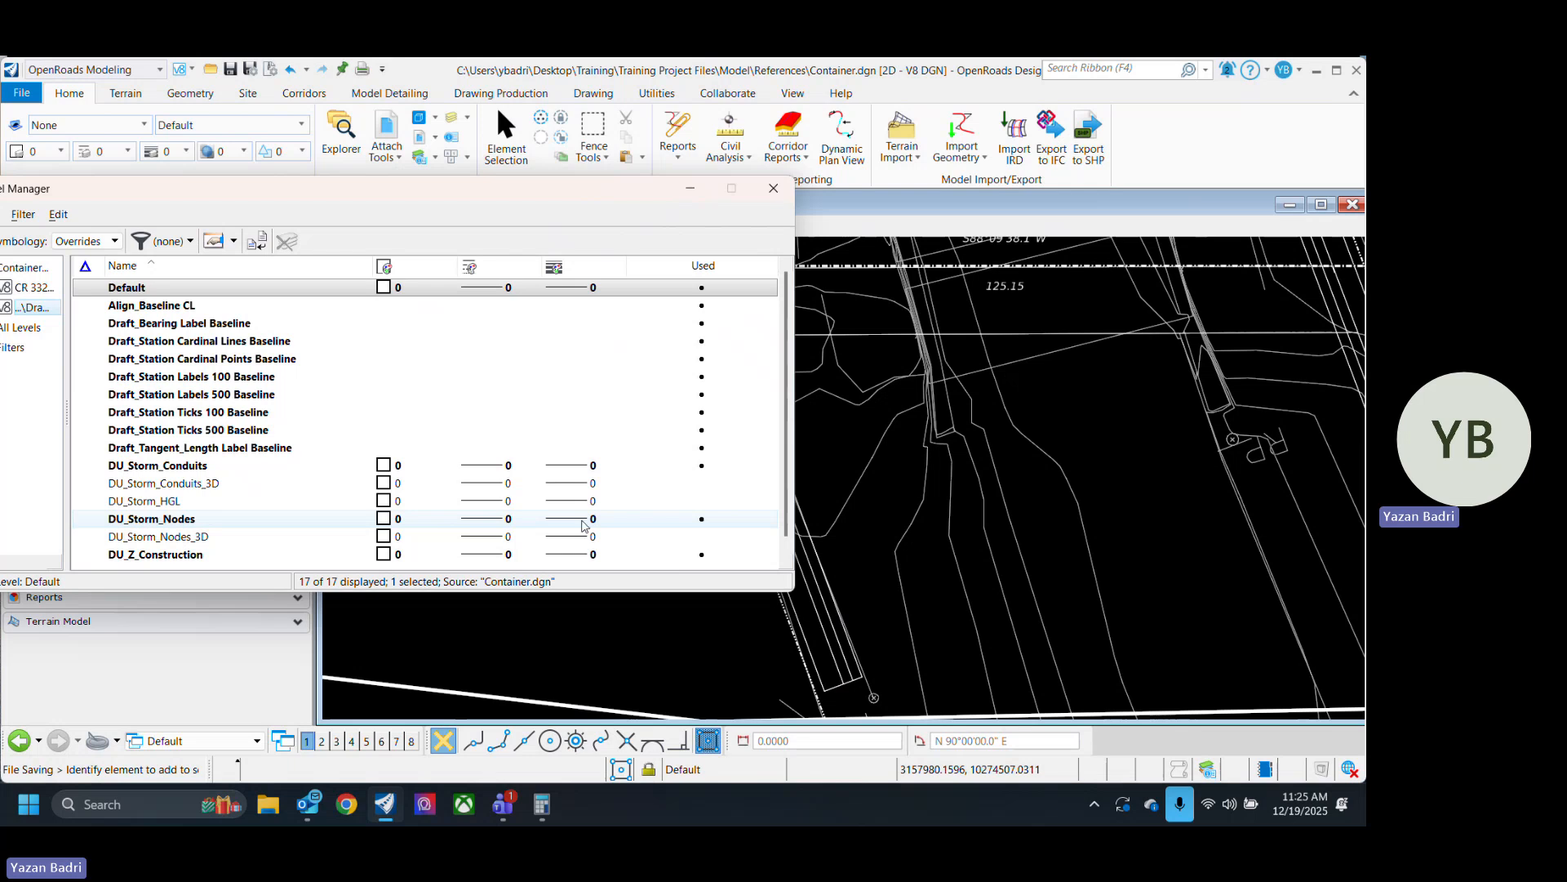
{"action": "left_click", "coordinate": [586, 519]}
{"action": "left_click", "coordinate": [608, 591]}
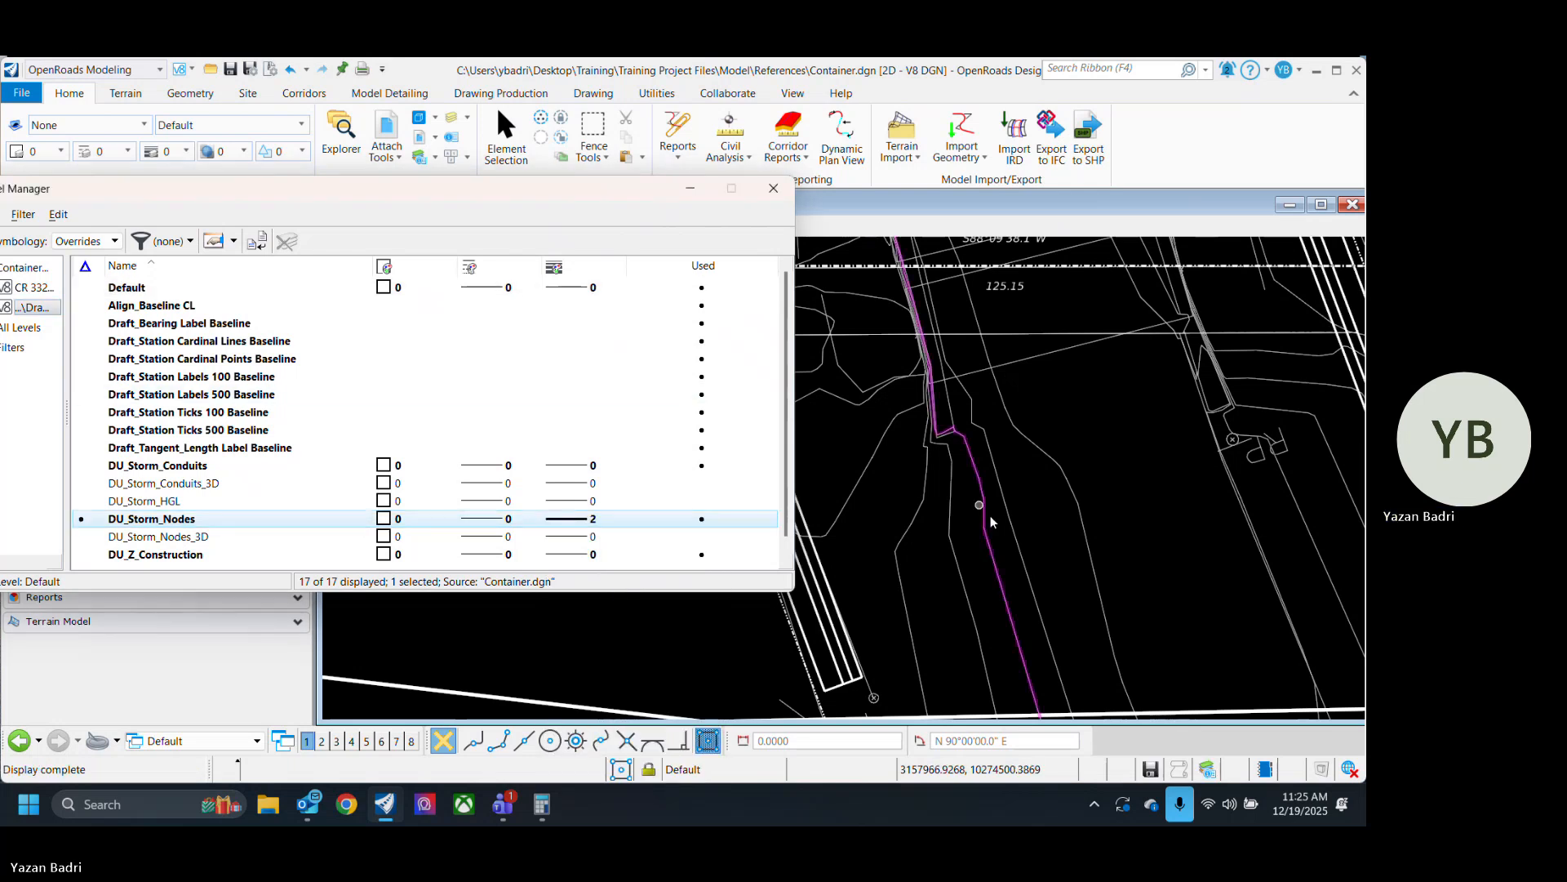
Override the line weight of the DU_Storm_Conduits level to 2 in the same reference, and close Level Manager.
{"action": "scroll", "coordinate": [988, 539], "scroll_direction": "down", "scroll_amount": 4}
{"action": "scroll", "coordinate": [1059, 458], "scroll_direction": "up", "scroll_amount": 2}
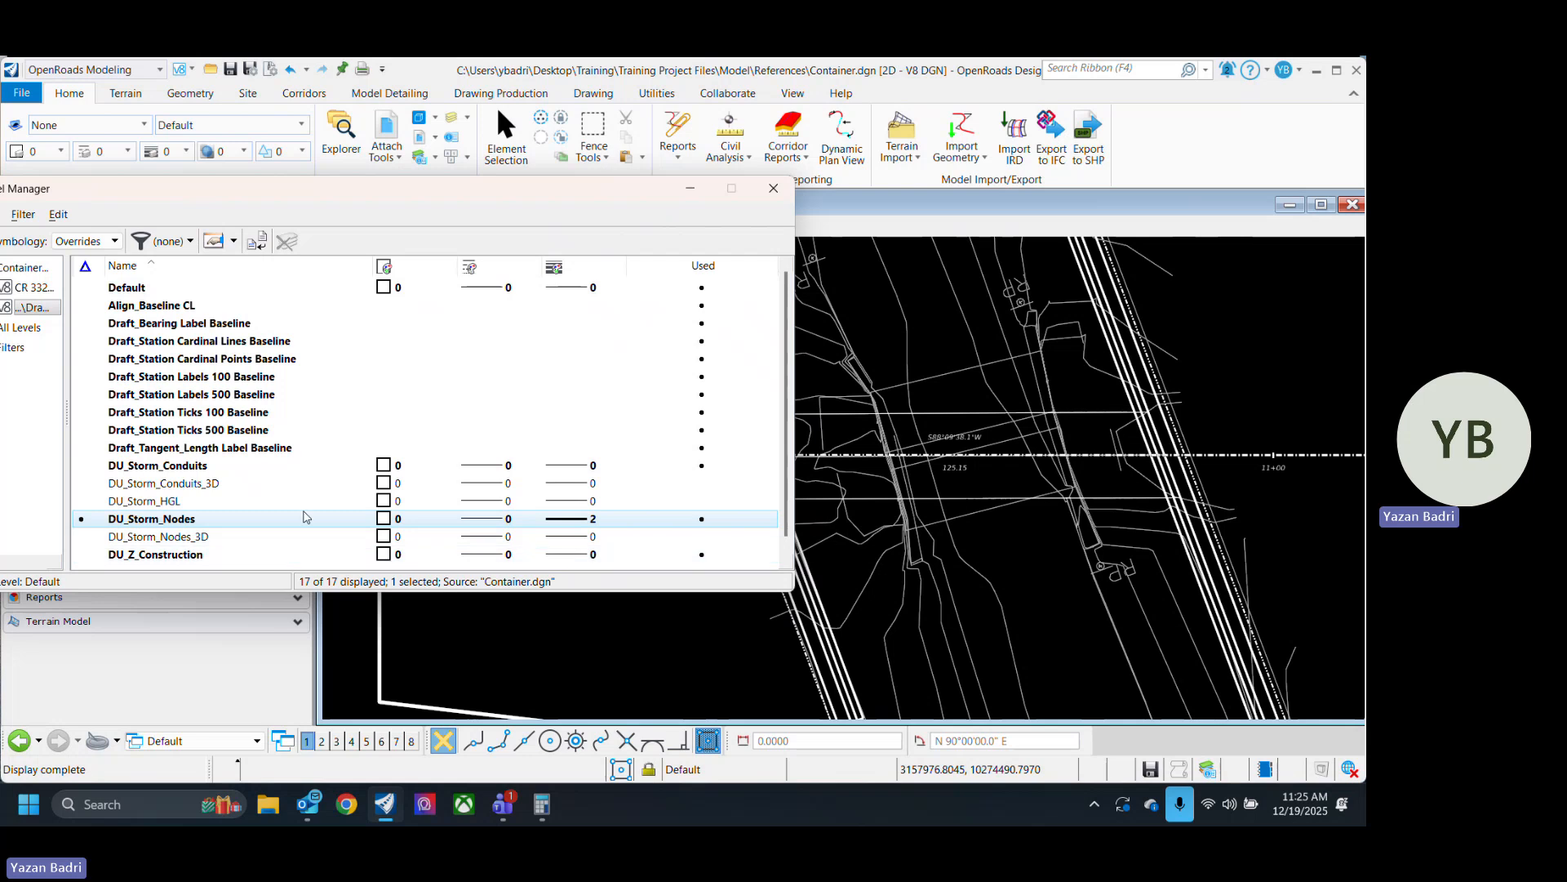
{"action": "left_click", "coordinate": [576, 465]}
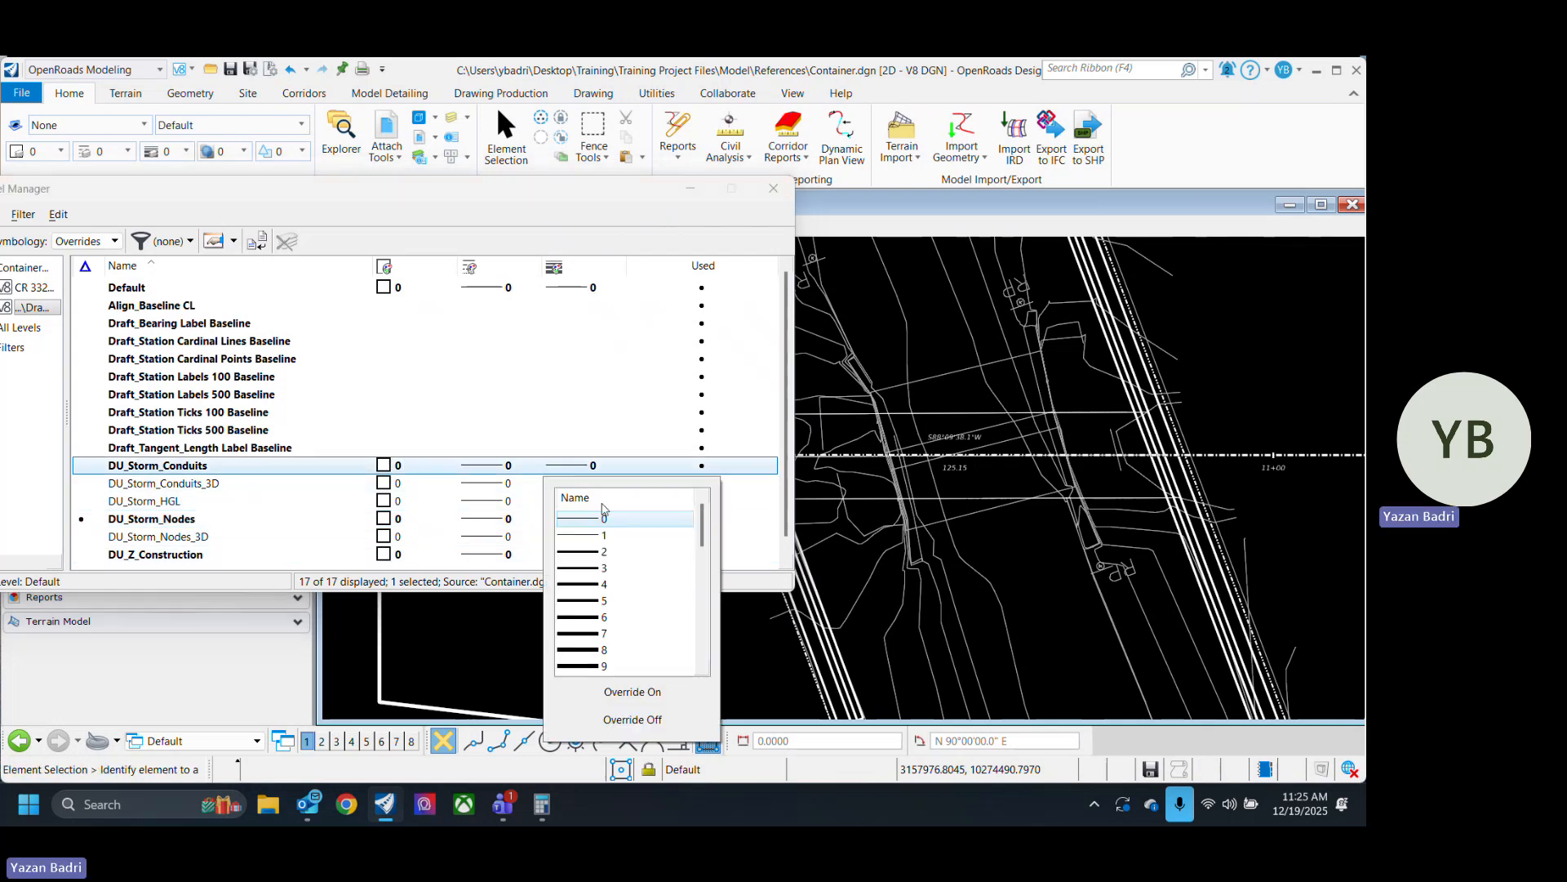
{"action": "left_click", "coordinate": [604, 552]}
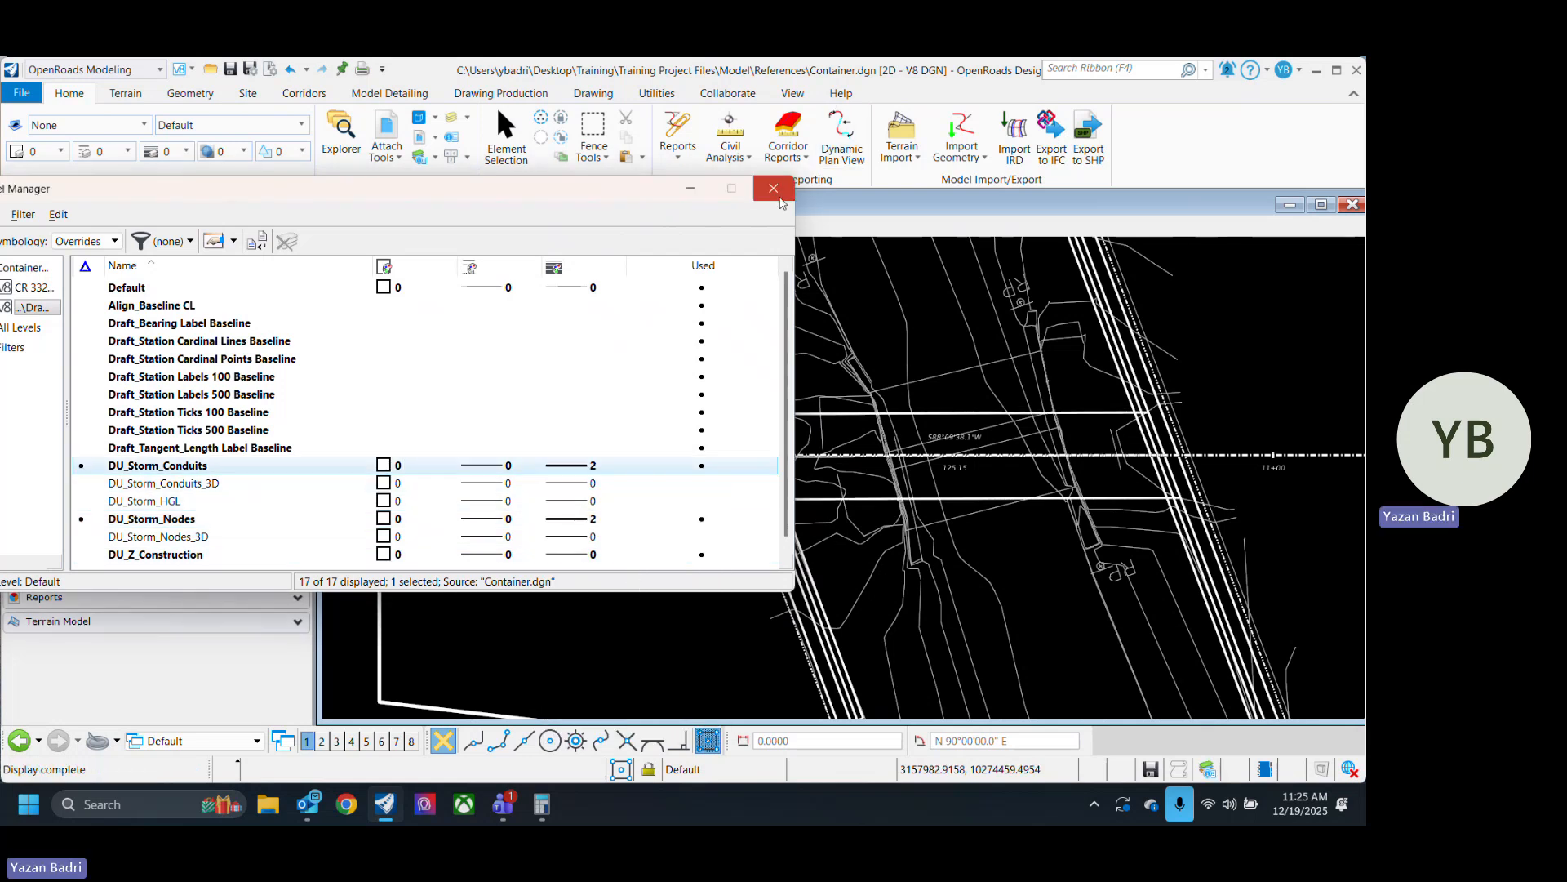
{"action": "left_click", "coordinate": [780, 197]}
Examine the culvert lines and guardrails with their heavier weight inside the named boundary.
{"action": "middle_click_drag", "start_coordinate": [1029, 522], "coordinate": [853, 553]}
{"action": "scroll", "coordinate": [854, 553], "scroll_direction": "up", "scroll_amount": 3}
{"action": "scroll", "coordinate": [838, 533], "scroll_direction": "down", "scroll_amount": 2}
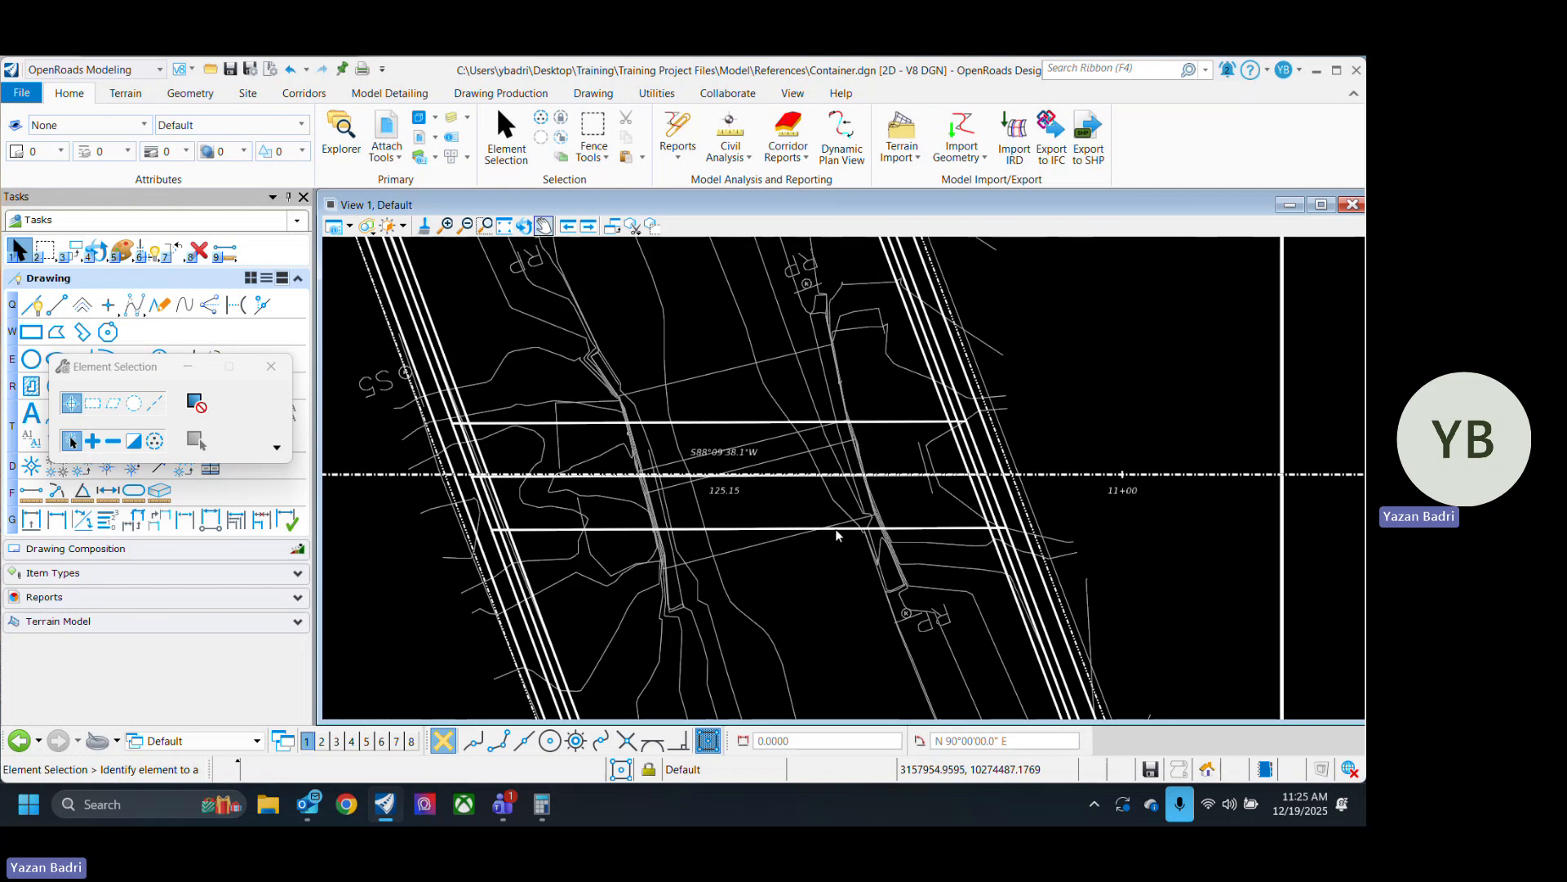
{"action": "scroll", "coordinate": [837, 535], "scroll_direction": "down", "scroll_amount": 3}
{"action": "scroll", "coordinate": [831, 586], "scroll_direction": "up", "scroll_amount": 2}
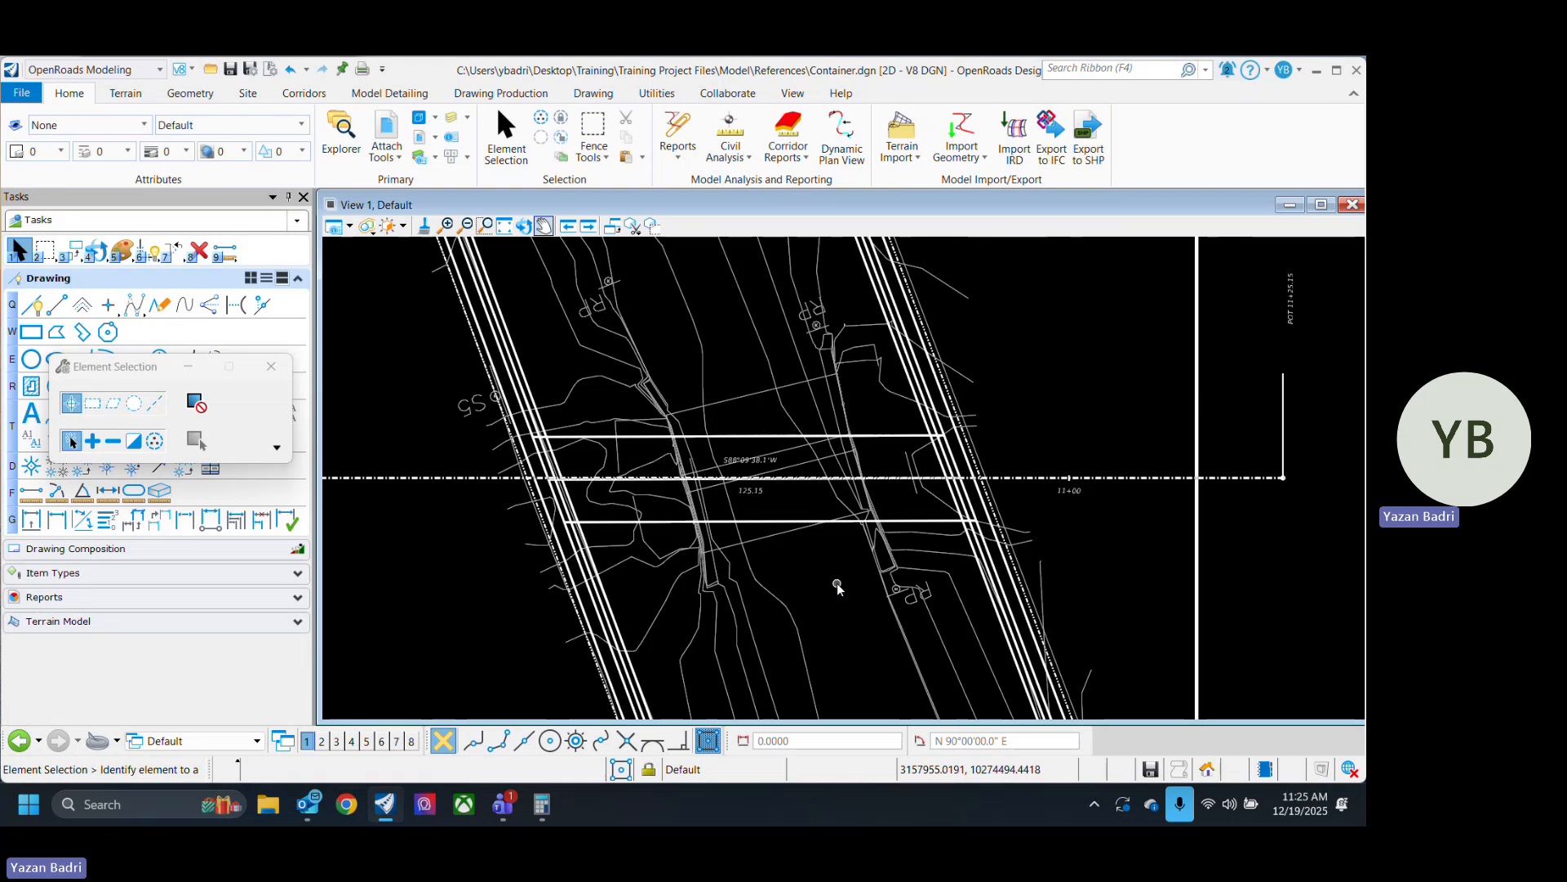
{"action": "scroll", "coordinate": [836, 584], "scroll_direction": "up", "scroll_amount": 3}
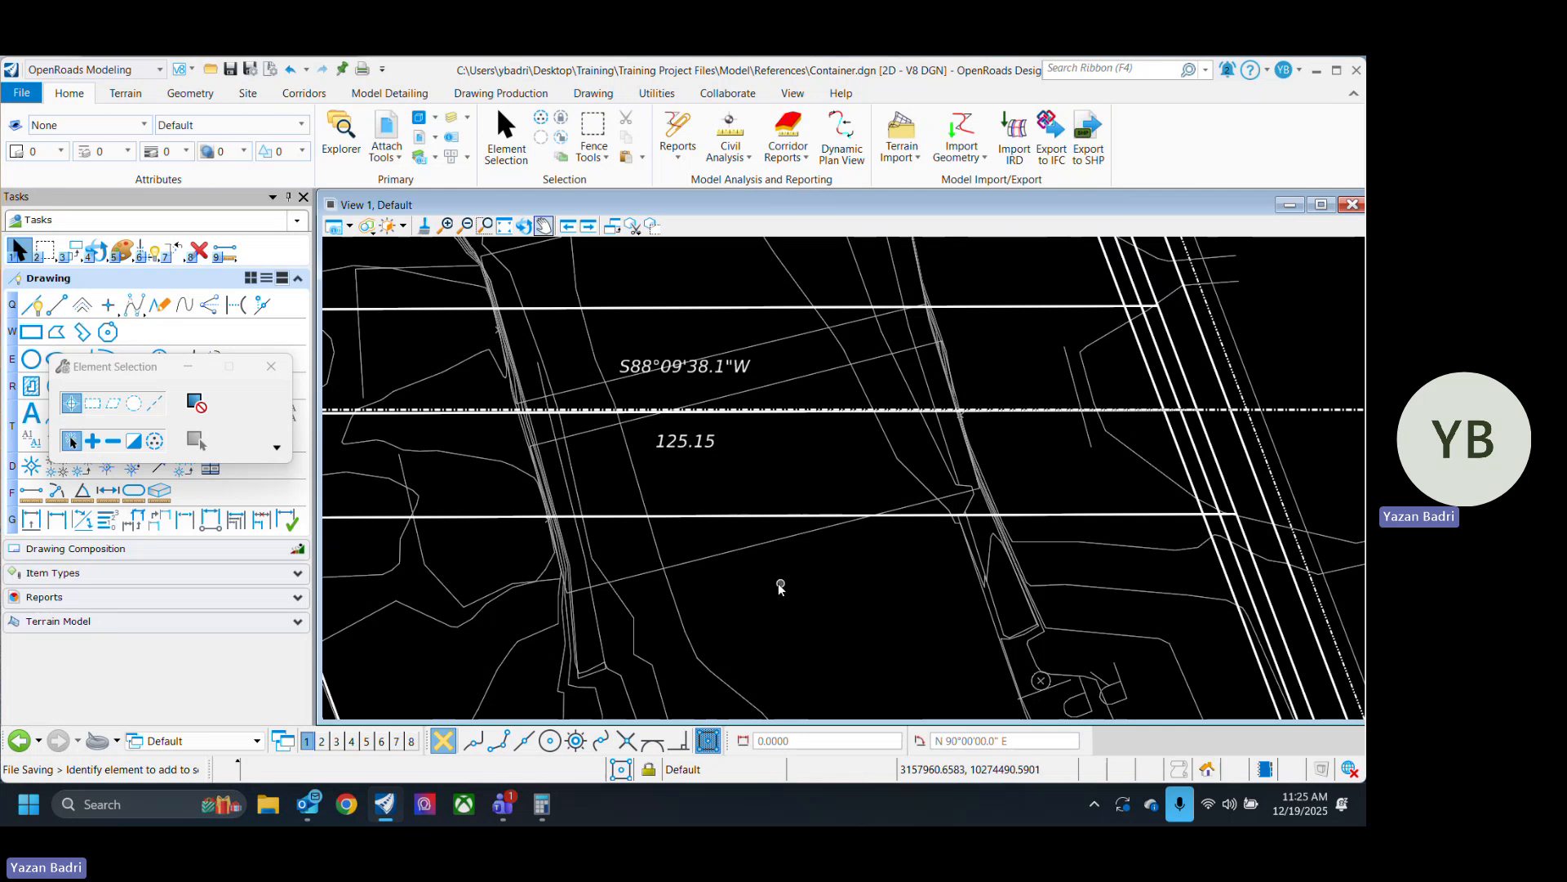
{"action": "scroll", "coordinate": [780, 587], "scroll_direction": "down", "scroll_amount": 3}
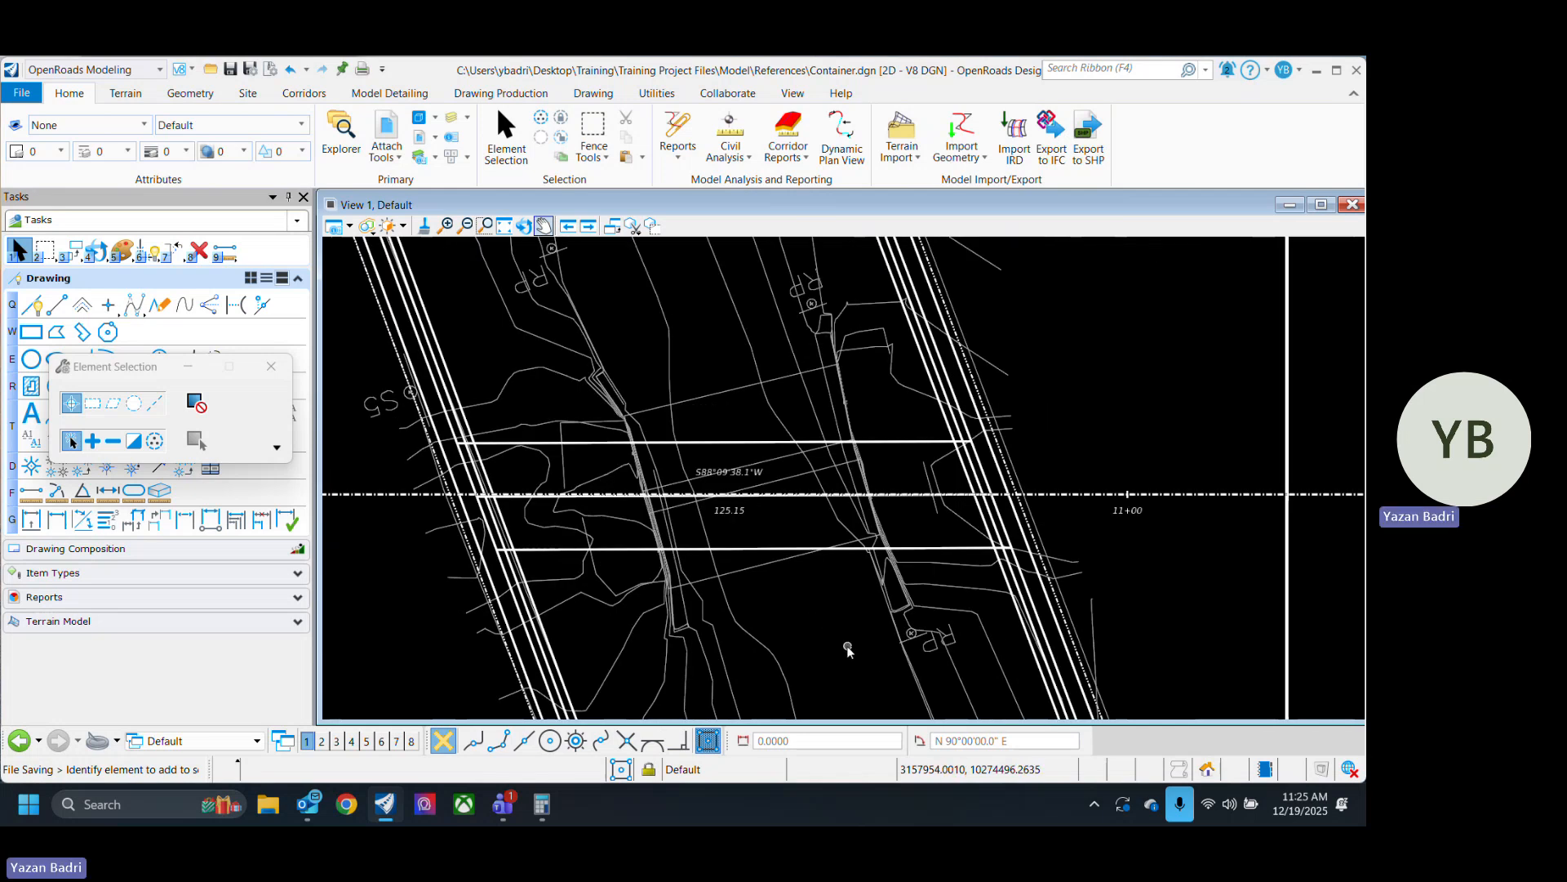
{"action": "scroll", "coordinate": [817, 626], "scroll_direction": "down", "scroll_amount": 2}
{"action": "scroll", "coordinate": [824, 632], "scroll_direction": "down", "scroll_amount": 1}
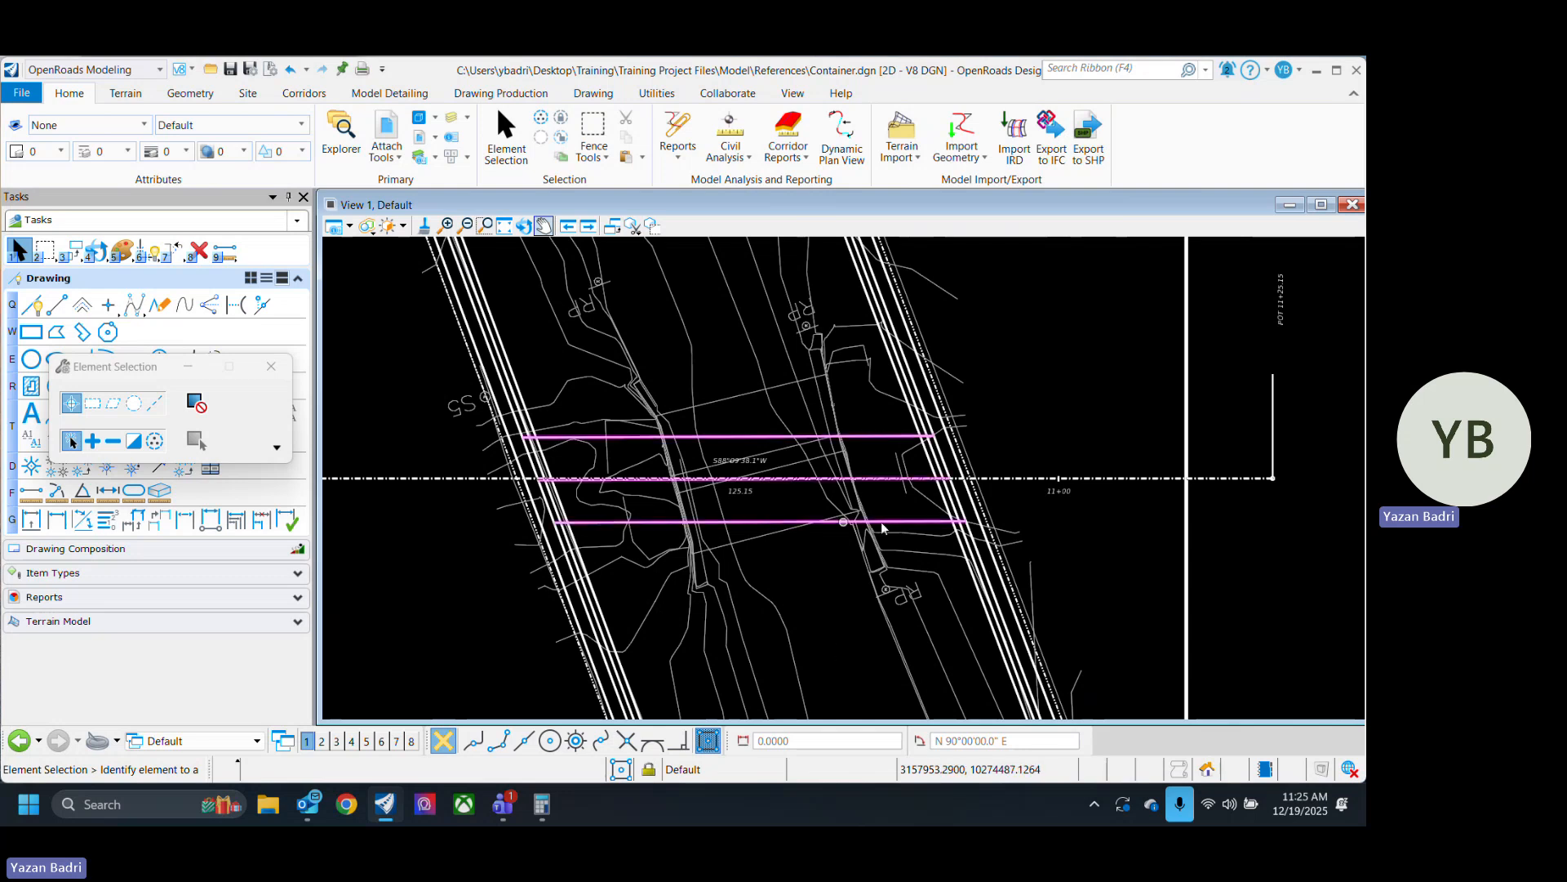
{"action": "scroll", "coordinate": [815, 616], "scroll_direction": "down", "scroll_amount": 3}
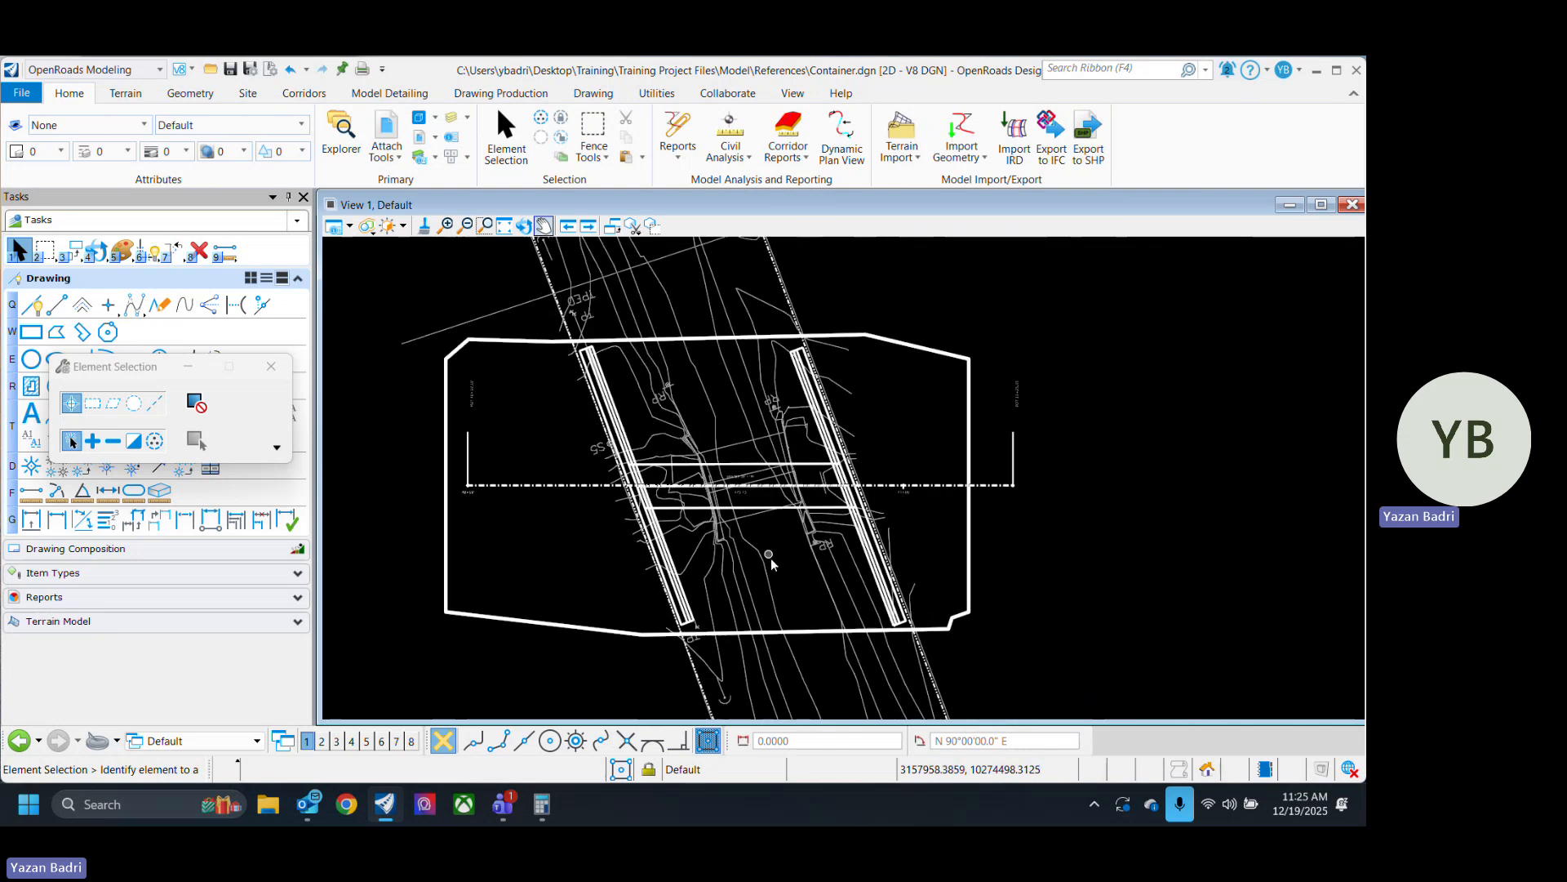
{"action": "scroll", "coordinate": [817, 600], "scroll_direction": "up", "scroll_amount": 2}
{"action": "scroll", "coordinate": [819, 593], "scroll_direction": "down", "scroll_amount": 2}
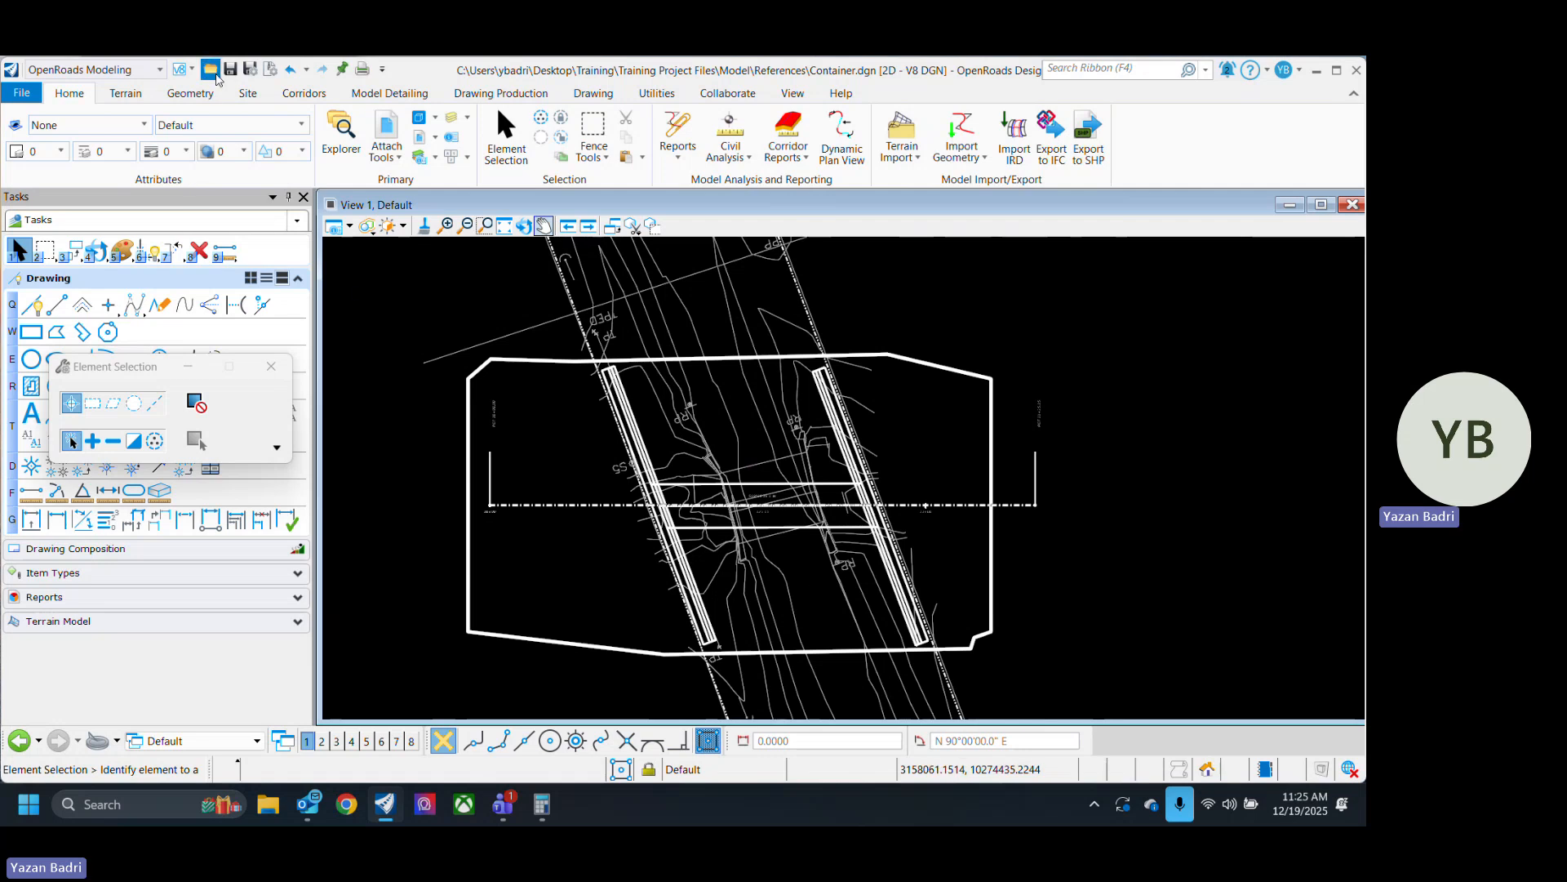
Open the sheet file BL CL- - Plan 2 from the project's Sheets folder.
{"action": "left_click", "coordinate": [210, 70]}
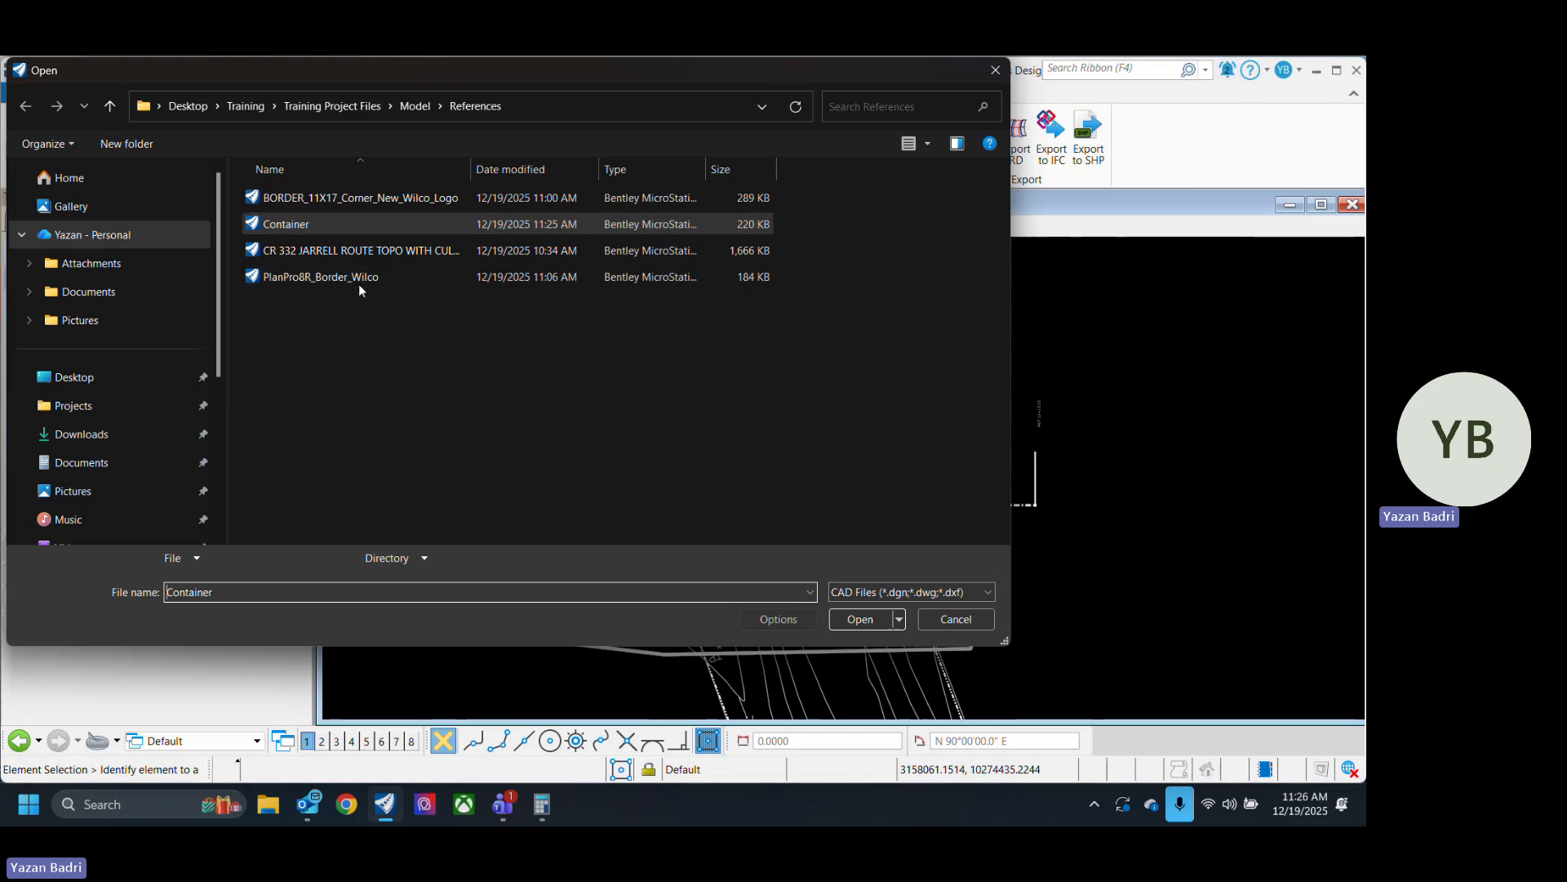
{"action": "left_click", "coordinate": [417, 108]}
{"action": "double_click", "coordinate": [320, 382]}
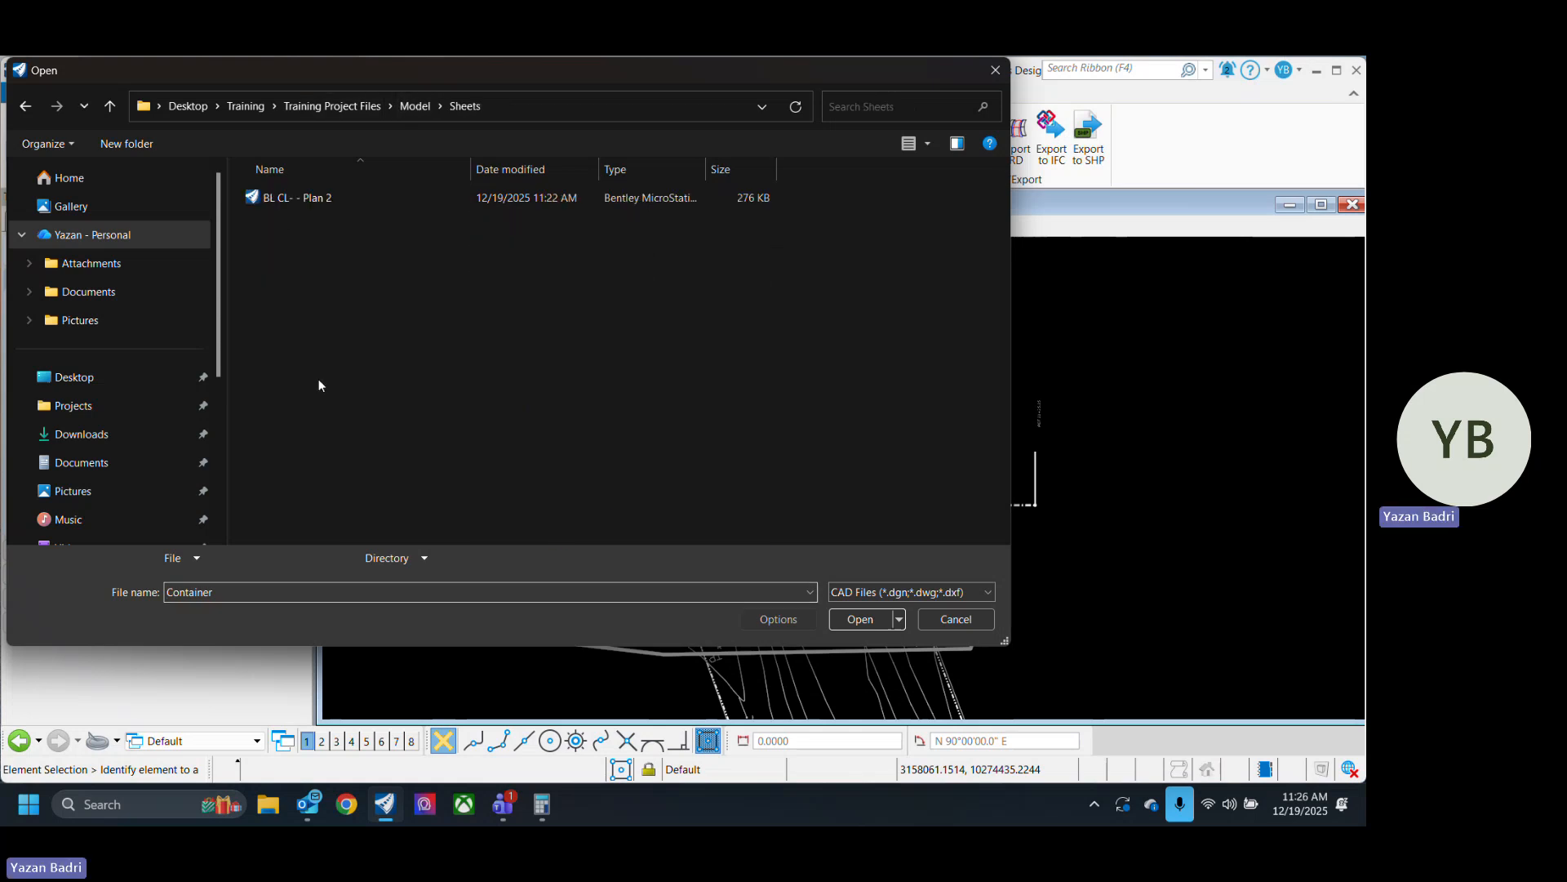
{"action": "left_click", "coordinate": [330, 197]}
{"action": "left_click", "coordinate": [867, 621]}
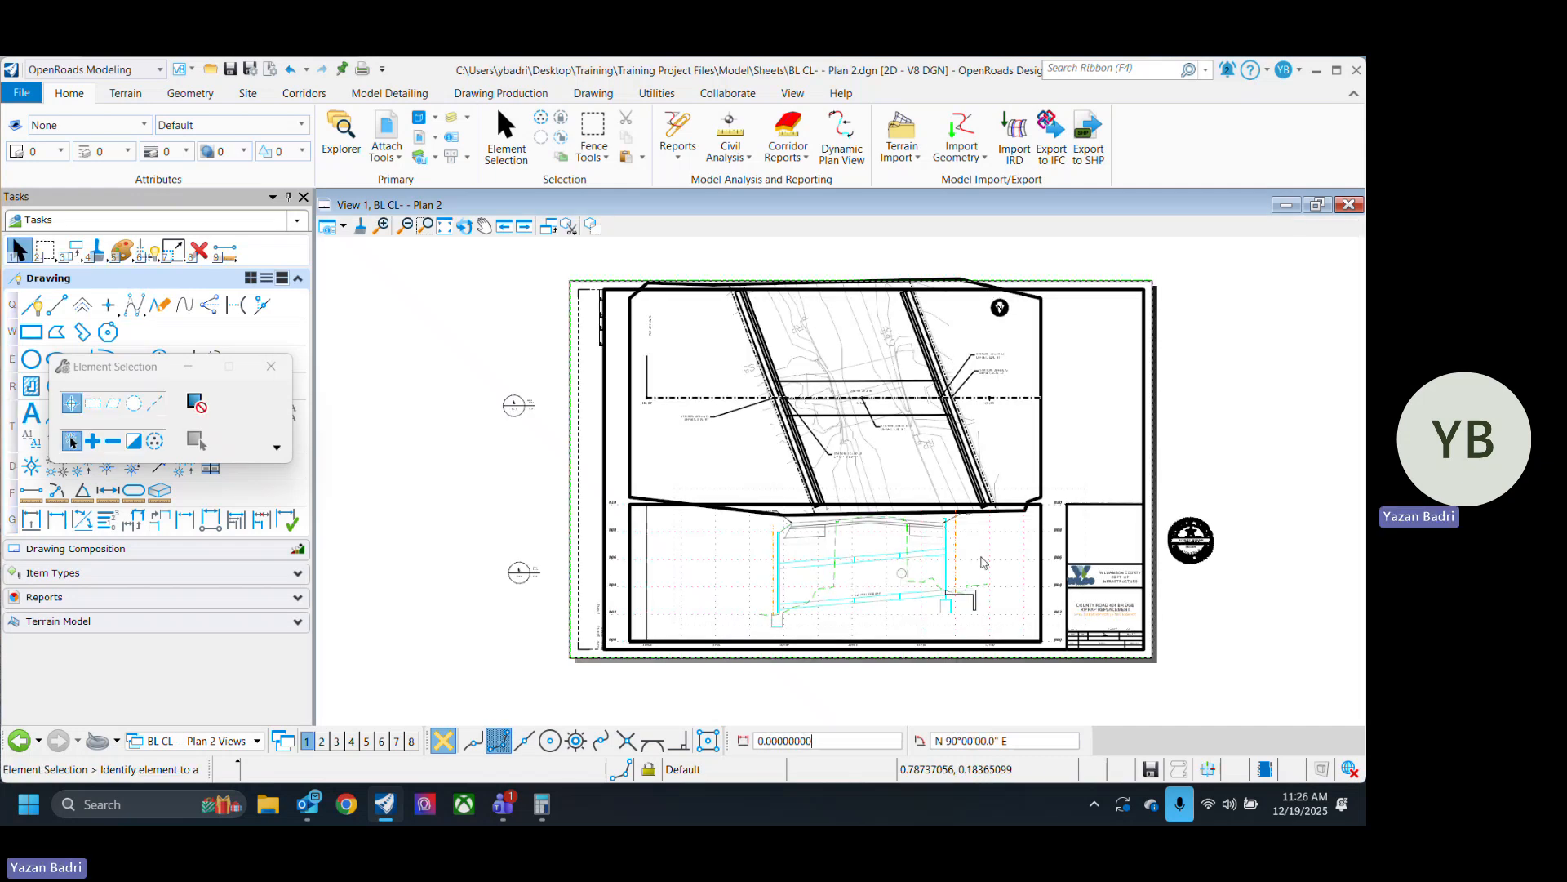
Examine the plan and profile on the sheet, checking the reshaped boundary against the border and the profile frame.
{"action": "scroll", "coordinate": [978, 581], "scroll_direction": "up", "scroll_amount": 5}
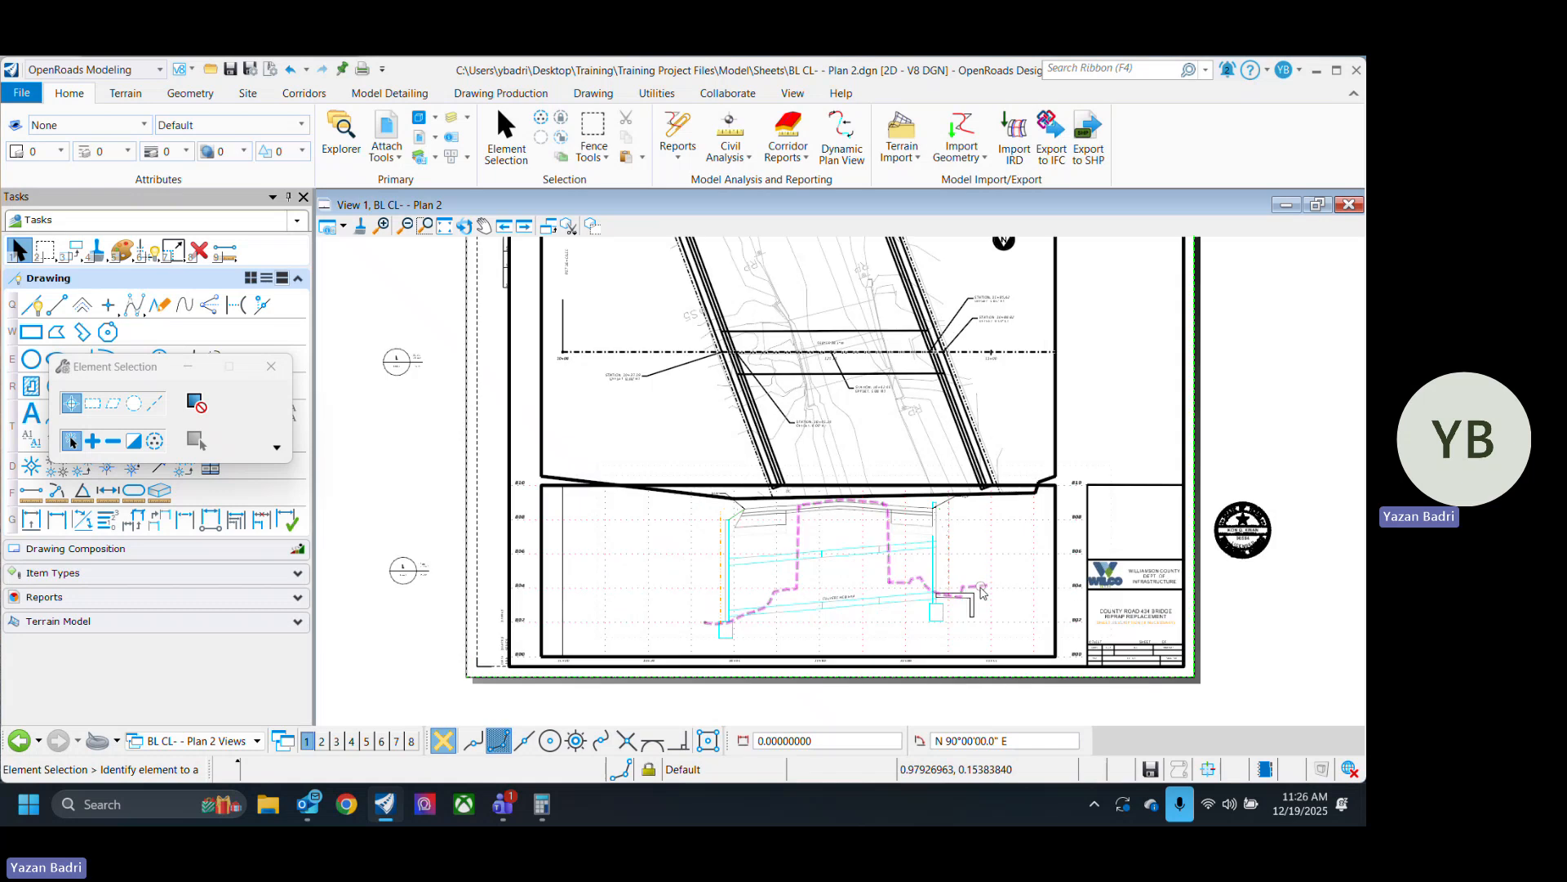
{"action": "scroll", "coordinate": [733, 527], "scroll_direction": "down", "scroll_amount": 3}
{"action": "middle_click_drag", "start_coordinate": [768, 588], "coordinate": [819, 588]}
{"action": "key", "text": "Escape"}
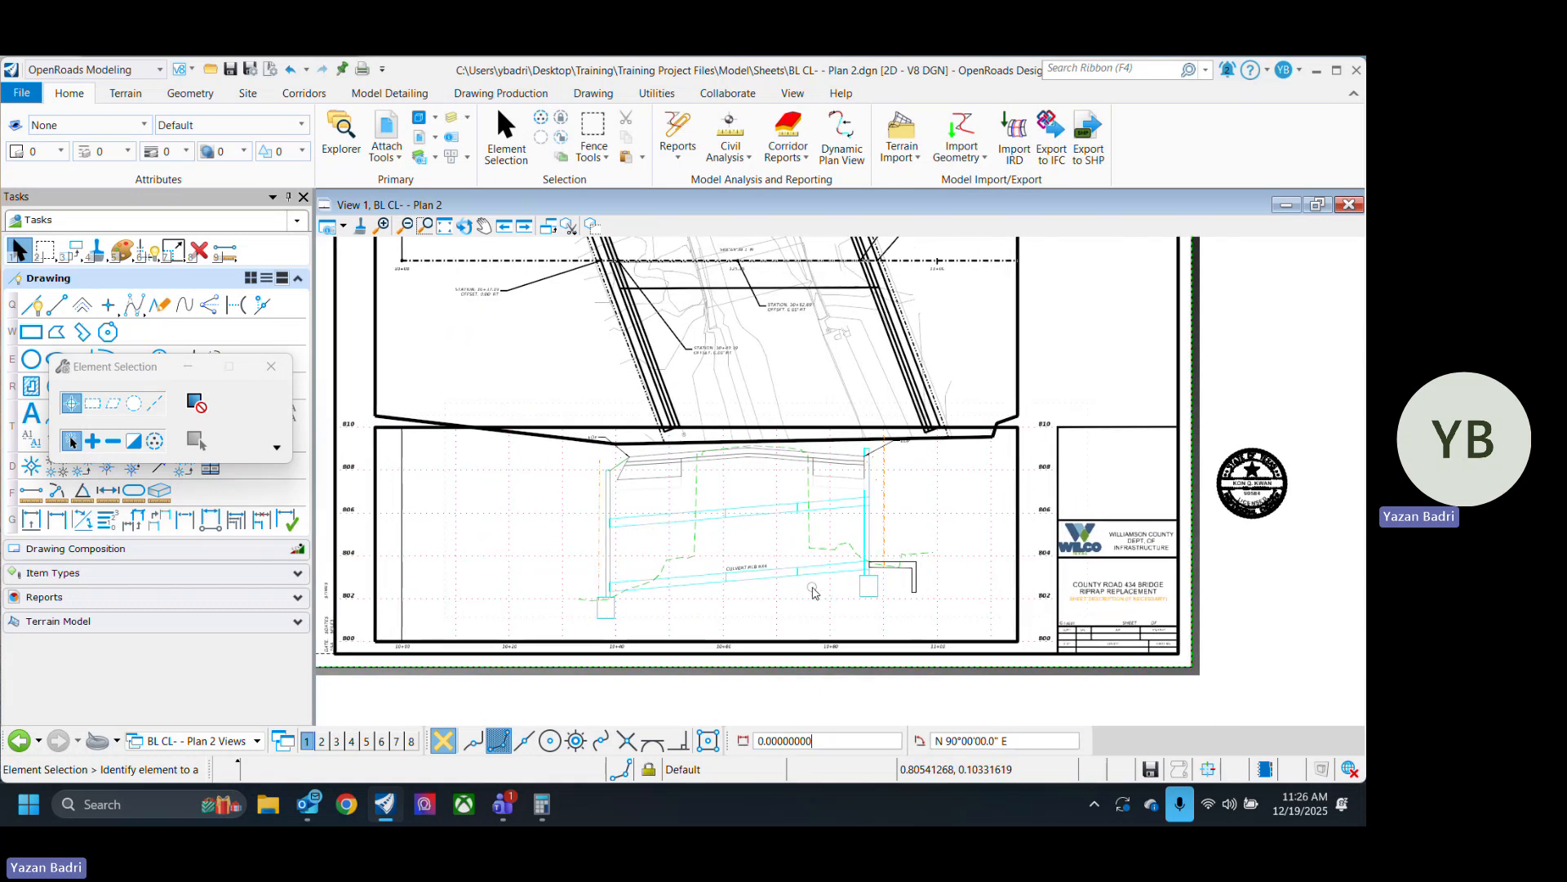
{"action": "scroll", "coordinate": [658, 433], "scroll_direction": "up", "scroll_amount": 3}
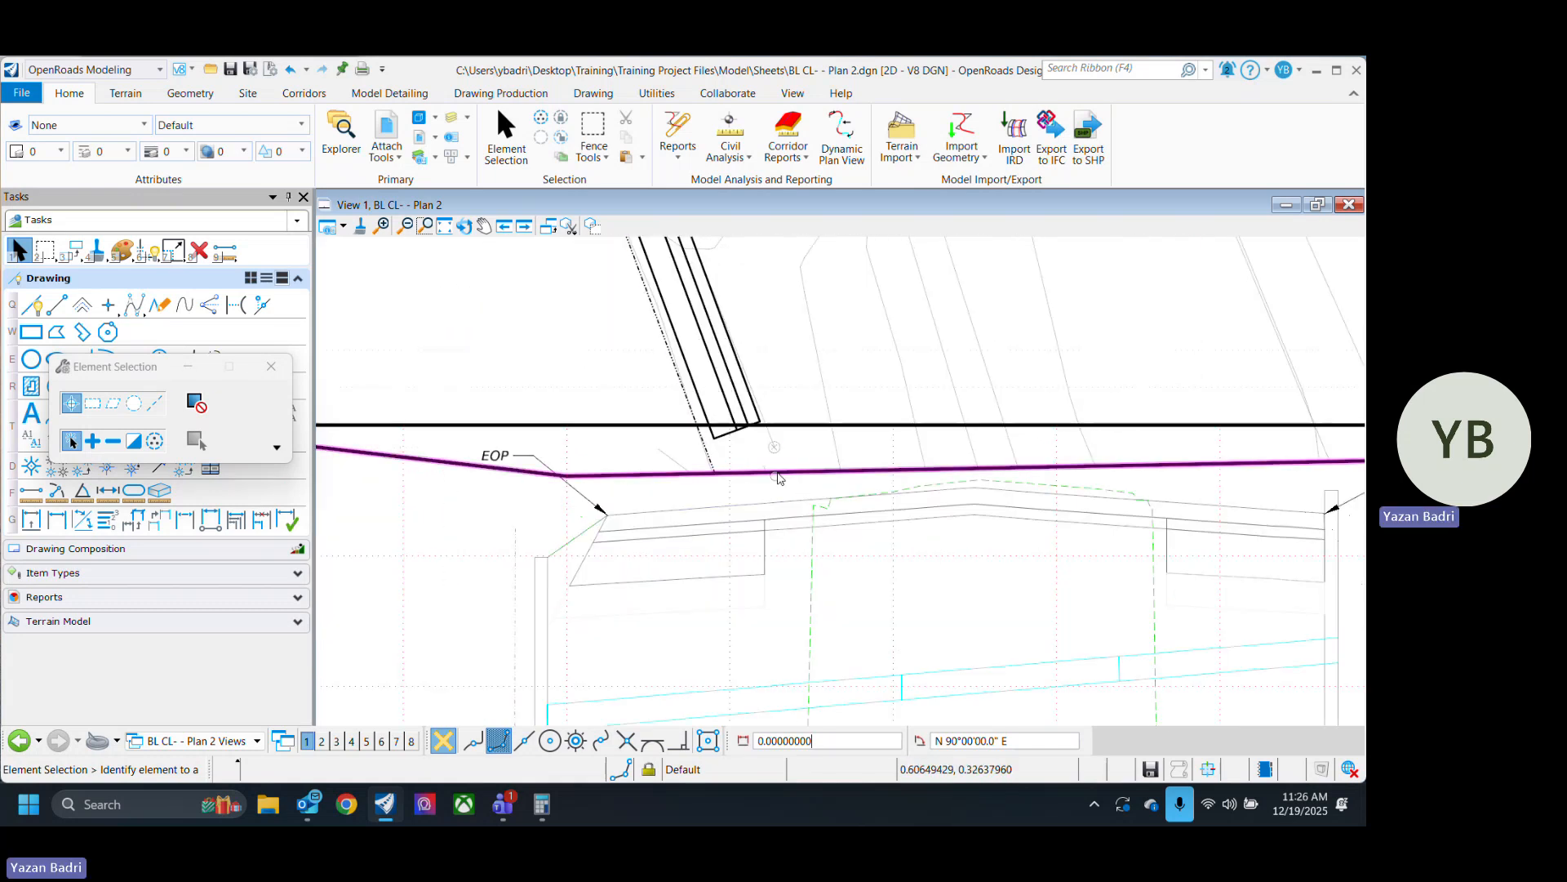
{"action": "scroll", "coordinate": [709, 464], "scroll_direction": "down", "scroll_amount": 4}
{"action": "scroll", "coordinate": [759, 660], "scroll_direction": "down", "scroll_amount": 2}
{"action": "scroll", "coordinate": [706, 462], "scroll_direction": "up", "scroll_amount": 2}
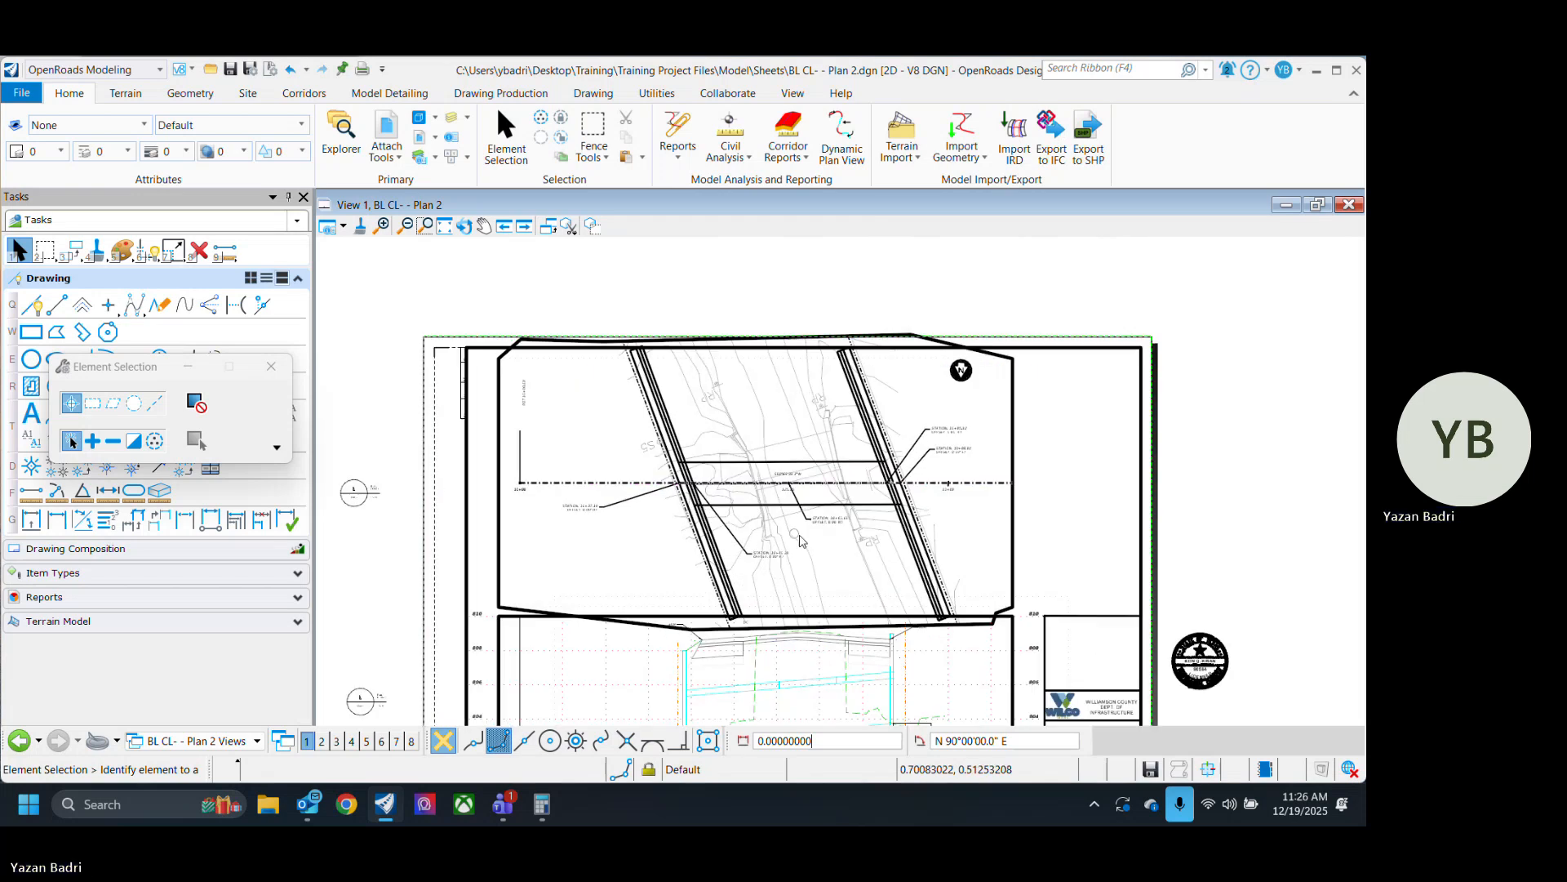
{"action": "scroll", "coordinate": [926, 353], "scroll_direction": "up", "scroll_amount": 2}
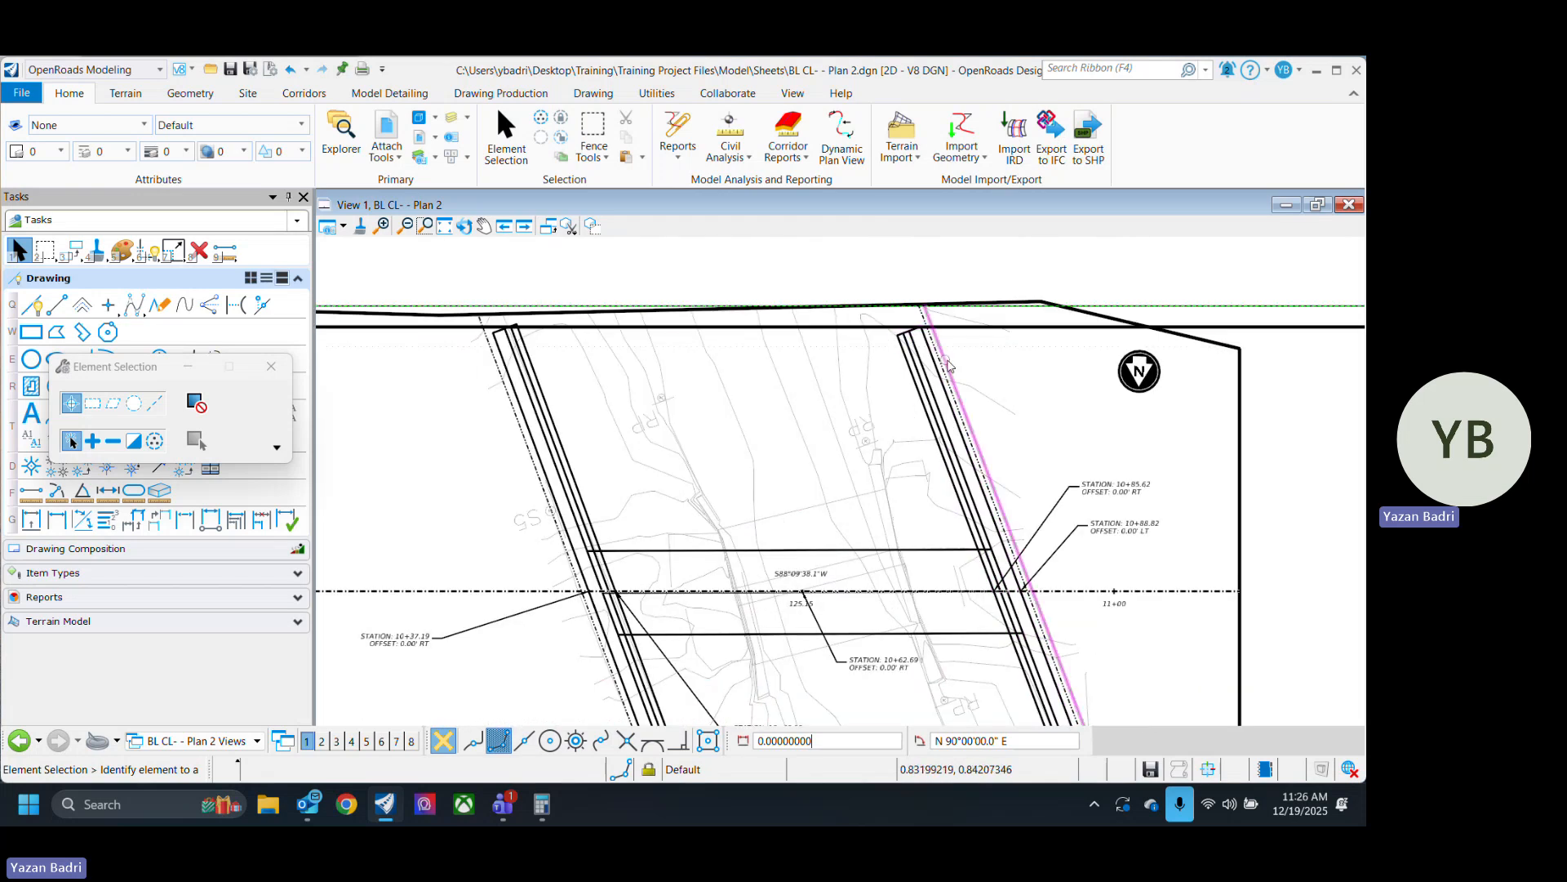
{"action": "scroll", "coordinate": [816, 359], "scroll_direction": "down", "scroll_amount": 2}
{"action": "scroll", "coordinate": [719, 376], "scroll_direction": "up", "scroll_amount": 2}
{"action": "scroll", "coordinate": [604, 379], "scroll_direction": "down", "scroll_amount": 2}
{"action": "scroll", "coordinate": [606, 379], "scroll_direction": "down", "scroll_amount": 3}
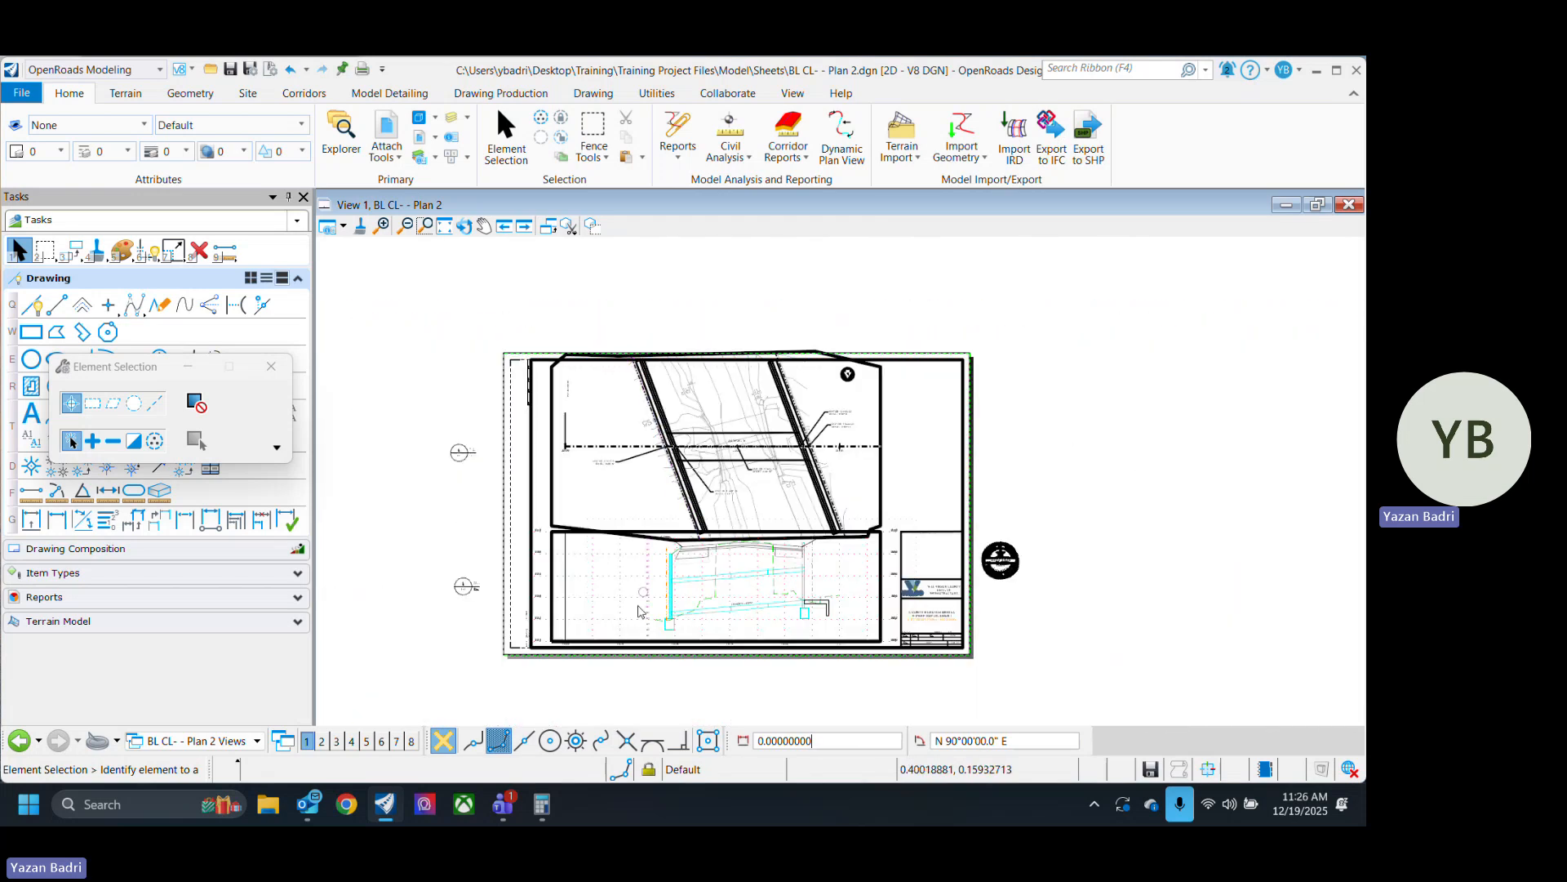
{"action": "scroll", "coordinate": [704, 633], "scroll_direction": "up", "scroll_amount": 2}
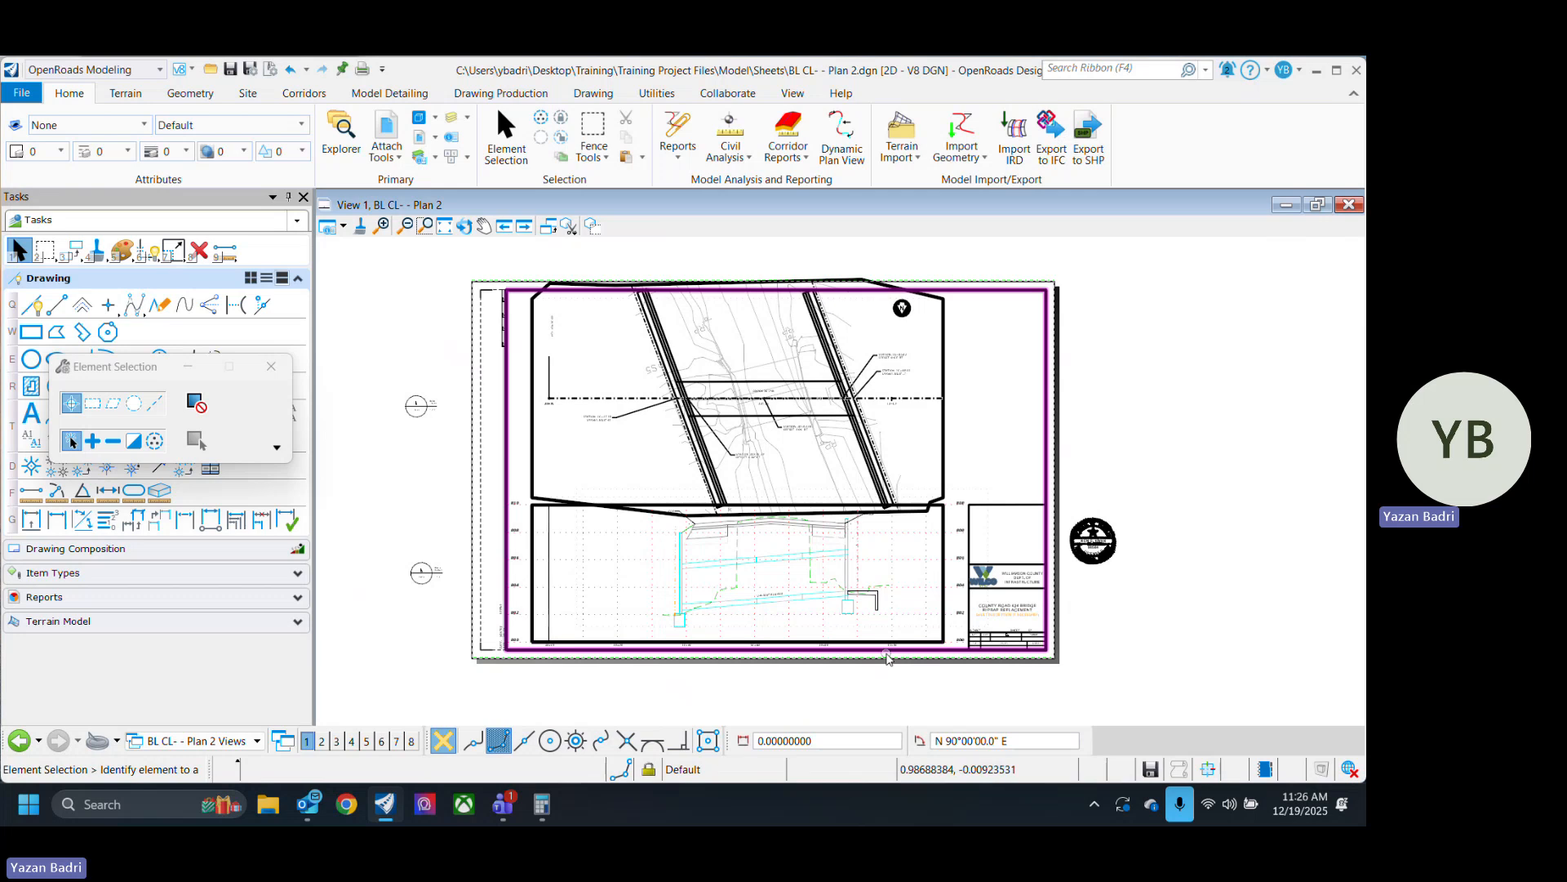
Inspect the plan's boundary edges, the station labels and the culvert profile at closer range on the sheet.
{"action": "scroll", "coordinate": [709, 282], "scroll_direction": "up", "scroll_amount": 5}
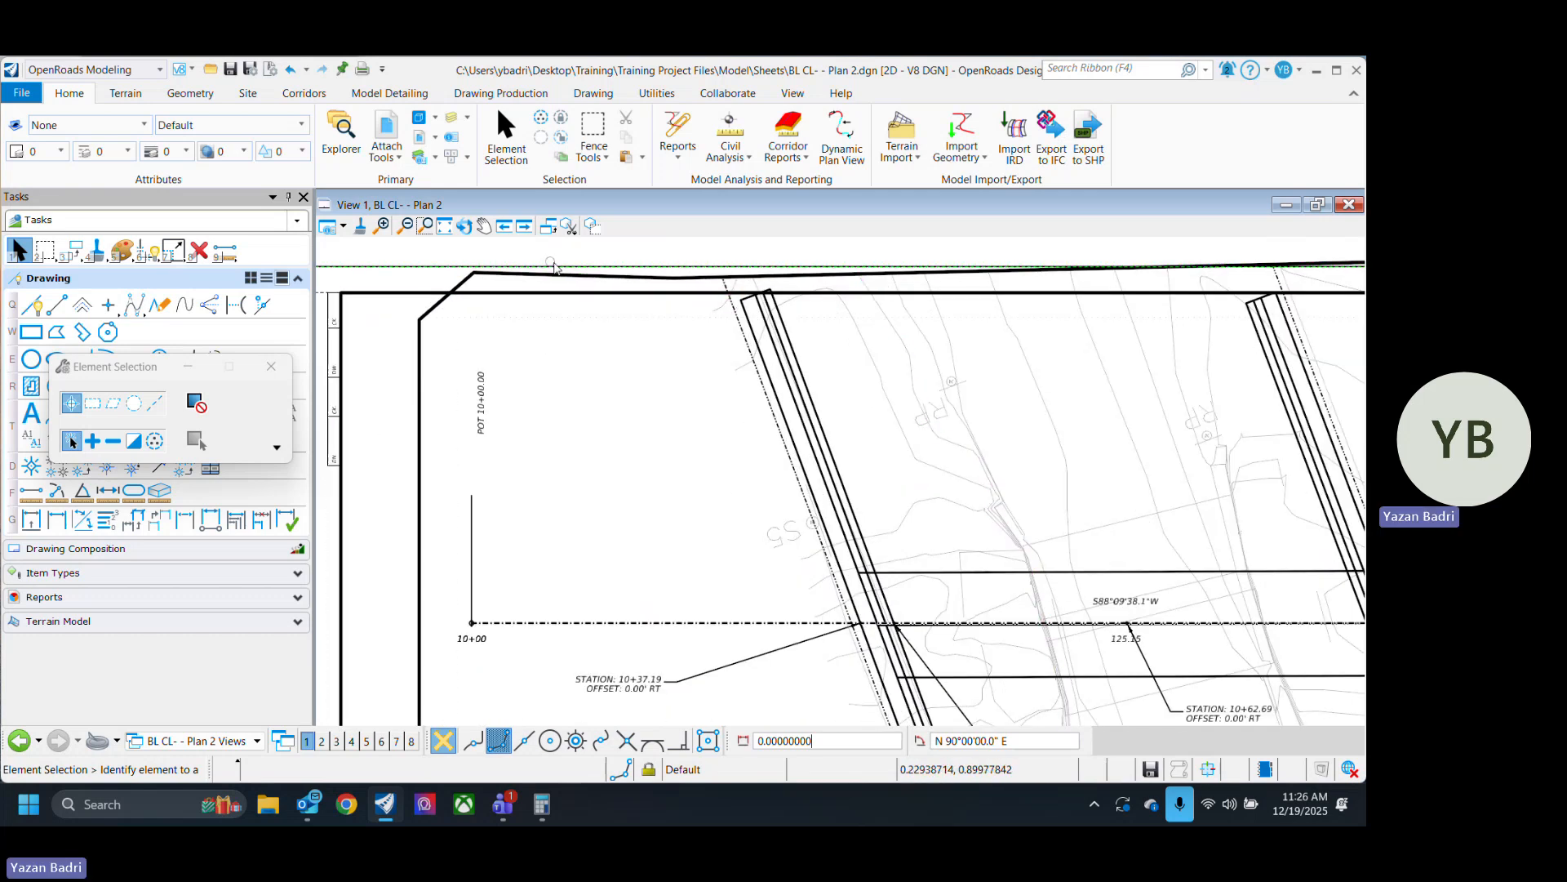
{"action": "scroll", "coordinate": [909, 595], "scroll_direction": "down", "scroll_amount": 5}
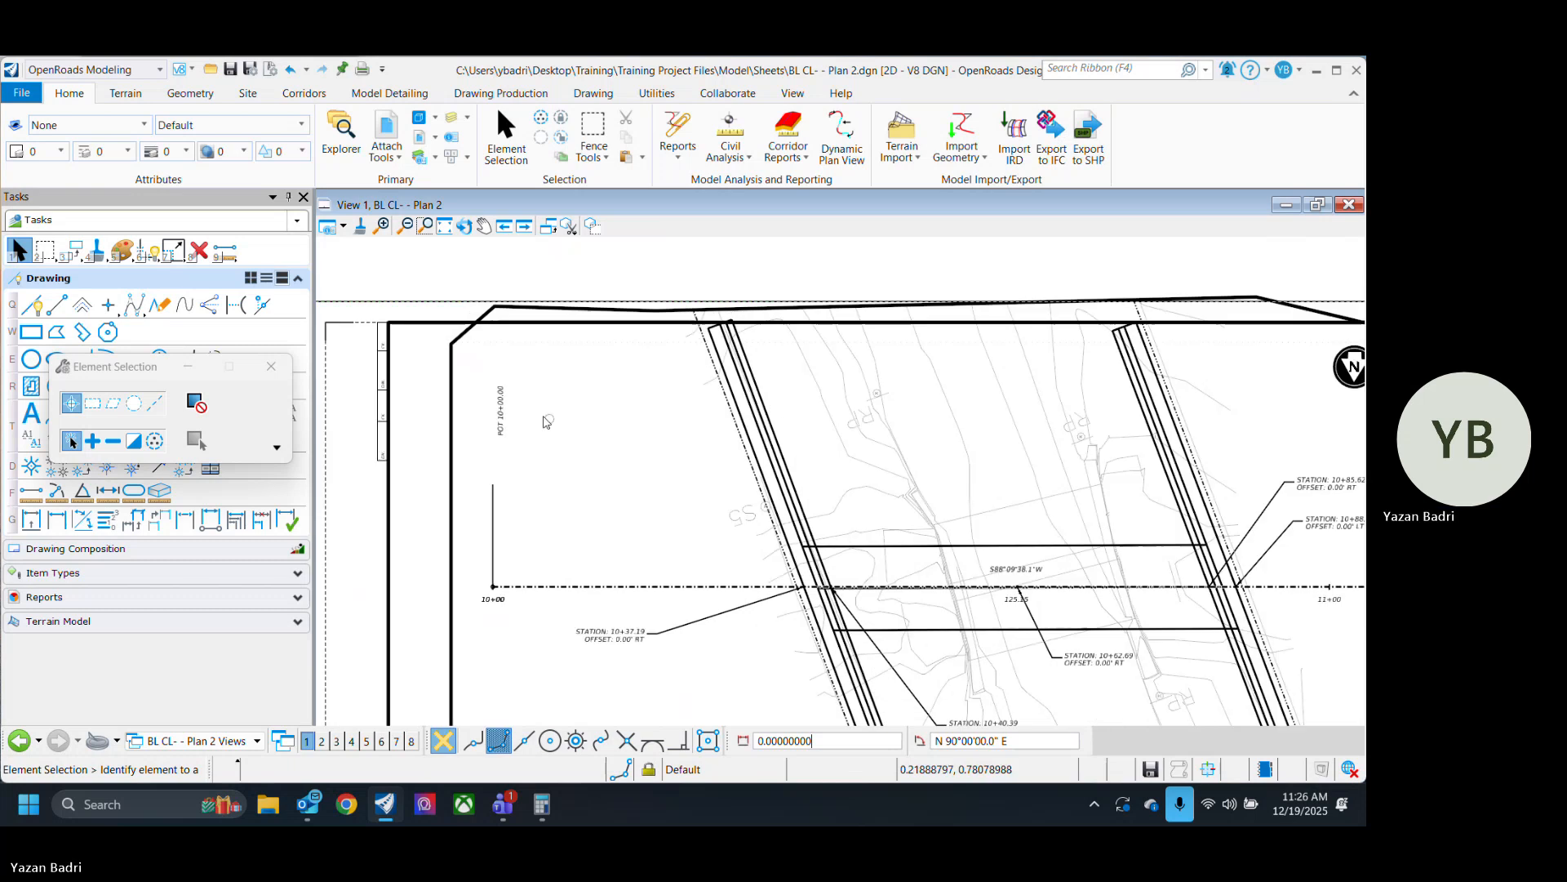
{"action": "scroll", "coordinate": [791, 590], "scroll_direction": "up", "scroll_amount": 3}
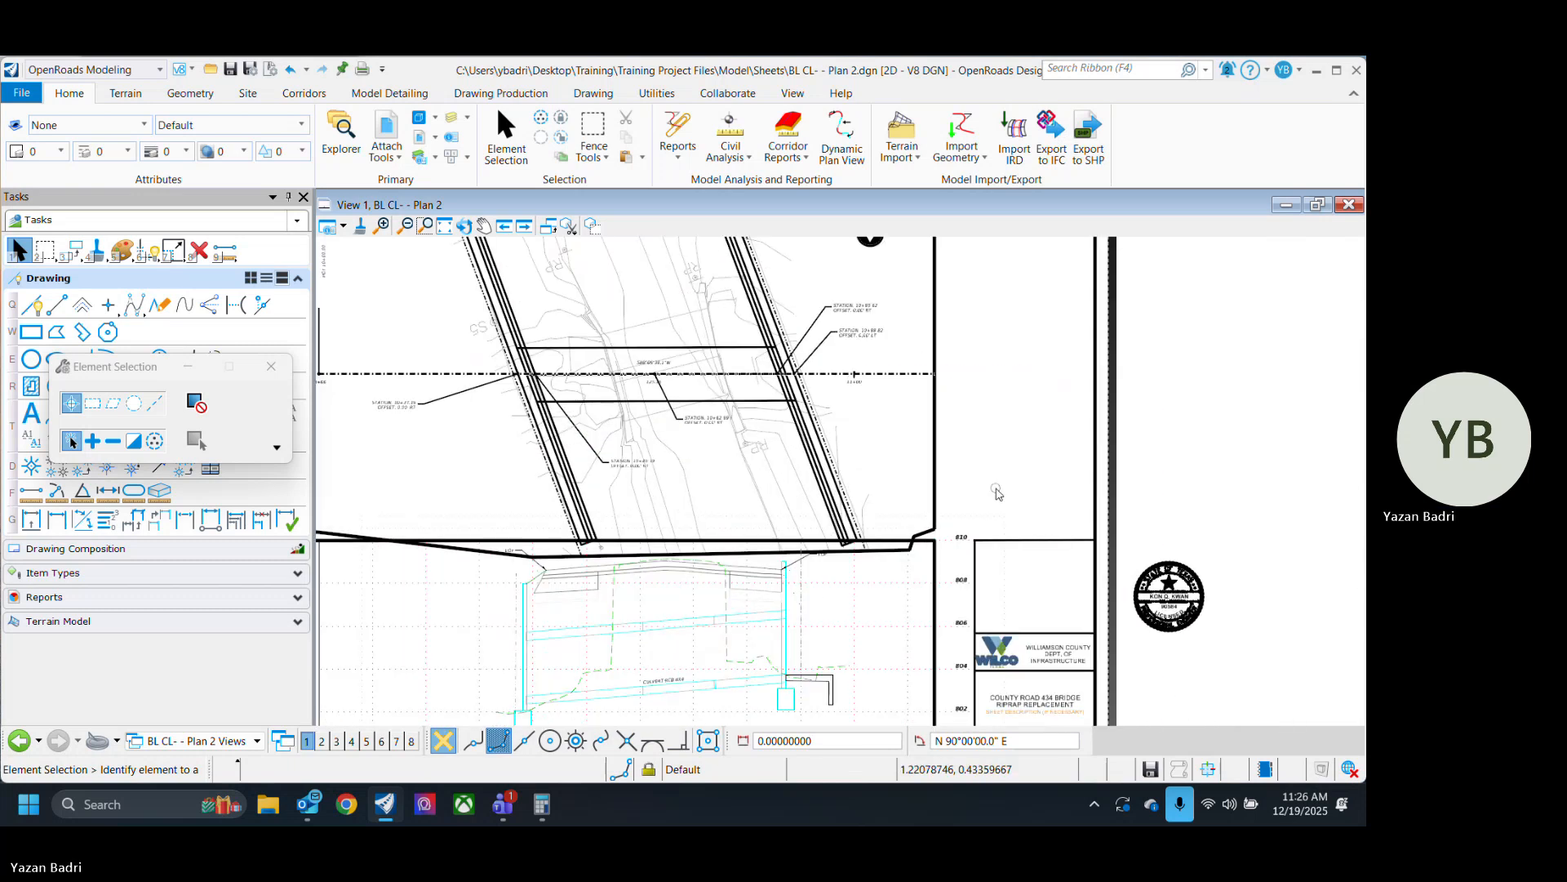
{"action": "middle_click_drag", "start_coordinate": [996, 488], "coordinate": [1017, 546]}
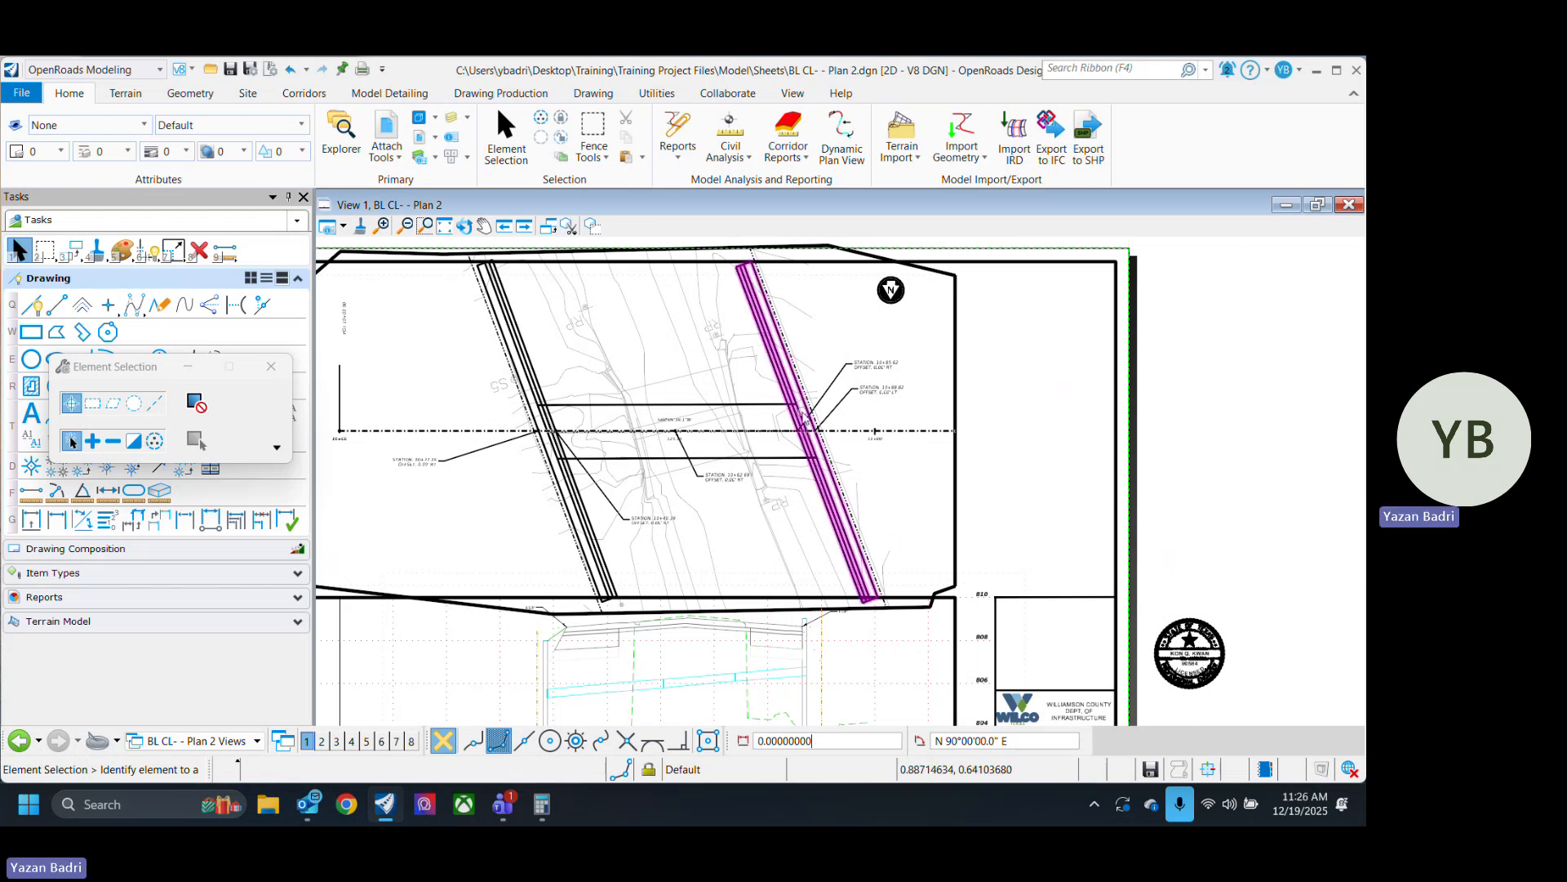
{"action": "middle_click_drag", "start_coordinate": [1055, 480], "coordinate": [1035, 387]}
{"action": "scroll", "coordinate": [948, 464], "scroll_direction": "down", "scroll_amount": 2}
{"action": "middle_click_drag", "start_coordinate": [962, 442], "coordinate": [939, 463]}
{"action": "key", "text": "Escape"}
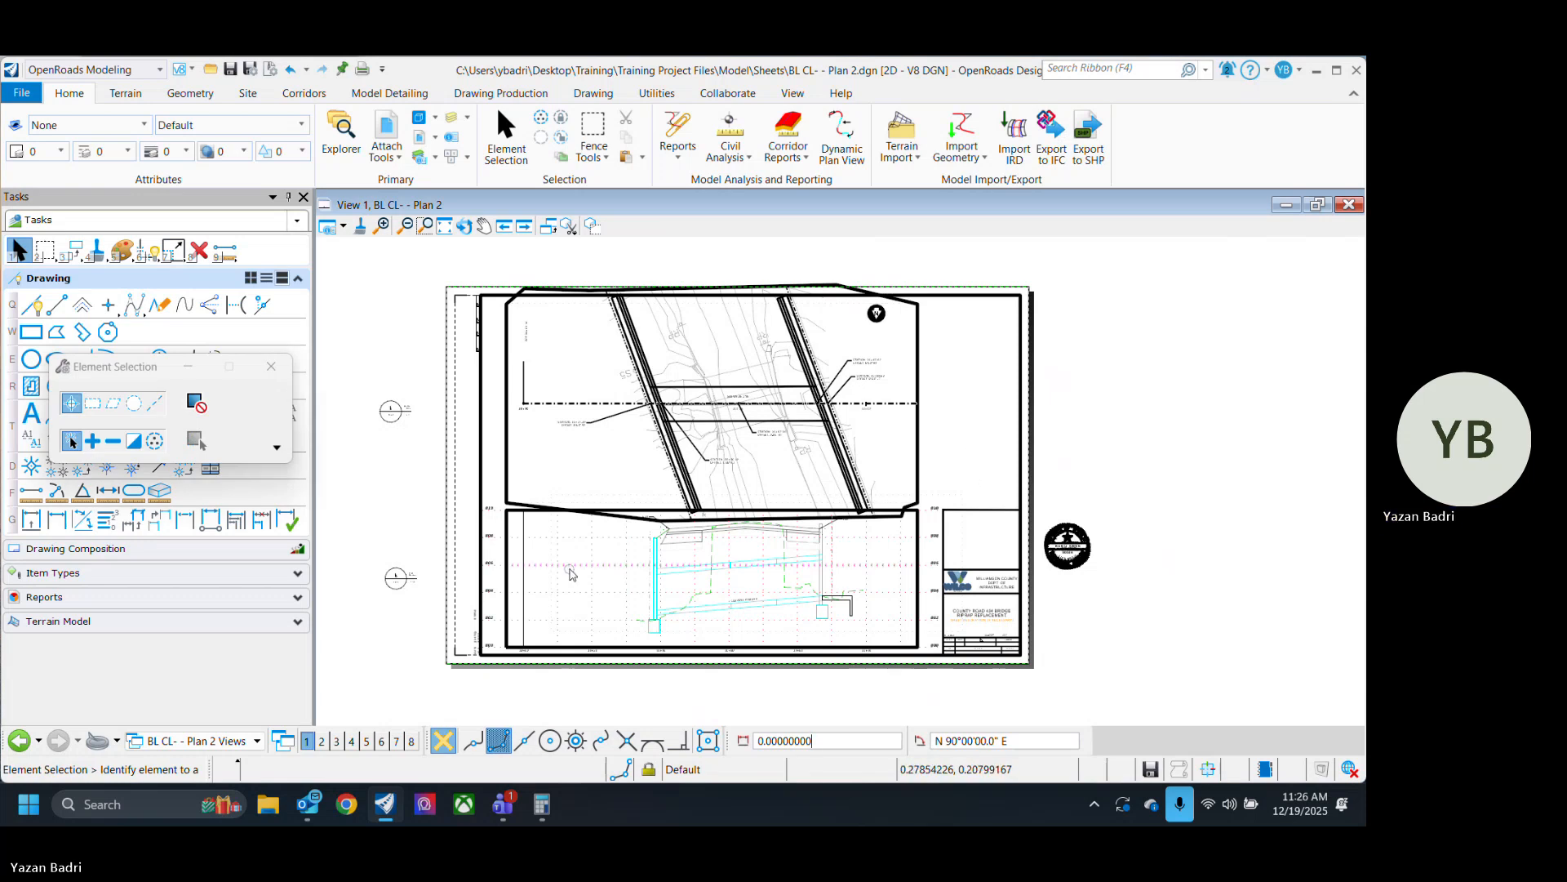
{"action": "scroll", "coordinate": [622, 633], "scroll_direction": "up", "scroll_amount": 4}
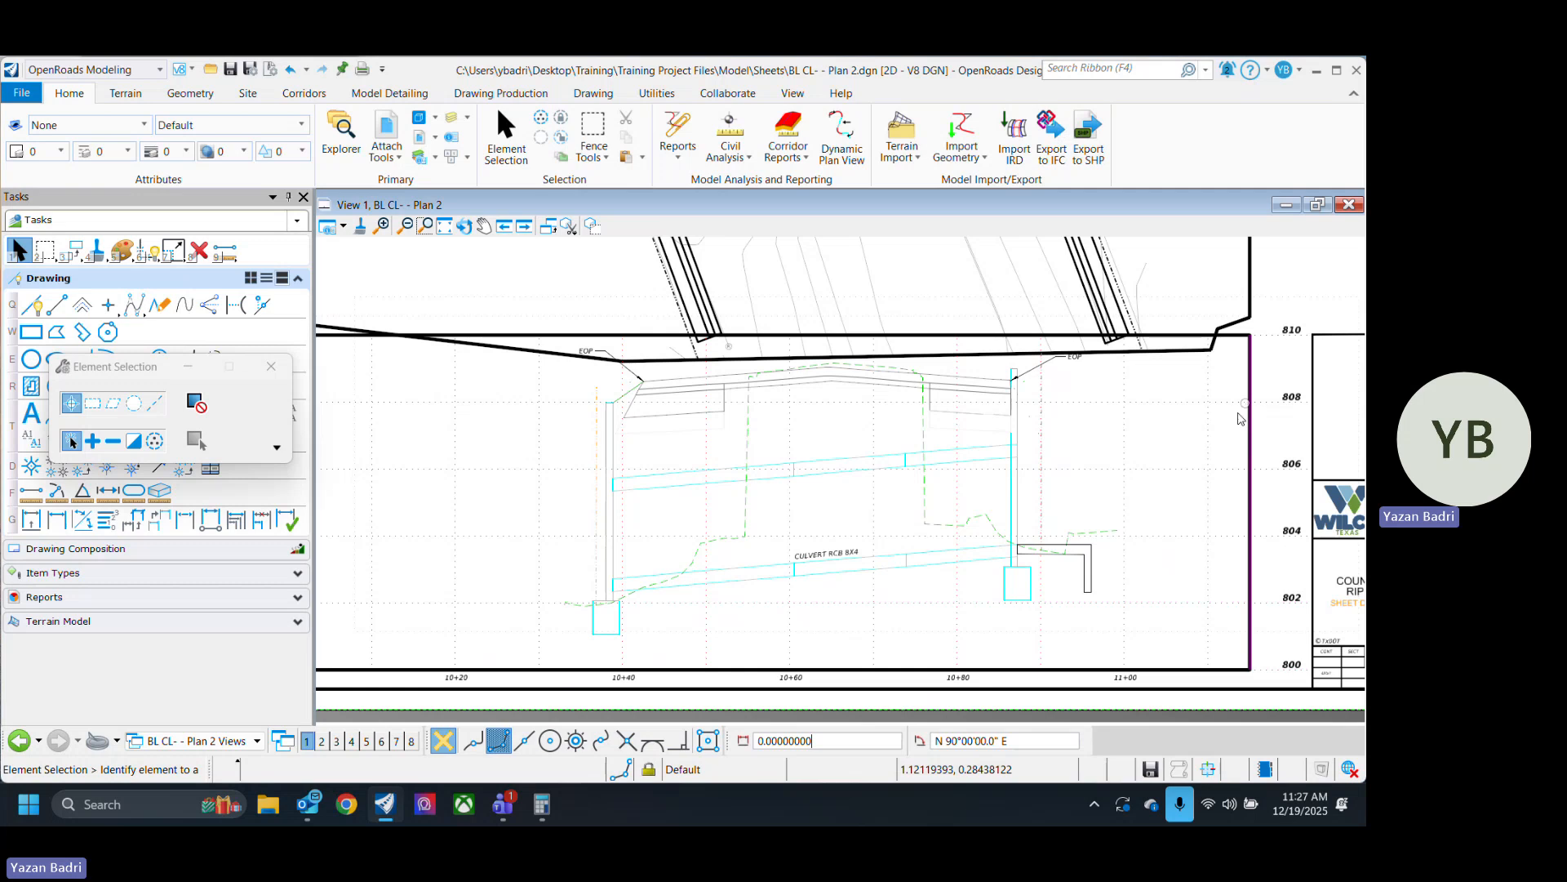
{"action": "scroll", "coordinate": [1239, 416], "scroll_direction": "down", "scroll_amount": 4}
{"action": "middle_click_drag", "start_coordinate": [1223, 384], "coordinate": [1100, 471]}
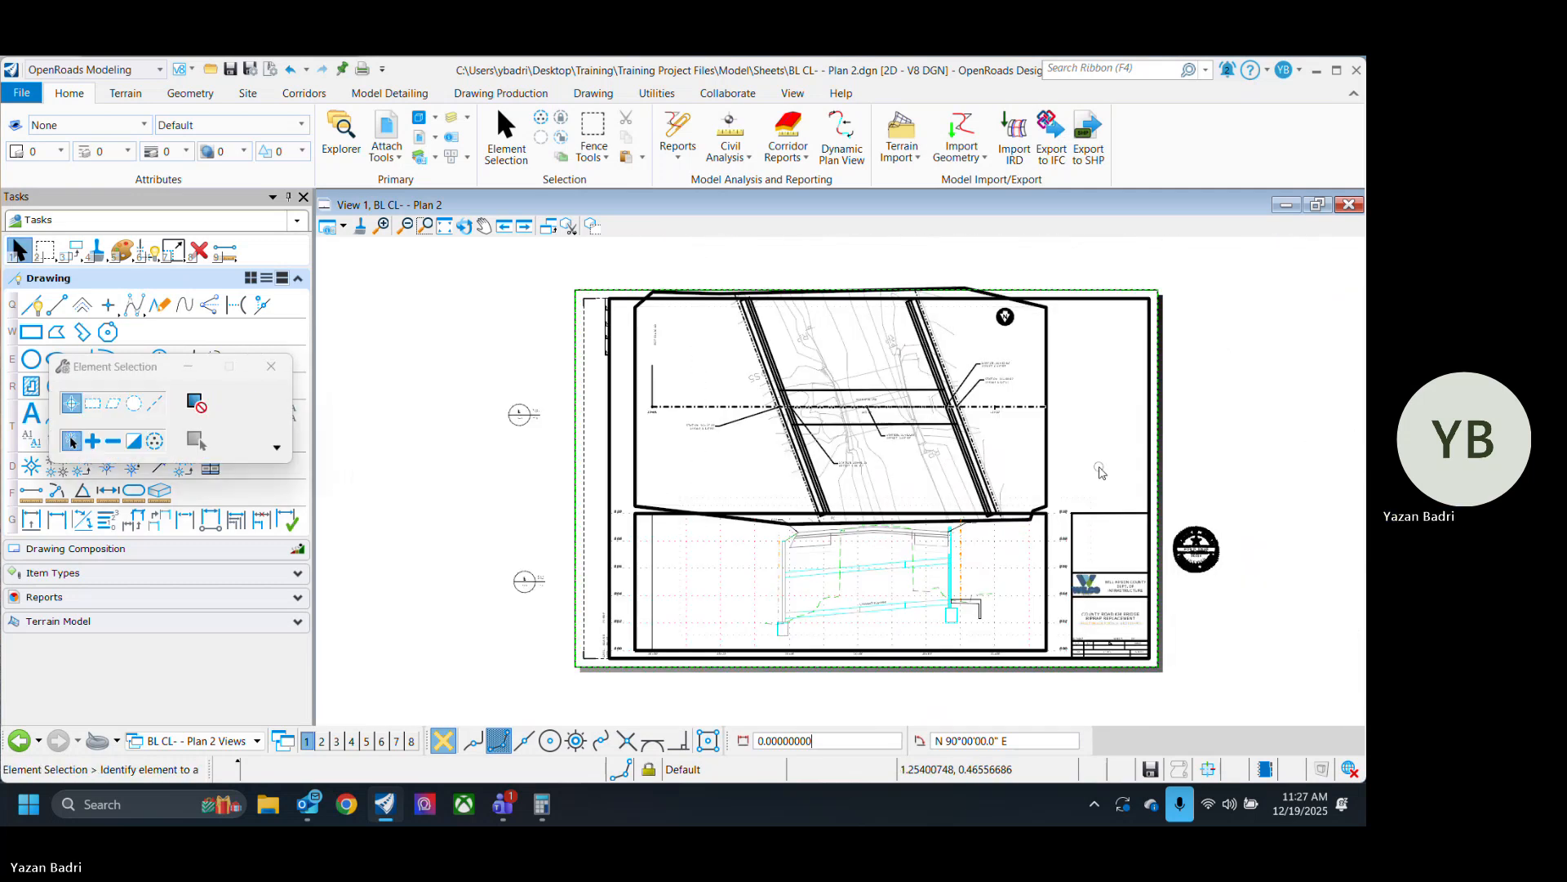
{"action": "scroll", "coordinate": [948, 654], "scroll_direction": "up", "scroll_amount": 2}
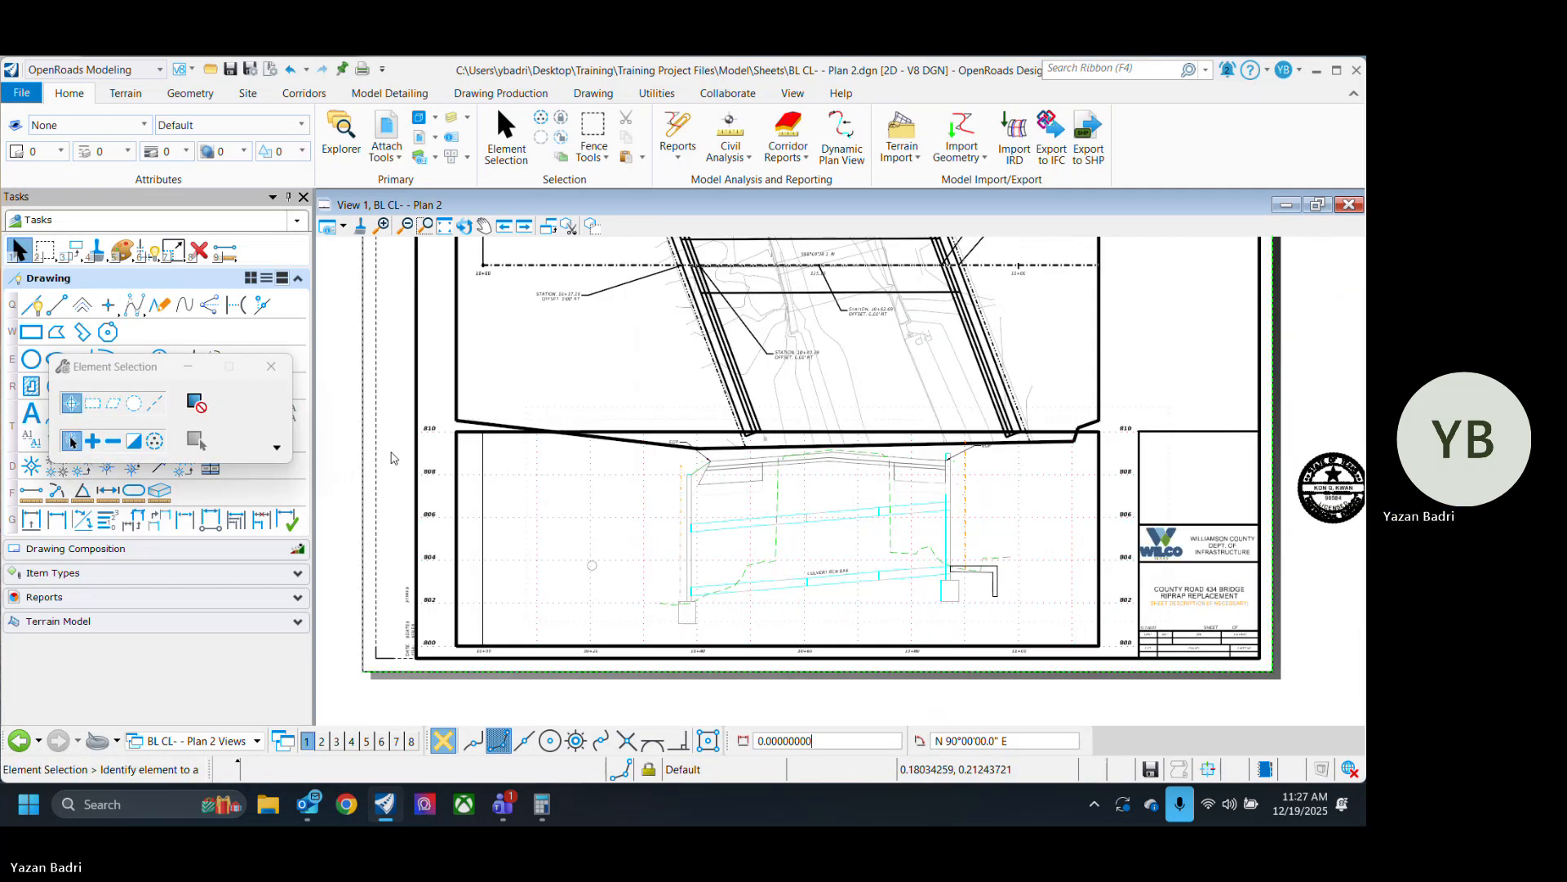
List the levels of the Plan- Profile 1-1 reference in Level Manager and identify the level of the profile's culvert lines.
{"action": "left_click", "coordinate": [421, 158]}
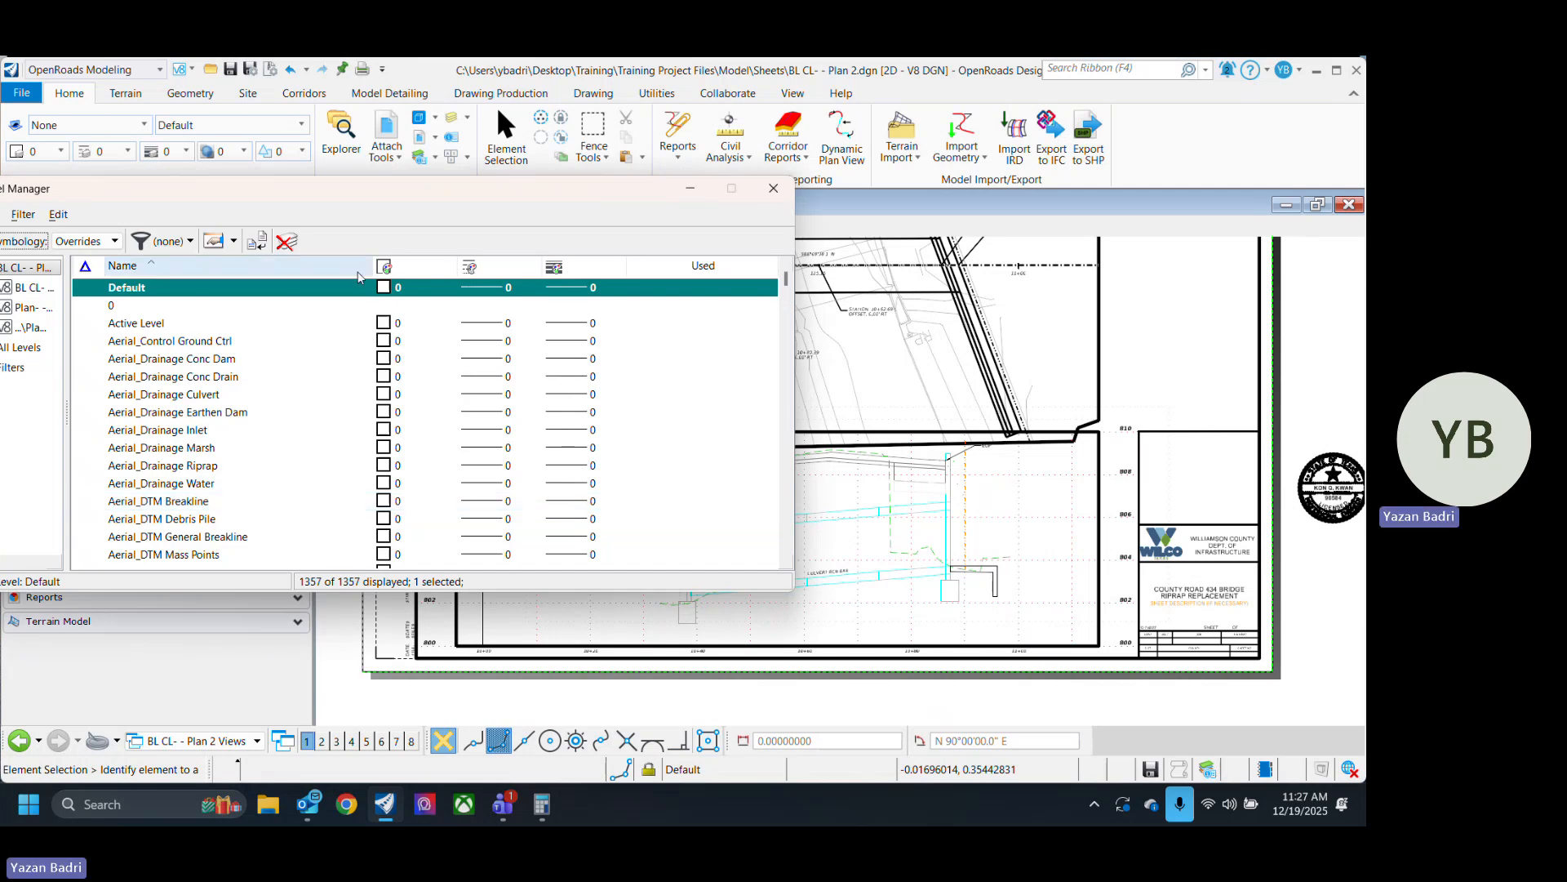
{"action": "left_click", "coordinate": [306, 408]}
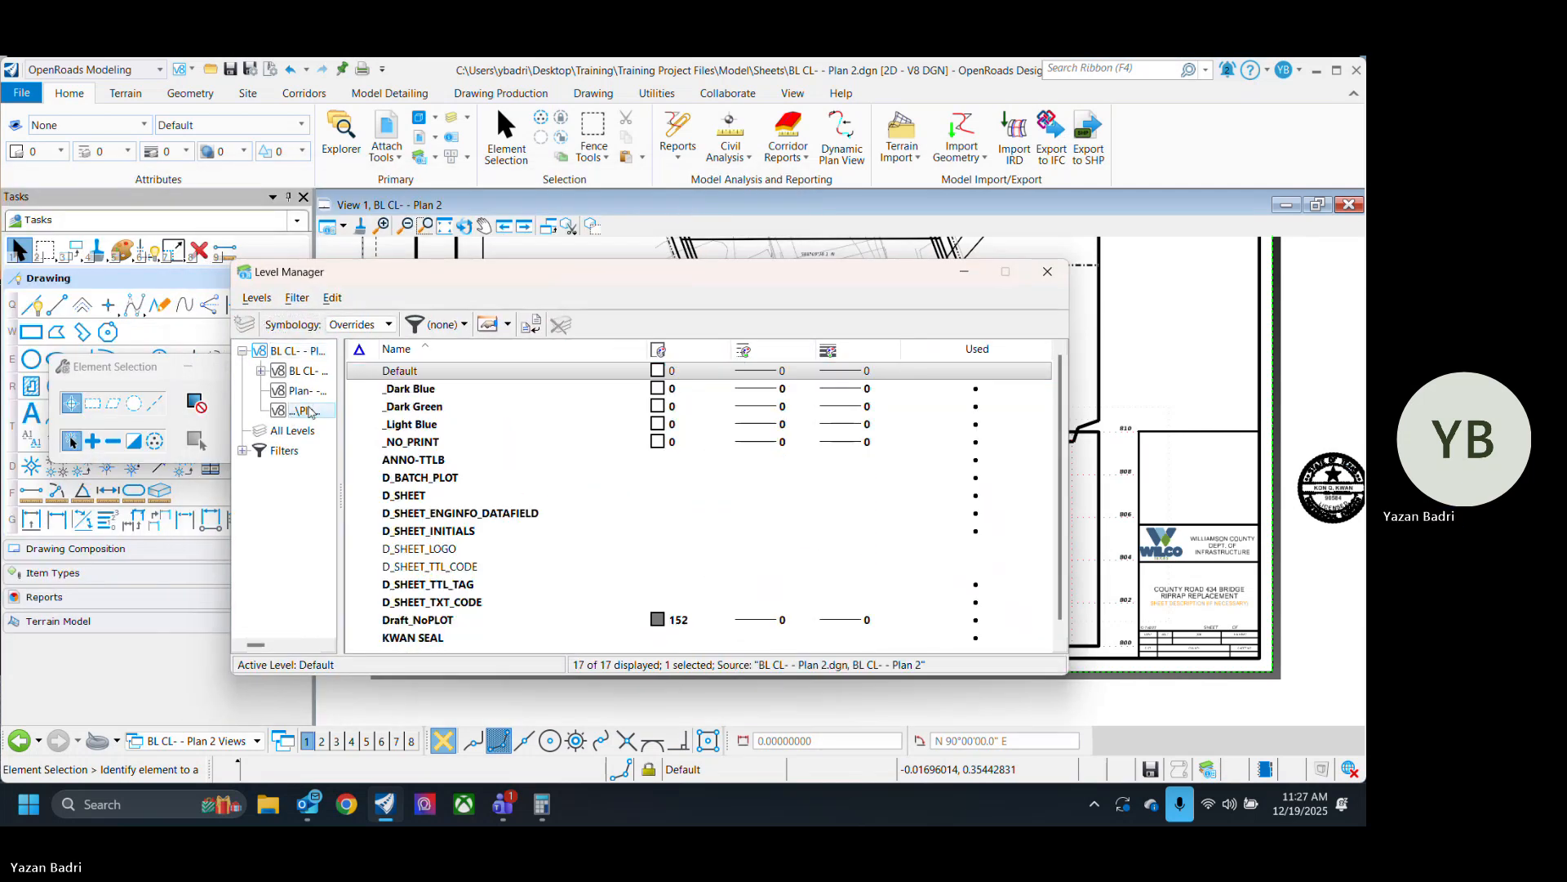
{"action": "left_click", "coordinate": [303, 396]}
{"action": "left_click", "coordinate": [309, 410]}
{"action": "left_click_drag", "start_coordinate": [337, 456], "coordinate": [498, 461]}
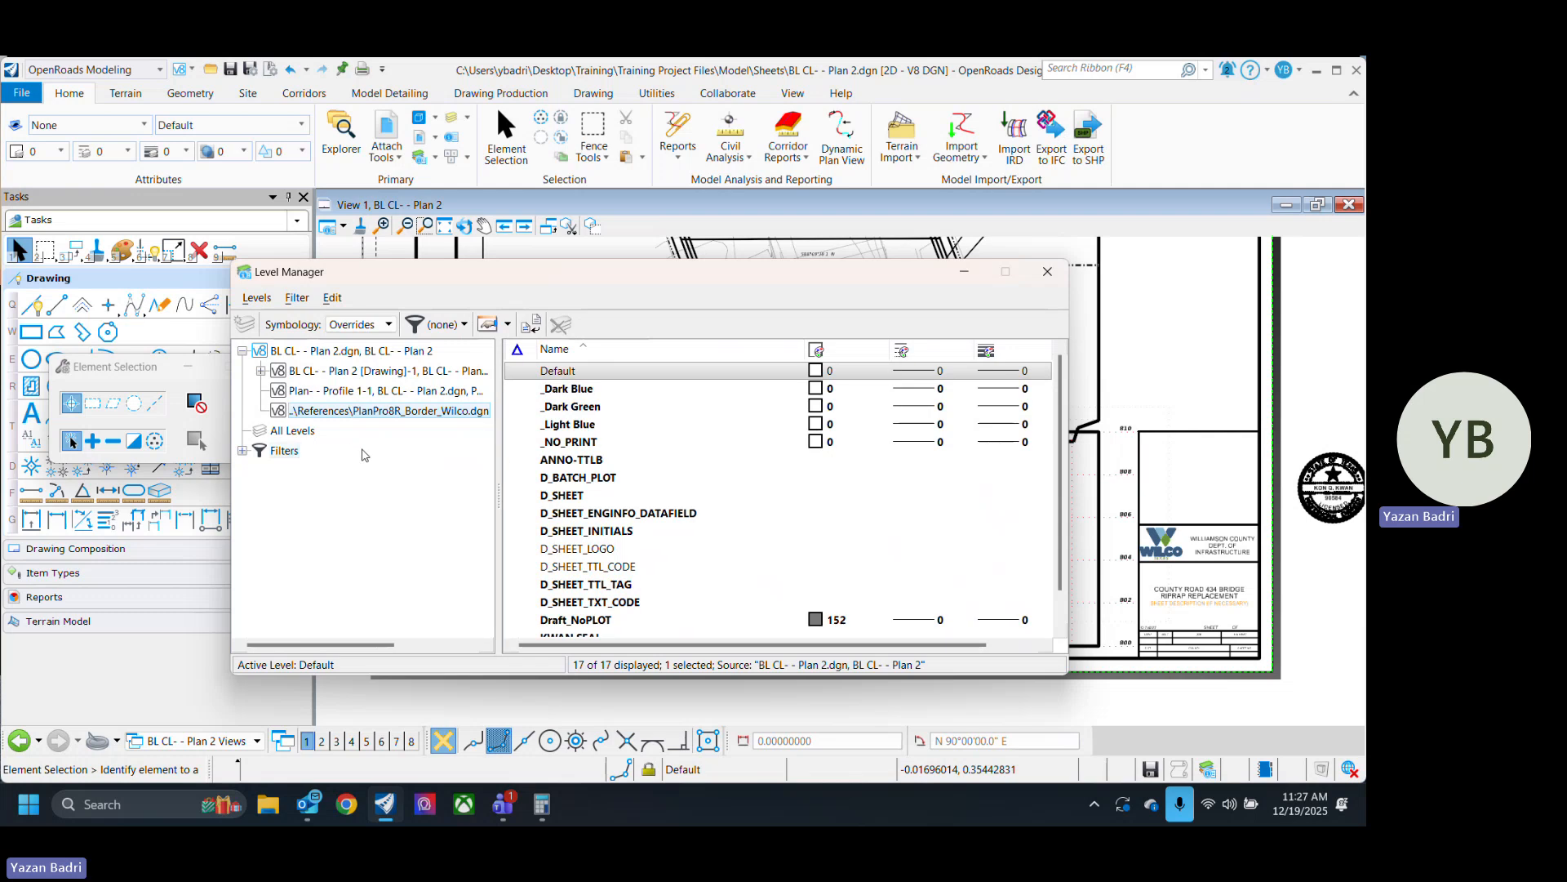
{"action": "left_click", "coordinate": [451, 396]}
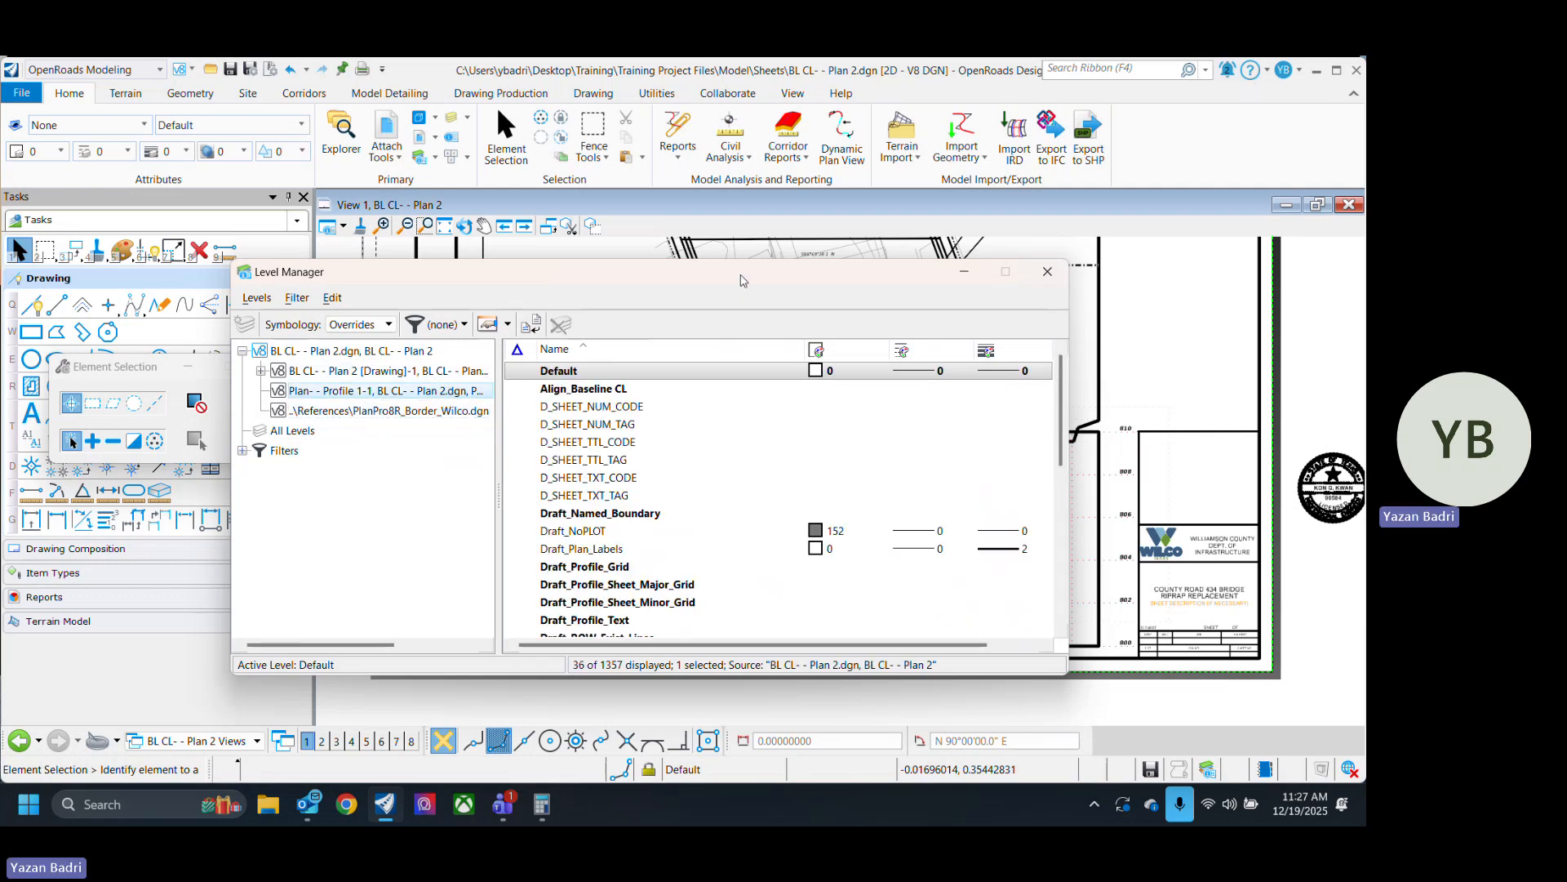
{"action": "left_click_drag", "start_coordinate": [742, 280], "coordinate": [313, 336]}
{"action": "scroll", "coordinate": [862, 508], "scroll_direction": "up", "scroll_amount": 2}
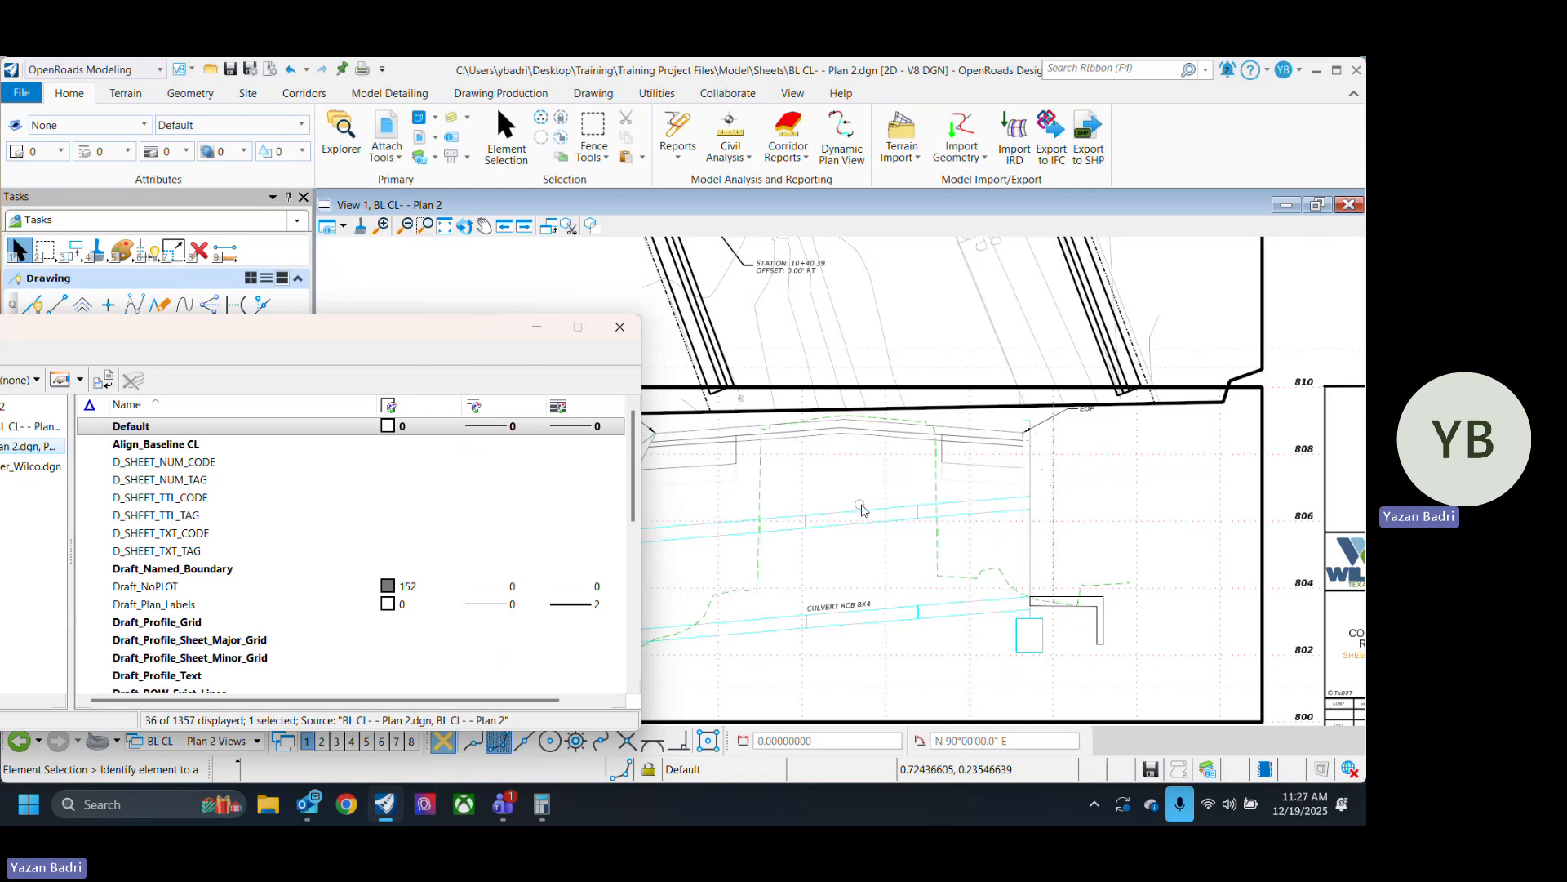
{"action": "mouse_move", "coordinate": [866, 512]}
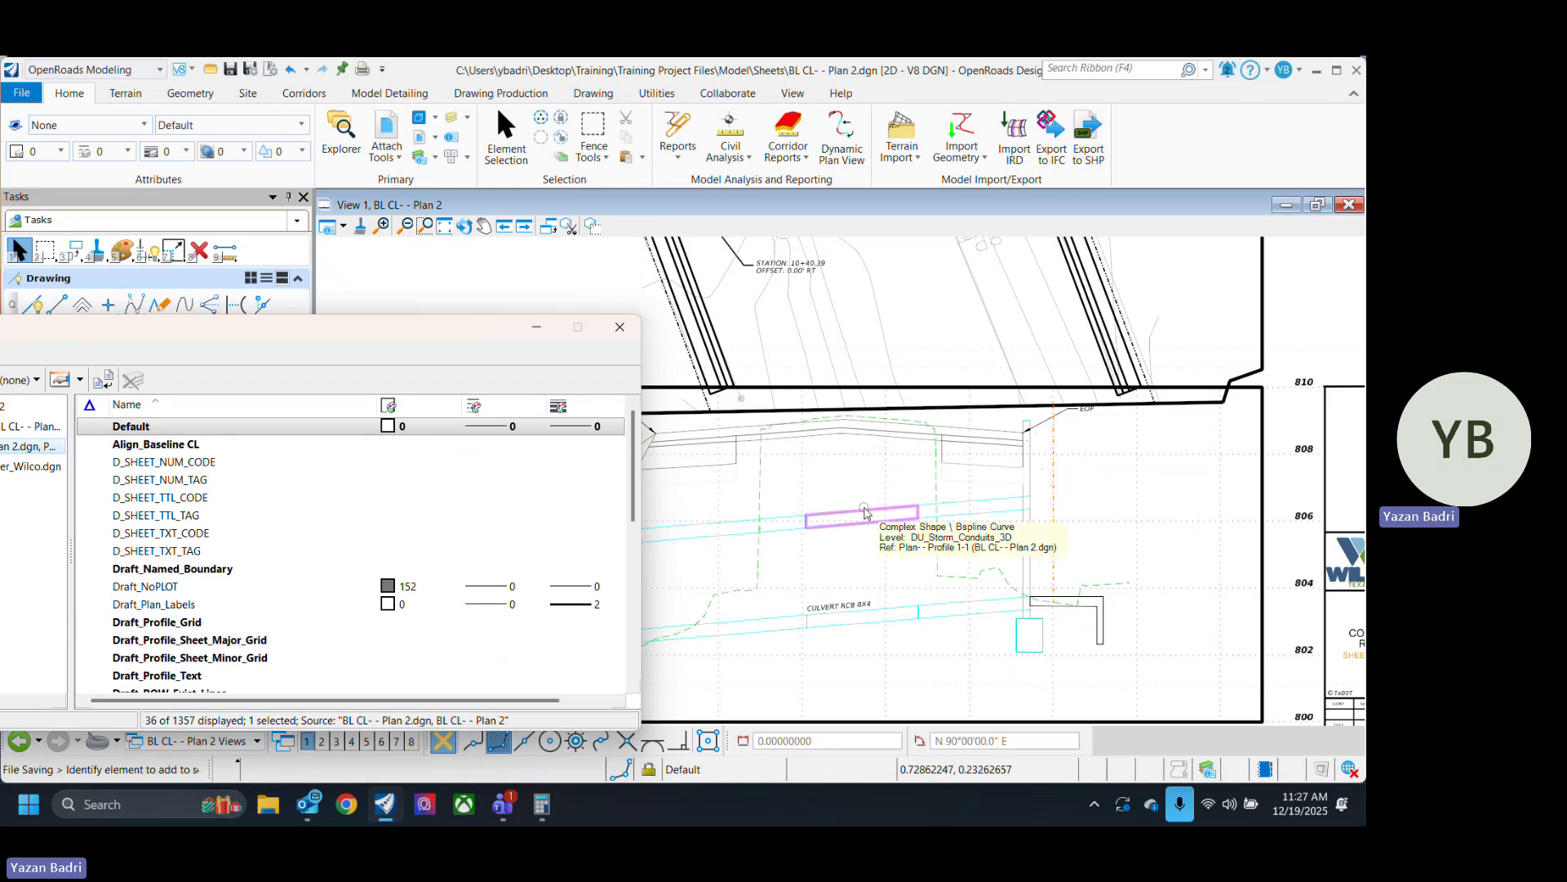
{"action": "scroll", "coordinate": [359, 591], "scroll_direction": "down", "scroll_amount": 3}
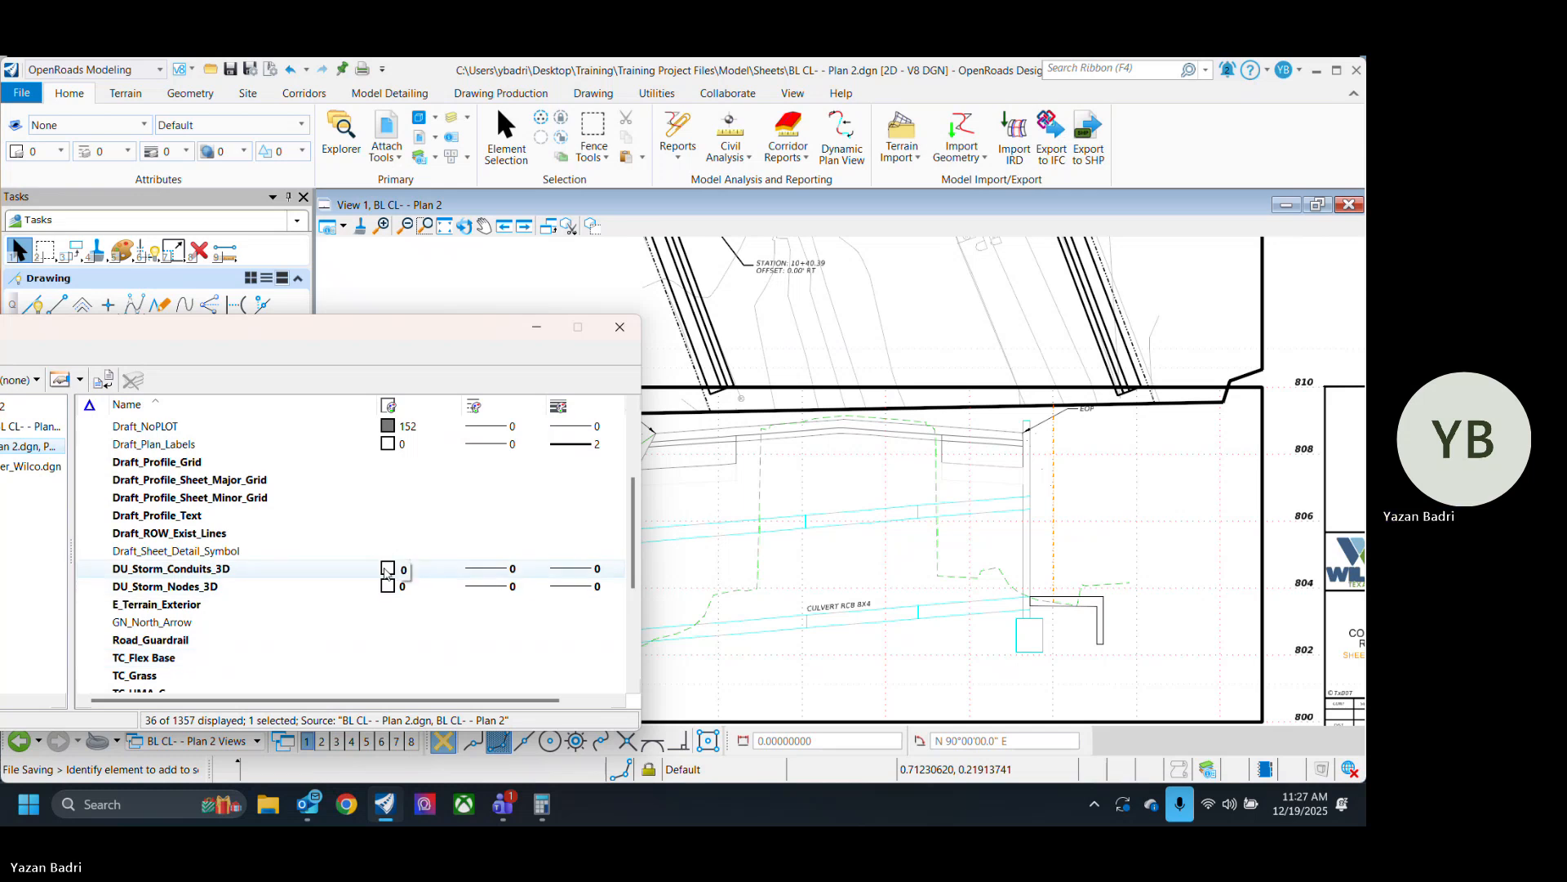
Turn on Level Overrides for the sheet view and check the culvert and storm nodes in the profile.
{"action": "left_click_drag", "start_coordinate": [199, 335], "coordinate": [205, 397]}
{"action": "left_click", "coordinate": [328, 226]}
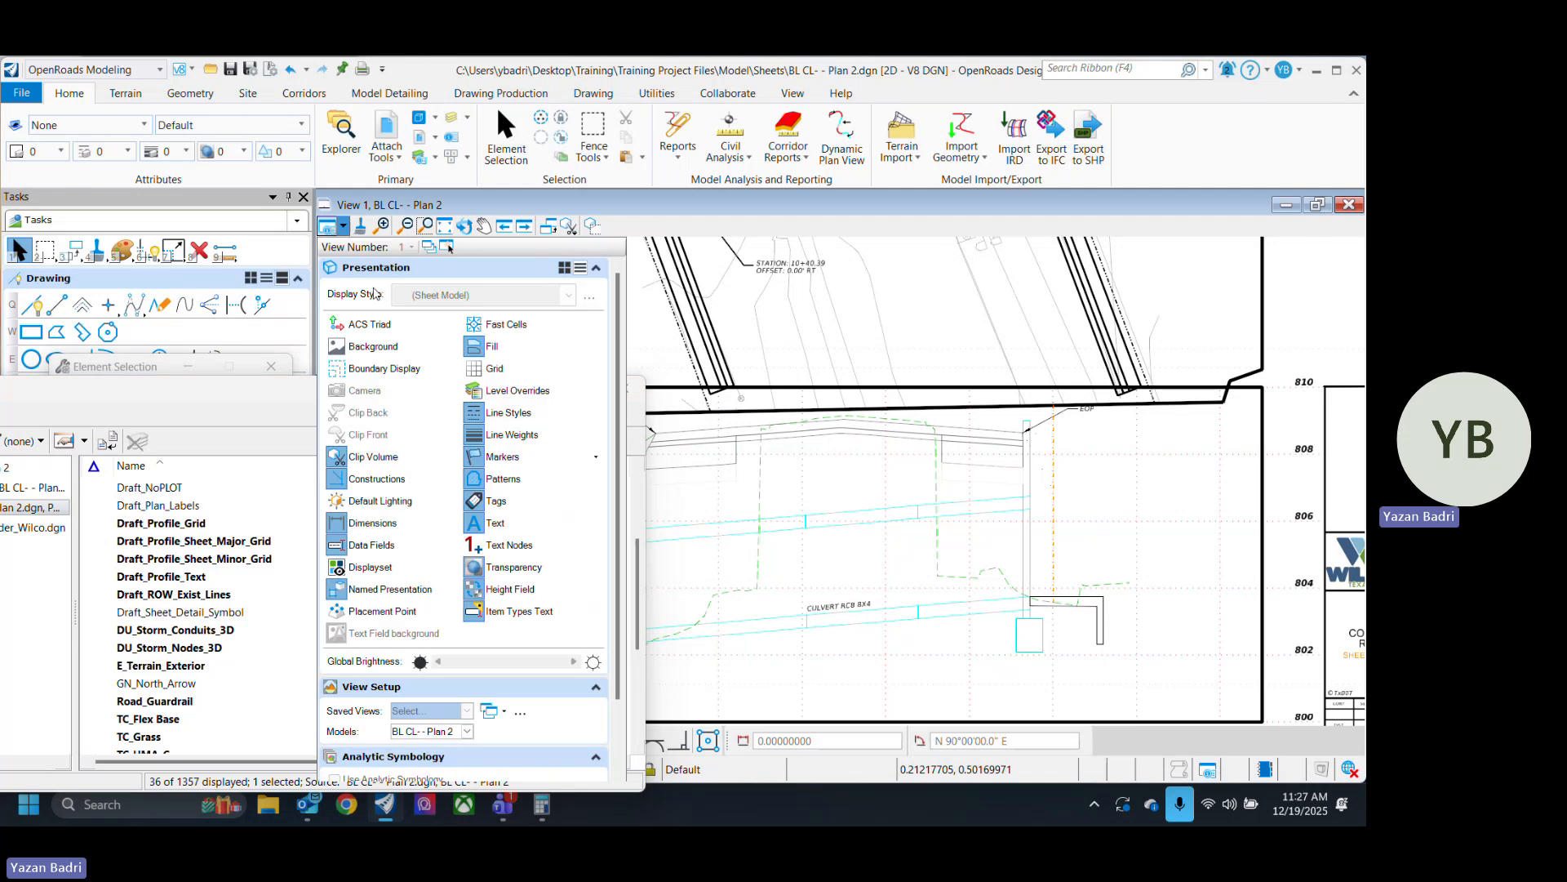
{"action": "left_click", "coordinate": [513, 390]}
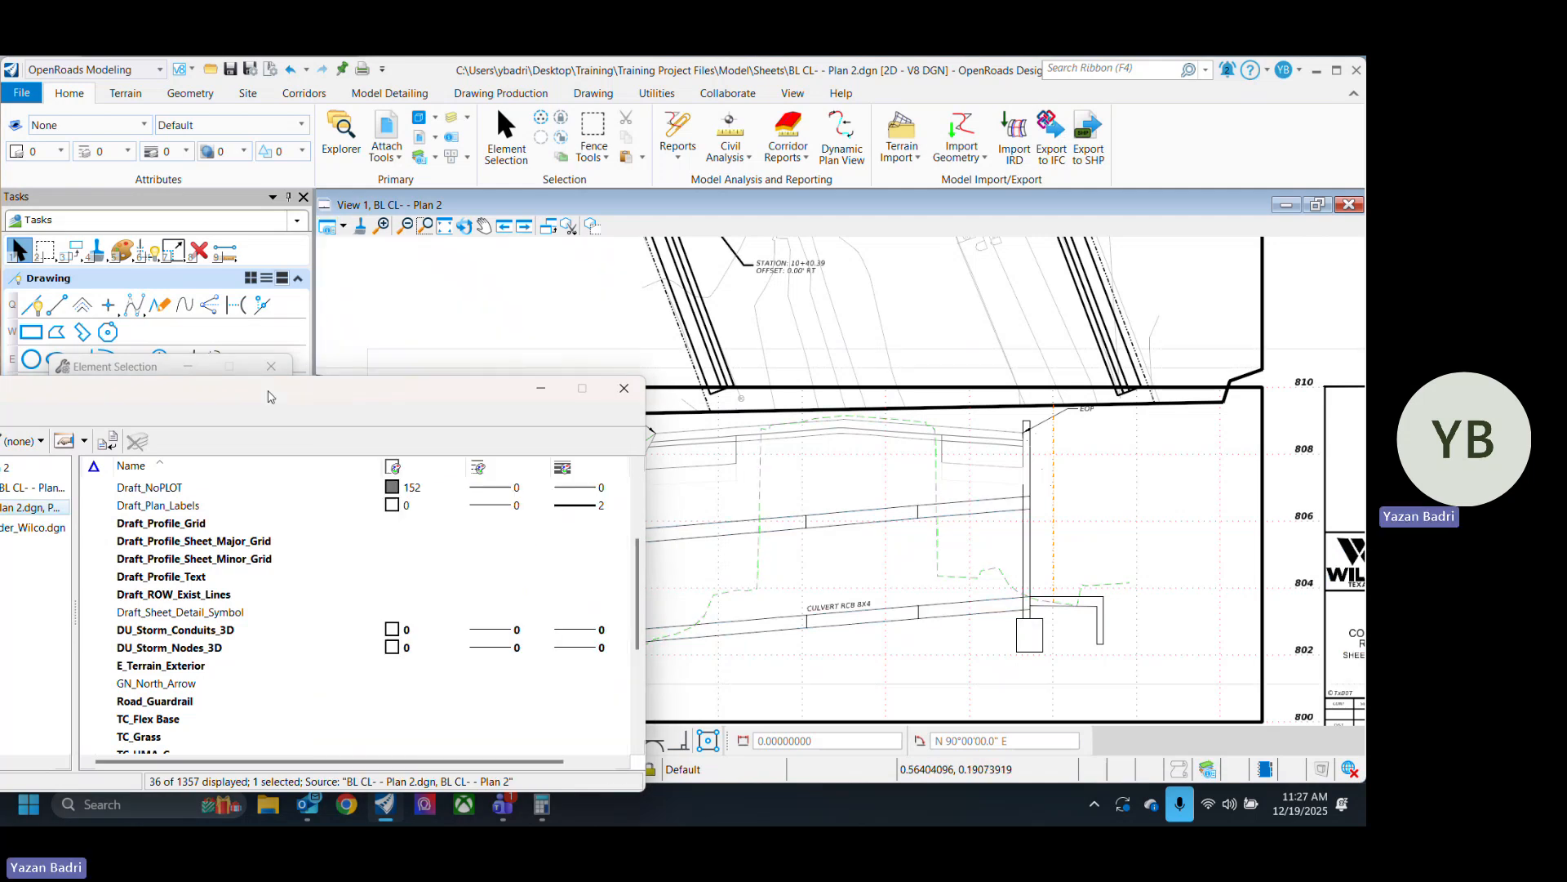
{"action": "scroll", "coordinate": [1086, 494], "scroll_direction": "down", "scroll_amount": 2}
{"action": "scroll", "coordinate": [879, 525], "scroll_direction": "up", "scroll_amount": 2}
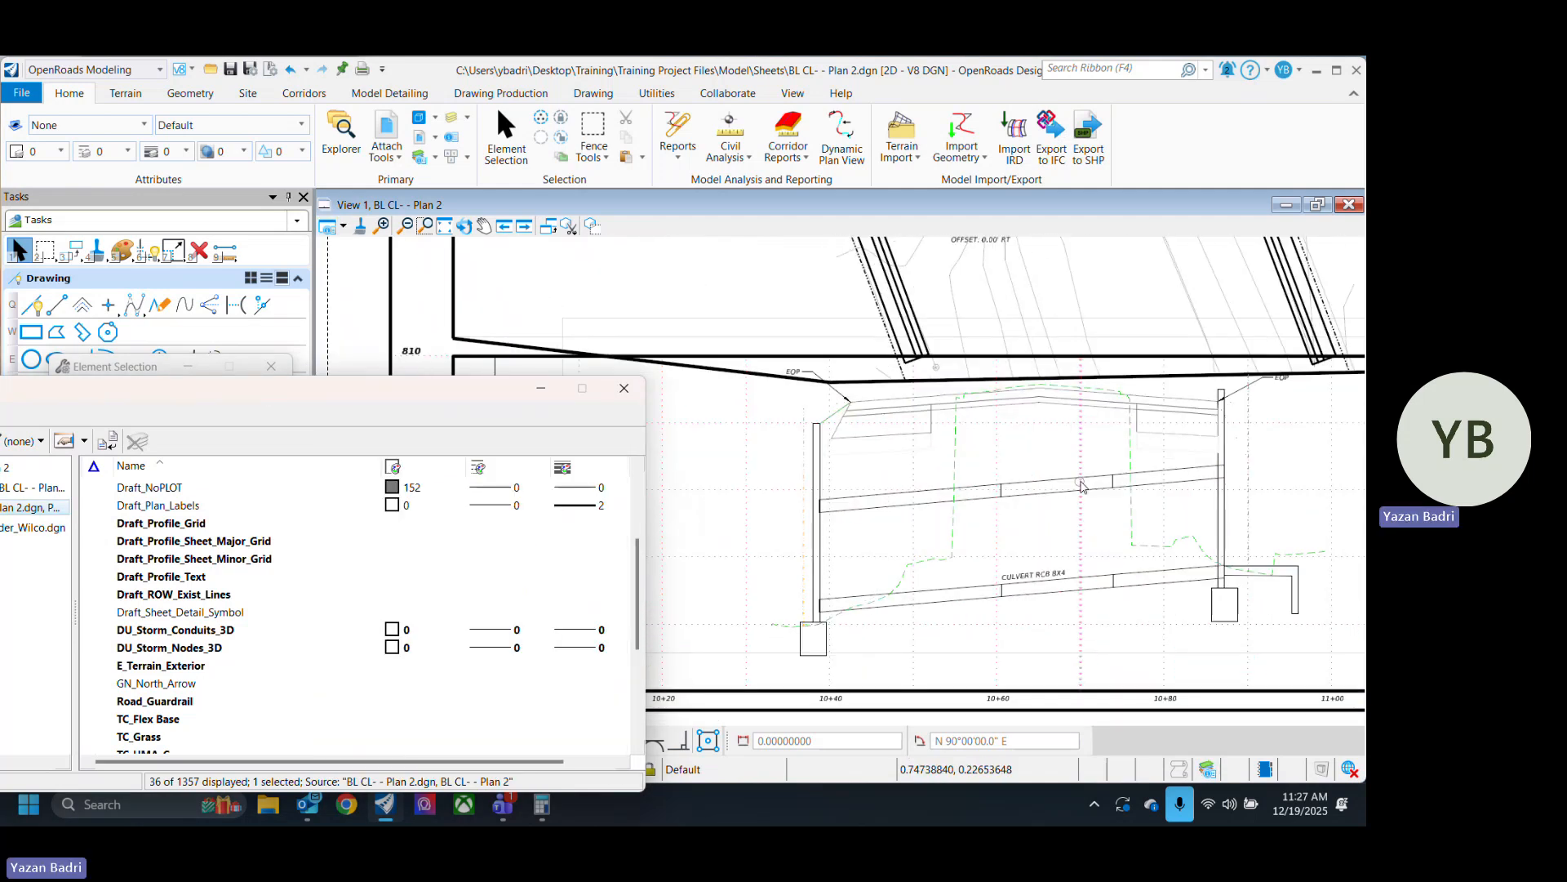
{"action": "scroll", "coordinate": [1082, 487], "scroll_direction": "down", "scroll_amount": 1}
{"action": "scroll", "coordinate": [1120, 452], "scroll_direction": "up", "scroll_amount": 1}
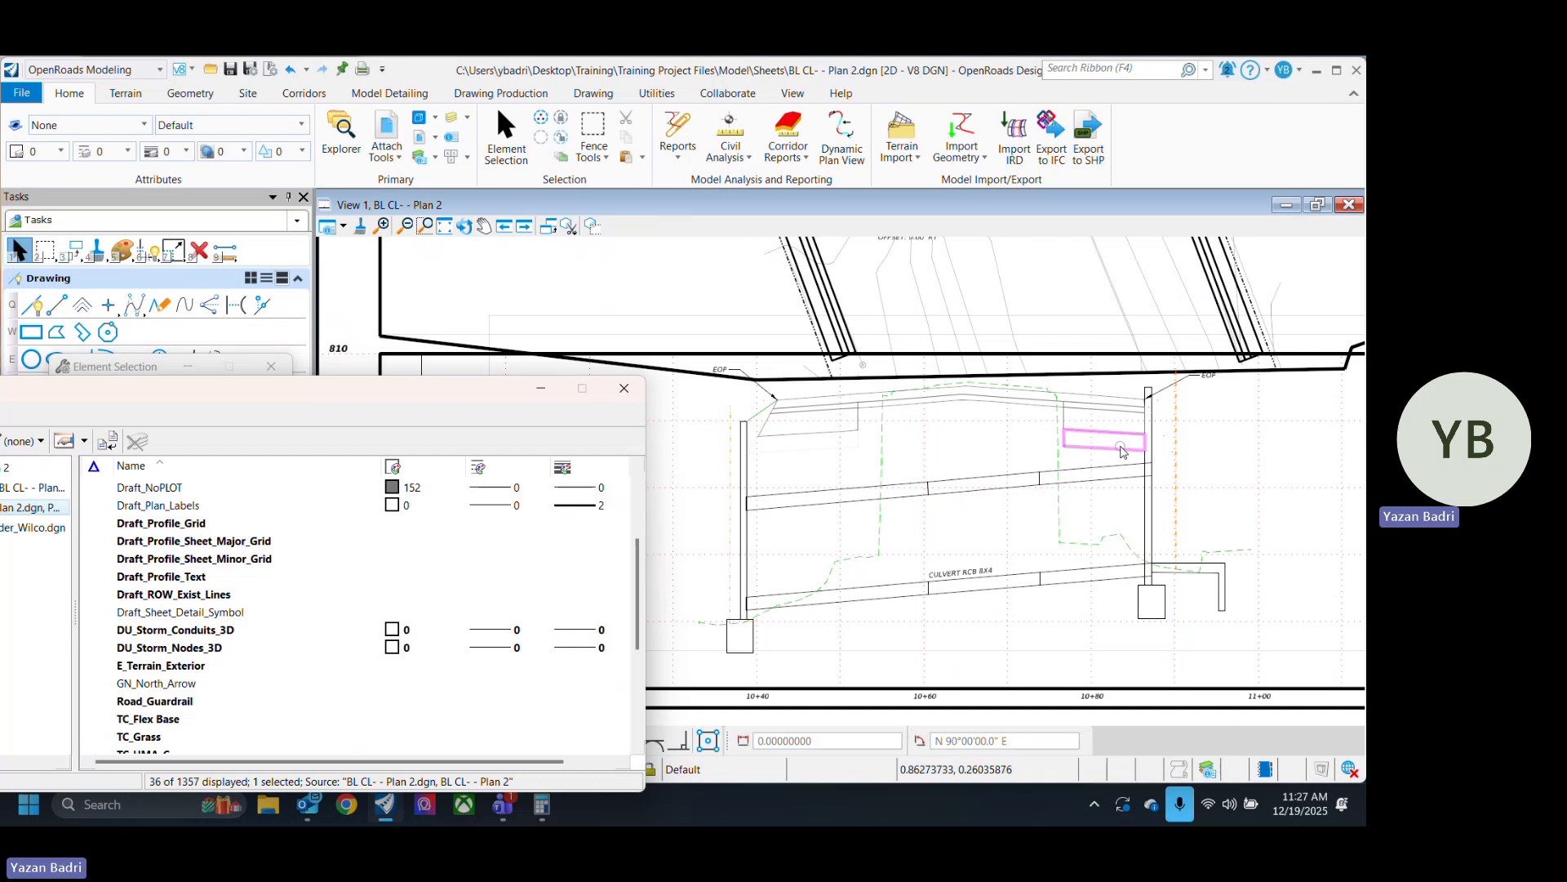
Override the color of the TC_LTS level to 0 in the profile reference and close Level Manager.
{"action": "mouse_move", "coordinate": [1120, 451]}
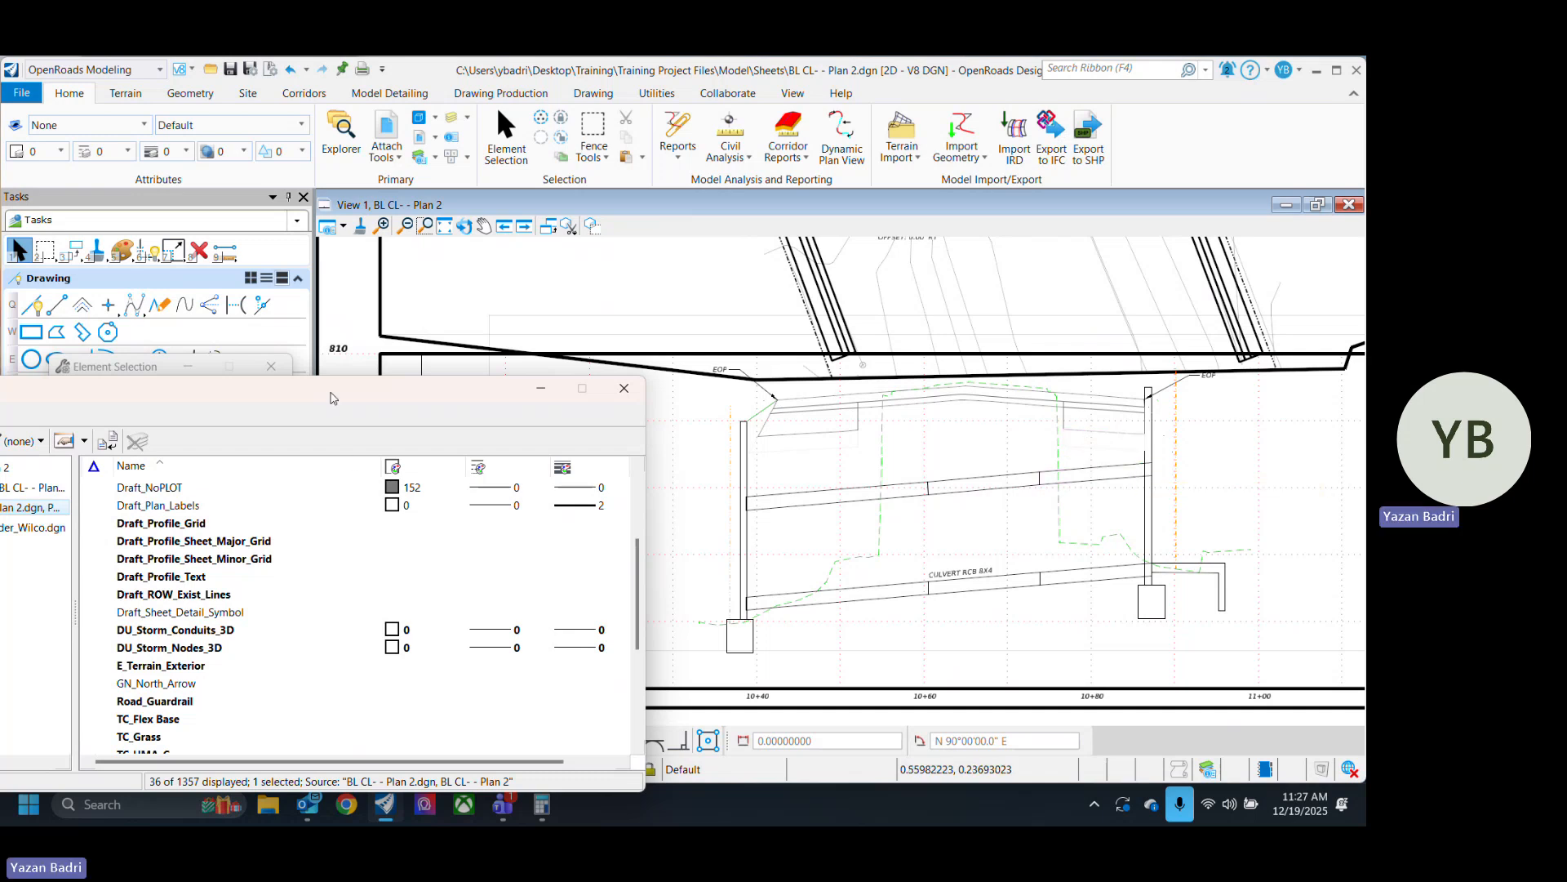
{"action": "left_click_drag", "start_coordinate": [331, 398], "coordinate": [419, 301]}
{"action": "scroll", "coordinate": [359, 537], "scroll_direction": "down", "scroll_amount": 3}
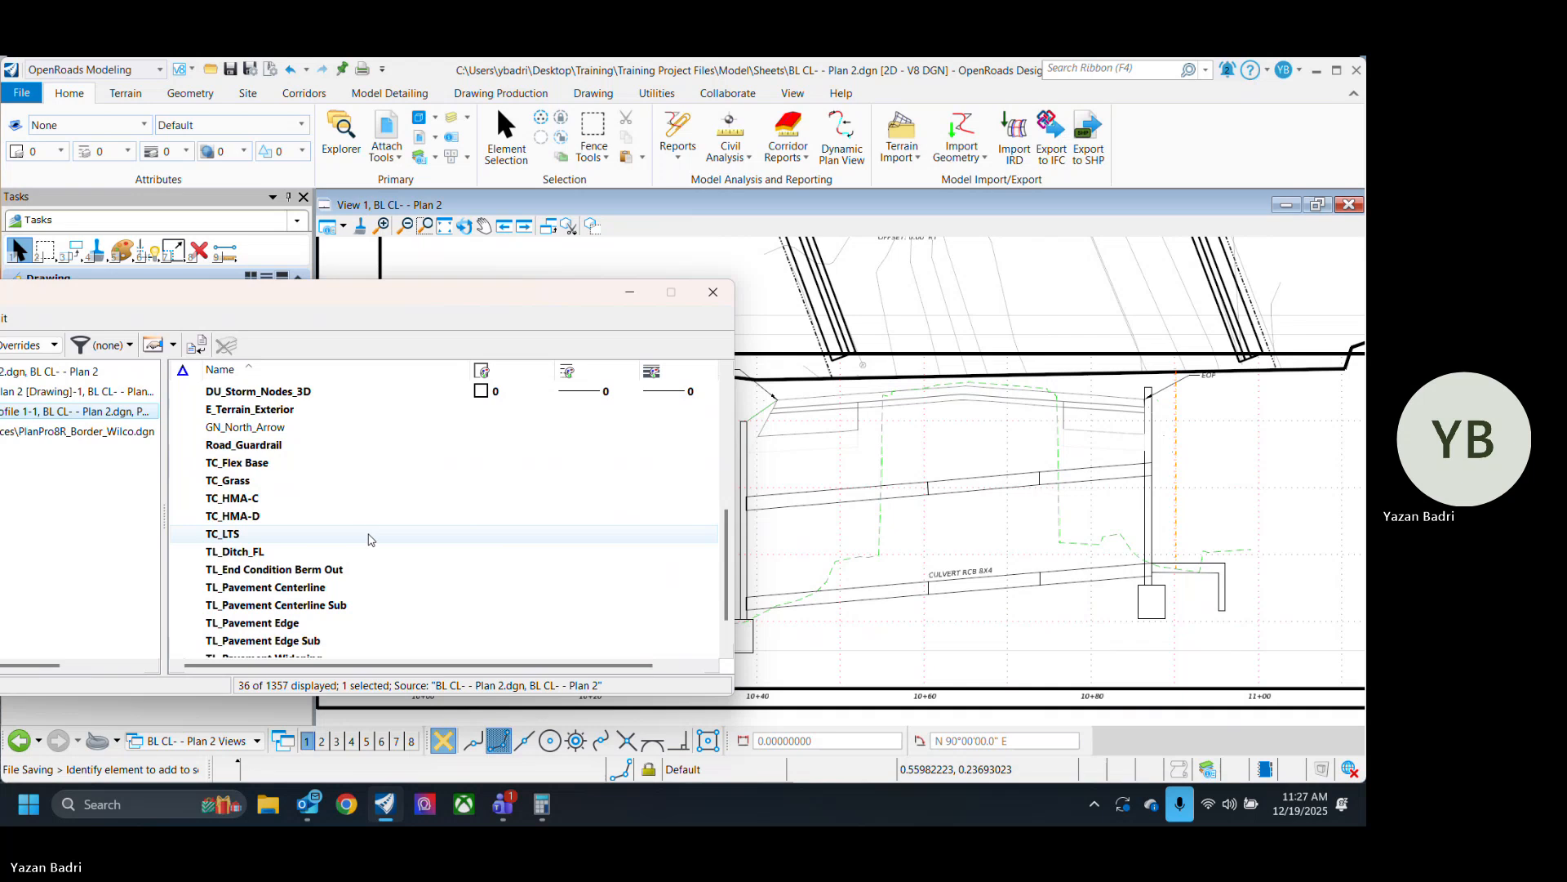
{"action": "left_click", "coordinate": [480, 535]}
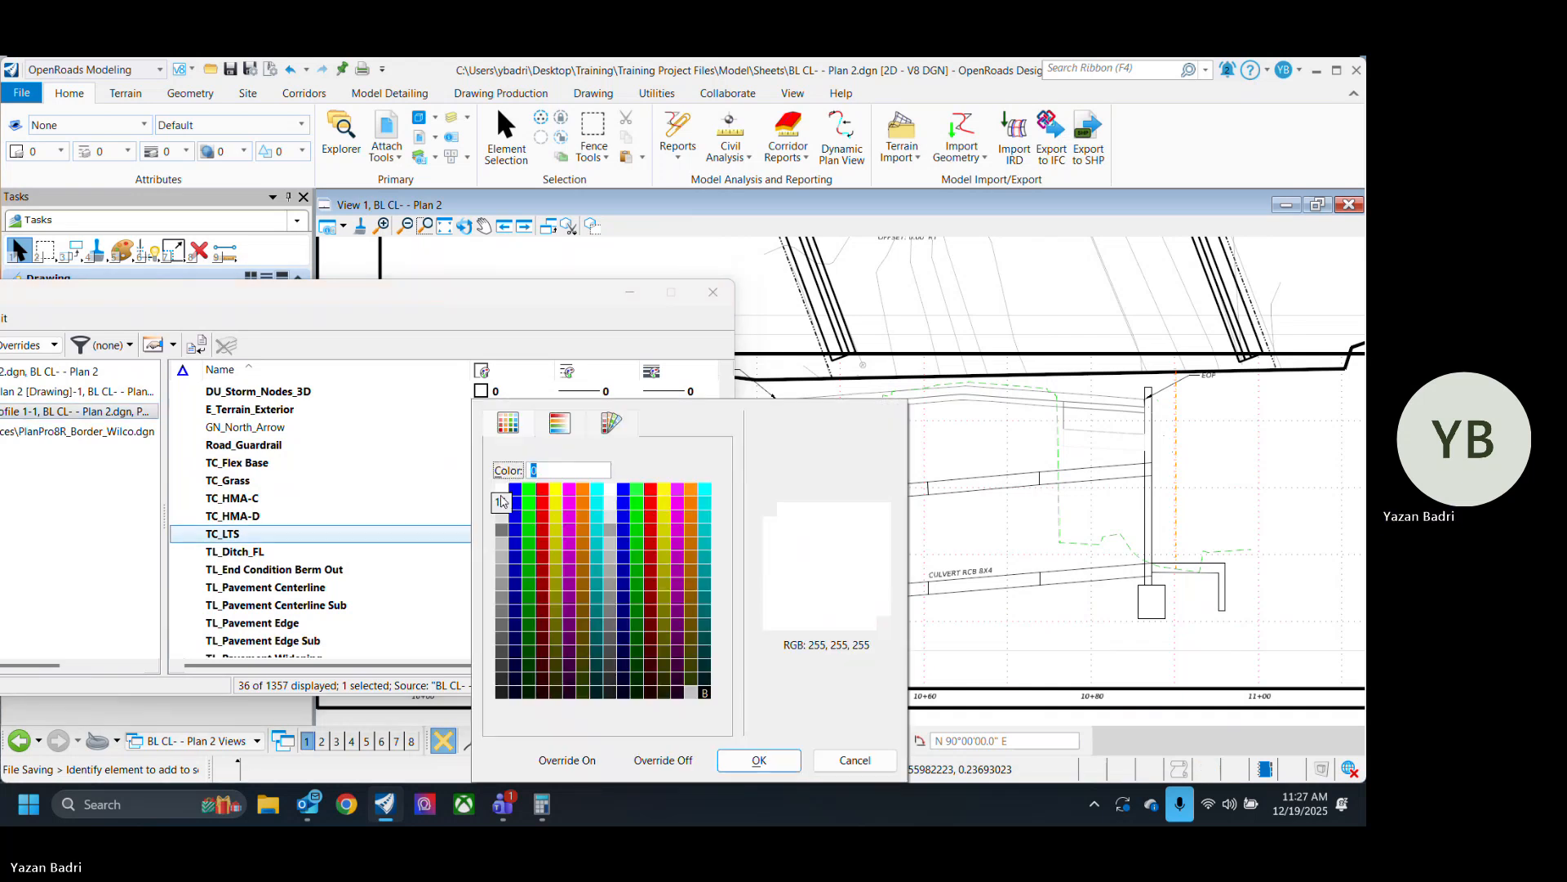
{"action": "left_click", "coordinate": [499, 485]}
{"action": "scroll", "coordinate": [1131, 616], "scroll_direction": "down", "scroll_amount": 2}
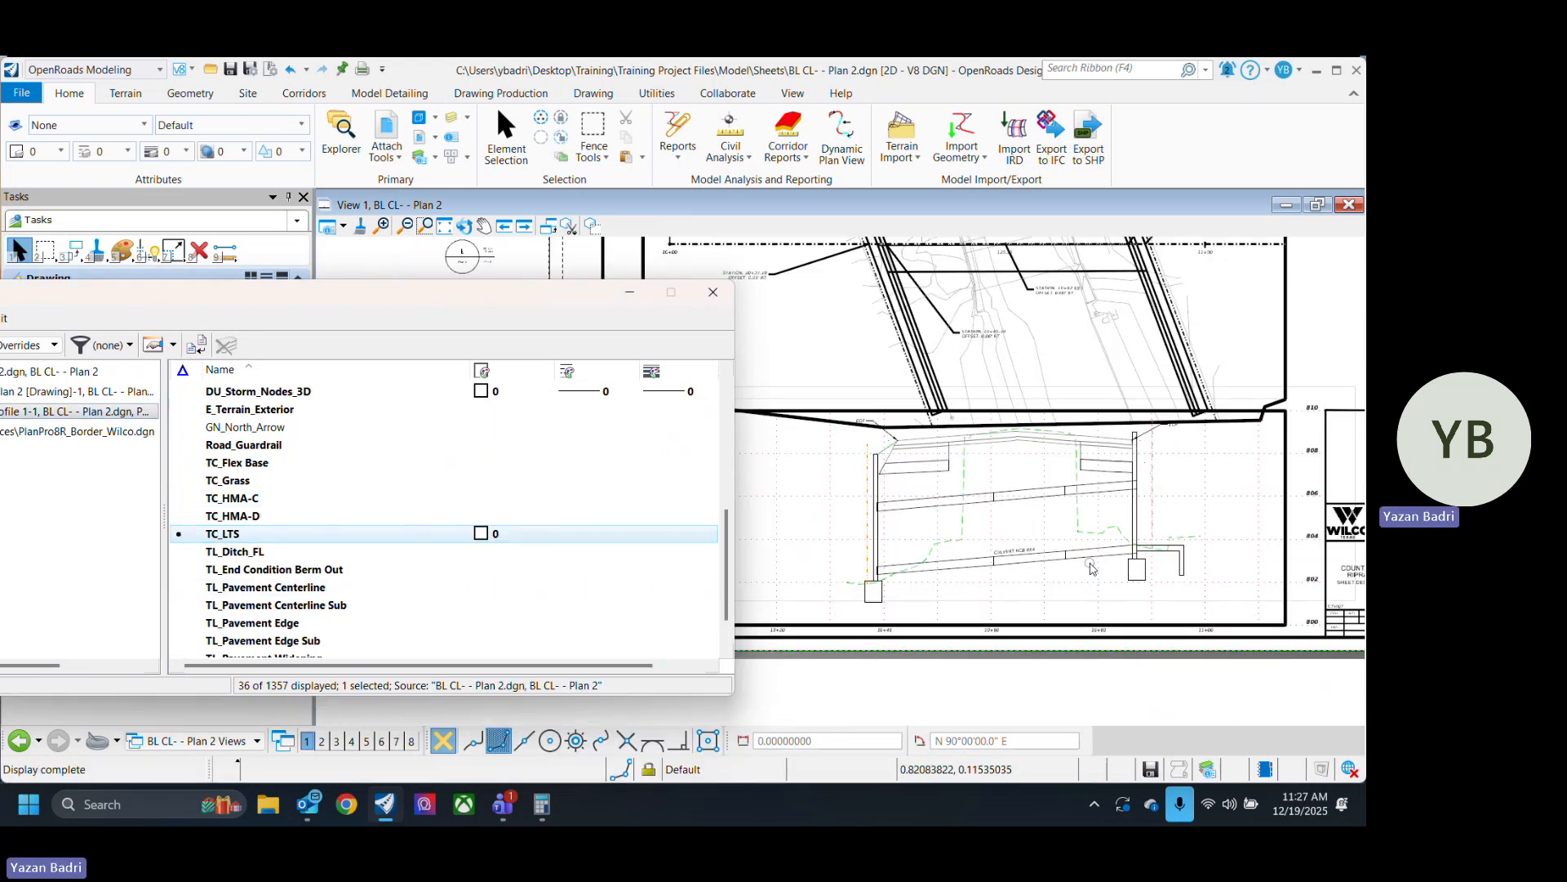
{"action": "left_click", "coordinate": [713, 292]}
Open the print settings for the whole sheet and attach the TX_Pen.tbl pen table.
{"action": "scroll", "coordinate": [592, 567], "scroll_direction": "down", "scroll_amount": 4}
{"action": "scroll", "coordinate": [817, 453], "scroll_direction": "up", "scroll_amount": 2}
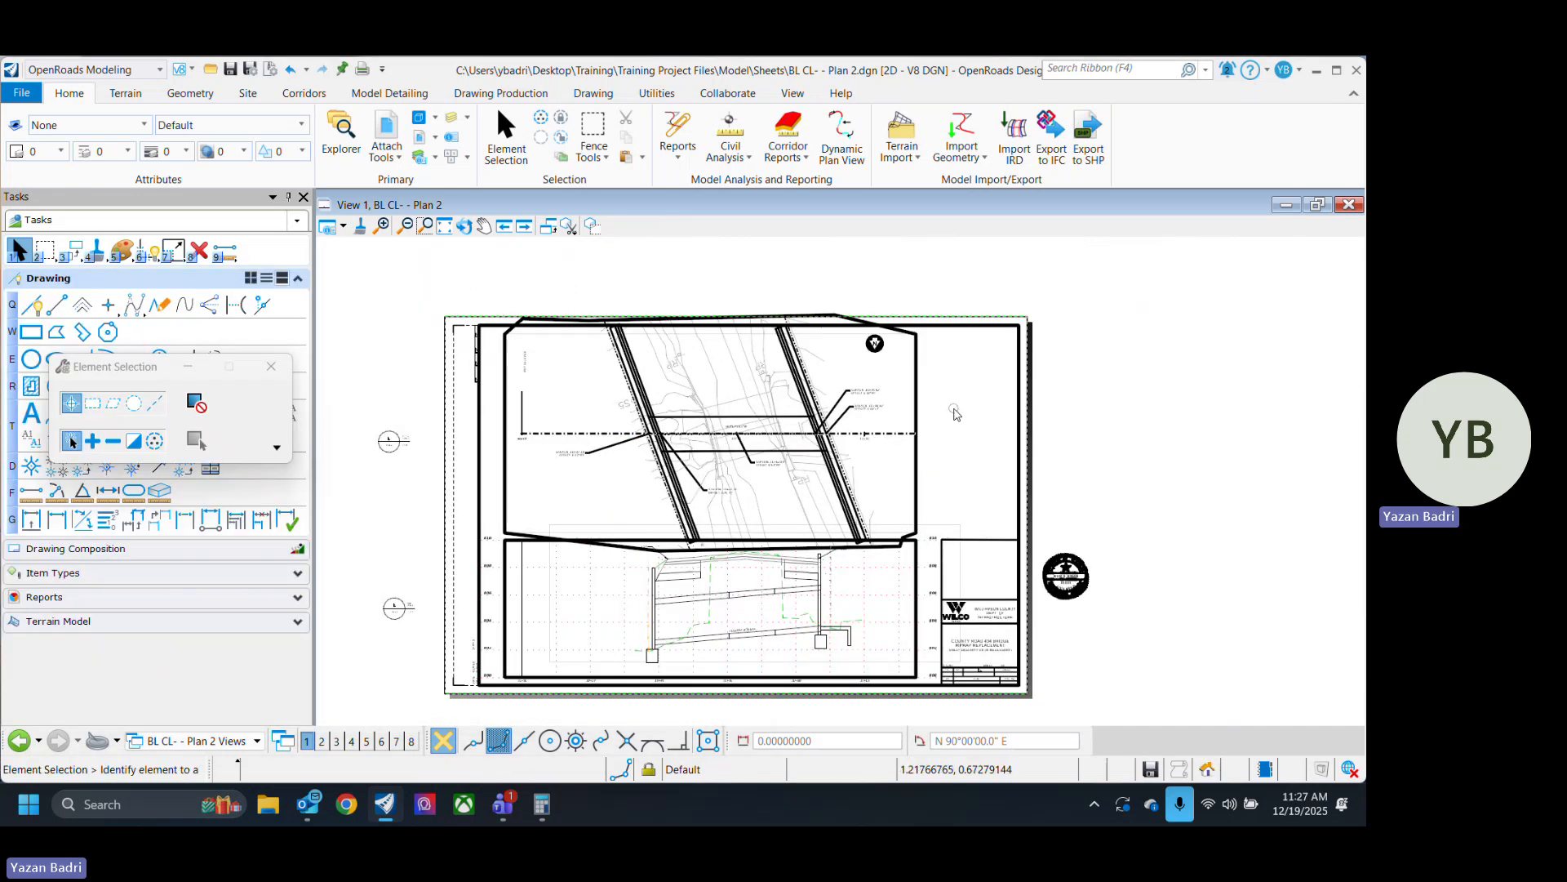
{"action": "key", "text": "ctrl+p"}
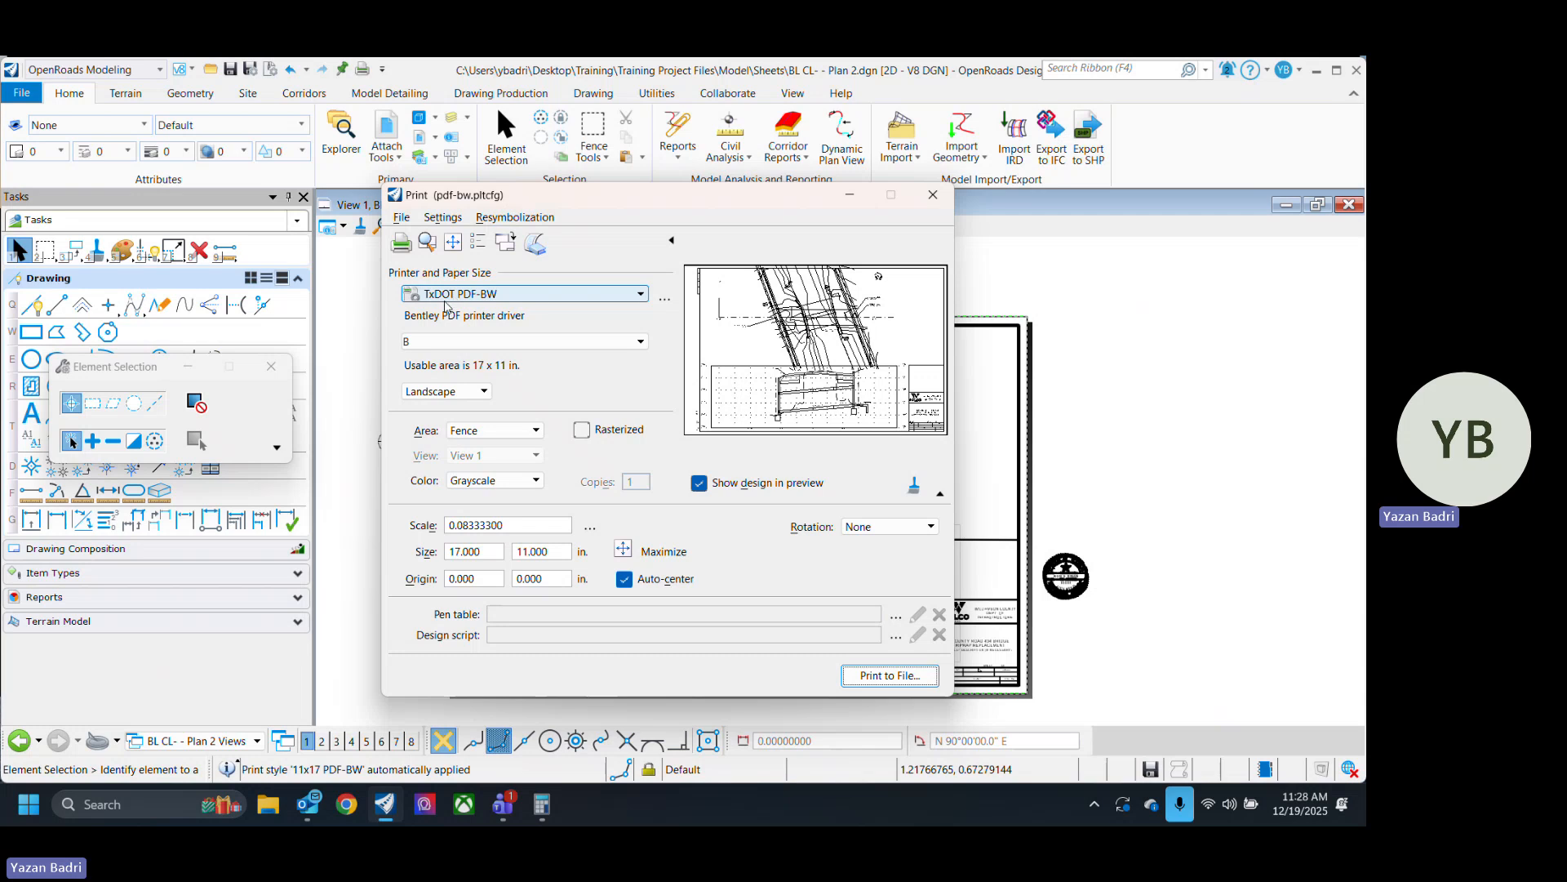
{"action": "left_click", "coordinate": [895, 615]}
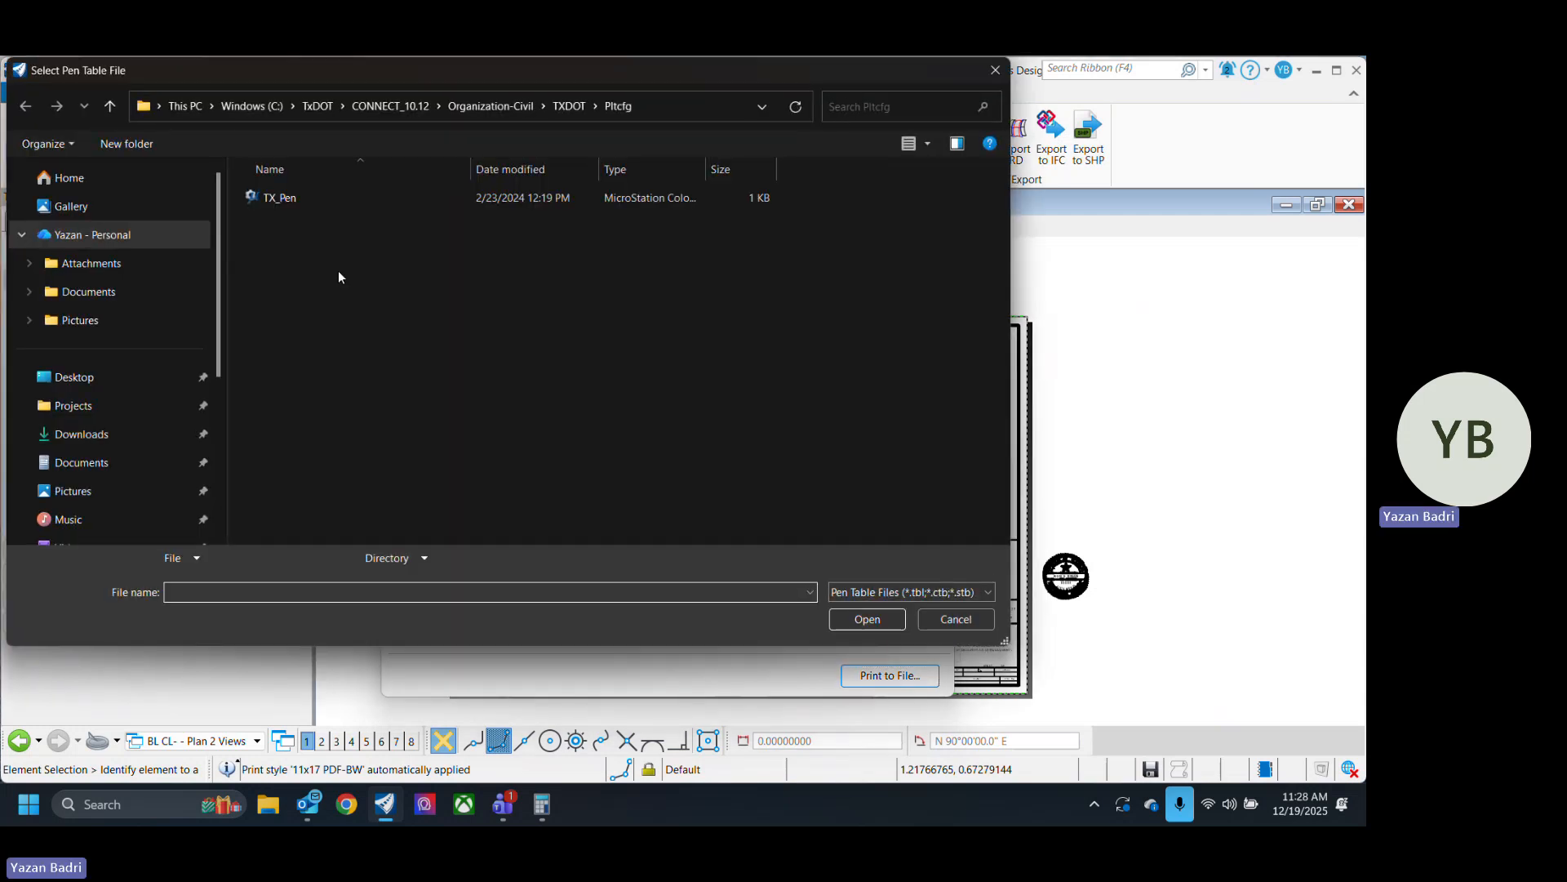
{"action": "left_click", "coordinate": [316, 200]}
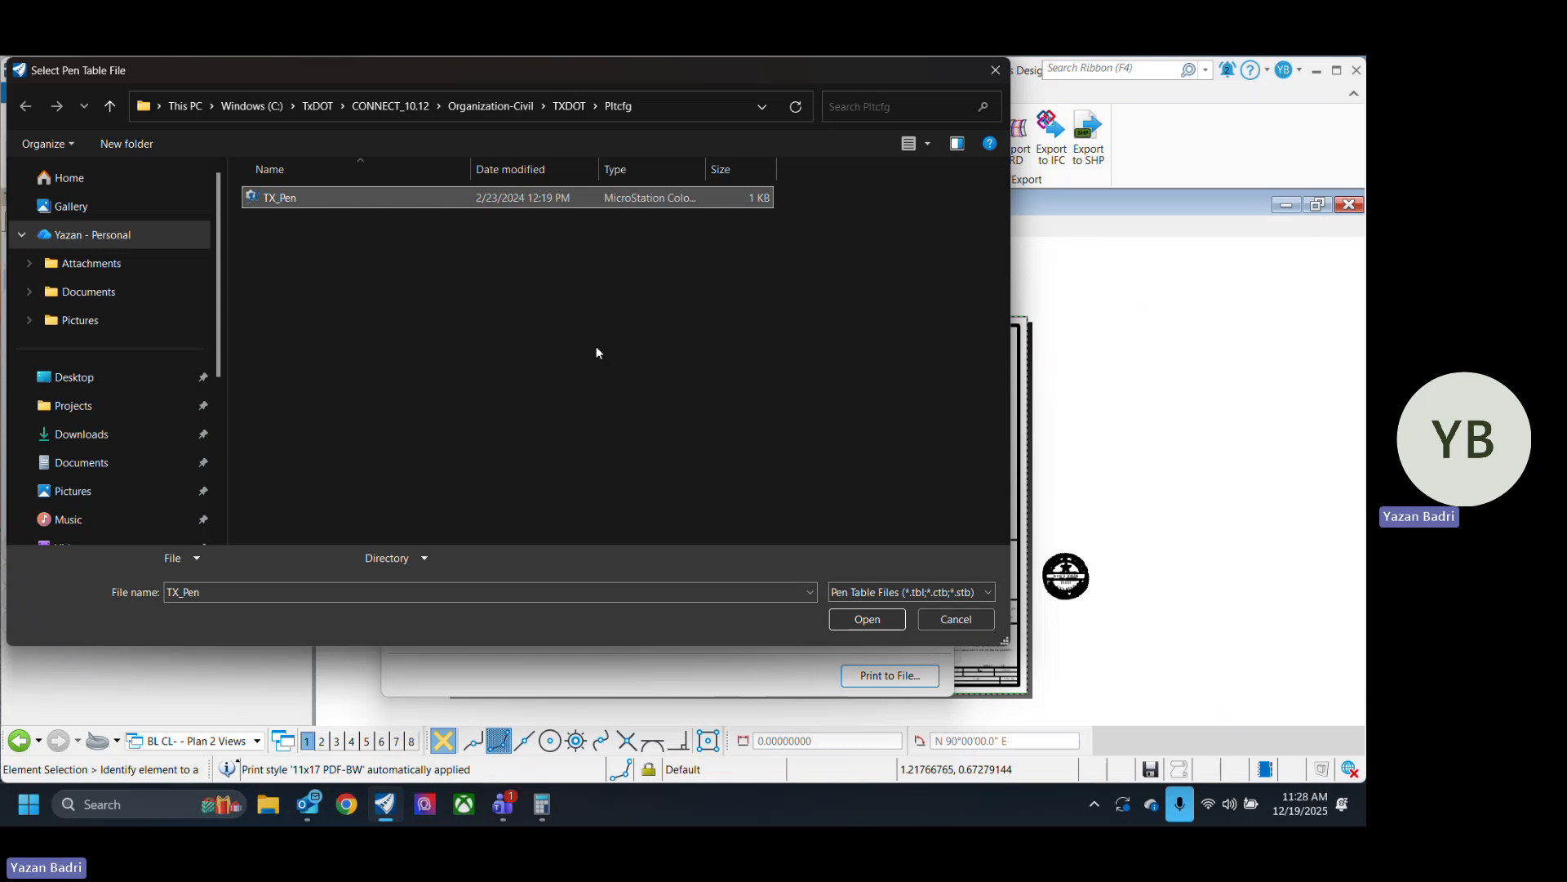
{"action": "left_click", "coordinate": [867, 619]}
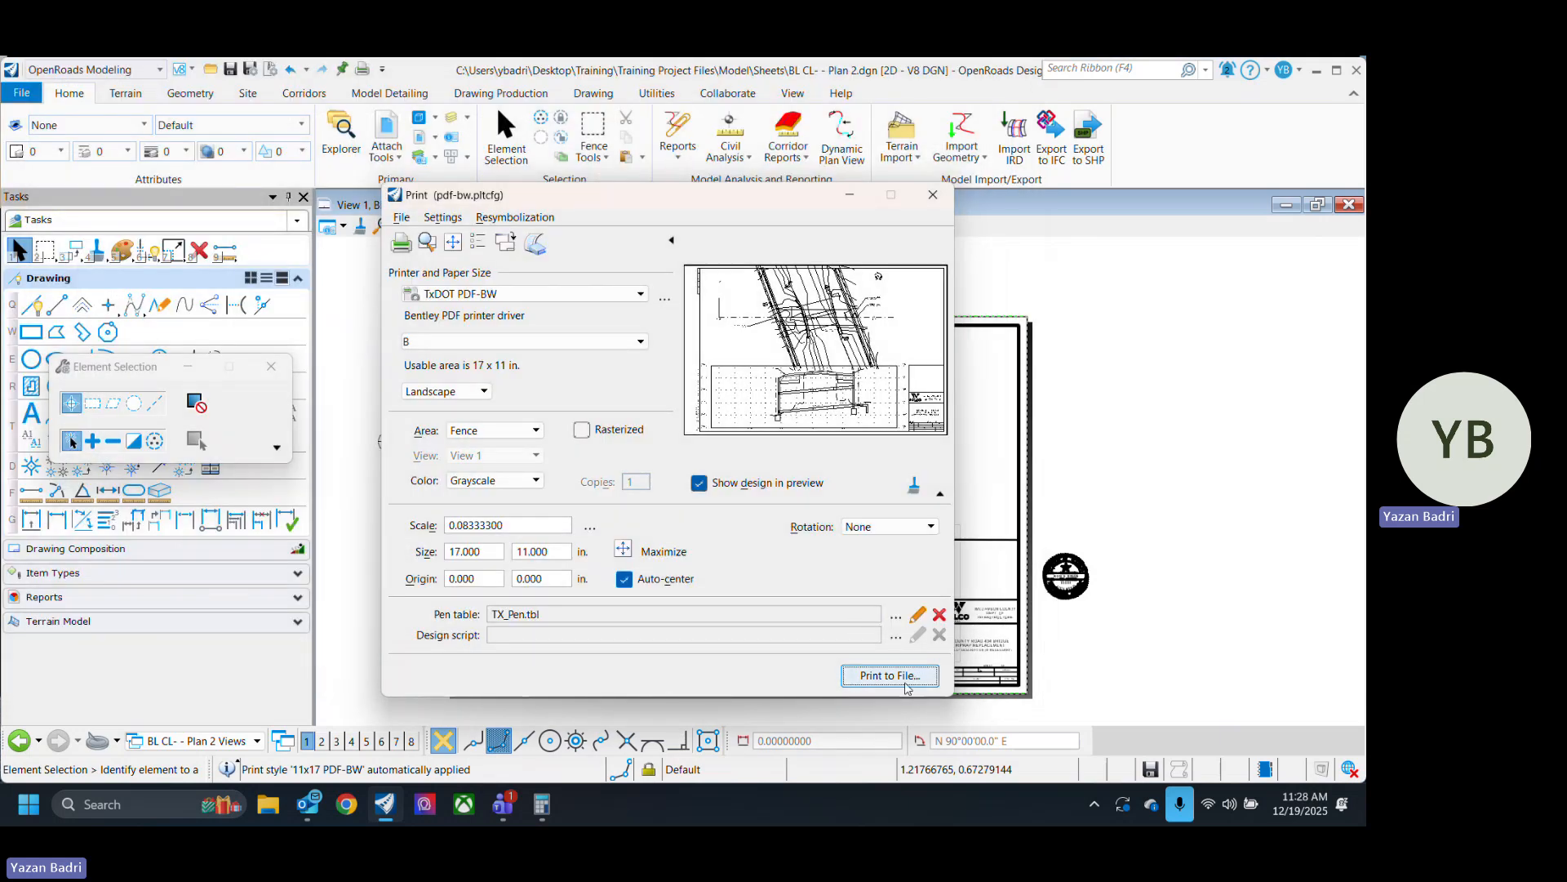
Print the sheet to file as BL CL- - Plan 2 in a new folder named PDF inside the project's Model folder.
{"action": "left_click", "coordinate": [890, 675]}
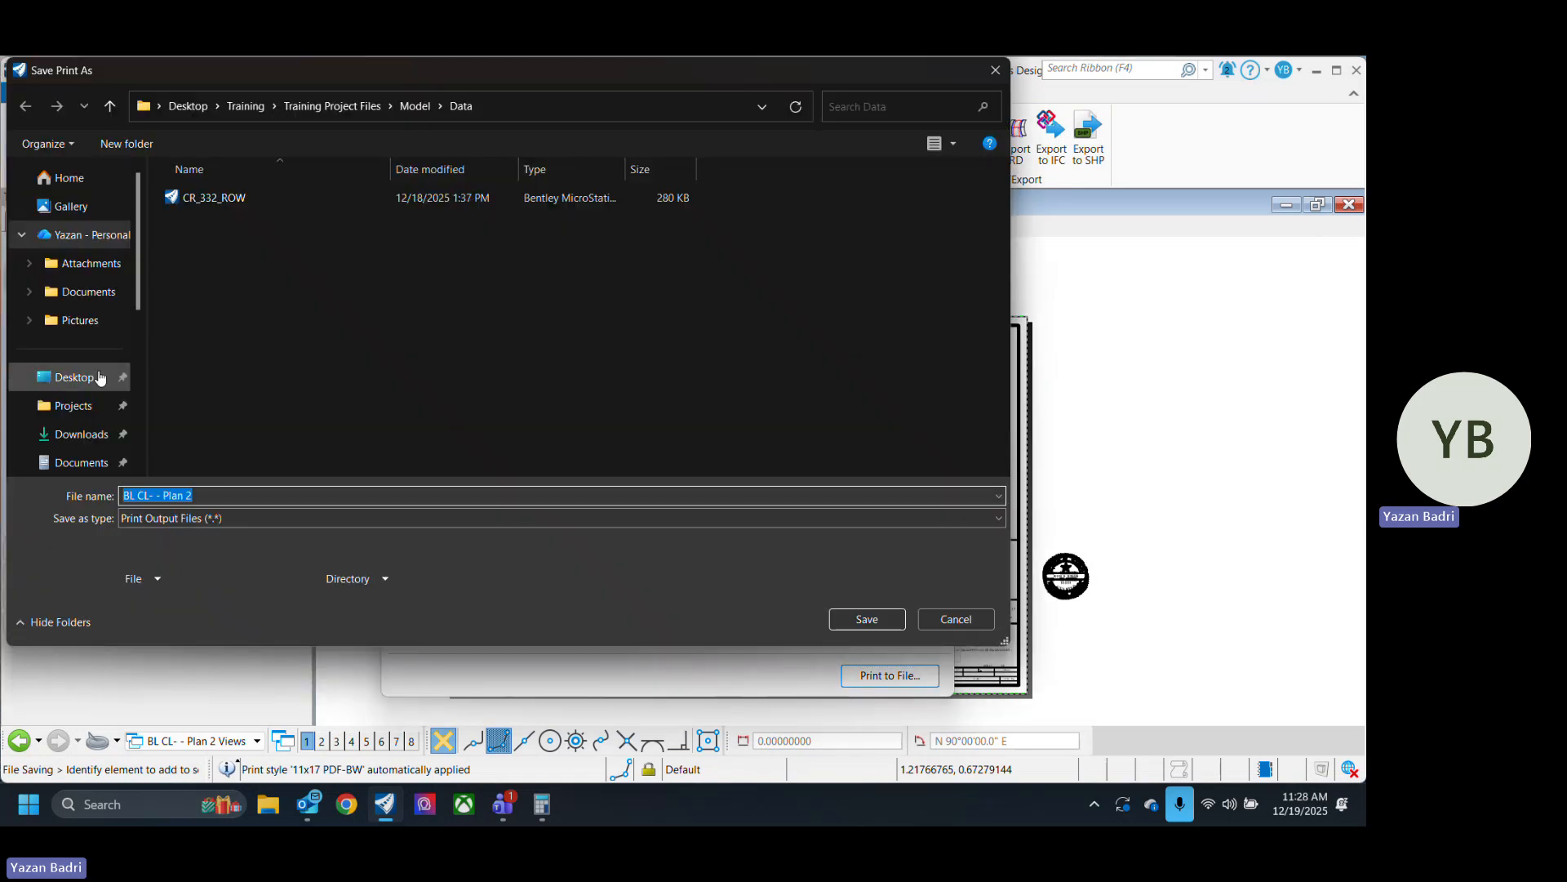
{"action": "left_click", "coordinate": [415, 106]}
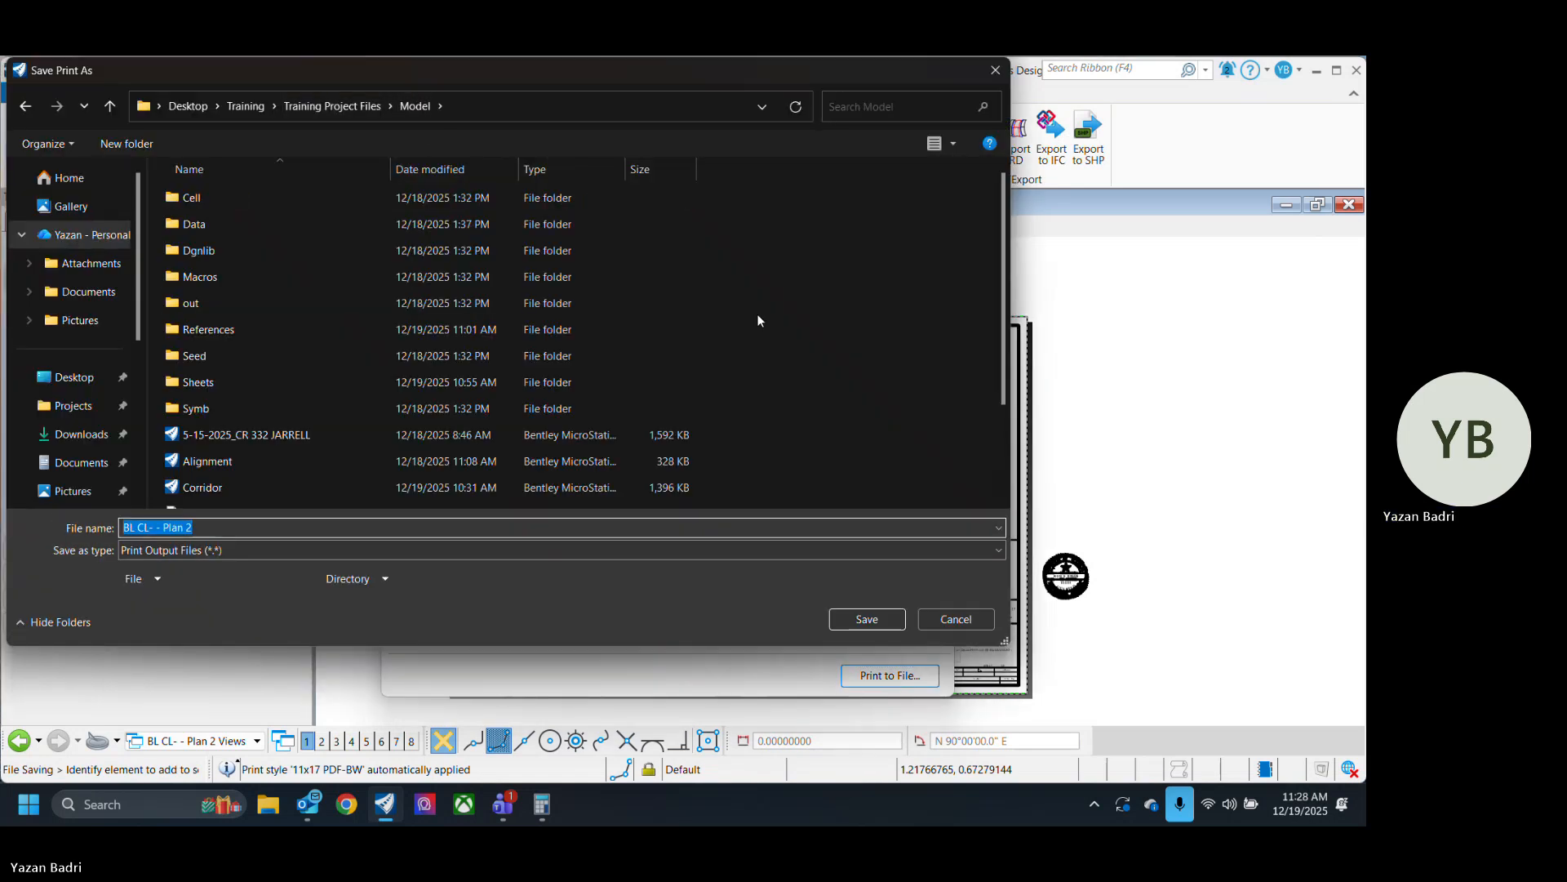
{"action": "right_click", "coordinate": [794, 302]}
{"action": "mouse_move", "coordinate": [953, 499]}
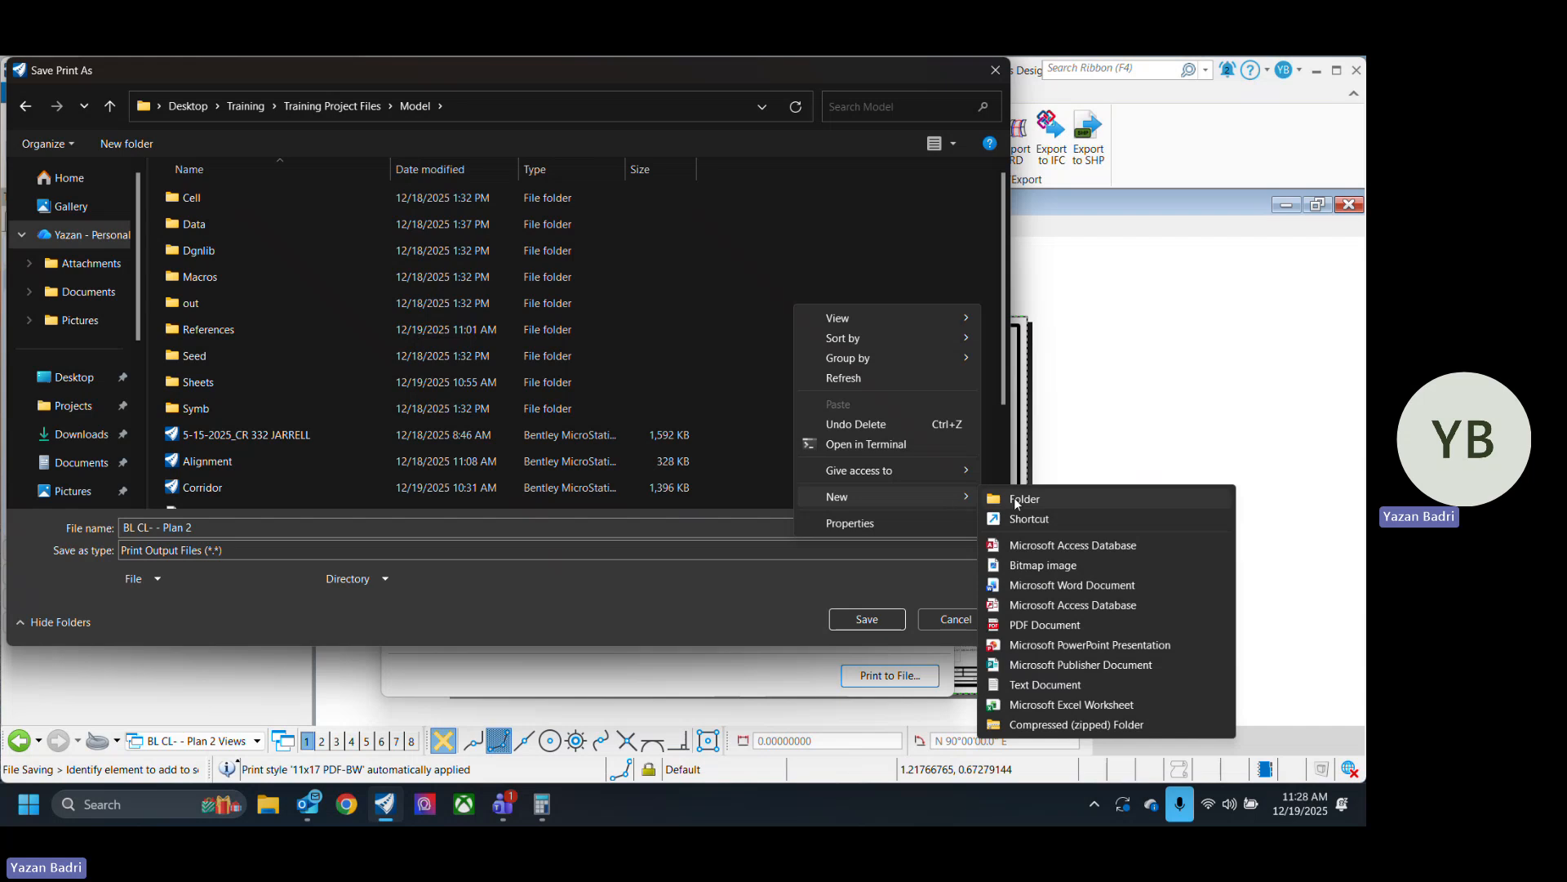
{"action": "left_click", "coordinate": [1041, 498]}
{"action": "type", "text": "pdf"}
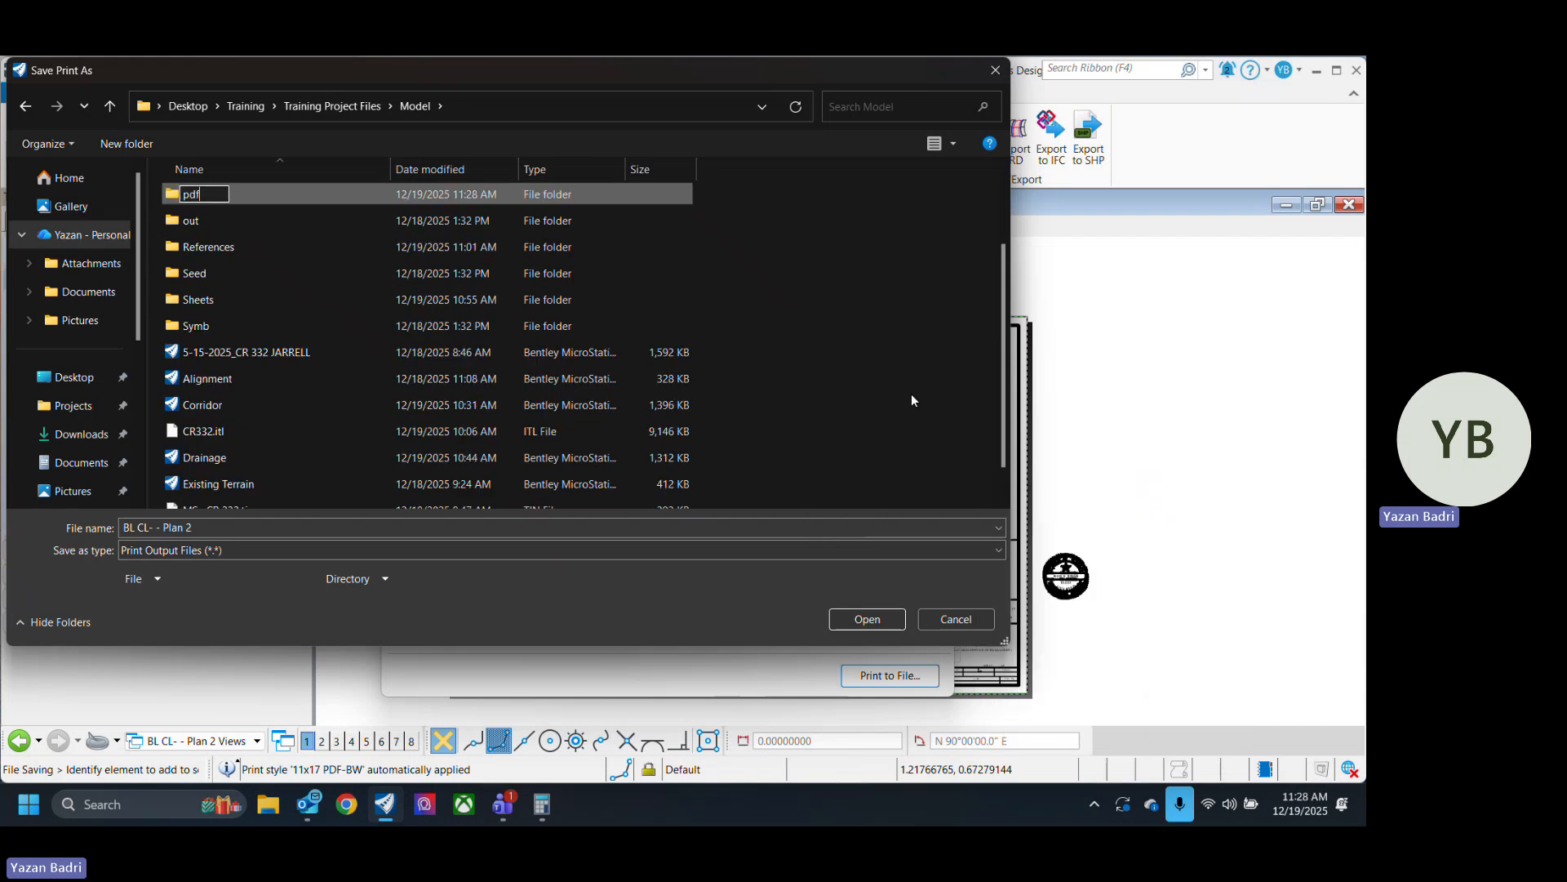
{"action": "type", "text": "O"}
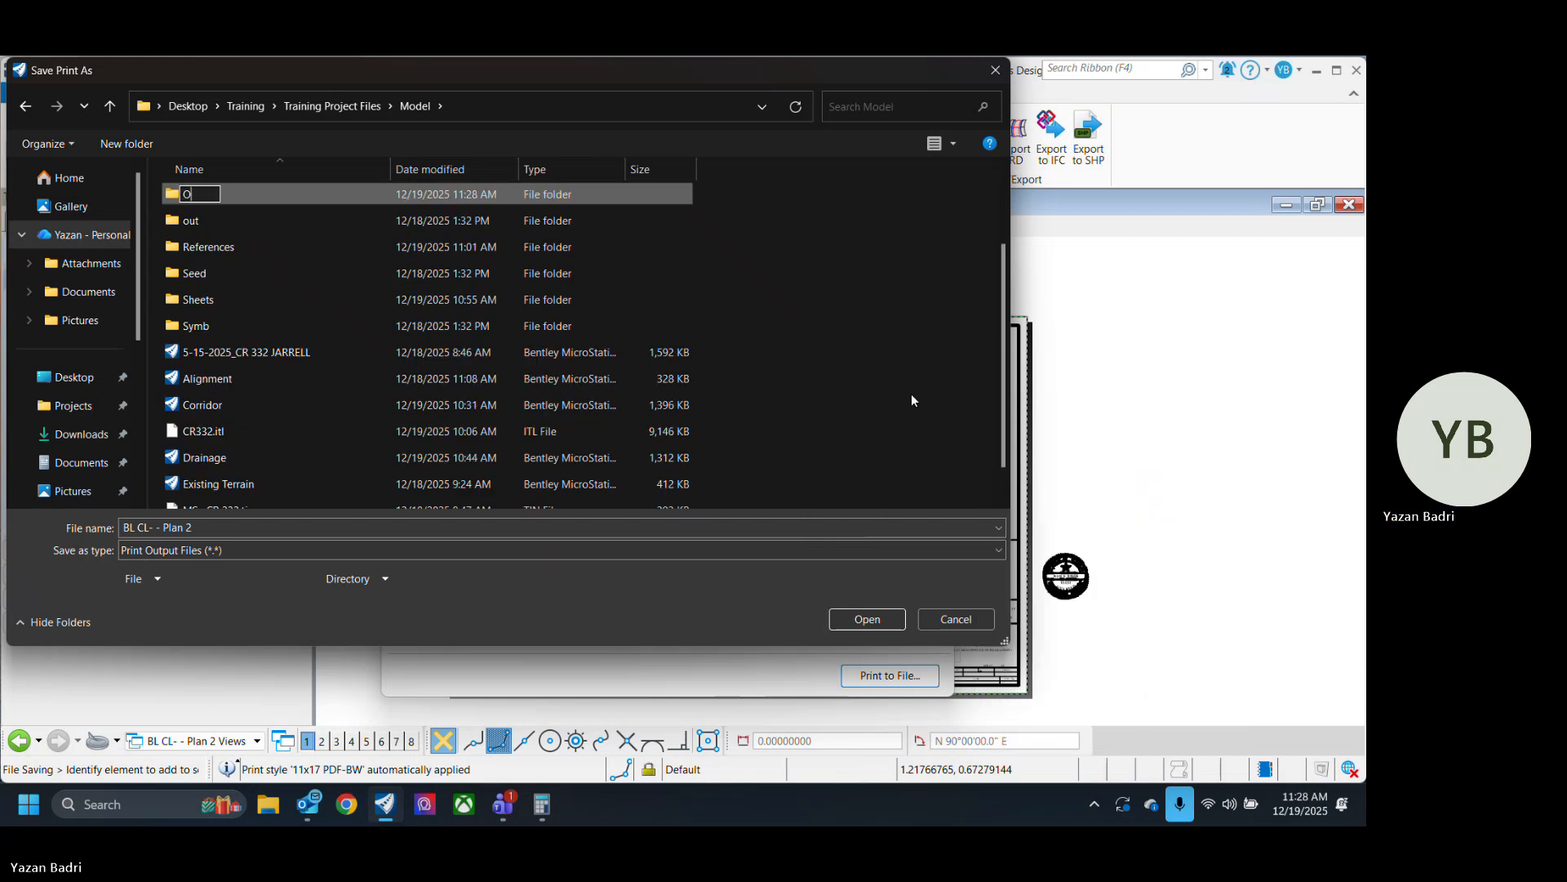
{"action": "type", "text": "DF"}
{"action": "key", "text": "Return"}
{"action": "double_click", "coordinate": [227, 218]}
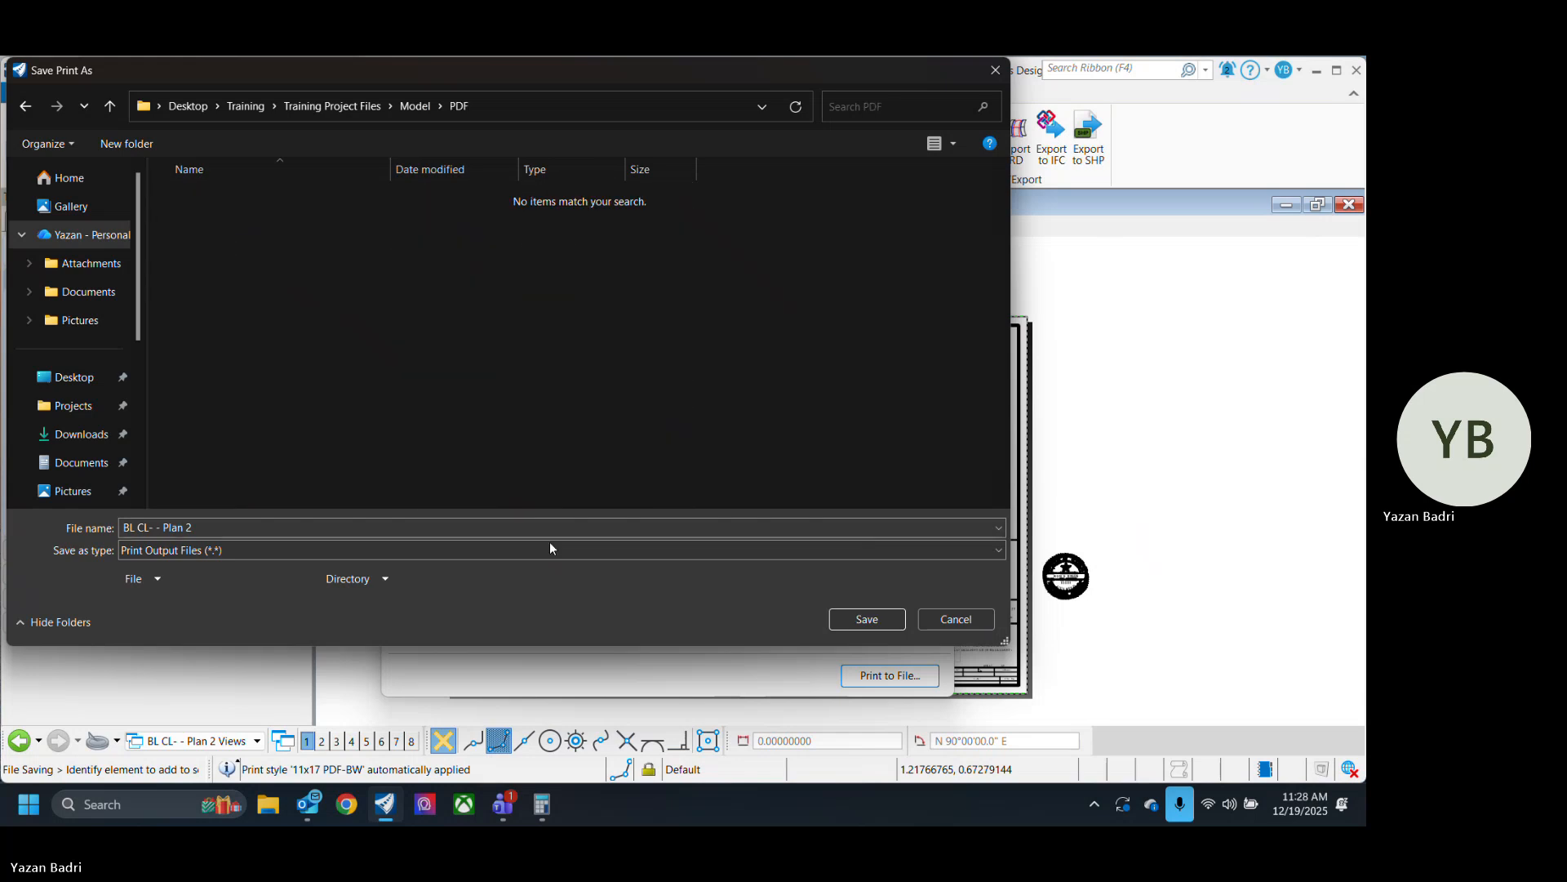
{"action": "left_click", "coordinate": [867, 618]}
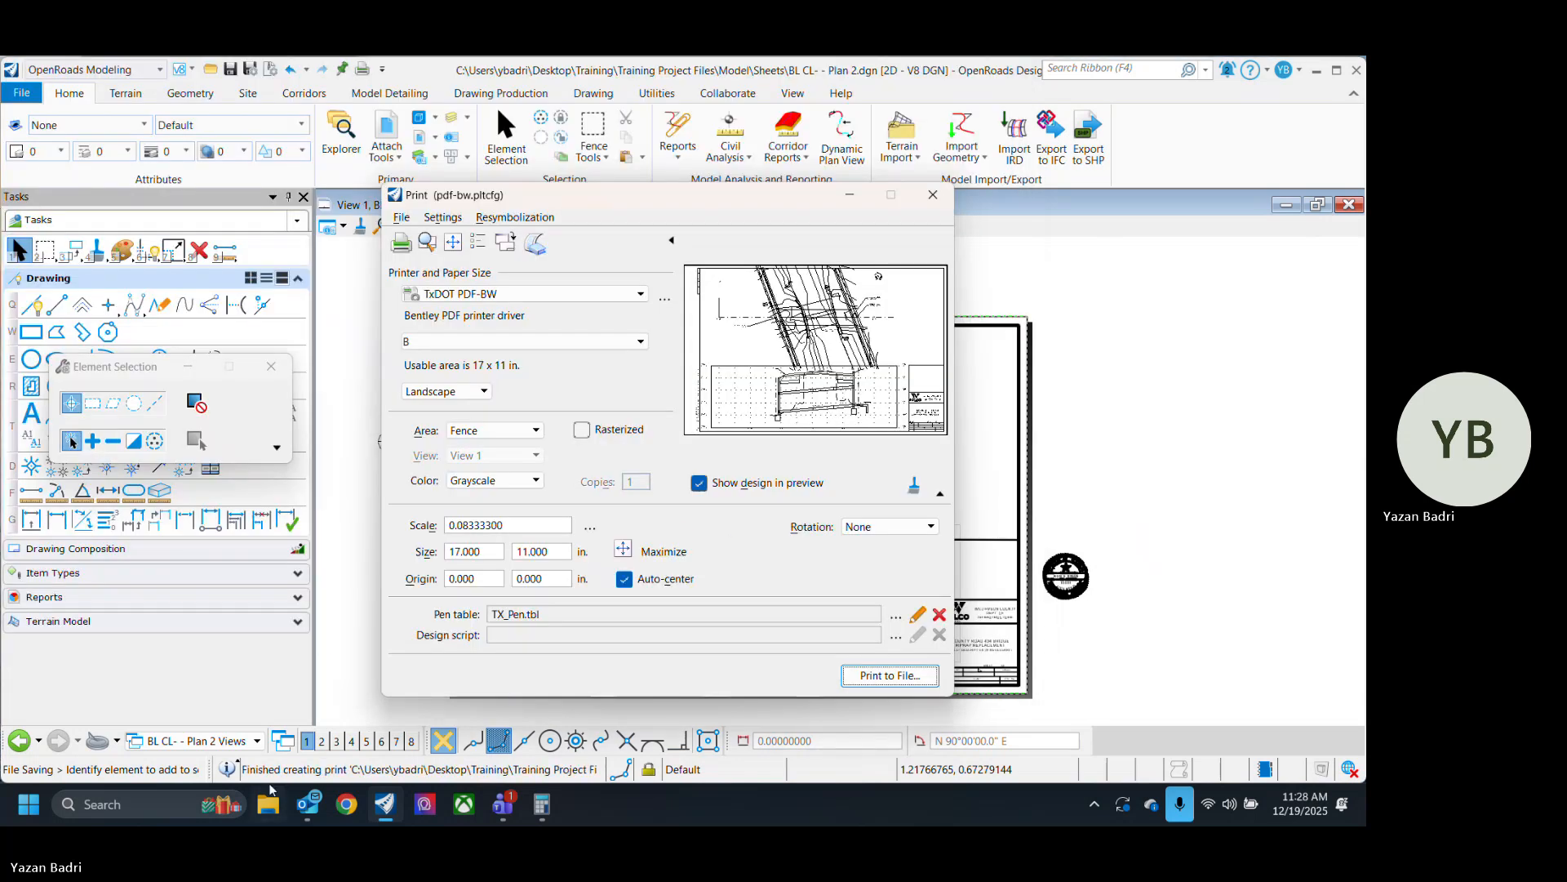
Switch to File Explorer and open the printed BL CL- - Plan 2 PDF from Desktop, Training, Training Project Files, Model, PDF.
{"action": "left_click", "coordinate": [267, 804]}
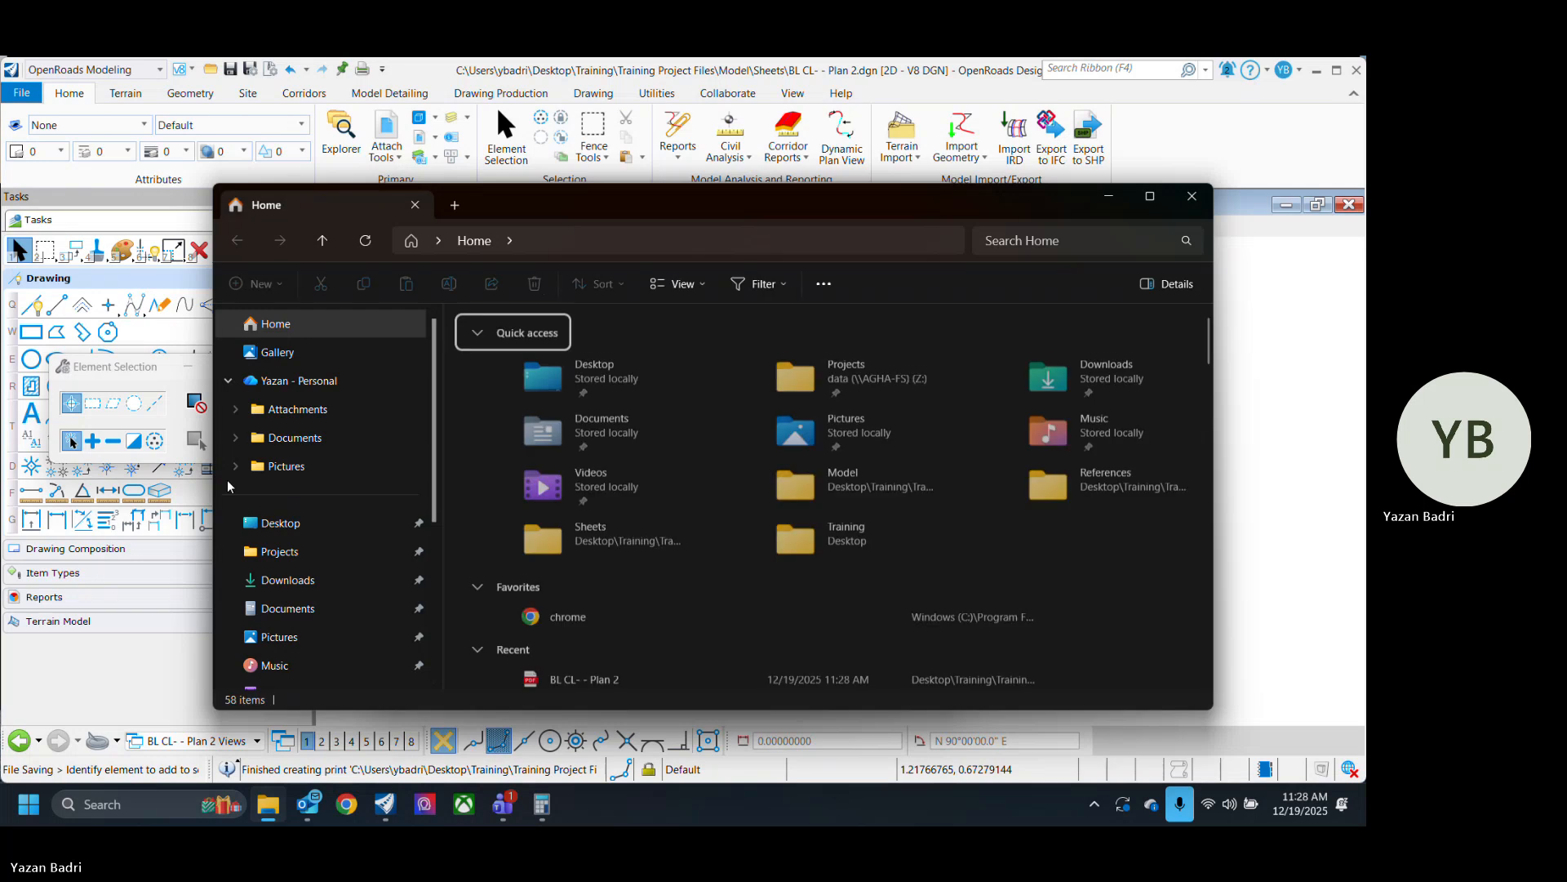
{"action": "left_click", "coordinate": [330, 554]}
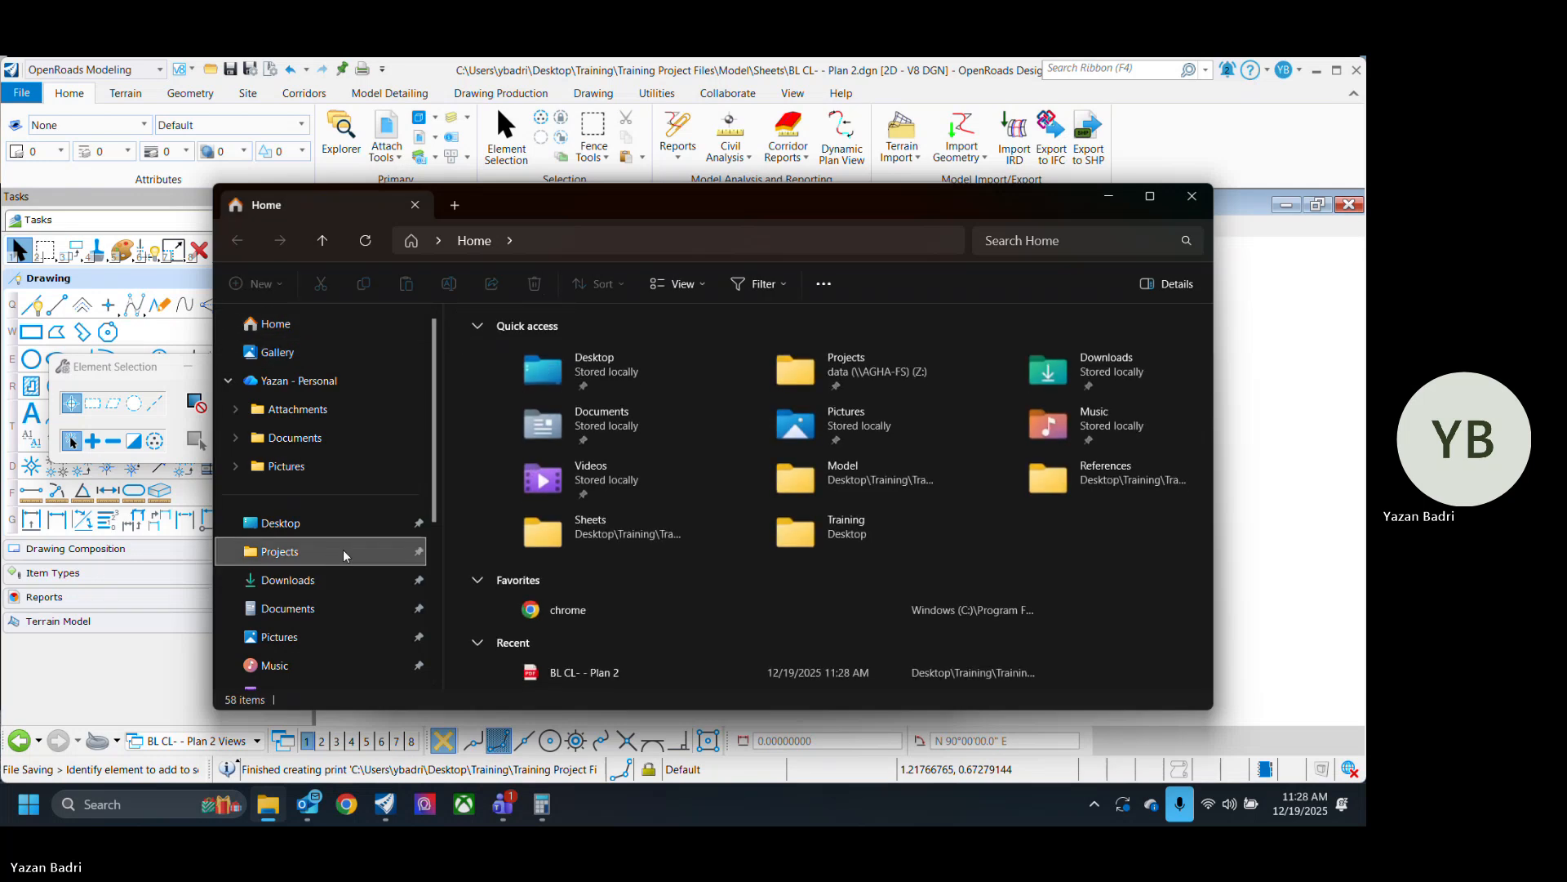
{"action": "left_click", "coordinate": [335, 531]}
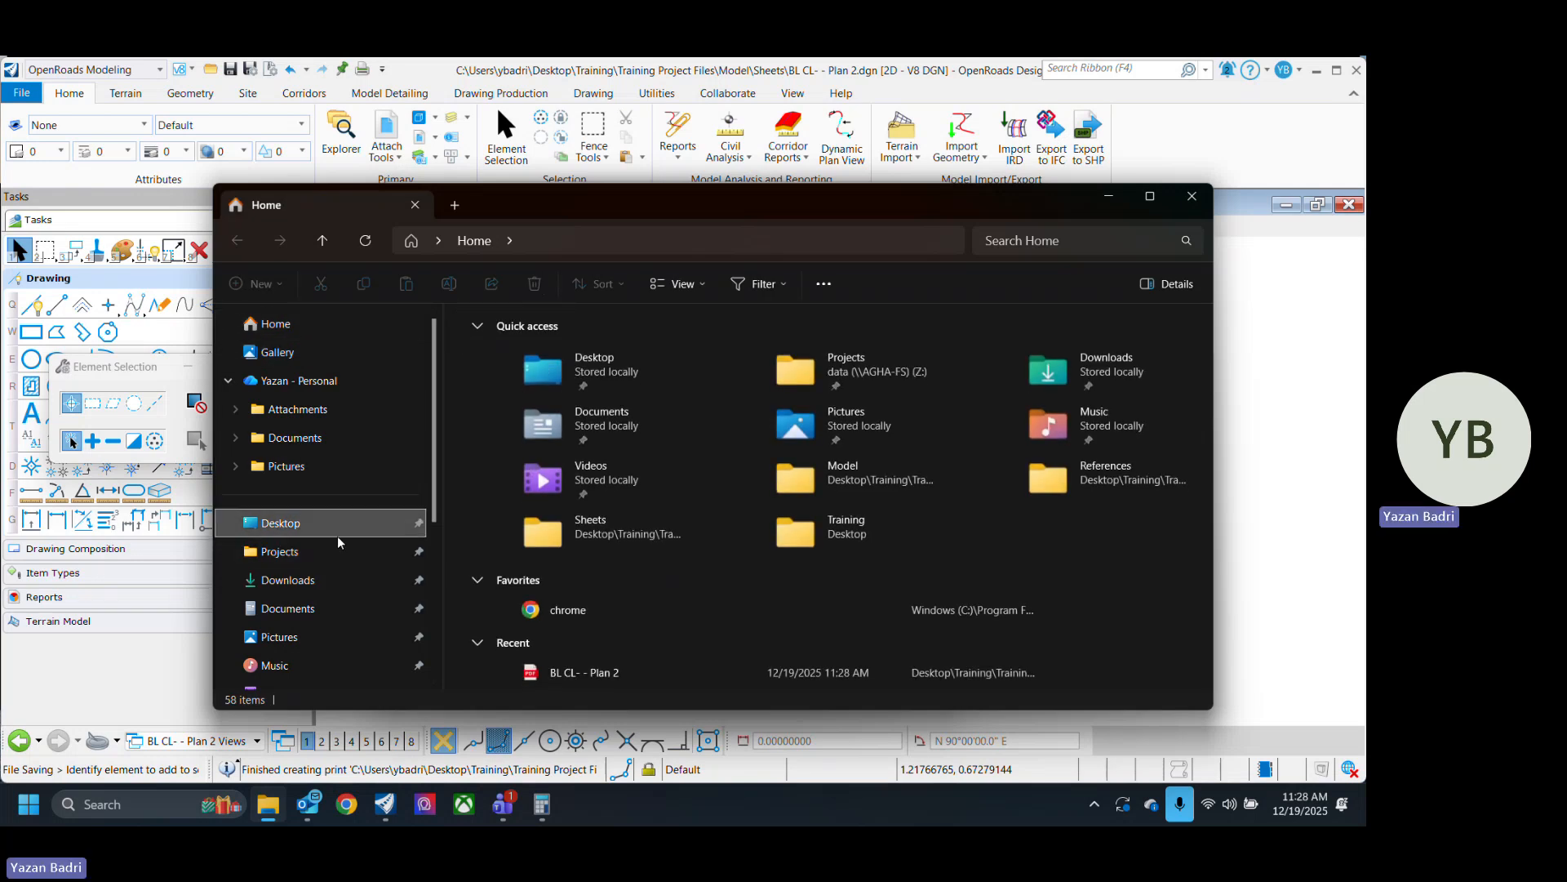
{"action": "double_click", "coordinate": [600, 371]}
{"action": "double_click", "coordinate": [600, 370]}
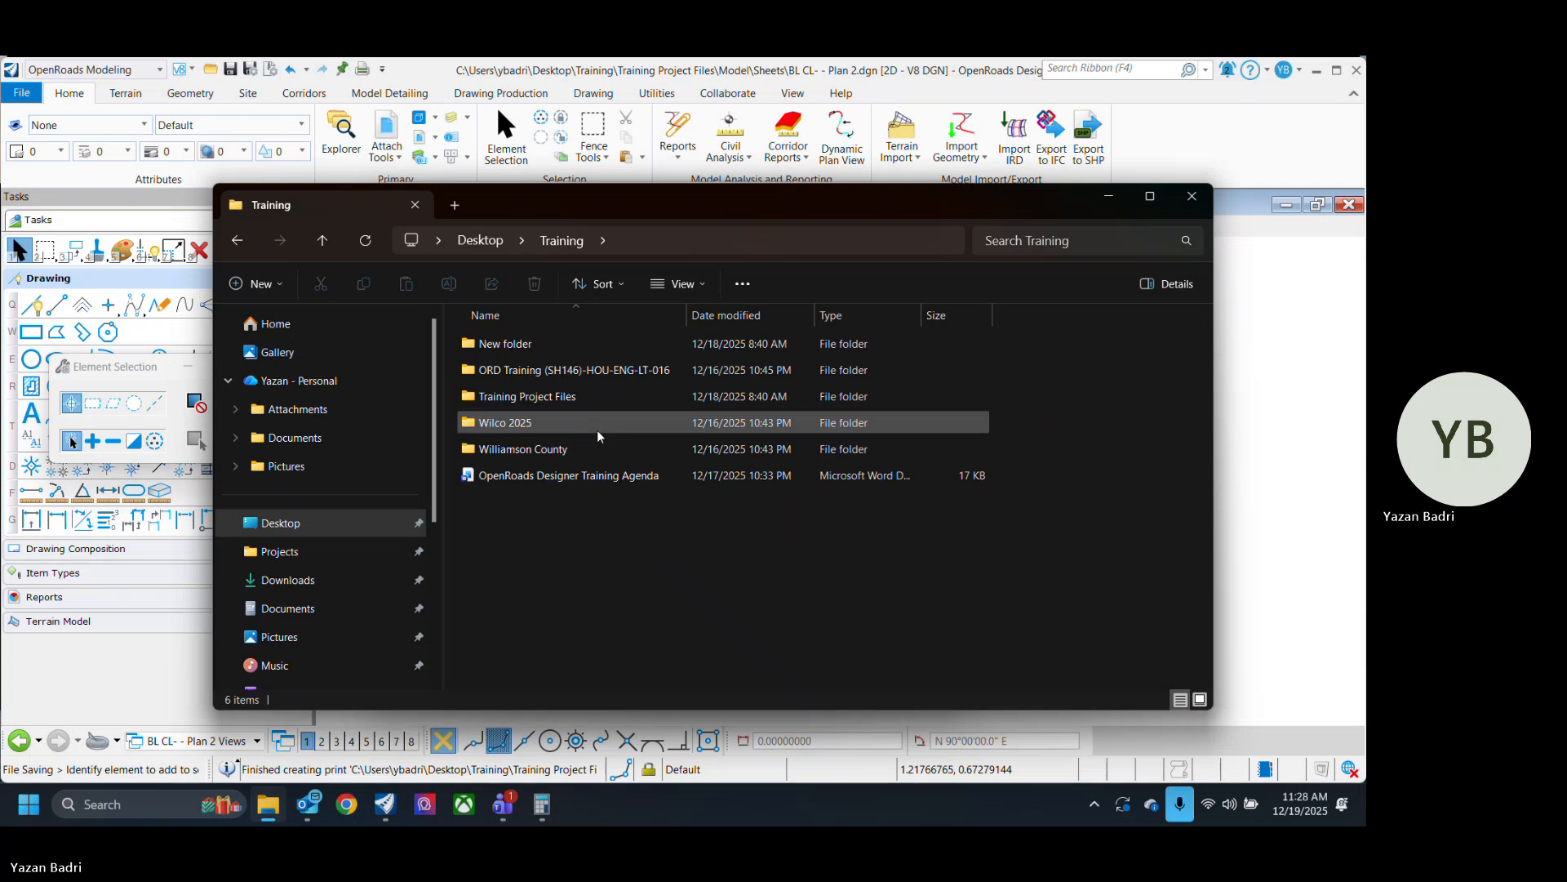
{"action": "double_click", "coordinate": [563, 397]}
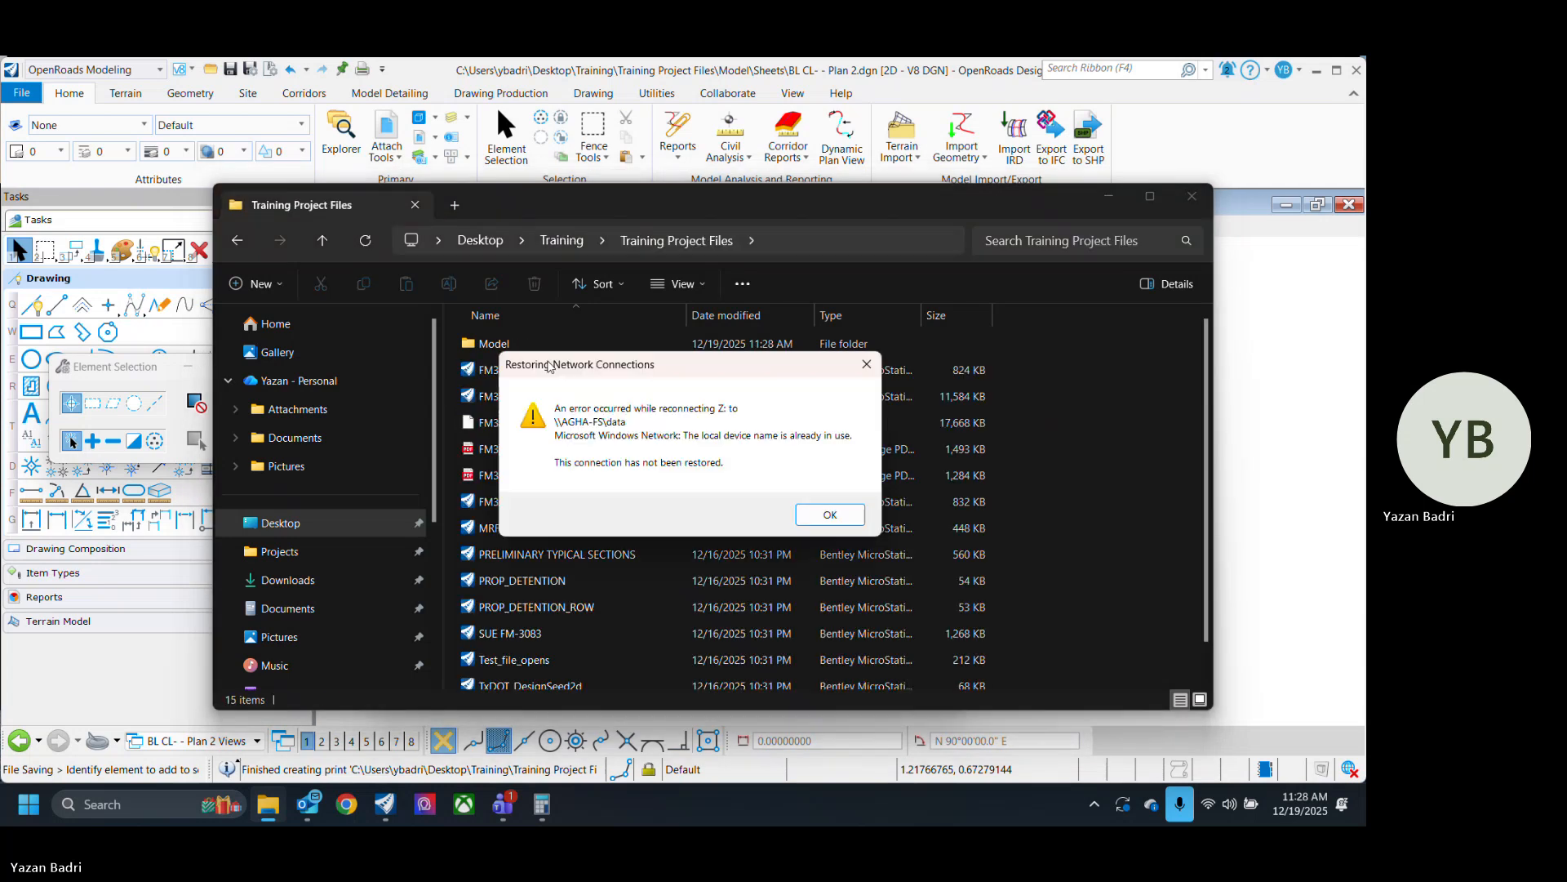
{"action": "left_click", "coordinate": [833, 516]}
{"action": "double_click", "coordinate": [510, 344]}
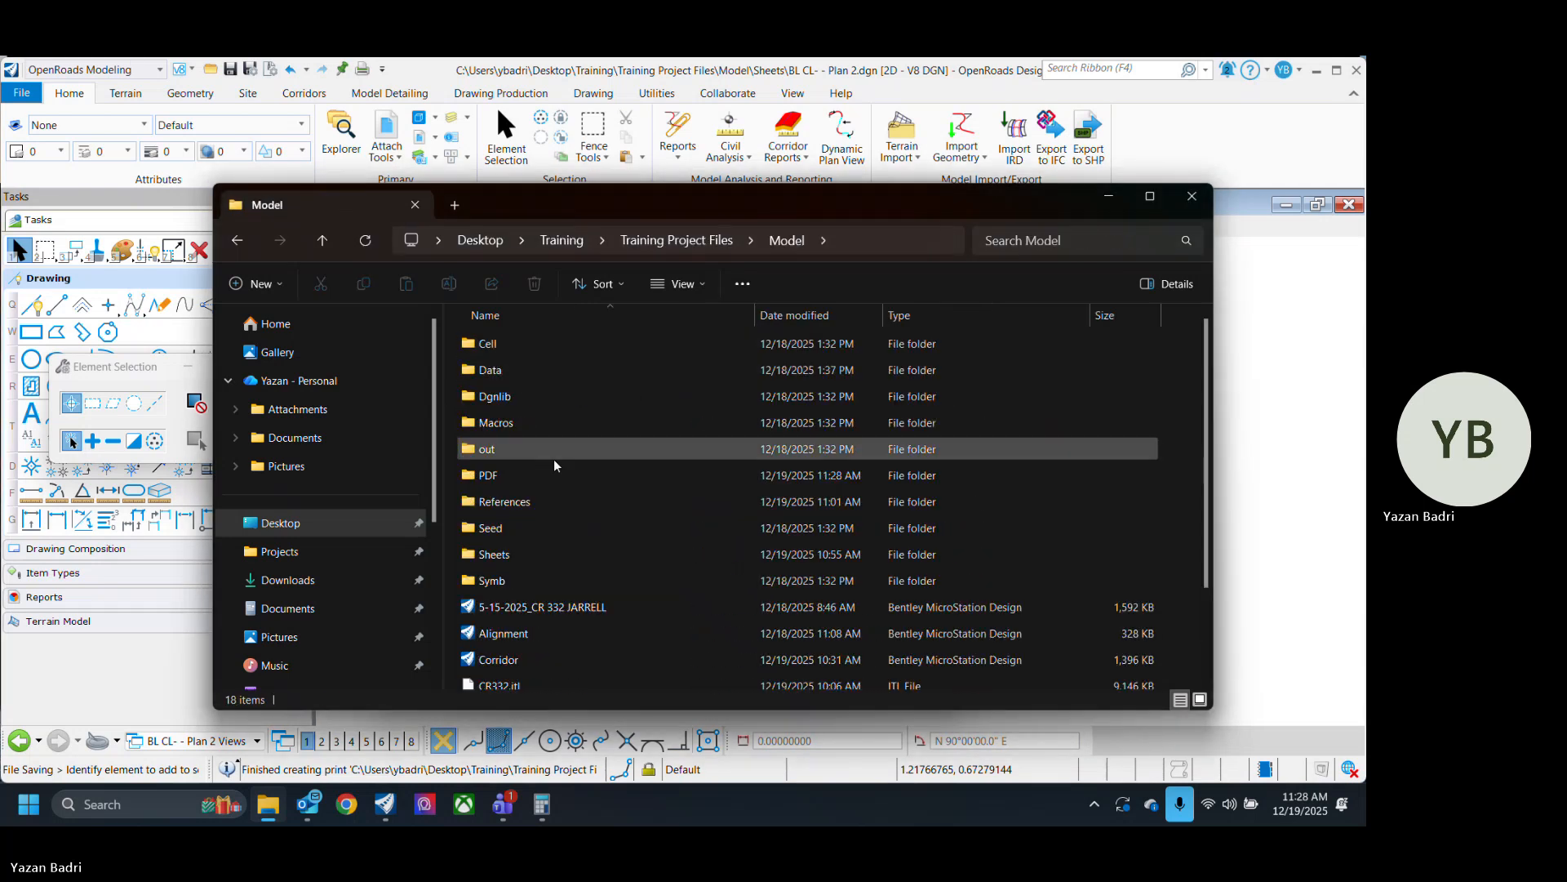
{"action": "double_click", "coordinate": [545, 474]}
{"action": "double_click", "coordinate": [550, 343]}
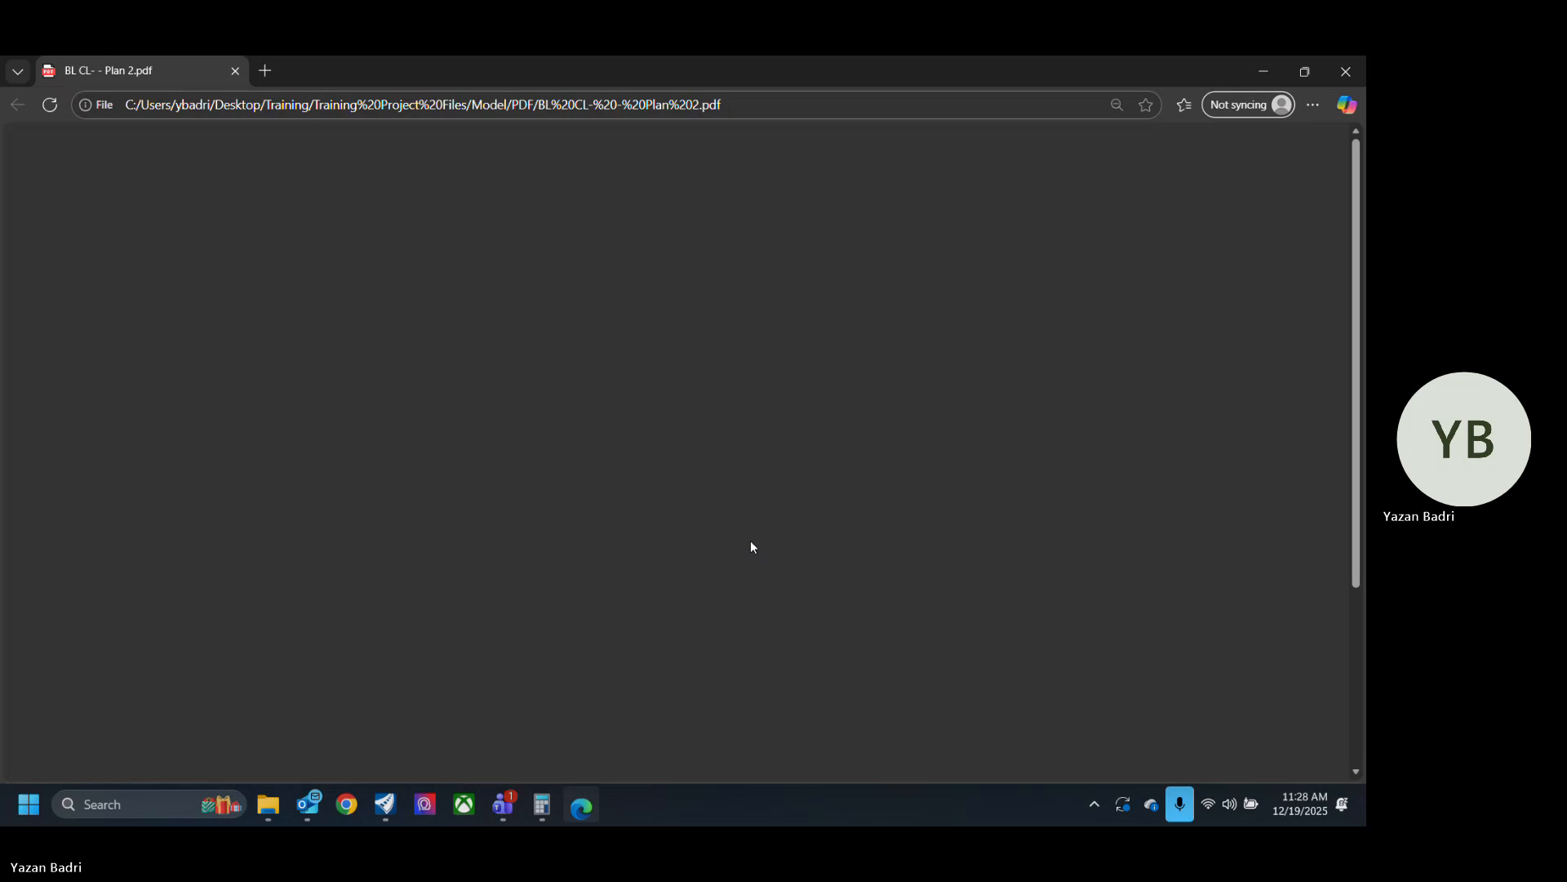
Examine the culvert profile in the printed PDF, including its linework, grid, EOP labels and culvert label.
{"action": "scroll", "coordinate": [770, 594], "scroll_direction": "down", "scroll_amount": 5, "text": "ctrl"}
{"action": "scroll", "coordinate": [672, 336], "scroll_direction": "up", "scroll_amount": 4, "text": "ctrl"}
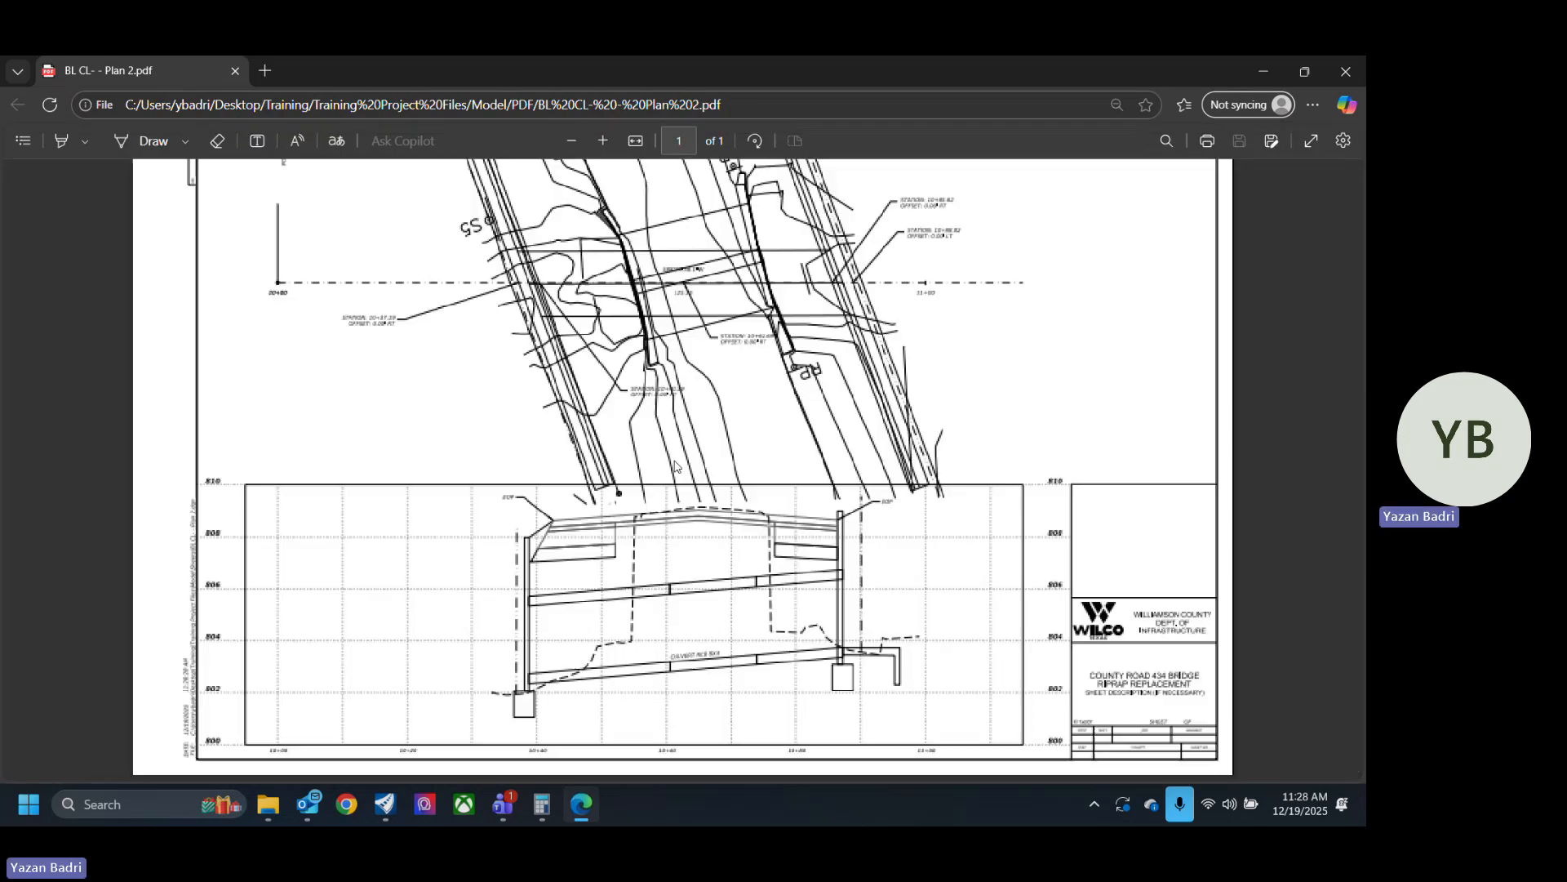
{"action": "scroll", "coordinate": [674, 466], "scroll_direction": "down", "scroll_amount": 1, "text": "ctrl"}
{"action": "scroll", "coordinate": [640, 542], "scroll_direction": "up", "scroll_amount": 3, "text": "ctrl"}
{"action": "scroll", "coordinate": [634, 535], "scroll_direction": "down", "scroll_amount": 5, "text": "ctrl"}
{"action": "scroll", "coordinate": [469, 462], "scroll_direction": "up", "scroll_amount": 2, "text": "ctrl"}
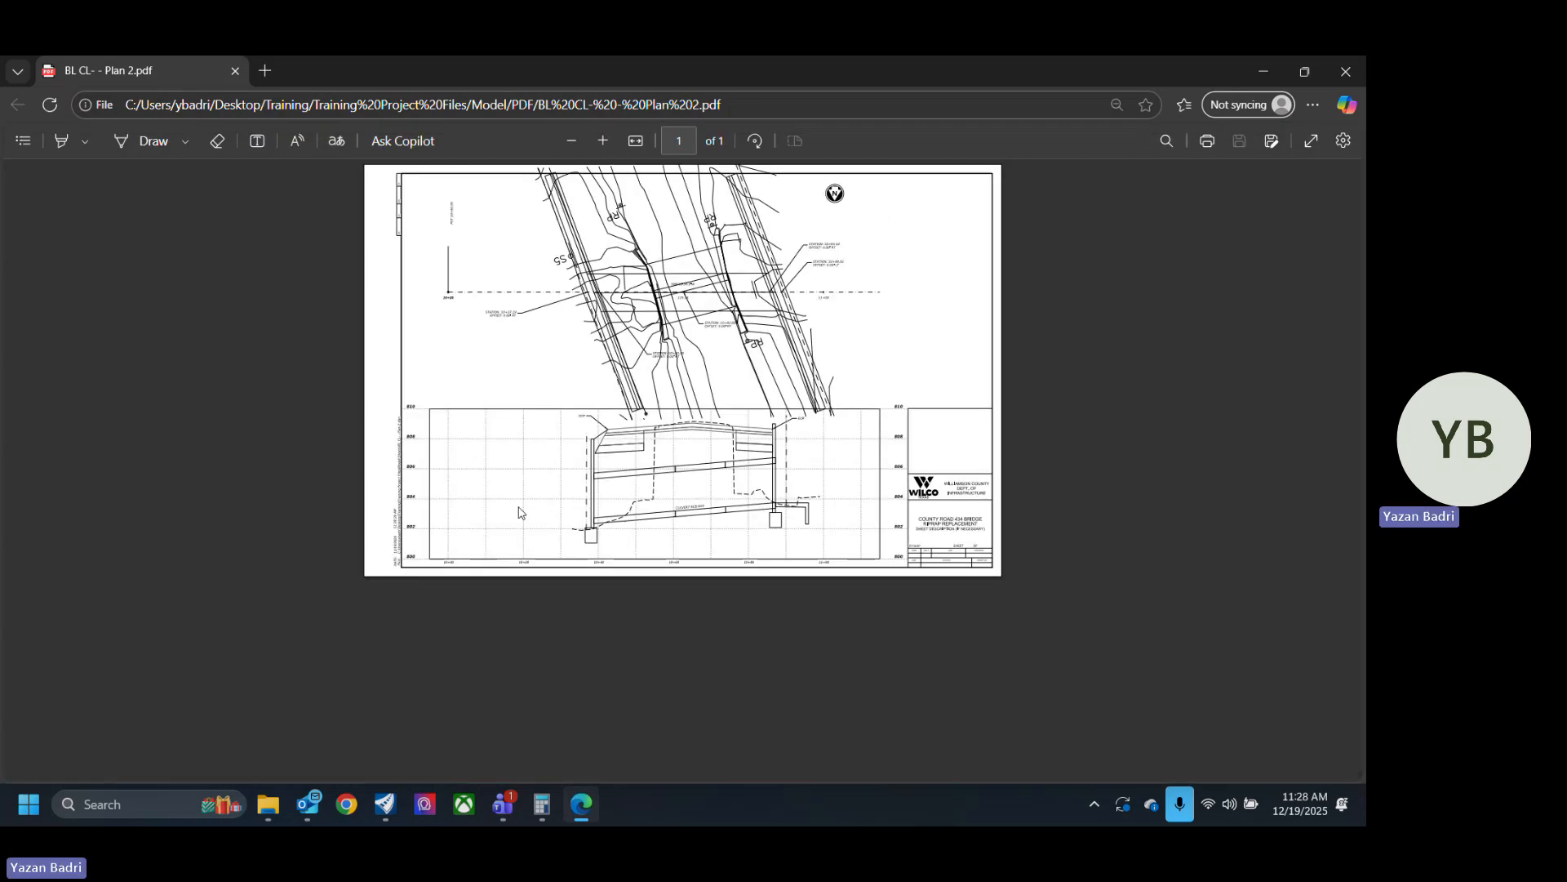
{"action": "scroll", "coordinate": [519, 513], "scroll_direction": "up", "scroll_amount": 5, "text": "ctrl"}
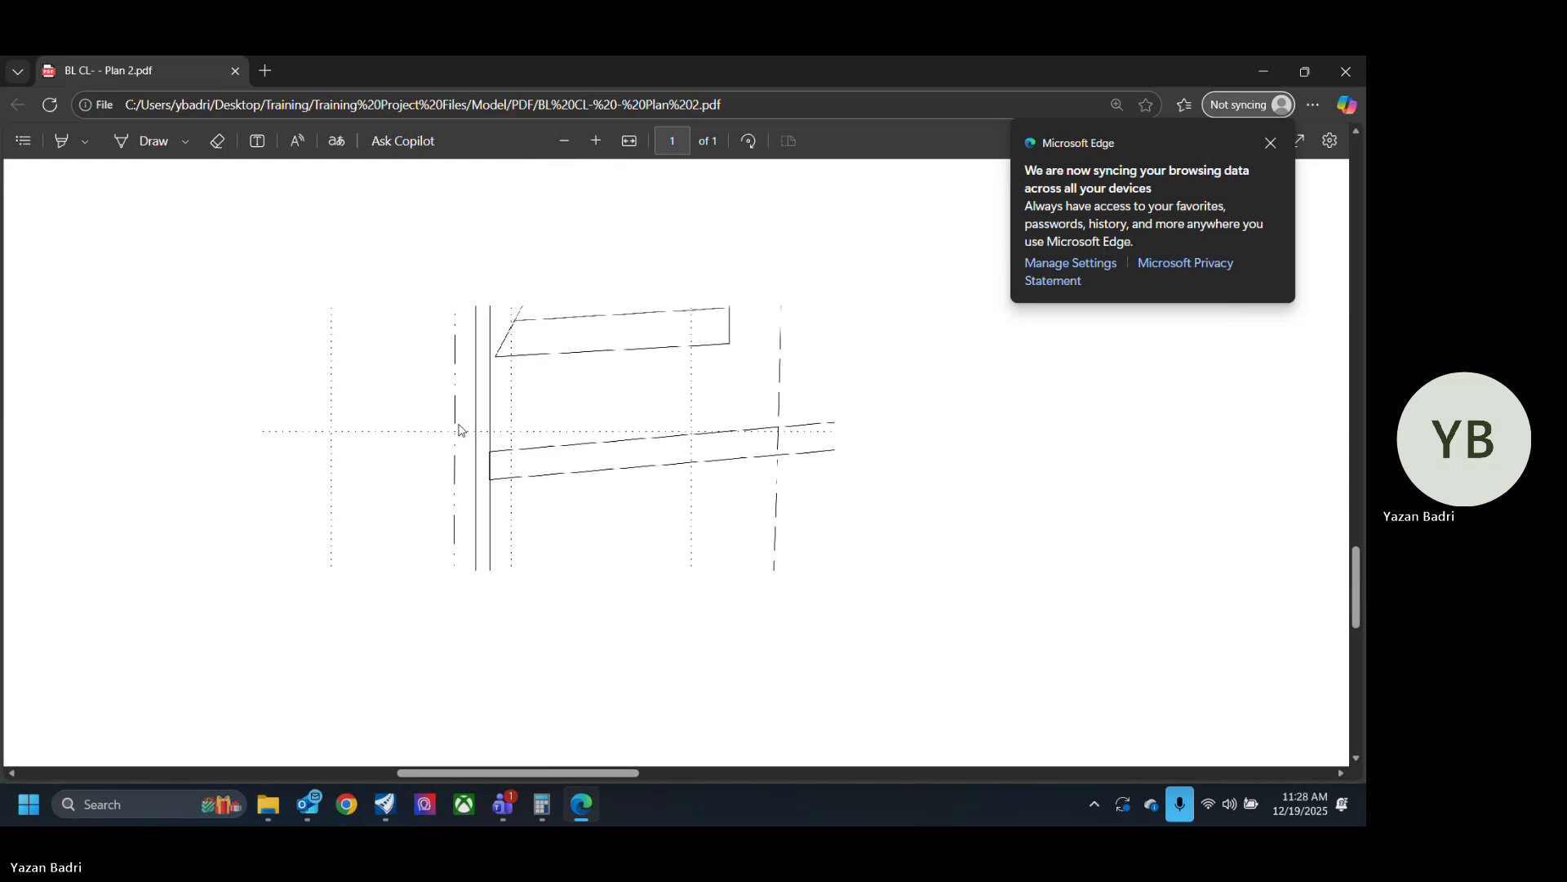
{"action": "scroll", "coordinate": [388, 577], "scroll_direction": "down", "scroll_amount": 4, "text": "ctrl"}
{"action": "scroll", "coordinate": [718, 688], "scroll_direction": "up", "scroll_amount": 3, "text": "ctrl"}
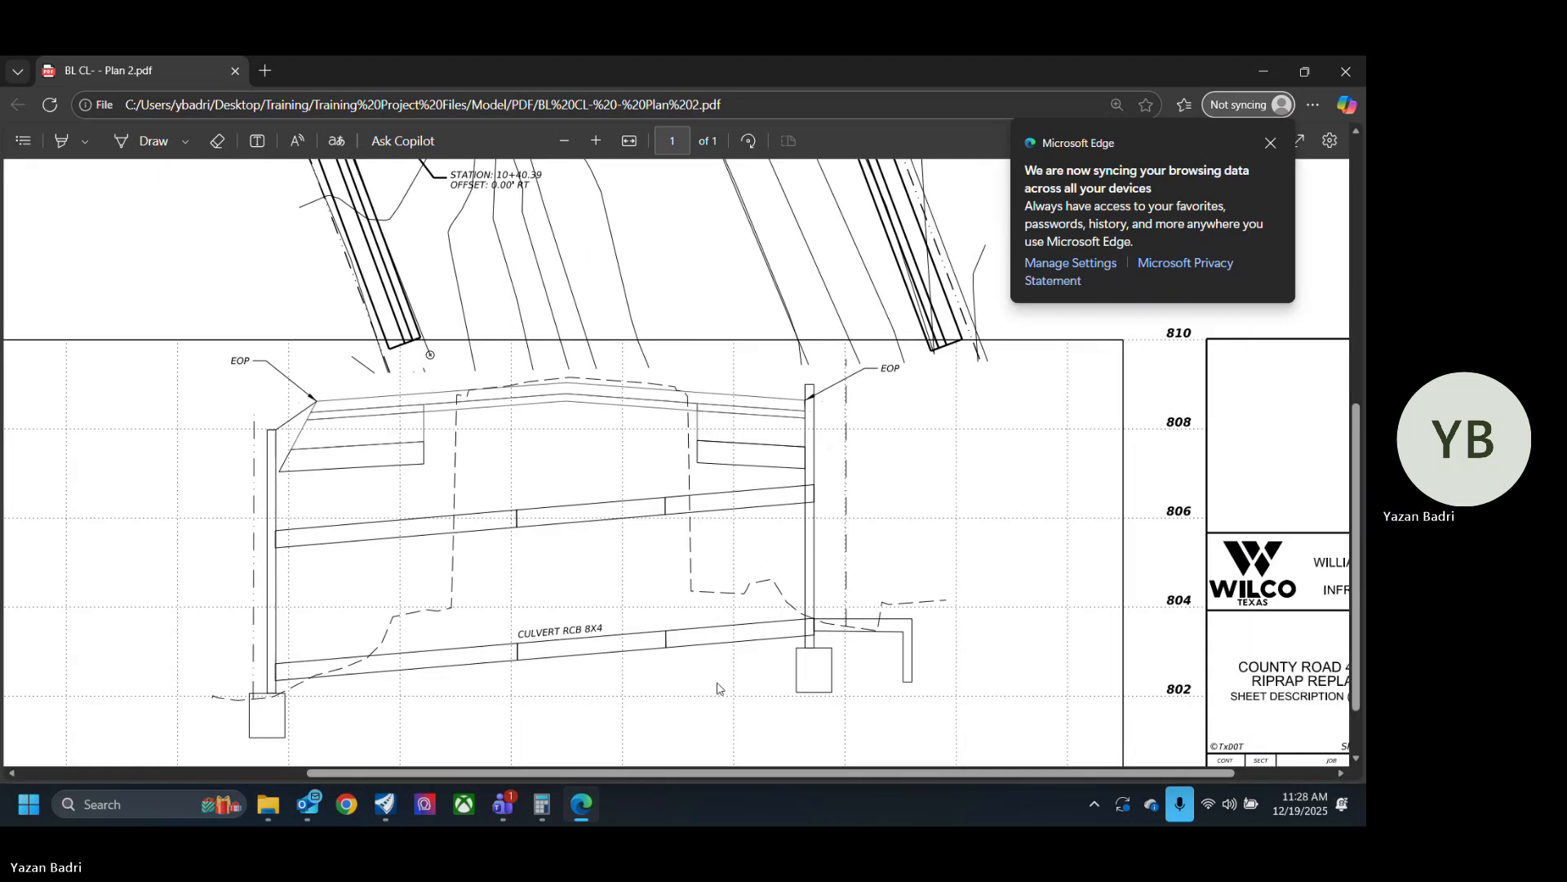
{"action": "scroll", "coordinate": [611, 608], "scroll_direction": "down", "scroll_amount": 3, "text": "ctrl"}
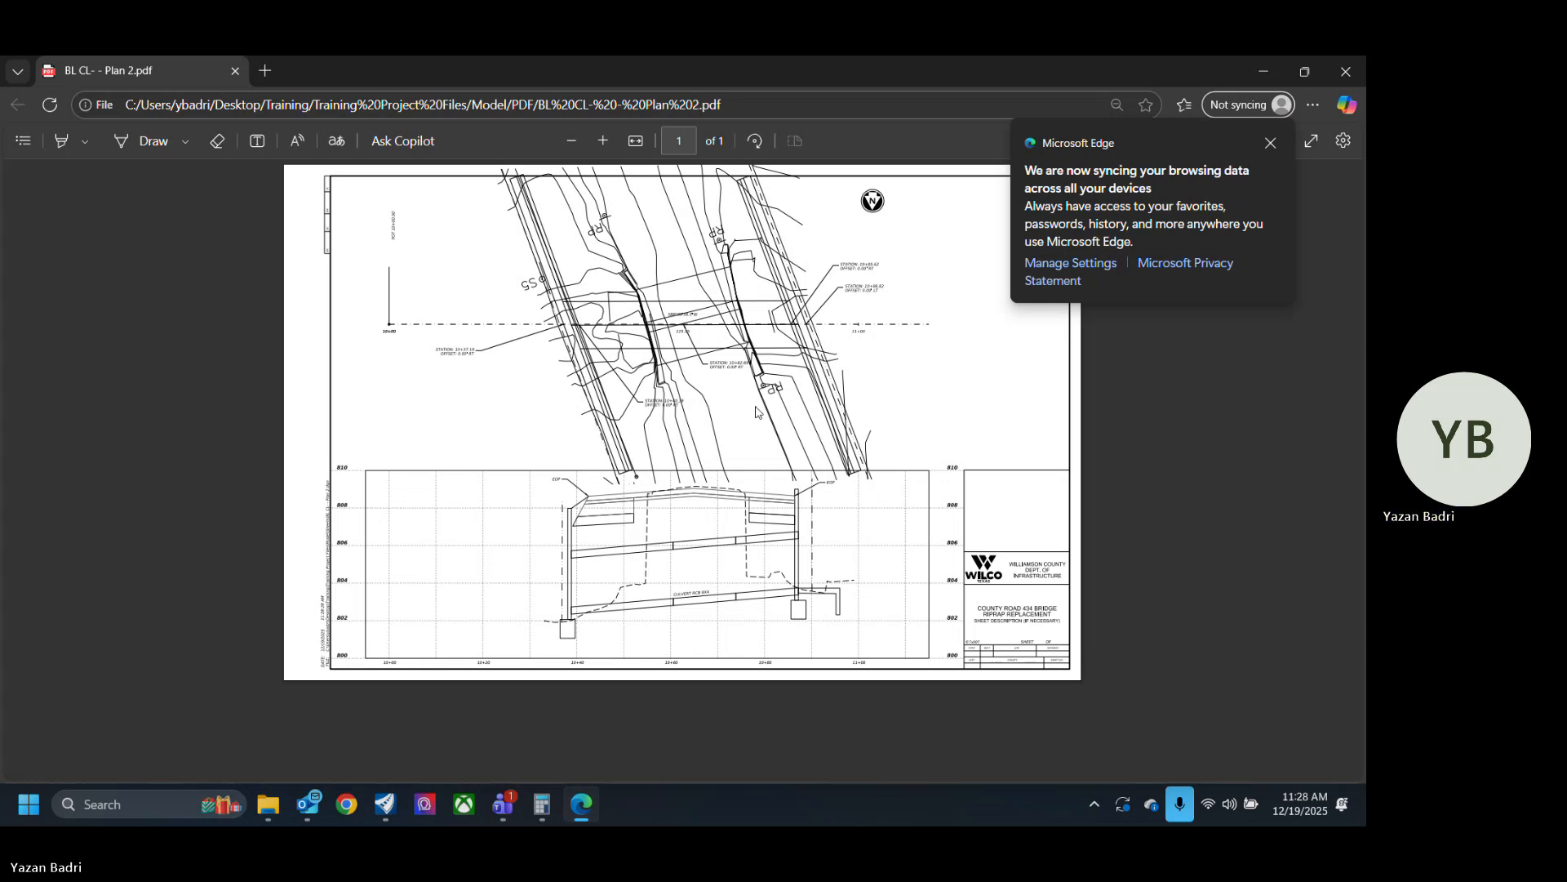
Compare line weights and line styles of the plan area's station callouts, contours and road edges with the profile linework in the PDF.
{"action": "scroll", "coordinate": [706, 470], "scroll_direction": "up", "scroll_amount": 3, "text": "ctrl"}
{"action": "scroll", "coordinate": [674, 432], "scroll_direction": "up", "scroll_amount": 3, "text": "ctrl"}
{"action": "scroll", "coordinate": [673, 433], "scroll_direction": "down", "scroll_amount": 4, "text": "ctrl"}
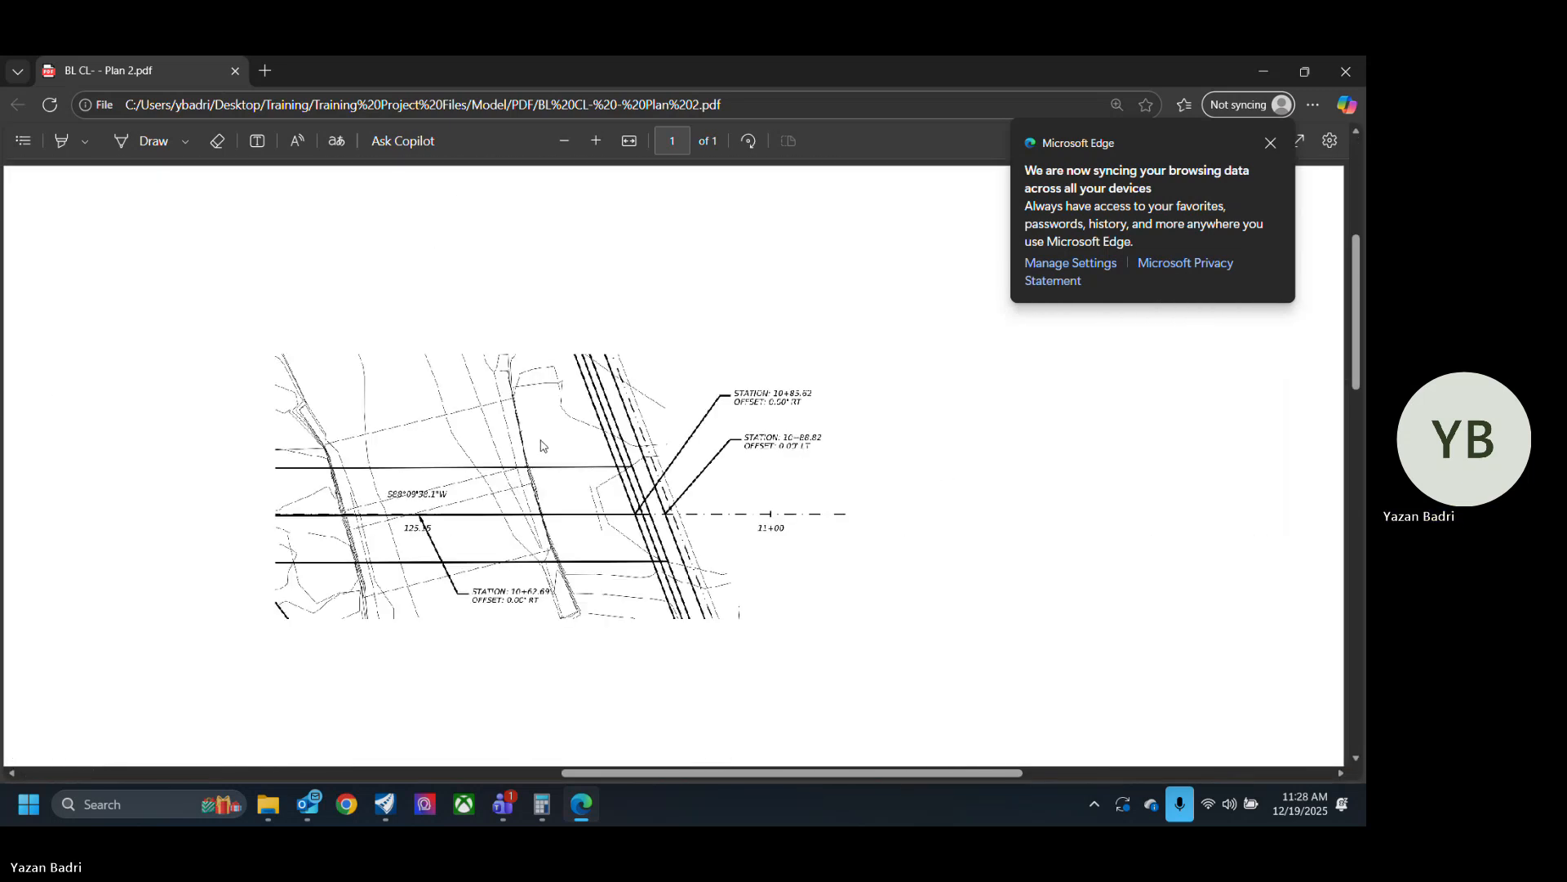
{"action": "scroll", "coordinate": [381, 585], "scroll_direction": "up", "scroll_amount": 6, "text": "ctrl"}
{"action": "scroll", "coordinate": [392, 539], "scroll_direction": "down", "scroll_amount": 5, "text": "ctrl"}
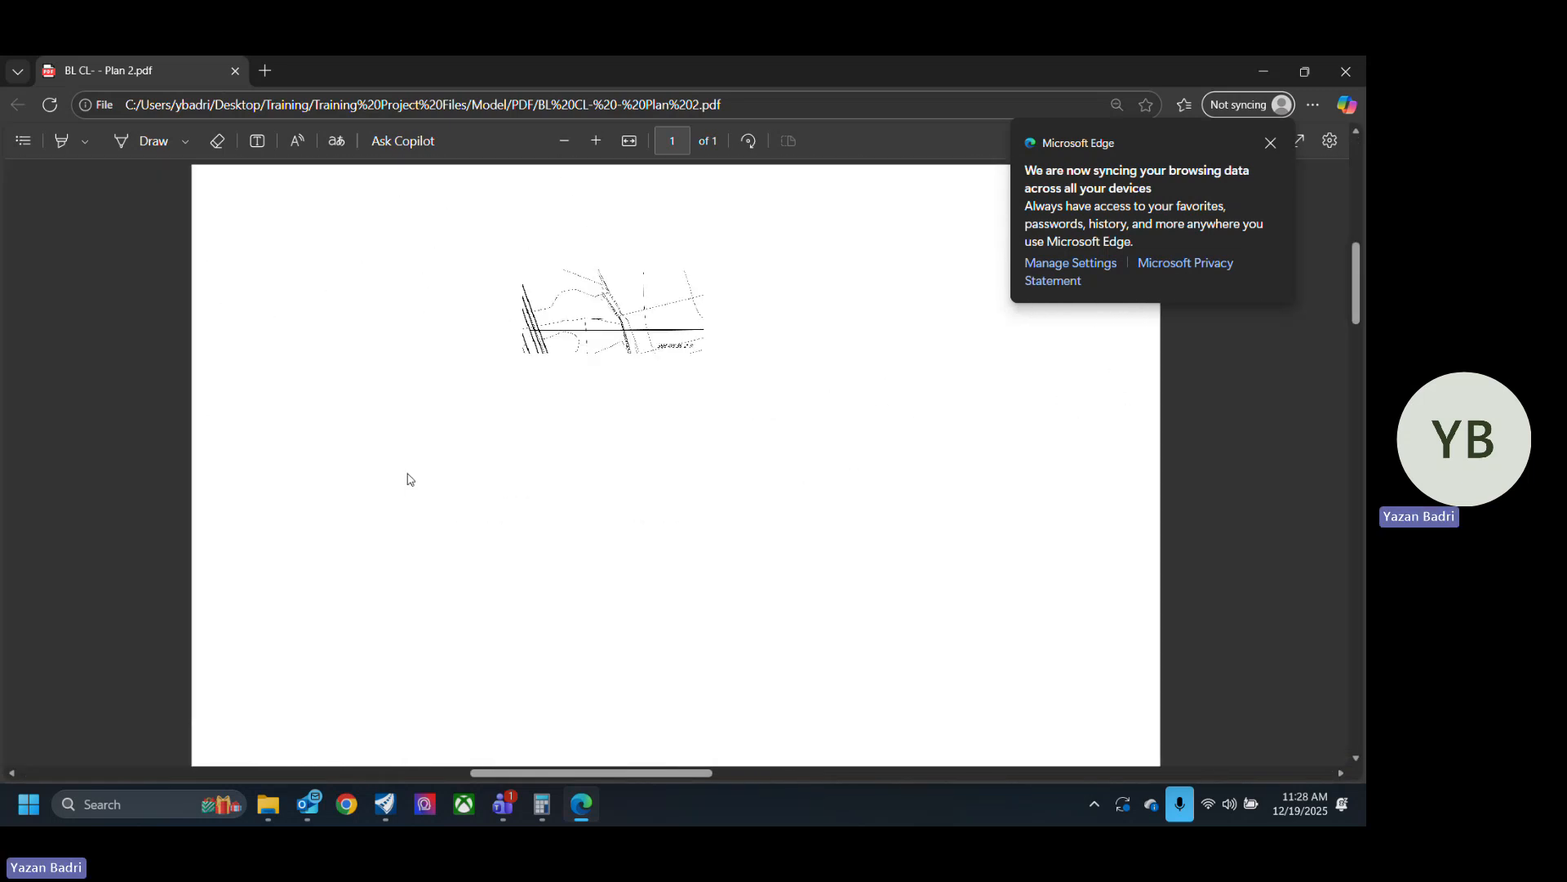
{"action": "scroll", "coordinate": [564, 686], "scroll_direction": "up", "scroll_amount": 5, "text": "ctrl"}
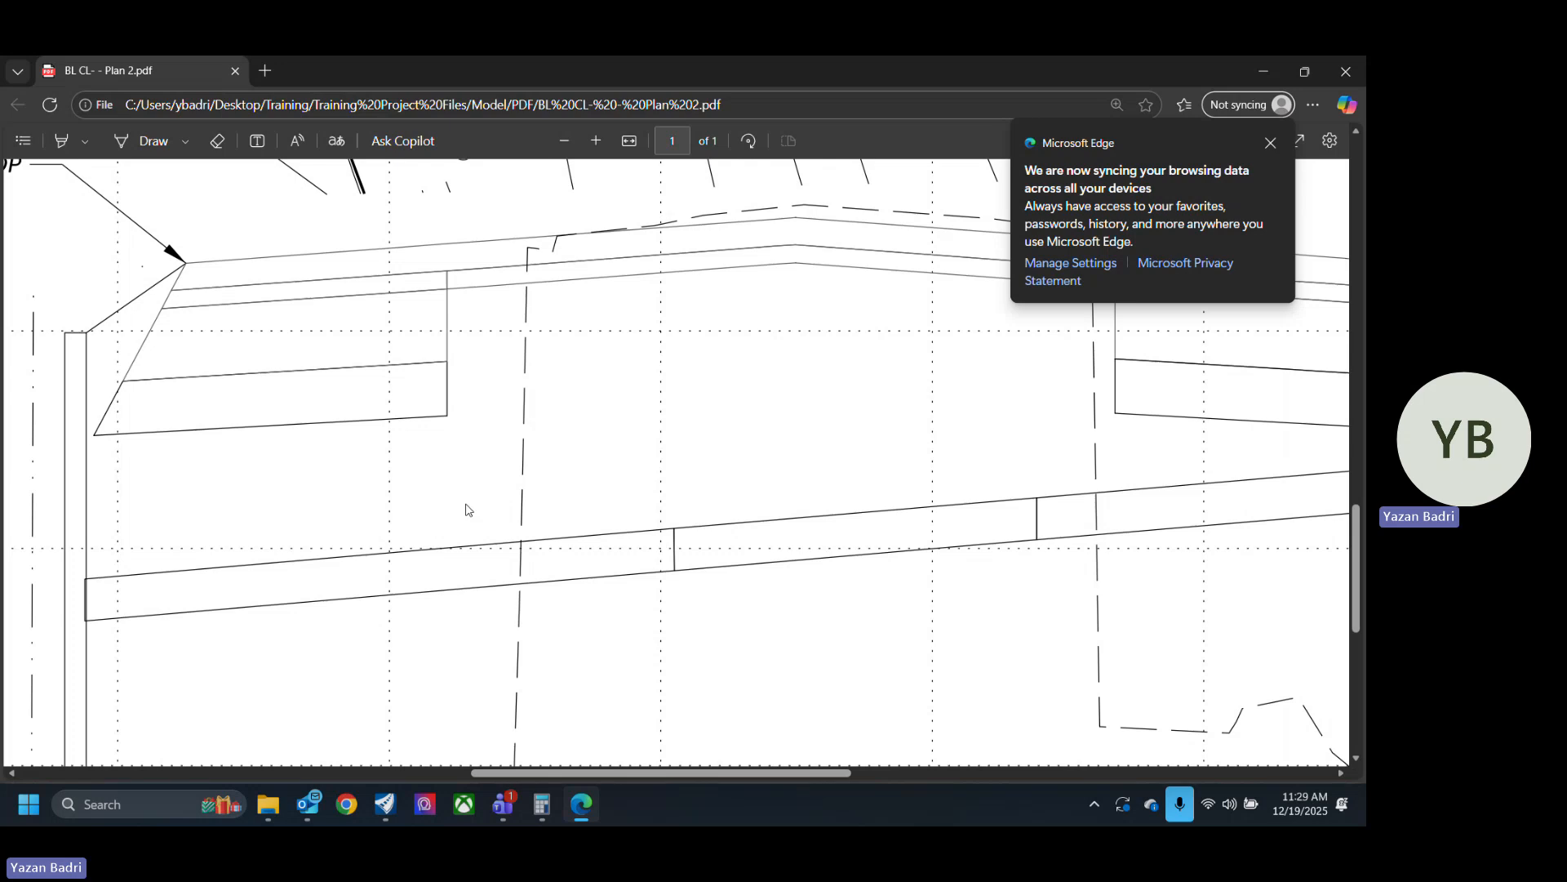
{"action": "scroll", "coordinate": [295, 575], "scroll_direction": "up", "scroll_amount": 2, "text": "ctrl"}
{"action": "scroll", "coordinate": [658, 527], "scroll_direction": "down", "scroll_amount": 5, "text": "ctrl"}
{"action": "scroll", "coordinate": [425, 563], "scroll_direction": "up", "scroll_amount": 5, "text": "ctrl"}
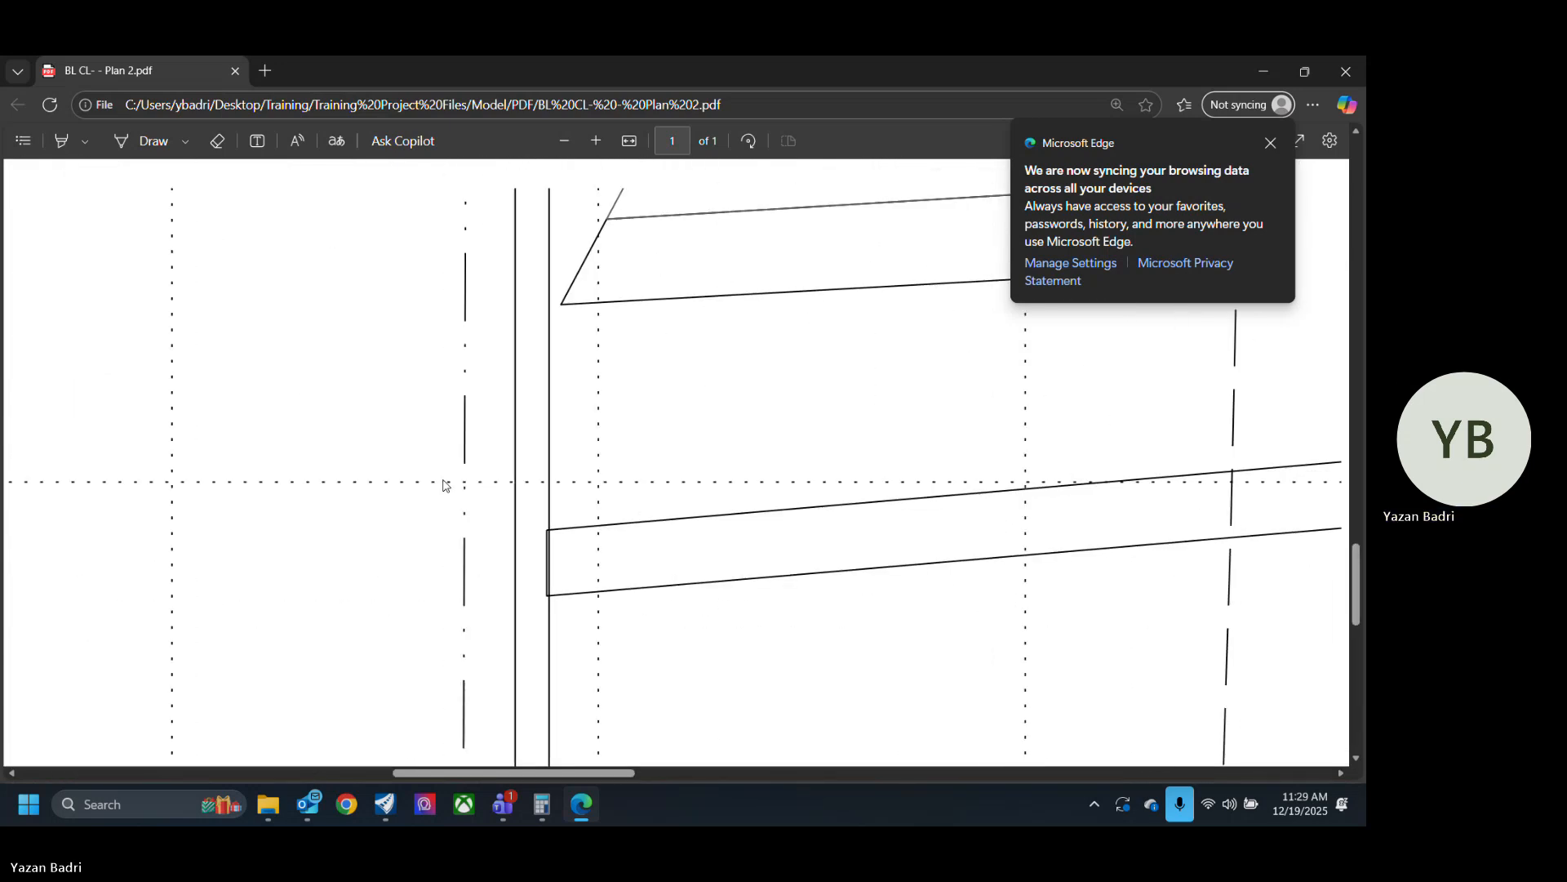
{"action": "scroll", "coordinate": [357, 629], "scroll_direction": "down", "scroll_amount": 5, "text": "ctrl"}
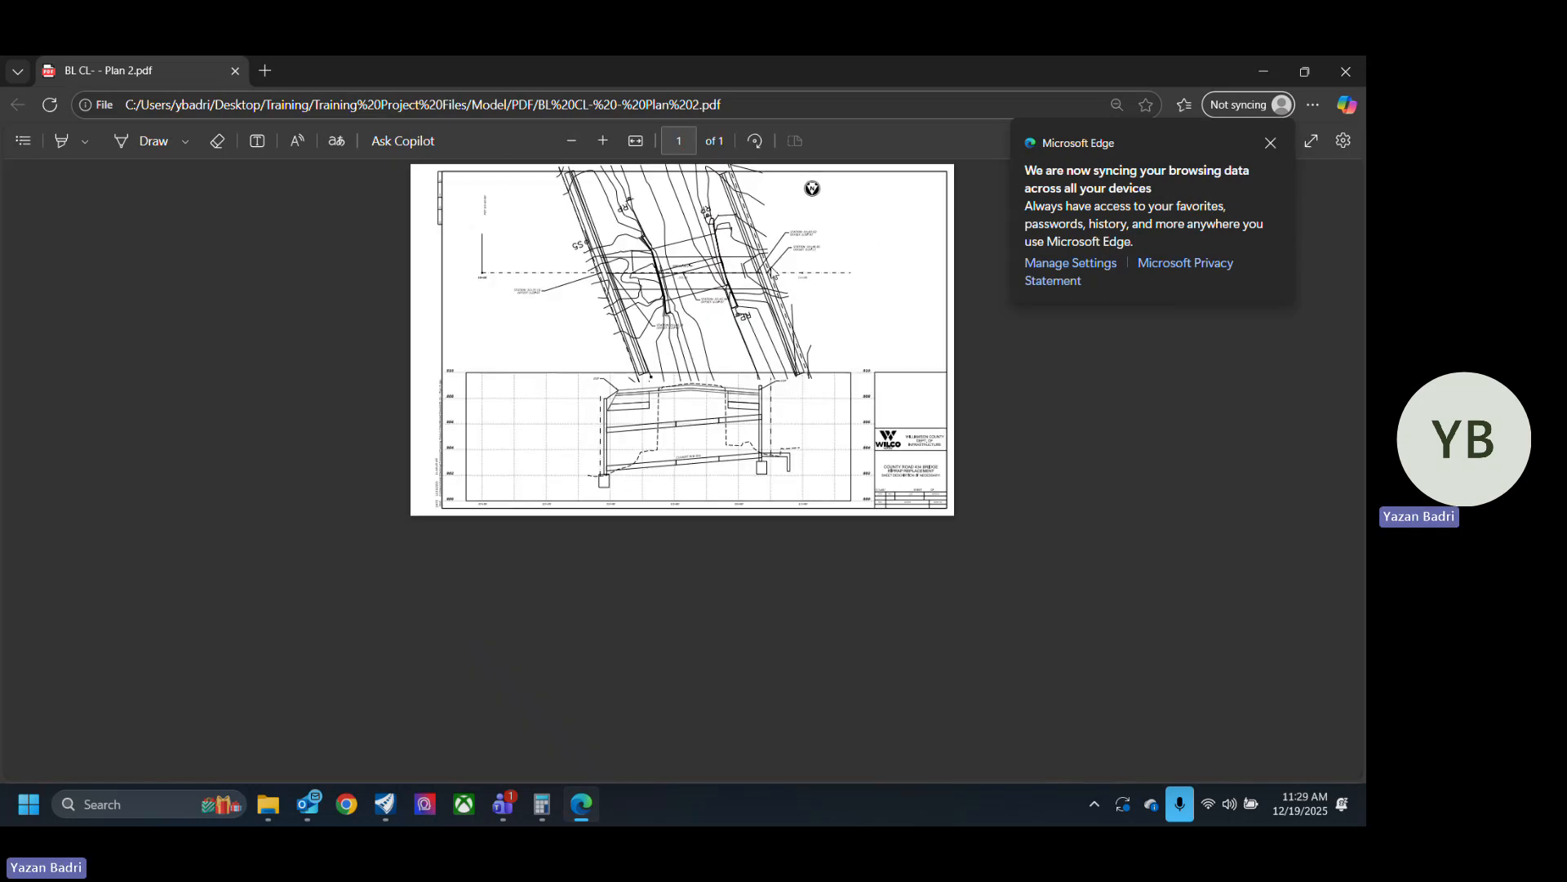
{"action": "scroll", "coordinate": [752, 326], "scroll_direction": "up", "scroll_amount": 5, "text": "ctrl"}
{"action": "scroll", "coordinate": [720, 333], "scroll_direction": "up", "scroll_amount": 2}
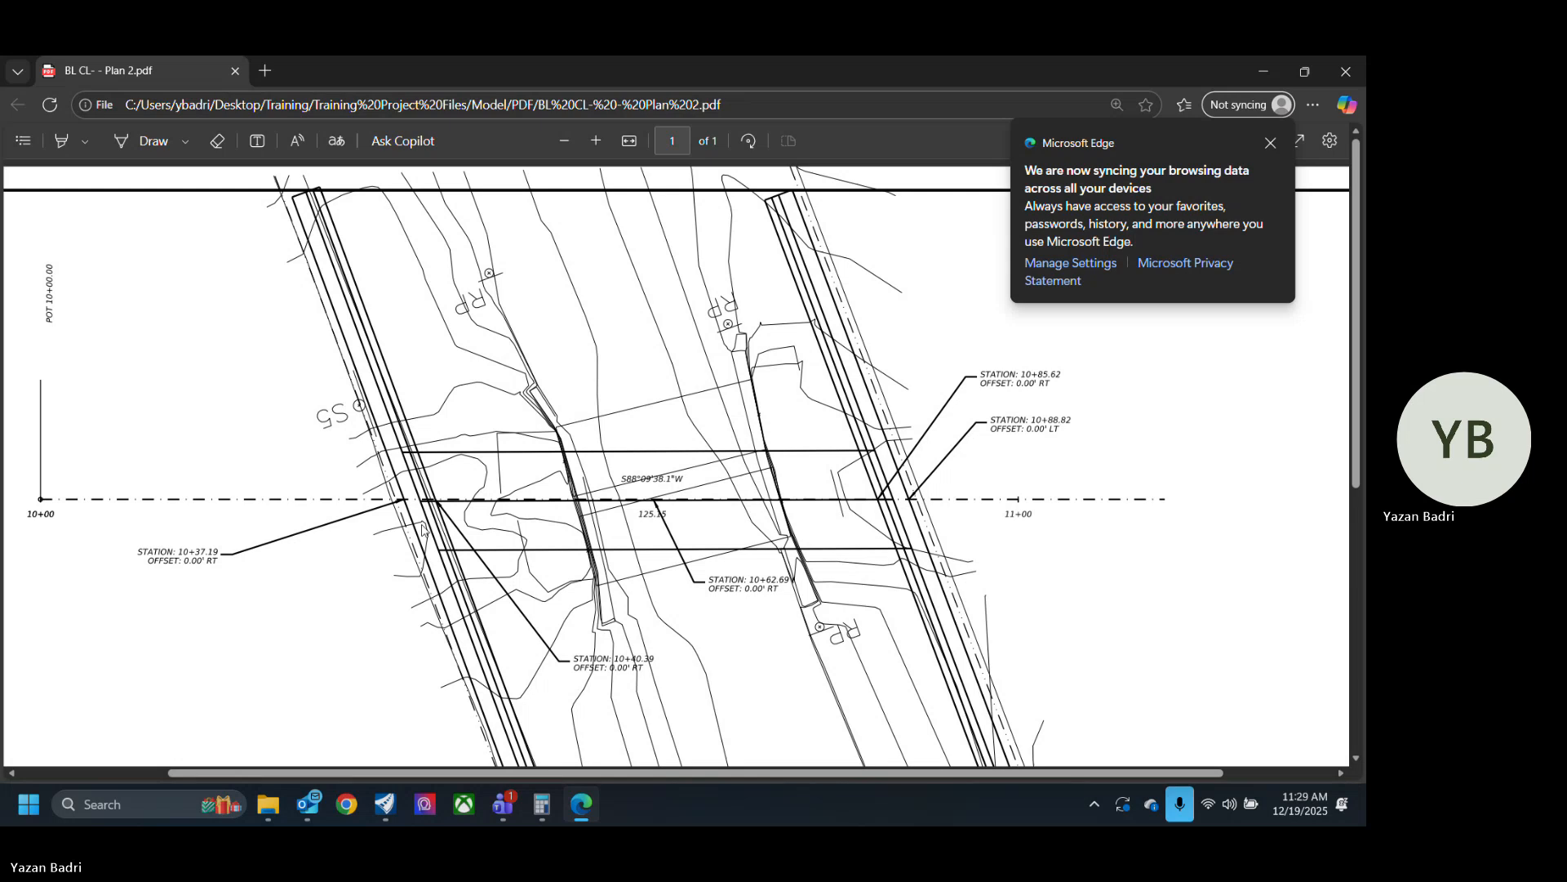
{"action": "scroll", "coordinate": [422, 529], "scroll_direction": "down", "scroll_amount": 3, "text": "ctrl"}
{"action": "scroll", "coordinate": [423, 427], "scroll_direction": "up", "scroll_amount": 5, "text": "ctrl"}
{"action": "scroll", "coordinate": [441, 392], "scroll_direction": "down", "scroll_amount": 5, "text": "ctrl"}
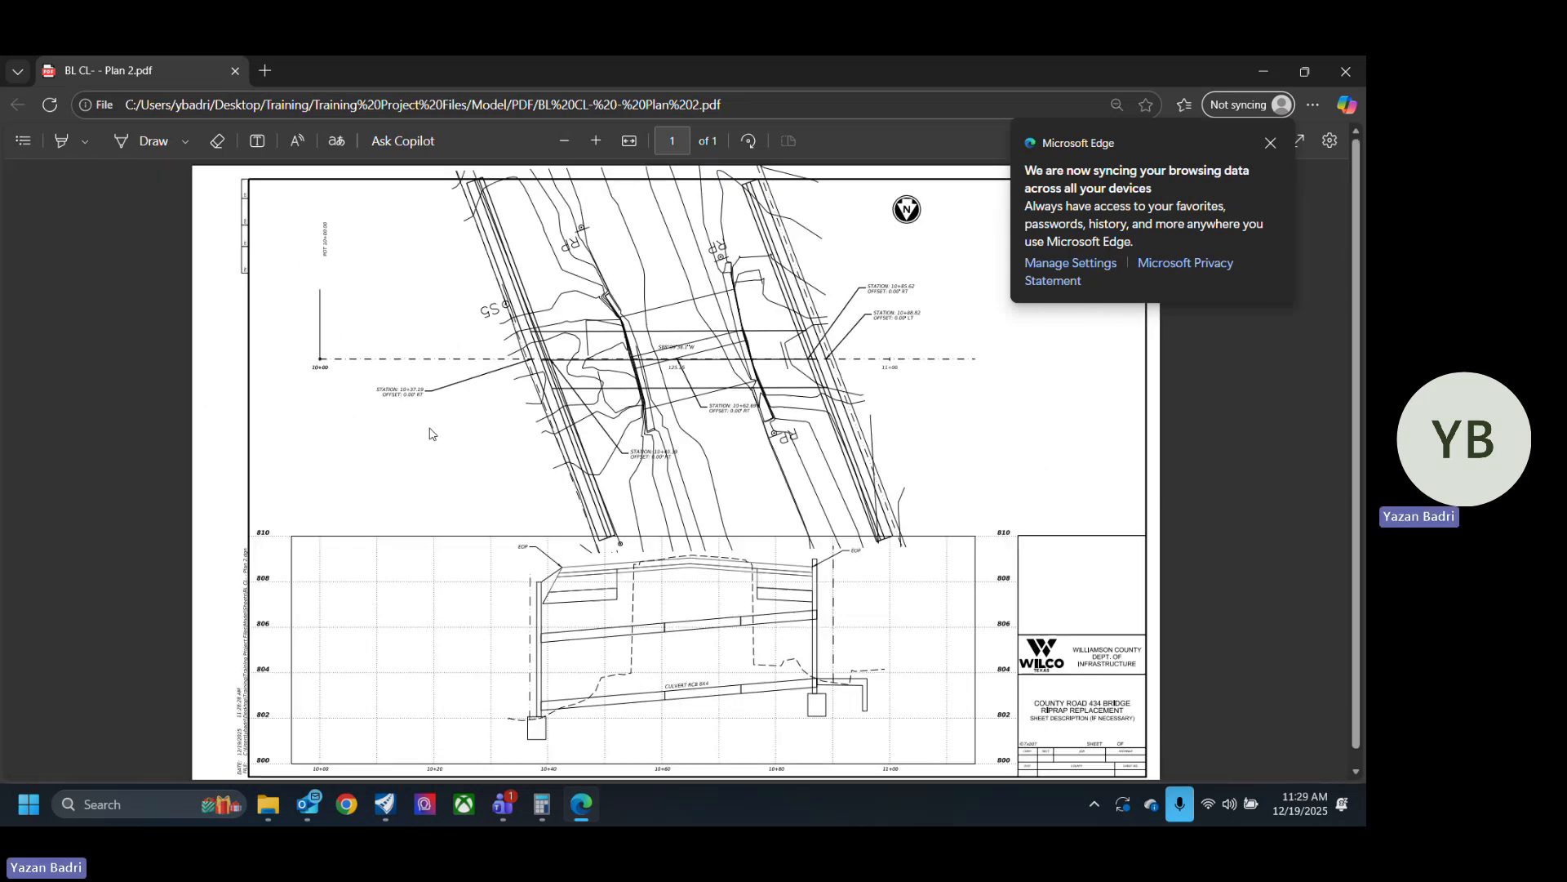
Dismiss the browser notification, close the PDF, and return to the OpenRoads sheet with the folder window minimized and the Print dialog closed.
{"action": "left_click", "coordinate": [1270, 144]}
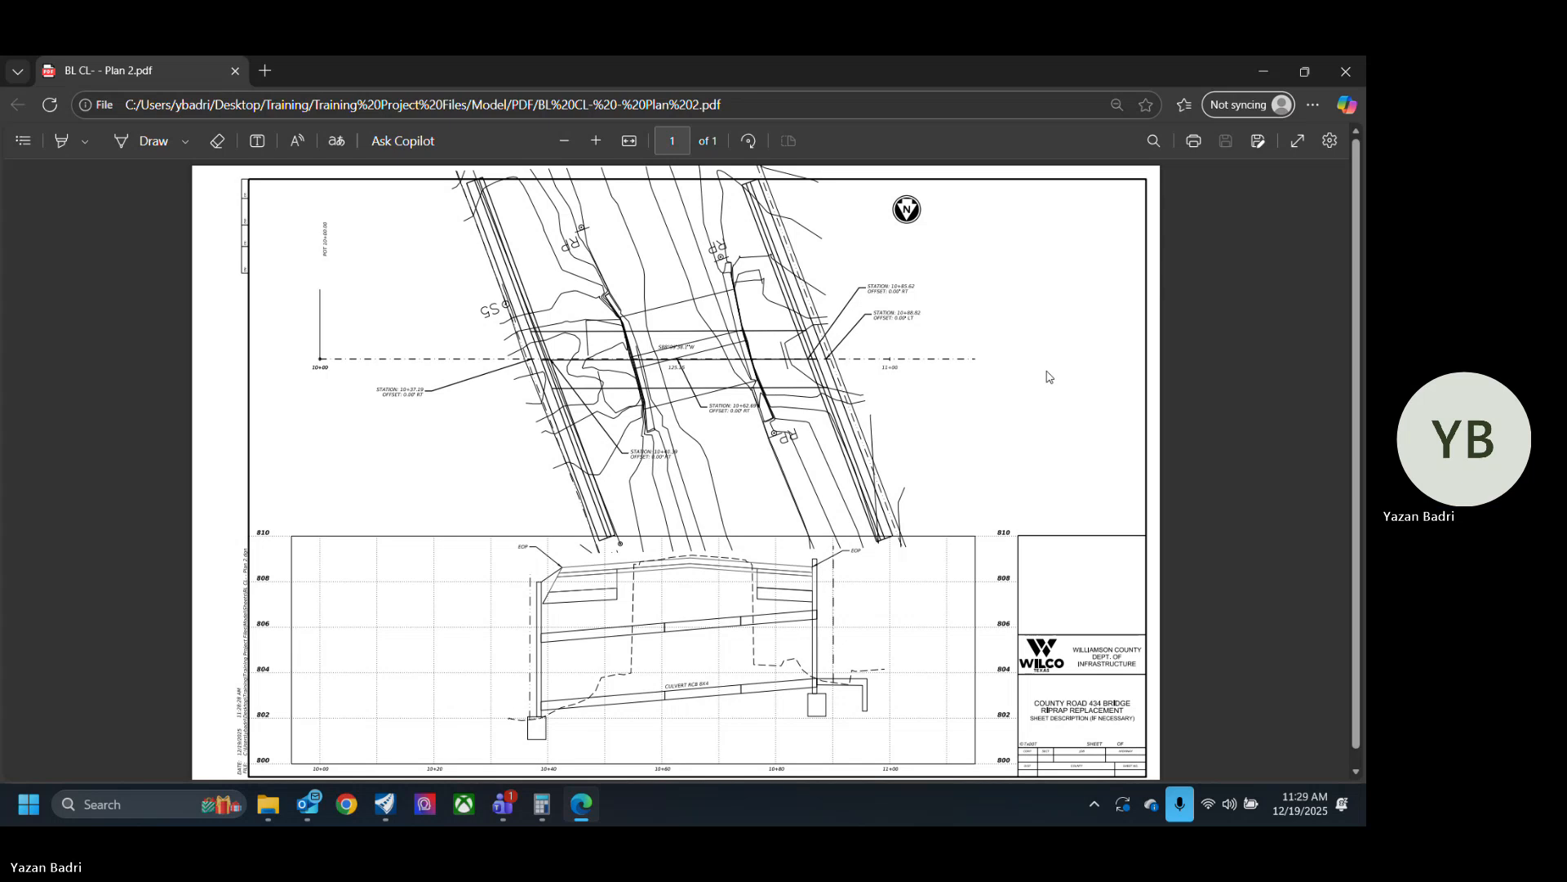
{"action": "left_click", "coordinate": [1348, 72]}
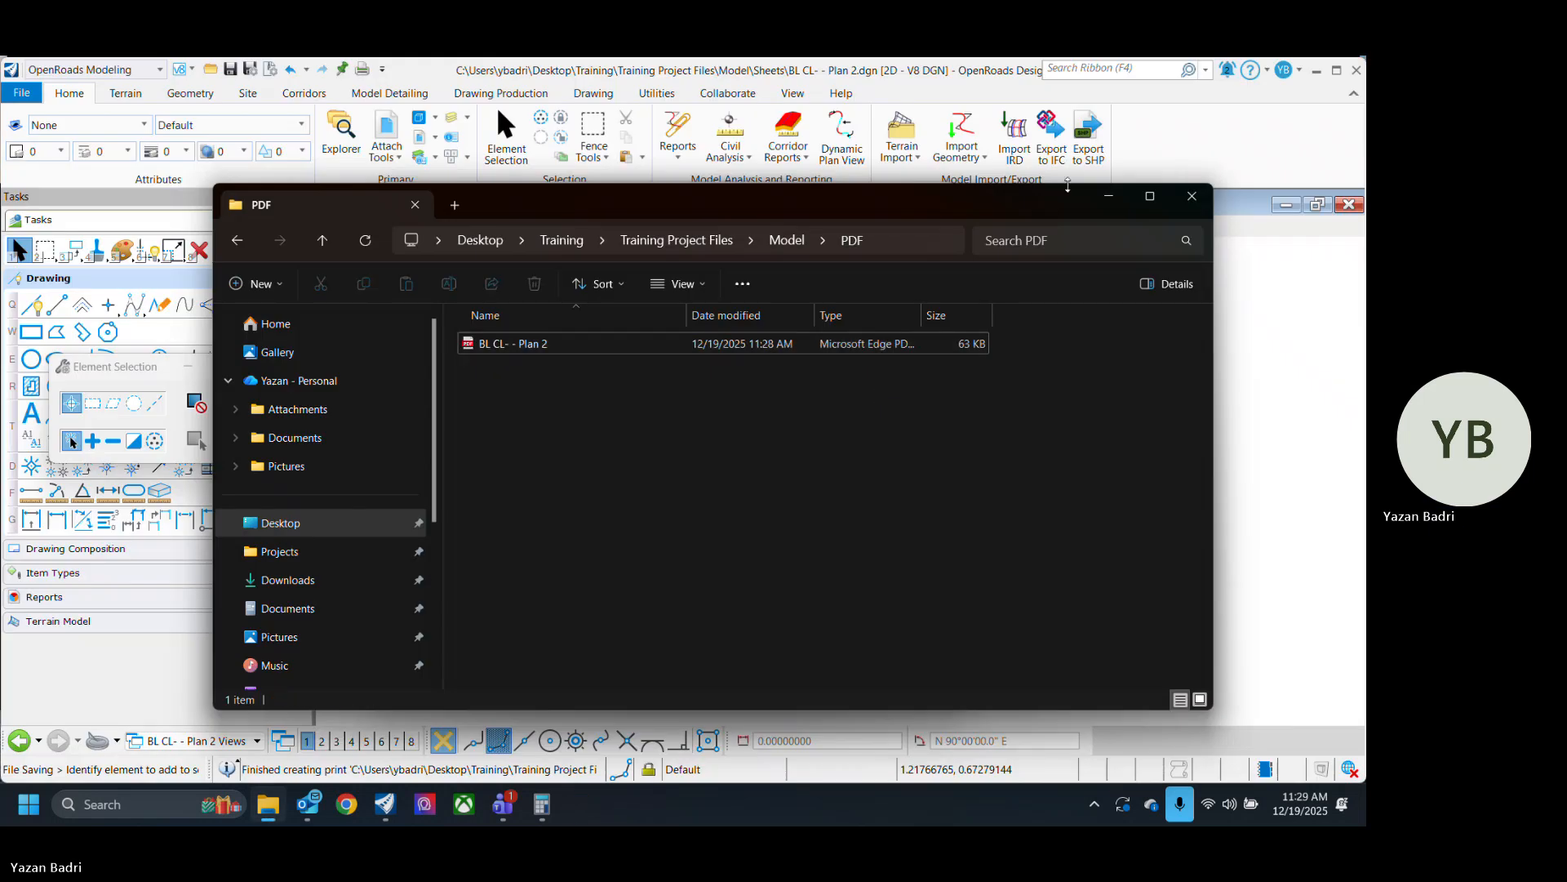
{"action": "left_click", "coordinate": [1108, 199]}
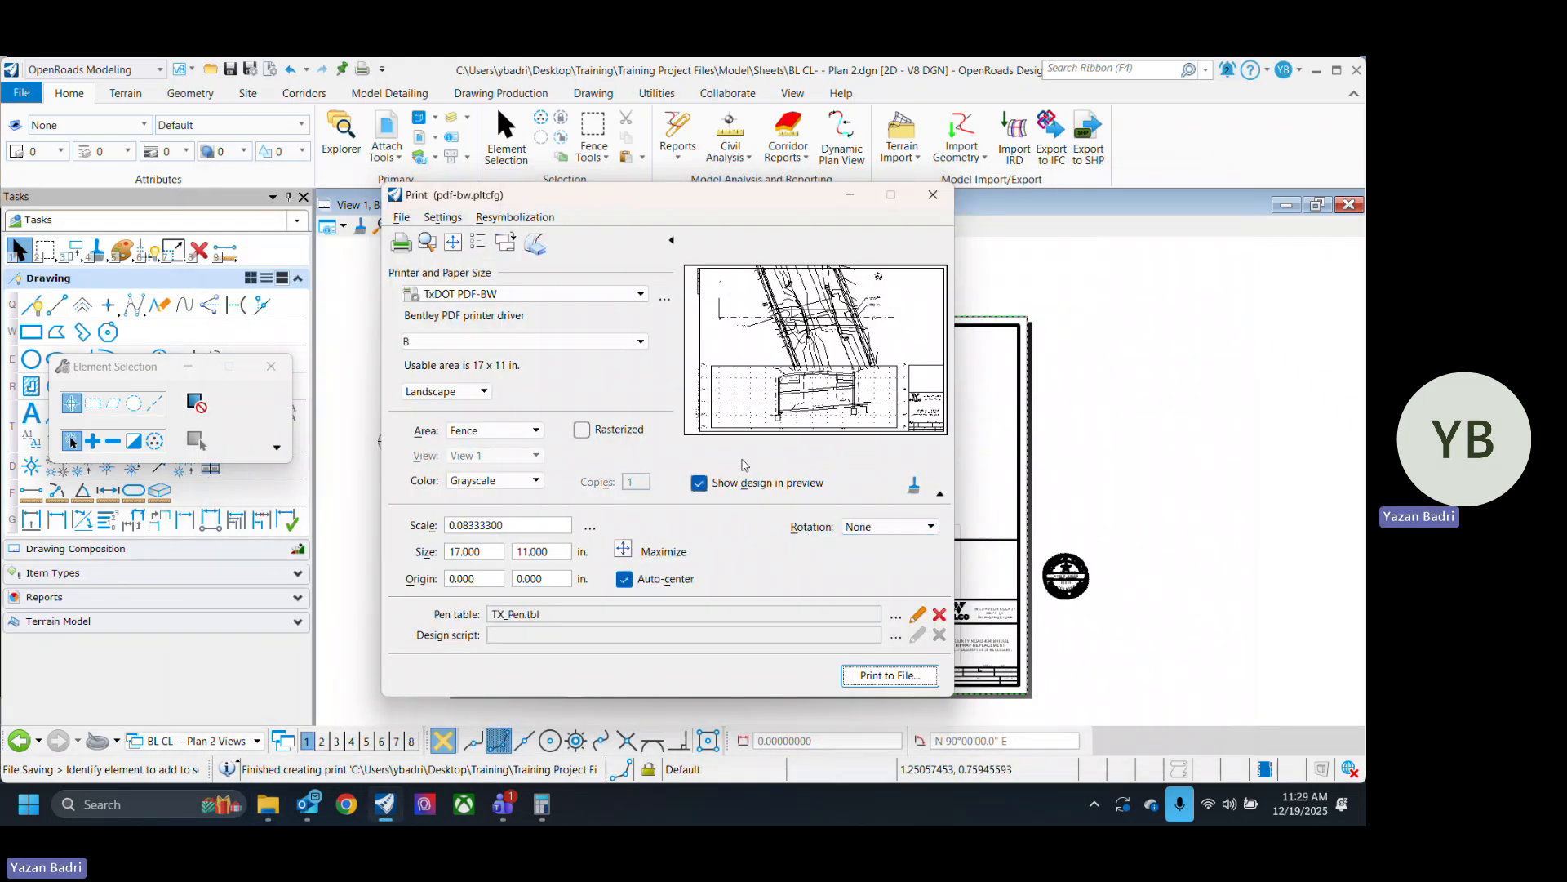
{"action": "left_click", "coordinate": [932, 194]}
Examine the sheet's plan contours, station callouts, profile and title block in the sheet model.
{"action": "scroll", "coordinate": [667, 504], "scroll_direction": "up", "scroll_amount": 3}
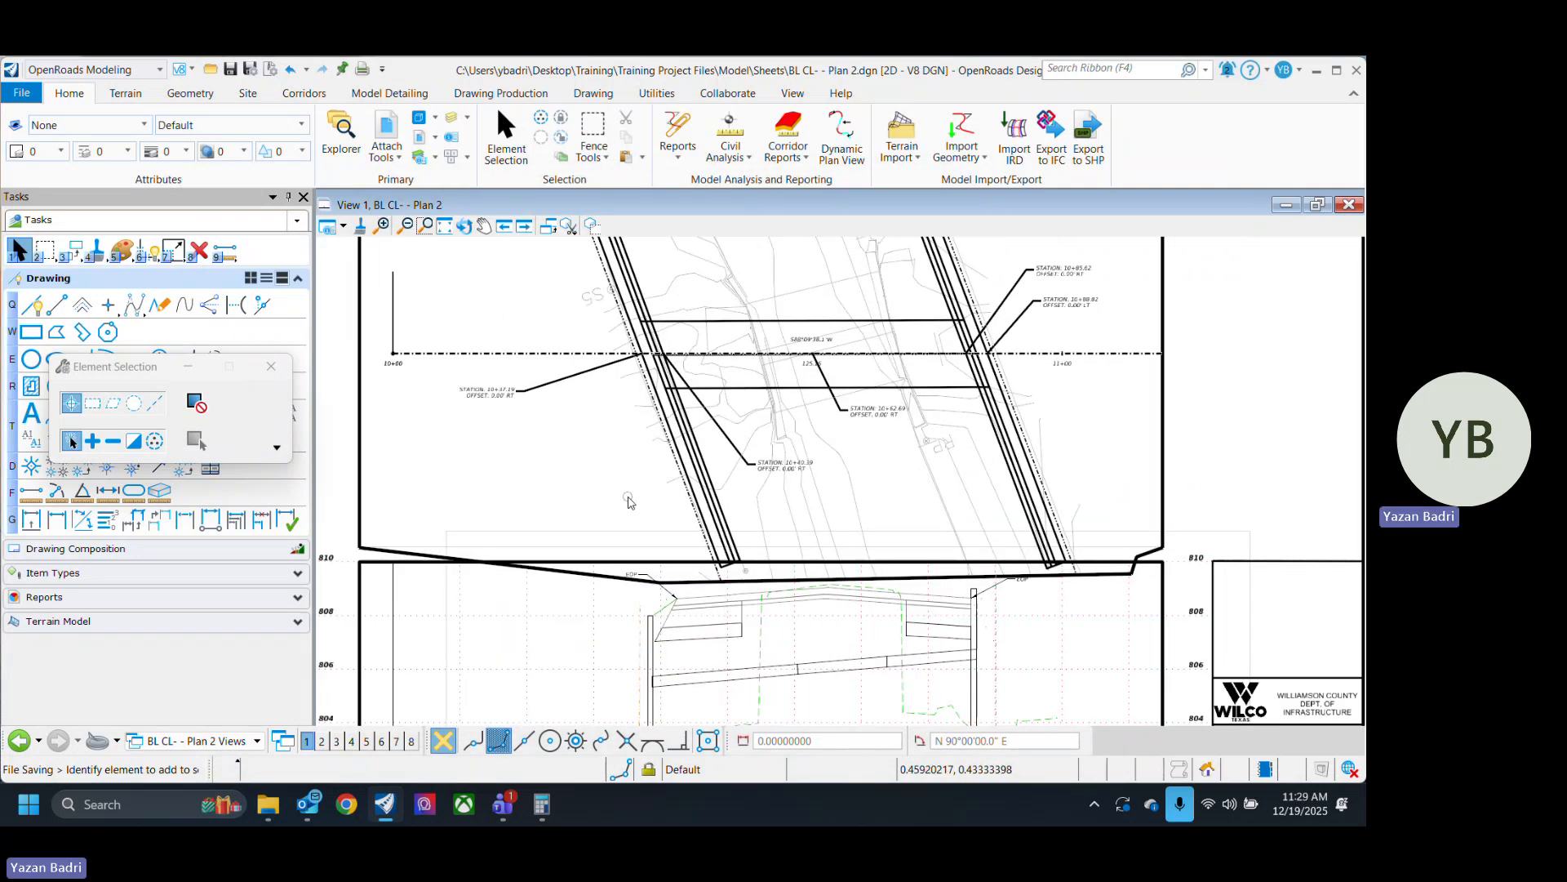
{"action": "middle_click_drag", "start_coordinate": [627, 498], "coordinate": [551, 532]}
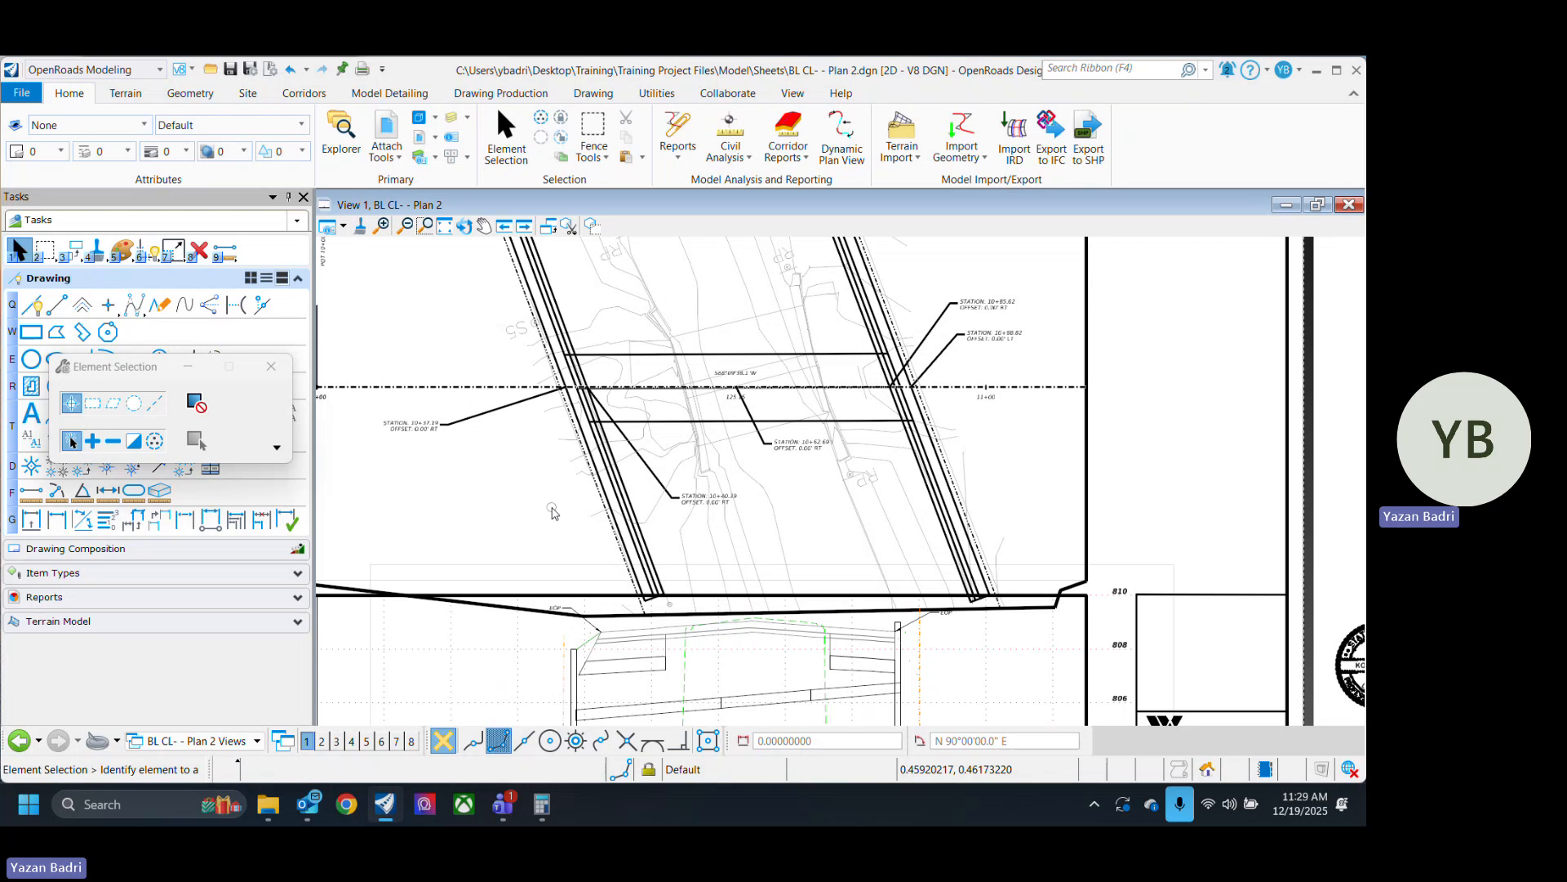
{"action": "scroll", "coordinate": [830, 567], "scroll_direction": "up", "scroll_amount": 6}
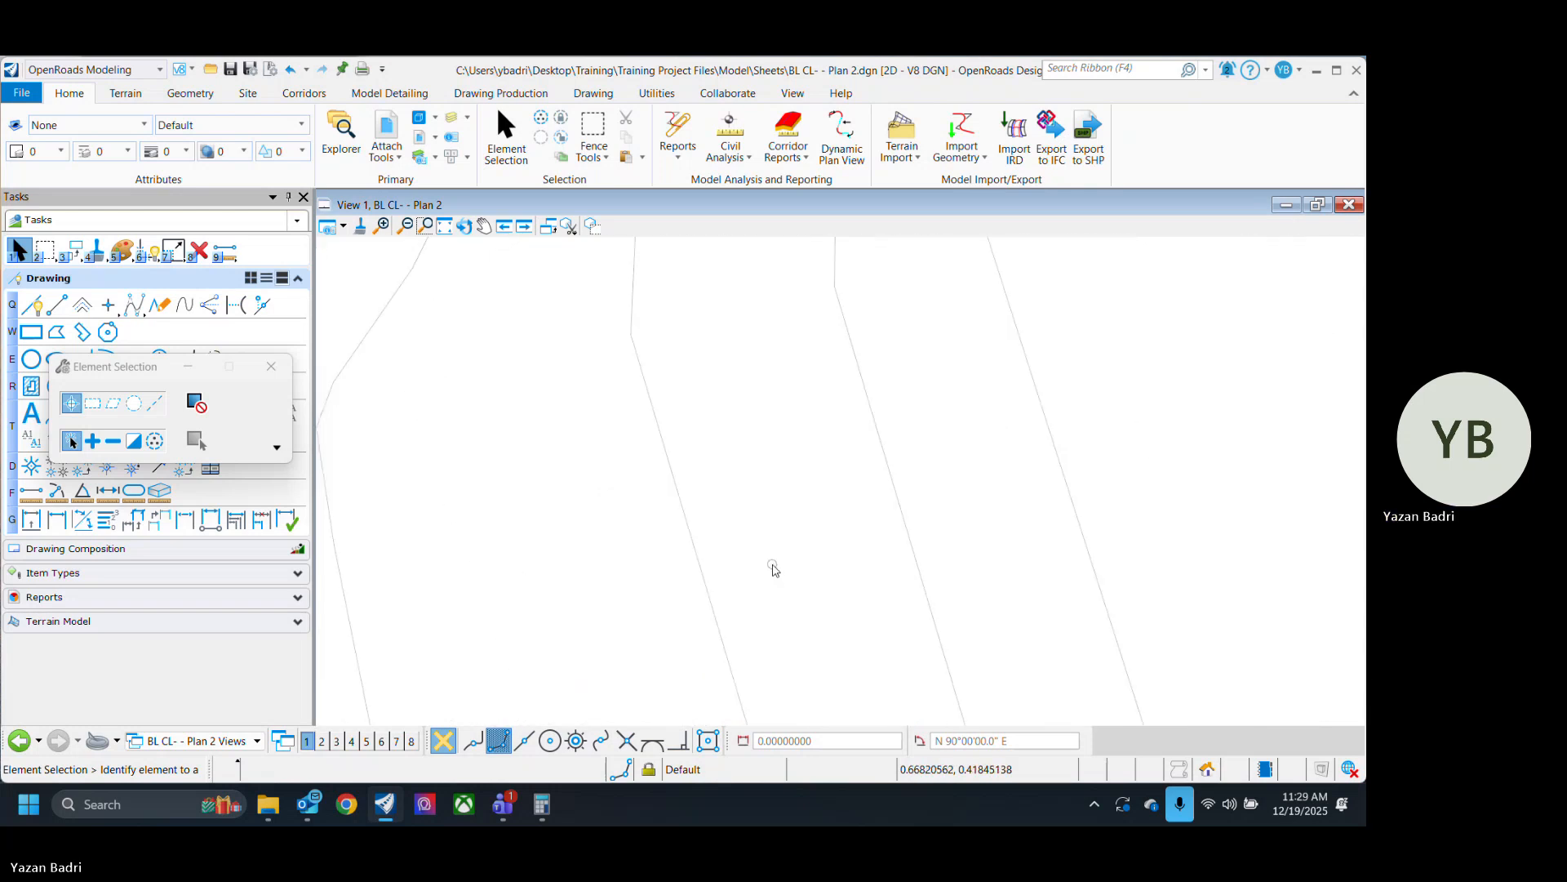
{"action": "scroll", "coordinate": [718, 557], "scroll_direction": "down", "scroll_amount": 8}
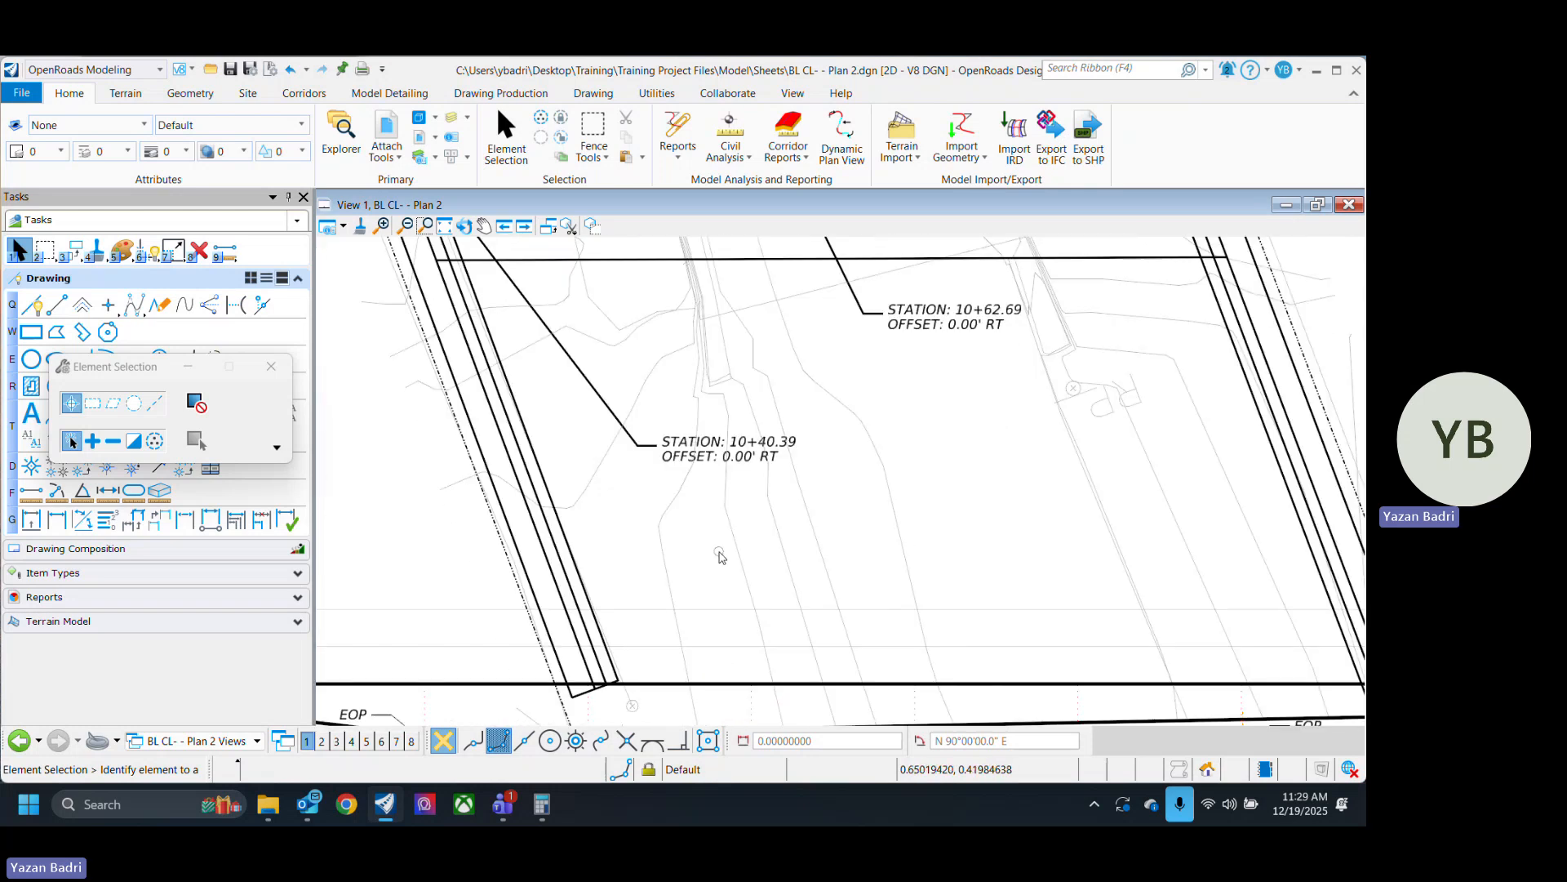
{"action": "scroll", "coordinate": [720, 558], "scroll_direction": "down", "scroll_amount": 1}
{"action": "scroll", "coordinate": [747, 547], "scroll_direction": "up", "scroll_amount": 2}
{"action": "scroll", "coordinate": [774, 537], "scroll_direction": "down", "scroll_amount": 2}
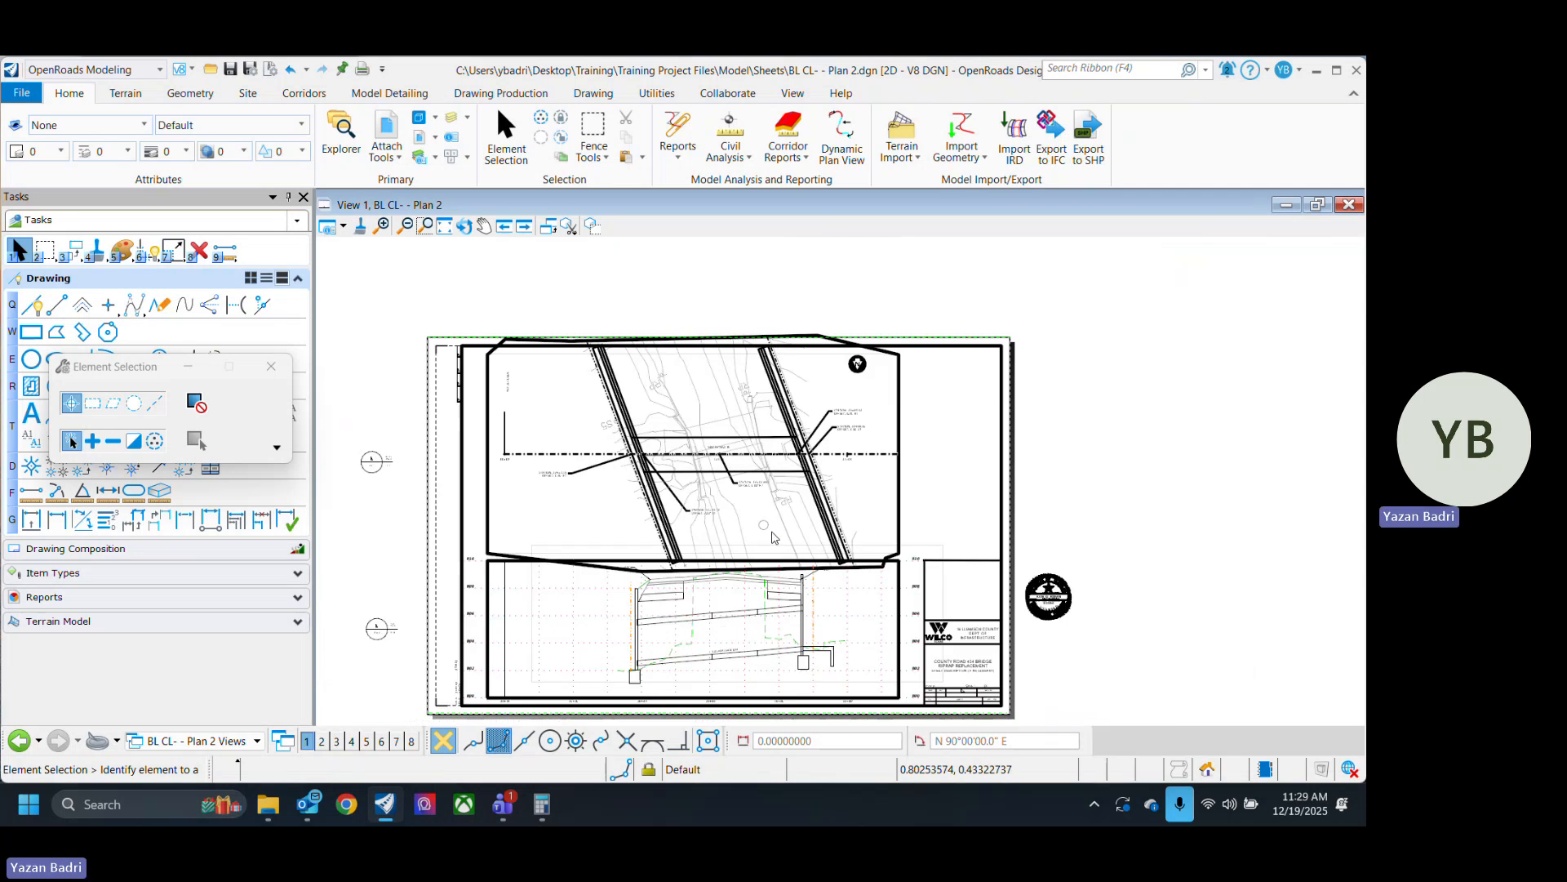
{"action": "scroll", "coordinate": [939, 620], "scroll_direction": "up", "scroll_amount": 5}
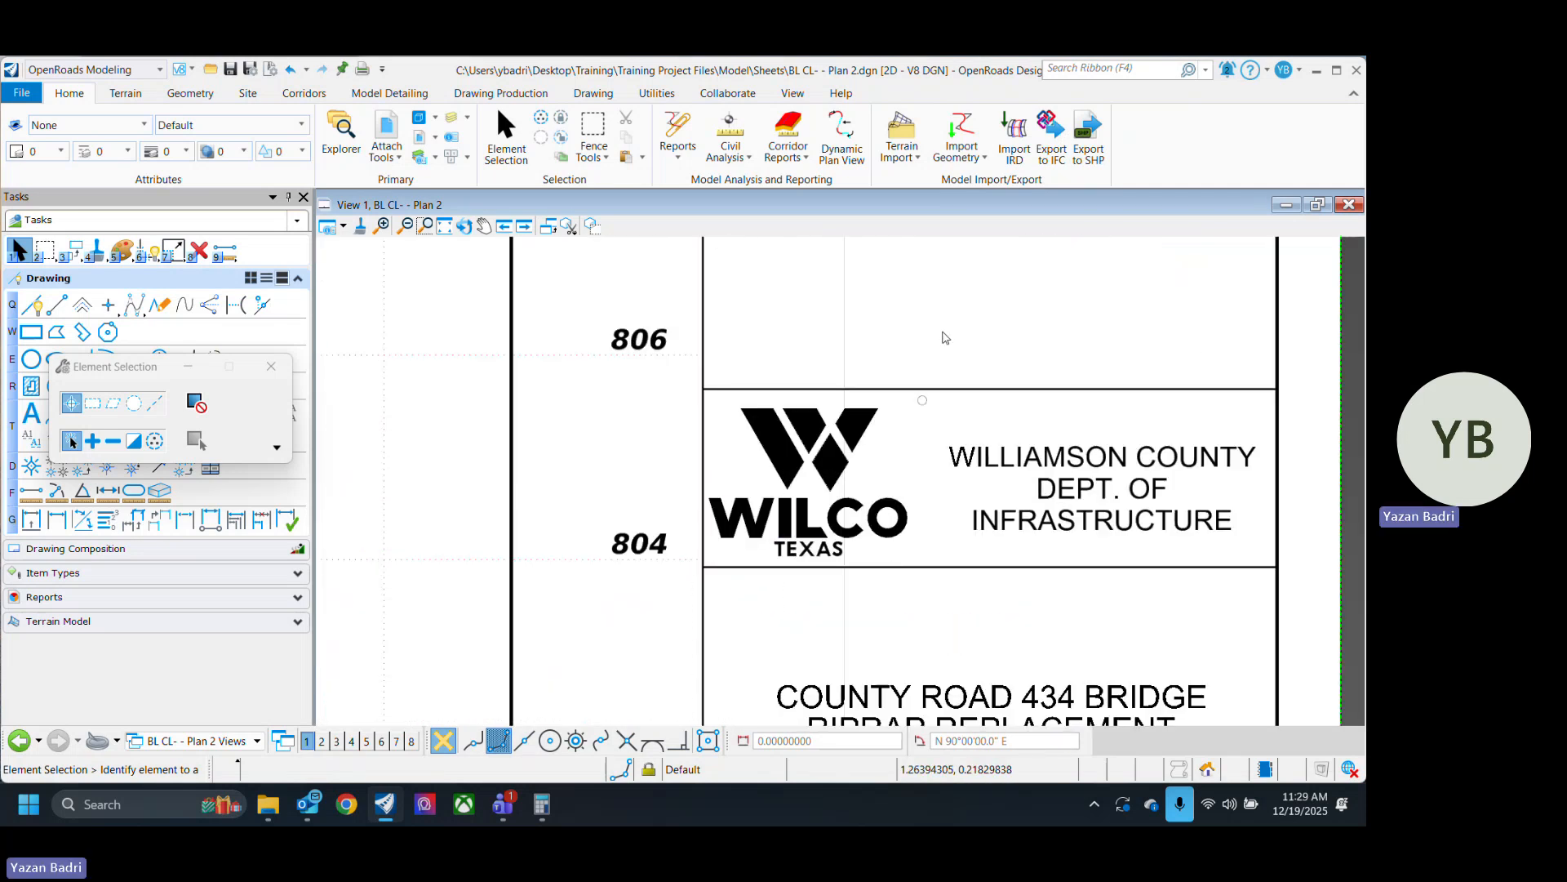
{"action": "scroll", "coordinate": [951, 390], "scroll_direction": "down", "scroll_amount": 5}
{"action": "scroll", "coordinate": [986, 475], "scroll_direction": "down", "scroll_amount": 3}
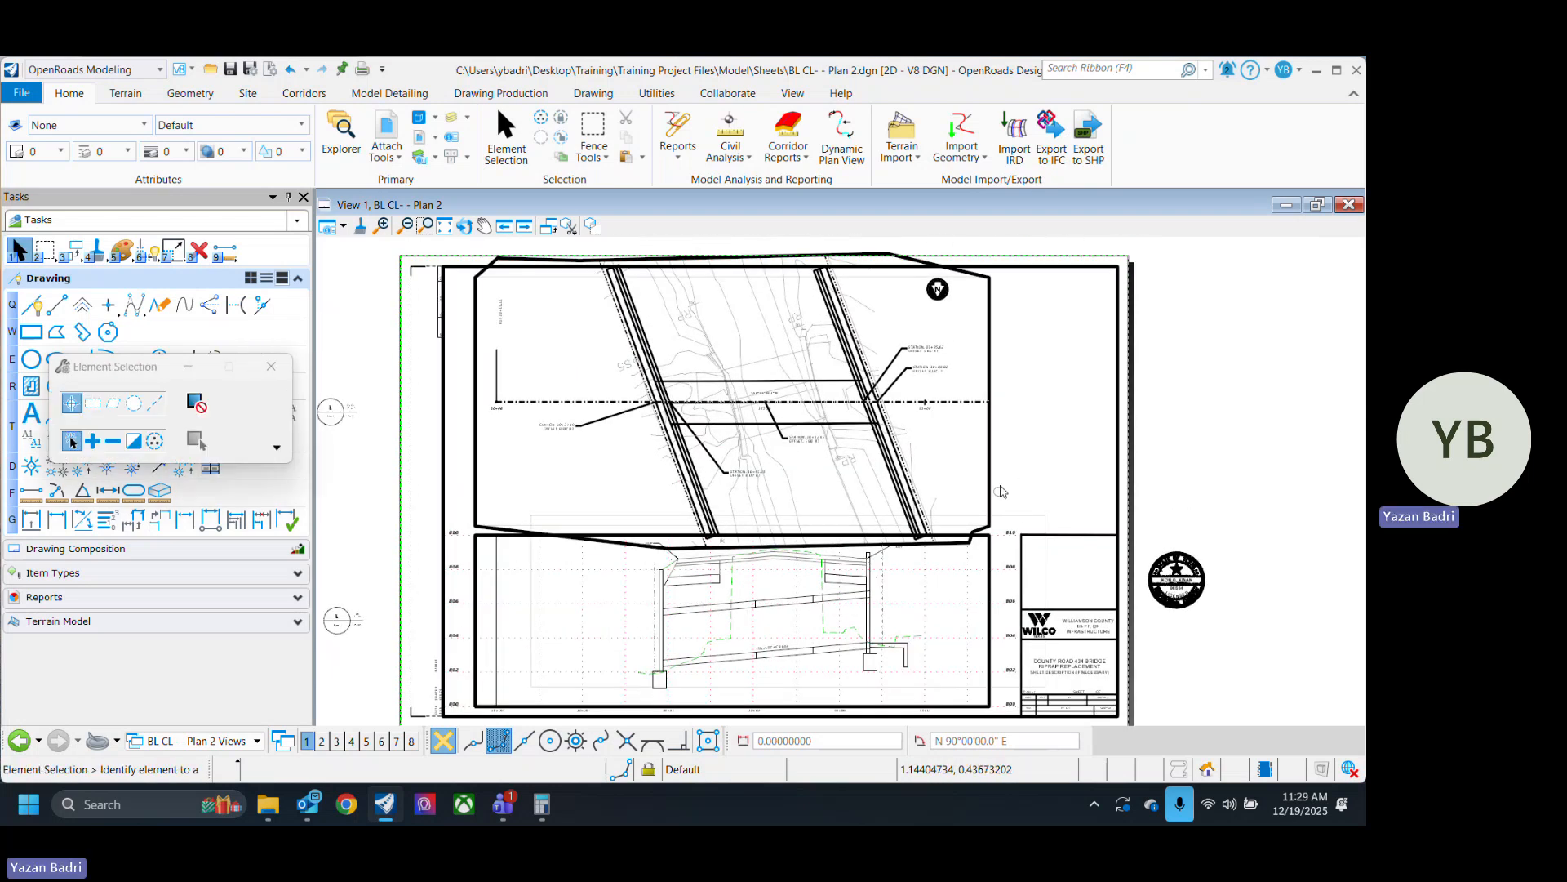
{"action": "scroll", "coordinate": [998, 575], "scroll_direction": "up", "scroll_amount": 4}
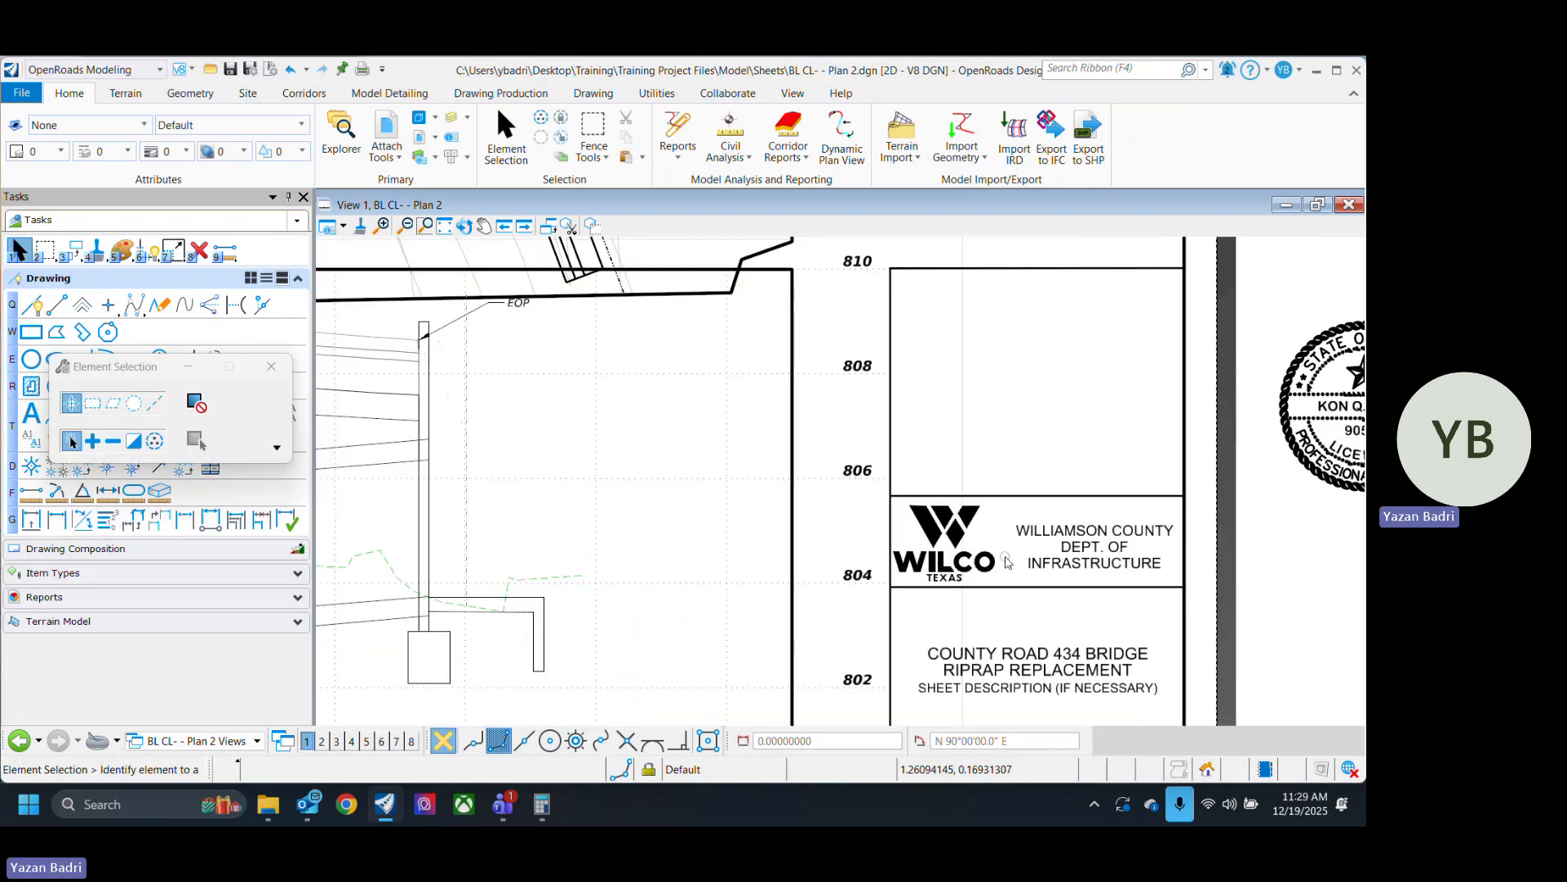
{"action": "scroll", "coordinate": [999, 541], "scroll_direction": "down", "scroll_amount": 3}
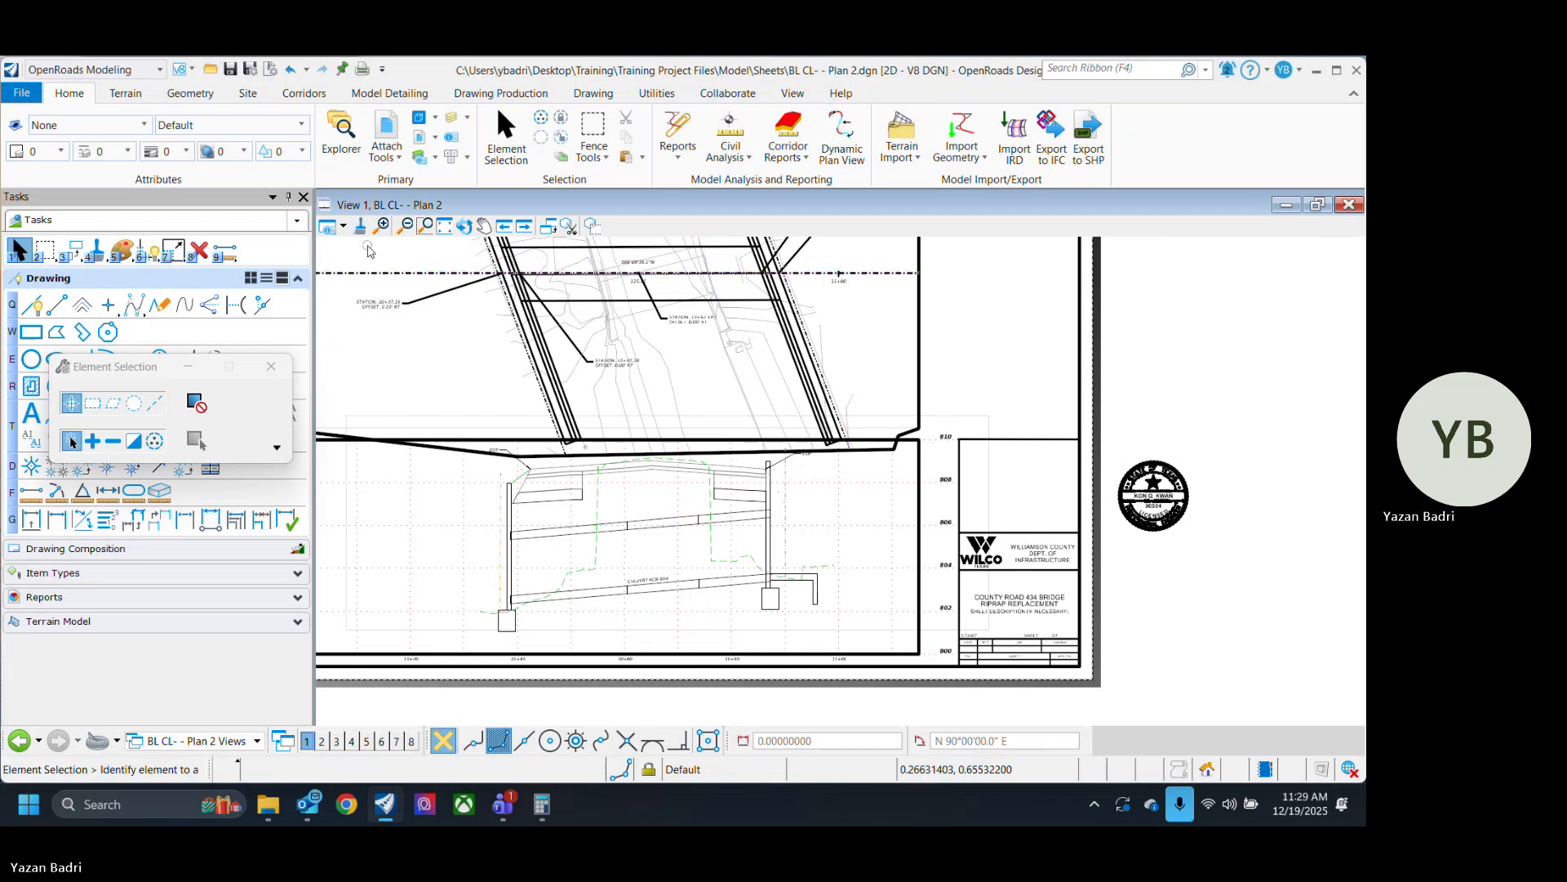
{"action": "middle_click_drag", "start_coordinate": [881, 341], "coordinate": [969, 491]}
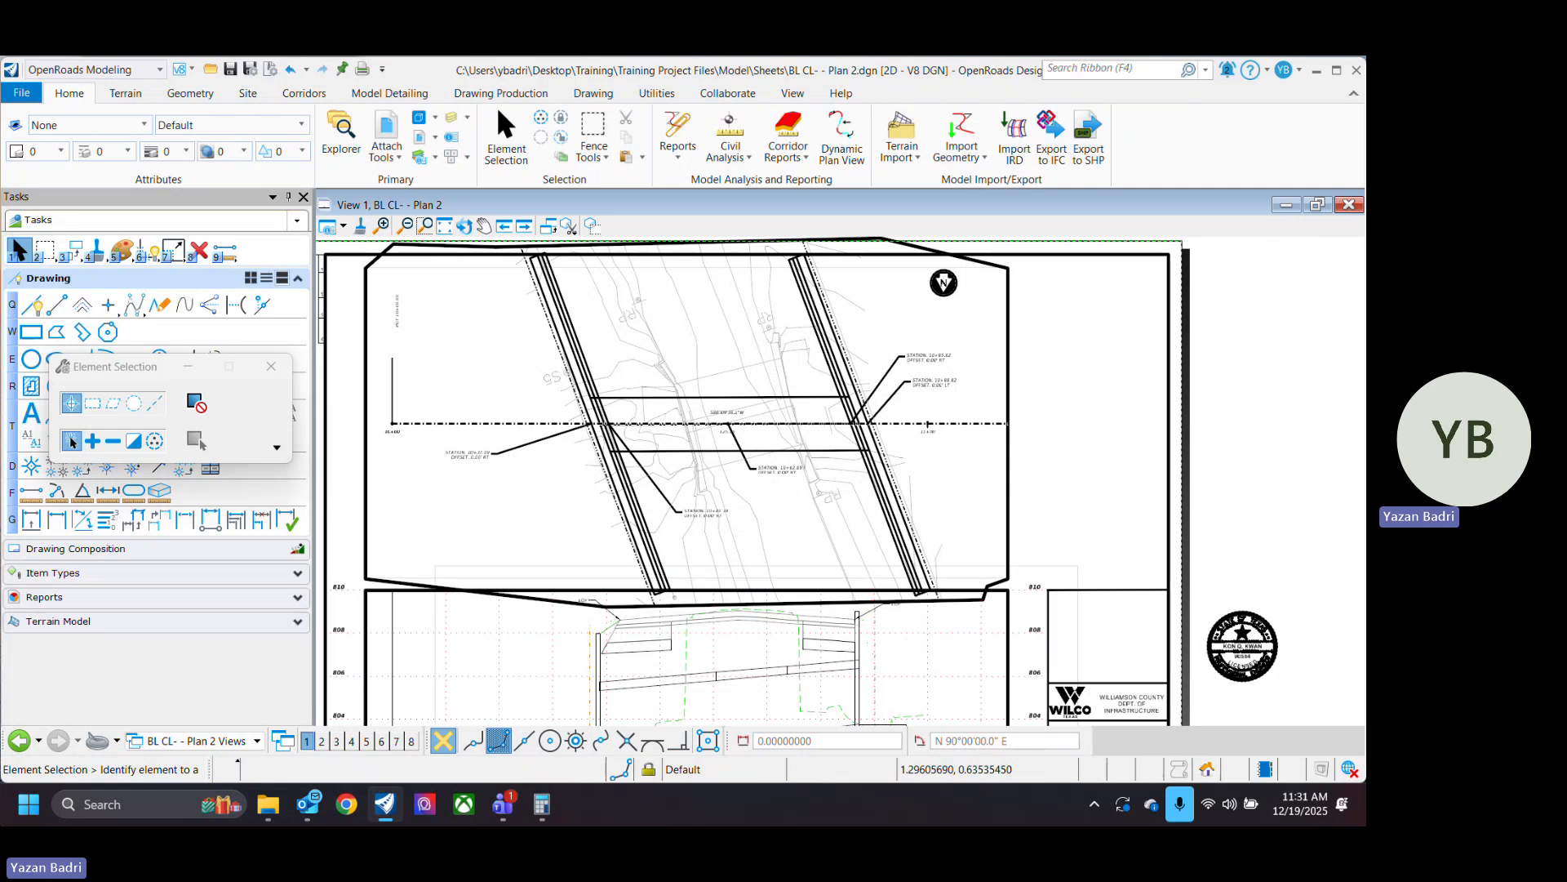
{"action": "scroll", "coordinate": [825, 675], "scroll_direction": "down", "scroll_amount": 2}
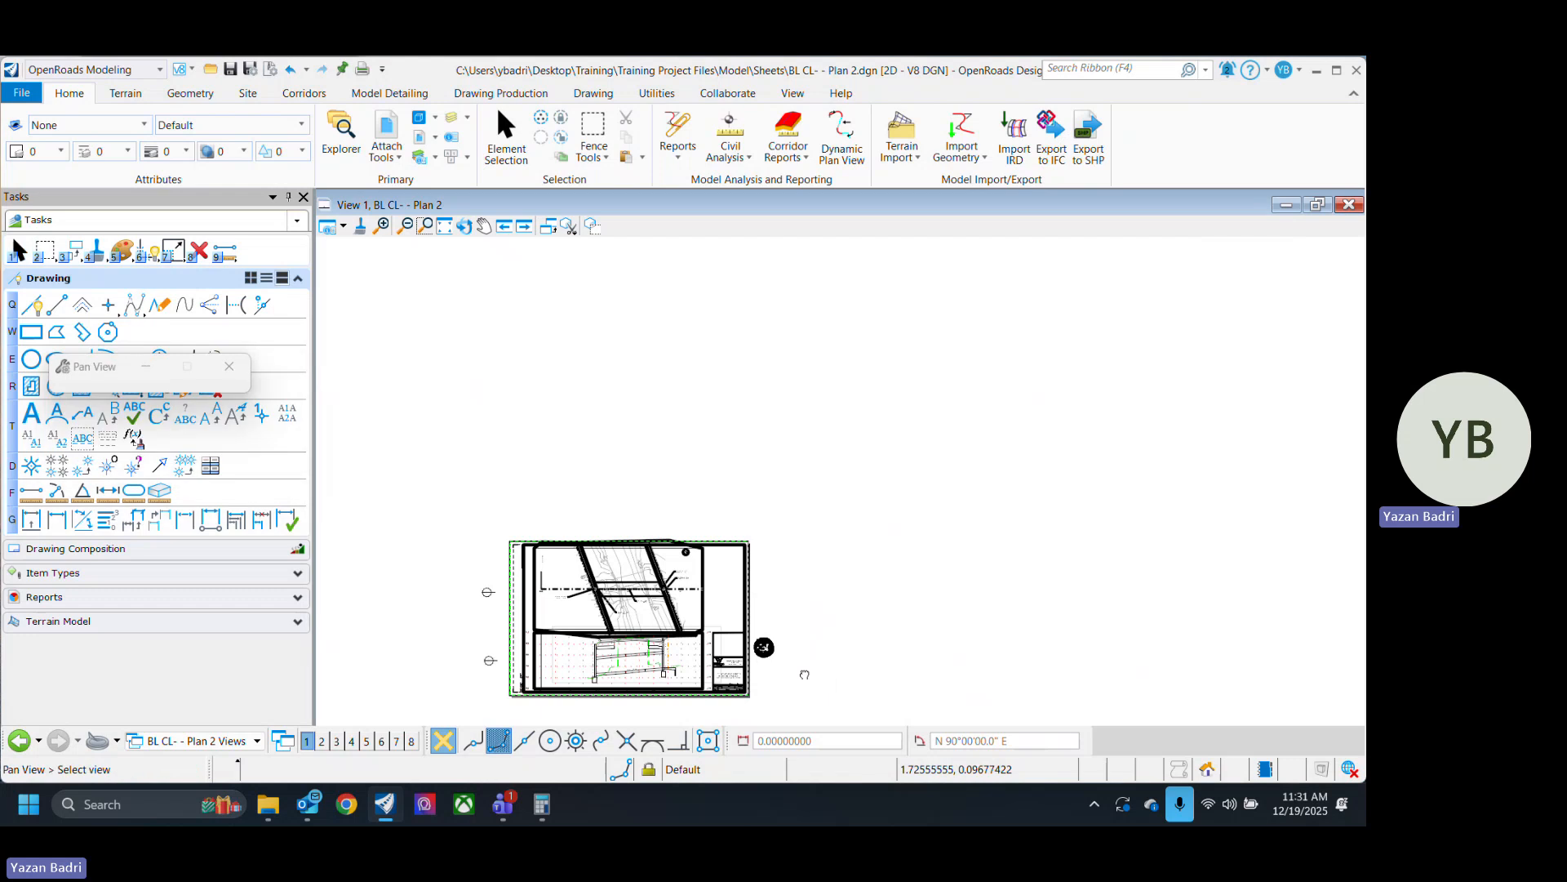
{"action": "scroll", "coordinate": [809, 674], "scroll_direction": "up", "scroll_amount": 1}
{"action": "scroll", "coordinate": [898, 604], "scroll_direction": "up", "scroll_amount": 2}
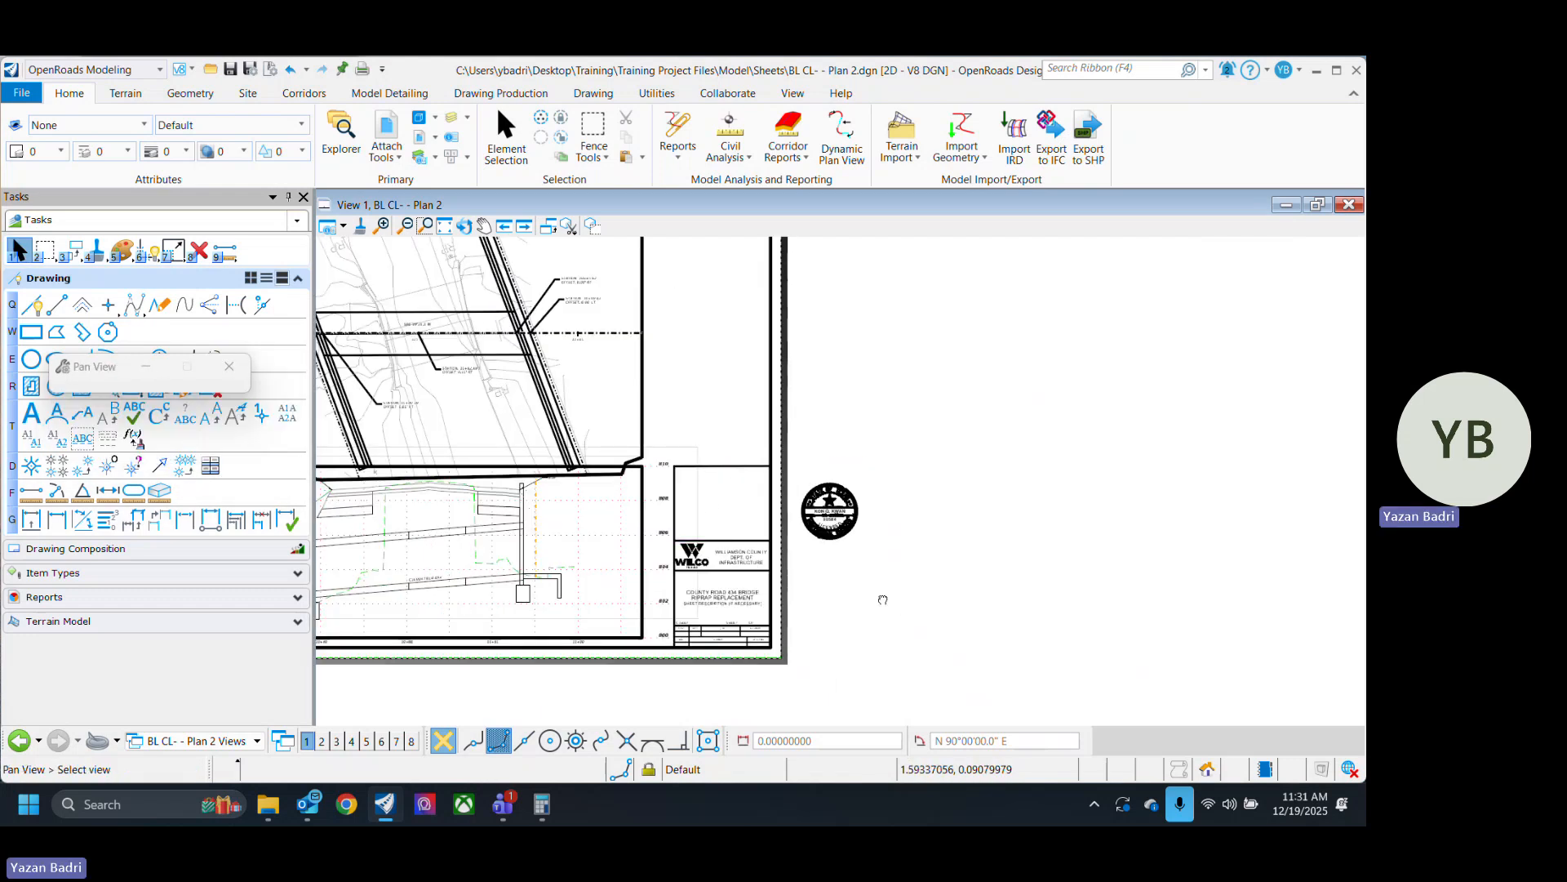
{"action": "scroll", "coordinate": [964, 629], "scroll_direction": "down", "scroll_amount": 1}
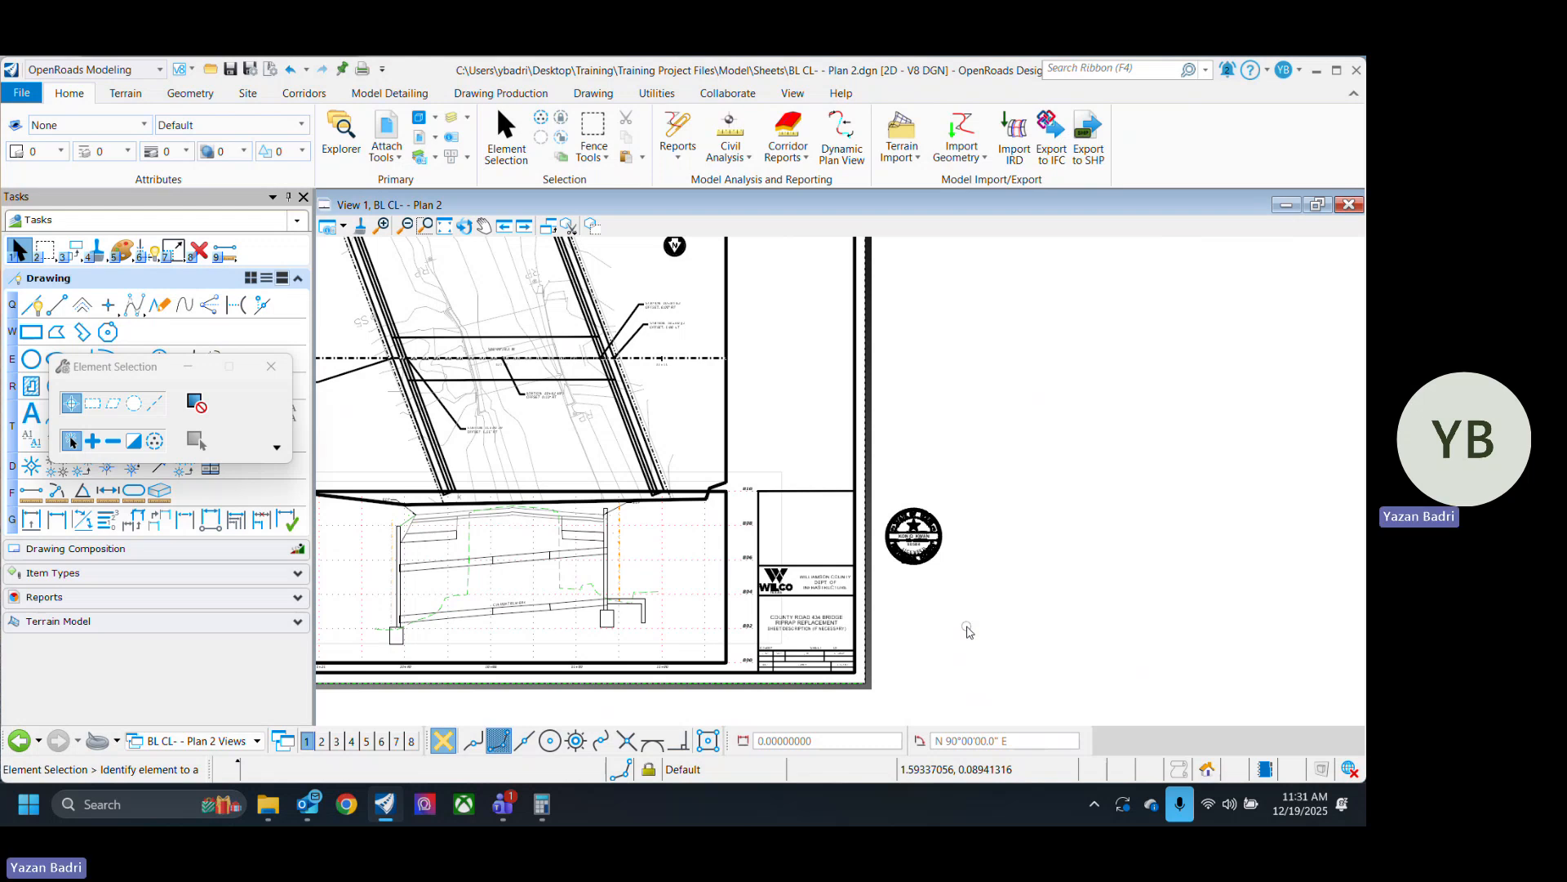
Examine the sheet's plan and profile areas, title block and the engineer's seal placed beside the sheet border.
{"action": "middle_click_drag", "start_coordinate": [718, 554], "coordinate": [930, 625]}
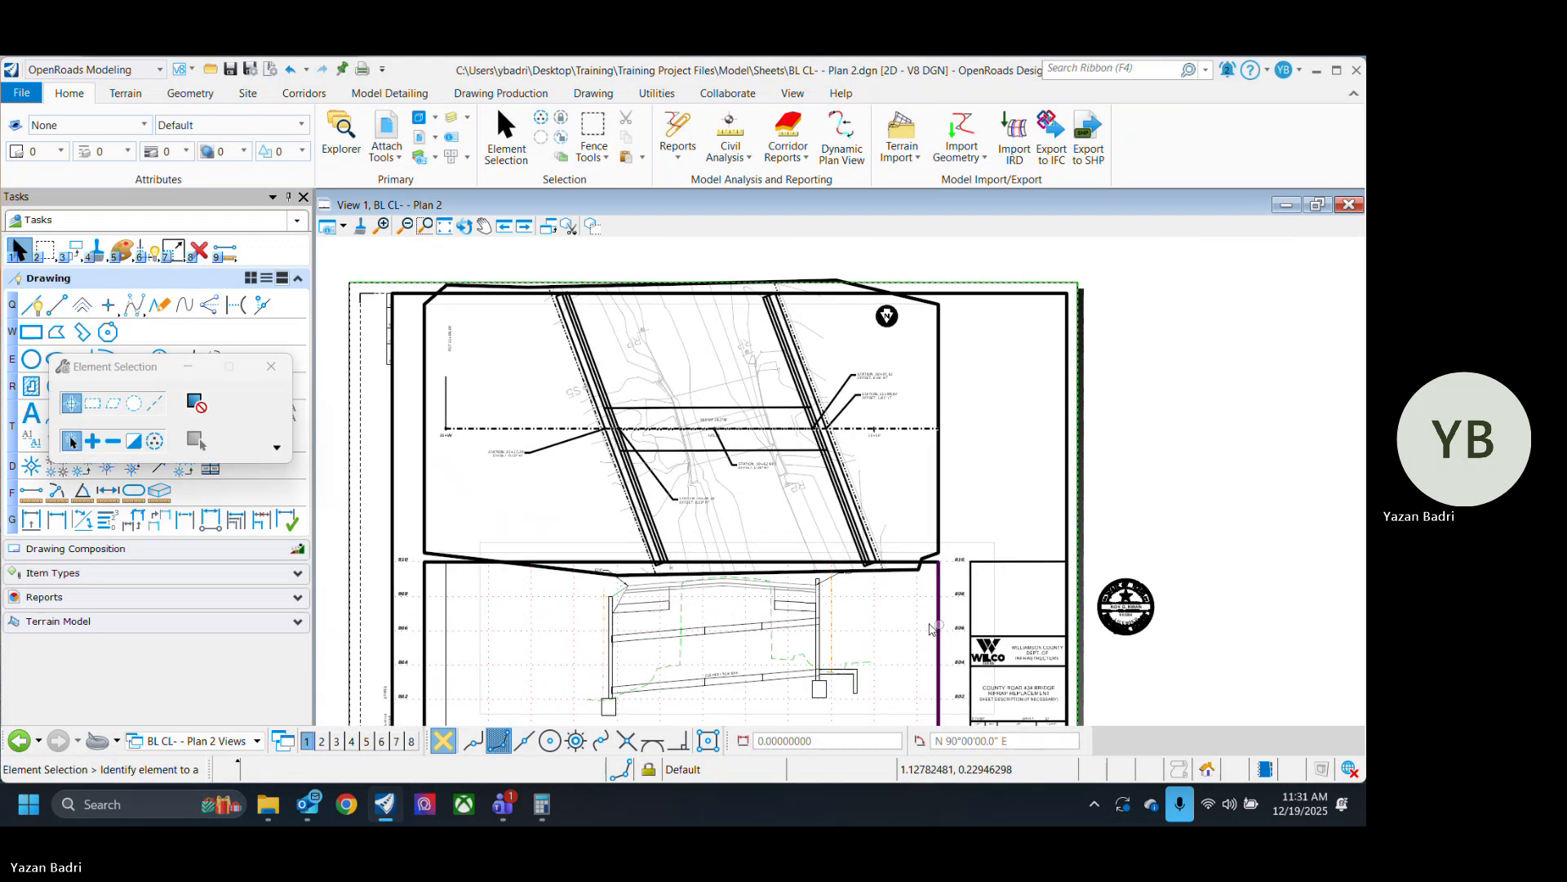
{"action": "scroll", "coordinate": [701, 512], "scroll_direction": "down", "scroll_amount": 2}
{"action": "scroll", "coordinate": [733, 584], "scroll_direction": "up", "scroll_amount": 2}
{"action": "middle_click_drag", "start_coordinate": [733, 584], "coordinate": [736, 513]}
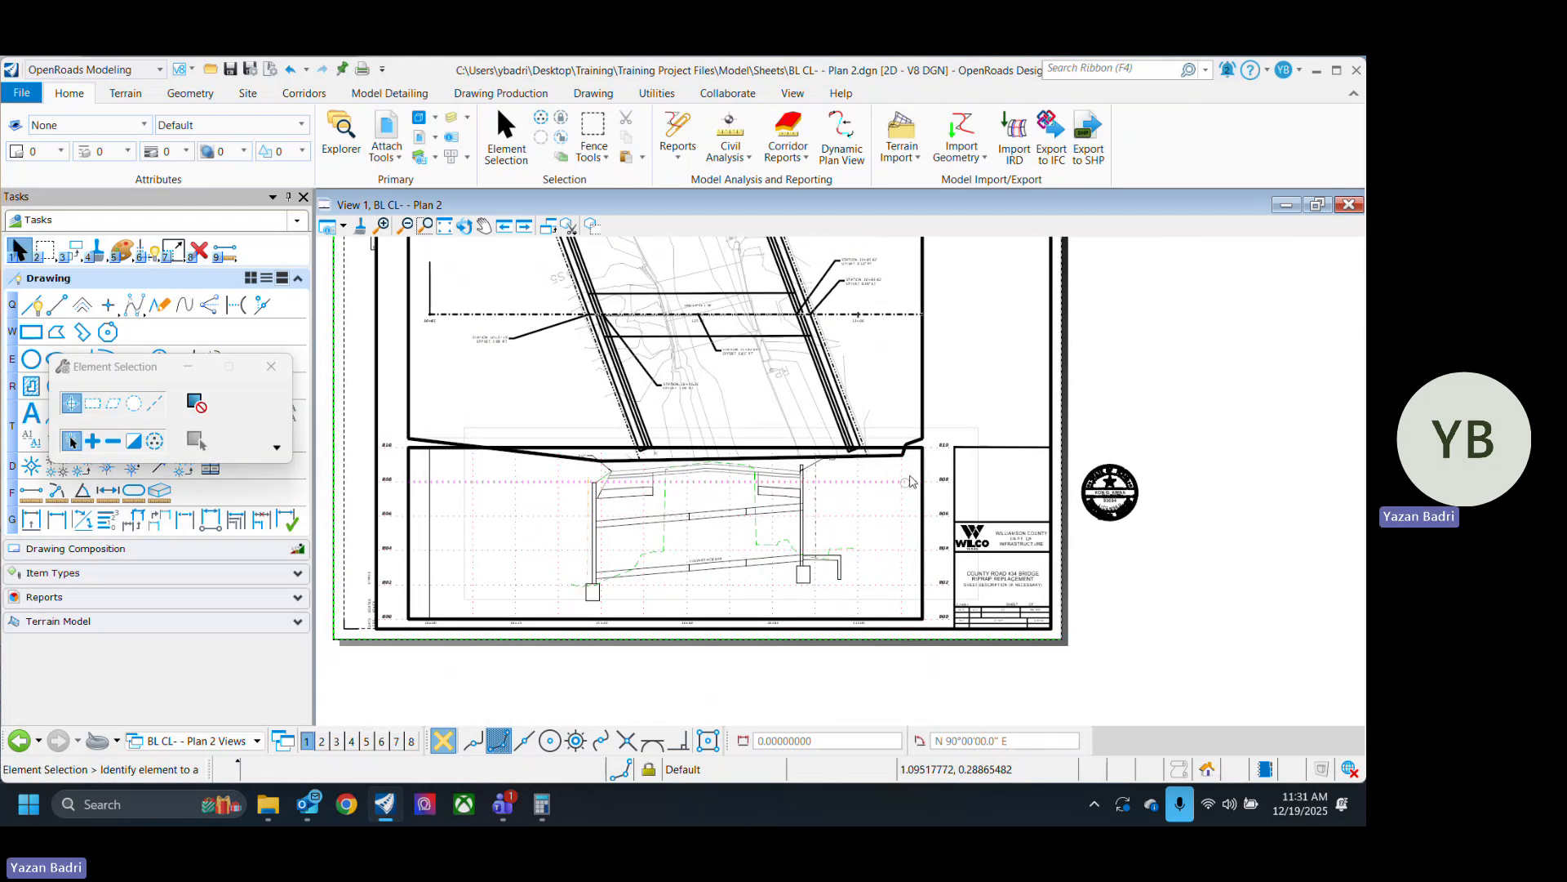
{"action": "middle_click_drag", "start_coordinate": [911, 481], "coordinate": [863, 555]}
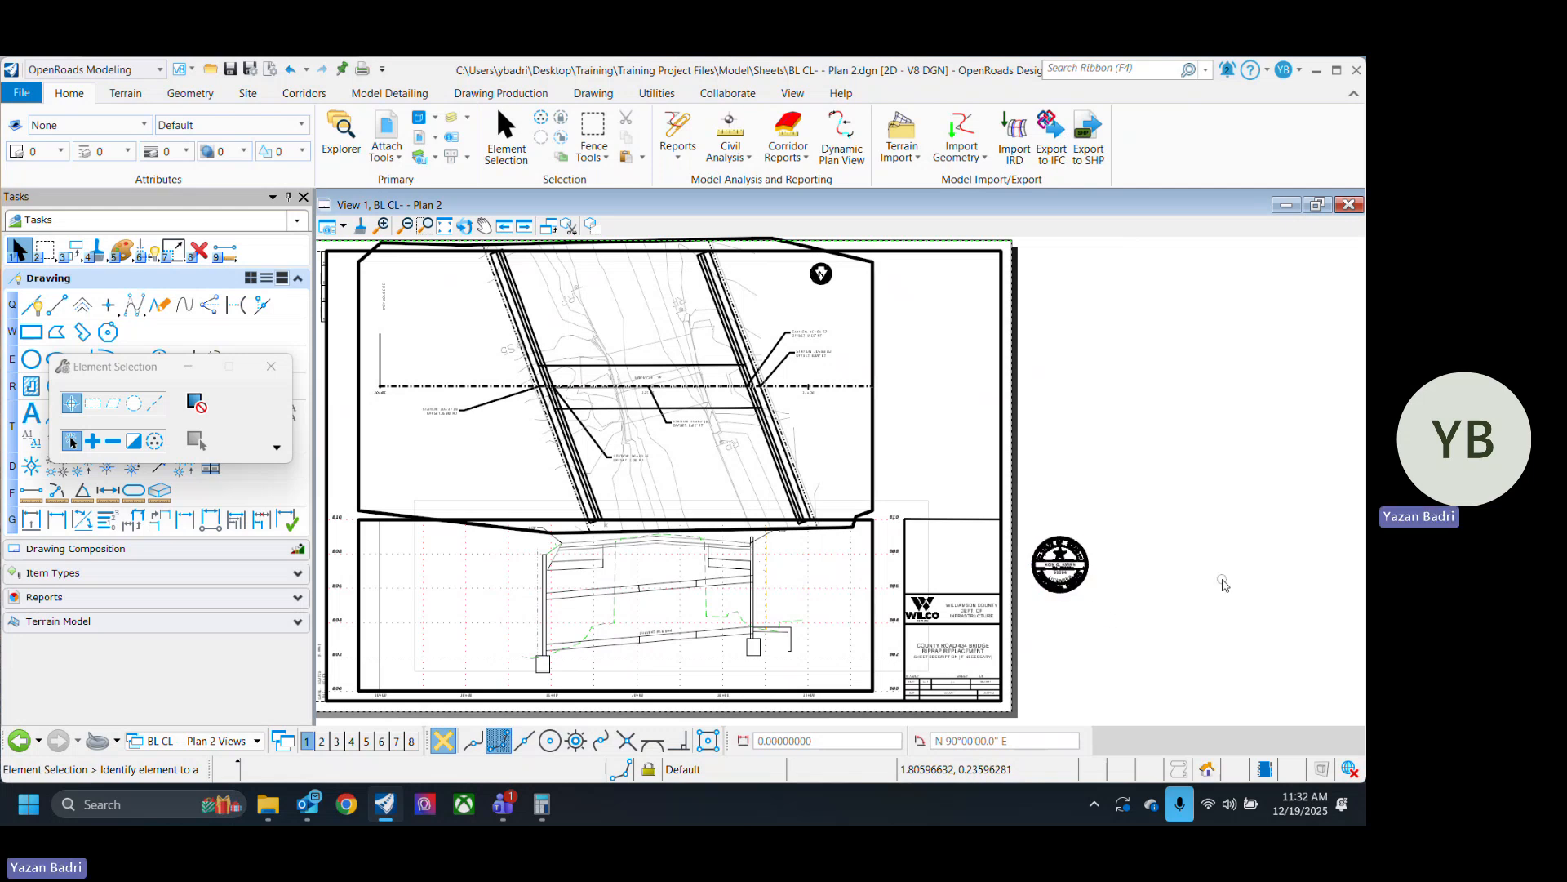
{"action": "scroll", "coordinate": [1223, 583], "scroll_direction": "up", "scroll_amount": 3}
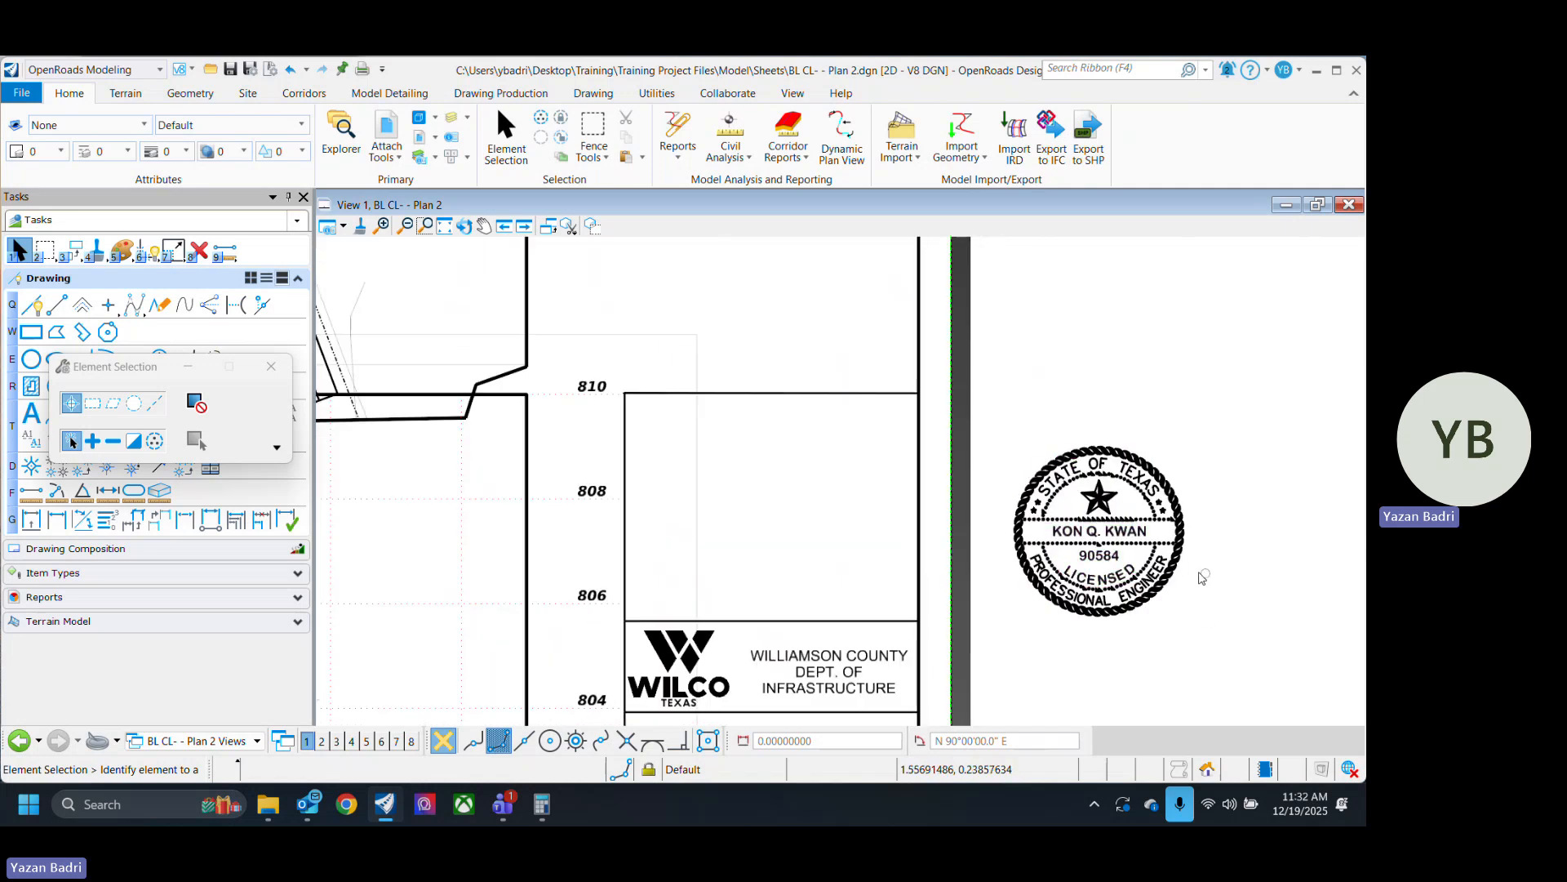
{"action": "scroll", "coordinate": [1200, 577], "scroll_direction": "down", "scroll_amount": 3}
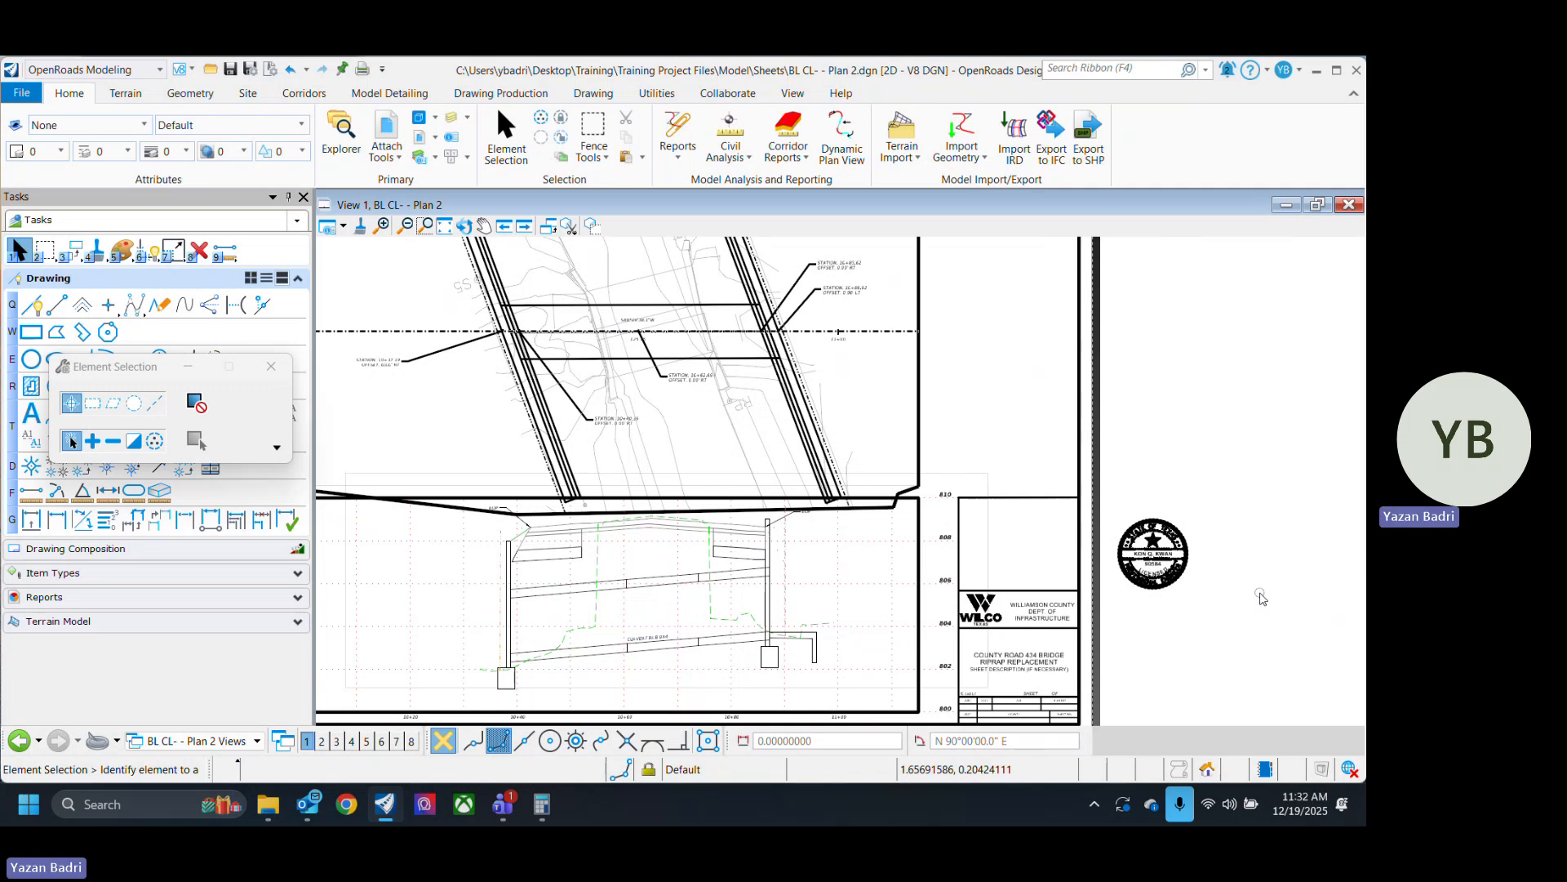
{"action": "scroll", "coordinate": [1157, 571], "scroll_direction": "up", "scroll_amount": 4}
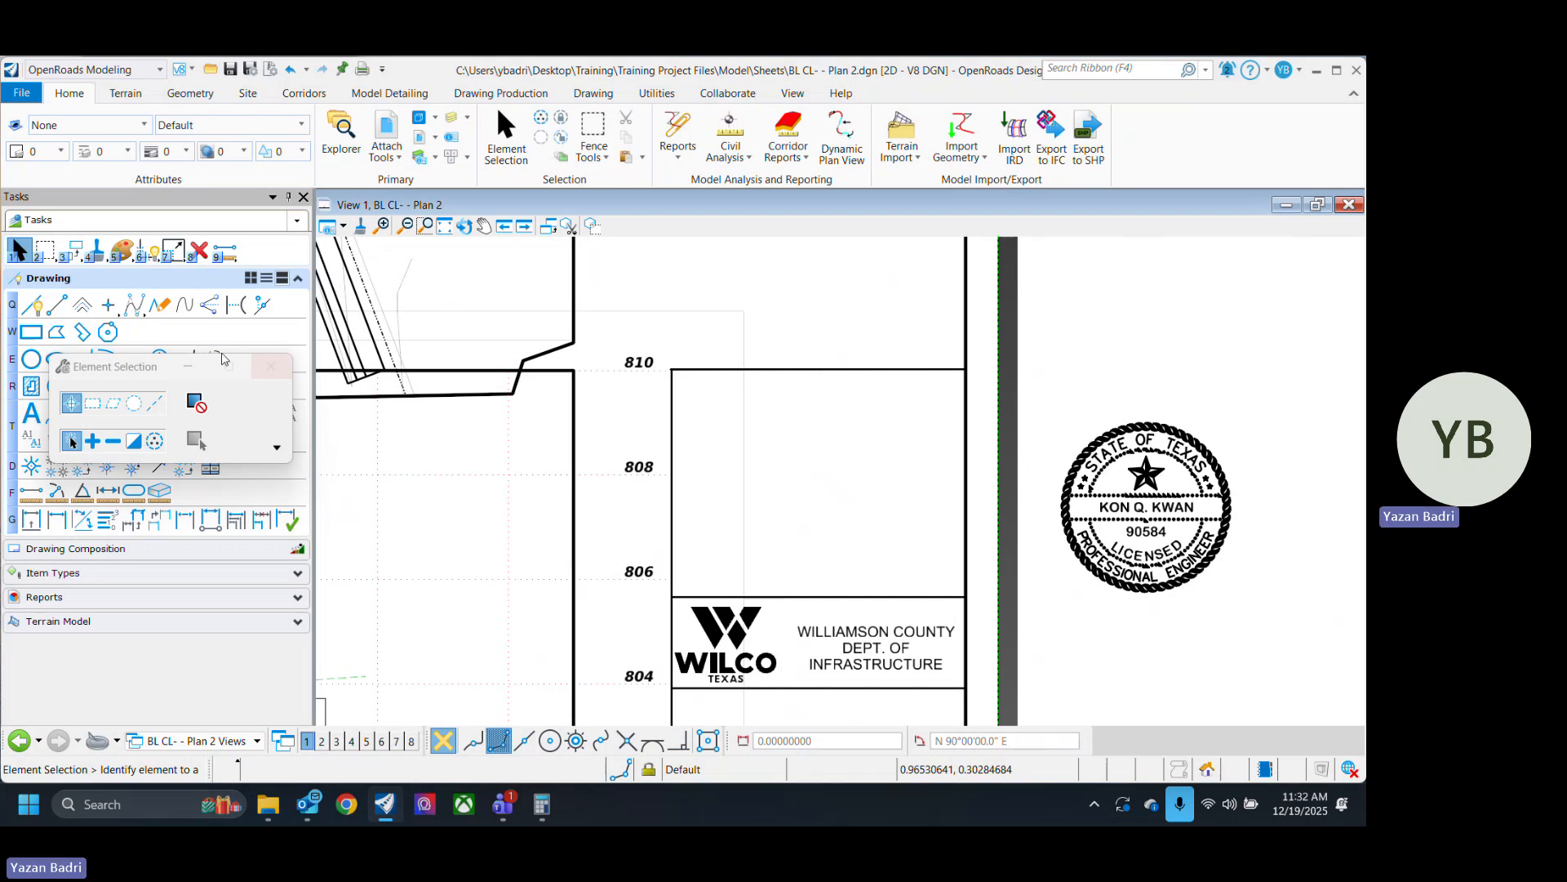
Try to draw an open, order 4 B-spline by control points in the blank area beside the engineer's seal.
{"action": "left_click", "coordinate": [135, 307]}
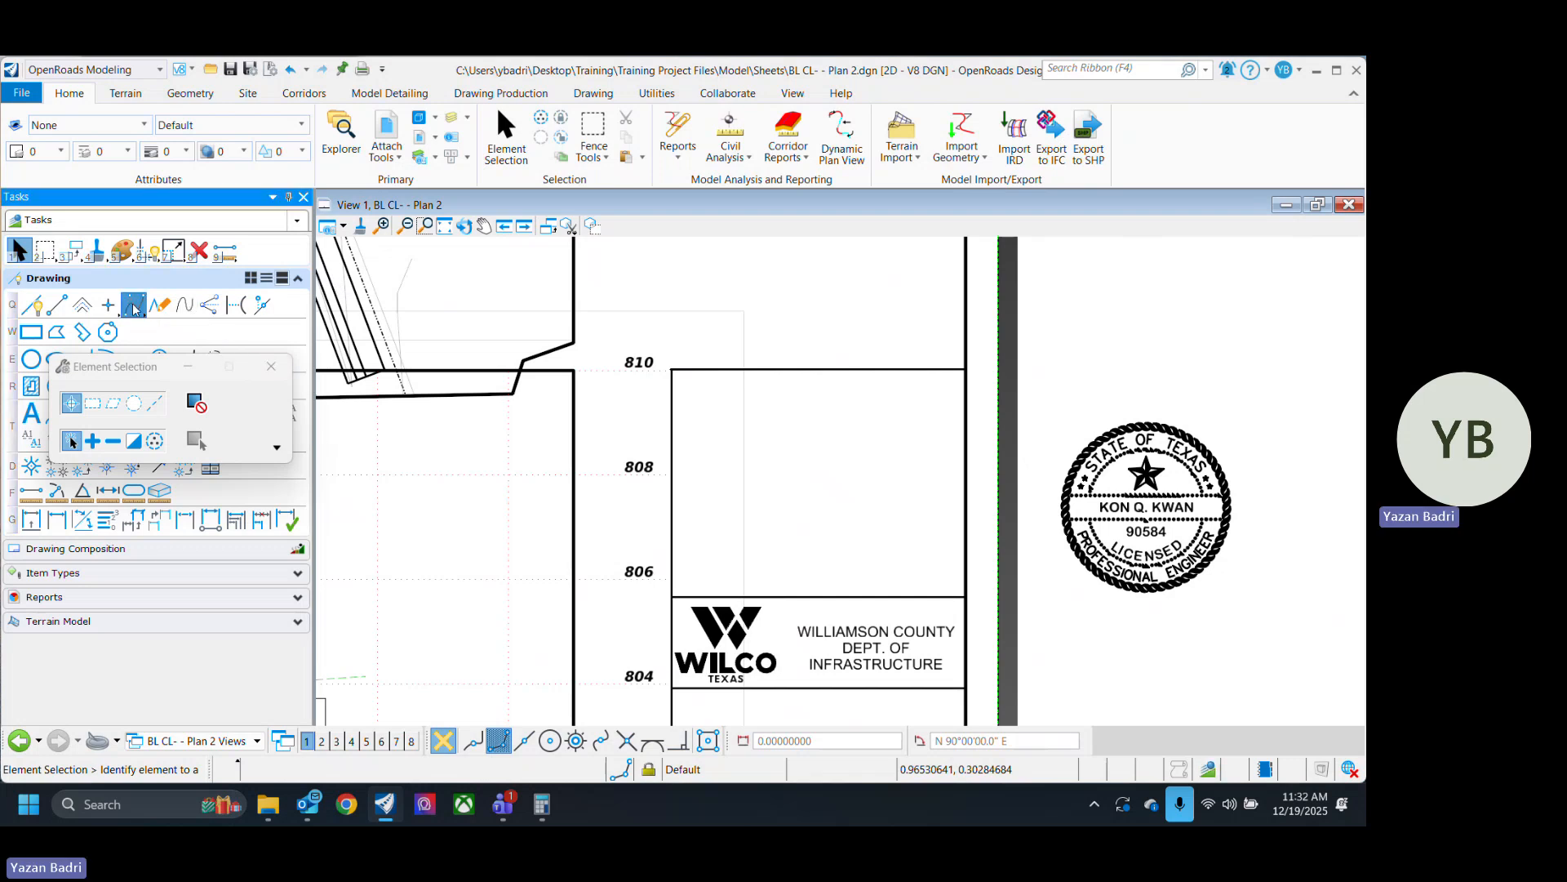
{"action": "scroll", "coordinate": [742, 490], "scroll_direction": "down", "scroll_amount": 4}
{"action": "left_click", "coordinate": [1020, 487]}
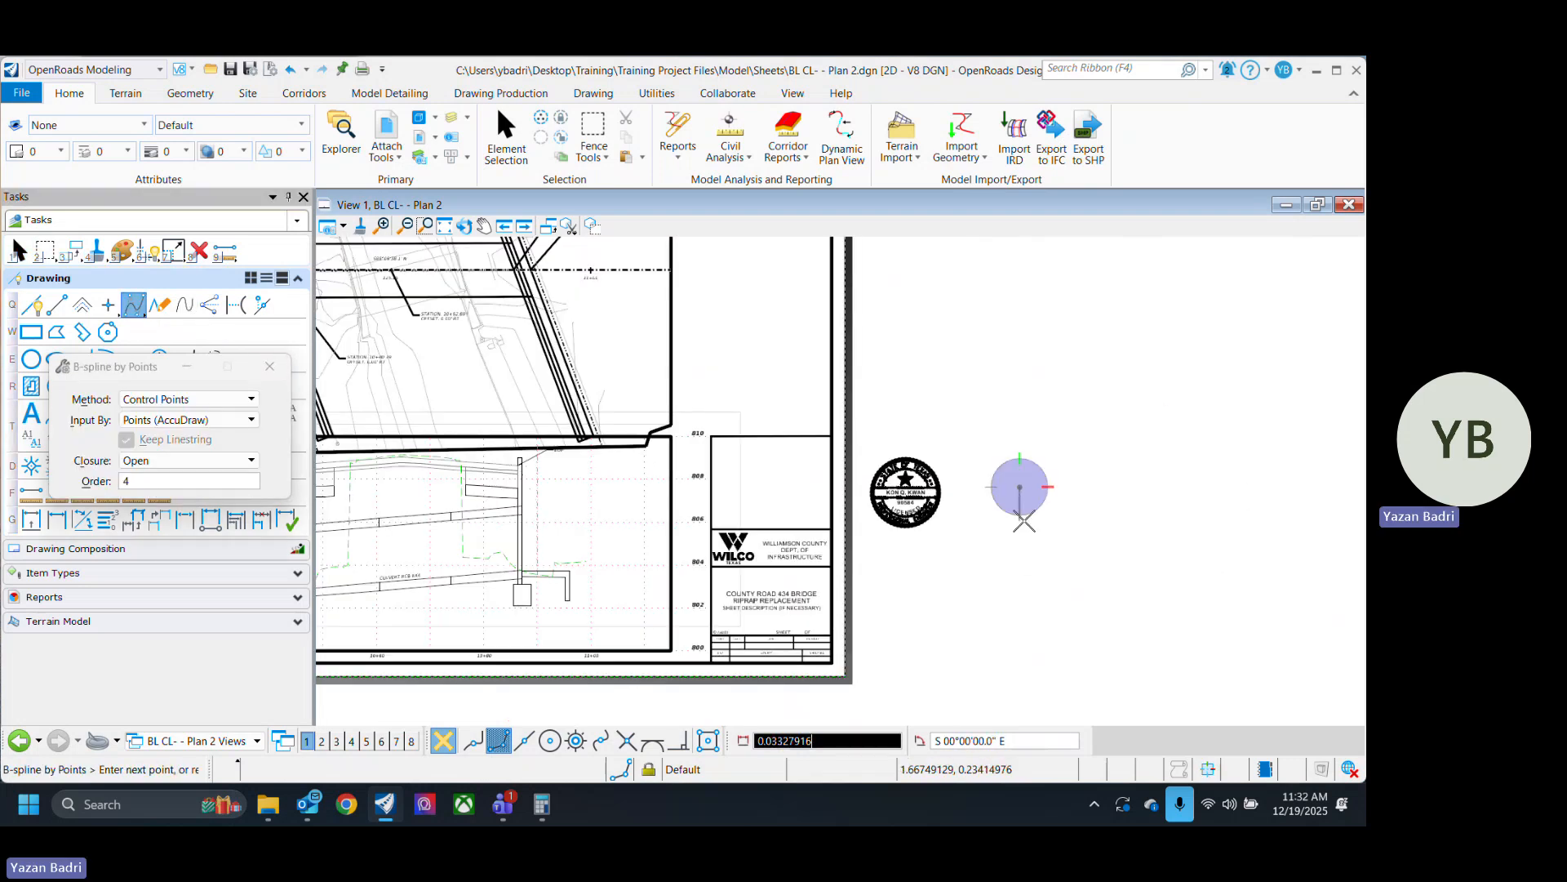
{"action": "right_click", "coordinate": [994, 581]}
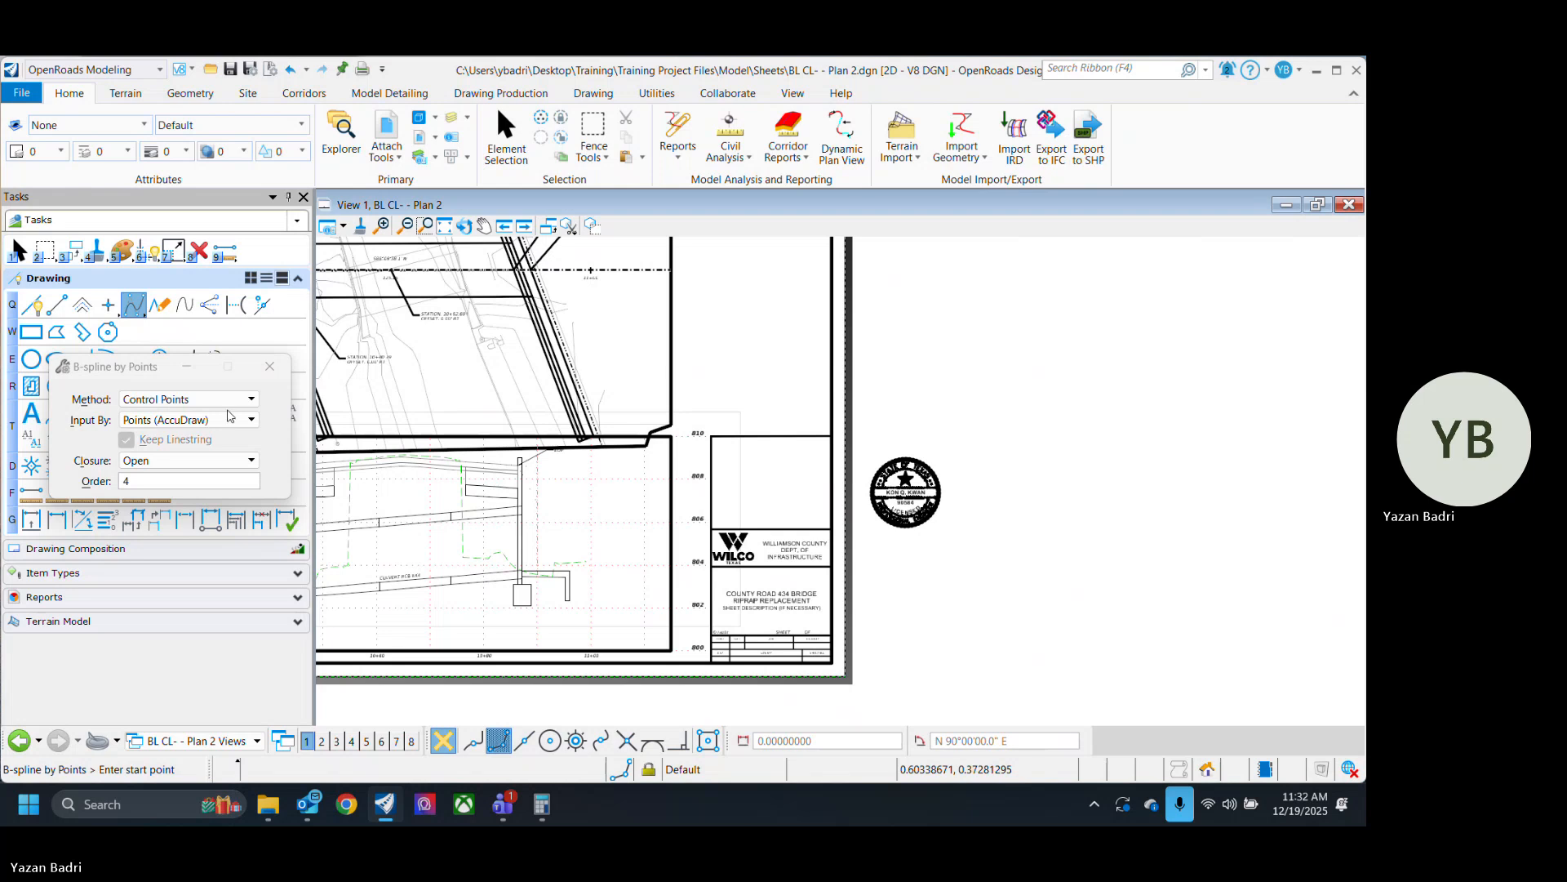
{"action": "left_click", "coordinate": [137, 307]}
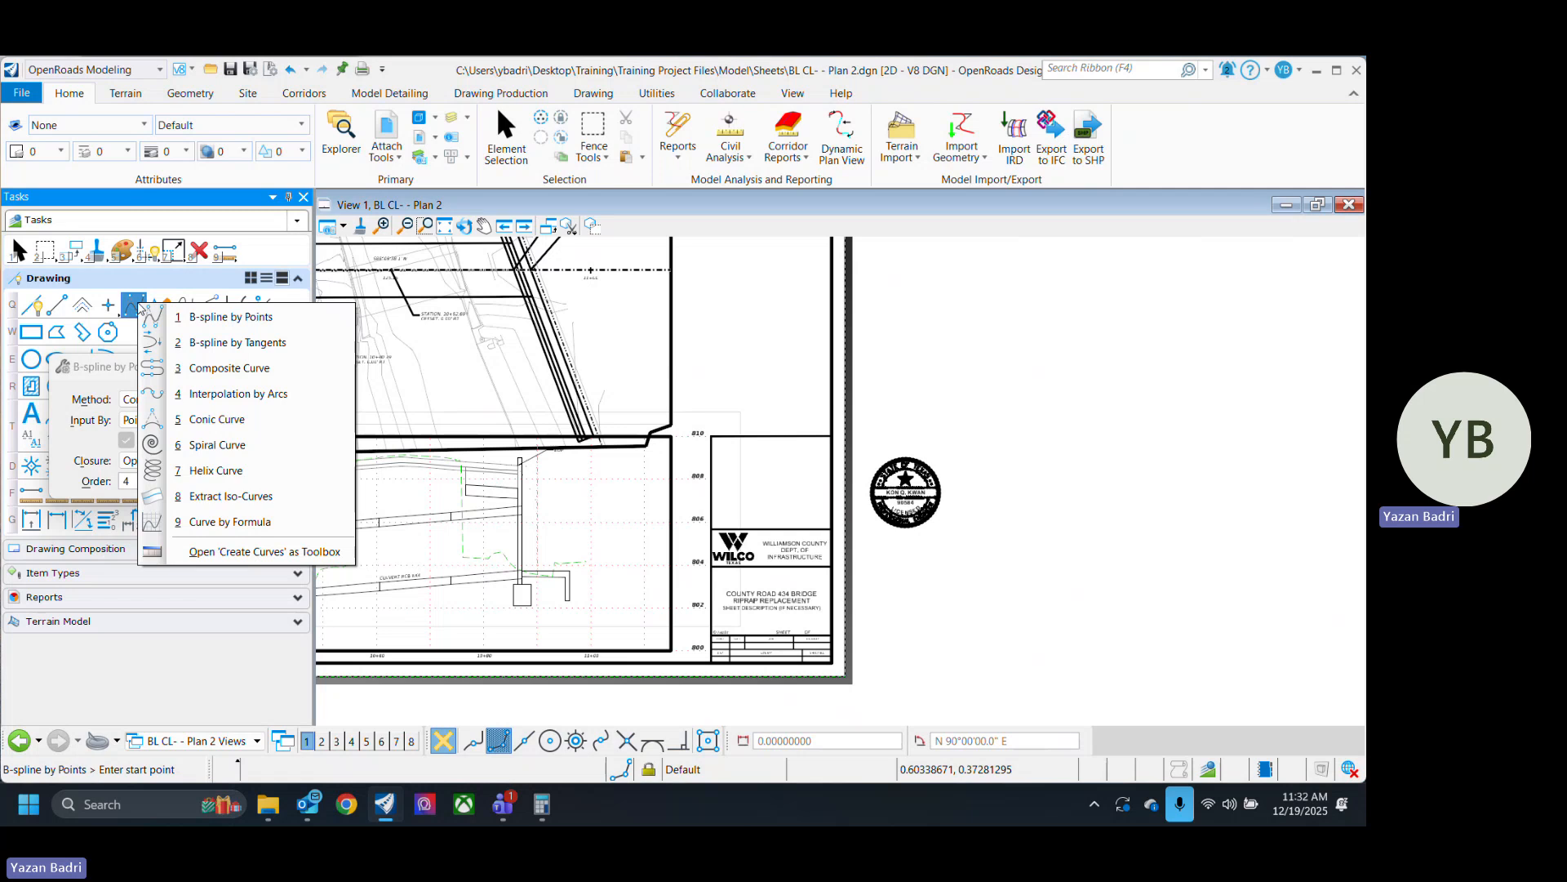
{"action": "left_click", "coordinate": [226, 318]}
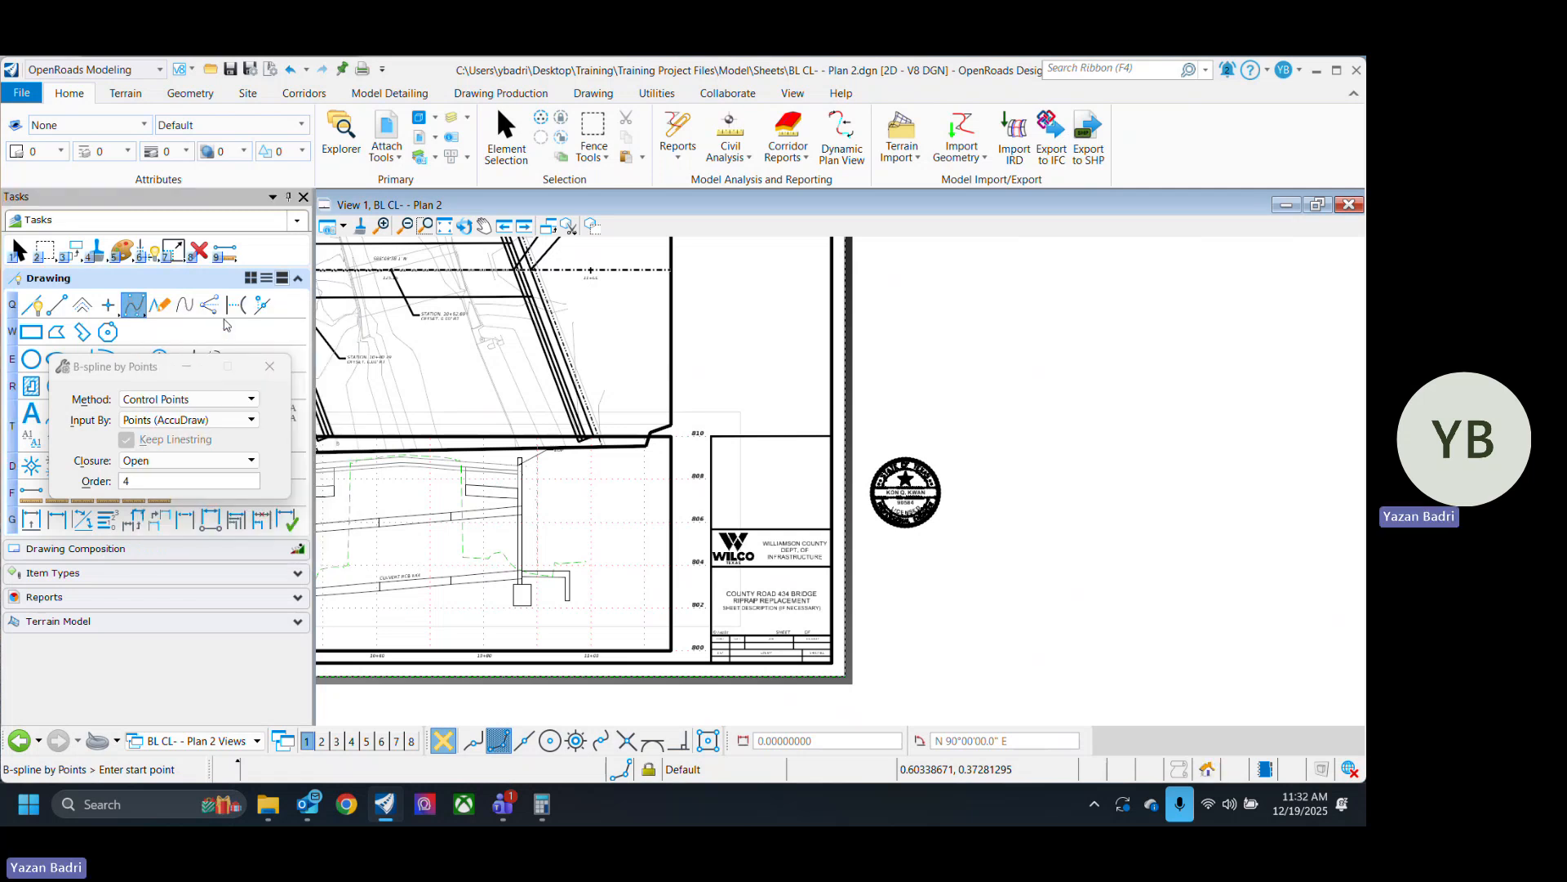
{"action": "left_click", "coordinate": [959, 397]}
{"action": "left_click", "coordinate": [1024, 437]}
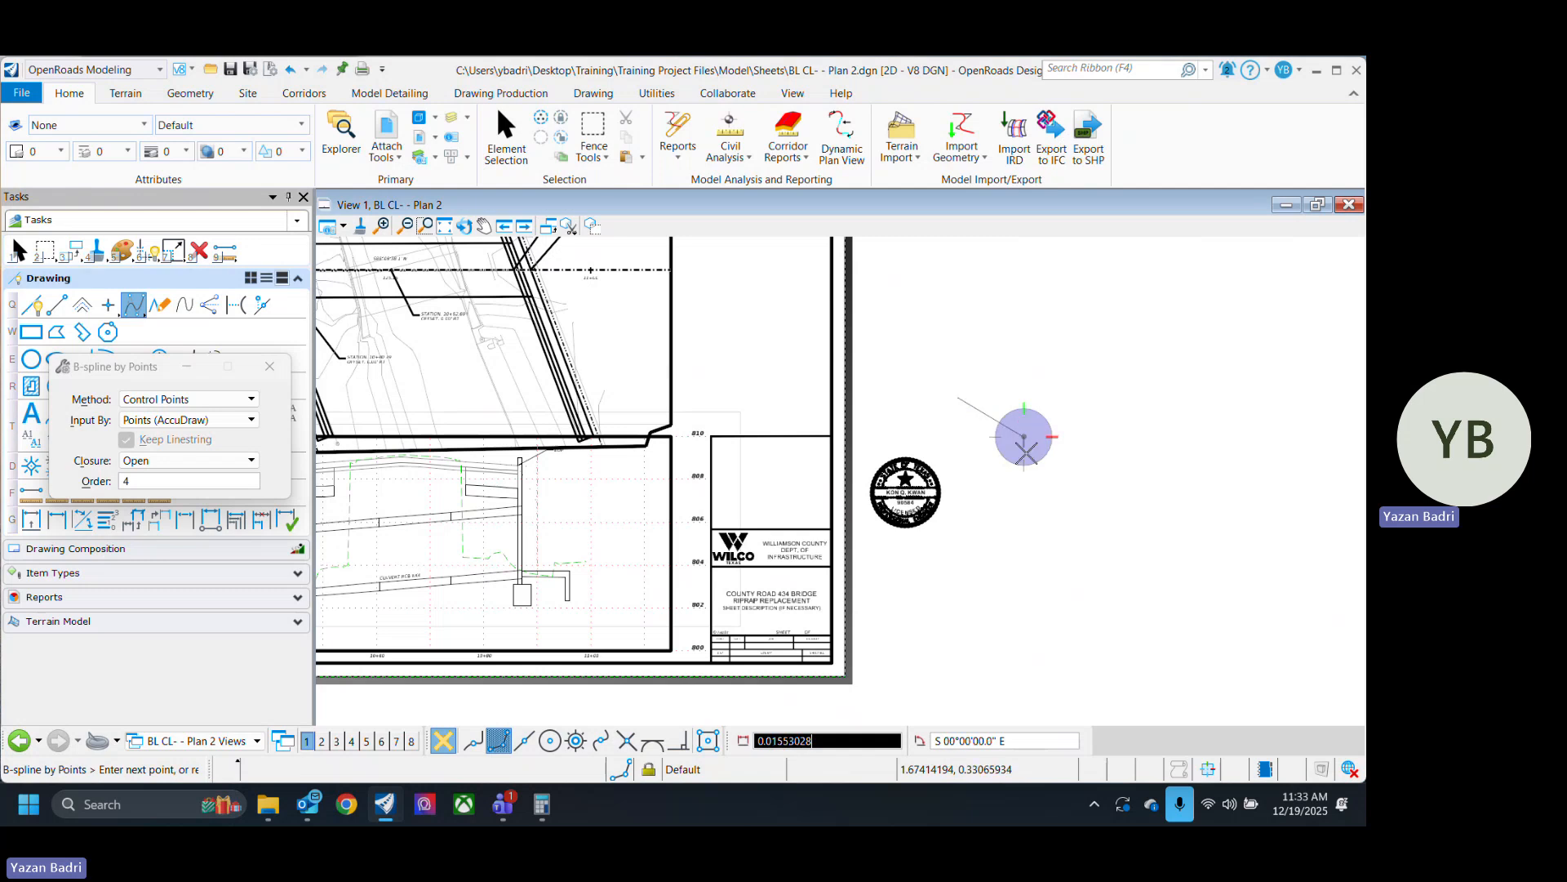
{"action": "left_click", "coordinate": [1023, 502]}
{"action": "right_click", "coordinate": [1162, 546]}
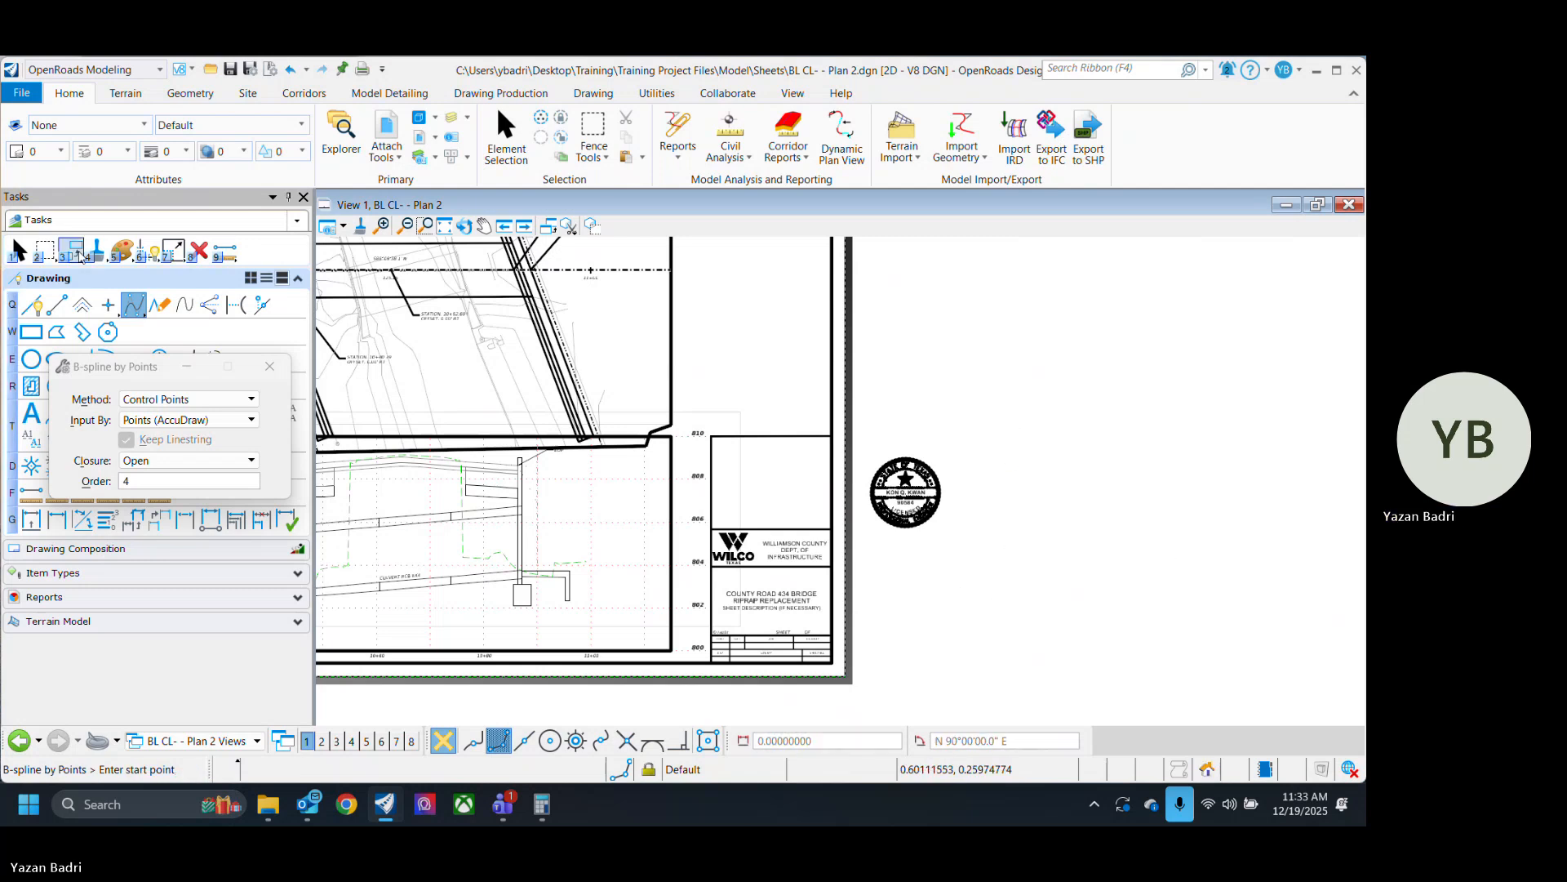
Draw a short hooked point curve in the blank area beside the engineer's seal using the Points method, and return to element selection.
{"action": "left_click", "coordinate": [135, 313]}
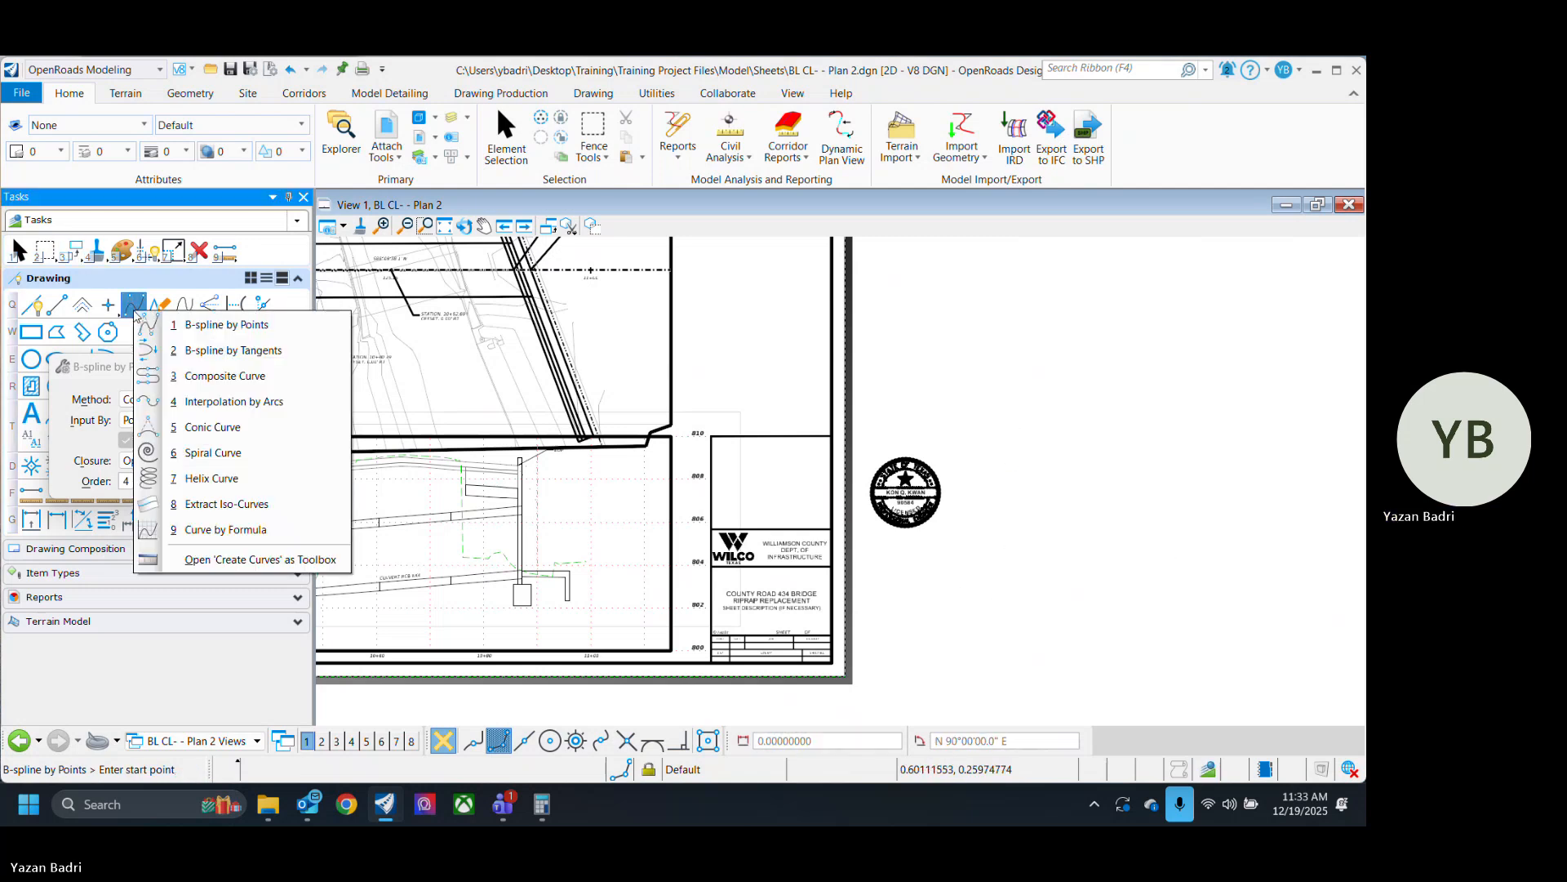
{"action": "left_click", "coordinate": [159, 304]}
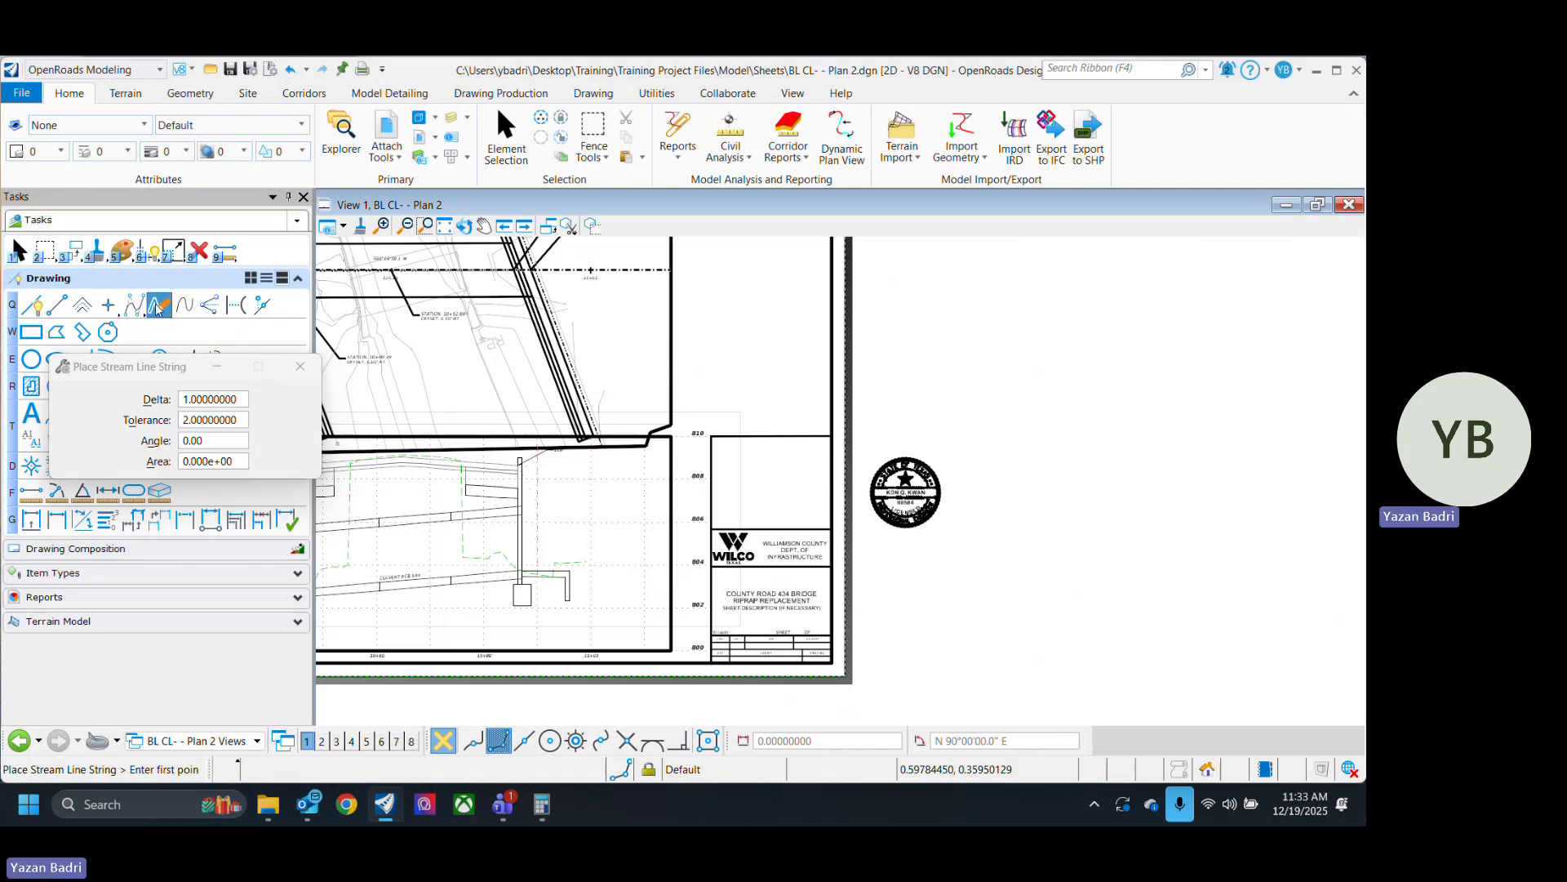
{"action": "left_click_drag", "start_coordinate": [154, 373], "coordinate": [129, 556]}
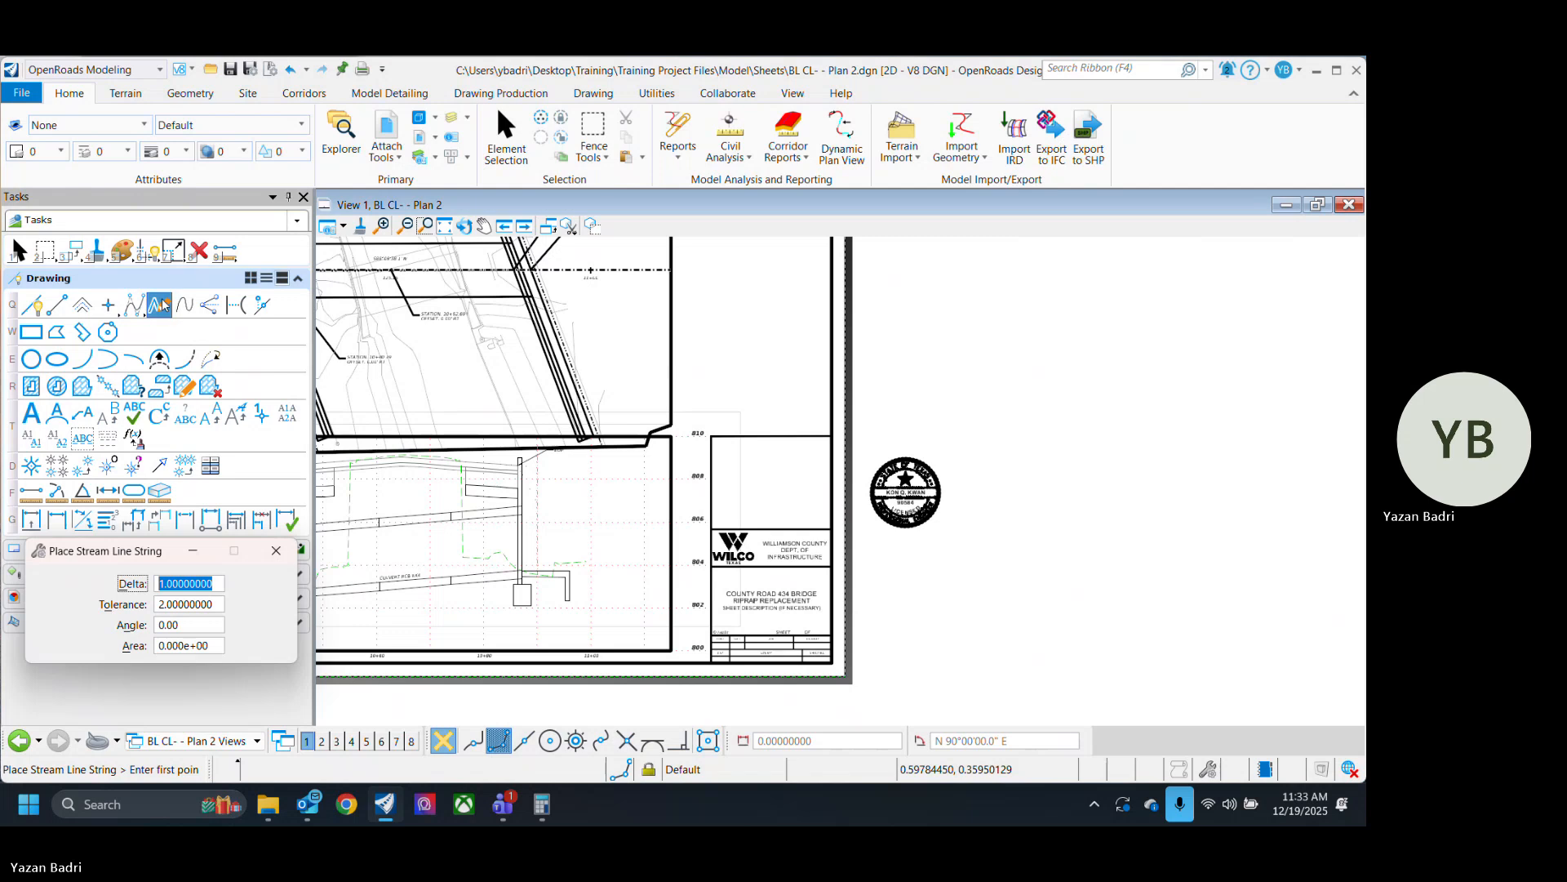
{"action": "left_click", "coordinate": [163, 303]}
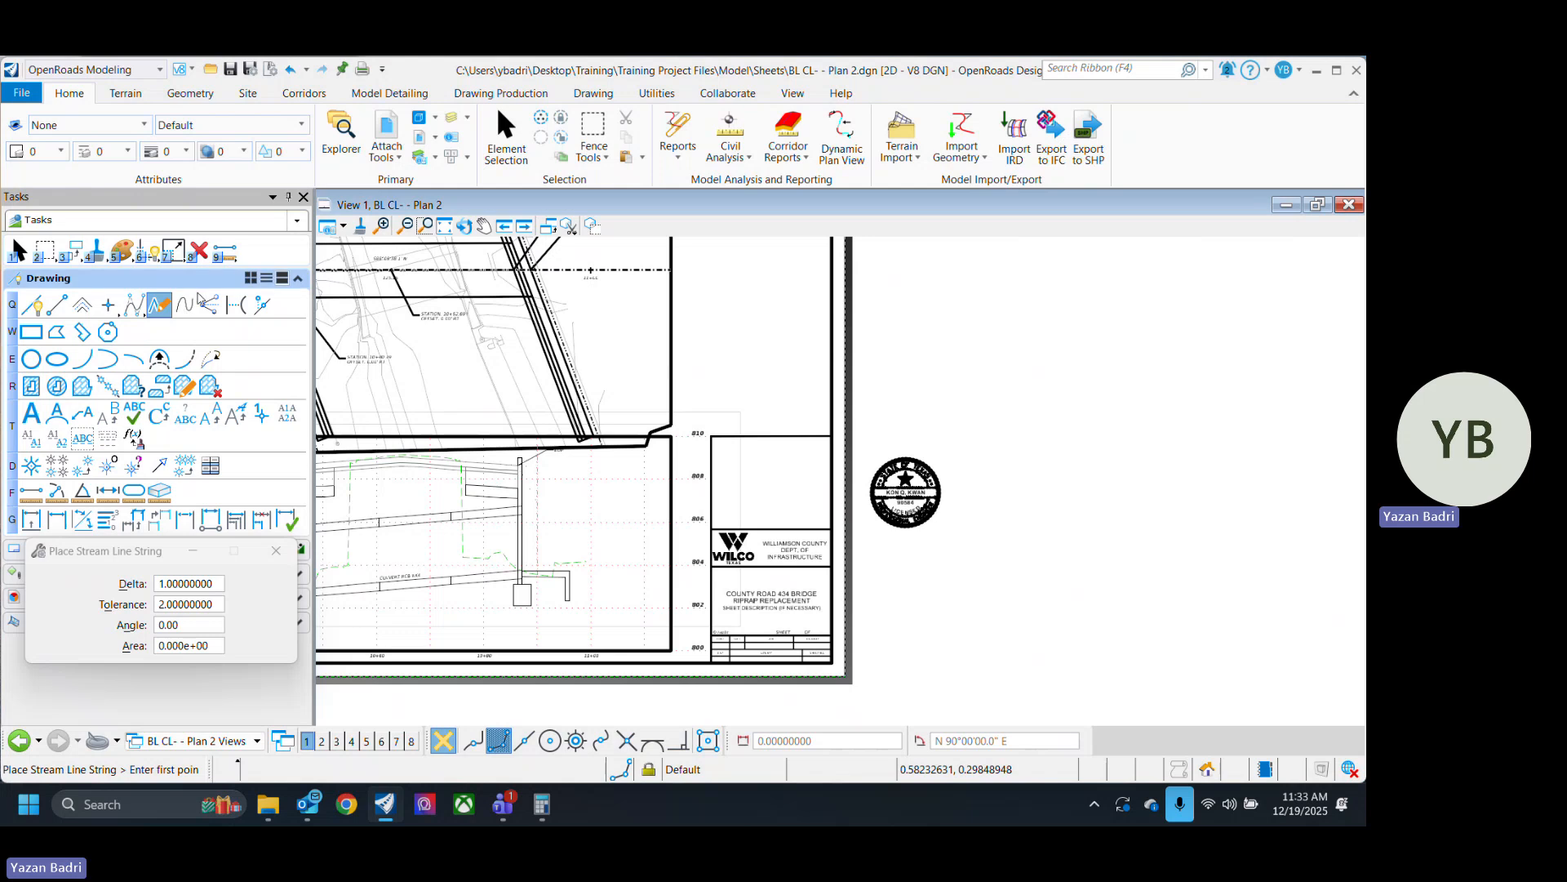
{"action": "left_click", "coordinate": [187, 305]}
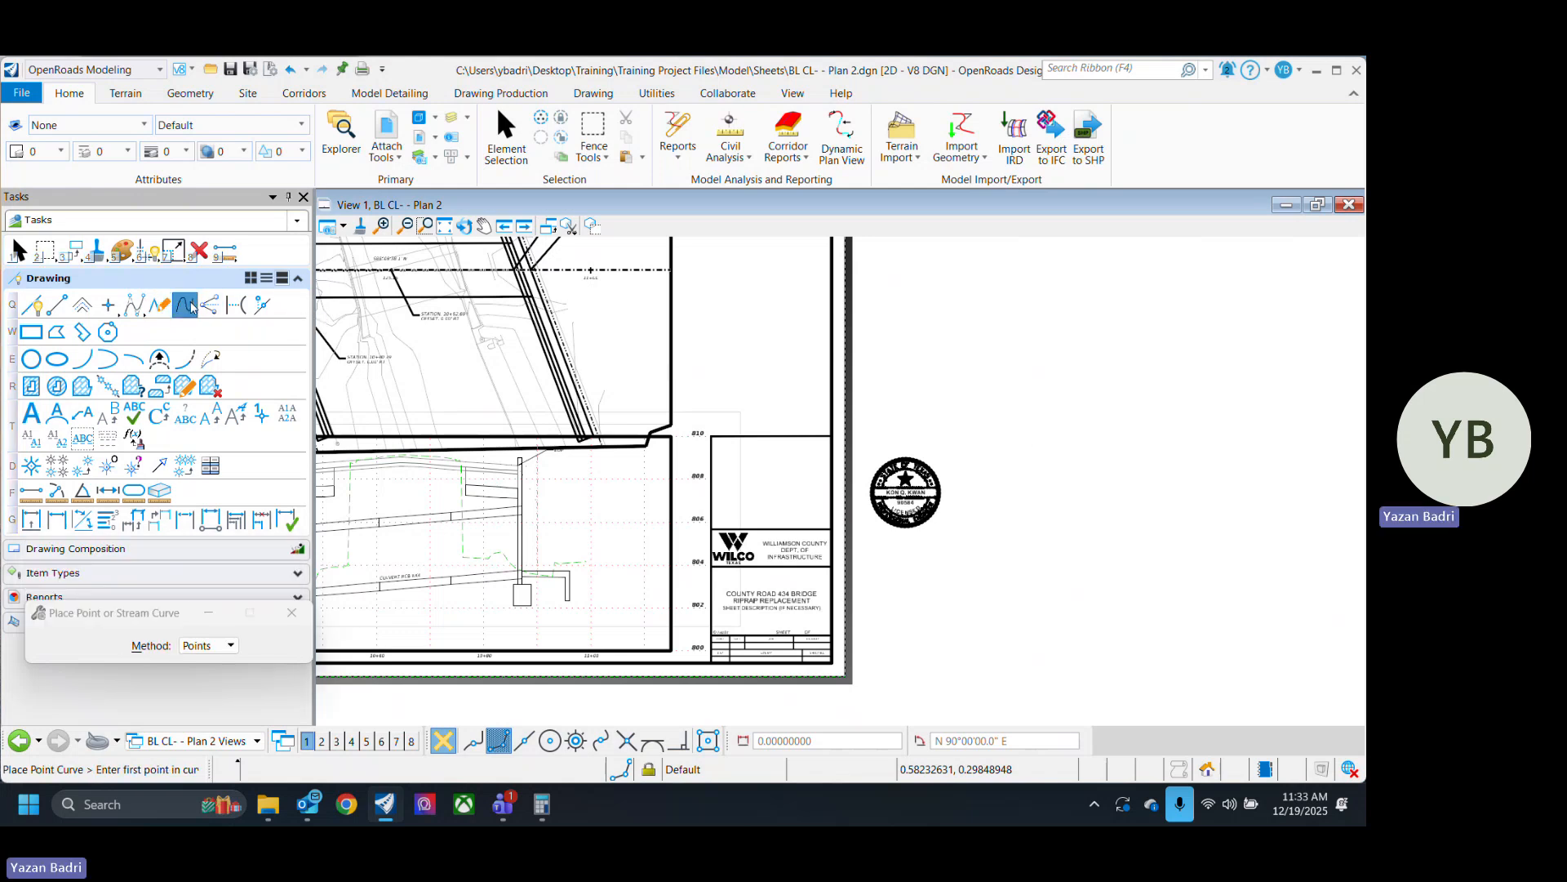
{"action": "left_click", "coordinate": [1064, 405]}
{"action": "left_click", "coordinate": [1045, 555]}
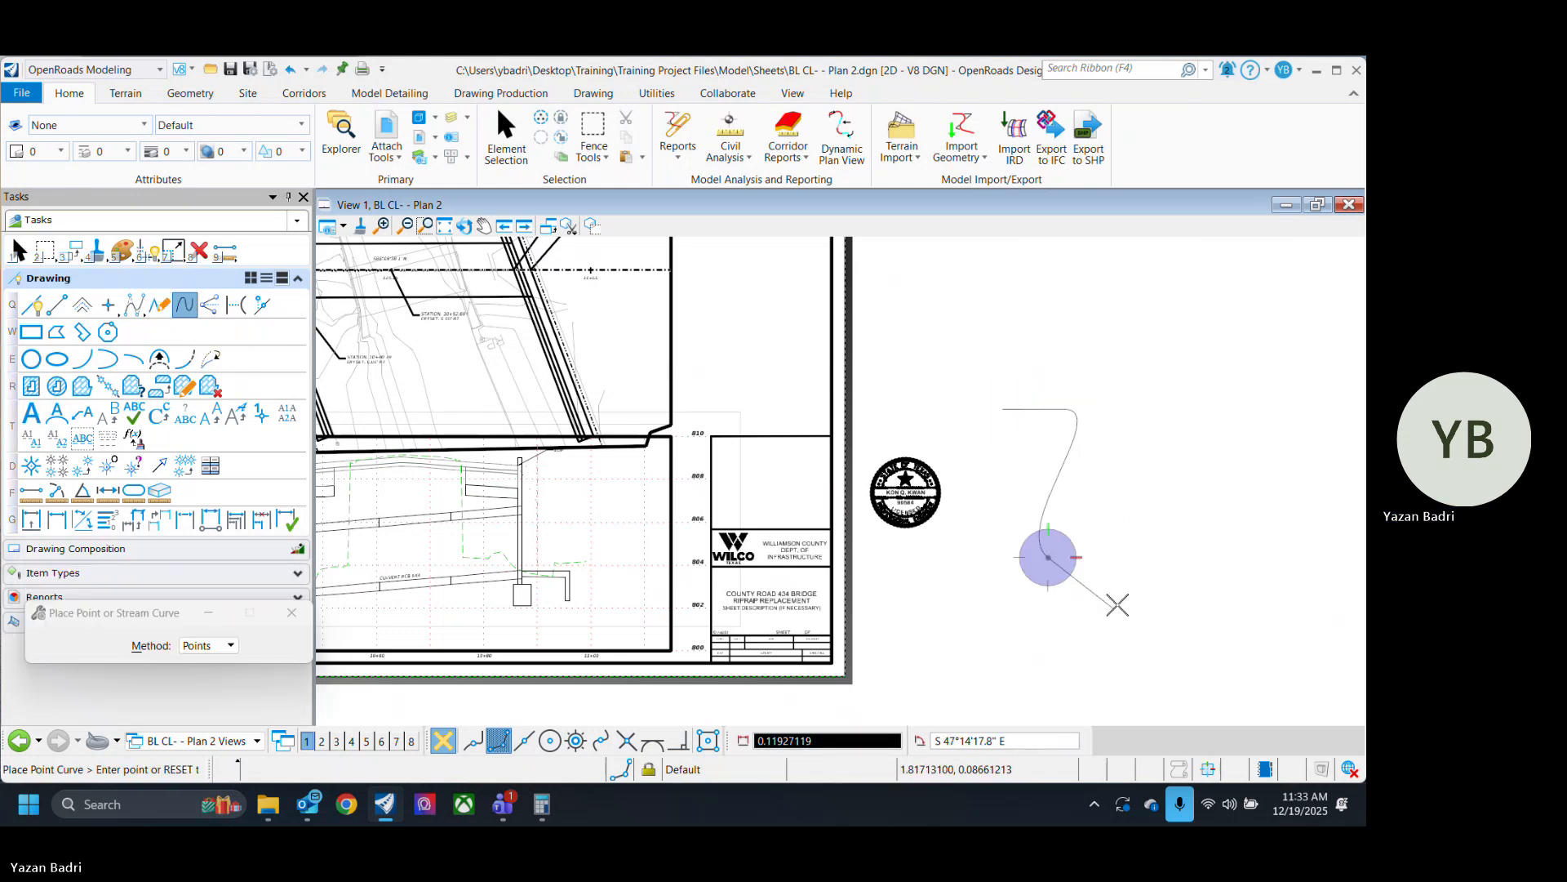
{"action": "right_click", "coordinate": [1154, 570]}
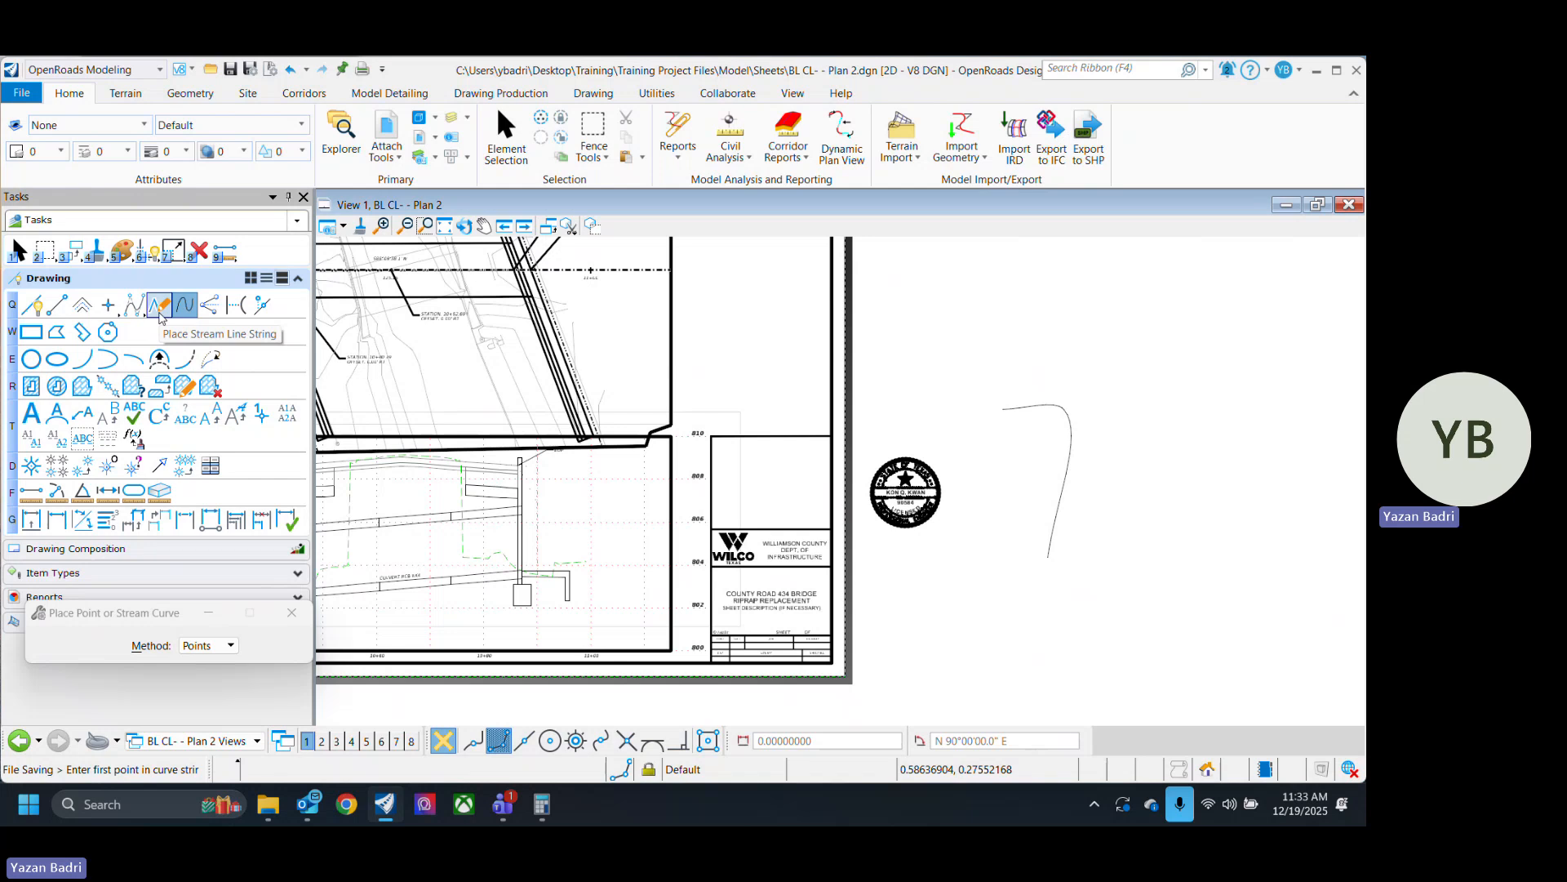
{"action": "left_click", "coordinate": [160, 314]}
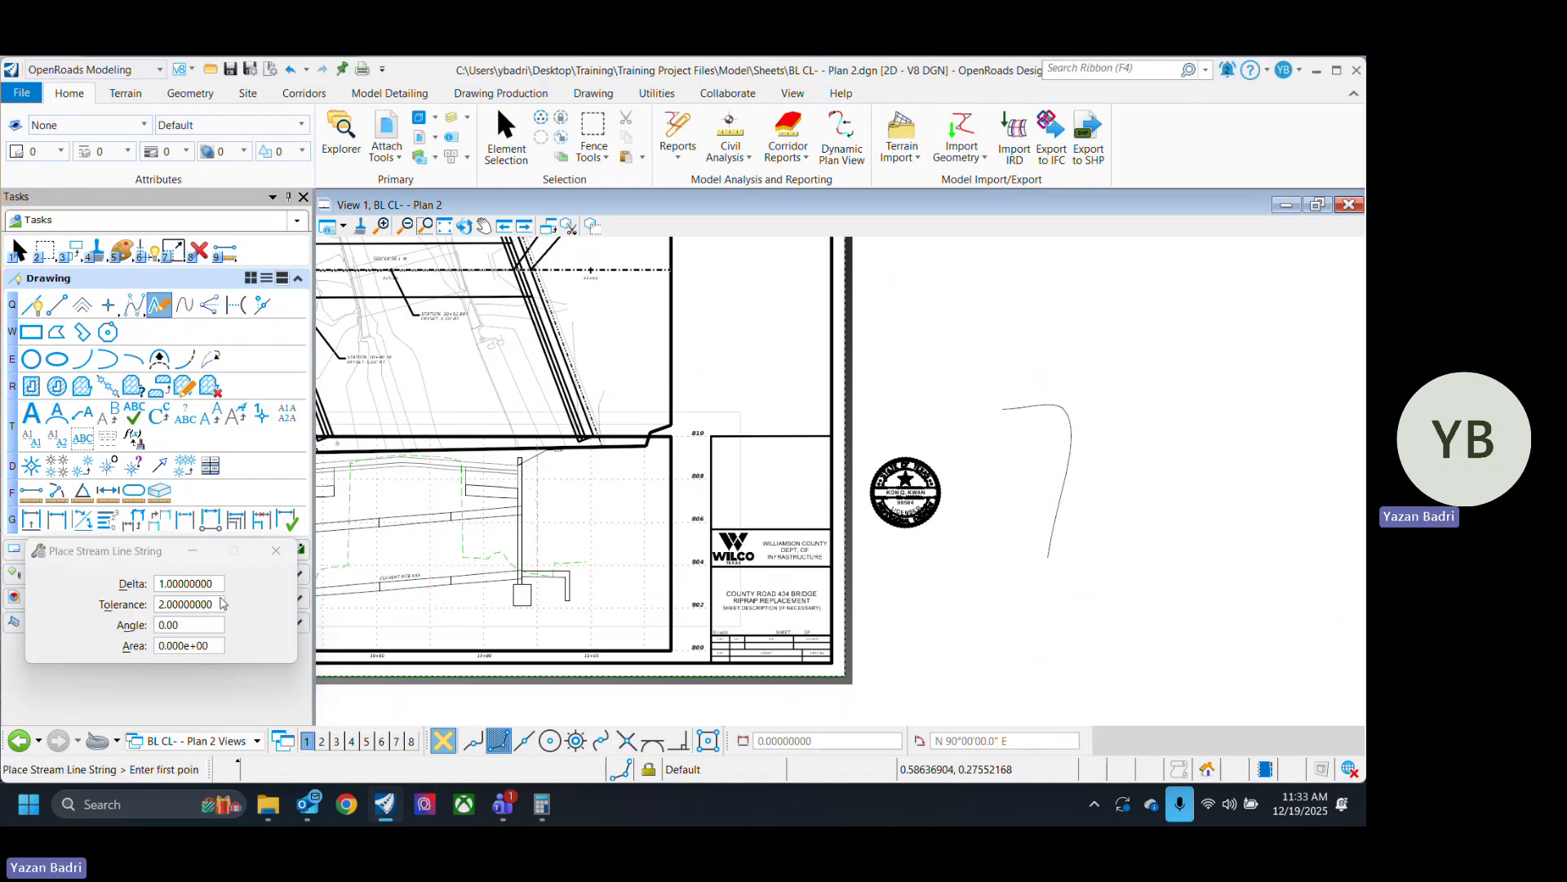
{"action": "left_click", "coordinate": [276, 551]}
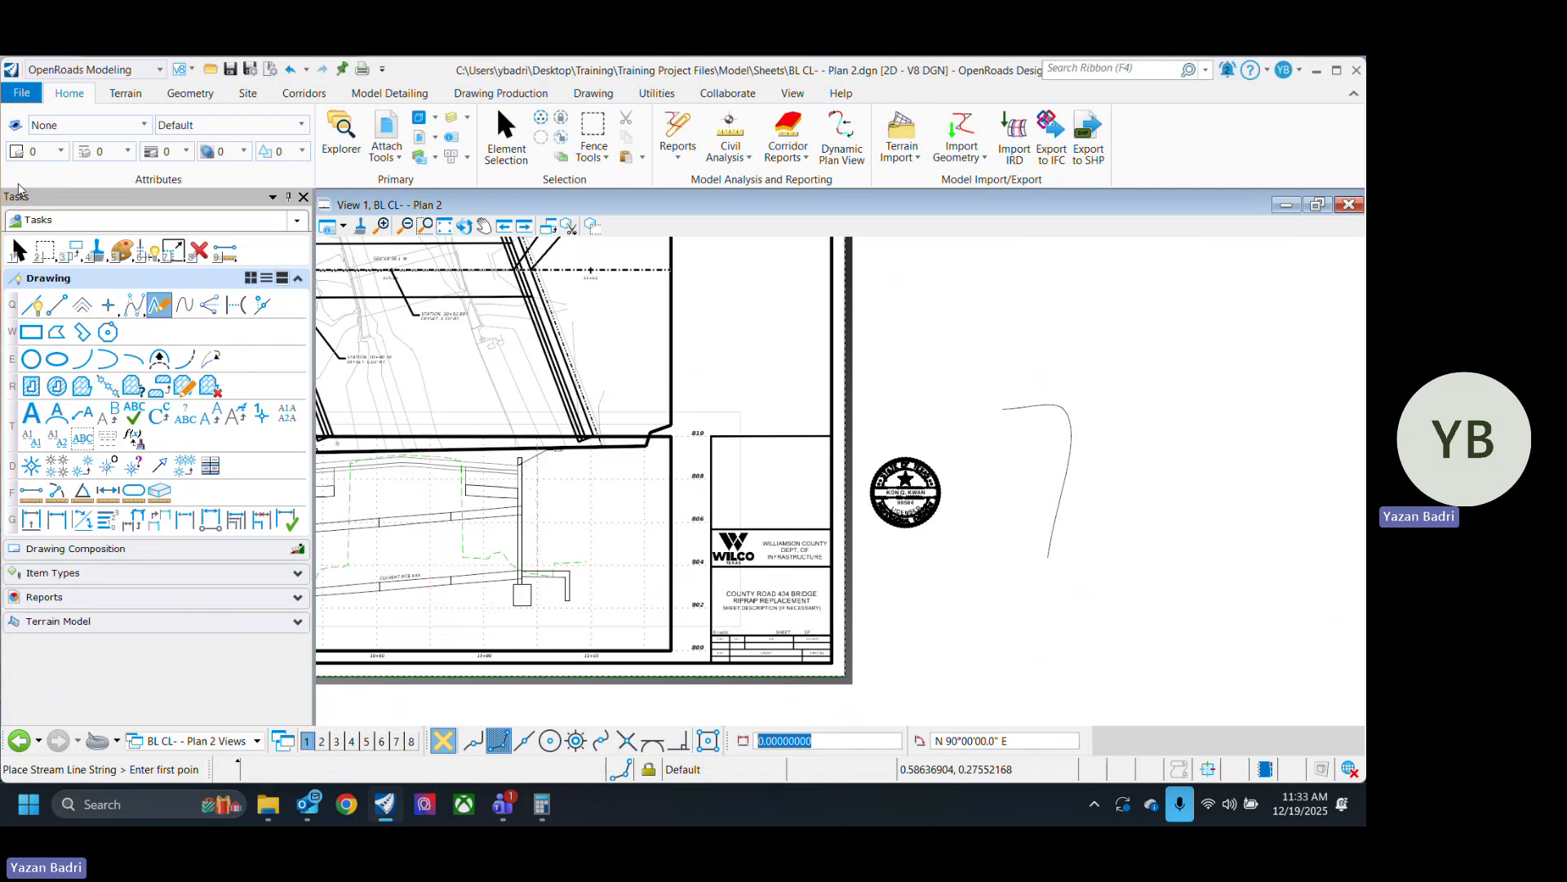
{"action": "left_click", "coordinate": [20, 251]}
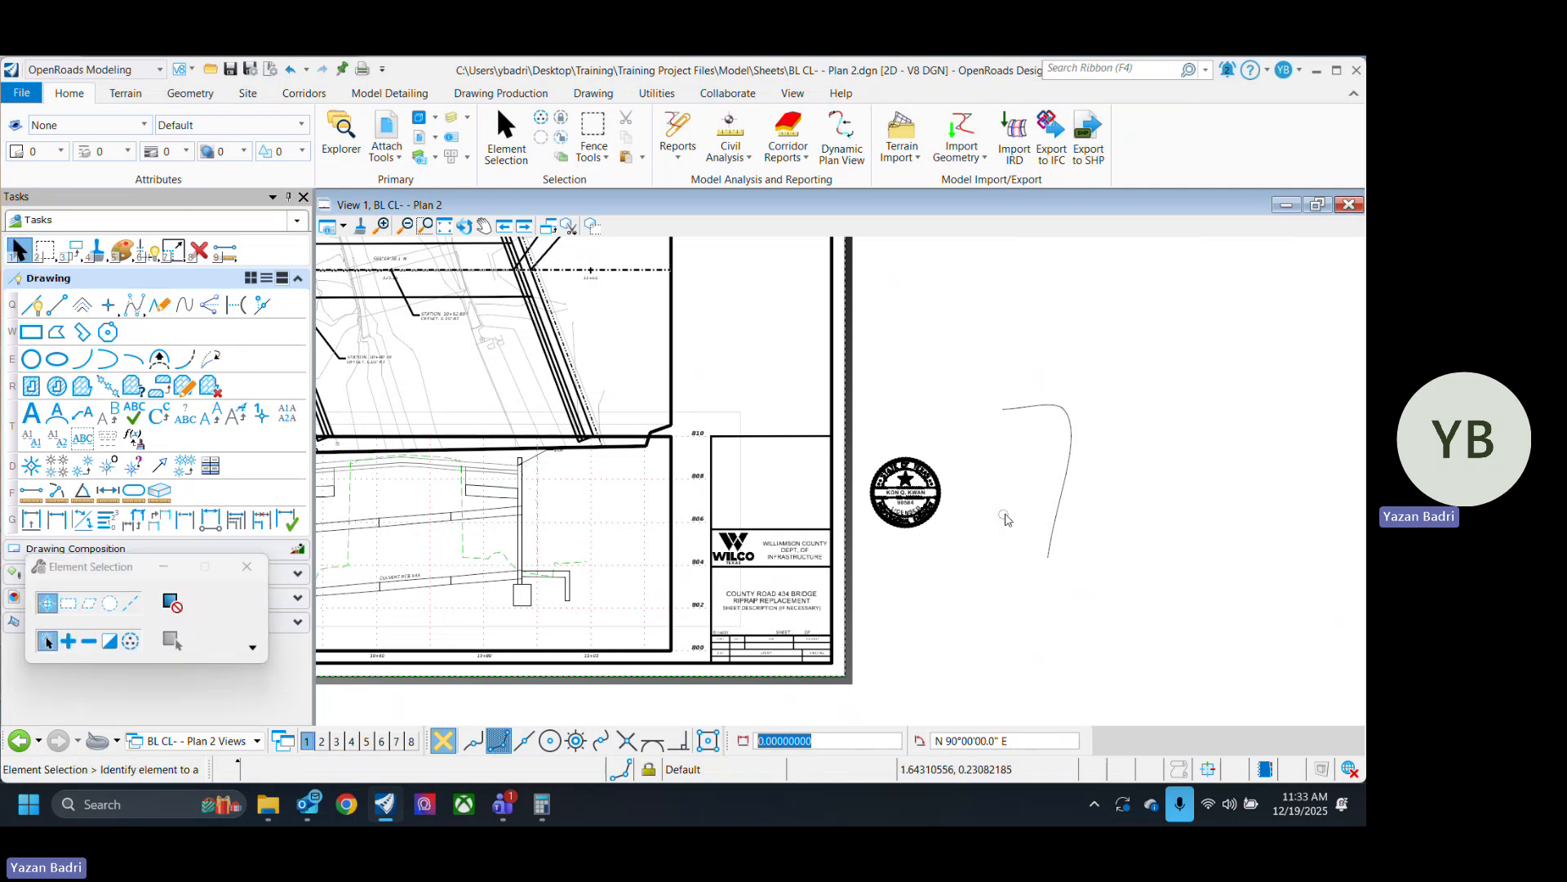
View the Plan- - Profile 1 drawing model, and switch to the BL CL- - Plan 2 [Drawing] model.
{"action": "scroll", "coordinate": [1020, 530], "scroll_direction": "down", "scroll_amount": 3}
{"action": "scroll", "coordinate": [778, 428], "scroll_direction": "up", "scroll_amount": 2}
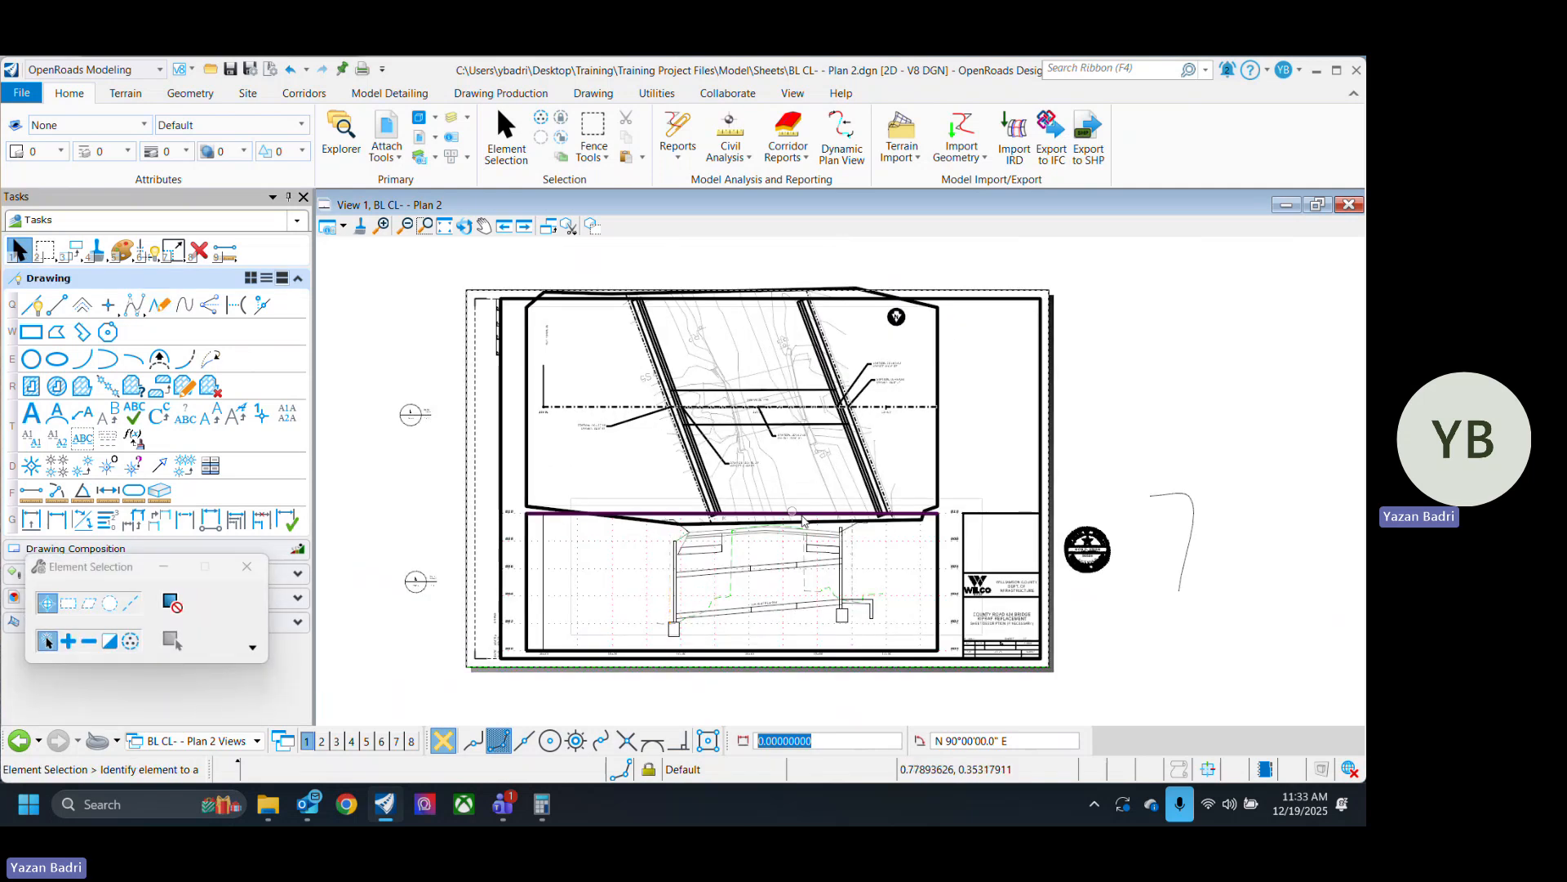
{"action": "left_click", "coordinate": [227, 741]}
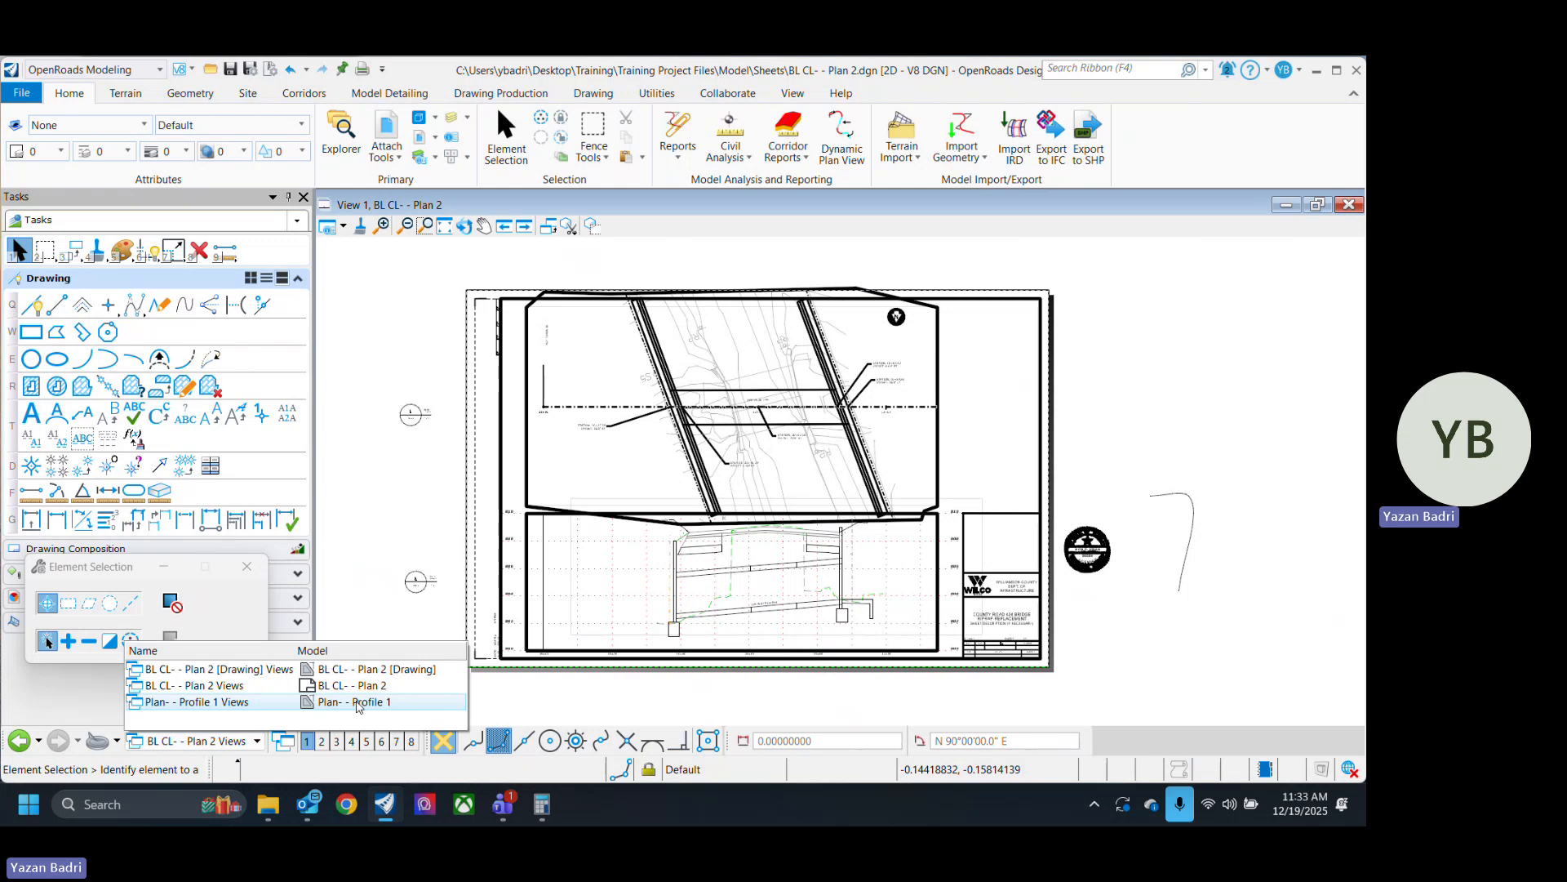
{"action": "left_click", "coordinate": [364, 702]}
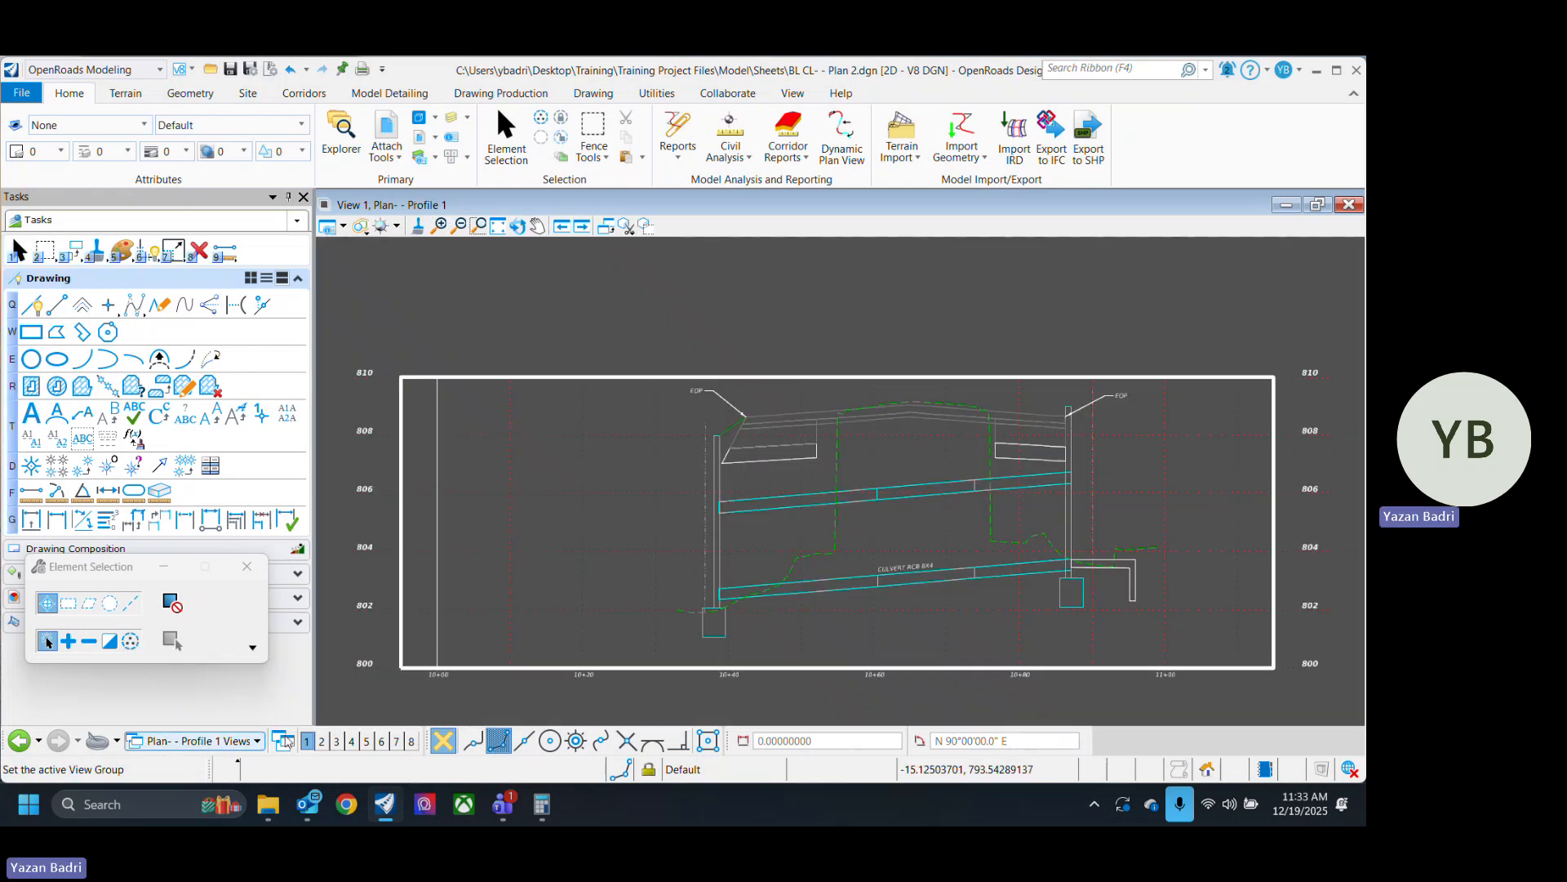
{"action": "left_click", "coordinate": [201, 743]}
{"action": "left_click", "coordinate": [395, 671]}
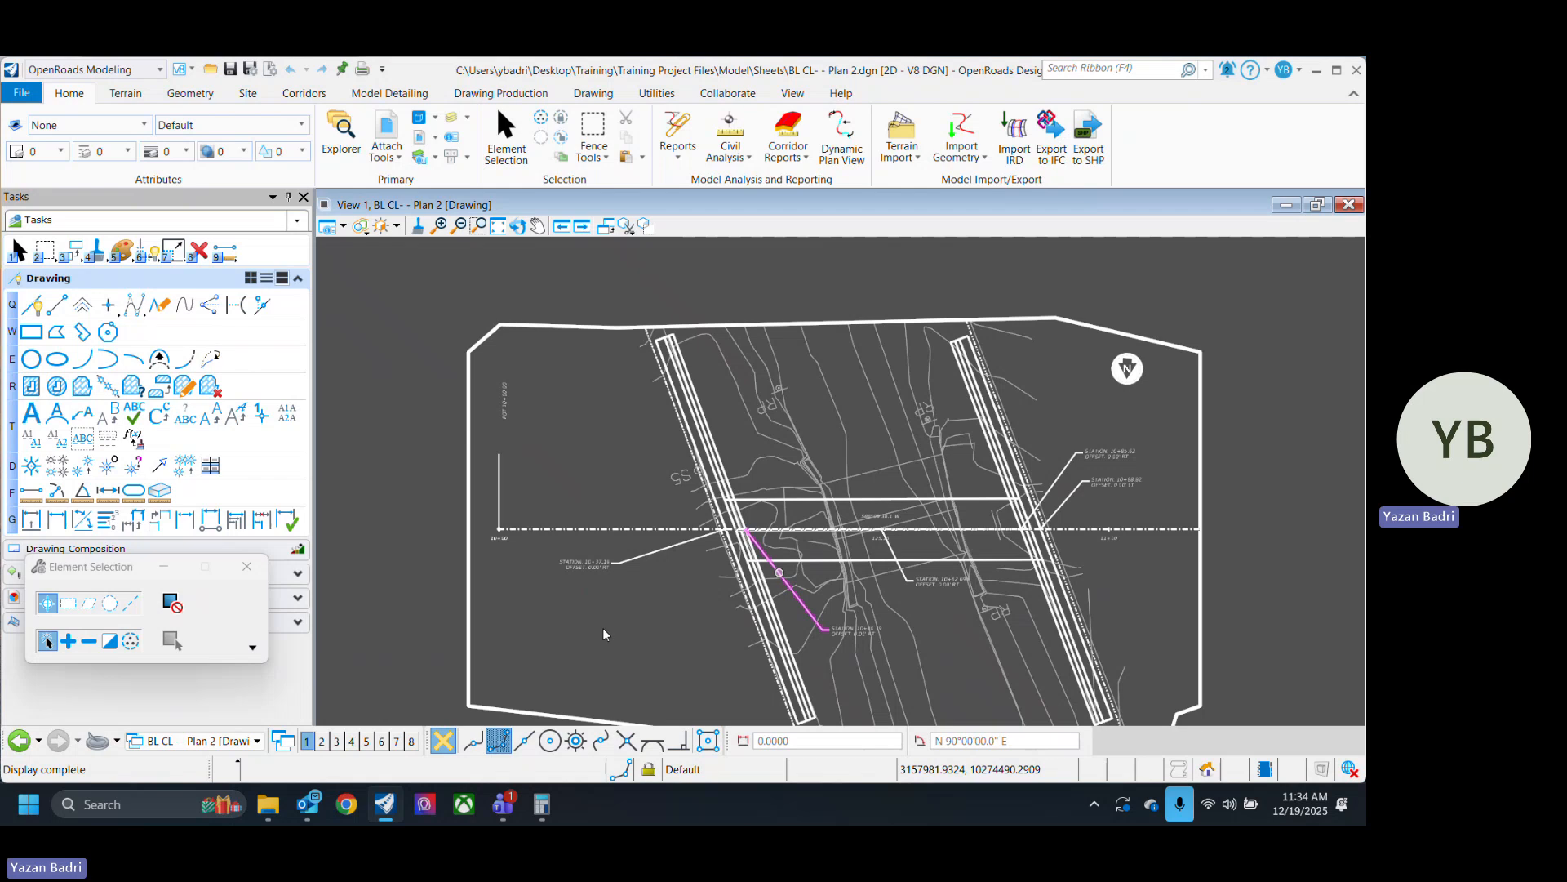
{"action": "scroll", "coordinate": [647, 643], "scroll_direction": "down", "scroll_amount": 1}
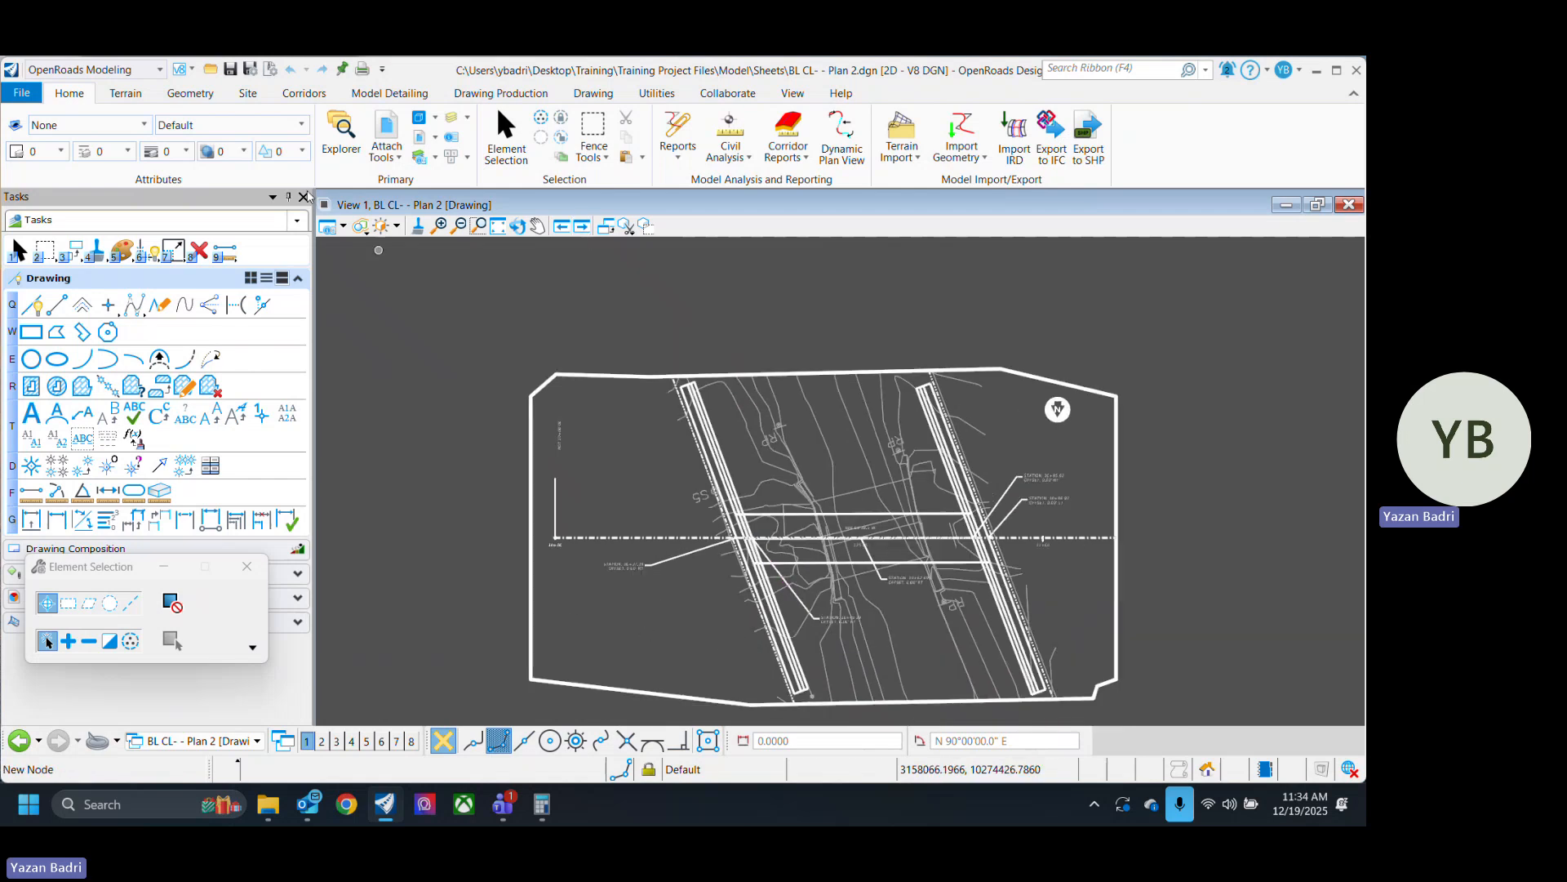
Try to place a table from an Excel workbook in the plan drawing with the Place Table tool.
{"action": "left_click", "coordinate": [500, 93]}
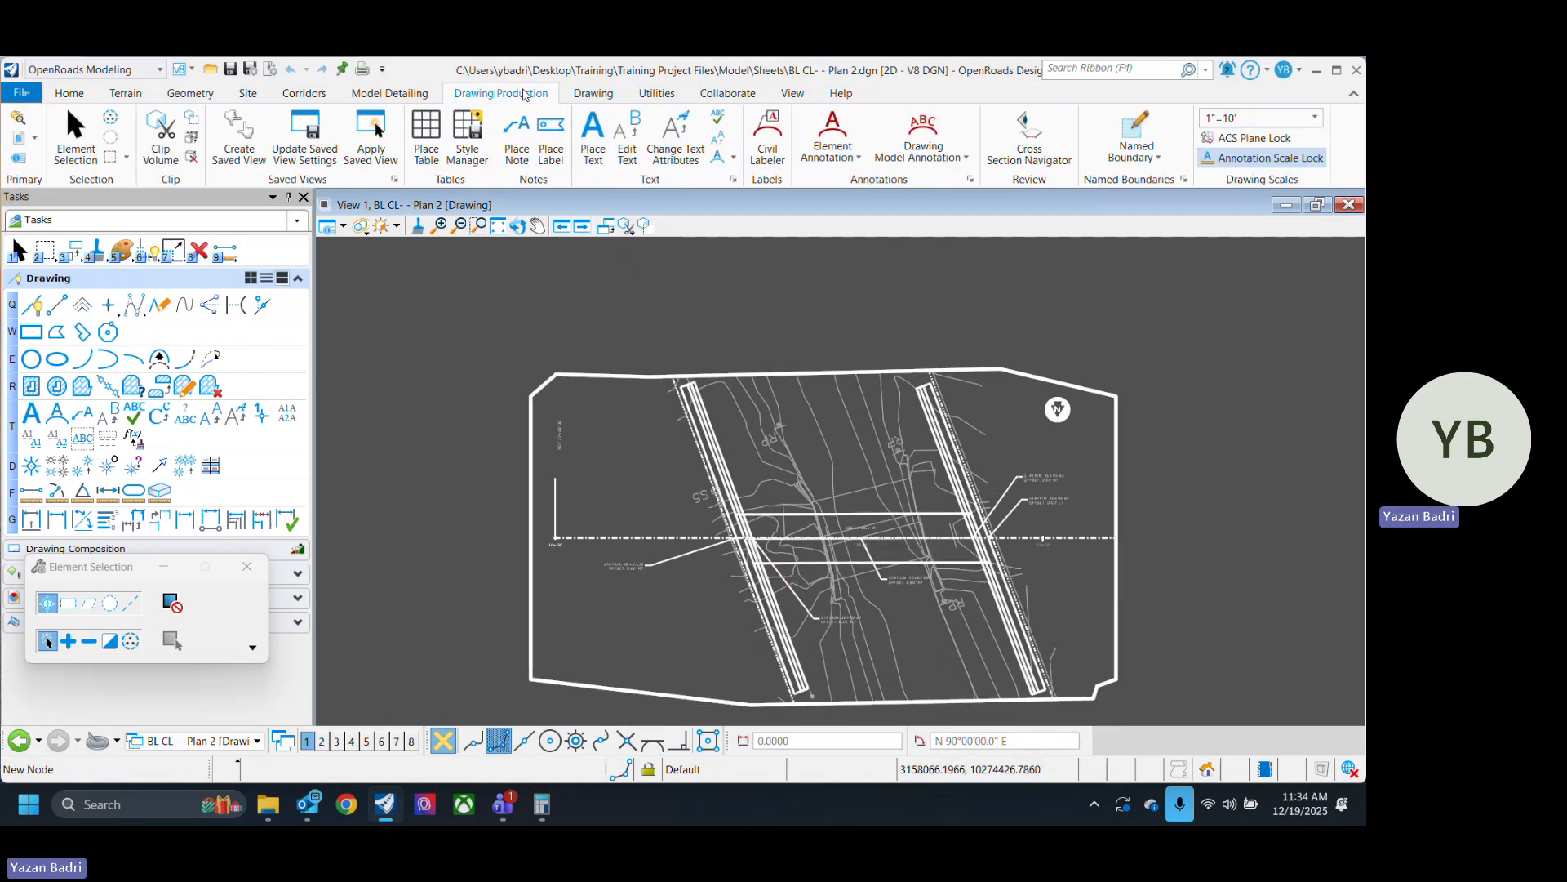
{"action": "left_click", "coordinate": [436, 136]}
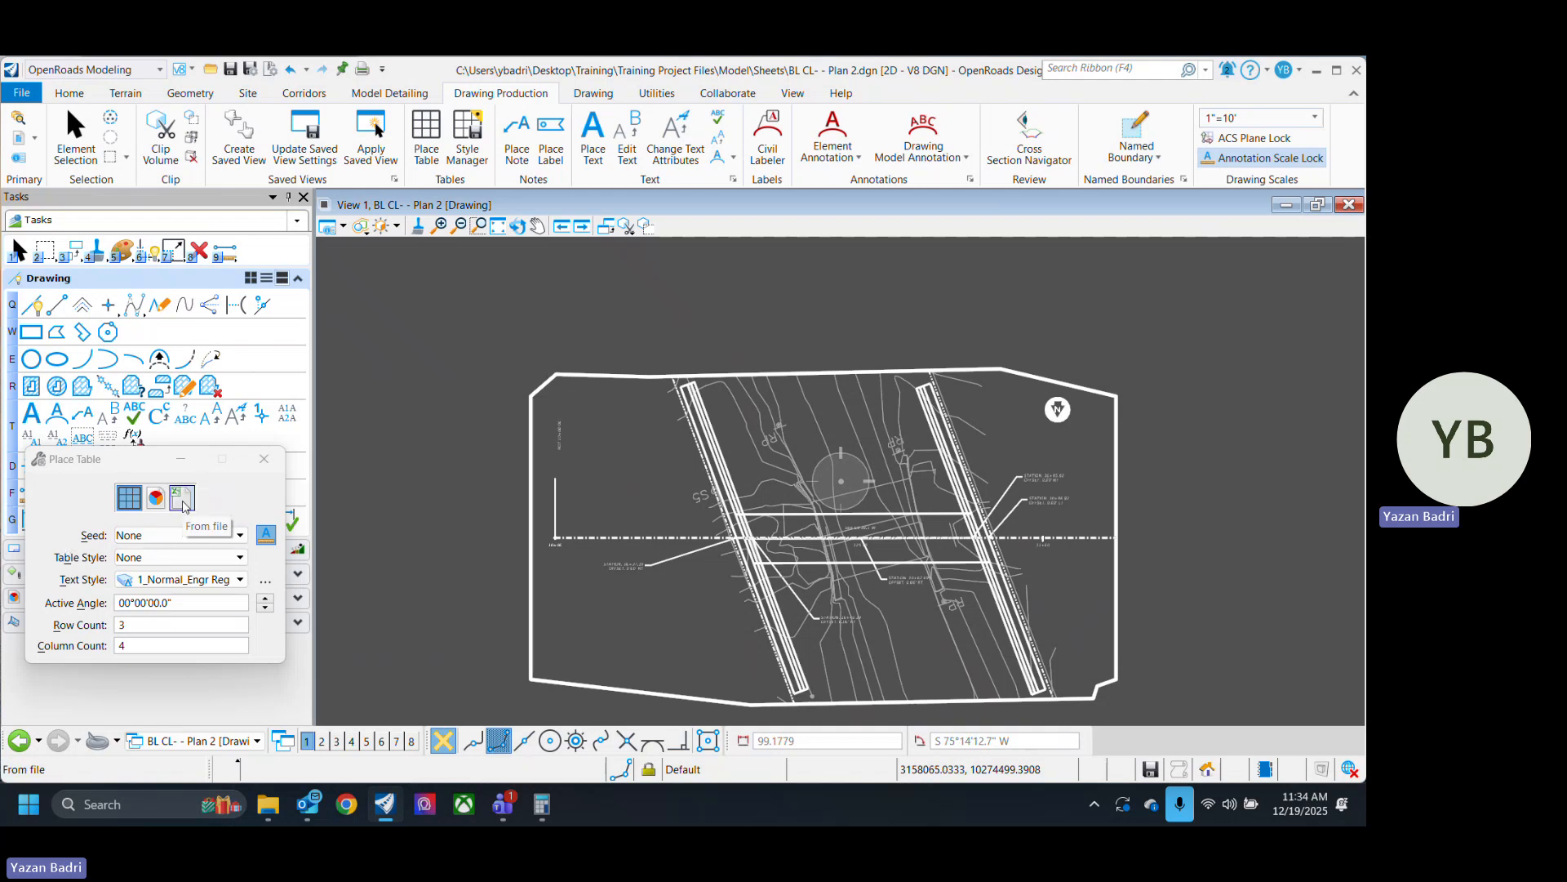
{"action": "left_click", "coordinate": [183, 503]}
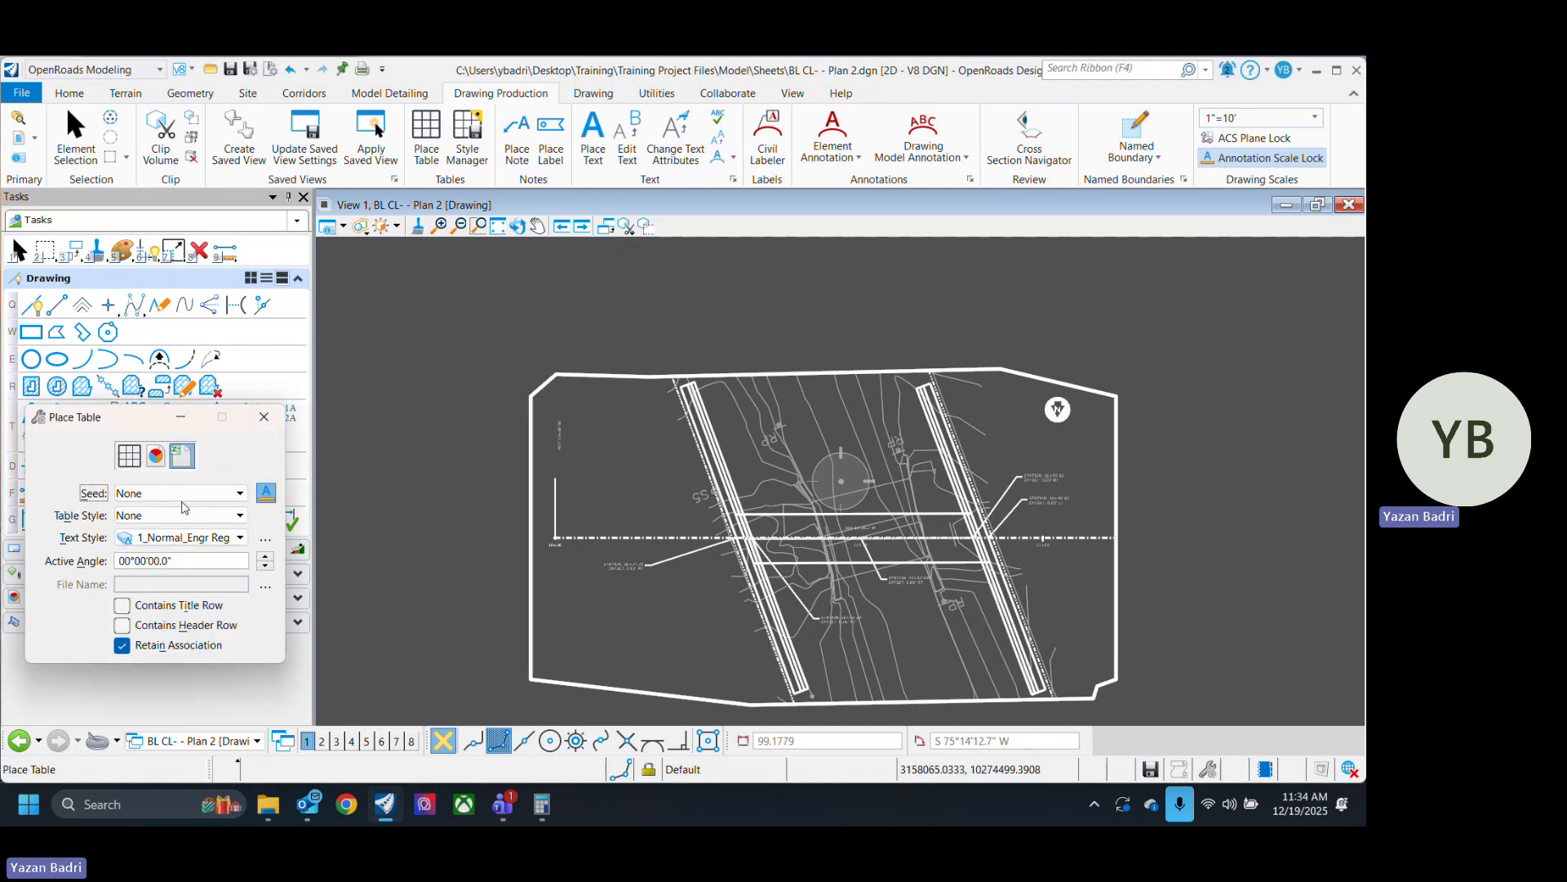
{"action": "left_click", "coordinate": [272, 588]}
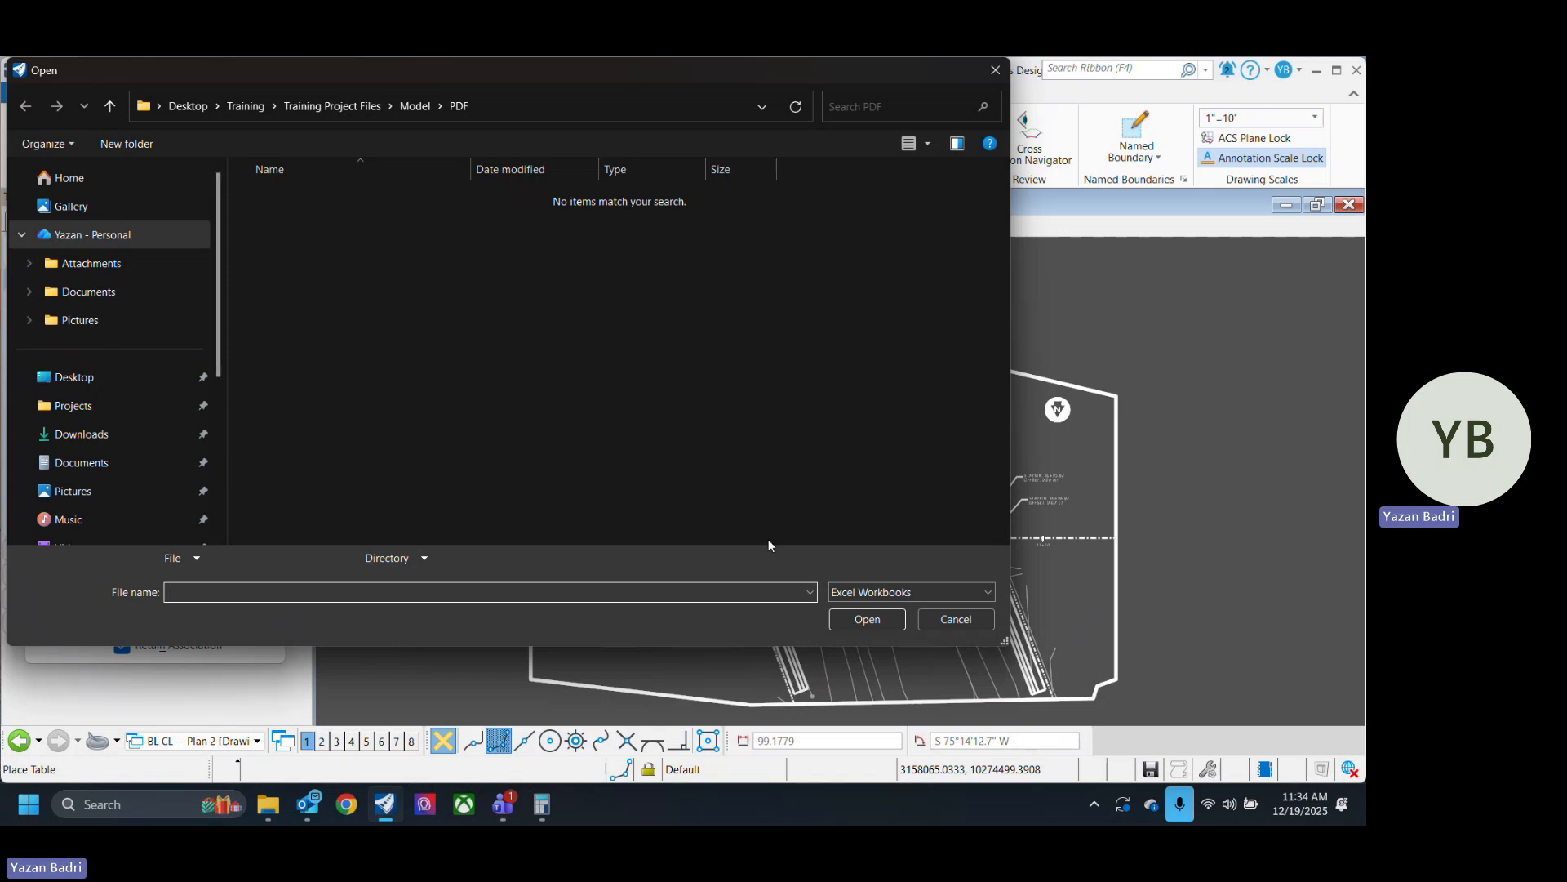
{"action": "left_click", "coordinate": [995, 70]}
{"action": "left_click", "coordinate": [263, 417]}
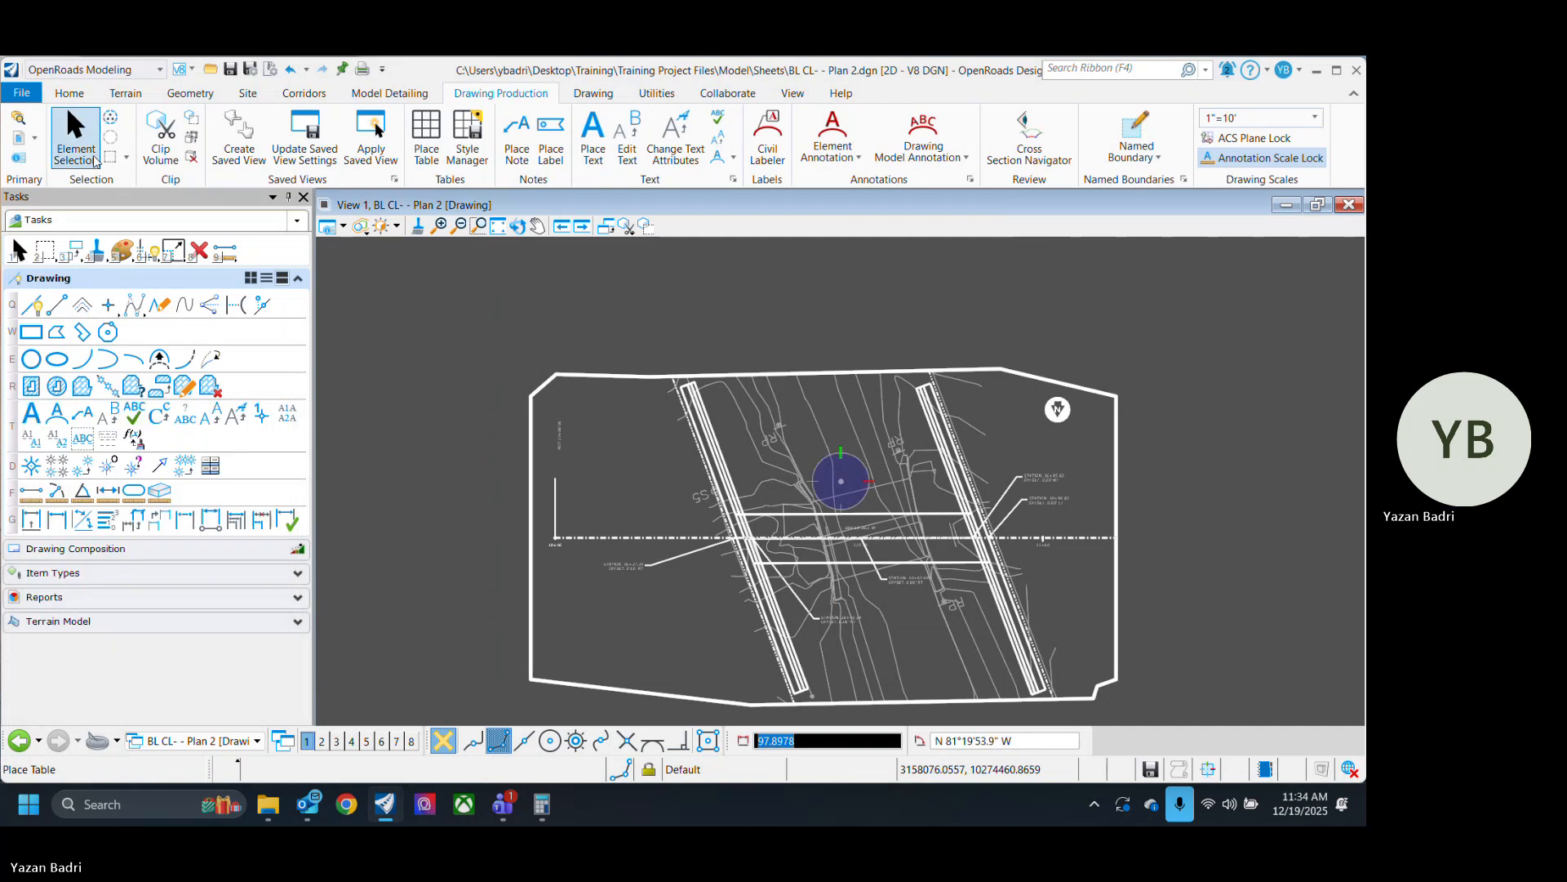
{"action": "middle_click_drag", "start_coordinate": [681, 627], "coordinate": [661, 581]}
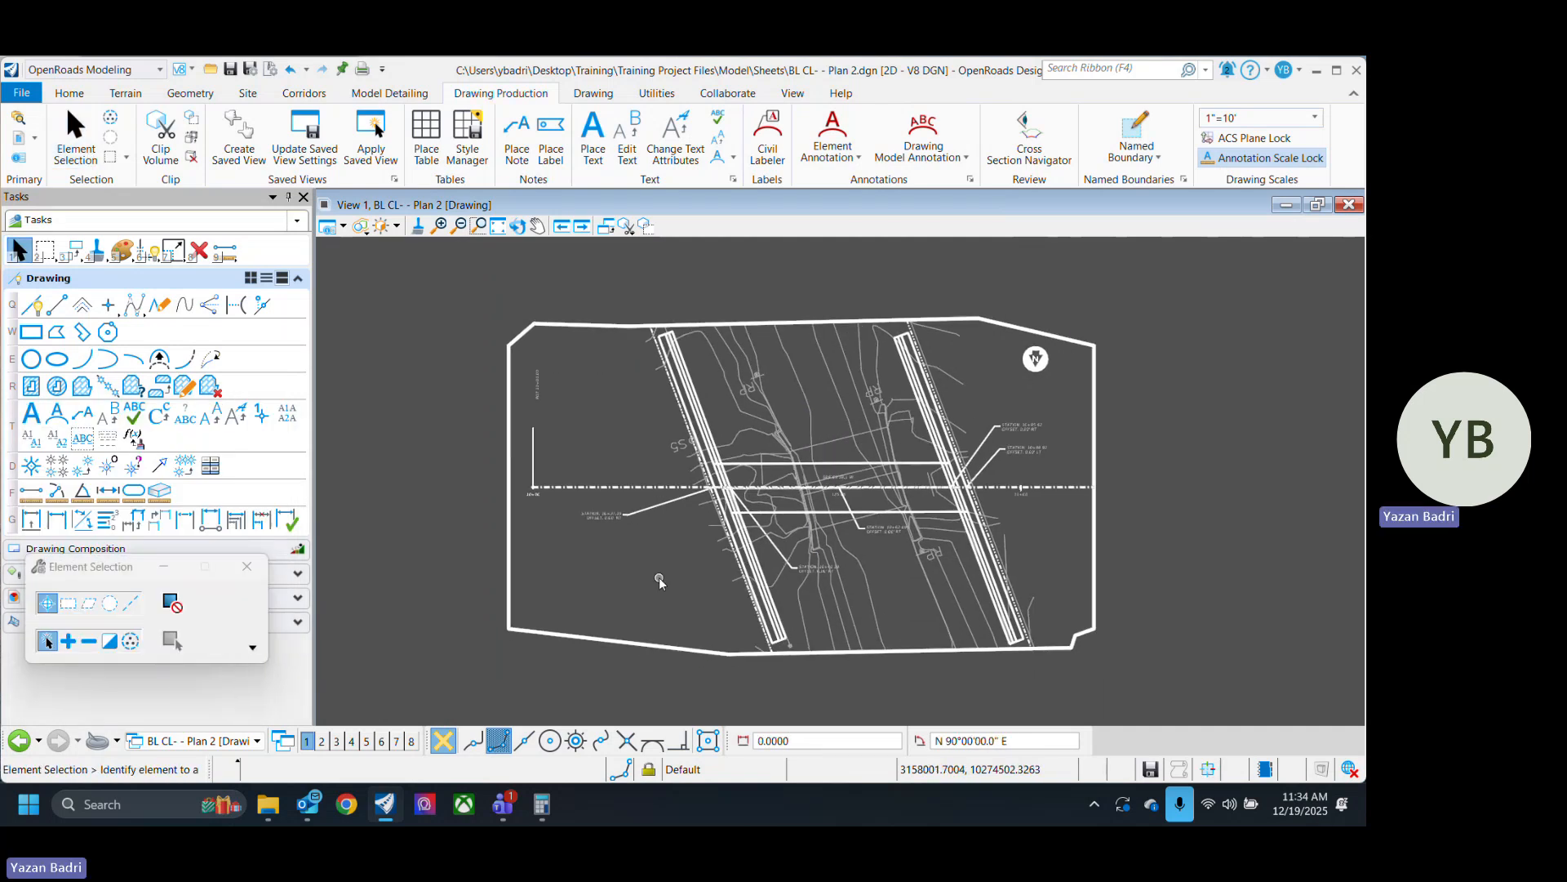